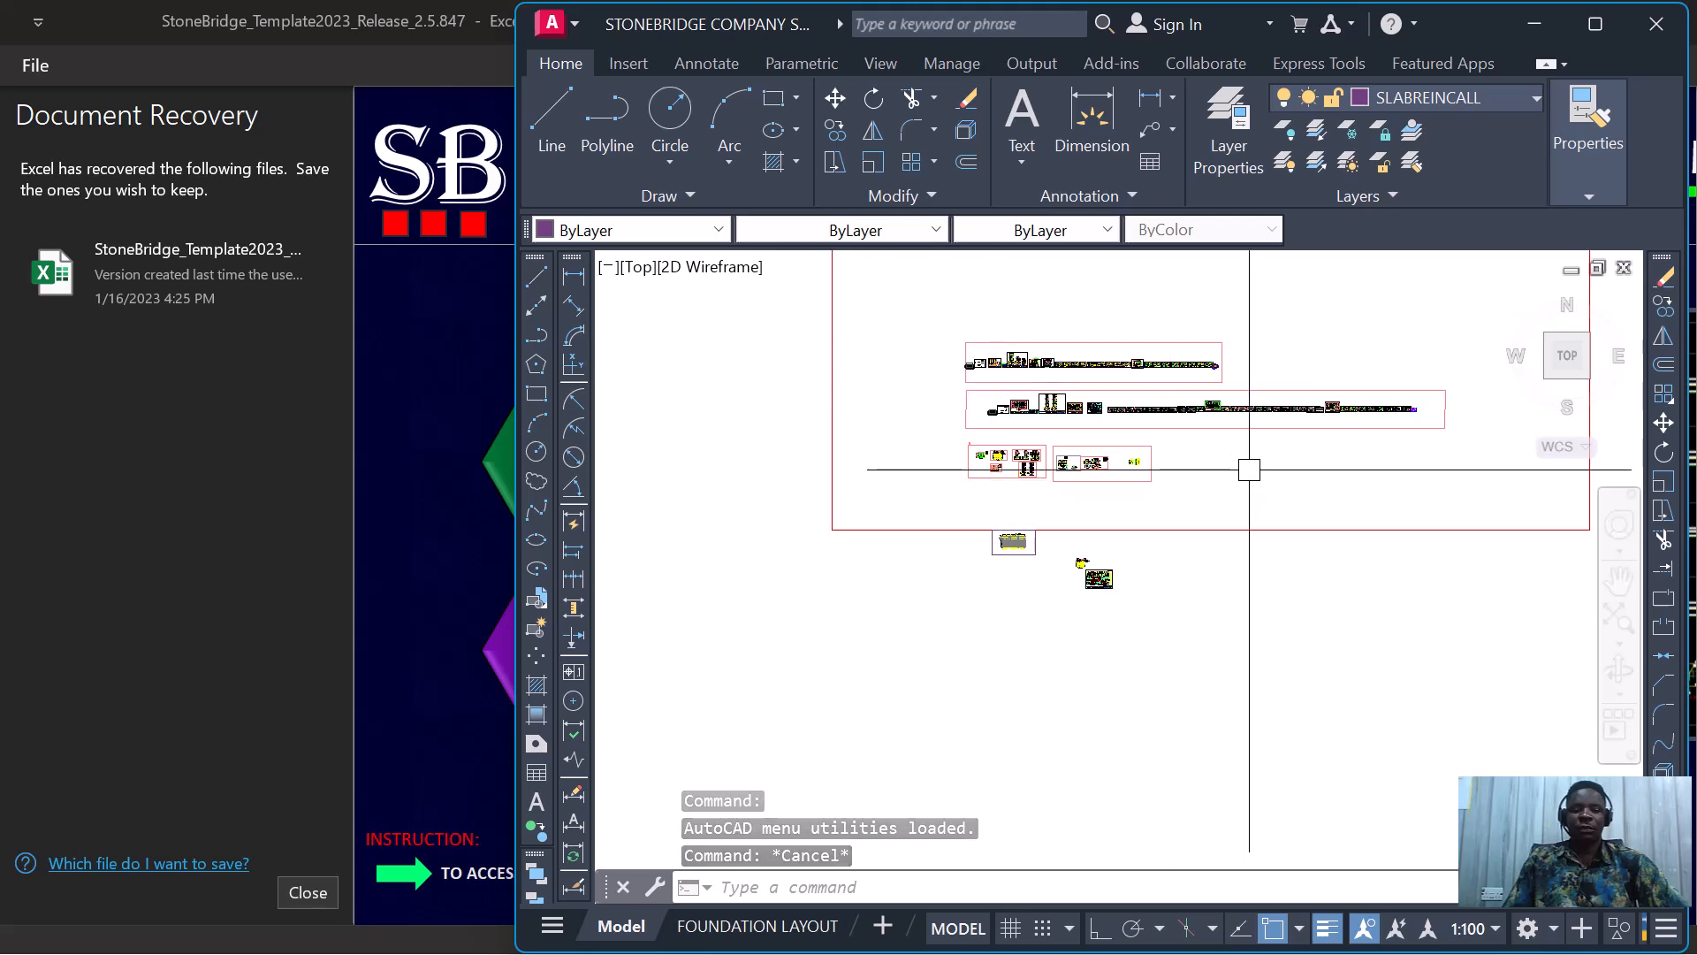
# - Maximize the drawing window and examine the foundation/ground floor layout sheet in the upper row, including its footings, columns and grid lines
pyautogui.click(1596, 26)
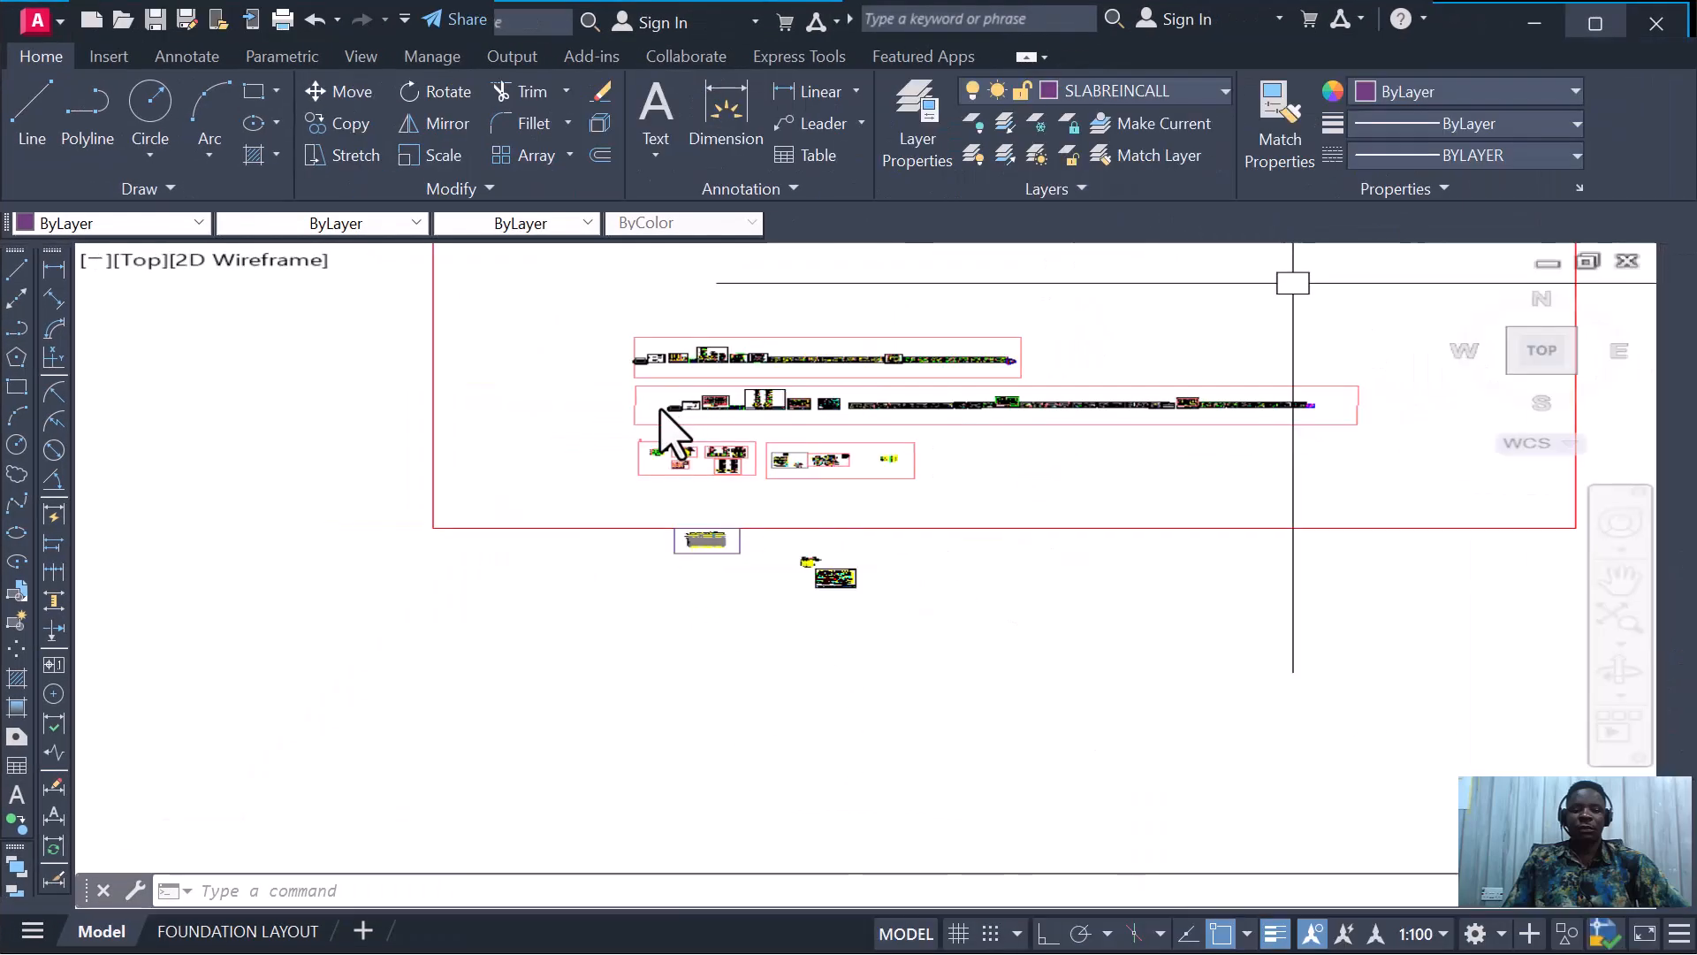
pyautogui.scroll(-2, 864, 401)
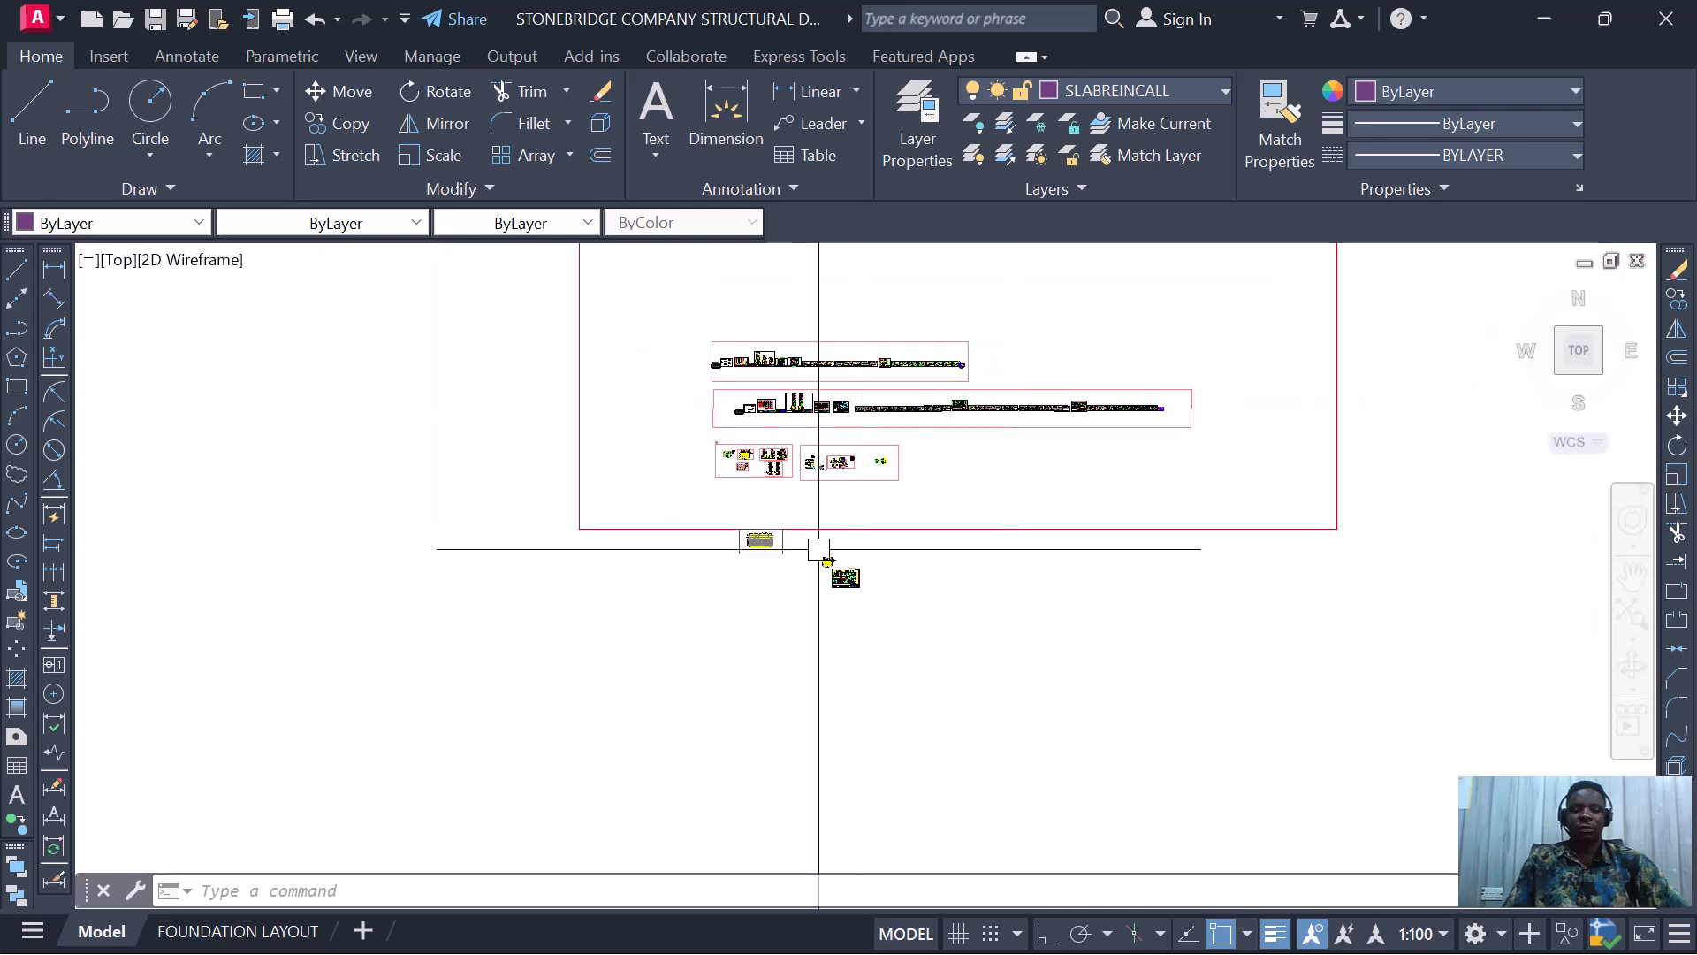
pyautogui.scroll(-2, 838, 491)
pyautogui.scroll(8, 838, 492)
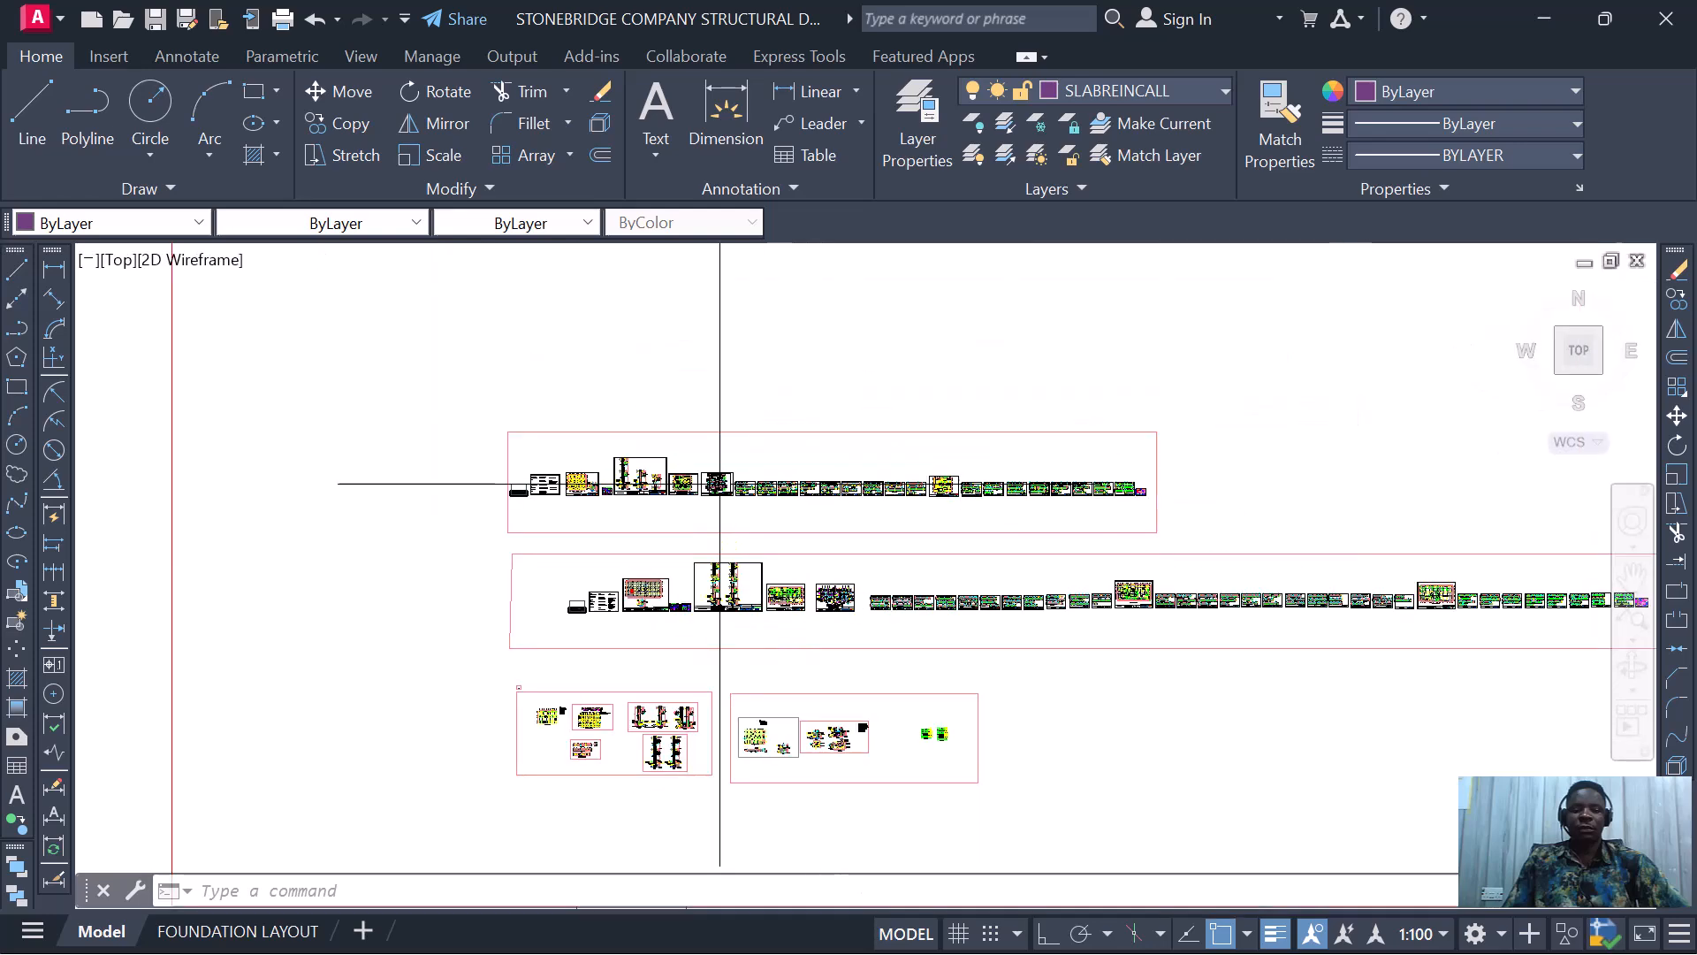
pyautogui.scroll(6, 524, 548)
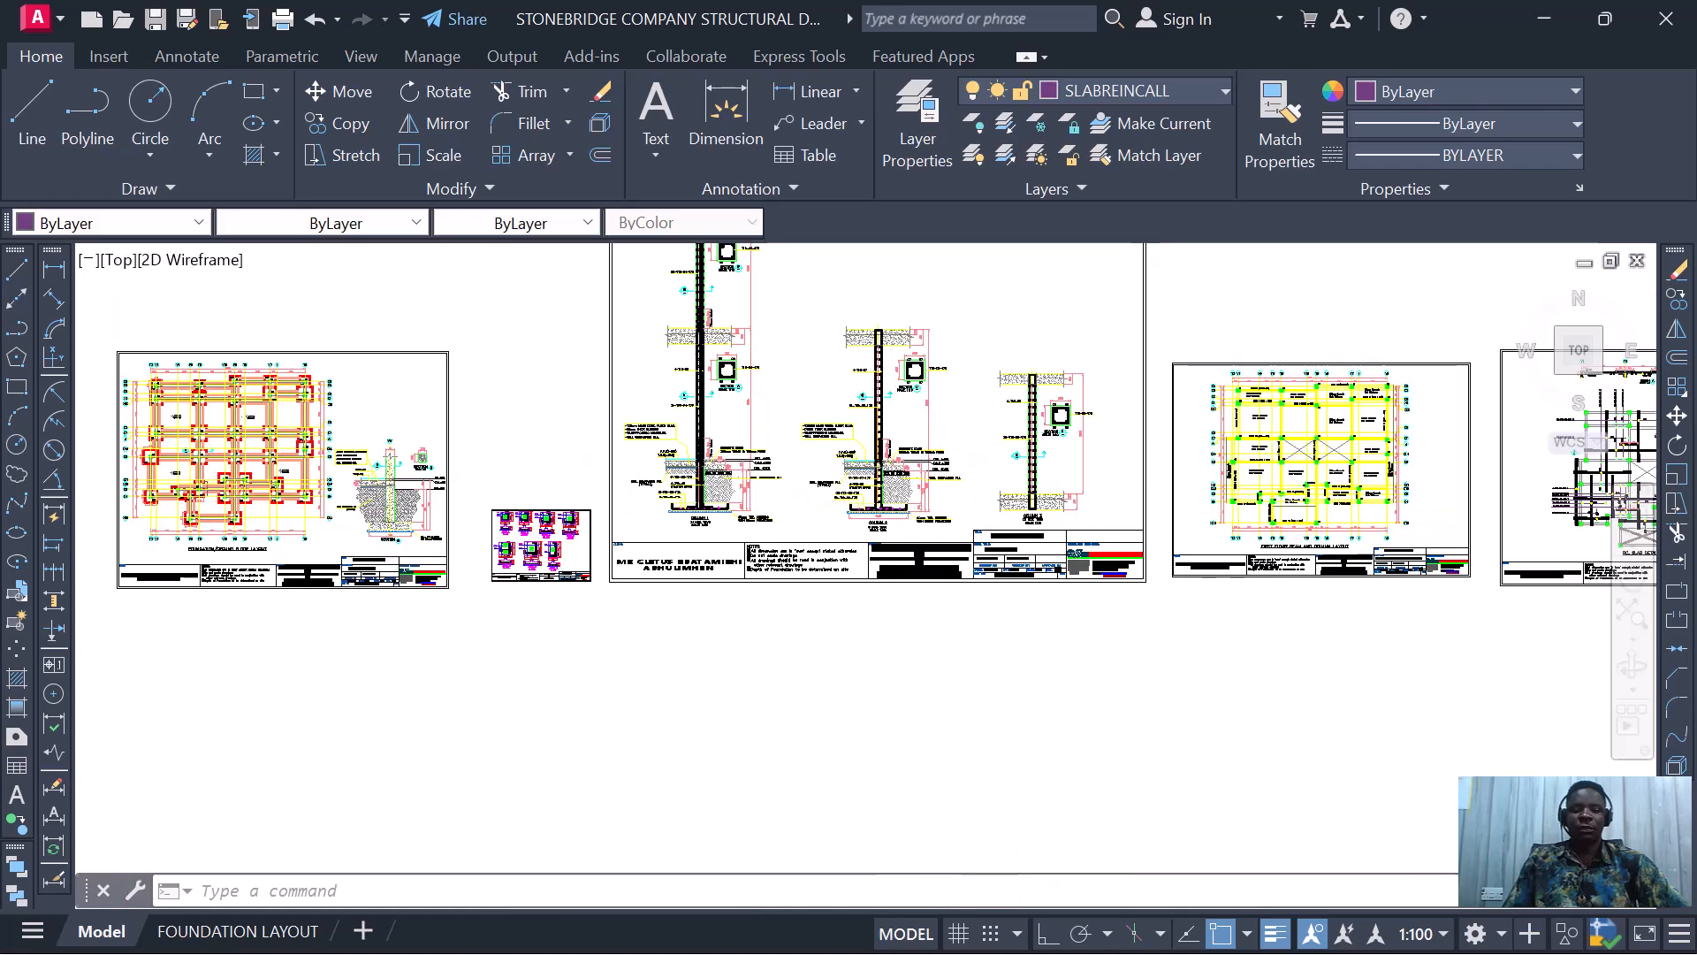
pyautogui.scroll(-4, 706, 597)
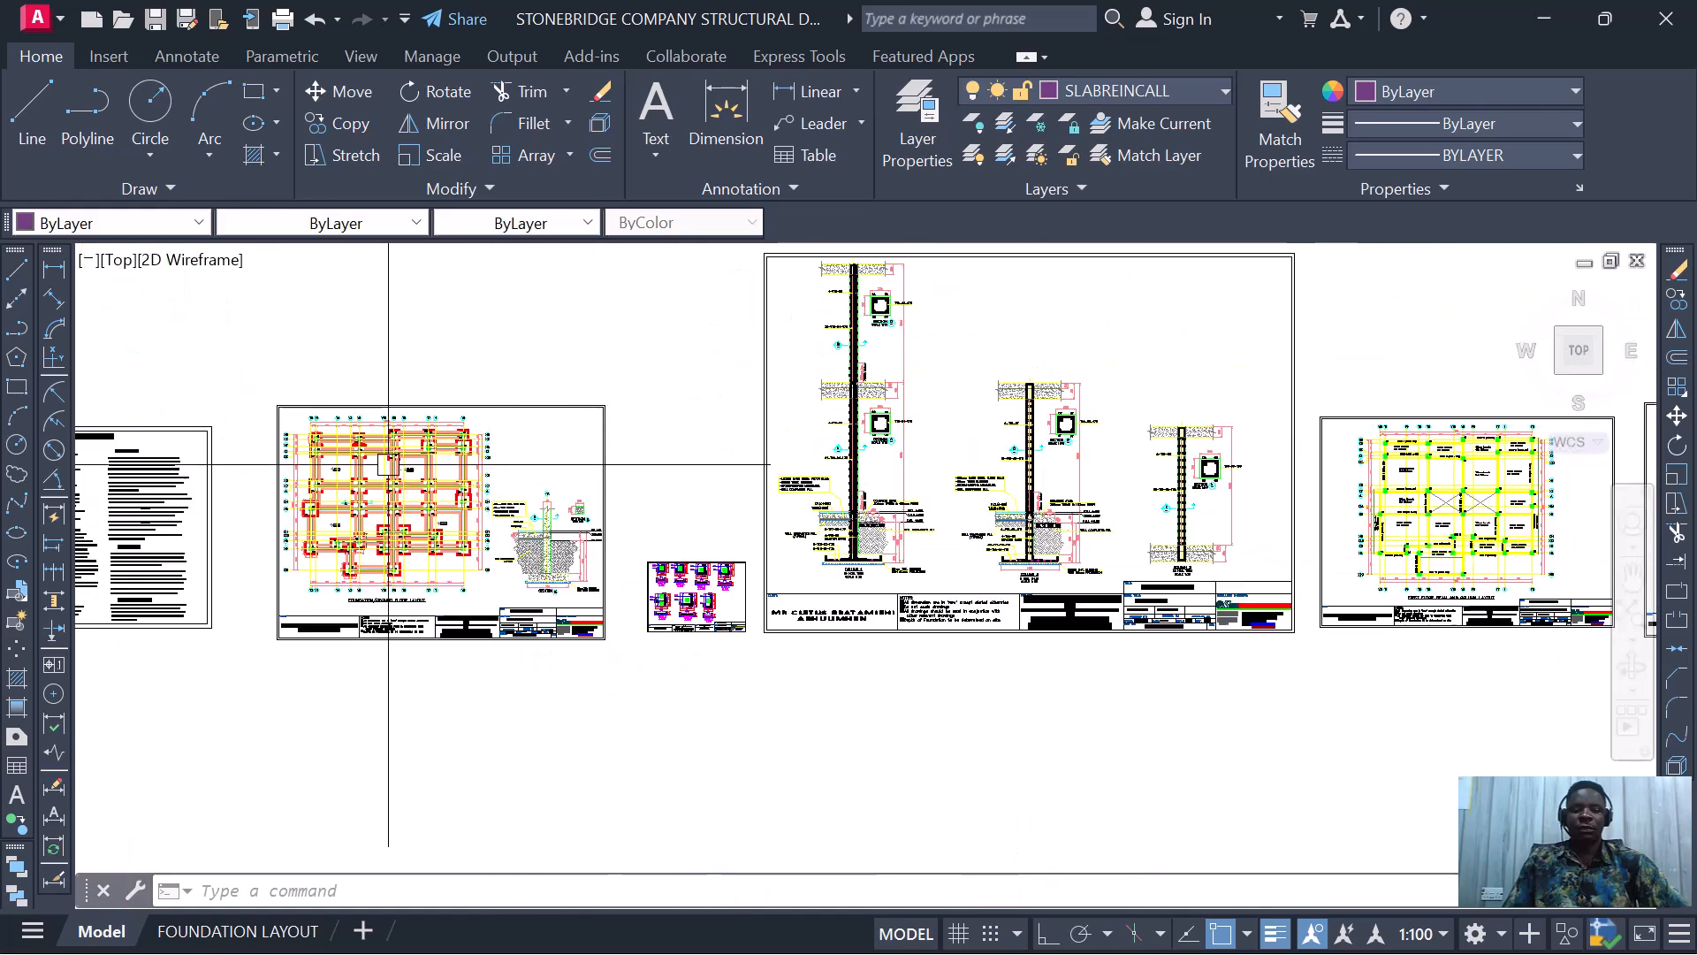
pyautogui.scroll(4, 423, 486)
pyautogui.scroll(-3, 510, 505)
pyautogui.scroll(5, 430, 523)
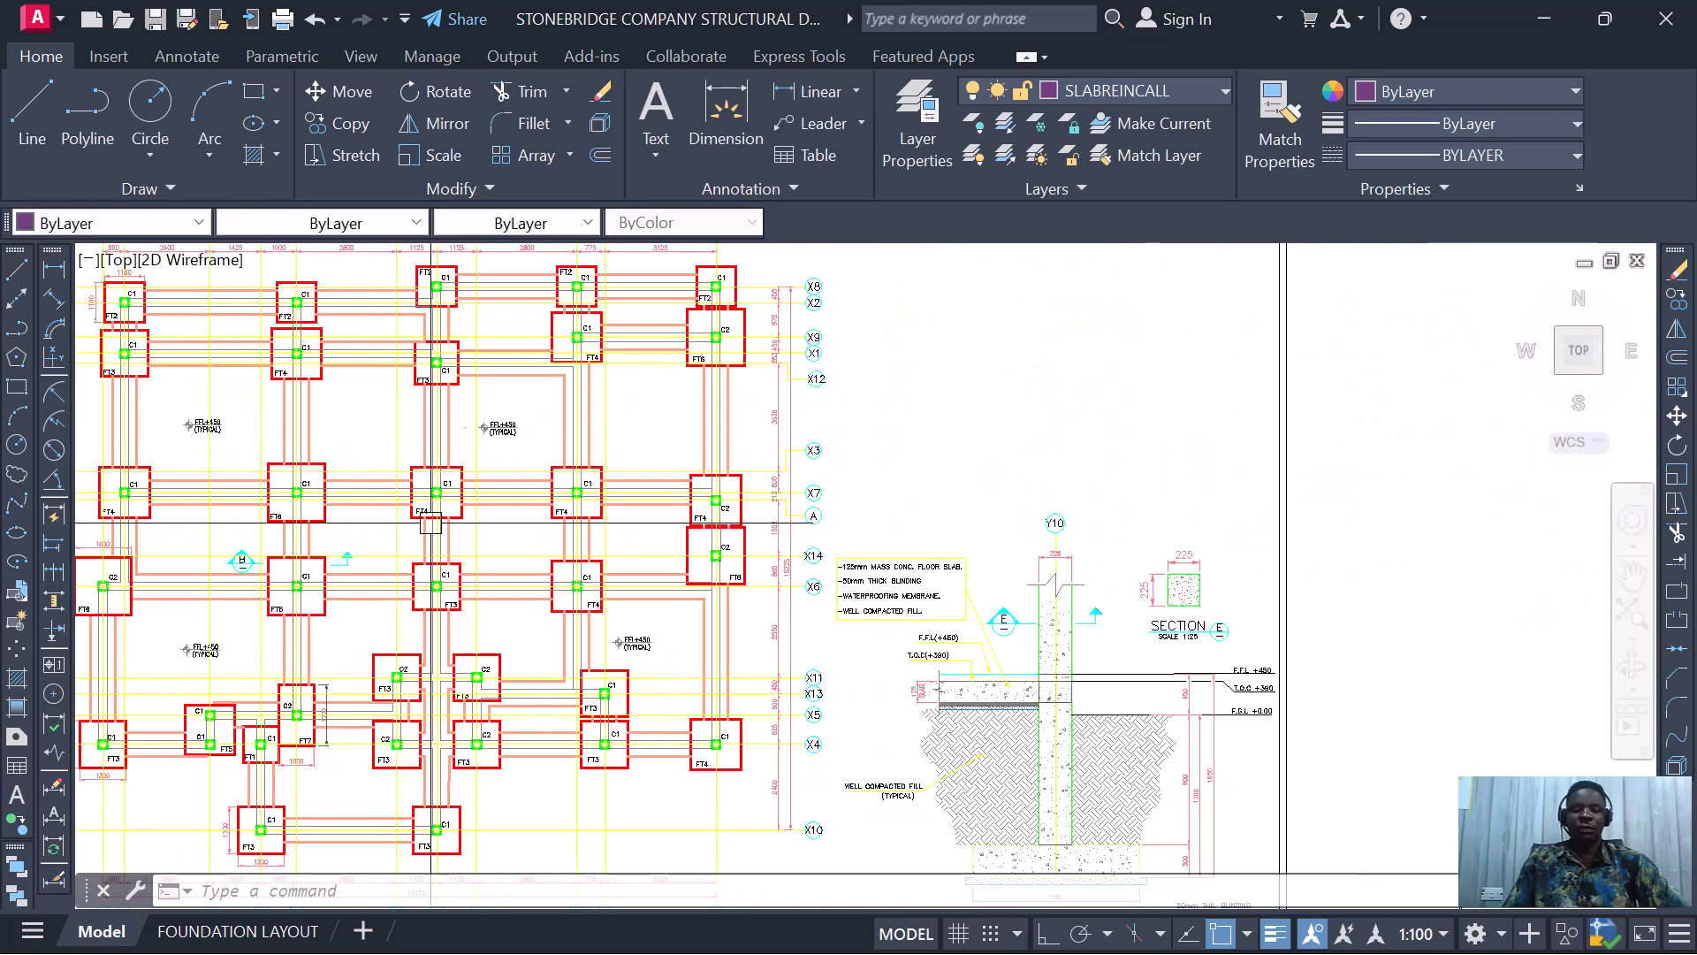
pyautogui.scroll(-3, 555, 404)
pyautogui.scroll(5, 466, 425)
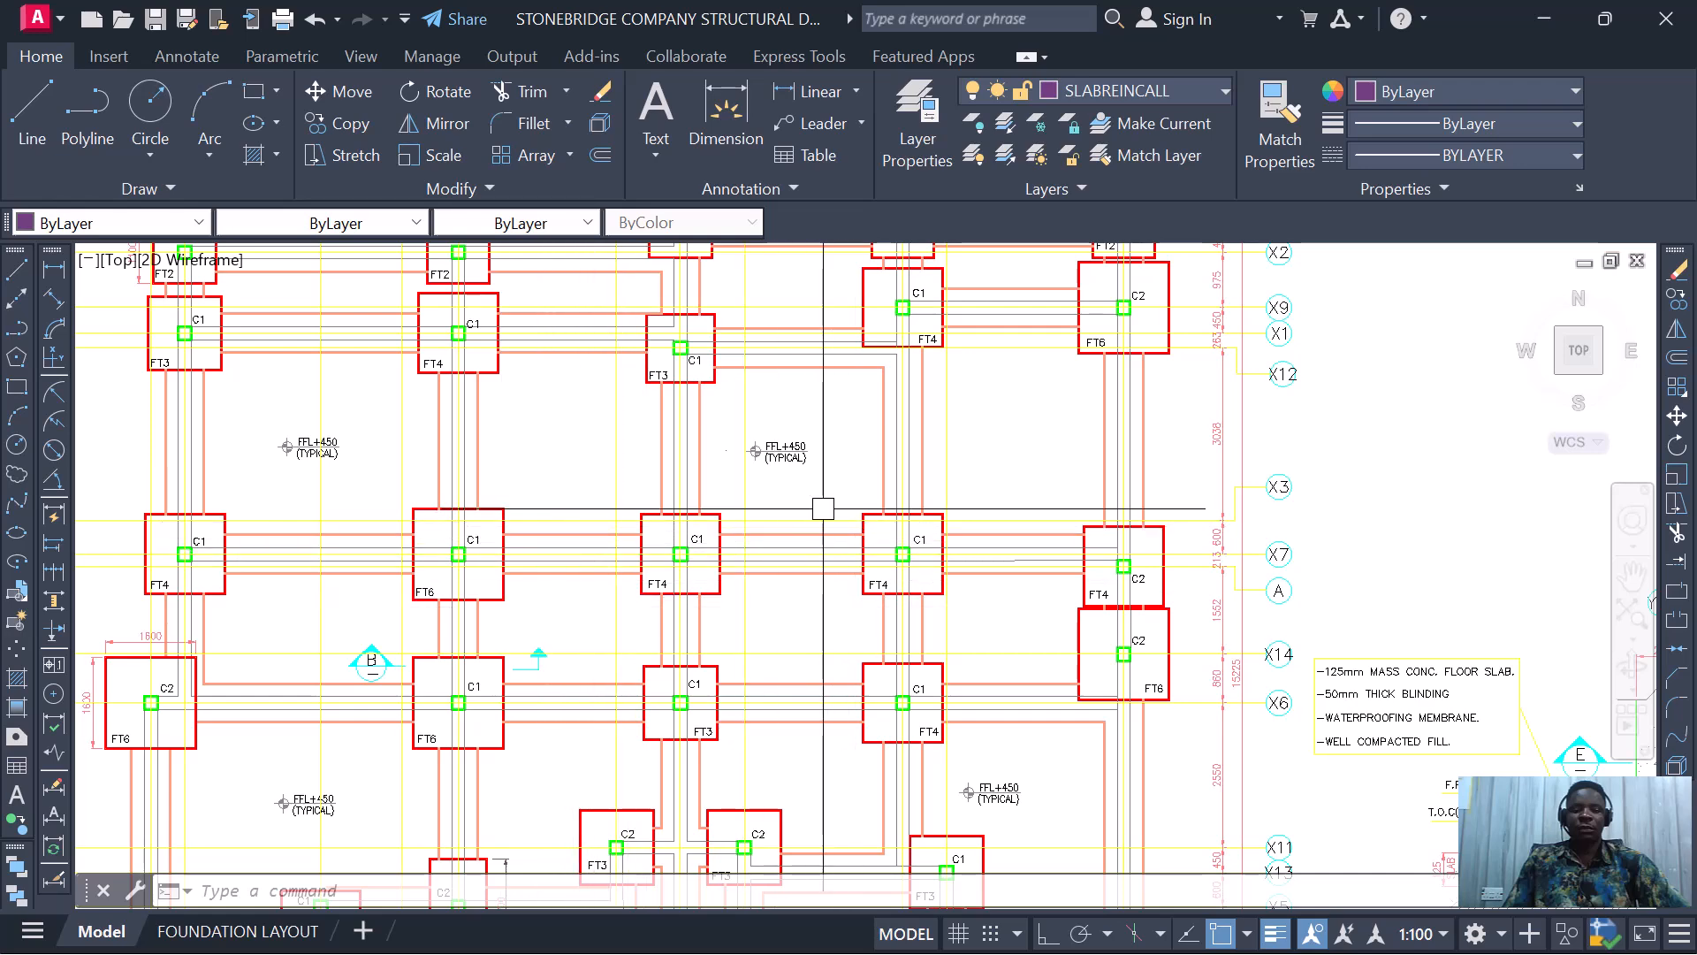
pyautogui.scroll(4, 610, 563)
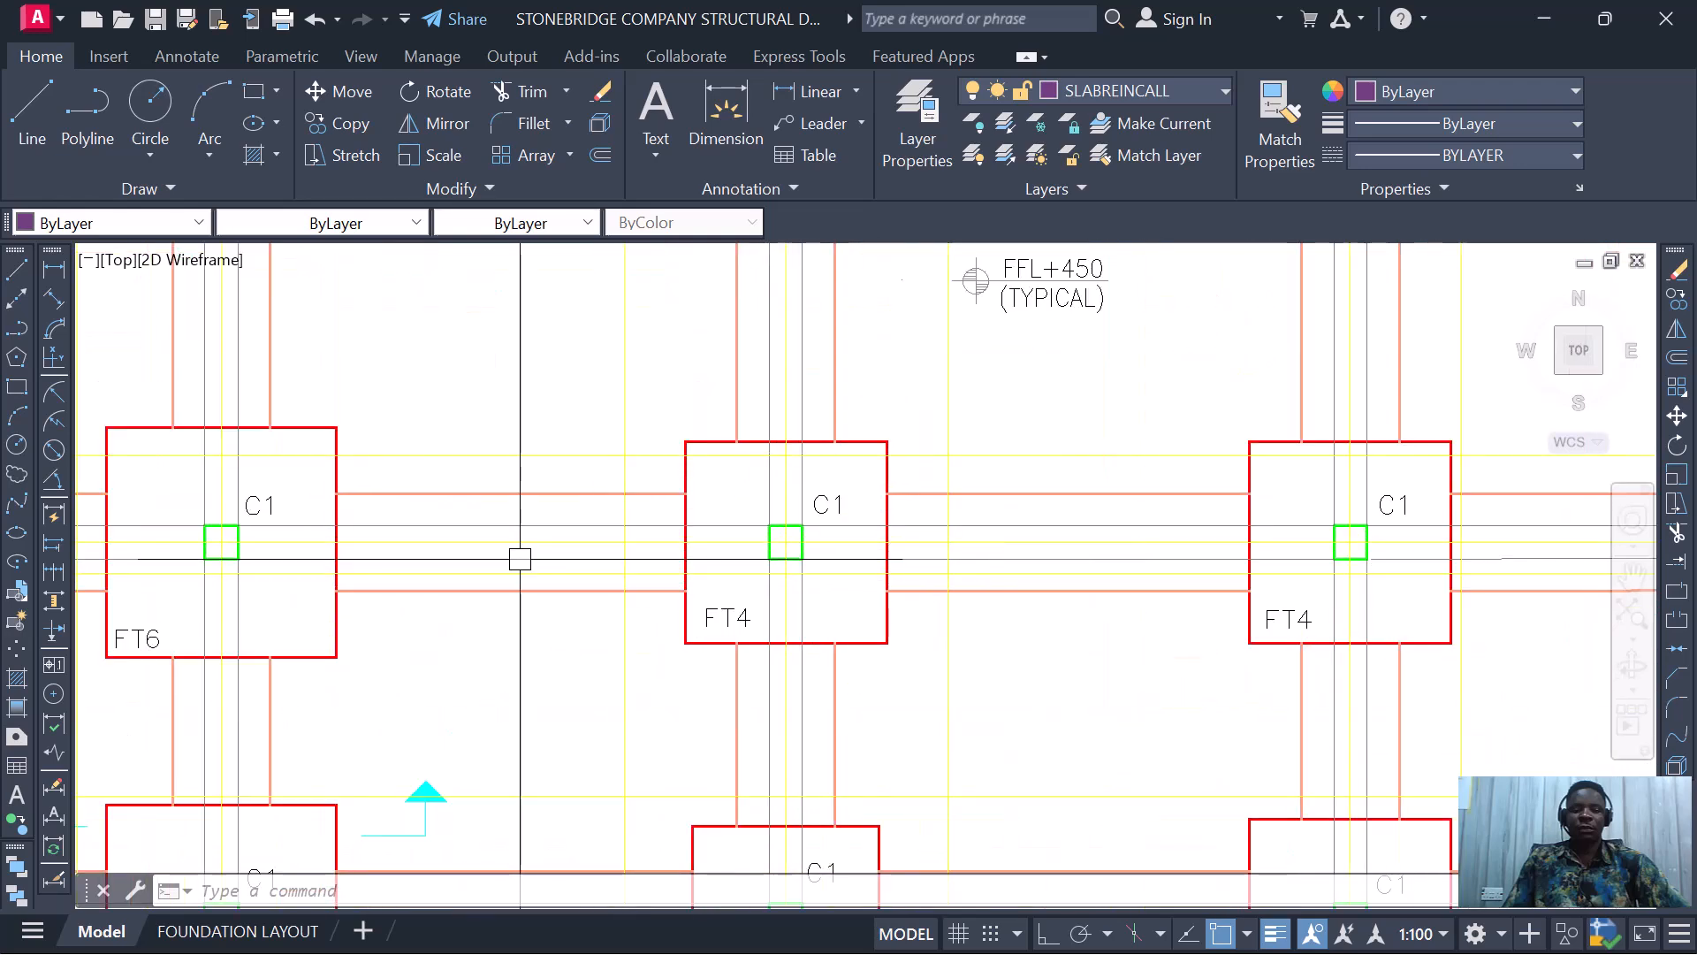
pyautogui.scroll(-2, 734, 526)
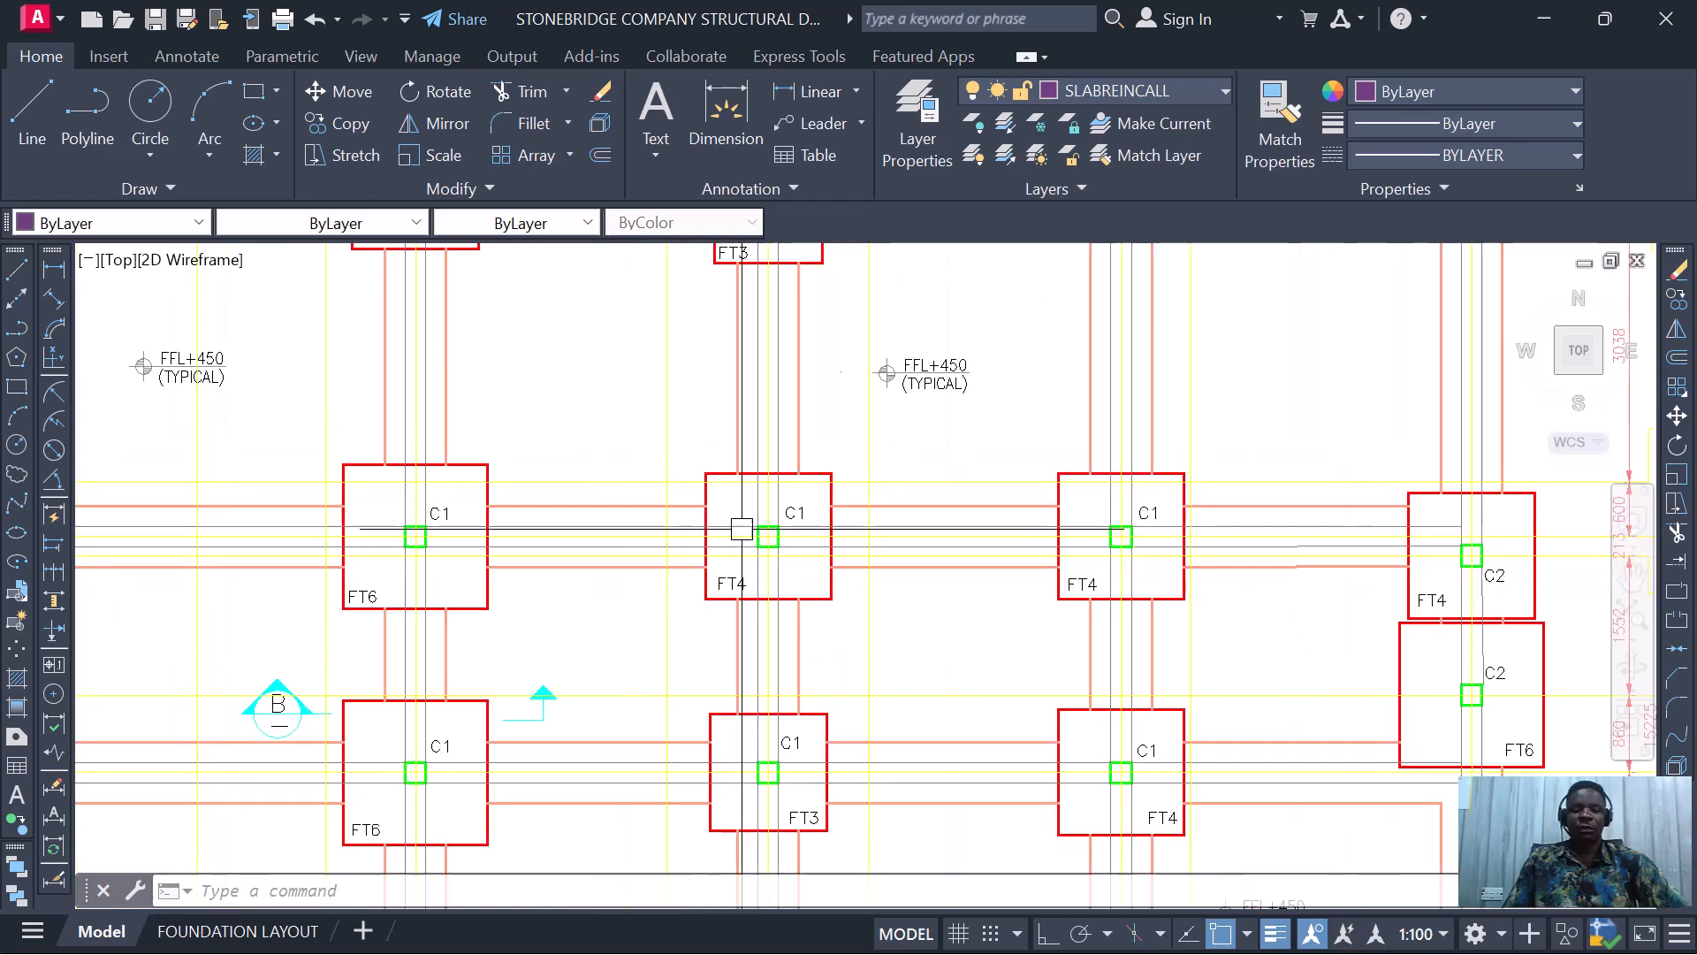
pyautogui.scroll(-6, 752, 551)
pyautogui.scroll(1, 585, 499)
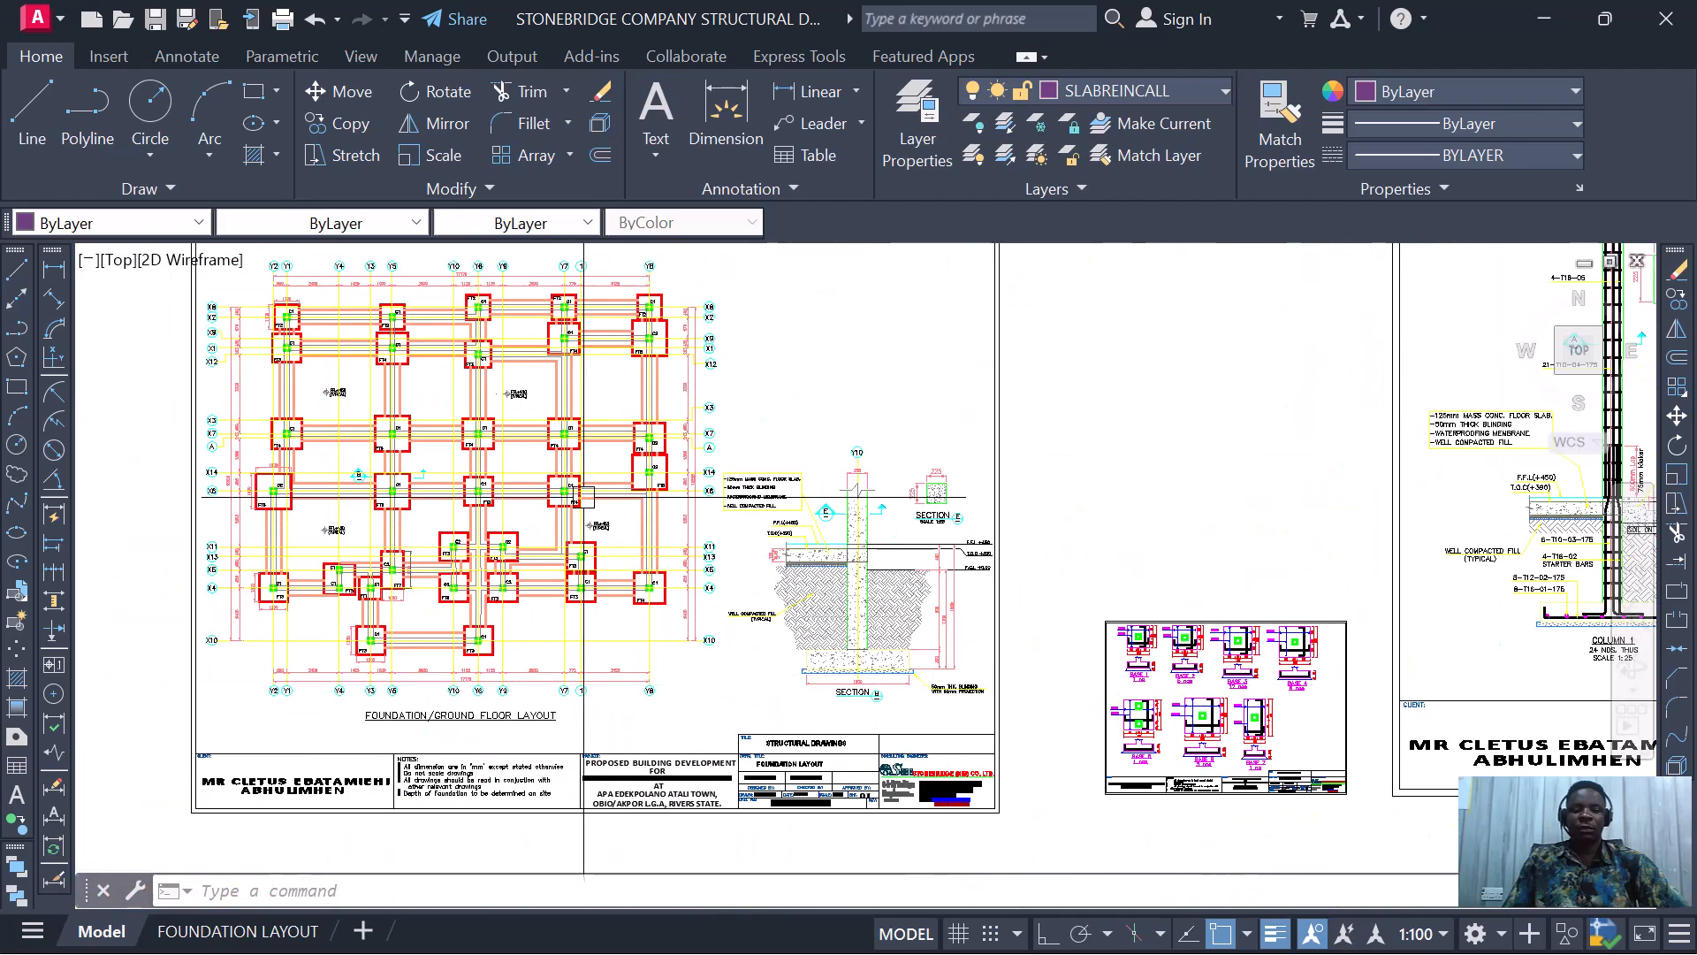
# - Examine the column detail, first floor beam and column layout, and R.C. slab detailing sheets in the upper row
pyautogui.scroll(-2, 579, 490)
pyautogui.scroll(2, 836, 578)
pyautogui.scroll(-3, 744, 550)
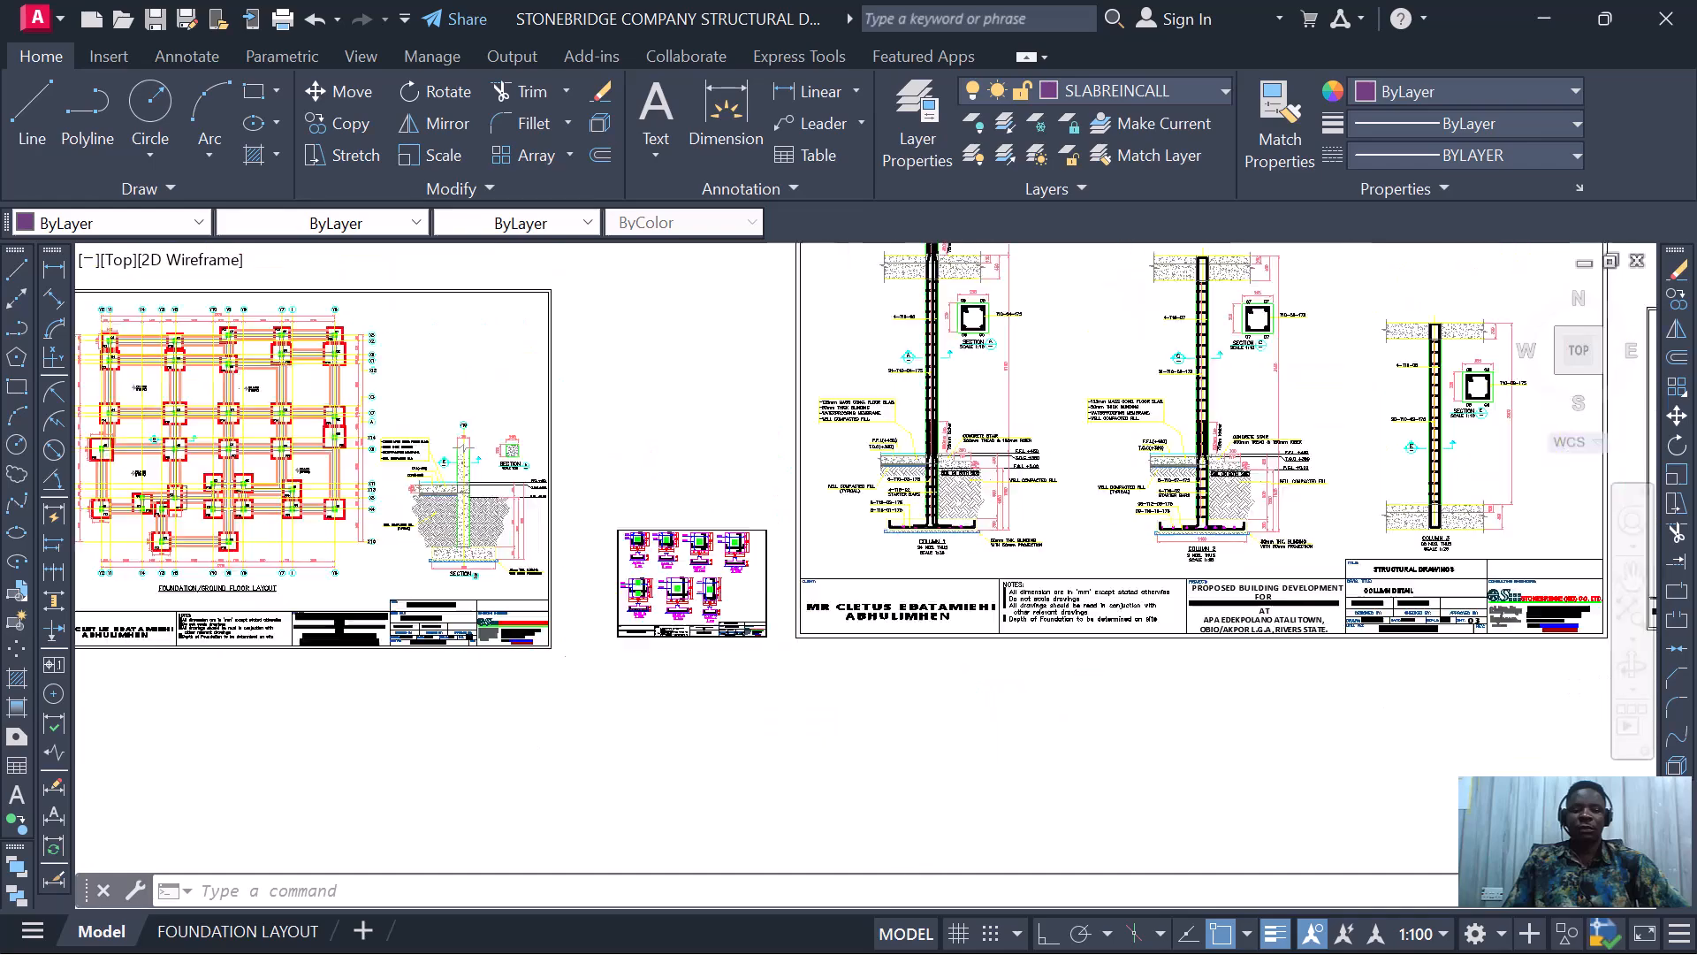
pyautogui.scroll(2, 978, 455)
pyautogui.scroll(-2, 888, 520)
pyautogui.scroll(4, 888, 520)
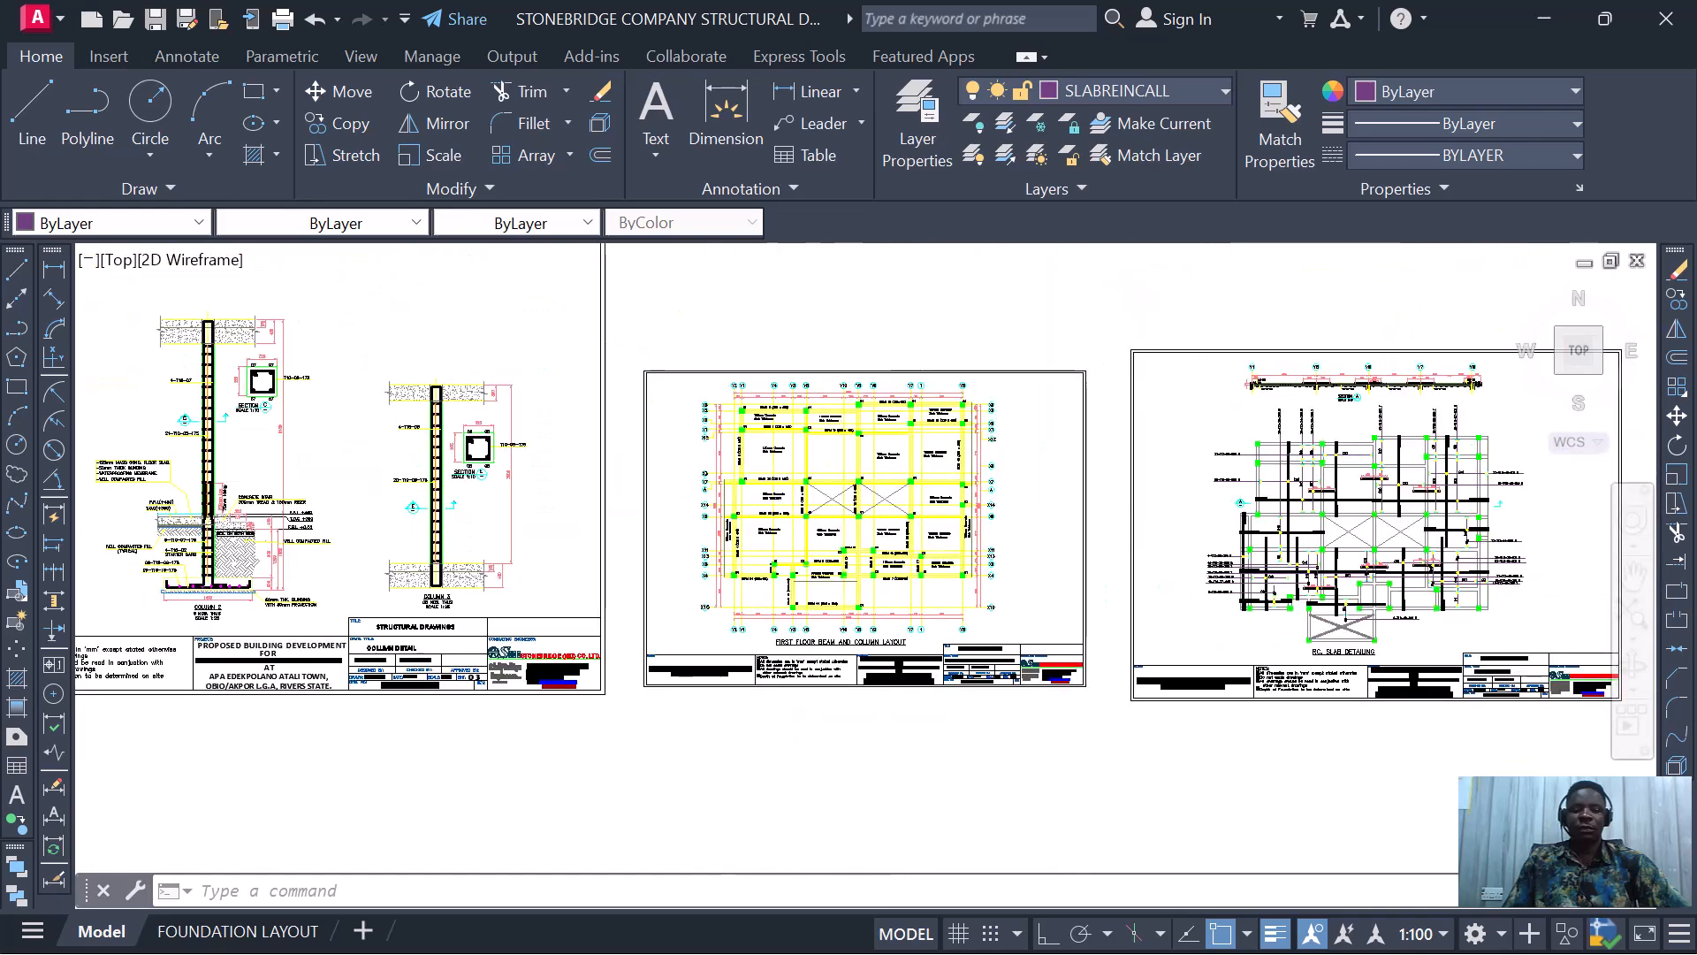
pyautogui.scroll(-2, 868, 523)
pyautogui.scroll(4, 949, 467)
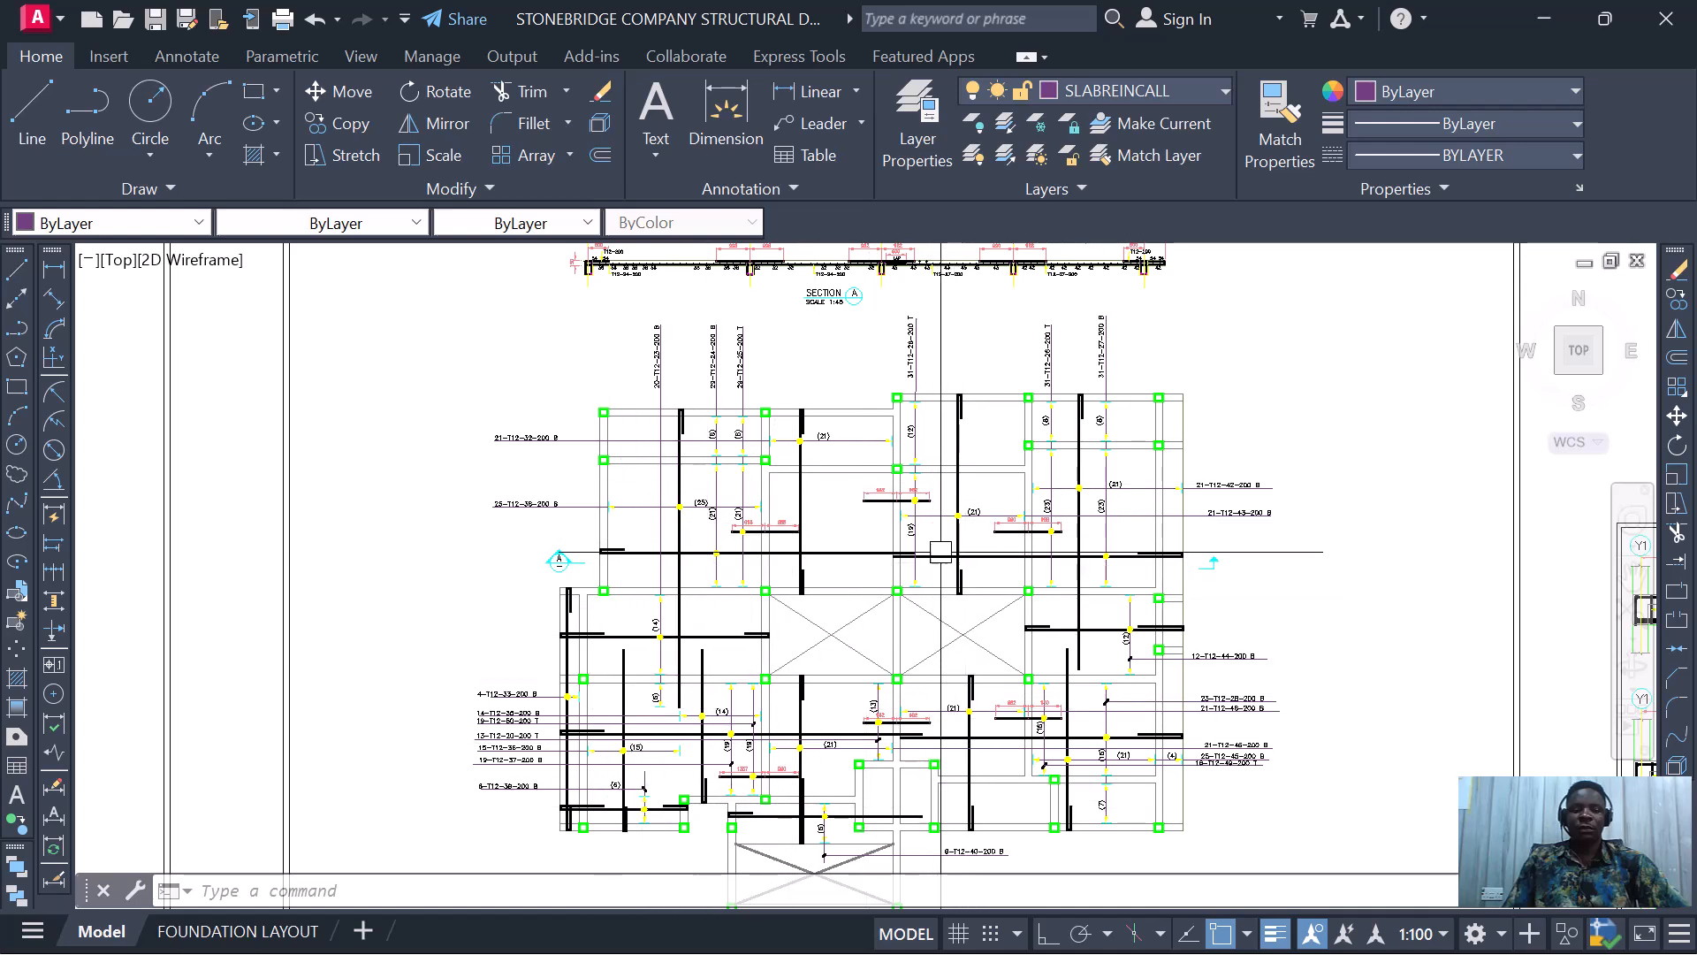
pyautogui.scroll(-5, 721, 524)
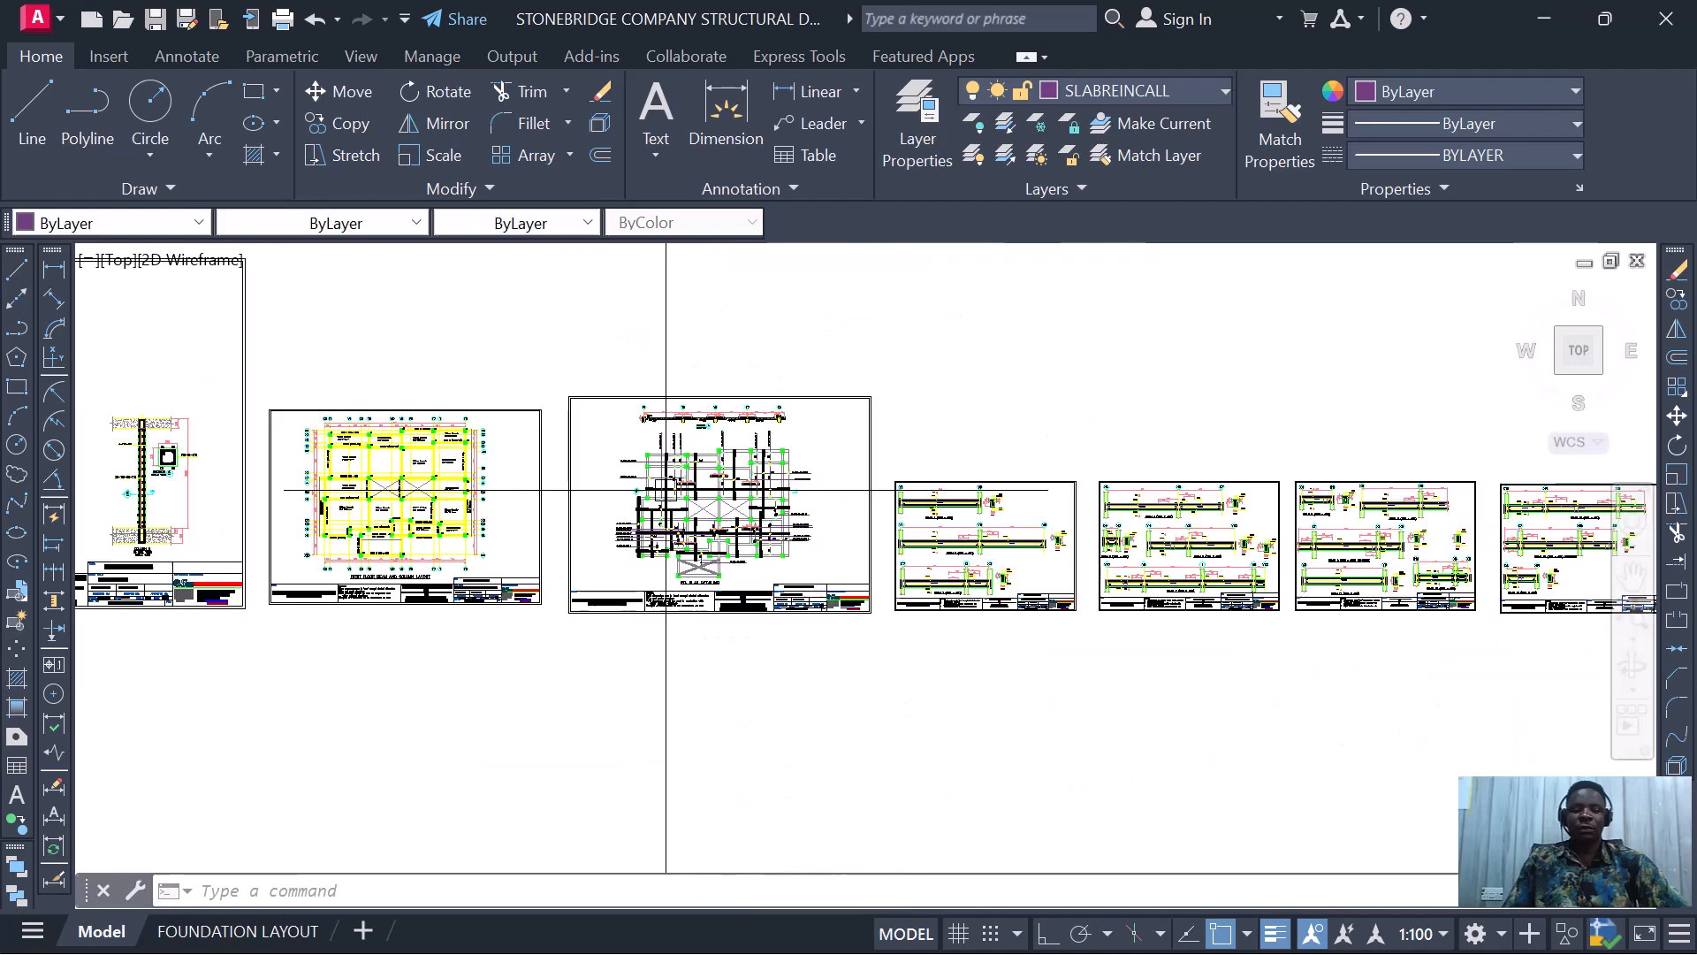
pyautogui.scroll(-2, 687, 485)
pyautogui.scroll(8, 1101, 510)
pyautogui.scroll(-6, 1184, 519)
pyautogui.scroll(-2, 1184, 519)
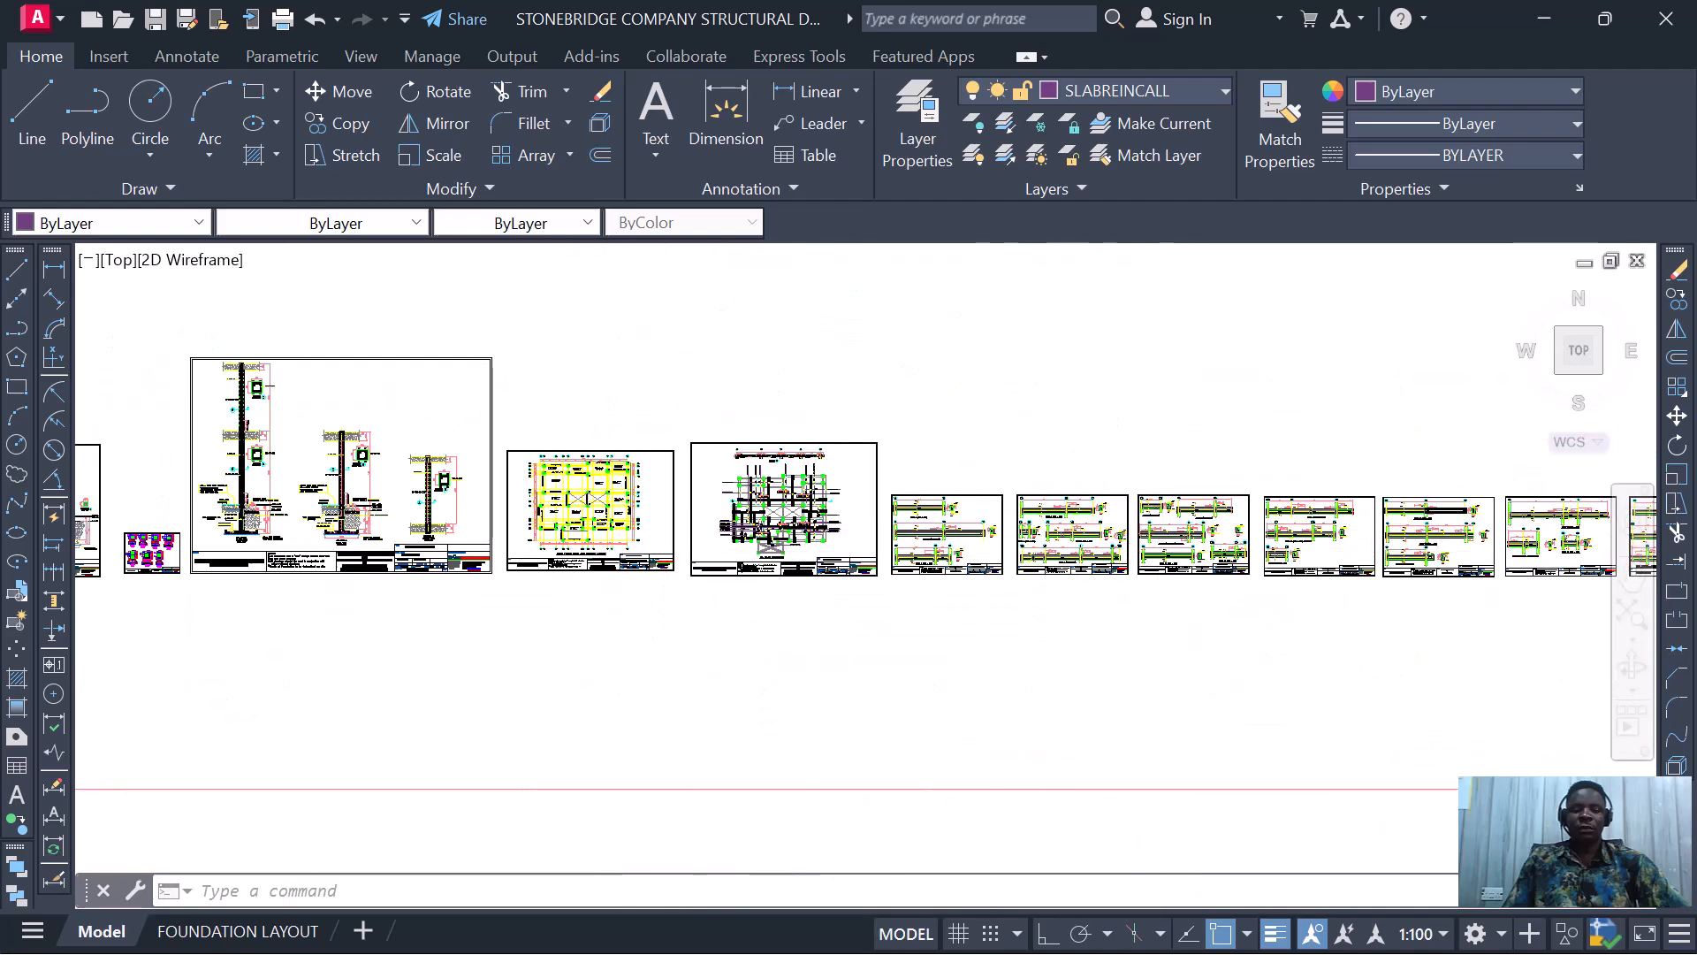
# - Examine the R.C. beam detail sheets along the upper row and the staircase reinforcement sheet at its end
pyautogui.scroll(6, 1121, 481)
pyautogui.scroll(4, 1121, 480)
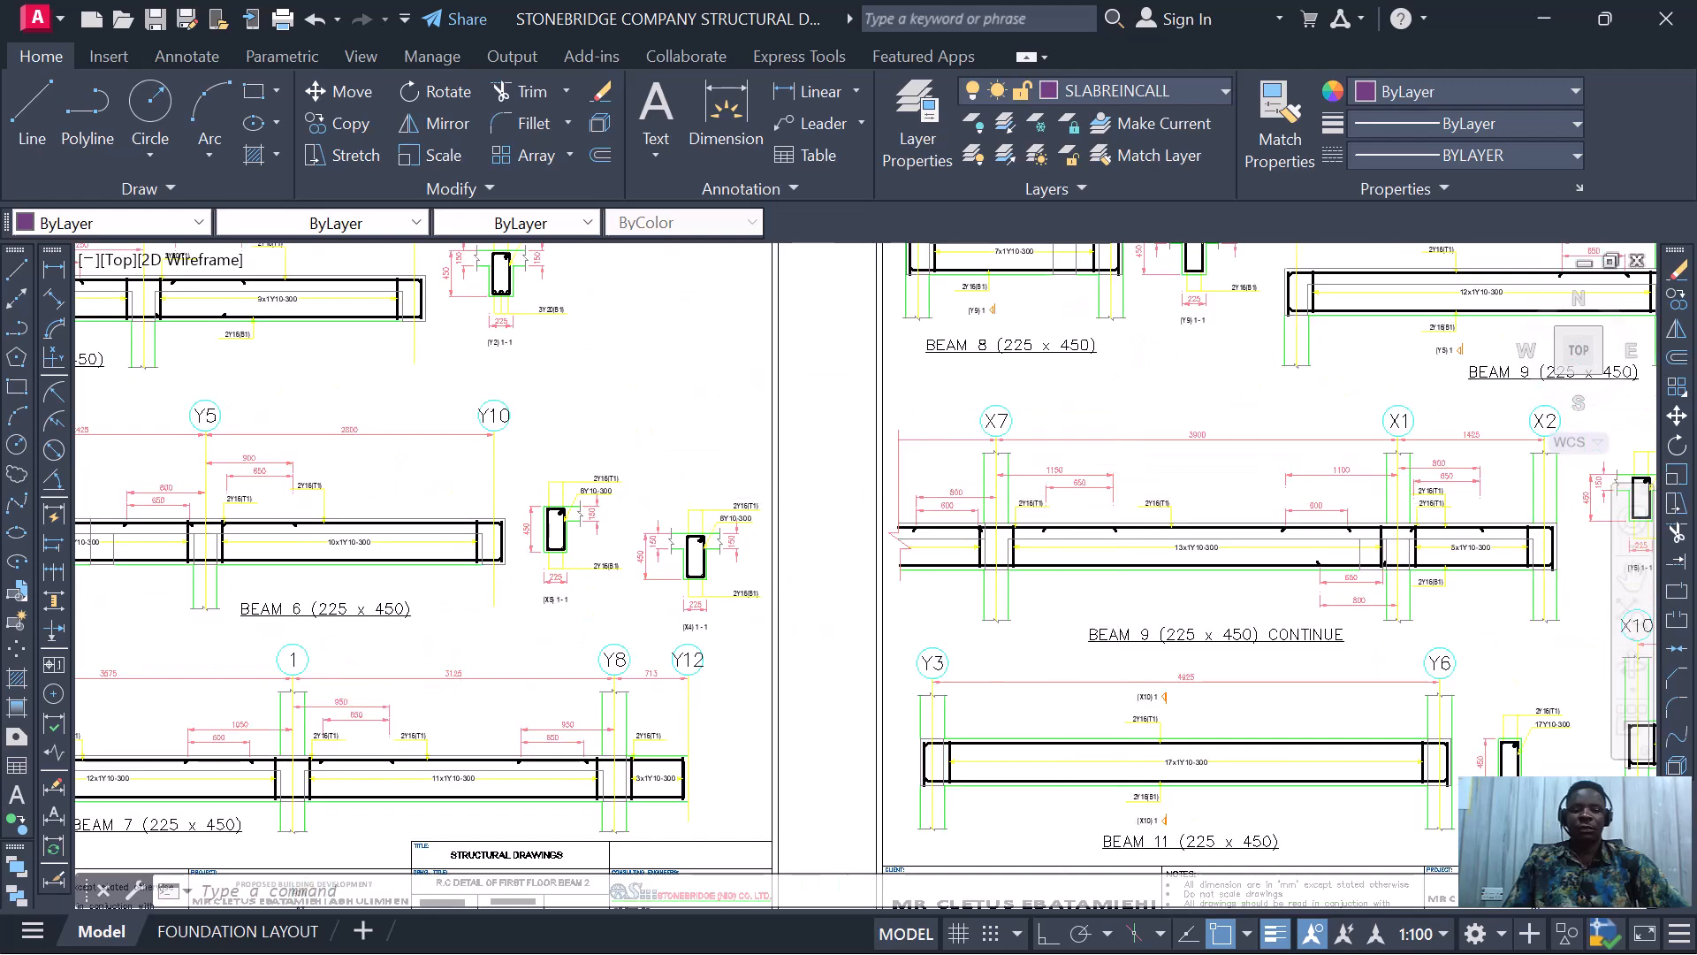
pyautogui.scroll(-5, 920, 530)
pyautogui.scroll(5, 1326, 527)
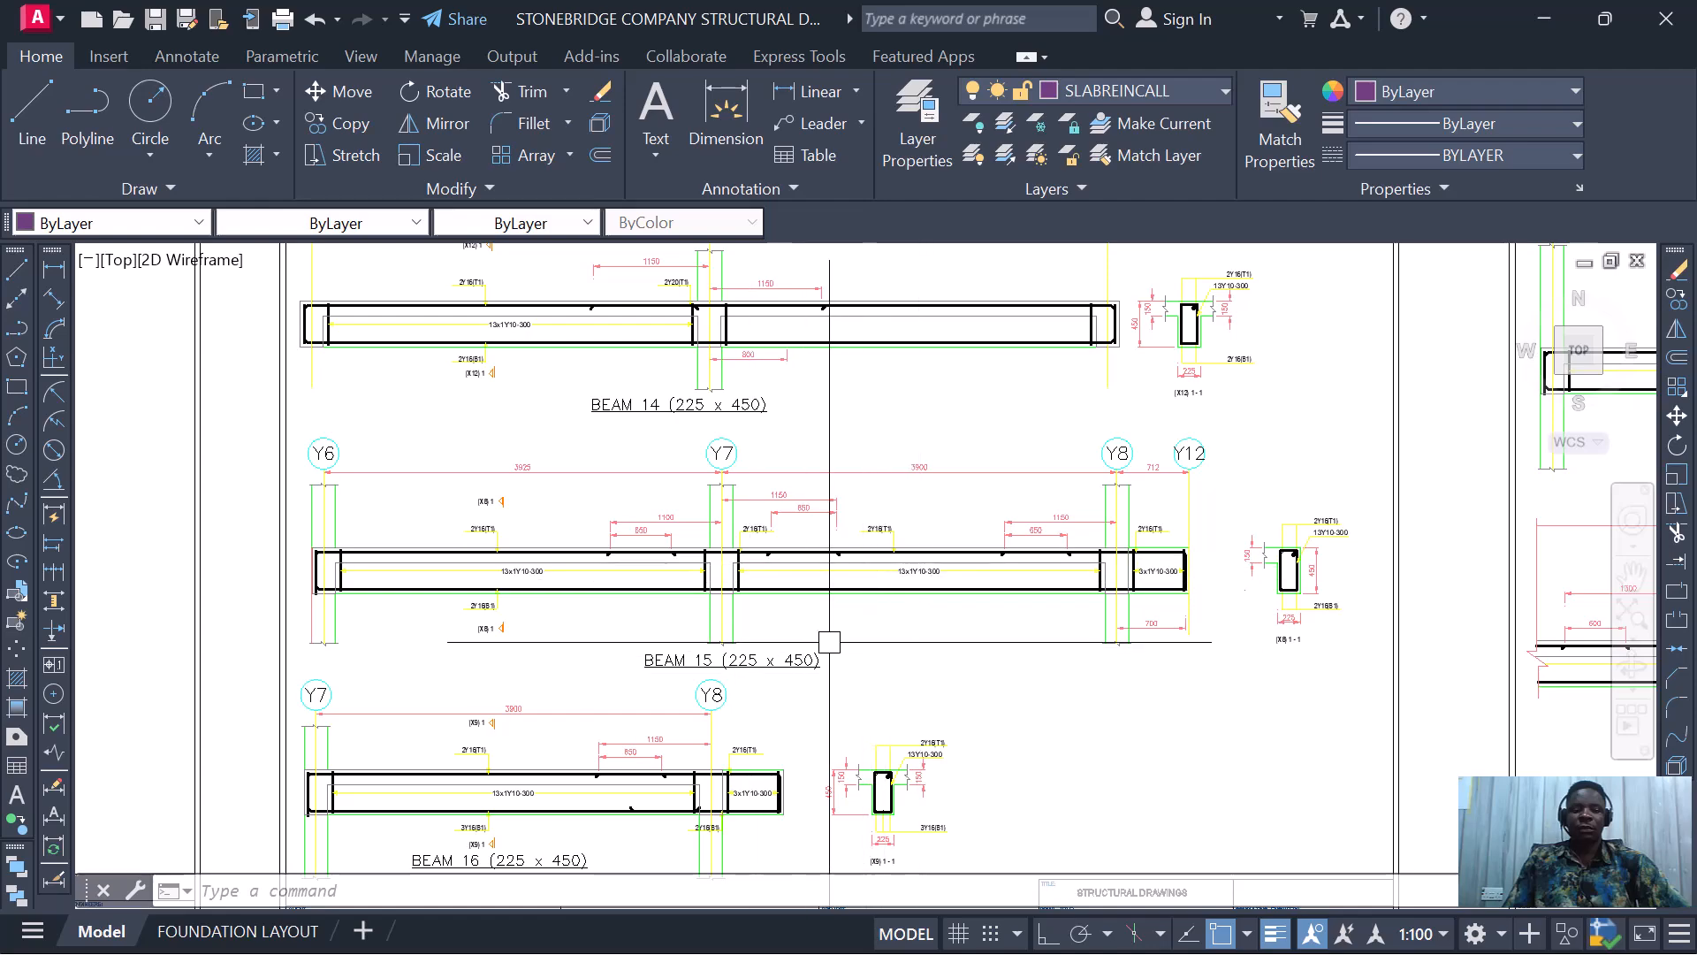
pyautogui.scroll(-5, 711, 566)
pyautogui.scroll(5, 731, 566)
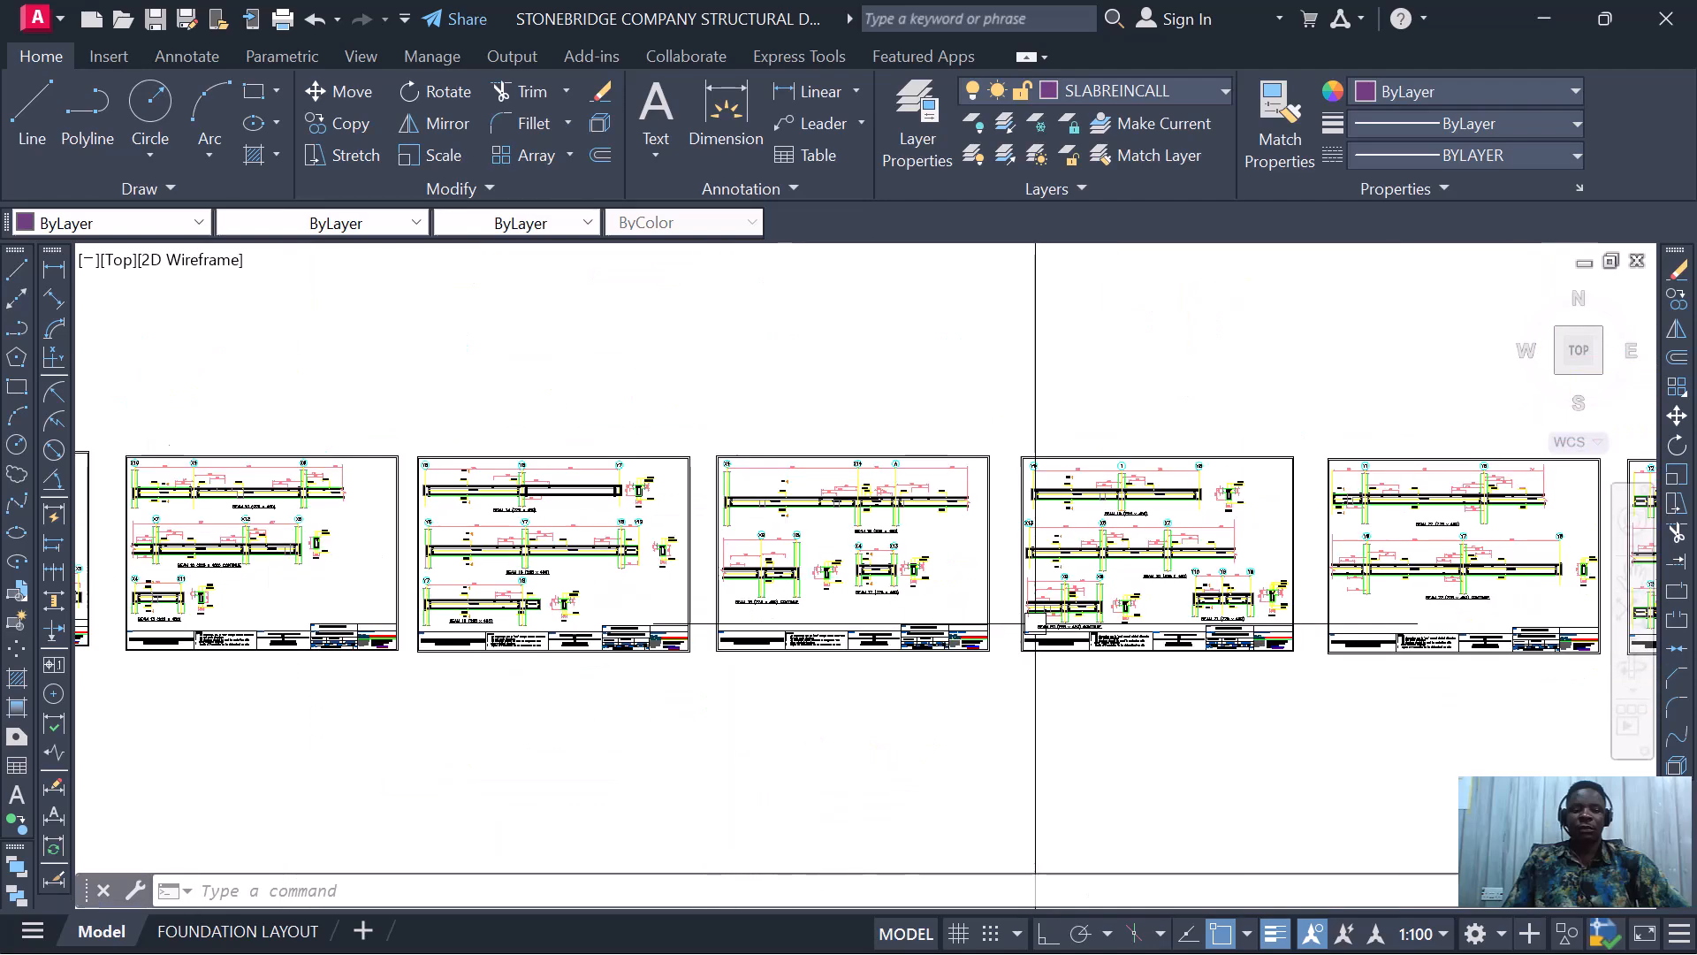
pyautogui.scroll(3, 907, 686)
pyautogui.scroll(-6, 909, 618)
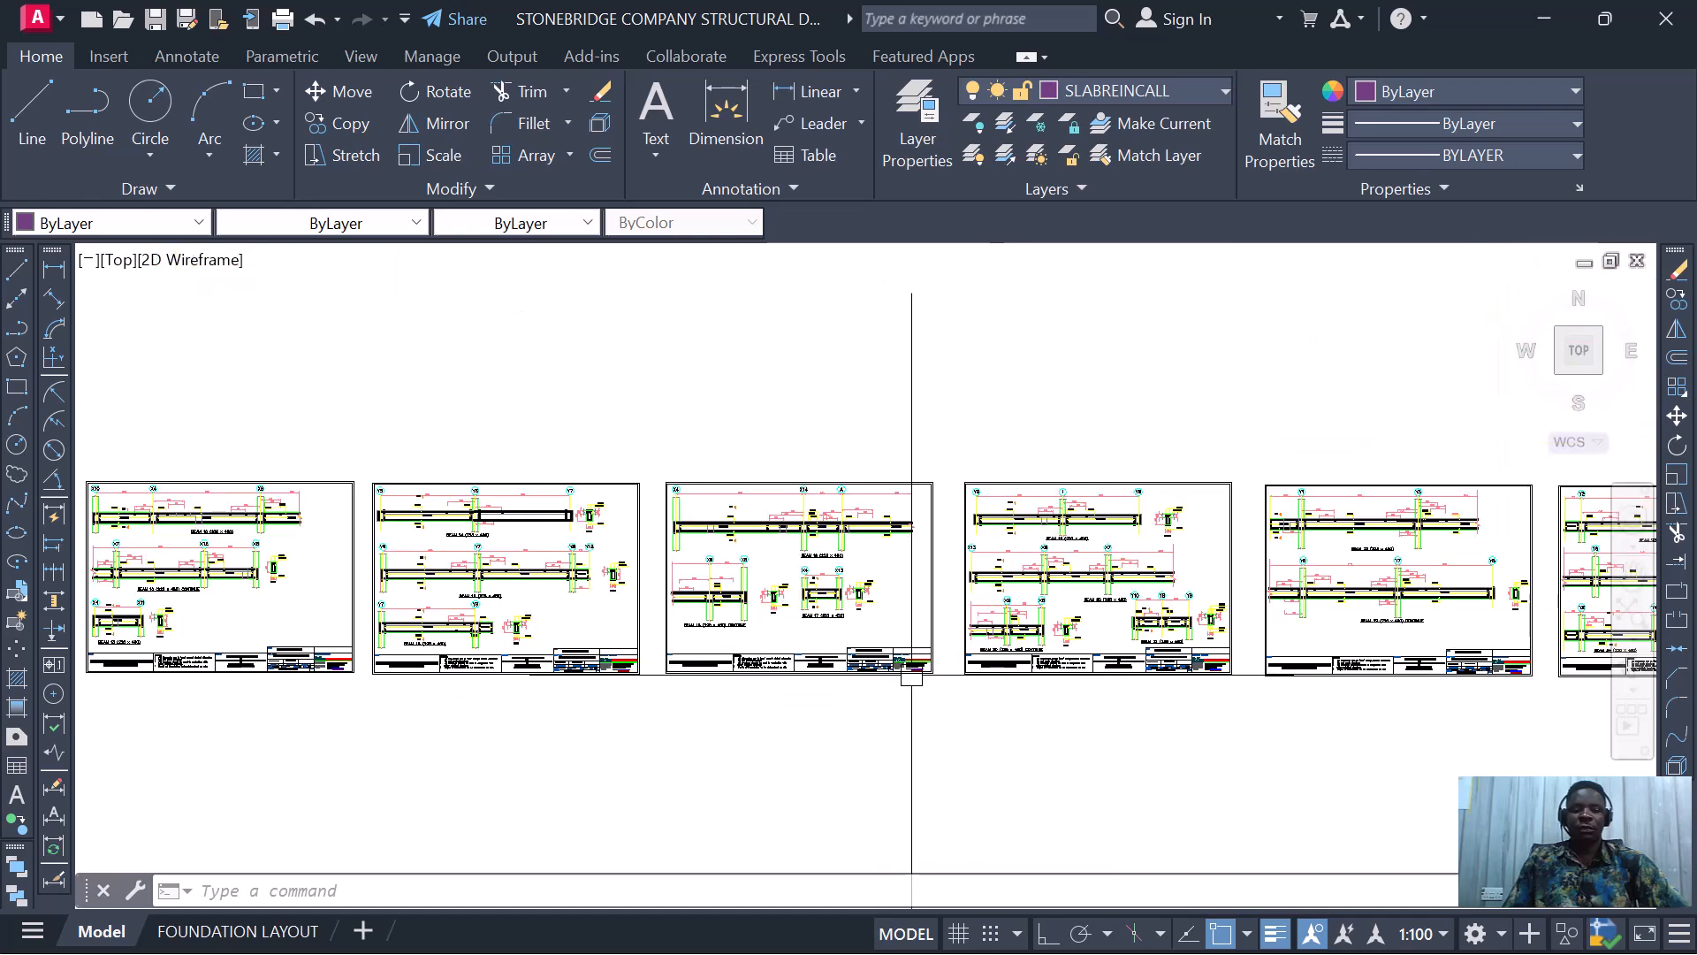
pyautogui.scroll(-3, 972, 616)
pyautogui.scroll(10, 1458, 589)
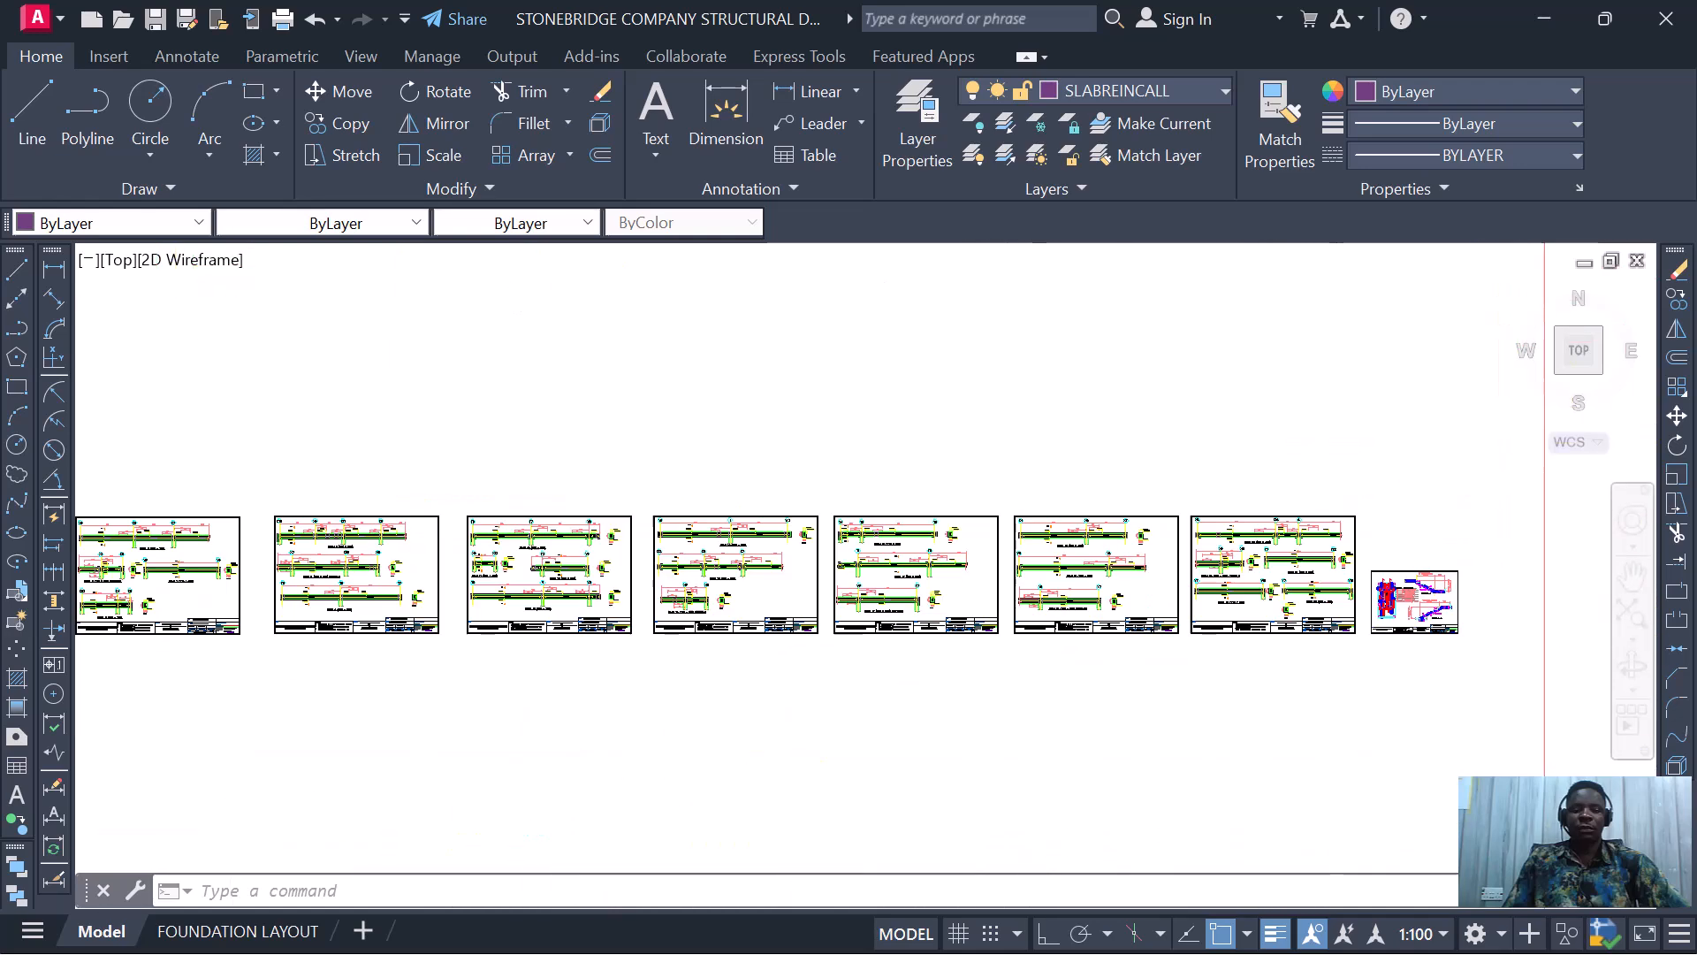
pyautogui.scroll(4, 1403, 656)
pyautogui.scroll(2, 1459, 655)
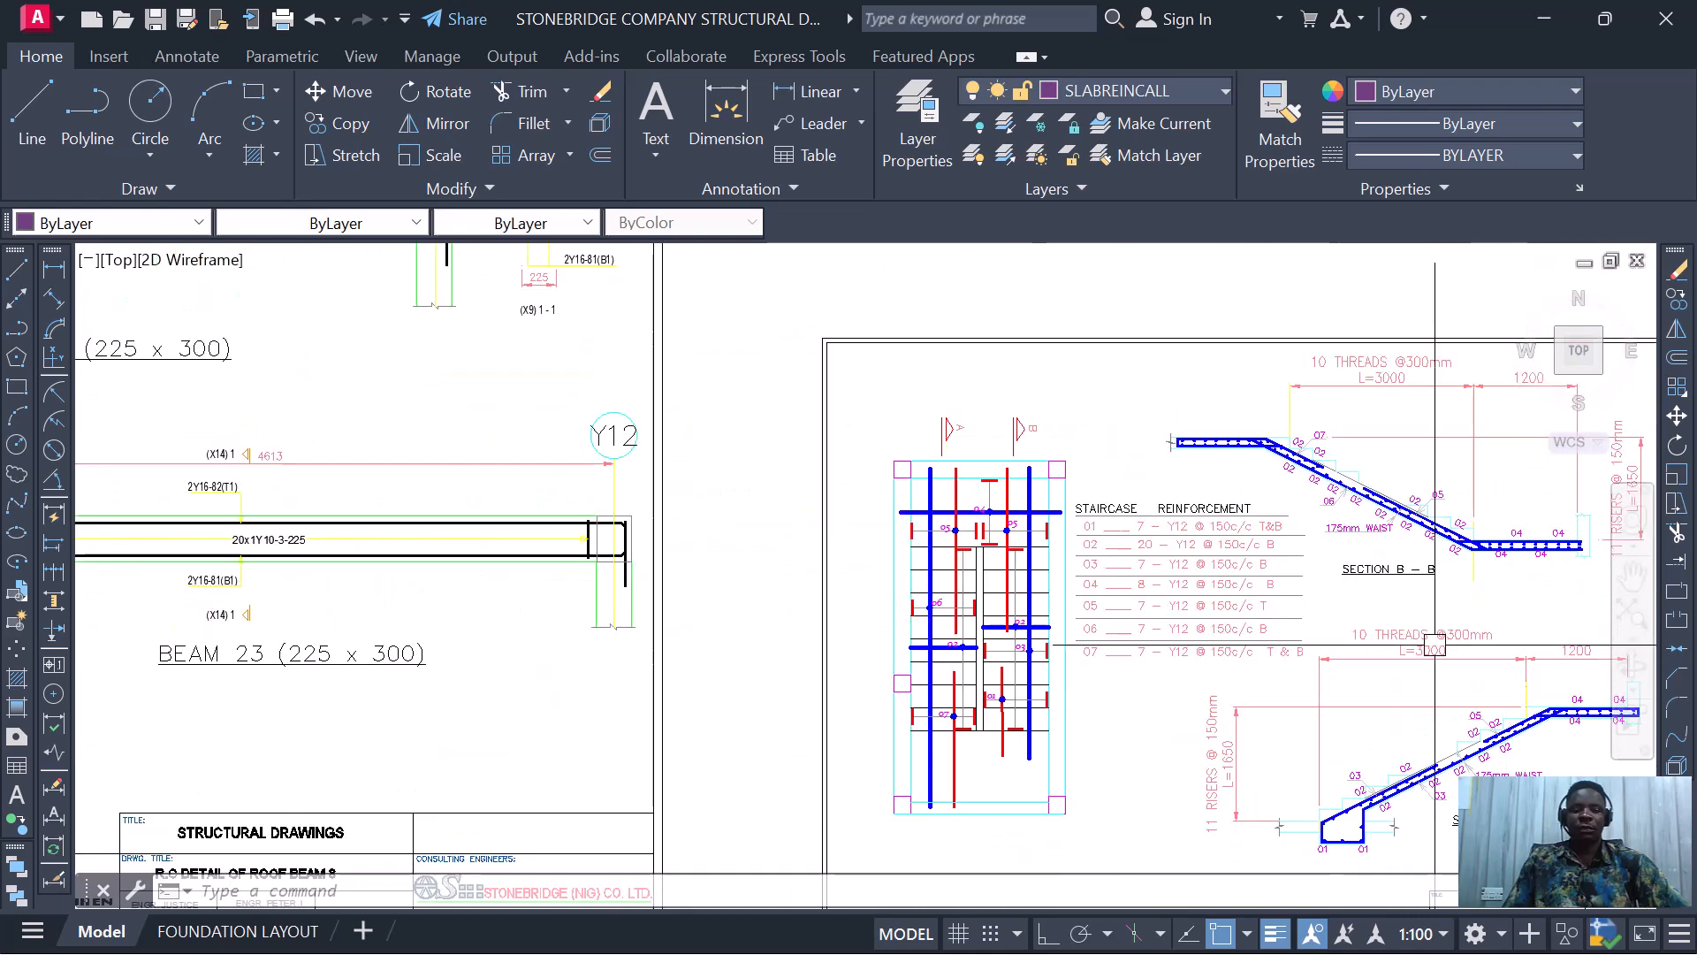
pyautogui.scroll(-2, 1141, 632)
pyautogui.scroll(-8, 1155, 594)
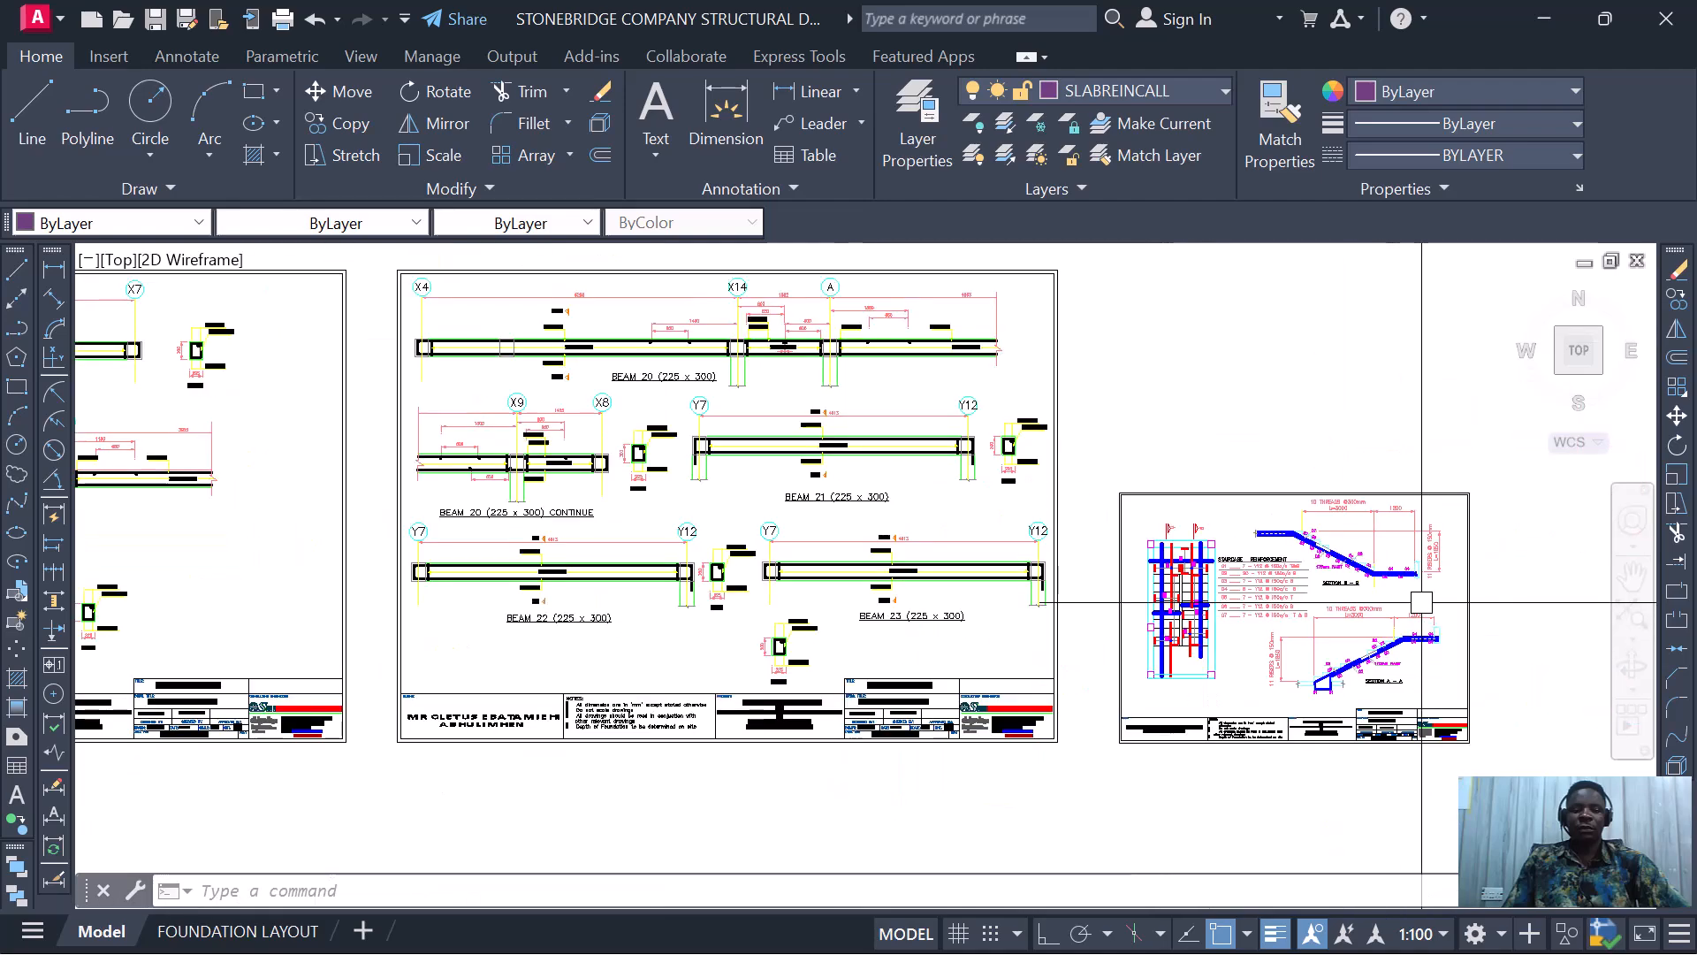
# - Look over the second row of structural sheets, the smaller drawing groups below it and the large empty frame above
pyautogui.scroll(-6, 1175, 570)
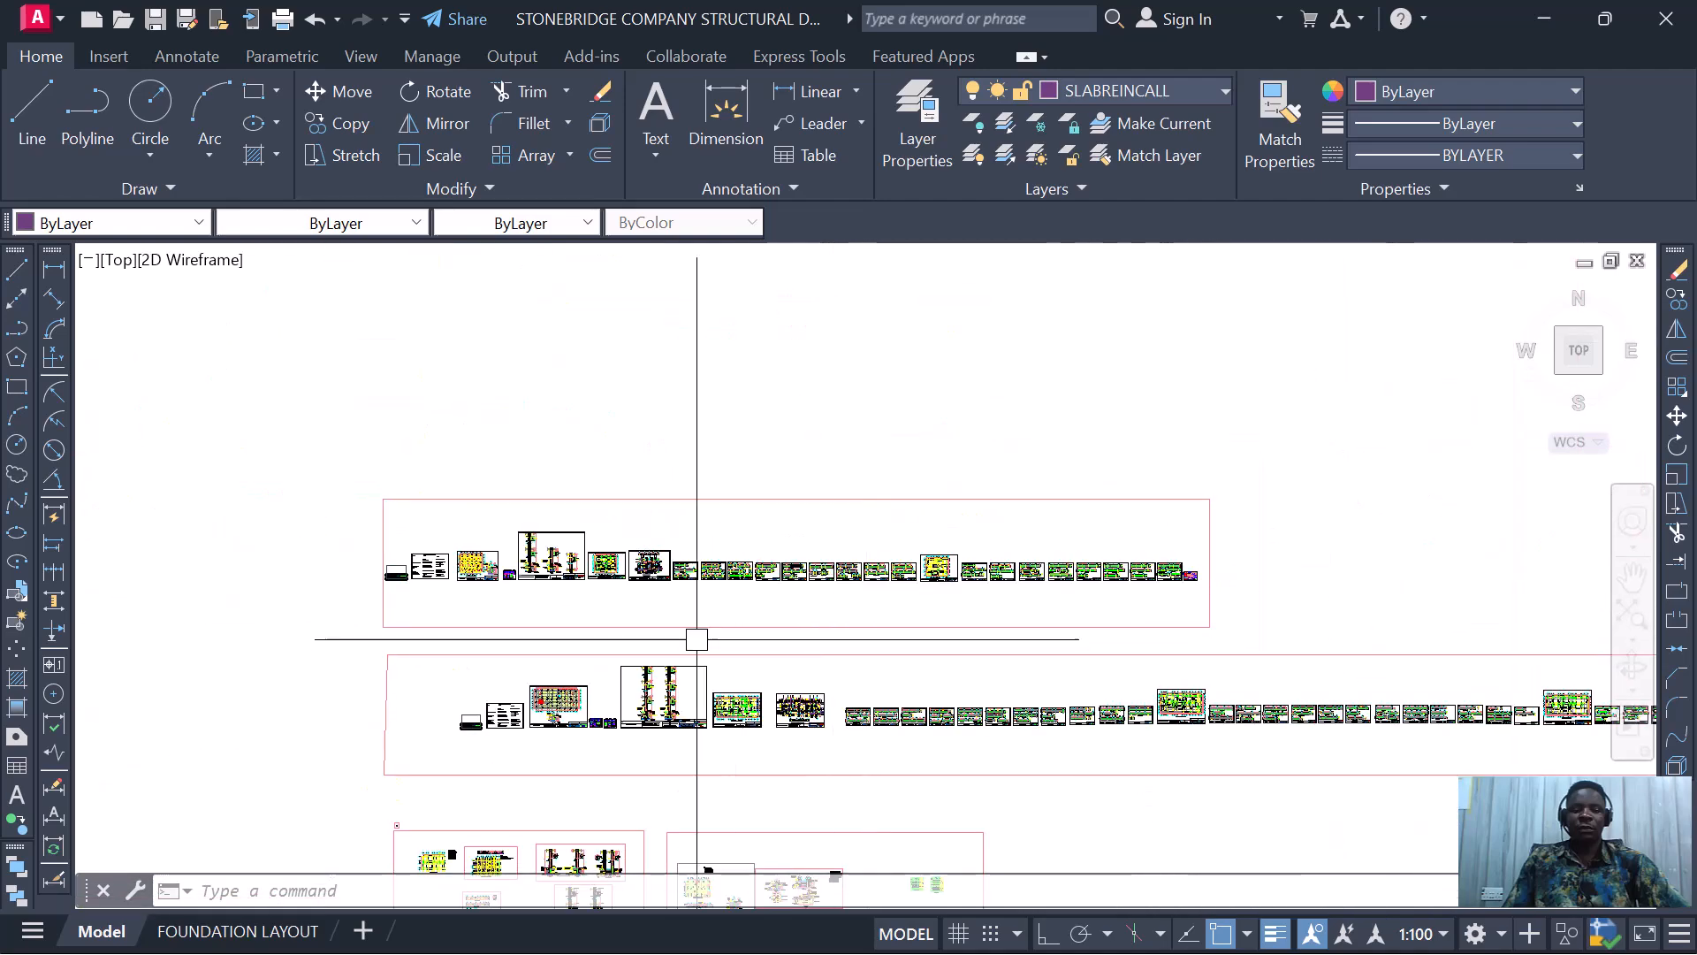
pyautogui.scroll(8, 686, 682)
pyautogui.scroll(-4, 576, 654)
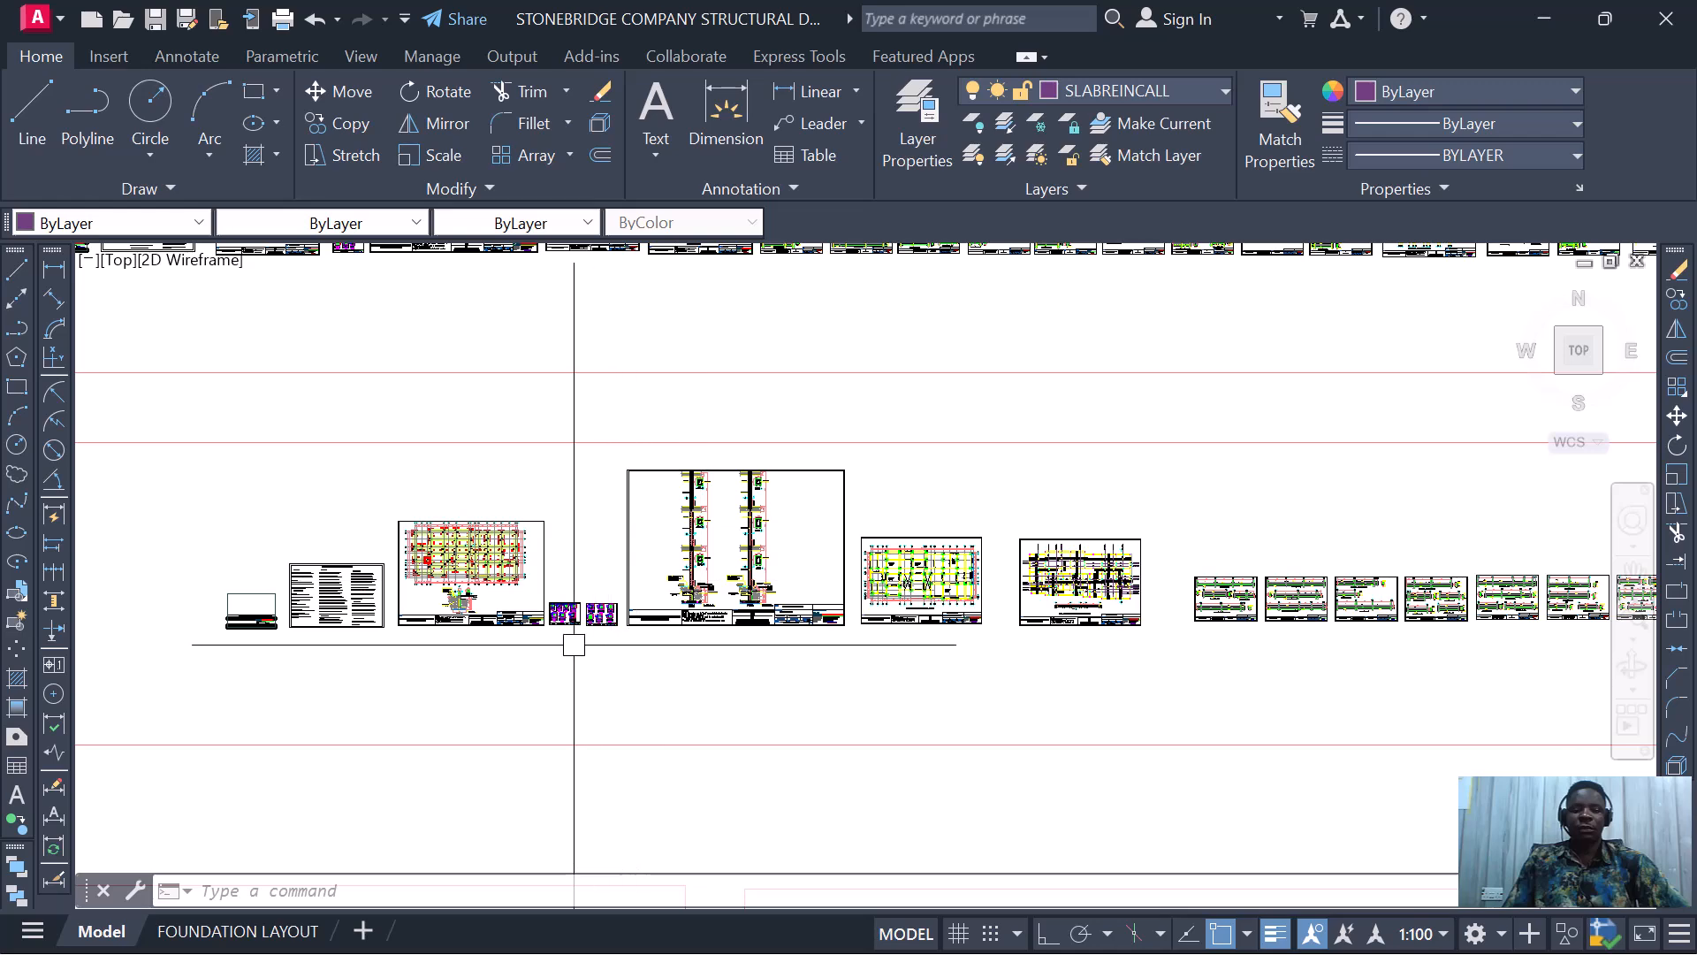
pyautogui.scroll(4, 599, 585)
pyautogui.scroll(-8, 624, 555)
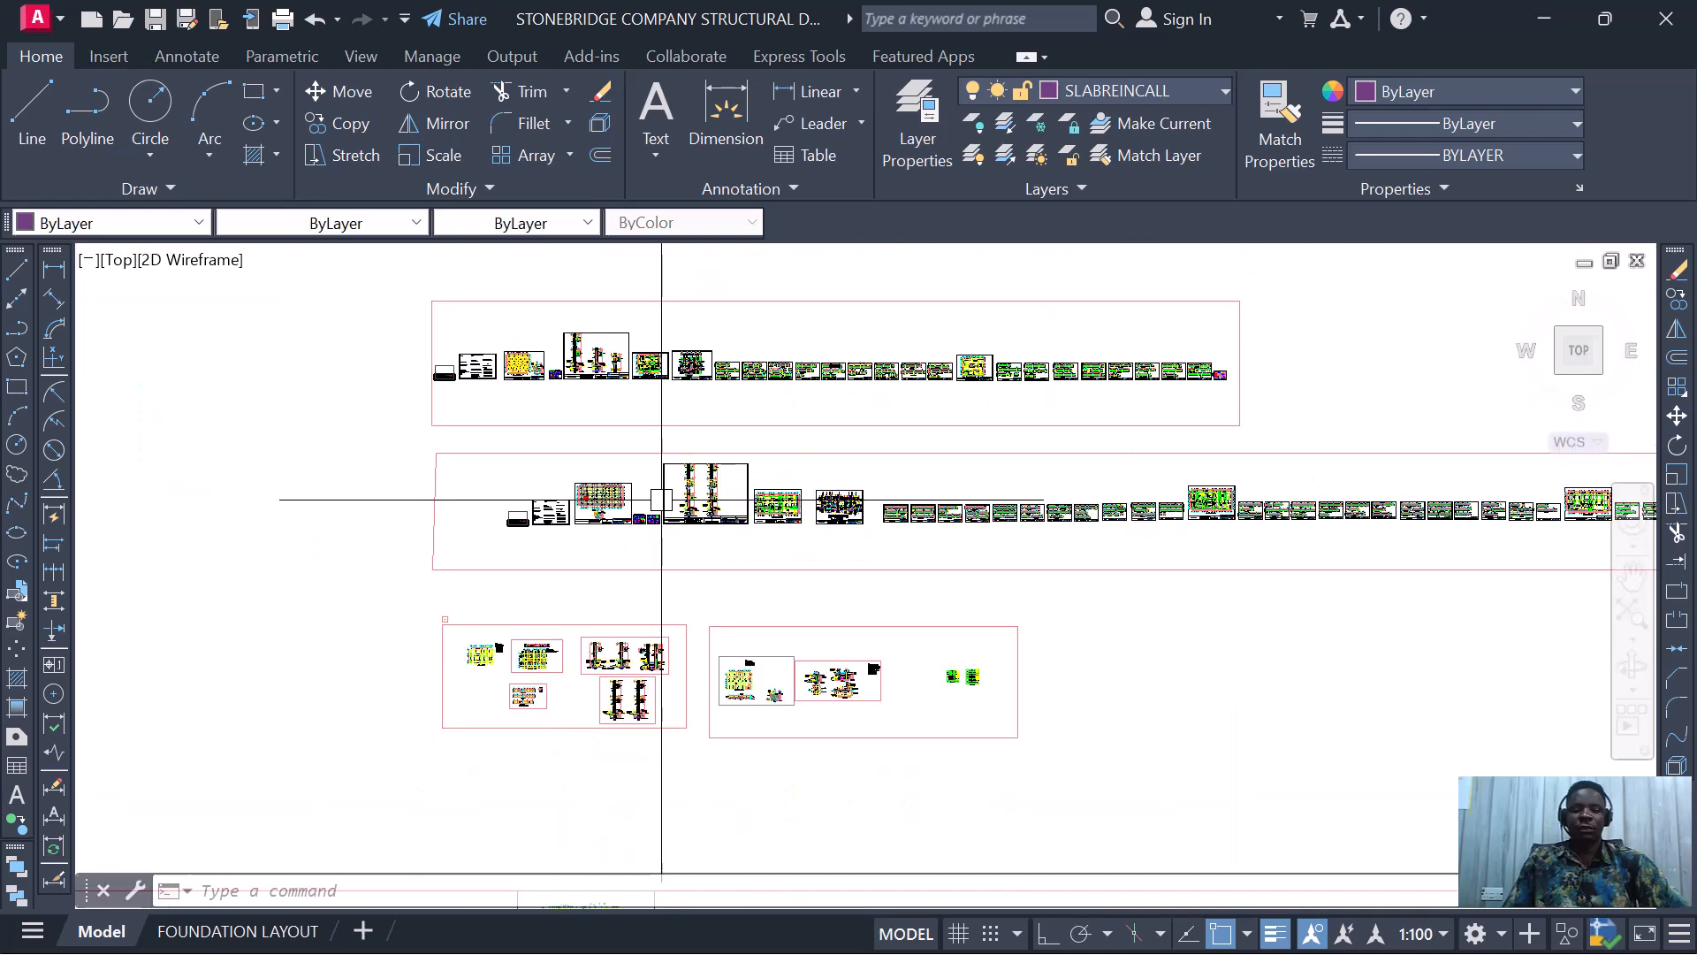
pyautogui.scroll(2, 689, 495)
pyautogui.scroll(-5, 787, 708)
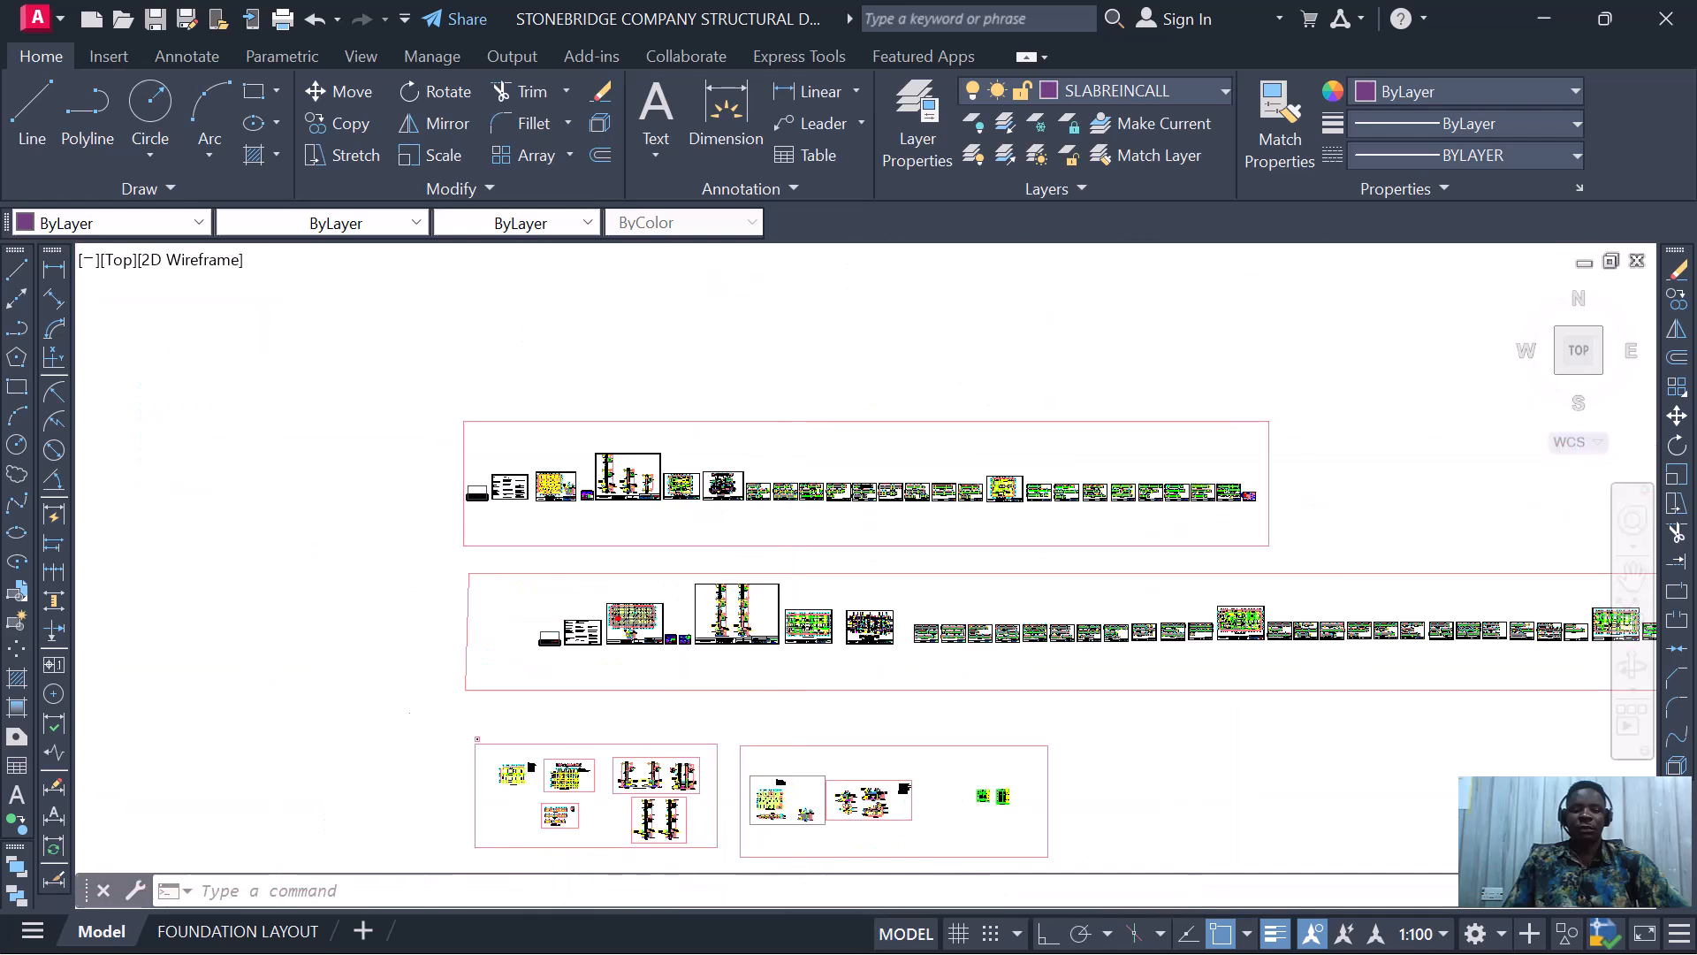
pyautogui.scroll(3, 702, 523)
pyautogui.scroll(-6, 702, 523)
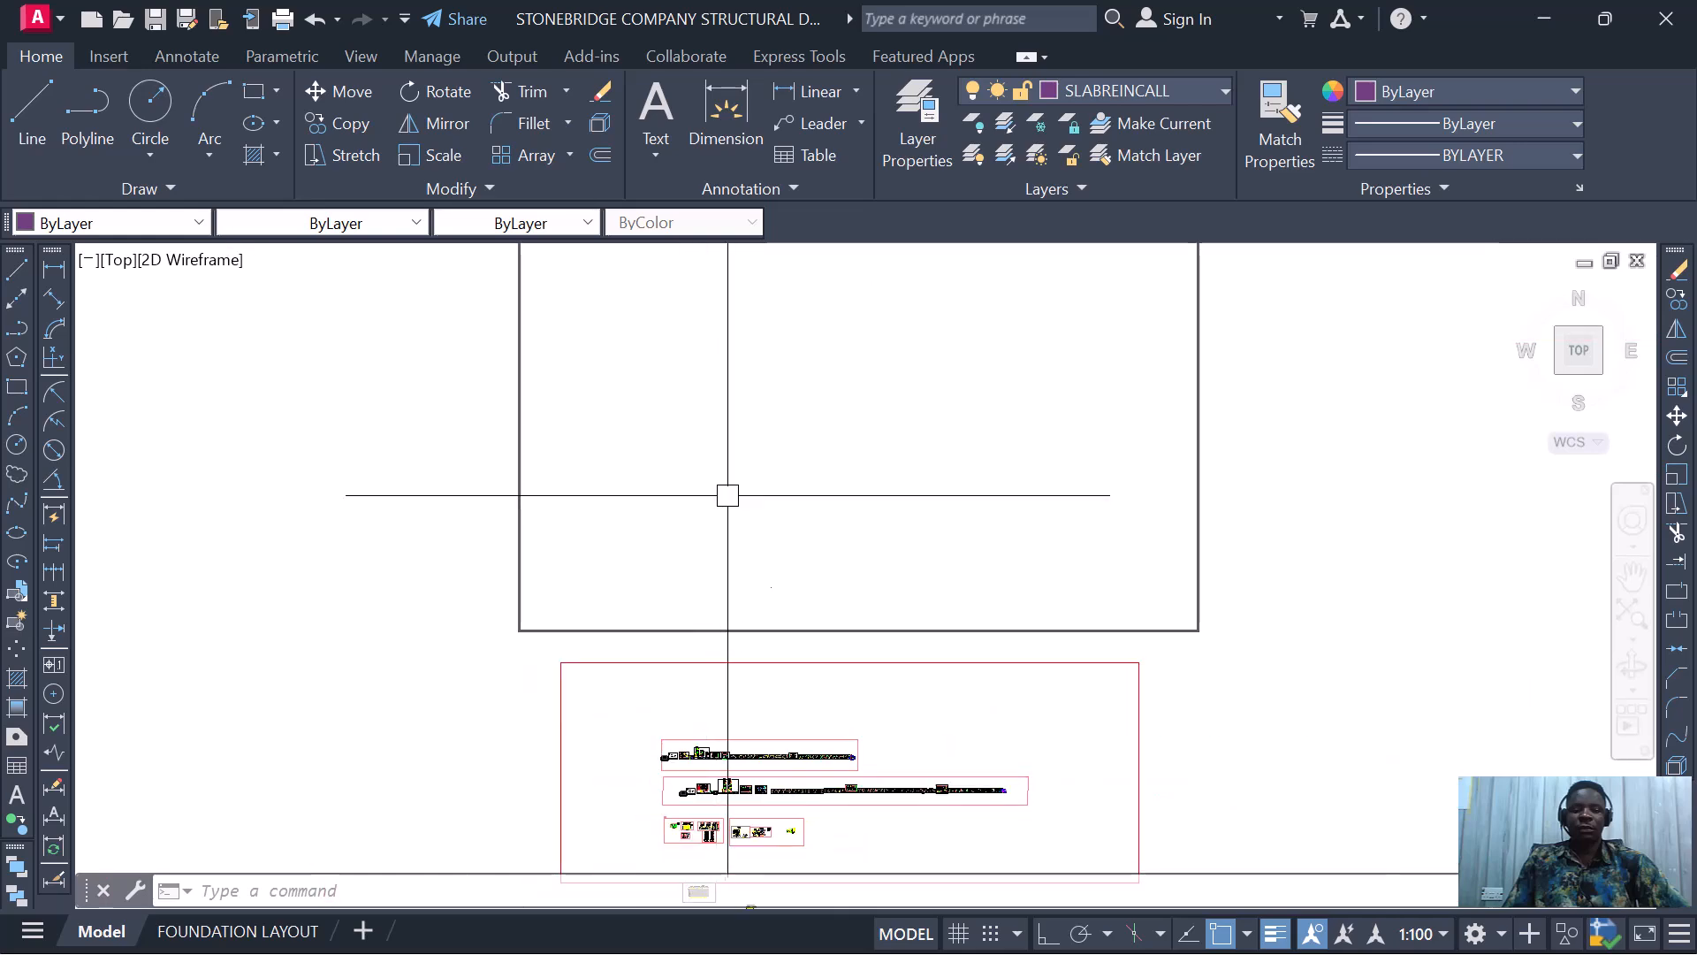
pyautogui.scroll(2, 694, 491)
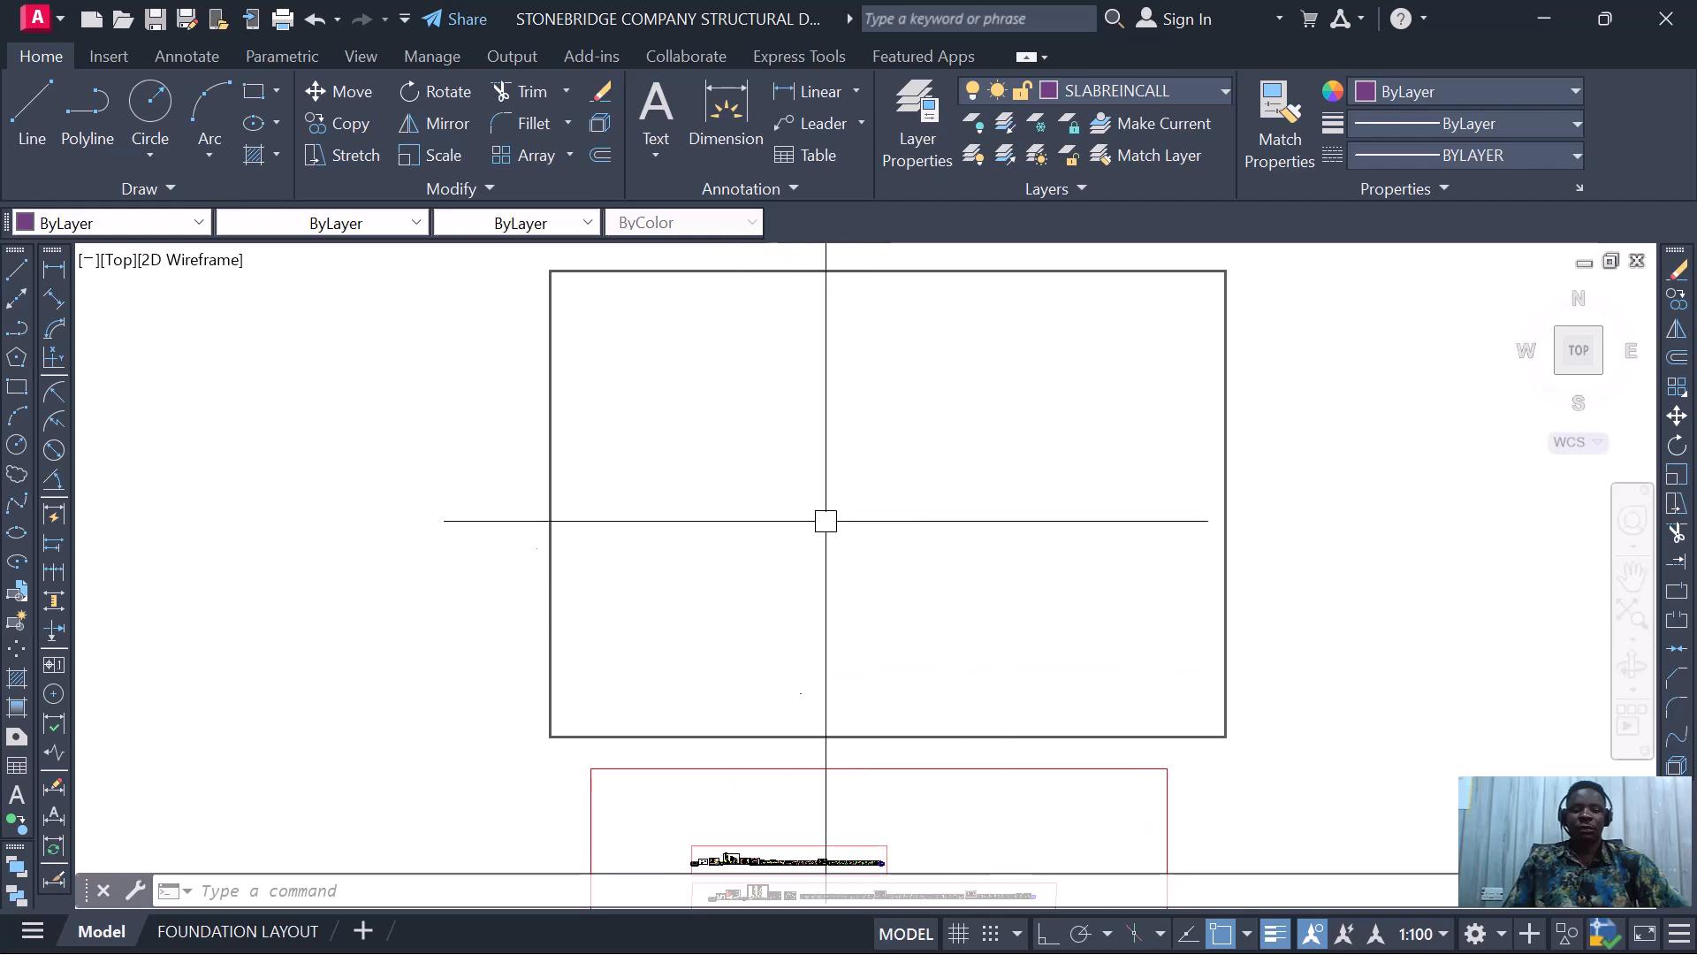
# - Minimize the open template, workbook and folder windows, and switch to the AutoCAD Drawing1.dwg holding the structural plans, maximized
pyautogui.click(1530, 27)
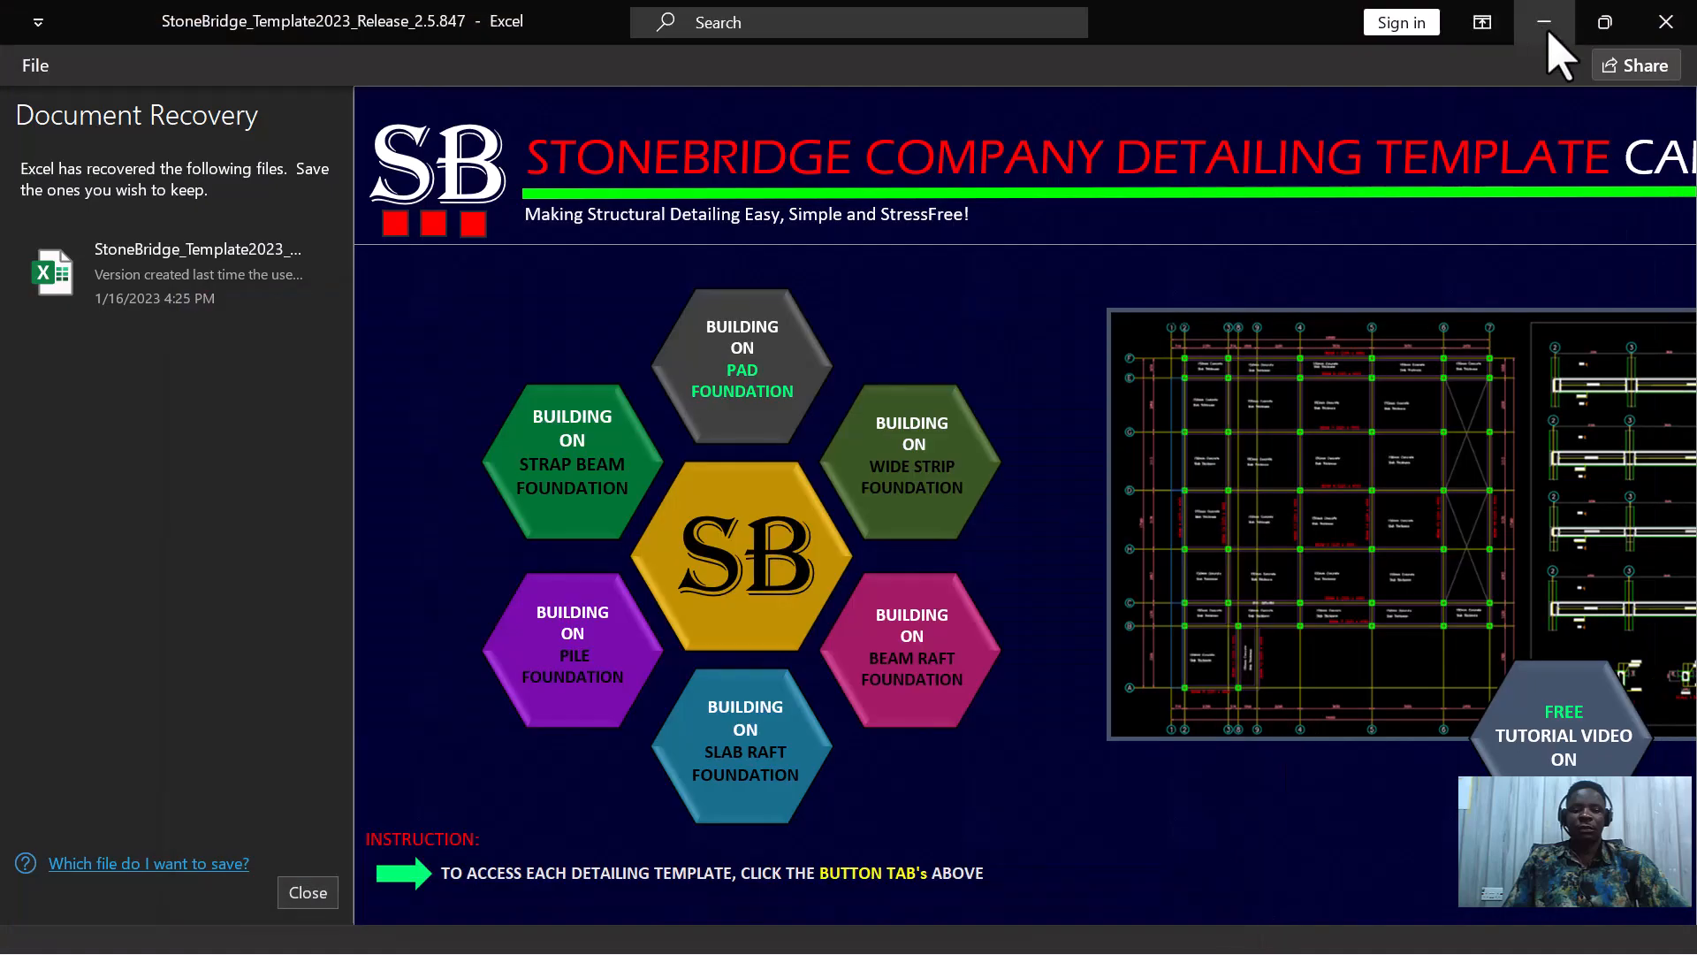
pyautogui.click(1545, 39)
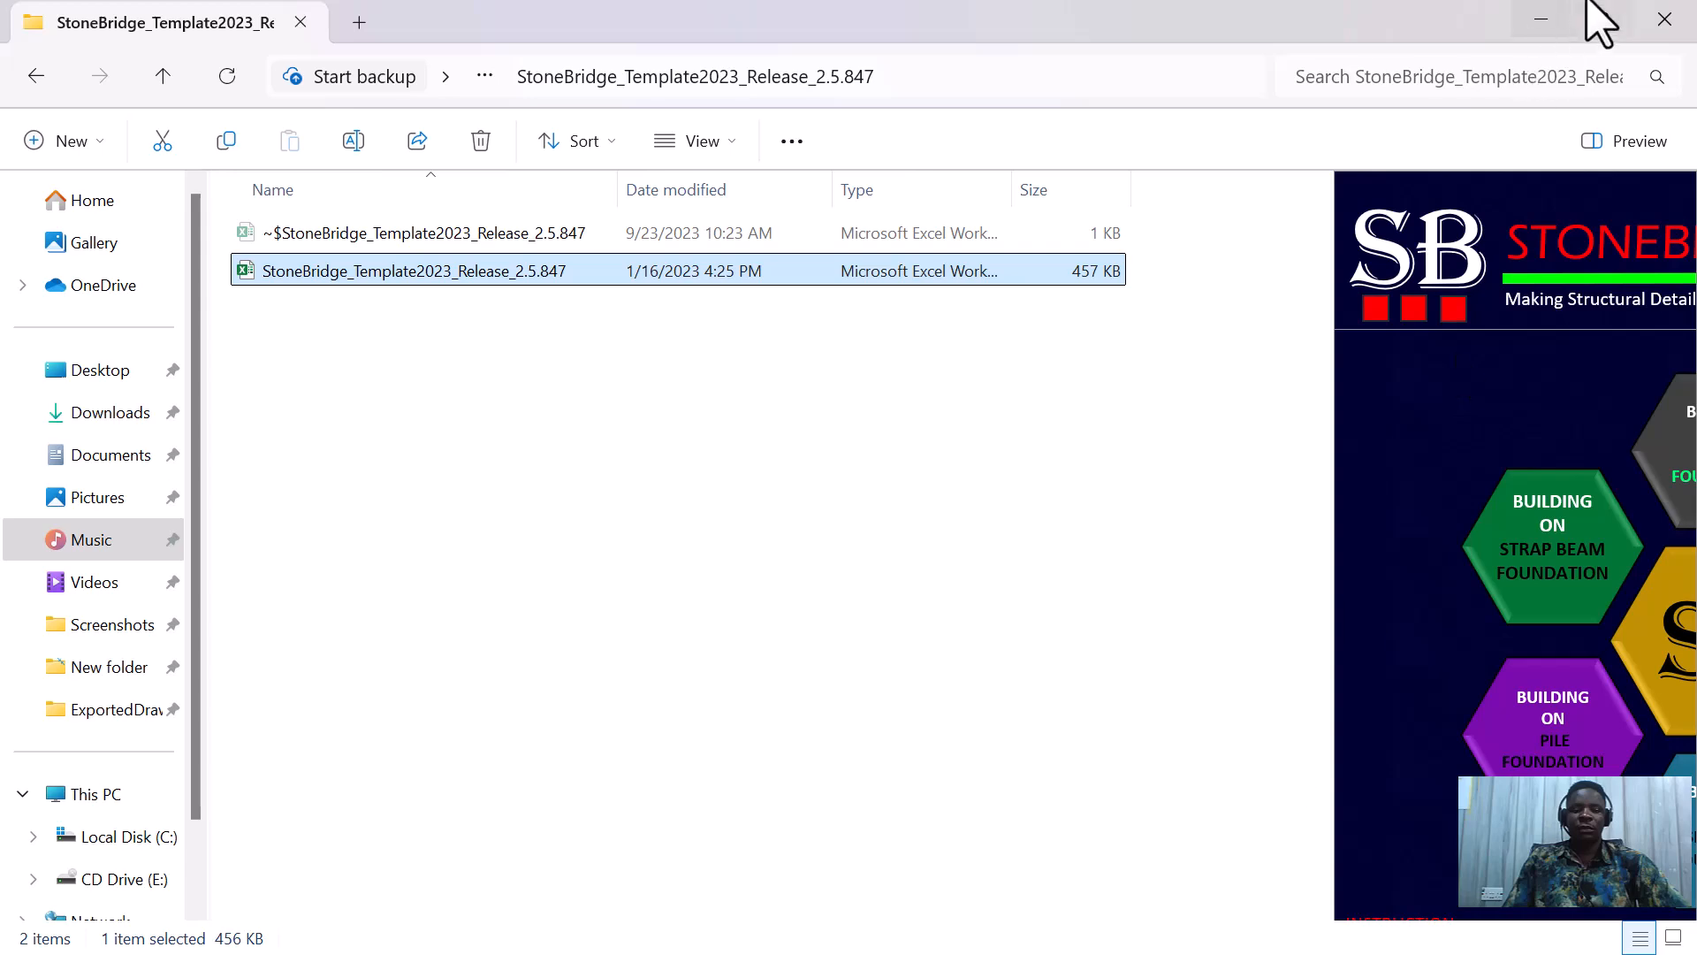
pyautogui.click(1538, 12)
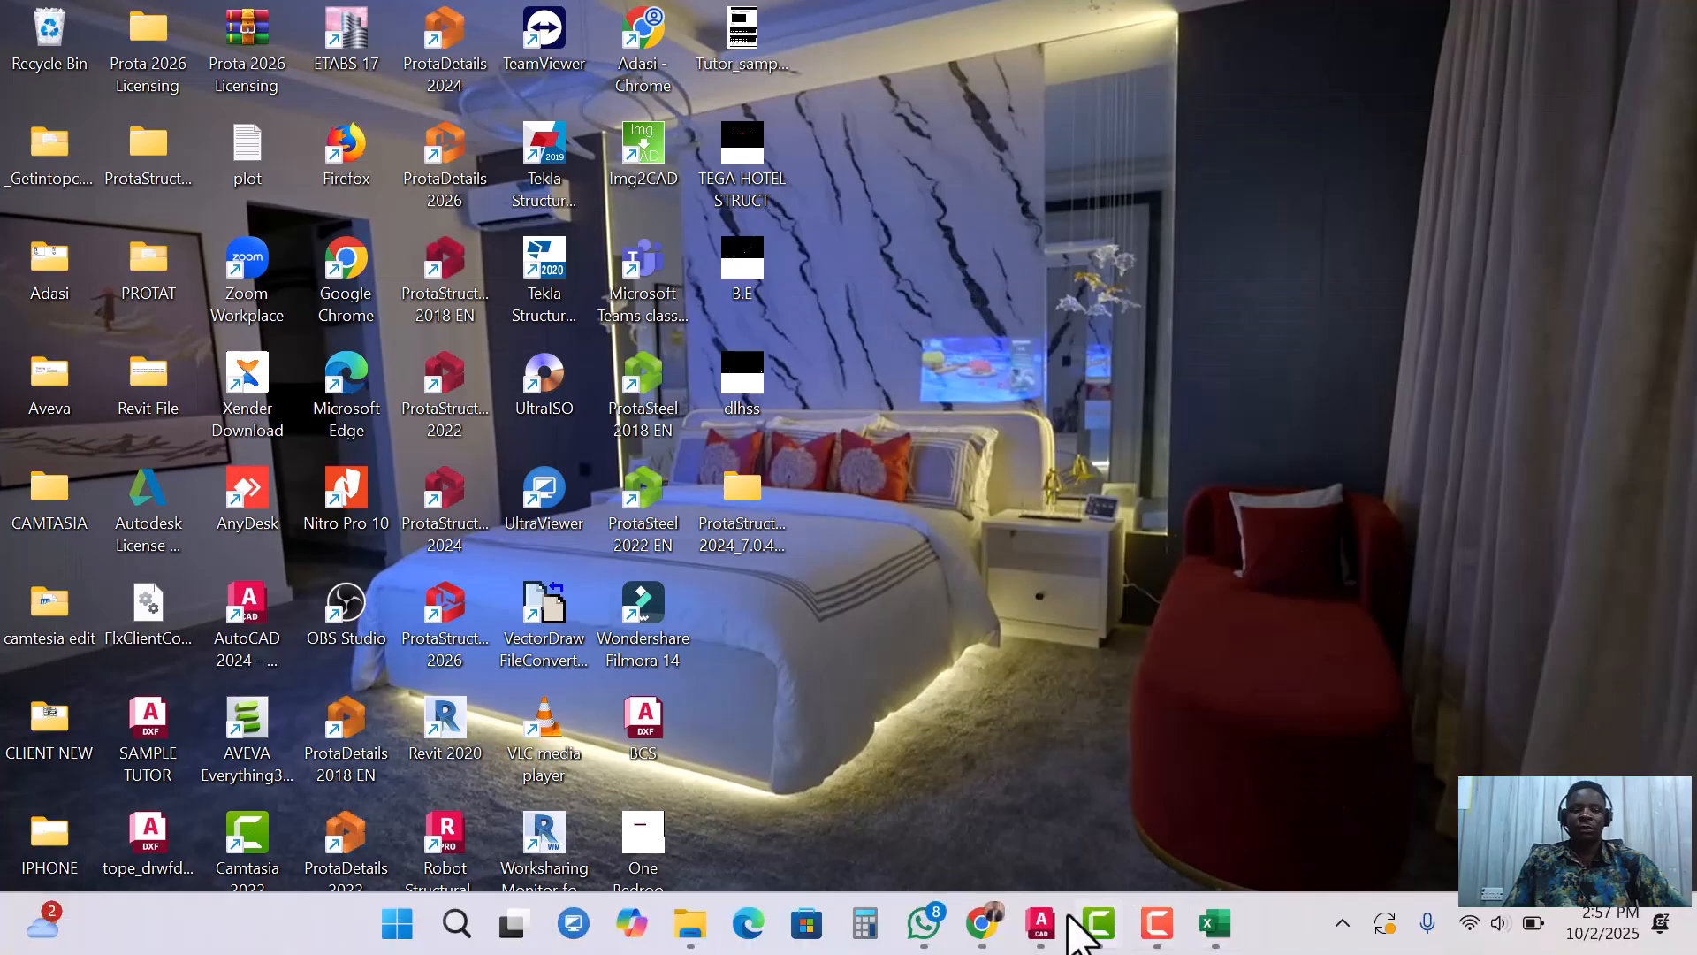
pyautogui.moveTo(1038, 923)
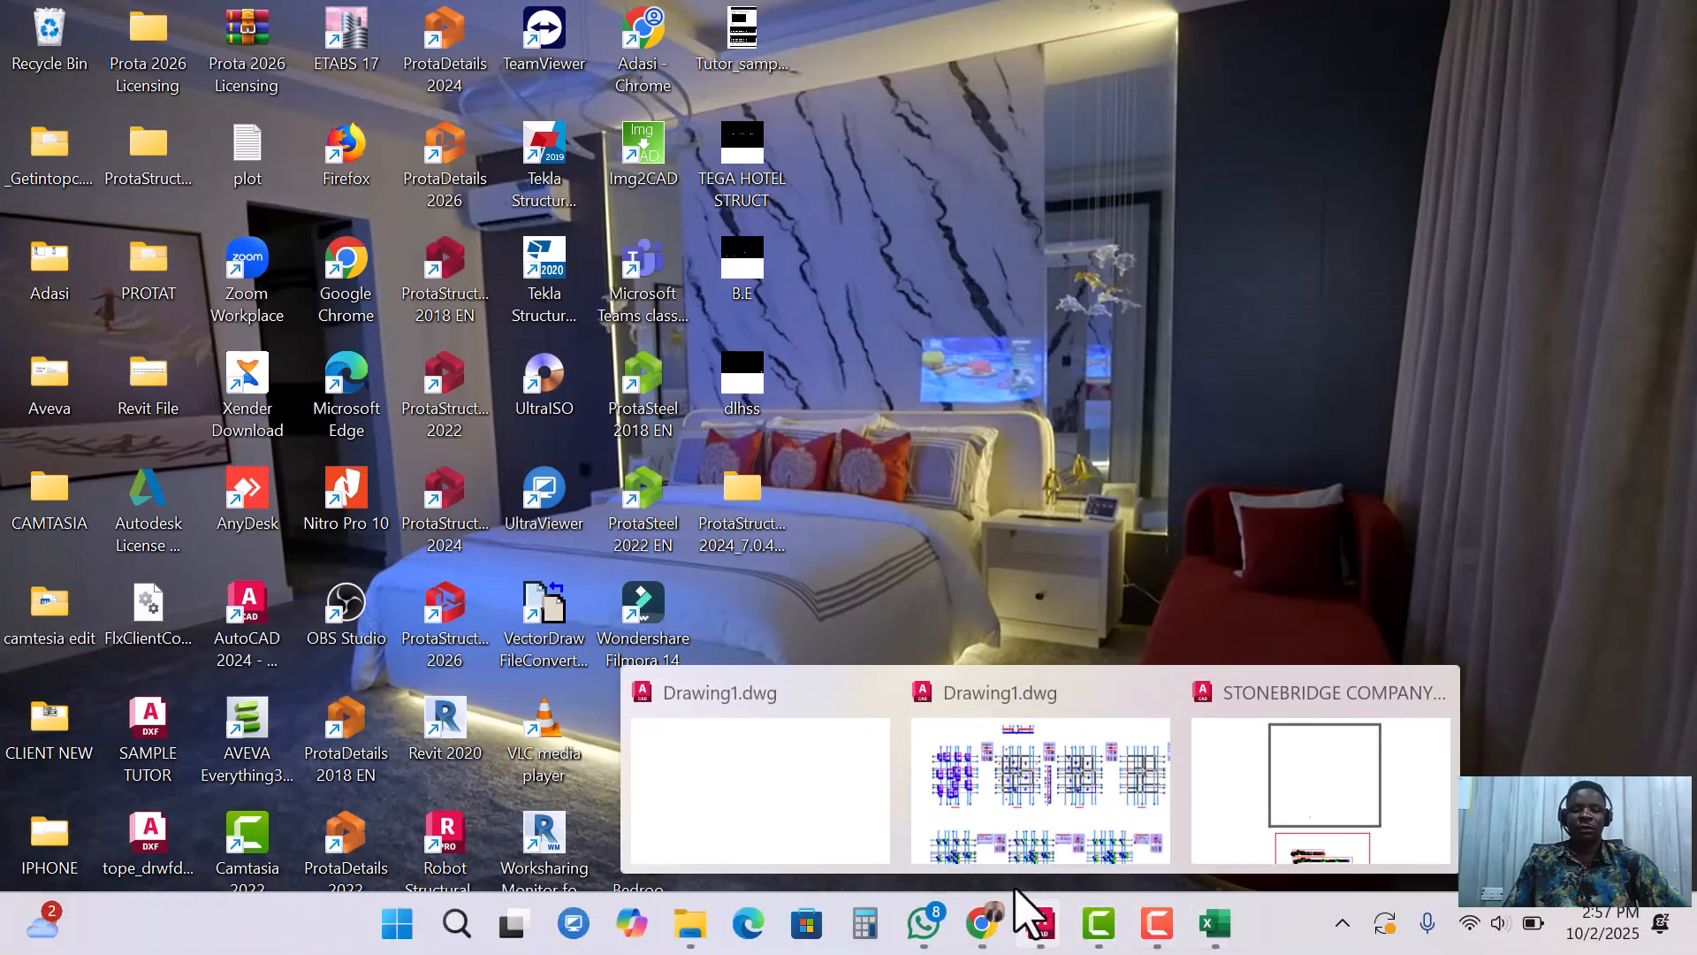
pyautogui.click(1055, 786)
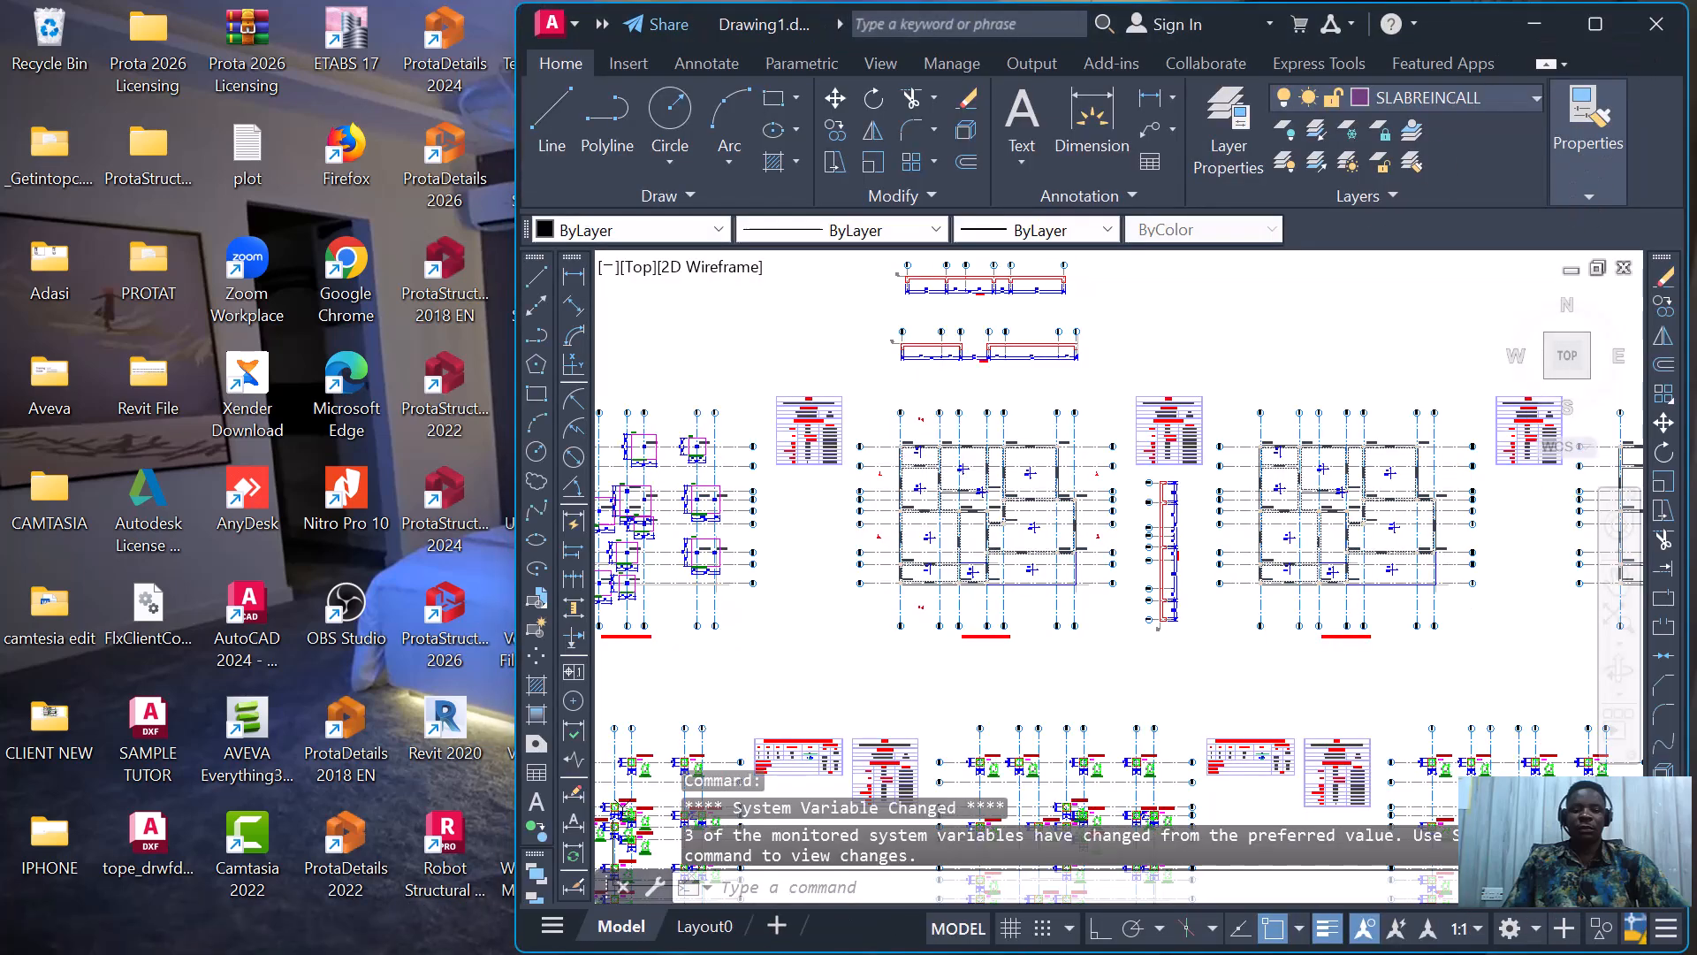
pyautogui.click(1603, 37)
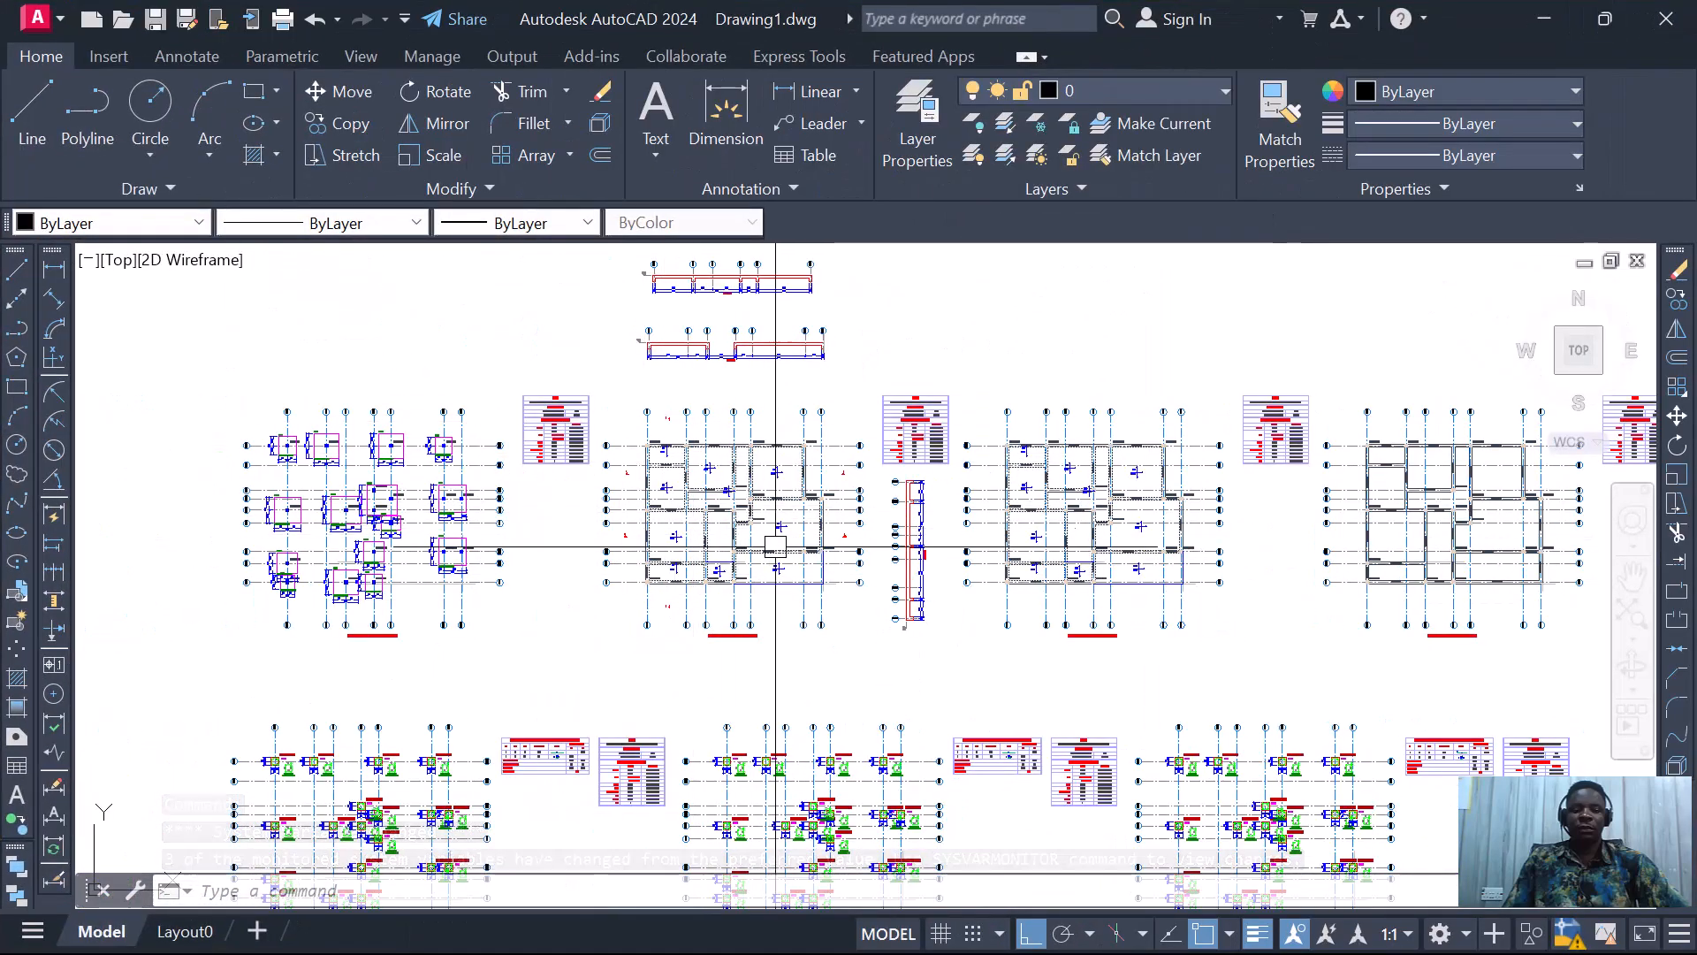
pyautogui.scroll(-3, 826, 495)
pyautogui.scroll(3, 754, 503)
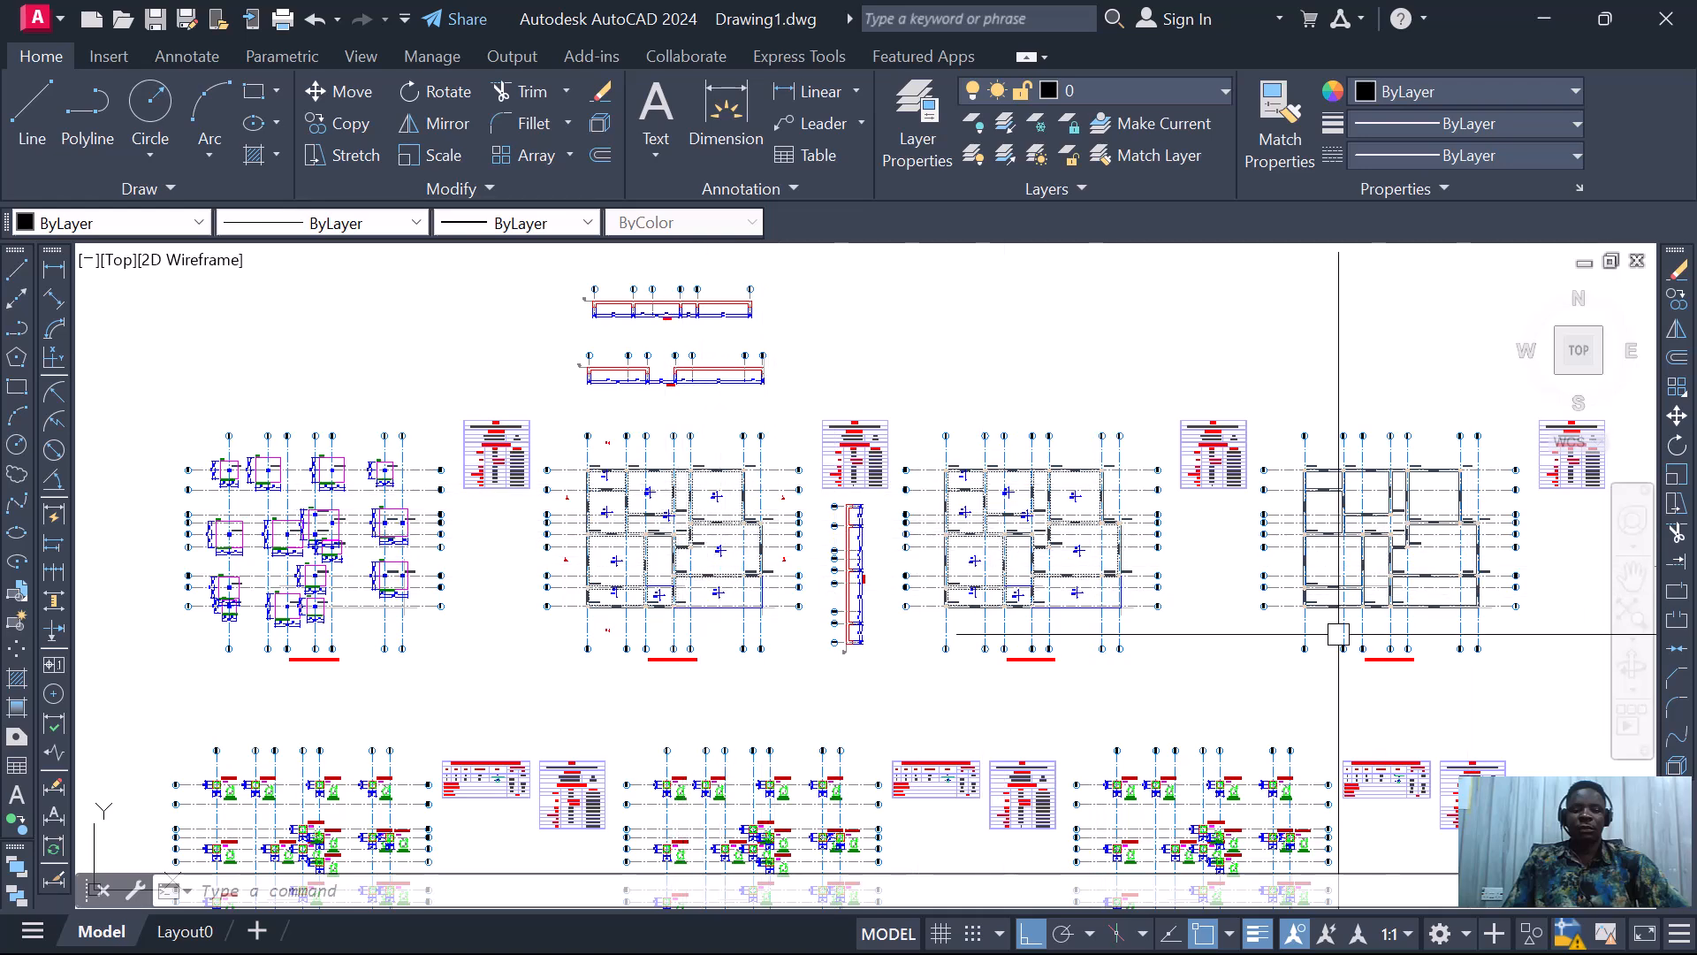
# - Examine the storey floor plans in Drawing1.dwg, checking the slab, beam and column labels, and the overall arrangement of the drawings
pyautogui.scroll(2, 1039, 499)
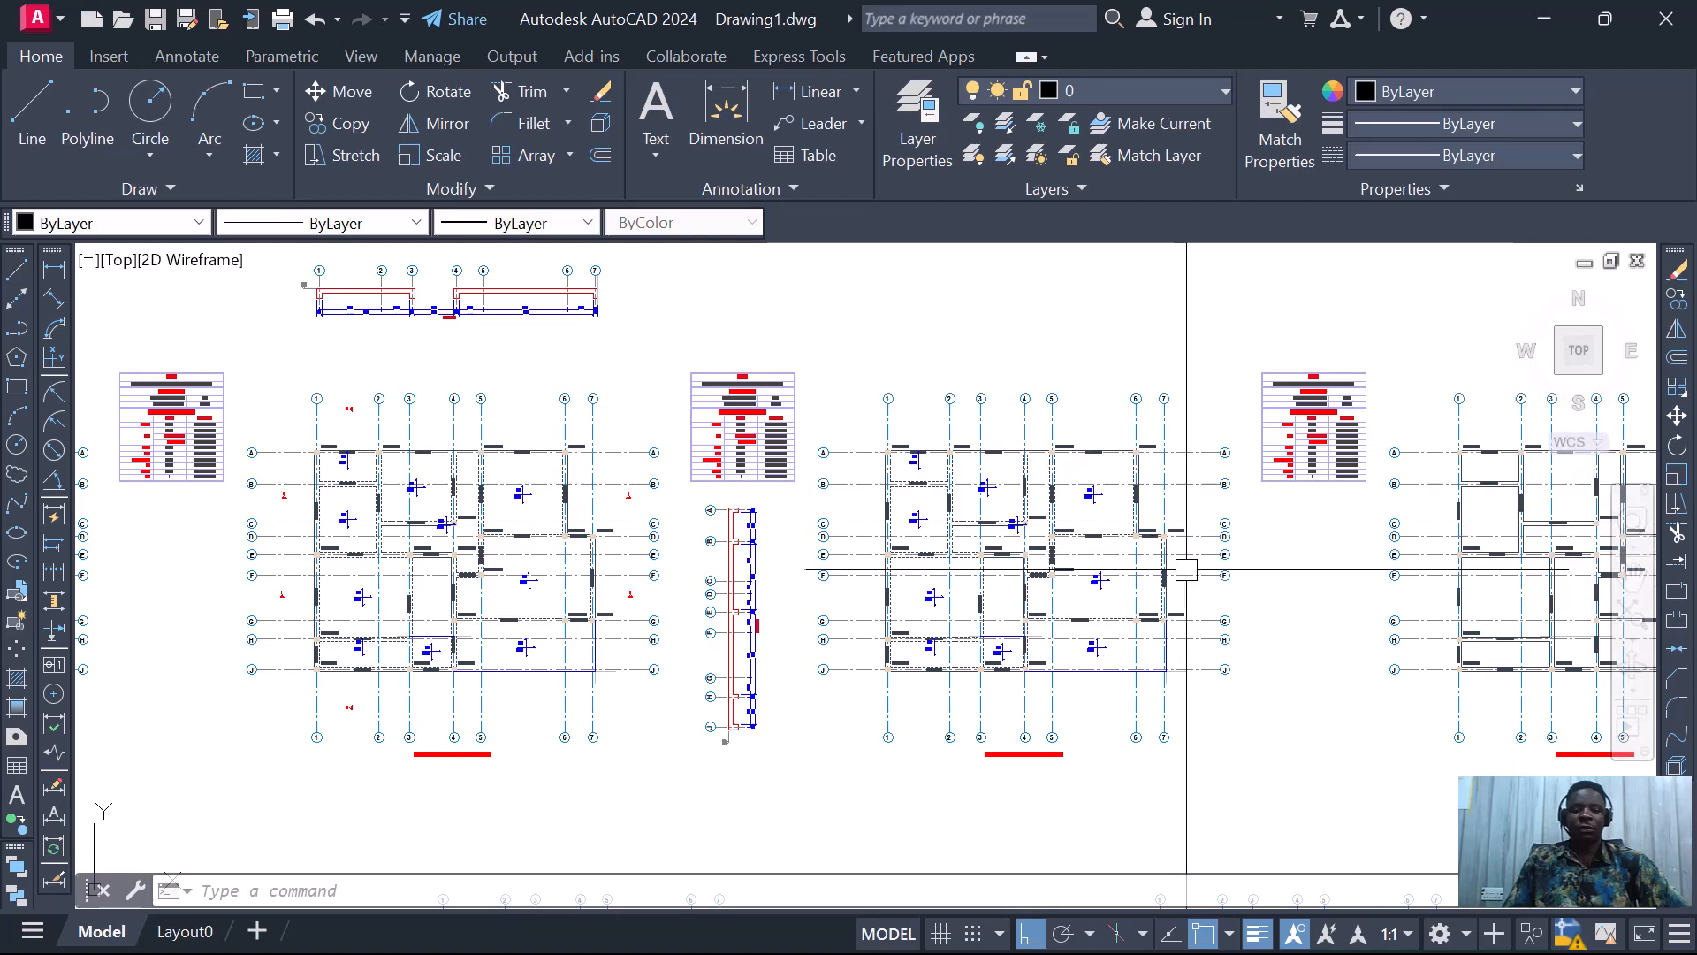
pyautogui.scroll(2, 1011, 478)
pyautogui.scroll(2, 999, 535)
pyautogui.scroll(-6, 1000, 535)
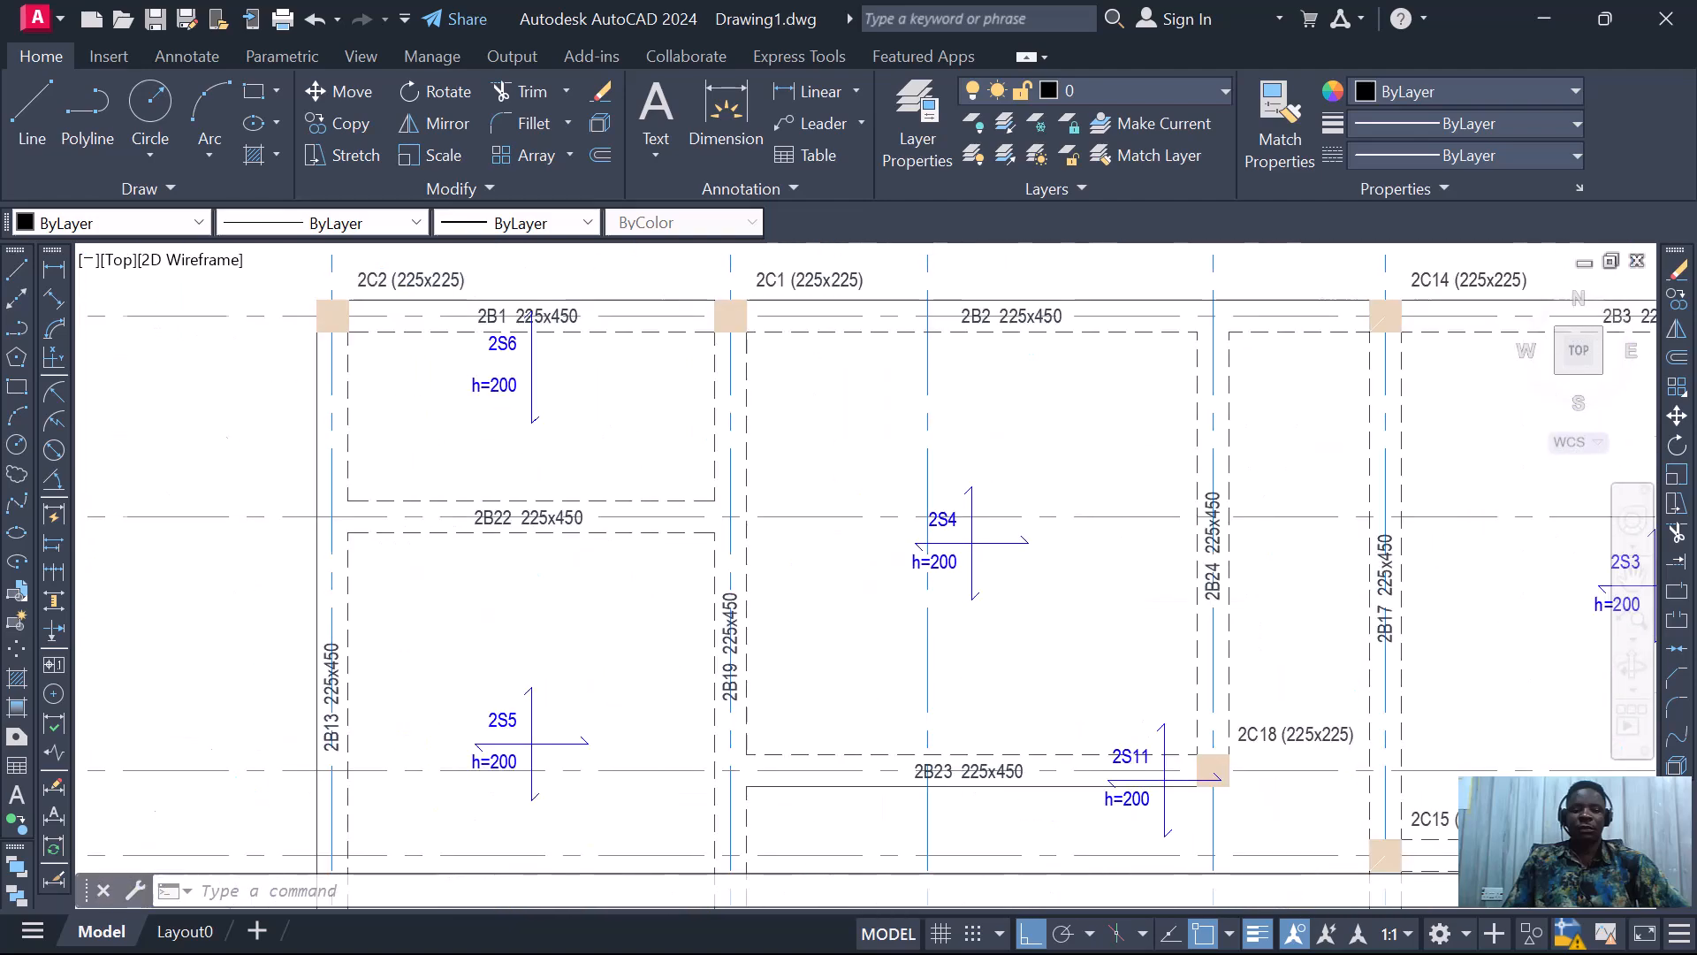
pyautogui.scroll(5, 757, 474)
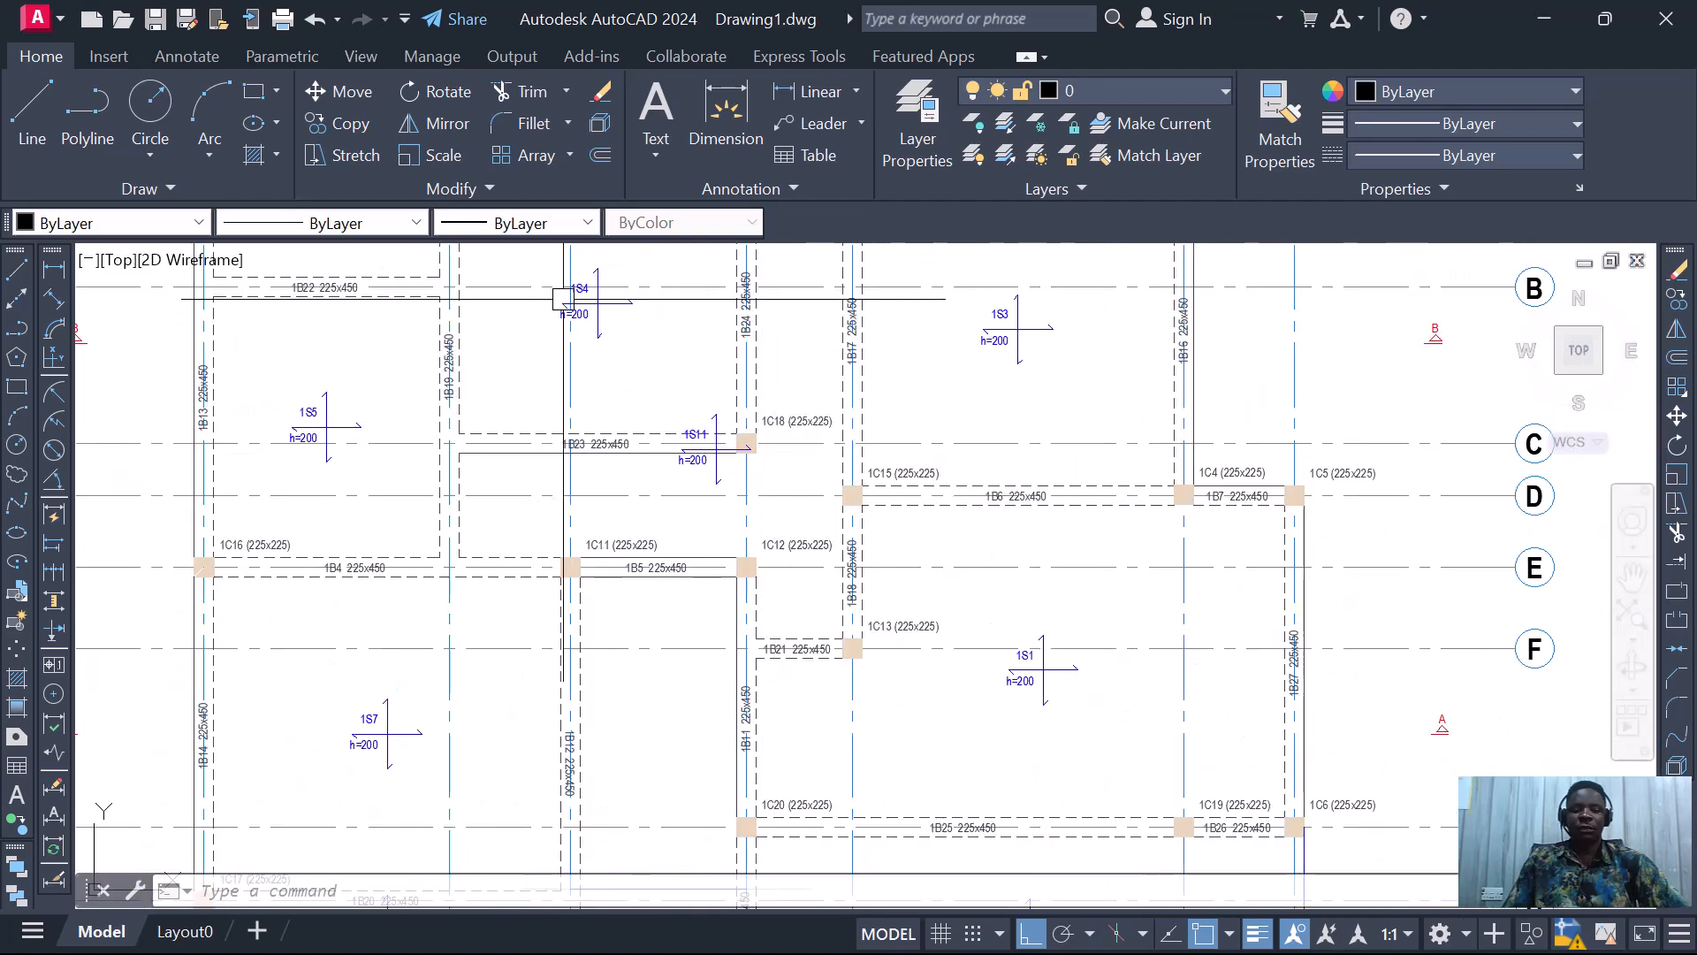
pyautogui.scroll(2, 694, 388)
pyautogui.scroll(-5, 694, 388)
pyautogui.scroll(3, 663, 454)
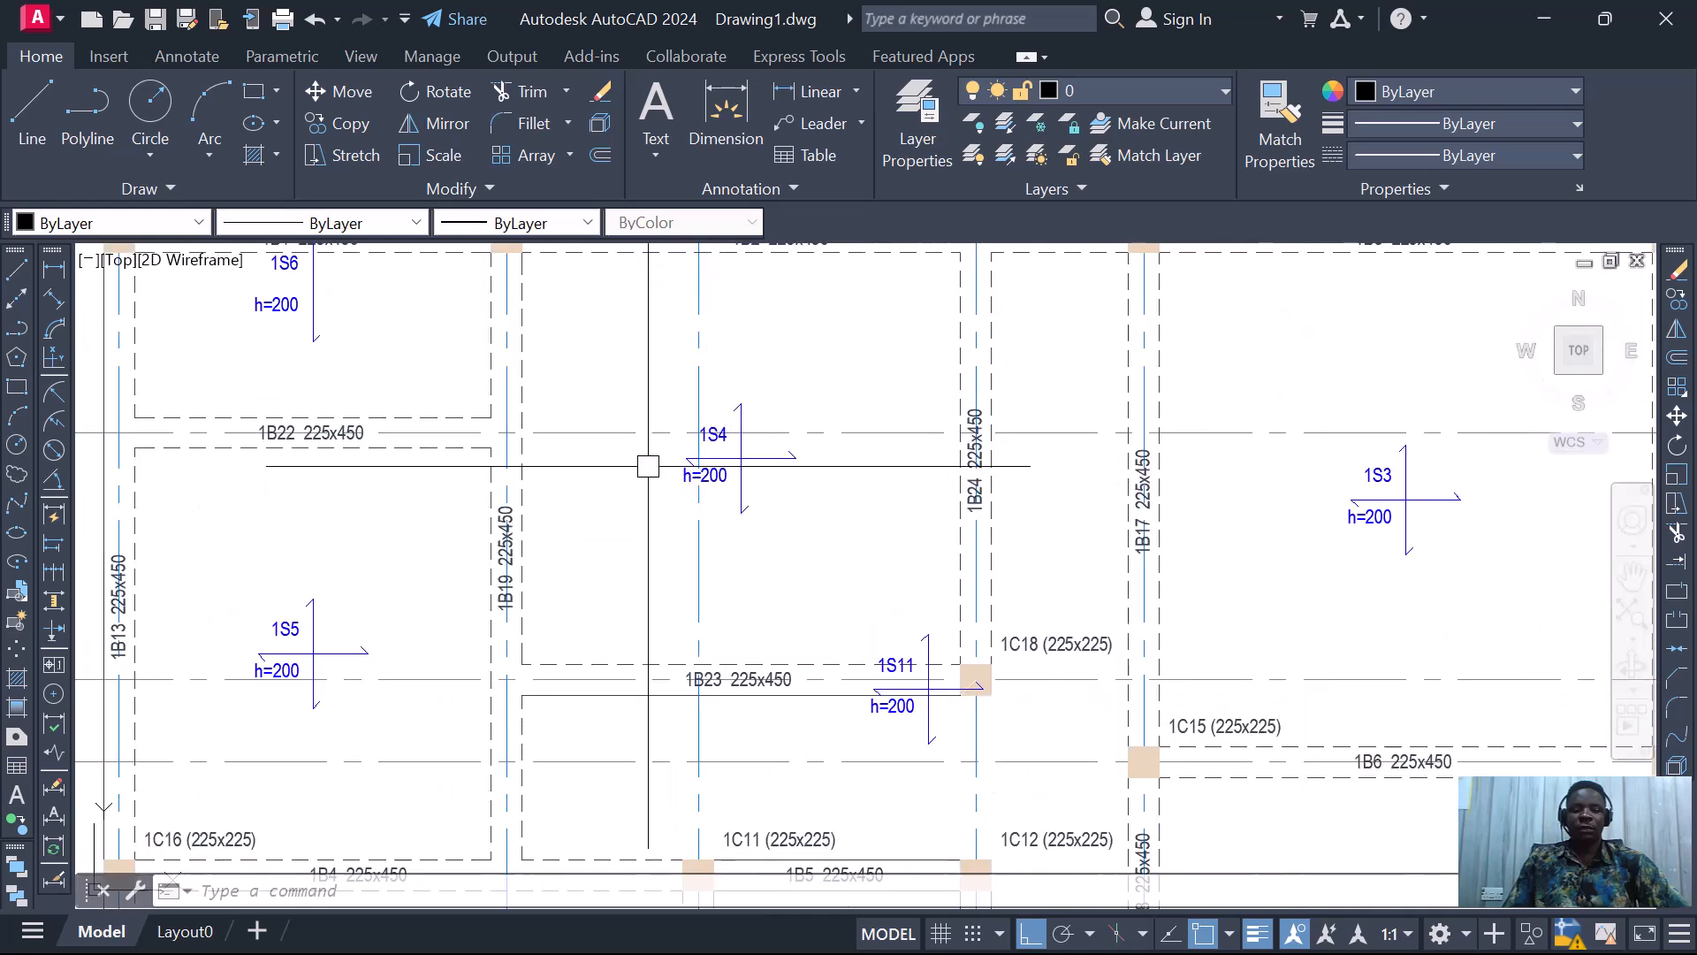
pyautogui.scroll(-5, 669, 494)
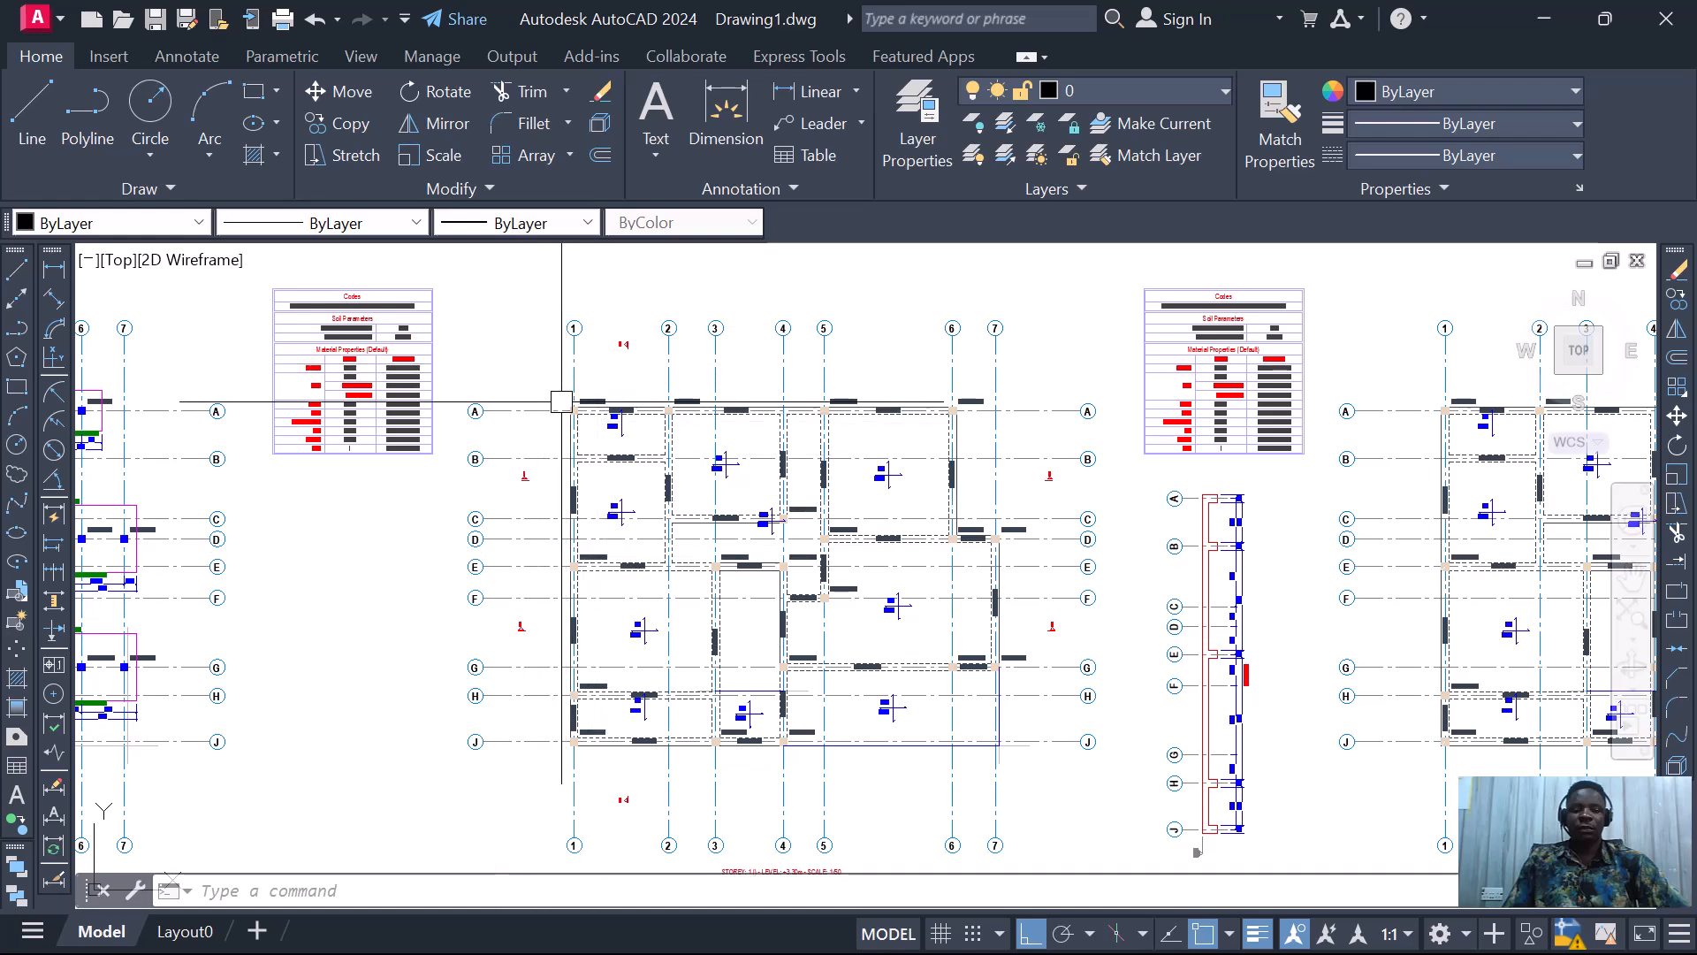
pyautogui.scroll(-2, 557, 375)
pyautogui.scroll(-4, 517, 305)
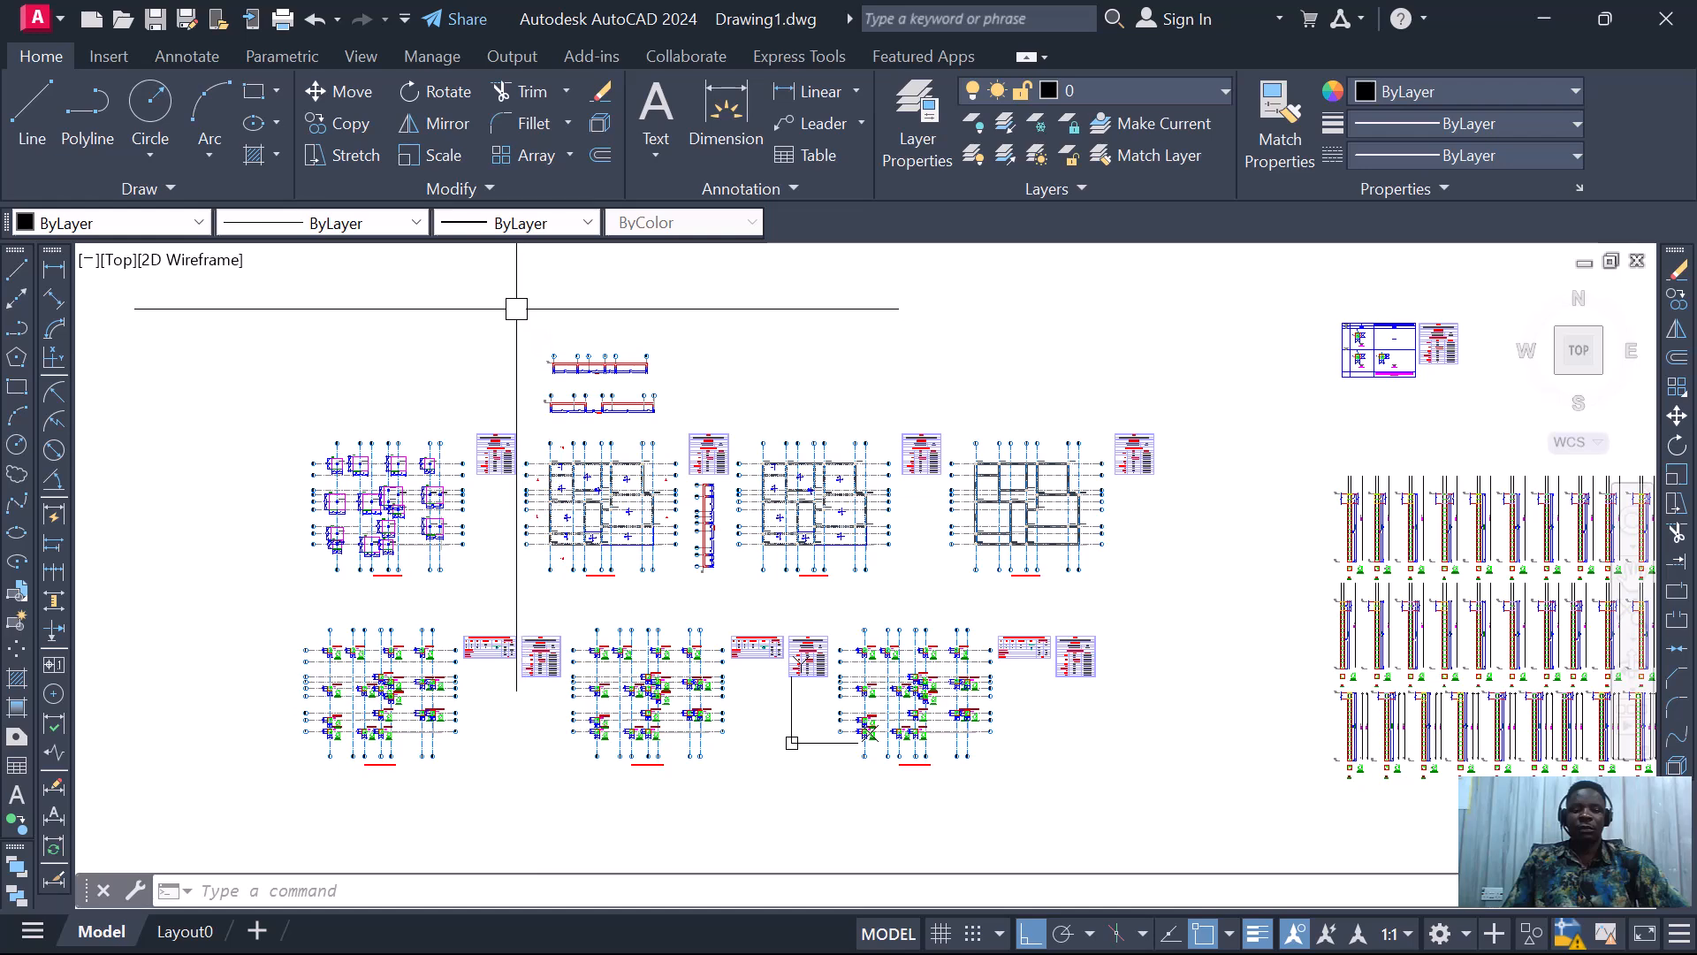
# - Copy the storey 1 floor plan, together with its sections and material properties table, to the clipboard
pyautogui.click(519, 307)
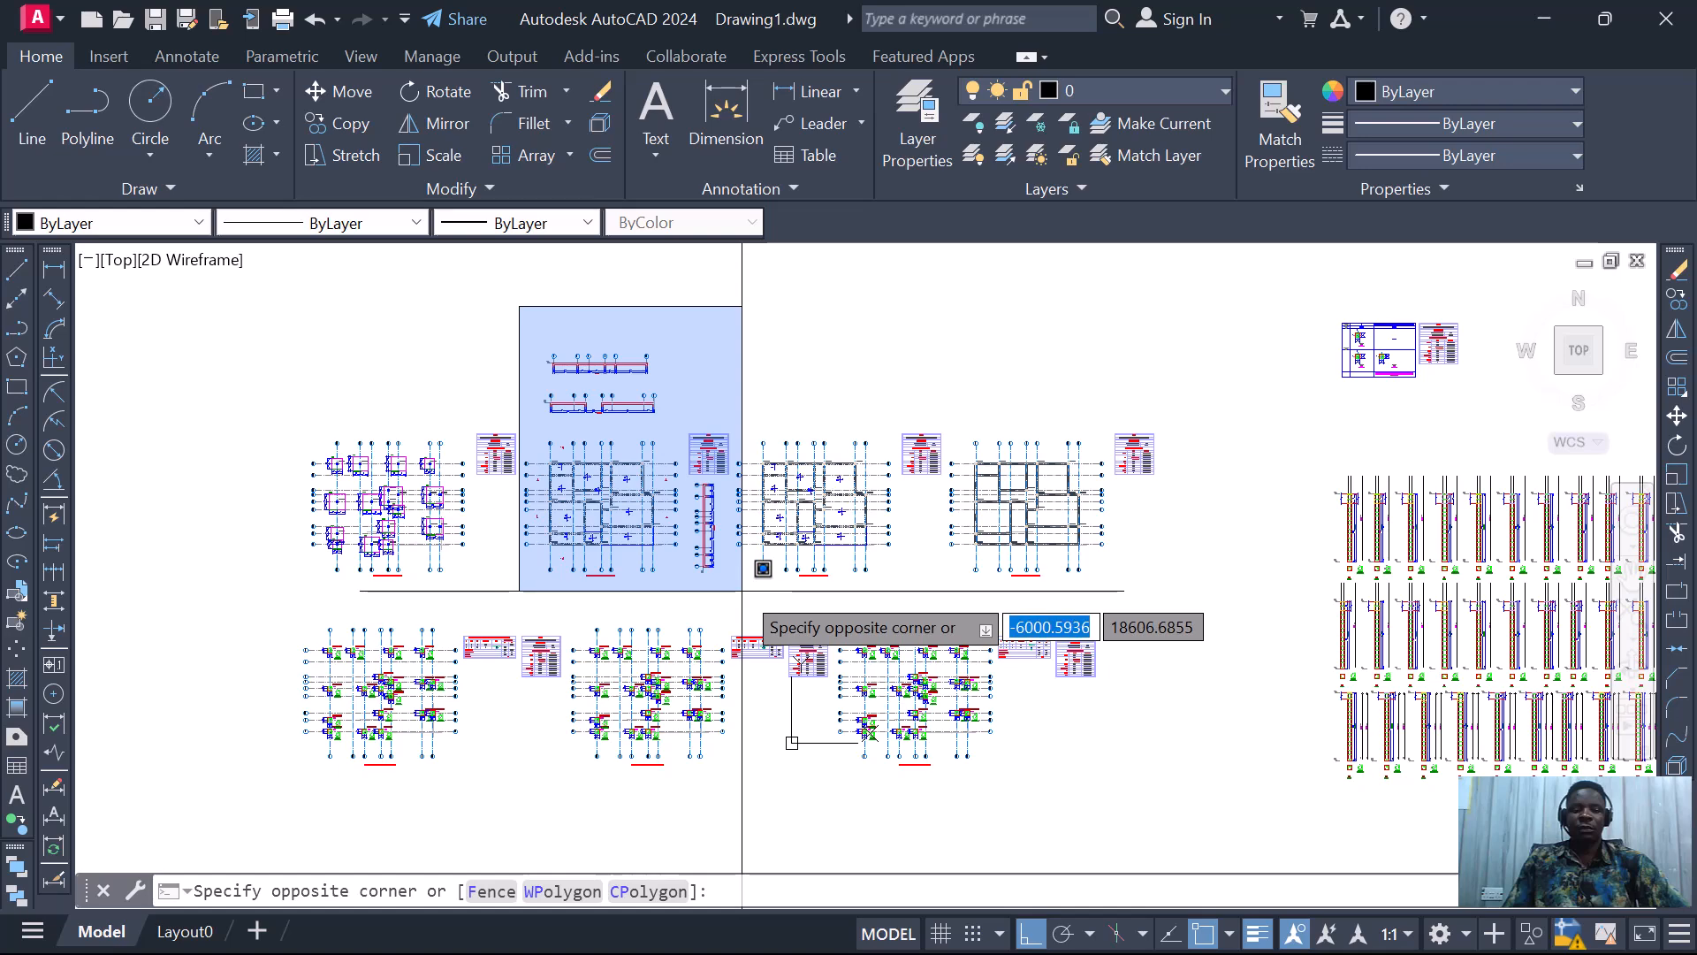
pyautogui.click(742, 590)
pyautogui.scroll(6, 791, 593)
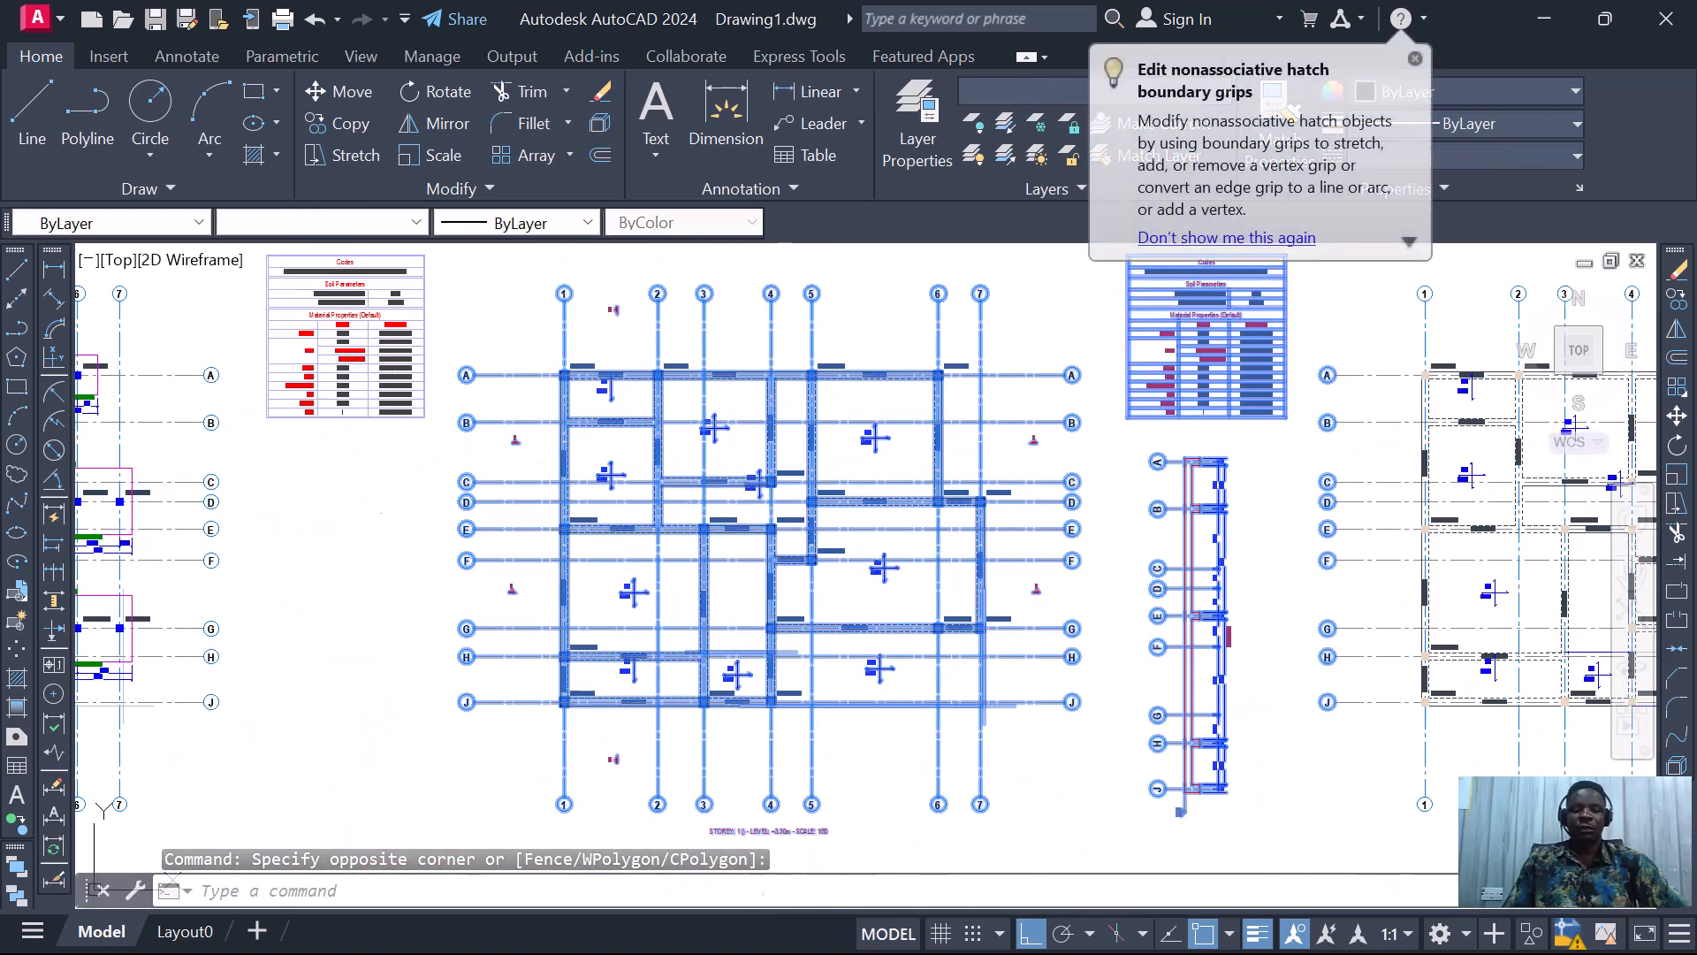
pyautogui.rightClick(771, 519)
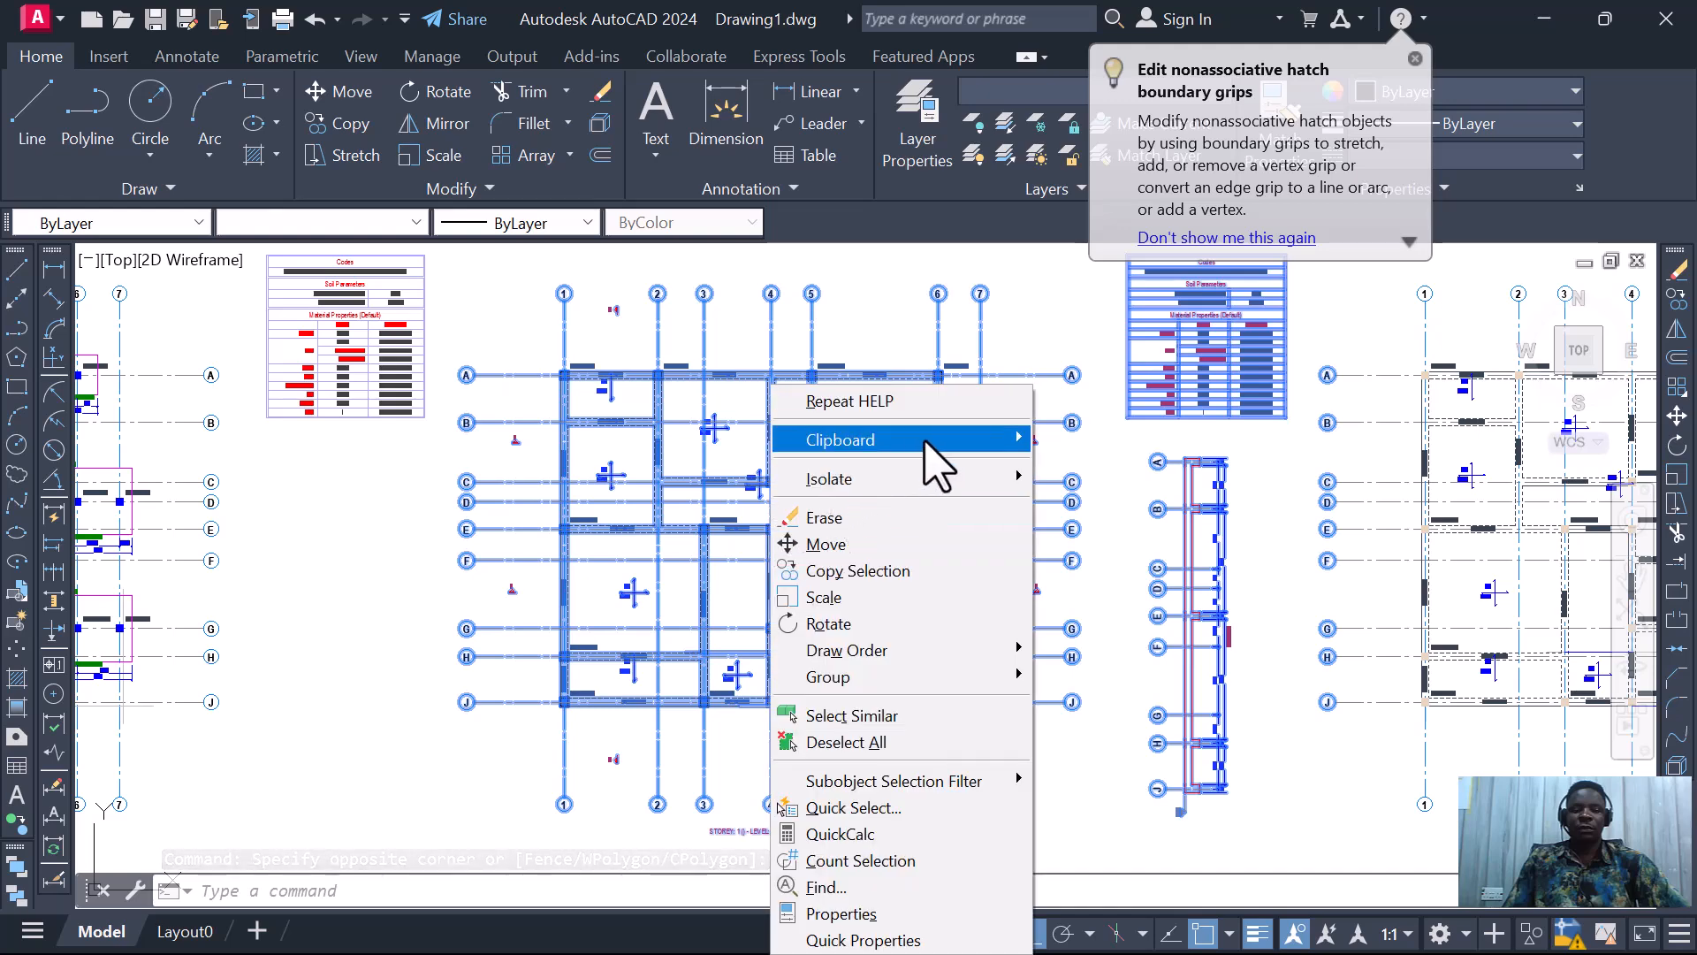
pyautogui.moveTo(973, 449)
pyautogui.click(1098, 493)
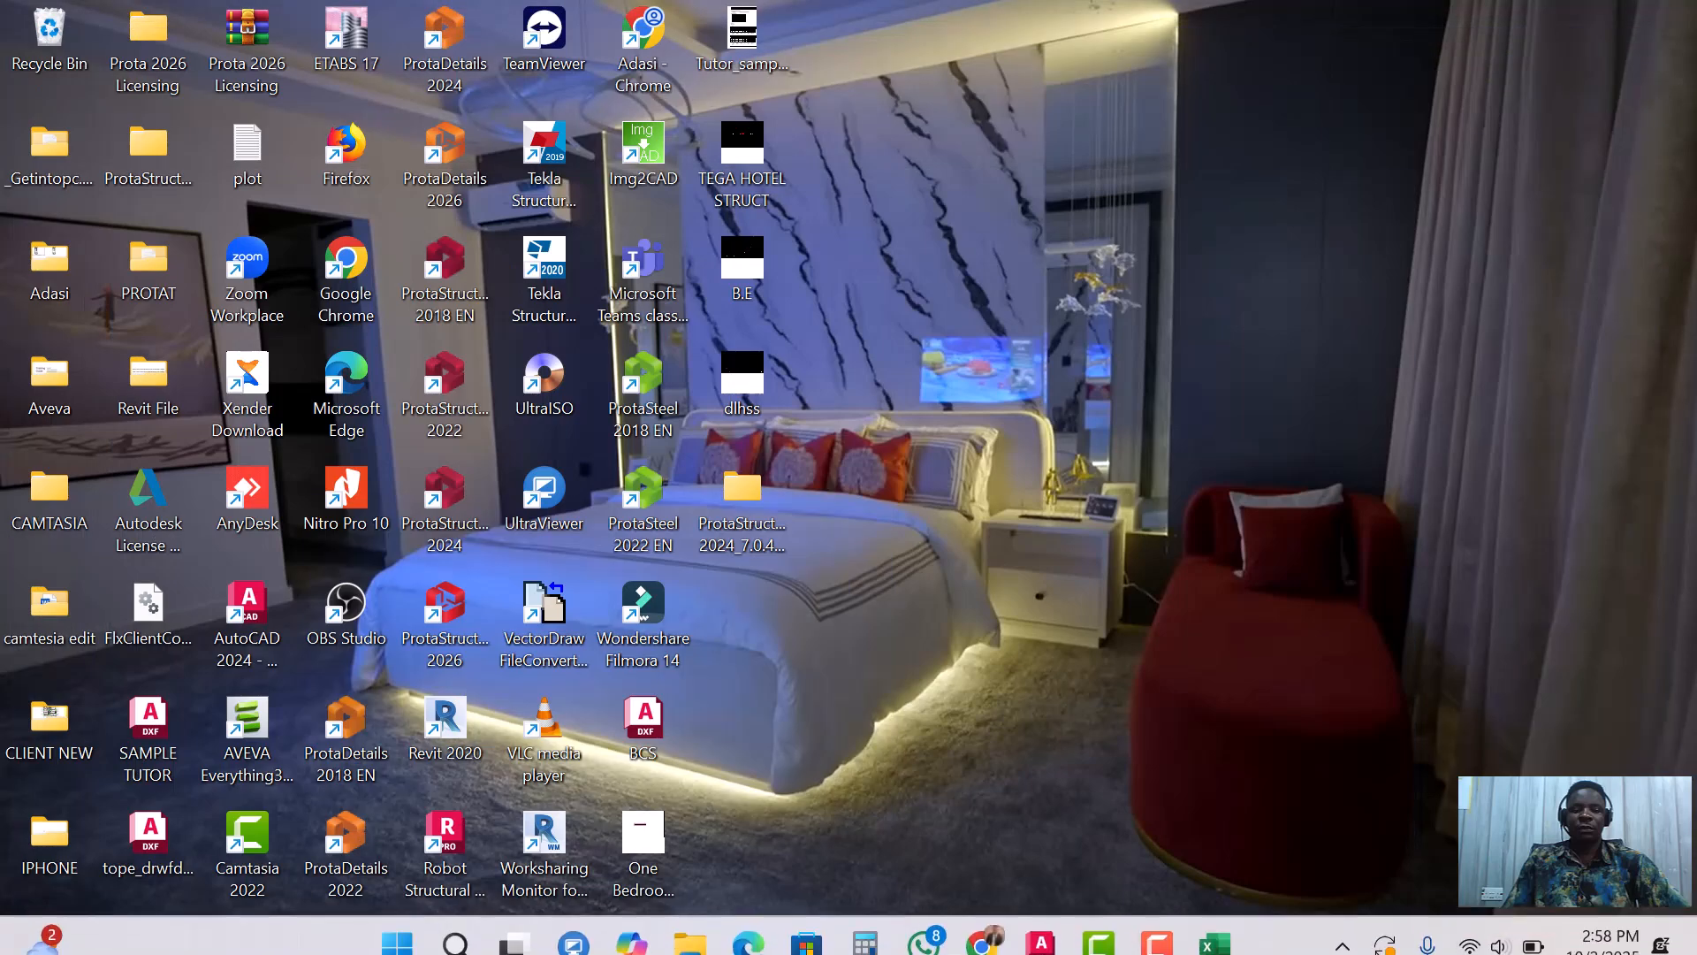
# - Switch to the STONEBRIDGE COMPANY template drawing, maximize it and paste the copied plan inside the large empty frame
pyautogui.moveTo(1035, 935)
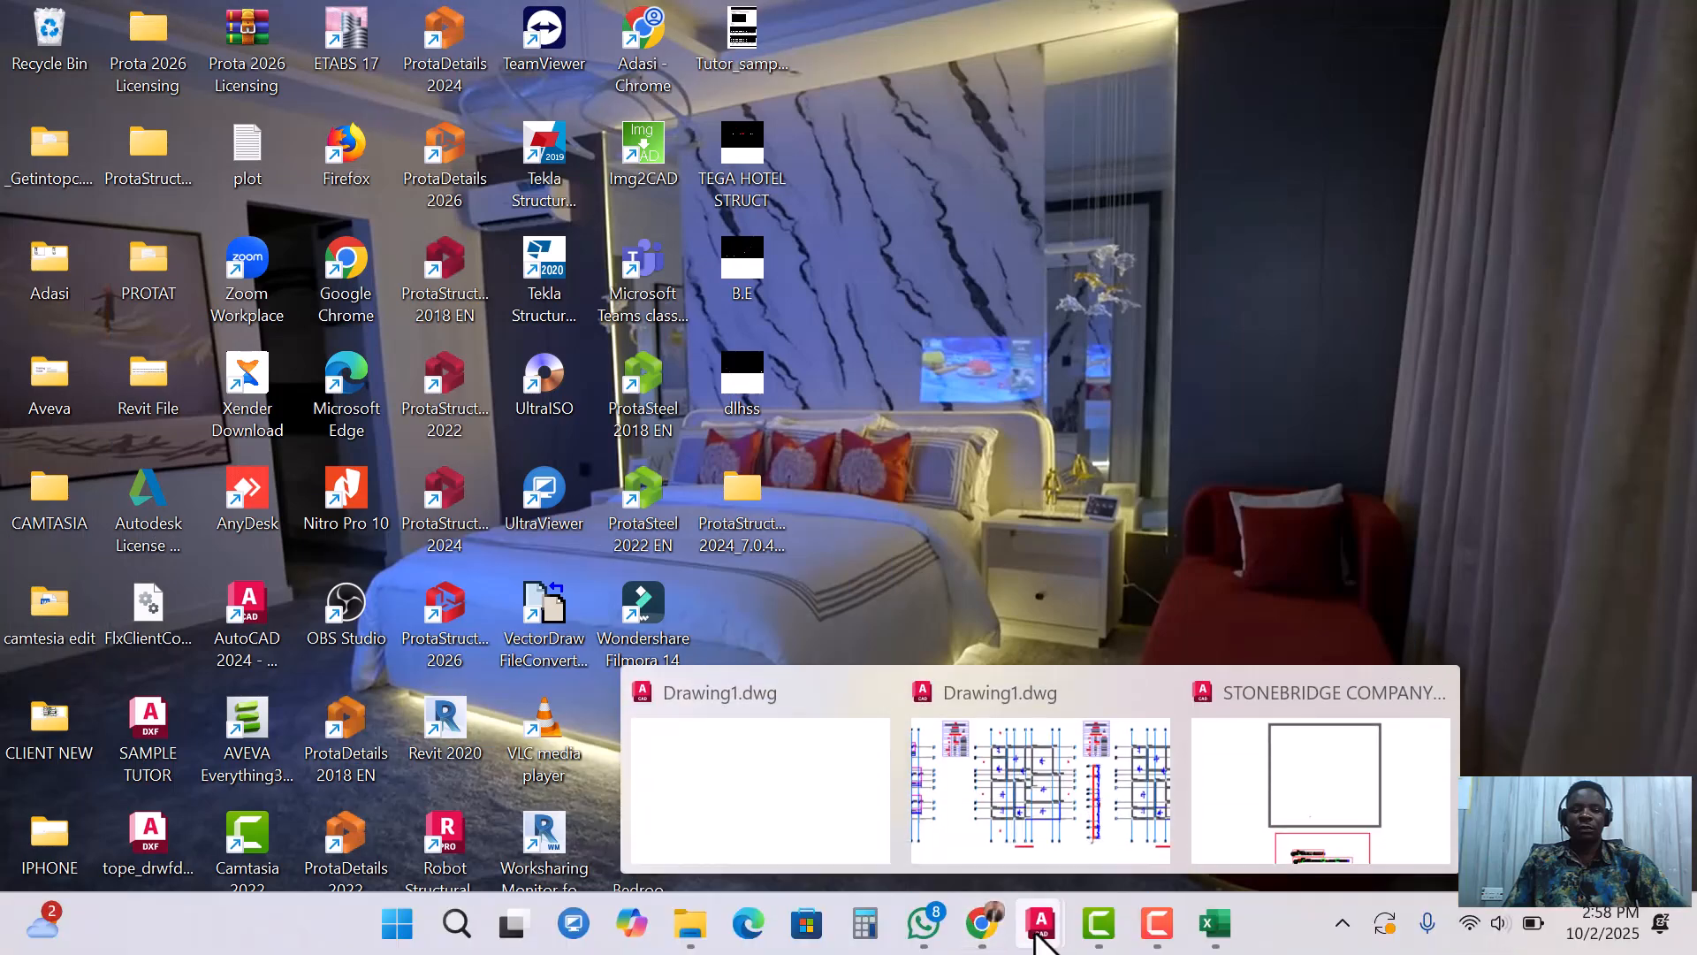
pyautogui.click(1312, 795)
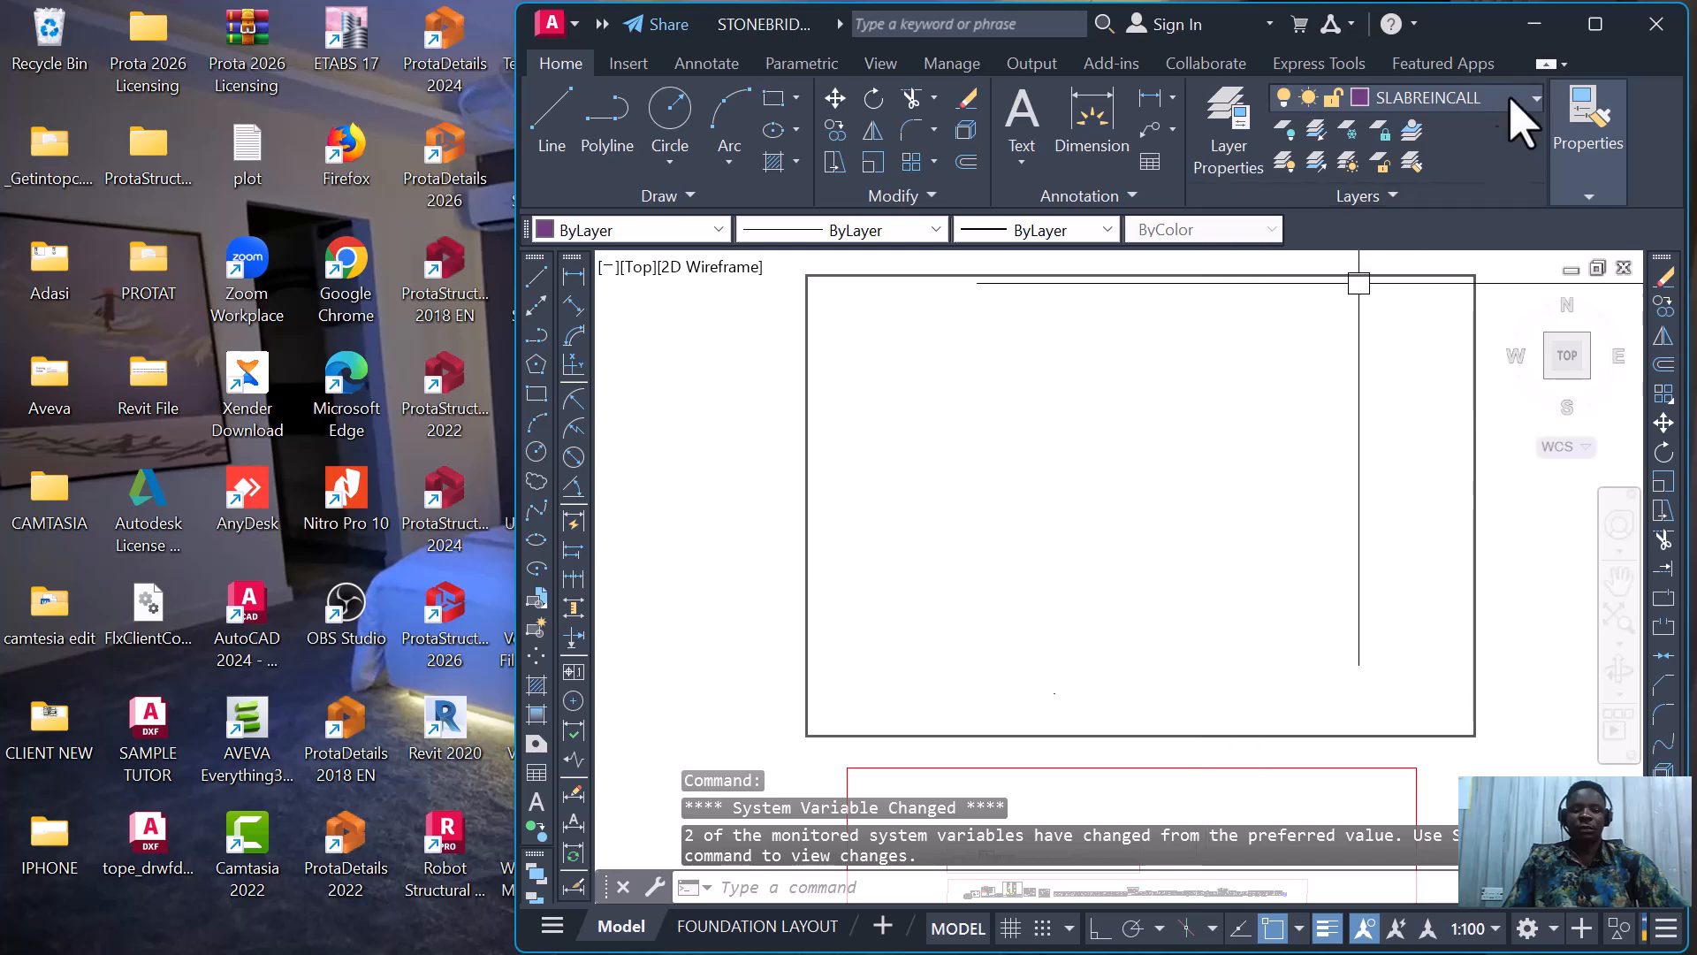
pyautogui.click(1596, 27)
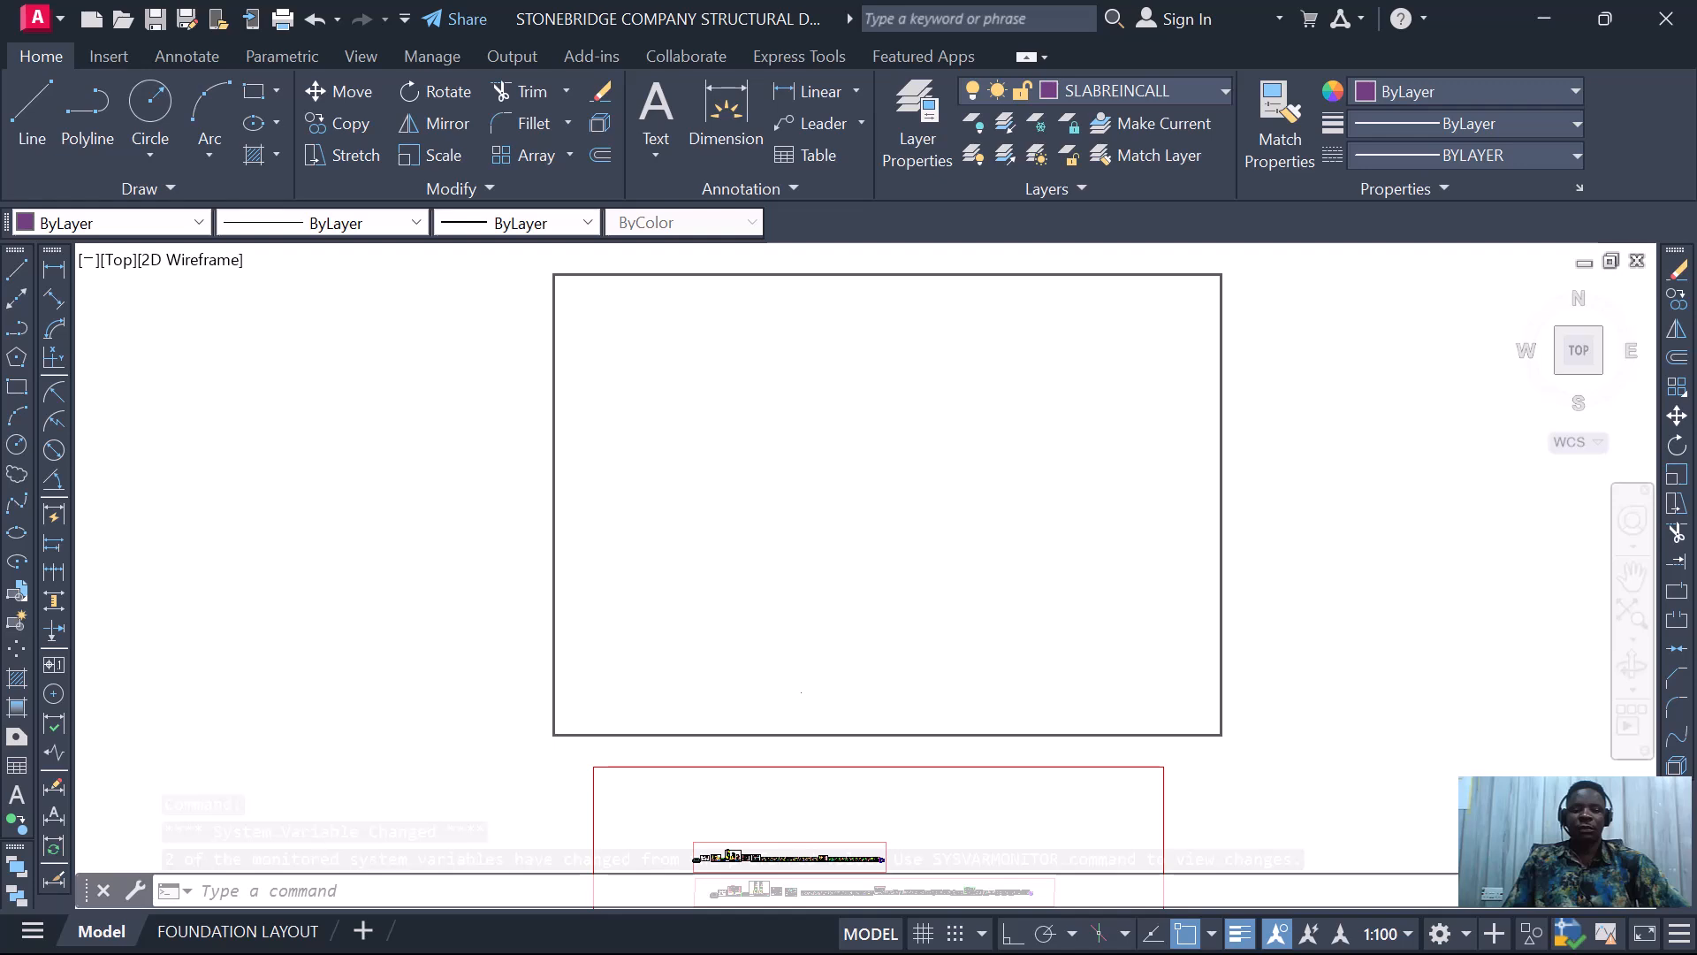
pyautogui.hotkey('ctrl', 'v')
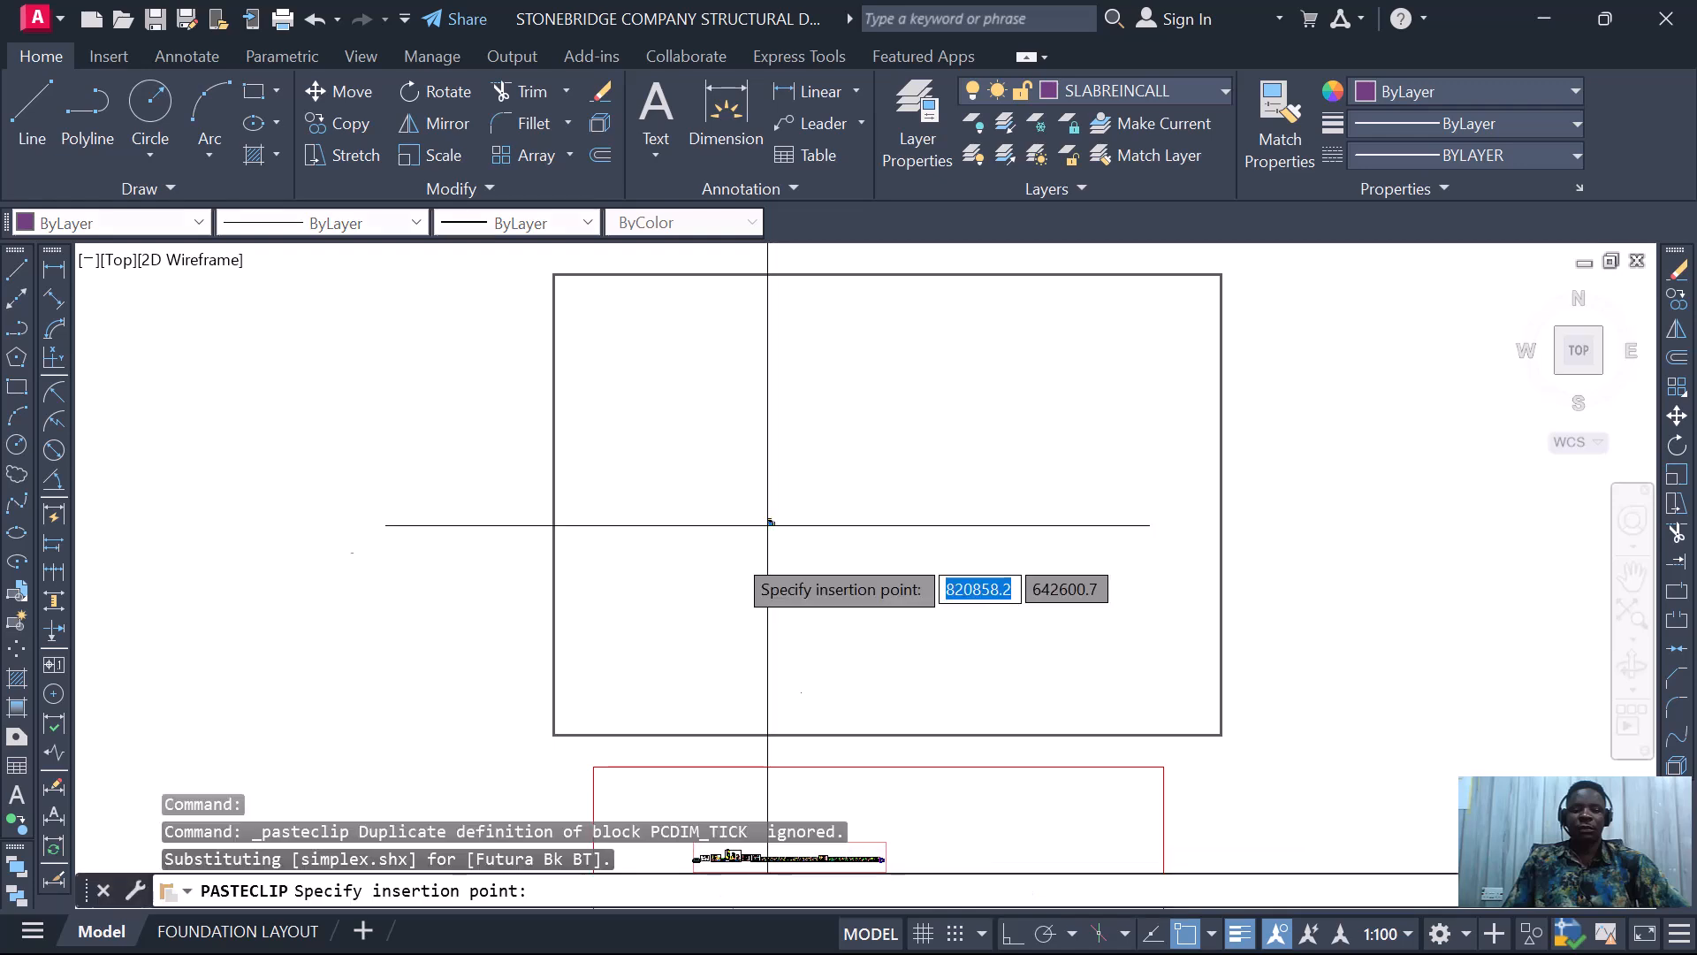
pyautogui.click(776, 550)
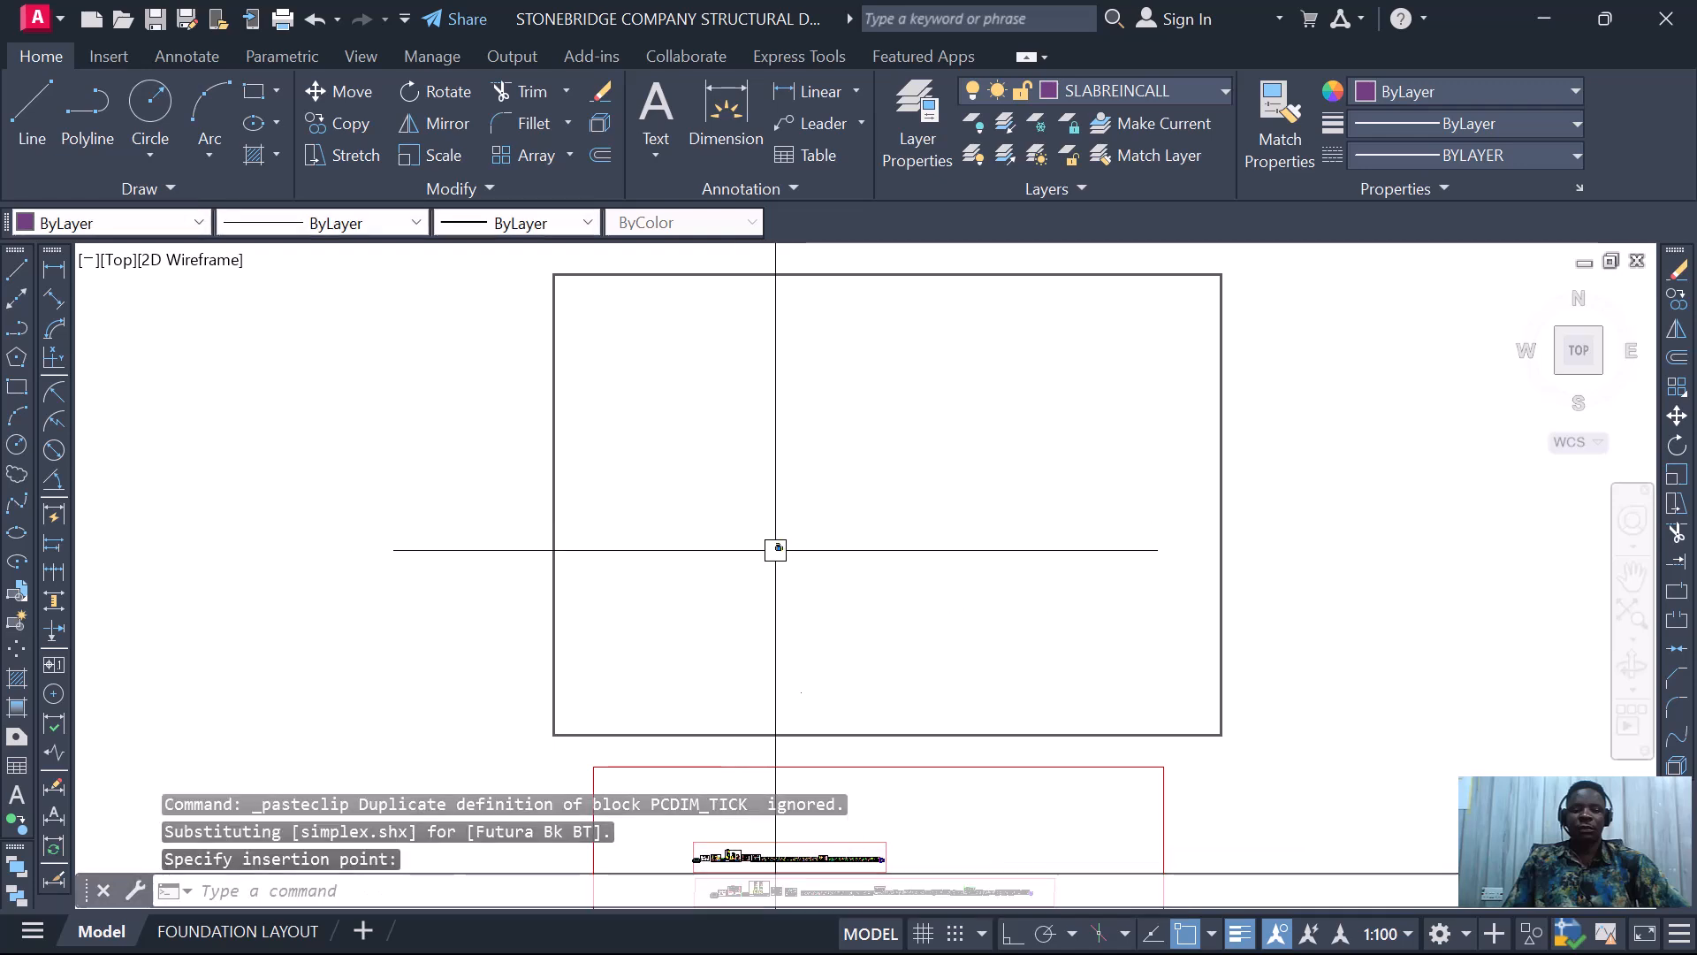
# - Examine the pasted storey 1 plan, its sections and table, checking how the grid lines, beams and labels look in the template
pyautogui.scroll(6, 762, 560)
pyautogui.scroll(5, 825, 462)
pyautogui.scroll(4, 825, 462)
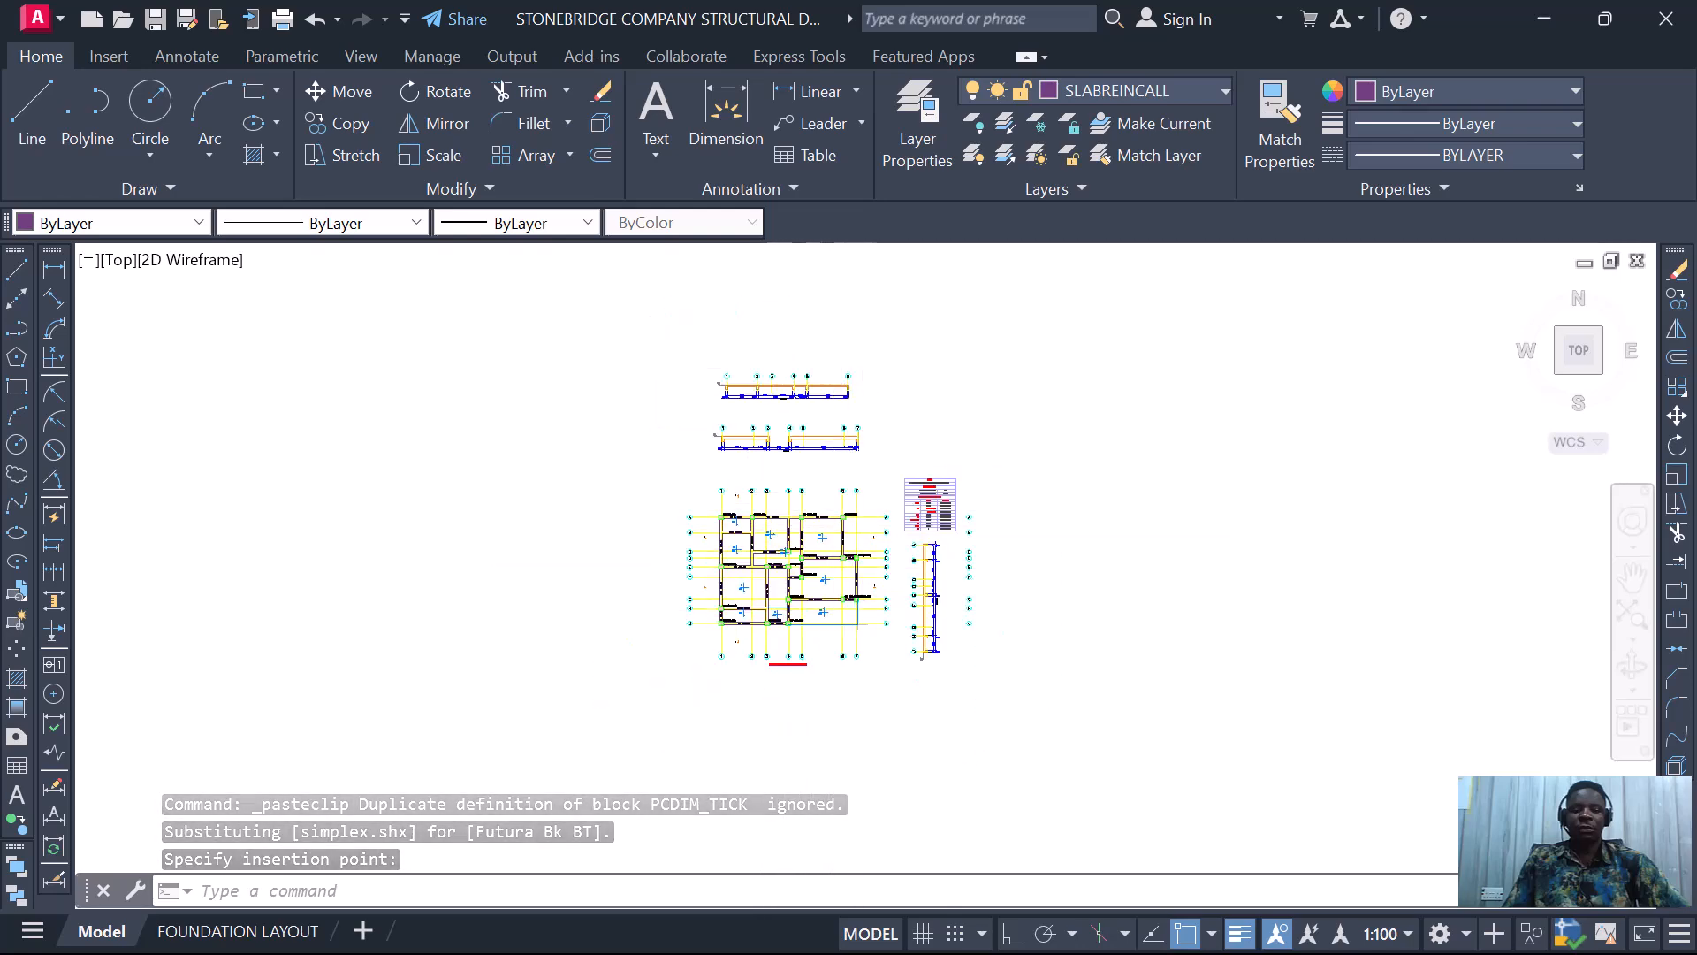
pyautogui.scroll(2, 827, 548)
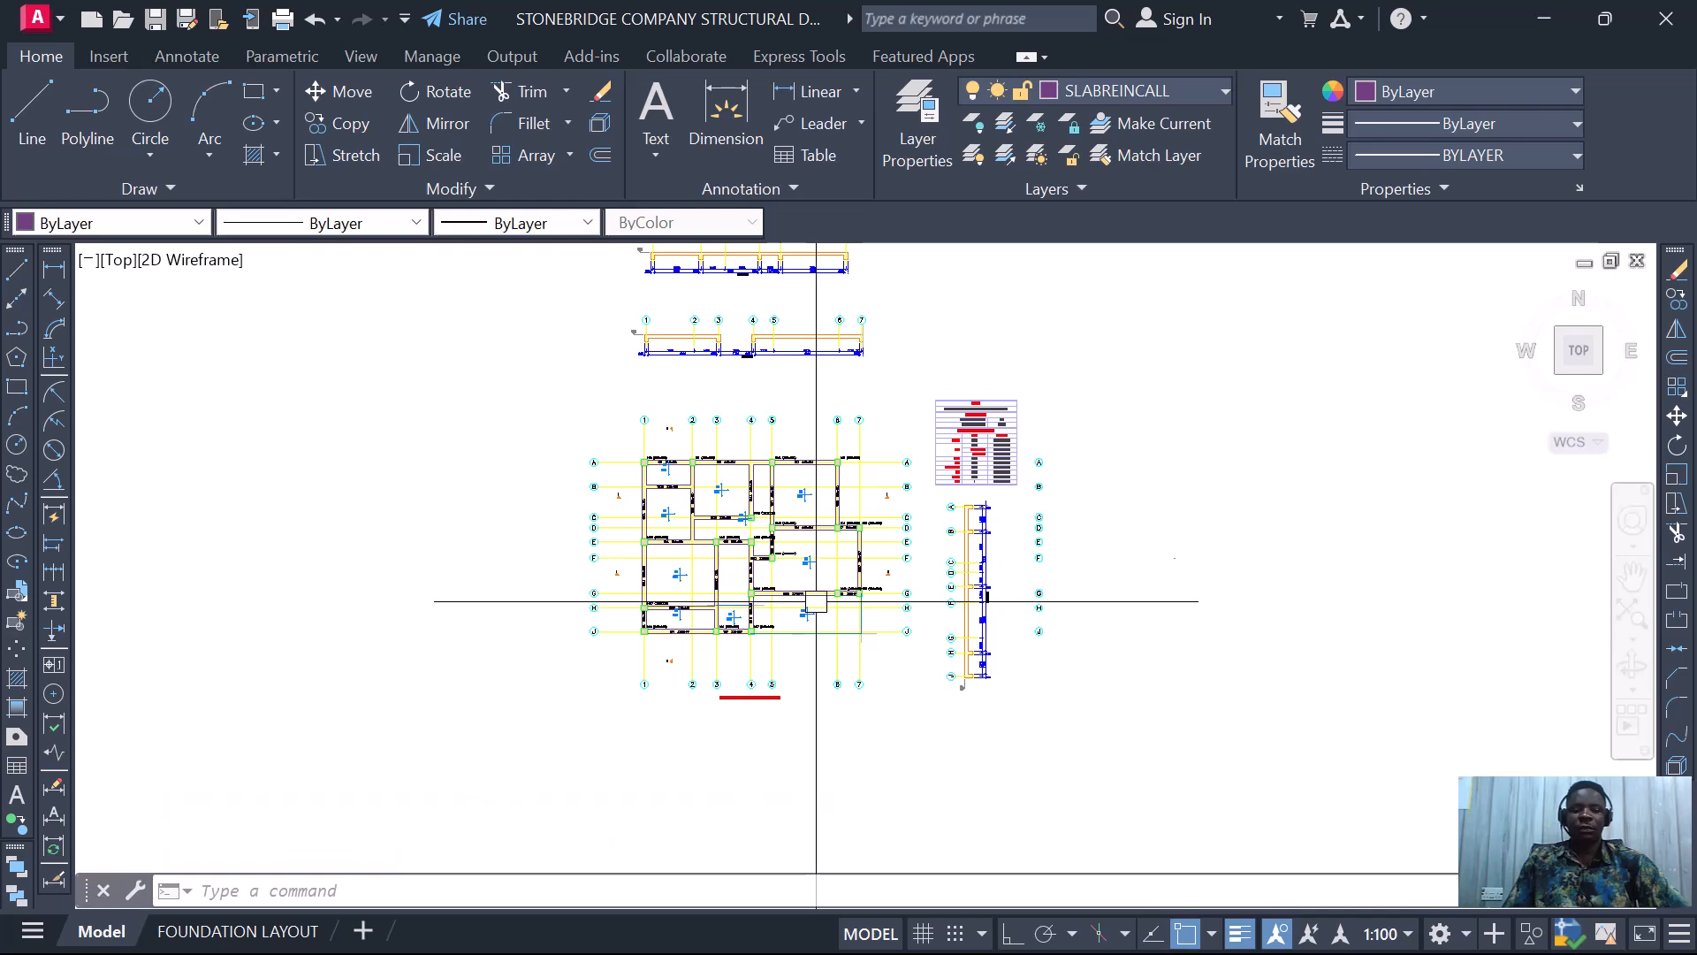
pyautogui.scroll(4, 724, 441)
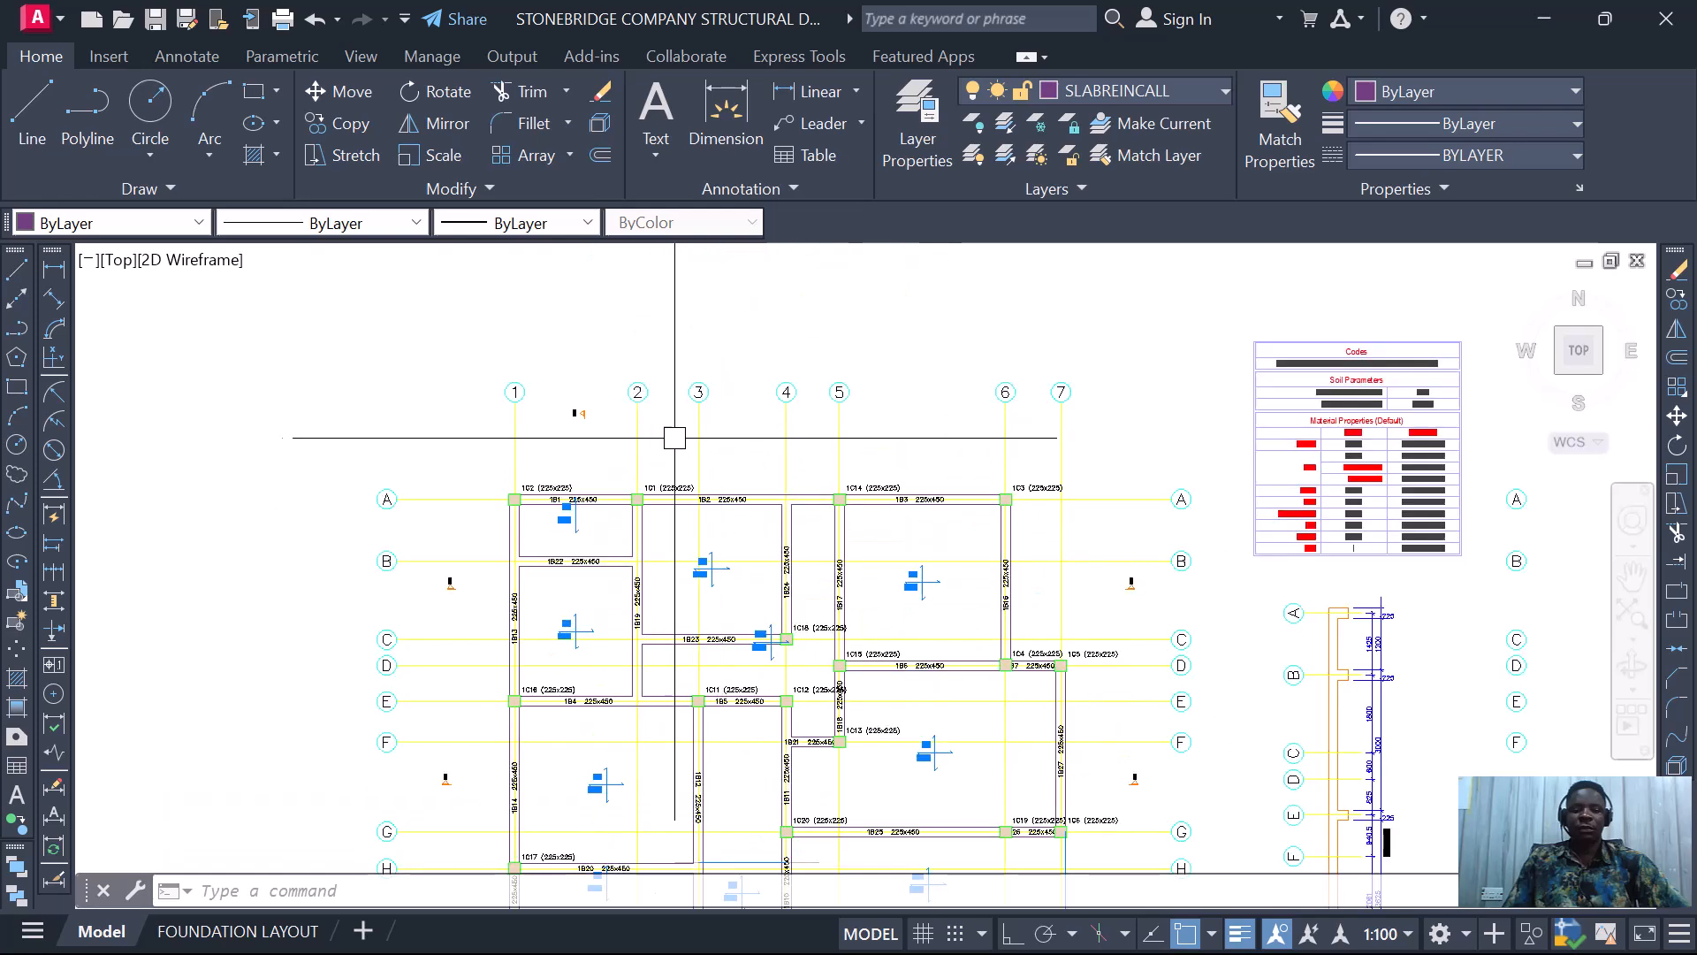
pyautogui.scroll(-7, 716, 432)
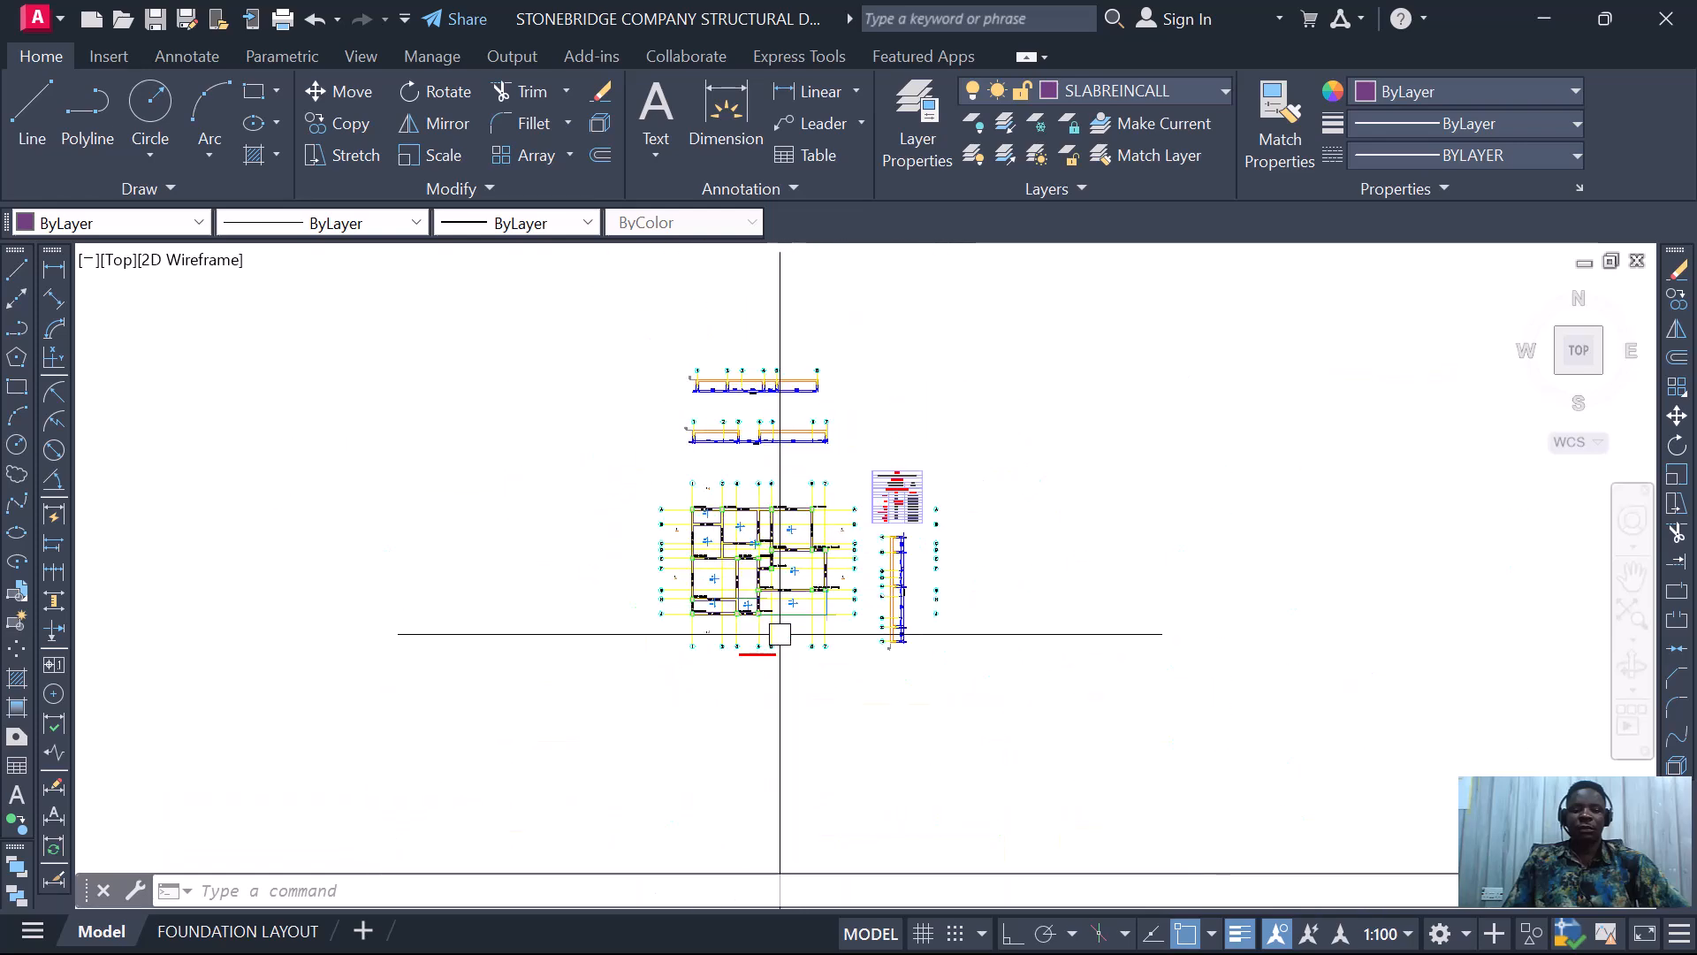
pyautogui.scroll(4, 751, 511)
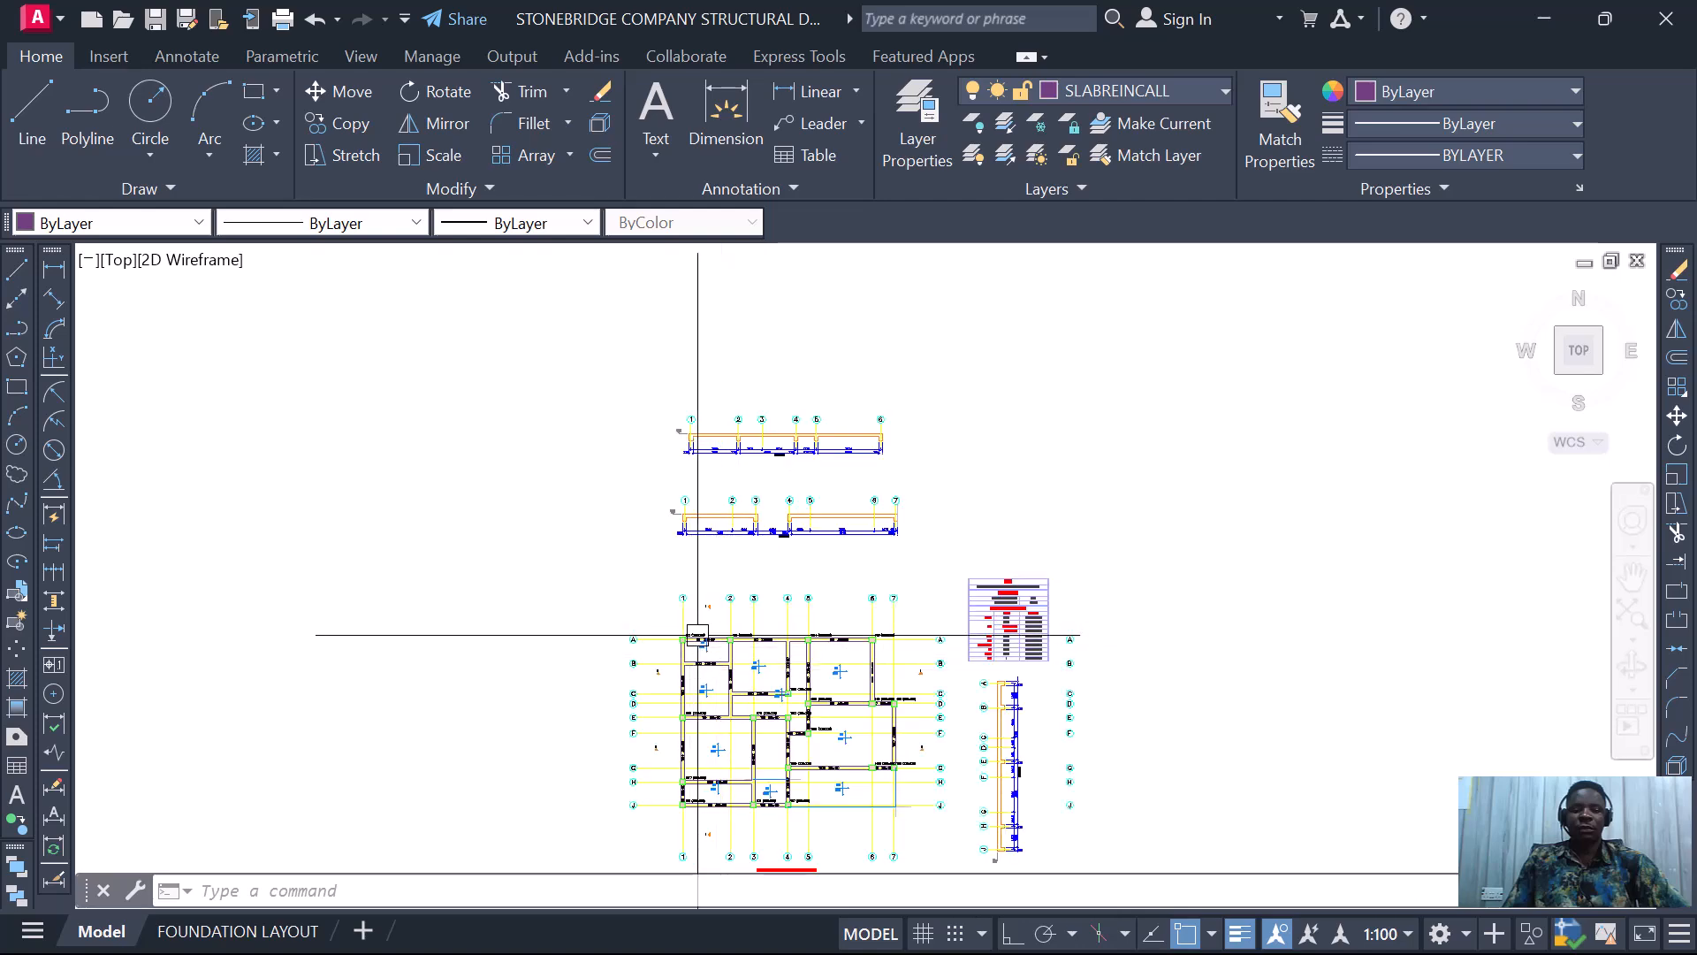
pyautogui.scroll(4, 699, 629)
pyautogui.scroll(-6, 760, 541)
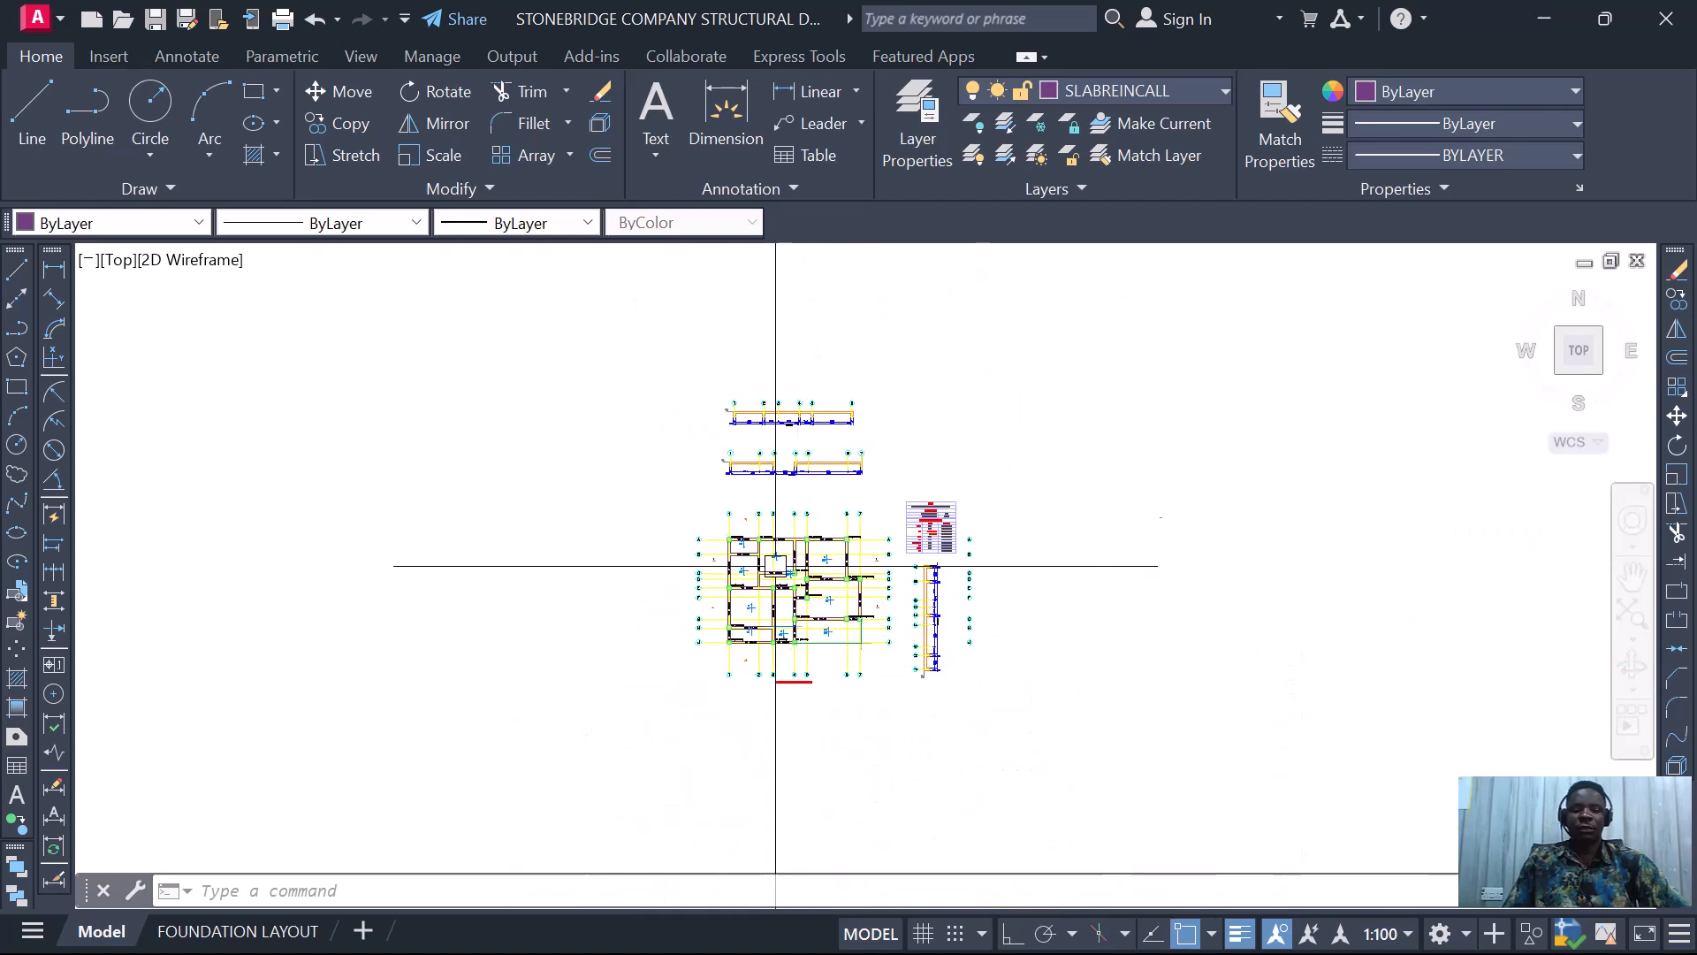
pyautogui.scroll(2, 786, 502)
pyautogui.scroll(2, 816, 603)
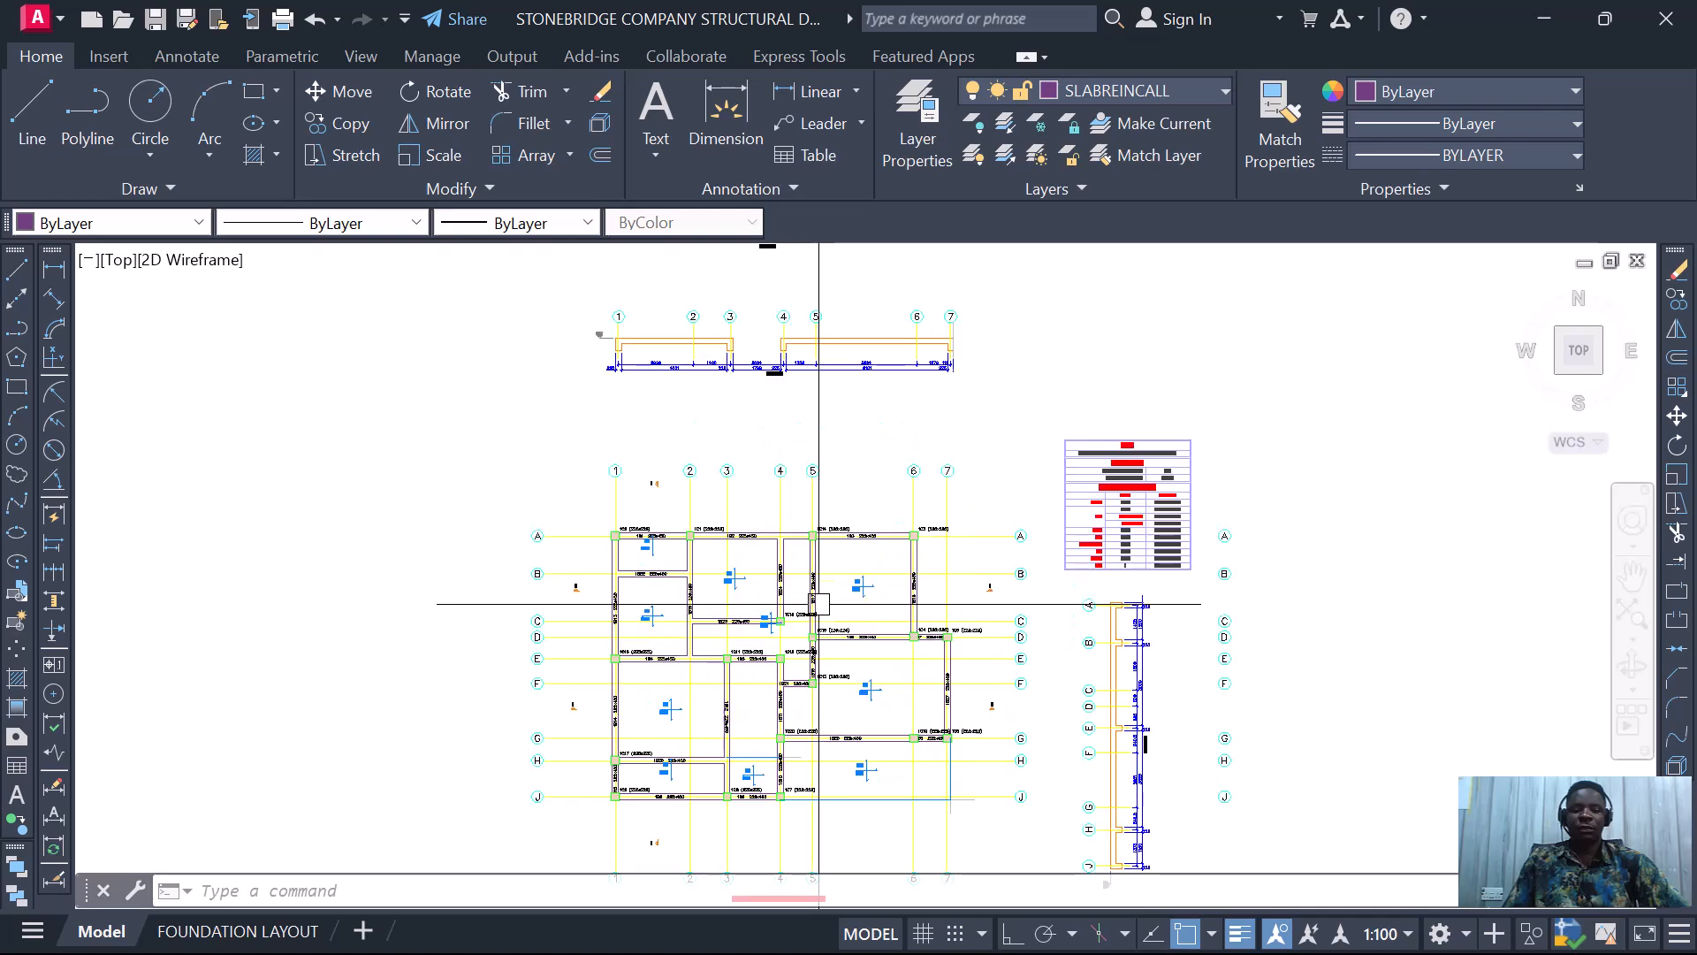
# - Set the colour of the pasted plan's grid lines 1 to 7 and A to J to grey, index colour 8
pyautogui.click(983, 509)
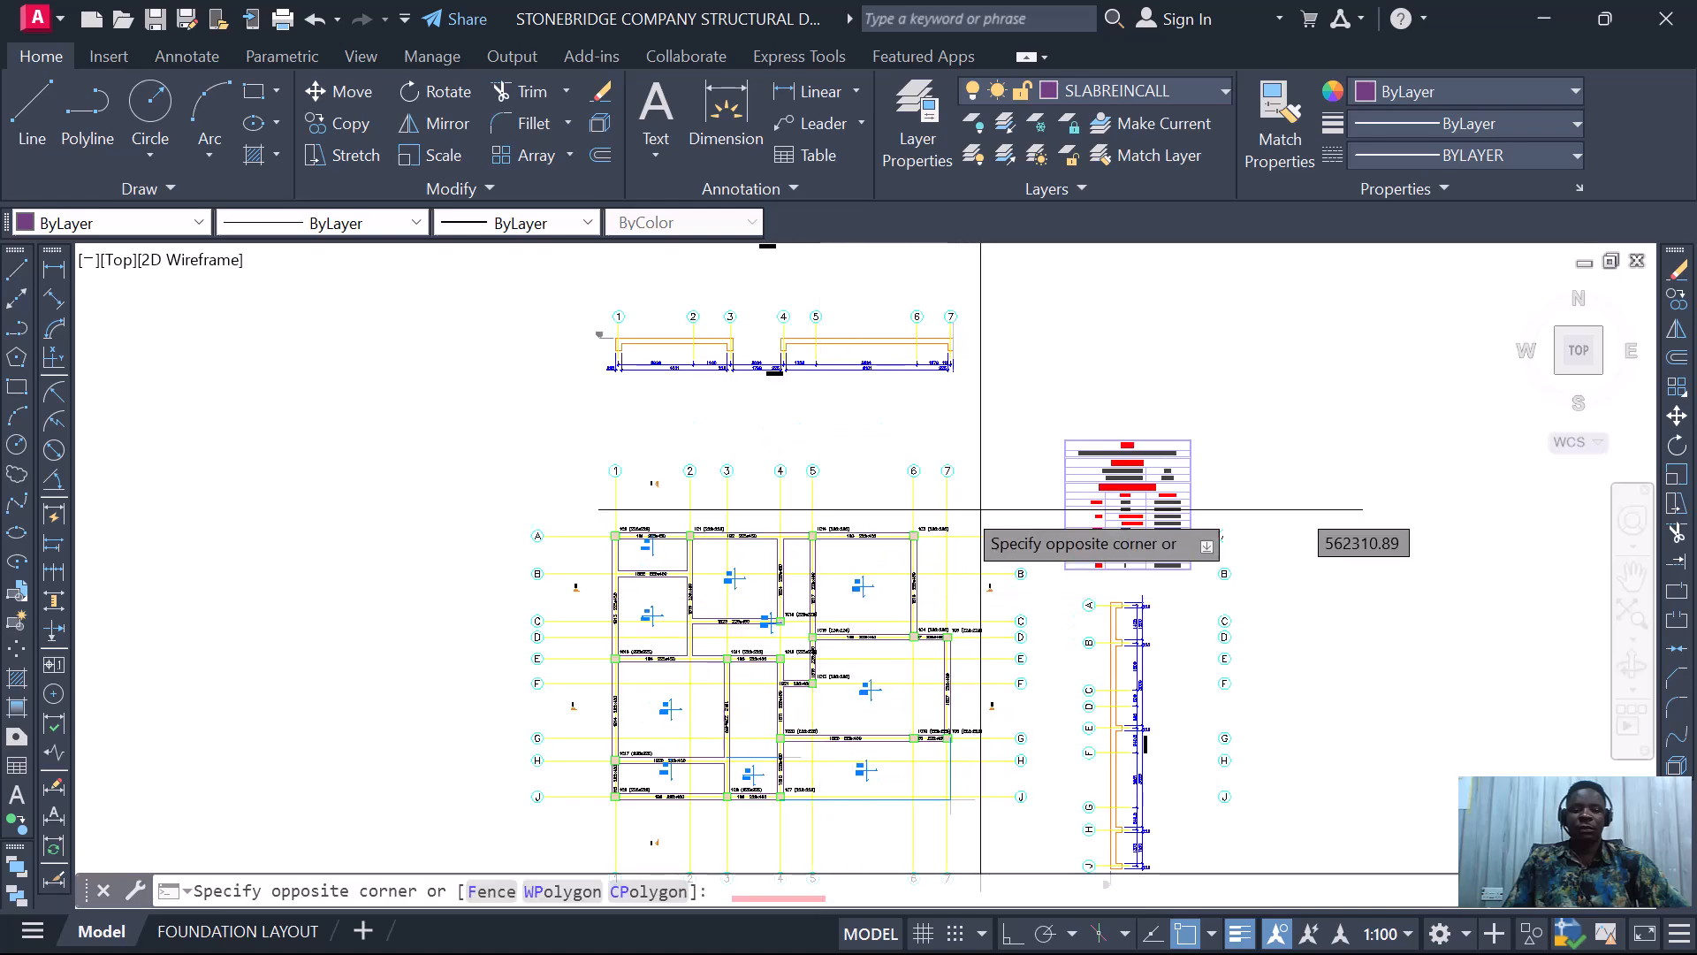
pyautogui.click(603, 499)
pyautogui.scroll(-2, 651, 532)
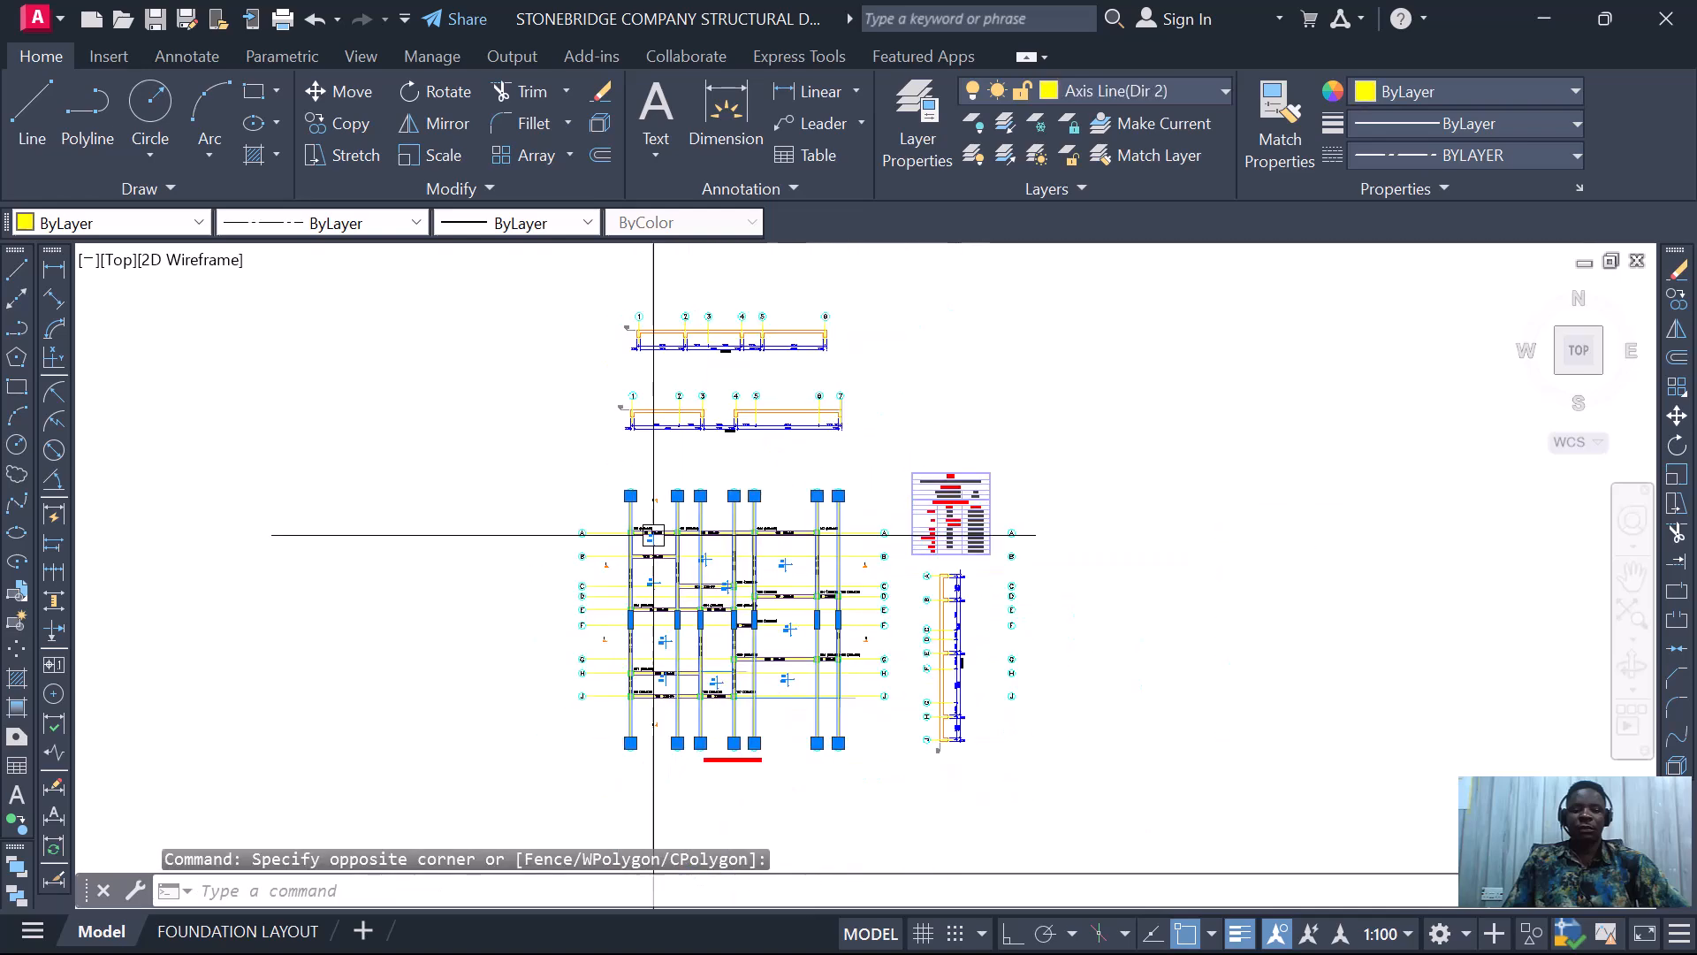
pyautogui.scroll(4, 602, 708)
pyautogui.click(604, 728)
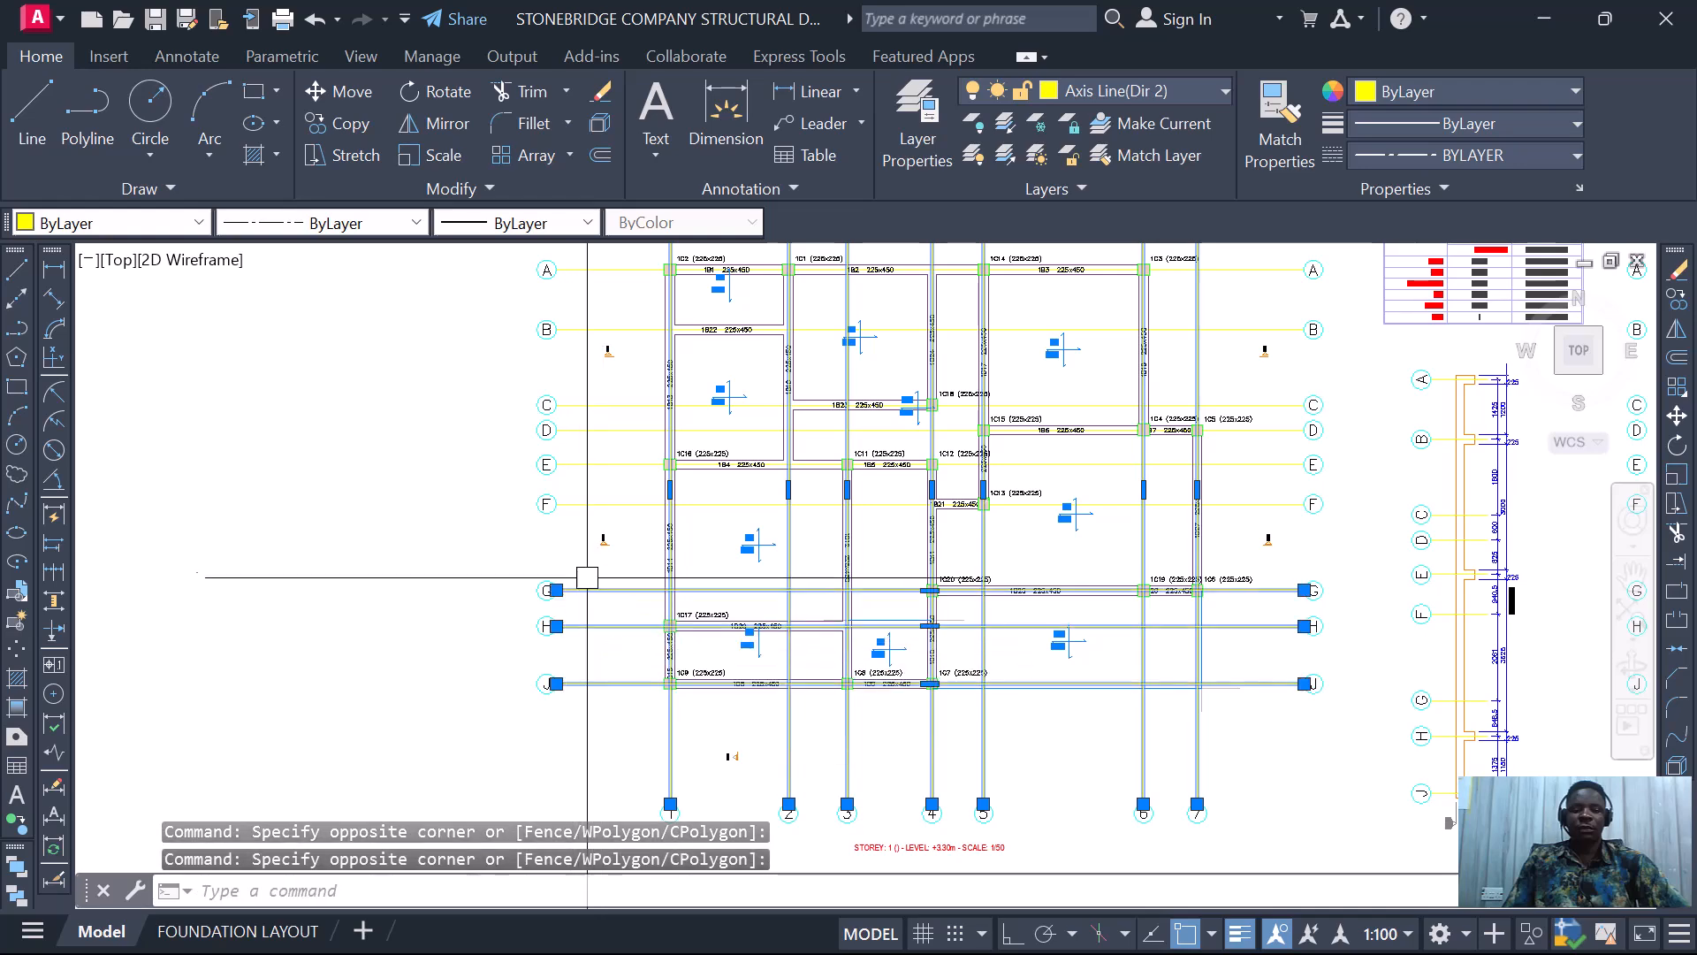
pyautogui.scroll(6, 587, 503)
pyautogui.scroll(-4, 587, 495)
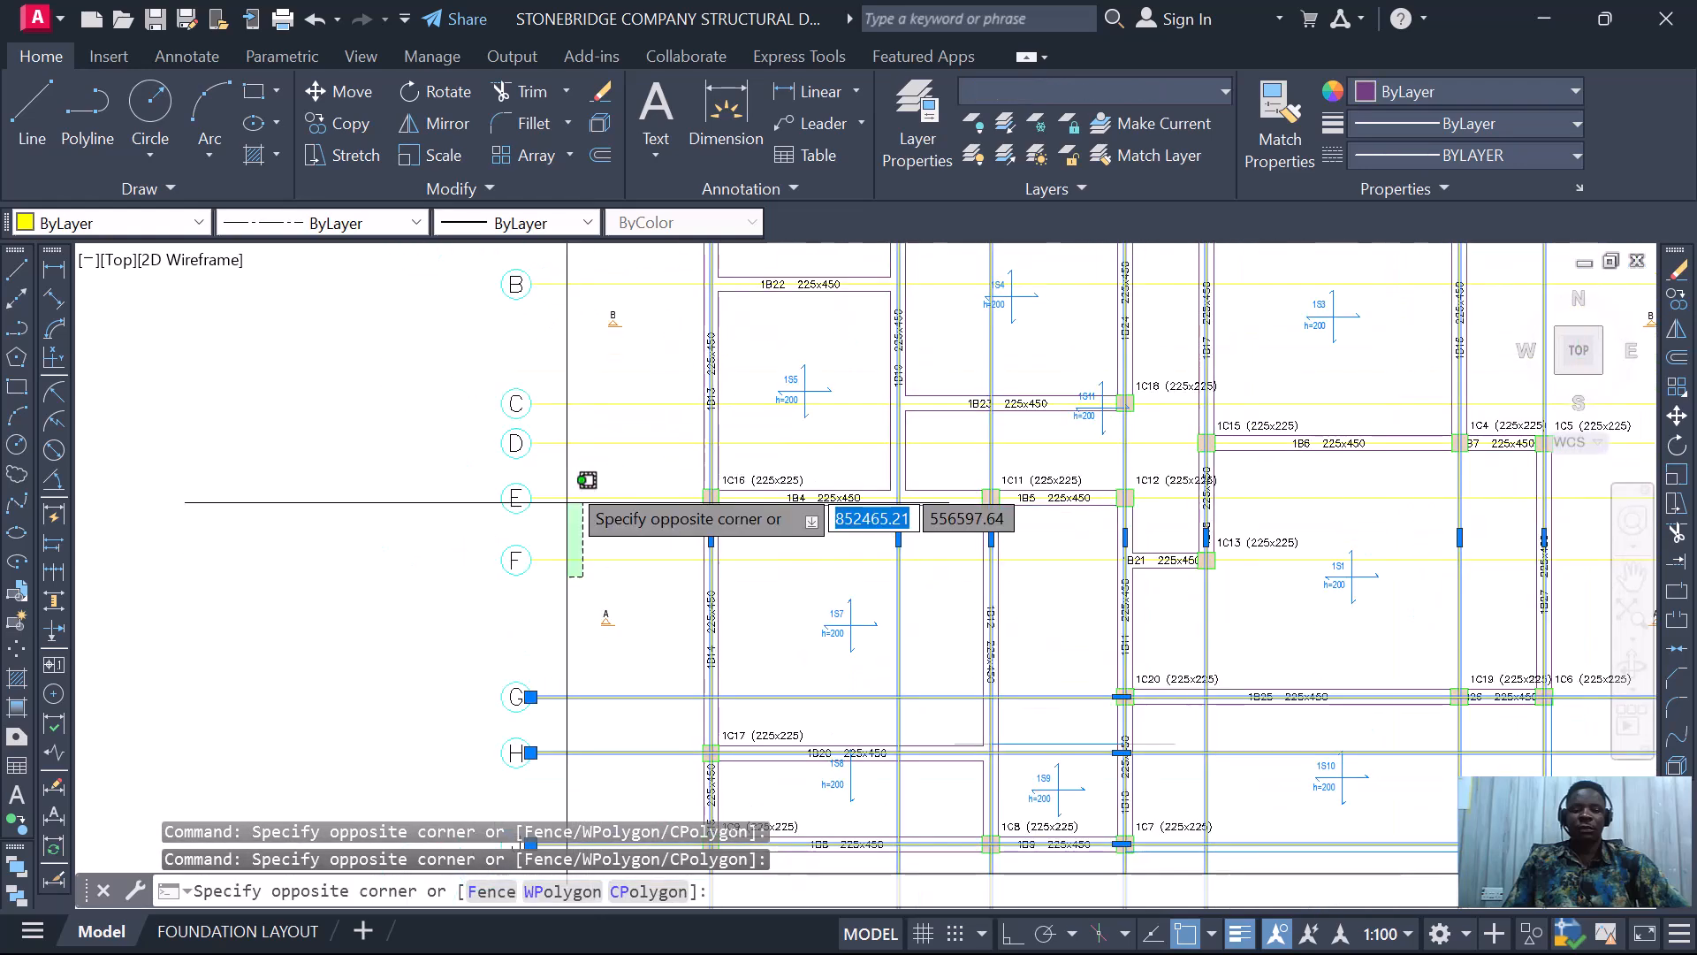
pyautogui.scroll(2, 576, 426)
pyautogui.click(571, 374)
pyautogui.scroll(6, 588, 420)
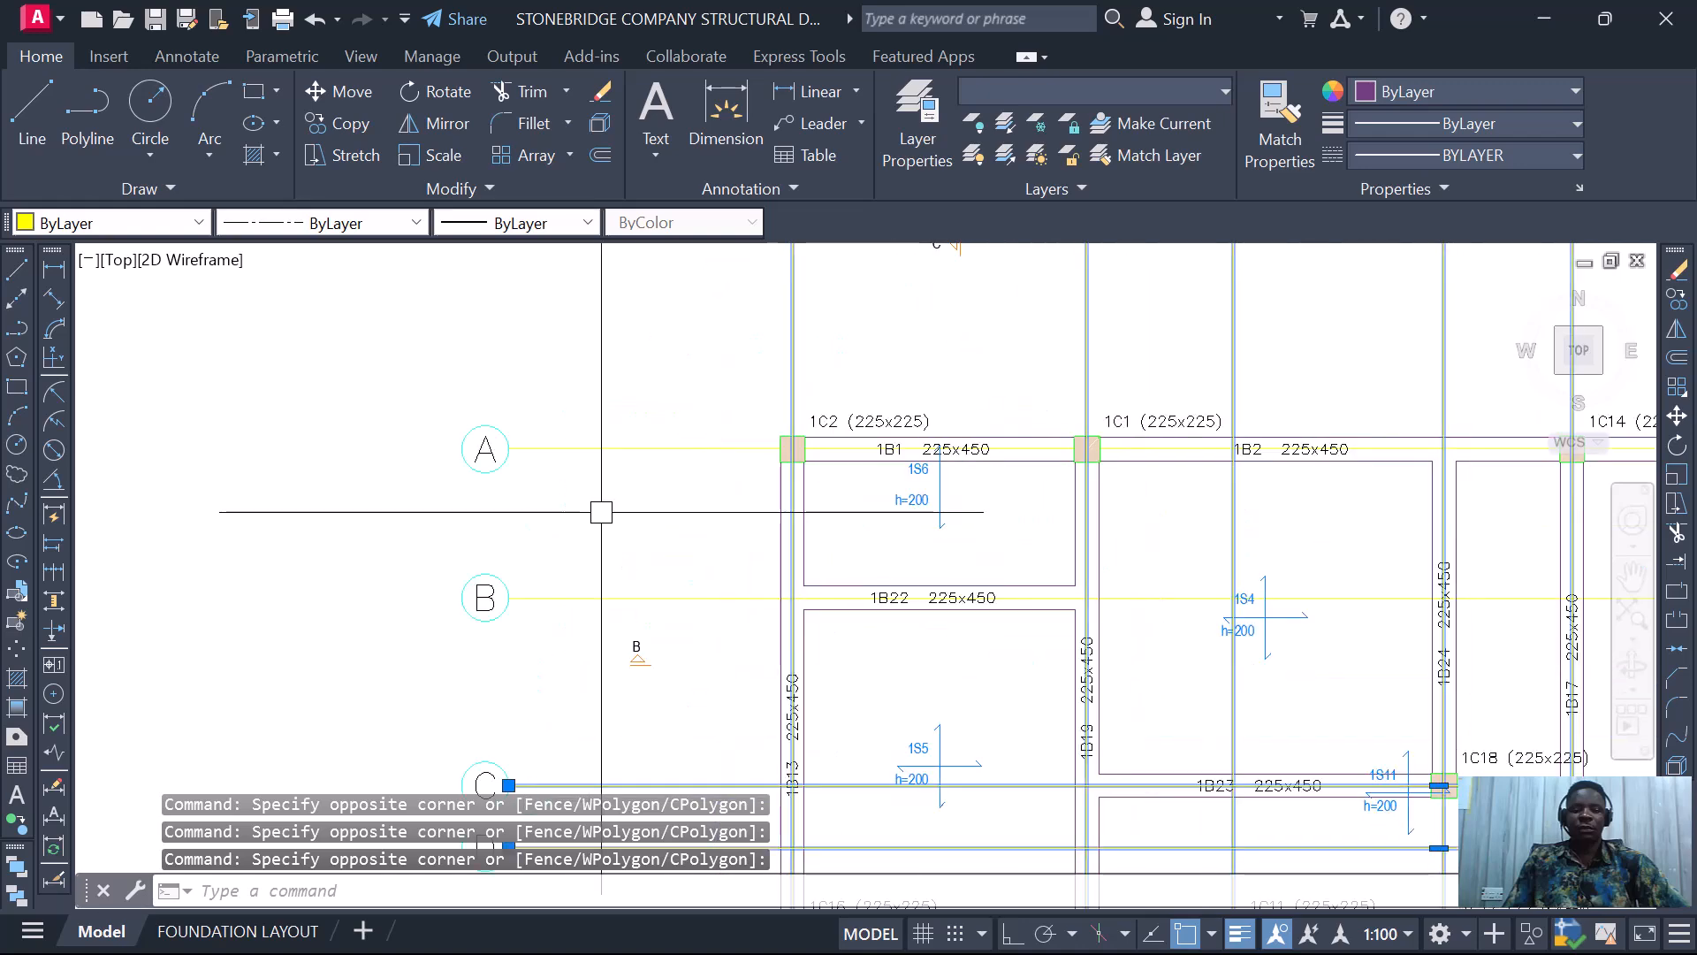
pyautogui.click(558, 391)
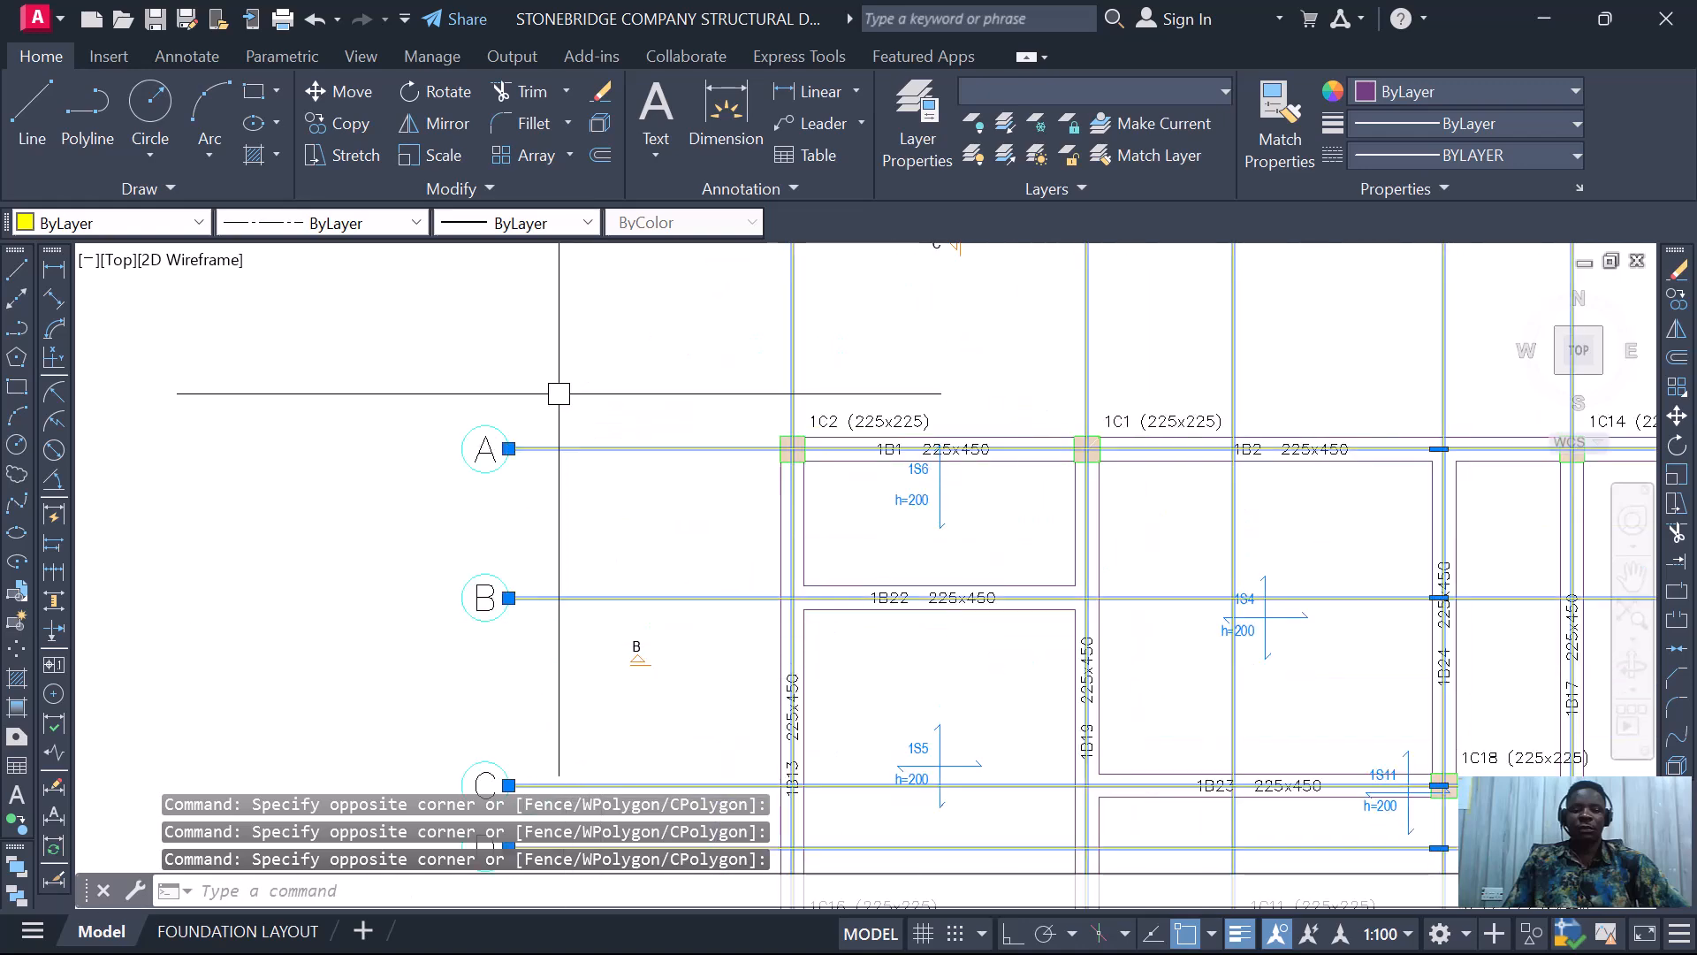
pyautogui.scroll(-6, 562, 396)
pyautogui.scroll(-2, 905, 548)
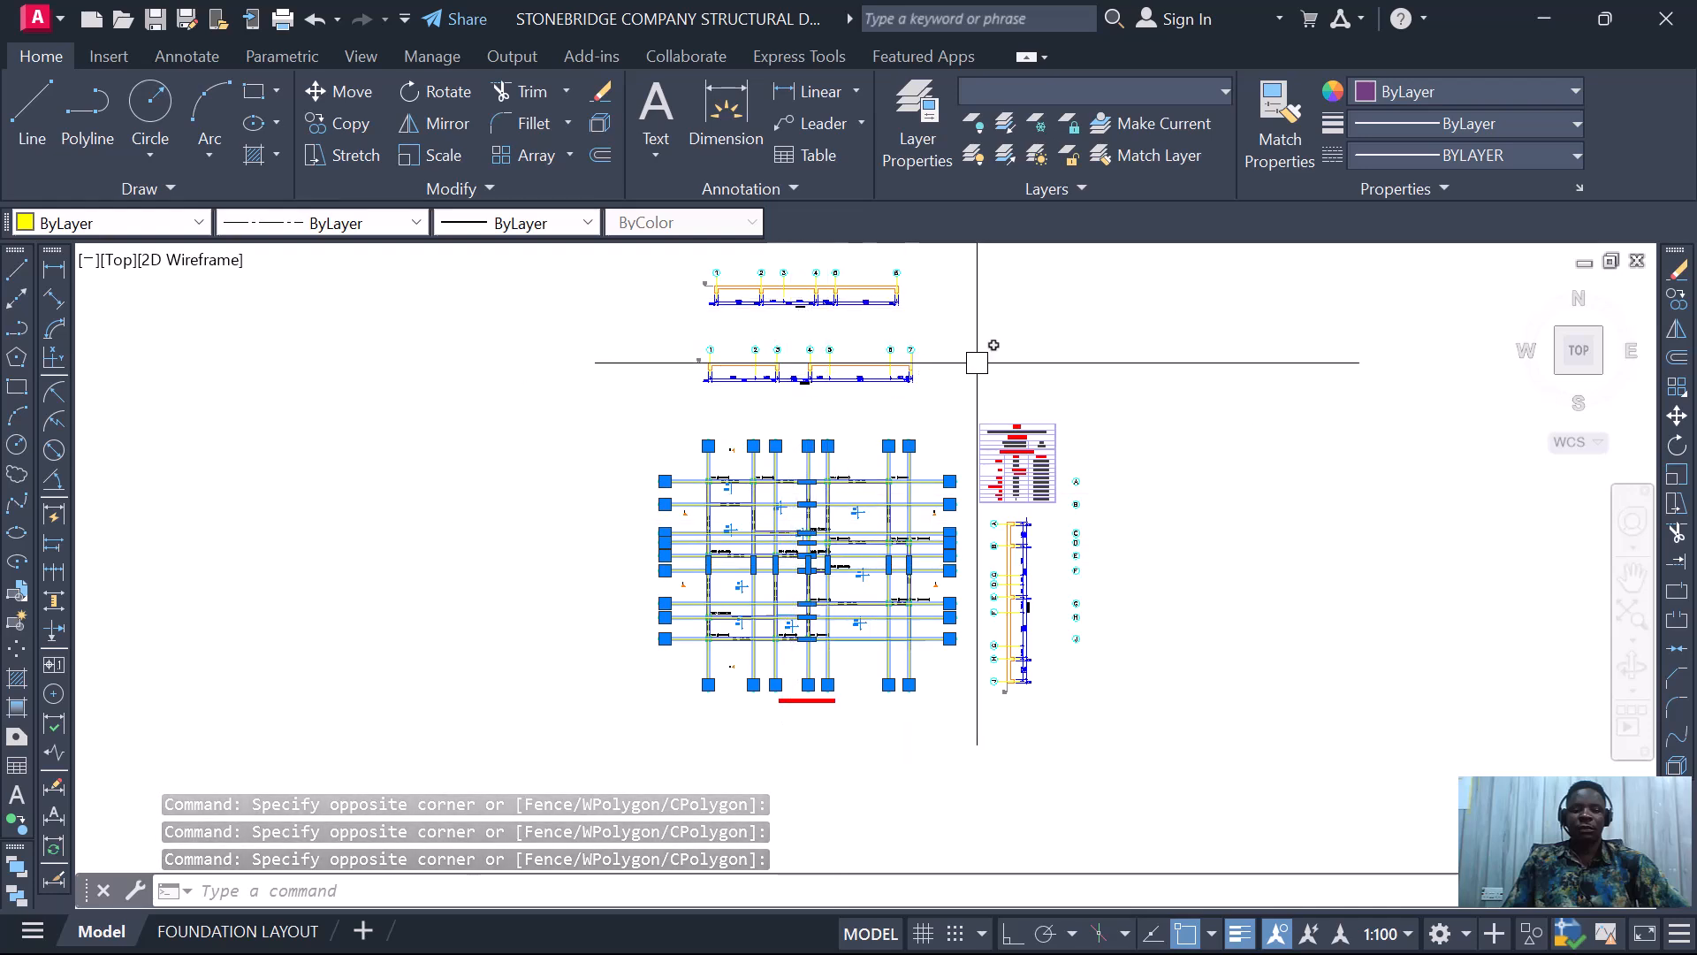
pyautogui.click(1490, 92)
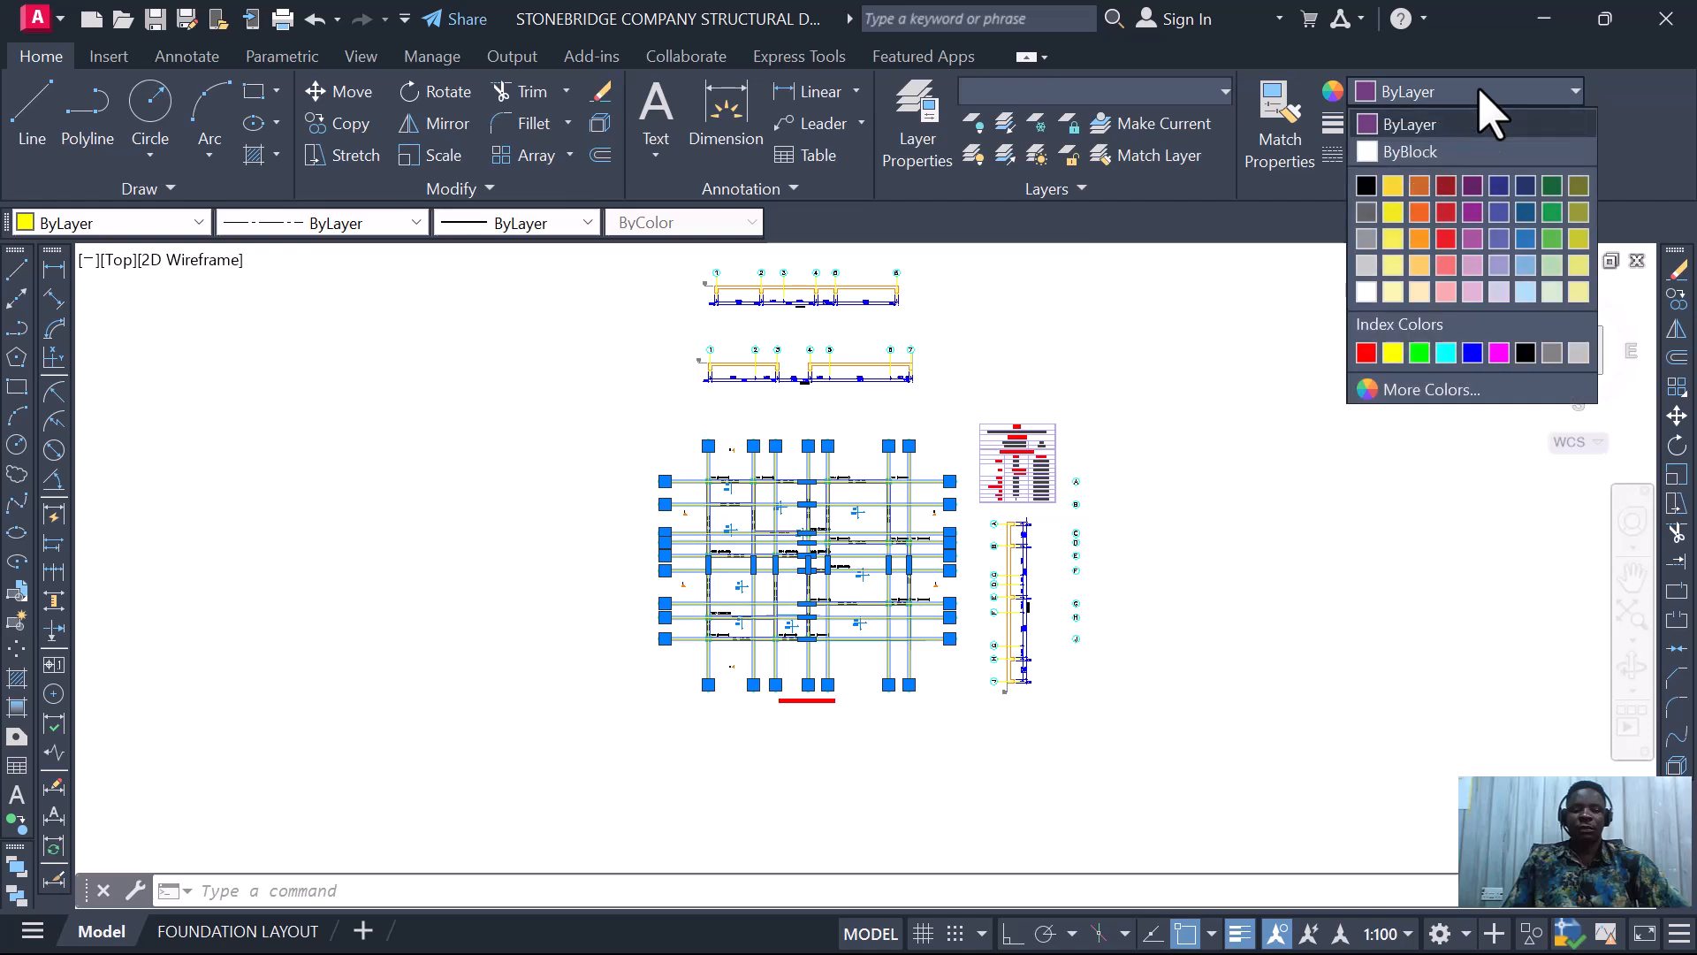
pyautogui.click(1552, 352)
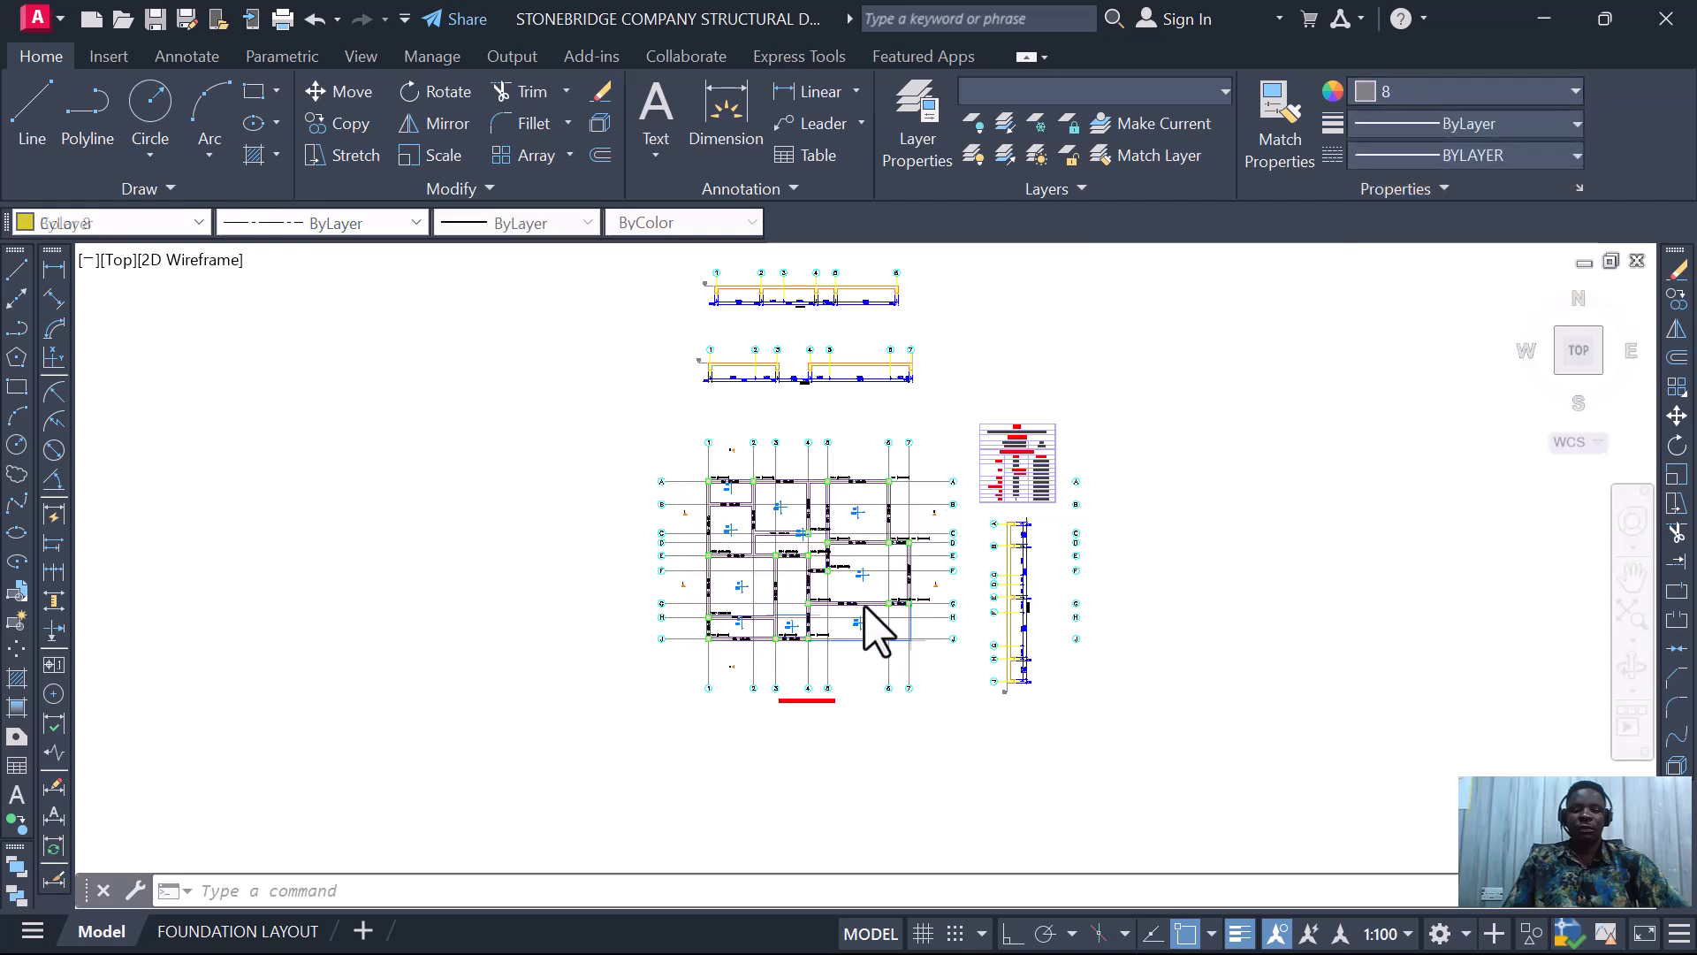
pyautogui.click(766, 496)
pyautogui.press('Escape')
pyautogui.scroll(5, 928, 586)
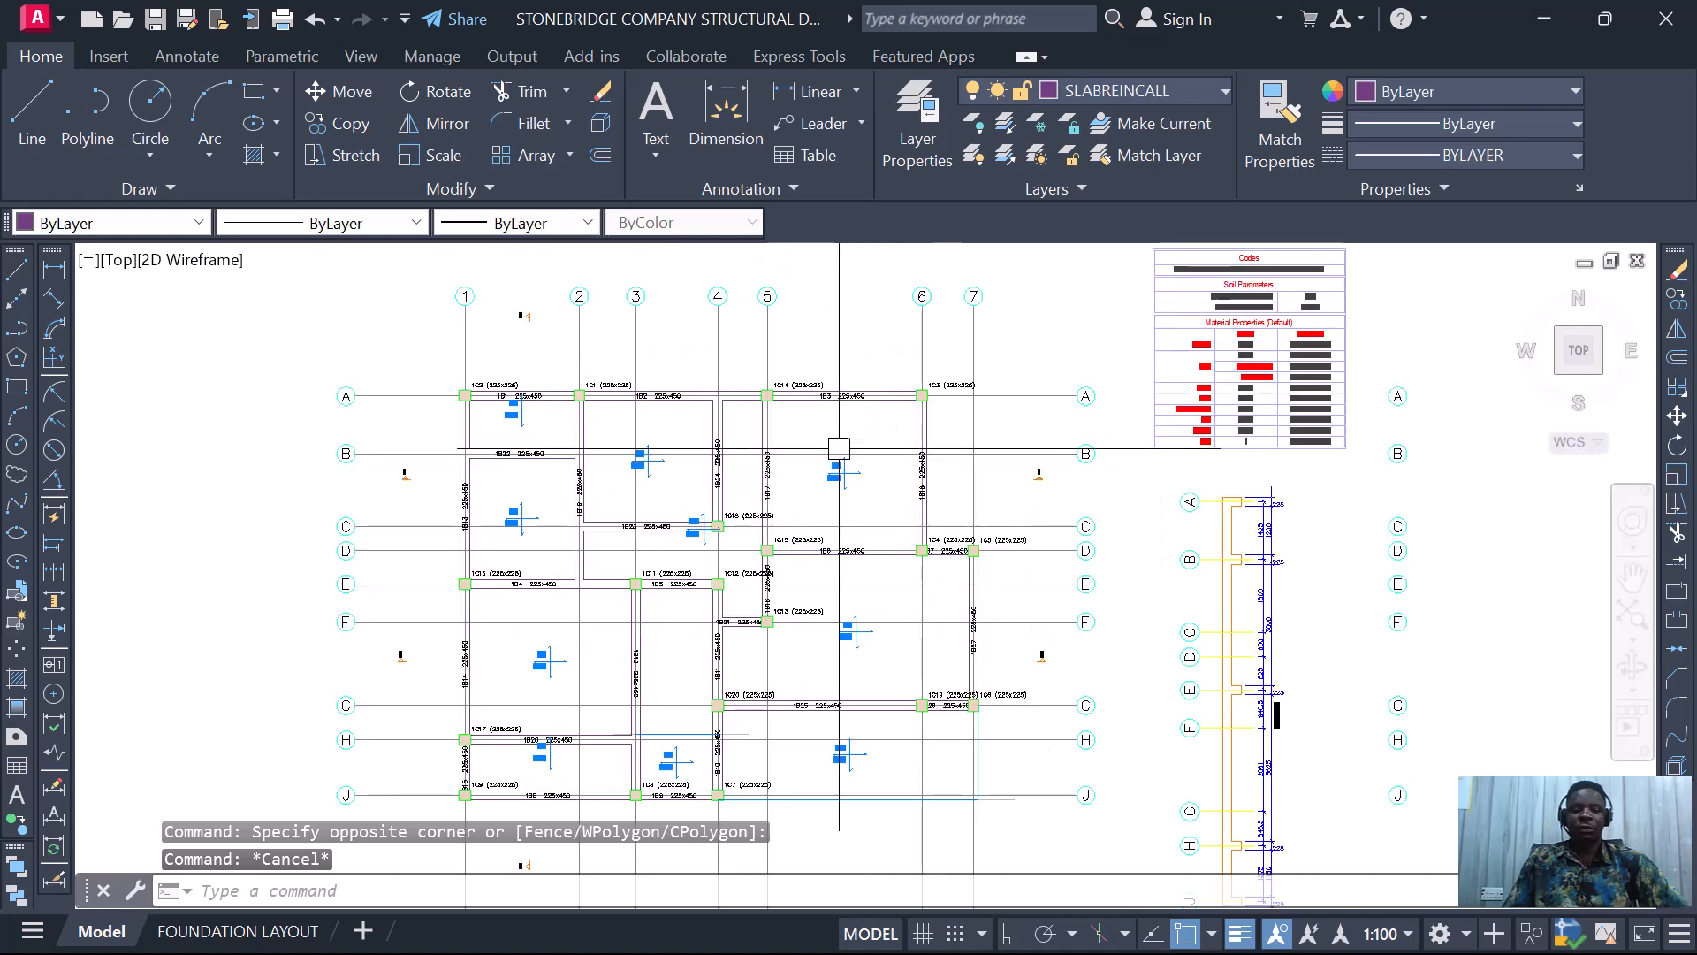
# - Move the material properties table and the vertical section with its outer grid bubbles away from the floor plan
pyautogui.scroll(-2, 849, 442)
pyautogui.scroll(-3, 970, 712)
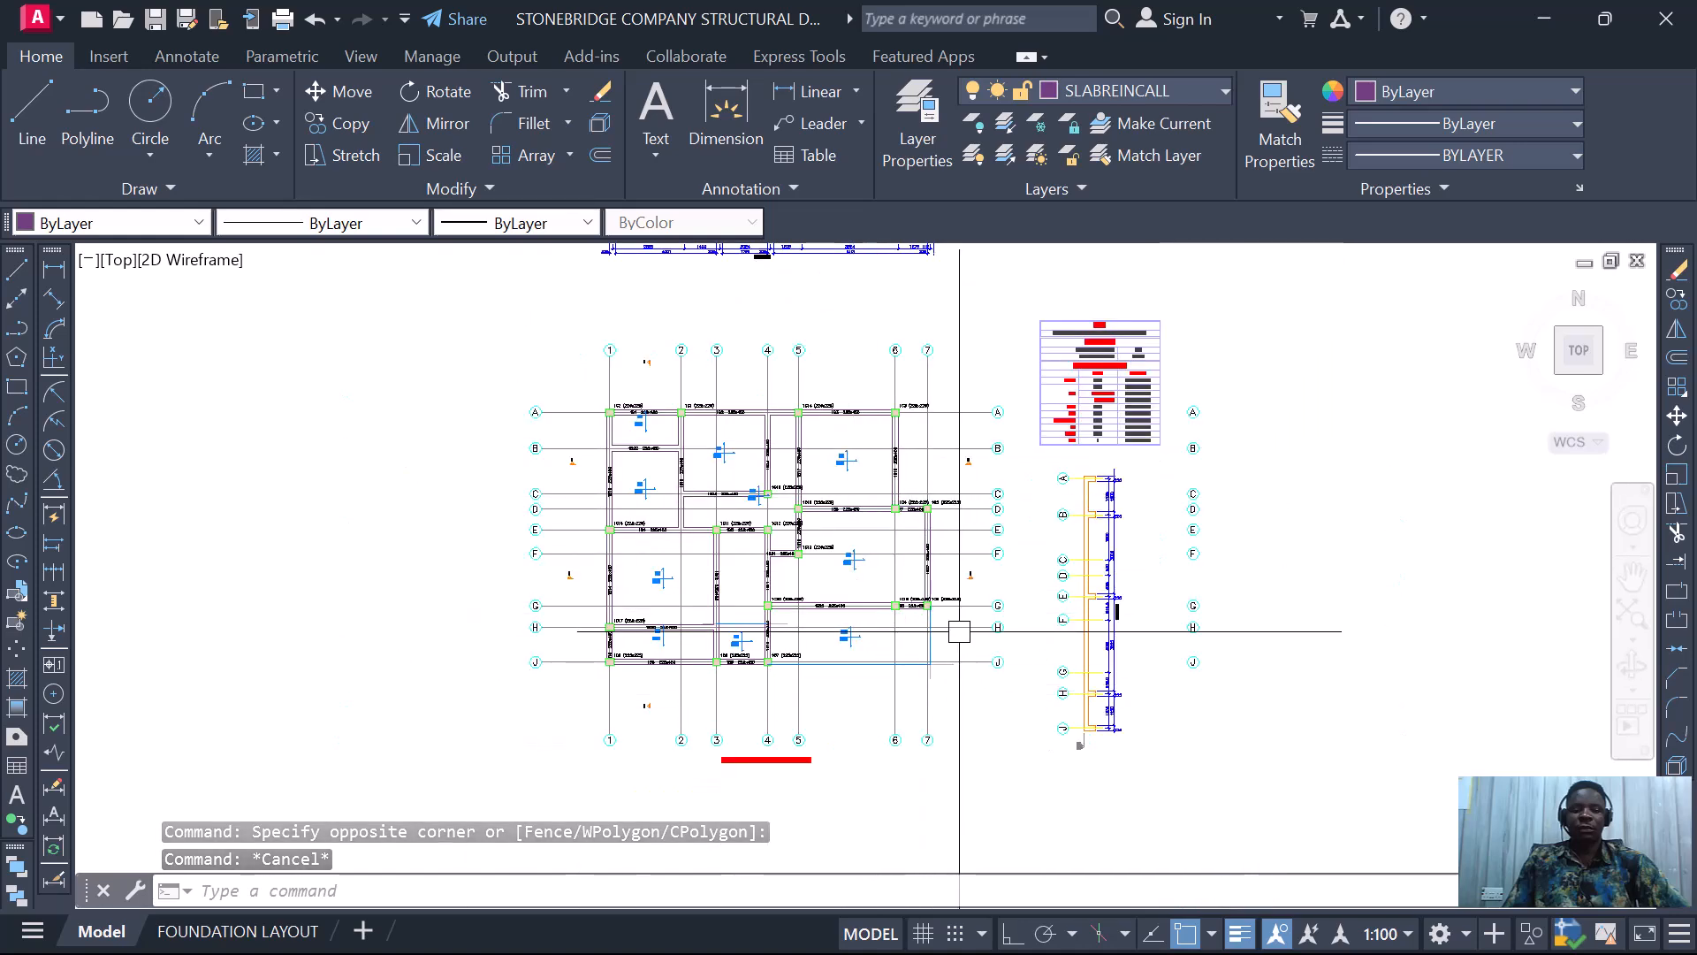
pyautogui.click(1003, 384)
pyautogui.click(1164, 806)
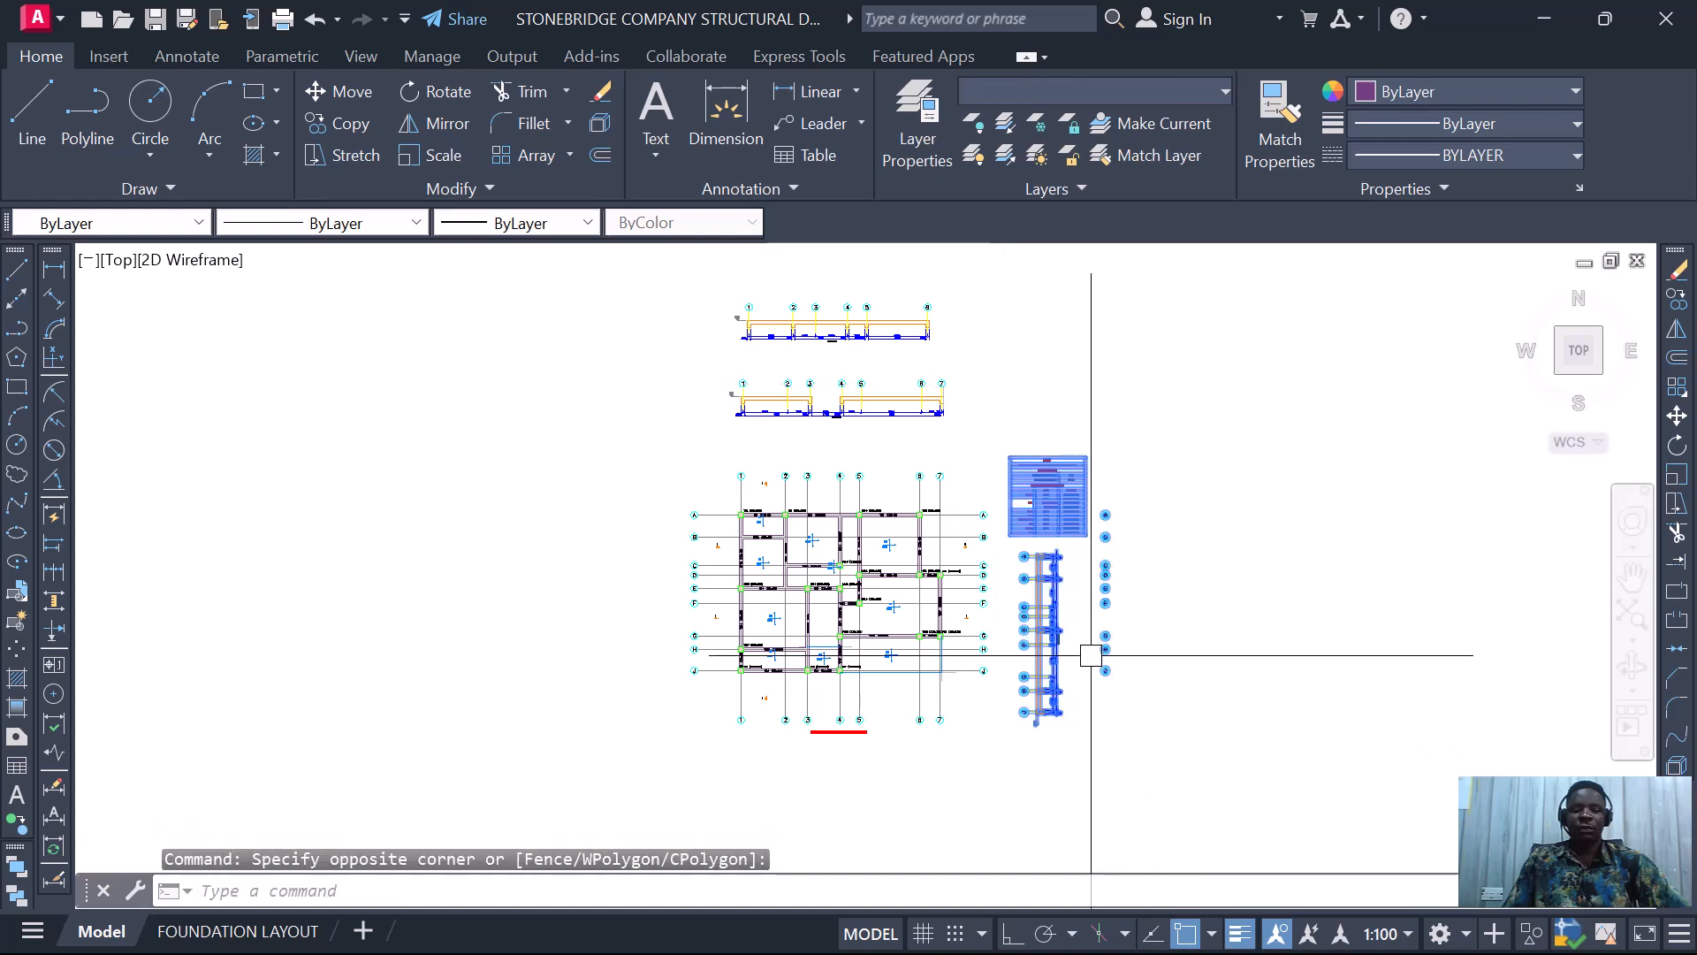
pyautogui.write('m')
pyautogui.press('Return')
pyautogui.press('Return')
pyautogui.click(1053, 581)
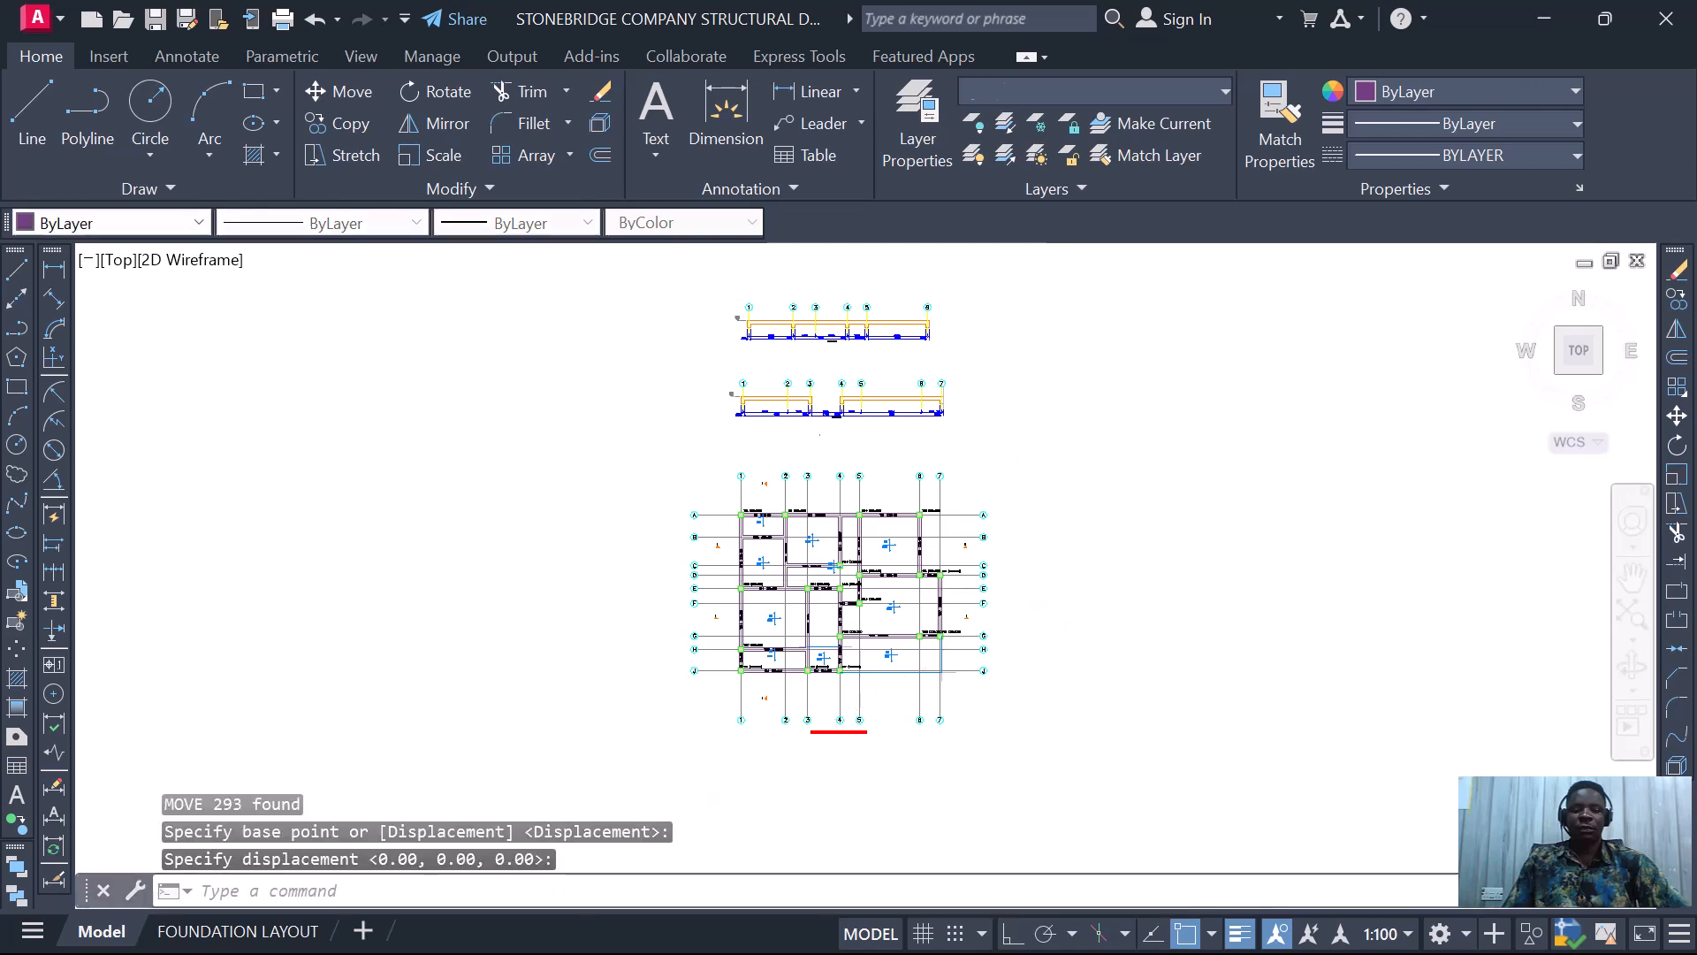
# - Undo the last move of the material properties table and vertical section
pyautogui.scroll(-2, 952, 599)
pyautogui.hotkey('ctrl', 'z')
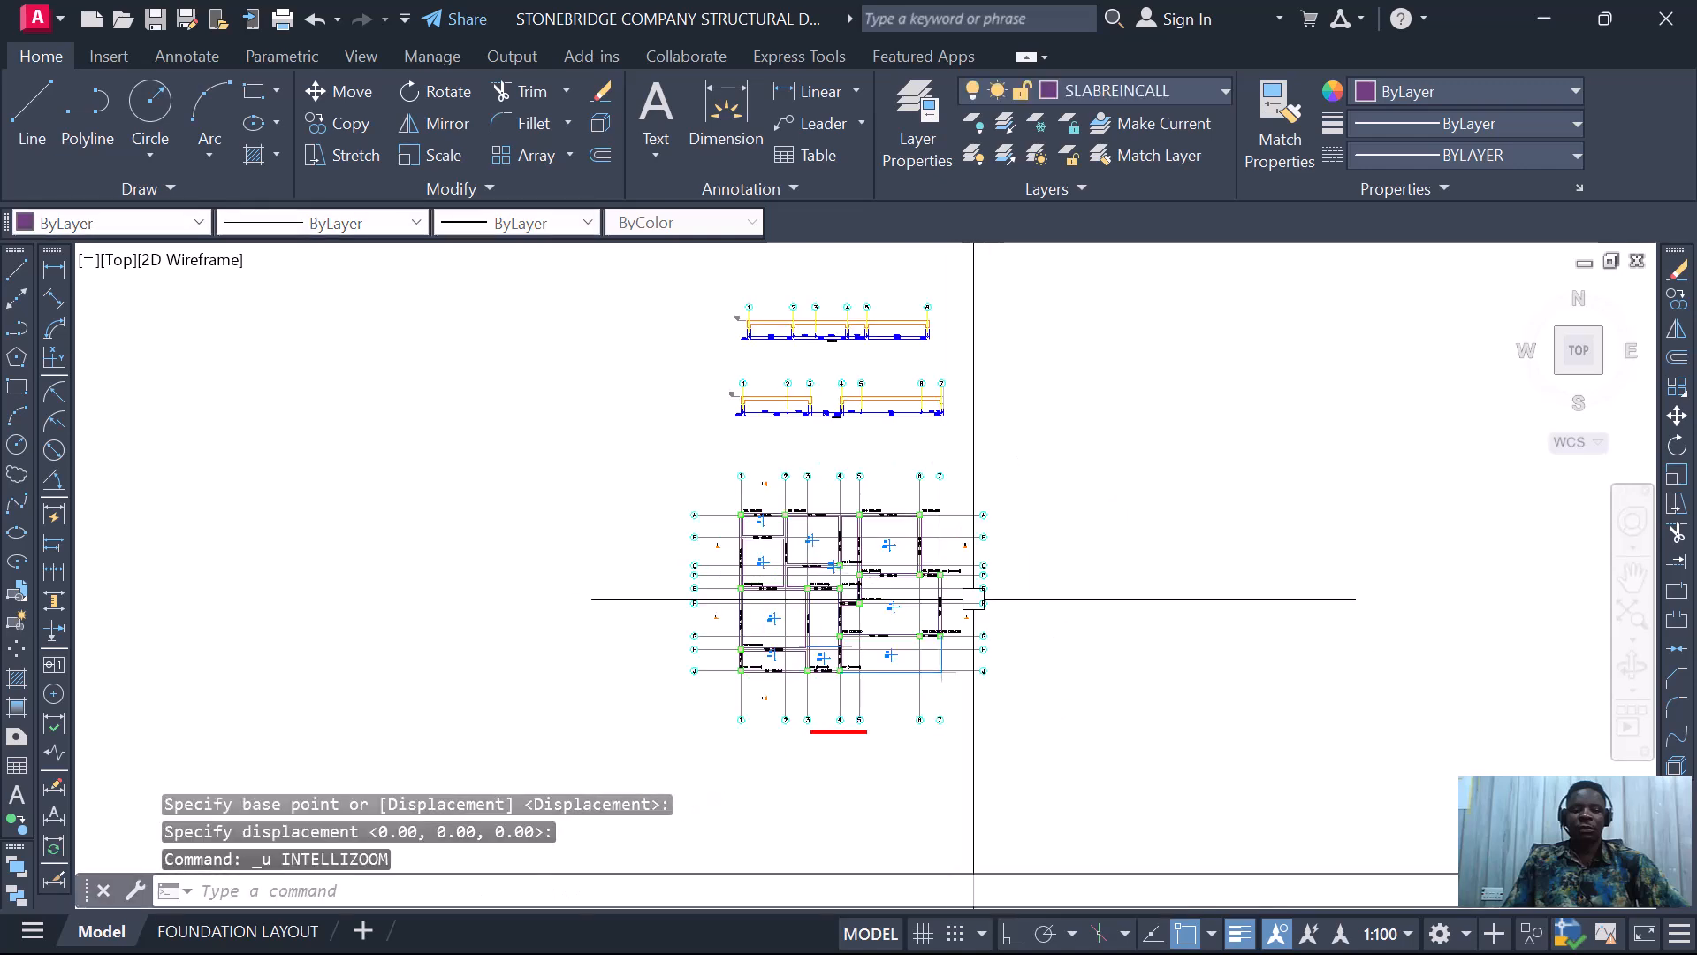
pyautogui.hotkey('ctrl', 'z')
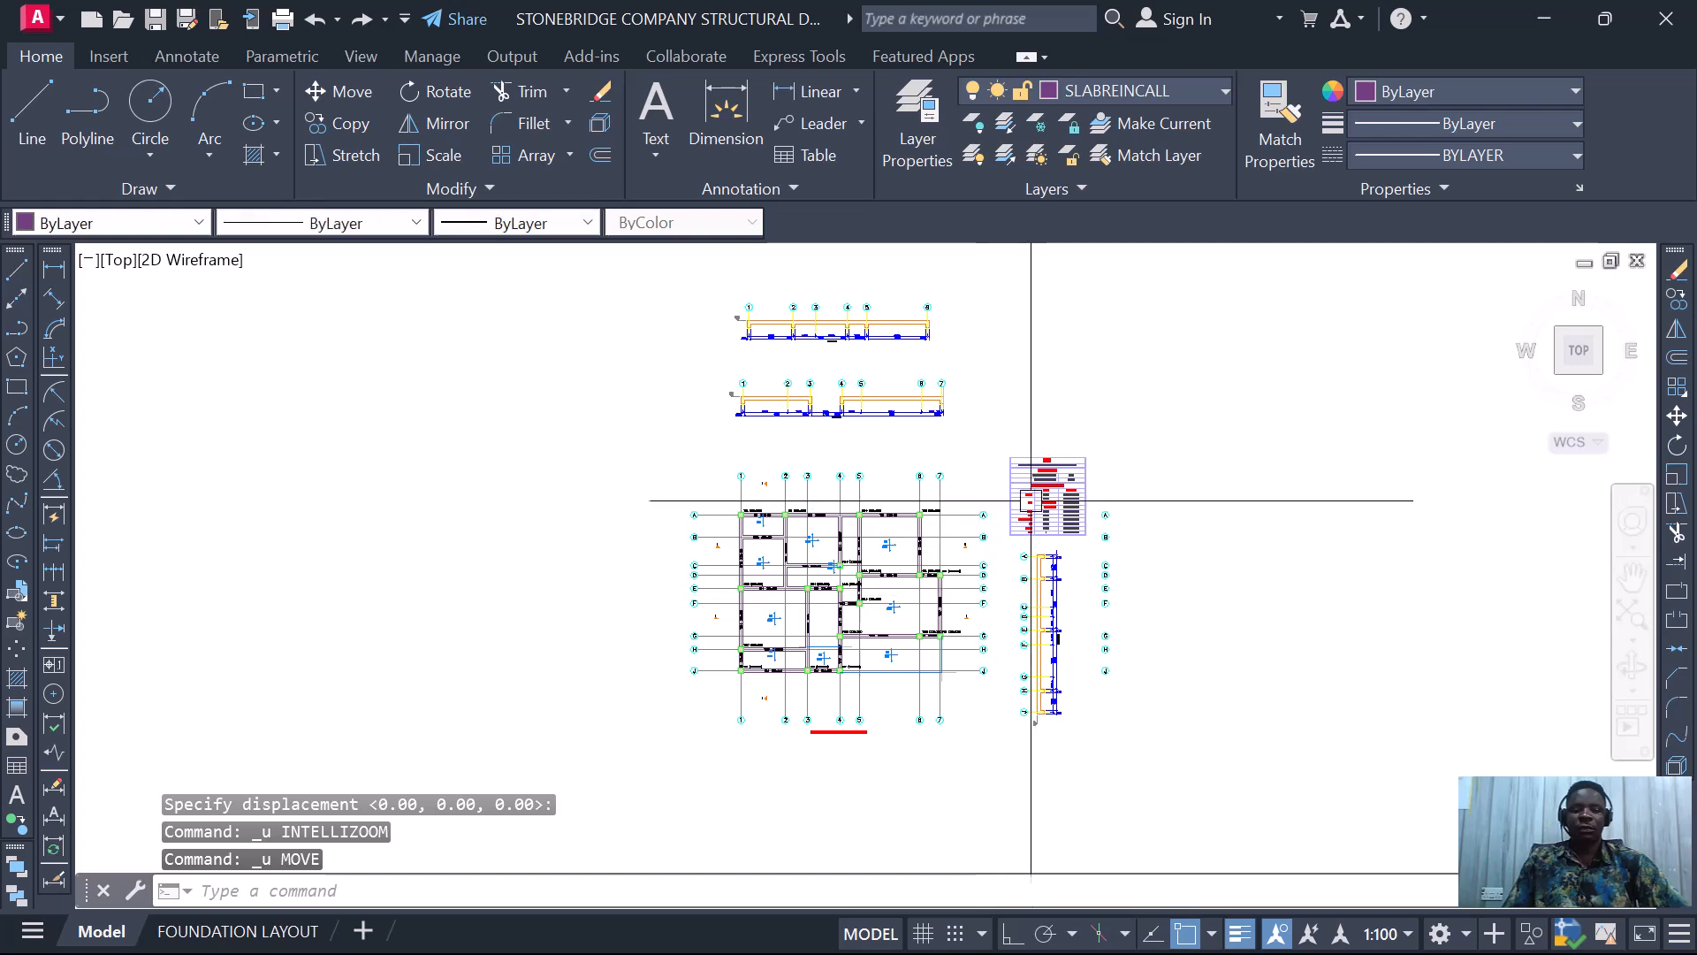
# - Move the material properties table and the vertical section with its grid bubbles to the empty area up and left of the floor plan
pyautogui.click(999, 418)
pyautogui.click(1188, 756)
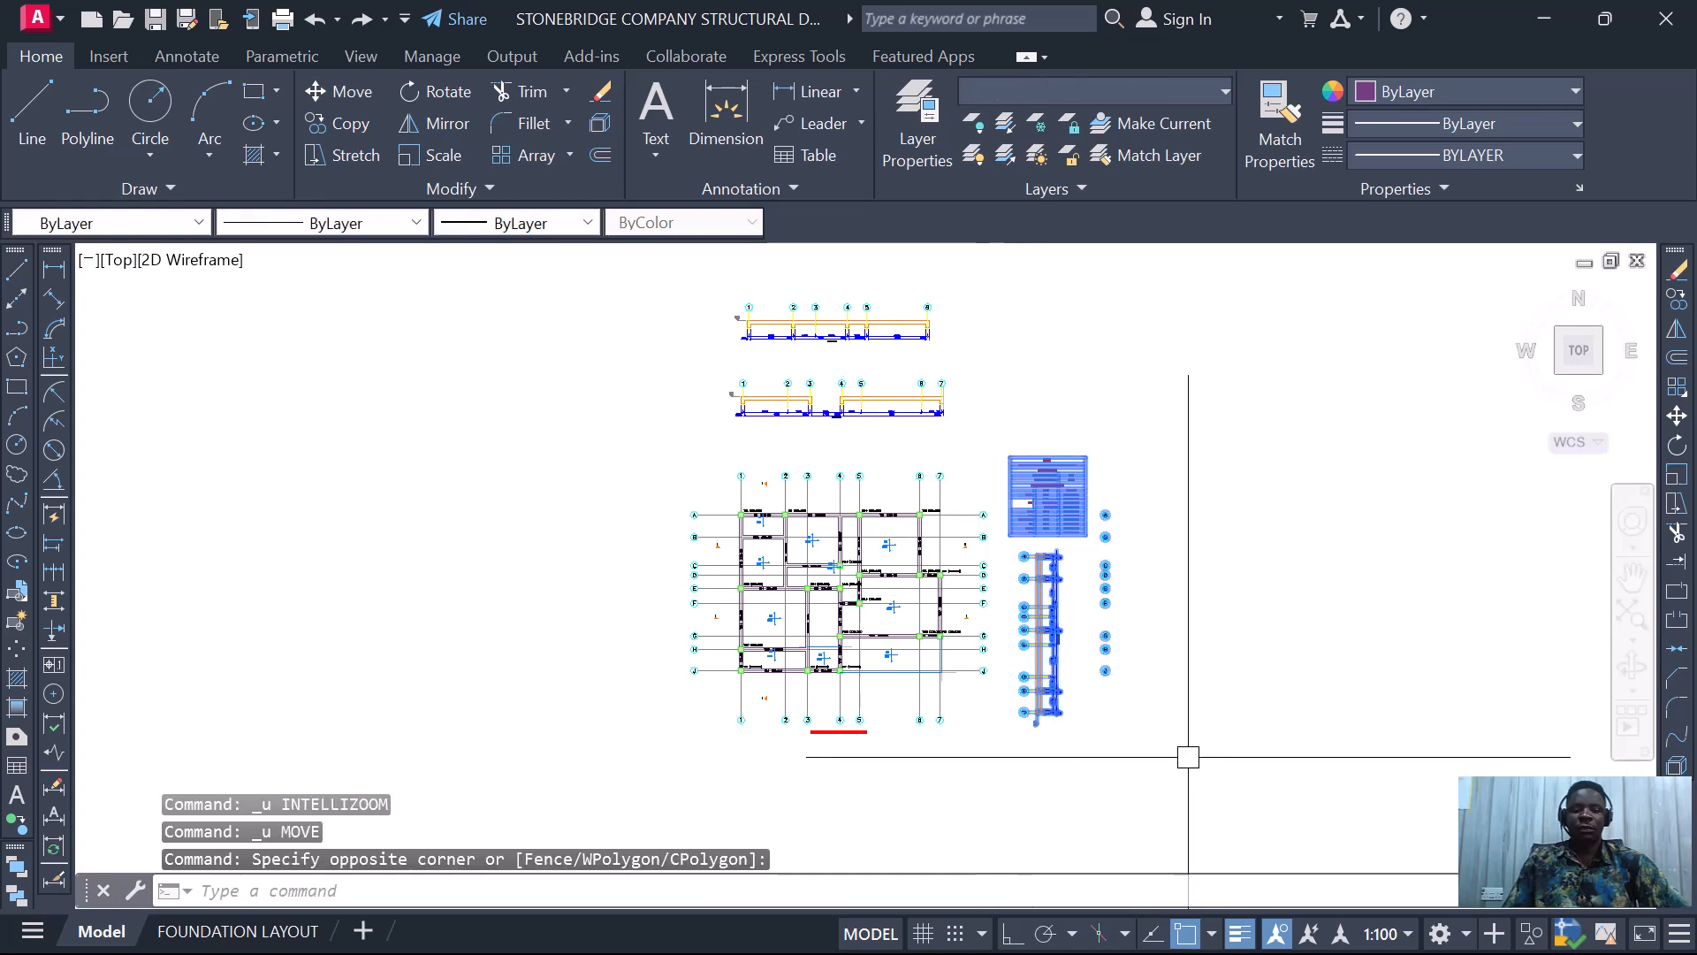
pyautogui.rightClick(1134, 638)
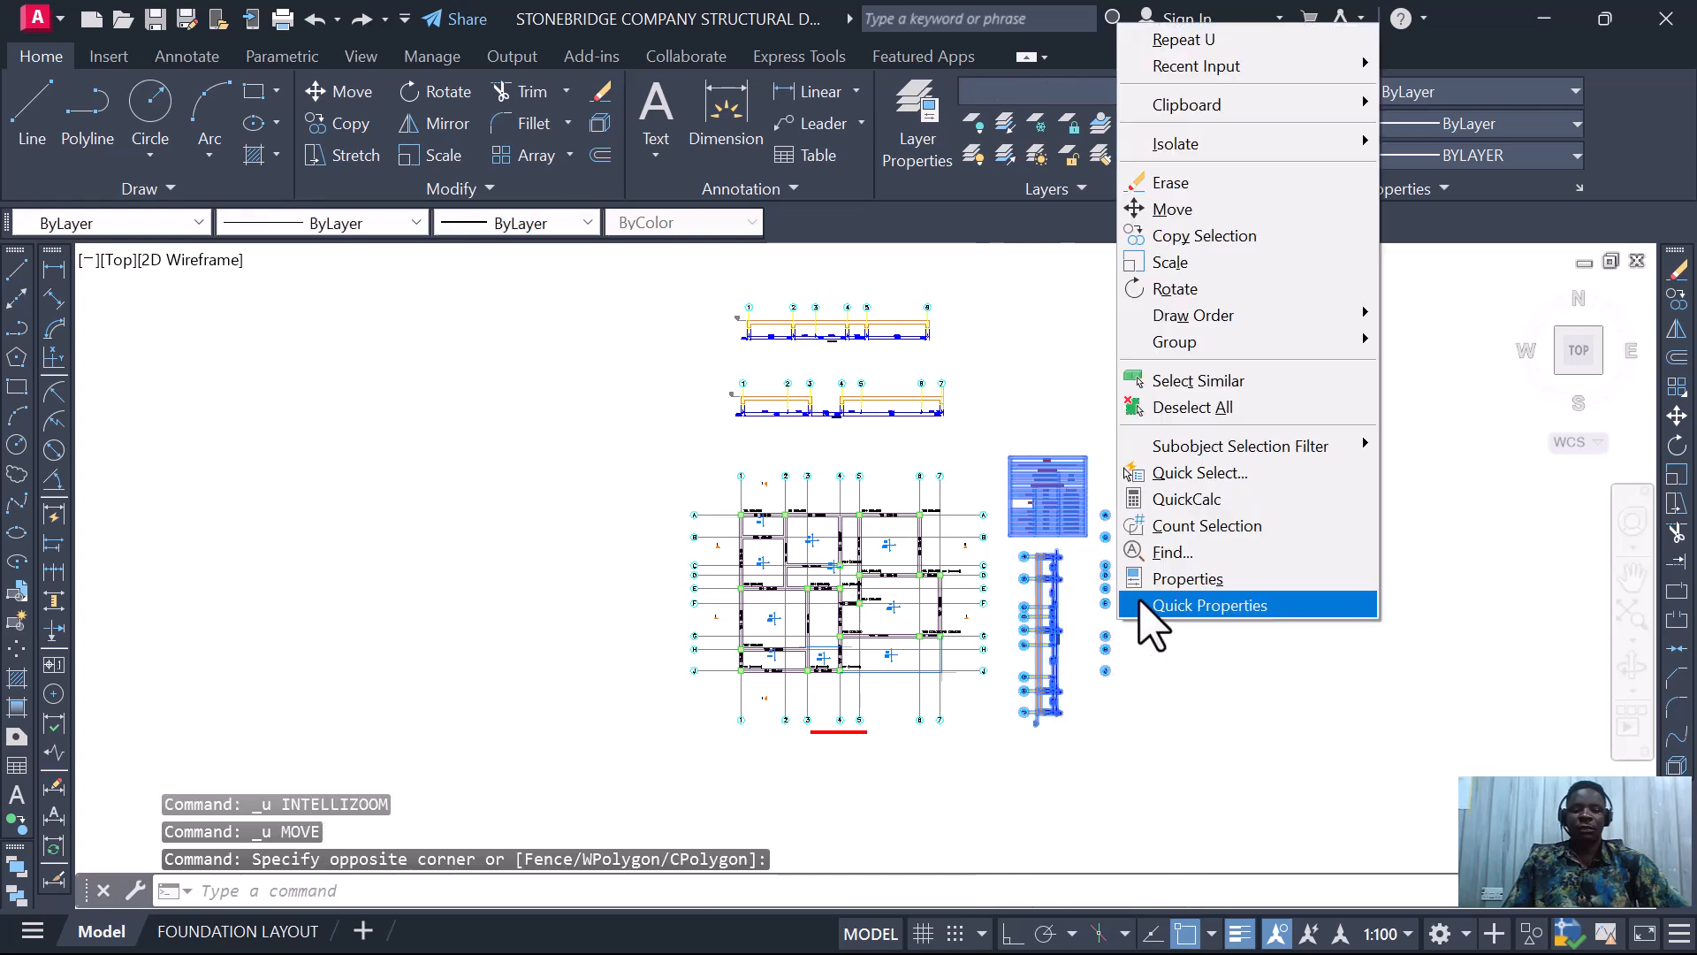
pyautogui.click(1172, 212)
pyautogui.click(1035, 576)
pyautogui.scroll(-5, 1017, 556)
pyautogui.scroll(4, 955, 469)
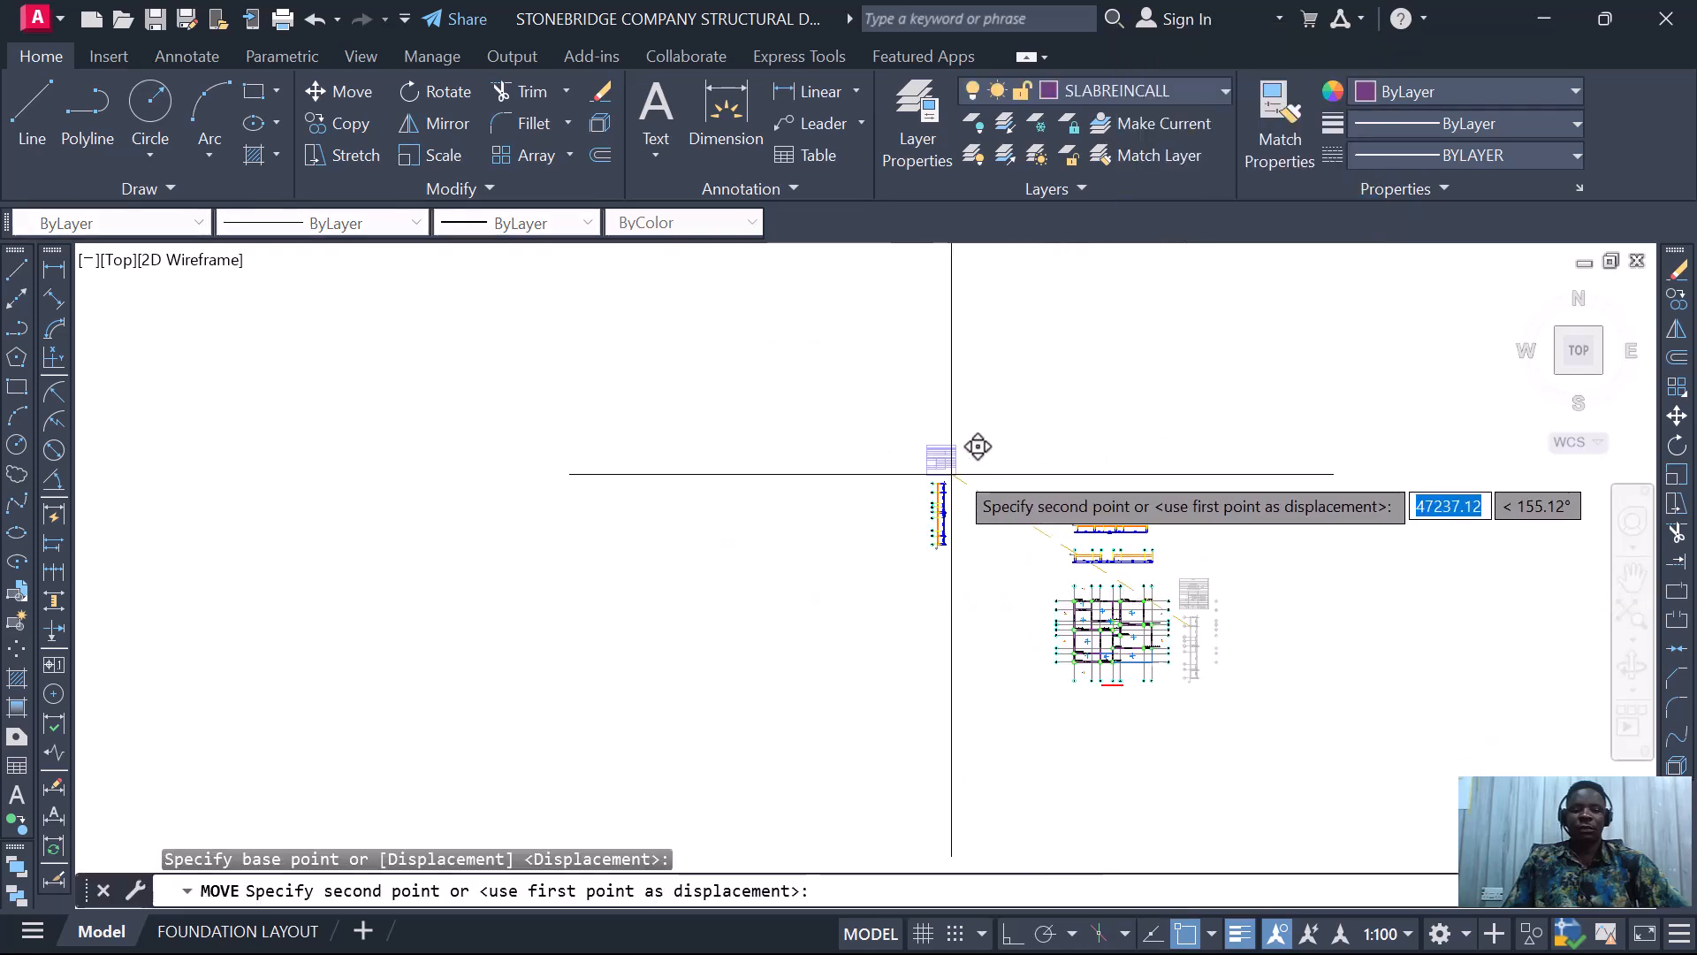
pyautogui.click(955, 469)
# - Move the two horizontal sections above the floor plan to the space beside the material properties table
pyautogui.click(1290, 629)
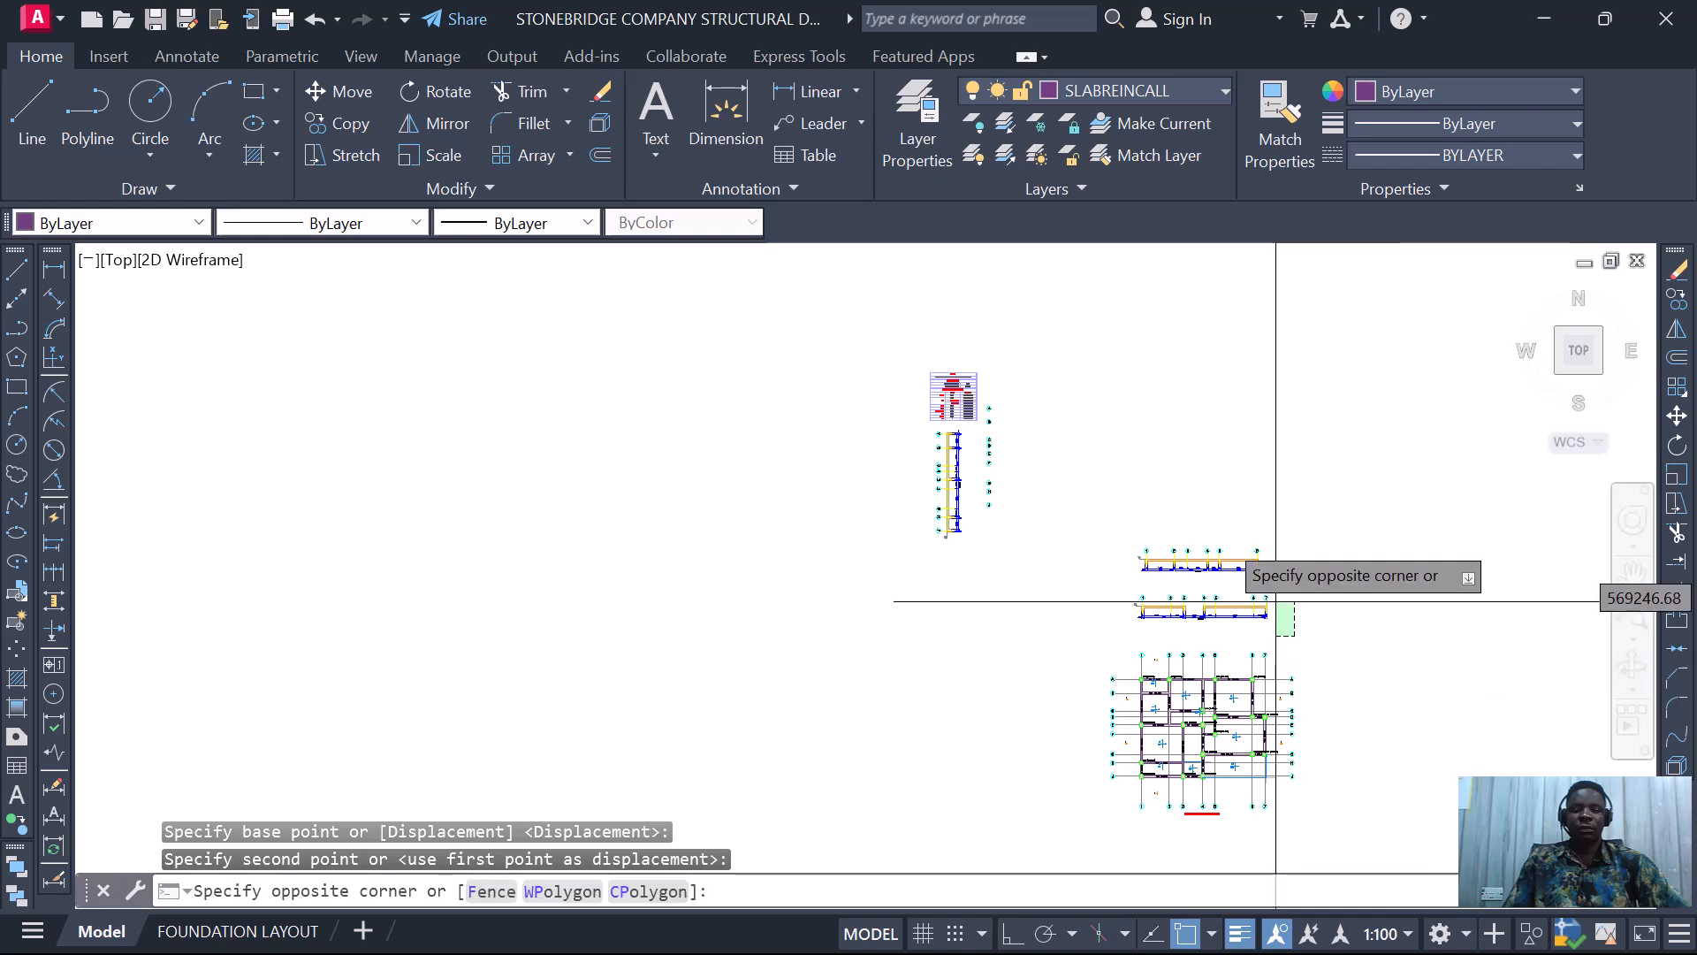
pyautogui.click(1102, 456)
pyautogui.write('M')
pyautogui.press('Return')
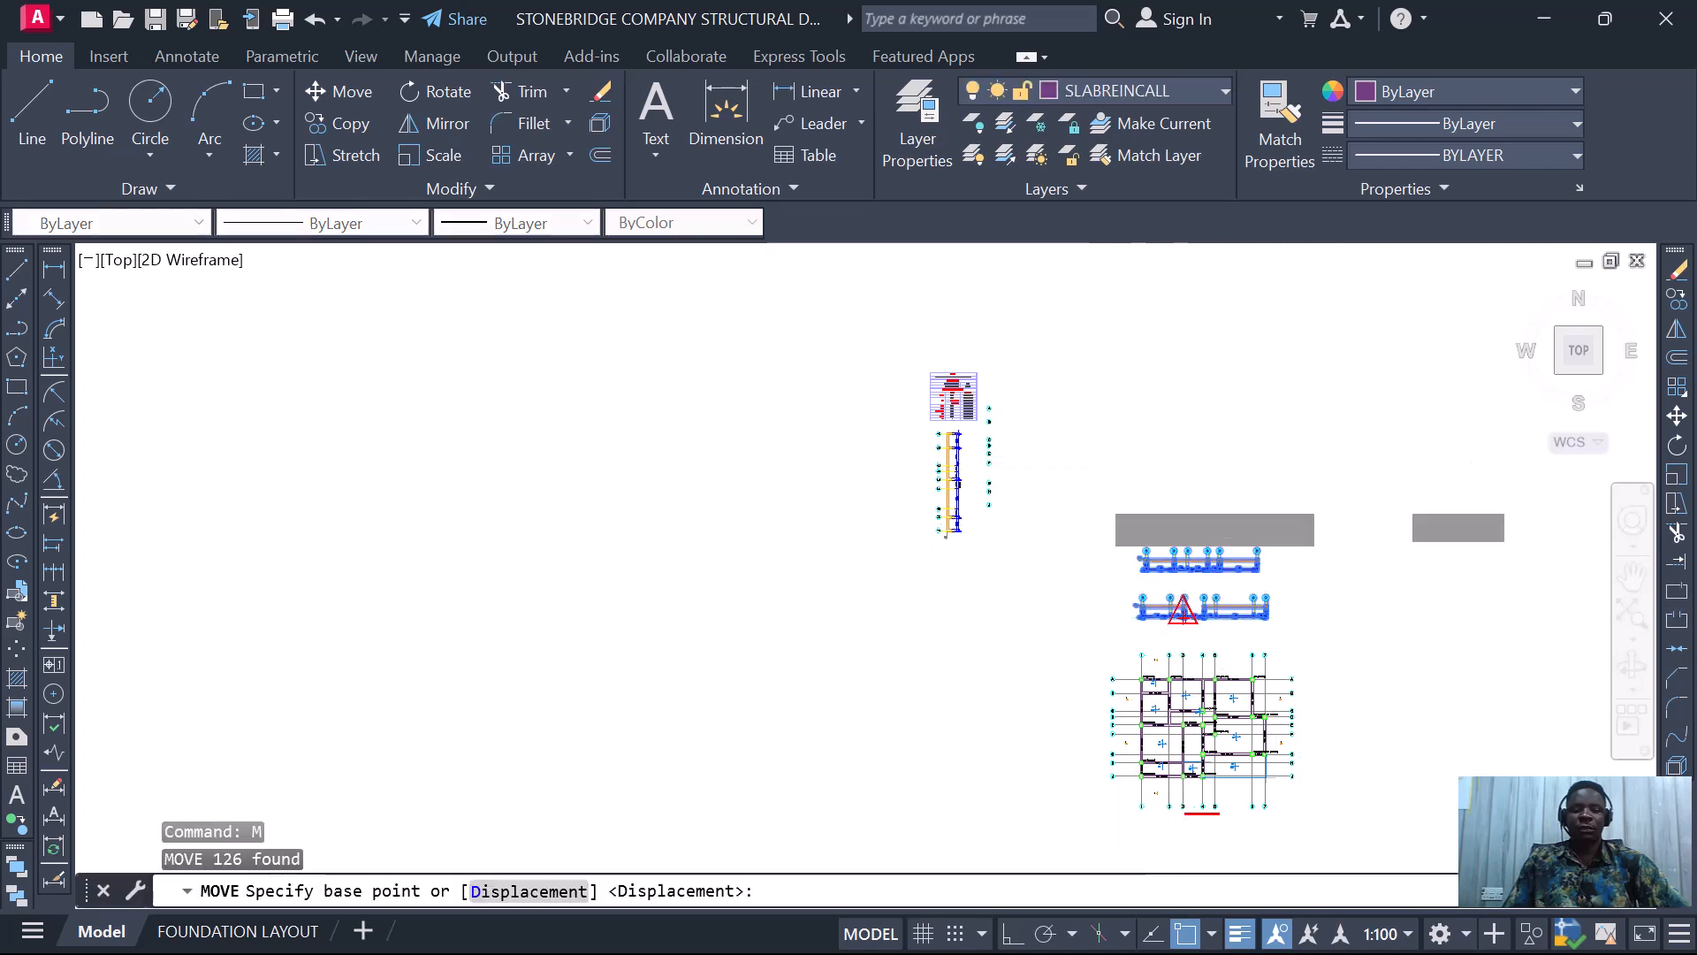
pyautogui.click(1182, 610)
pyautogui.click(1083, 433)
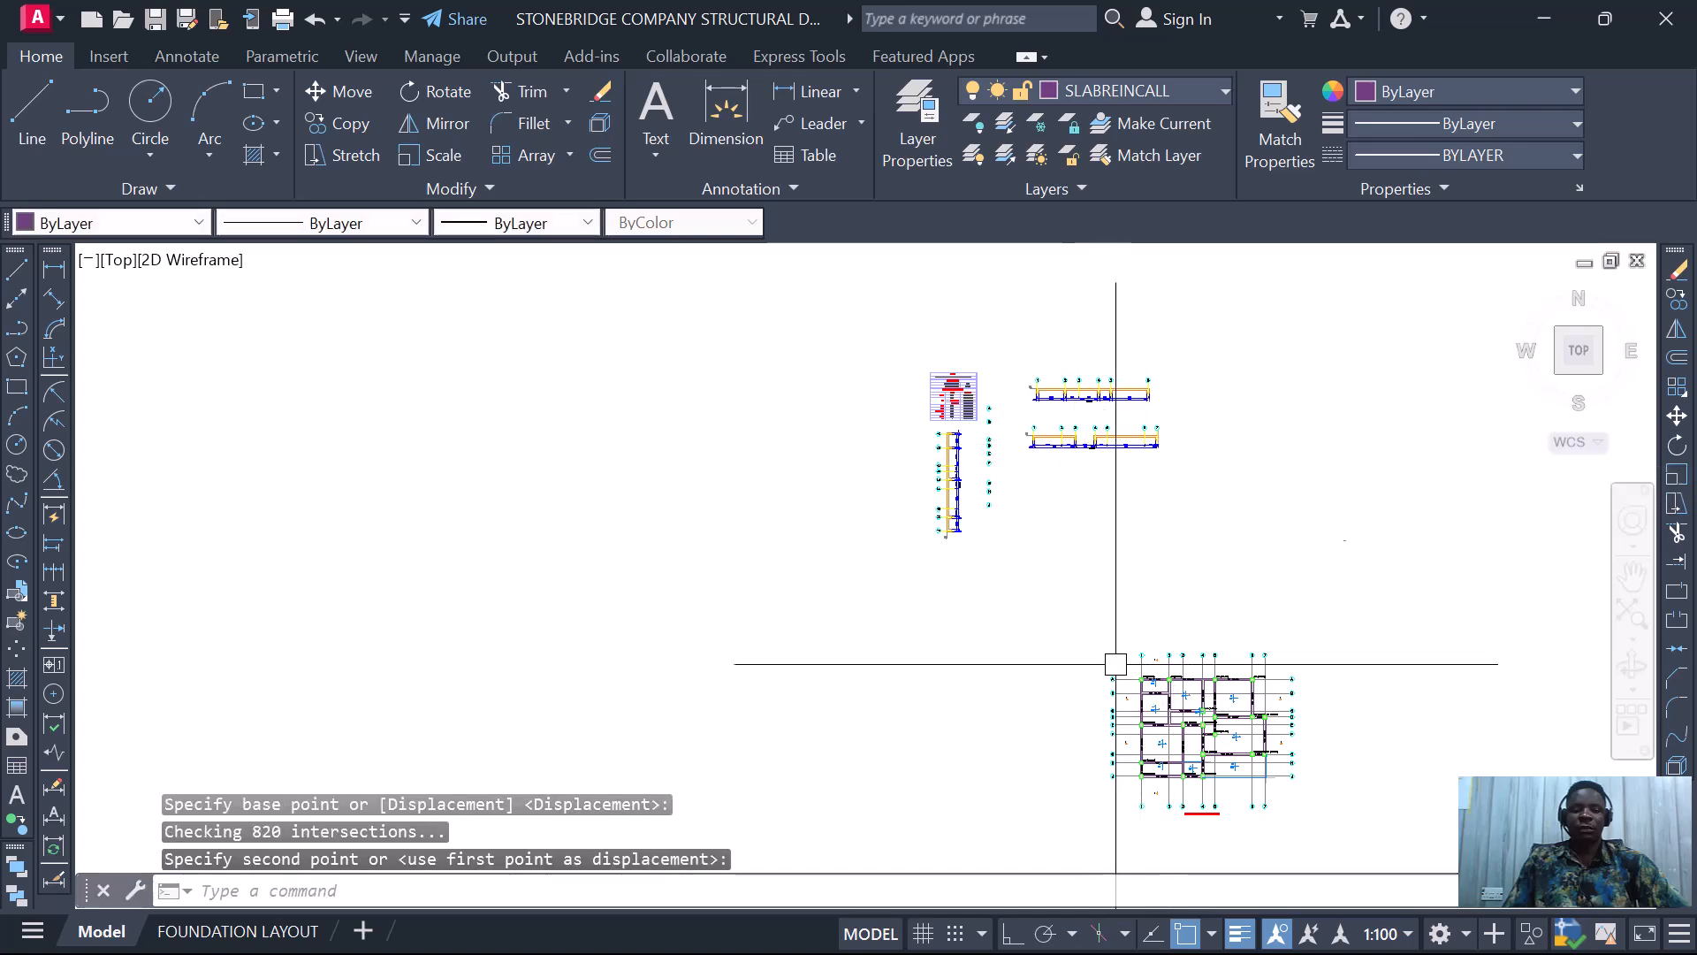
# - Examine the isolated floor plan, checking its beams, columns, slab labels and grid lines
pyautogui.scroll(-2, 1075, 617)
pyautogui.scroll(5, 1095, 614)
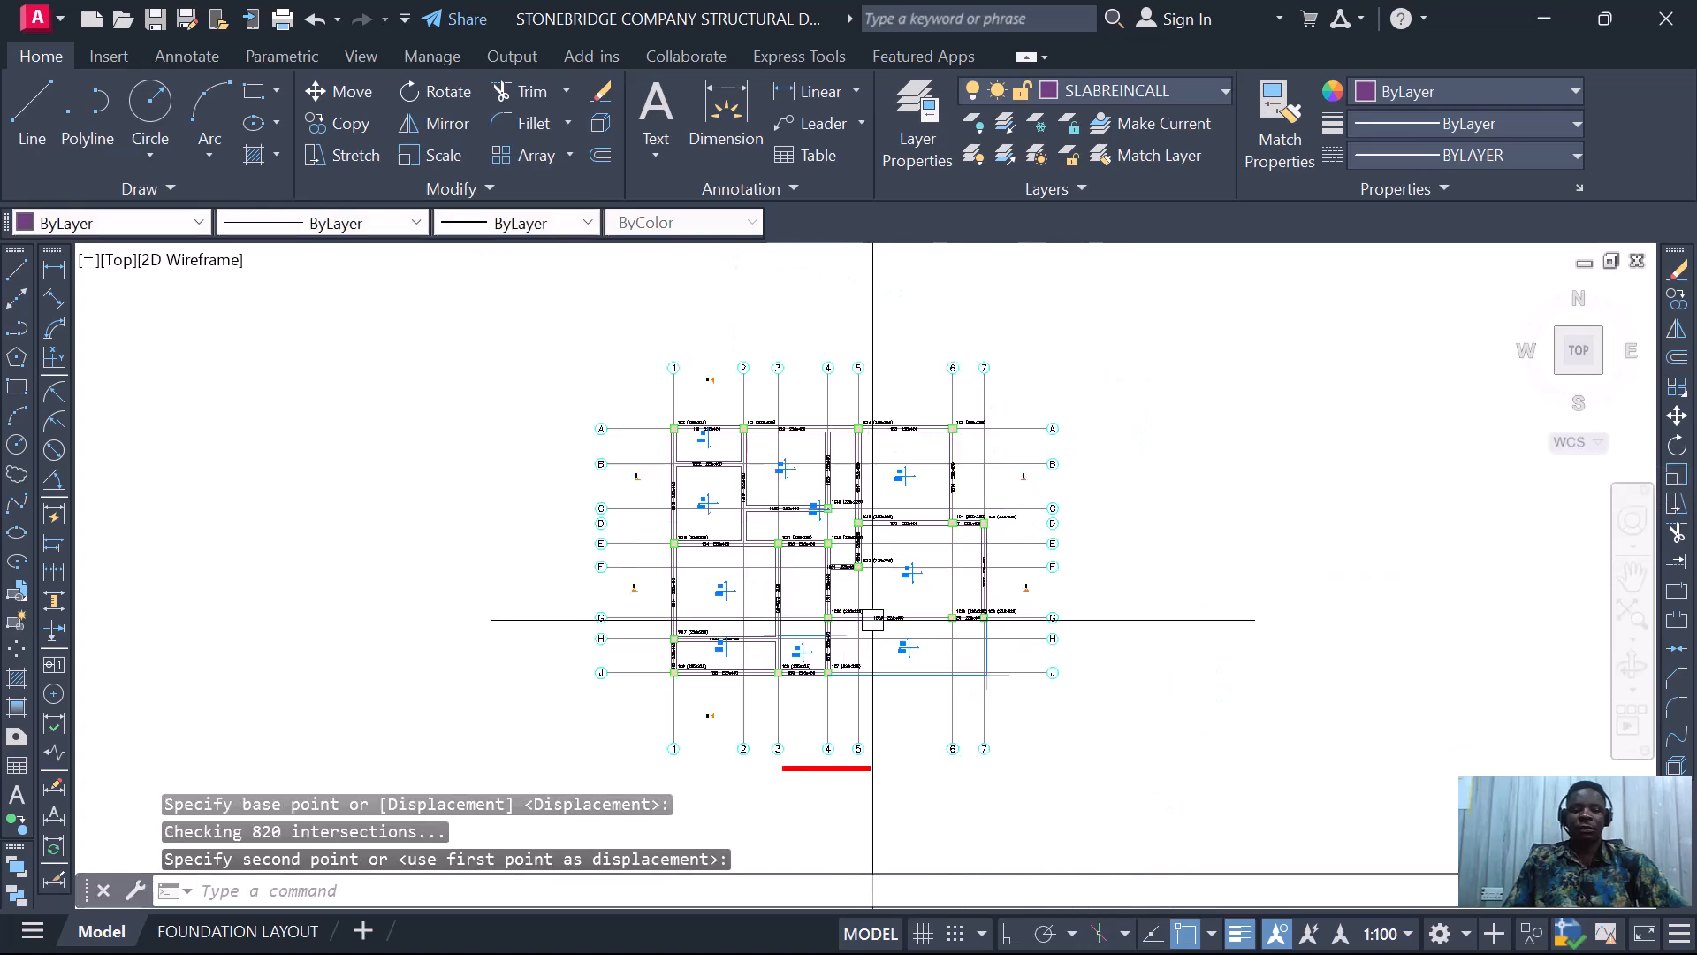
pyautogui.scroll(2, 814, 561)
pyautogui.scroll(-2, 929, 555)
pyautogui.scroll(2, 862, 539)
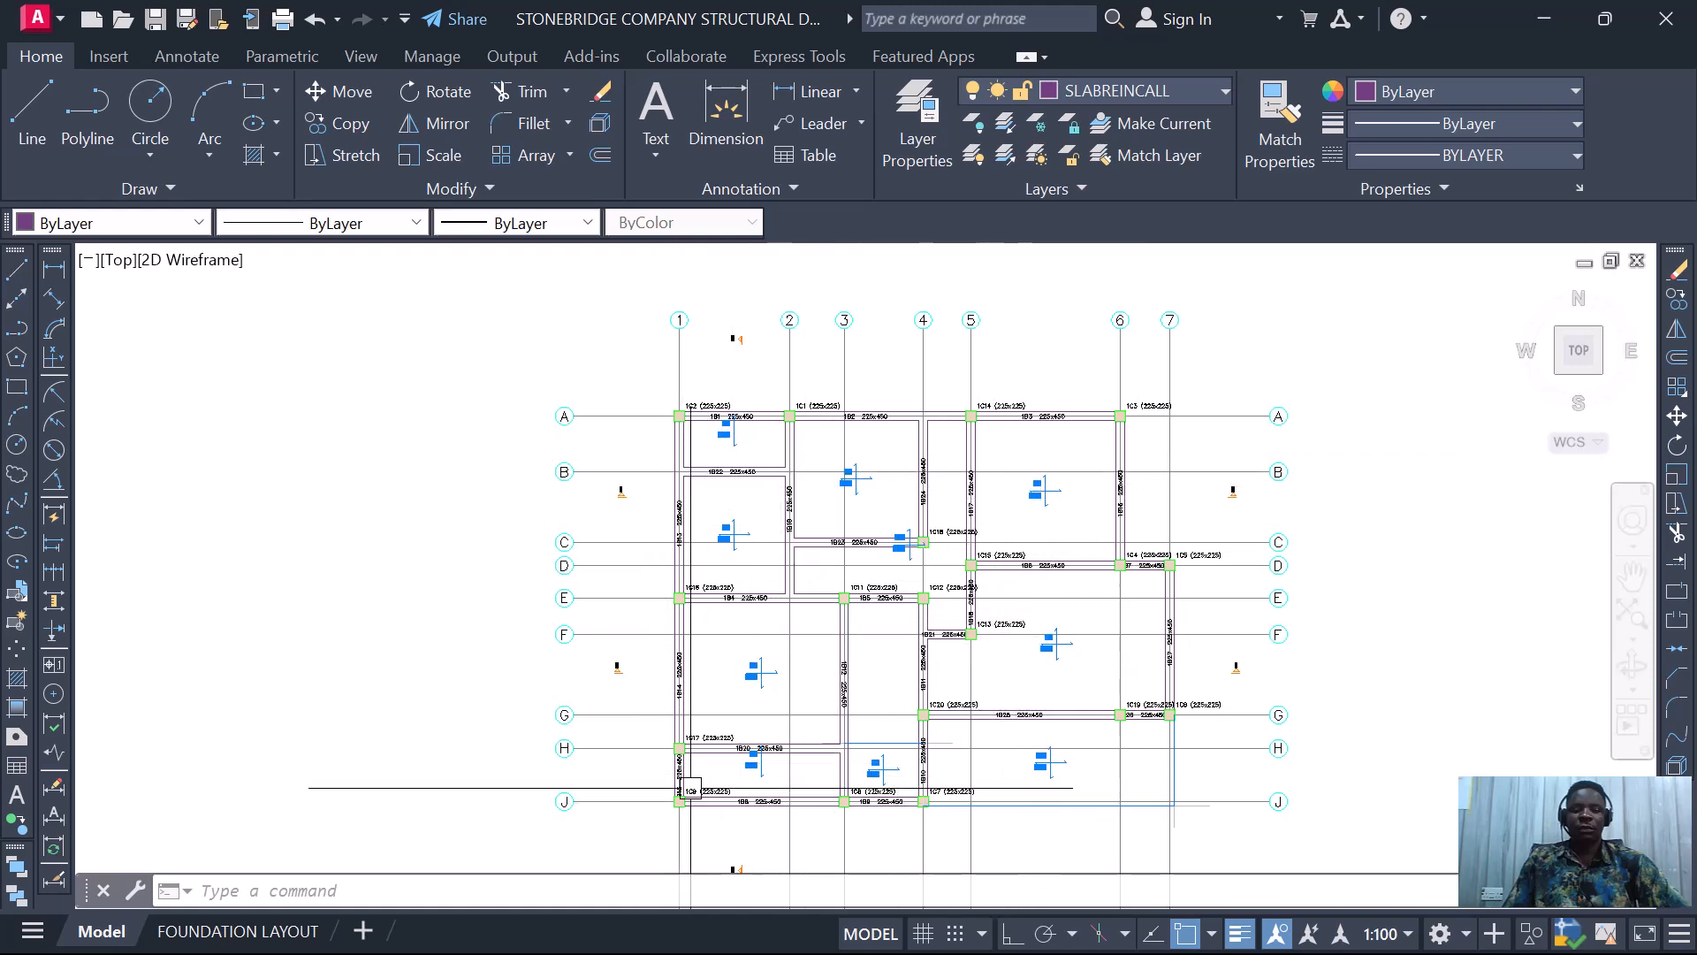
pyautogui.scroll(-4, 840, 575)
pyautogui.scroll(2, 777, 504)
pyautogui.scroll(-3, 626, 375)
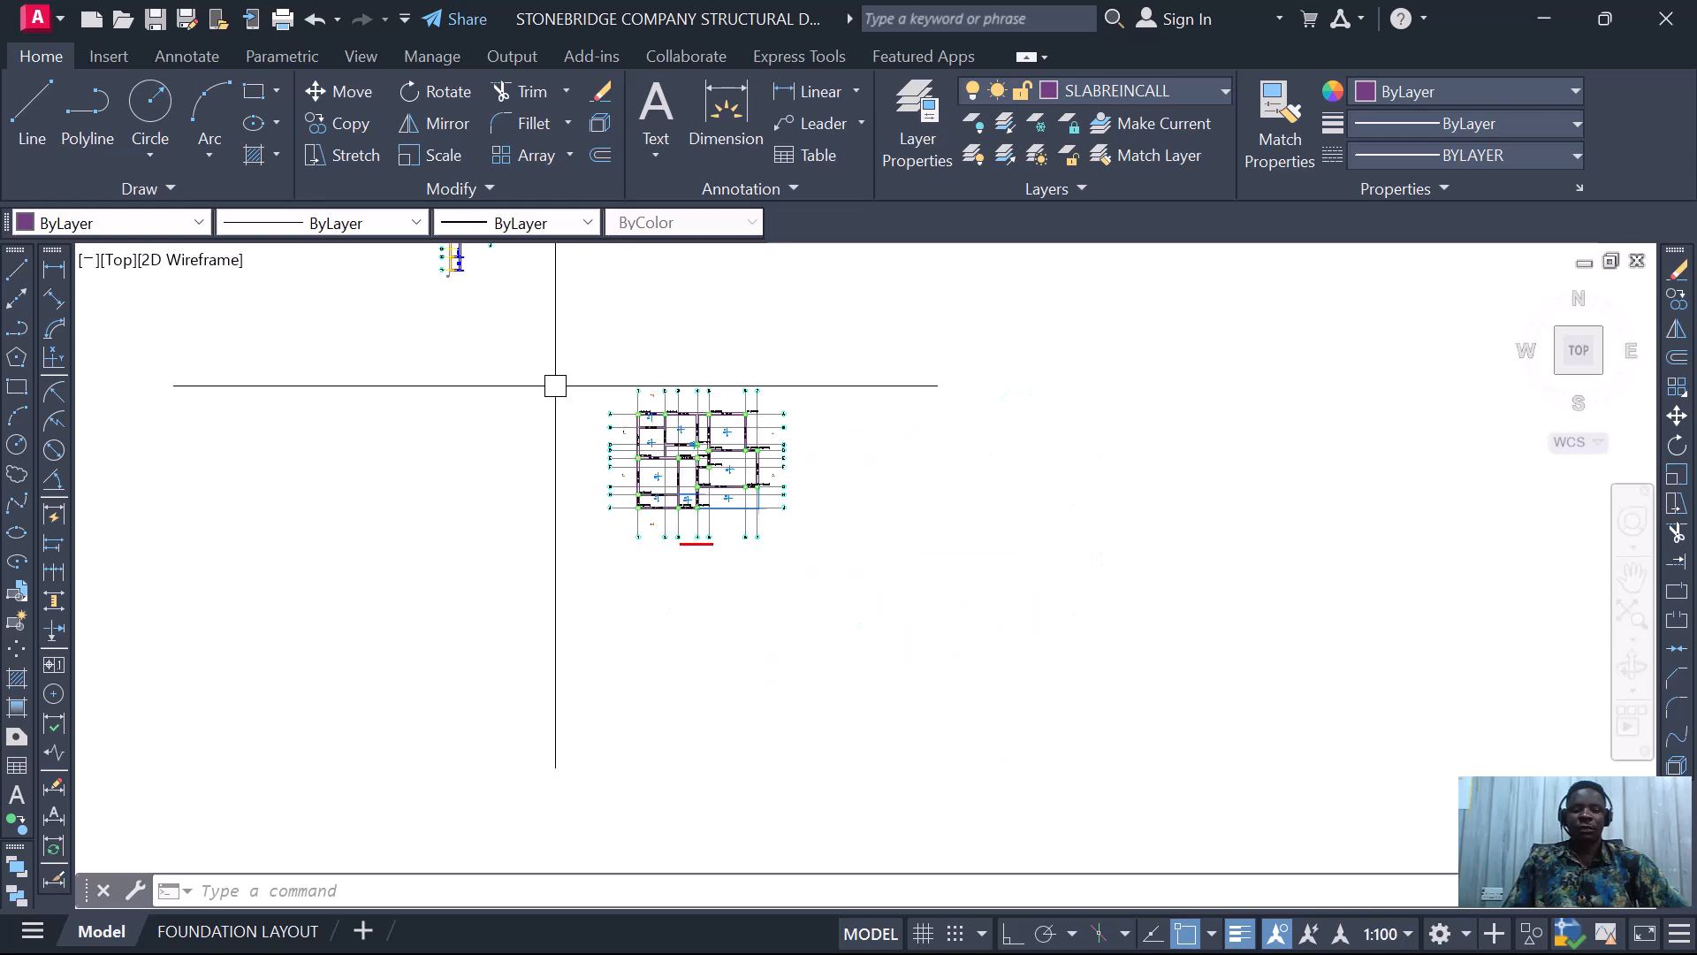
# - Copy the whole floor plan with its grid to the empty area left of the relocated table and sections
pyautogui.click(536, 352)
pyautogui.click(825, 618)
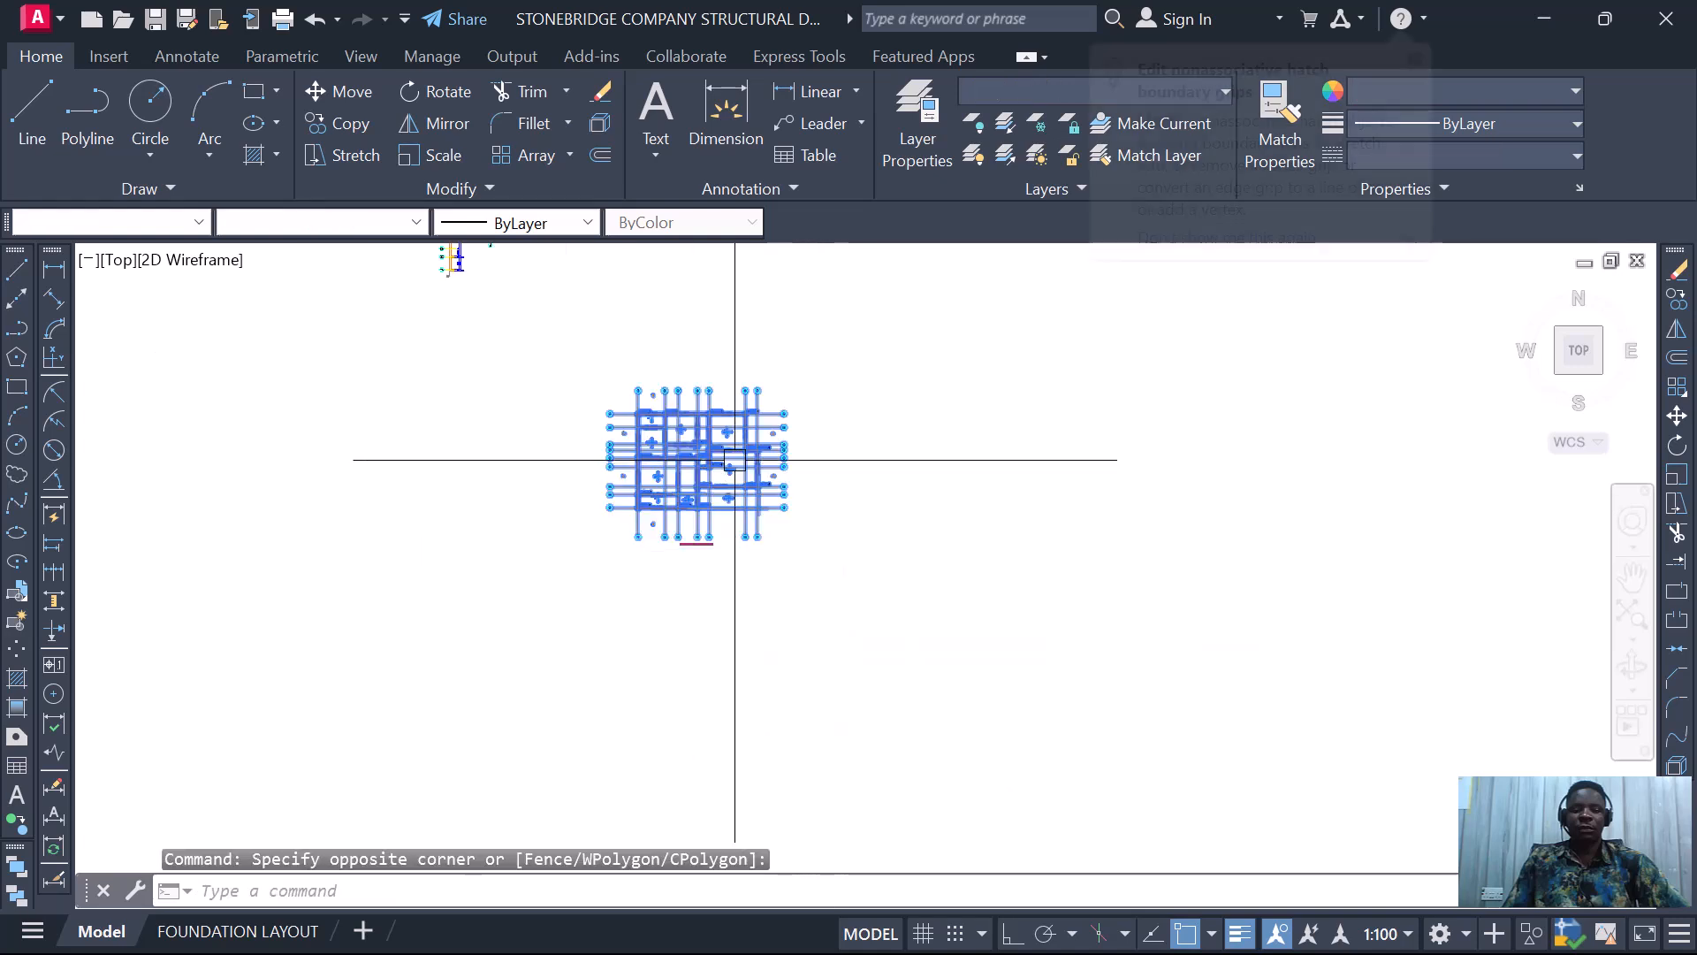
pyautogui.rightClick(739, 464)
pyautogui.click(831, 570)
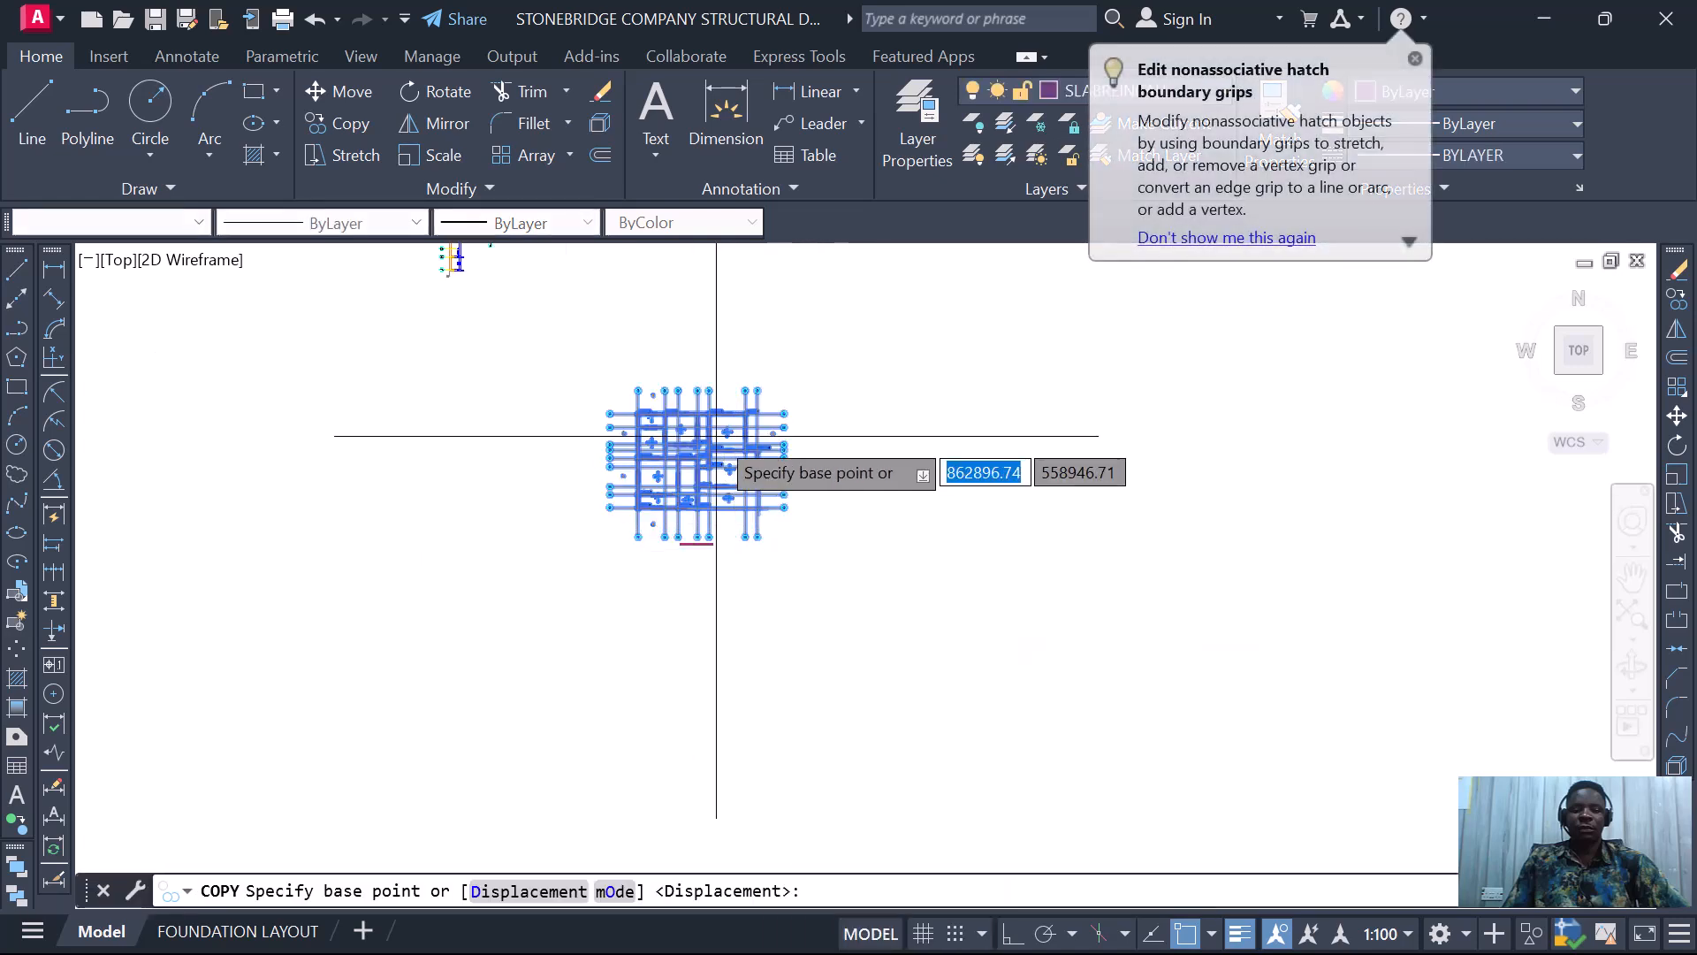
pyautogui.click(711, 448)
pyautogui.scroll(-4, 864, 484)
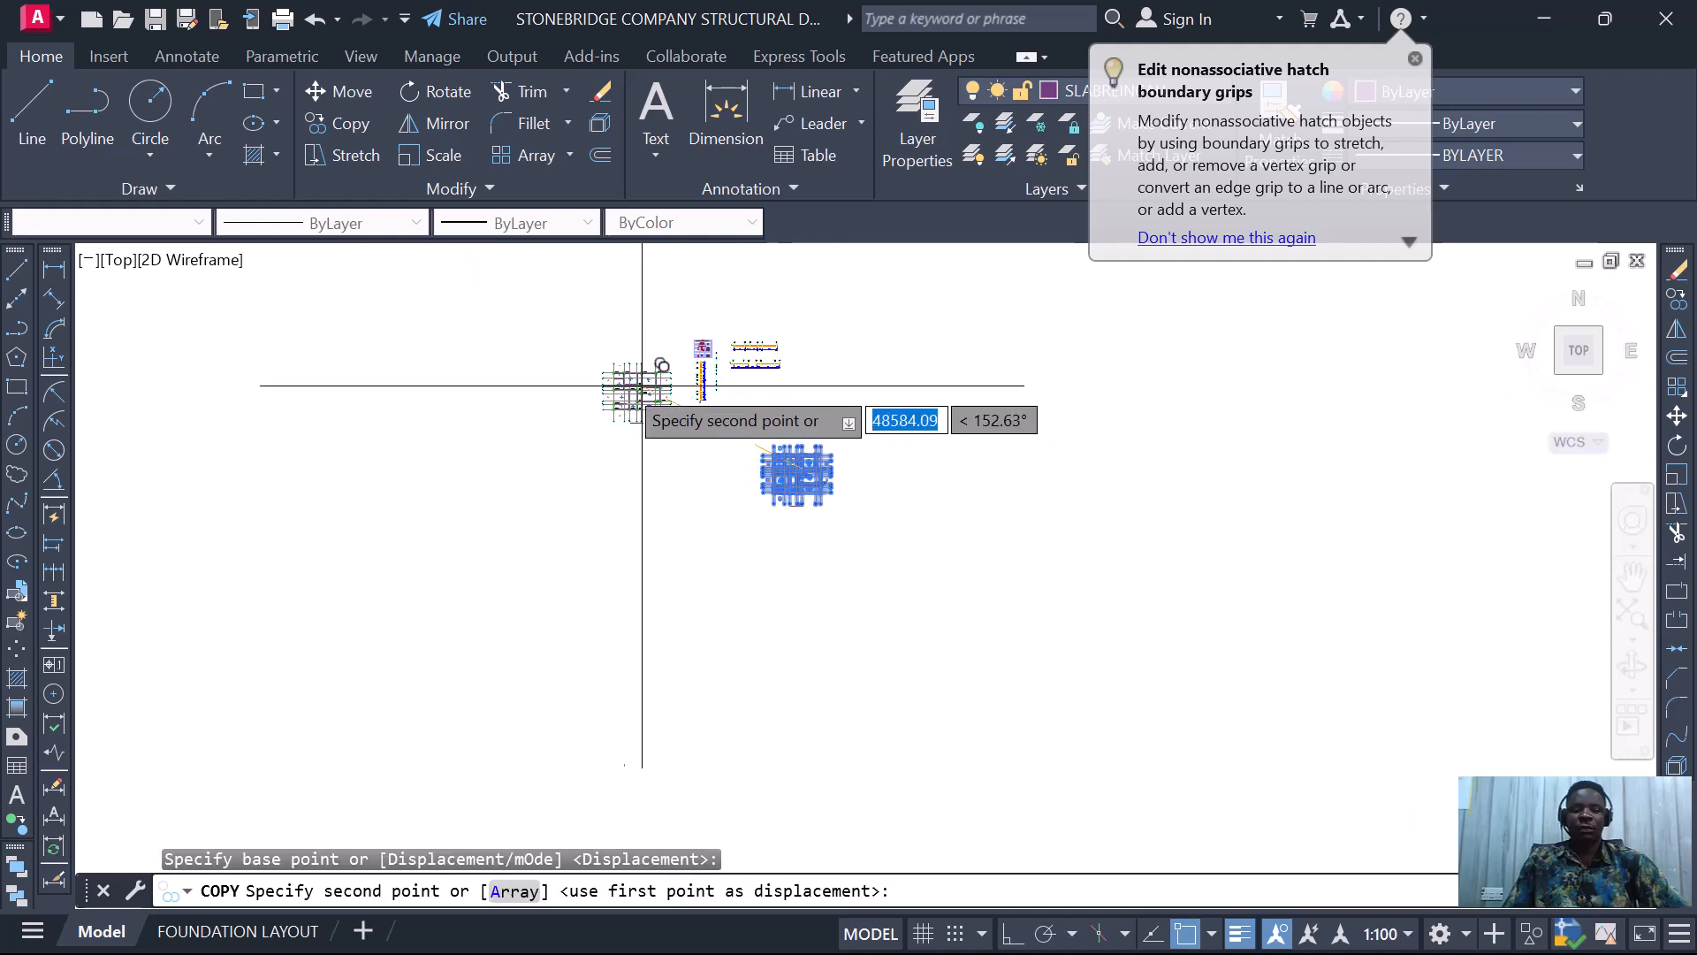
pyautogui.scroll(2, 621, 383)
pyautogui.click(618, 382)
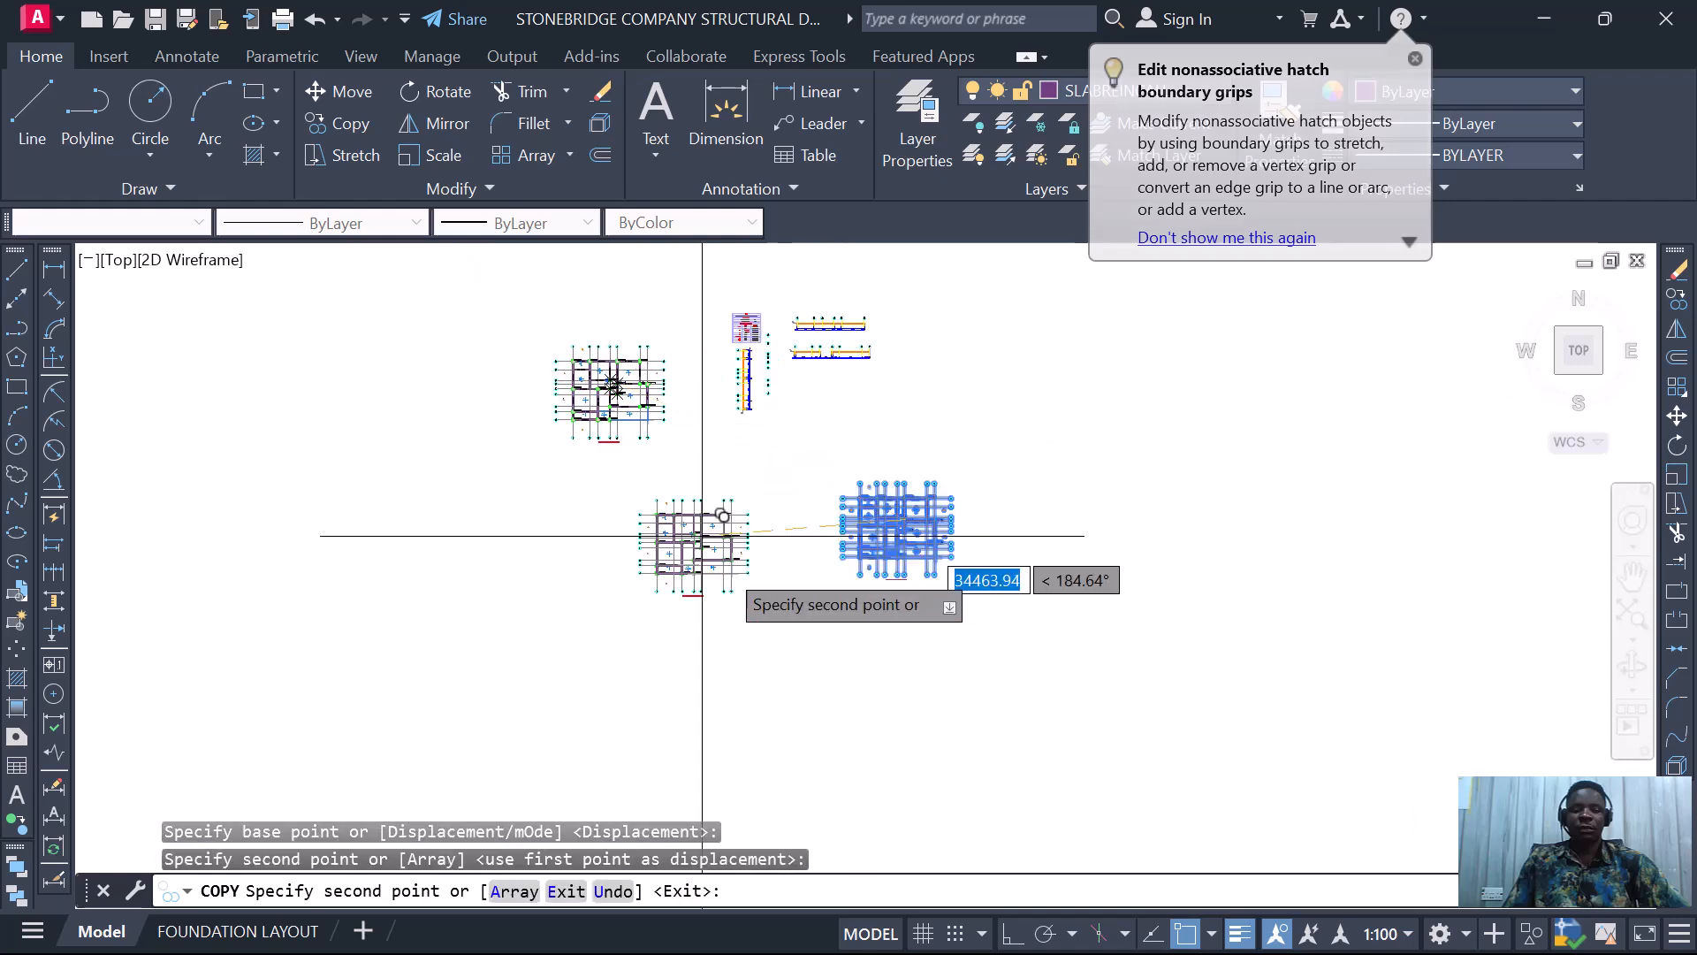
pyautogui.press('Escape')
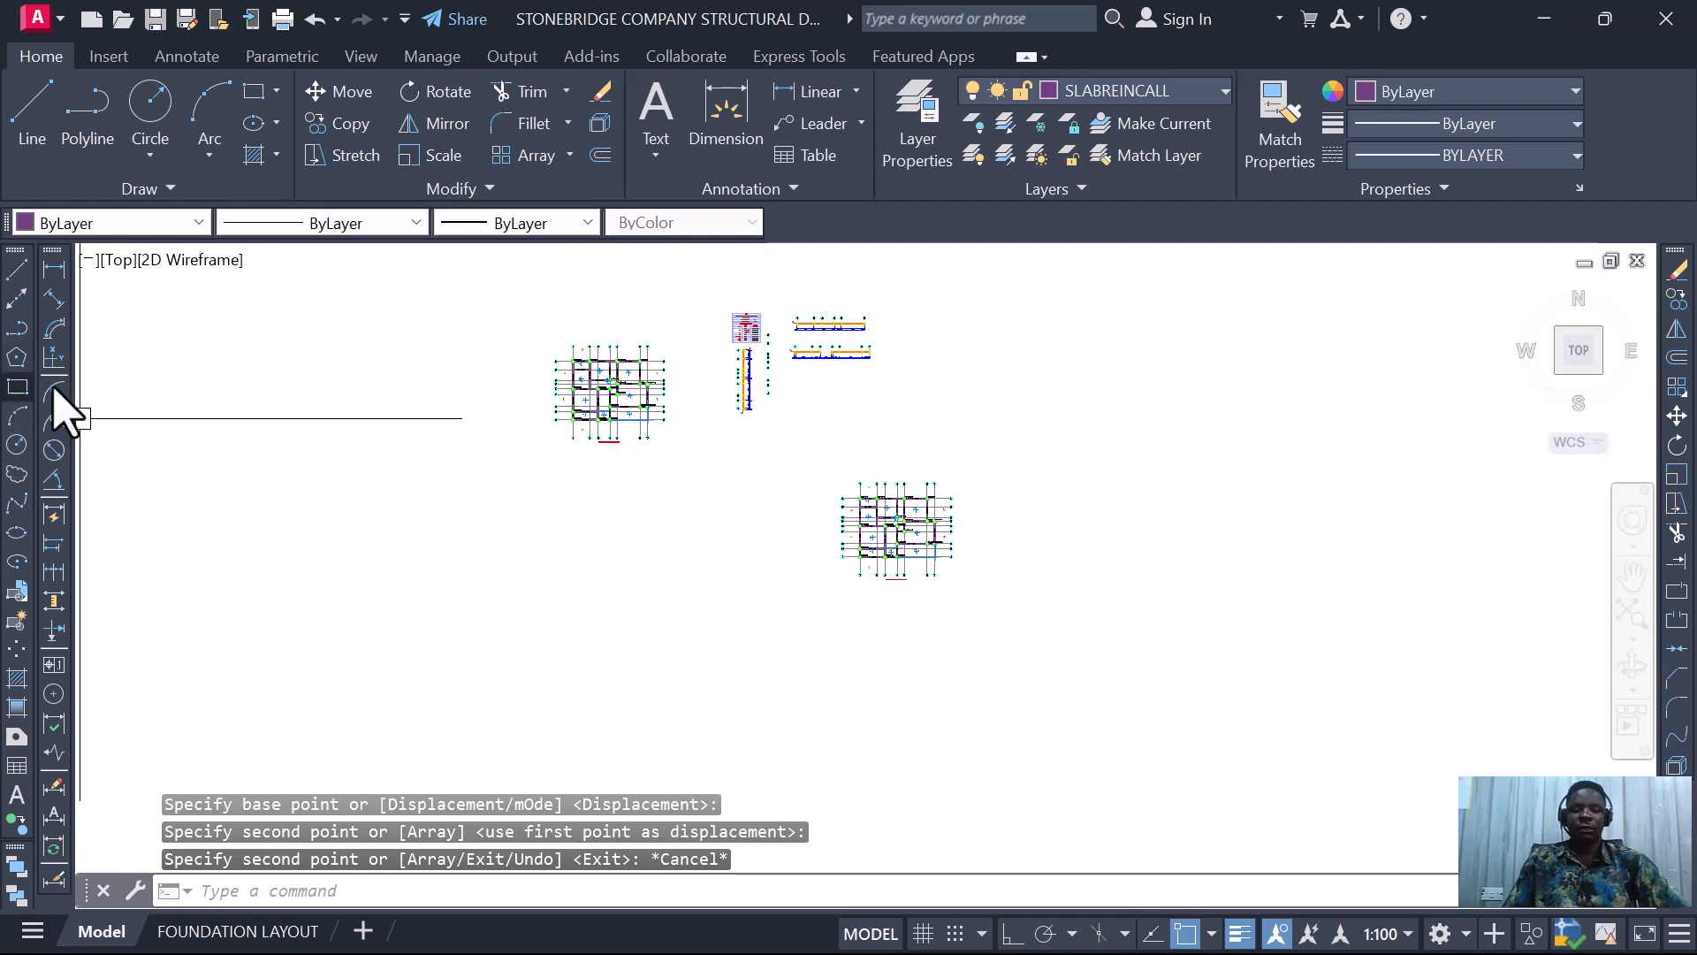
# - Draw a rectangle about 58255 by 27463 around the copied plan, the table and the sections
pyautogui.click(17, 386)
pyautogui.click(533, 280)
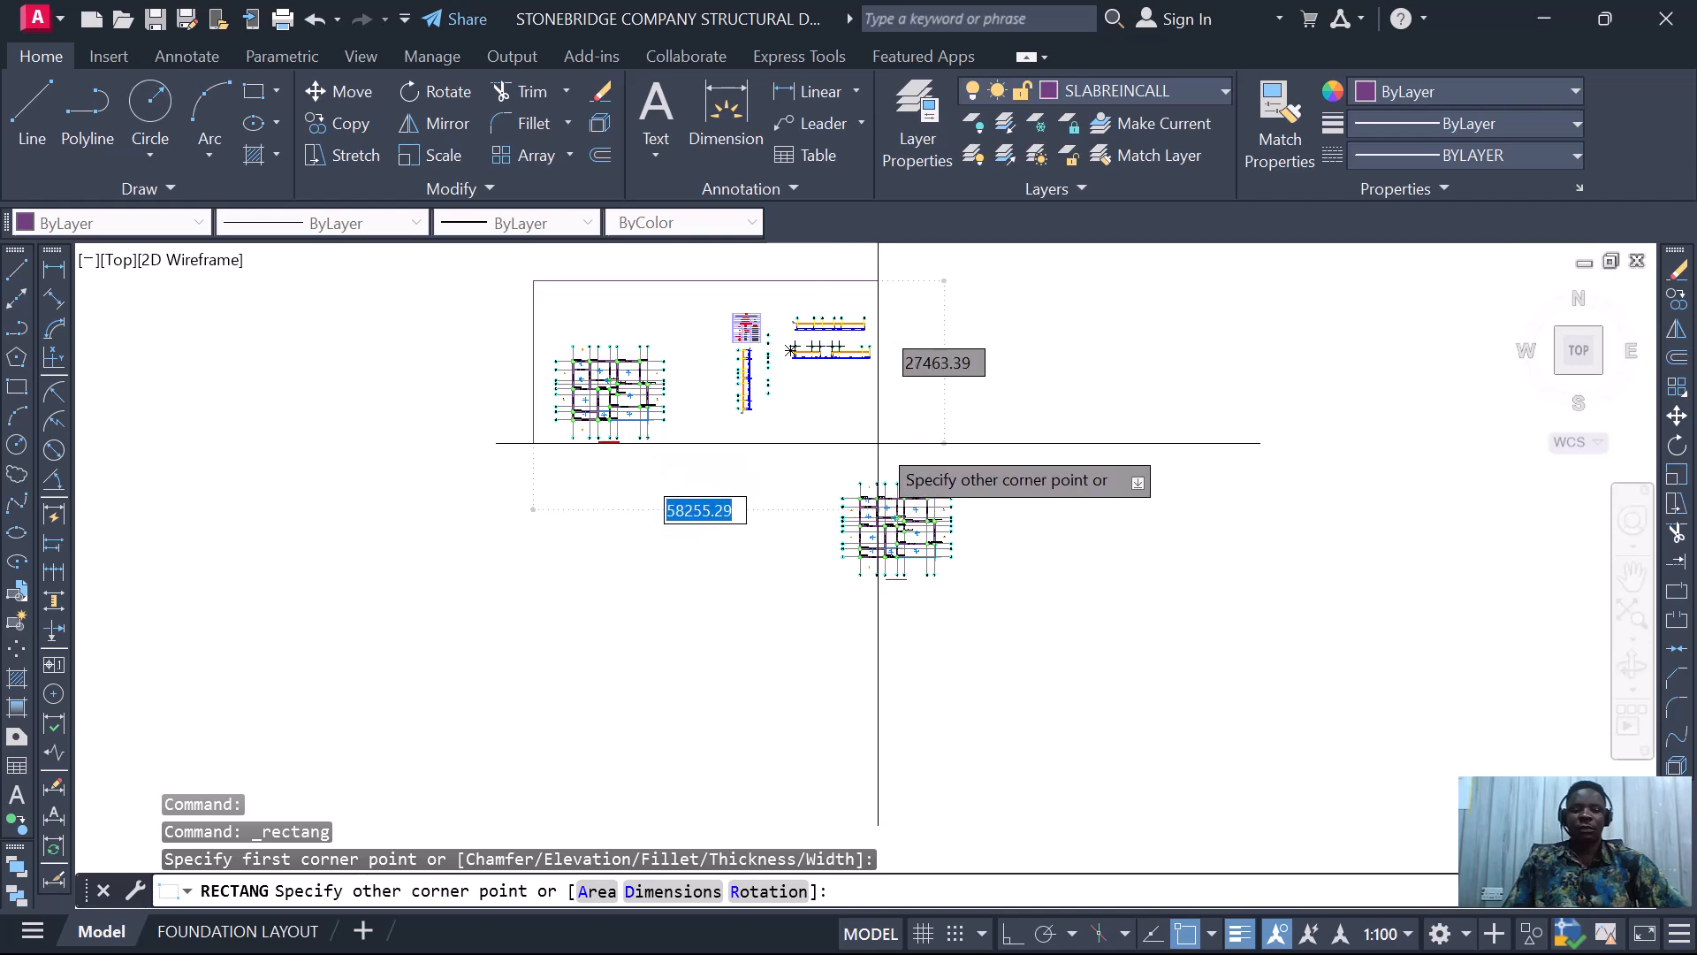
pyautogui.click(878, 443)
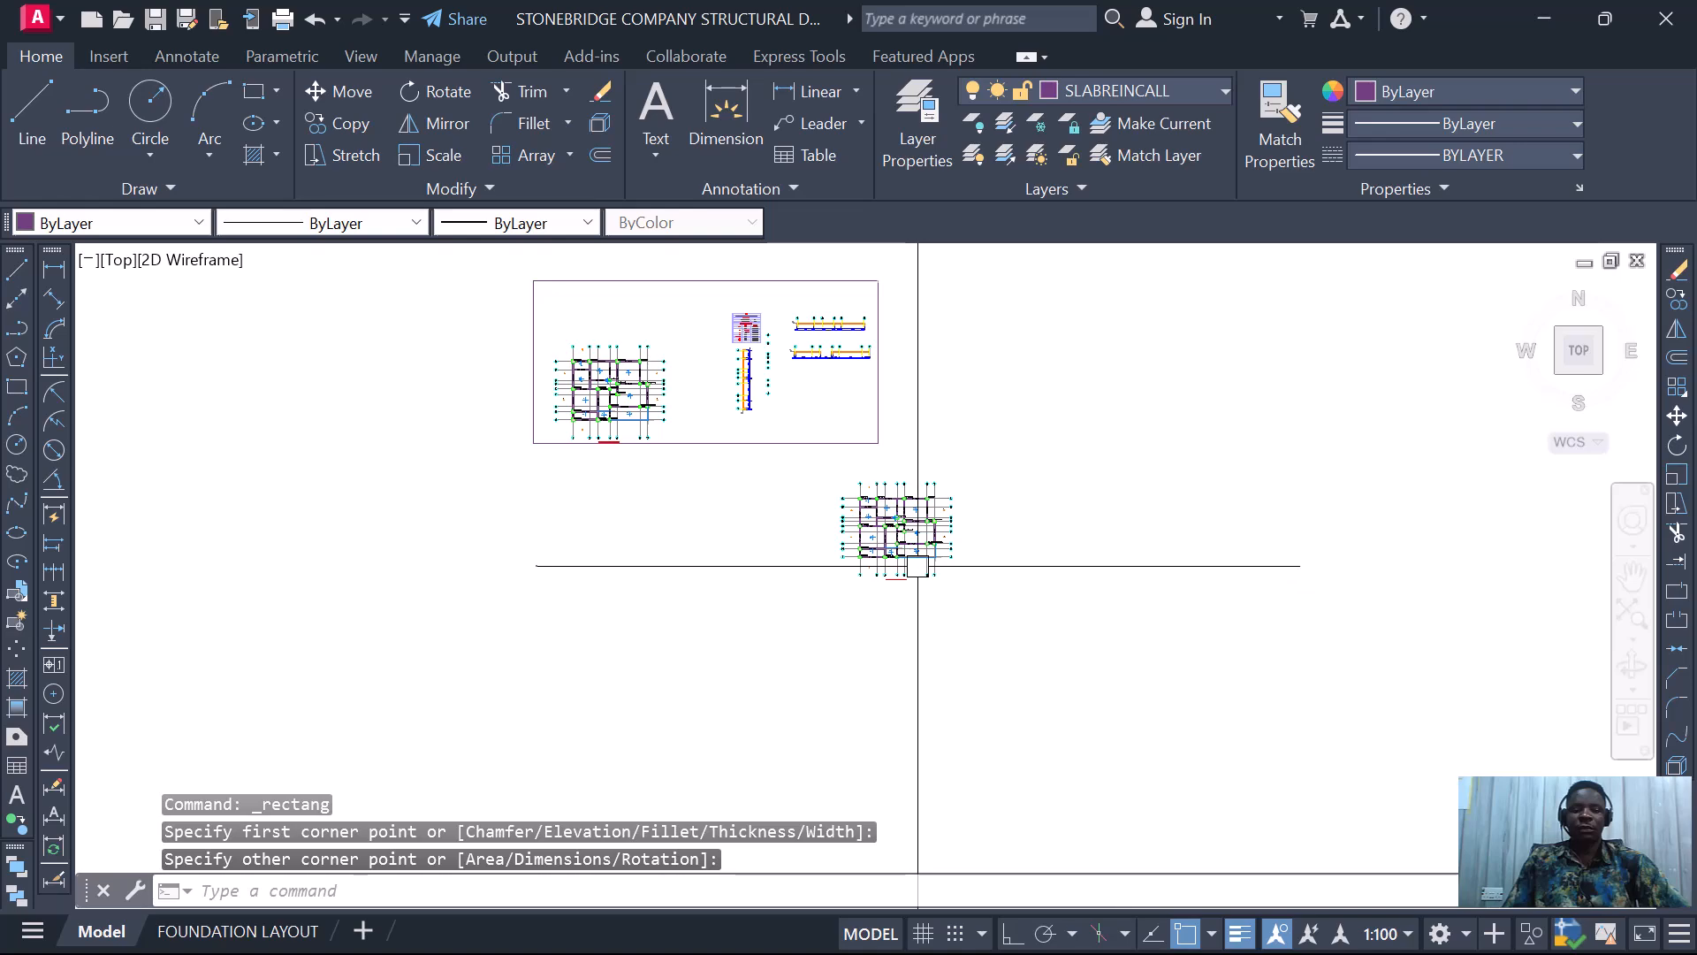
# - Erase the grid lines, the left, upper and lower section marks and the red title from the floor plan outside the rectangle
pyautogui.scroll(2, 919, 565)
pyautogui.scroll(-2, 854, 562)
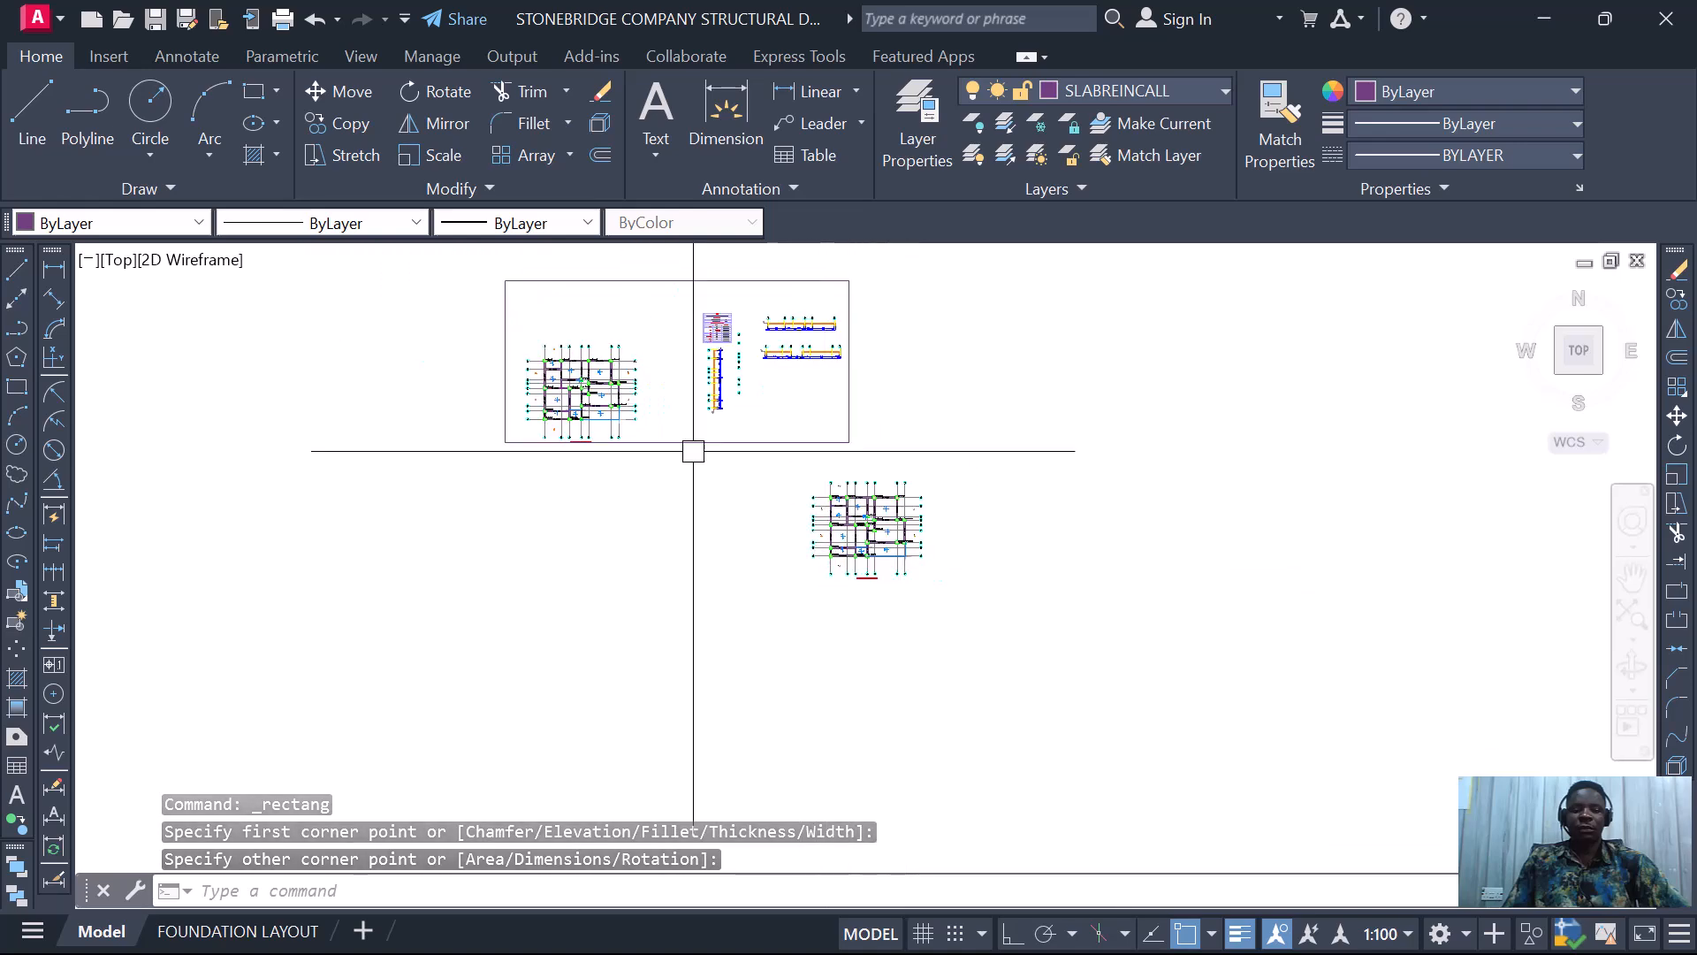
pyautogui.scroll(4, 918, 512)
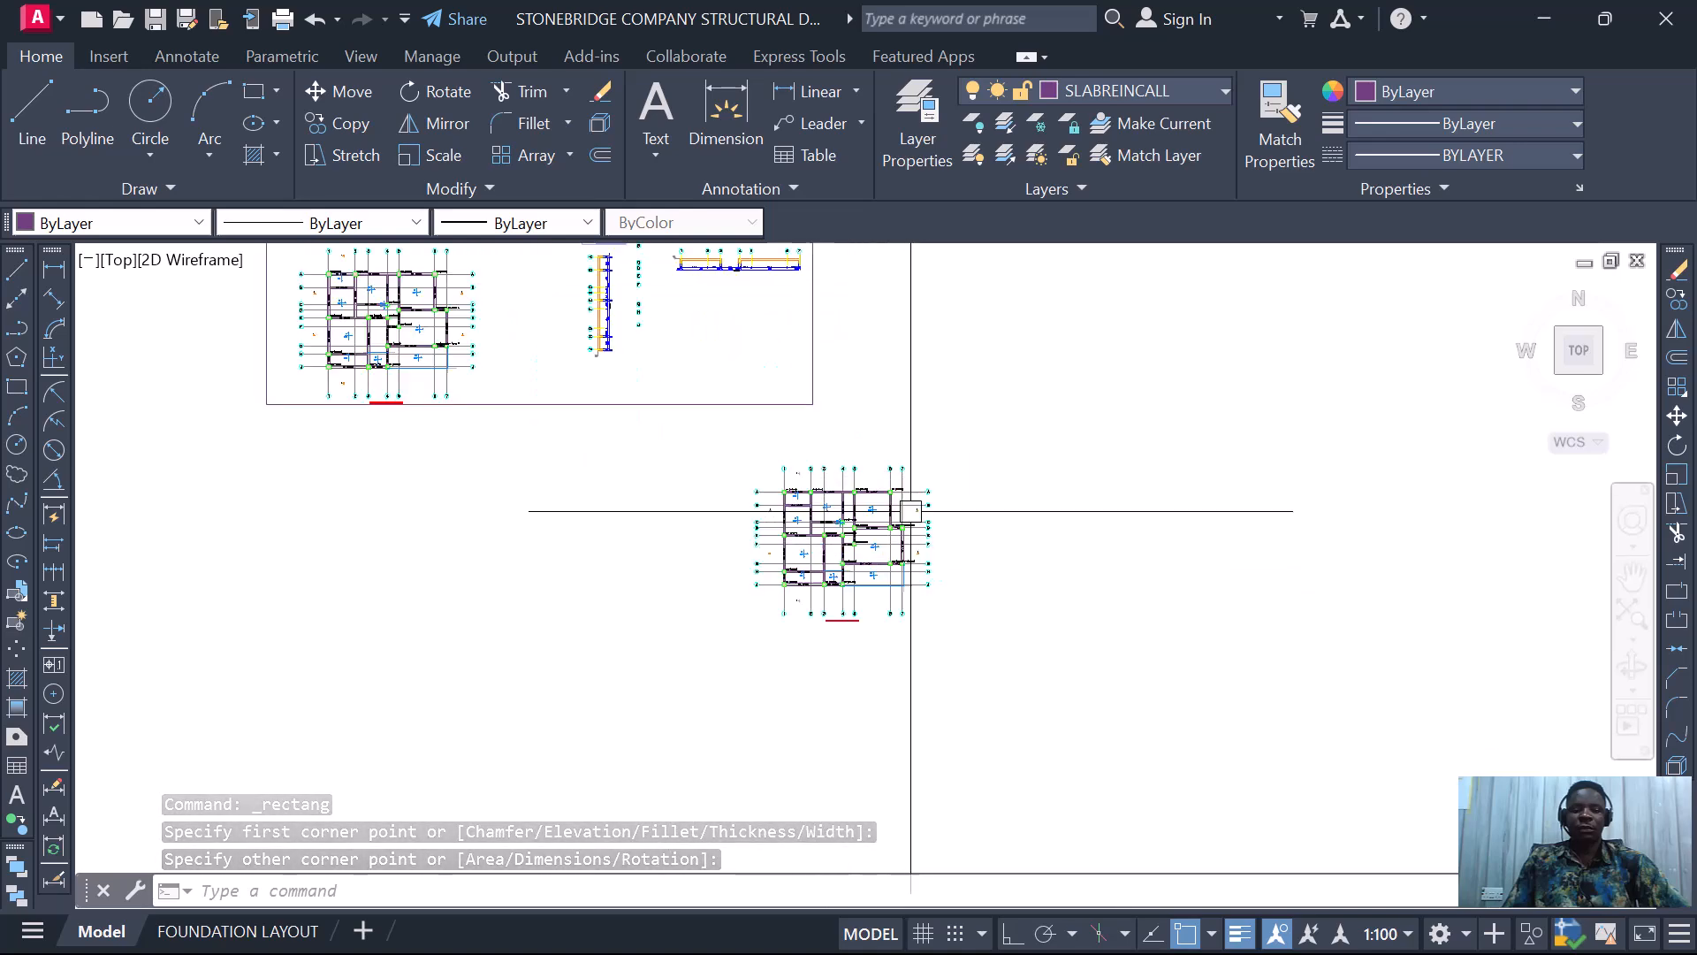
pyautogui.click(1004, 462)
pyautogui.click(658, 374)
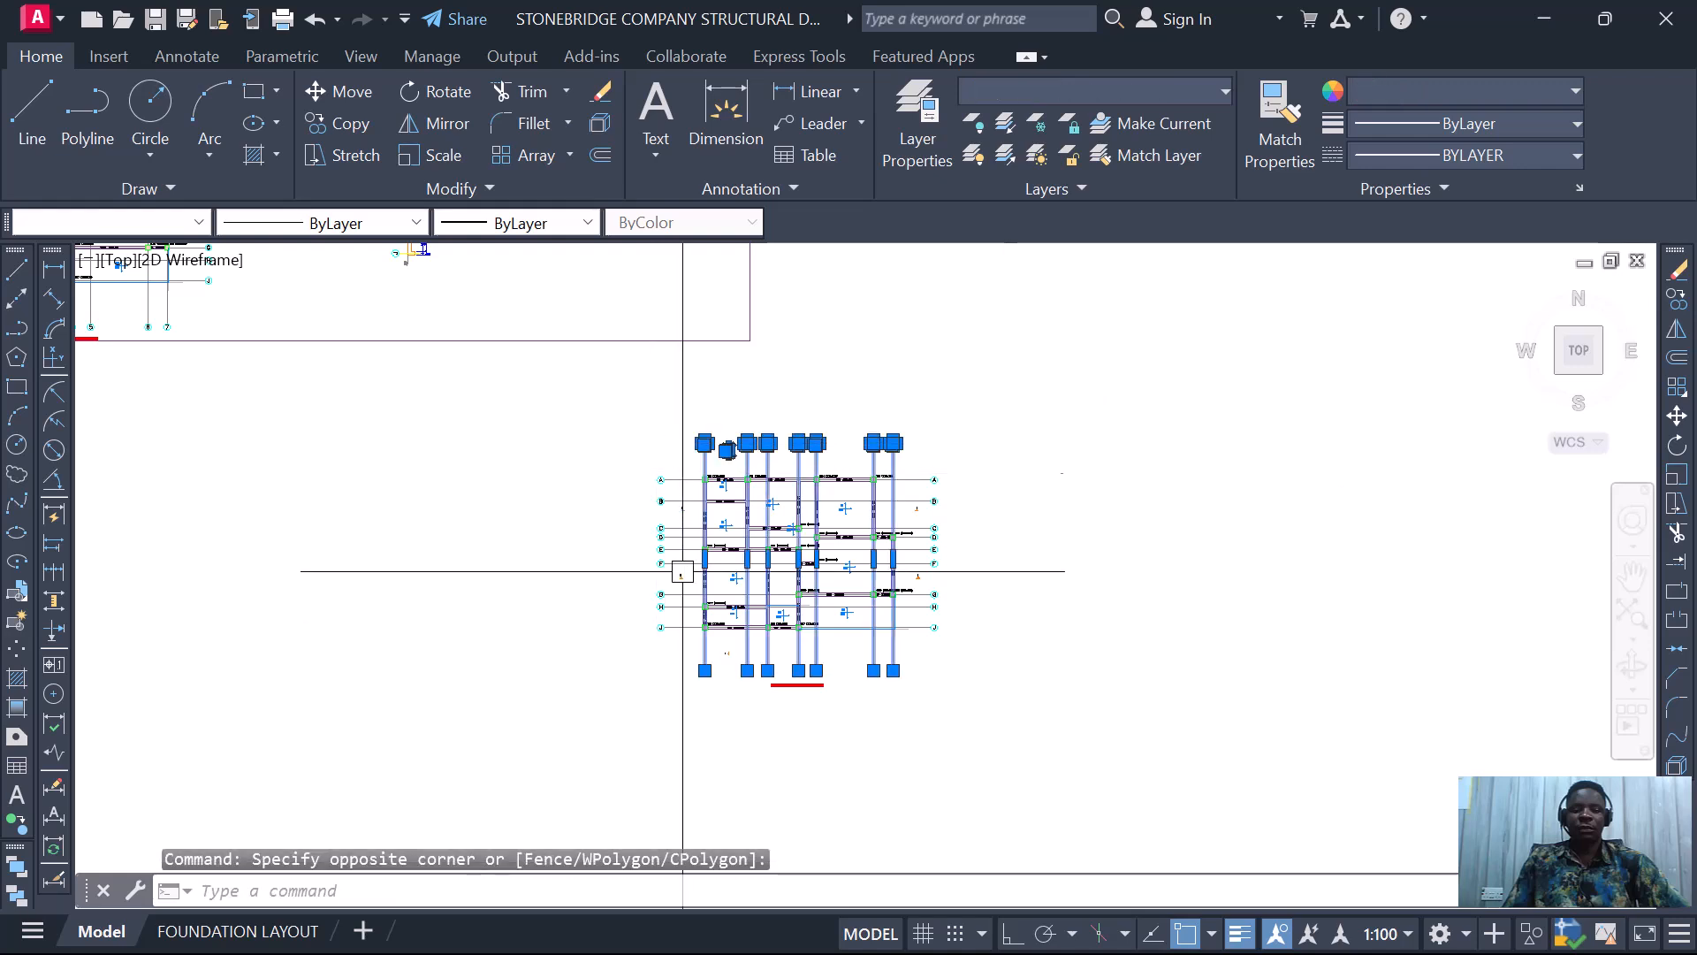
pyautogui.scroll(2, 674, 665)
pyautogui.click(693, 715)
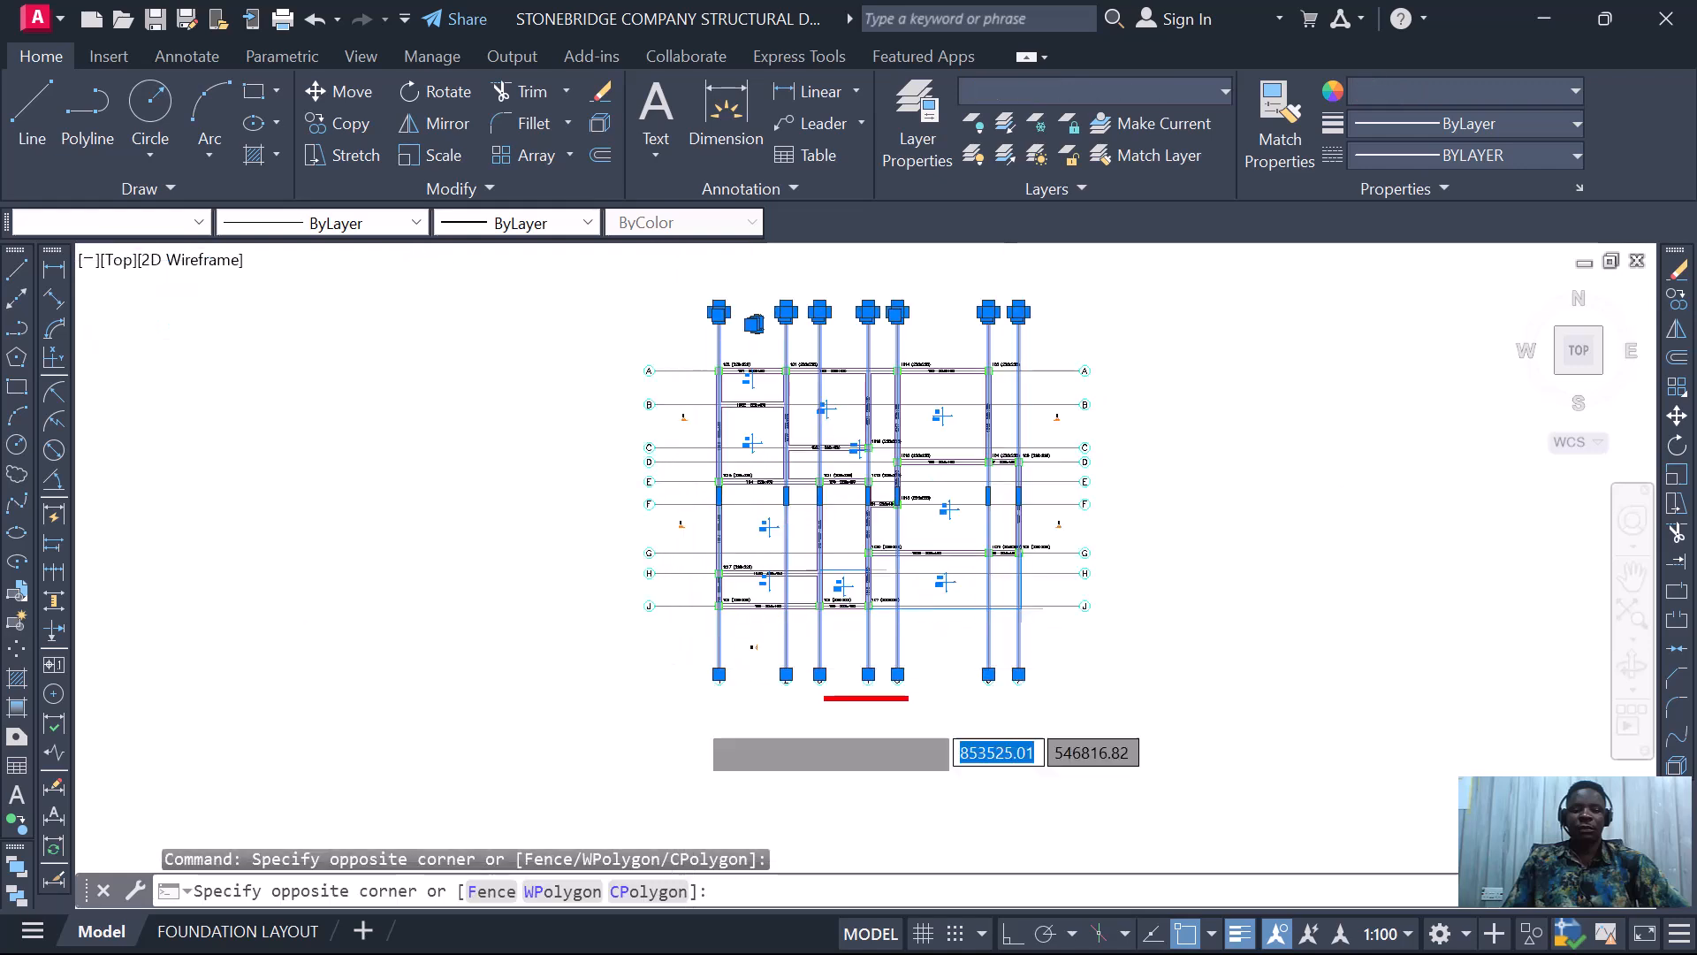
pyautogui.scroll(-2, 652, 651)
pyautogui.click(557, 490)
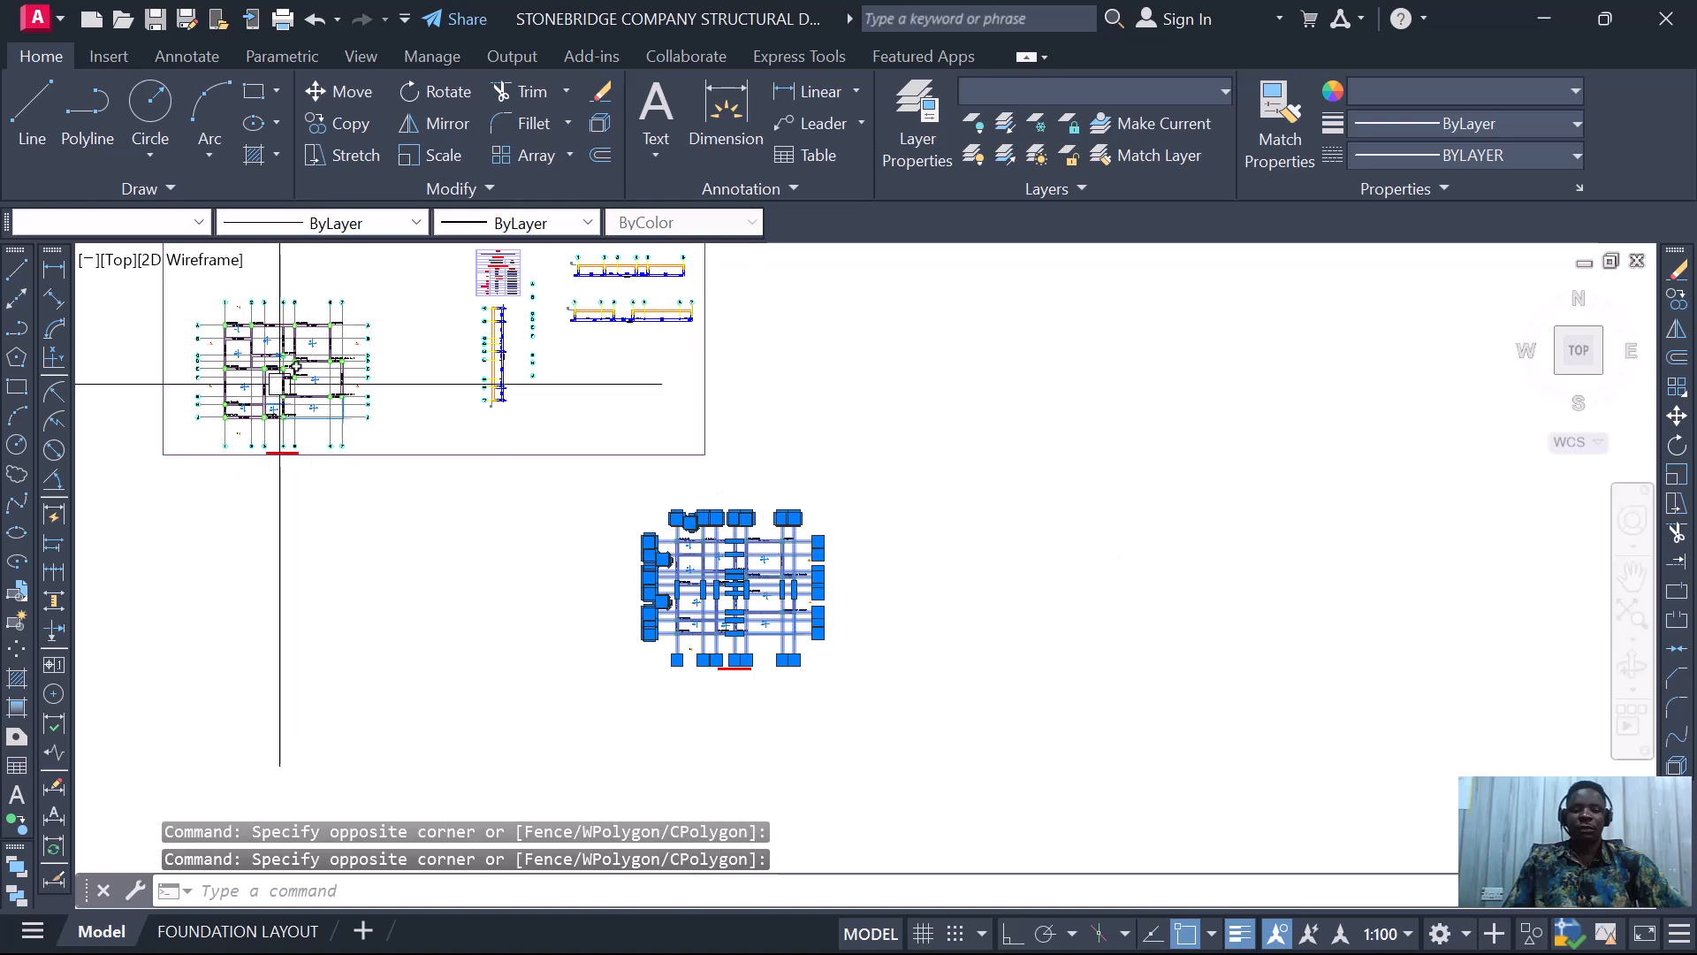
pyautogui.scroll(3, 743, 713)
pyautogui.click(932, 631)
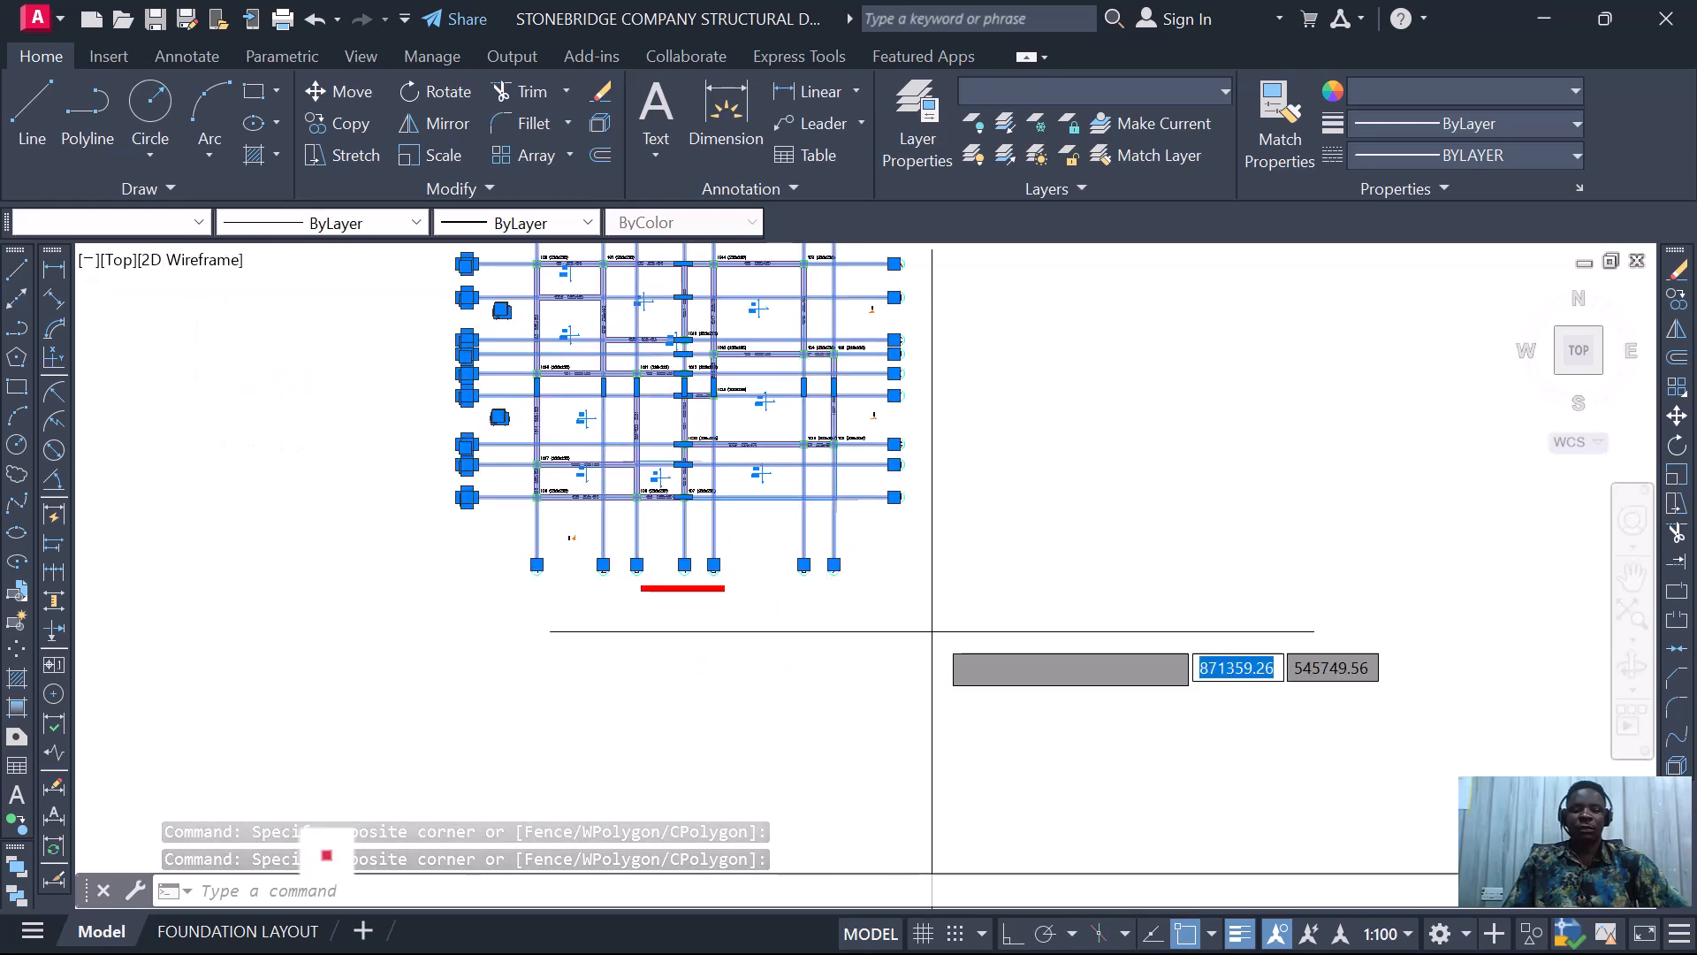
pyautogui.click(490, 529)
pyautogui.press('Delete')
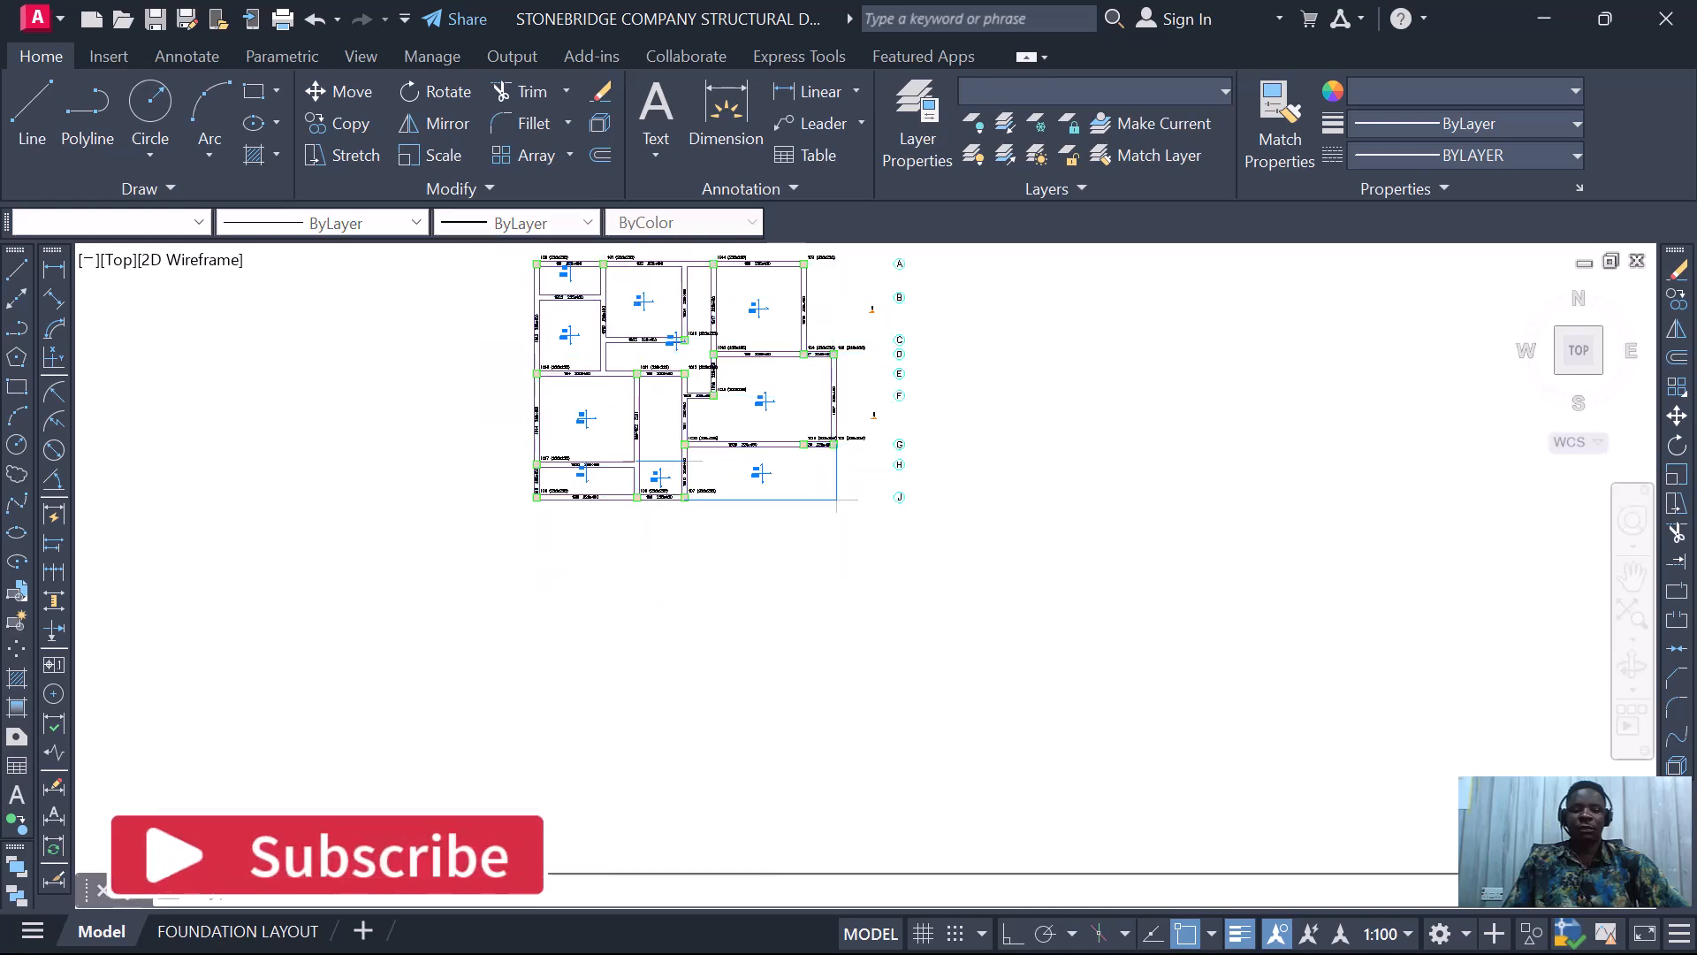
# - Erase the remaining grid bubbles A to J and section marks along the right side of that plan
pyautogui.scroll(-2, 604, 611)
pyautogui.scroll(2, 767, 449)
pyautogui.click(756, 320)
pyautogui.click(861, 696)
pyautogui.press('Delete')
# - Erase the thin stray lines running past the slab edges at the corner of slab 1S10 and above slab 1S9
pyautogui.scroll(2, 568, 383)
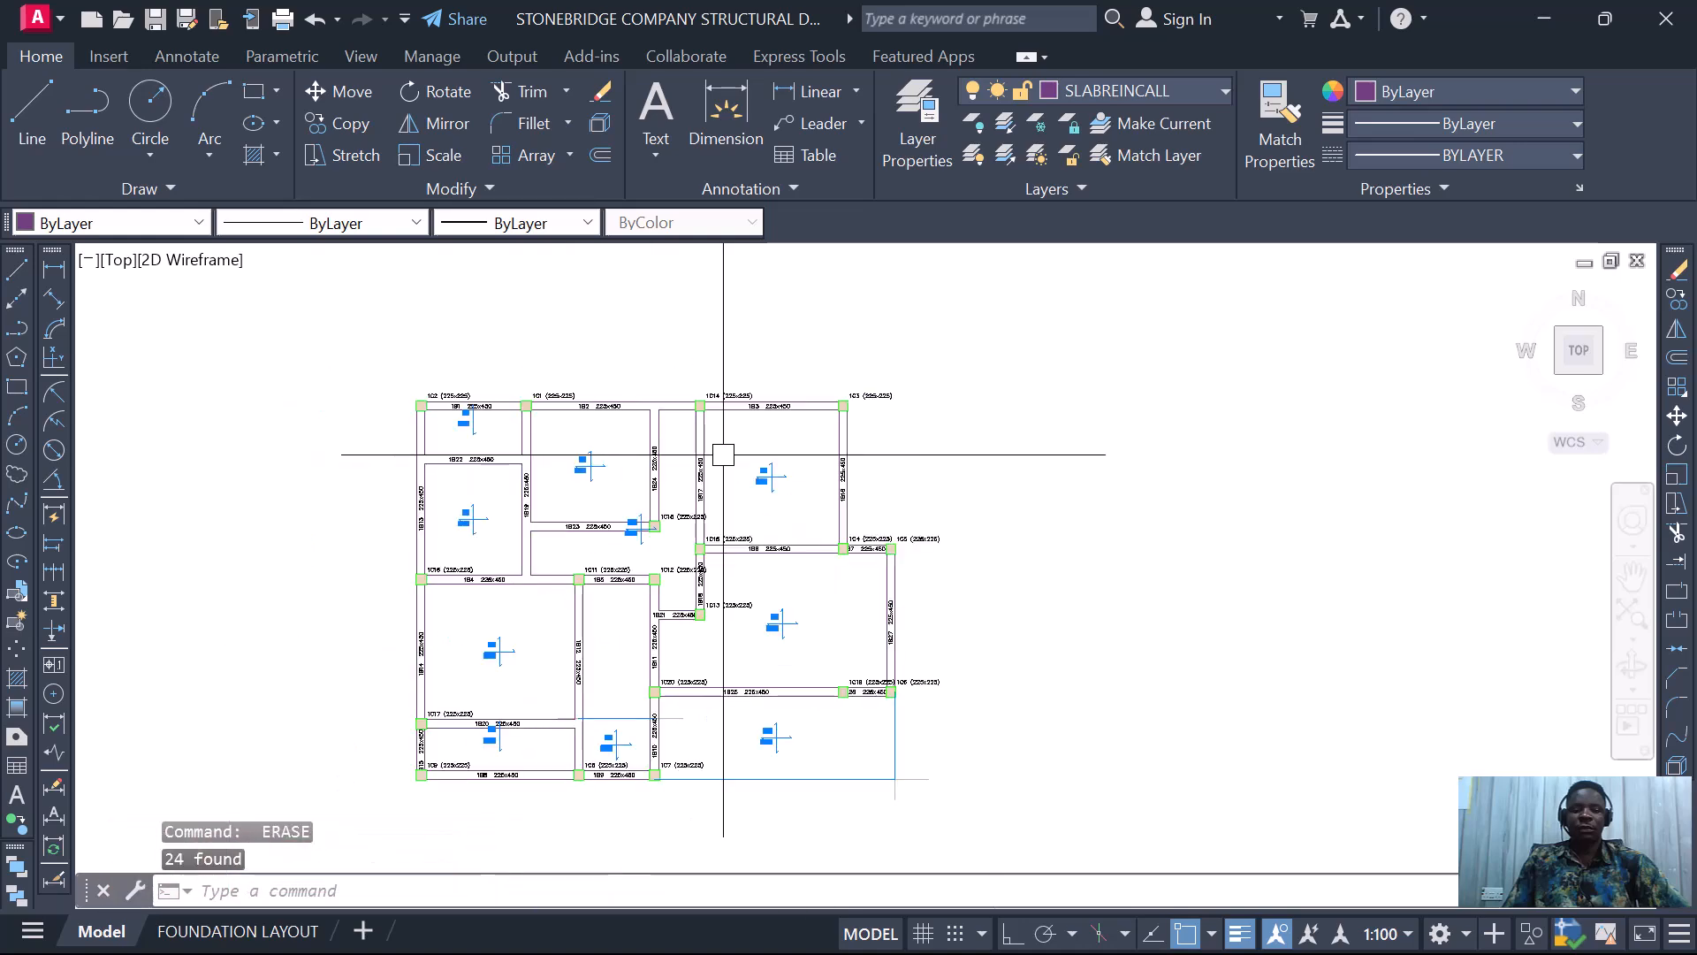
pyautogui.scroll(4, 632, 438)
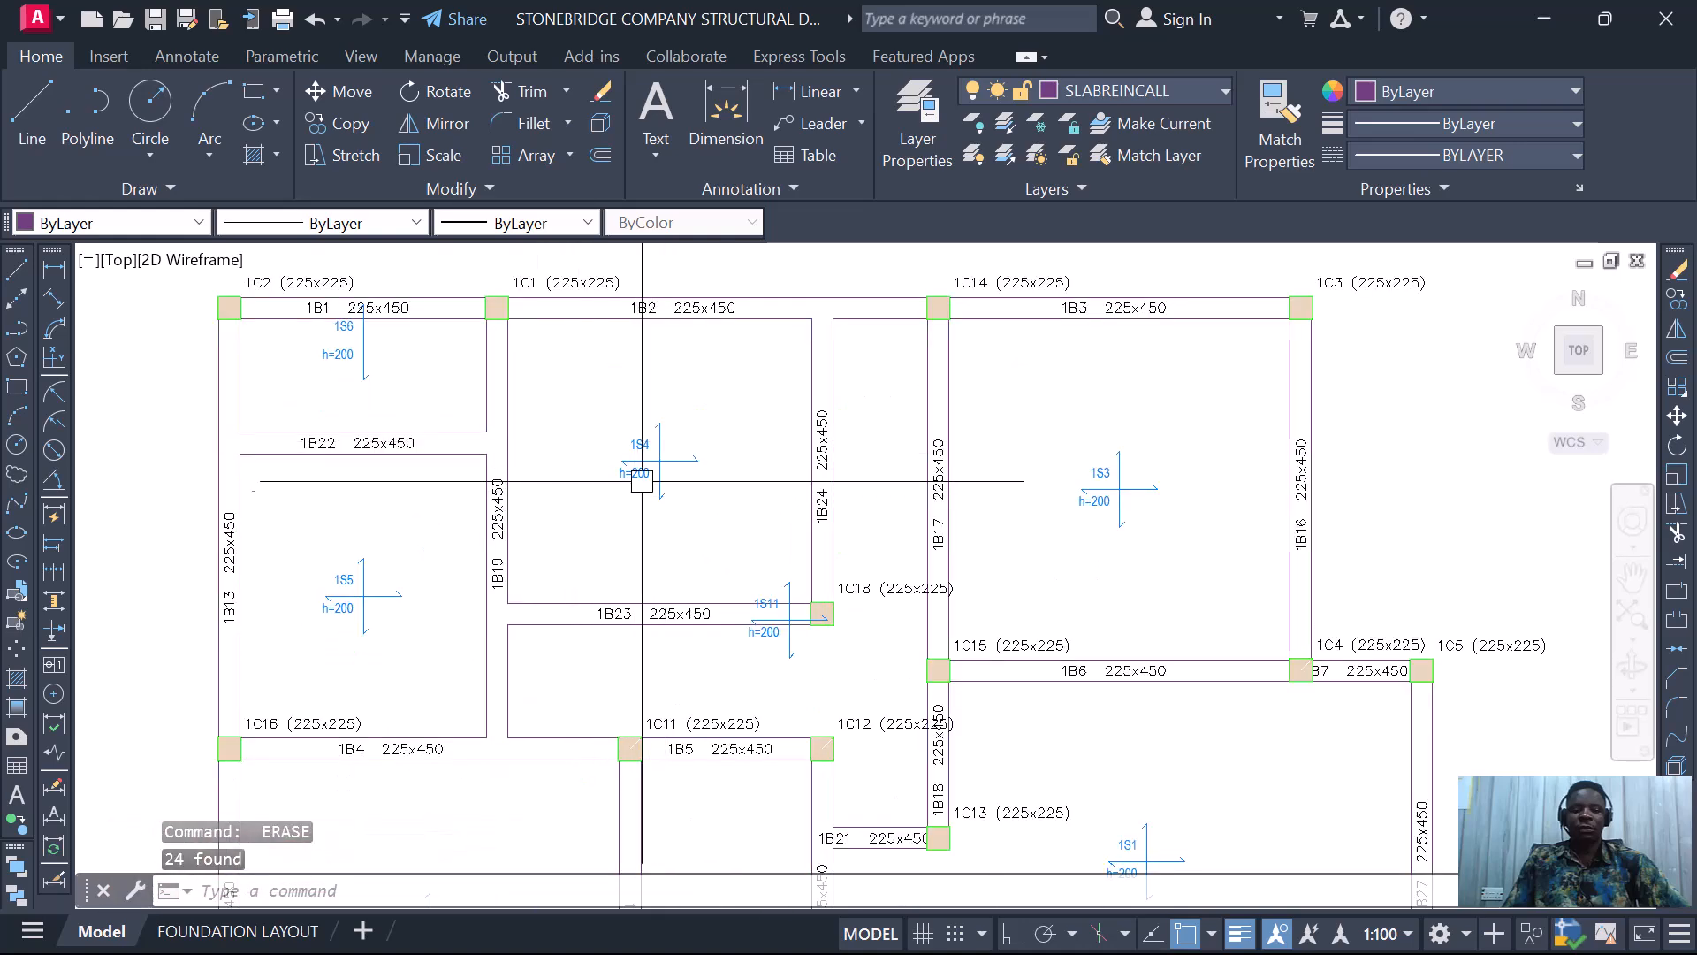
pyautogui.scroll(-4, 659, 447)
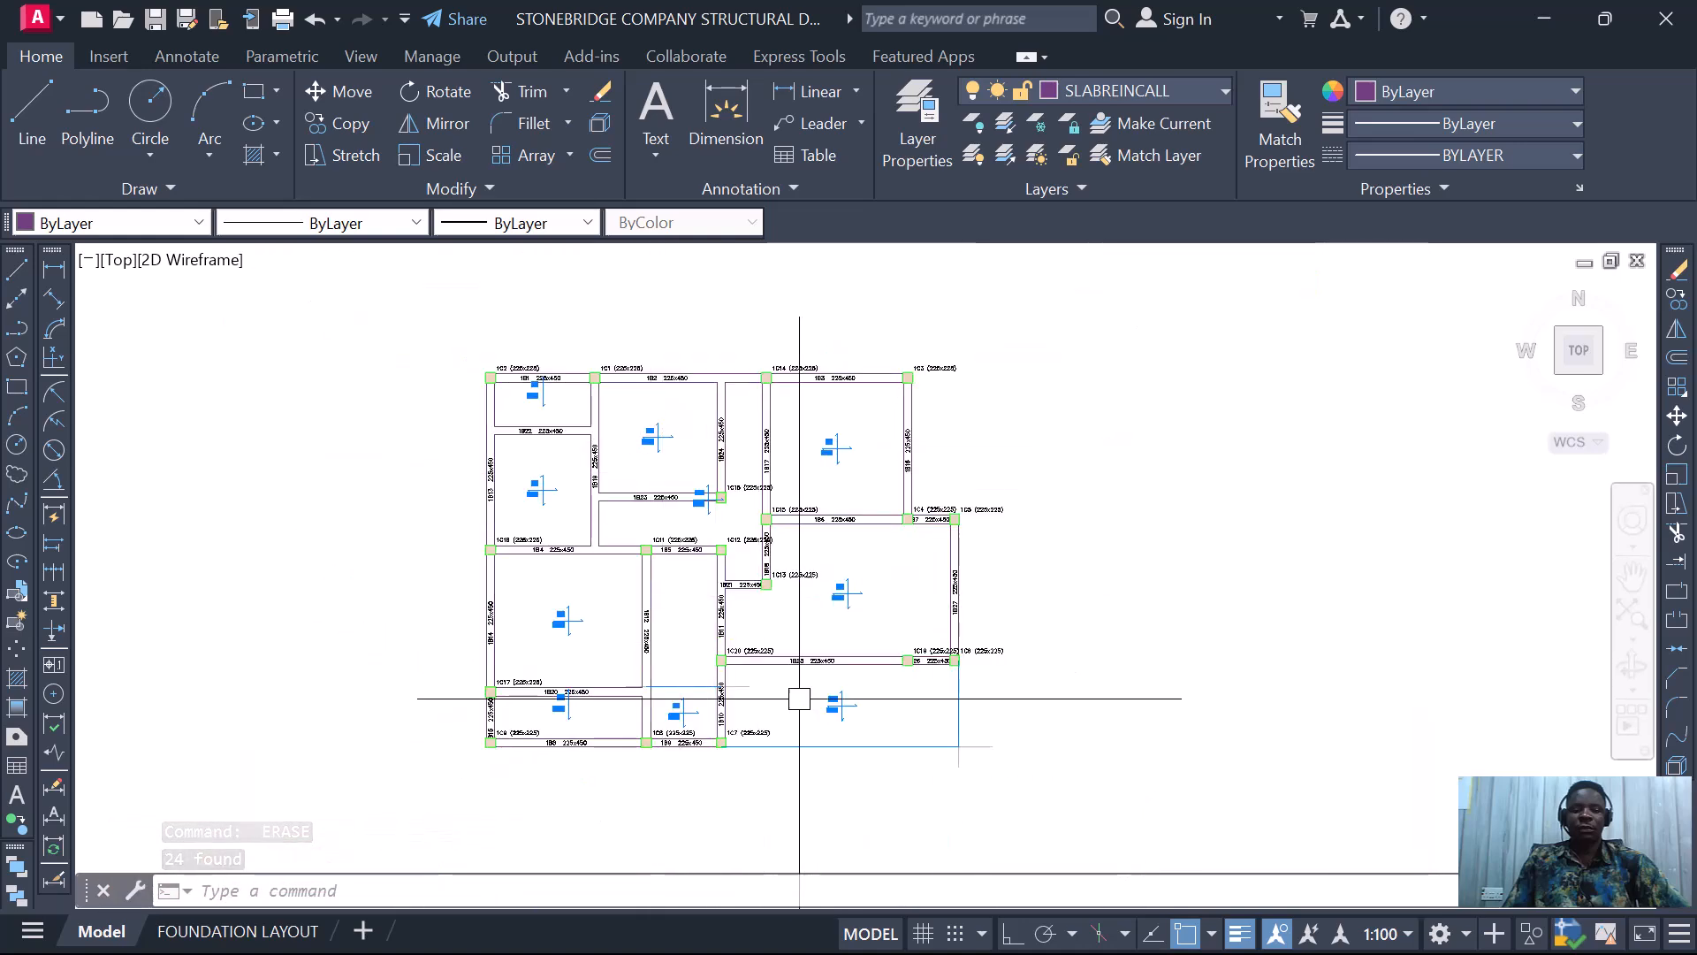
pyautogui.scroll(4, 972, 782)
pyautogui.click(995, 750)
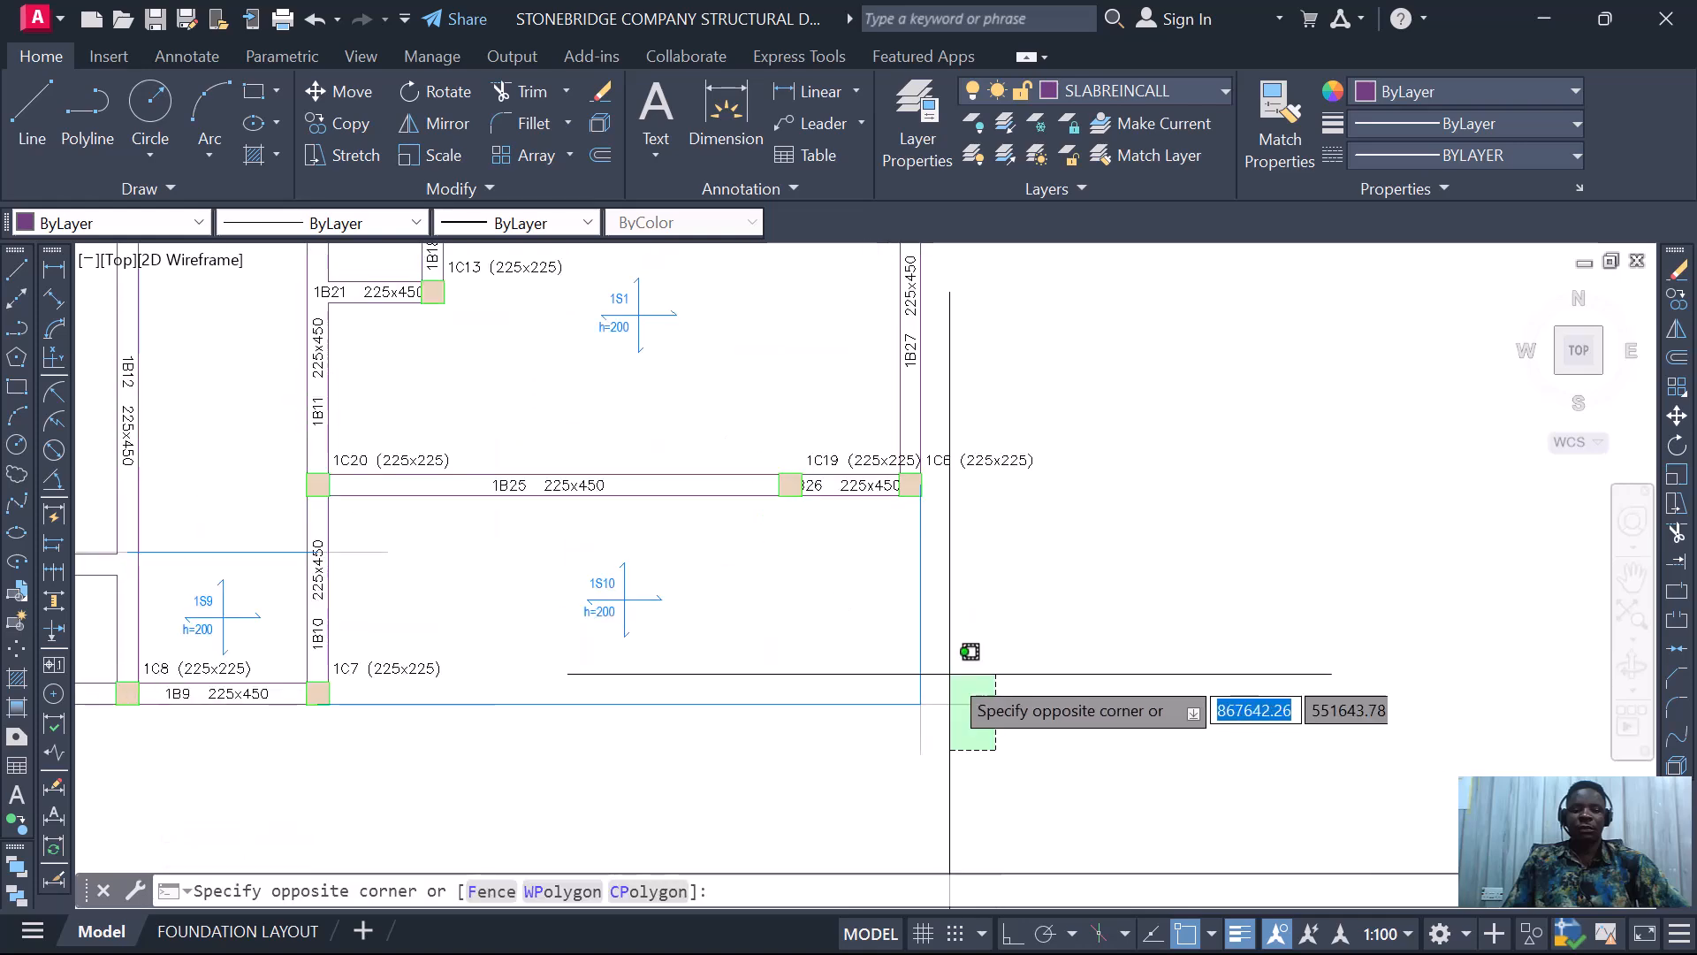
pyautogui.click(953, 681)
pyautogui.press('Delete')
pyautogui.click(368, 551)
pyautogui.press('Delete')
pyautogui.scroll(-4, 606, 587)
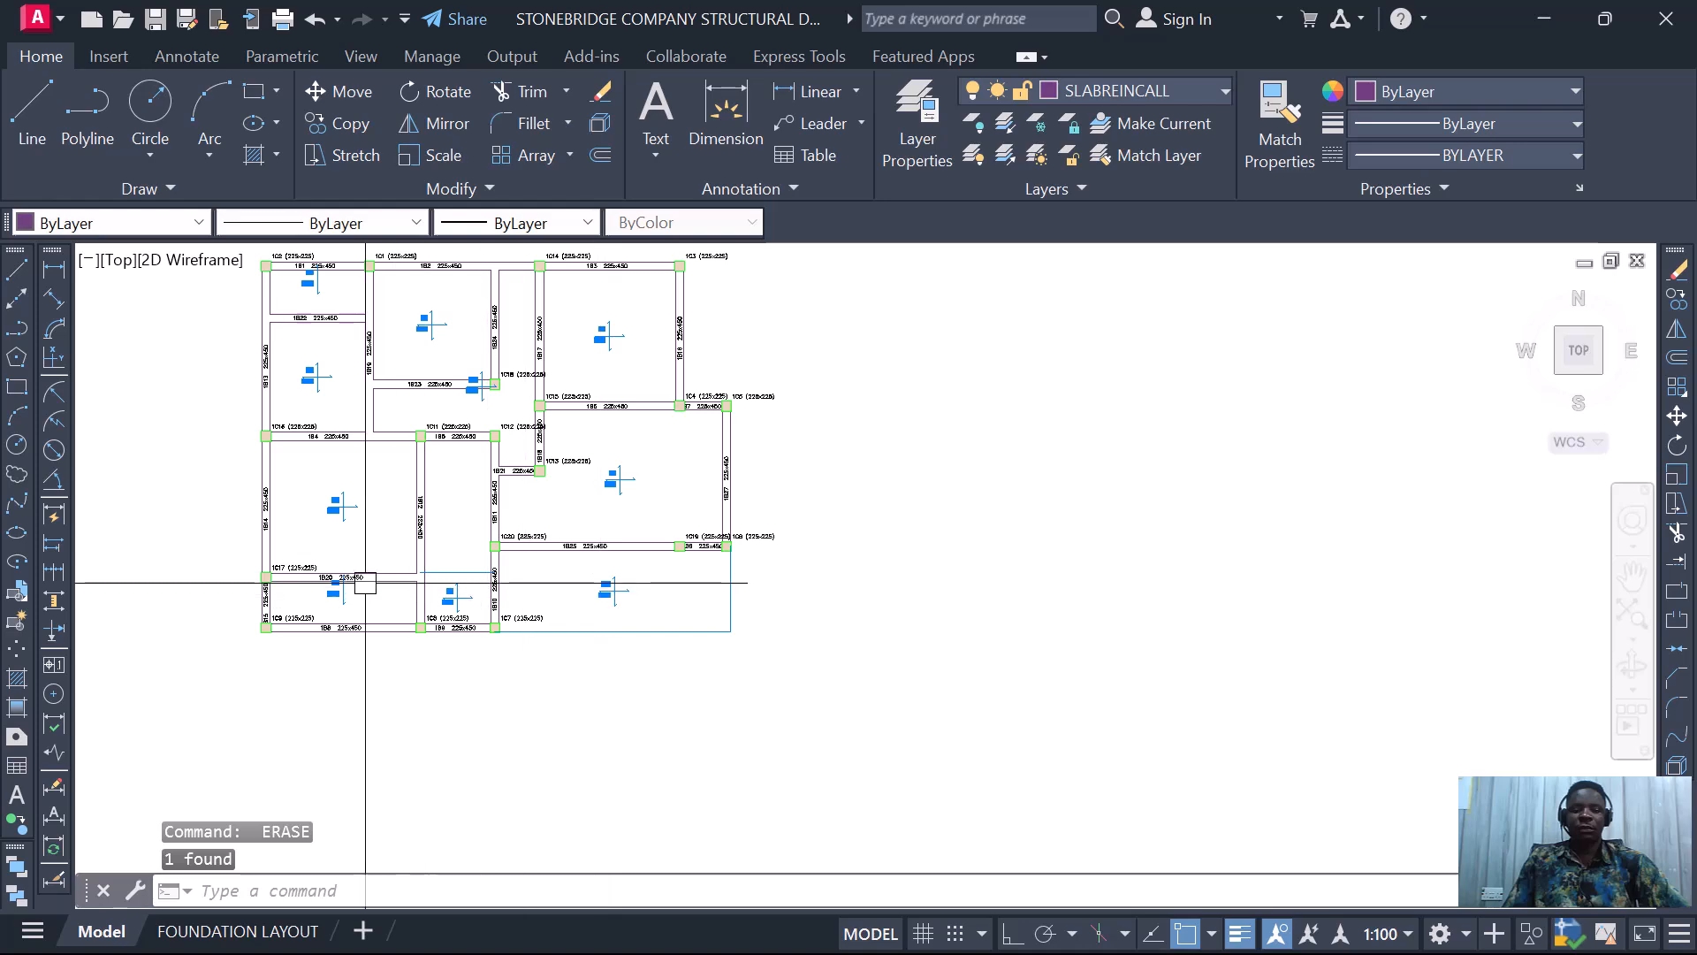
# - Shorten both ends of the slab edge line above slab 1S9 to the inner faces of beams 1B12 and 1B10
pyautogui.scroll(4, 519, 592)
pyautogui.click(623, 568)
pyautogui.scroll(4, 590, 588)
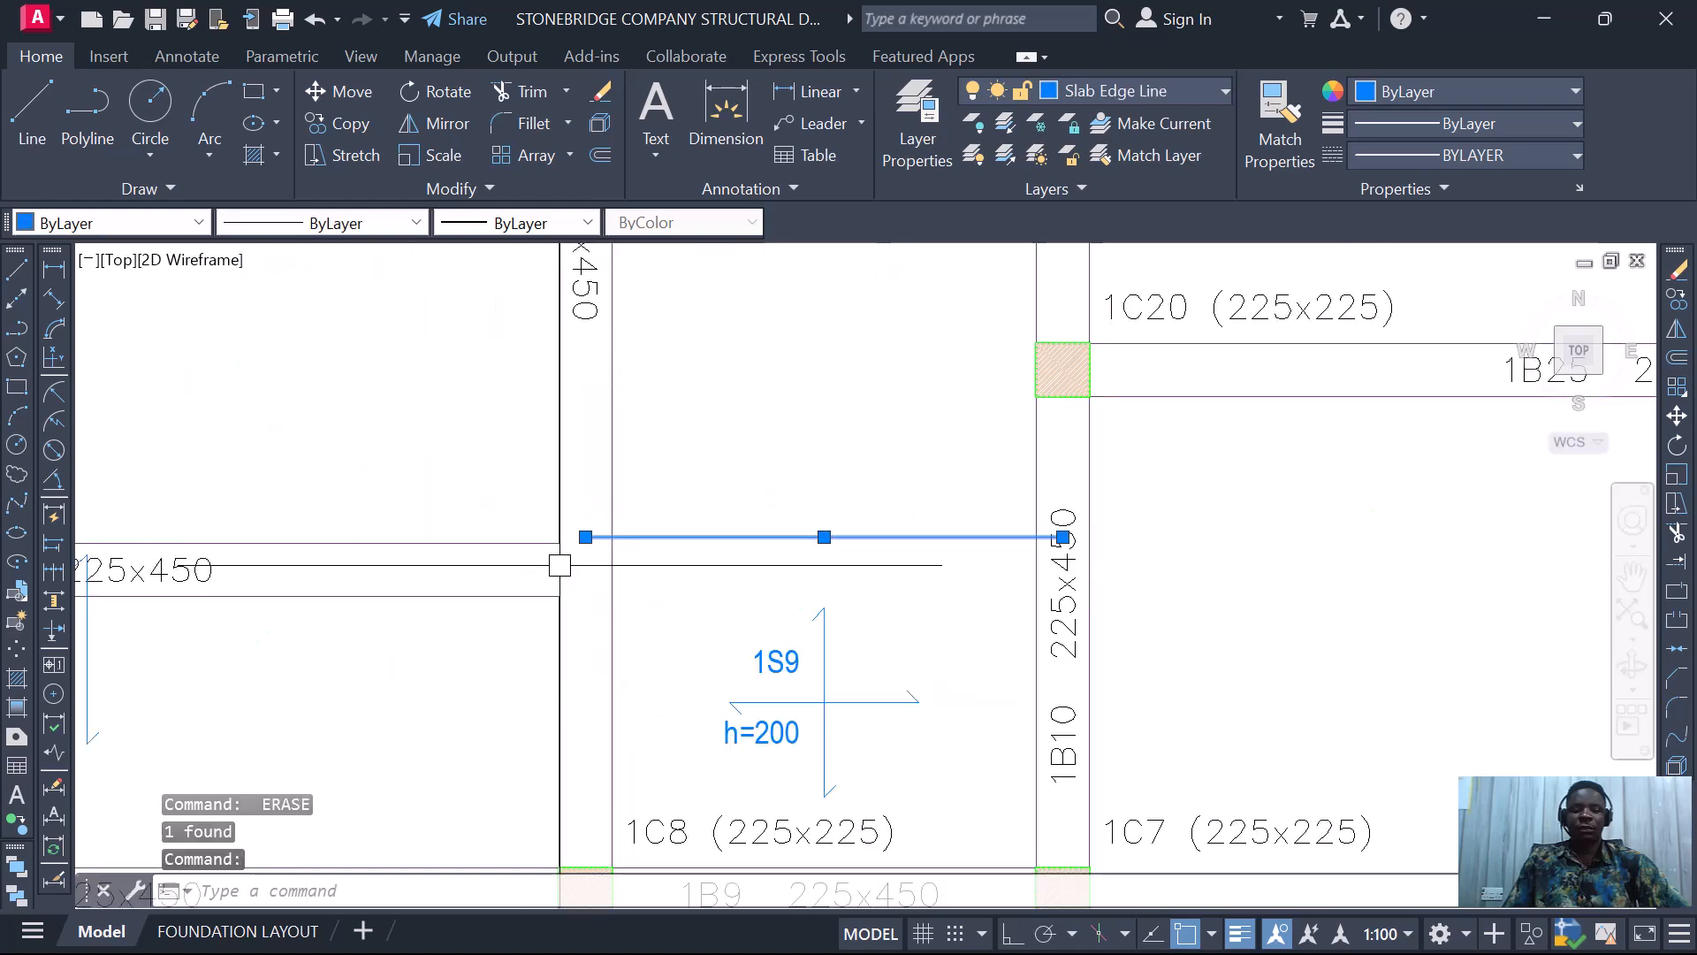
pyautogui.click(585, 537)
pyautogui.scroll(-4, 598, 537)
pyautogui.scroll(6, 756, 561)
pyautogui.click(754, 525)
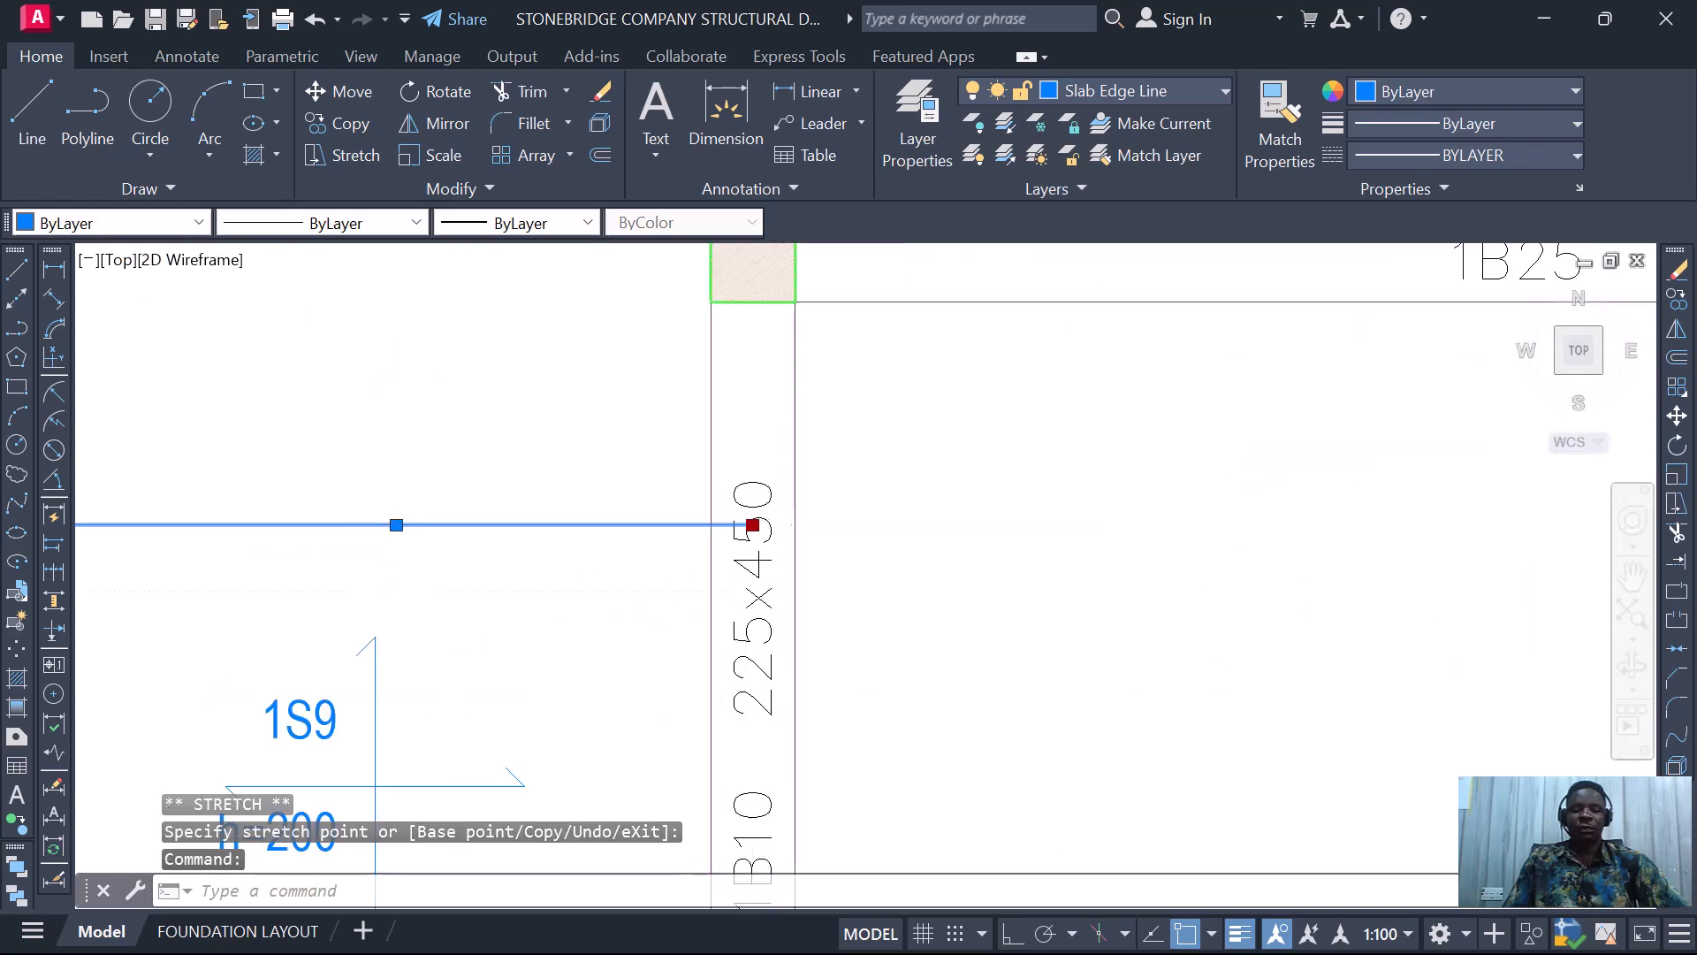
pyautogui.click(752, 525)
pyautogui.scroll(-4, 711, 523)
pyautogui.press('Escape')
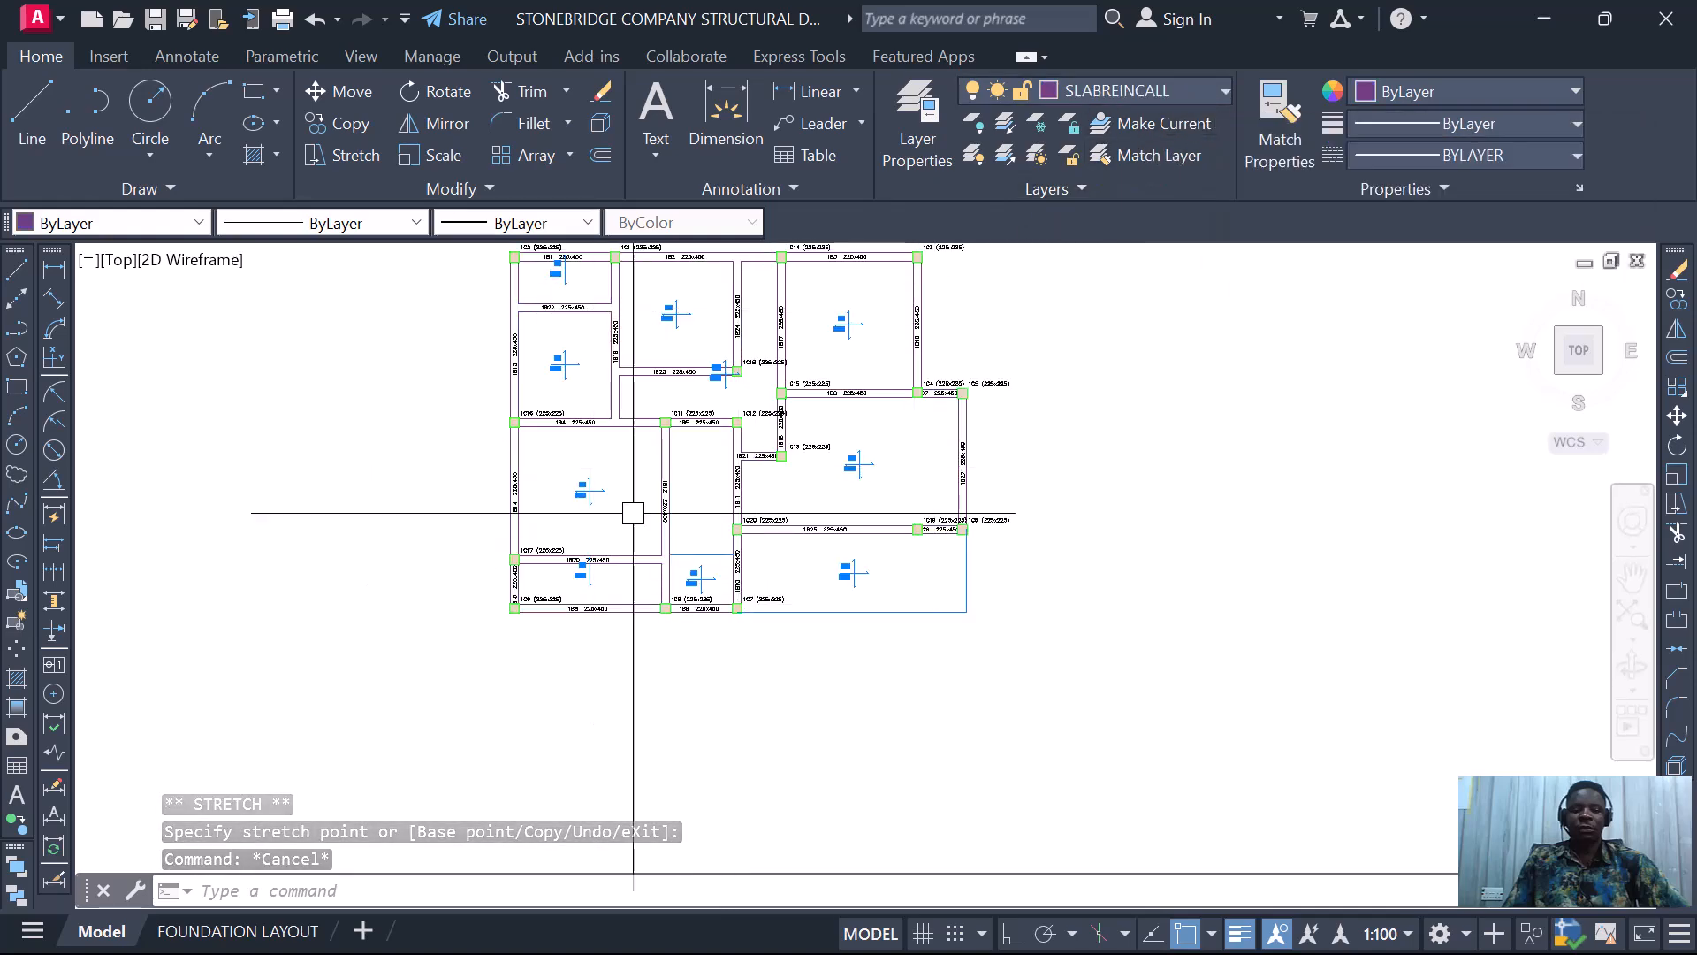
# - Quick-select the objects on layer Column Label within the whole working plan and erase them
pyautogui.scroll(2, 689, 485)
pyautogui.scroll(-5, 686, 648)
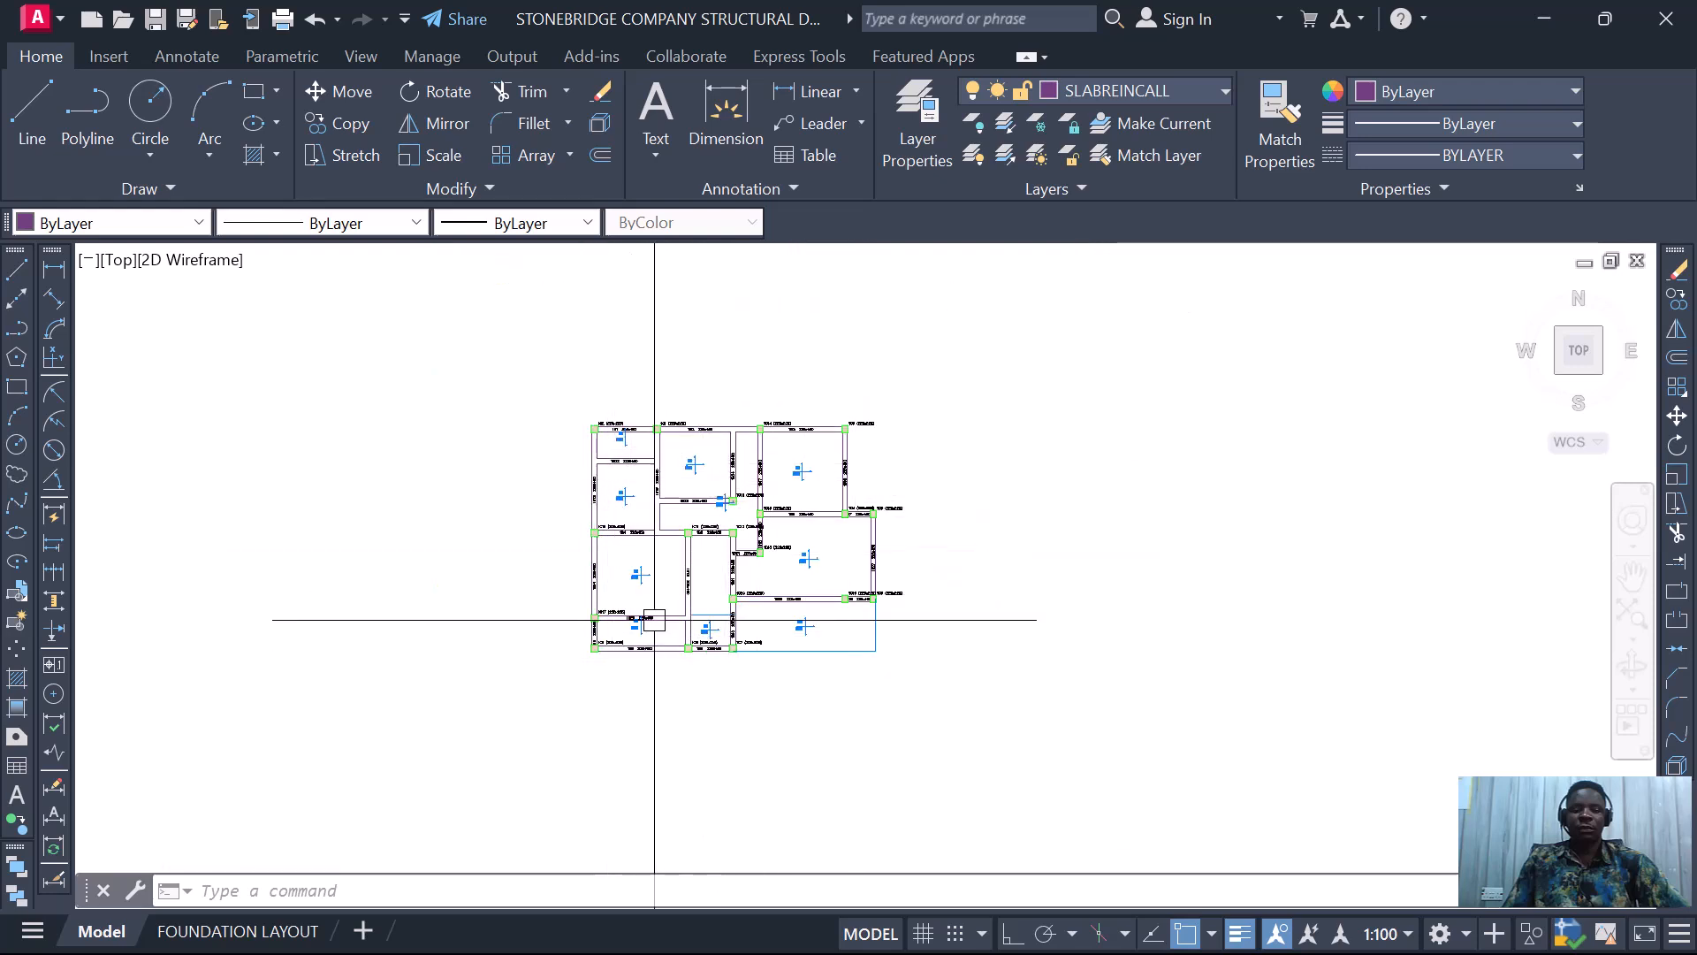
pyautogui.click(552, 374)
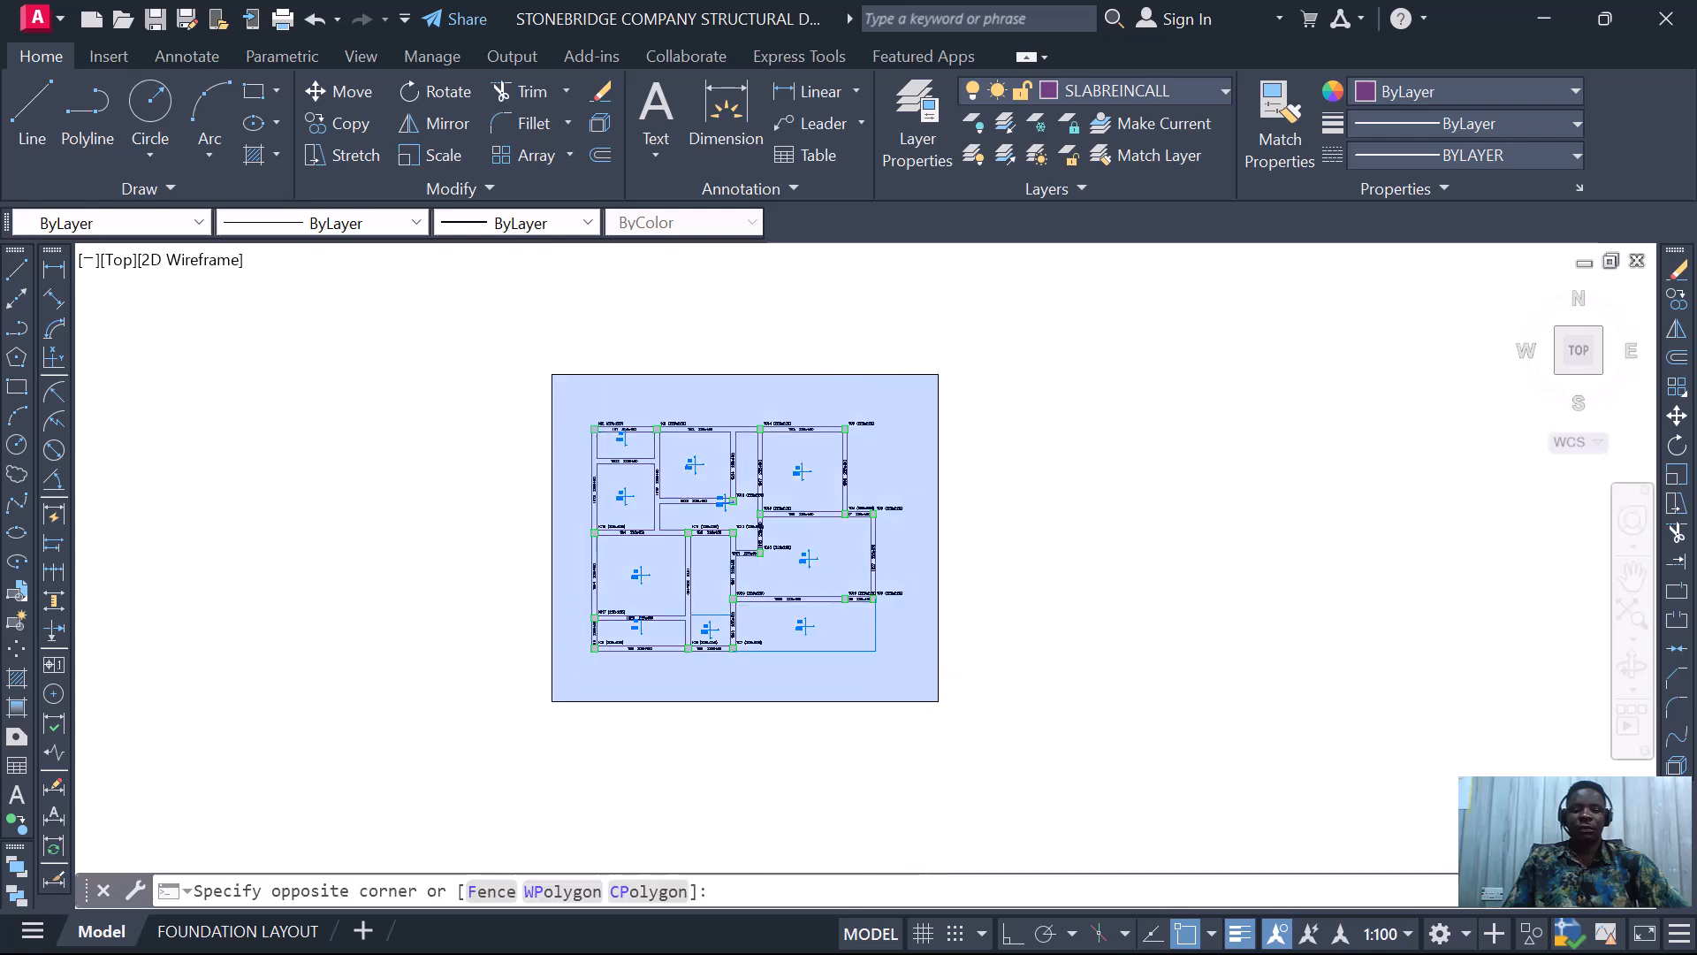
pyautogui.click(936, 703)
pyautogui.rightClick(892, 641)
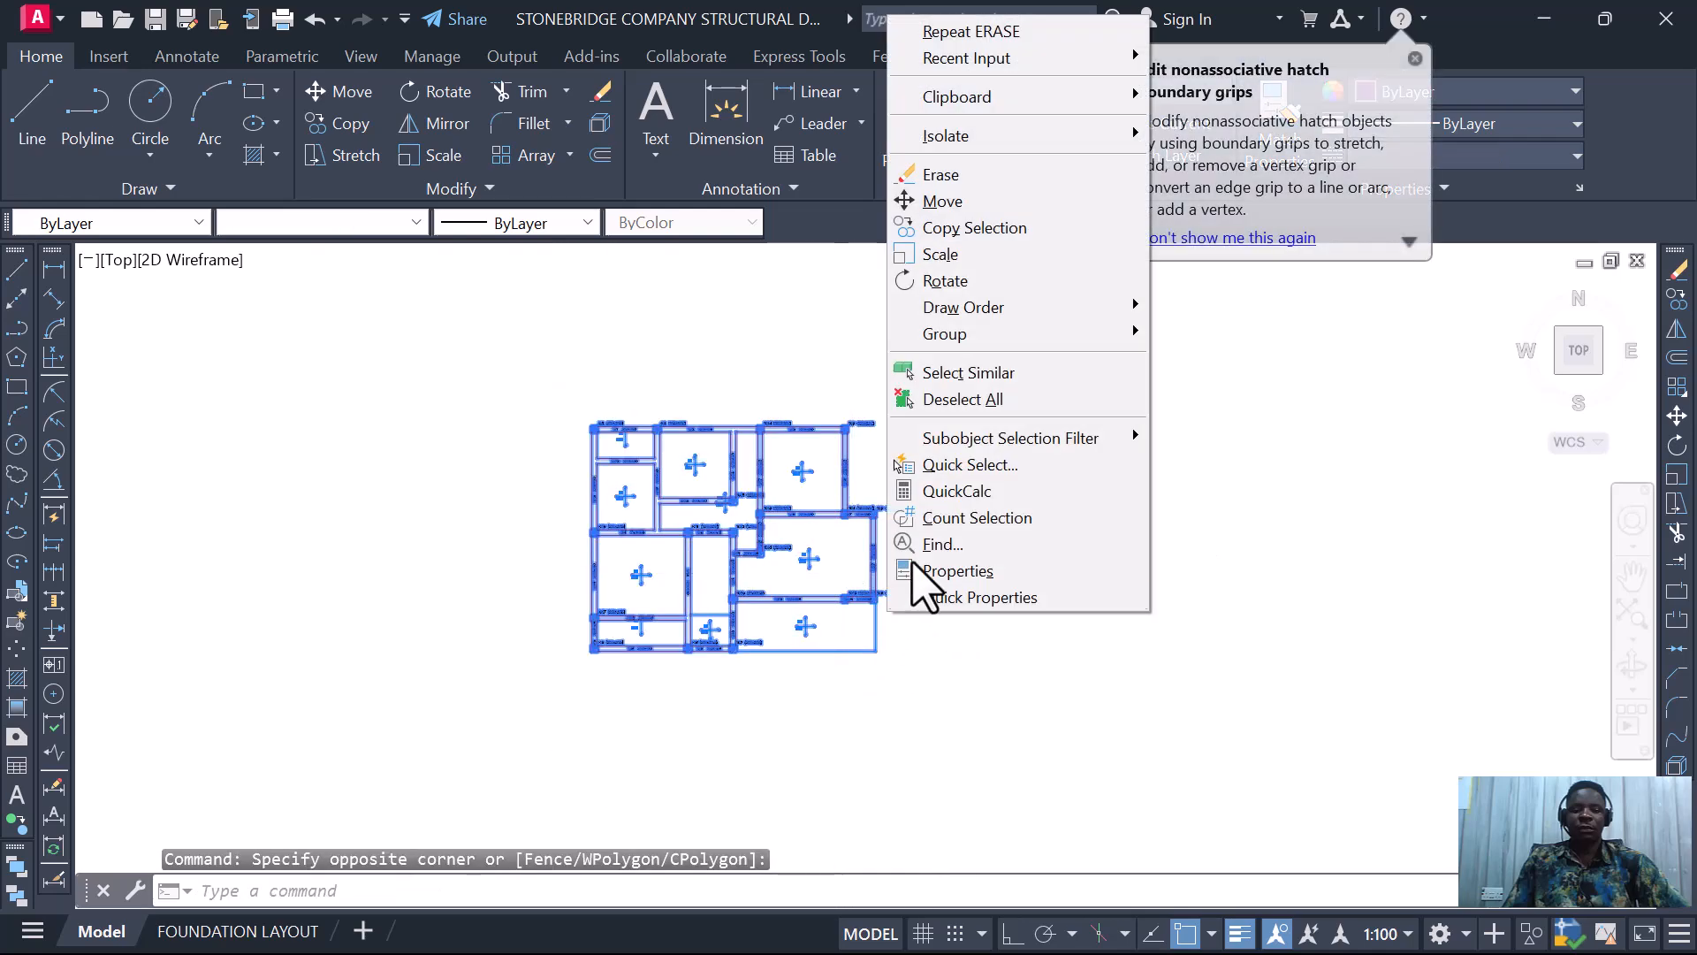
pyautogui.click(963, 465)
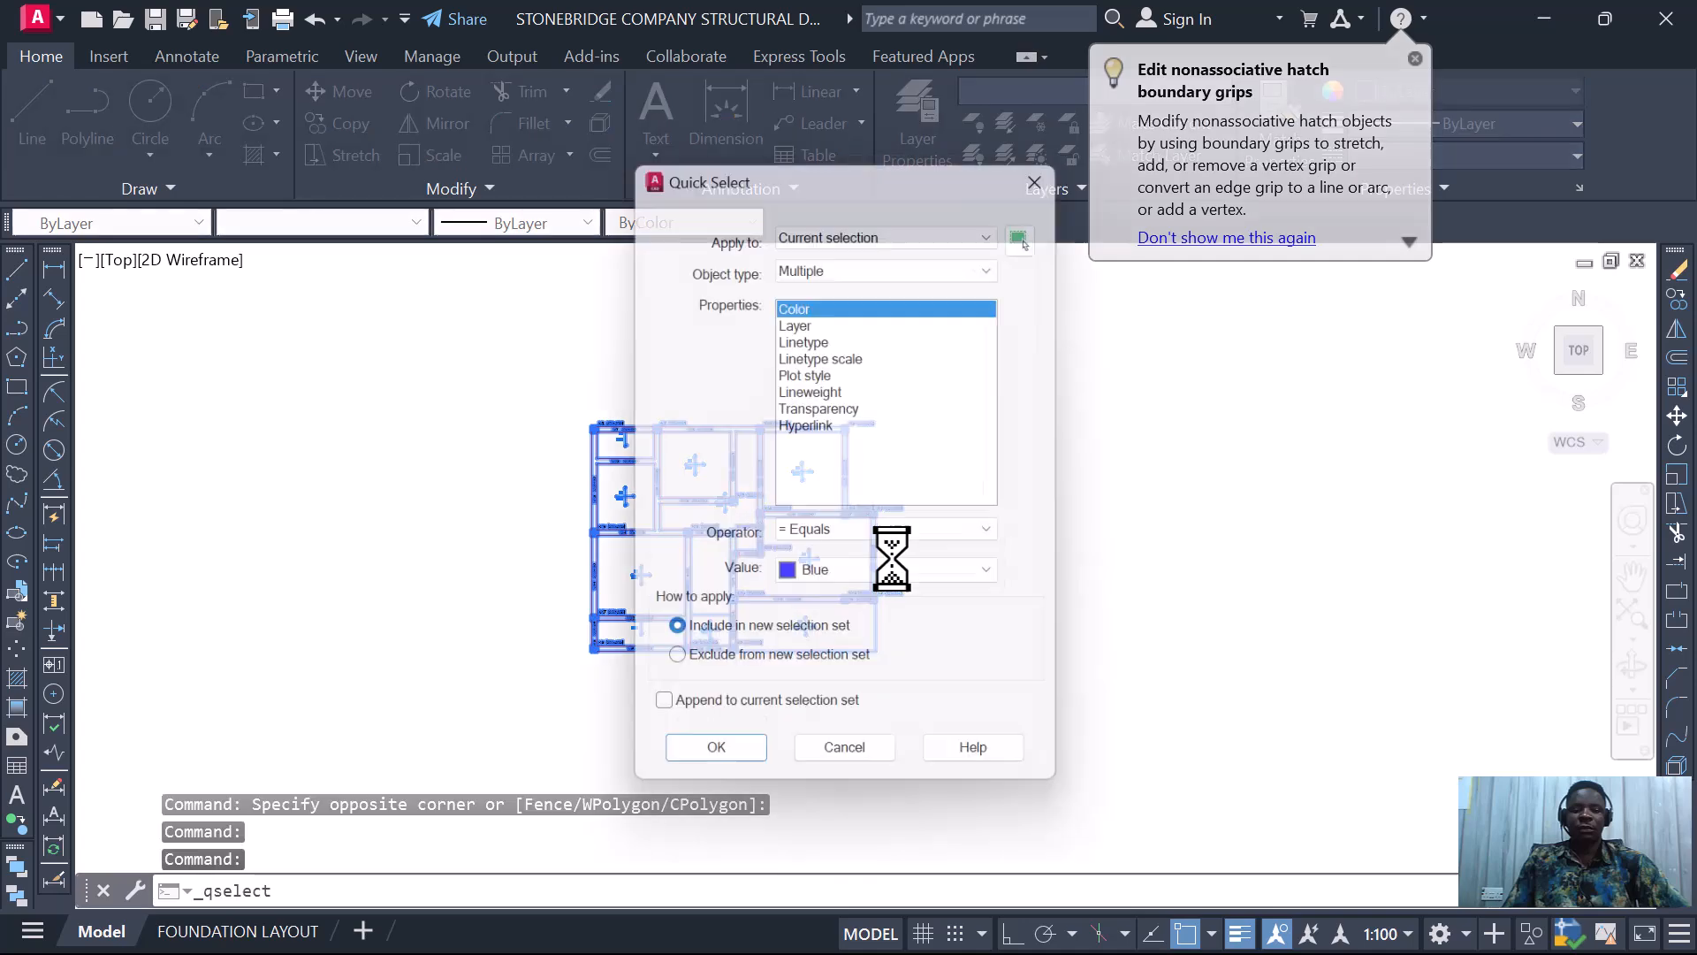
pyautogui.click(809, 318)
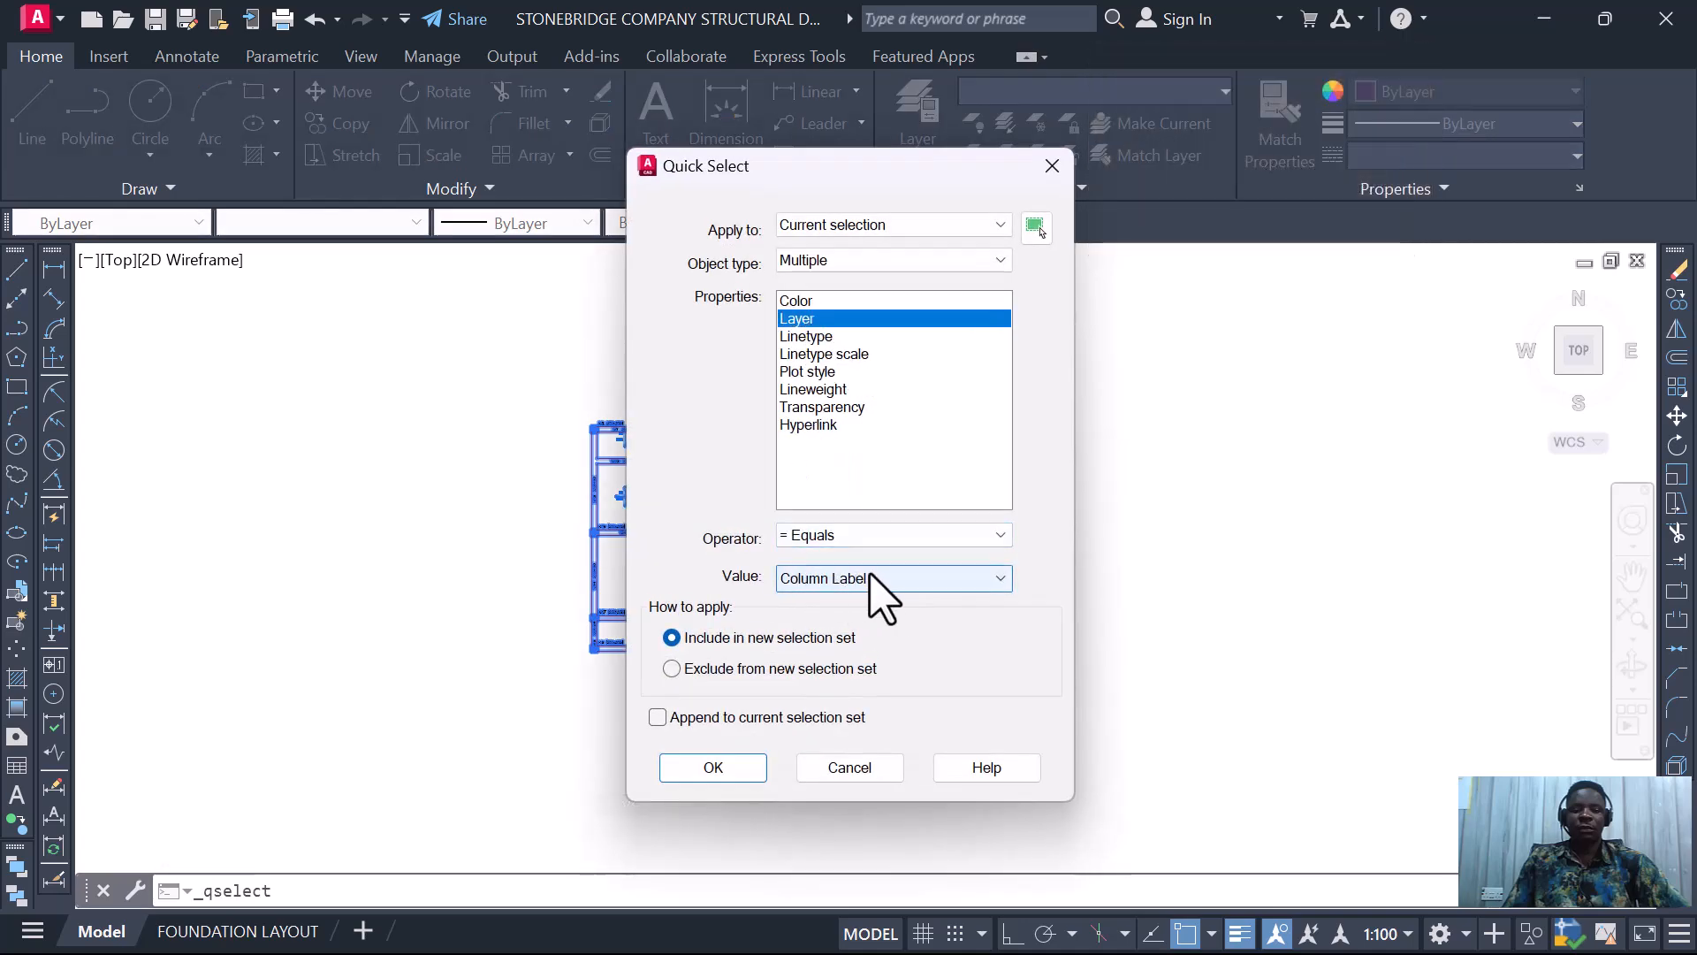
pyautogui.click(713, 768)
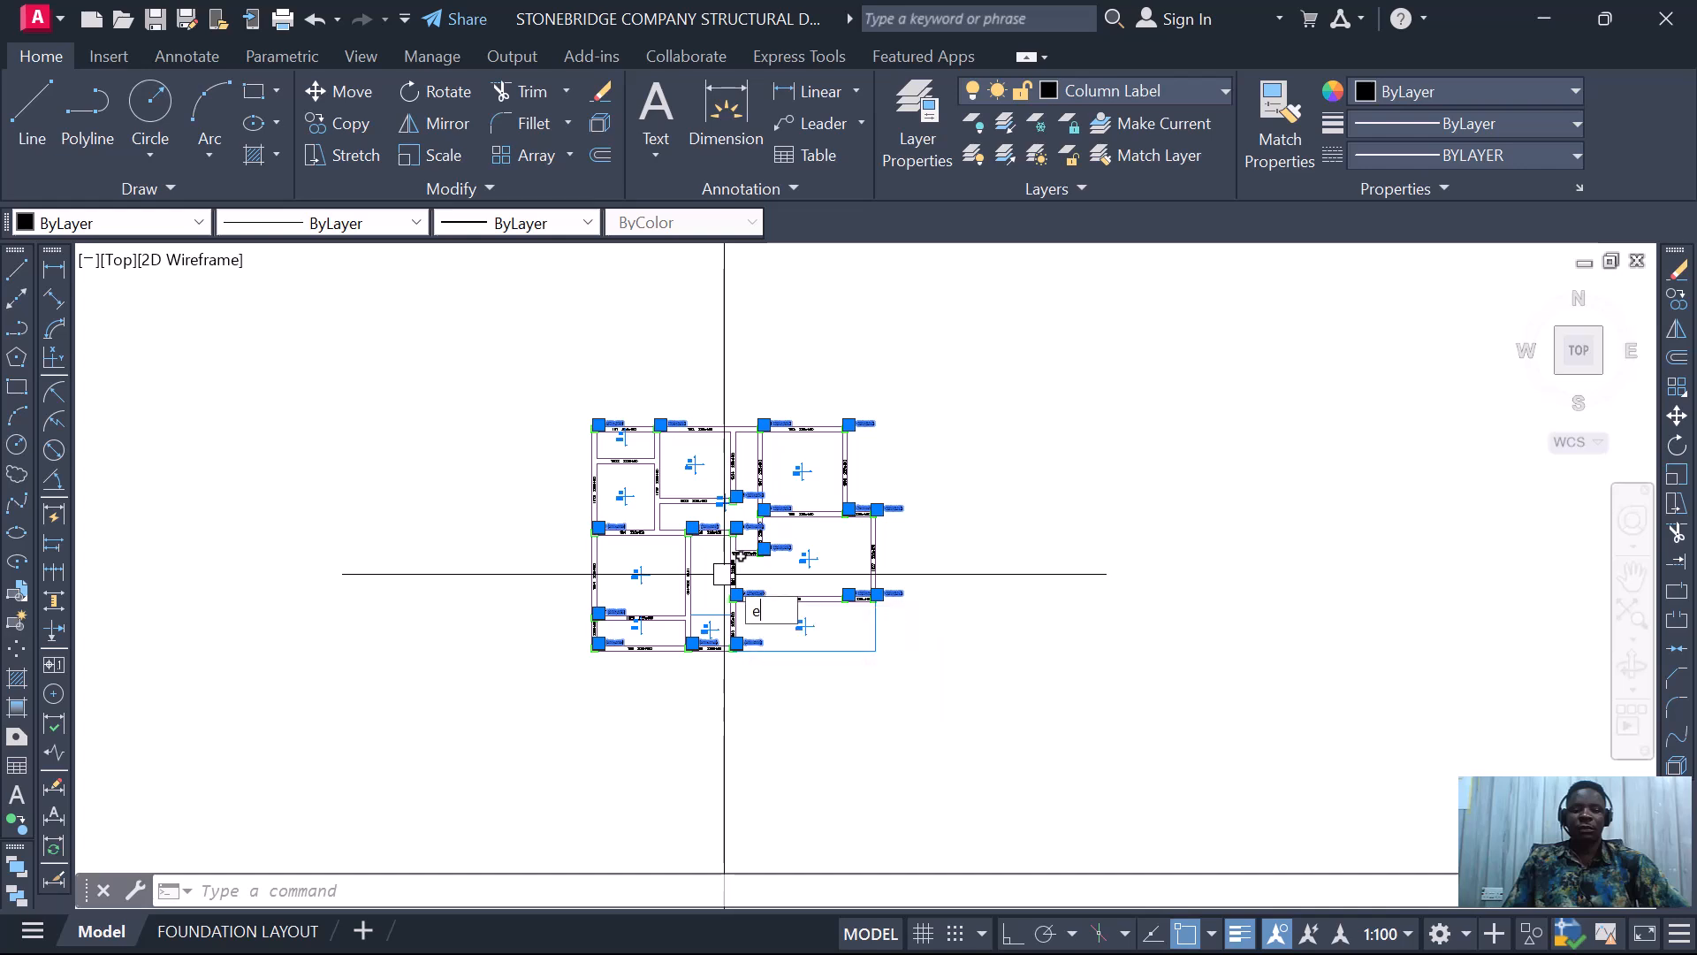
pyautogui.press('Return')
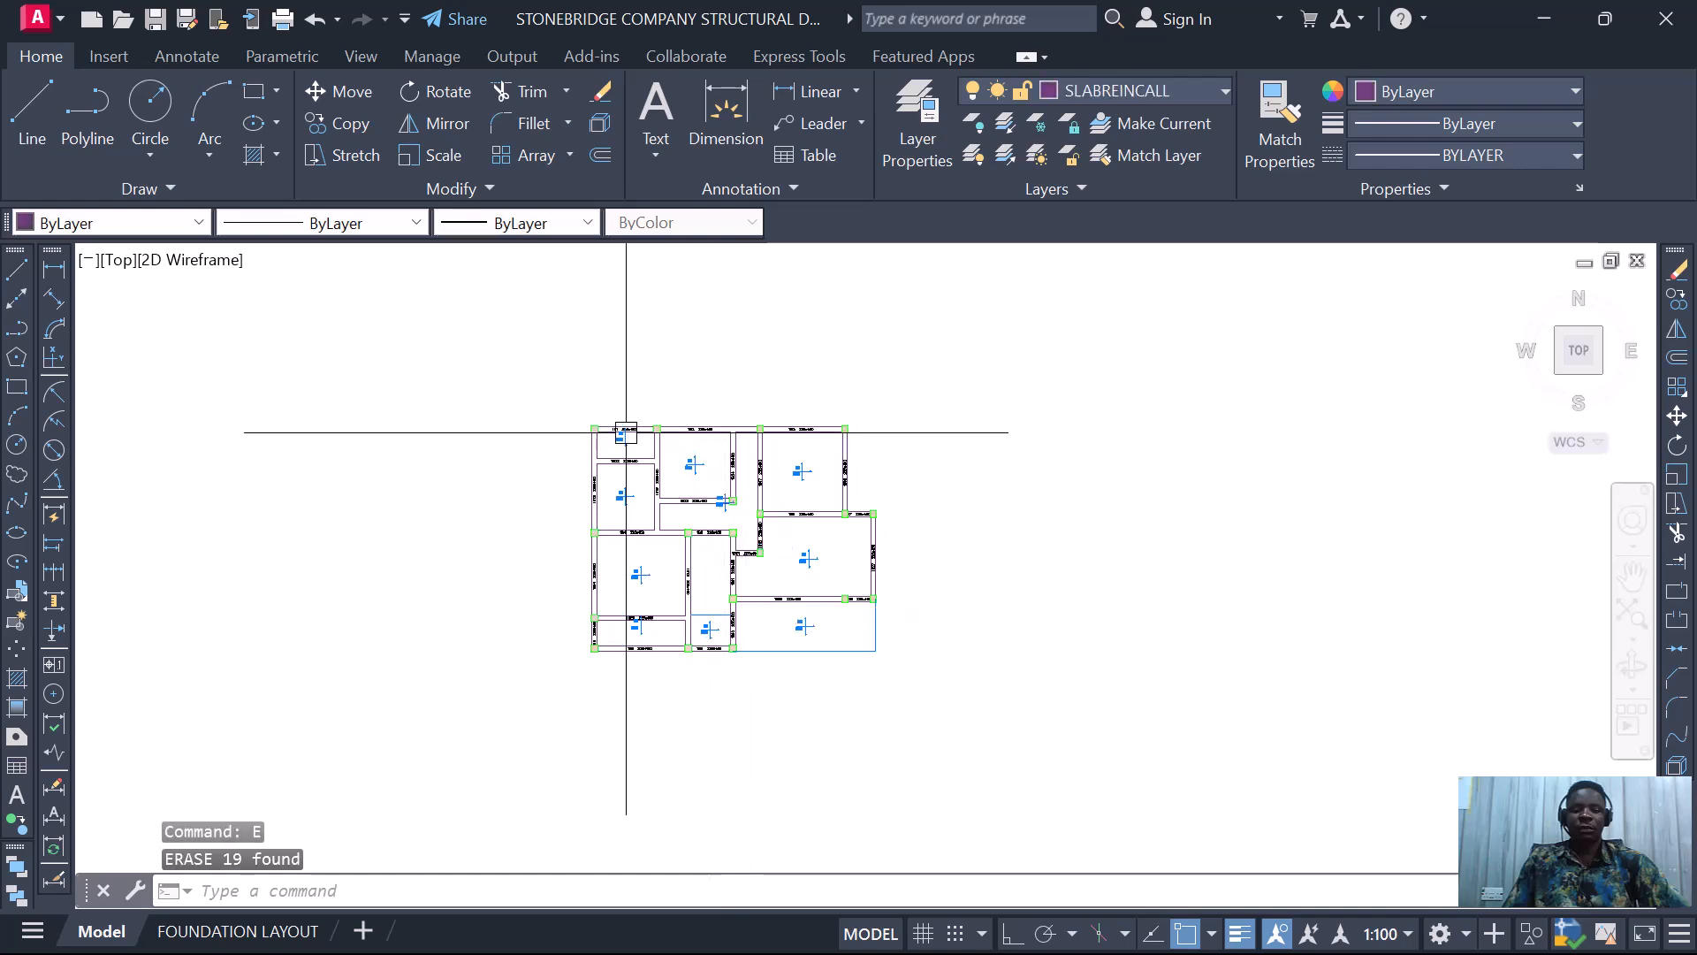
# - Try to quick-select the working plan's objects on layer Beam Size Label
pyautogui.click(553, 377)
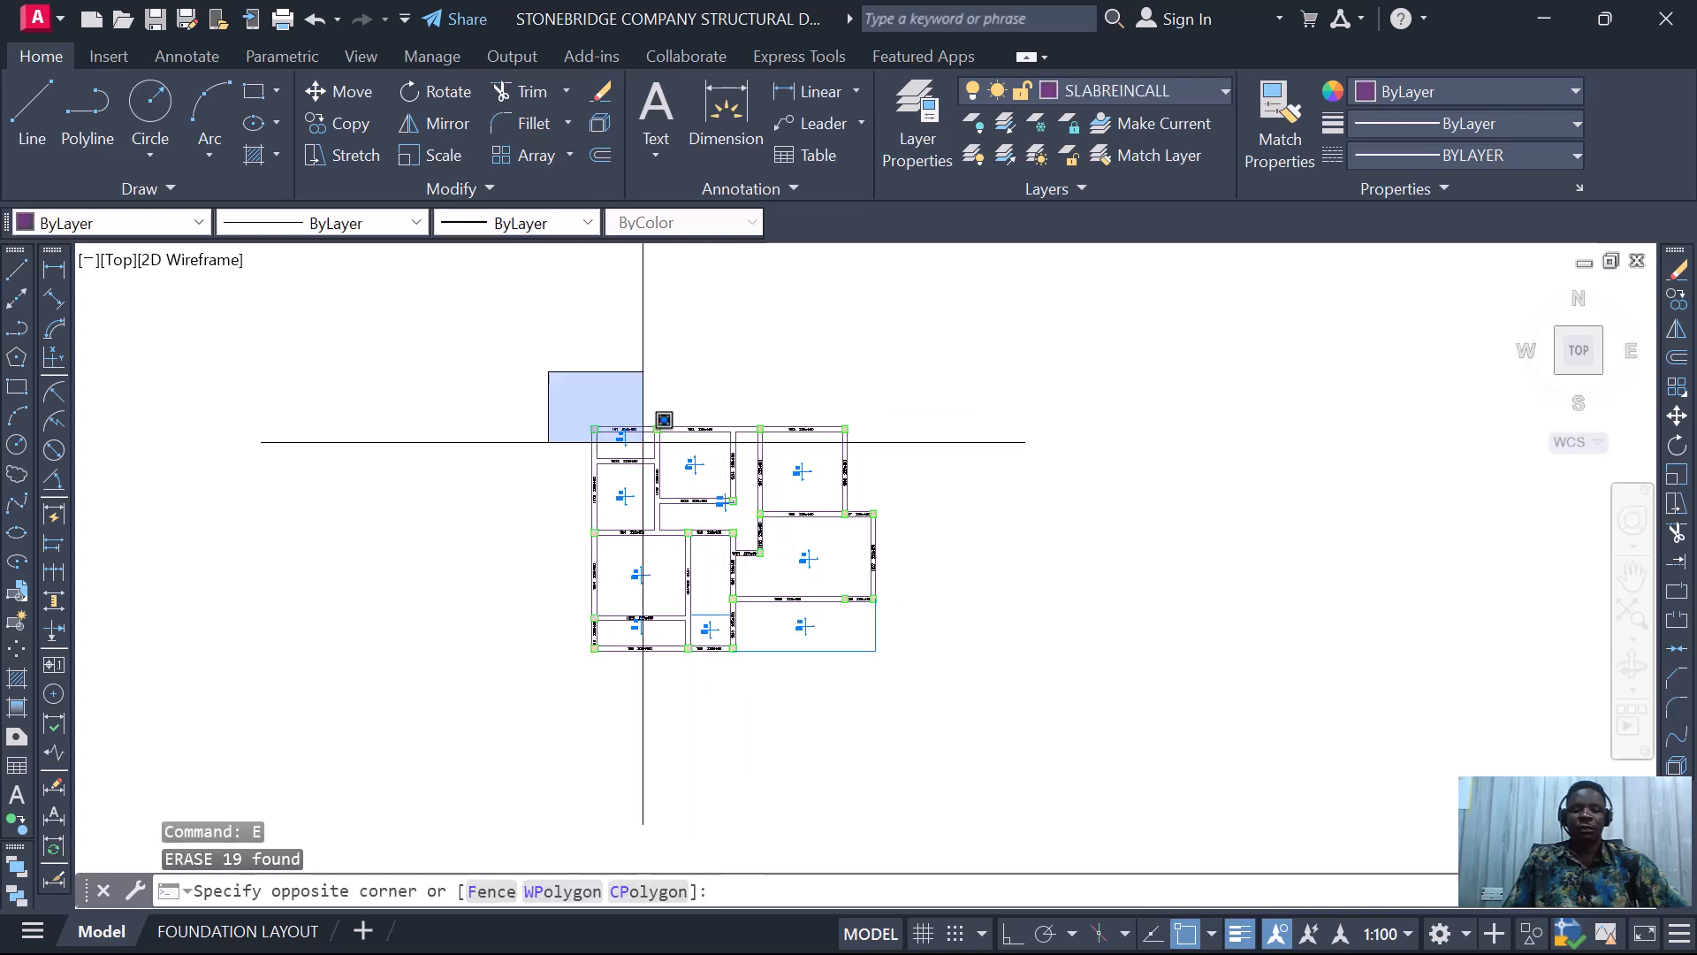
pyautogui.click(977, 676)
pyautogui.rightClick(728, 576)
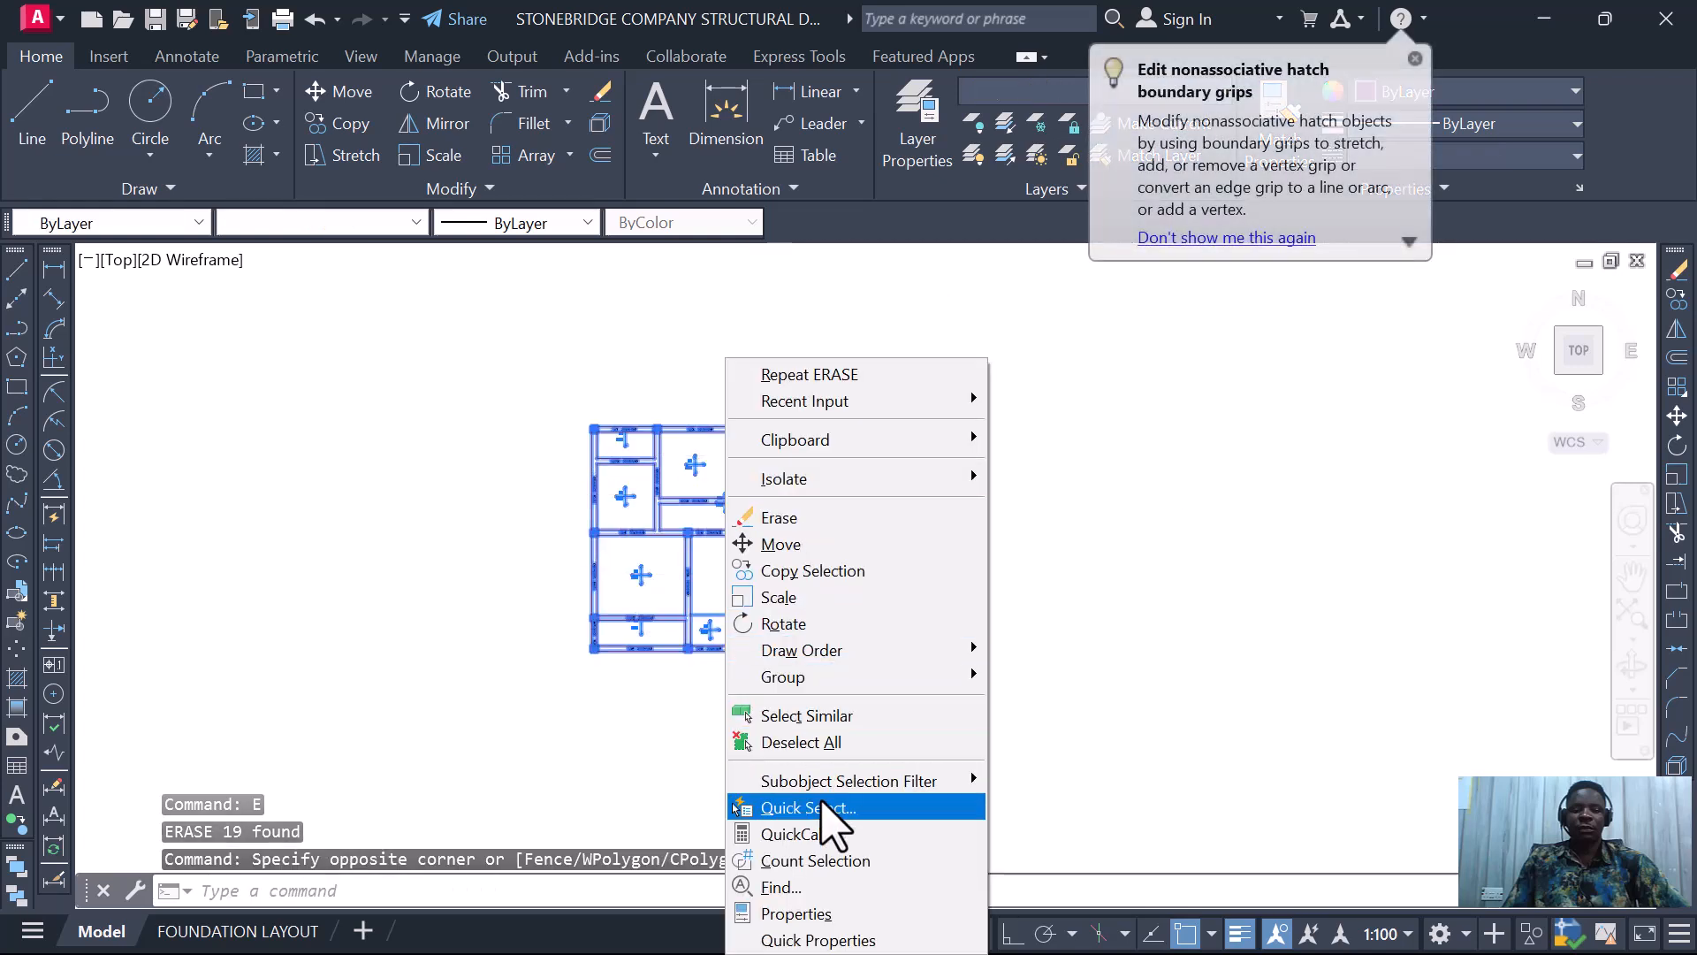
pyautogui.click(822, 807)
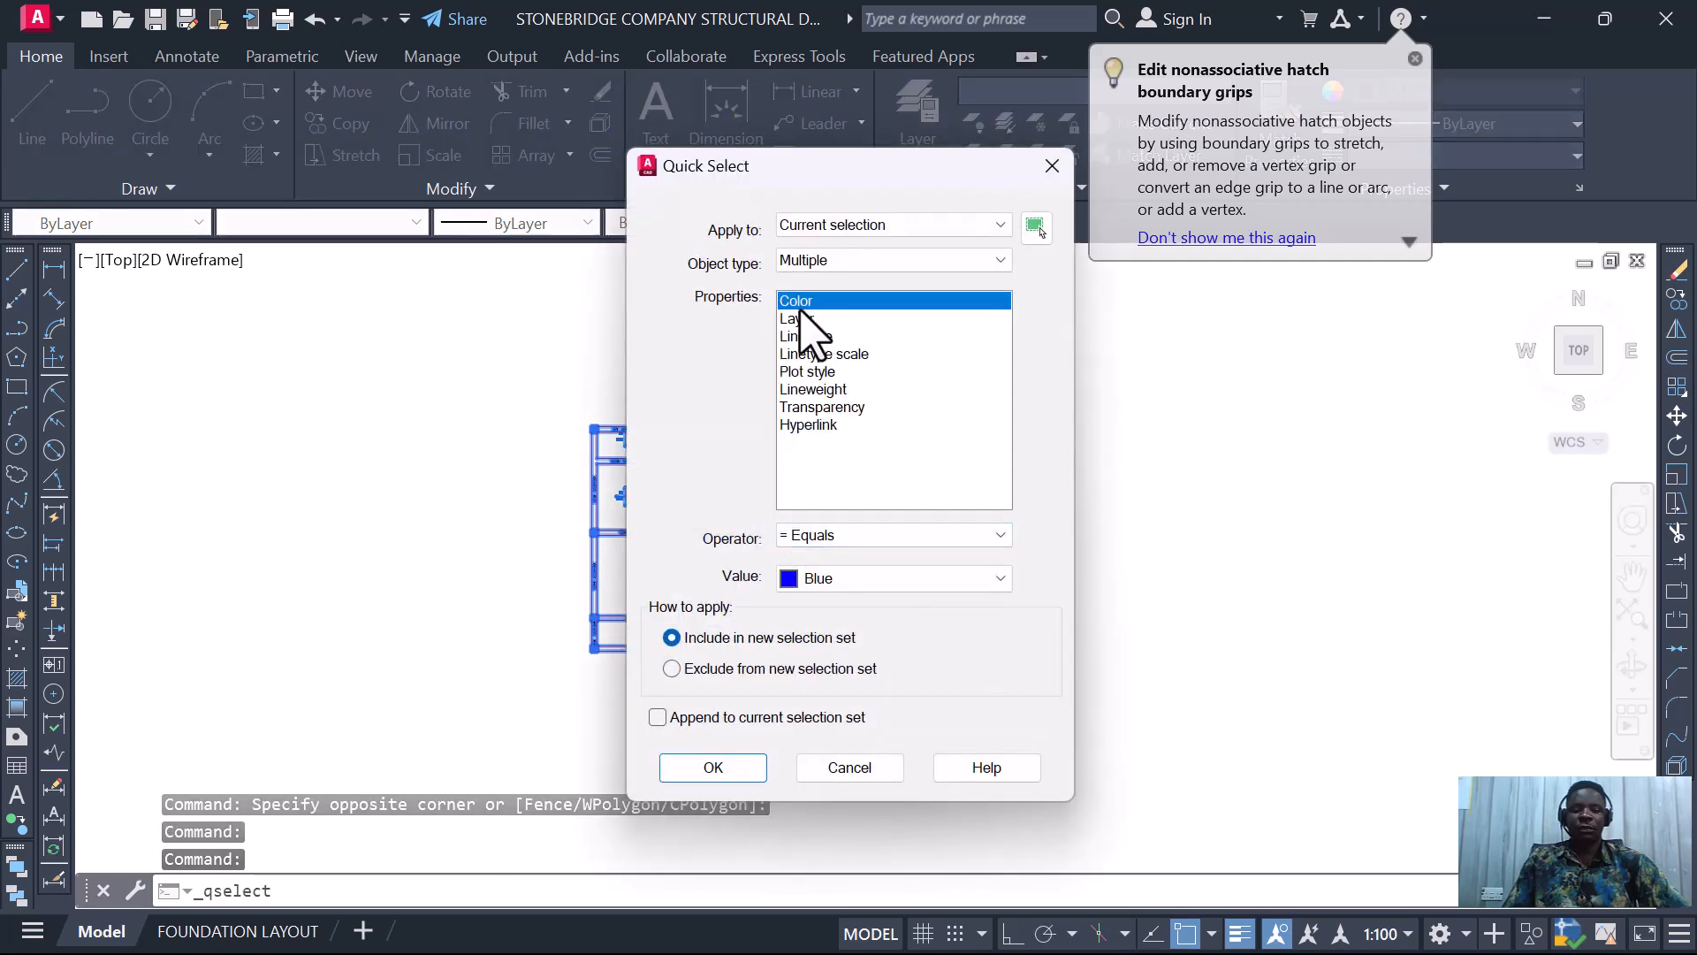
pyautogui.click(800, 315)
pyautogui.click(875, 579)
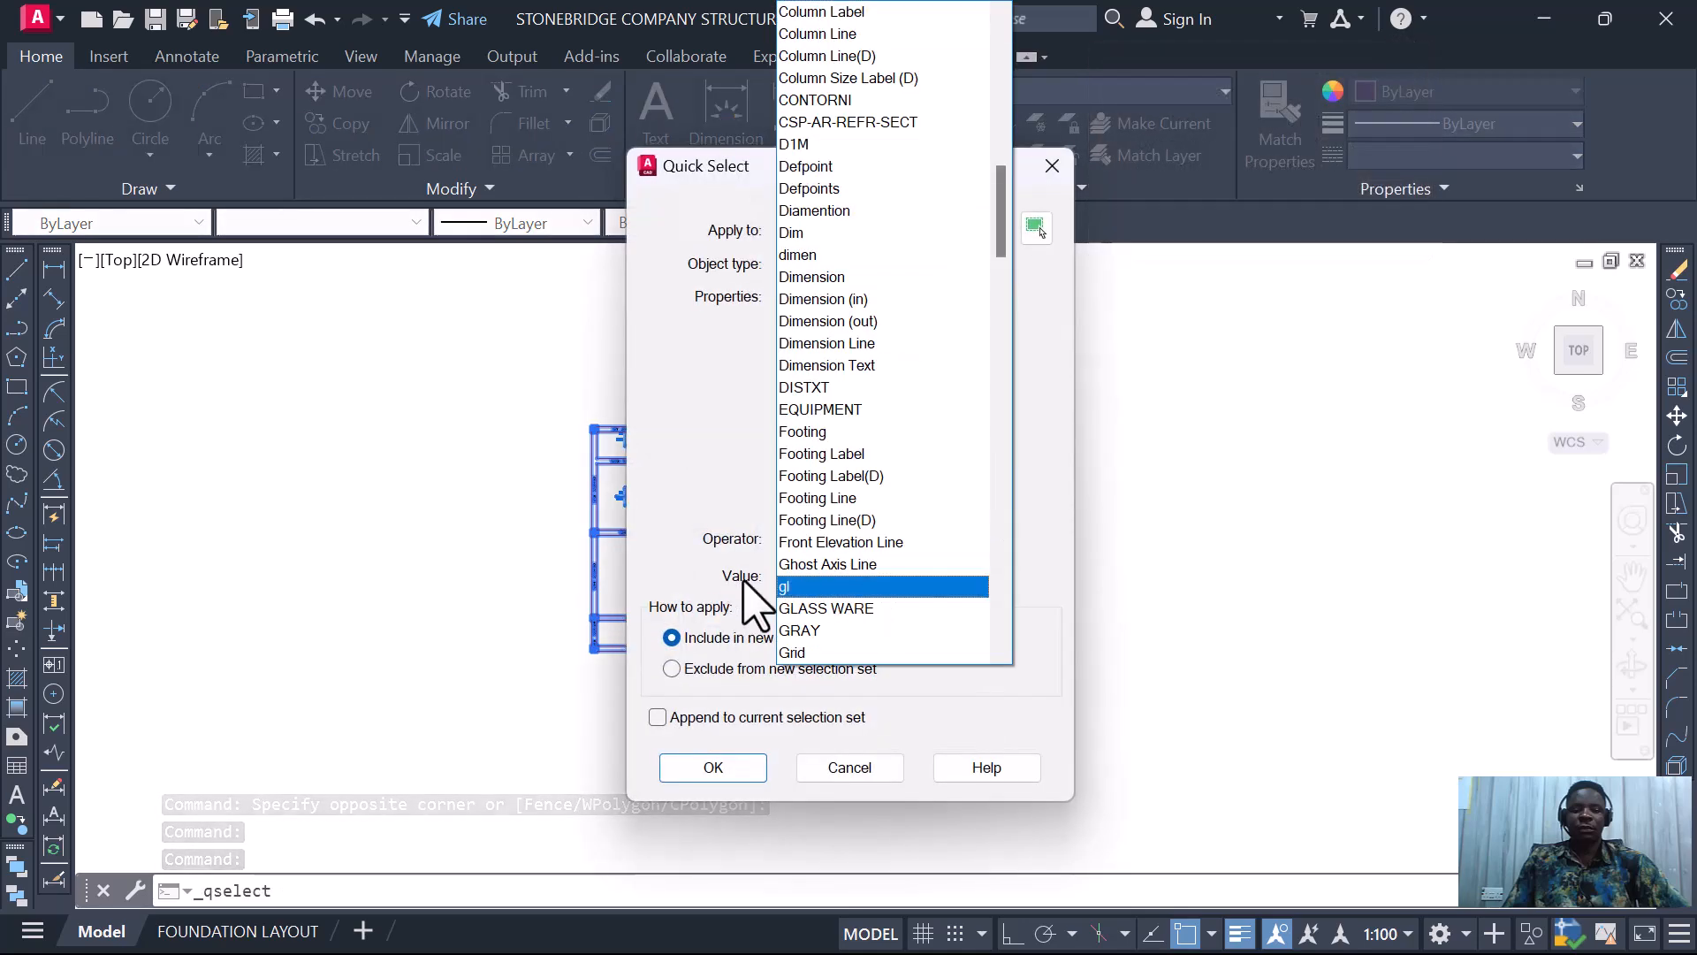
pyautogui.scroll(2, 844, 131)
pyautogui.scroll(3, 846, 139)
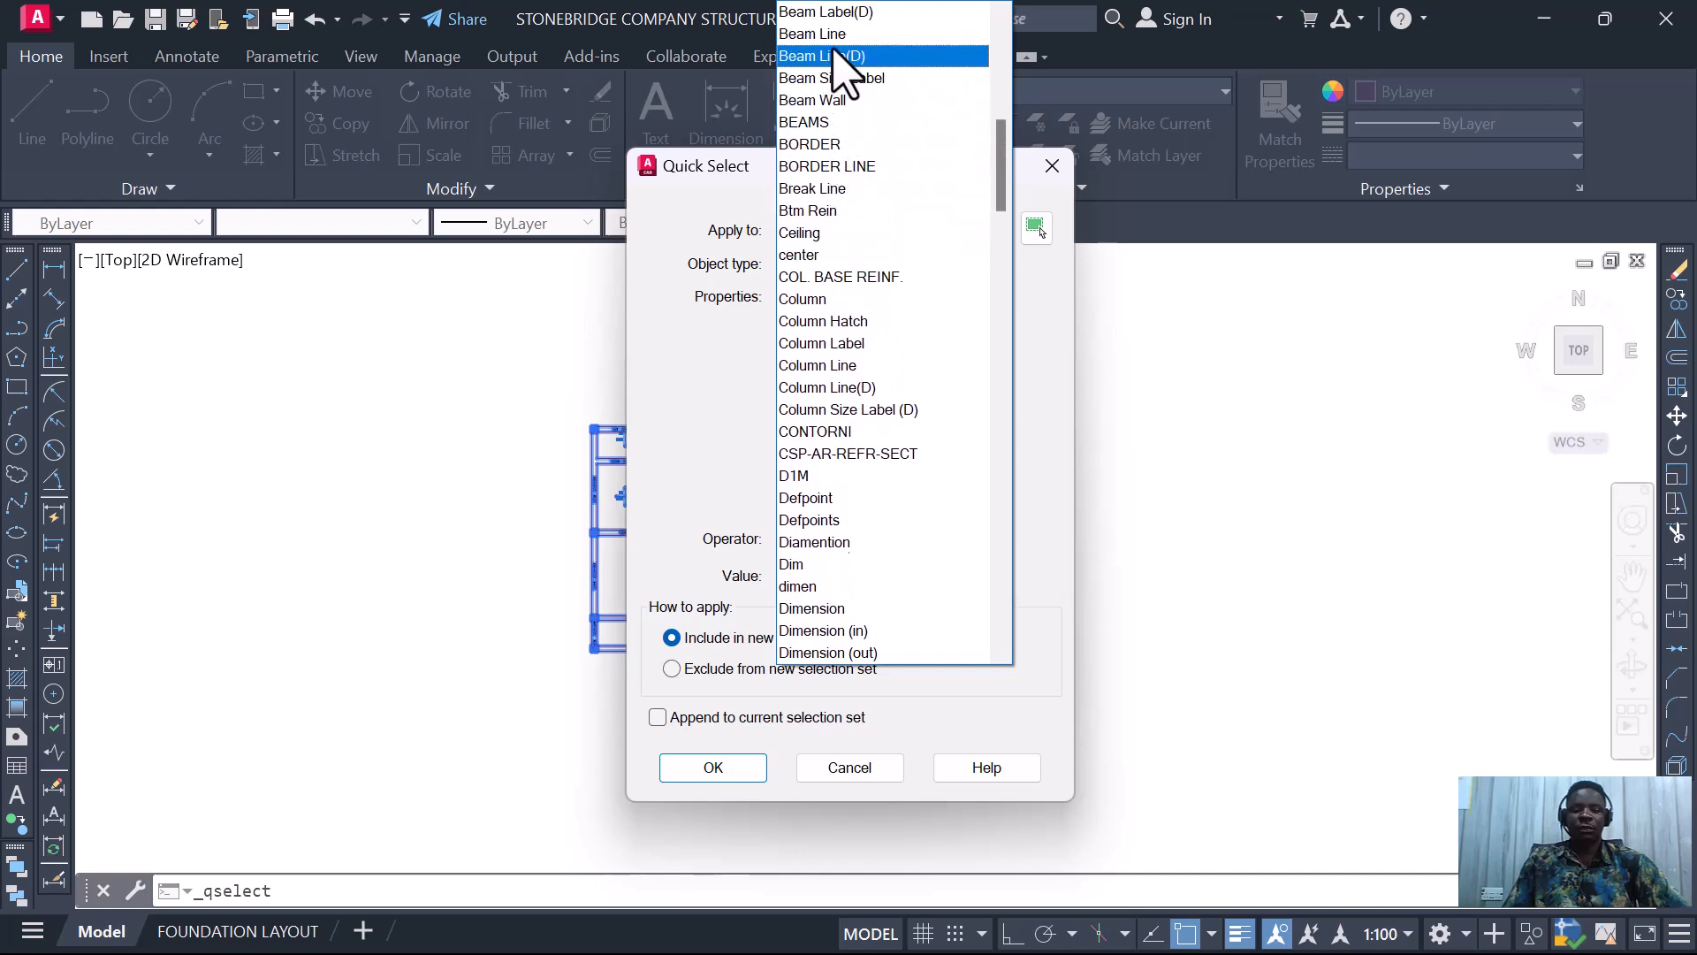
pyautogui.scroll(1, 840, 66)
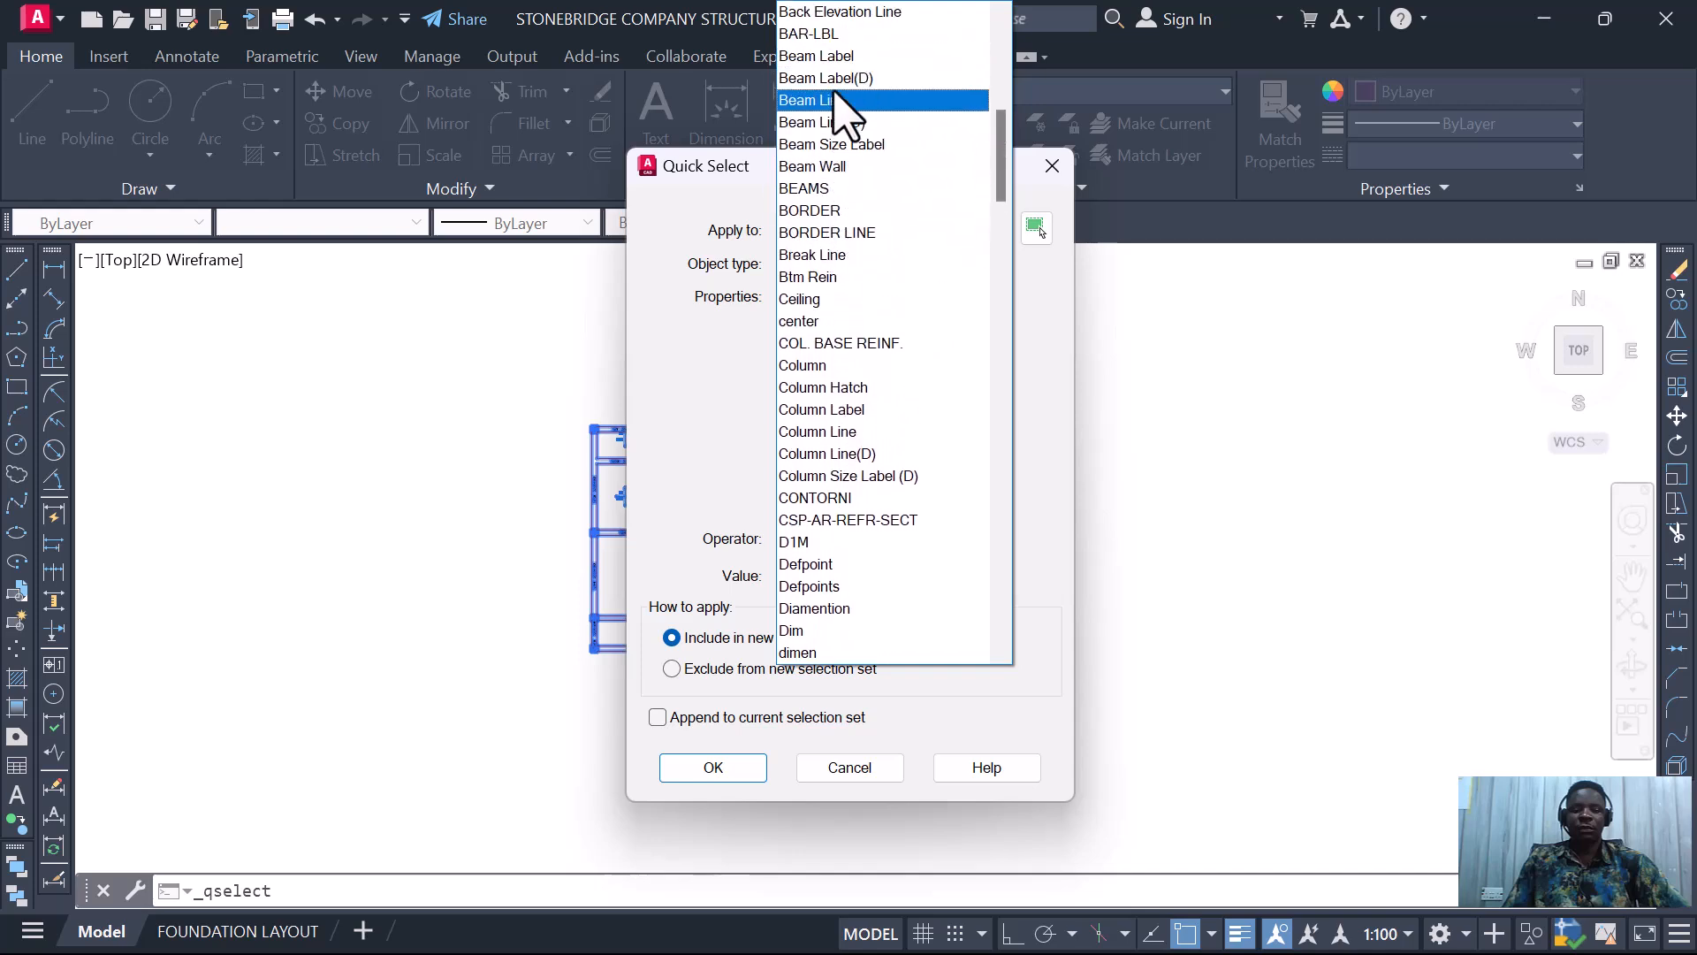
pyautogui.click(849, 145)
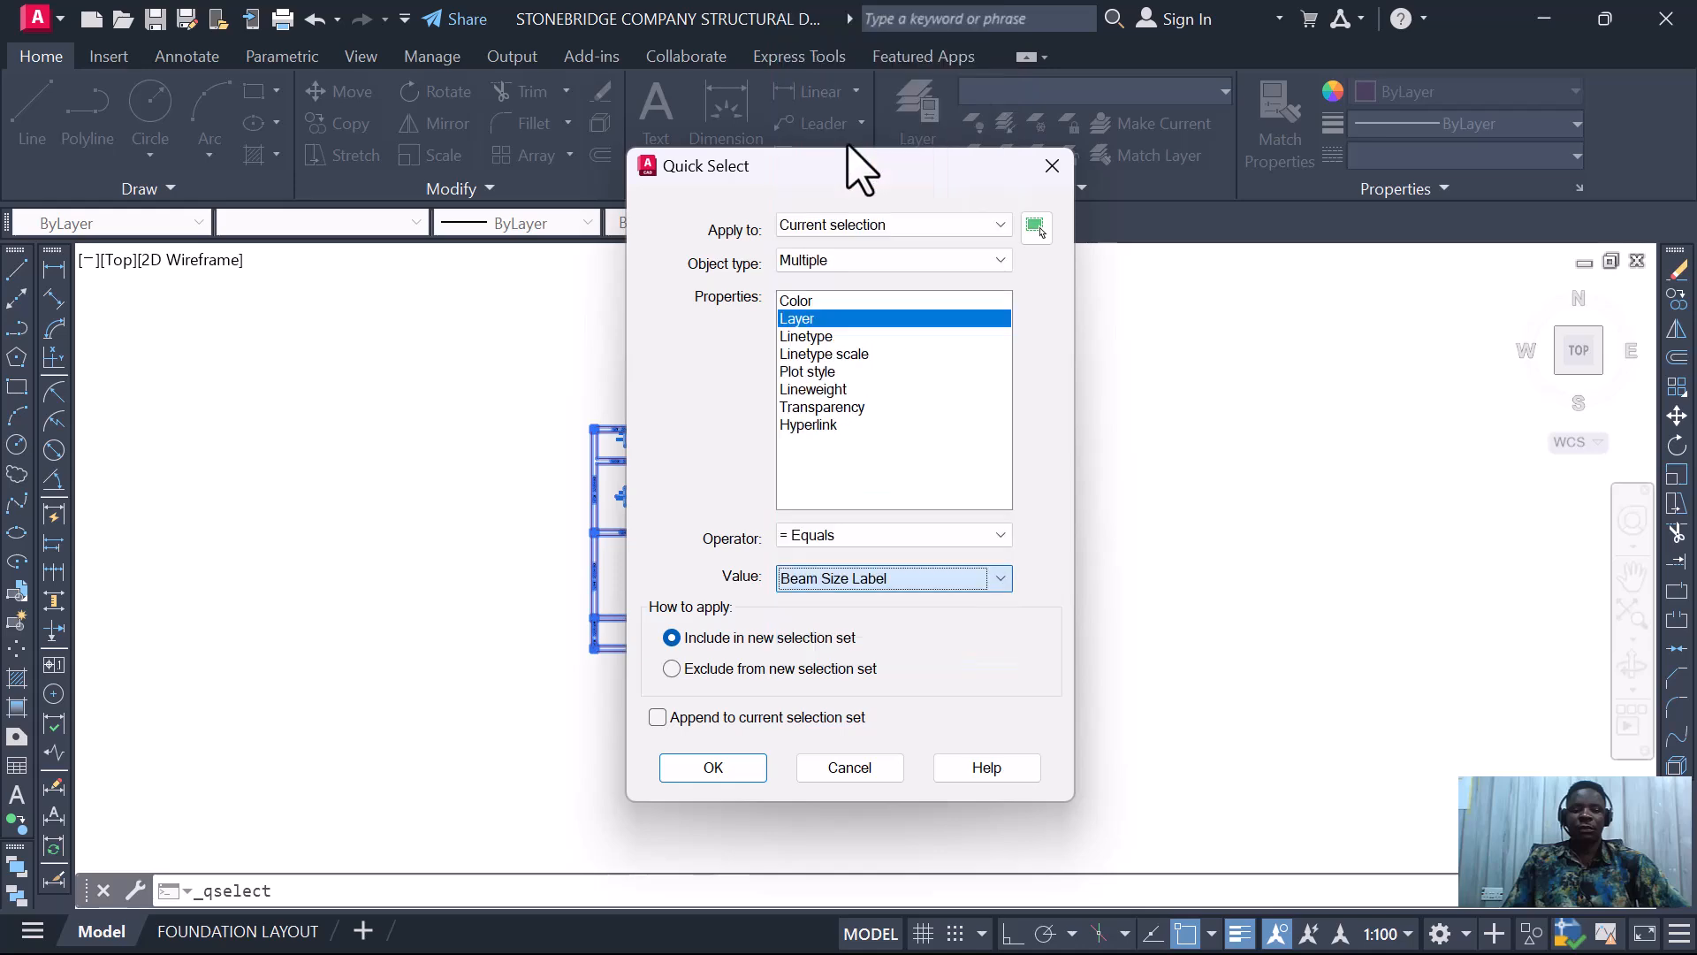
pyautogui.click(736, 766)
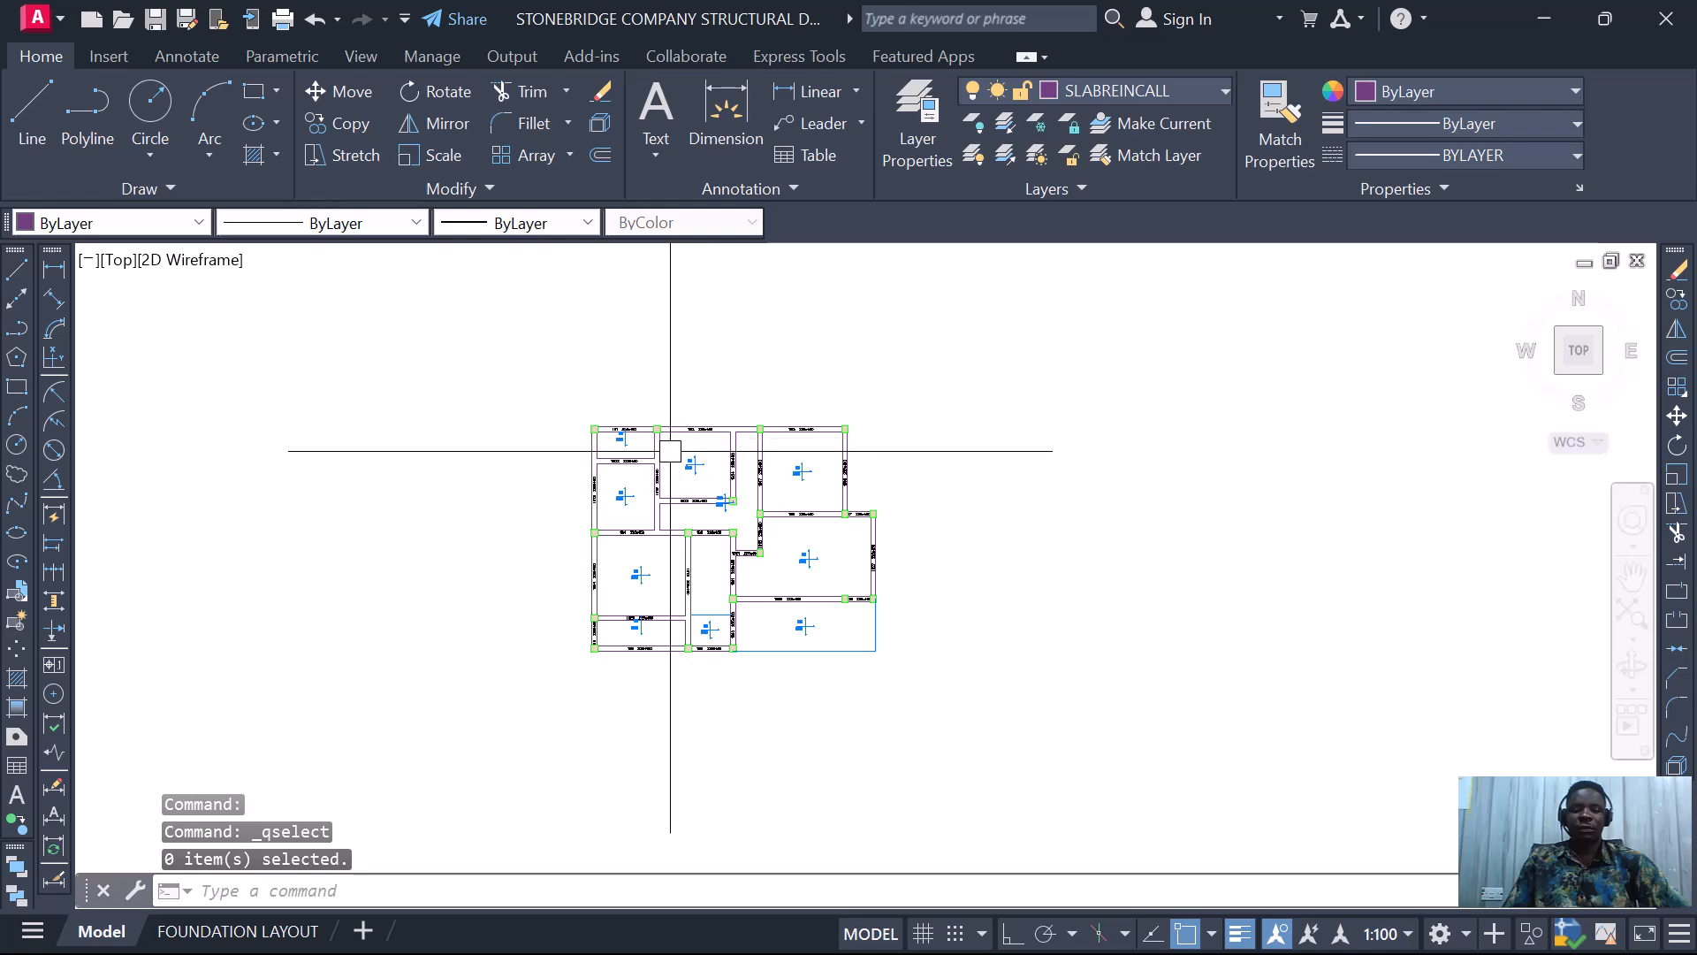
# - Check which layer beam label 1B2 is on, and erase all the plan's Beam Label objects using Quick Select
pyautogui.scroll(10, 776, 433)
pyautogui.click(775, 468)
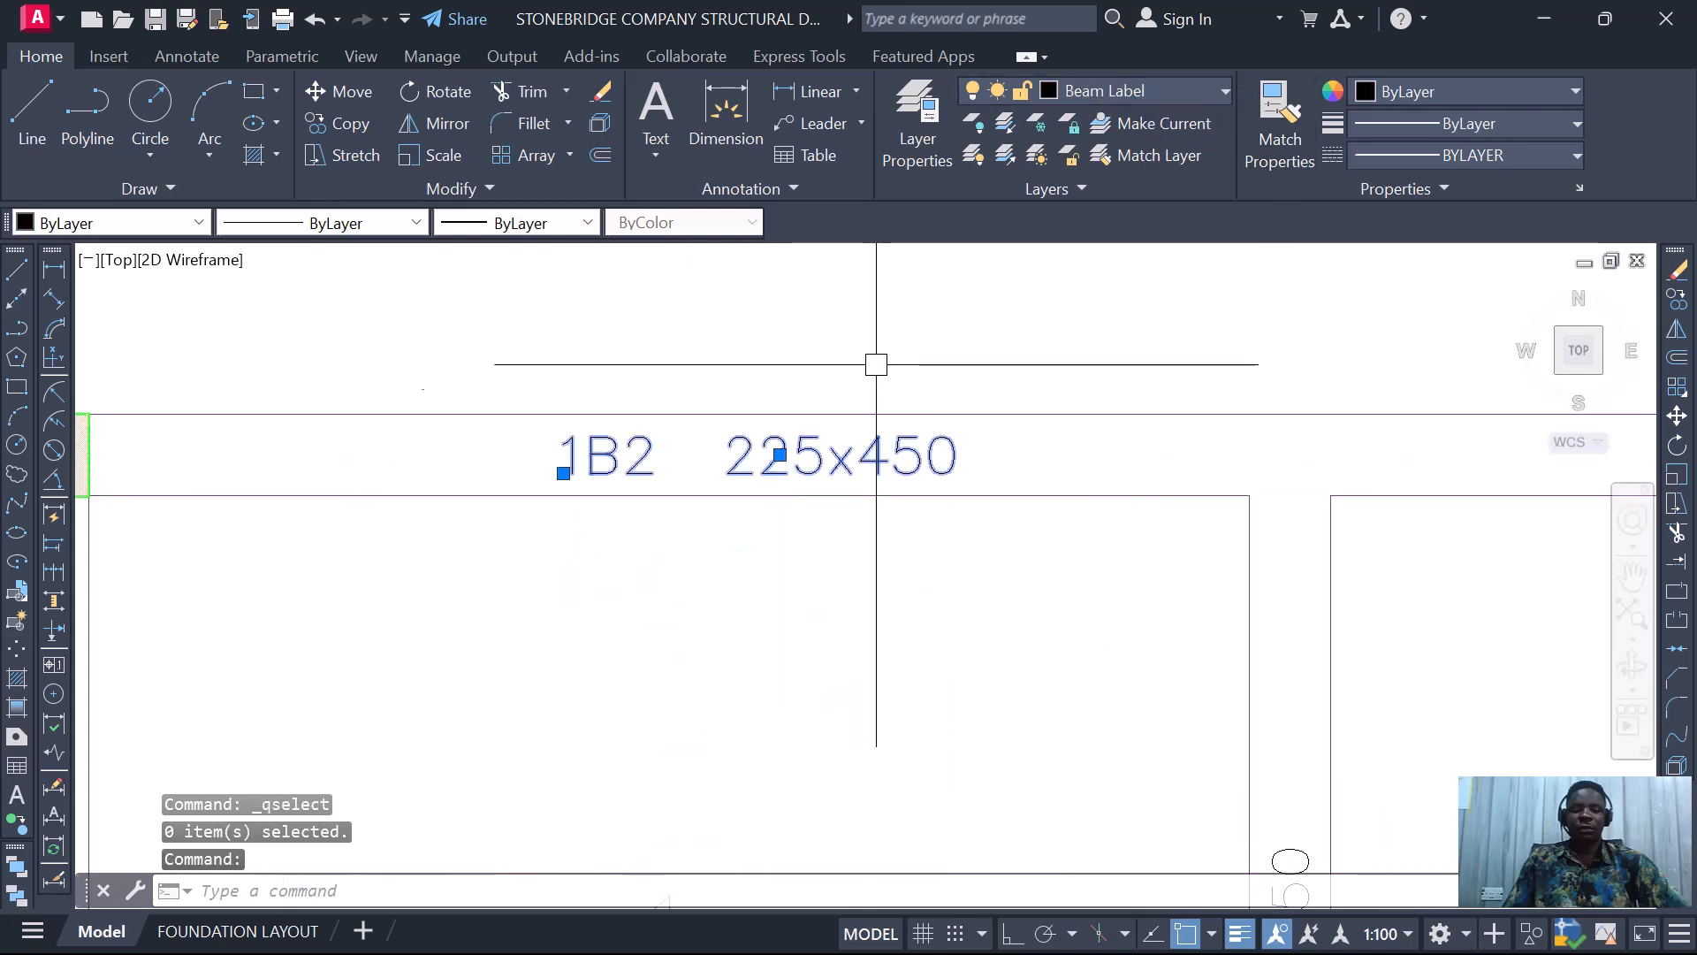
pyautogui.press('Escape')
pyautogui.scroll(-10, 876, 364)
pyautogui.click(638, 341)
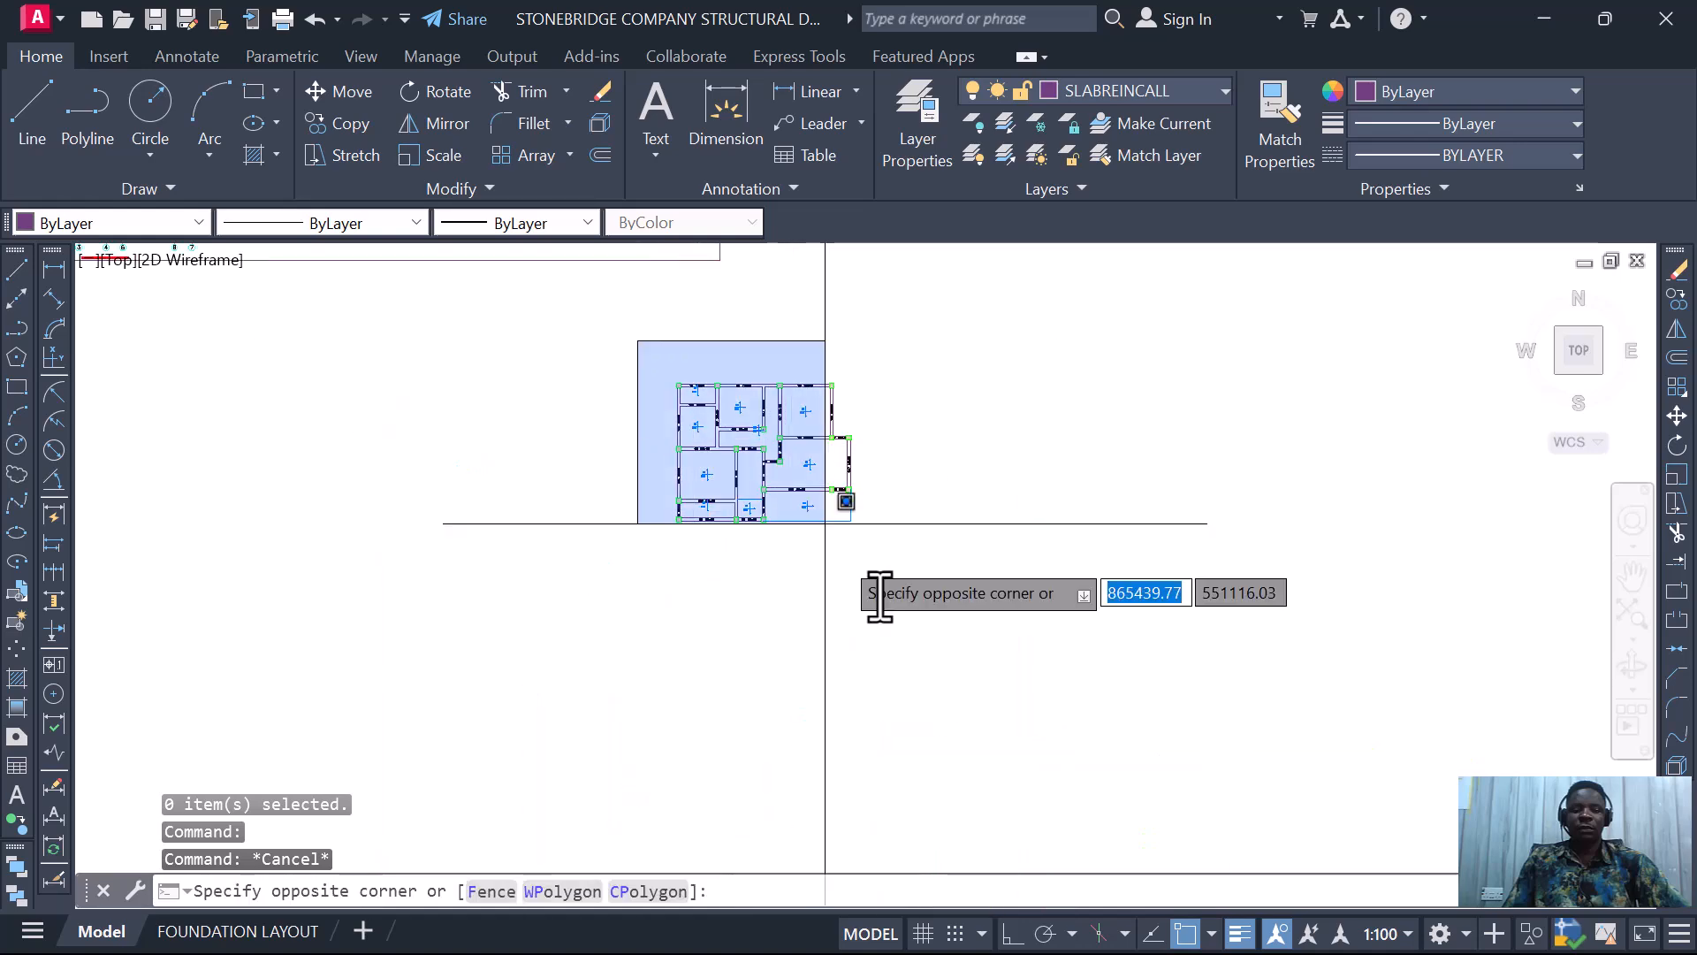
pyautogui.click(873, 595)
pyautogui.rightClick(765, 358)
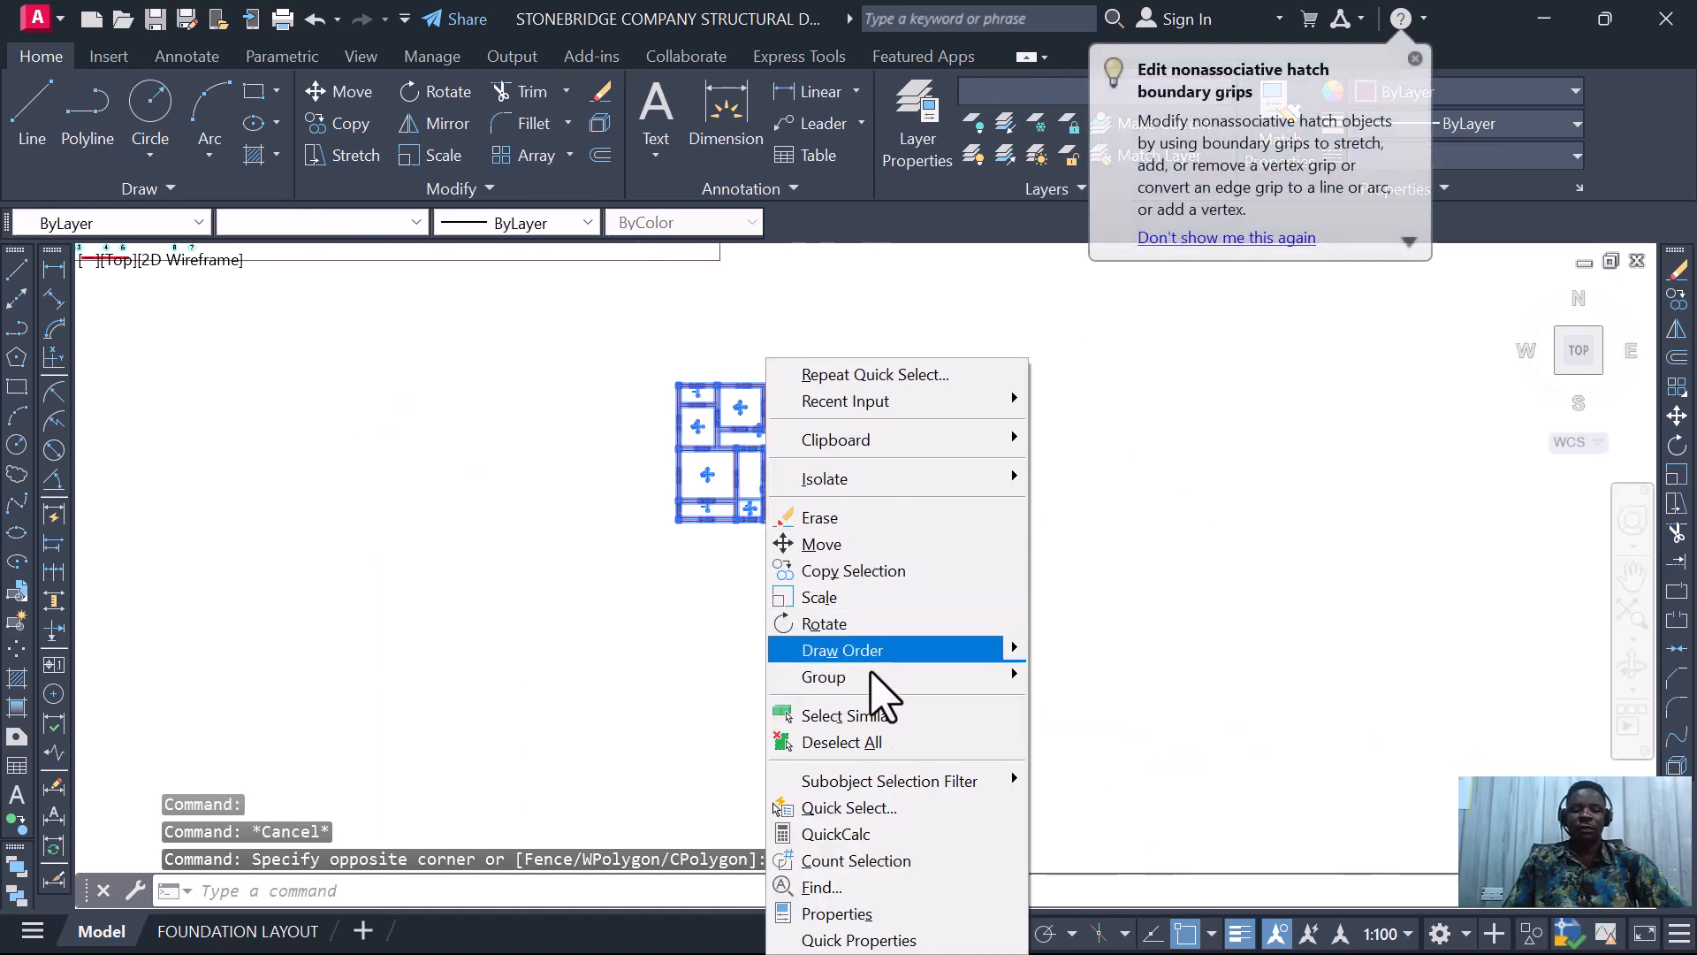
pyautogui.click(841, 808)
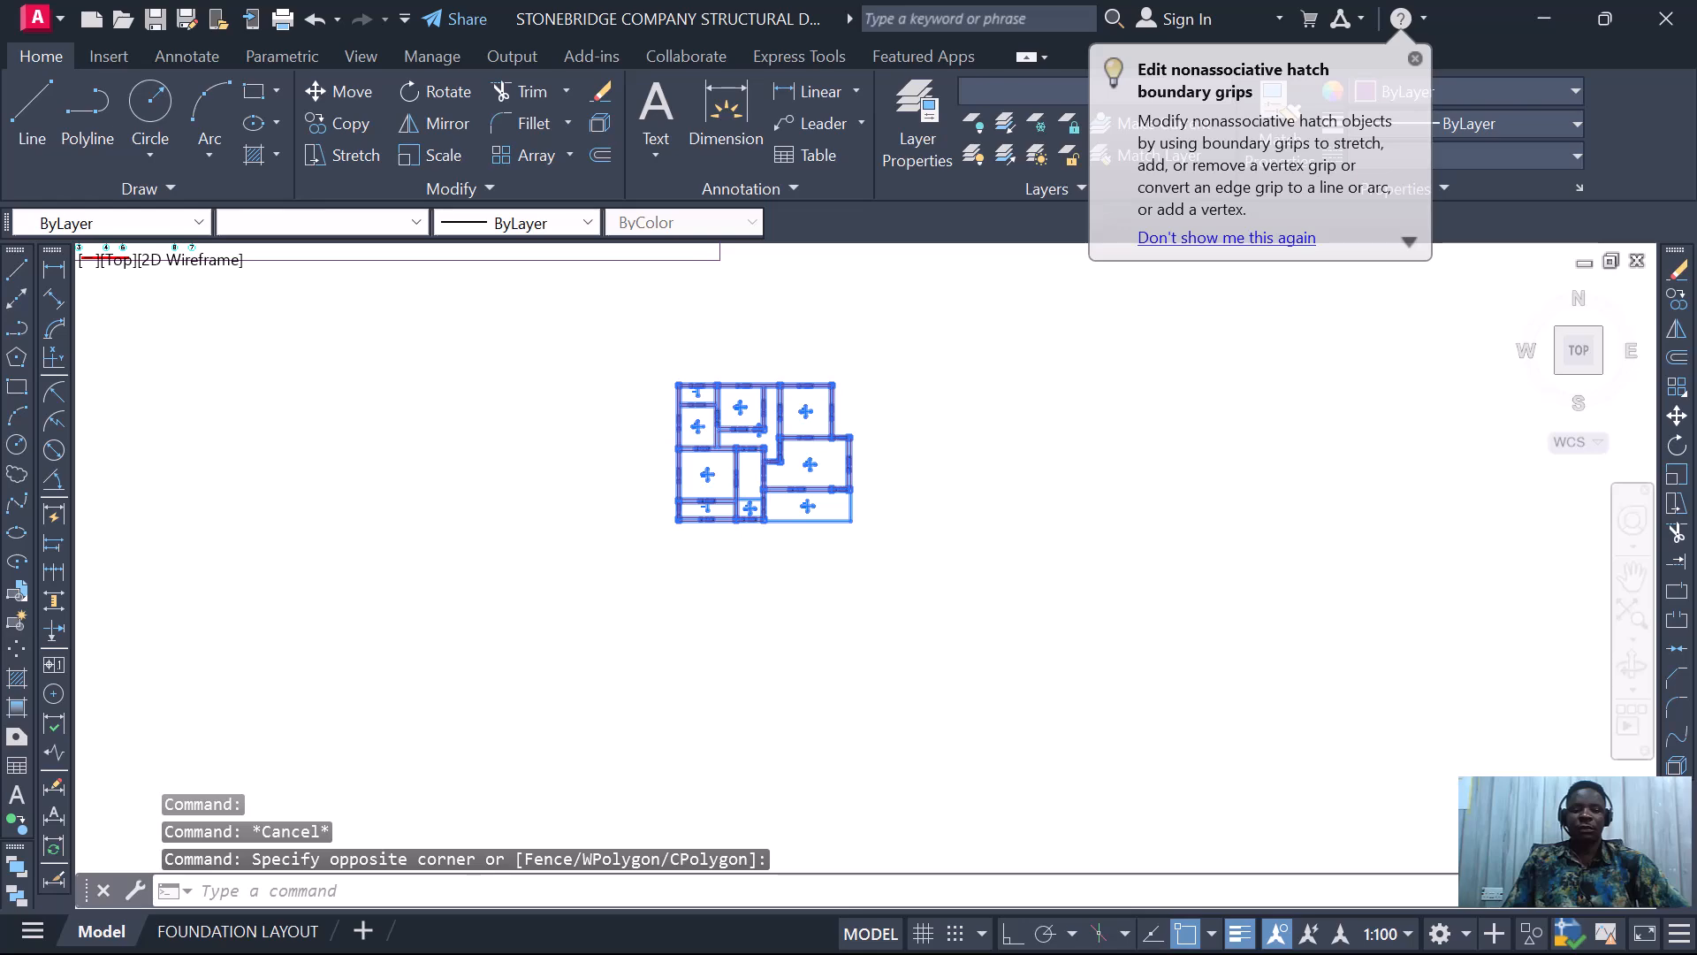
pyautogui.click(811, 319)
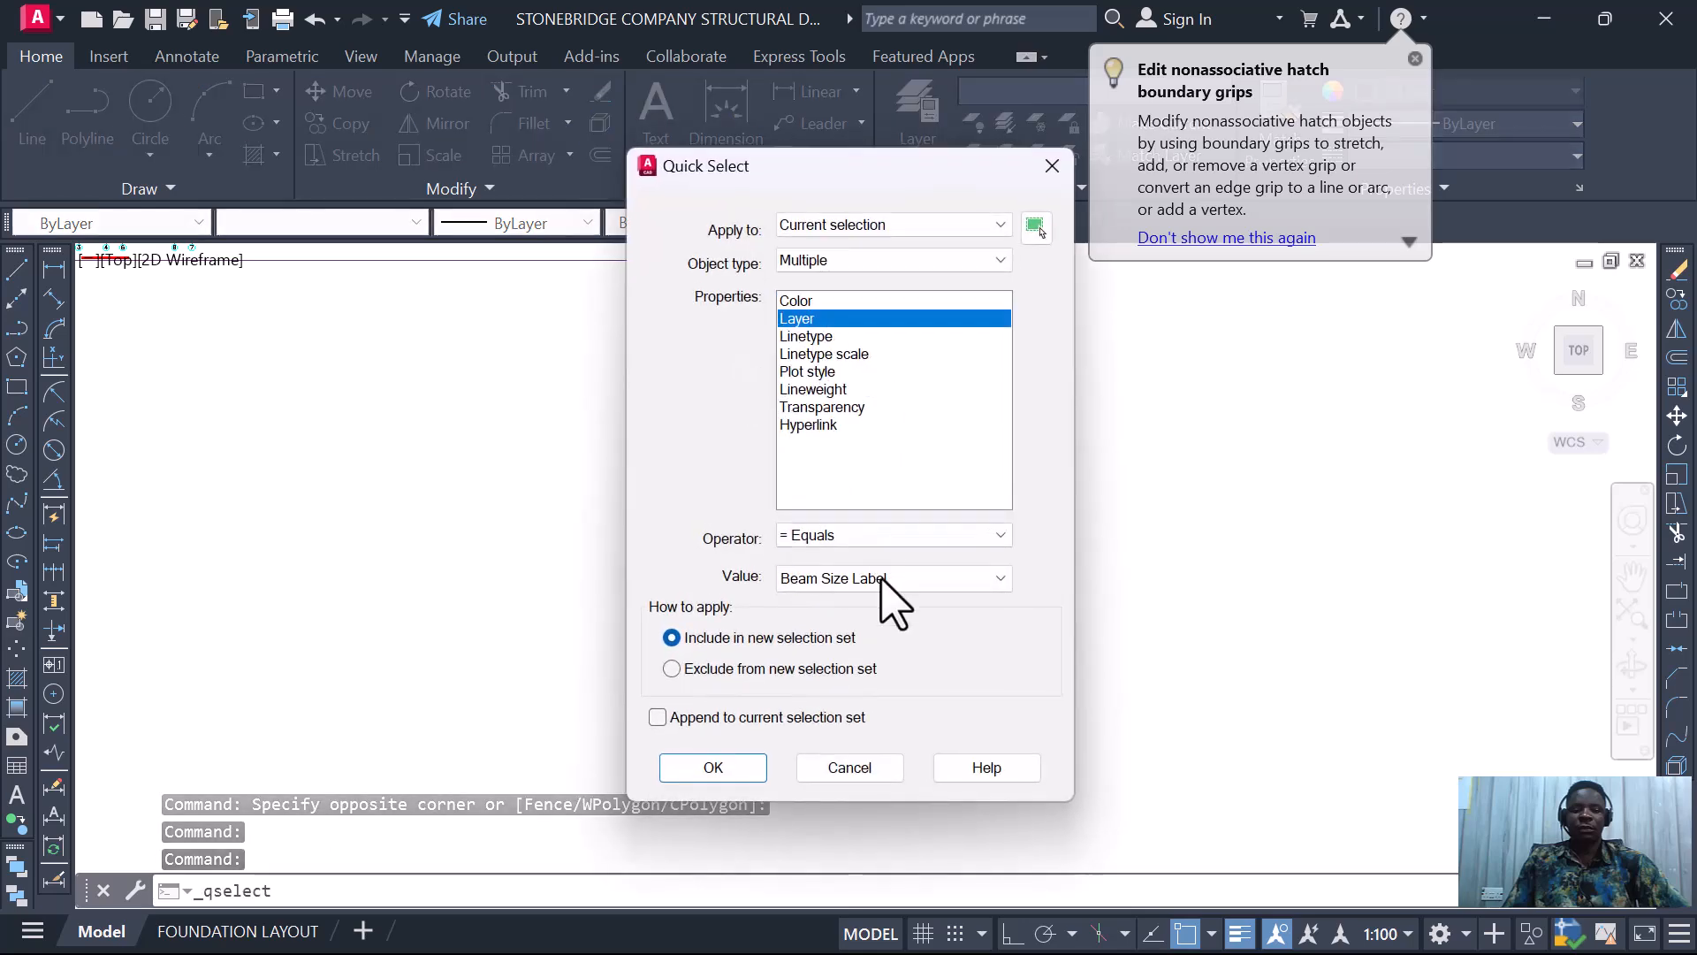
pyautogui.click(926, 579)
pyautogui.scroll(1, 867, 185)
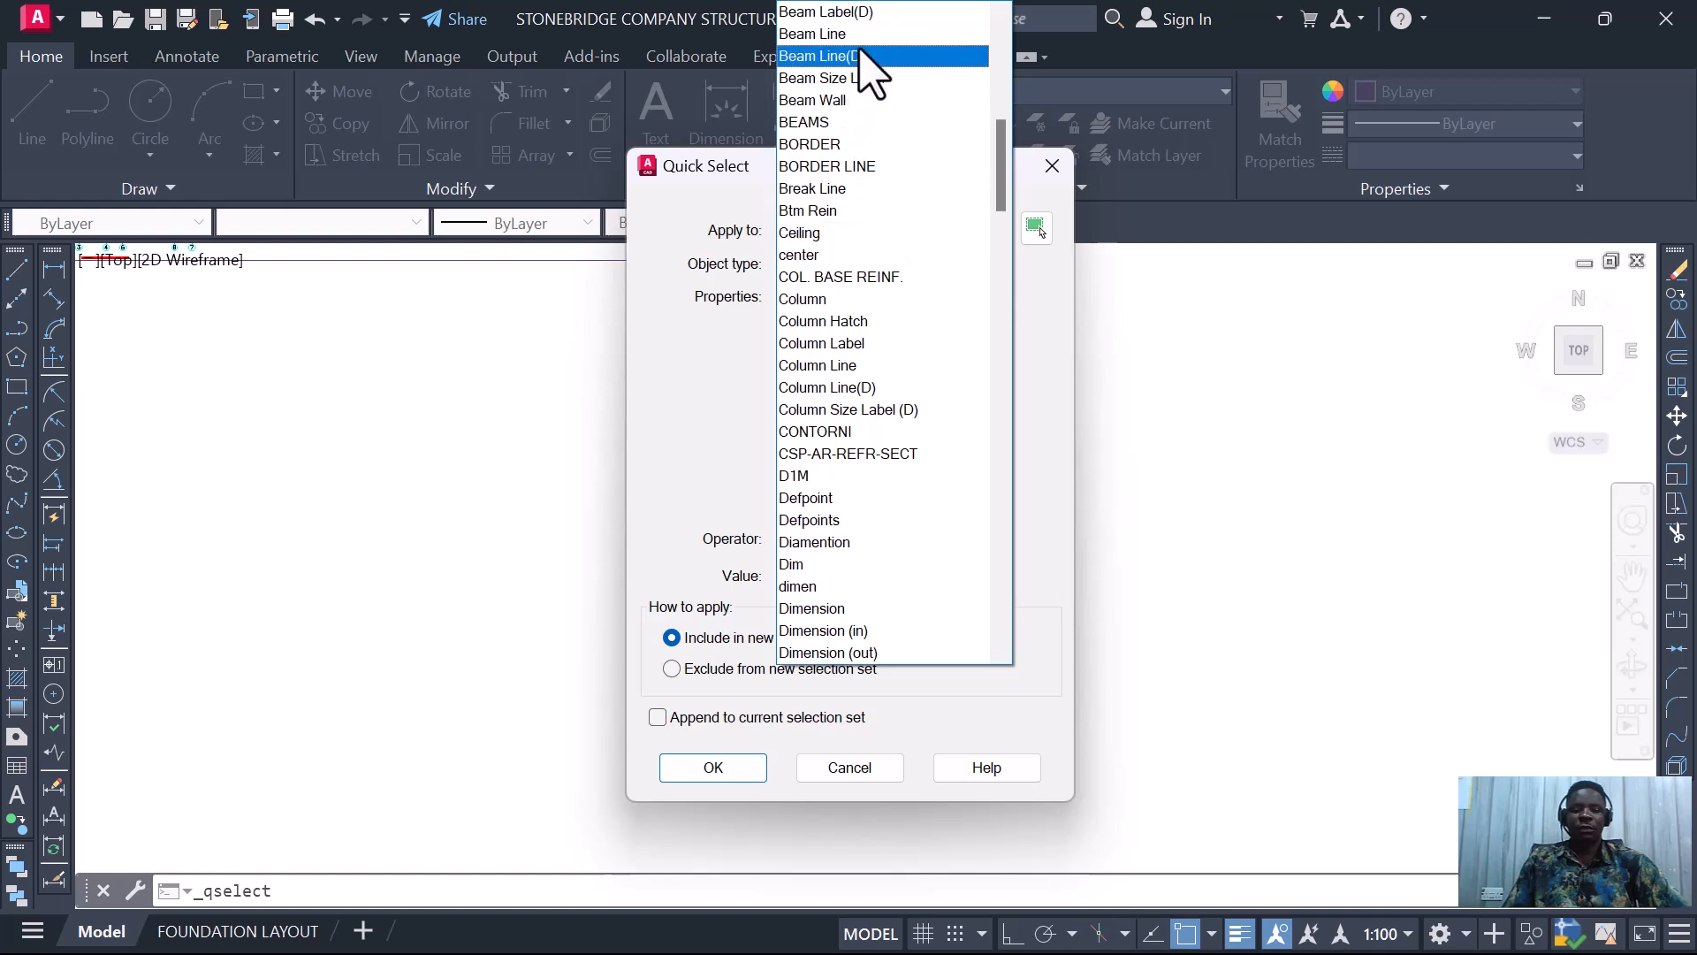
pyautogui.scroll(1, 857, 35)
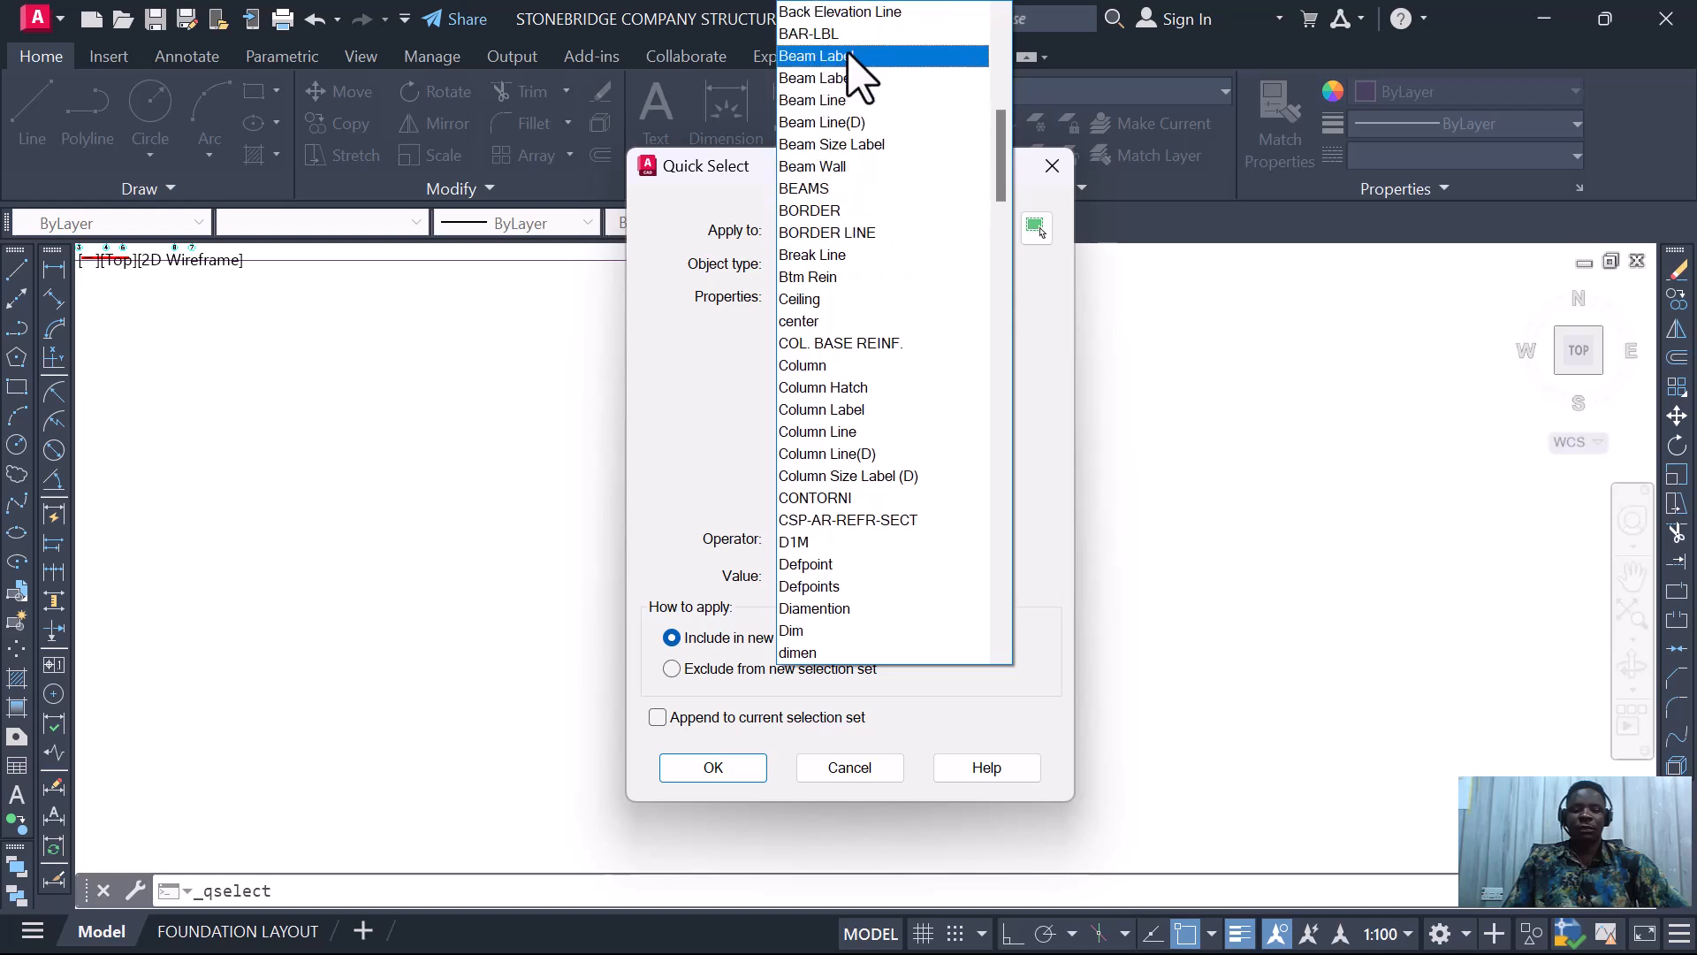
pyautogui.click(852, 57)
pyautogui.click(732, 769)
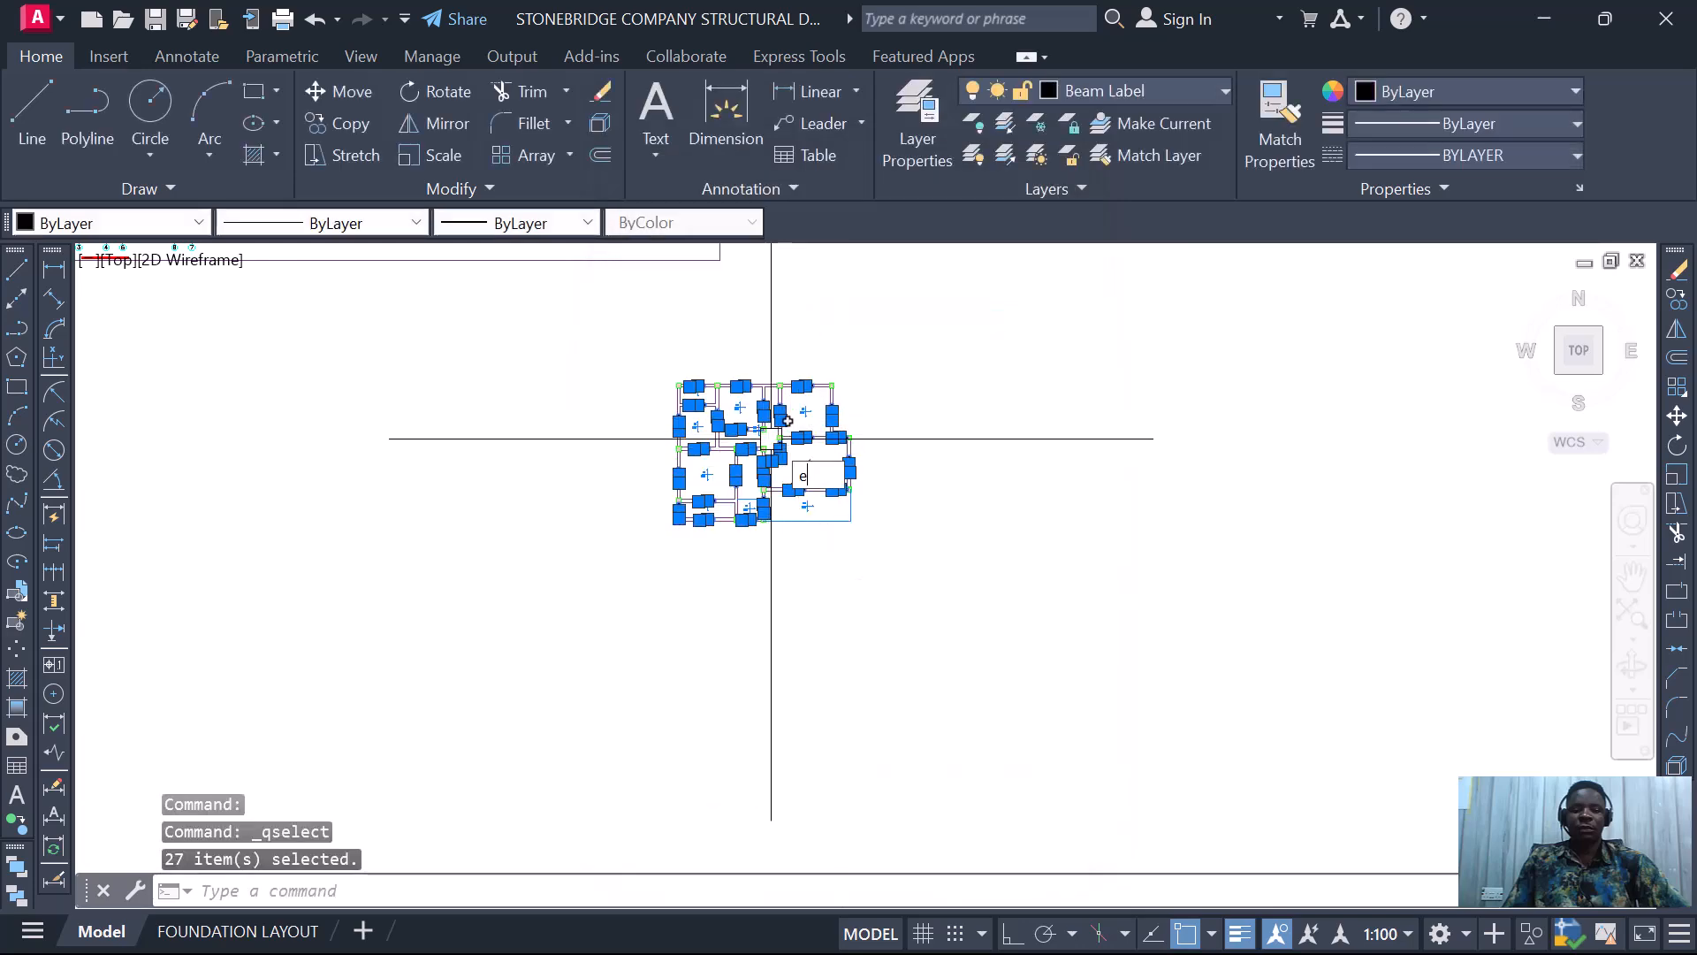
pyautogui.press('Return')
# - Inspect which layers the slab label 1S4 and its horizontal span arrow line are on
pyautogui.scroll(6, 765, 407)
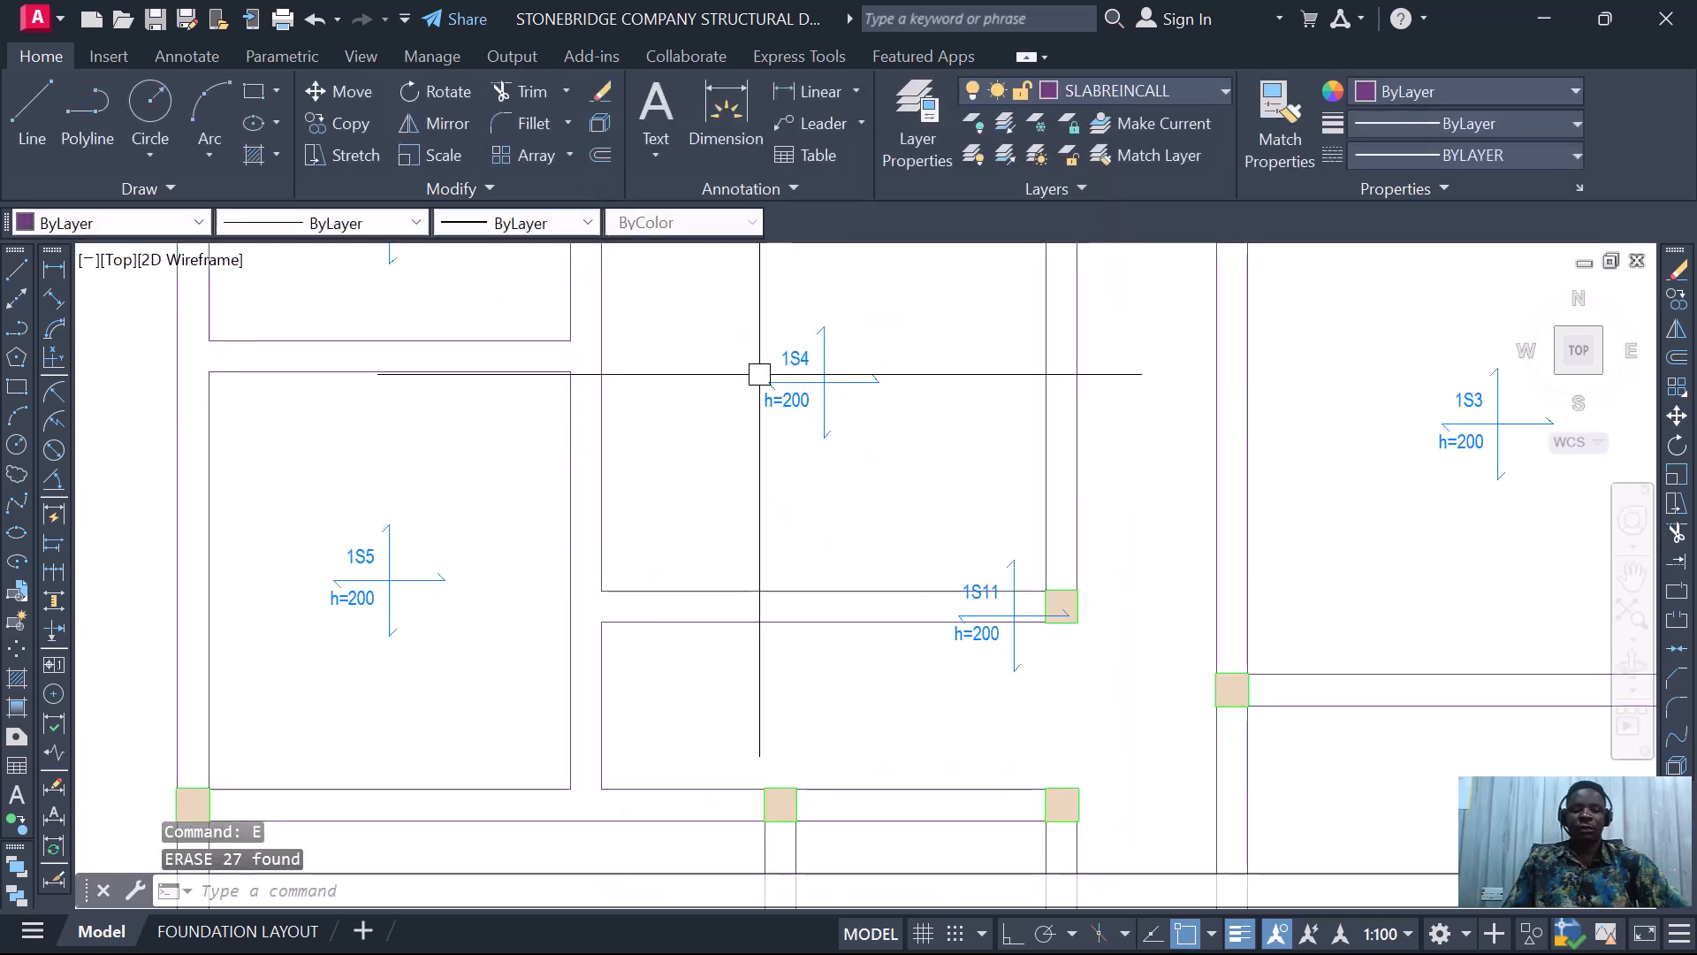
pyautogui.scroll(3, 759, 374)
pyautogui.click(864, 329)
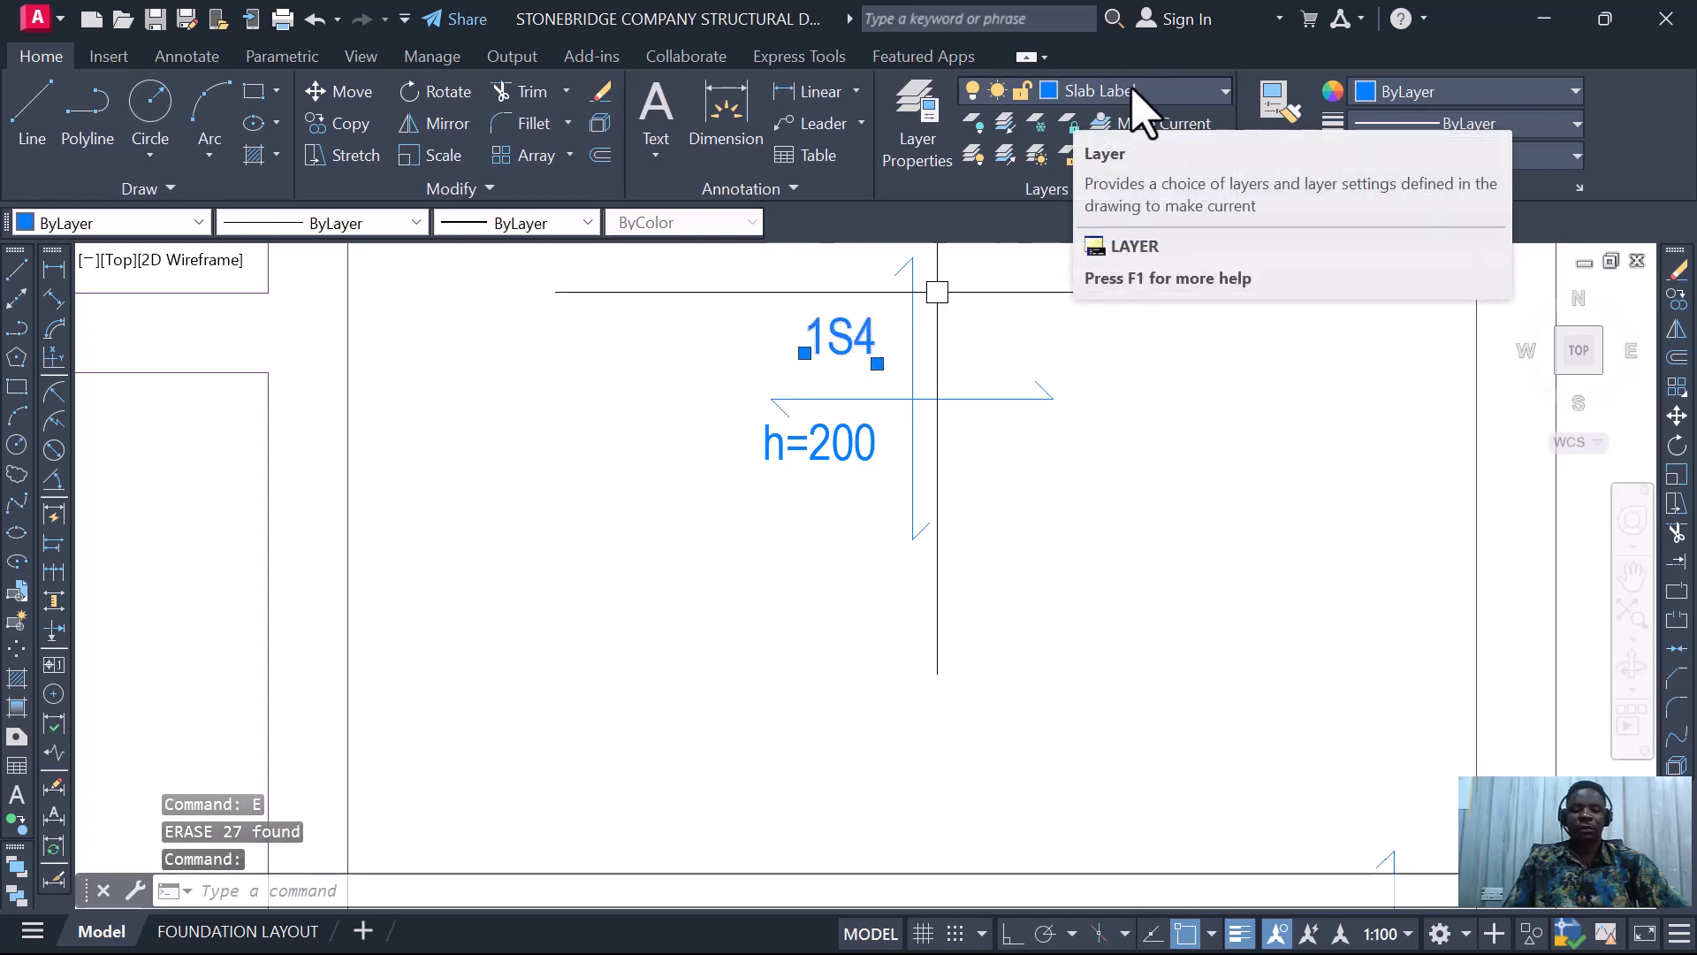
pyautogui.press('Escape')
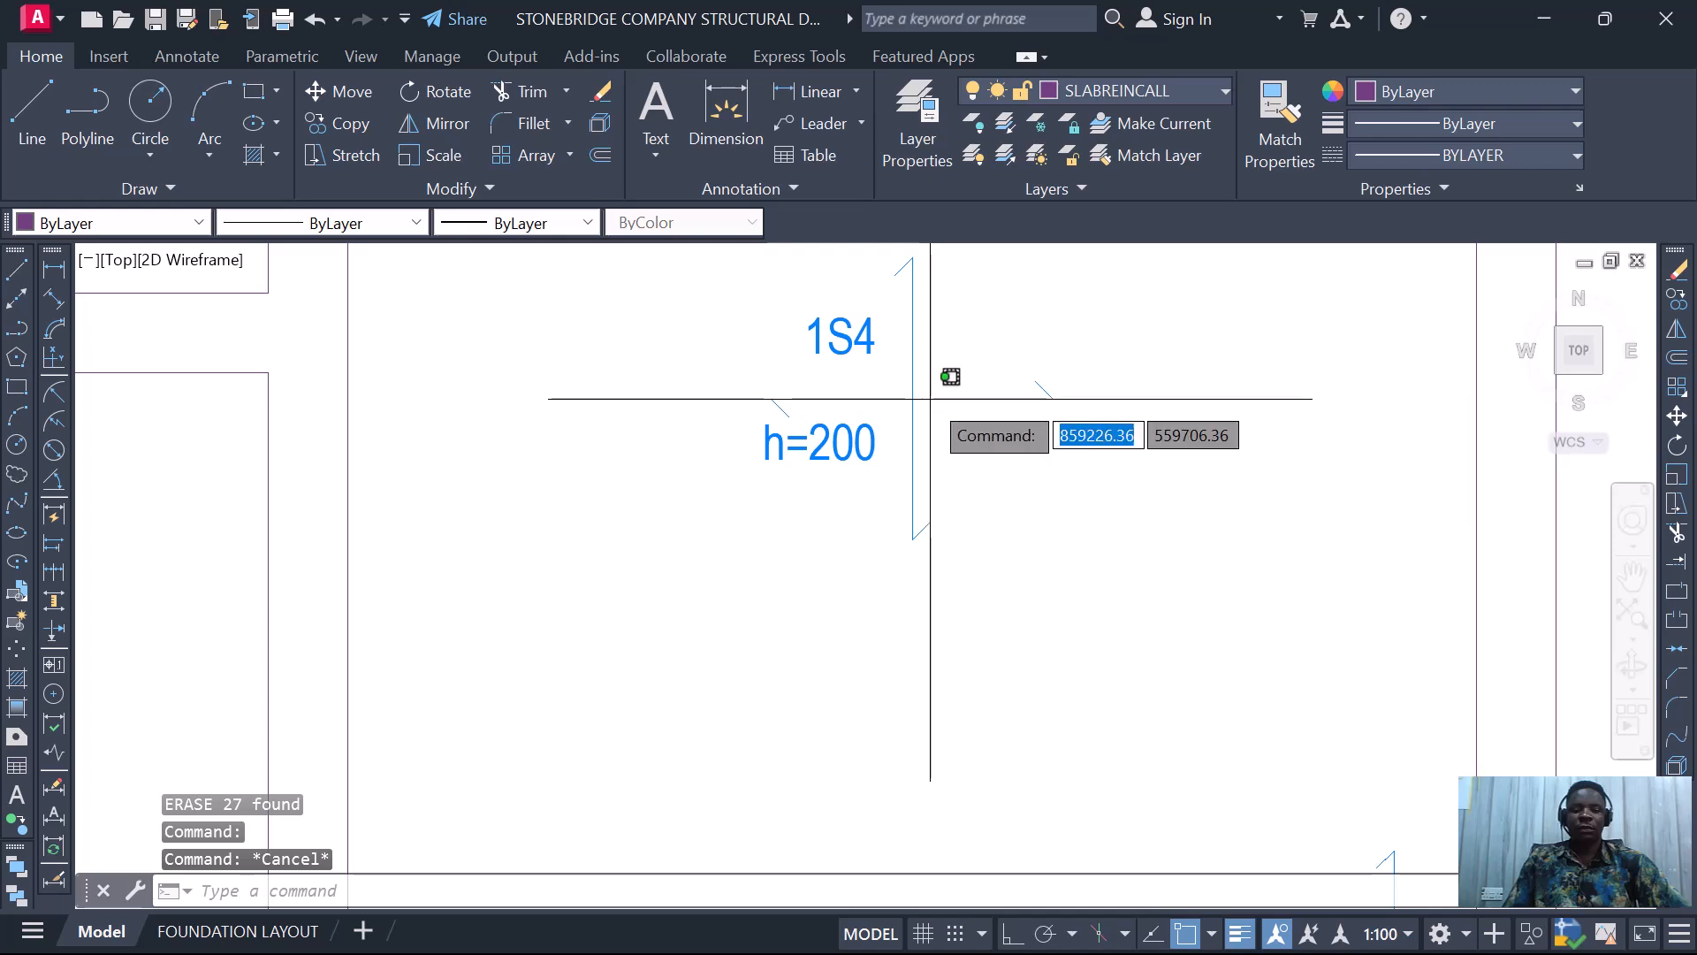
pyautogui.click(950, 398)
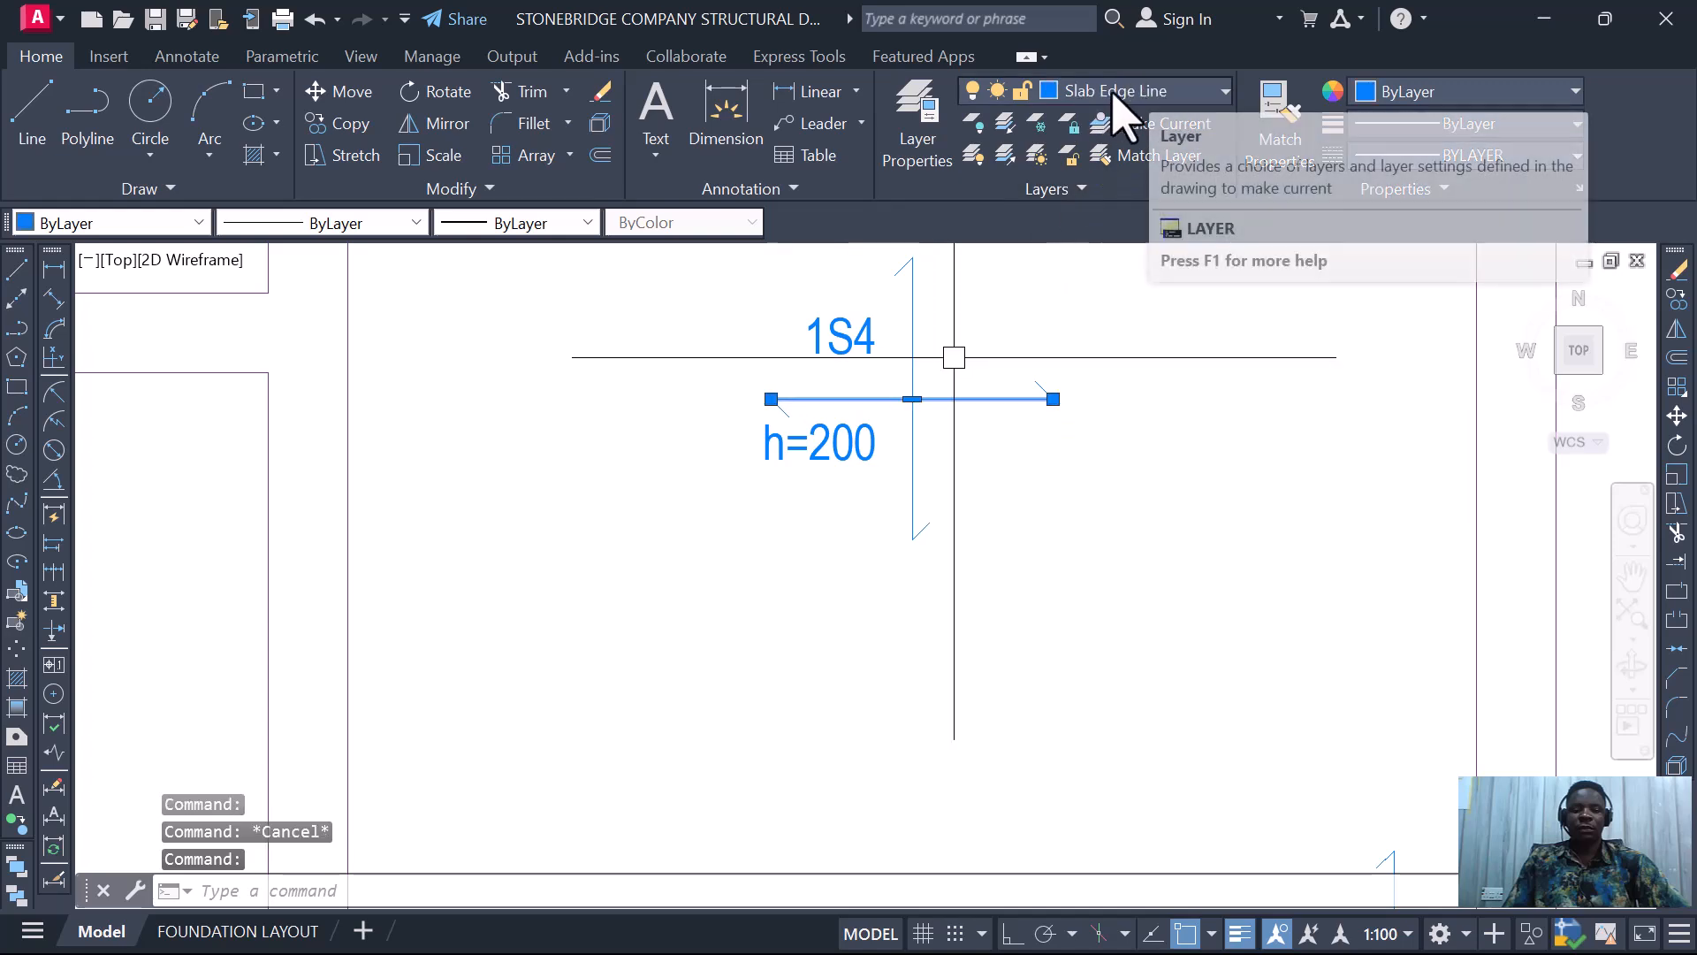
pyautogui.press('Escape')
# - Quick-select the objects on layer Slab Edge Line within the inner part of the working plan and erase them
pyautogui.scroll(-4, 893, 460)
pyautogui.scroll(-5, 868, 402)
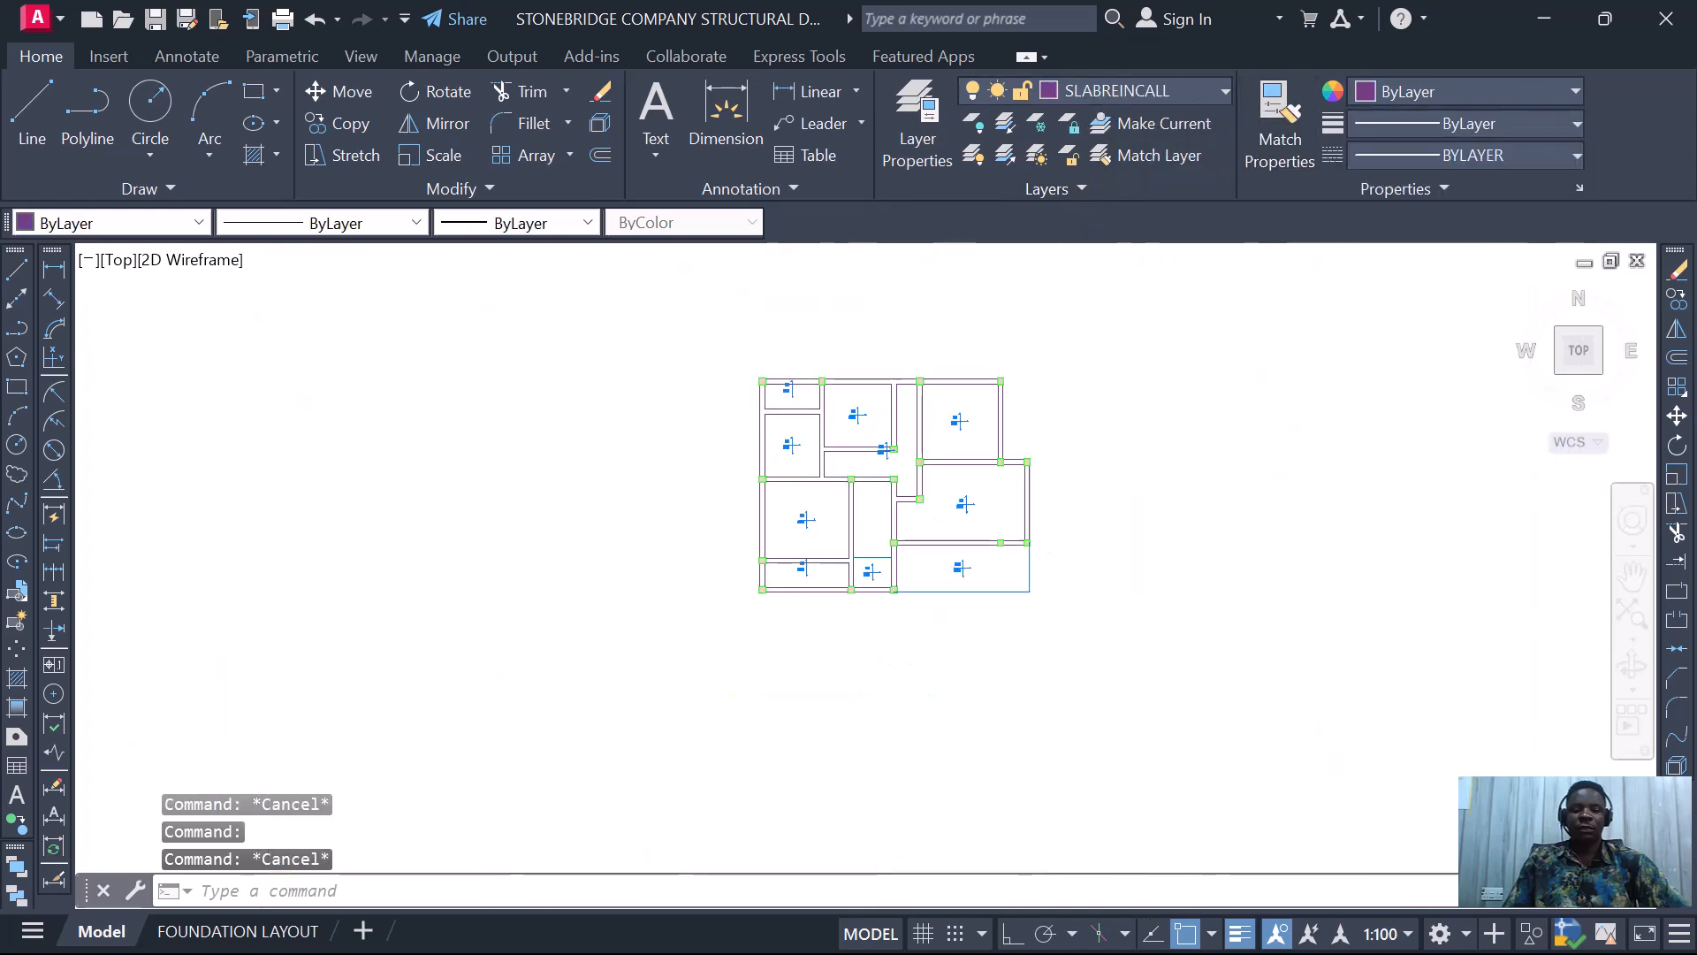
pyautogui.click(745, 360)
pyautogui.click(926, 594)
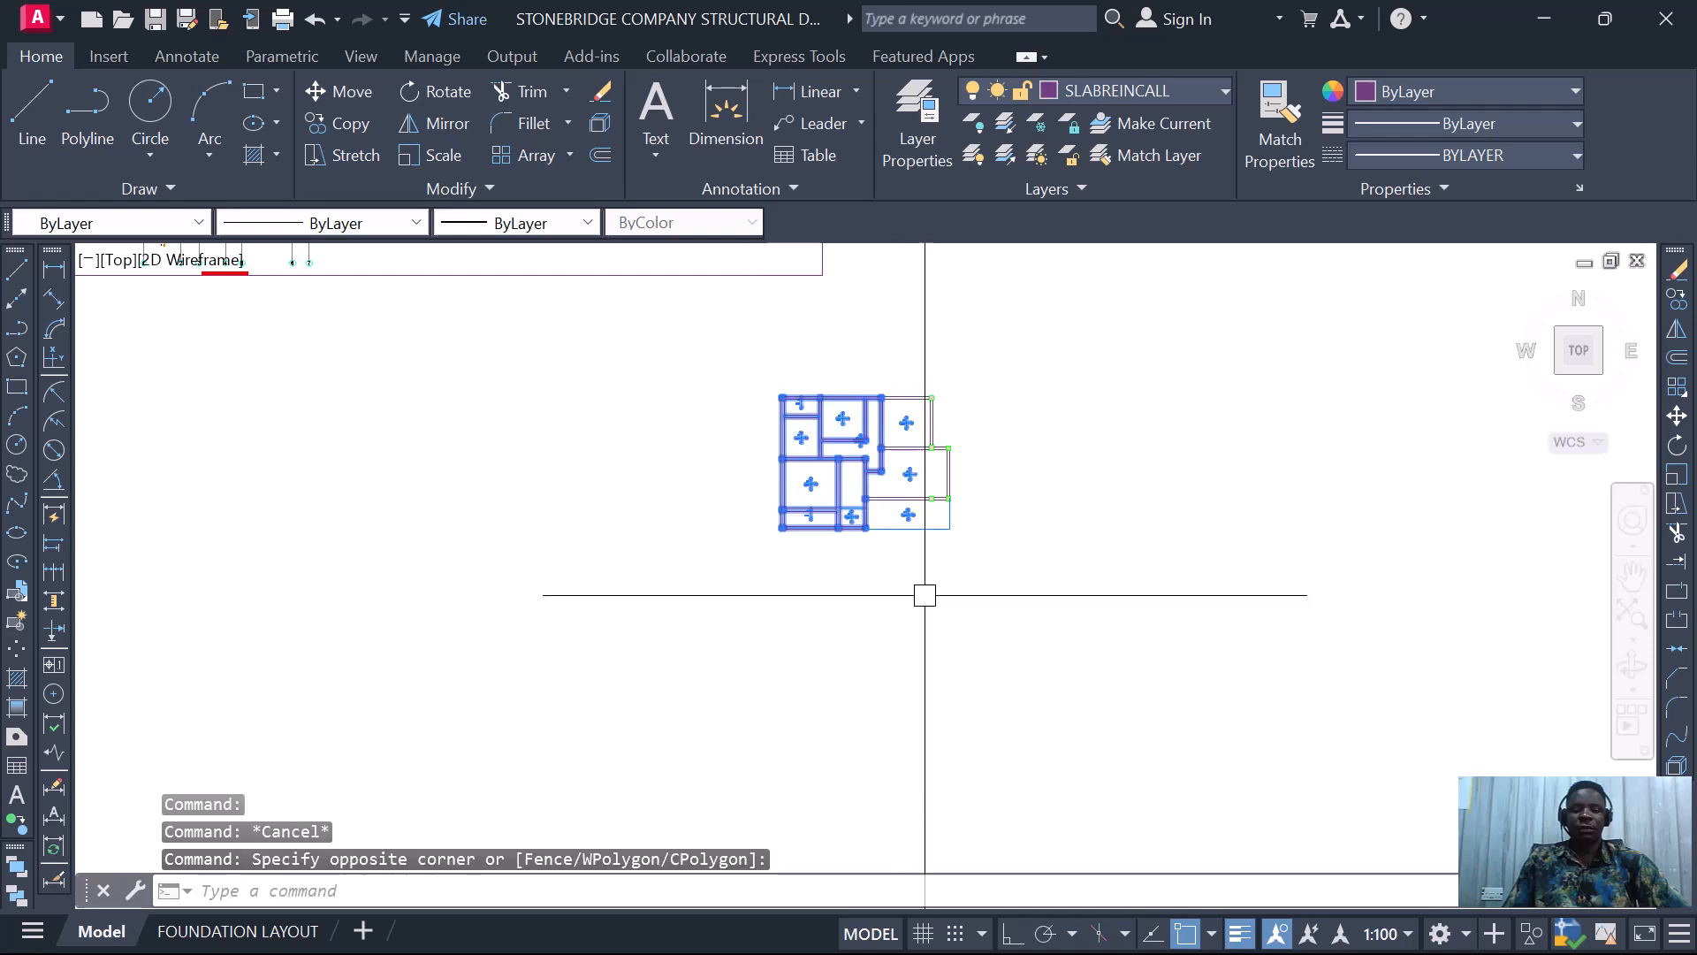
pyautogui.rightClick(843, 395)
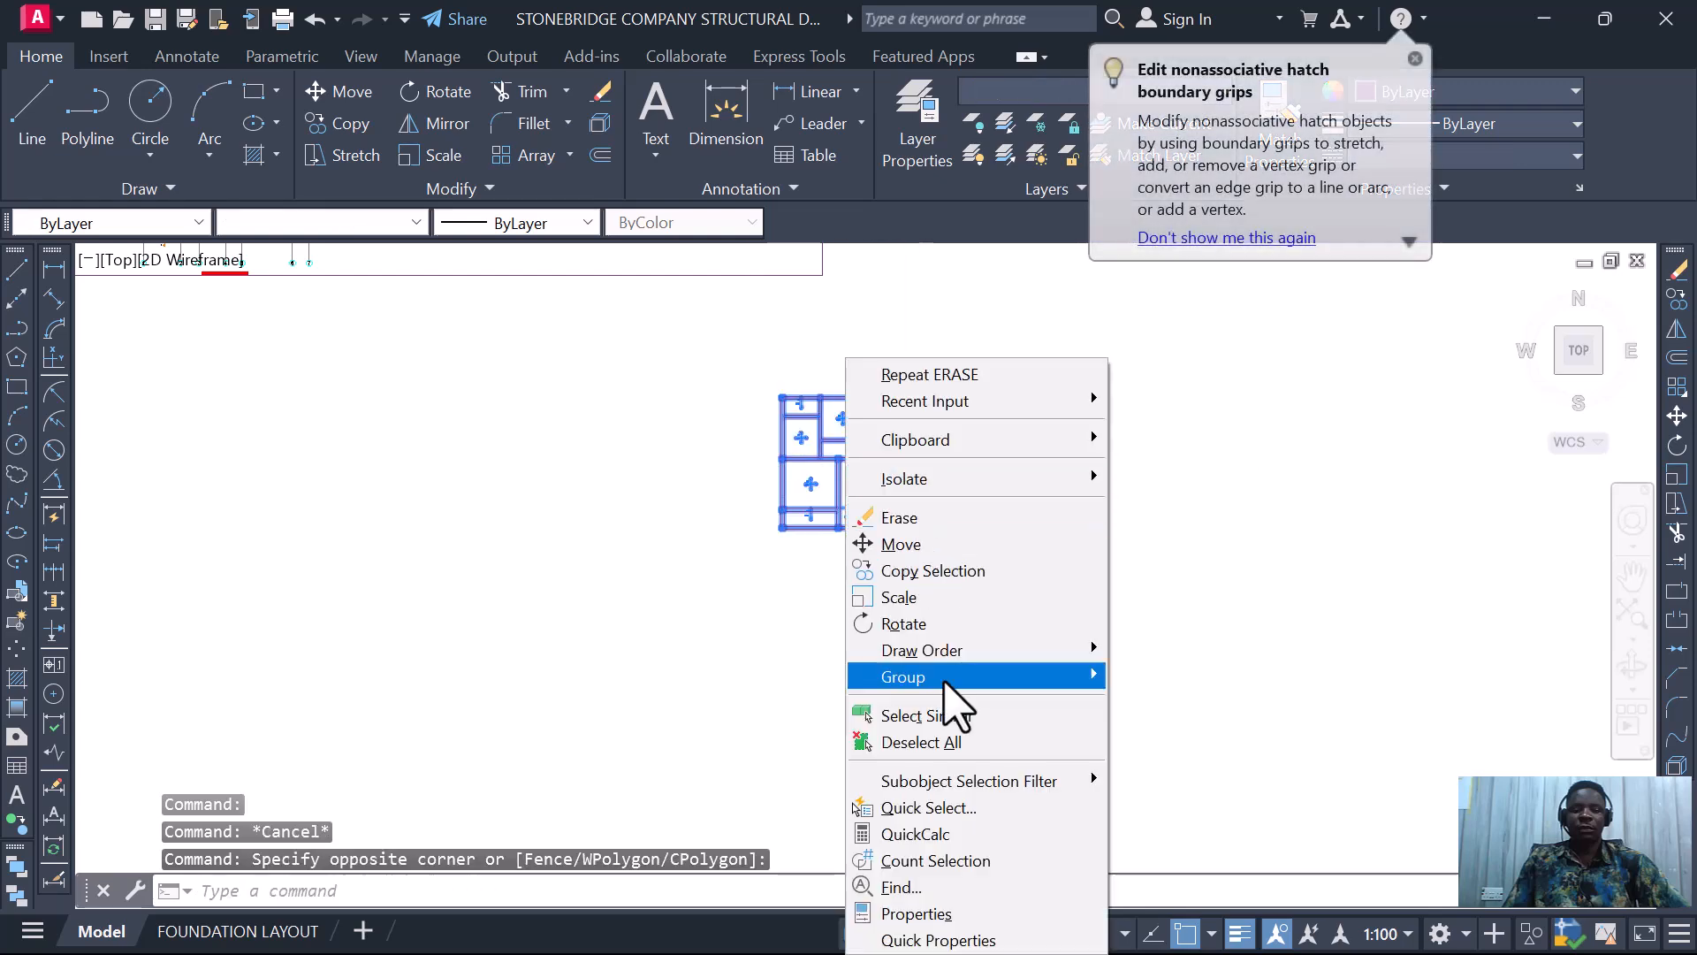
pyautogui.click(986, 808)
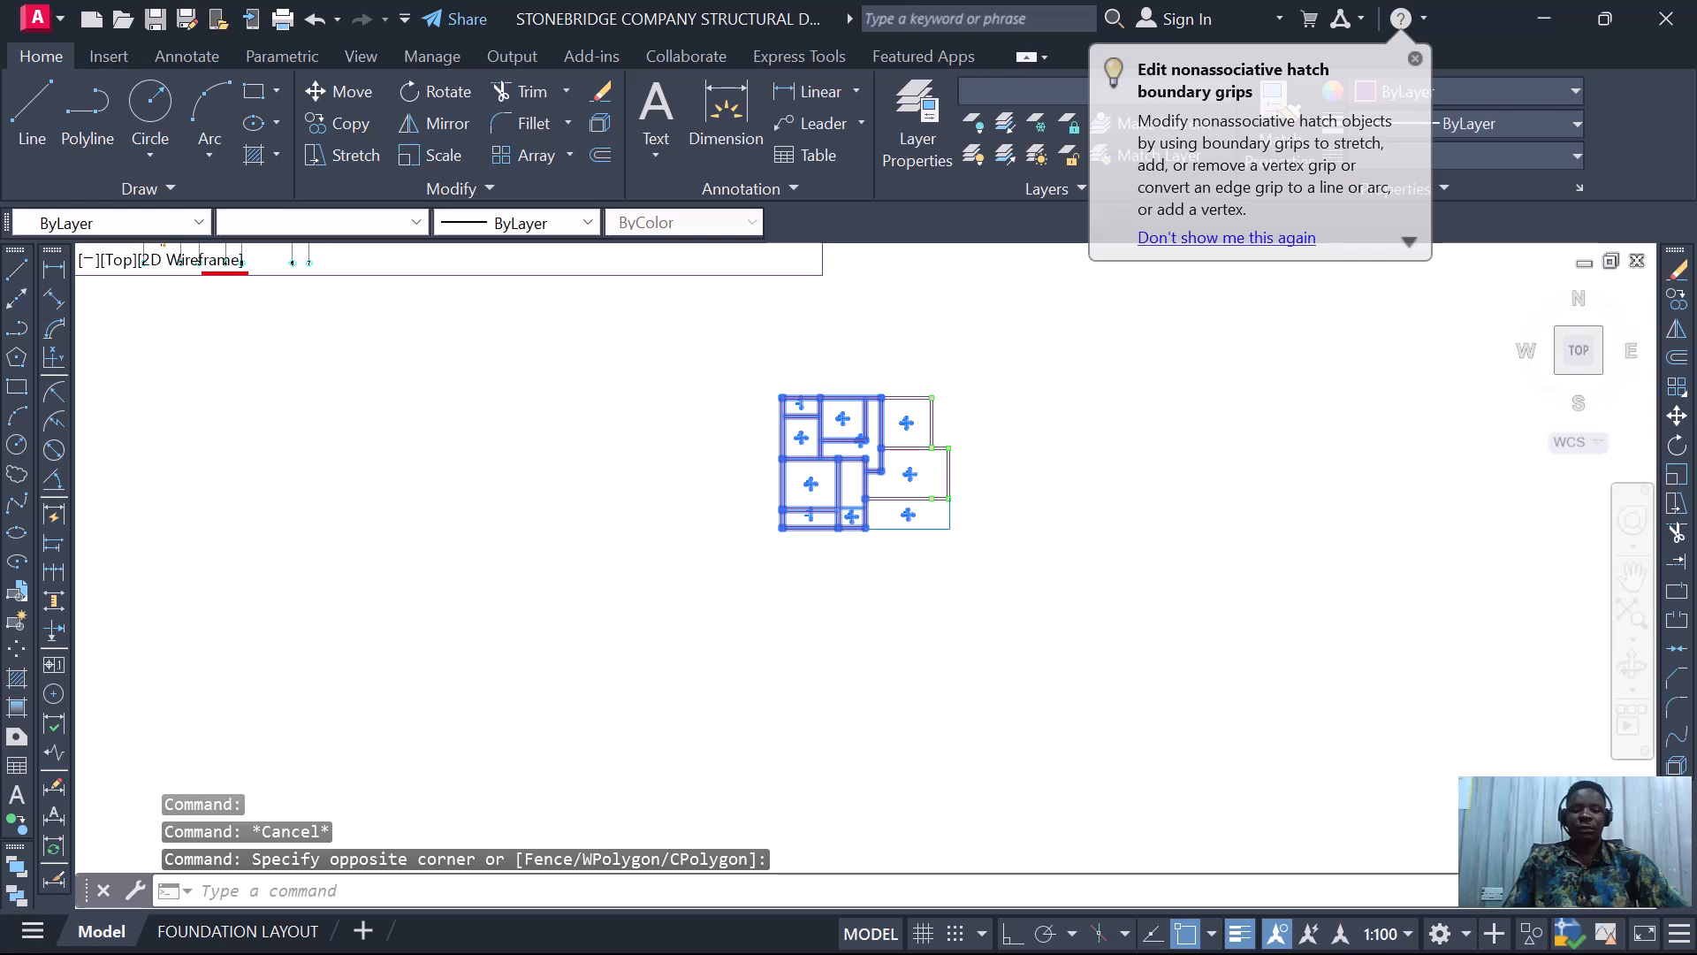
pyautogui.click(822, 319)
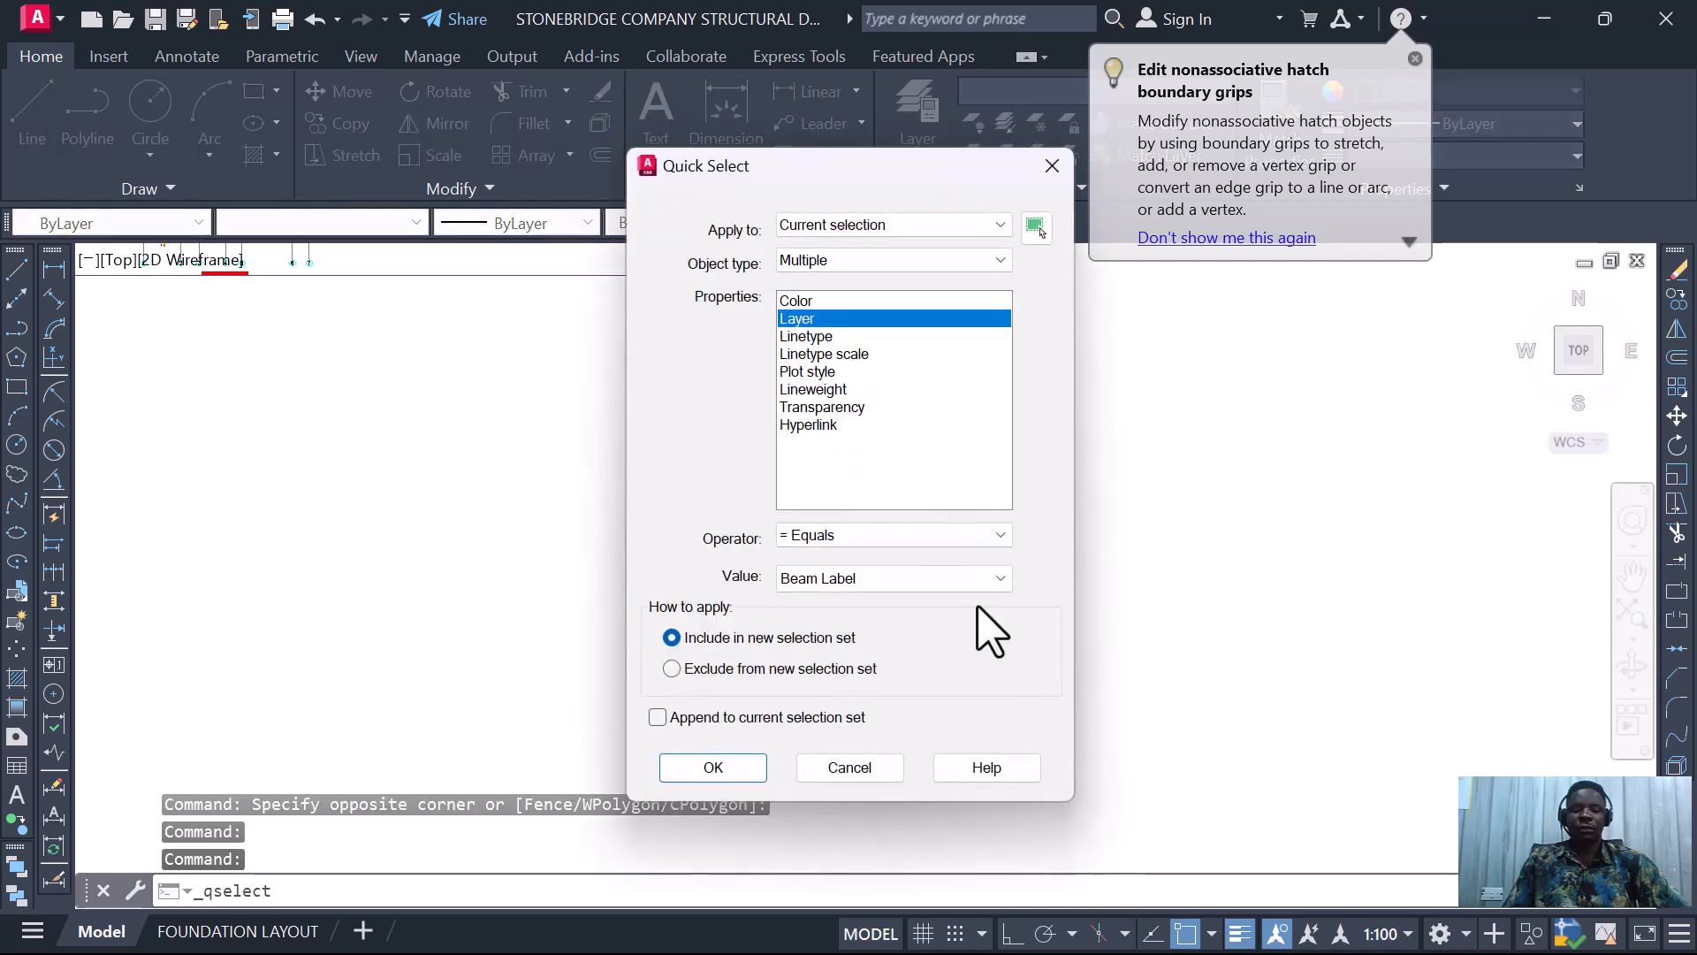
pyautogui.click(999, 581)
pyautogui.scroll(-20, 999, 606)
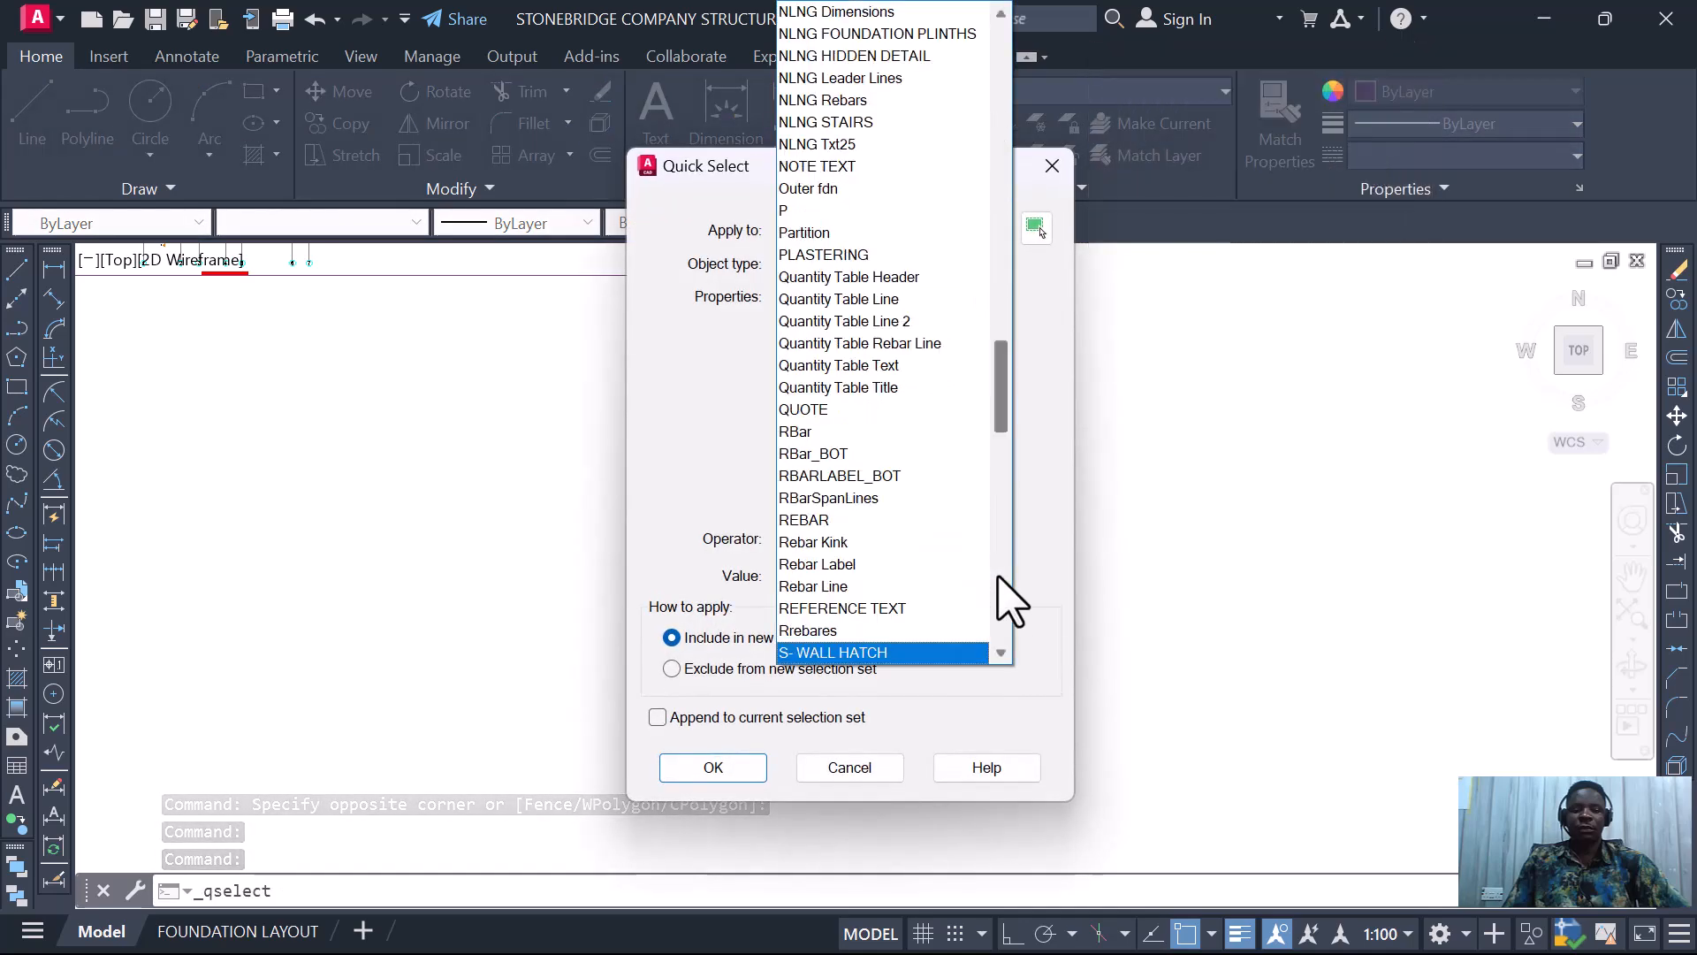
pyautogui.scroll(-4, 880, 415)
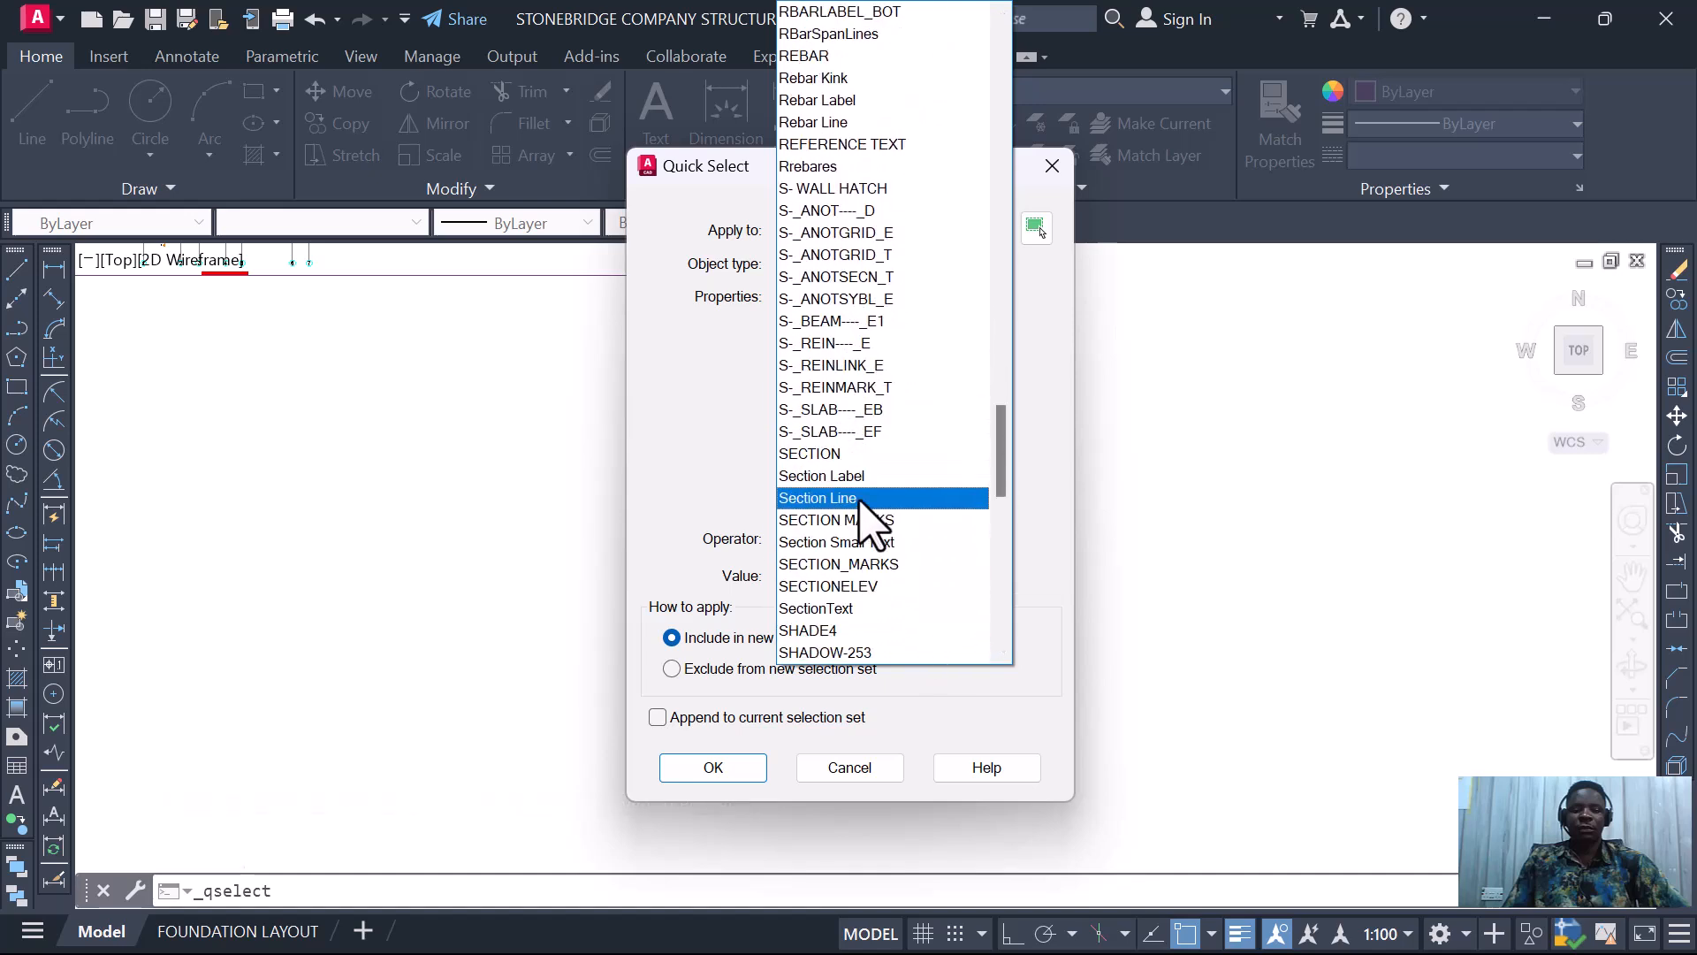
pyautogui.scroll(-1, 875, 579)
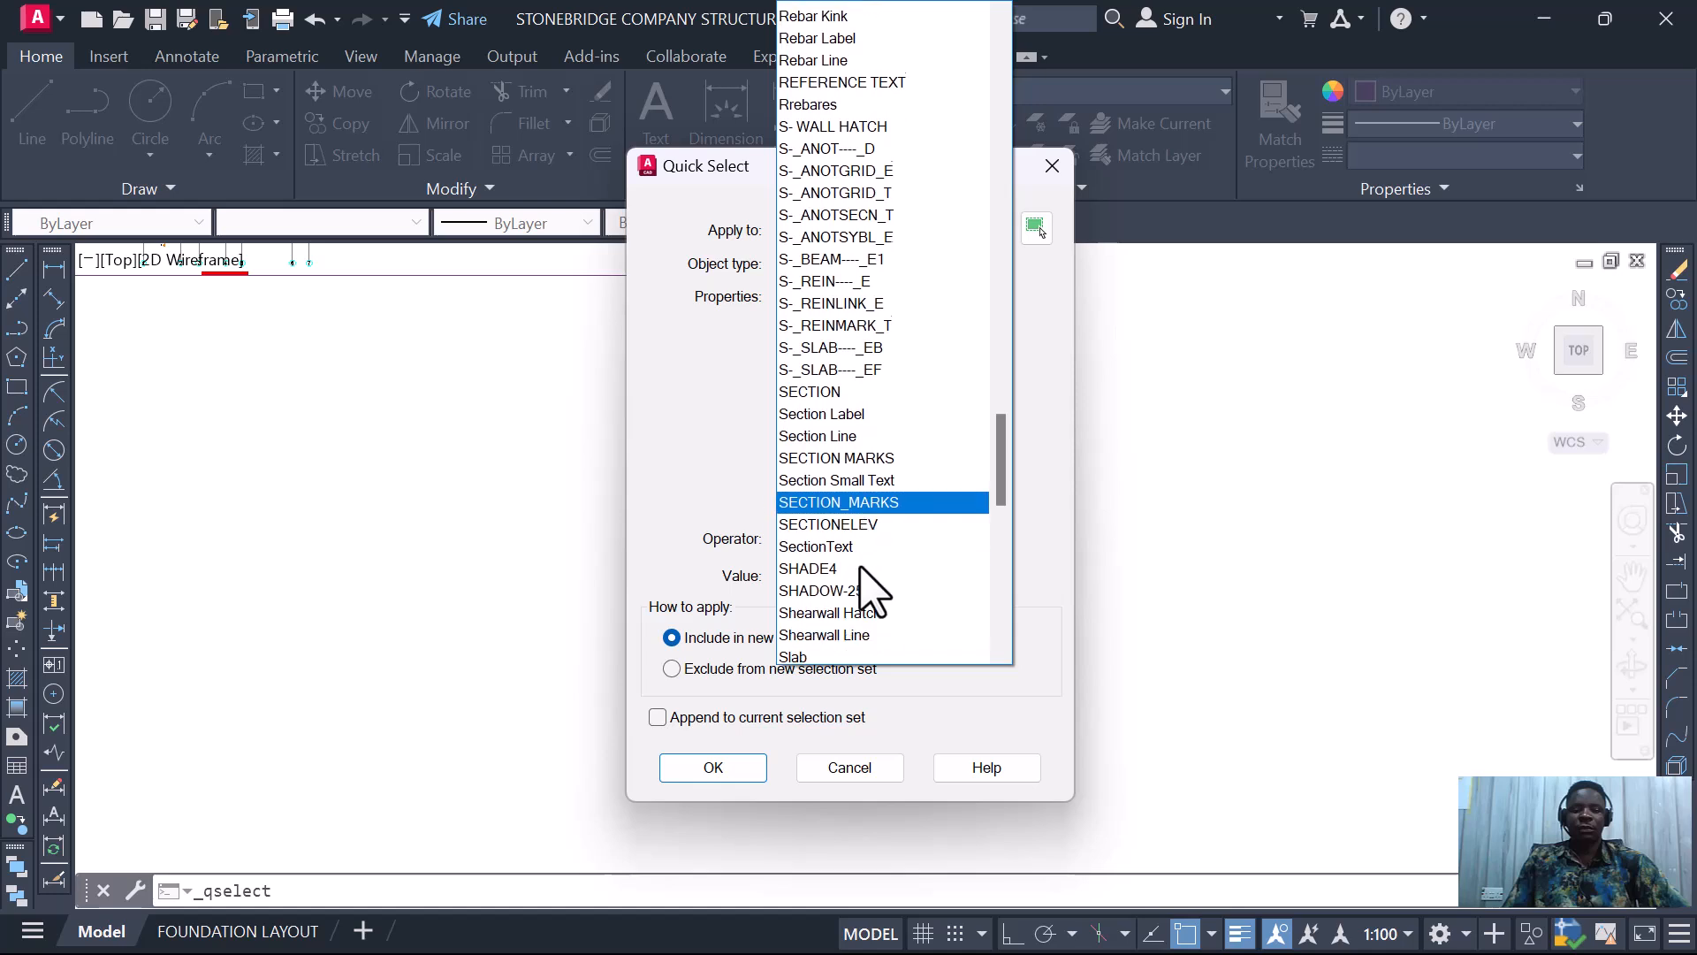
pyautogui.scroll(-1, 870, 601)
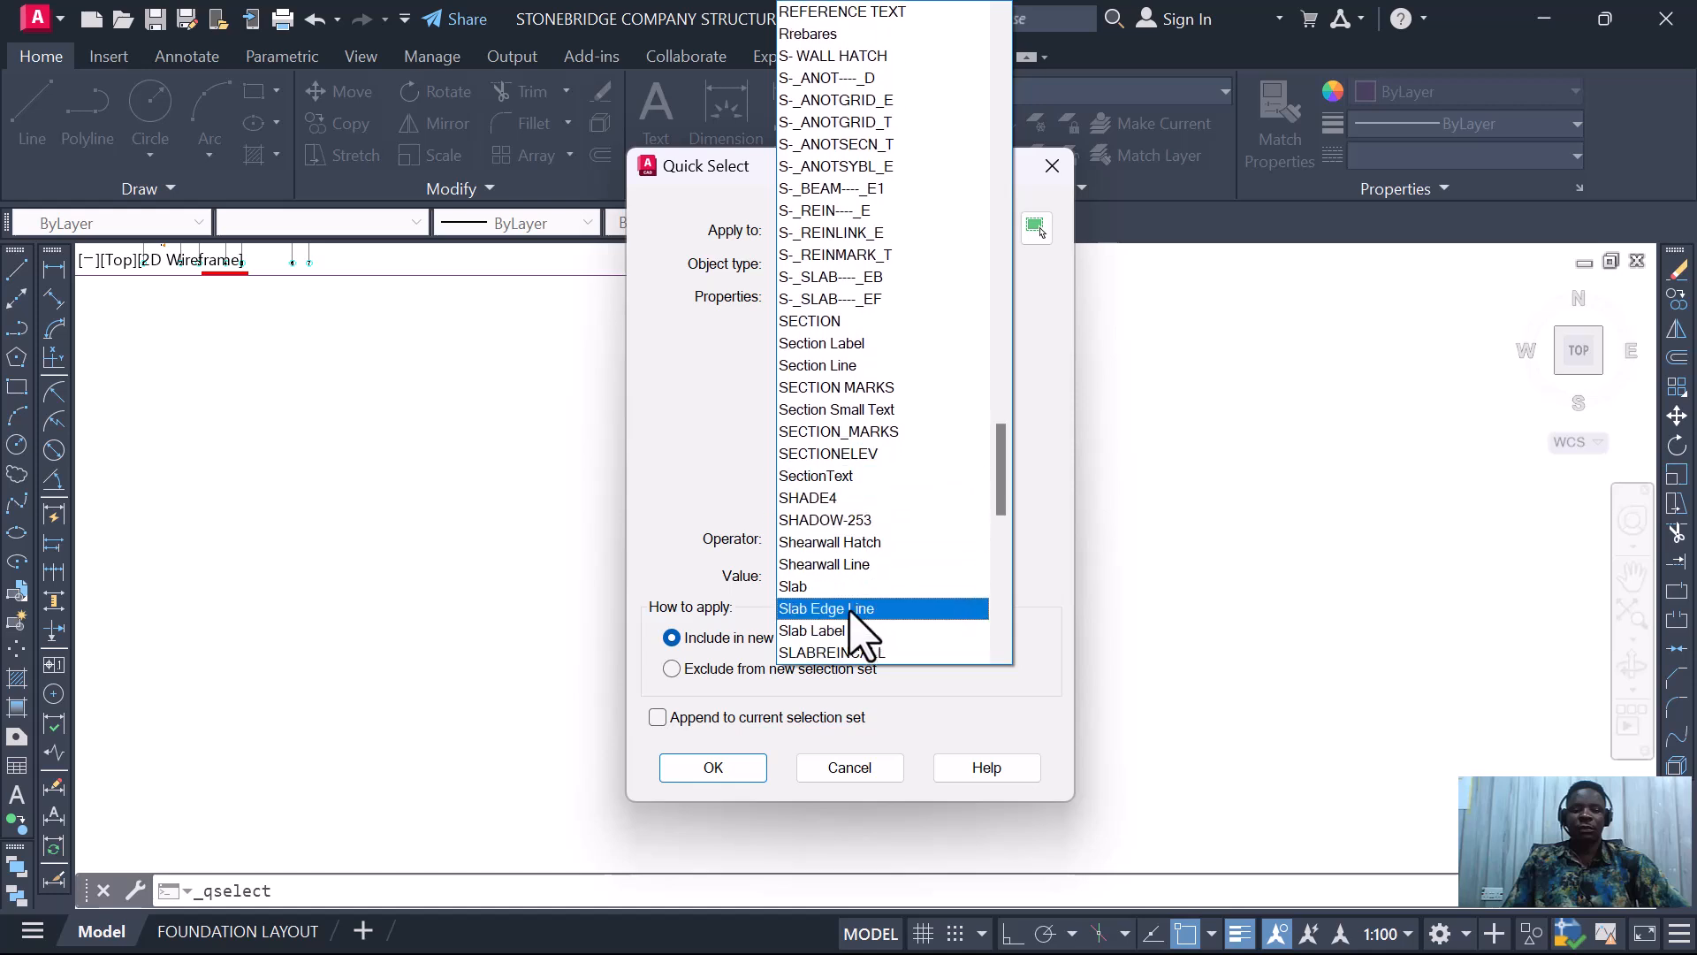
pyautogui.click(880, 608)
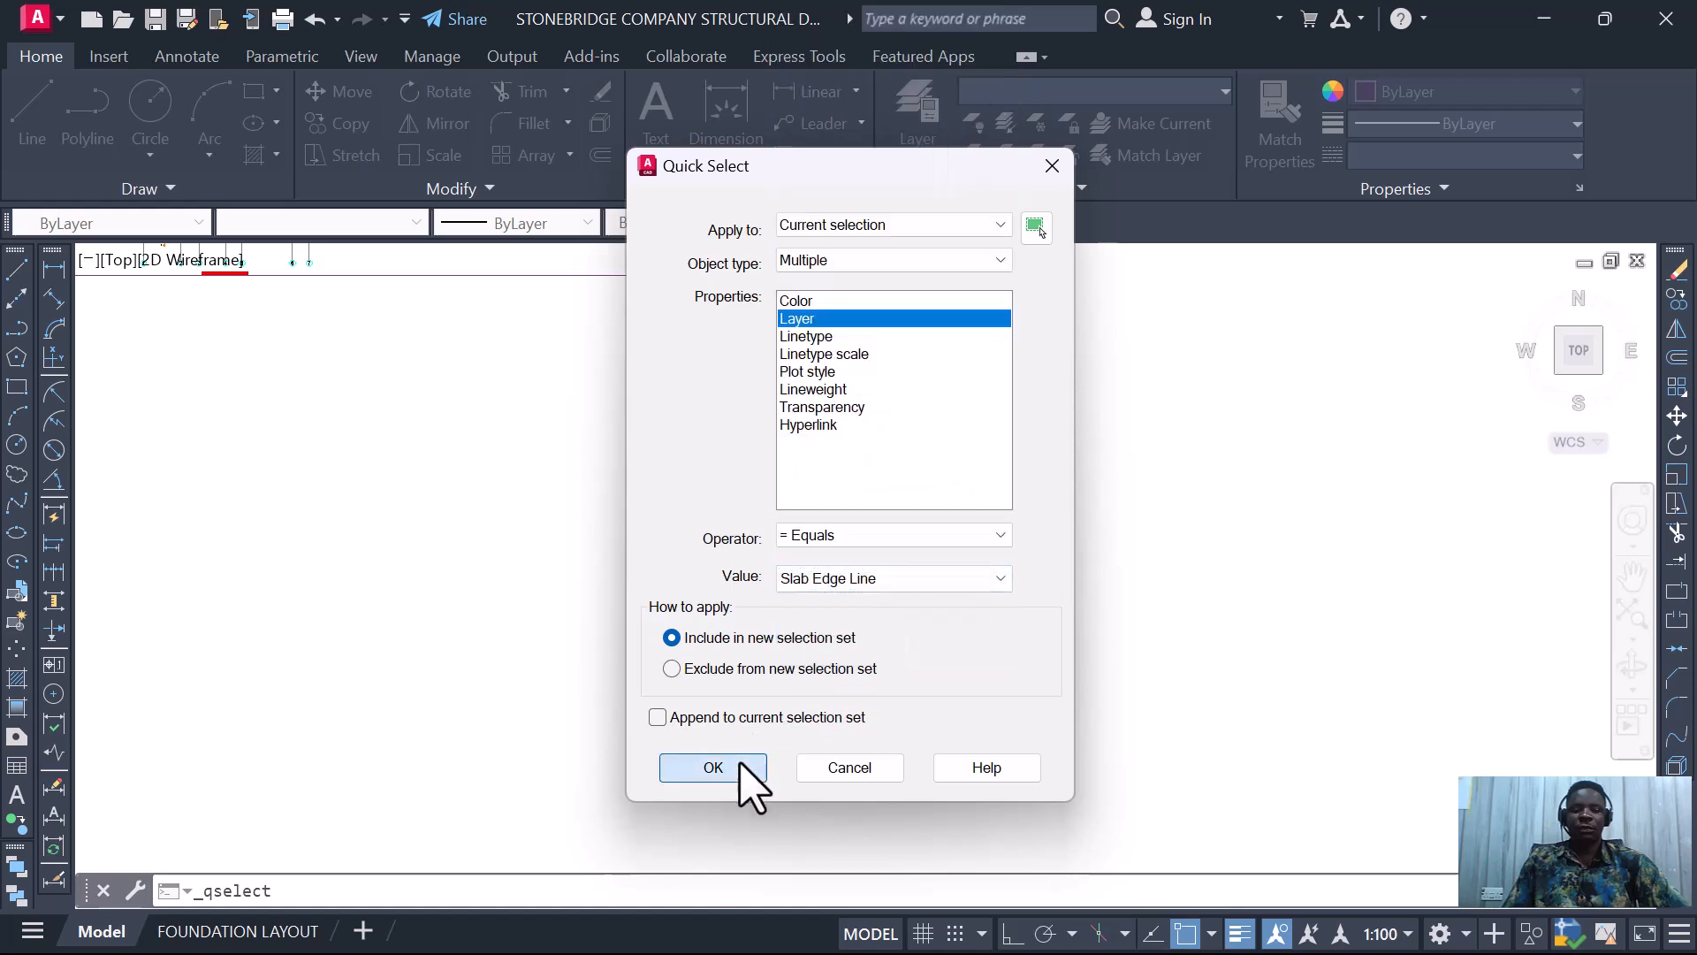
pyautogui.click(713, 767)
pyautogui.scroll(4, 827, 481)
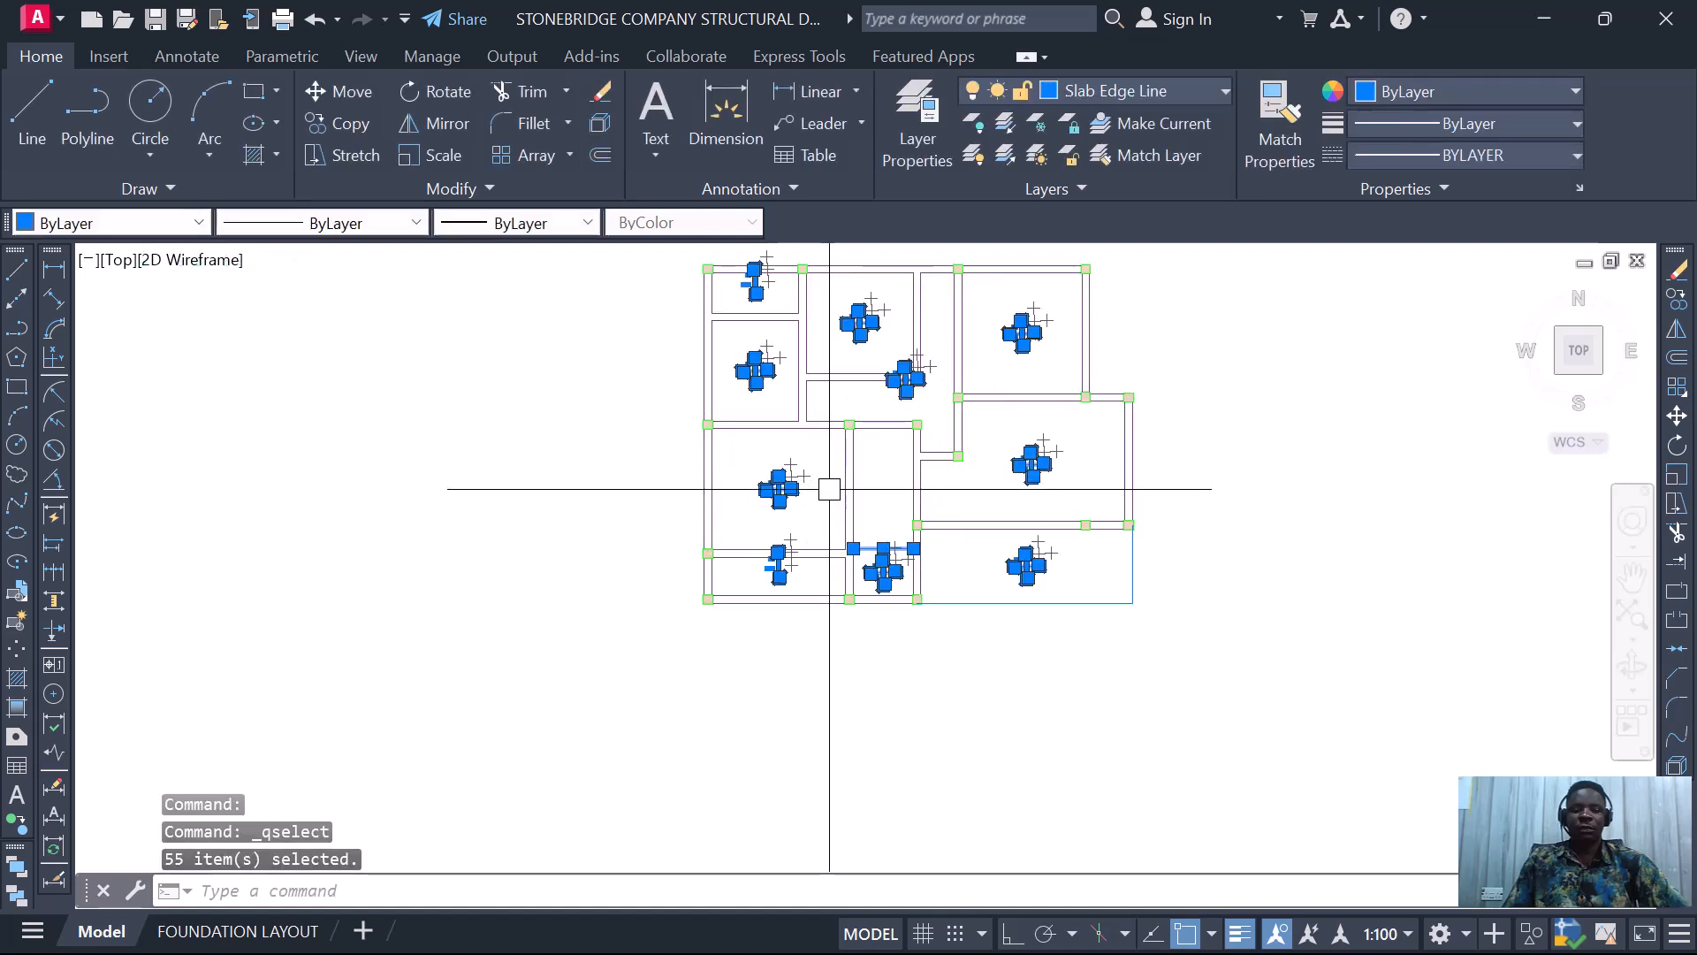
pyautogui.press('Return')
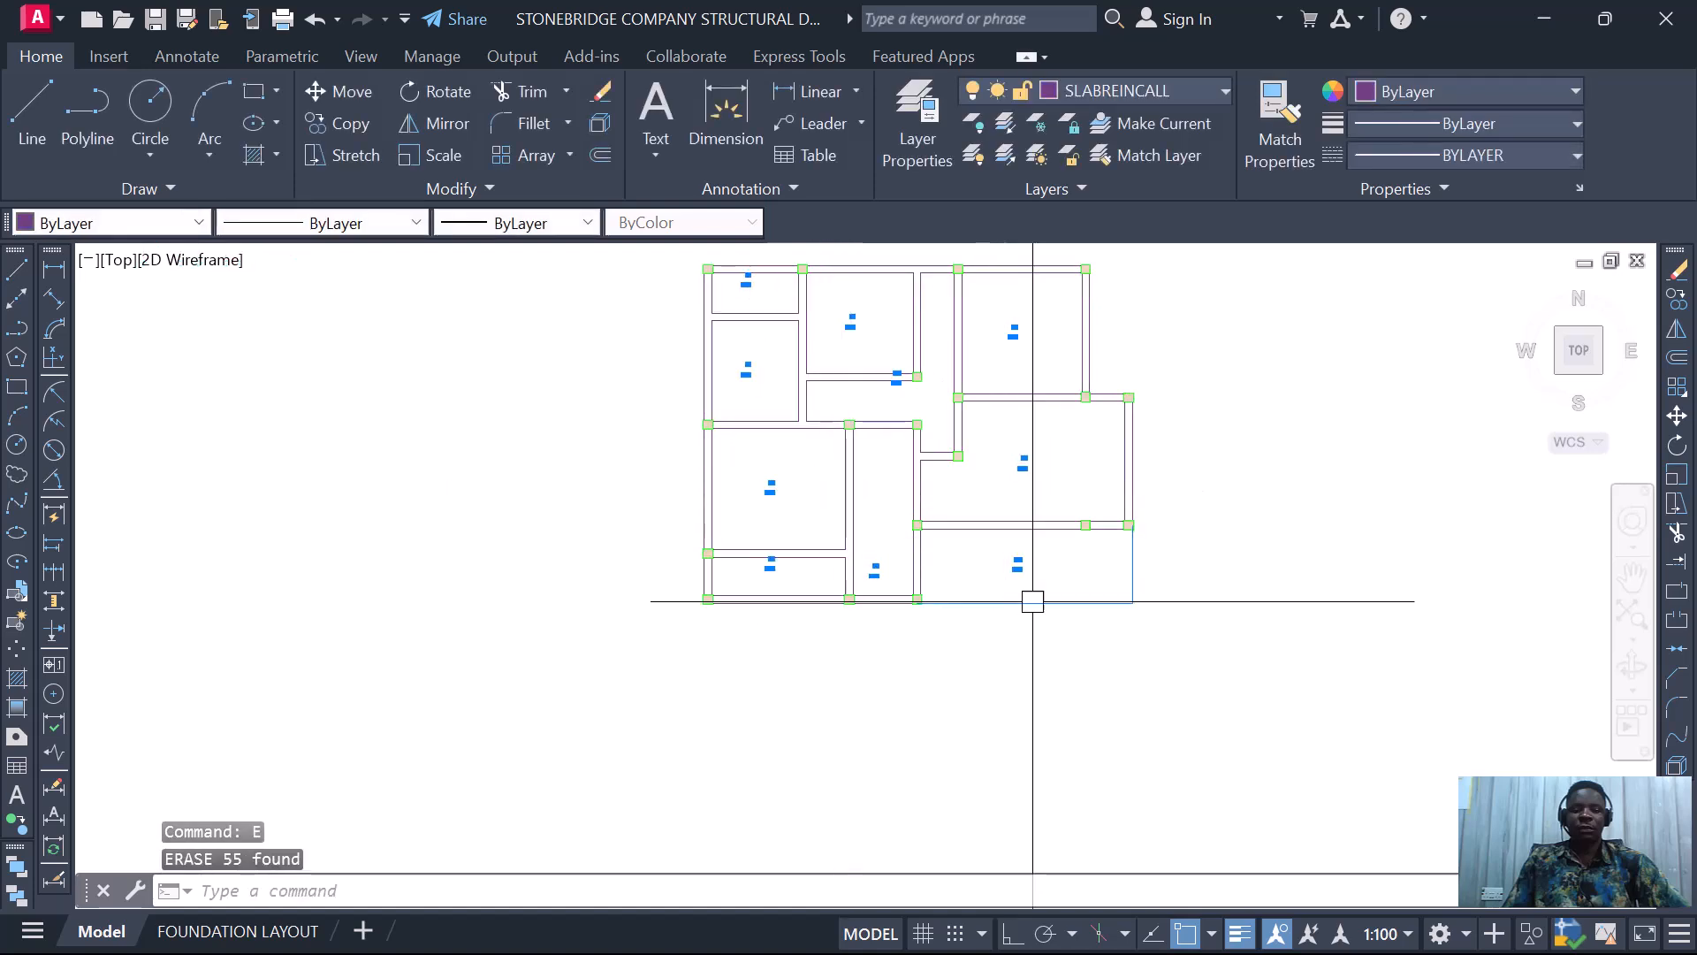
# - Check which layer the two outer slab edge lines at the plan's lower-right corner are on
pyautogui.click(1083, 603)
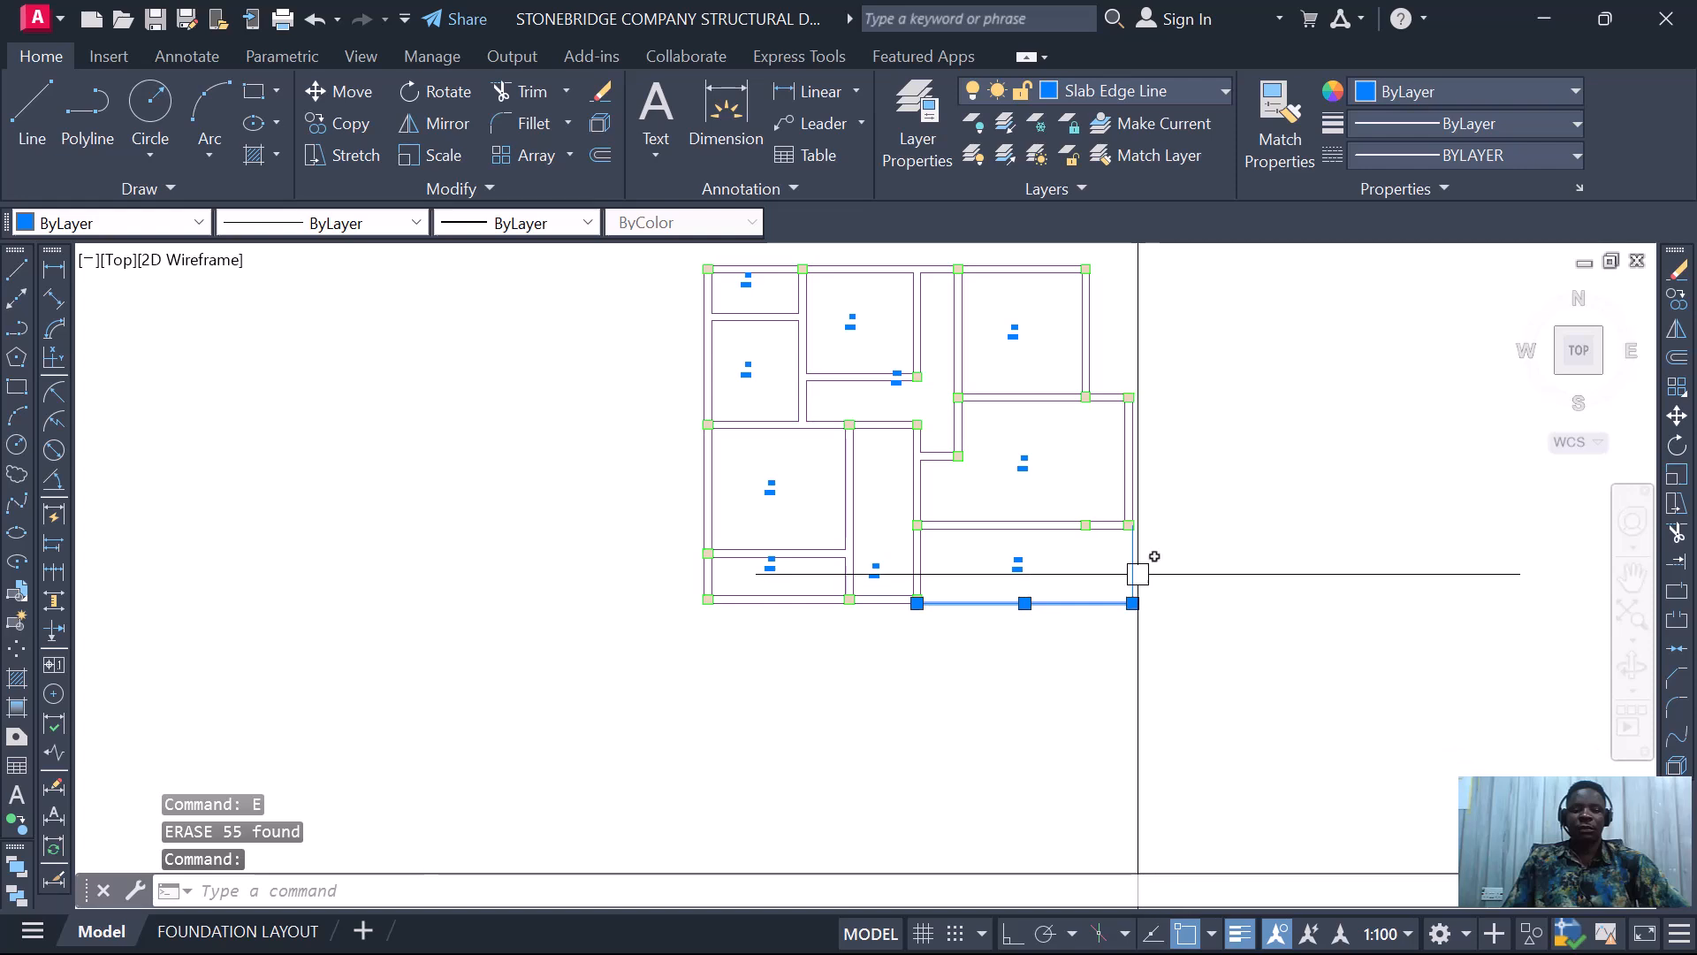
pyautogui.scroll(2, 1137, 572)
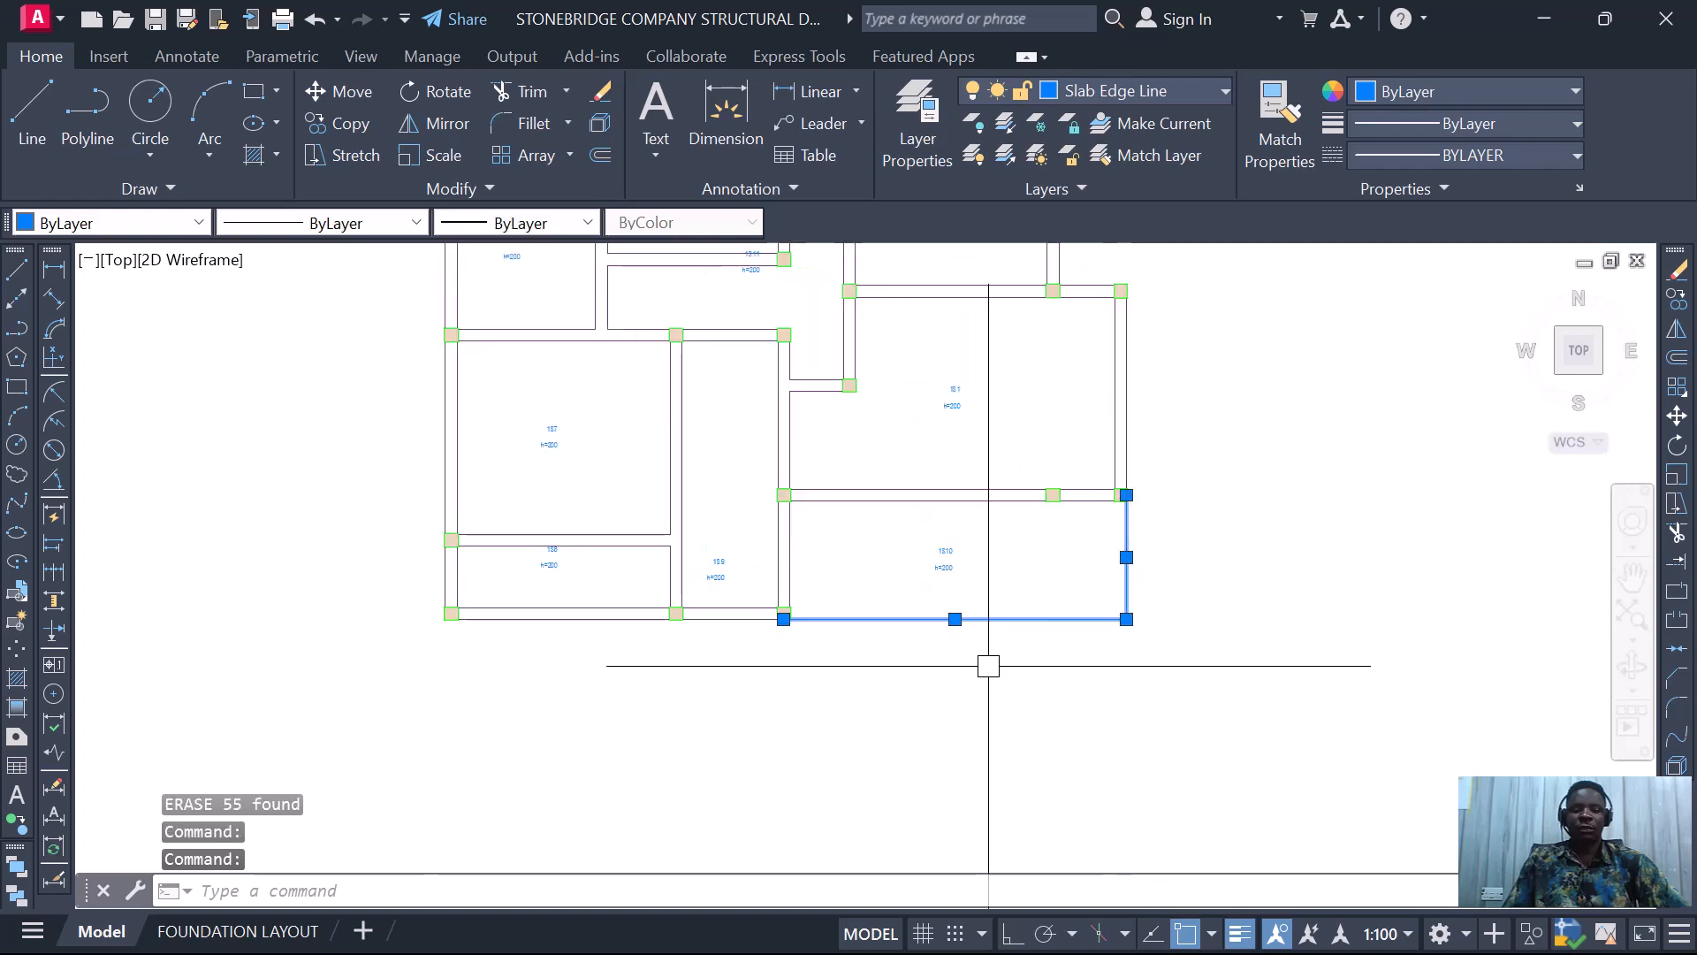
pyautogui.scroll(-4, 984, 667)
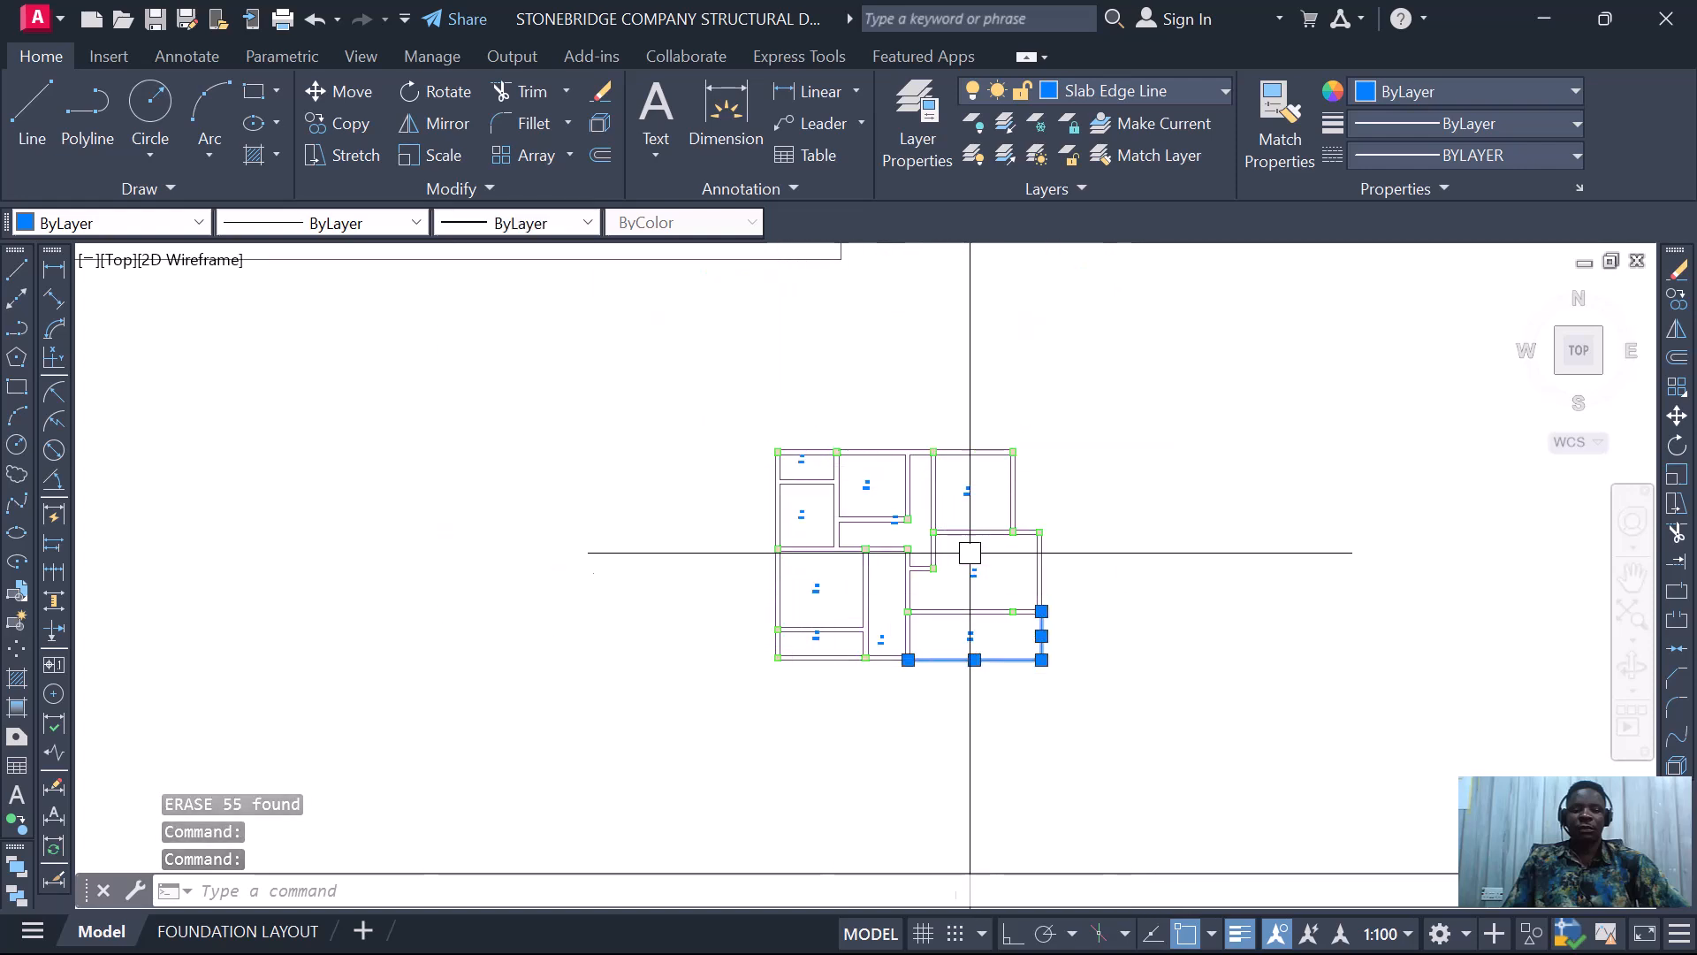
pyautogui.scroll(3, 1026, 618)
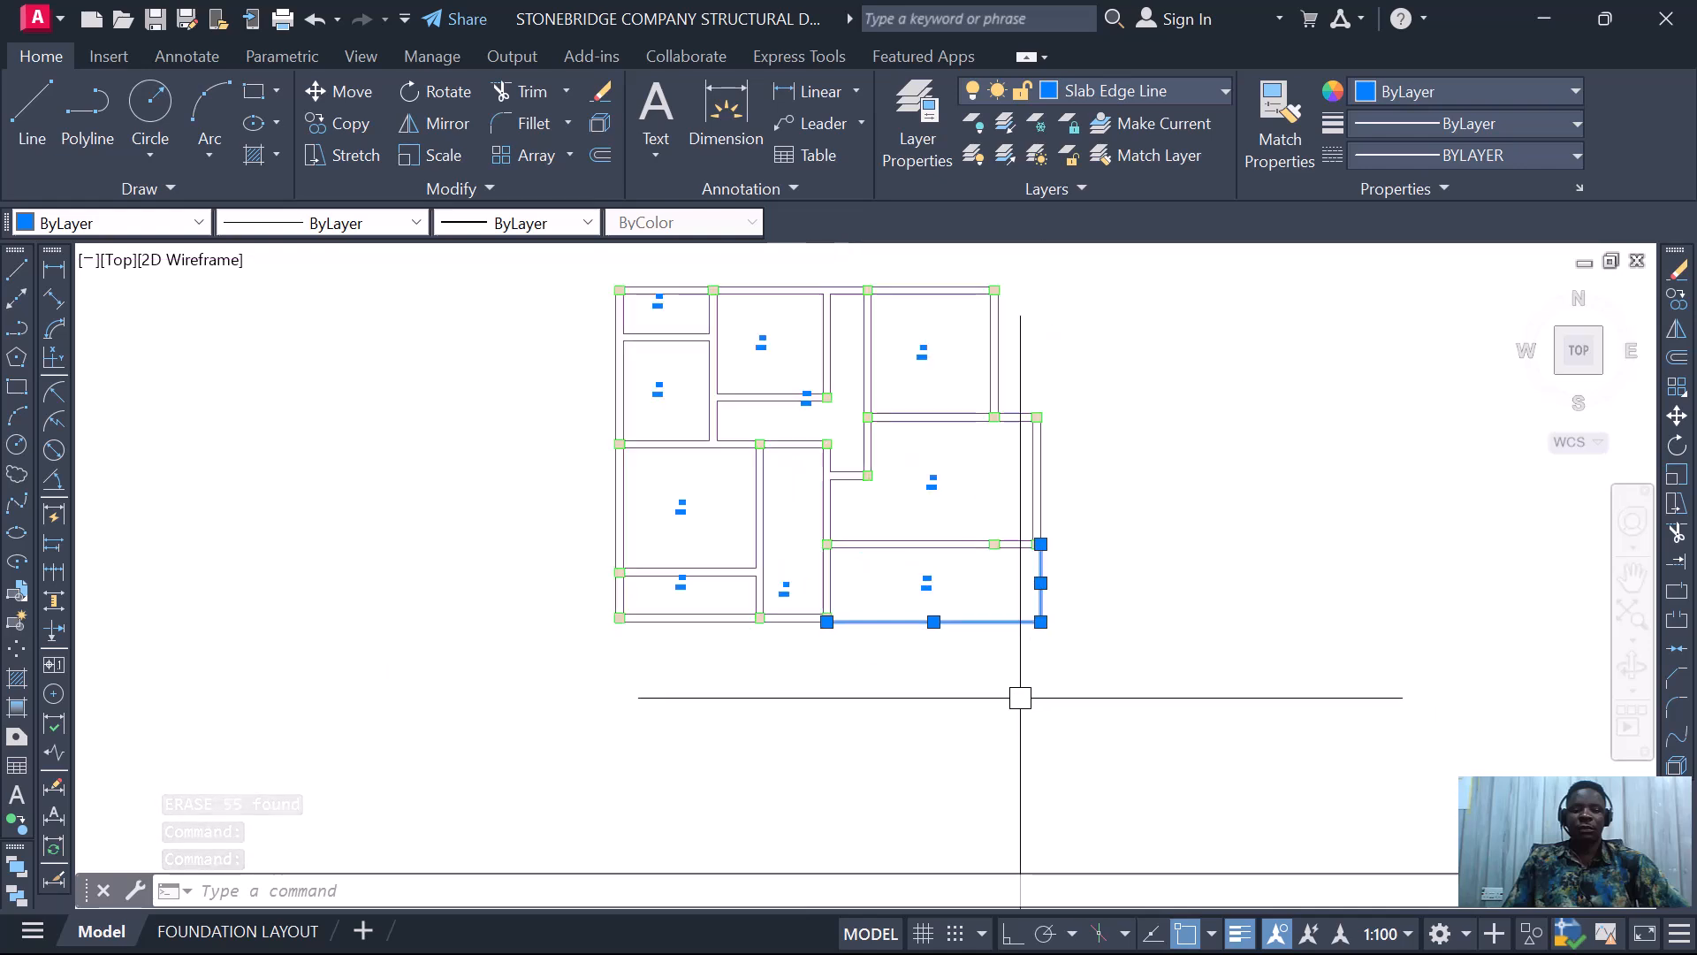
pyautogui.press('Escape')
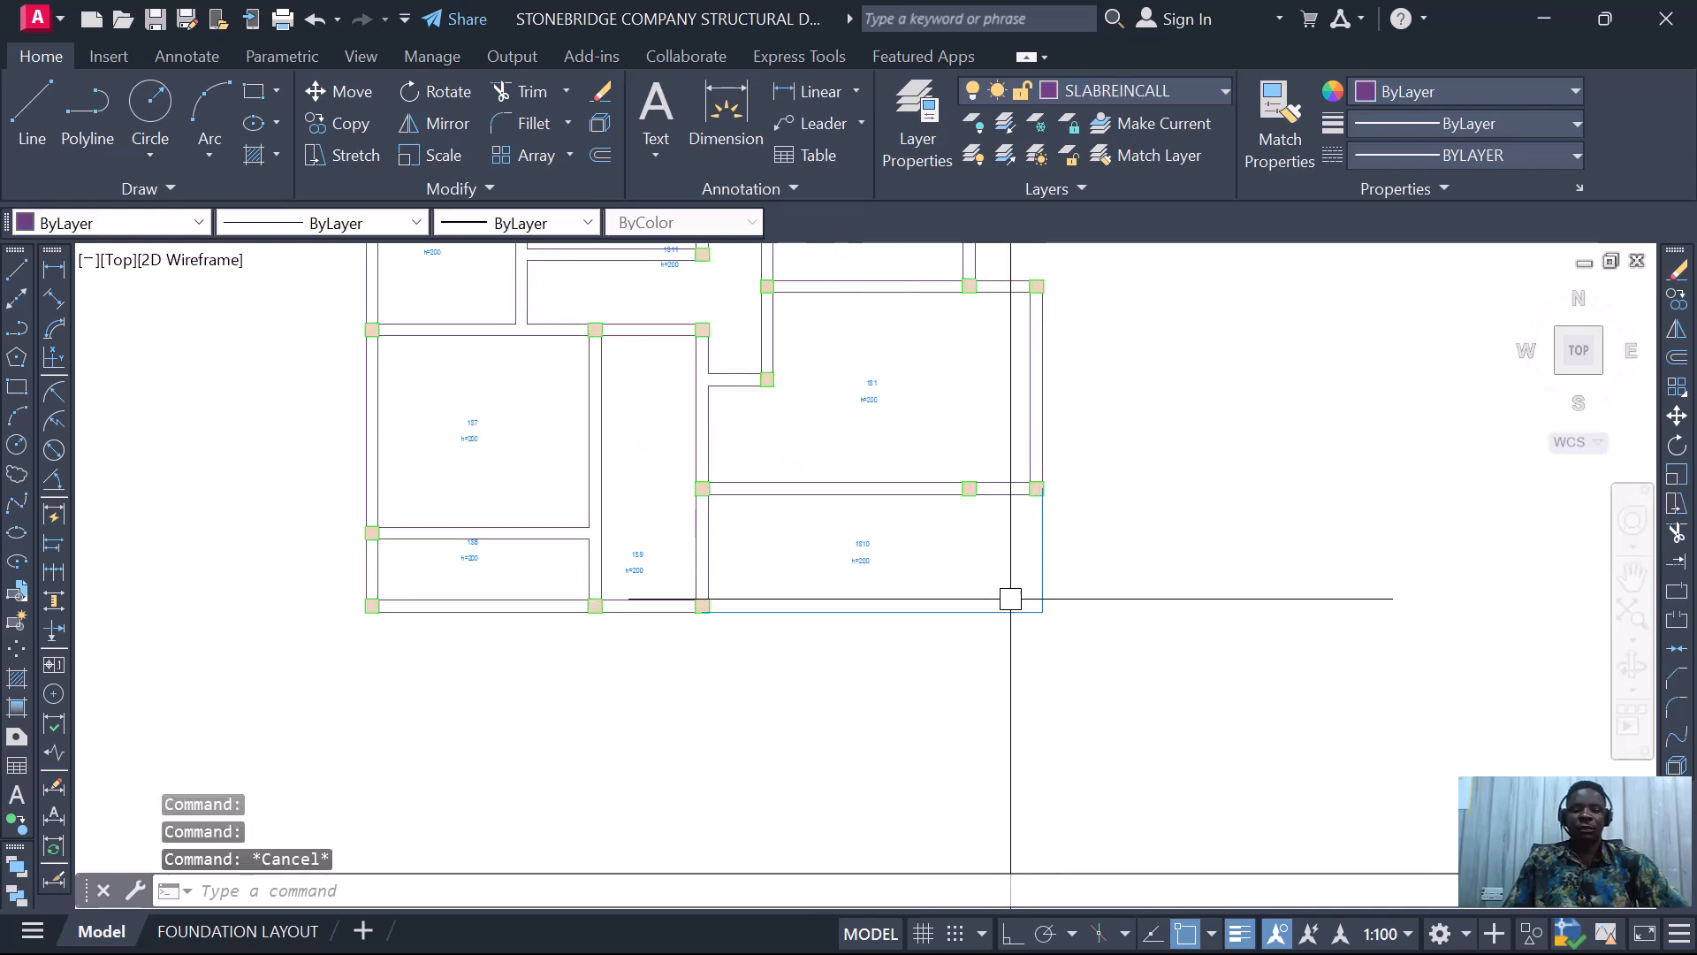
# - Quick-select the working plan's objects on layer Slab Label, review the selected labels and erase them
pyautogui.scroll(-2, 1003, 618)
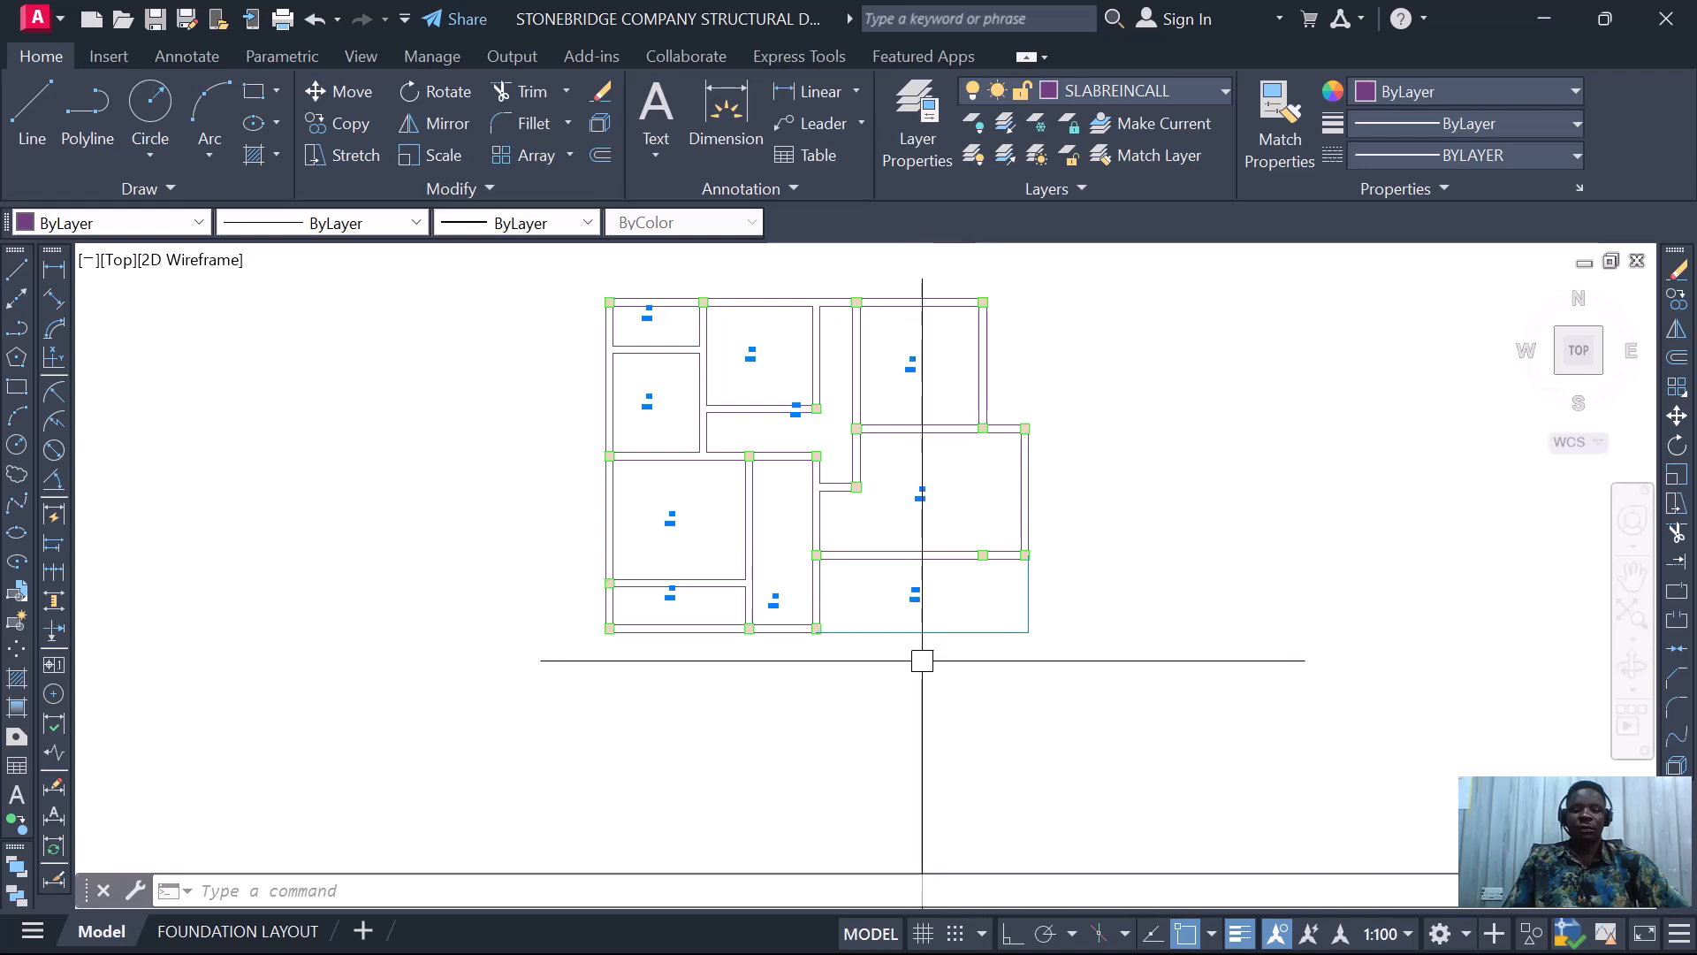
pyautogui.click(549, 260)
pyautogui.click(969, 740)
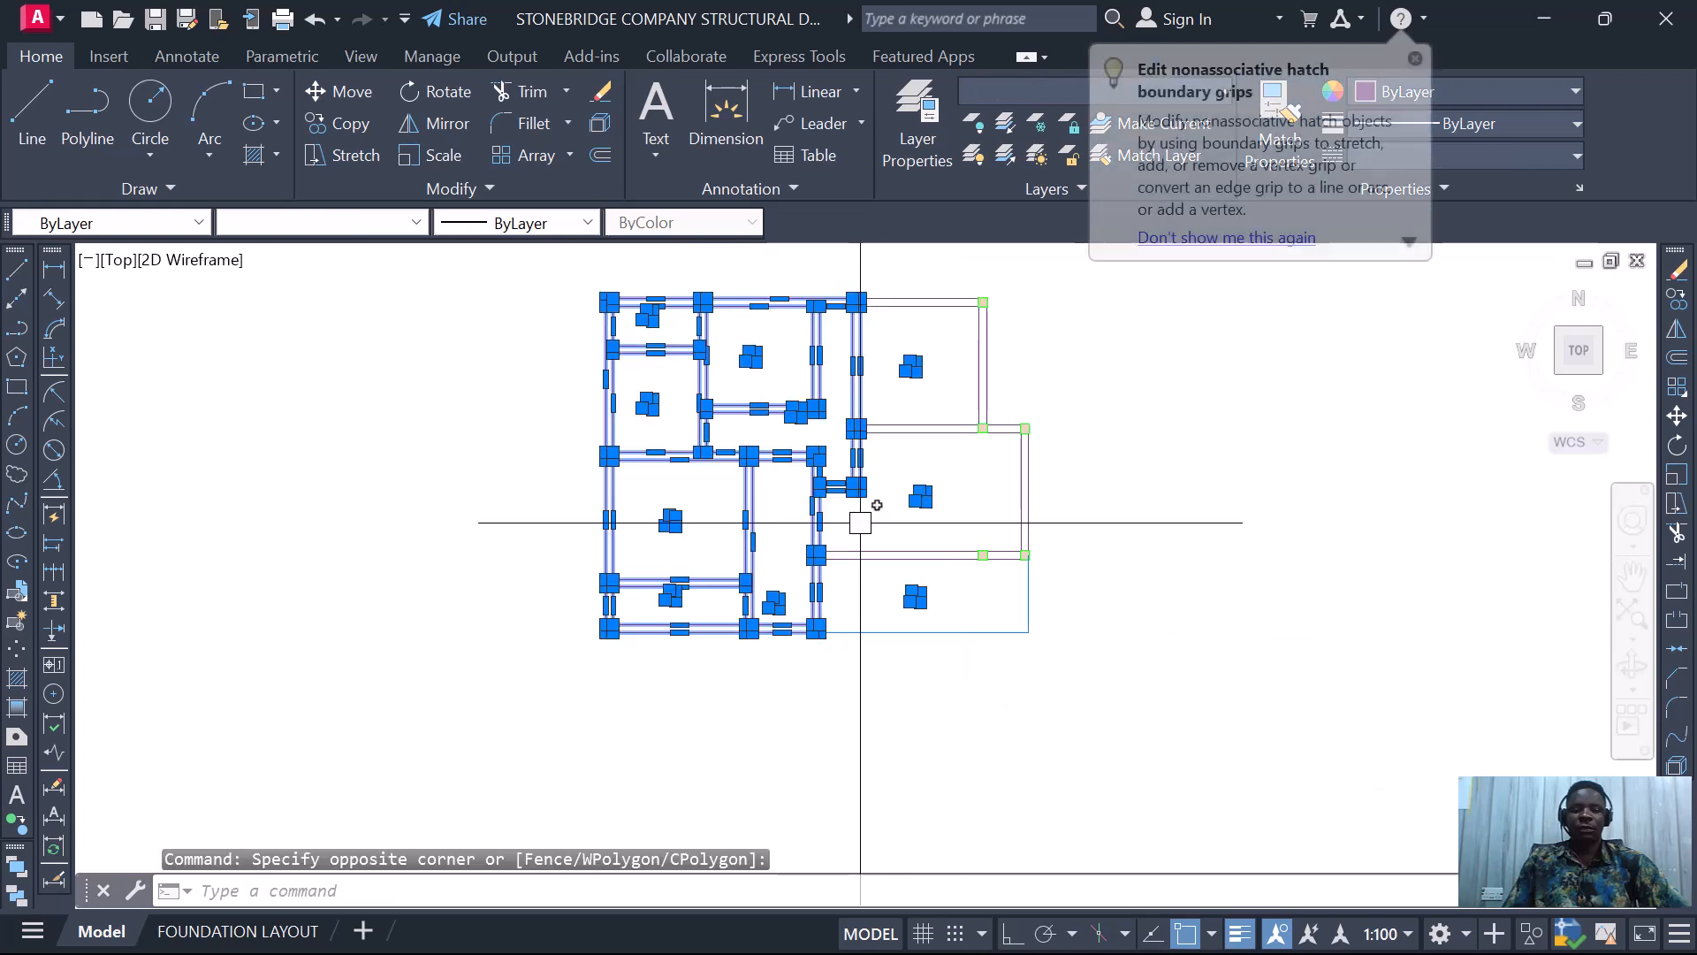
pyautogui.rightClick(815, 358)
pyautogui.click(892, 808)
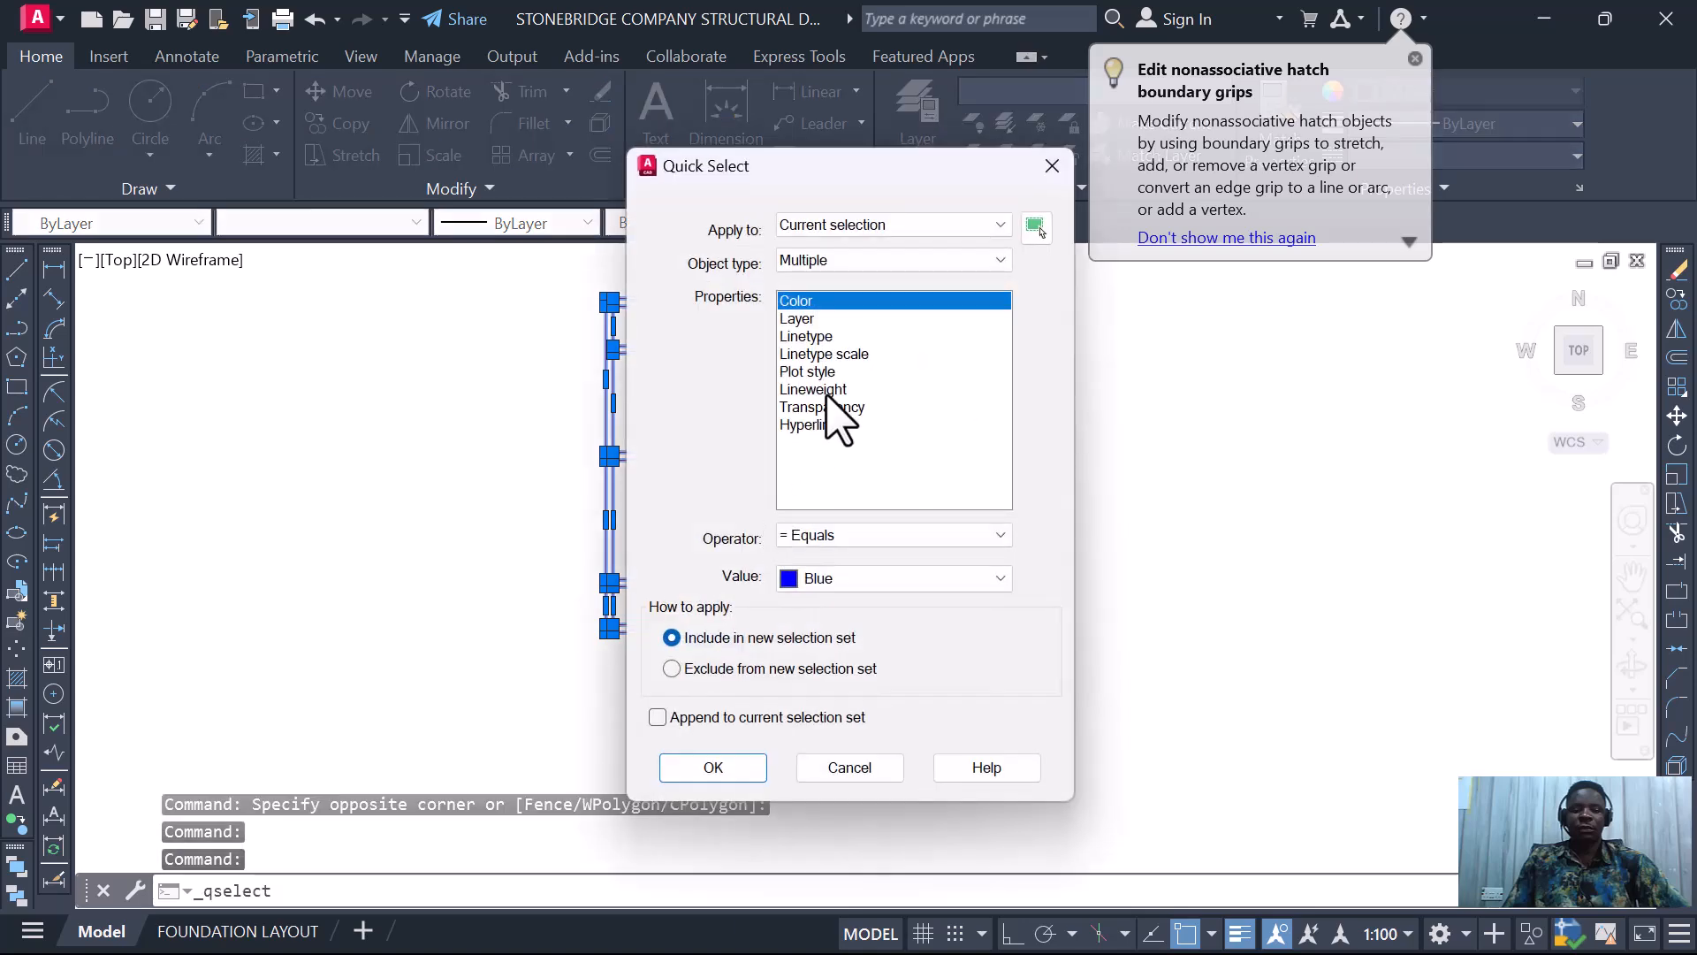
pyautogui.click(806, 320)
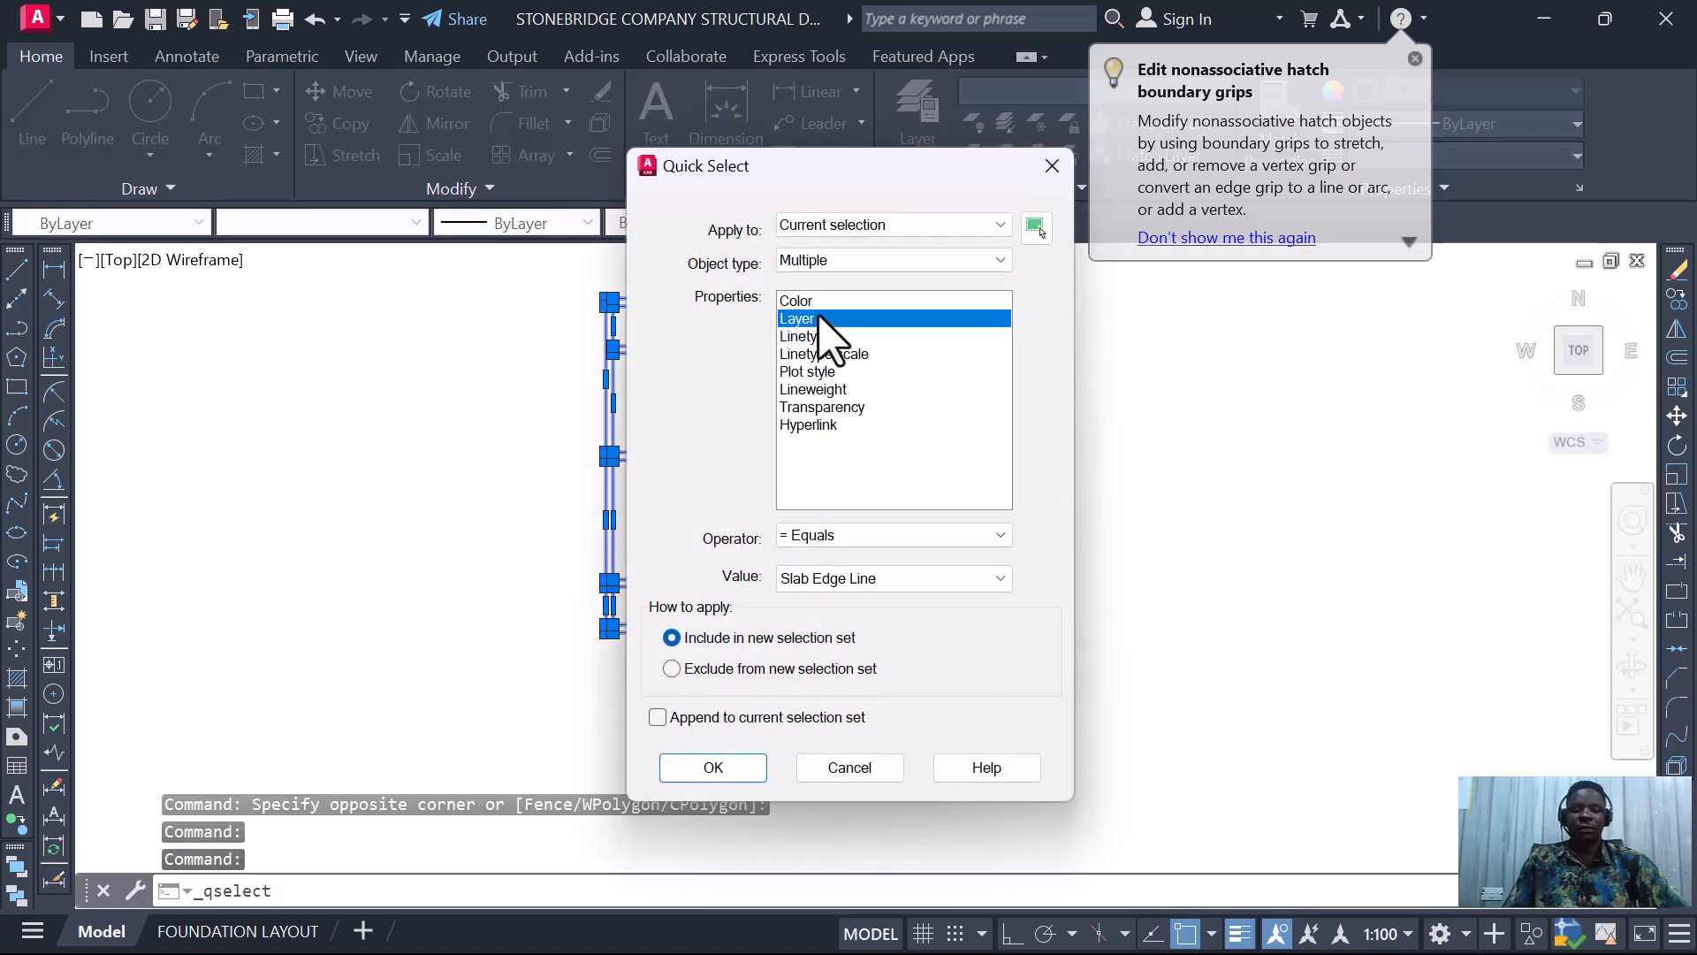
pyautogui.click(981, 580)
pyautogui.scroll(1, 875, 282)
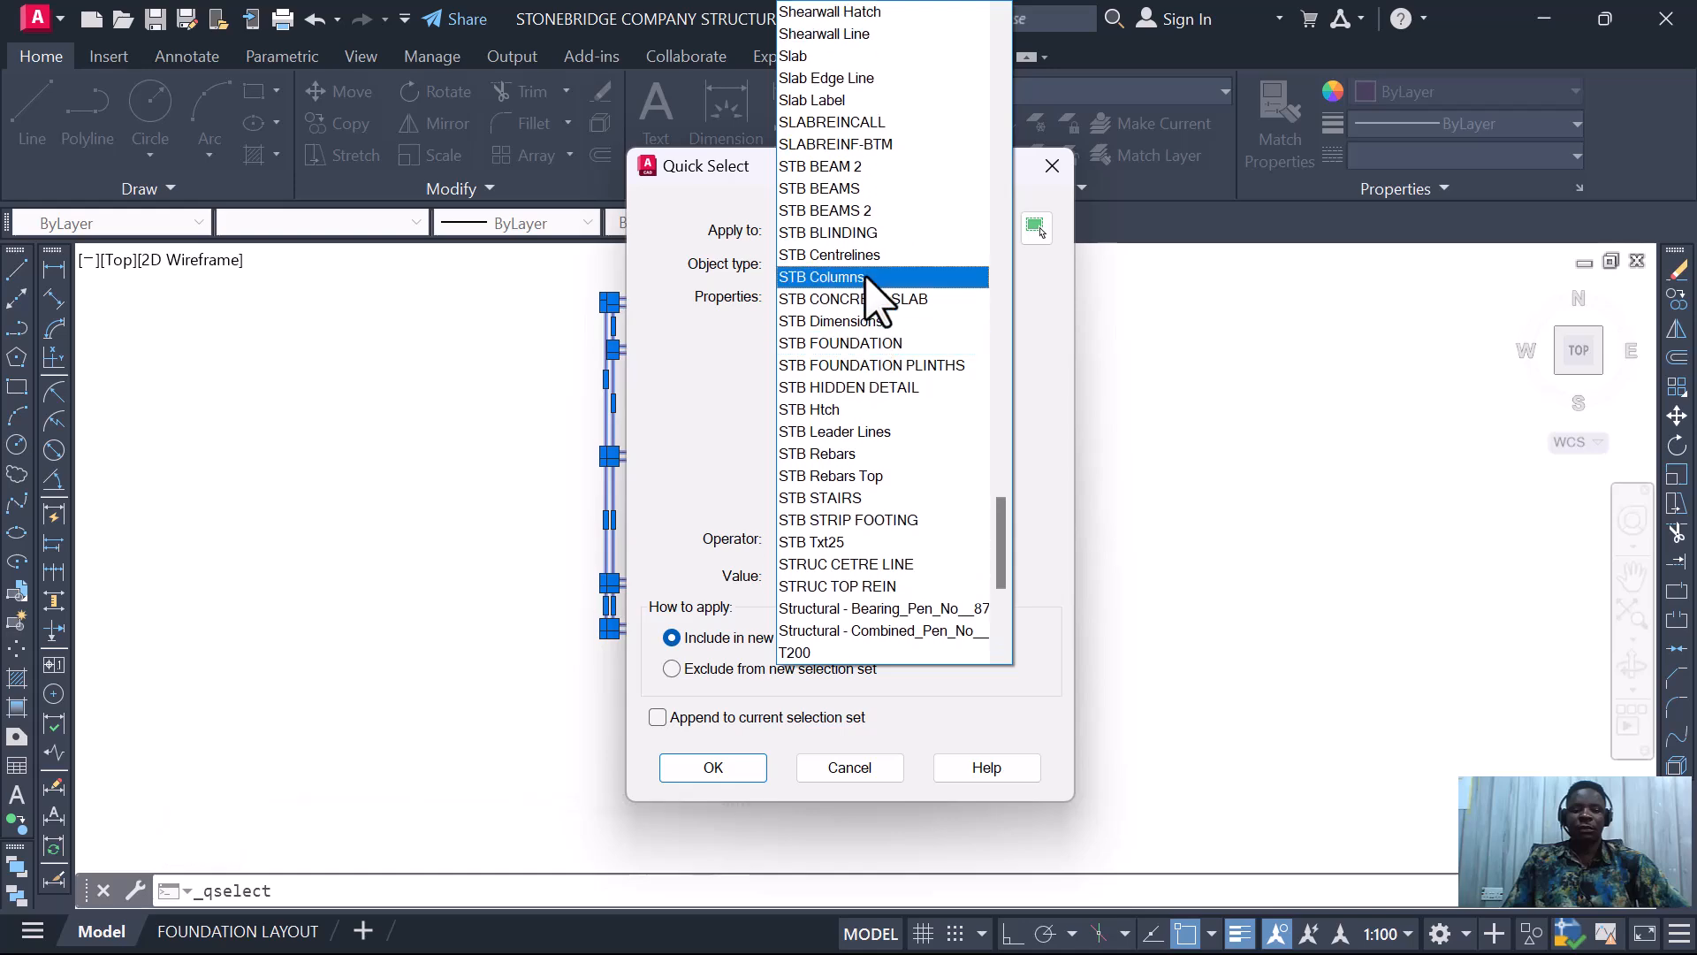
pyautogui.click(847, 57)
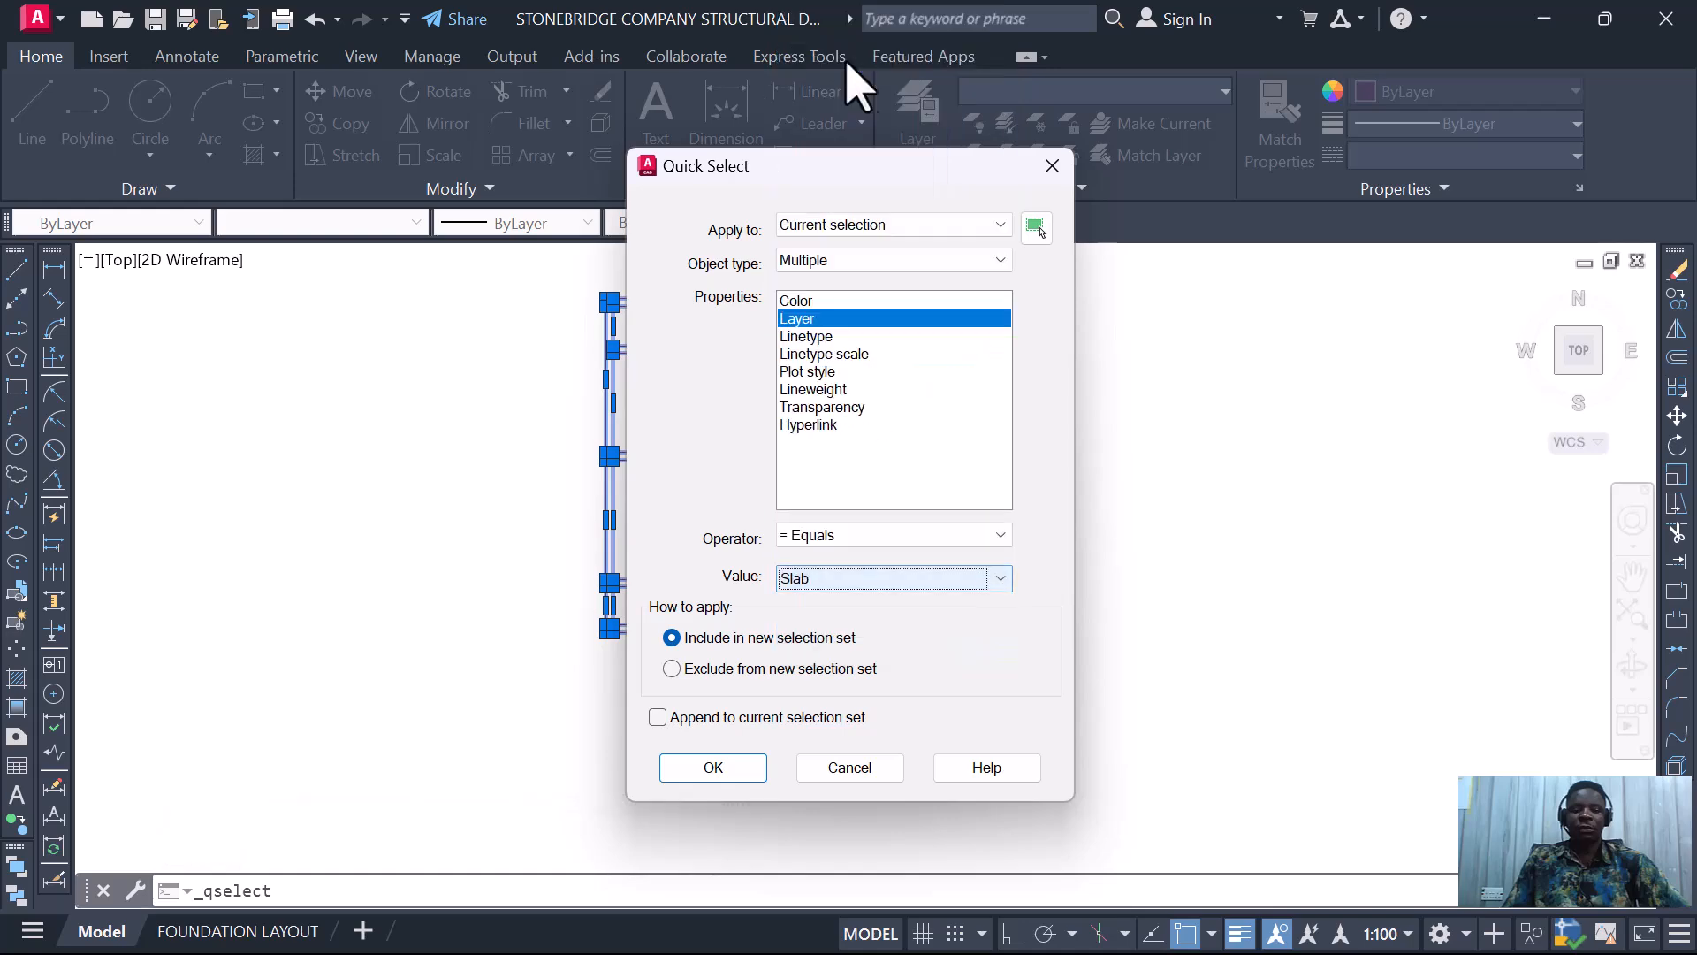
pyautogui.click(1000, 578)
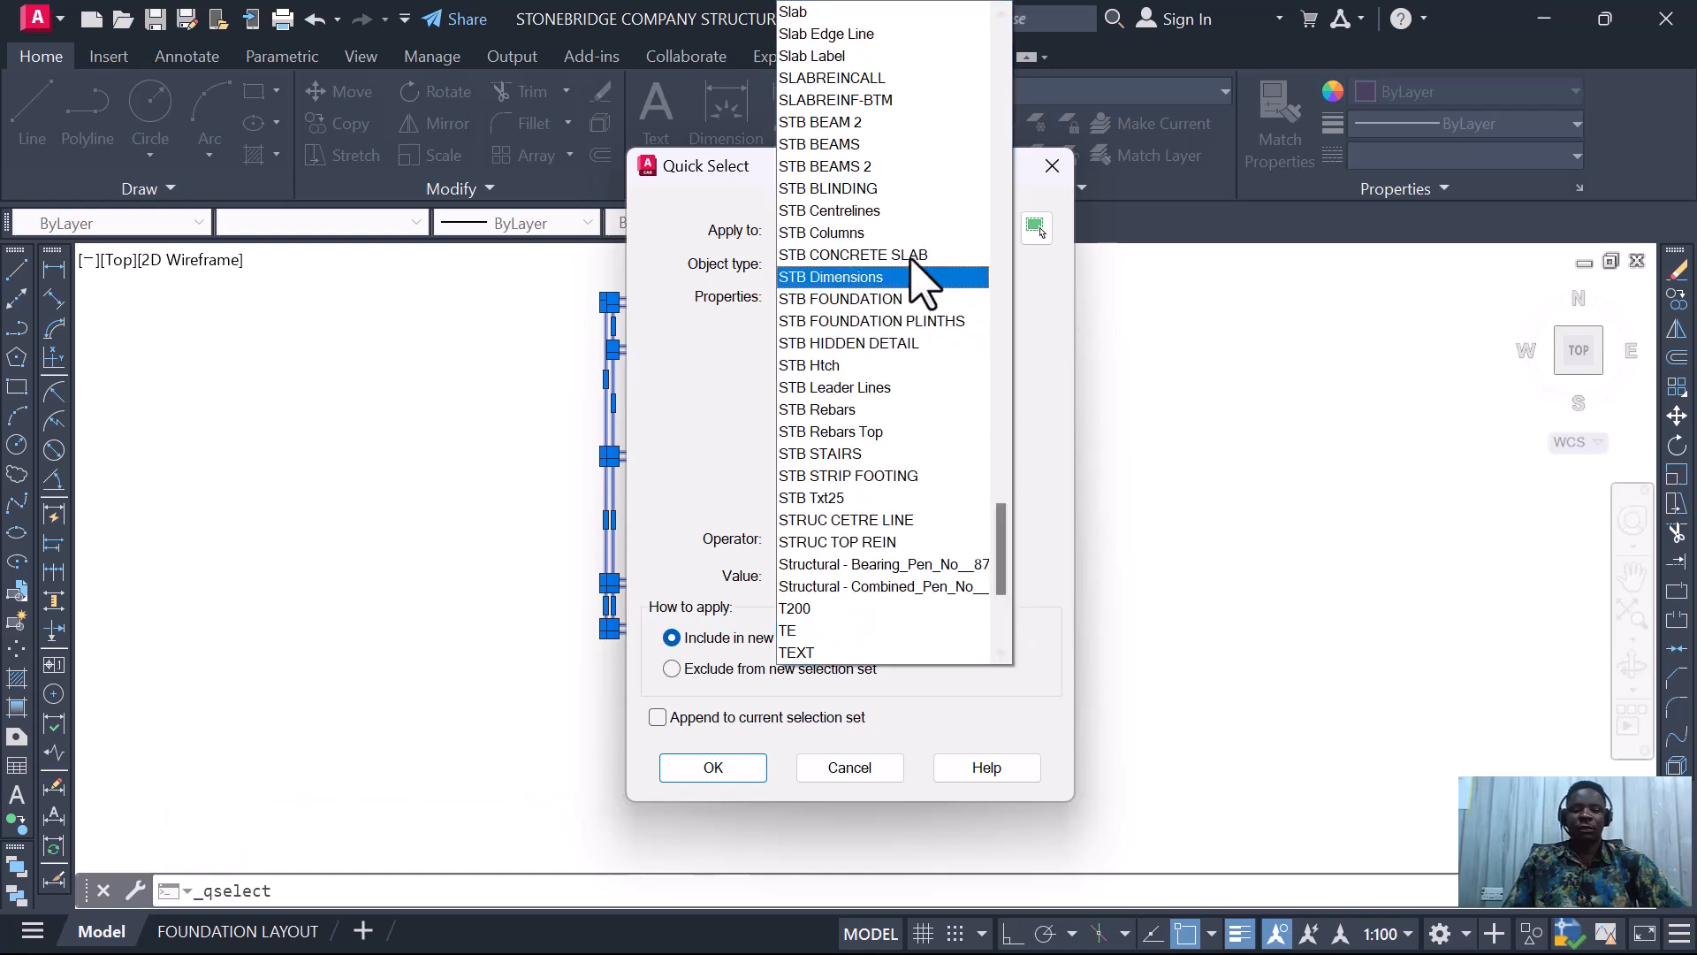
pyautogui.click(871, 55)
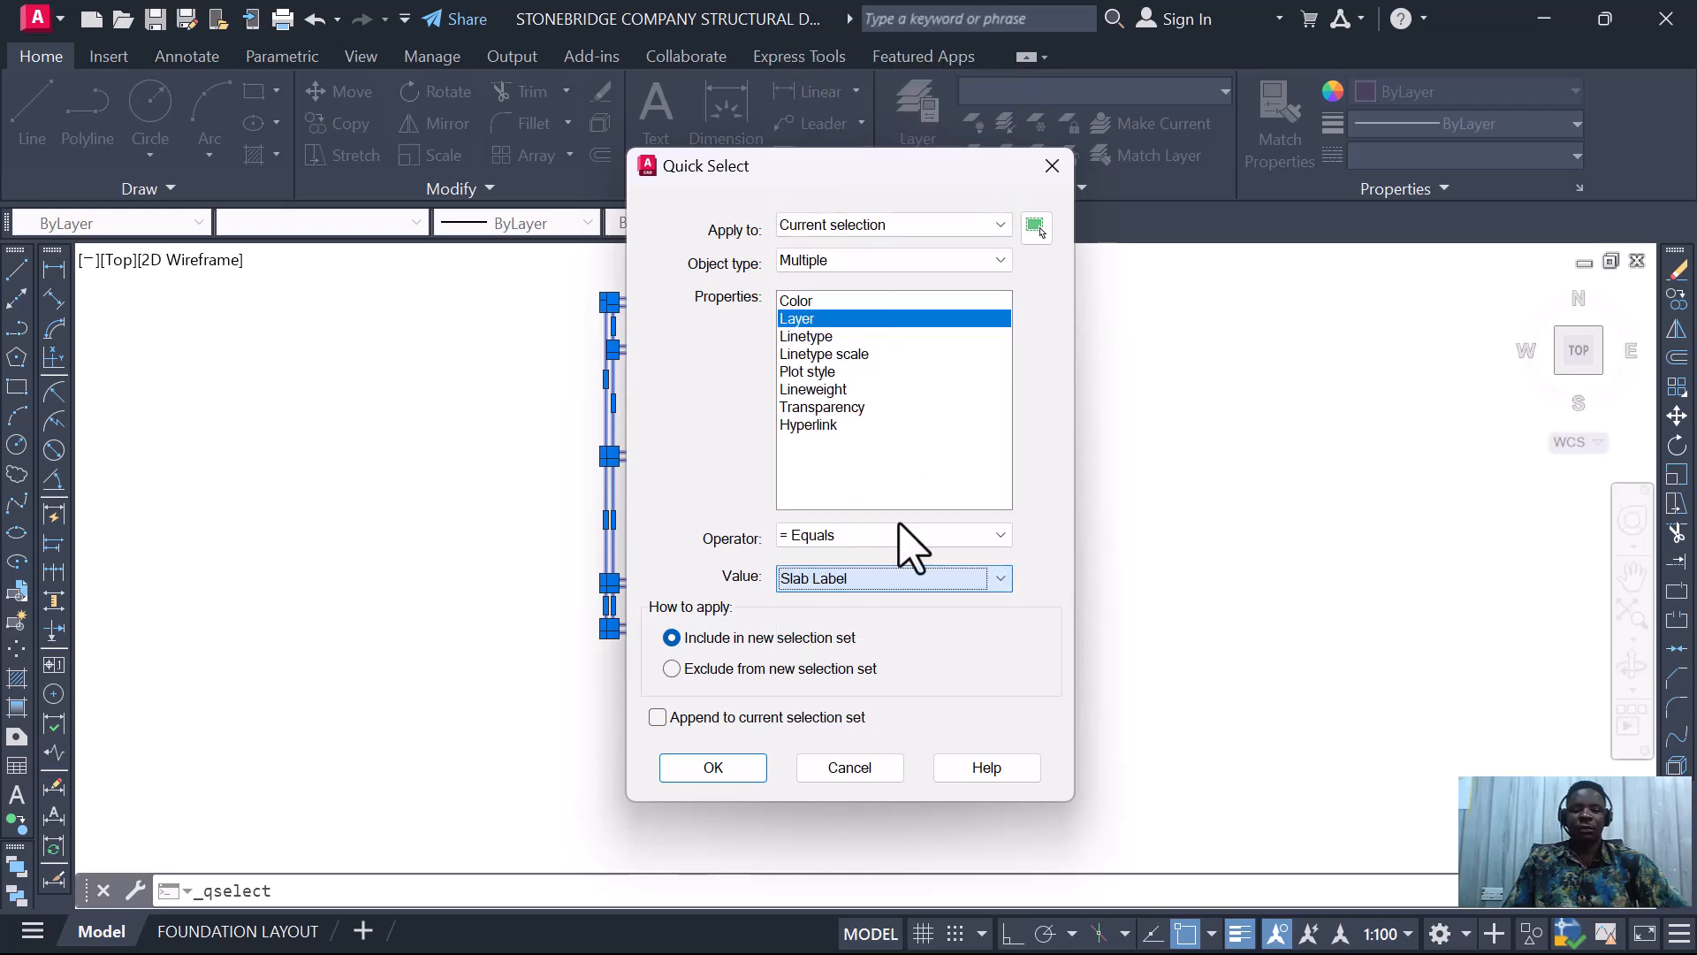
pyautogui.click(731, 766)
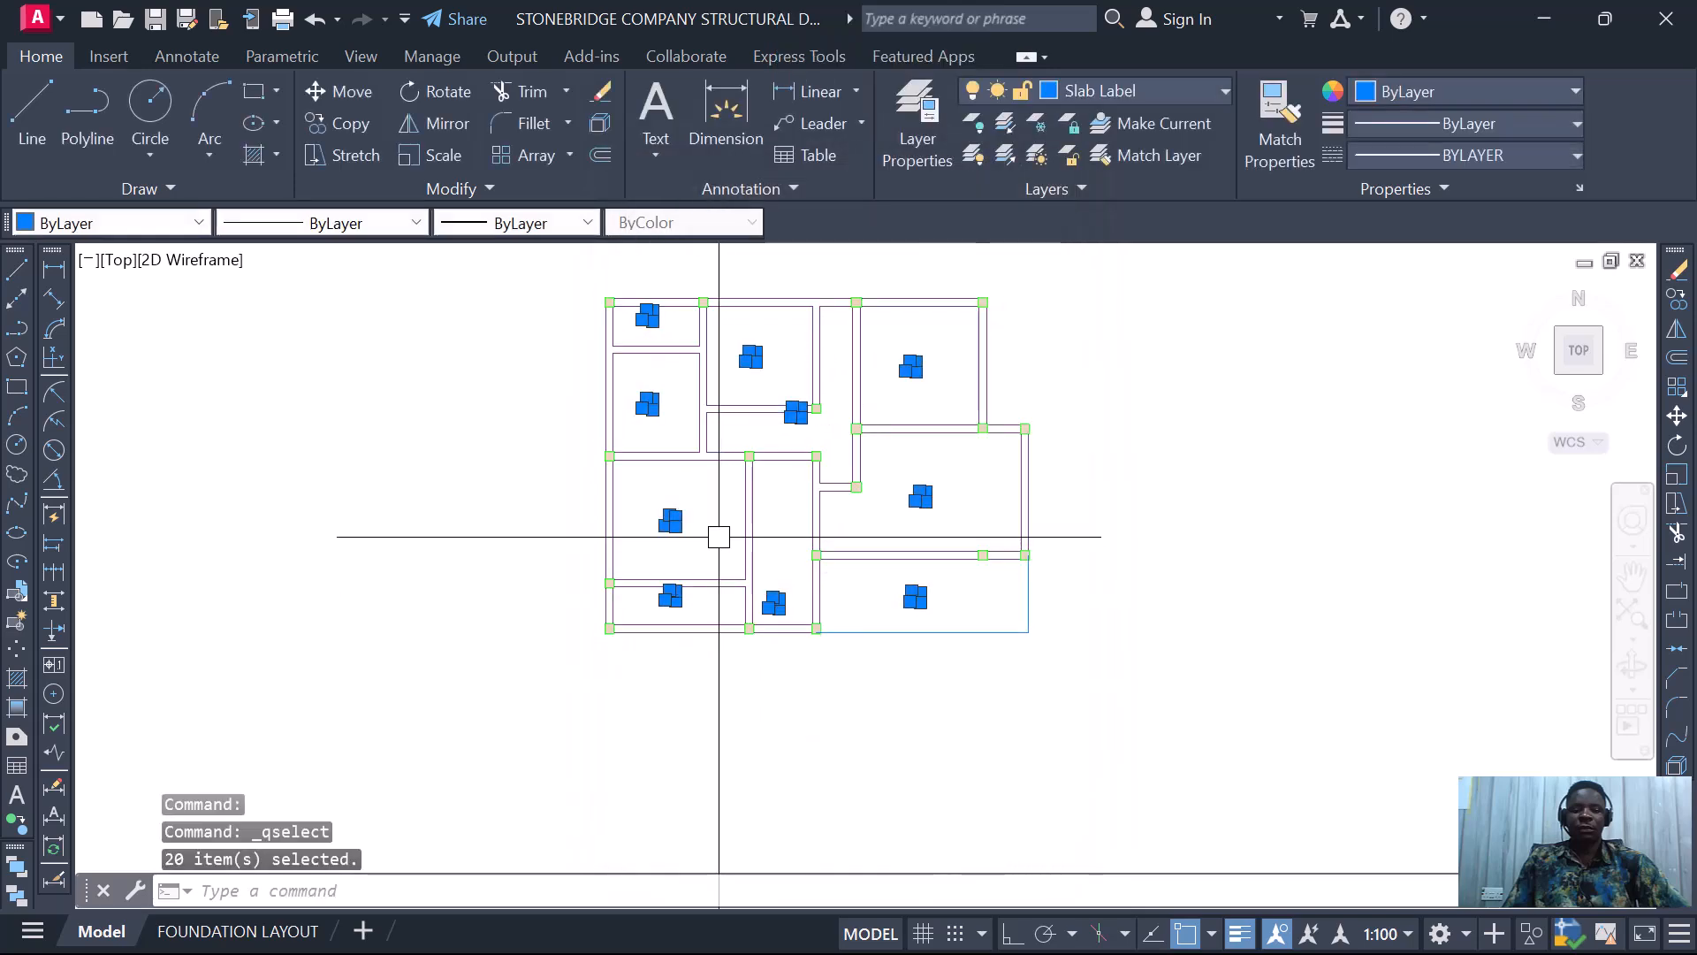
pyautogui.scroll(6, 814, 404)
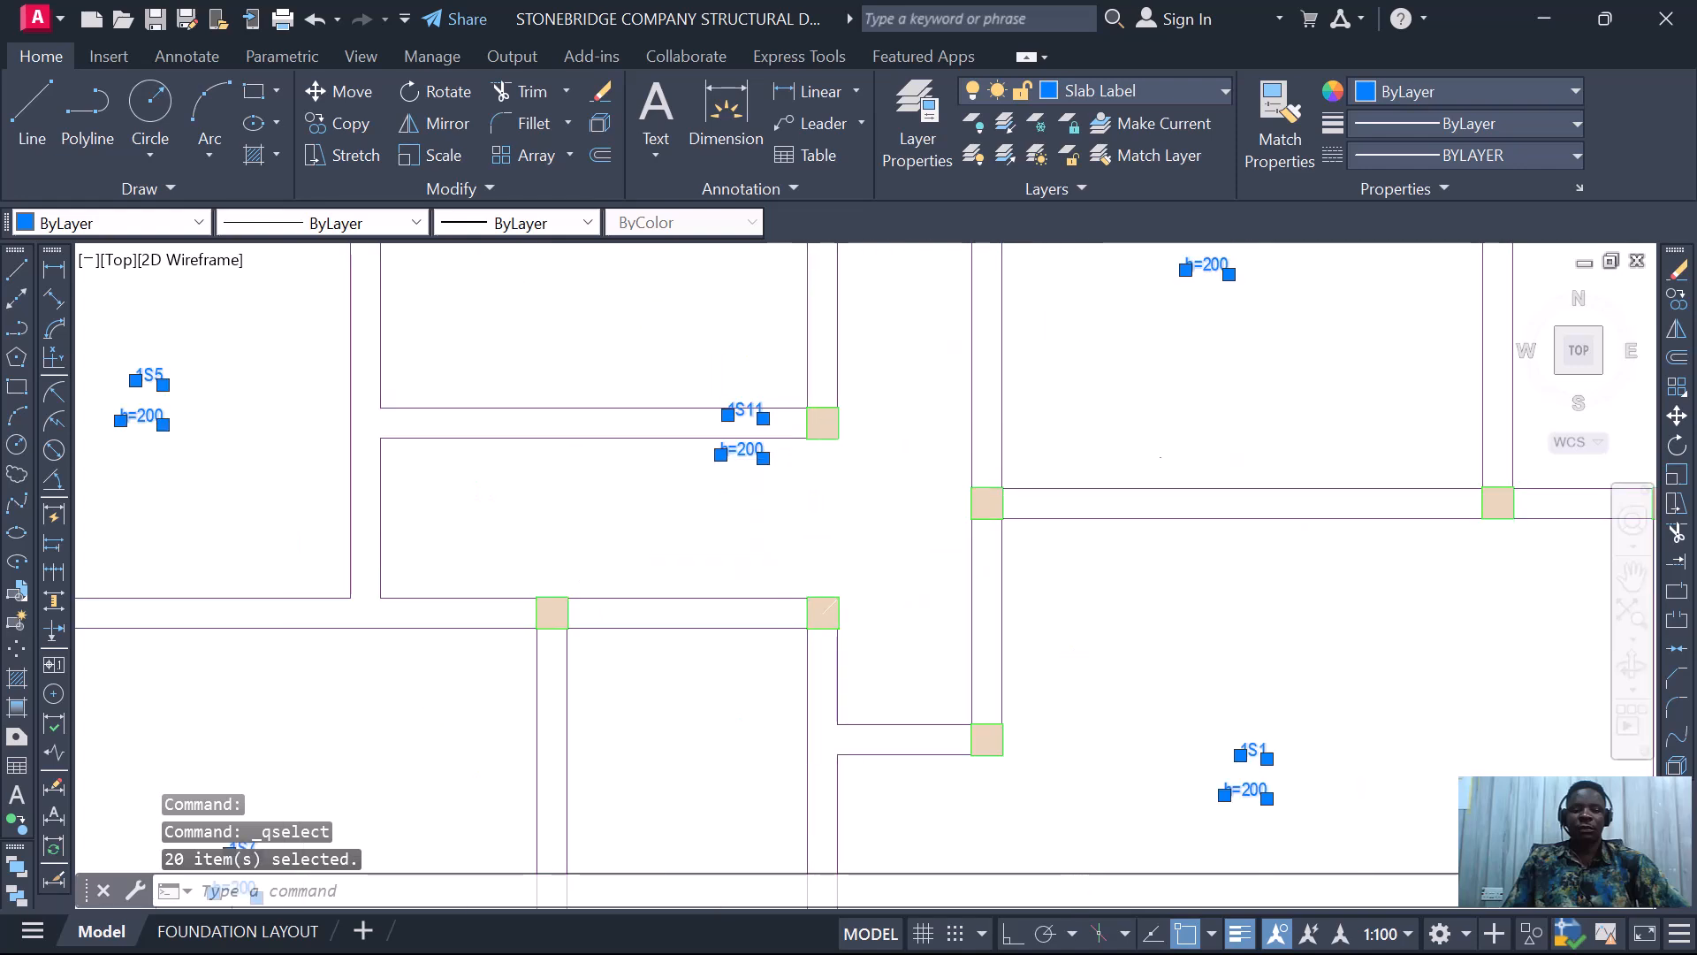
pyautogui.scroll(4, 694, 449)
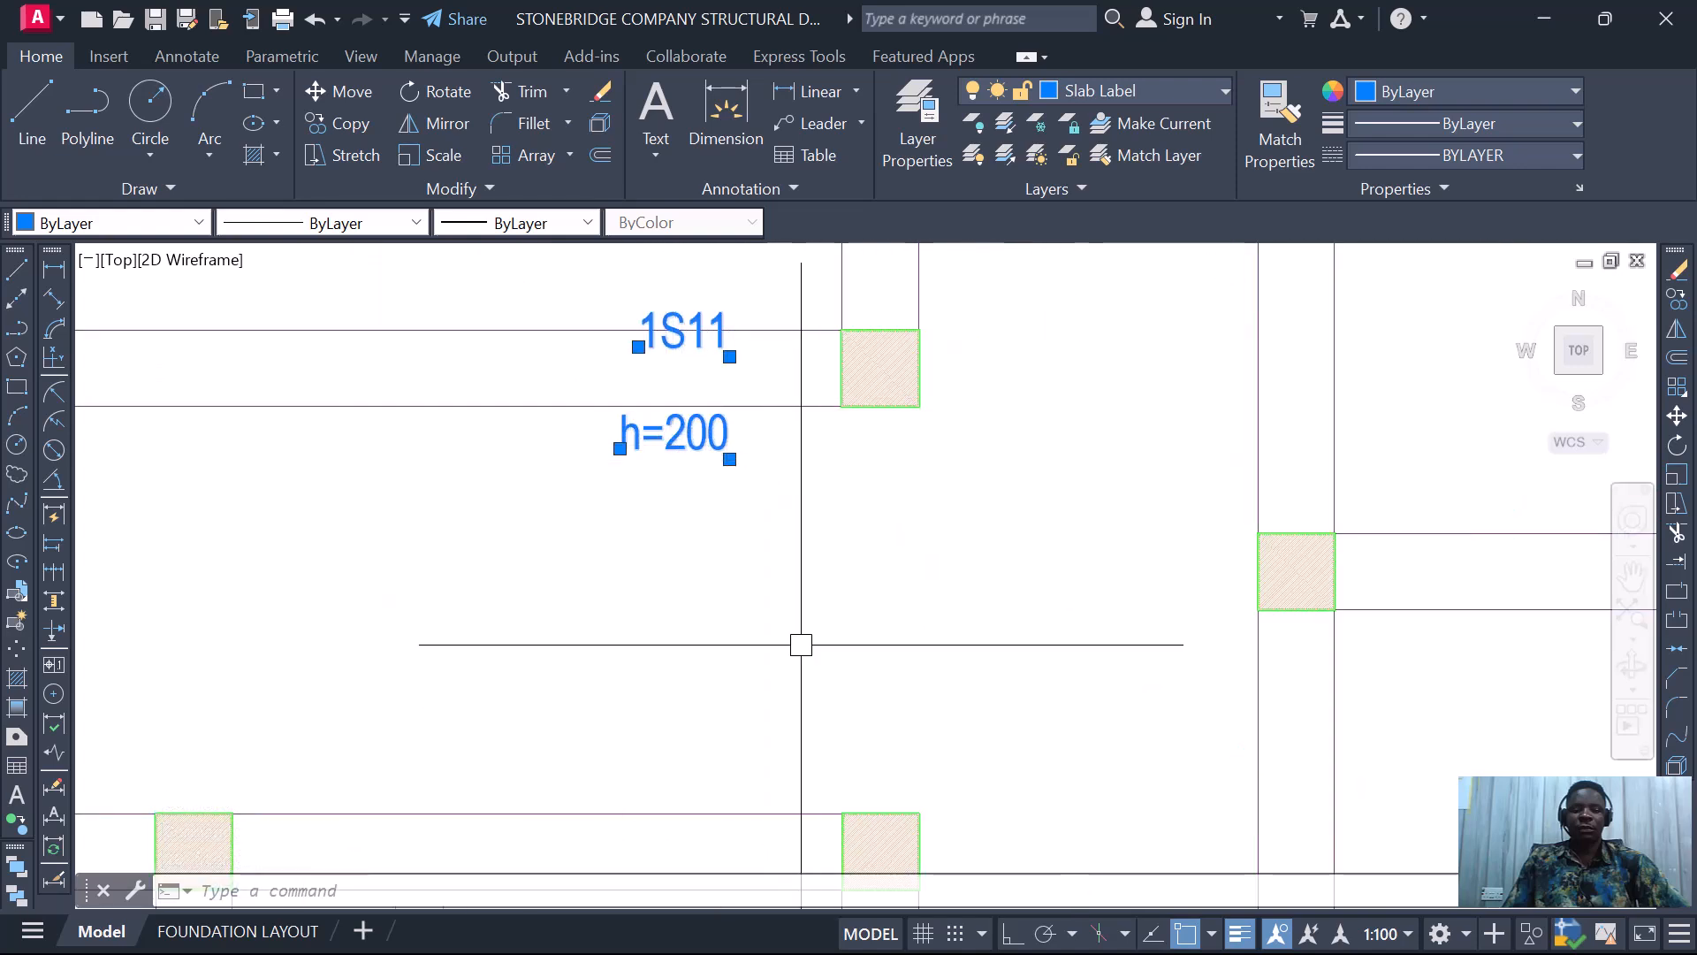
pyautogui.scroll(-4, 801, 644)
pyautogui.scroll(4, 769, 624)
pyautogui.scroll(-4, 791, 654)
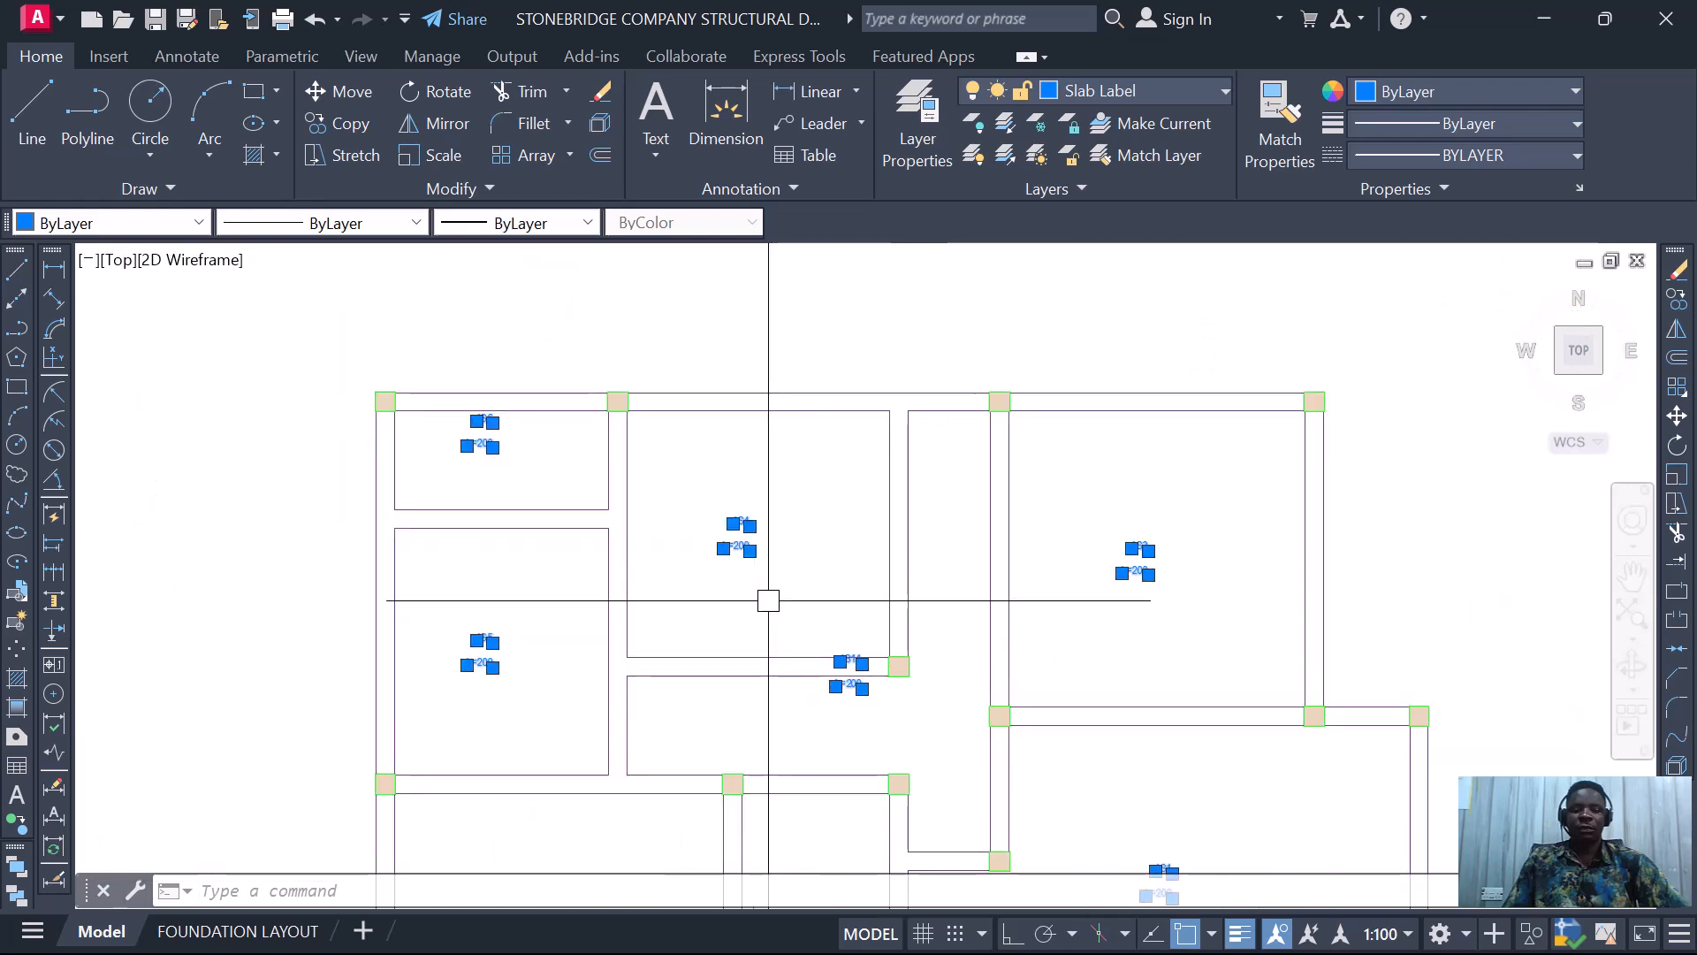
pyautogui.scroll(4, 753, 542)
pyautogui.scroll(-4, 849, 557)
pyautogui.scroll(4, 595, 397)
pyautogui.scroll(-6, 645, 442)
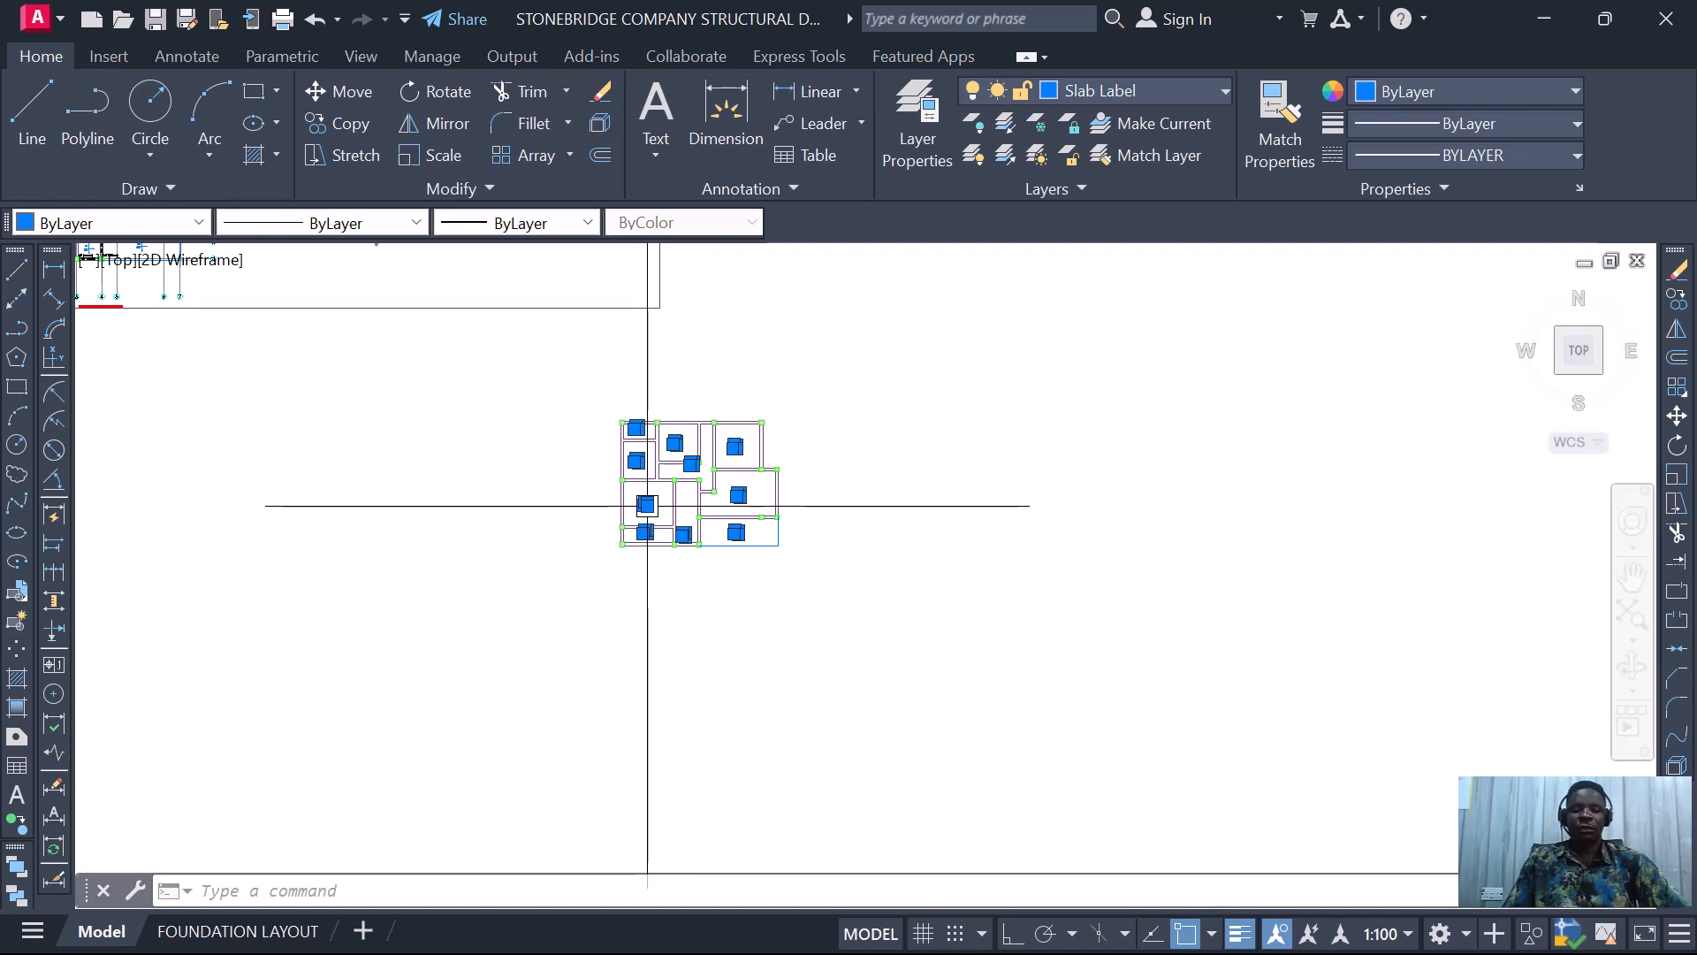
pyautogui.scroll(4, 680, 472)
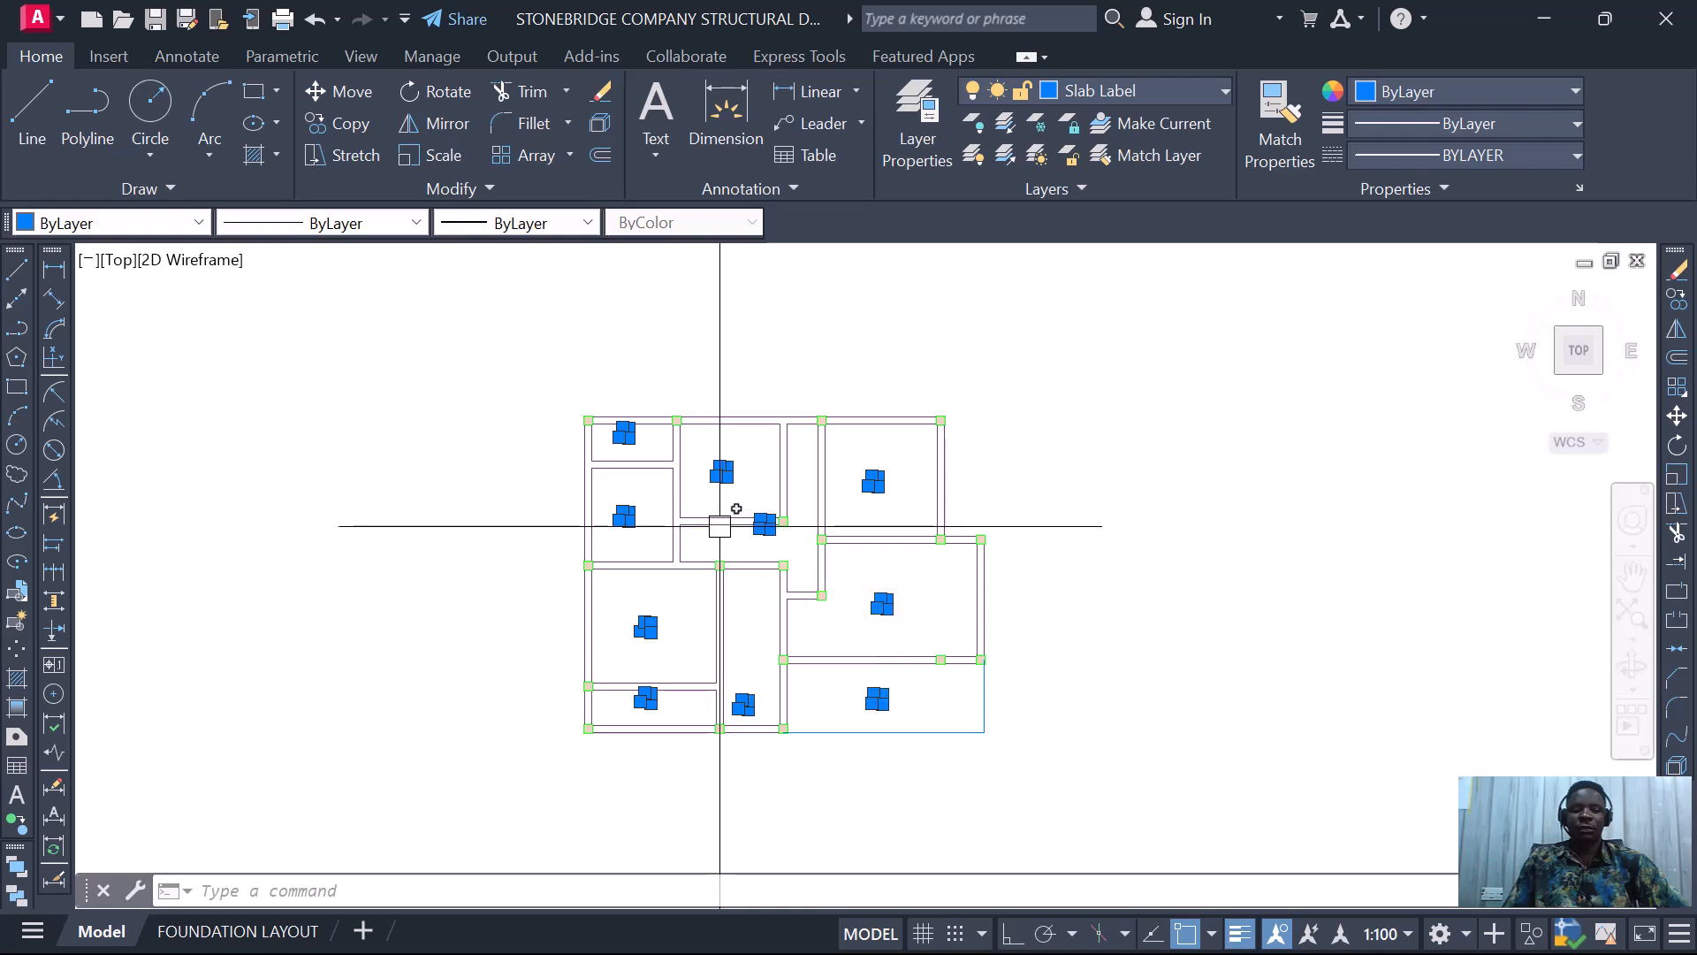
pyautogui.scroll(2, 719, 526)
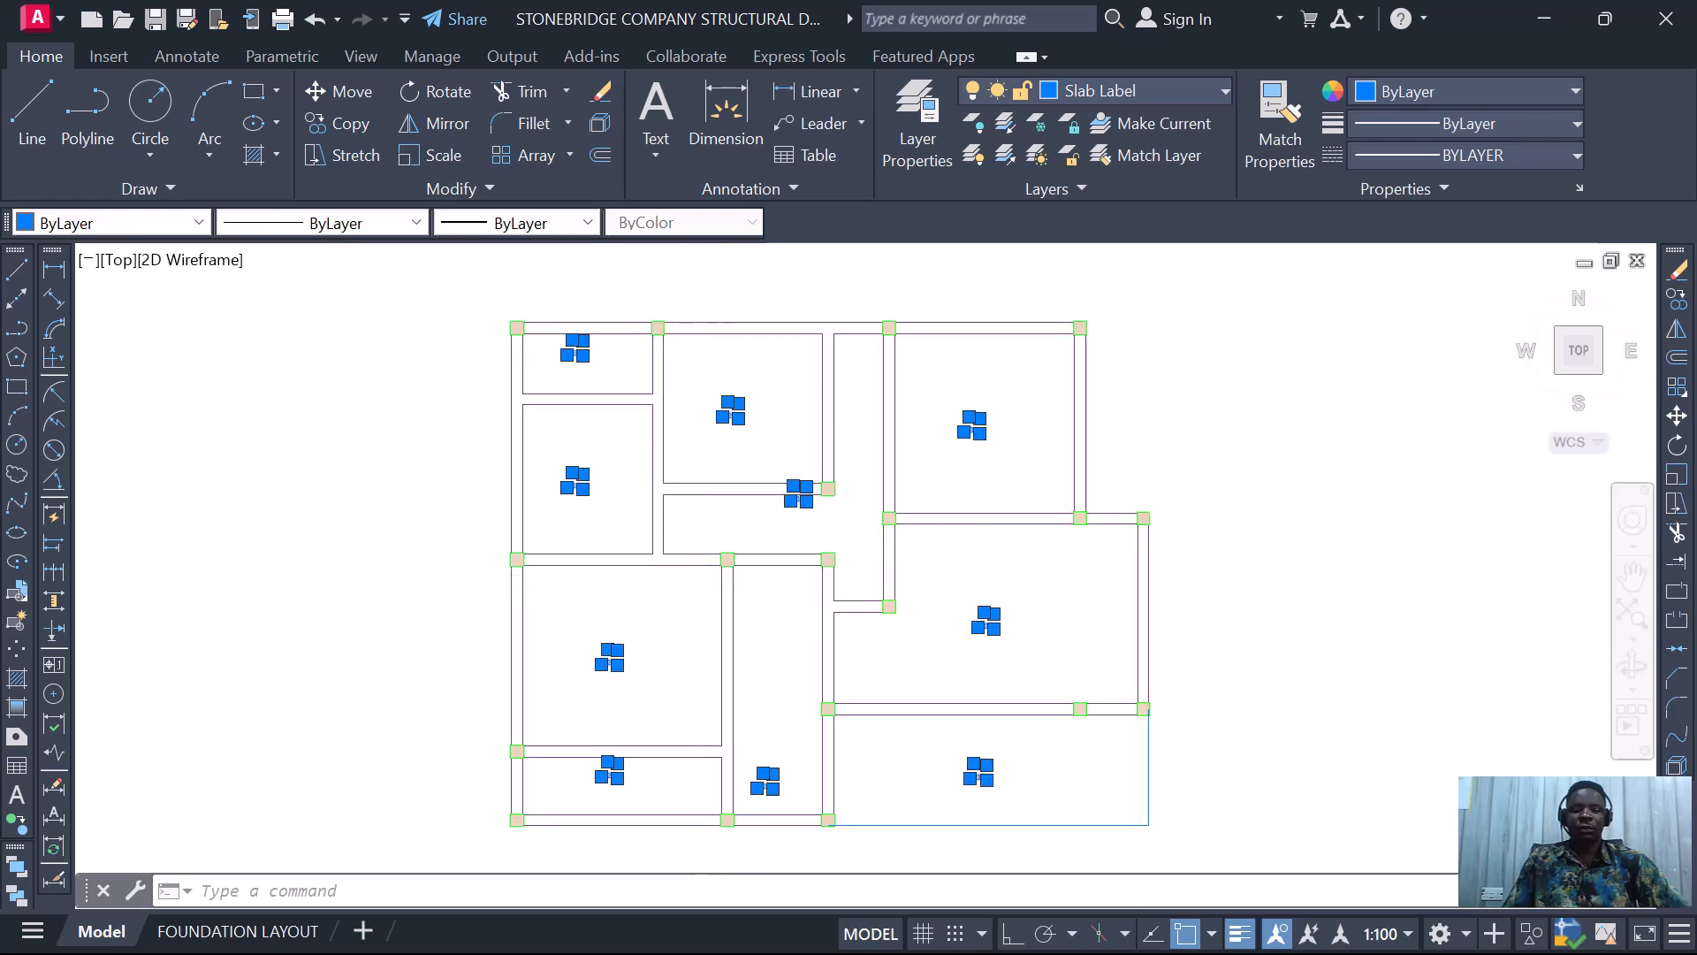
pyautogui.write('e')
pyautogui.press('Return')
pyautogui.scroll(-4, 776, 557)
pyautogui.scroll(2, 815, 527)
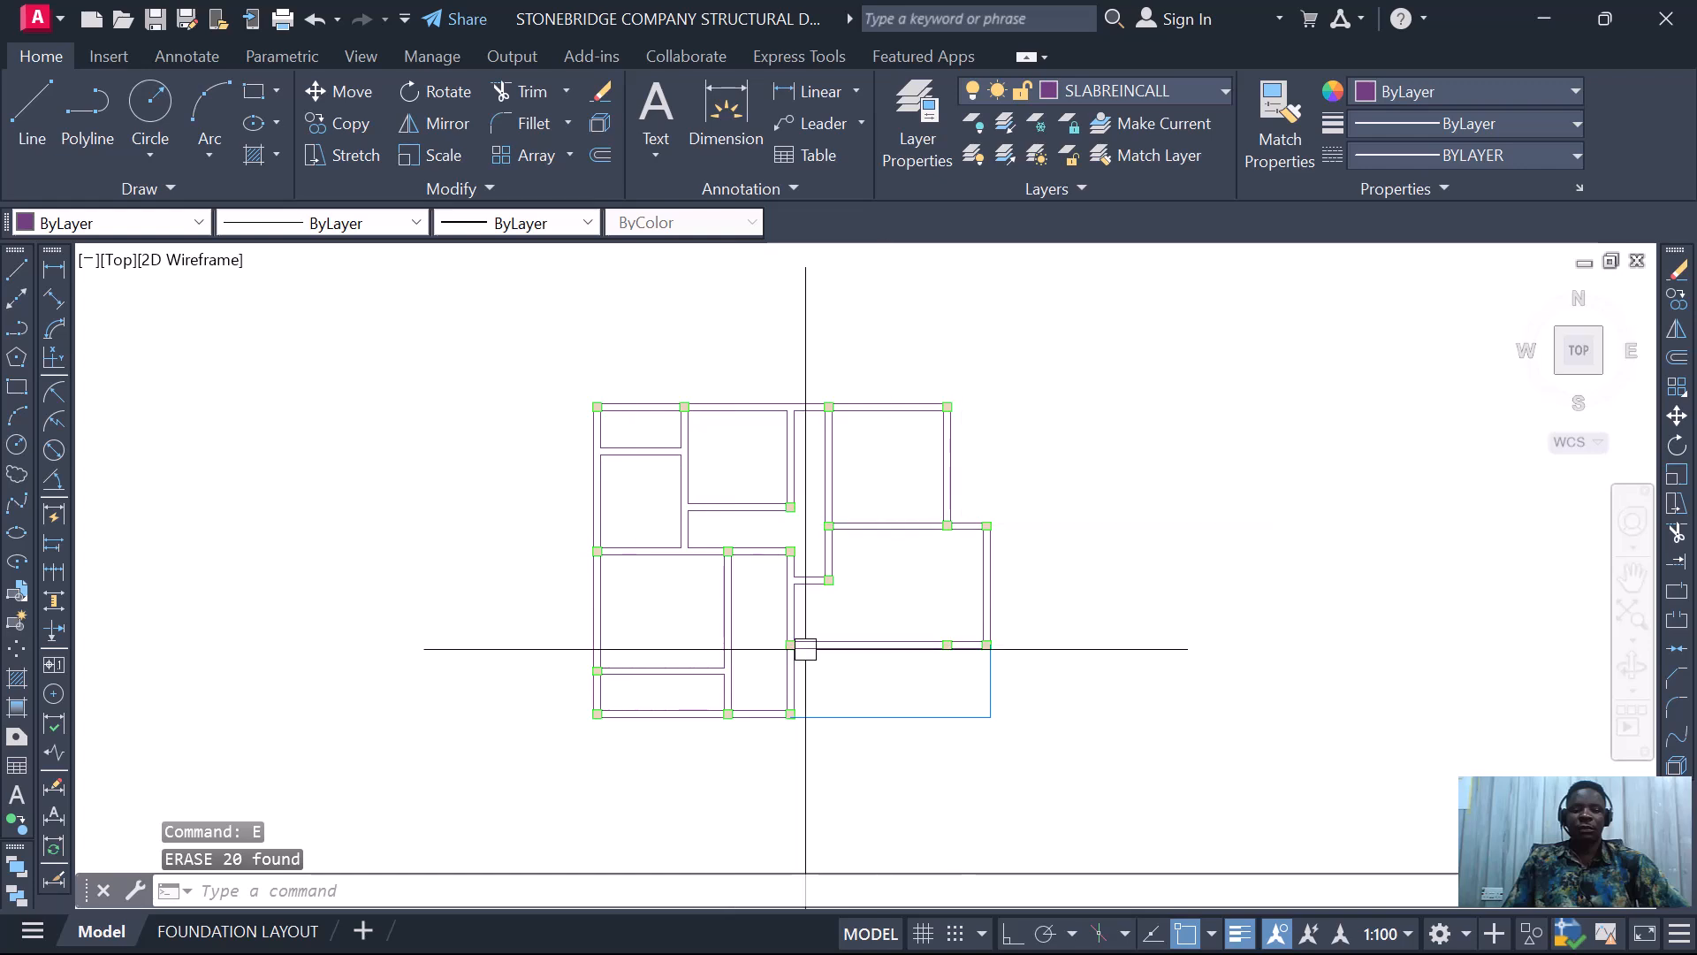
pyautogui.scroll(-2, 846, 600)
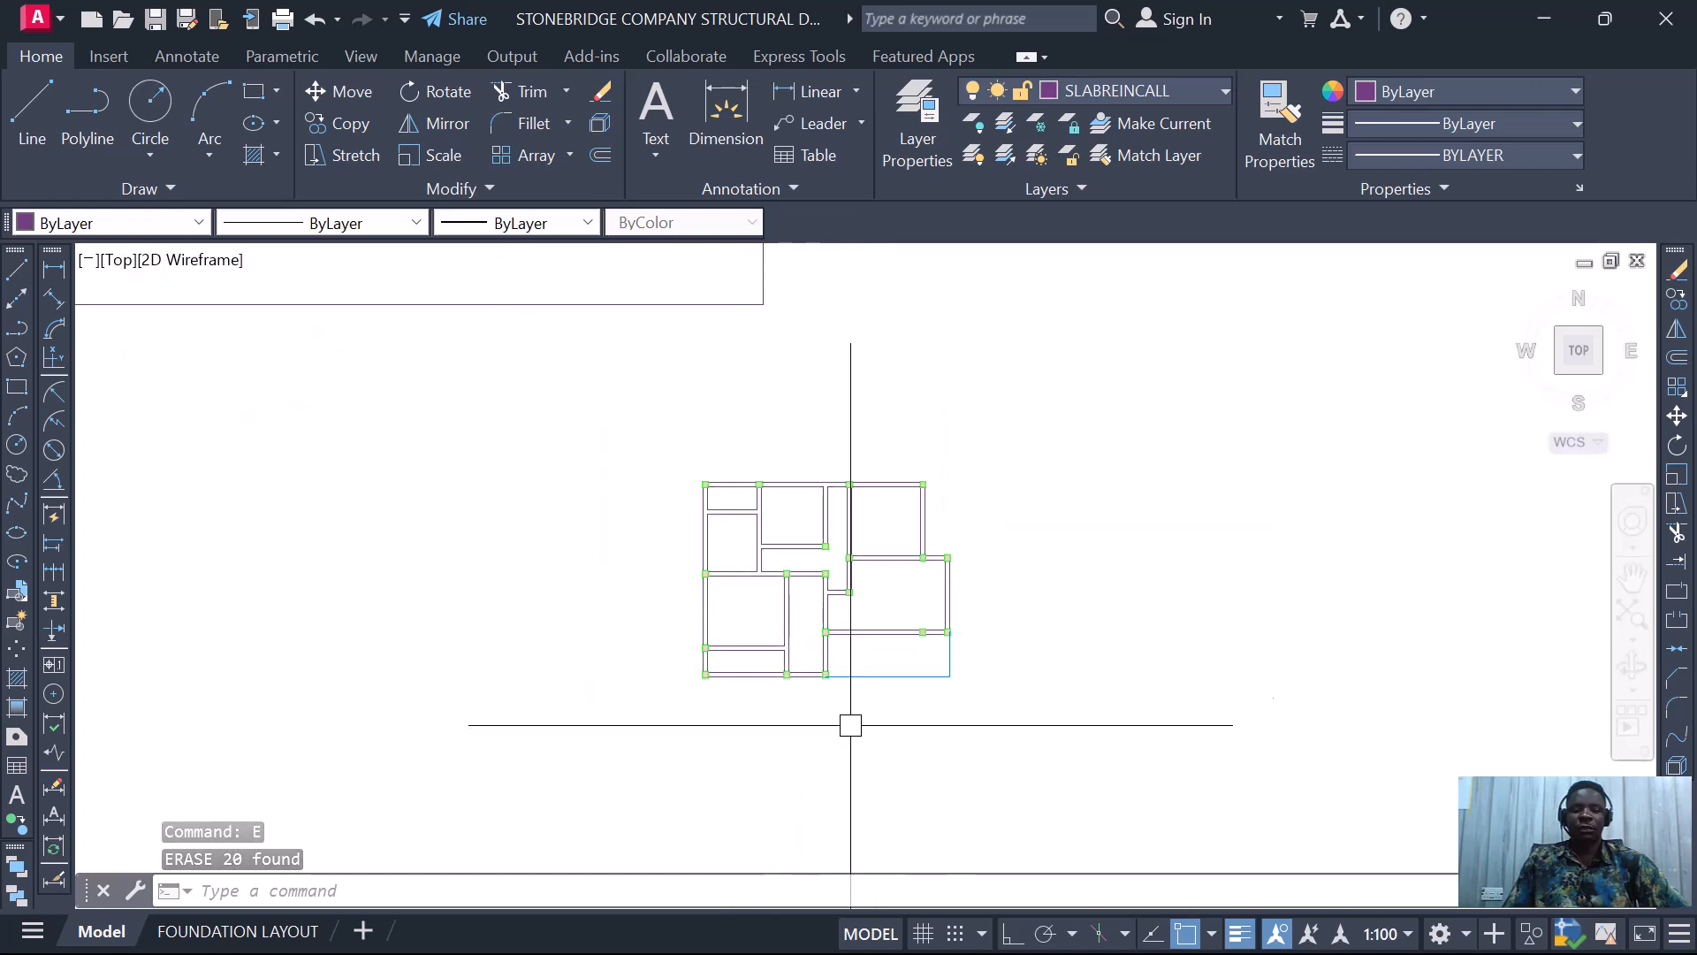
pyautogui.scroll(-2, 904, 618)
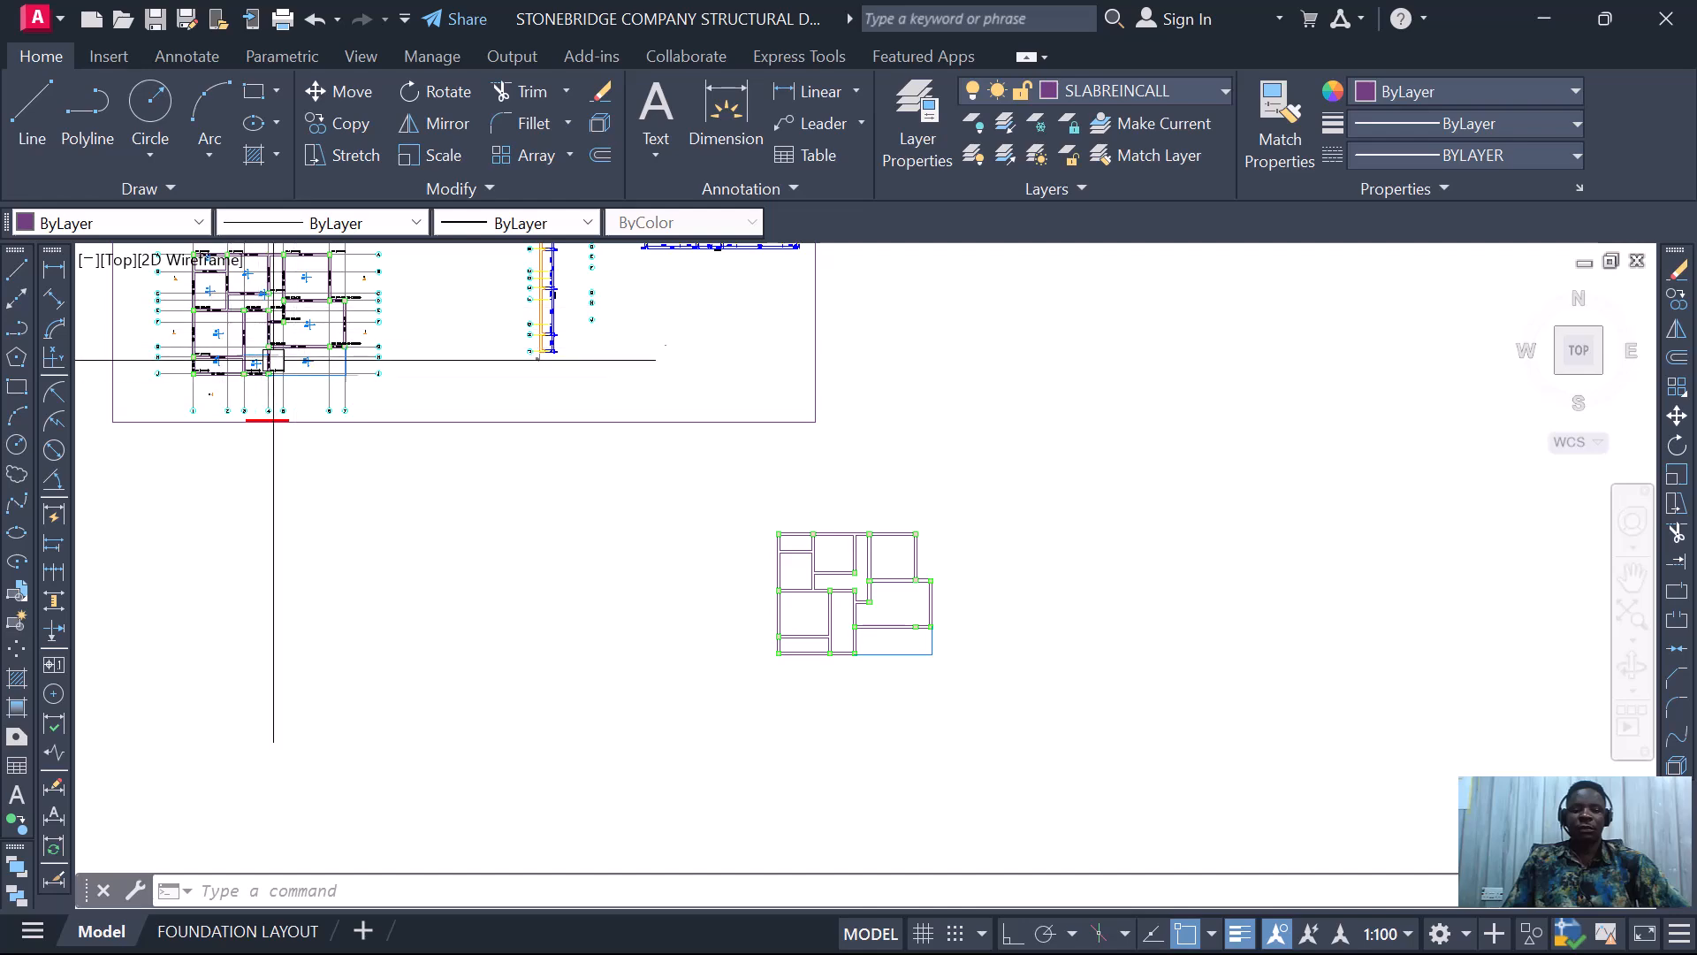
# - Stretch both ends of the slab edge line above slab 1S9 on the labelled plan to the inner faces of the adjoining beams
pyautogui.scroll(5, 273, 360)
pyautogui.scroll(2, 214, 435)
pyautogui.scroll(-8, 376, 431)
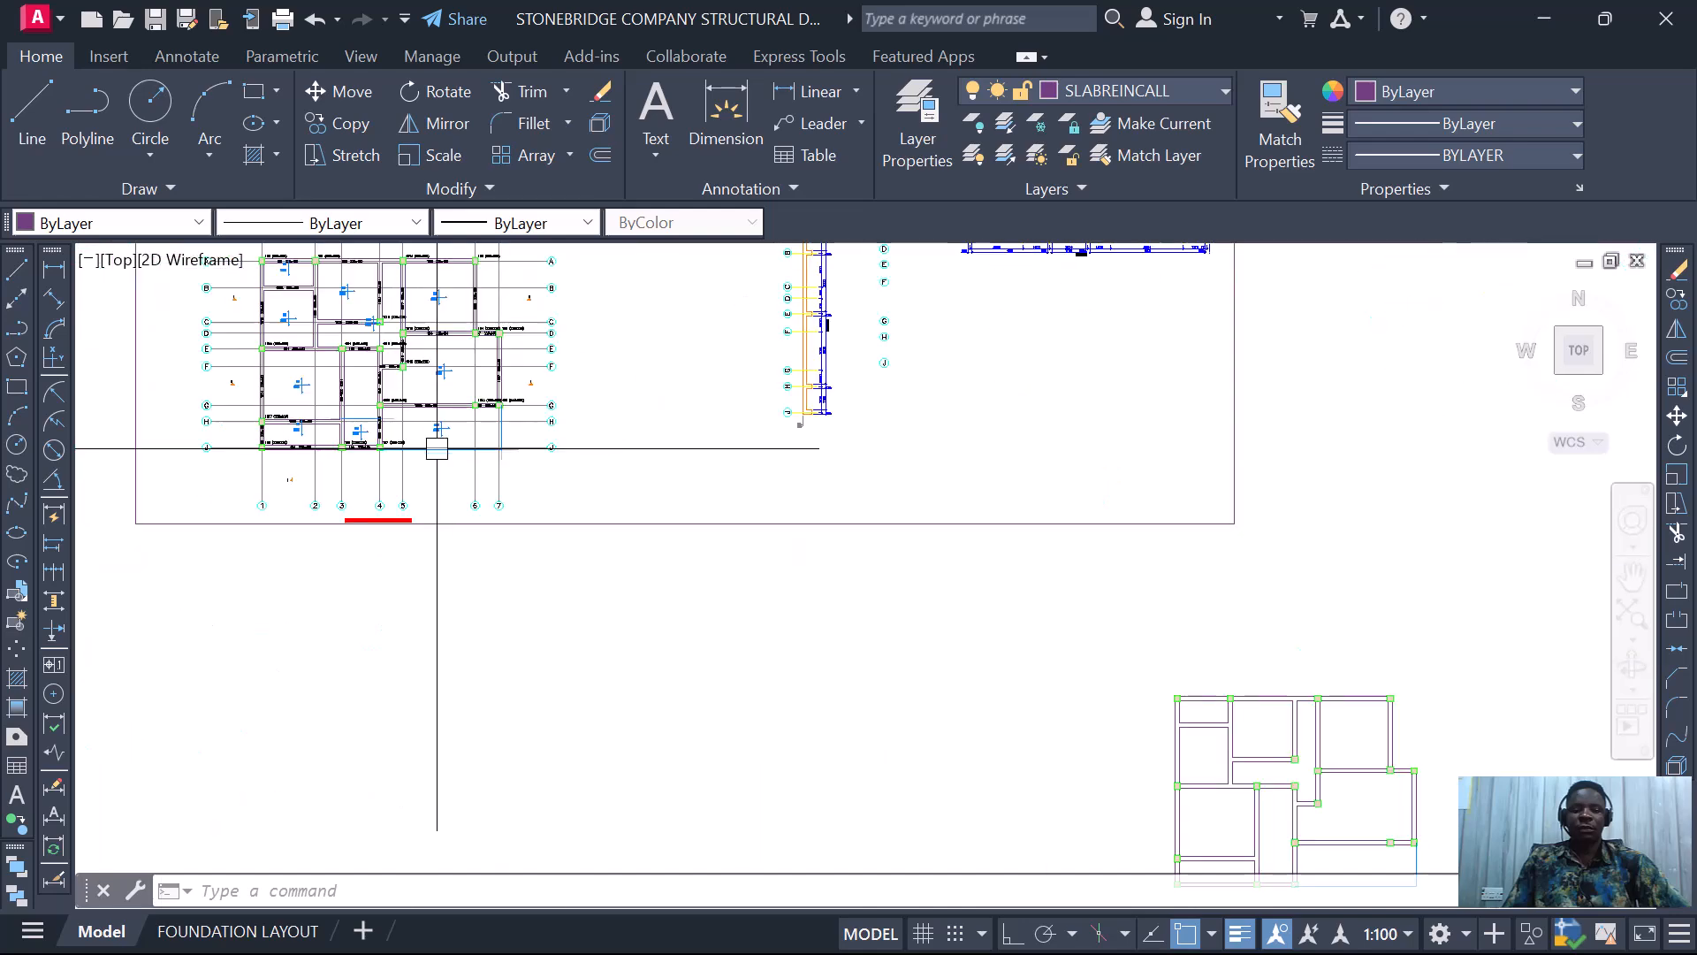
pyautogui.scroll(8, 968, 709)
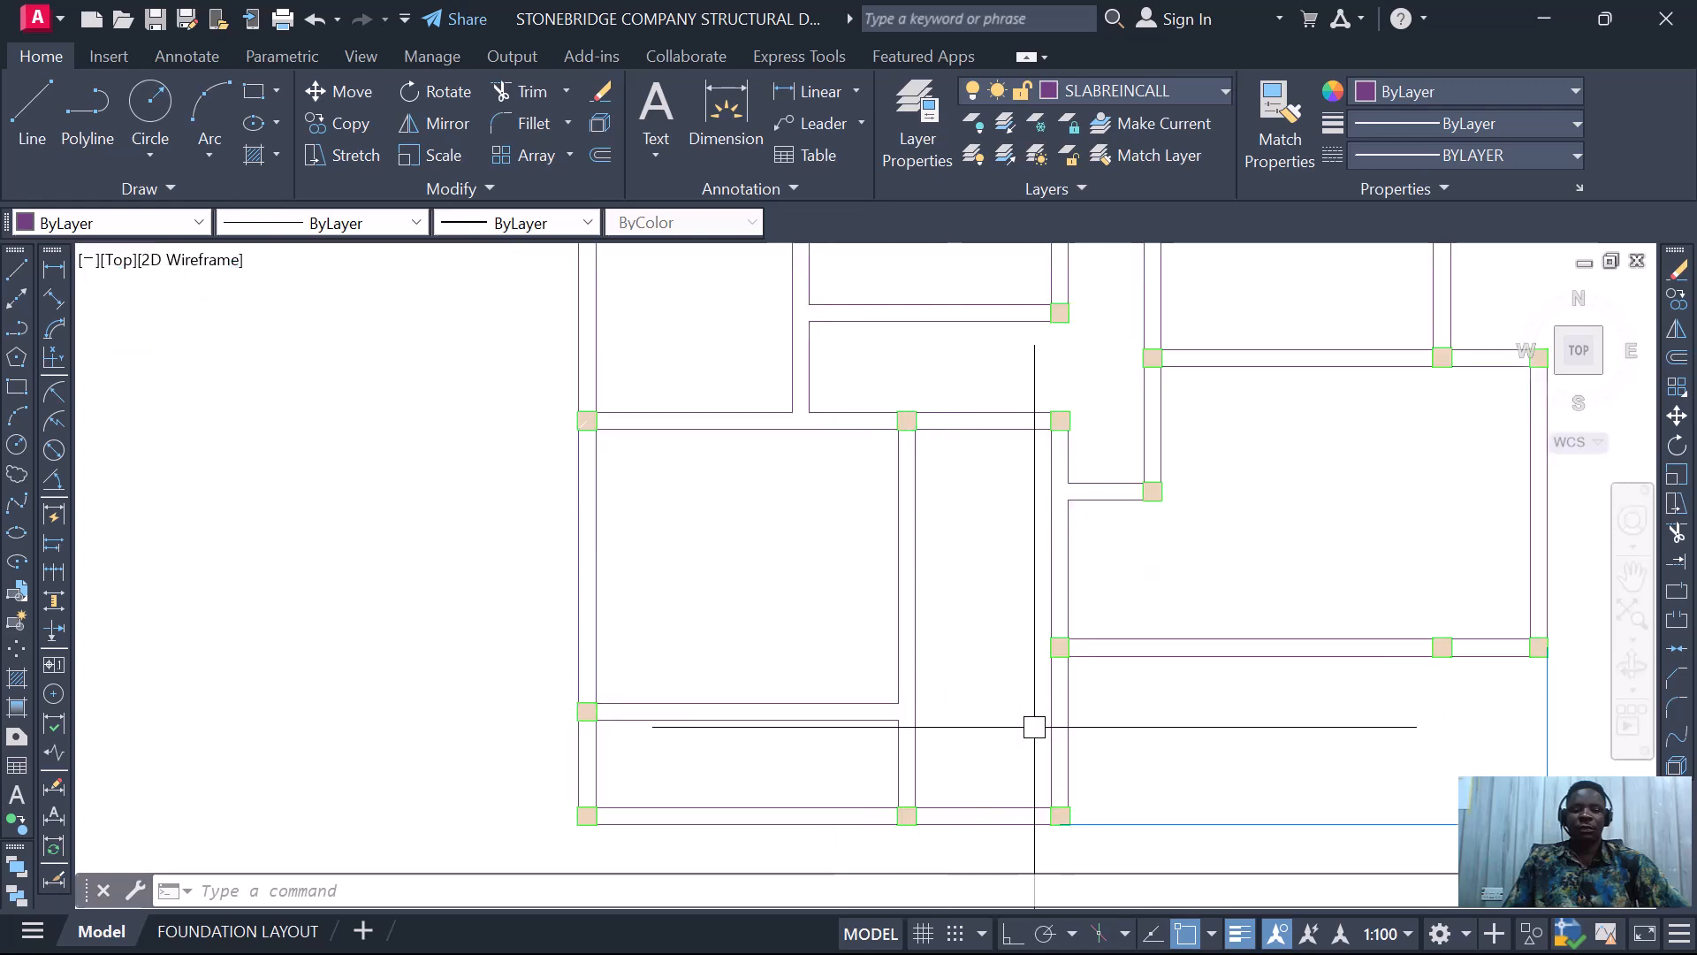
pyautogui.scroll(-10, 955, 707)
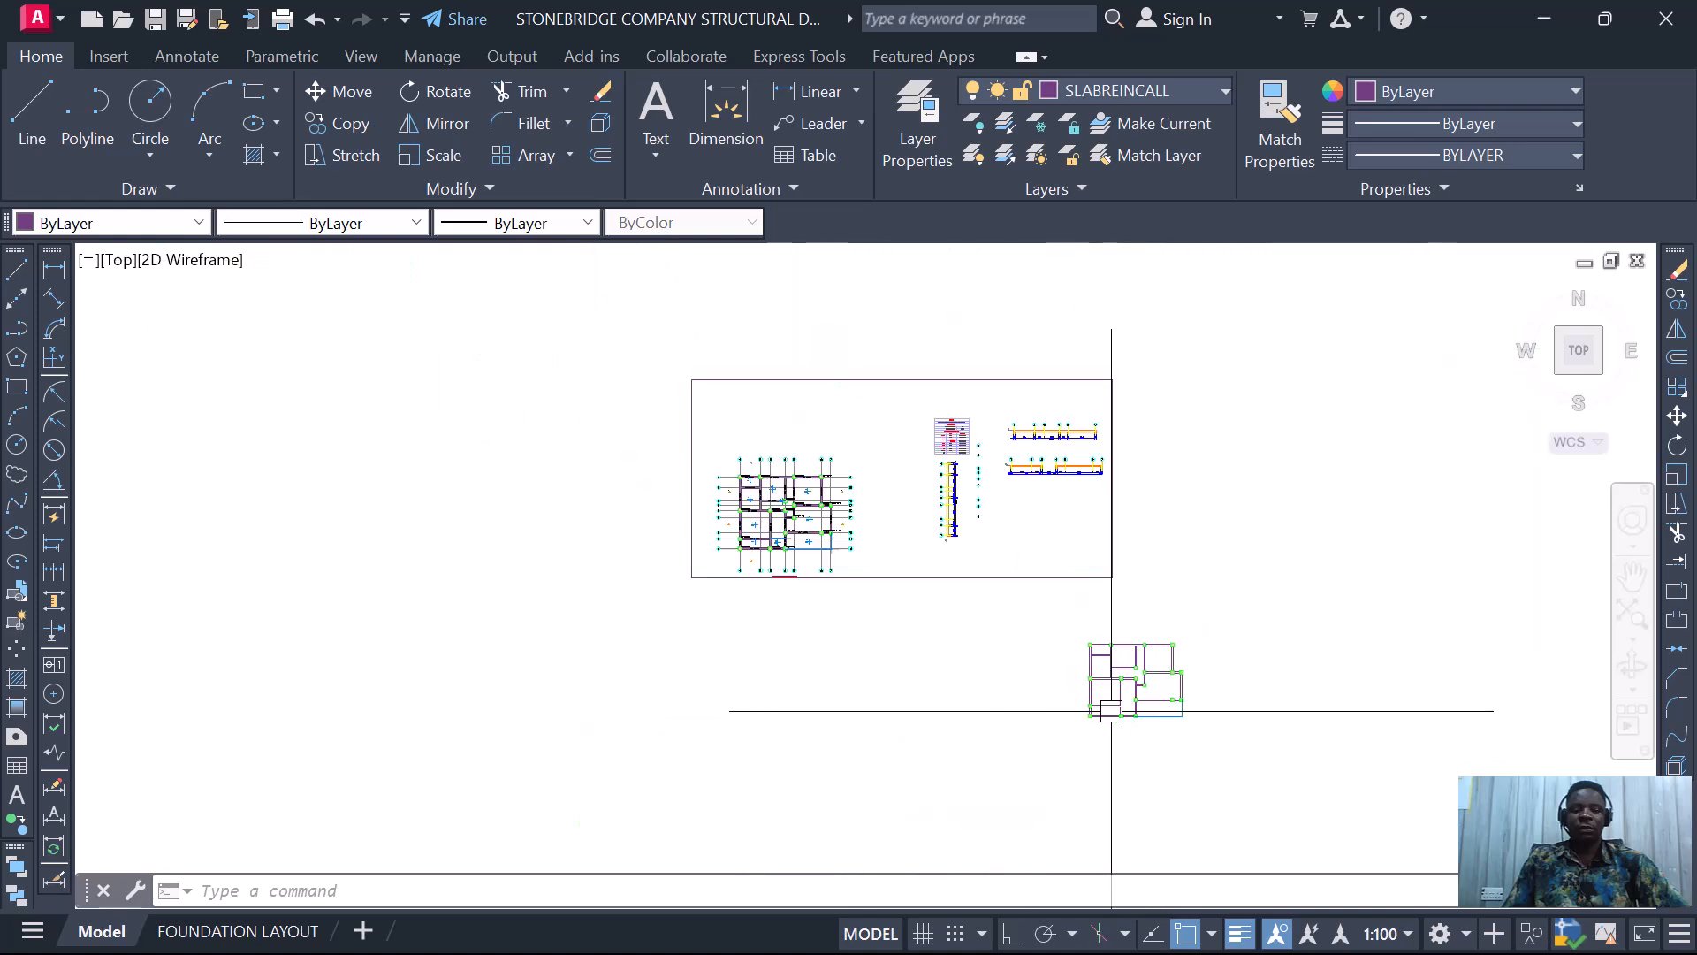
pyautogui.scroll(10, 770, 537)
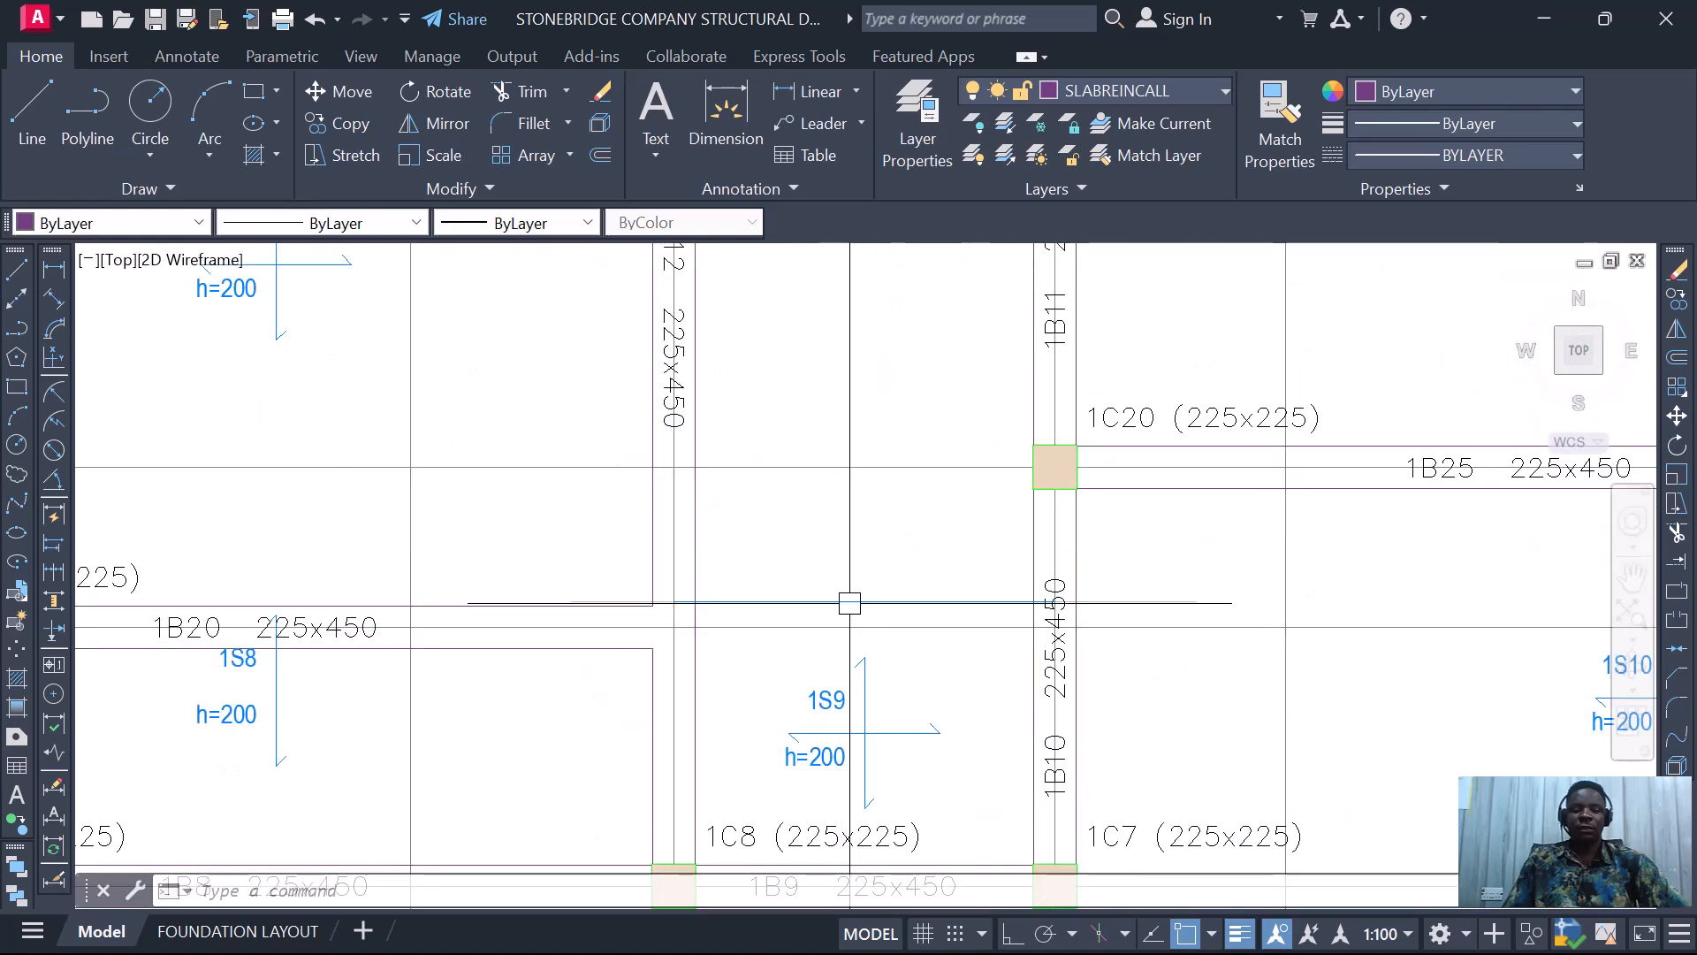
pyautogui.click(852, 602)
pyautogui.scroll(-2, 800, 637)
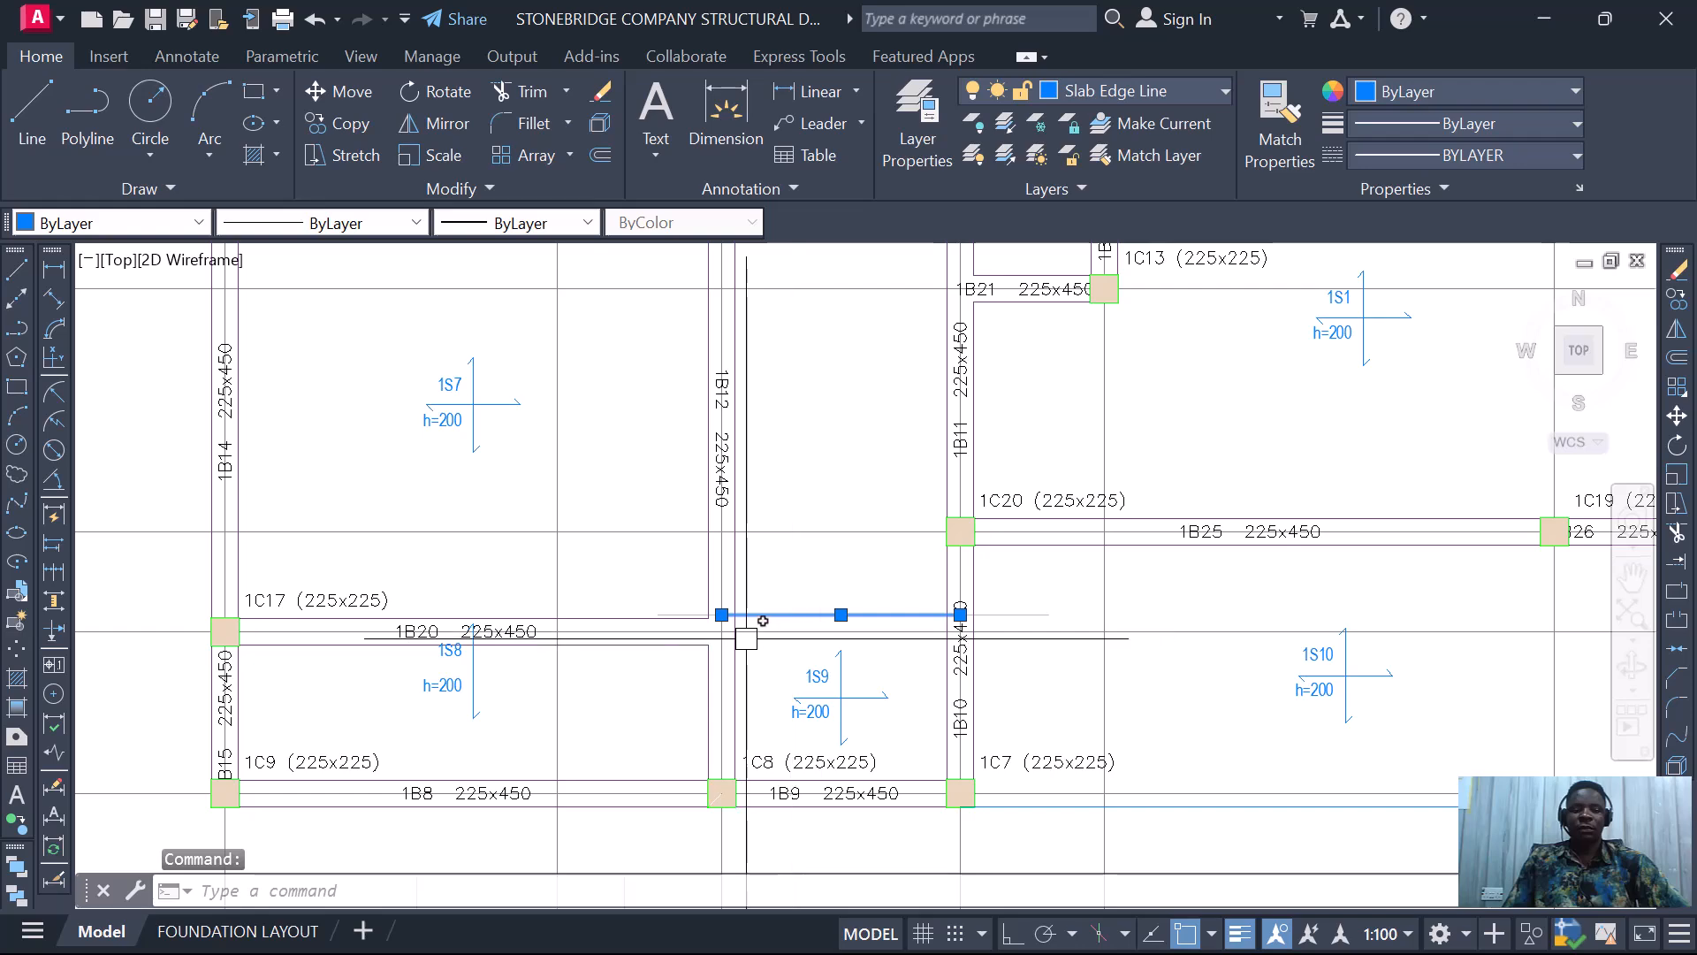
pyautogui.scroll(-3, 763, 621)
pyautogui.scroll(8, 749, 678)
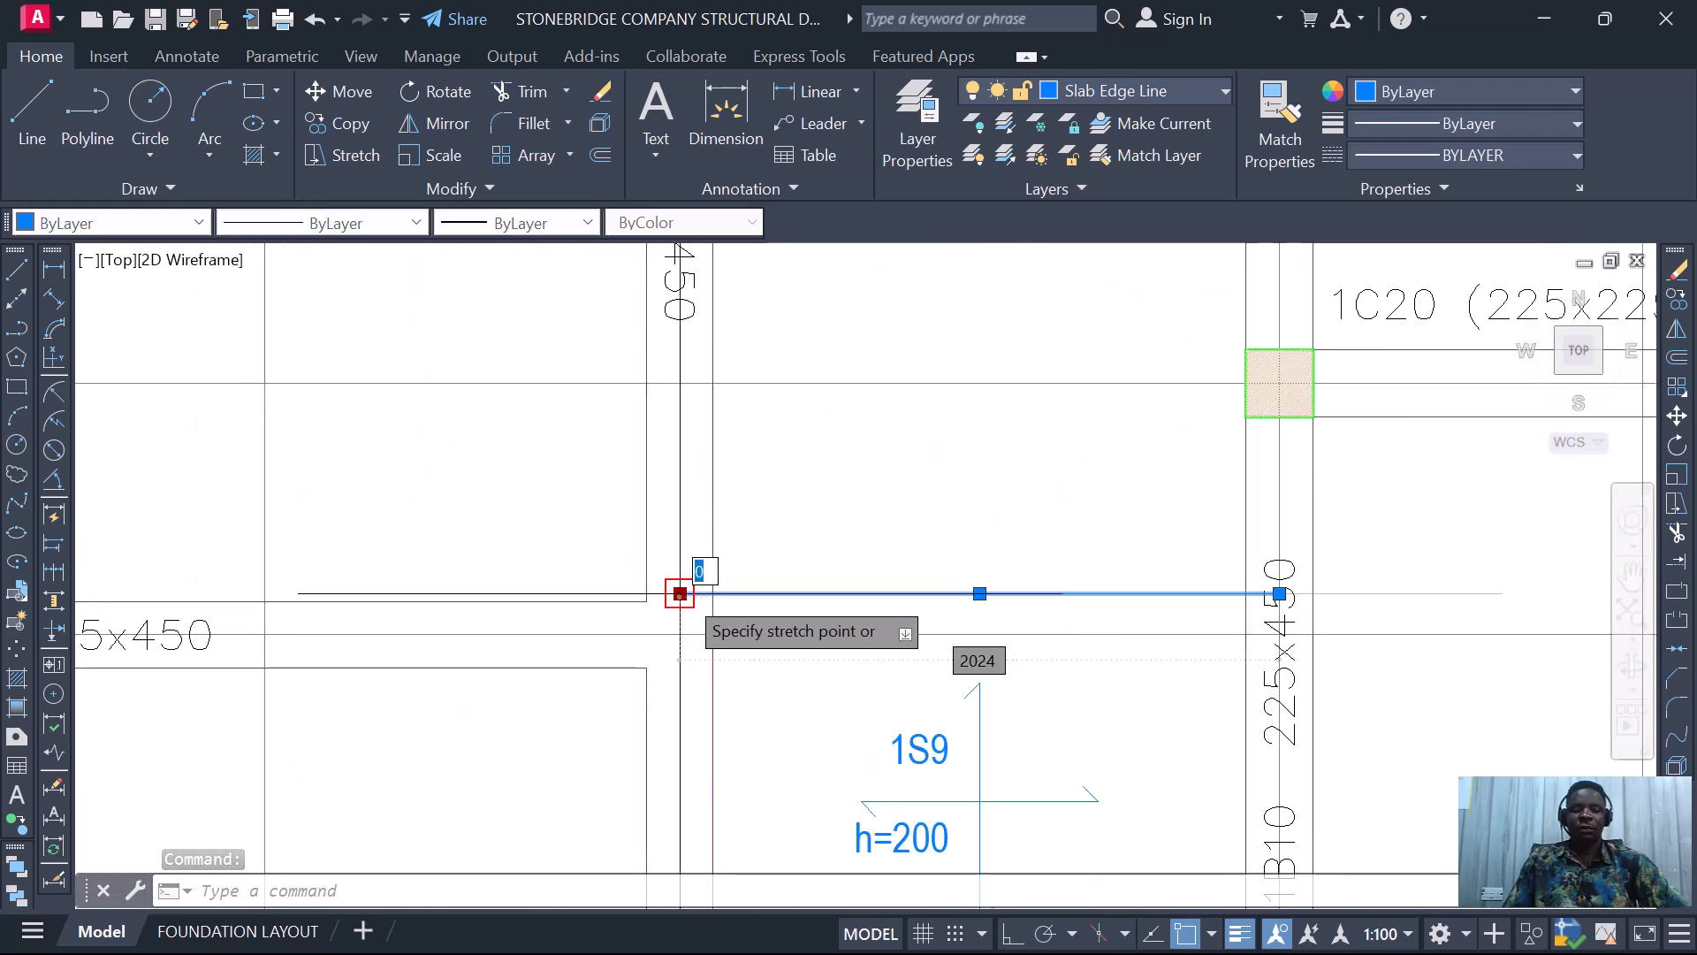
pyautogui.scroll(-3, 698, 595)
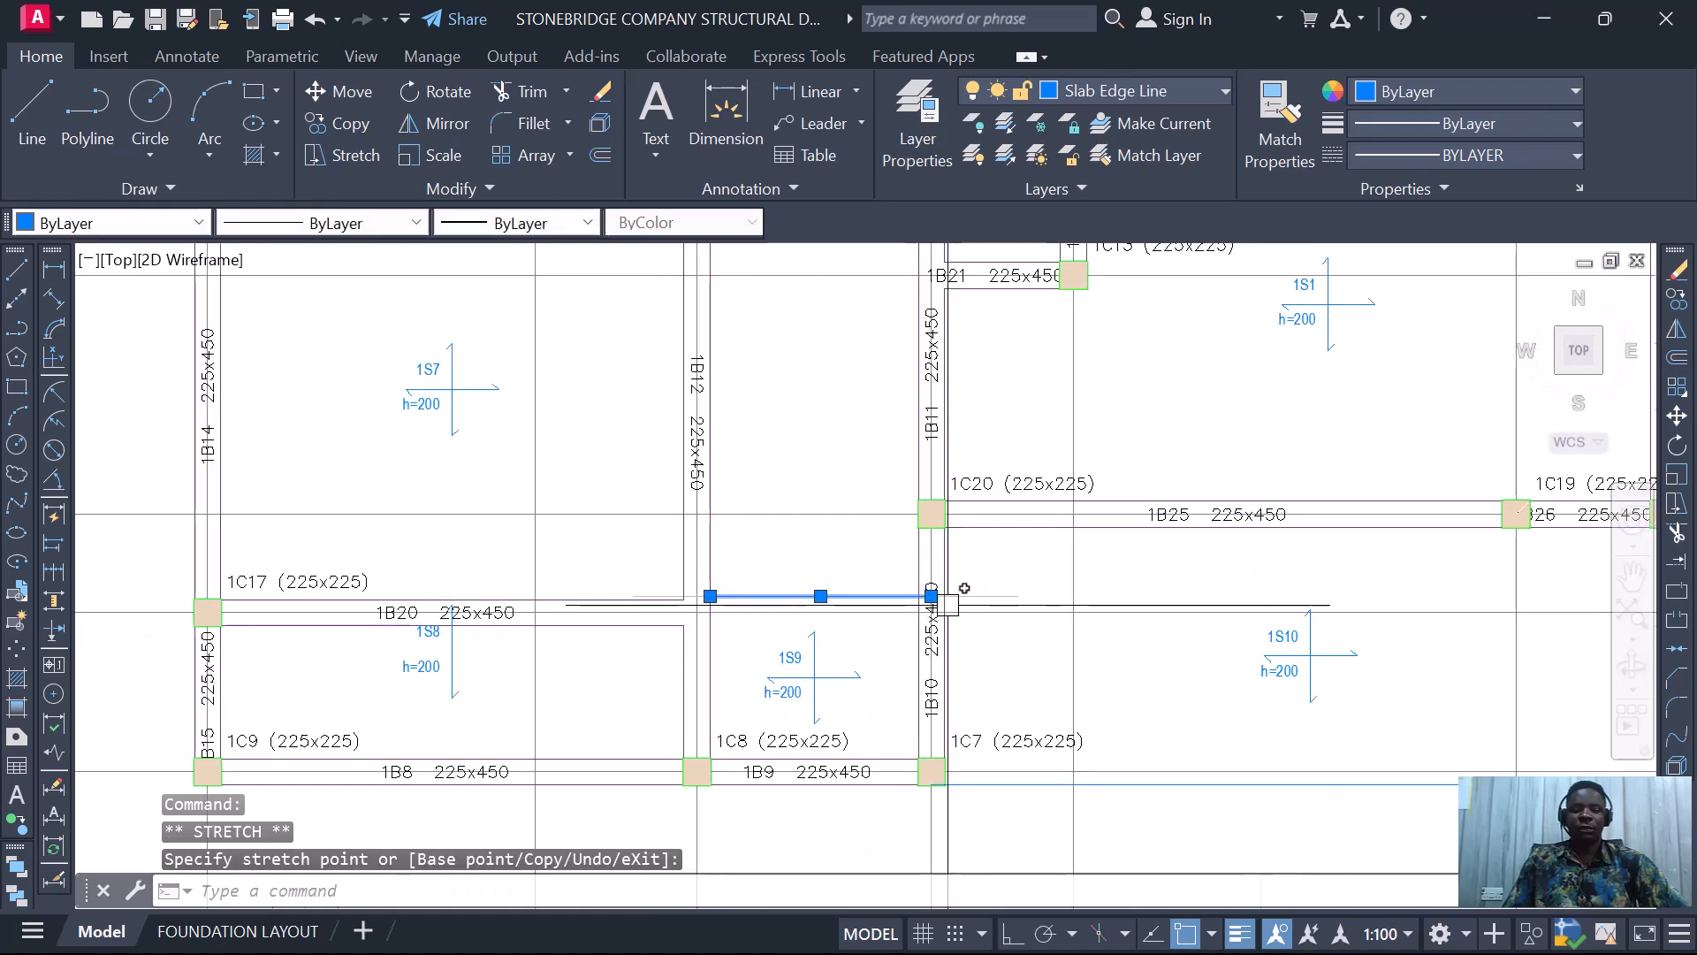
pyautogui.scroll(5, 946, 604)
pyautogui.click(871, 575)
pyautogui.click(818, 575)
# - Copy the slab edge line above 1S9 into the working plan, using the lower-right corner of the column at grid 3/E as reference in both plans
pyautogui.scroll(-8, 906, 503)
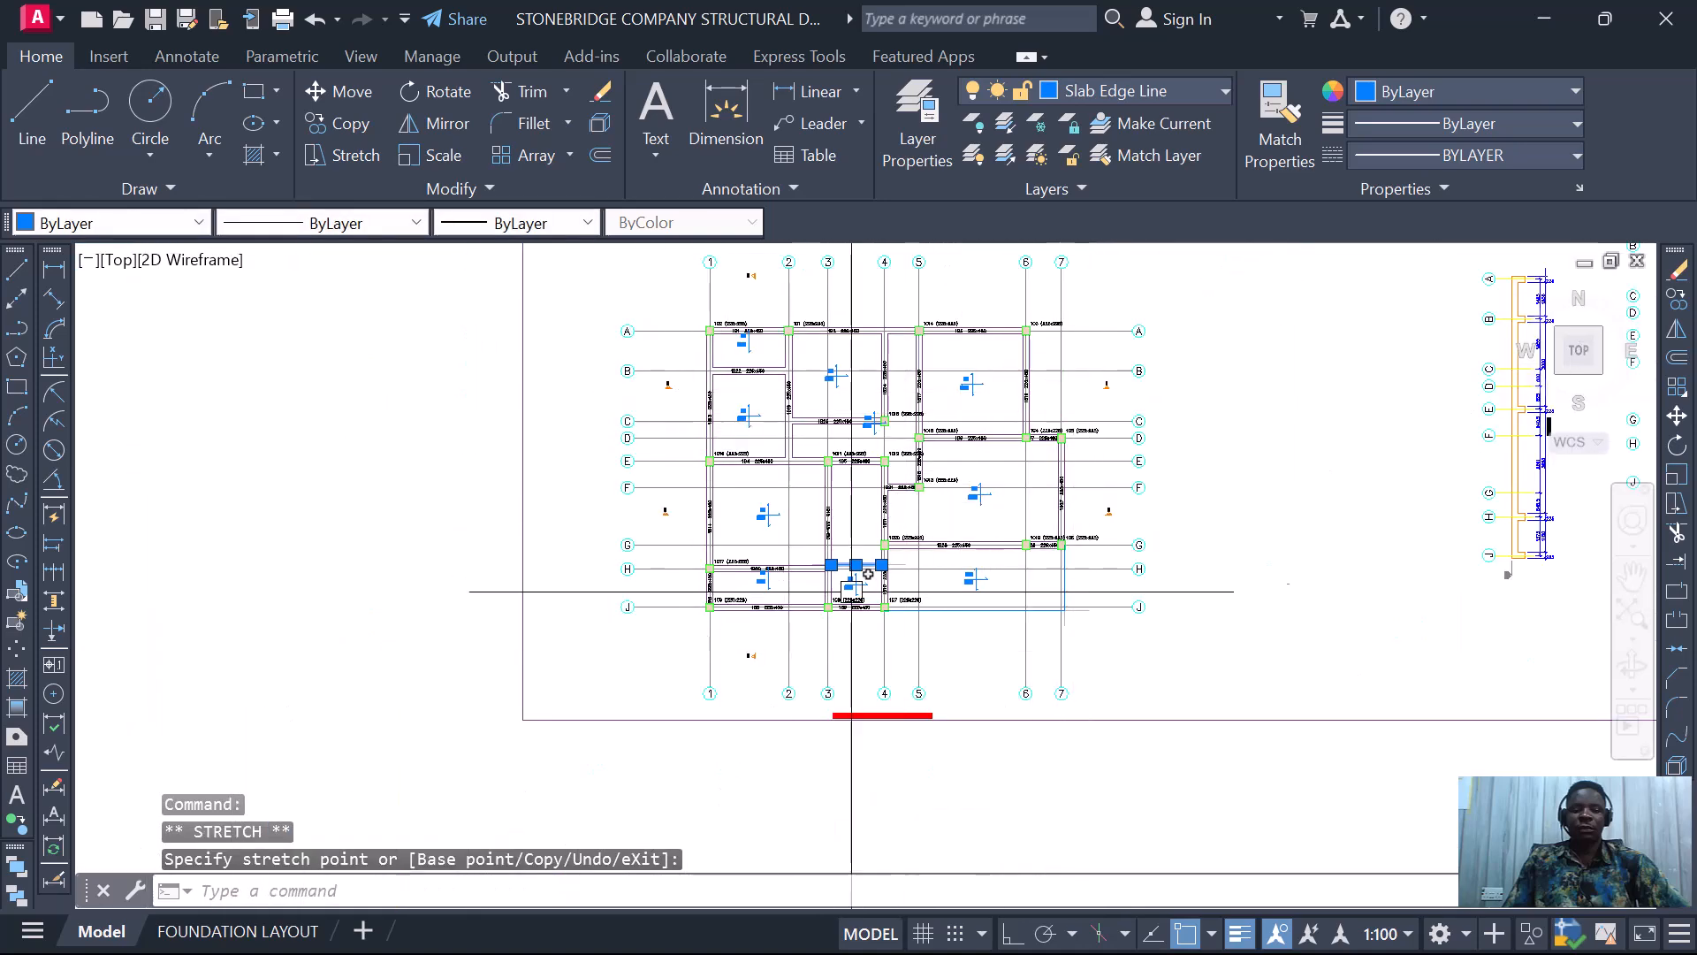
pyautogui.scroll(4, 907, 584)
pyautogui.rightClick(822, 530)
pyautogui.click(907, 528)
pyautogui.scroll(10, 835, 299)
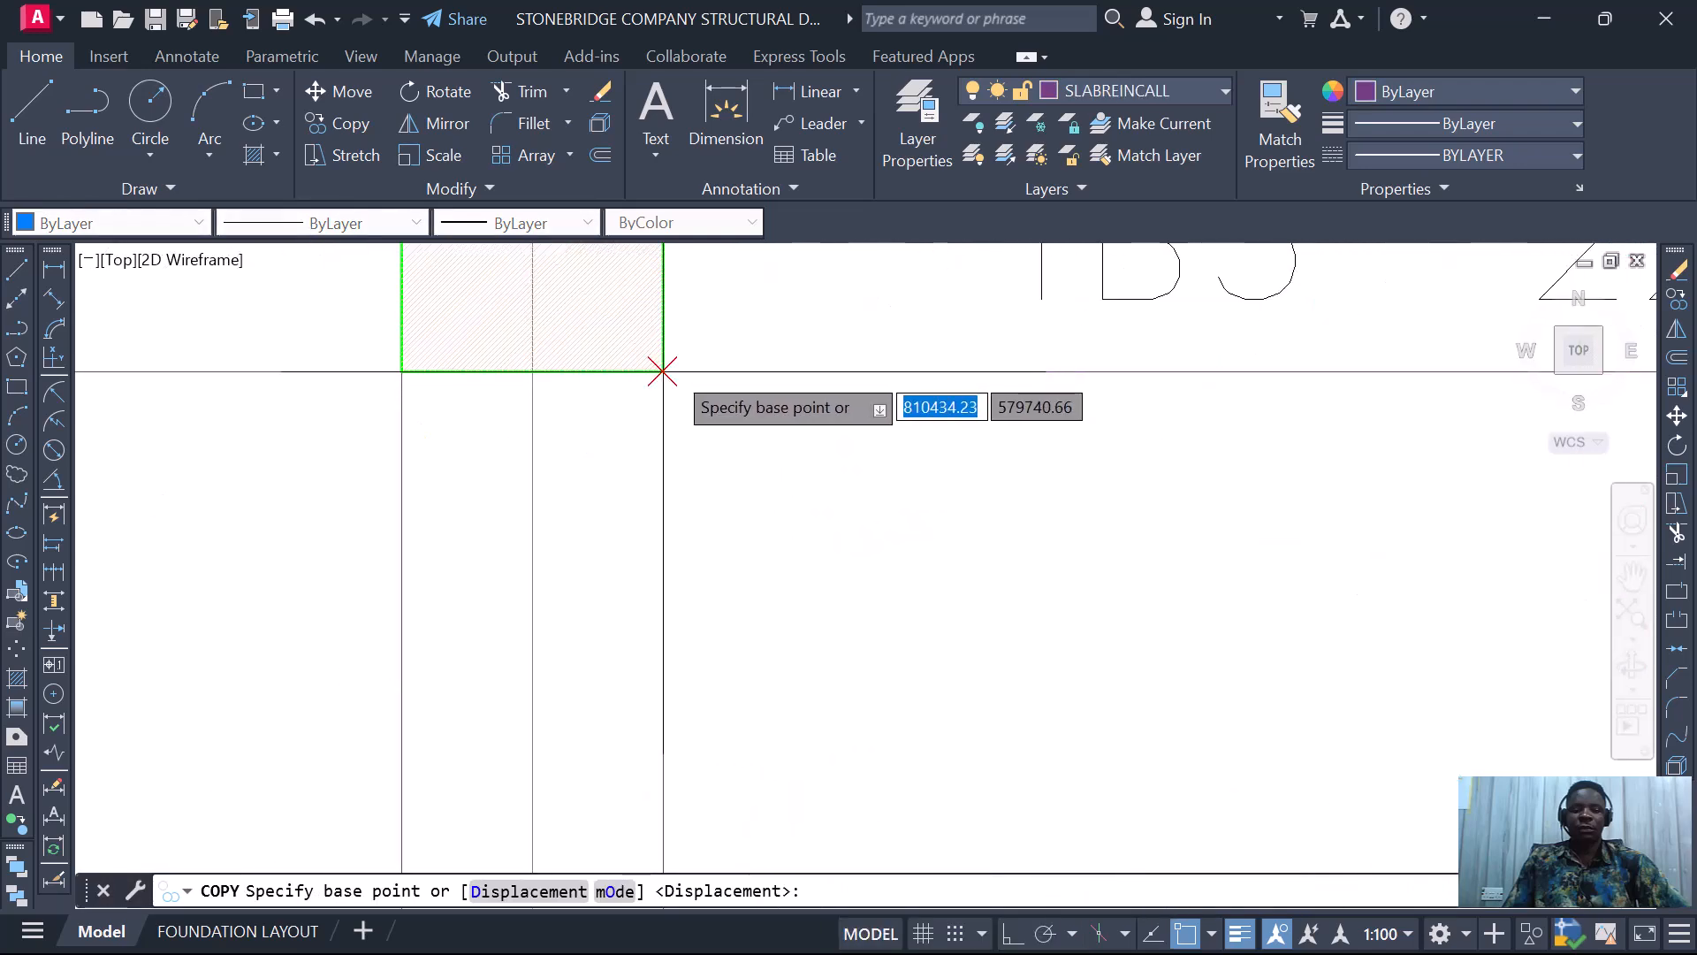
pyautogui.click(662, 371)
pyautogui.scroll(-10, 672, 373)
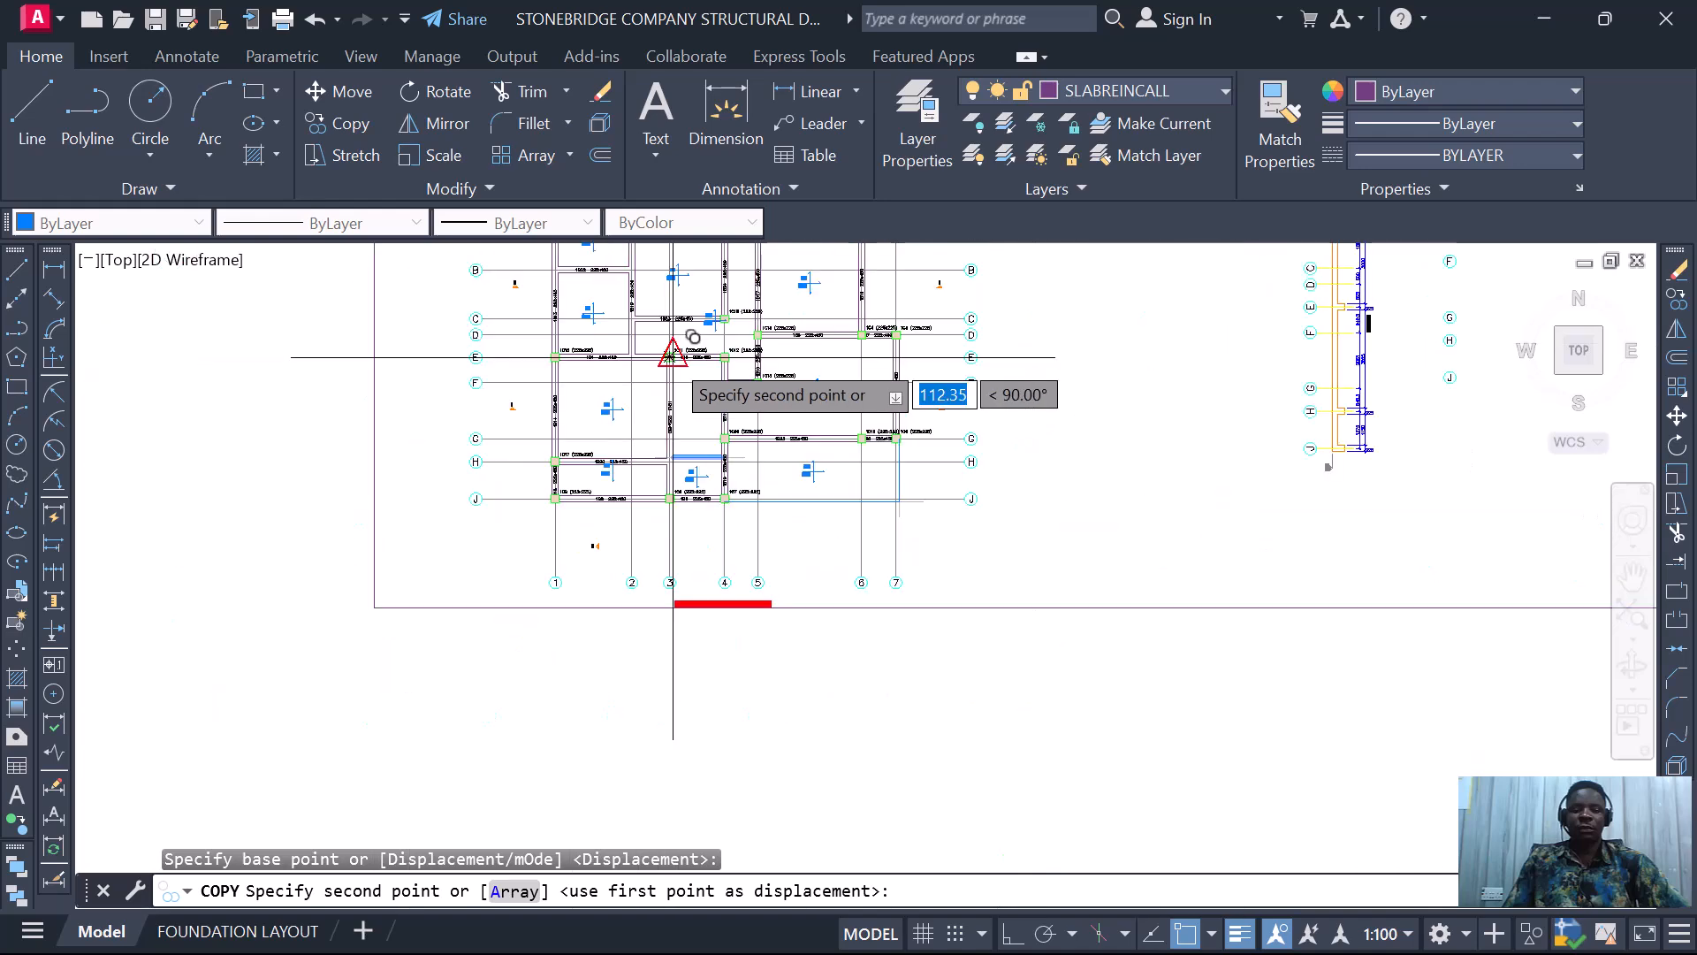
pyautogui.scroll(-4, 972, 575)
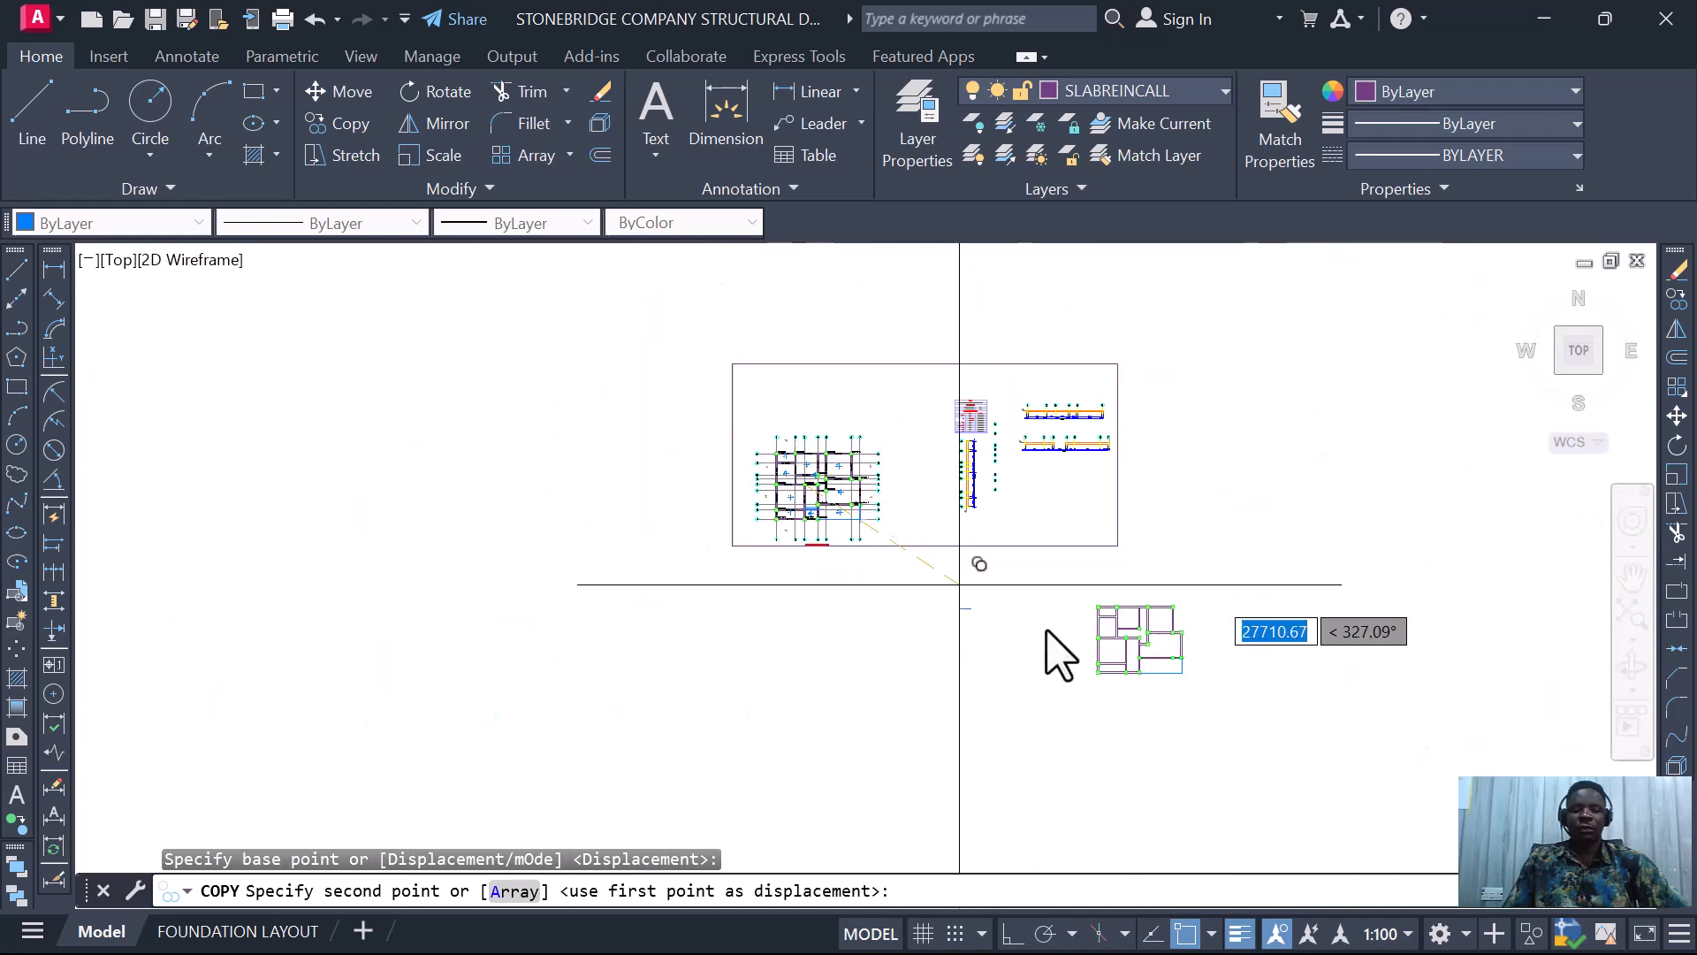
pyautogui.scroll(10, 1023, 612)
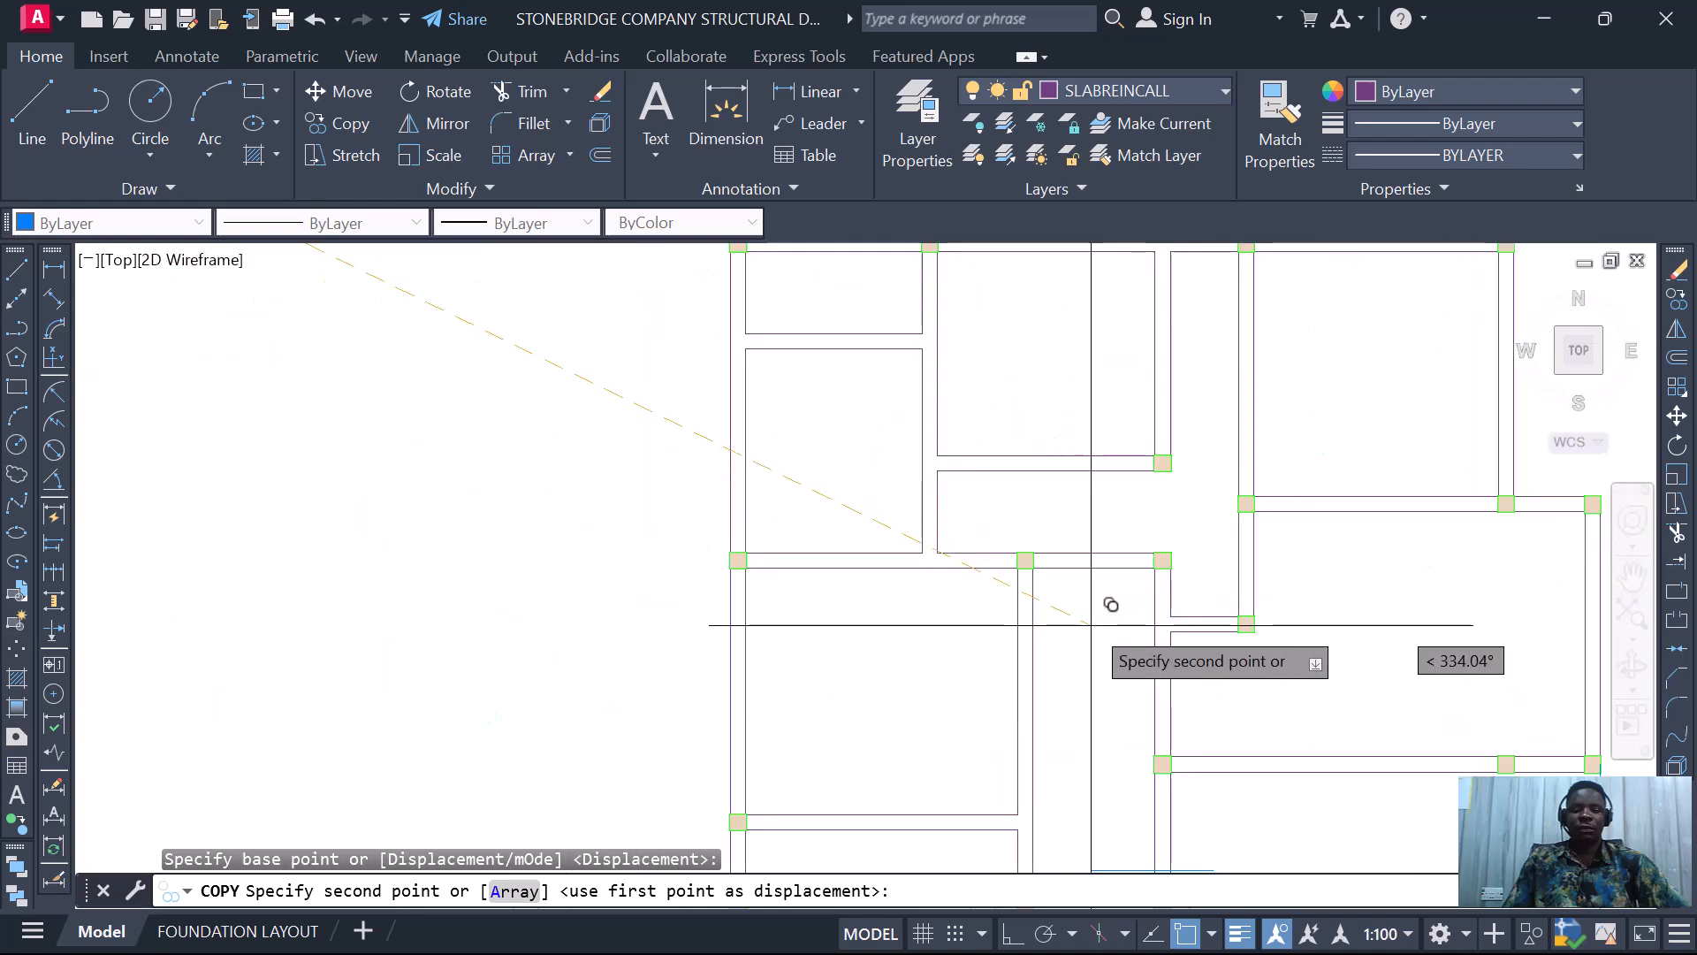
pyautogui.scroll(3, 972, 495)
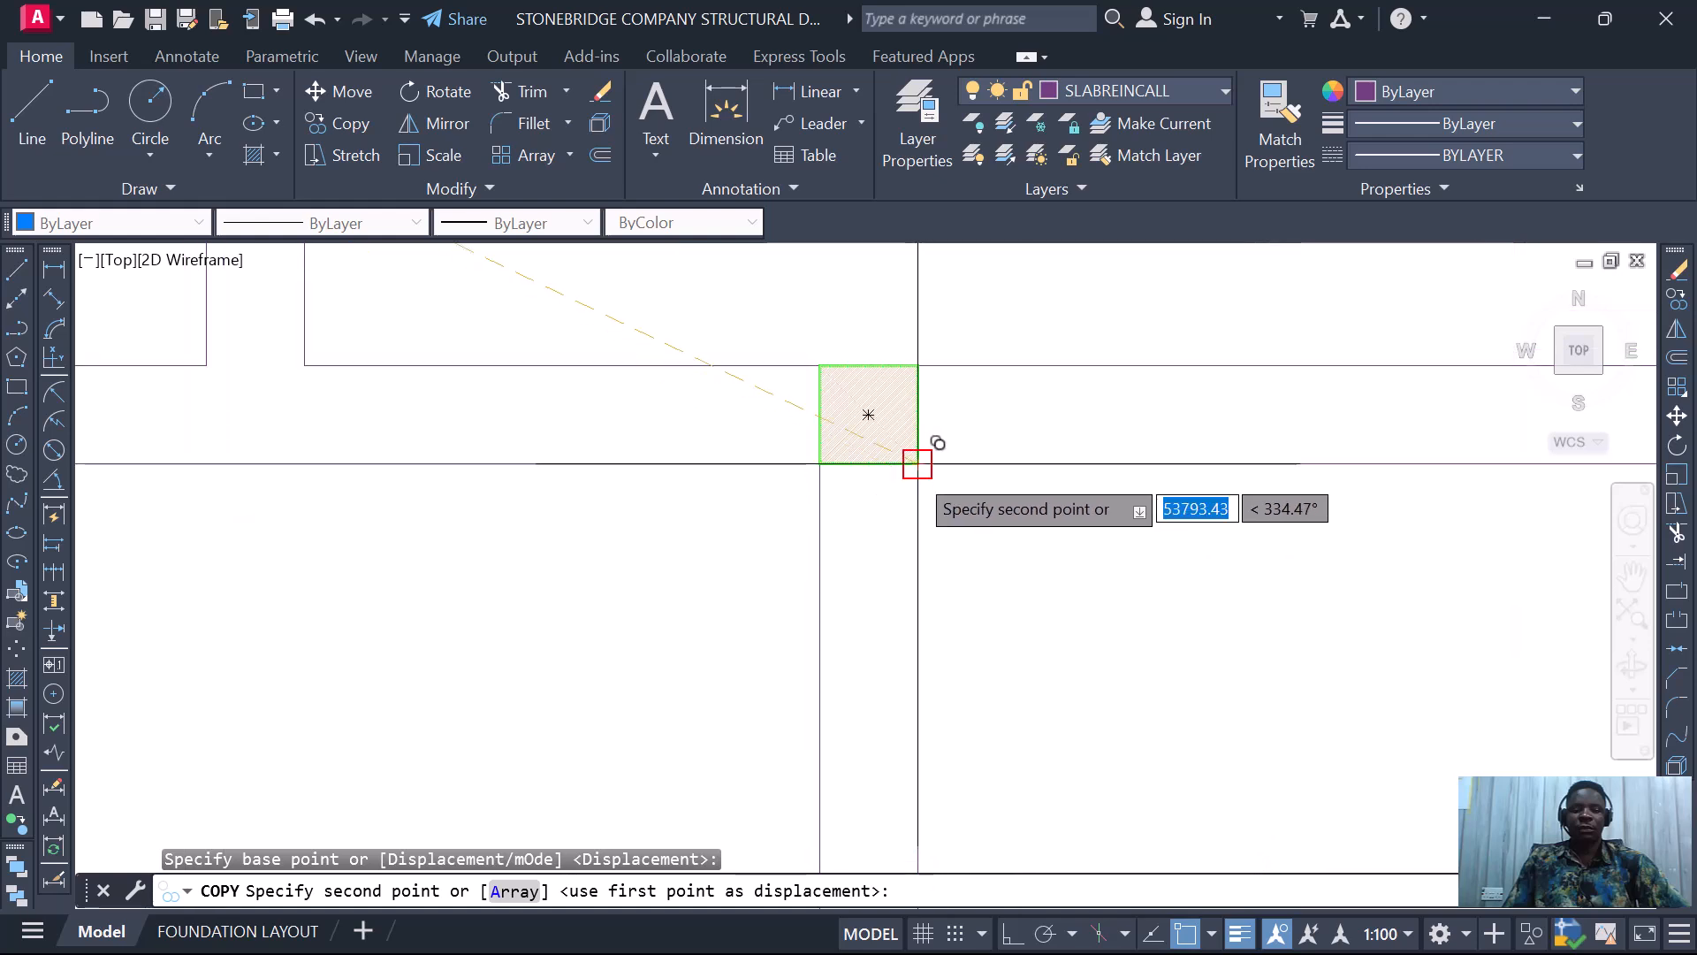
pyautogui.click(935, 447)
pyautogui.scroll(-5, 935, 448)
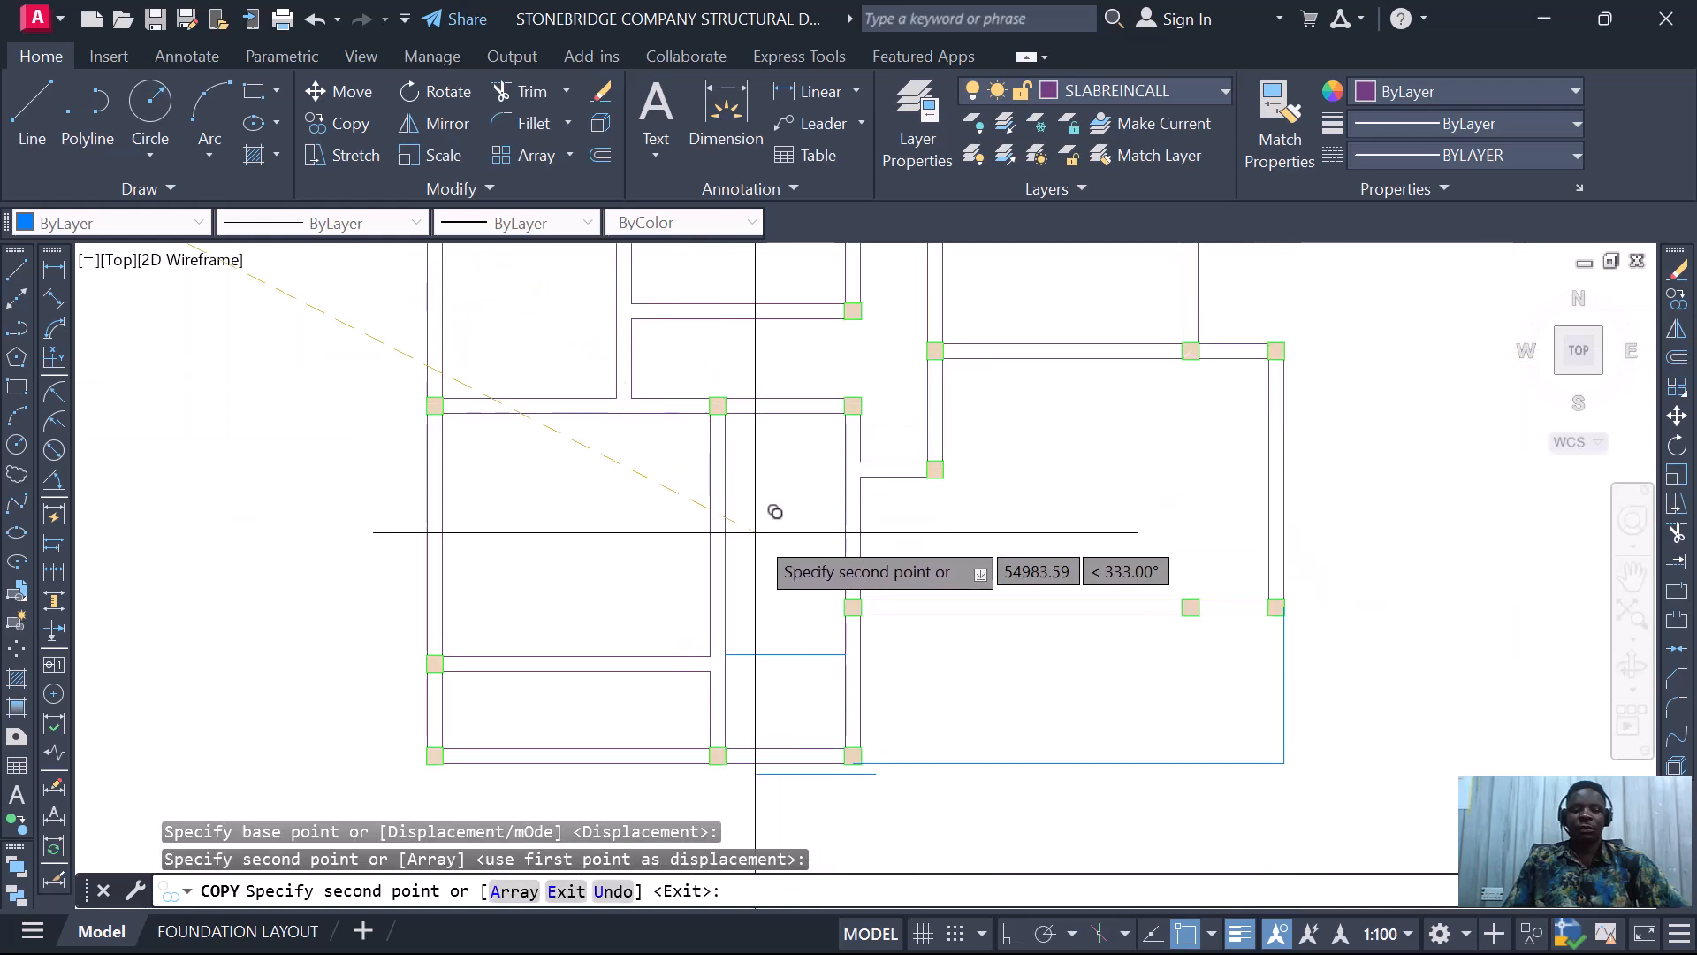
pyautogui.press('Escape')
pyautogui.scroll(6, 809, 670)
pyautogui.scroll(-6, 853, 658)
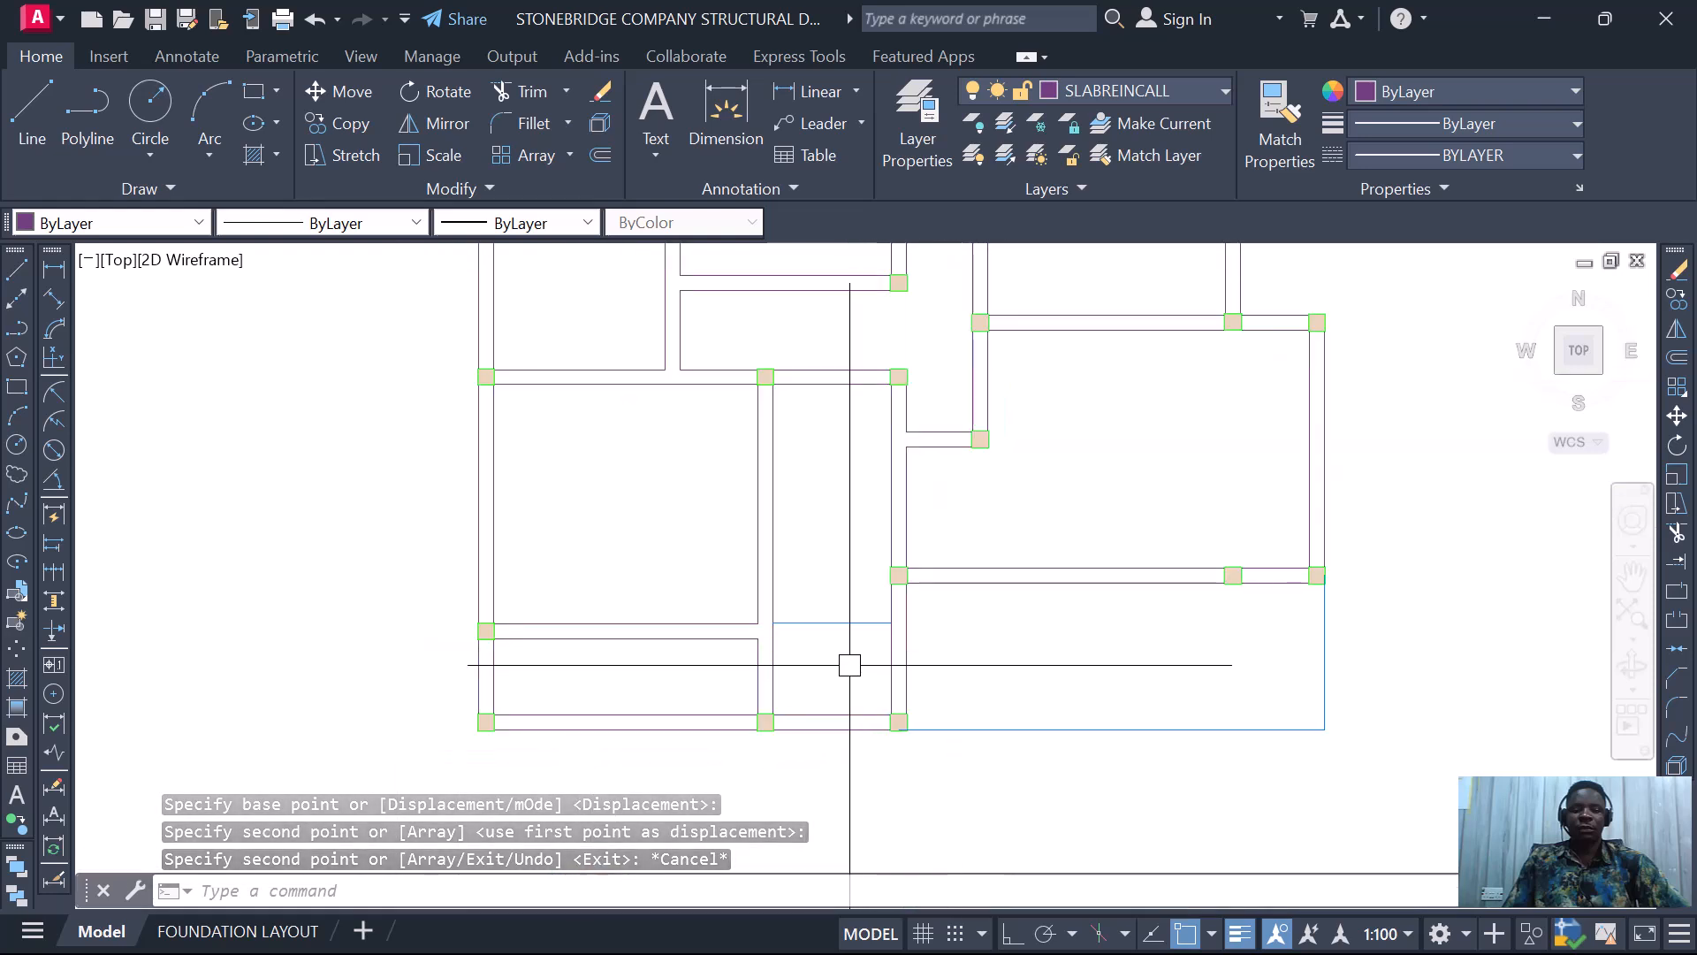
# - Draw a diagonal line across the stair opening from its upper-left column corner to the right end of the copied slab edge line
pyautogui.scroll(-2, 827, 720)
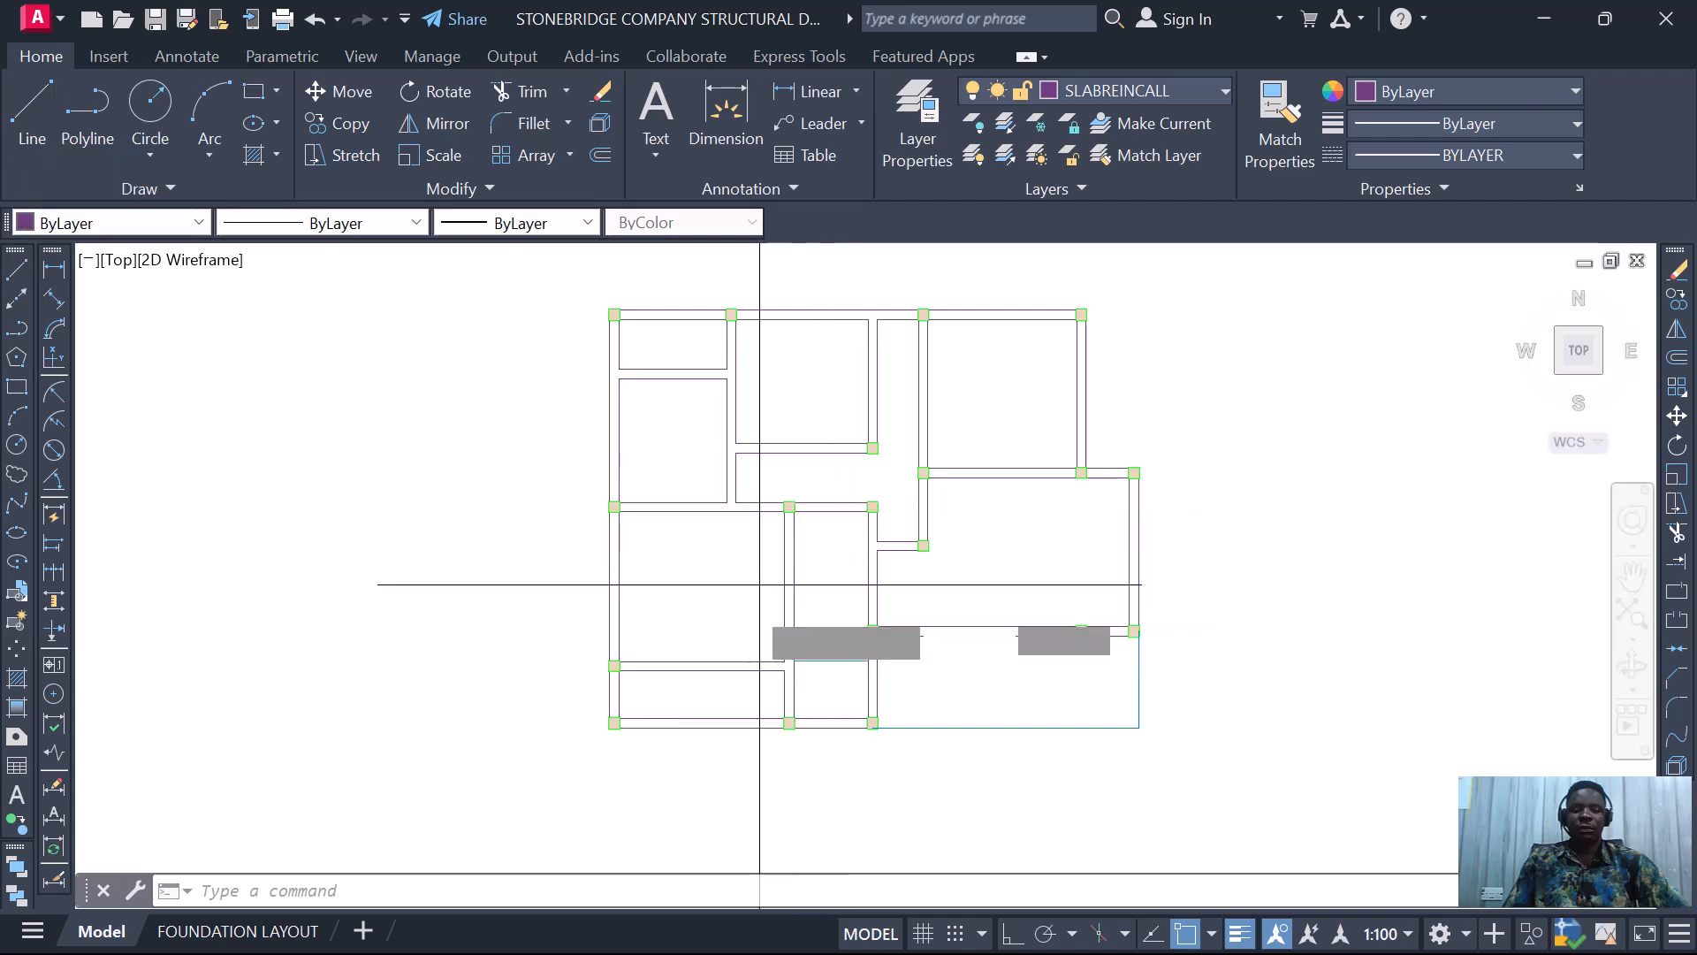
pyautogui.write('l')
pyautogui.press('Return')
pyautogui.scroll(2, 787, 530)
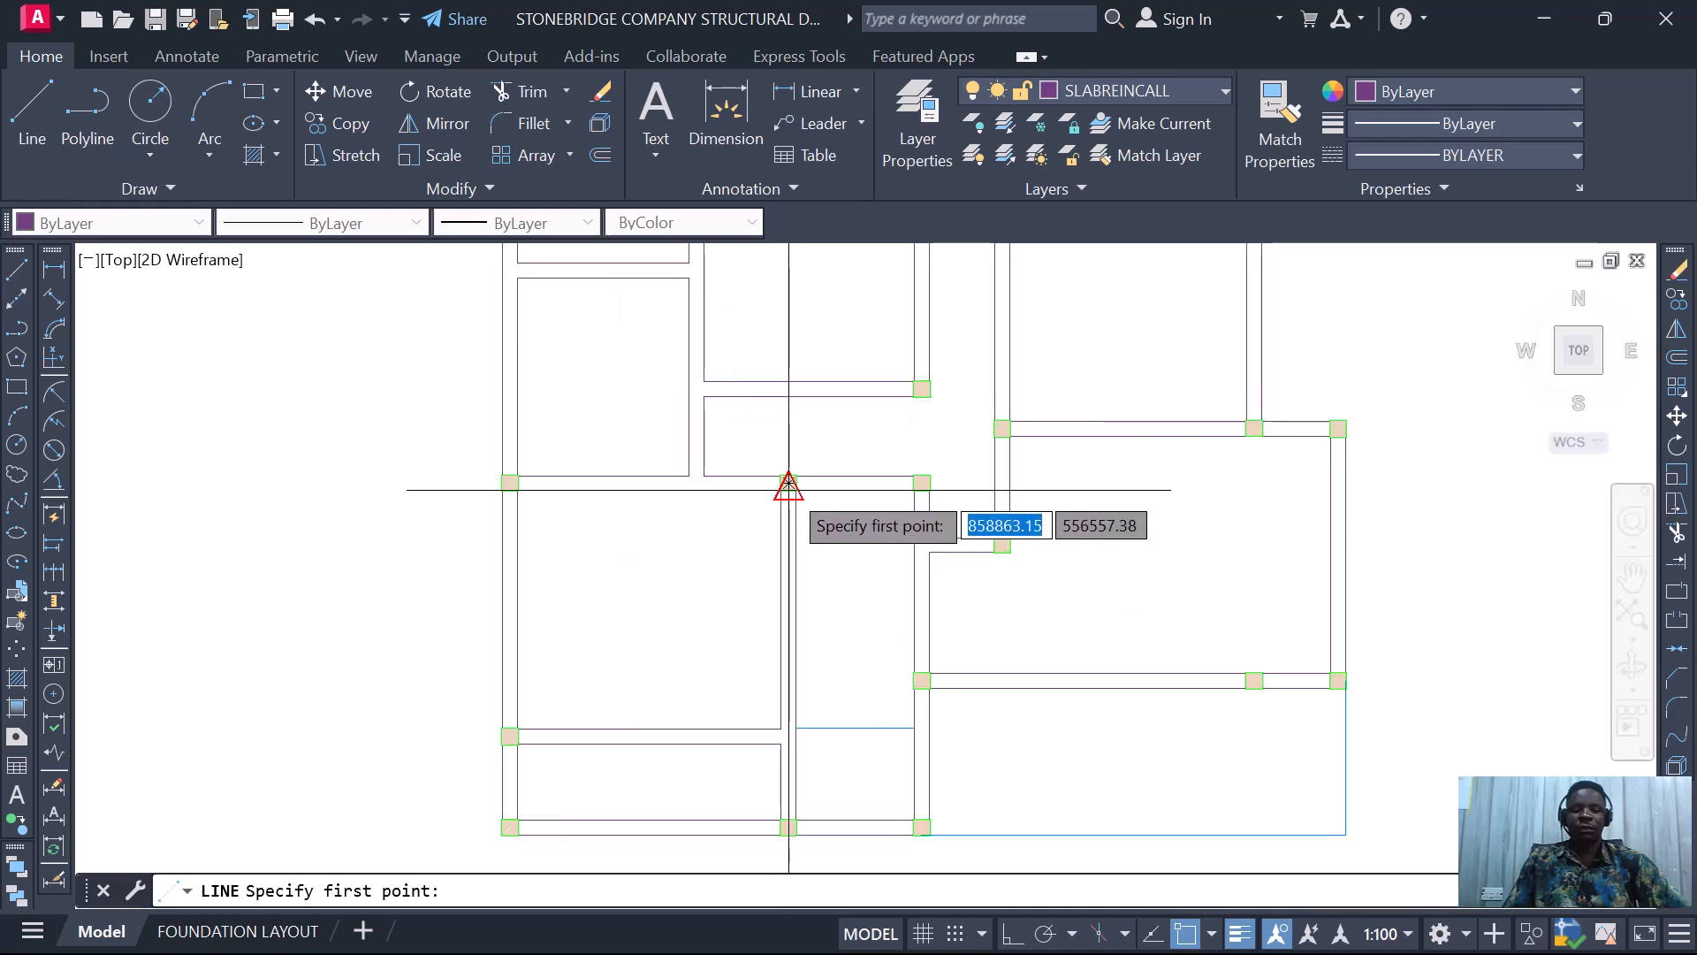
pyautogui.scroll(2, 788, 482)
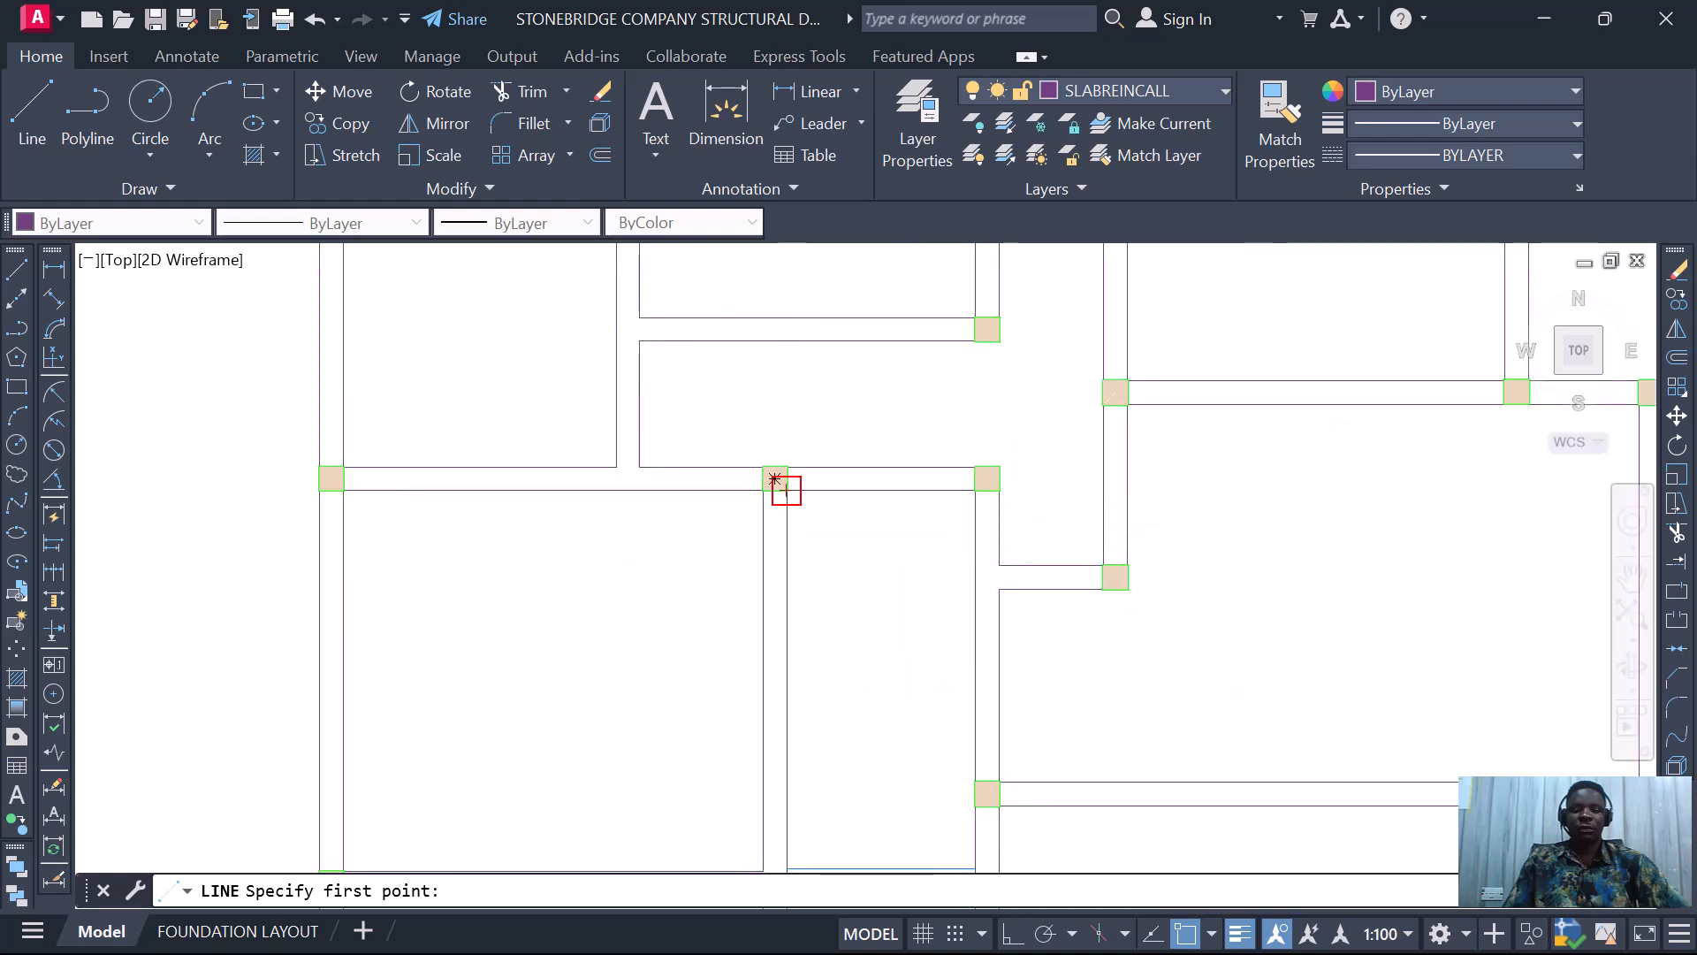
pyautogui.click(776, 478)
pyautogui.scroll(5, 916, 648)
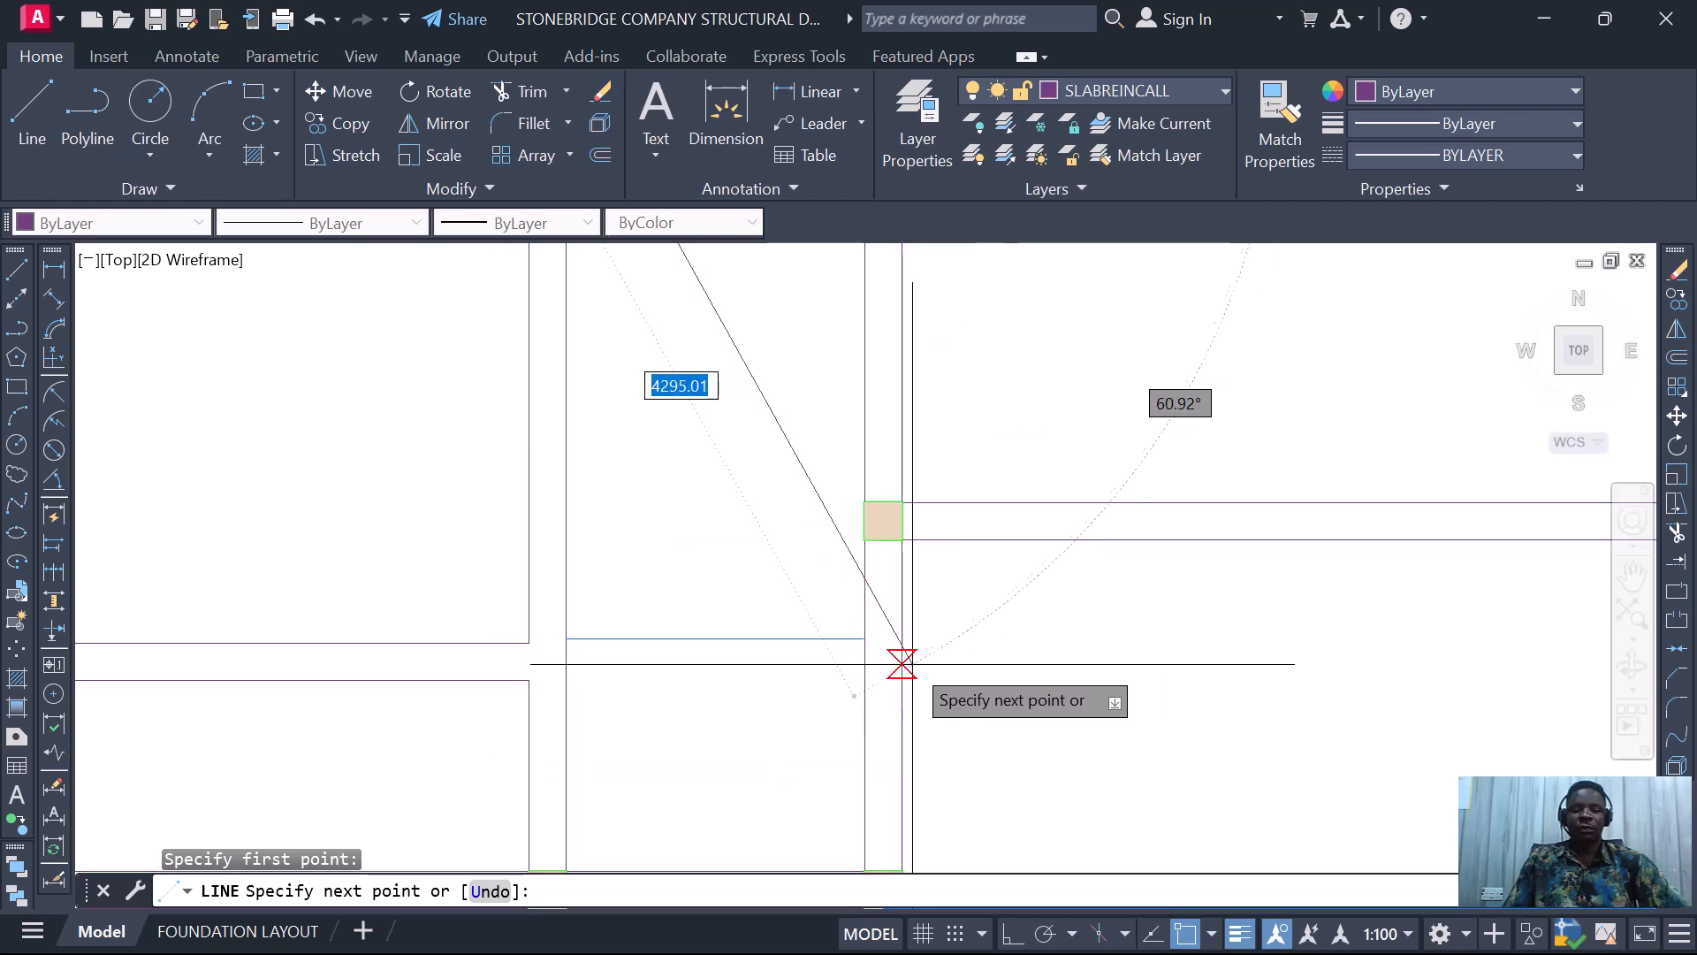
pyautogui.click(864, 638)
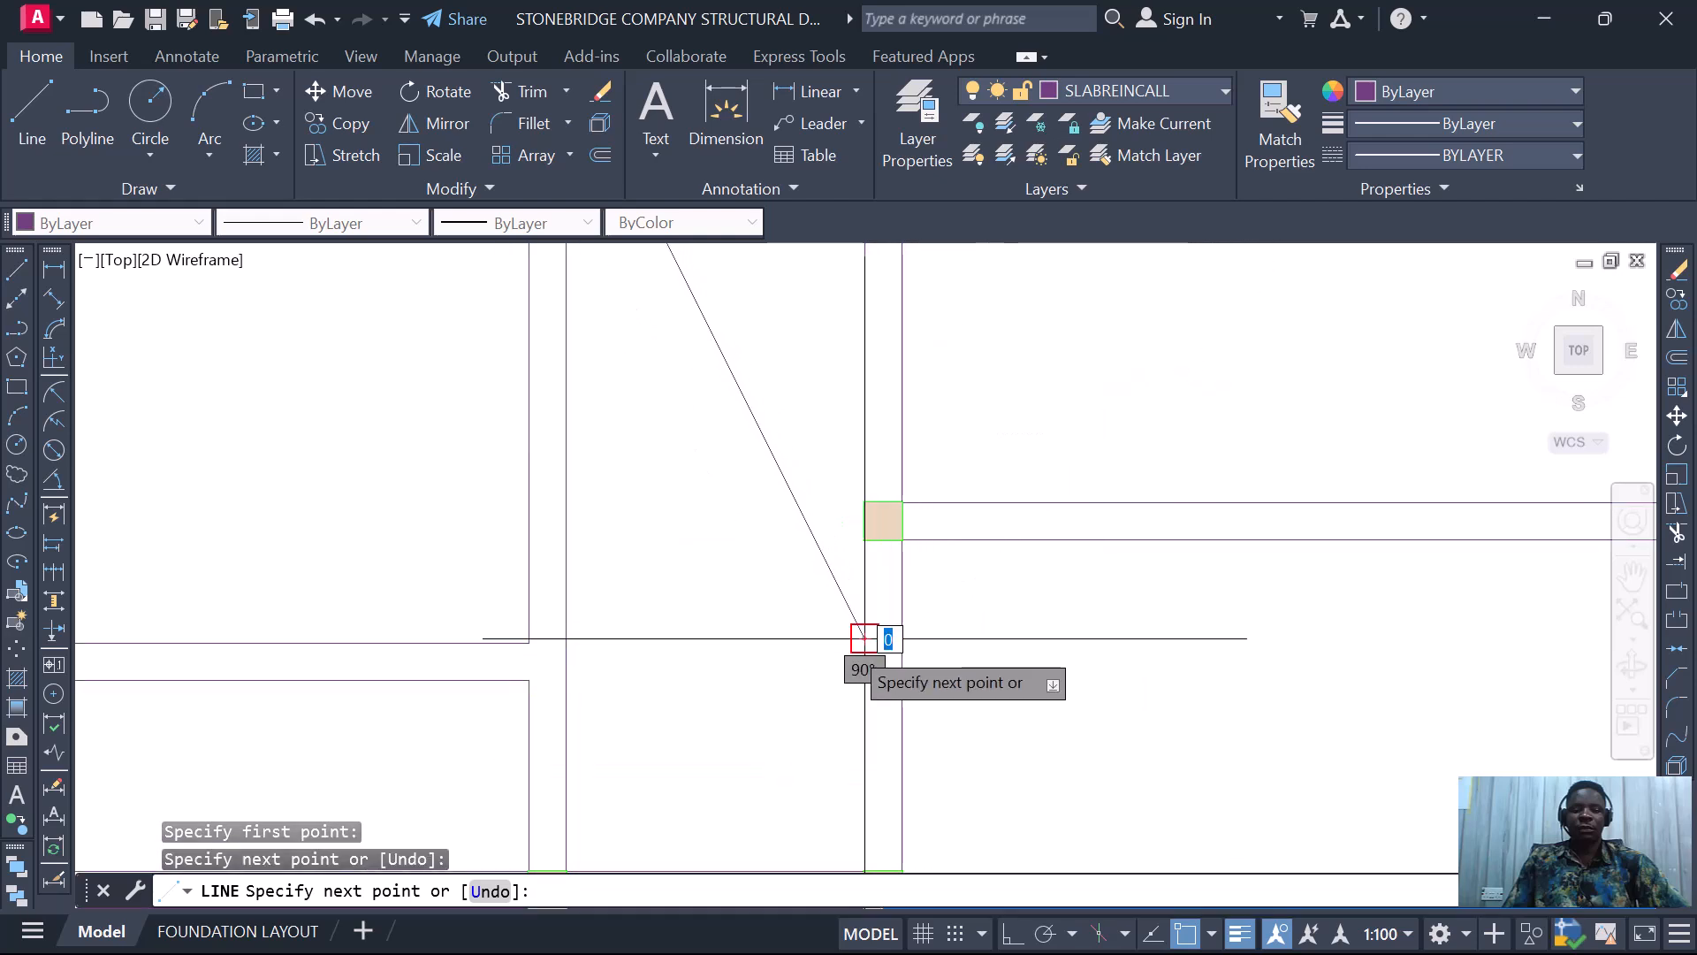
pyautogui.press('Return')
# - Draw the opposite diagonal from the slab edge line's left end to the opening's upper-right corner, completing the void cross
pyautogui.press('Return')
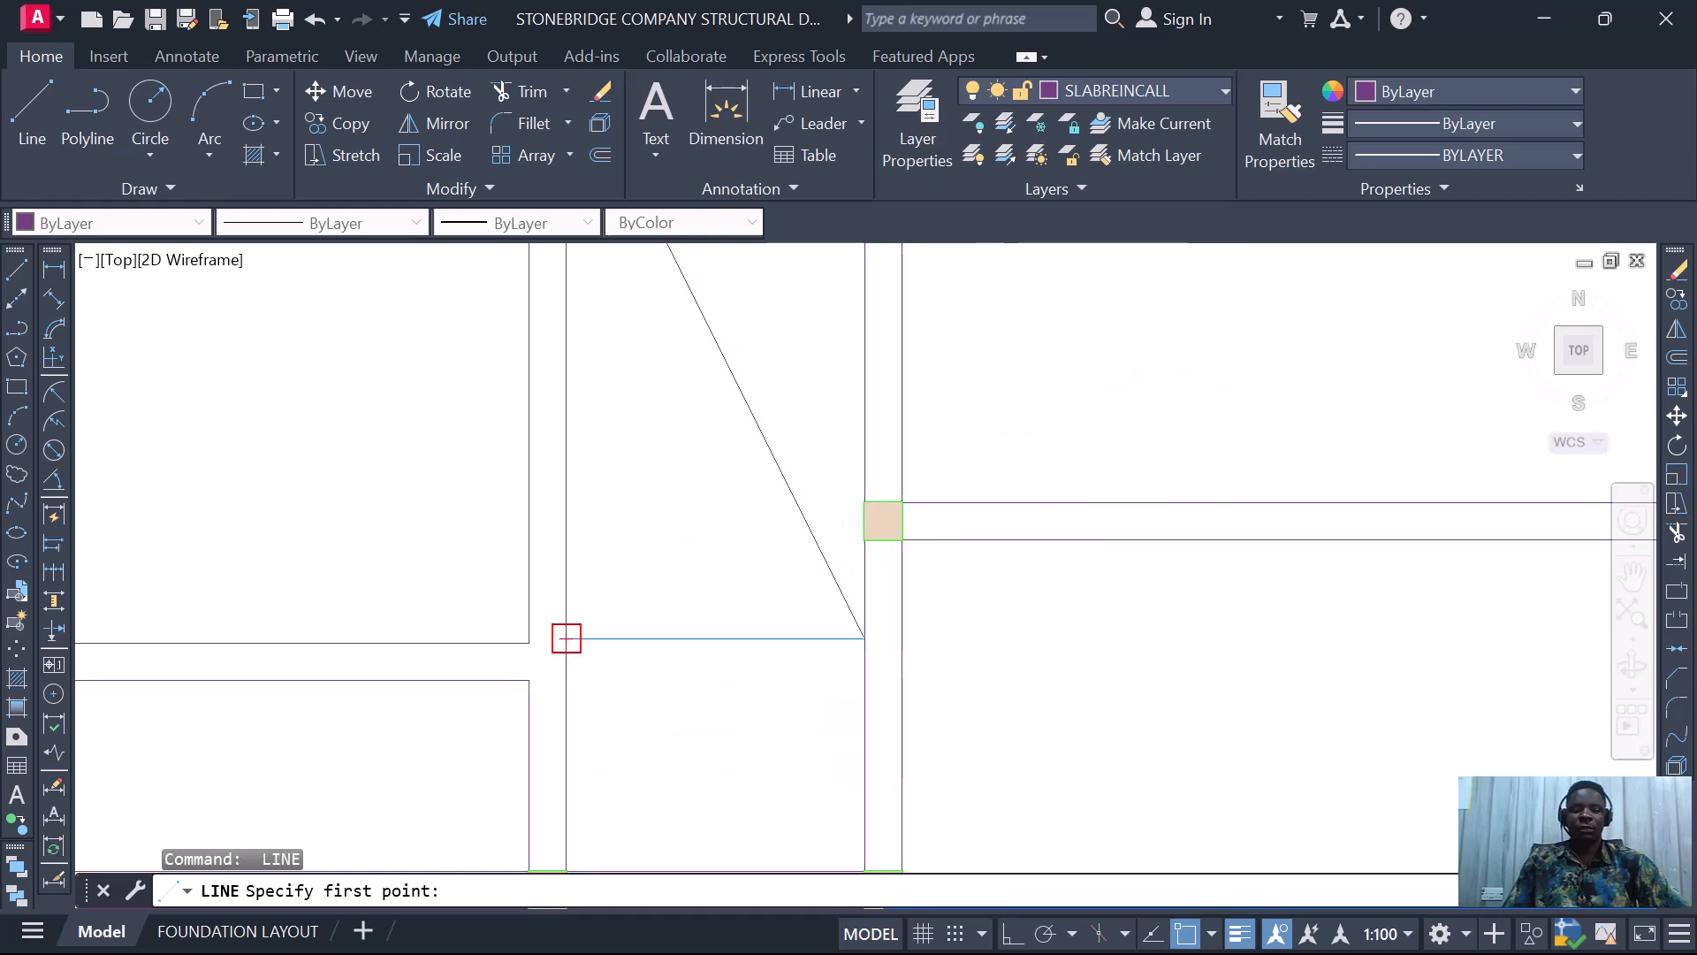
pyautogui.click(567, 638)
pyautogui.scroll(-3, 566, 672)
pyautogui.scroll(3, 672, 477)
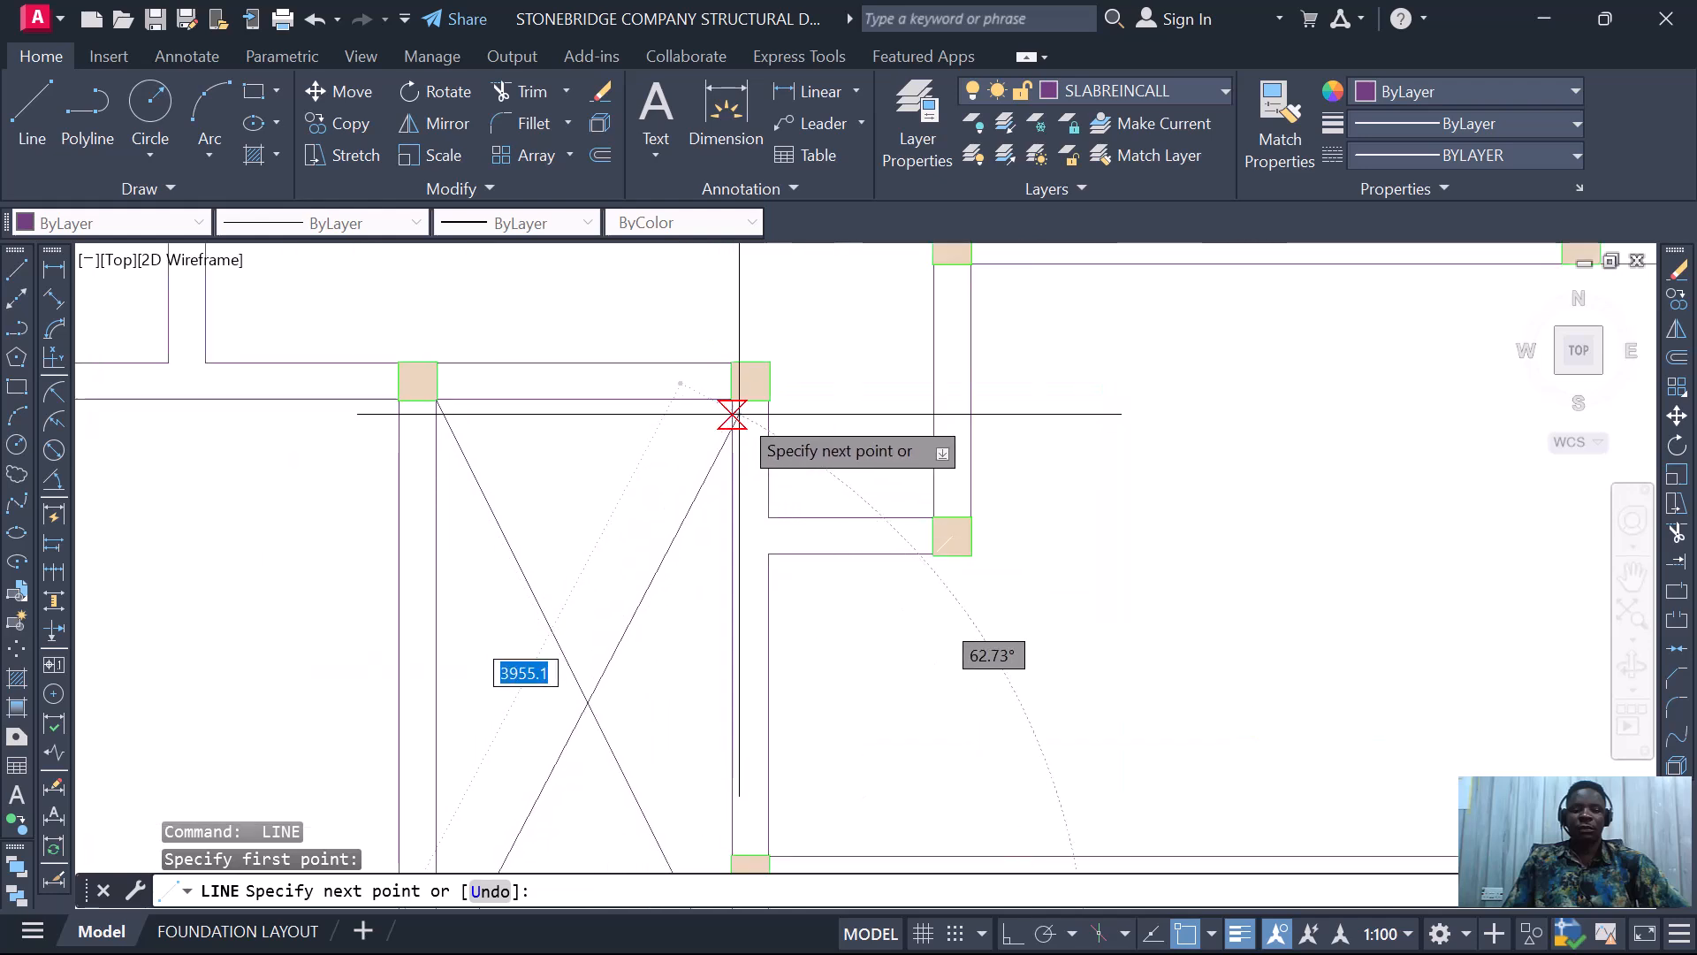
pyautogui.press('Escape')
pyautogui.scroll(-2, 726, 408)
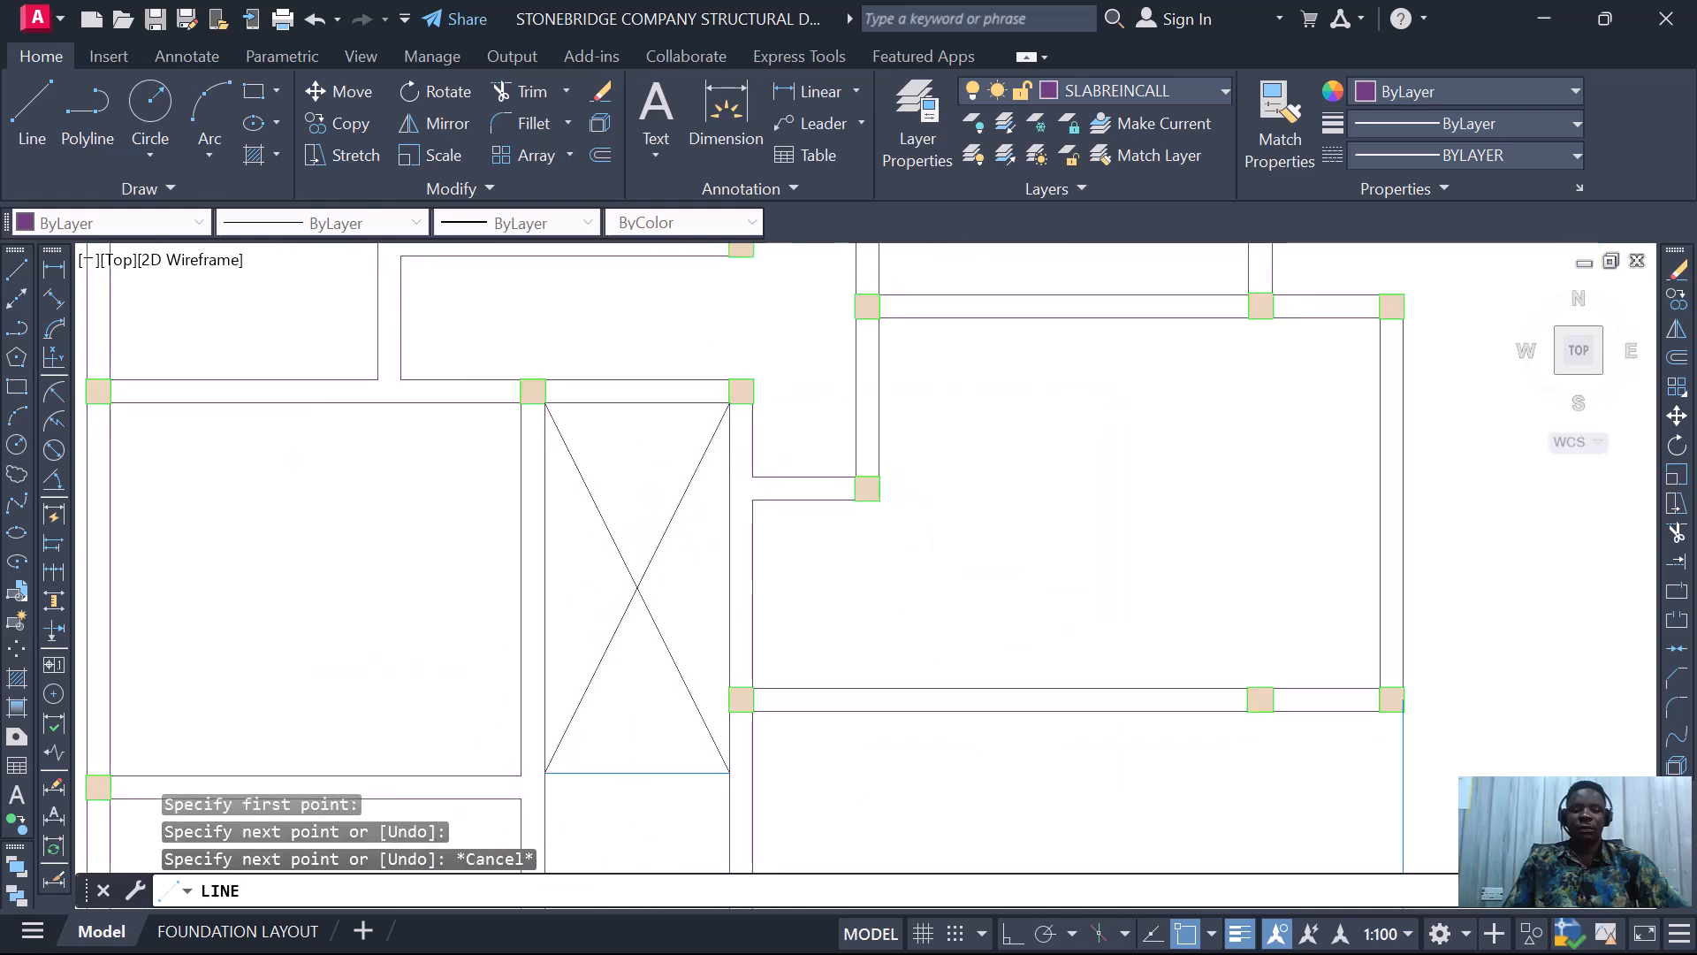
pyautogui.scroll(-2, 790, 536)
pyautogui.scroll(-2, 770, 595)
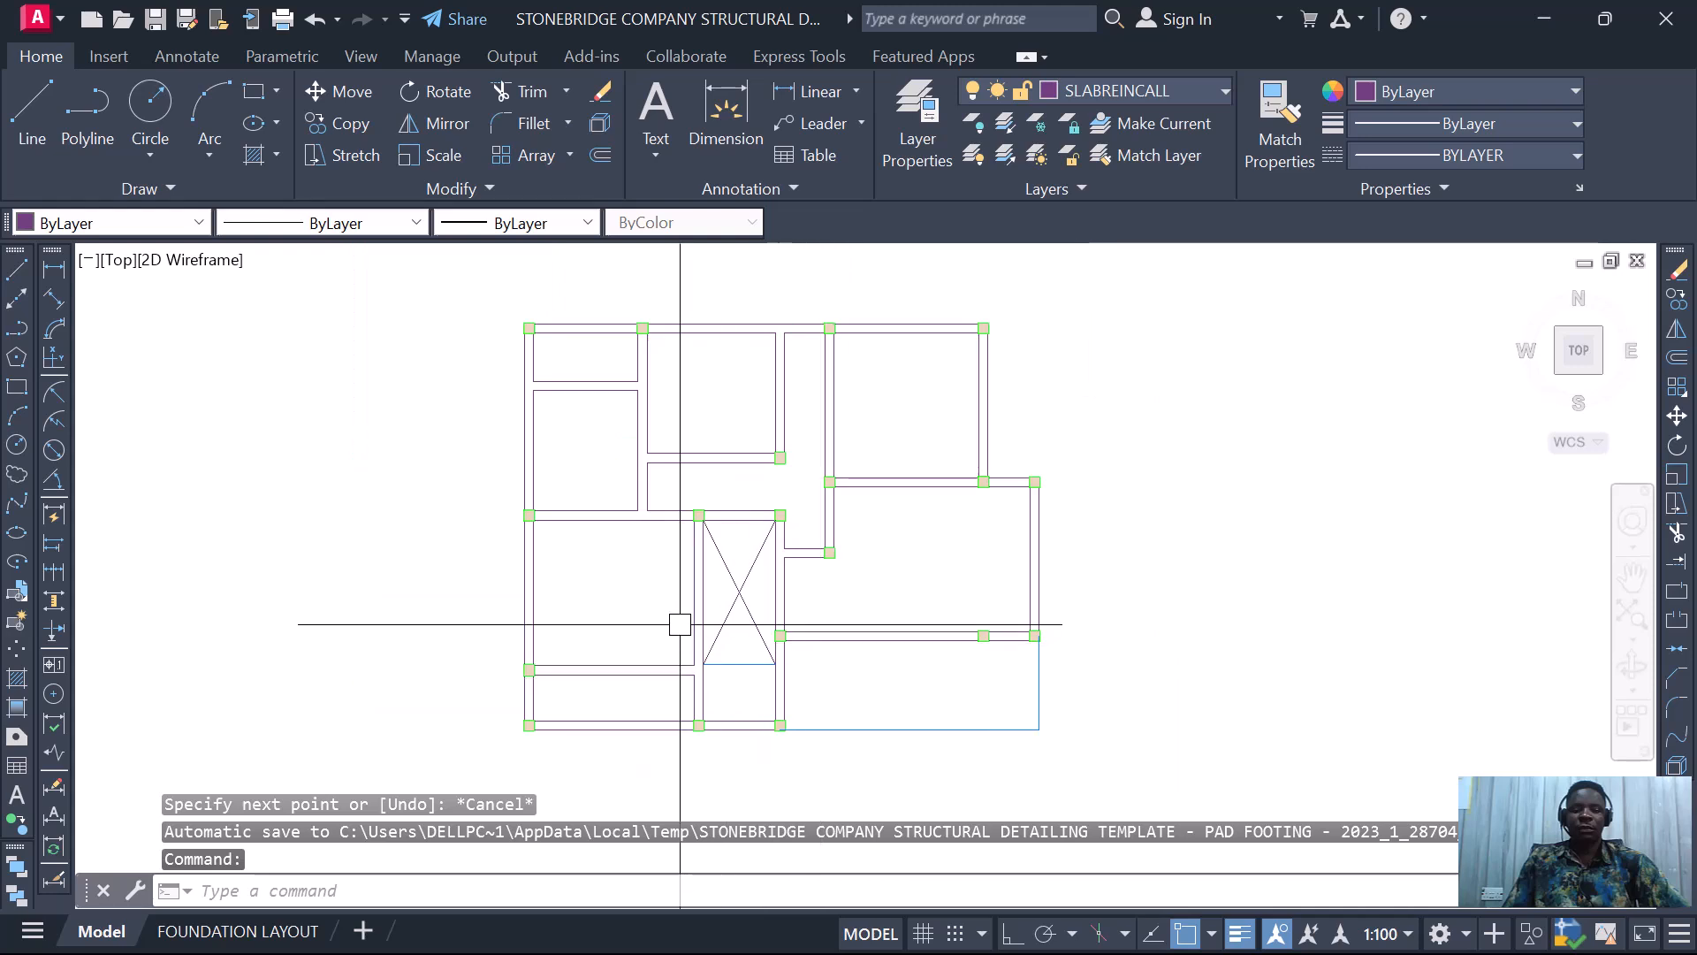
pyautogui.scroll(2, 697, 537)
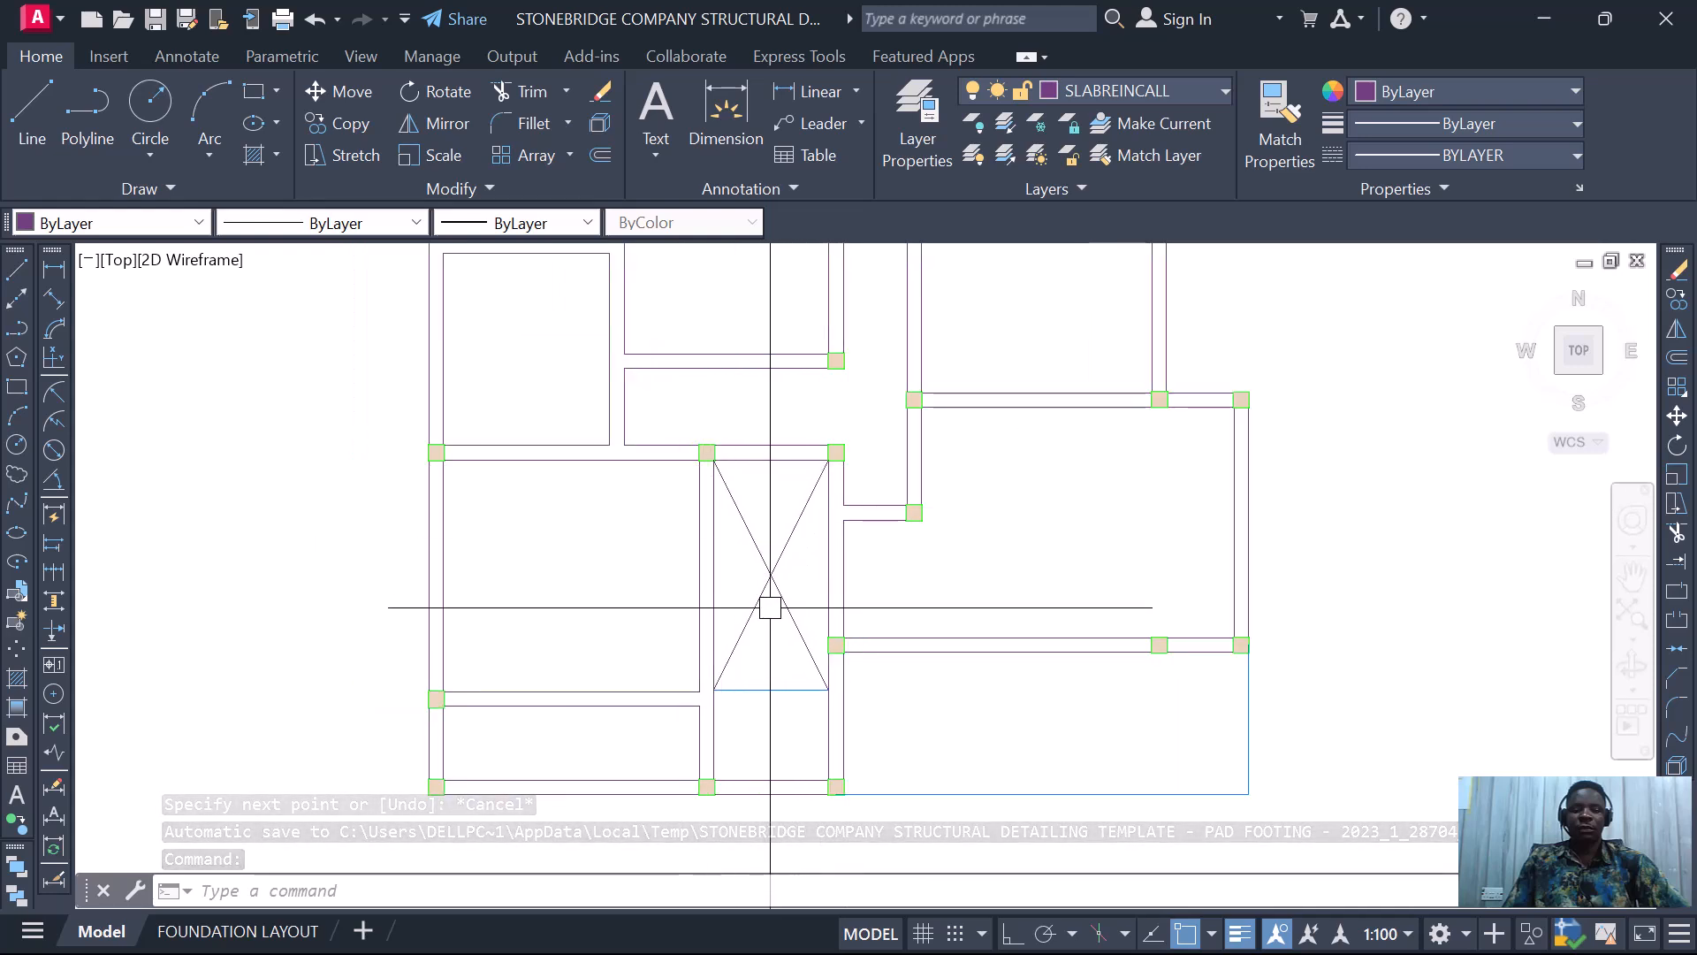
pyautogui.scroll(-2, 770, 607)
pyautogui.scroll(-2, 819, 667)
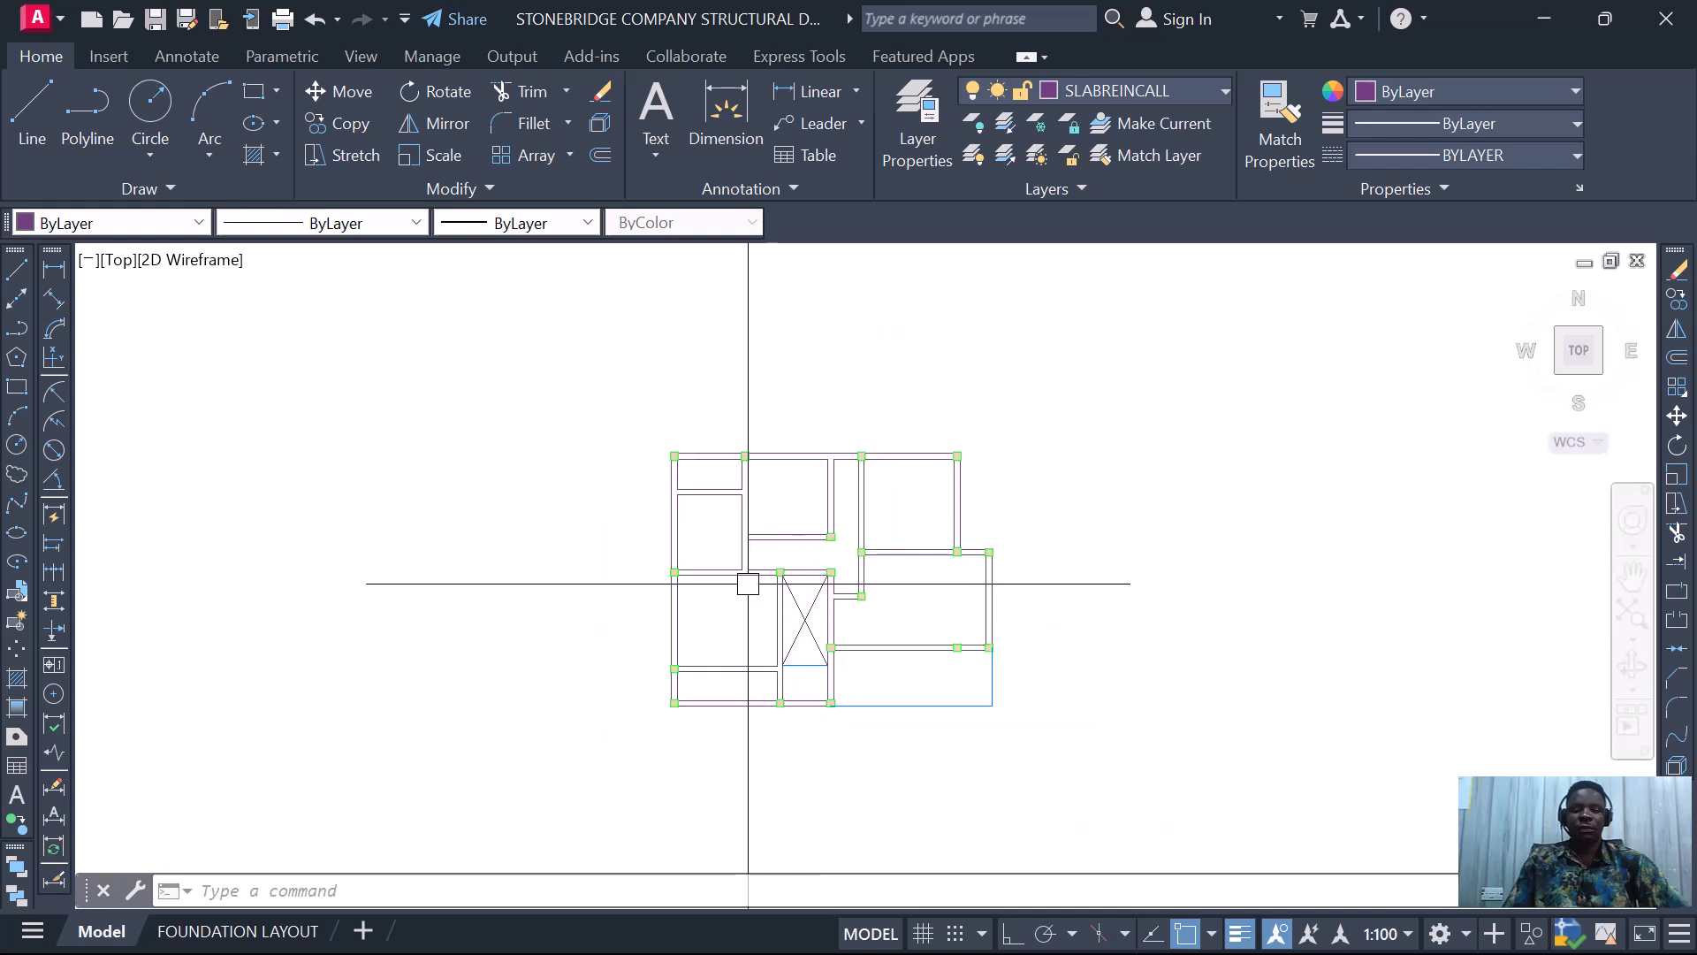
pyautogui.scroll(2, 940, 637)
pyautogui.scroll(-2, 935, 657)
pyautogui.scroll(2, 857, 686)
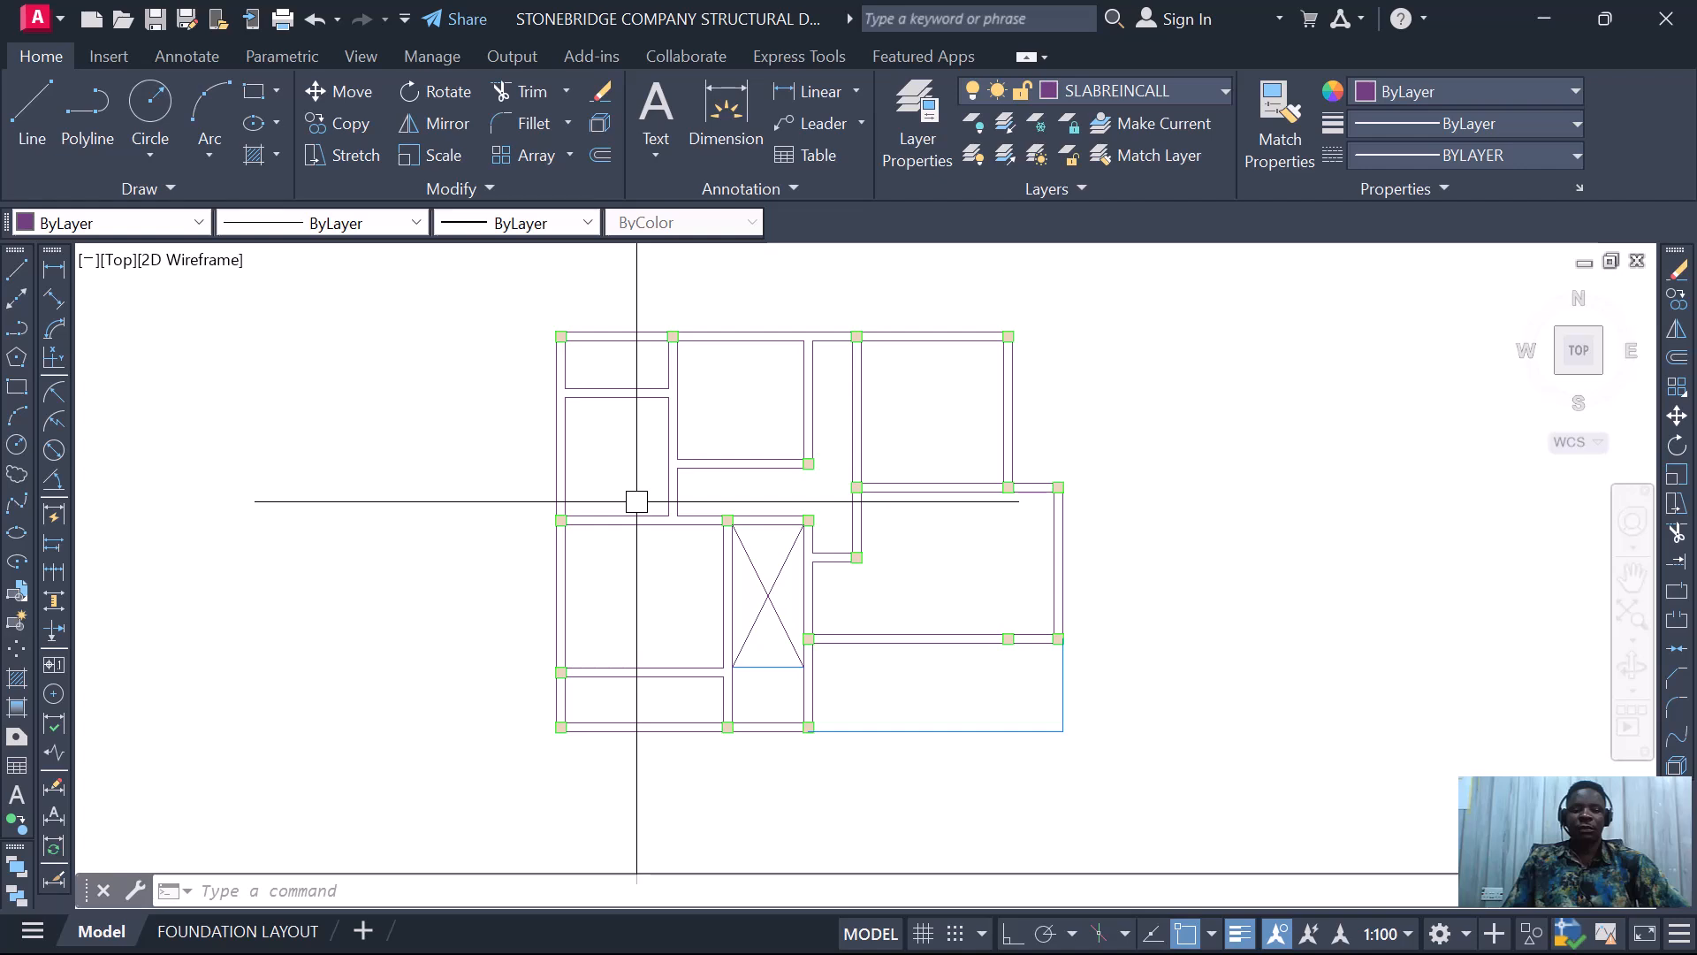
# - Inspect the left and upper inner beam lines bounding the lower-left slab panel, selecting each and clearing the selection
pyautogui.scroll(5, 584, 733)
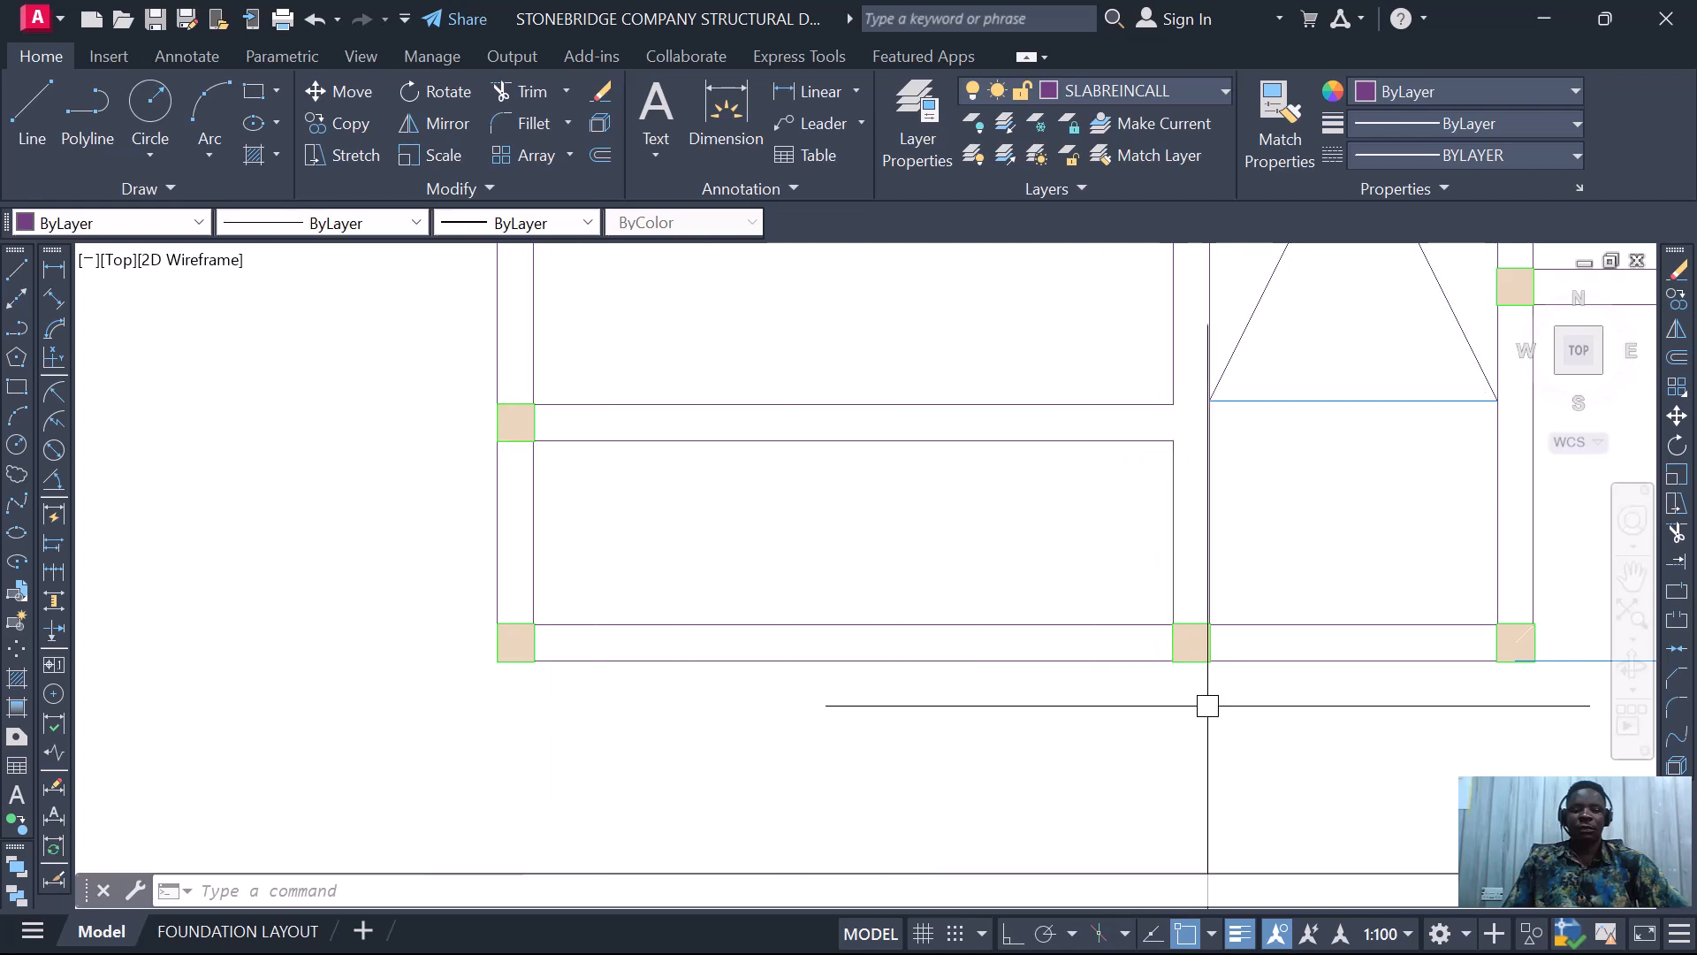
pyautogui.click(529, 503)
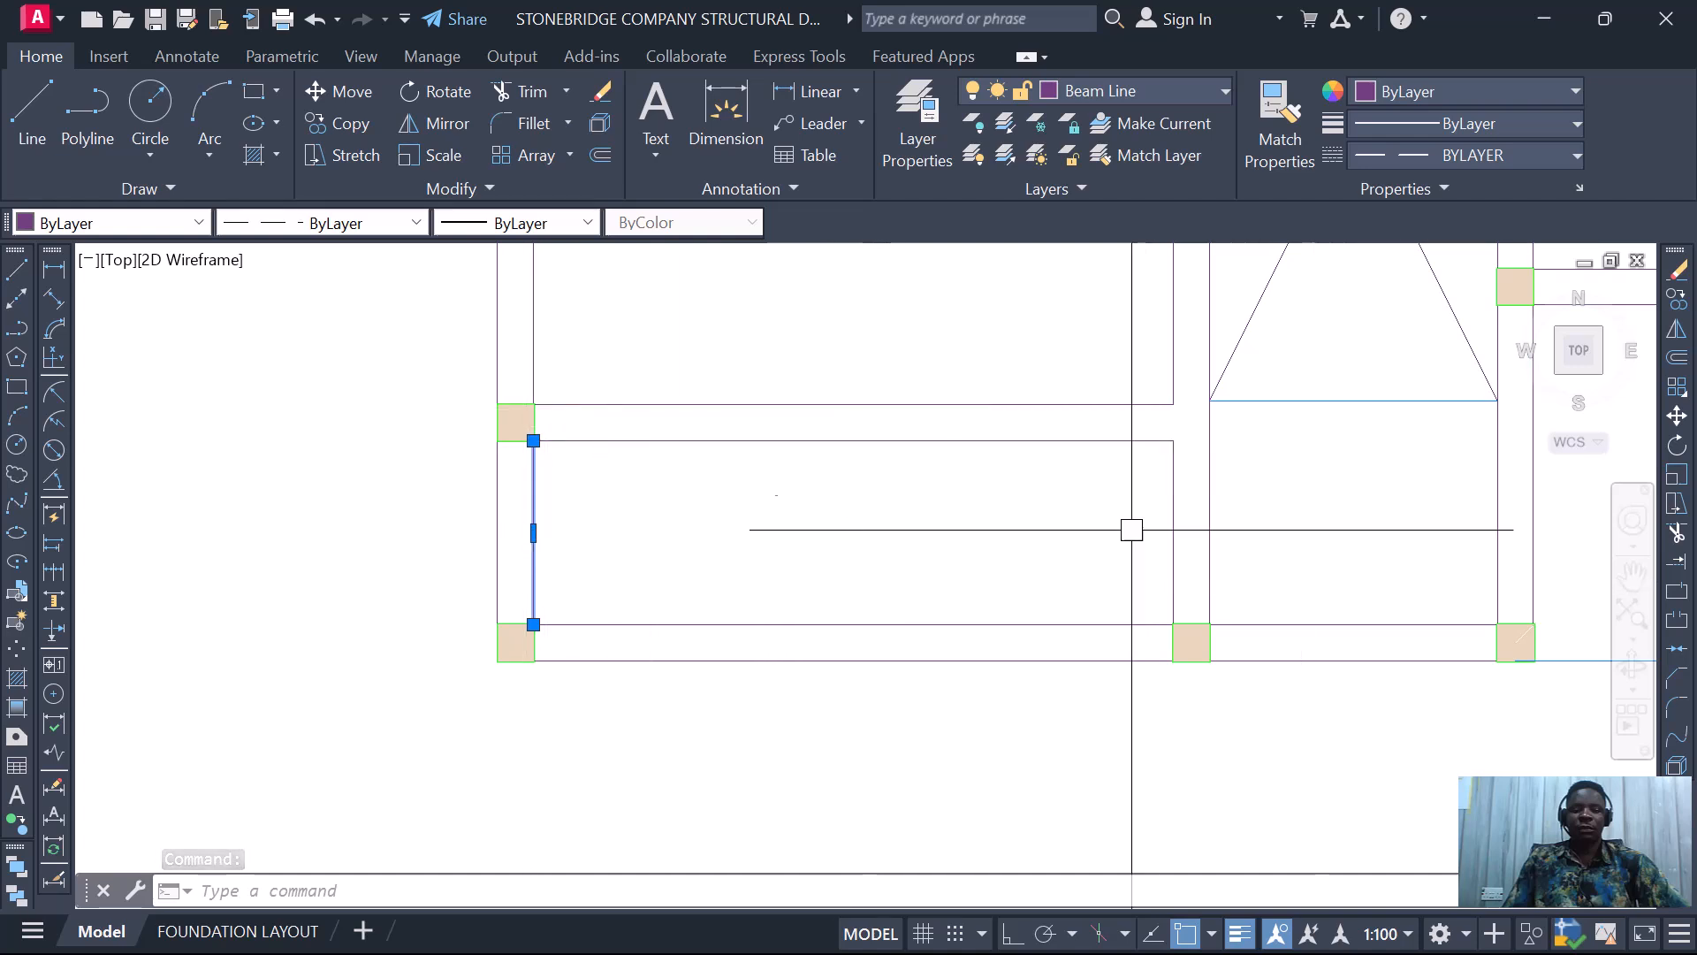
pyautogui.click(758, 440)
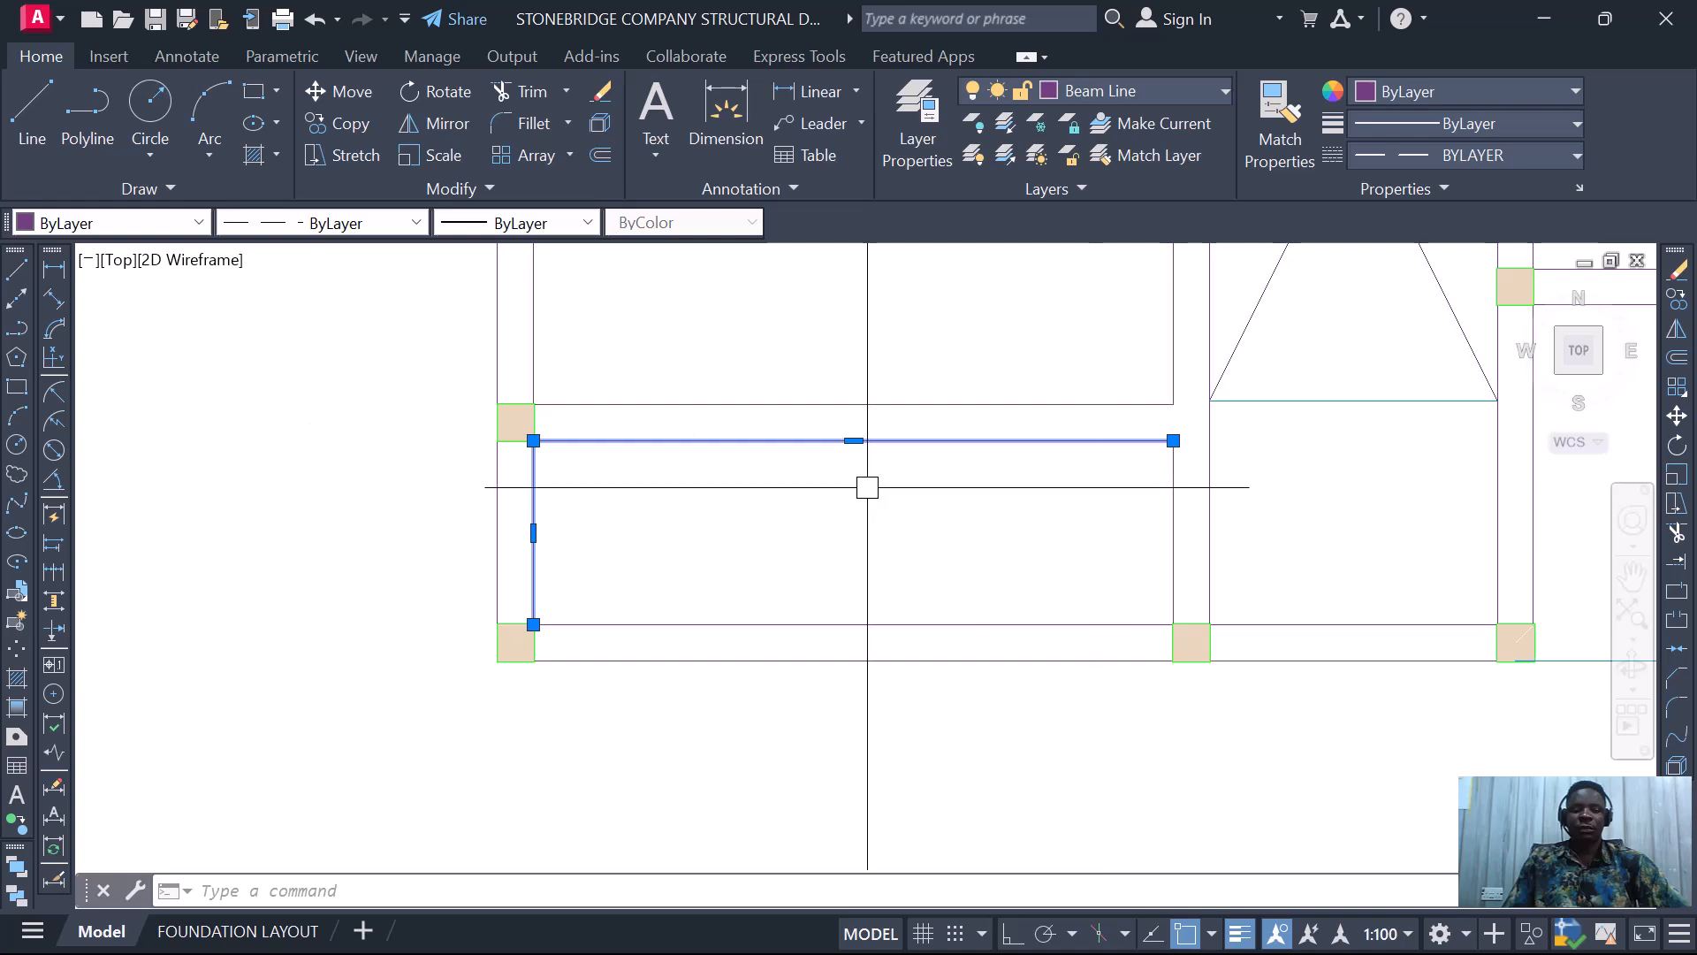
pyautogui.press('Escape')
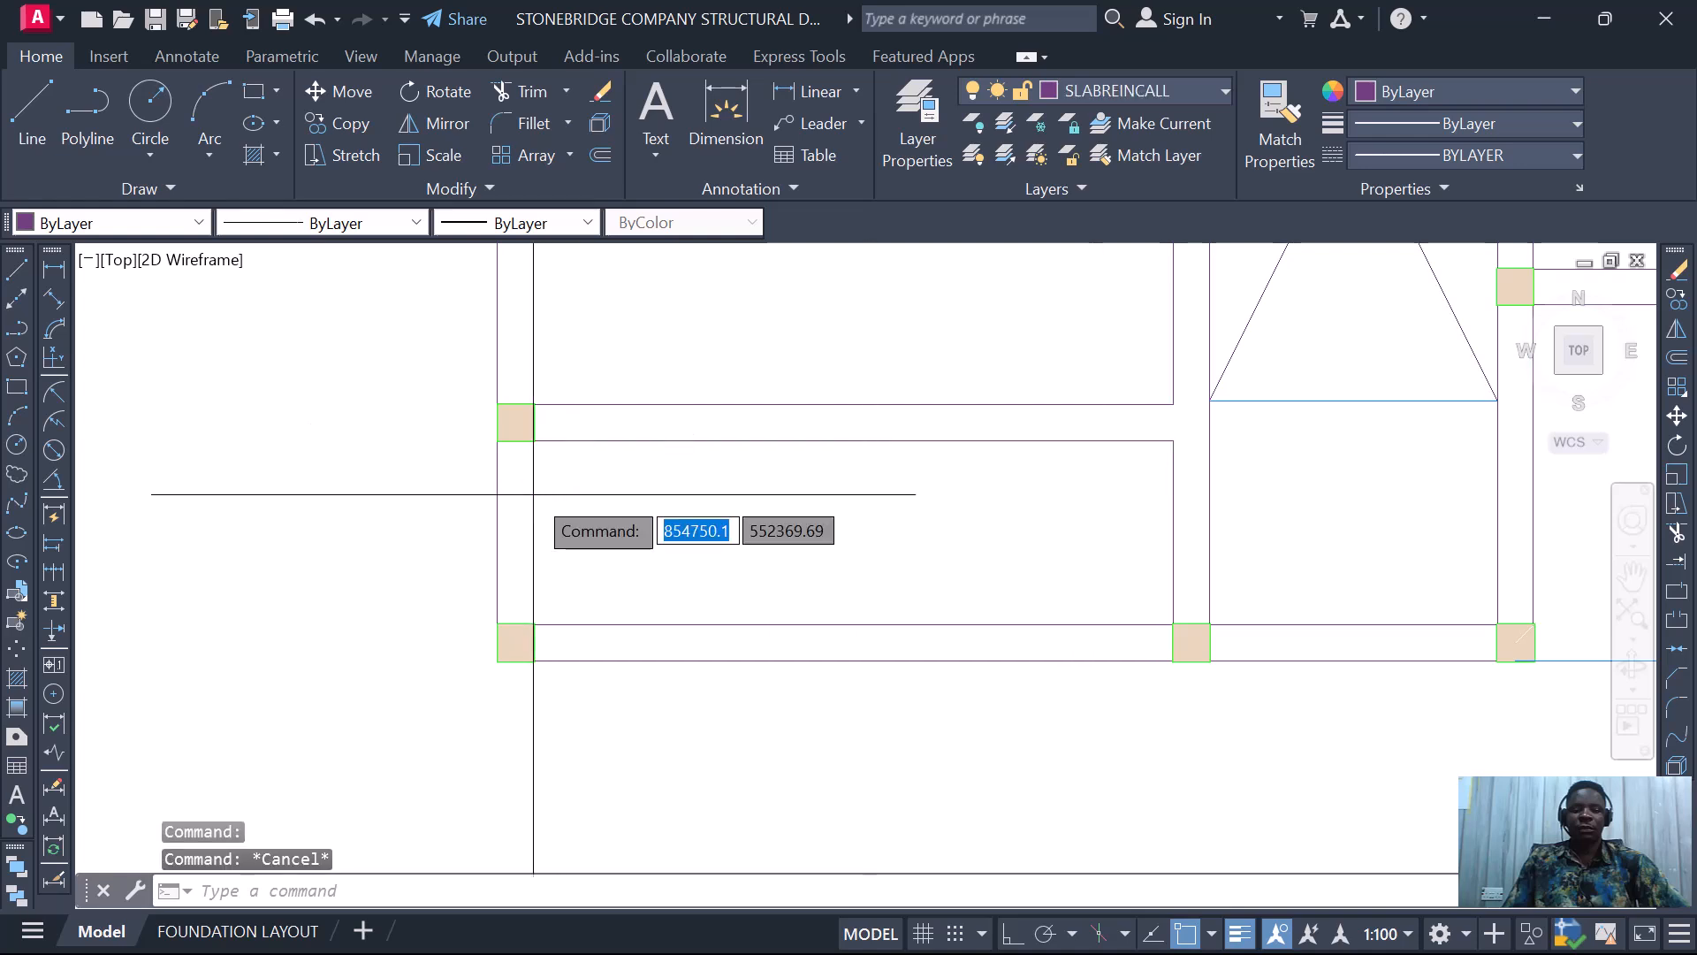
pyautogui.click(532, 500)
pyautogui.press('Escape')
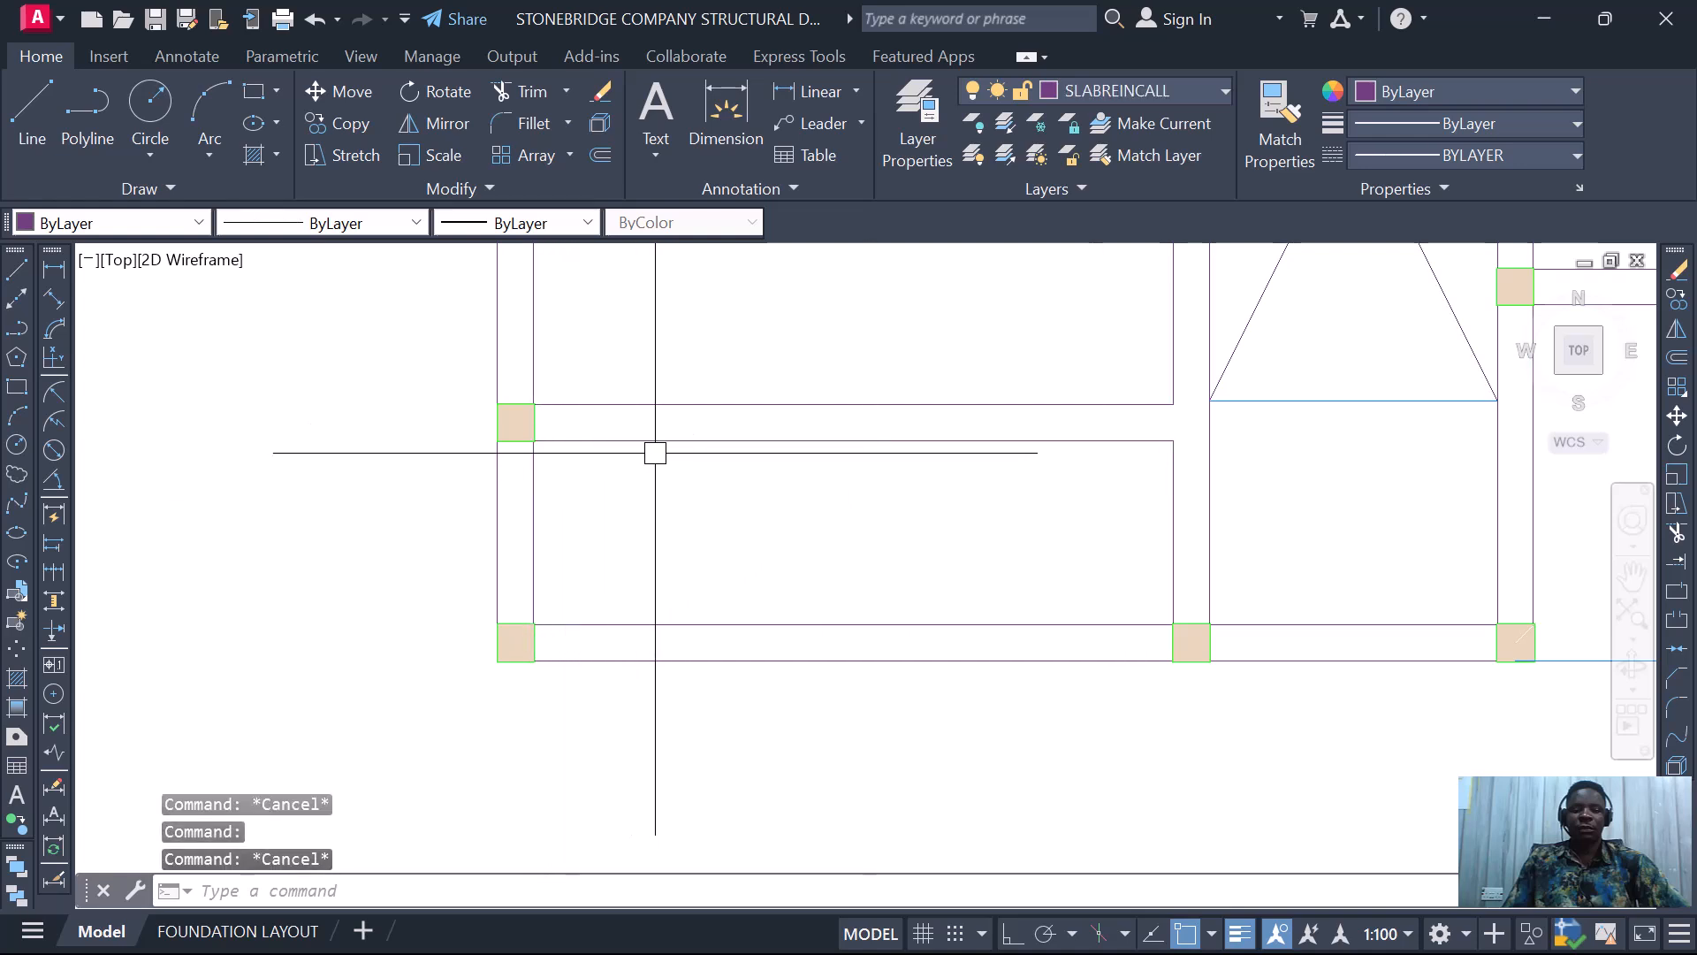
pyautogui.click(661, 441)
pyautogui.press('Escape')
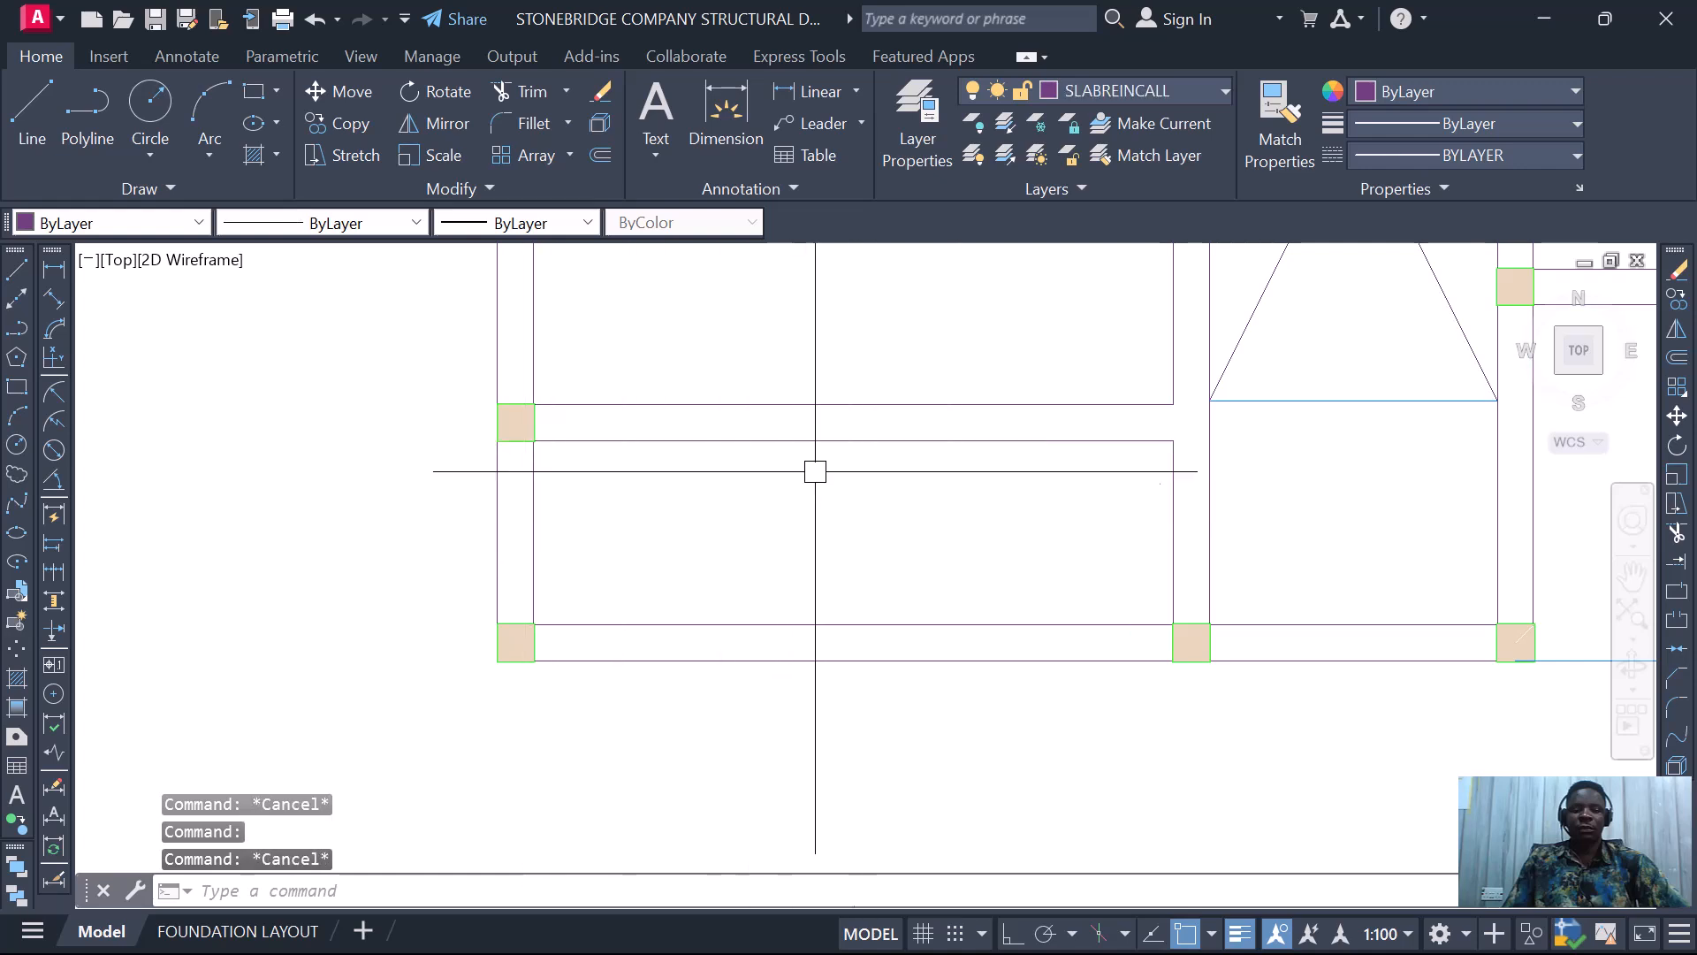
pyautogui.scroll(-4, 716, 625)
pyautogui.scroll(-2, 716, 626)
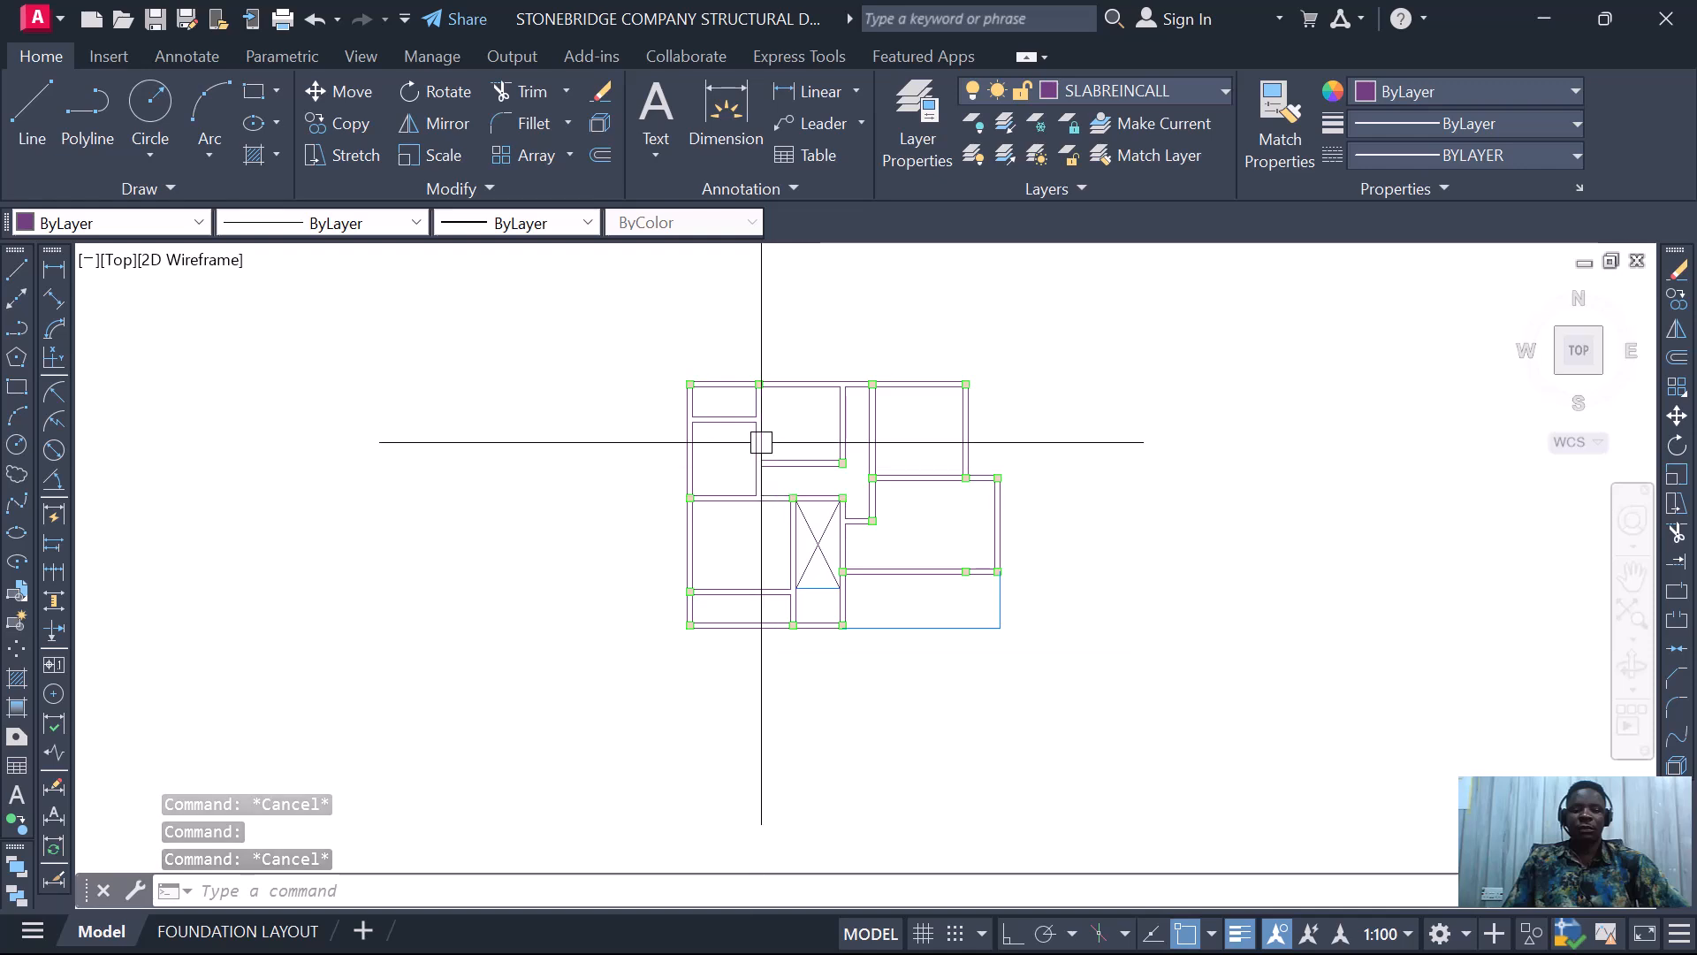
pyautogui.scroll(2, 757, 436)
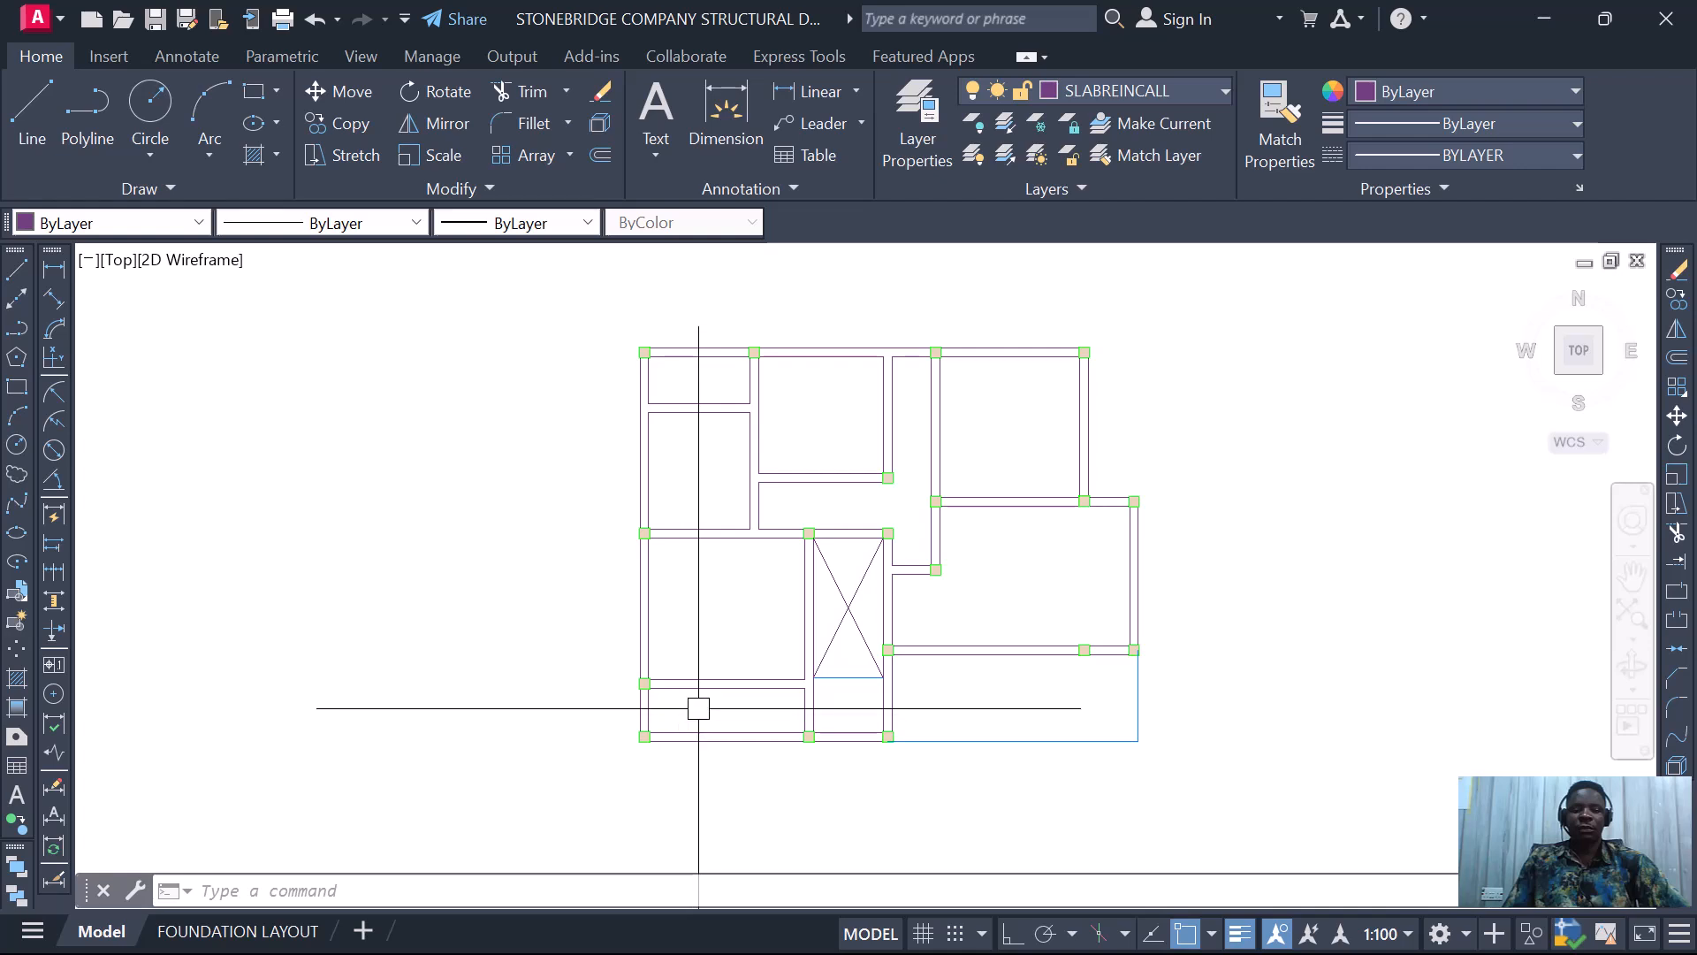
pyautogui.scroll(2, 691, 622)
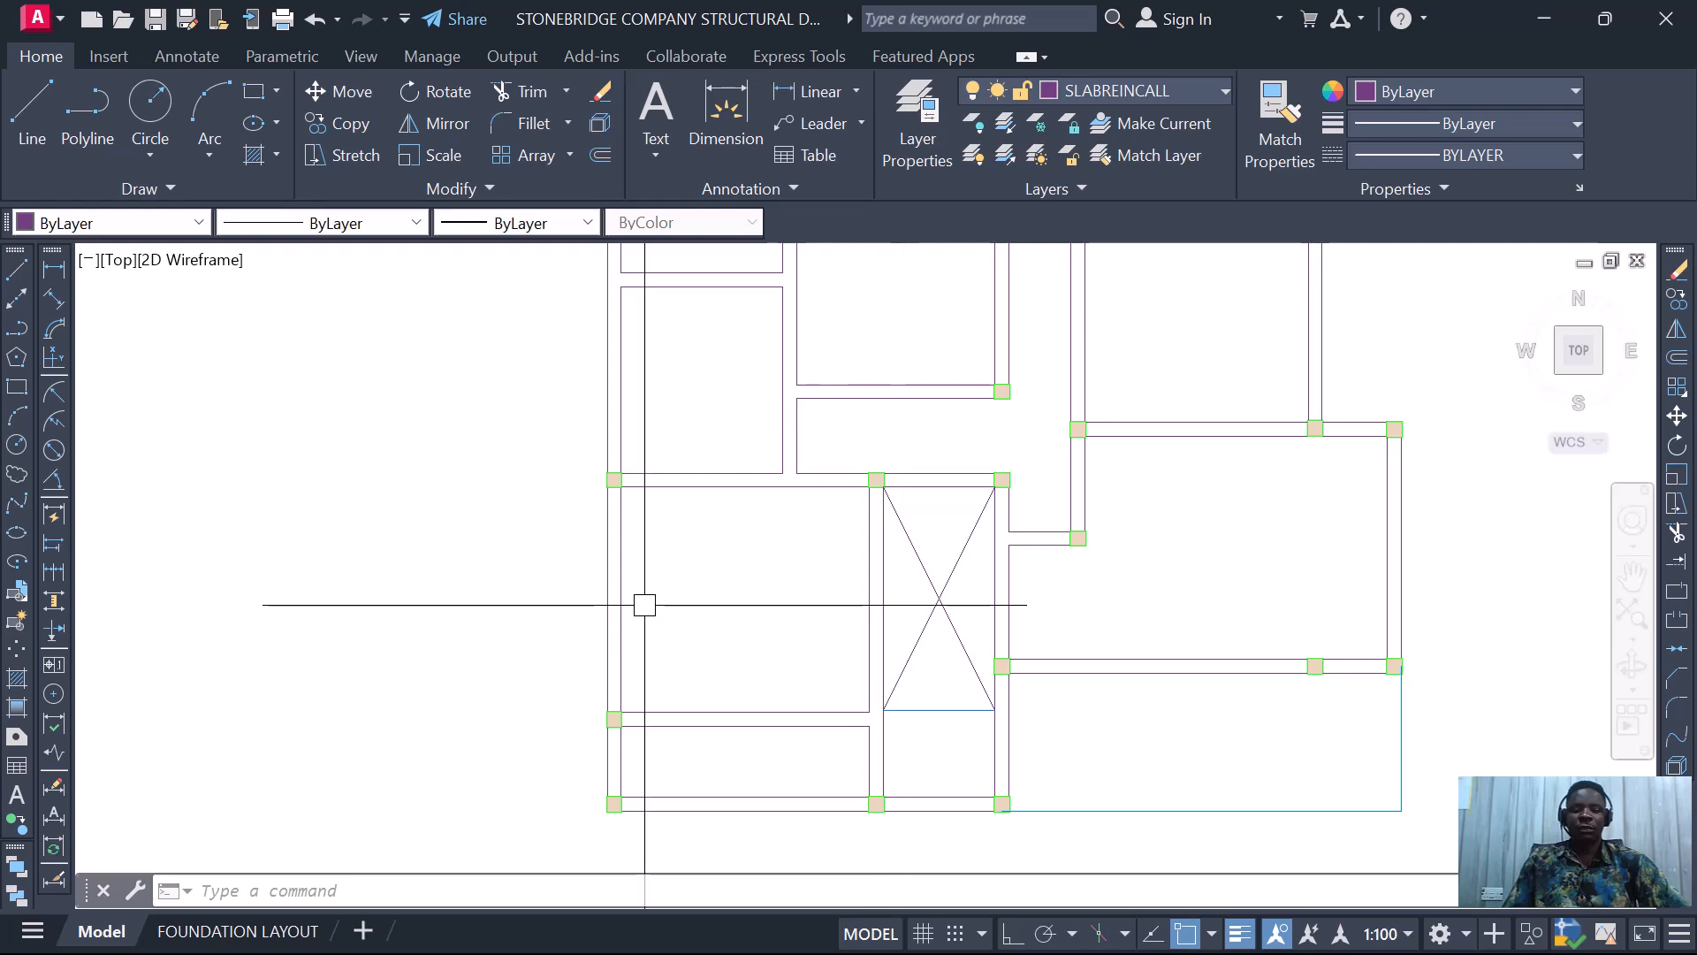
pyautogui.scroll(-2, 751, 623)
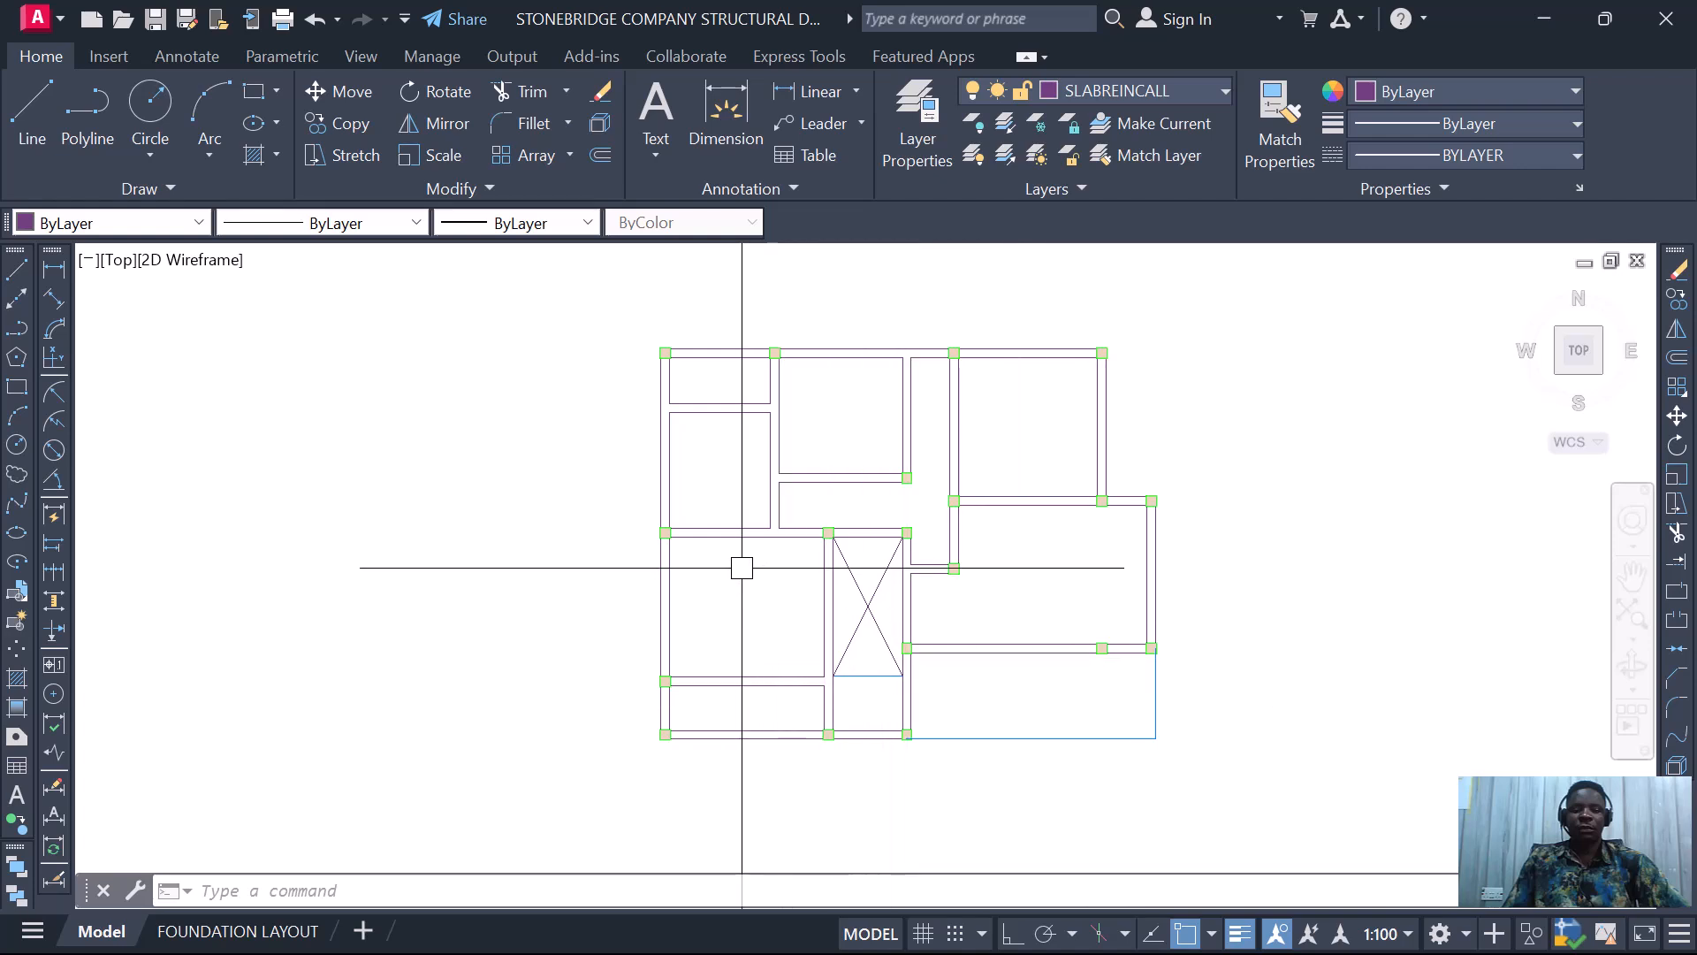
pyautogui.scroll(2, 738, 563)
pyautogui.scroll(-2, 750, 644)
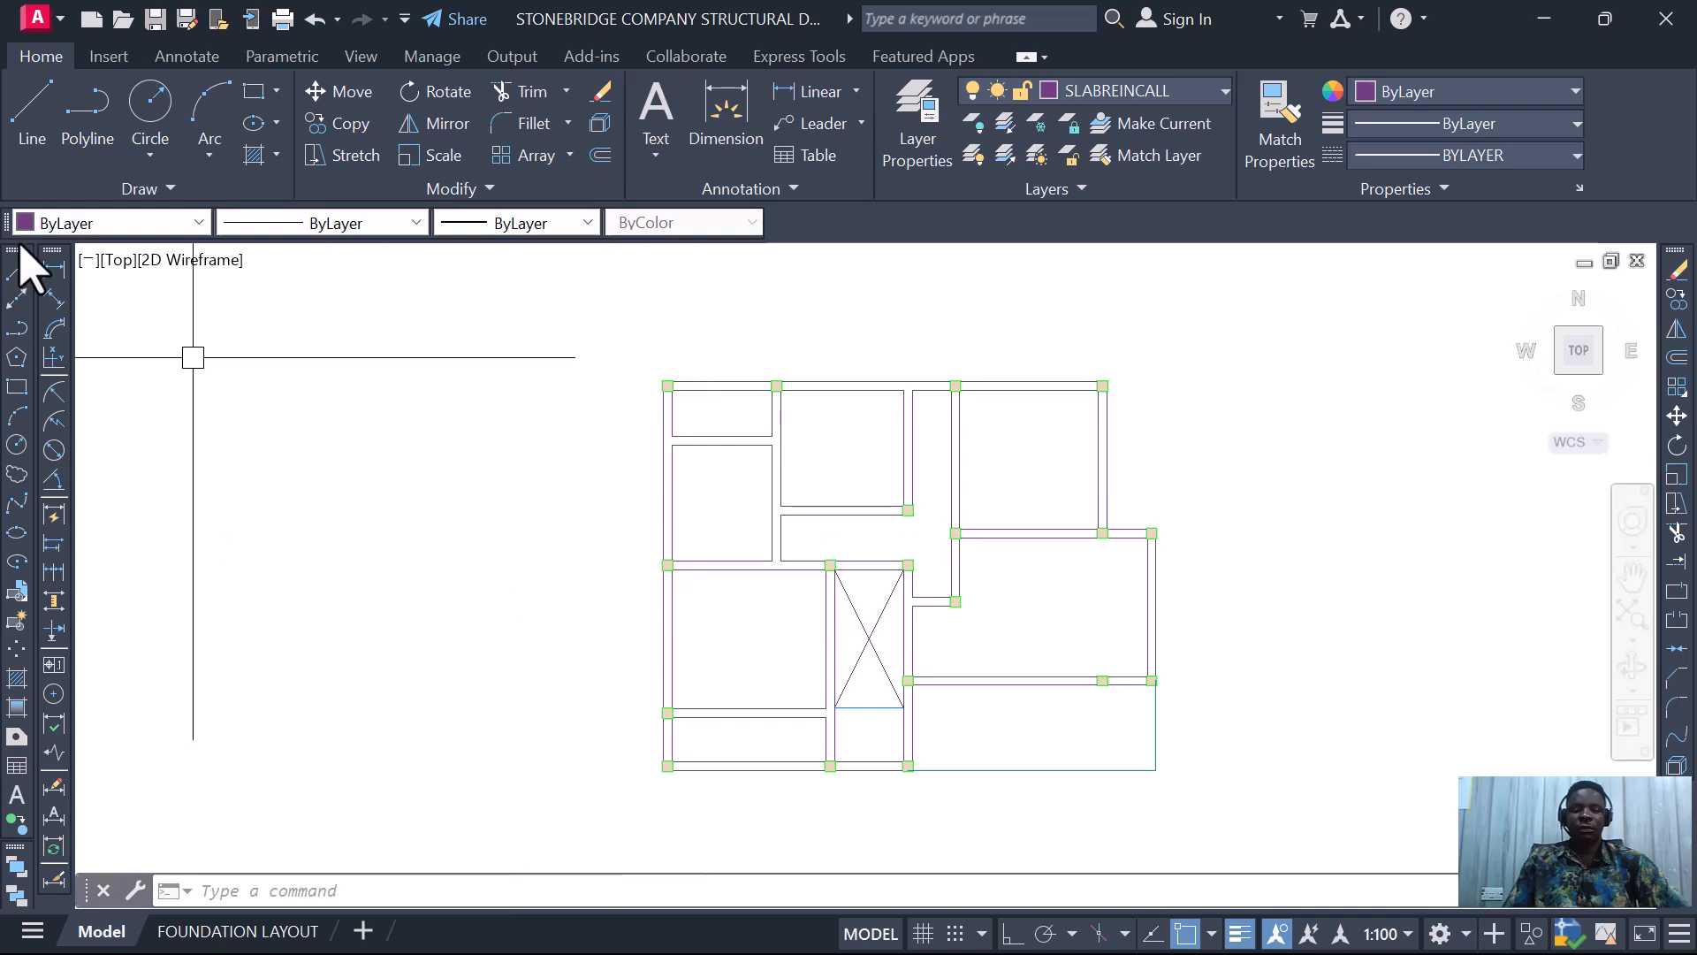
pyautogui.click(18, 272)
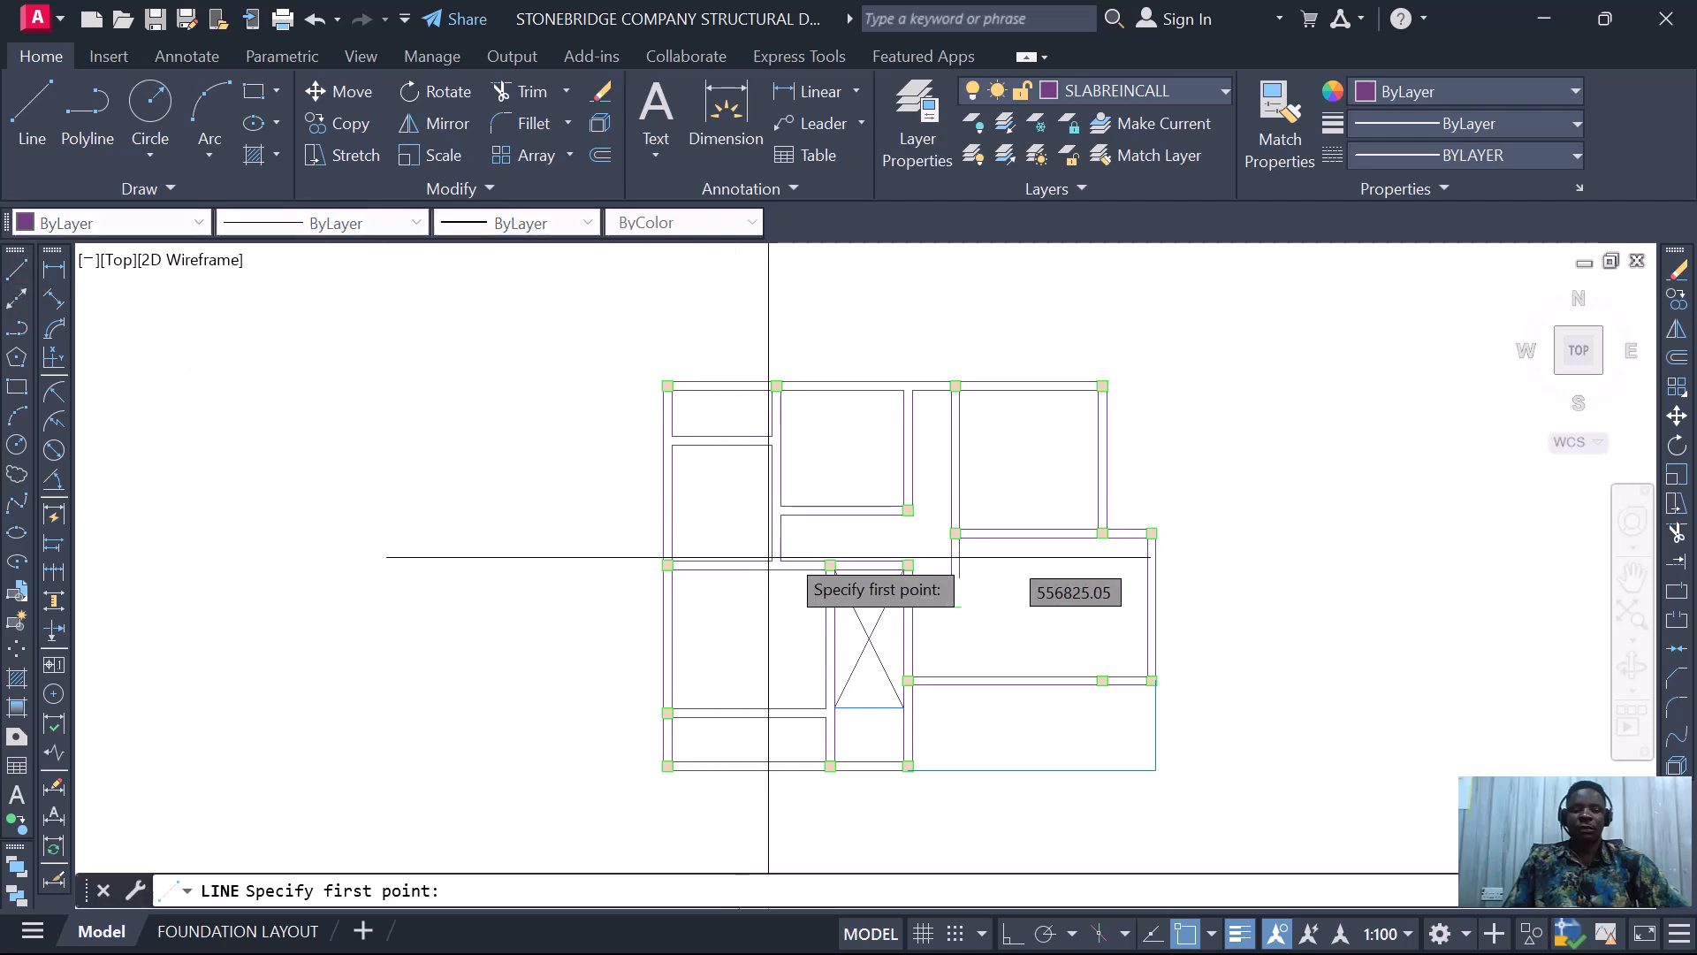
pyautogui.press('Escape')
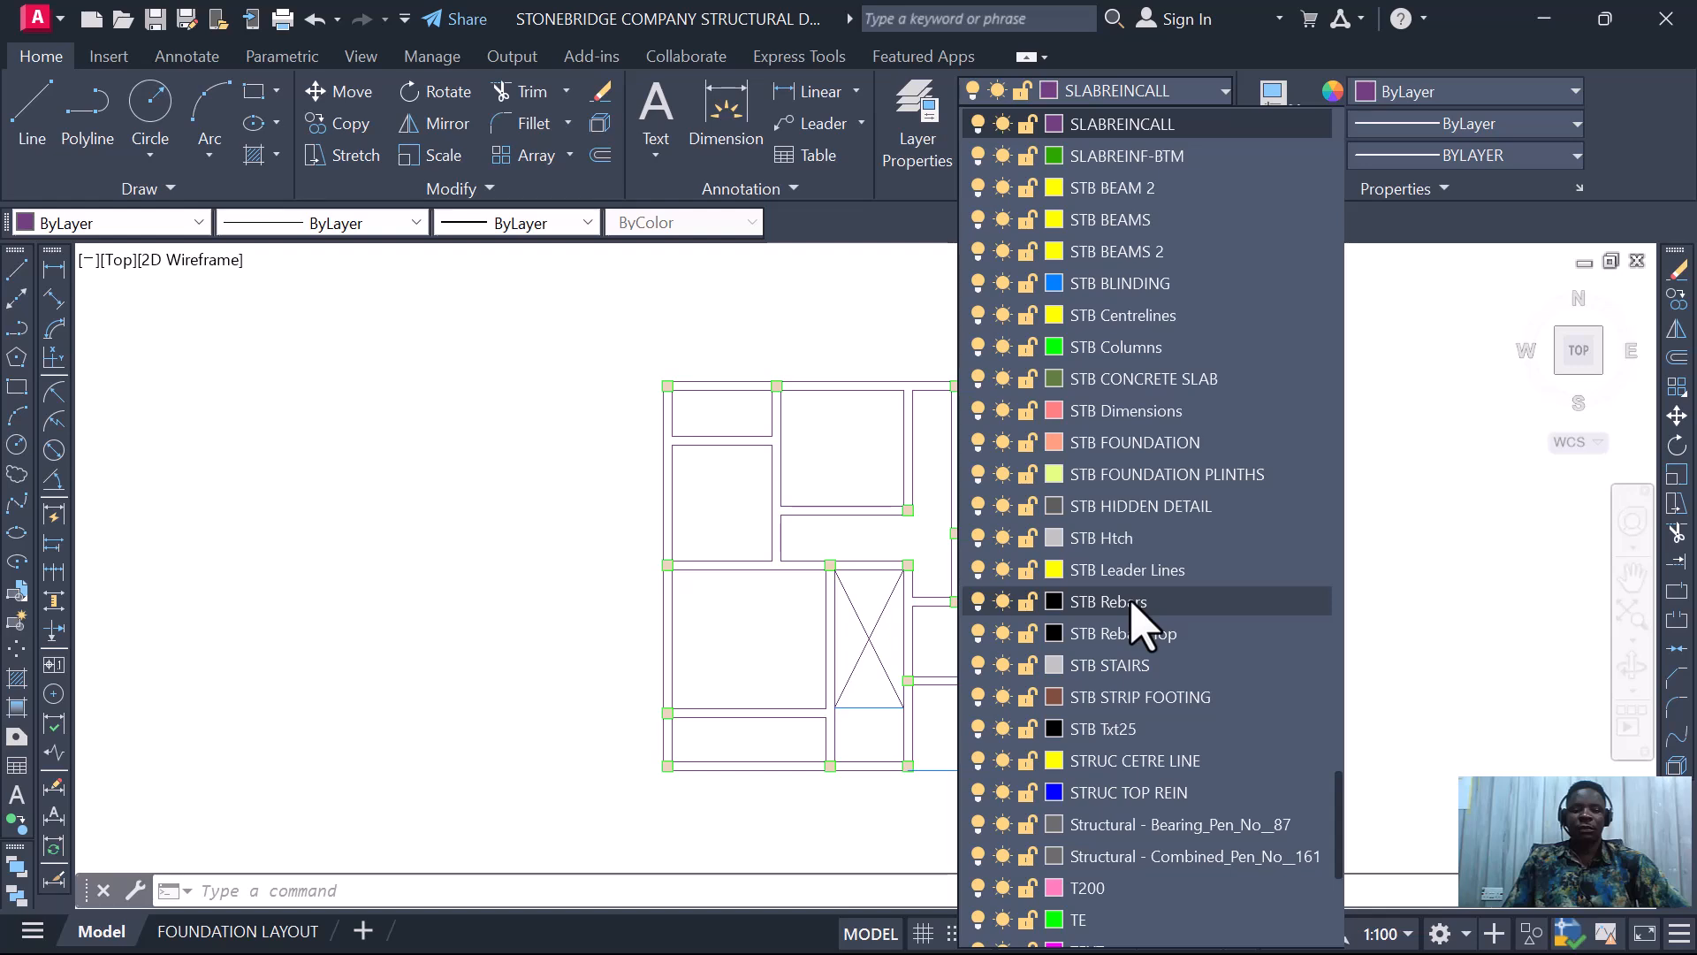
# - Make REBAR the current layer for drawing the slab reinforcement
pyautogui.scroll(10, 1141, 623)
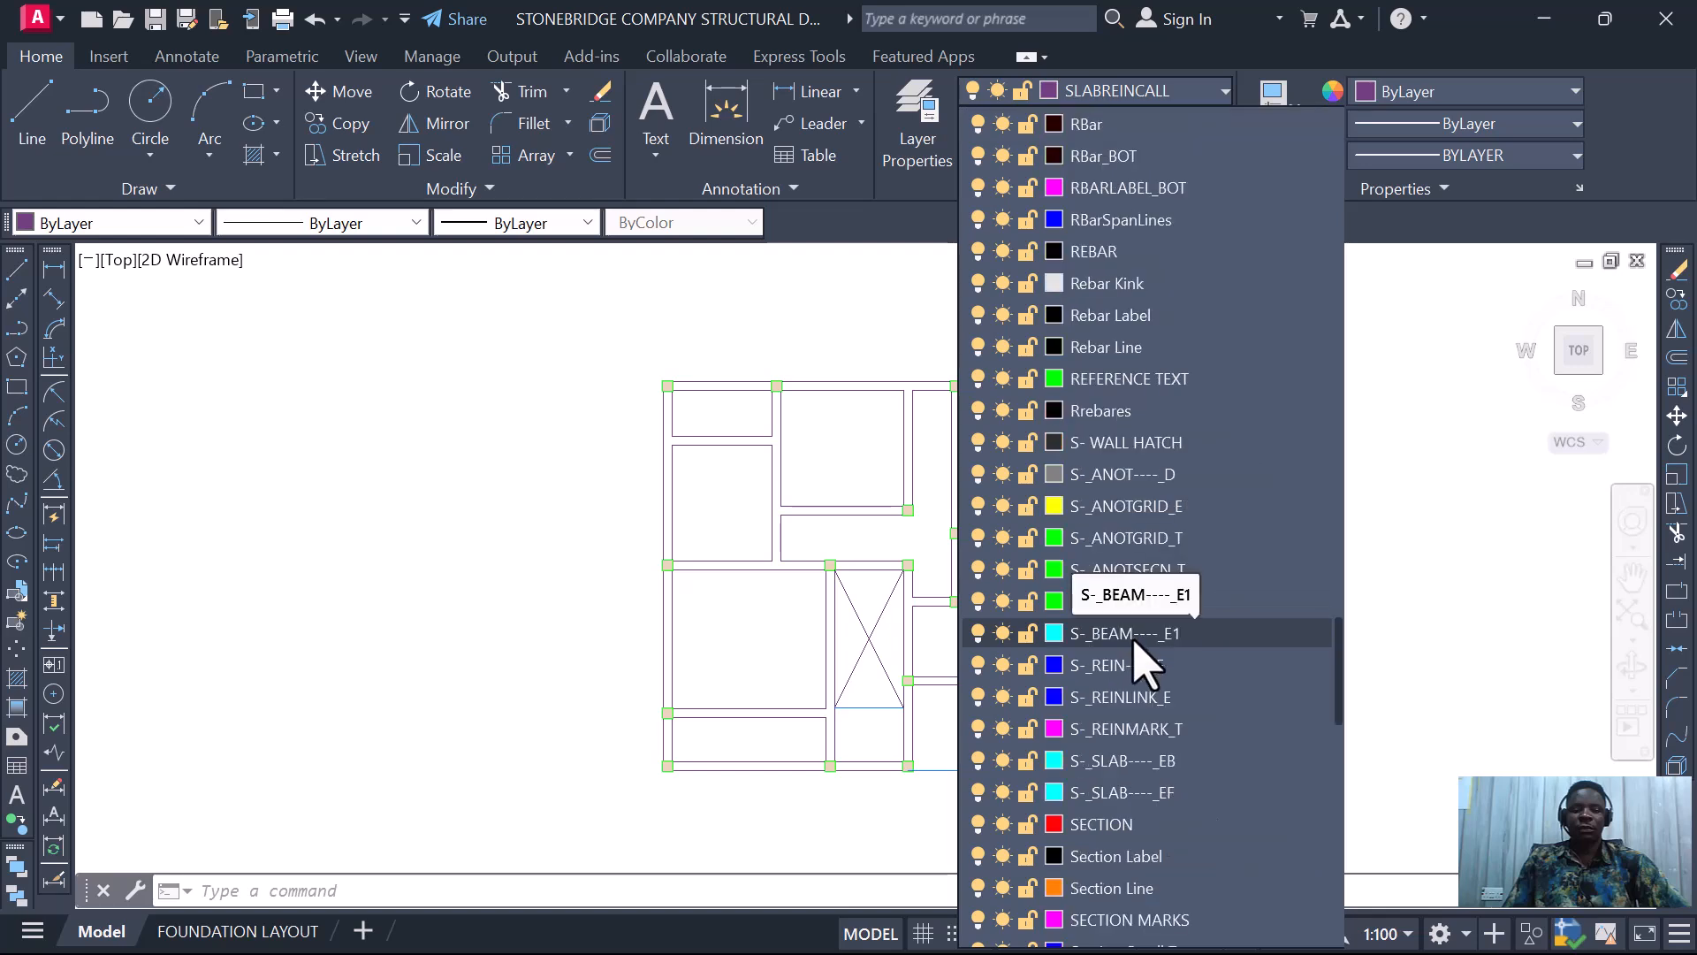
pyautogui.scroll(1, 1117, 189)
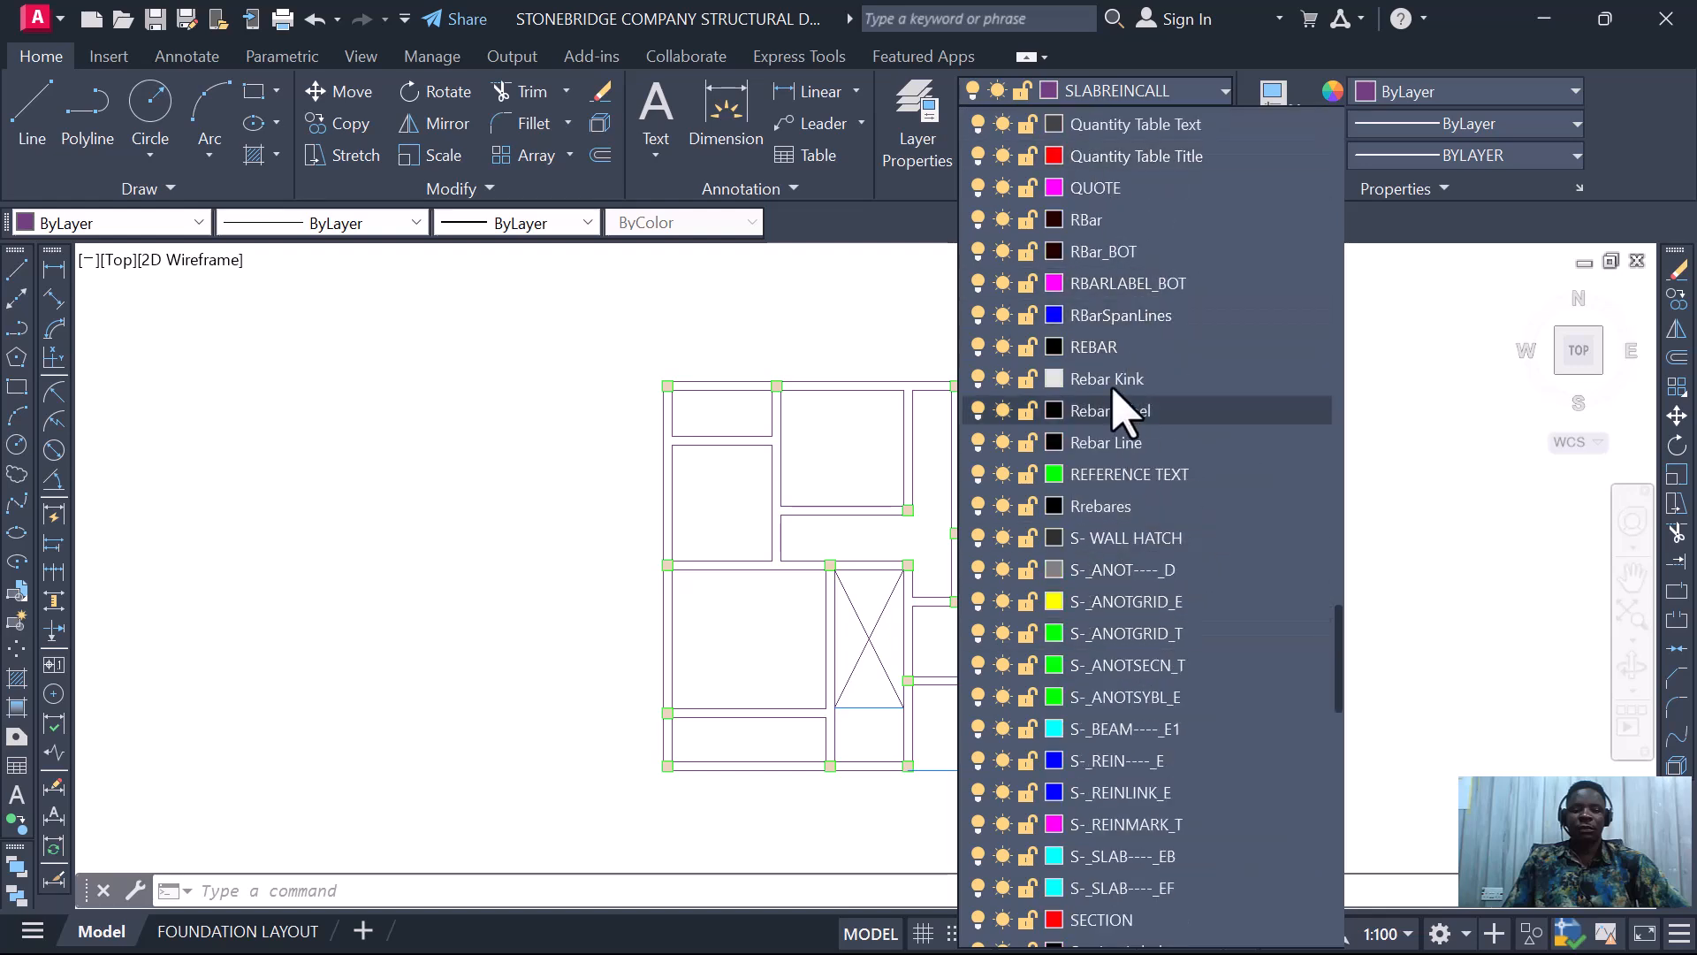
pyautogui.scroll(1, 1121, 386)
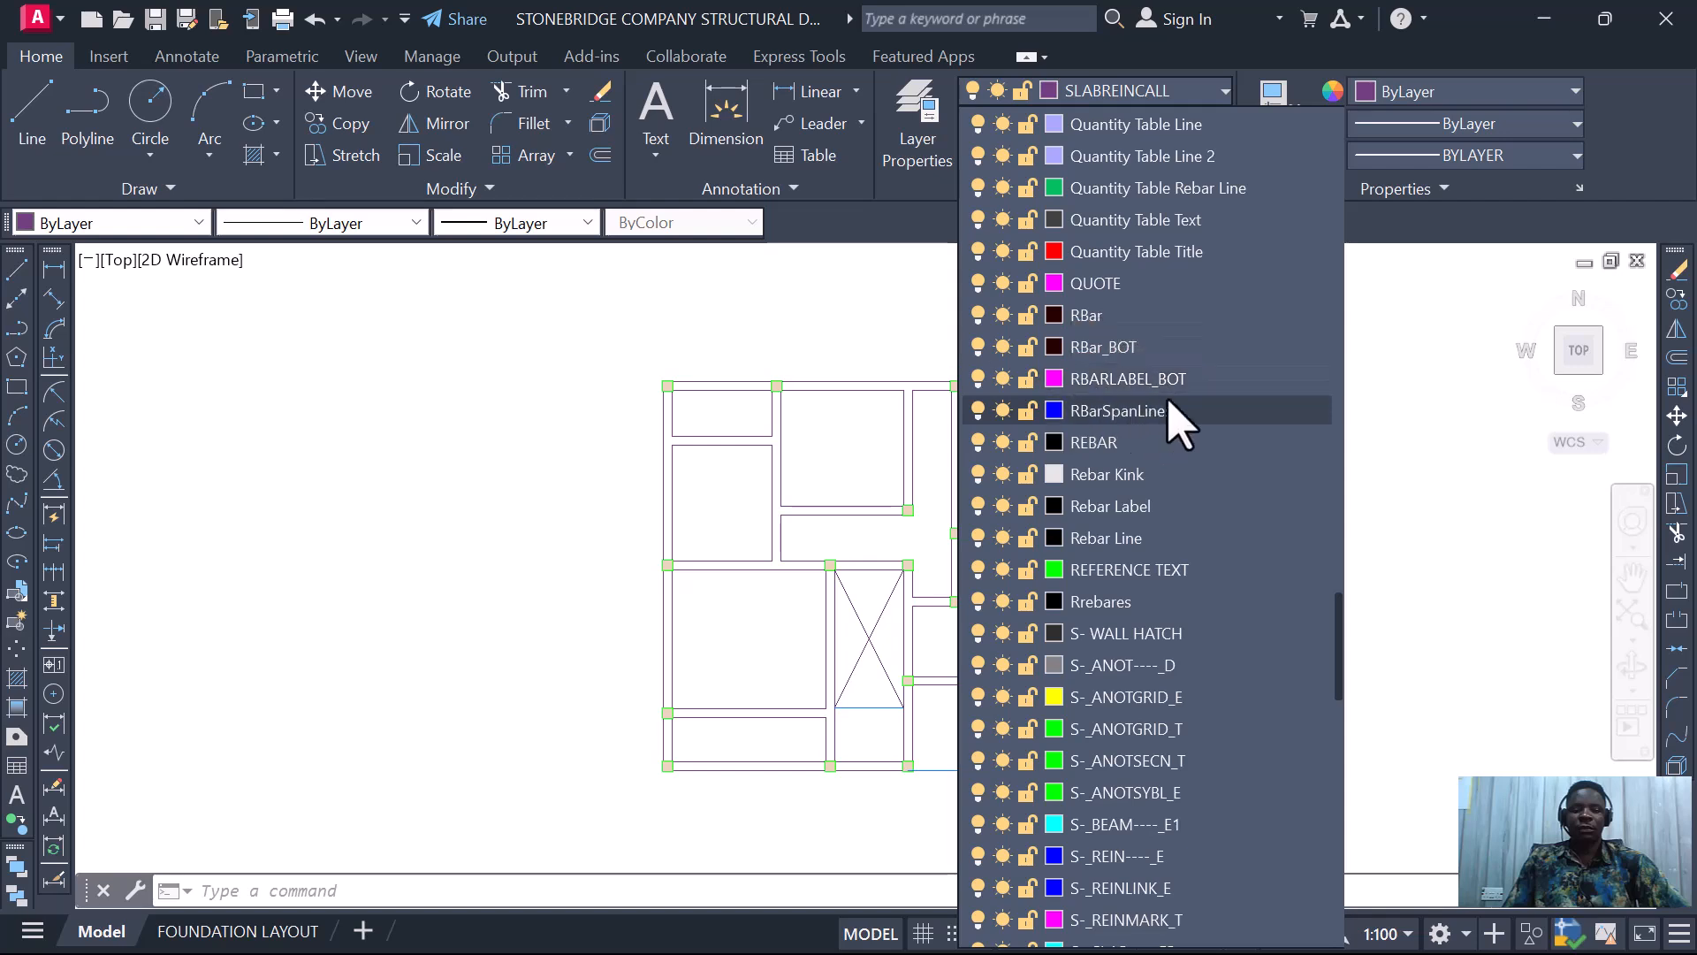
pyautogui.click(1093, 442)
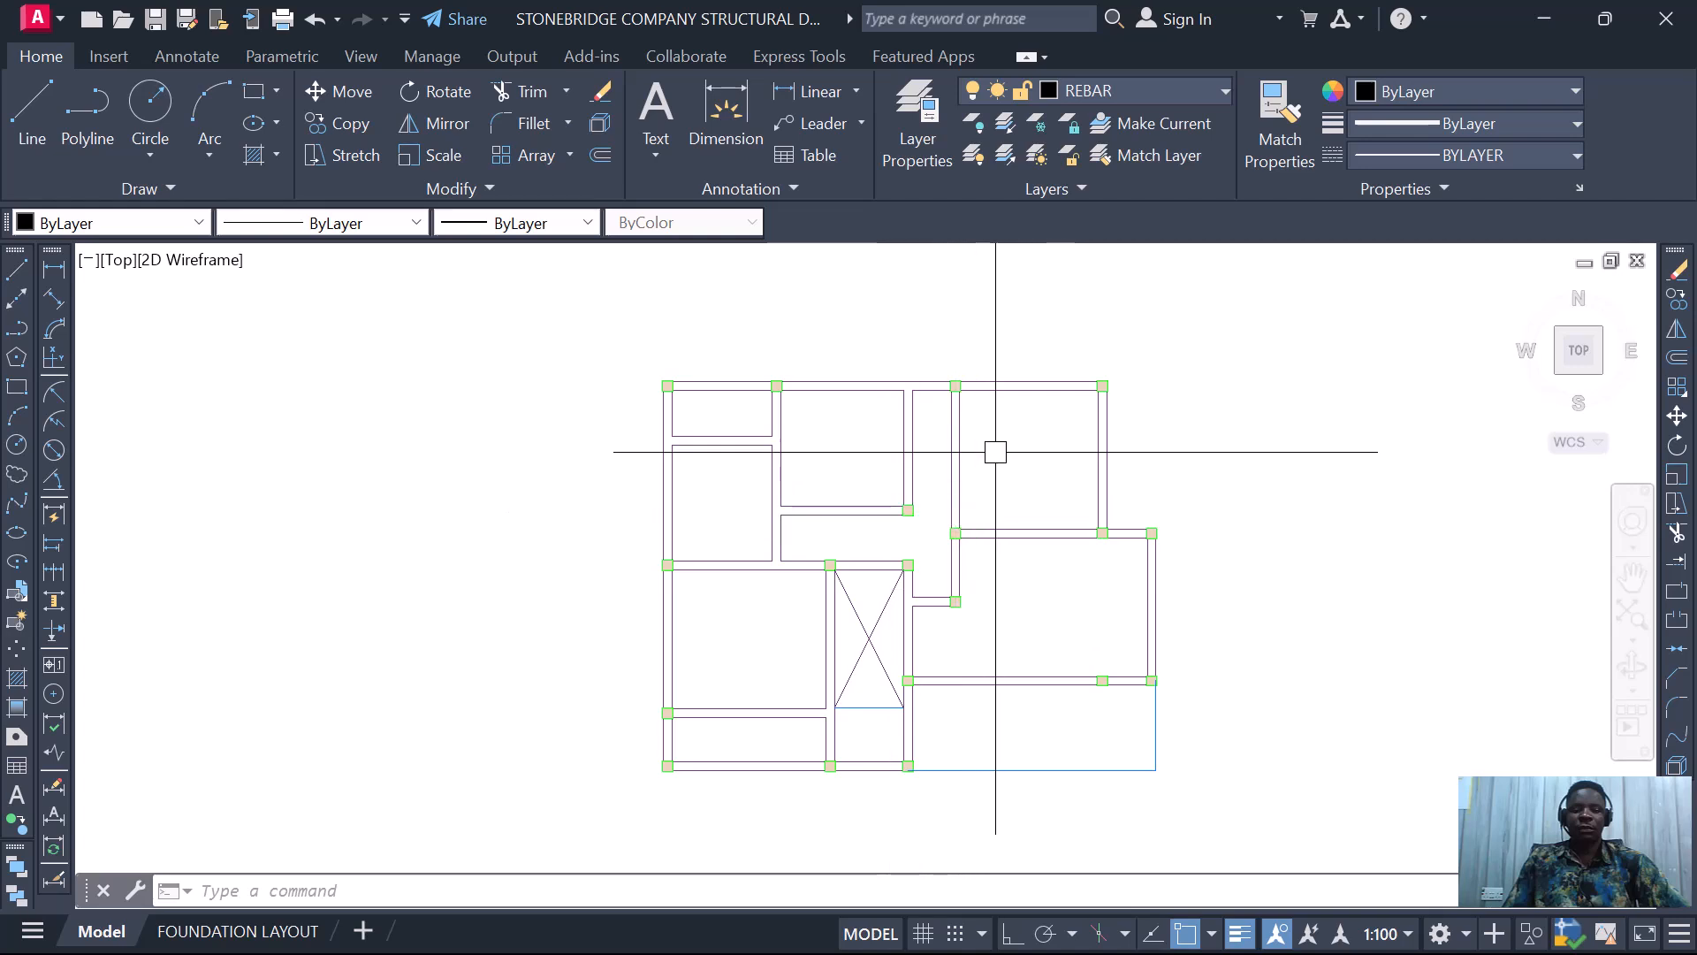
# - Set the current object colour to Blue and the lineweight to 0.30 mm
pyautogui.click(1491, 91)
pyautogui.click(1490, 348)
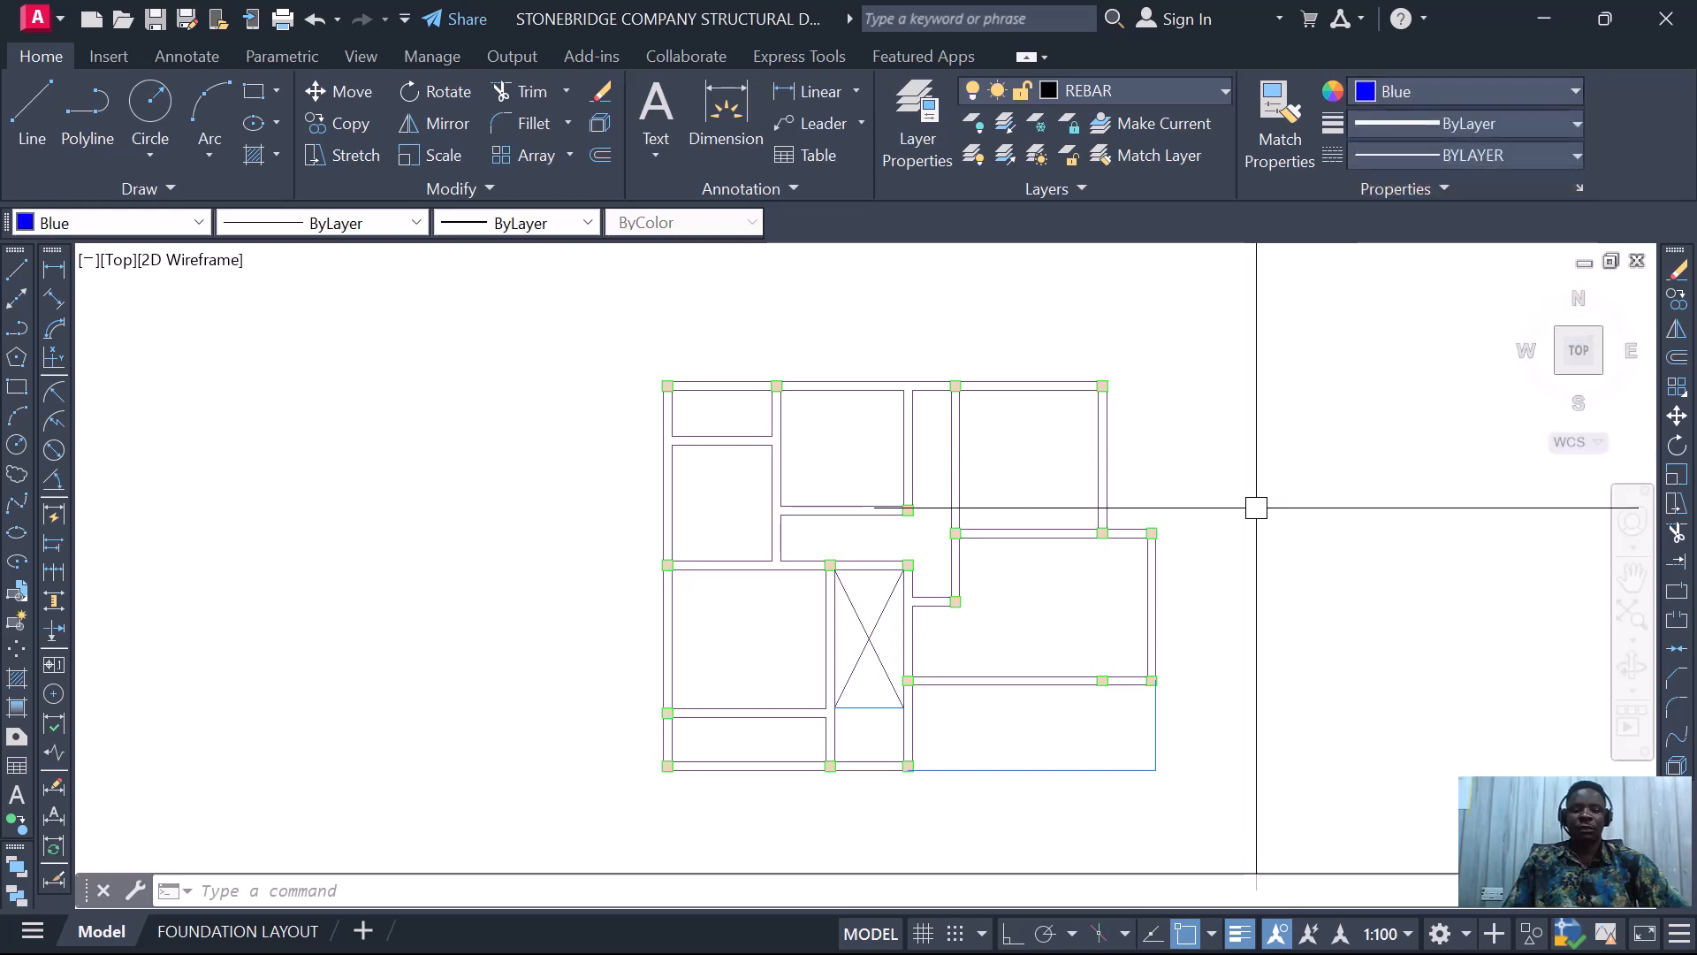
pyautogui.click(1553, 123)
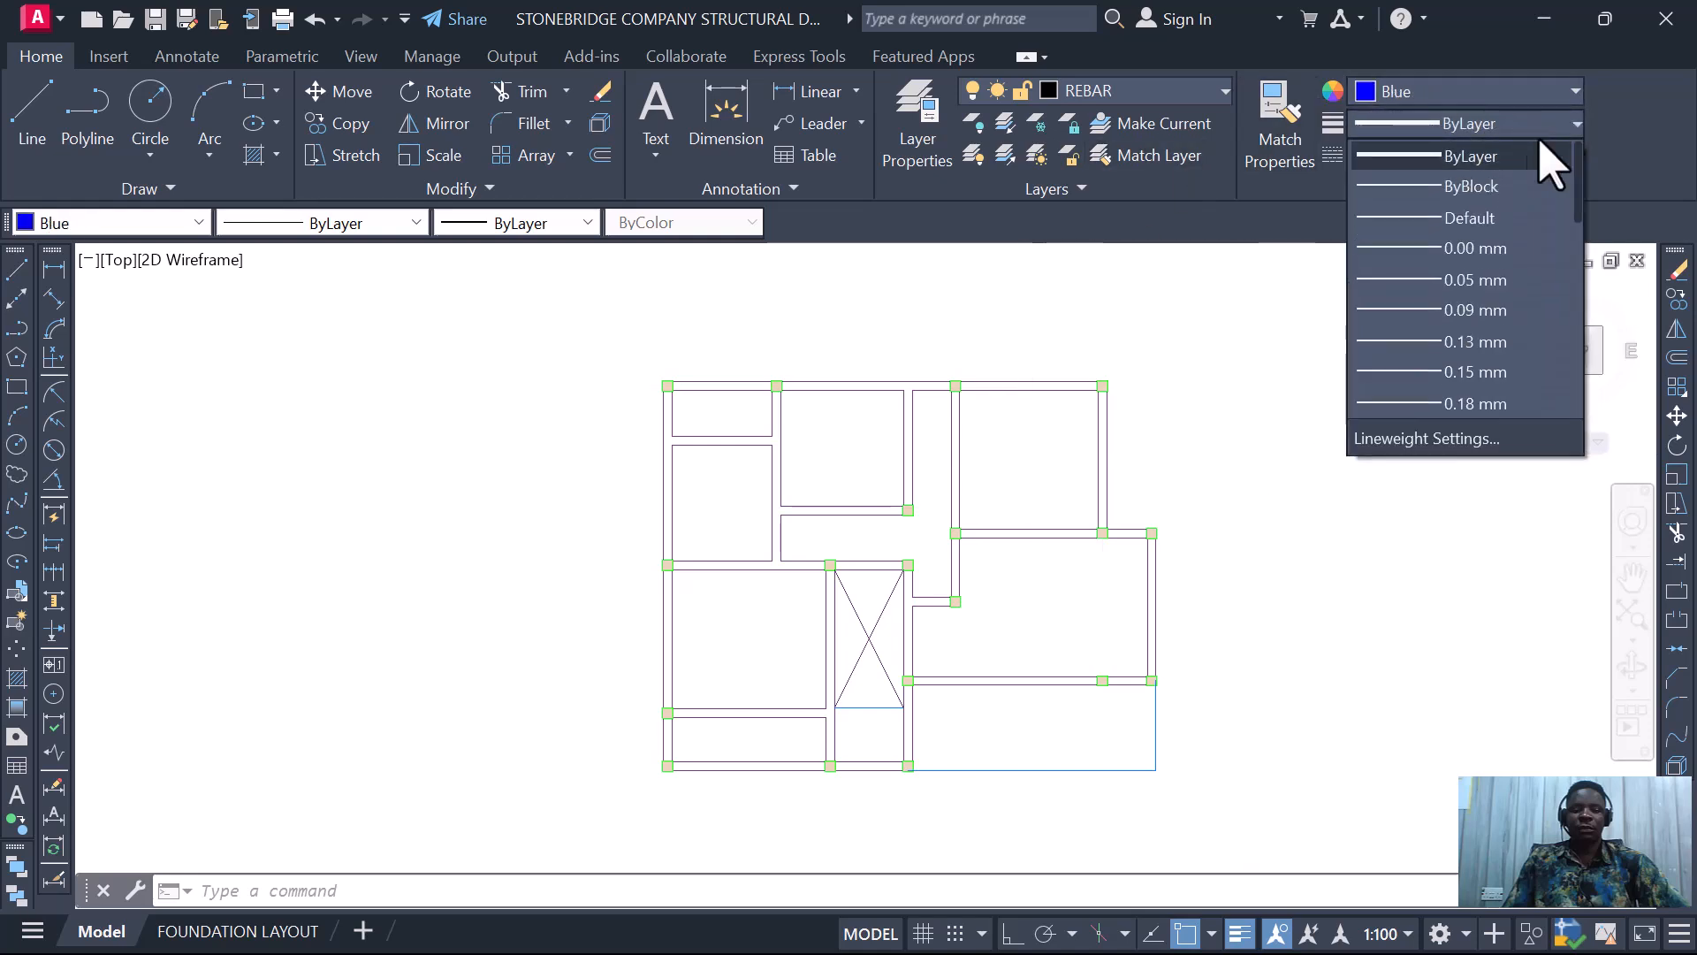
pyautogui.scroll(-1, 1472, 354)
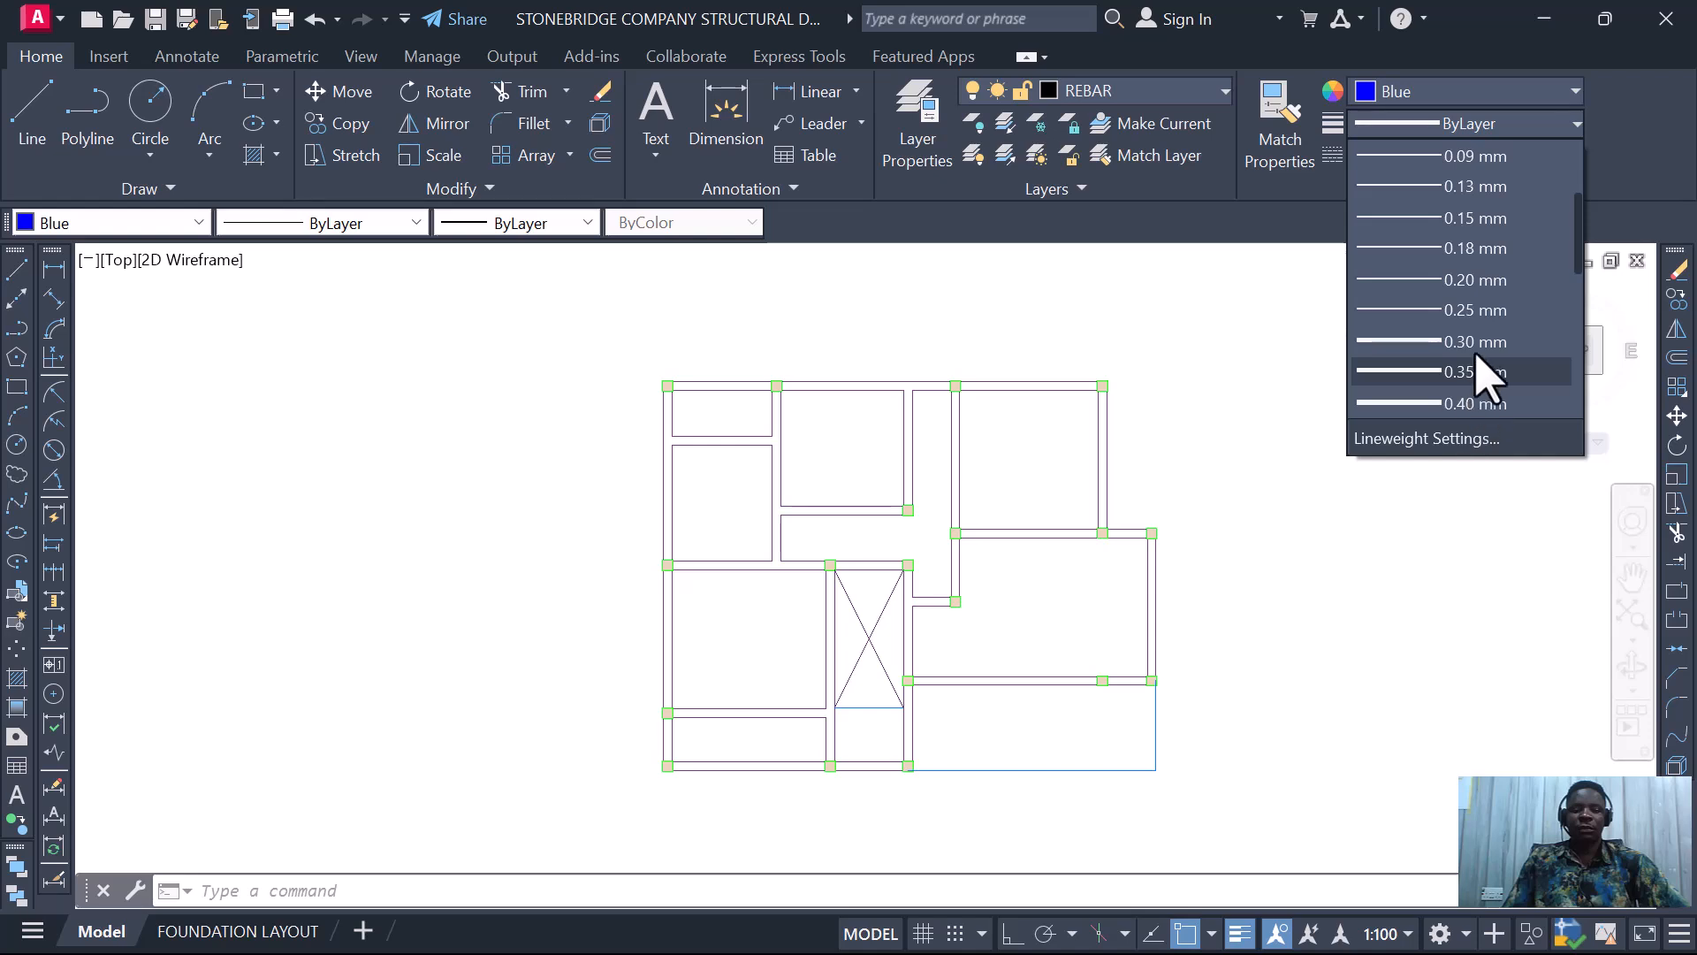
pyautogui.click(1473, 342)
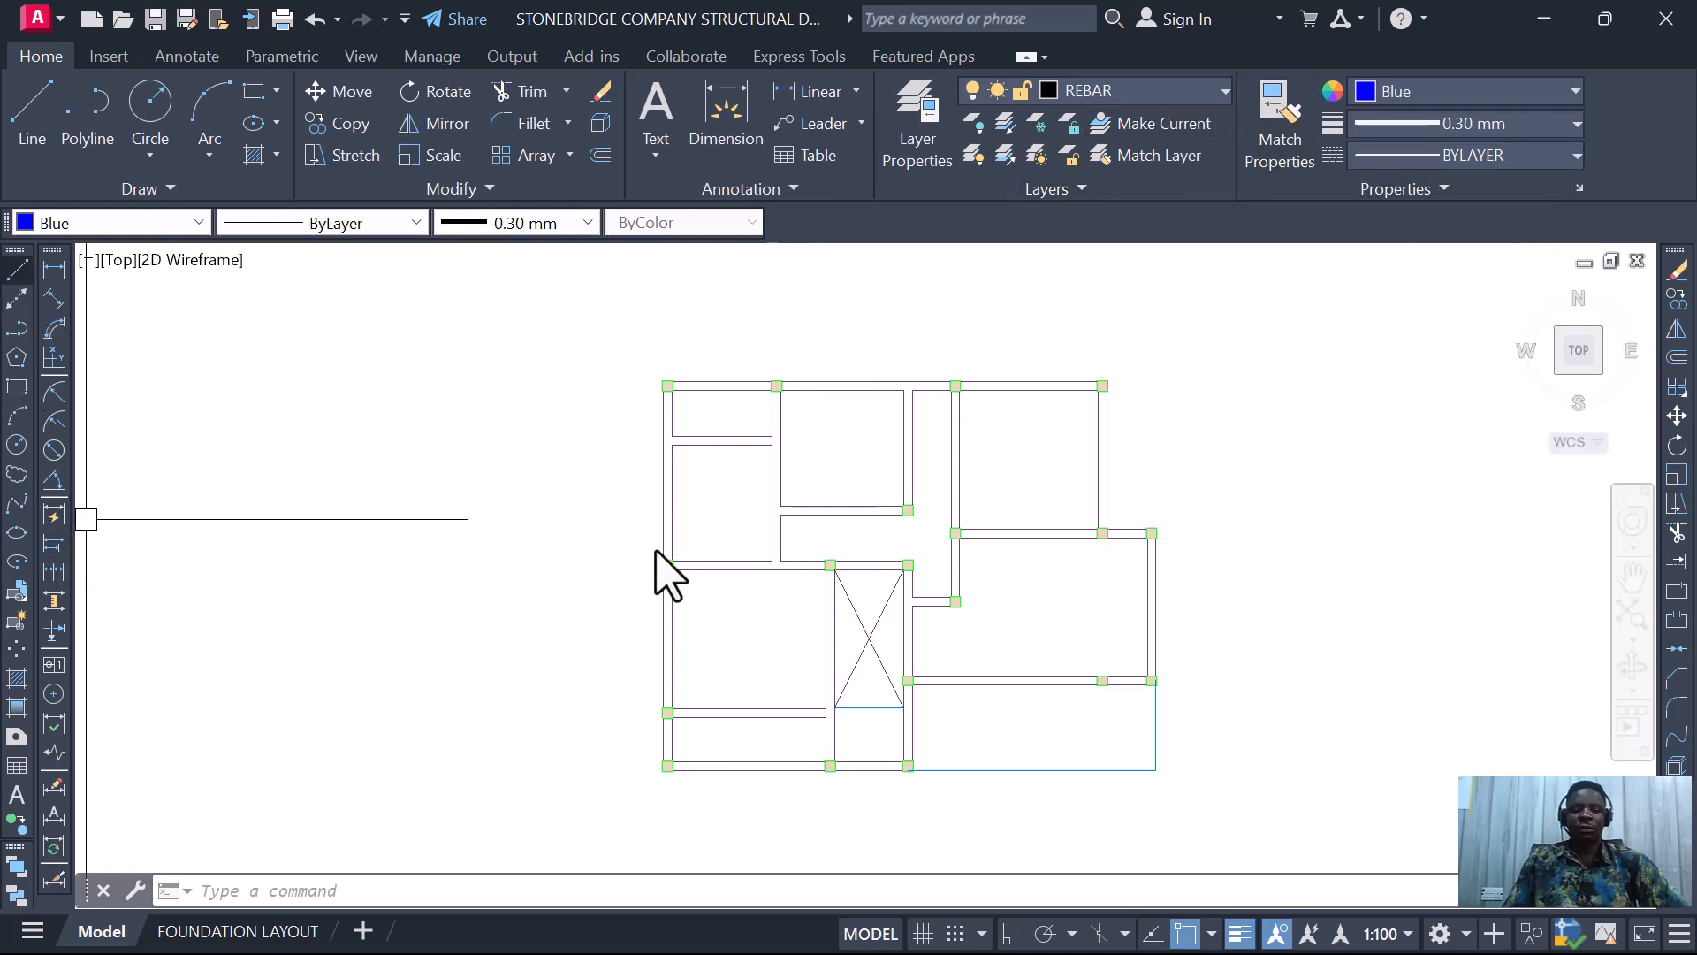
# - With Ortho on, draw a horizontal bar line about 4355 mm long across the panel left of the stair void, ending inside both side beams
pyautogui.click(16, 267)
pyautogui.scroll(6, 663, 654)
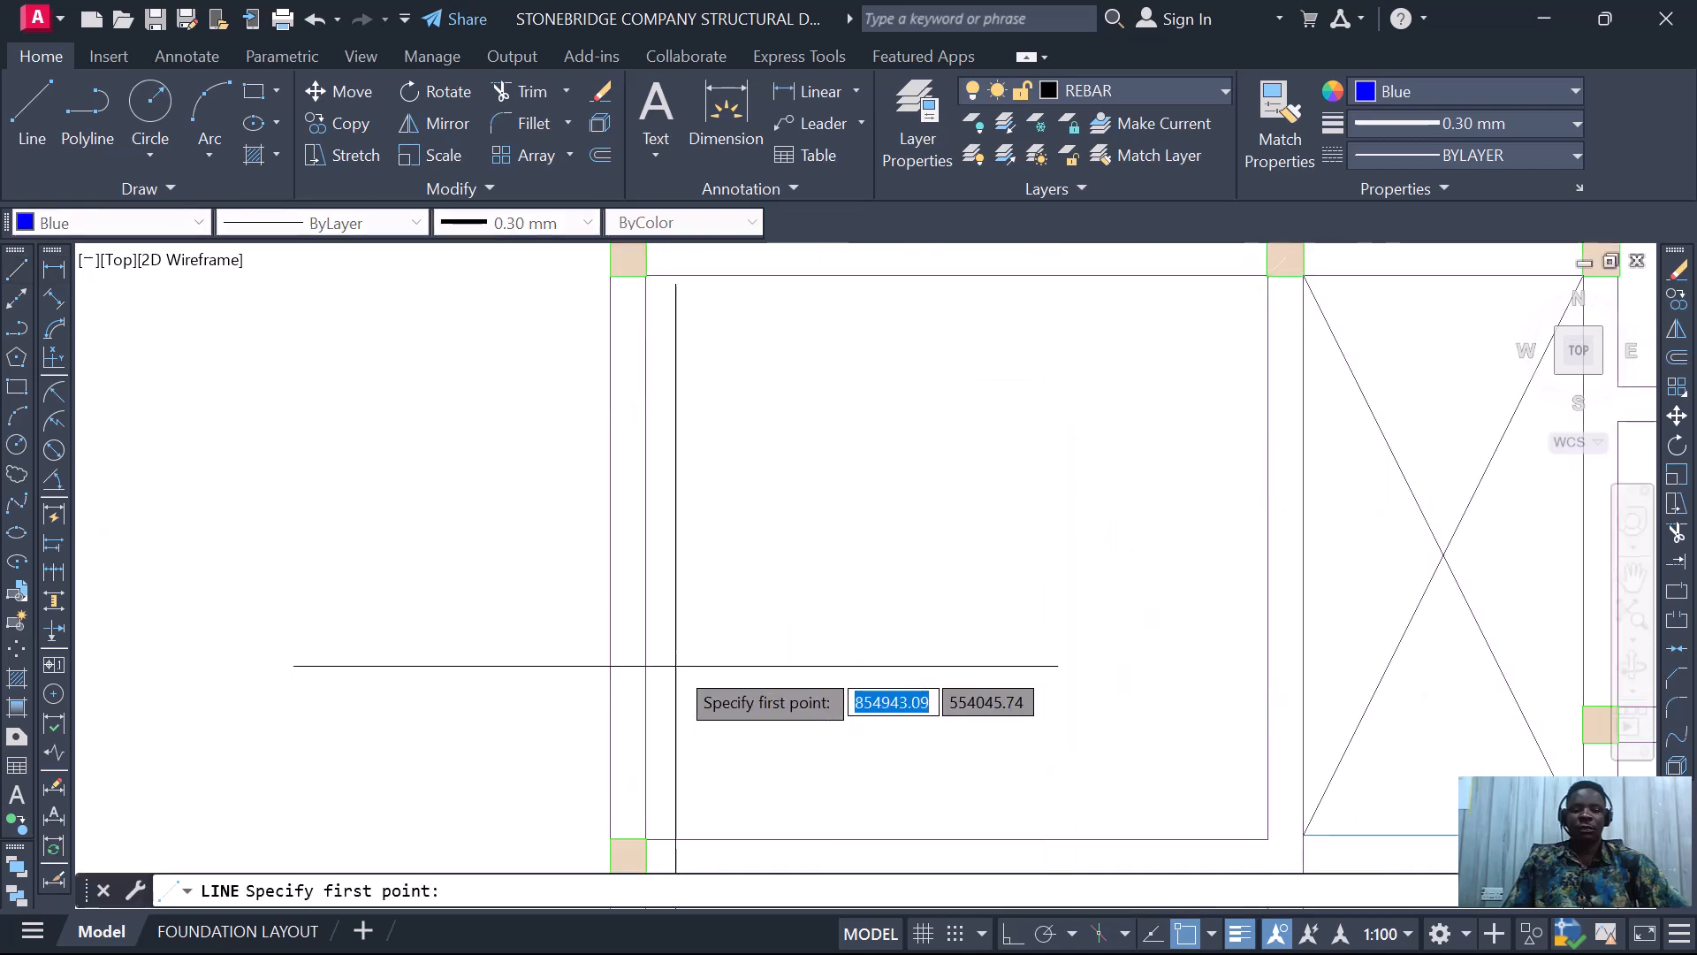
pyautogui.scroll(5, 647, 597)
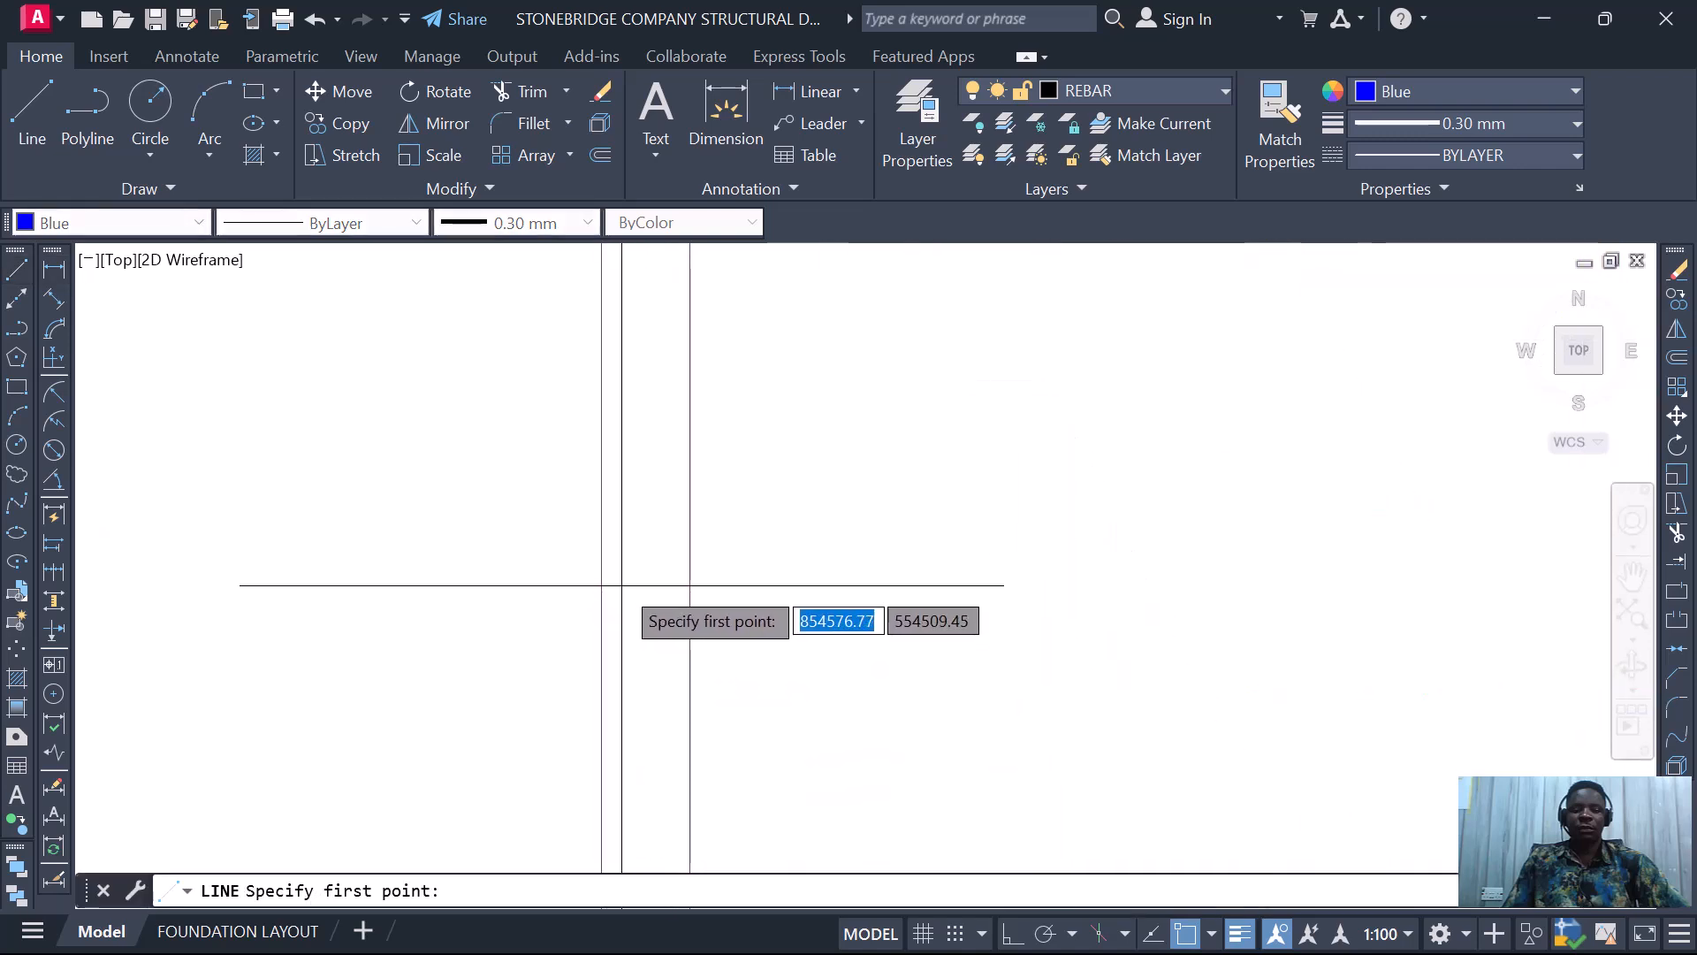
pyautogui.scroll(2, 617, 576)
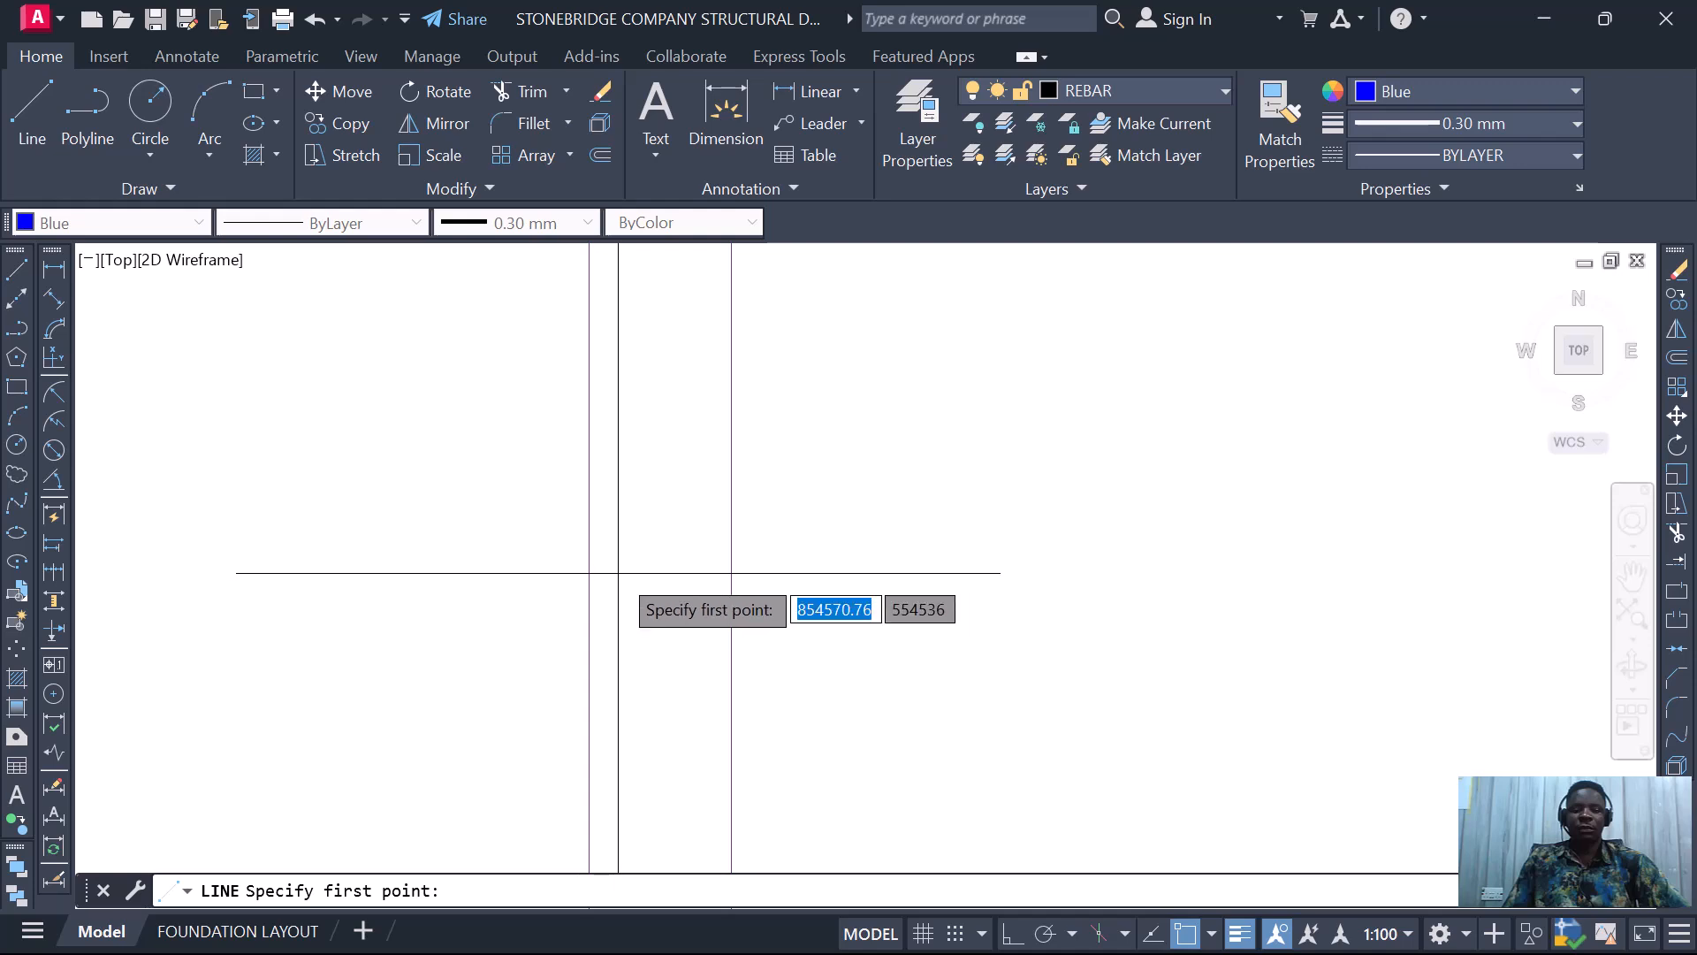
pyautogui.click(617, 572)
pyautogui.scroll(-3, 636, 575)
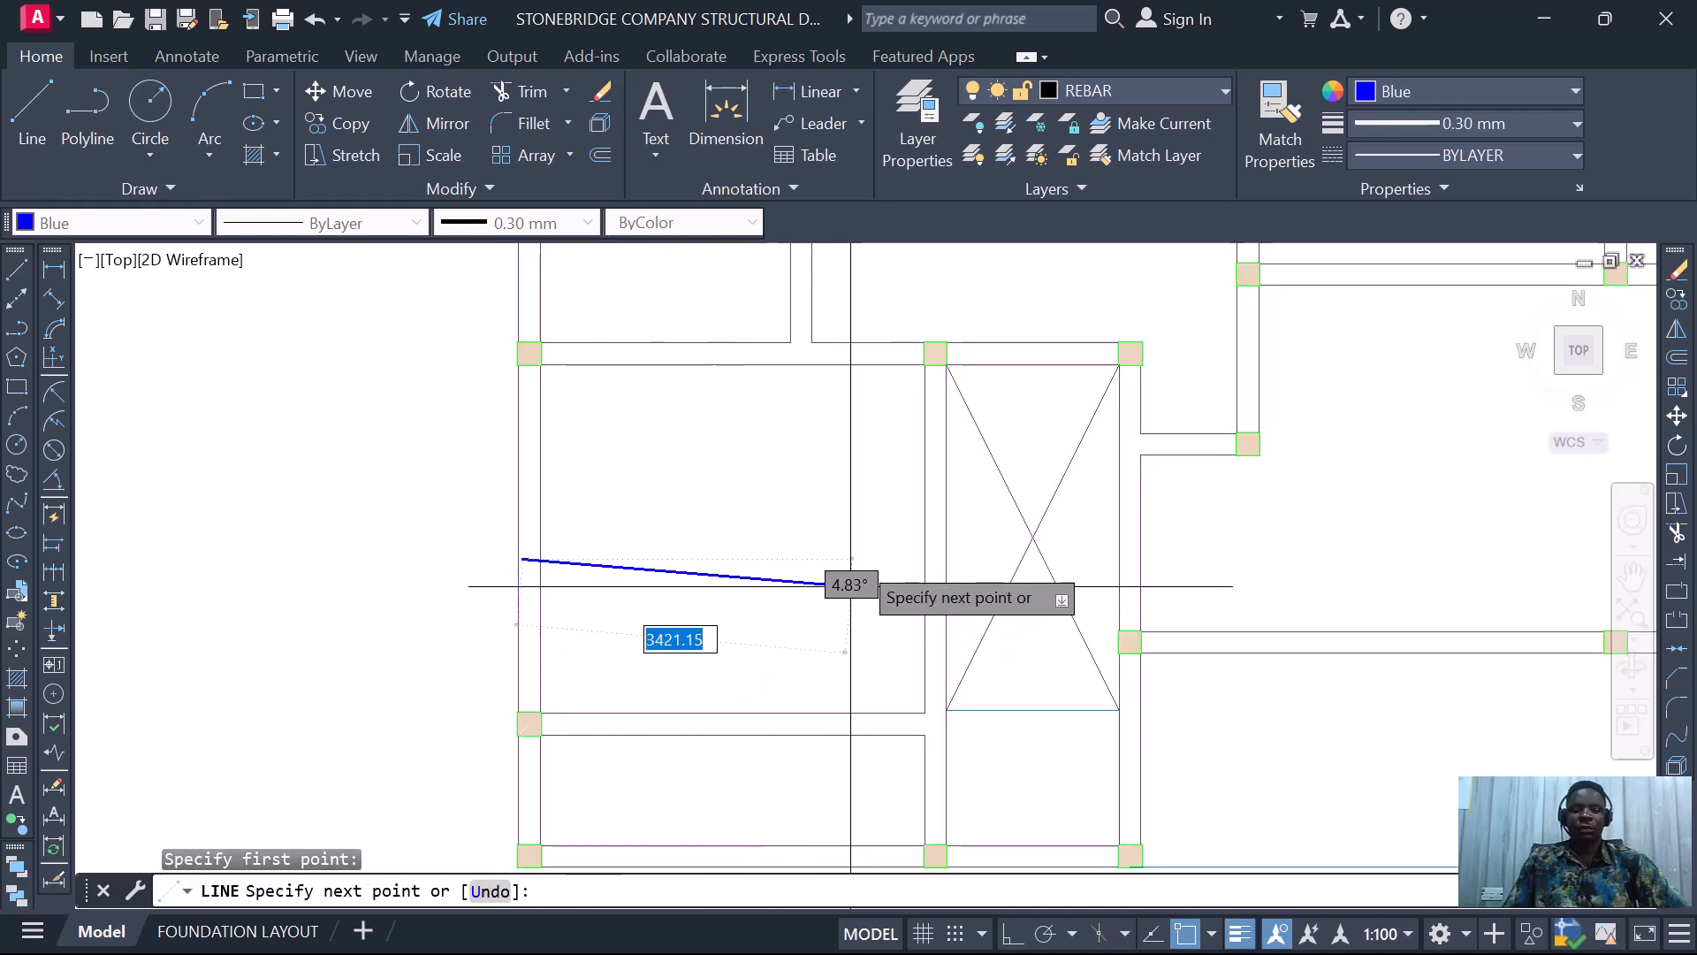
pyautogui.press('F8')
pyautogui.scroll(2, 911, 557)
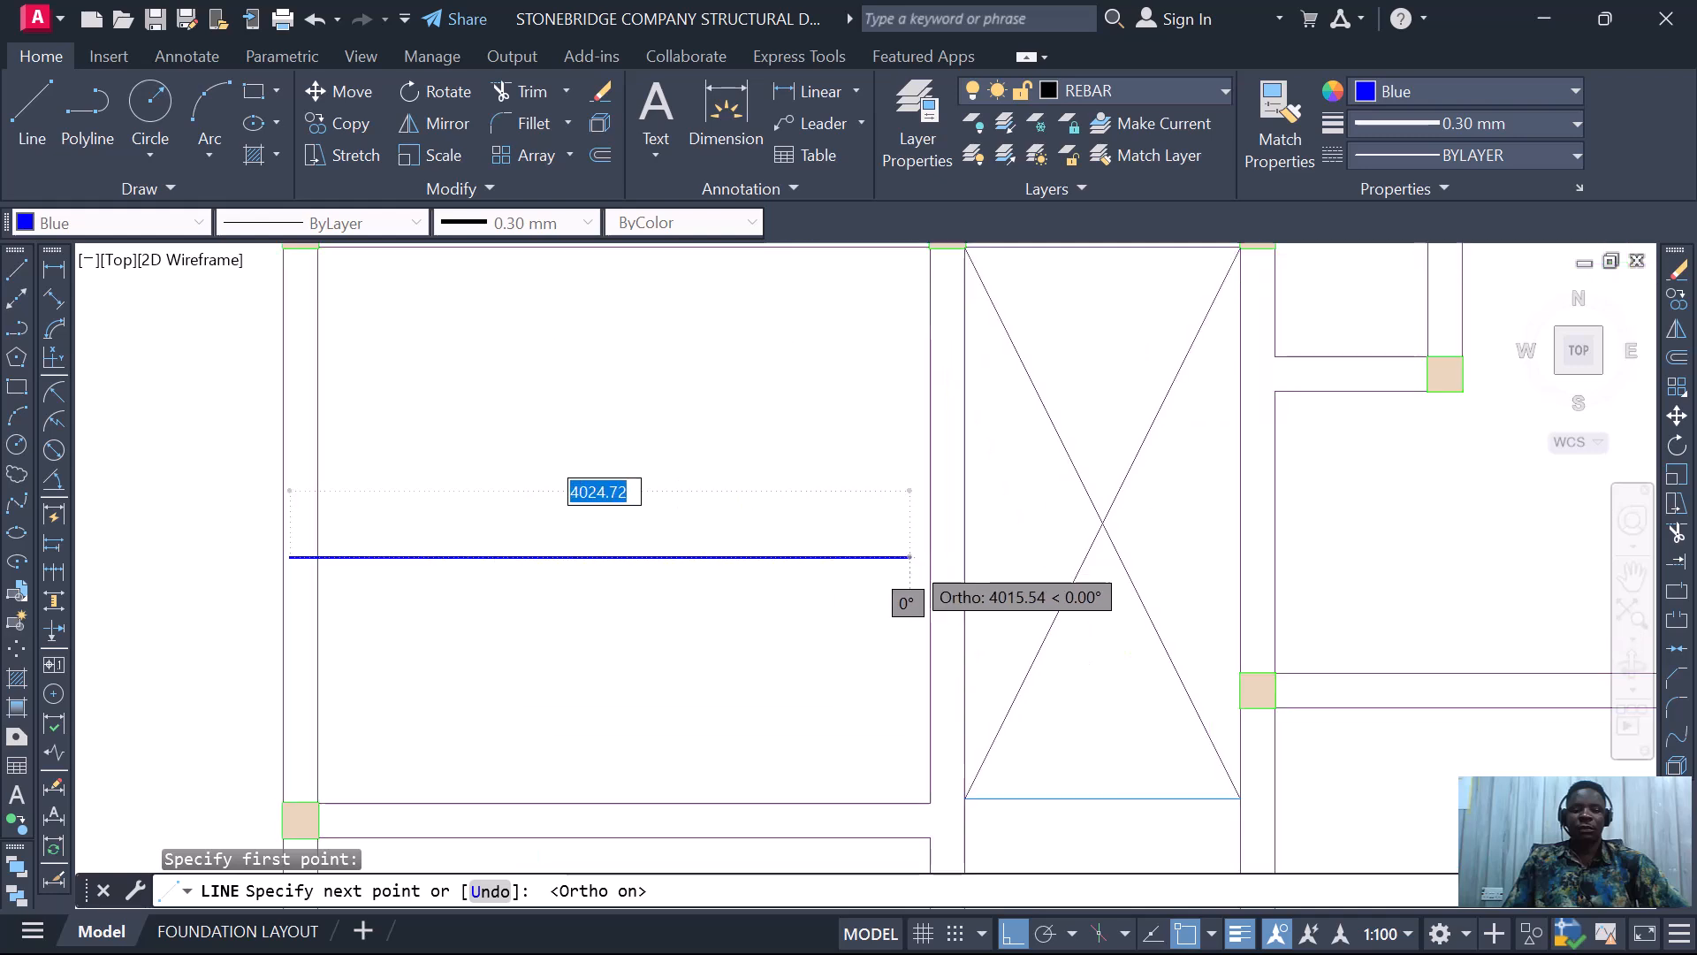
pyautogui.scroll(1, 910, 556)
pyautogui.scroll(1, 975, 549)
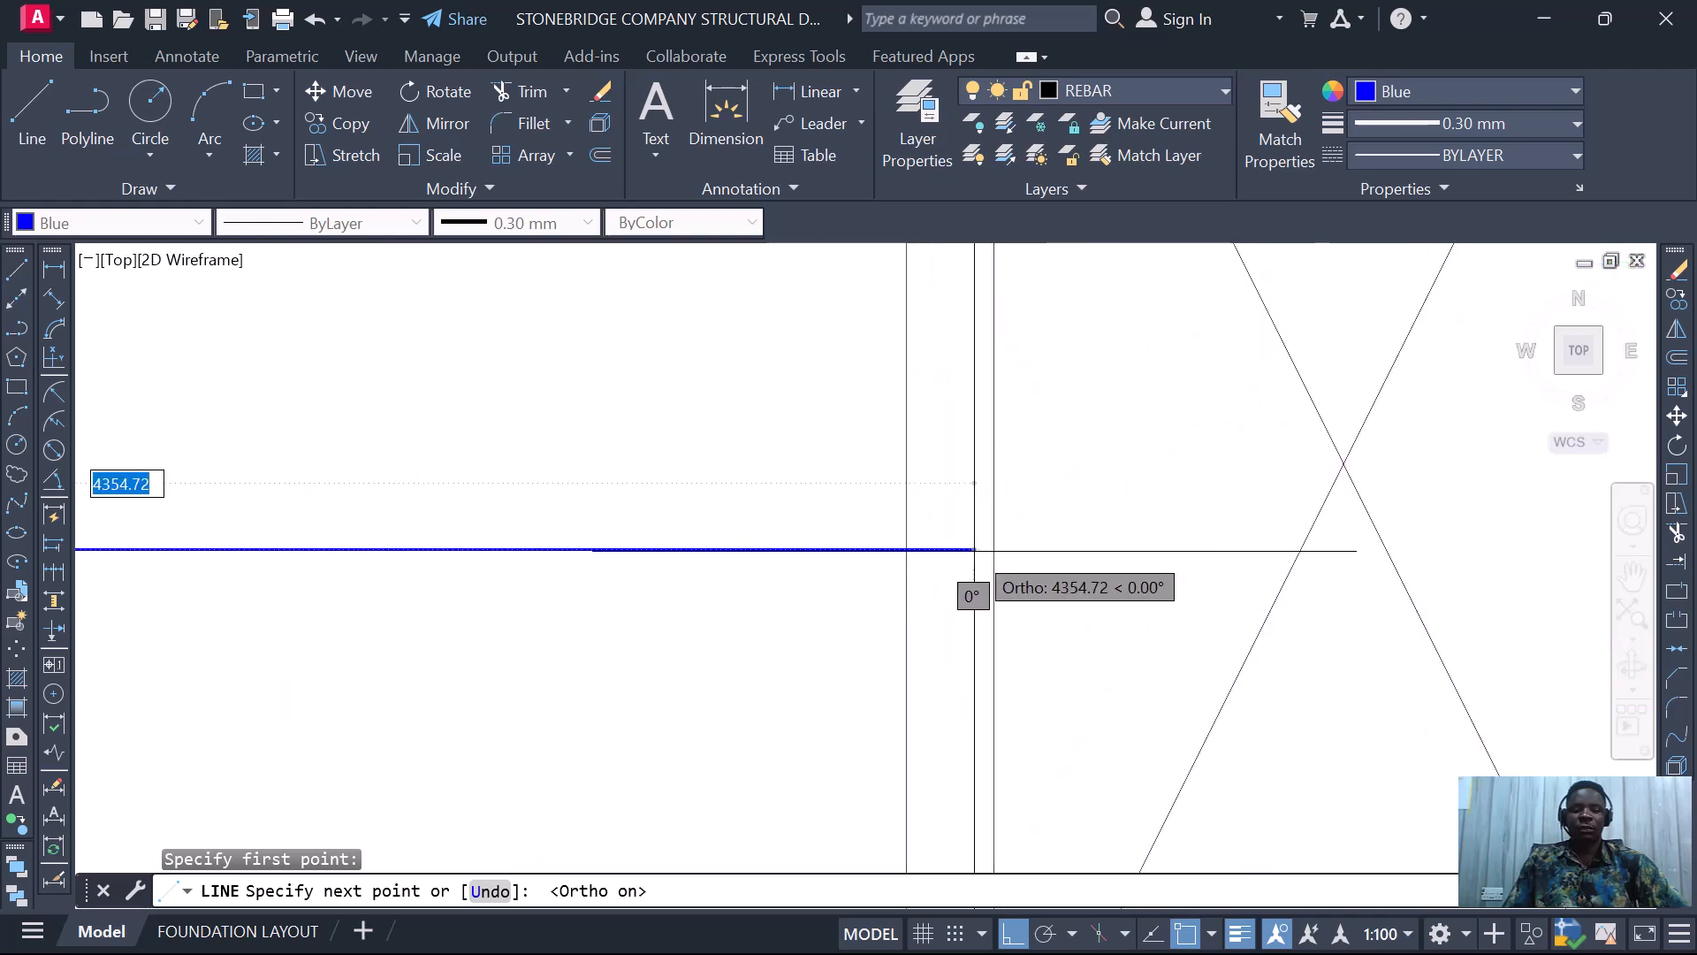
pyautogui.click(975, 550)
pyautogui.scroll(-5, 977, 592)
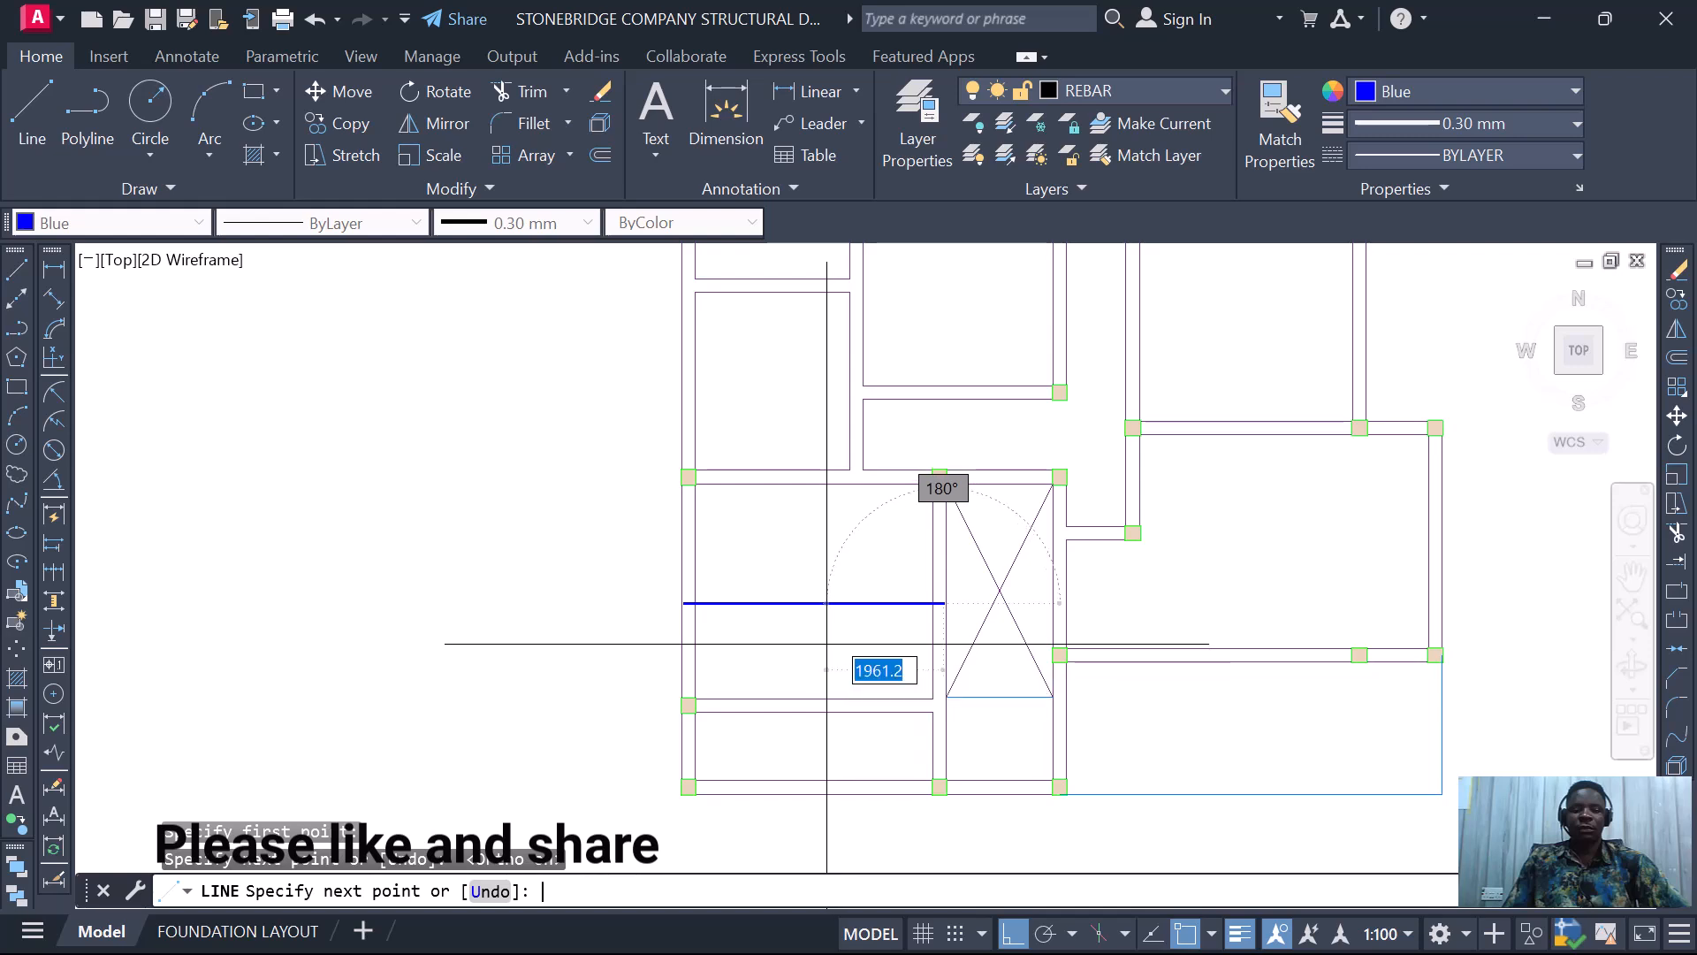
pyautogui.press('Return')
# - Draw the bar's left end hook: 140 mm up from the bar end, returning horizontally to the left beam's inner face
pyautogui.scroll(-4, 780, 618)
pyautogui.scroll(8, 780, 618)
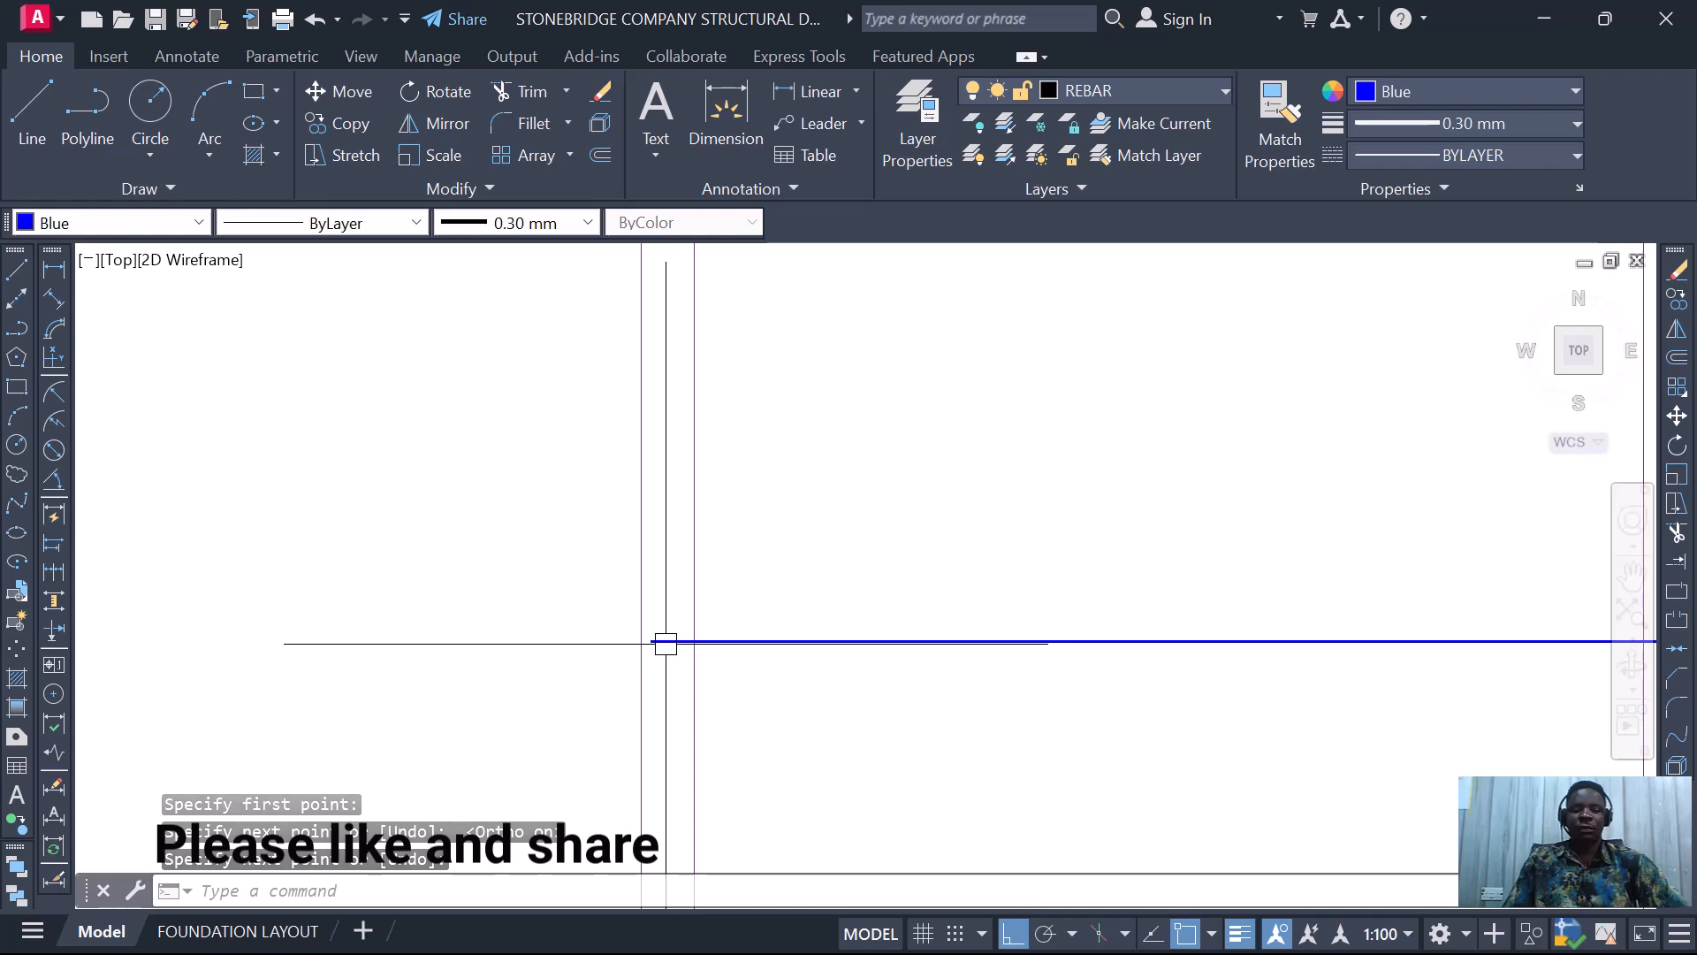
pyautogui.write('l')
pyautogui.press('Return')
pyautogui.click(651, 641)
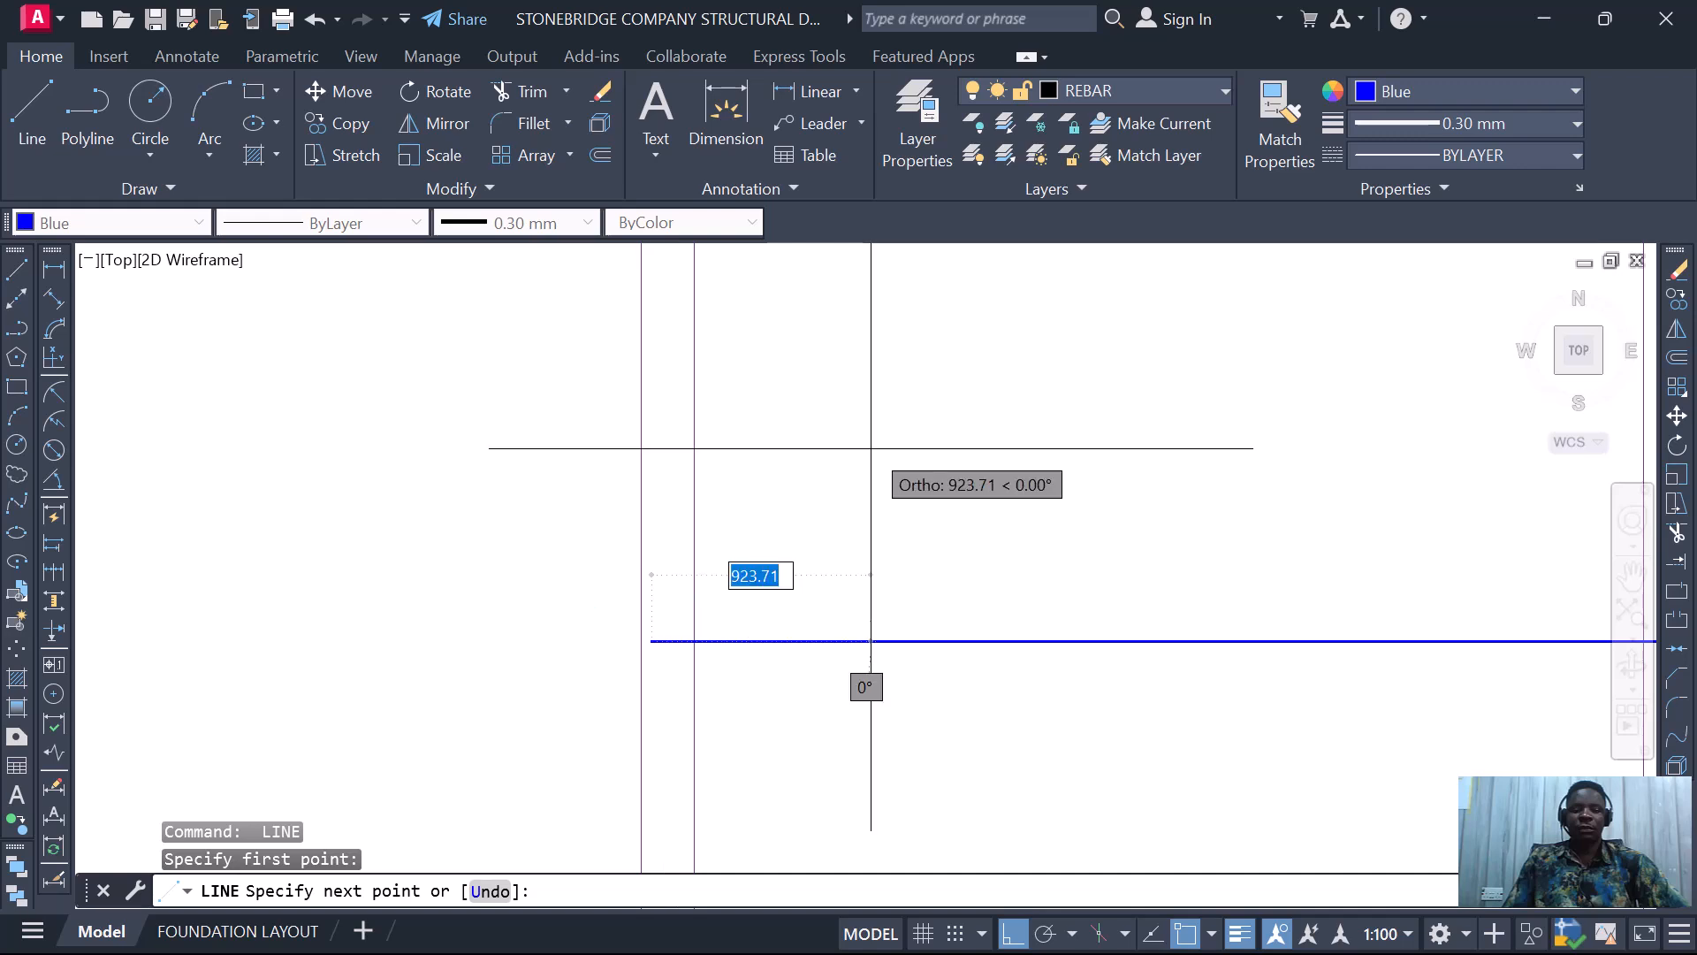
pyautogui.scroll(2, 677, 639)
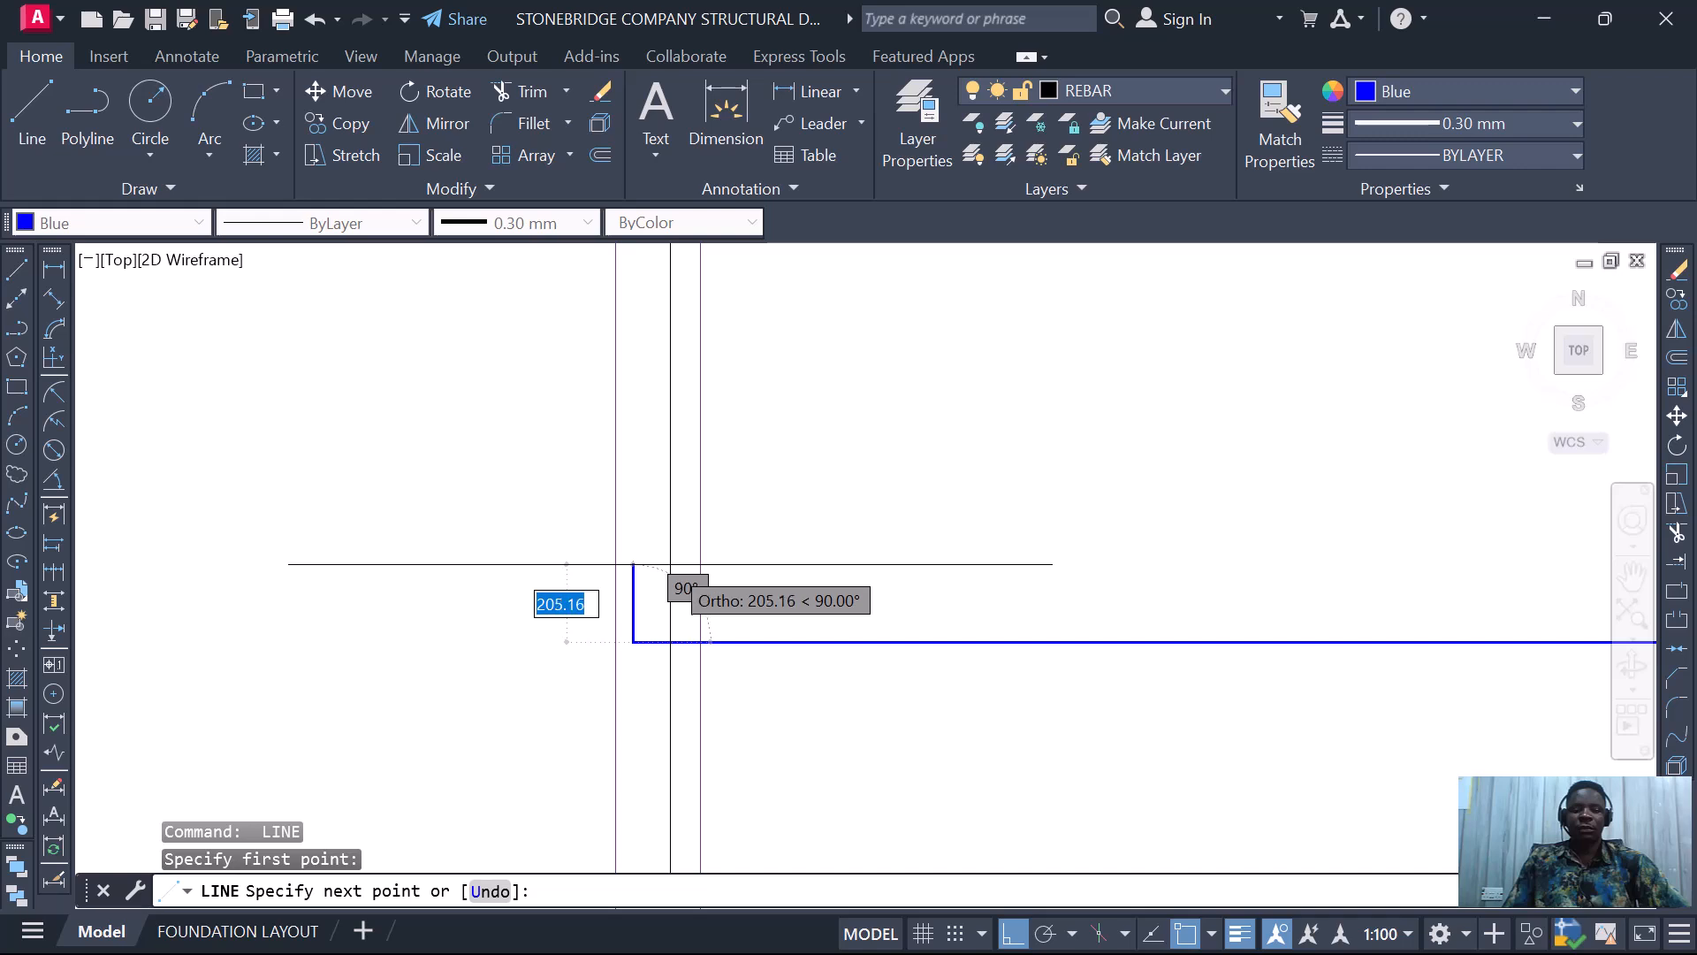
pyautogui.write('1')
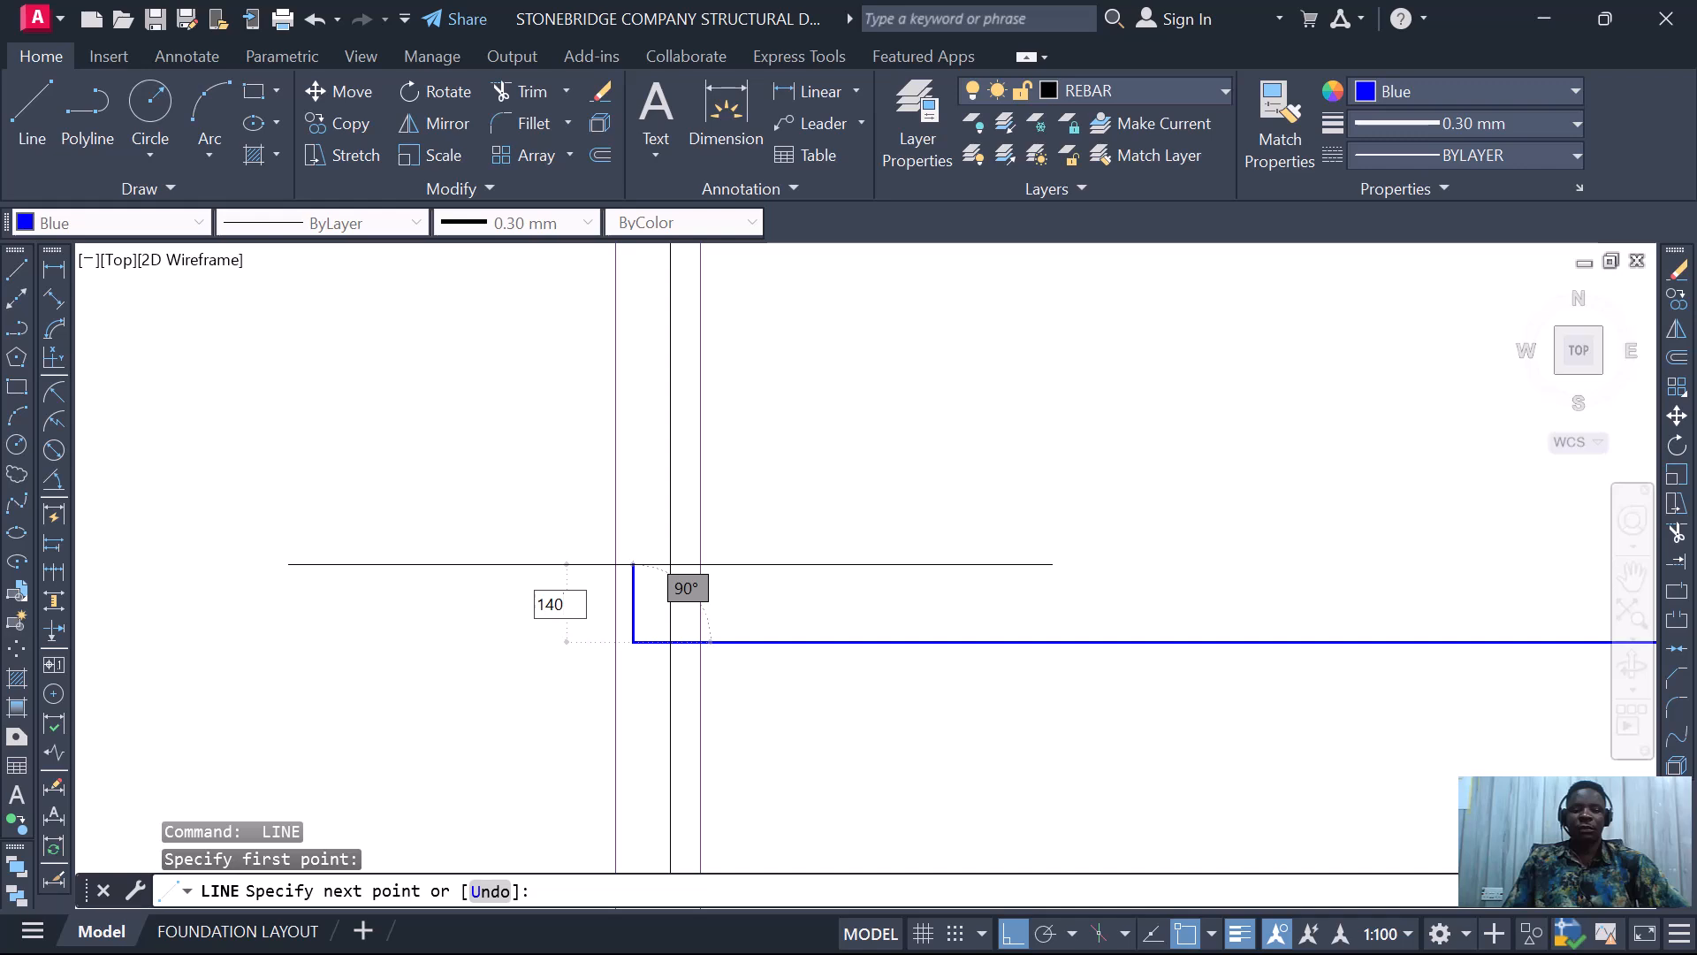
pyautogui.write('40')
pyautogui.press('Return')
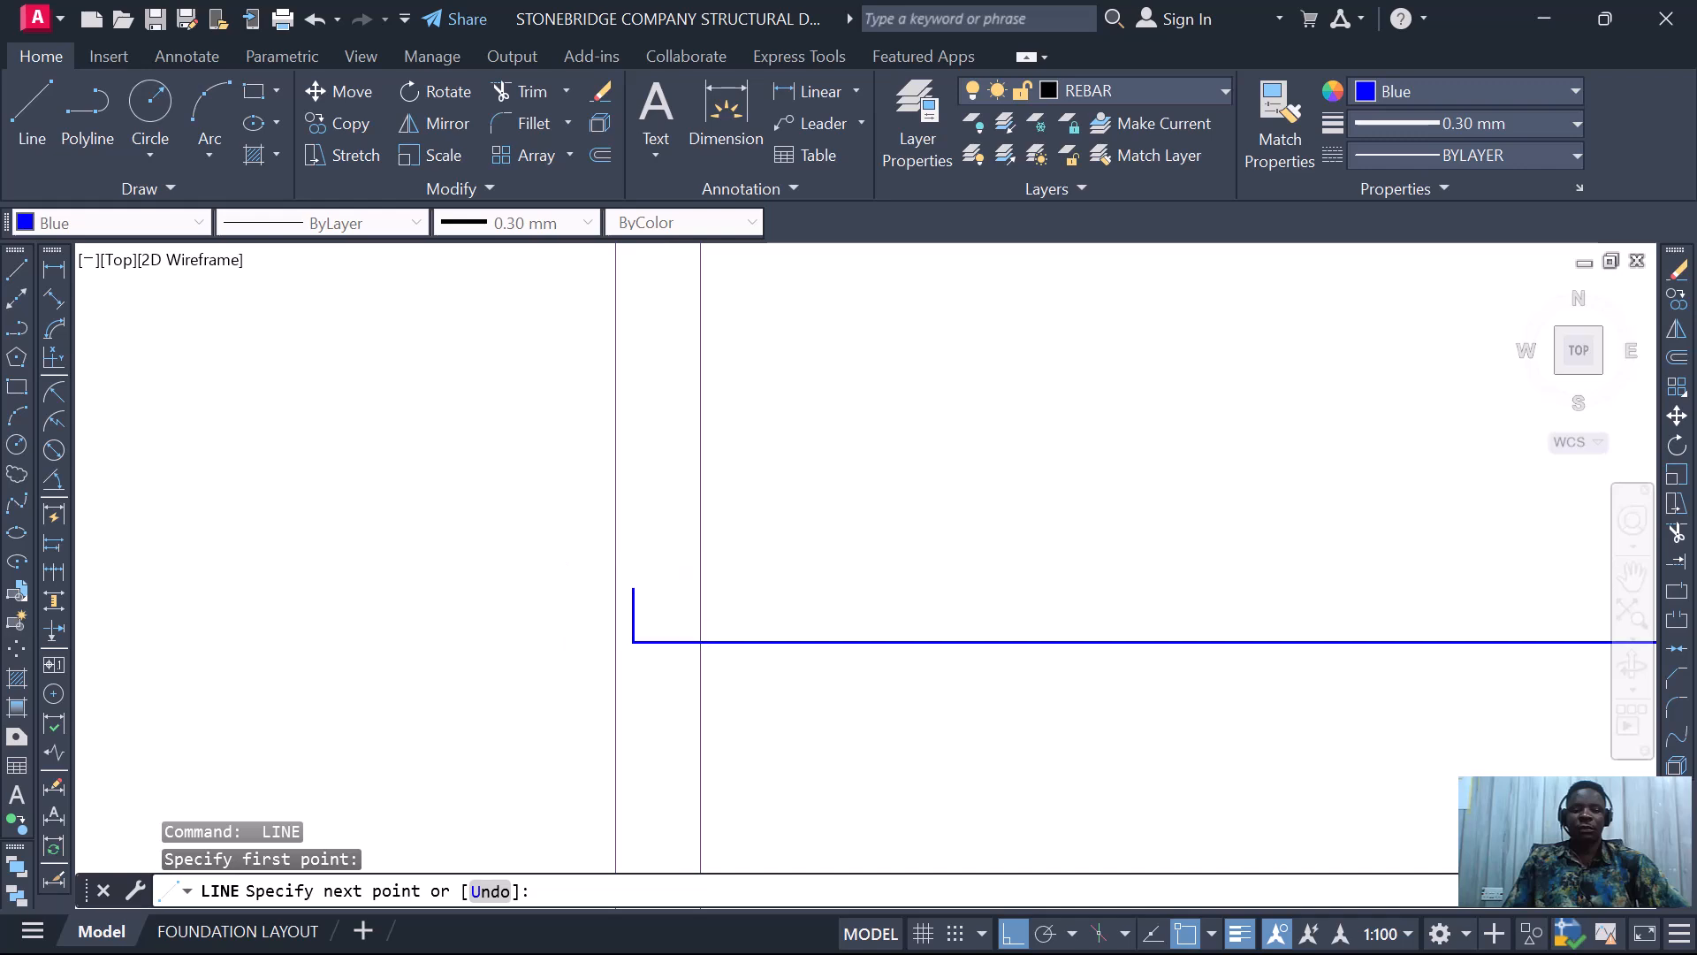
pyautogui.click(701, 587)
pyautogui.scroll(-3, 625, 588)
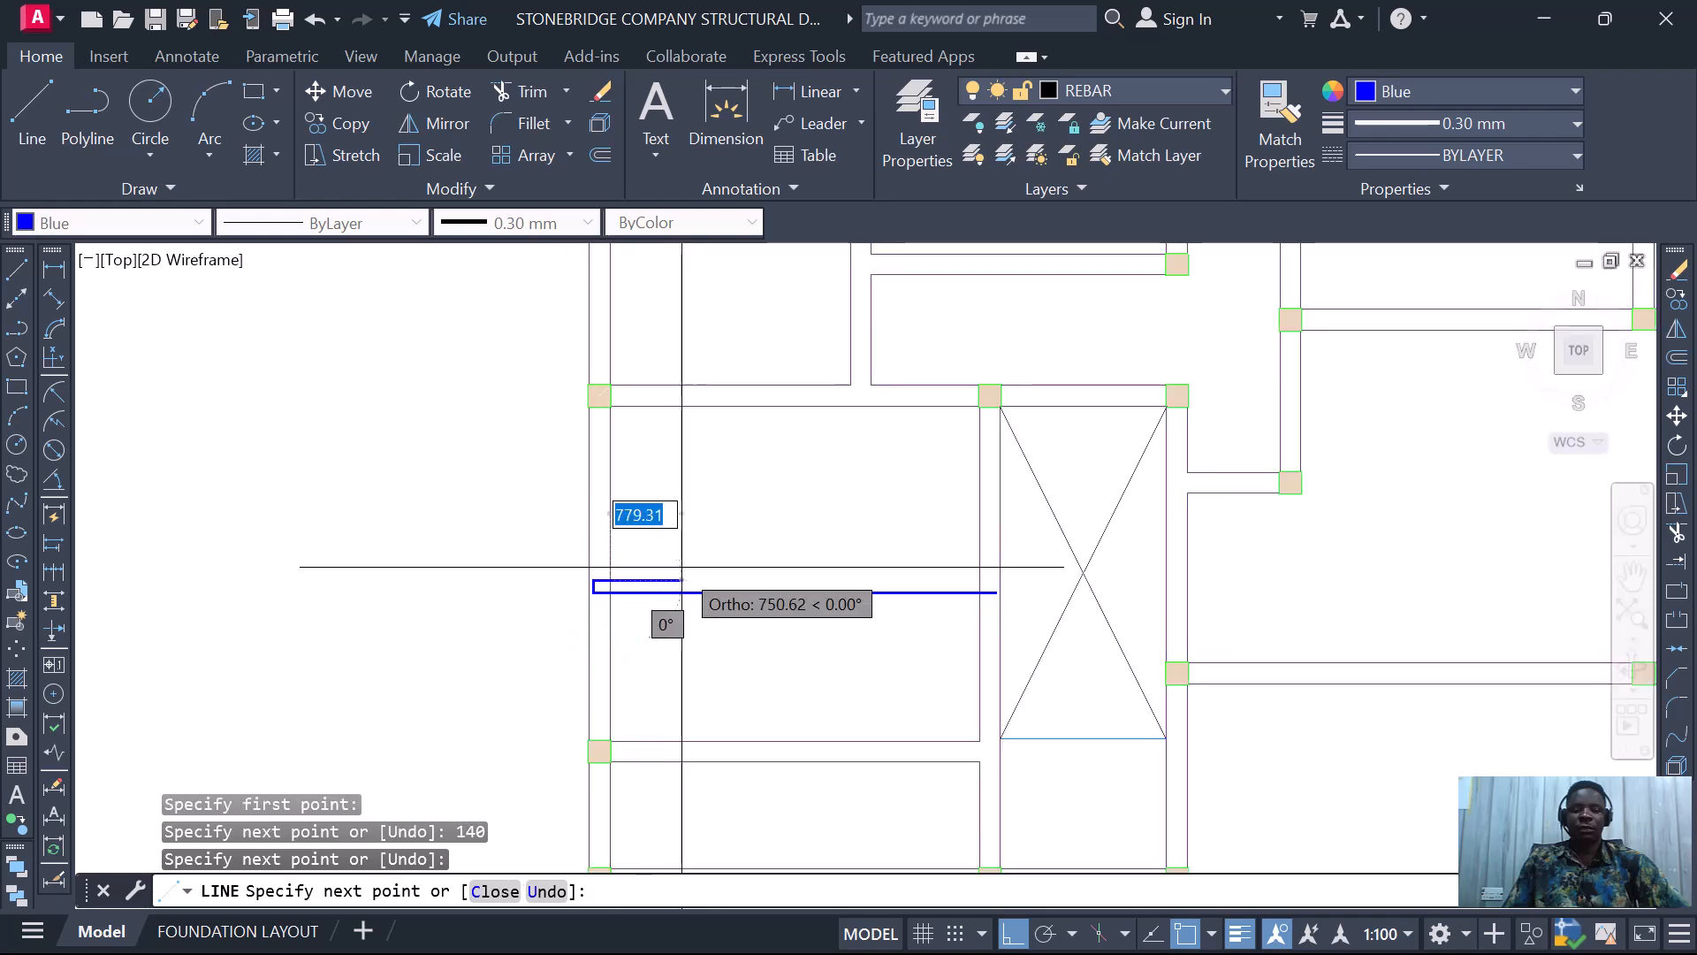
pyautogui.press('Escape')
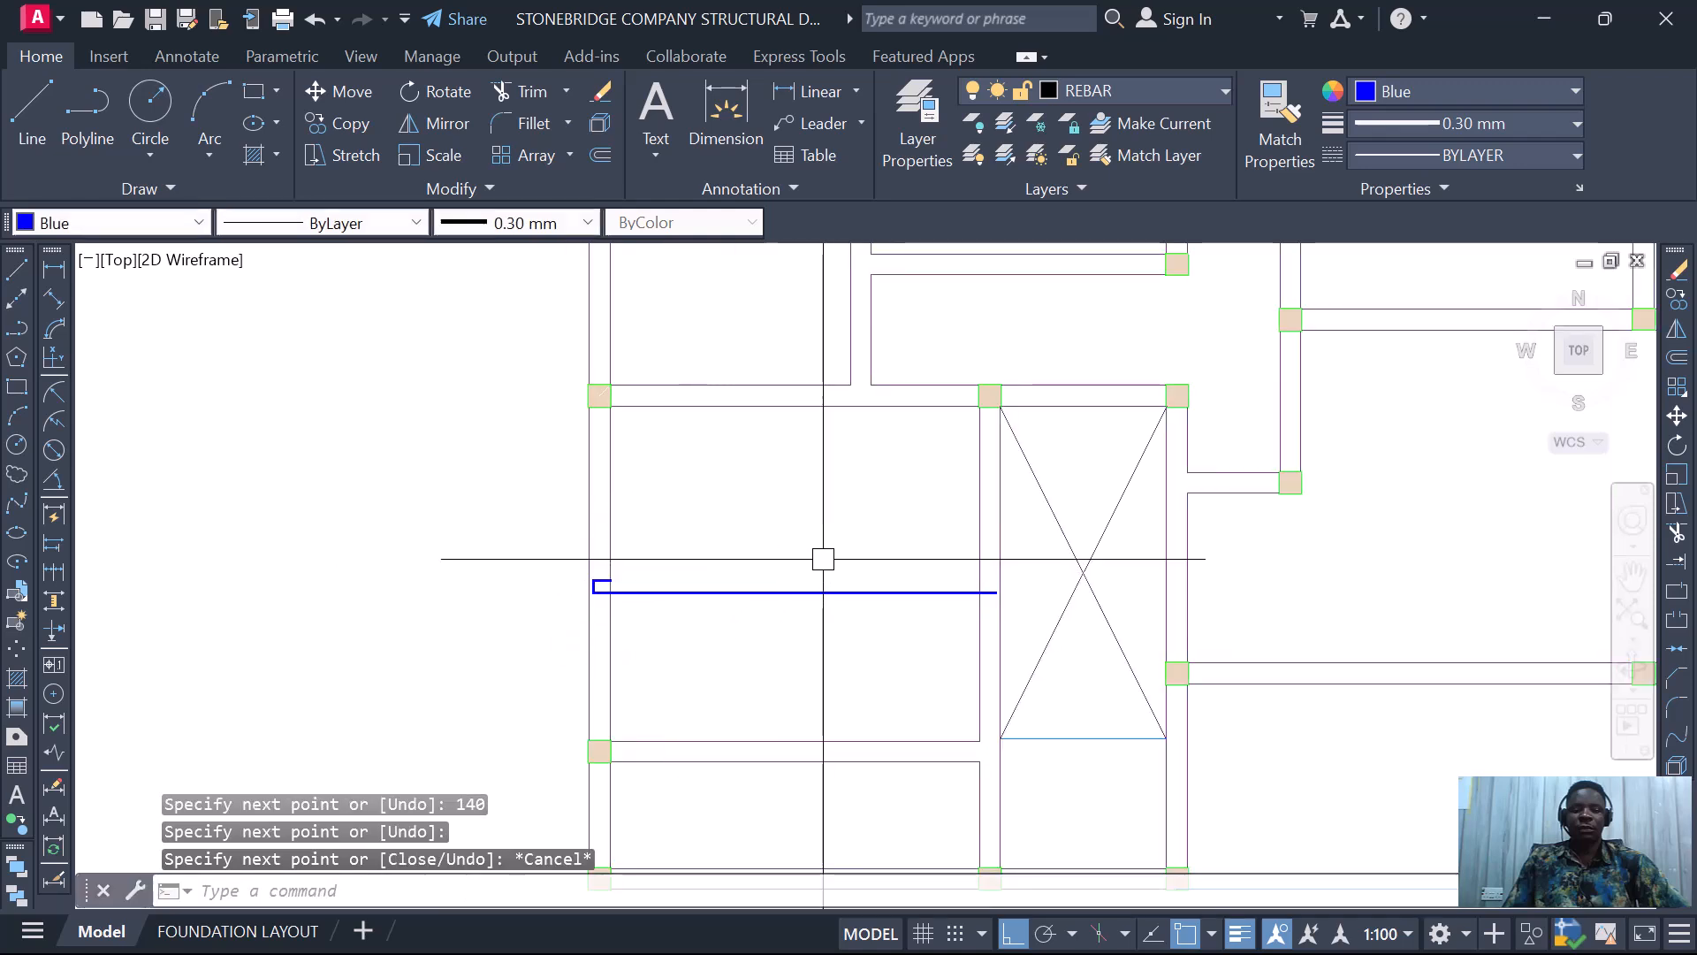
# - Draw the bar's right end hook: 140 mm up from the bar end, returning horizontally to the inner face of the beam beside the stair void
pyautogui.scroll(5, 996, 595)
pyautogui.press('space')
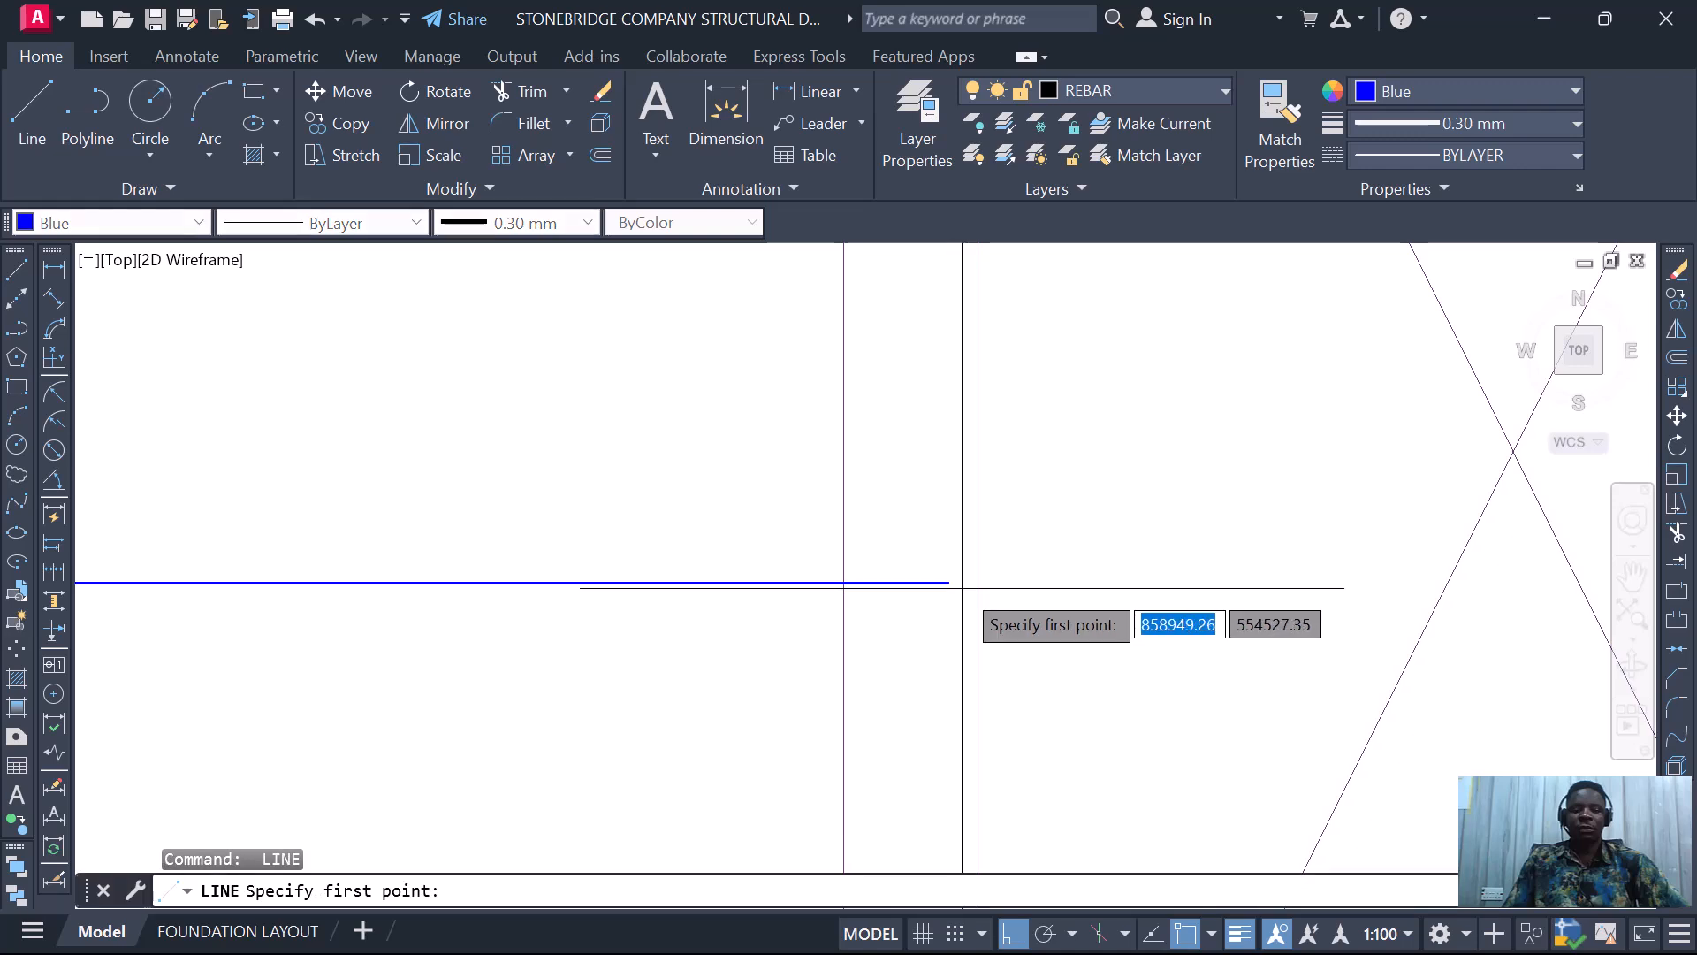
pyautogui.click(948, 582)
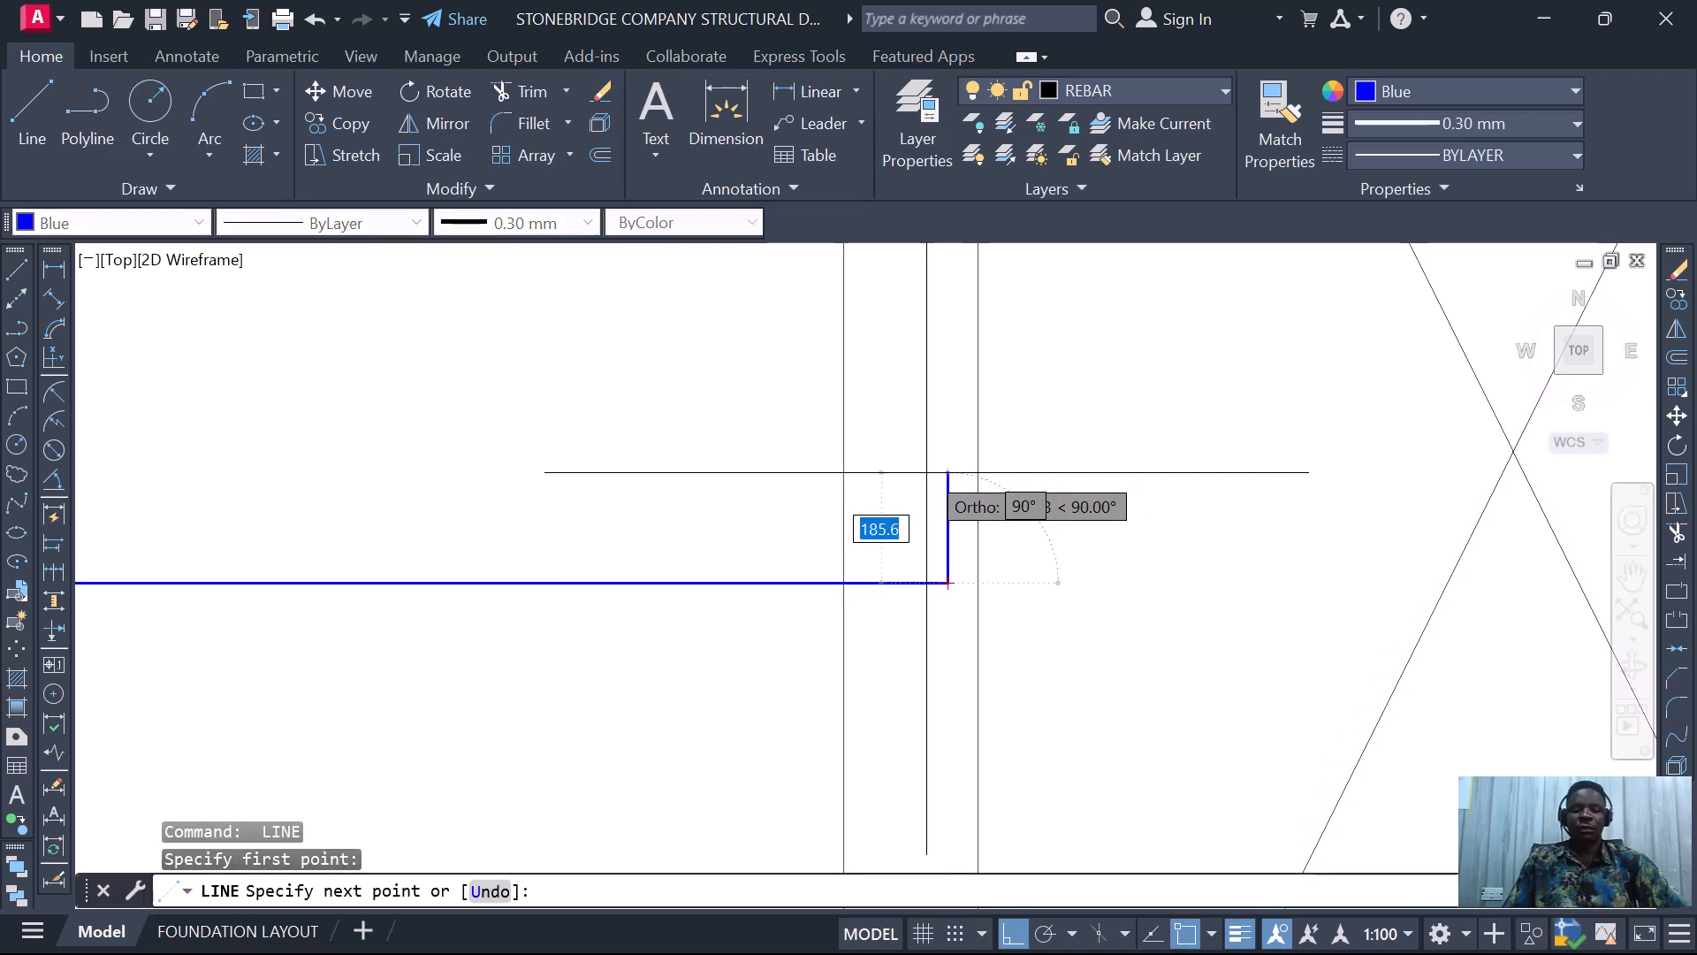
pyautogui.write('1')
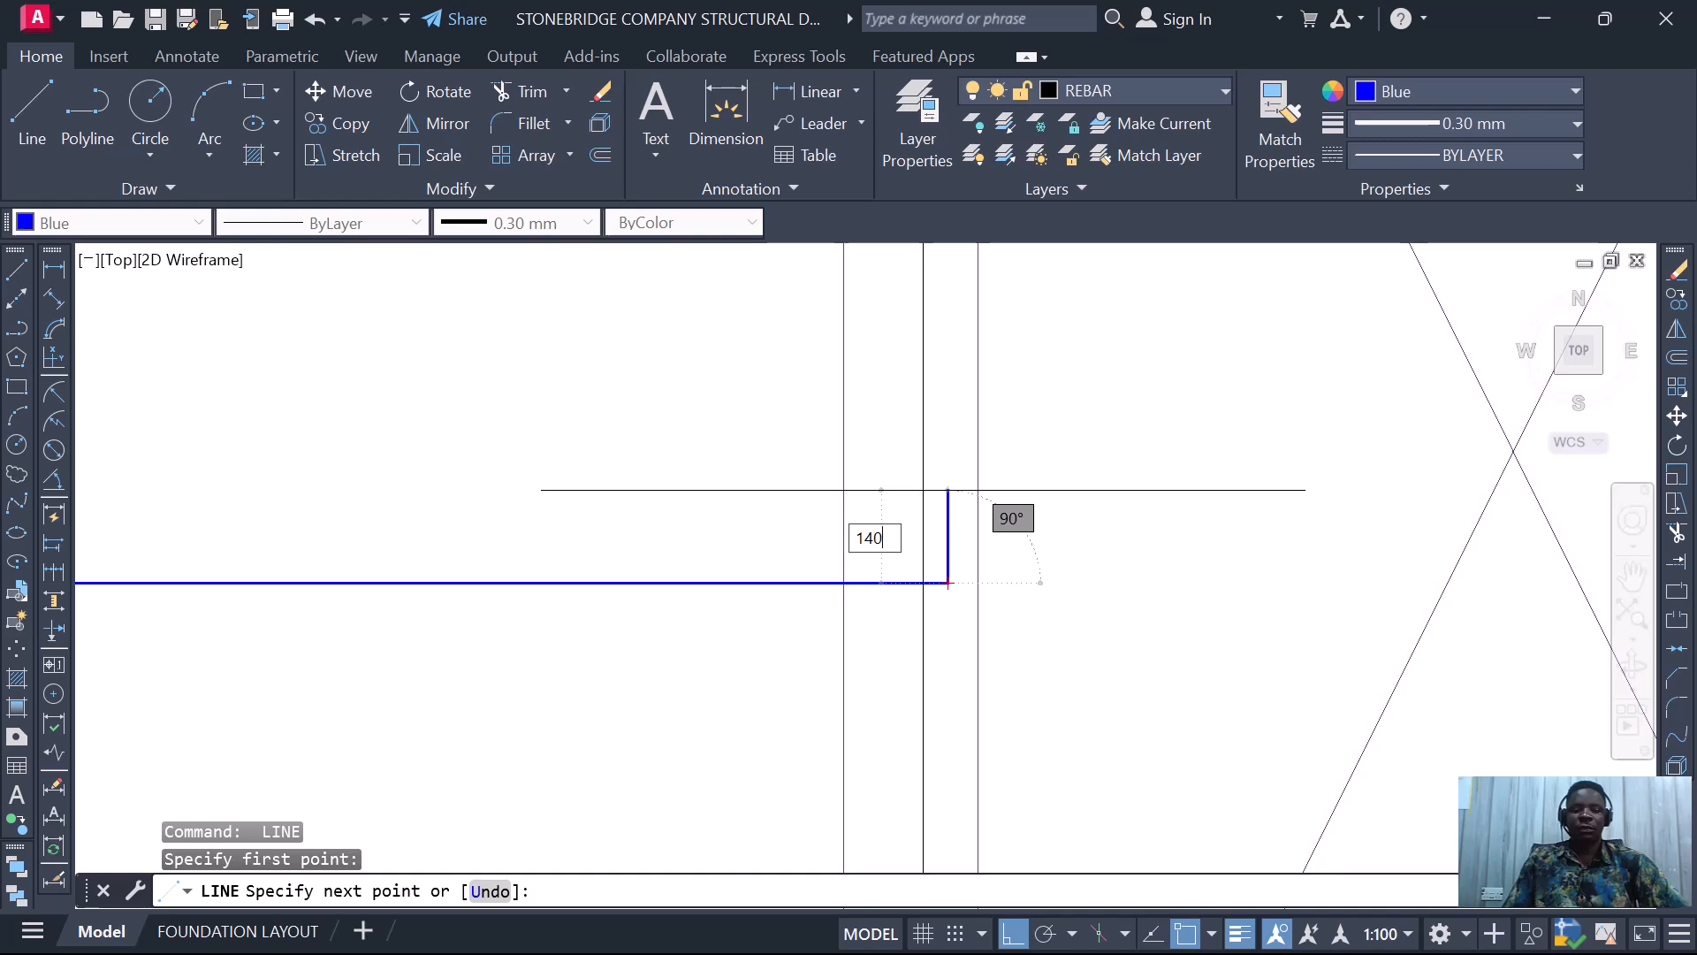
pyautogui.write('40')
pyautogui.press('Return')
pyautogui.scroll(-4, 946, 486)
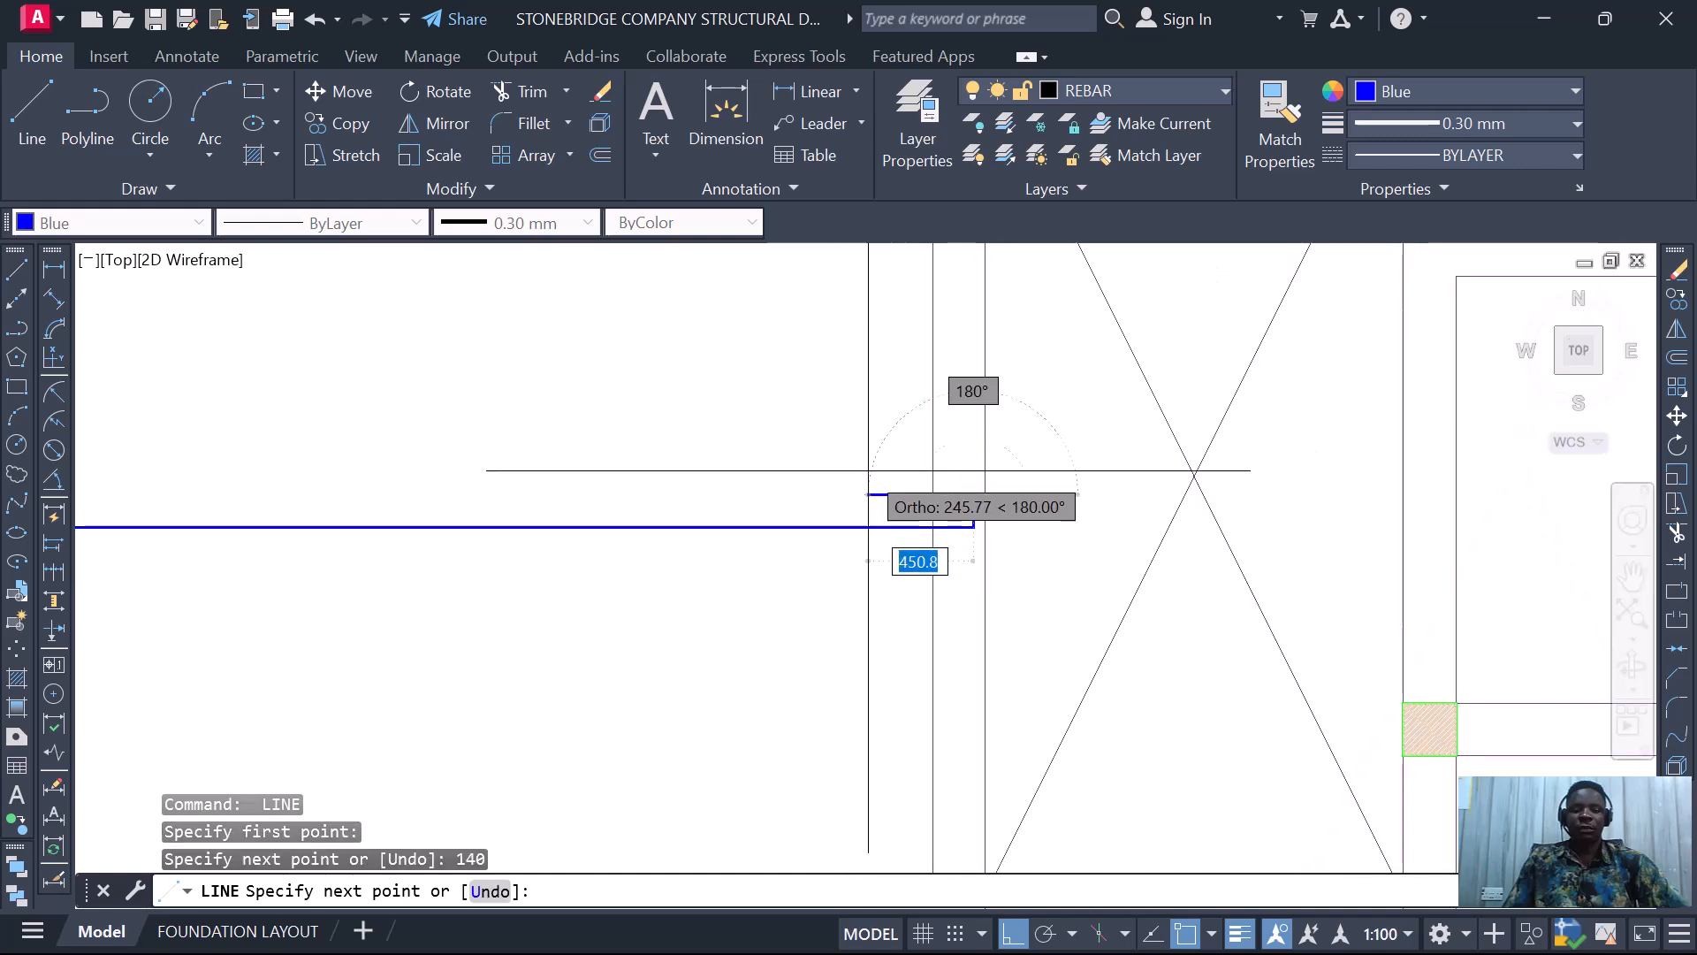
pyautogui.scroll(4, 896, 483)
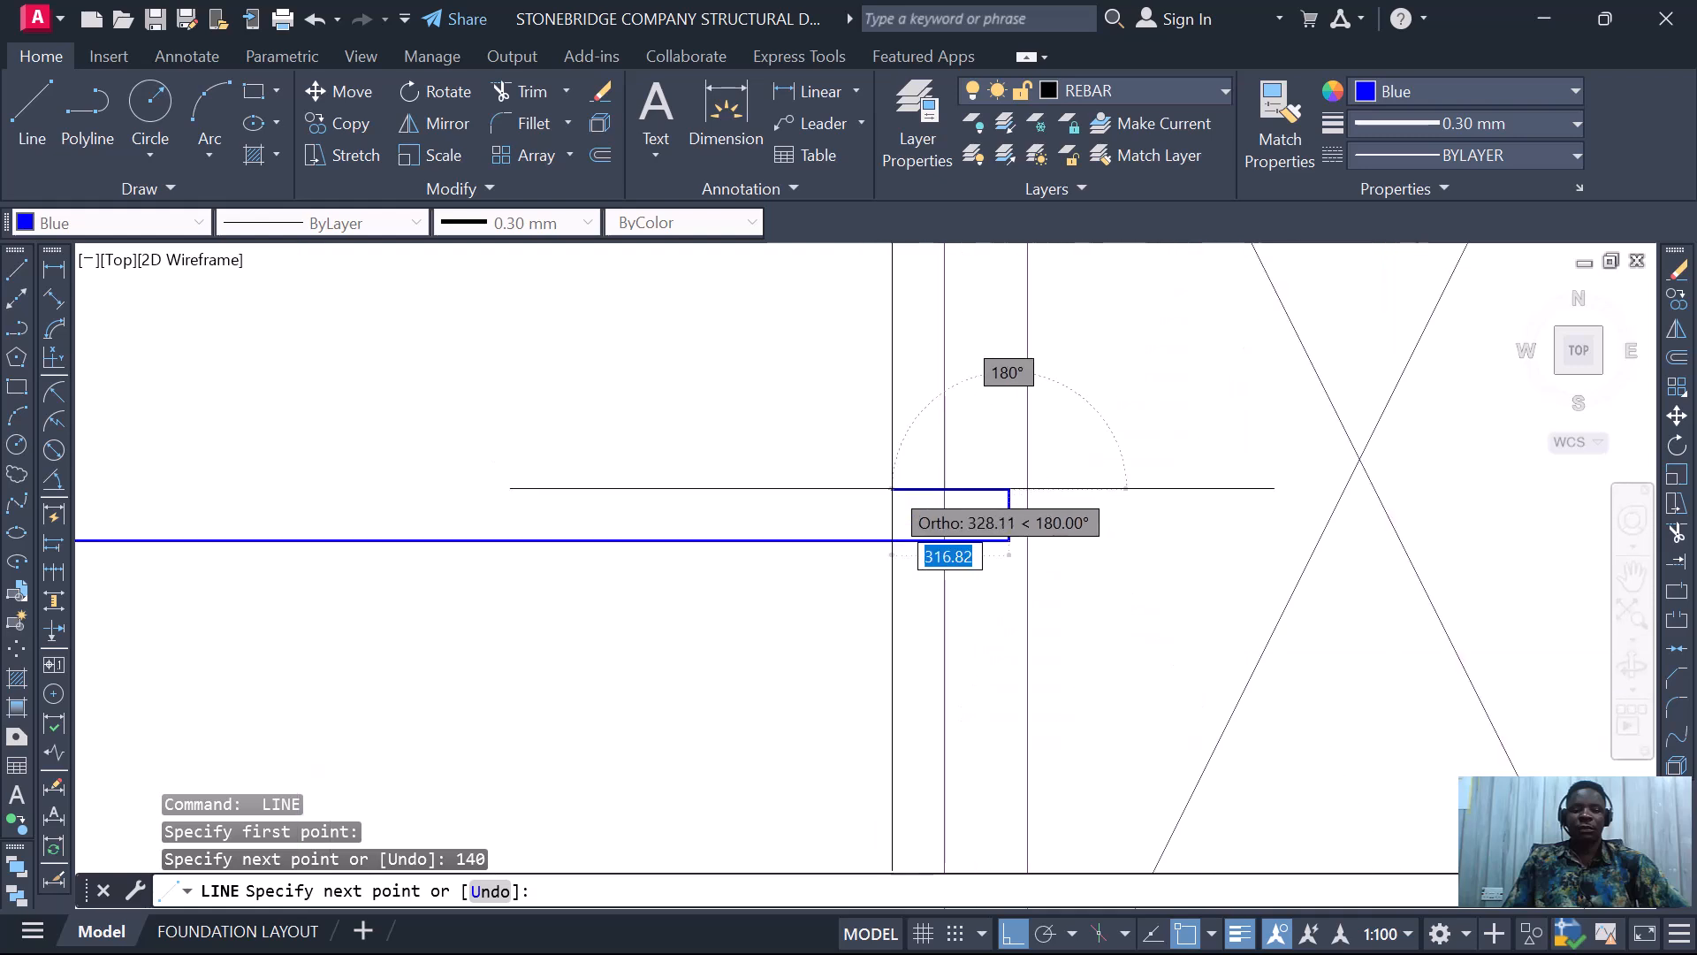
pyautogui.click(943, 489)
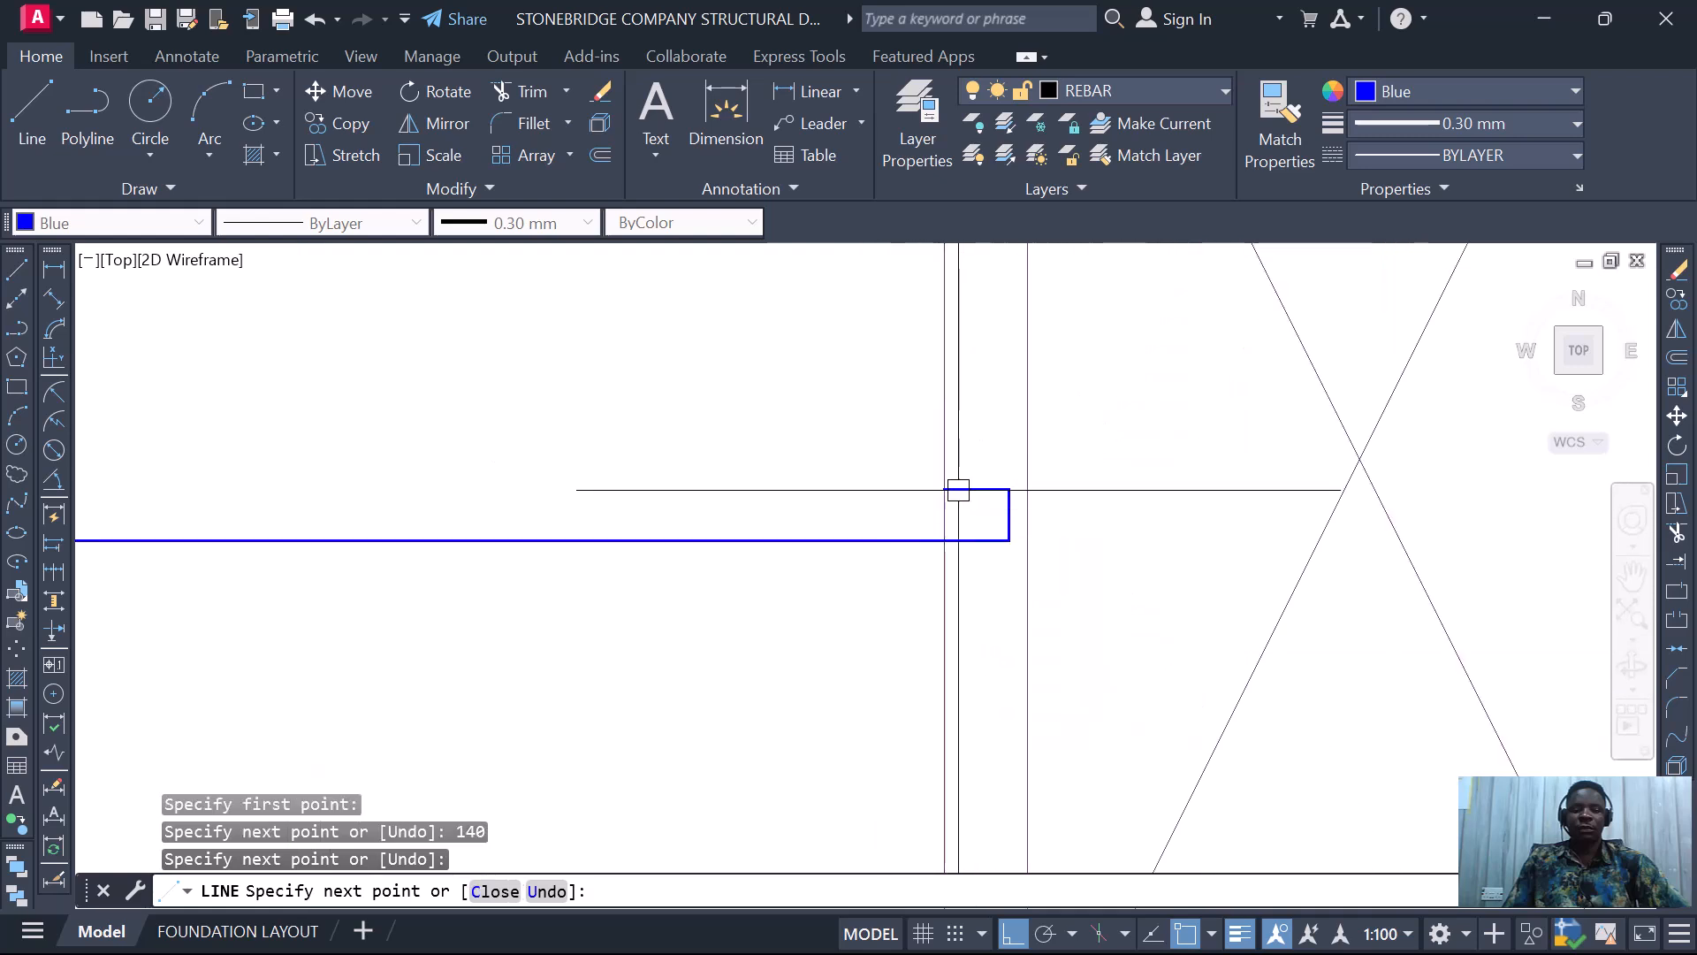
pyautogui.press('Escape')
pyautogui.scroll(-5, 948, 523)
pyautogui.scroll(5, 598, 508)
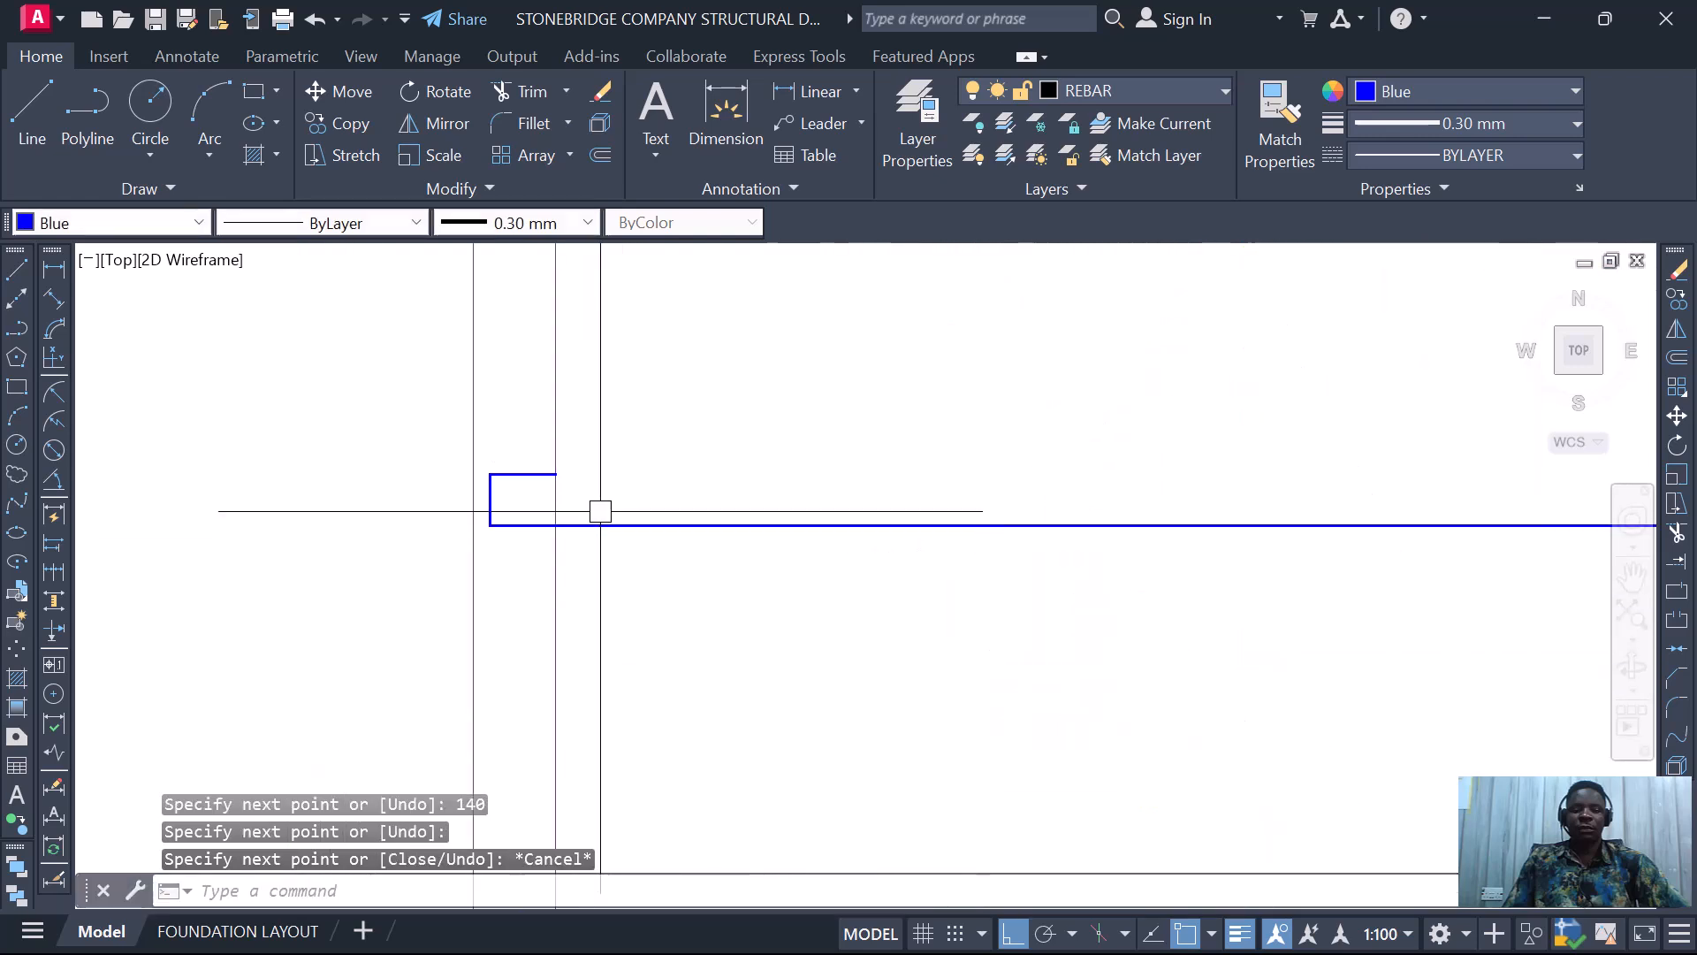
pyautogui.scroll(-3, 578, 498)
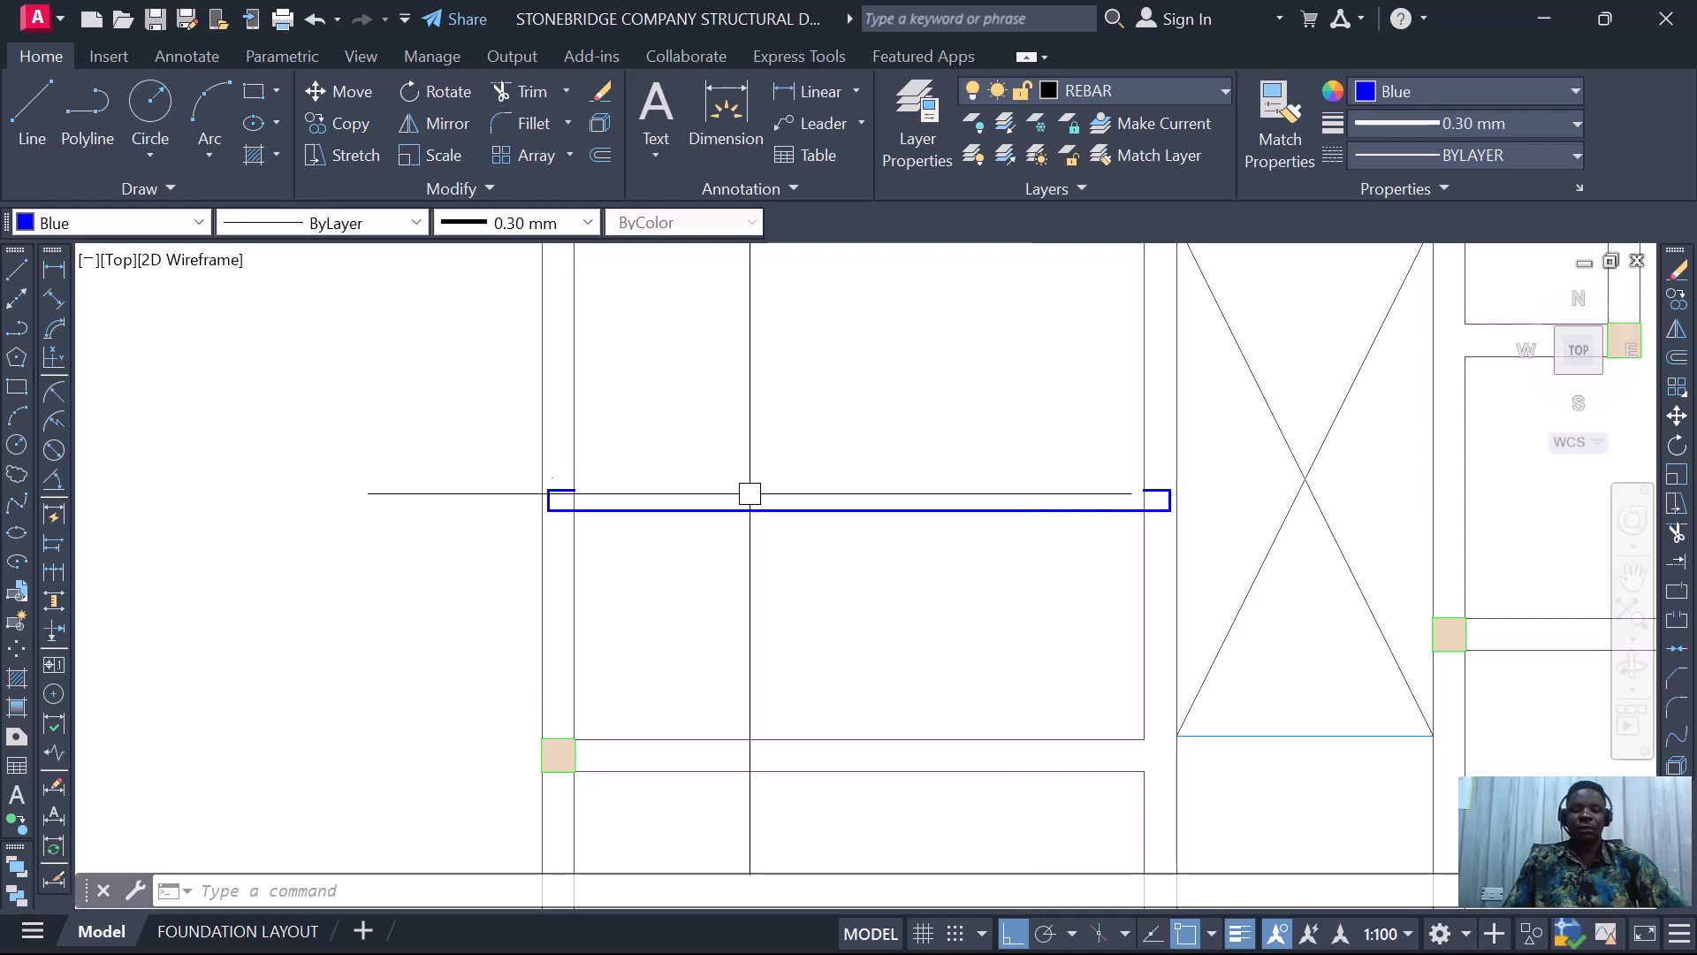
# - Dimension the clear span between the inner faces of the two side beams, placing the linear dimension above the blue bar
pyautogui.click(53, 270)
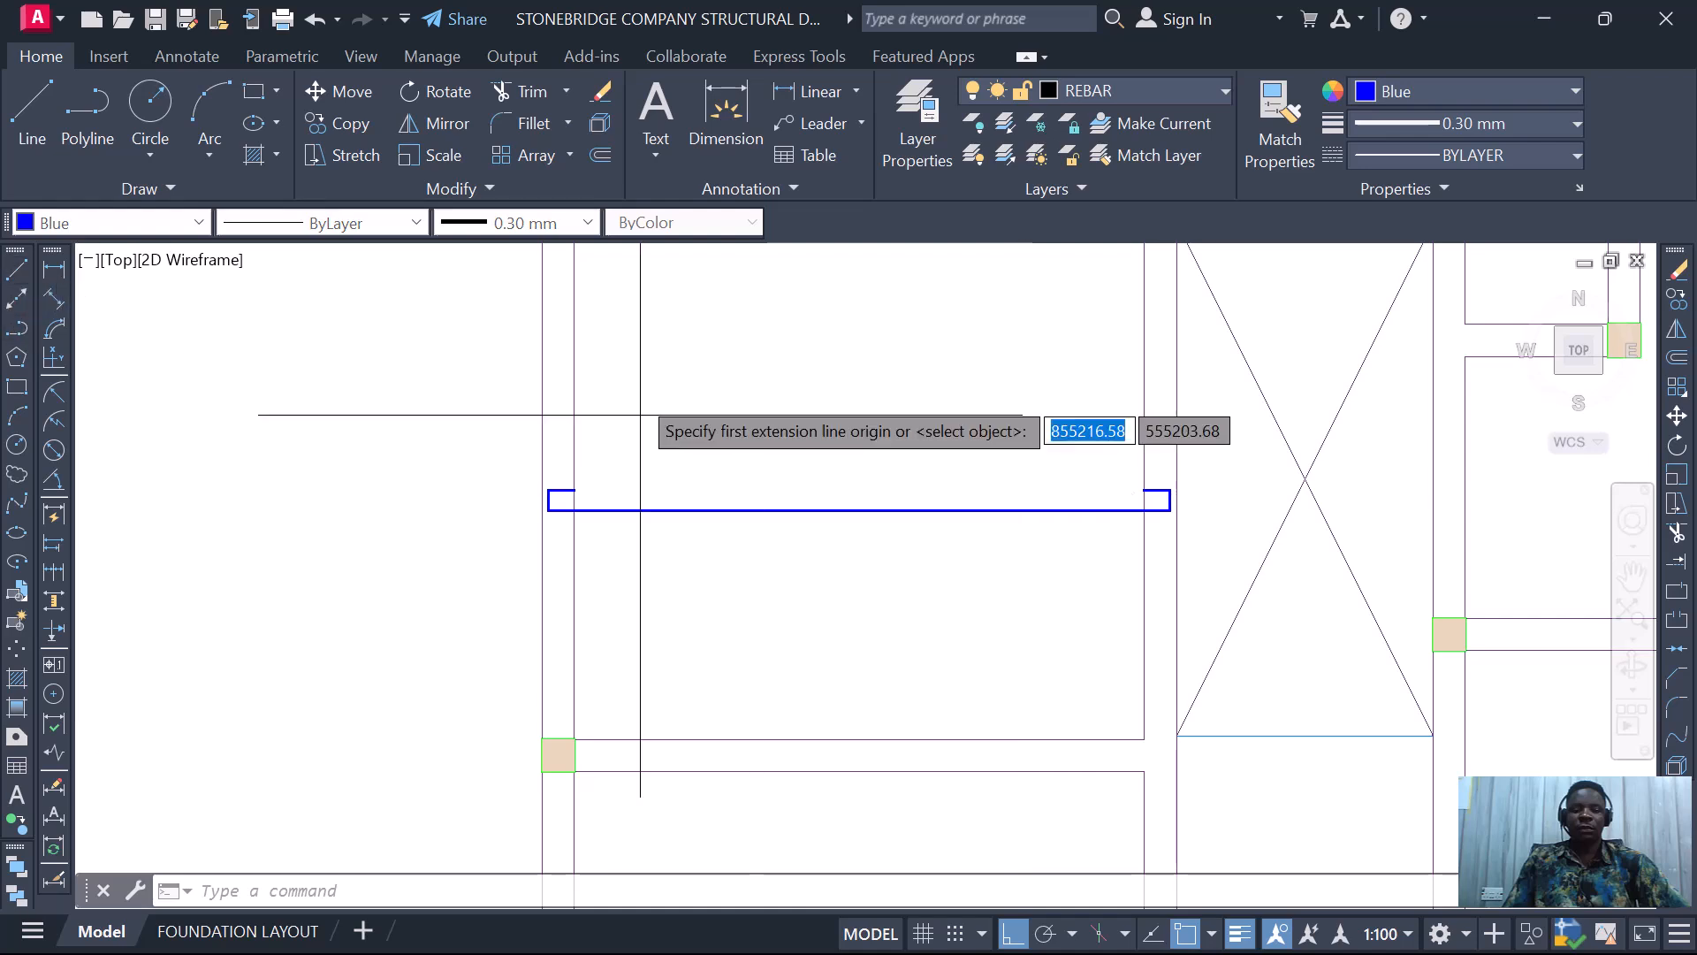
pyautogui.click(574, 408)
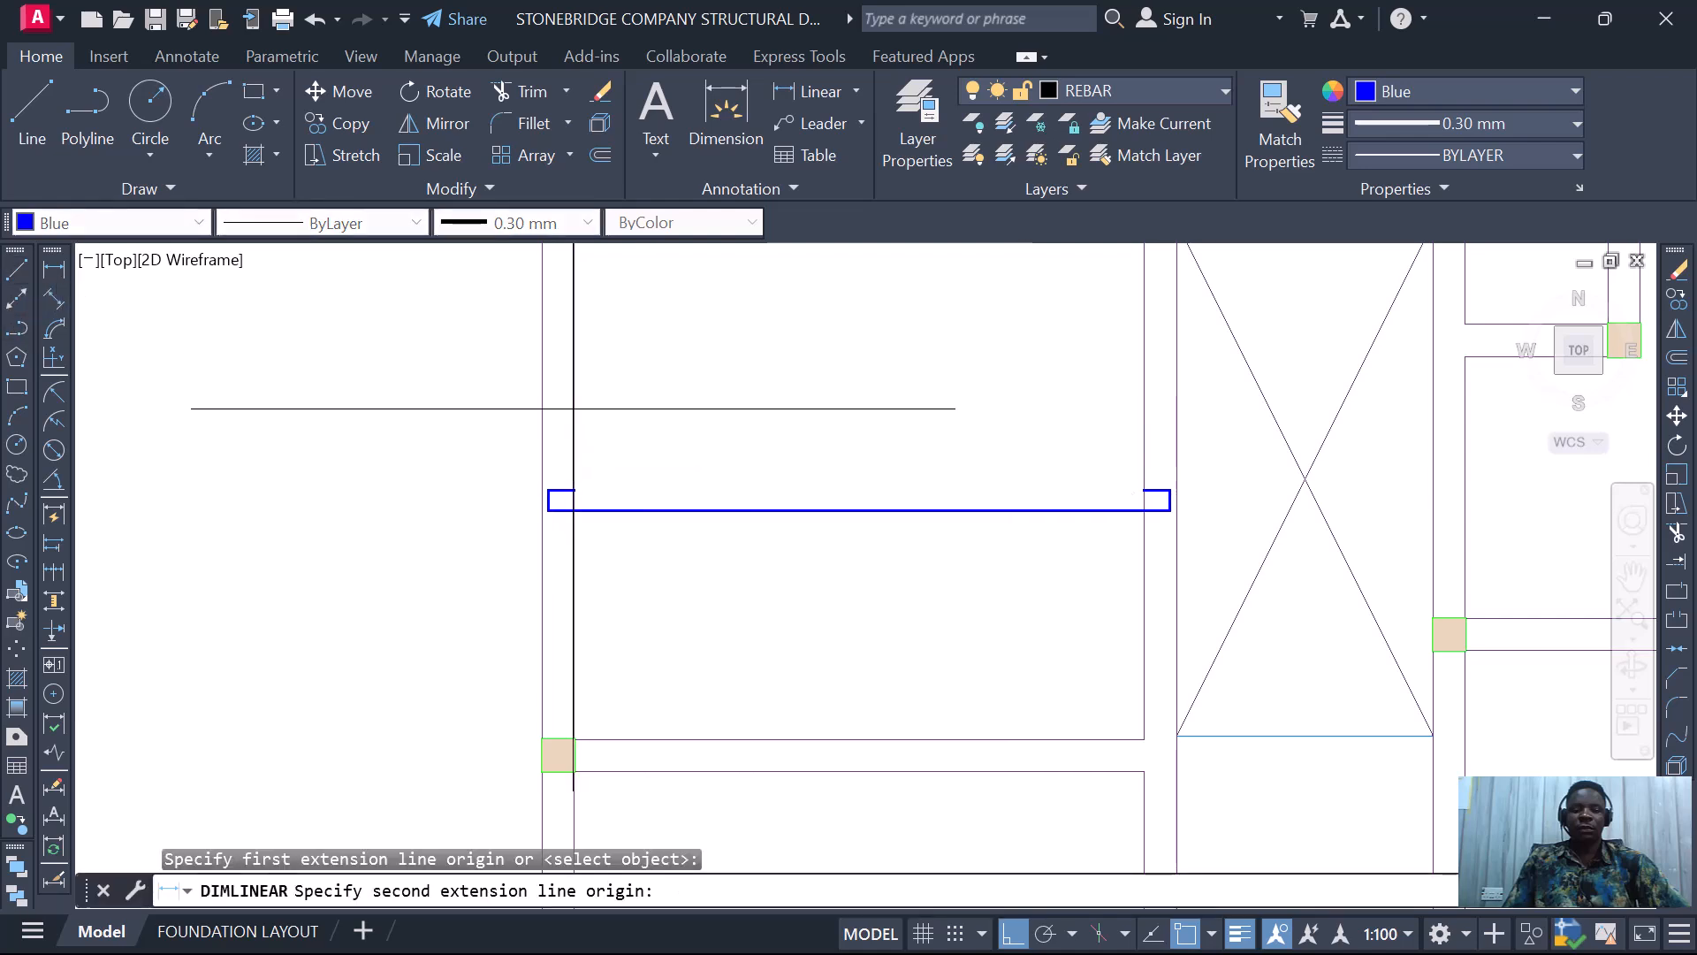
pyautogui.click(1144, 408)
pyautogui.click(961, 424)
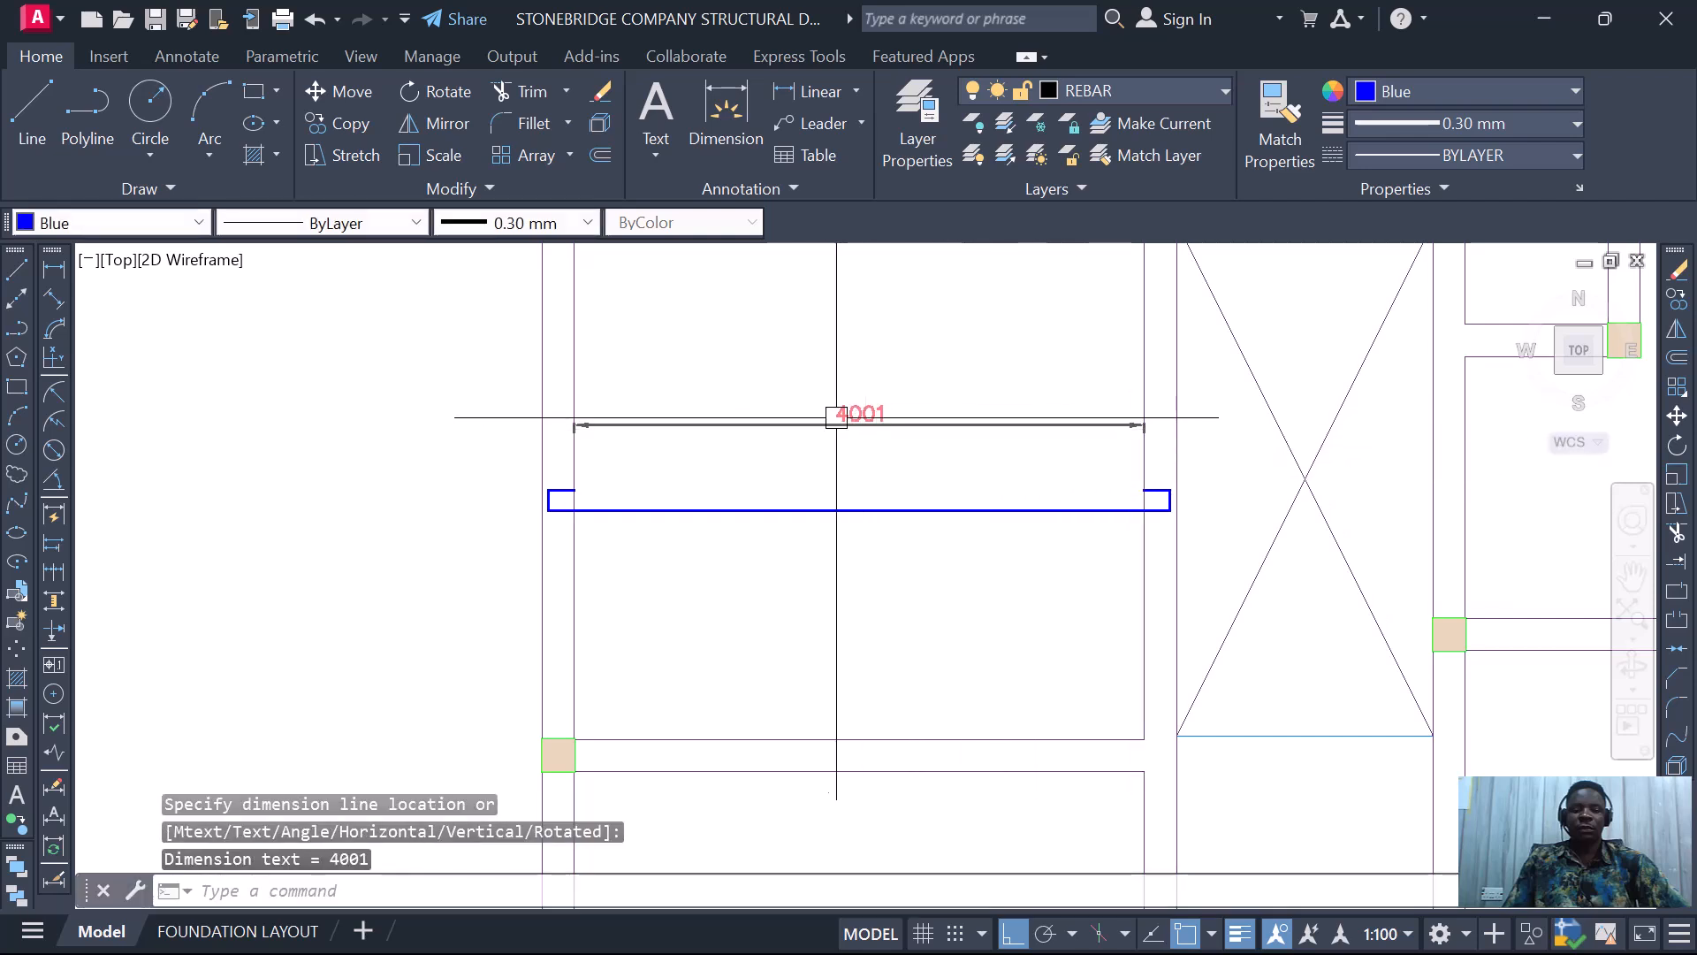
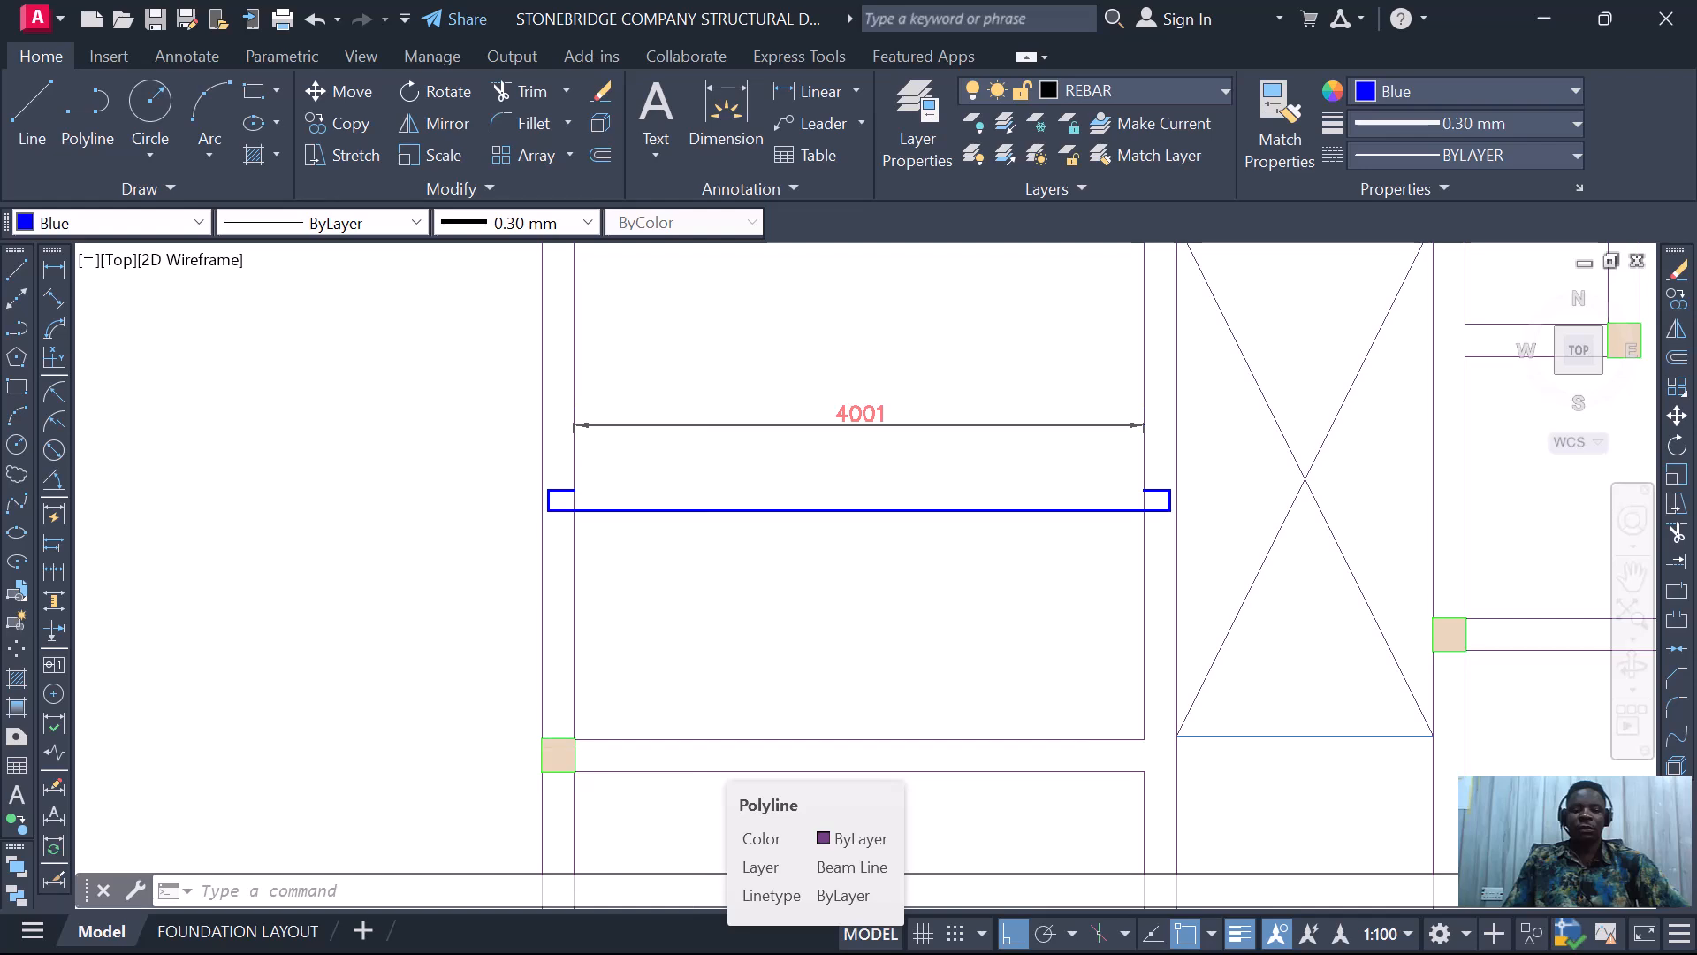
# - Calculate quarter-span and 0.30-span lengths in QuickCalc as 4001*.25, 4001/4 and 4001*.30, keeping the calculator clear of the bar
pyautogui.hotkey('ctrl', '8')
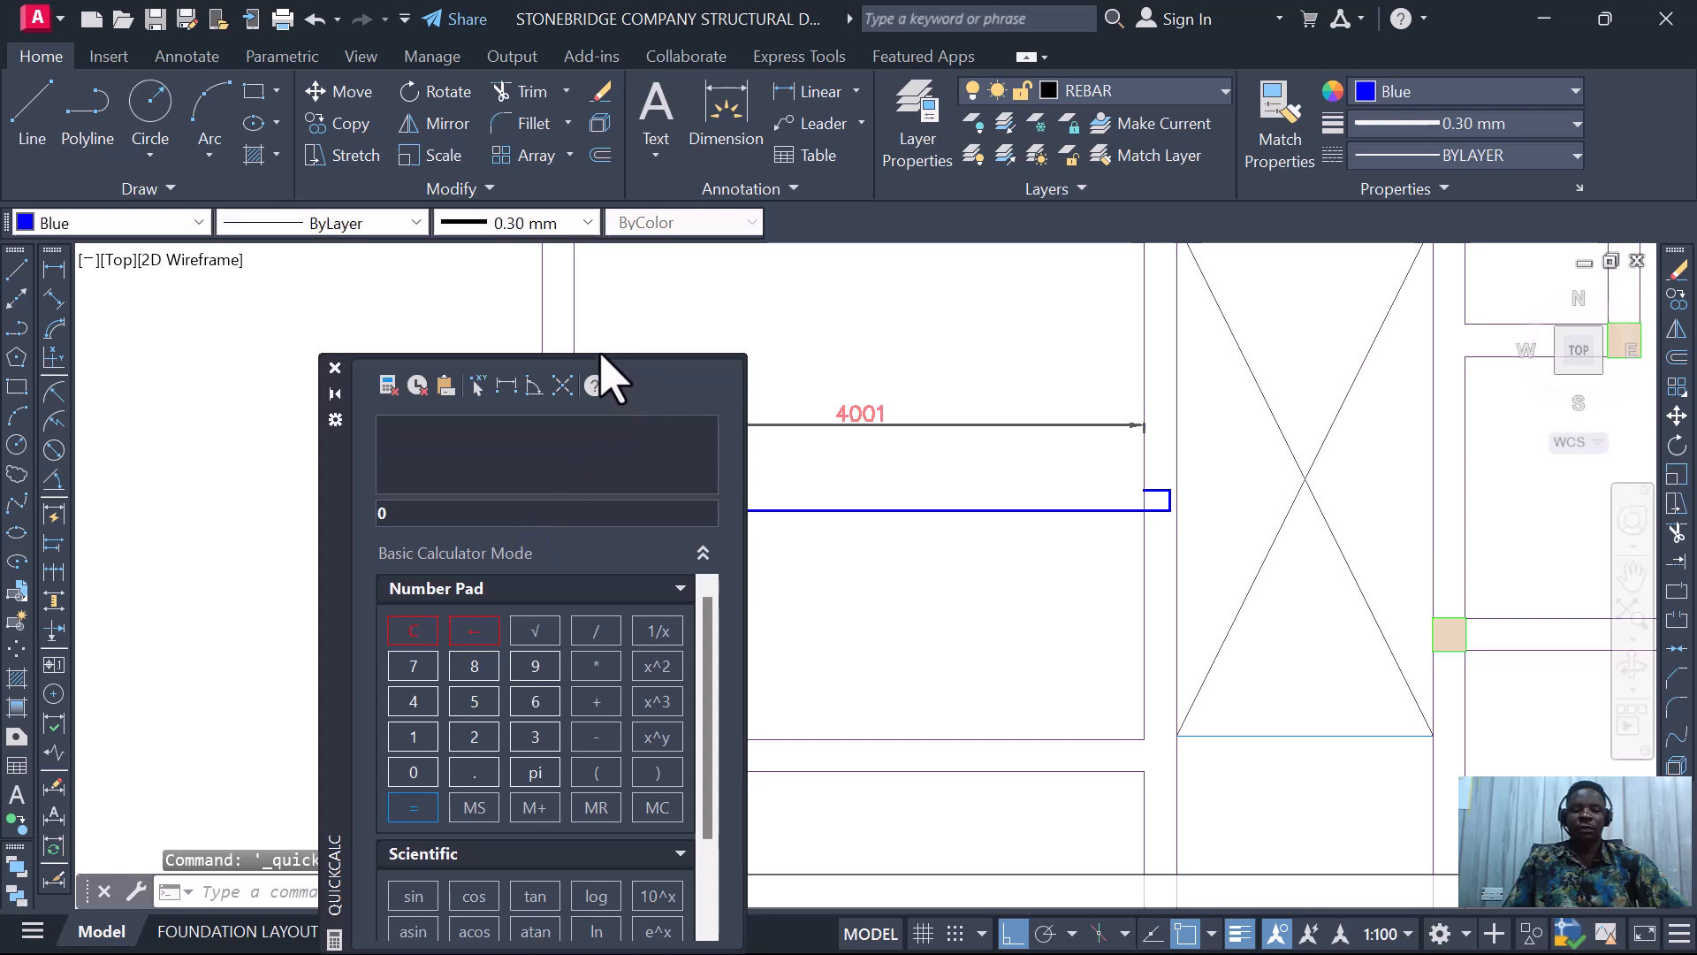
pyautogui.moveTo(341, 522)
pyautogui.mouseDown()
pyautogui.moveTo(311, 480)
pyautogui.moveTo(215, 428)
pyautogui.moveTo(97, 415)
pyautogui.mouseUp()
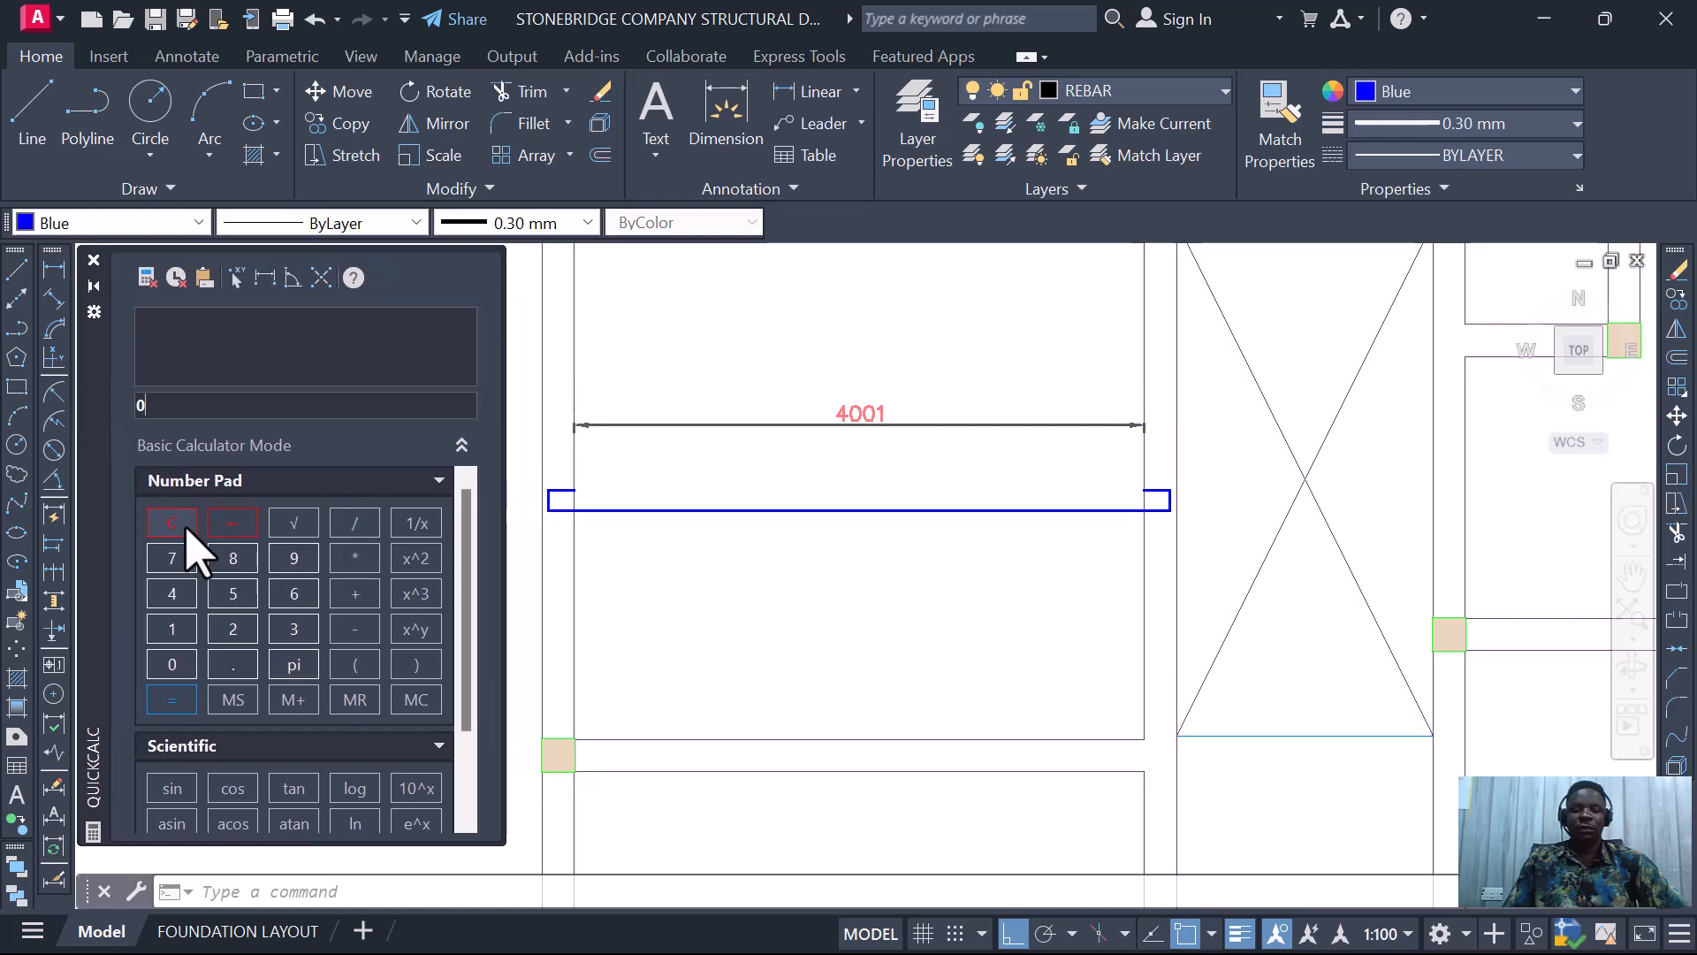
pyautogui.click(172, 593)
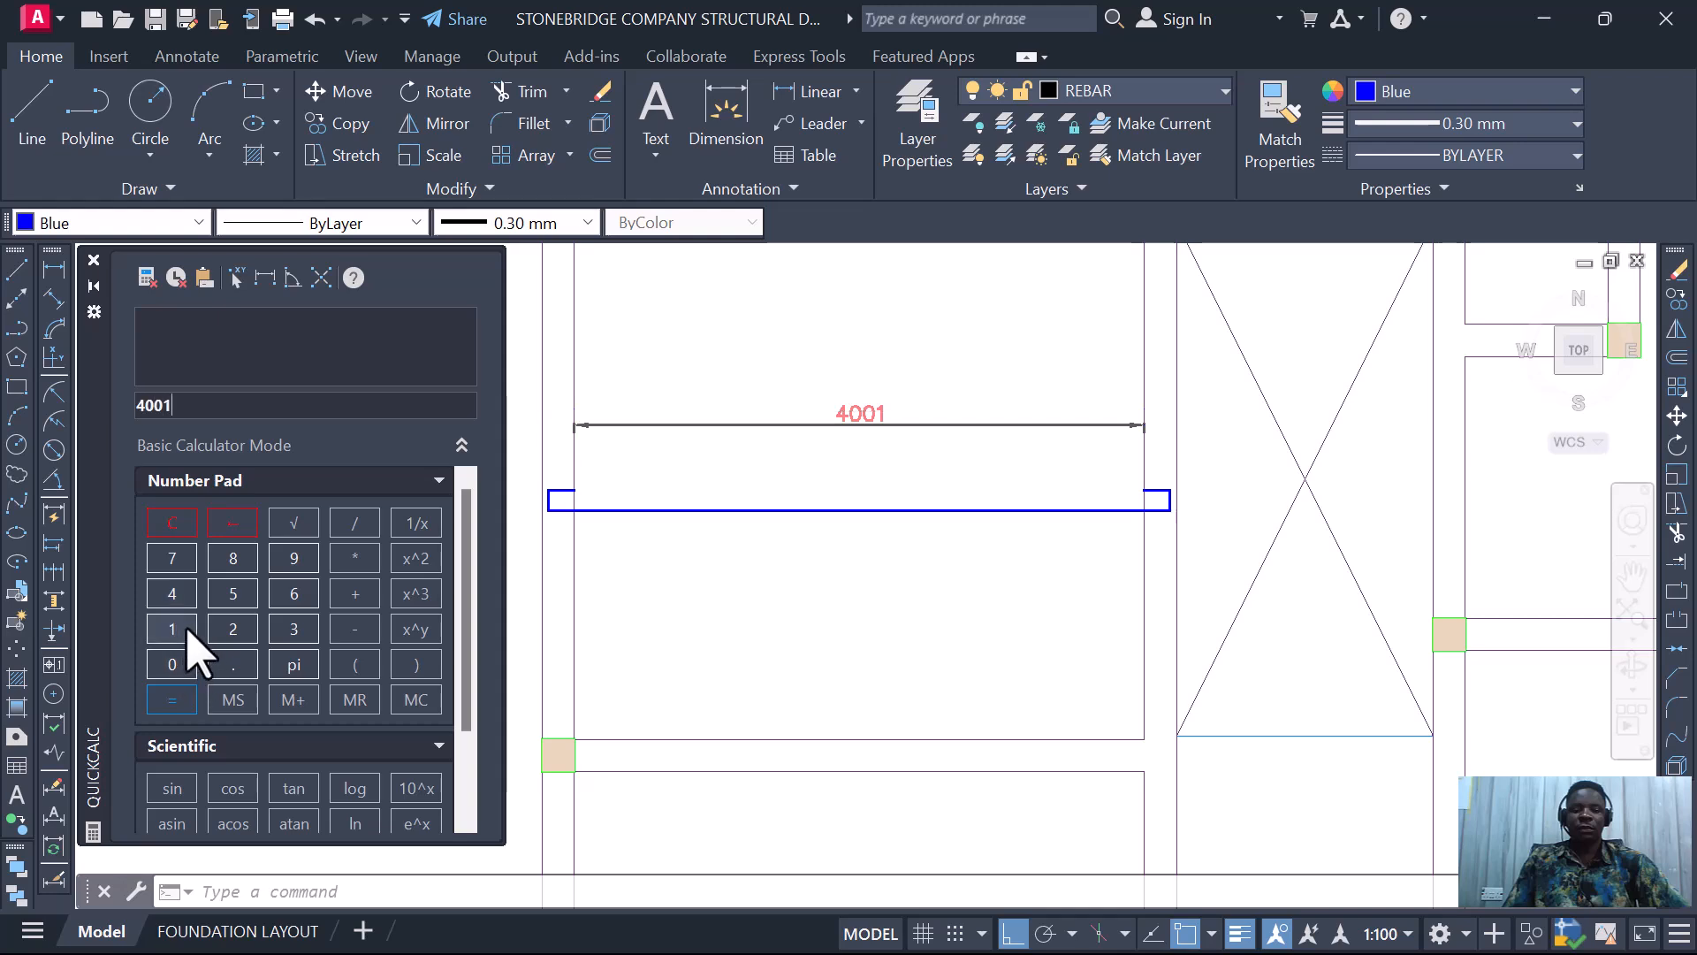
pyautogui.click(354, 558)
pyautogui.click(233, 628)
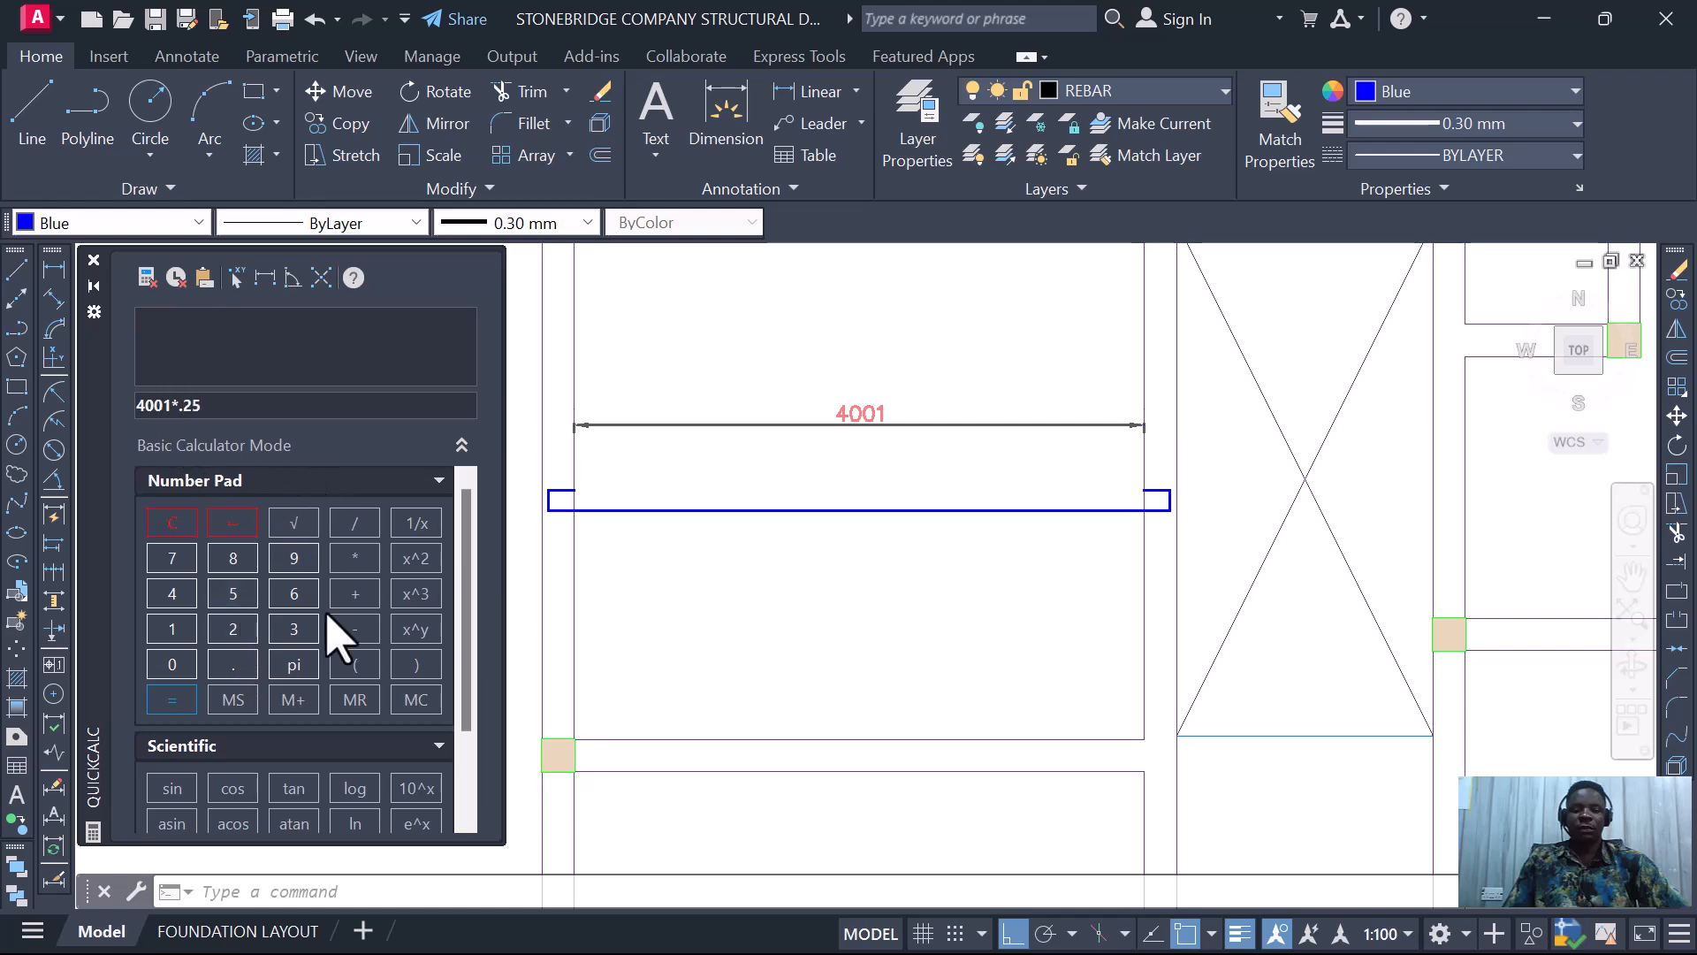
pyautogui.click(172, 700)
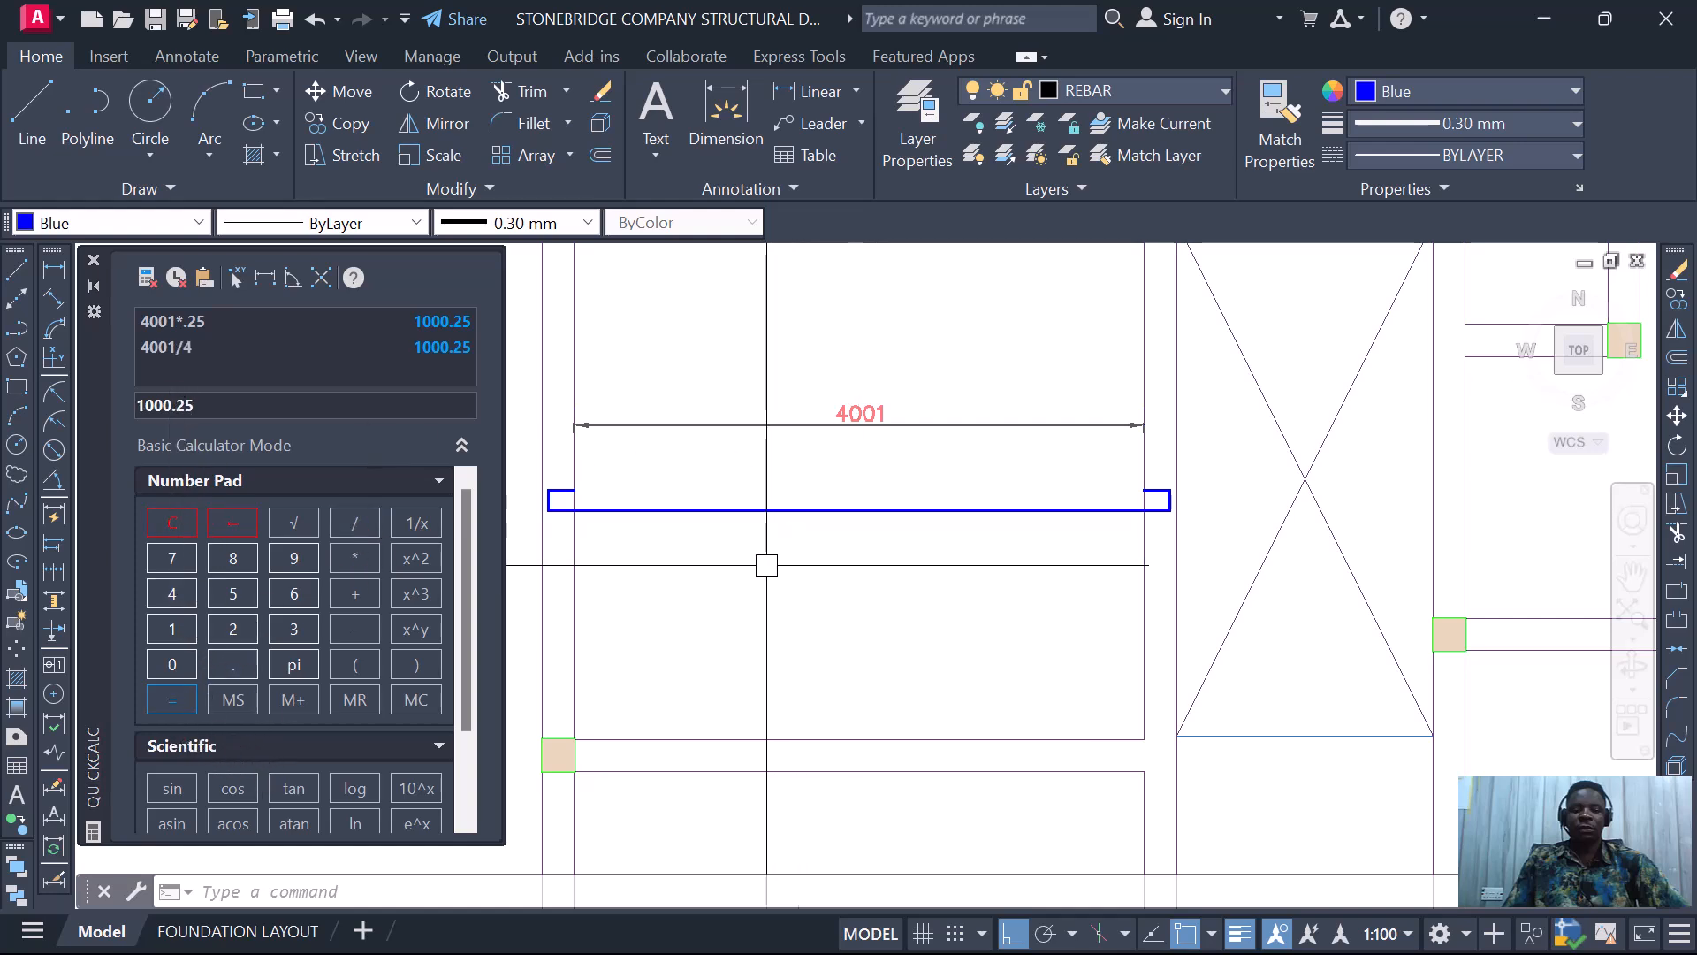
pyautogui.scroll(-2, 914, 572)
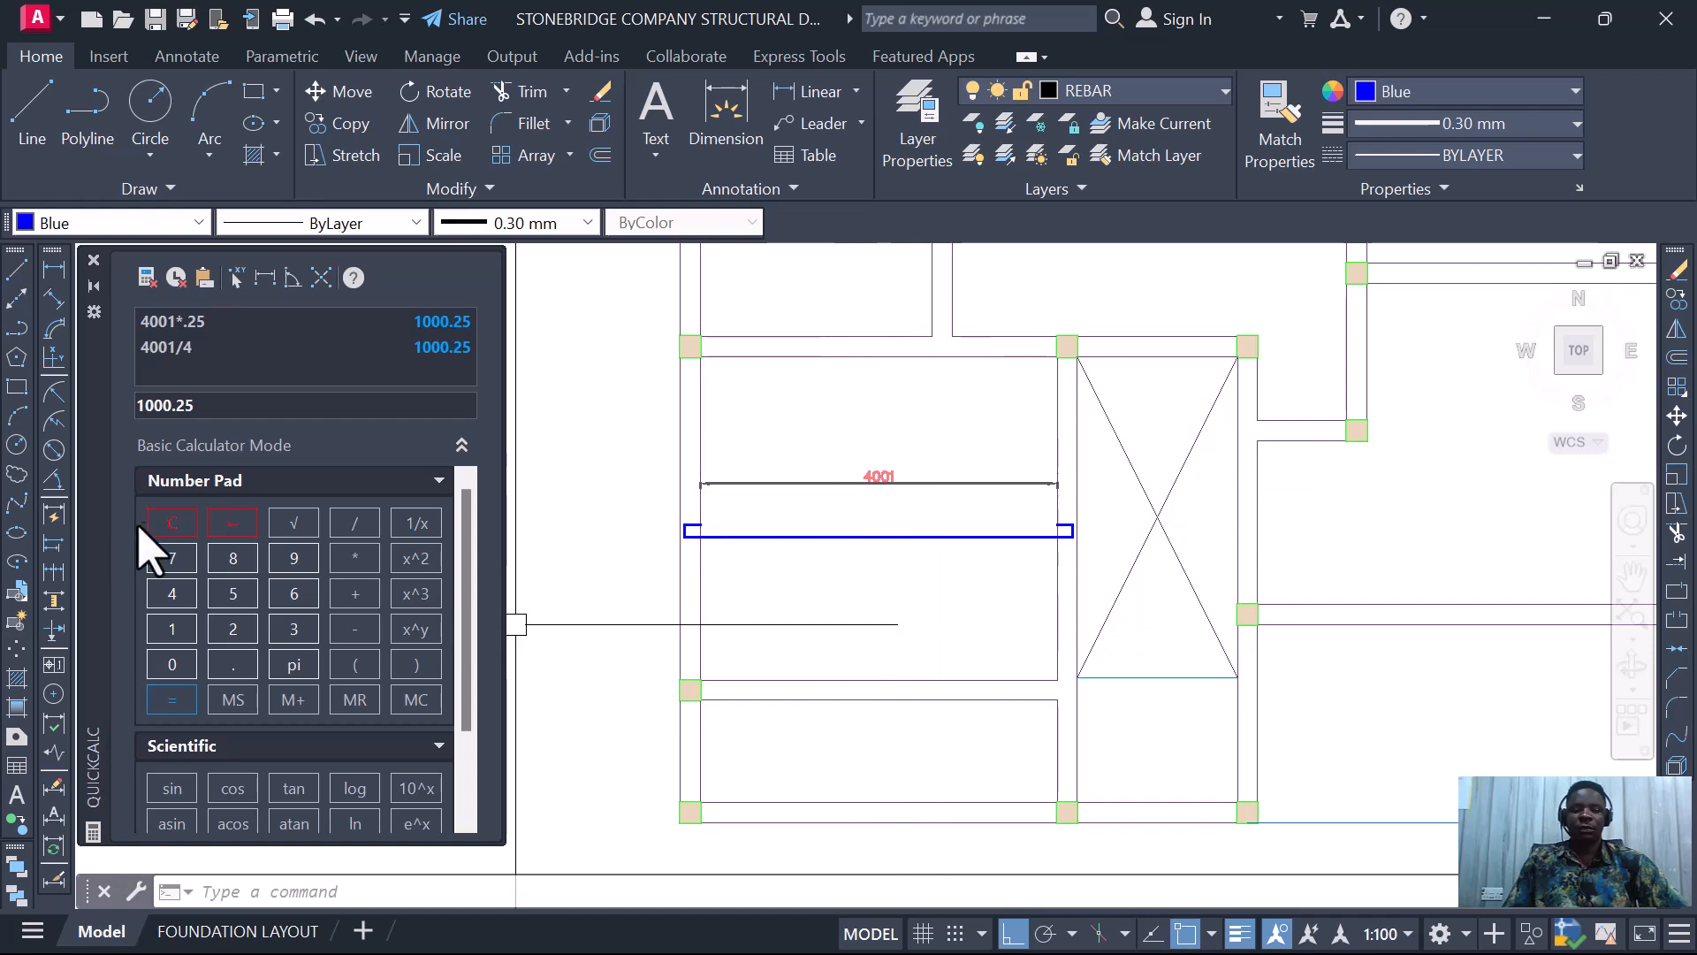
pyautogui.click(172, 523)
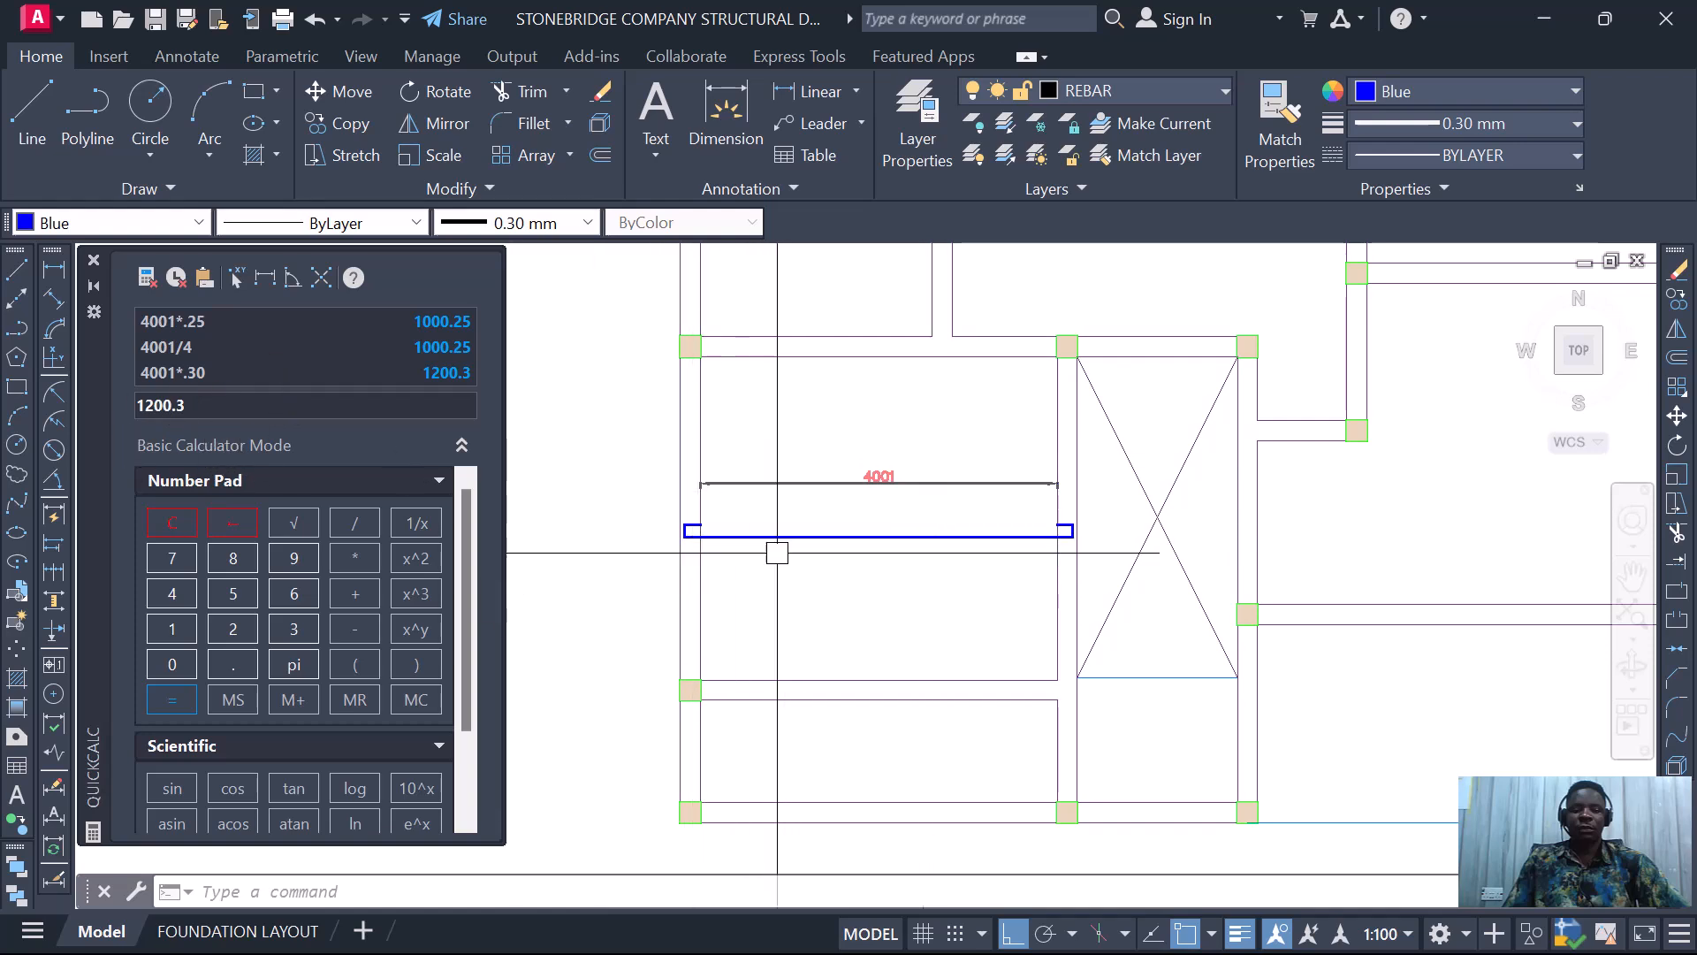
# - Stretch the free end of the bar's left hook return 1000 mm horizontally into the panel from the left beam's inner face
pyautogui.scroll(4, 670, 522)
pyautogui.scroll(-4, 654, 524)
pyautogui.scroll(-2, 672, 515)
pyautogui.scroll(2, 698, 506)
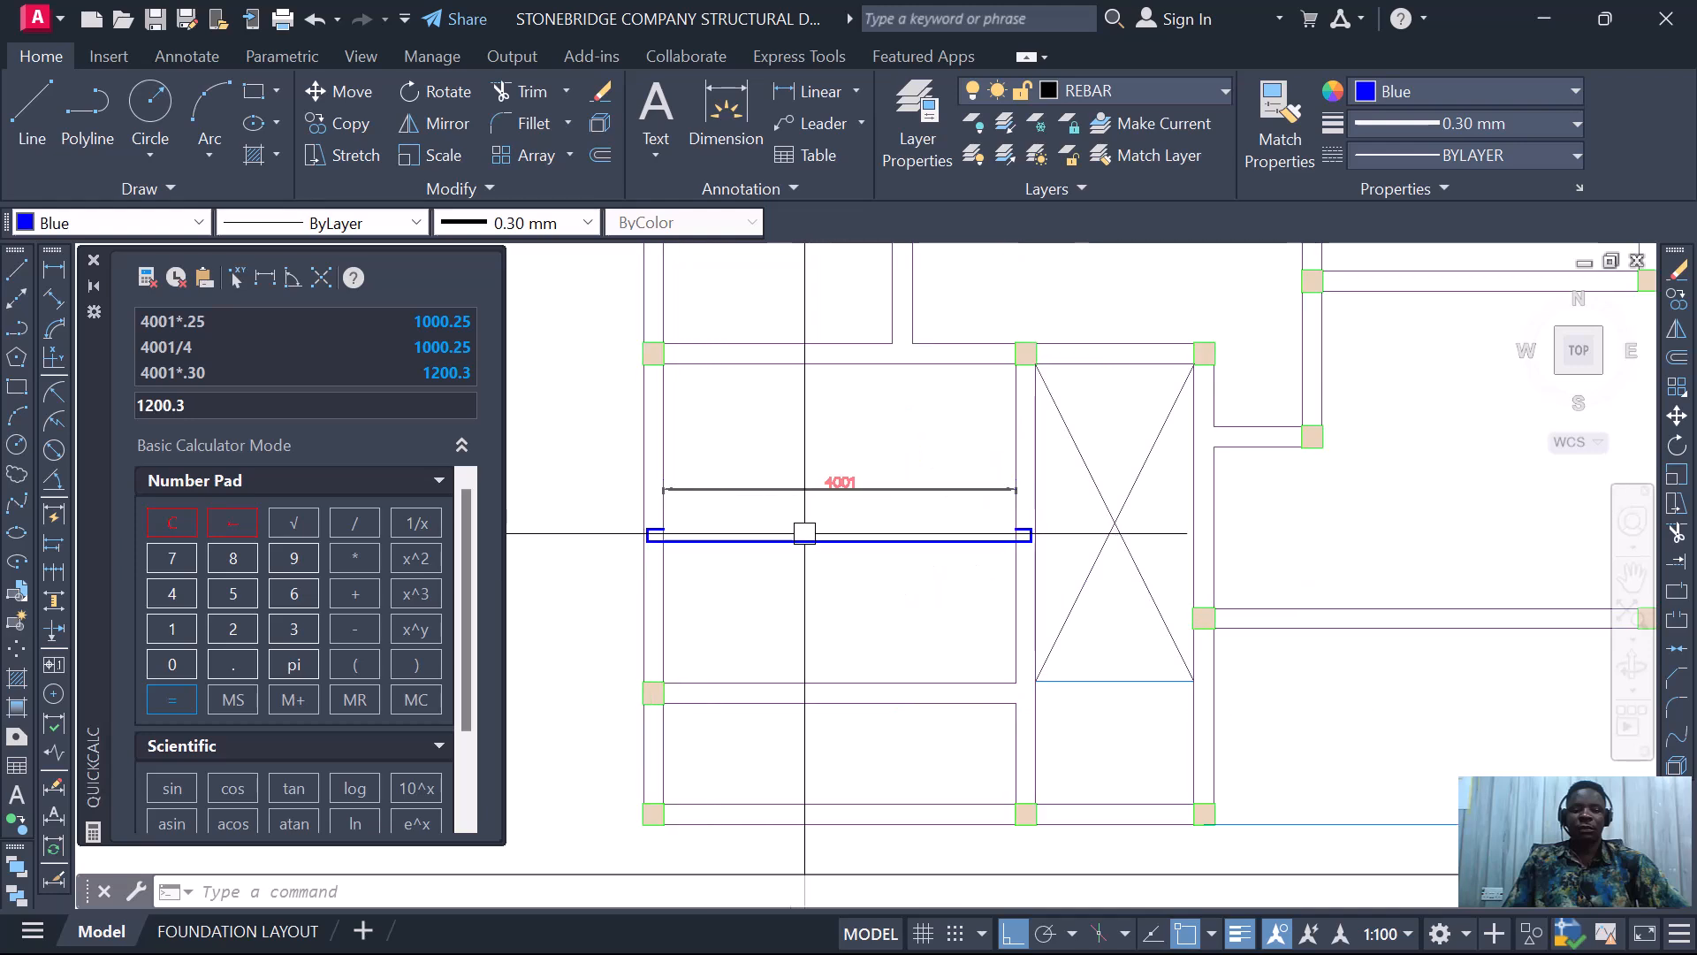
pyautogui.scroll(5, 698, 530)
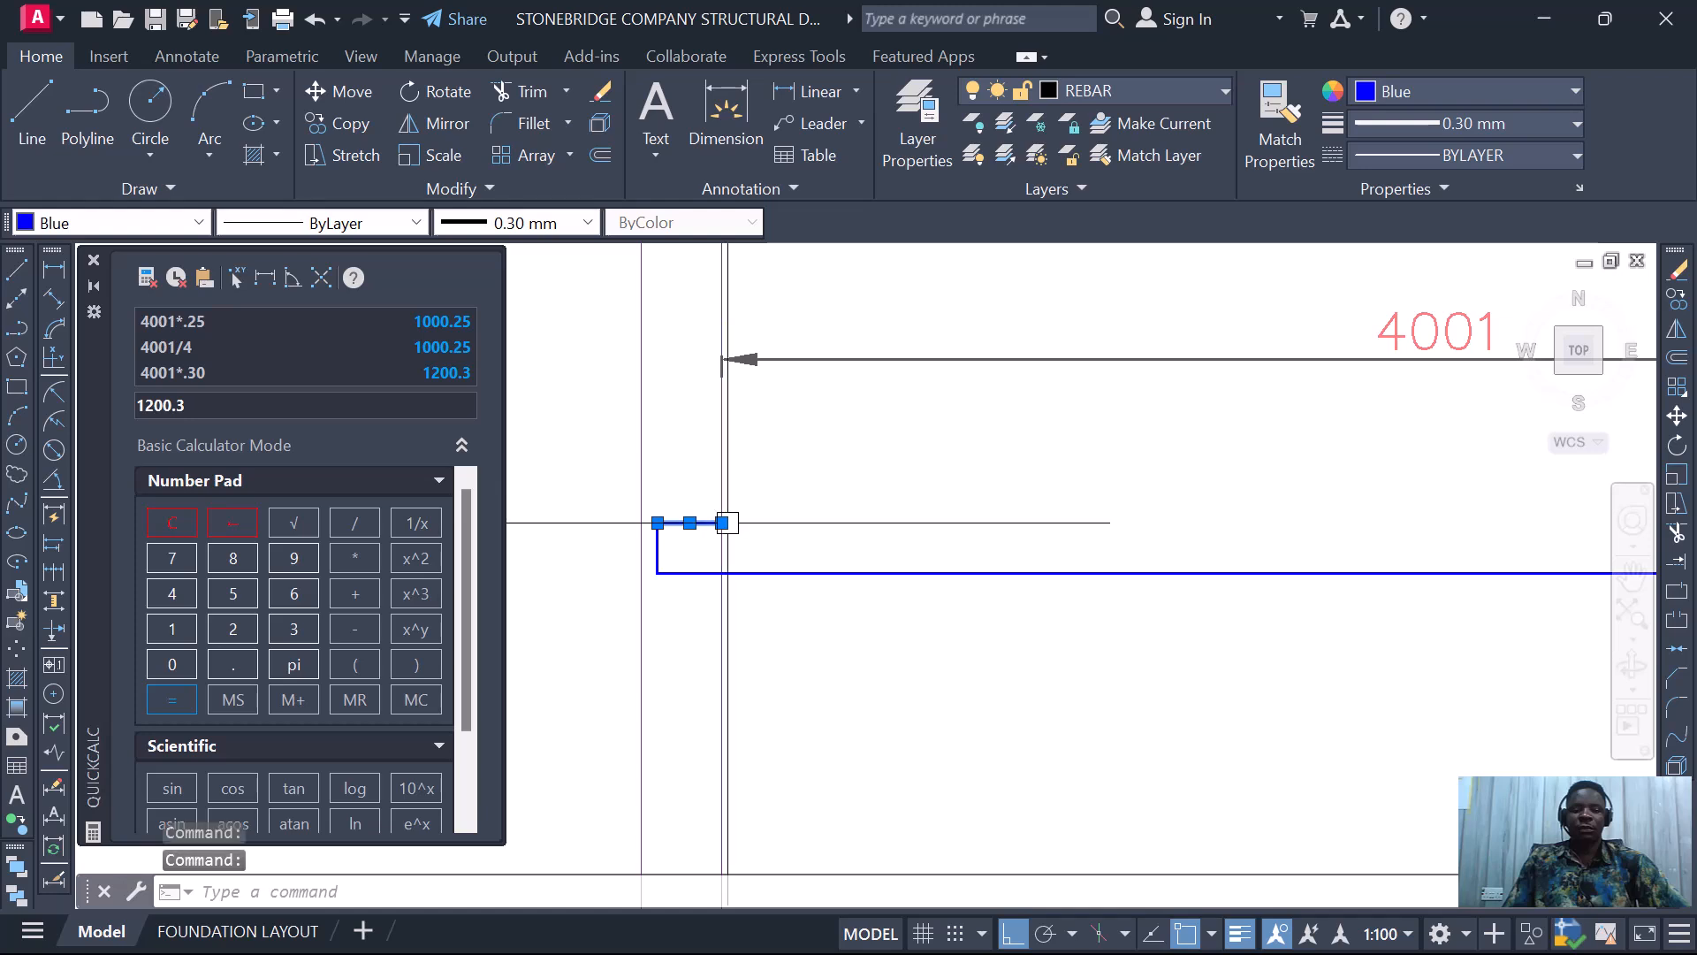
pyautogui.click(721, 522)
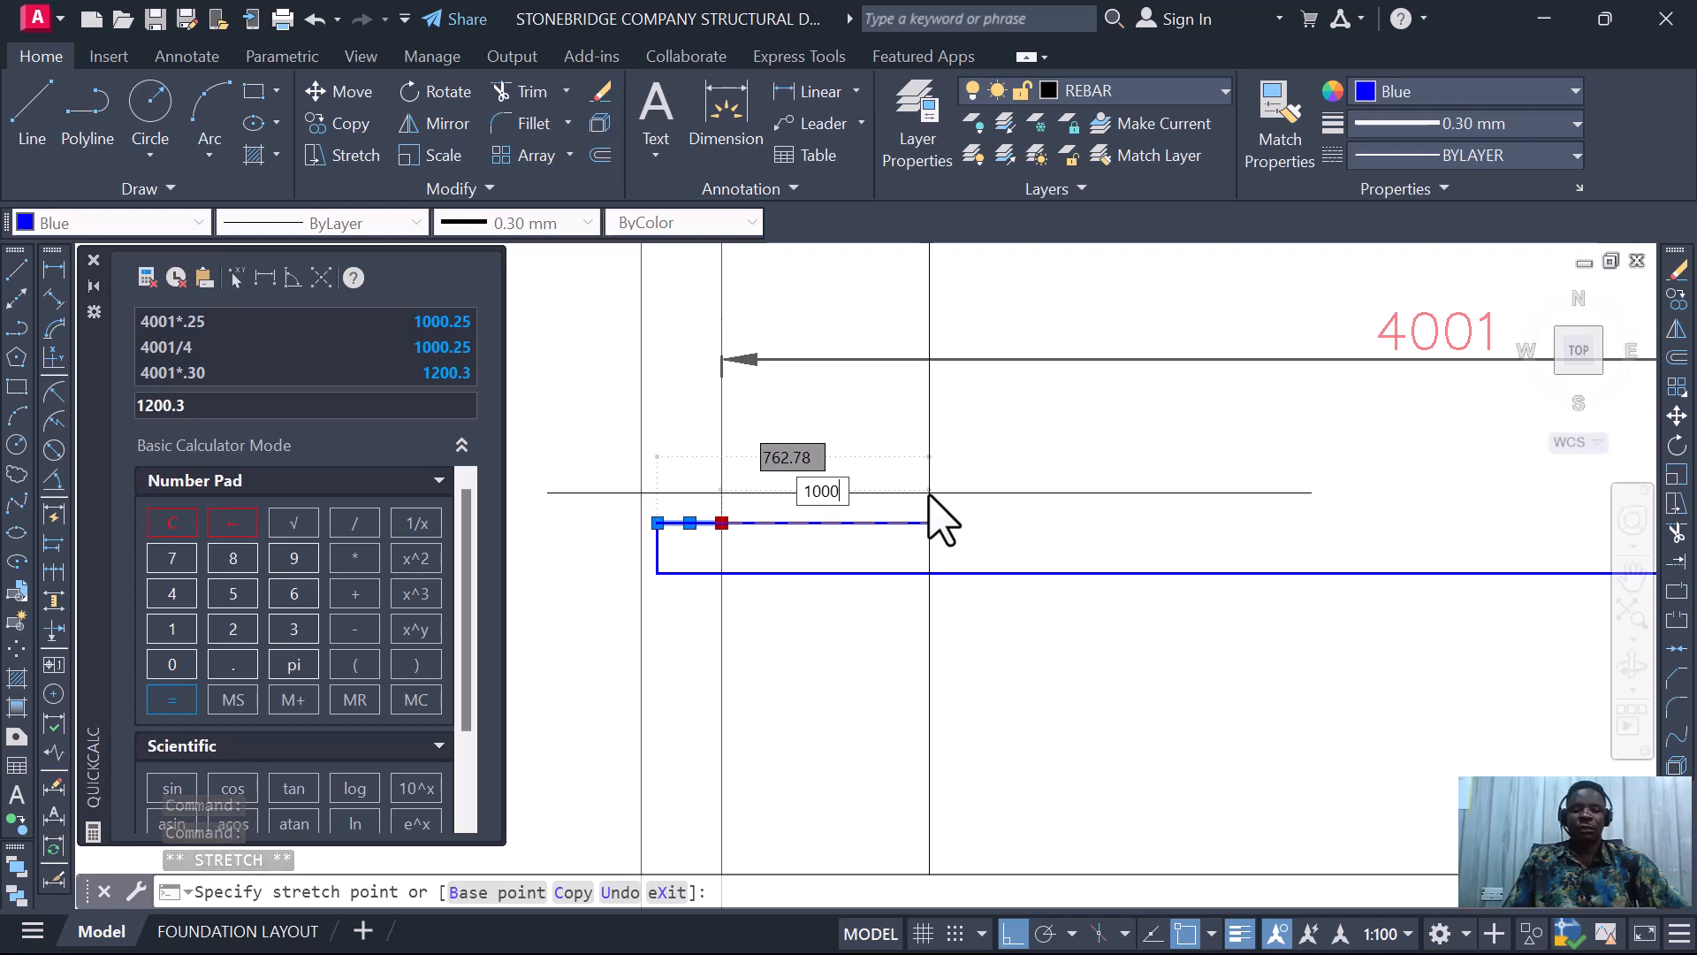
pyautogui.press('Return')
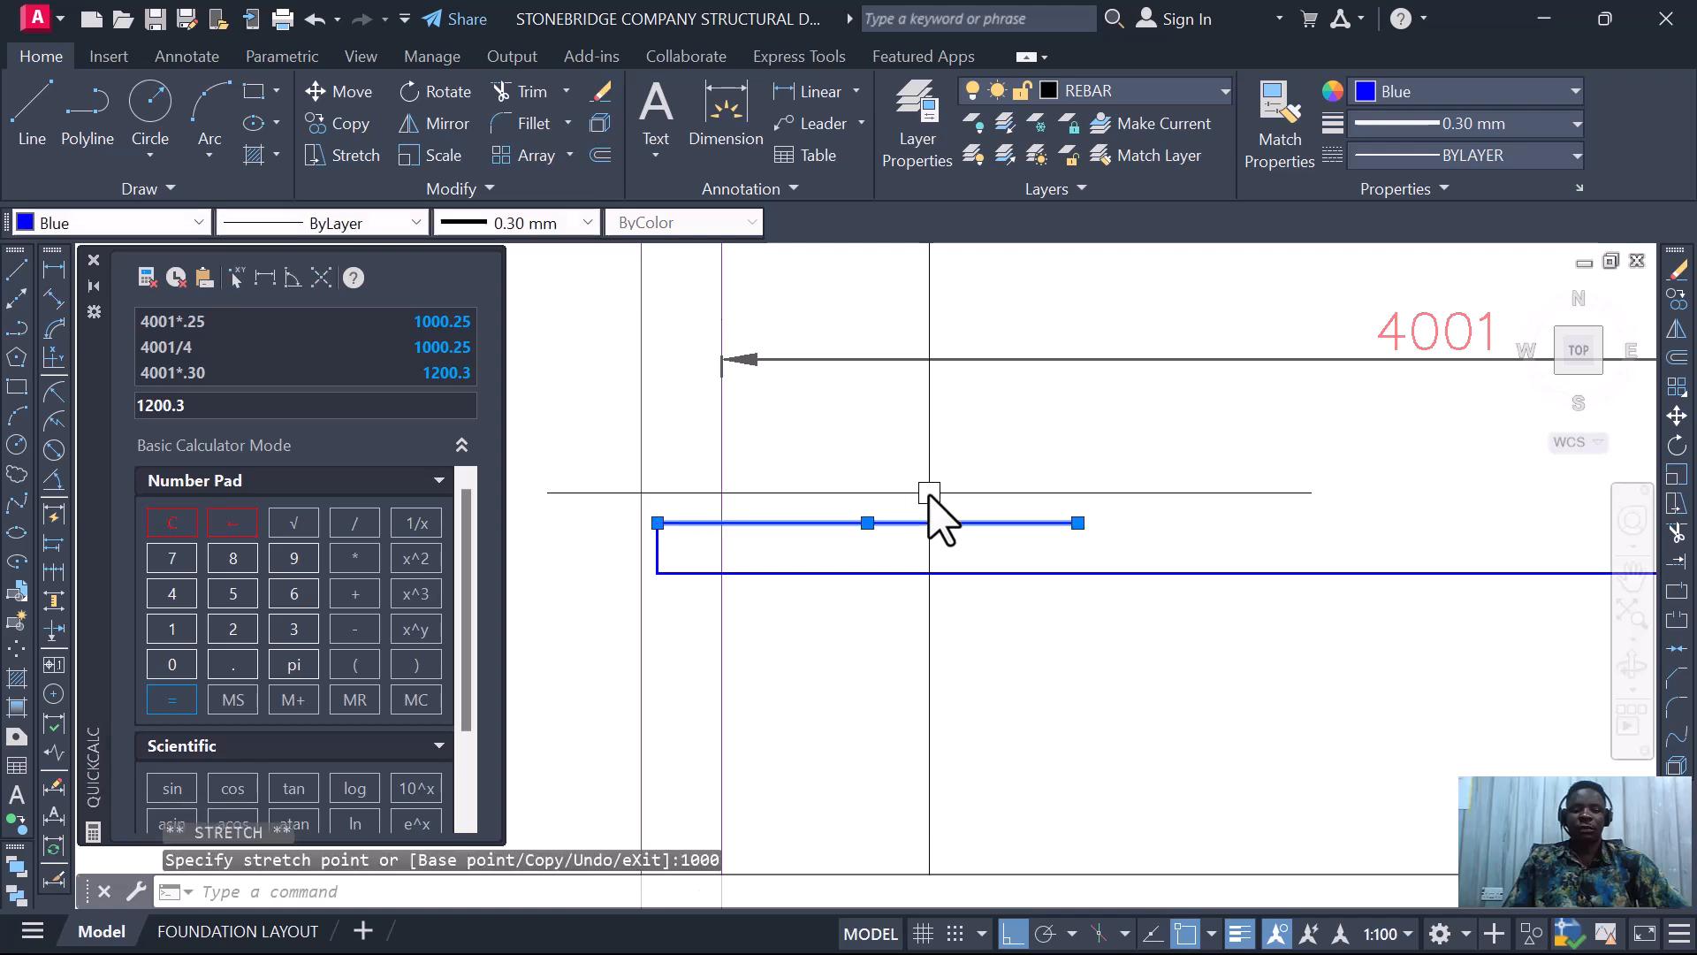
# - Stretch the free end of the bar's right hook return 1000 mm horizontally into the panel from the stair-side beam's inner face
pyautogui.scroll(-3, 928, 512)
pyautogui.scroll(3, 1246, 504)
pyautogui.scroll(2, 1247, 515)
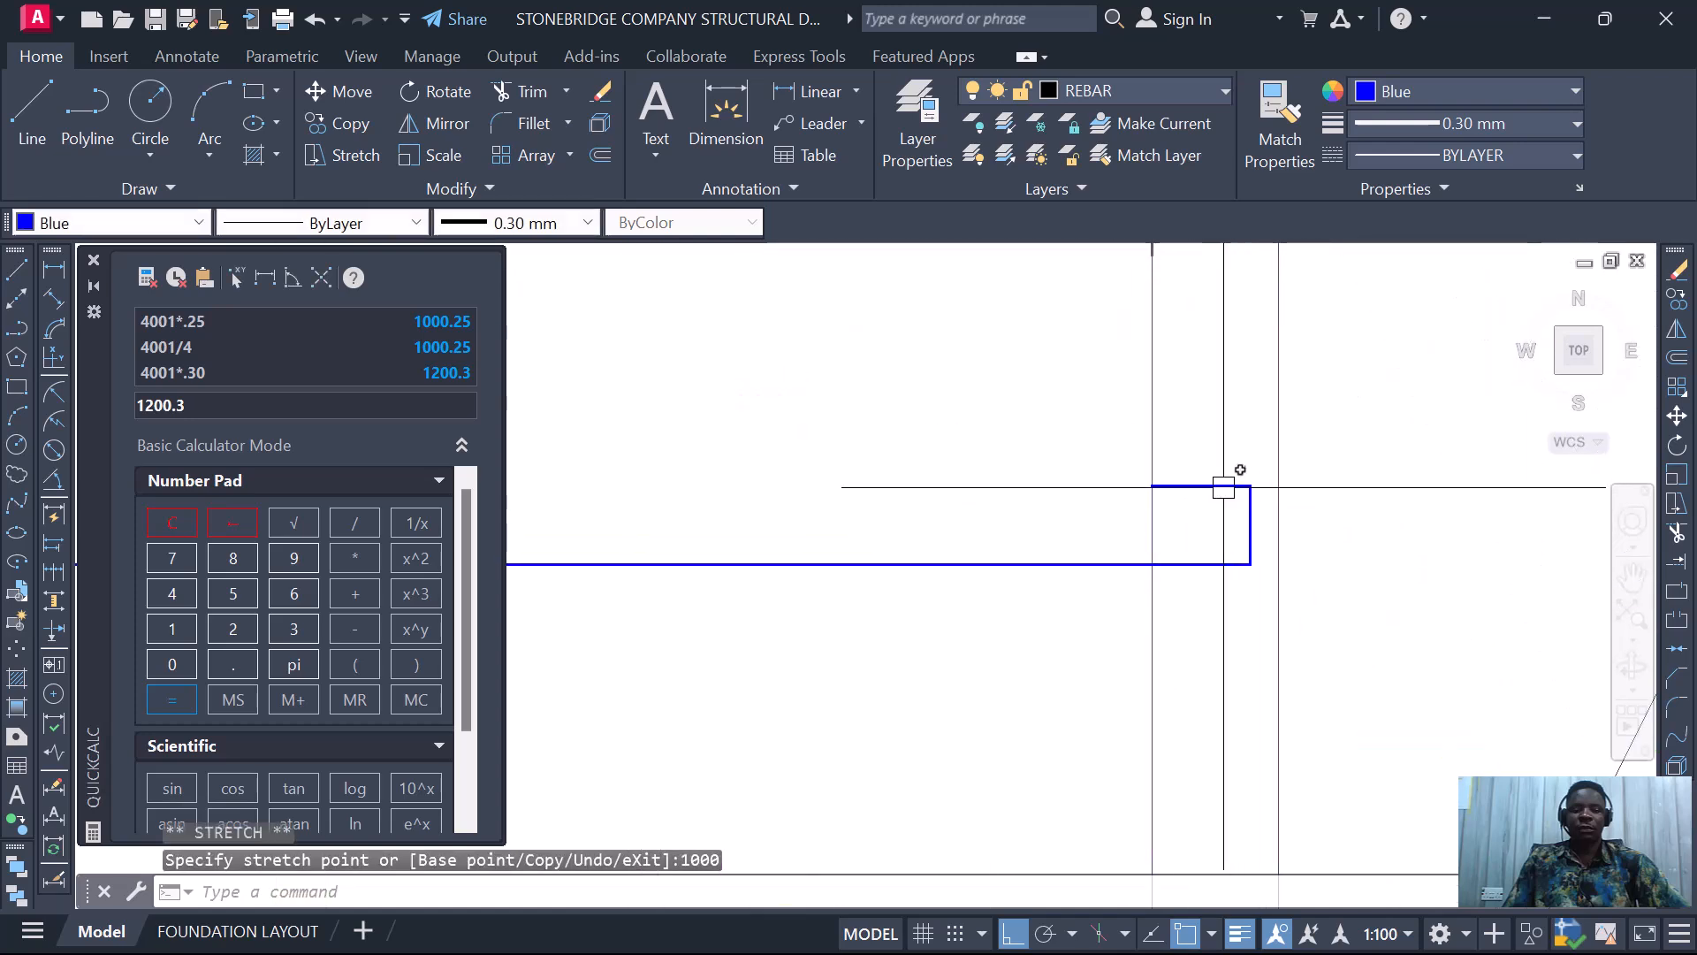
pyautogui.click(1223, 485)
pyautogui.click(1151, 485)
pyautogui.scroll(-2, 1152, 485)
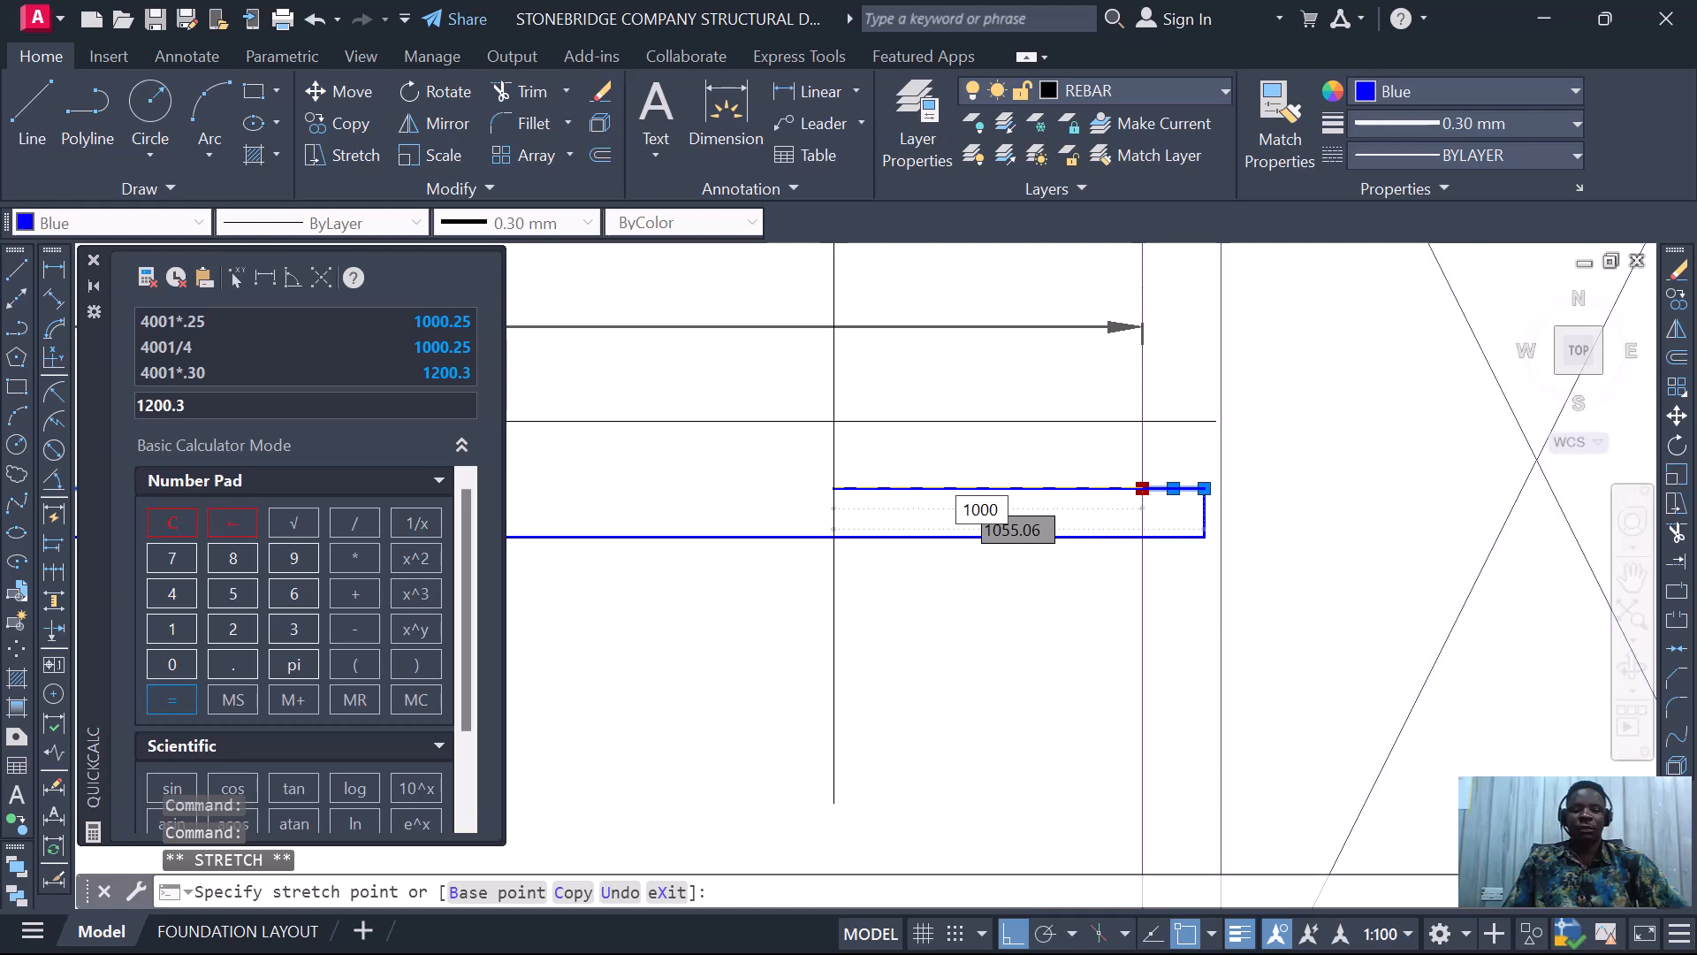
pyautogui.press('Return')
pyautogui.scroll(-4, 949, 536)
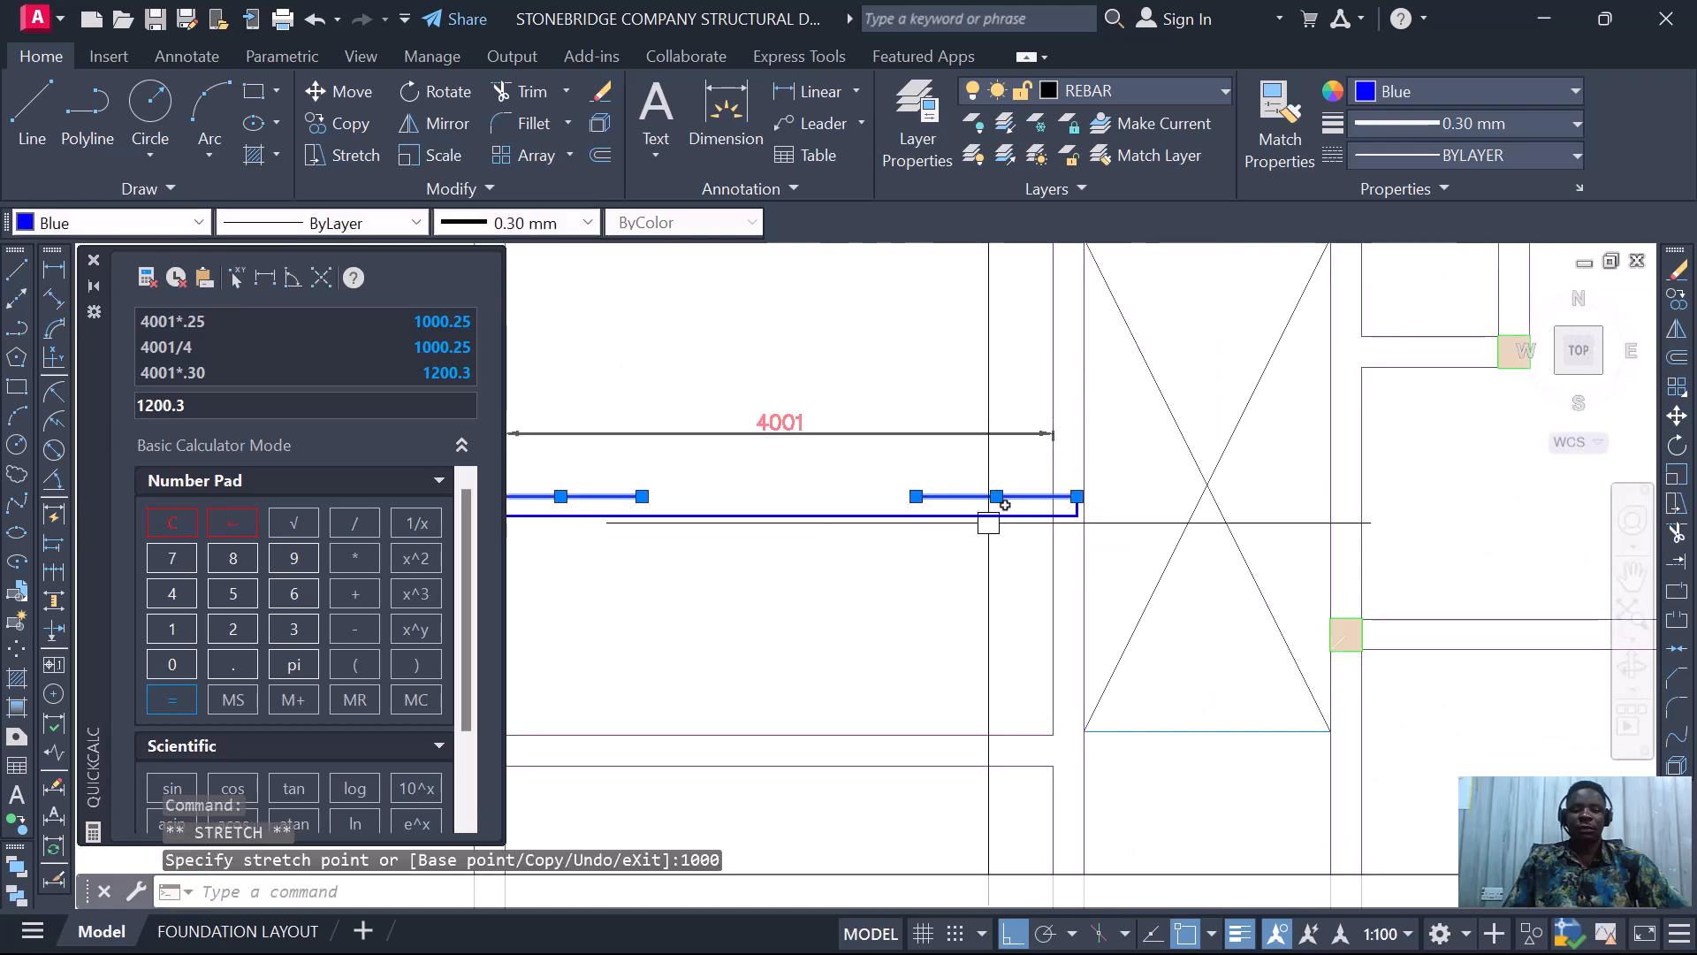
pyautogui.press('Escape')
# - Erase the temporary 4001 span dimension above the bar
pyautogui.scroll(-2, 948, 536)
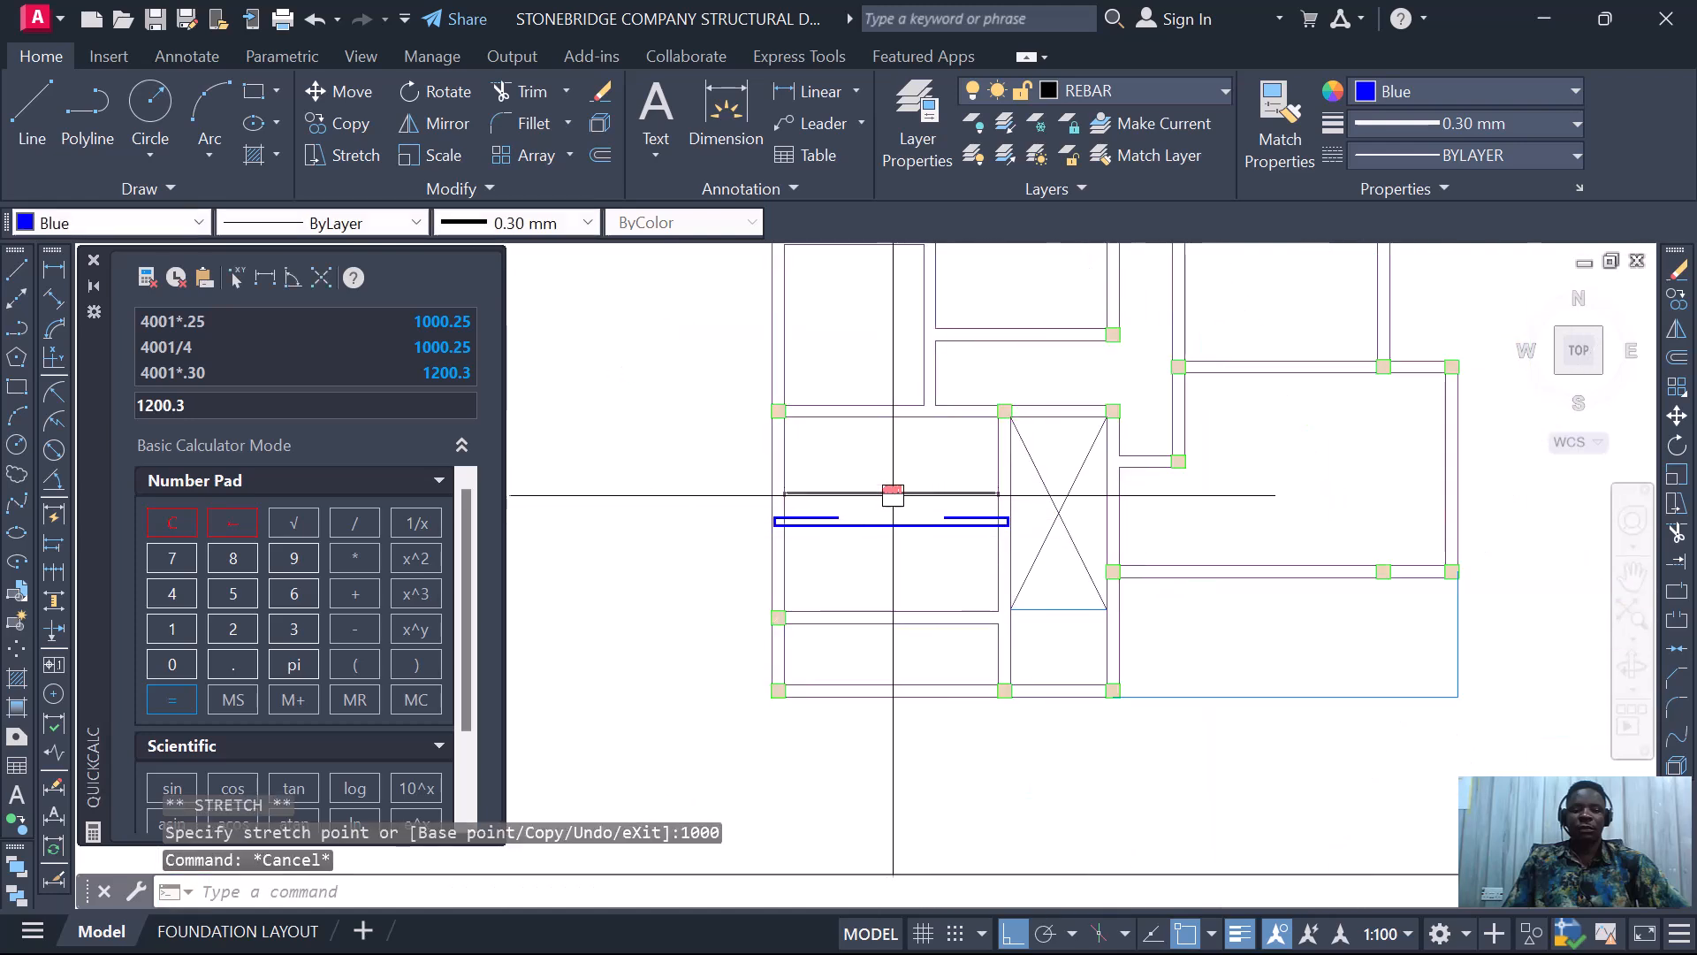
pyautogui.scroll(2, 903, 497)
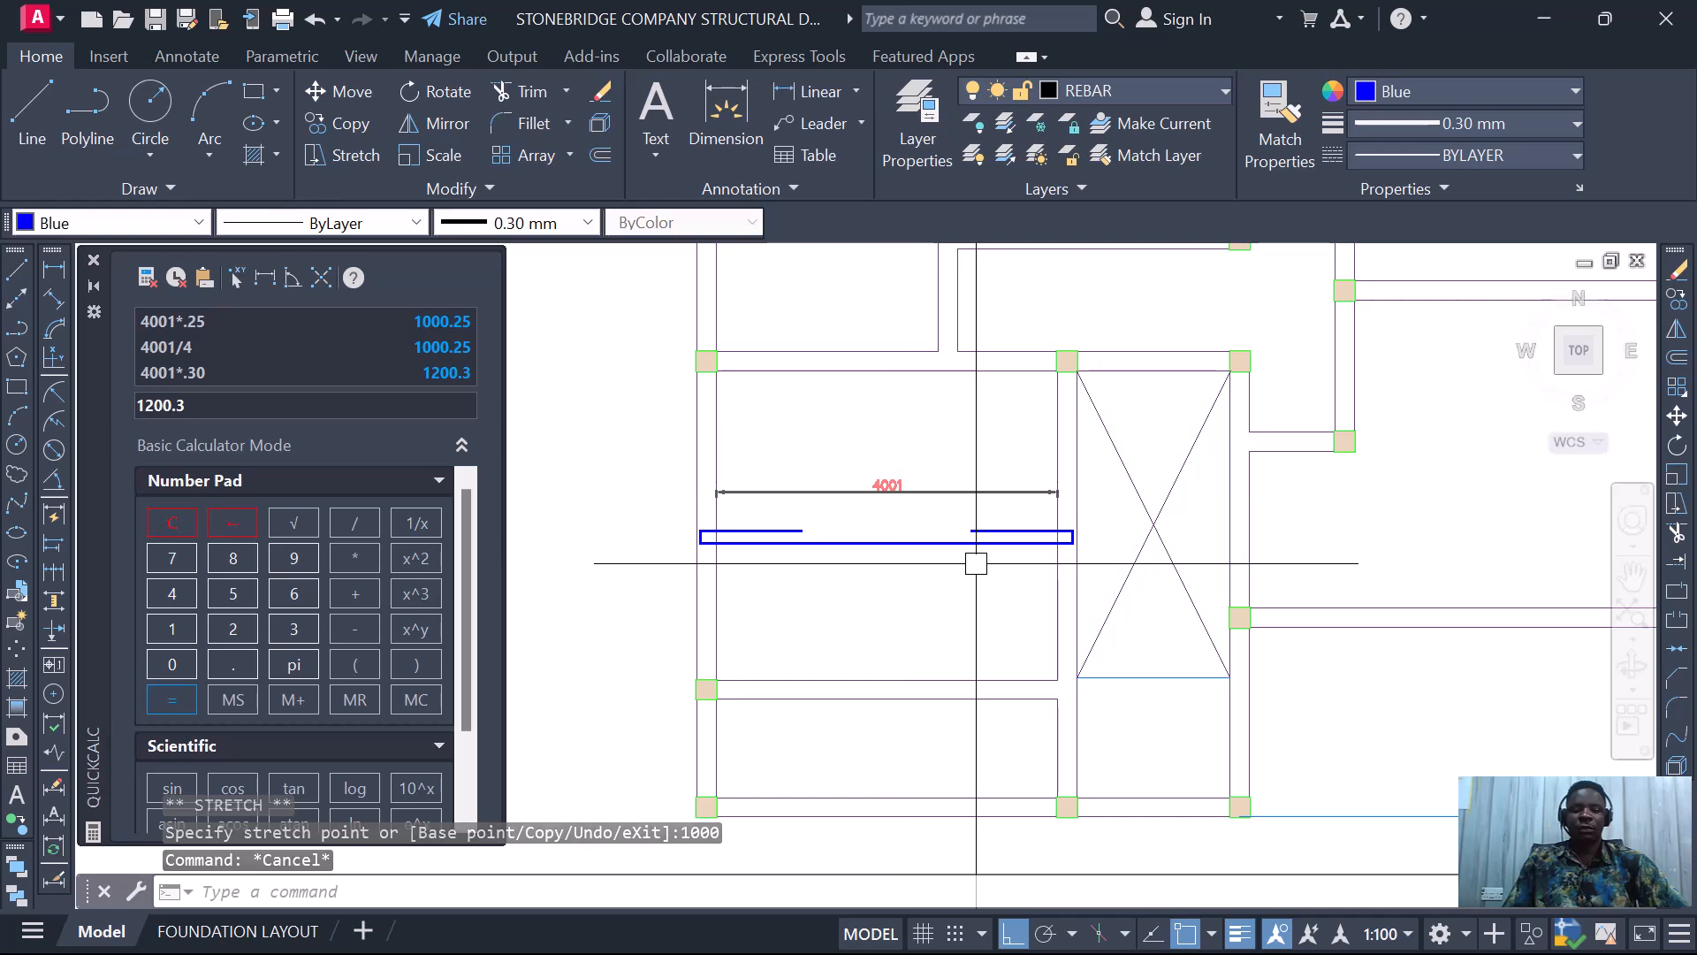
pyautogui.scroll(2, 749, 525)
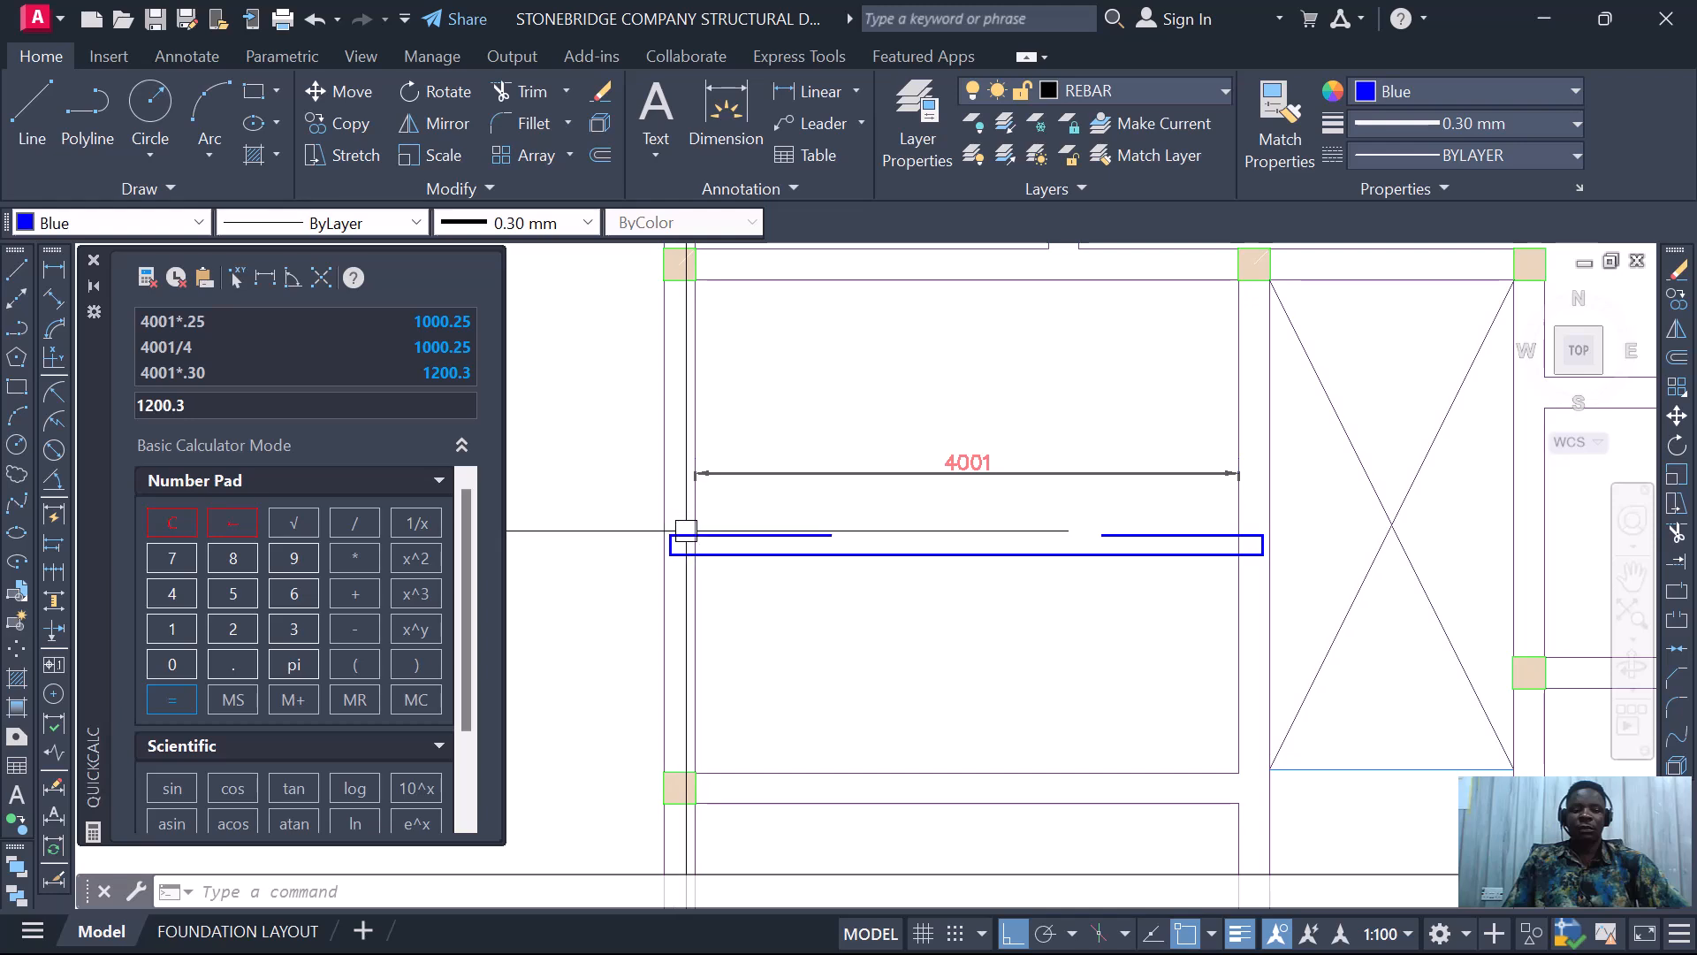
pyautogui.scroll(-3, 746, 623)
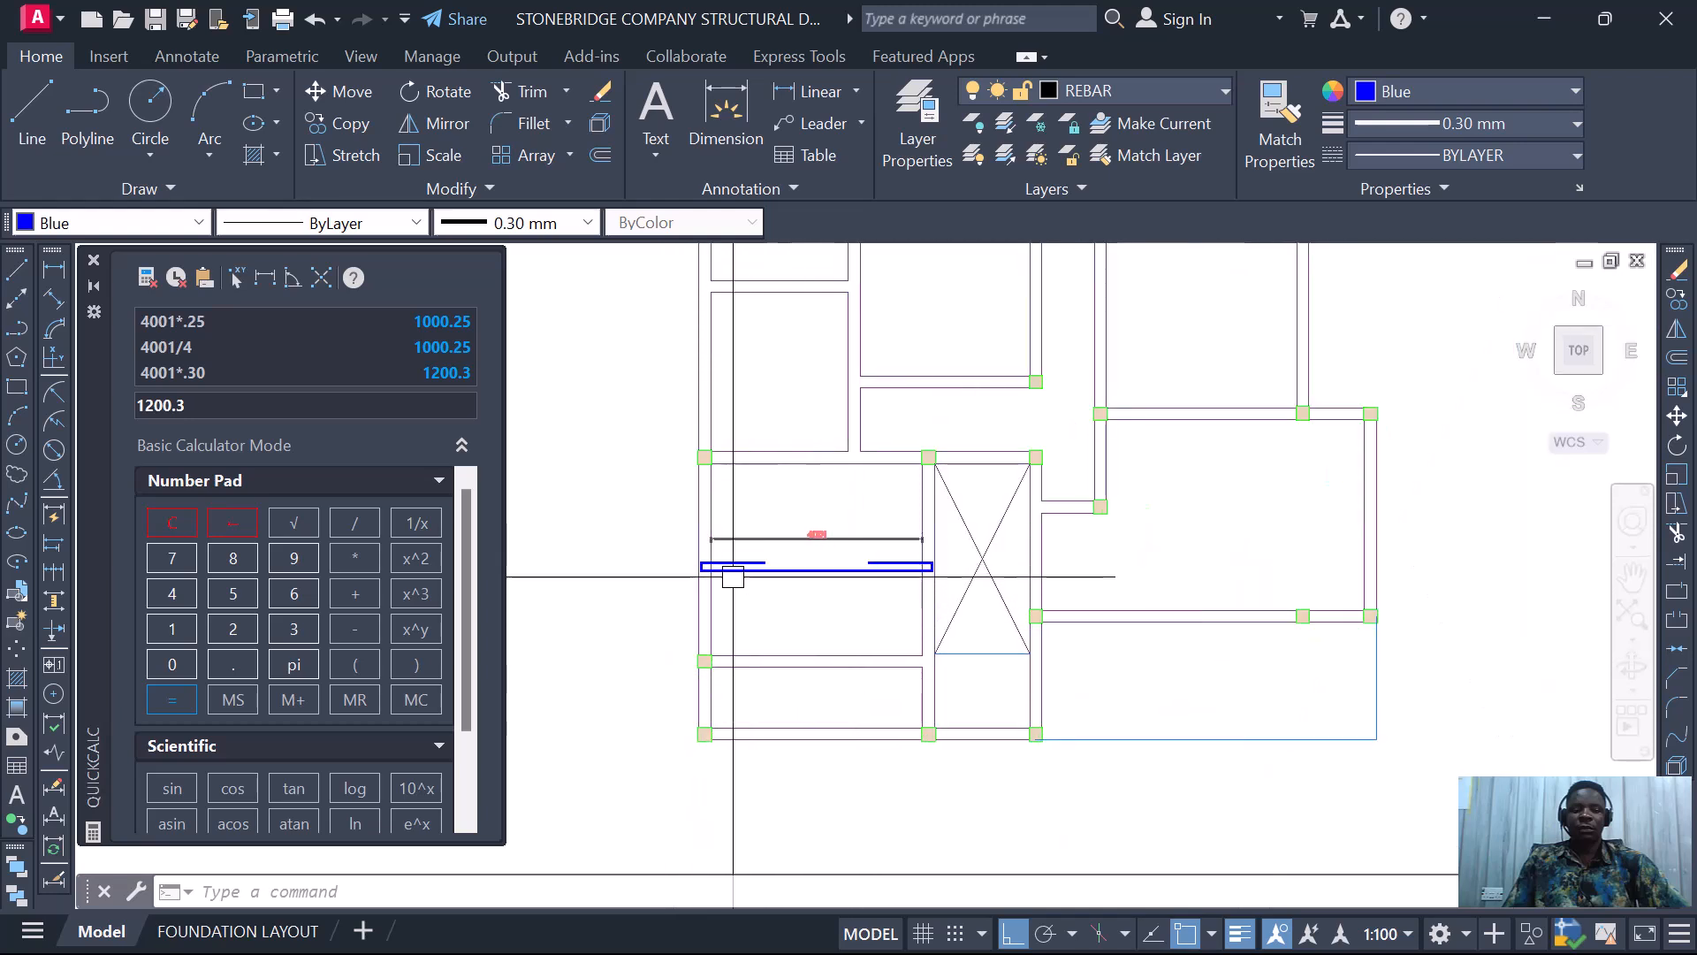
pyautogui.scroll(4, 733, 576)
pyautogui.click(977, 445)
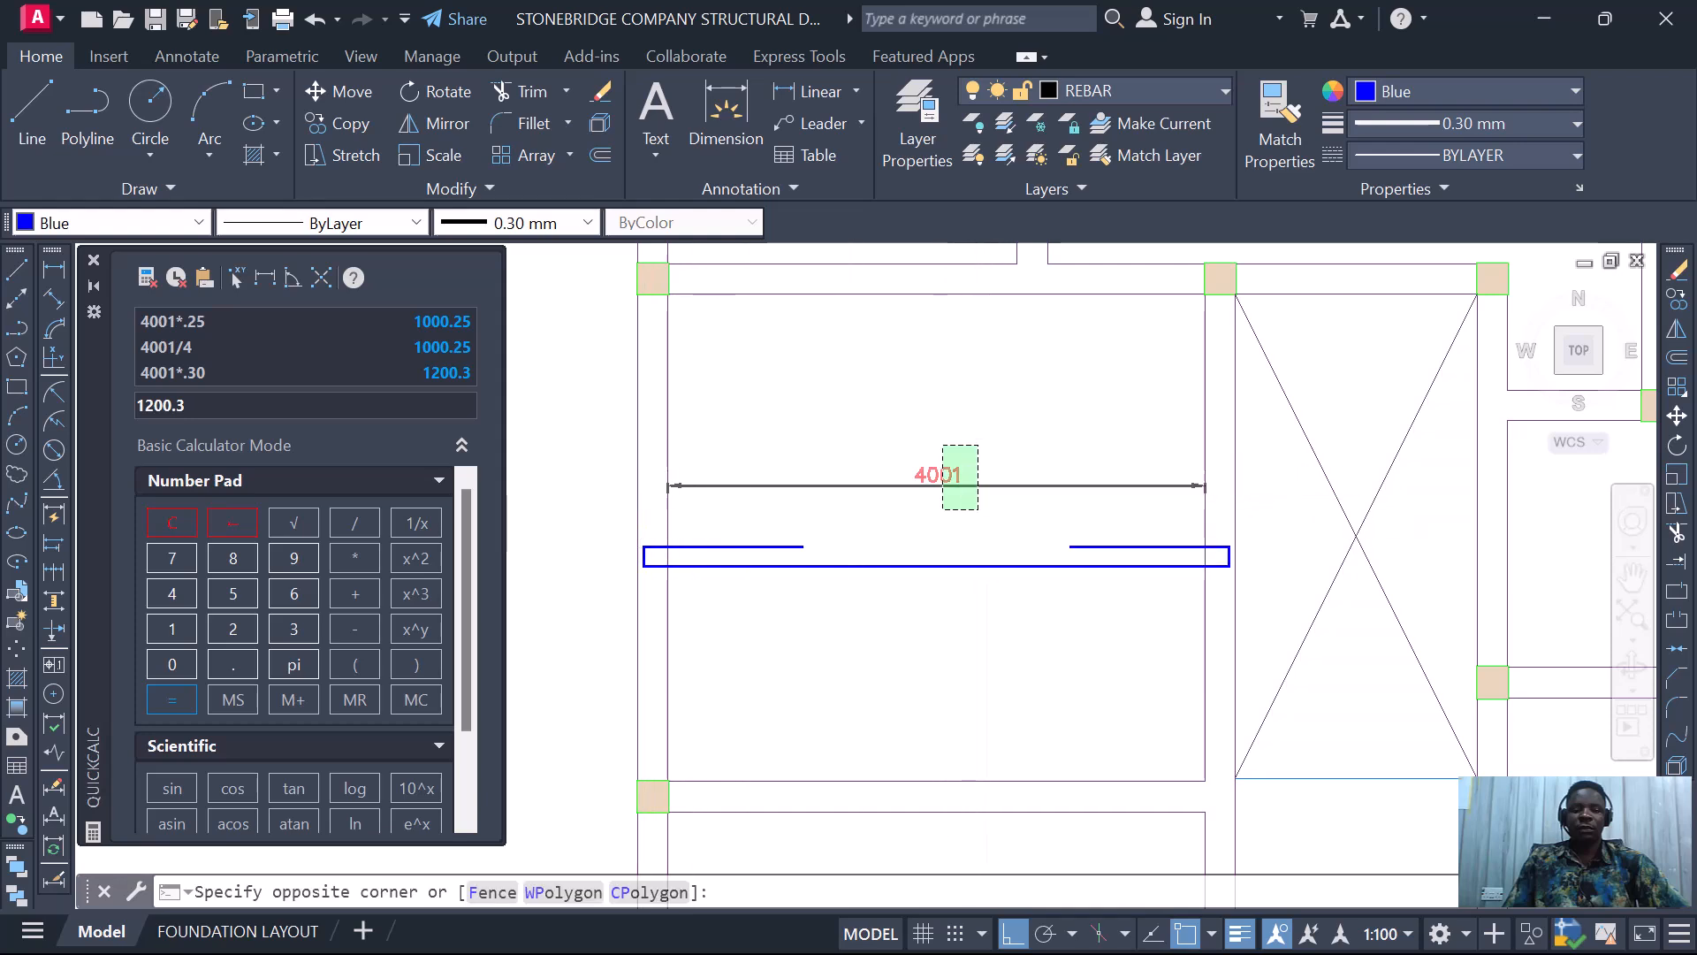
pyautogui.click(942, 509)
pyautogui.rightClick(981, 543)
pyautogui.click(1021, 478)
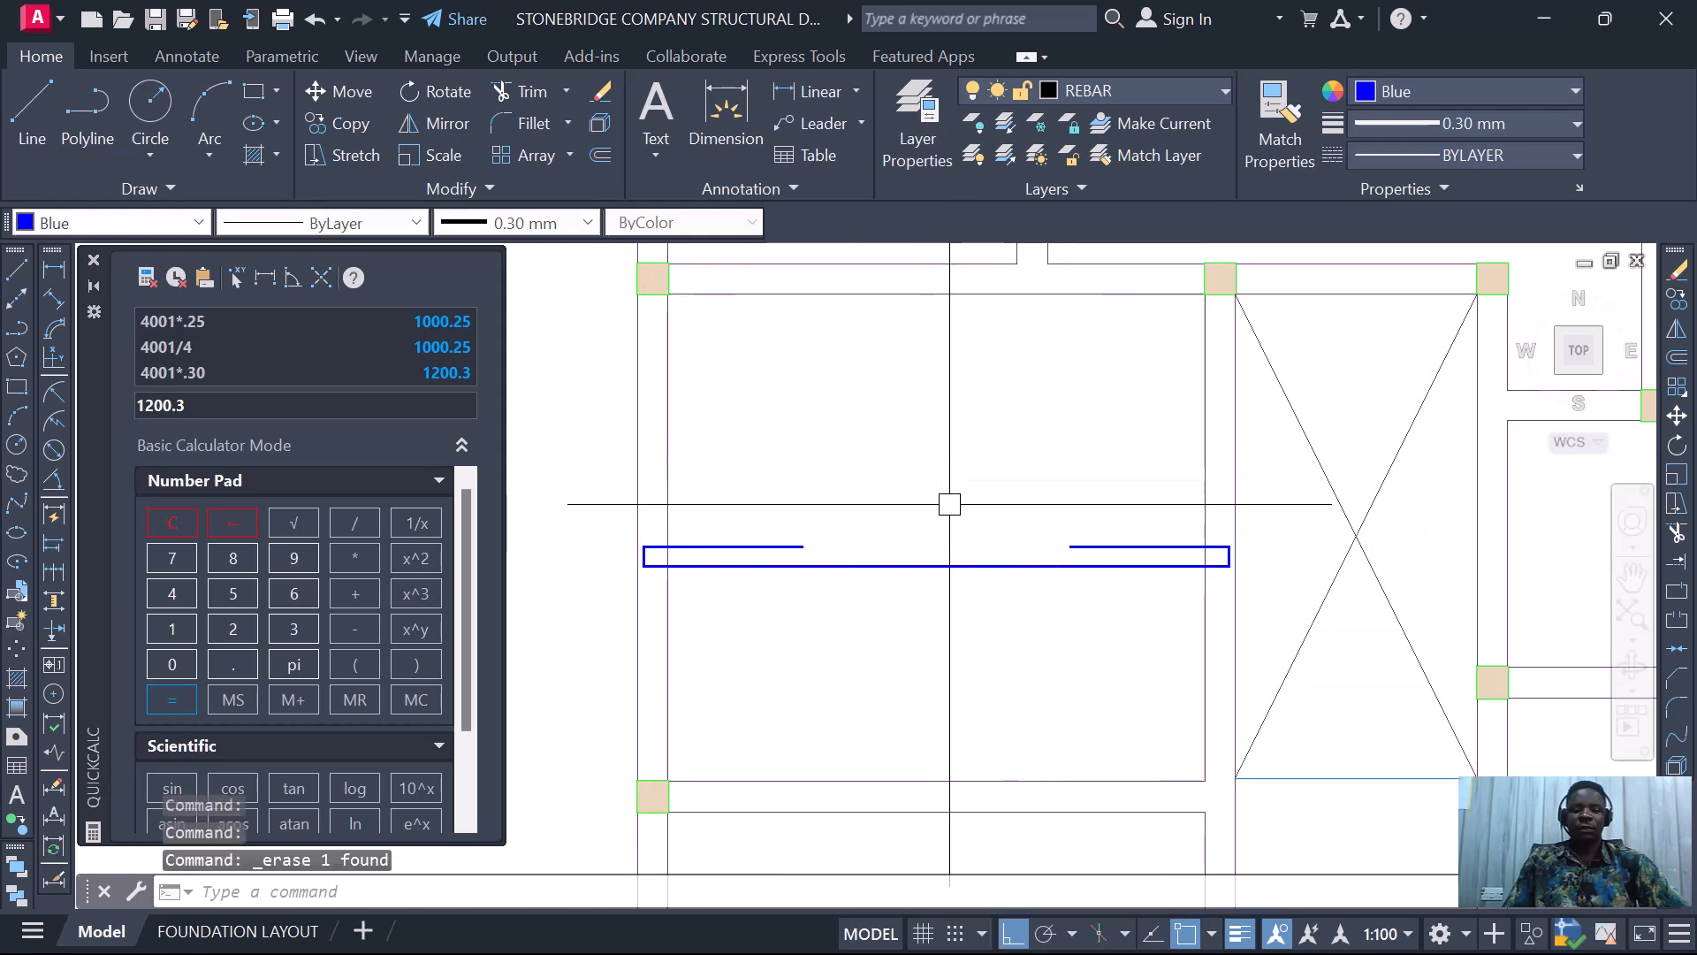
# - Examine the slab panels and beam layout around the finished bar, including the panels above it and the overall plan
pyautogui.scroll(-5, 890, 574)
pyautogui.scroll(4, 978, 427)
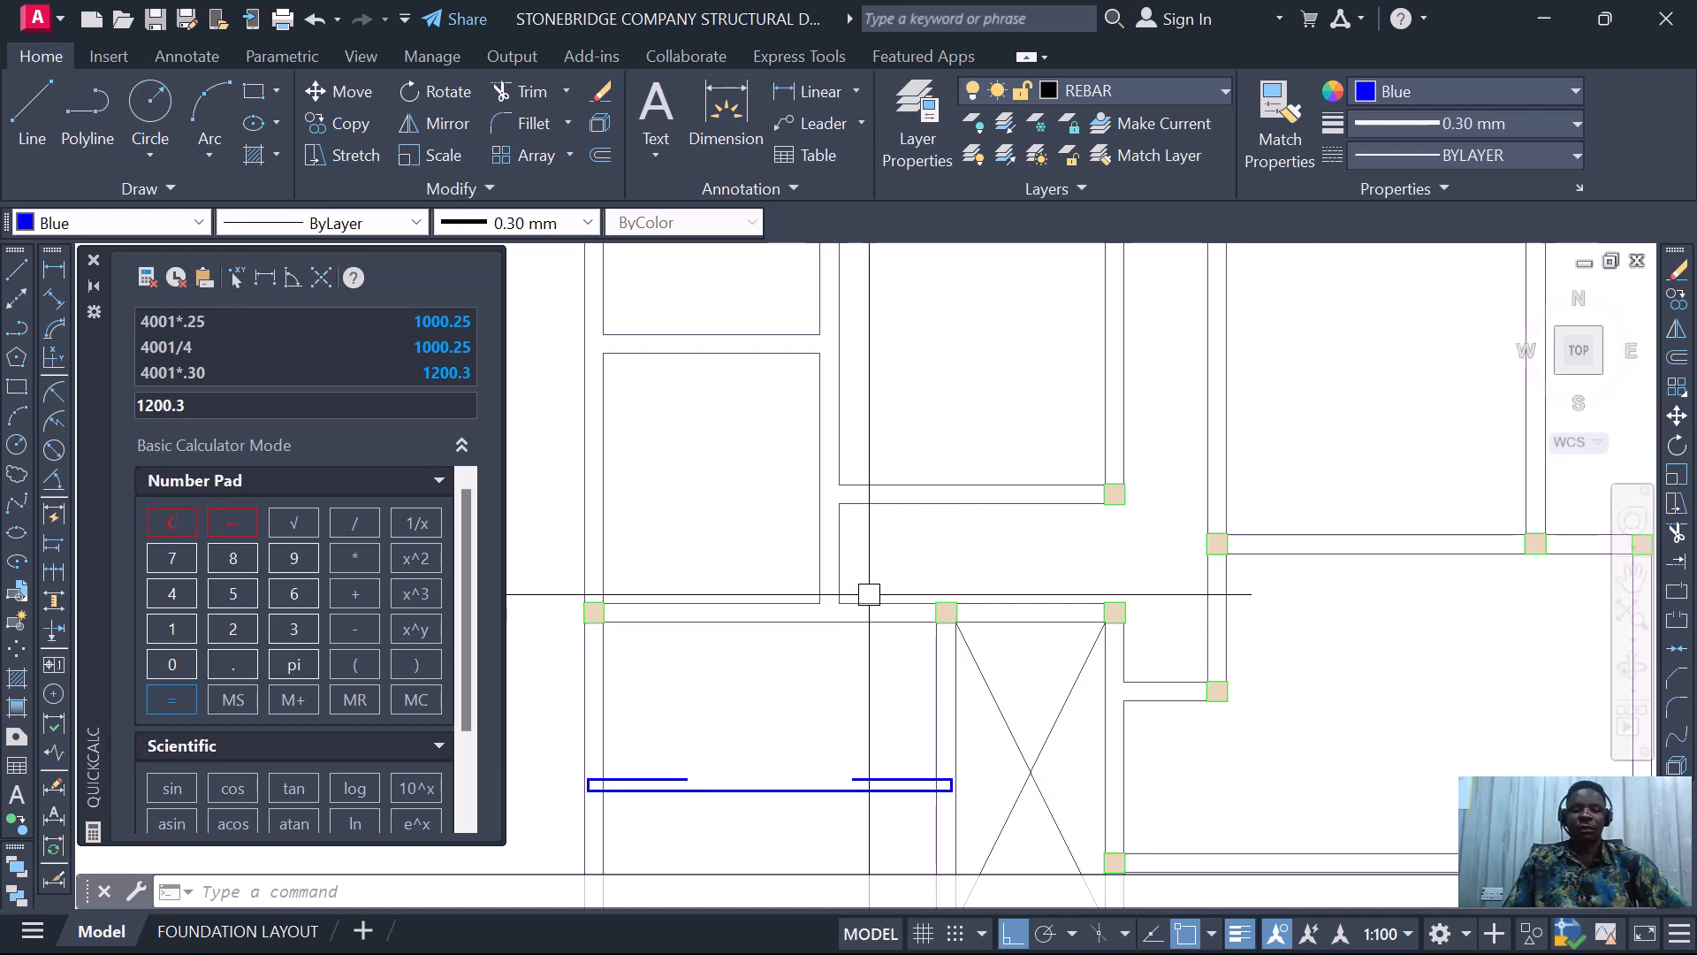
pyautogui.scroll(-4, 869, 594)
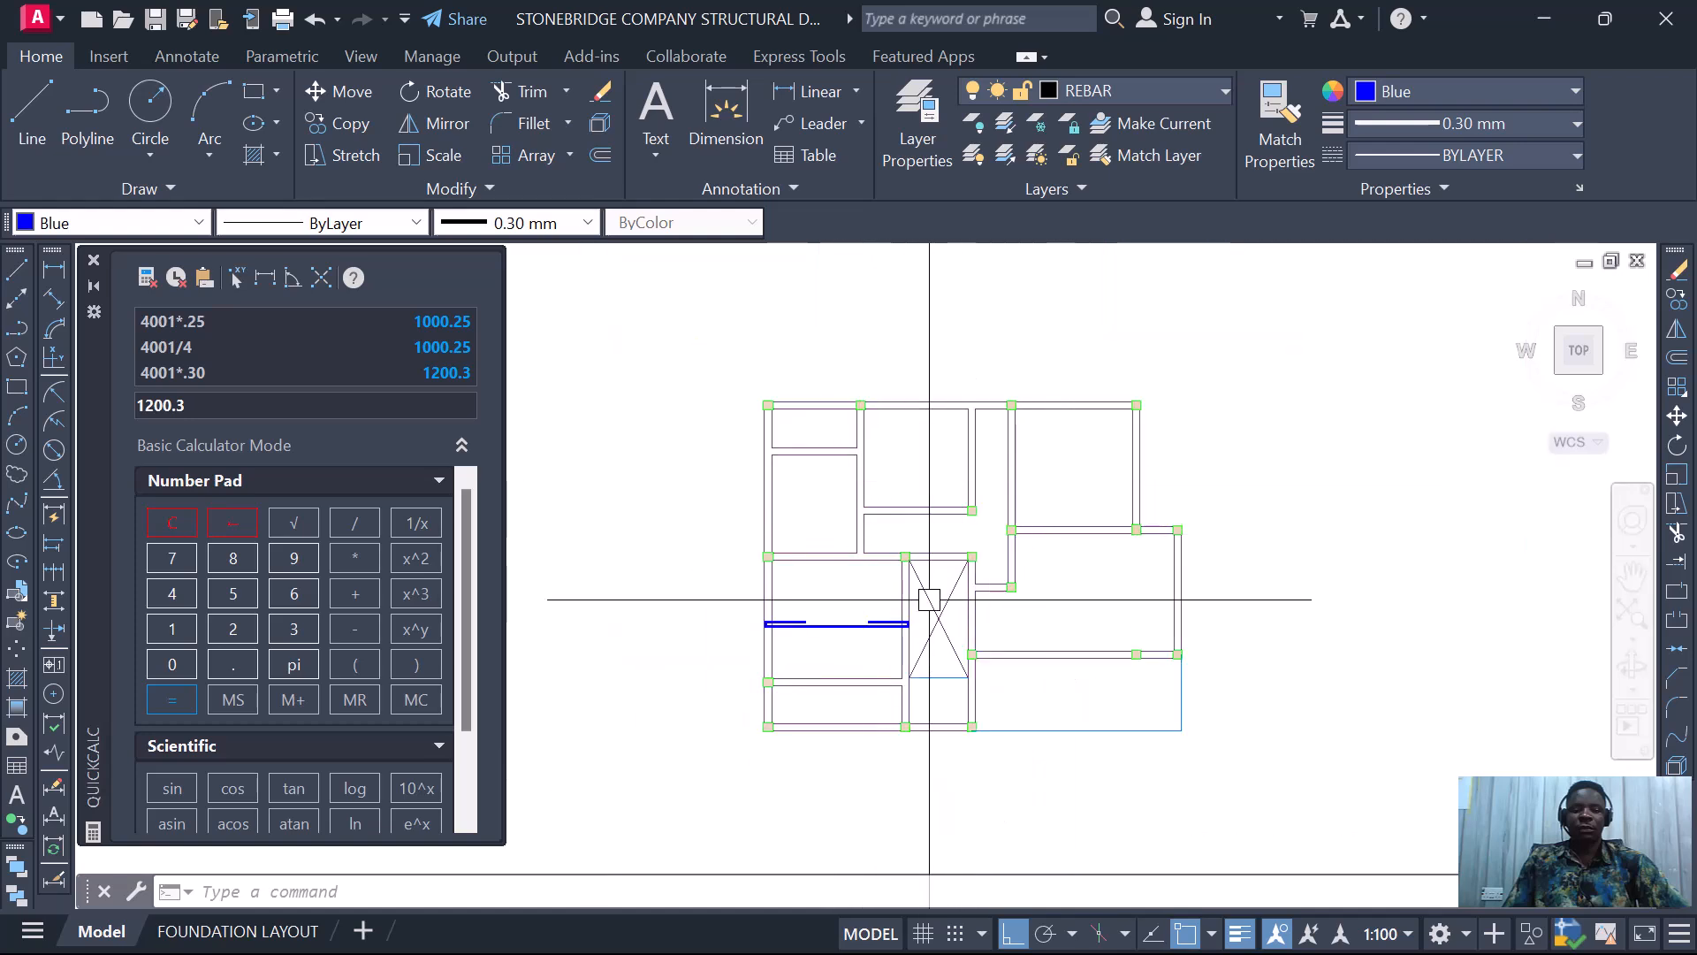
pyautogui.scroll(2, 889, 608)
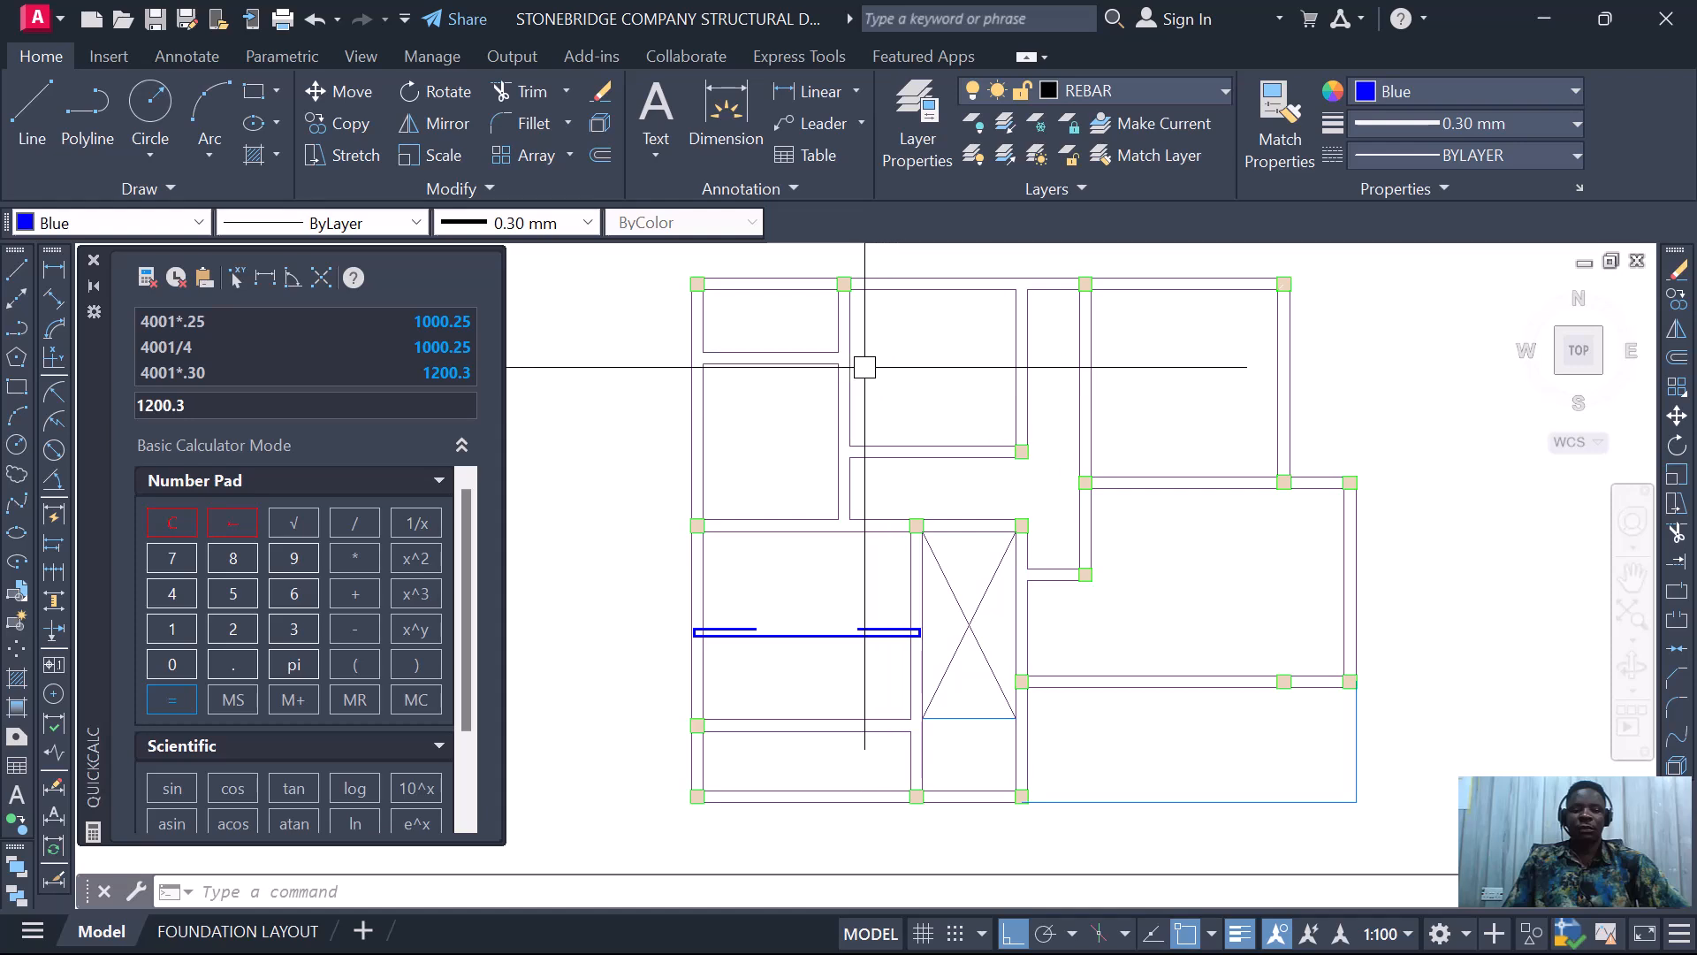
pyautogui.scroll(2, 866, 368)
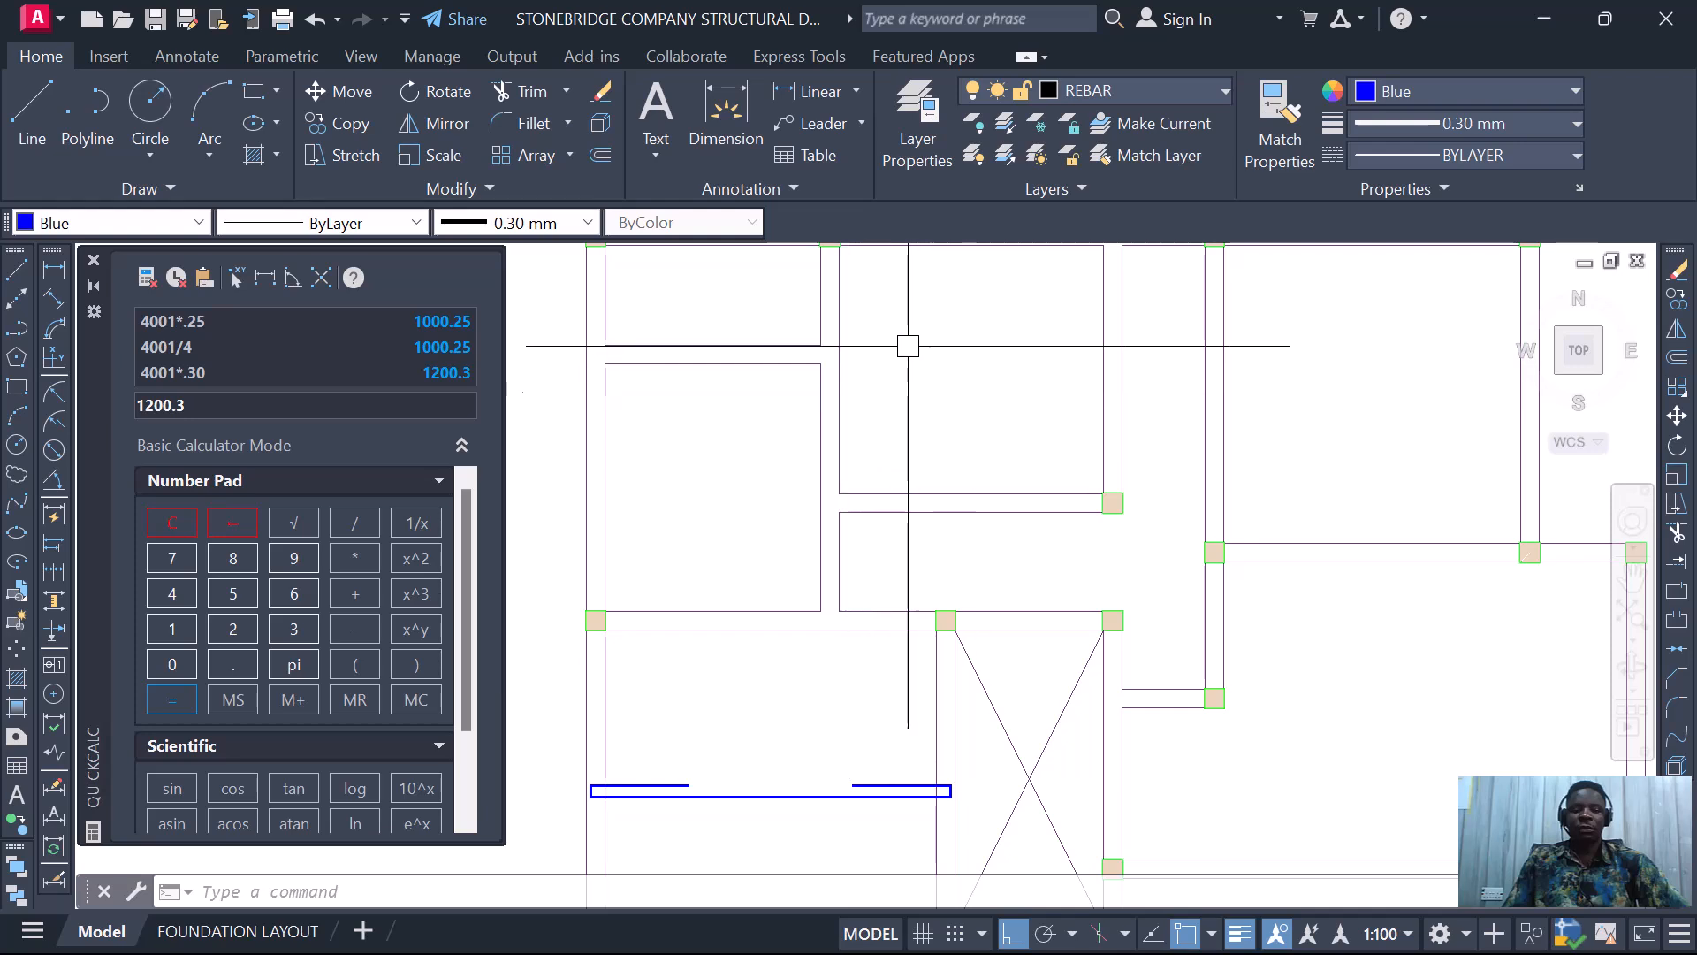
pyautogui.scroll(-2, 785, 428)
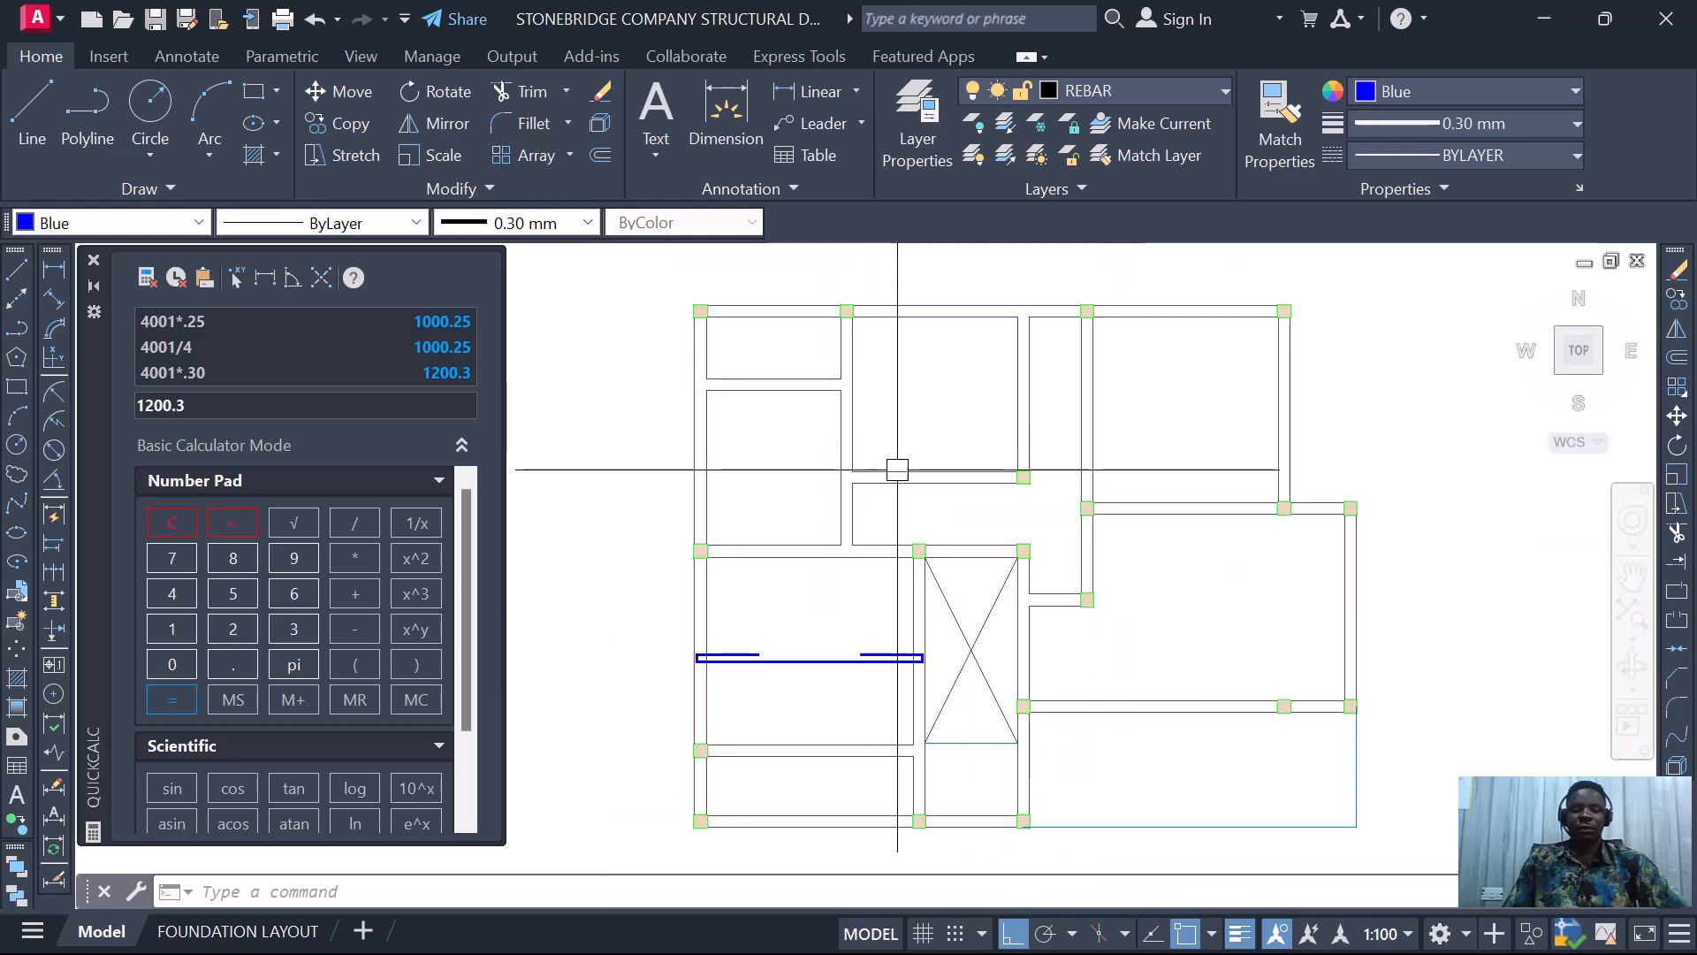
pyautogui.scroll(2, 795, 681)
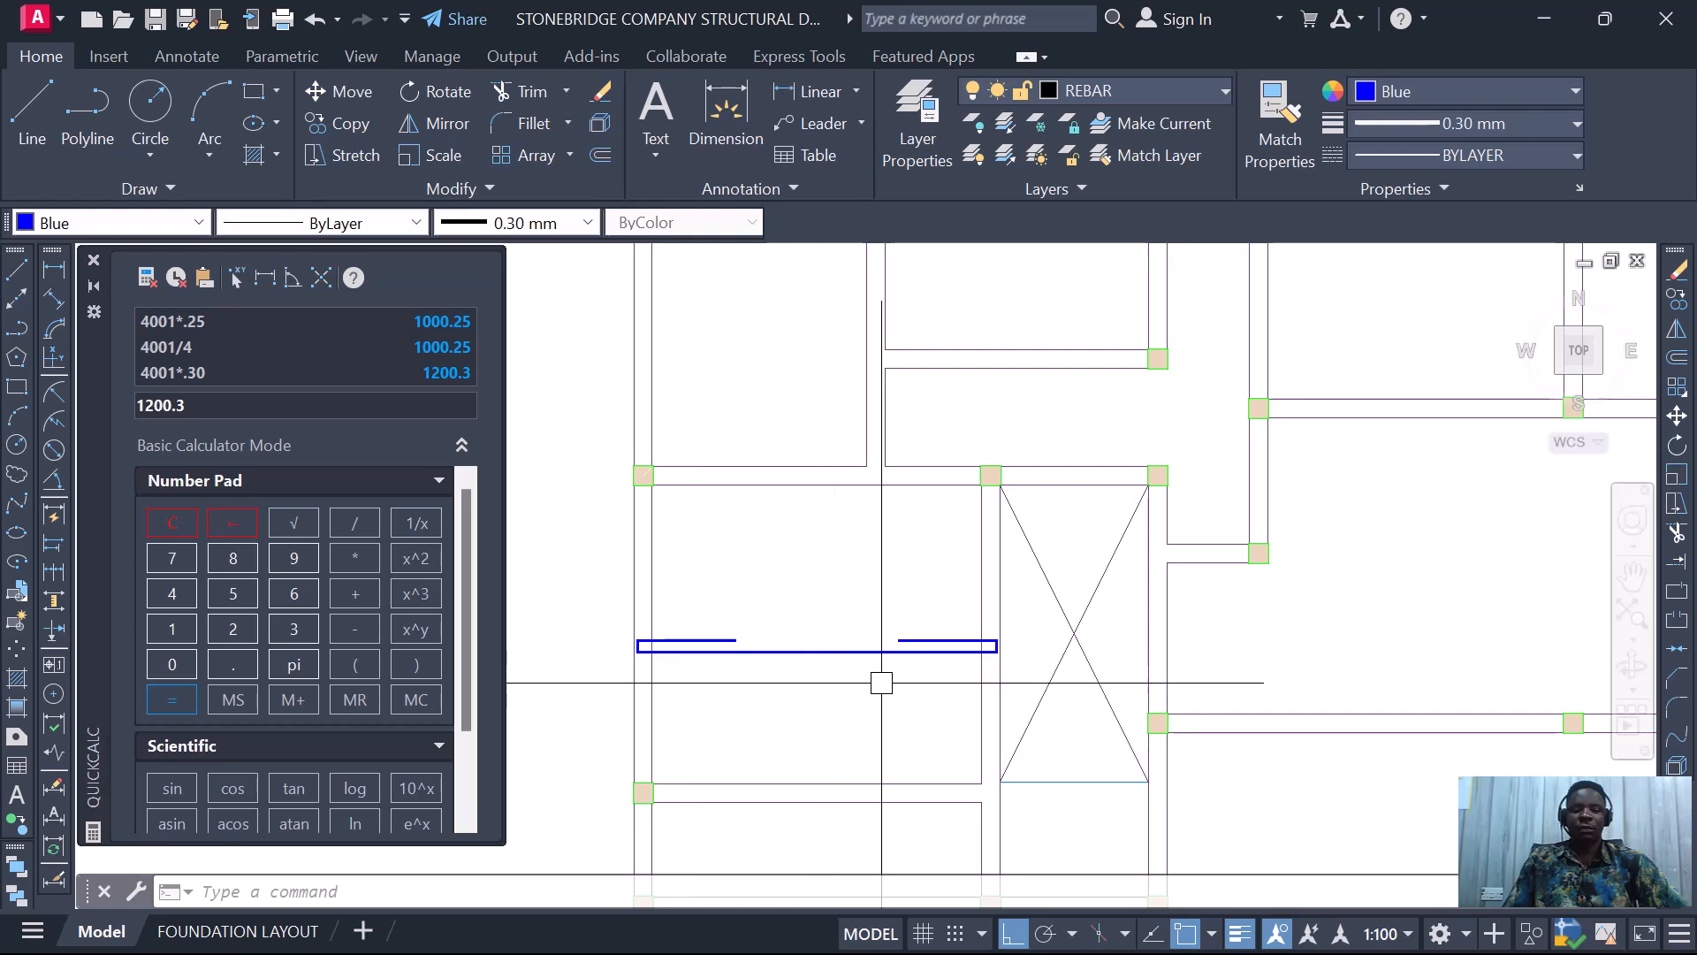
pyautogui.scroll(2, 920, 614)
pyautogui.scroll(-4, 939, 693)
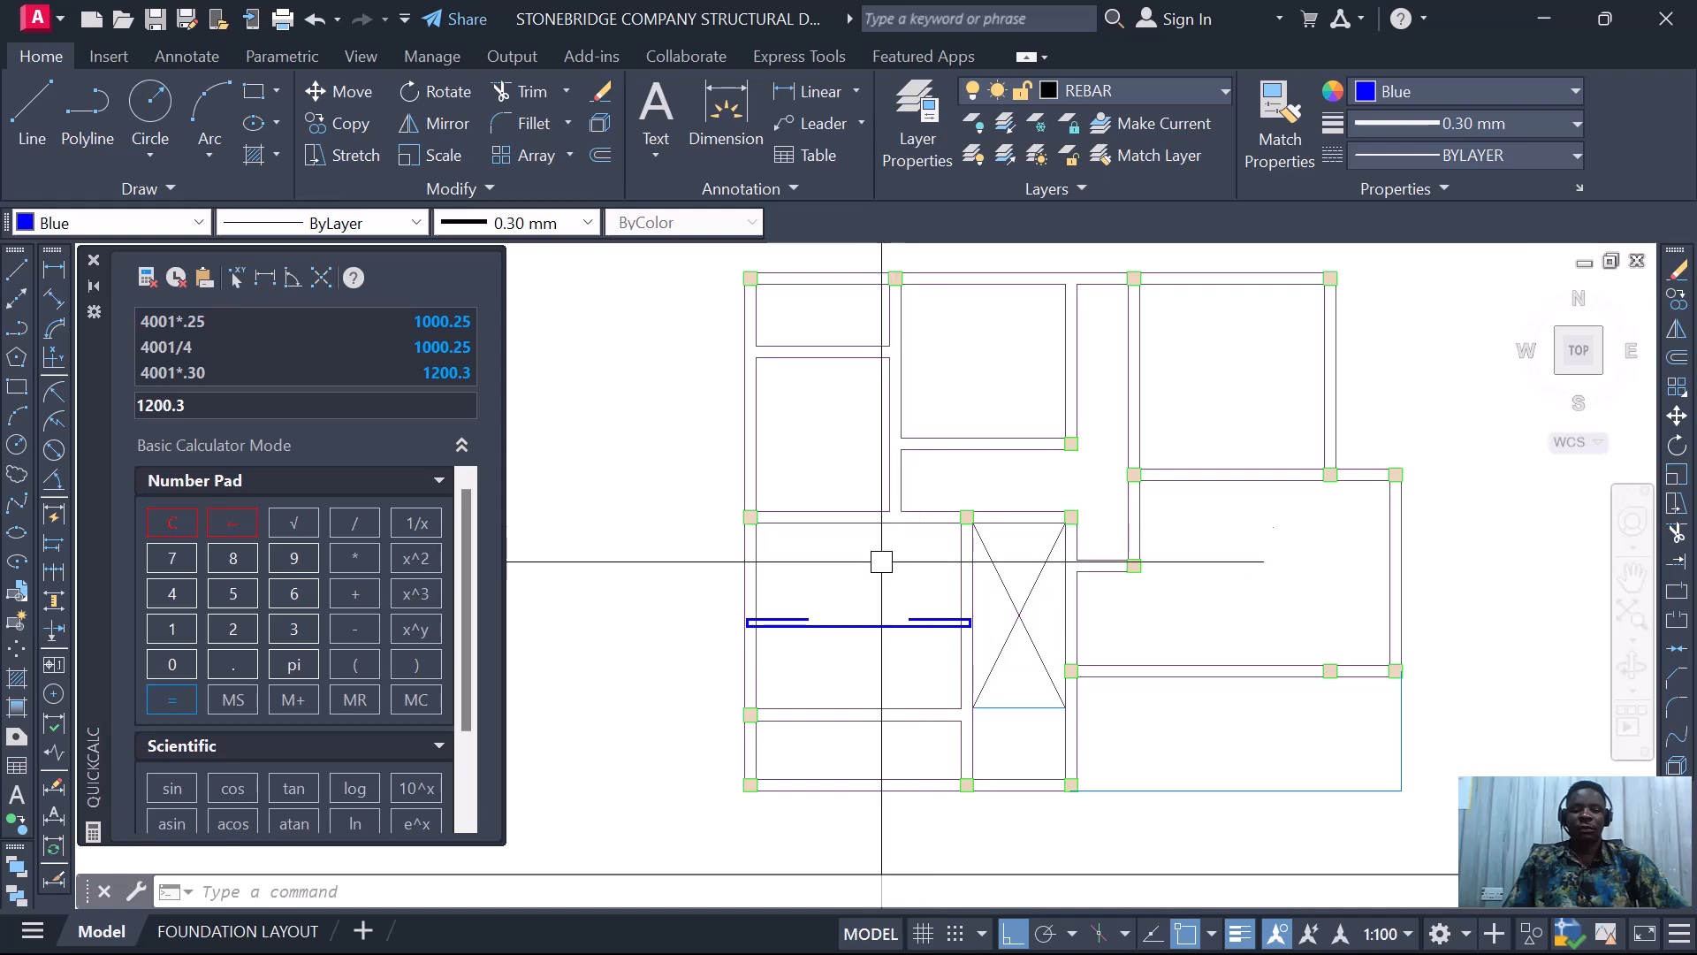
pyautogui.scroll(-2, 802, 573)
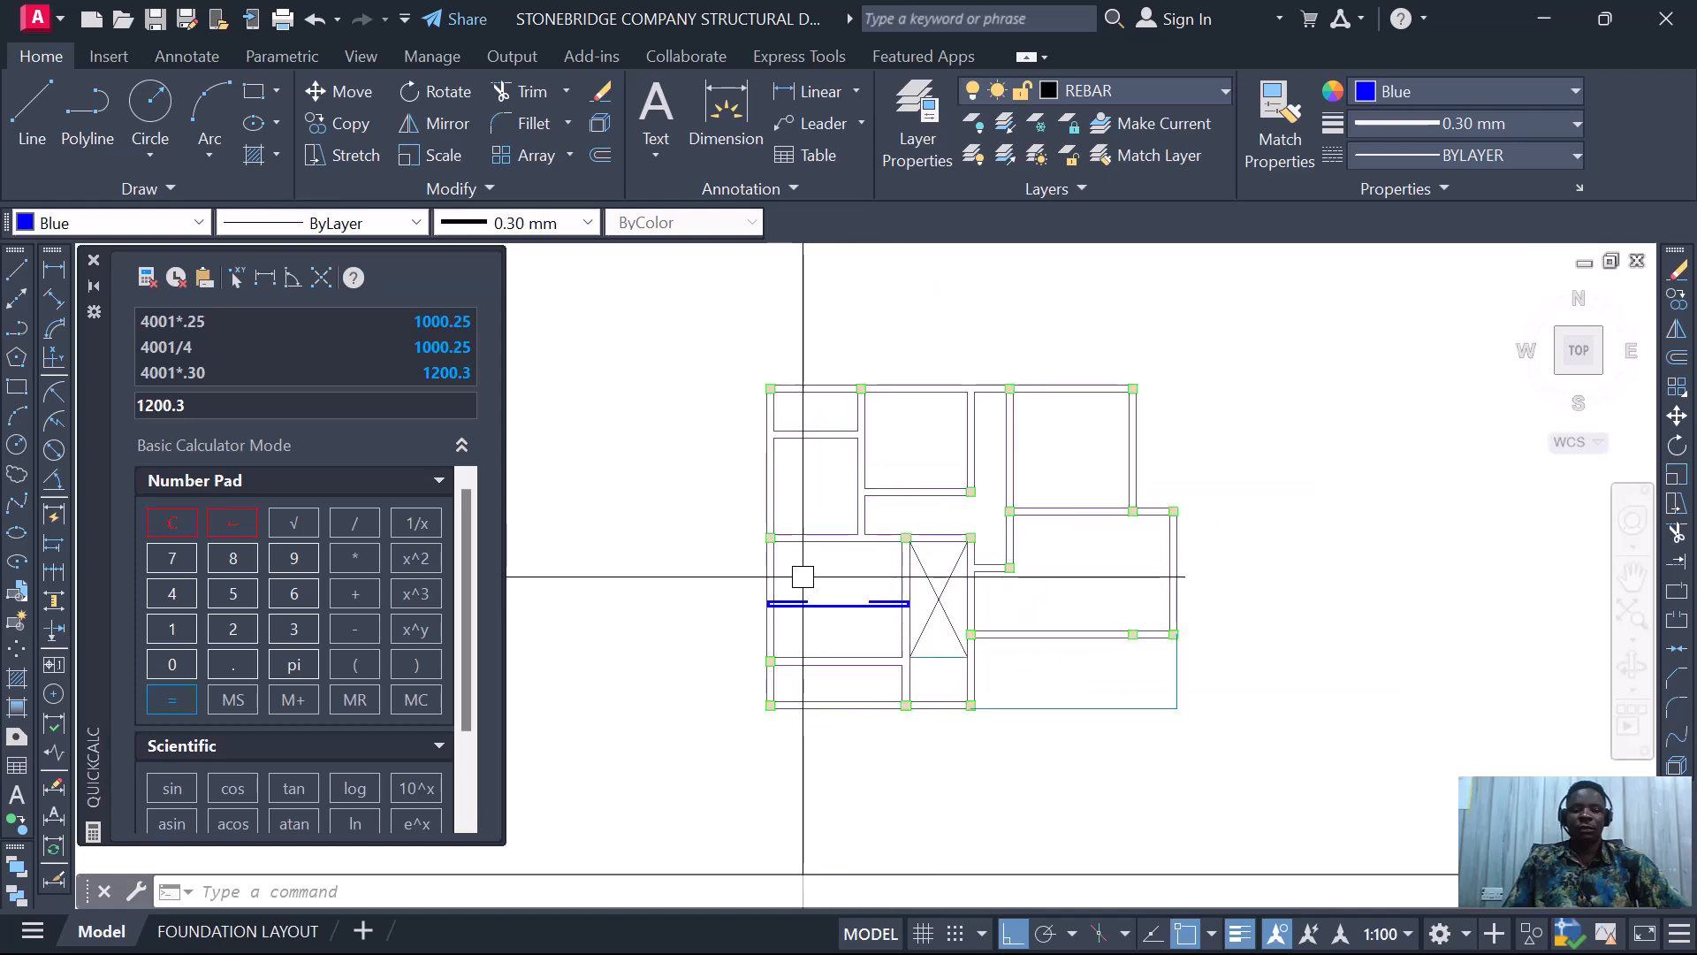
# - Copy the left-hooked part of the blue bar from the middle-left room straight down into the lower-left bay
pyautogui.scroll(3, 830, 608)
pyautogui.click(594, 545)
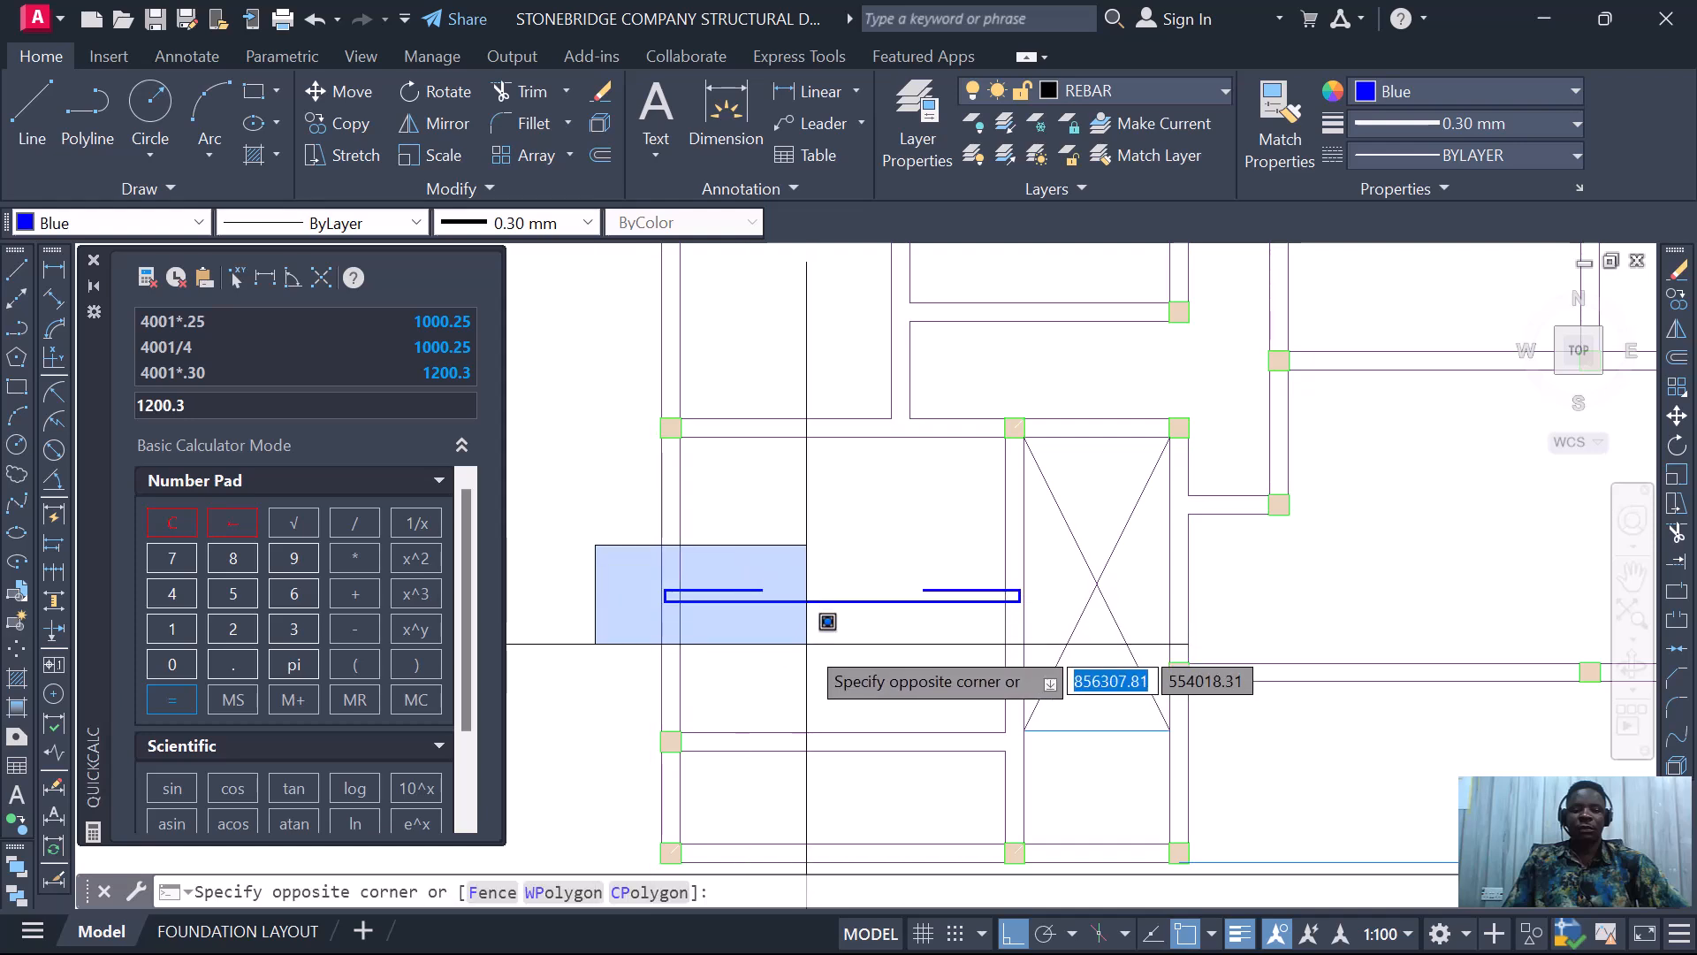
pyautogui.click(805, 635)
pyautogui.click(803, 634)
pyautogui.click(741, 536)
pyautogui.rightClick(741, 536)
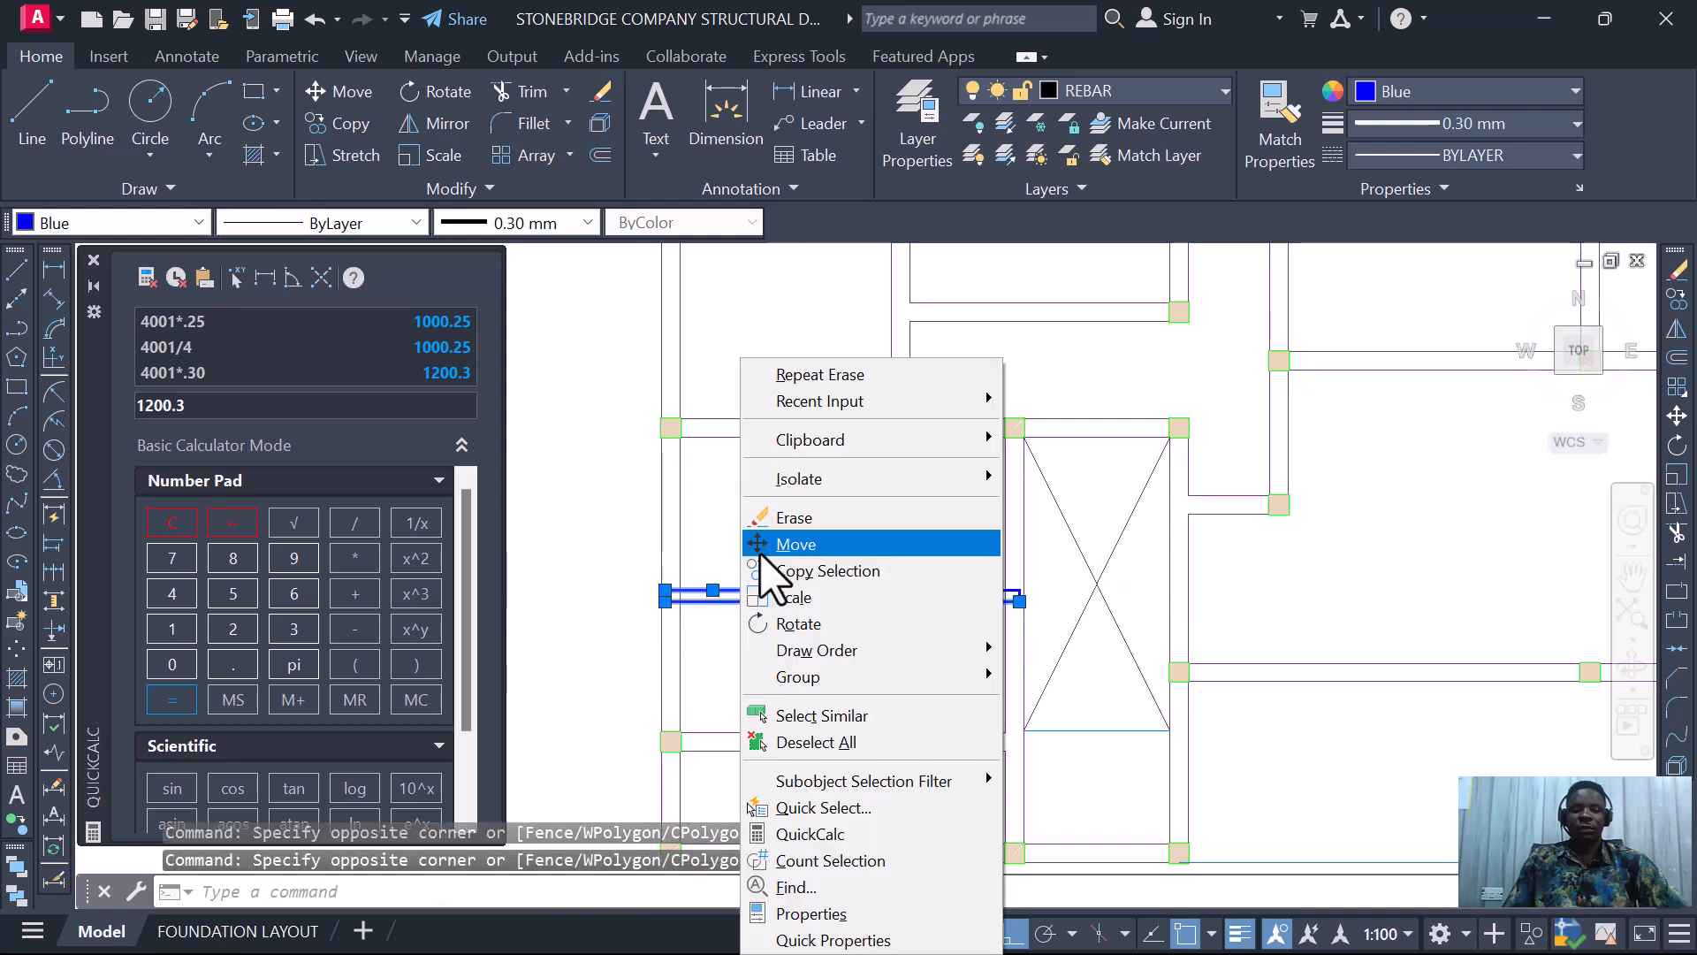
pyautogui.click(803, 571)
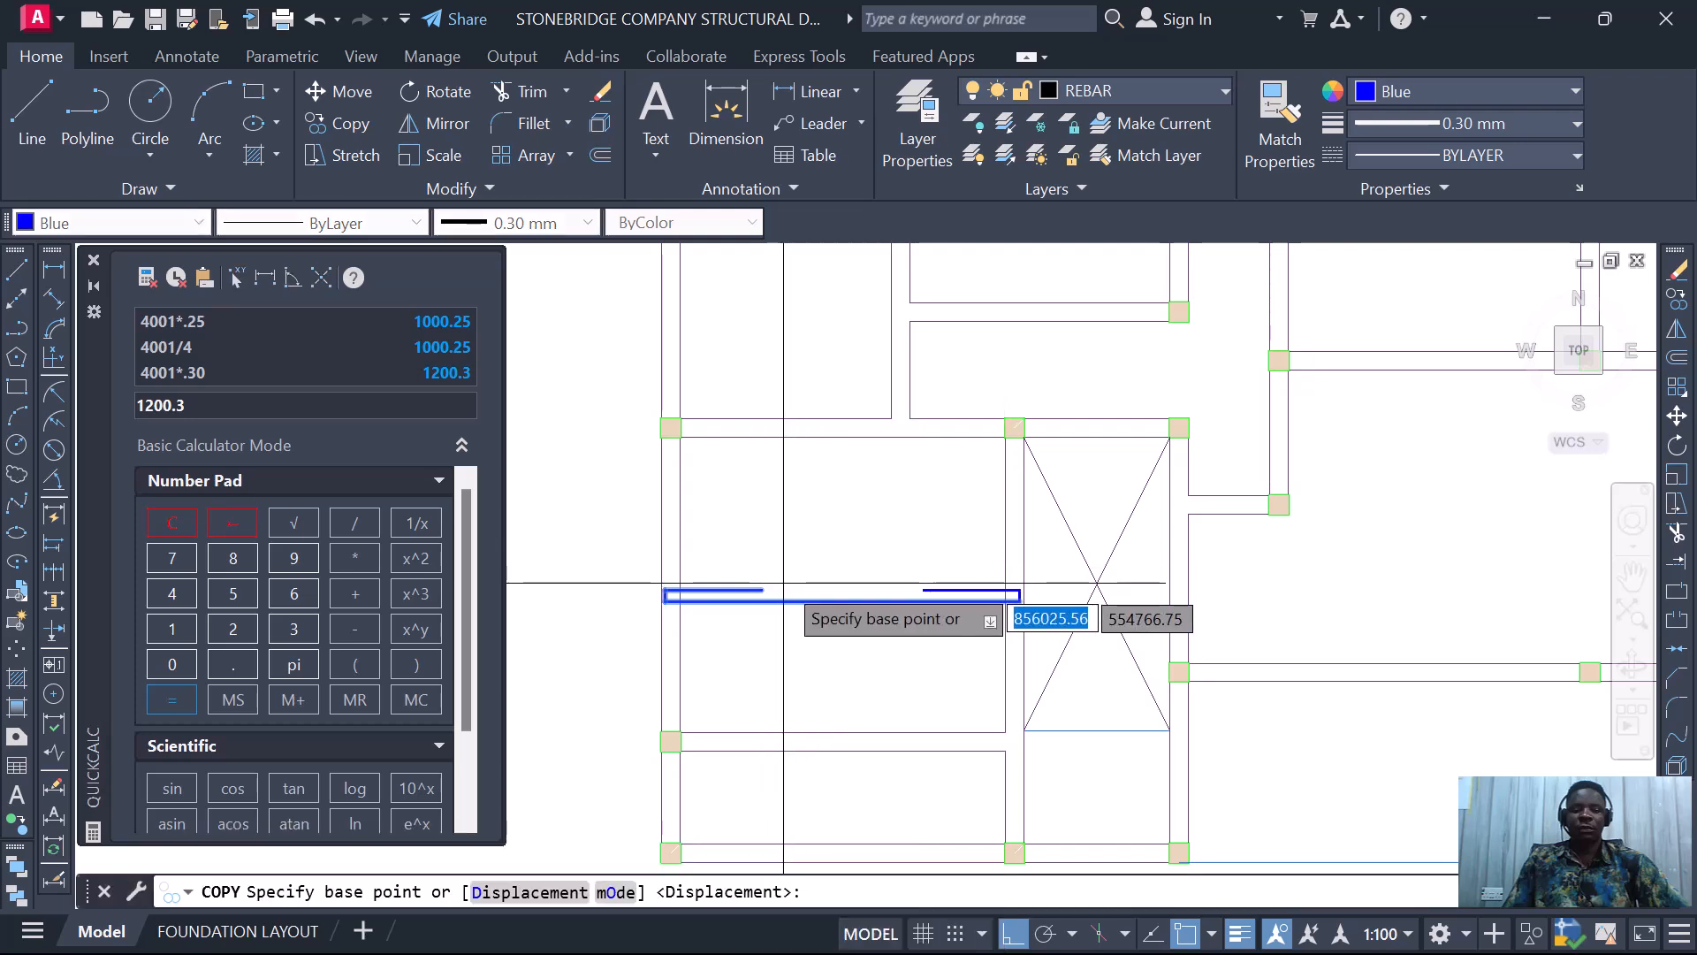
pyautogui.click(784, 592)
pyautogui.scroll(-3, 769, 464)
pyautogui.scroll(3, 756, 585)
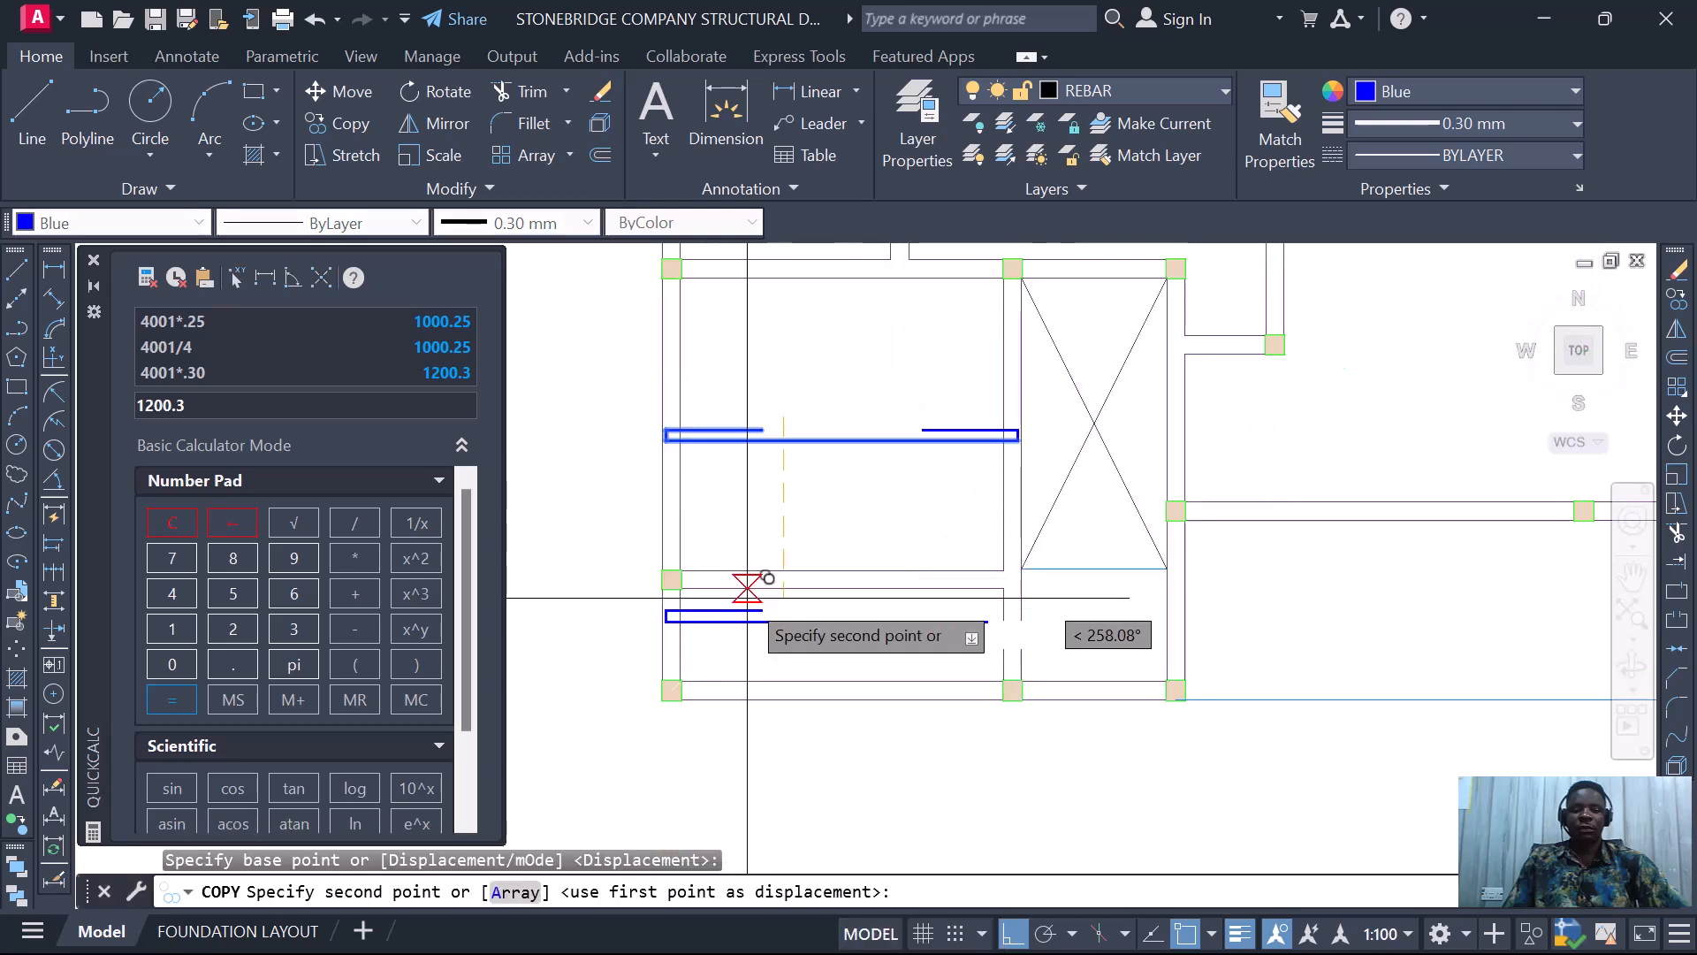
pyautogui.scroll(2, 792, 591)
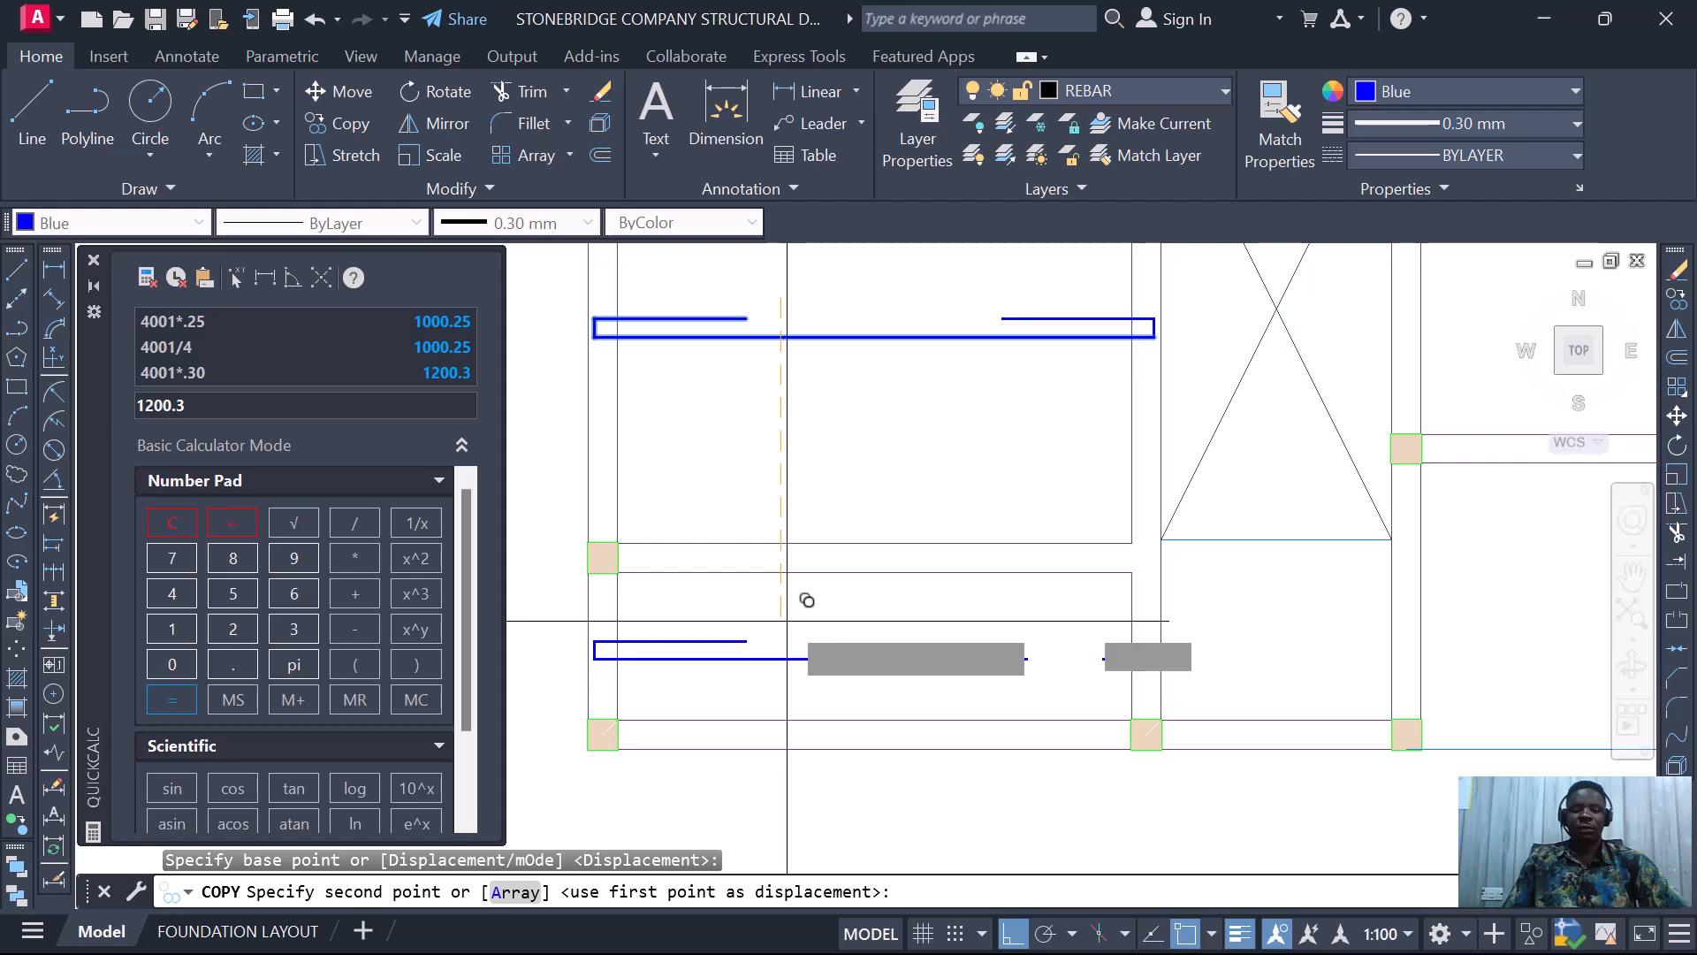
pyautogui.click(806, 600)
# - Place another copy of the left-hooked bar straight up in the upper-left room and finish copying
pyautogui.scroll(-3, 797, 619)
pyautogui.scroll(3, 805, 493)
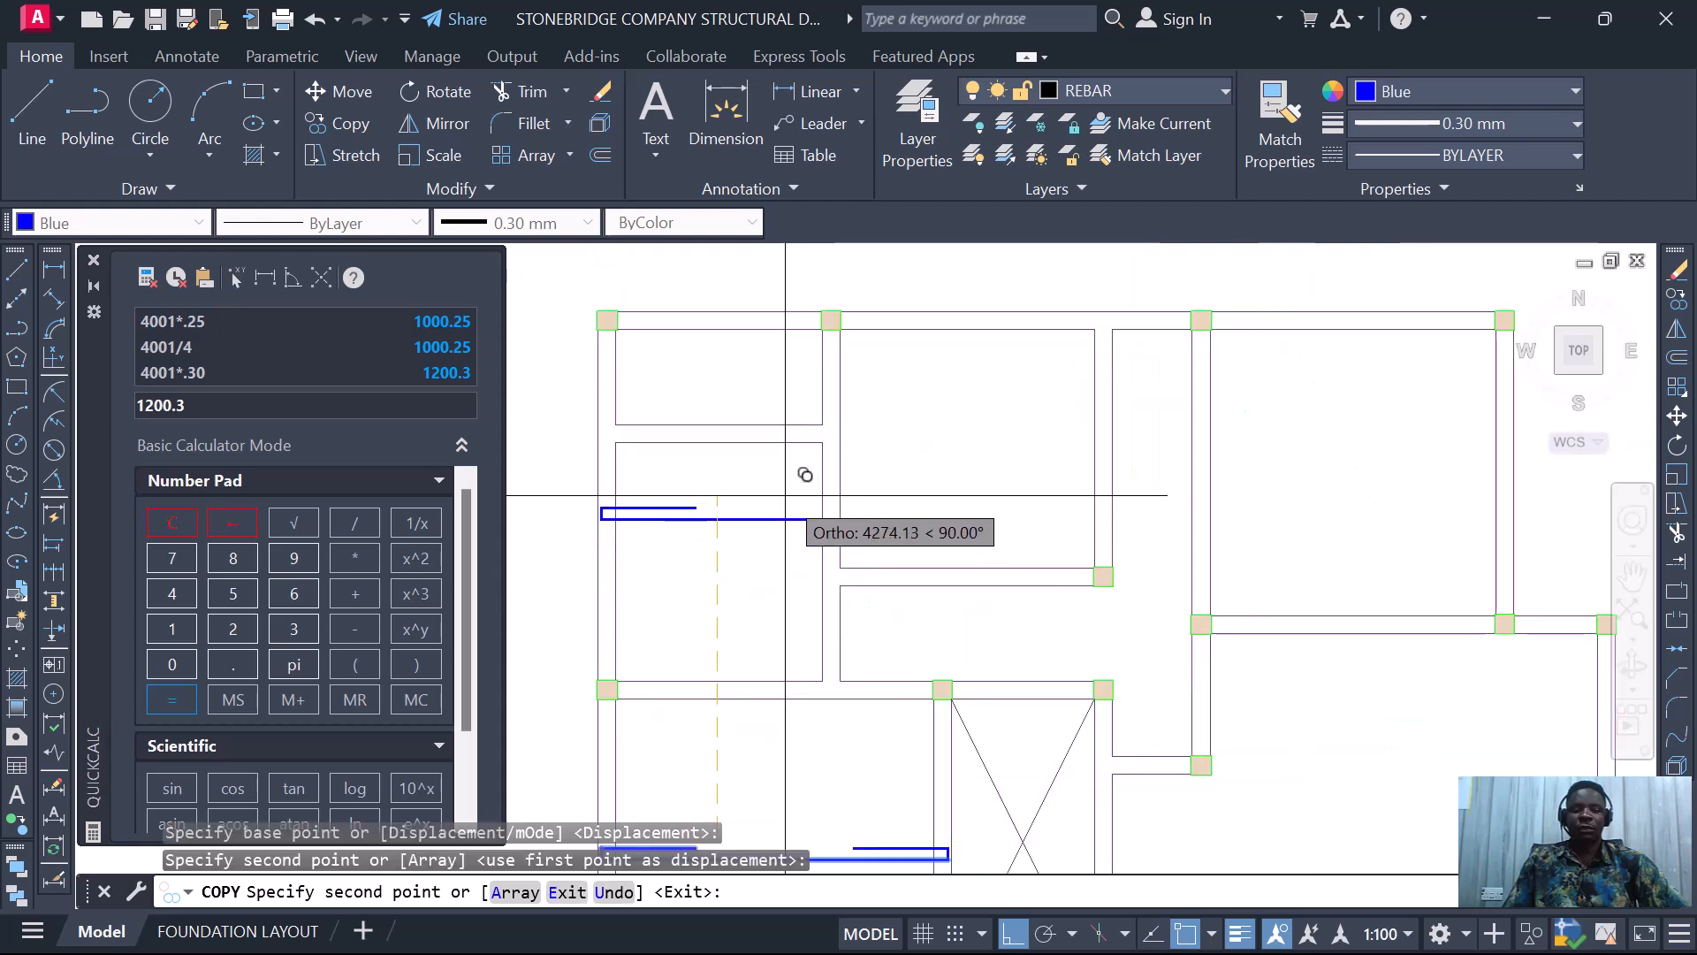
pyautogui.click(800, 463)
pyautogui.scroll(-3, 796, 566)
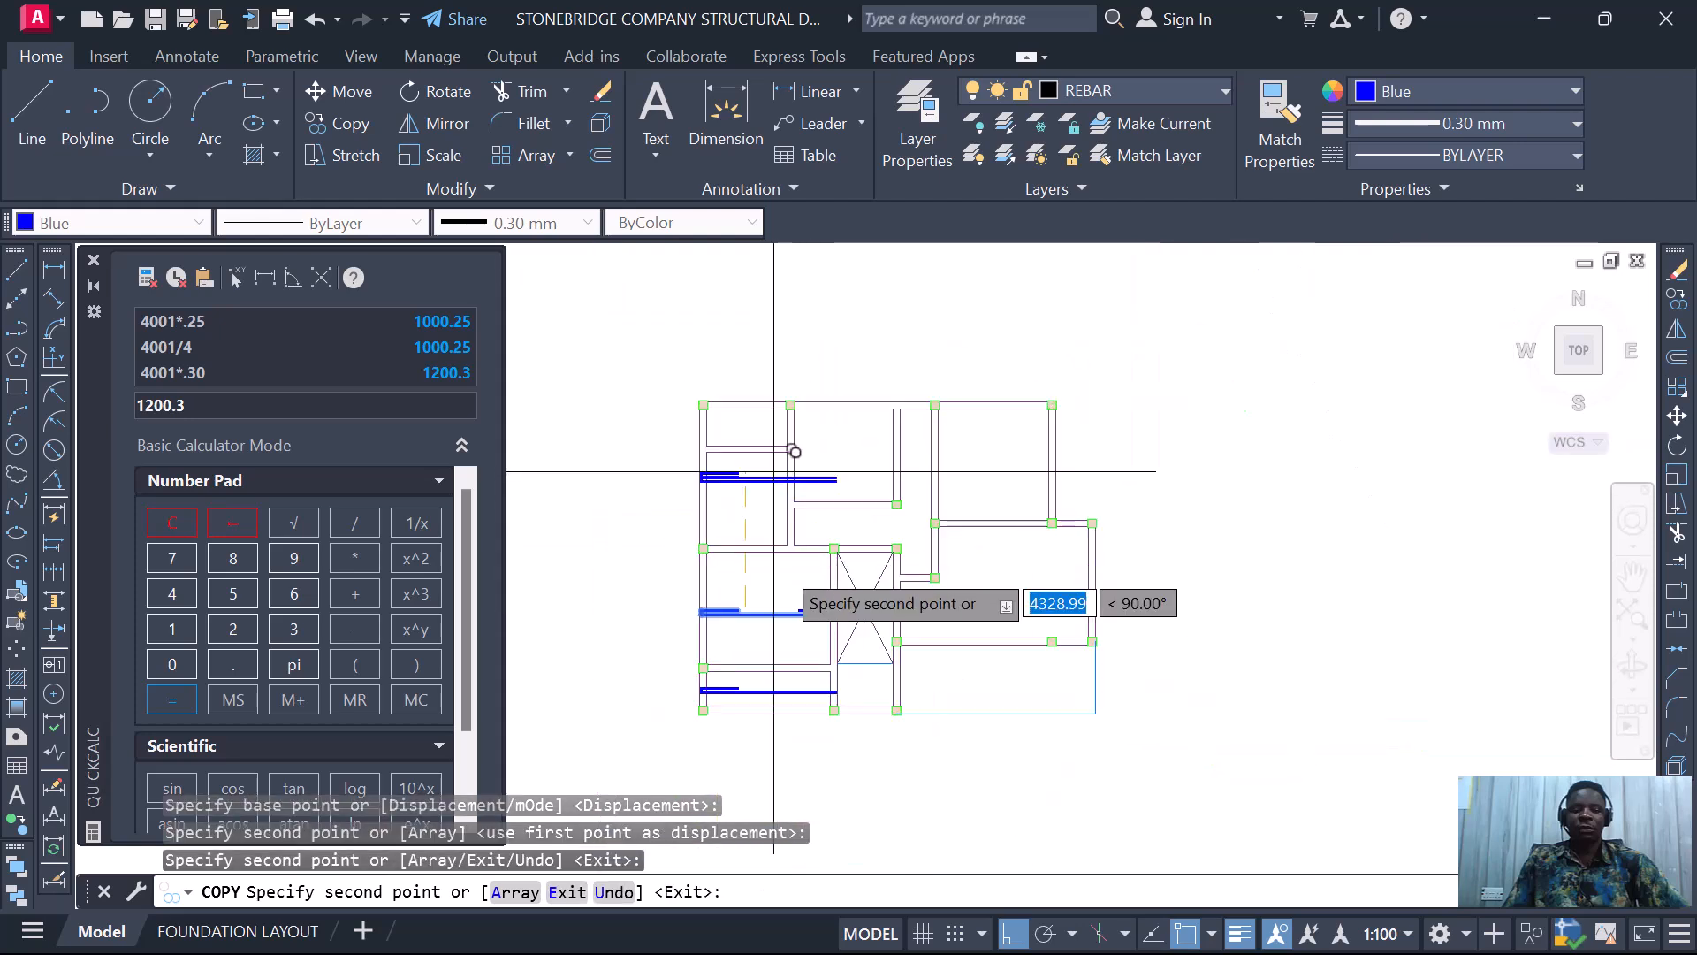
pyautogui.press('Escape')
# - Copy the right-hooked part of the original bar to the outer wall of the middle-right room, and close the QuickCalc palette
pyautogui.scroll(3, 814, 632)
pyautogui.scroll(2, 815, 634)
pyautogui.click(812, 584)
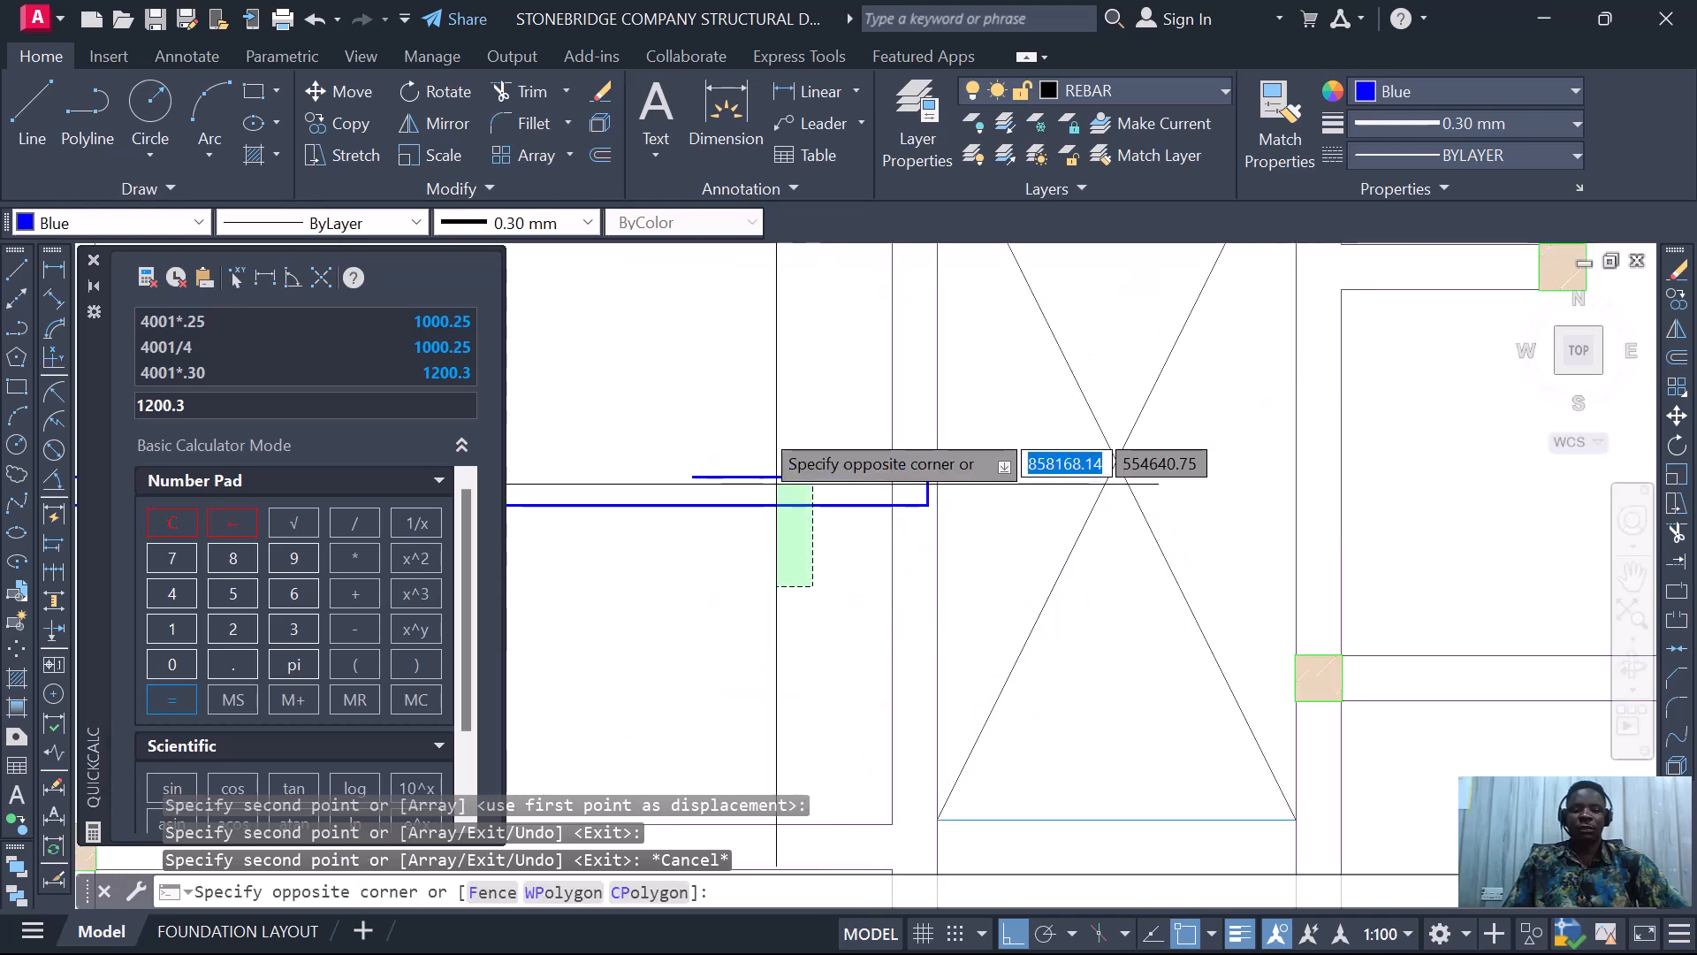
pyautogui.click(758, 399)
pyautogui.click(758, 400)
pyautogui.click(928, 566)
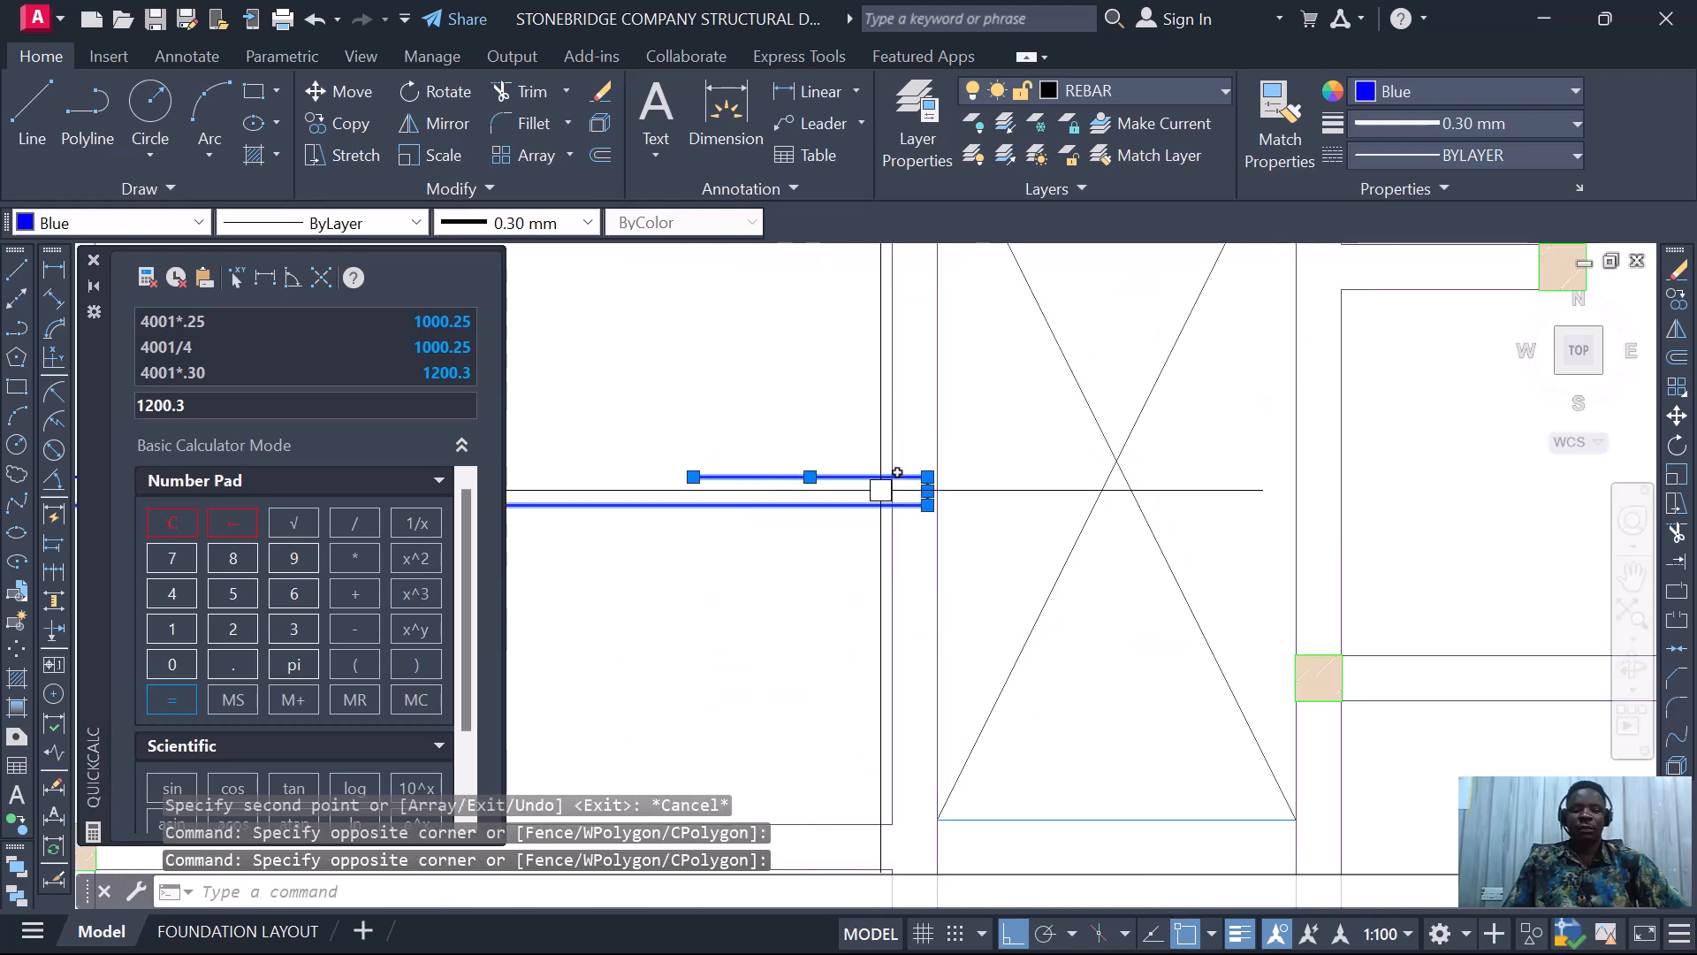
pyautogui.rightClick(882, 359)
pyautogui.click(967, 570)
pyautogui.scroll(2, 937, 504)
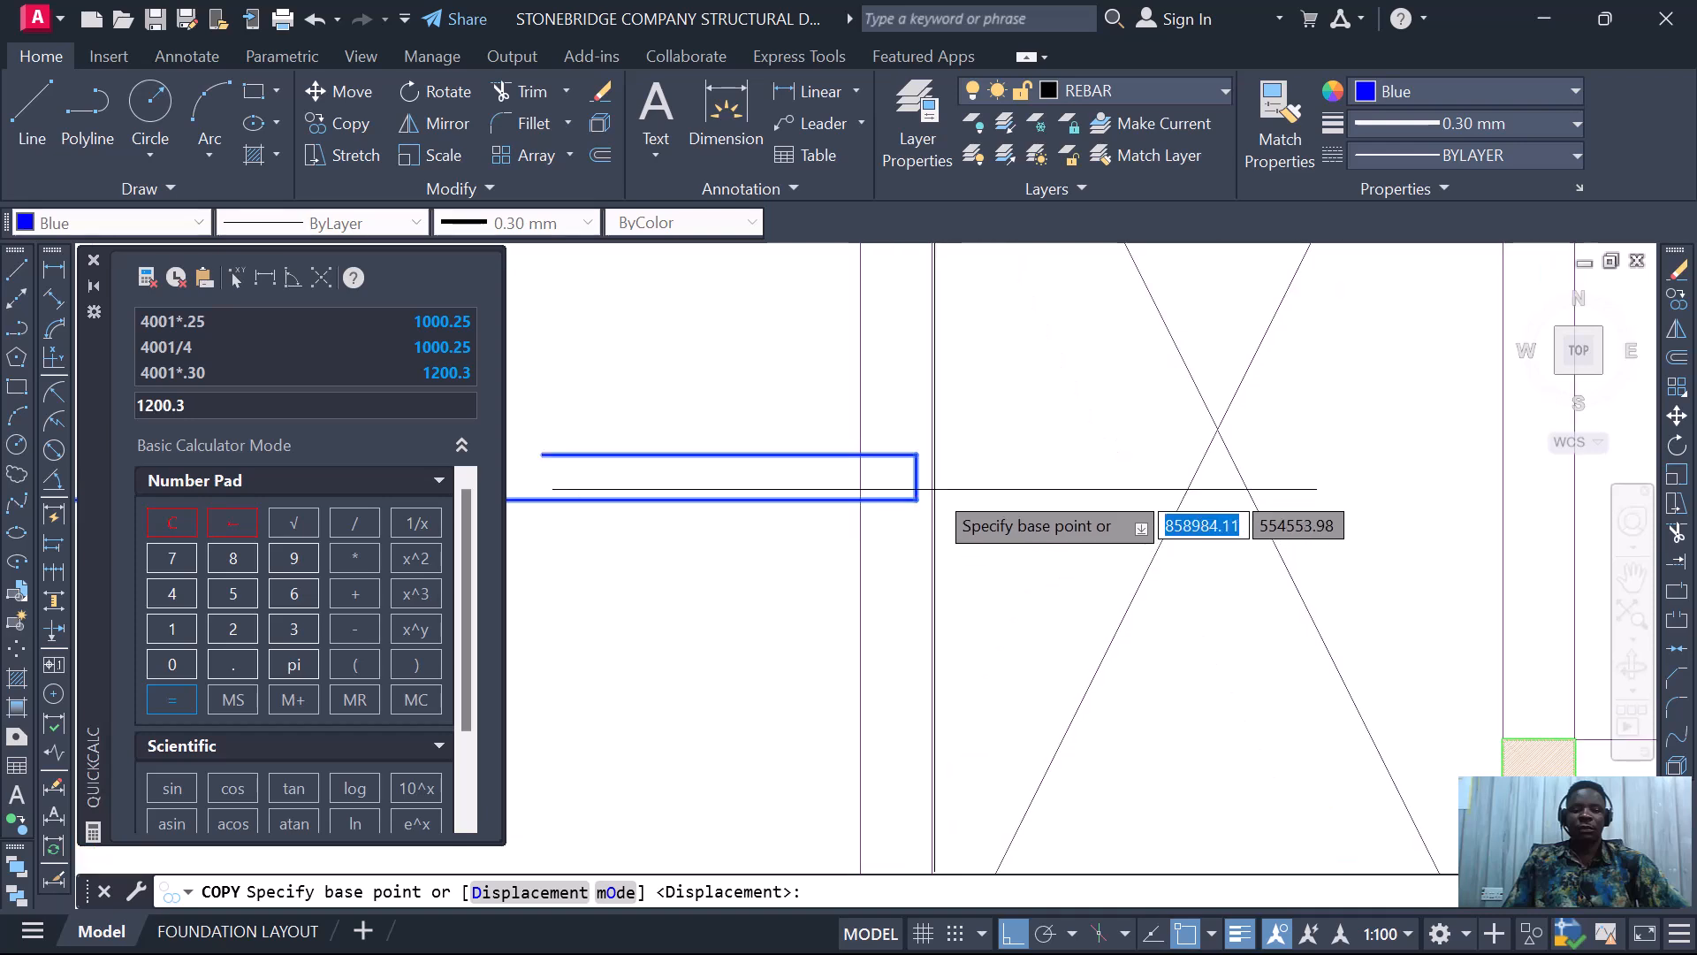
pyautogui.click(931, 486)
pyautogui.scroll(-3, 883, 490)
pyautogui.scroll(-3, 882, 486)
pyautogui.scroll(6, 925, 467)
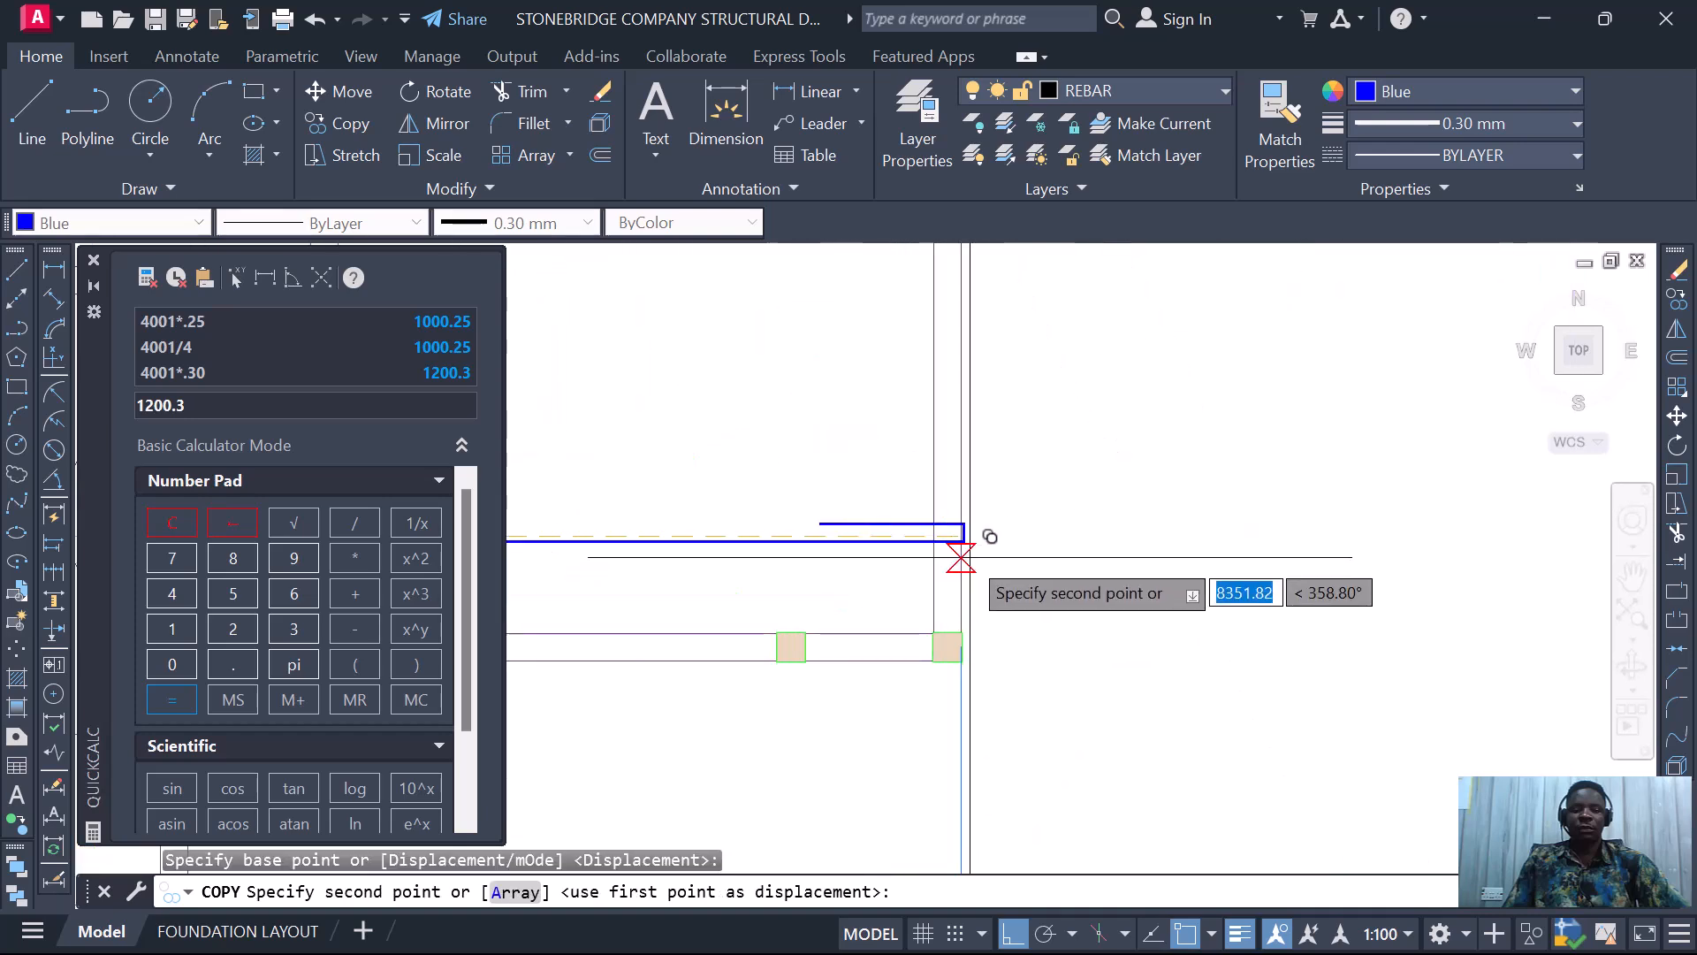
pyautogui.scroll(2, 981, 513)
pyautogui.click(528, 347)
pyautogui.click(93, 260)
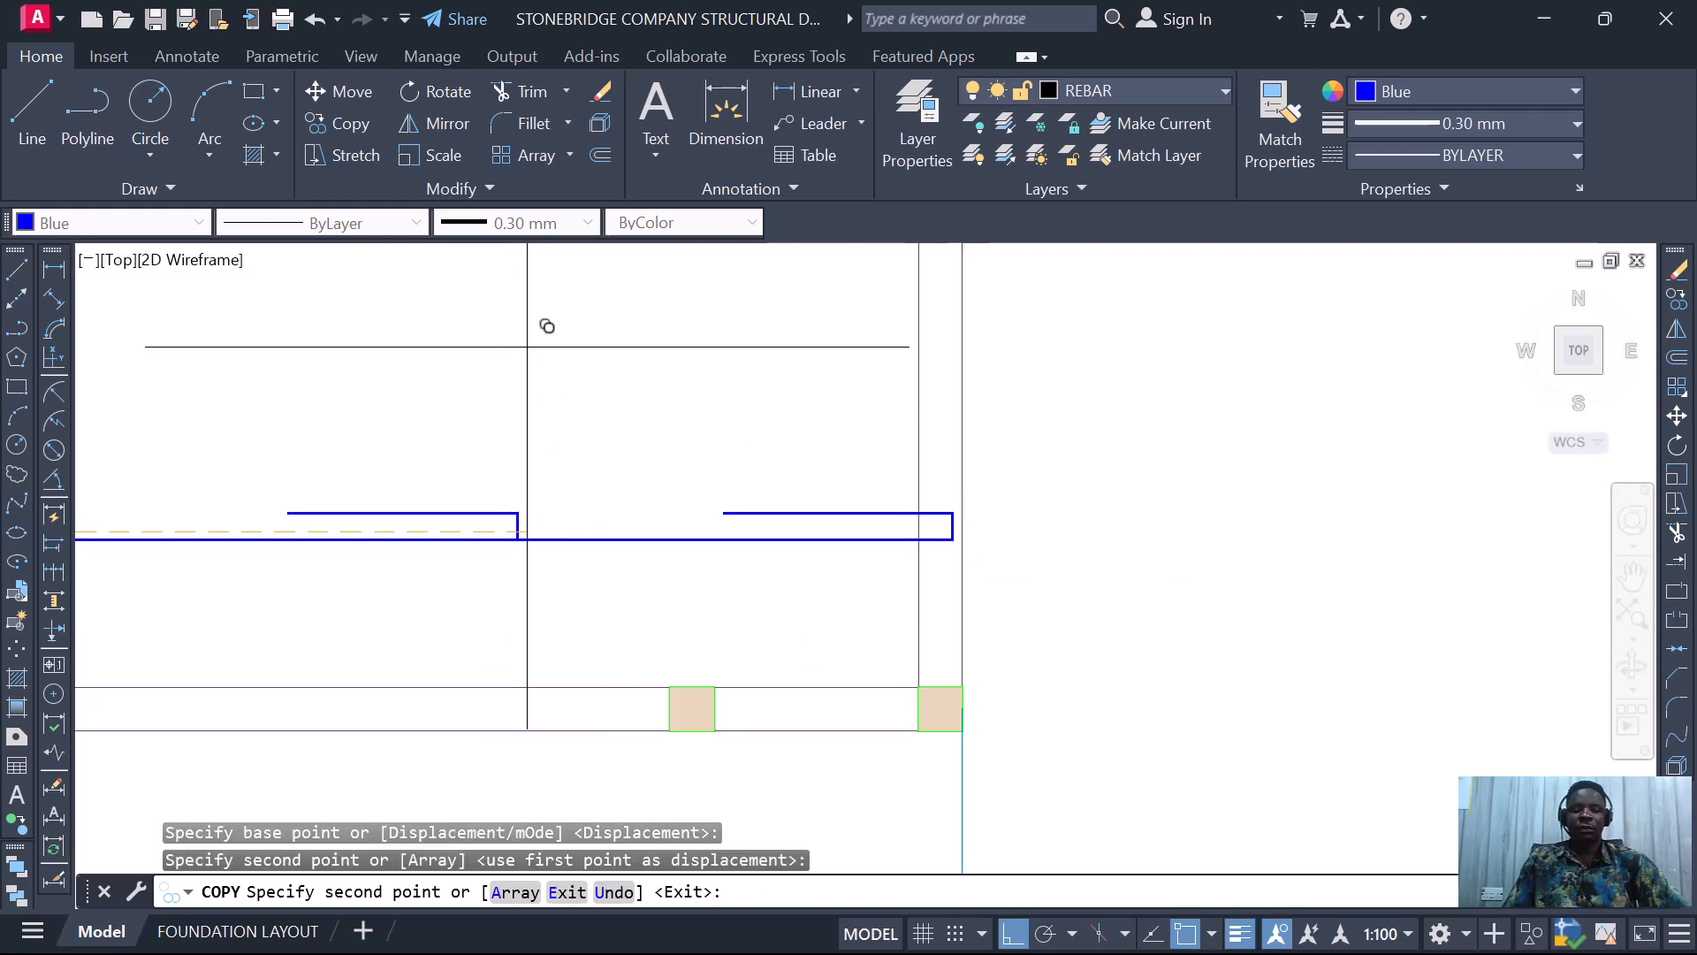
# - Place another copy of the right-hooked bar at the outer edge of the lower-right bay
pyautogui.scroll(-5, 852, 443)
pyautogui.scroll(4, 892, 534)
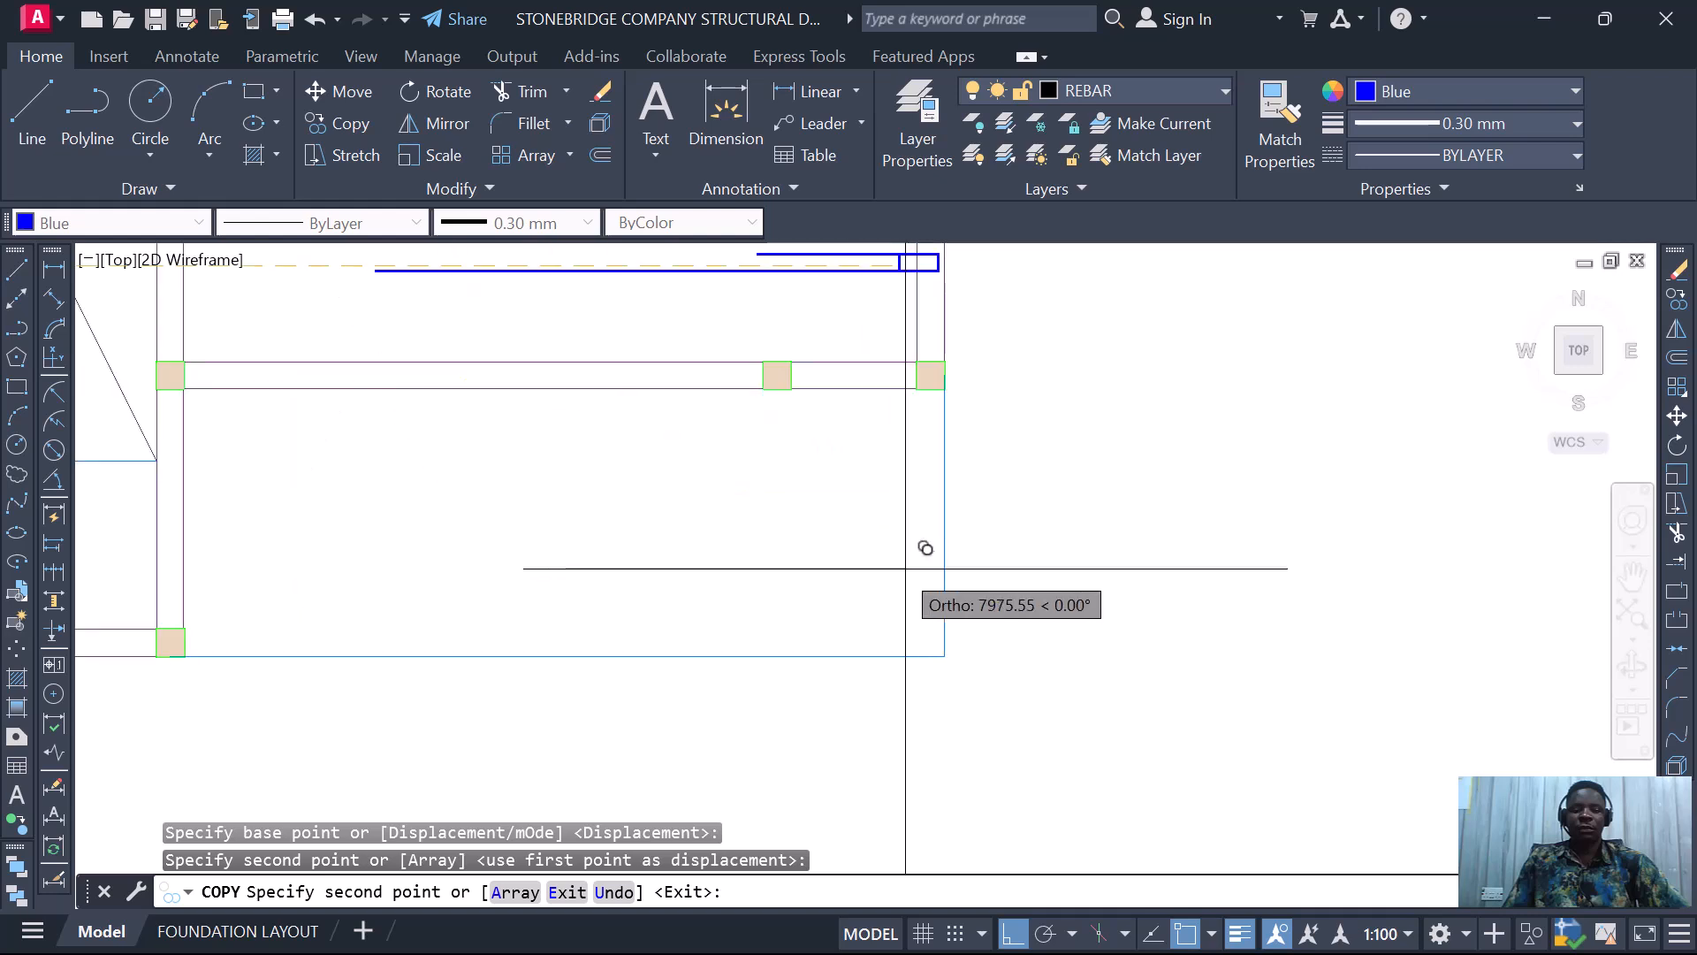
pyautogui.scroll(-2, 950, 546)
pyautogui.scroll(2, 955, 549)
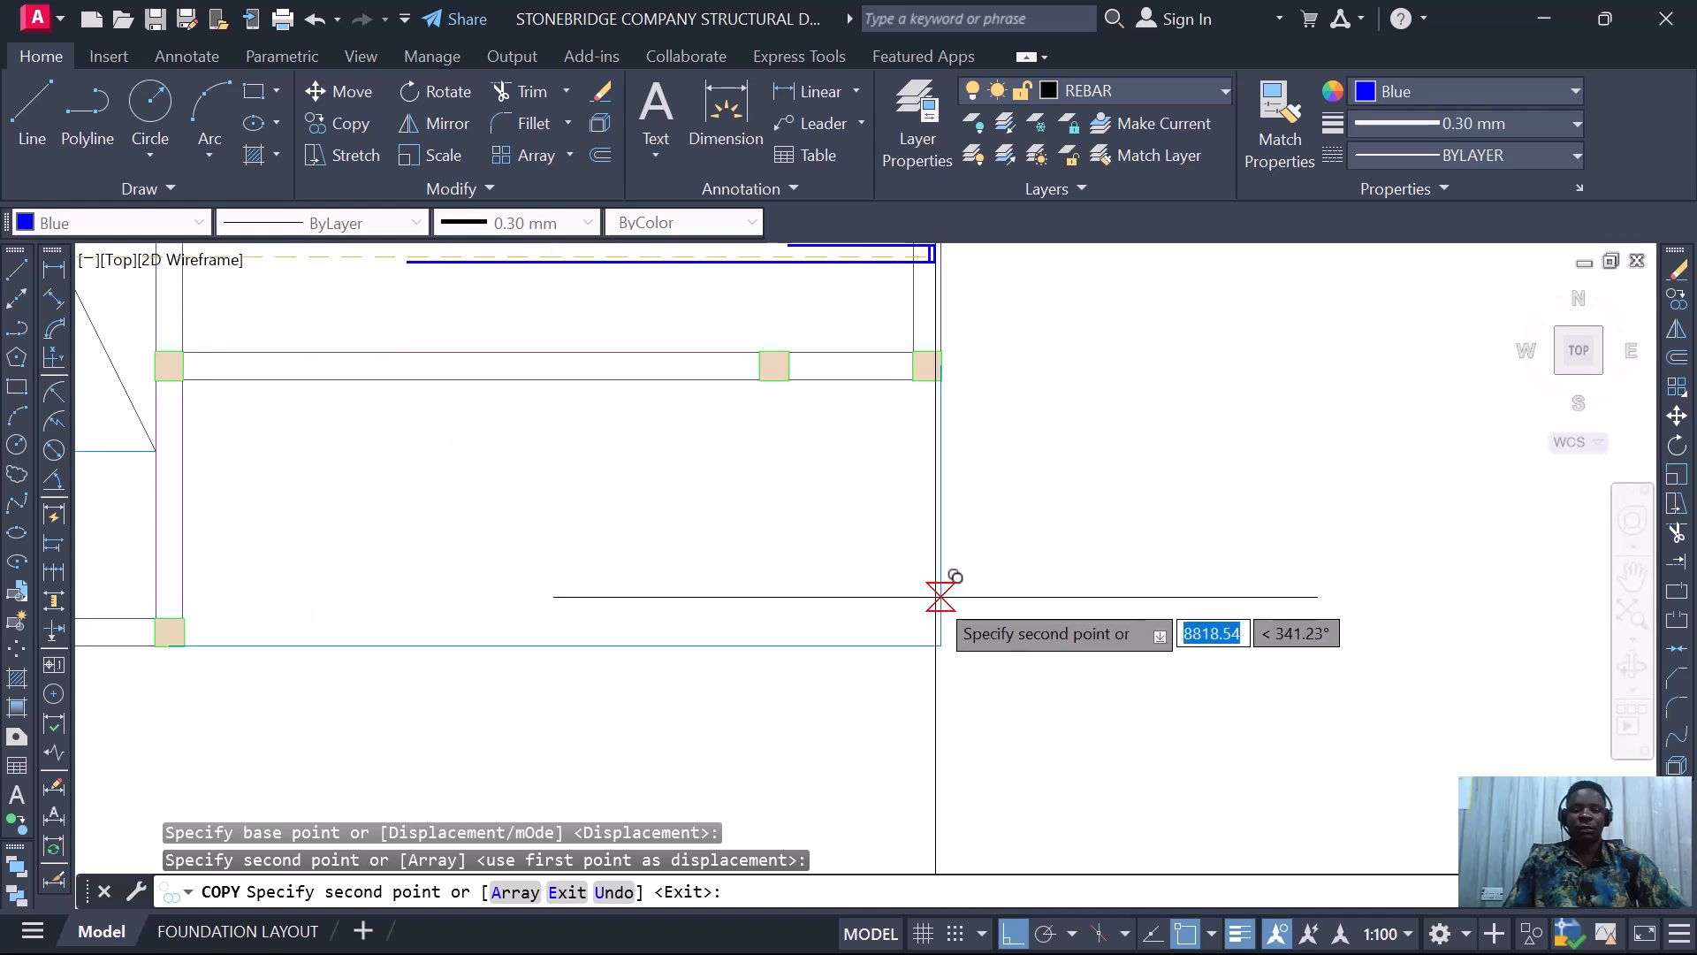
pyautogui.click(941, 574)
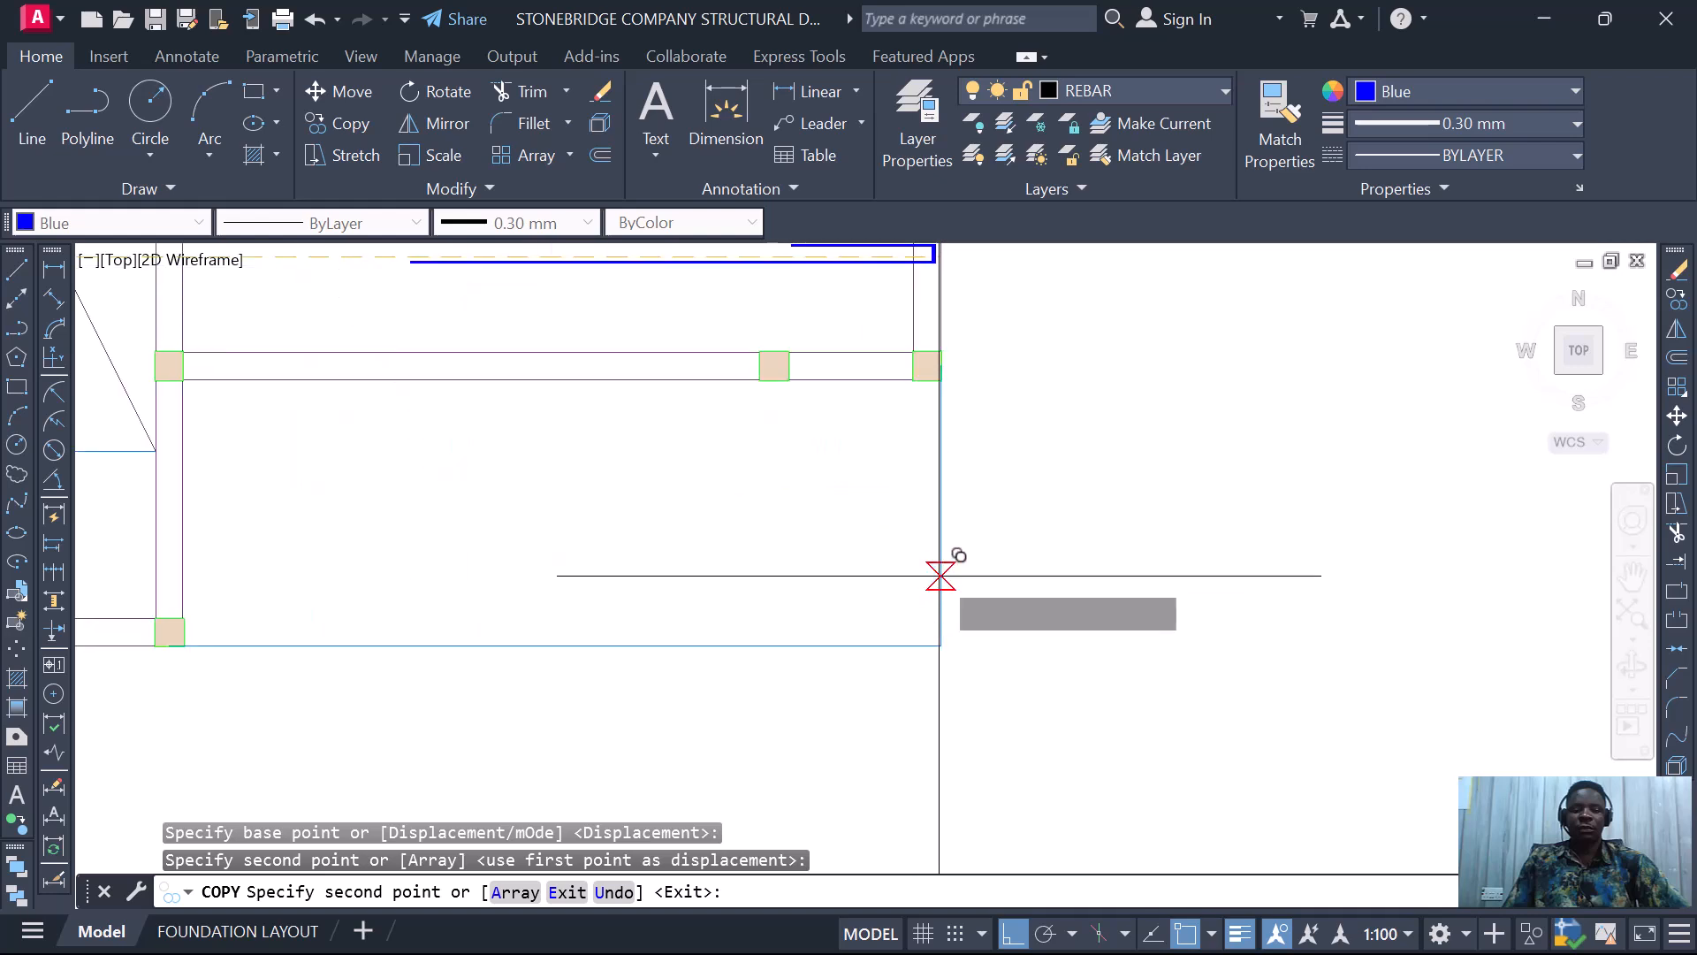
# - Place a further copy of the right-hooked bar at the outer wall of the upper-right room and finish copying
pyautogui.scroll(-5, 941, 574)
pyautogui.scroll(-2, 920, 486)
pyautogui.scroll(6, 909, 459)
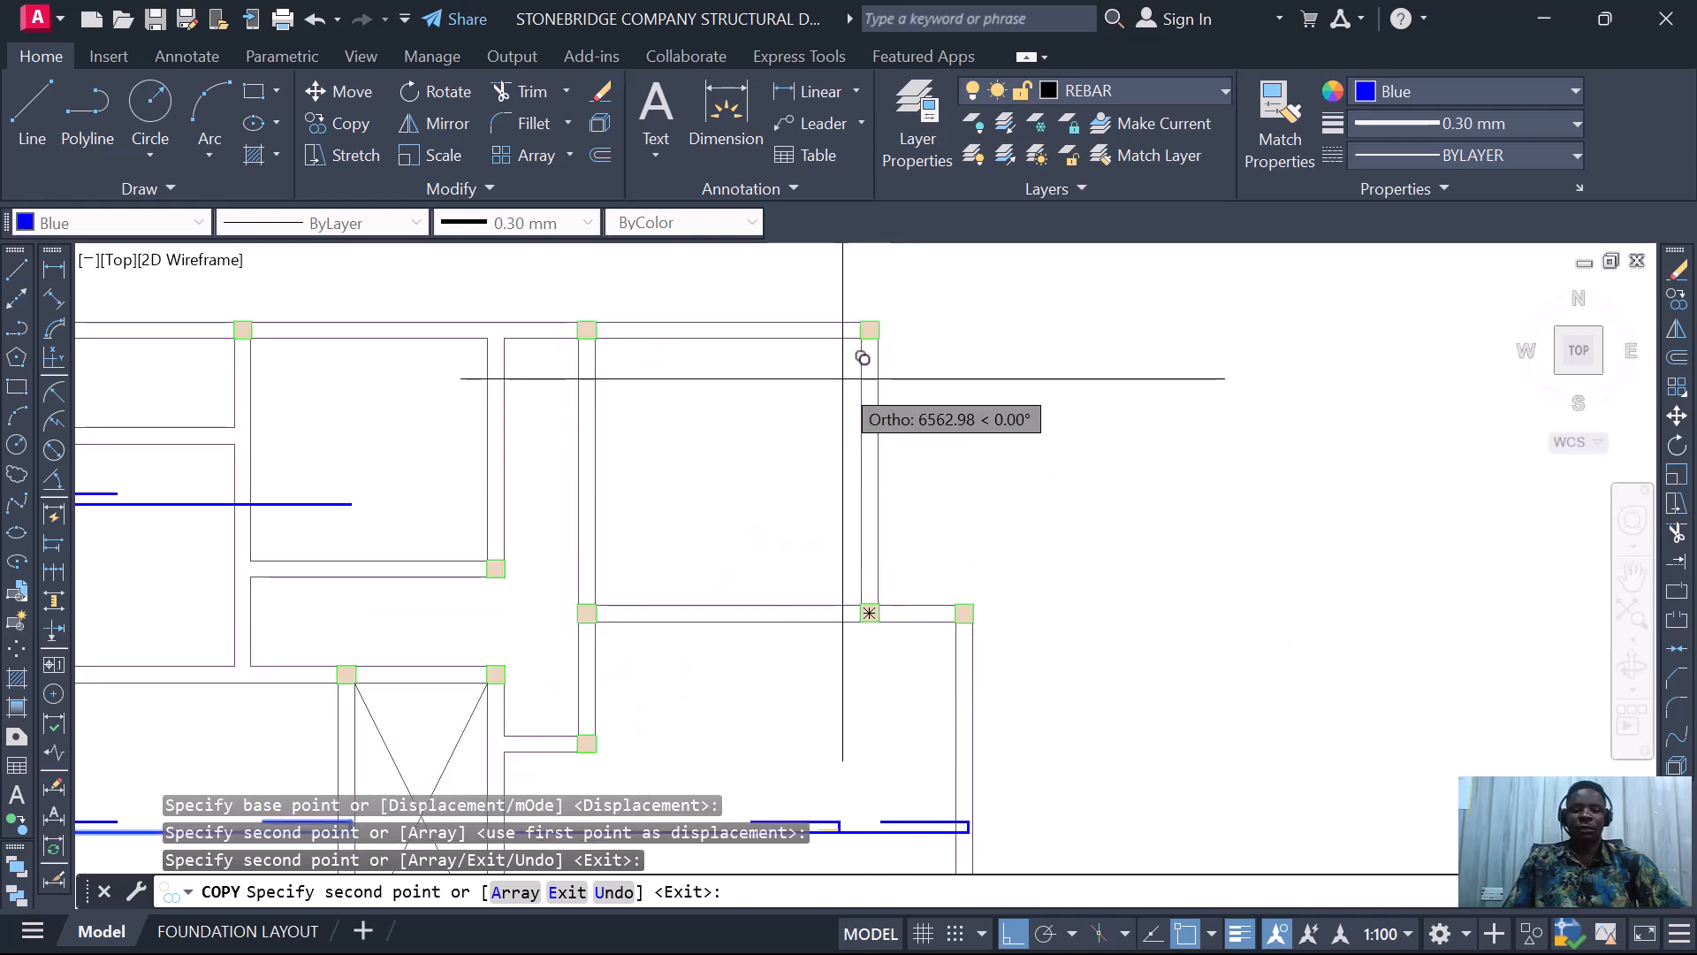
pyautogui.scroll(2, 871, 389)
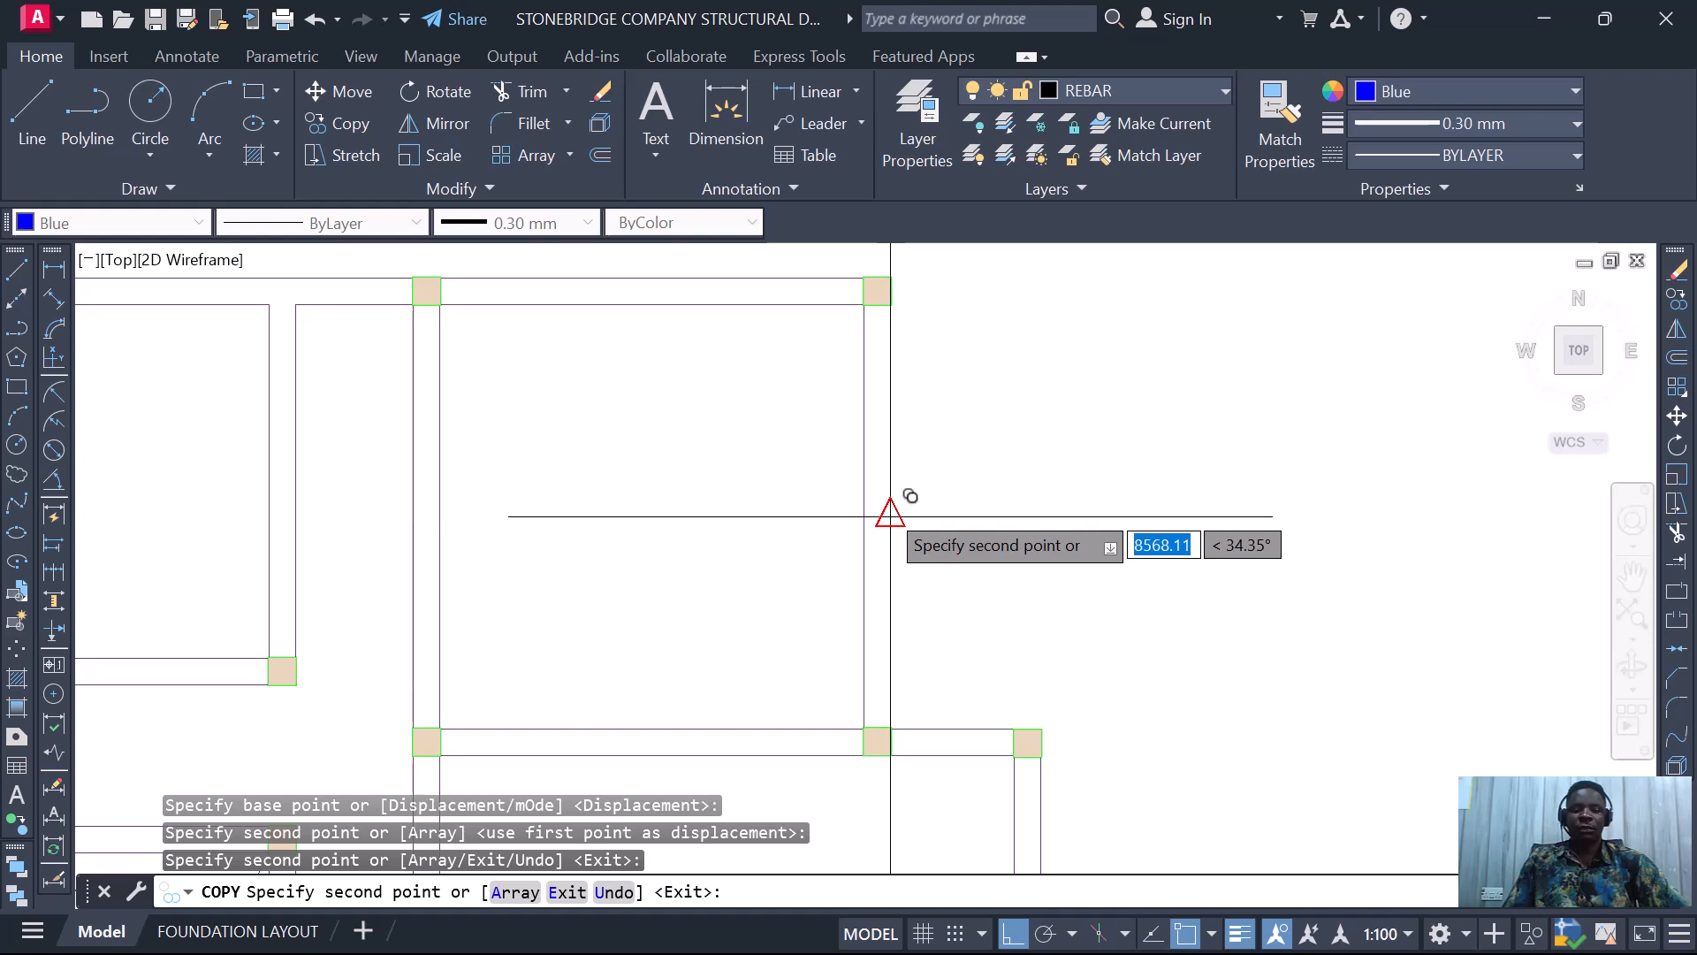
pyautogui.click(880, 509)
pyautogui.scroll(-2, 880, 508)
pyautogui.press('Escape')
pyautogui.scroll(-1, 844, 593)
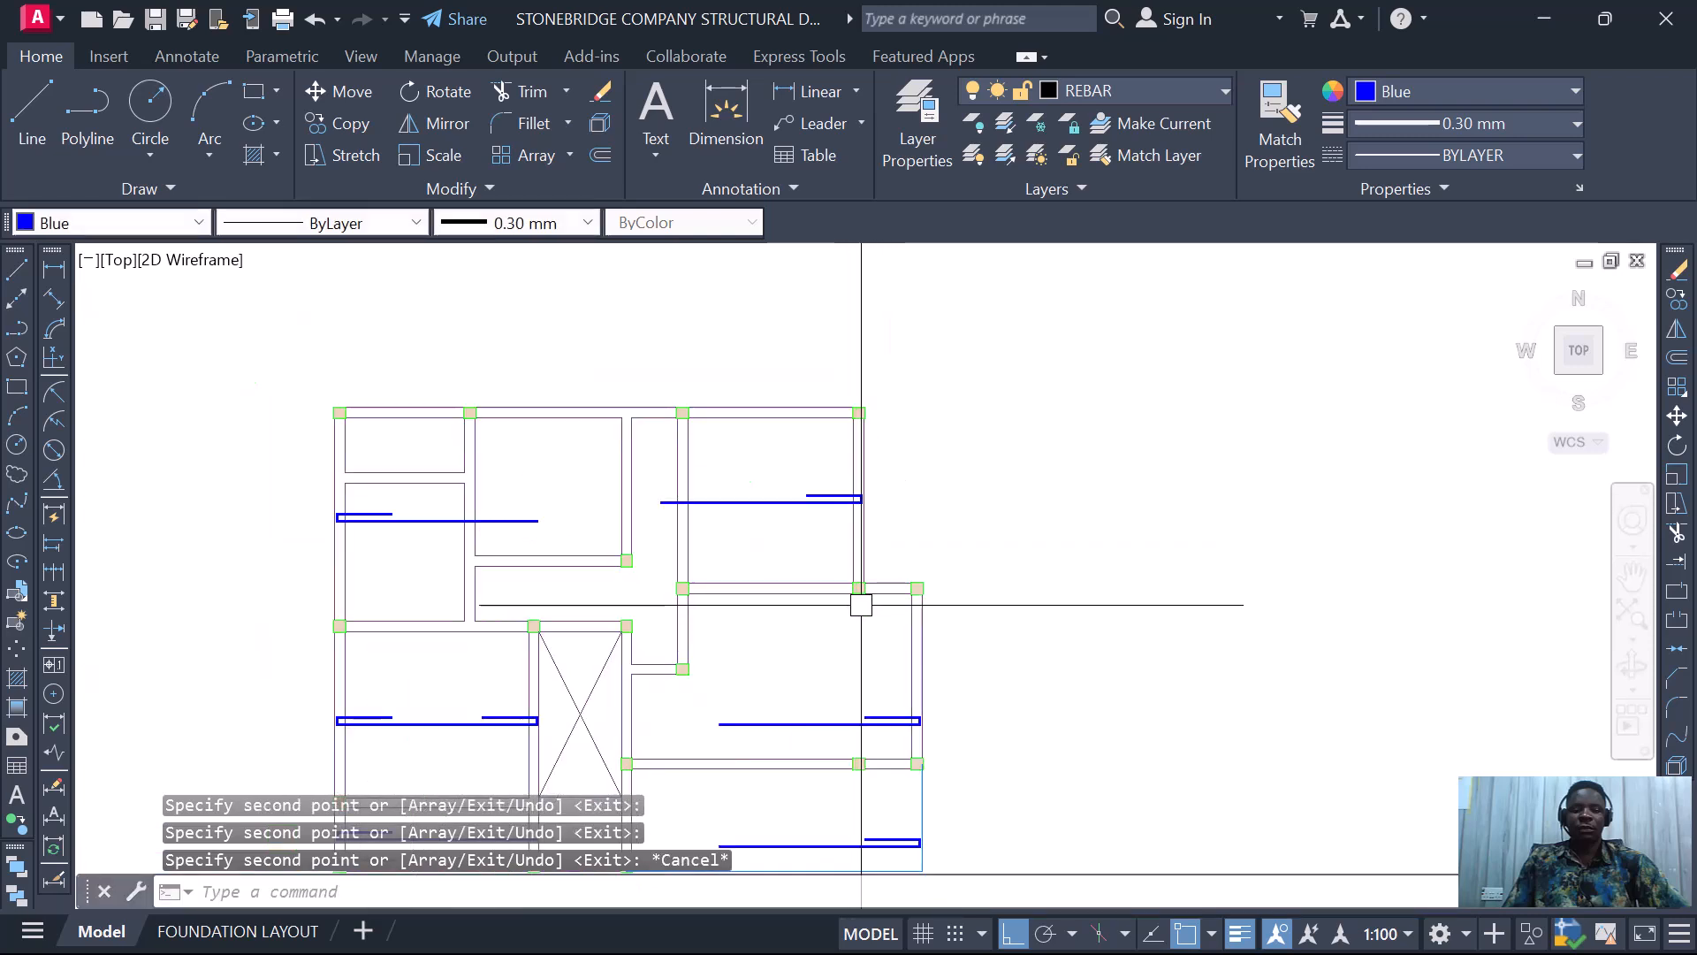
# - Examine the copied hooked bars across the plan, checking their hooks and free ends against the beams and columns
pyautogui.scroll(-2, 932, 570)
pyautogui.scroll(2, 866, 713)
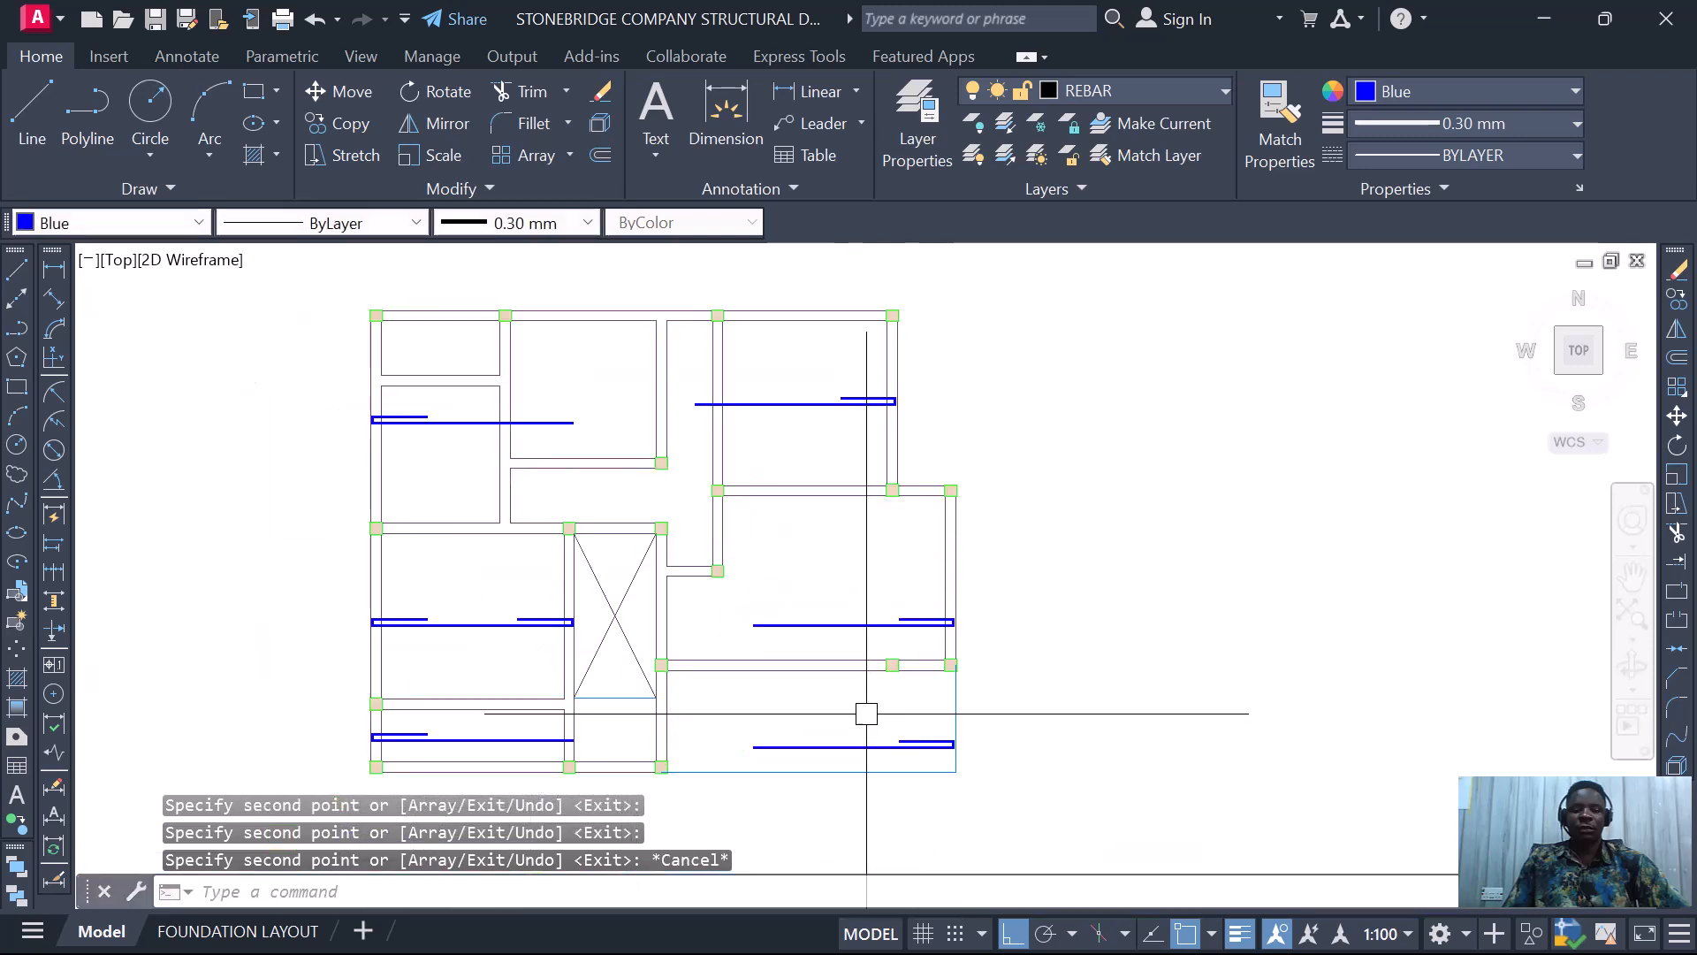
pyautogui.scroll(2, 829, 393)
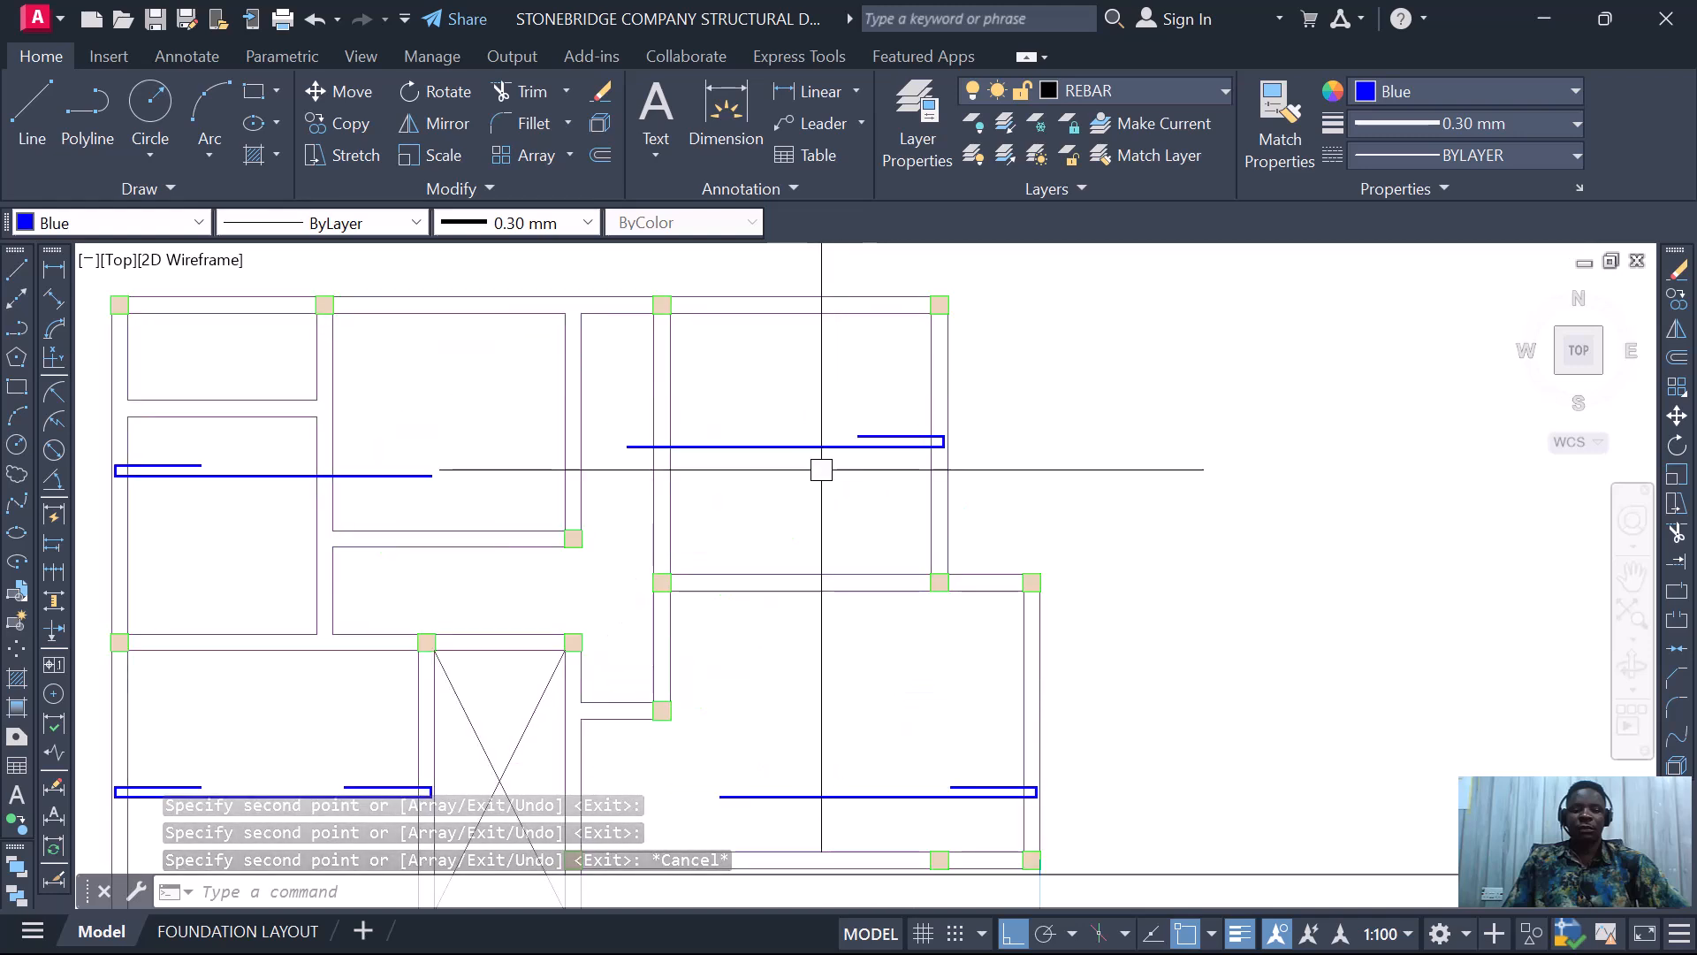
pyautogui.scroll(5, 936, 439)
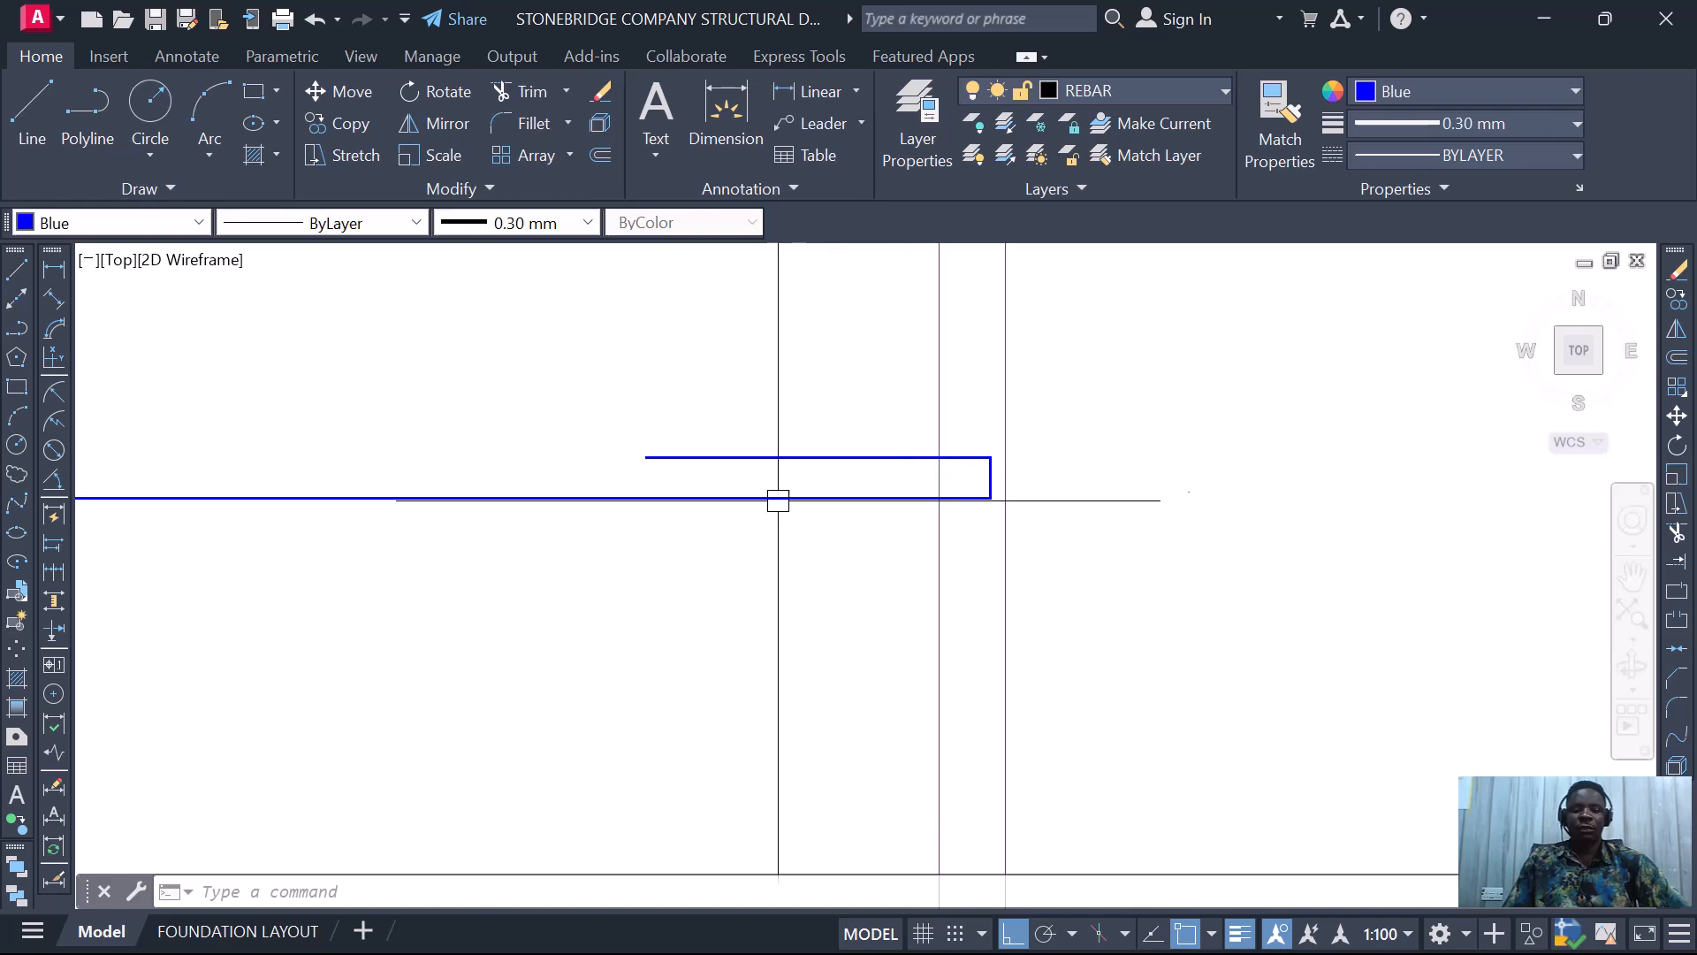
pyautogui.scroll(-5, 726, 414)
pyautogui.scroll(-5, 981, 477)
pyautogui.scroll(5, 893, 466)
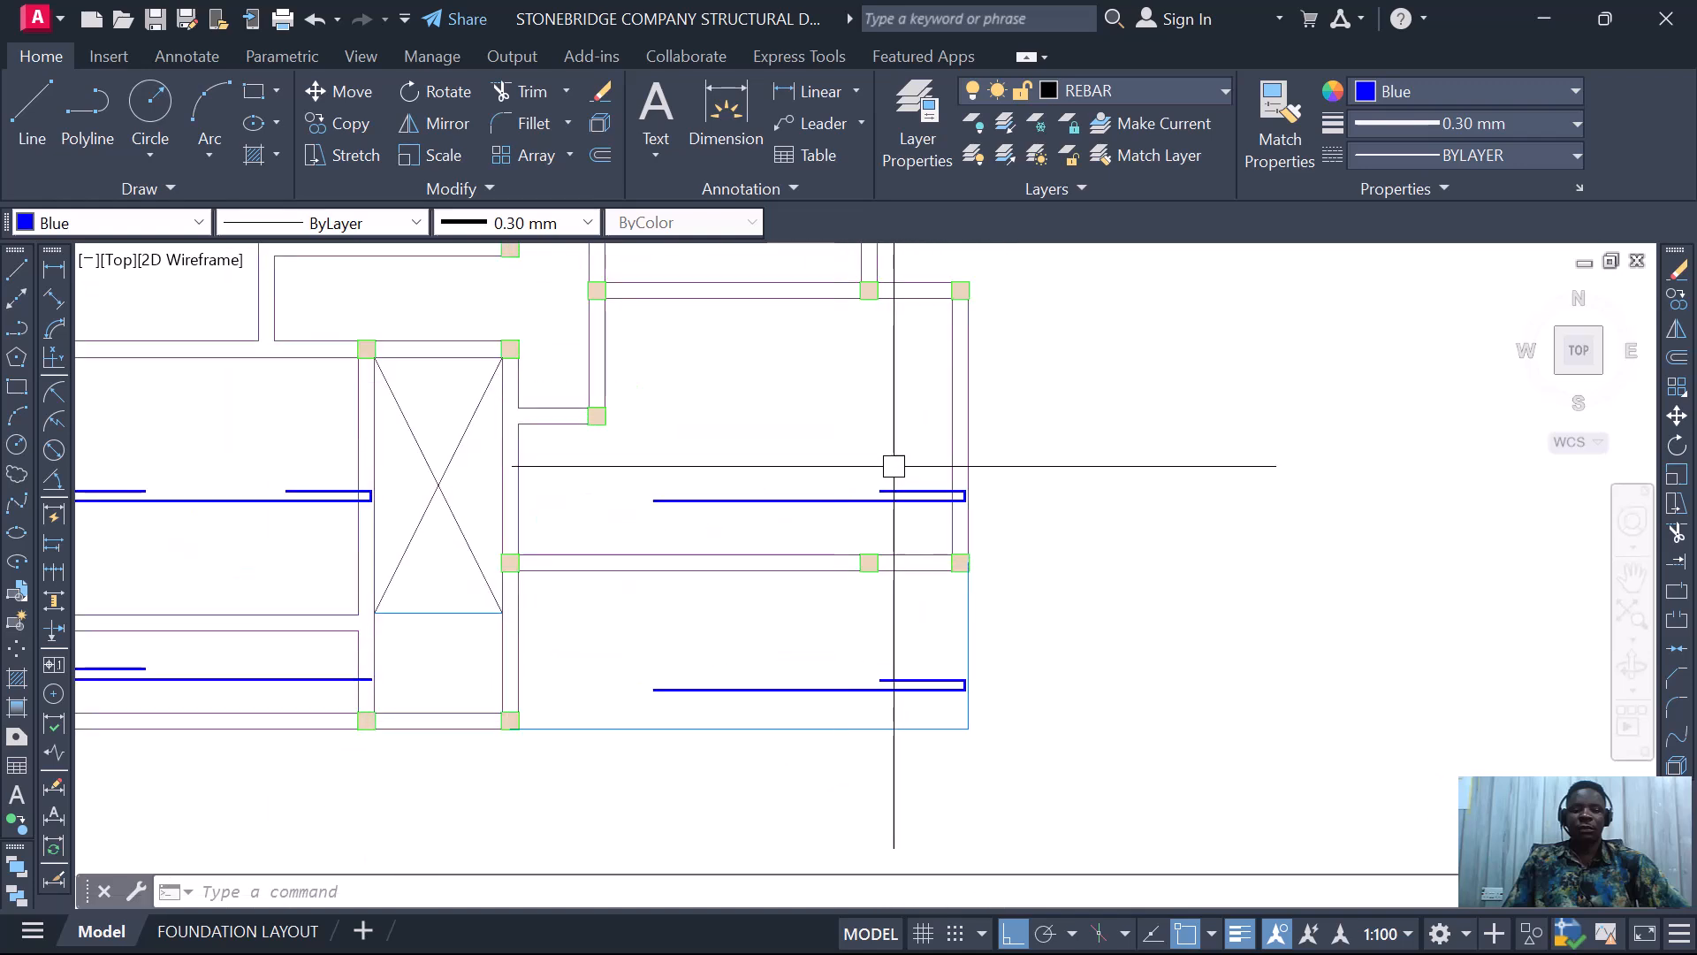
pyautogui.scroll(-5, 746, 652)
pyautogui.scroll(5, 549, 643)
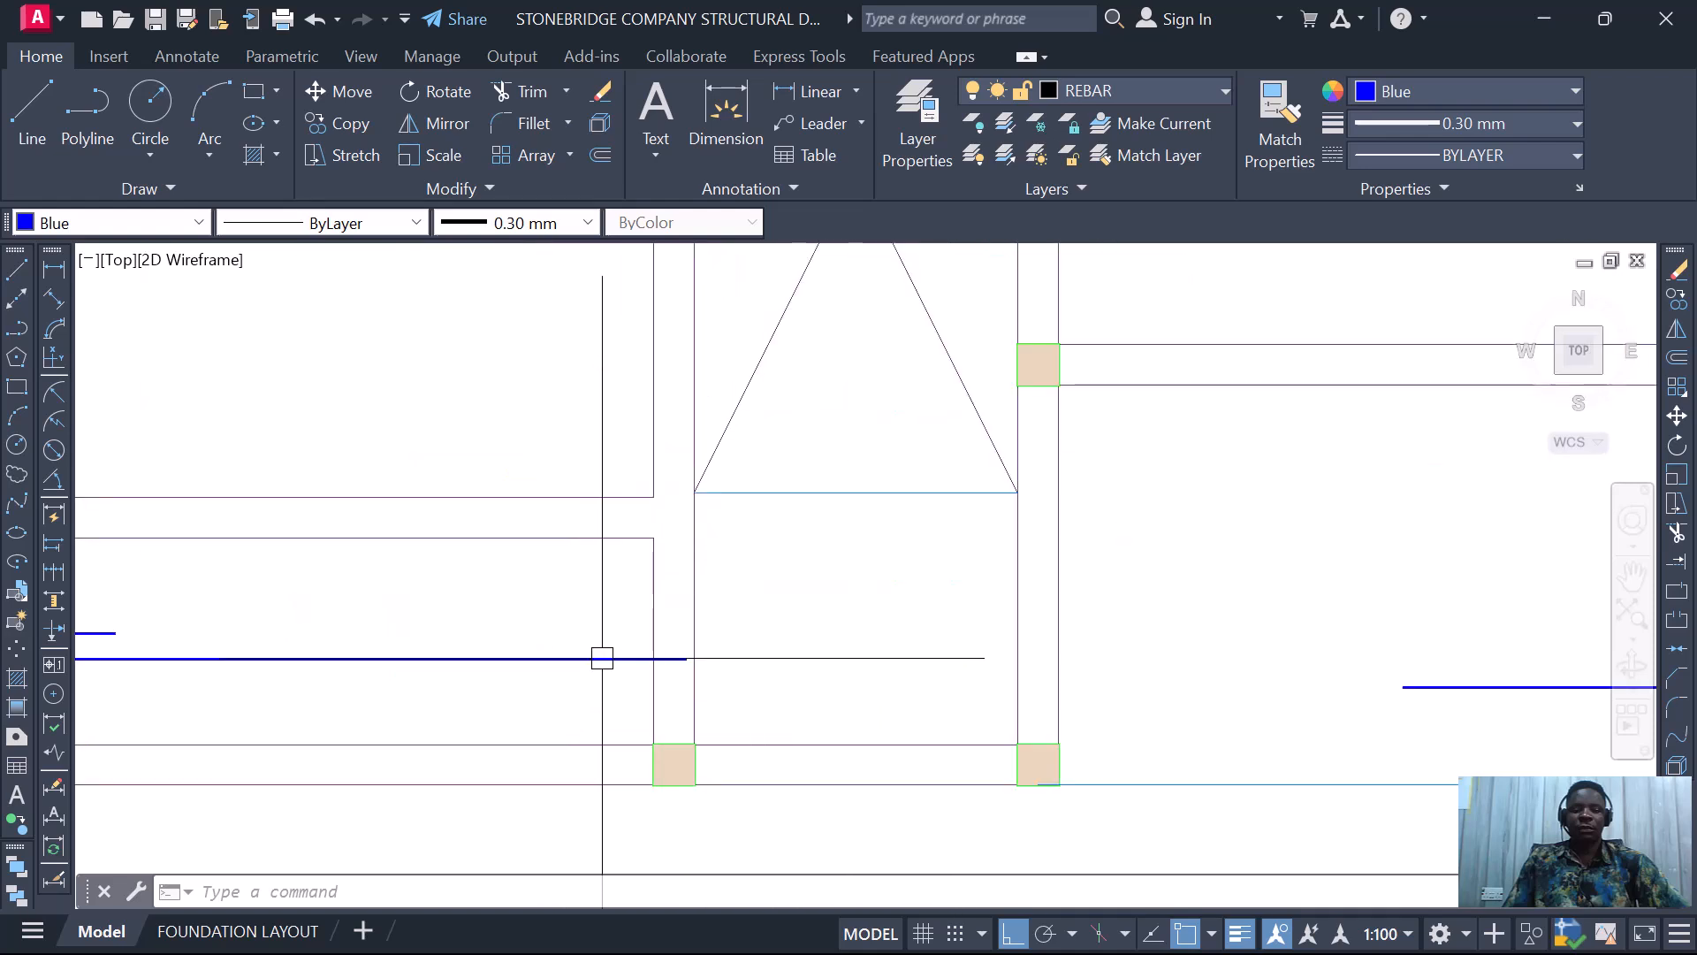
pyautogui.scroll(-3, 711, 655)
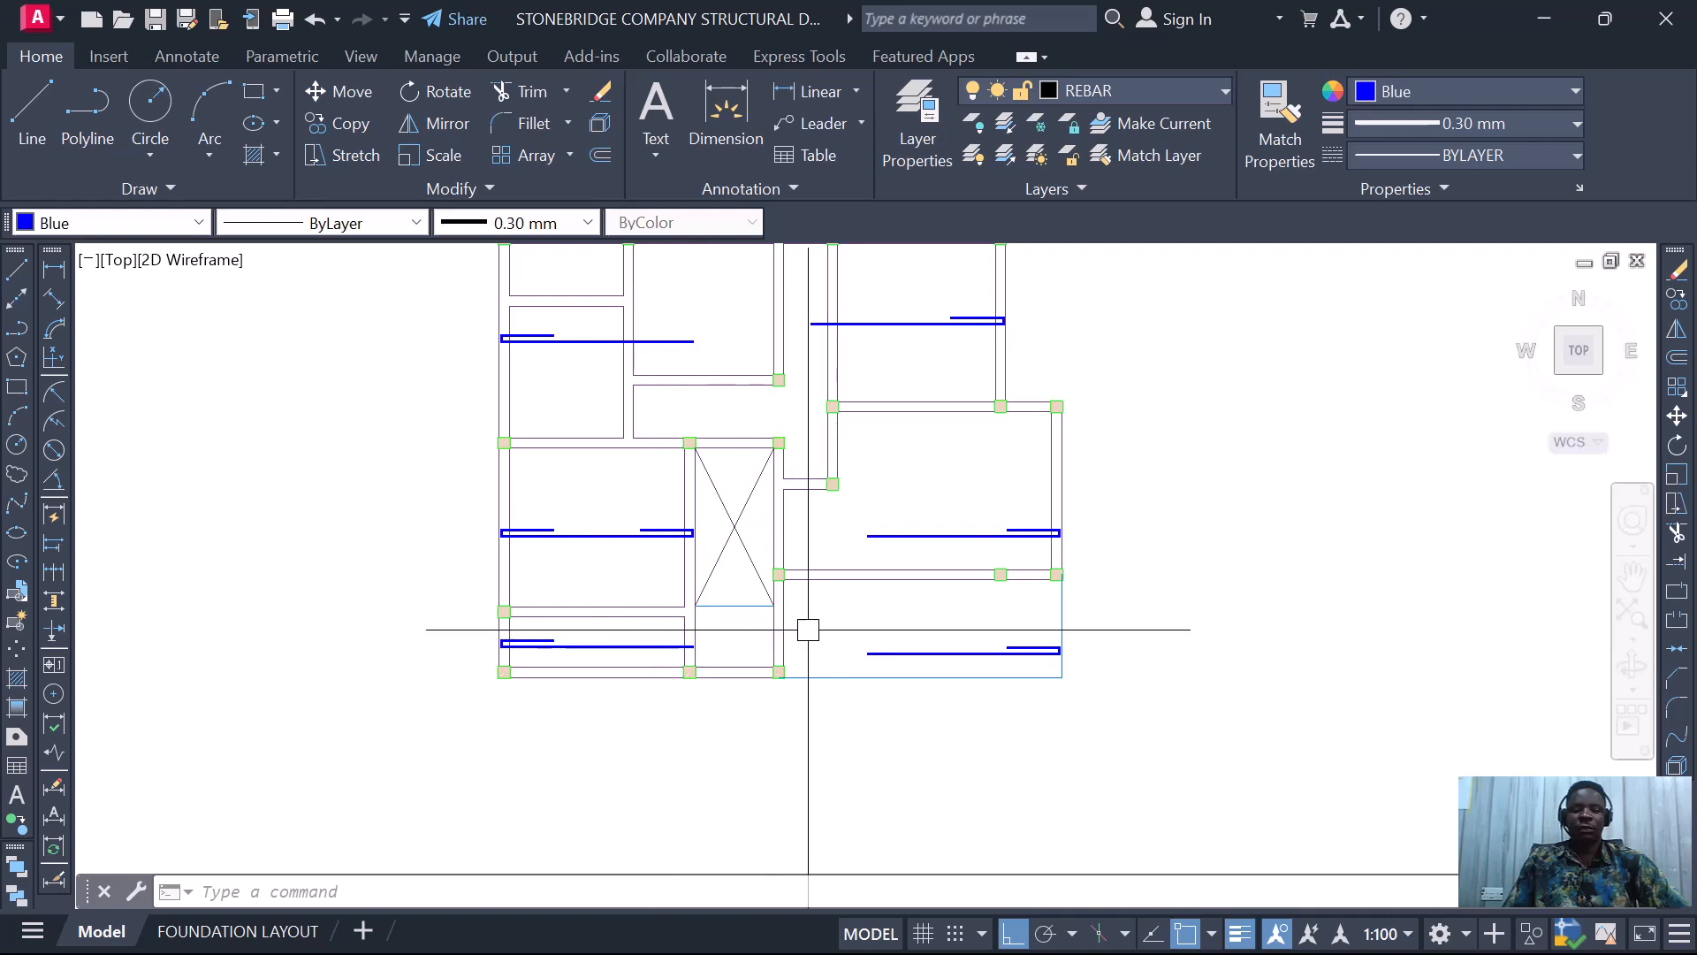
pyautogui.moveTo(795, 483); pyautogui.dragTo(787, 582, button='middle')
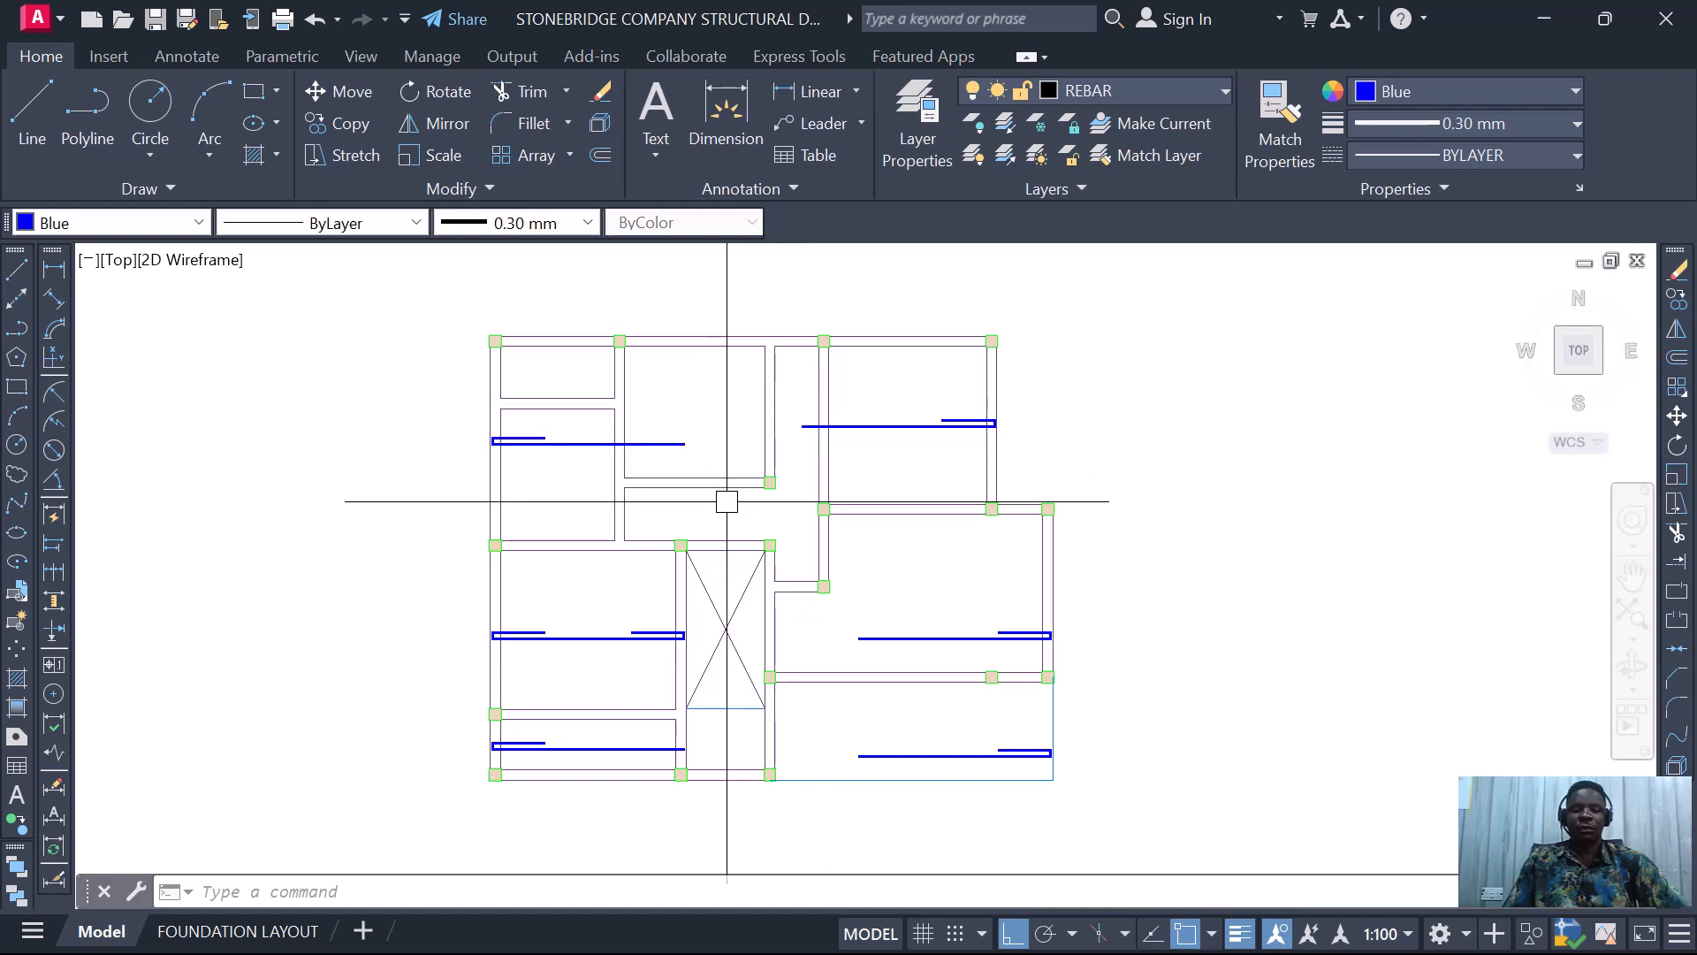
pyautogui.scroll(2, 727, 498)
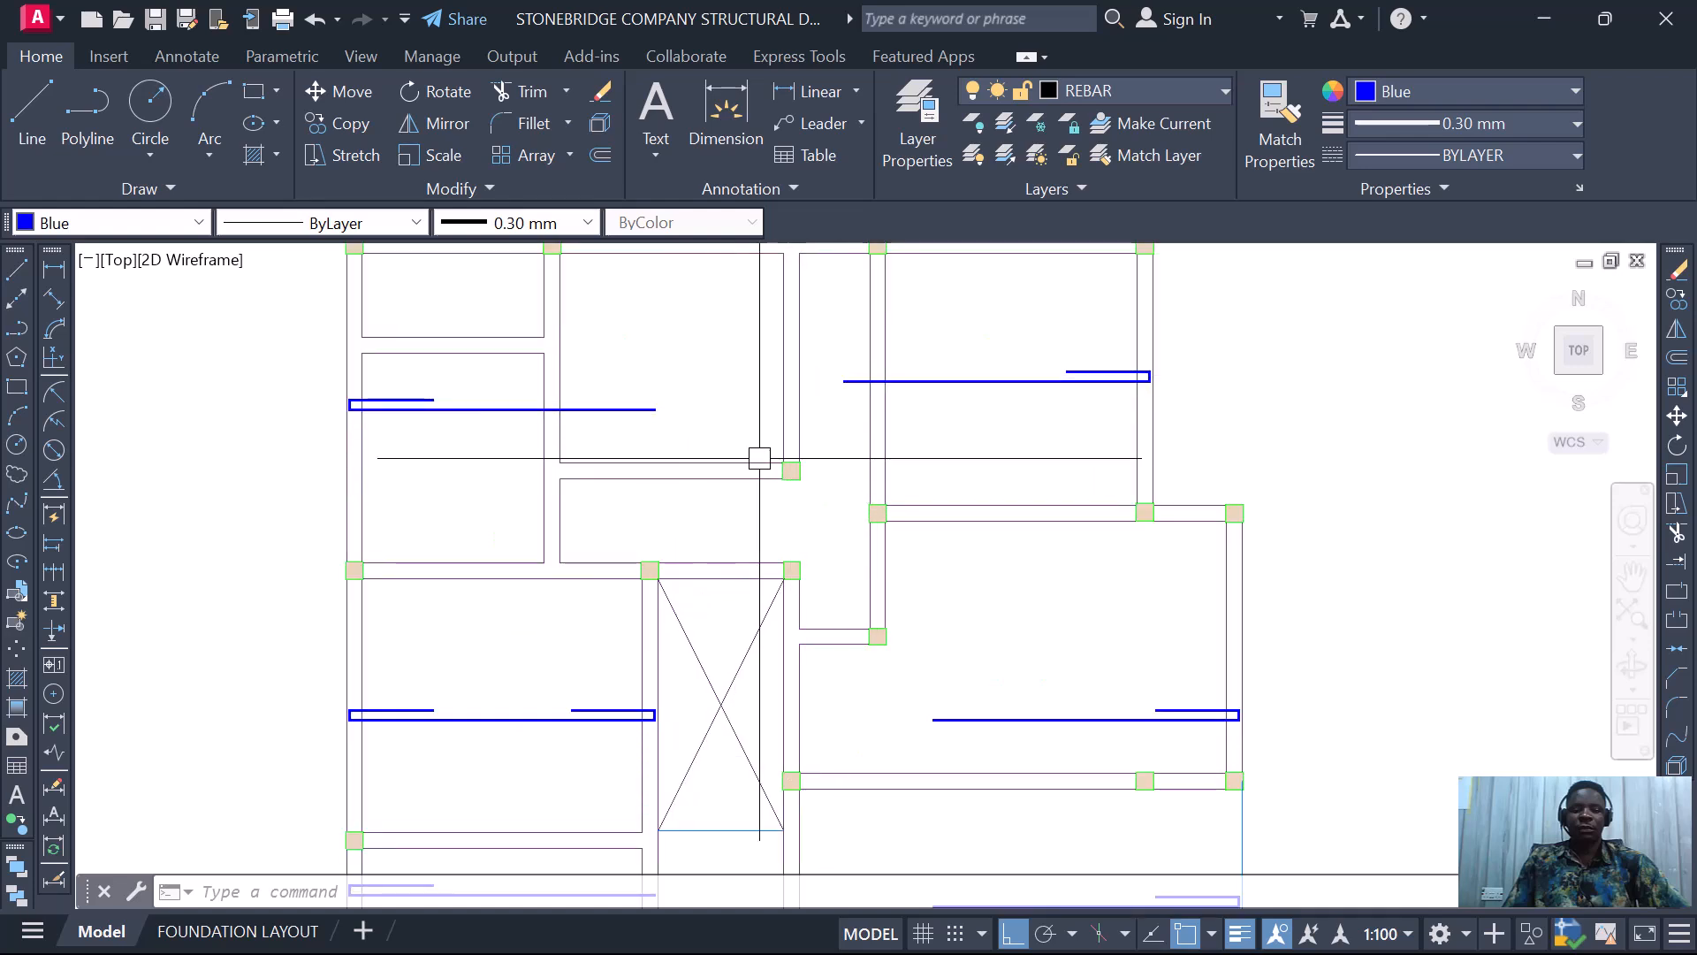
pyautogui.scroll(-4, 784, 353)
pyautogui.scroll(2, 732, 509)
pyautogui.scroll(2, 731, 509)
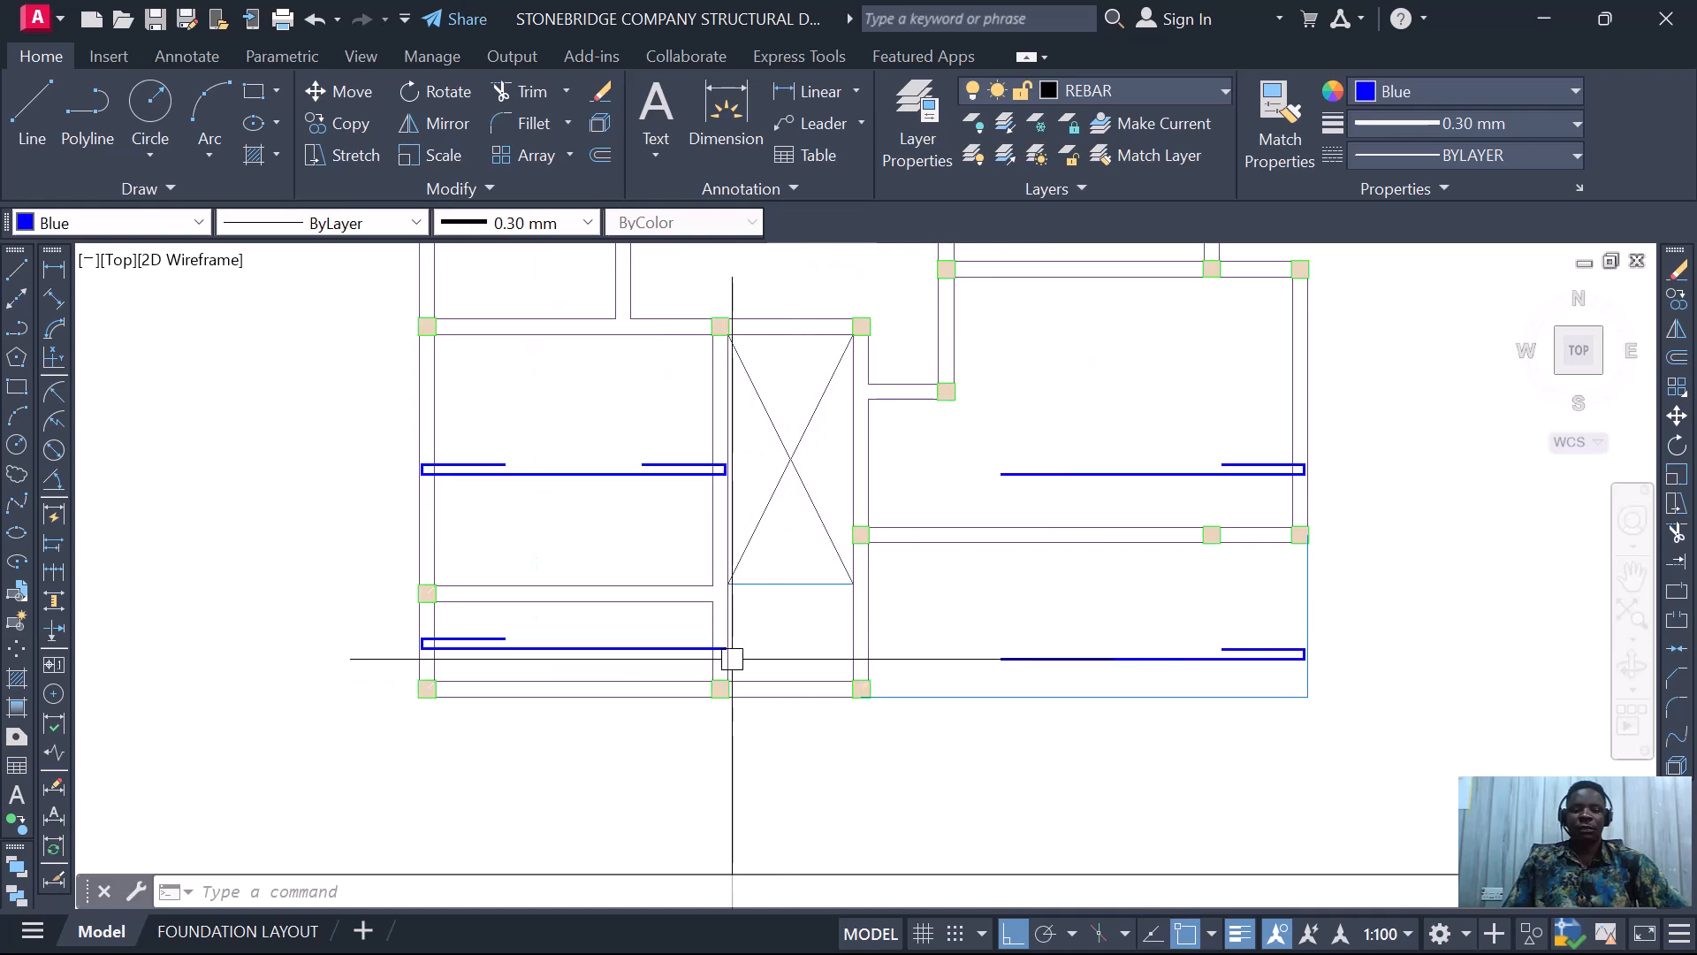
pyautogui.scroll(-2, 760, 601)
pyautogui.scroll(2, 784, 304)
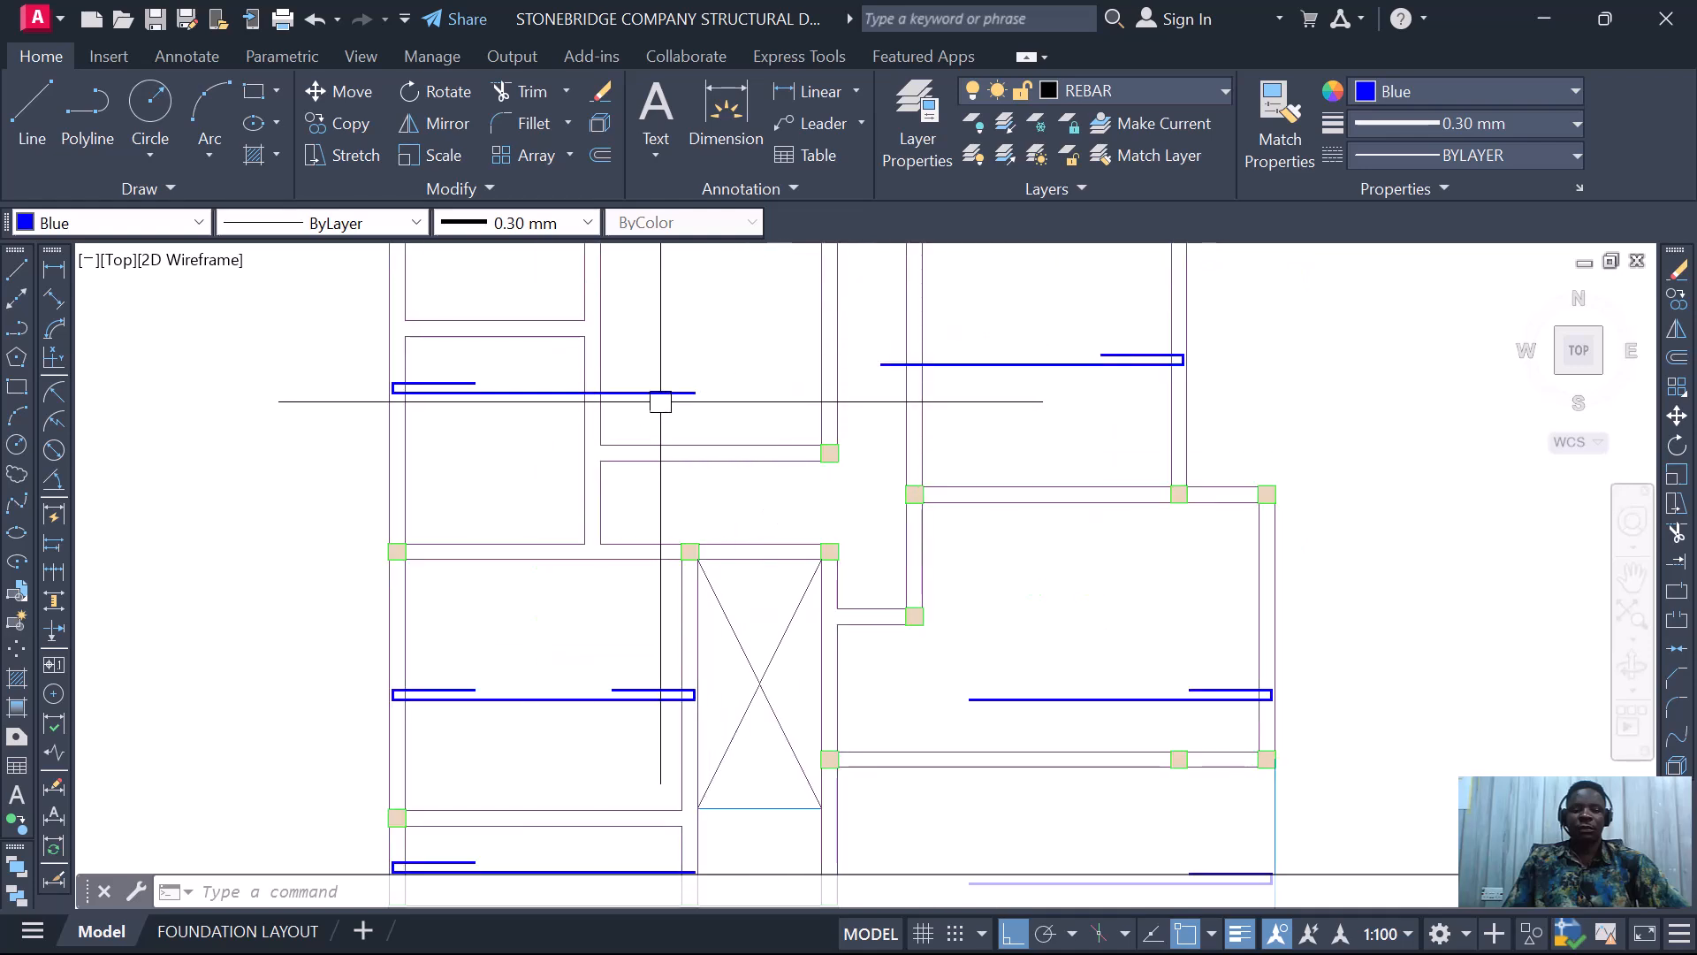
# - Stretch the free end of the upper-left bar horizontally to the far face of the upper-right room's inner beam
pyautogui.click(665, 393)
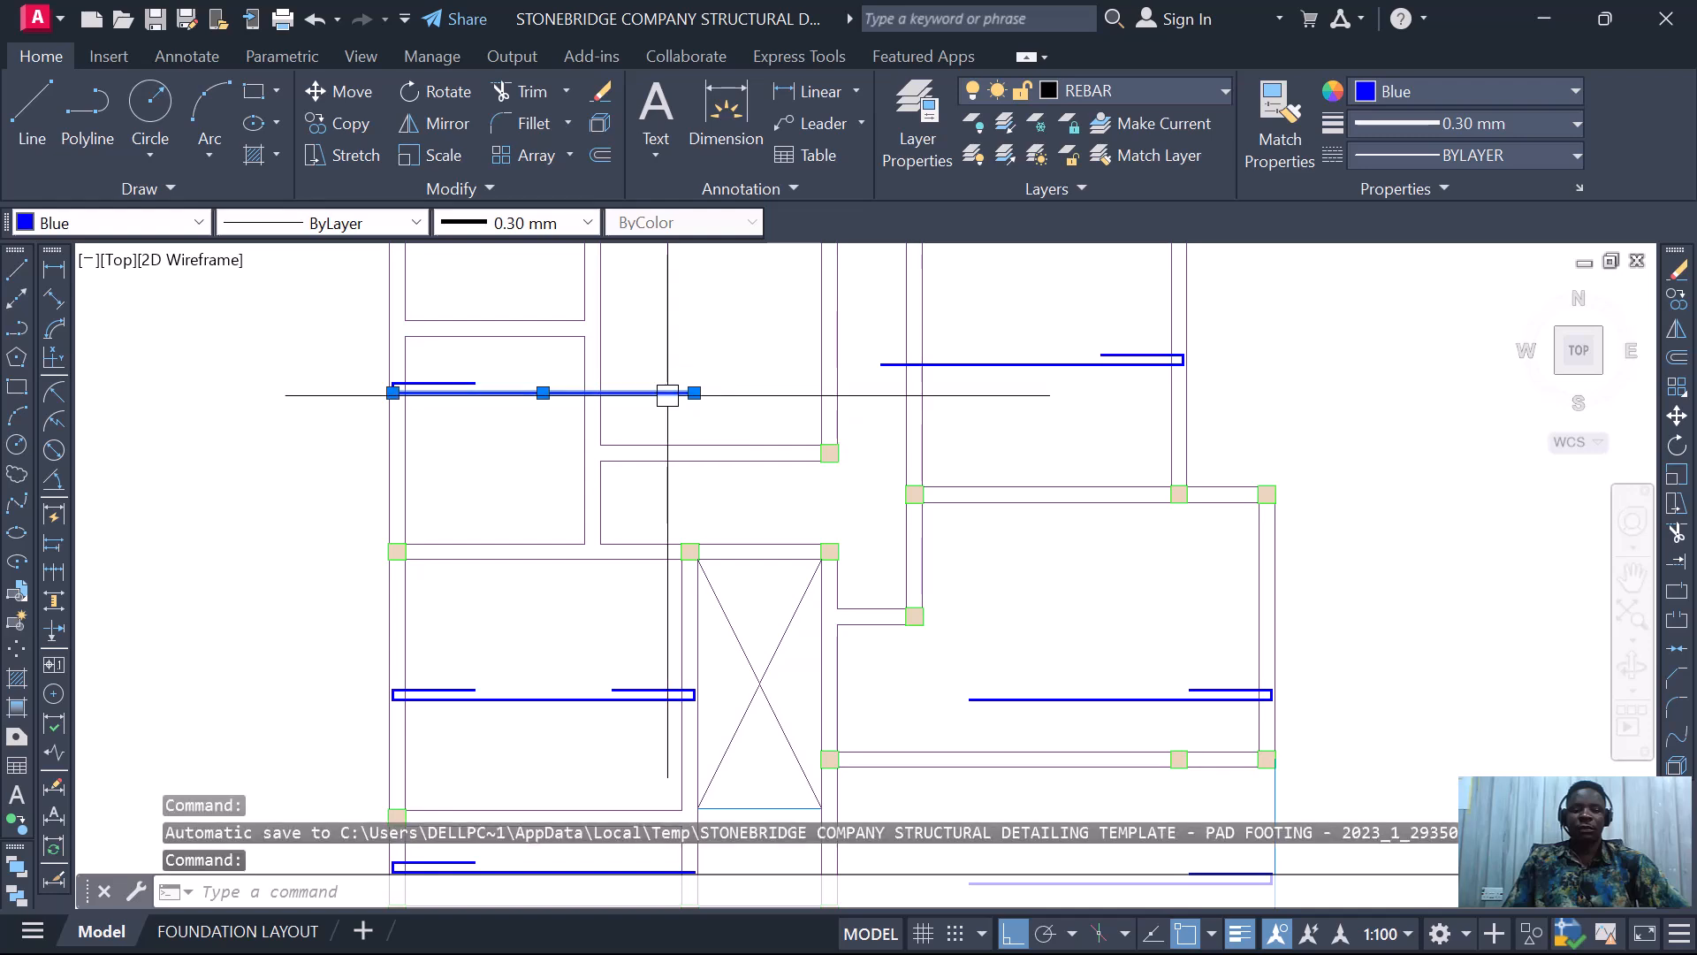
pyautogui.click(694, 392)
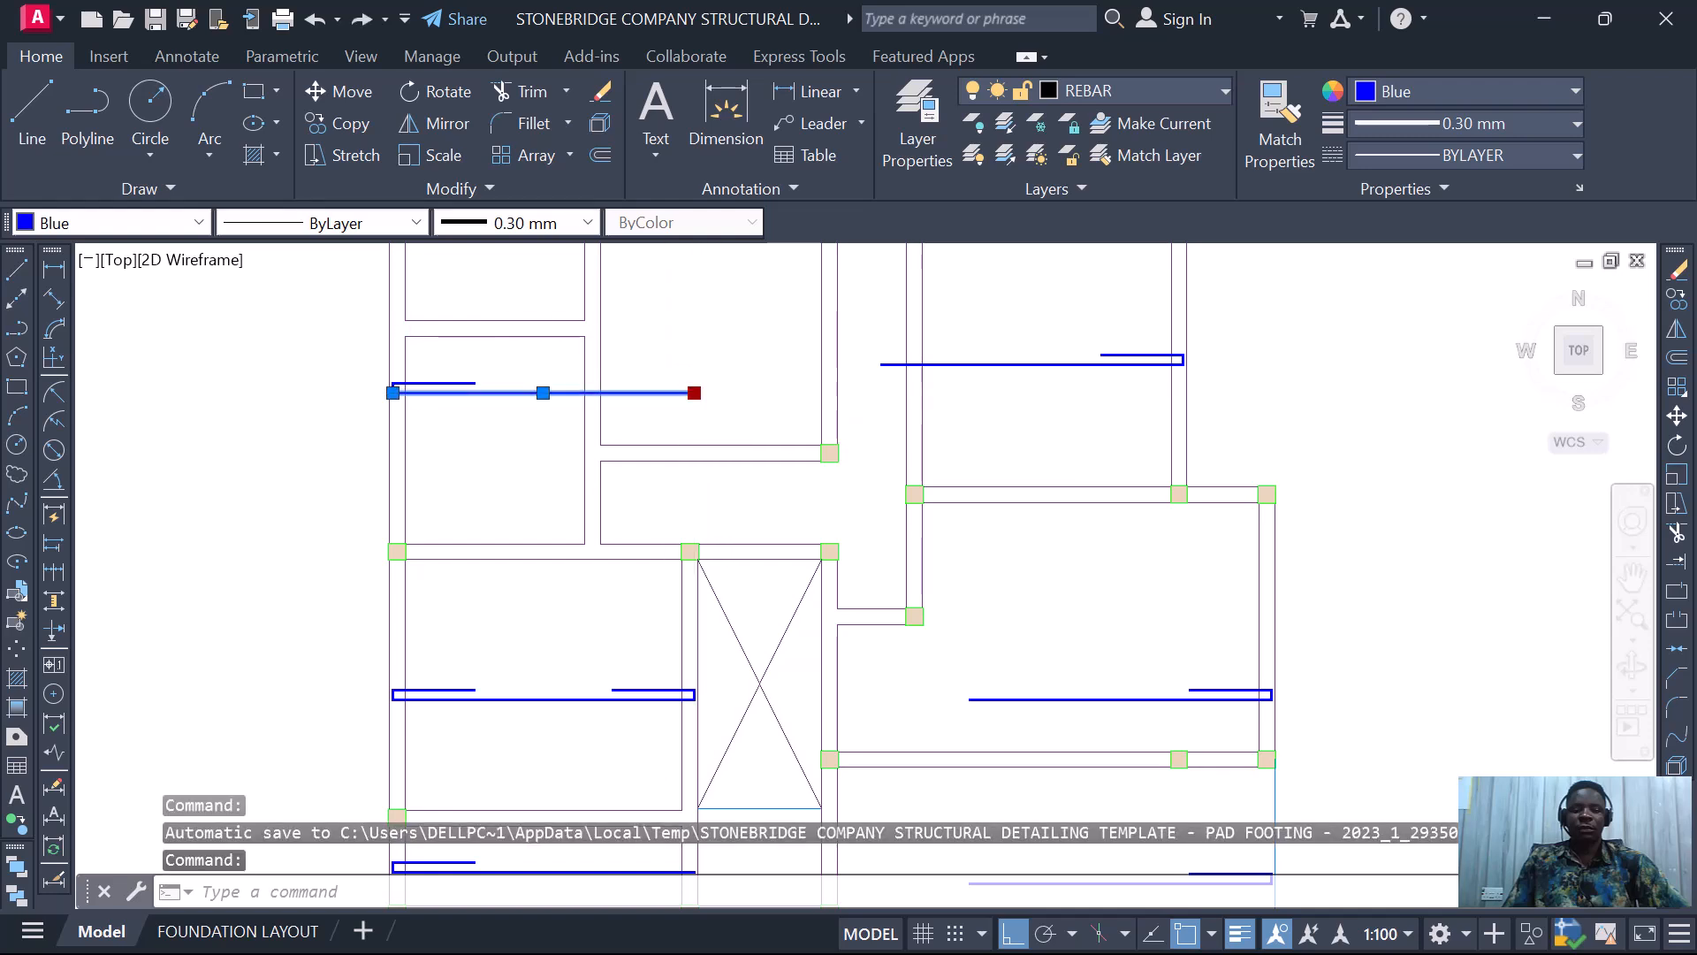
pyautogui.scroll(4, 907, 392)
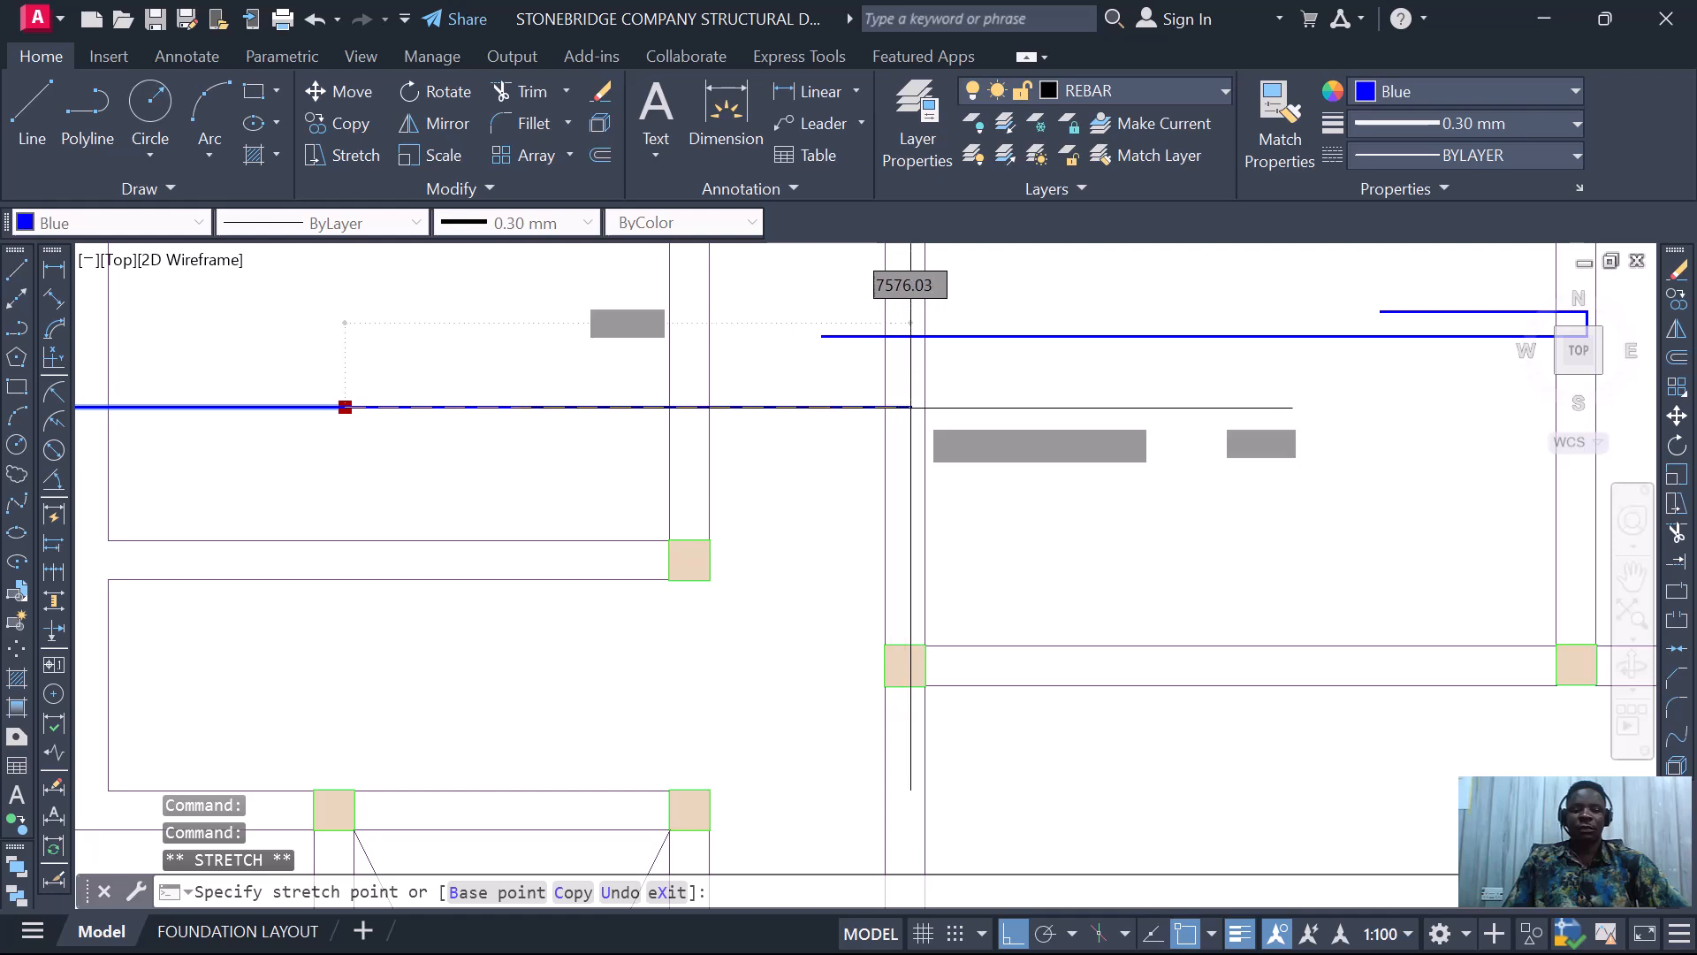
pyautogui.click(925, 406)
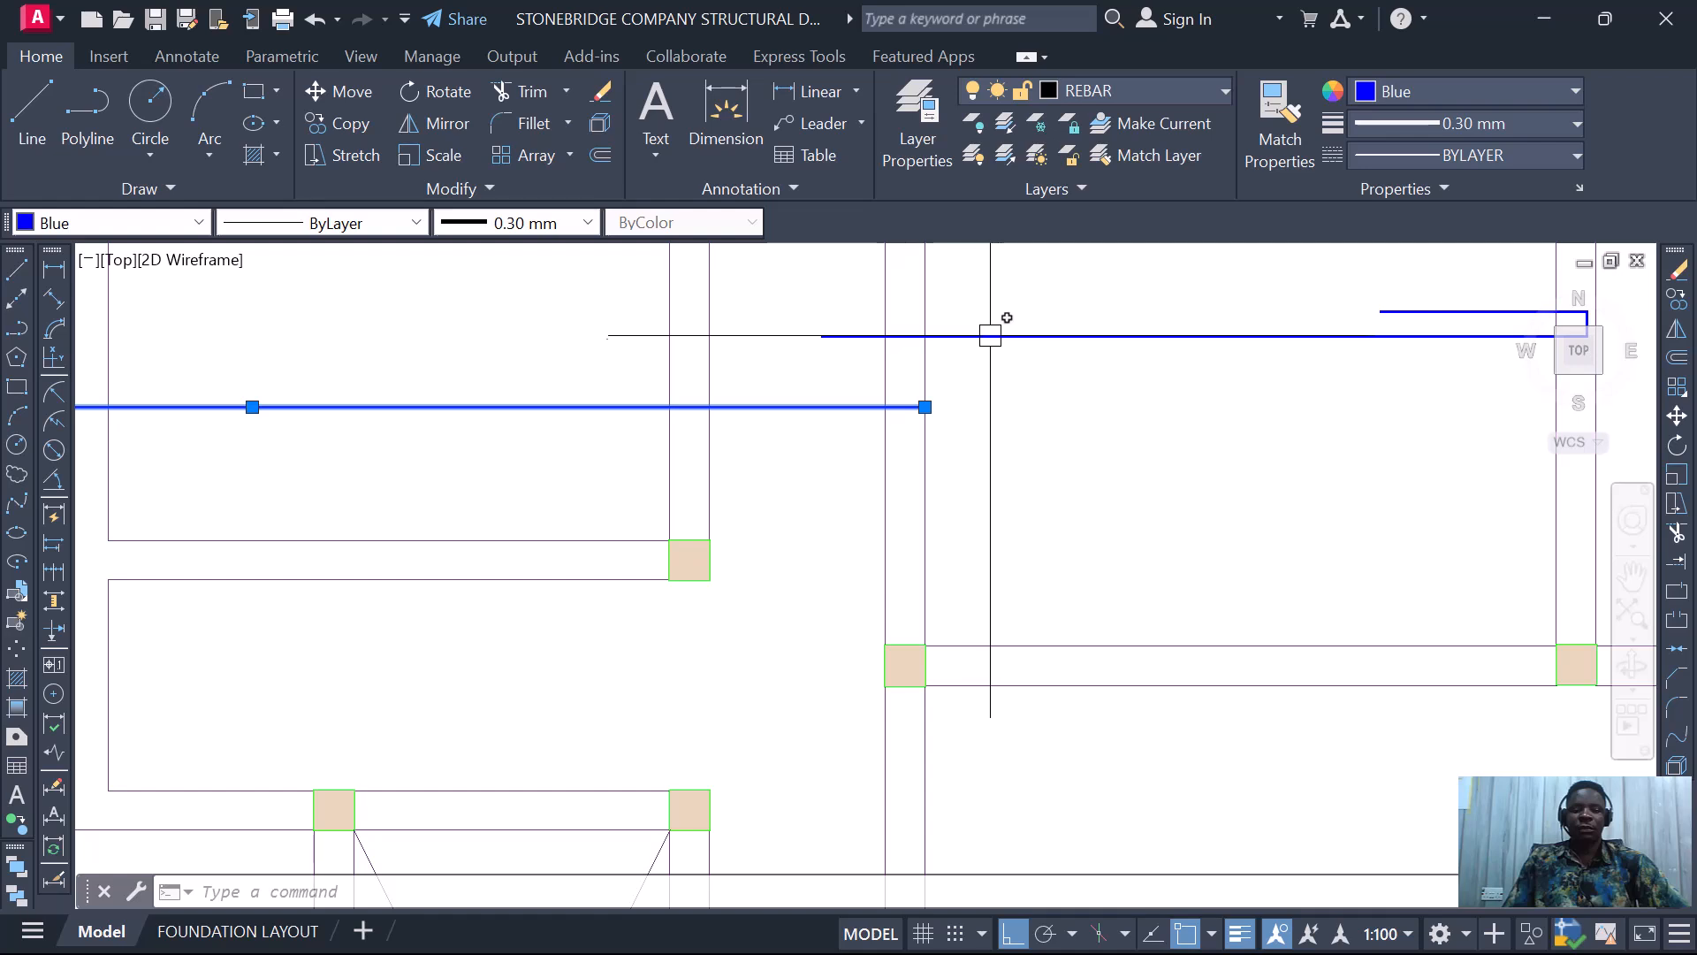
# - Examine where the upper-left bar's free end meets the inner beam and how it relates to the upper-right bar
pyautogui.scroll(-3, 905, 530)
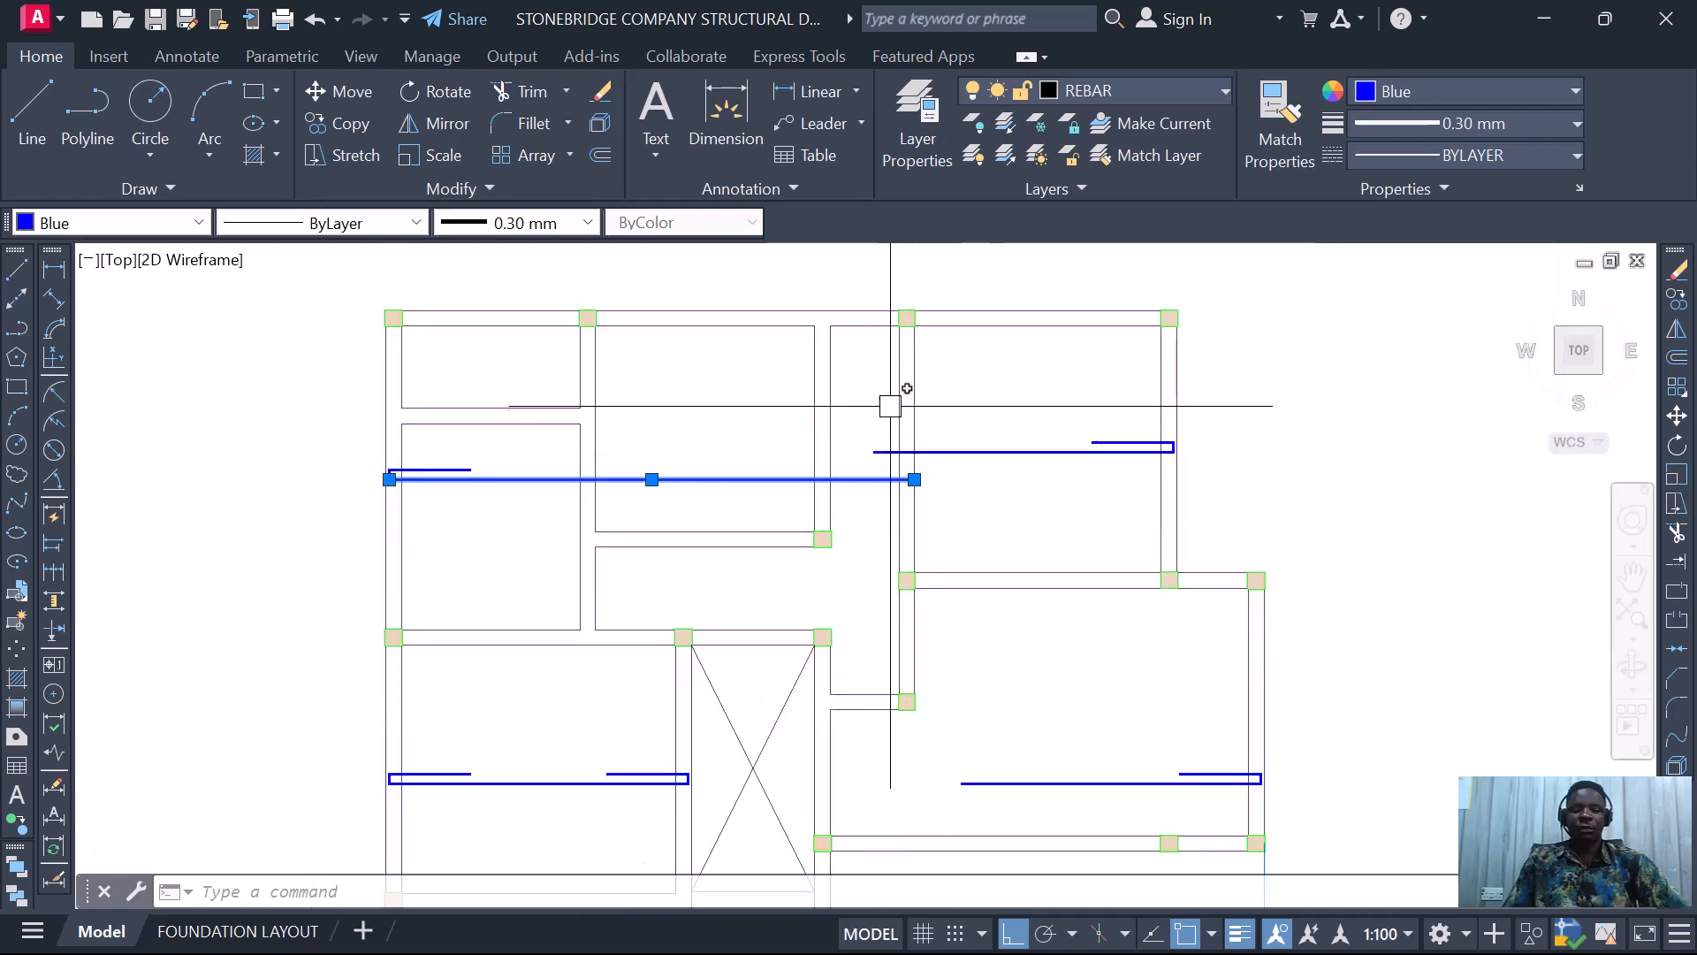
pyautogui.scroll(2, 890, 409)
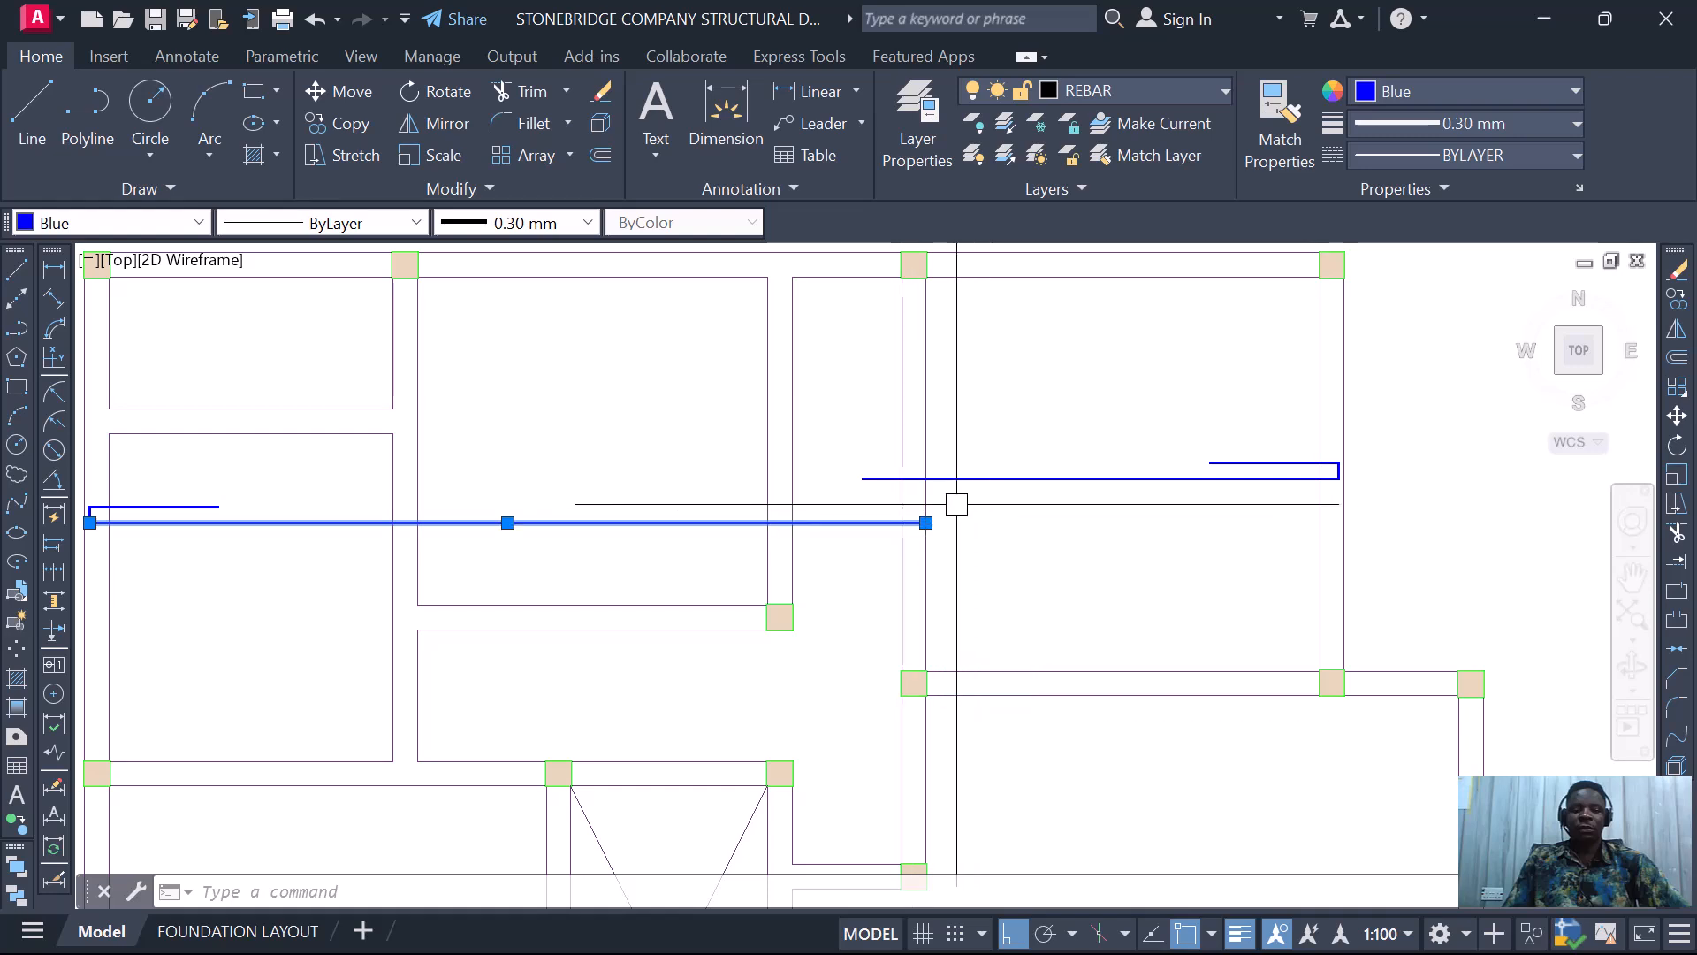
pyautogui.scroll(2, 955, 502)
pyautogui.moveTo(911, 570)
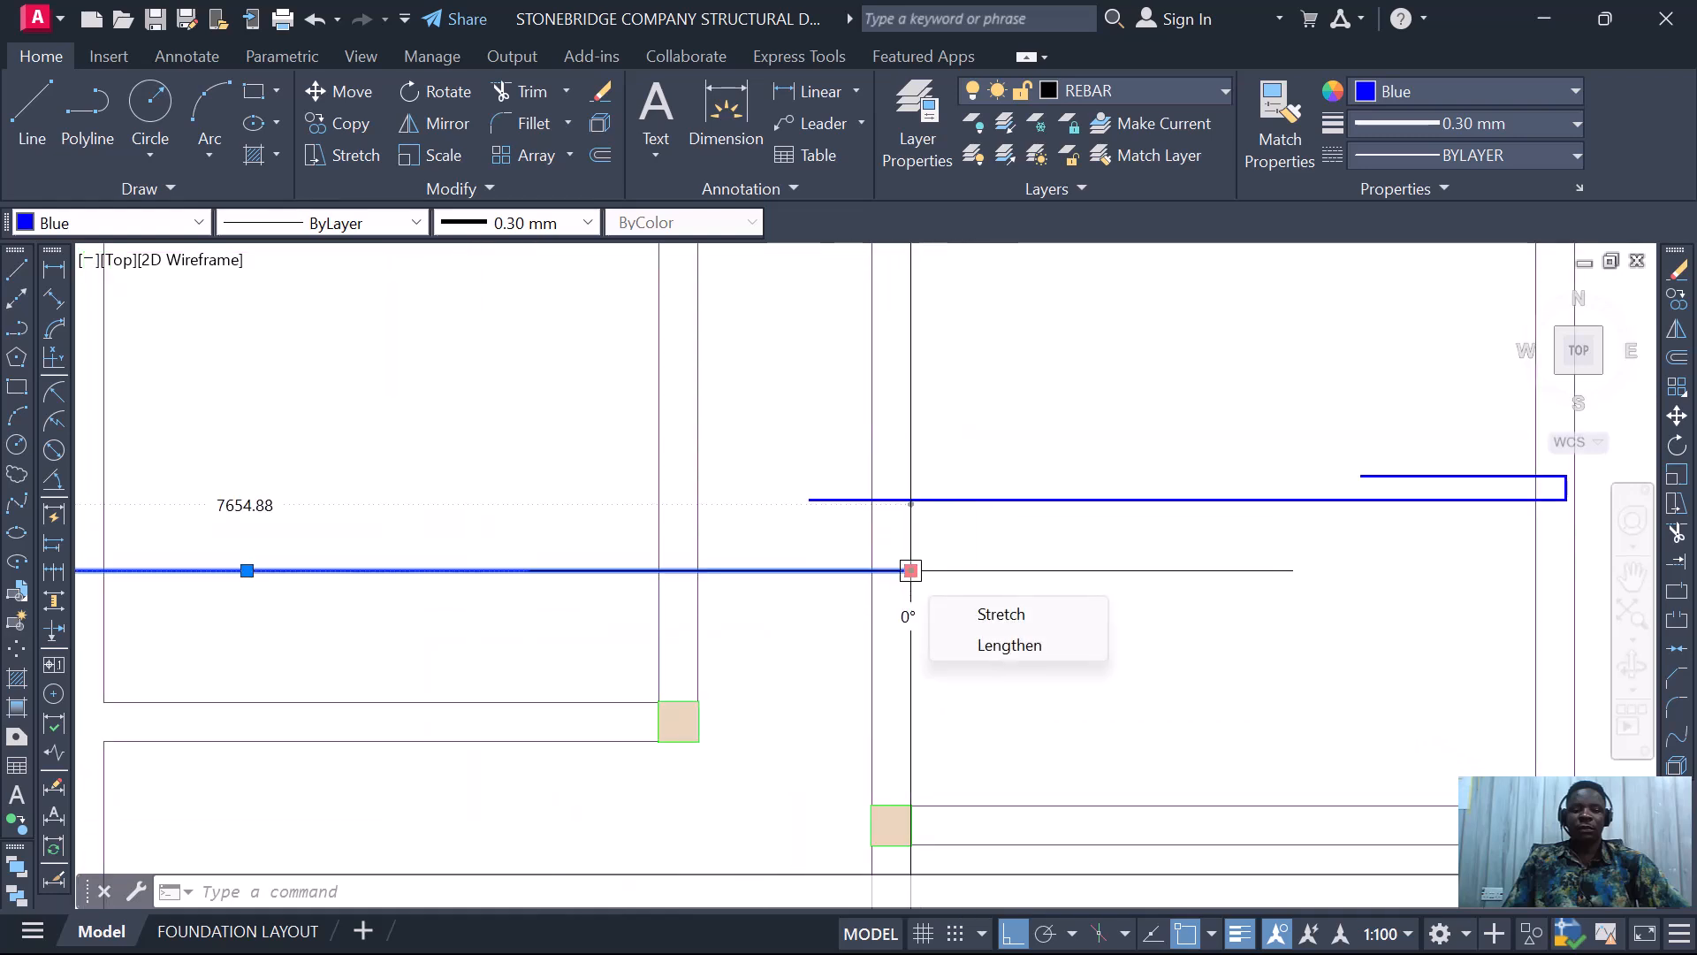
pyautogui.scroll(-3, 940, 530)
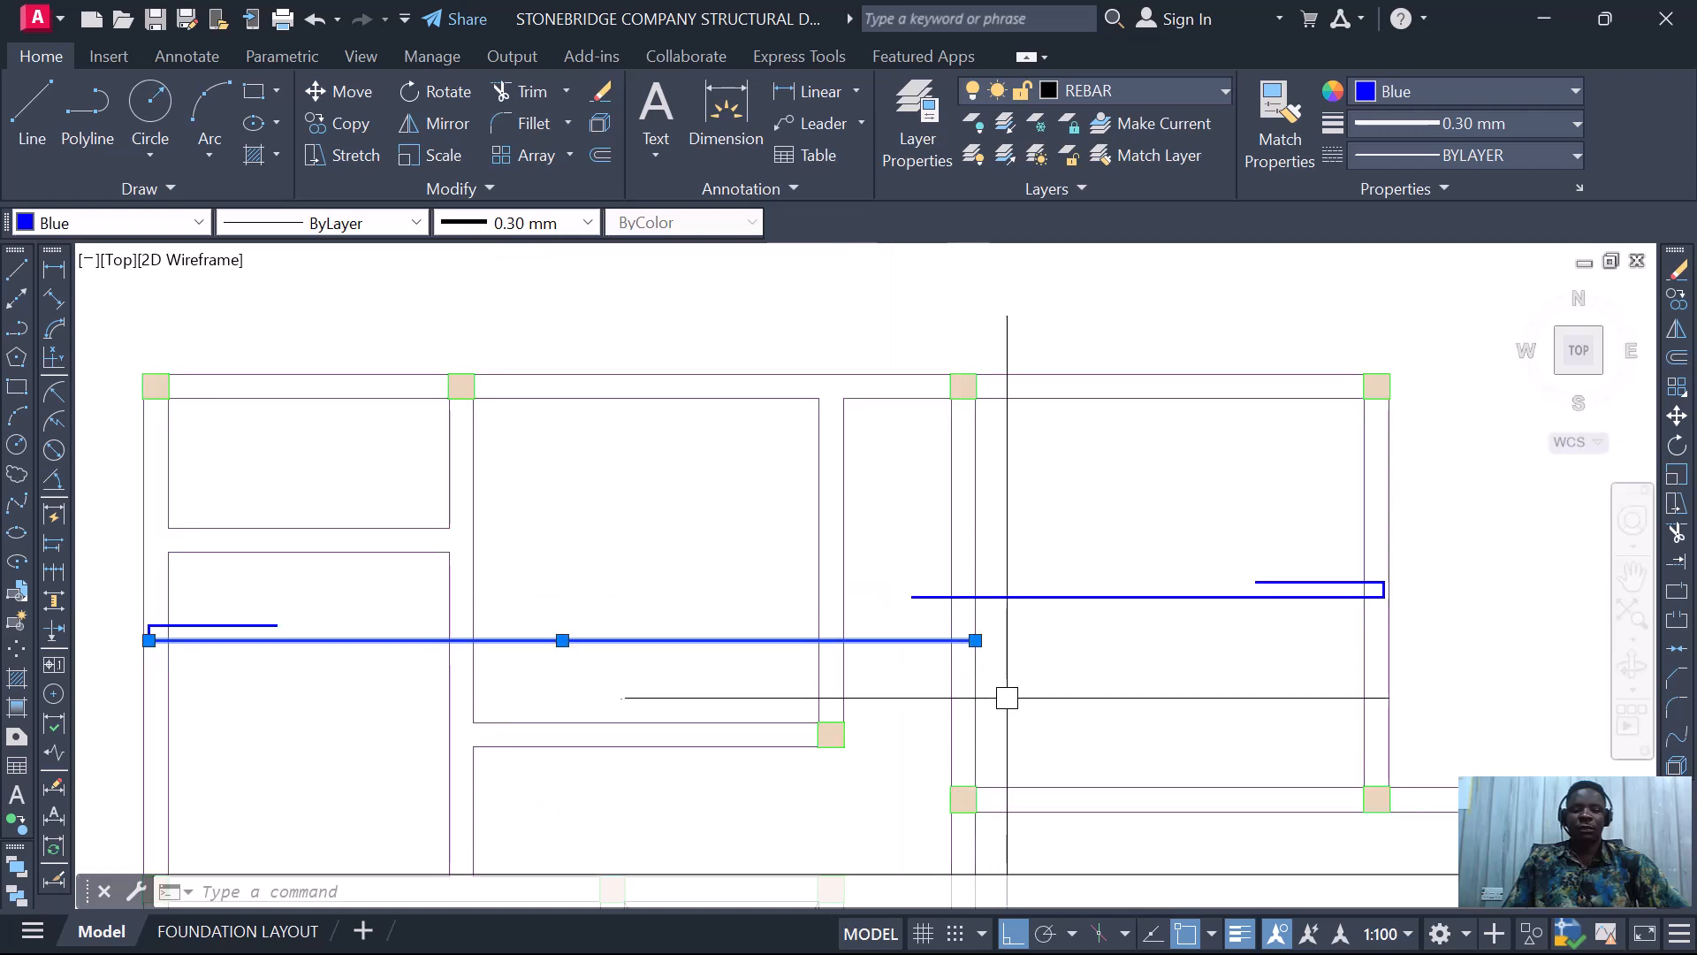
pyautogui.scroll(3, 924, 629)
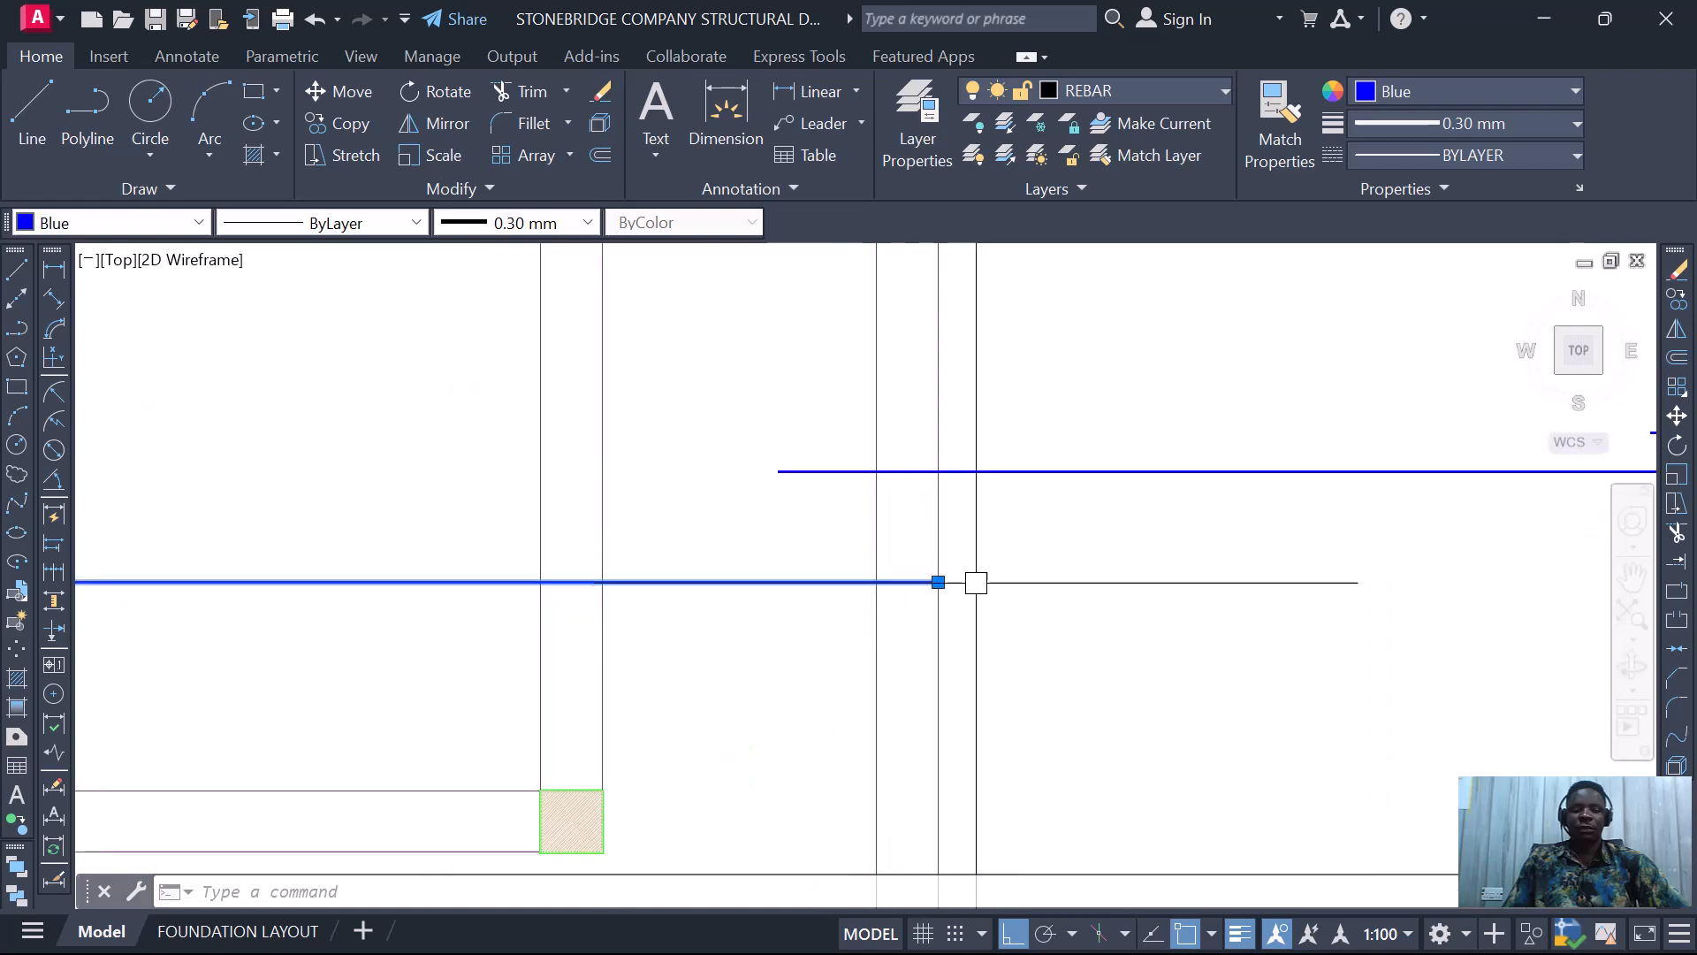
pyautogui.scroll(-3, 981, 565)
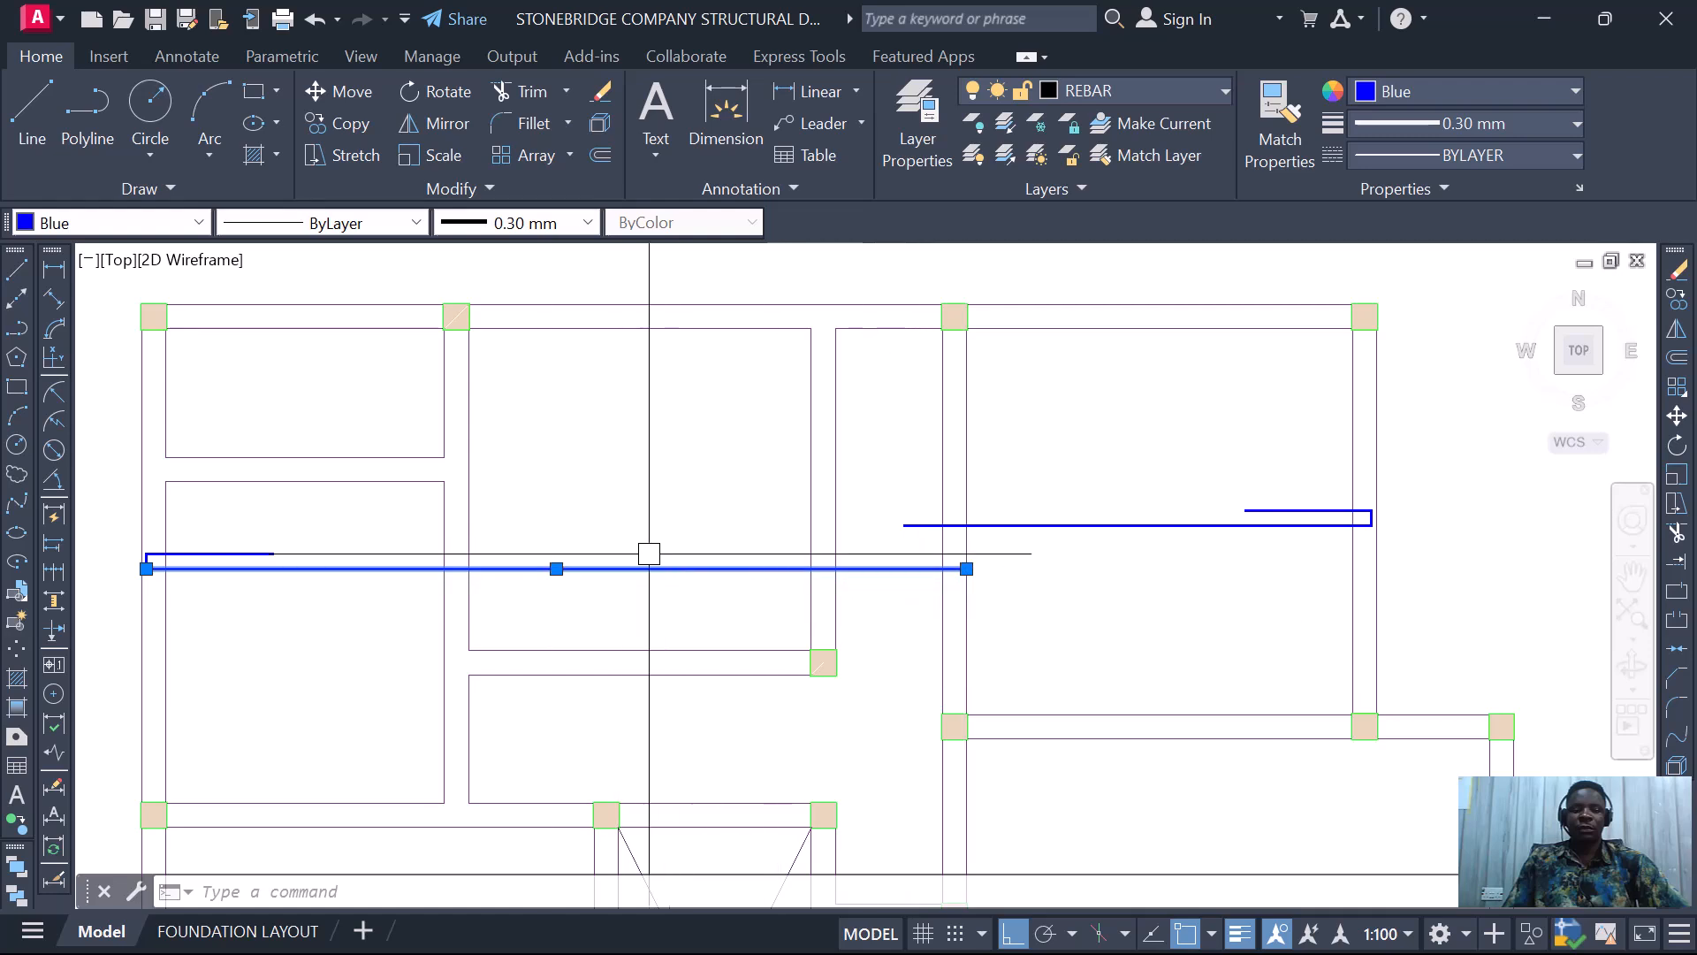
pyautogui.scroll(-2, 697, 541)
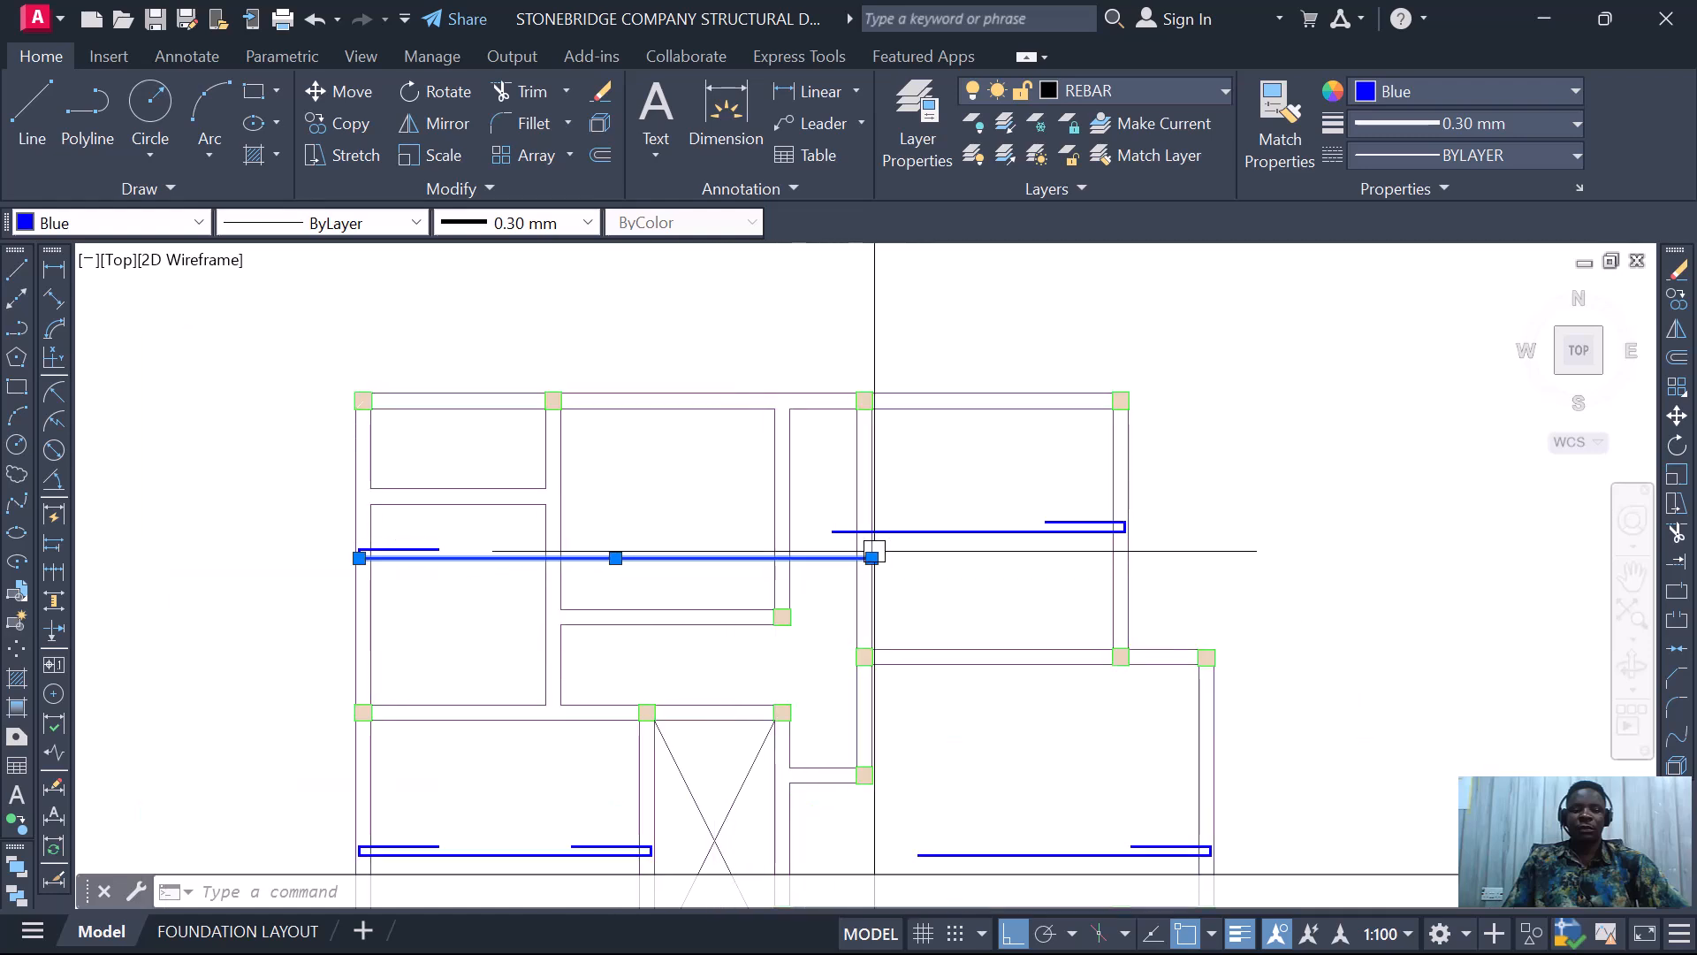
pyautogui.scroll(2, 868, 562)
pyautogui.scroll(-2, 893, 562)
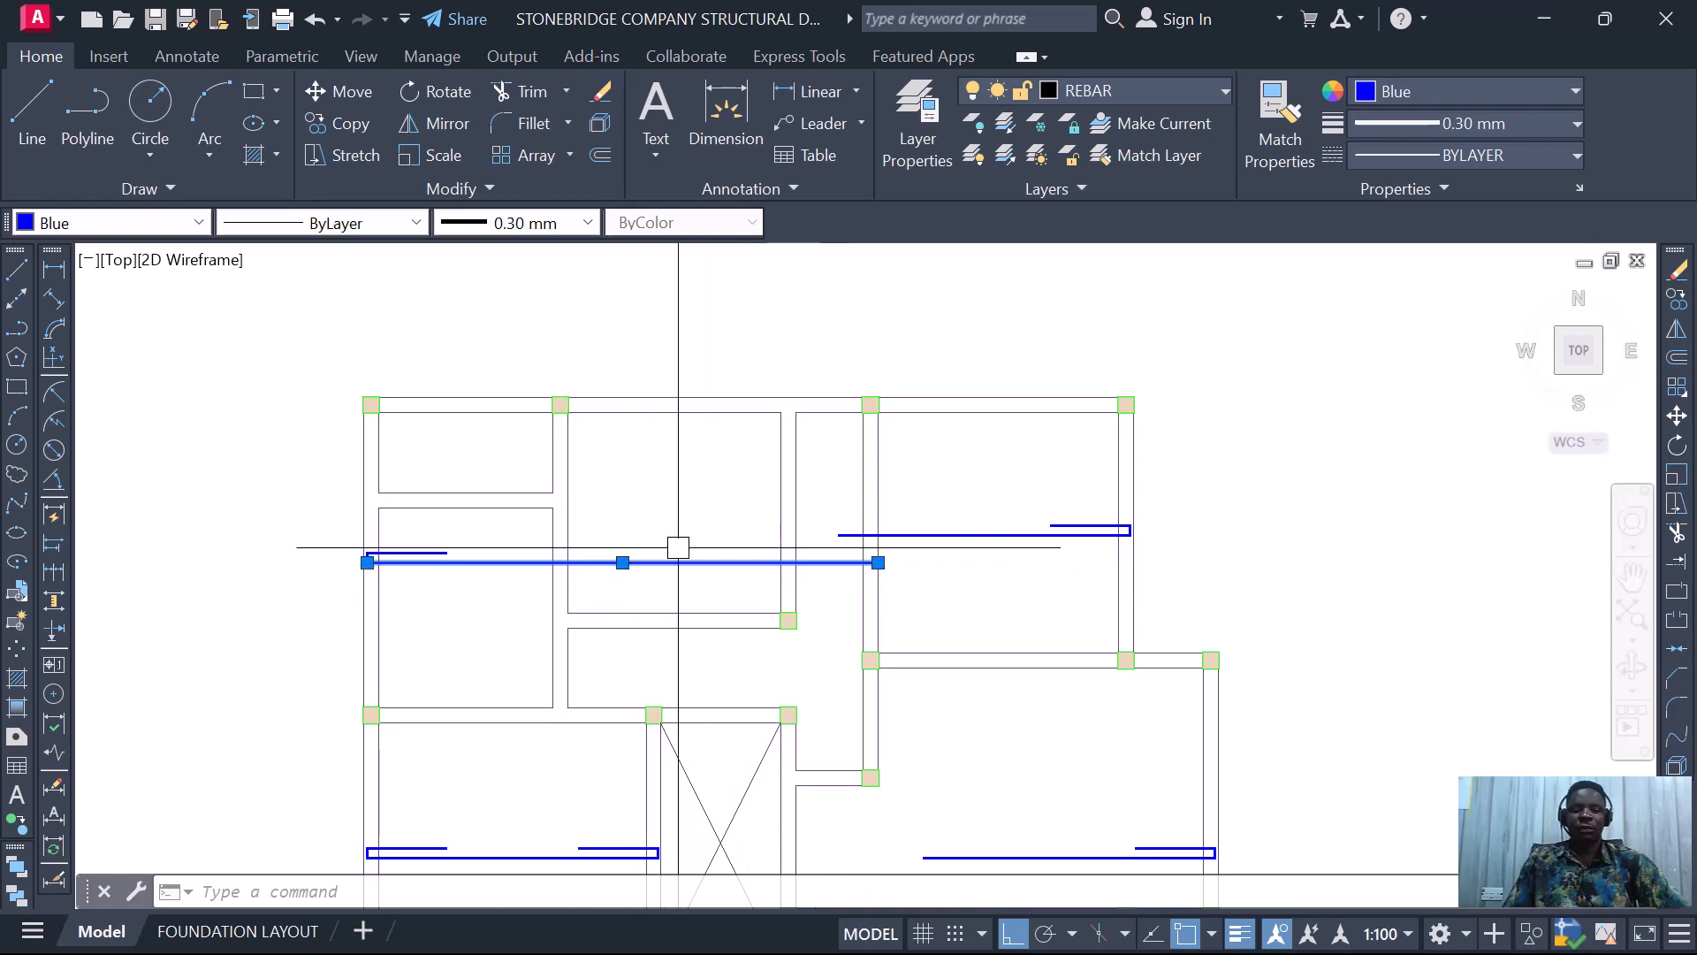
pyautogui.scroll(2, 795, 560)
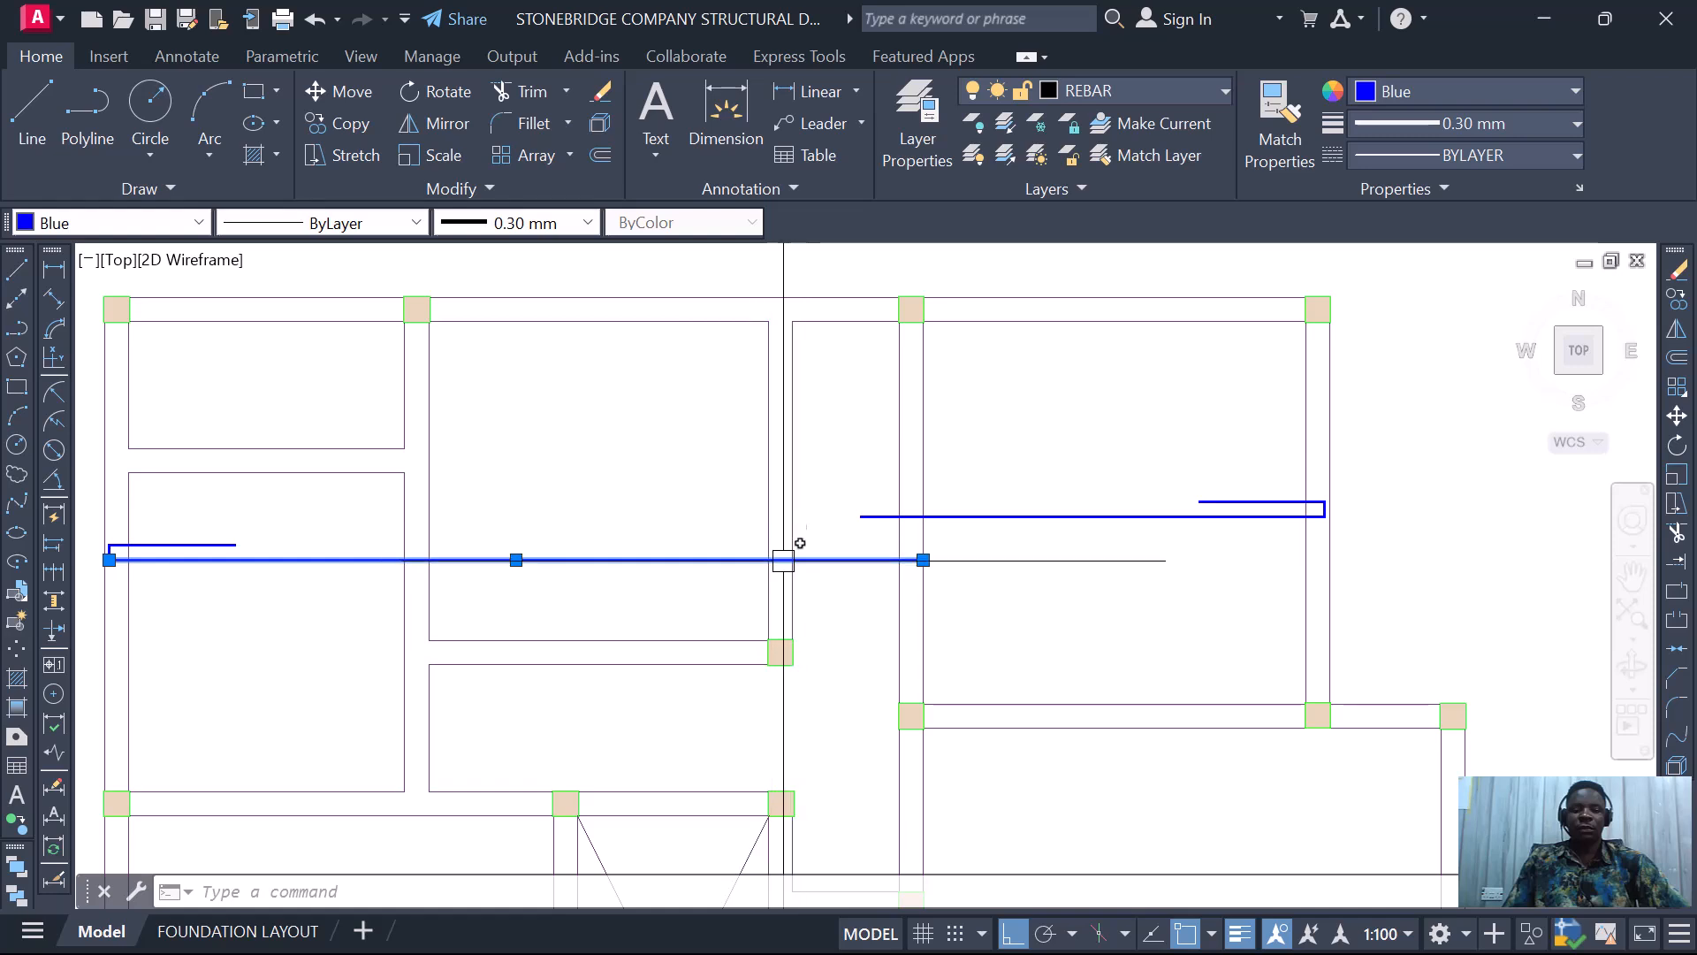
pyautogui.scroll(2, 923, 559)
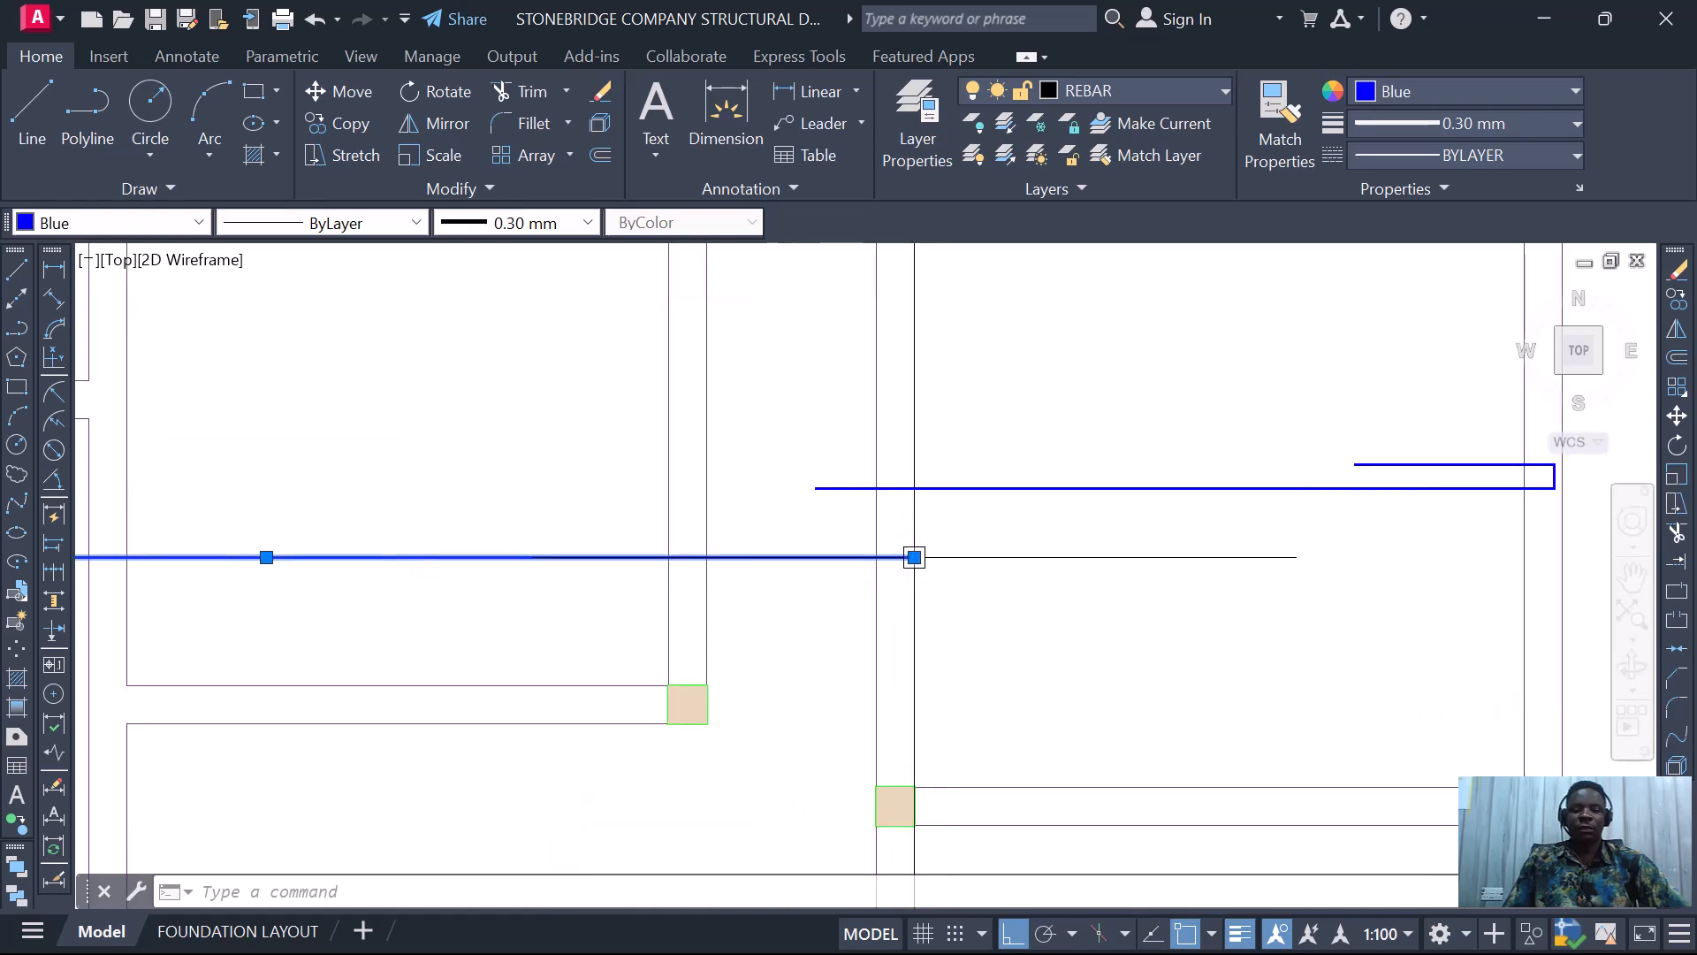
pyautogui.scroll(-2, 917, 558)
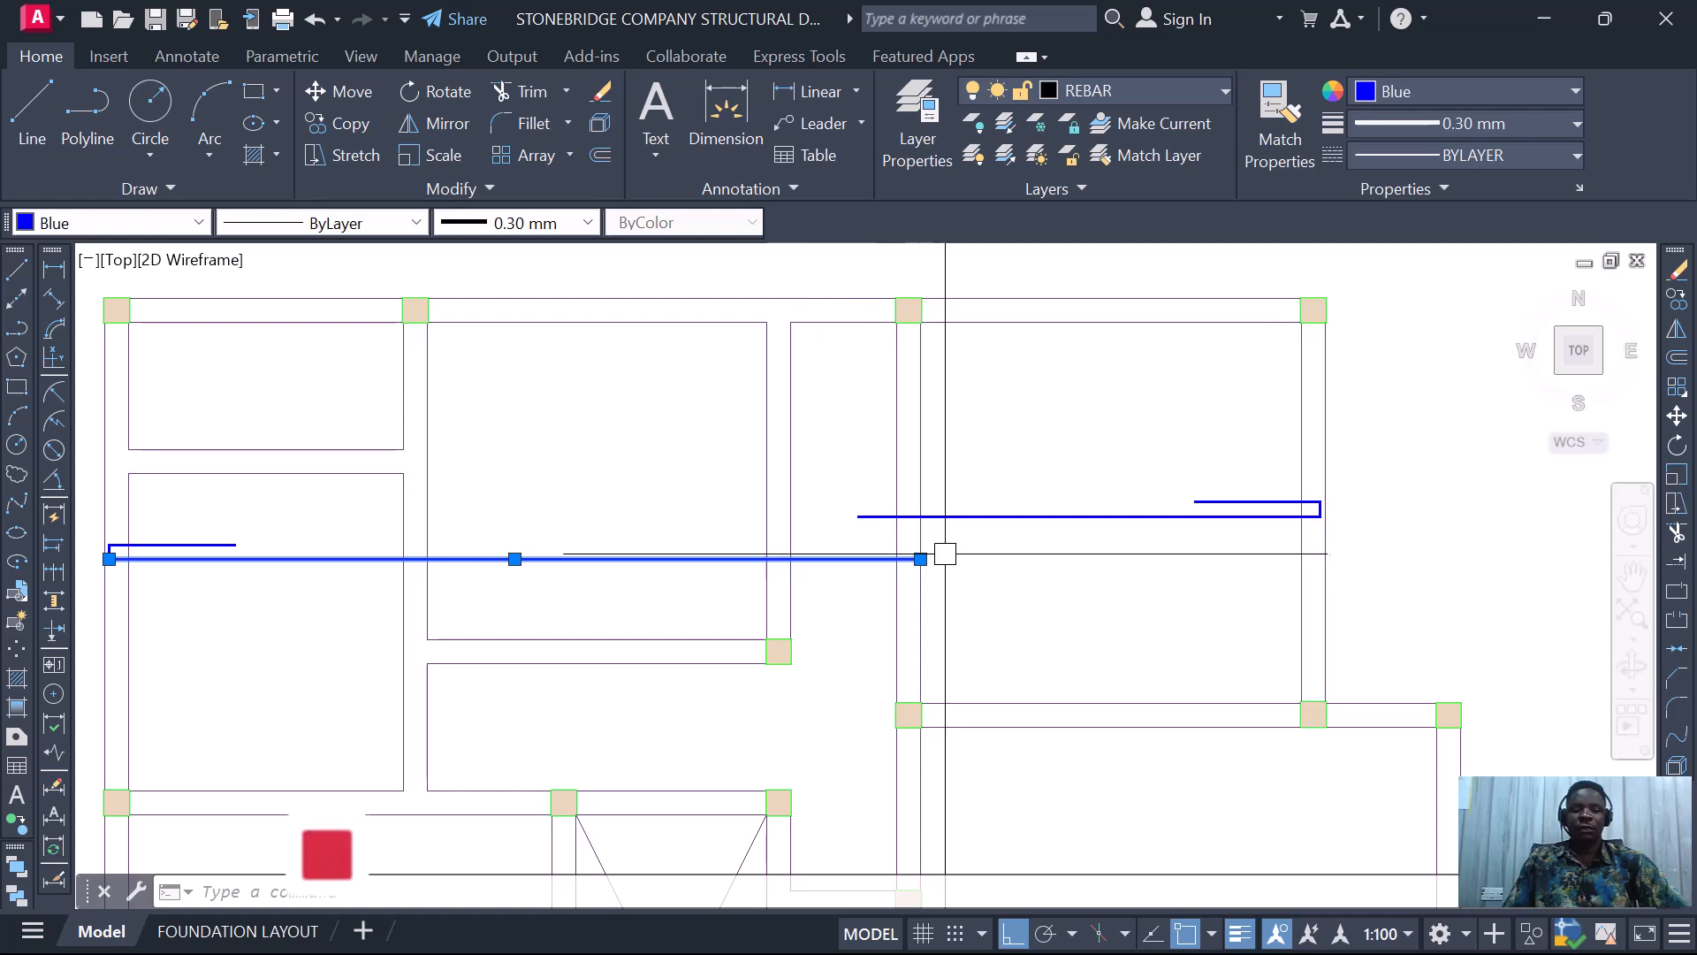
pyautogui.scroll(2, 926, 559)
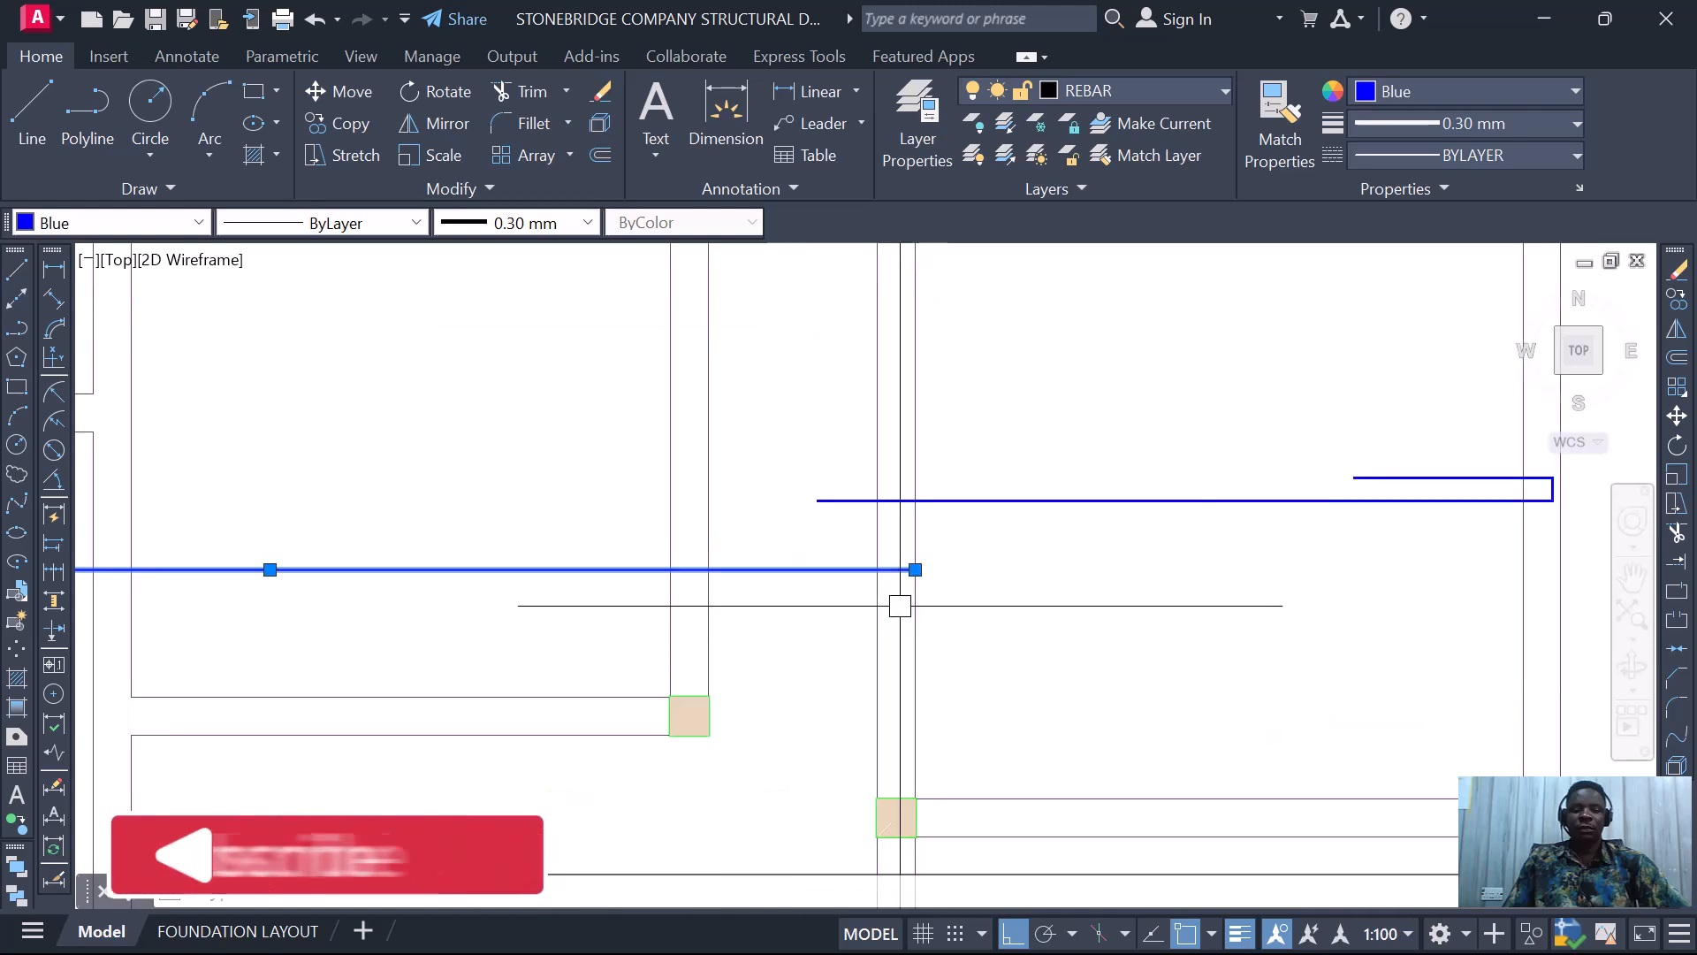
pyautogui.scroll(-4, 900, 606)
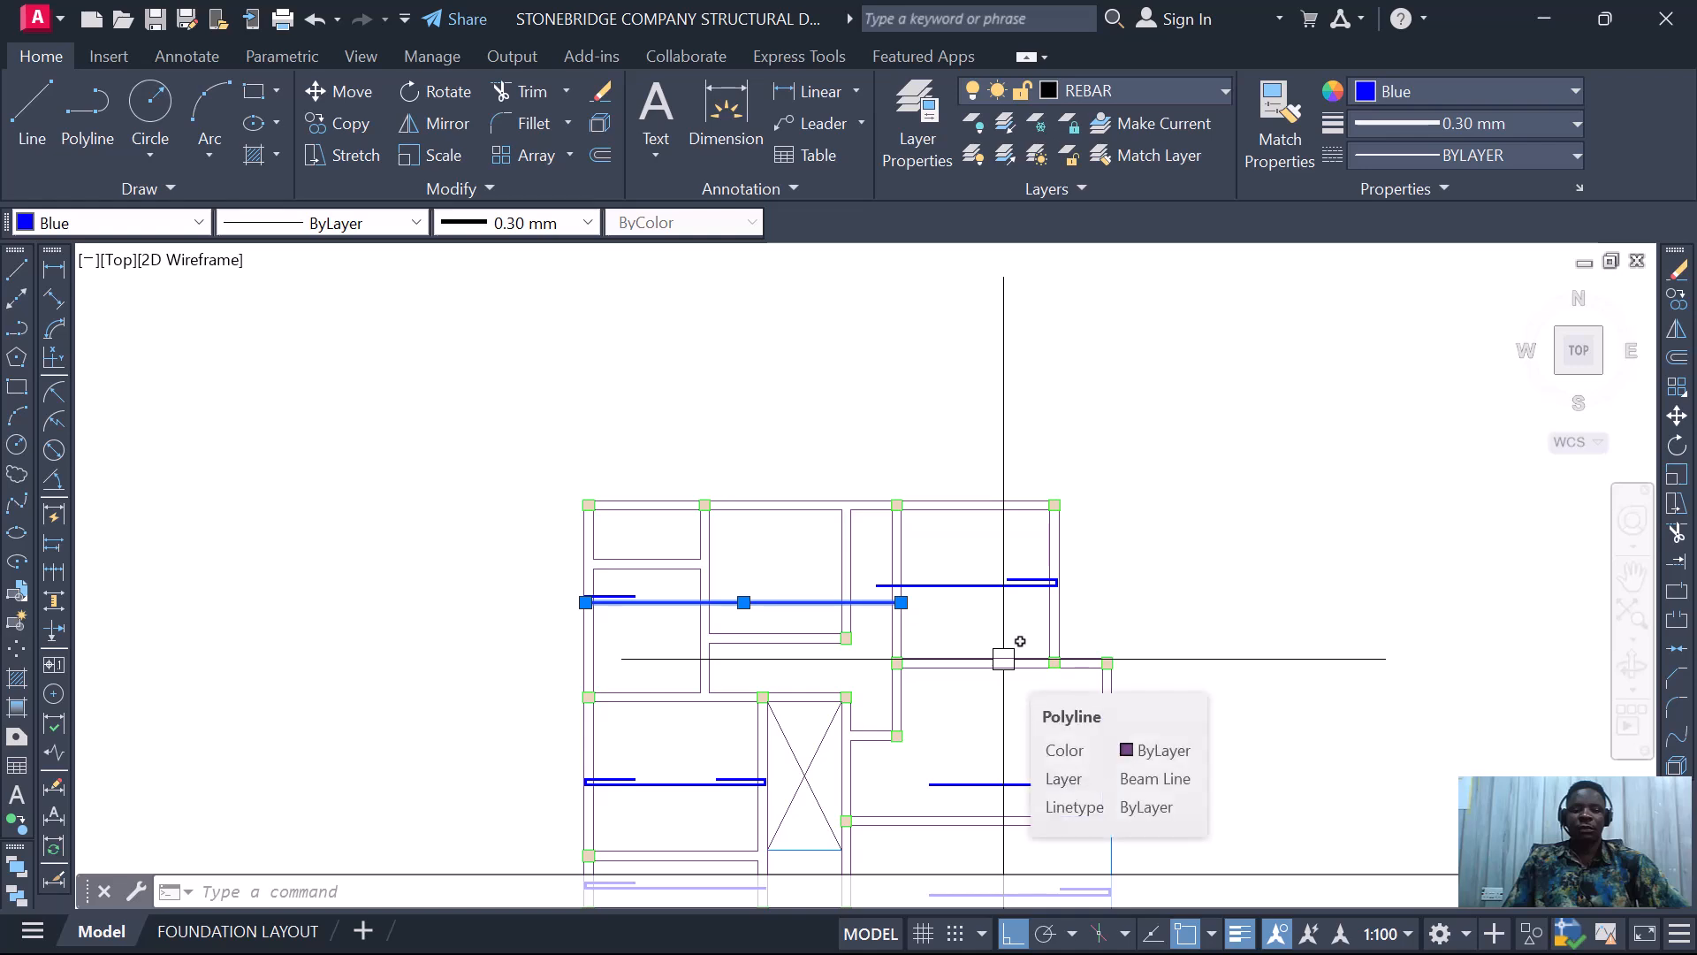
pyautogui.moveTo(989, 644); pyautogui.dragTo(1033, 527, button='middle')
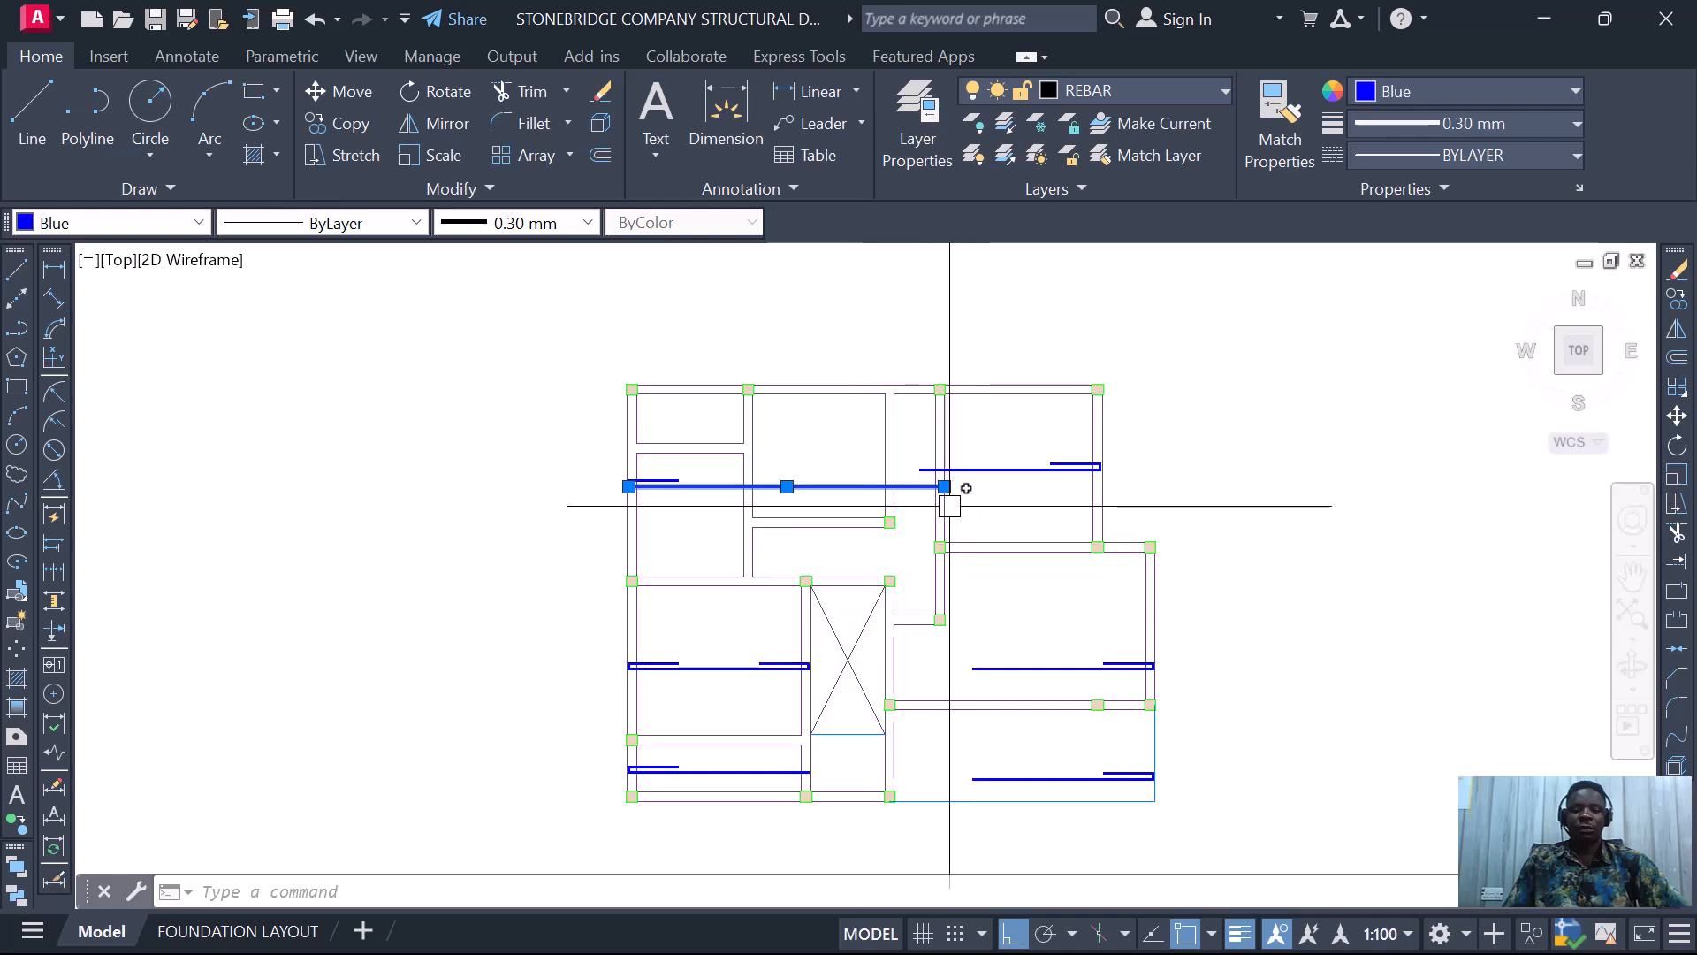
pyautogui.scroll(4, 942, 484)
pyautogui.scroll(-2, 958, 563)
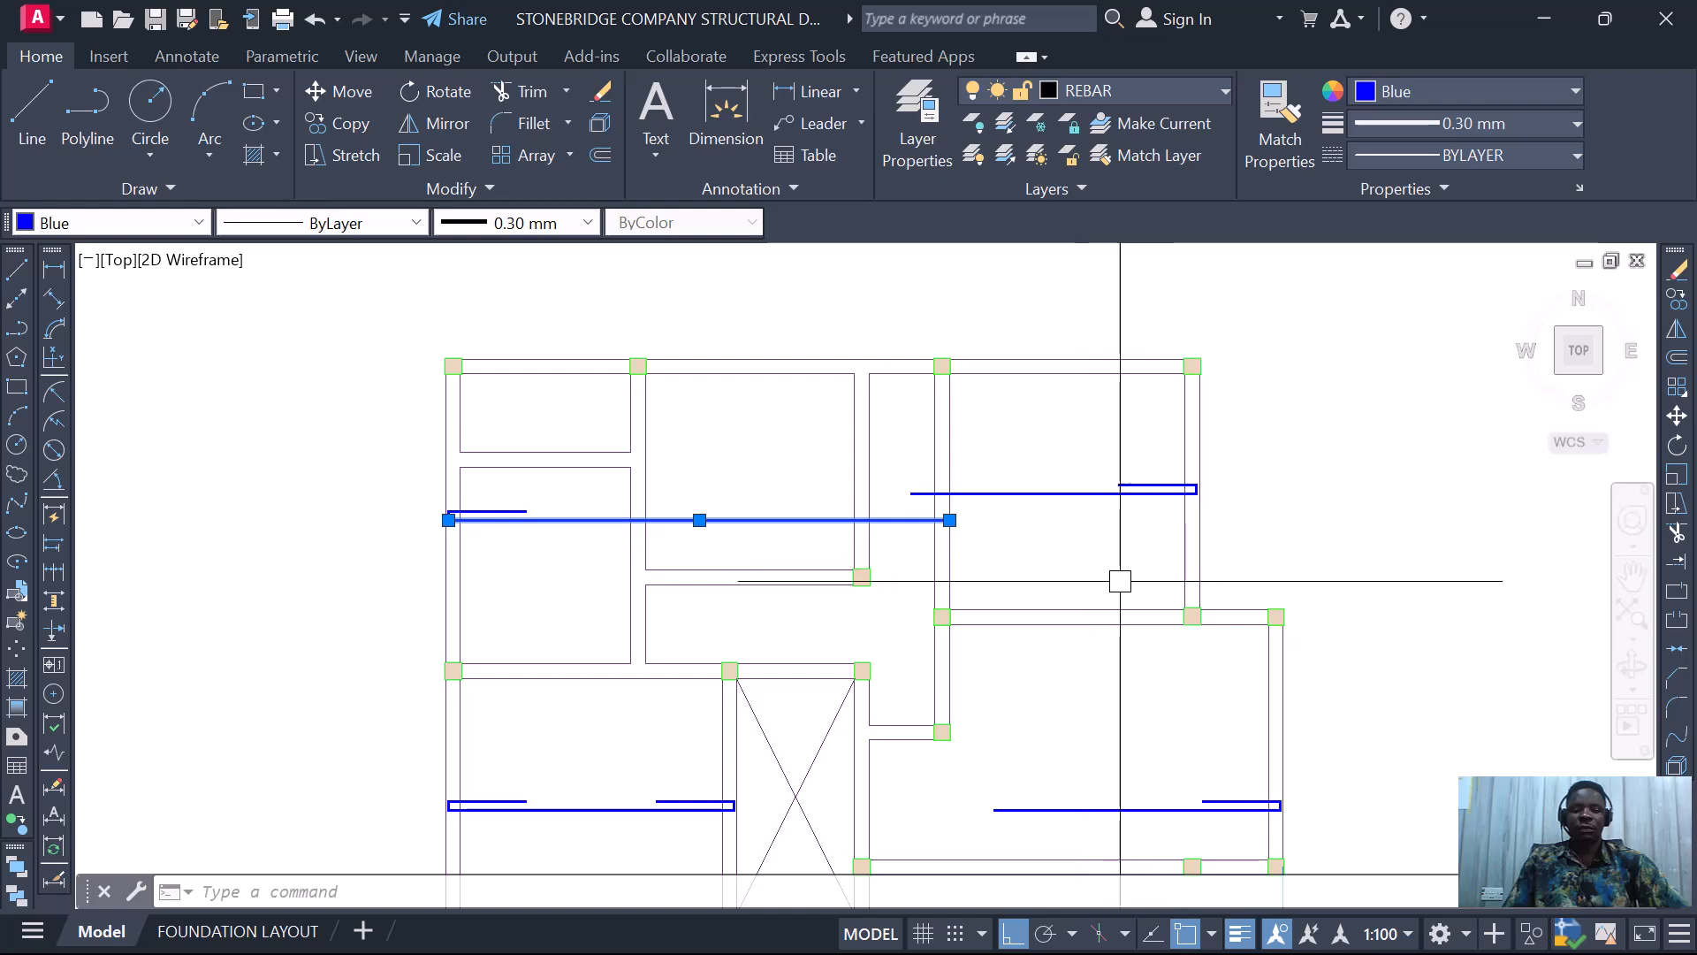
# - Stretch the upper-left bar's free end horizontally 300 mm past the far face of the inner beam
pyautogui.scroll(8, 949, 520)
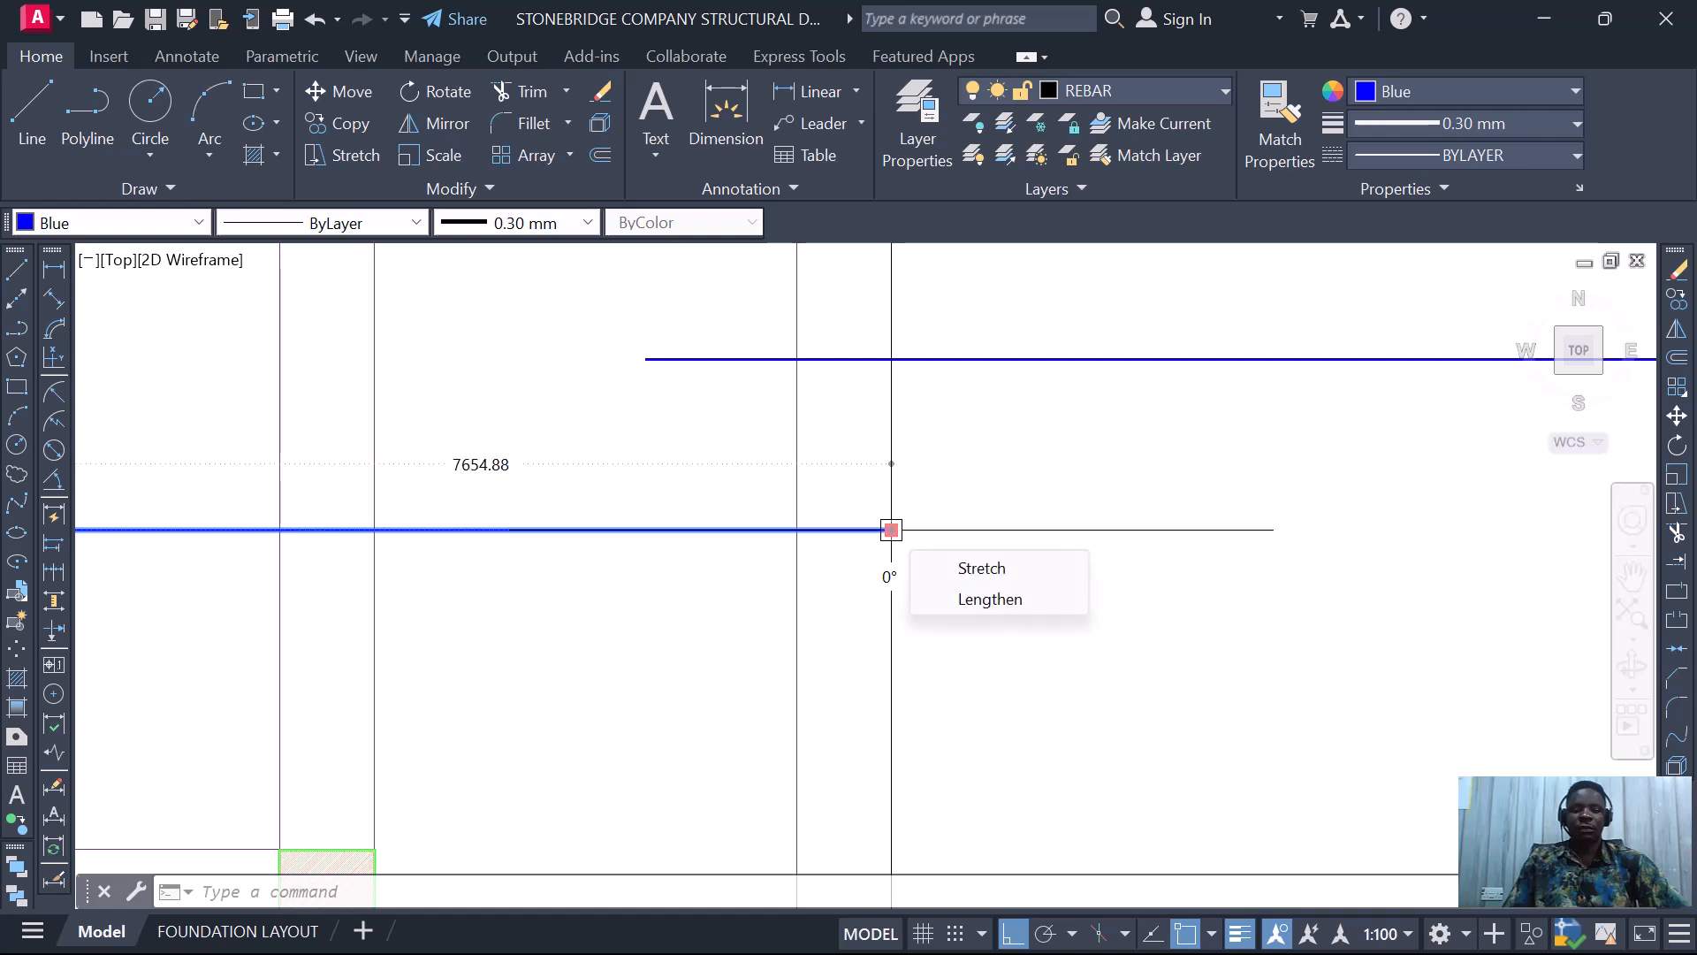
pyautogui.click(892, 530)
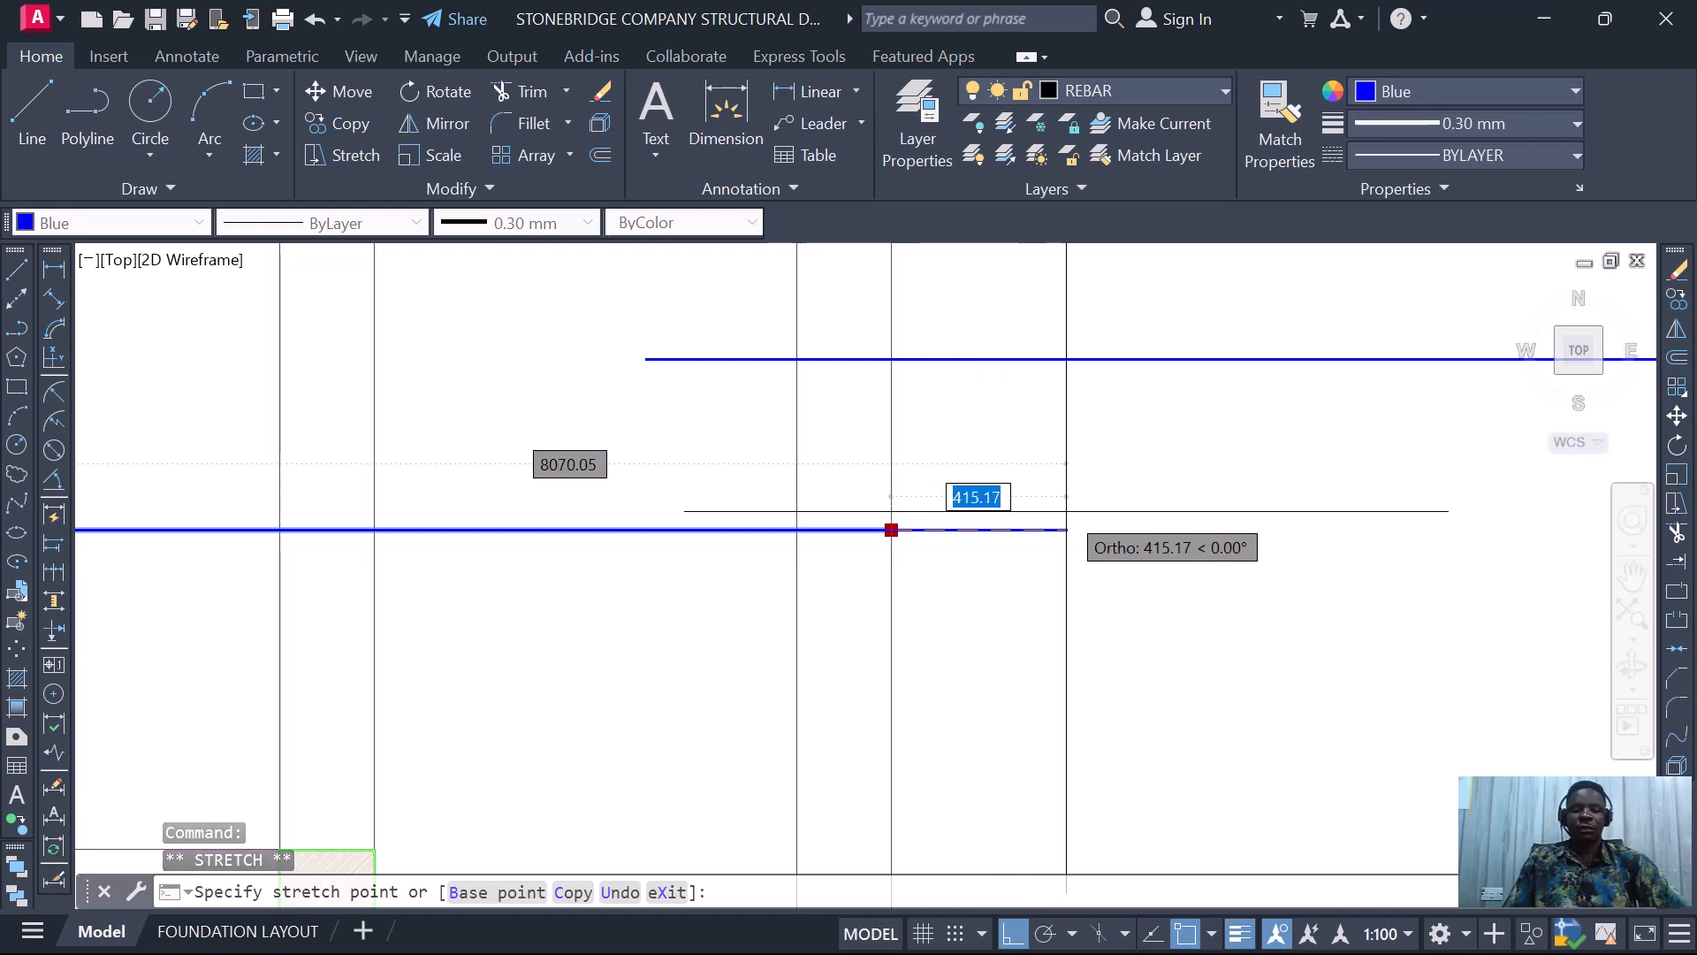
pyautogui.write('33')
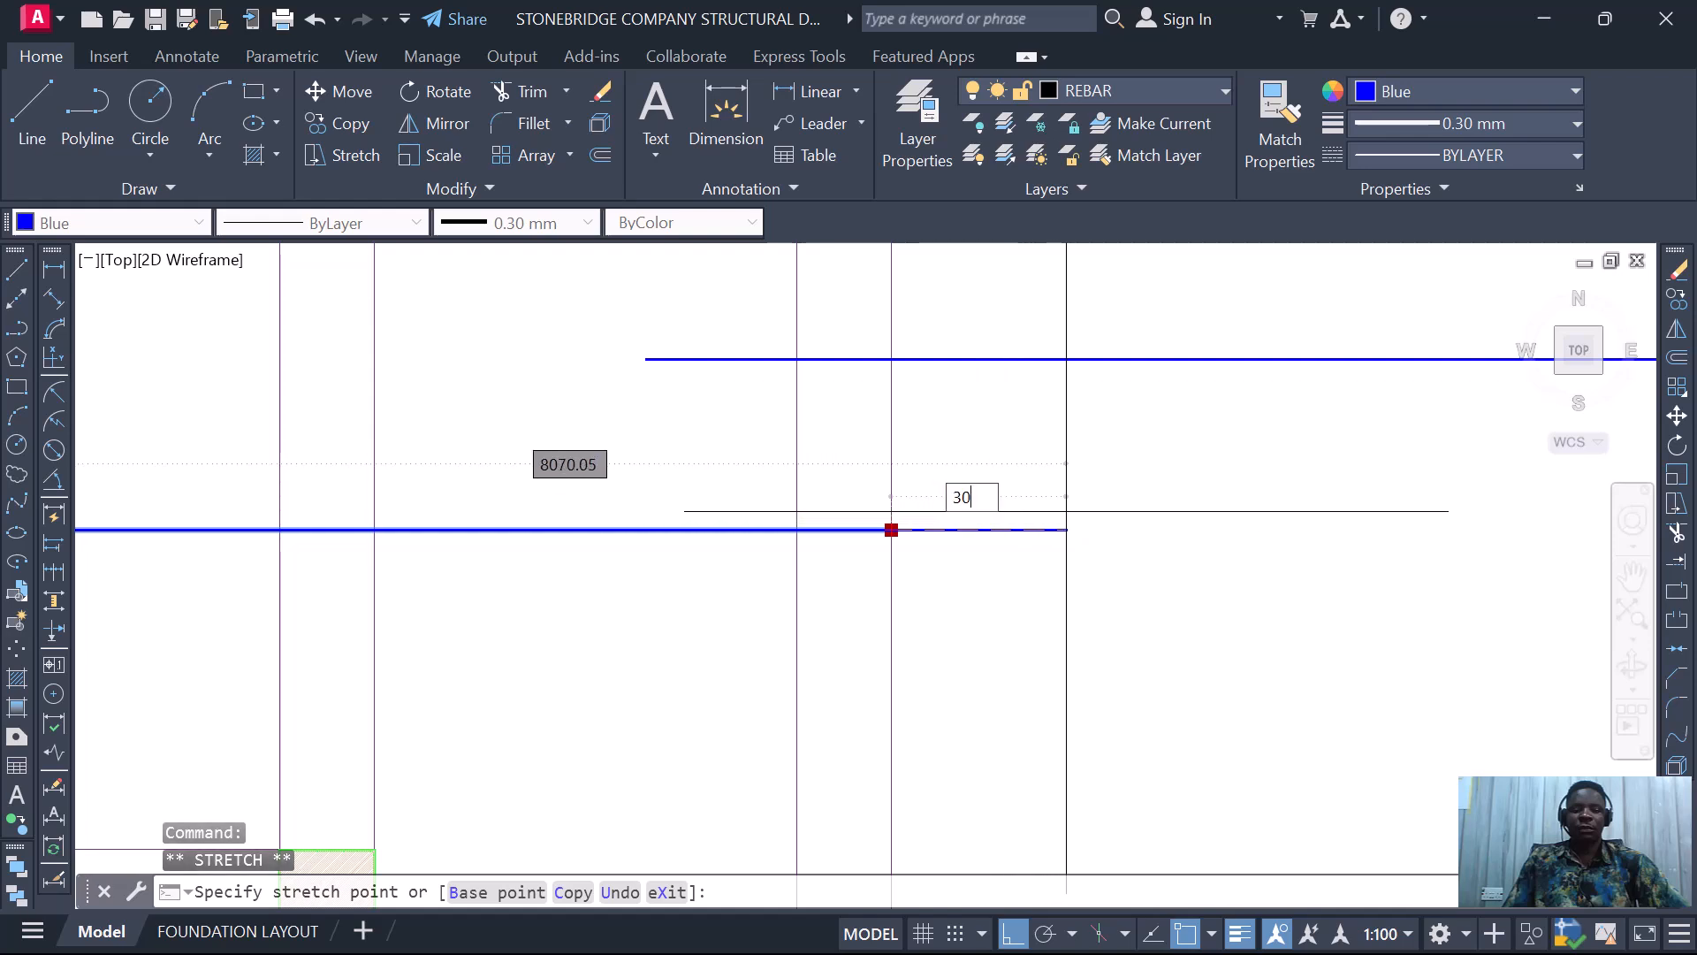
pyautogui.write('0')
pyautogui.press('Return')
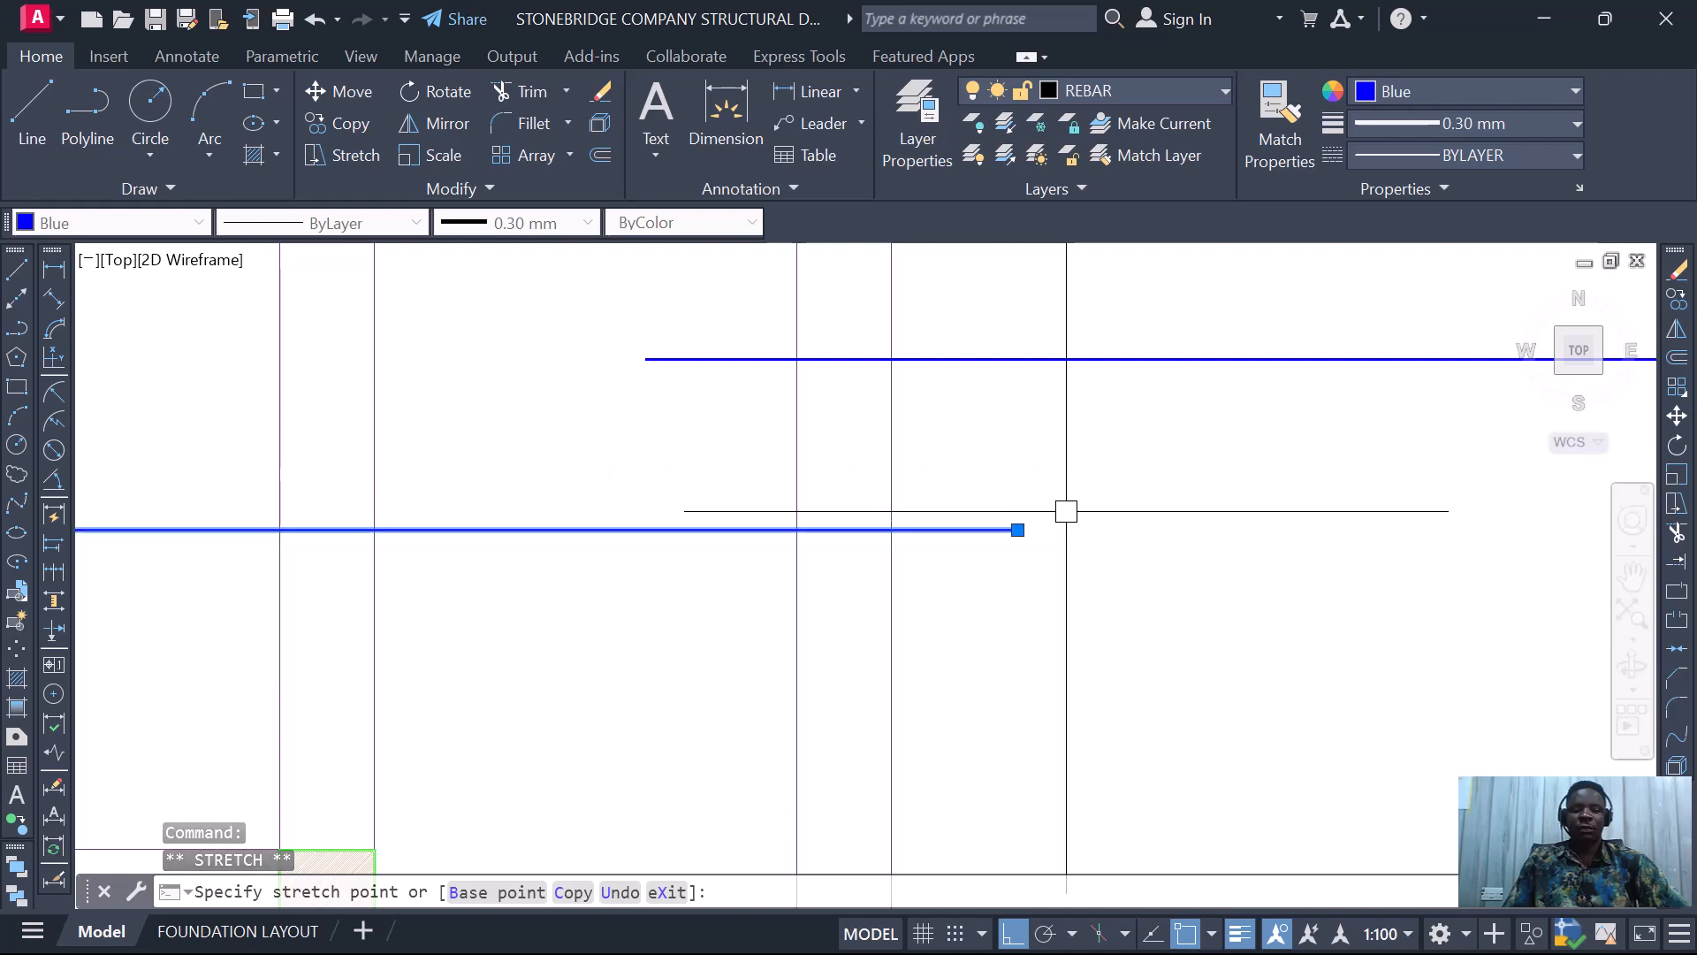
# - Stretch the upper-right bar's free end to the inner beam's left face, then extend it a further 300 mm leftward
pyautogui.click(670, 358)
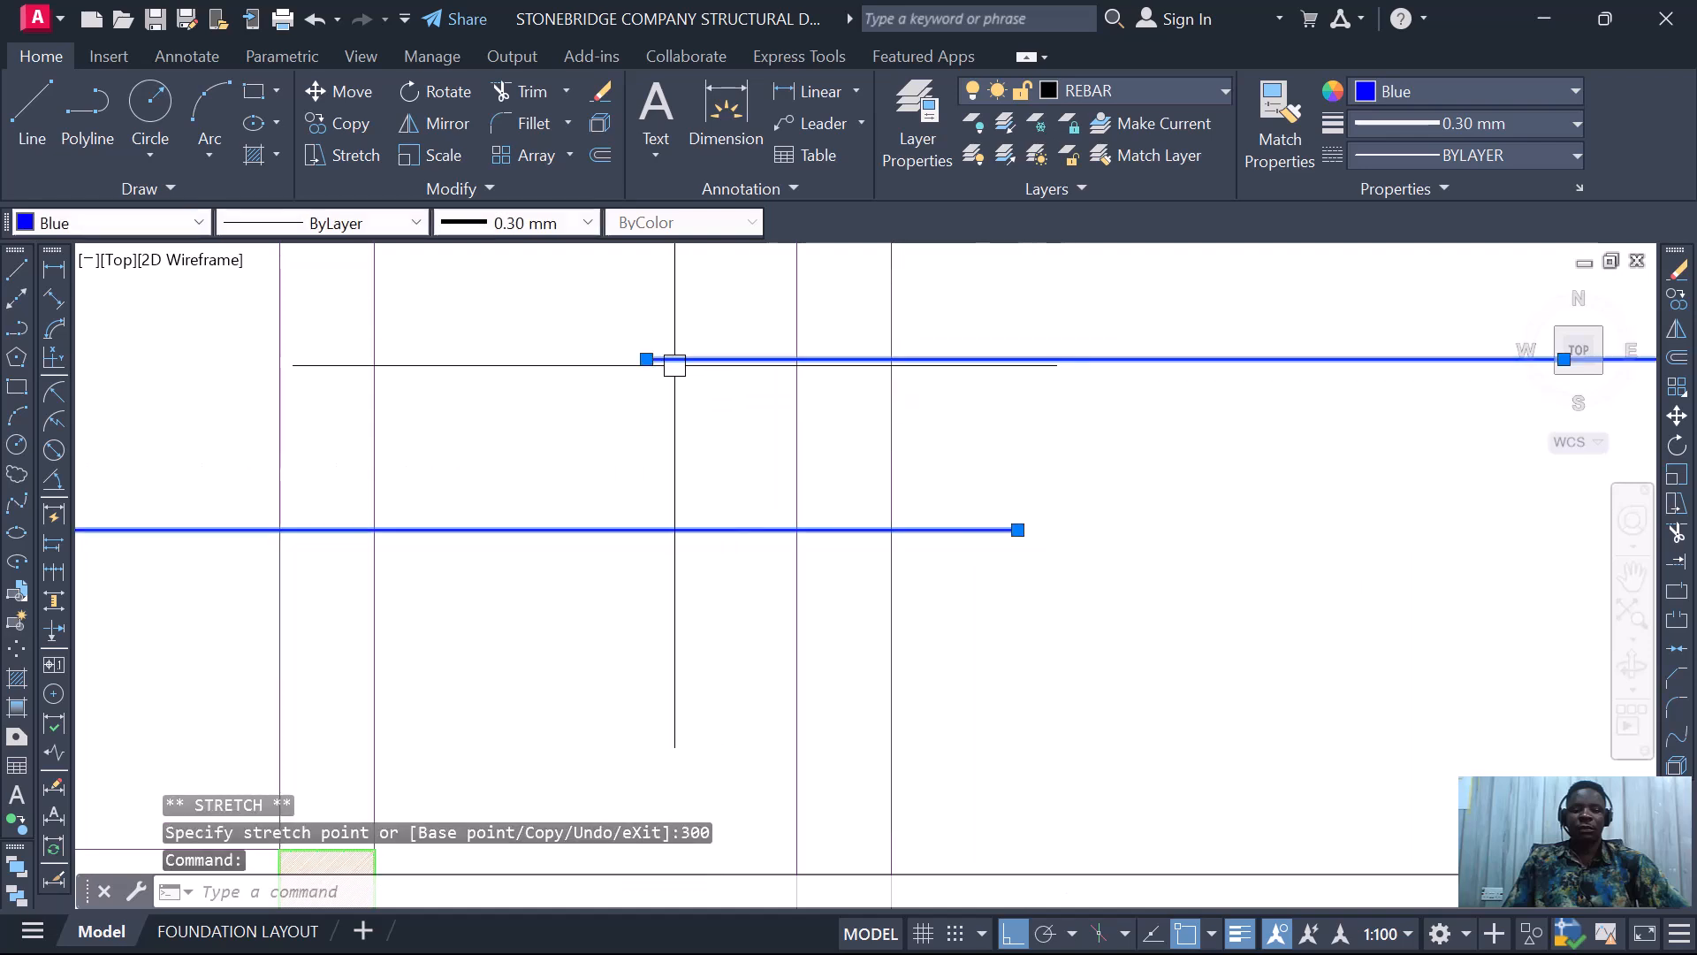
pyautogui.click(646, 359)
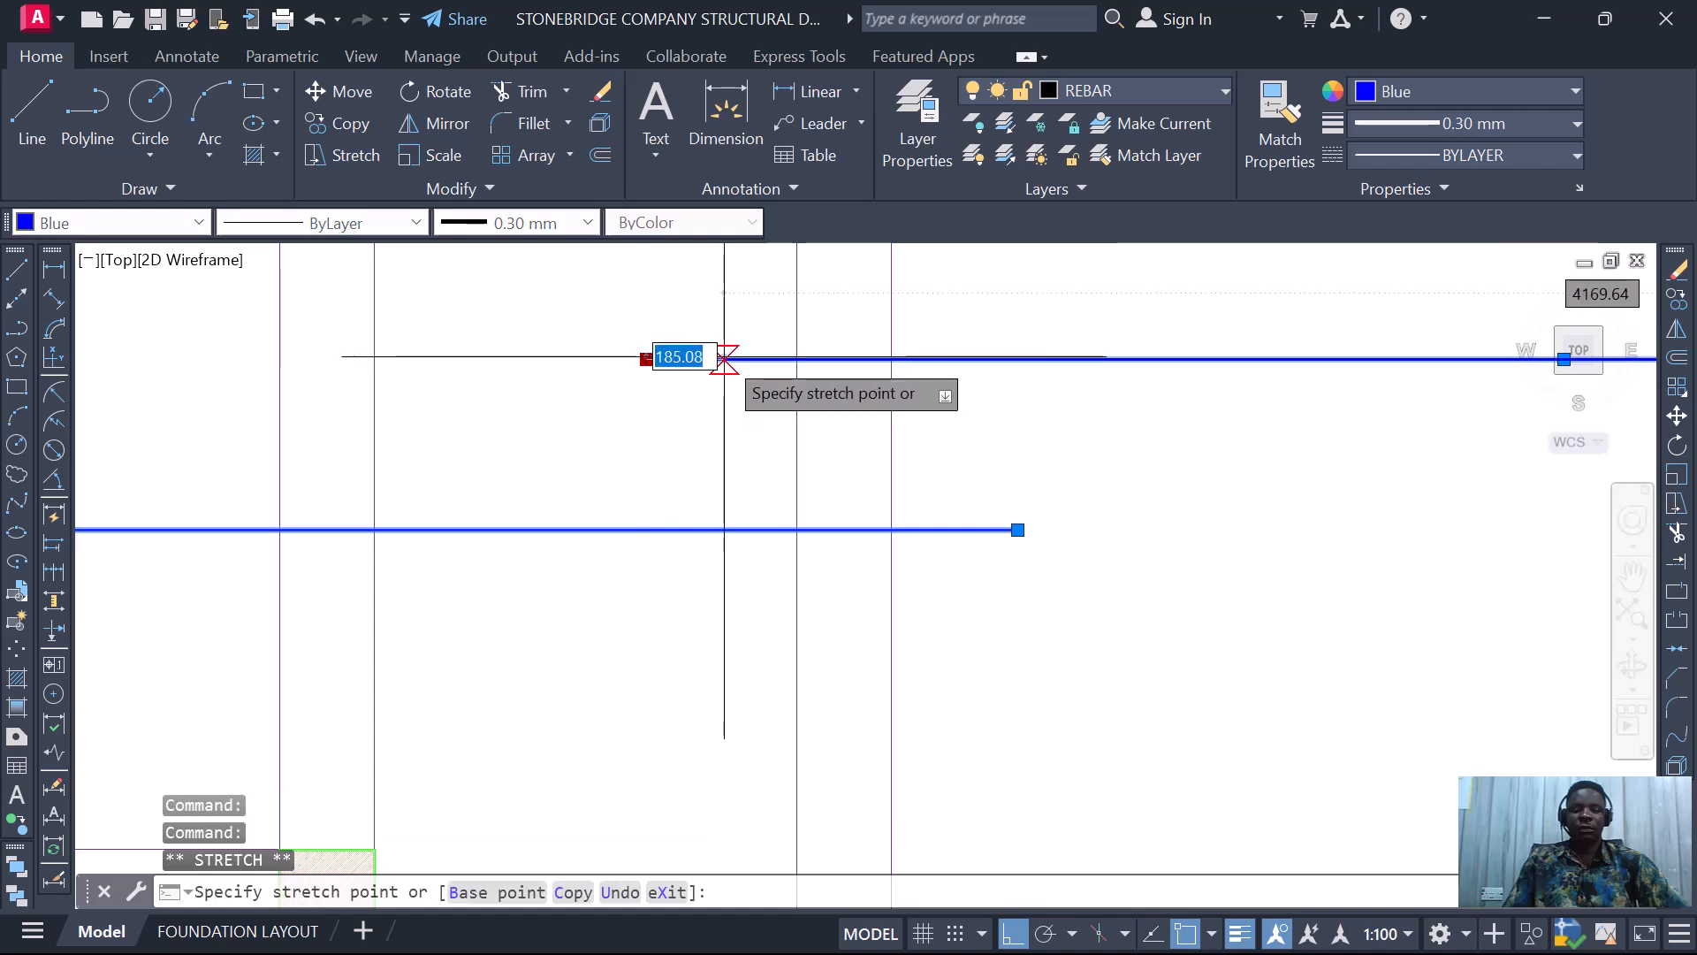
pyautogui.click(796, 359)
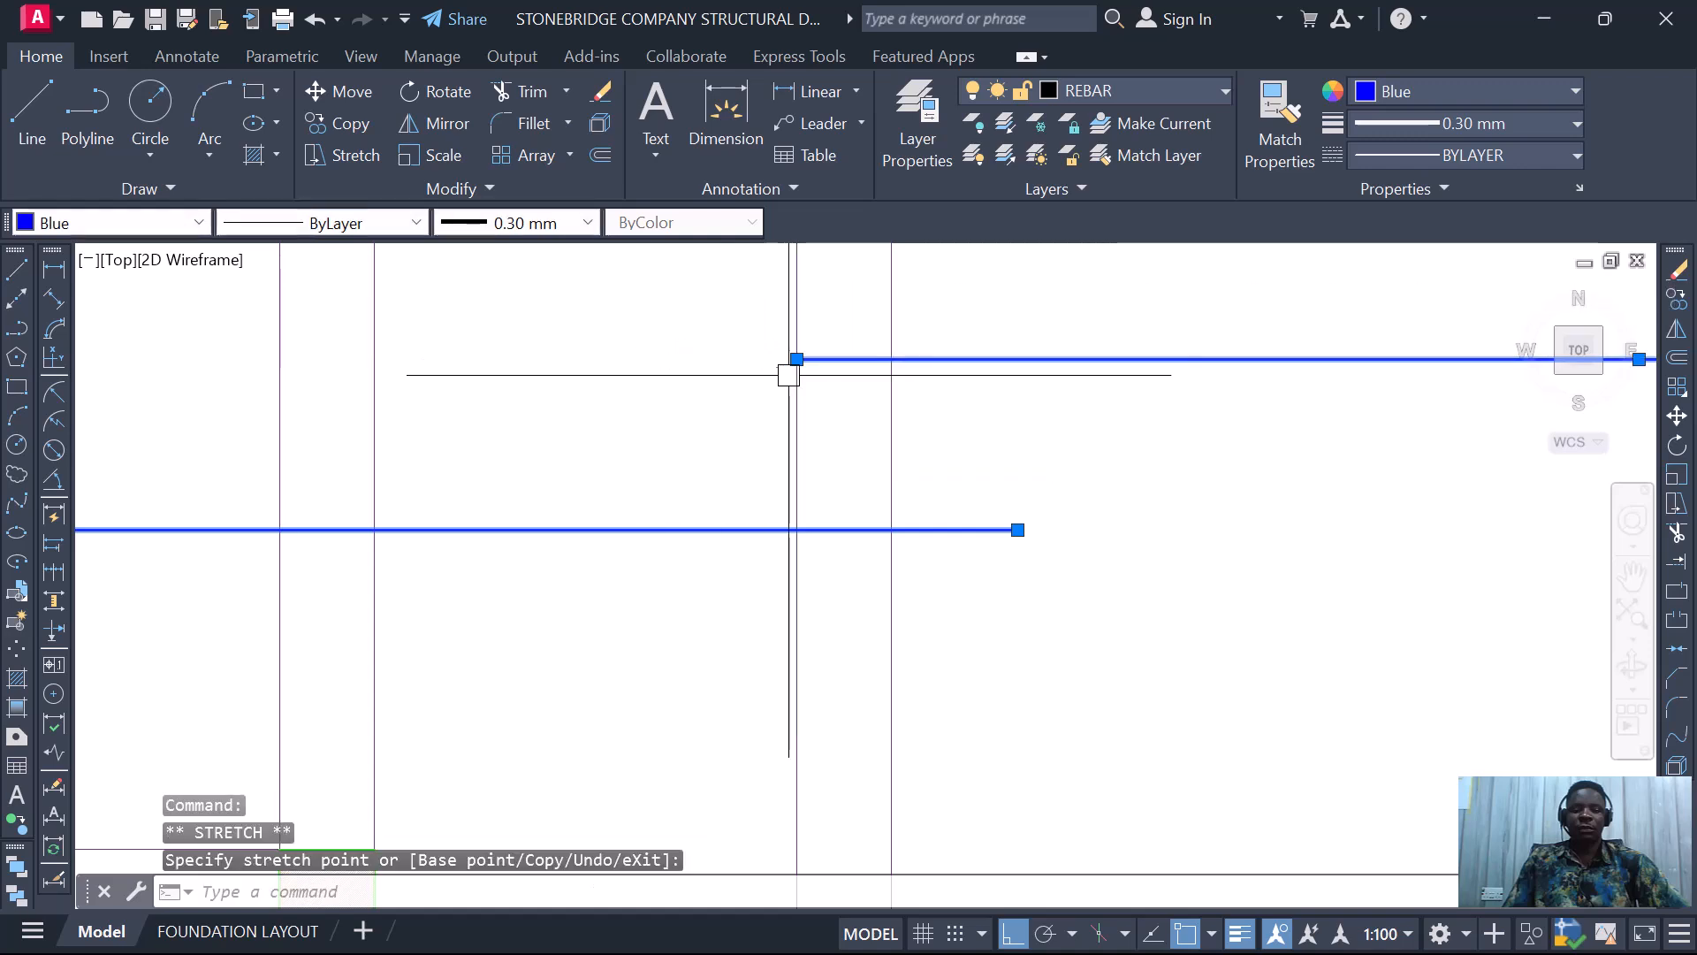
pyautogui.click(796, 359)
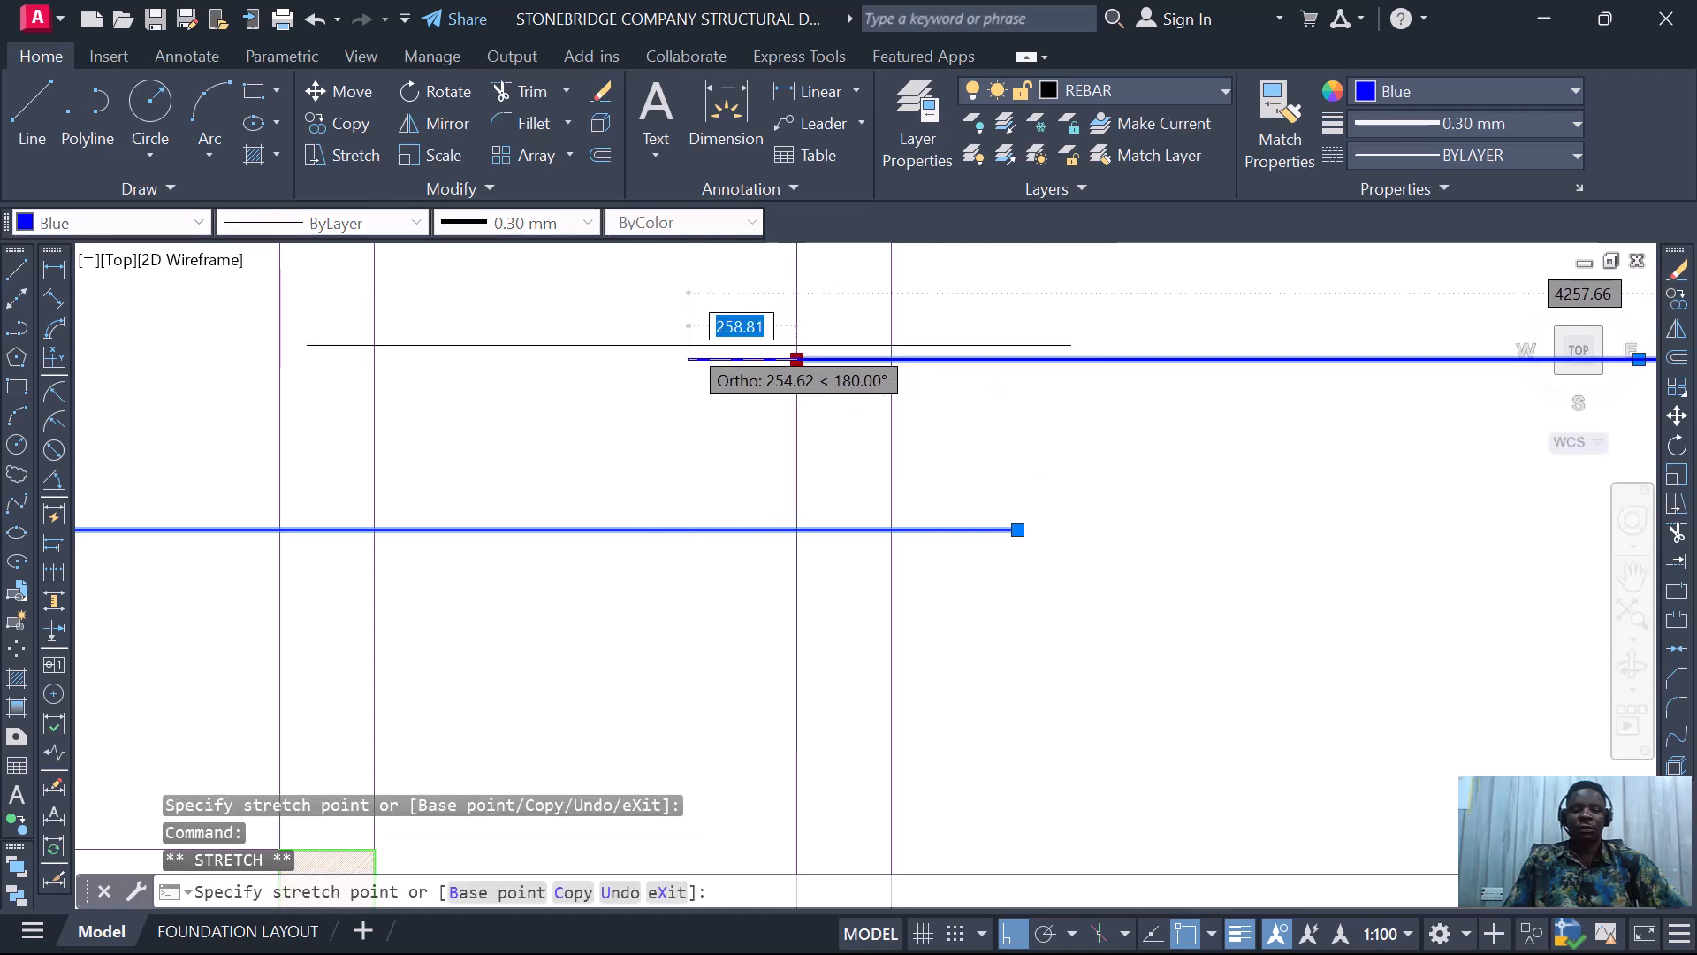
pyautogui.write('3')
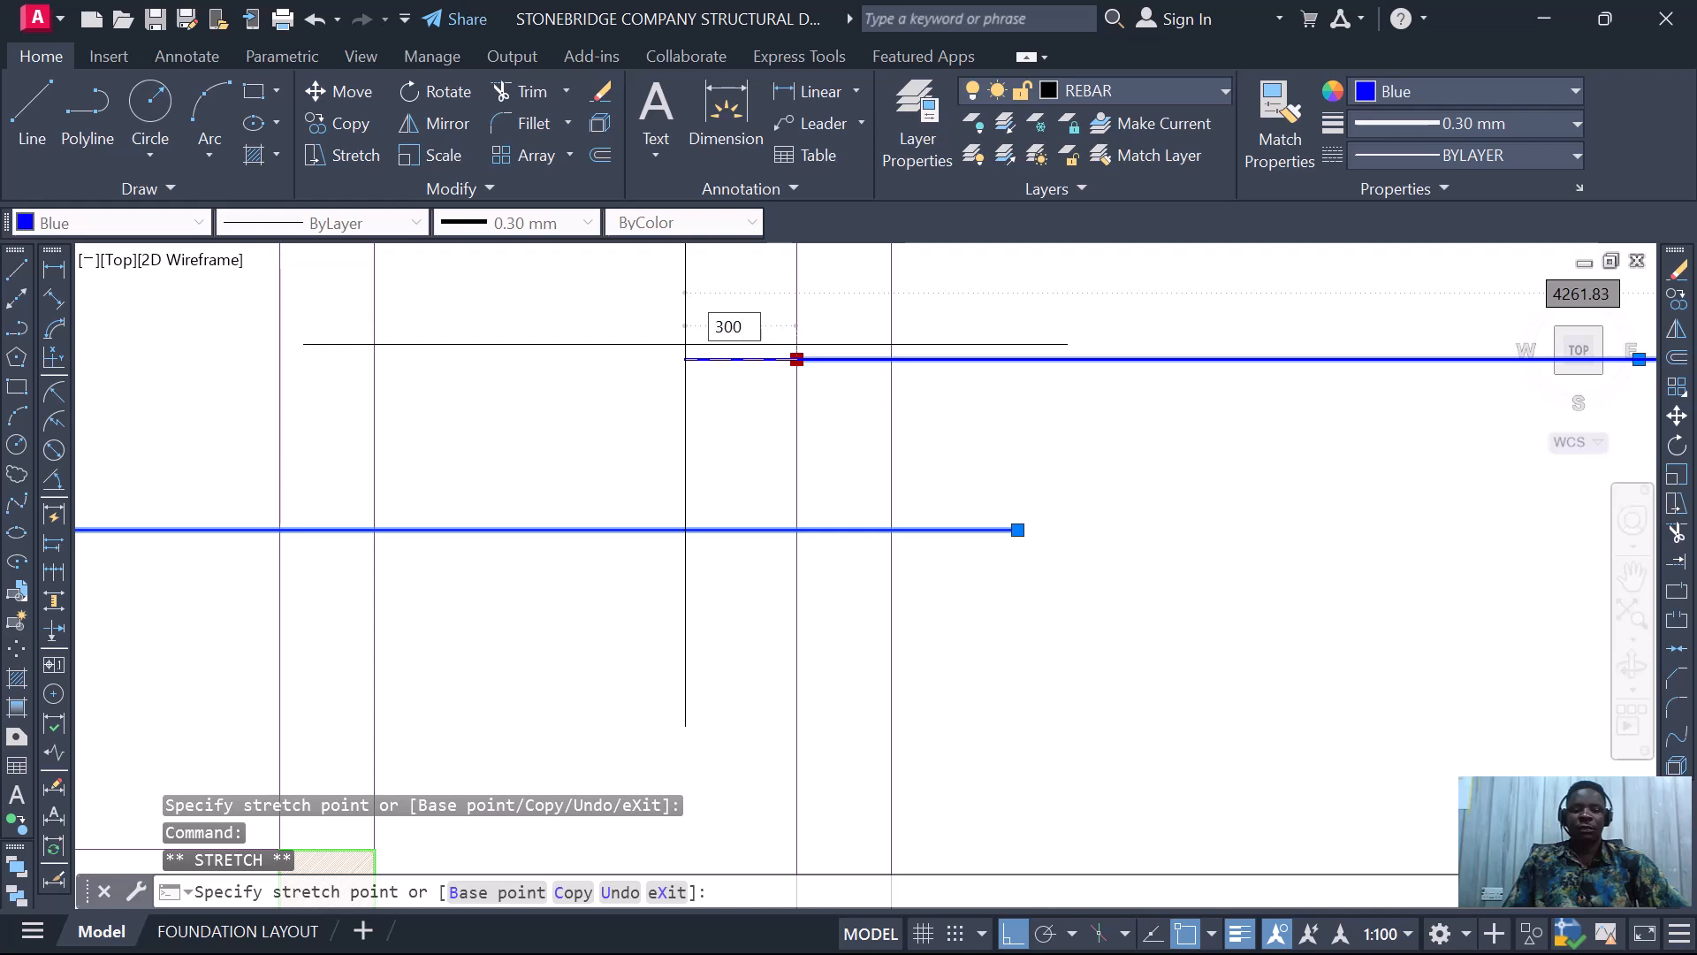
pyautogui.write('00')
pyautogui.press('Return')
# - Measure the horizontal lap between the two upper bars' free ends without placing a dimension, and inspect the lap across the inner beam
pyautogui.scroll(-2, 733, 433)
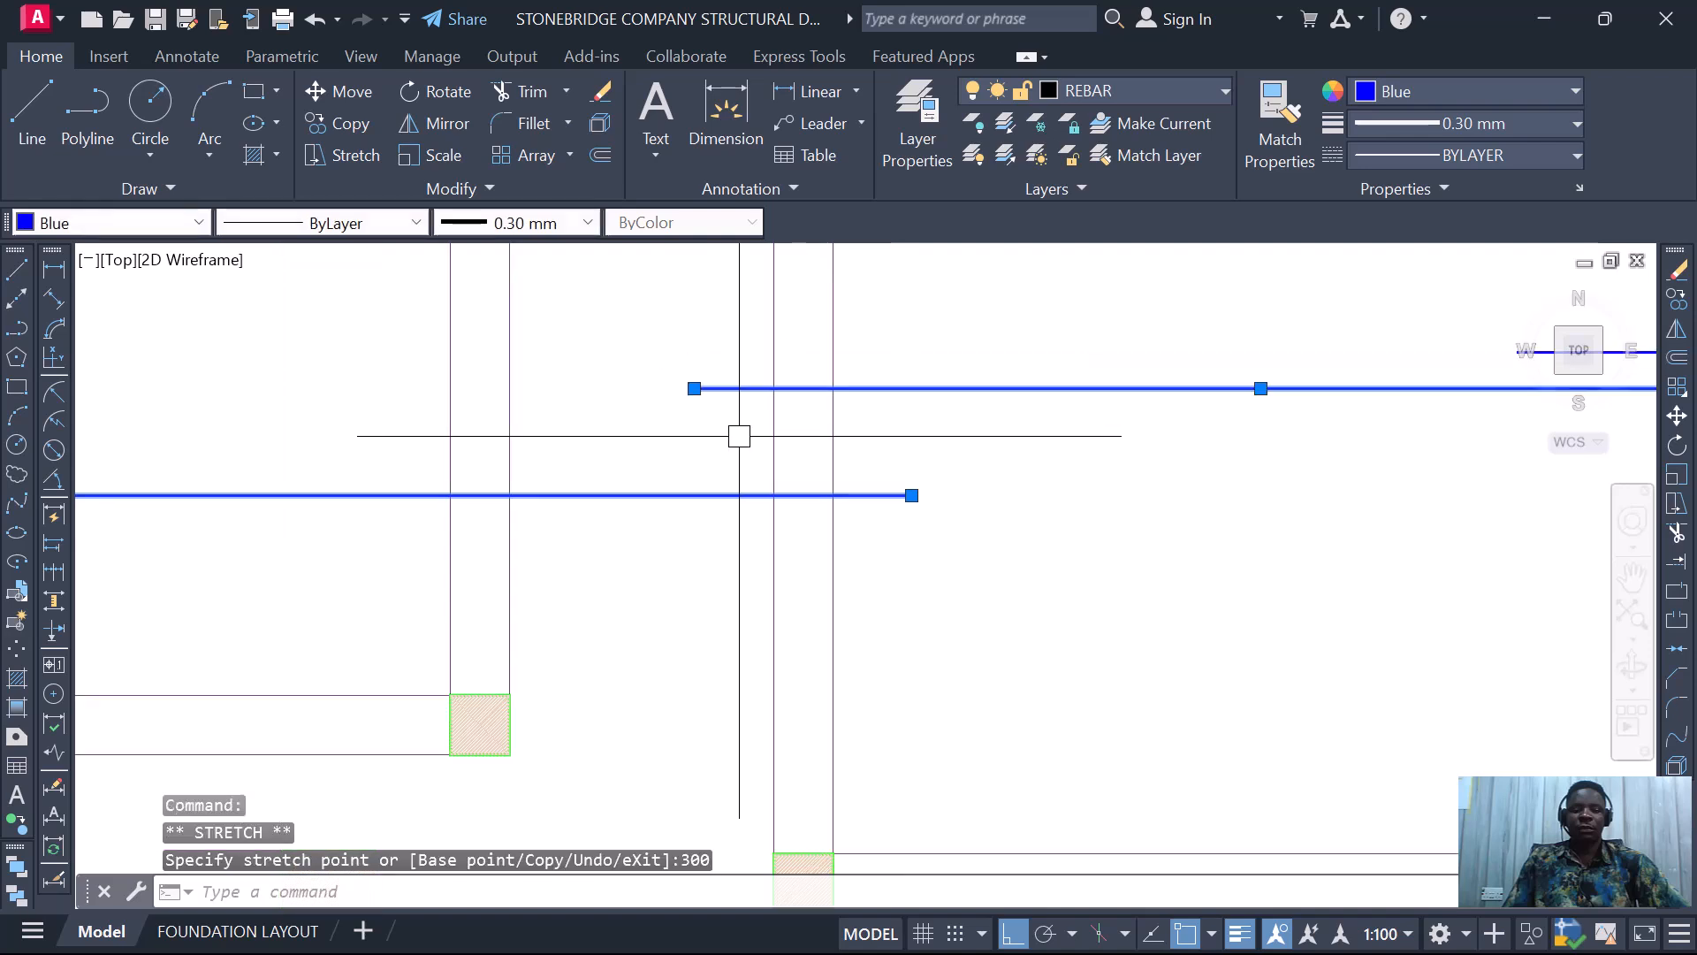
pyautogui.click(808, 92)
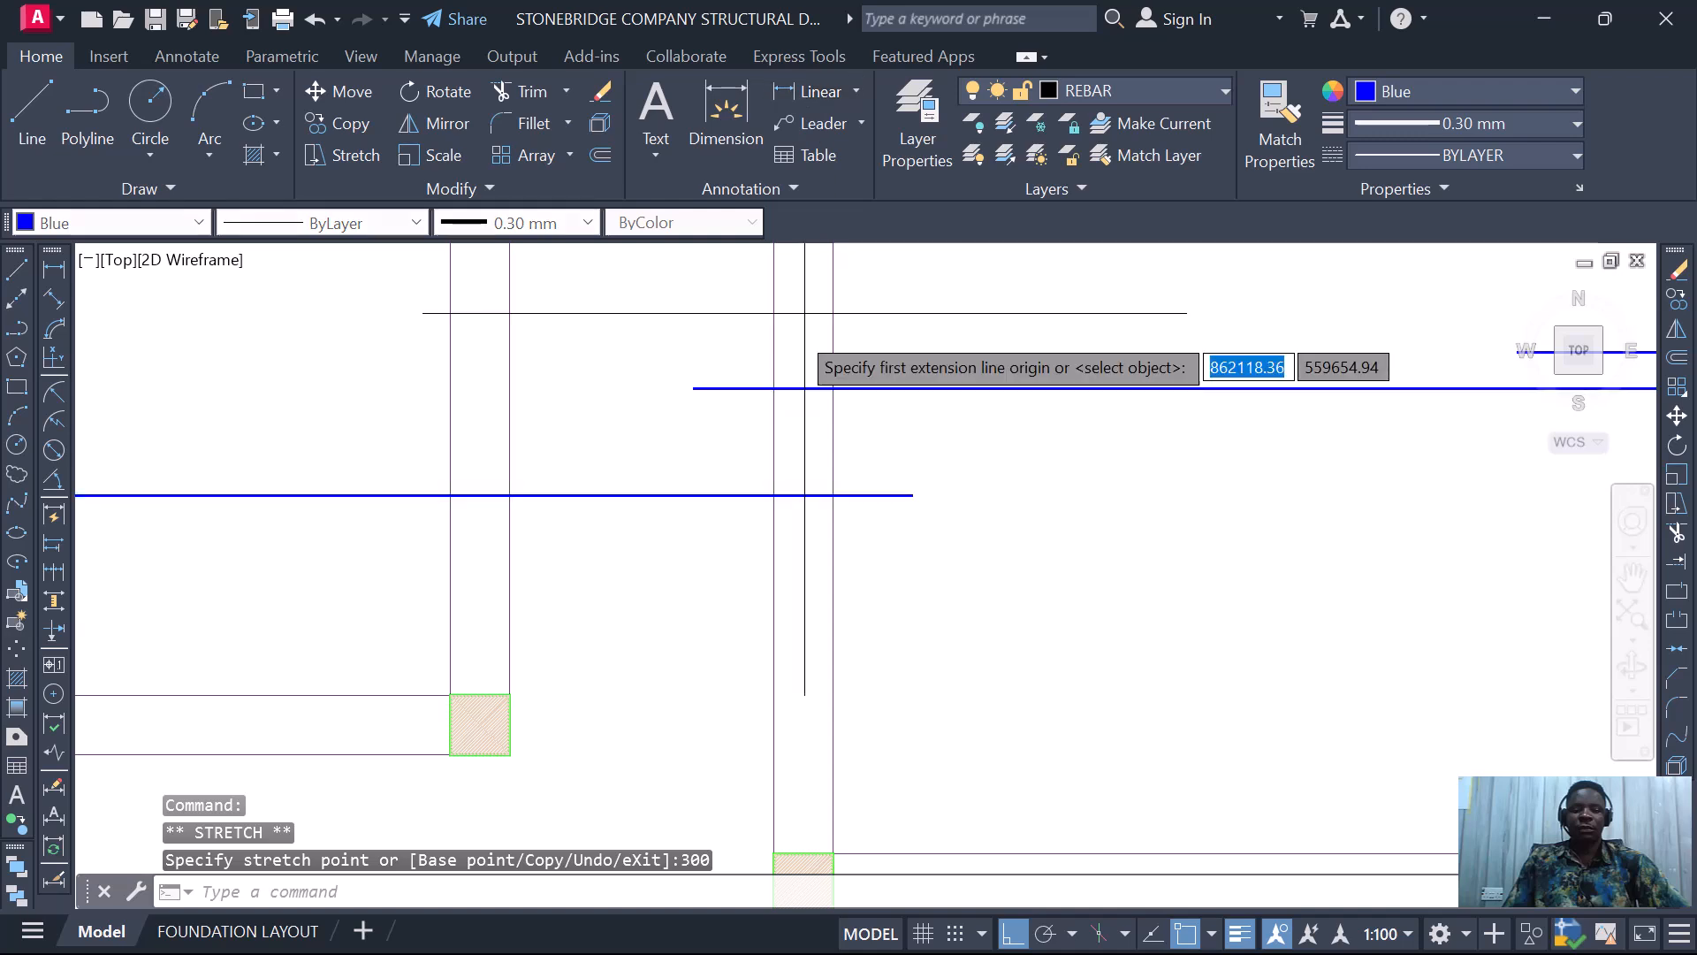
pyautogui.click(695, 388)
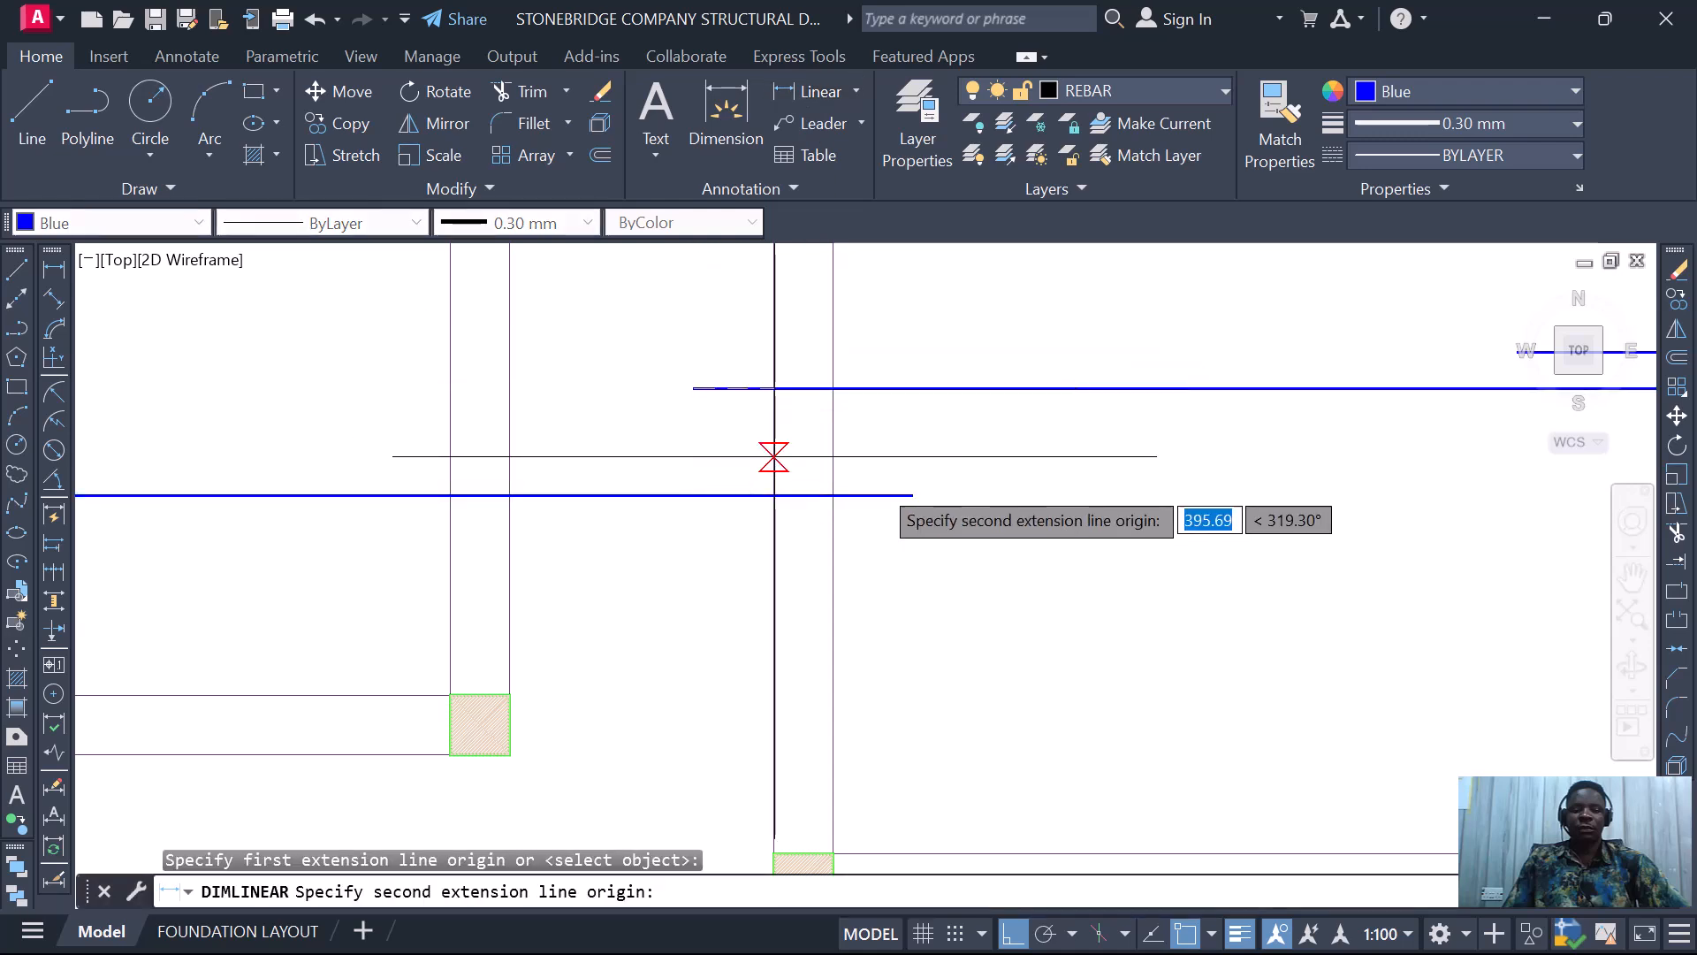
pyautogui.click(911, 495)
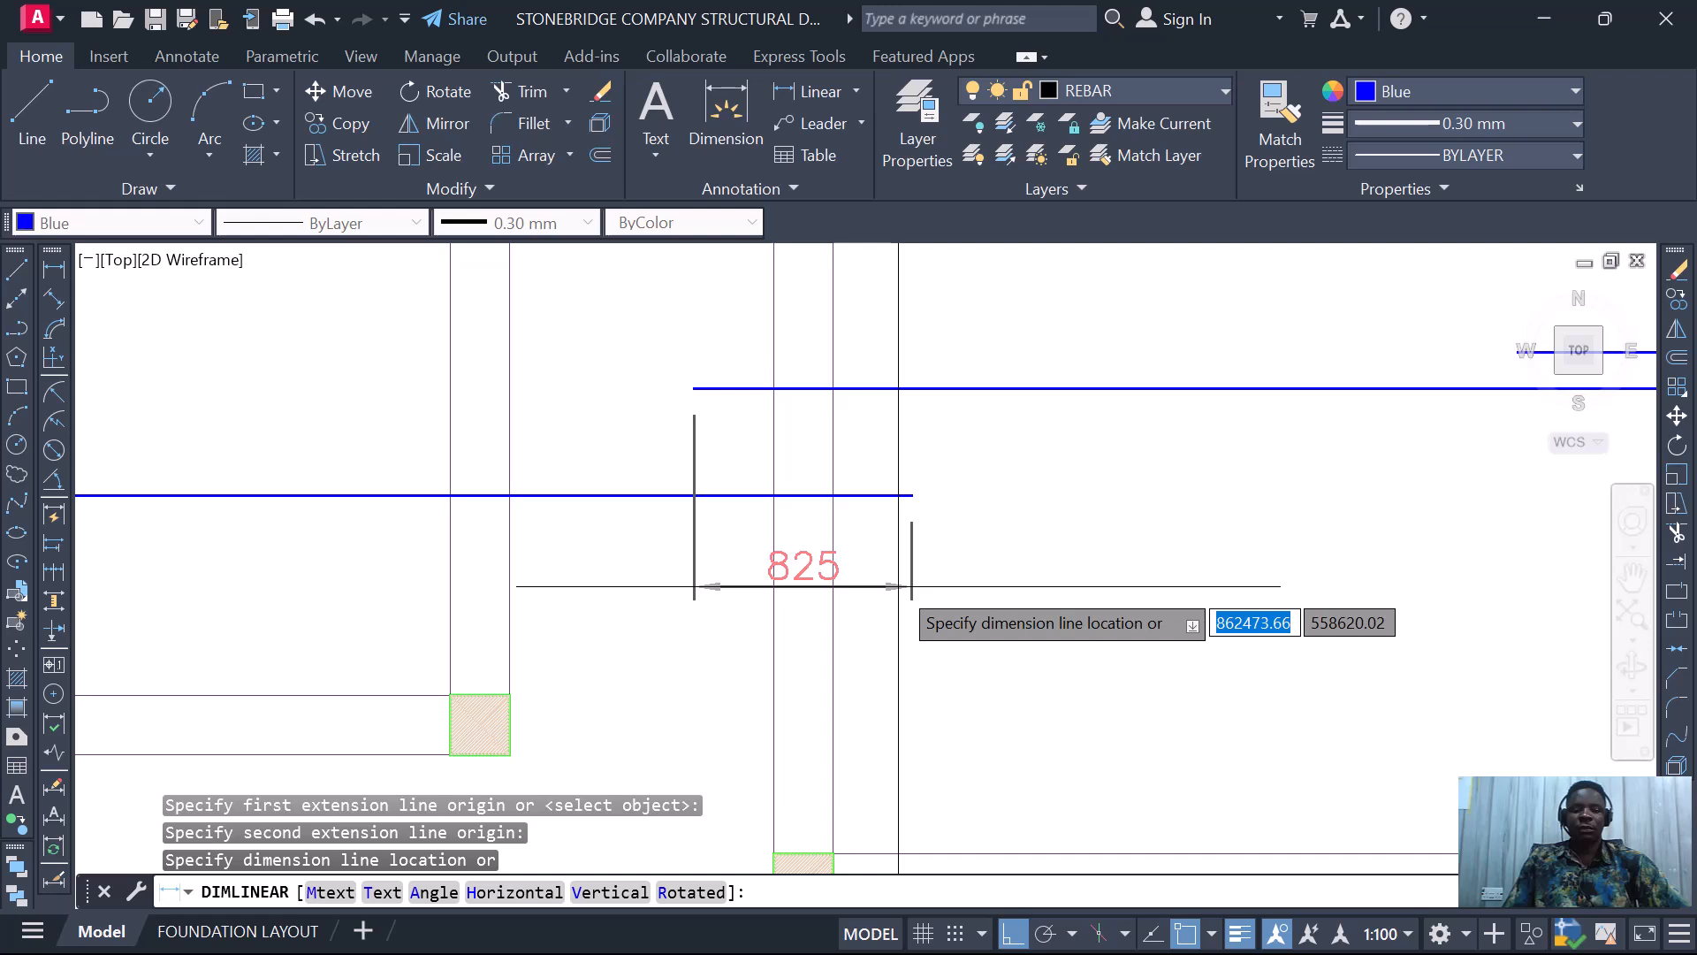
pyautogui.press('Escape')
pyautogui.scroll(-5, 893, 526)
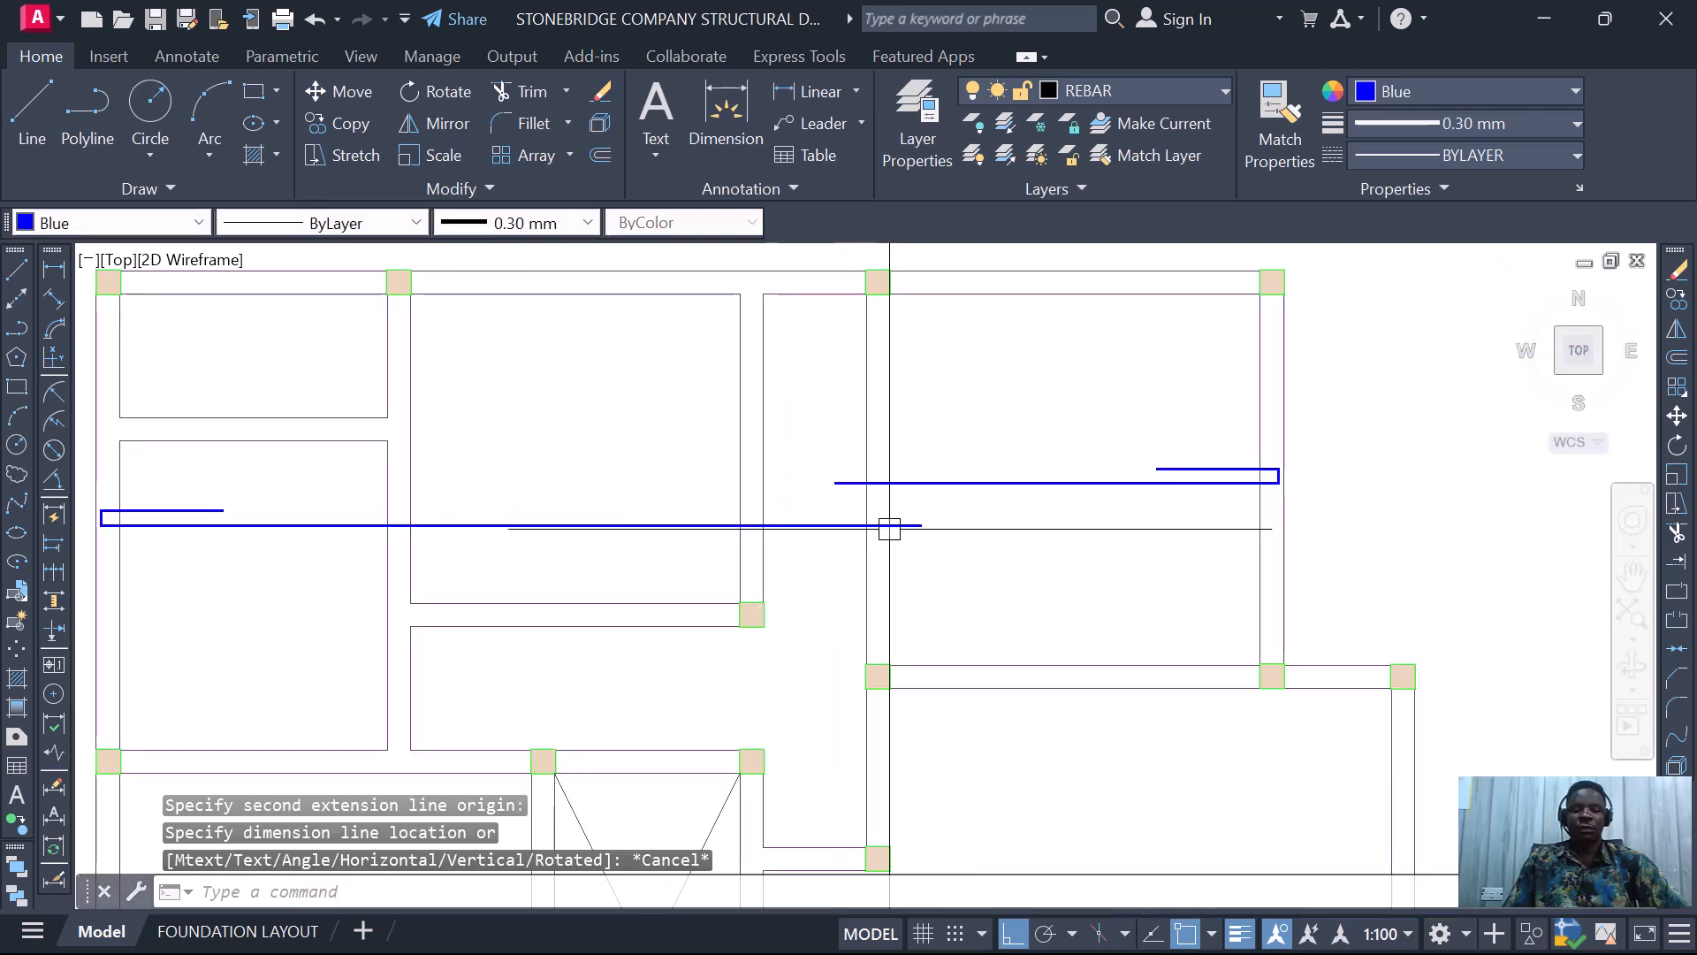
pyautogui.scroll(2, 876, 519)
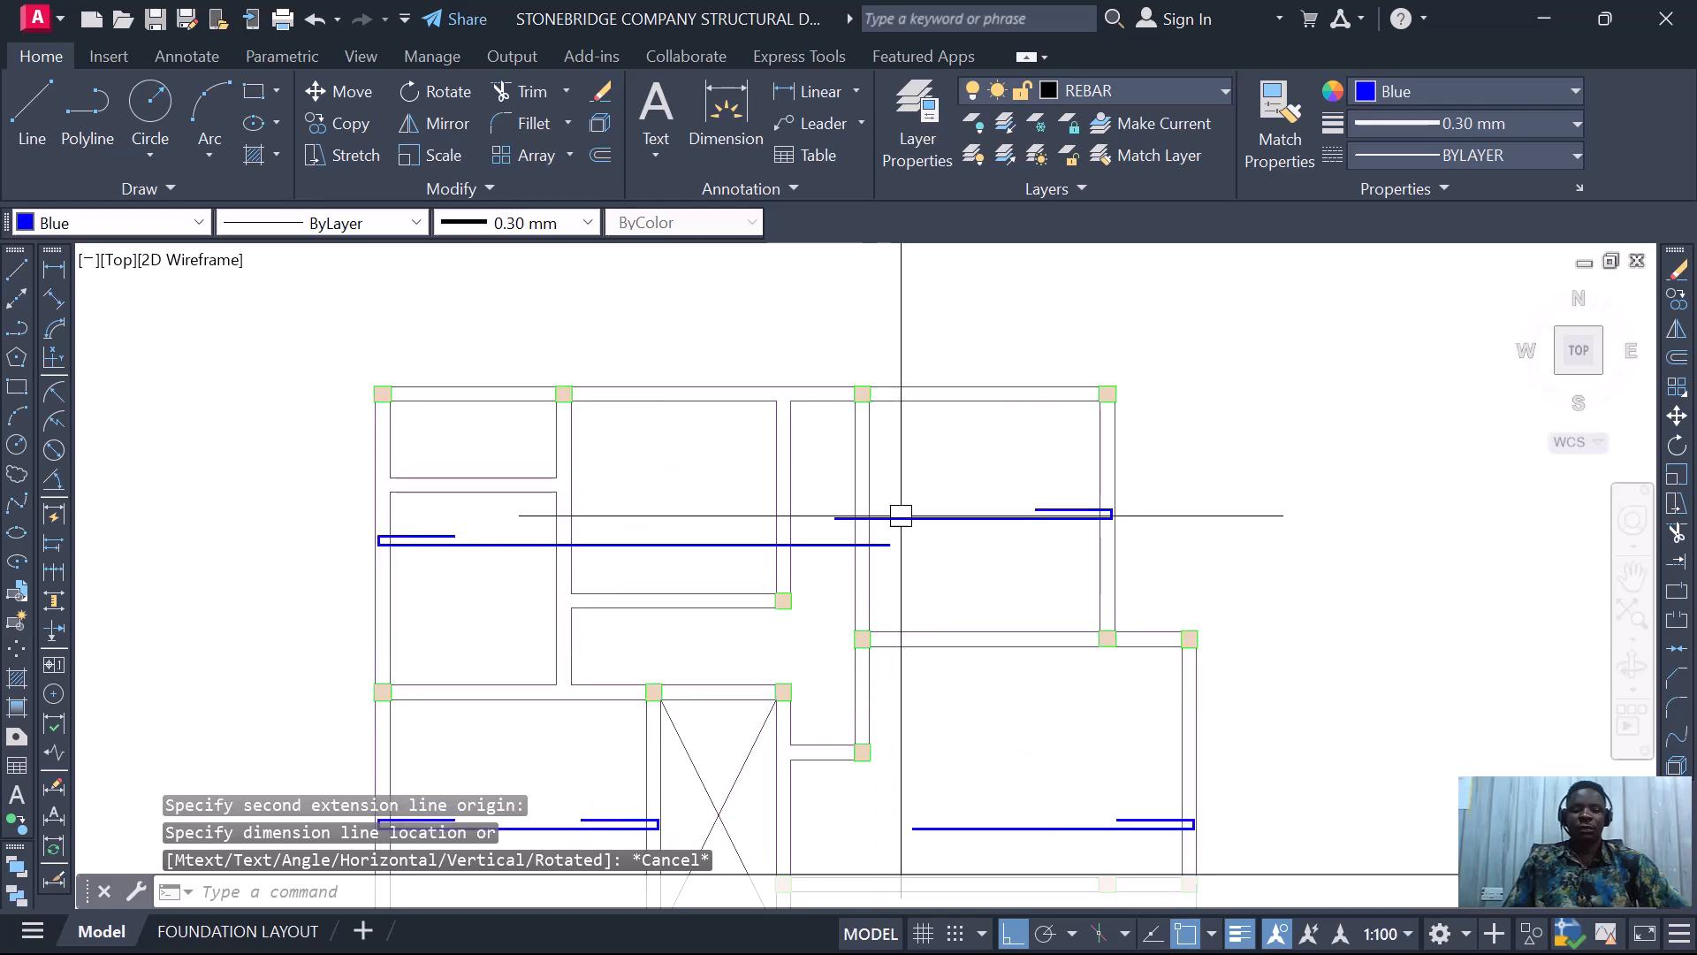
pyautogui.scroll(-2, 898, 512)
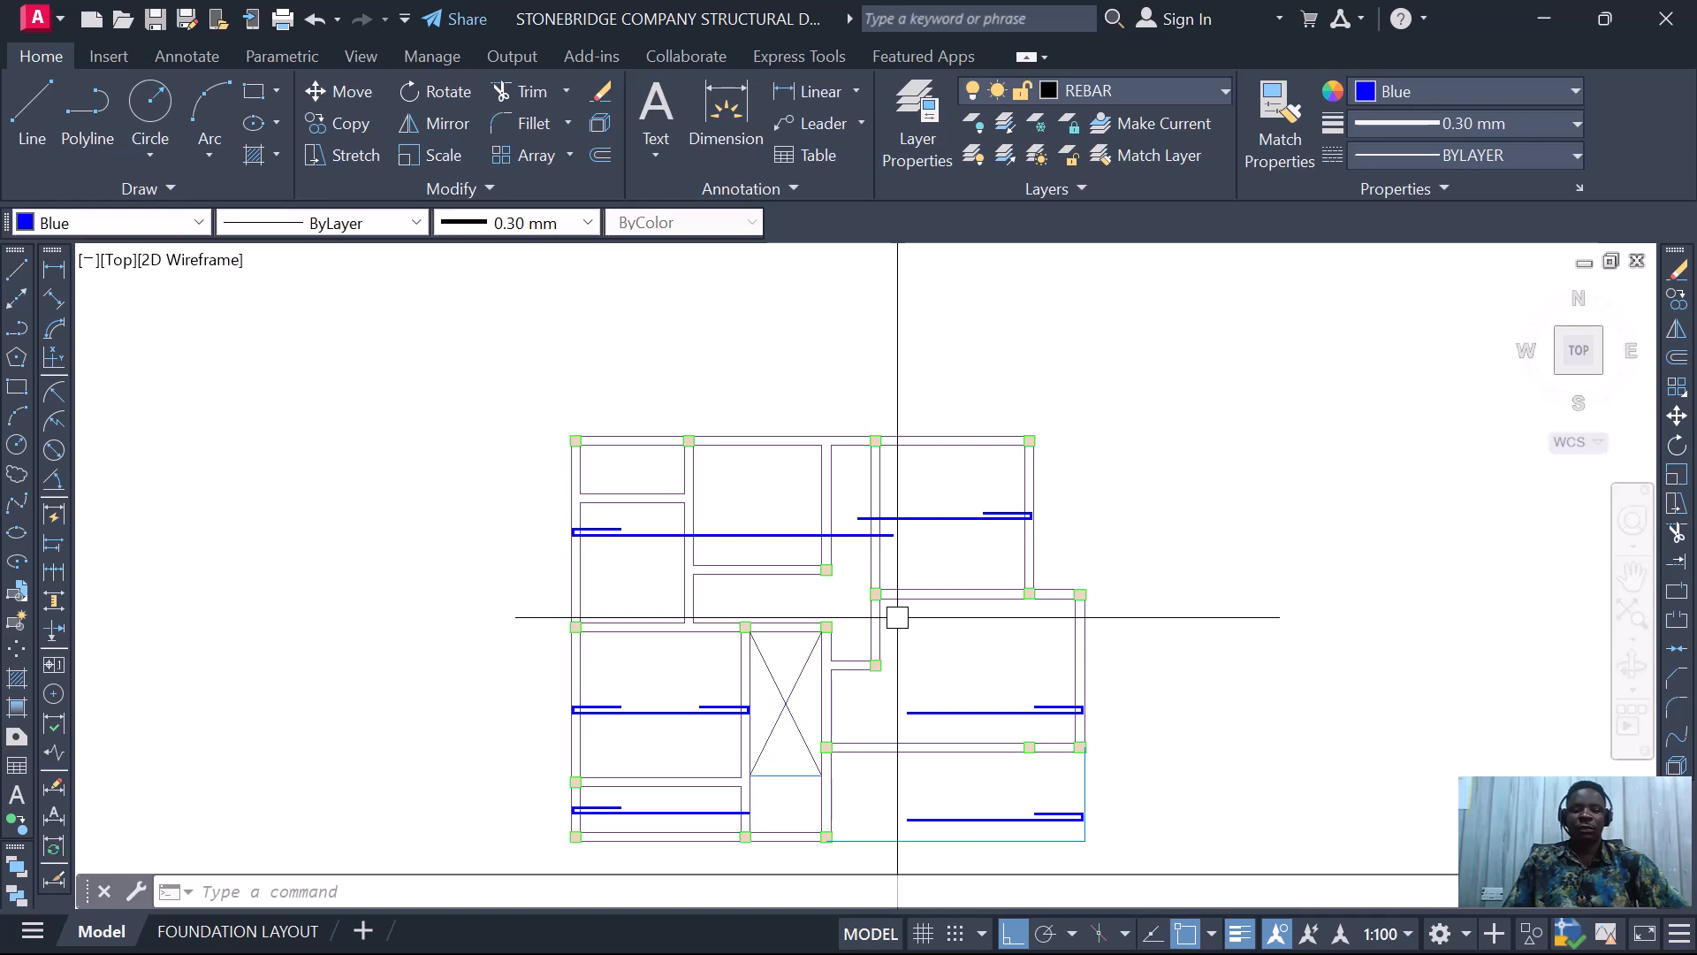
pyautogui.scroll(3, 893, 523)
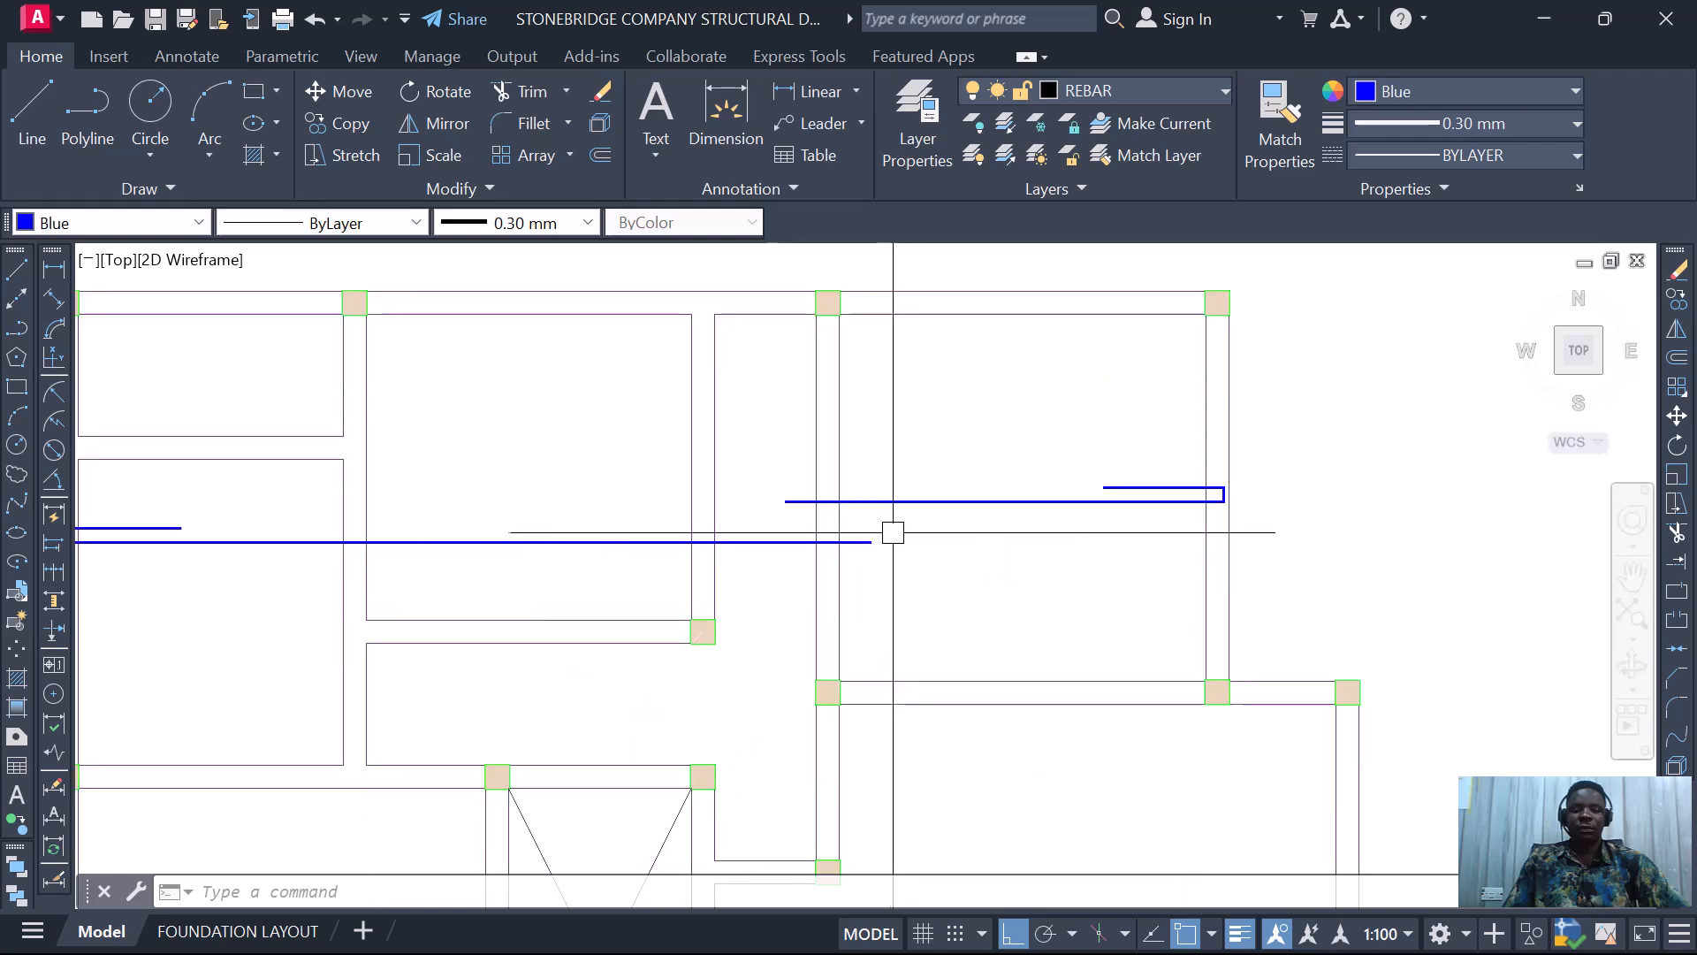
pyautogui.scroll(2, 835, 544)
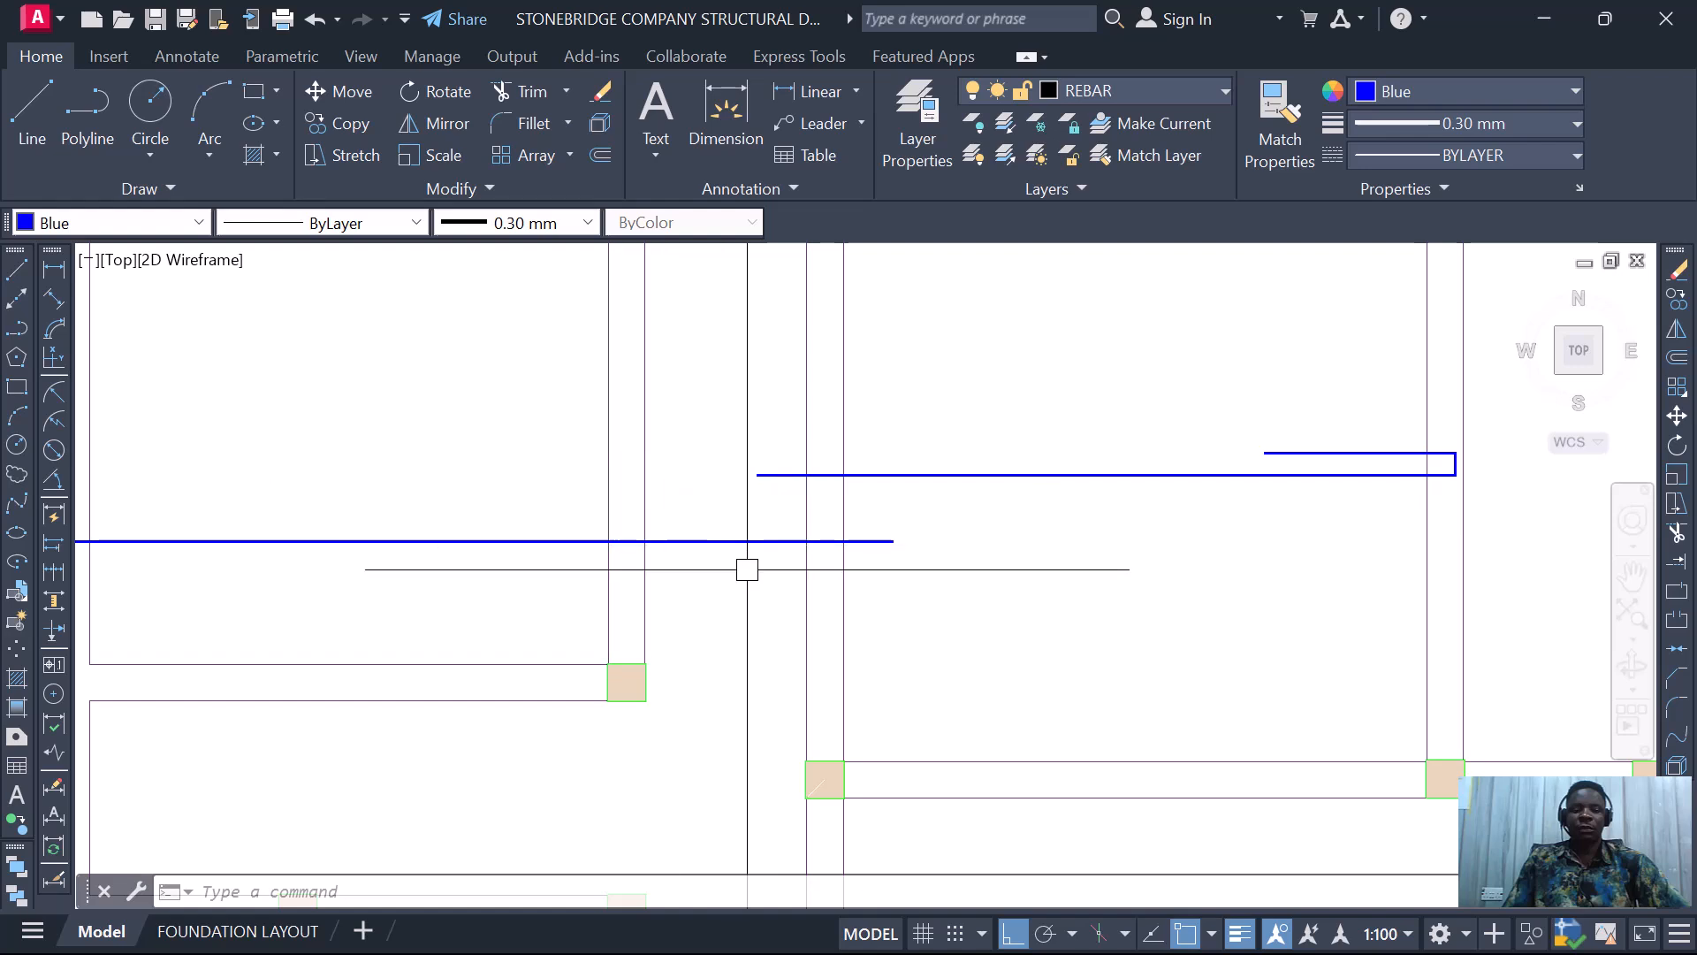
# - Stretch the middle-right bar's free end horizontally to the beam beside the crossed opening, ending just inside its far face
pyautogui.scroll(-6, 760, 567)
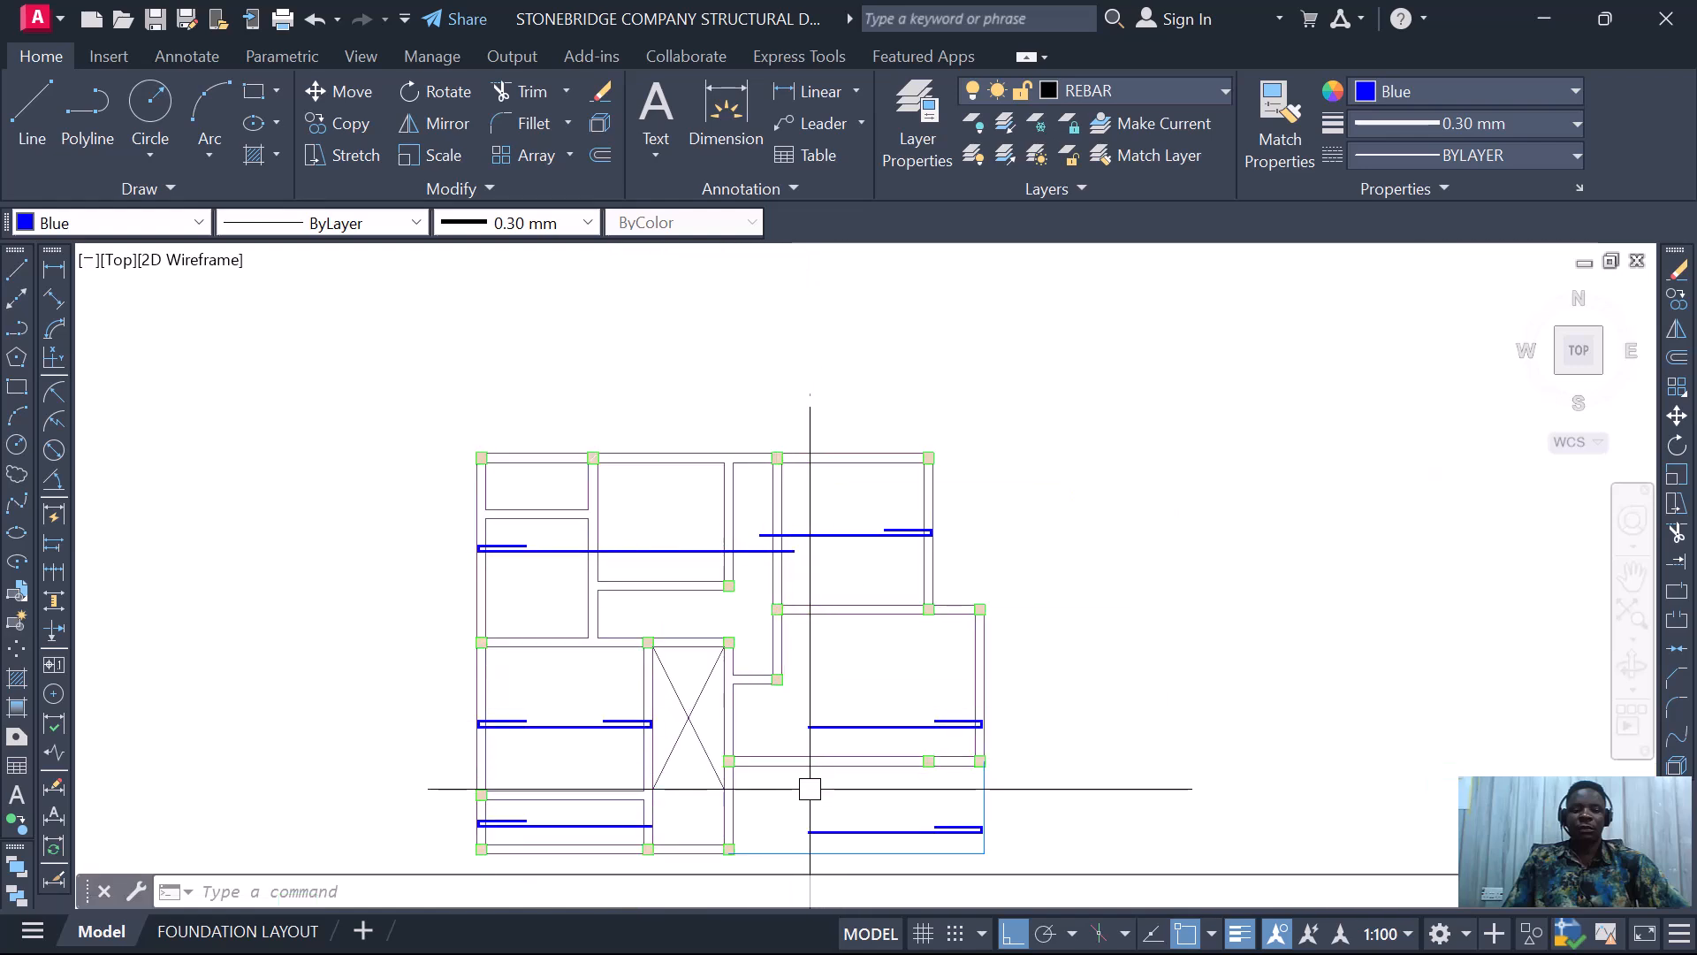
pyautogui.scroll(4, 810, 789)
pyautogui.click(807, 699)
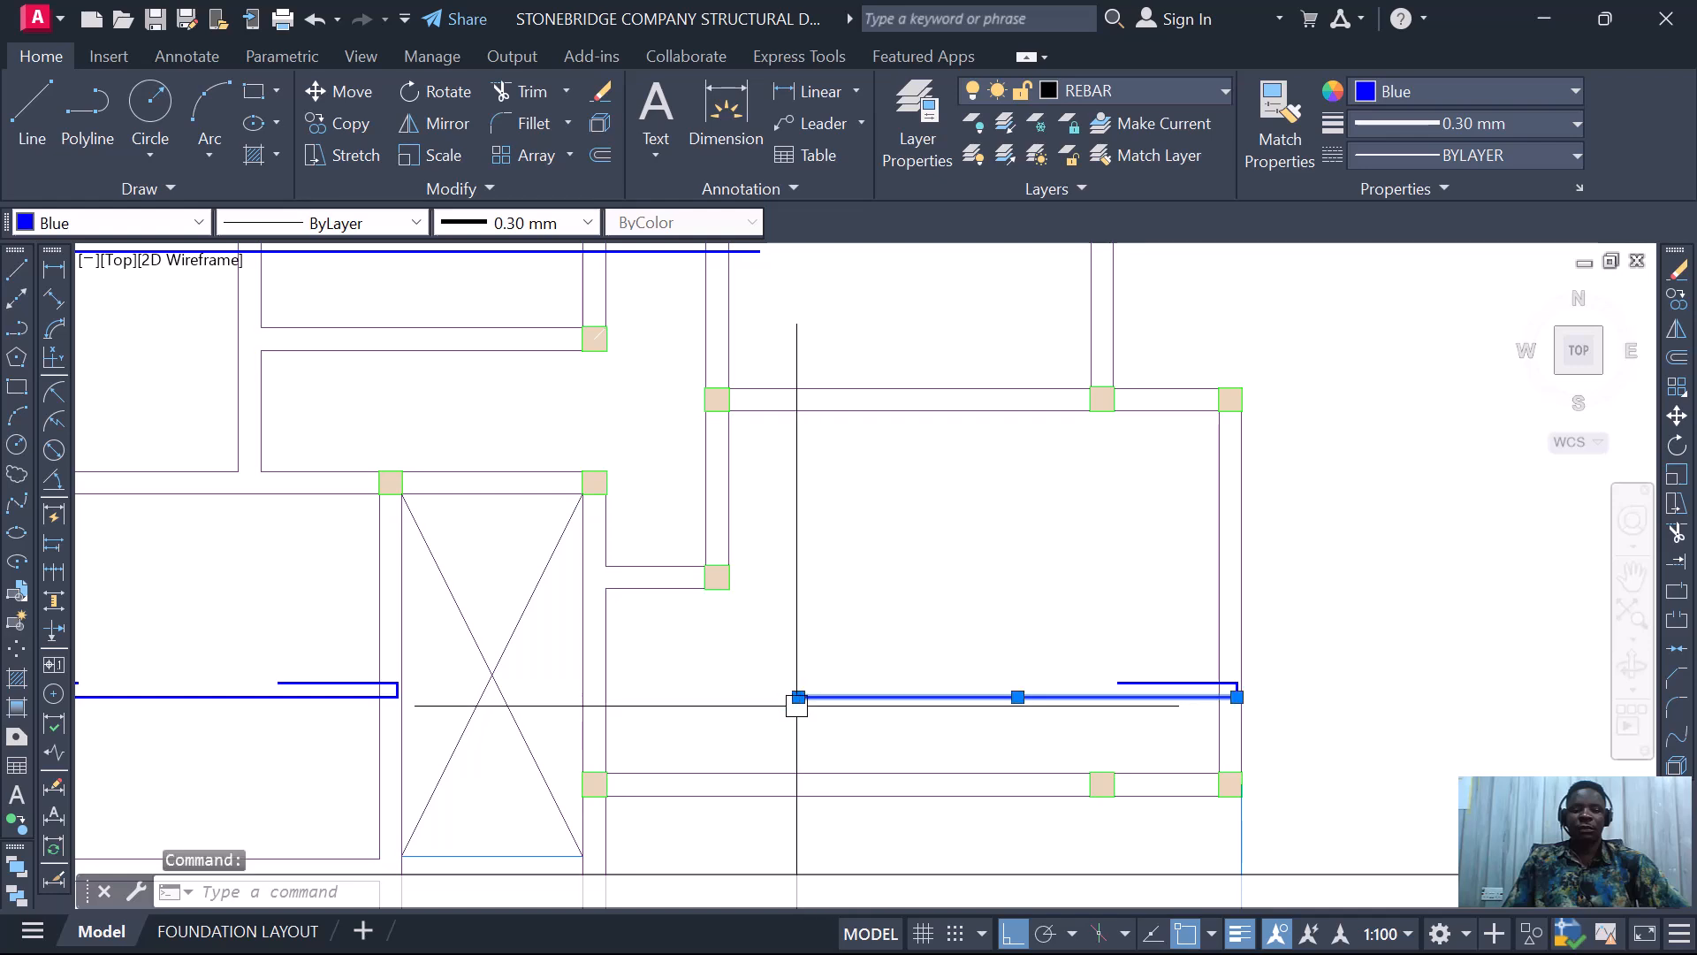
pyautogui.click(798, 696)
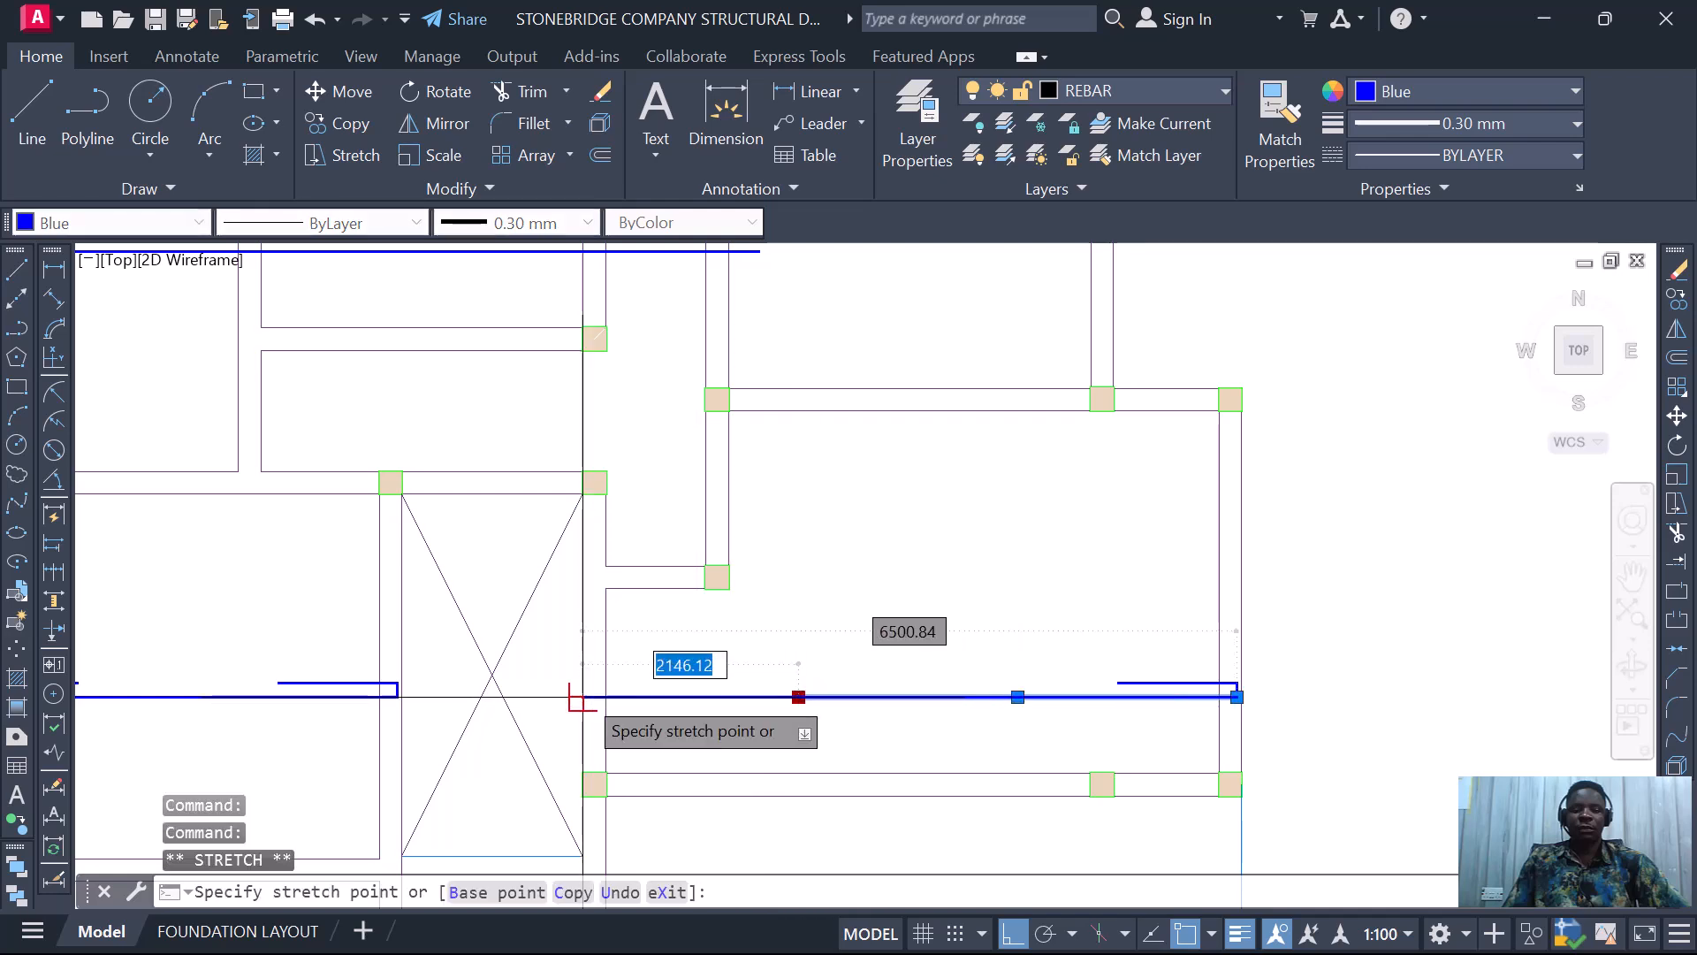
pyautogui.scroll(6, 583, 697)
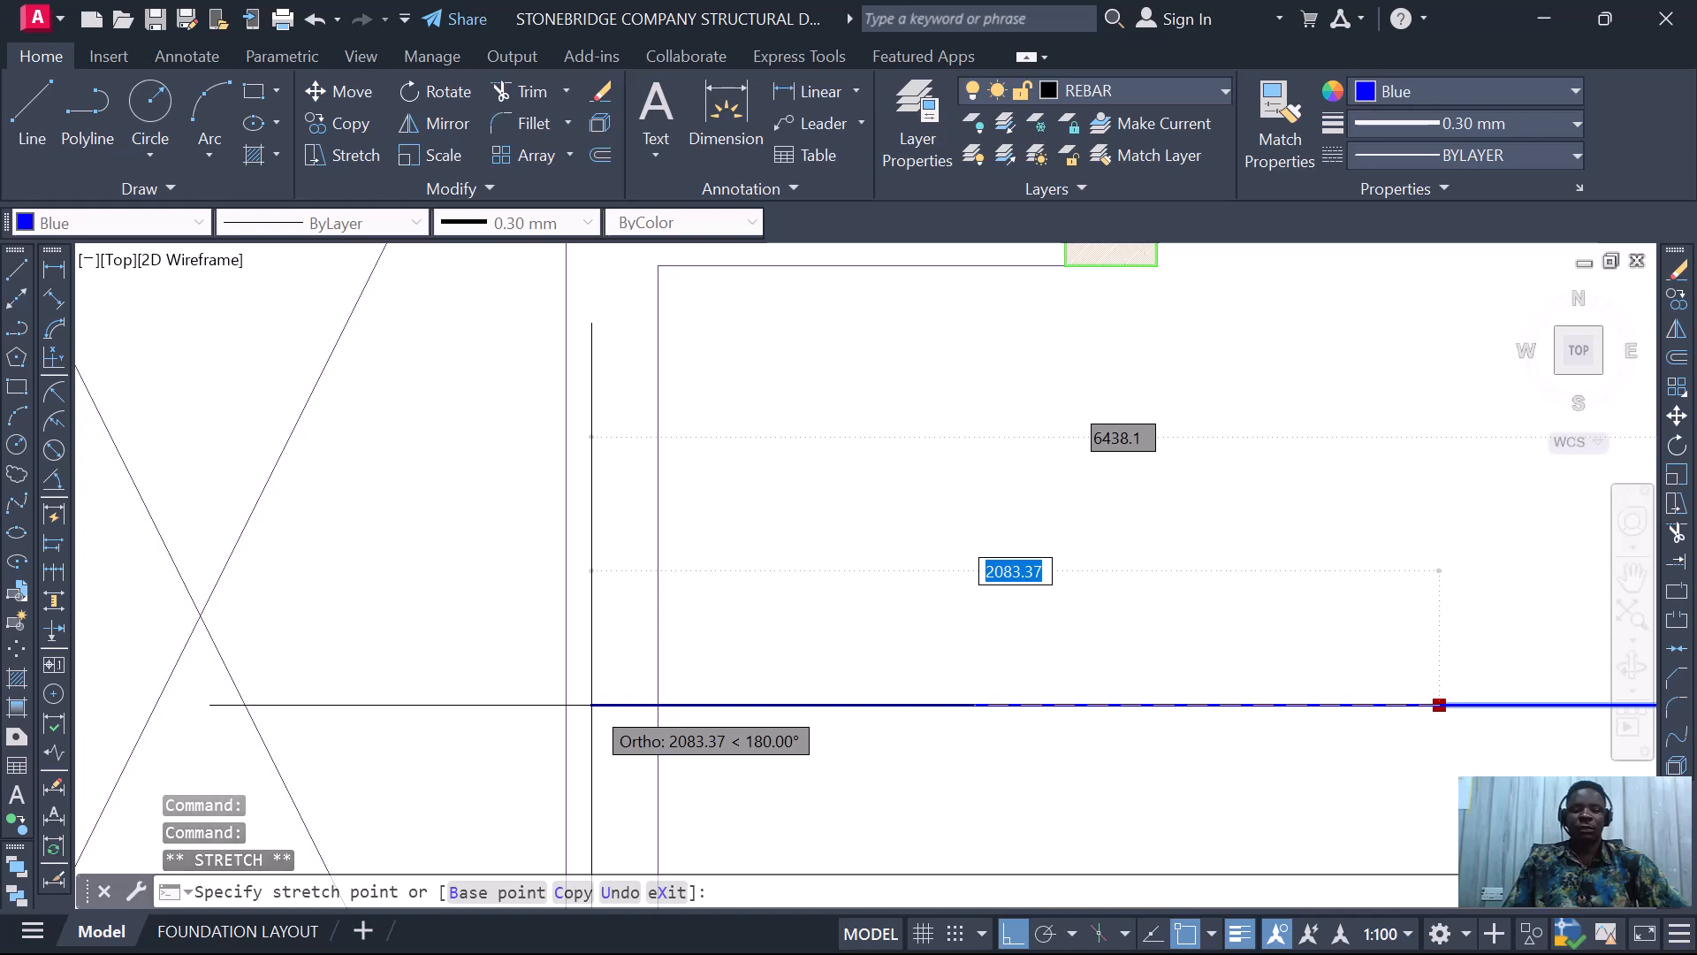
pyautogui.scroll(-8, 591, 704)
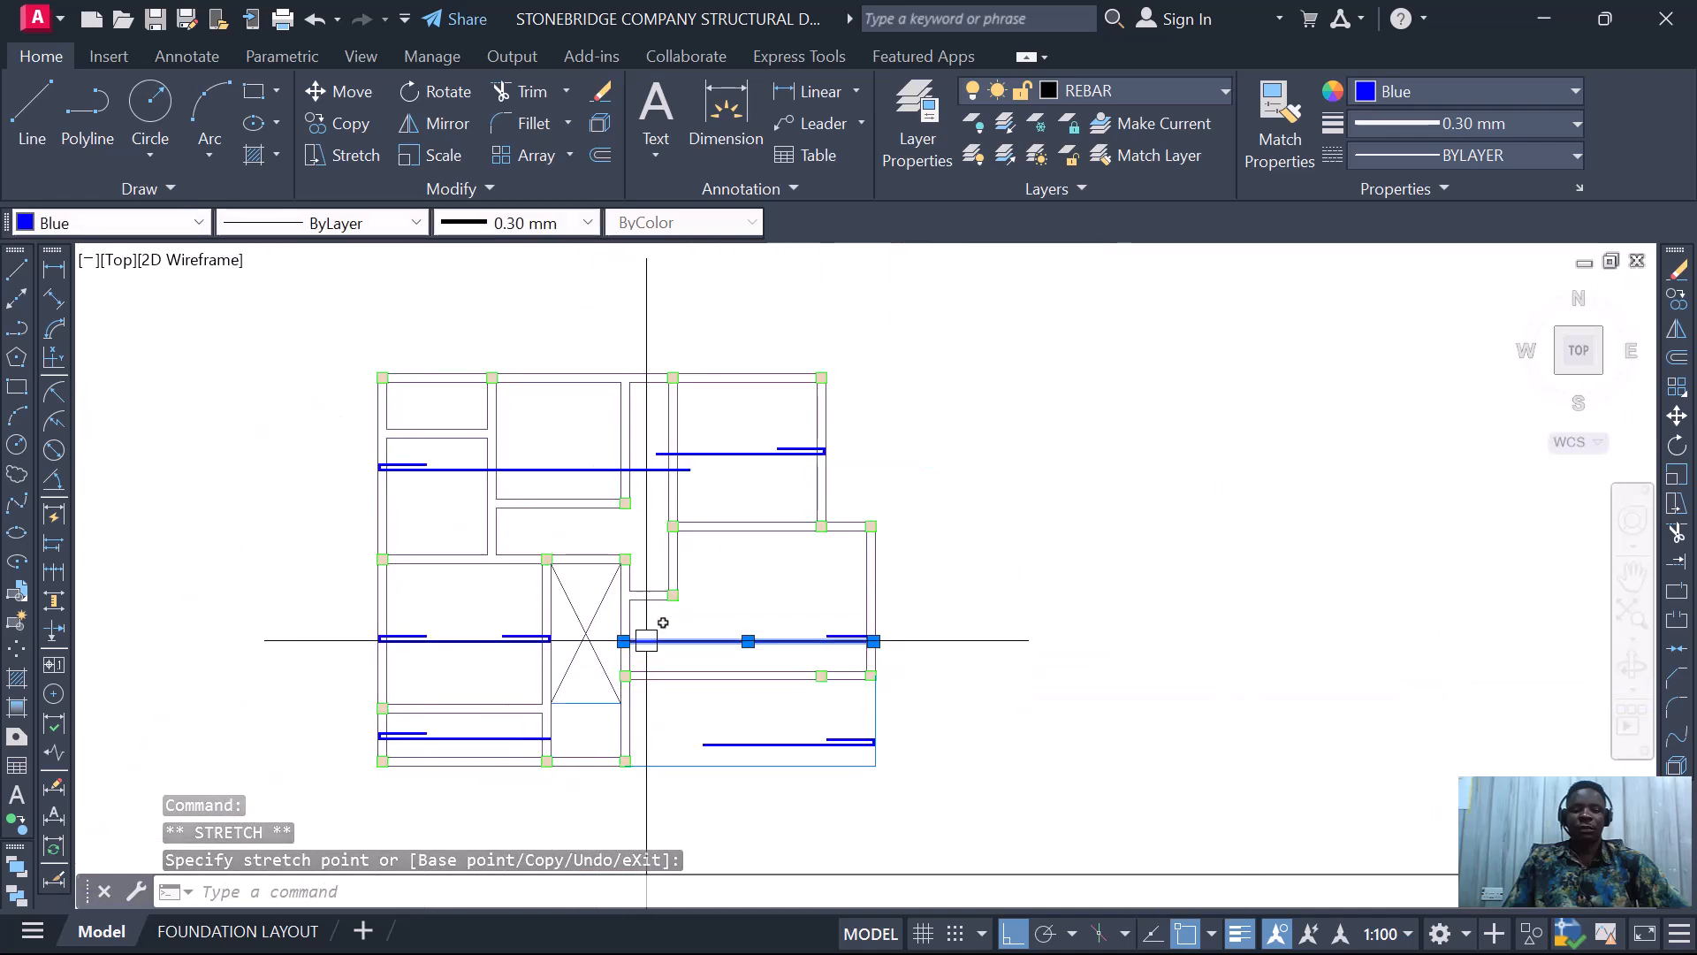
# - Stretch the lower-right bar's free end horizontally to the left face of the beam beside the crossed opening
pyautogui.scroll(2, 696, 745)
pyautogui.click(702, 747)
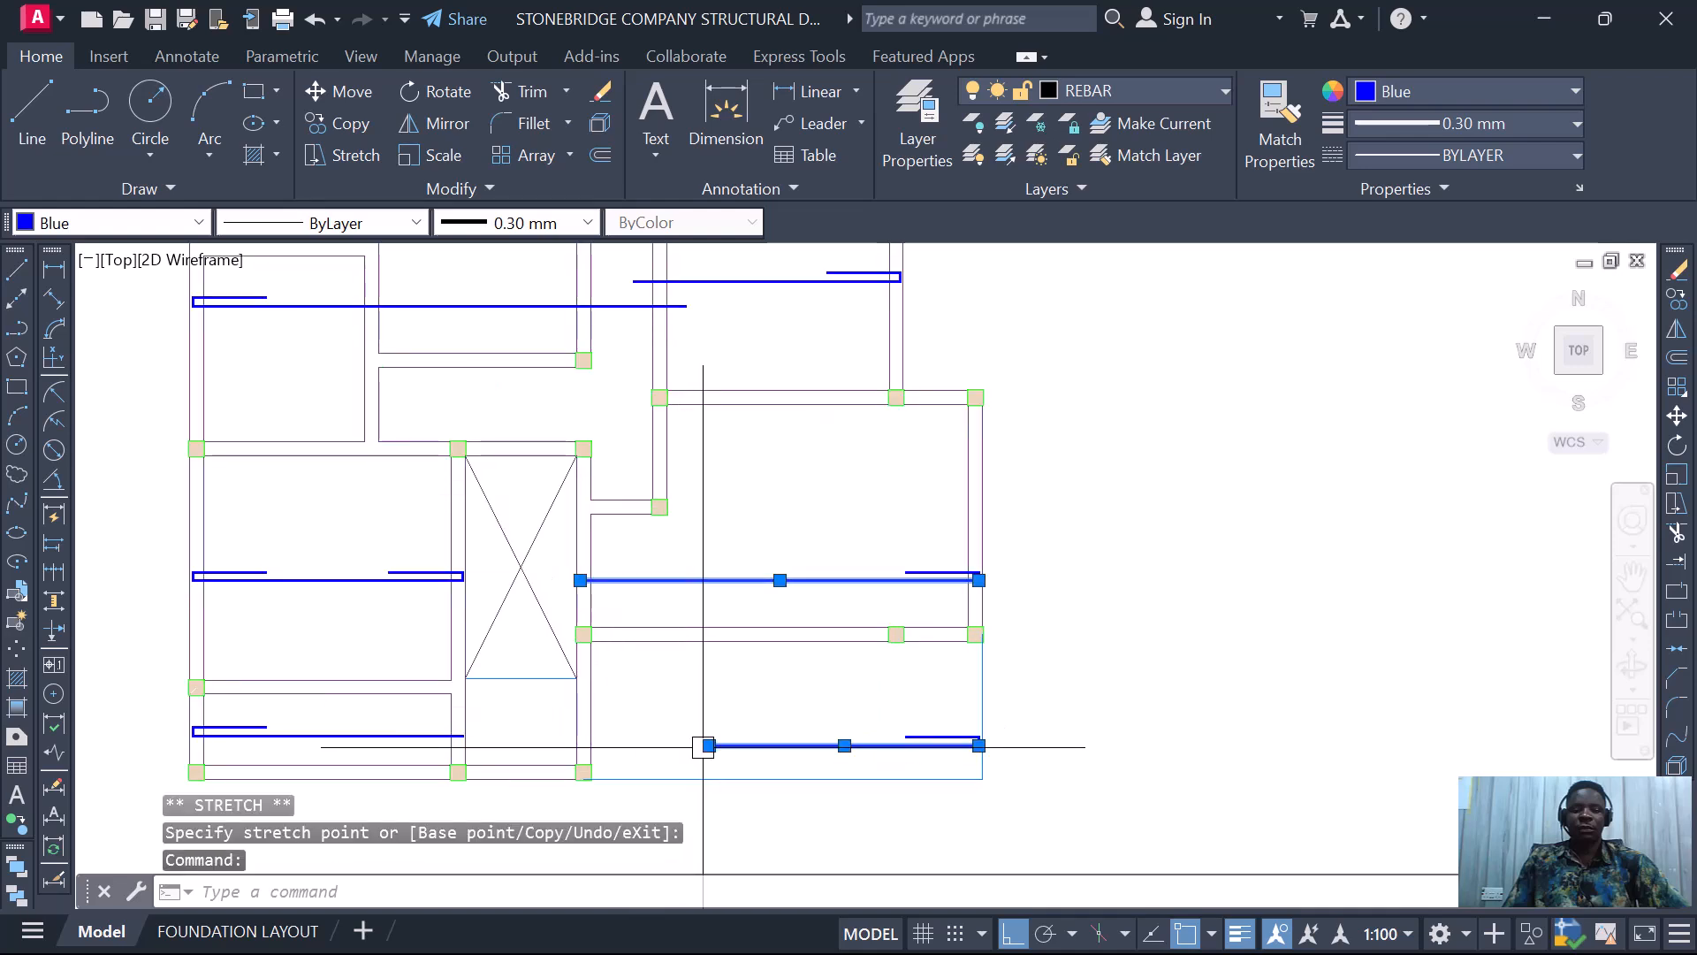
pyautogui.click(709, 745)
pyautogui.scroll(2, 563, 737)
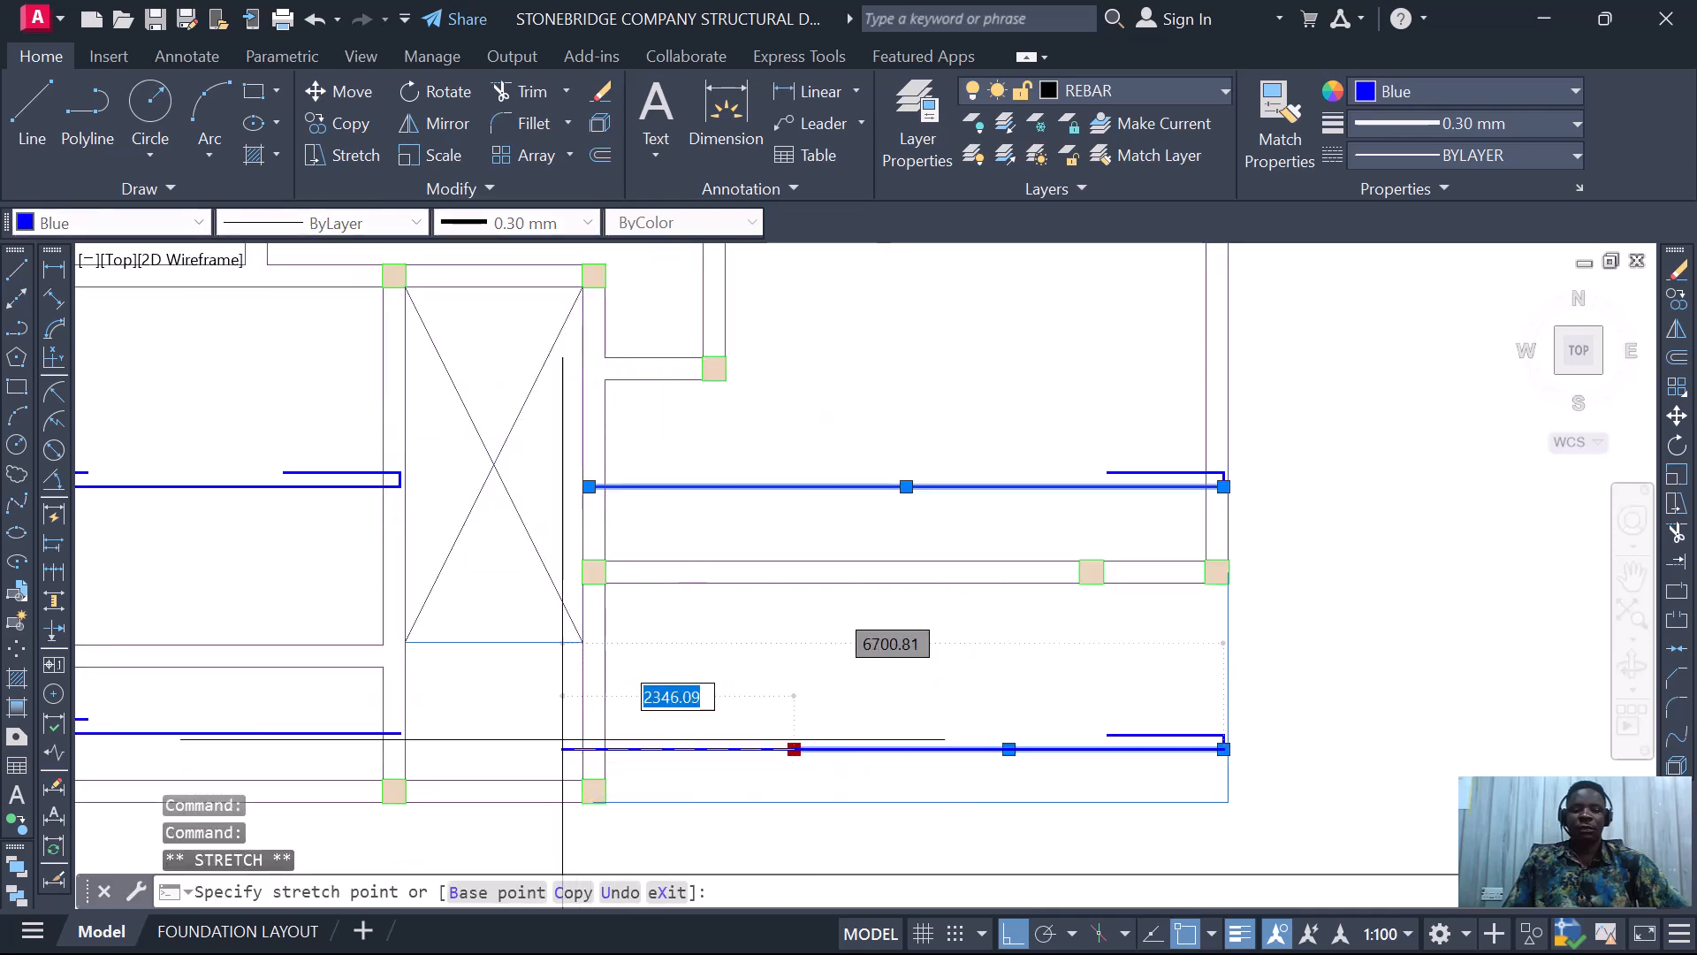
pyautogui.scroll(-4, 554, 749)
pyautogui.scroll(6, 562, 744)
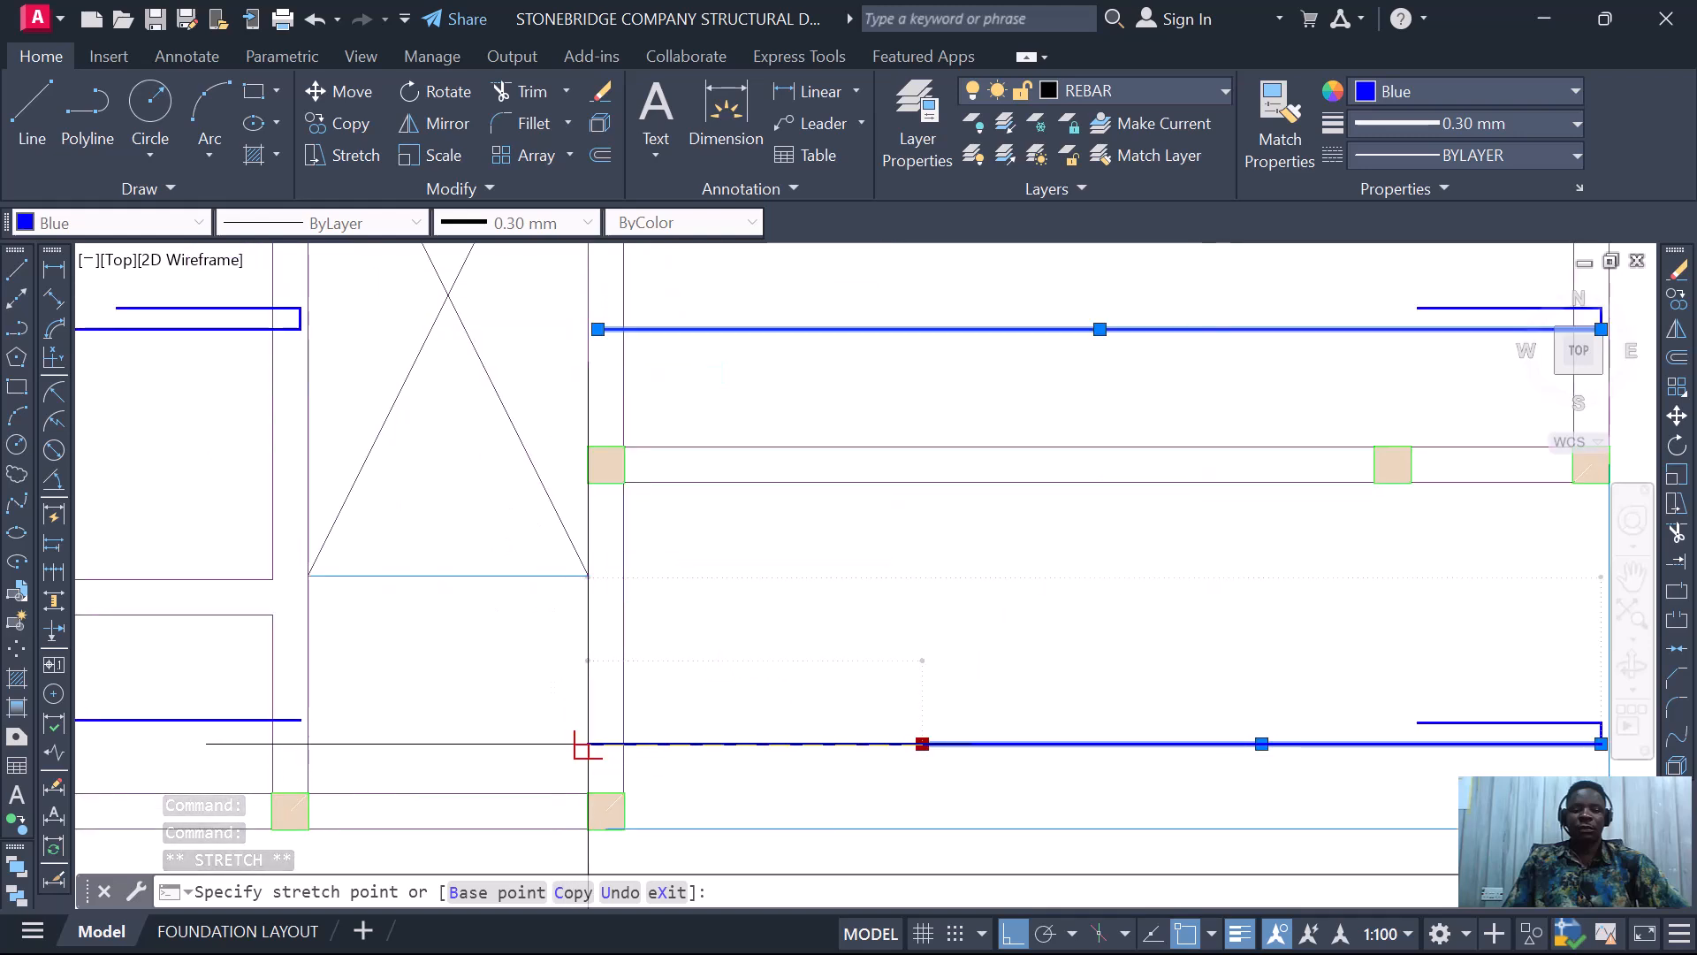
pyautogui.click(565, 745)
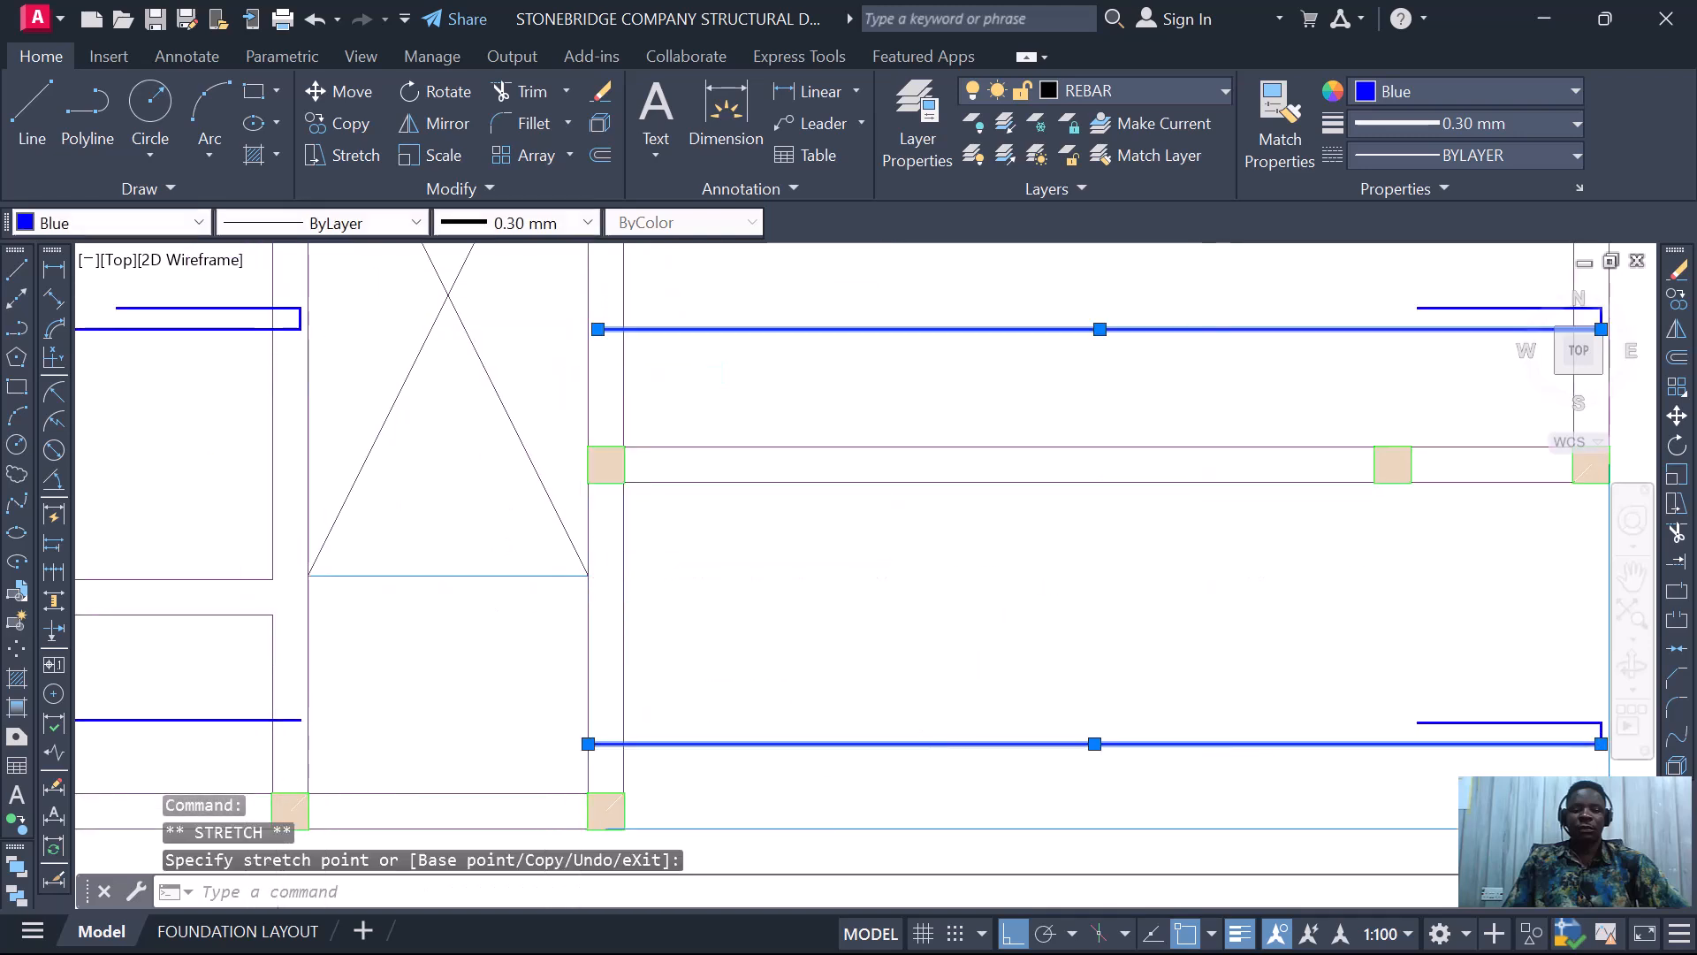
# - Stretch the lower-left bar's free end to the right face of the beam beside the crossed opening, then extend it a further 300 mm rightward
pyautogui.click(300, 720)
pyautogui.click(300, 720)
pyautogui.scroll(4, 609, 715)
pyautogui.click(637, 728)
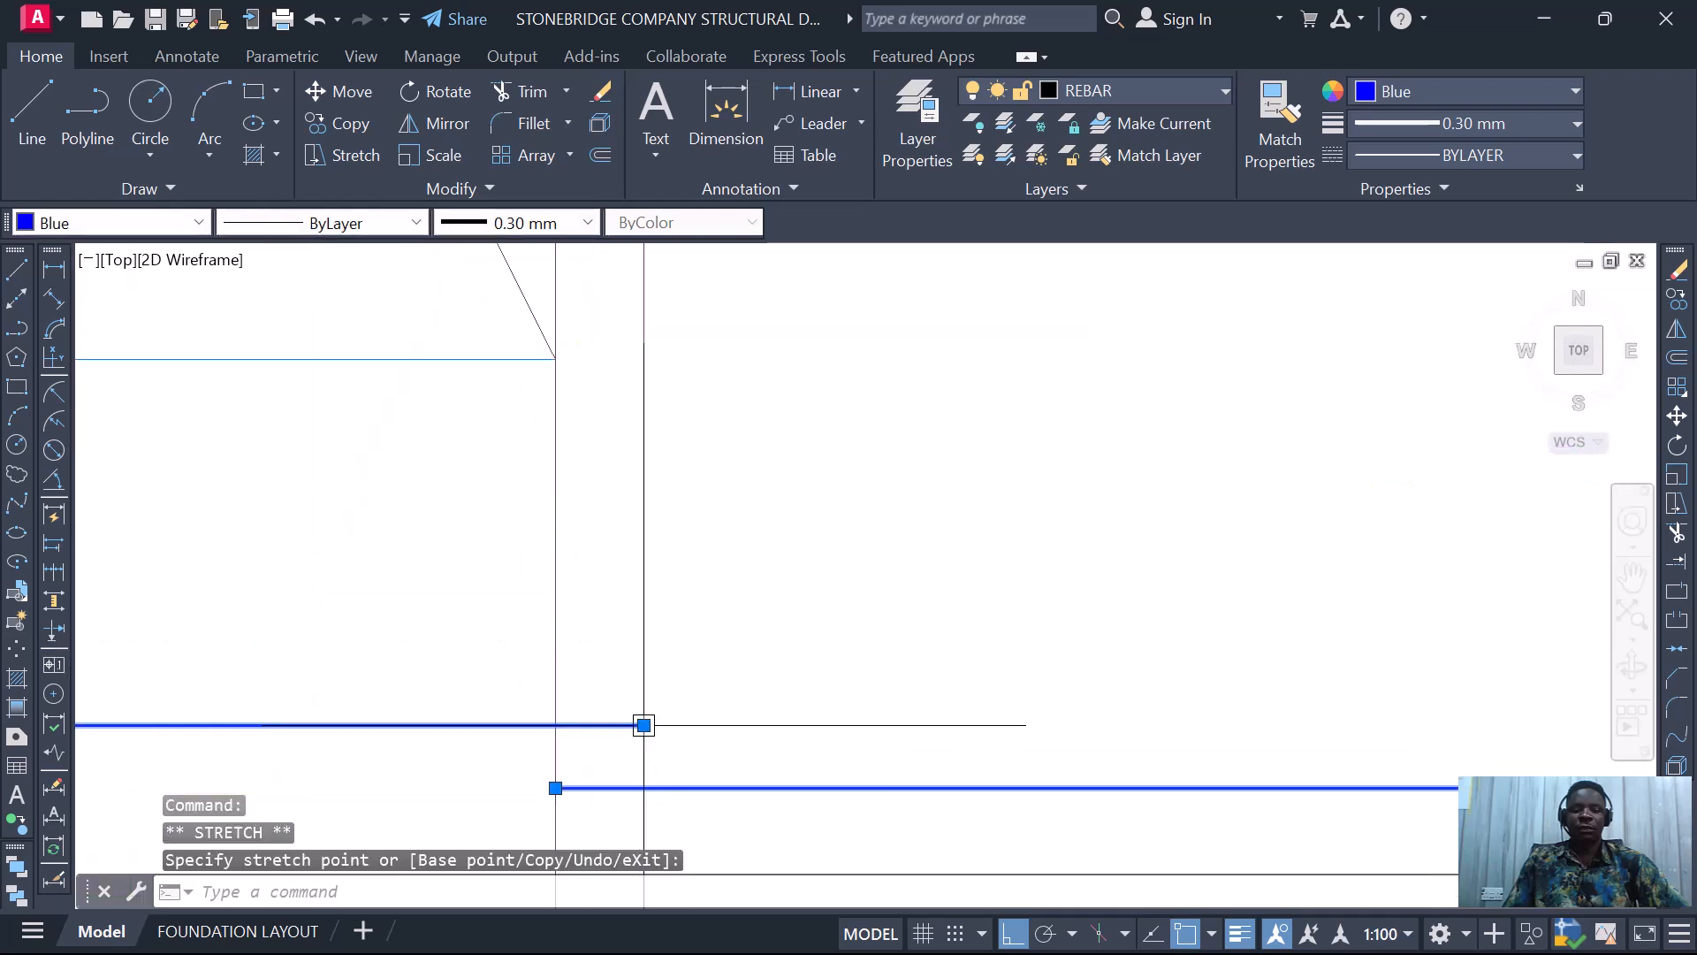
pyautogui.scroll(-2, 658, 723)
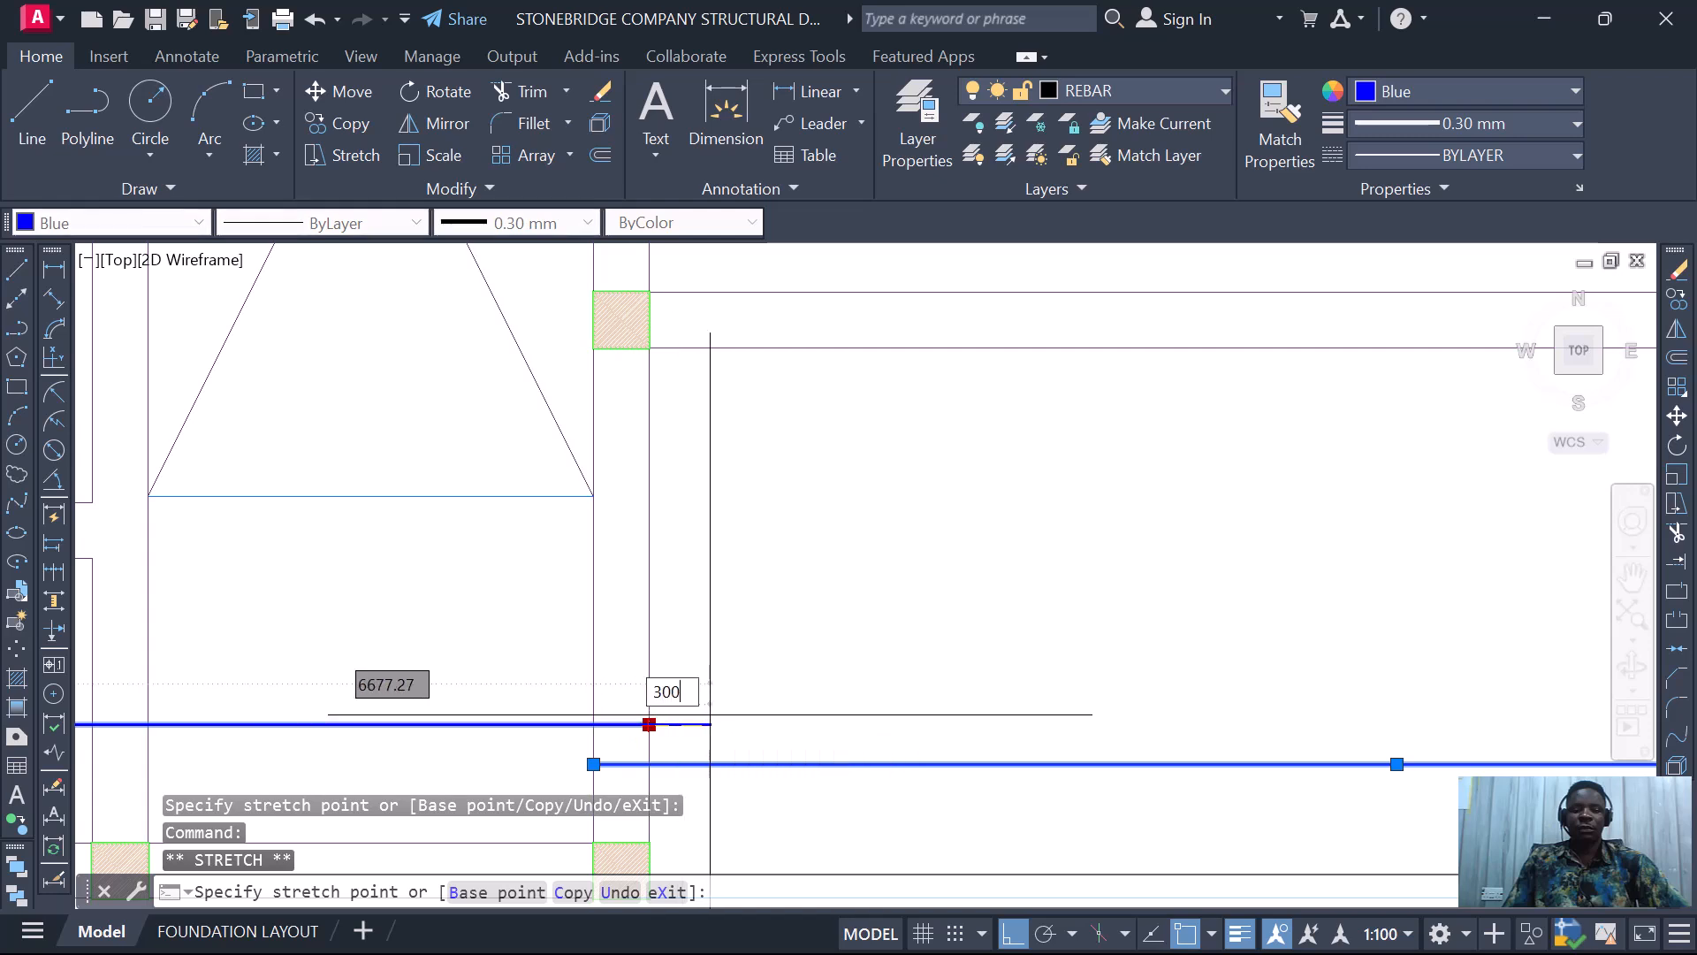
pyautogui.press('Return')
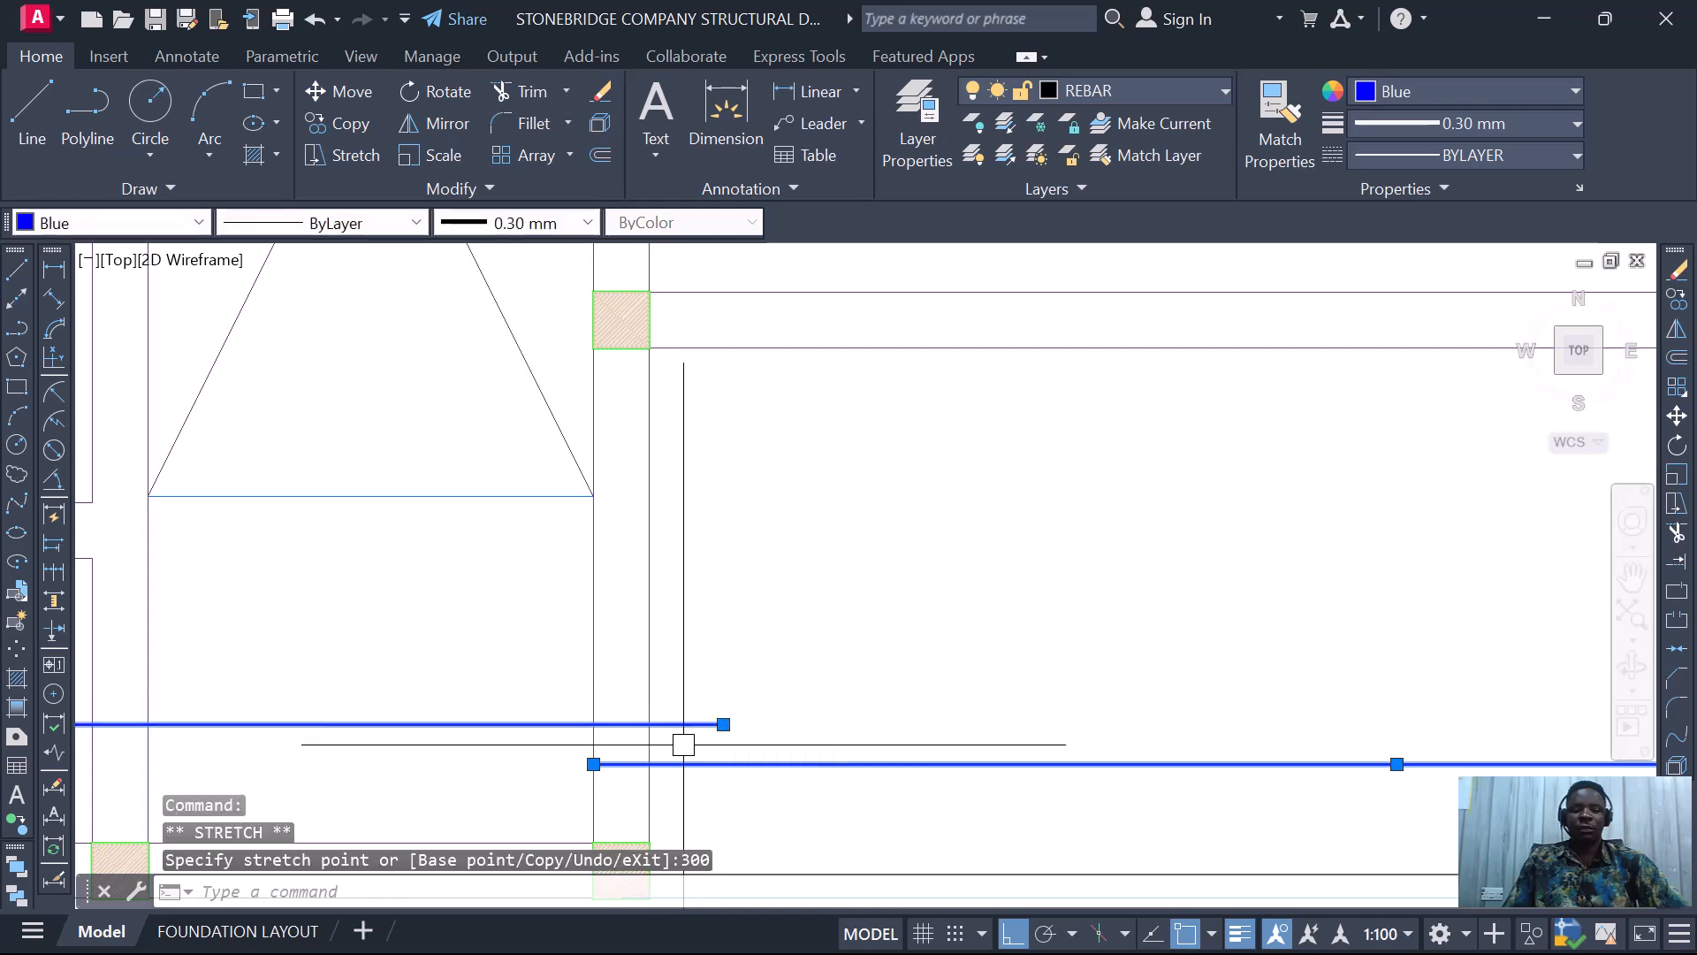
# - Extend the lower-right bar's free end 300 mm leftward past the beam face and clear the selection
pyautogui.click(593, 763)
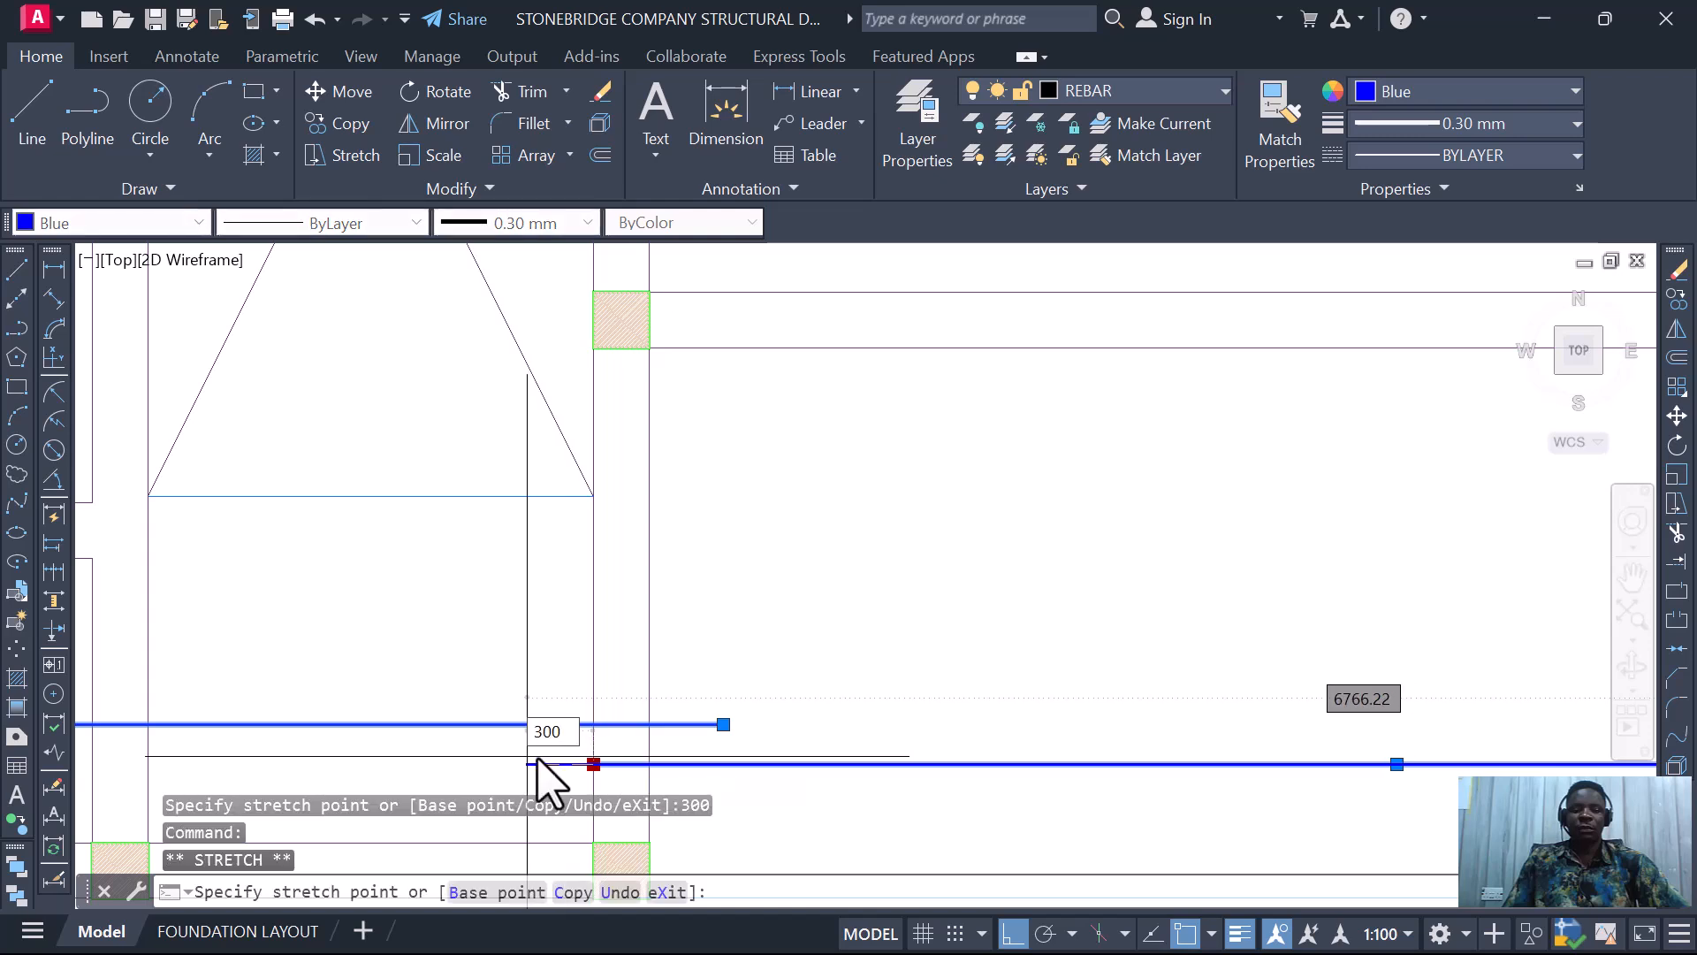
pyautogui.scroll(-2, 594, 709)
pyautogui.press('Escape')
# - Examine the lap between the two lower bars across the beam and compare it with the bar layout over the whole plan
pyautogui.scroll(-2, 729, 724)
pyautogui.scroll(-2, 729, 724)
pyautogui.scroll(6, 712, 719)
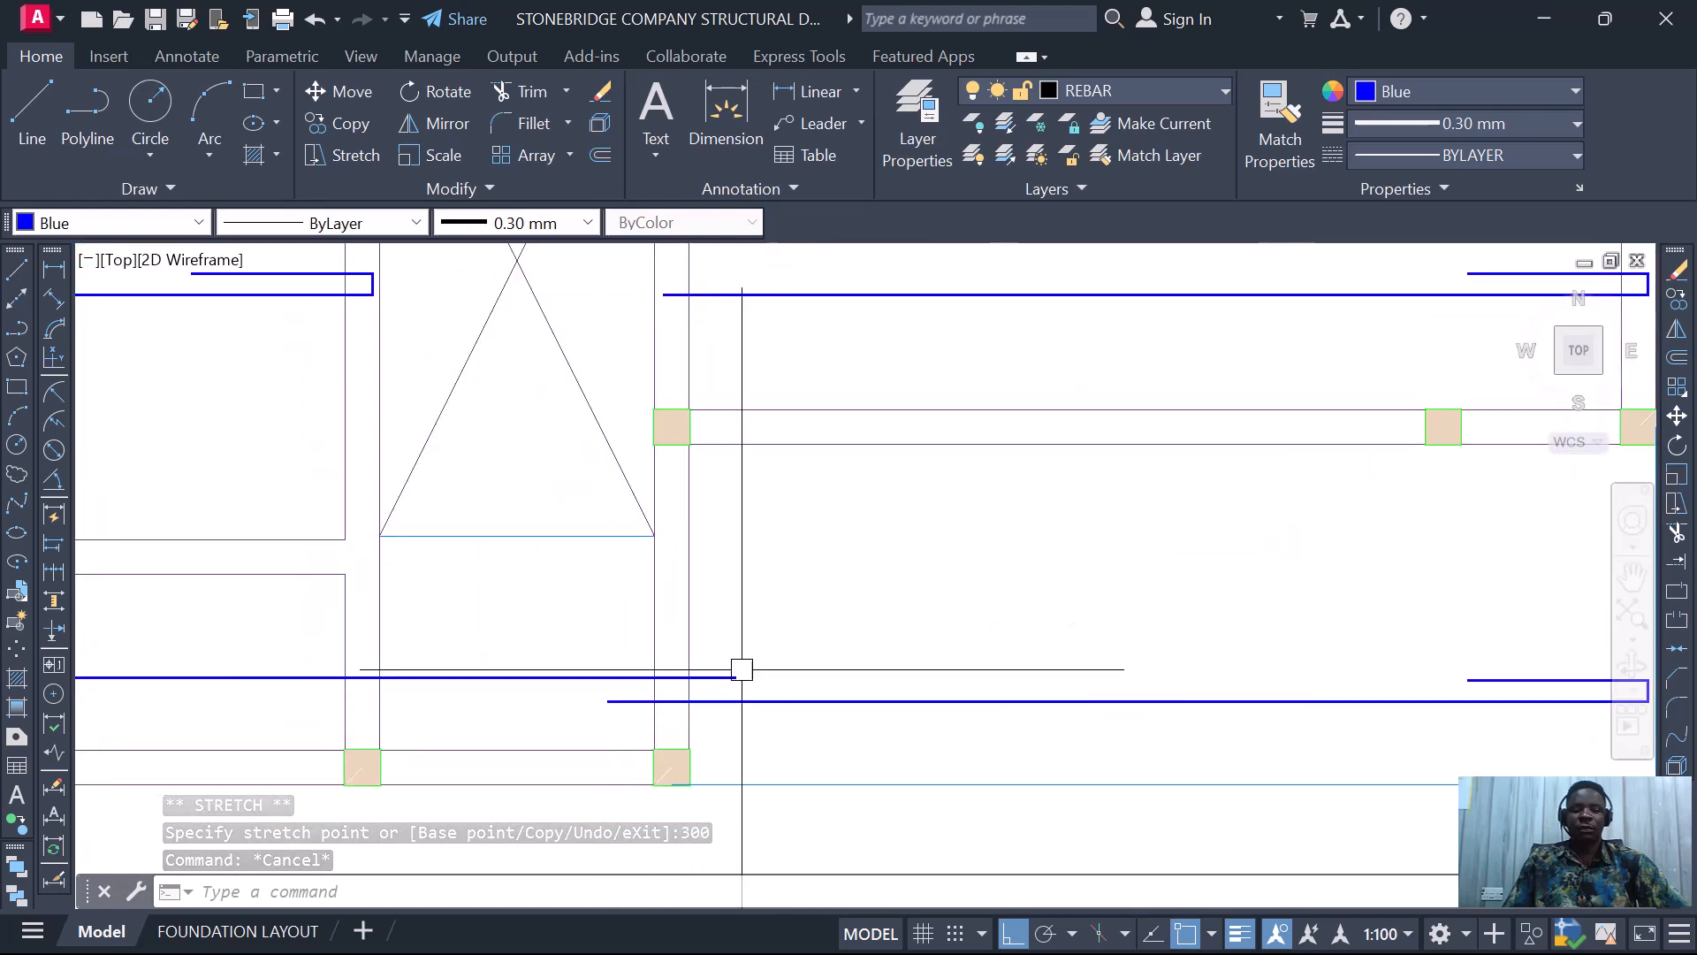
pyautogui.scroll(-2, 824, 671)
pyautogui.scroll(-4, 823, 672)
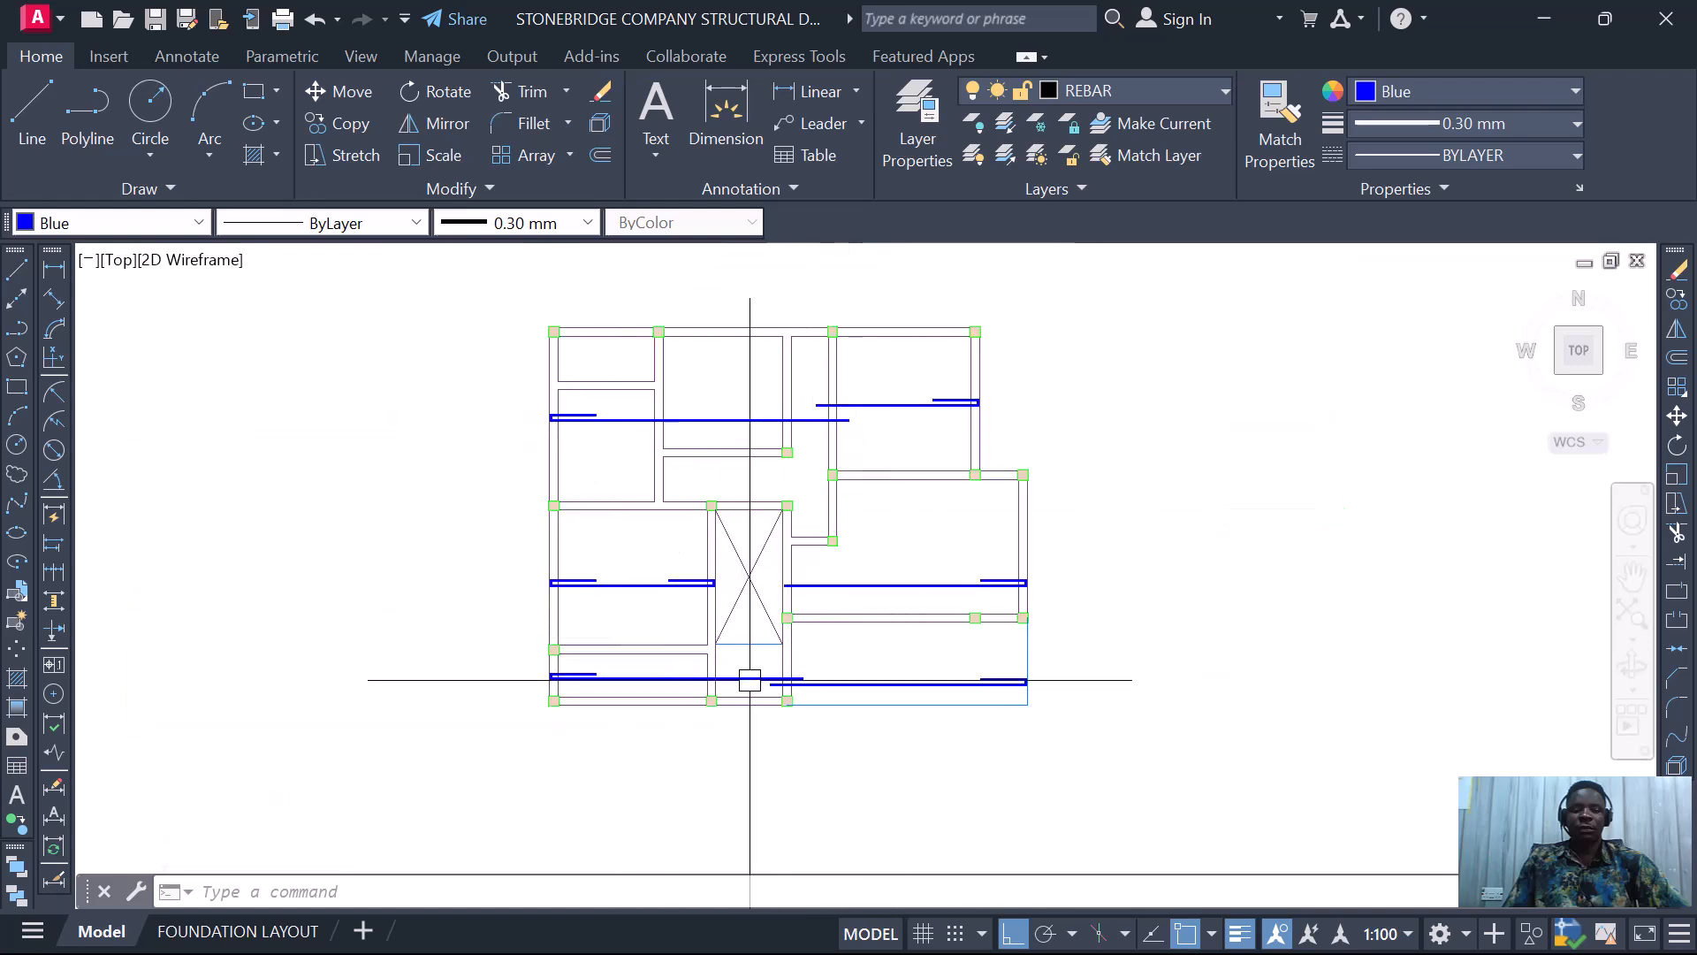
pyautogui.scroll(6, 789, 662)
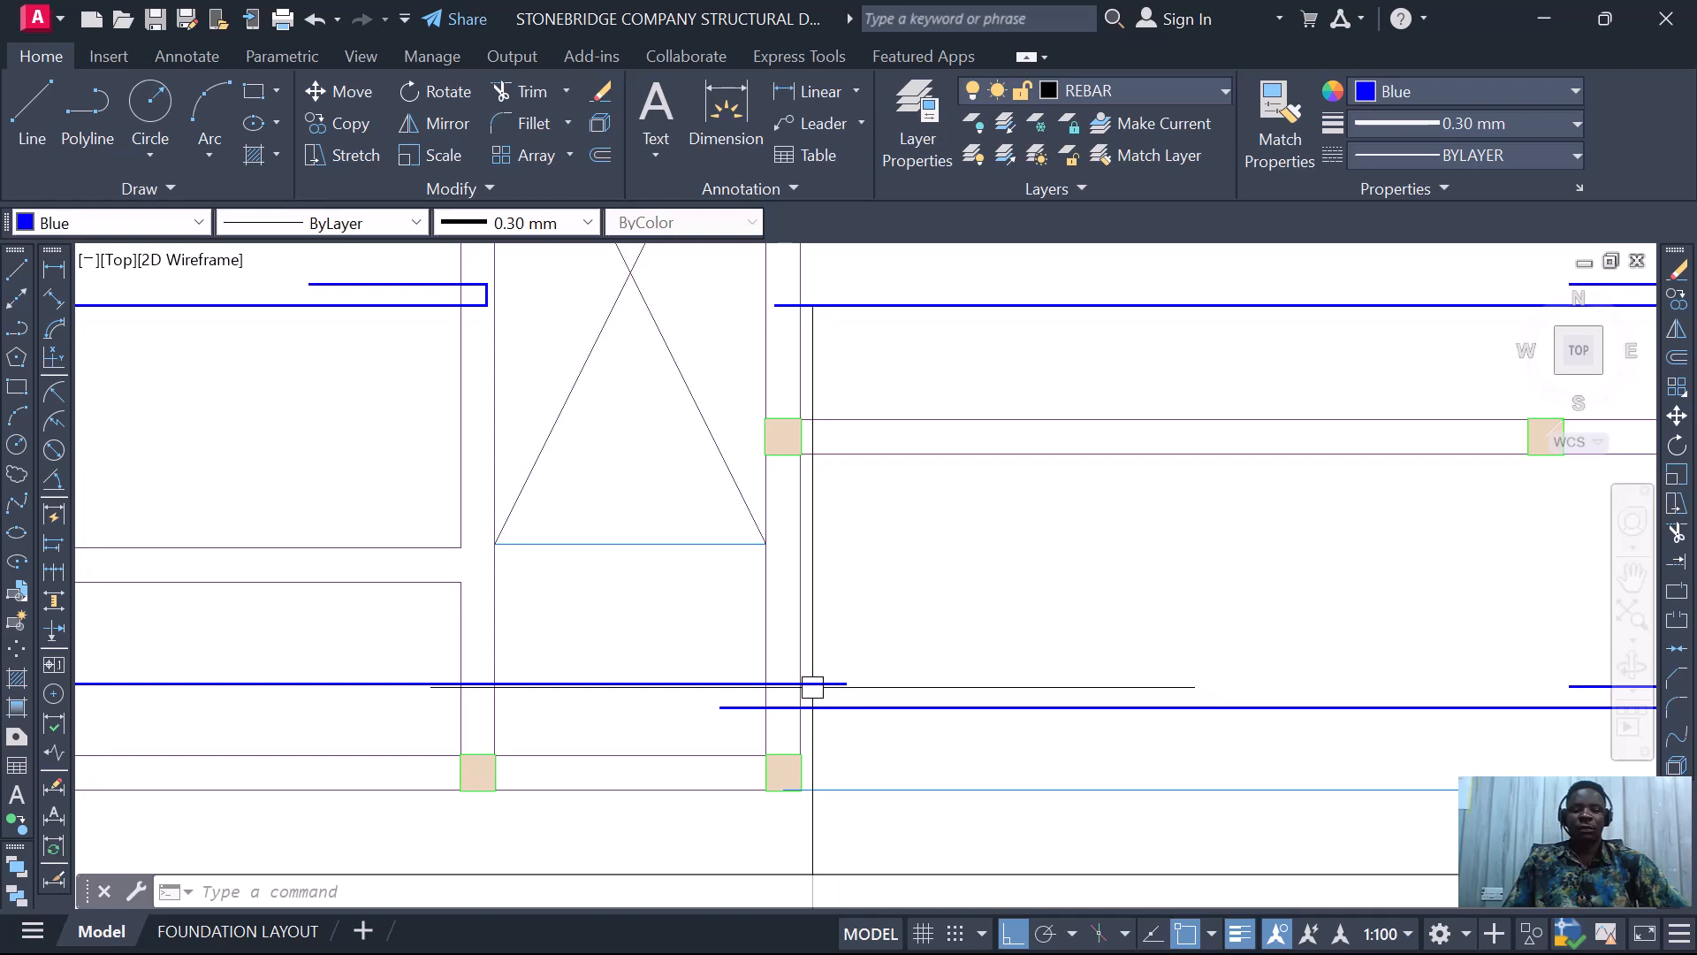
pyautogui.scroll(2, 822, 685)
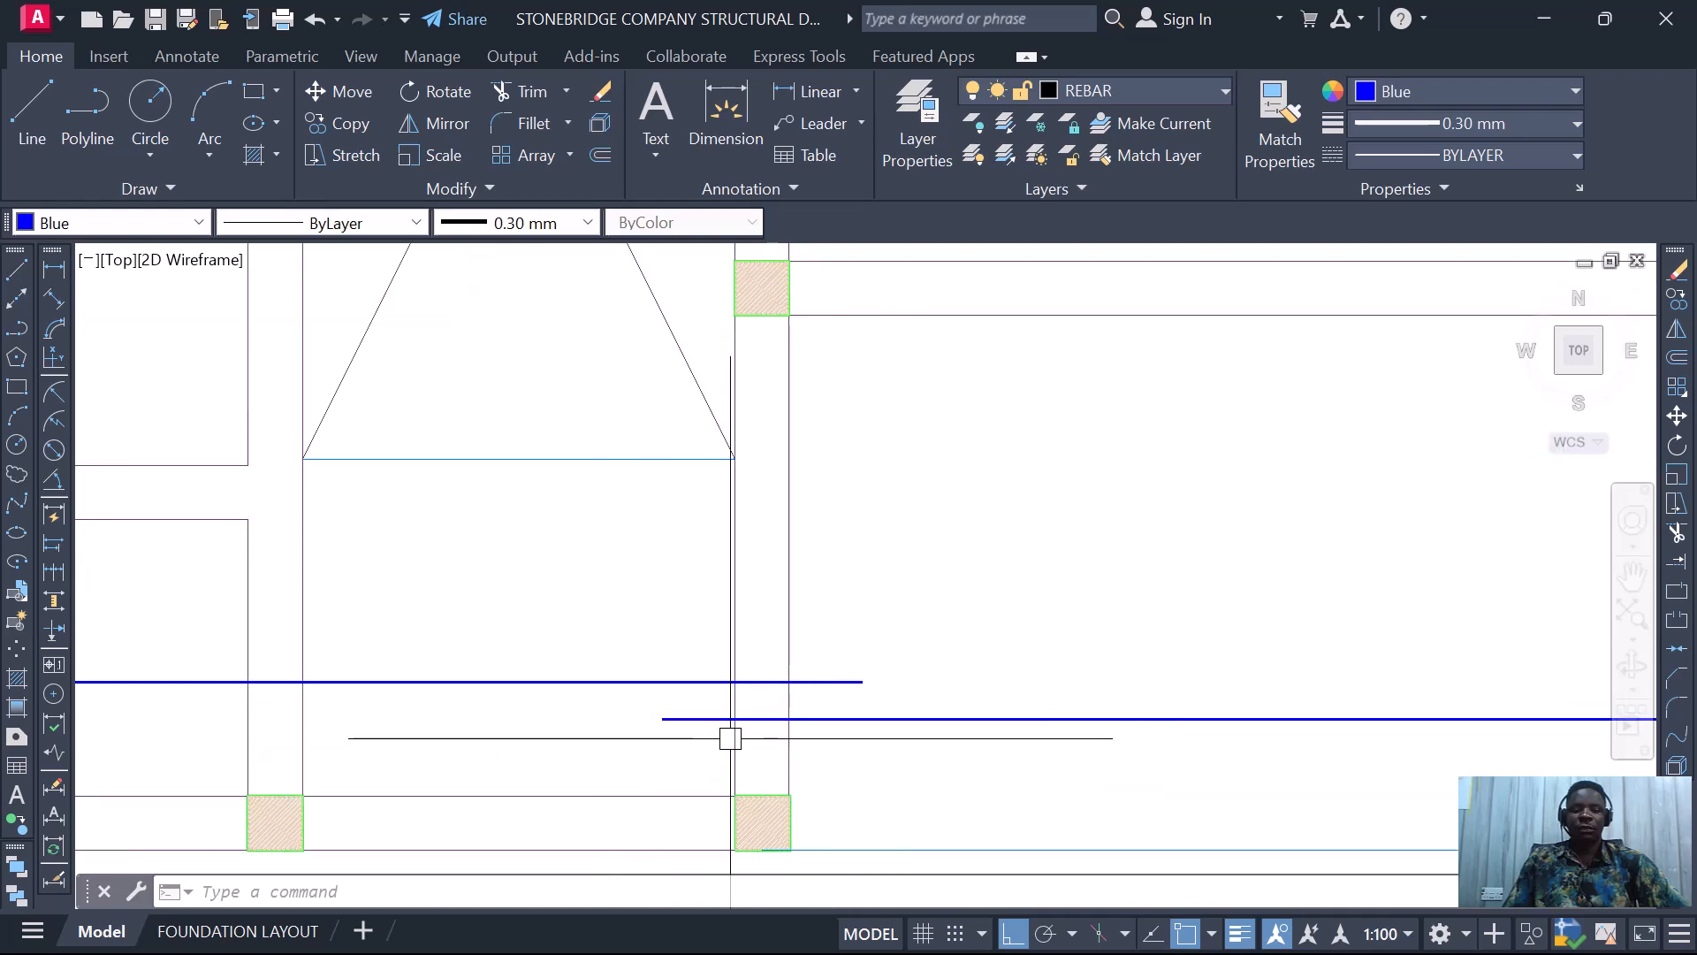
pyautogui.scroll(-5, 728, 714)
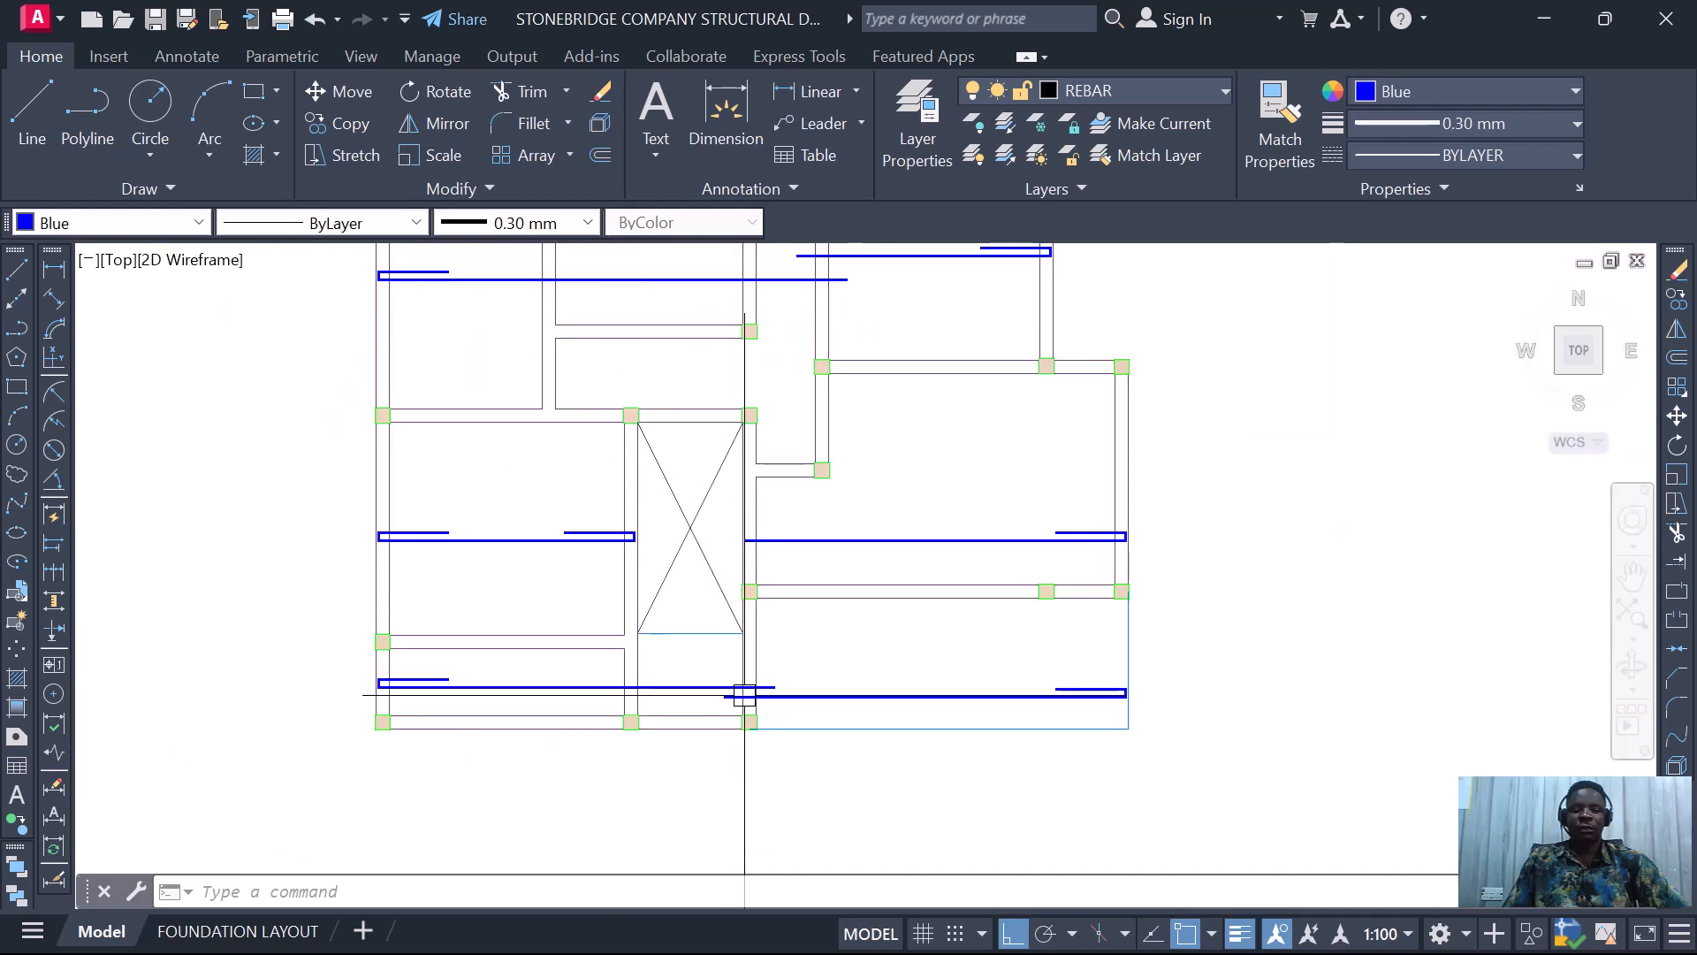
pyautogui.scroll(-2, 740, 717)
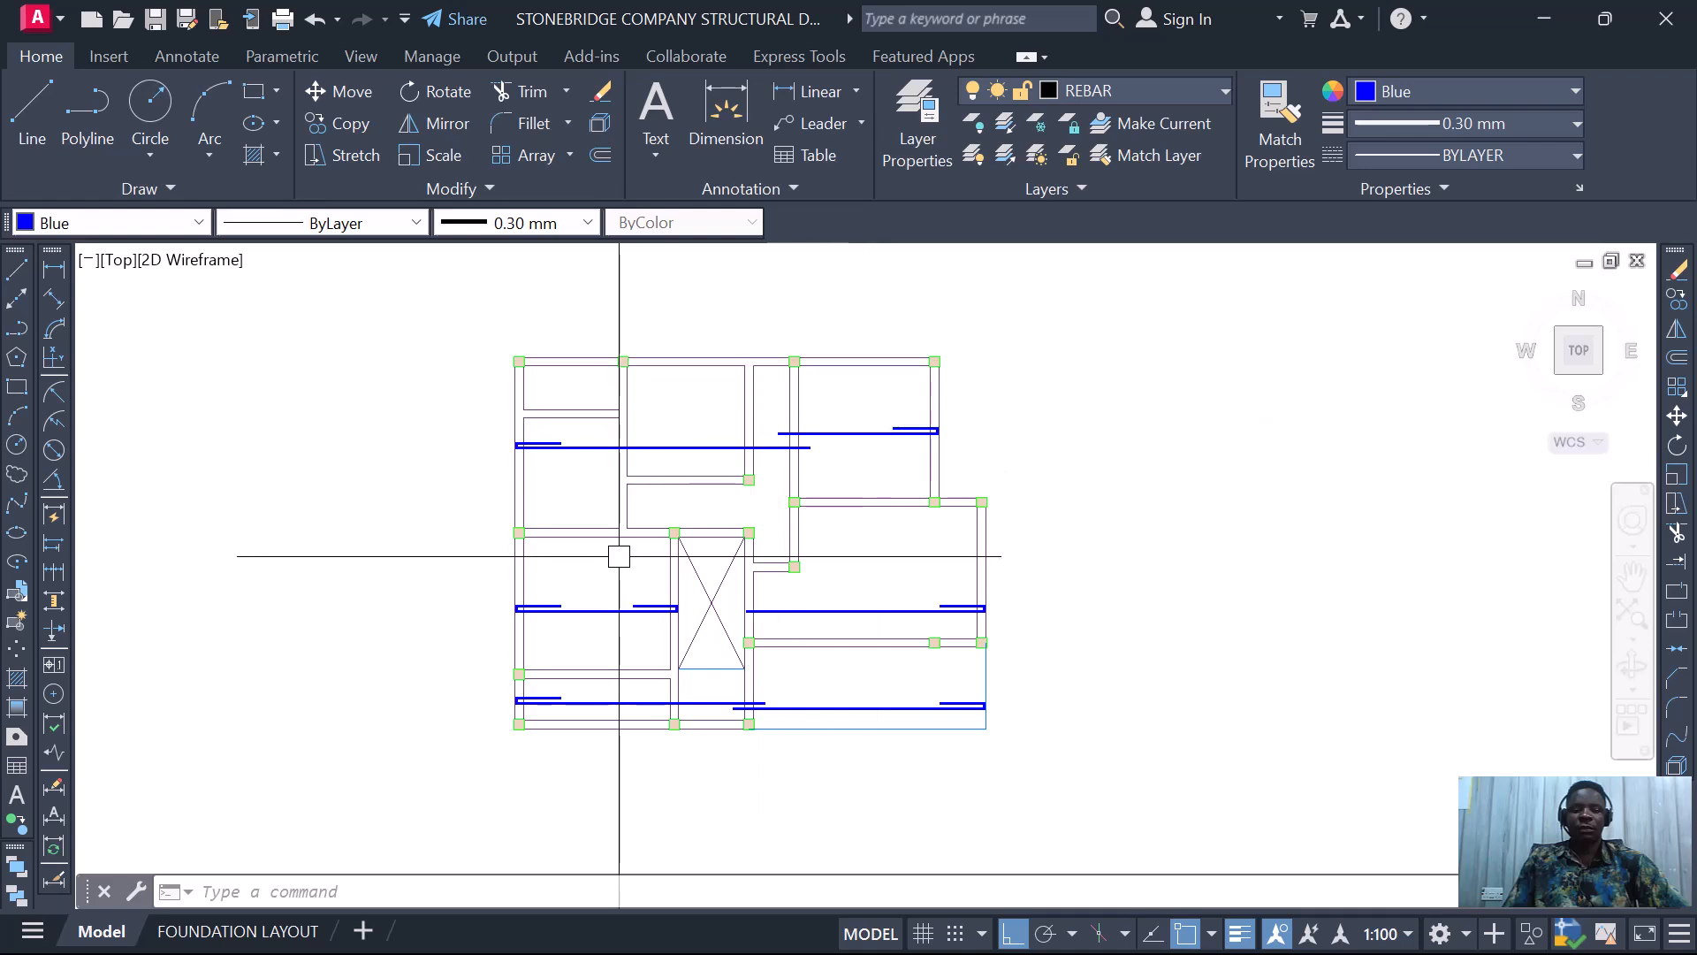
pyautogui.moveTo(891, 494)
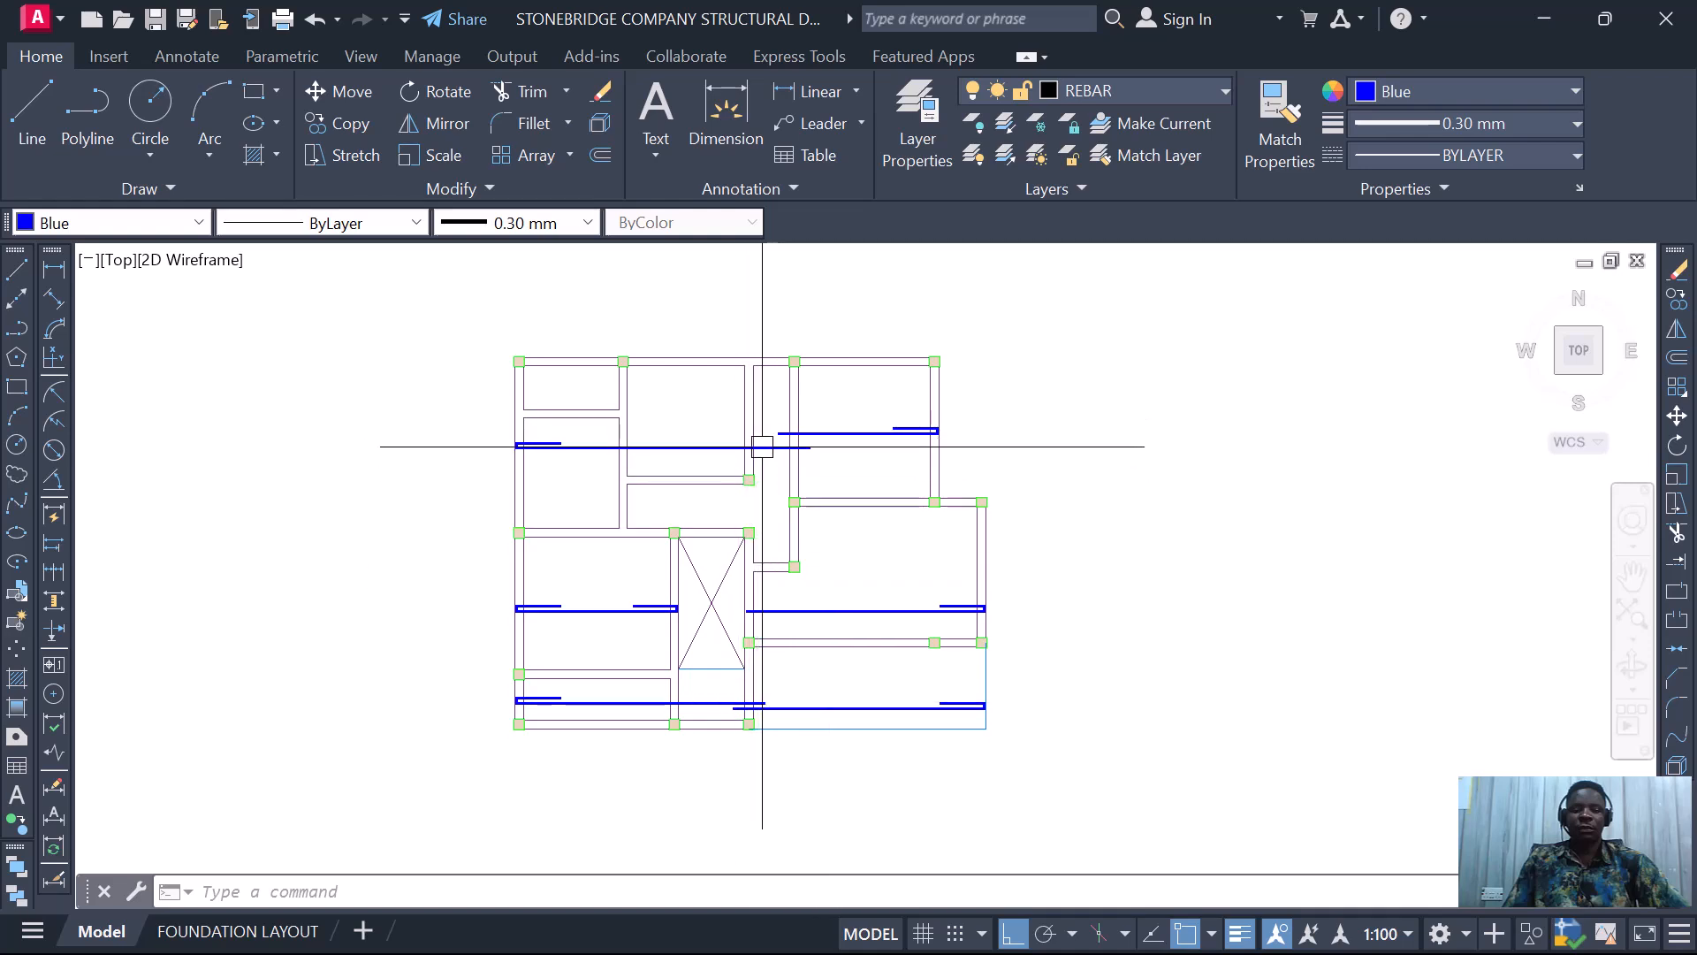
pyautogui.scroll(2, 766, 447)
pyautogui.scroll(-2, 734, 436)
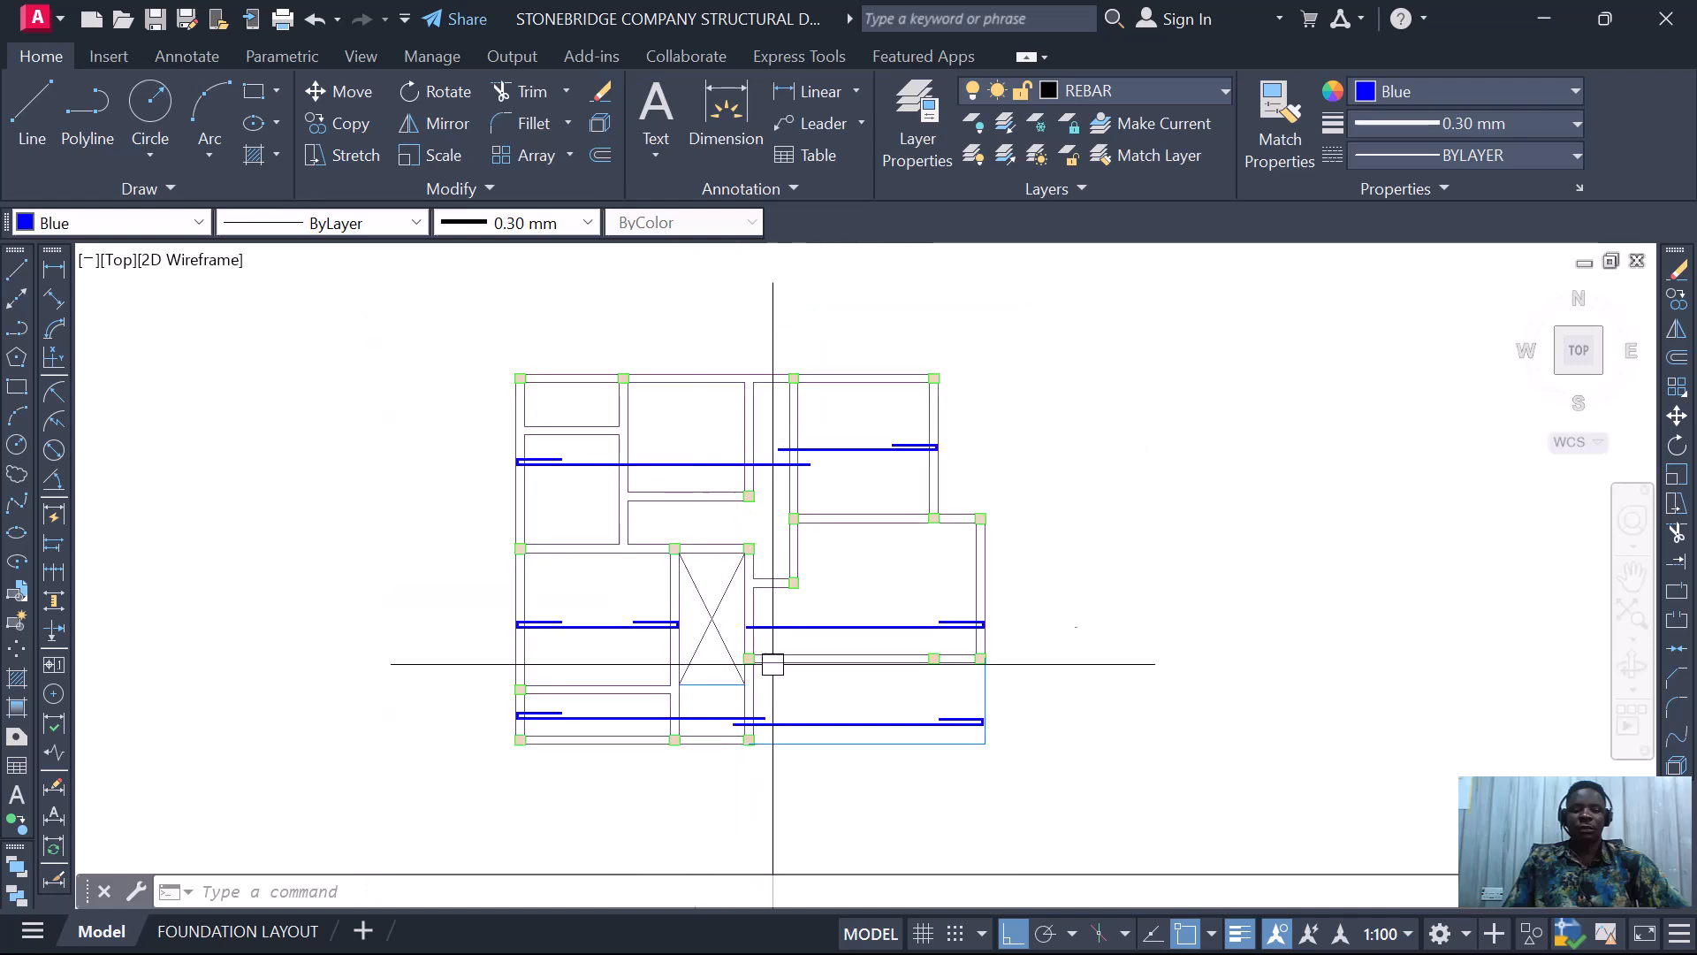
# - Copy the left-end hook of the middle-left bar onto the left end of the middle-right bar
pyautogui.scroll(6, 499, 622)
pyautogui.click(424, 555)
pyautogui.click(902, 750)
pyautogui.rightClick(515, 359)
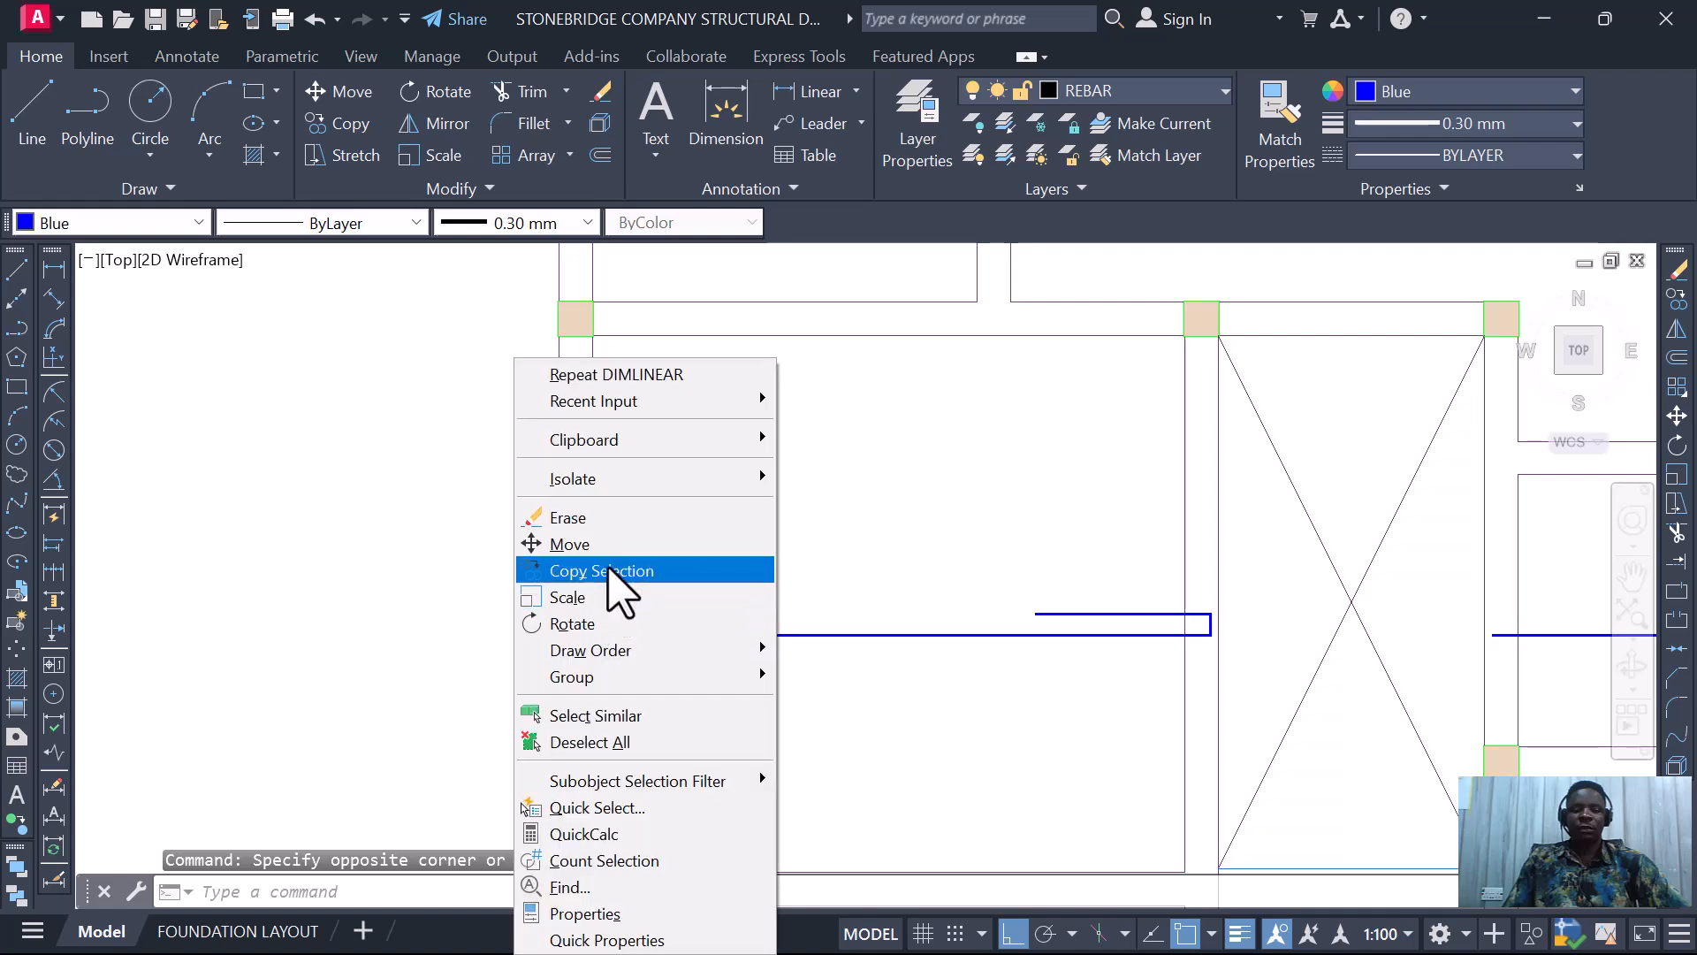
pyautogui.click(610, 571)
pyautogui.scroll(4, 565, 622)
pyautogui.click(511, 654)
pyautogui.scroll(-5, 504, 609)
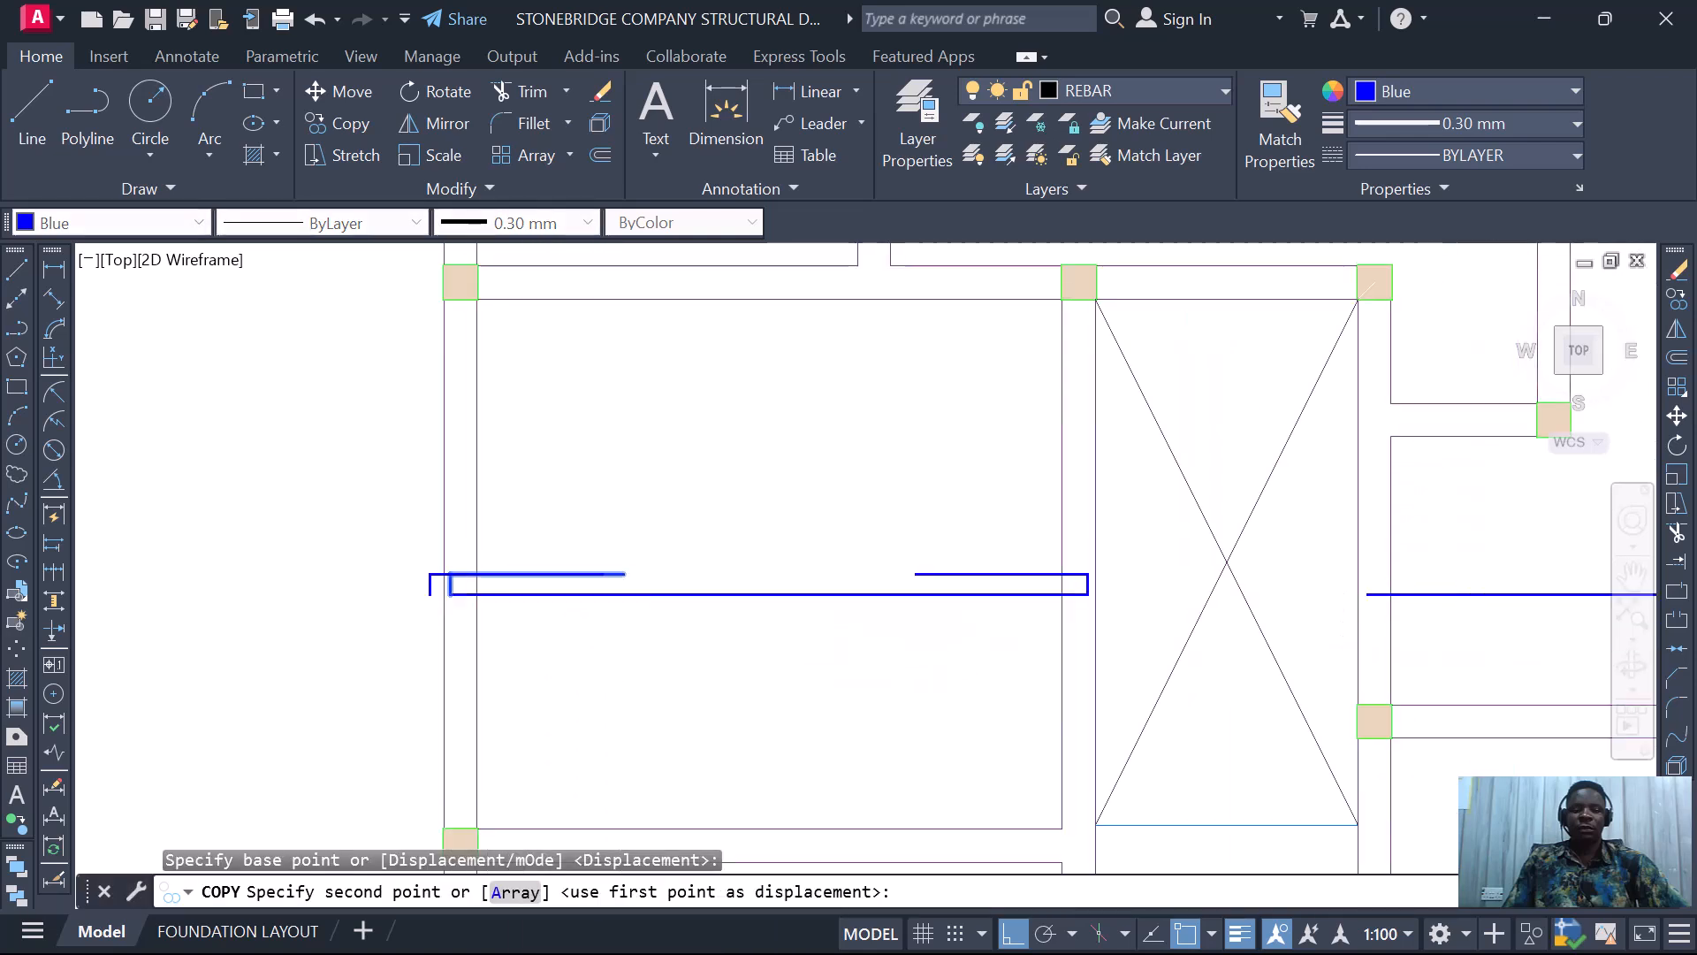
pyautogui.scroll(5, 902, 587)
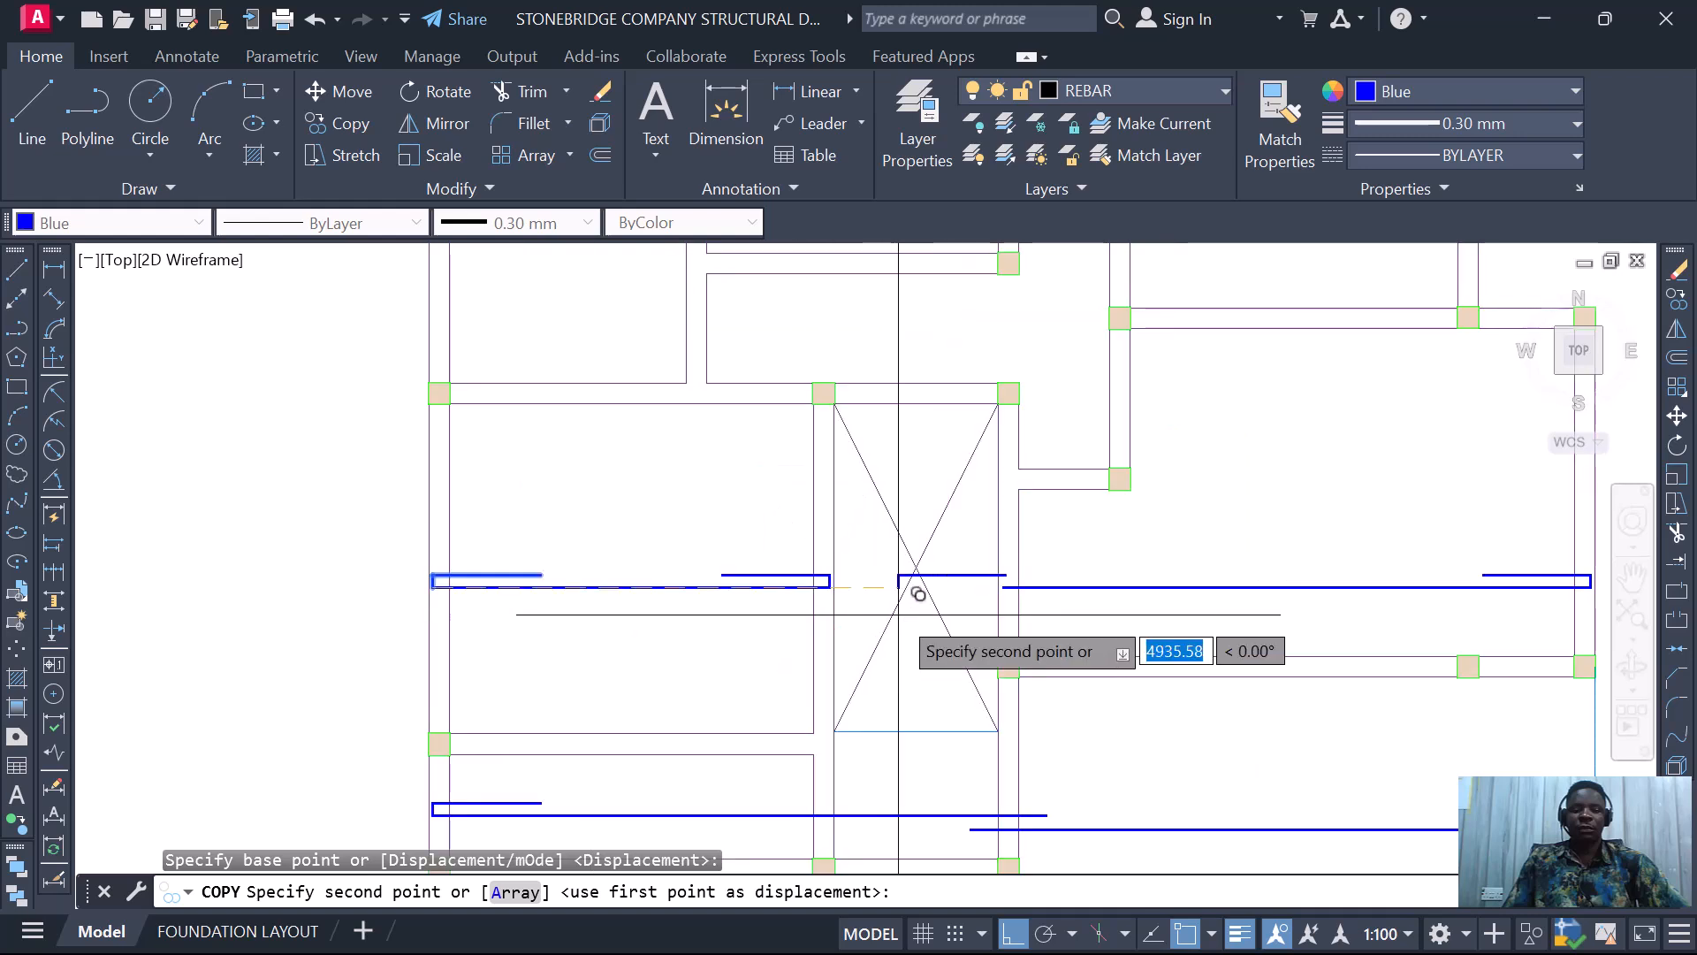
pyautogui.click(1030, 582)
pyautogui.scroll(-7, 795, 517)
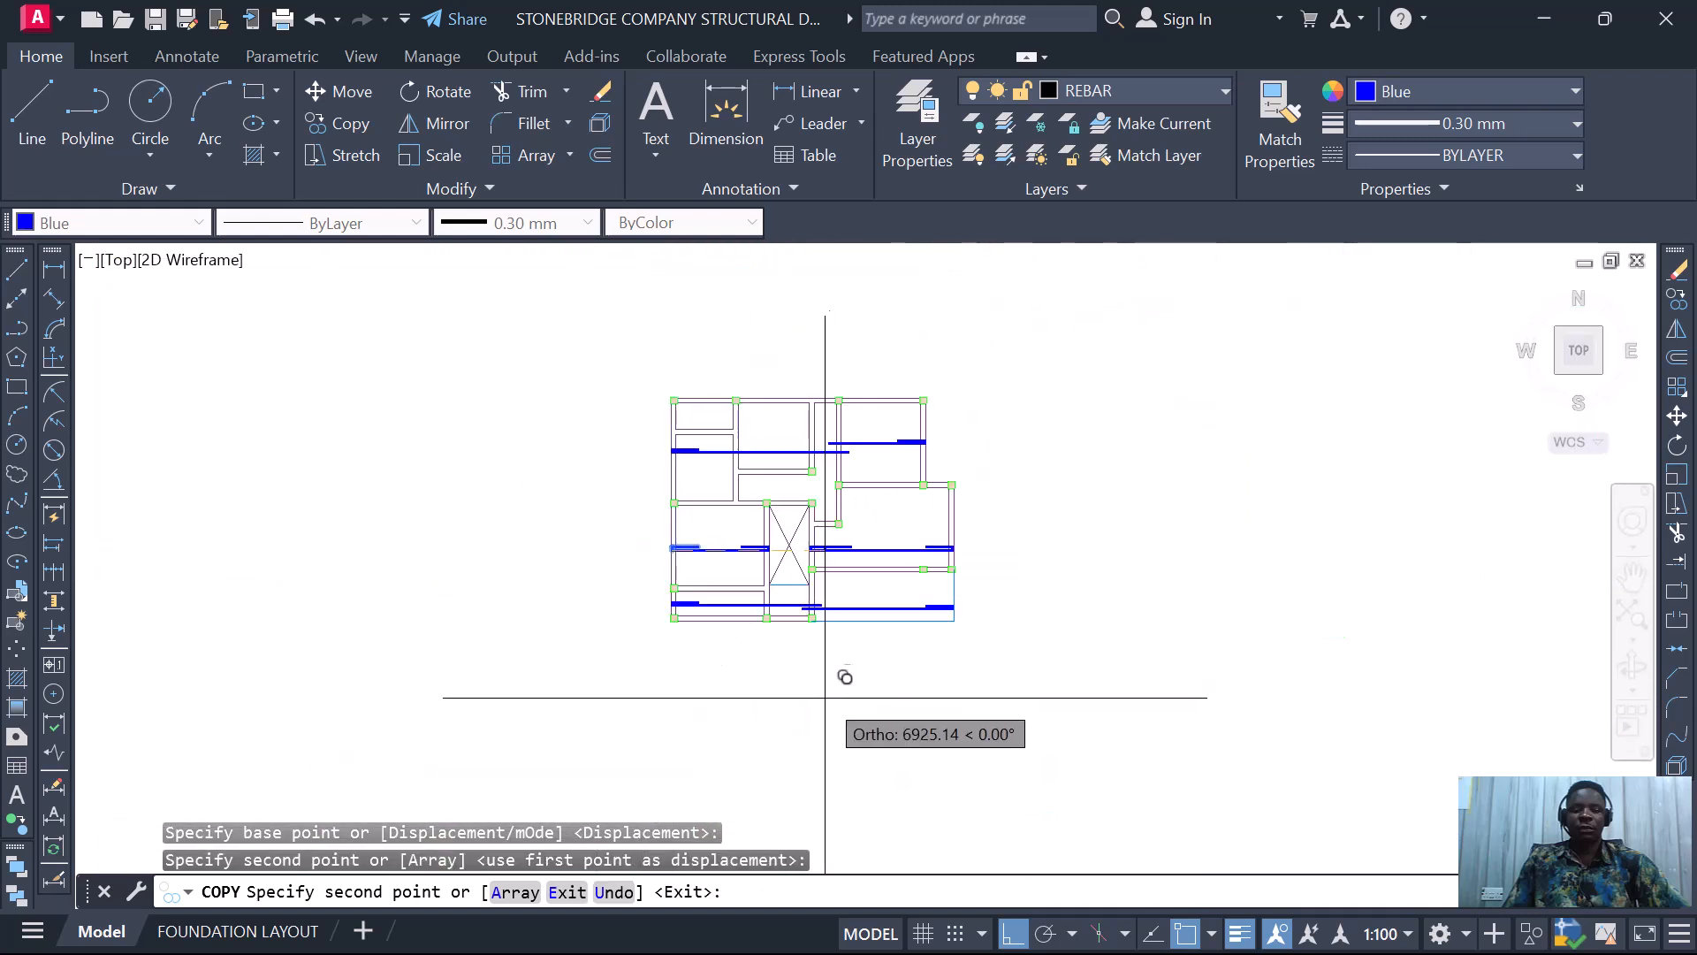
pyautogui.scroll(4, 822, 610)
pyautogui.scroll(-4, 831, 618)
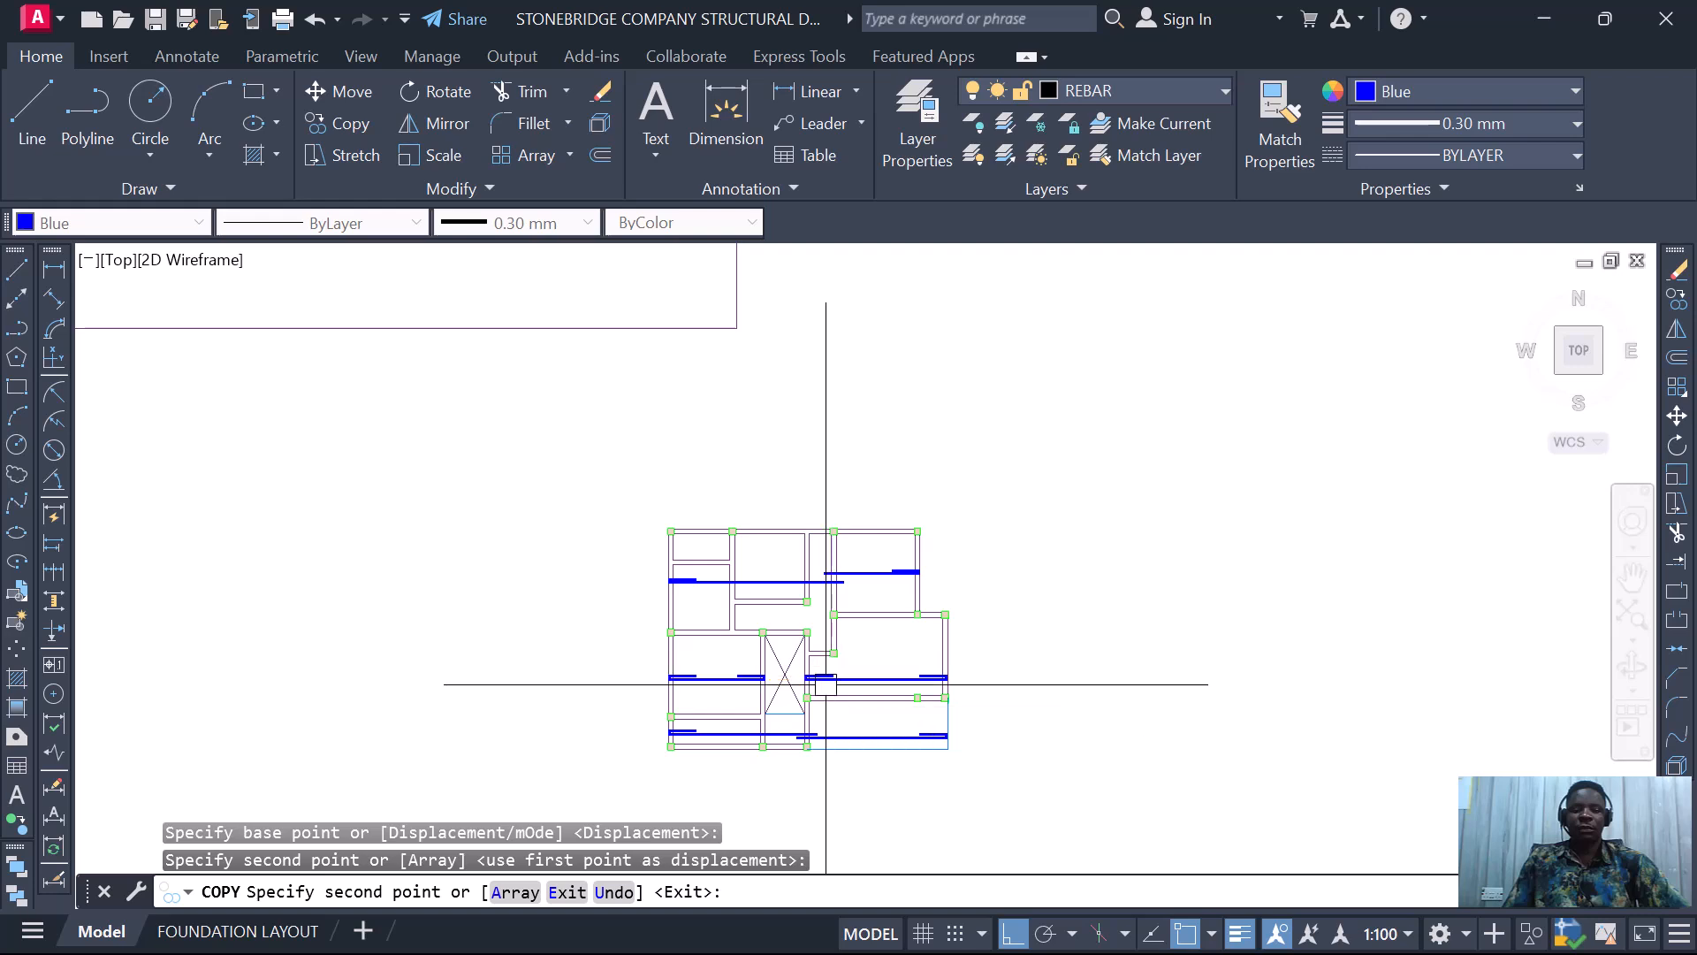
pyautogui.press('Escape')
# - Review the arrangement of hooked and lapped bars across all rooms of the floor plan
pyautogui.scroll(4, 813, 619)
pyautogui.scroll(-6, 830, 581)
pyautogui.scroll(2, 768, 546)
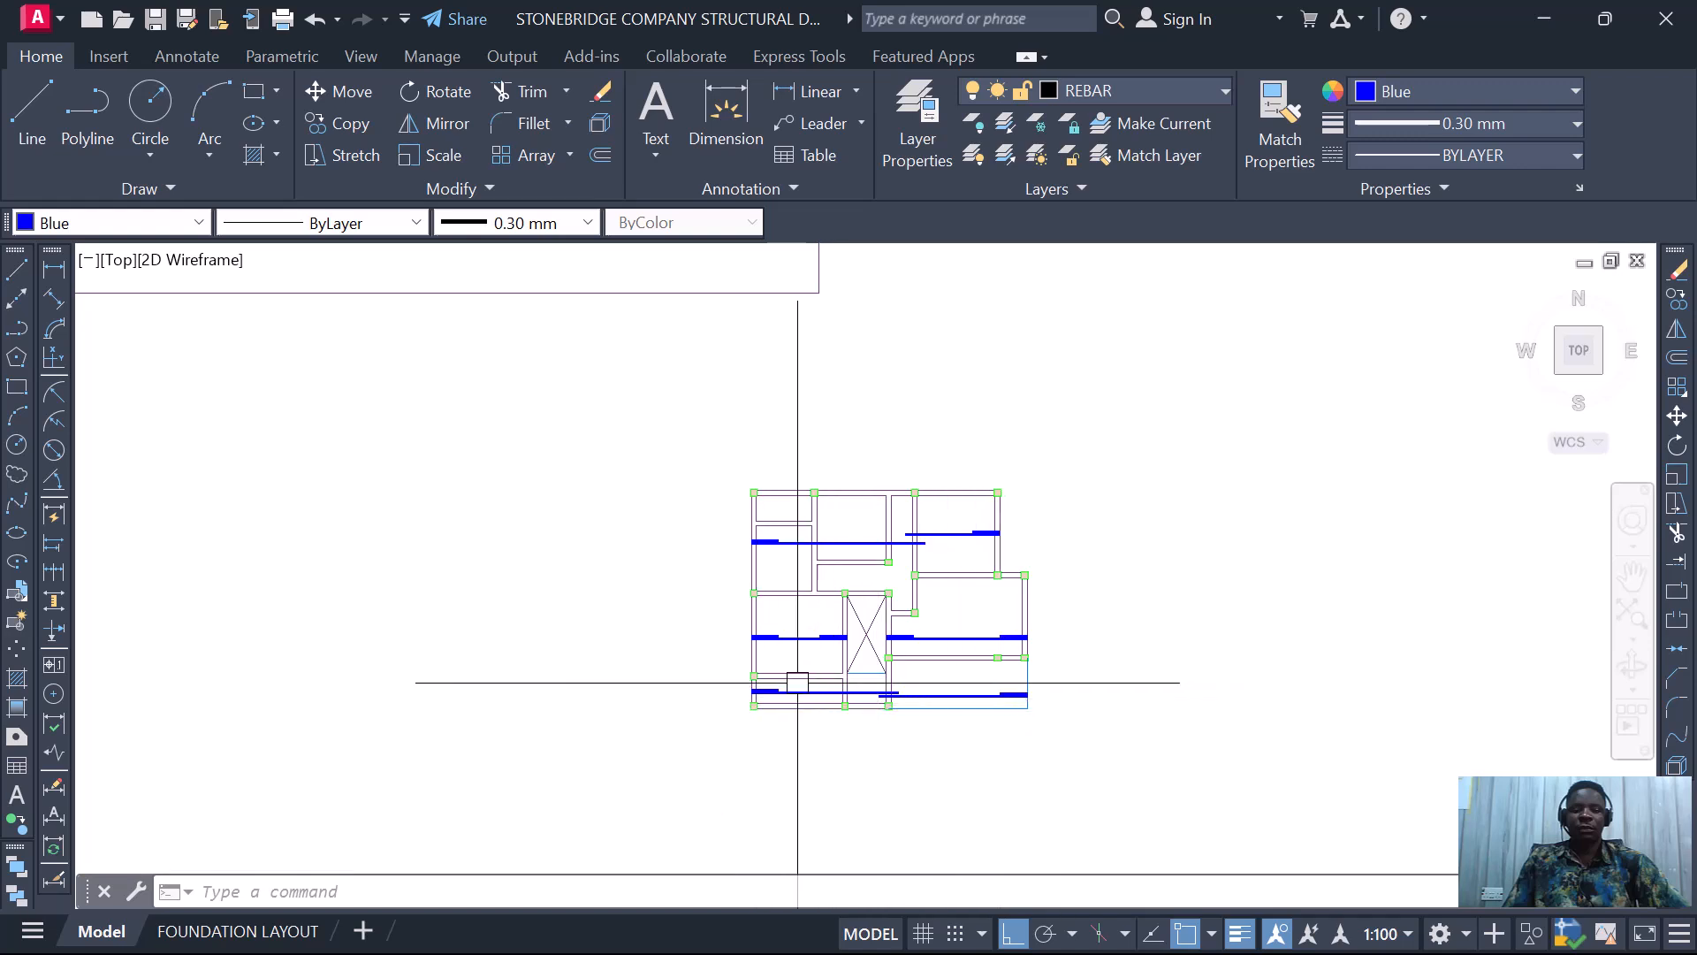
pyautogui.scroll(2, 936, 690)
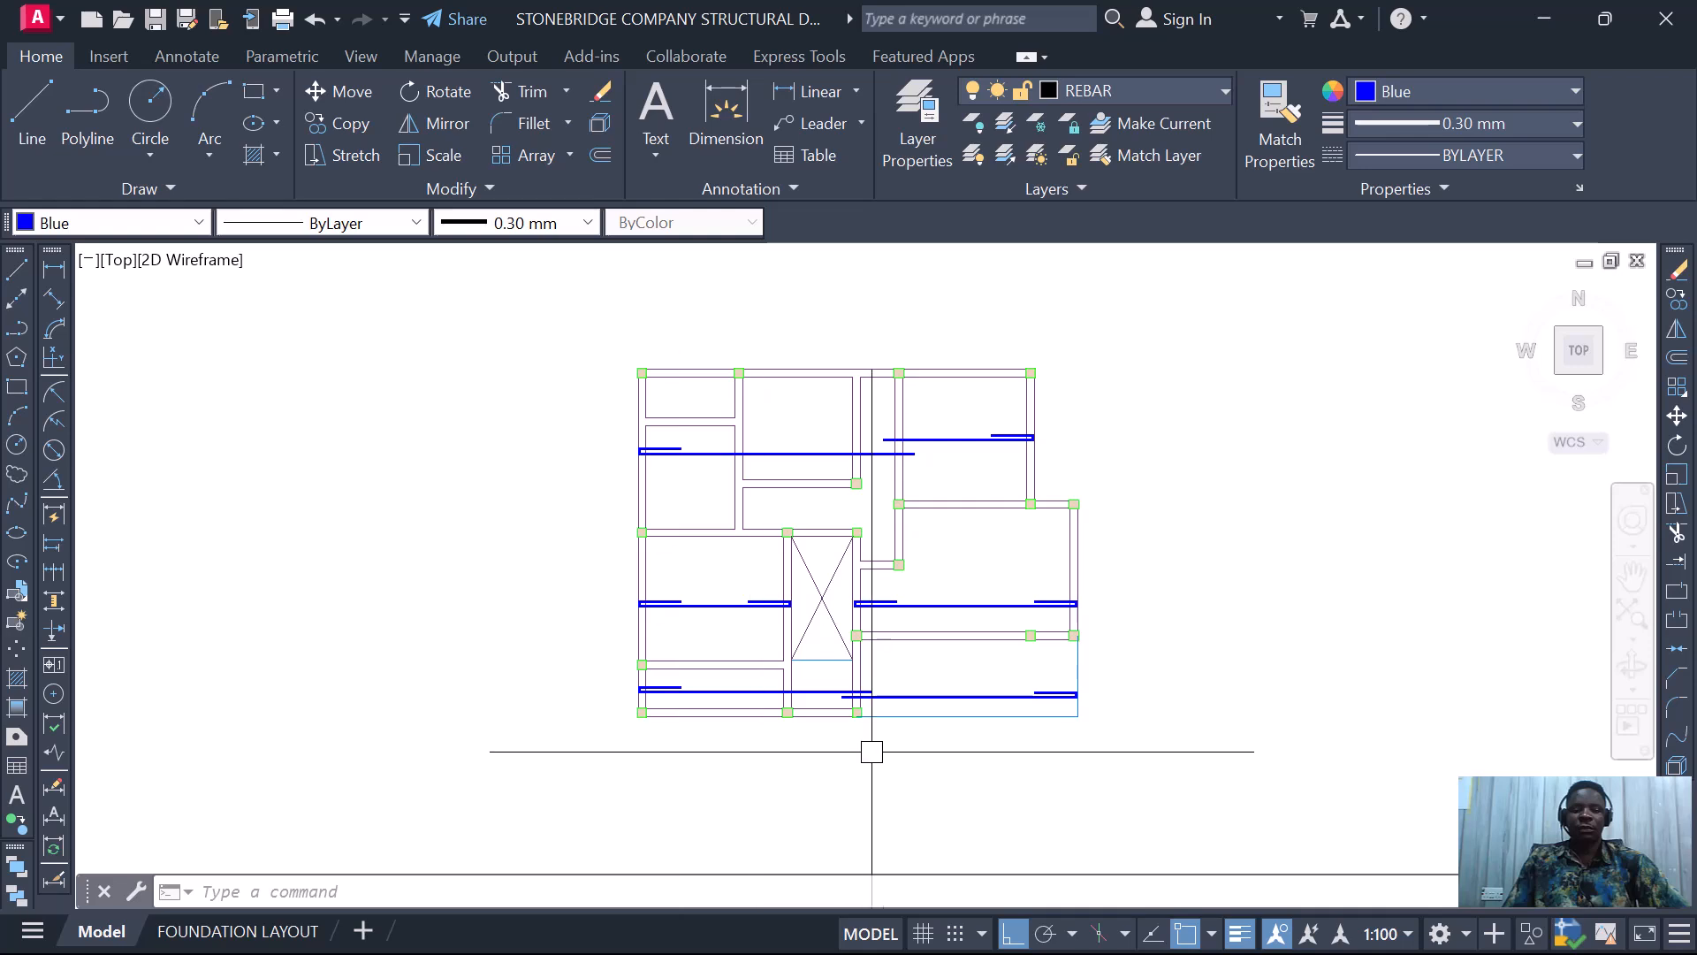
pyautogui.scroll(-2, 822, 673)
pyautogui.scroll(2, 837, 539)
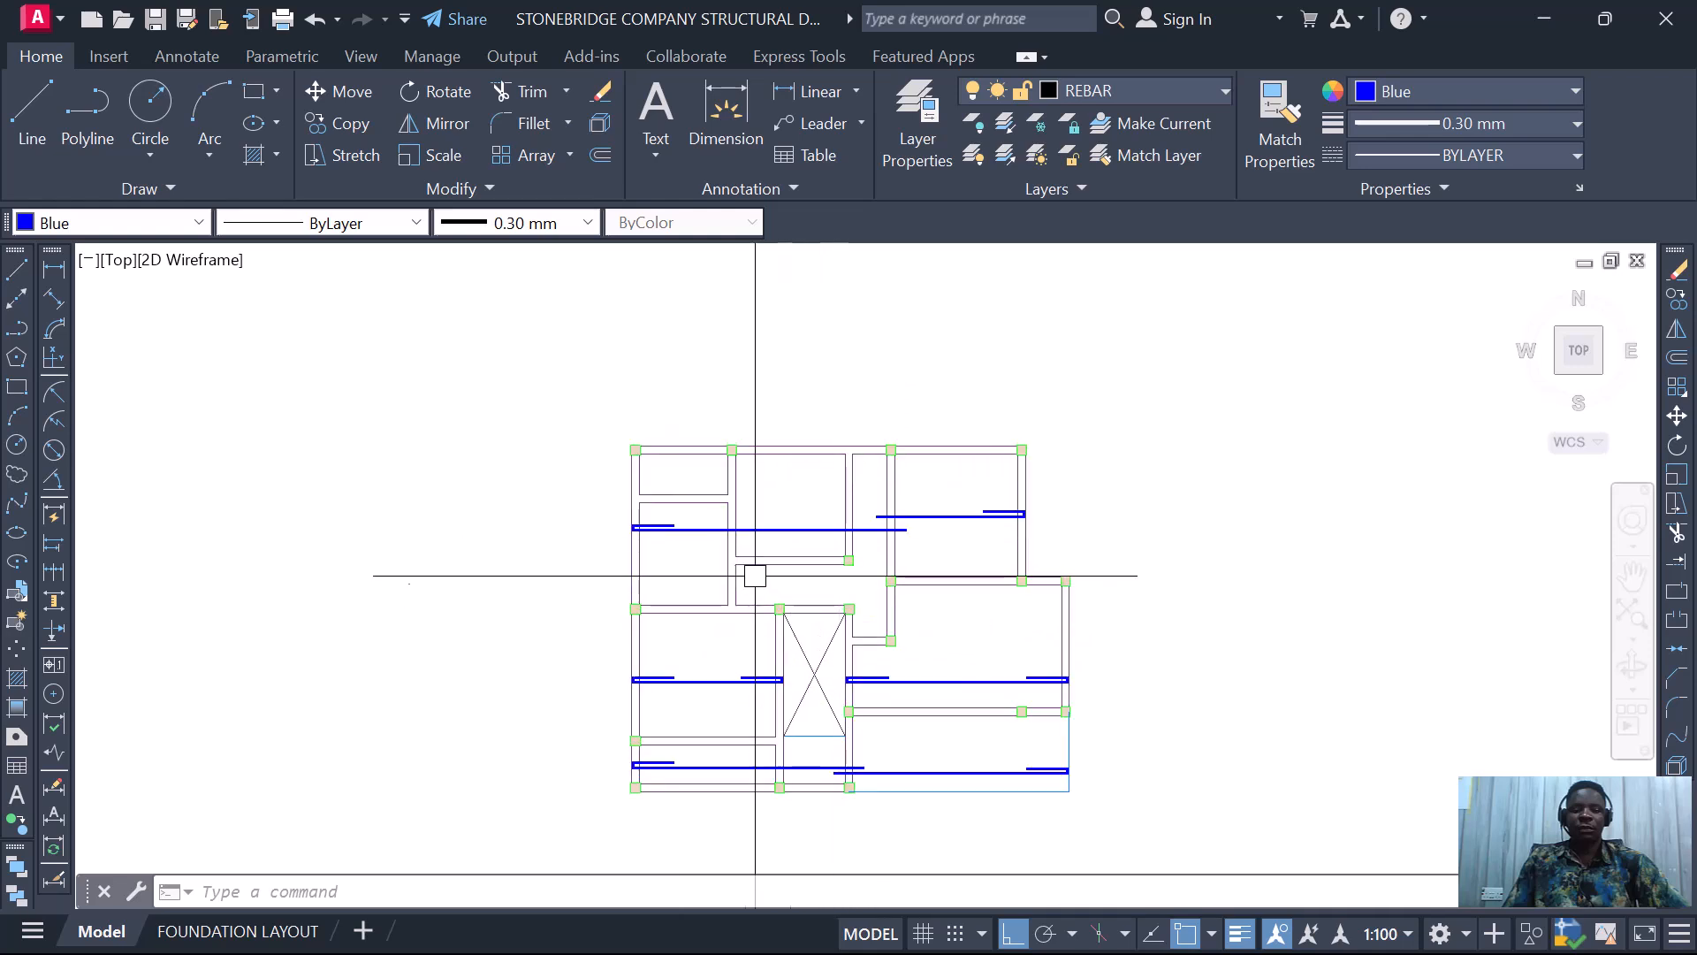
pyautogui.scroll(-2, 795, 579)
pyautogui.scroll(2, 743, 621)
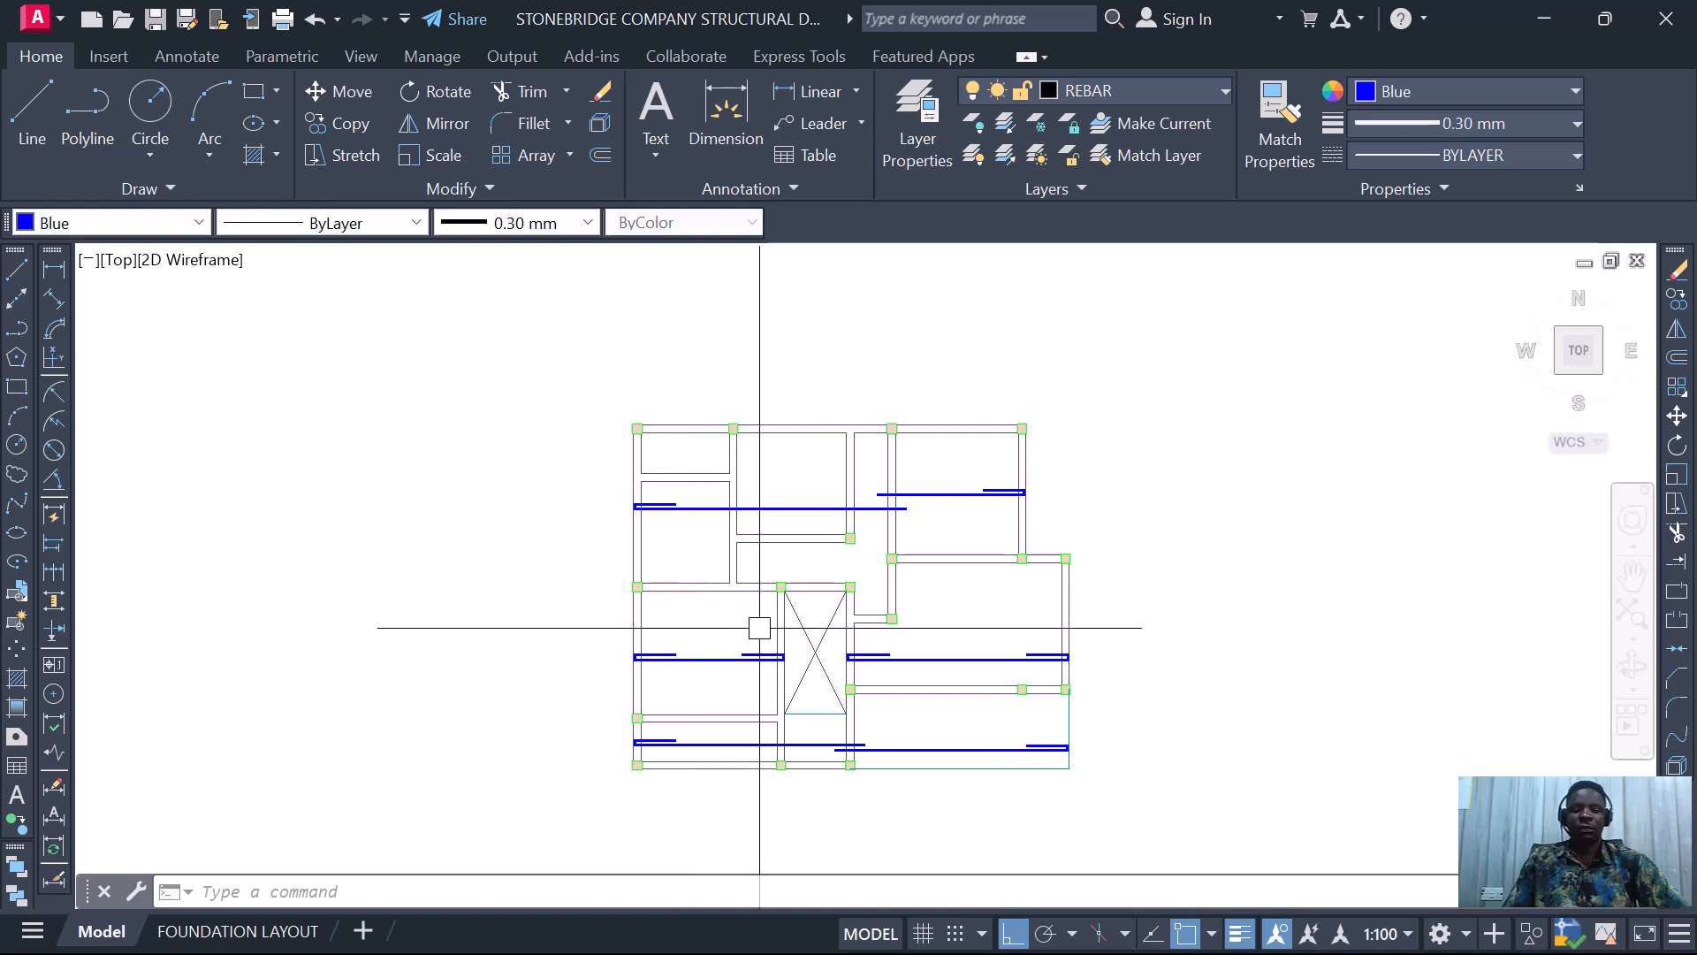
pyautogui.scroll(-3, 757, 565)
pyautogui.scroll(3, 767, 592)
# - Copy the entire RC slab detailing sheet from the row of drawing sheets to the empty space beside the floor plan with the blue bars
pyautogui.scroll(-6, 765, 599)
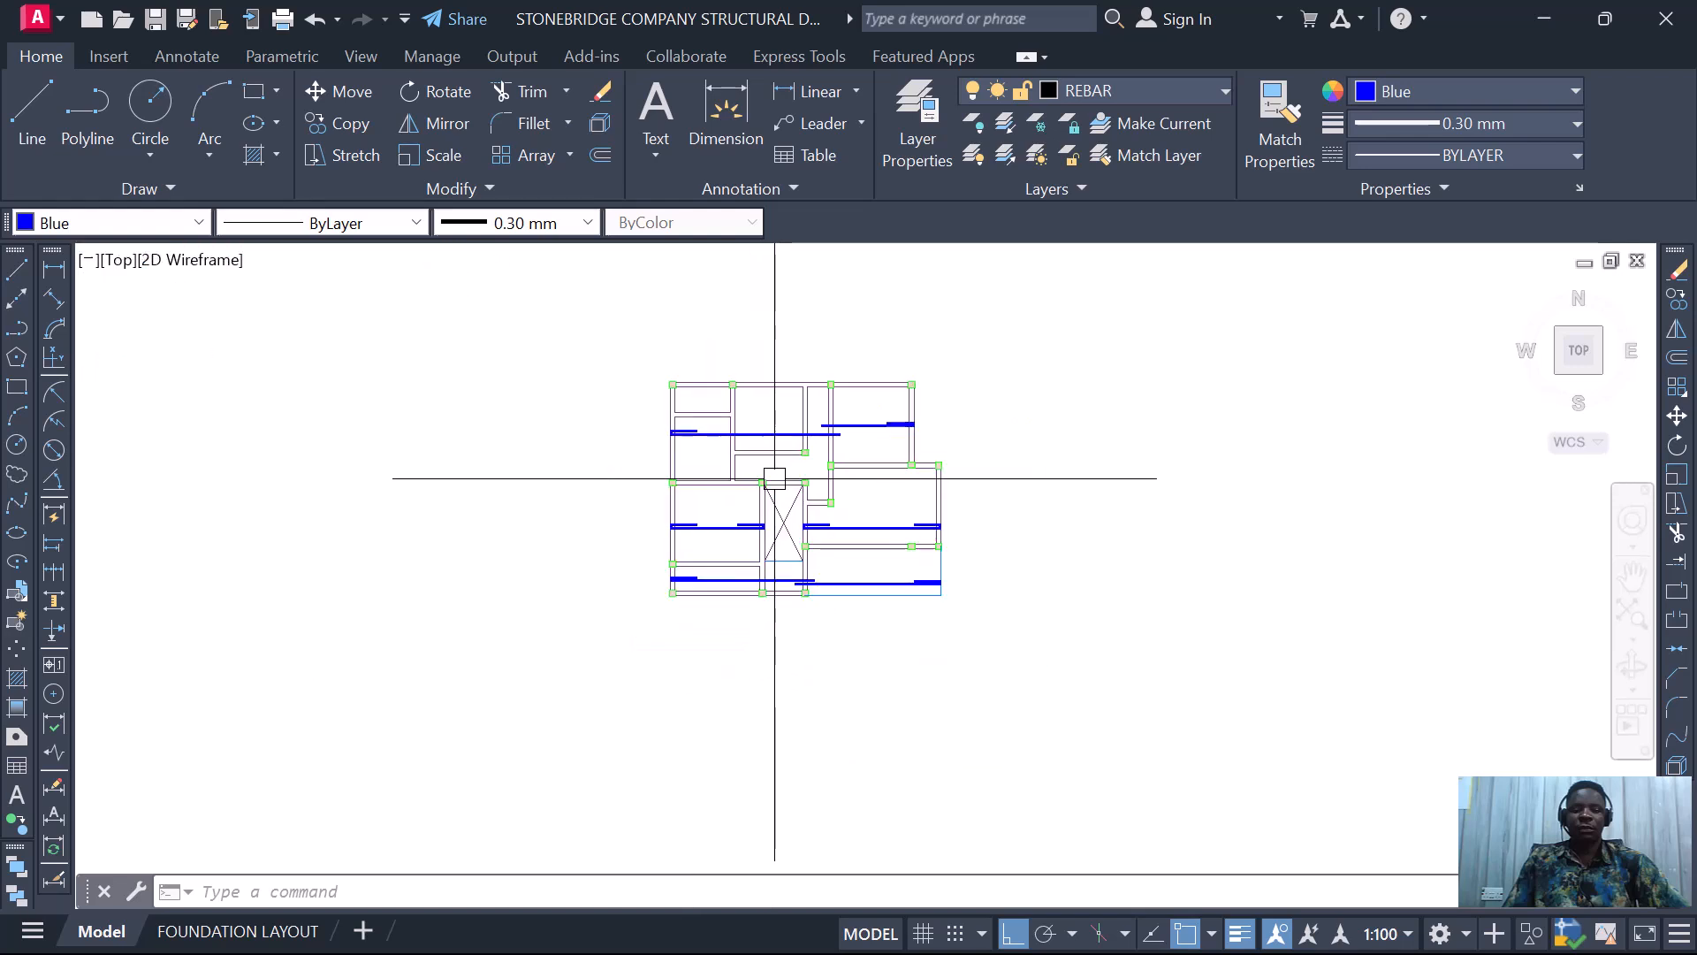
pyautogui.scroll(2, 556, 409)
pyautogui.scroll(-6, 704, 394)
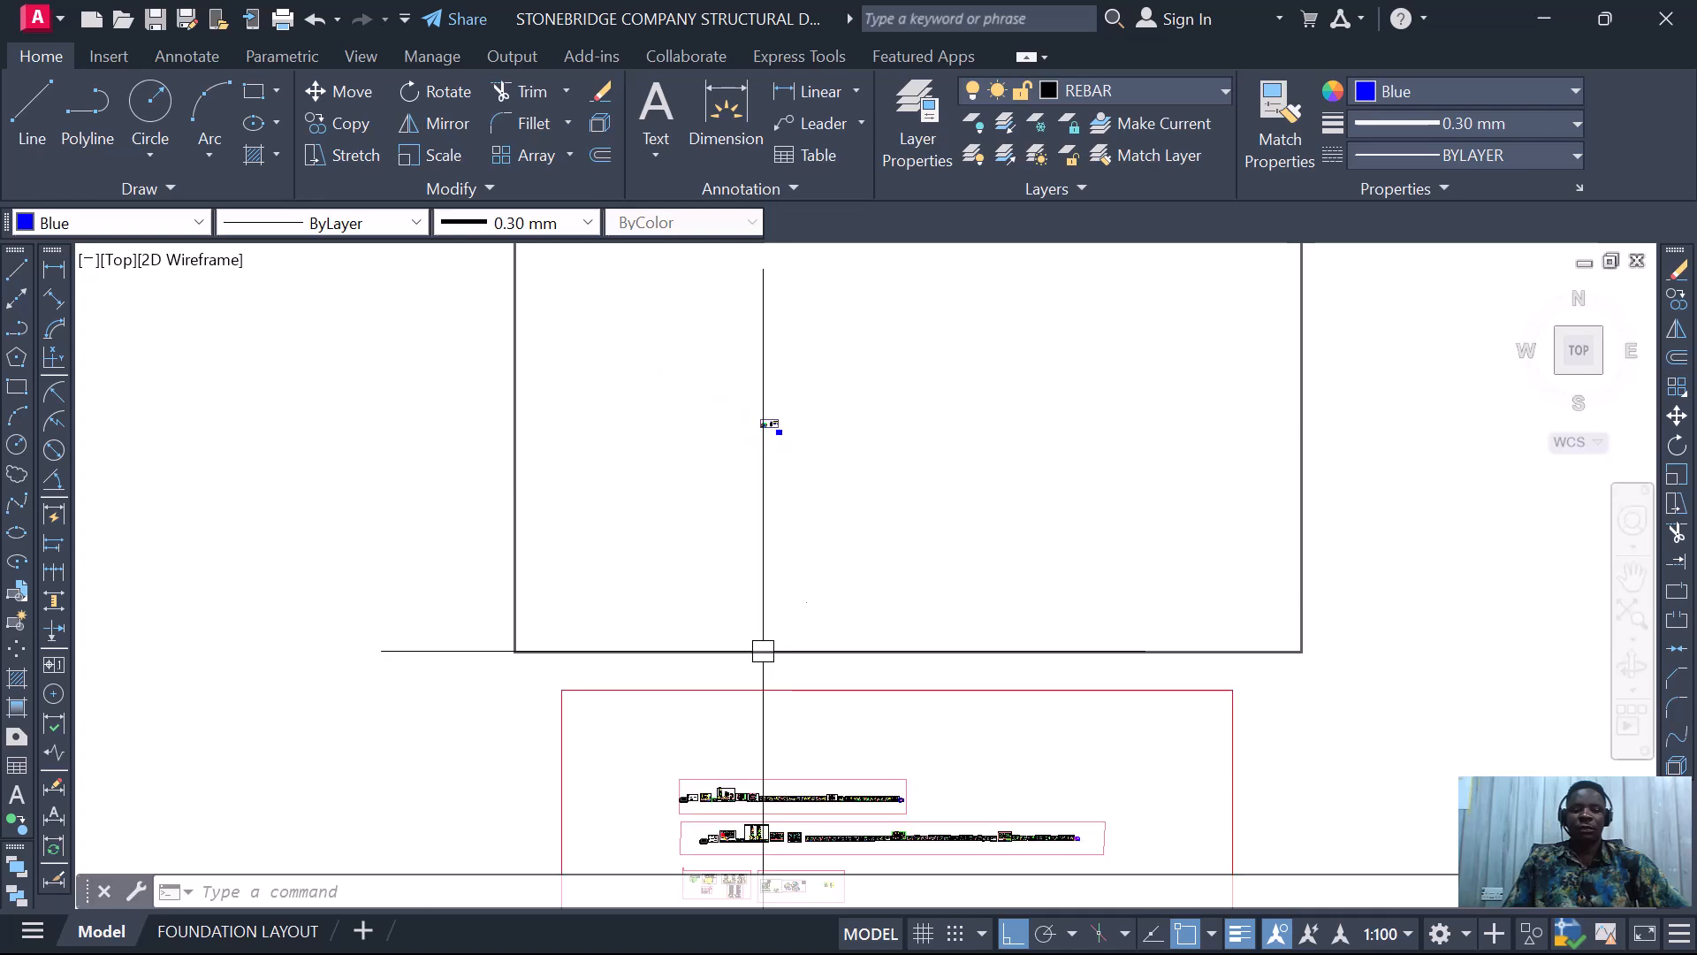
pyautogui.scroll(6, 759, 862)
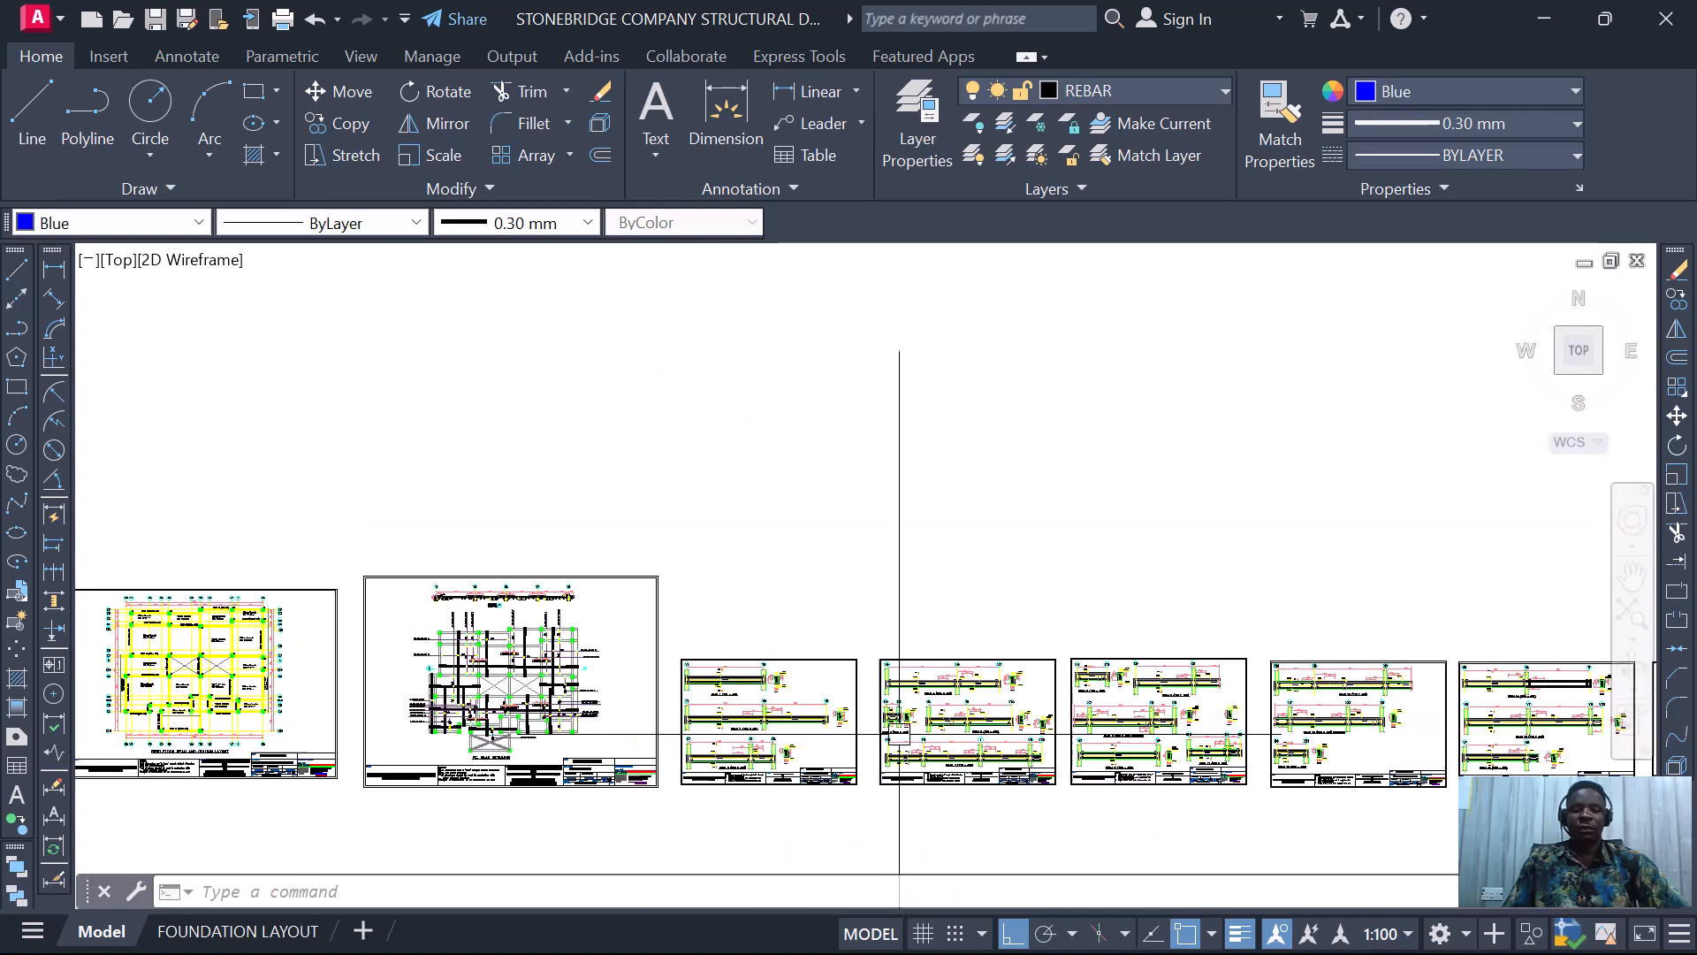
pyautogui.click(353, 498)
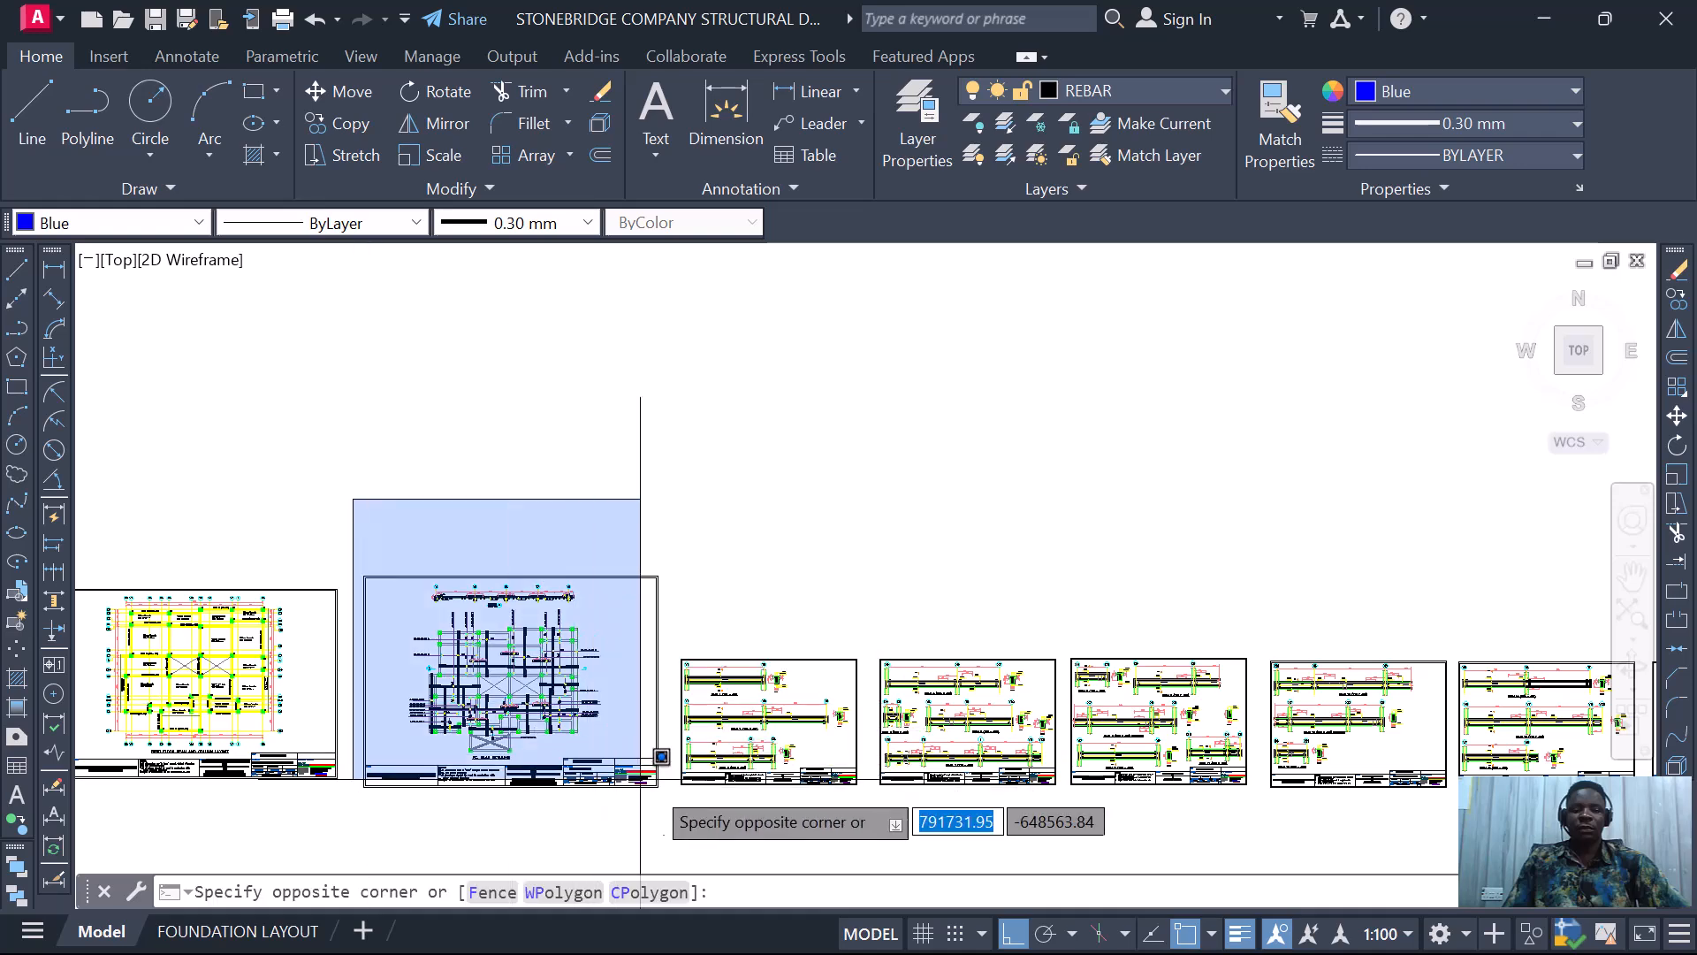
pyautogui.click(670, 793)
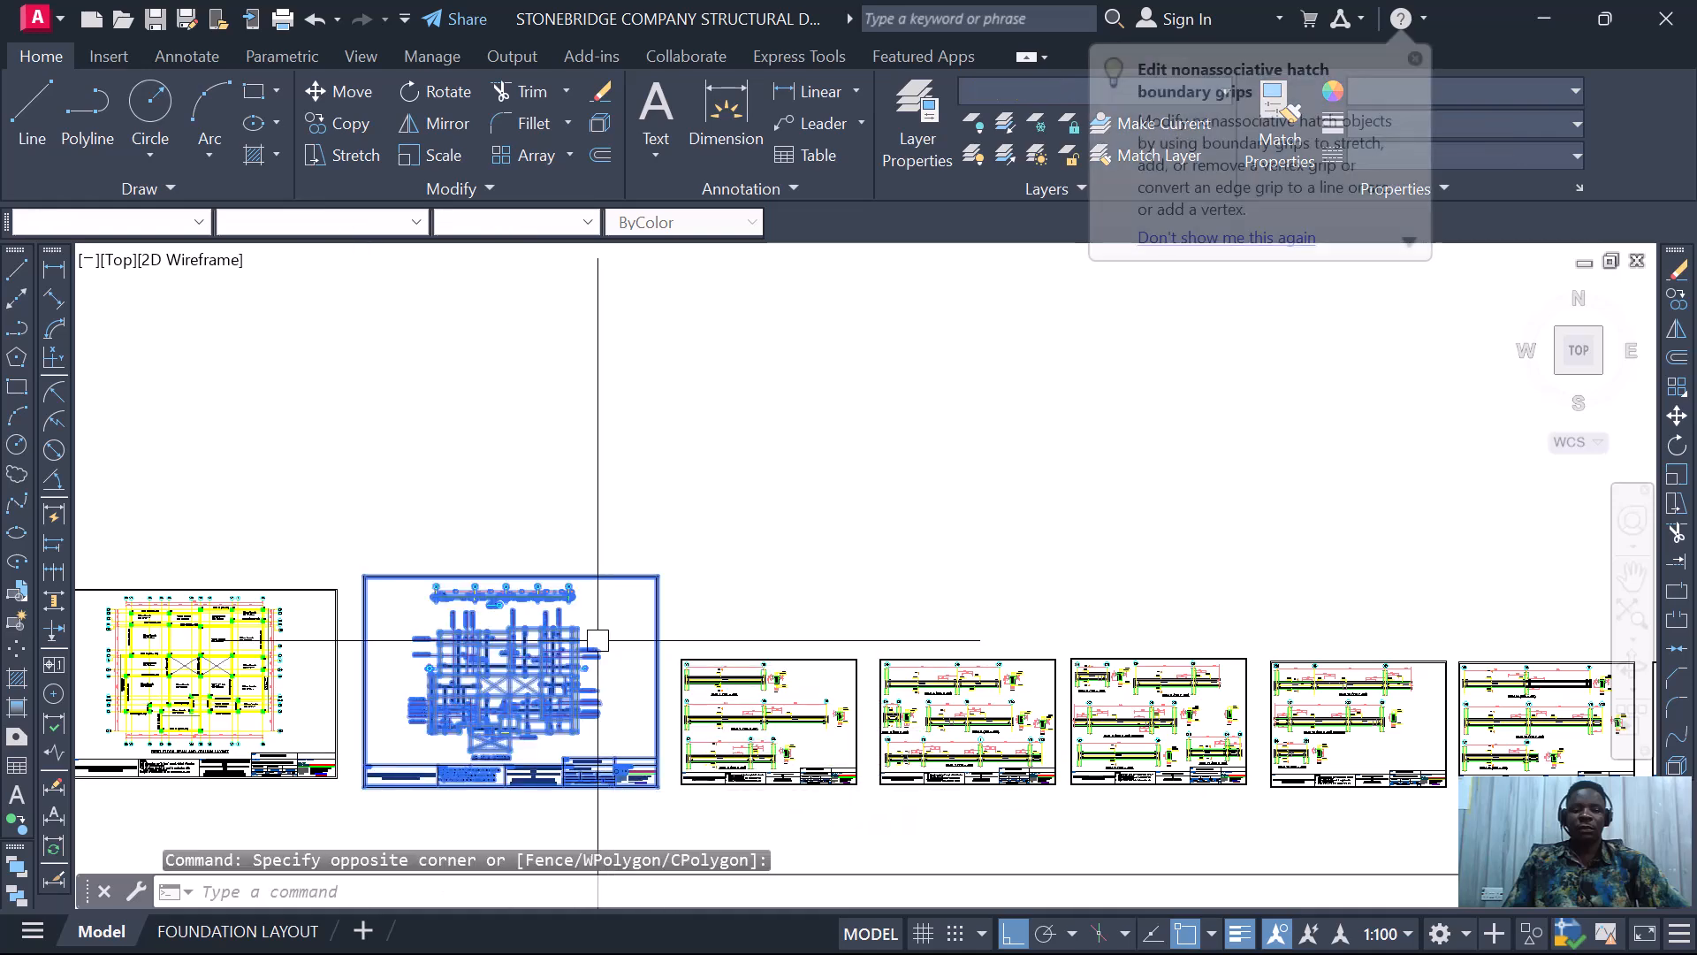
pyautogui.rightClick(600, 643)
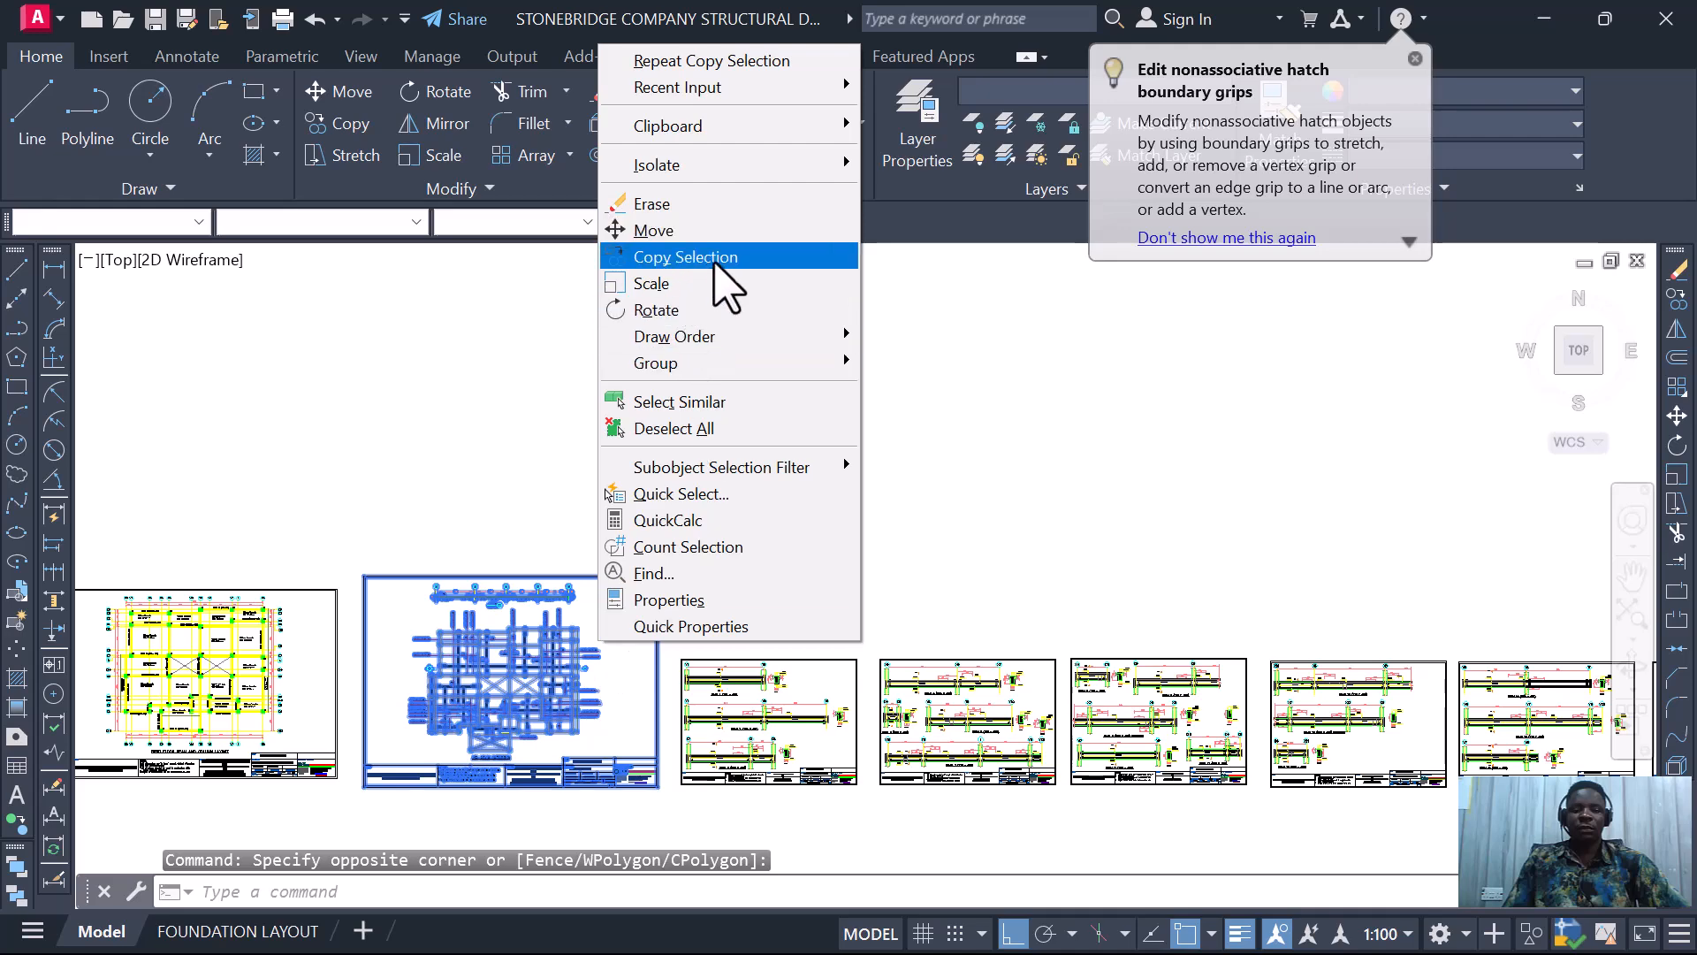
pyautogui.click(712, 257)
pyautogui.click(520, 727)
pyautogui.scroll(-2, 550, 745)
pyautogui.scroll(-6, 732, 674)
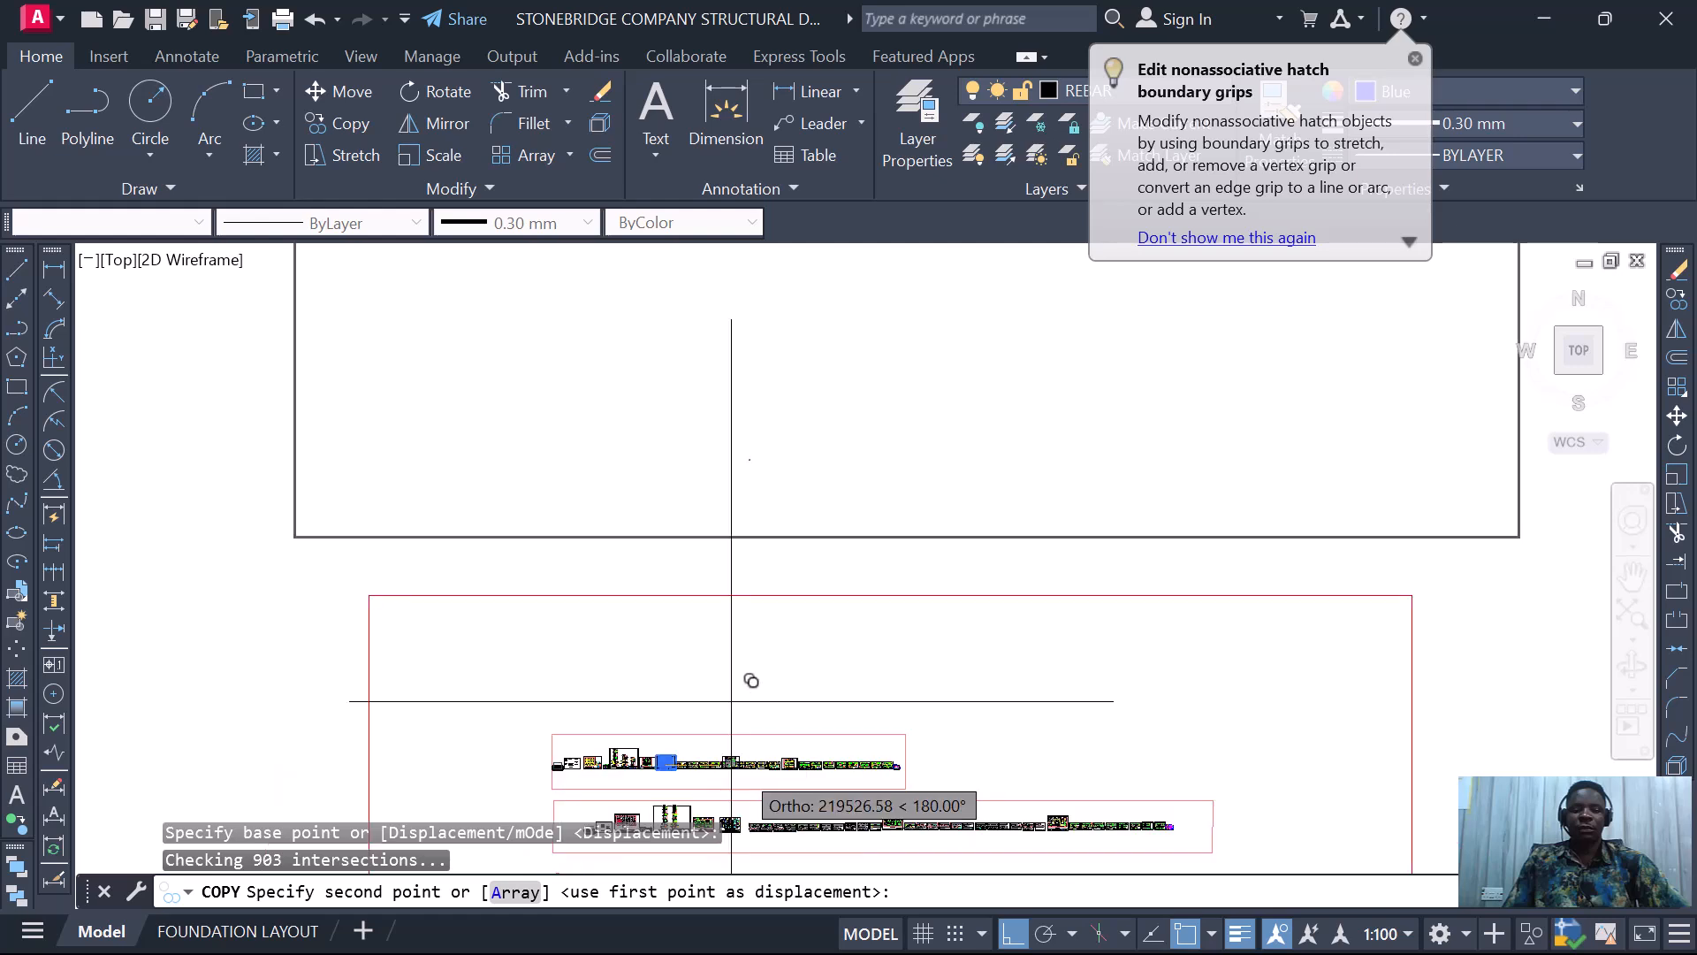
pyautogui.scroll(-2, 735, 663)
pyautogui.scroll(2, 726, 592)
pyautogui.scroll(5, 723, 608)
pyautogui.scroll(4, 718, 619)
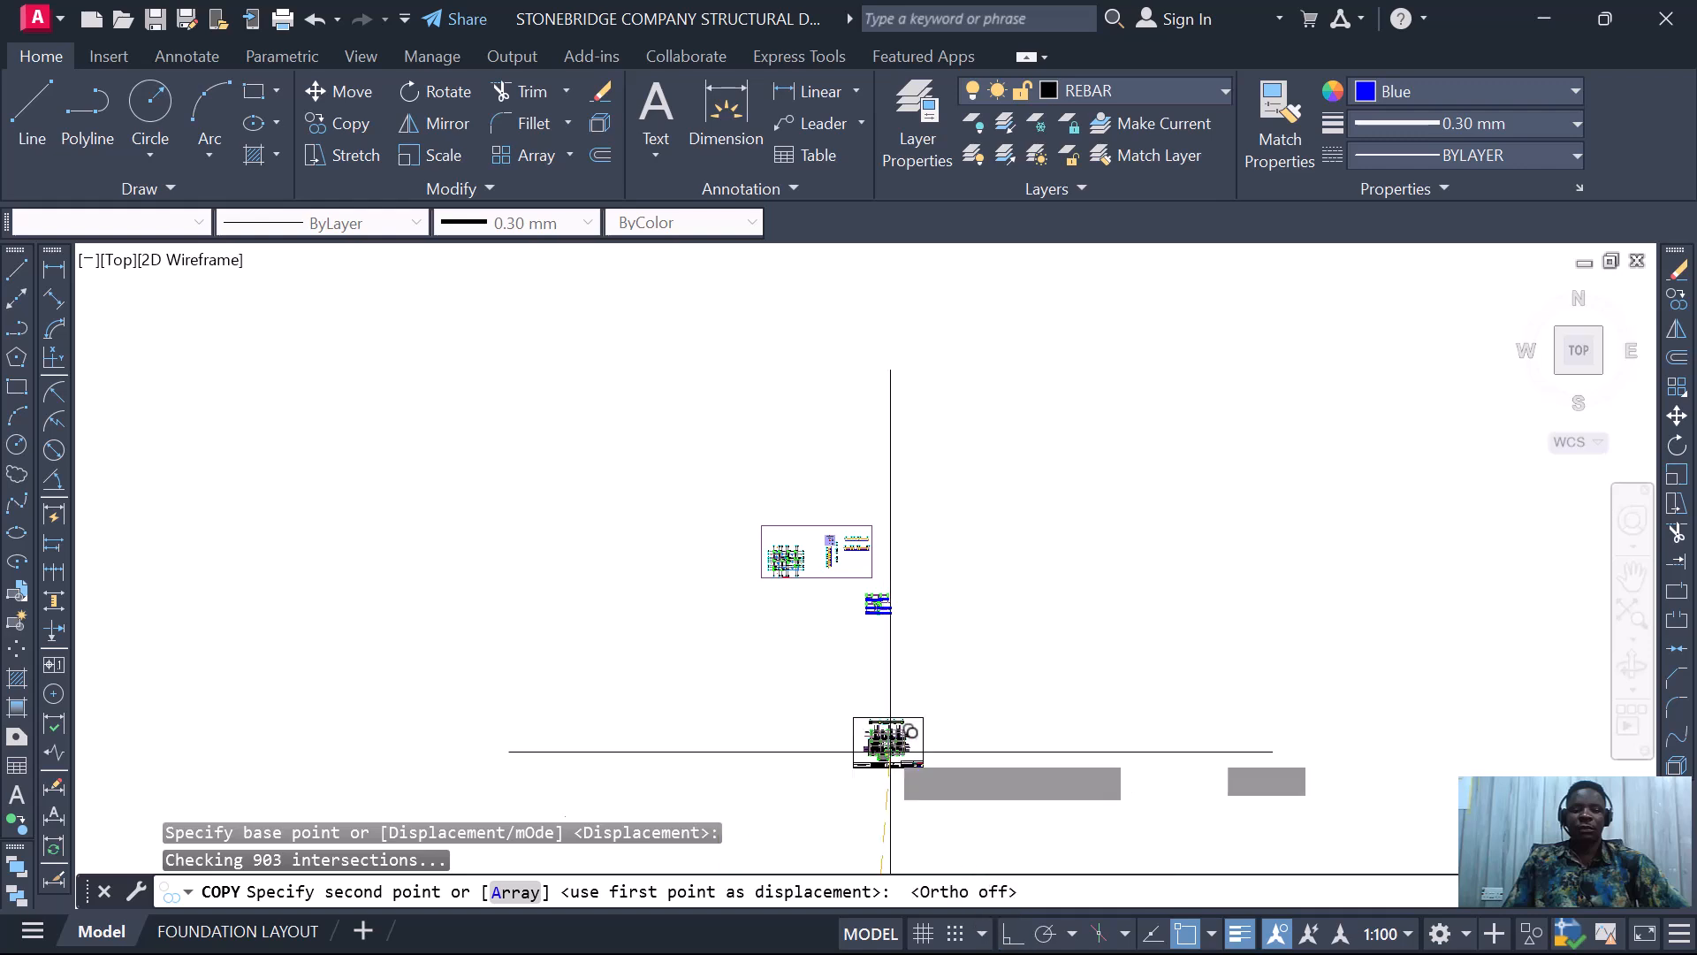
pyautogui.scroll(4, 985, 593)
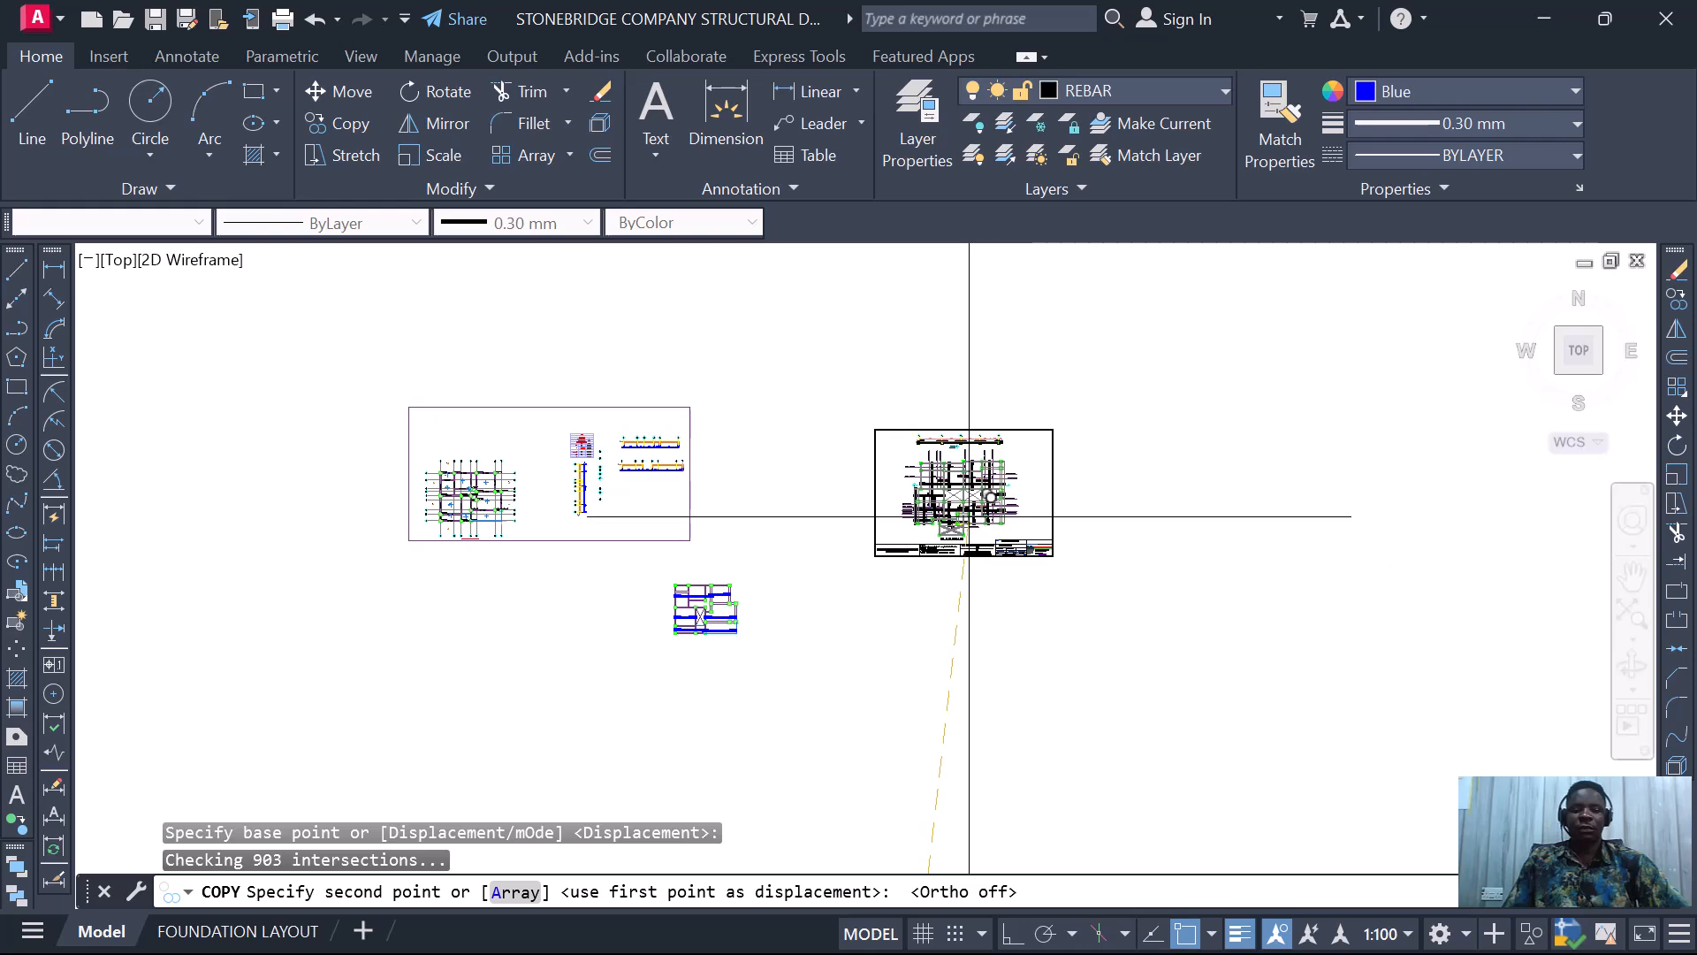
pyautogui.click(969, 516)
pyautogui.scroll(3, 993, 523)
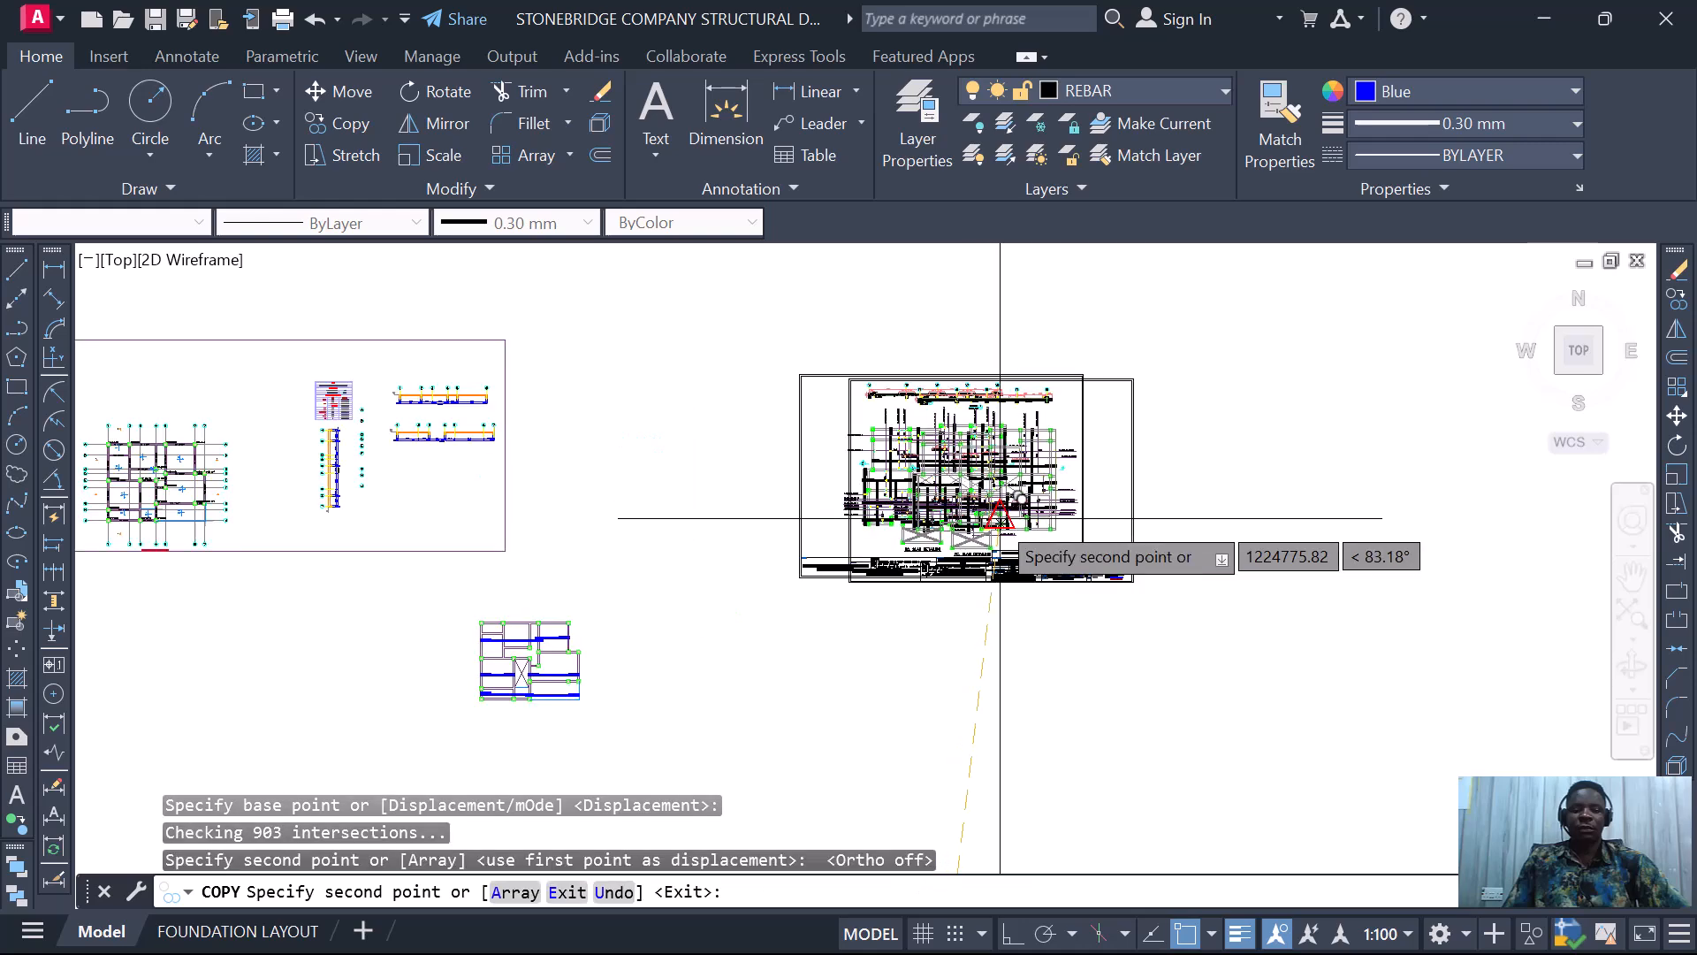
pyautogui.press('Escape')
# - Examine the bar range markers, bar counts and bar labels on the copied RC slab detailing sheet
pyautogui.scroll(2, 981, 531)
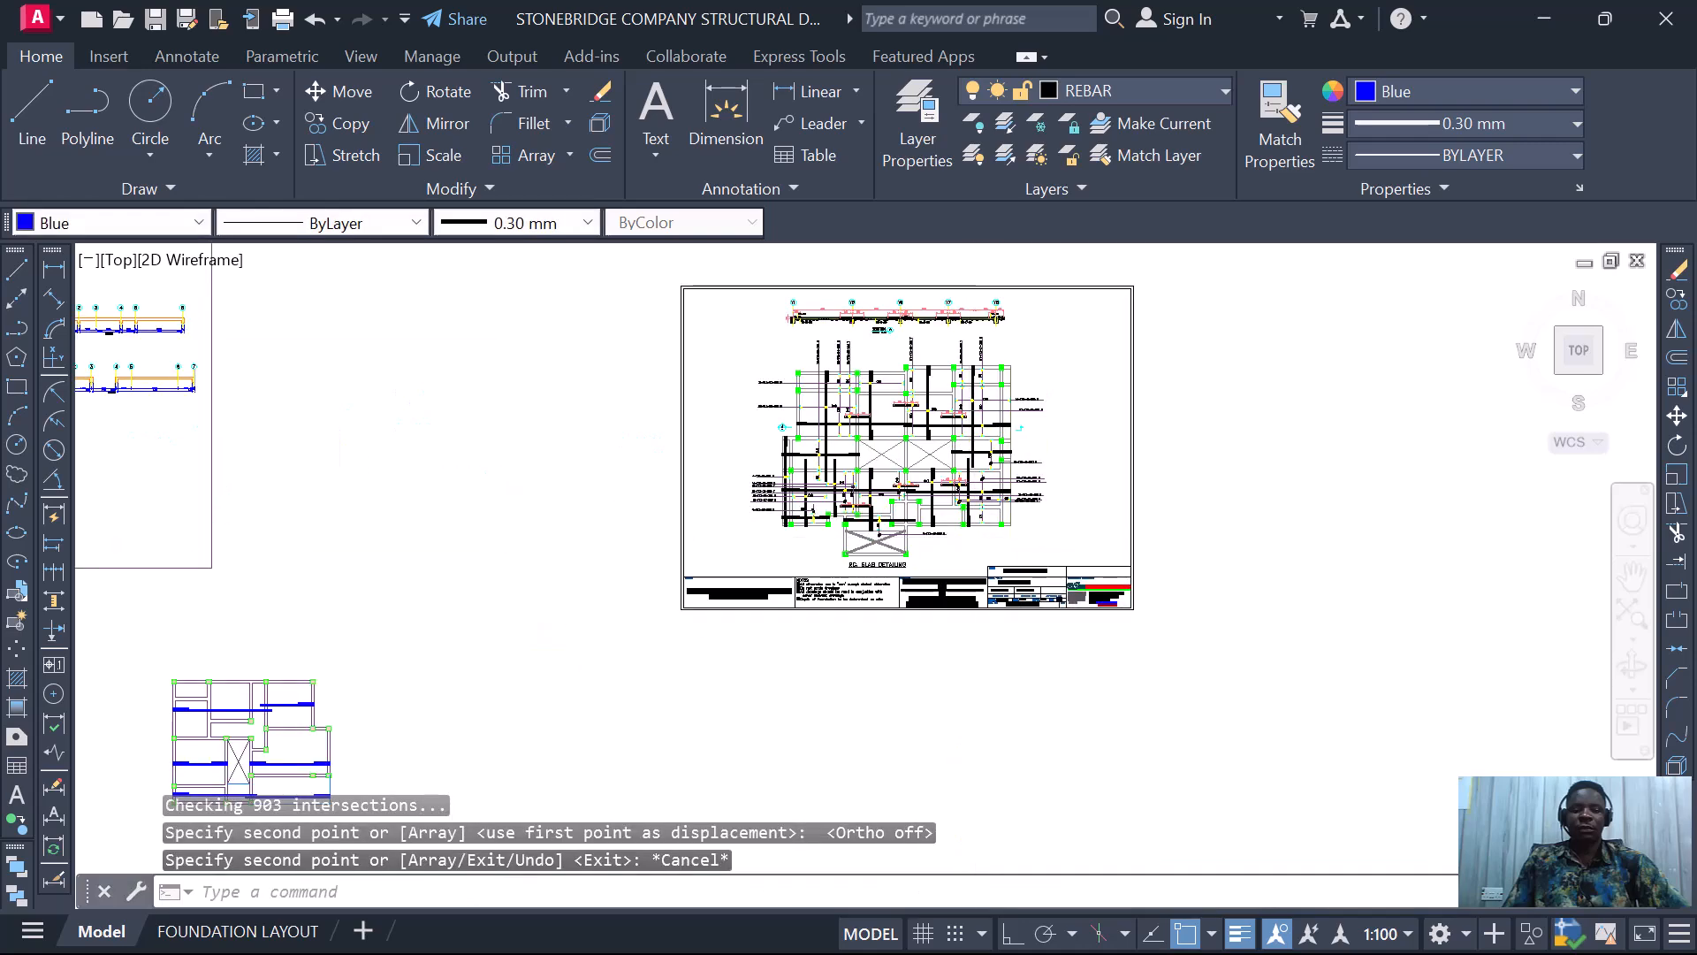
pyautogui.scroll(8, 968, 513)
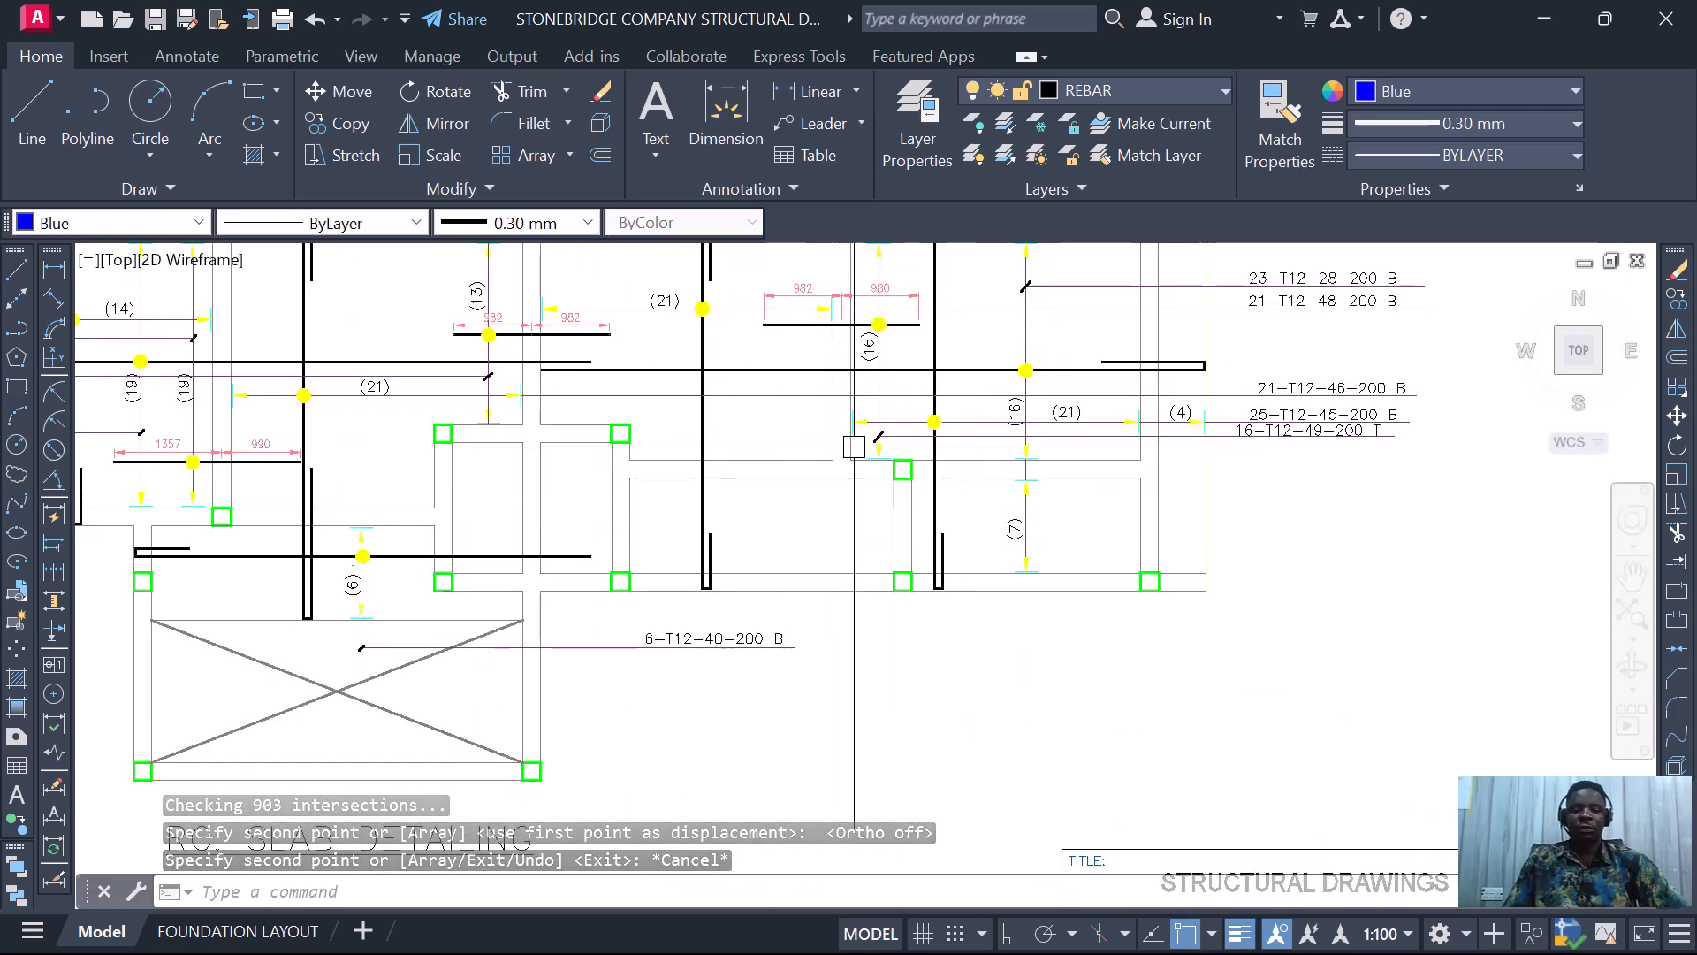
pyautogui.scroll(-4, 836, 607)
pyautogui.scroll(2, 836, 606)
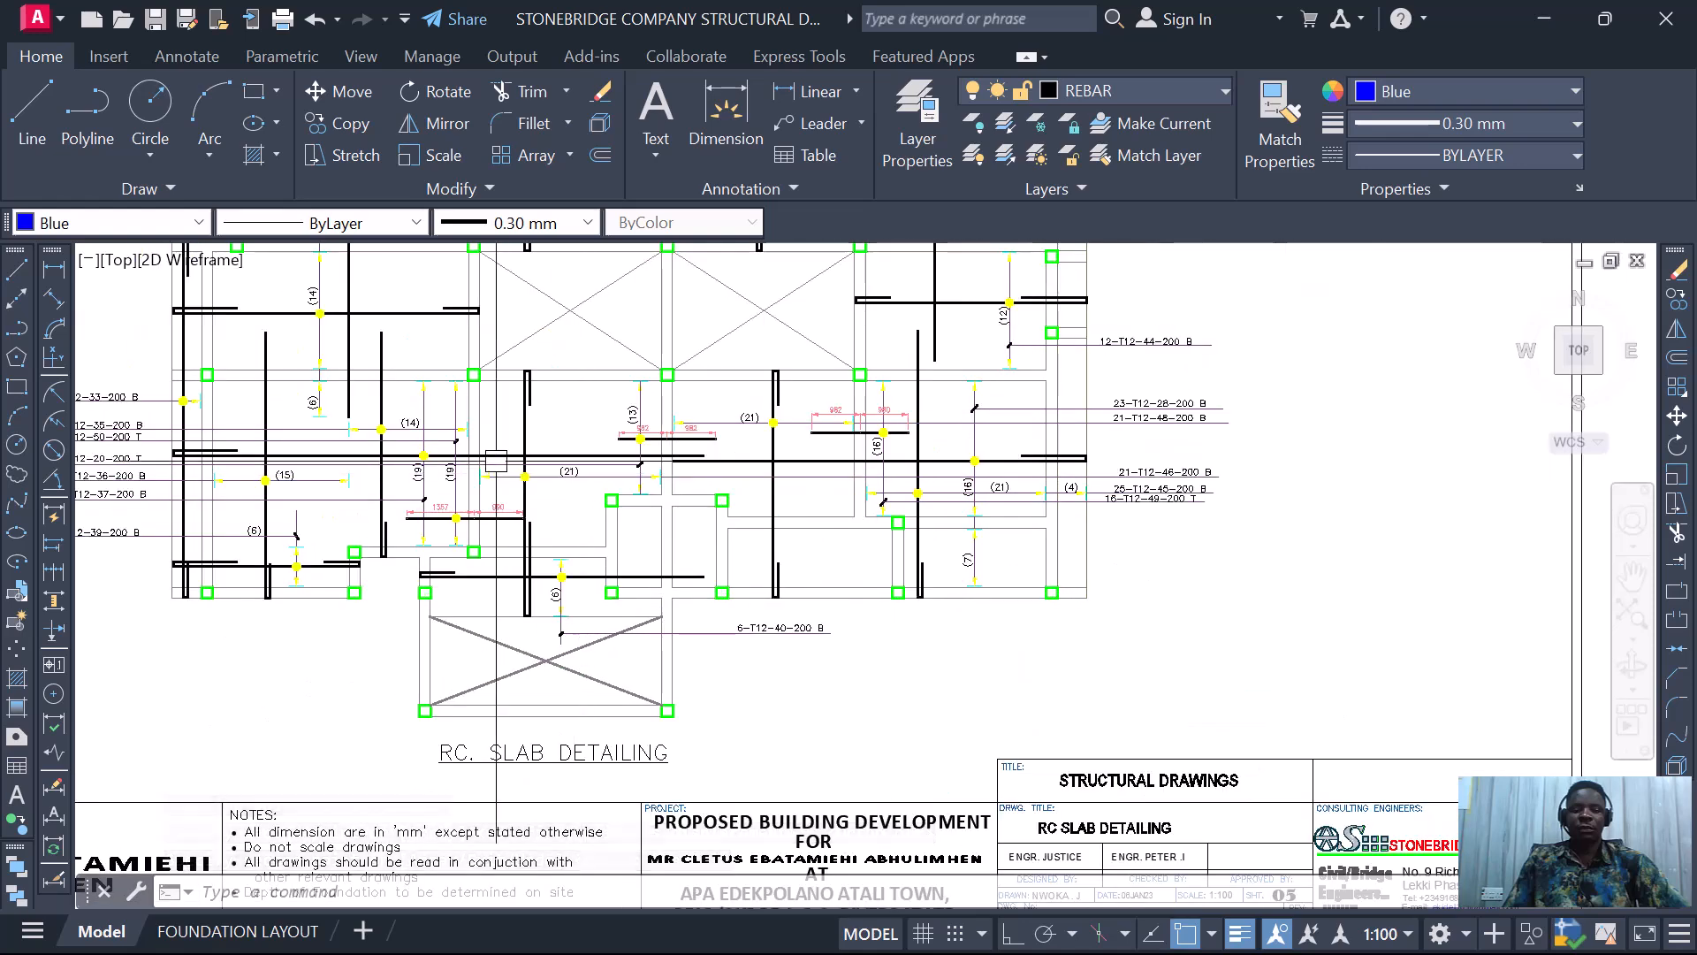
pyautogui.scroll(2, 320, 413)
pyautogui.scroll(-4, 273, 383)
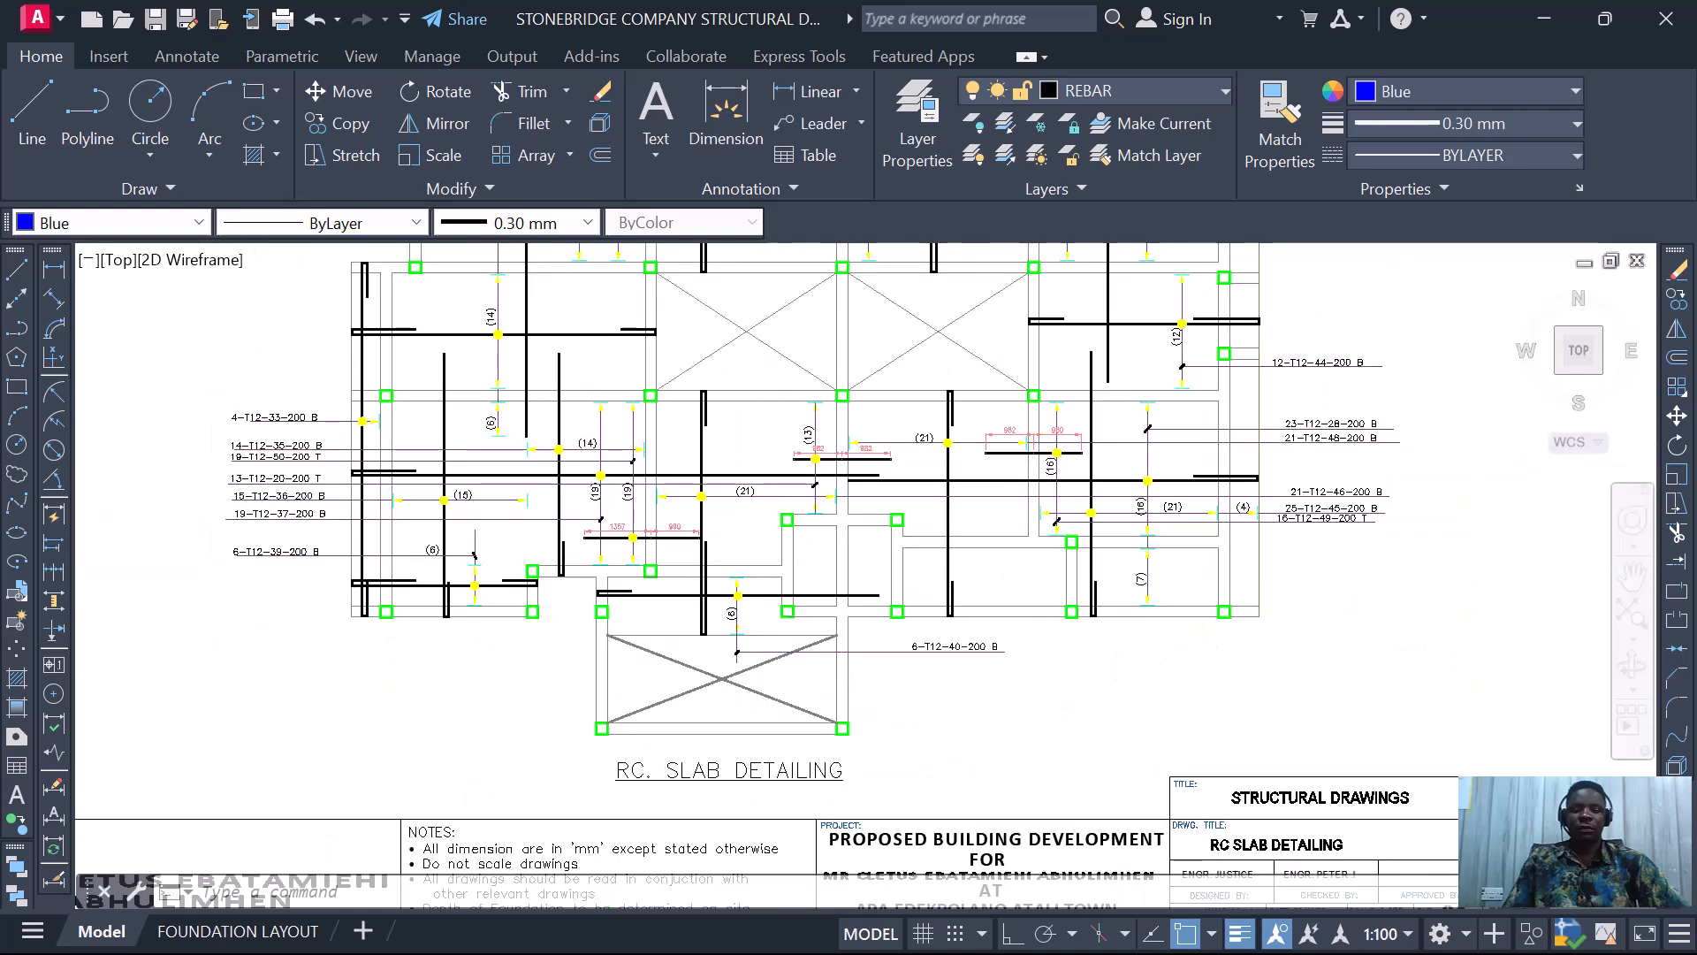
pyautogui.scroll(2, 407, 402)
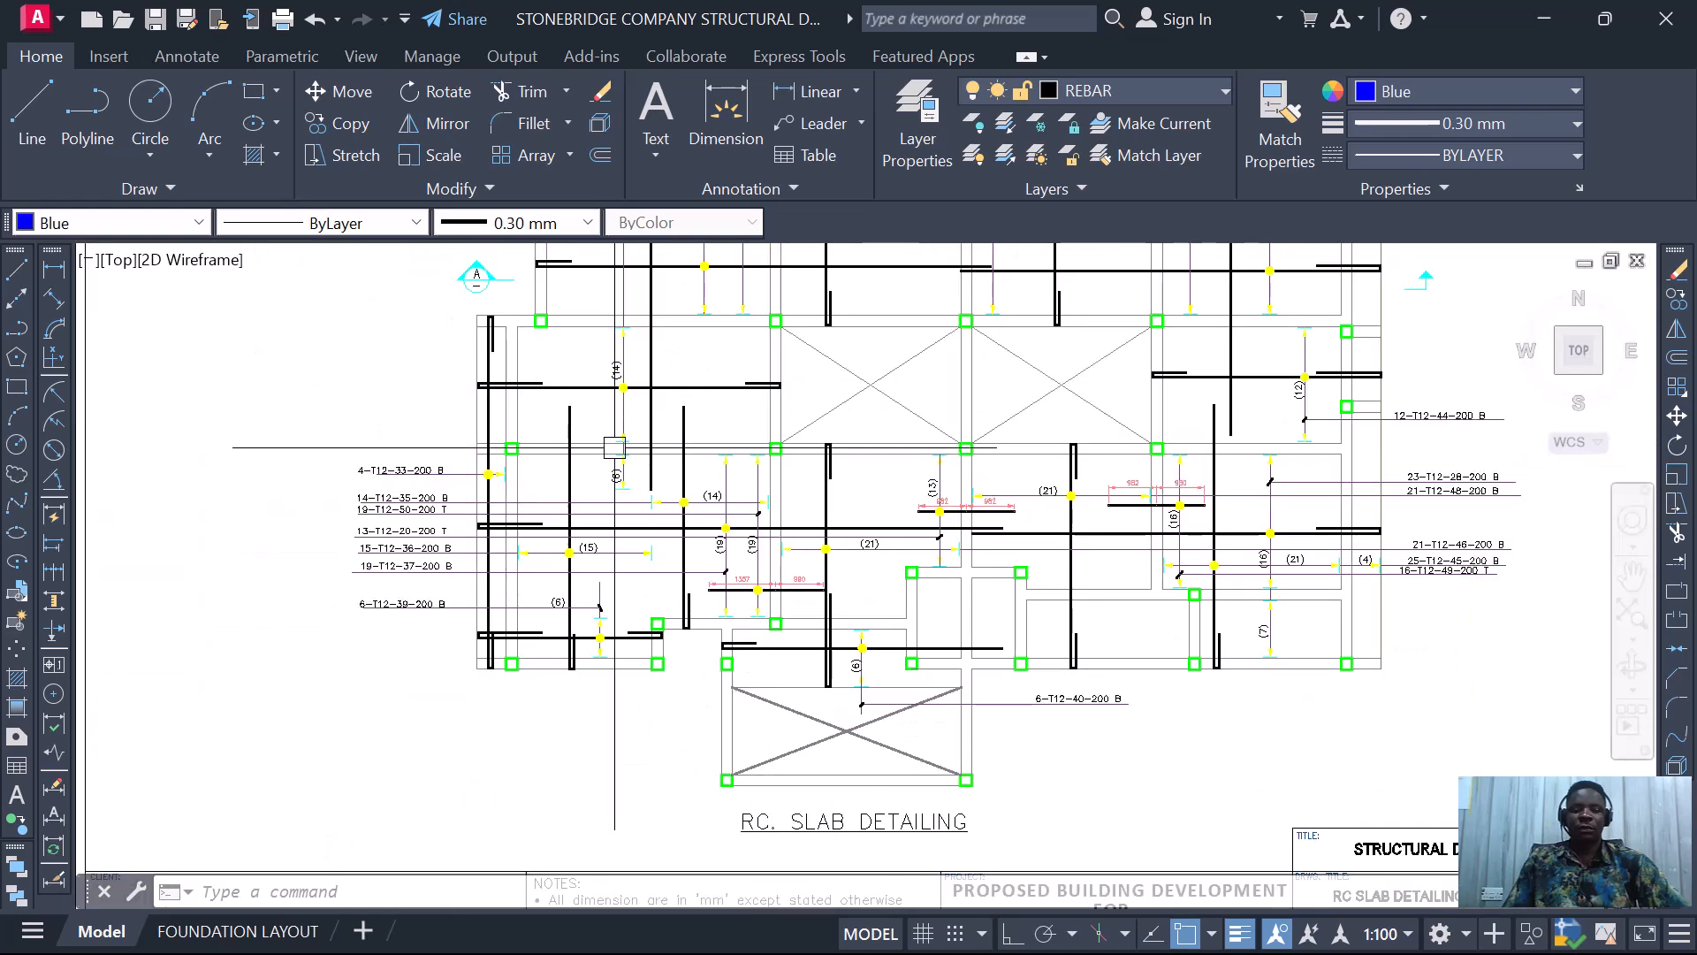
pyautogui.scroll(6, 725, 482)
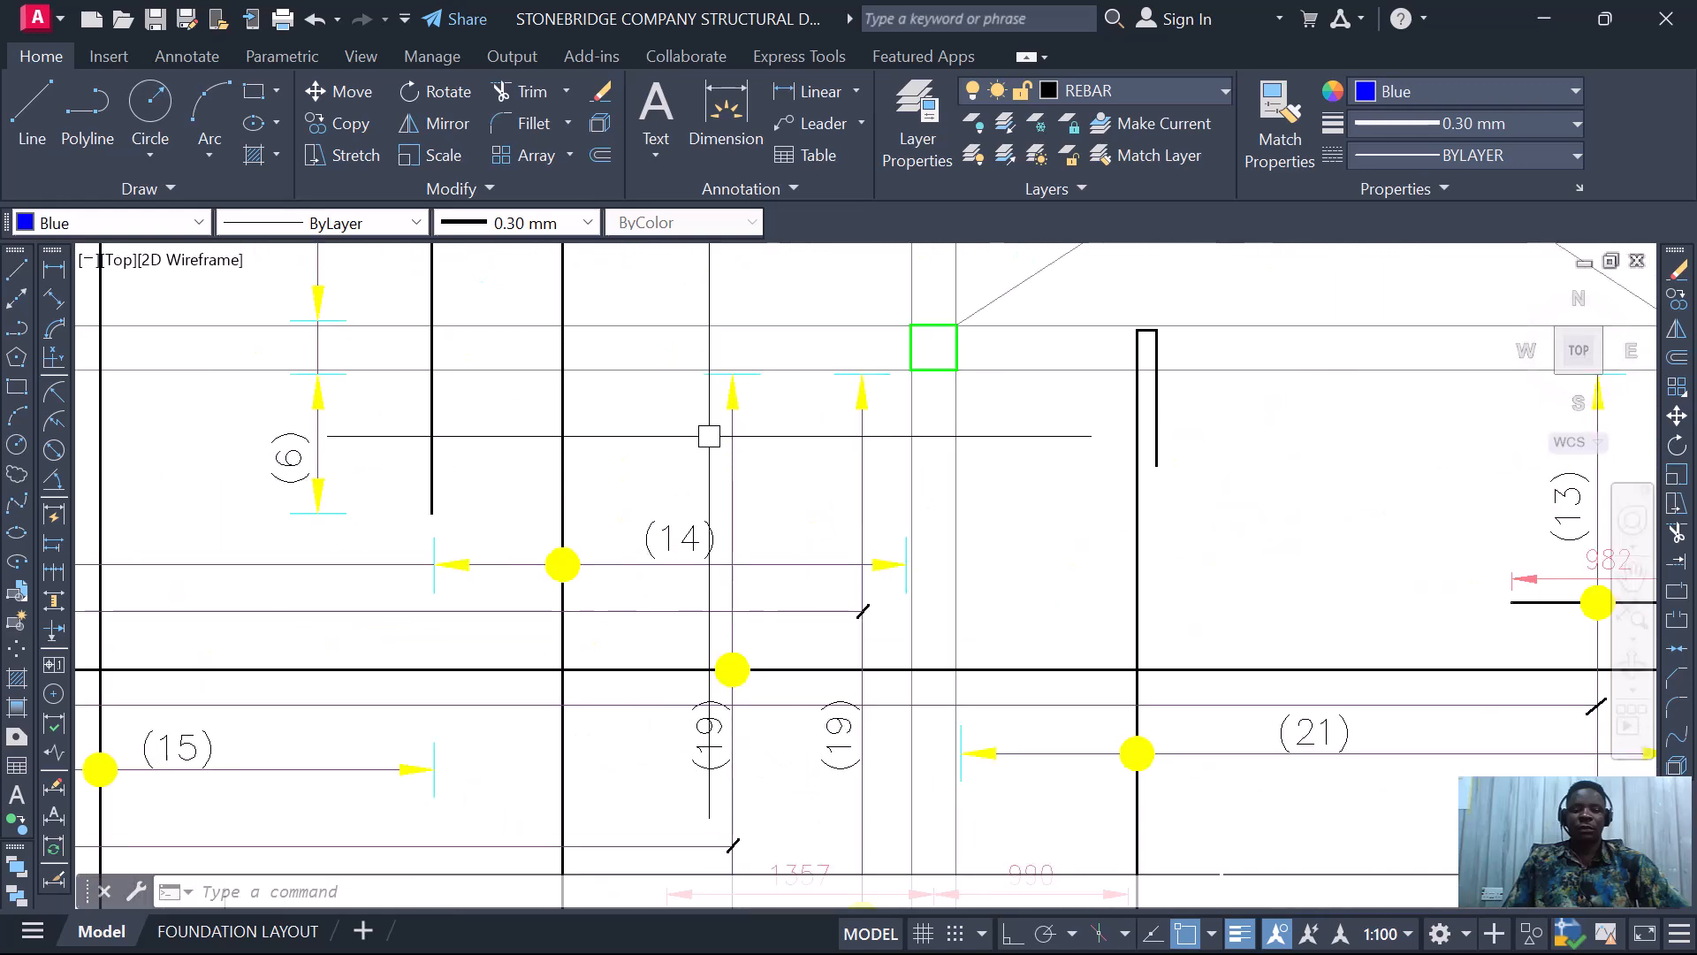
pyautogui.scroll(-2, 746, 422)
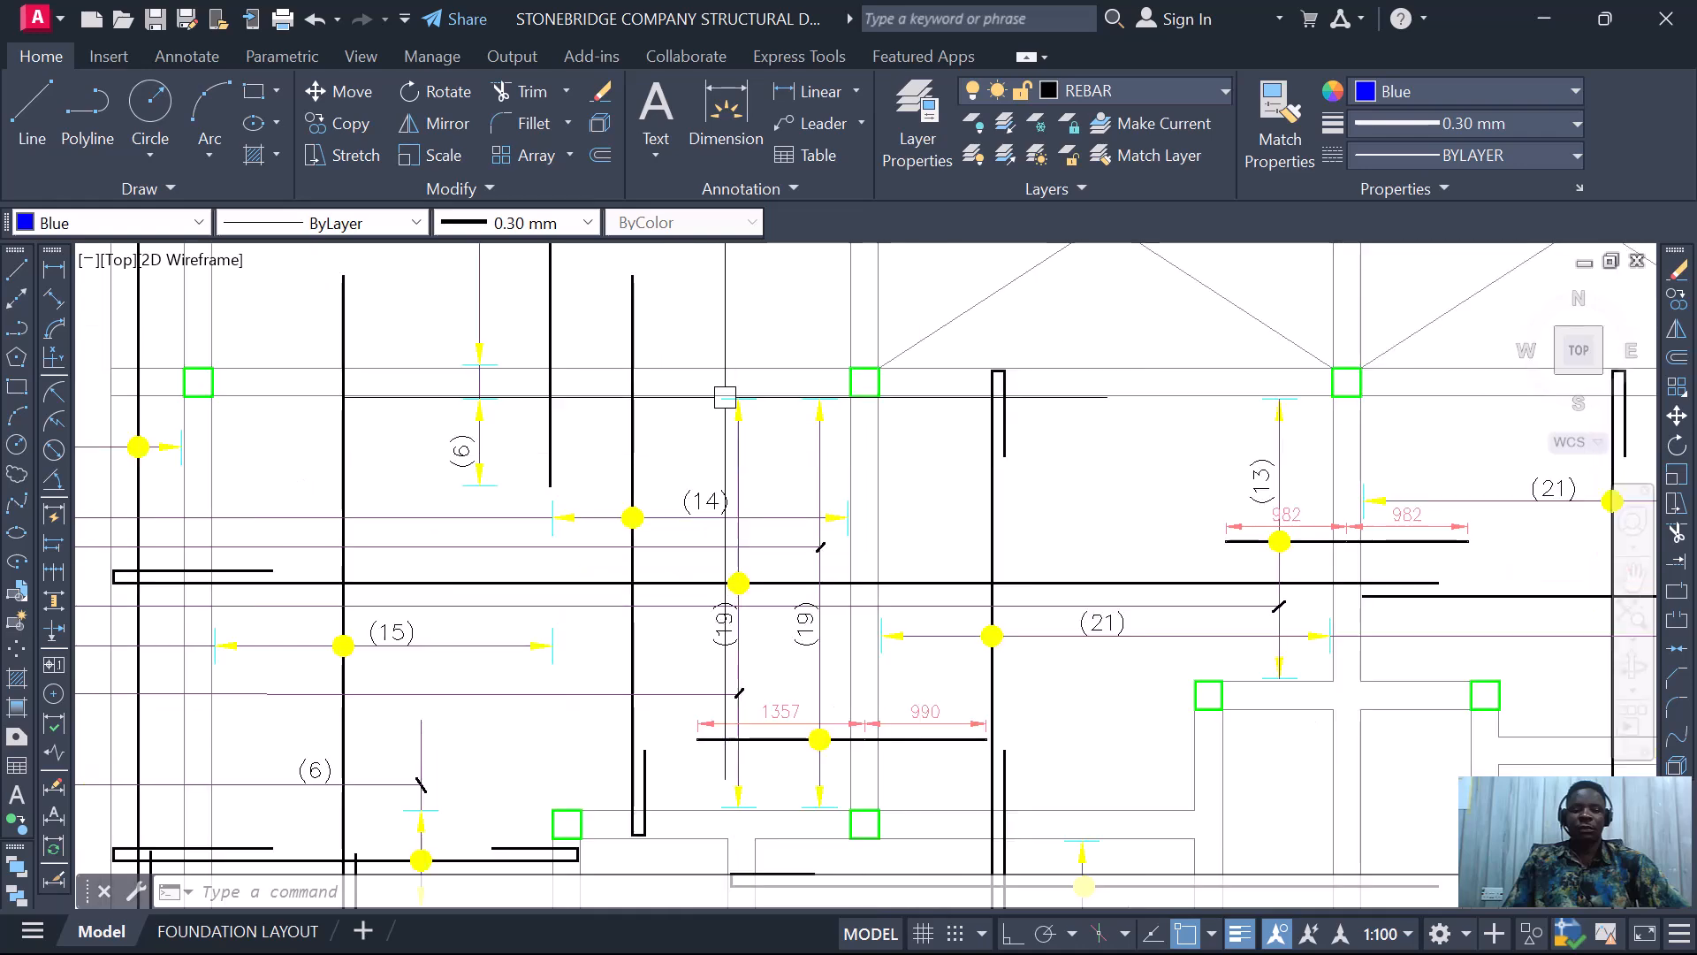
# - Select the (19) vertical range marker of the 19-T12-37-200 B bars, including its dot, count text and tick
pyautogui.scroll(2, 699, 353)
pyautogui.click(683, 314)
pyautogui.click(841, 518)
pyautogui.click(814, 509)
pyautogui.click(723, 452)
pyautogui.scroll(-3, 723, 453)
pyautogui.scroll(3, 779, 567)
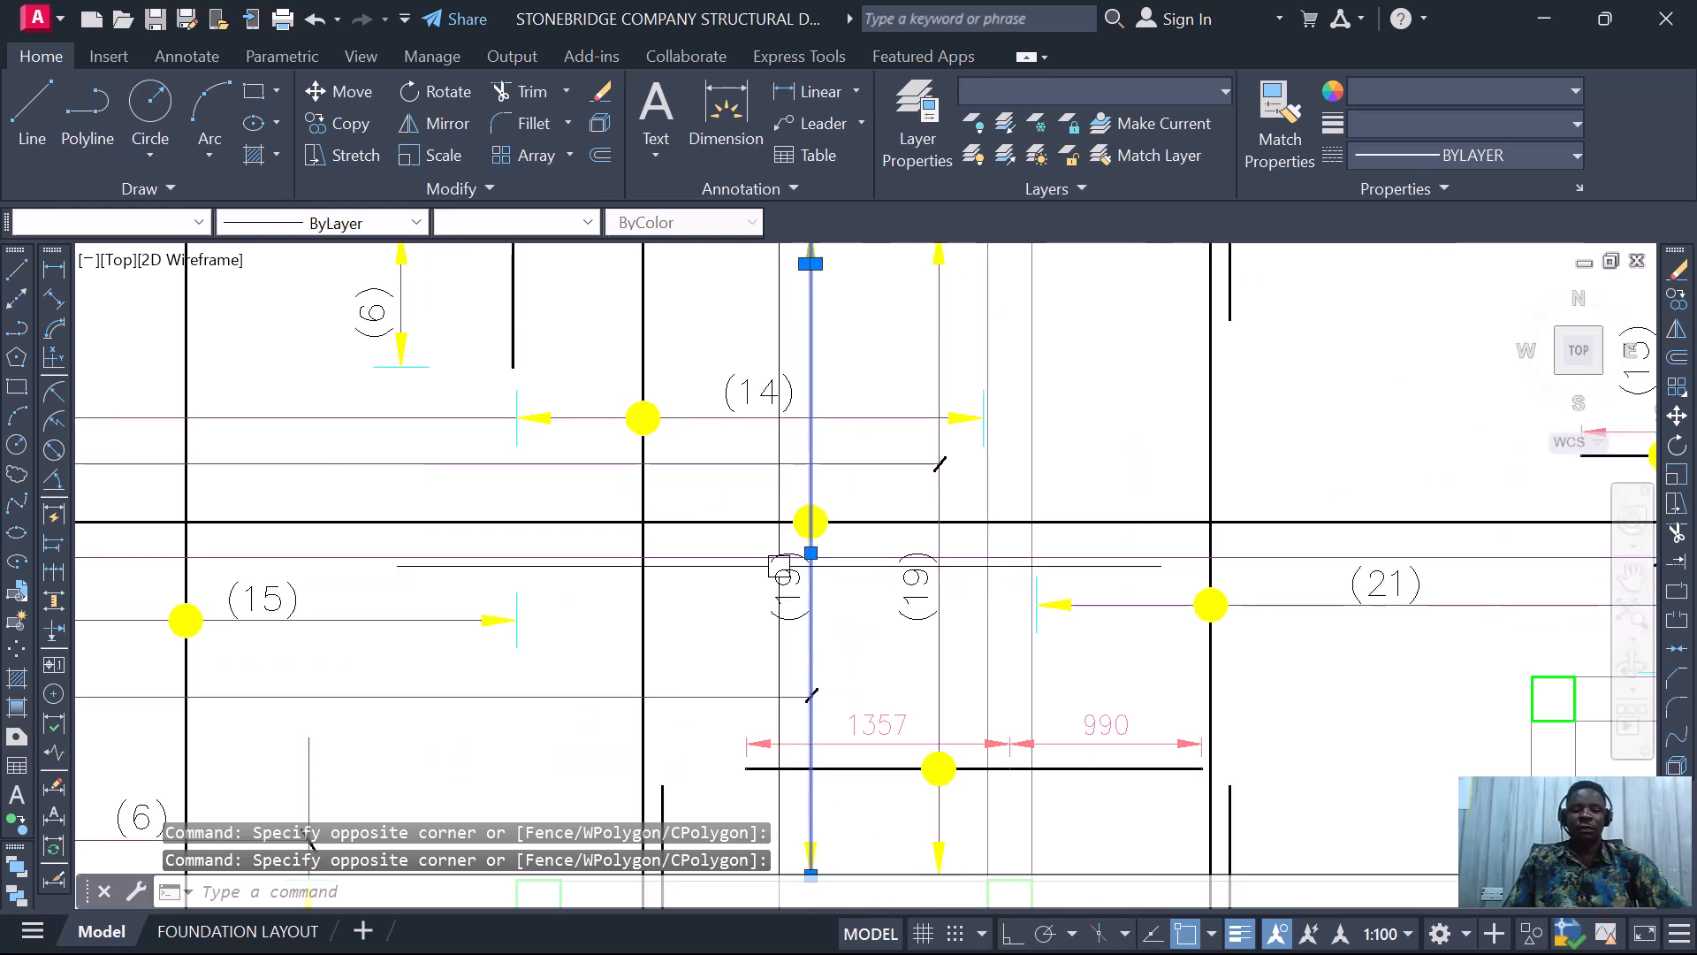
pyautogui.click(750, 483)
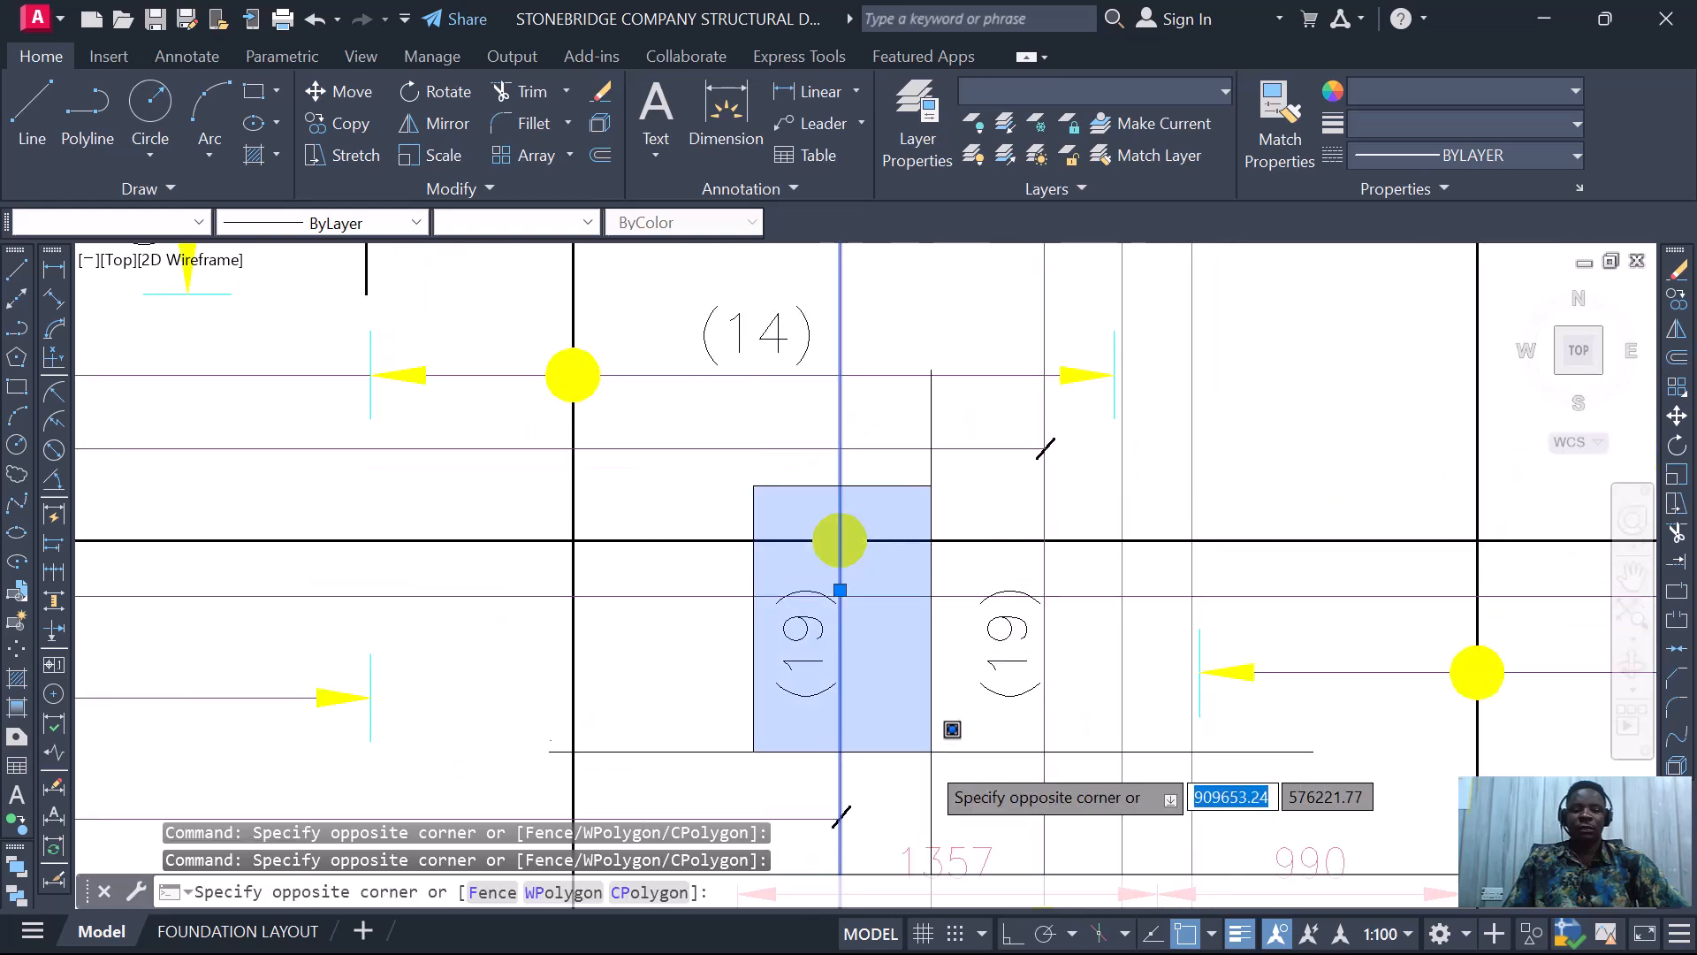
pyautogui.click(924, 738)
pyautogui.scroll(-6, 765, 517)
pyautogui.scroll(5, 765, 517)
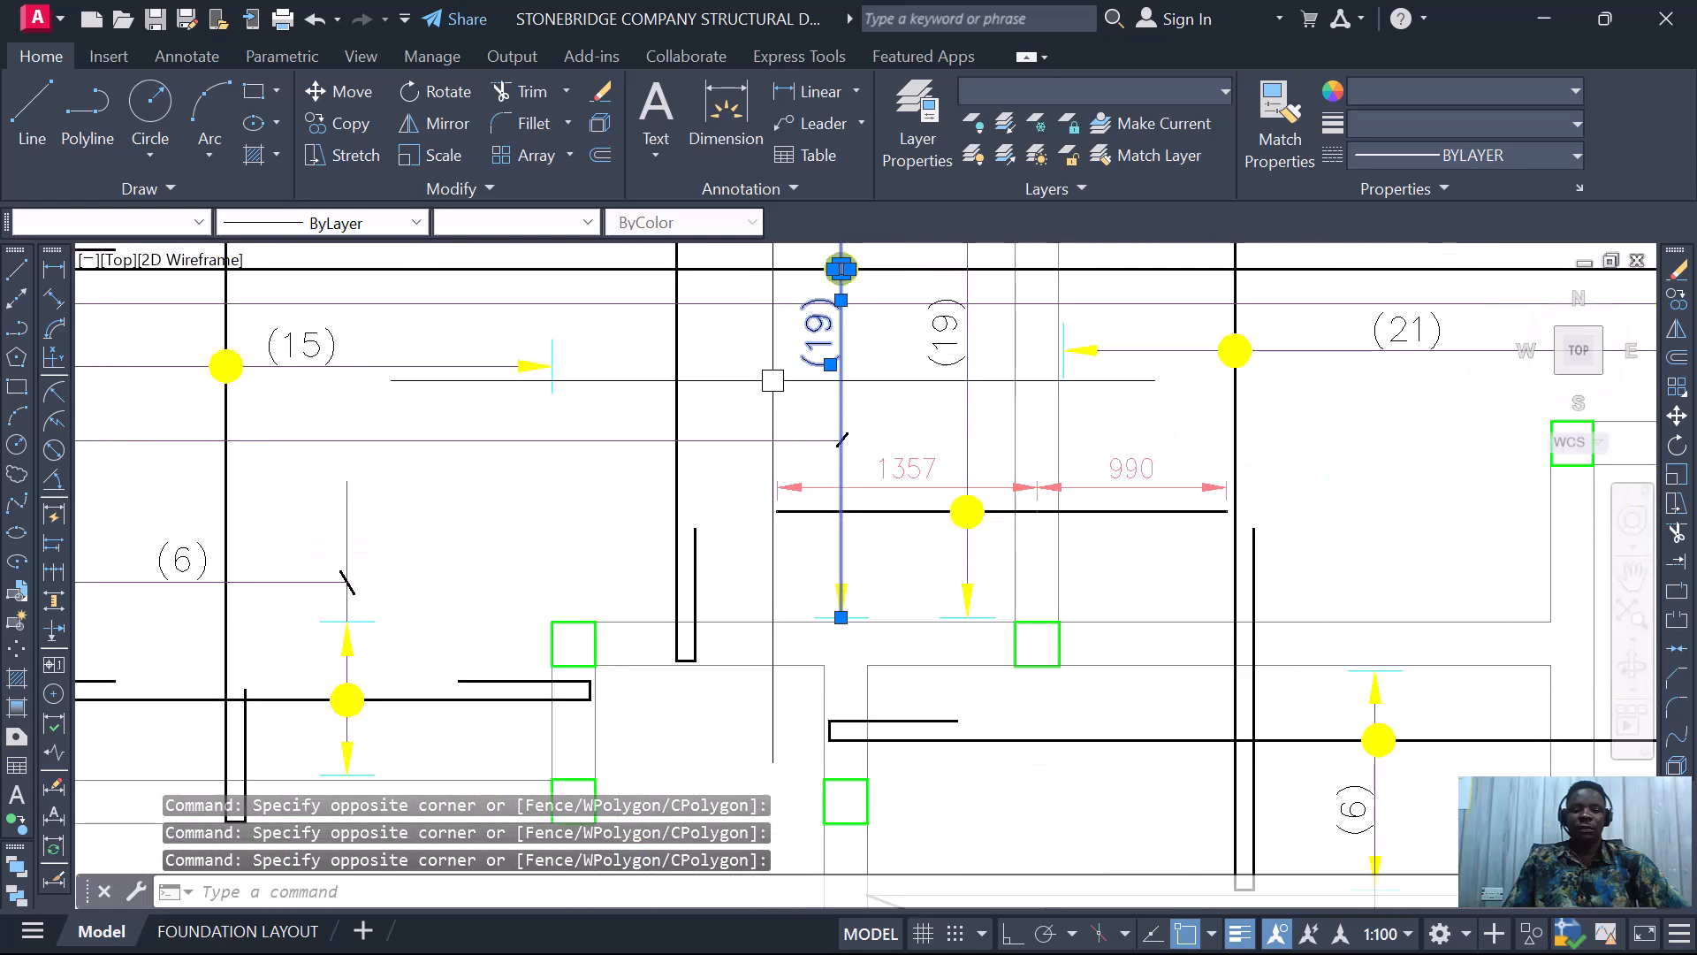
pyautogui.click(772, 380)
pyautogui.click(932, 625)
pyautogui.scroll(-5, 884, 601)
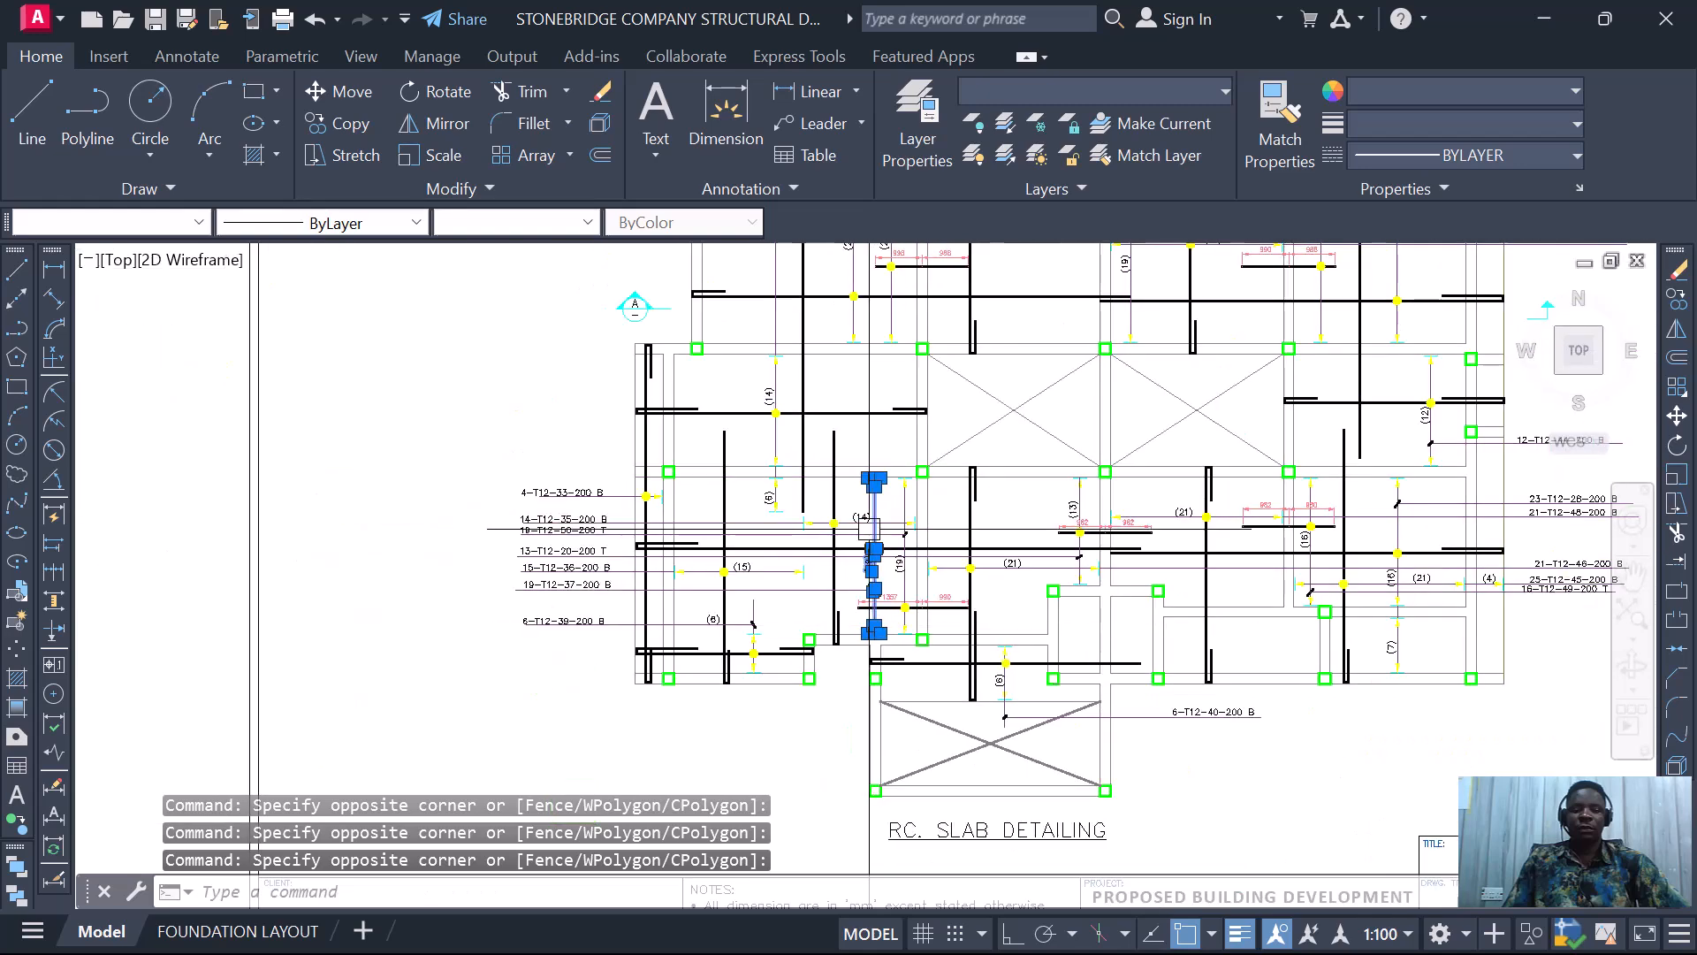
pyautogui.scroll(4, 867, 506)
pyautogui.scroll(-5, 859, 506)
pyautogui.scroll(5, 857, 495)
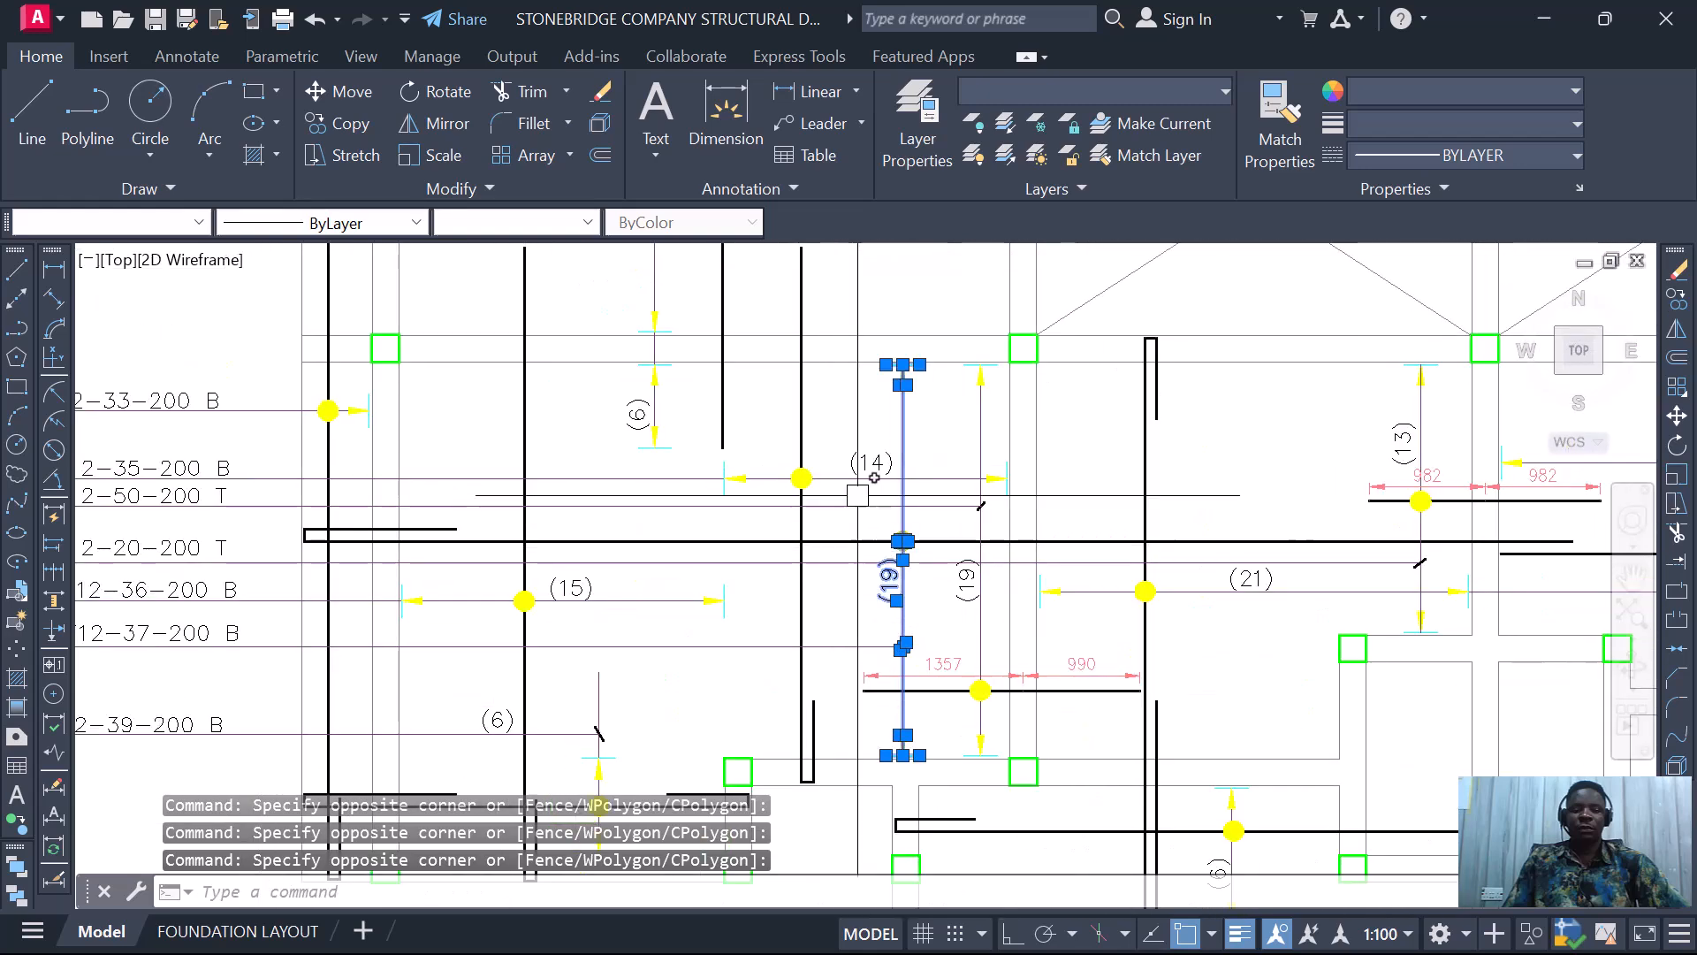
pyautogui.scroll(-2, 888, 509)
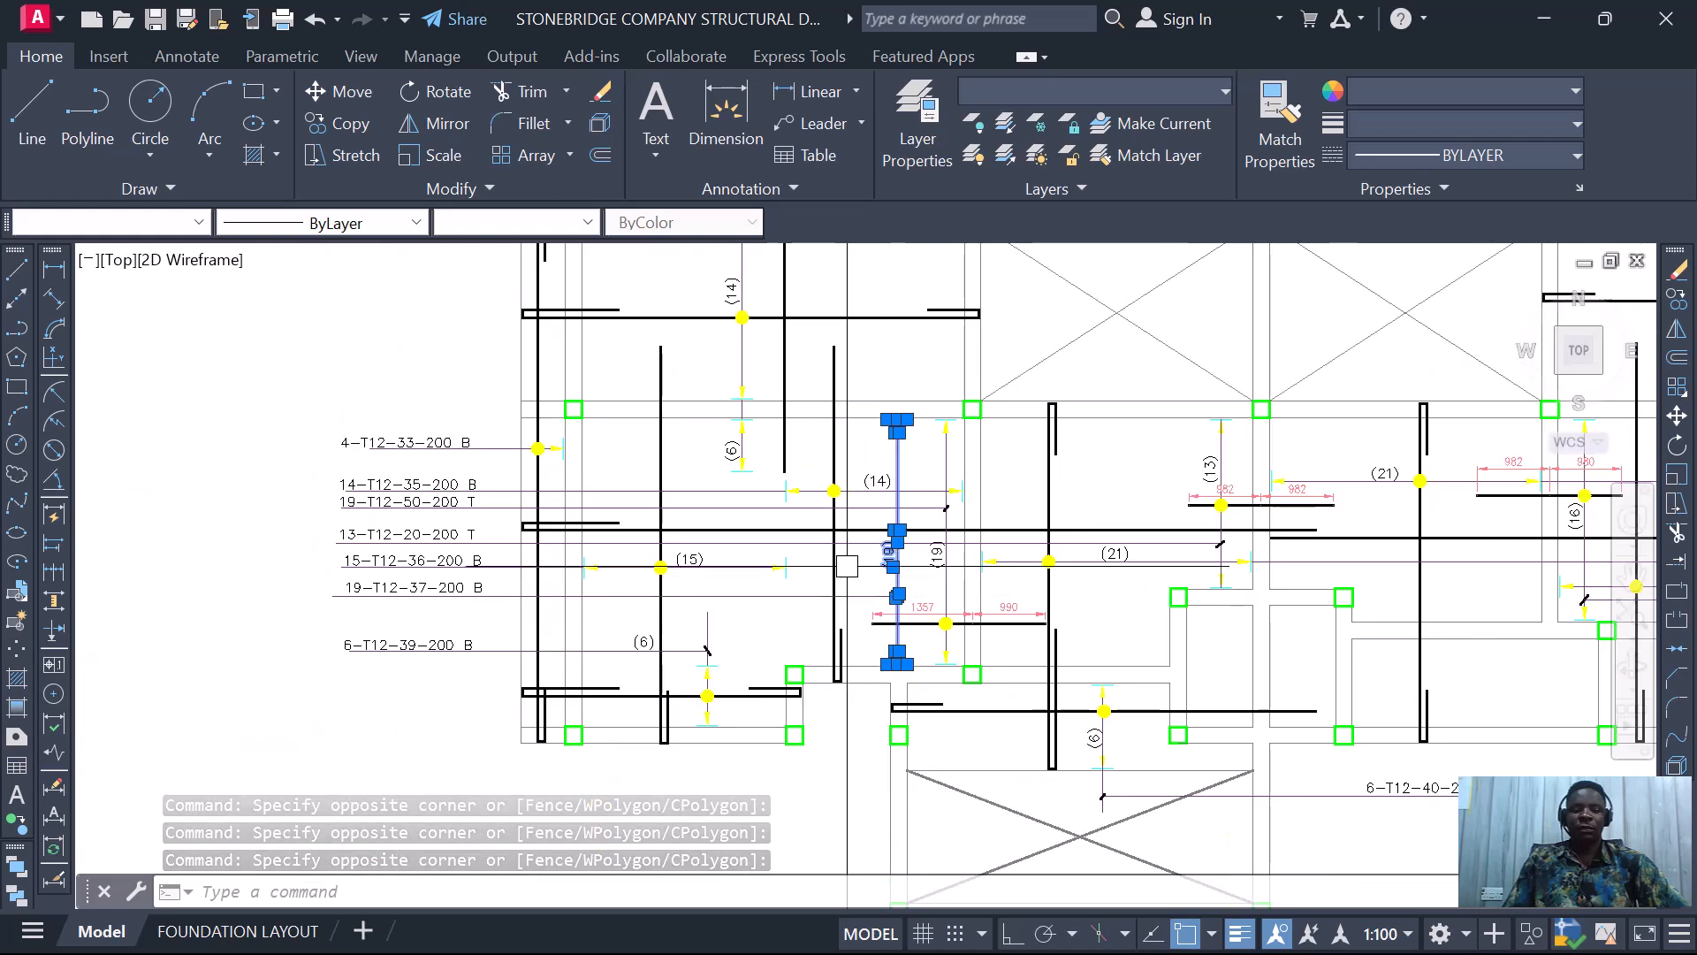
pyautogui.scroll(2, 707, 372)
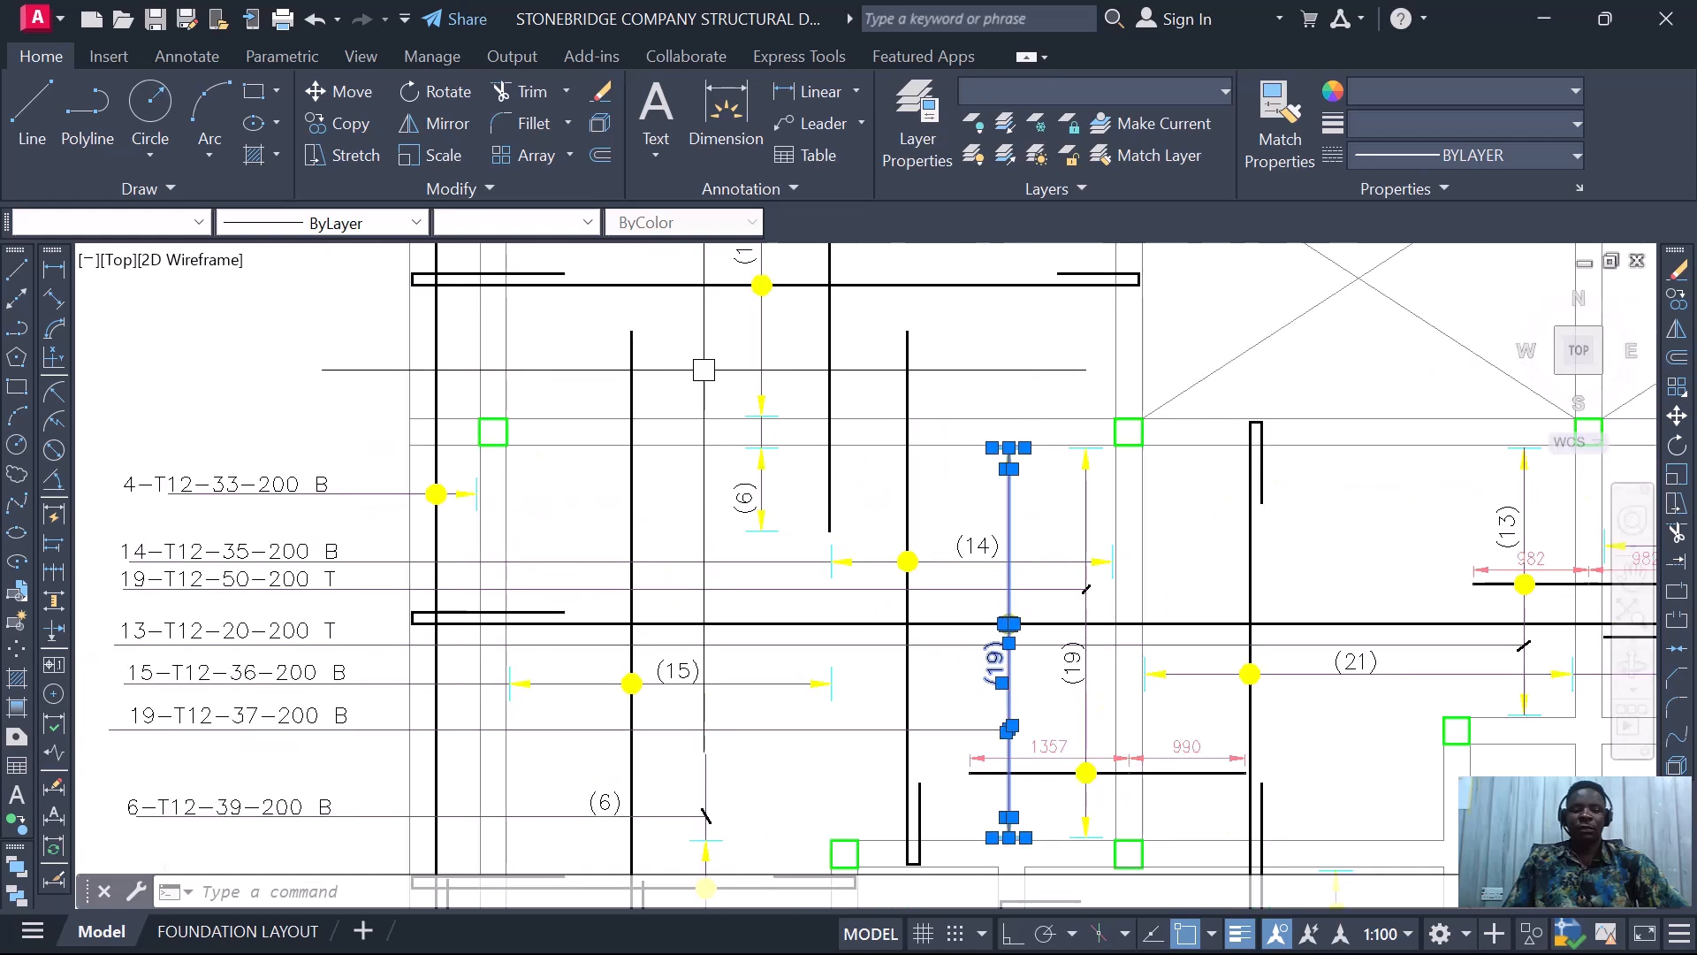
# - Add the (6) and (14) vertical range markers above it, with their dot, connecting line and T12-23-200 B label, to the selection
pyautogui.click(707, 369)
pyautogui.click(840, 539)
pyautogui.scroll(-3, 756, 548)
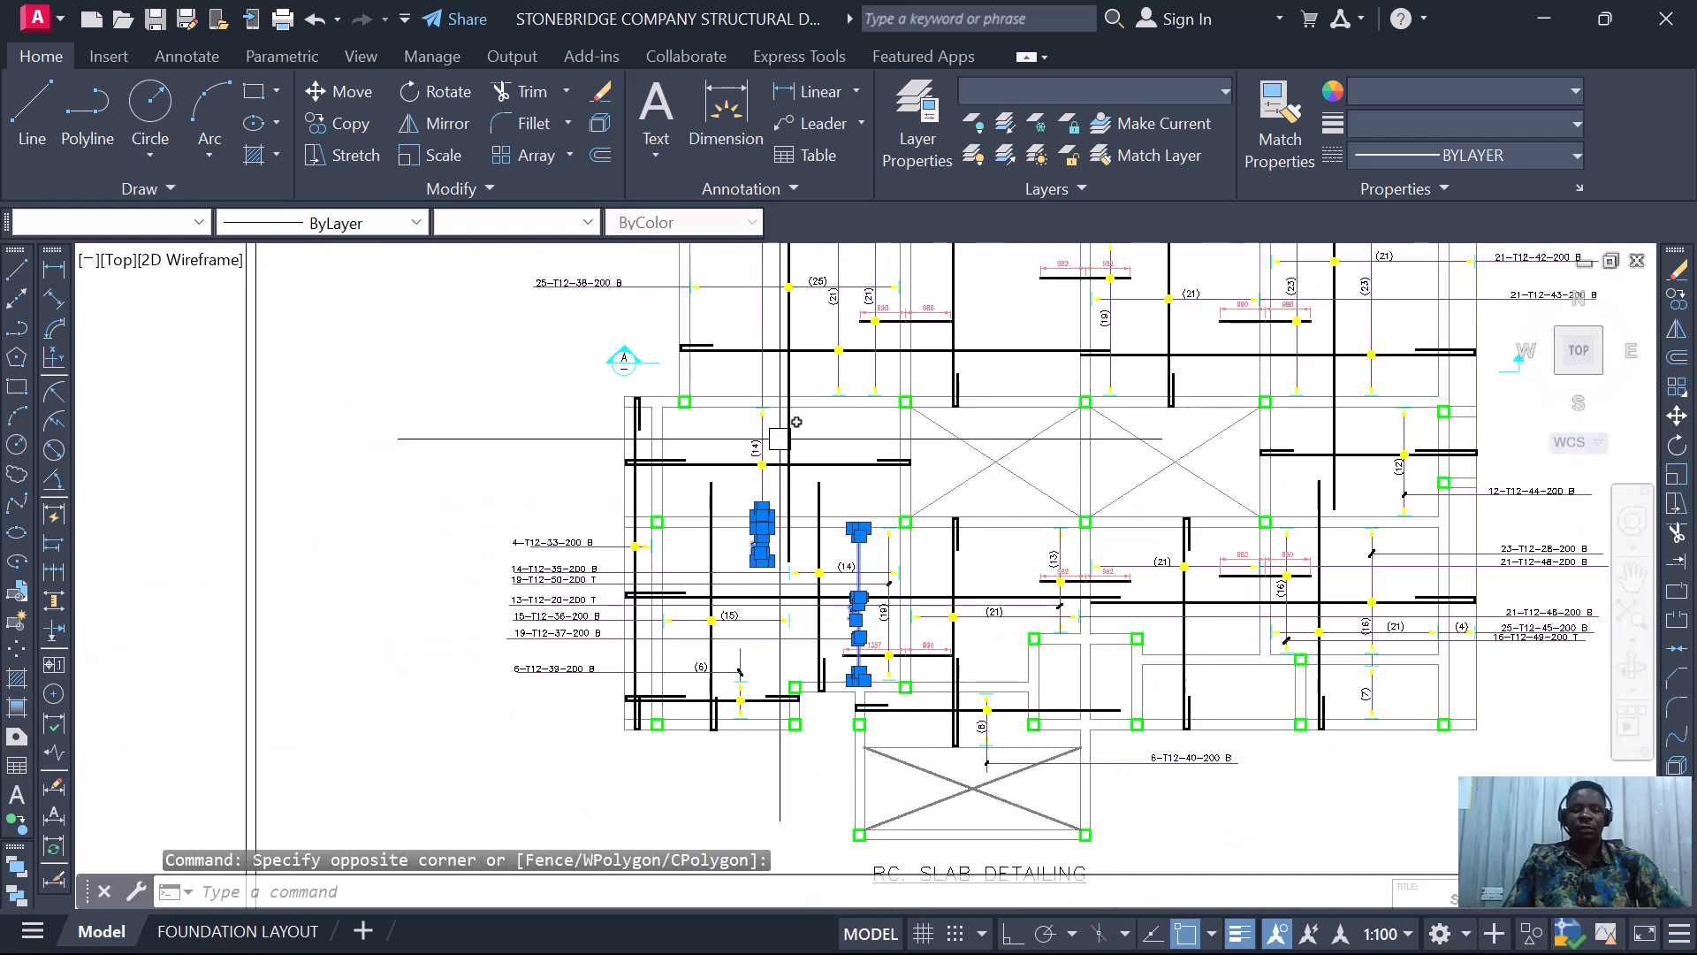
pyautogui.scroll(3, 714, 376)
pyautogui.click(820, 463)
pyautogui.scroll(-2, 757, 521)
pyautogui.scroll(5, 757, 518)
pyautogui.click(768, 518)
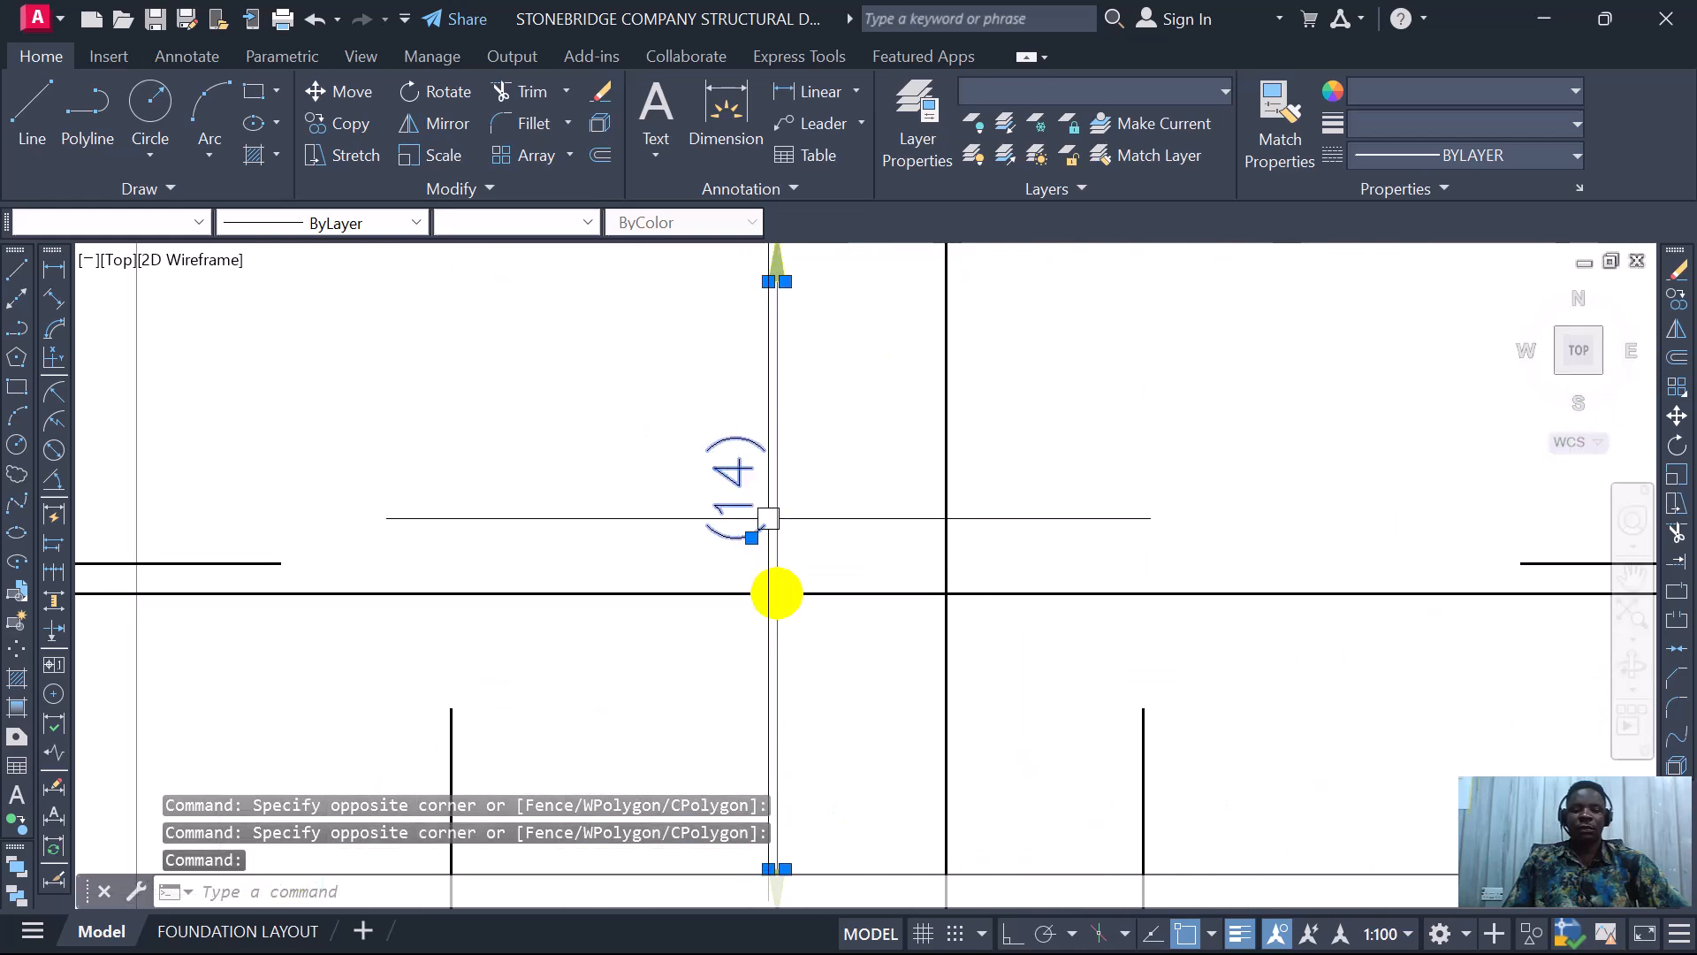
pyautogui.click(681, 428)
pyautogui.click(831, 619)
pyautogui.scroll(-6, 826, 654)
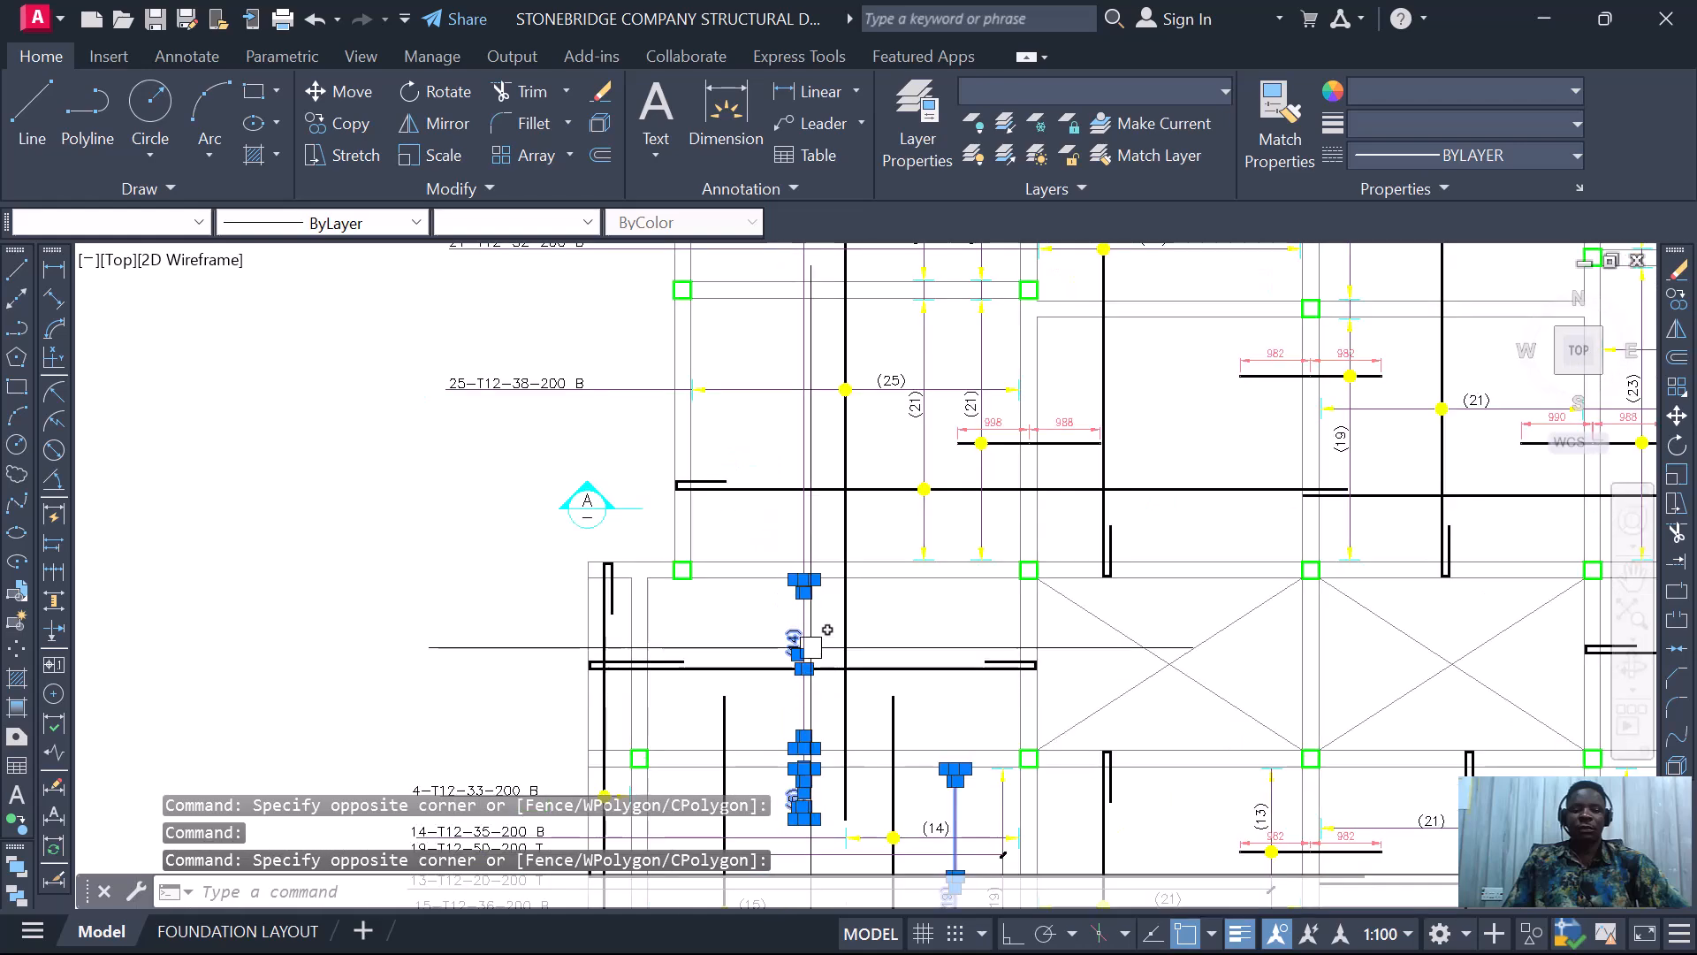
pyautogui.scroll(6, 786, 441)
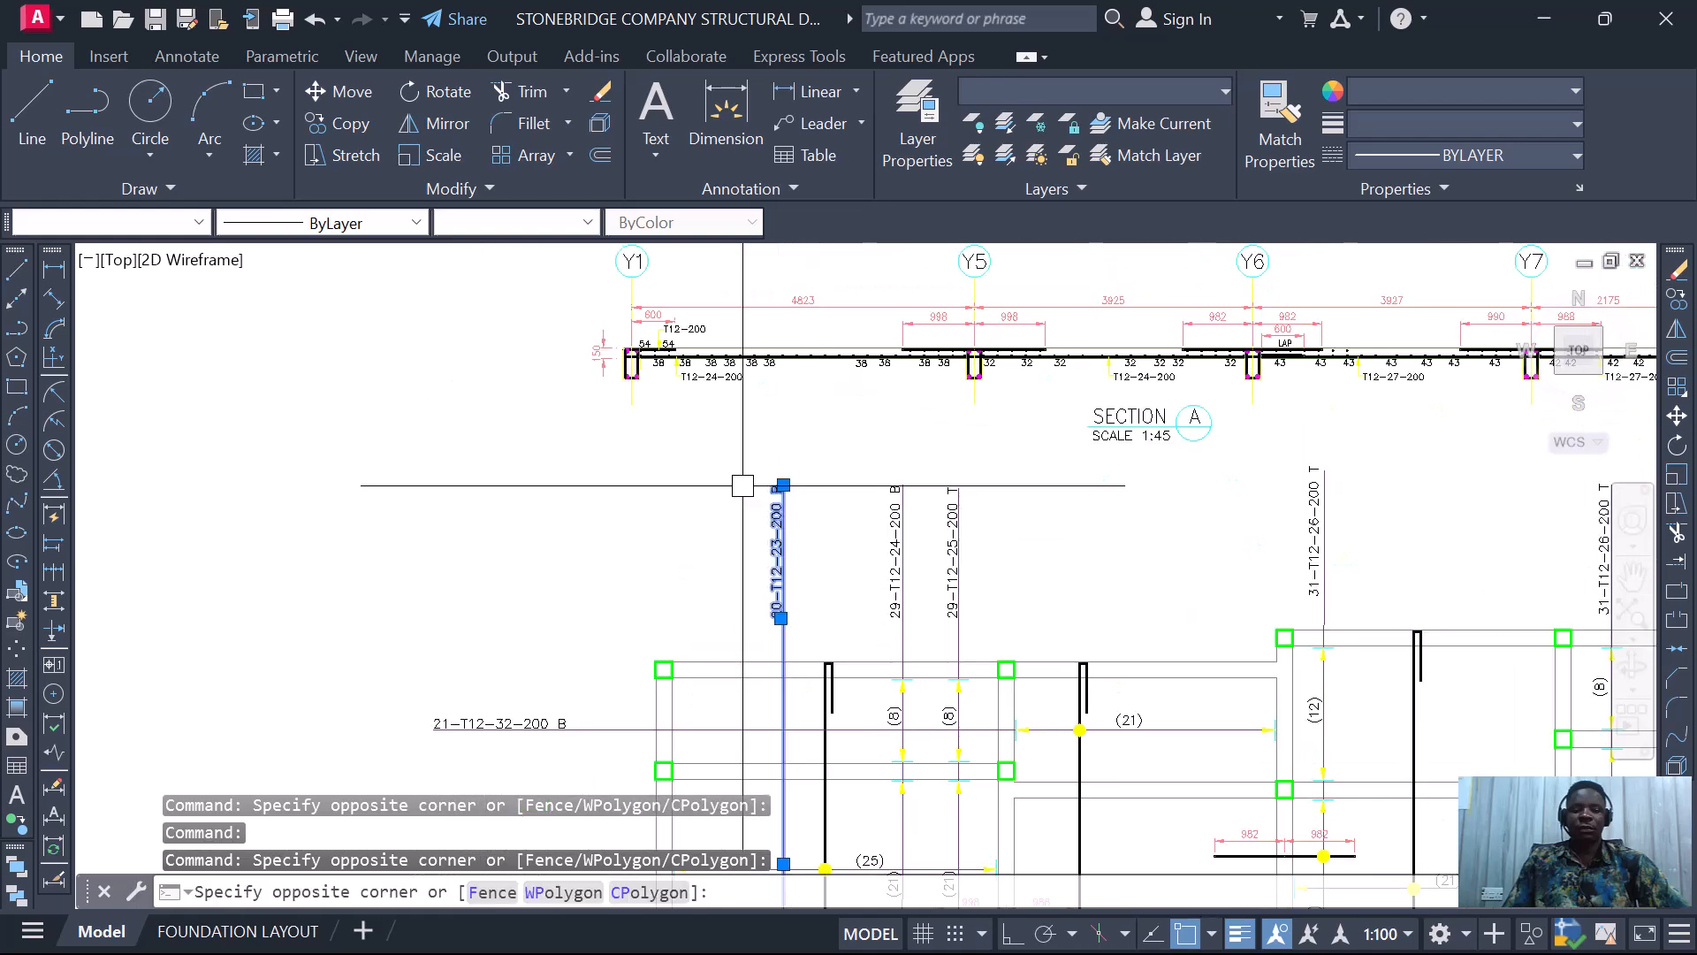
pyautogui.scroll(-7, 742, 485)
pyautogui.scroll(8, 767, 619)
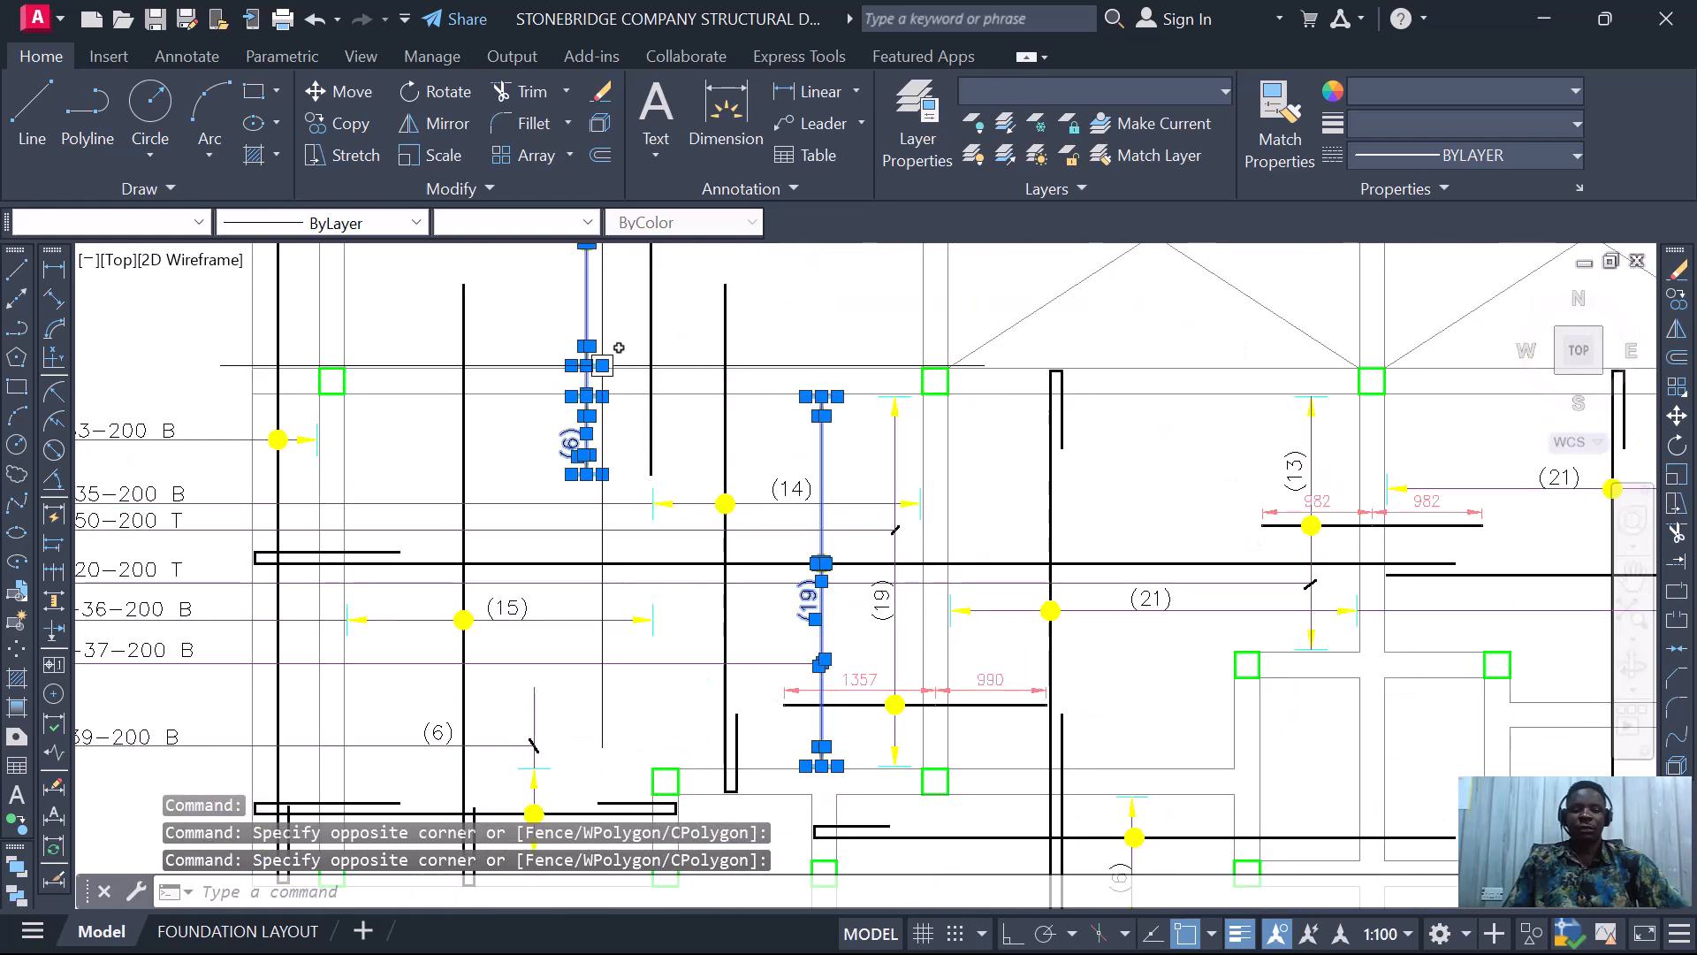
# - Copy the selected range markers and bar label to the empty space beside the floor plan with the blue bars
pyautogui.scroll(2, 618, 348)
pyautogui.rightClick(561, 500)
pyautogui.click(689, 570)
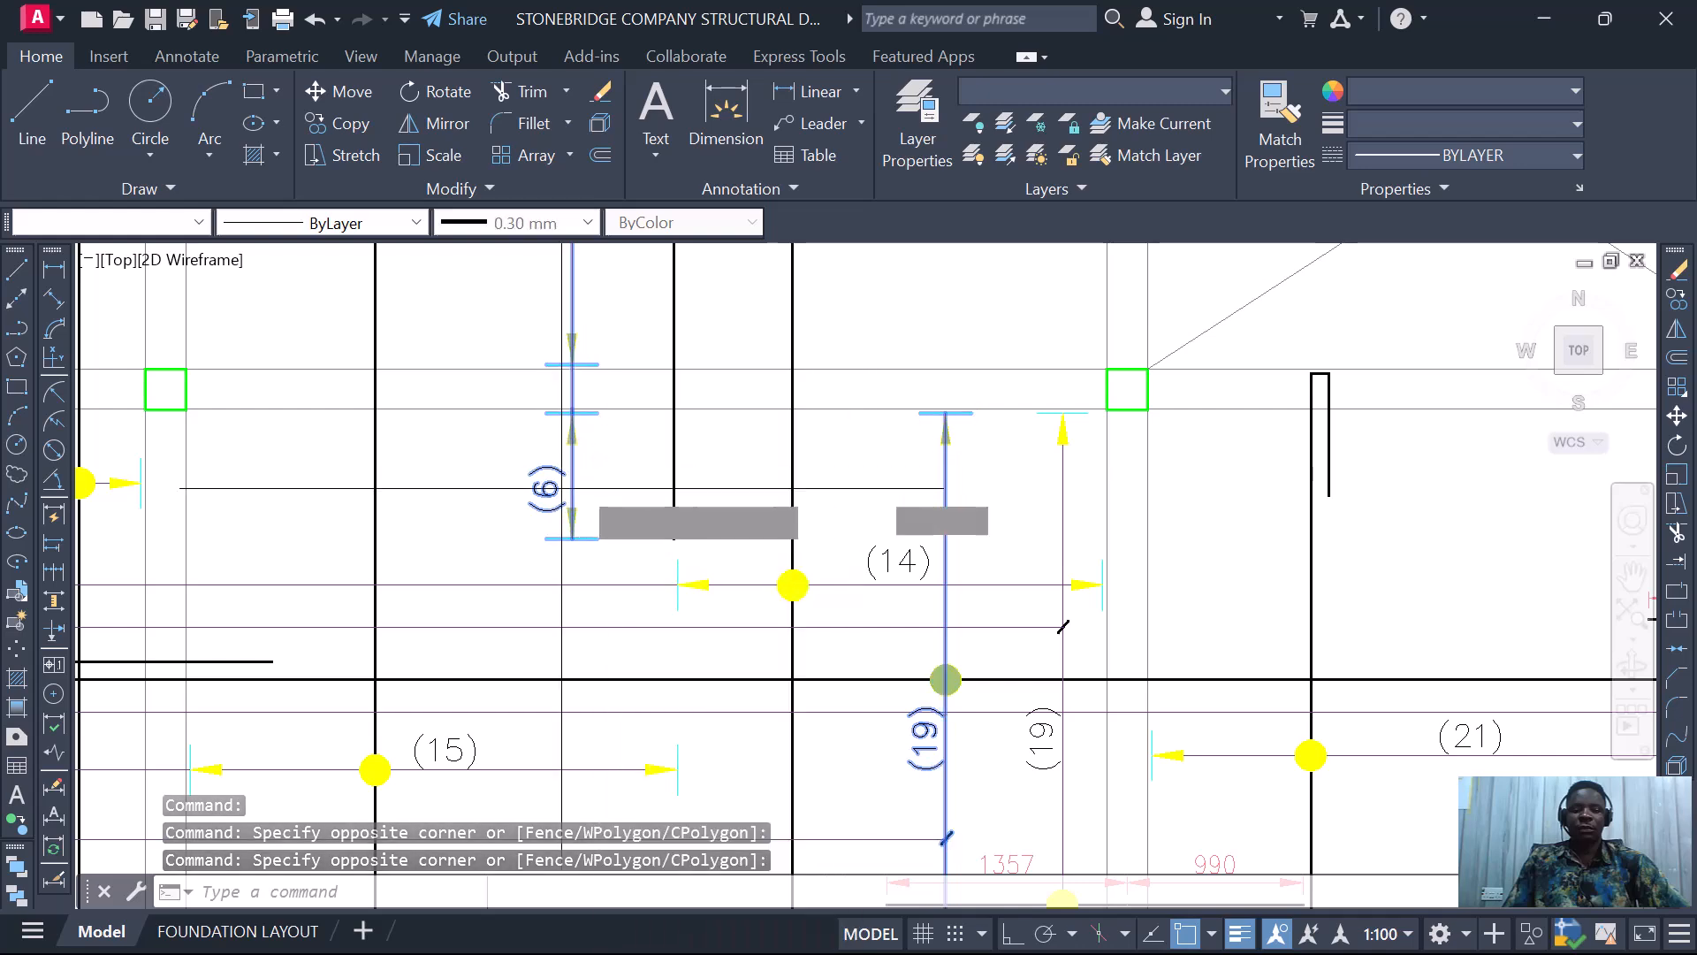
pyautogui.click(629, 491)
pyautogui.scroll(-10, 906, 543)
pyautogui.scroll(-2, 998, 548)
pyautogui.scroll(8, 807, 693)
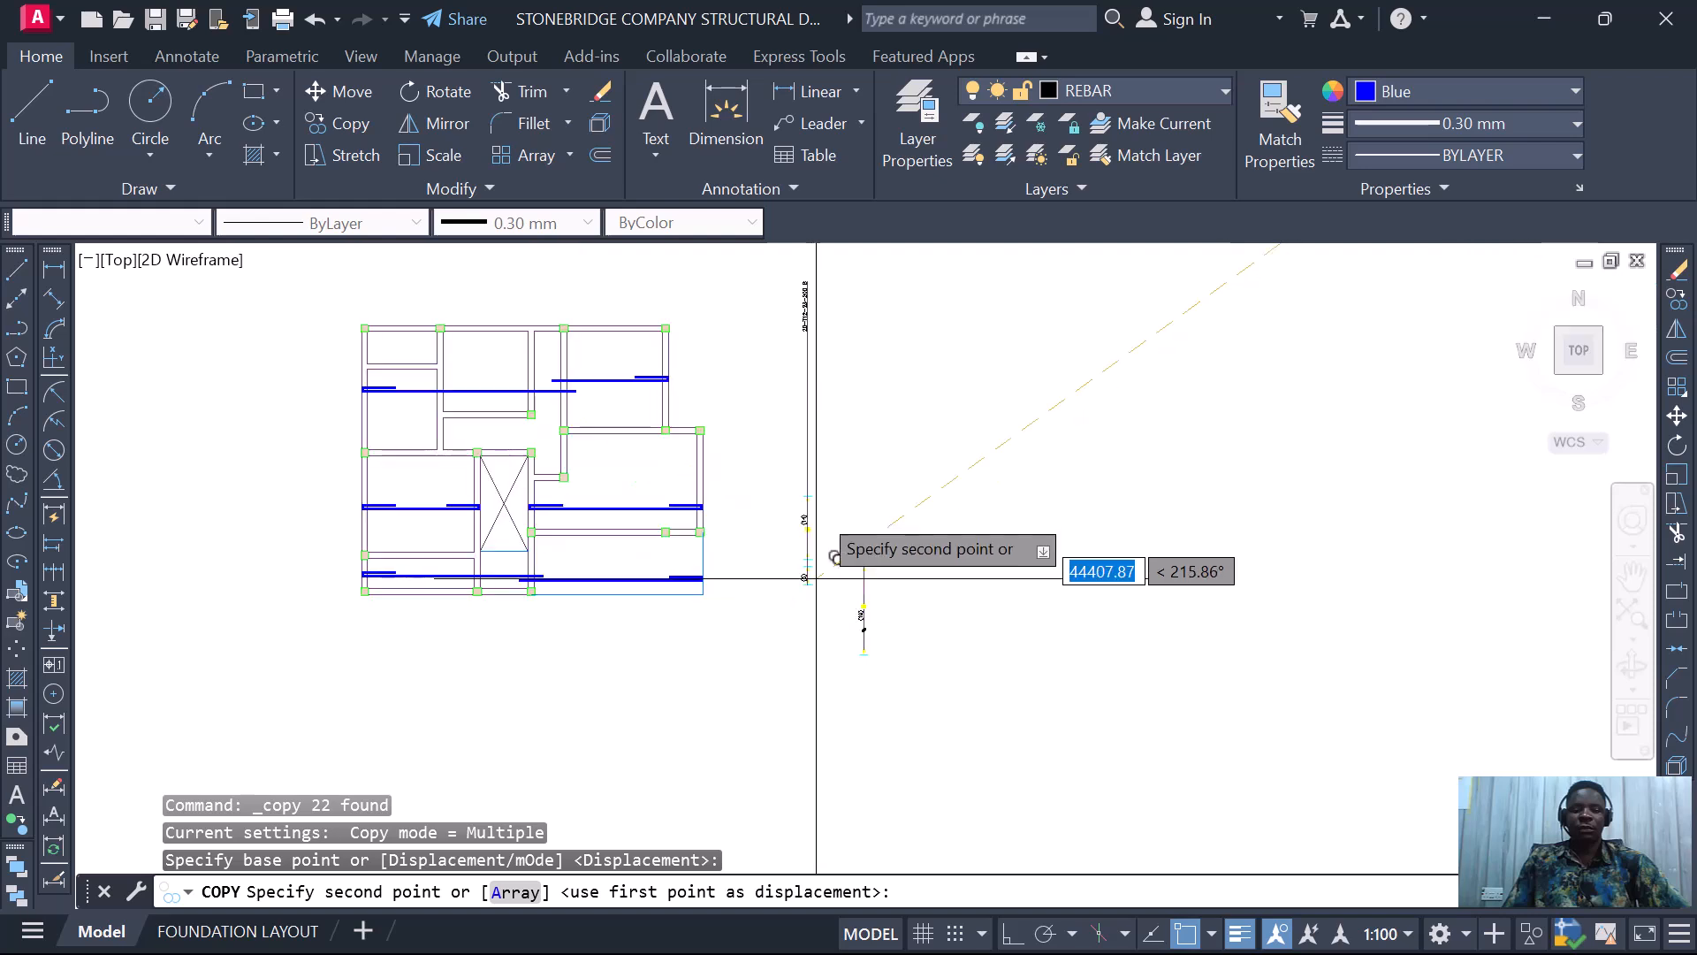
pyautogui.click(802, 460)
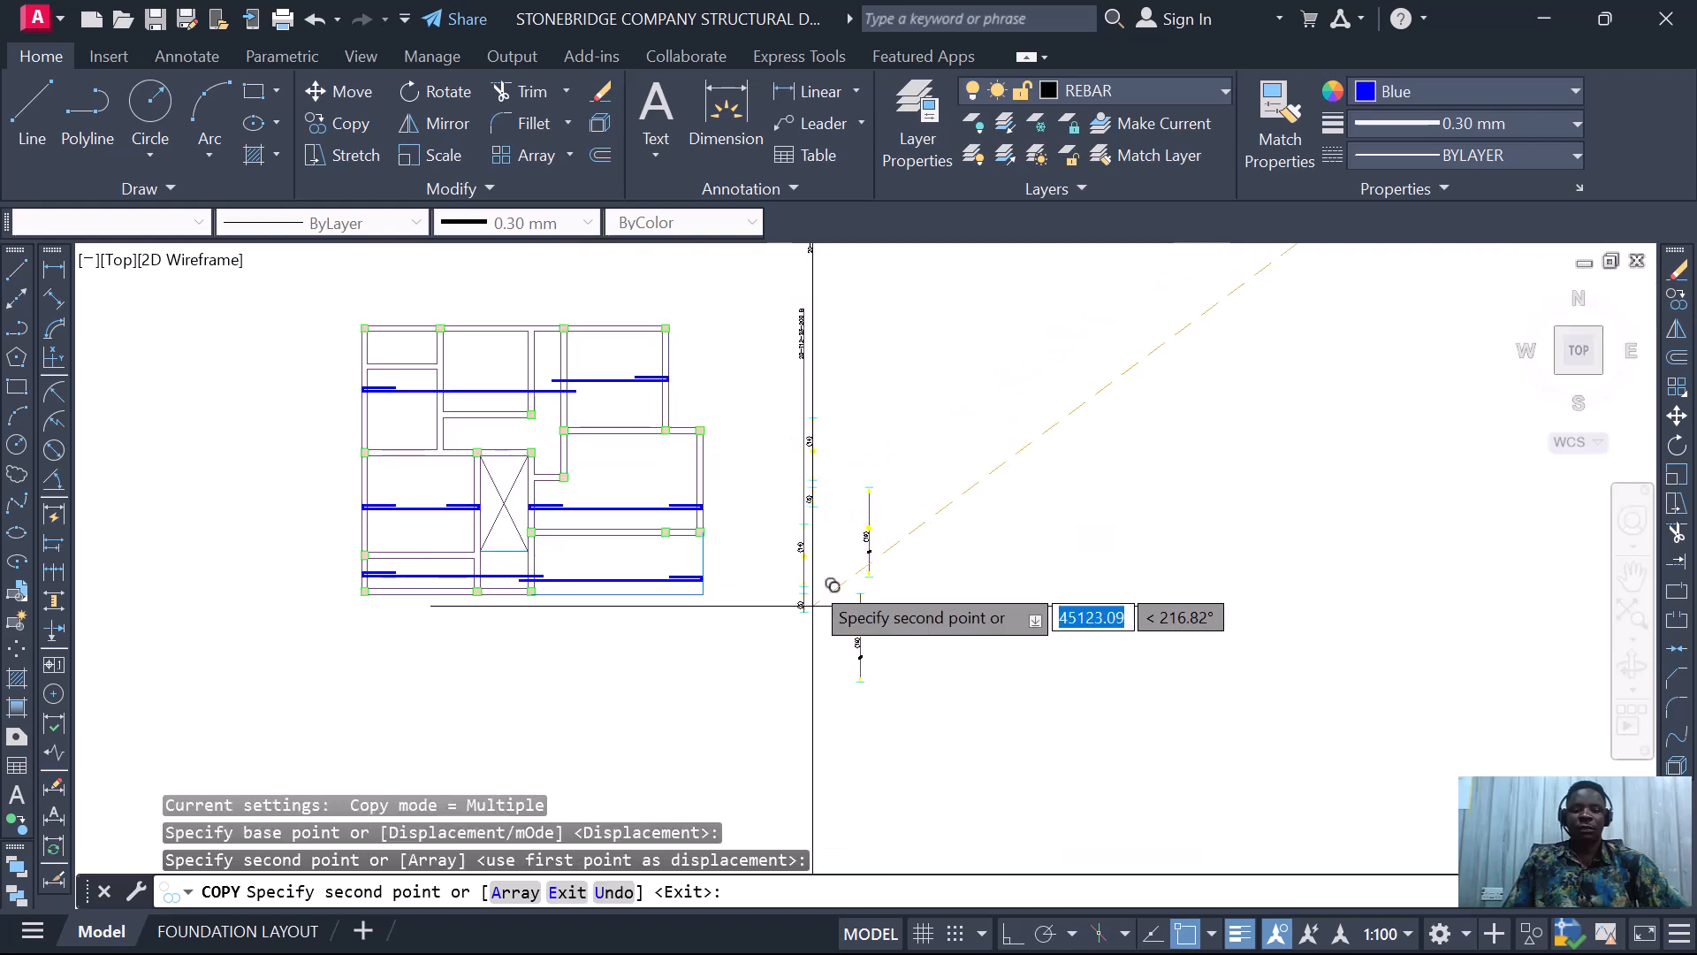
pyautogui.press('Escape')
# - Start copying the (14) and (6) range markers with the 20-T12-23-200 B label, based at the (14) marker's upper arrow tip
pyautogui.scroll(4, 800, 495)
pyautogui.scroll(-3, 943, 645)
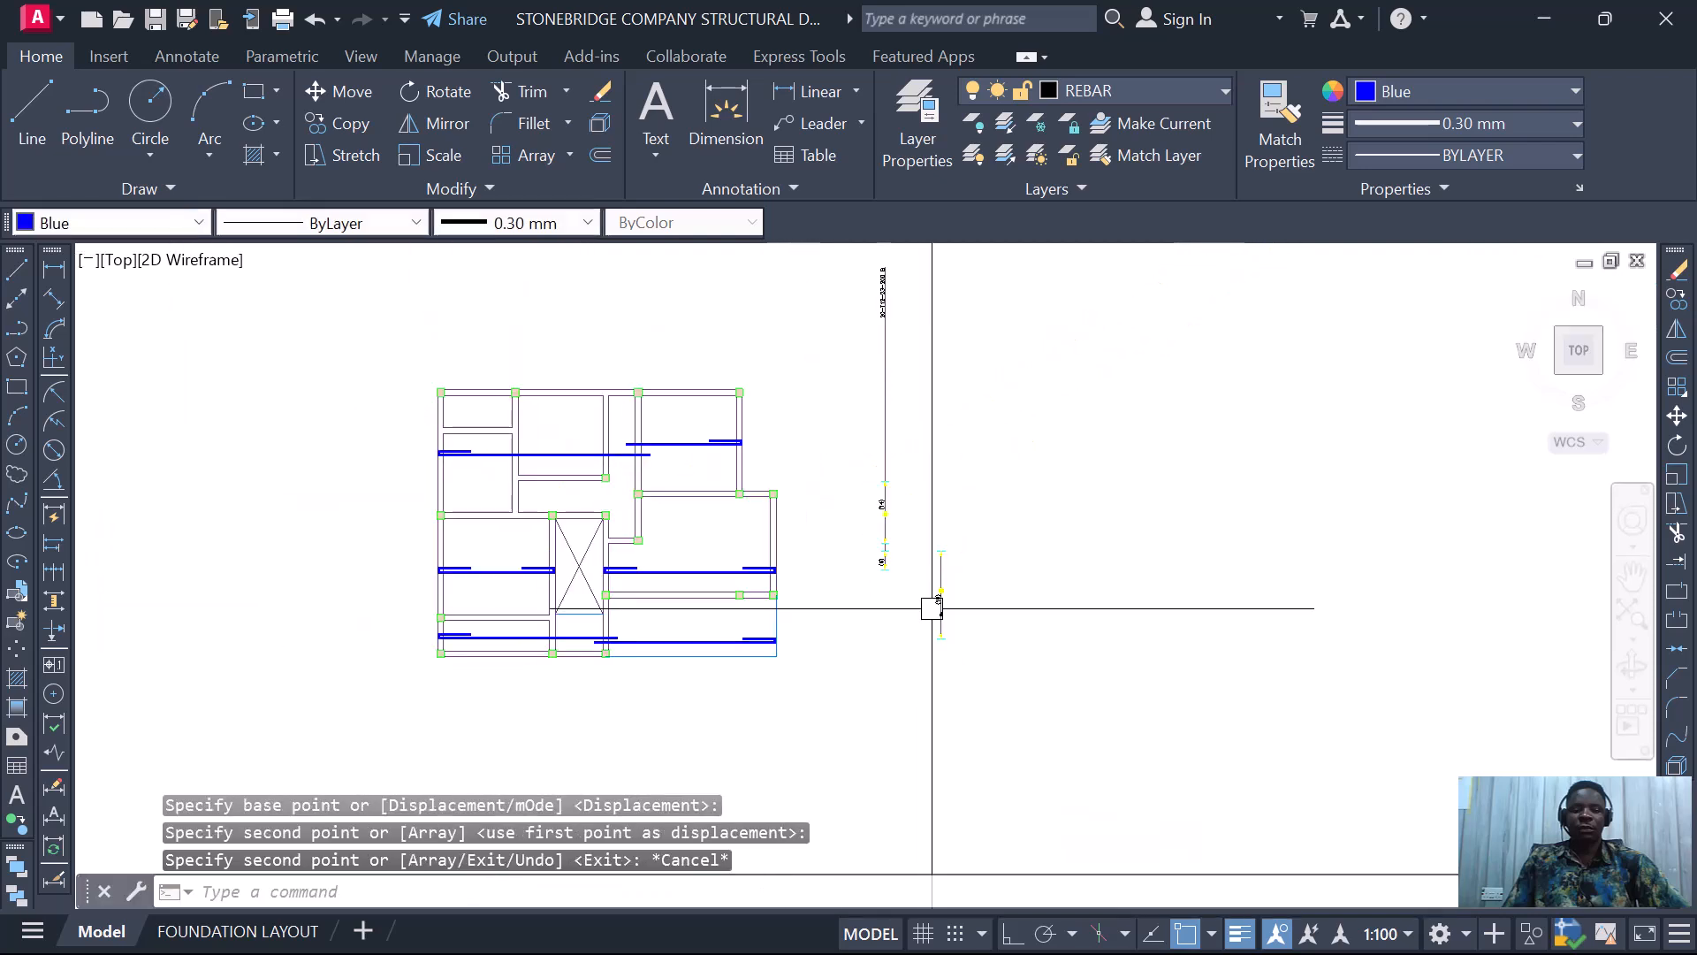
pyautogui.scroll(2, 841, 517)
pyautogui.scroll(-2, 901, 594)
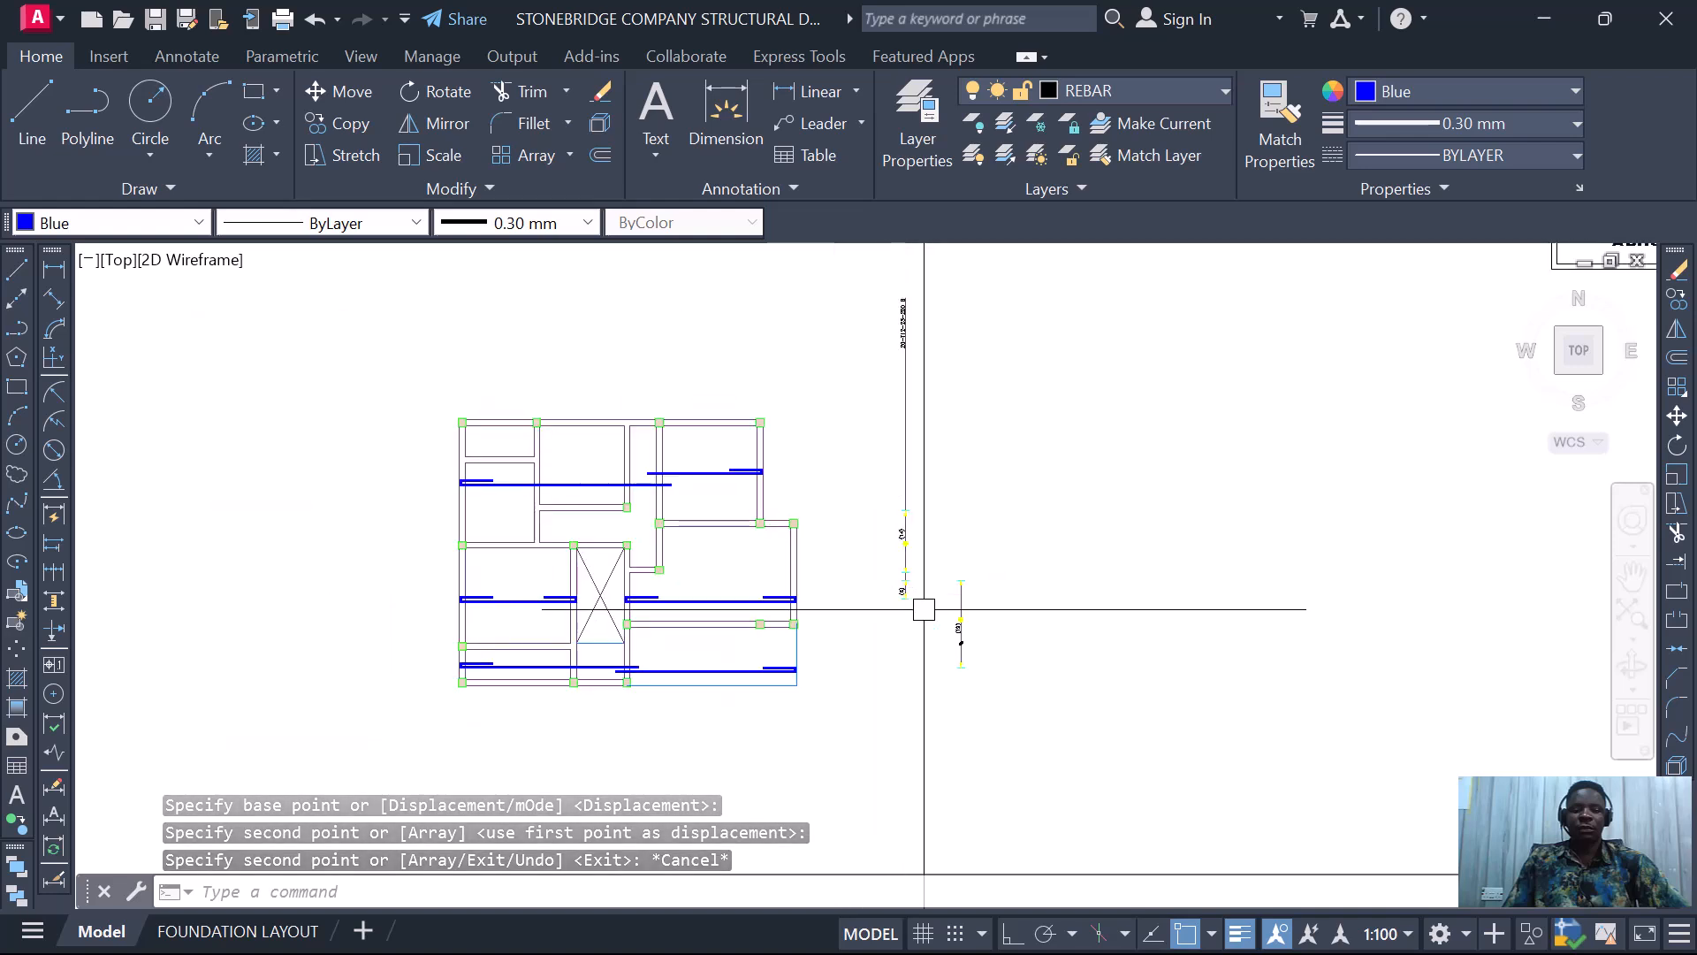
pyautogui.click(930, 640)
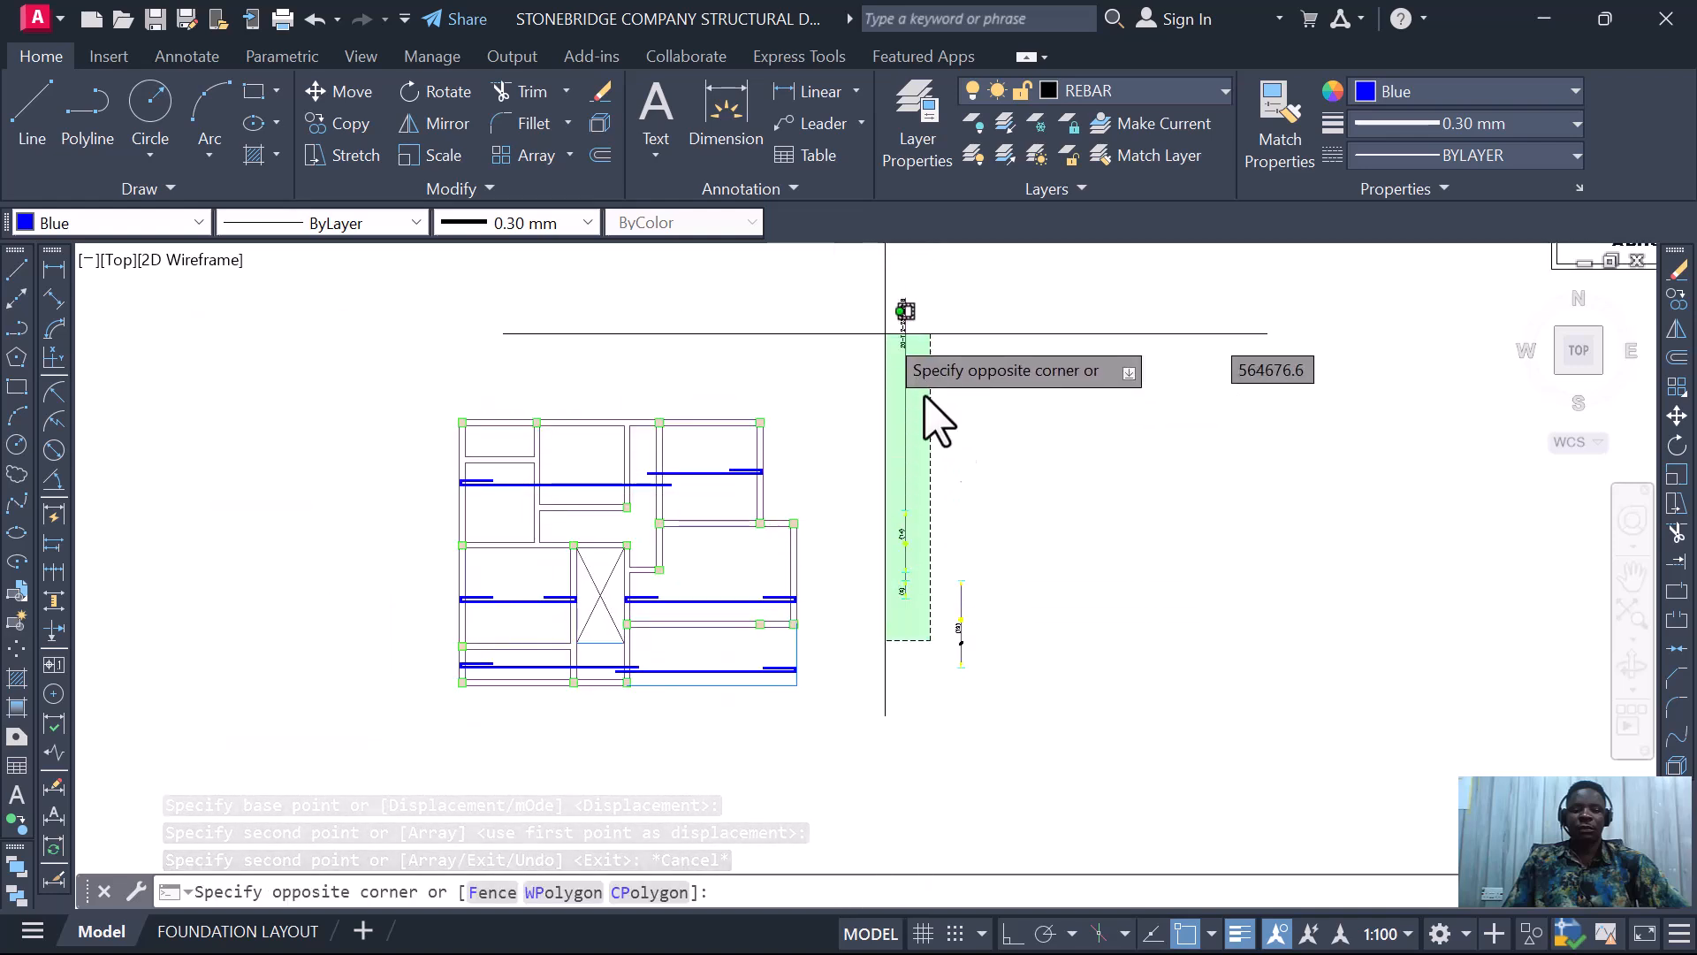
pyautogui.click(905, 310)
pyautogui.rightClick(939, 427)
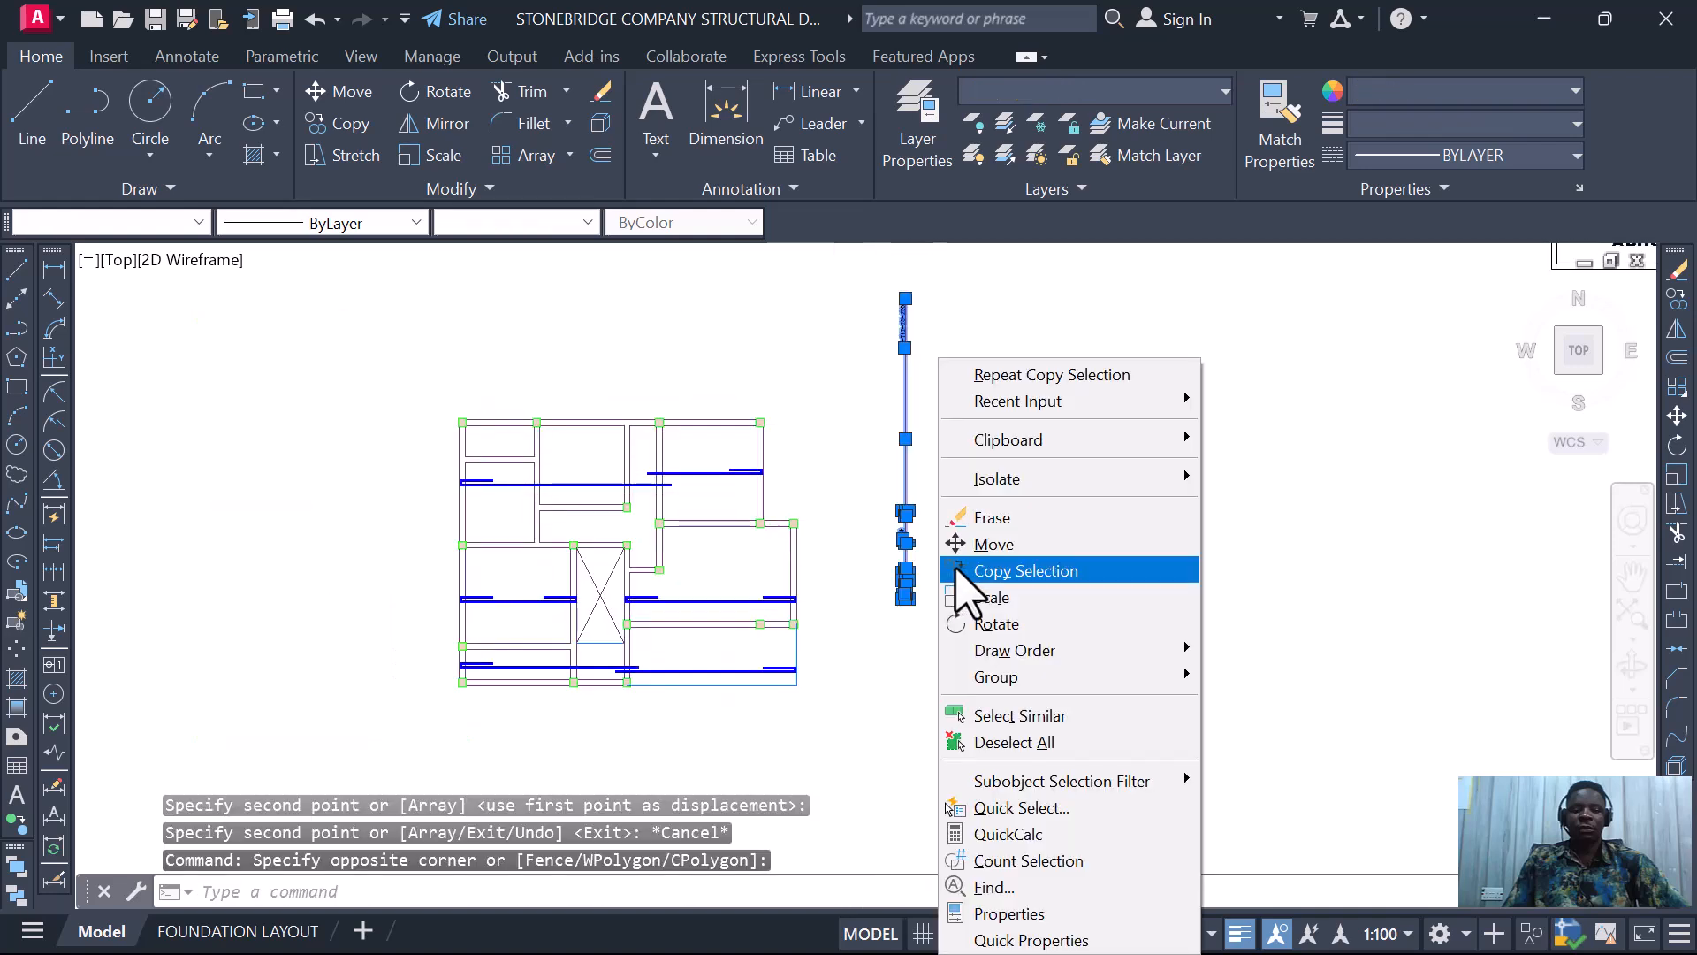
pyautogui.click(1007, 570)
pyautogui.scroll(2, 902, 601)
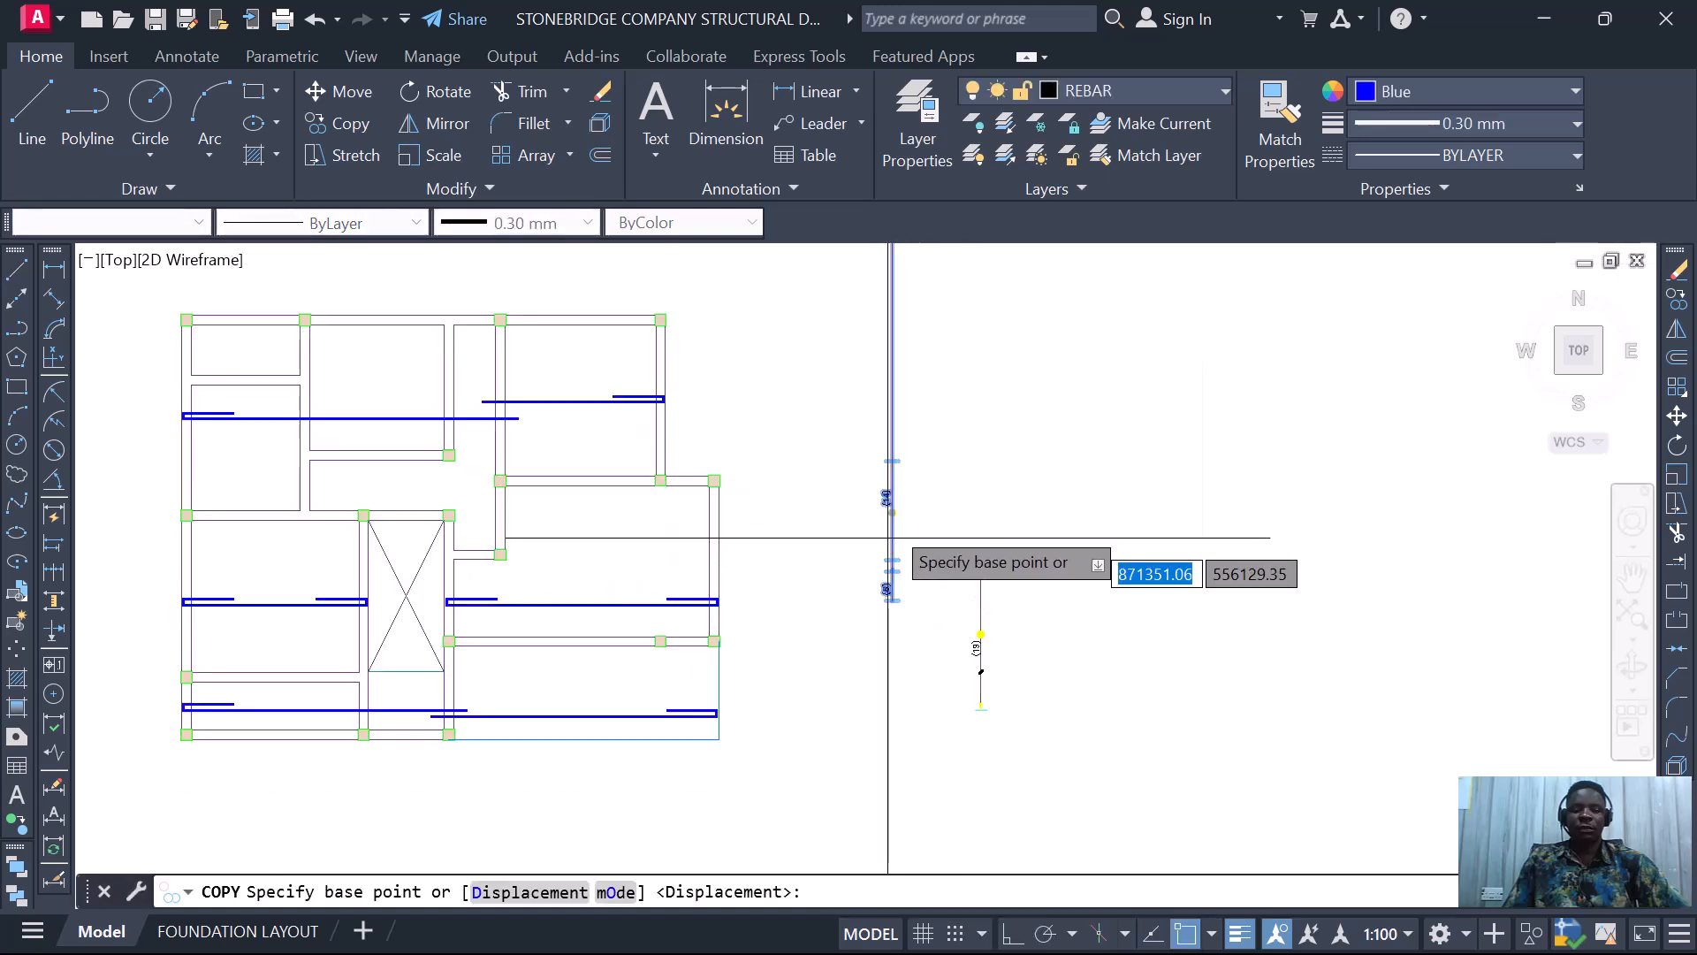
pyautogui.scroll(4, 879, 495)
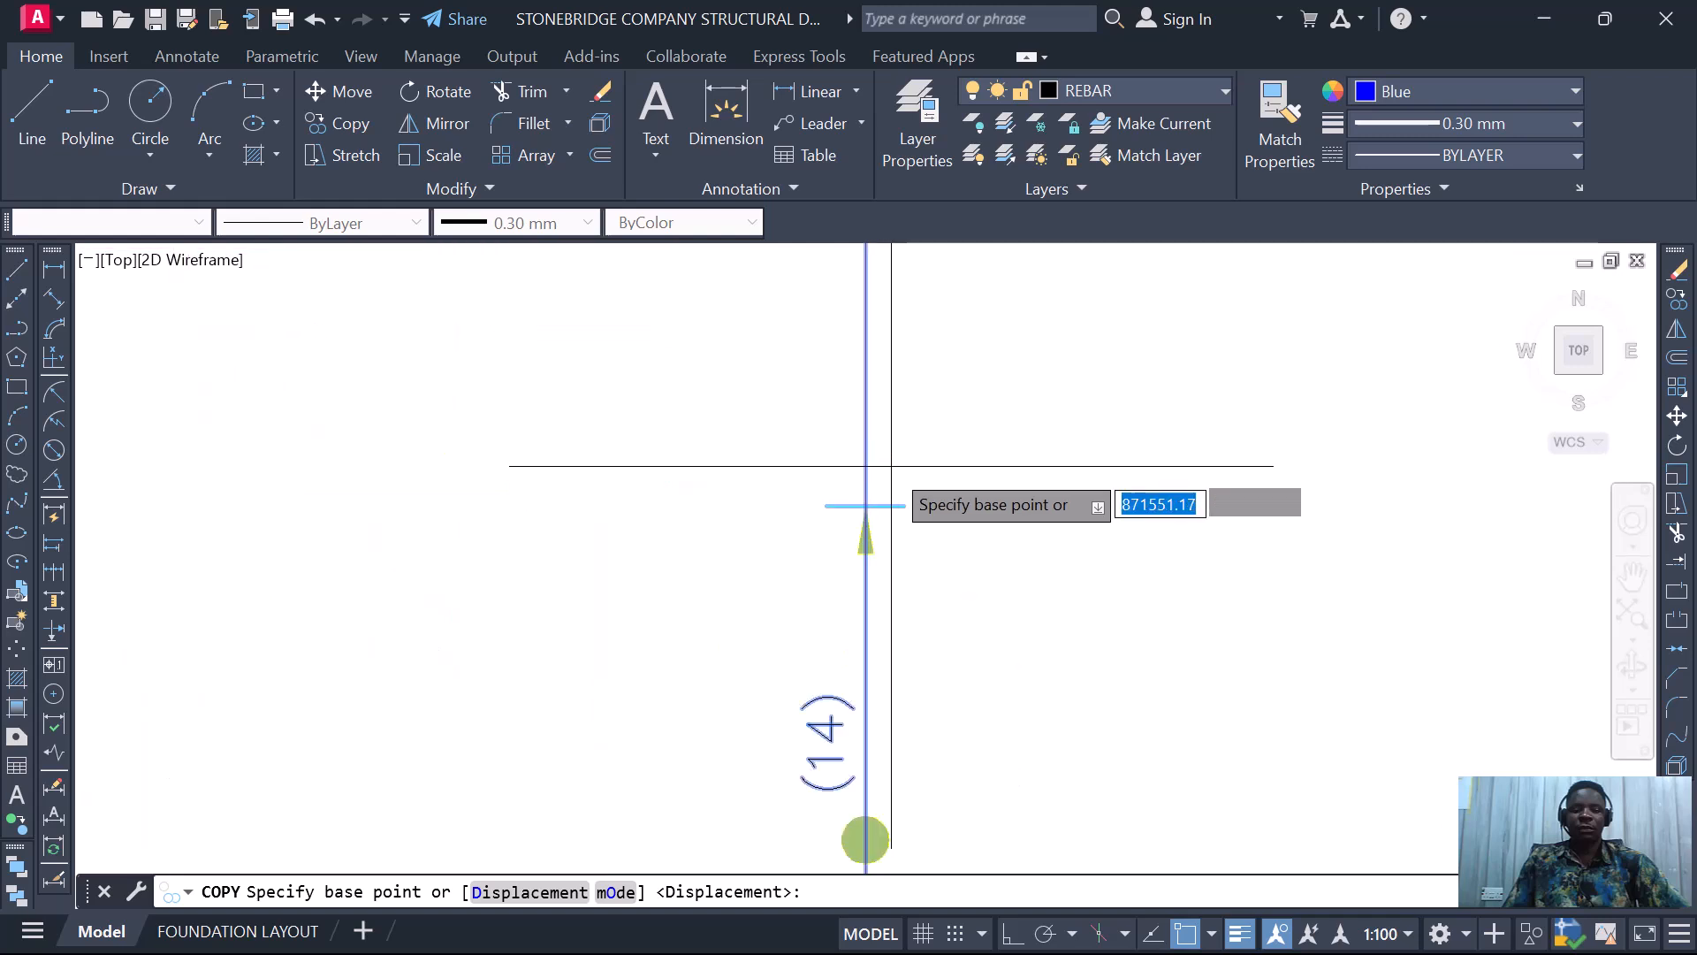
pyautogui.click(866, 522)
# - Place a copy of the range markers in the lower-left room, with the (14) arrow tip on the underside of its upper wall
pyautogui.scroll(-6, 1003, 522)
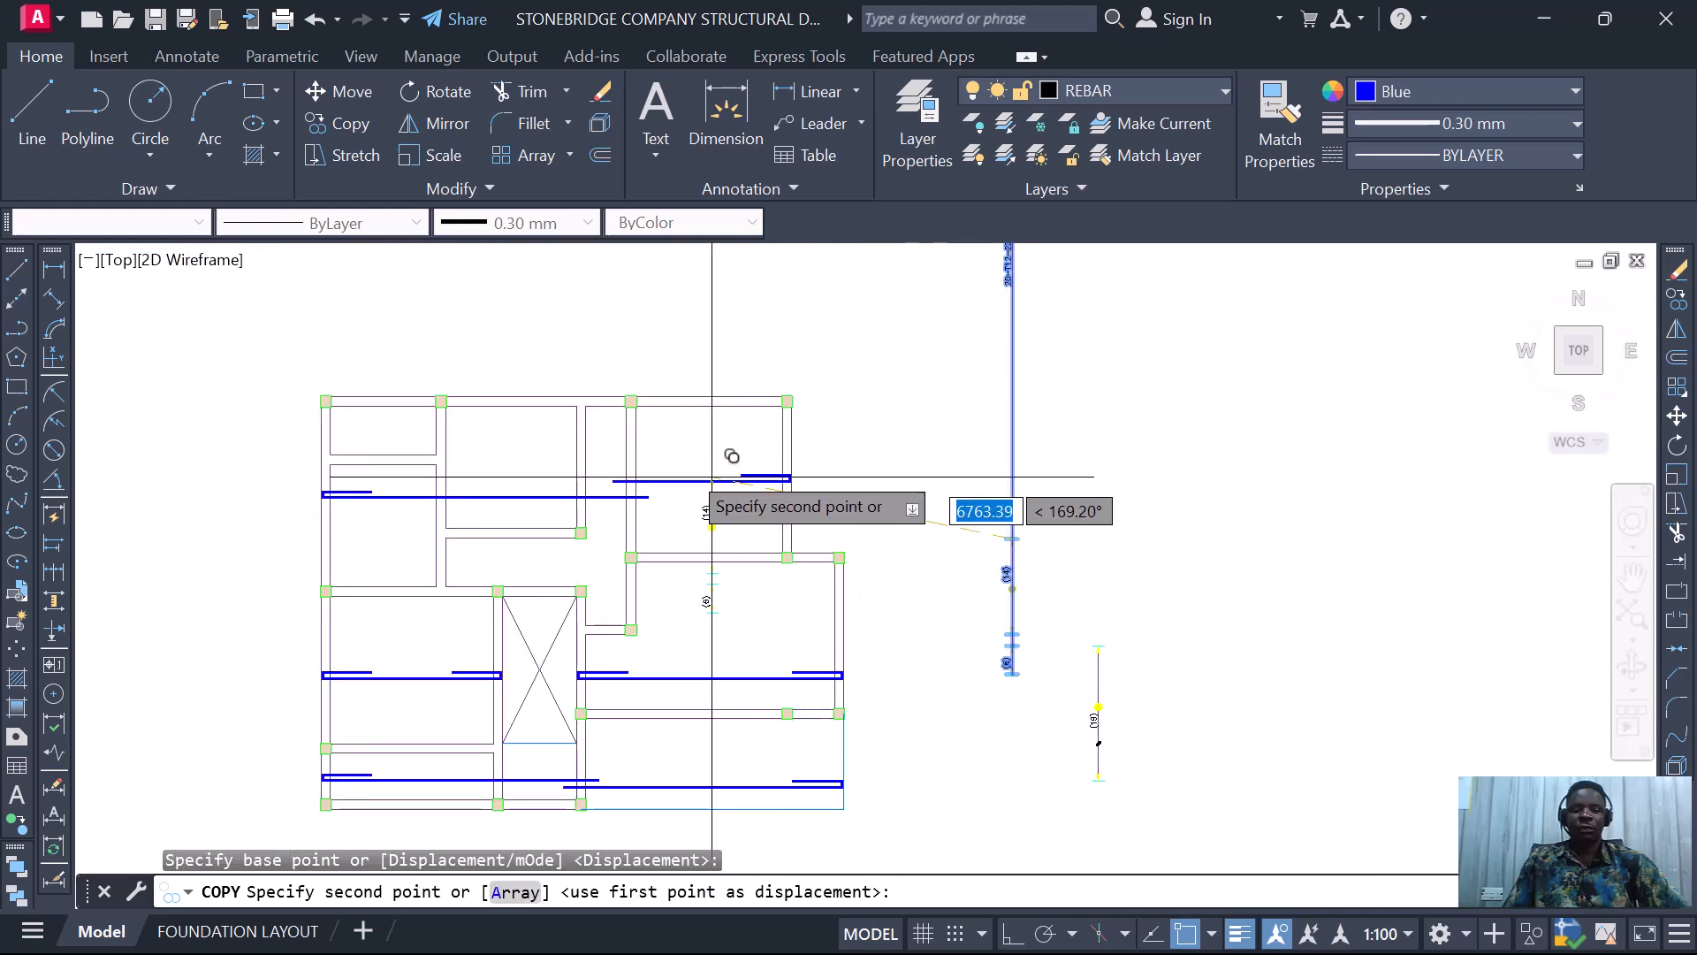
pyautogui.scroll(6, 332, 398)
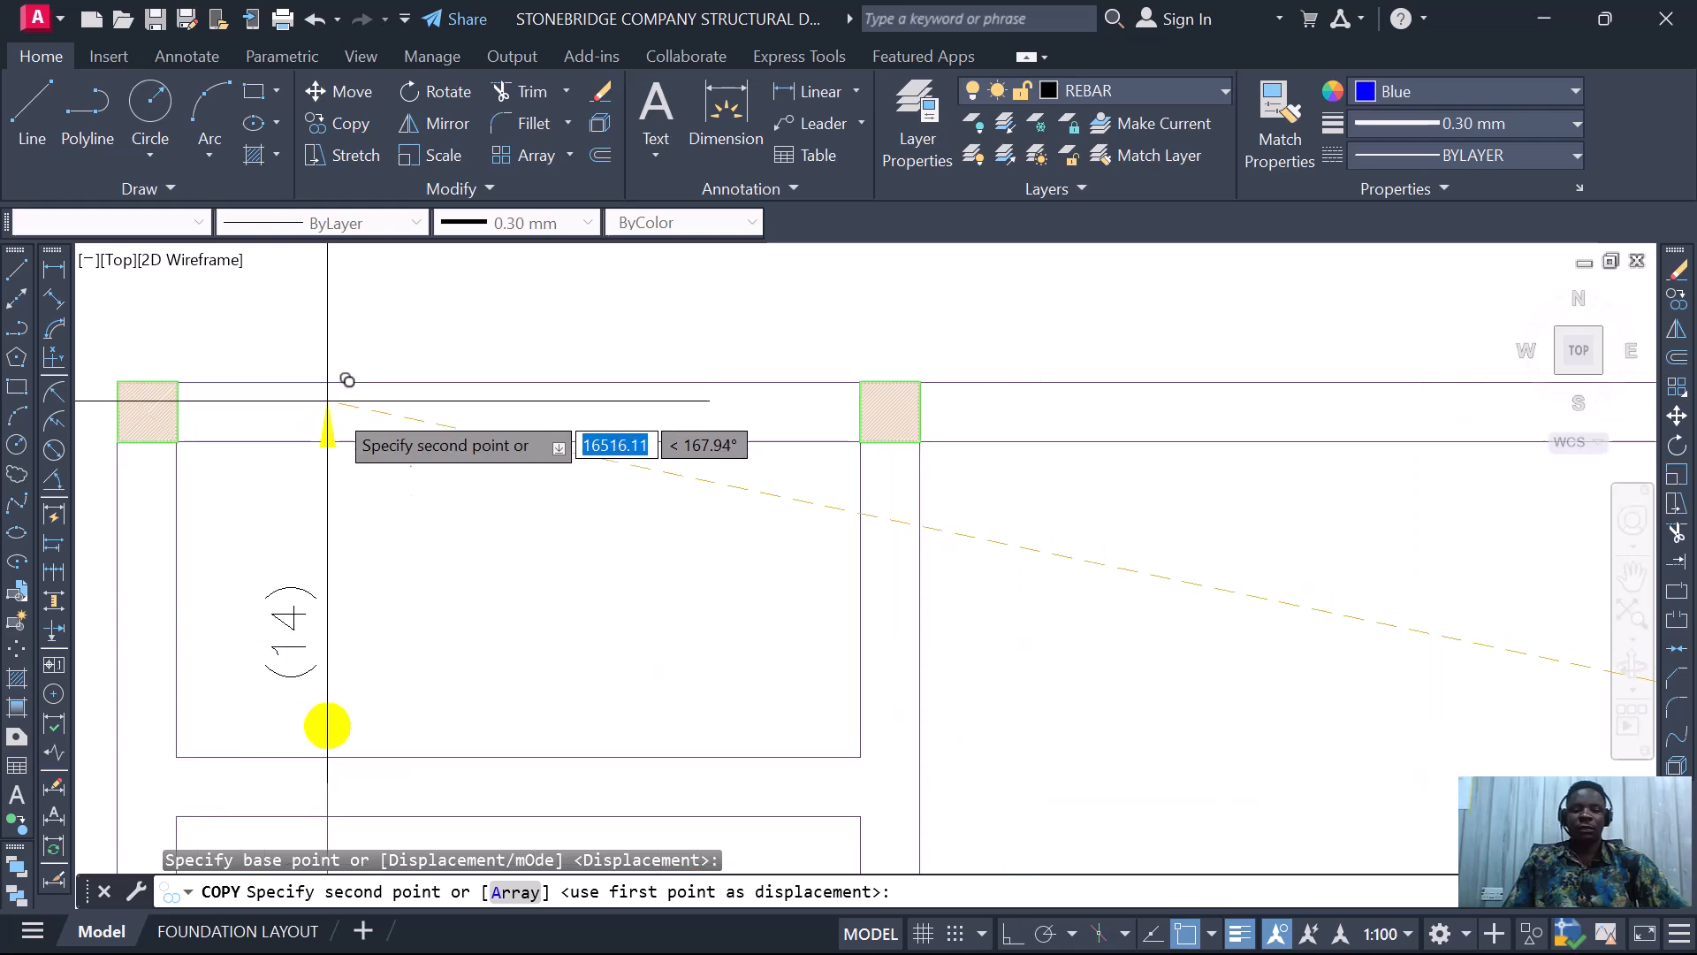
pyautogui.scroll(-5, 618, 464)
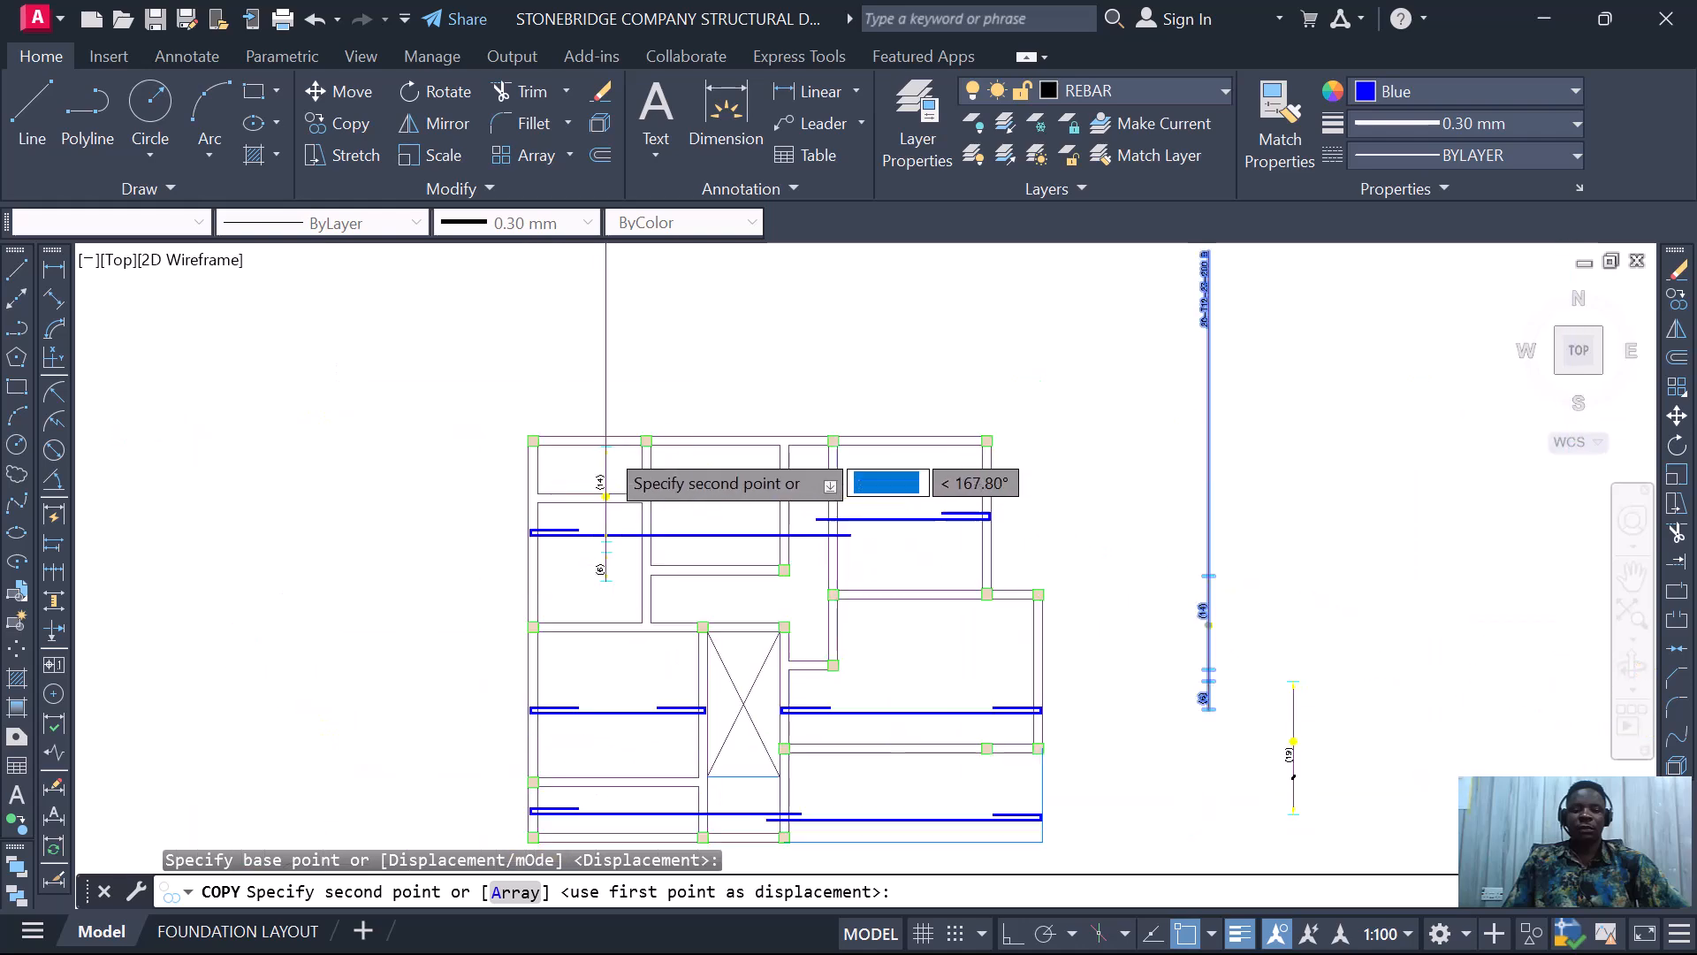
pyautogui.scroll(2, 606, 701)
pyautogui.scroll(-4, 721, 494)
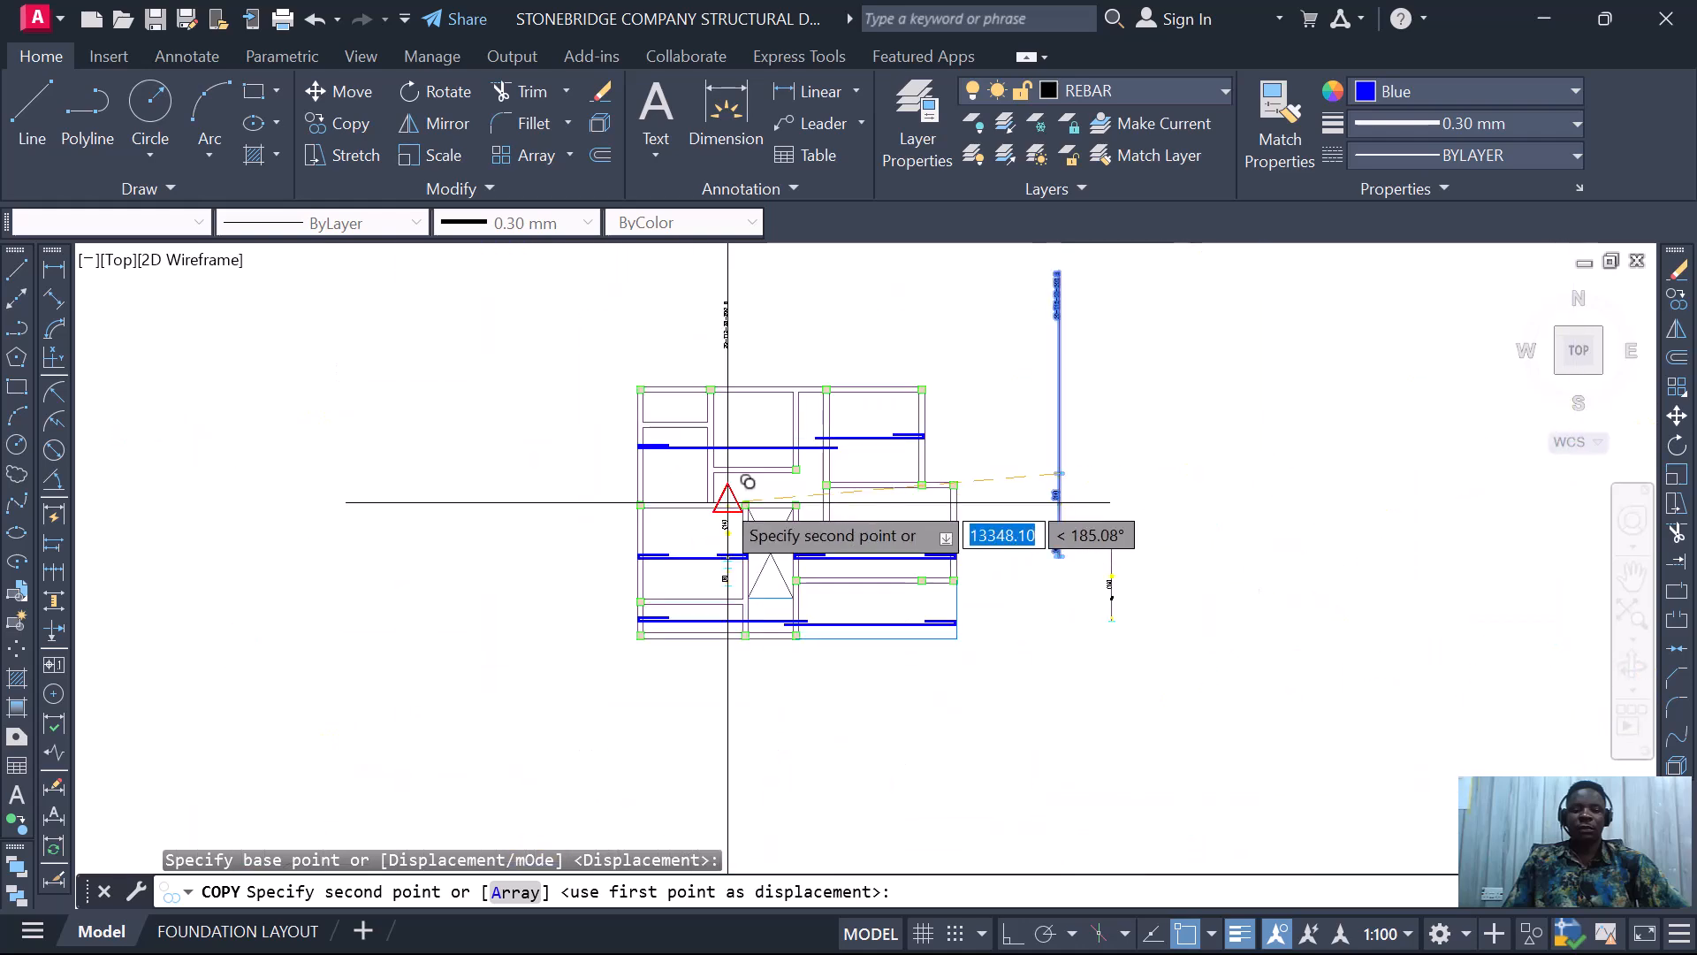
pyautogui.scroll(4, 710, 600)
pyautogui.scroll(-2, 720, 566)
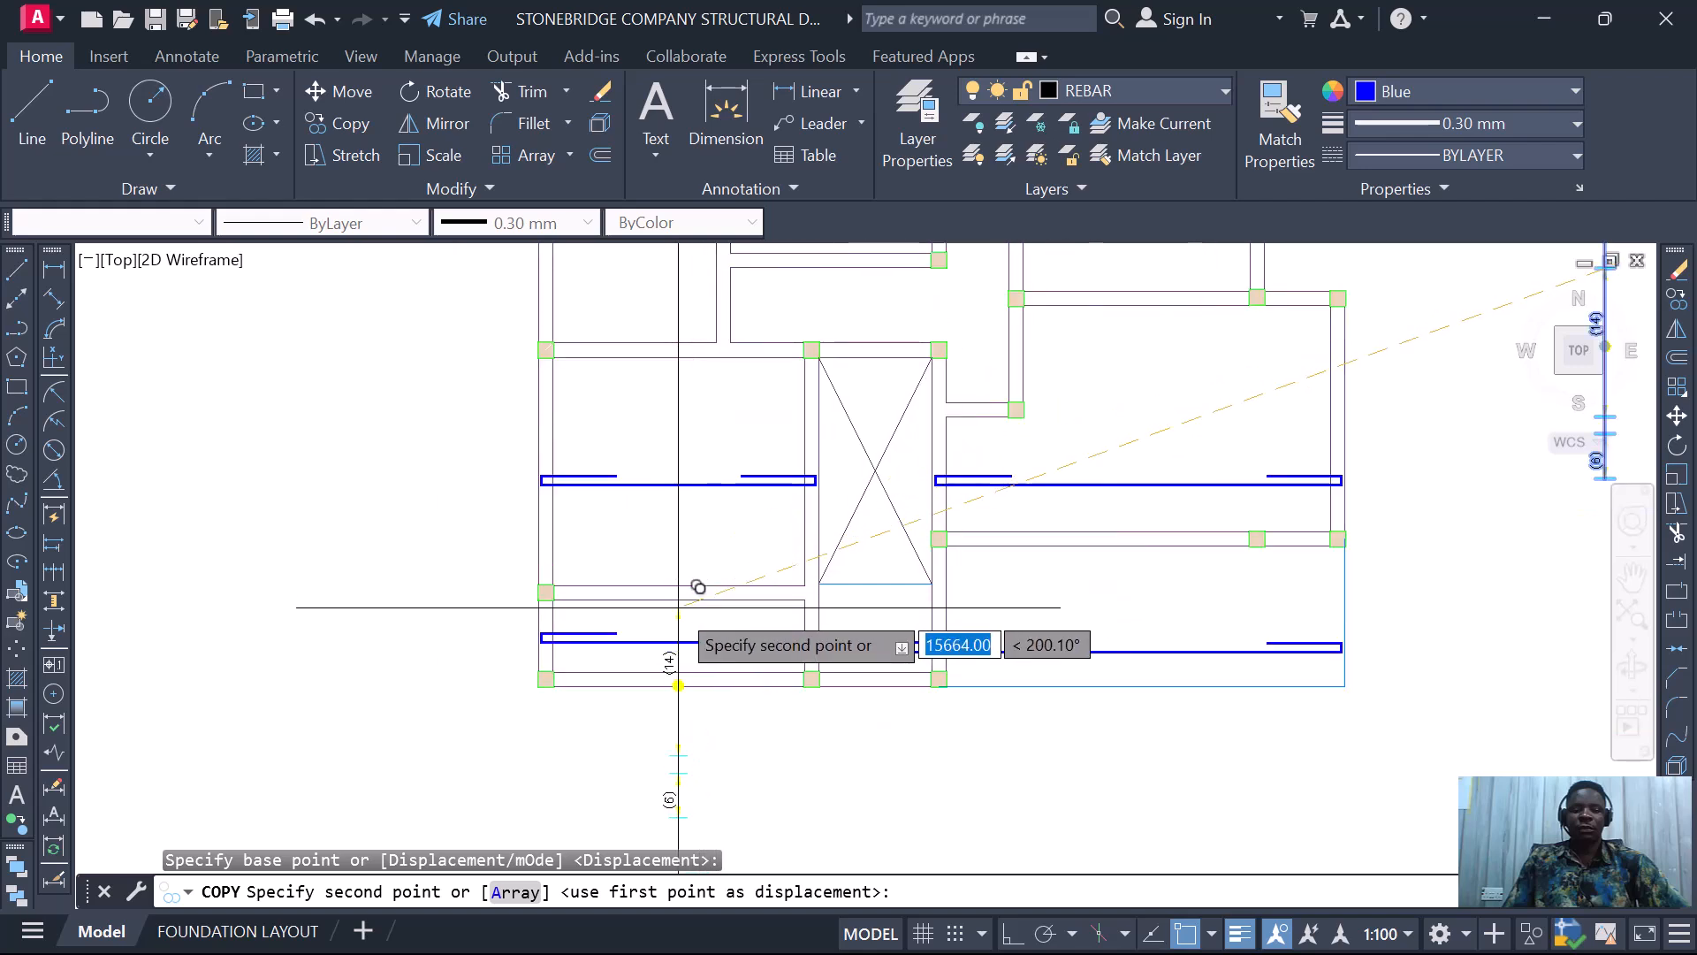
pyautogui.scroll(3, 678, 607)
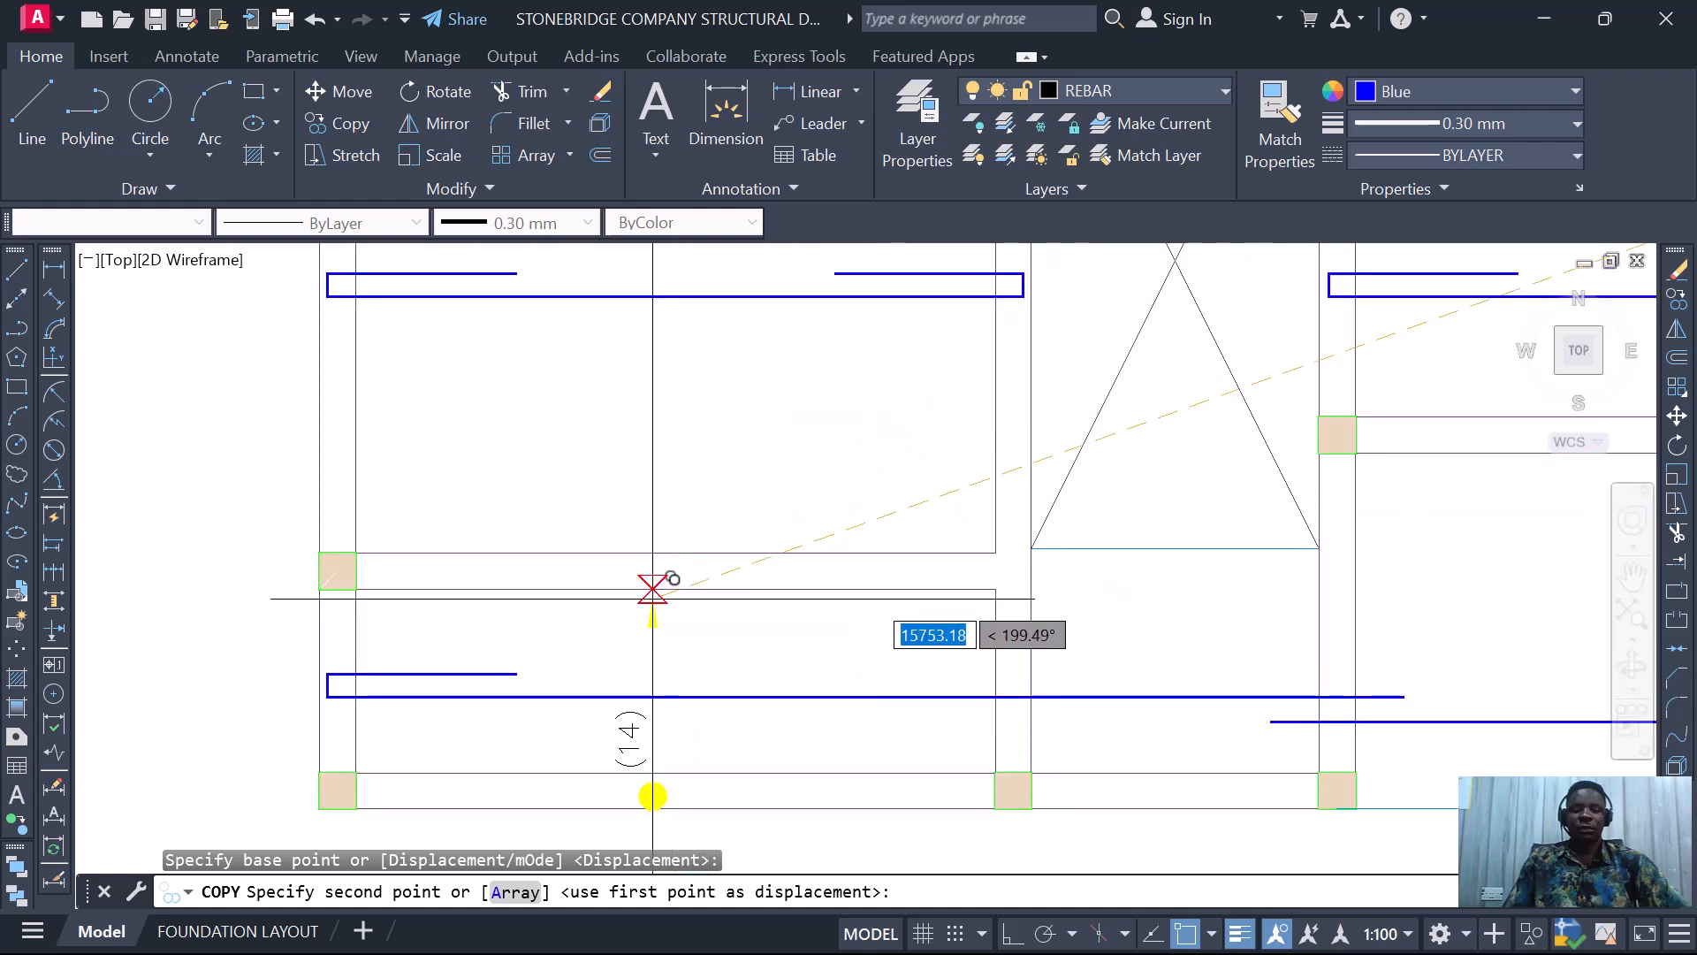
pyautogui.scroll(3, 652, 598)
pyautogui.click(655, 583)
# - Place another copy in the room beside the crossed stair opening, with the (14) arrow tip just below its upper wall
pyautogui.scroll(-8, 742, 592)
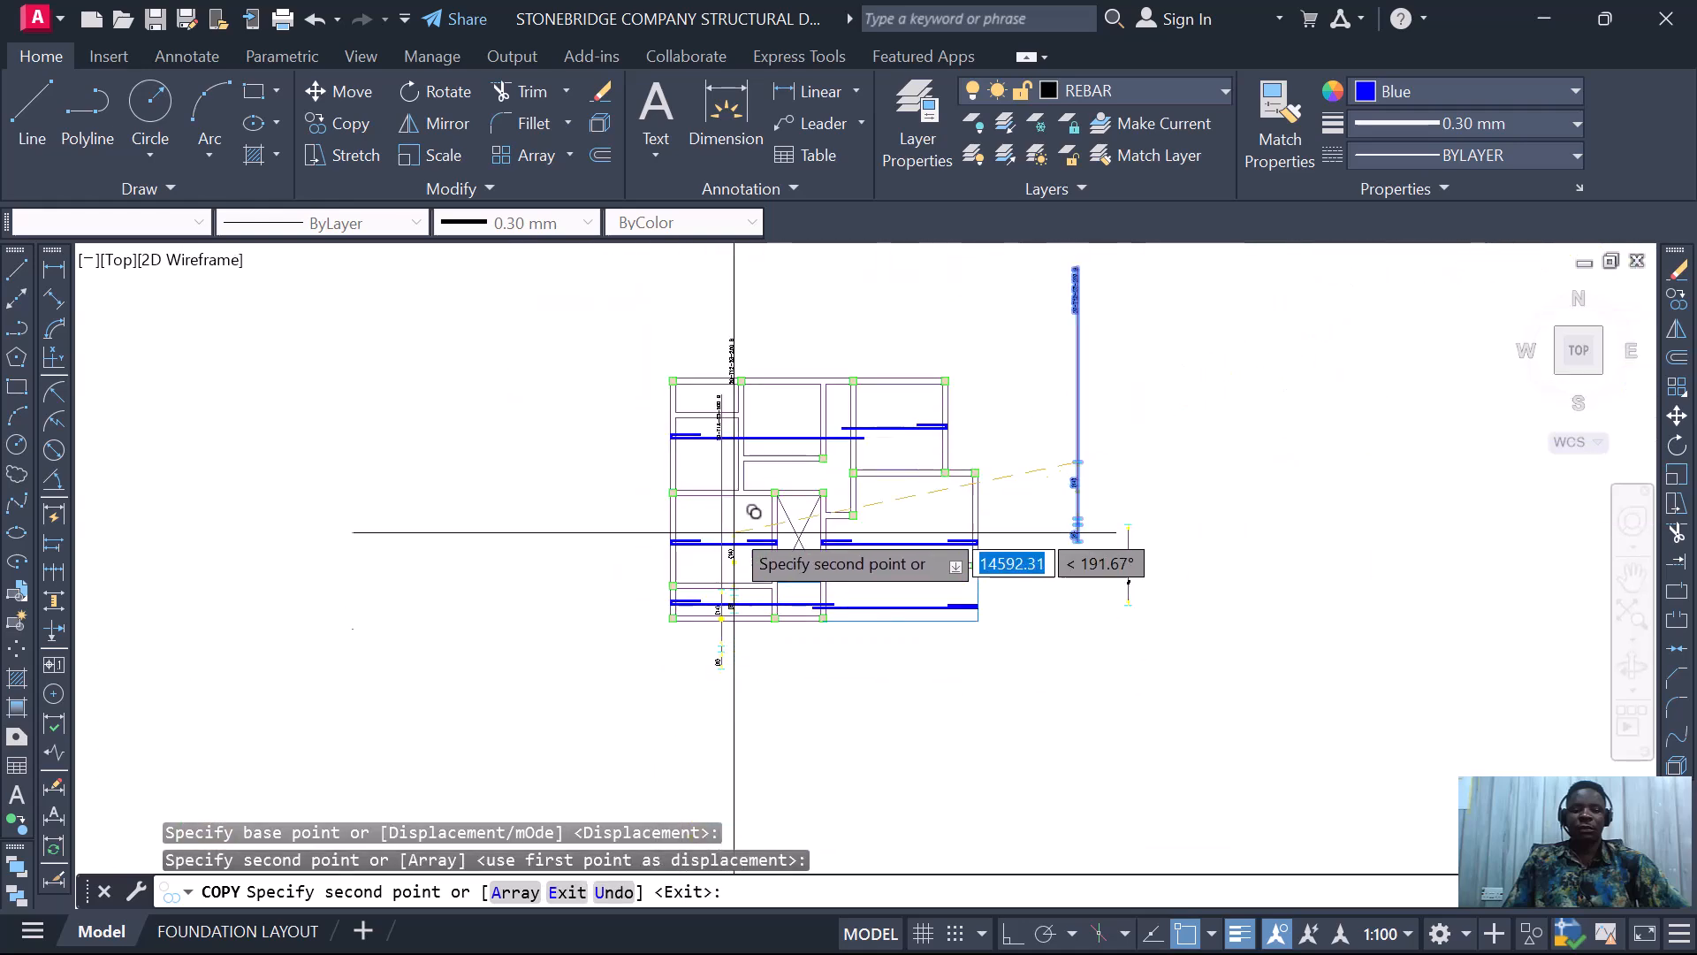
pyautogui.scroll(2, 731, 525)
pyautogui.scroll(2, 751, 493)
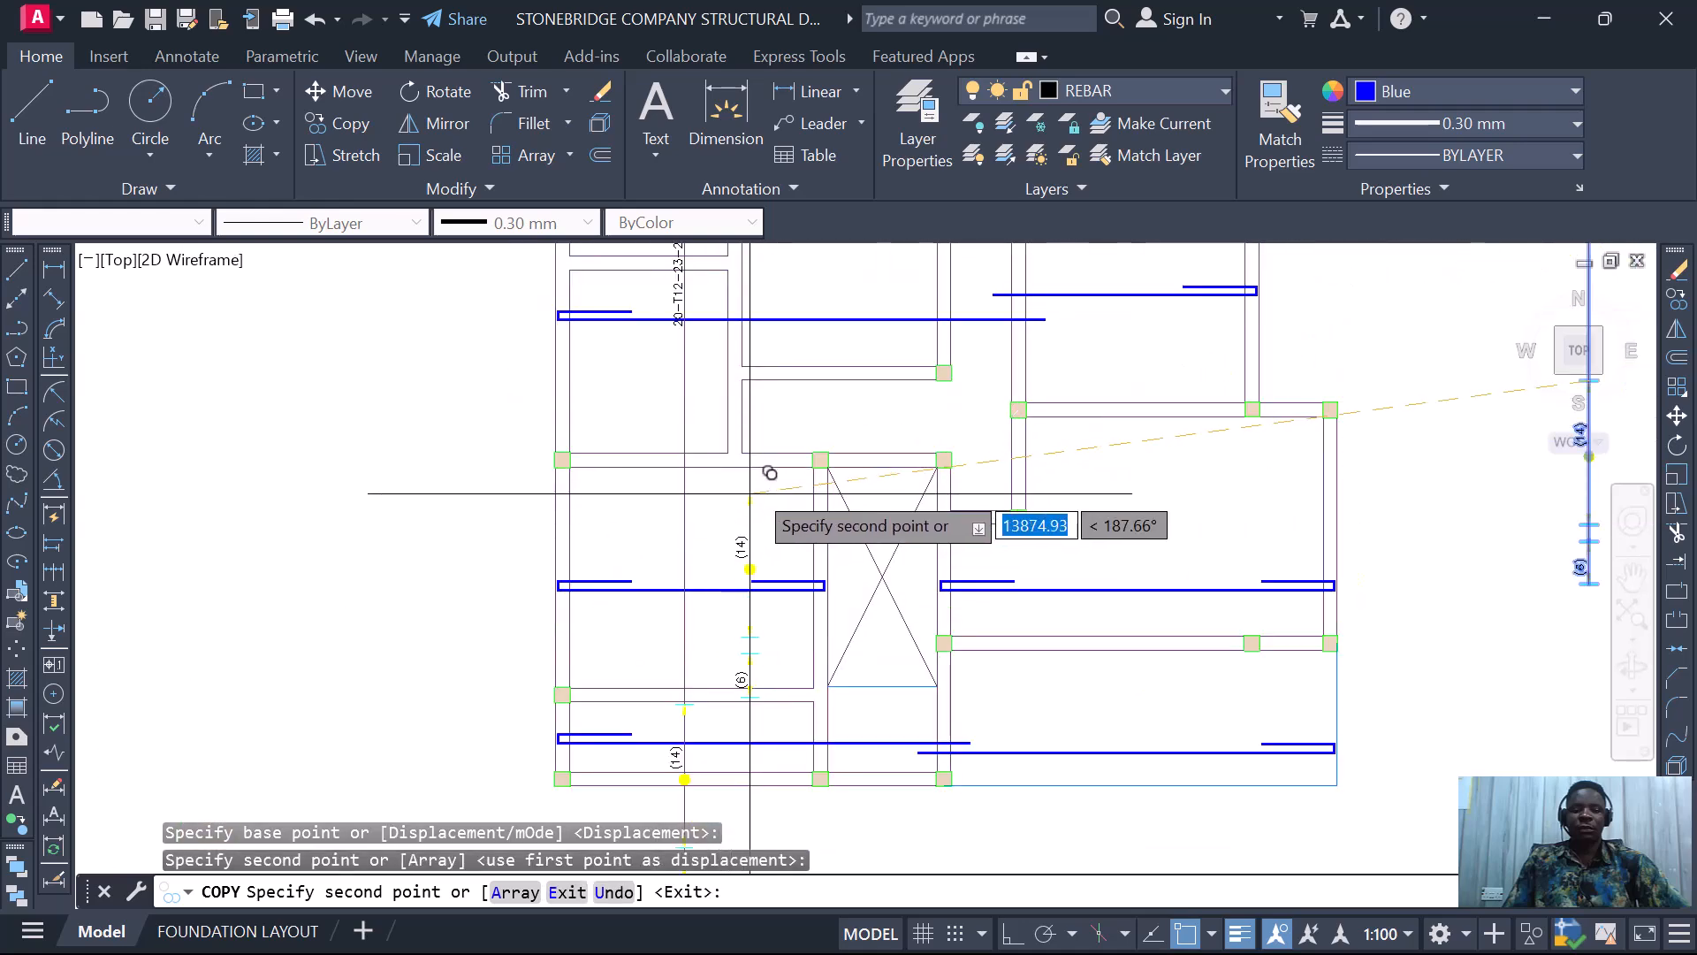
pyautogui.scroll(4, 750, 494)
pyautogui.scroll(4, 784, 460)
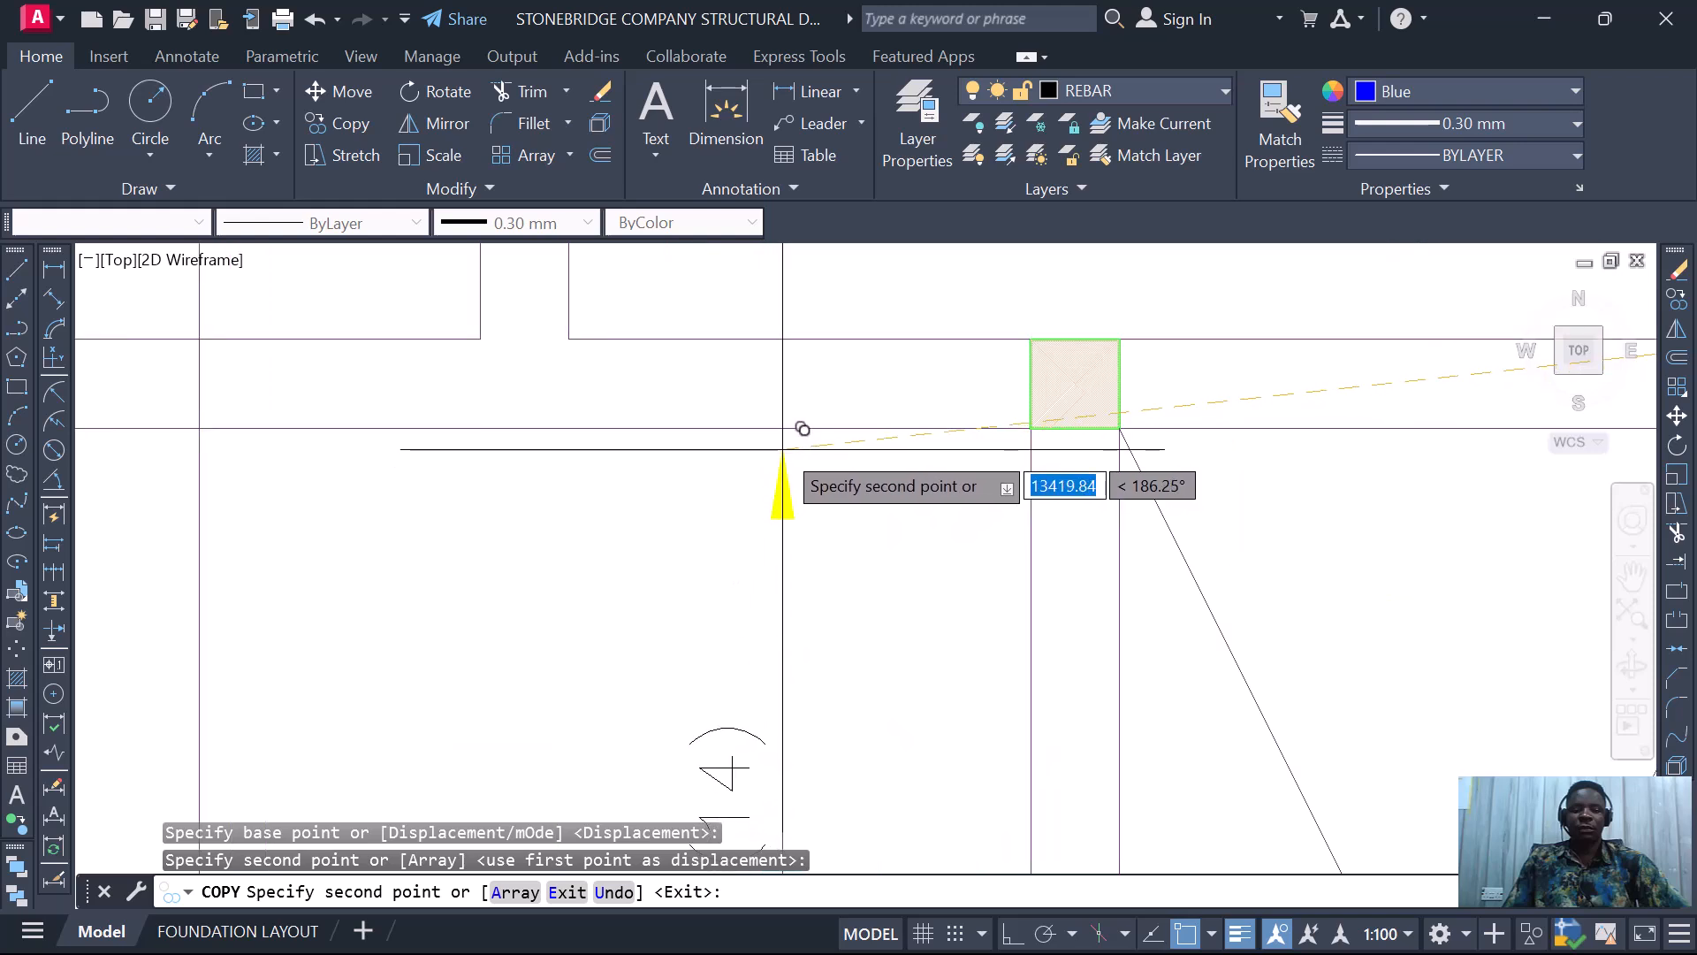
pyautogui.scroll(-6, 782, 448)
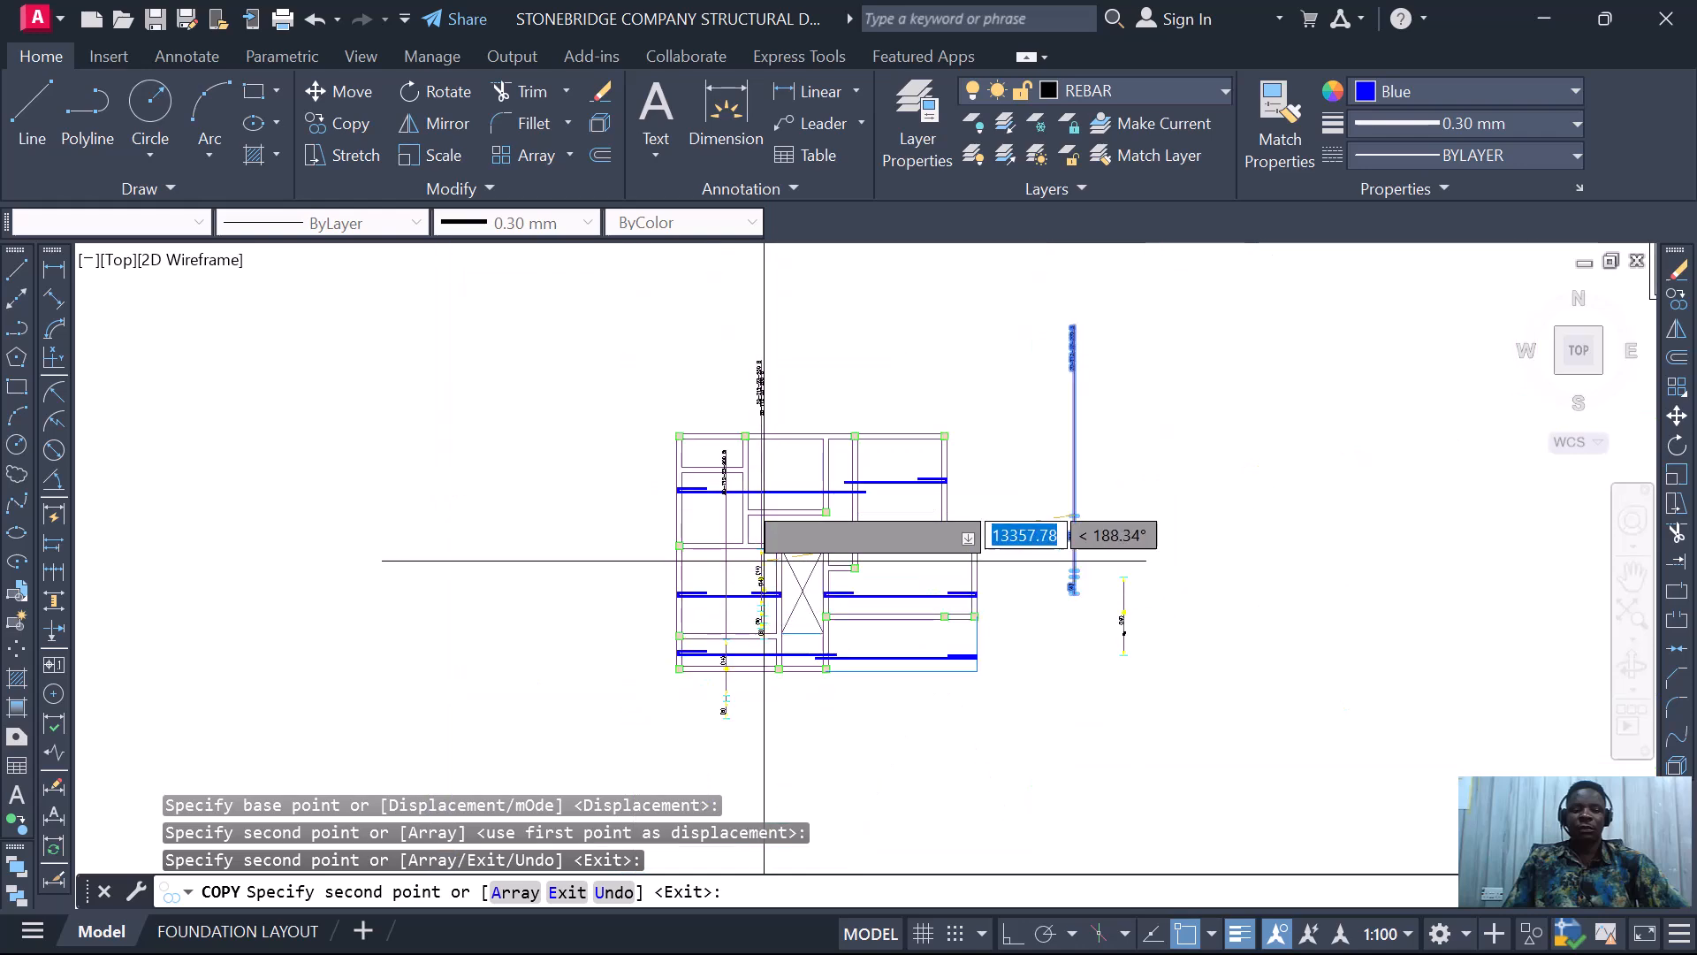
# - Place a third copy in the upper middle room, with the (14) arrow tip at its upper wall, and end the copying
pyautogui.scroll(4, 758, 428)
pyautogui.scroll(3, 698, 495)
pyautogui.scroll(-3, 668, 488)
pyautogui.scroll(5, 654, 456)
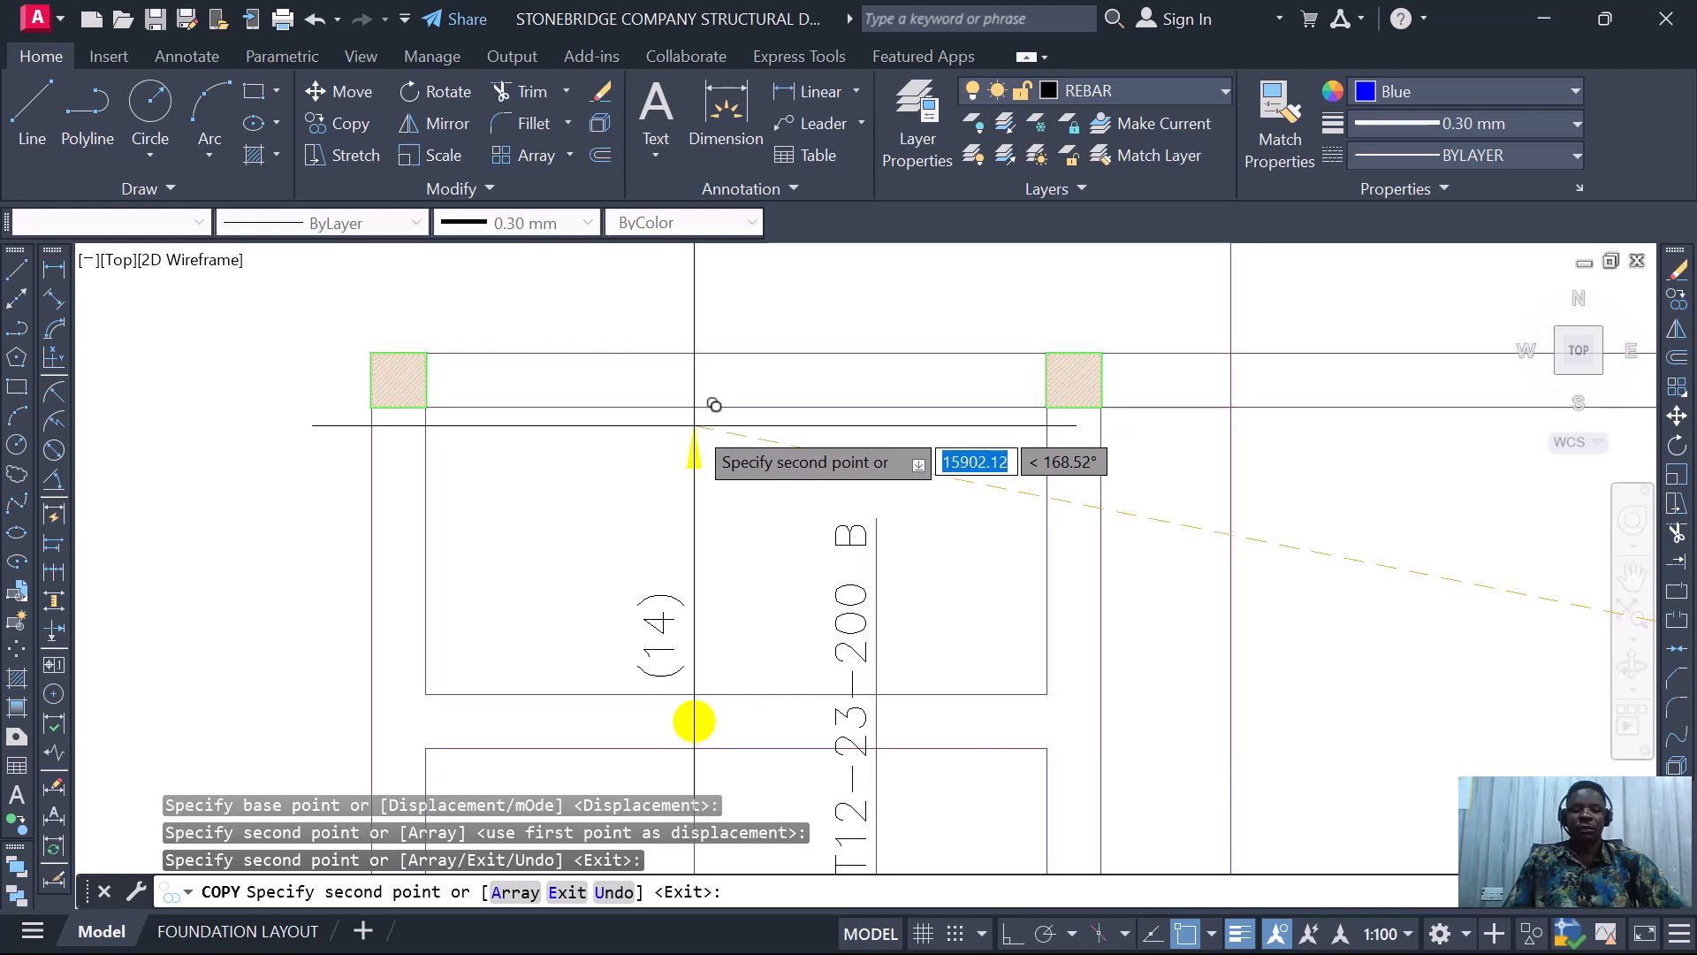
pyautogui.scroll(-4, 694, 425)
pyautogui.scroll(2, 835, 468)
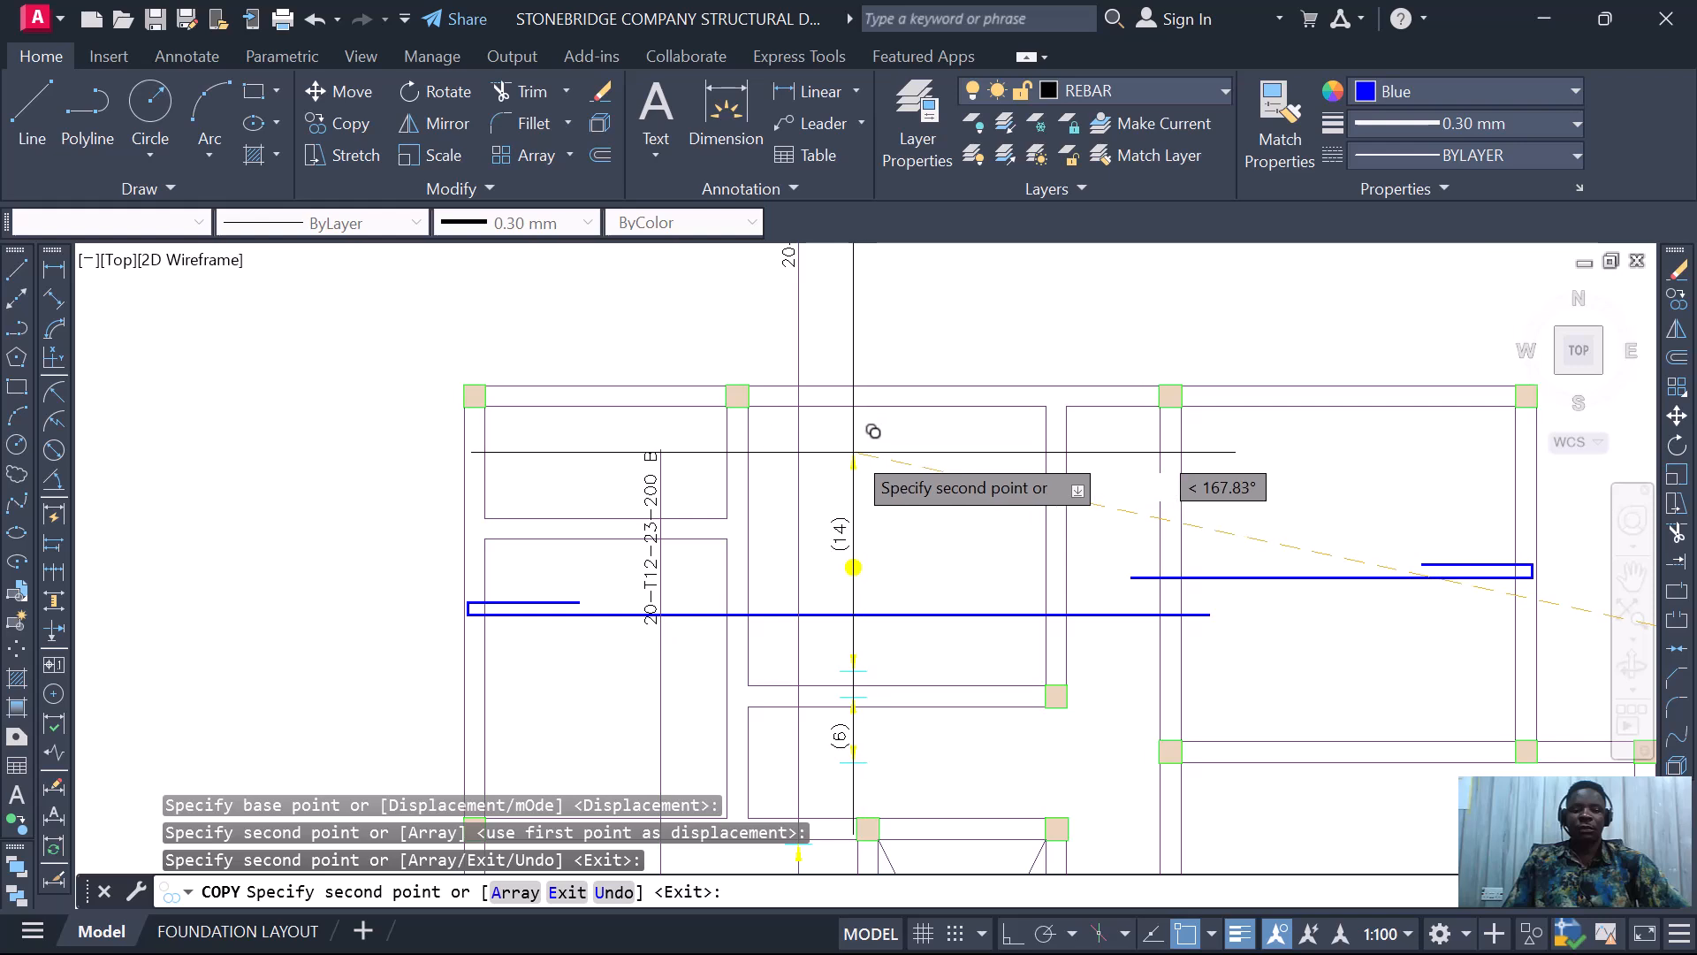
pyautogui.scroll(3, 844, 428)
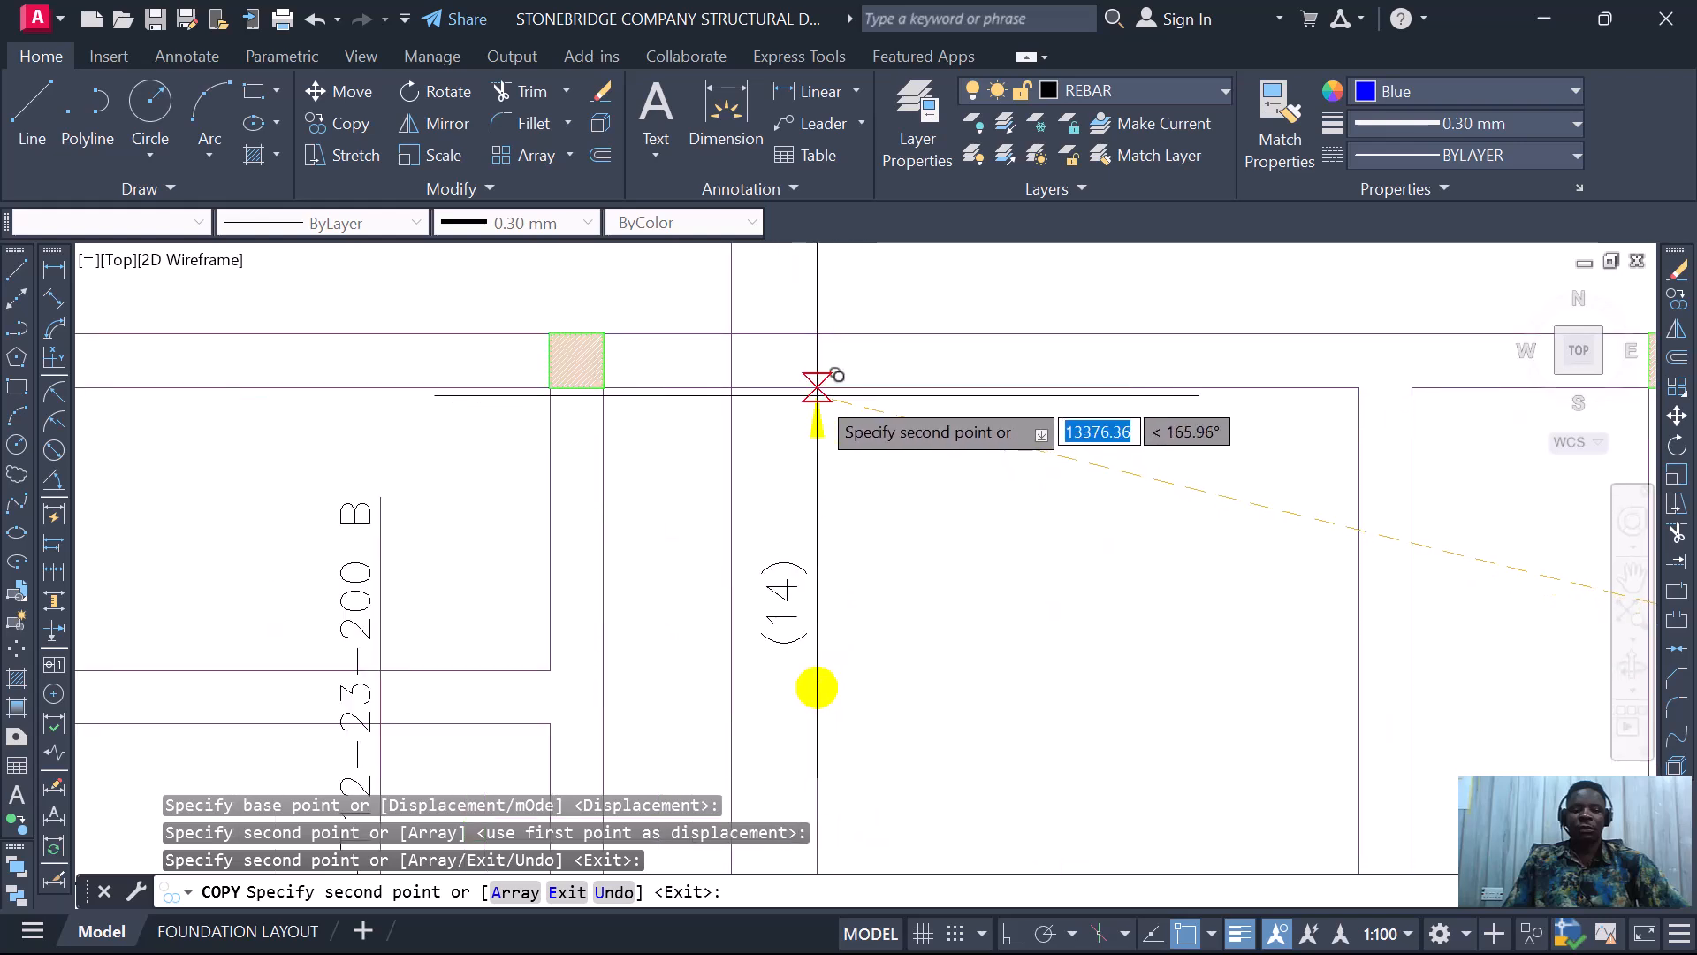
pyautogui.scroll(-3, 812, 402)
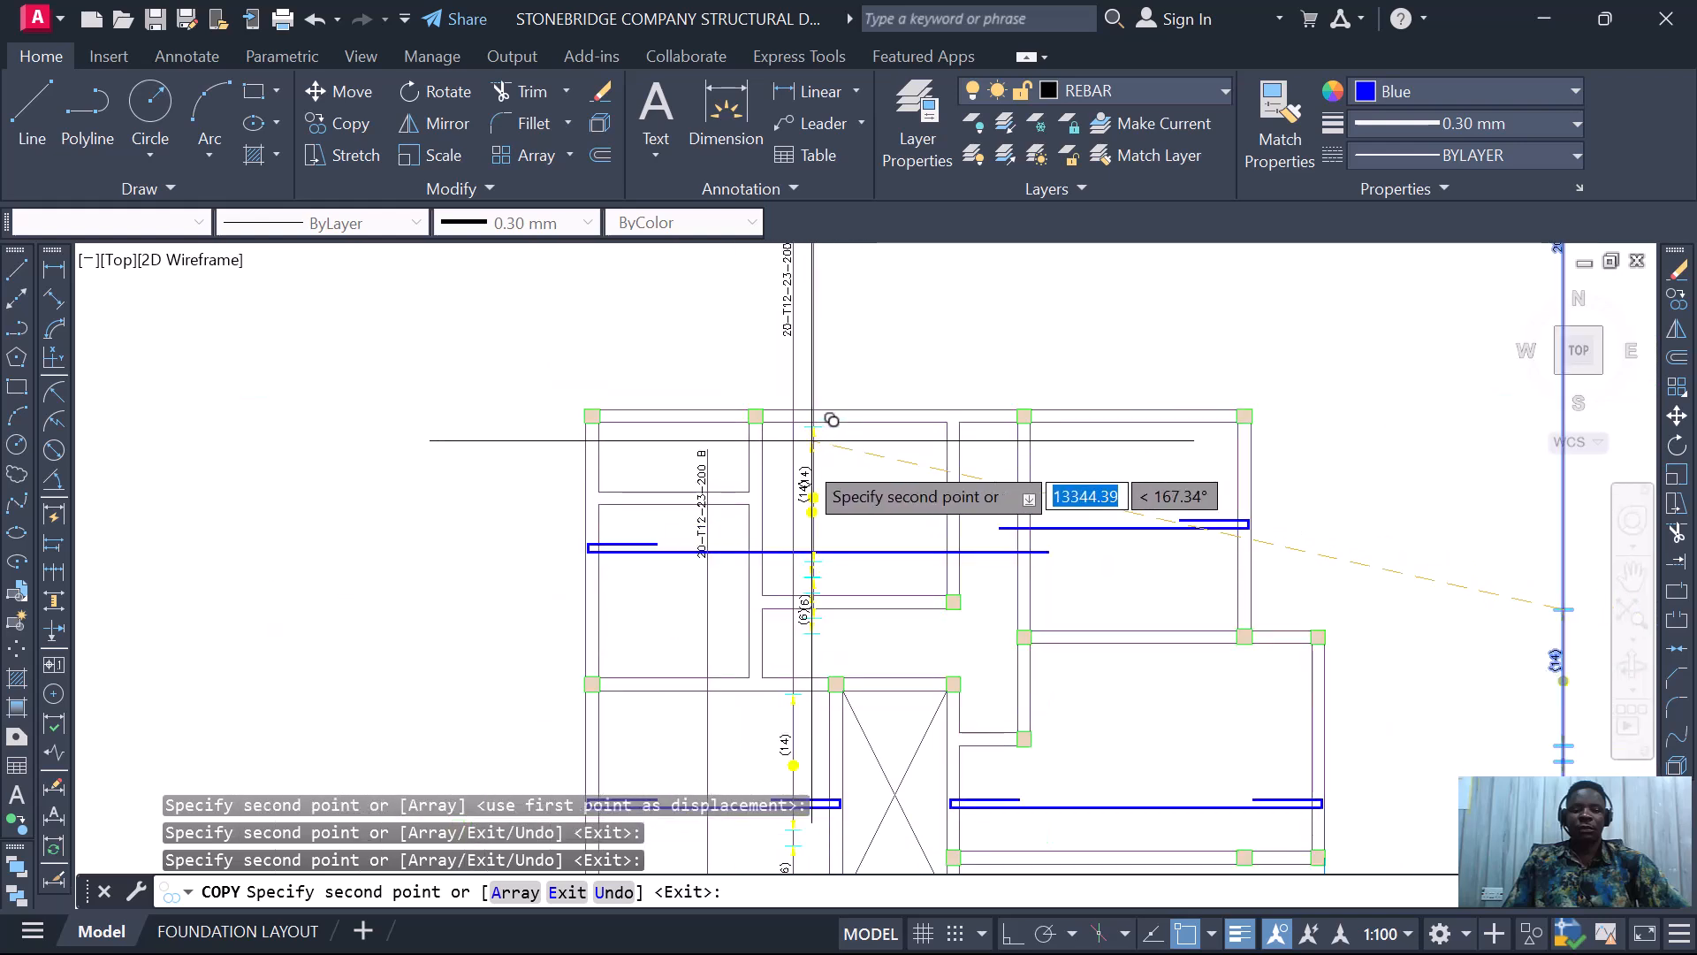
pyautogui.press('Escape')
# - Move the upper middle room's (6) marker and the (14) marker's lower arrow straight down about 553 units to the corridor wall, with Ortho on
pyautogui.scroll(3, 806, 586)
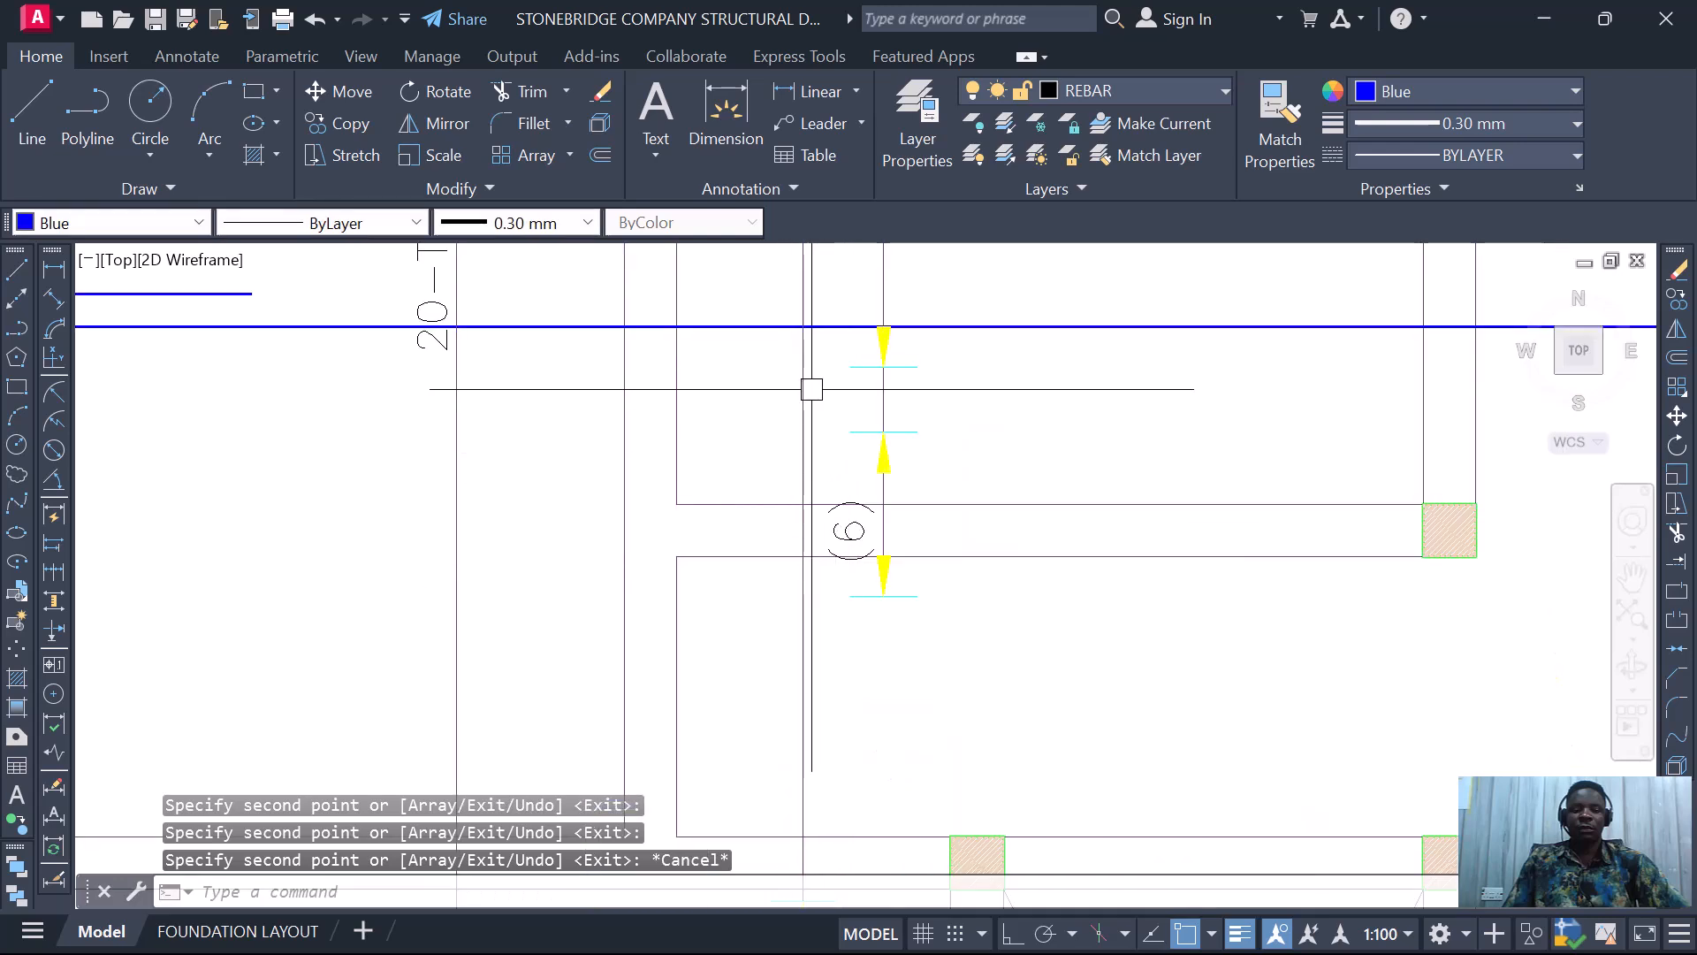
pyautogui.scroll(-2, 800, 552)
pyautogui.scroll(3, 799, 438)
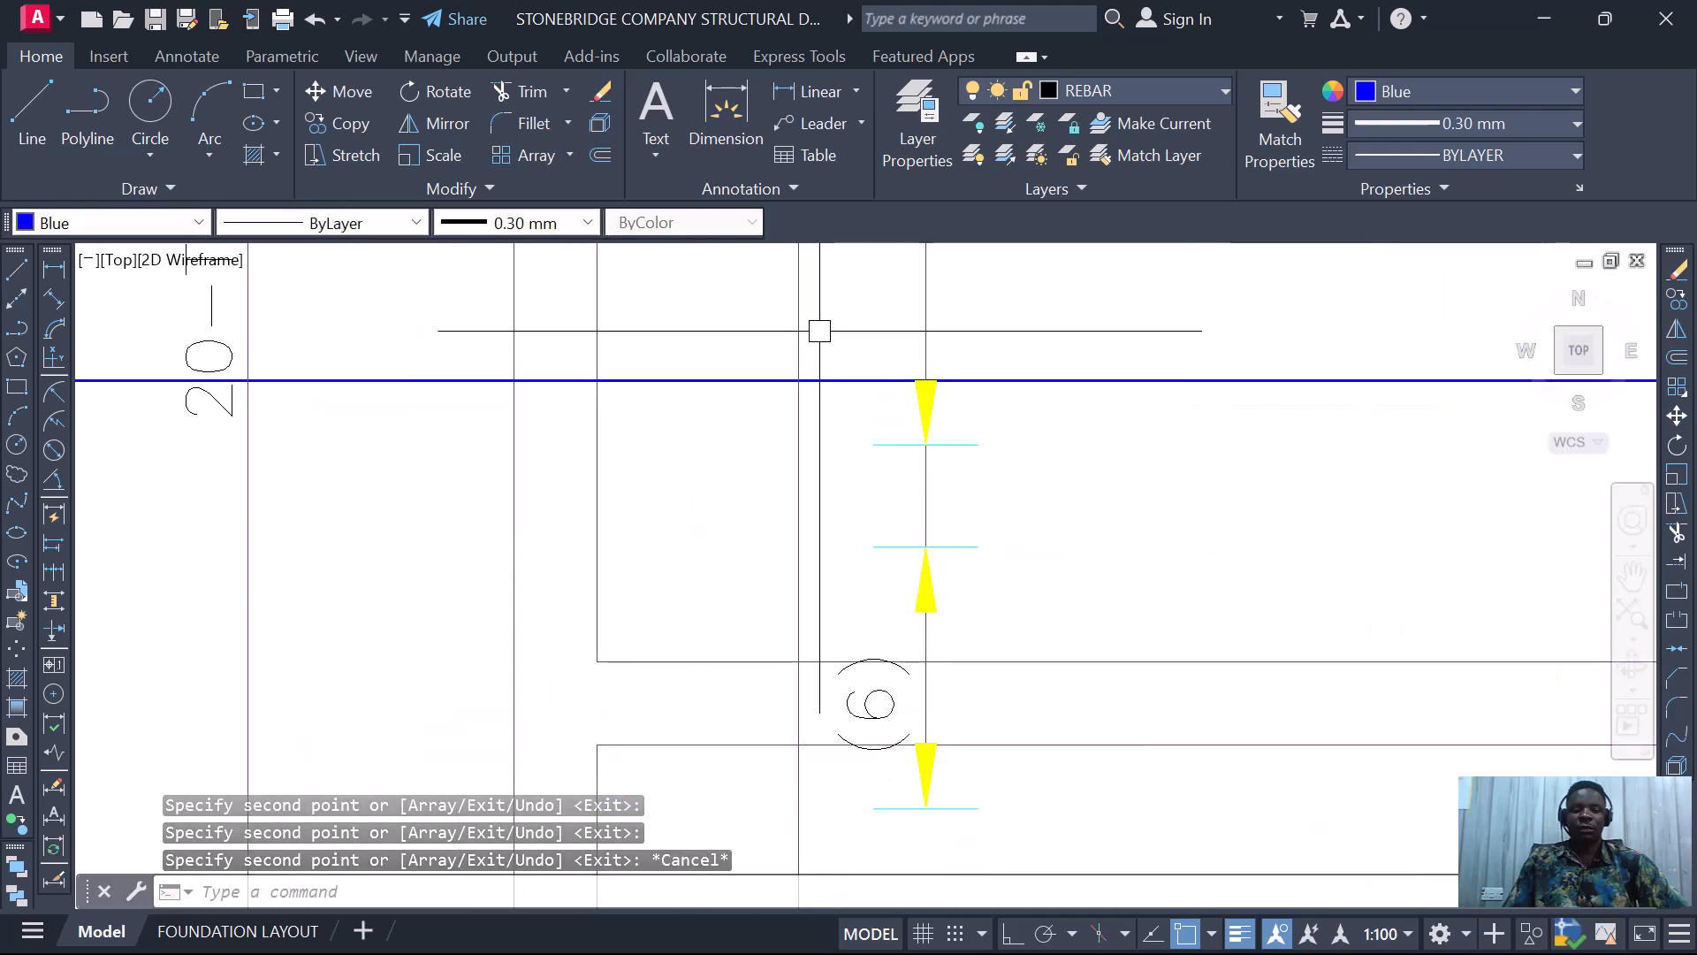
pyautogui.click(810, 389)
pyautogui.click(1026, 808)
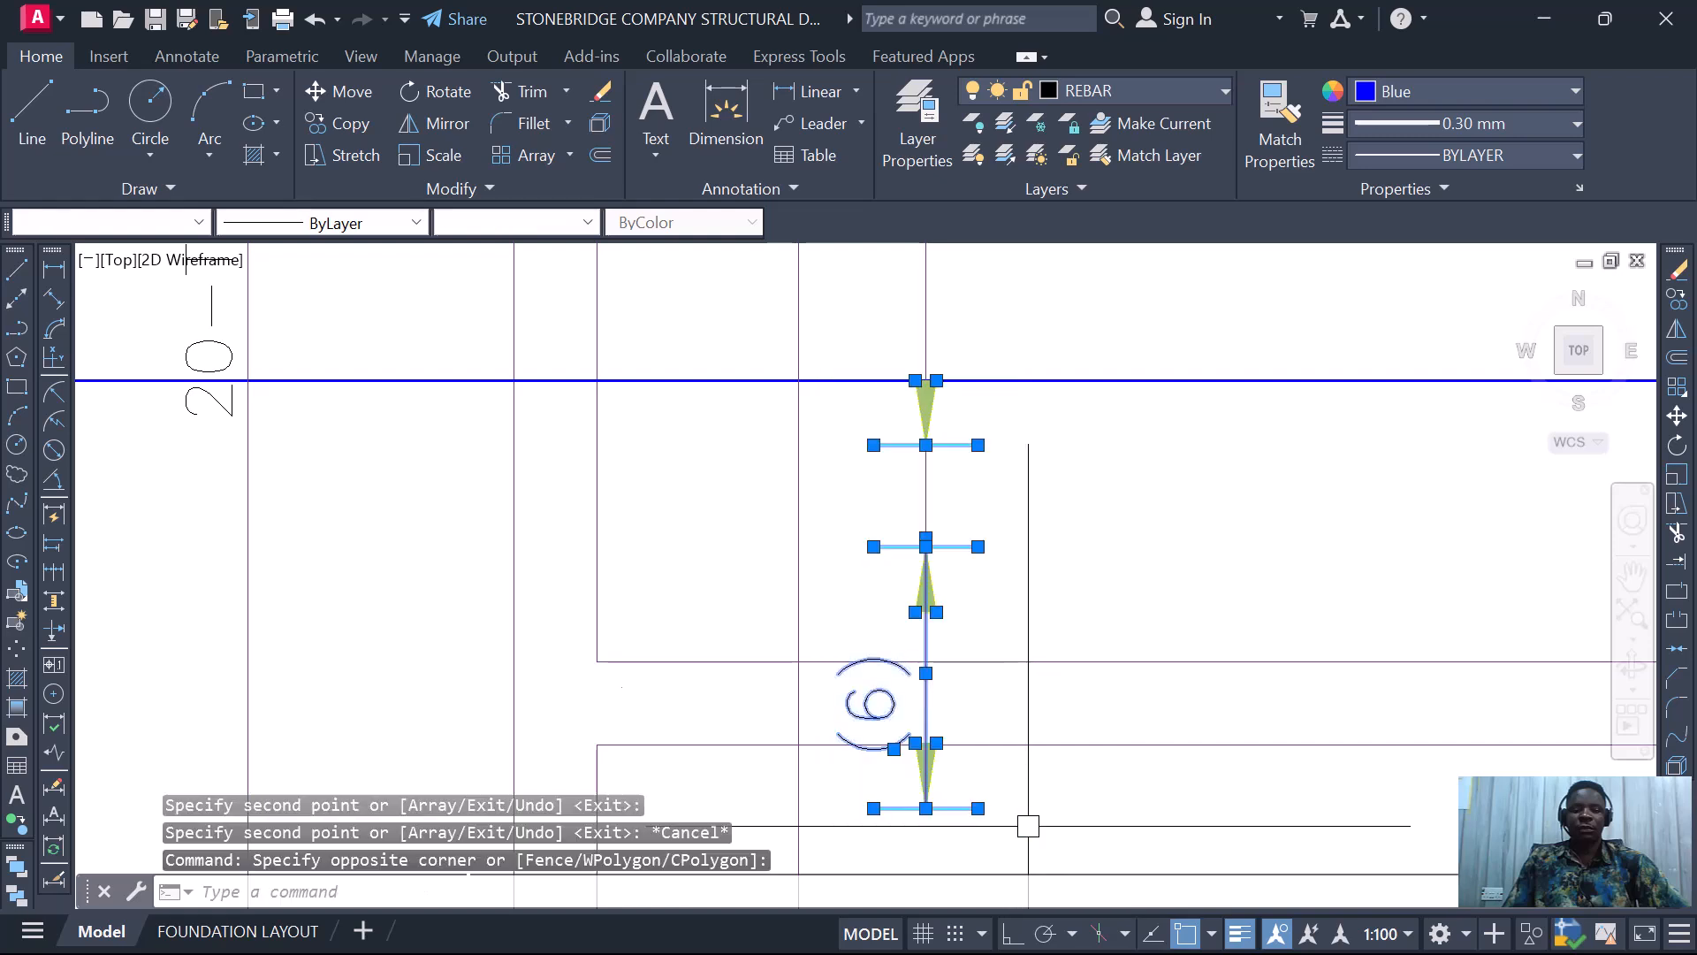
pyautogui.rightClick(1025, 521)
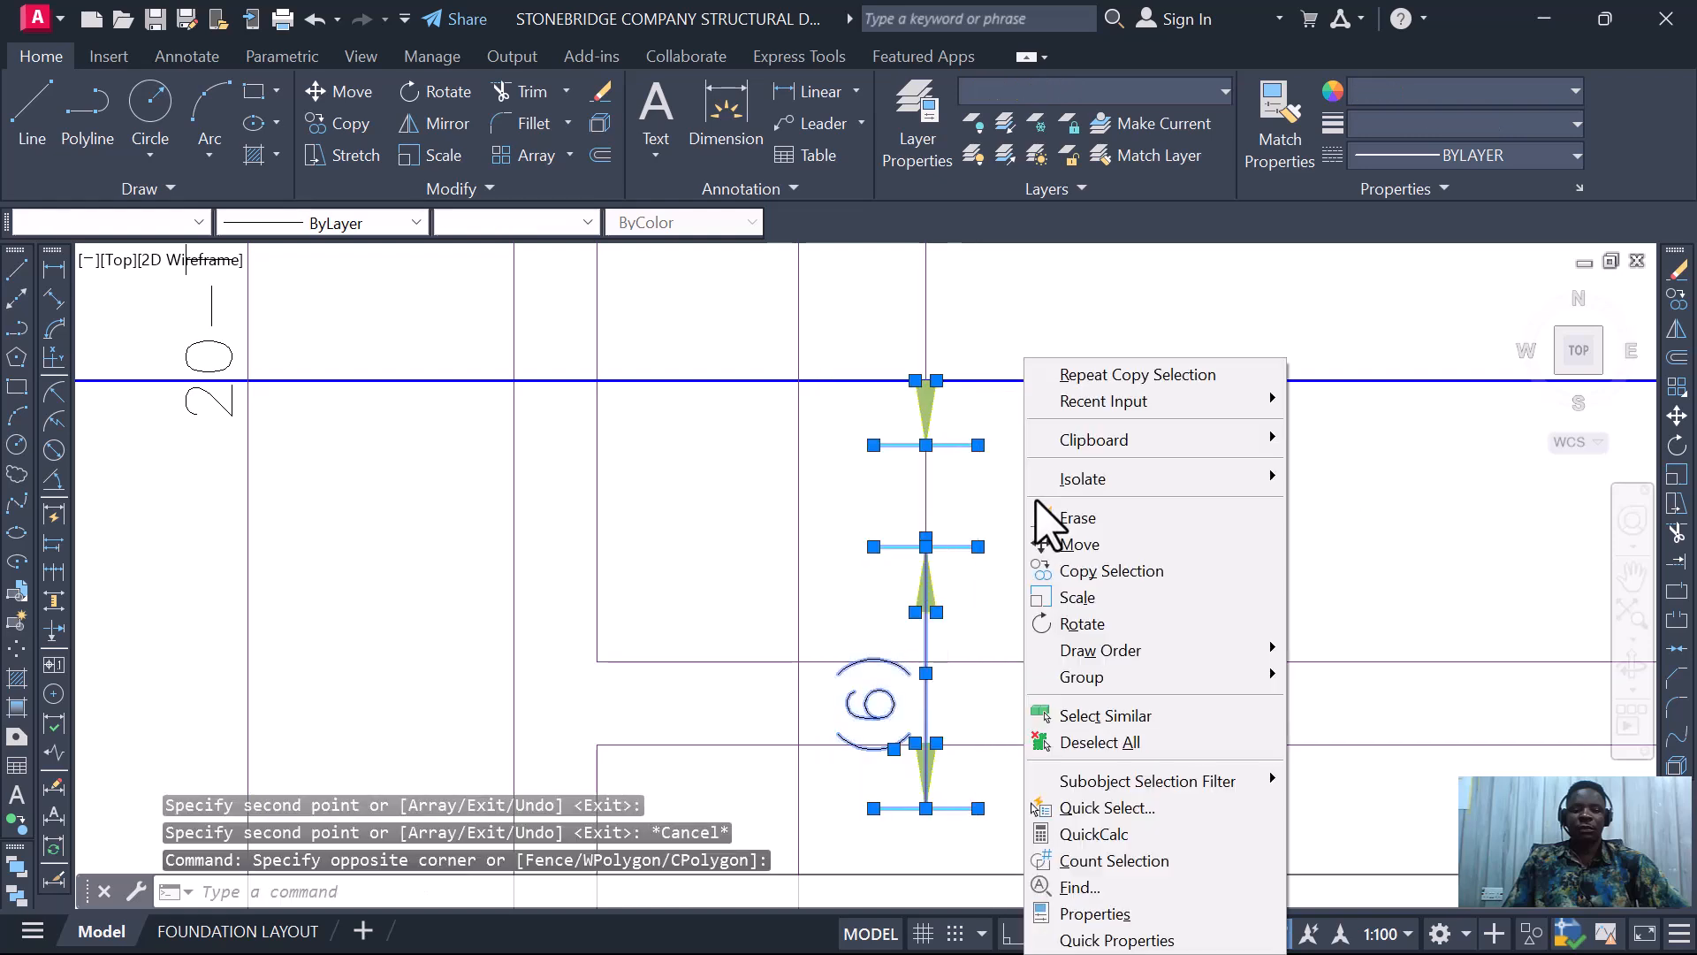
pyautogui.click(1091, 542)
pyautogui.click(1102, 451)
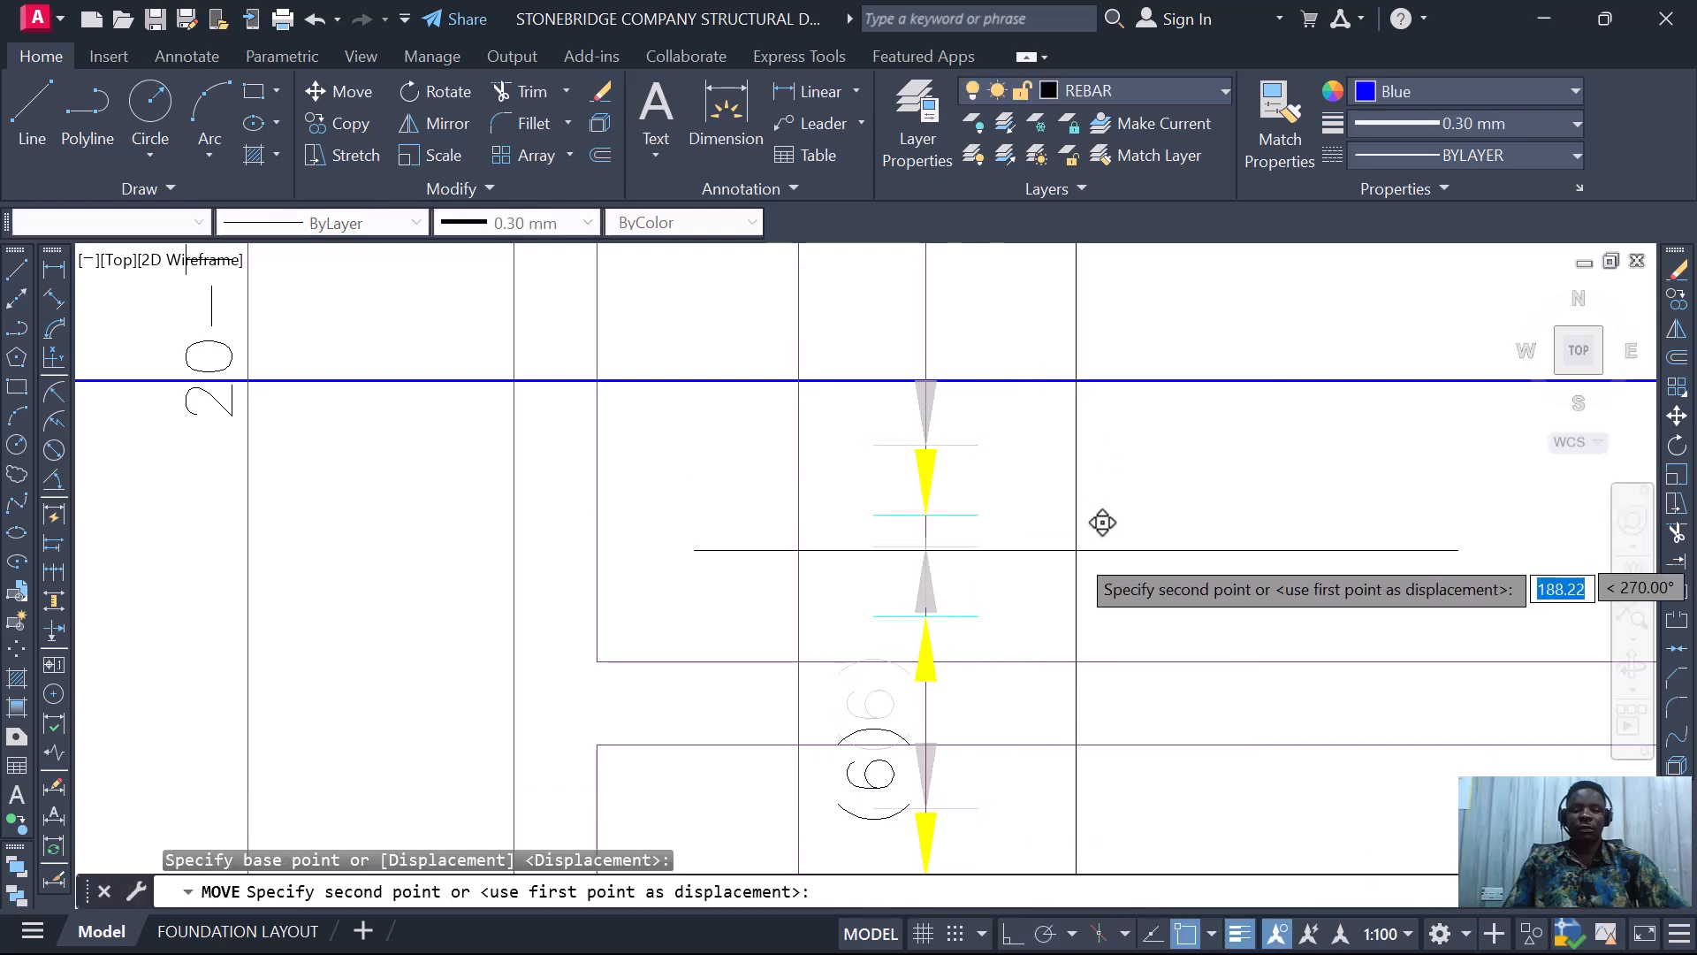
pyautogui.scroll(2, 1099, 621)
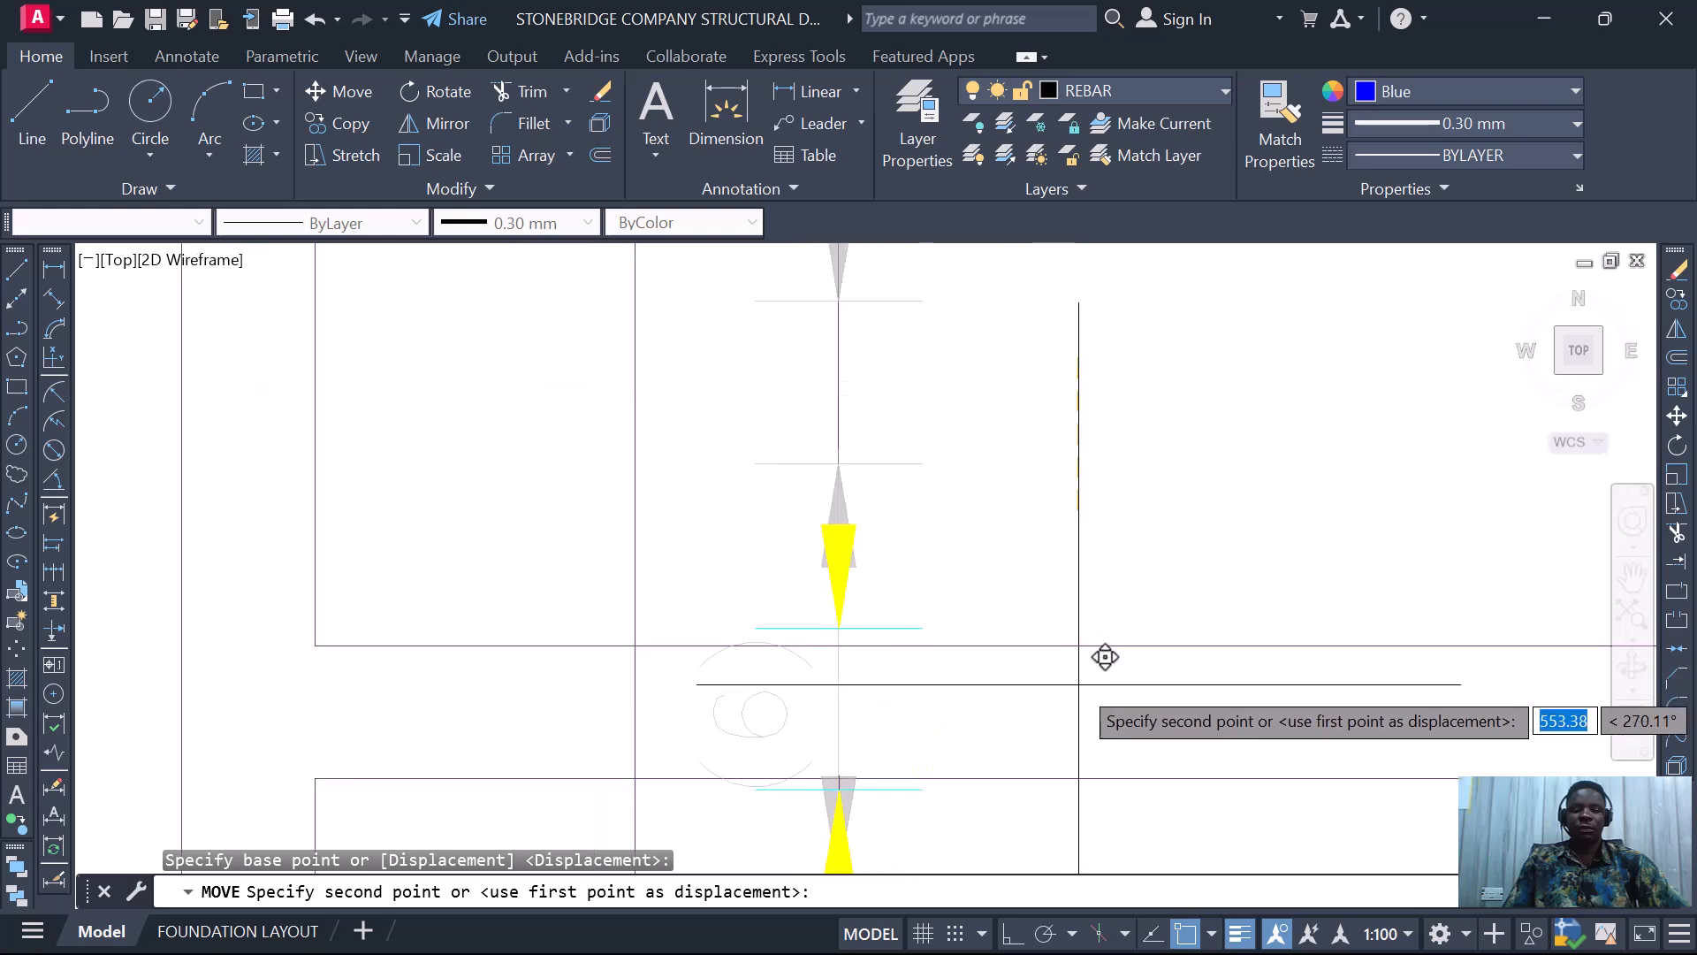
pyautogui.press('F8')
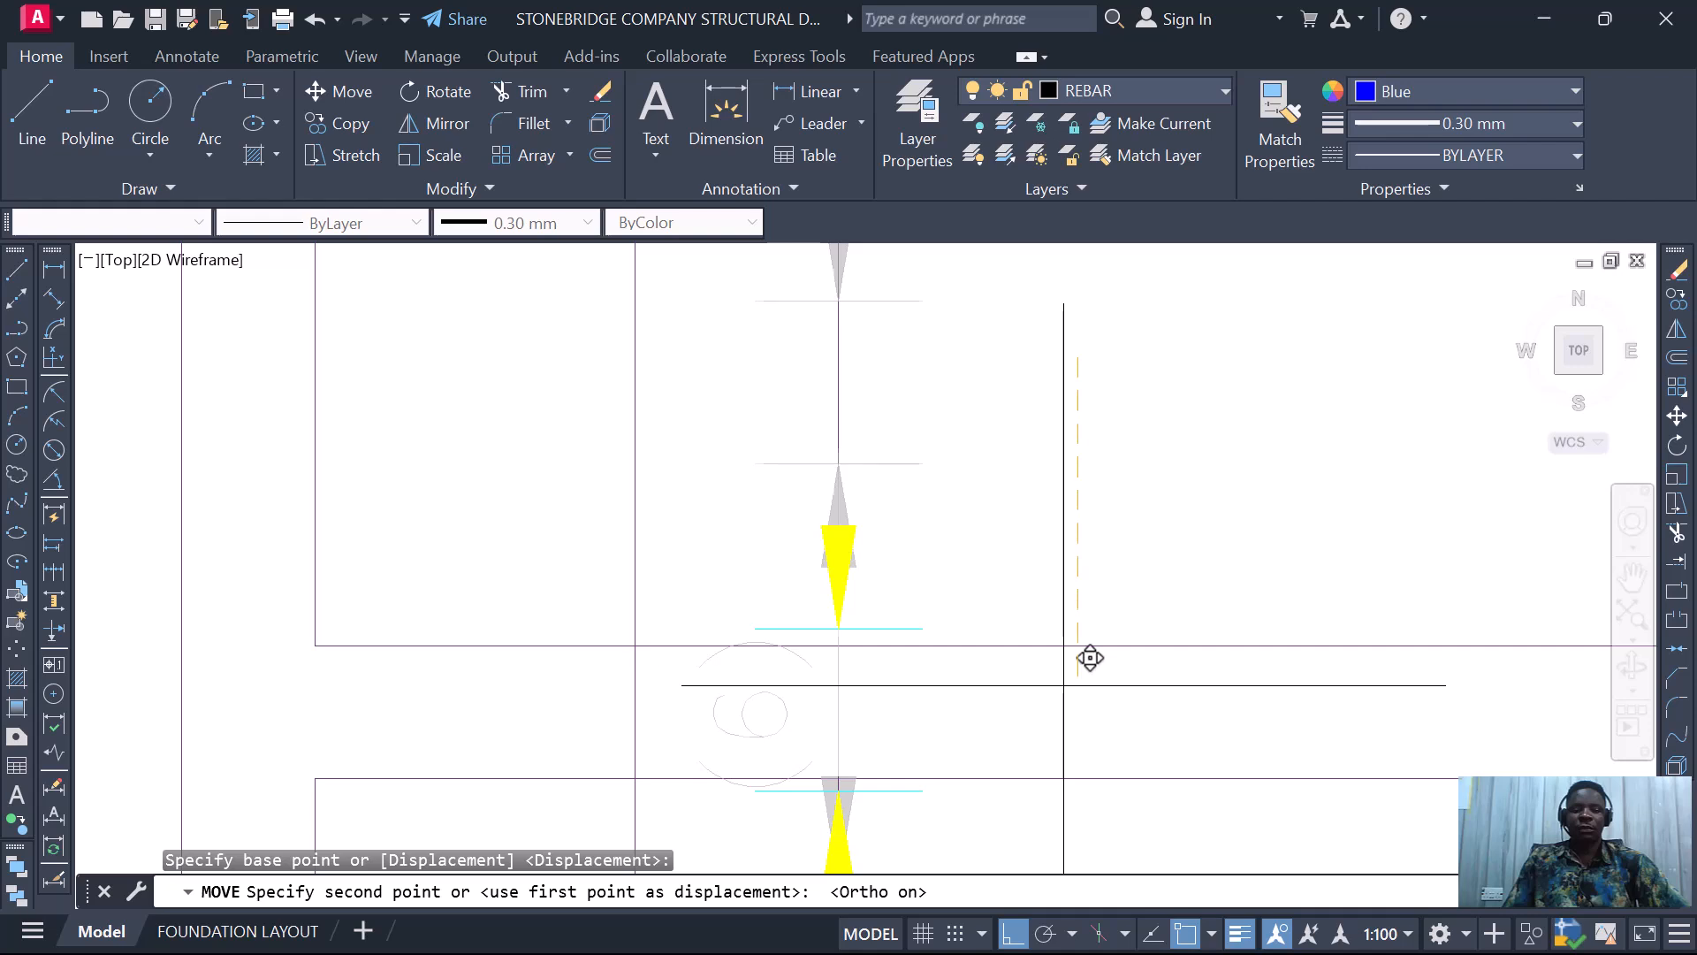
pyautogui.click(1063, 685)
# - Move the (6) count text with its lower arrow and tick straight down to the wall above the stair opening
pyautogui.scroll(-8, 1057, 561)
pyautogui.scroll(6, 1022, 707)
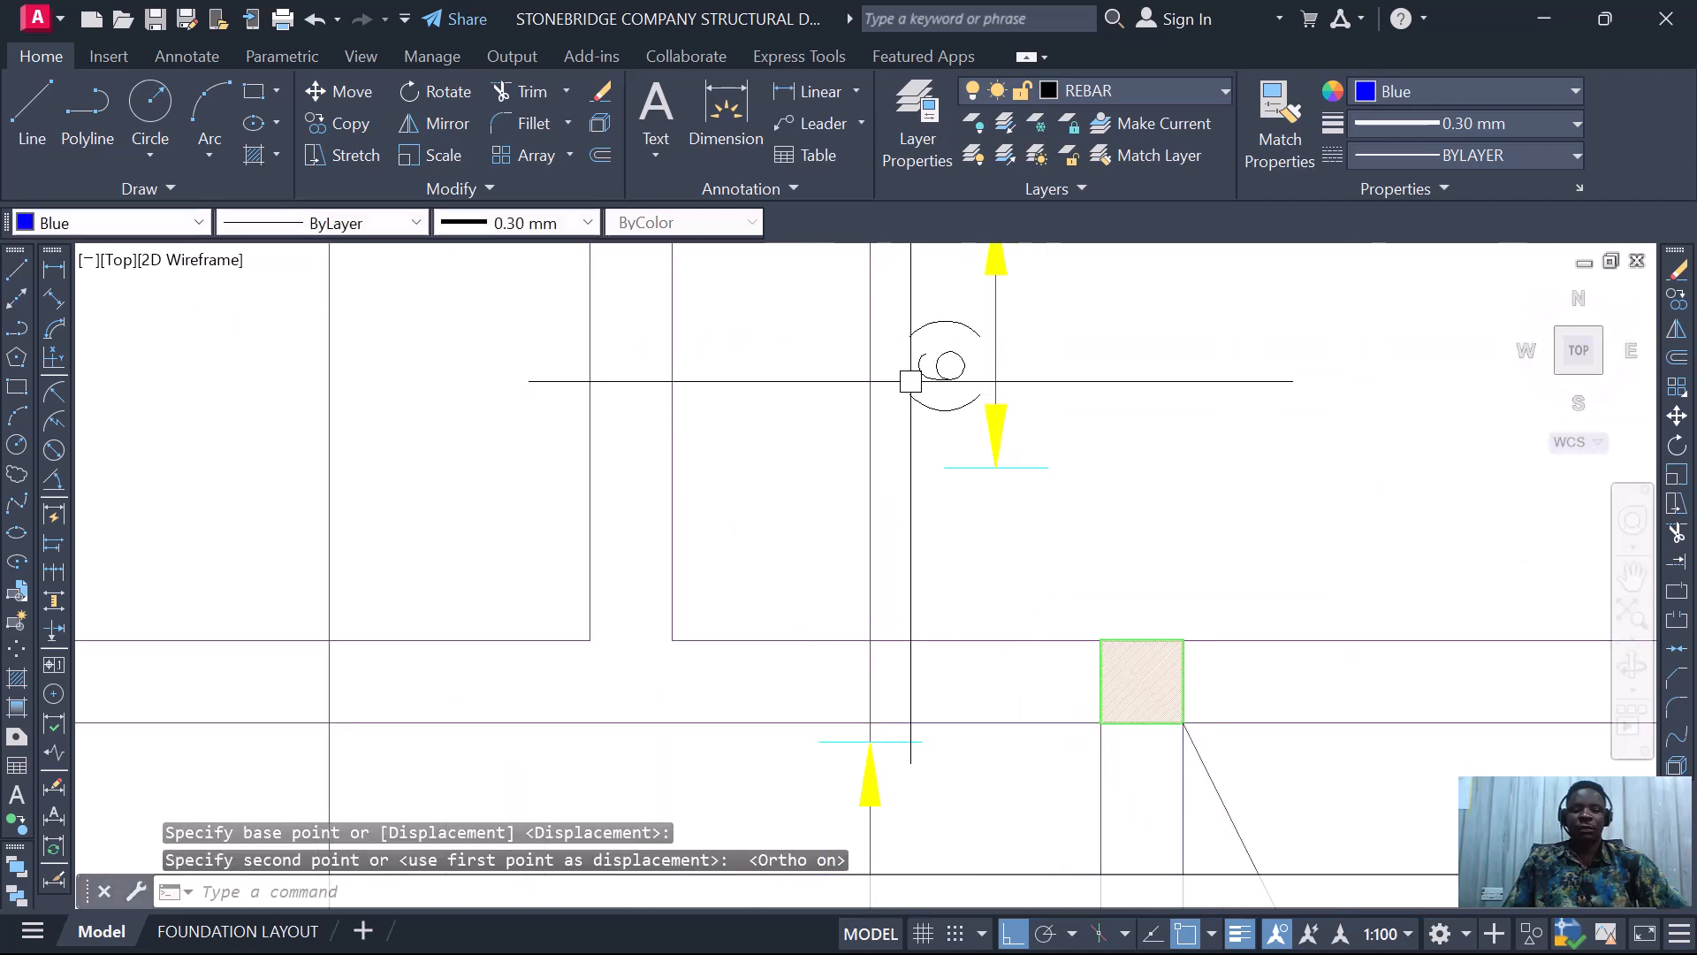
pyautogui.click(770, 352)
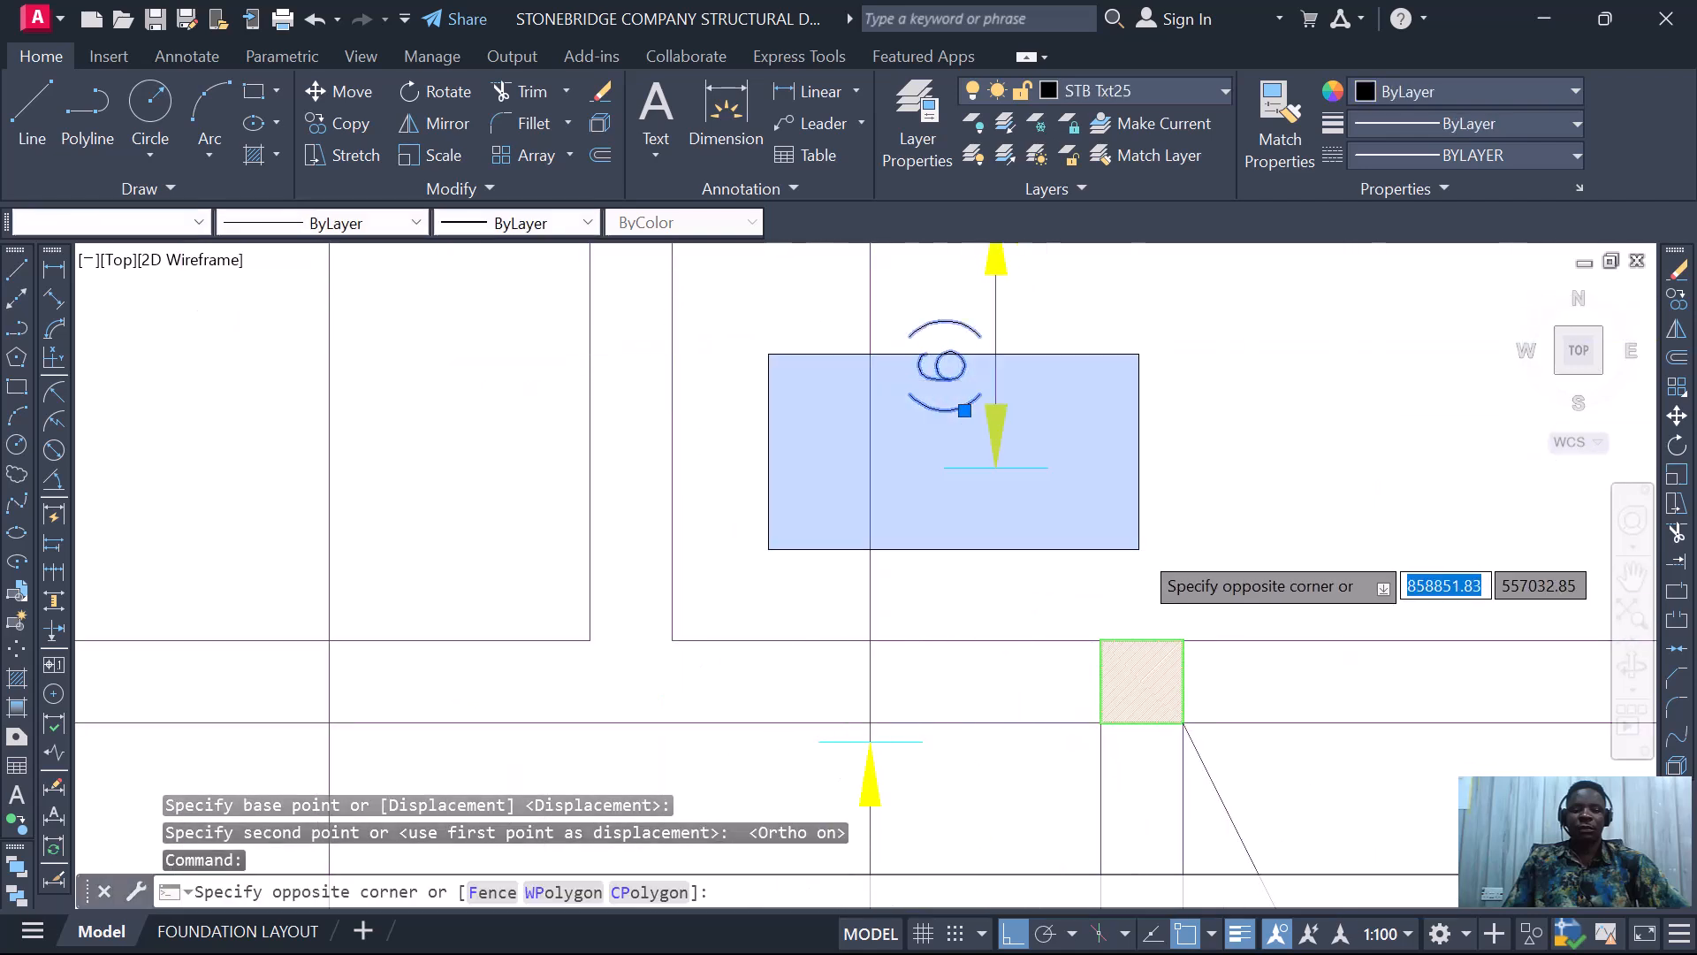
pyautogui.click(1132, 548)
pyautogui.rightClick(1082, 447)
pyautogui.click(1163, 548)
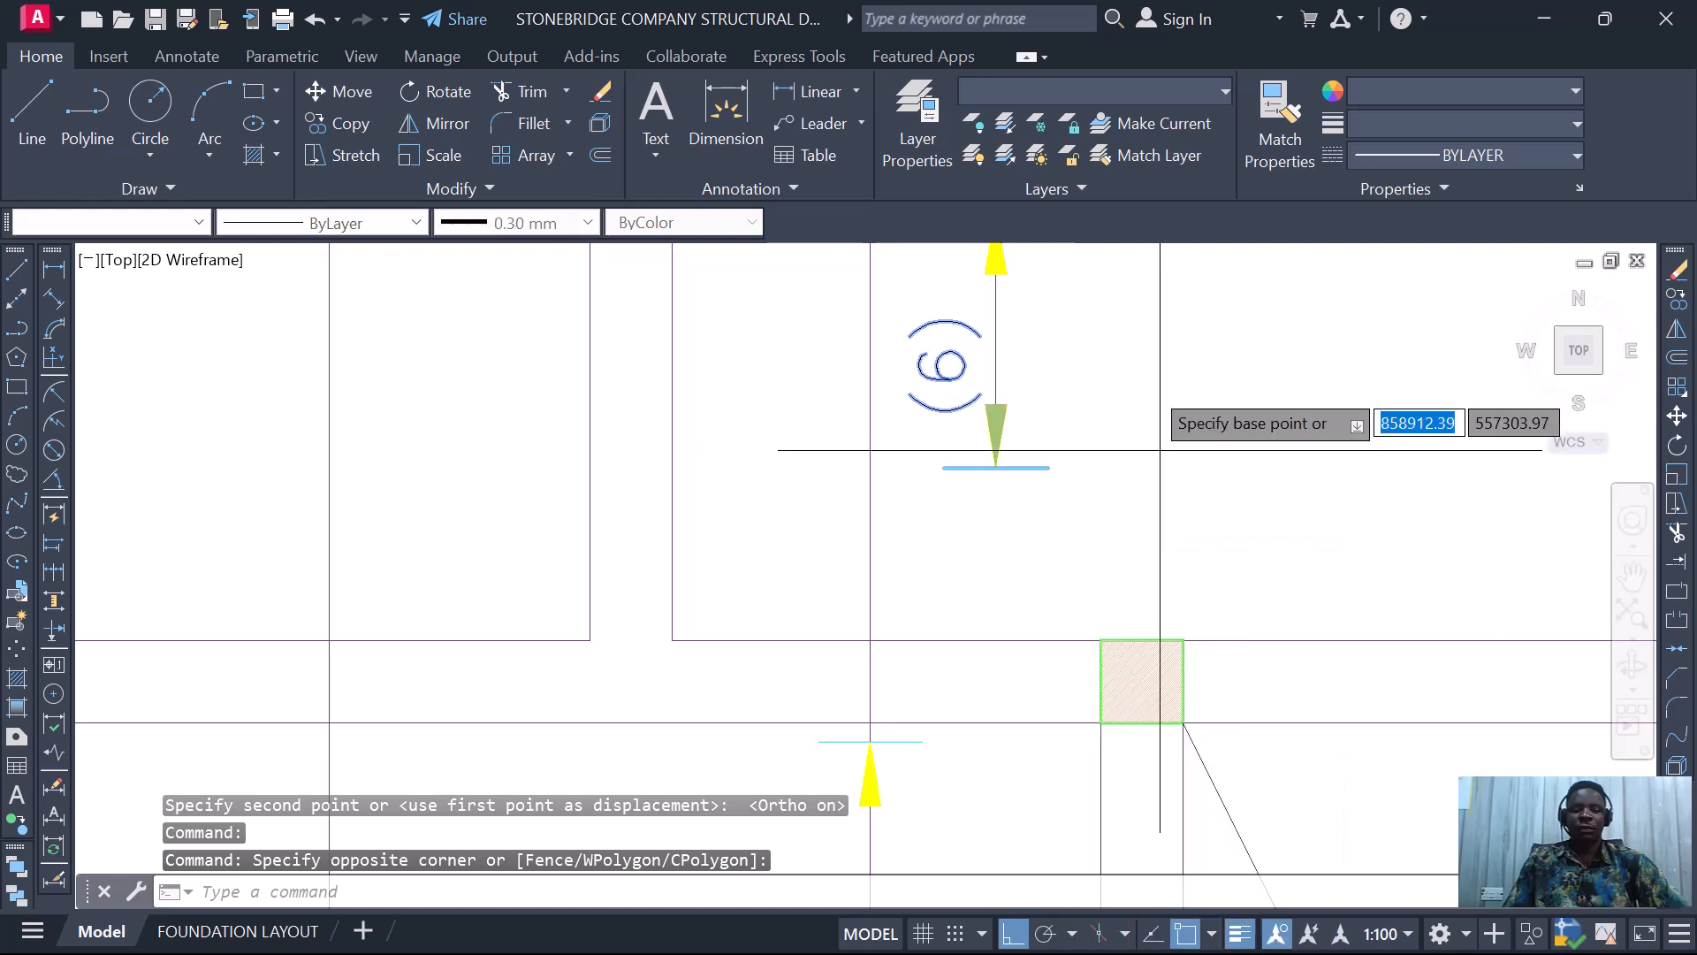
pyautogui.click(1144, 364)
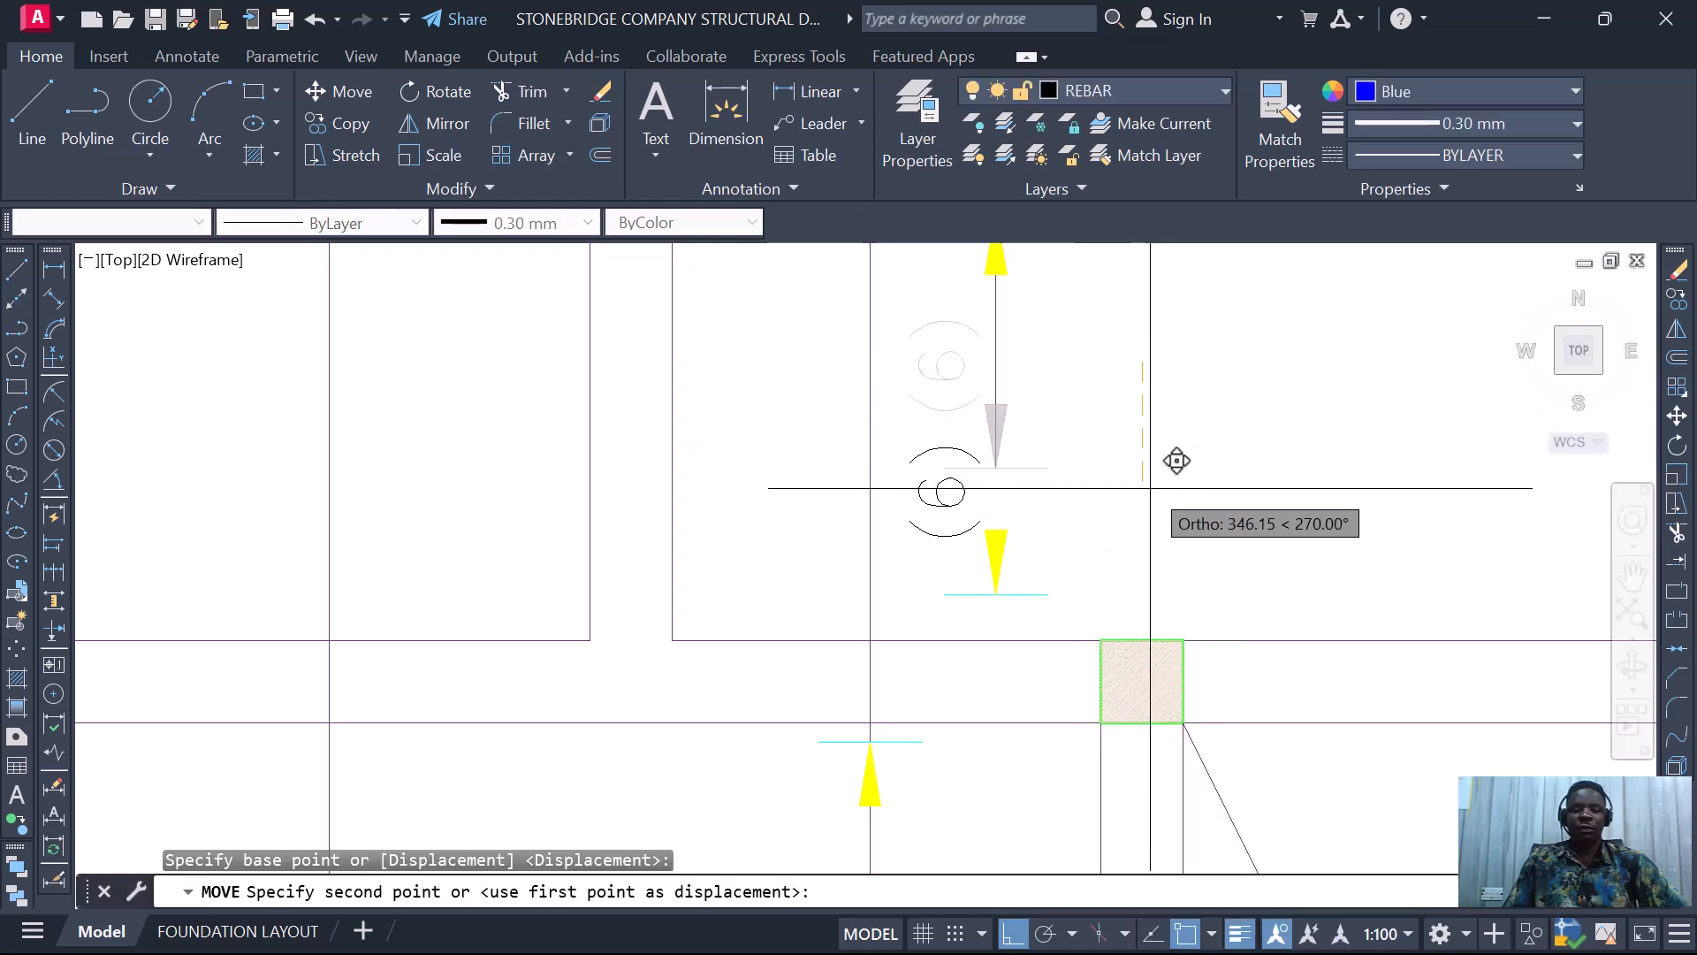
pyautogui.click(1146, 523)
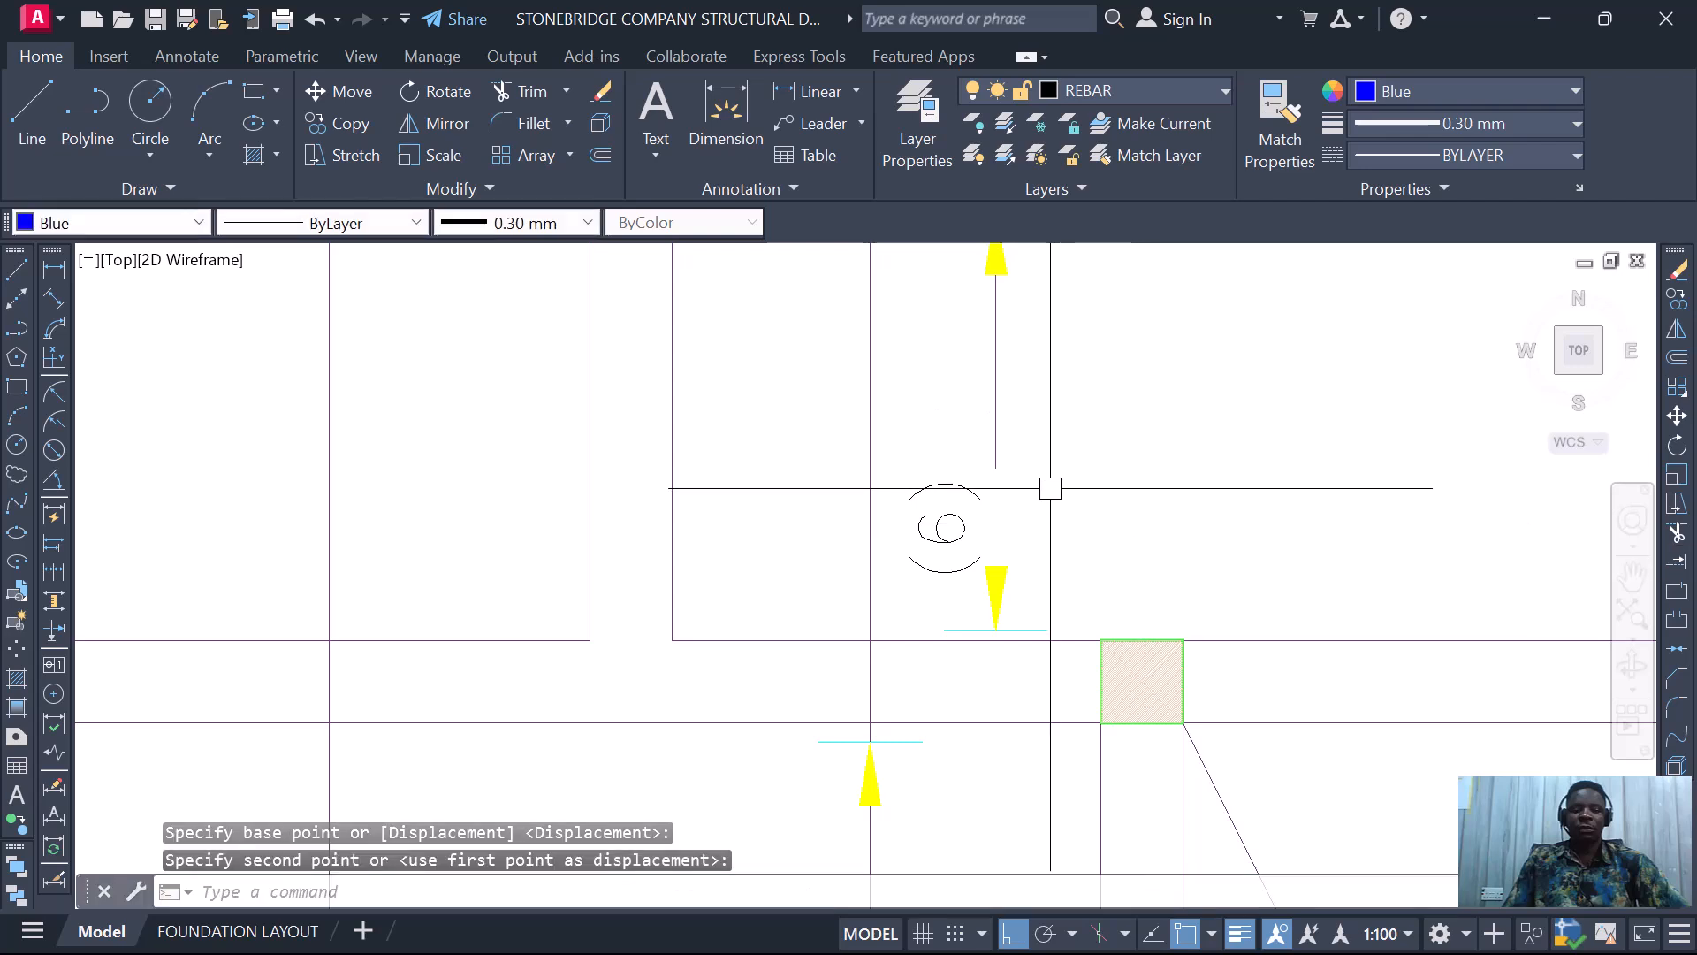
# - Extend the (6) marker's range line down to its relocated lower tick
pyautogui.write('ex')
pyautogui.press('Return')
pyautogui.click(996, 415)
pyautogui.scroll(-6, 1031, 553)
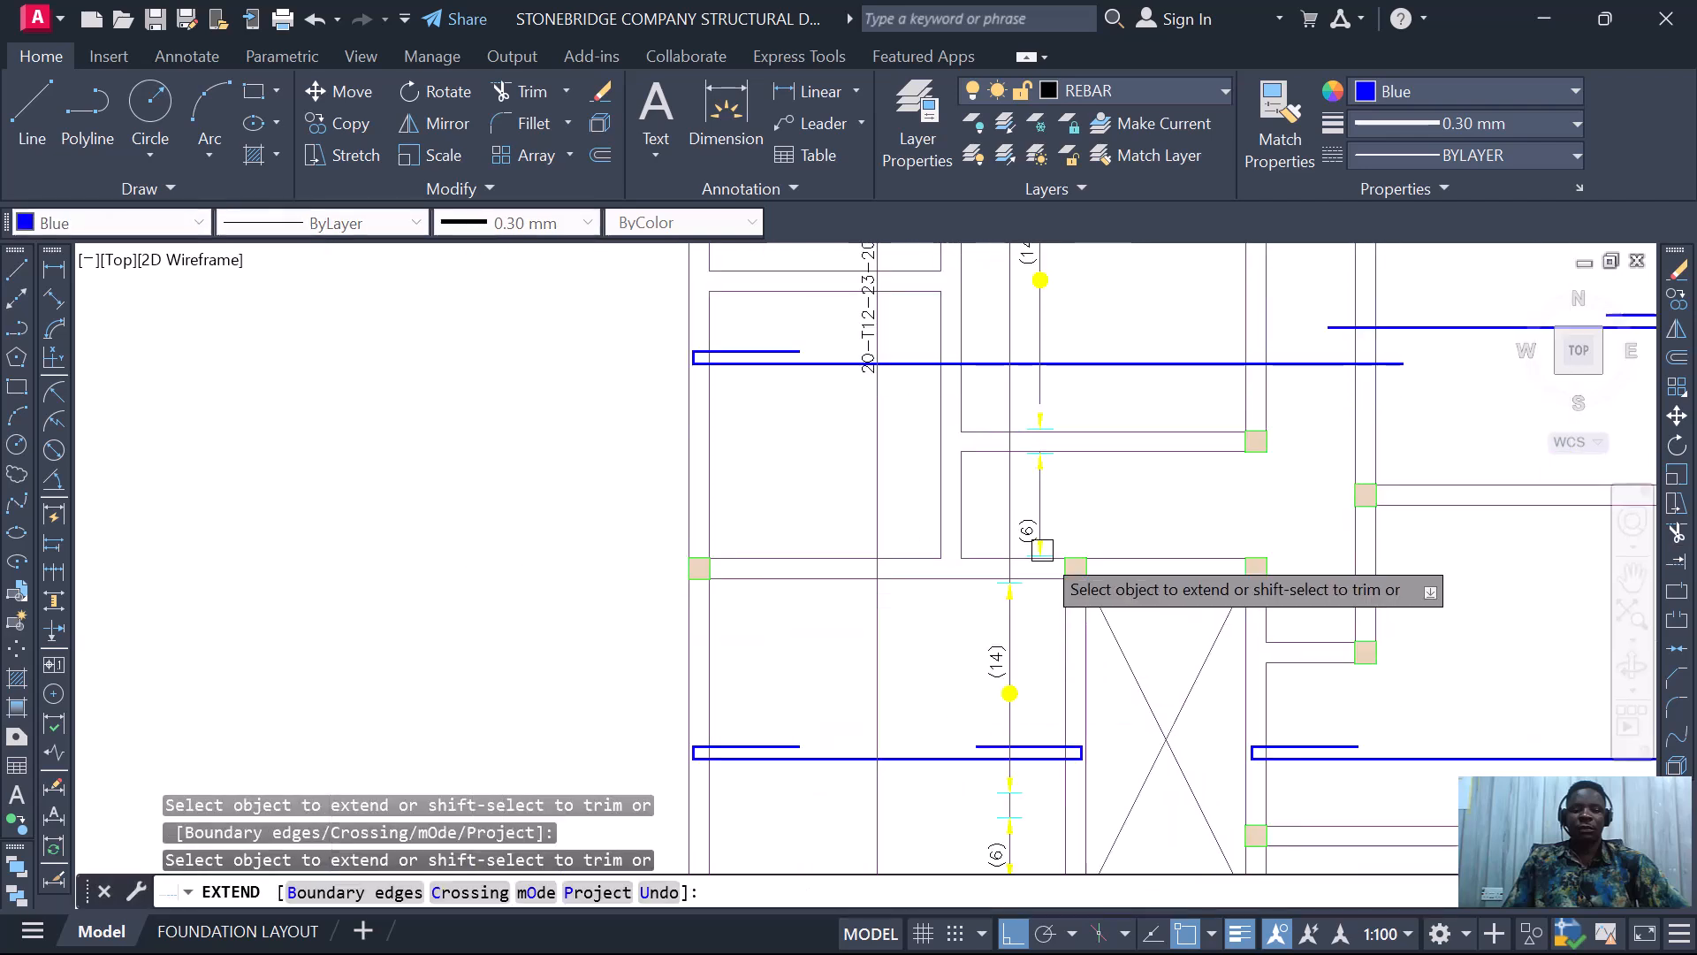
pyautogui.scroll(3, 1028, 478)
pyautogui.press('Escape')
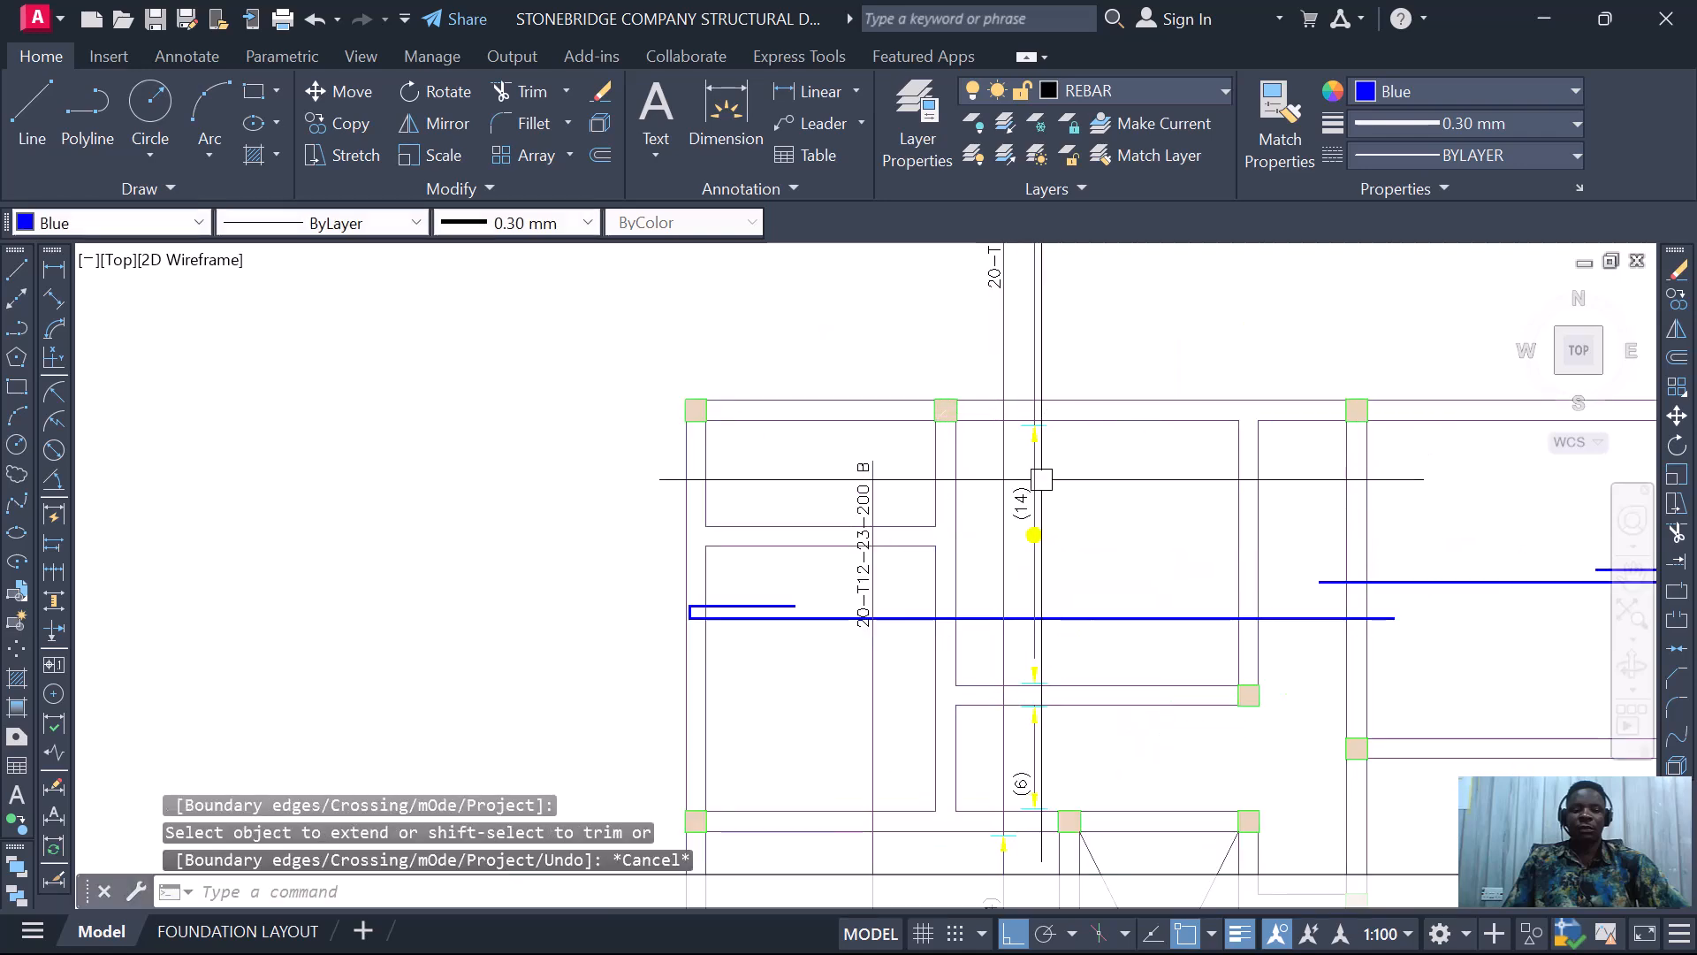
pyautogui.scroll(3, 1016, 521)
pyautogui.scroll(-4, 1012, 532)
pyautogui.scroll(4, 1017, 624)
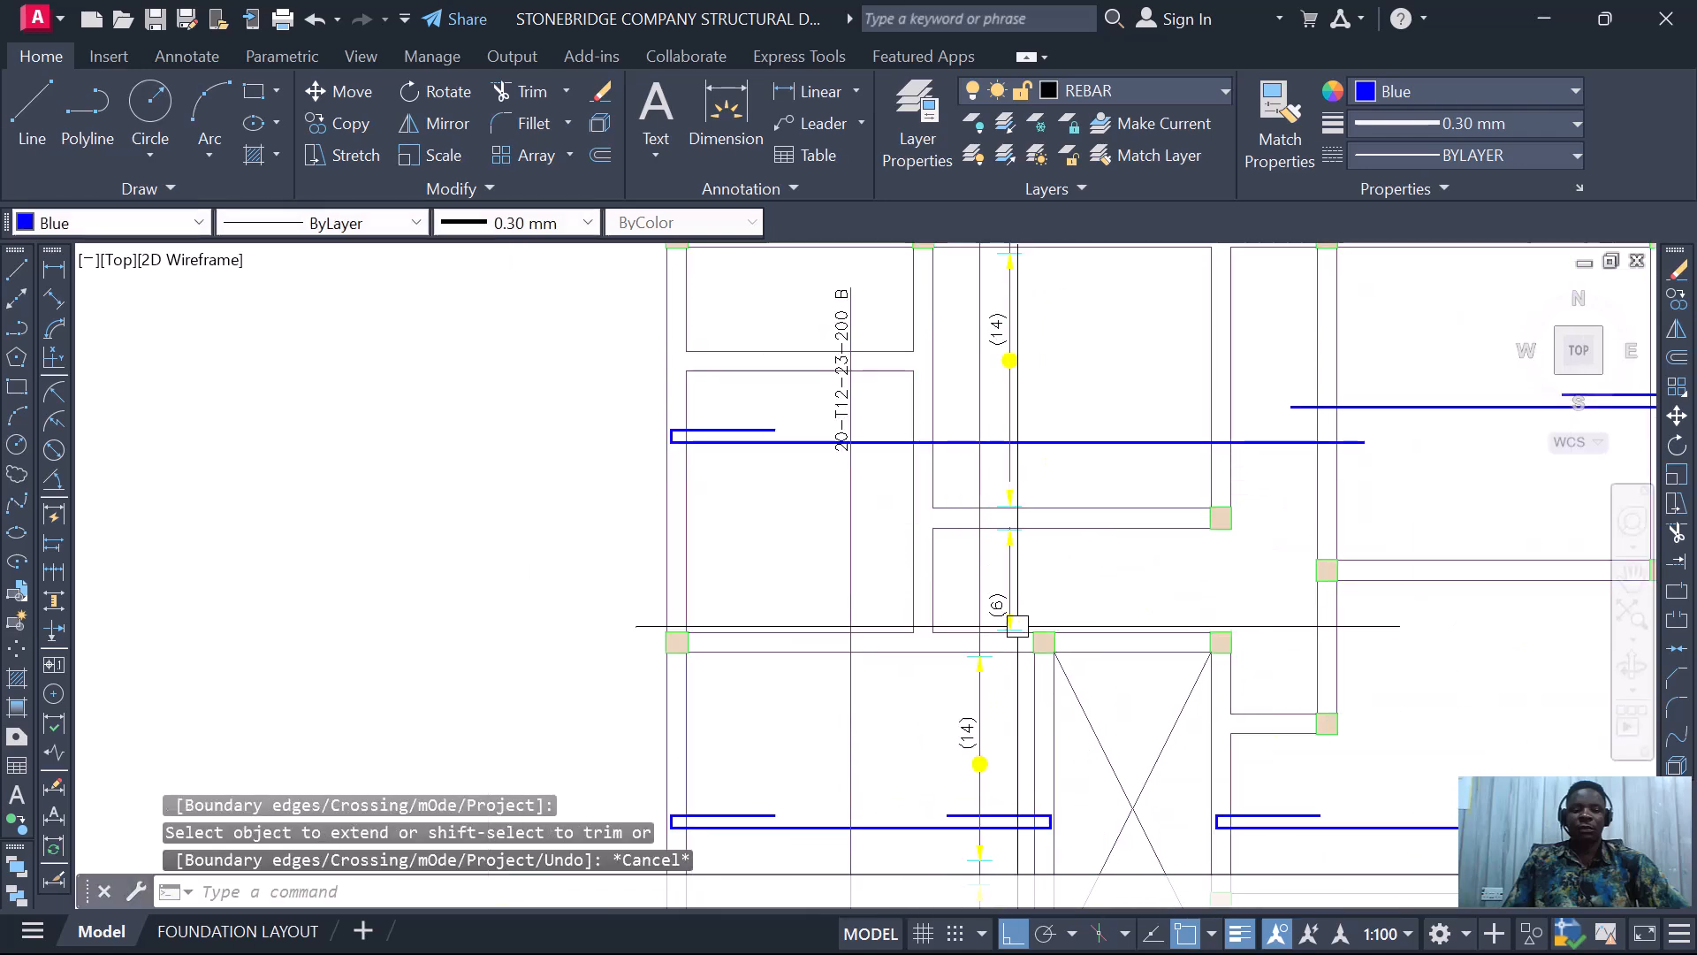
# - Move the upper middle room's (14) count text and yellow dot straight down so the dot's centre sits on the blue bar
pyautogui.scroll(2, 1008, 619)
pyautogui.scroll(-4, 994, 672)
pyautogui.scroll(5, 996, 568)
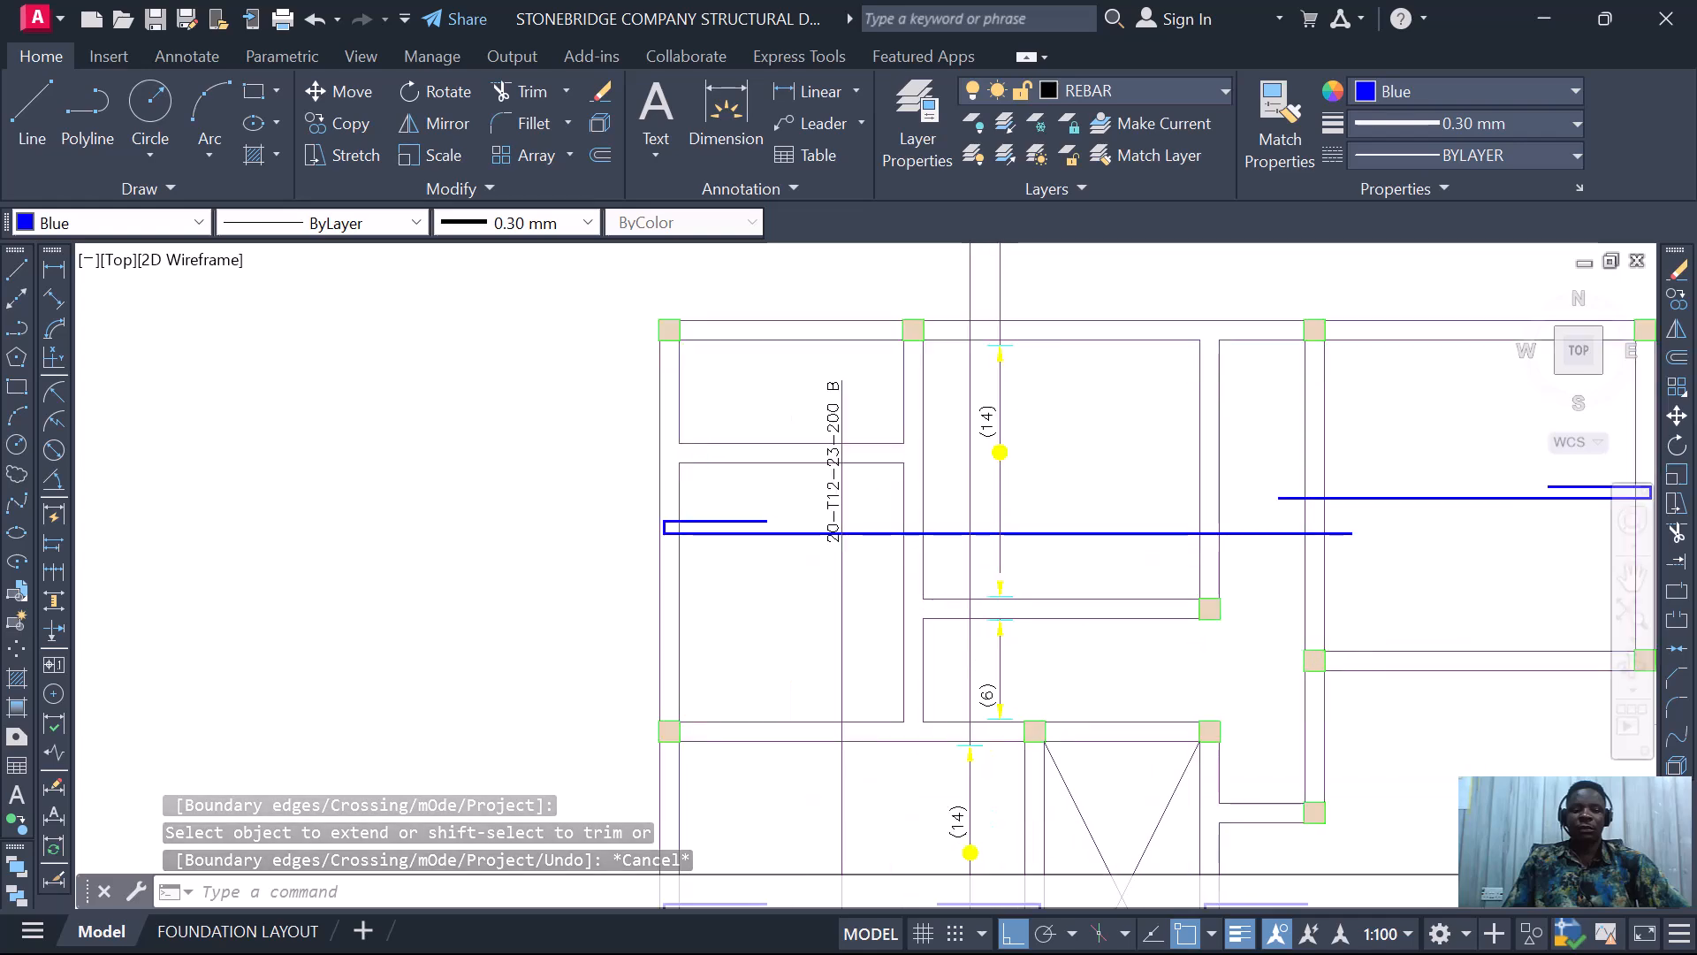
pyautogui.scroll(4, 996, 354)
pyautogui.click(997, 416)
pyautogui.scroll(-4, 1011, 434)
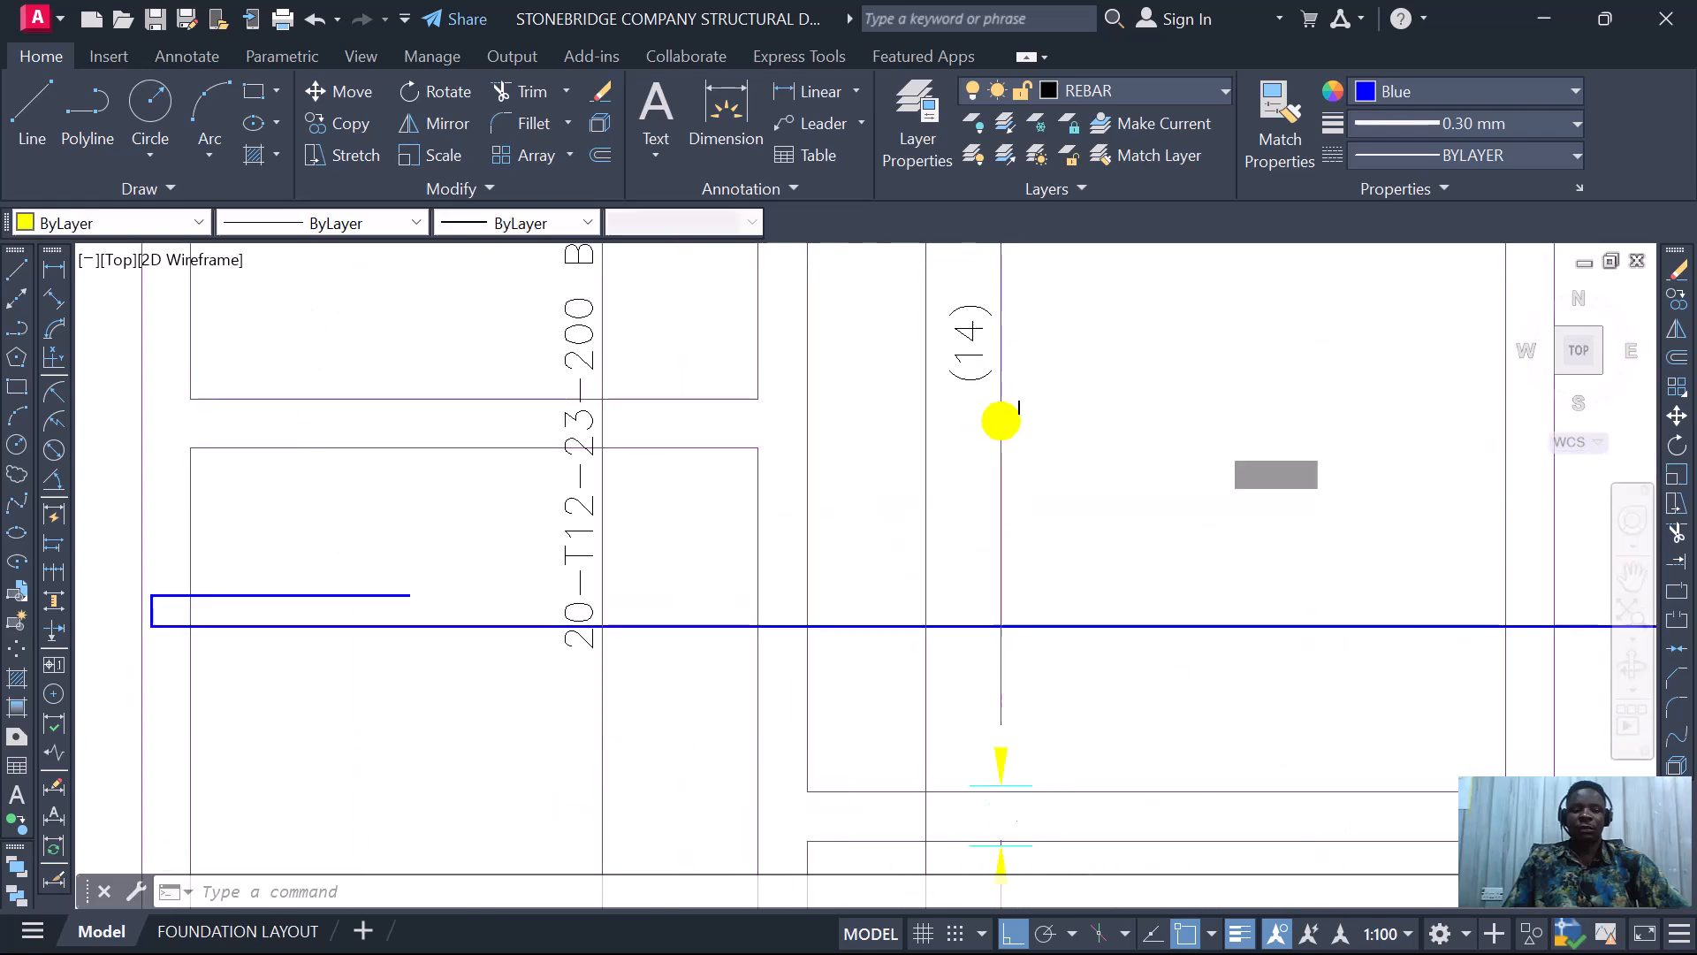
pyautogui.scroll(4, 992, 377)
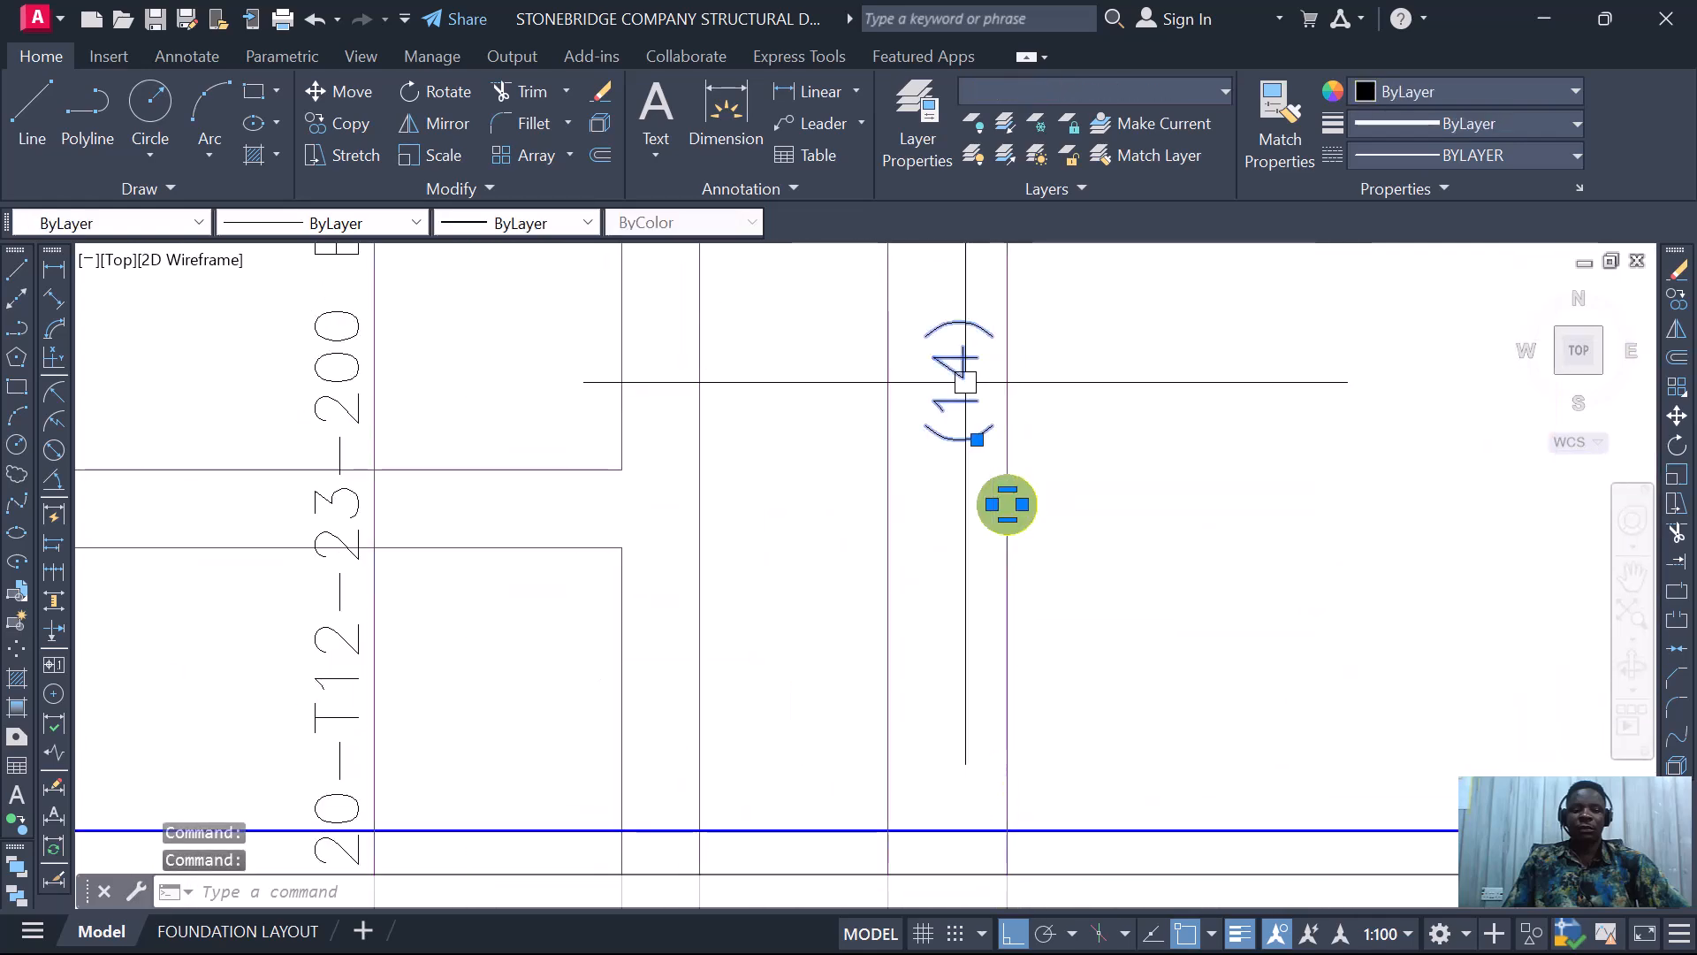
pyautogui.rightClick(966, 382)
pyautogui.click(1036, 545)
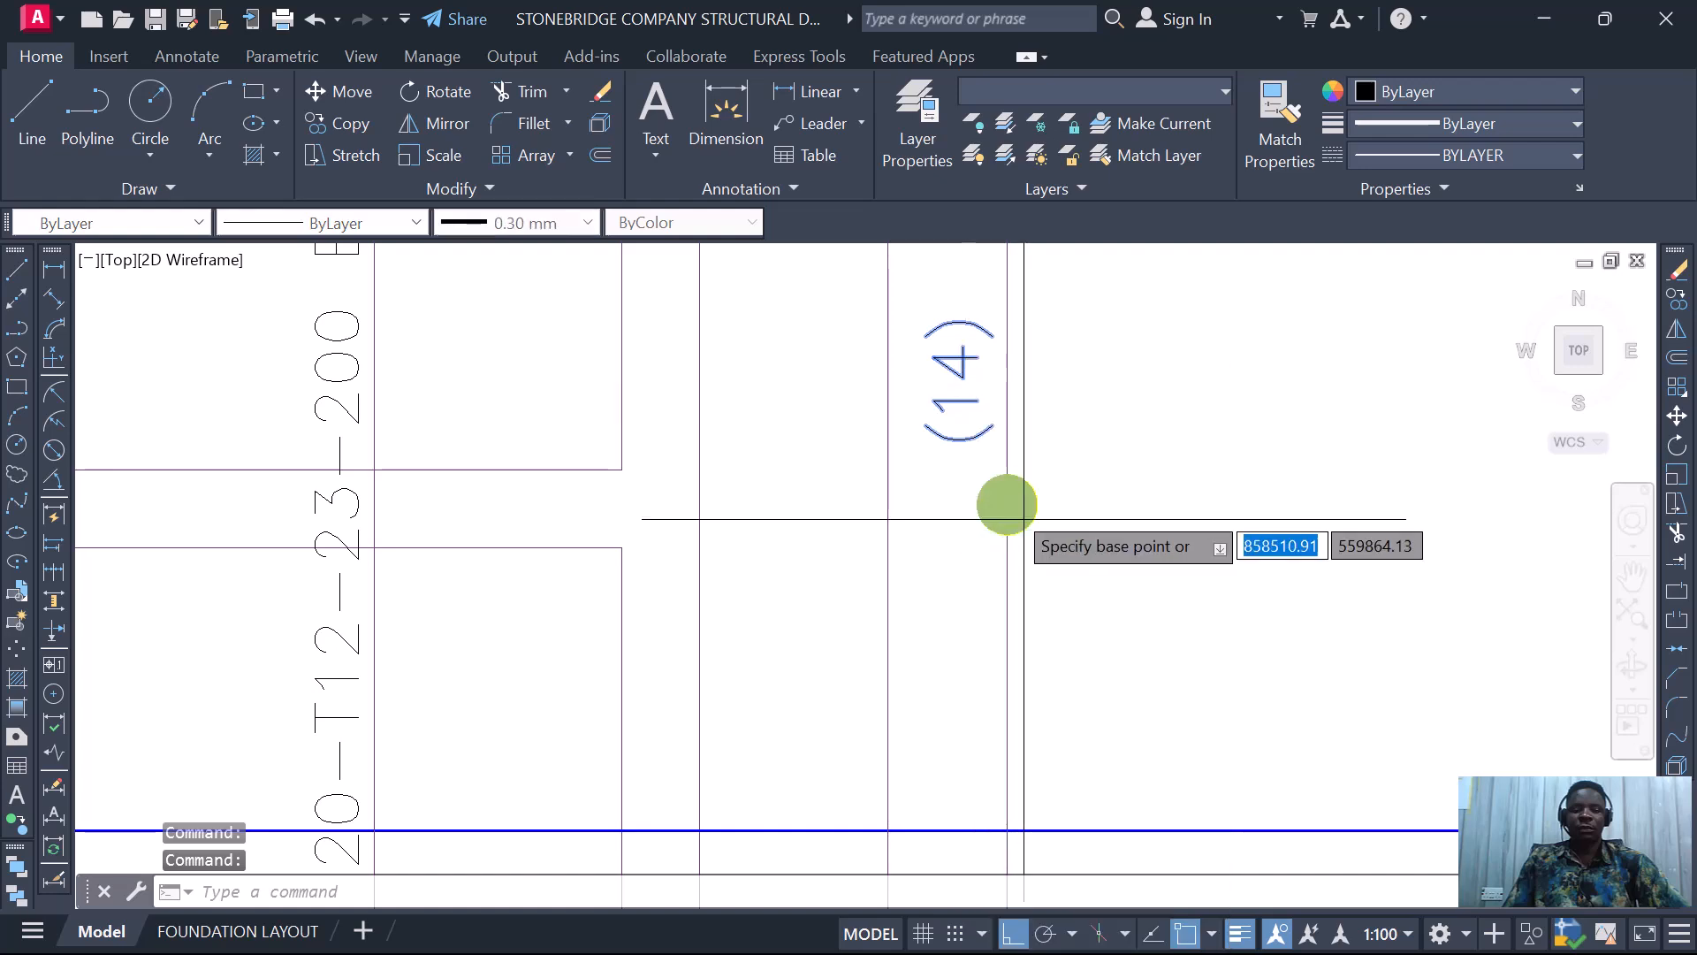
pyautogui.click(1005, 503)
pyautogui.scroll(-4, 1011, 501)
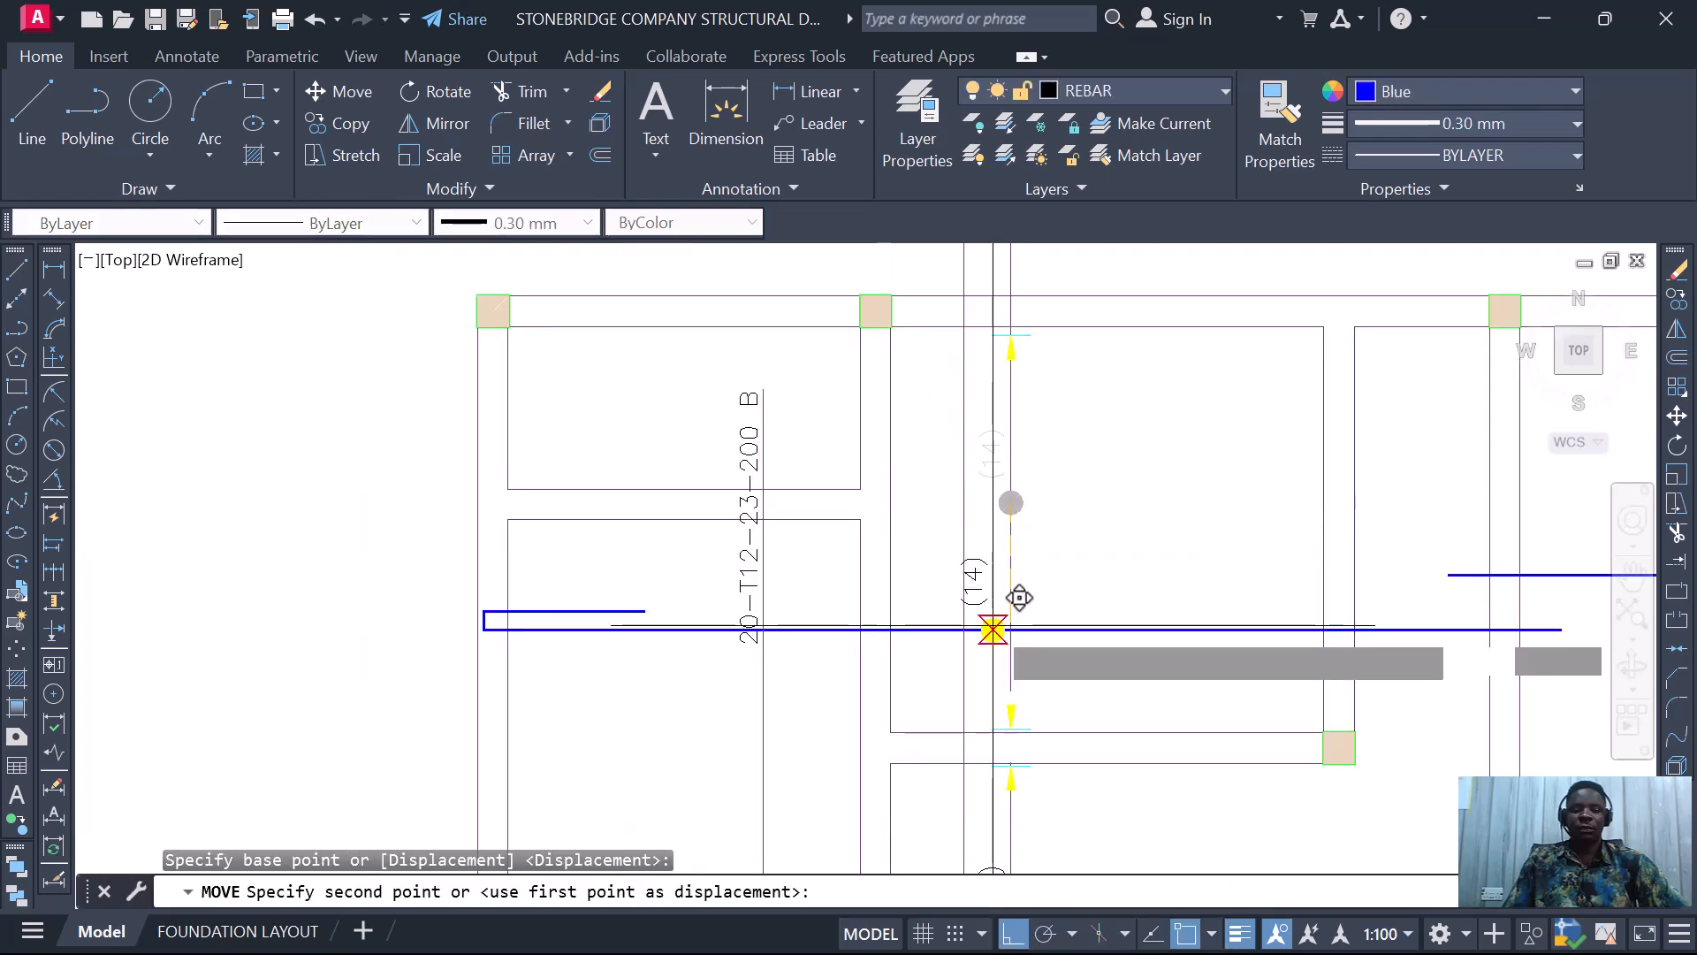
pyautogui.scroll(4, 1017, 614)
pyautogui.click(1030, 631)
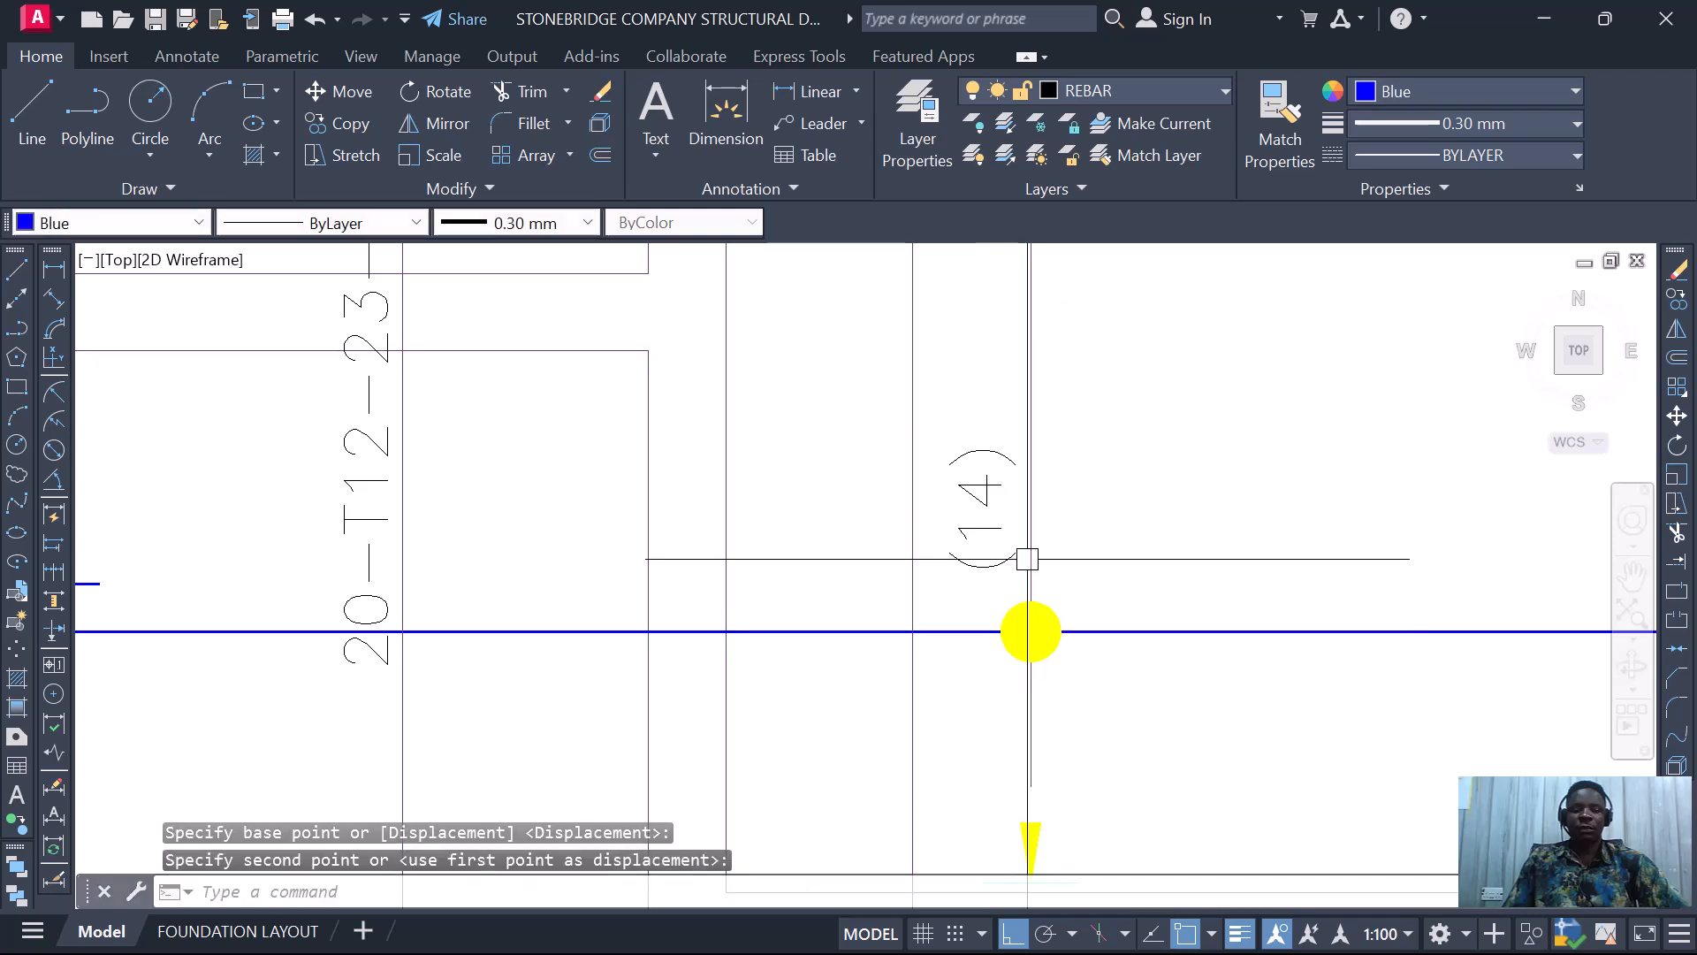
# - Move the upper middle marker's 20-T12-23-200 B label straight down its line to sit beside the neighbouring label above the plan
pyautogui.scroll(-4, 1031, 629)
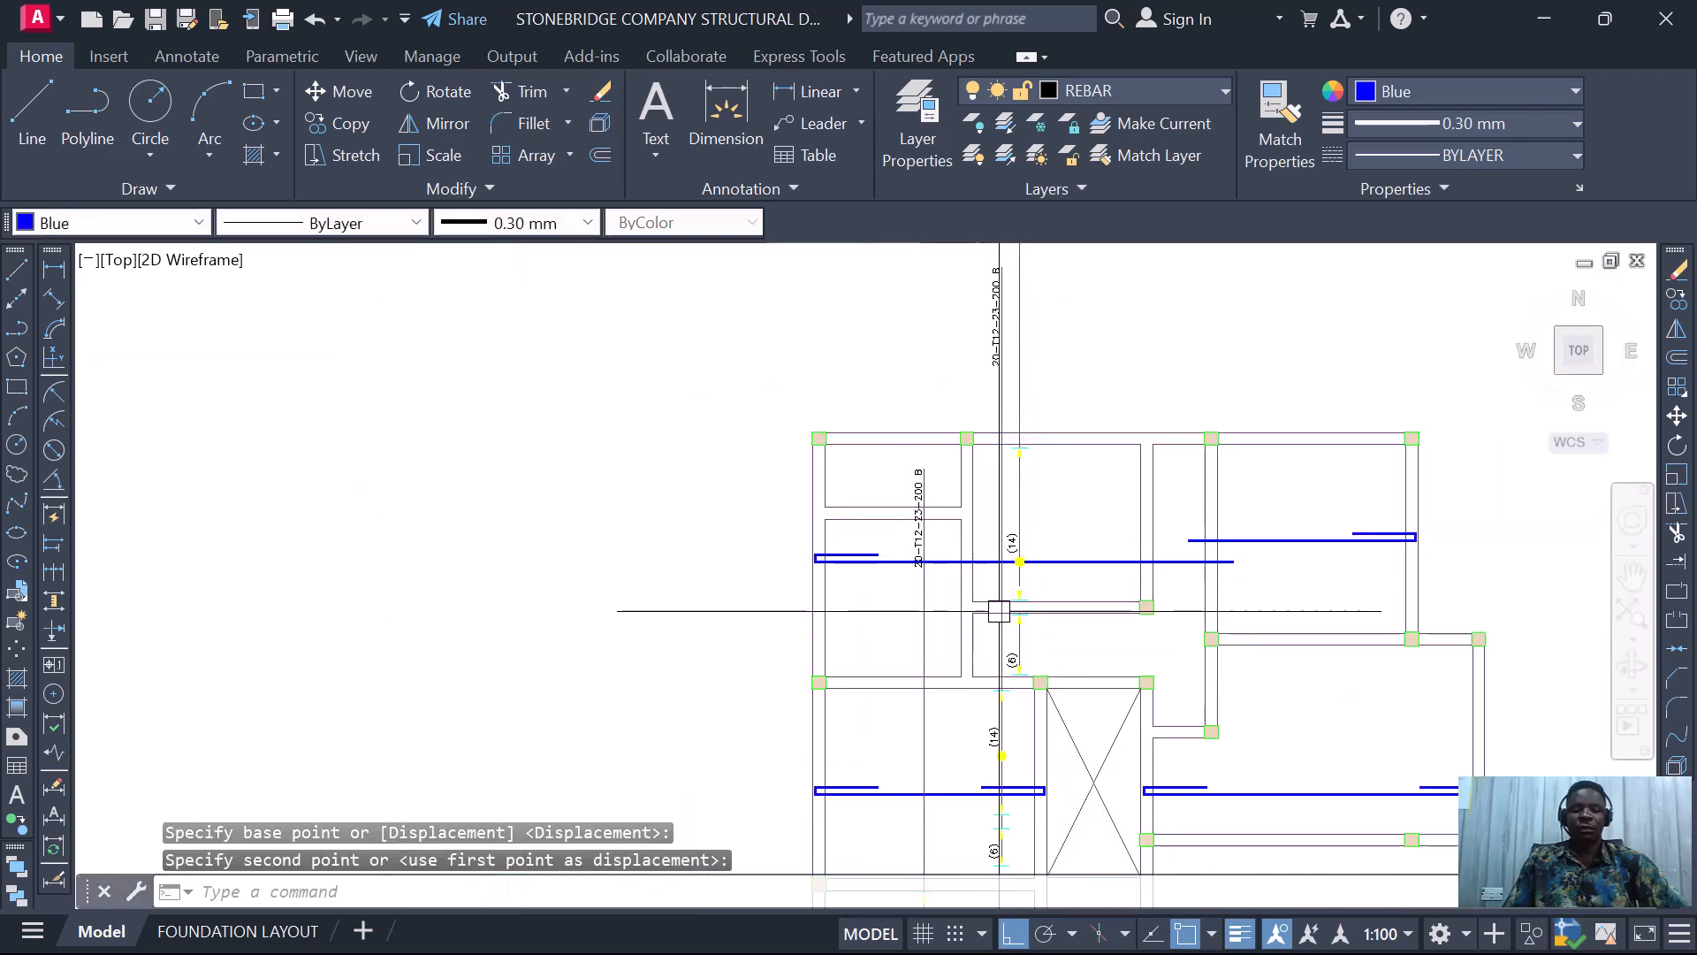
pyautogui.scroll(2, 1022, 511)
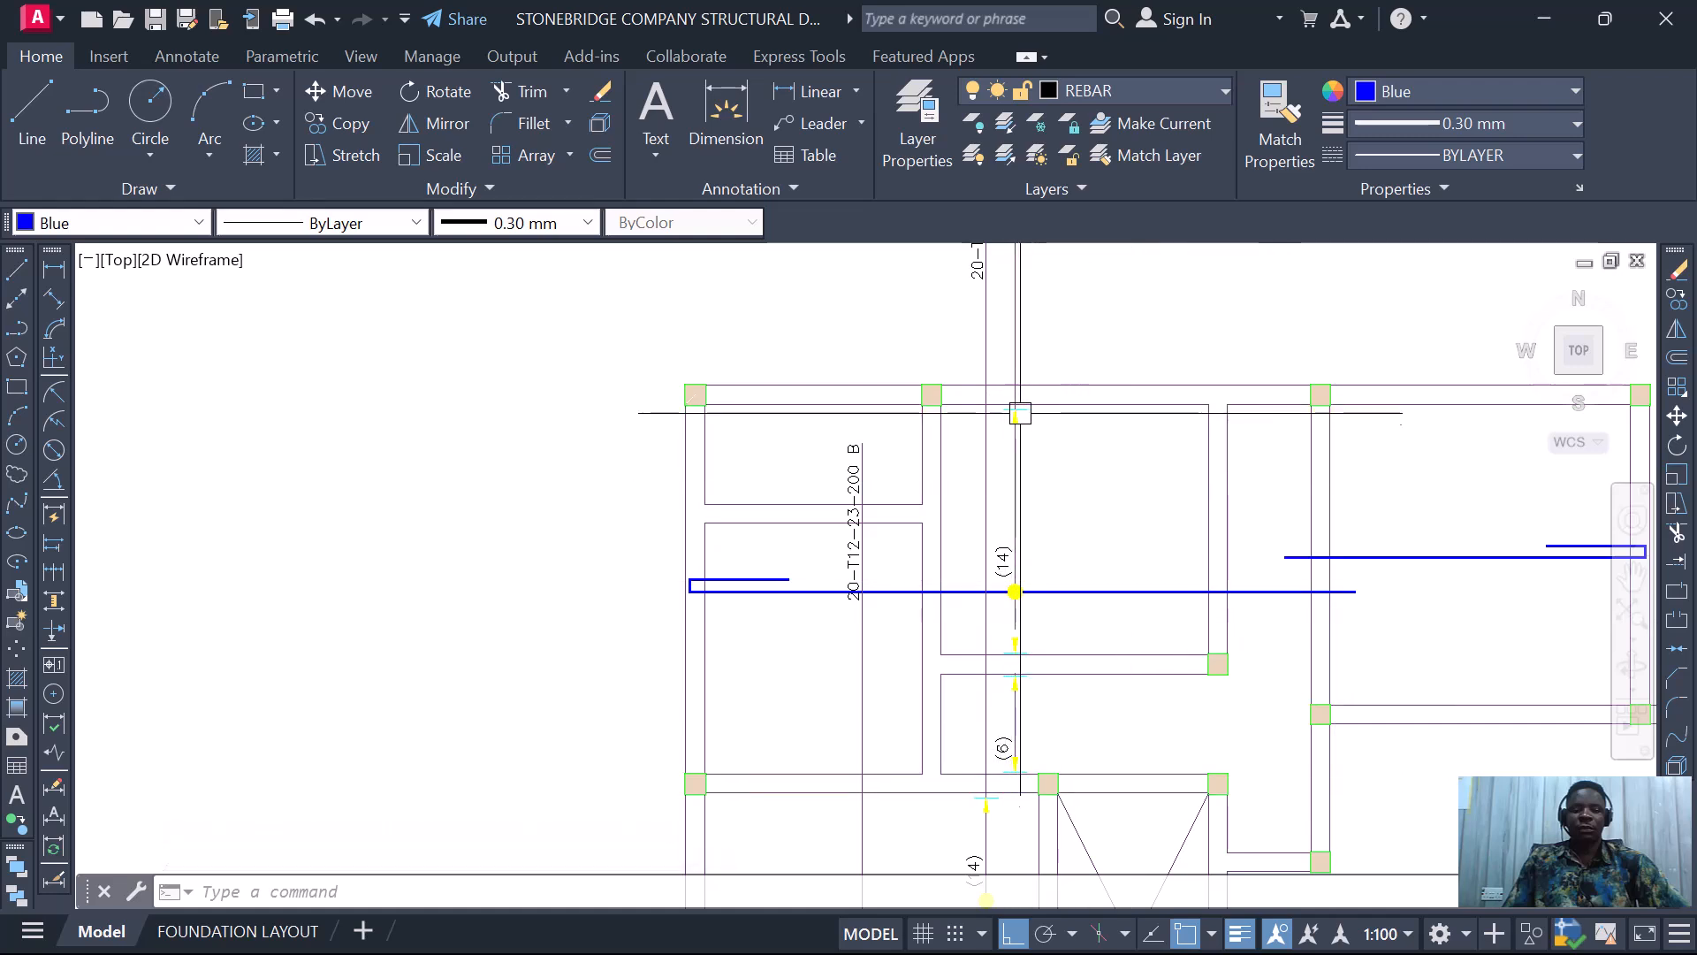
pyautogui.scroll(-4, 1019, 429)
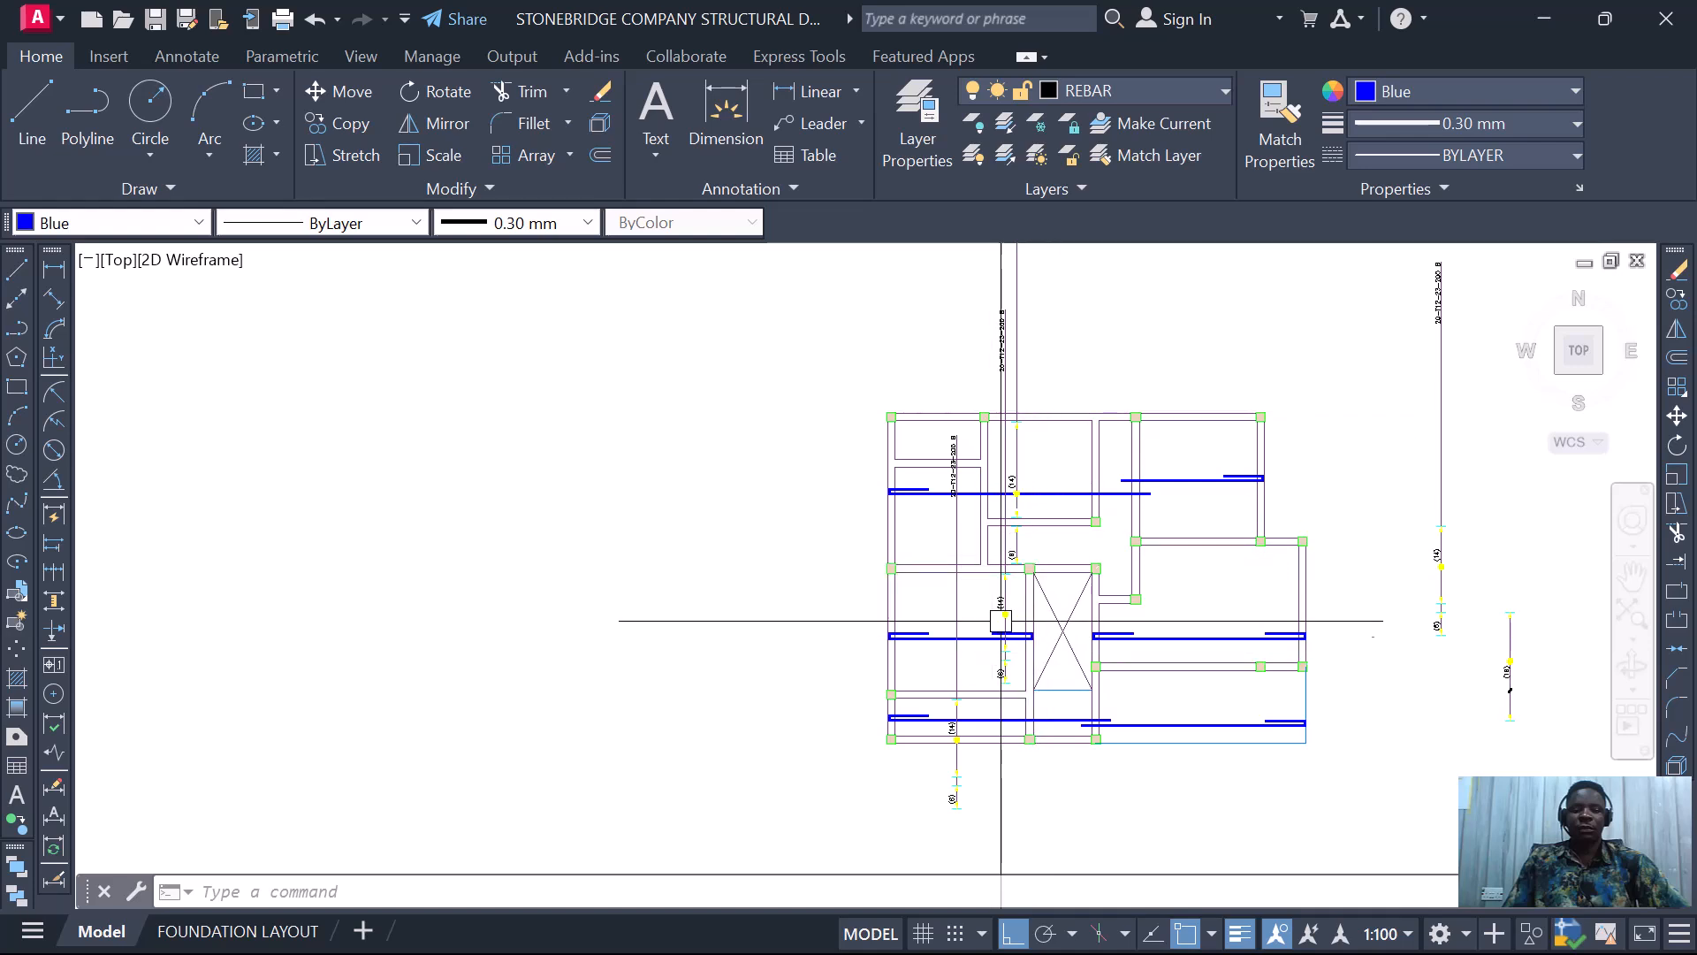
pyautogui.scroll(-2, 1007, 641)
pyautogui.scroll(6, 1003, 382)
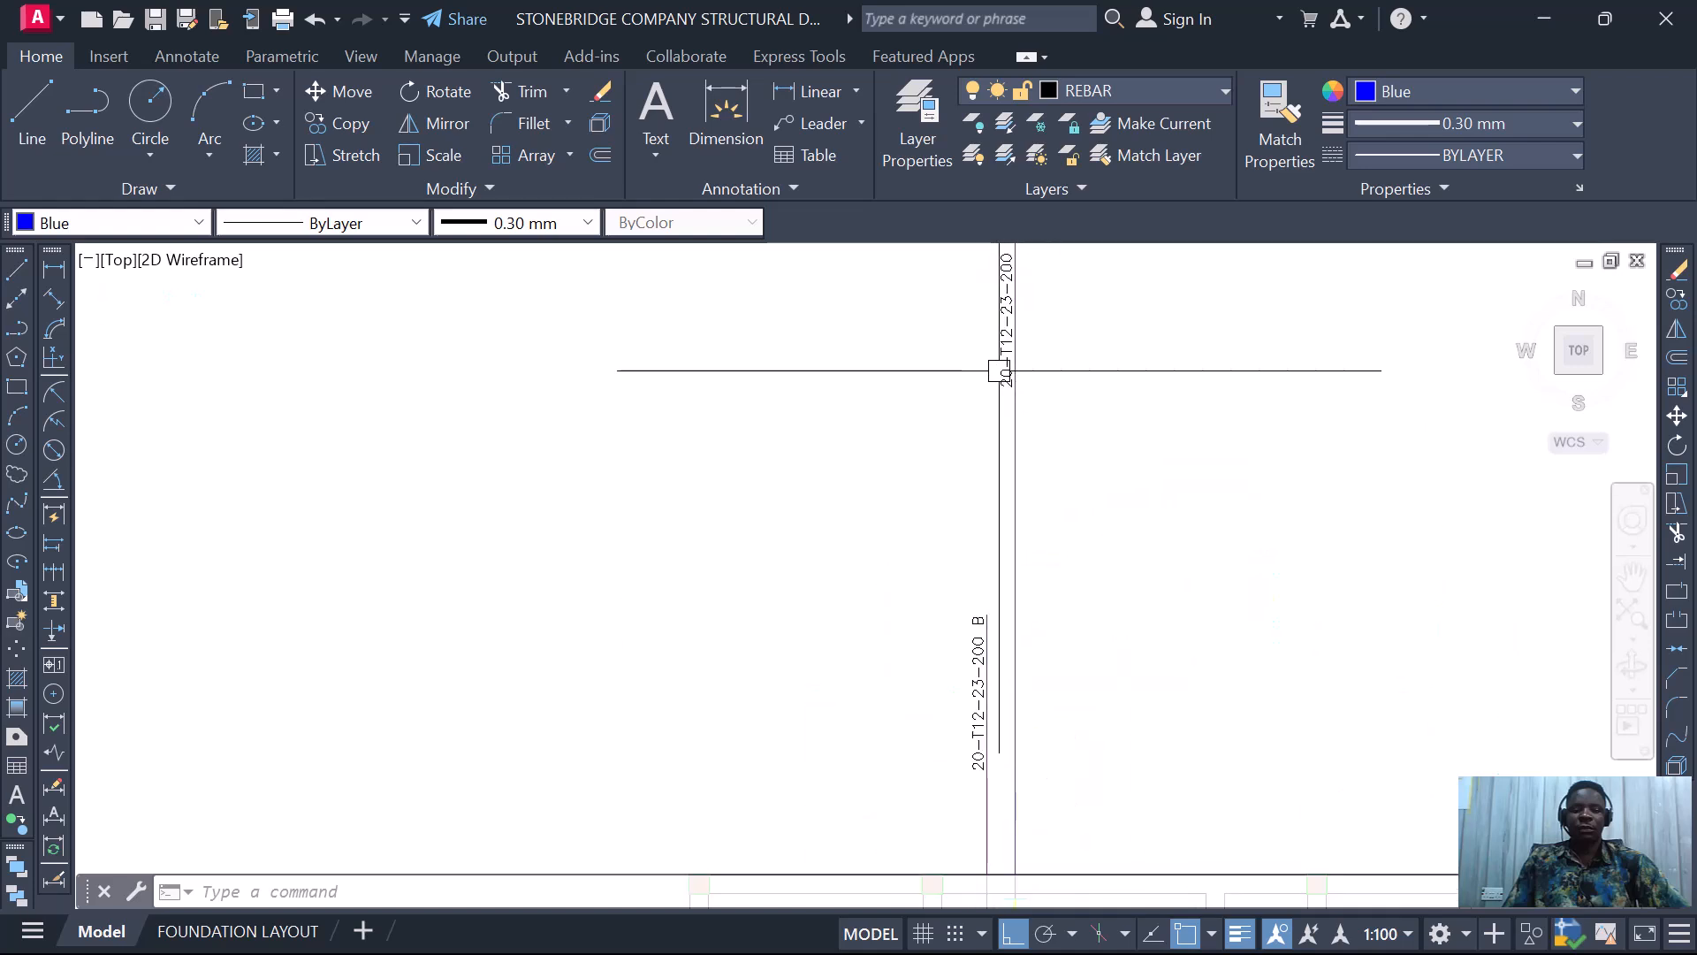
pyautogui.rightClick(998, 370)
pyautogui.click(1074, 508)
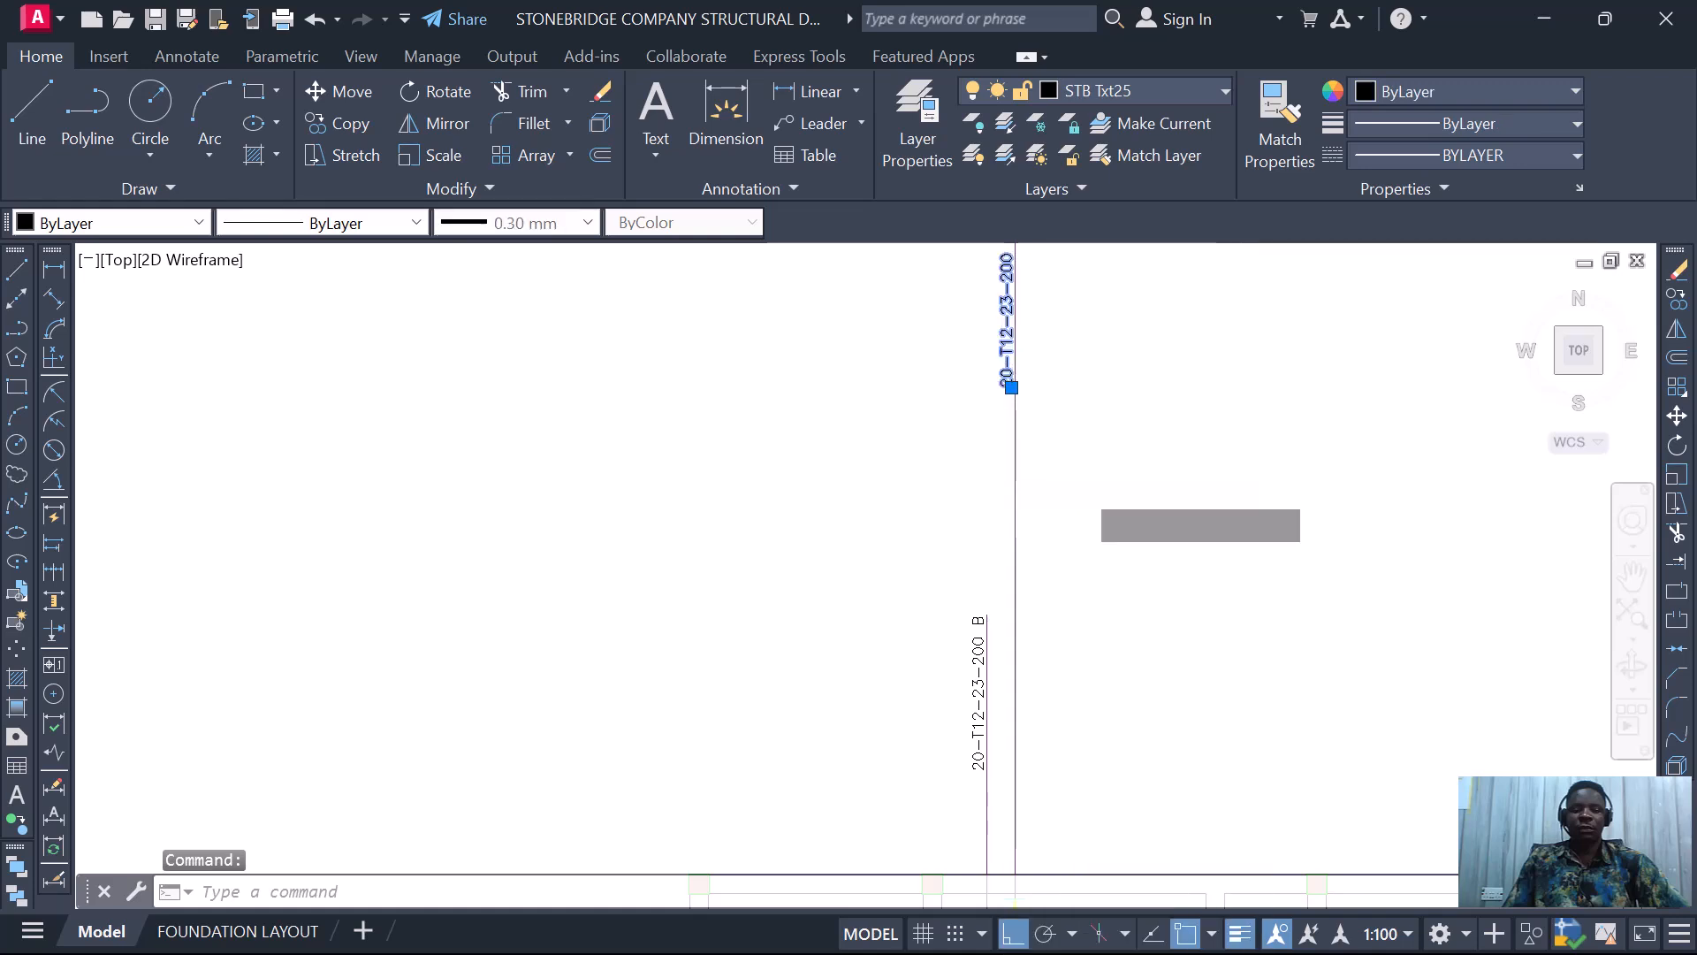
pyautogui.click(1122, 534)
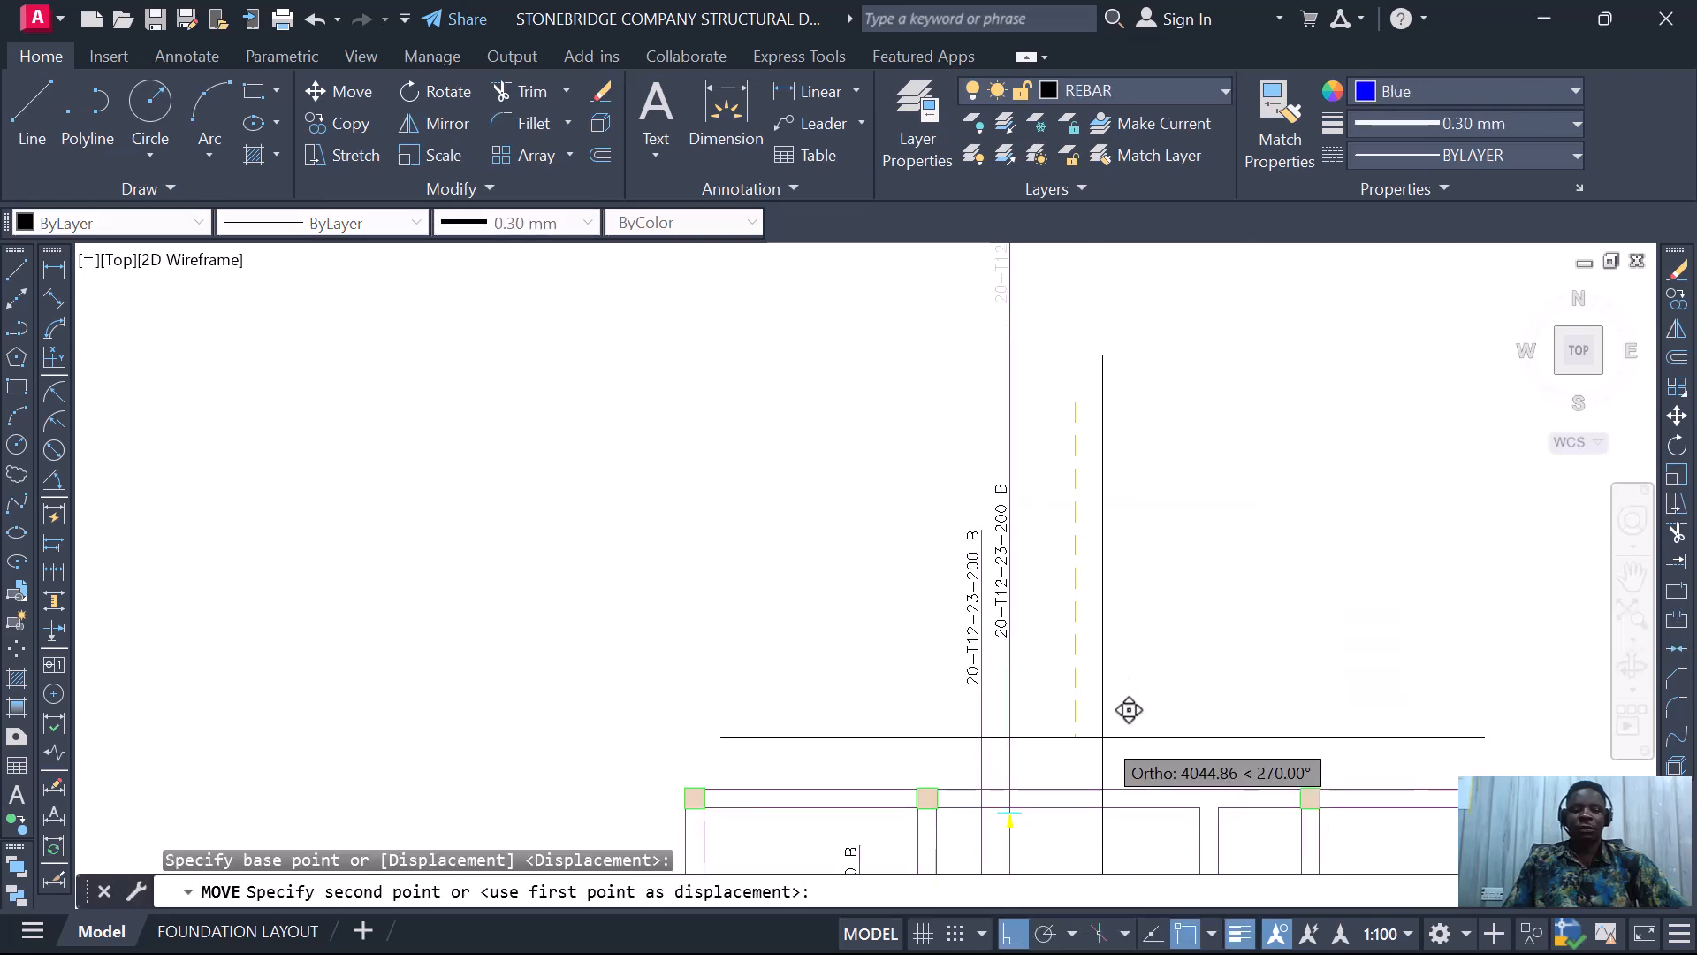
pyautogui.scroll(2, 1121, 725)
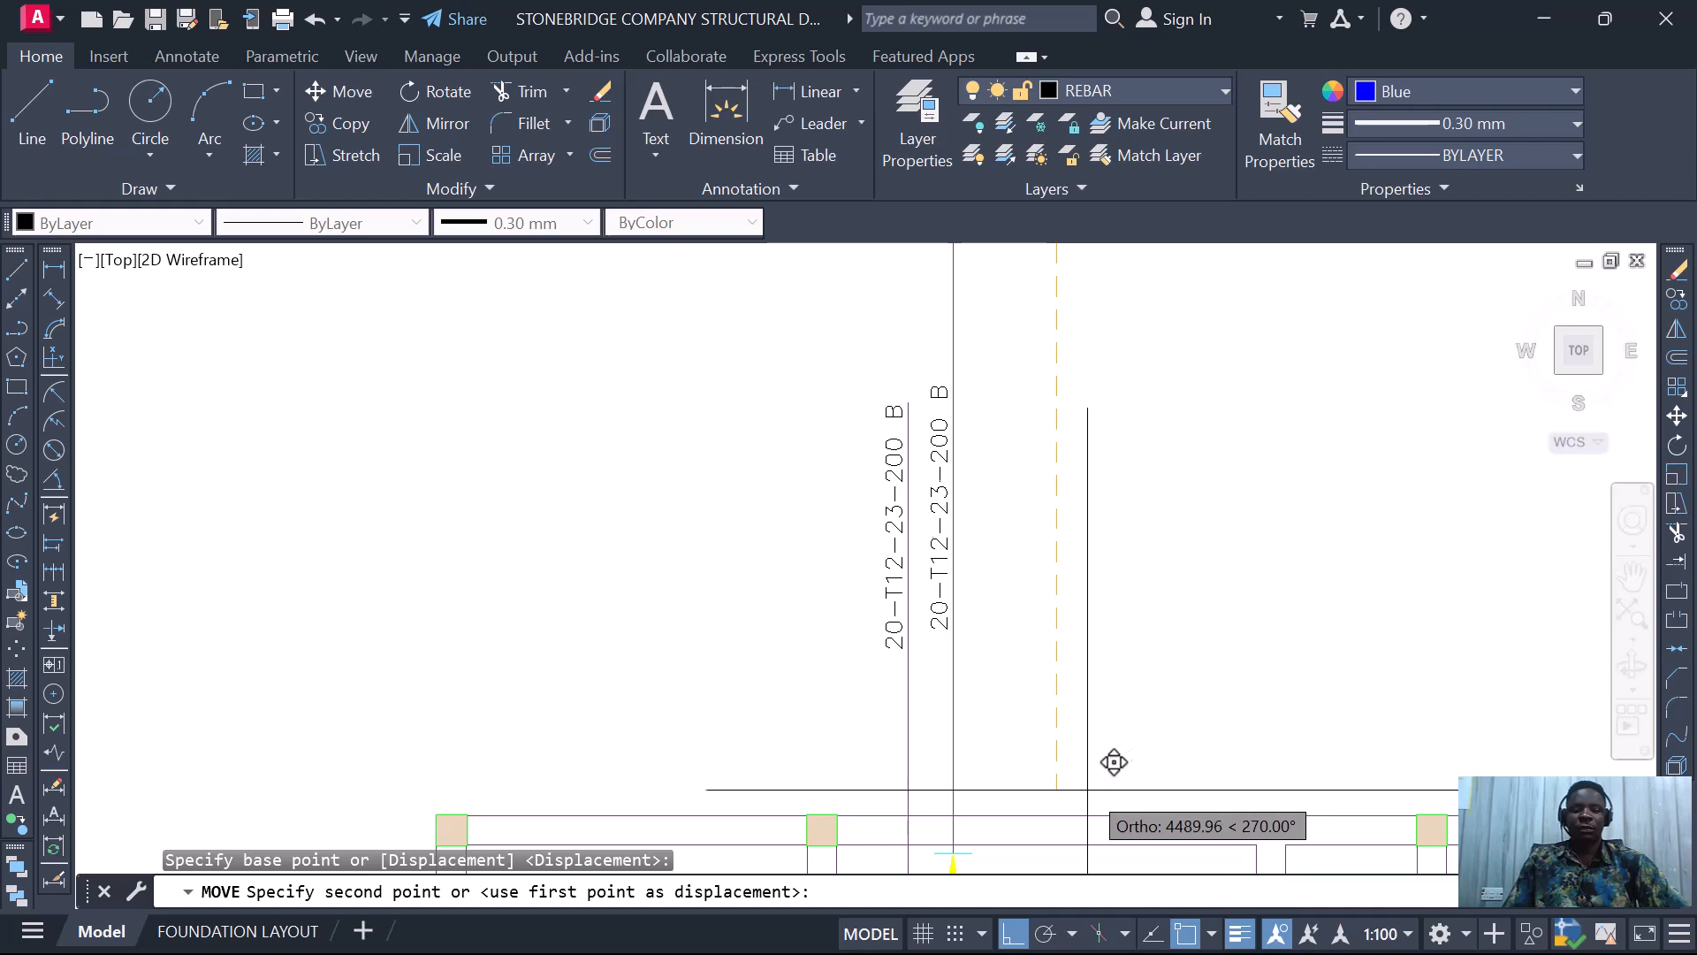
pyautogui.click(1065, 804)
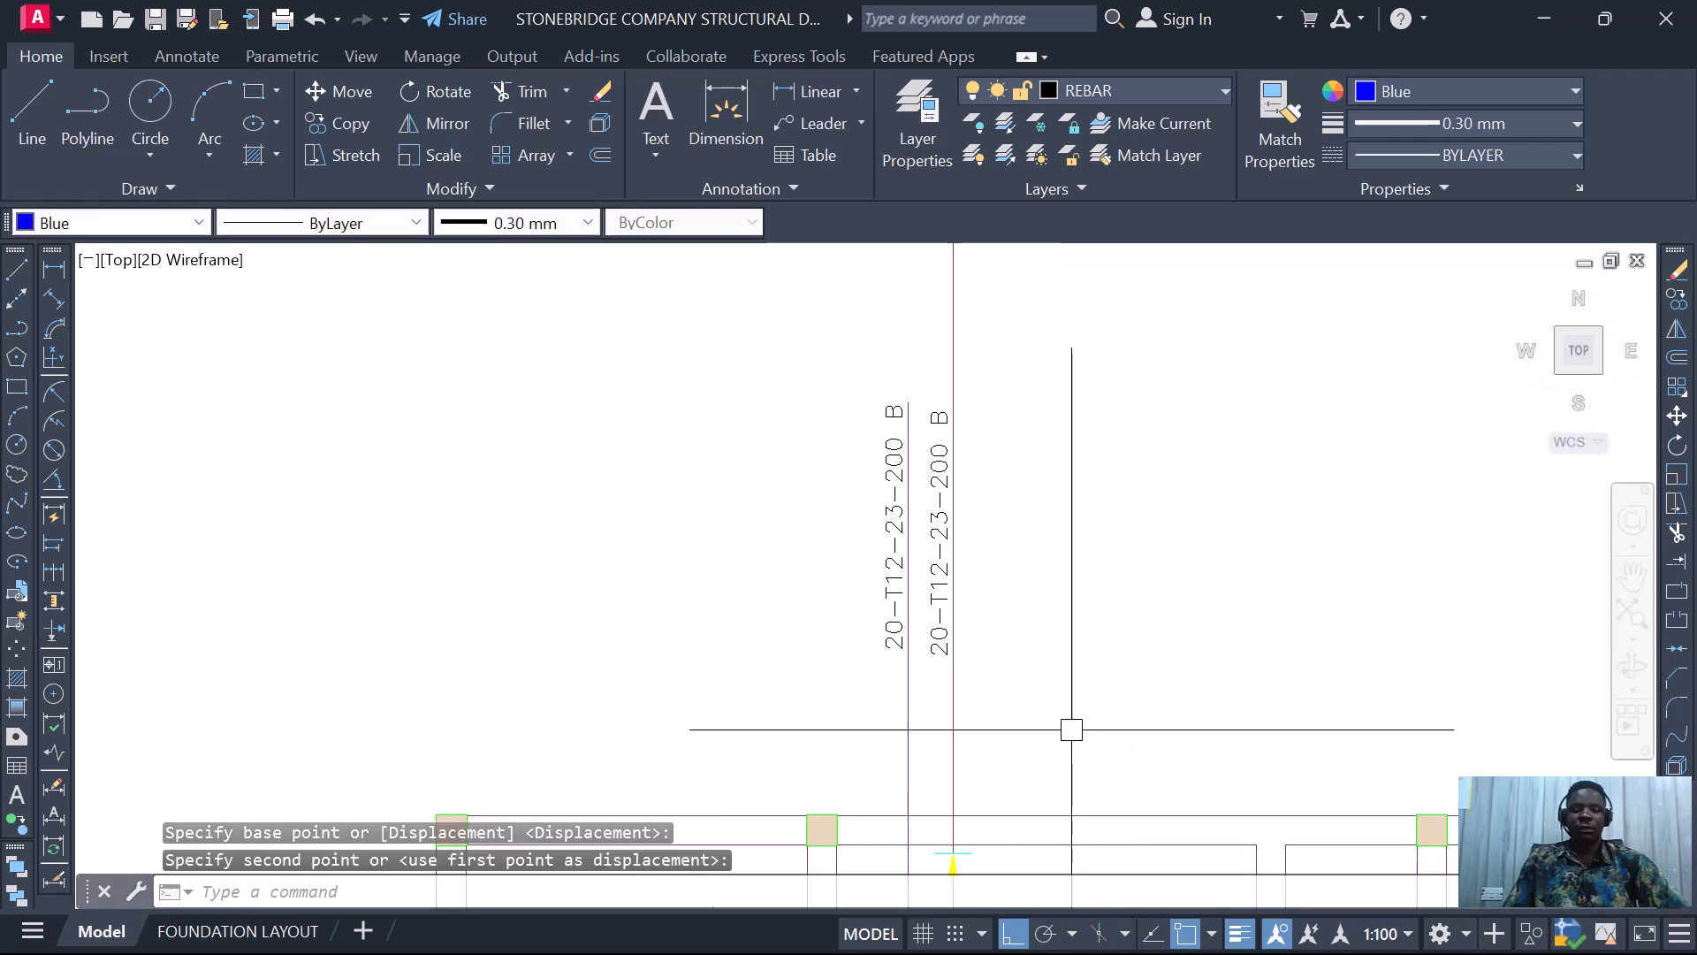
# - Shorten the upper middle marker's long range line by stretching its upper end down to the top of the relocated label
pyautogui.scroll(-5, 981, 478)
pyautogui.click(993, 323)
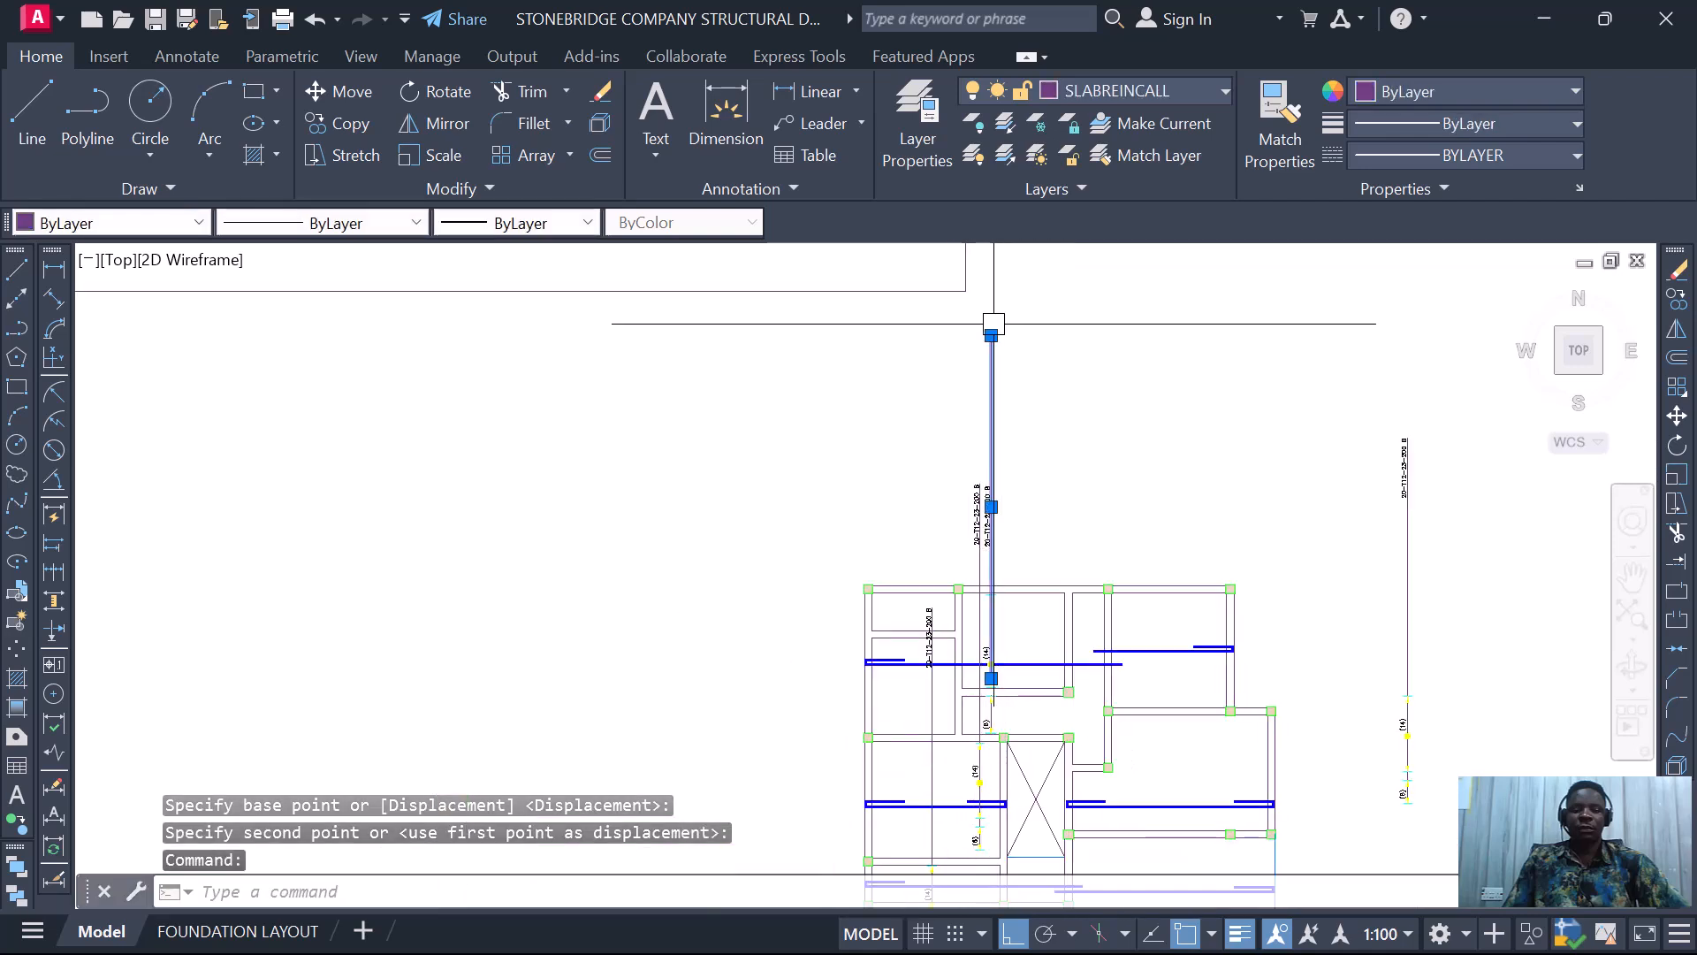
pyautogui.click(991, 335)
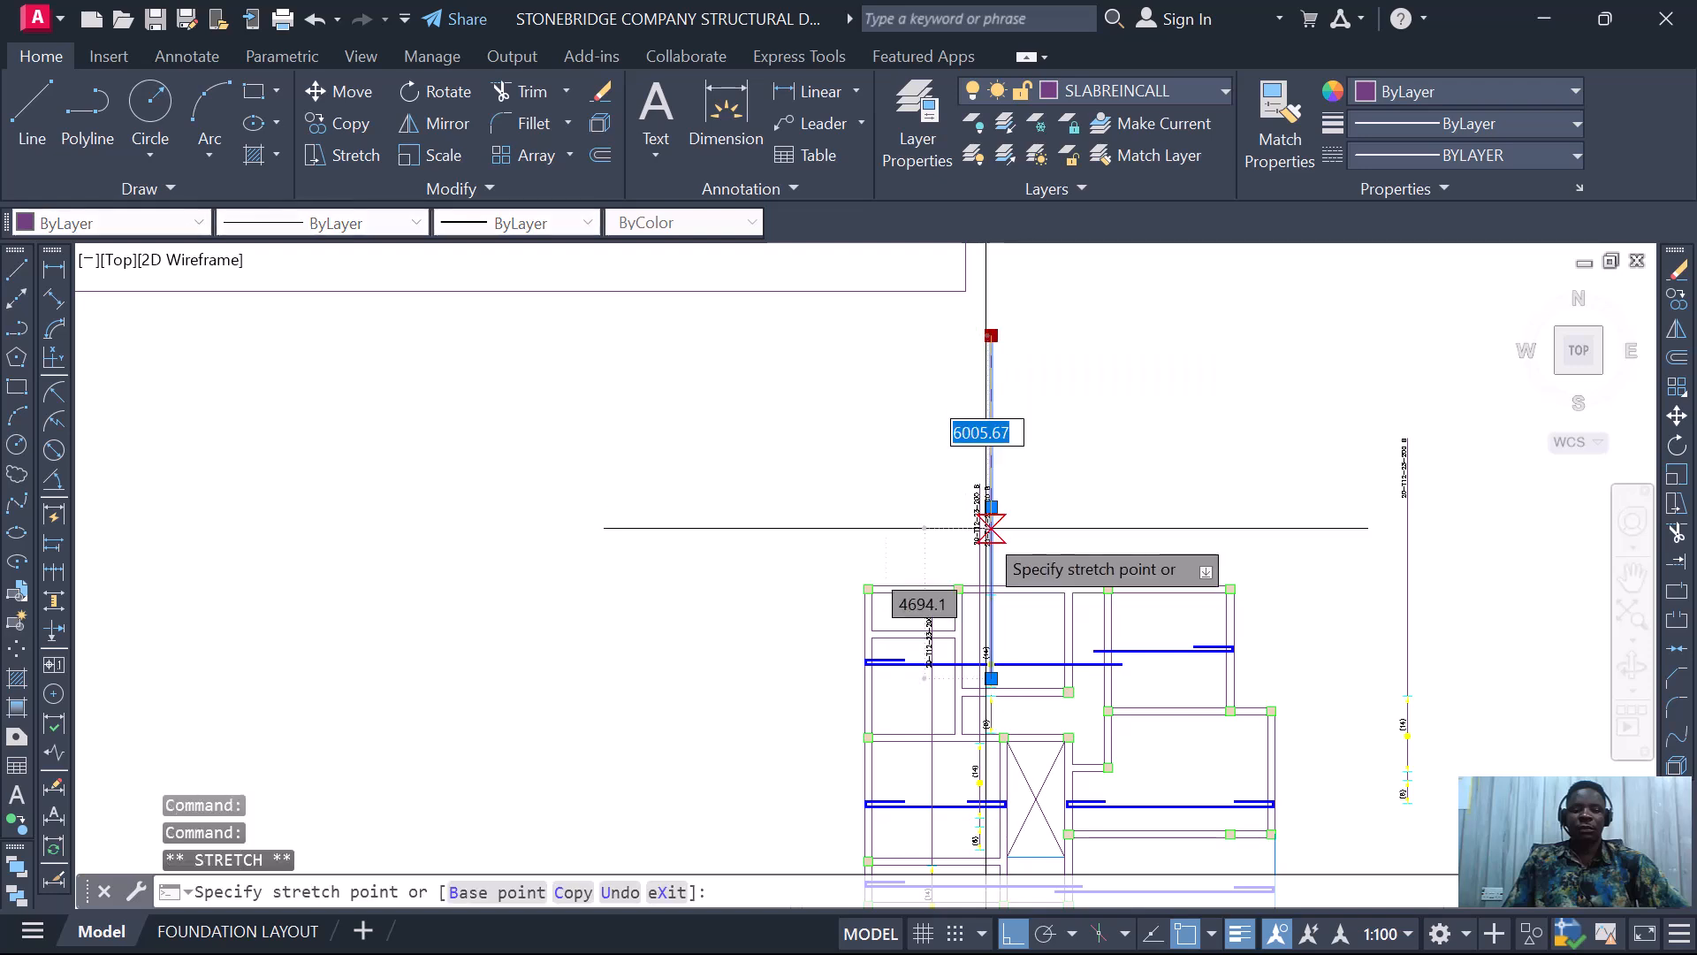
pyautogui.scroll(6, 993, 522)
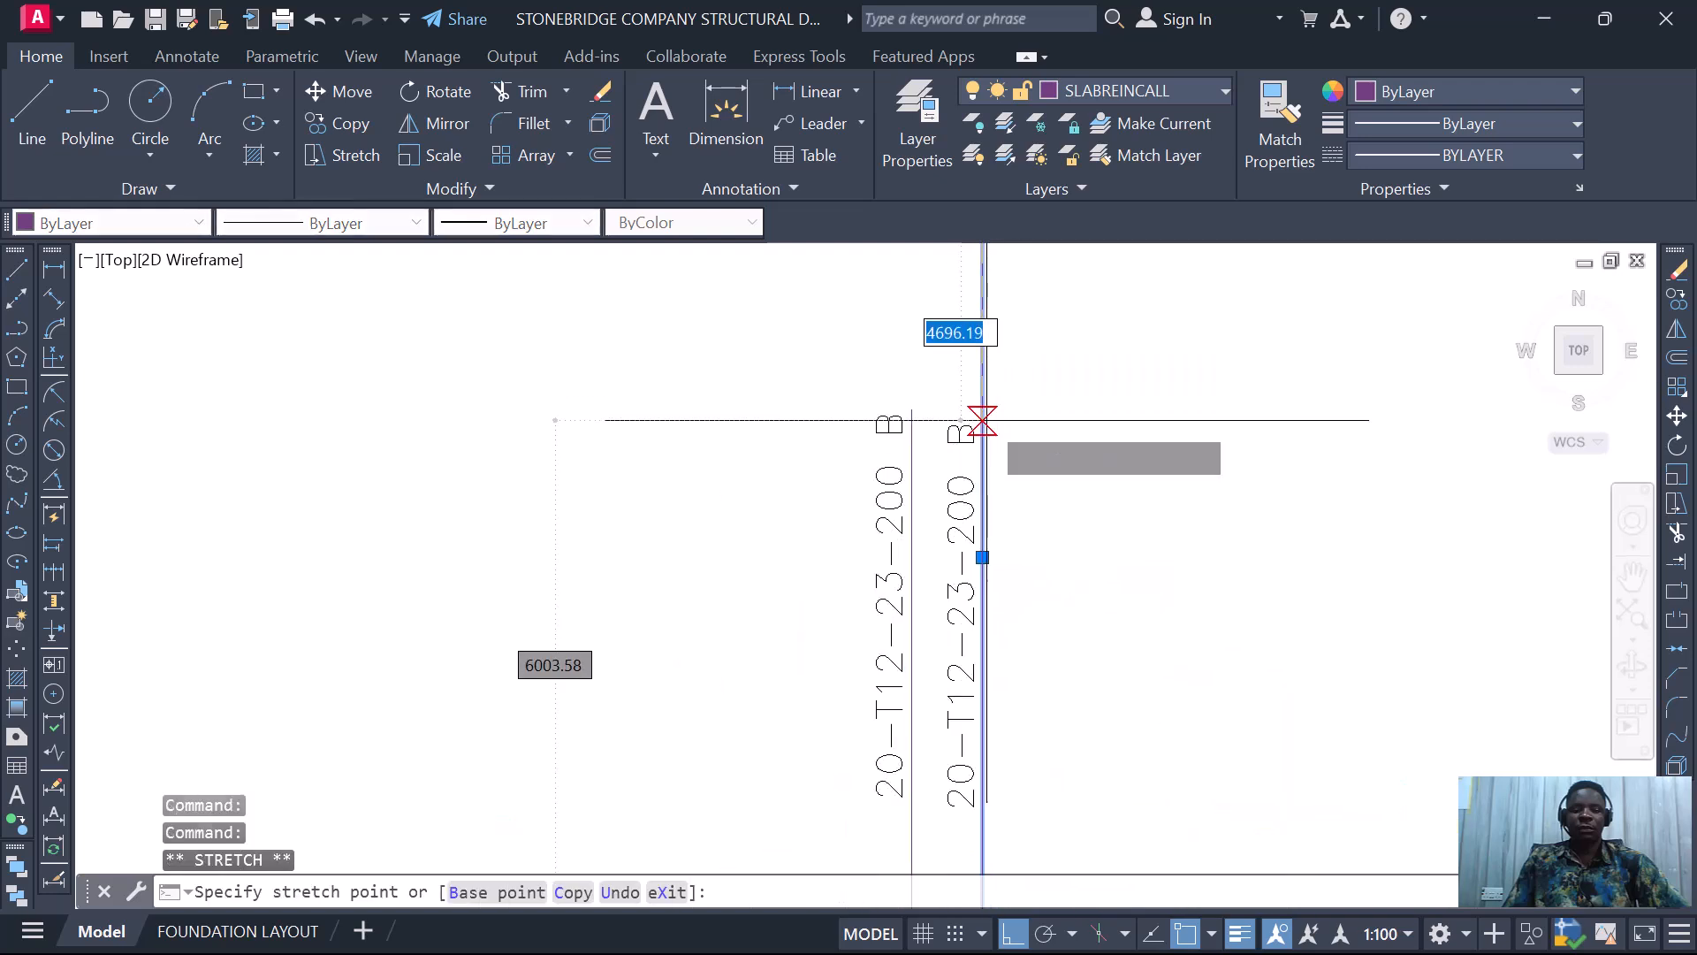
pyautogui.click(988, 409)
pyautogui.scroll(-5, 988, 409)
pyautogui.press('Escape')
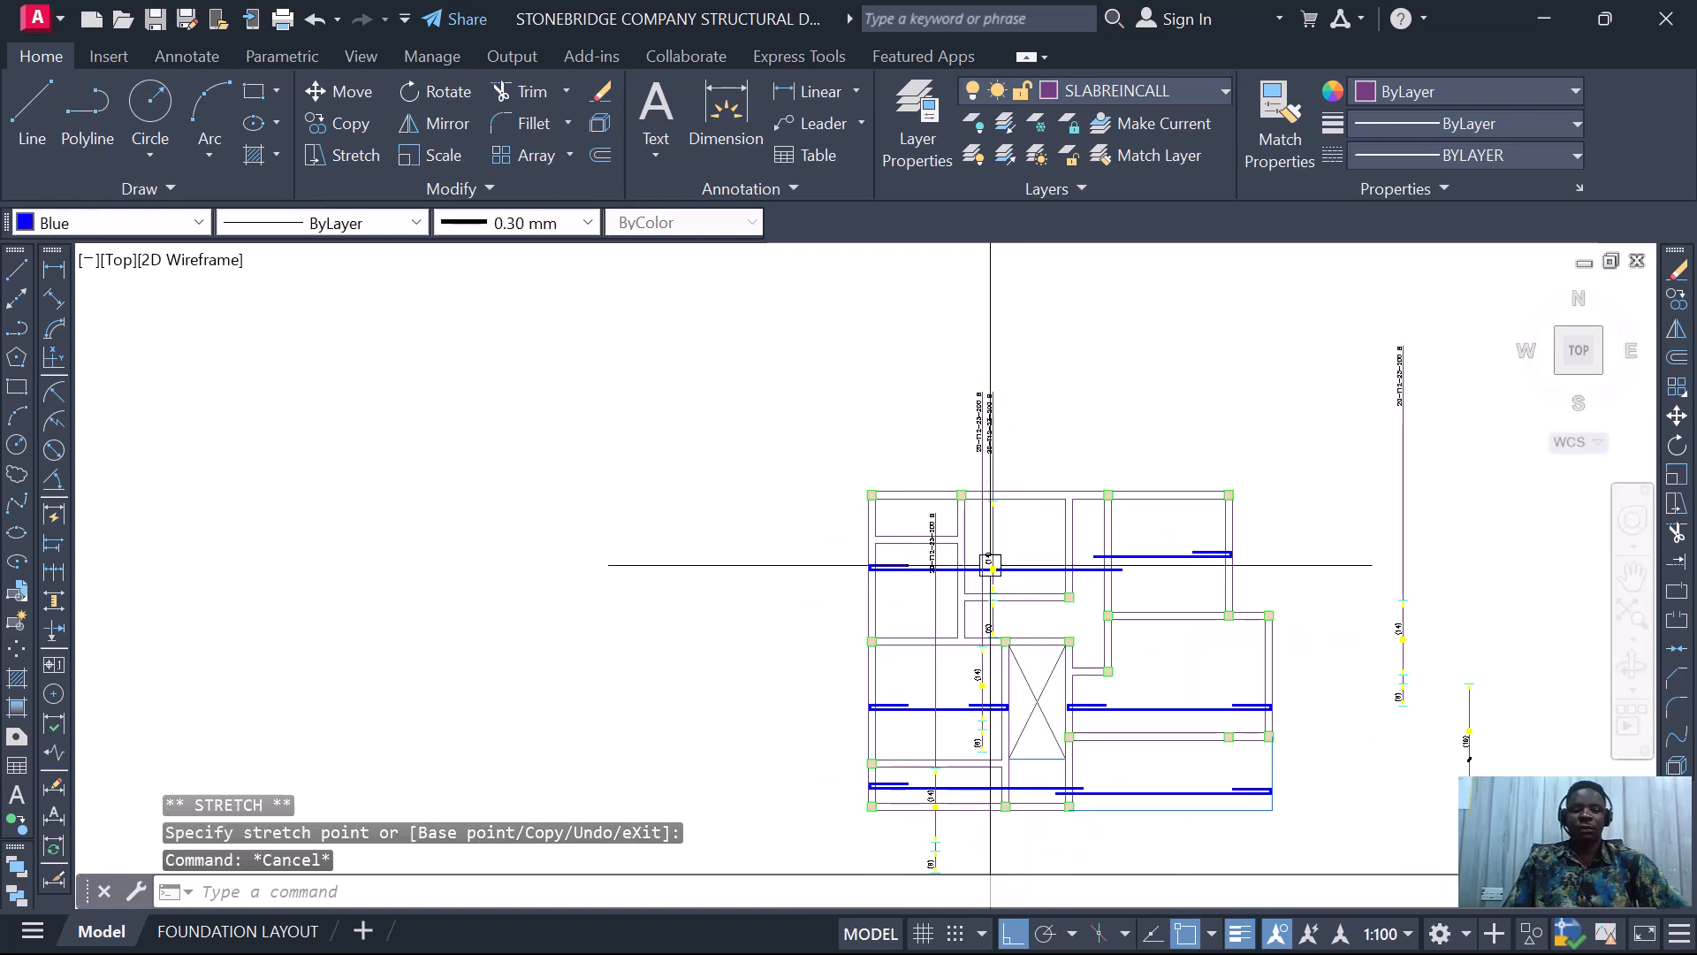
# - Move the left marker's 20-T12-23-200 B label from the upper left rooms straight up above the plan, level with the other labels
pyautogui.scroll(5, 919, 556)
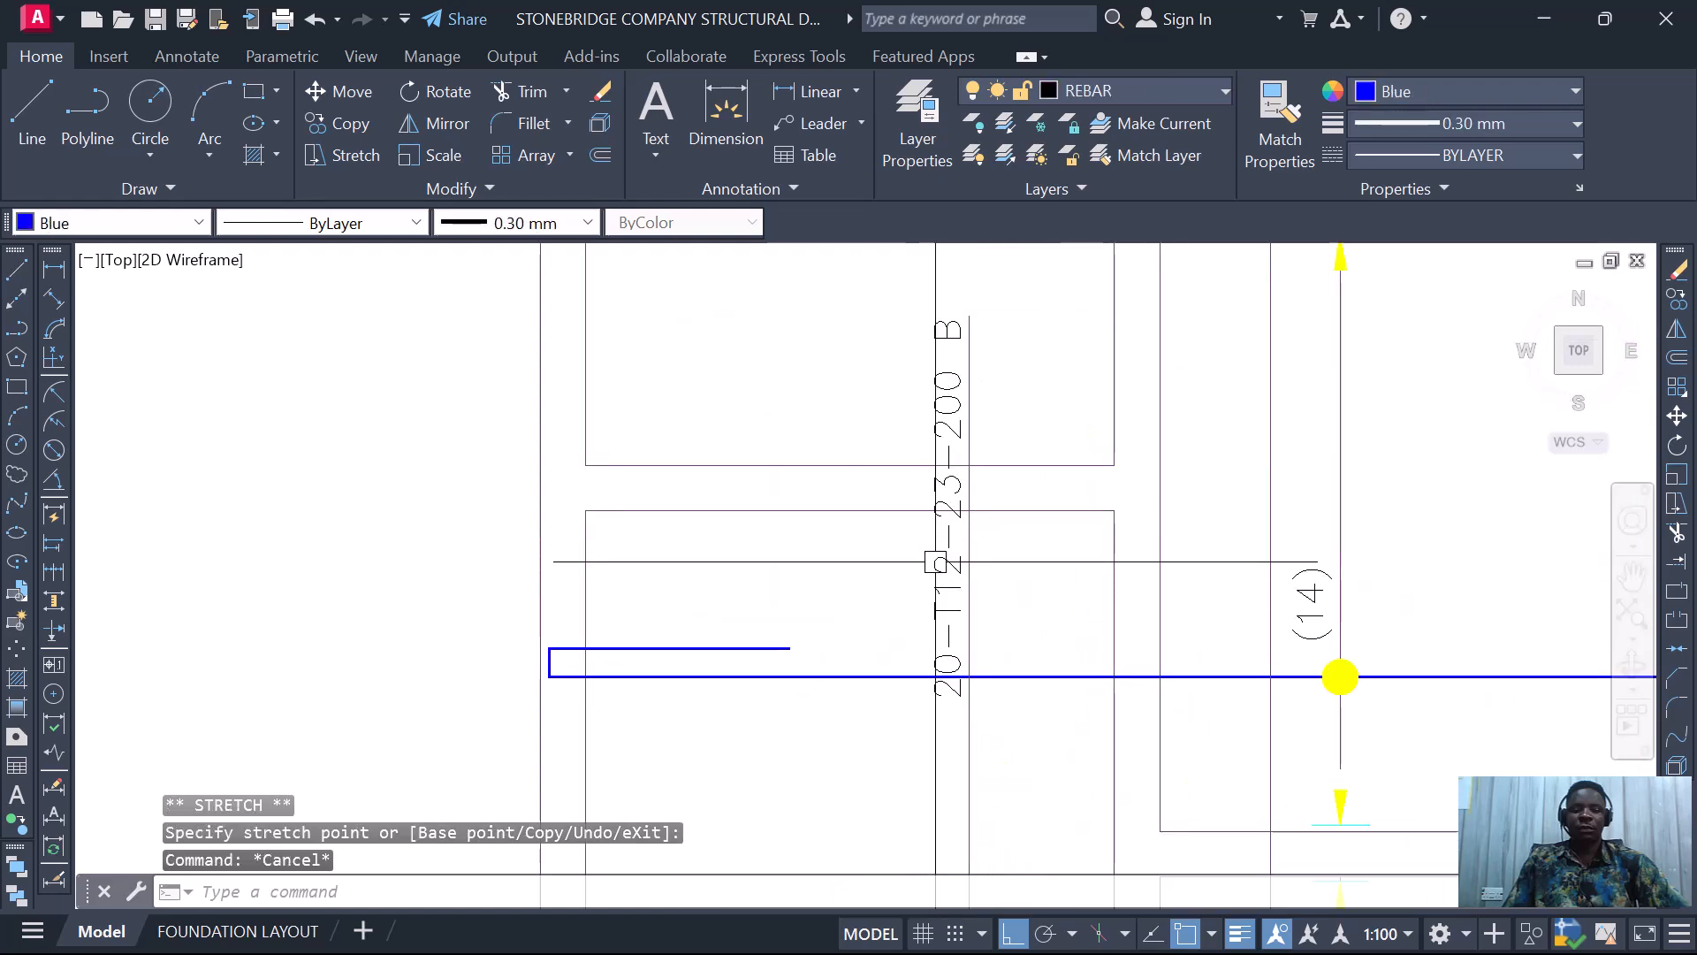
pyautogui.click(938, 619)
pyautogui.rightClick(937, 495)
pyautogui.click(987, 504)
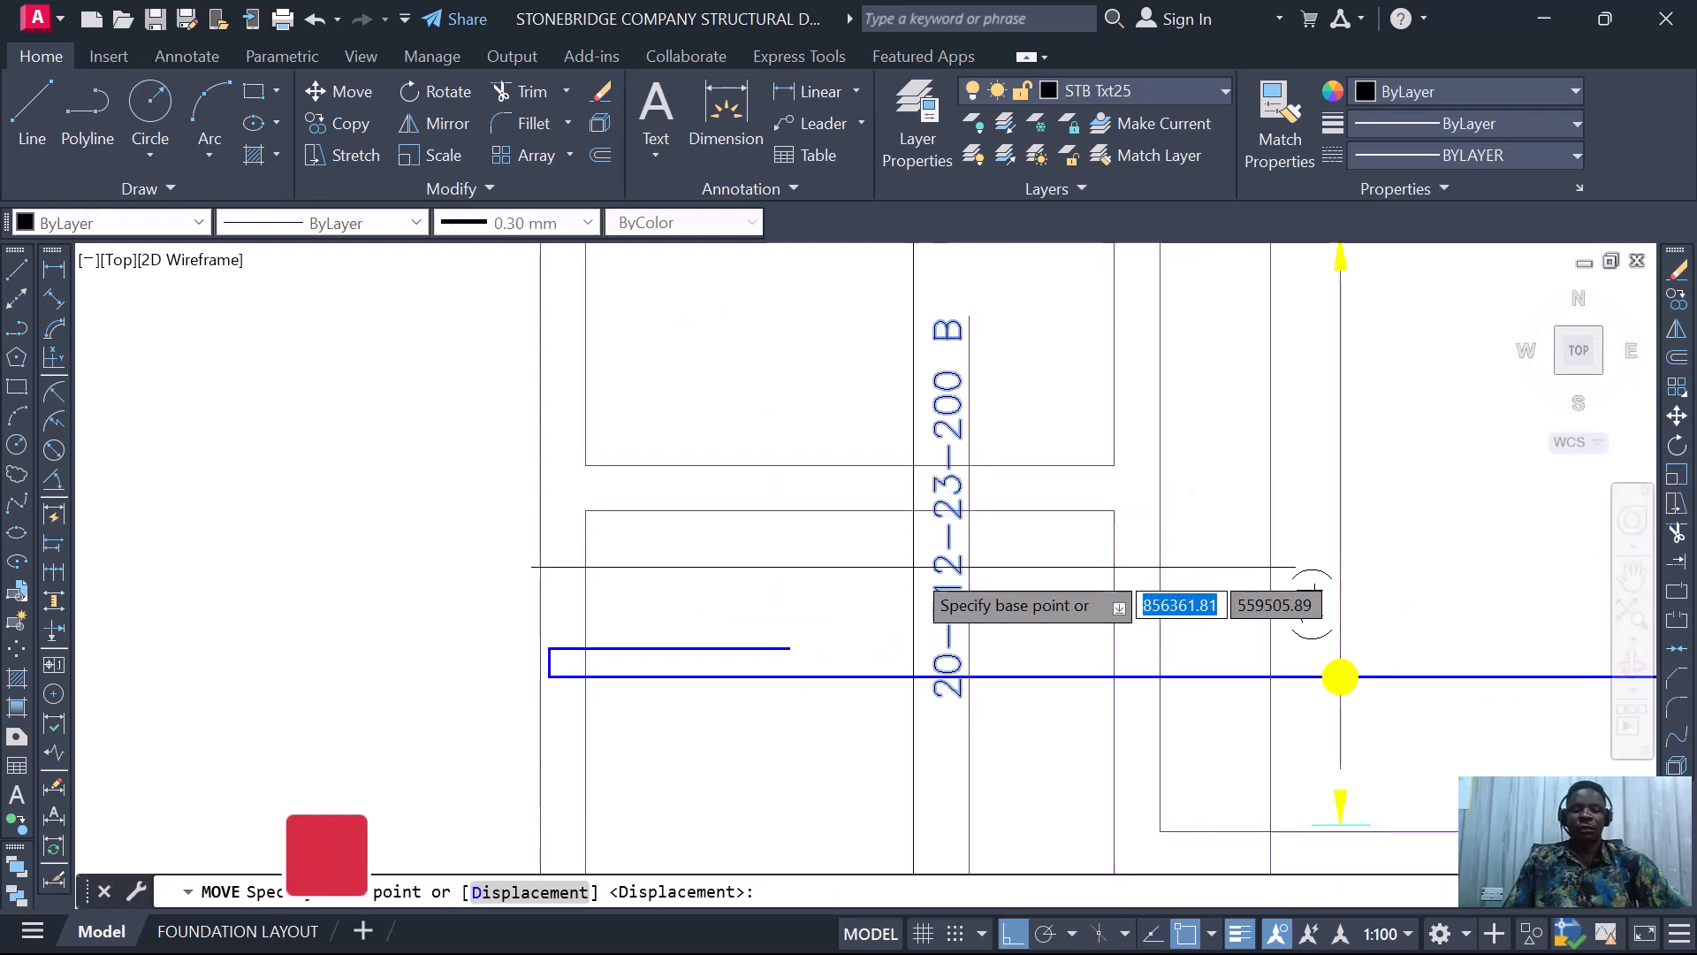
pyautogui.click(898, 536)
pyautogui.scroll(-2, 896, 500)
pyautogui.scroll(-5, 868, 560)
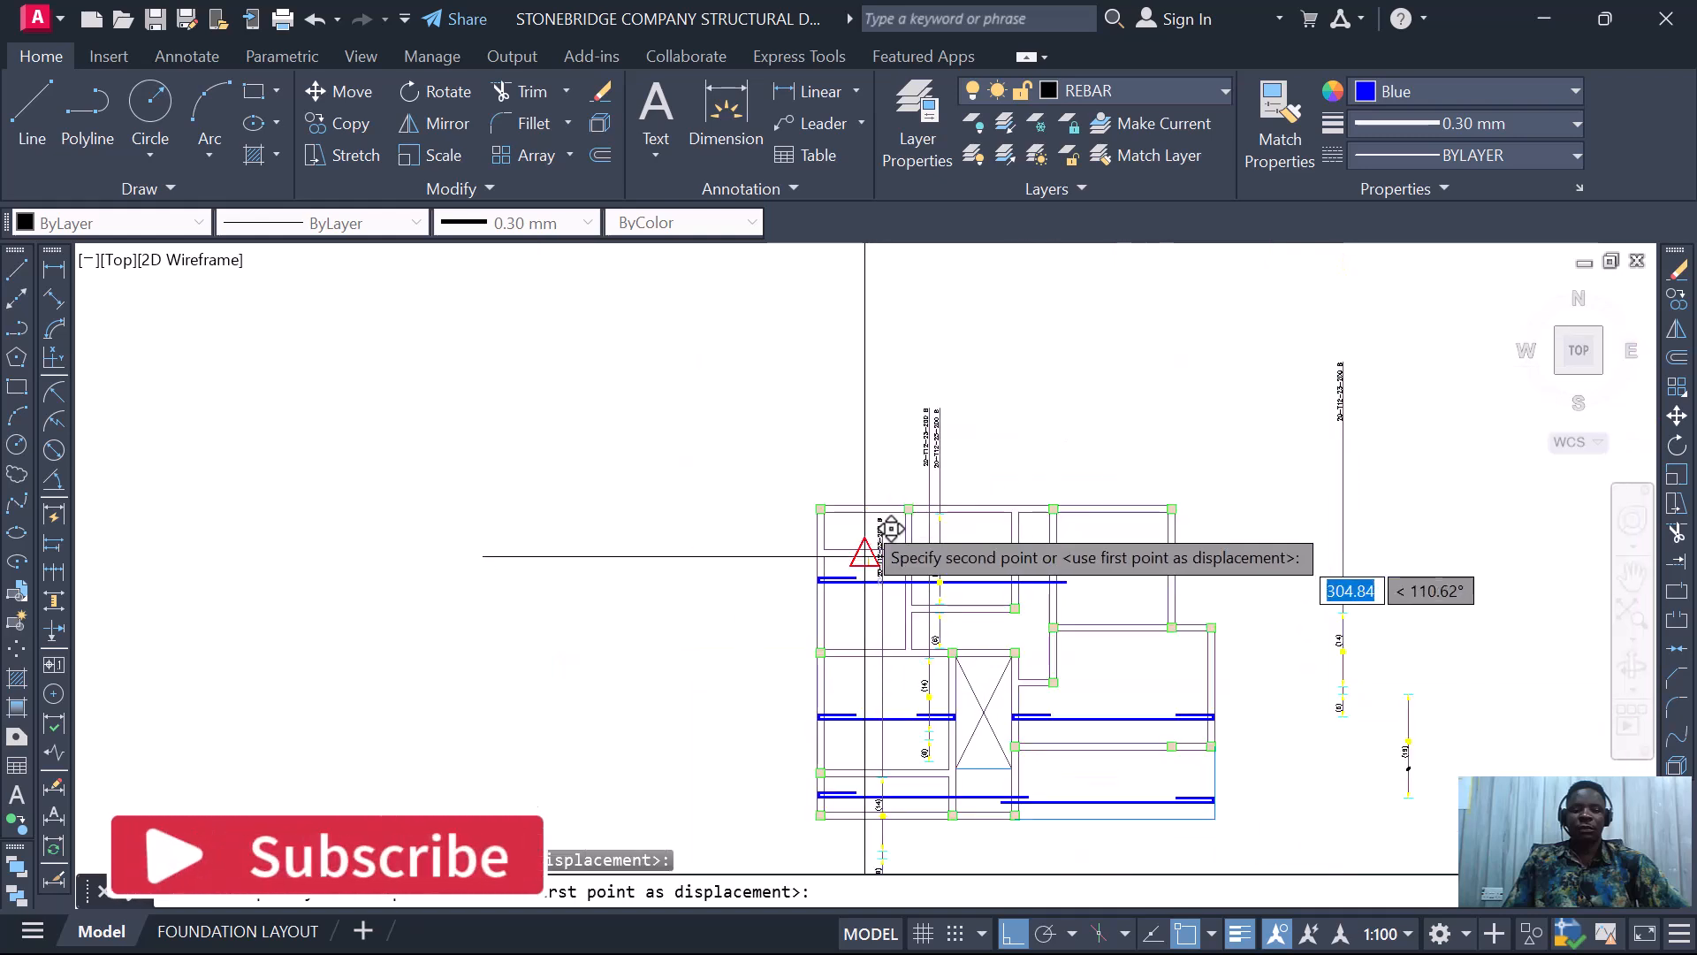
pyautogui.scroll(5, 870, 457)
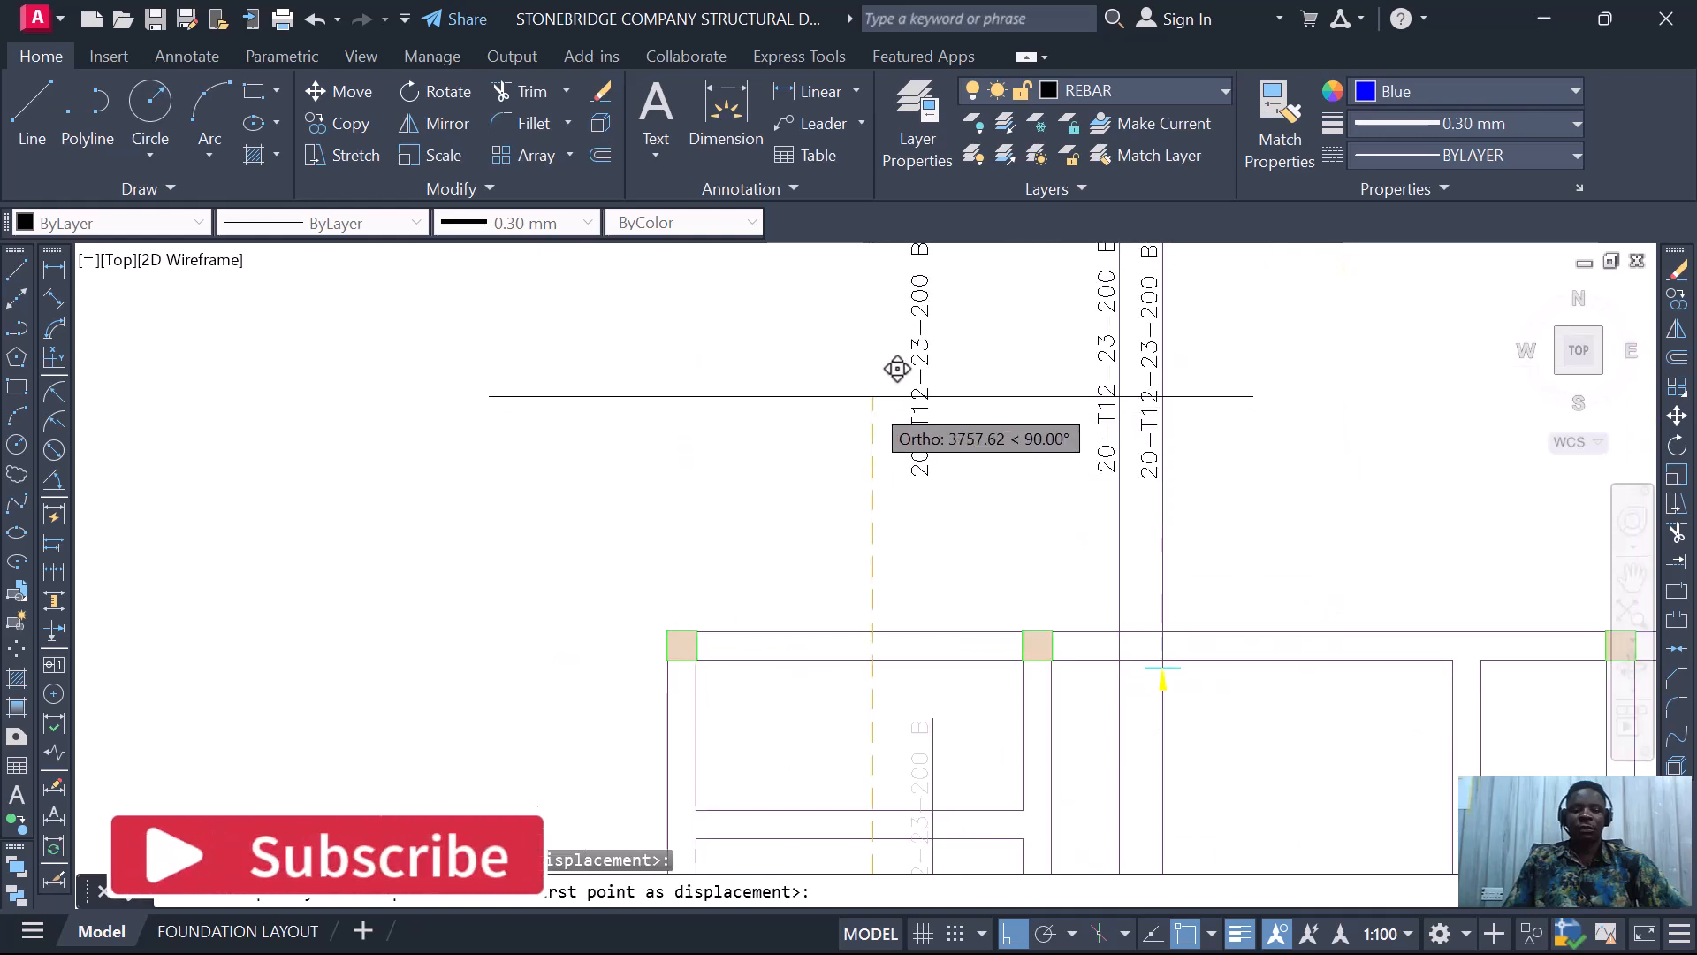
pyautogui.scroll(4, 887, 495)
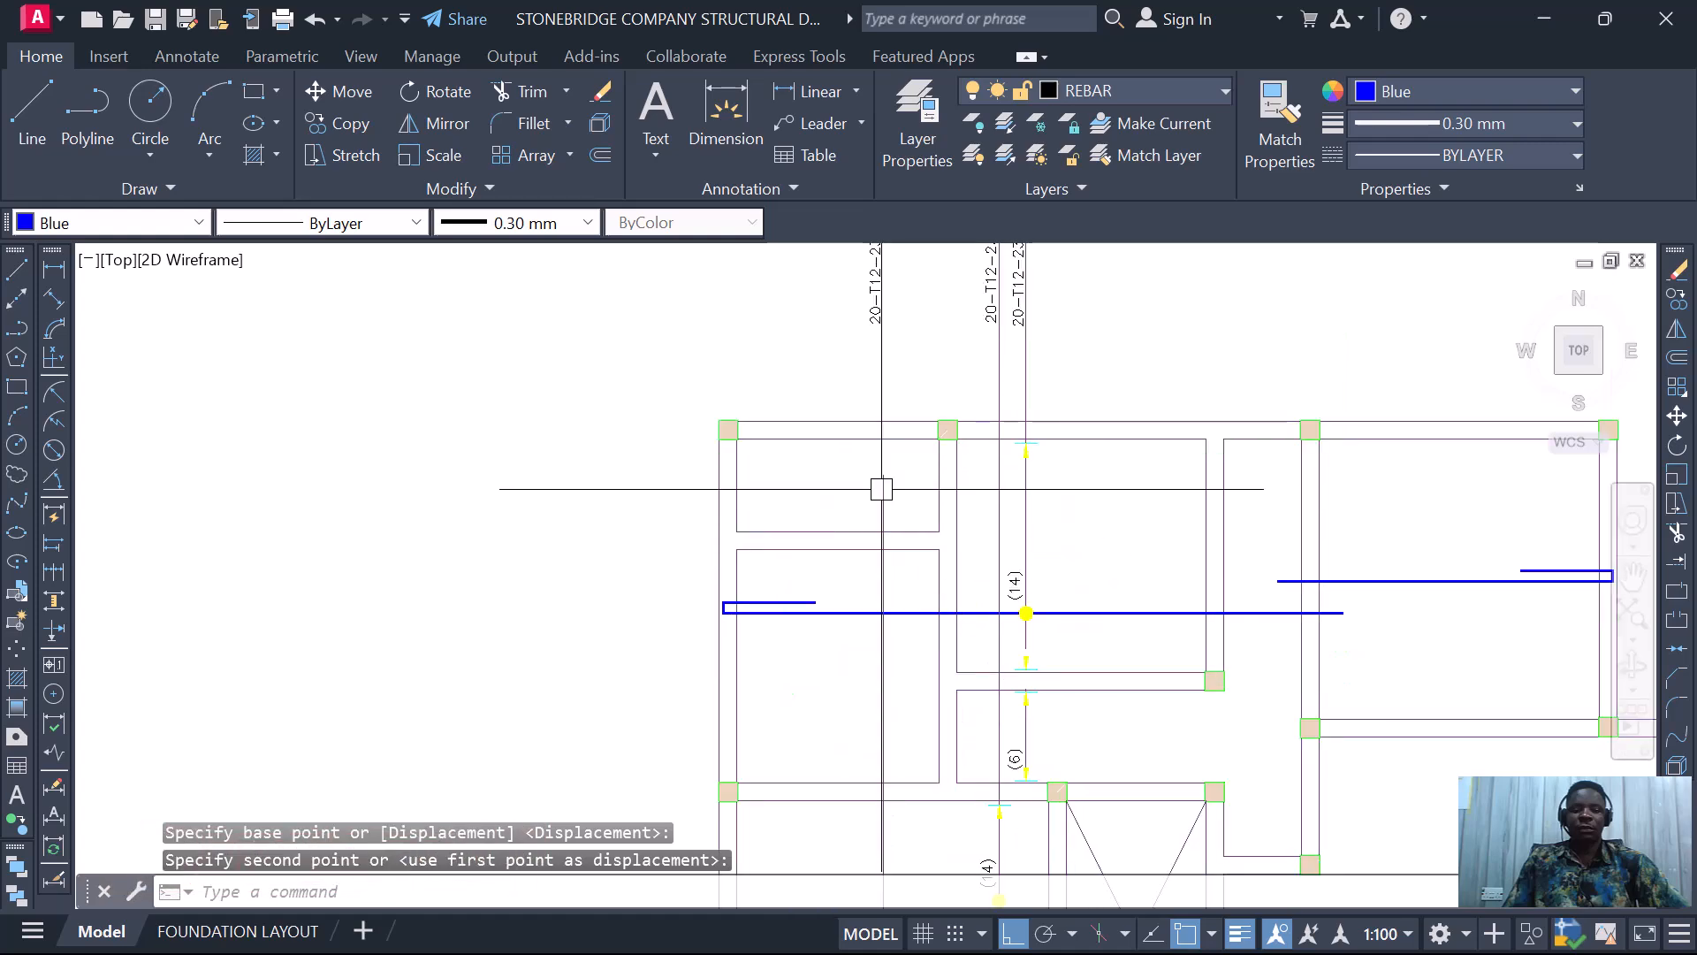
# - Stretch the upper end of the left marker's range line up to the top of its relocated label
pyautogui.click(883, 485)
pyautogui.click(883, 475)
pyautogui.scroll(-5, 889, 456)
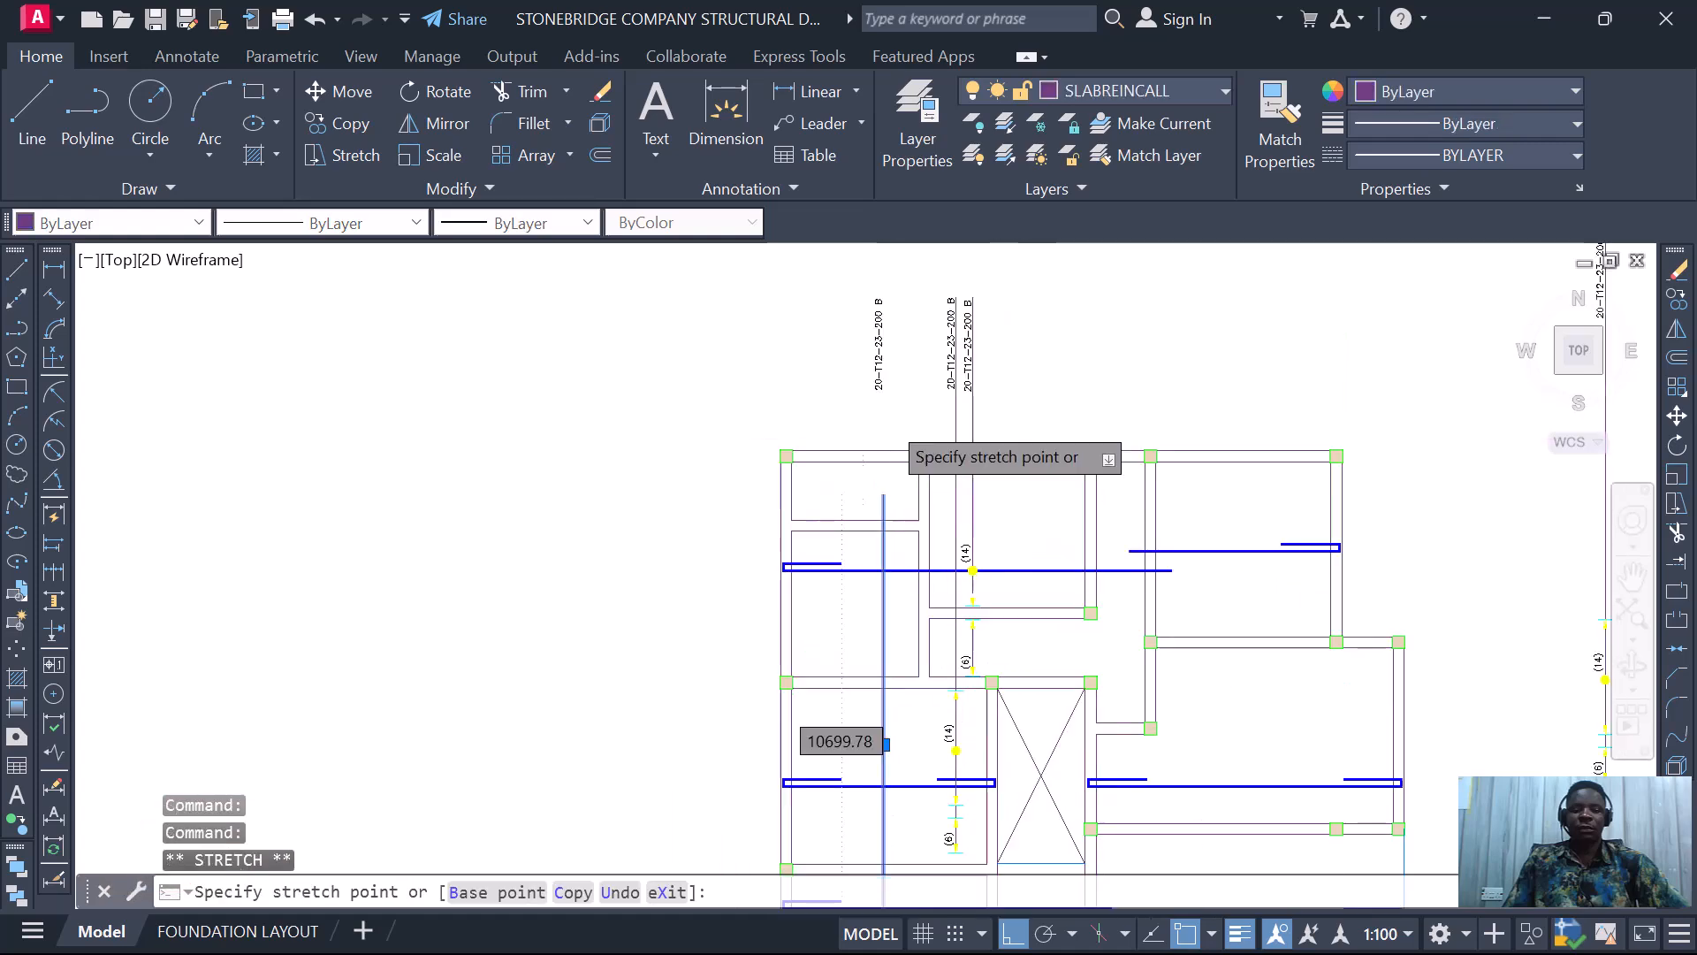
pyautogui.scroll(5, 878, 380)
pyautogui.scroll(4, 857, 541)
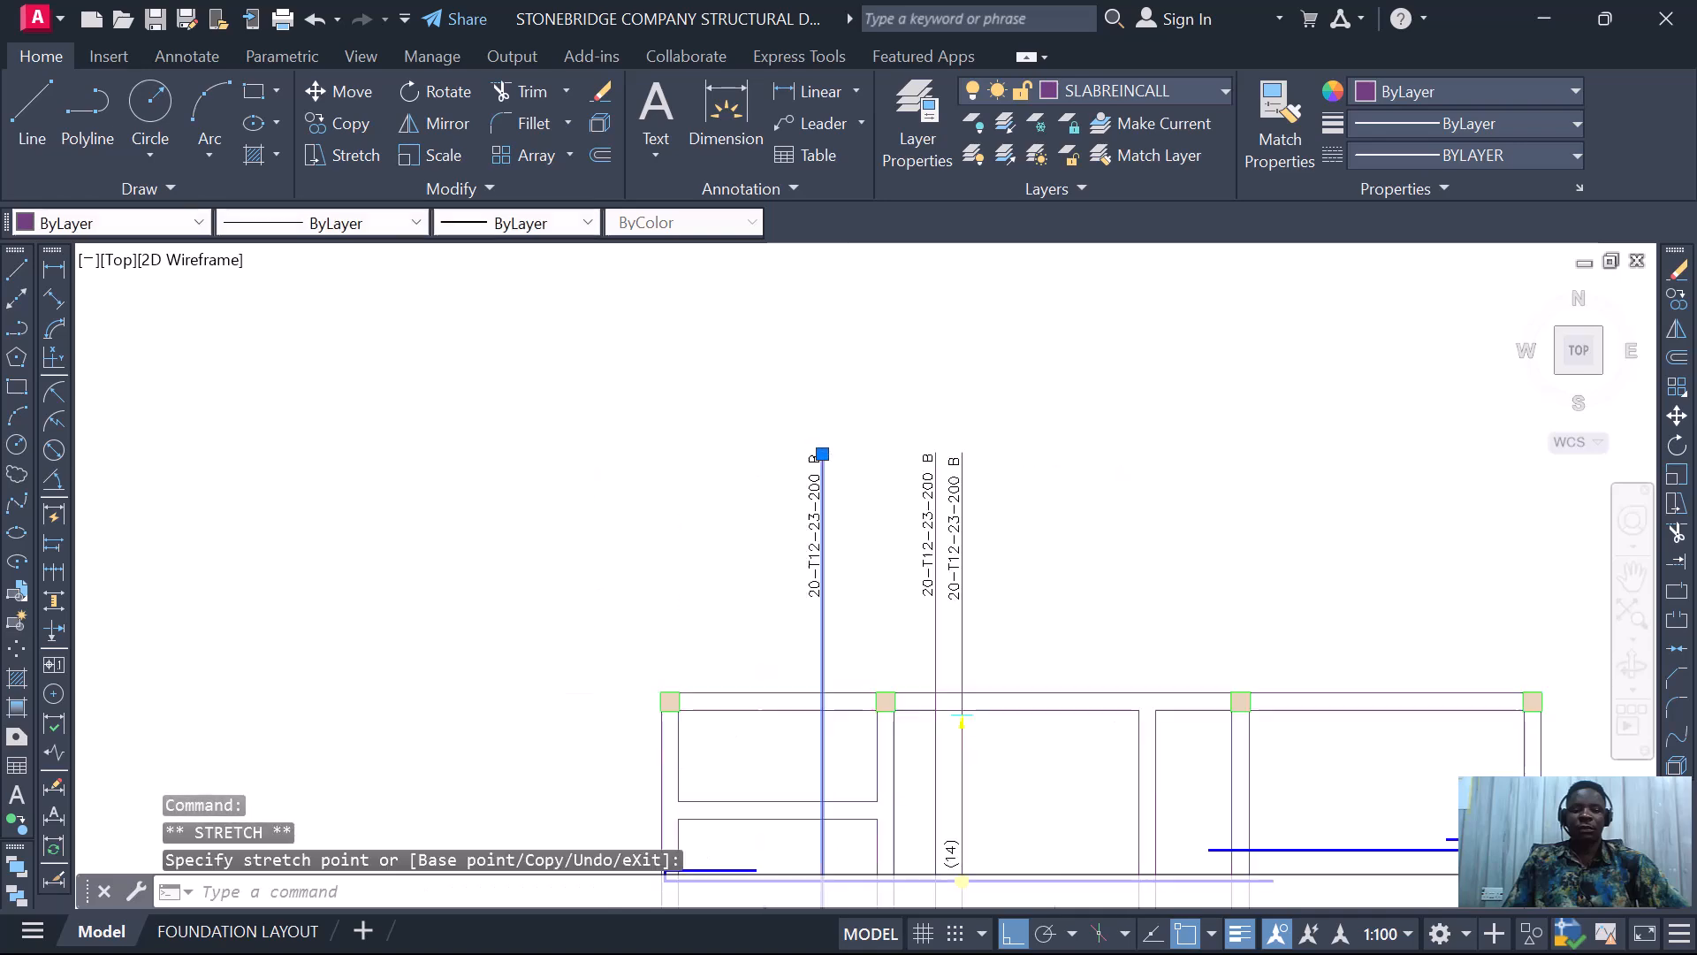
pyautogui.scroll(-5, 840, 495)
pyautogui.press('Escape')
# - Erase the (6) count text with its arrows, ticks and line below the lower left room
pyautogui.scroll(1, 849, 715)
pyautogui.scroll(2, 848, 716)
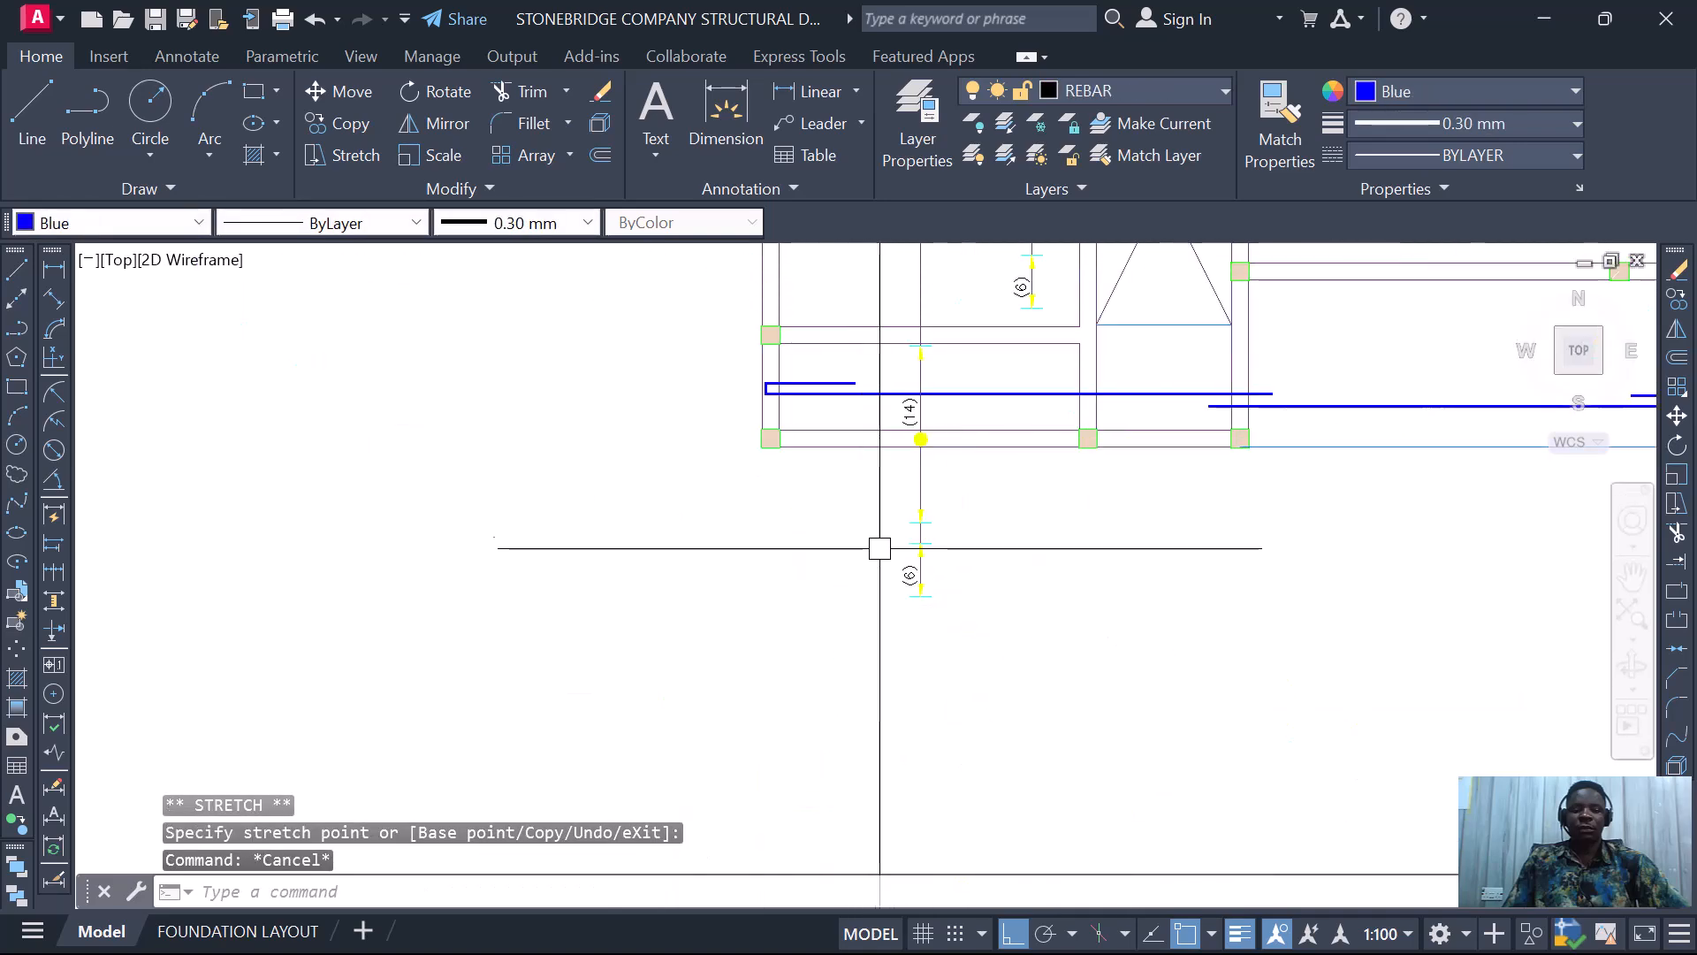
pyautogui.scroll(2, 898, 489)
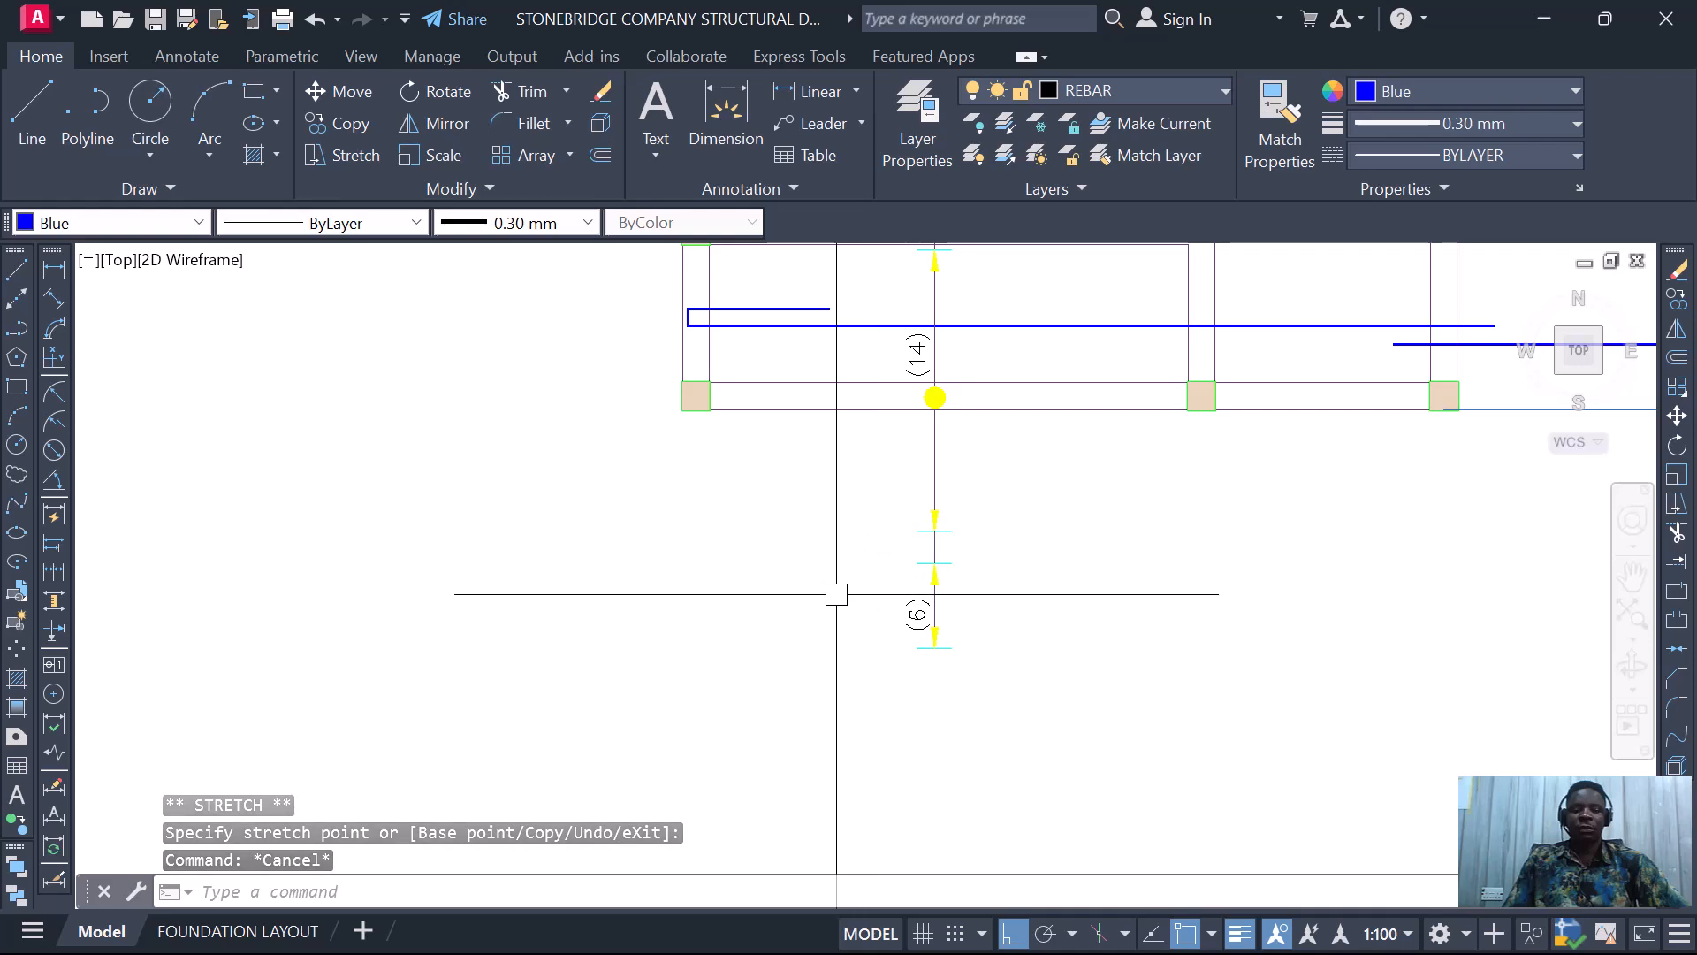
pyautogui.click(853, 549)
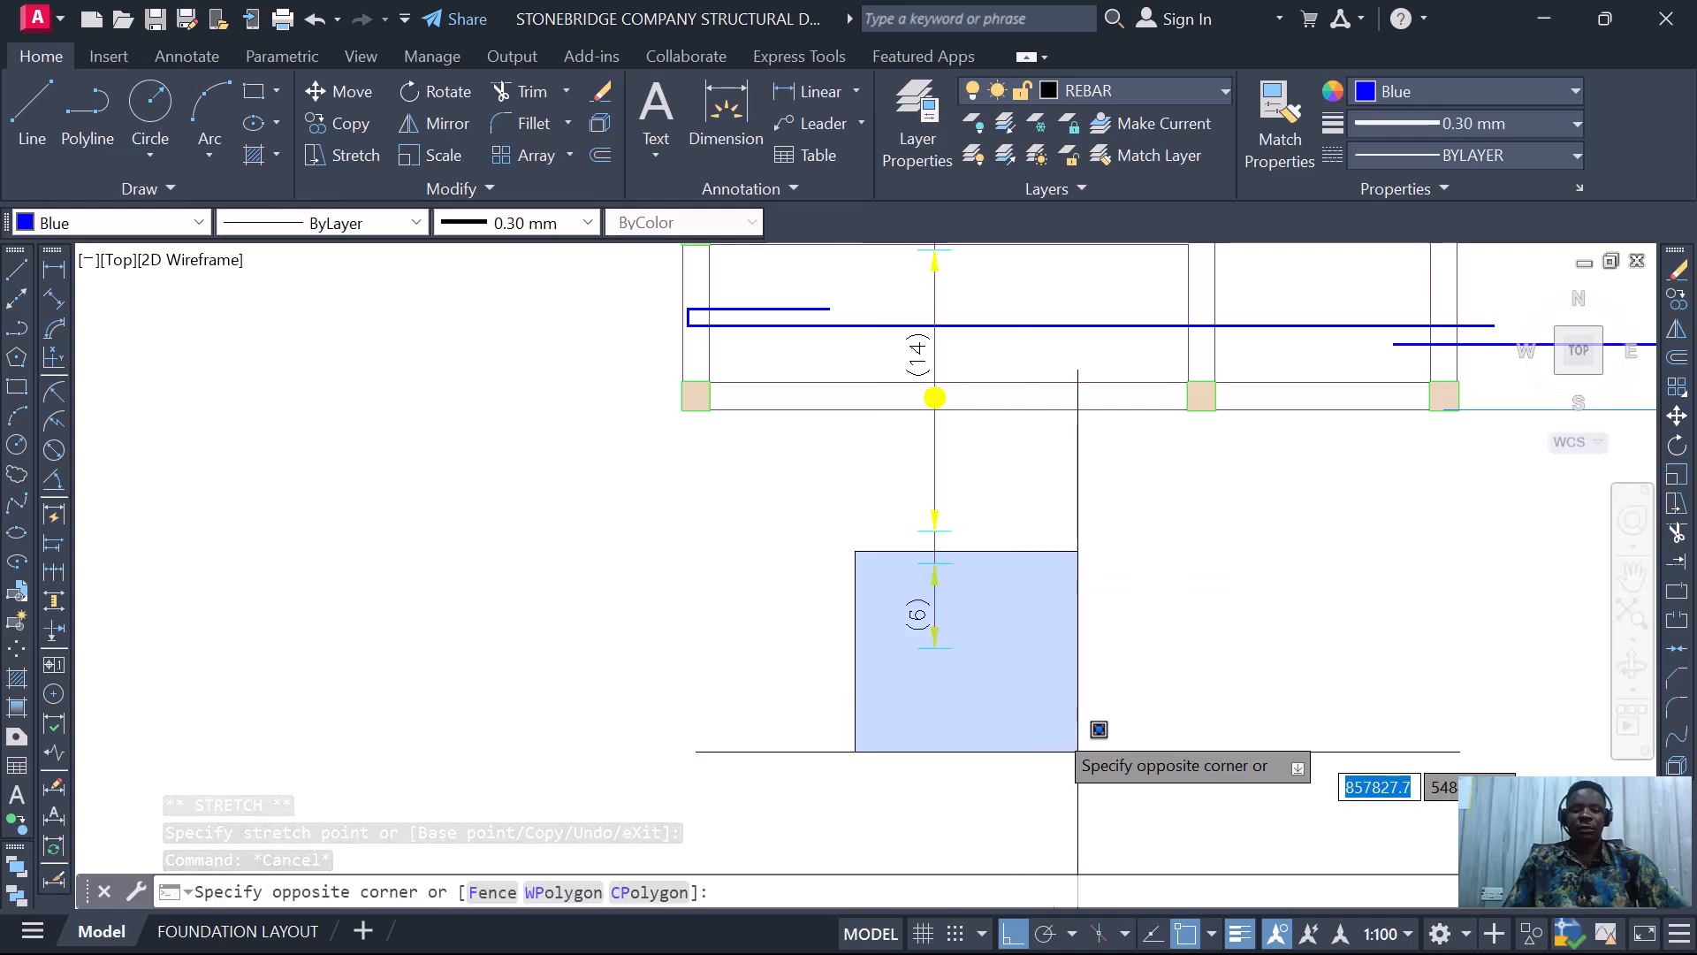
pyautogui.click(1079, 739)
pyautogui.press('Return')
# - Move the lower left (14) marker's lower arrow and tick straight up about 1241 units to the bottom wall's inner face
pyautogui.scroll(4, 934, 517)
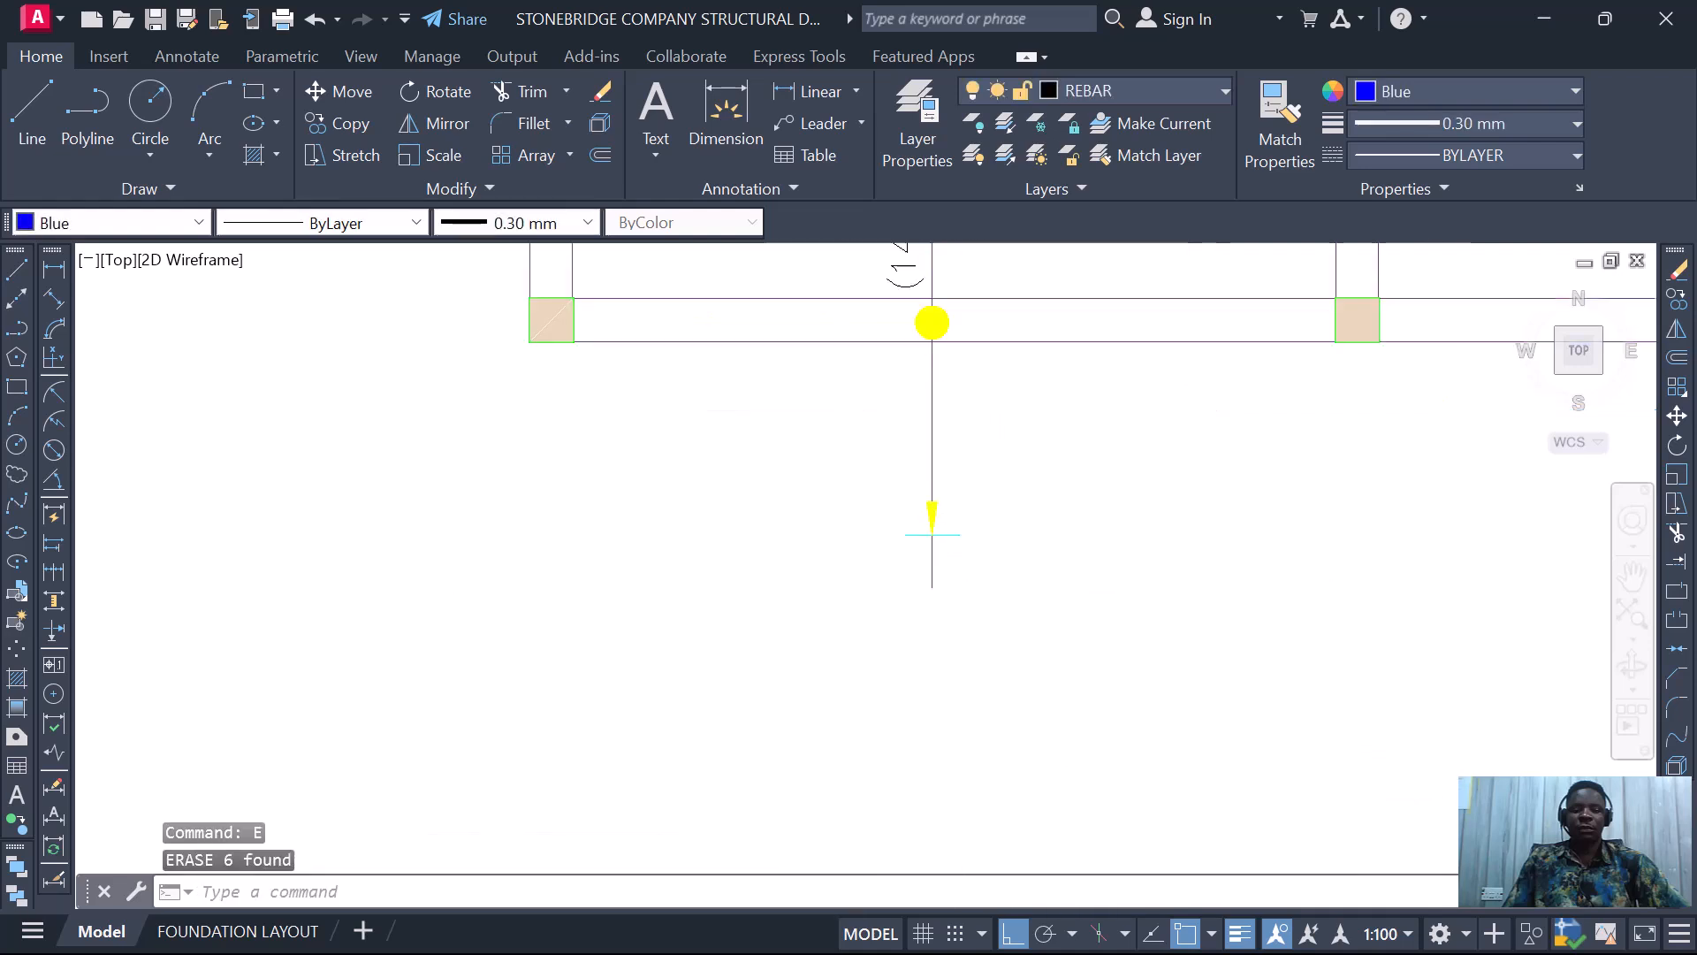
pyautogui.click(835, 442)
pyautogui.click(1052, 561)
pyautogui.rightClick(1052, 561)
pyautogui.click(1089, 543)
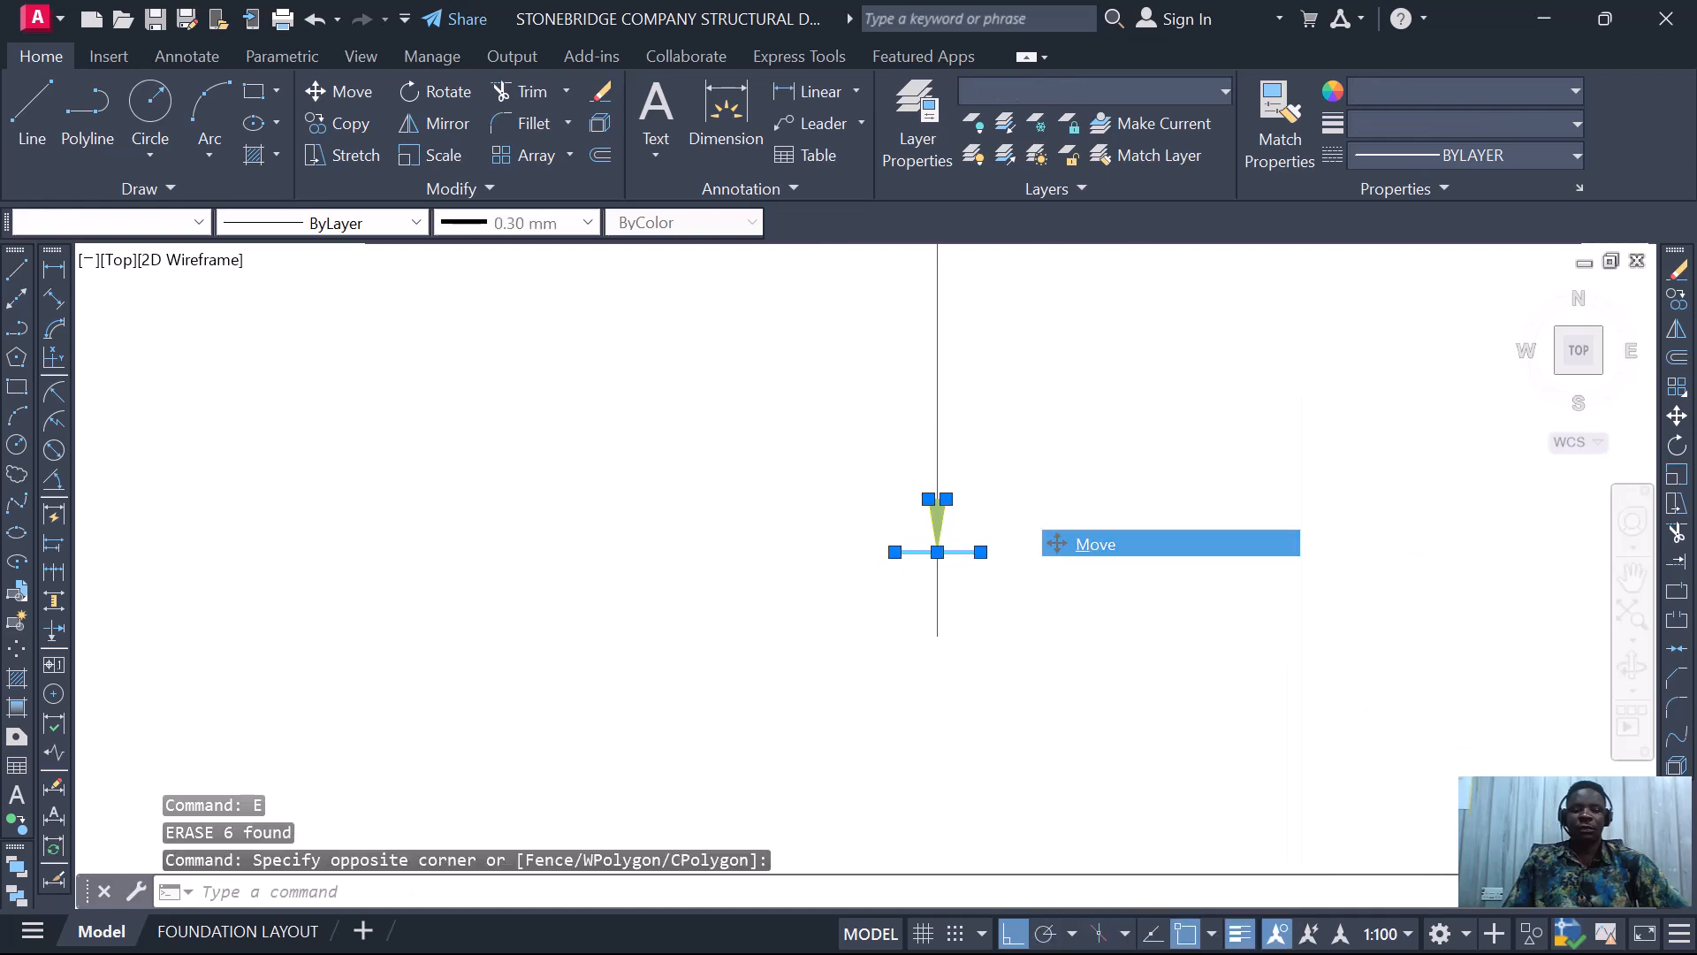
pyautogui.click(937, 550)
pyautogui.scroll(-3, 950, 539)
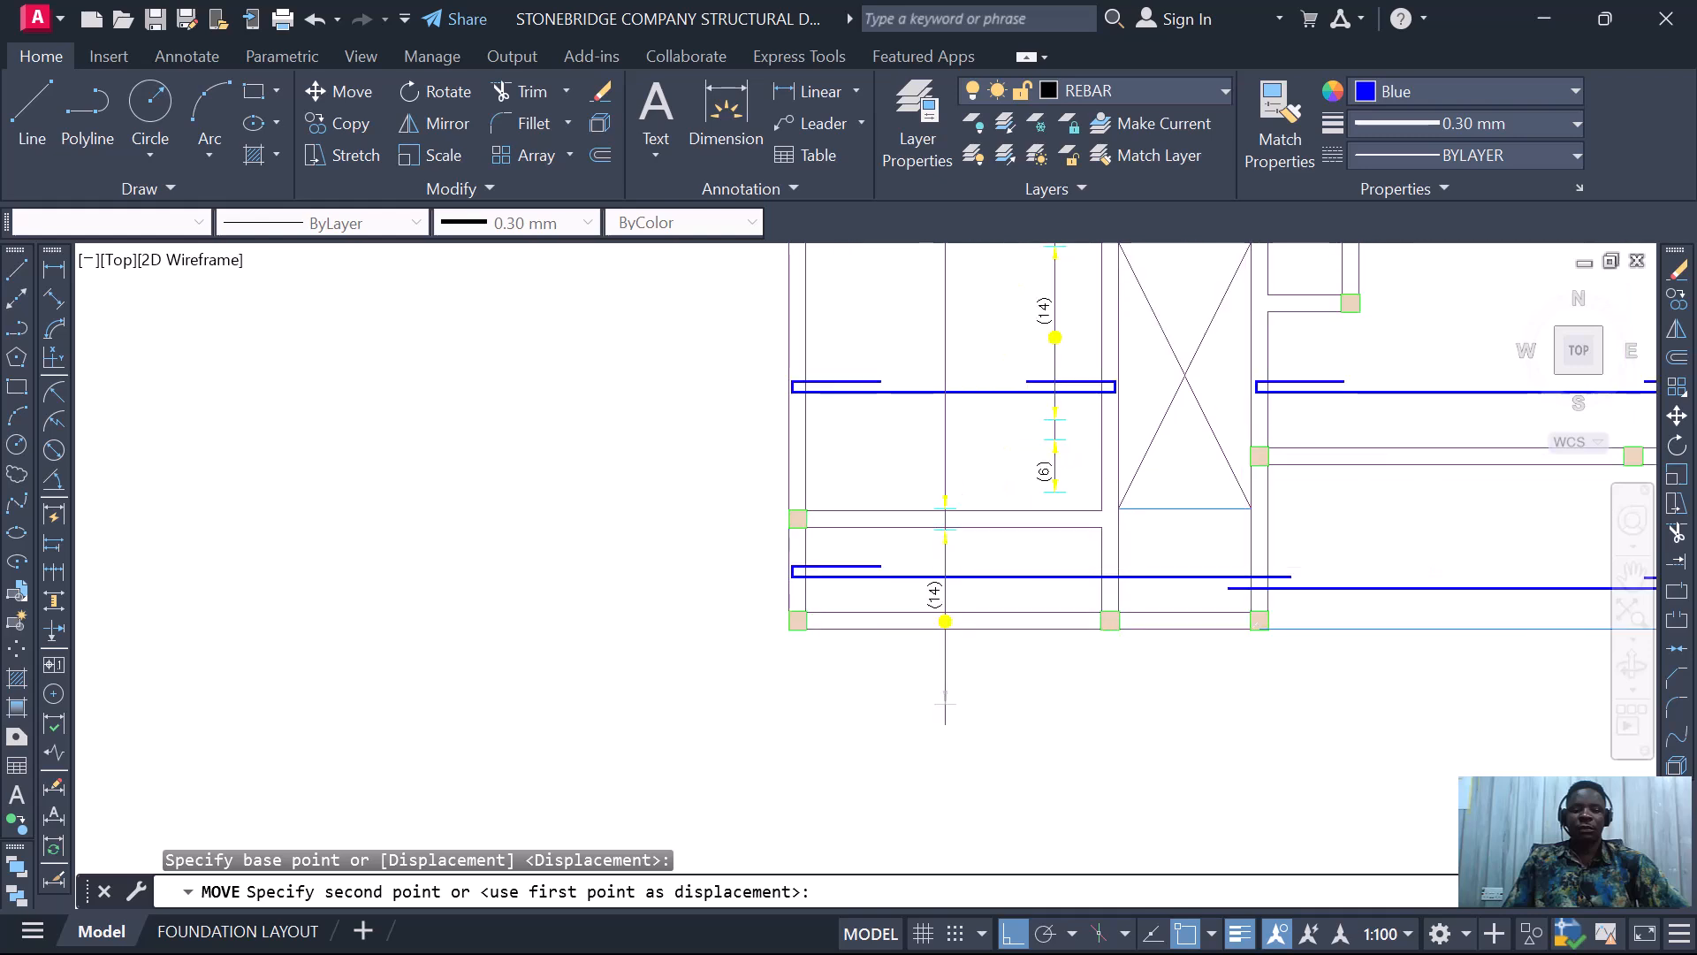
pyautogui.scroll(3, 950, 575)
pyautogui.scroll(3, 950, 574)
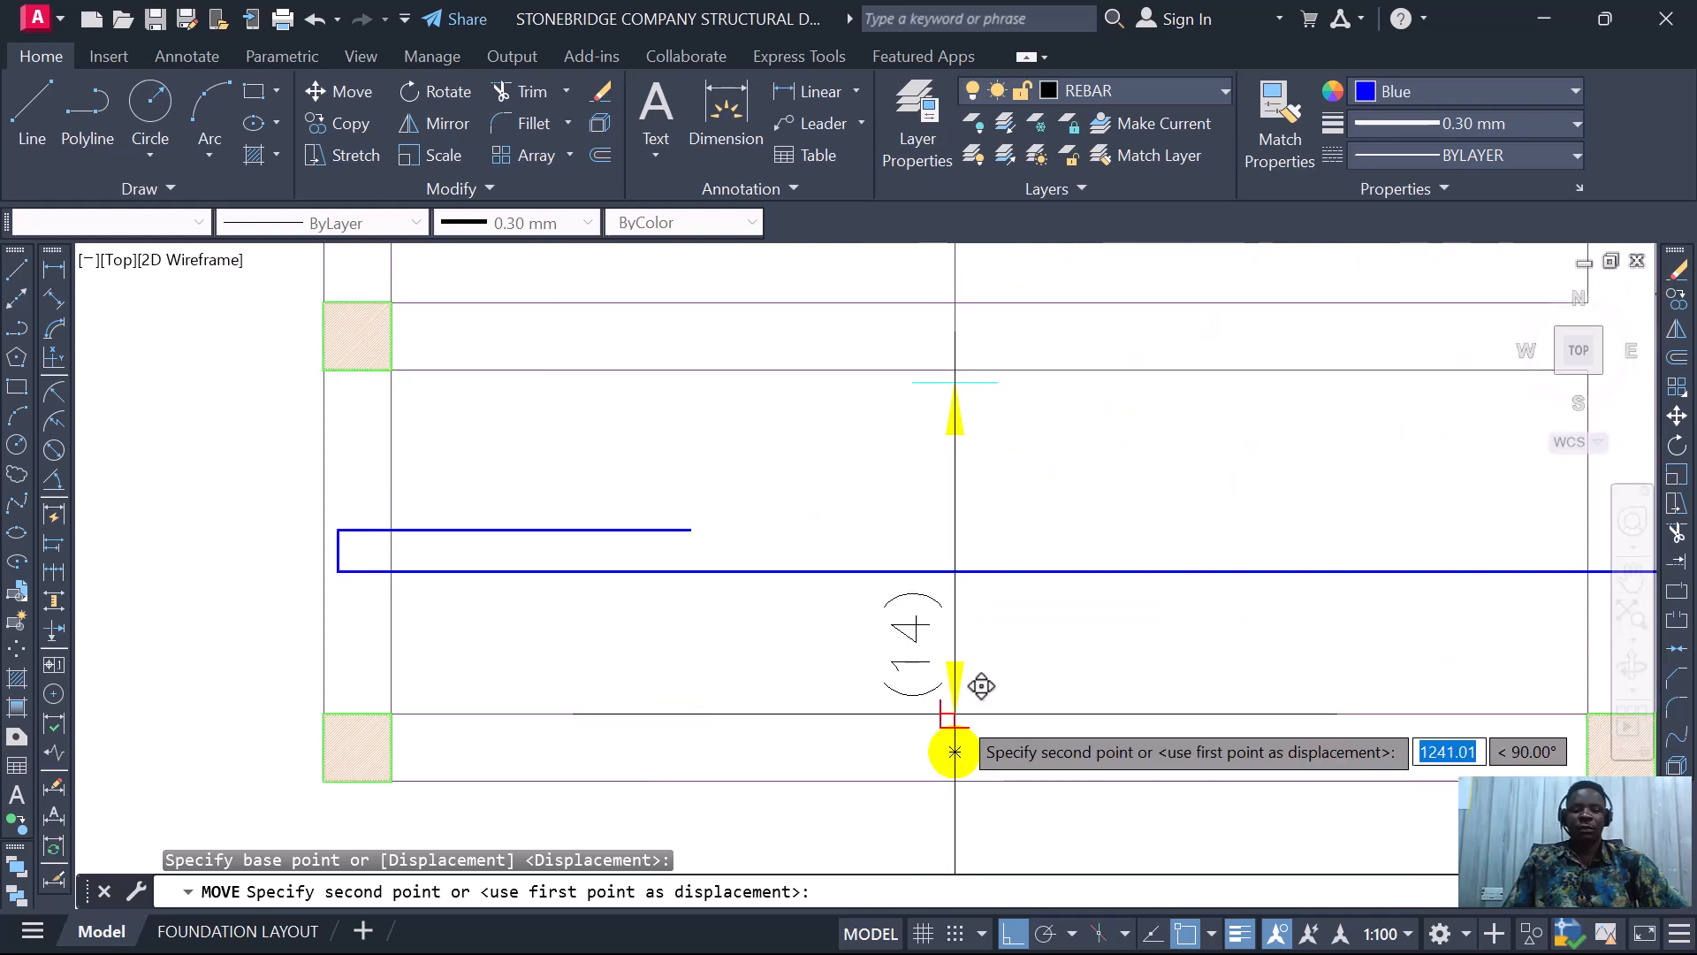
pyautogui.click(954, 751)
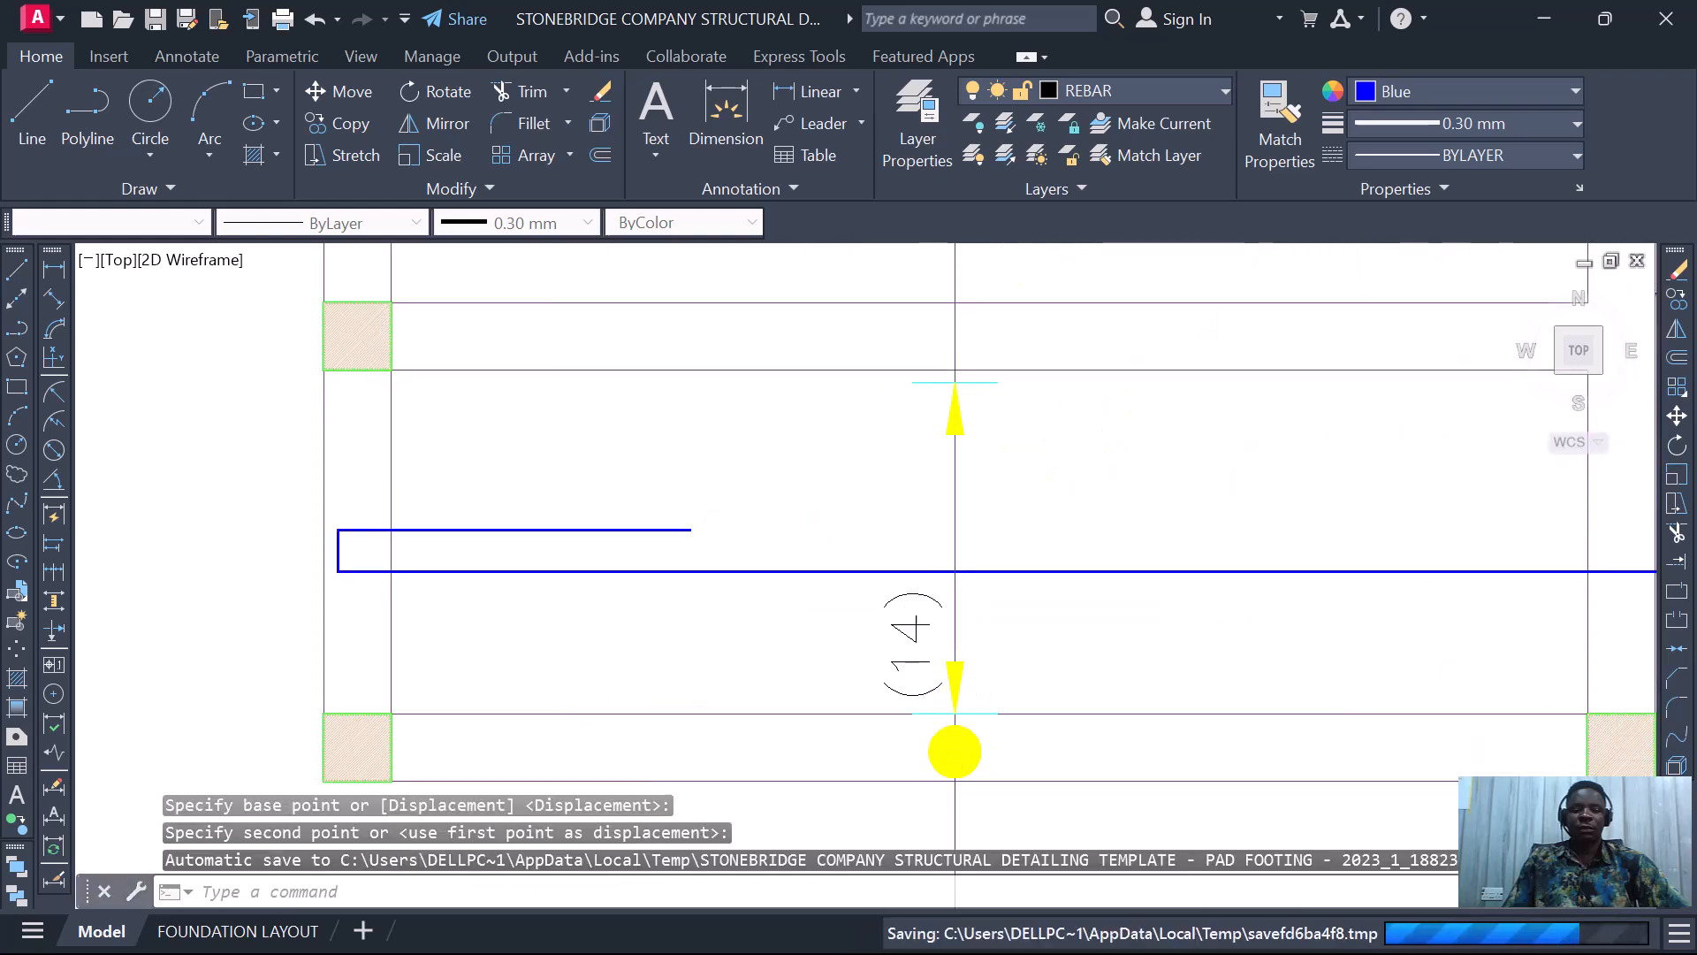
# - Move the lower left marker's yellow dot straight up onto the hooked slab bar and erase its (14) count text
pyautogui.click(965, 733)
pyautogui.write('m')
pyautogui.press('Return')
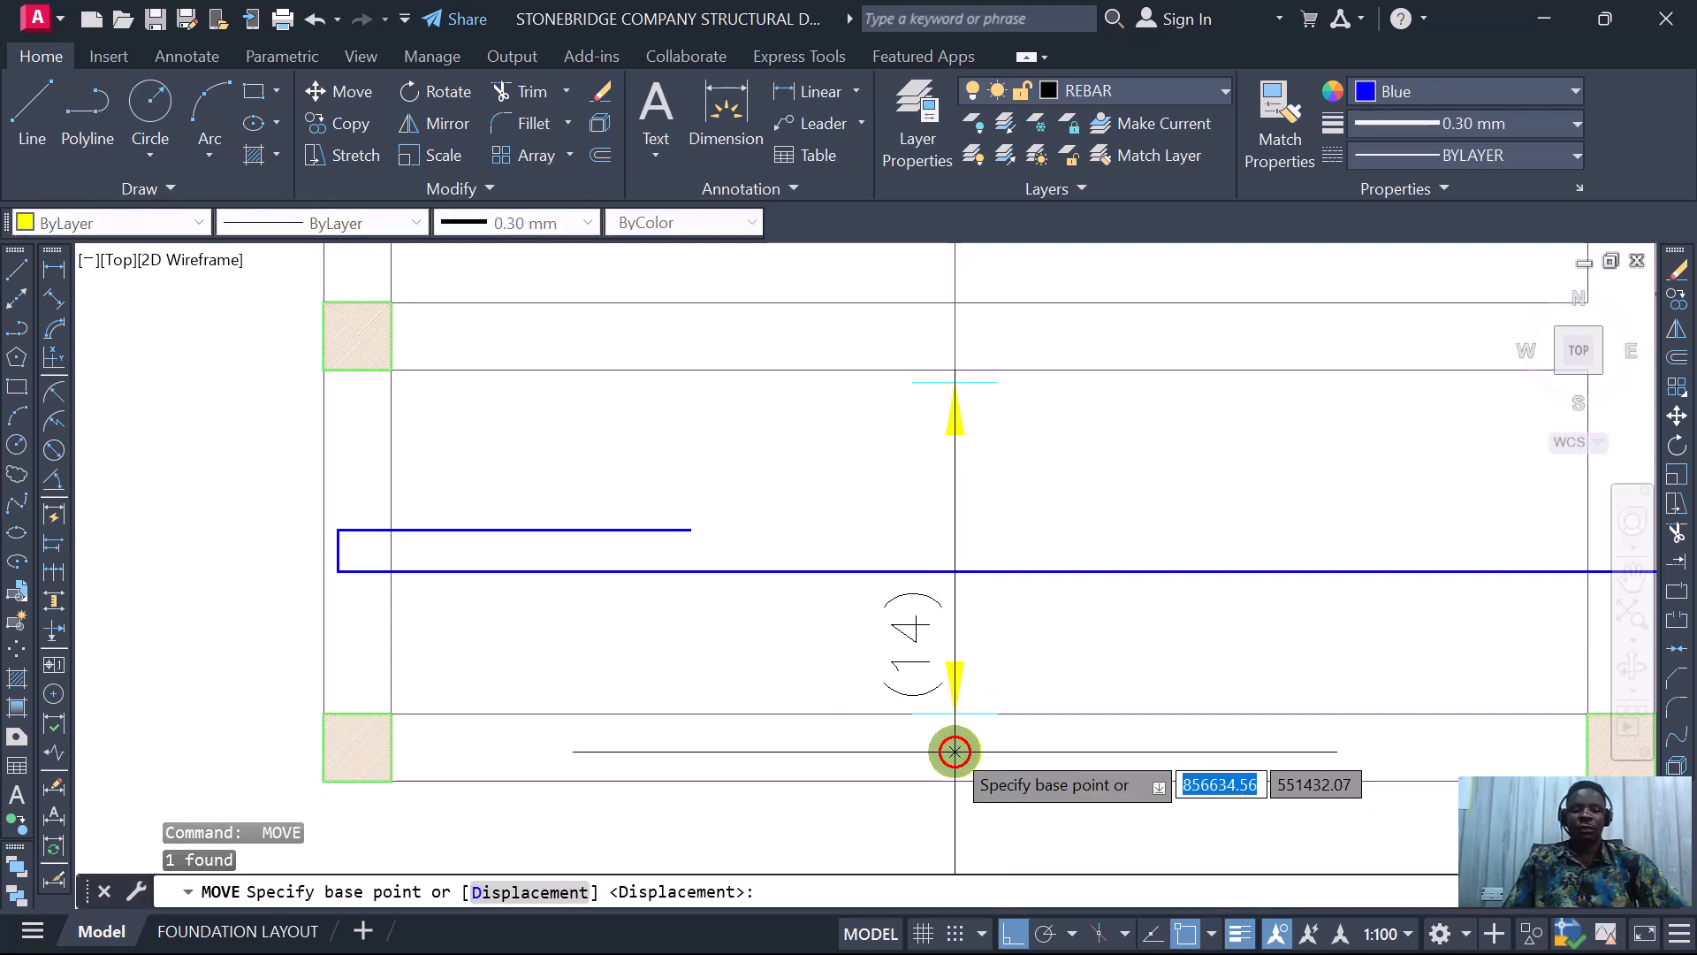
pyautogui.click(954, 751)
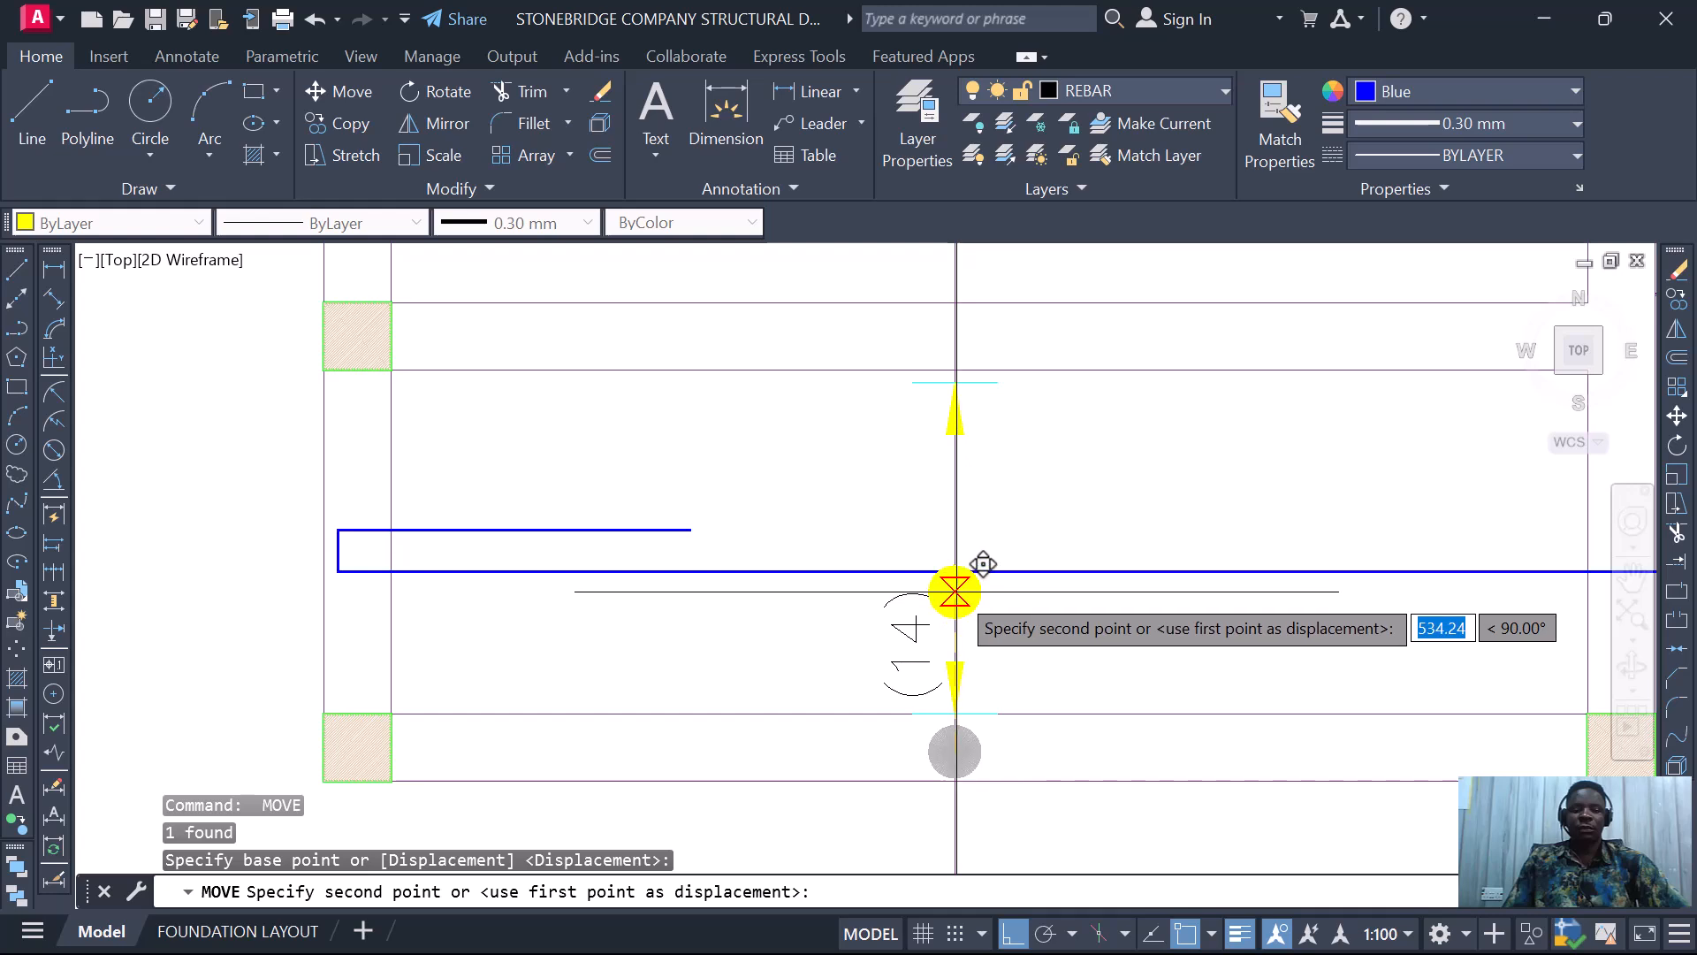
pyautogui.click(956, 572)
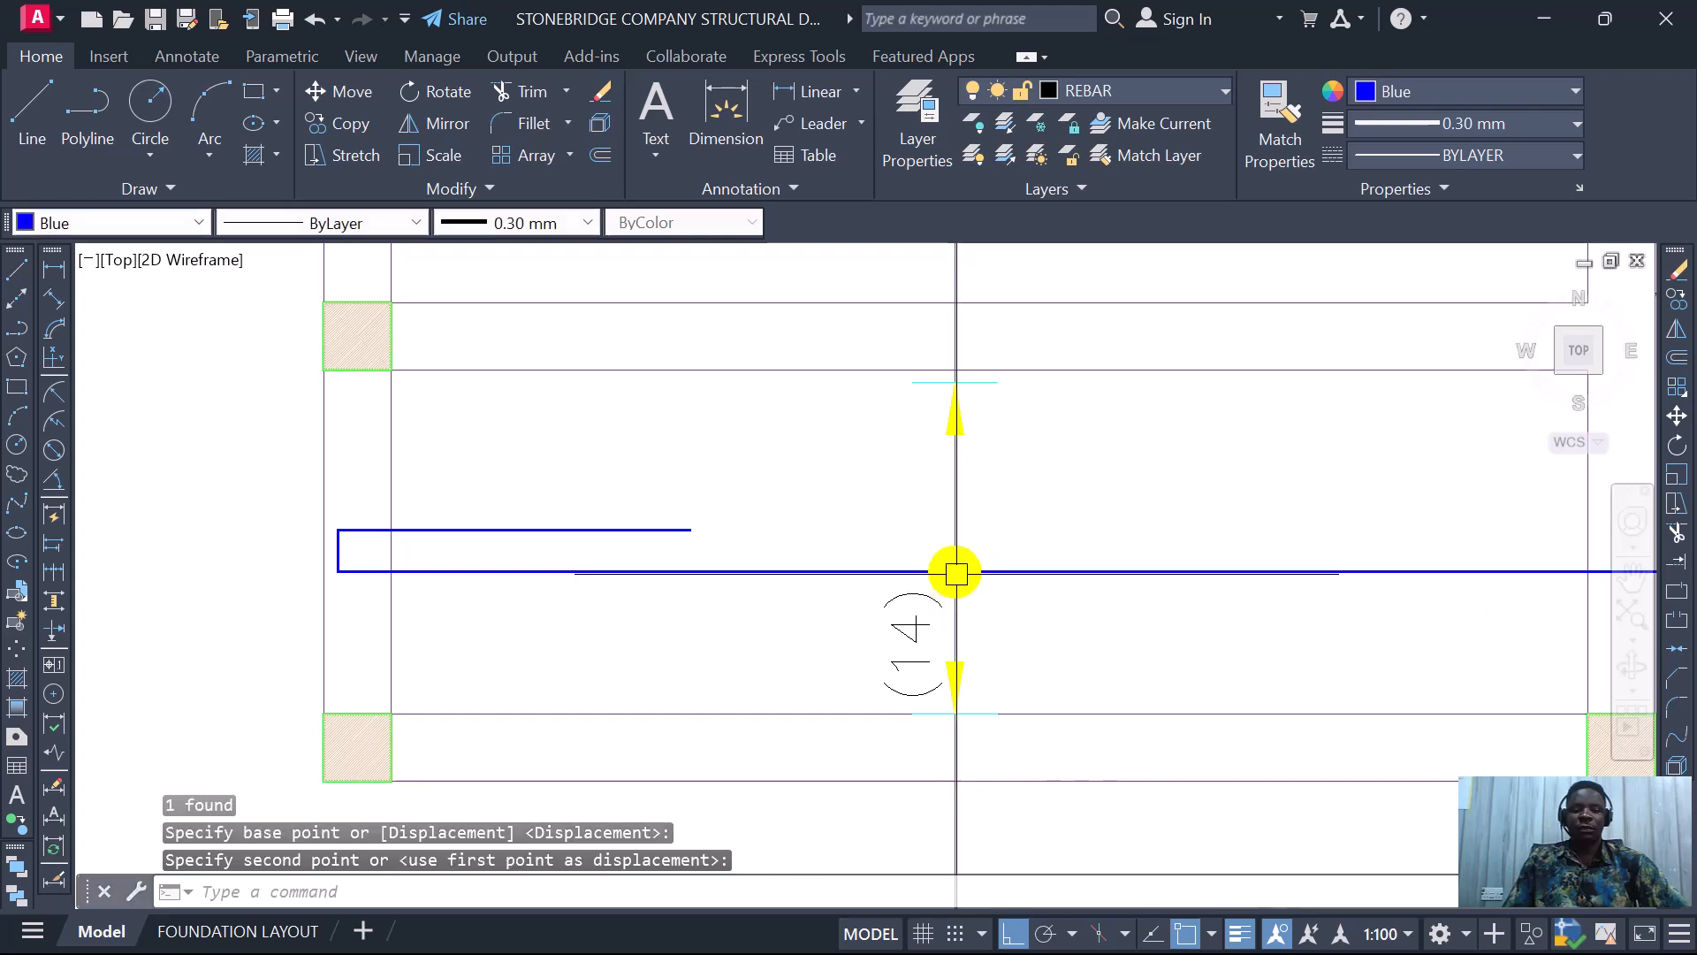
pyautogui.click(919, 622)
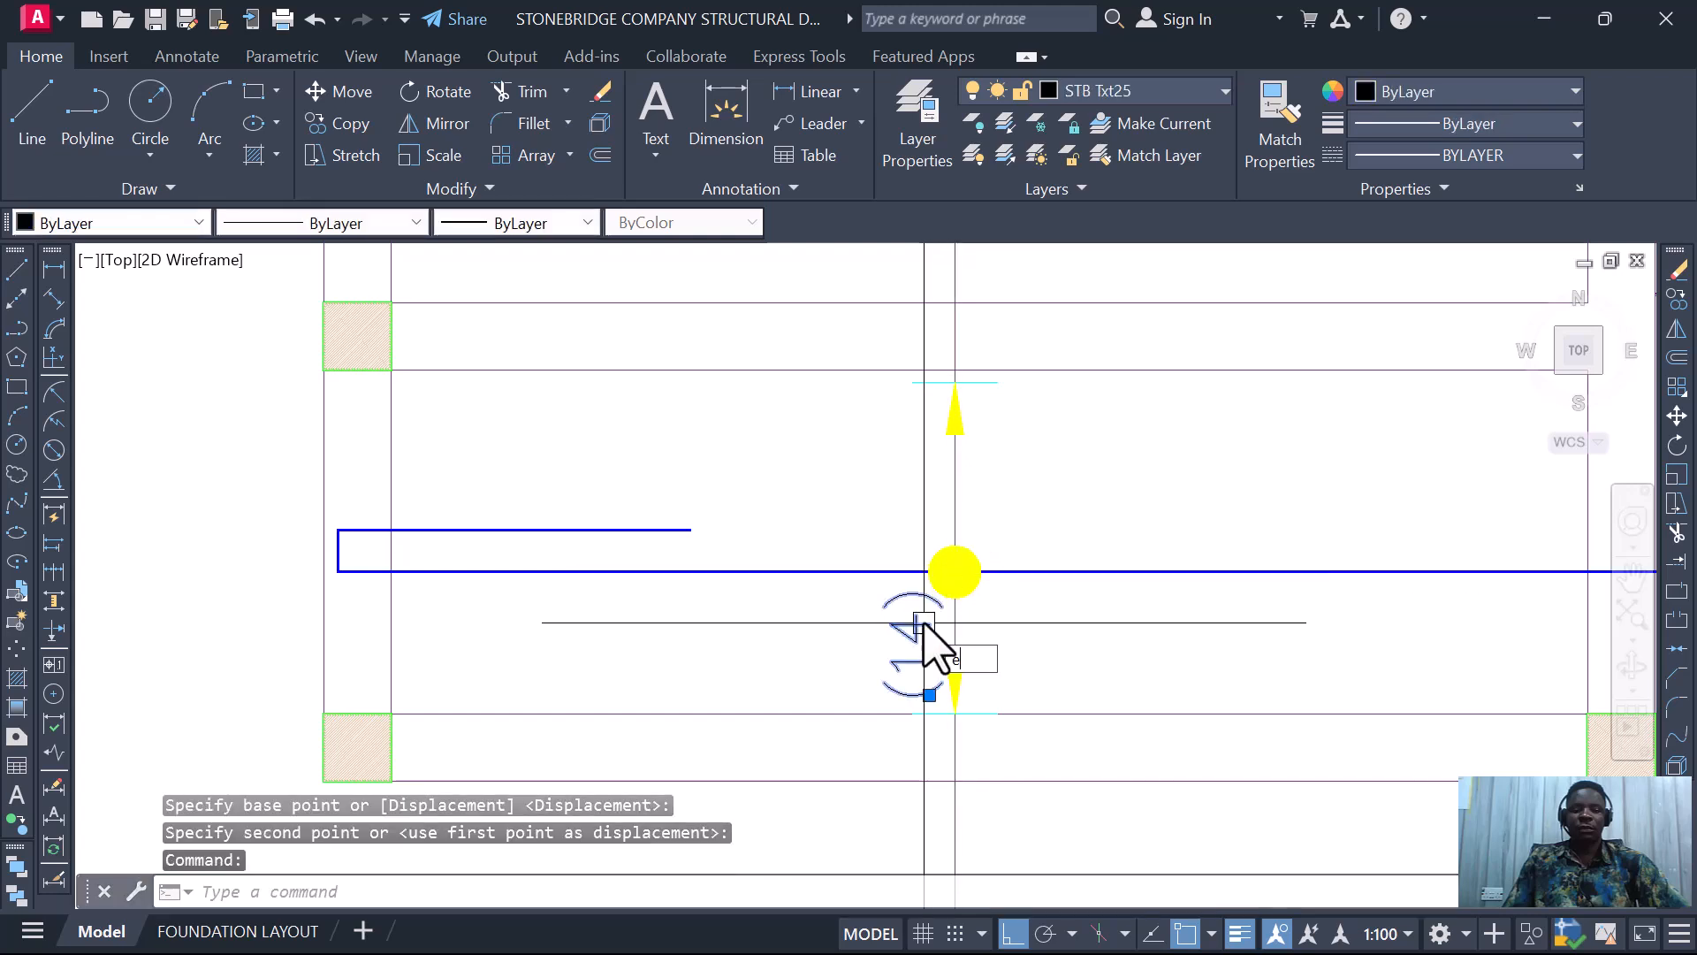
pyautogui.press('Return')
# - Nudge the lower left marker's lower arrow and tick slightly up, clear of the bottom wall's inner face
pyautogui.click(893, 632)
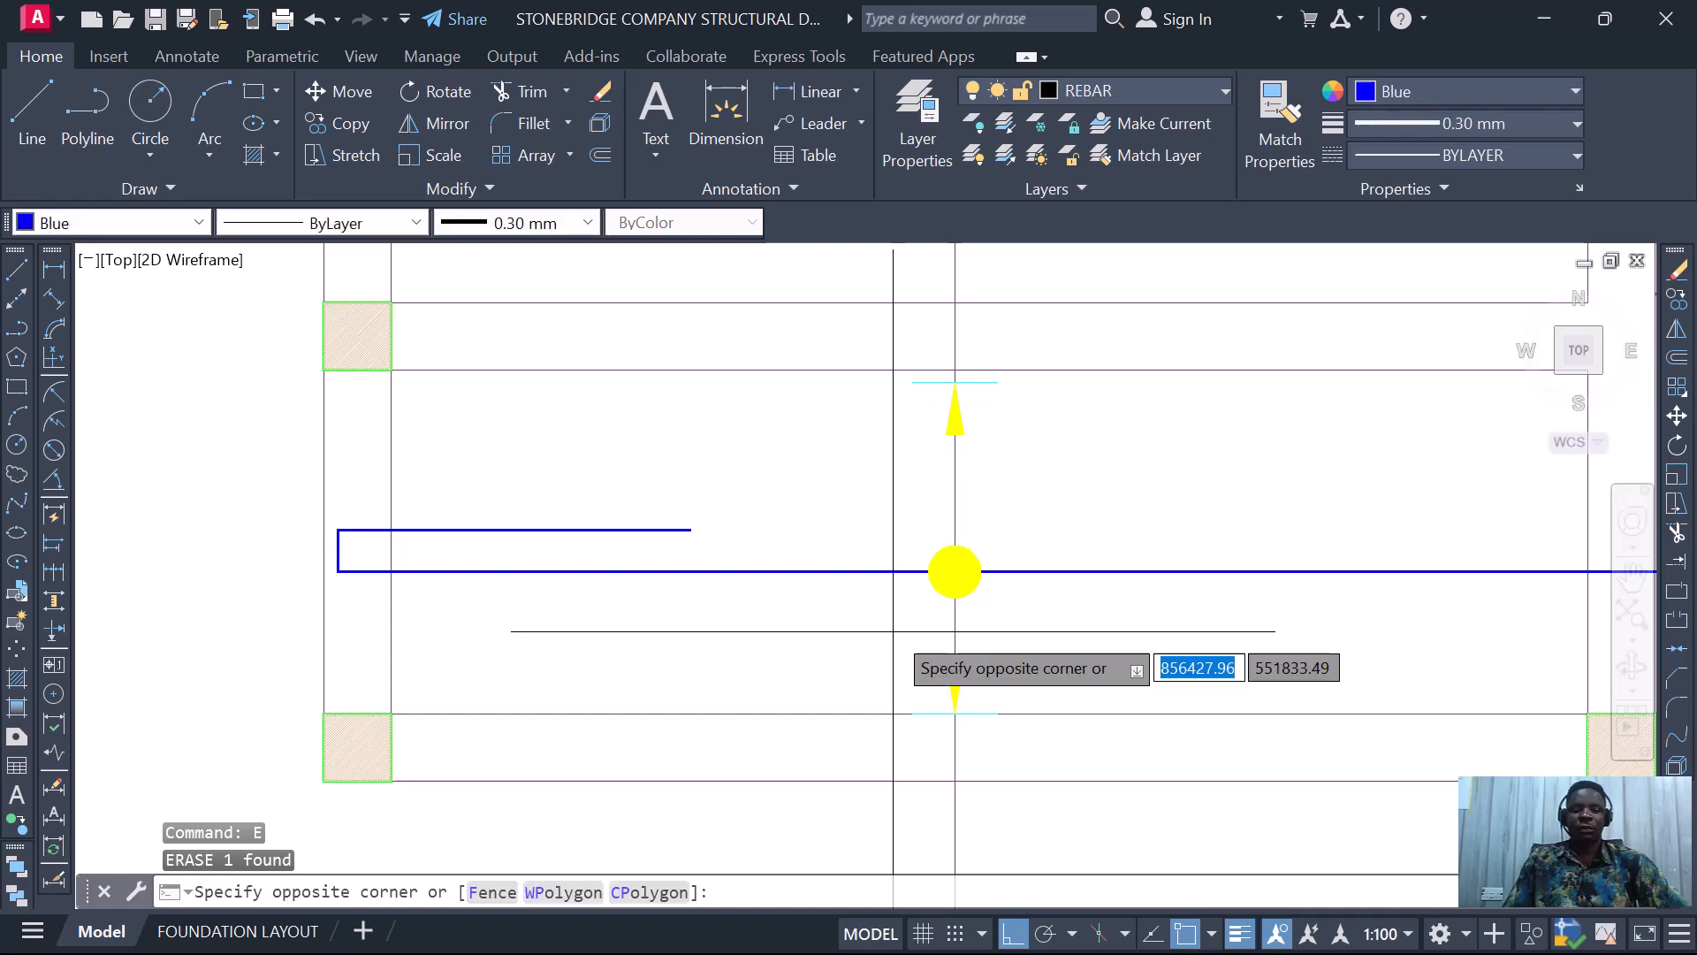
pyautogui.click(1028, 735)
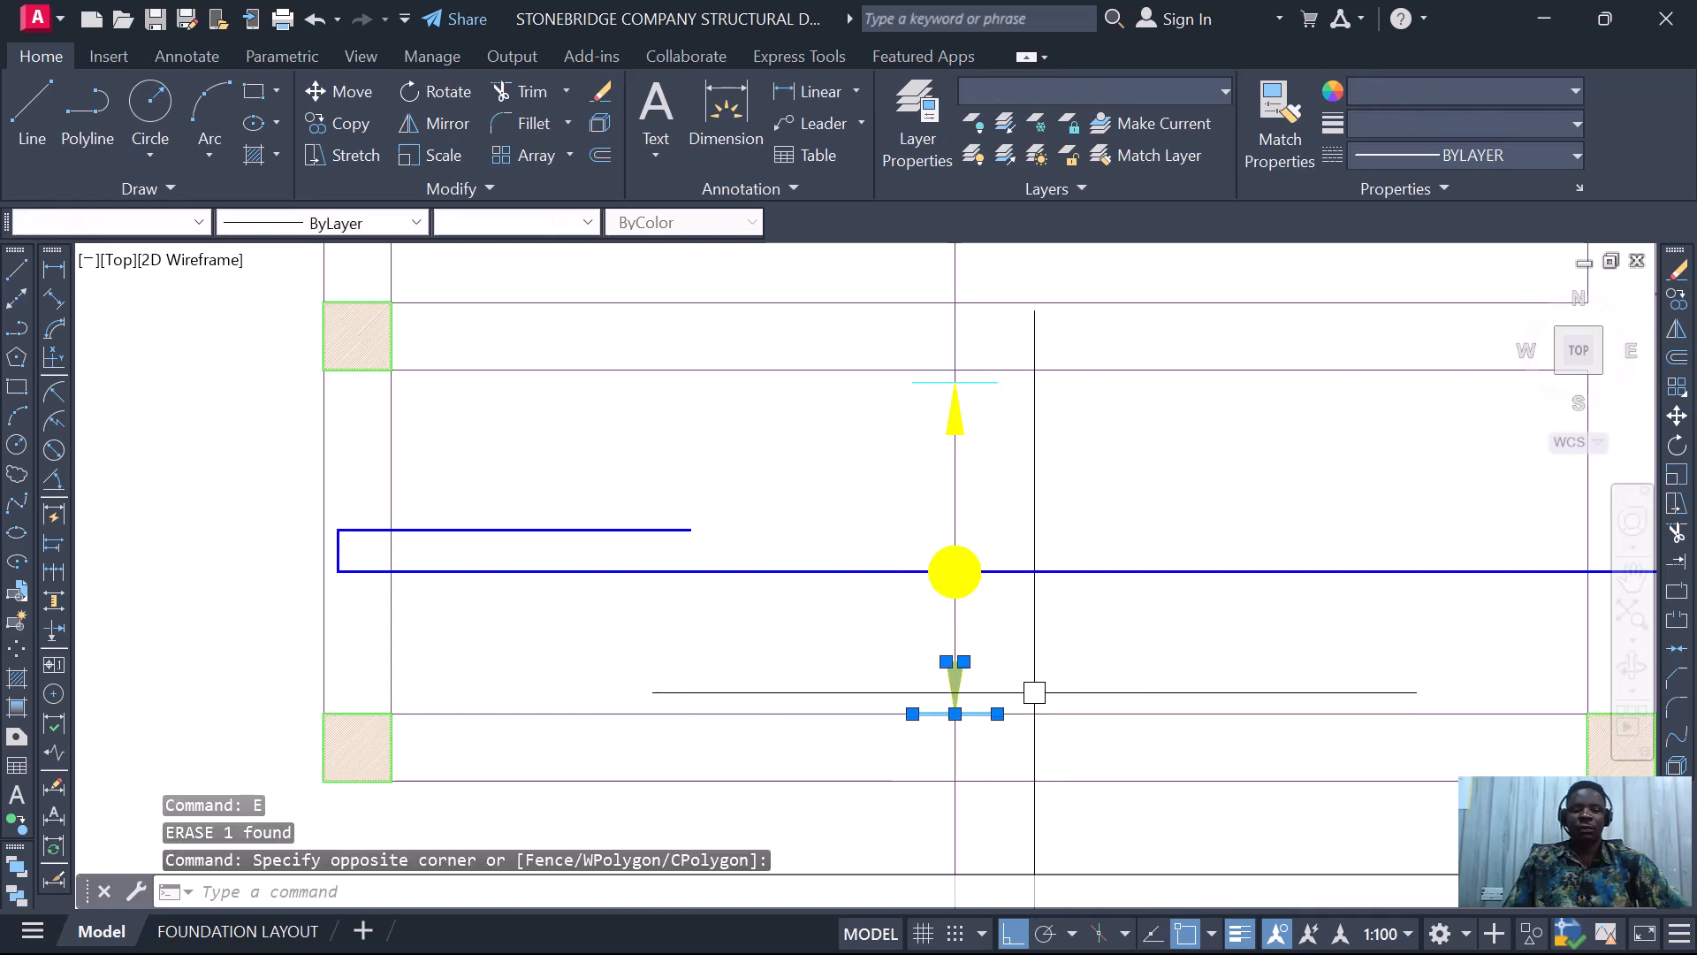
pyautogui.write('m')
pyautogui.press('Return')
pyautogui.click(1051, 663)
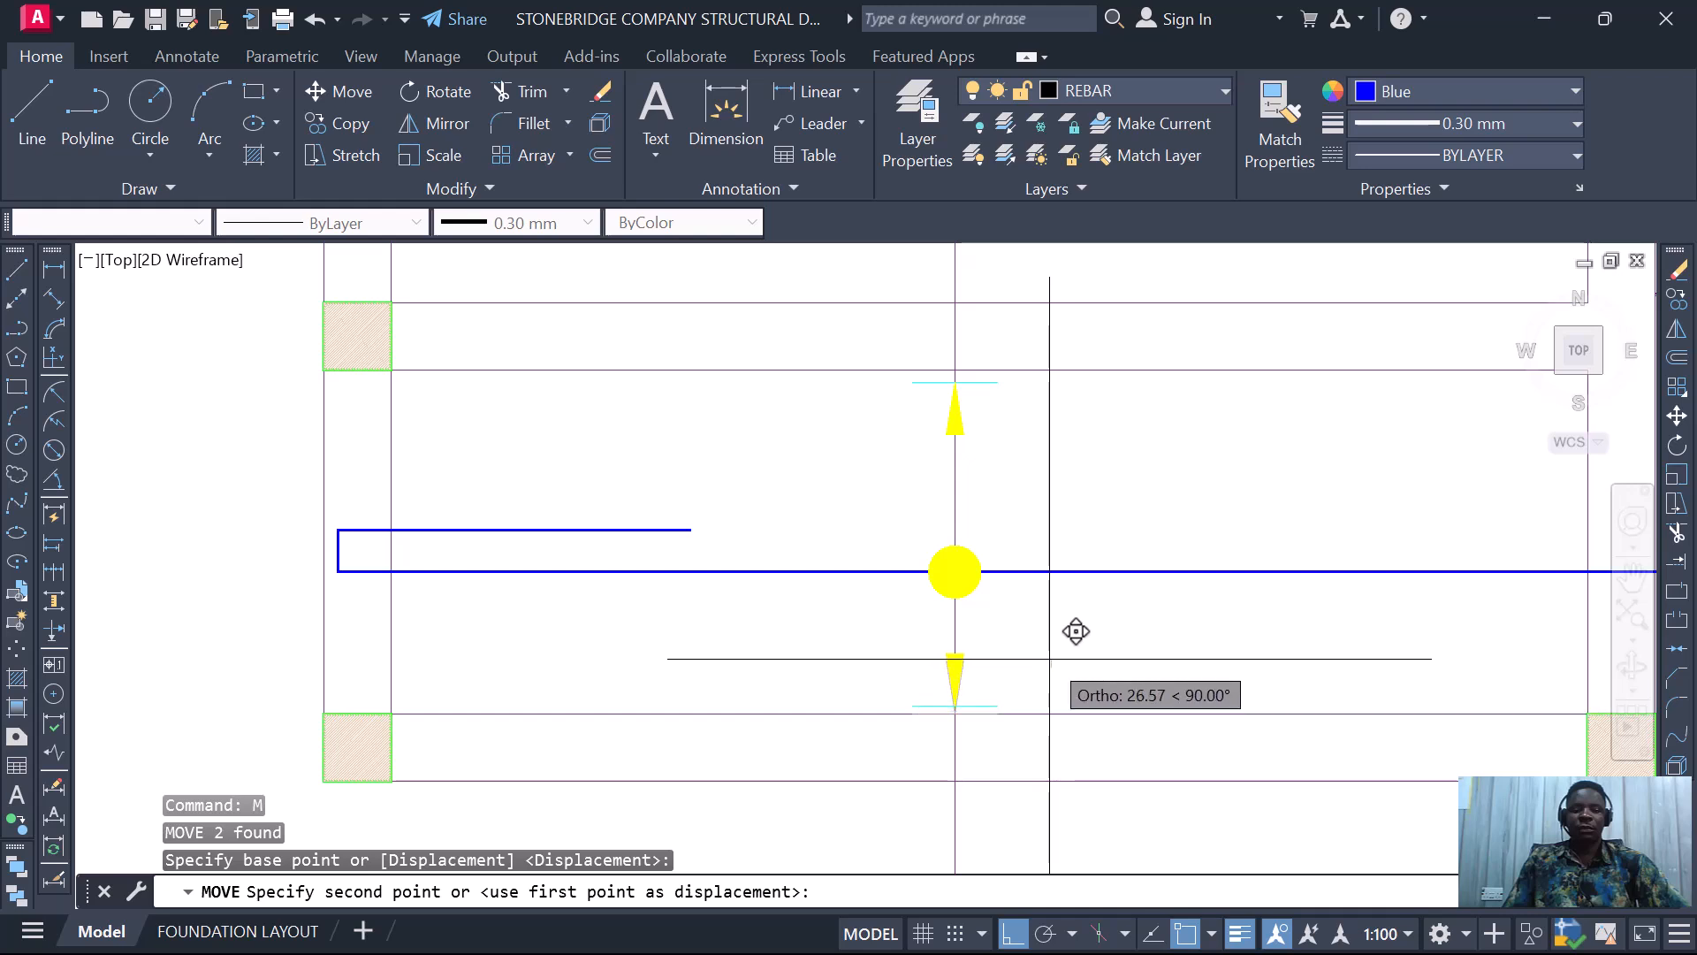
pyautogui.click(1060, 659)
# - Shorten the lower left marker's range line by stretching its lower end up to the bottom wall's inner face
pyautogui.scroll(-6, 1043, 698)
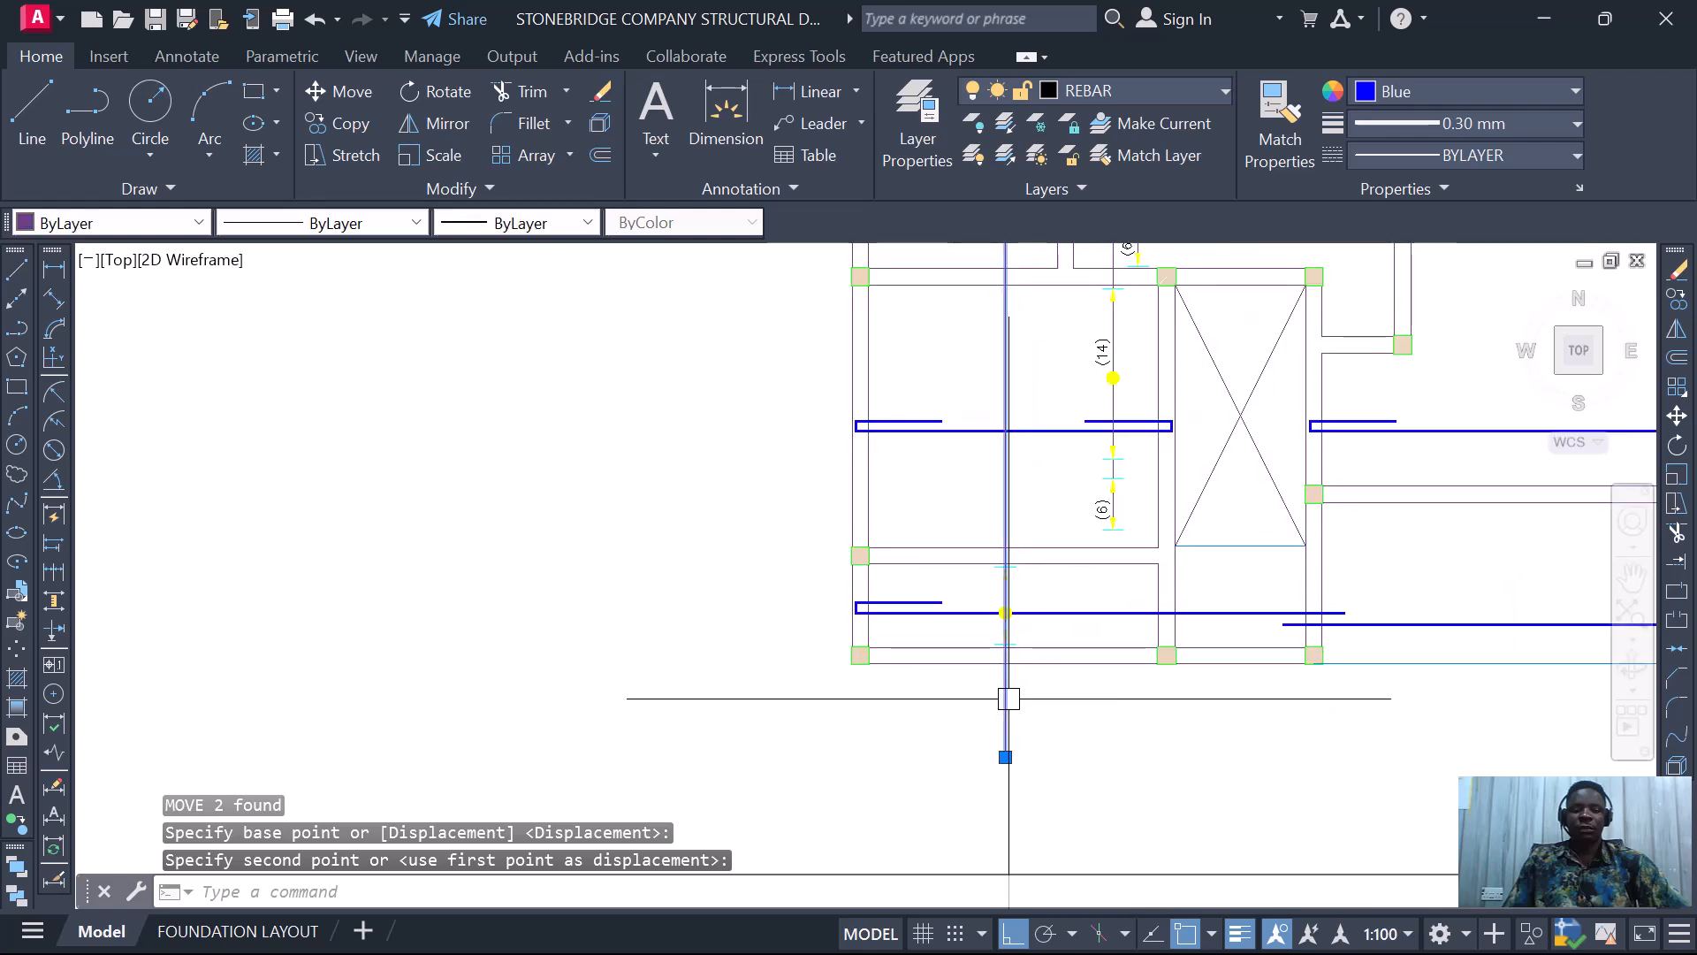
pyautogui.click(1009, 749)
pyautogui.click(1004, 757)
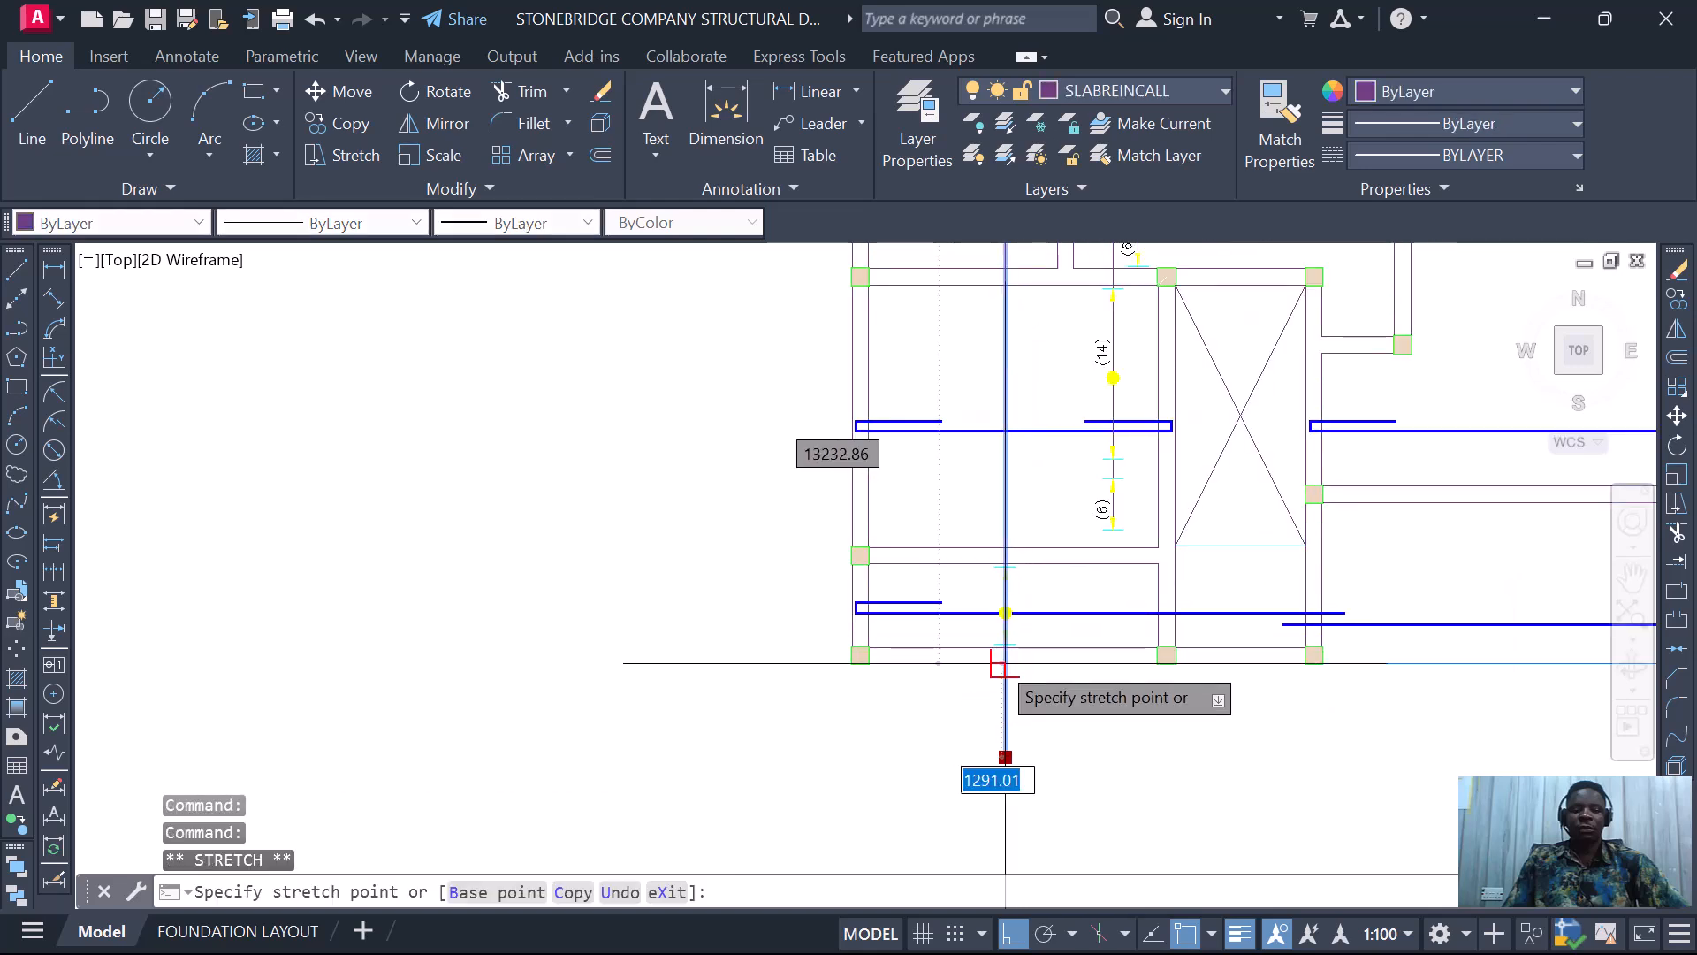
pyautogui.scroll(5, 1005, 671)
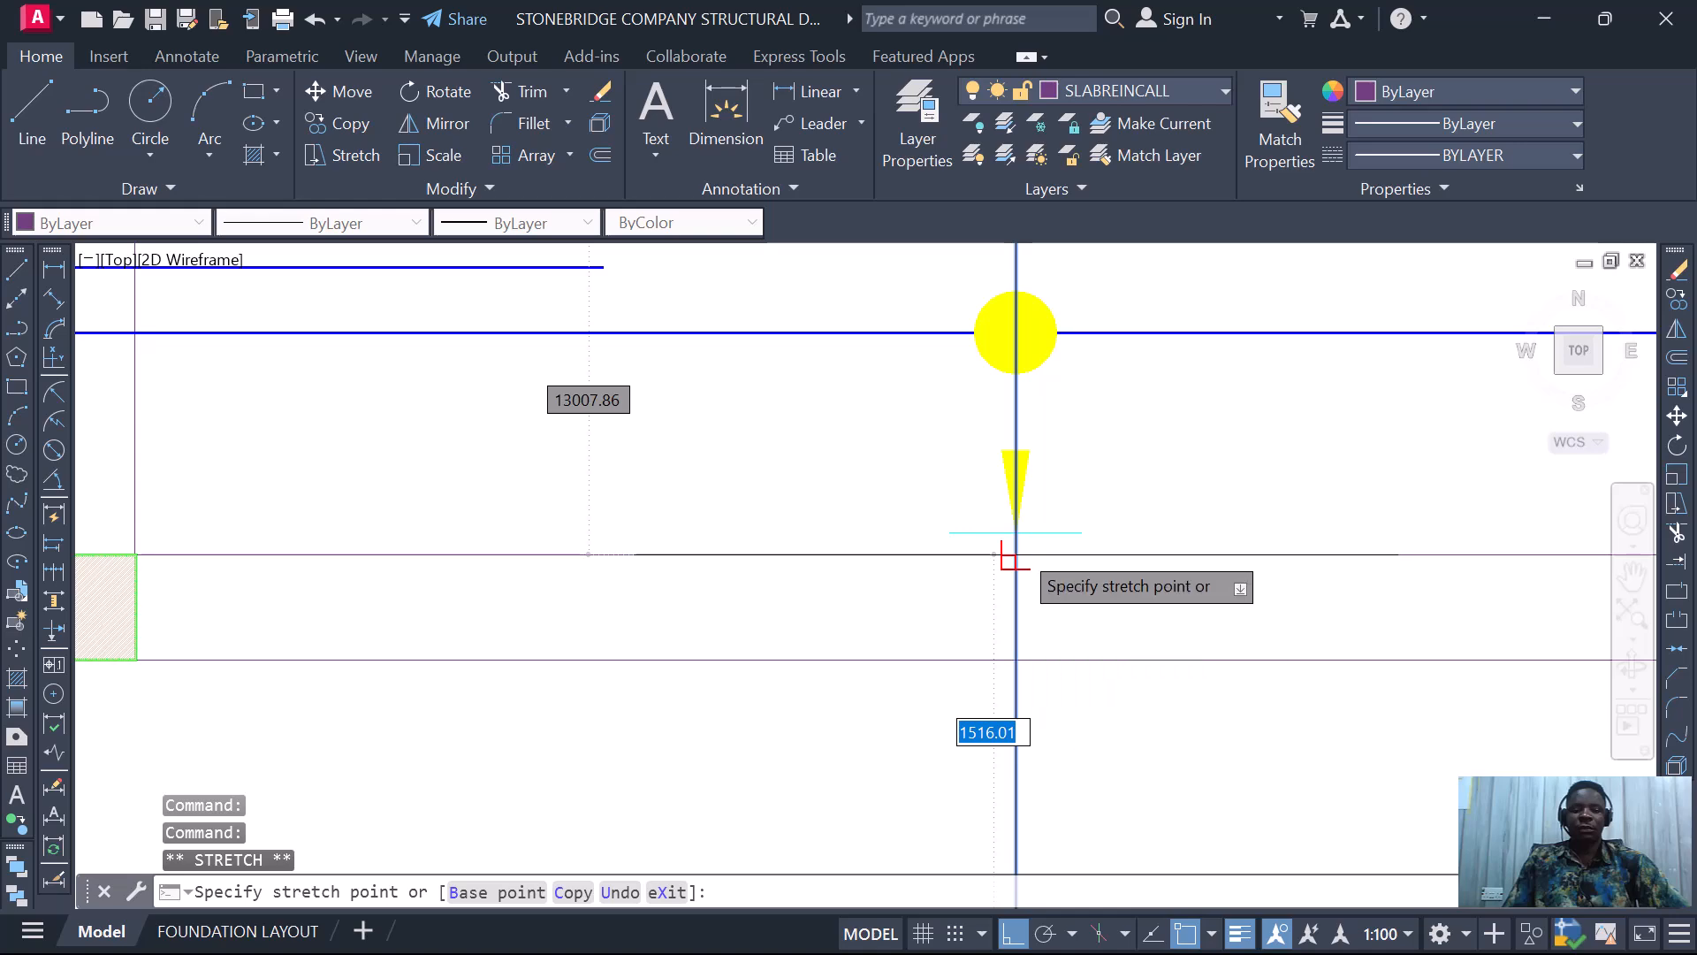
pyautogui.click(1011, 560)
pyautogui.scroll(-5, 1000, 663)
pyautogui.scroll(-6, 1005, 536)
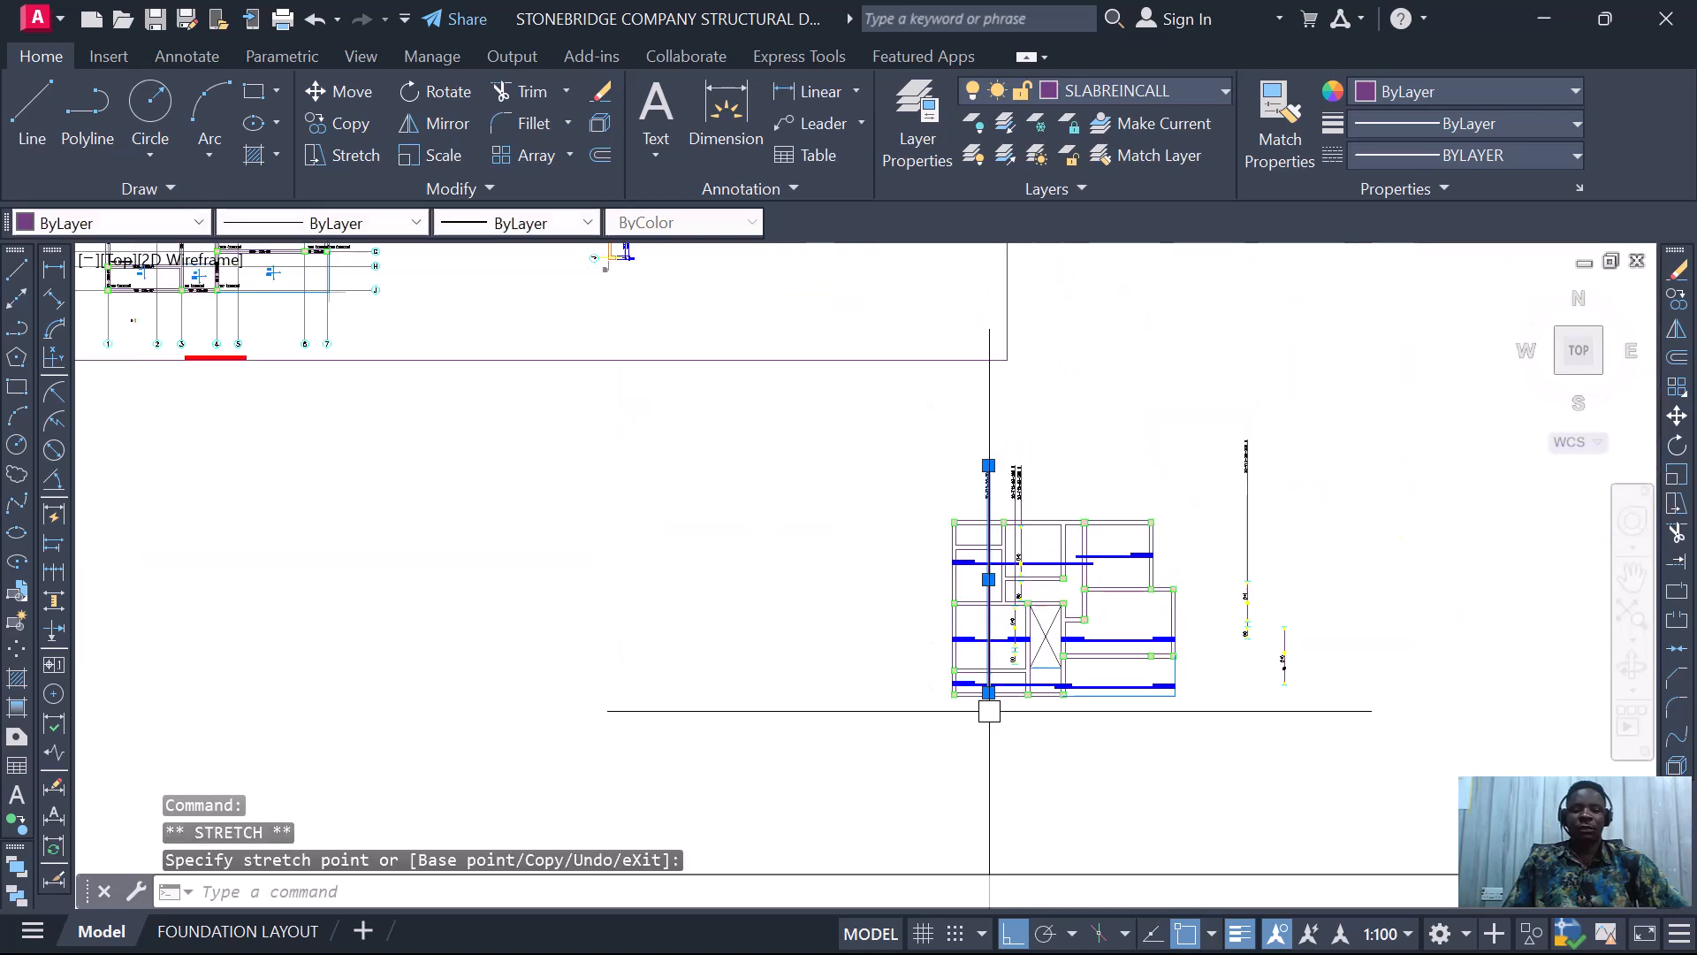
pyautogui.scroll(10, 990, 654)
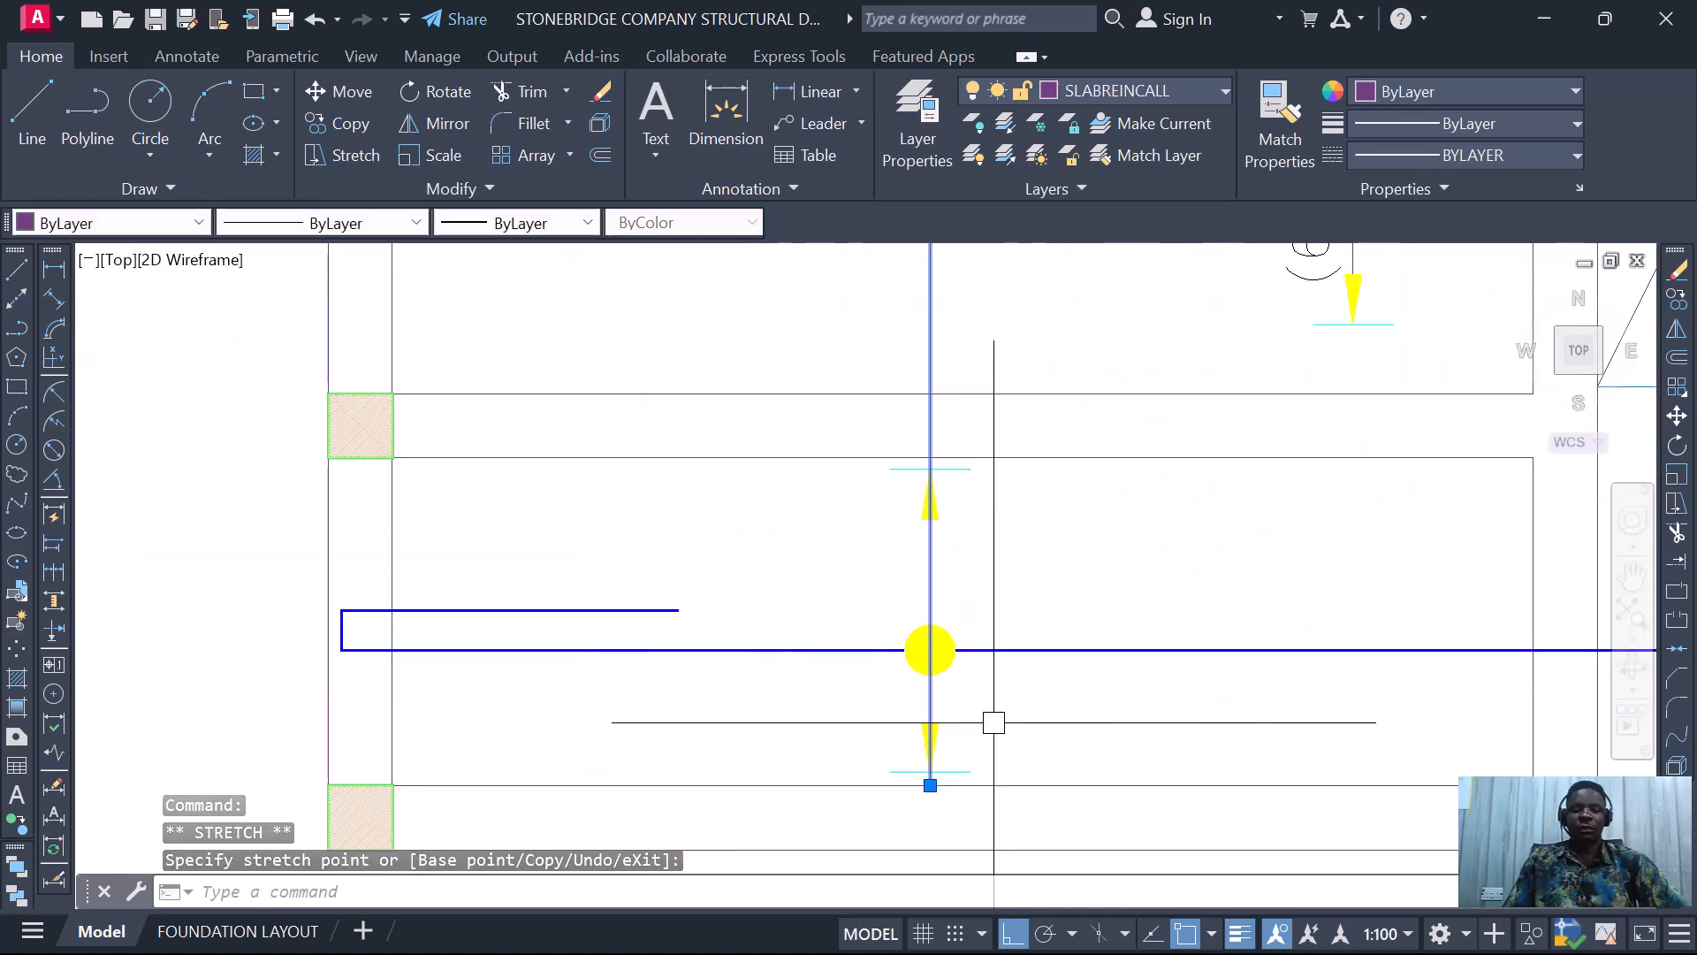
pyautogui.press('Escape')
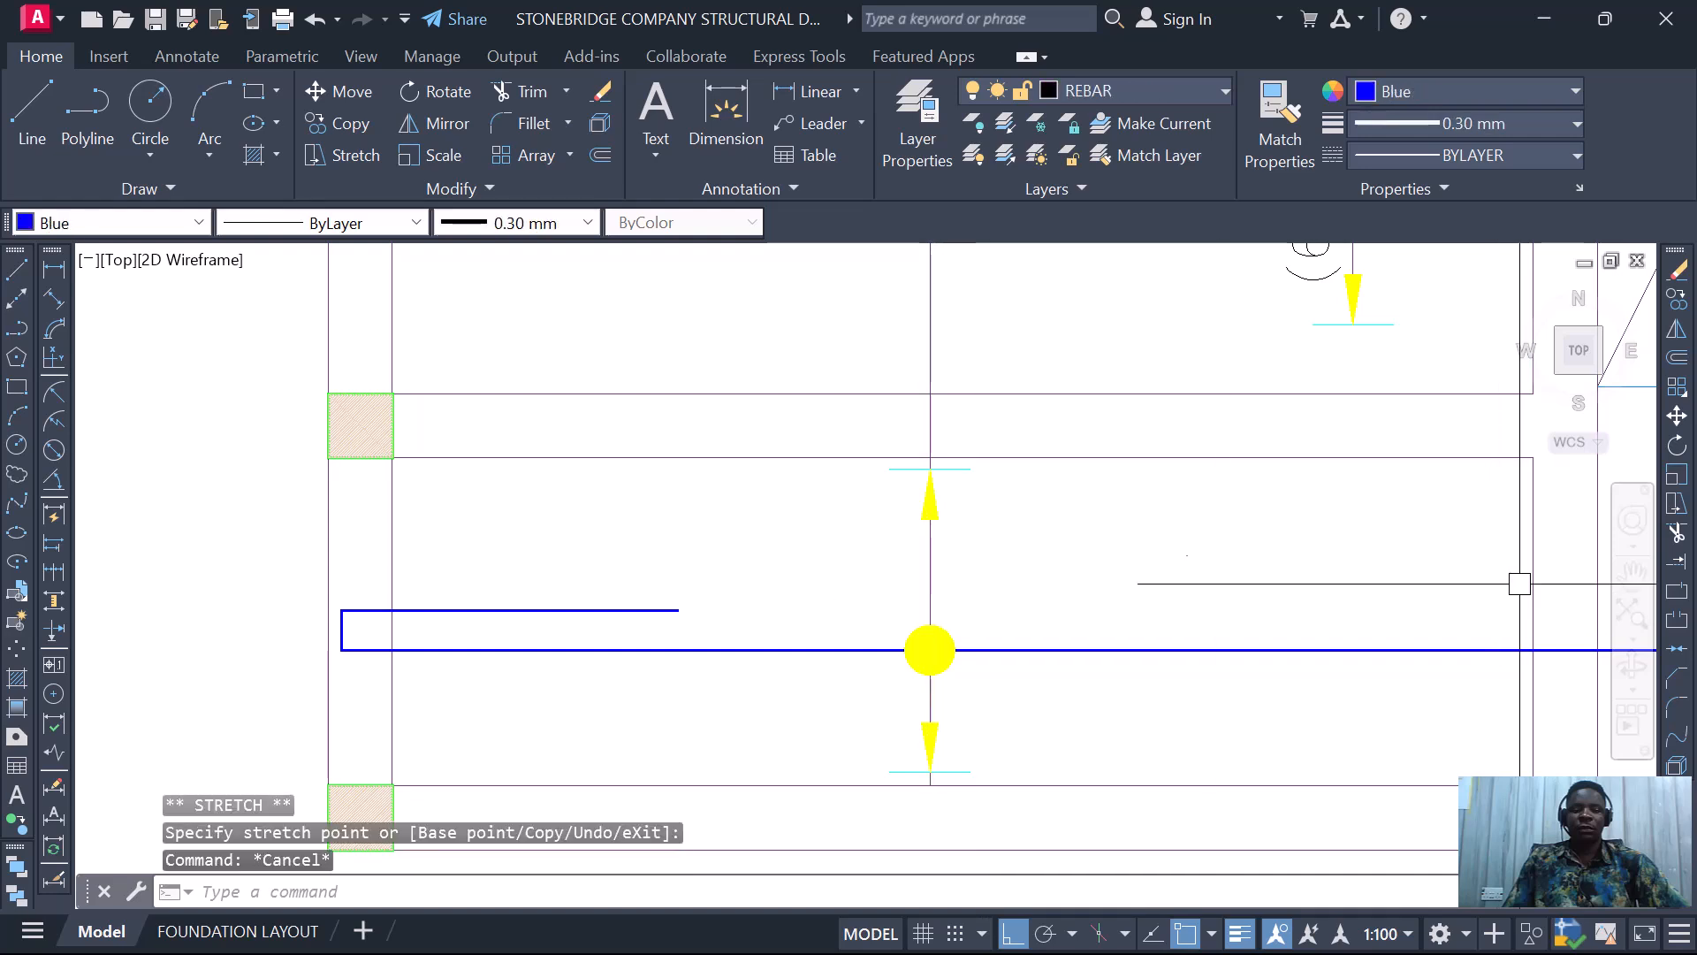
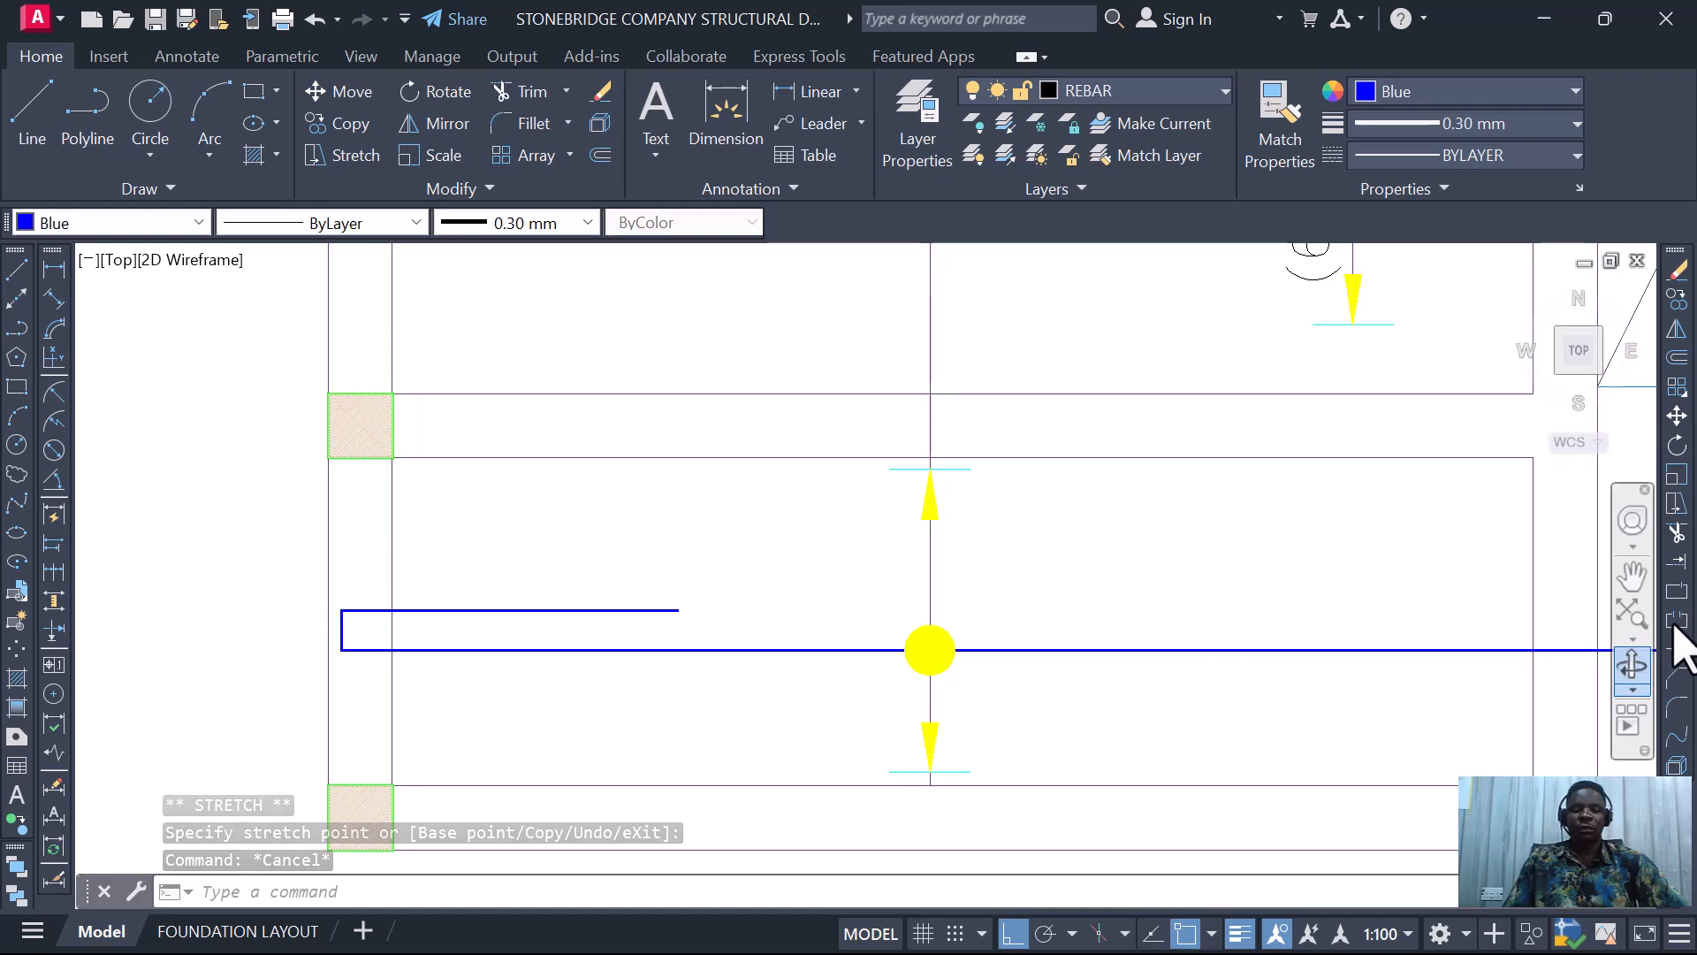
# - Break the lower left marker's line at the inner face of the wall above the lower left room
pyautogui.click(1678, 591)
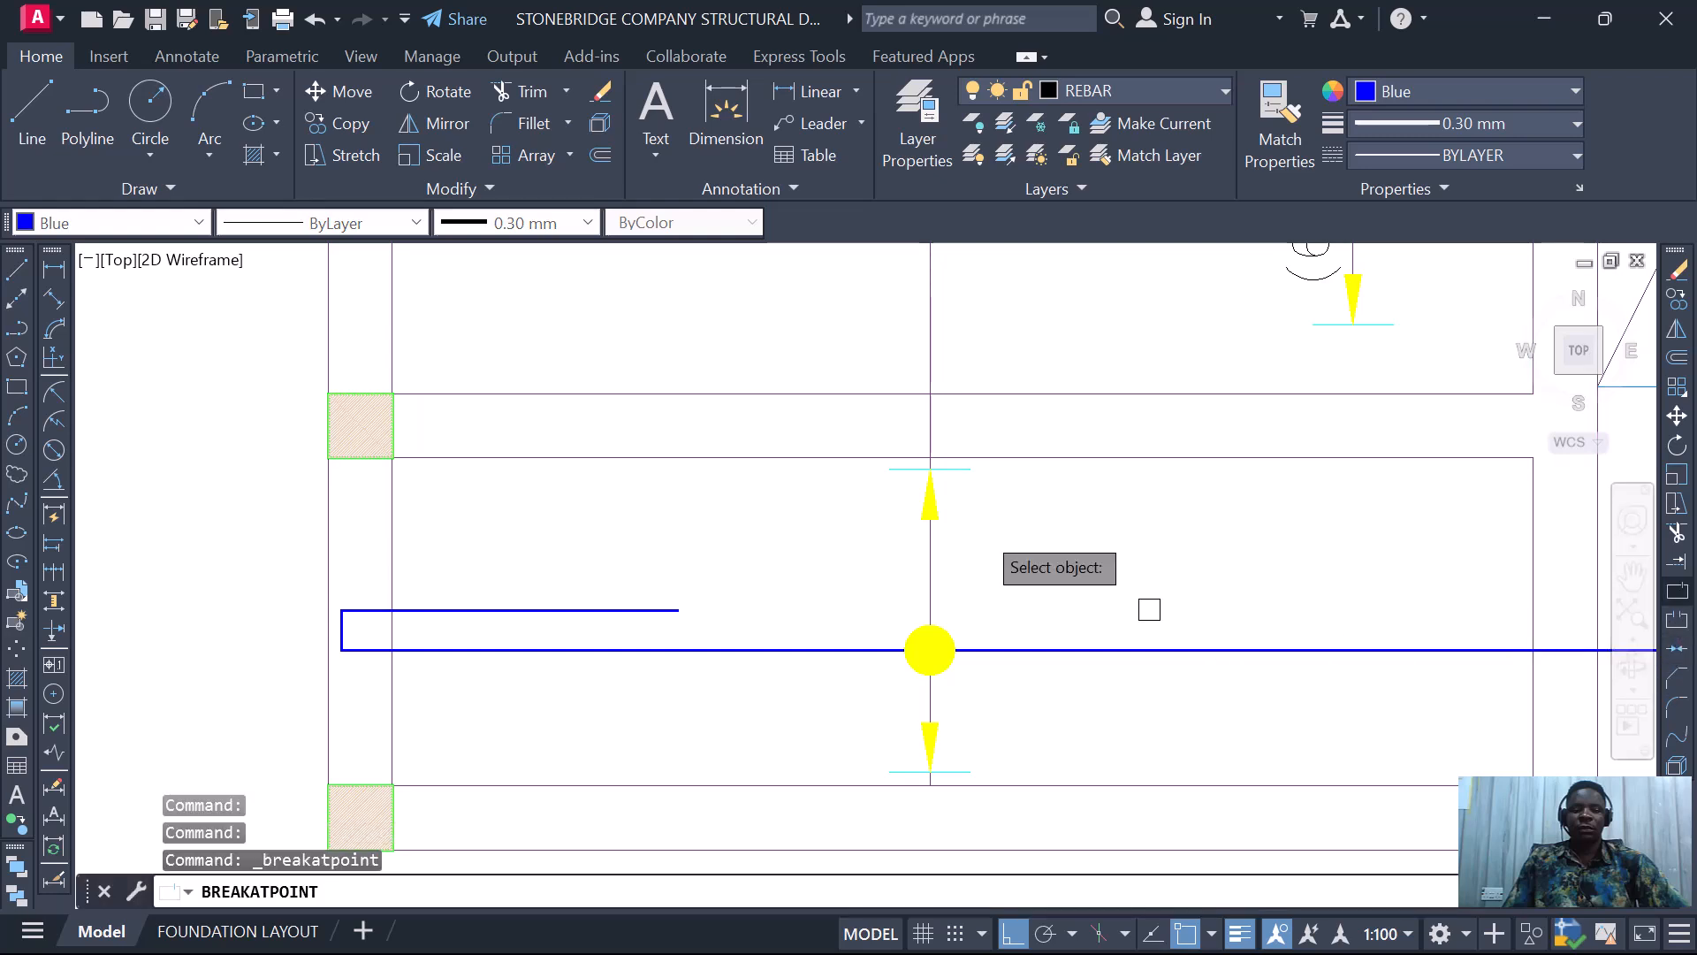
pyautogui.click(928, 568)
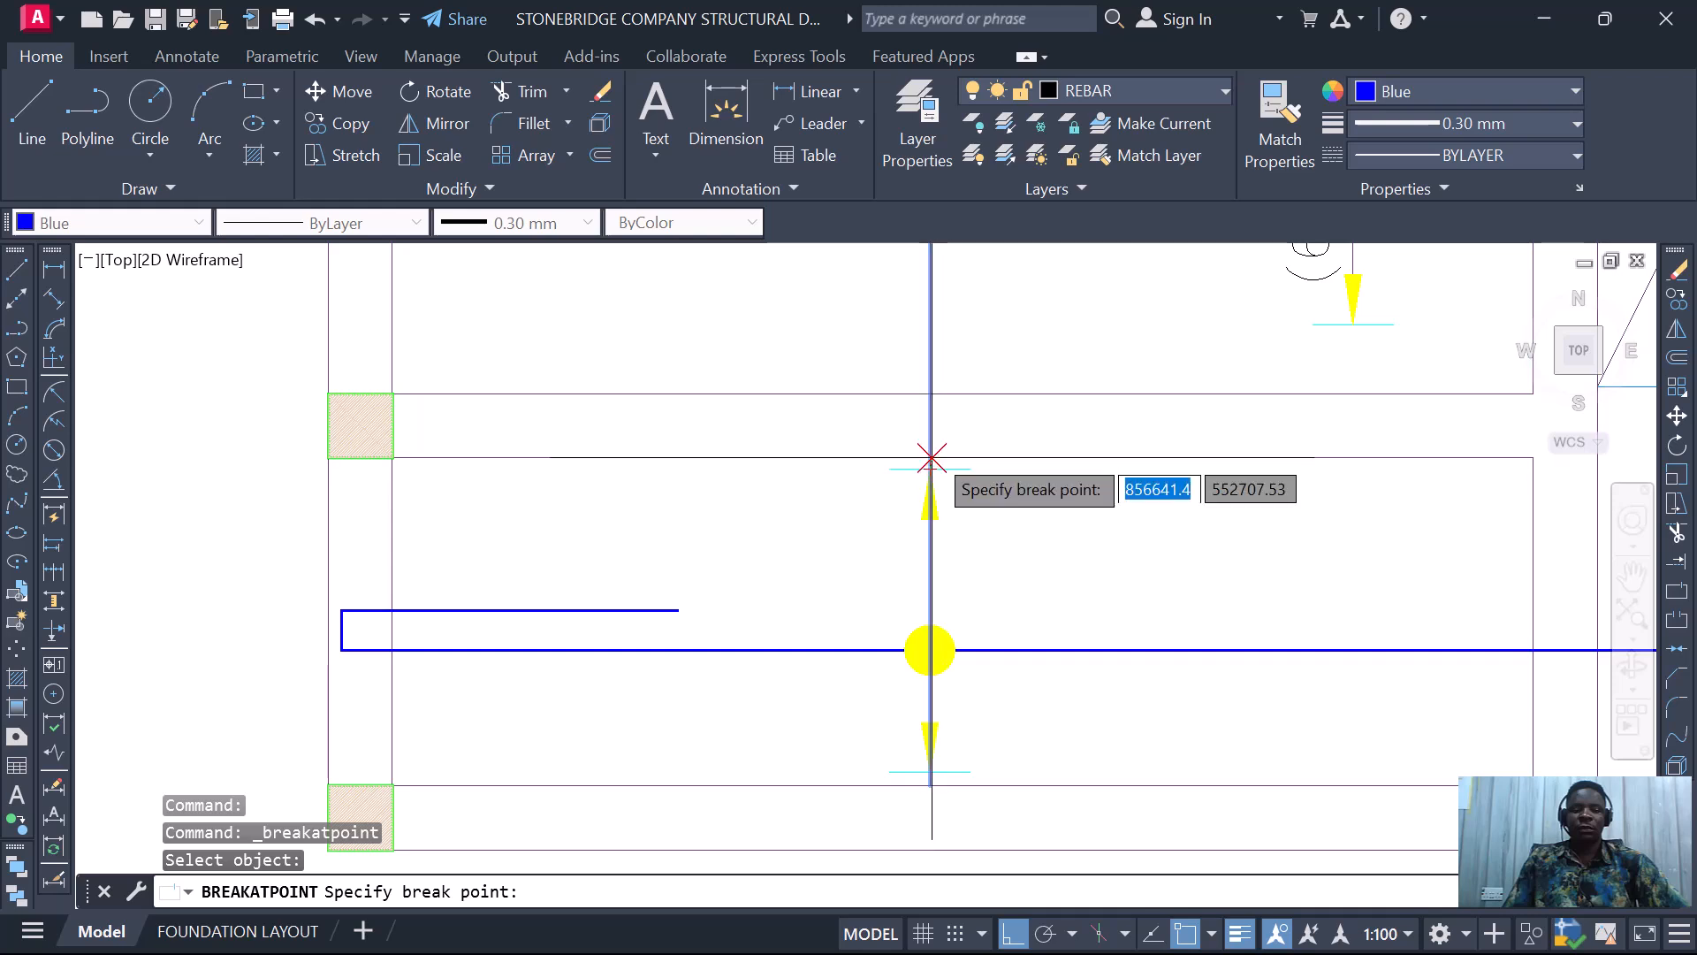
pyautogui.click(931, 482)
pyautogui.scroll(-2, 952, 577)
pyautogui.scroll(-2, 943, 507)
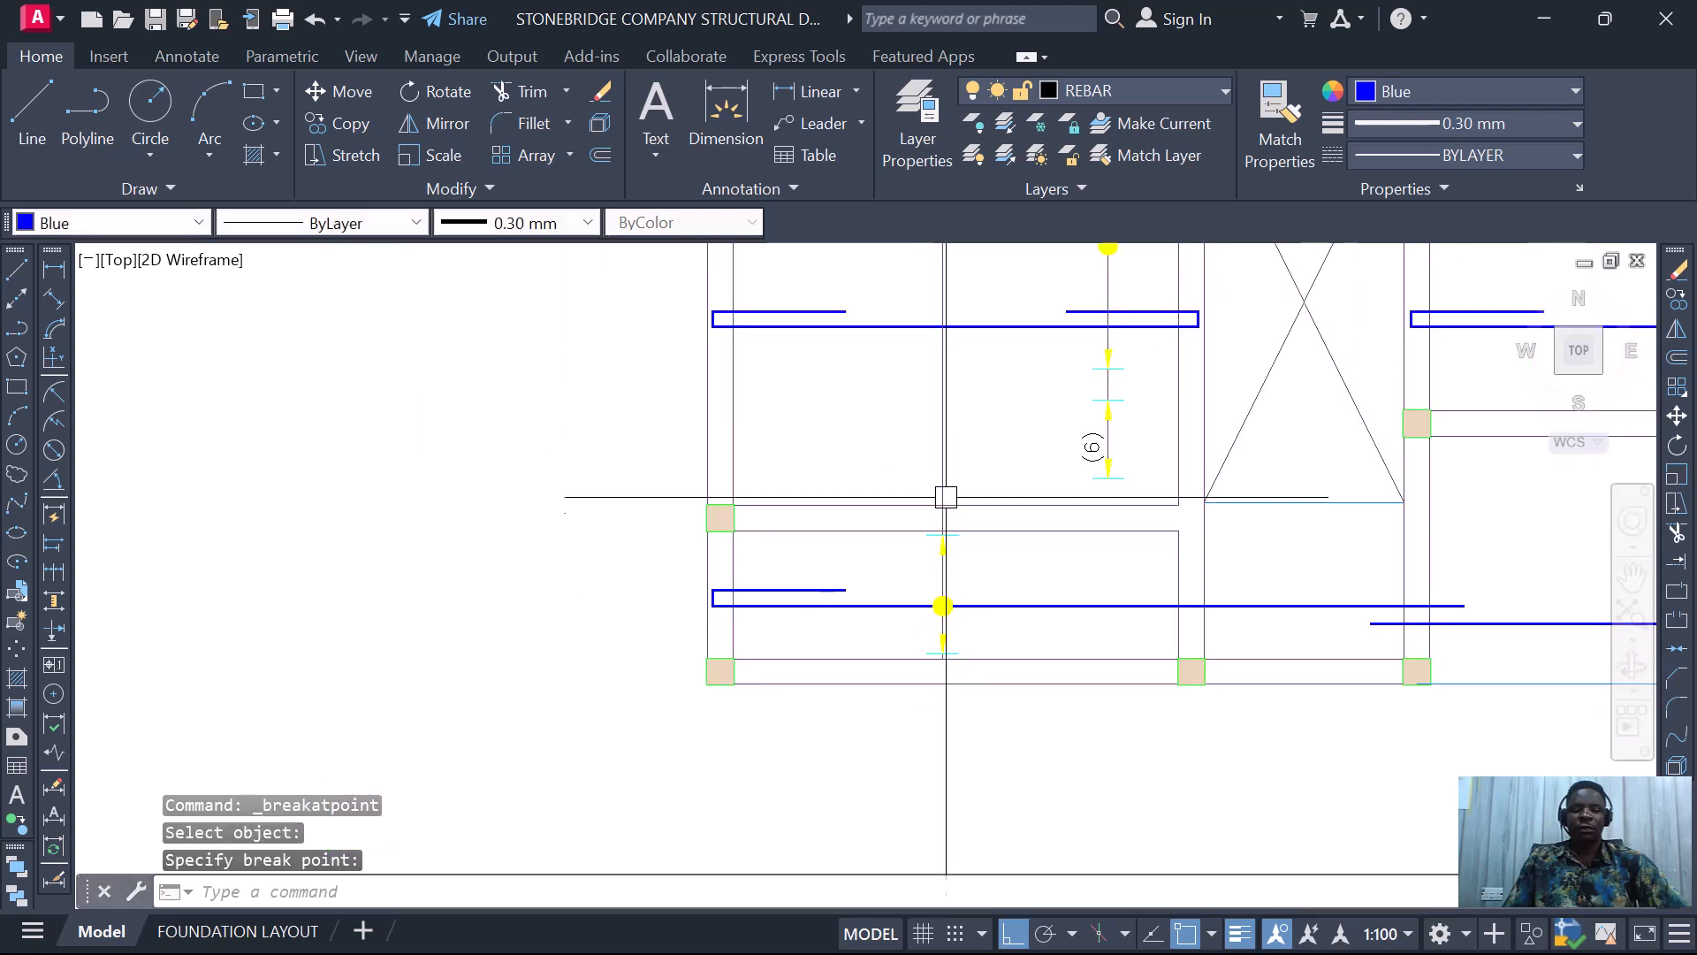
pyautogui.scroll(2, 946, 459)
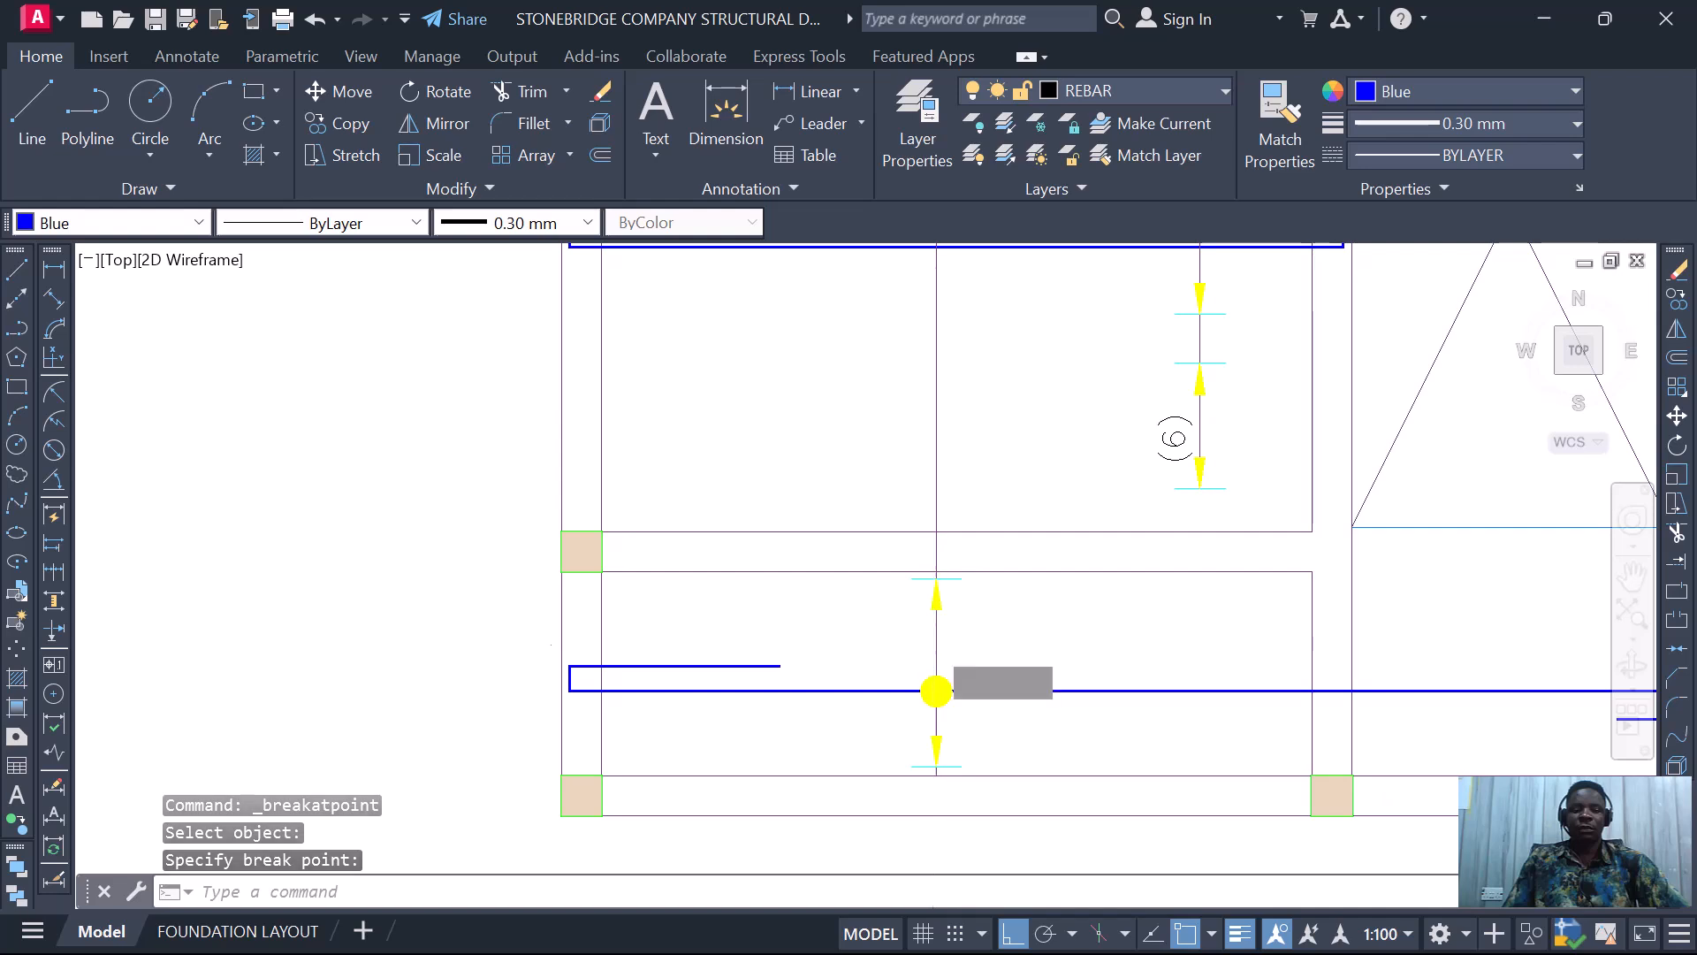
pyautogui.click(933, 644)
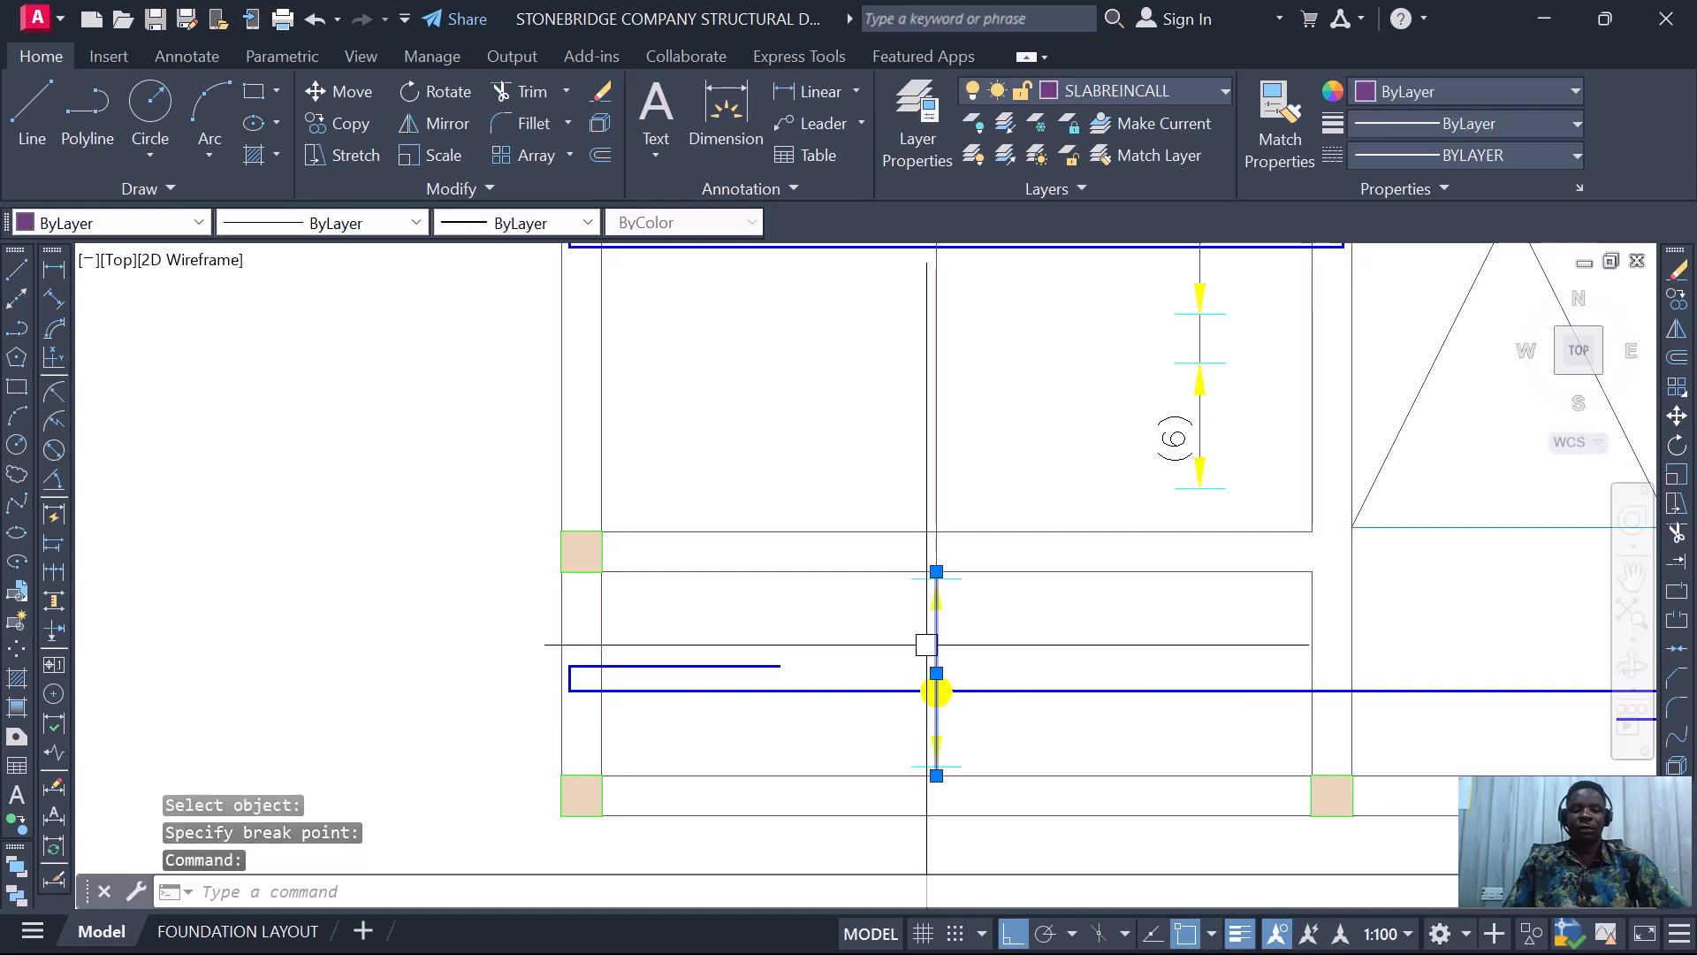
pyautogui.press('Escape')
# - Assign the part of the split marker line above the lower left room to layer 0
pyautogui.click(1031, 421)
pyautogui.click(879, 379)
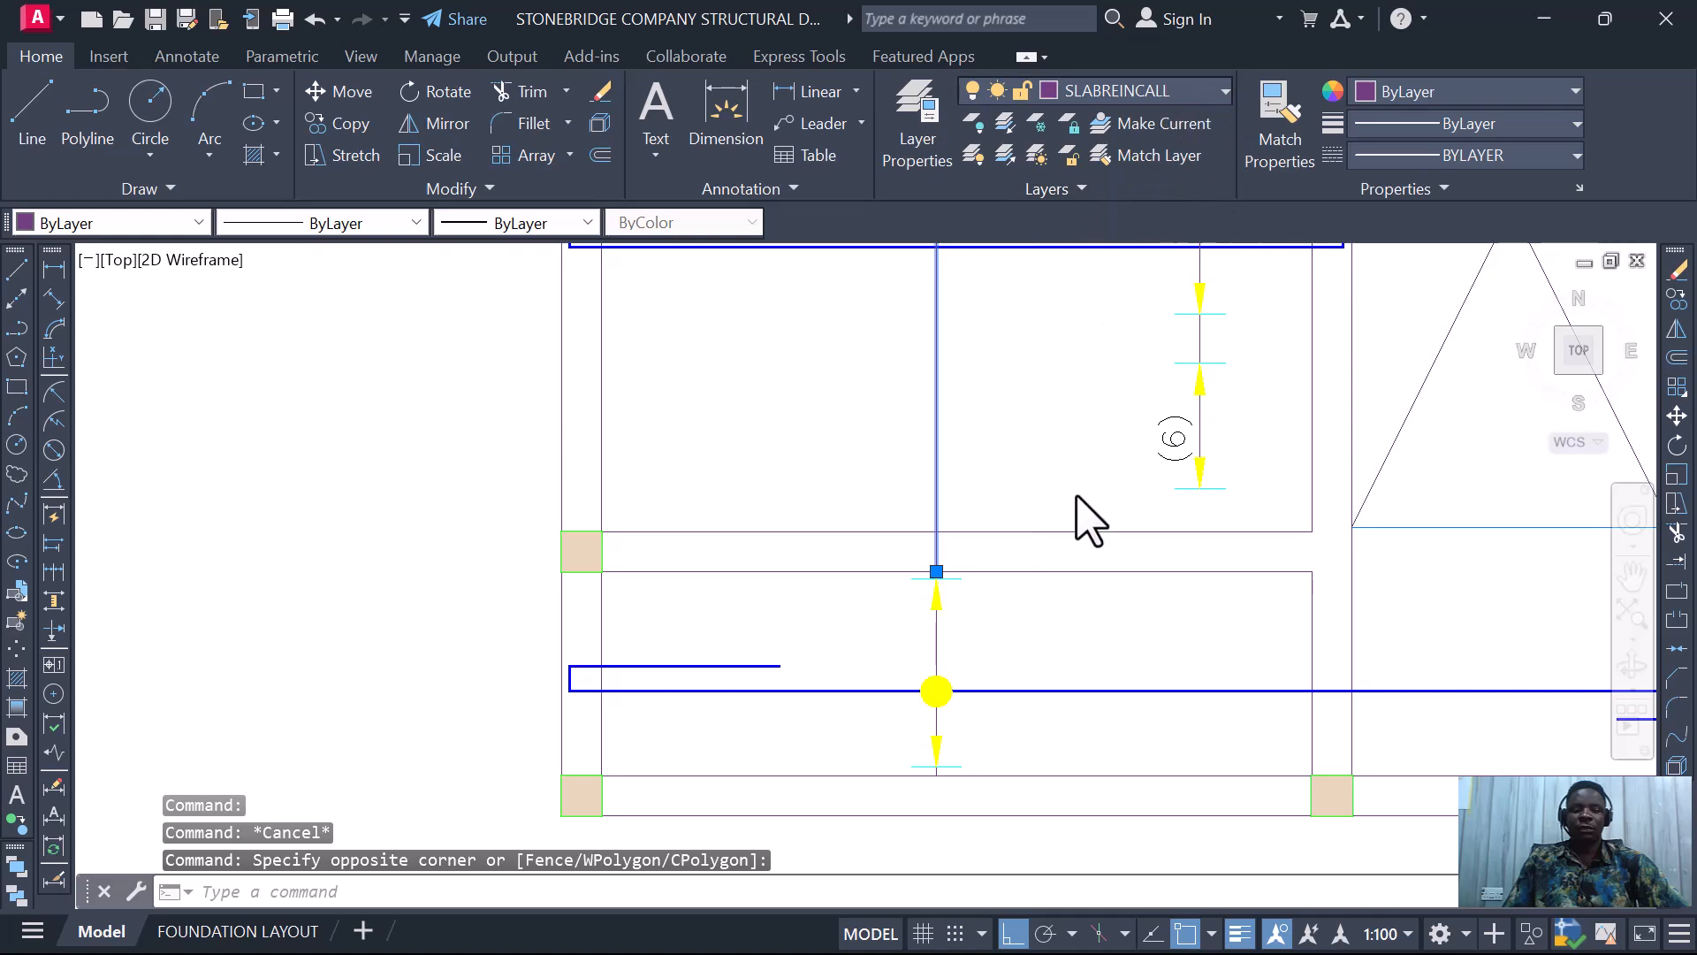
pyautogui.click(1105, 91)
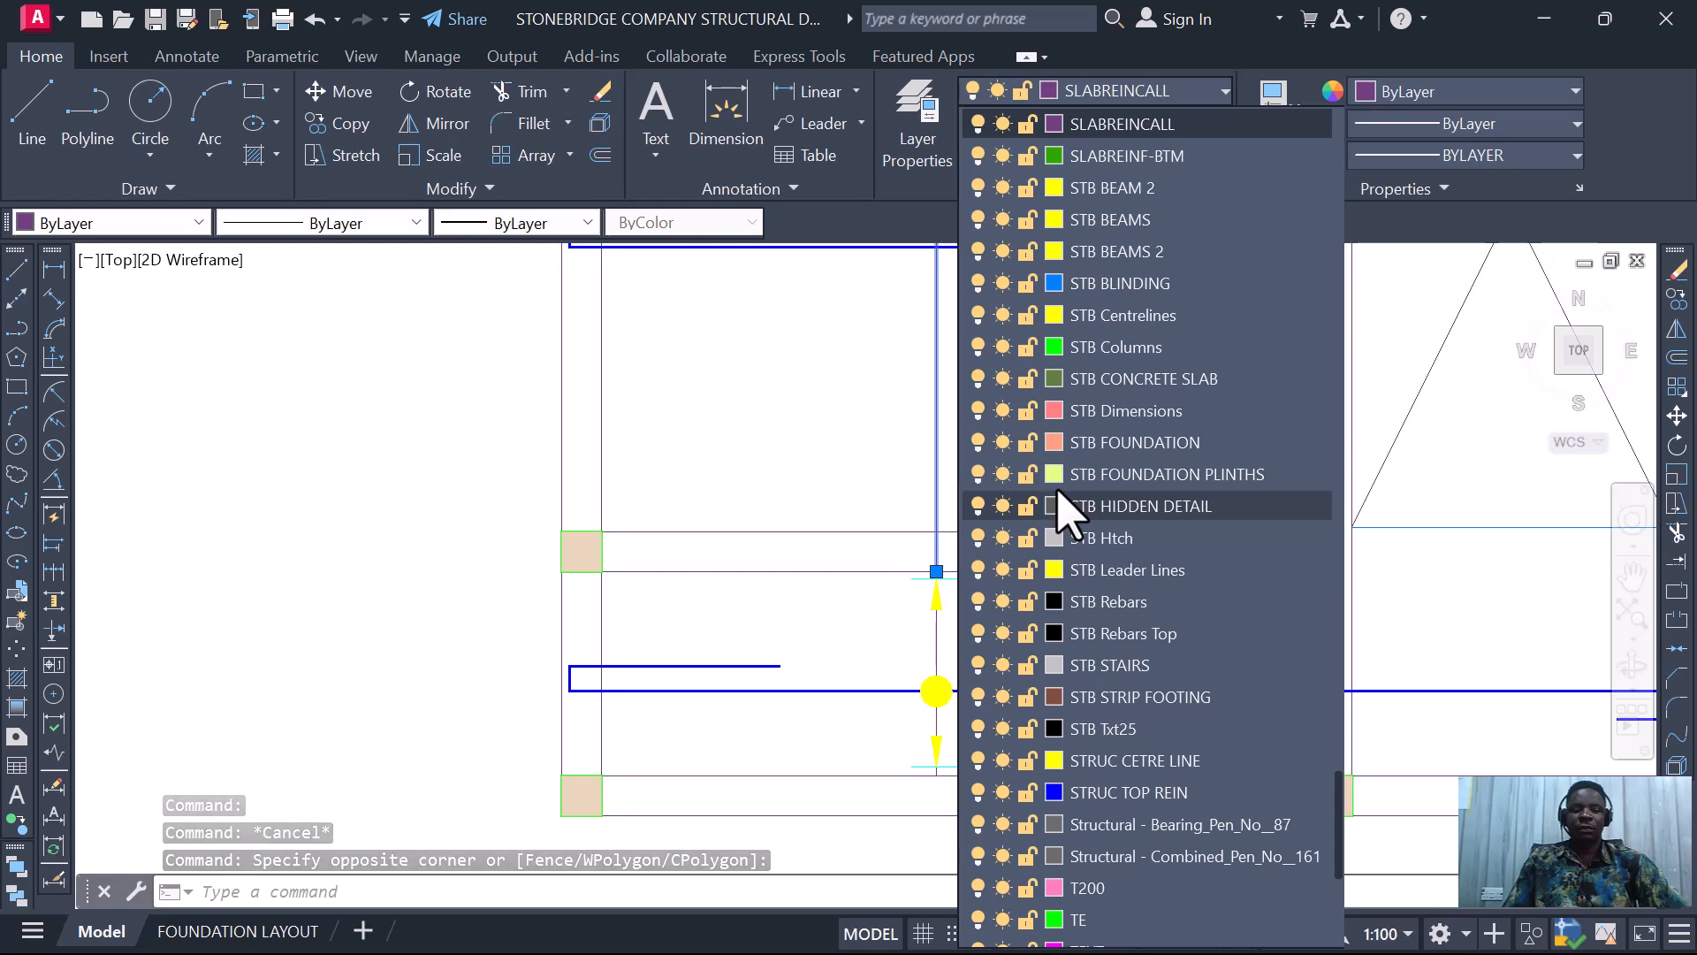
pyautogui.scroll(15, 1087, 212)
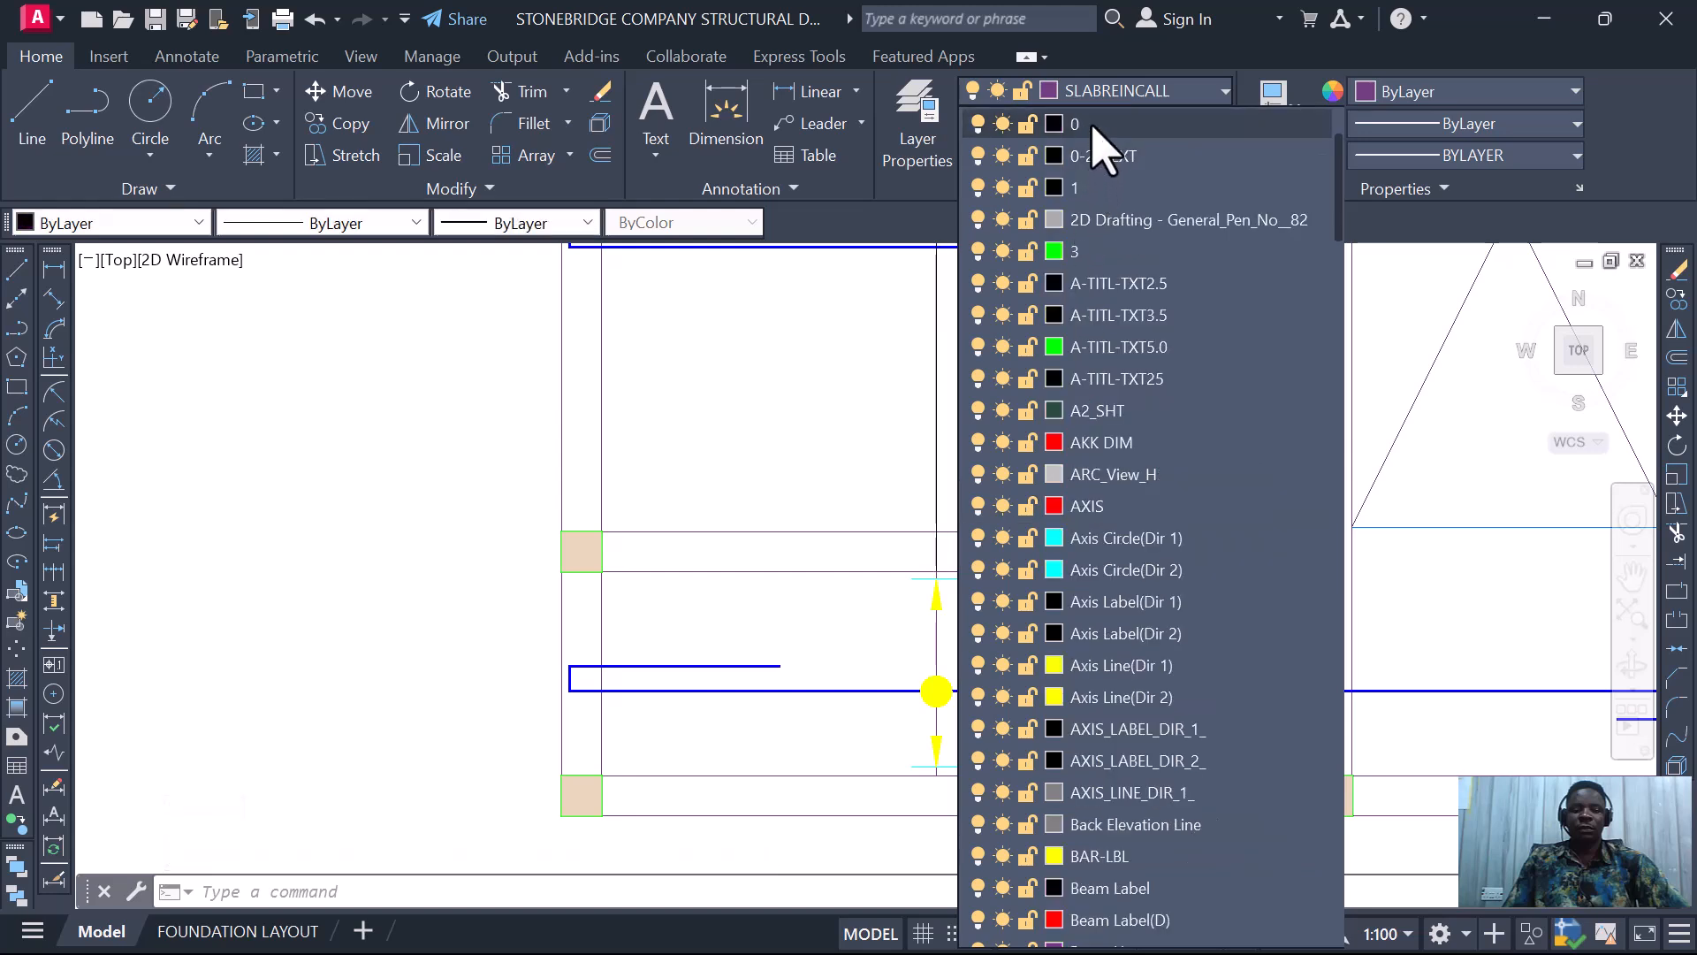
pyautogui.click(1099, 125)
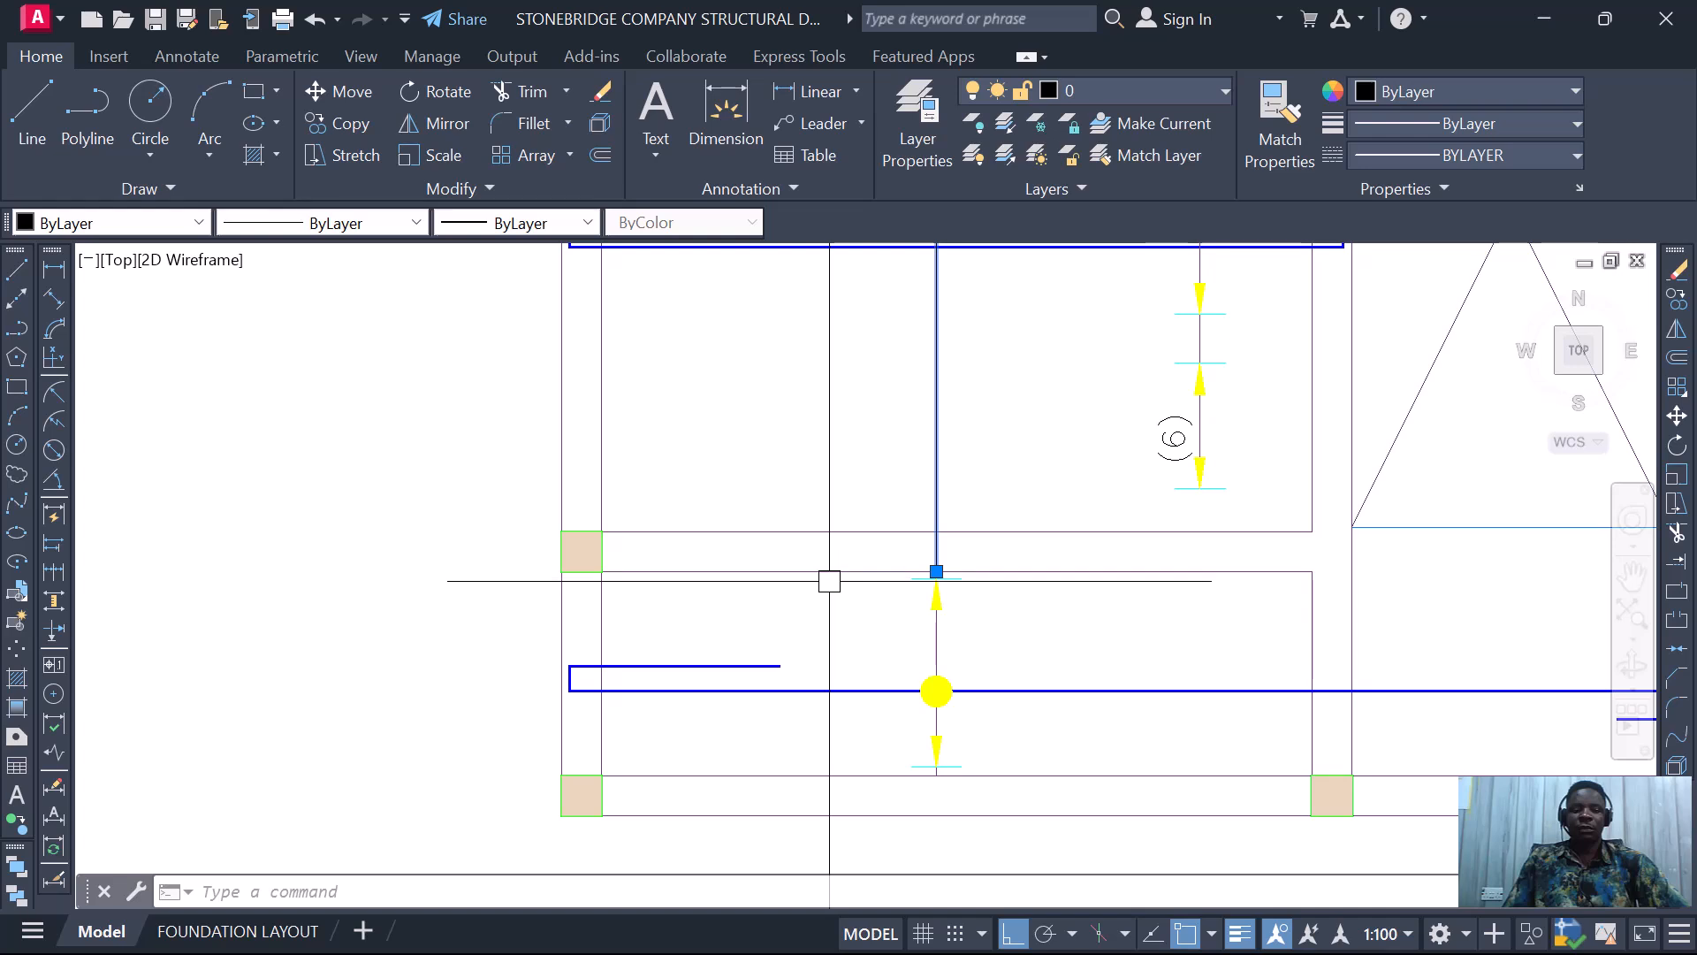
pyautogui.scroll(-2, 776, 638)
pyautogui.press('Escape')
# - Set the colour of the marker's range line segment inside the lower left room to Blue
pyautogui.scroll(-2, 794, 637)
pyautogui.scroll(1, 823, 637)
pyautogui.scroll(1, 823, 636)
pyautogui.scroll(-1, 817, 698)
pyautogui.scroll(1, 797, 699)
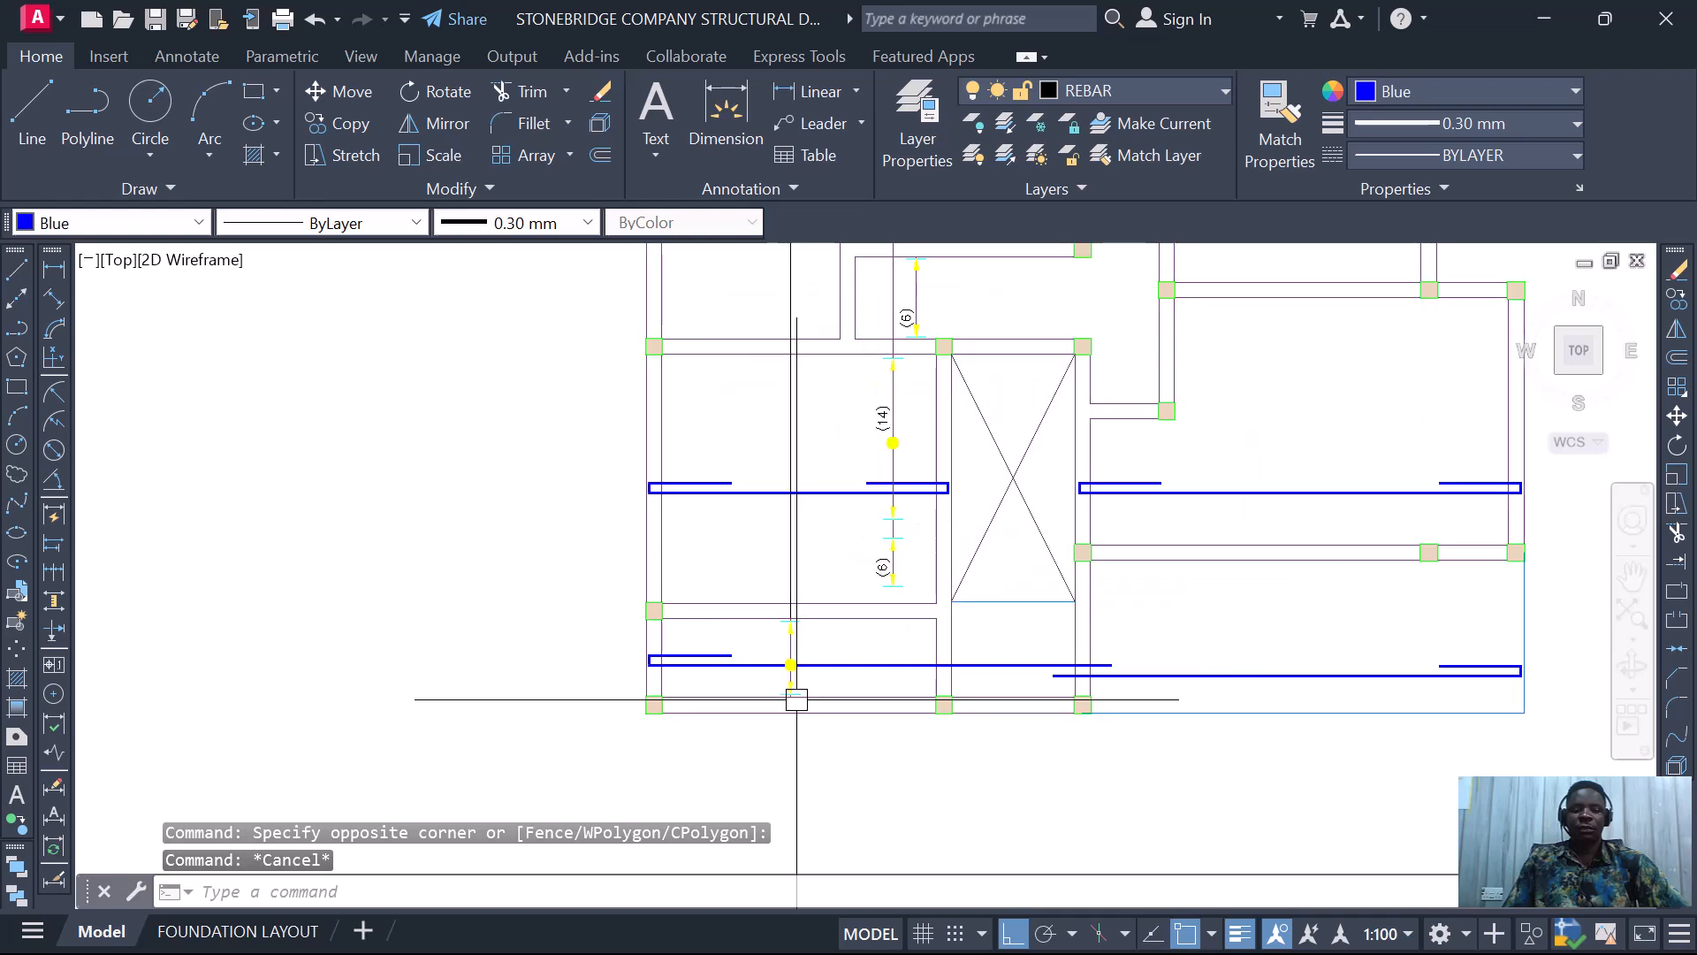
pyautogui.scroll(2, 795, 659)
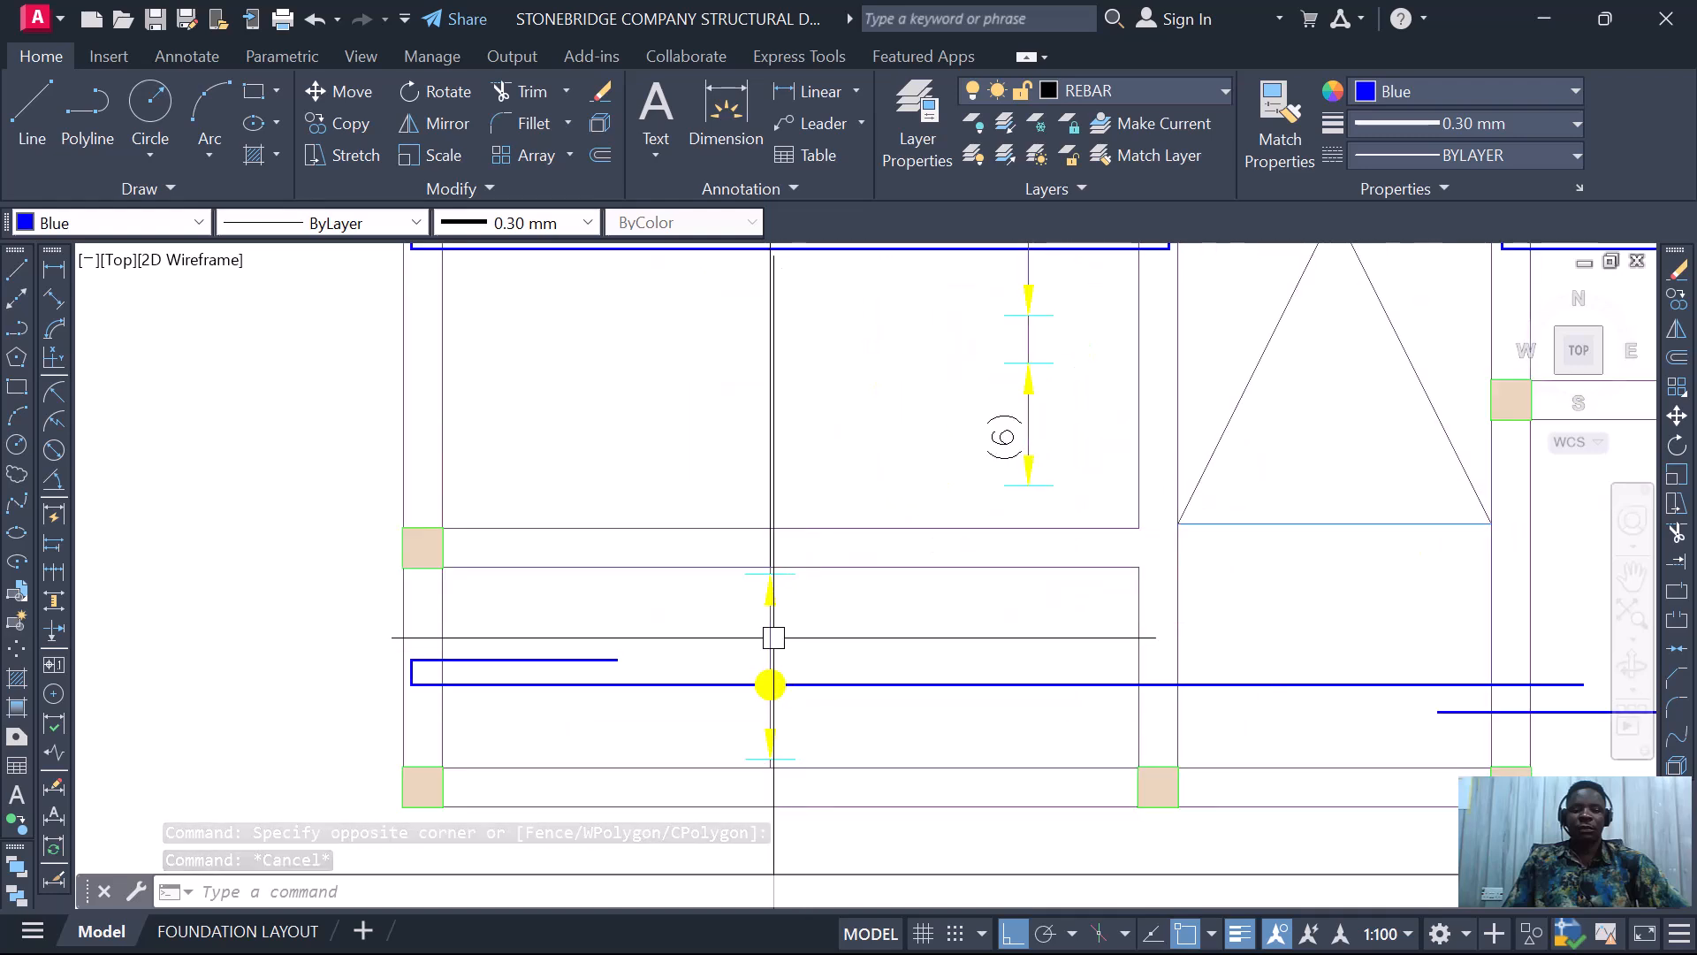
pyautogui.click(770, 638)
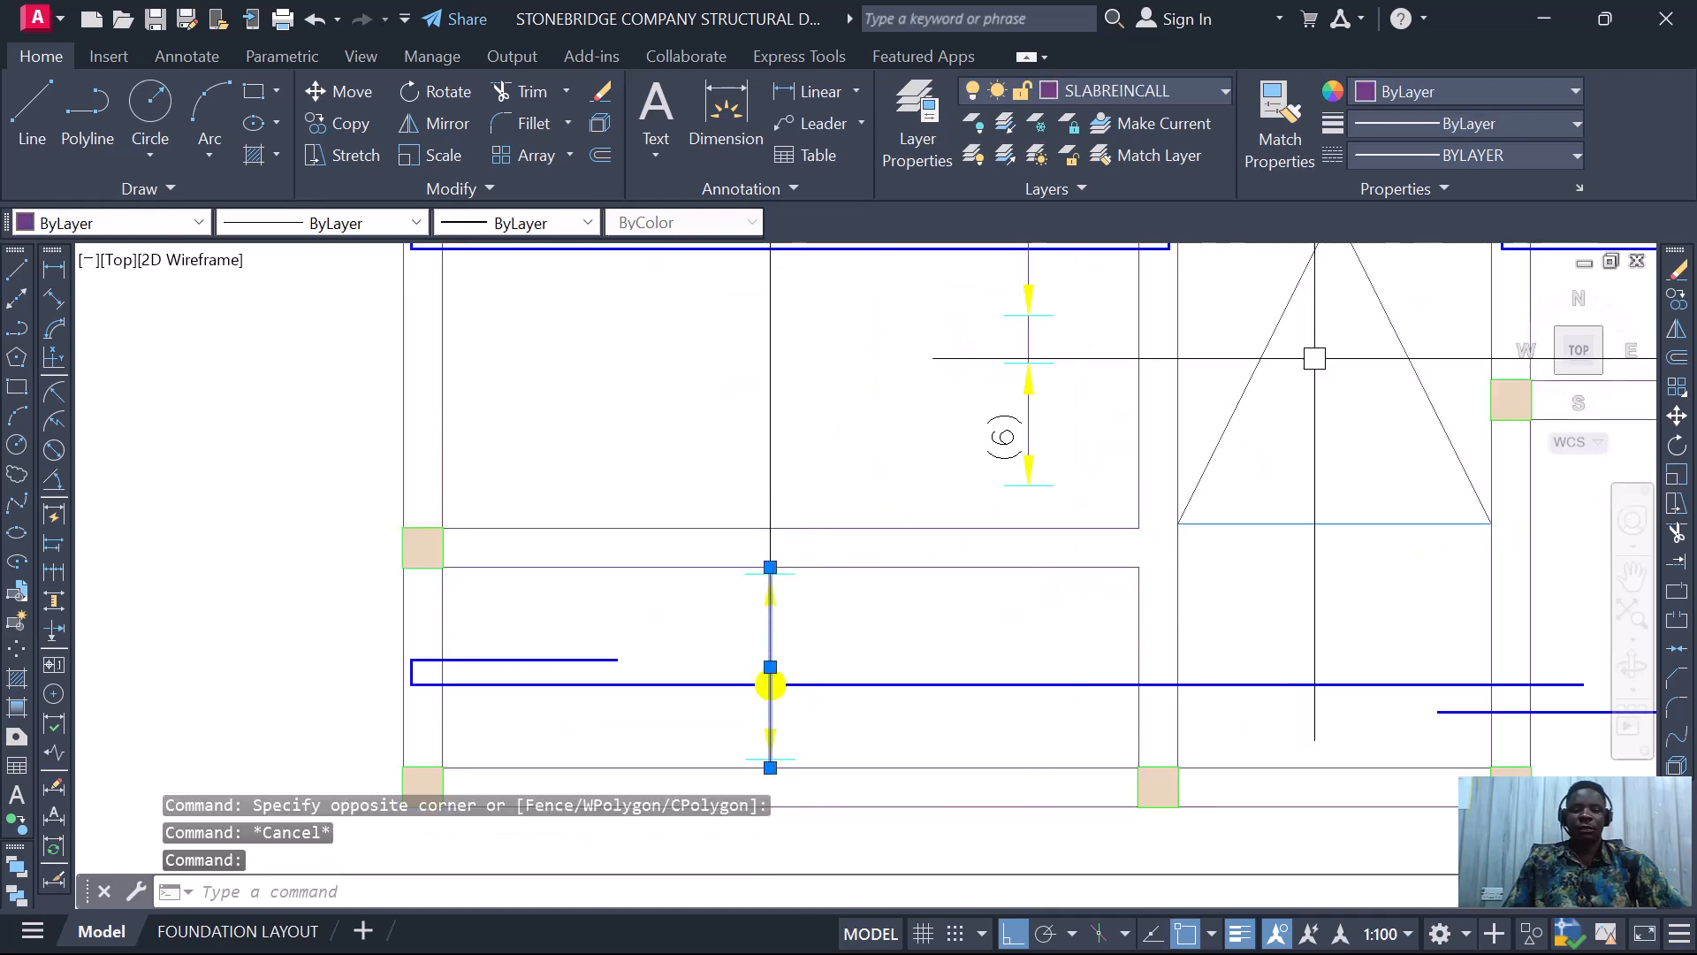
pyautogui.click(1412, 93)
pyautogui.click(1478, 352)
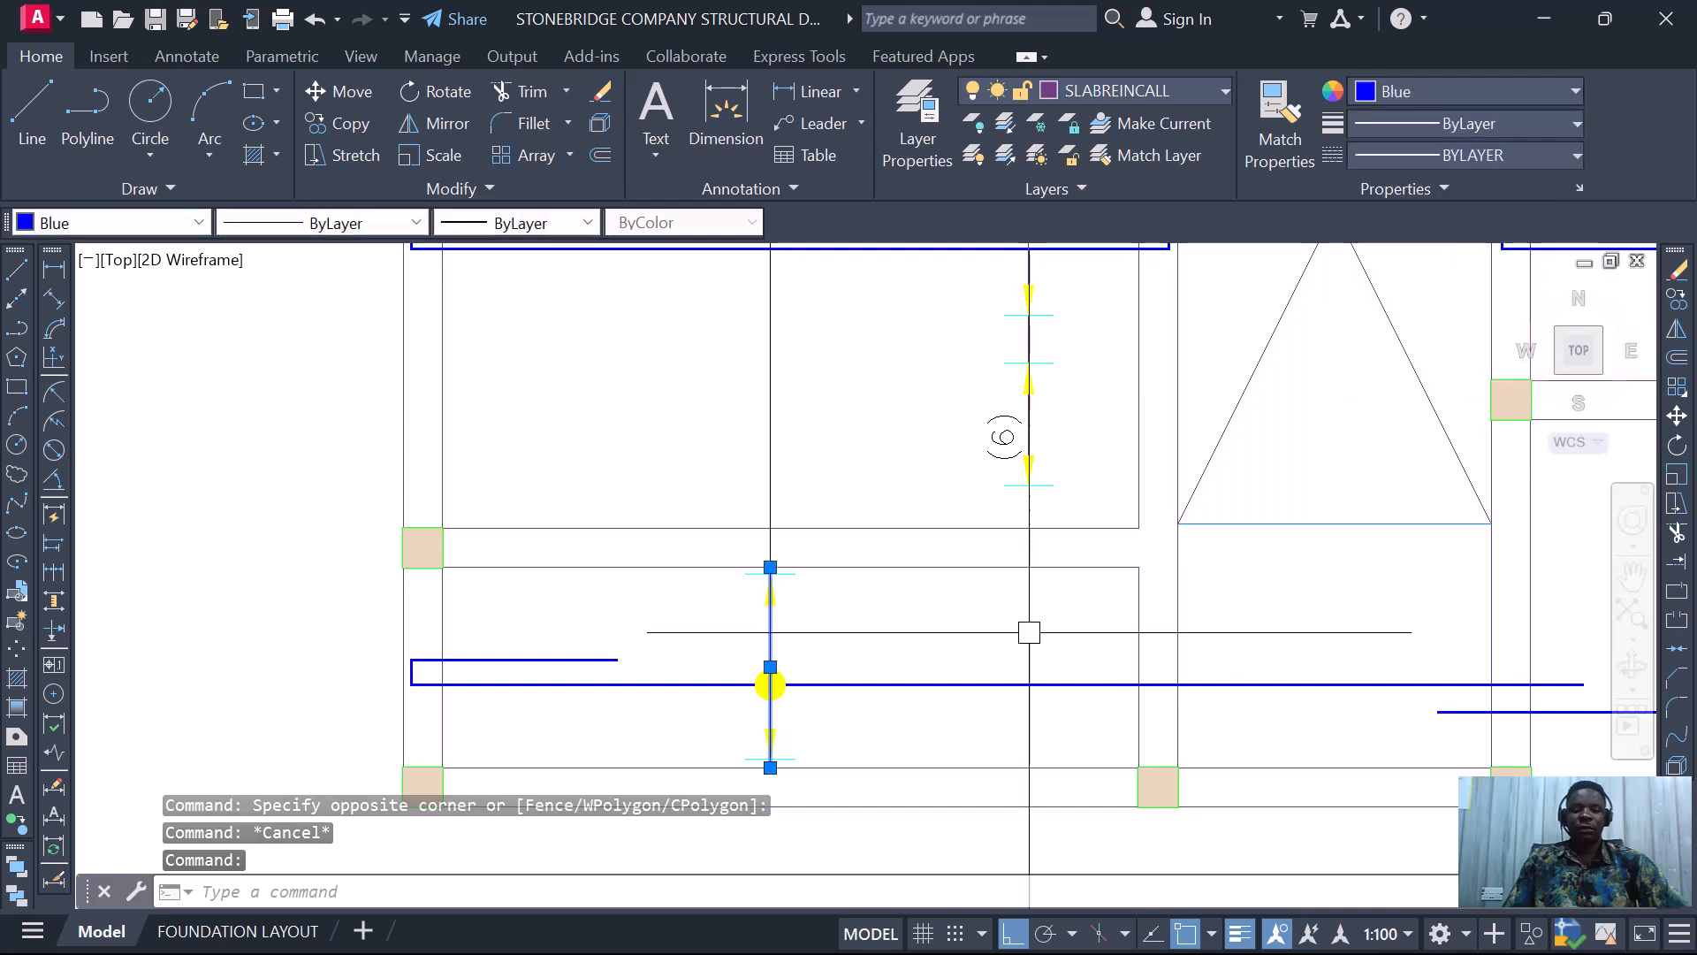
pyautogui.scroll(-1, 777, 623)
pyautogui.press('Escape')
pyautogui.scroll(1, 751, 654)
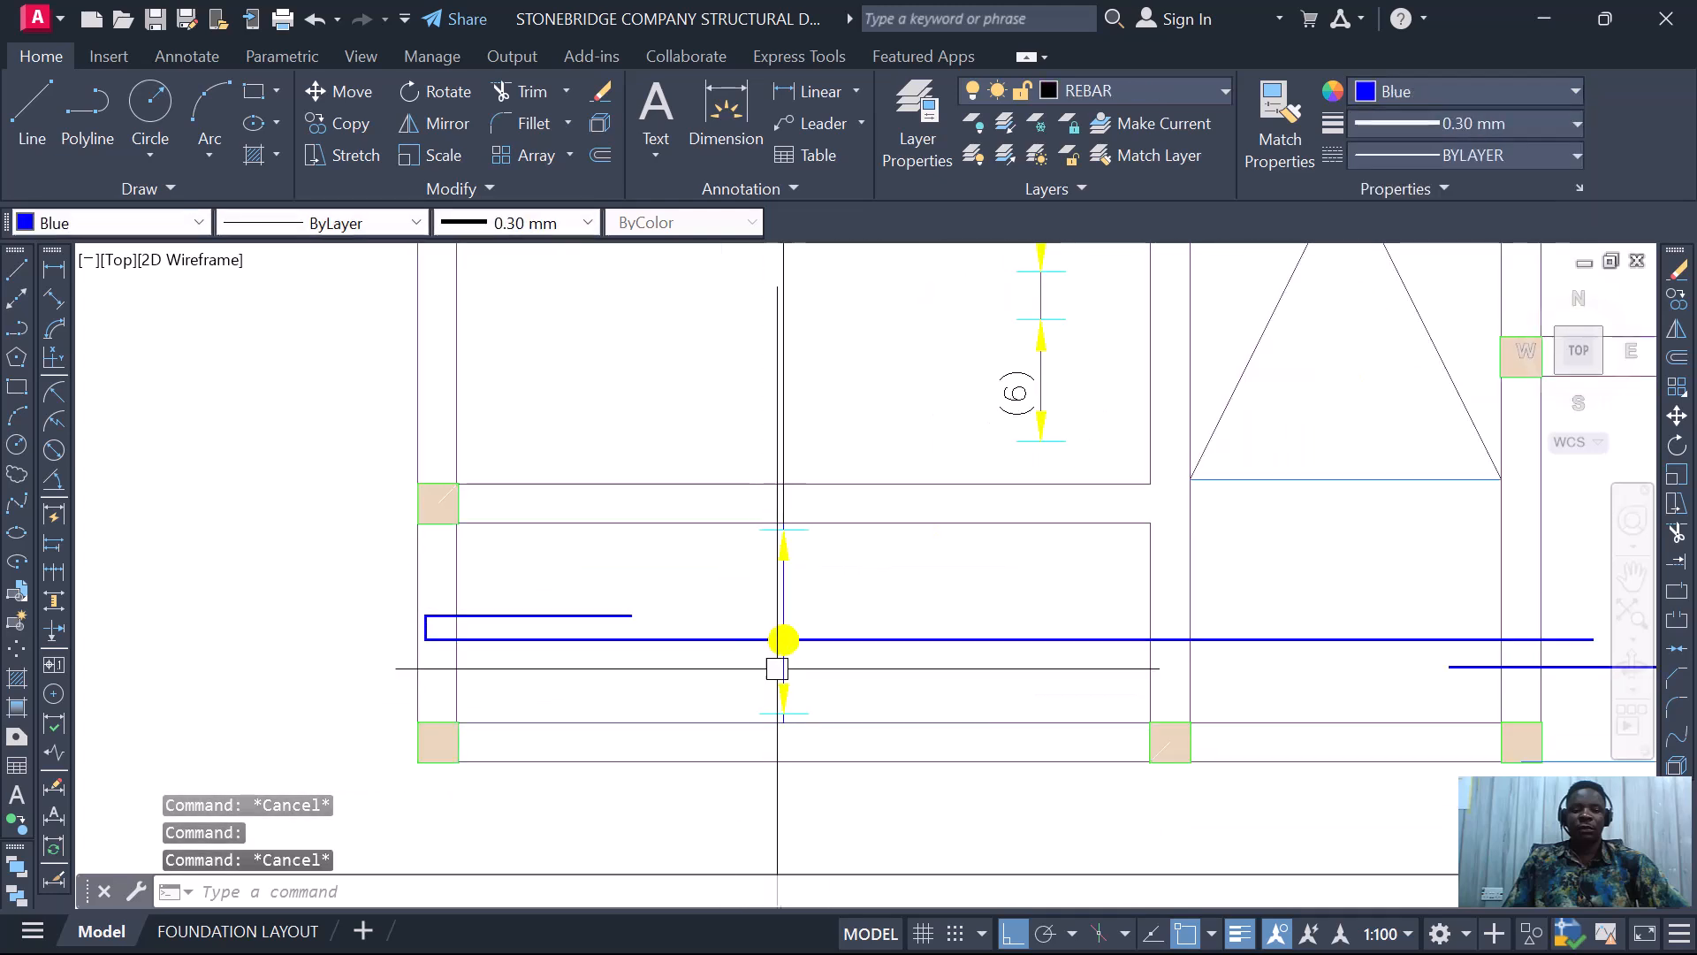
pyautogui.scroll(-1, 765, 704)
pyautogui.scroll(-1, 782, 681)
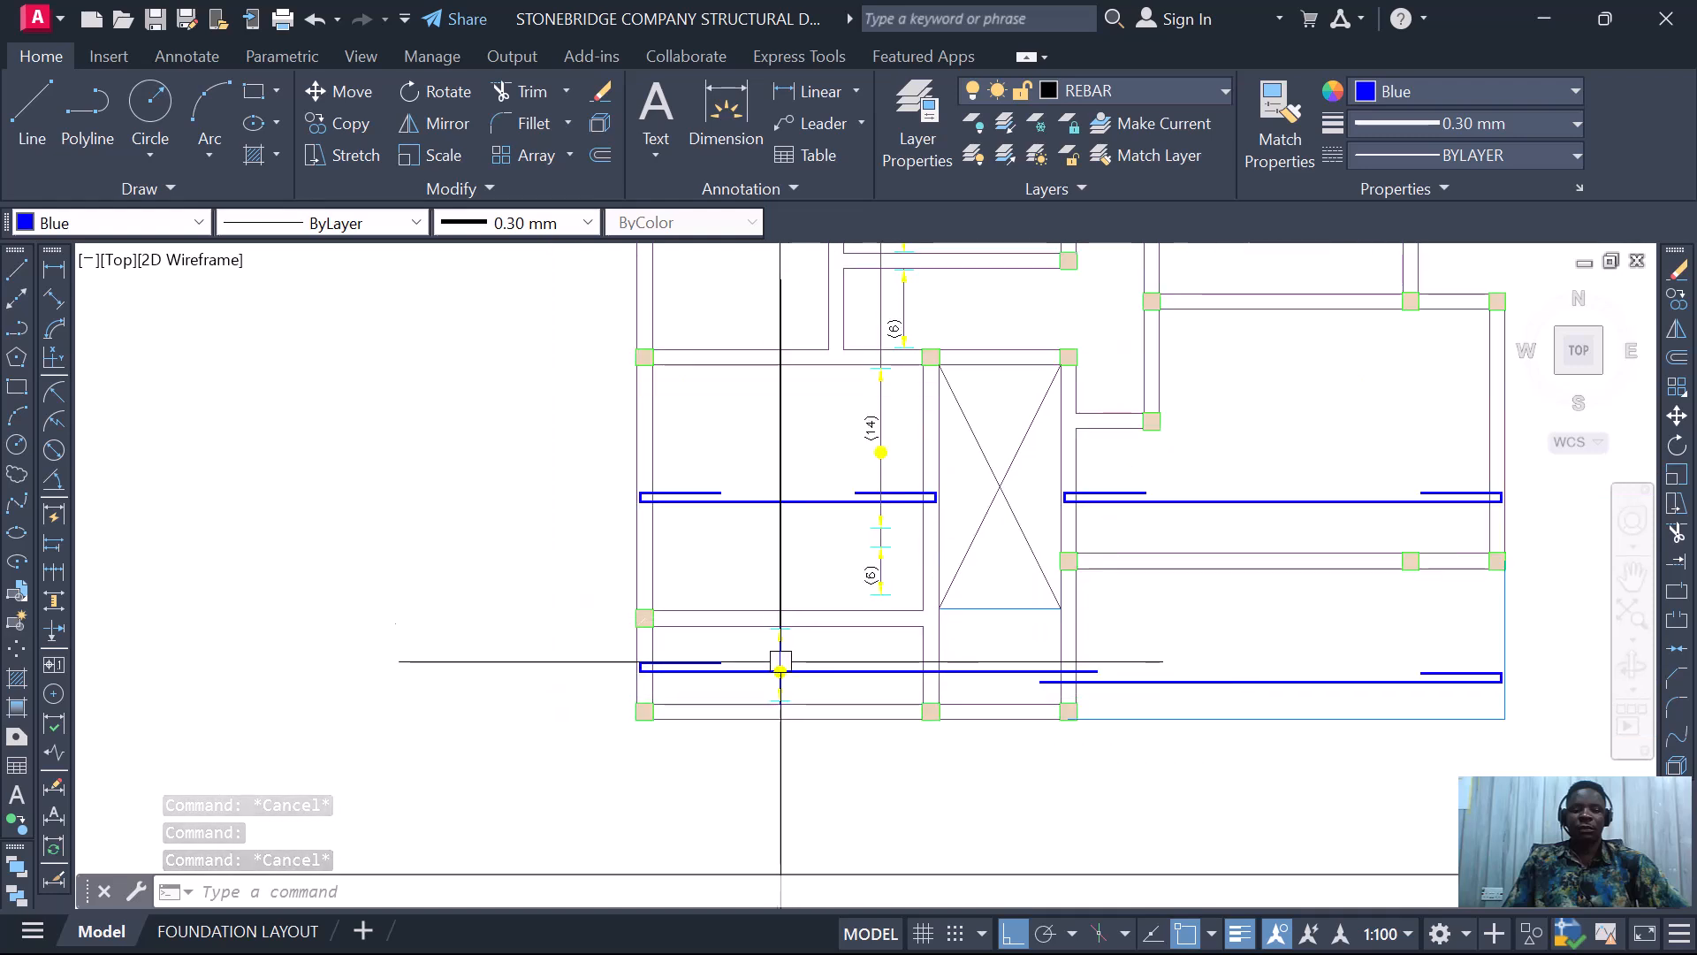
pyautogui.scroll(-1, 810, 617)
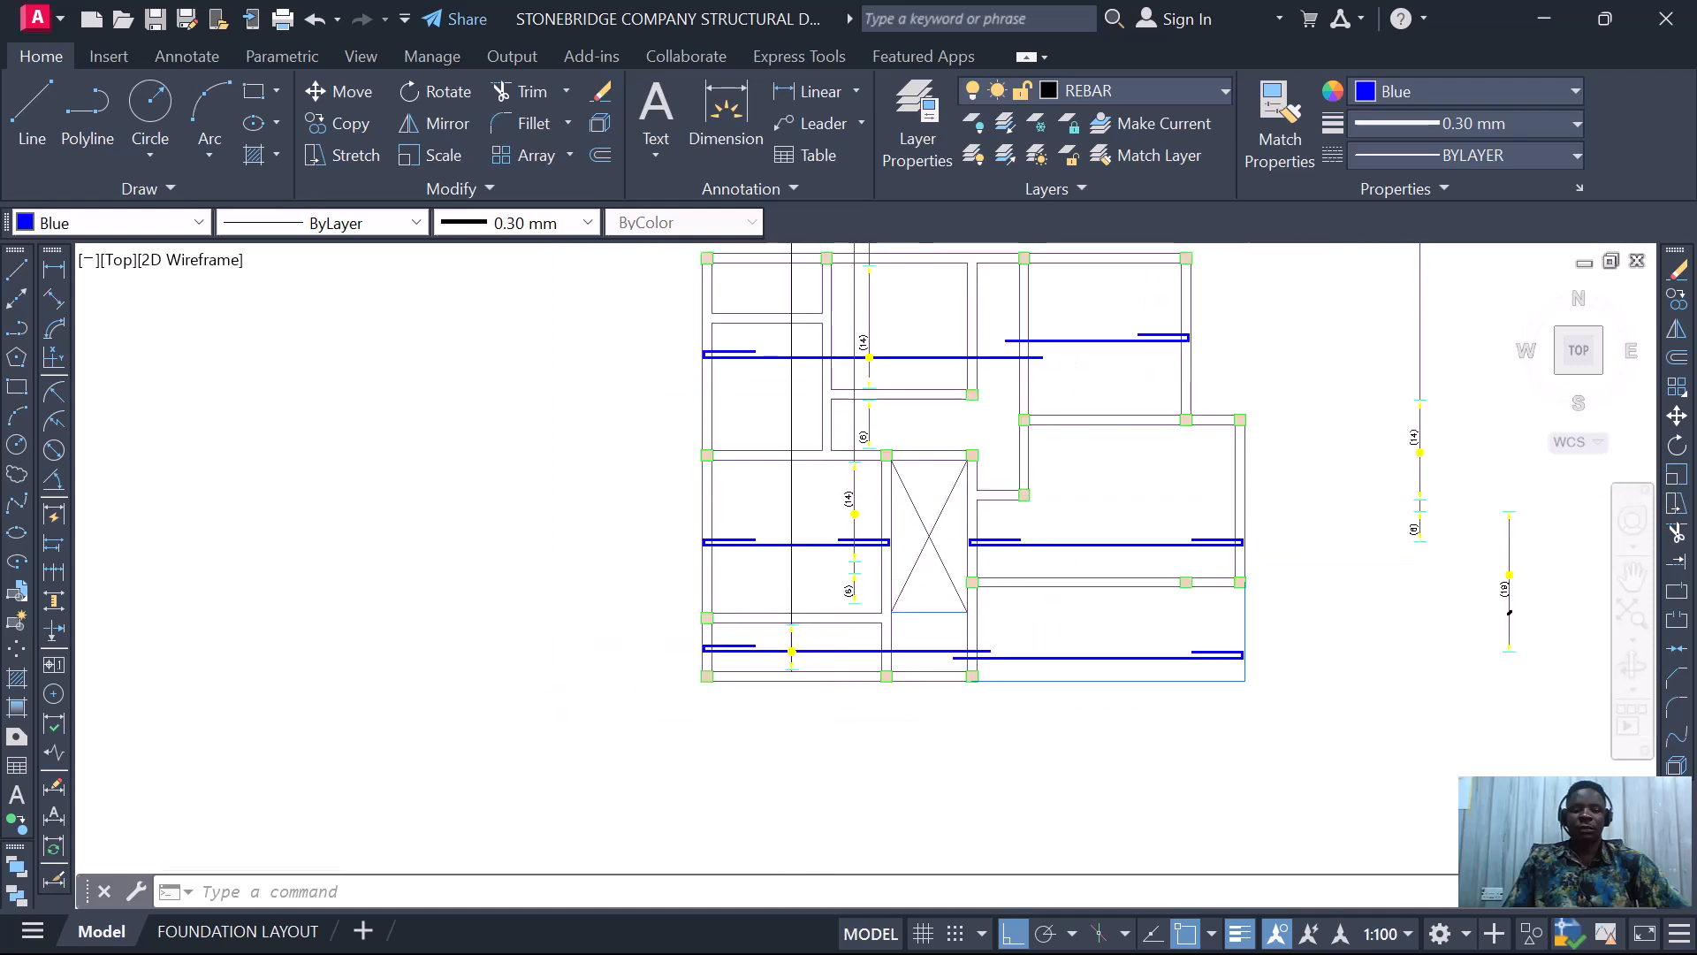
pyautogui.scroll(2, 832, 493)
pyautogui.scroll(2, 831, 653)
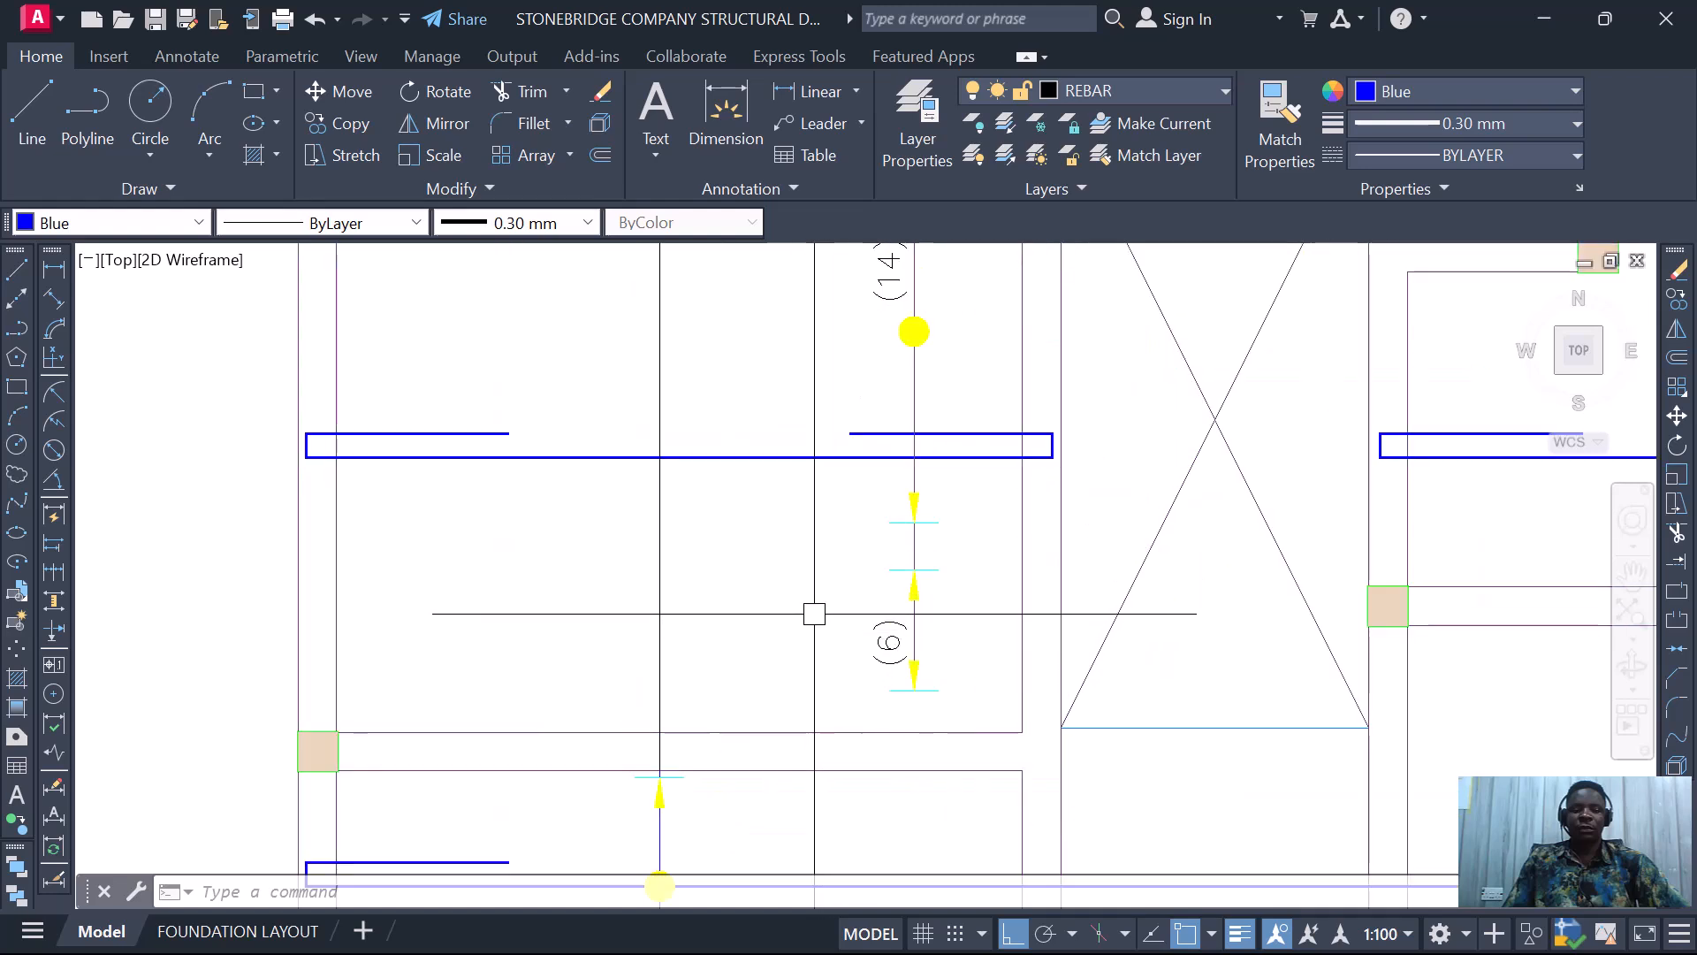
pyautogui.click(814, 614)
pyautogui.click(994, 718)
pyautogui.rightClick(939, 653)
pyautogui.click(818, 560)
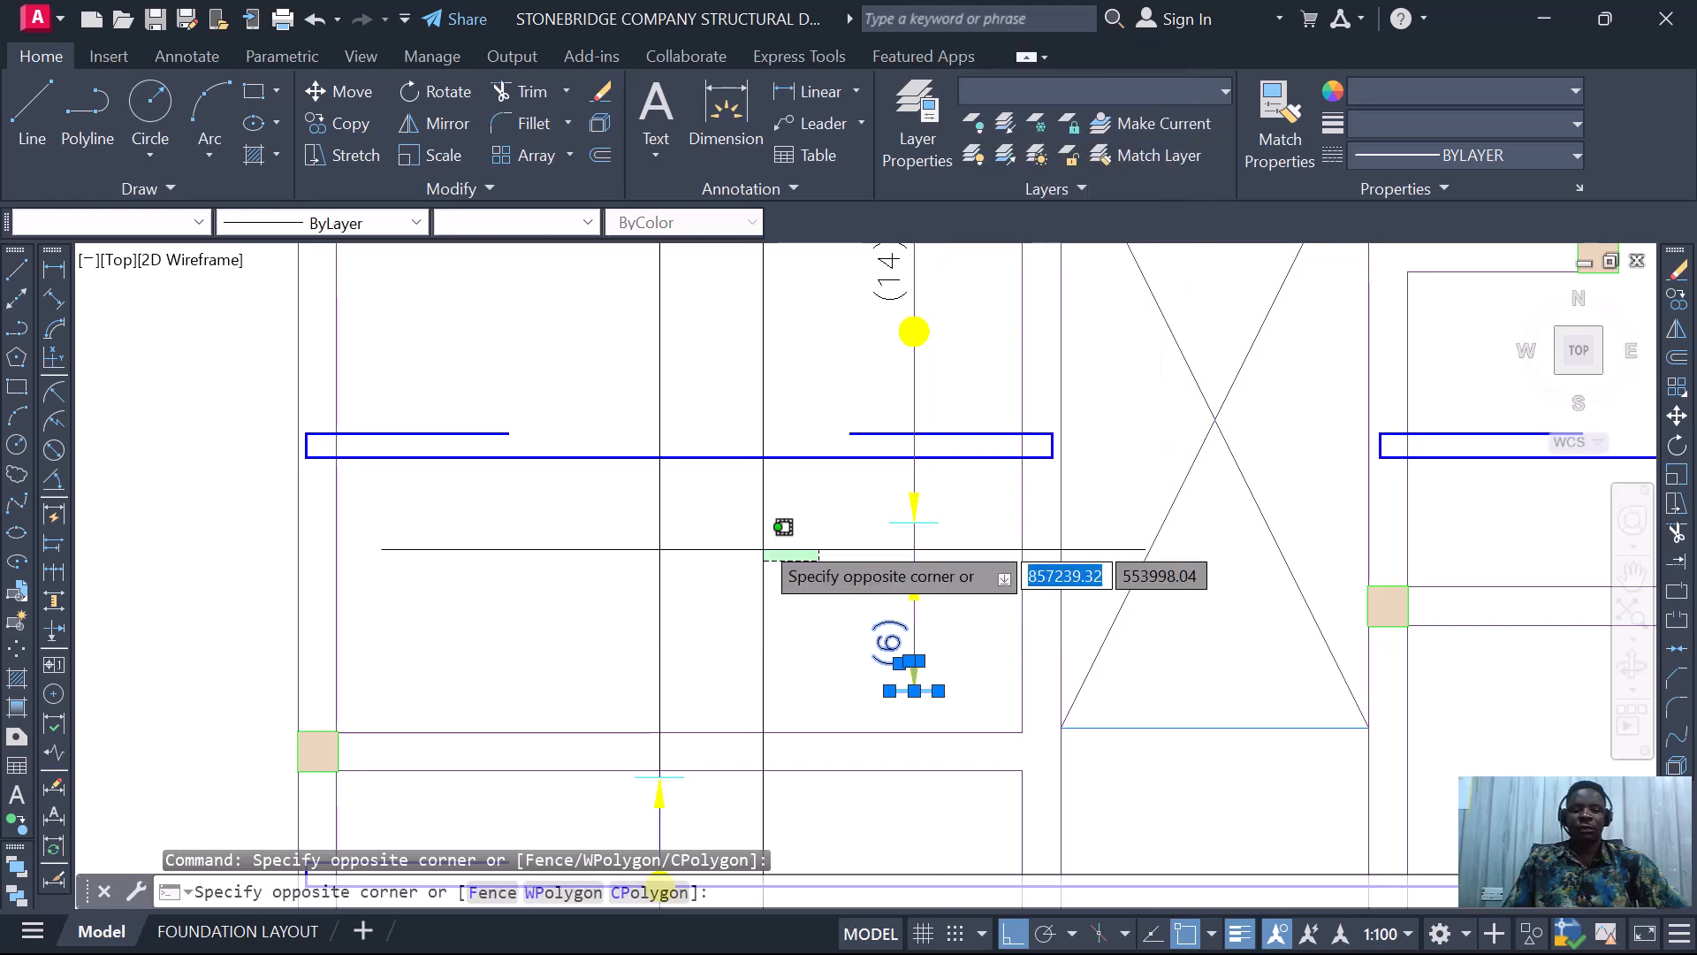
pyautogui.press('Escape')
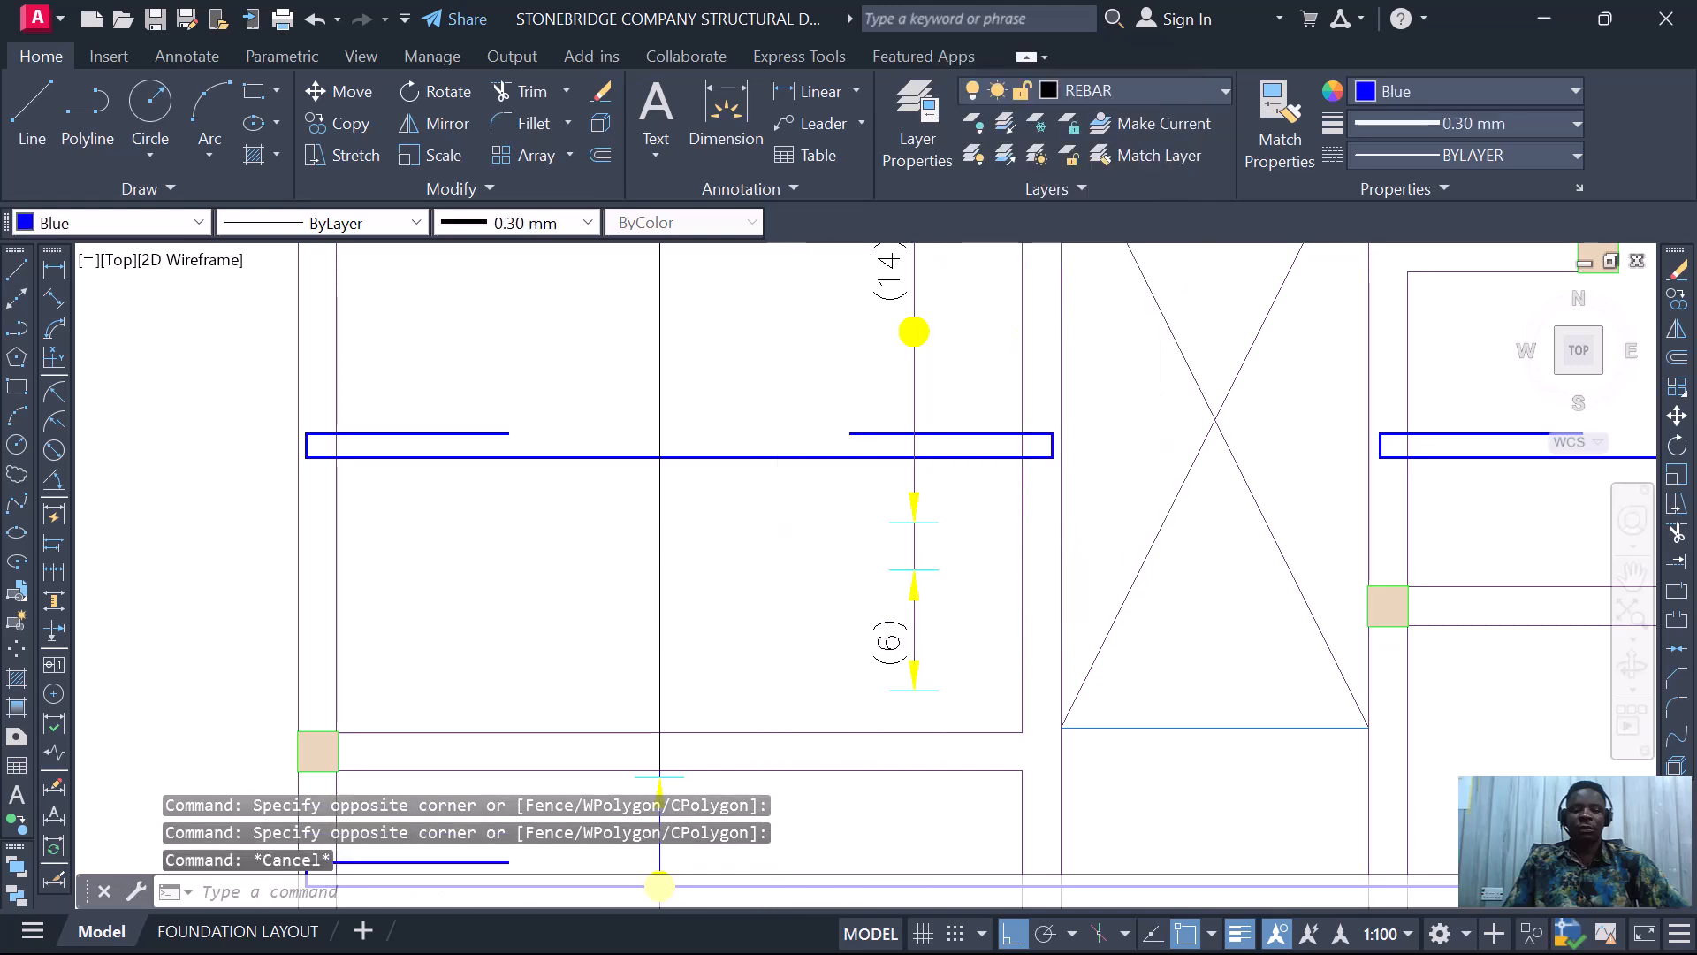
# - Move the middle left marker's (6) label, bottom arrowhead and end tick down close to the wall below
pyautogui.click(795, 595)
pyautogui.click(956, 717)
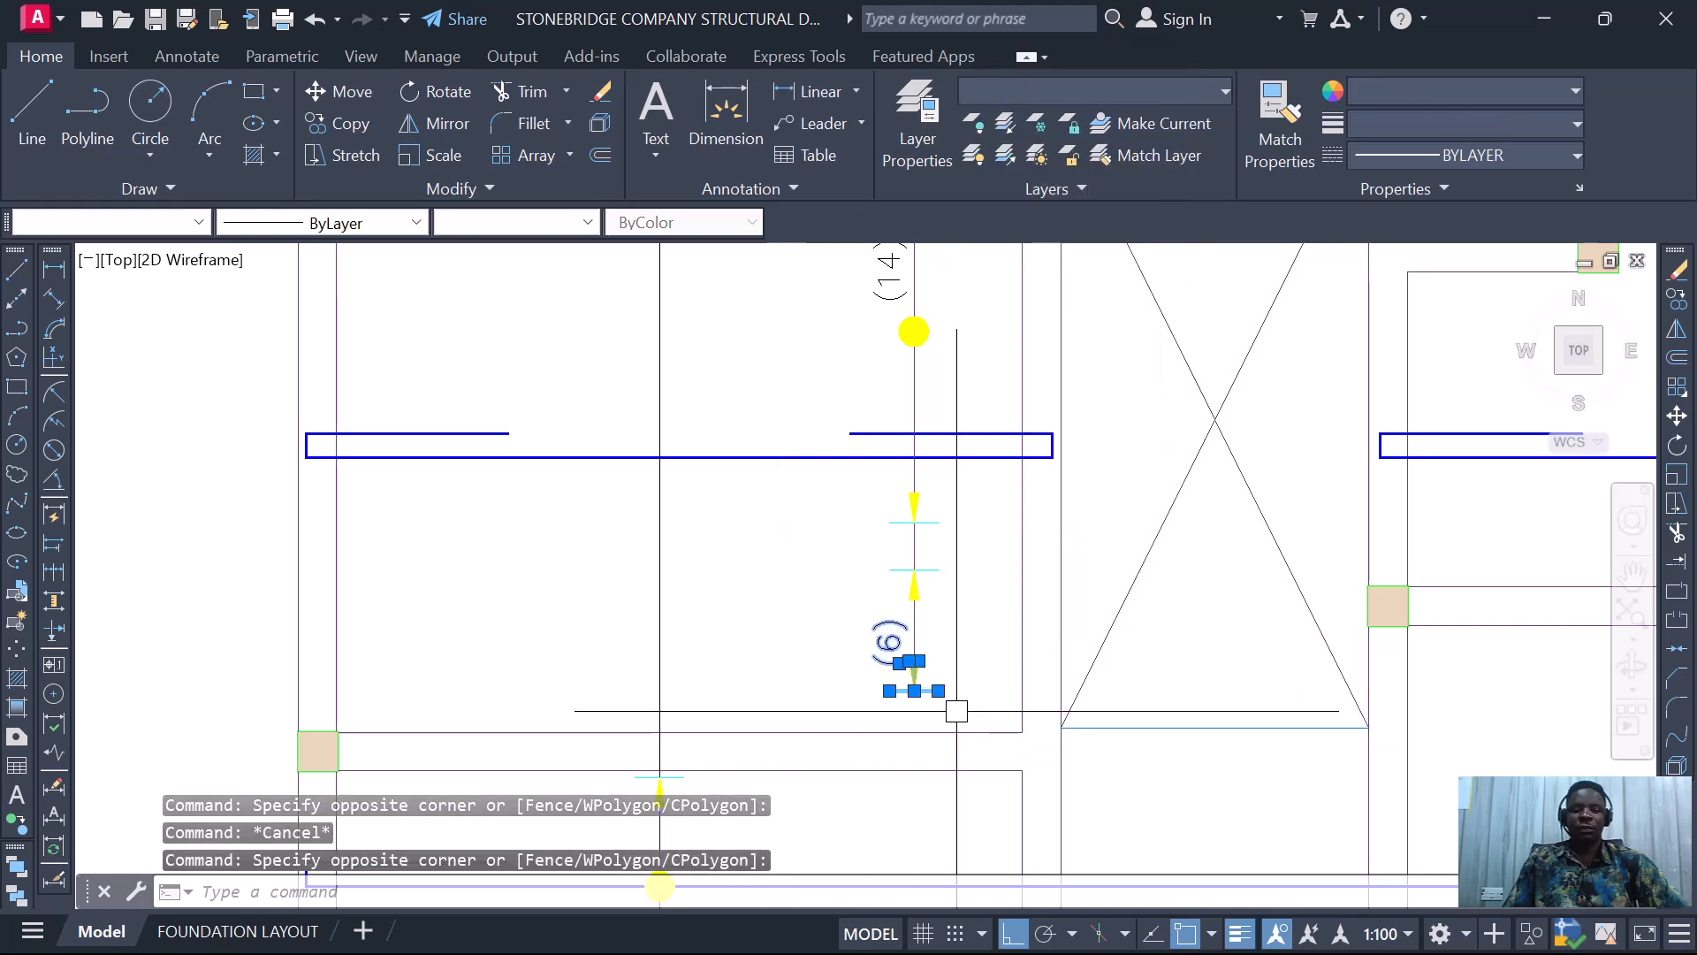
pyautogui.write('M')
pyautogui.press('Return')
pyautogui.scroll(4, 950, 729)
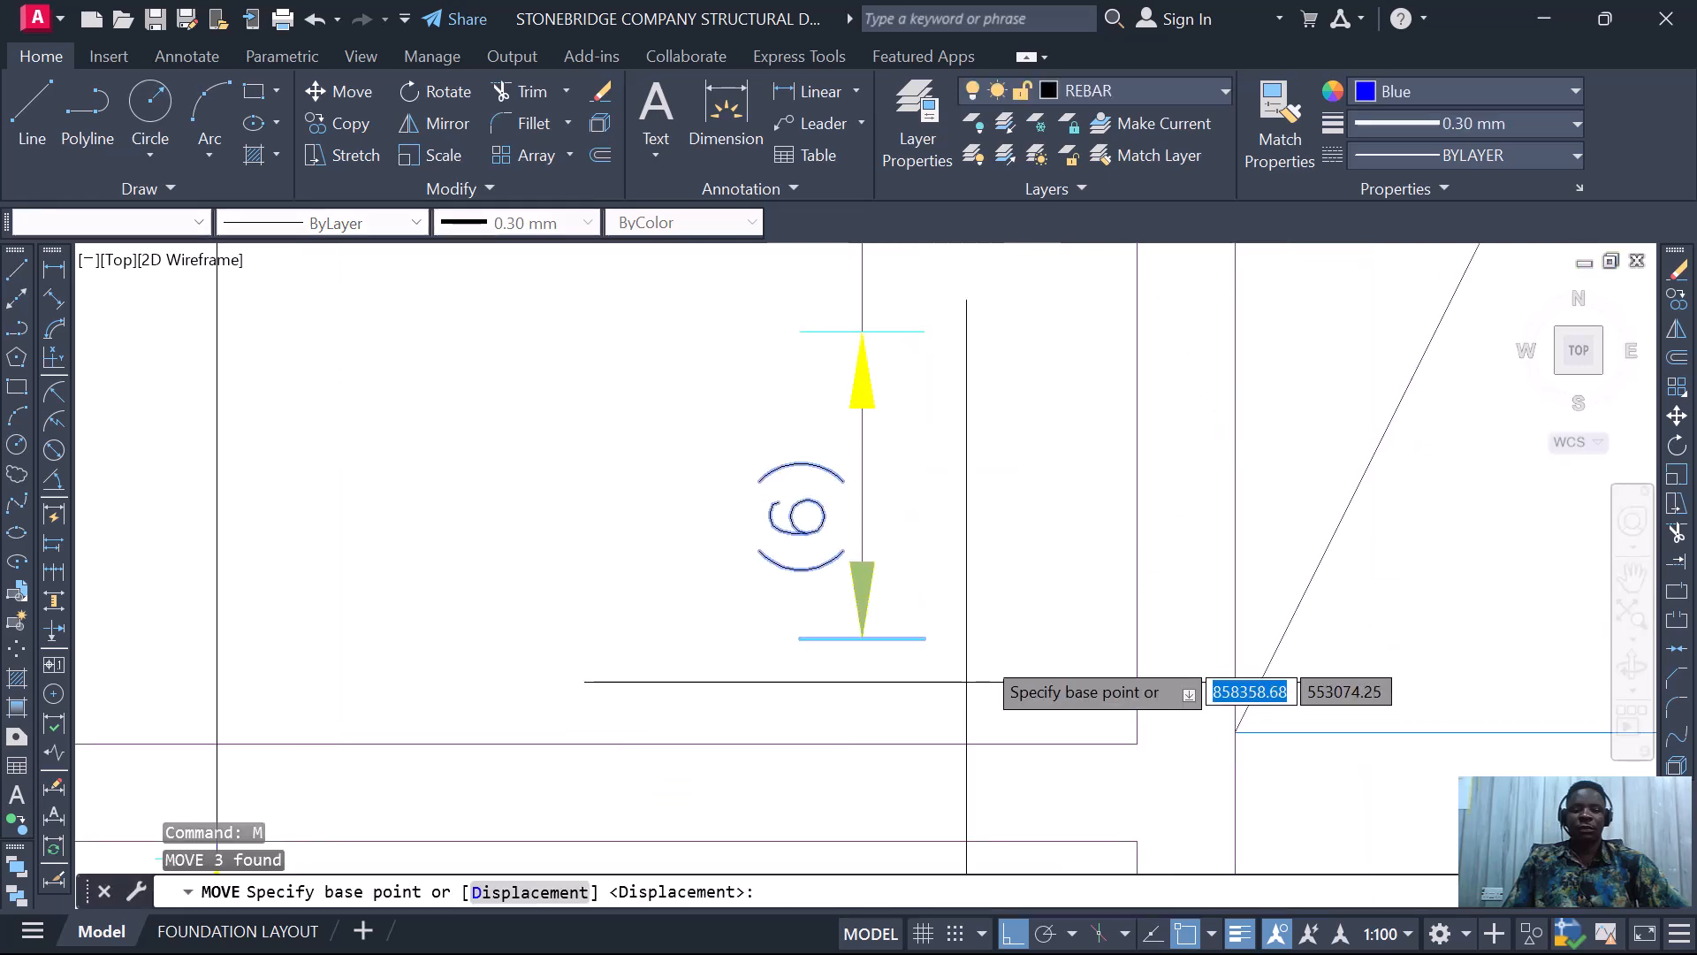
pyautogui.click(999, 577)
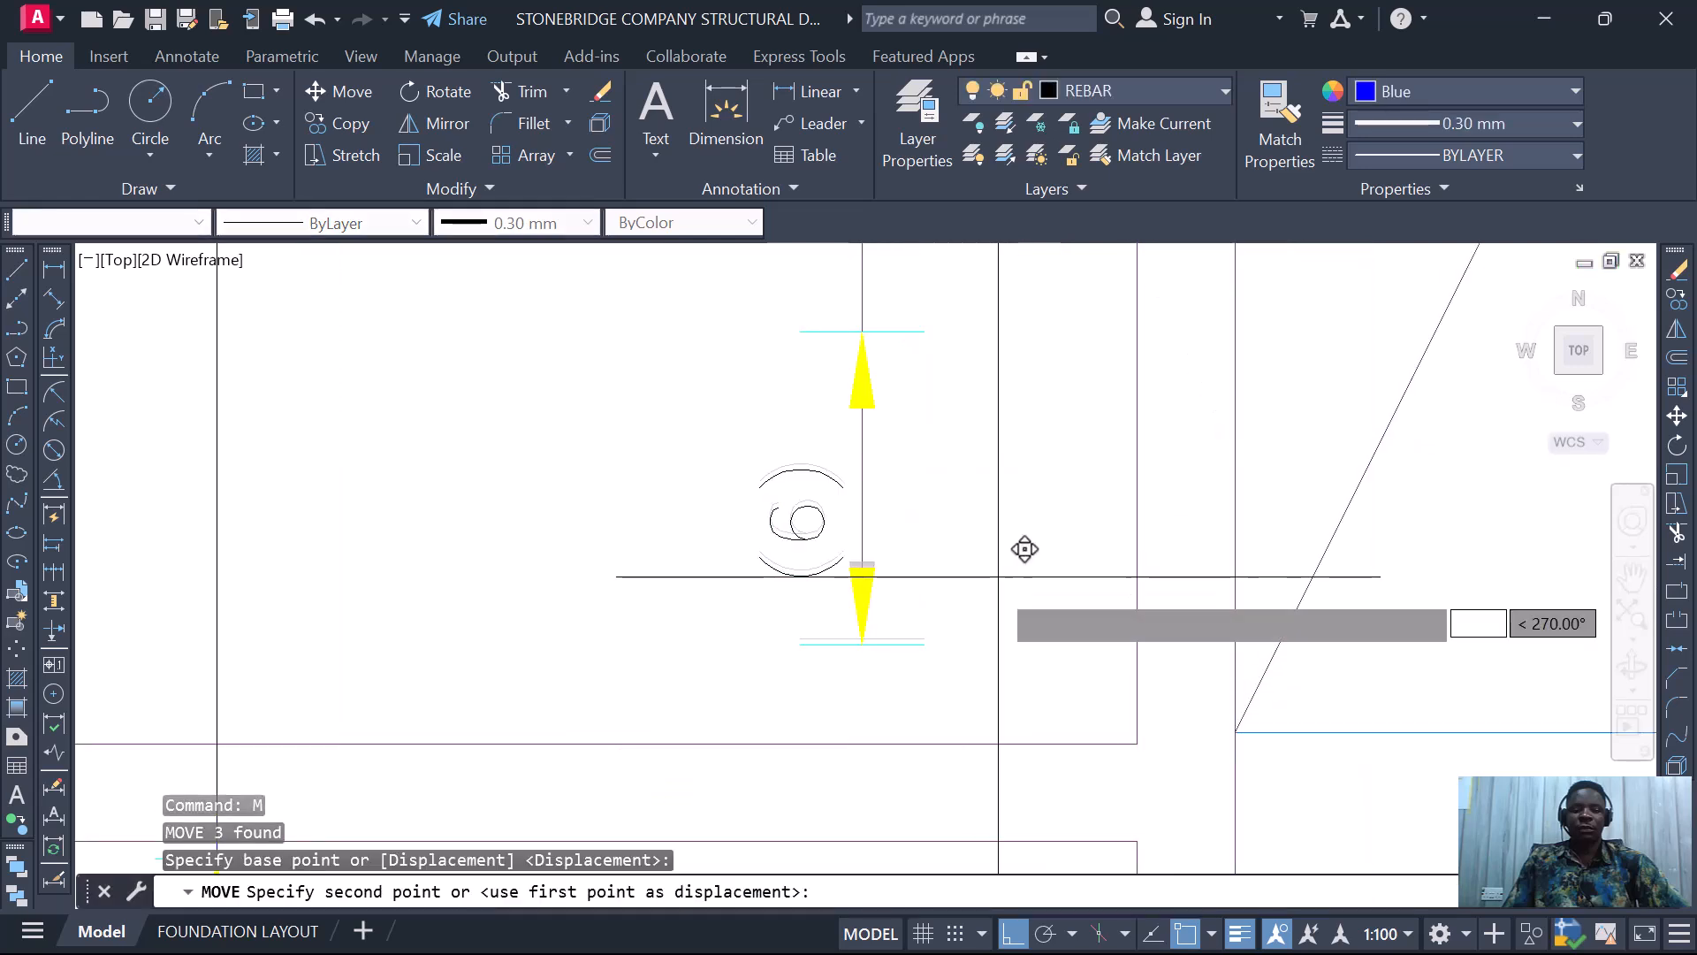
pyautogui.click(998, 645)
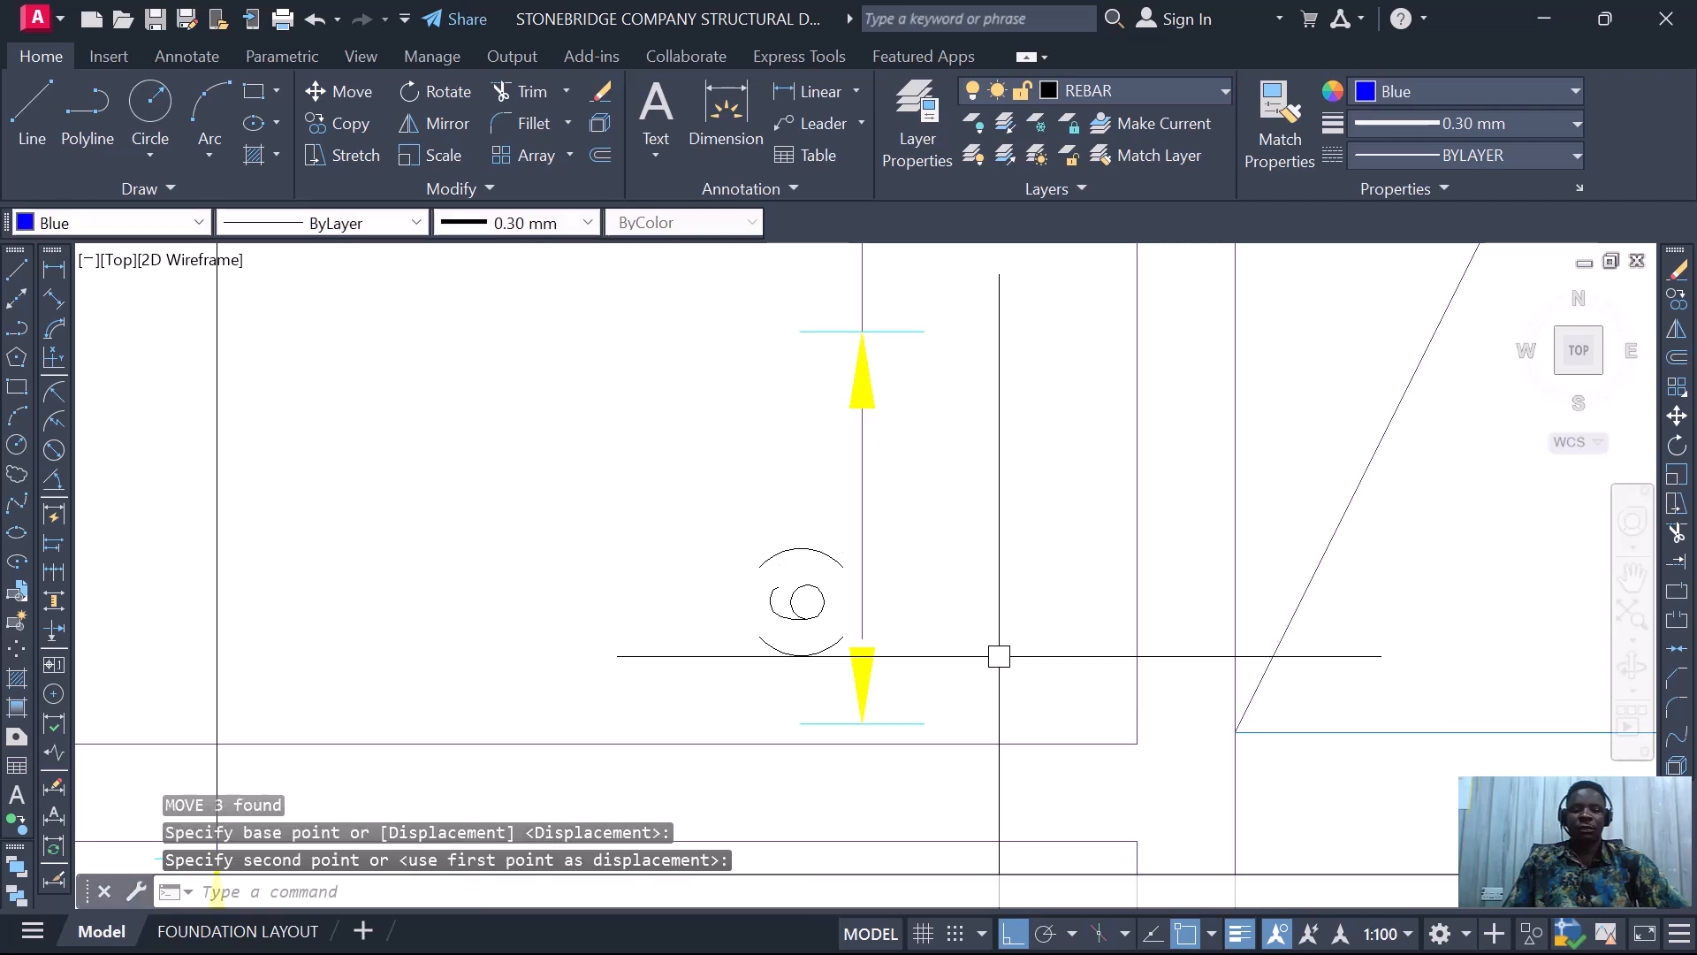
pyautogui.scroll(-2, 961, 689)
pyautogui.scroll(2, 961, 690)
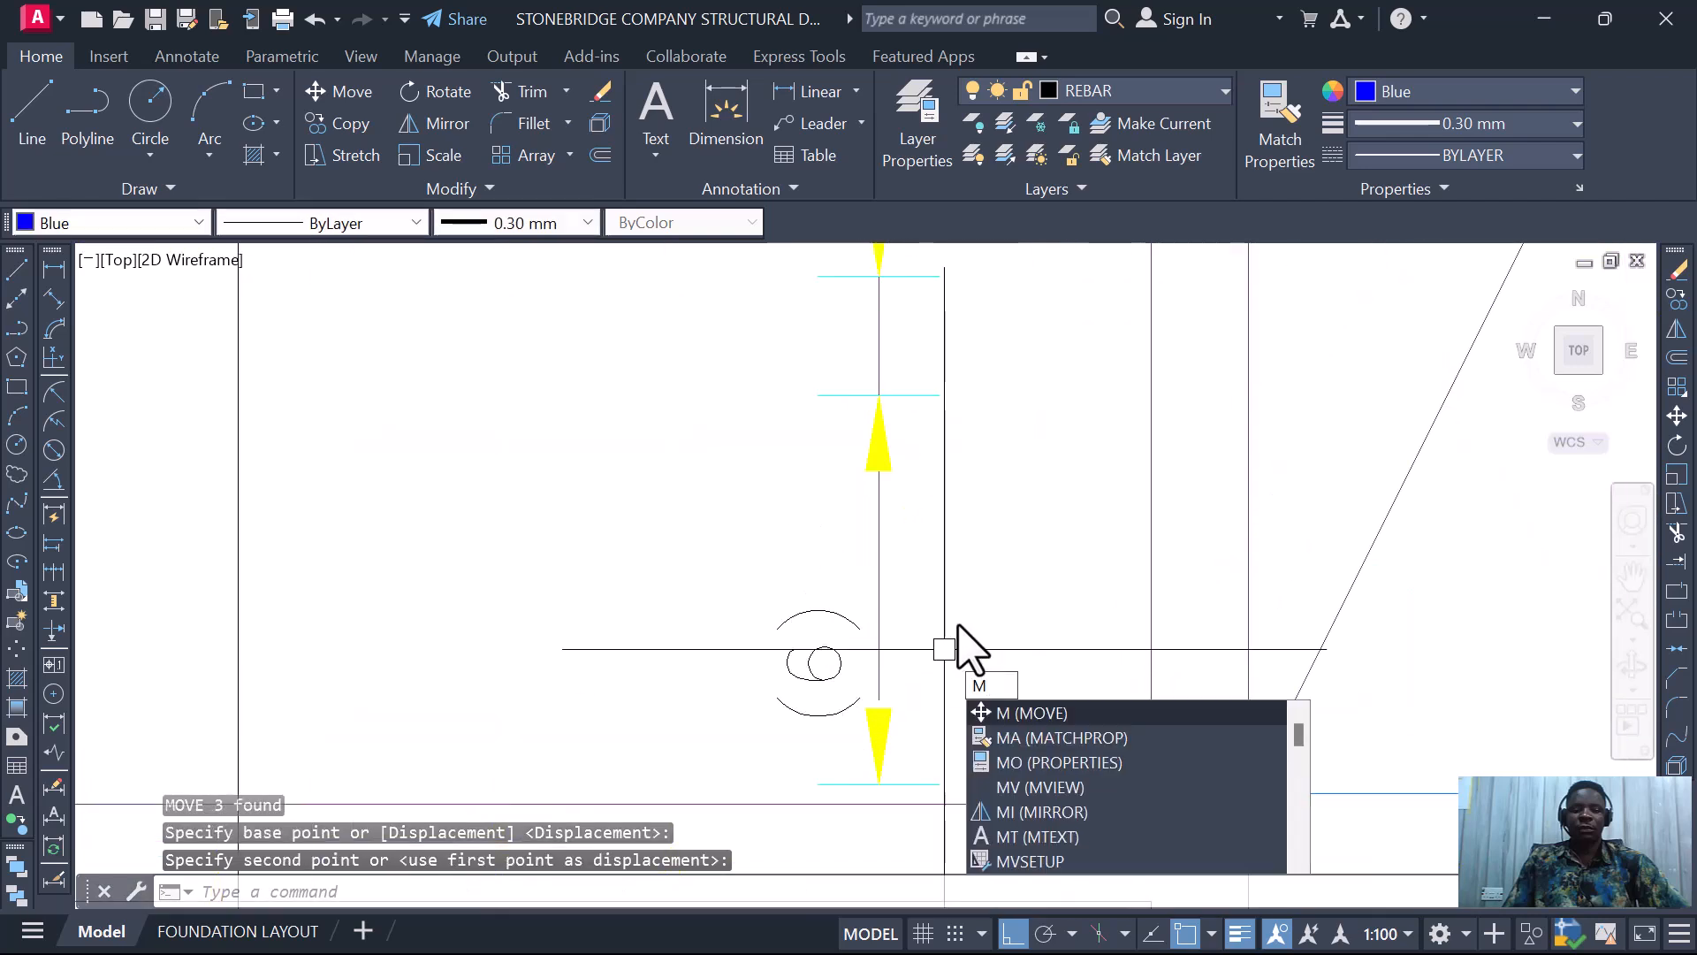
pyautogui.write('Ov')
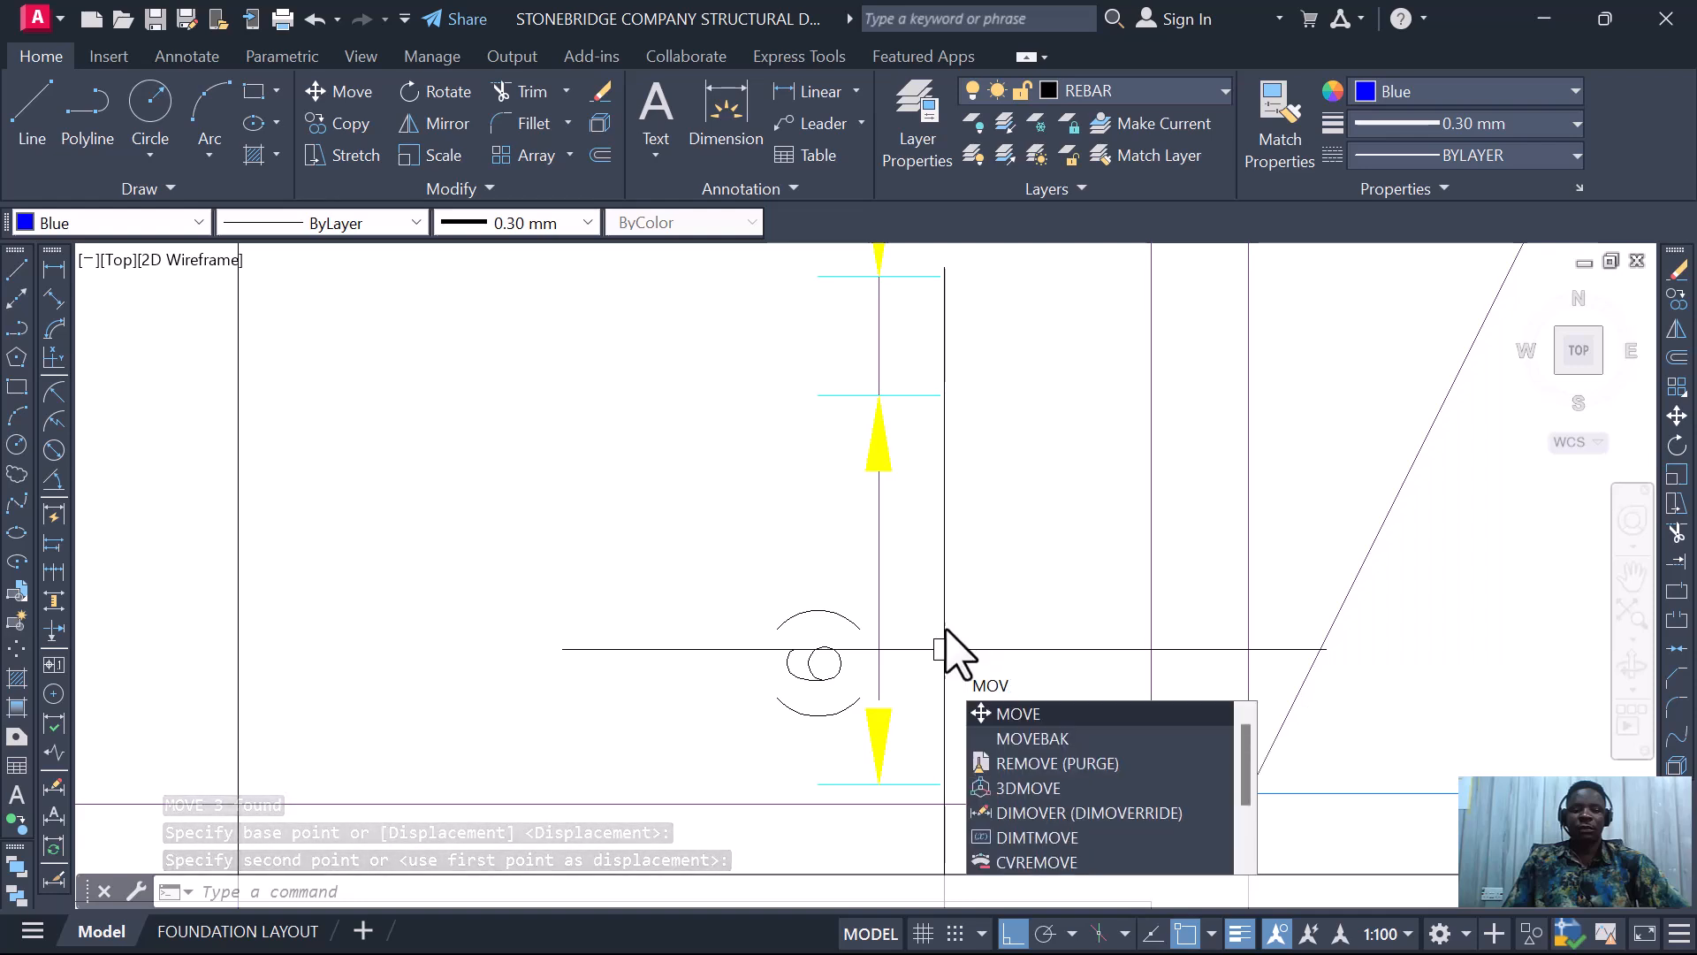
pyautogui.write('E')
pyautogui.press('BackSpace')
pyautogui.press('Return')
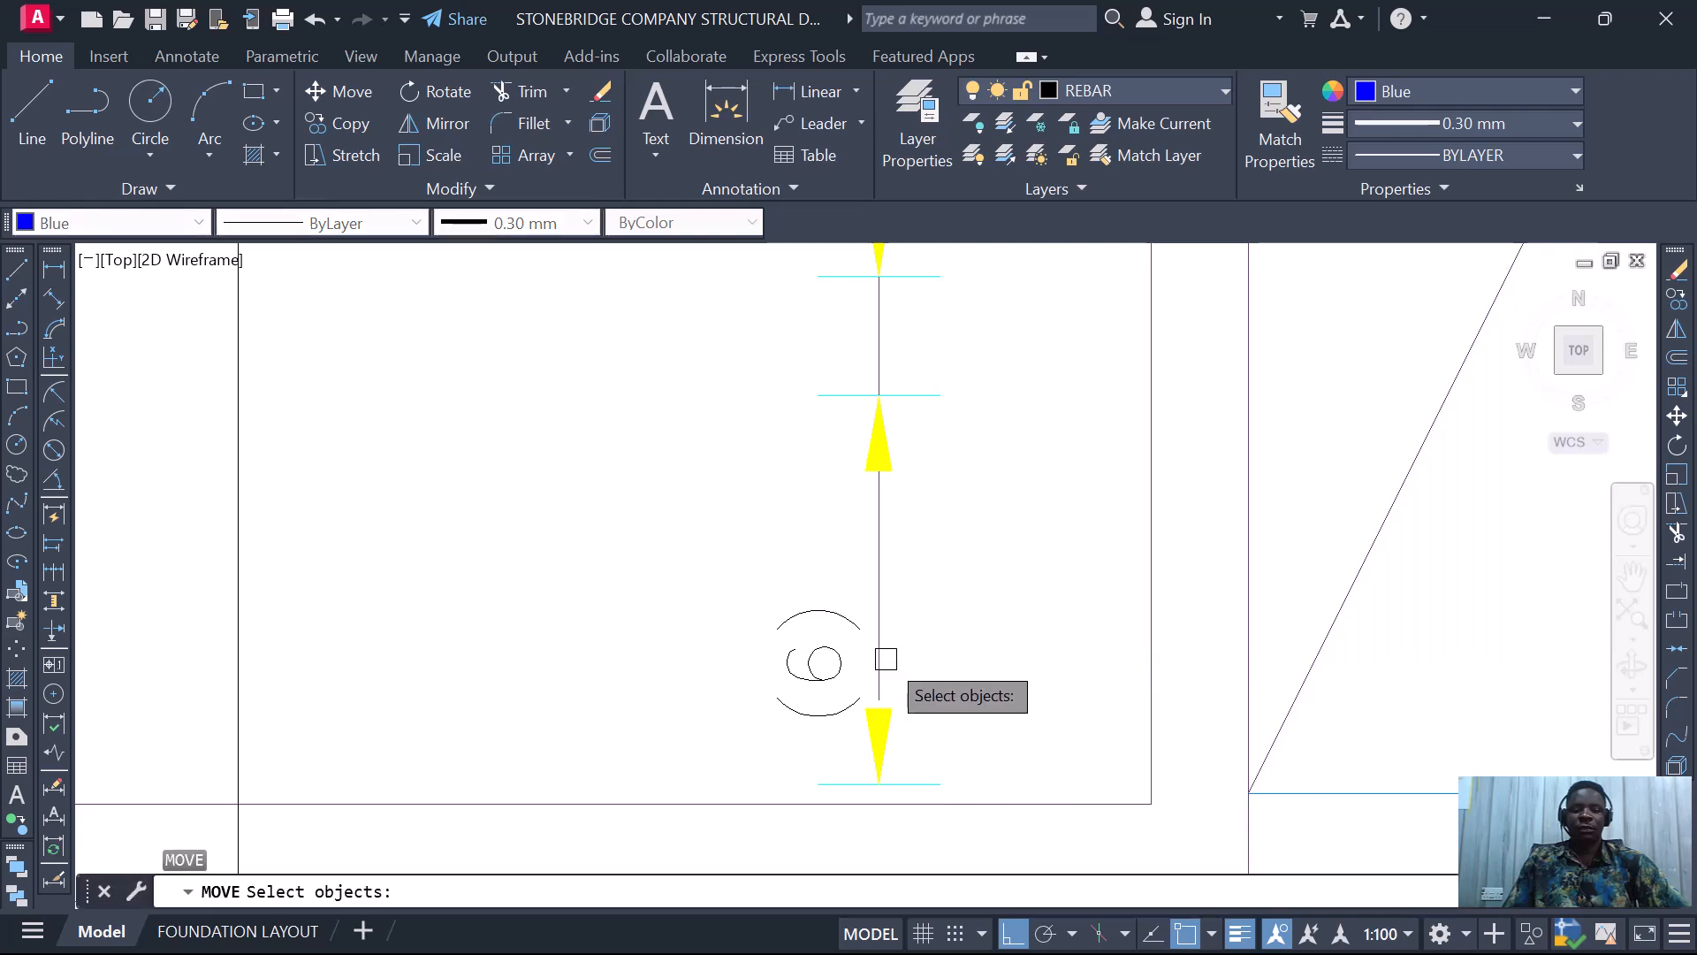
pyautogui.press('Escape')
# - Extend the middle left marker's range line down to its bottom arrowhead and end tick
pyautogui.write('ex')
pyautogui.press('Return')
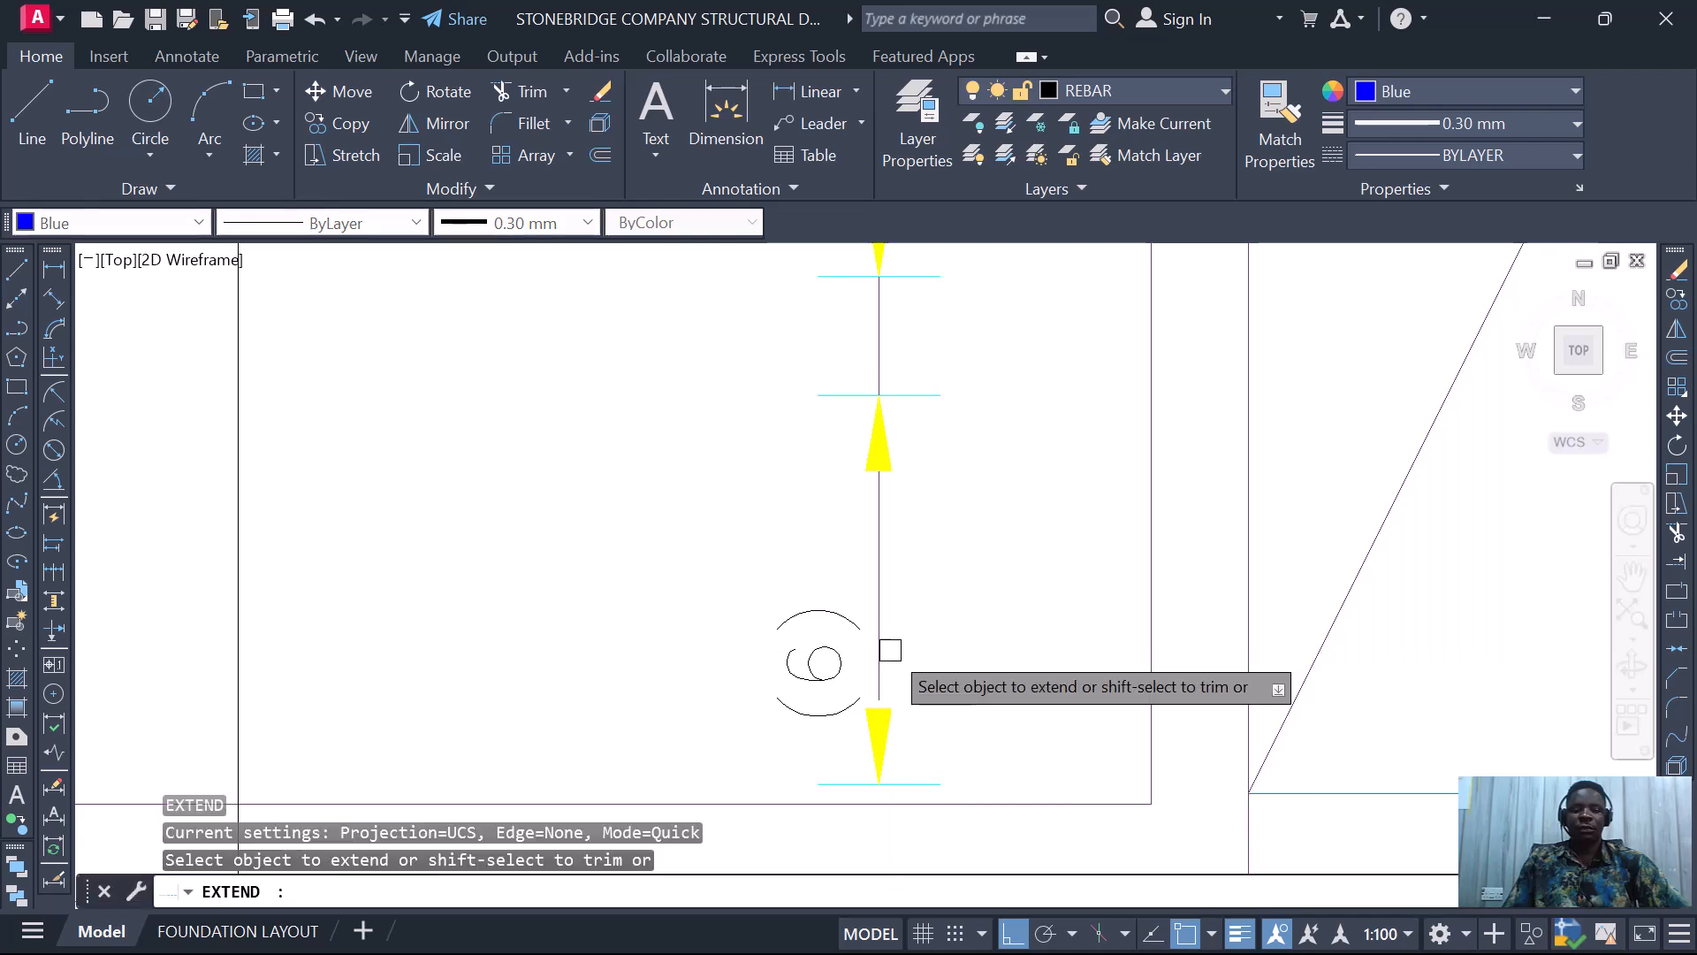
pyautogui.scroll(-5, 885, 665)
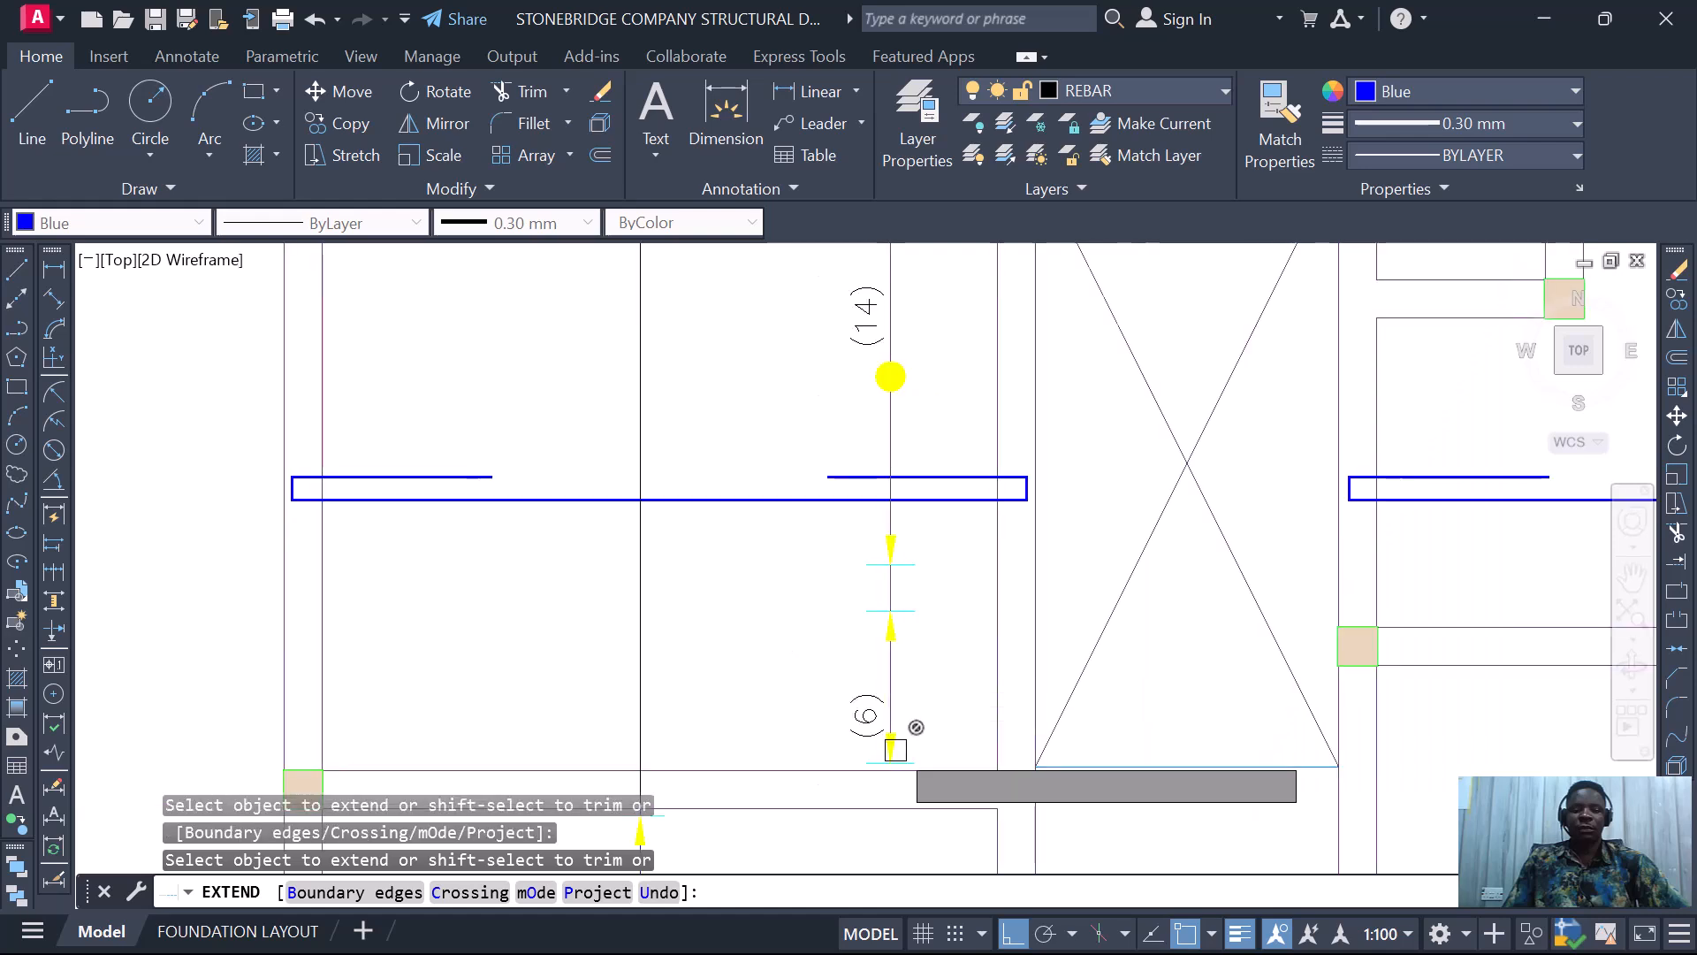
pyautogui.scroll(2, 888, 690)
pyautogui.press('Escape')
# - Erase the two arrowheads and two ticks between the (14) and (6) portions of the middle left marker
pyautogui.scroll(5, 877, 673)
pyautogui.click(869, 636)
pyautogui.scroll(-2, 982, 672)
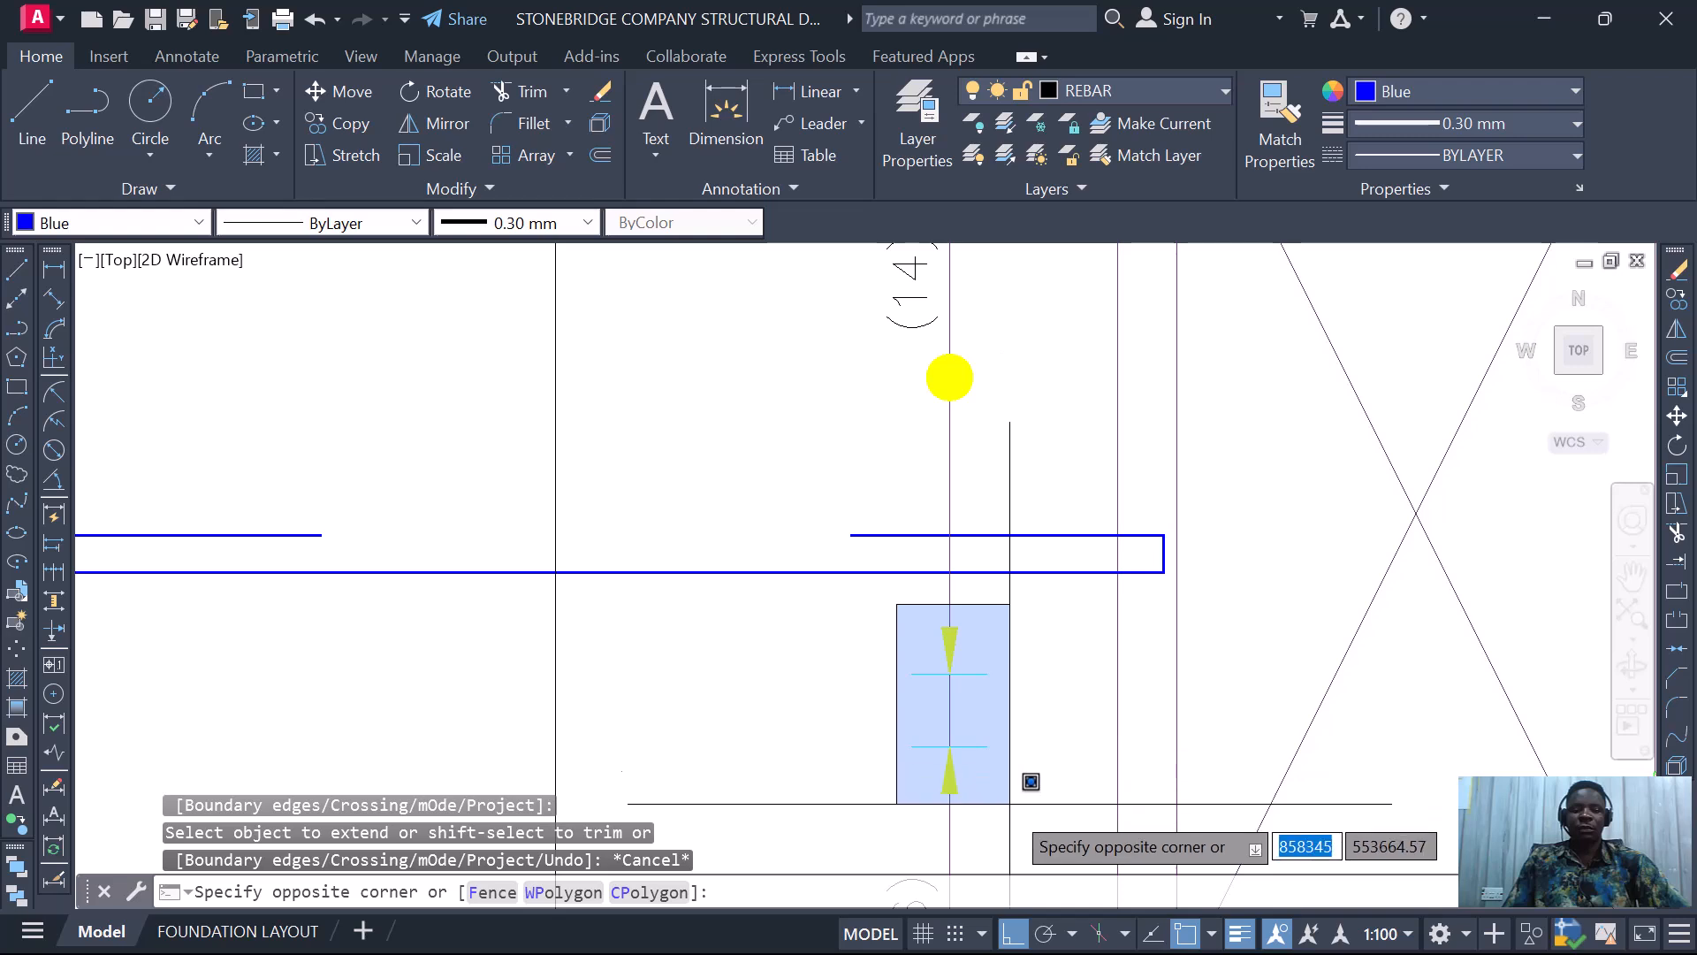
pyautogui.click(1012, 806)
pyautogui.press('Delete')
pyautogui.write('e')
pyautogui.press('Return')
pyautogui.scroll(-2, 954, 762)
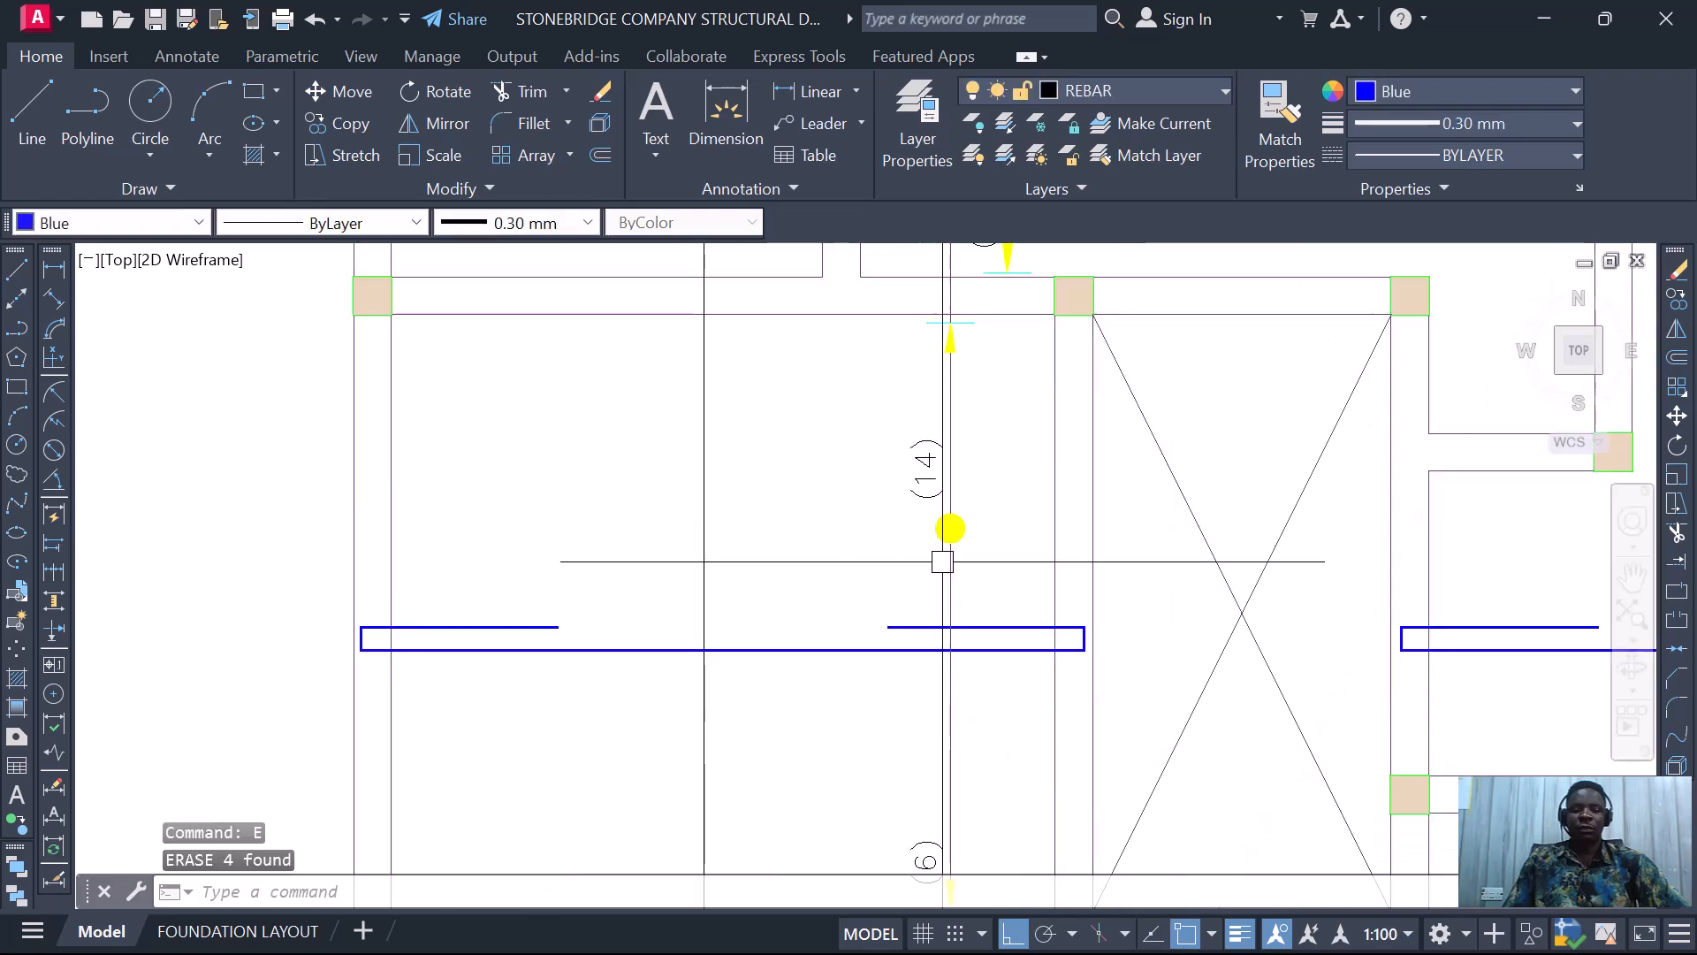
# - Move the middle left marker's dot and (14) label down so the dot sits on the blue hooked bar
pyautogui.click(850, 396)
pyautogui.click(950, 529)
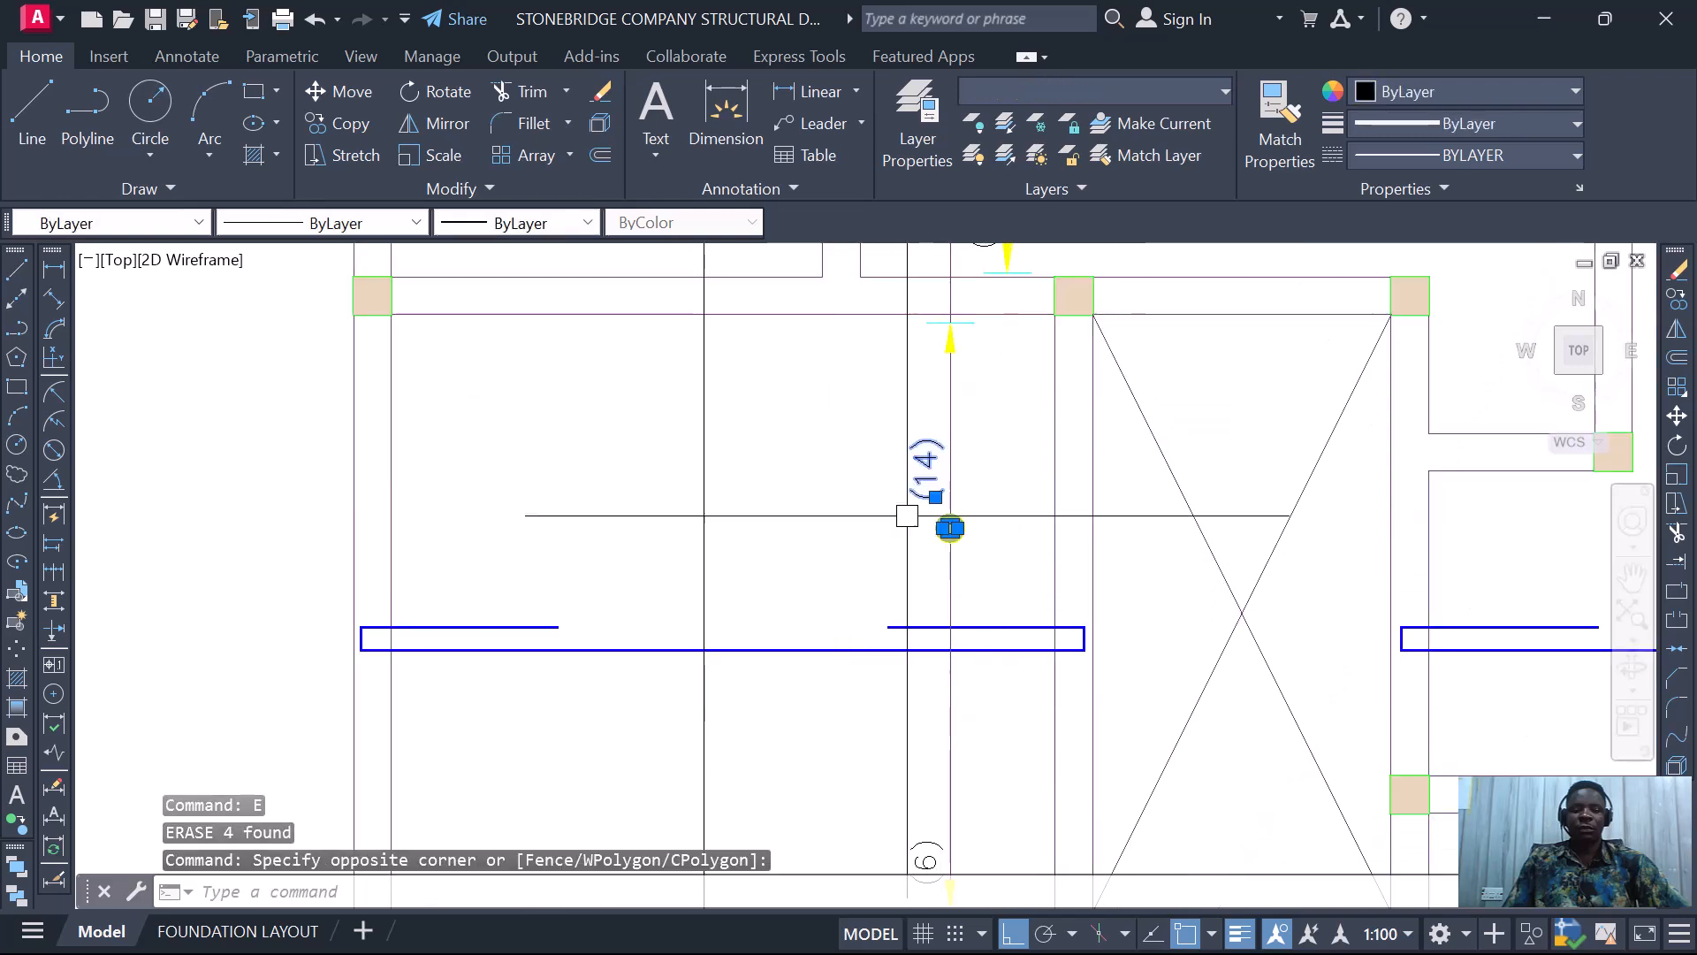
pyautogui.rightClick(951, 523)
pyautogui.click(959, 543)
pyautogui.scroll(2, 948, 525)
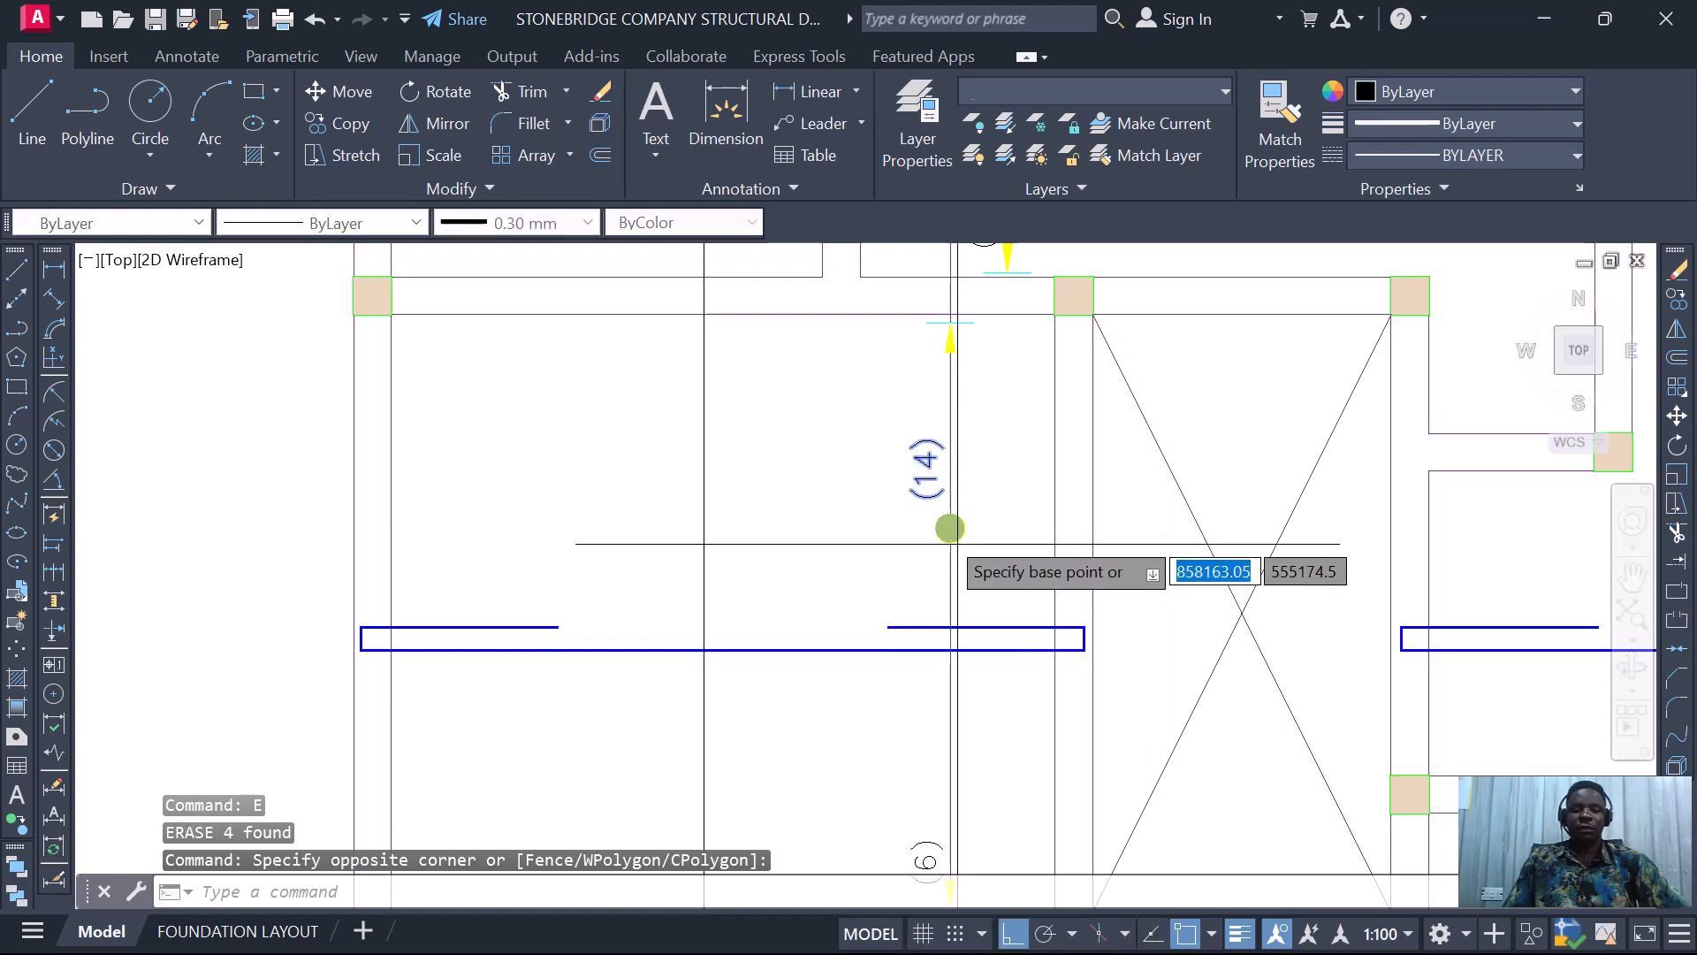
pyautogui.click(946, 522)
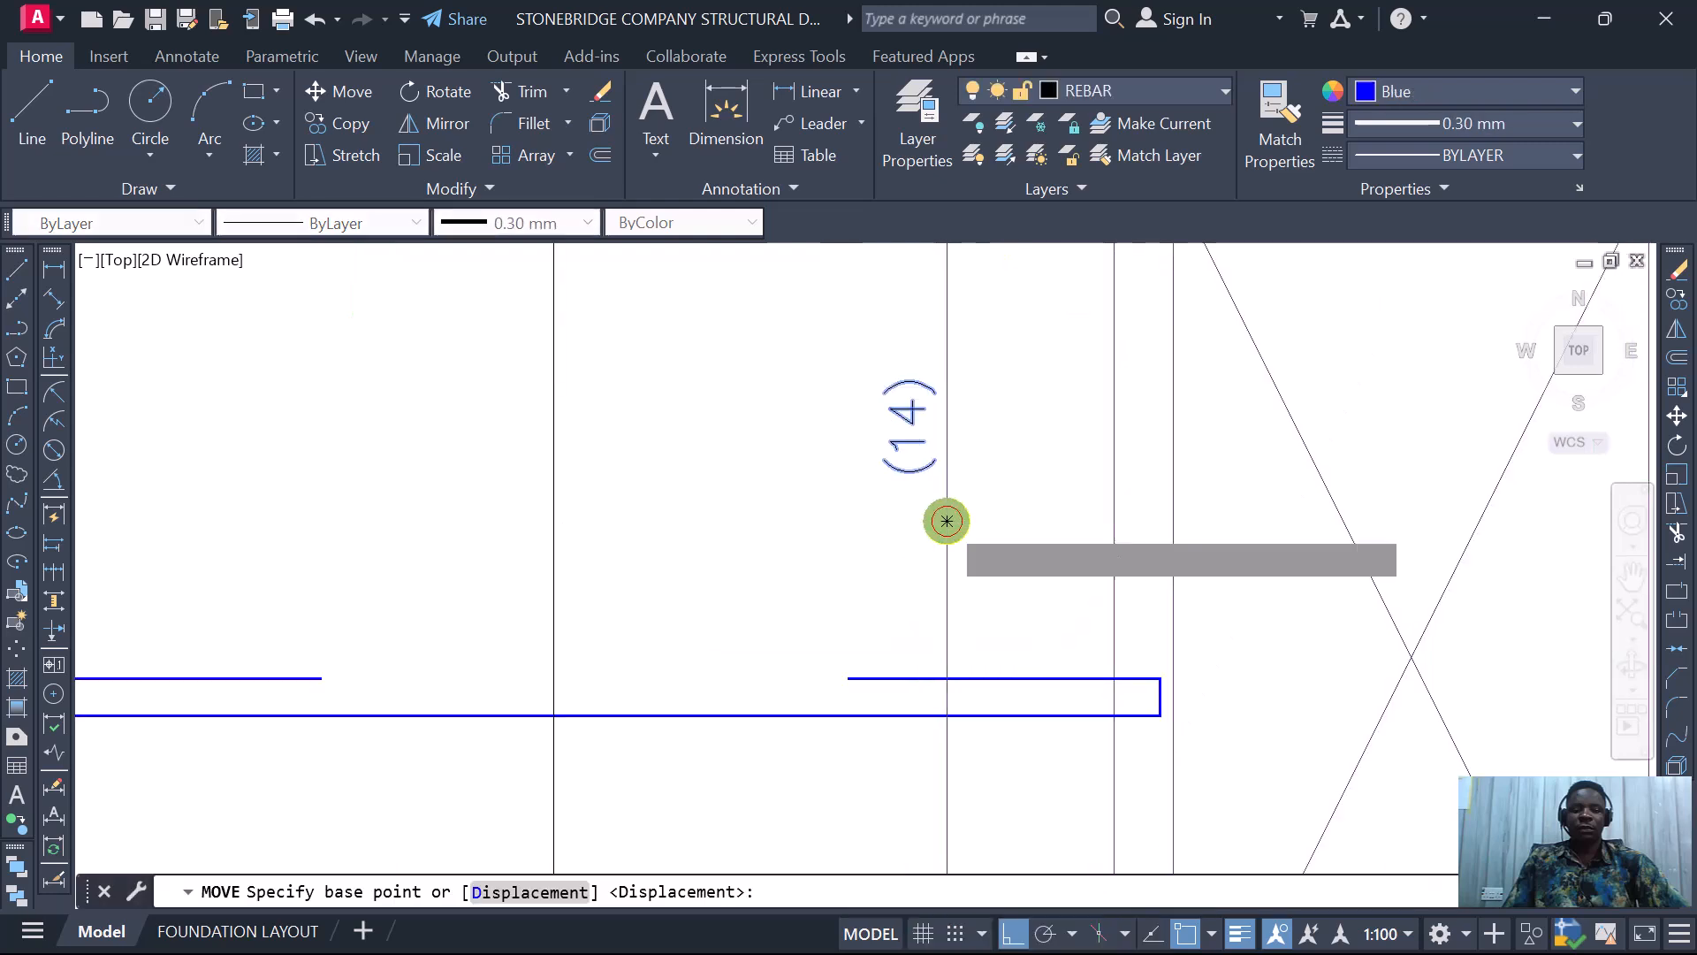
pyautogui.click(943, 707)
pyautogui.scroll(-3, 937, 703)
pyautogui.scroll(-4, 923, 659)
pyautogui.scroll(2, 888, 615)
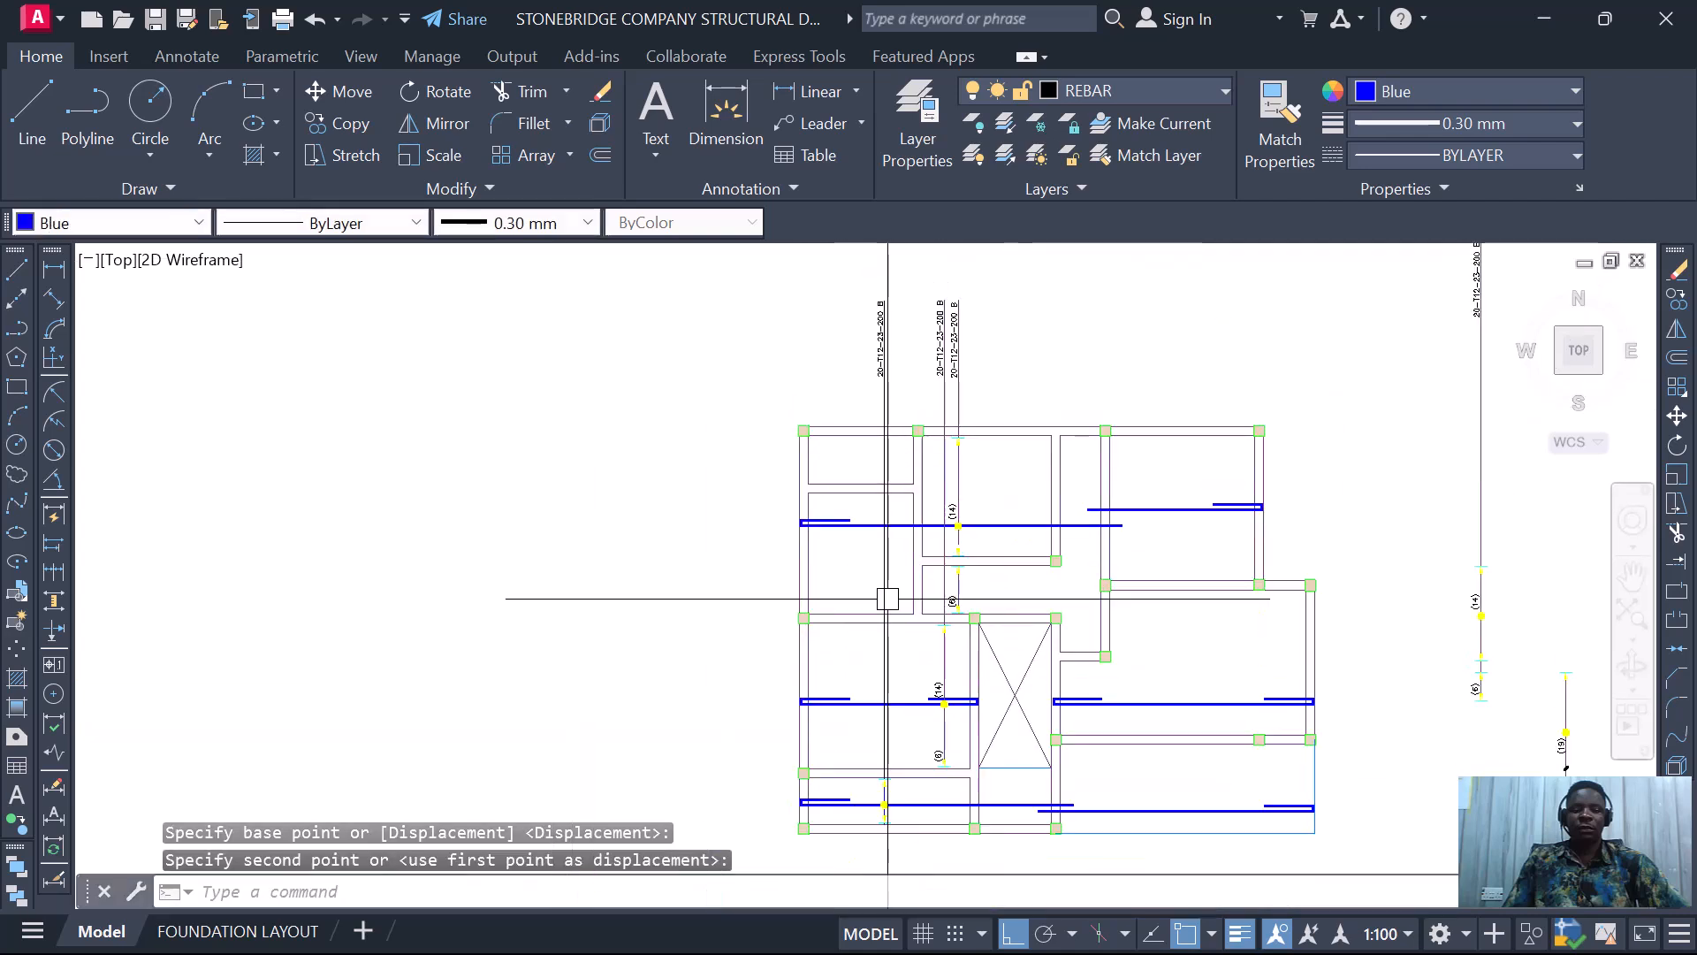
# - Match the lower left marker's blue range line properties onto the middle left marker's line and the upper marker's (6) segment
pyautogui.scroll(2, 944, 672)
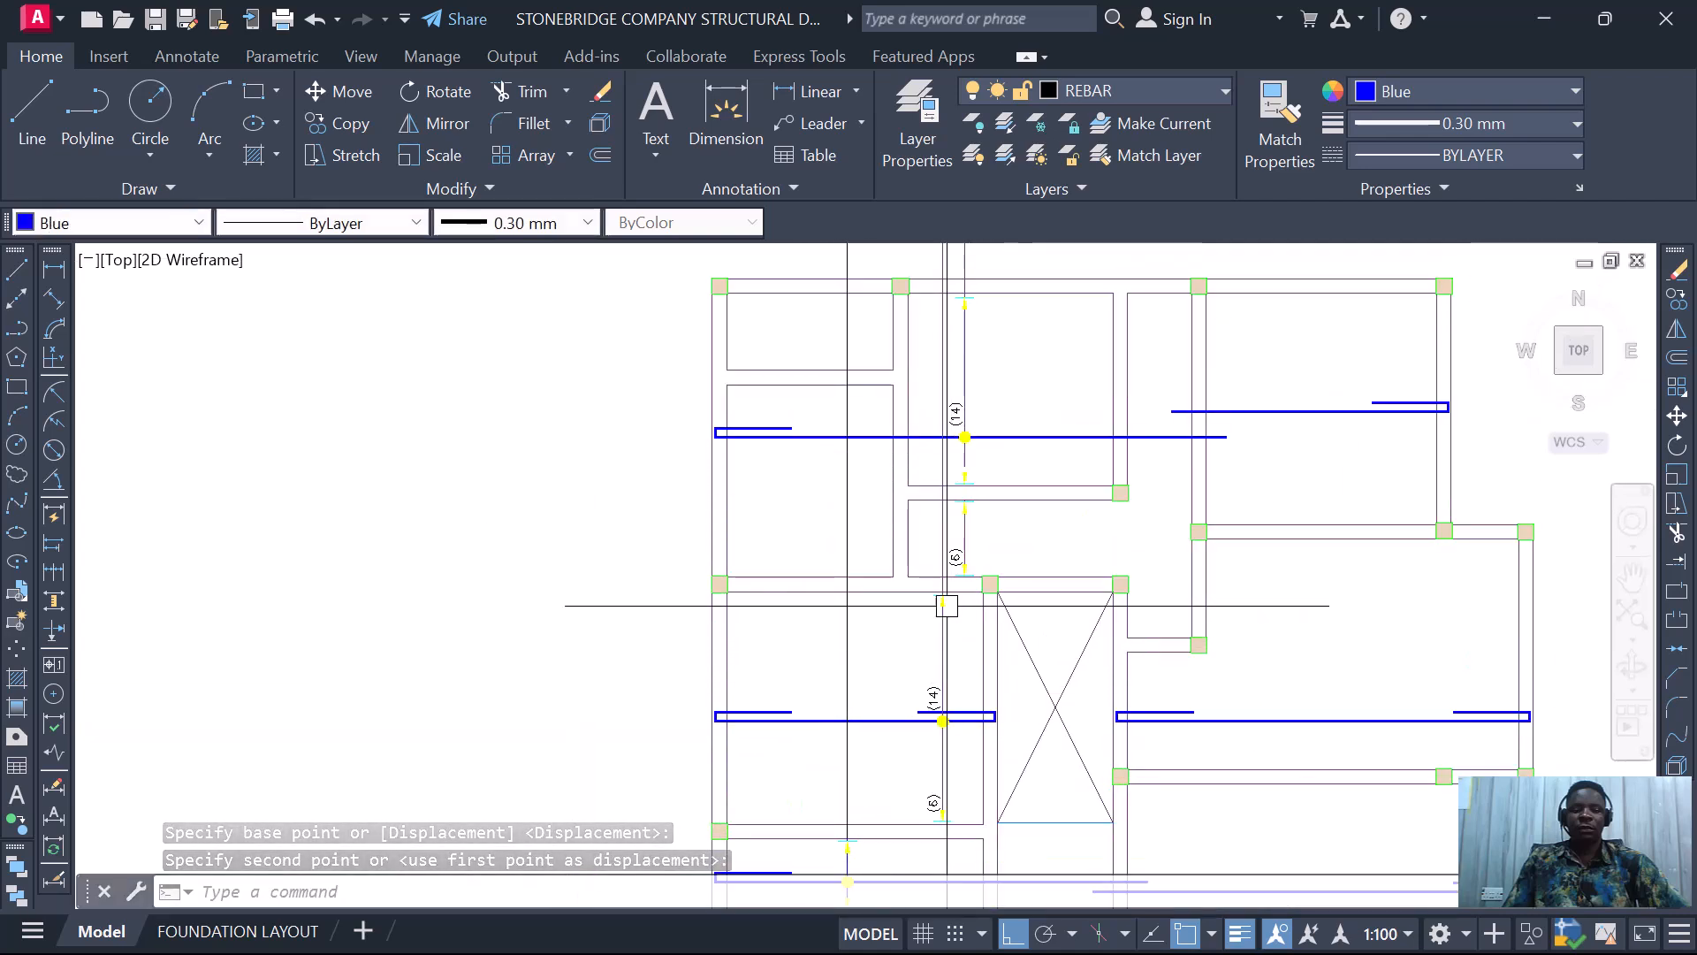
pyautogui.scroll(-2, 879, 615)
pyautogui.scroll(5, 838, 795)
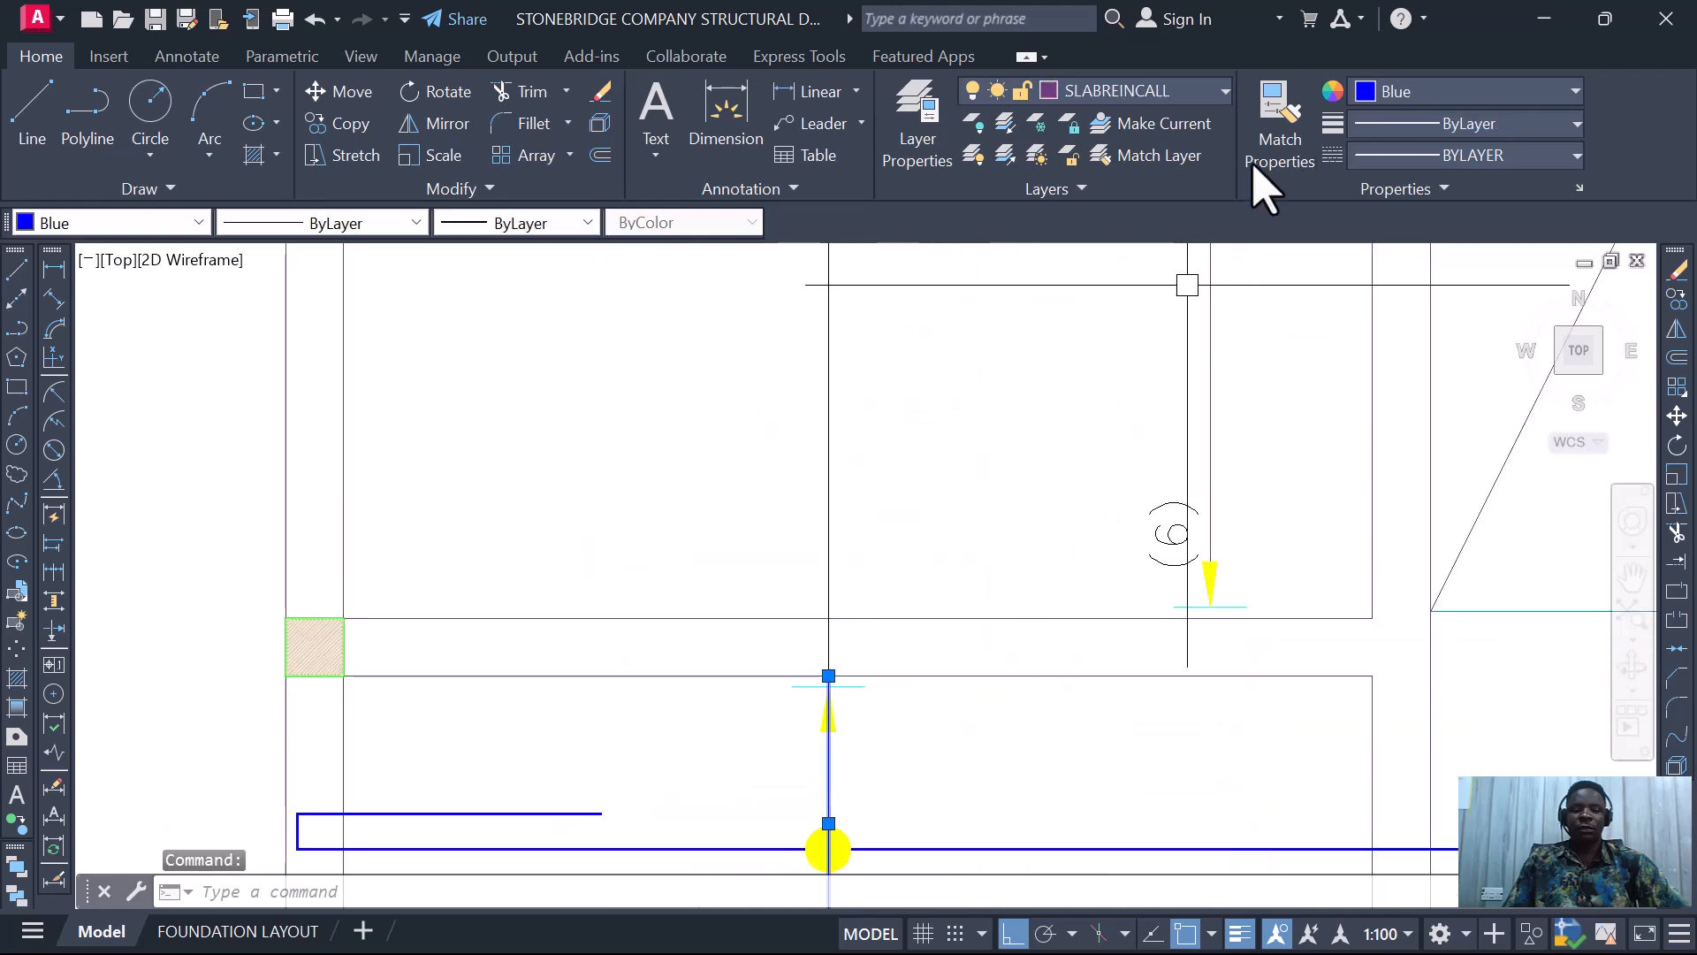
pyautogui.click(1280, 124)
pyautogui.scroll(-2, 1016, 566)
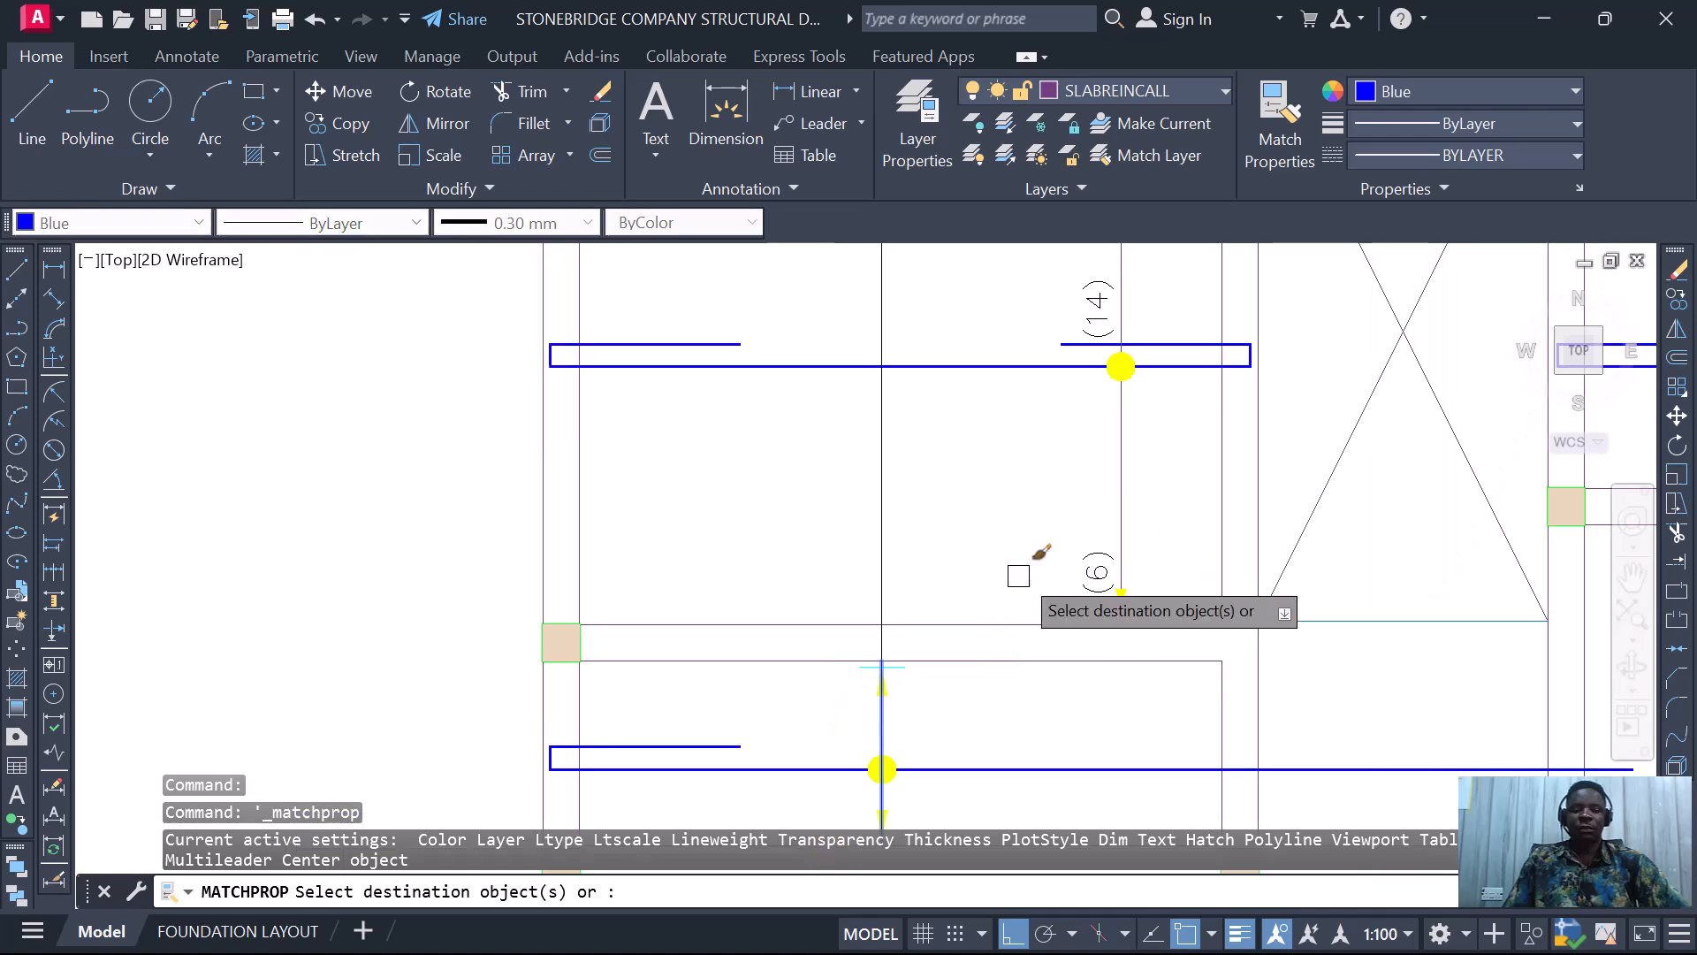
pyautogui.scroll(-3, 1087, 548)
pyautogui.scroll(5, 1072, 569)
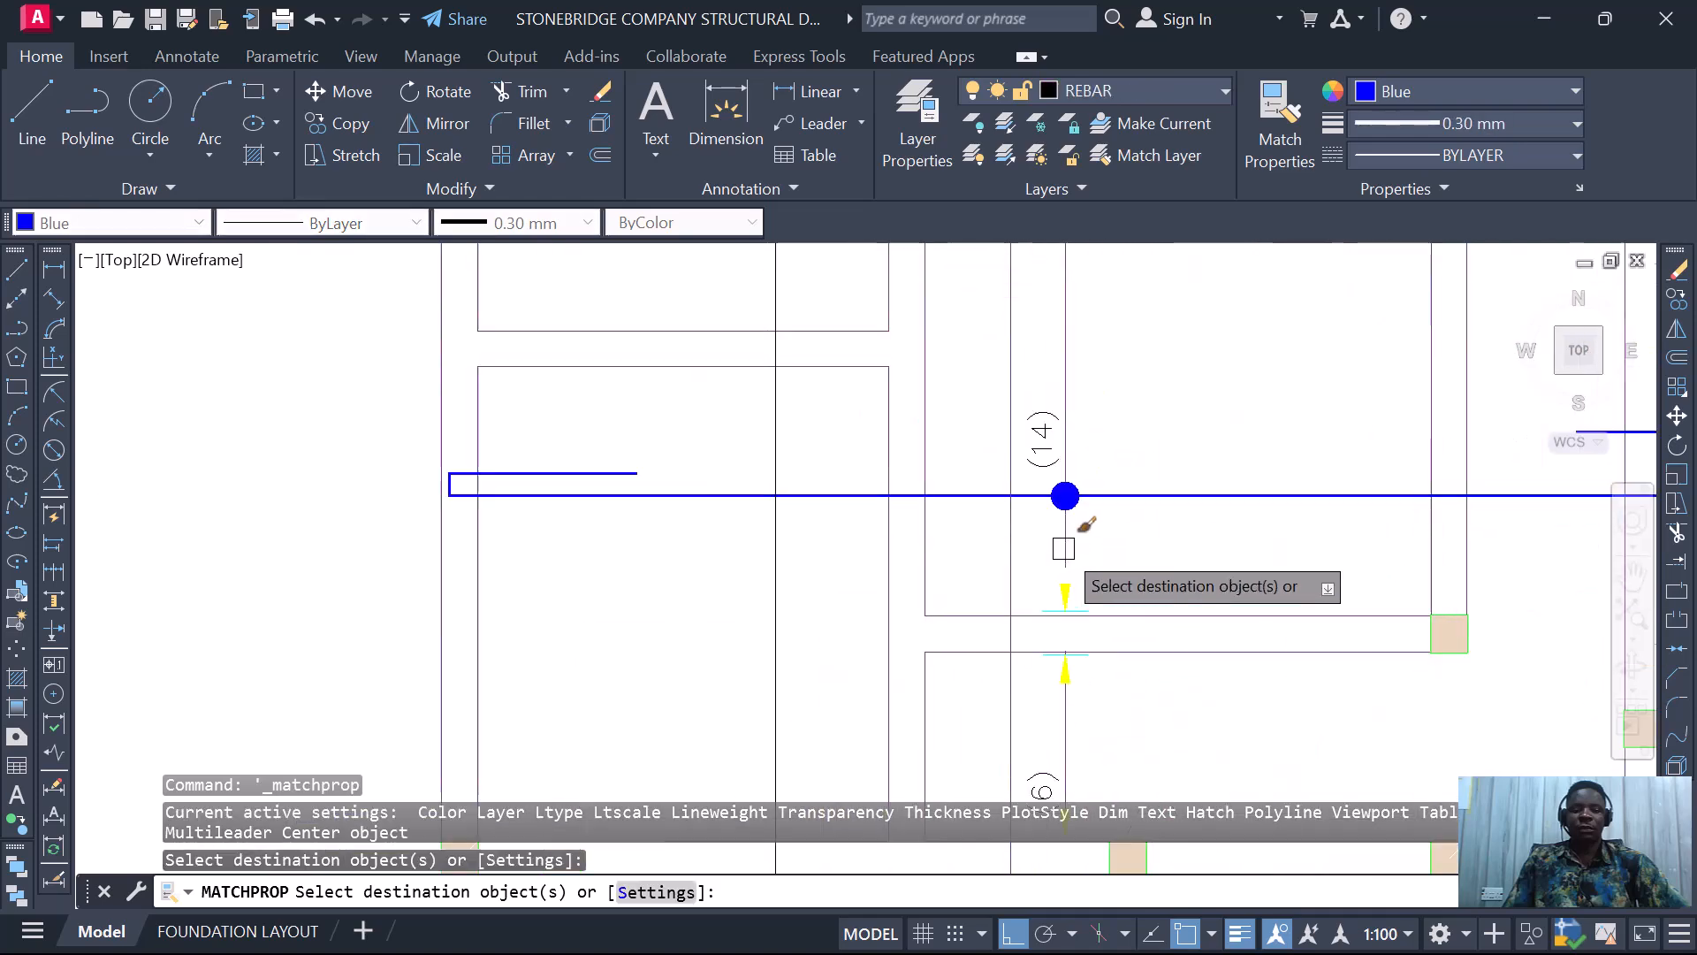
pyautogui.scroll(-3, 1069, 674)
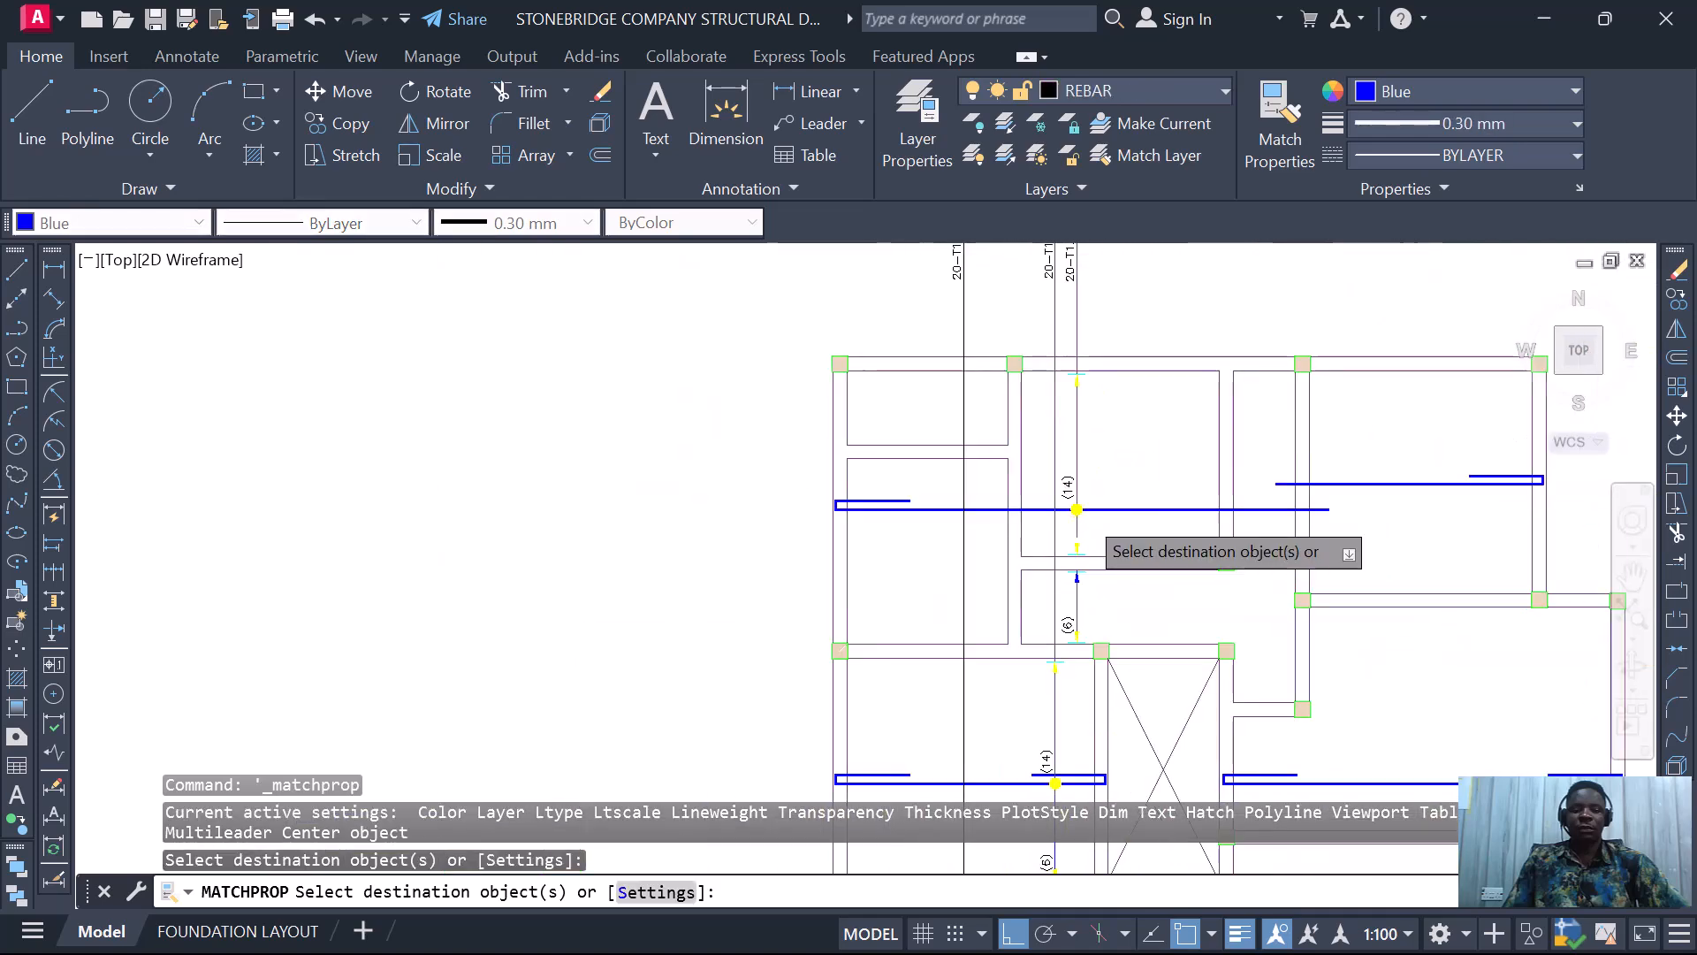
pyautogui.scroll(3, 1080, 539)
pyautogui.scroll(-3, 1072, 625)
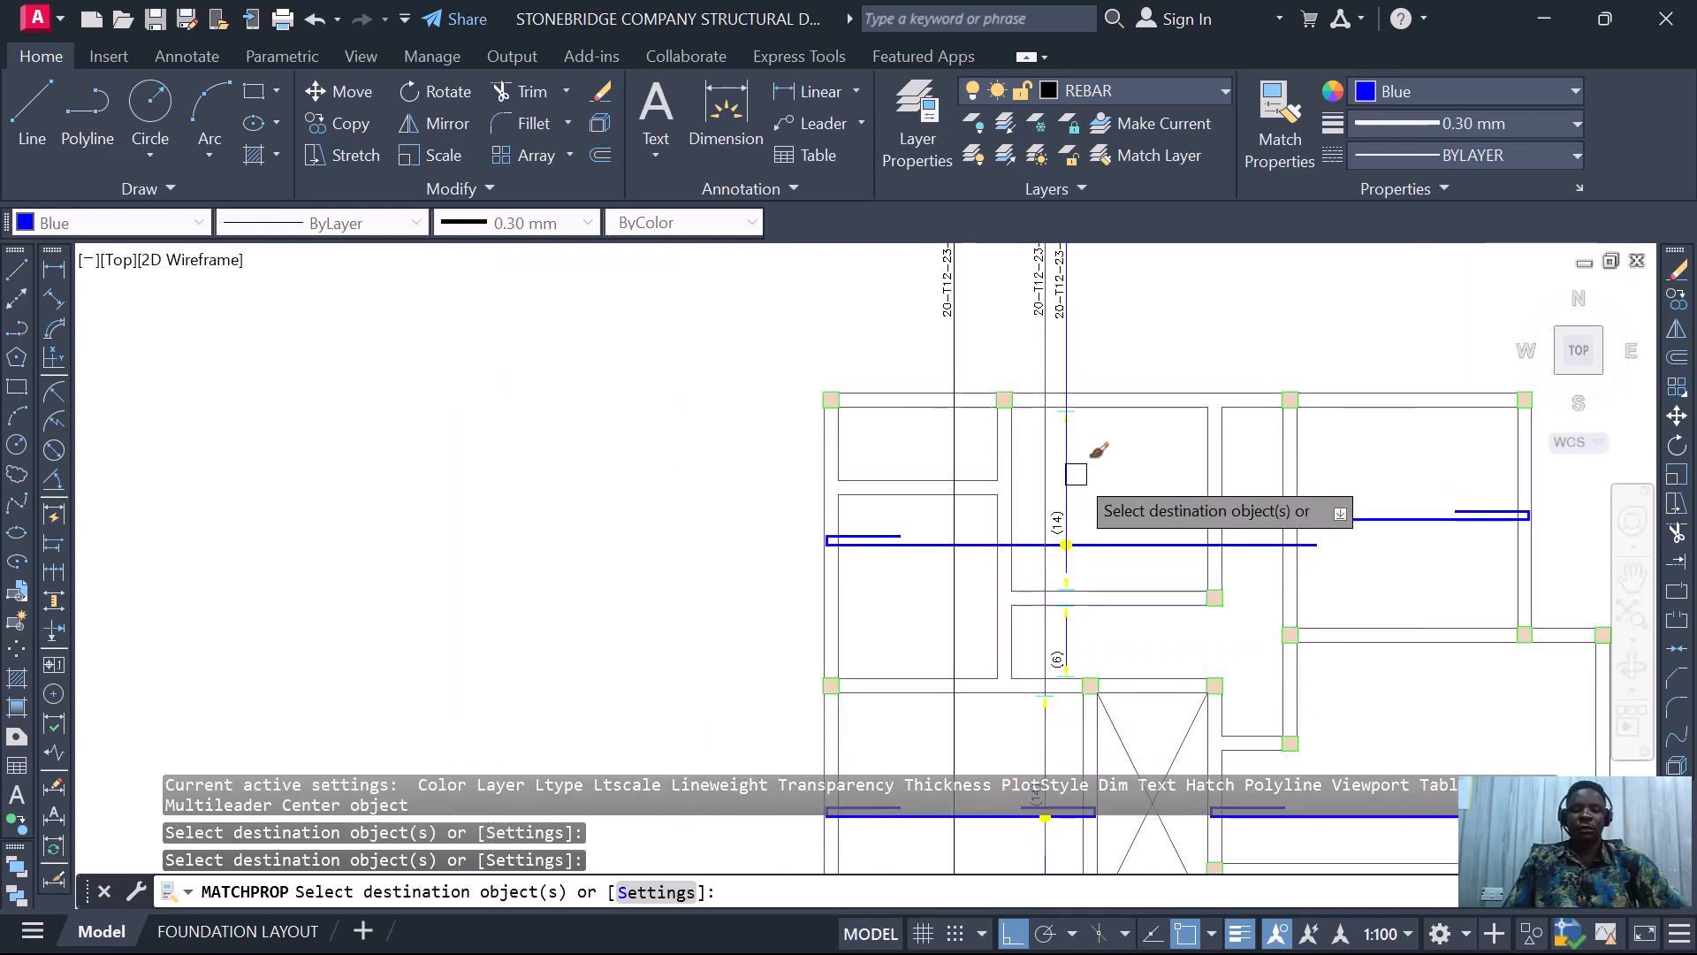
pyautogui.press('Escape')
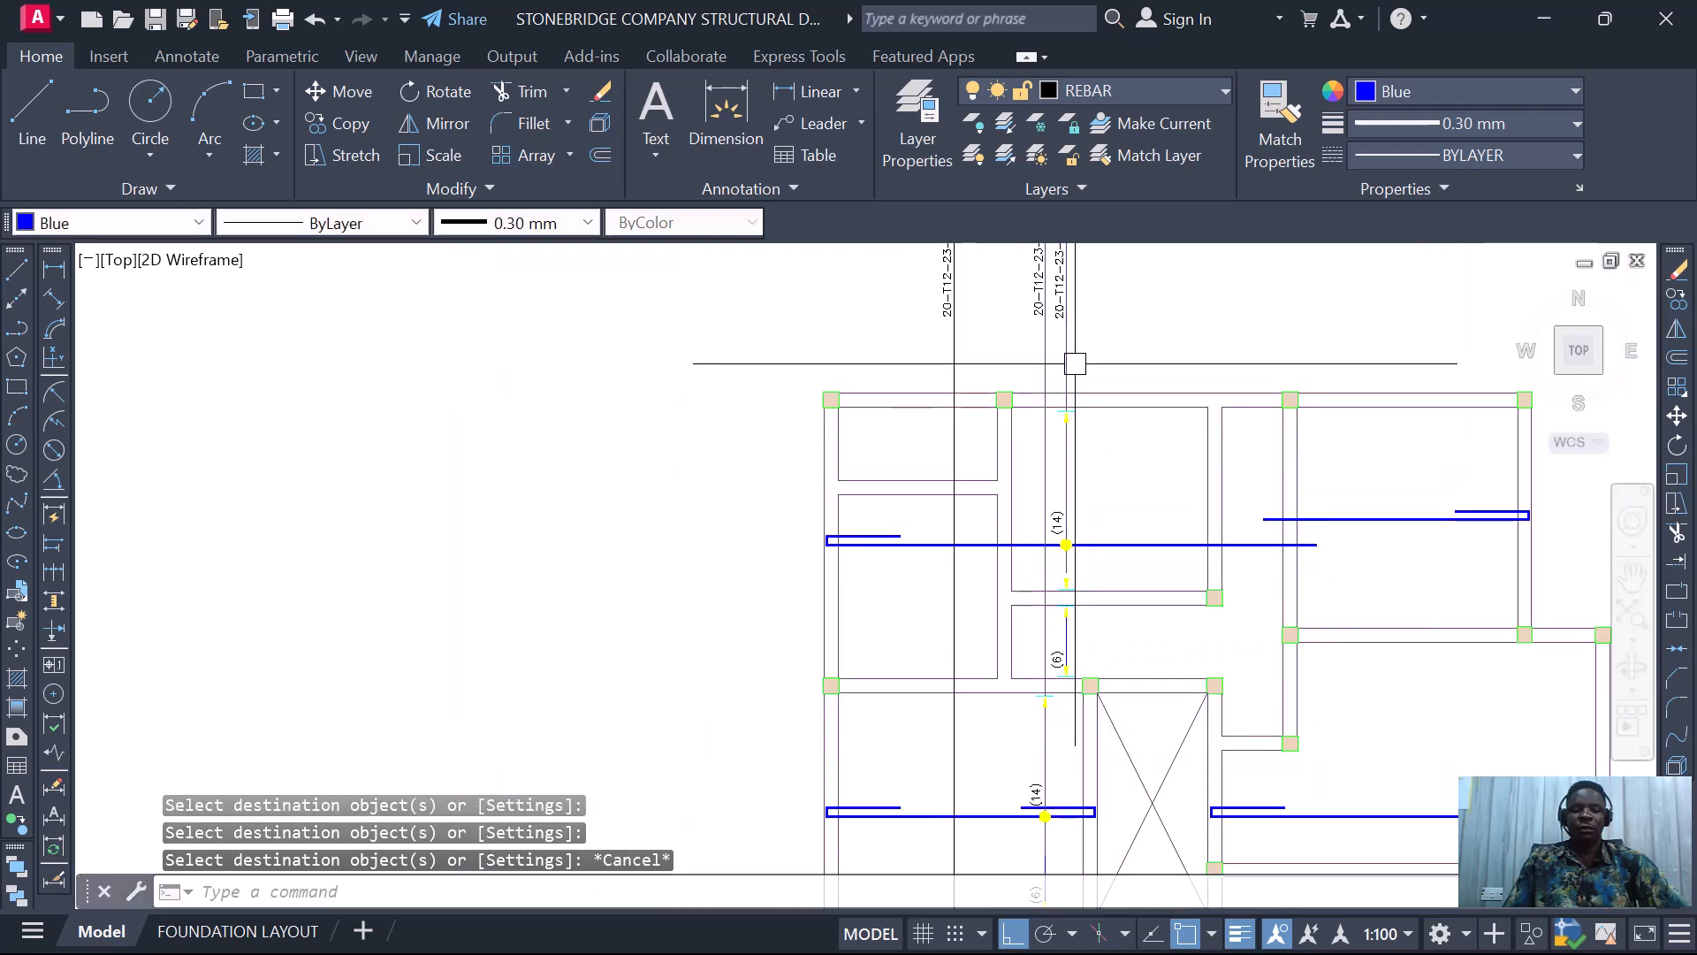
# - Stretch the lower end of the upper marker's (14) line down to the lower face of the wall below it
pyautogui.click(1075, 363)
pyautogui.scroll(4, 1051, 584)
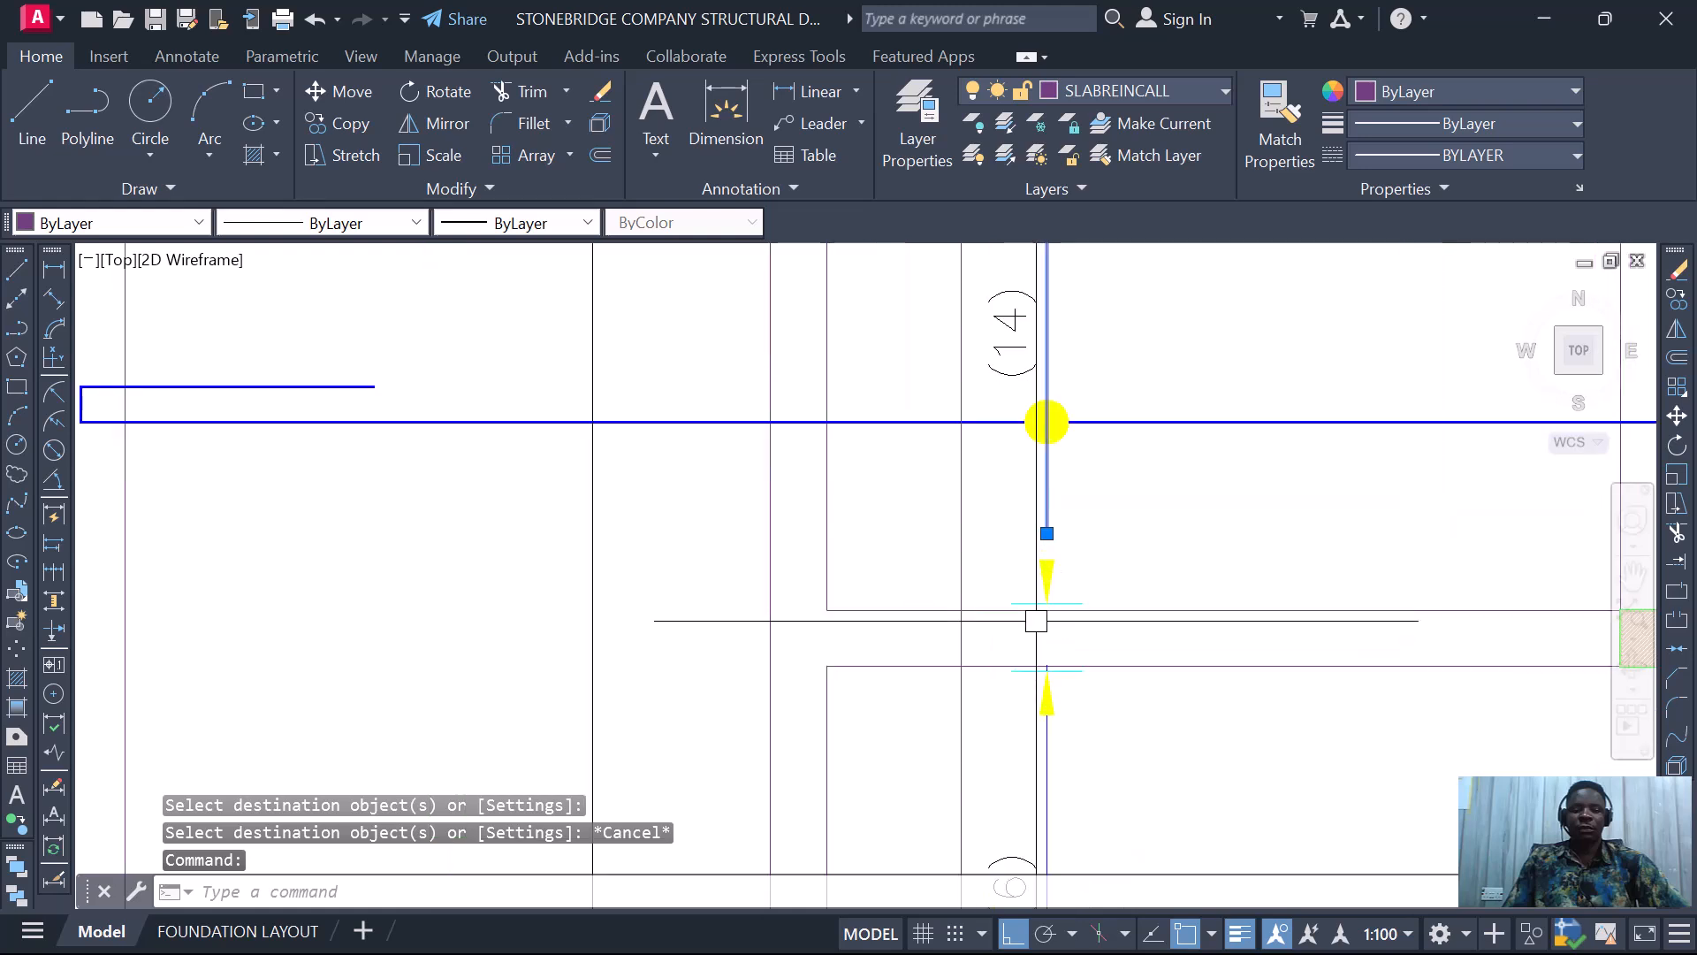
pyautogui.scroll(2, 1044, 532)
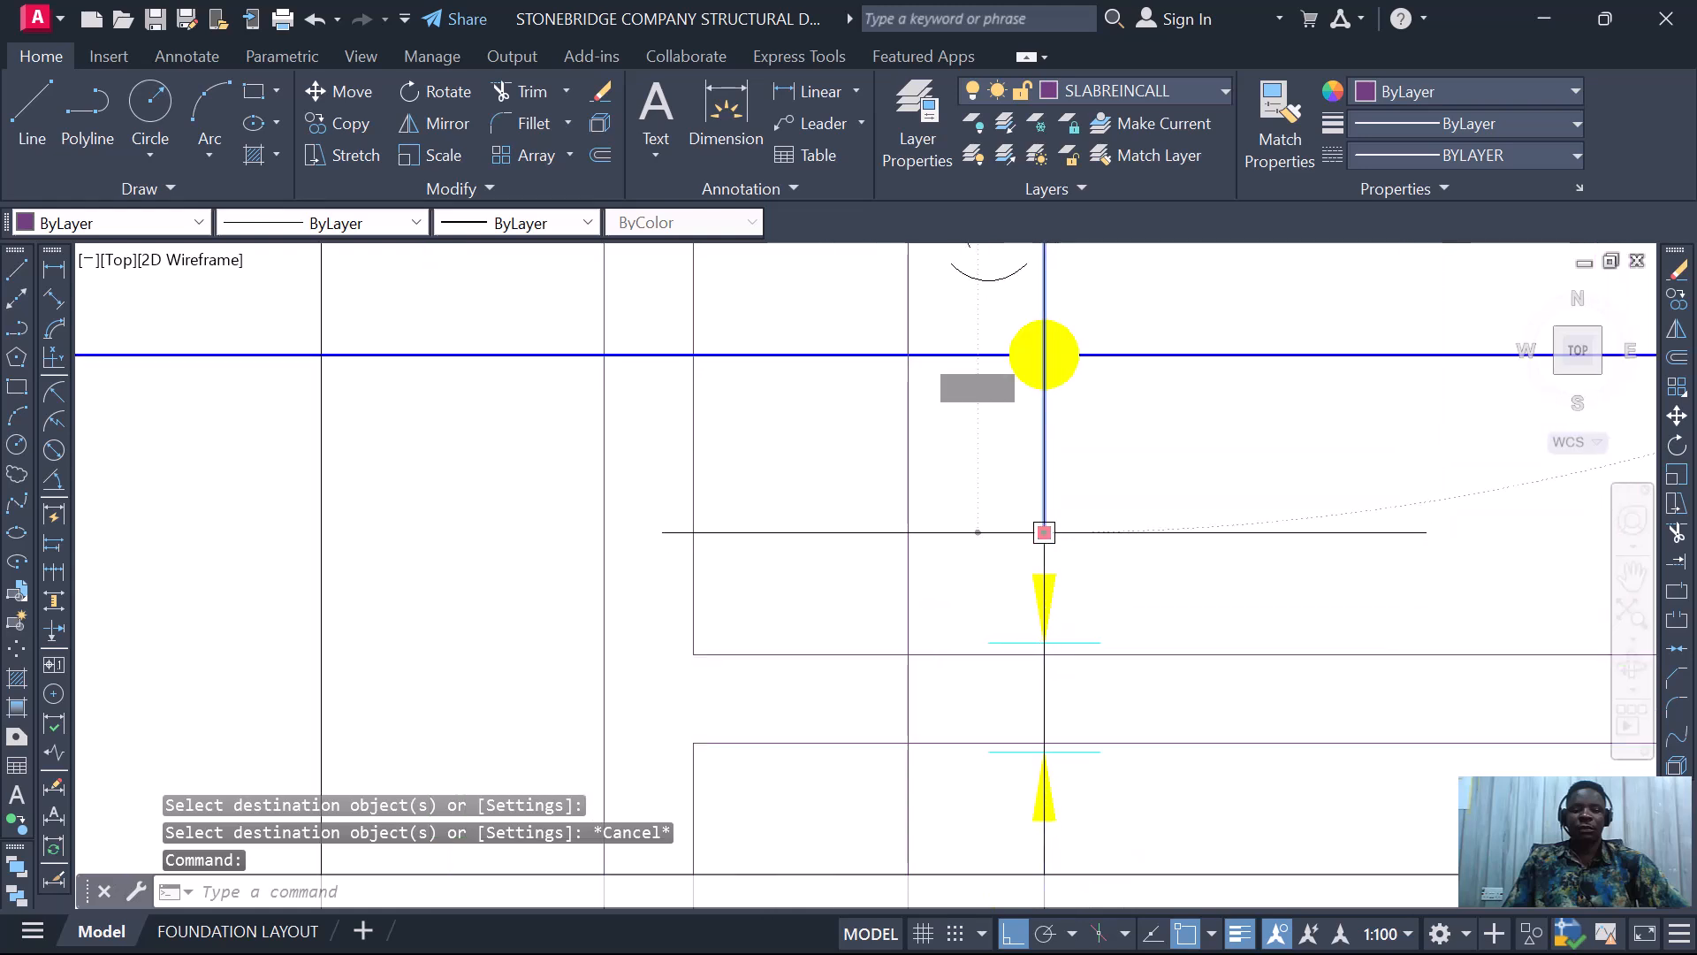
pyautogui.click(1043, 532)
pyautogui.scroll(2, 1043, 775)
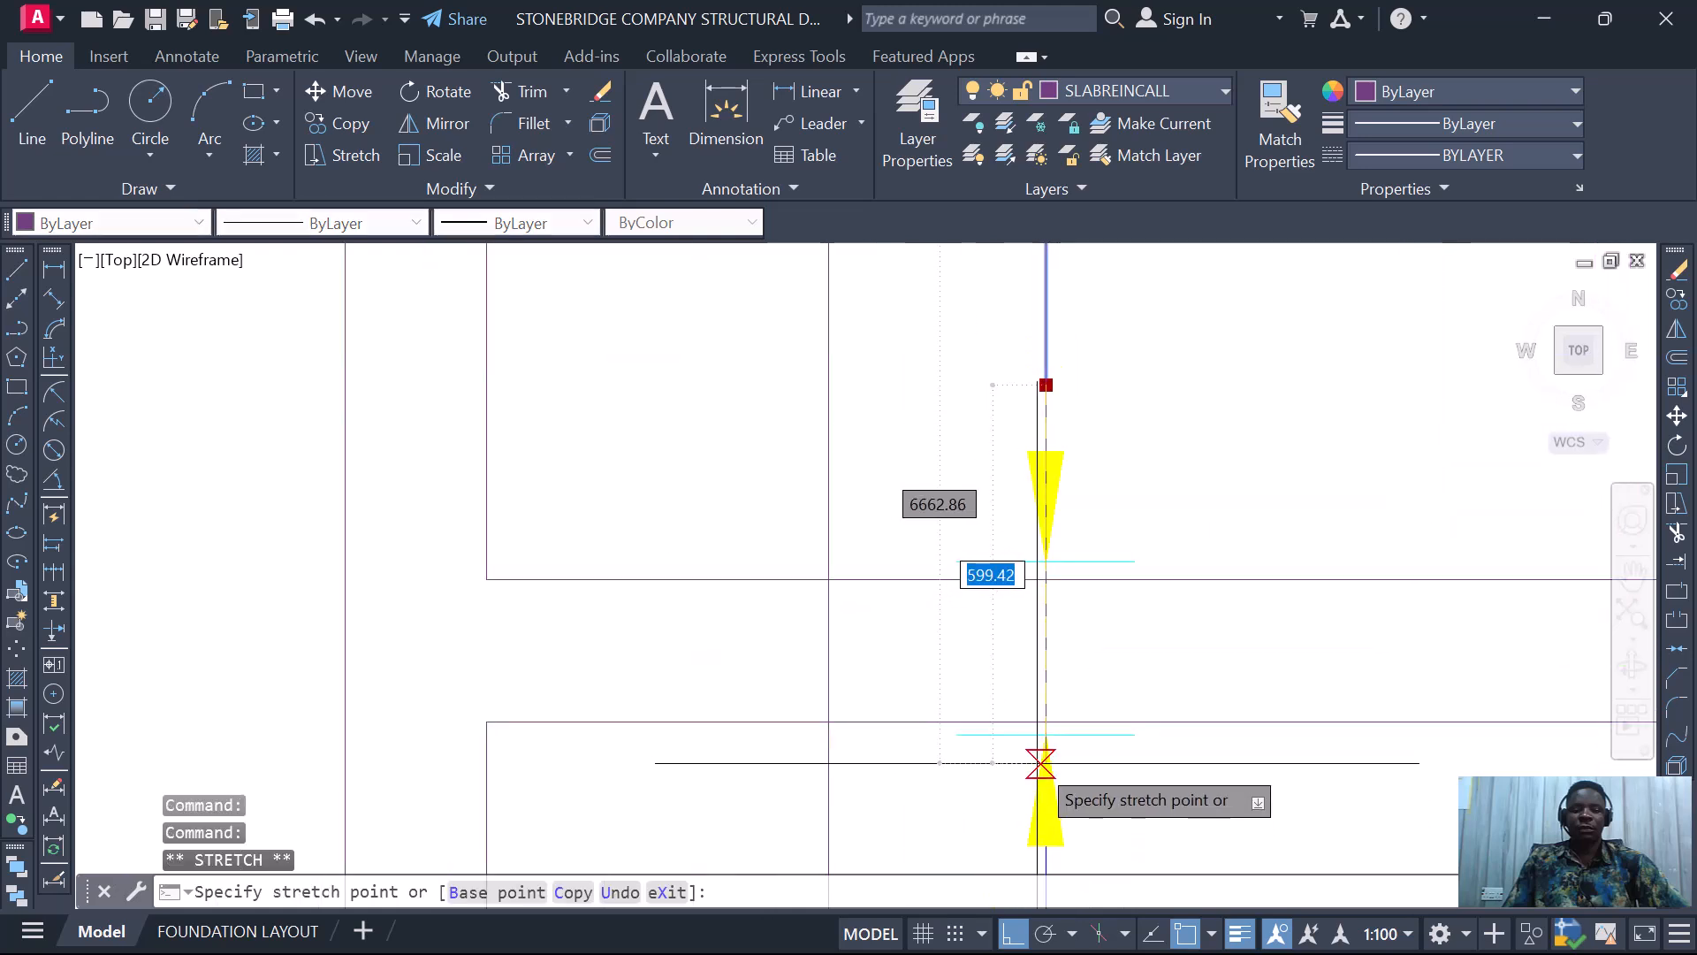
pyautogui.scroll(-4, 1042, 665)
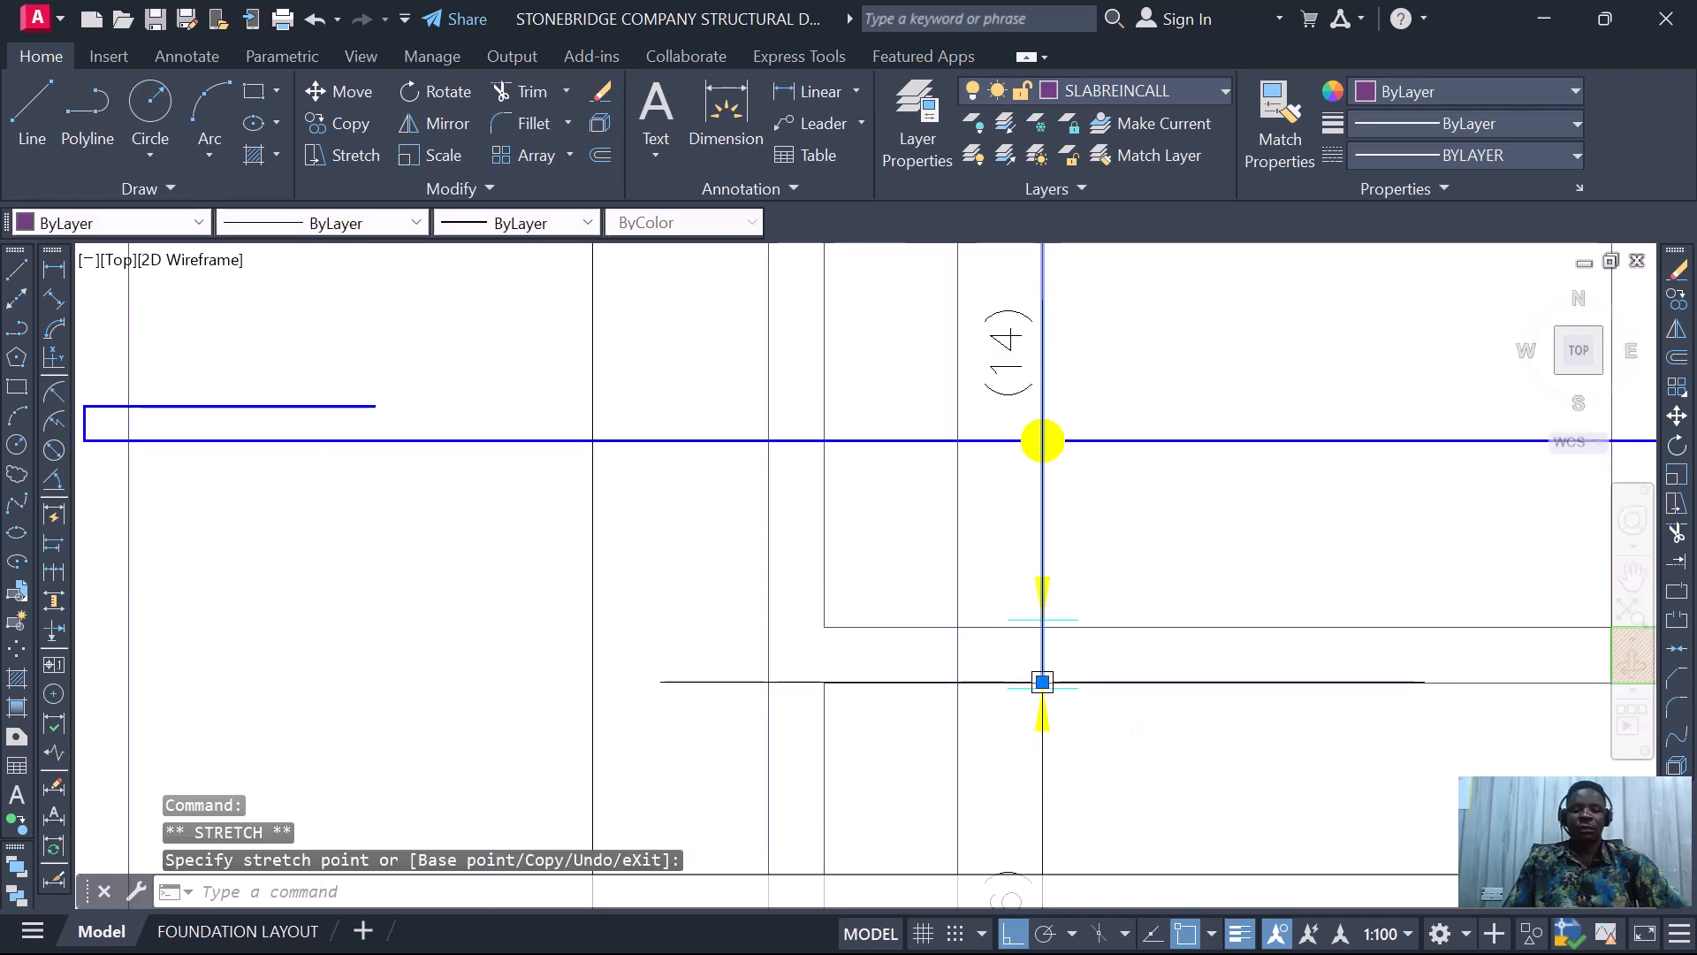
pyautogui.click(1042, 682)
pyautogui.scroll(2, 1041, 682)
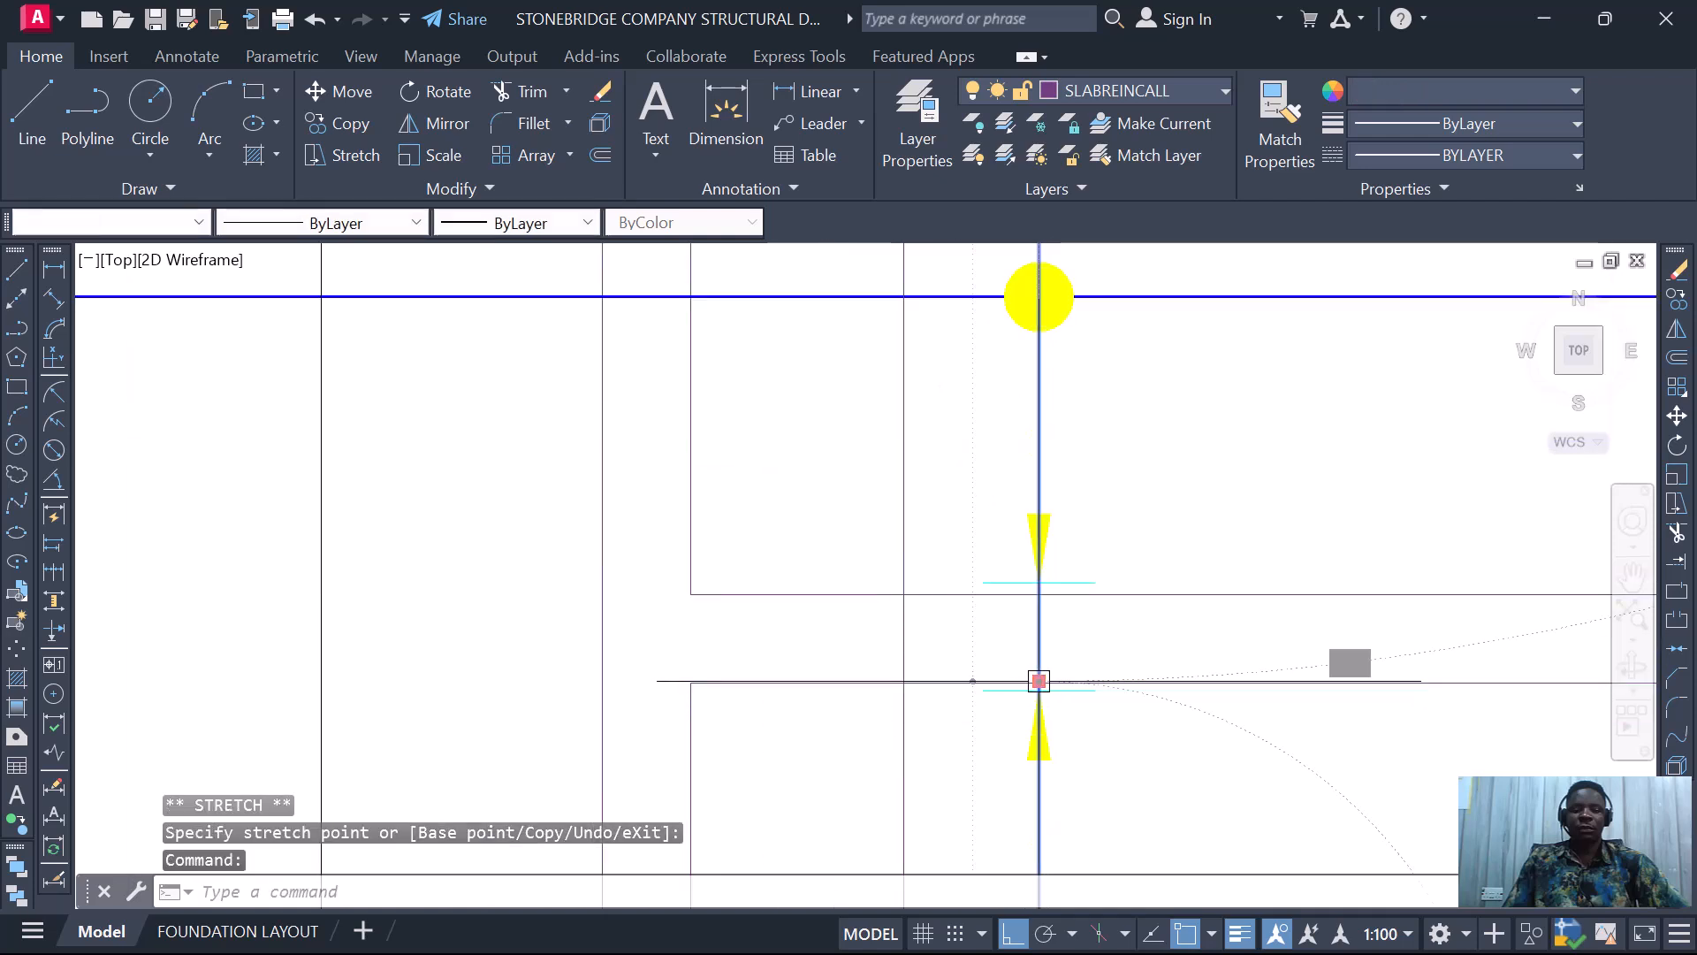
pyautogui.scroll(-5, 1038, 681)
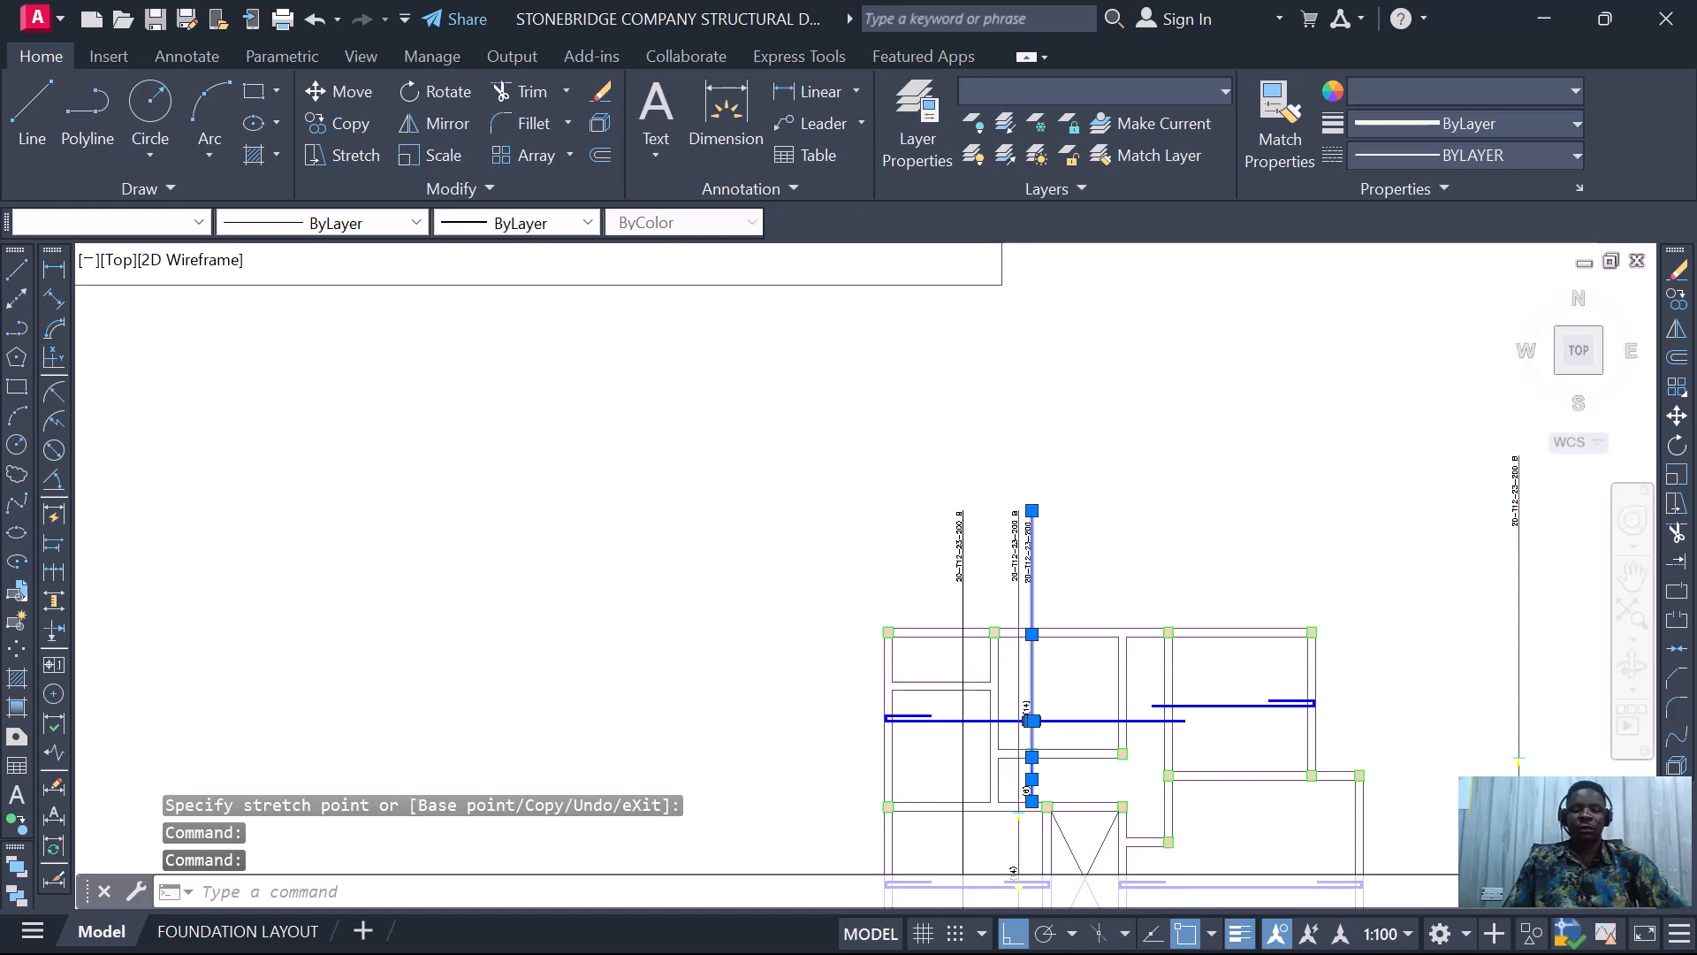
pyautogui.scroll(3, 1031, 721)
pyautogui.scroll(-2, 1031, 698)
pyautogui.scroll(6, 1036, 784)
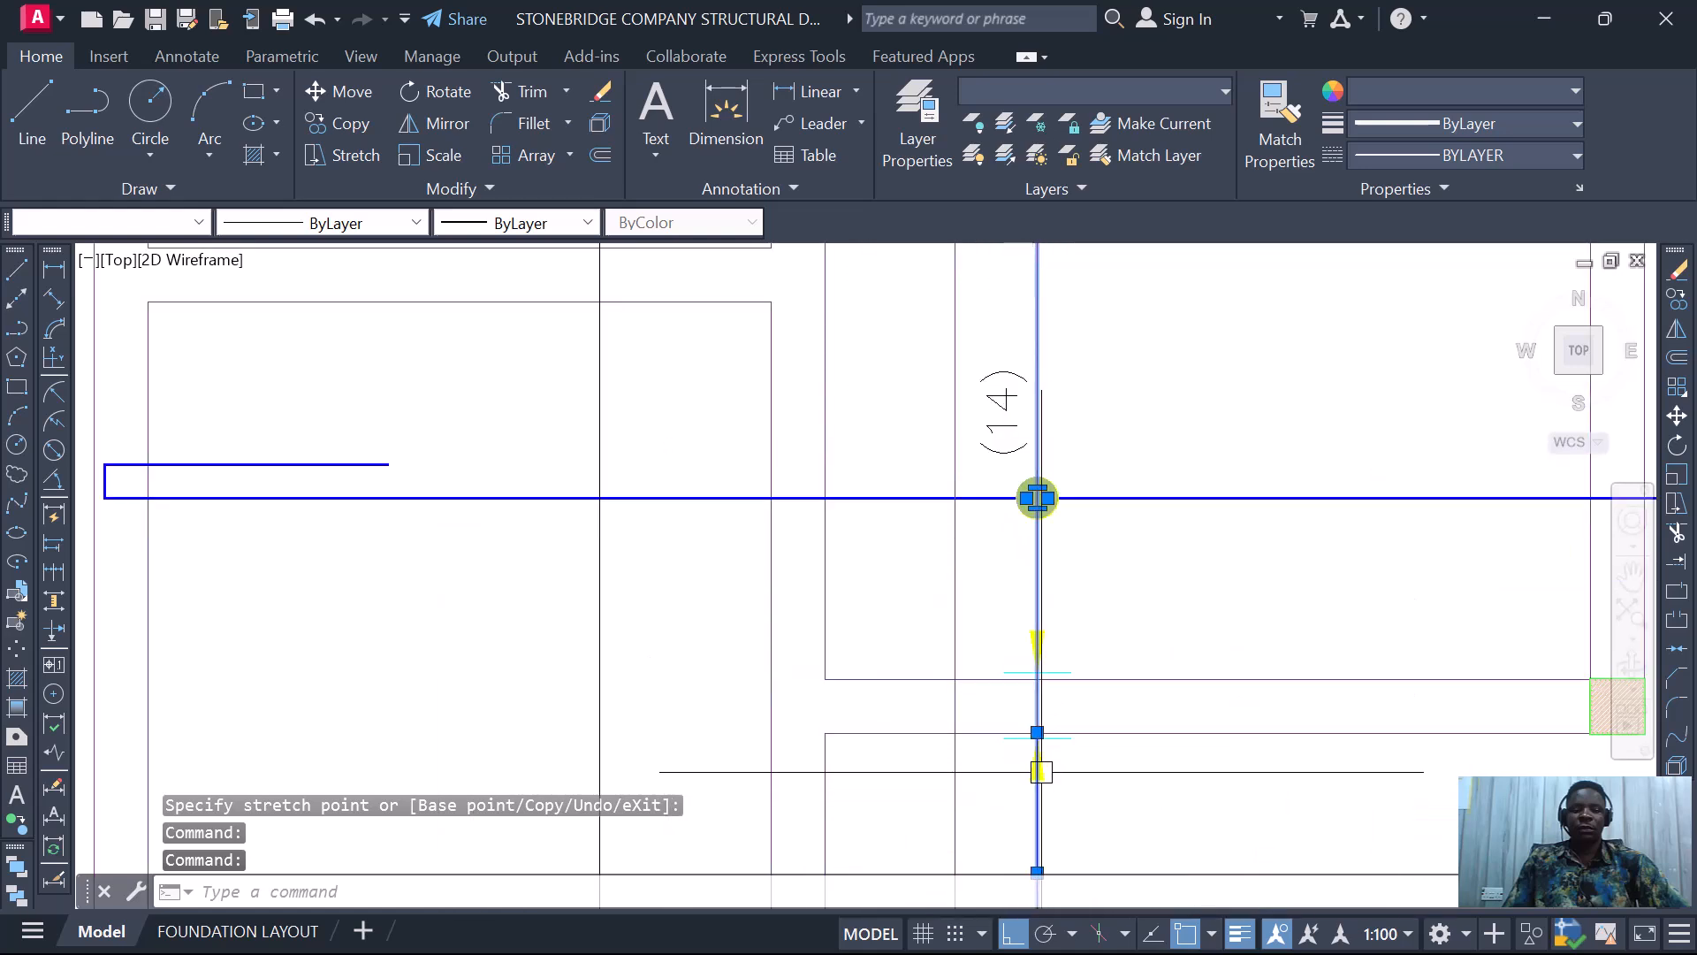
pyautogui.scroll(-6, 1037, 732)
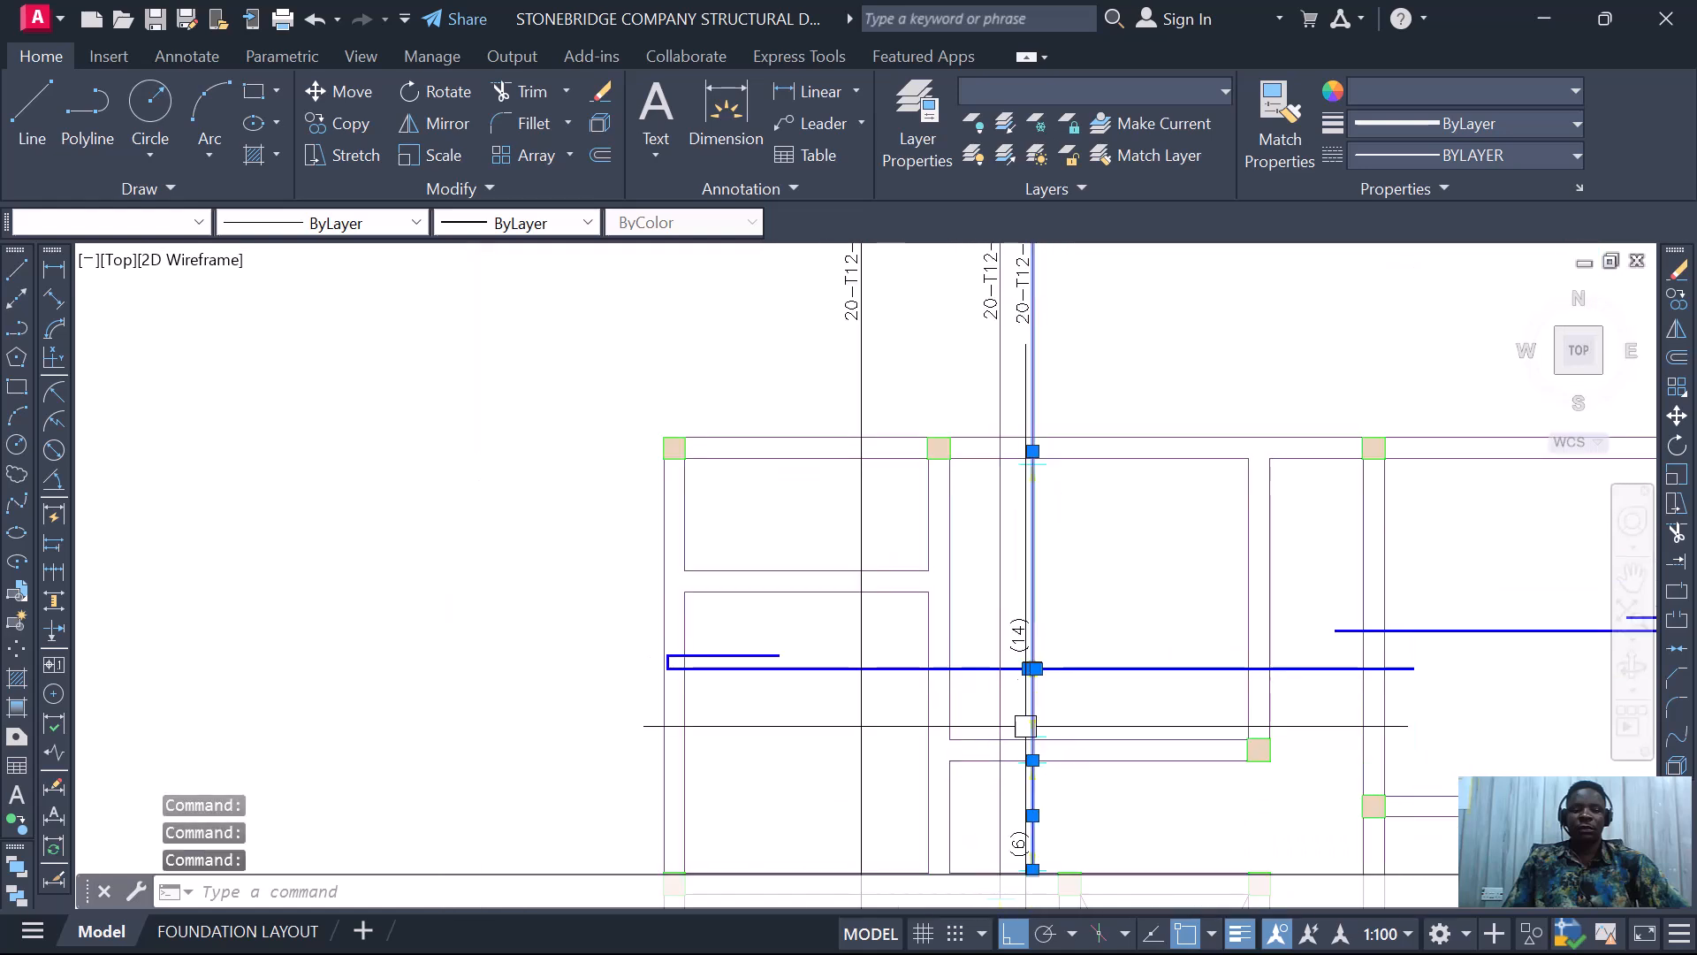
pyautogui.press('Escape')
# - Stretch the upper end of the upper marker's blue (6) segment up to the inner face of the top wall
pyautogui.scroll(6, 1050, 748)
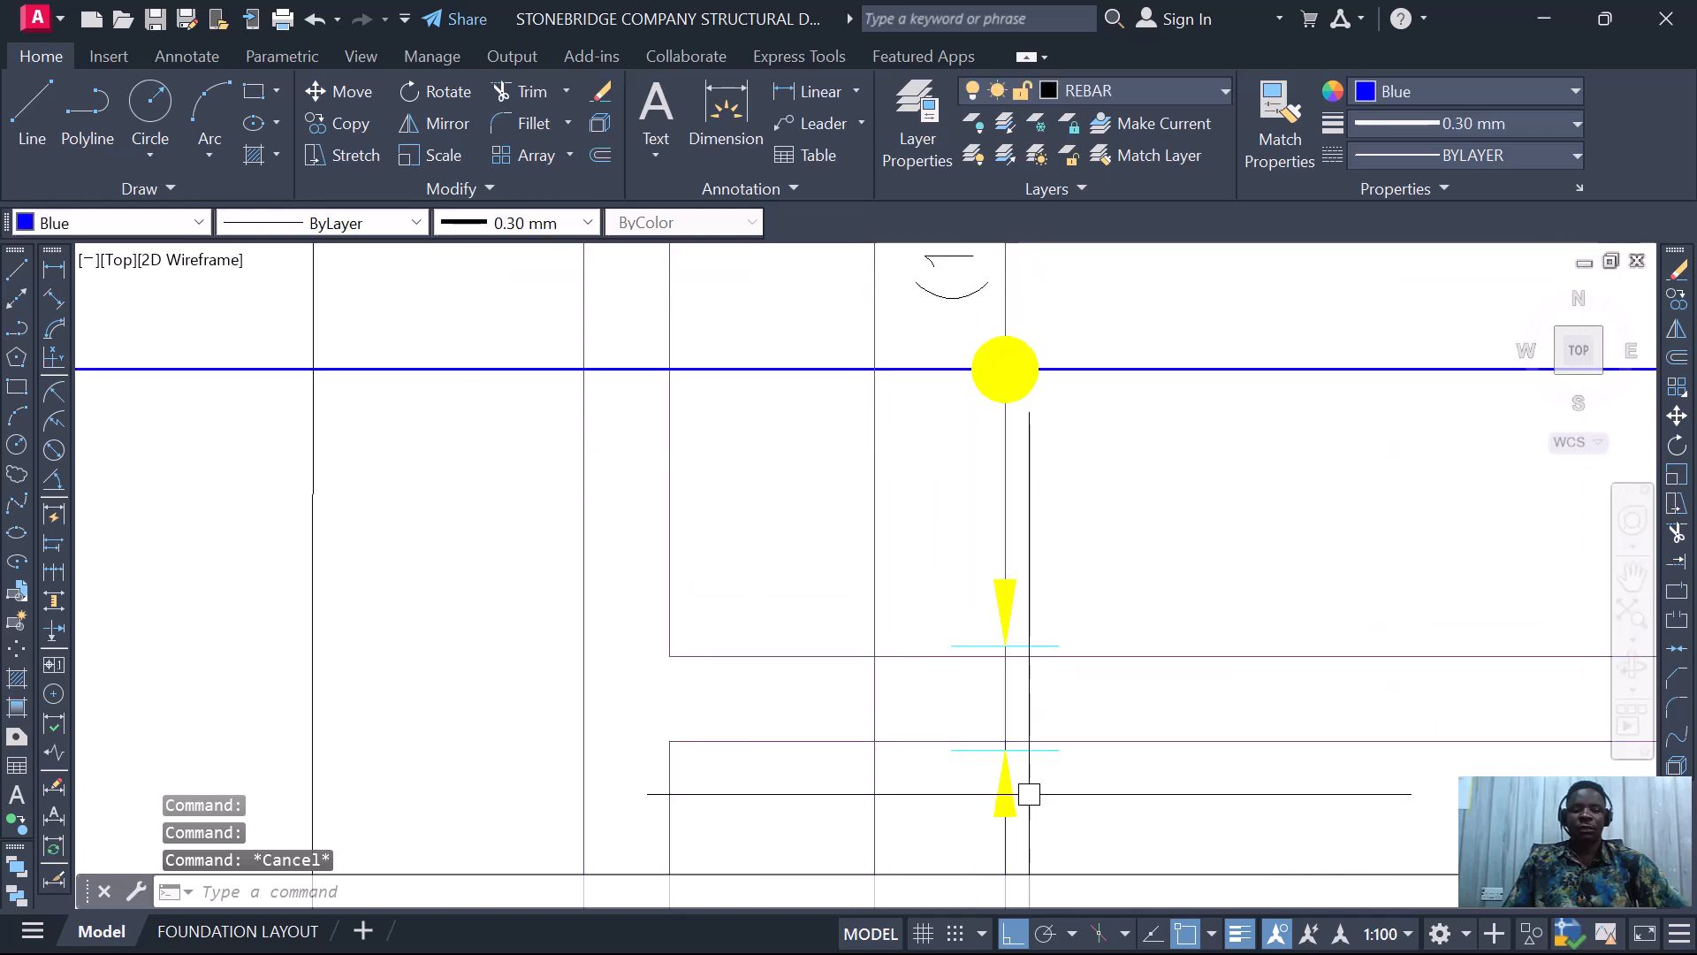
pyautogui.scroll(-3, 993, 615)
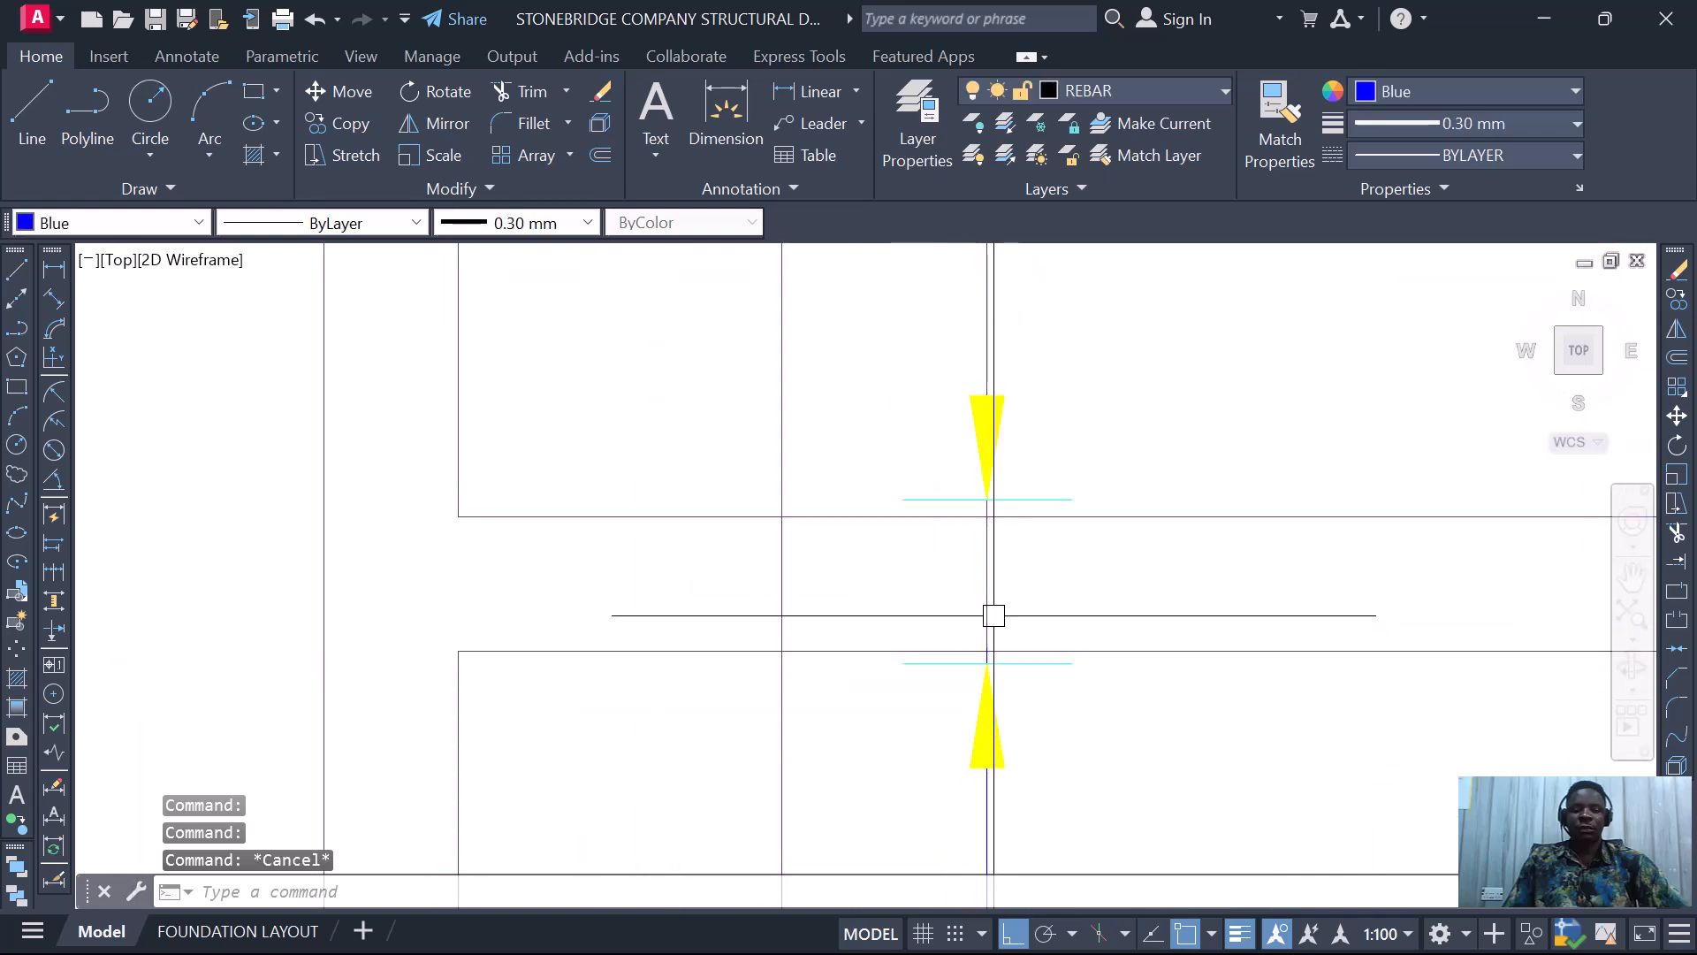
pyautogui.click(988, 829)
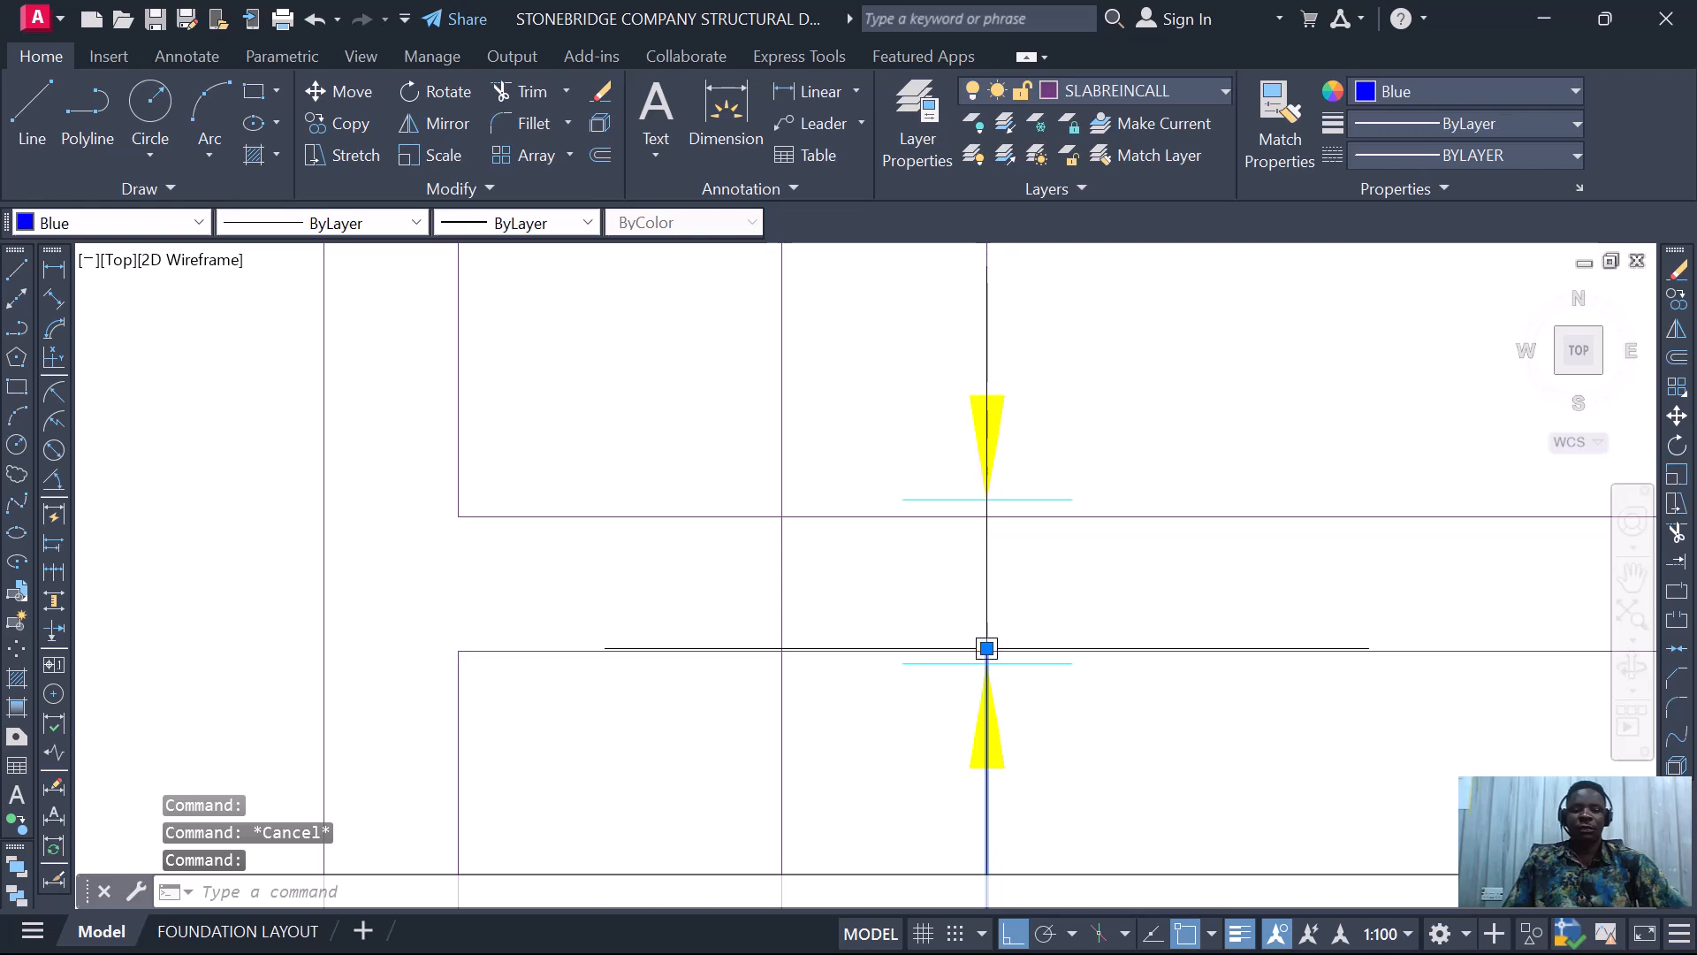
pyautogui.click(987, 647)
pyautogui.scroll(-5, 979, 778)
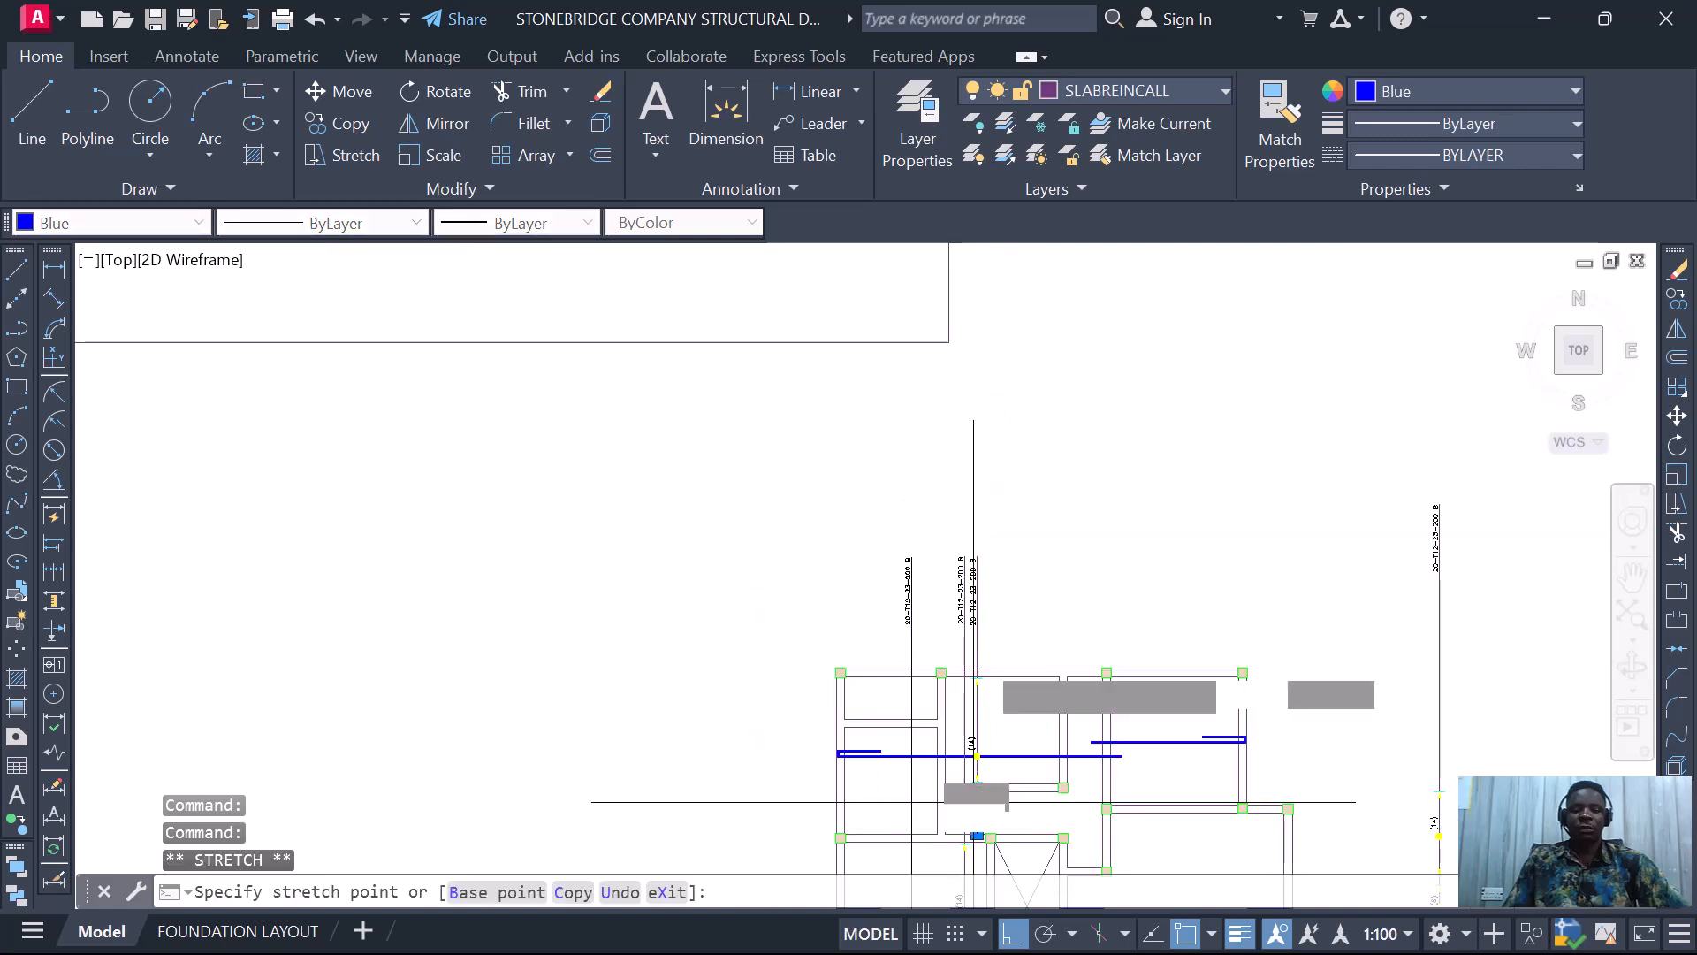
pyautogui.scroll(4, 976, 797)
pyautogui.scroll(3, 979, 696)
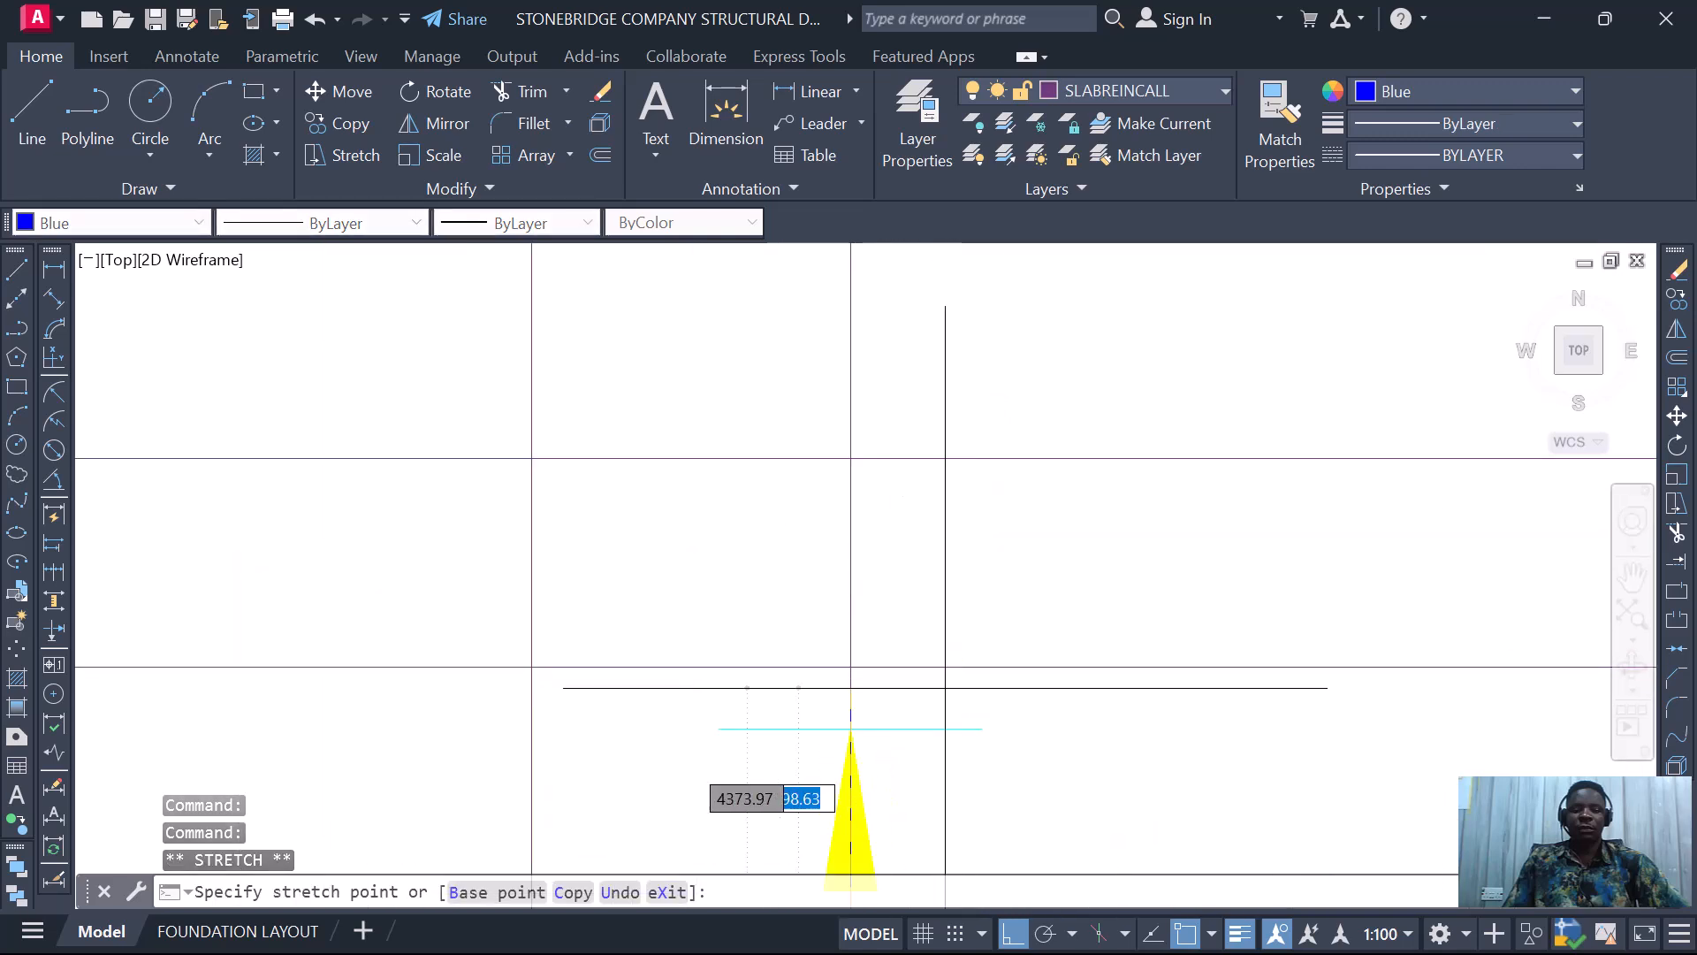
pyautogui.click(850, 666)
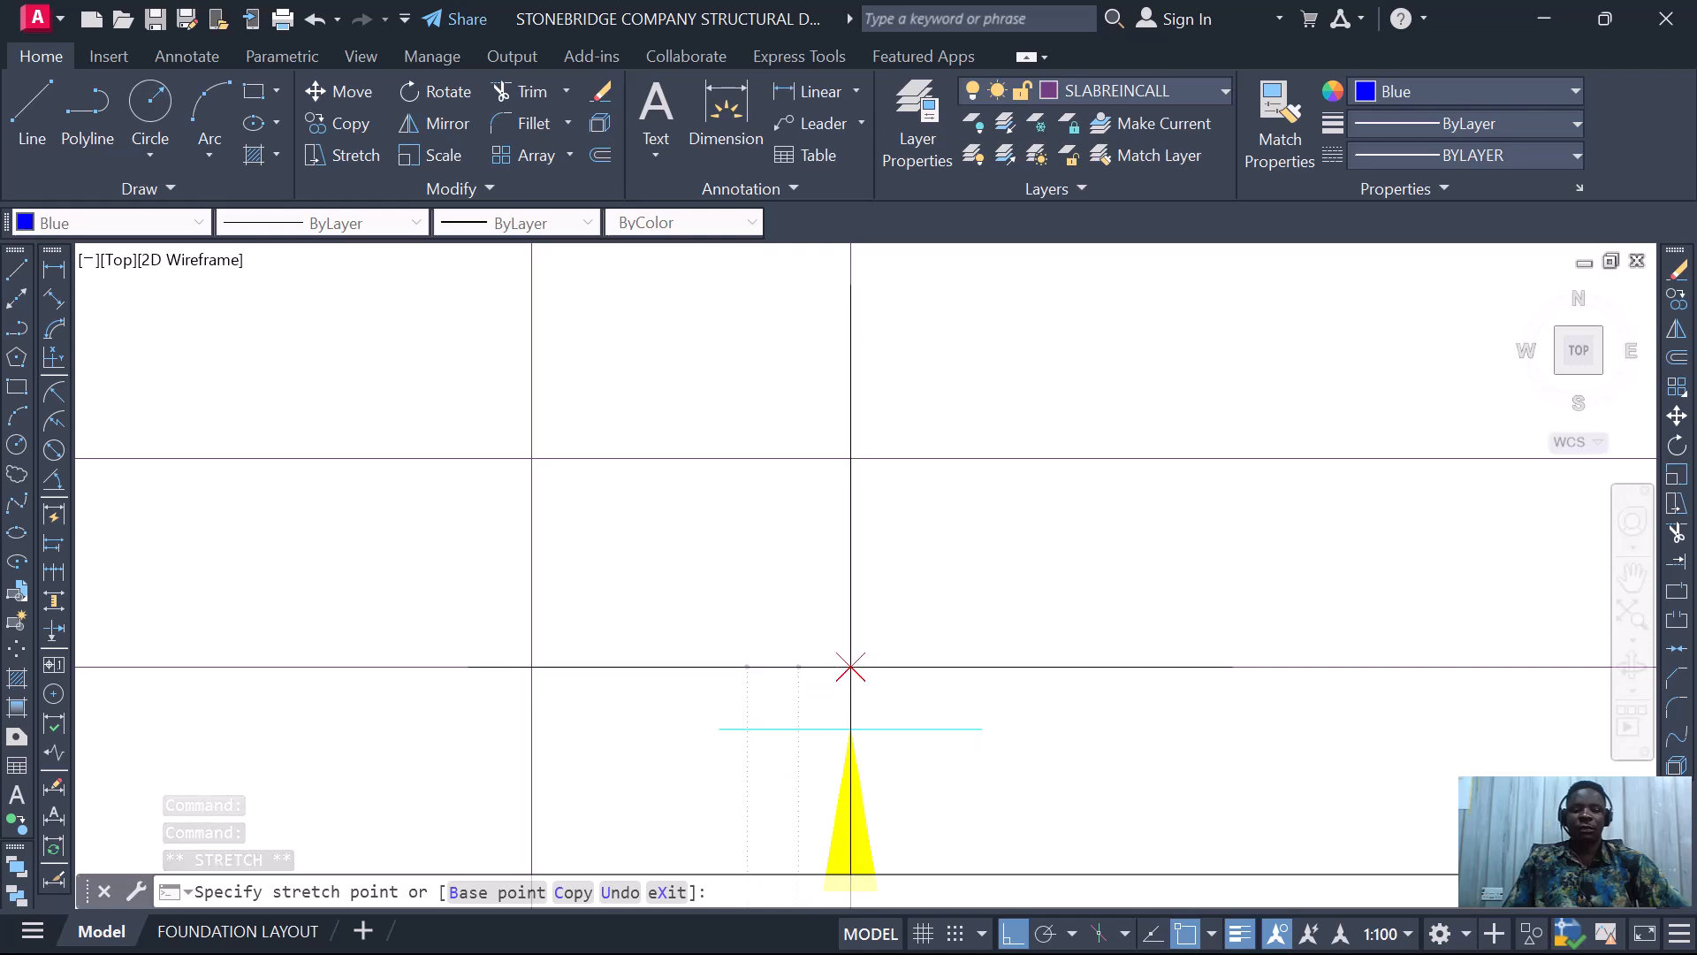
pyautogui.press('Escape')
pyautogui.scroll(-5, 884, 619)
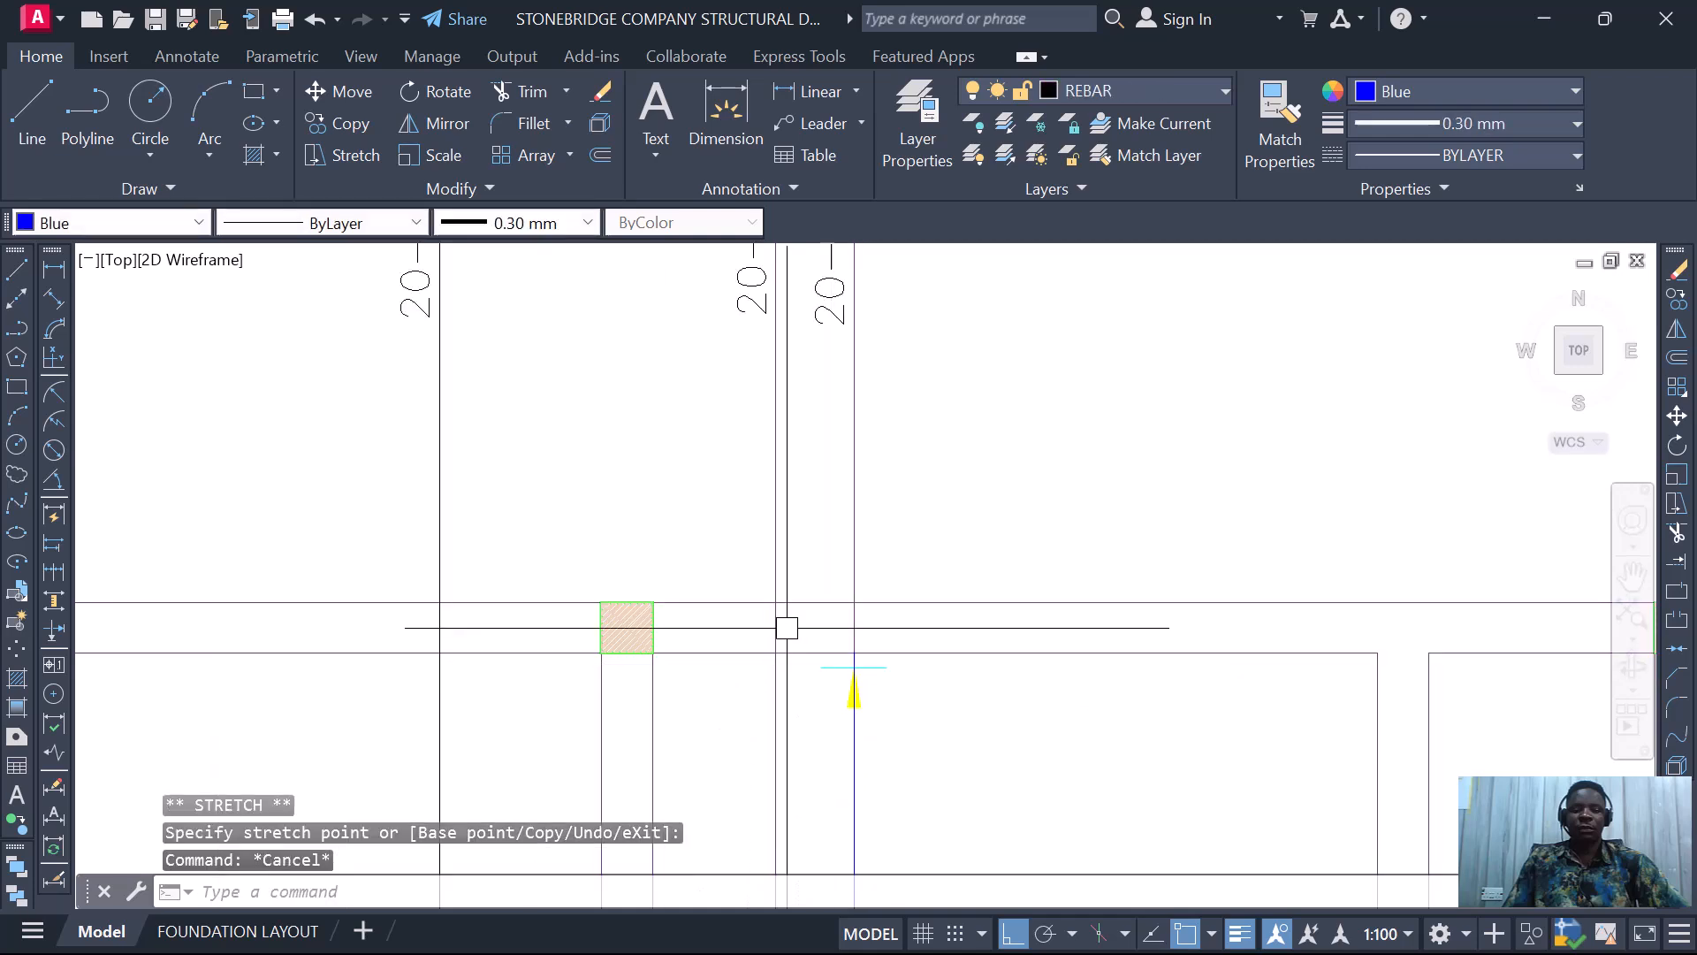
# - Select the upper marker's top end tick and arrowhead for editing
pyautogui.press('Escape')
pyautogui.scroll(2, 798, 628)
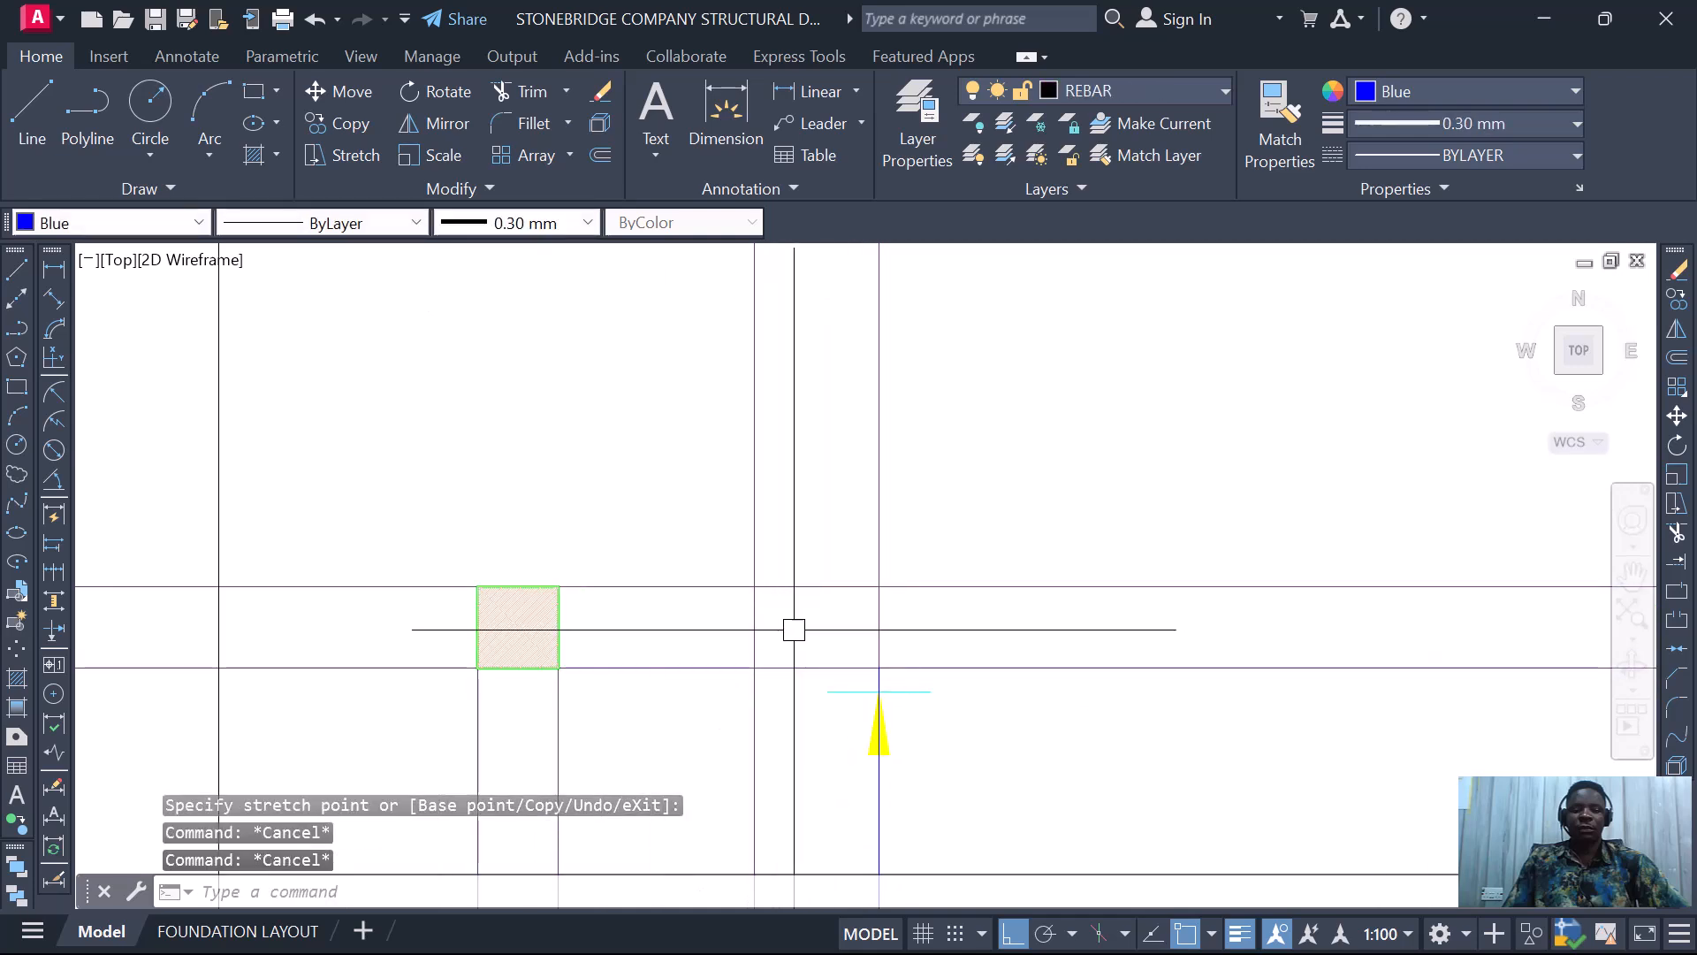
pyautogui.click(981, 778)
pyautogui.rightClick(959, 718)
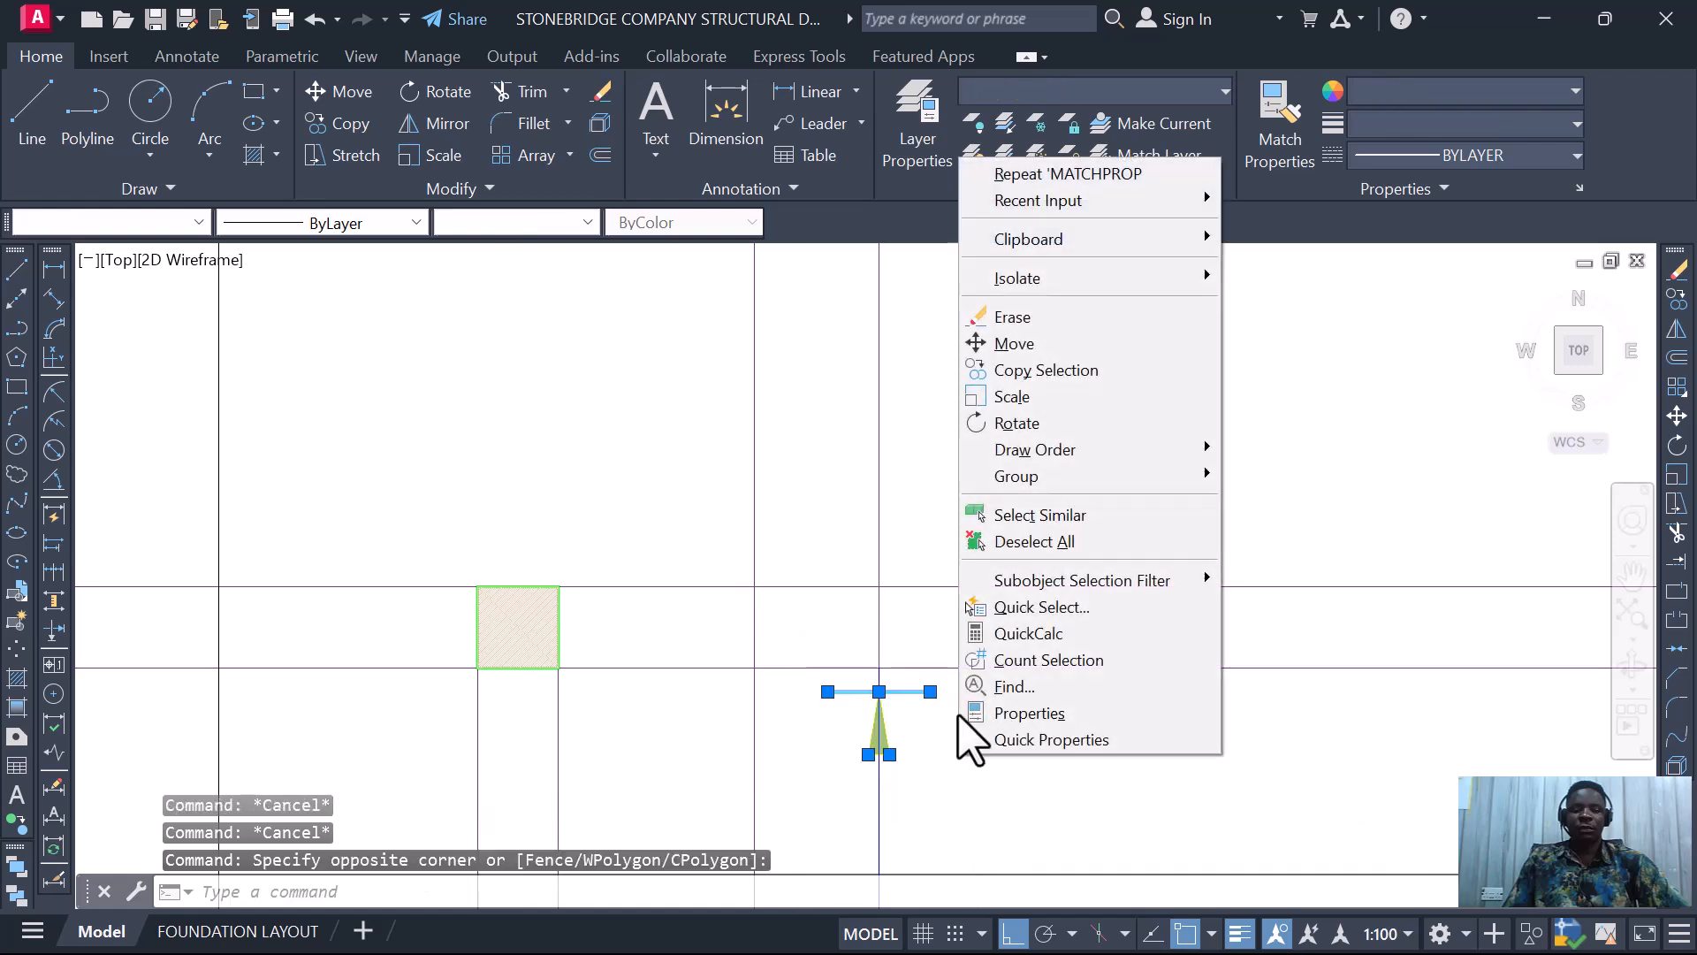
# - Move the arrowhead and its tick slightly up the distribution line, closer to the lower edge of the upper bay's top wall
pyautogui.click(1016, 343)
pyautogui.scroll(4, 915, 676)
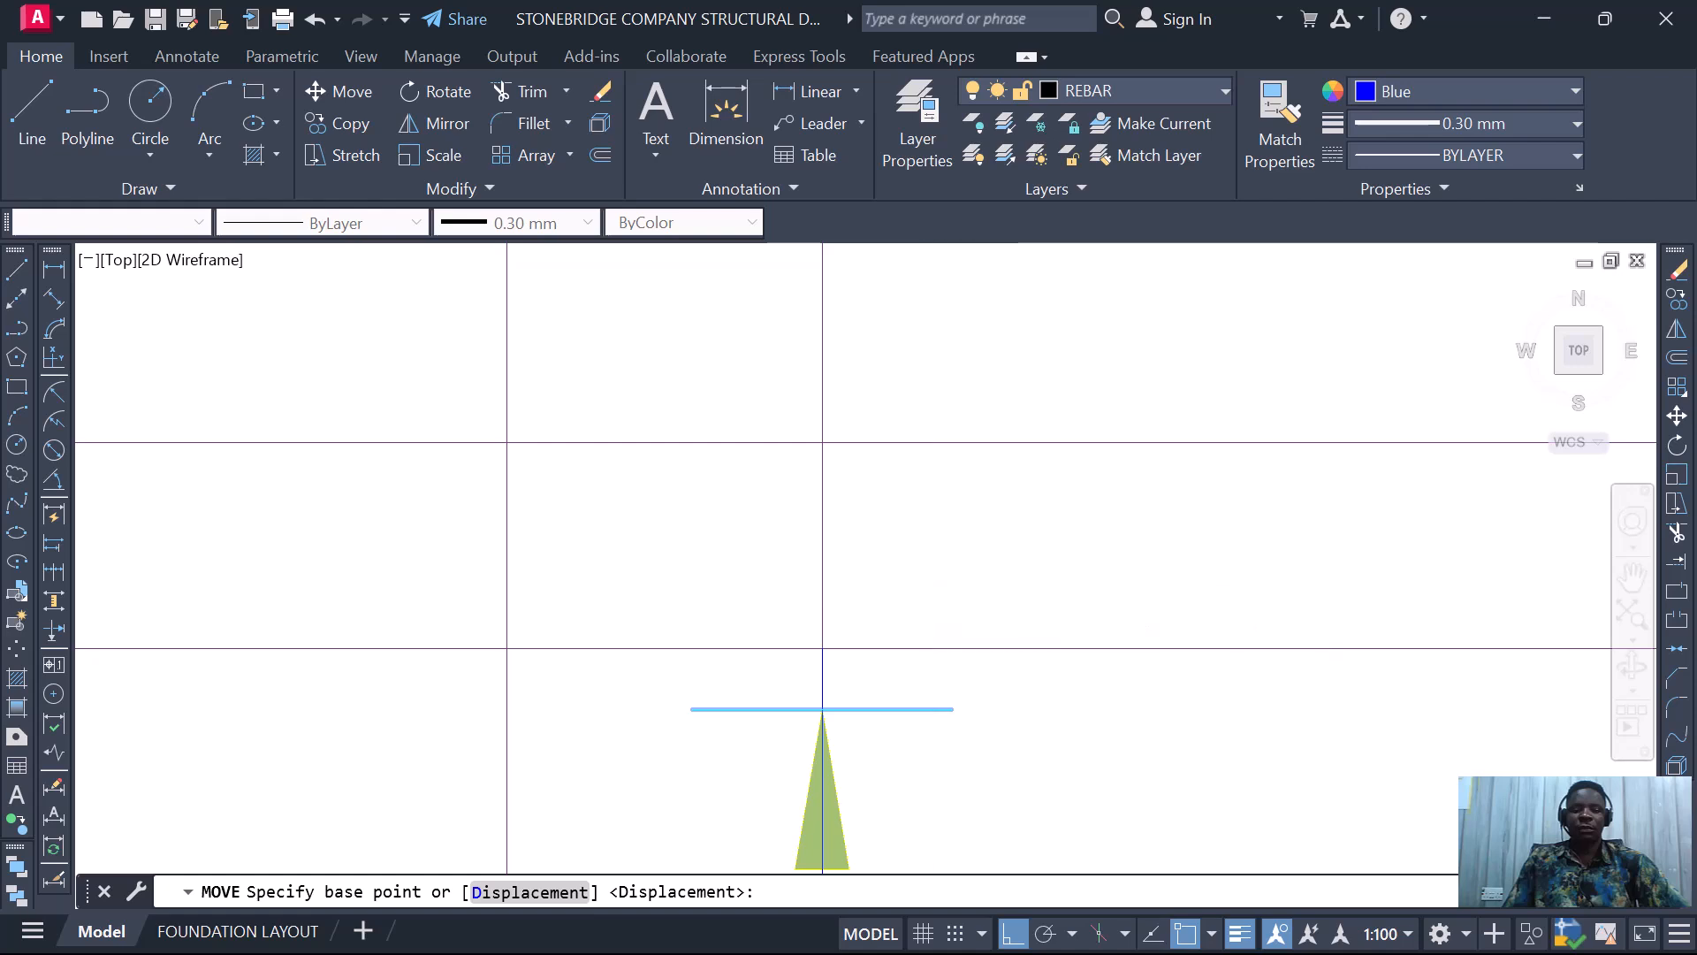
pyautogui.click(932, 577)
pyautogui.click(931, 553)
pyautogui.scroll(-3, 931, 565)
pyautogui.scroll(1, 943, 675)
pyautogui.scroll(-1, 938, 598)
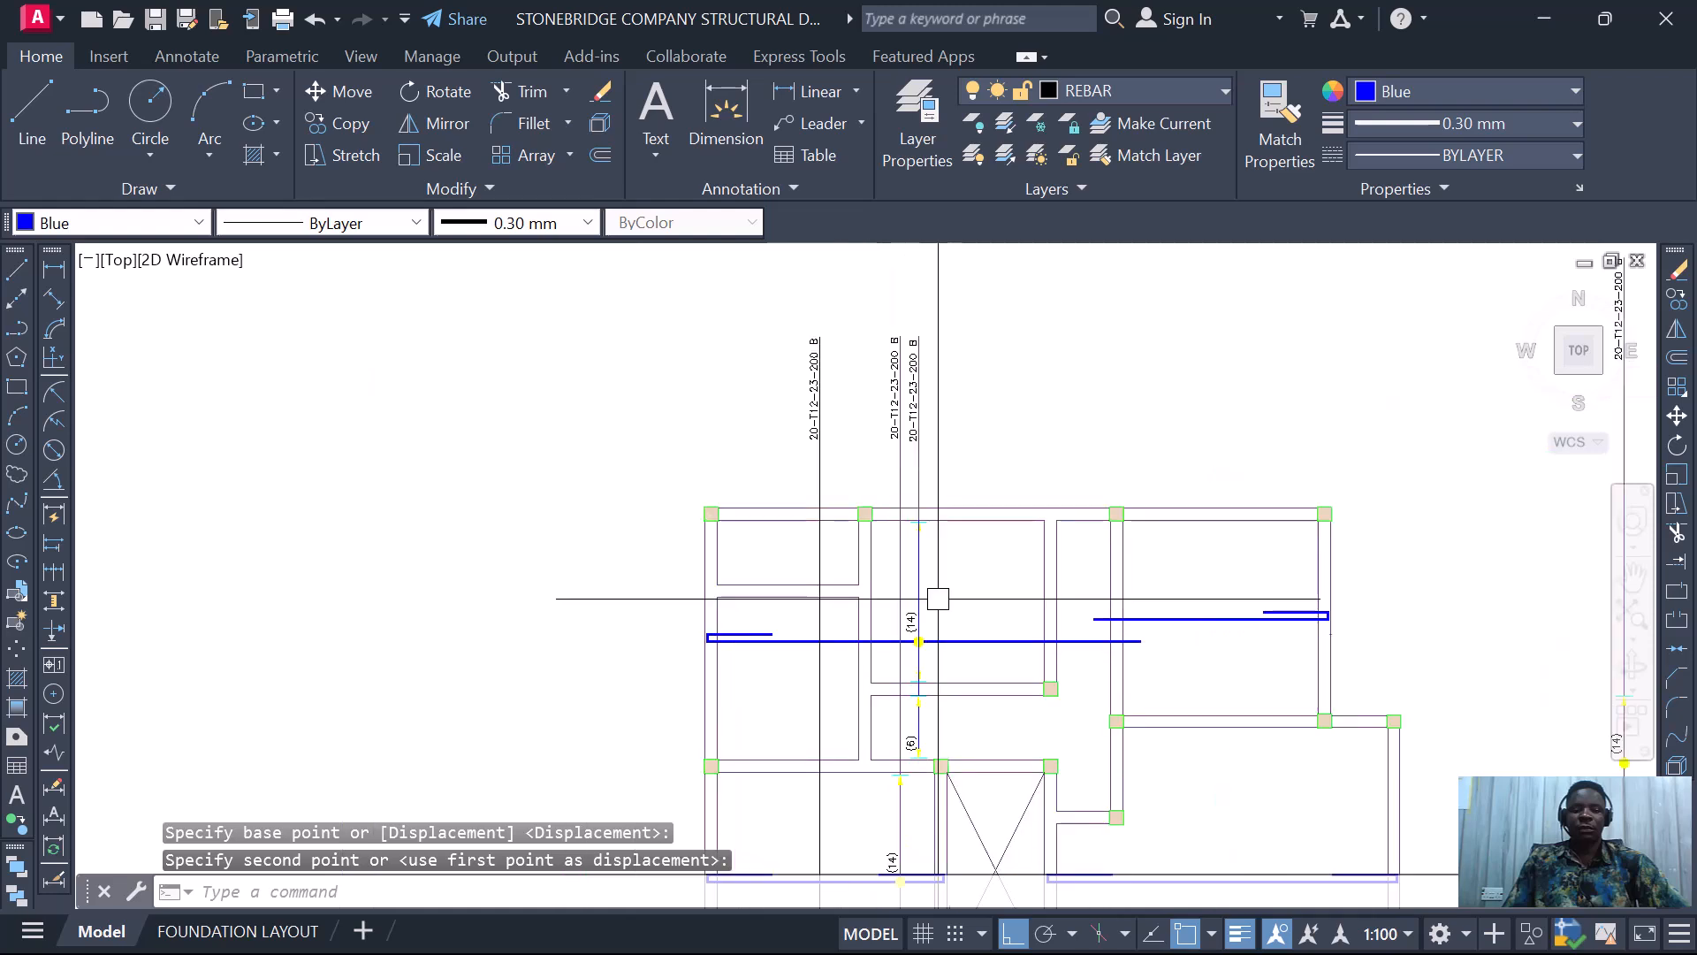
pyautogui.click(921, 471)
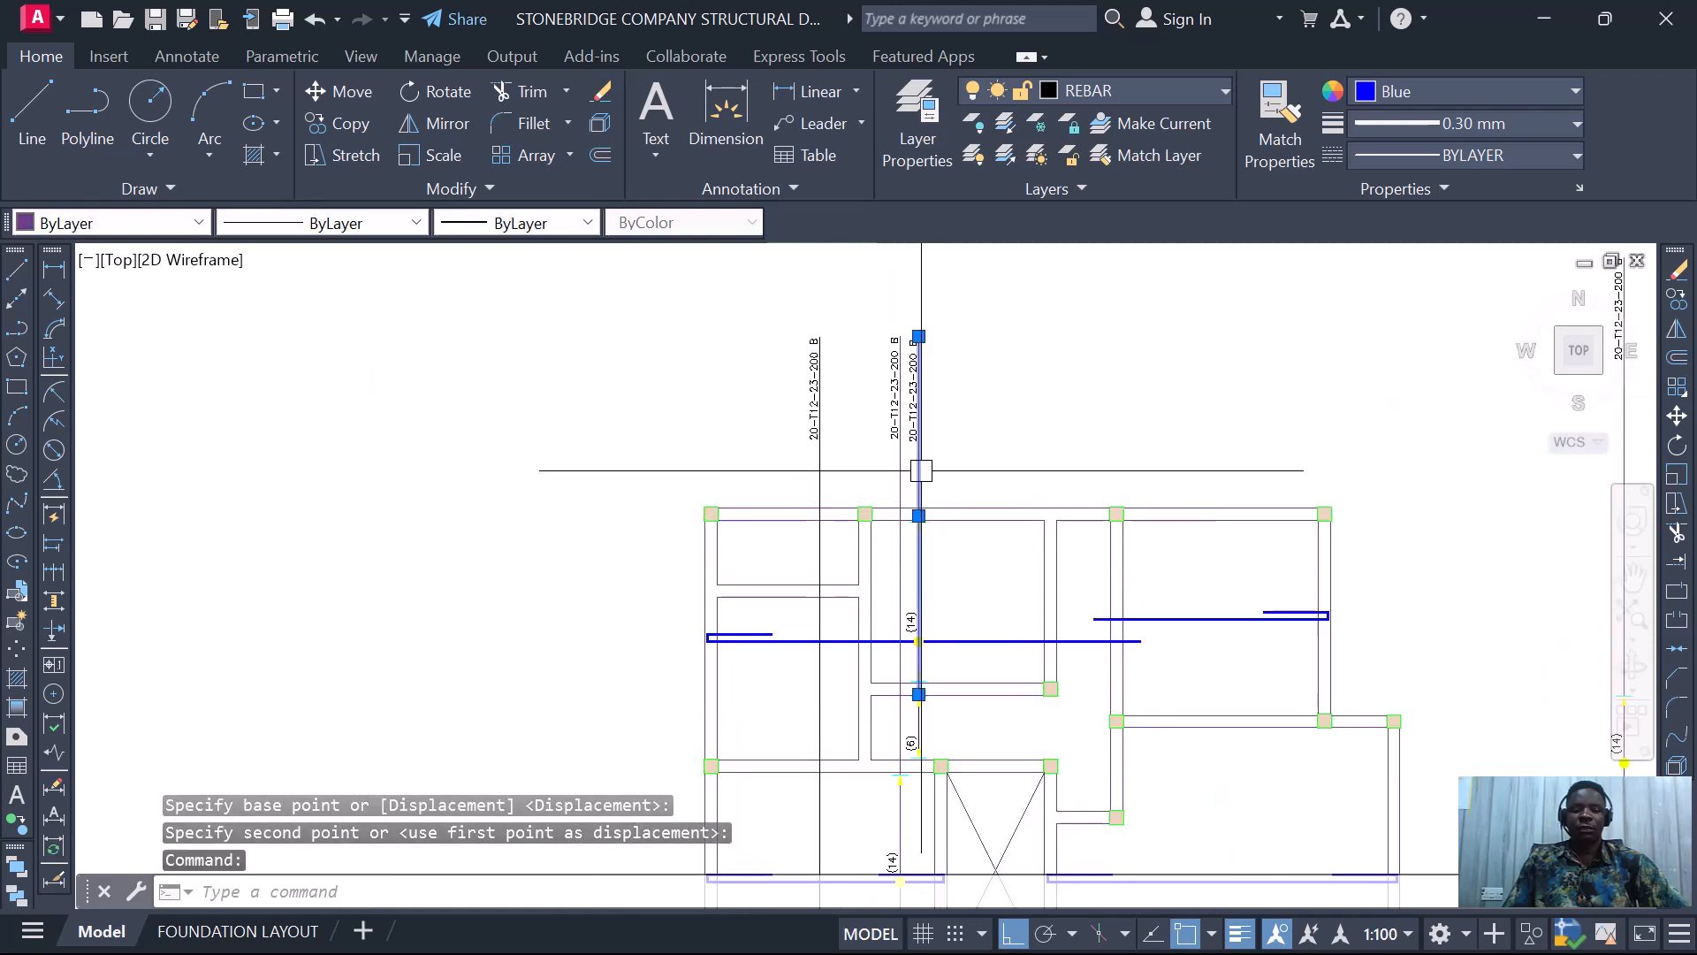
pyautogui.click(918, 694)
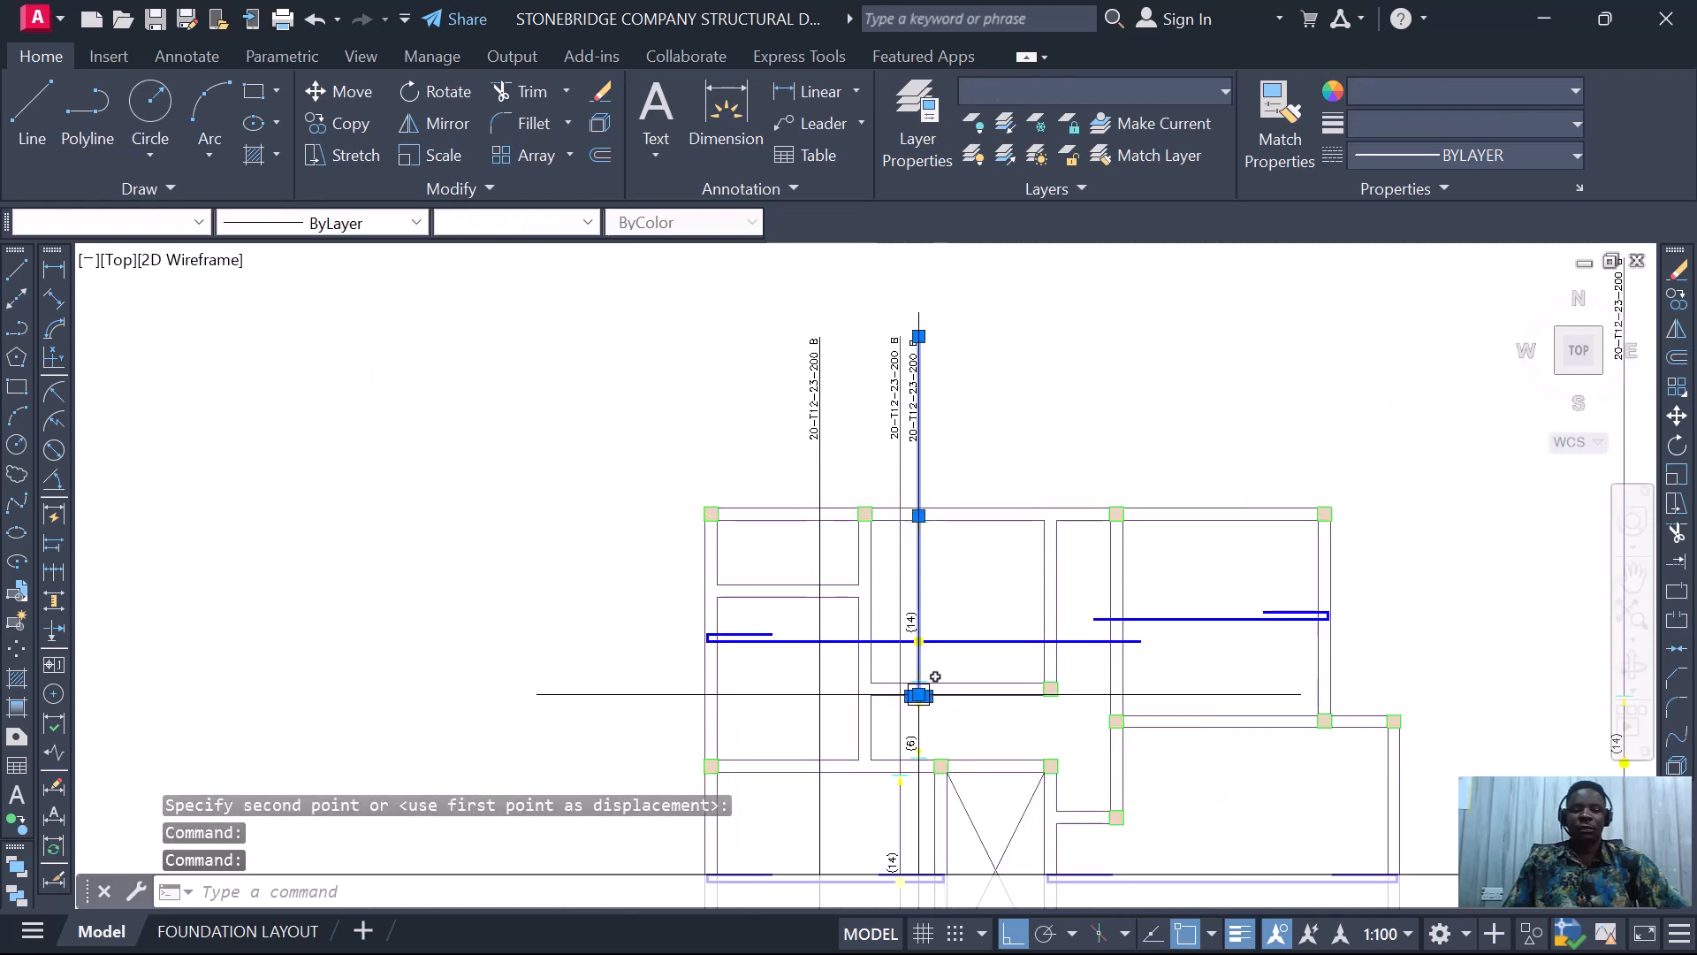
pyautogui.press('Escape')
pyautogui.click(922, 463)
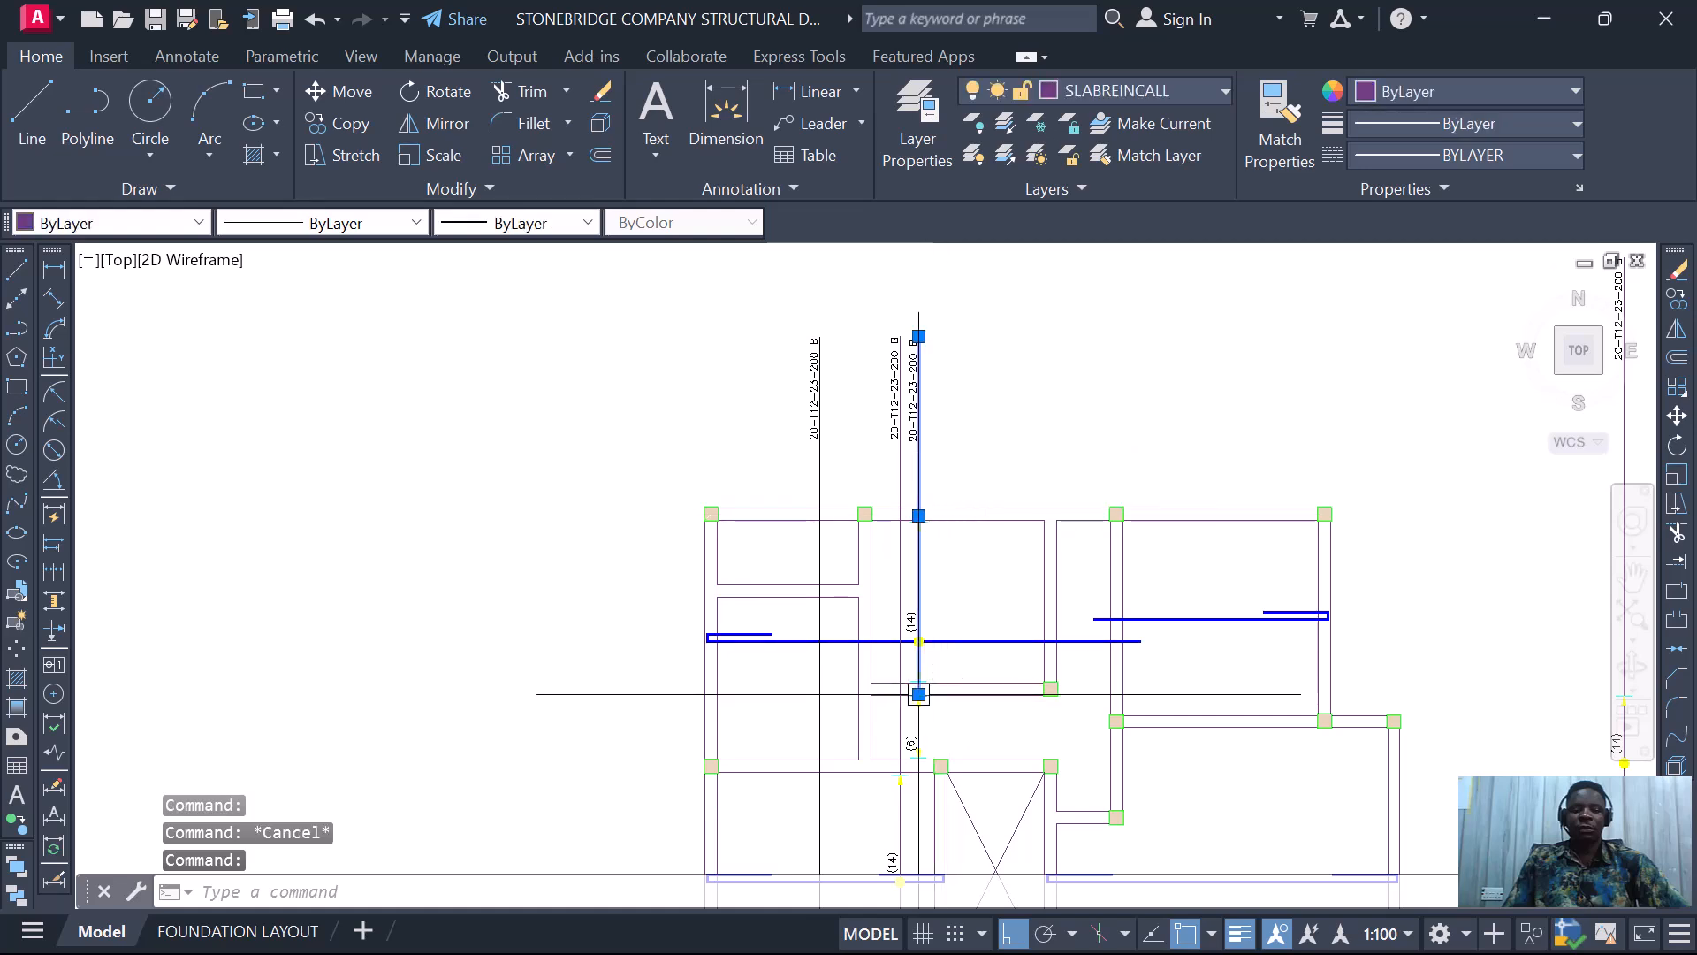
pyautogui.click(918, 694)
pyautogui.scroll(6, 919, 698)
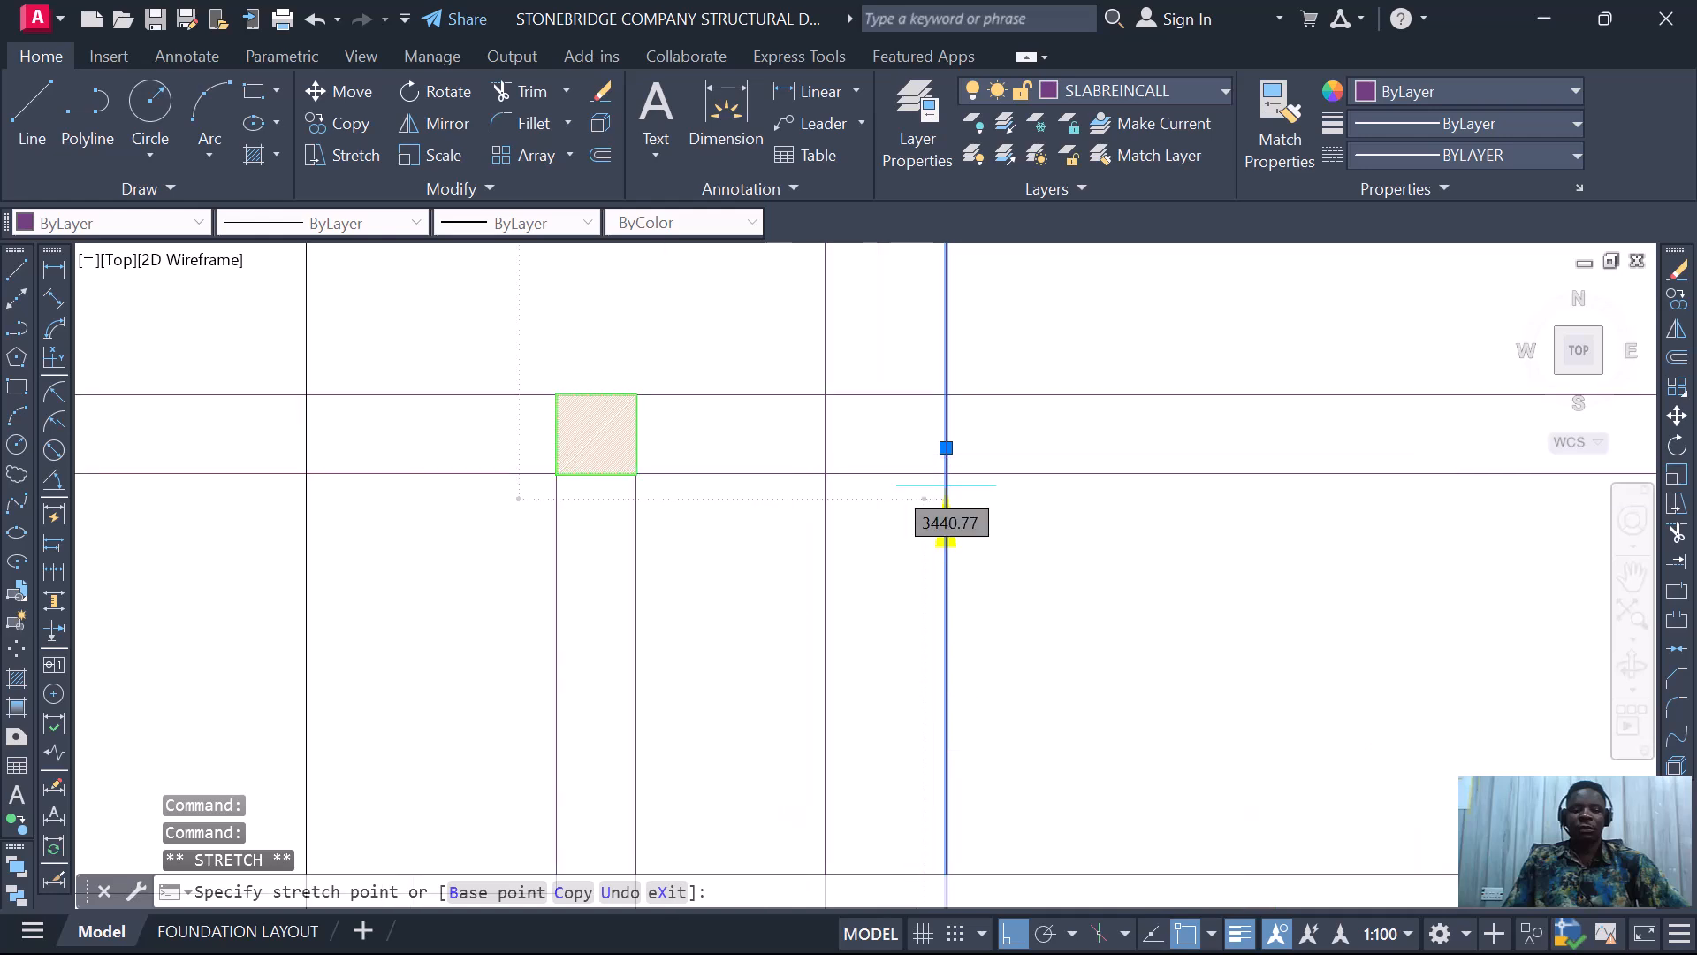
pyautogui.press('Escape')
pyautogui.scroll(-8, 947, 455)
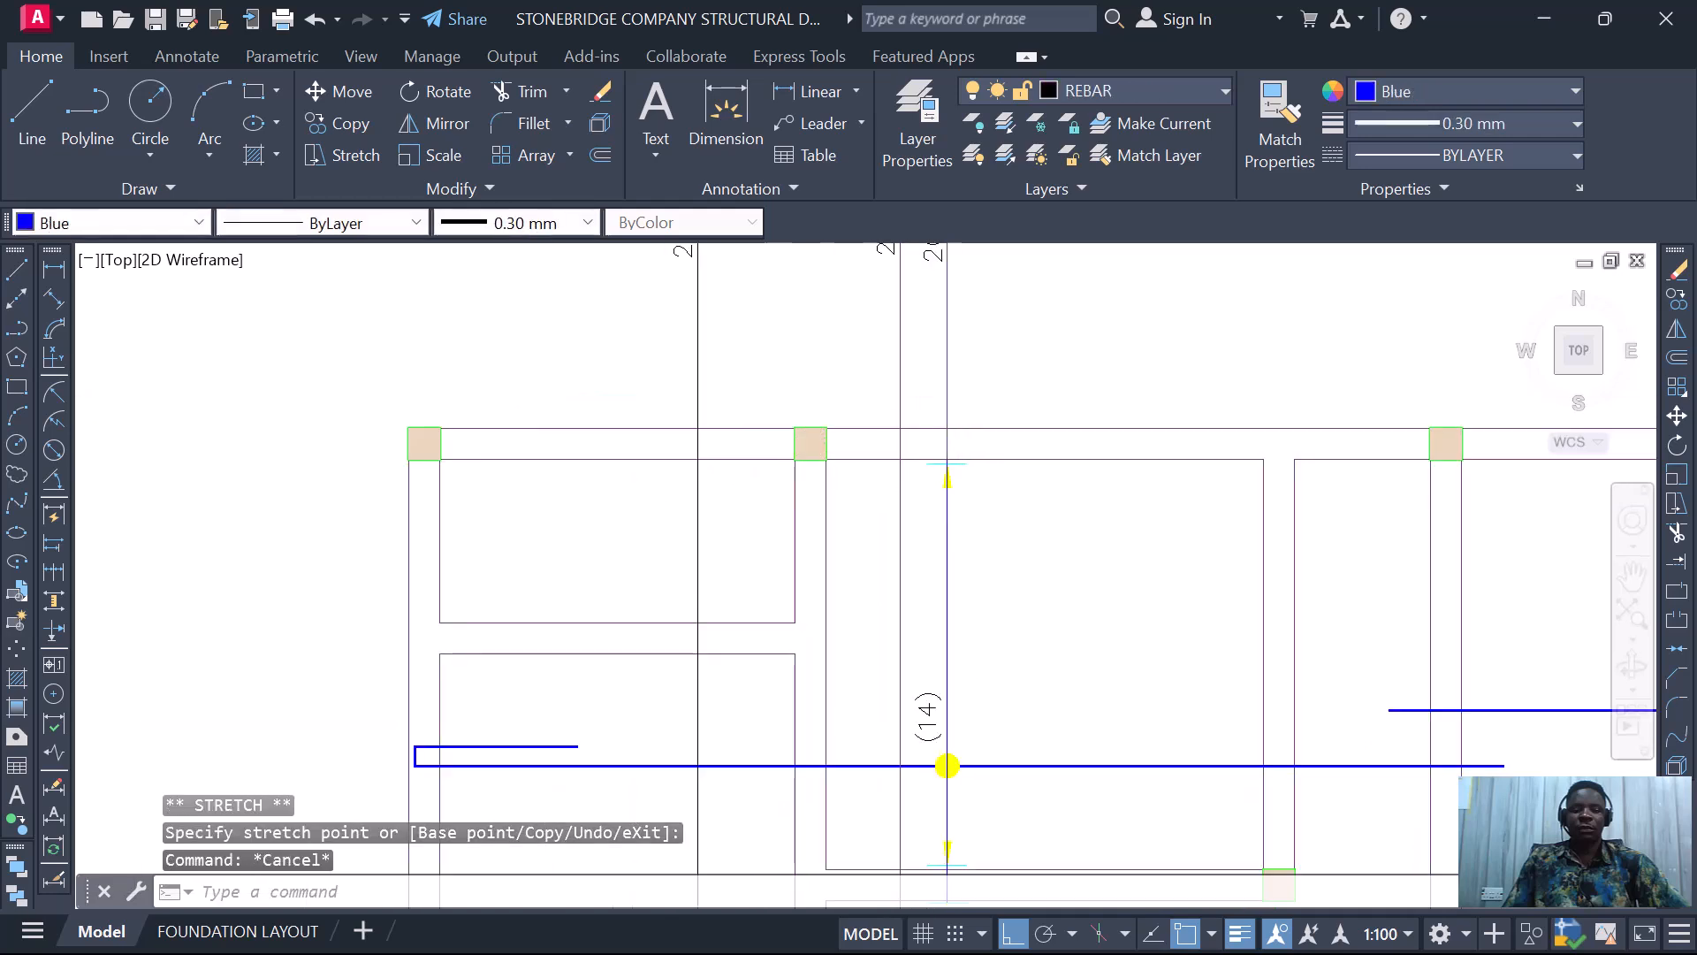
pyautogui.scroll(5, 971, 526)
pyautogui.scroll(-5, 984, 447)
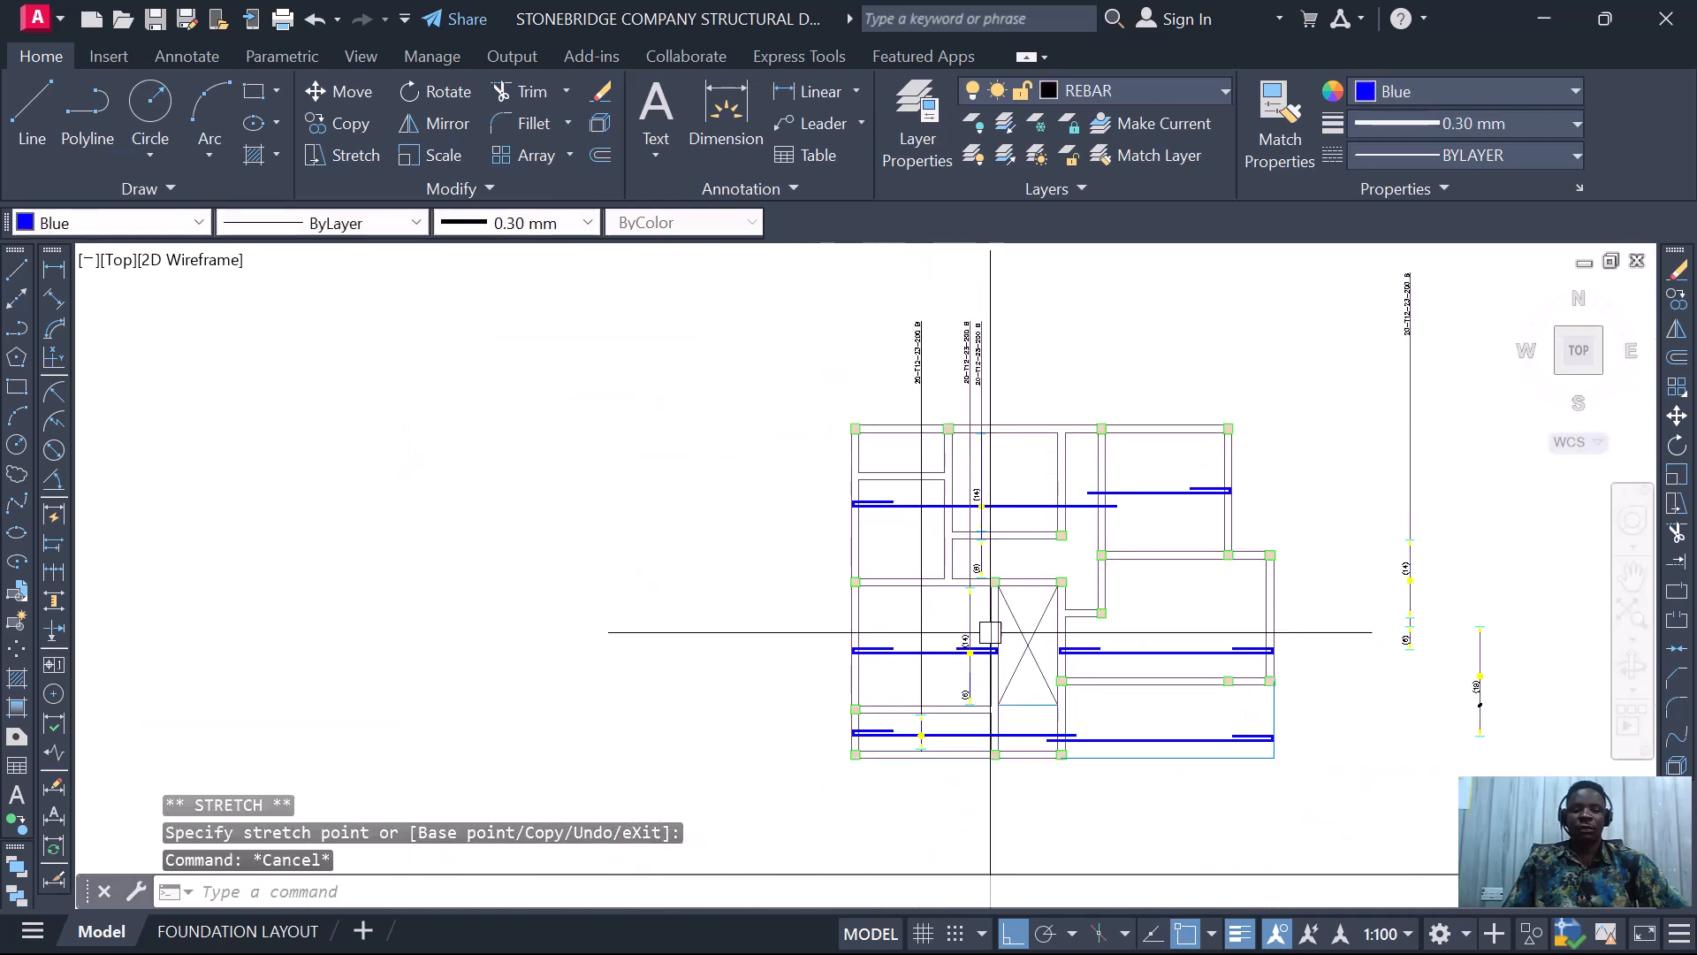
# - Stretch the lower end of the middle 20-T12-23-200 B call-out line up to the lower edge of the wall above the (14) bars
pyautogui.scroll(1, 973, 651)
pyautogui.scroll(4, 966, 719)
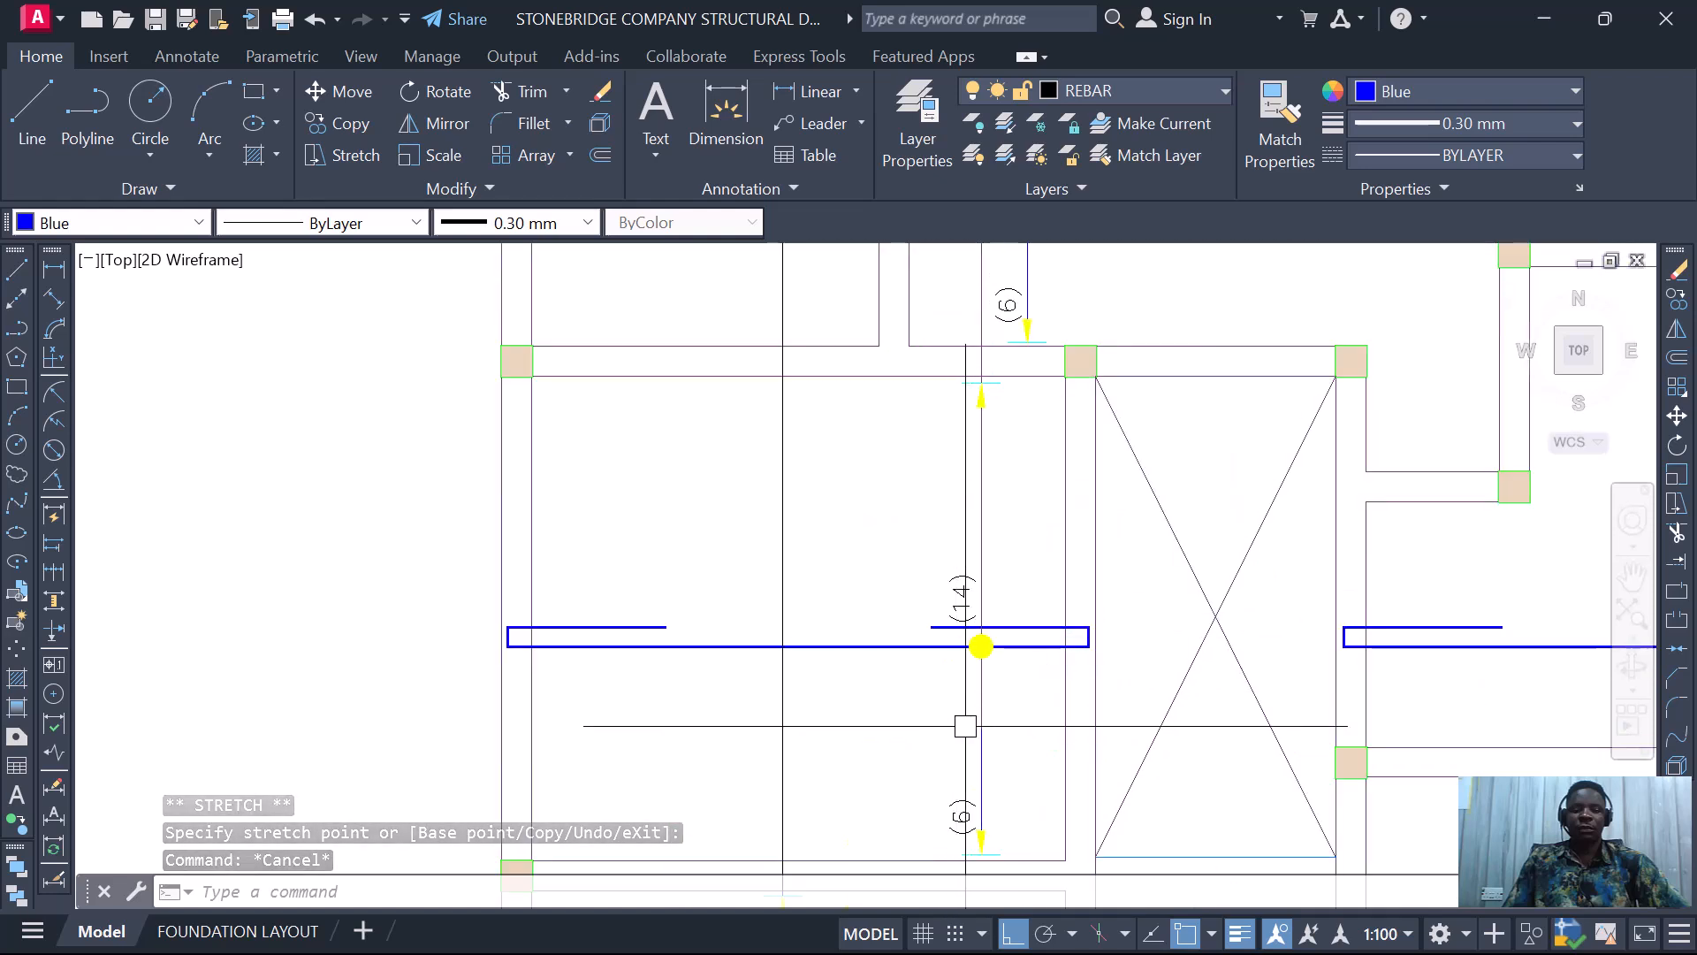
pyautogui.click(988, 744)
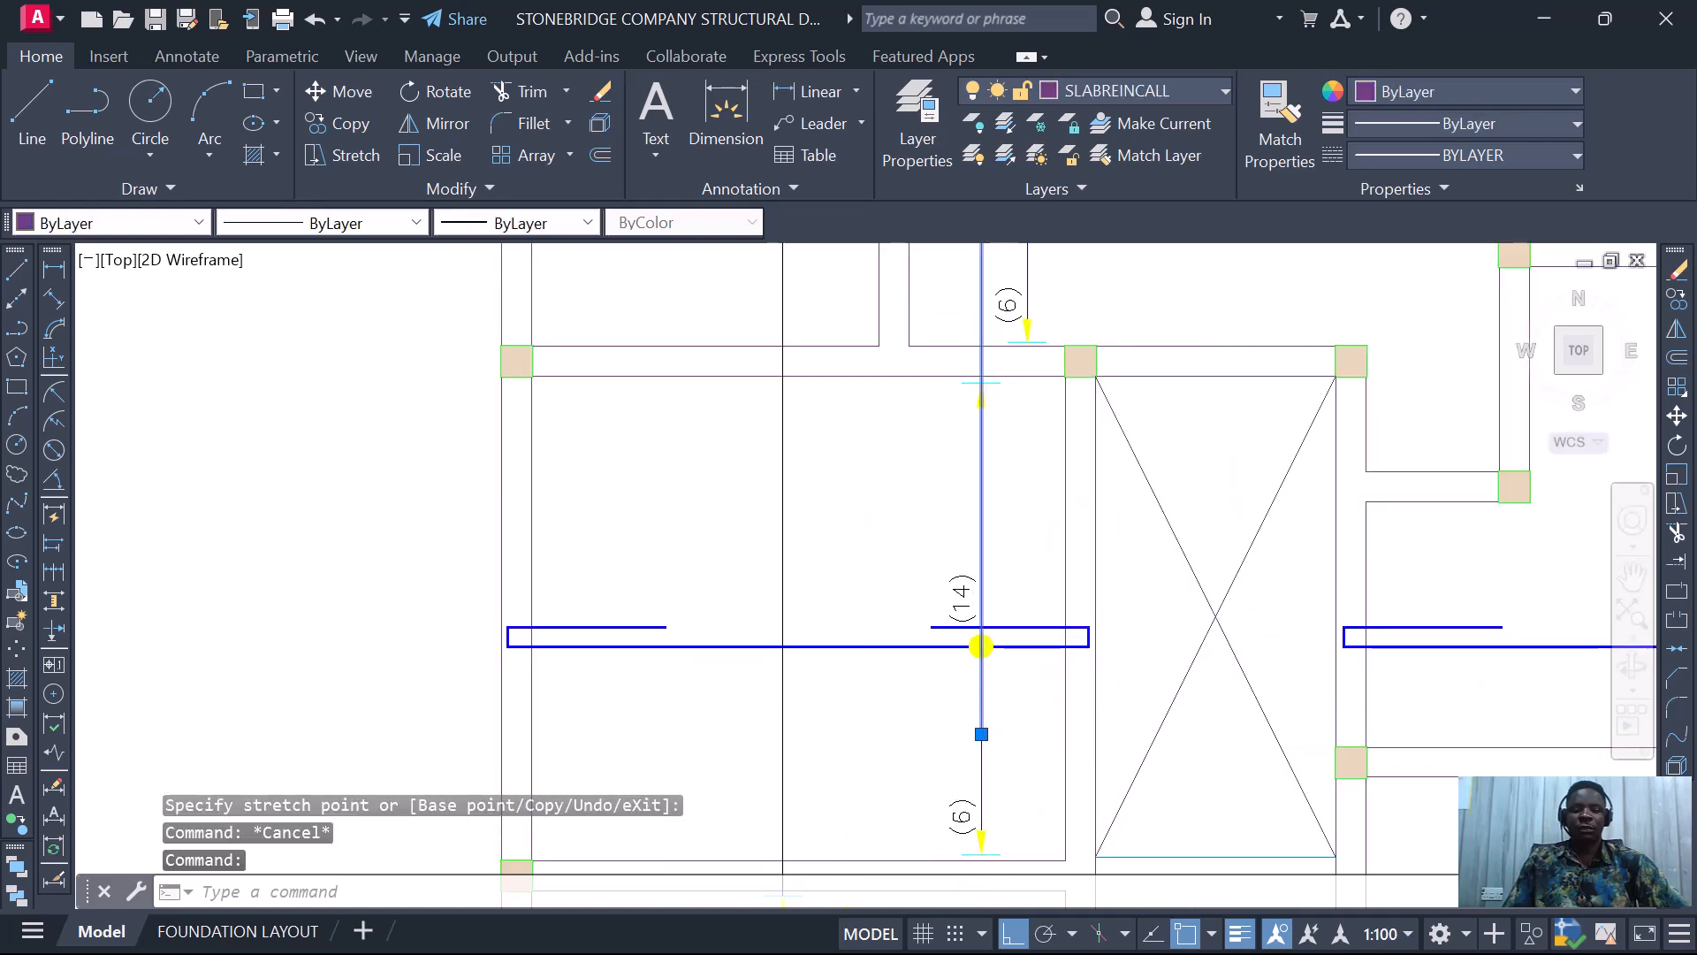
pyautogui.click(984, 744)
pyautogui.click(981, 733)
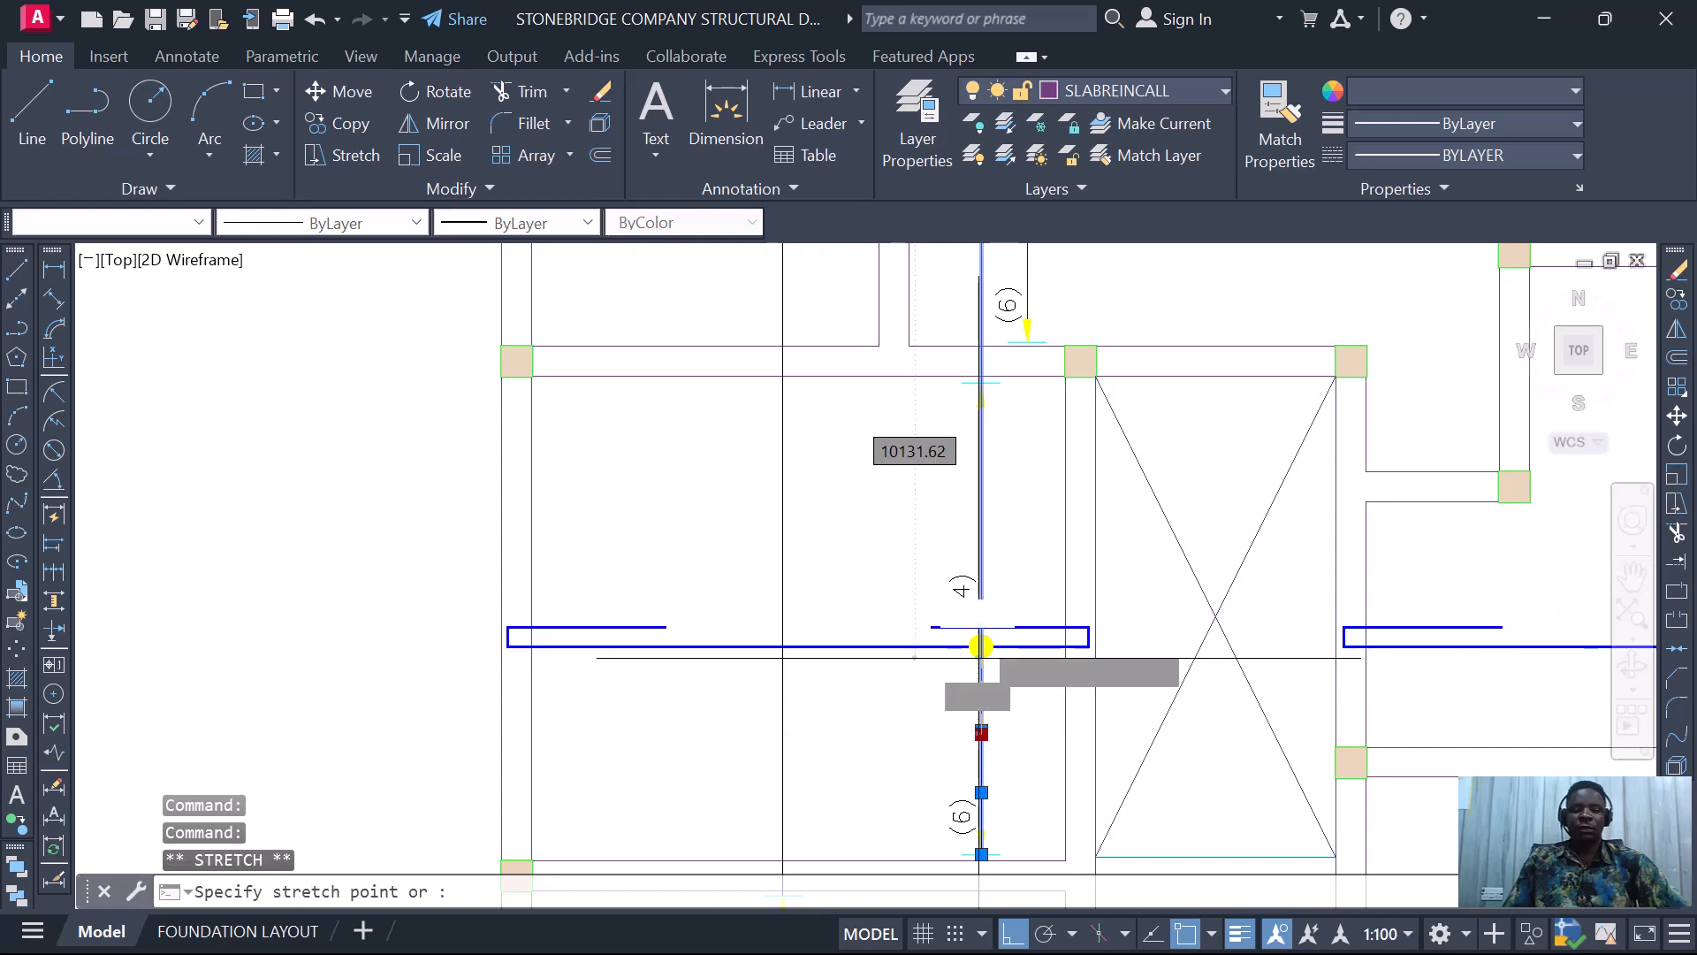
pyautogui.scroll(4, 978, 371)
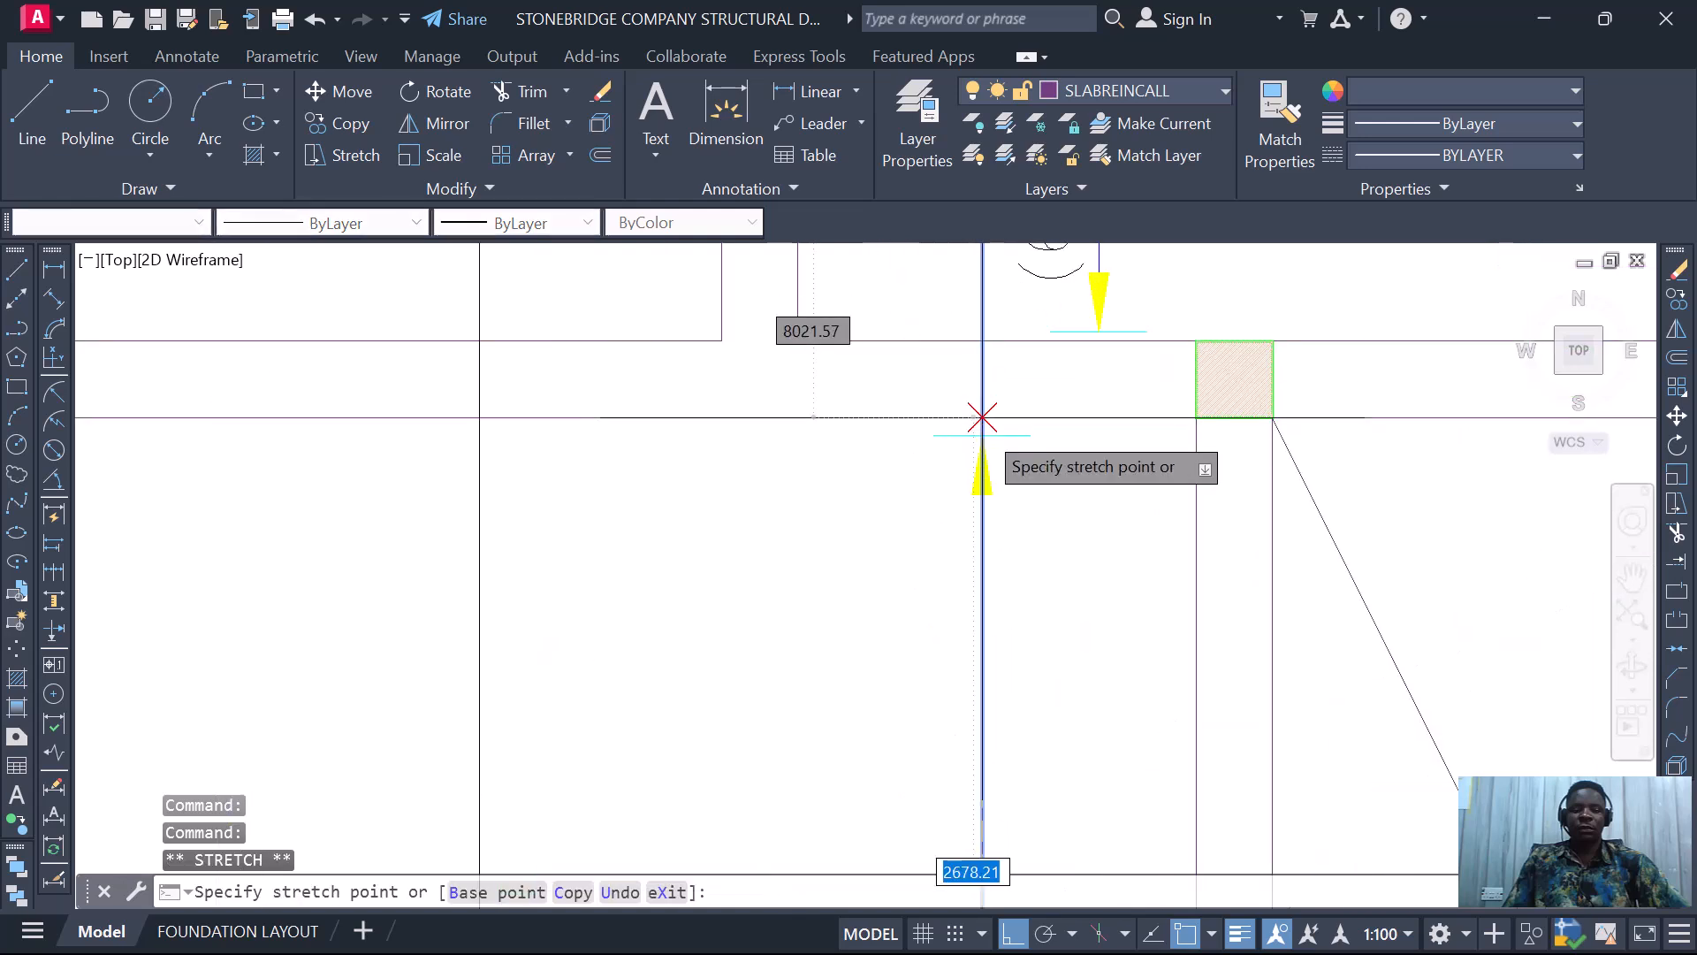
pyautogui.click(981, 416)
pyautogui.scroll(-4, 1031, 492)
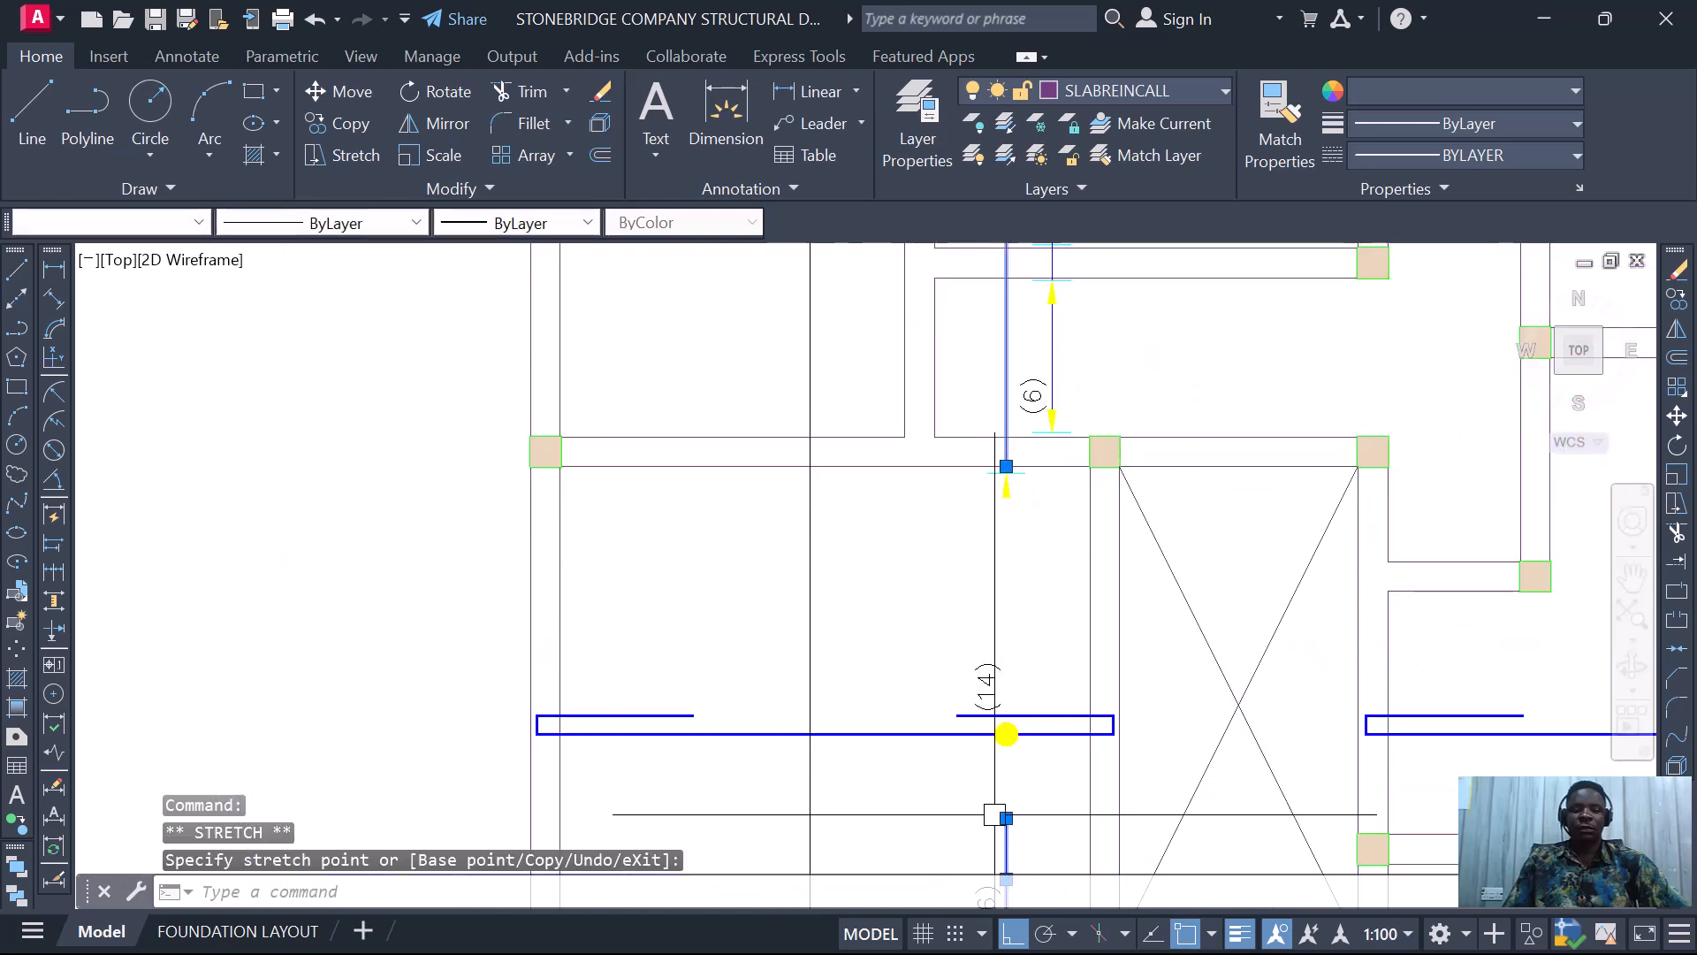
# - Stretch the upper end of the blue distribution line beside the (14) and (6) labels up to the end of the call-out line
pyautogui.click(1006, 734)
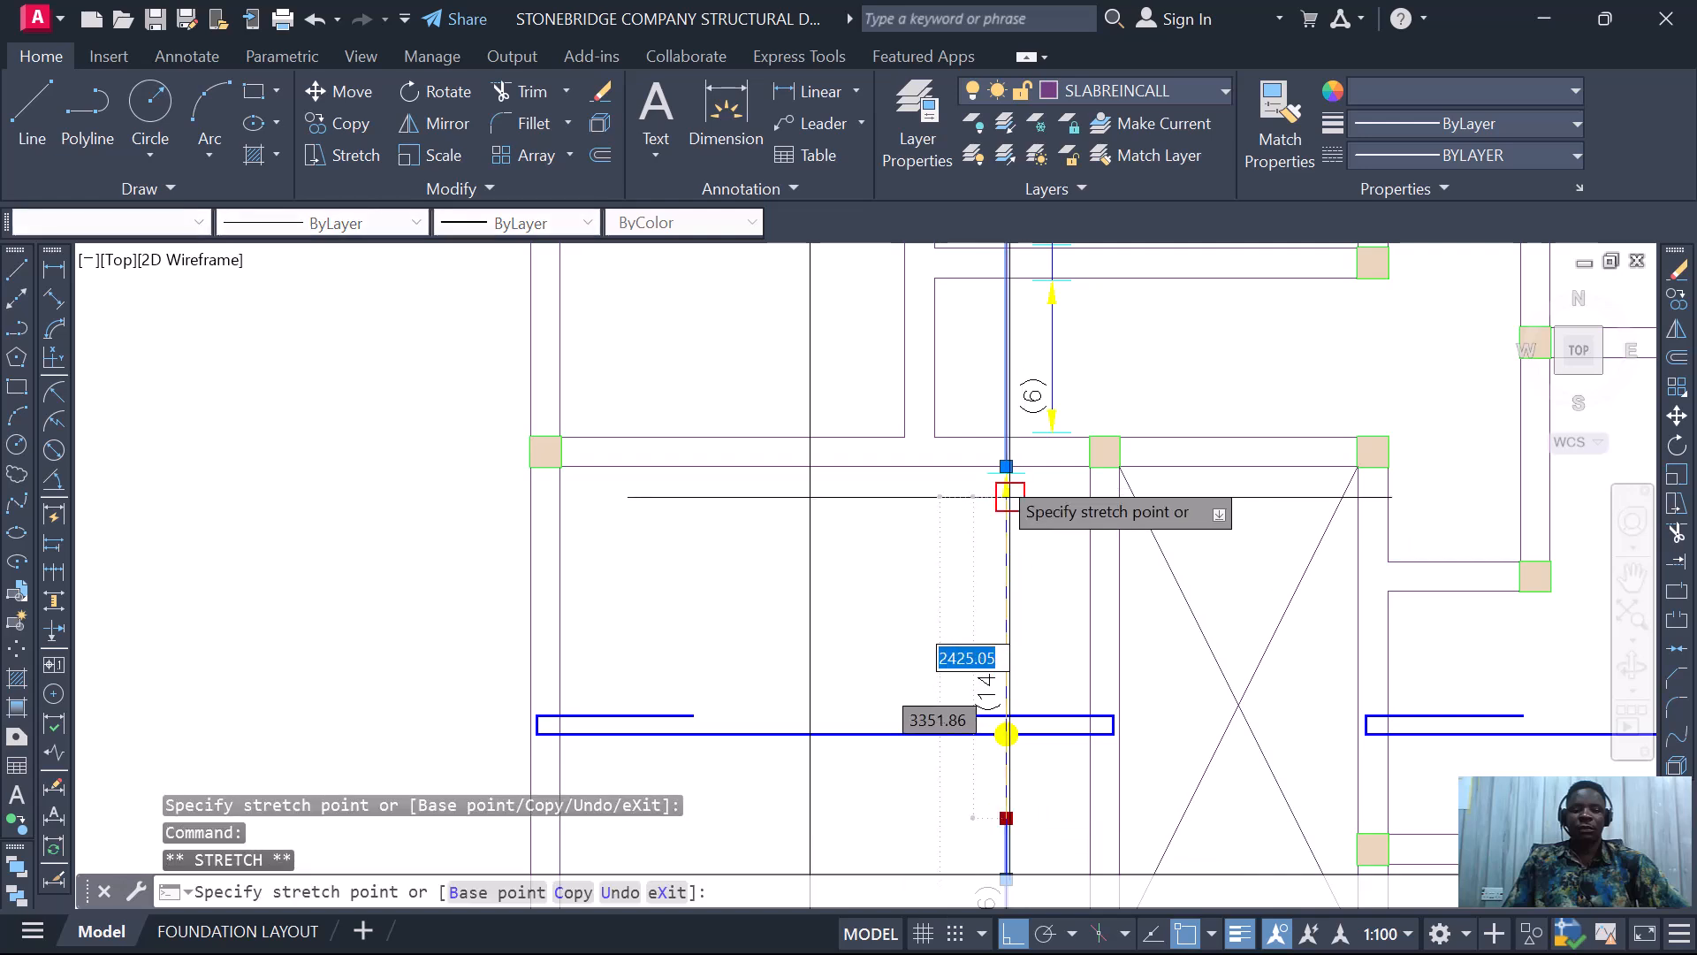
pyautogui.scroll(4, 1005, 475)
pyautogui.press('Escape')
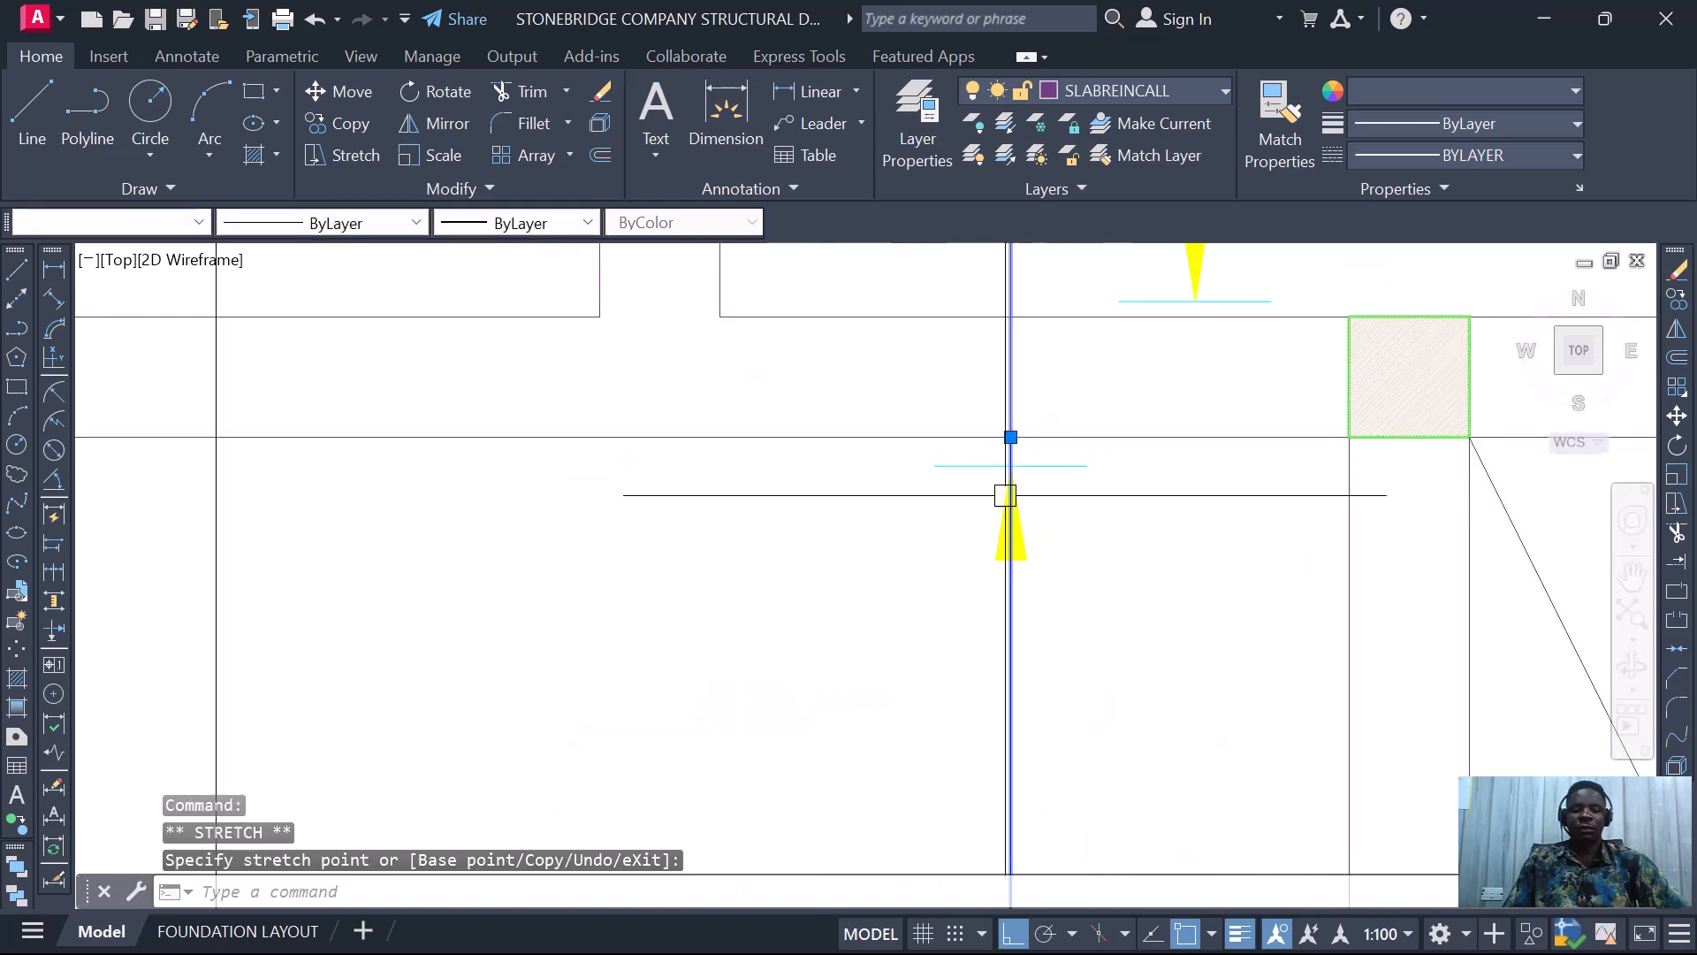
pyautogui.scroll(-5, 1010, 460)
pyautogui.scroll(-2, 985, 606)
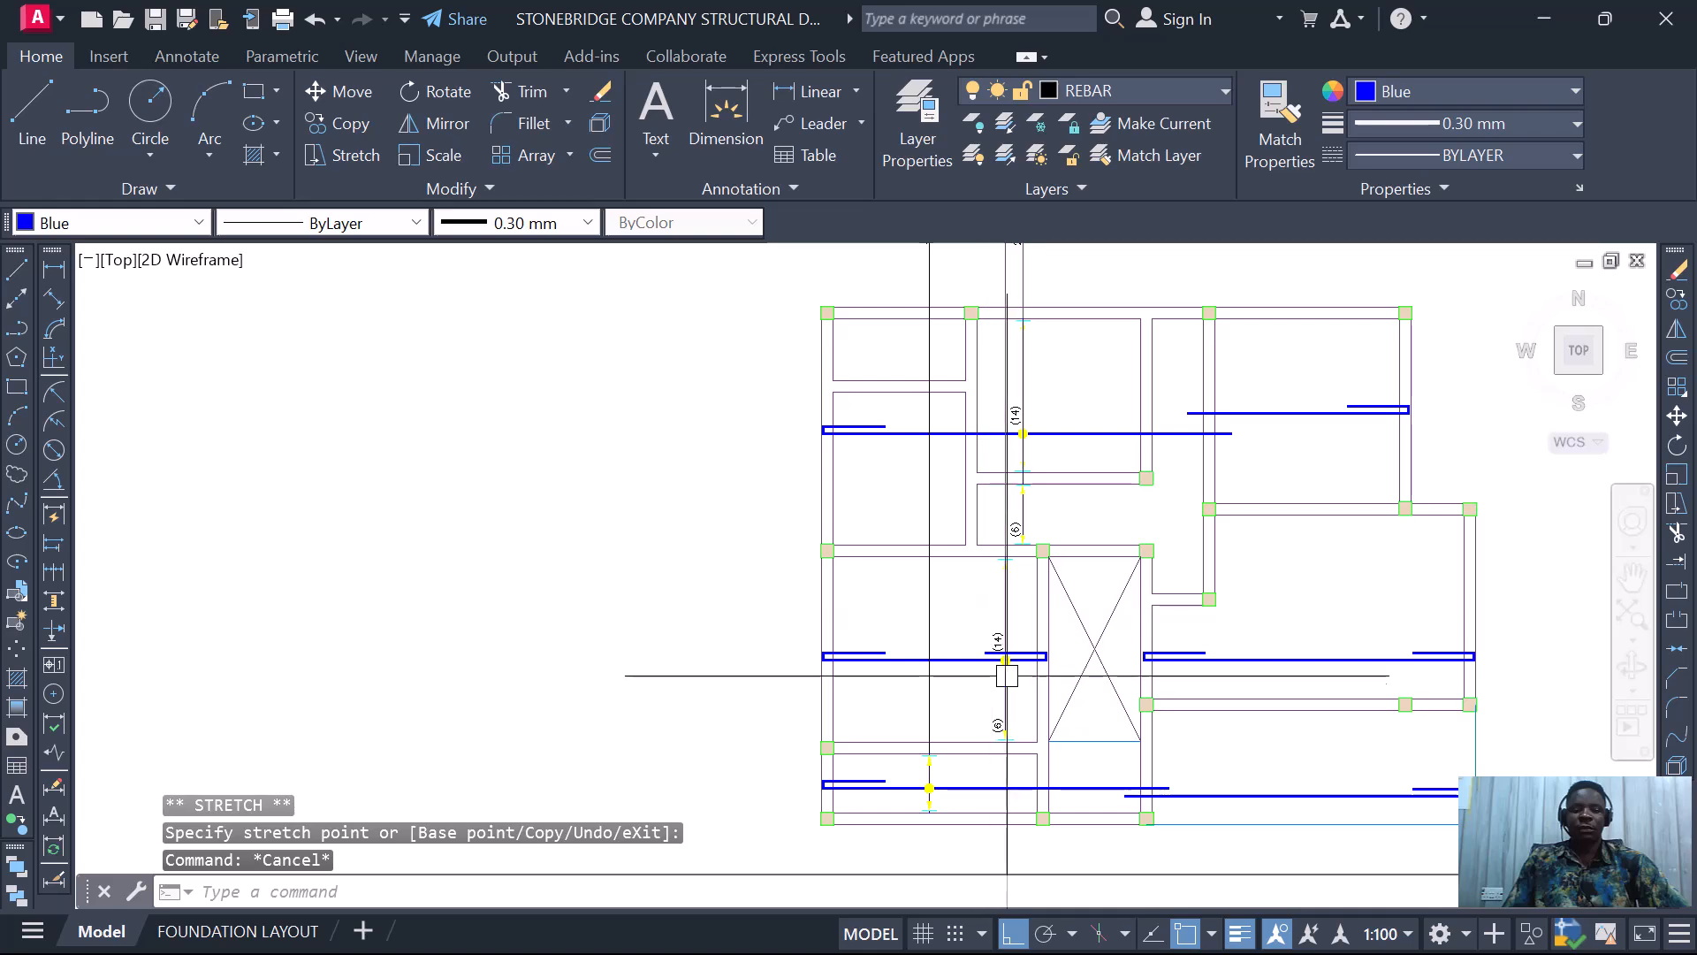
# - Examine the rebar call-outs, distribution lines, arrowheads and bar counts across the slab bays, down to the bottom bay
pyautogui.scroll(-4, 920, 696)
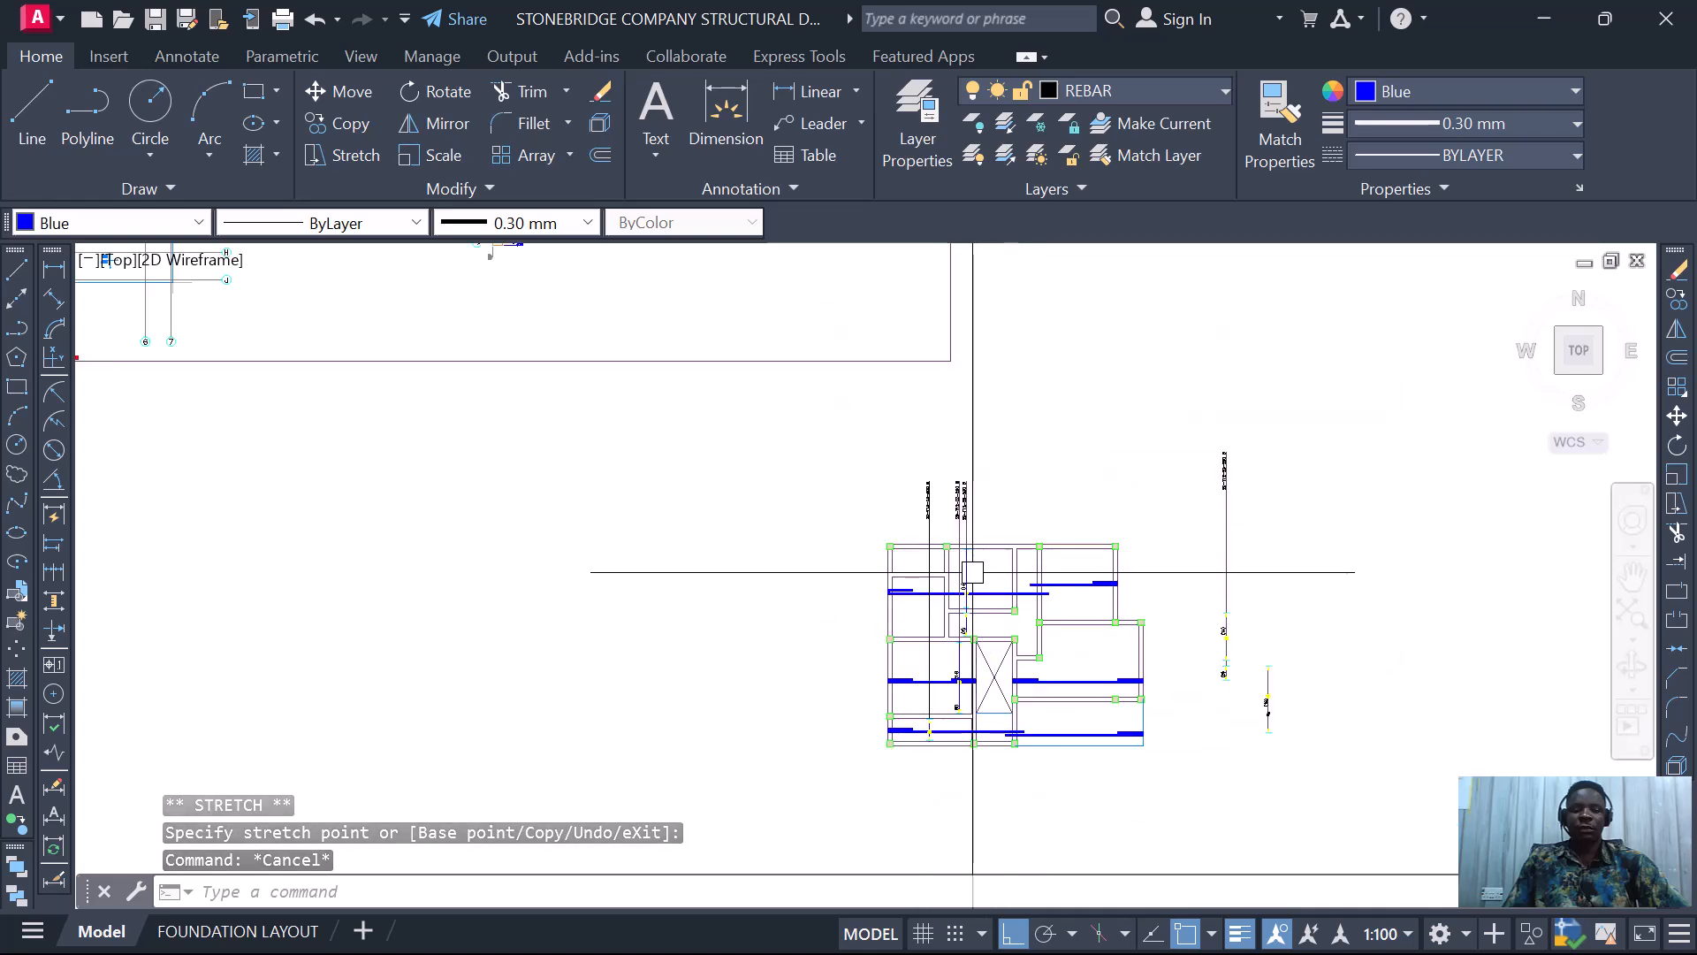
pyautogui.scroll(4, 958, 580)
pyautogui.scroll(-2, 972, 609)
pyautogui.scroll(4, 946, 711)
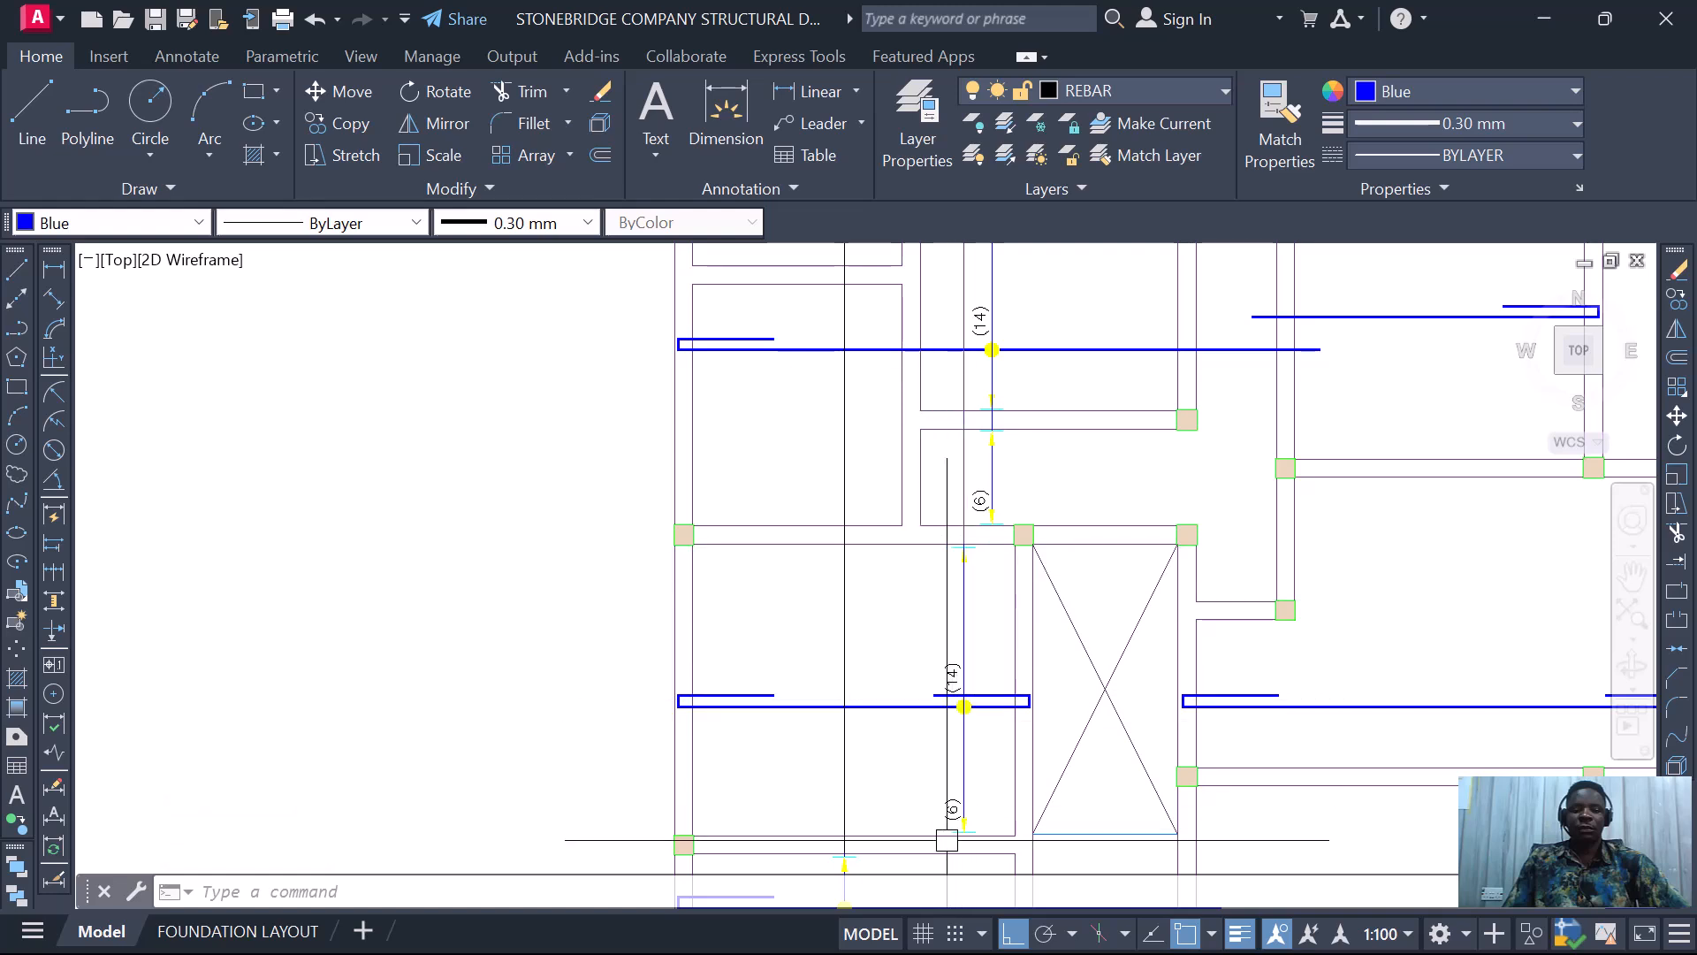
pyautogui.scroll(-3, 909, 777)
pyautogui.scroll(4, 875, 796)
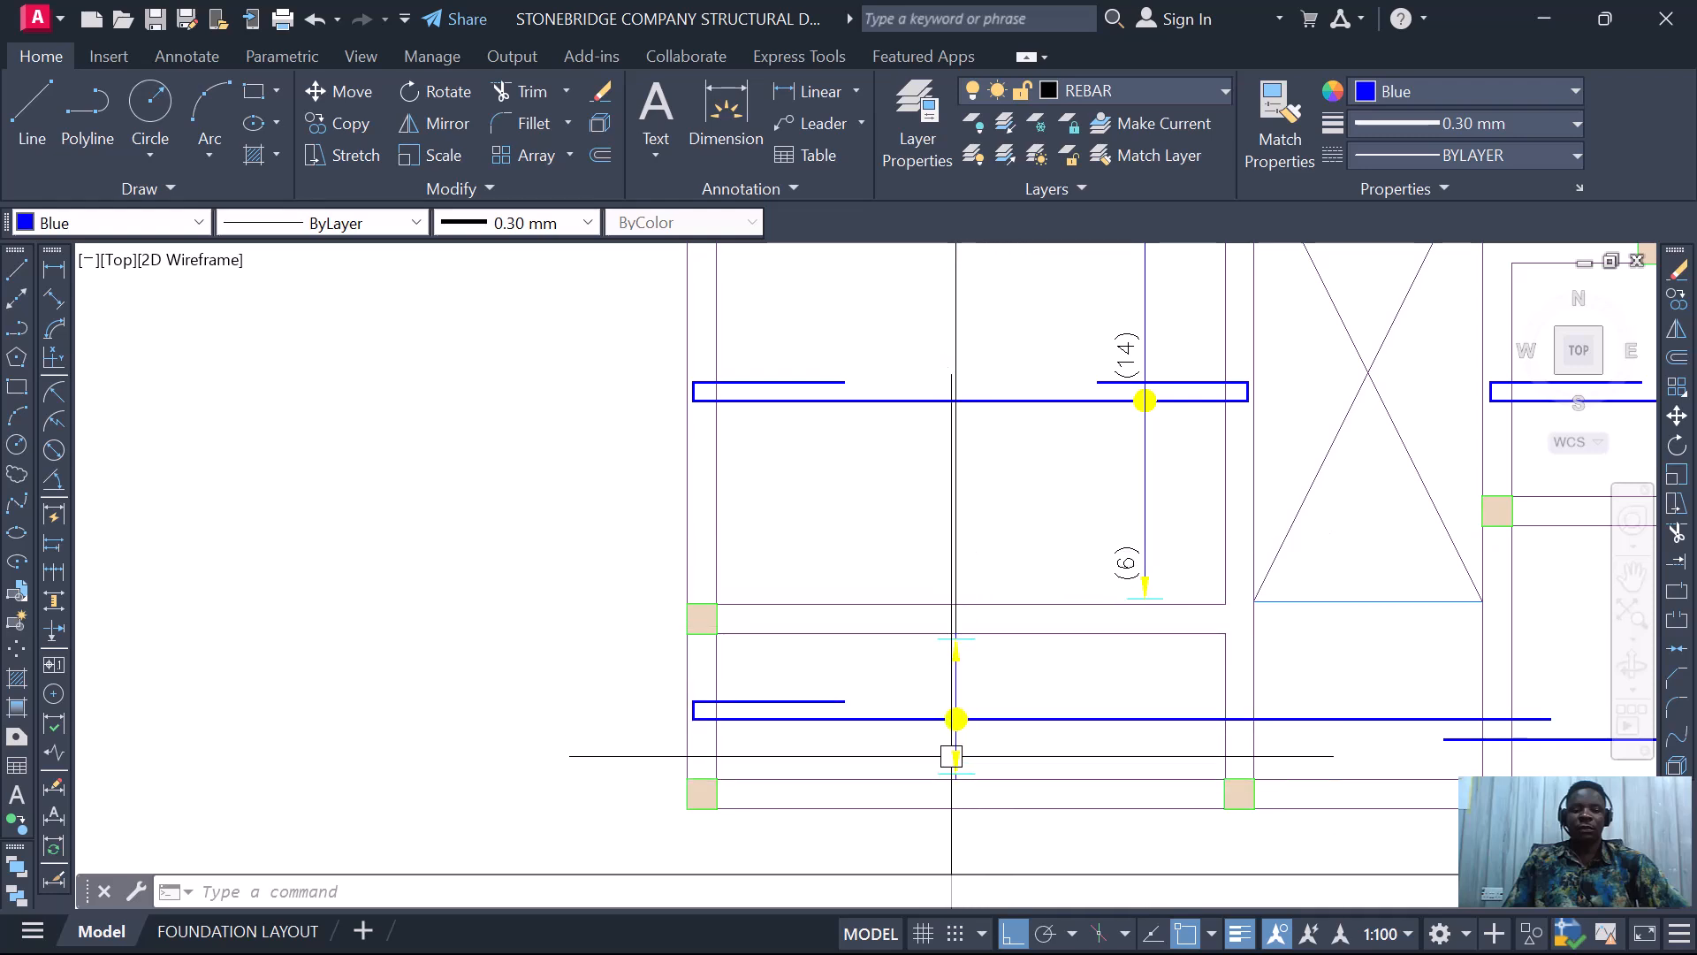
pyautogui.scroll(2, 948, 679)
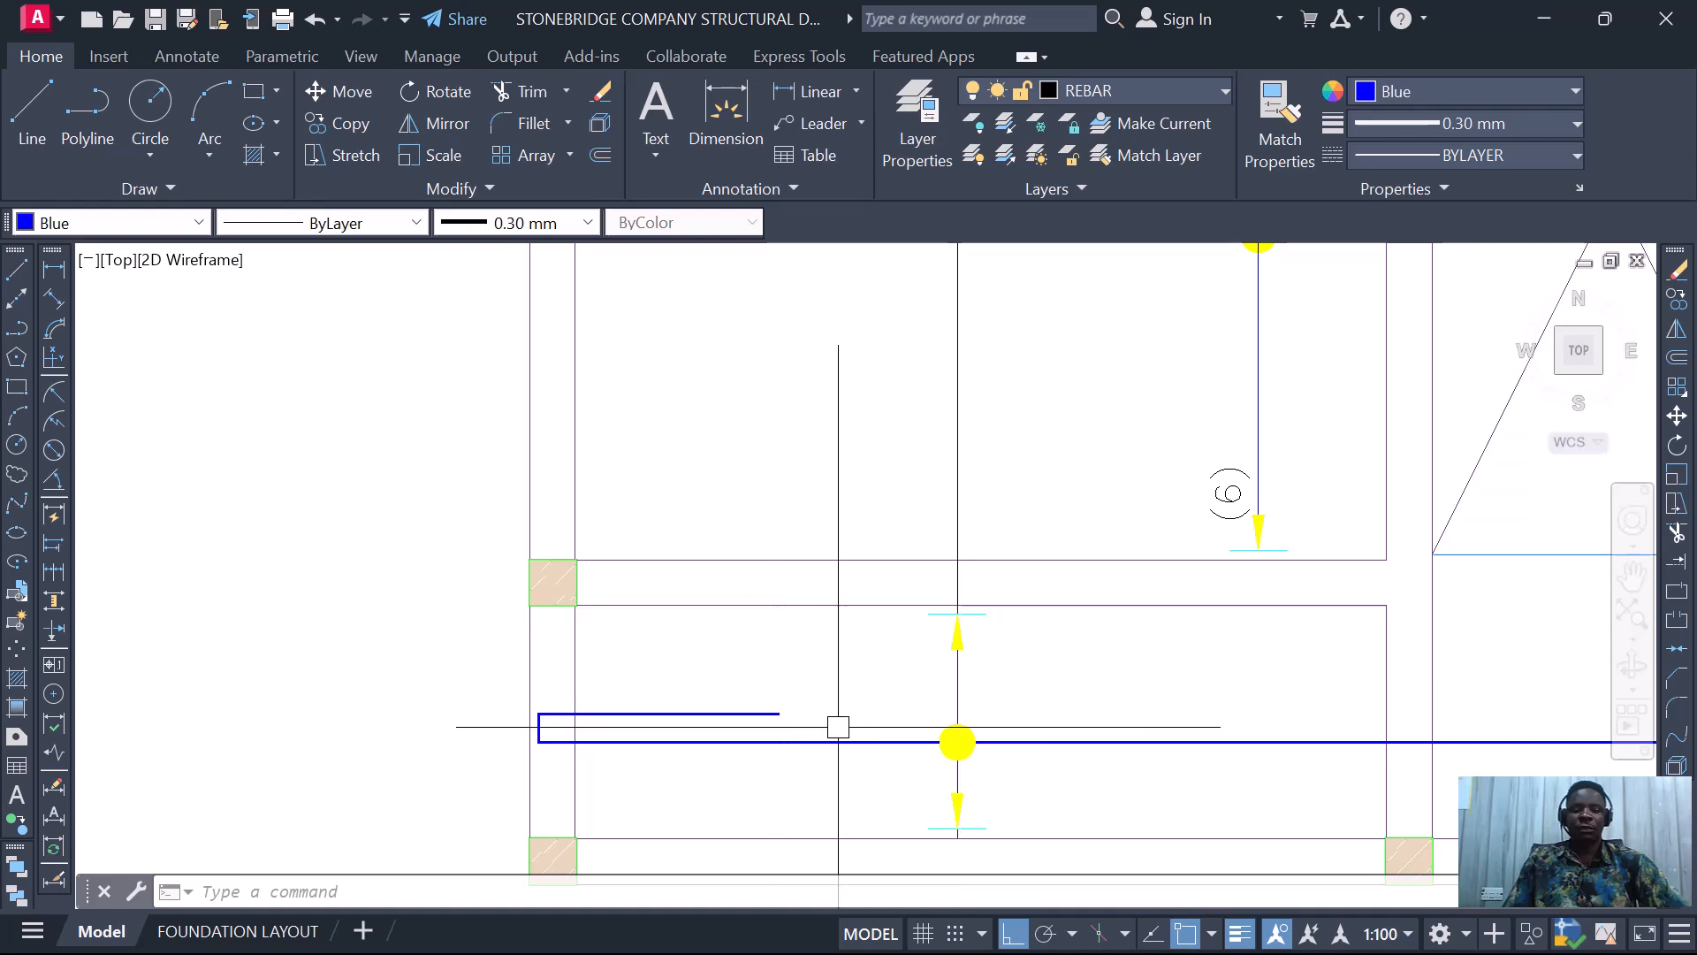
pyautogui.scroll(-6, 916, 731)
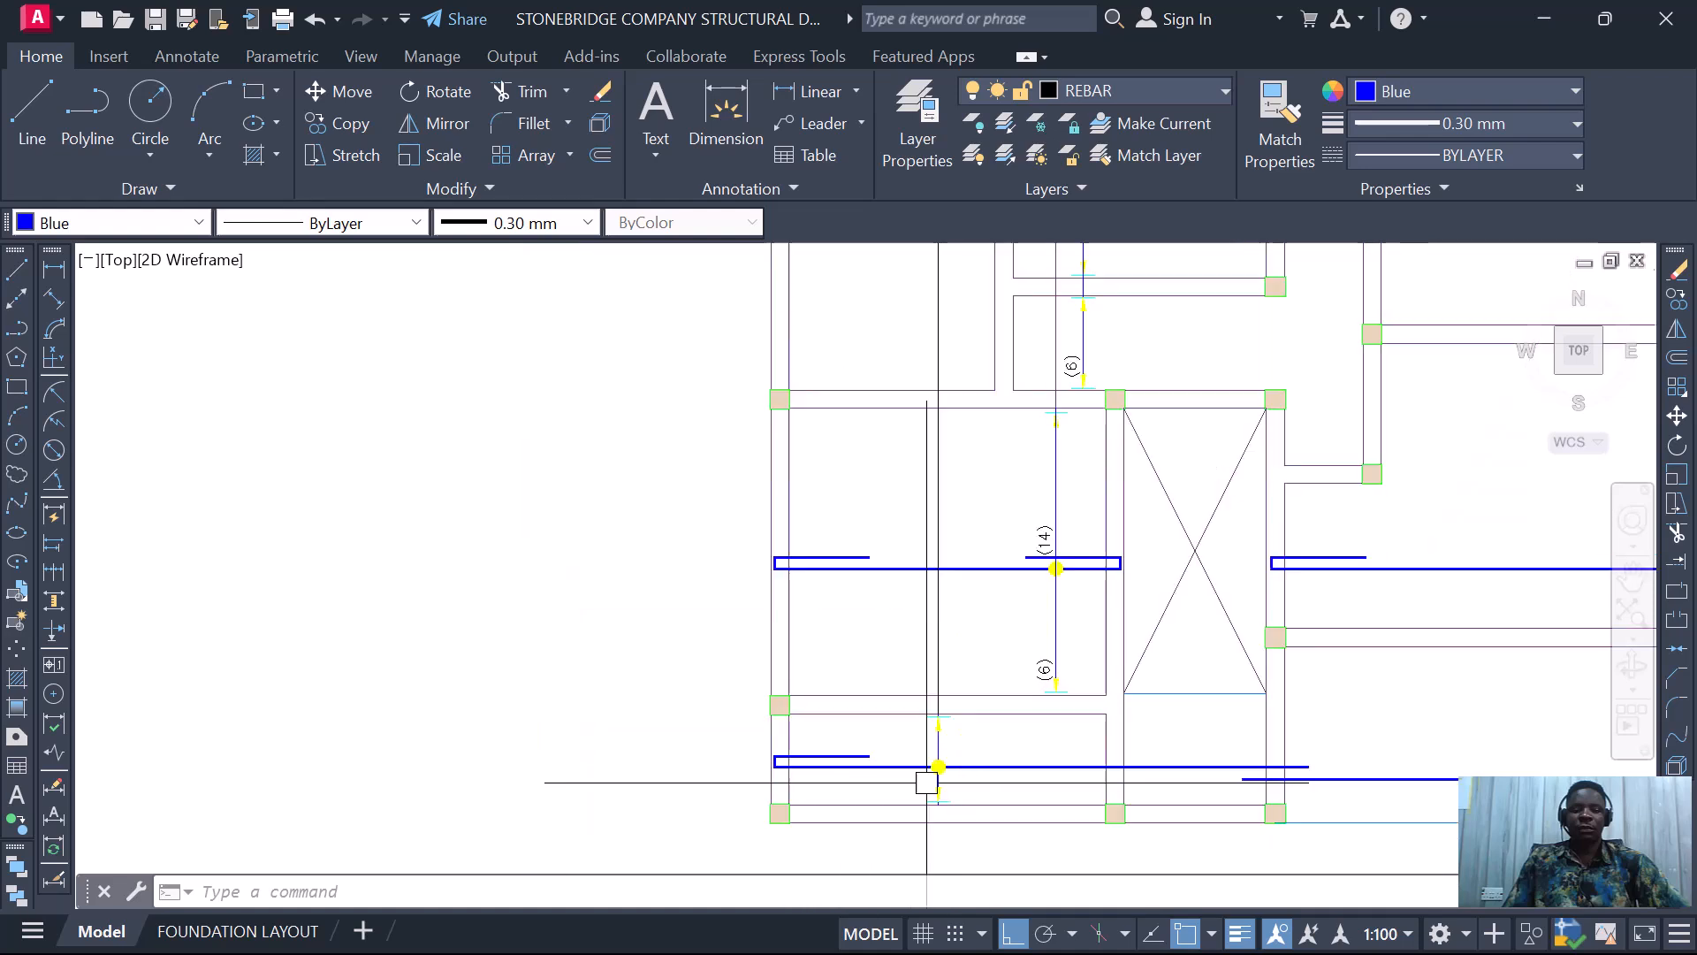
pyautogui.scroll(4, 975, 789)
pyautogui.scroll(-3, 944, 696)
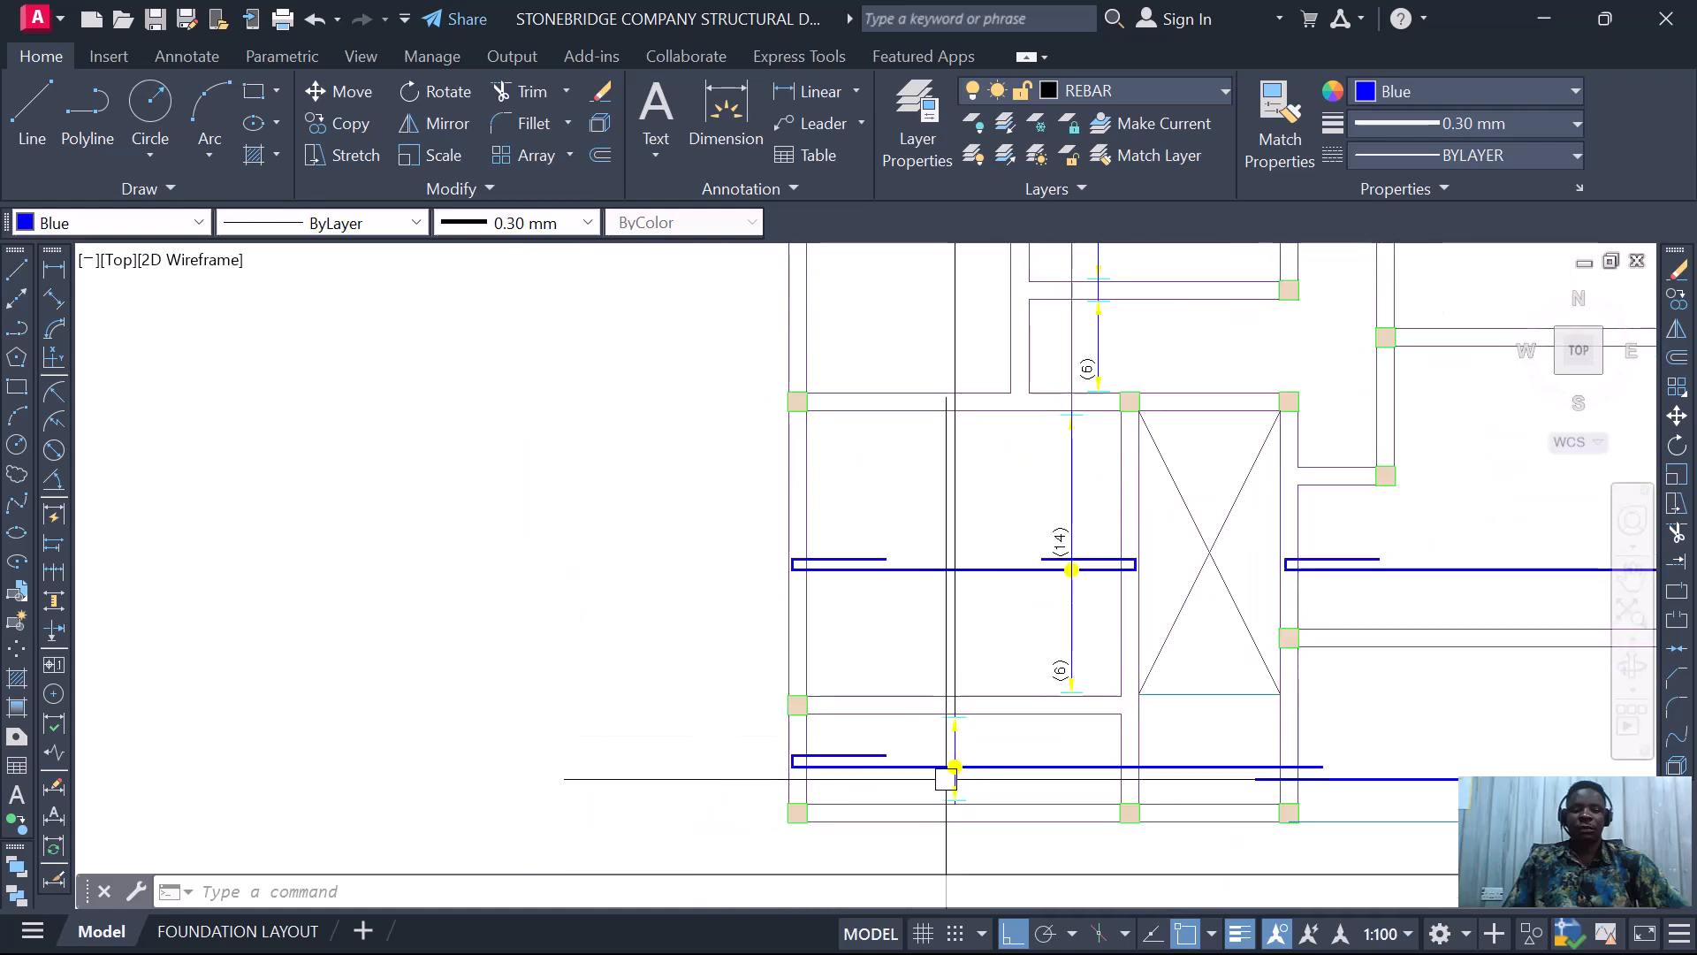
pyautogui.scroll(3, 947, 769)
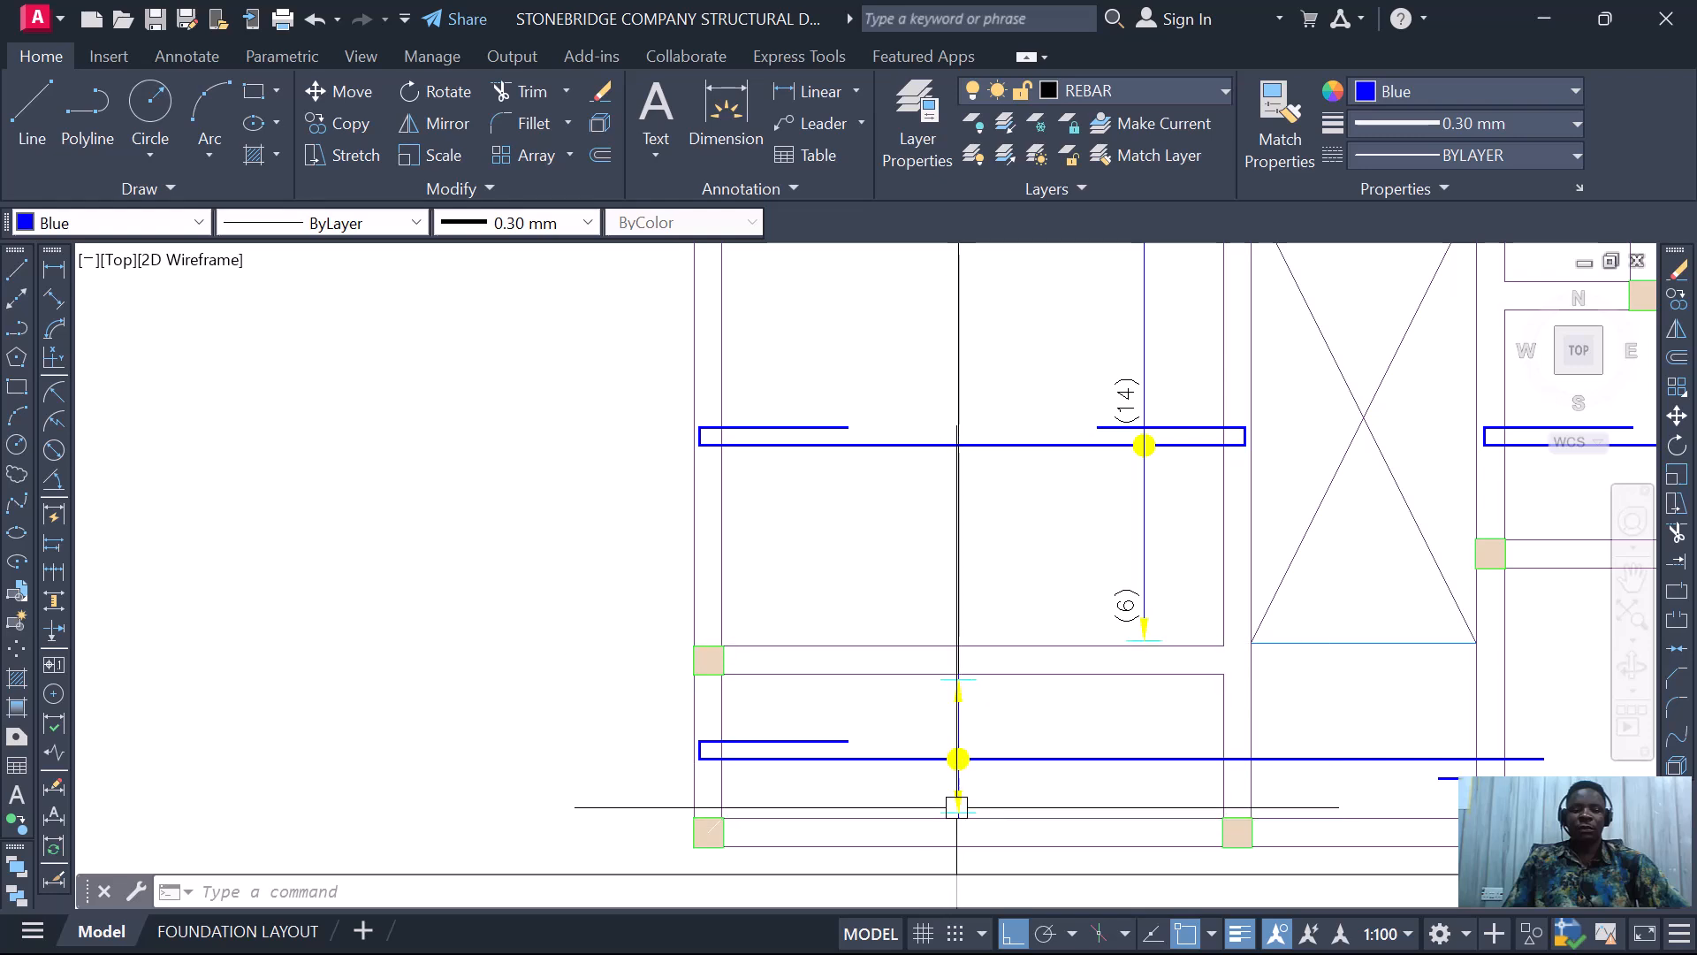
pyautogui.scroll(-3, 972, 642)
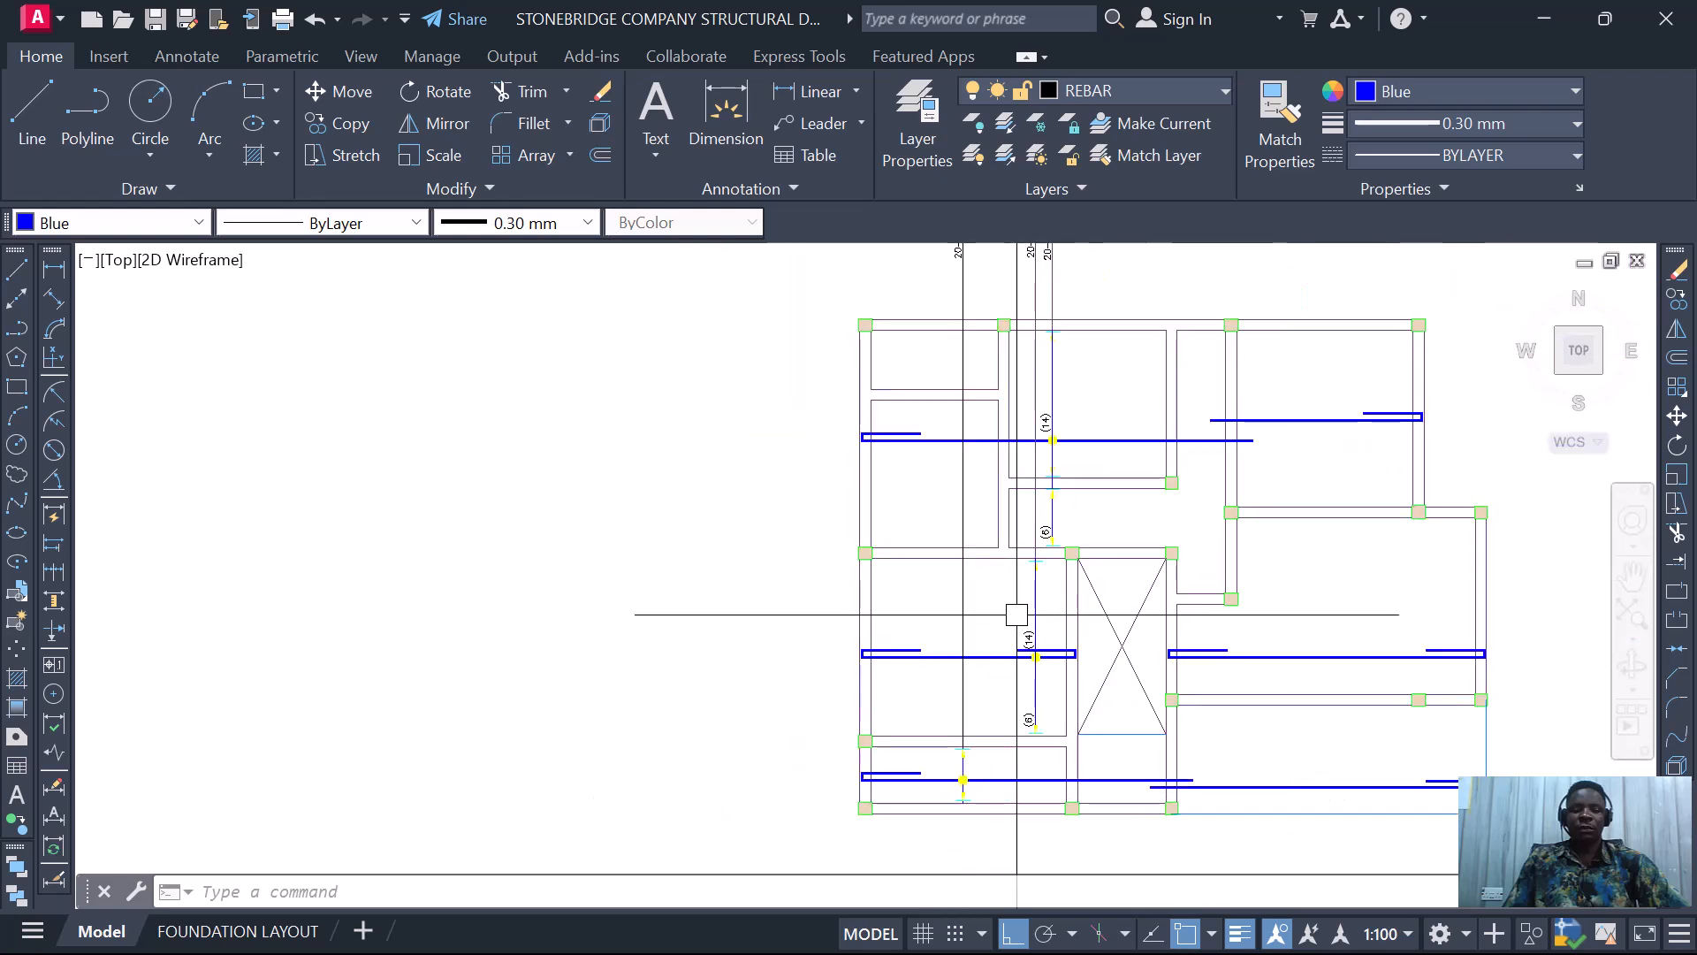
pyautogui.scroll(2, 1011, 754)
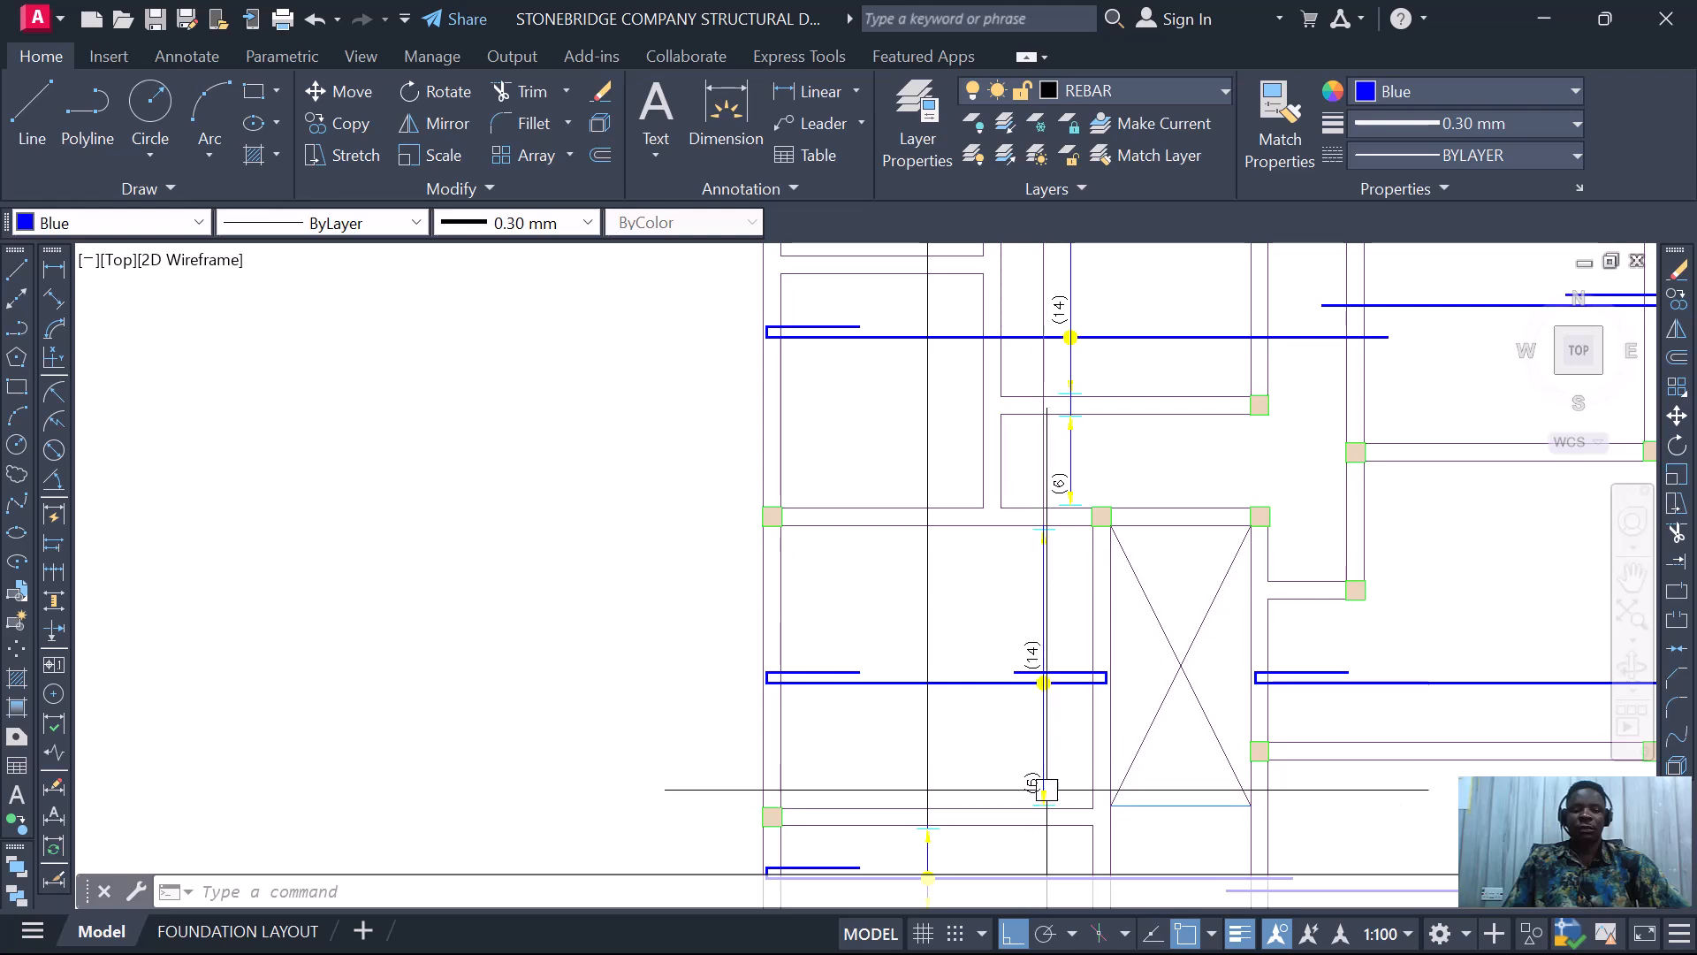
pyautogui.scroll(-2, 1046, 799)
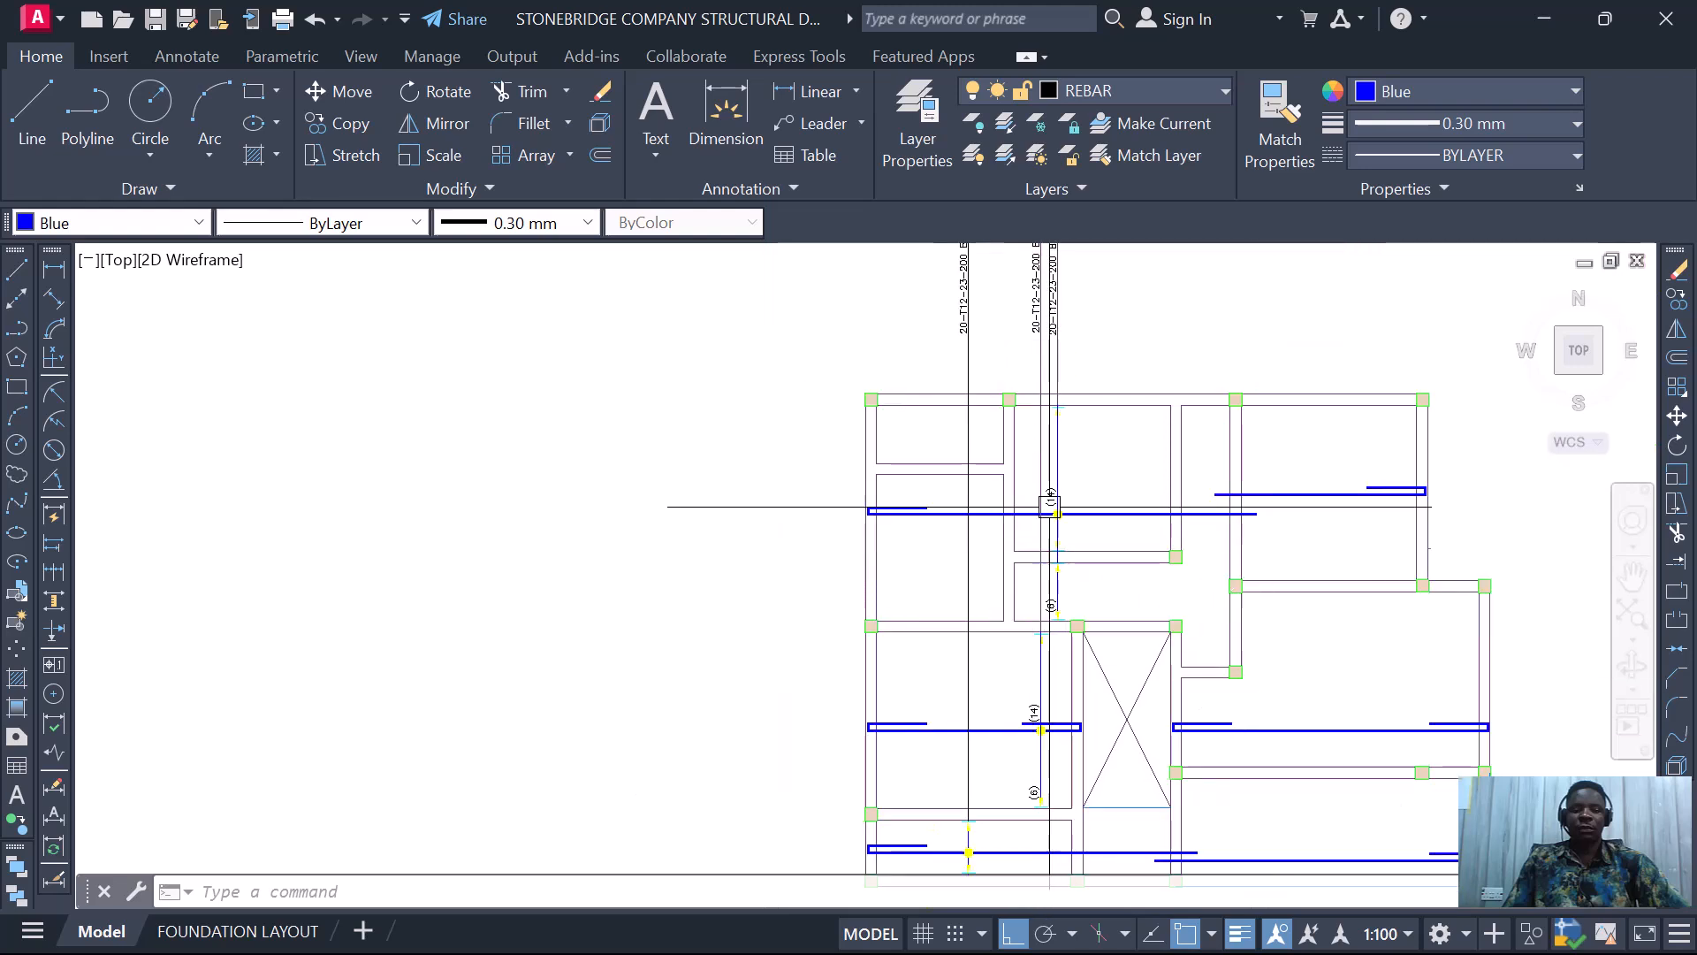
pyautogui.scroll(2, 1039, 413)
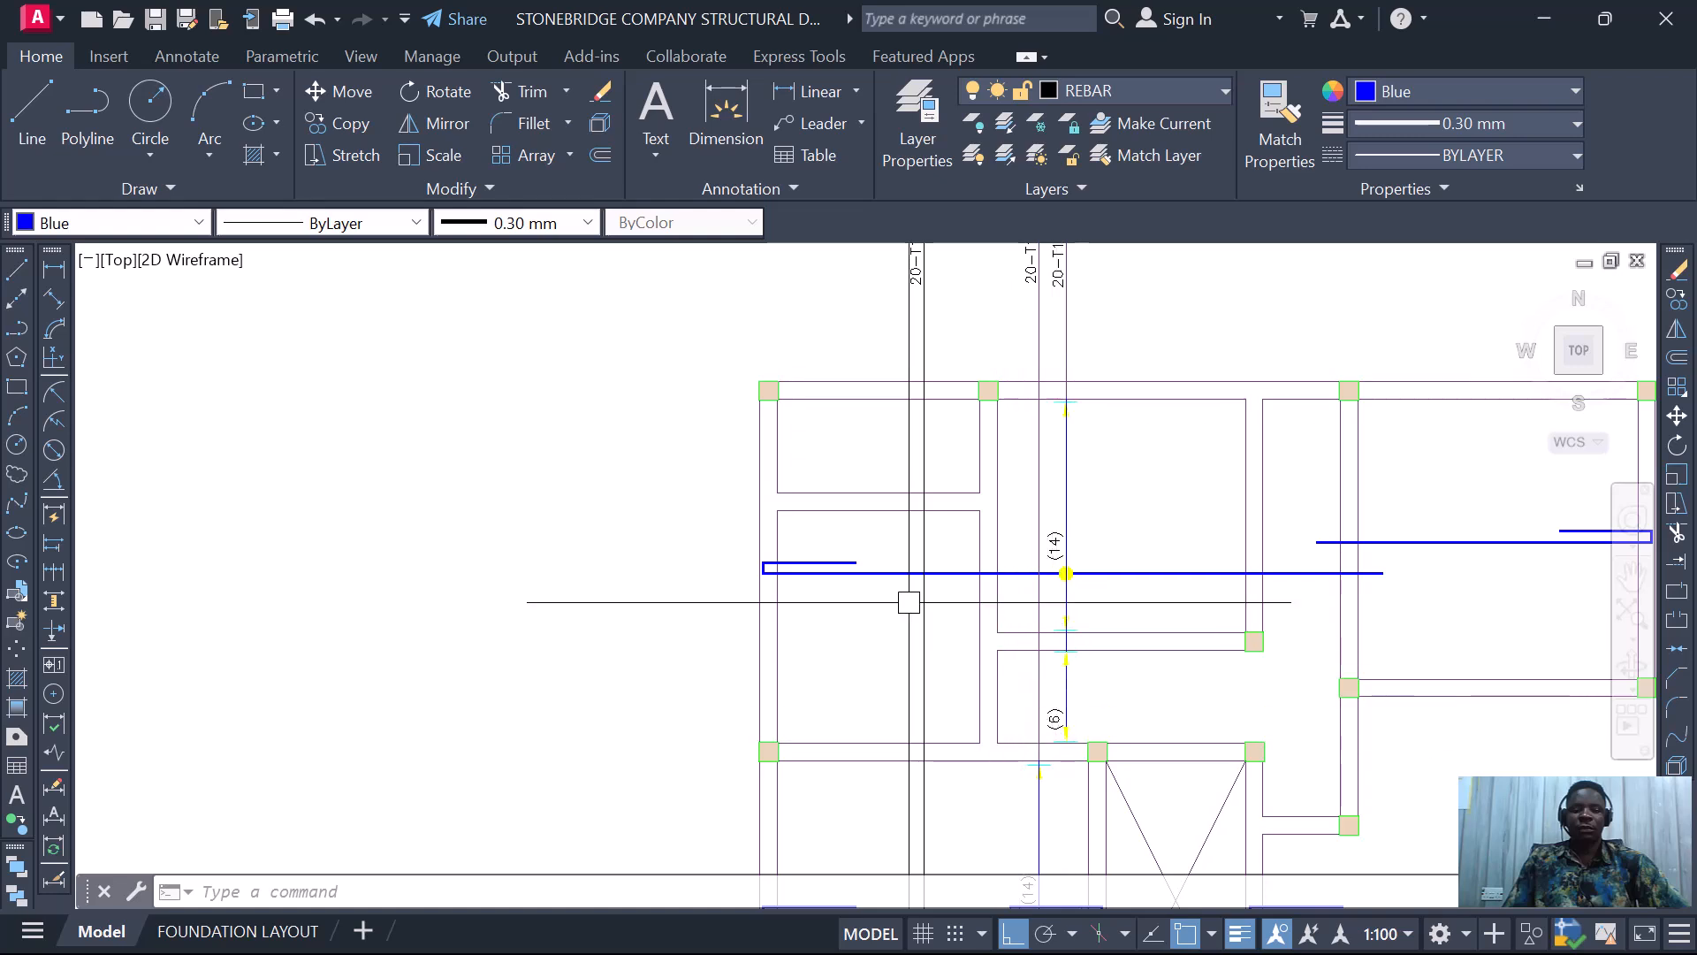
pyautogui.scroll(-5, 996, 643)
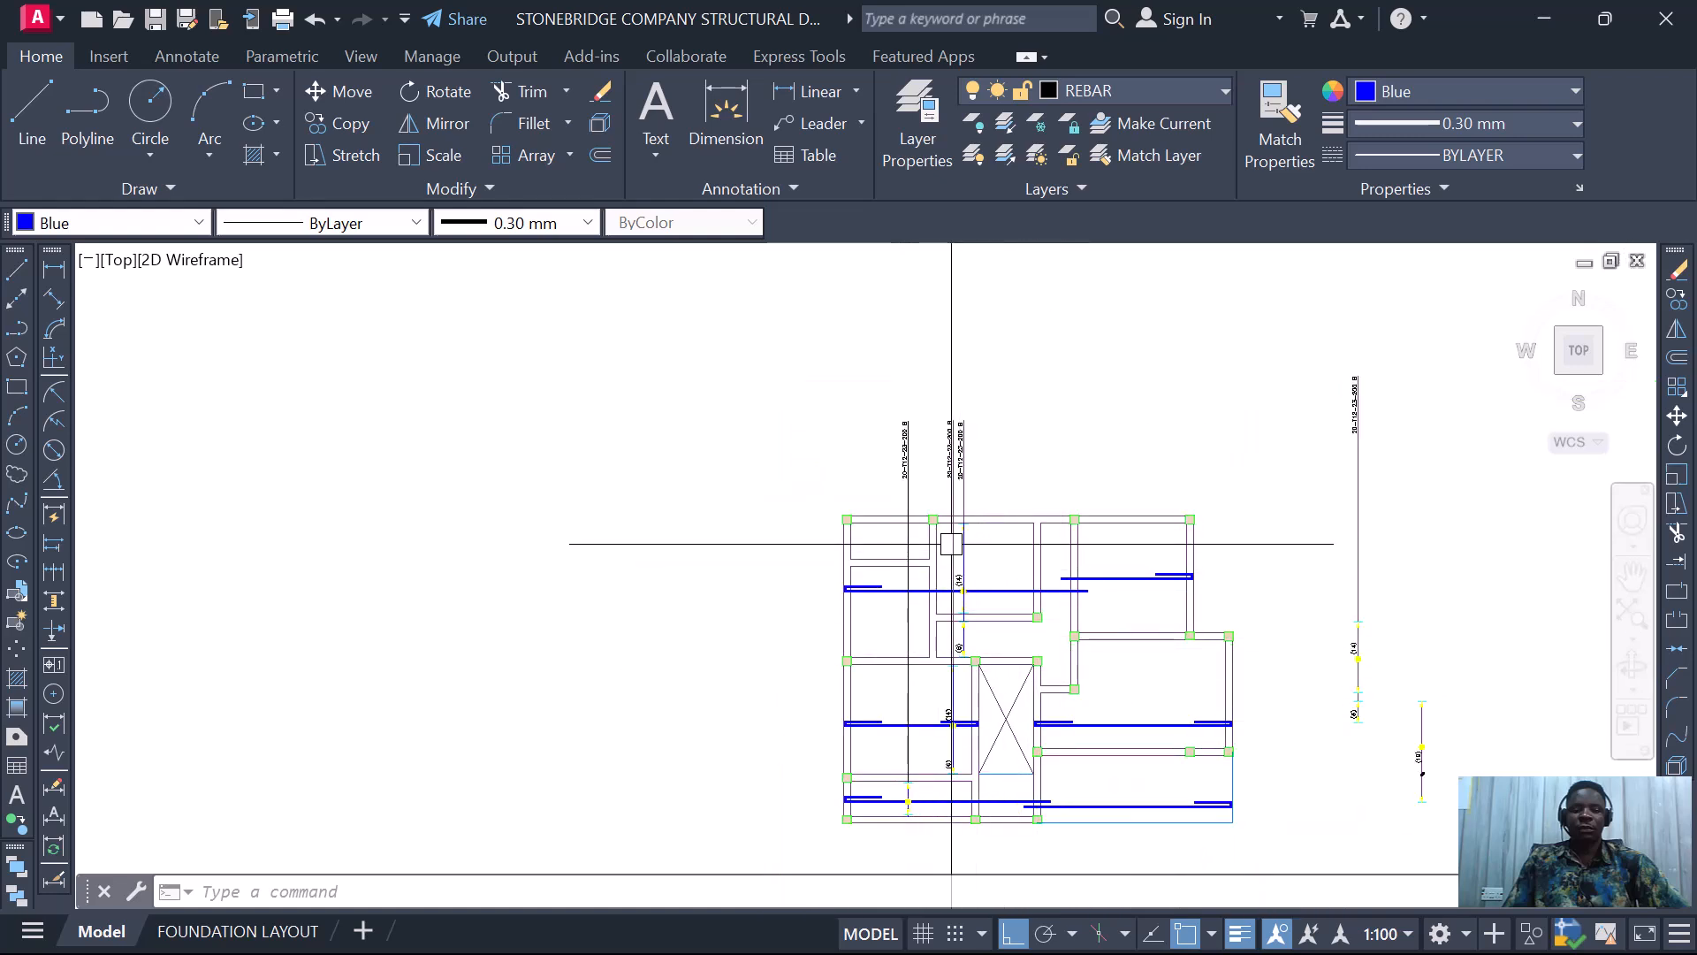
pyautogui.scroll(1, 951, 544)
pyautogui.scroll(1, 992, 530)
pyautogui.scroll(1, 924, 729)
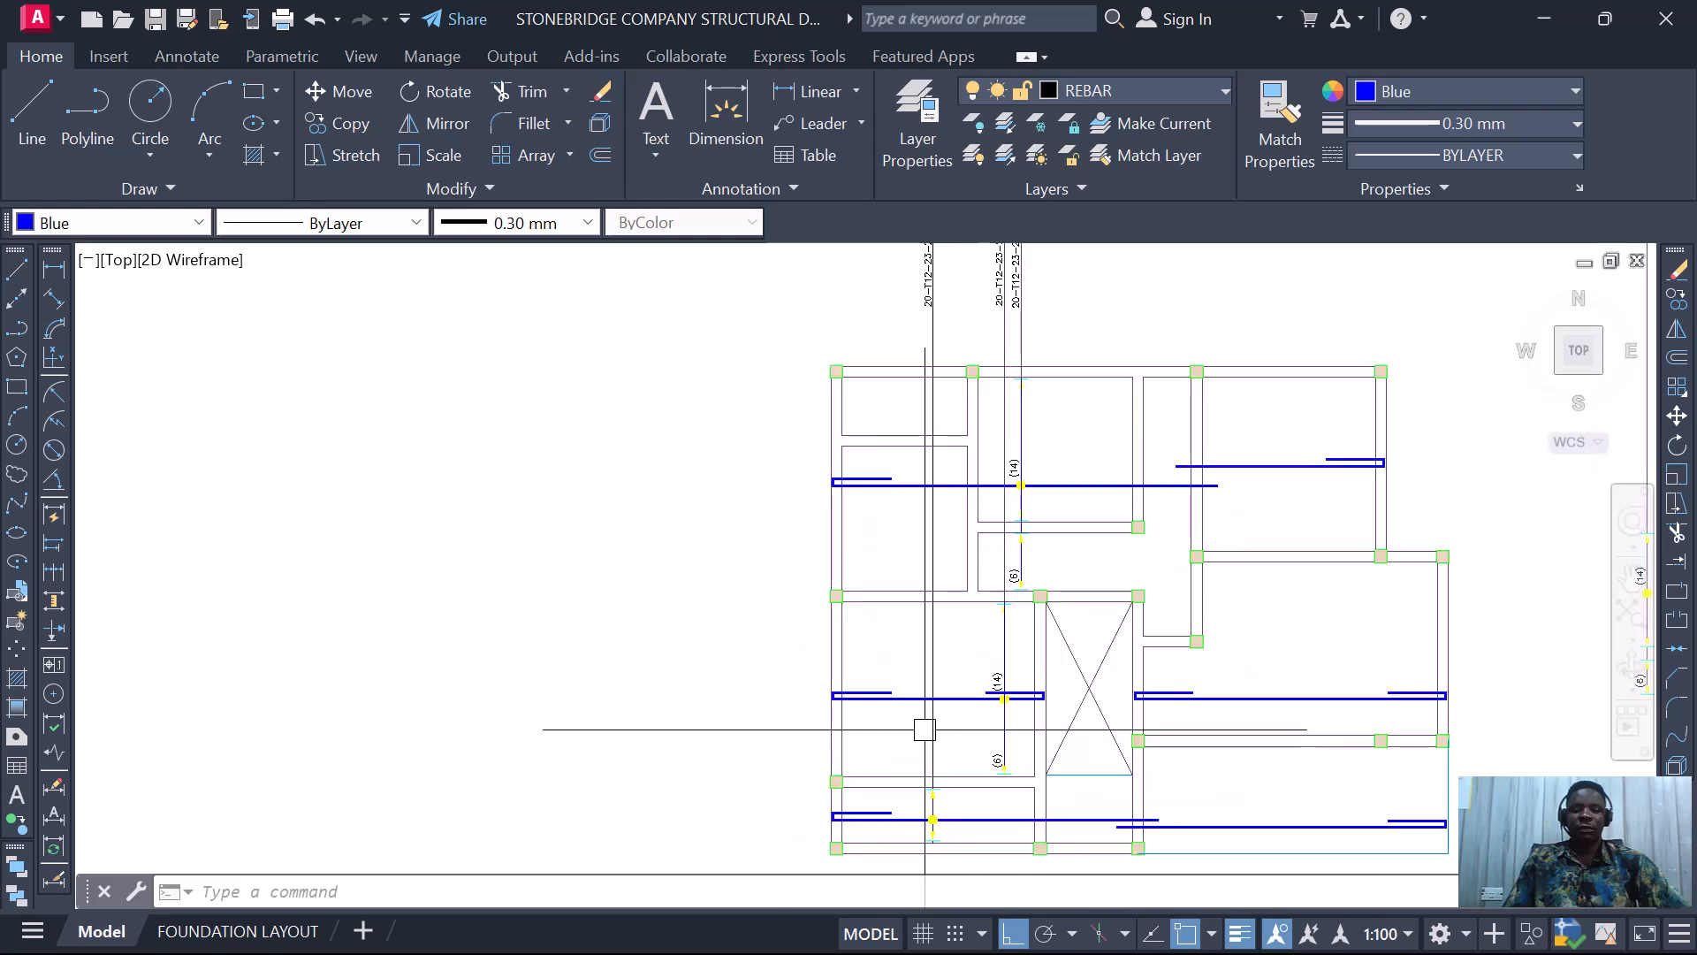
pyautogui.scroll(-2, 957, 674)
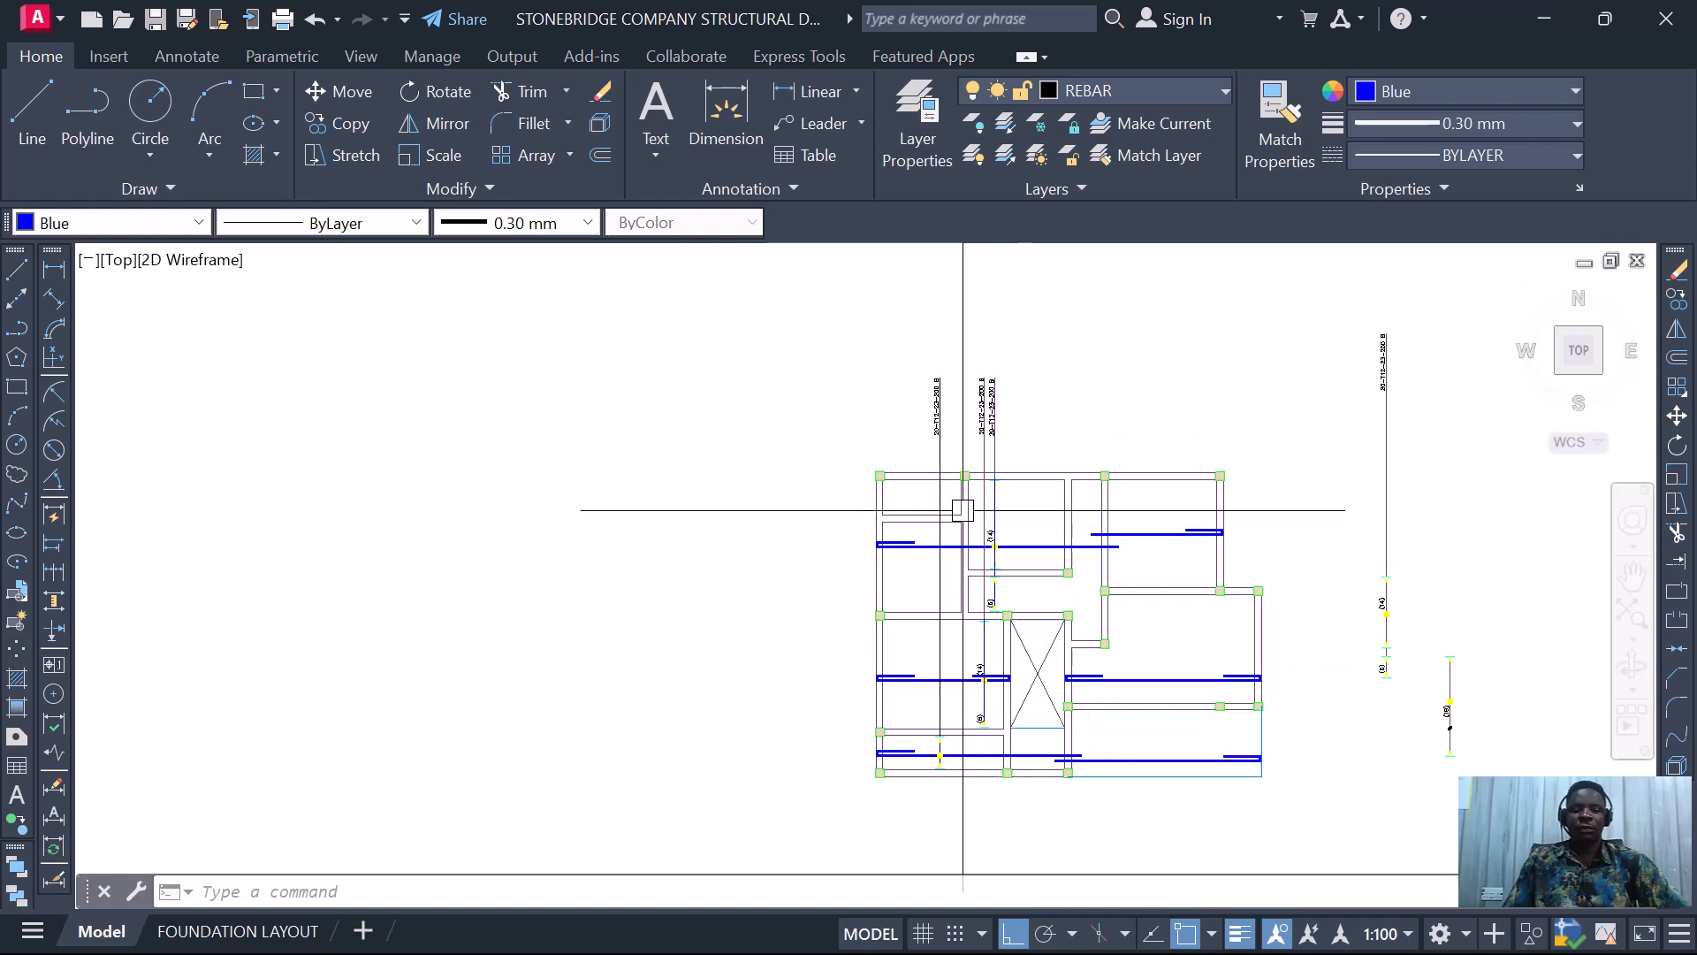
# - Copy the bottom-left bay's 20-T12-23-200 B call-out, with its distribution line, arrowheads and dot, horizontally across to the bottom-right bay
pyautogui.scroll(4, 960, 776)
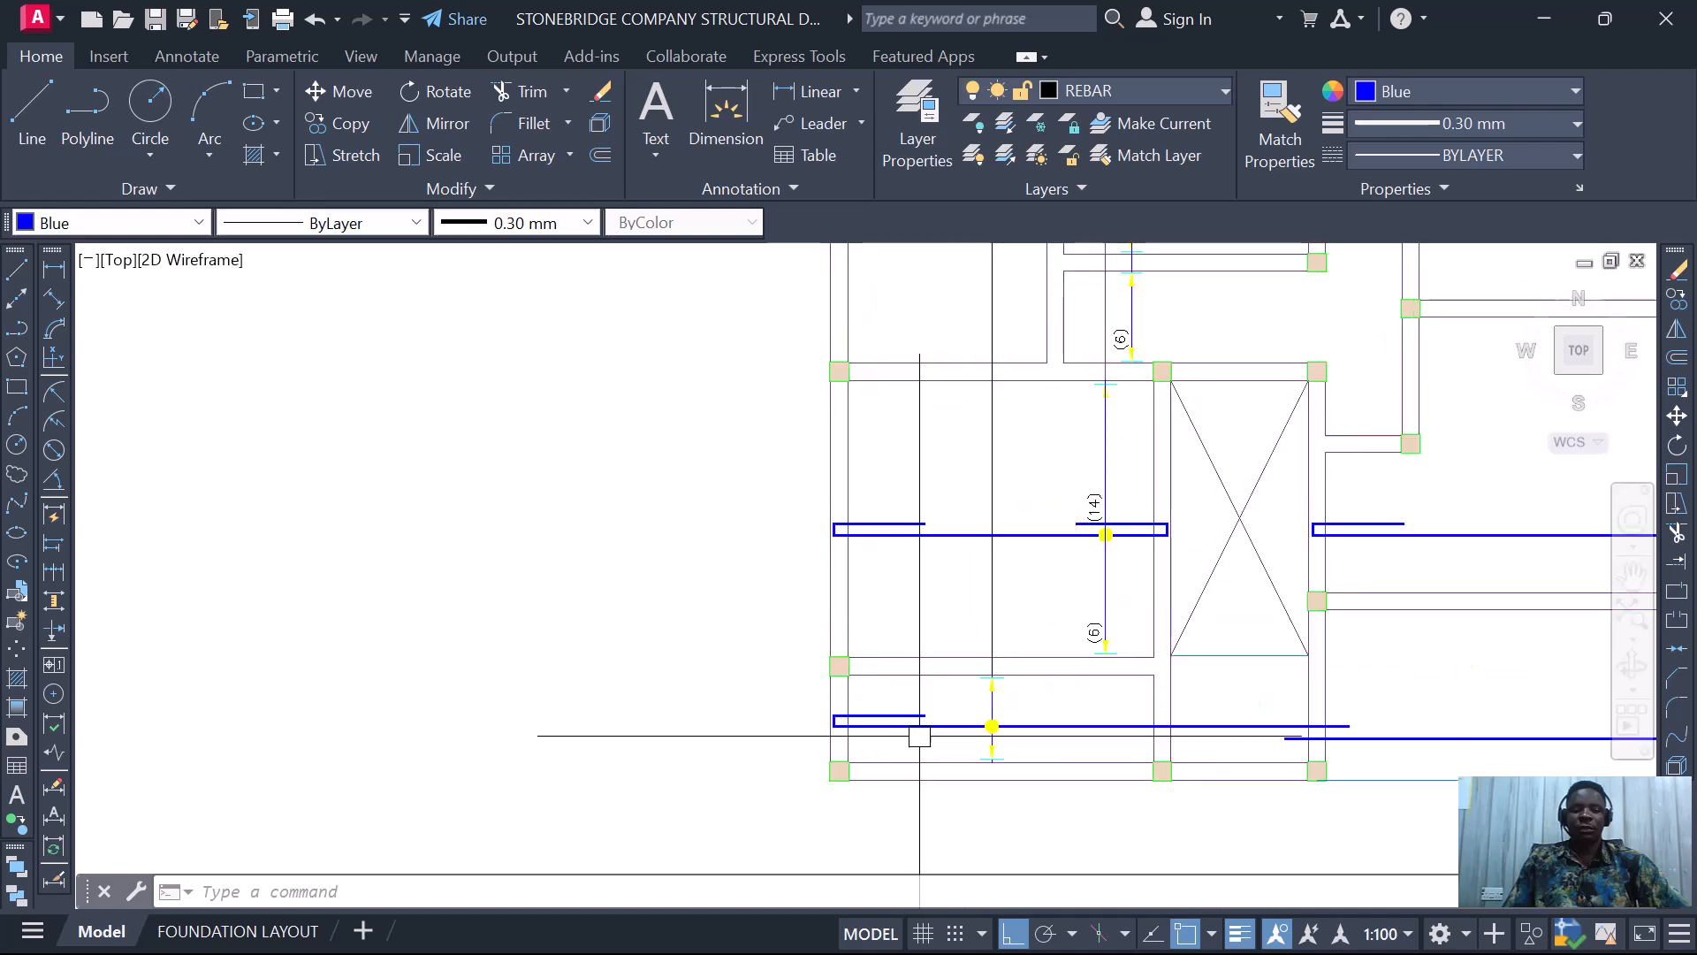
pyautogui.click(952, 606)
pyautogui.click(1018, 791)
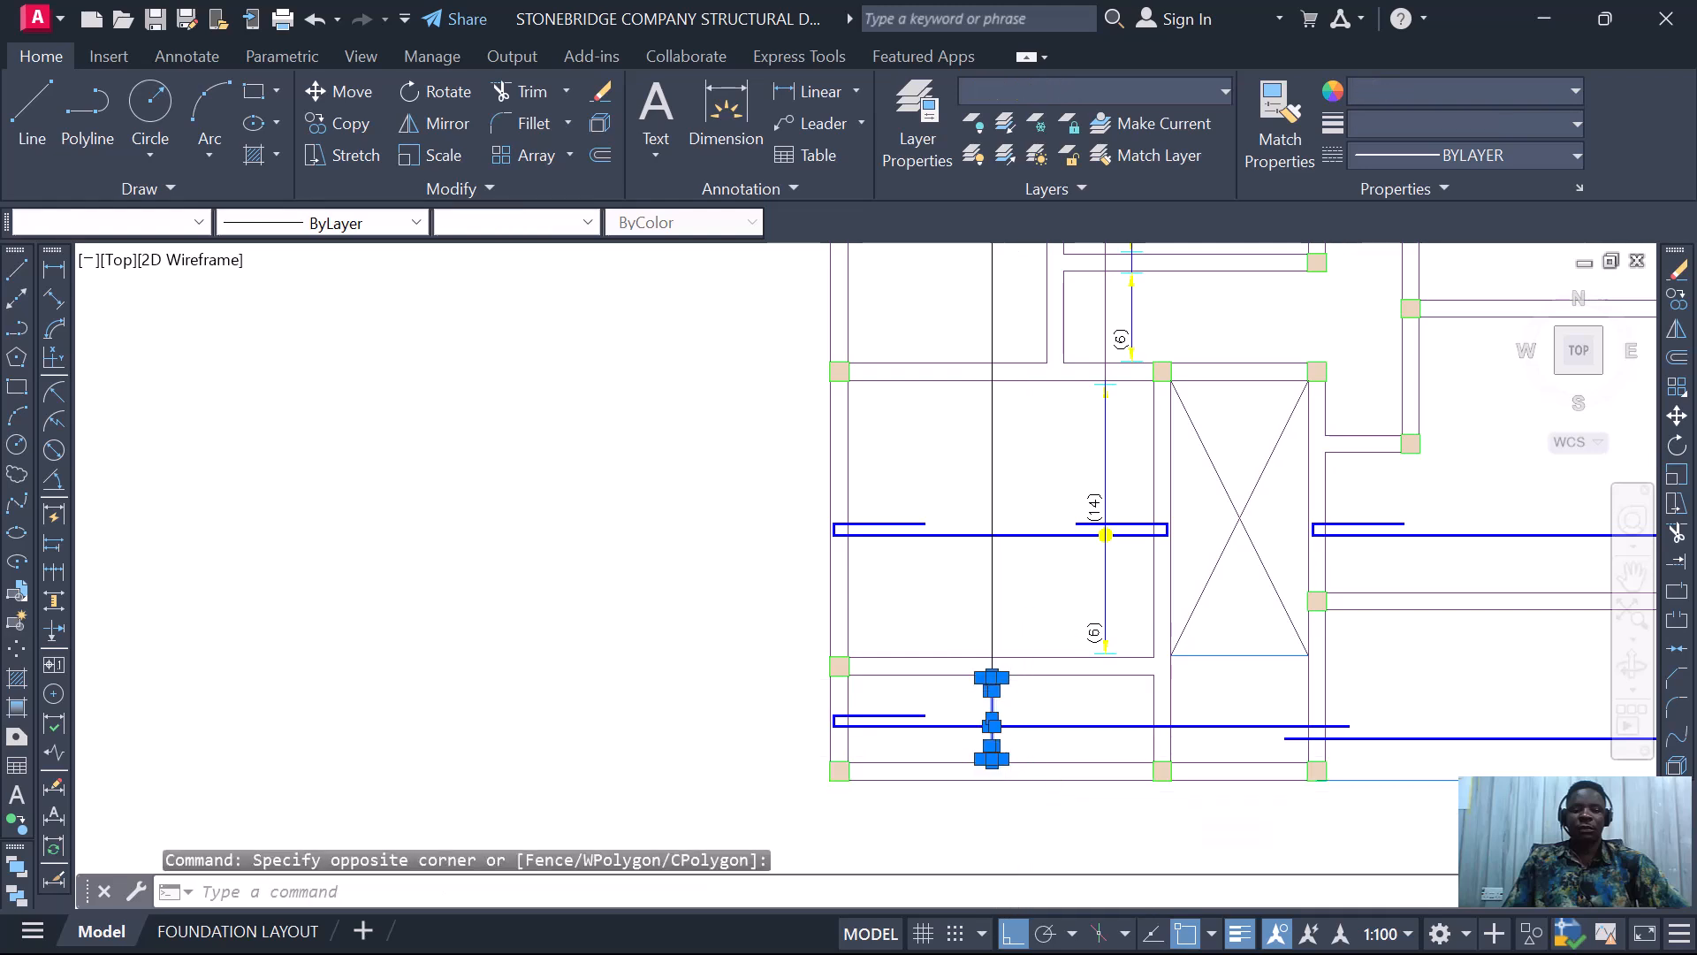
pyautogui.scroll(-4, 1008, 743)
pyautogui.scroll(4, 983, 432)
pyautogui.click(1016, 417)
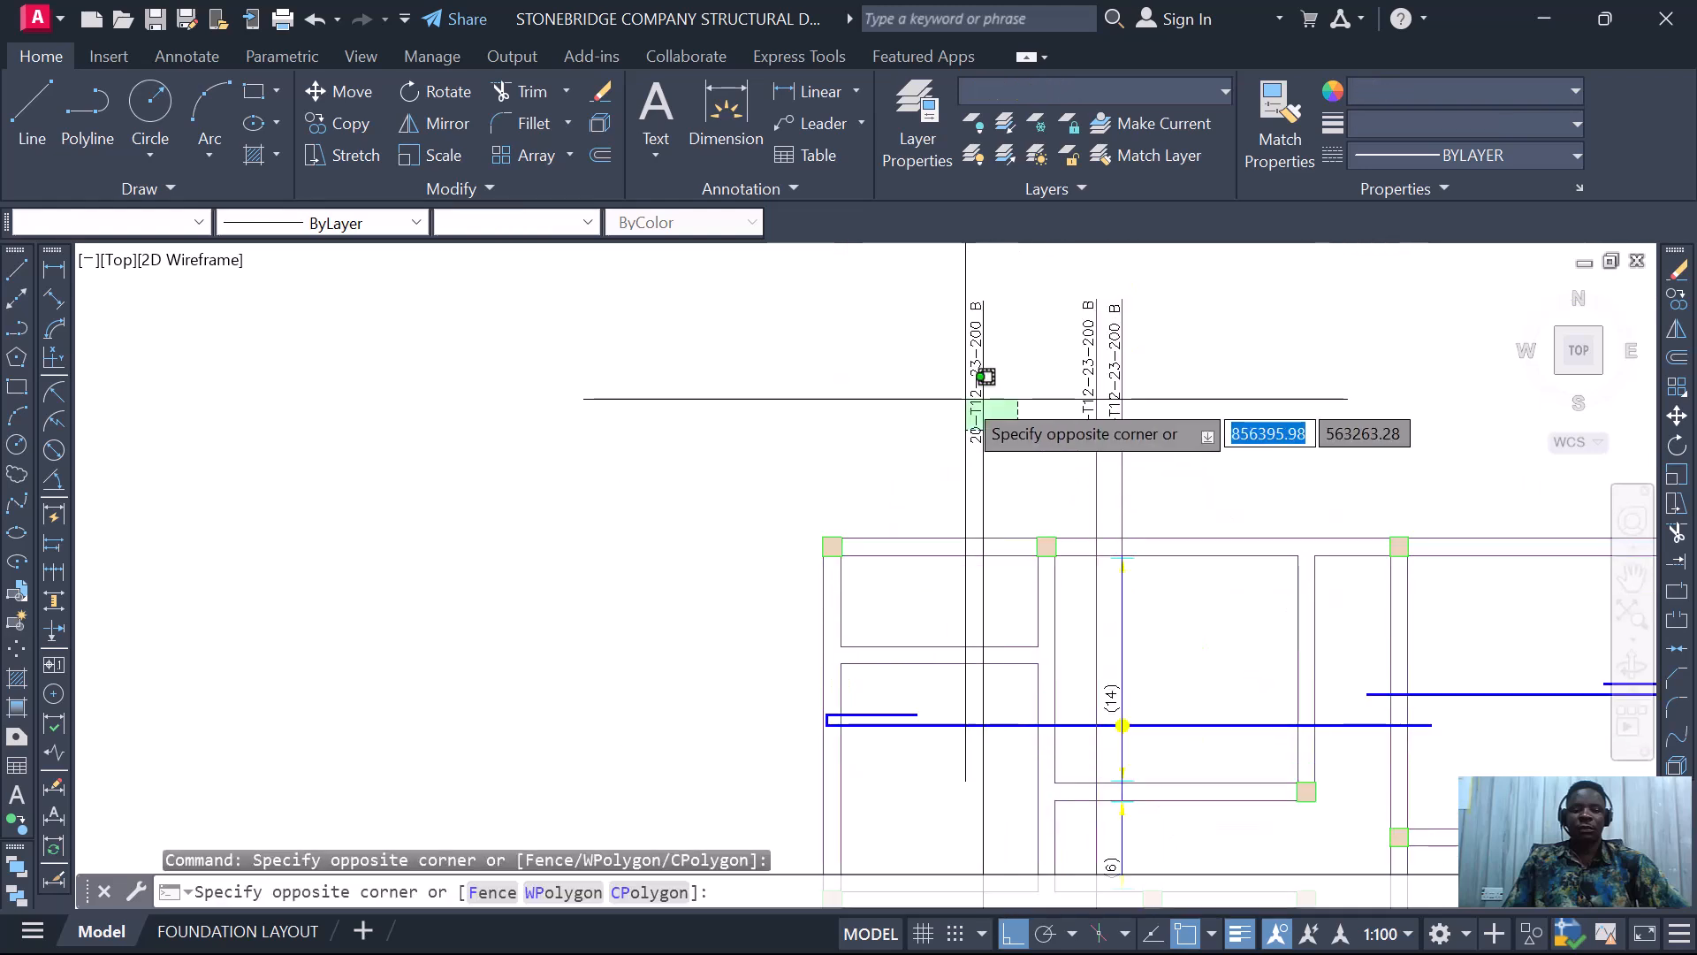
pyautogui.click(963, 385)
pyautogui.rightClick(945, 391)
pyautogui.click(1030, 571)
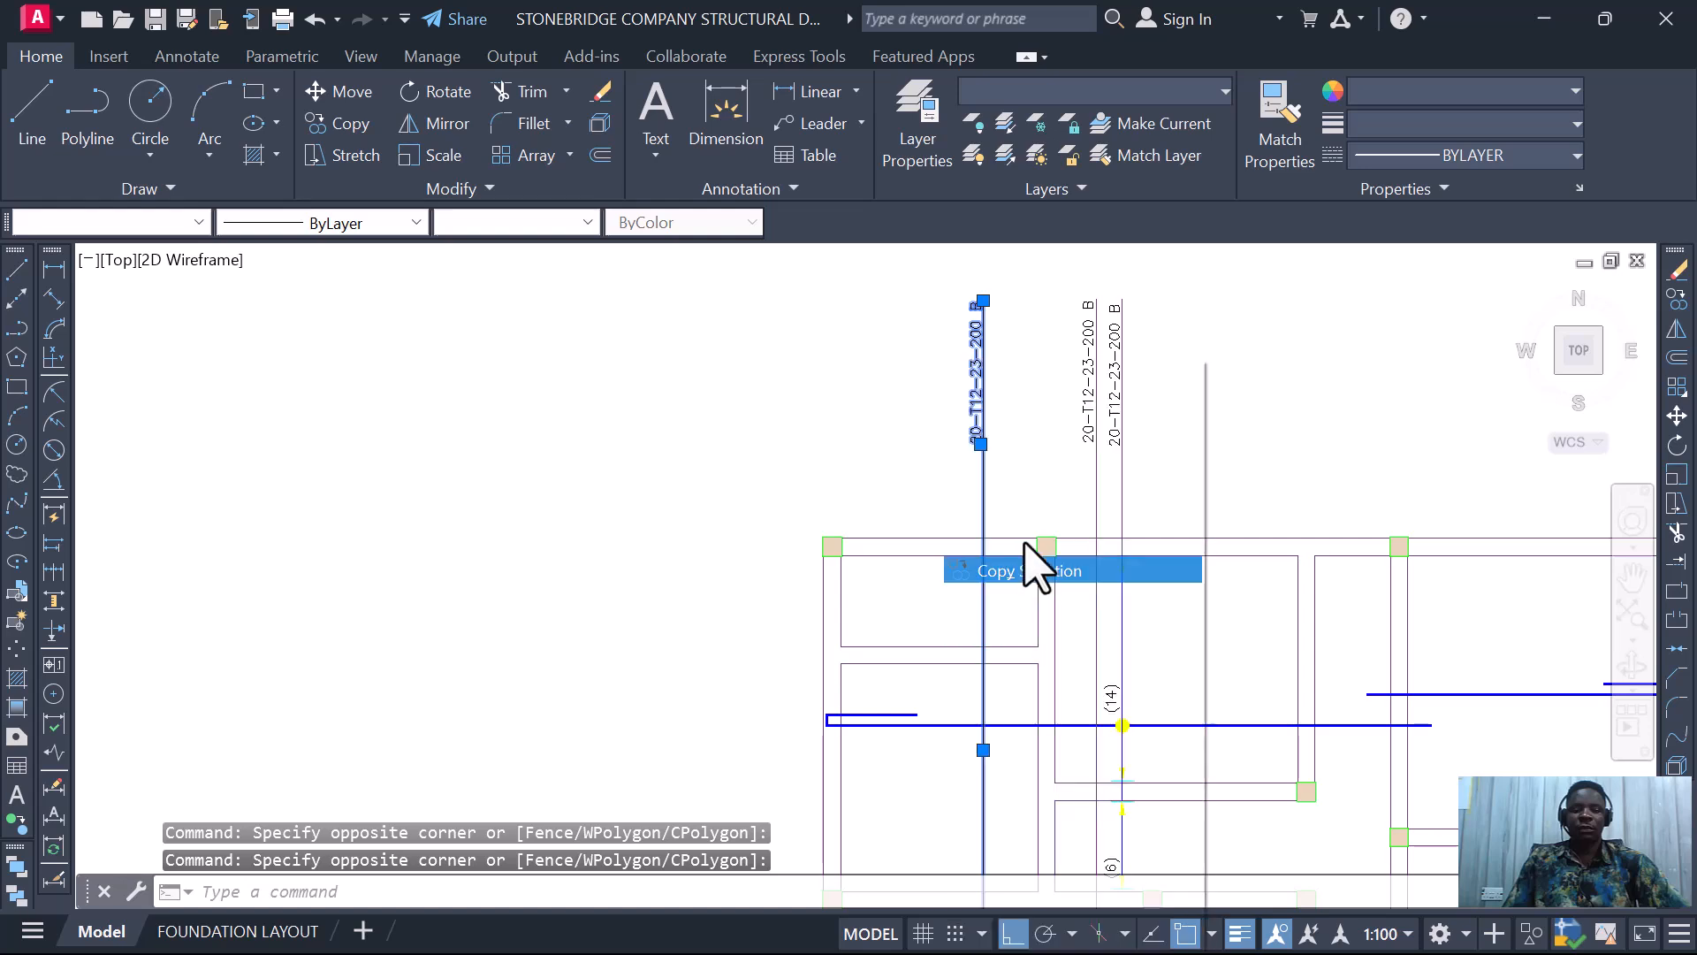
pyautogui.click(1122, 725)
pyautogui.scroll(-3, 1007, 464)
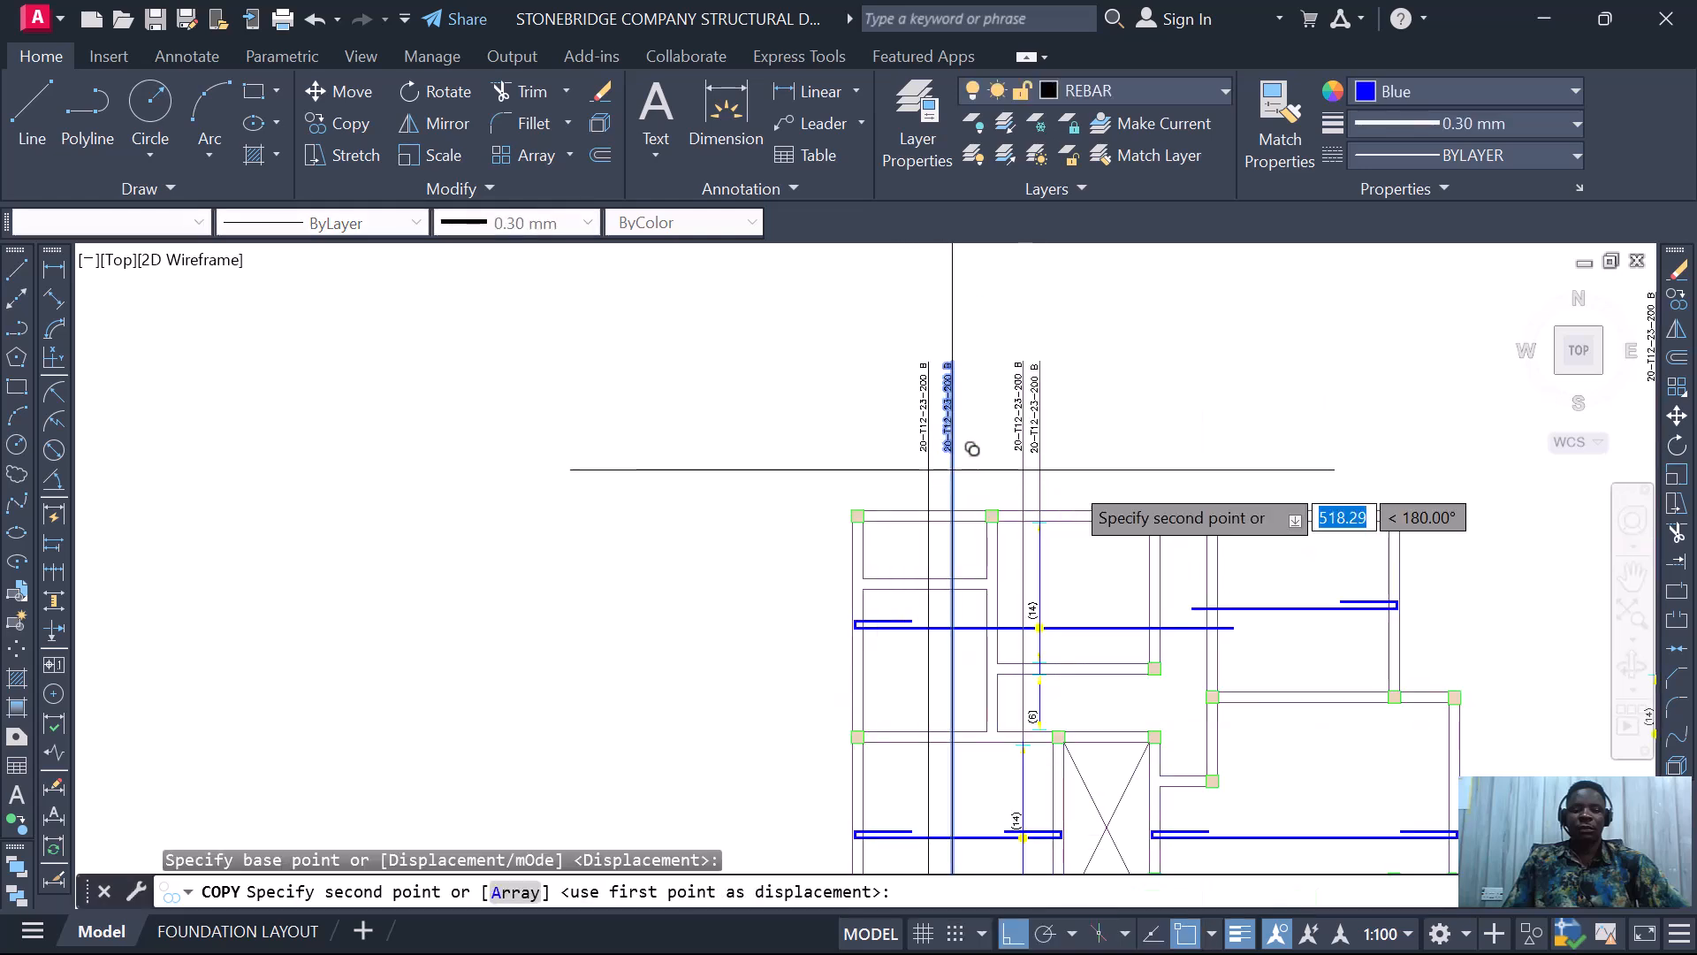
pyautogui.scroll(-1, 1149, 468)
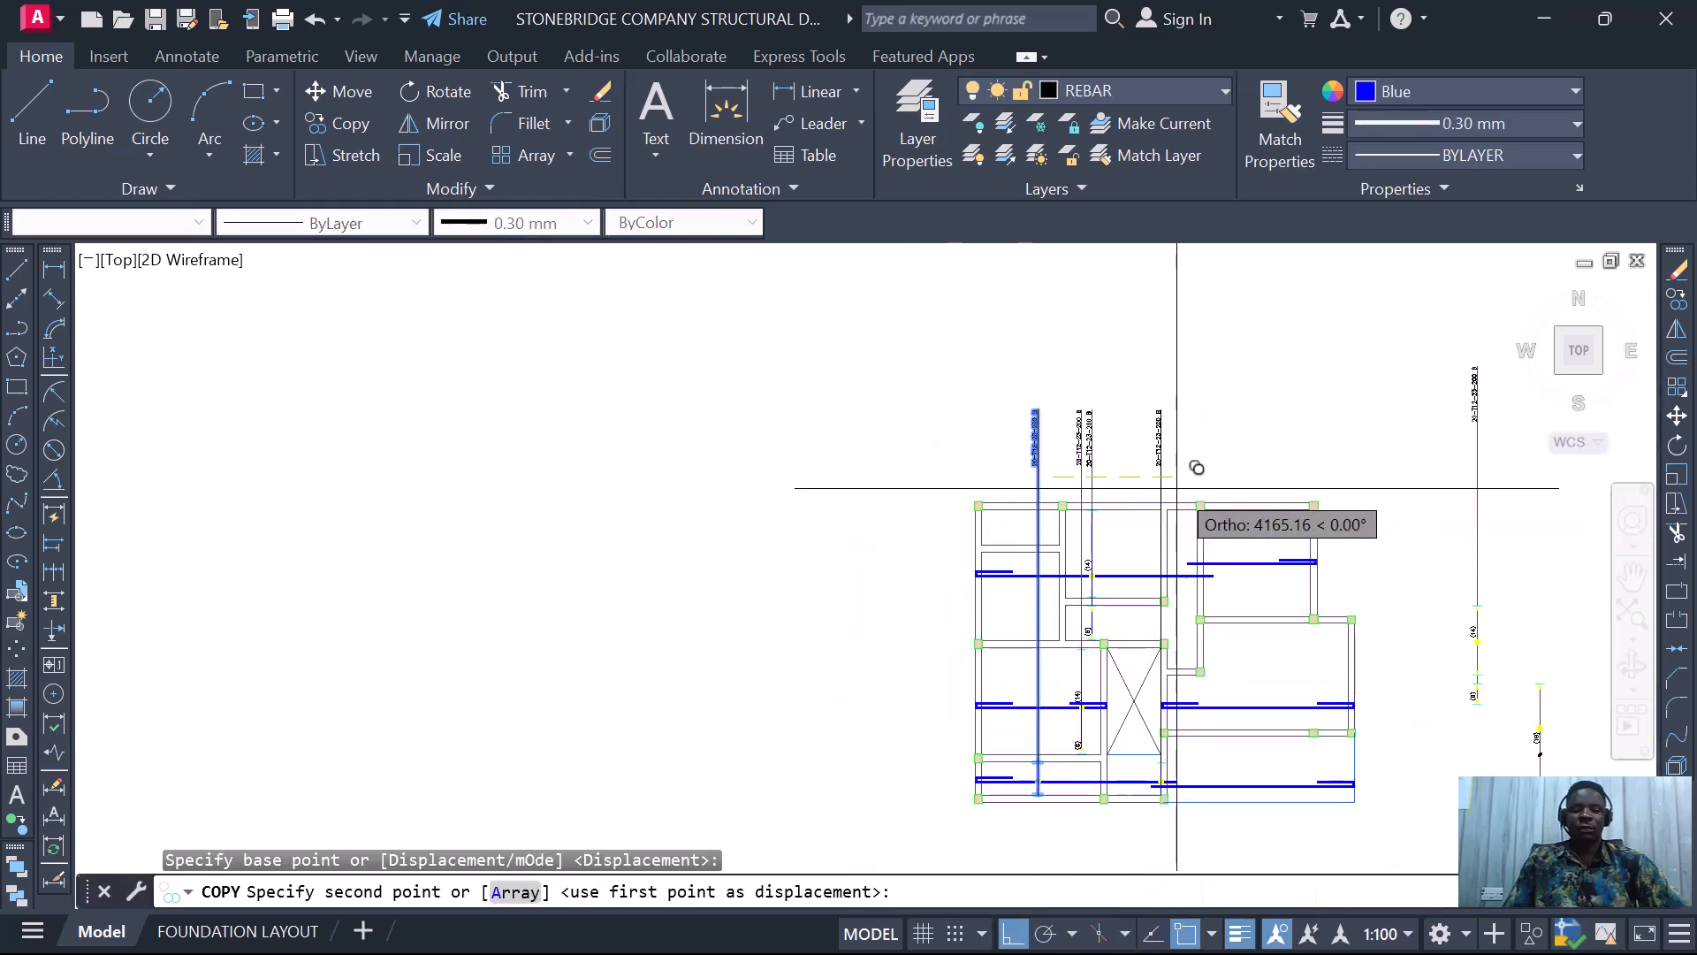
pyautogui.click(1261, 449)
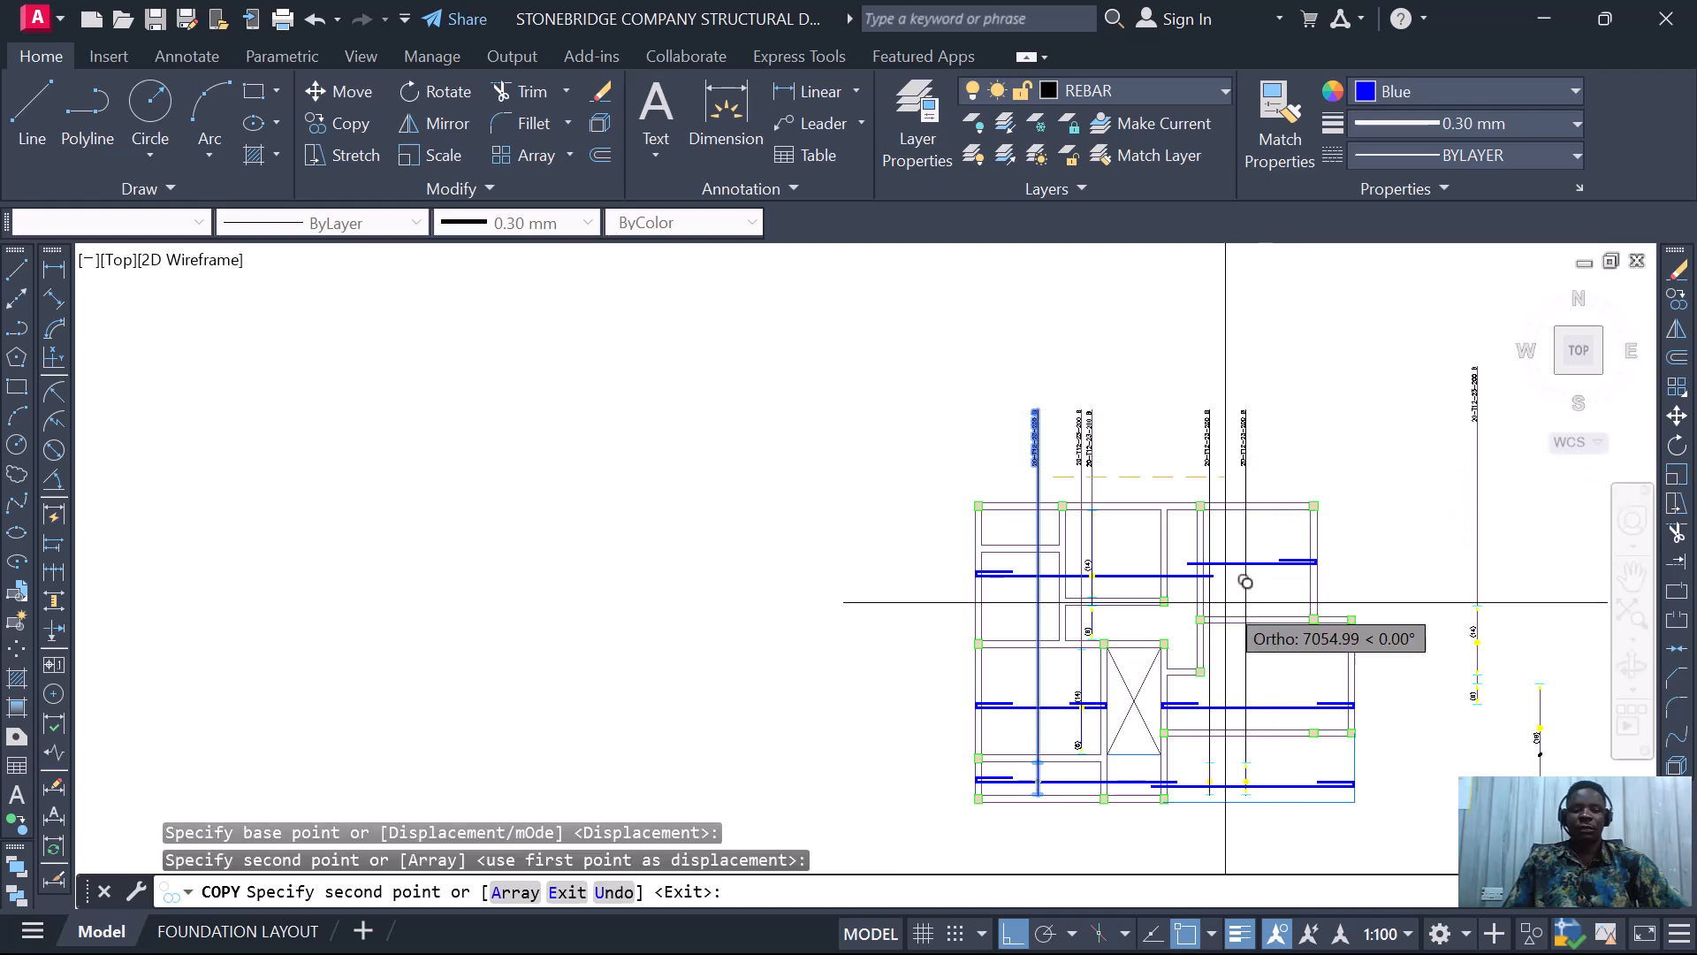
pyautogui.scroll(2, 1211, 610)
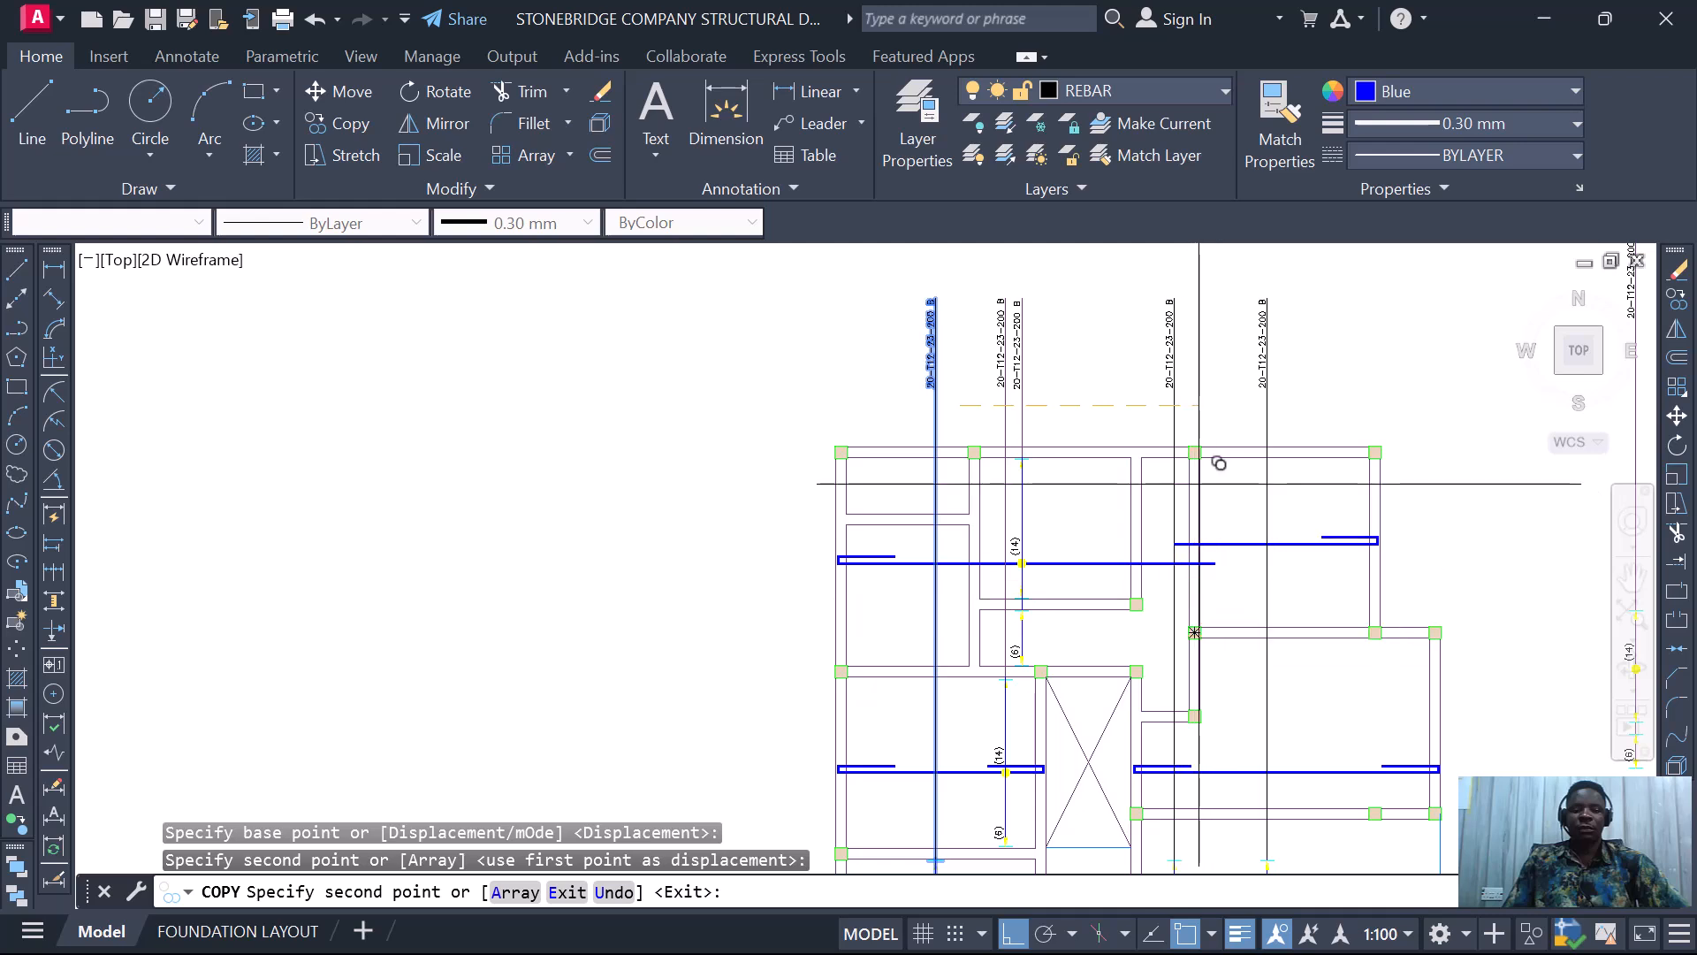
pyautogui.scroll(-5, 1202, 565)
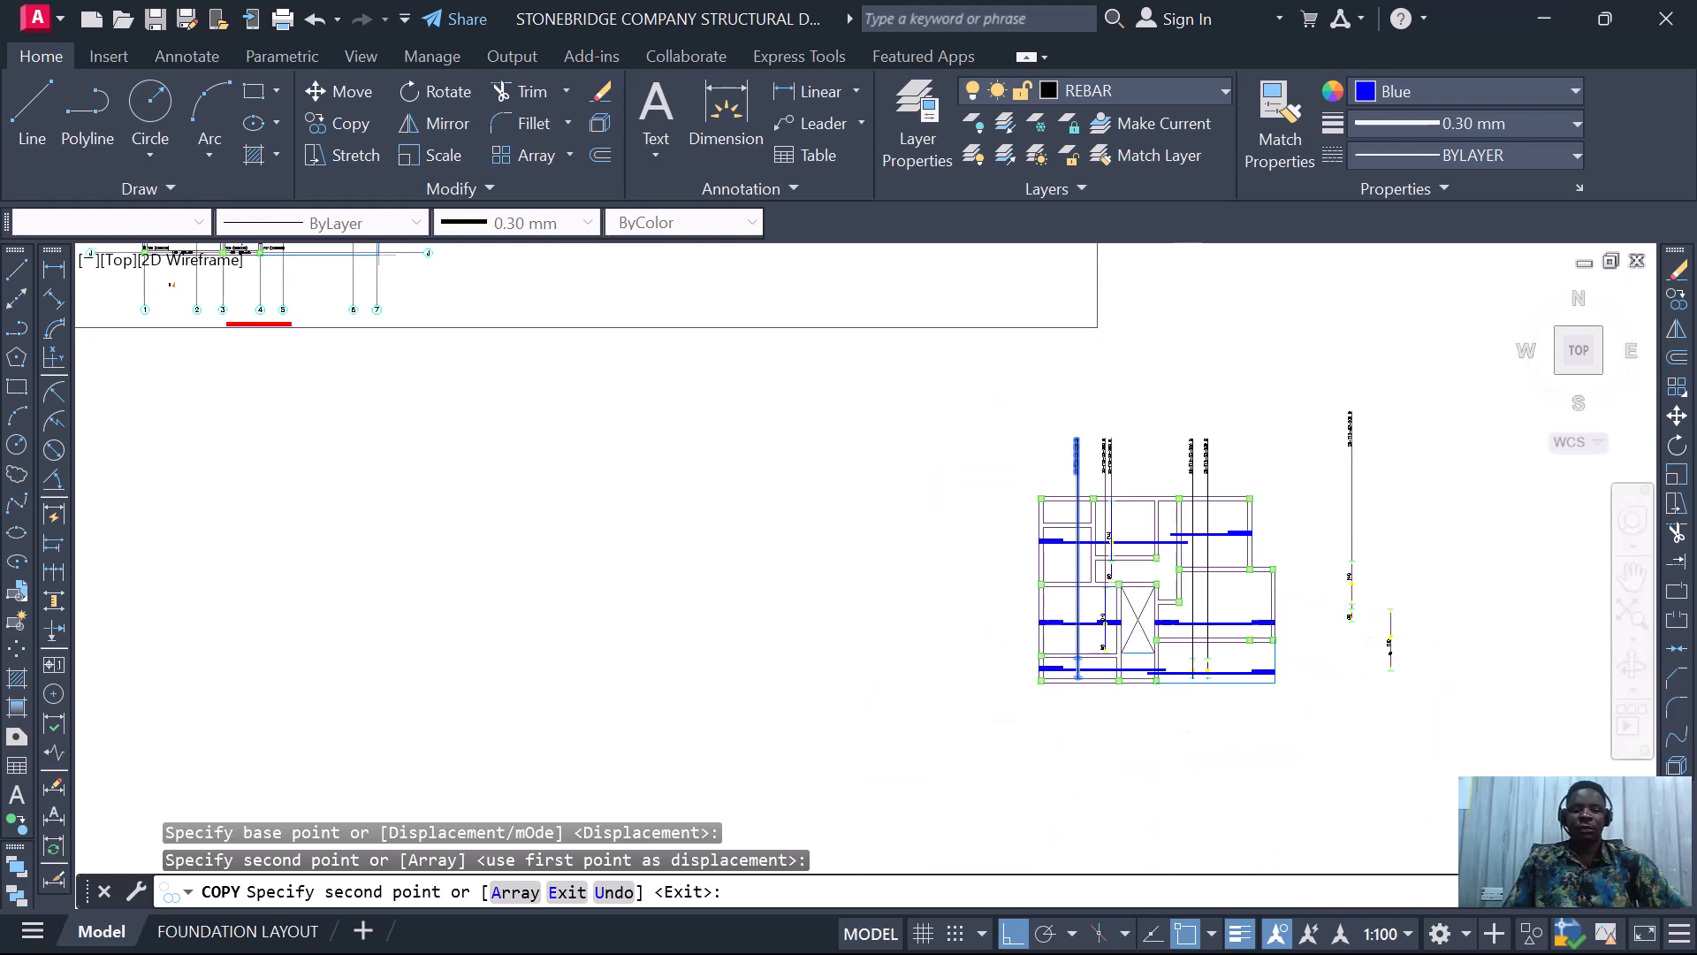
pyautogui.scroll(4, 1176, 594)
pyautogui.press('Escape')
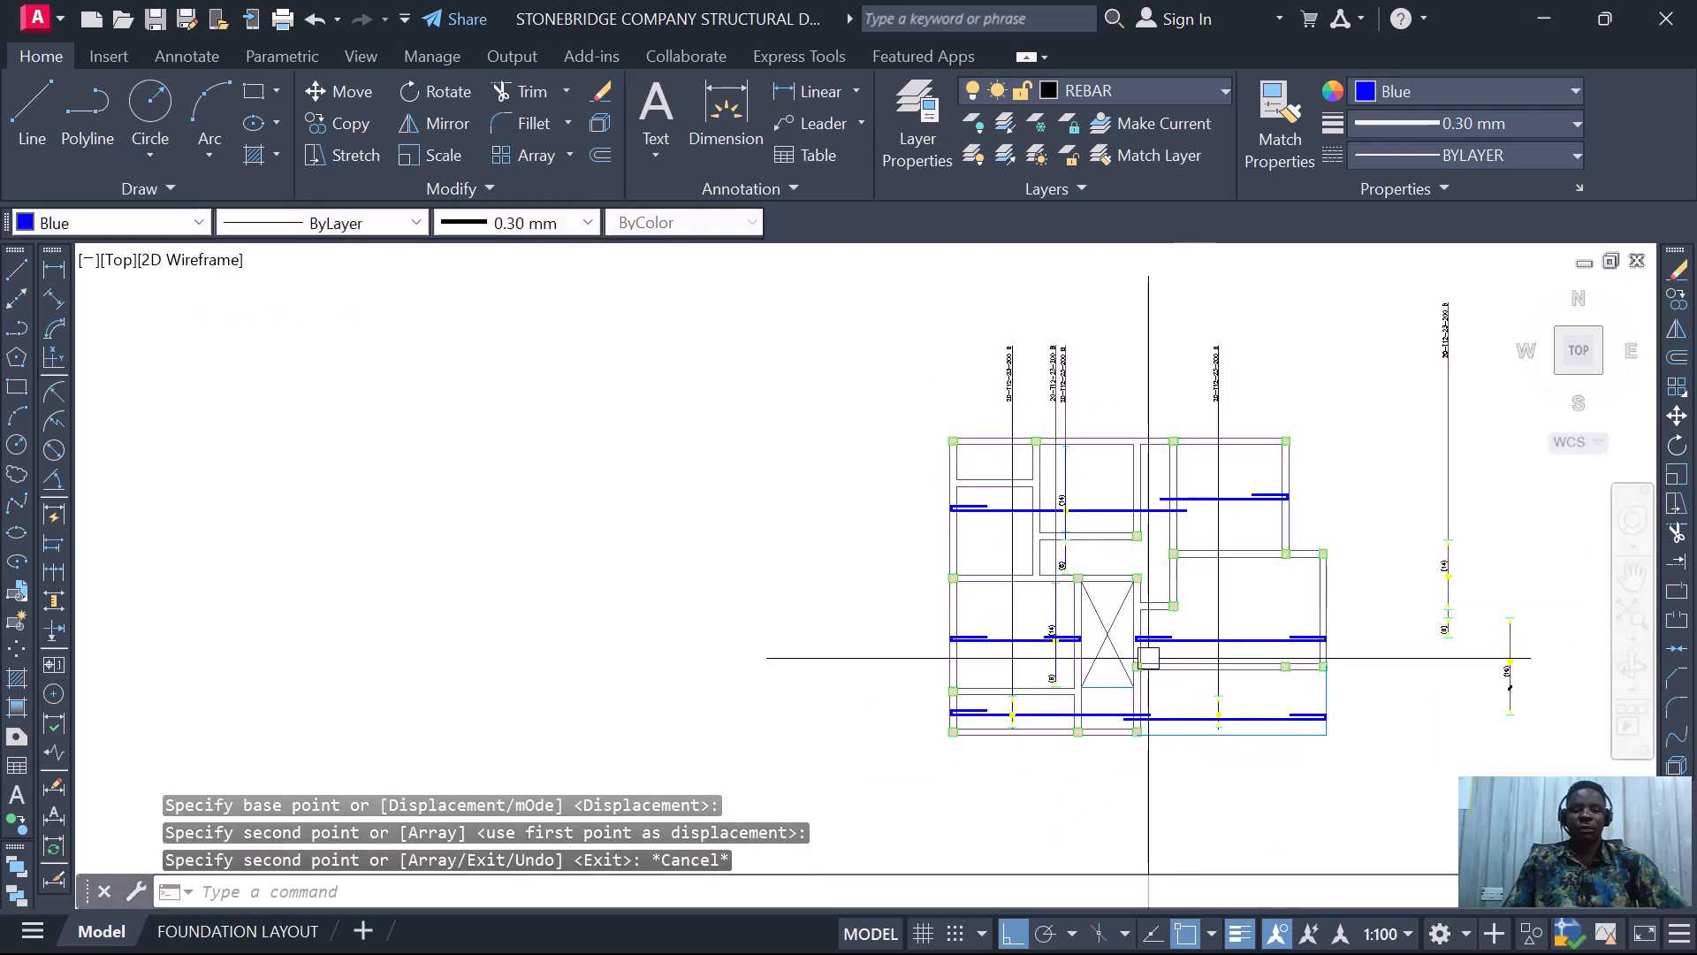
# - Copy the middle-left bay's 20-T12-23-200 B call-out, with its (14) and (6) labels, distribution line, dot and arrowheads, horizontally to the middle-right bay
pyautogui.scroll(6, 1051, 675)
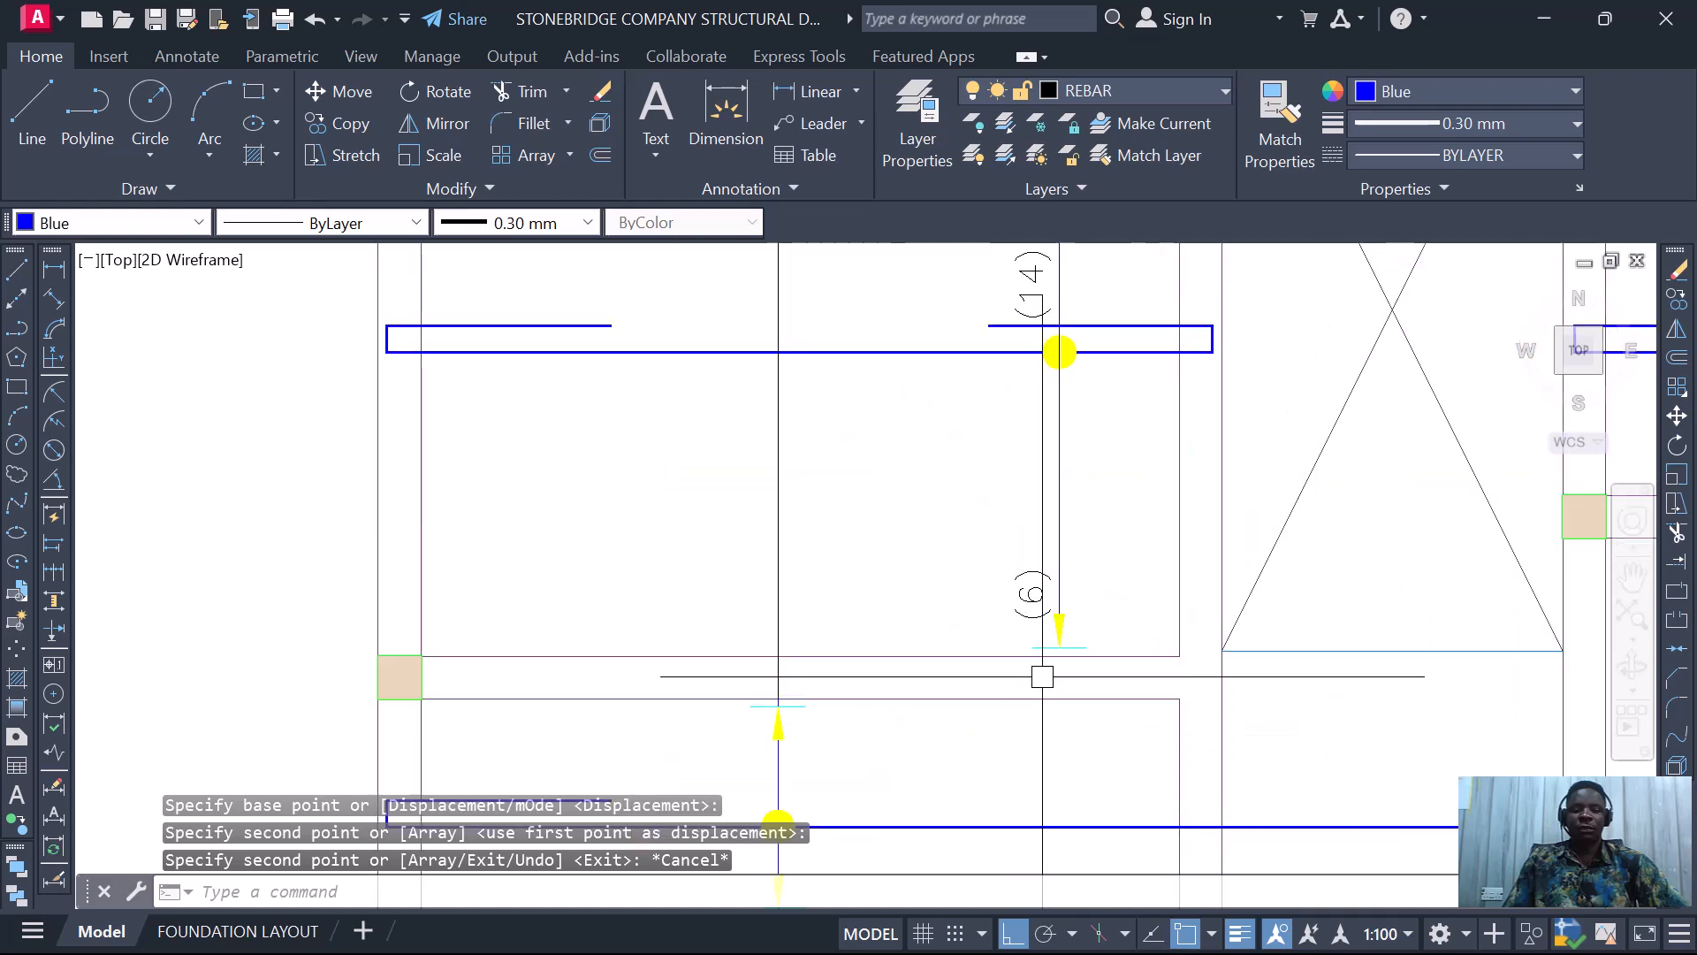
pyautogui.click(970, 492)
pyautogui.click(1124, 720)
pyautogui.click(1110, 566)
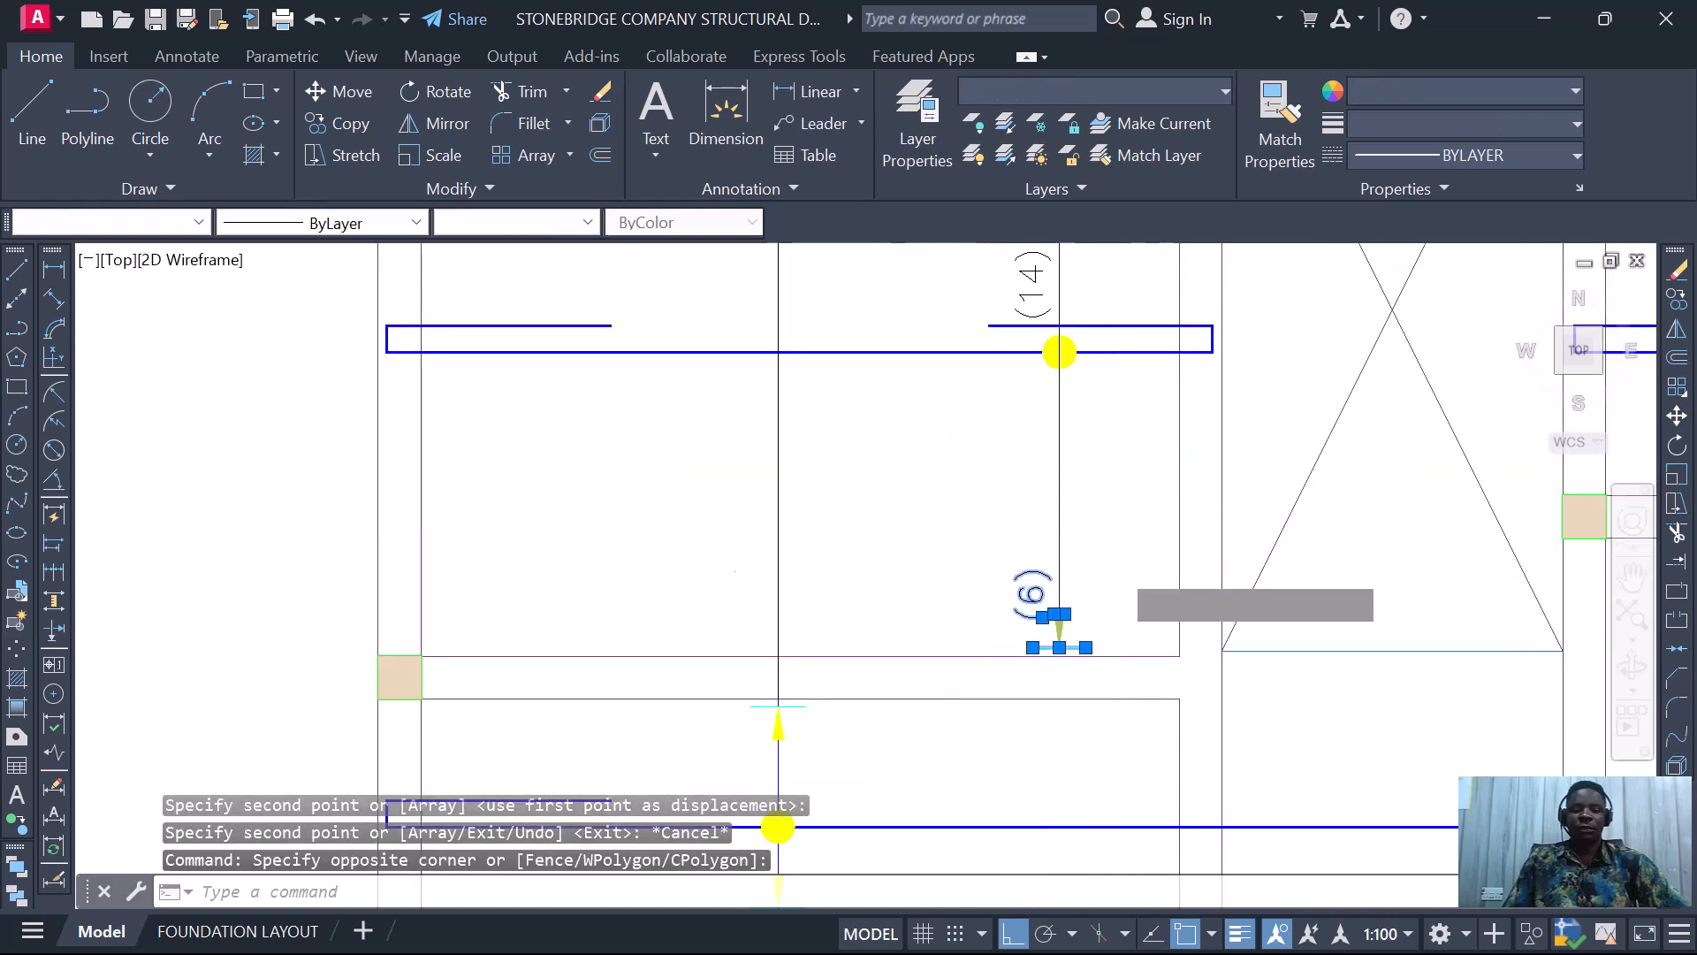
pyautogui.click(1022, 511)
pyautogui.scroll(-4, 1023, 624)
pyautogui.scroll(2, 998, 454)
pyautogui.click(986, 456)
pyautogui.click(1093, 619)
pyautogui.scroll(-3, 1052, 509)
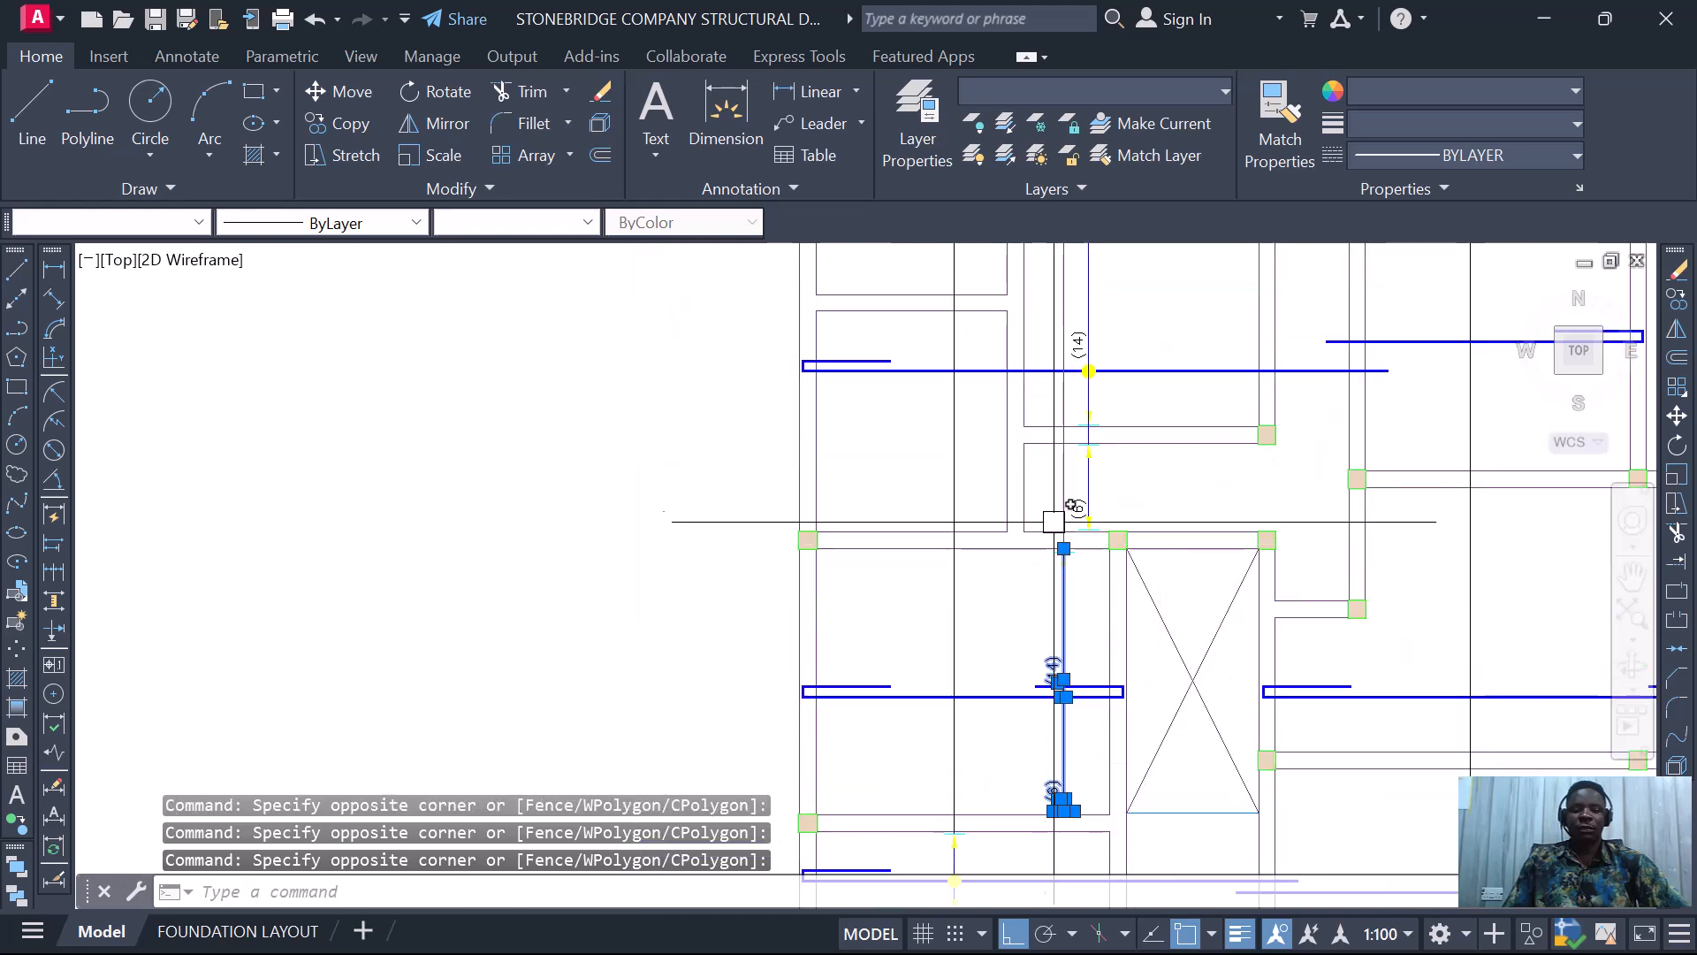
pyautogui.scroll(5, 1045, 504)
pyautogui.click(1037, 461)
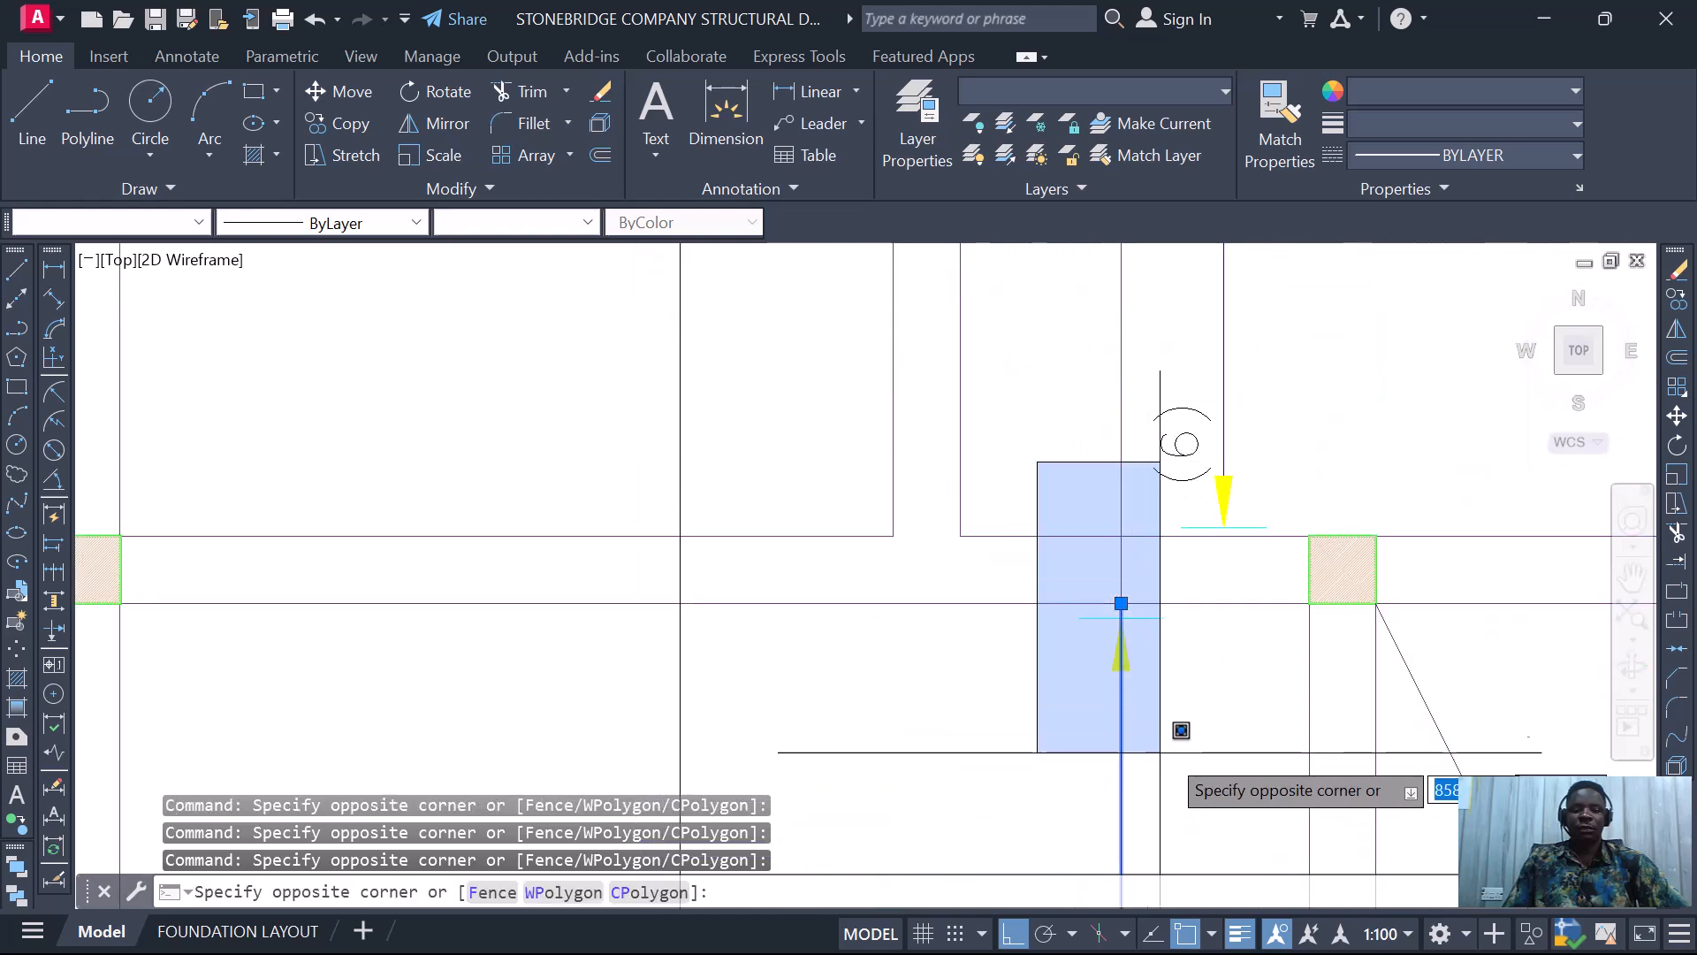
pyautogui.click(1197, 724)
pyautogui.scroll(-5, 1111, 482)
pyautogui.scroll(5, 1082, 433)
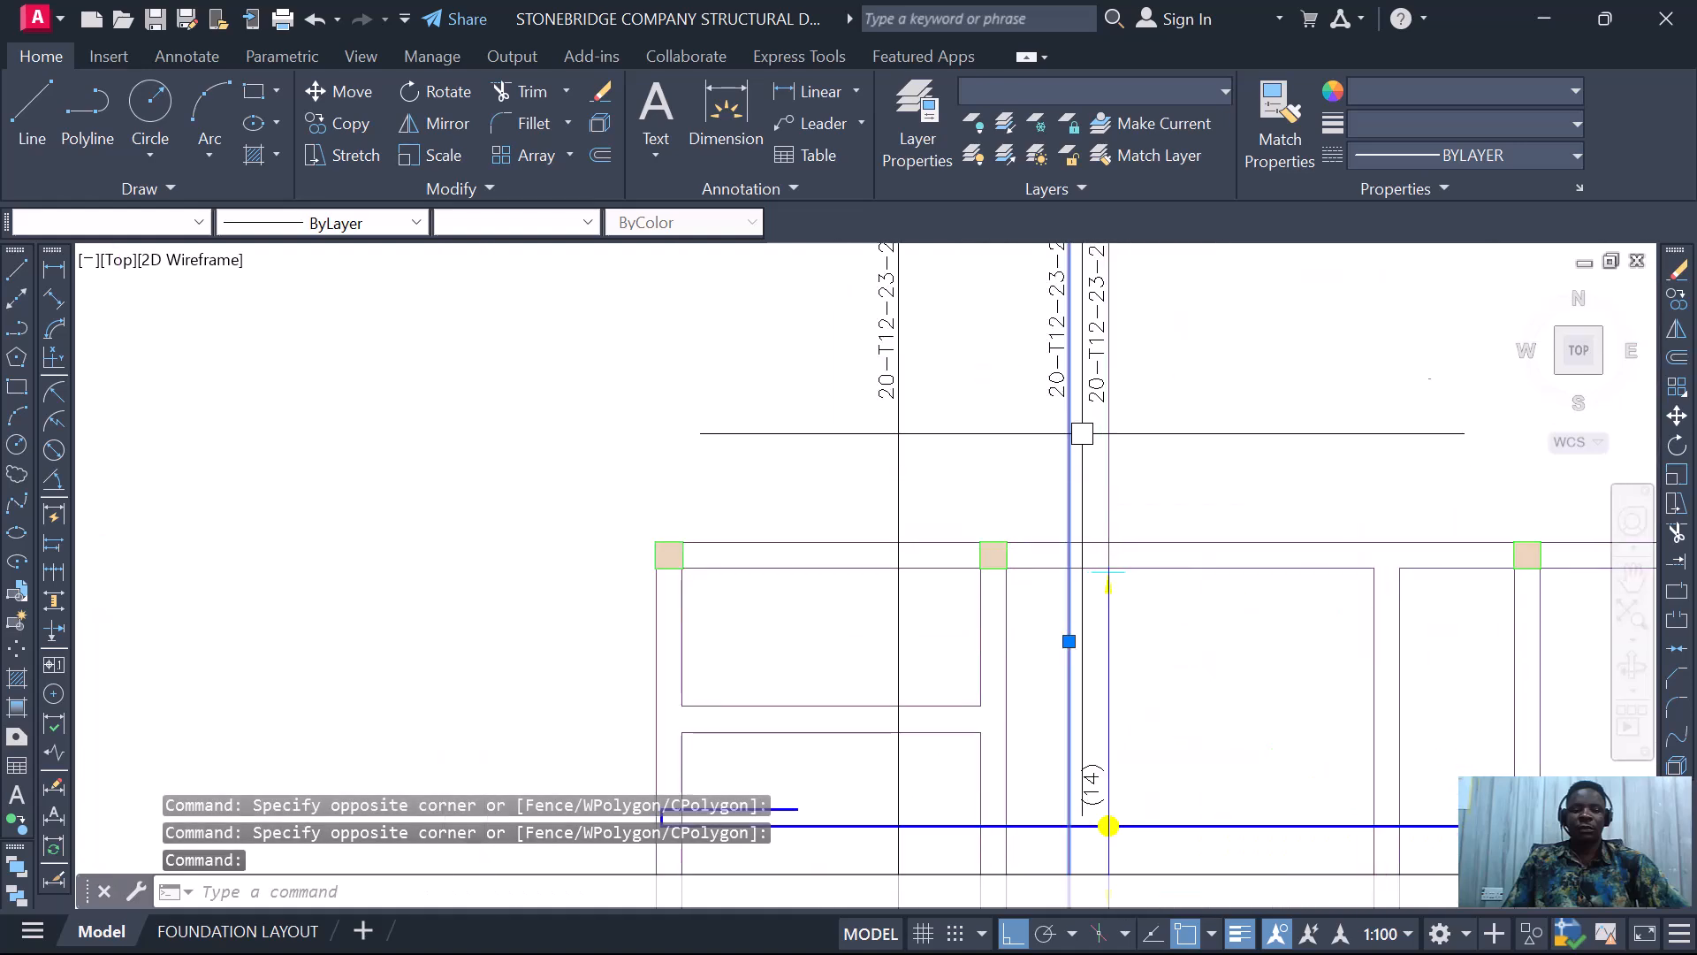
pyautogui.scroll(-5, 999, 439)
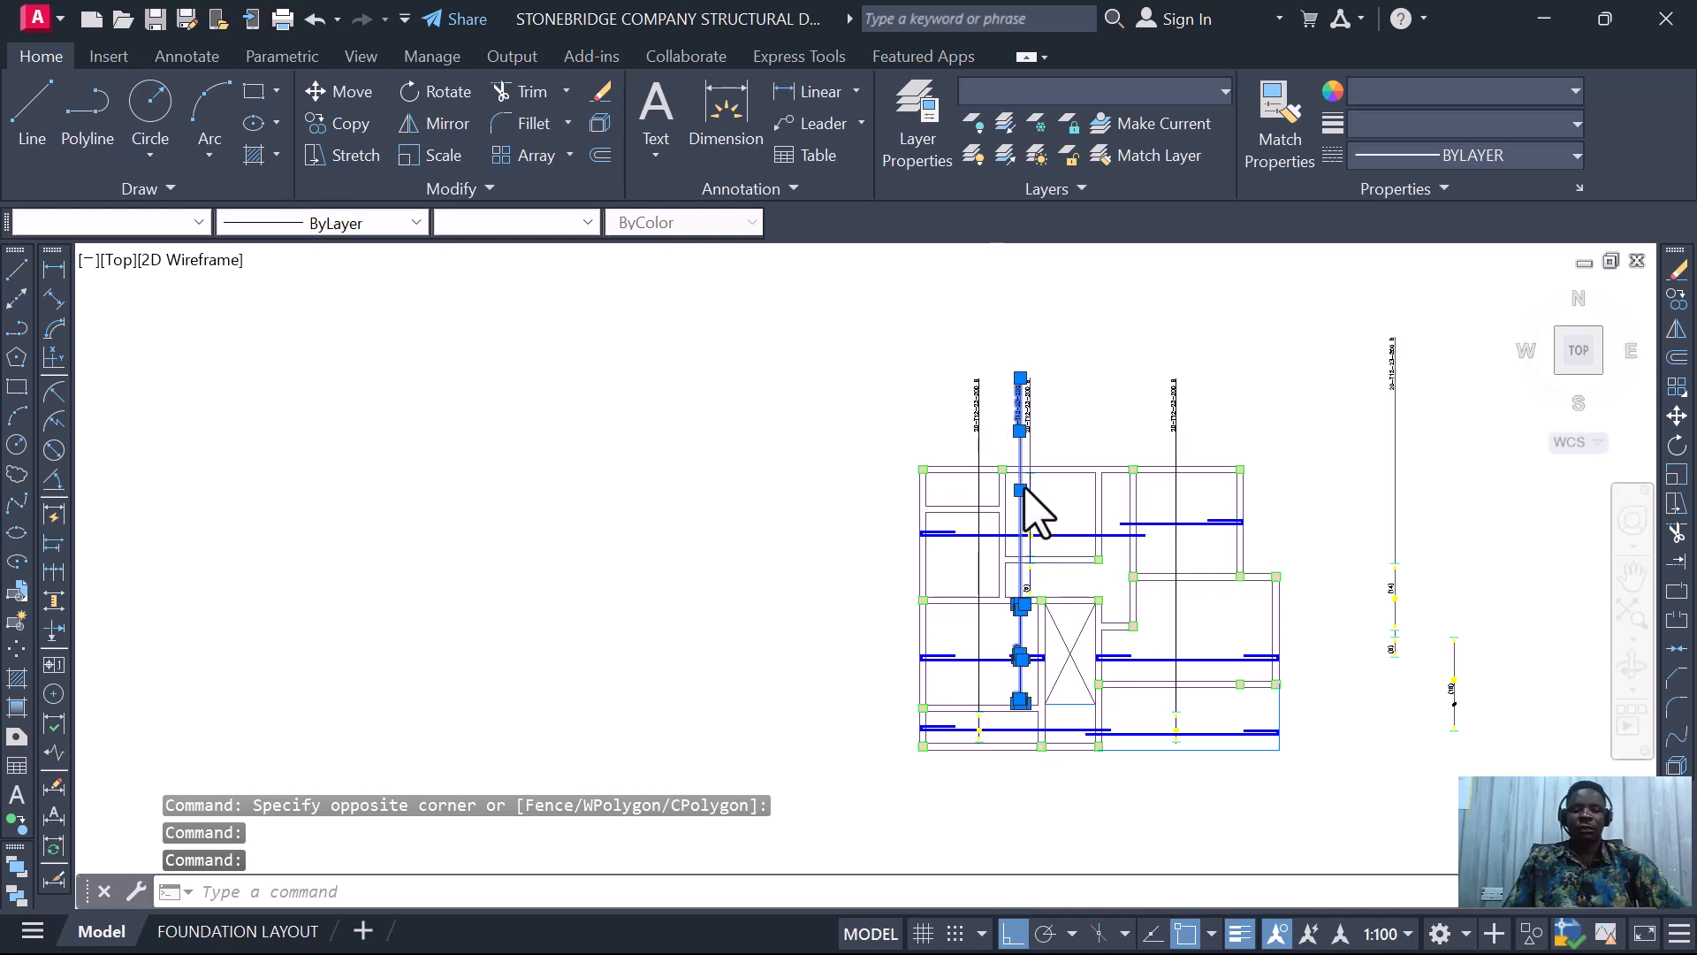
pyautogui.rightClick(1016, 478)
pyautogui.click(1094, 570)
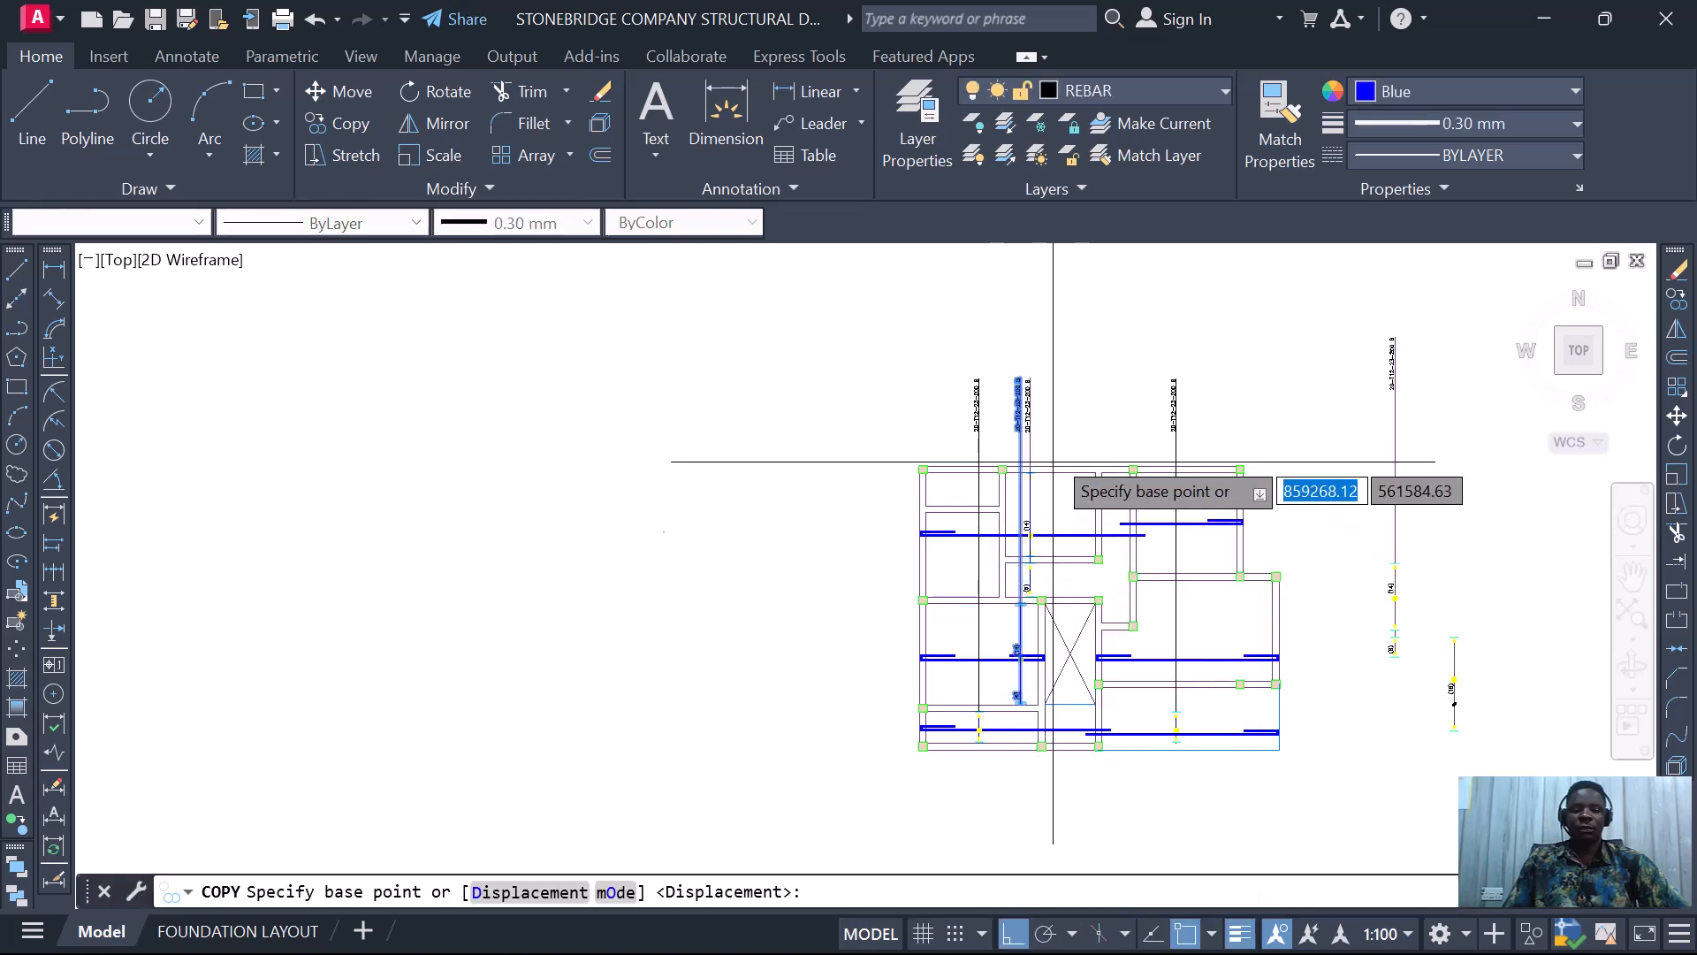
pyautogui.click(1119, 365)
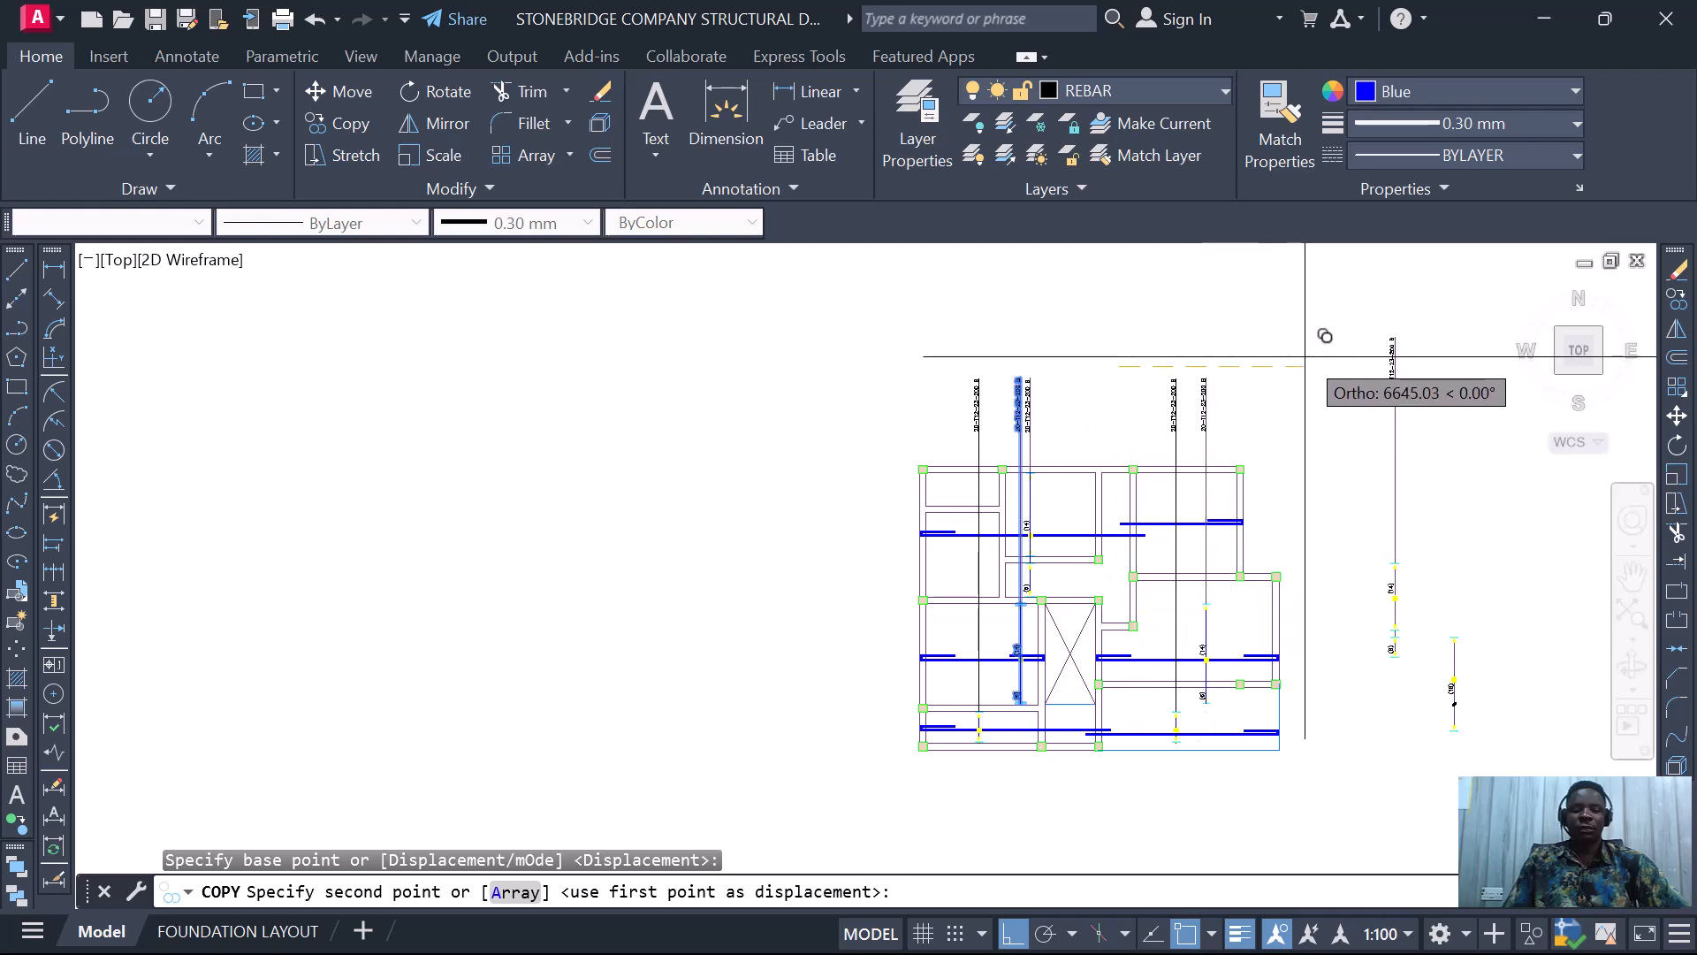
pyautogui.click(1261, 346)
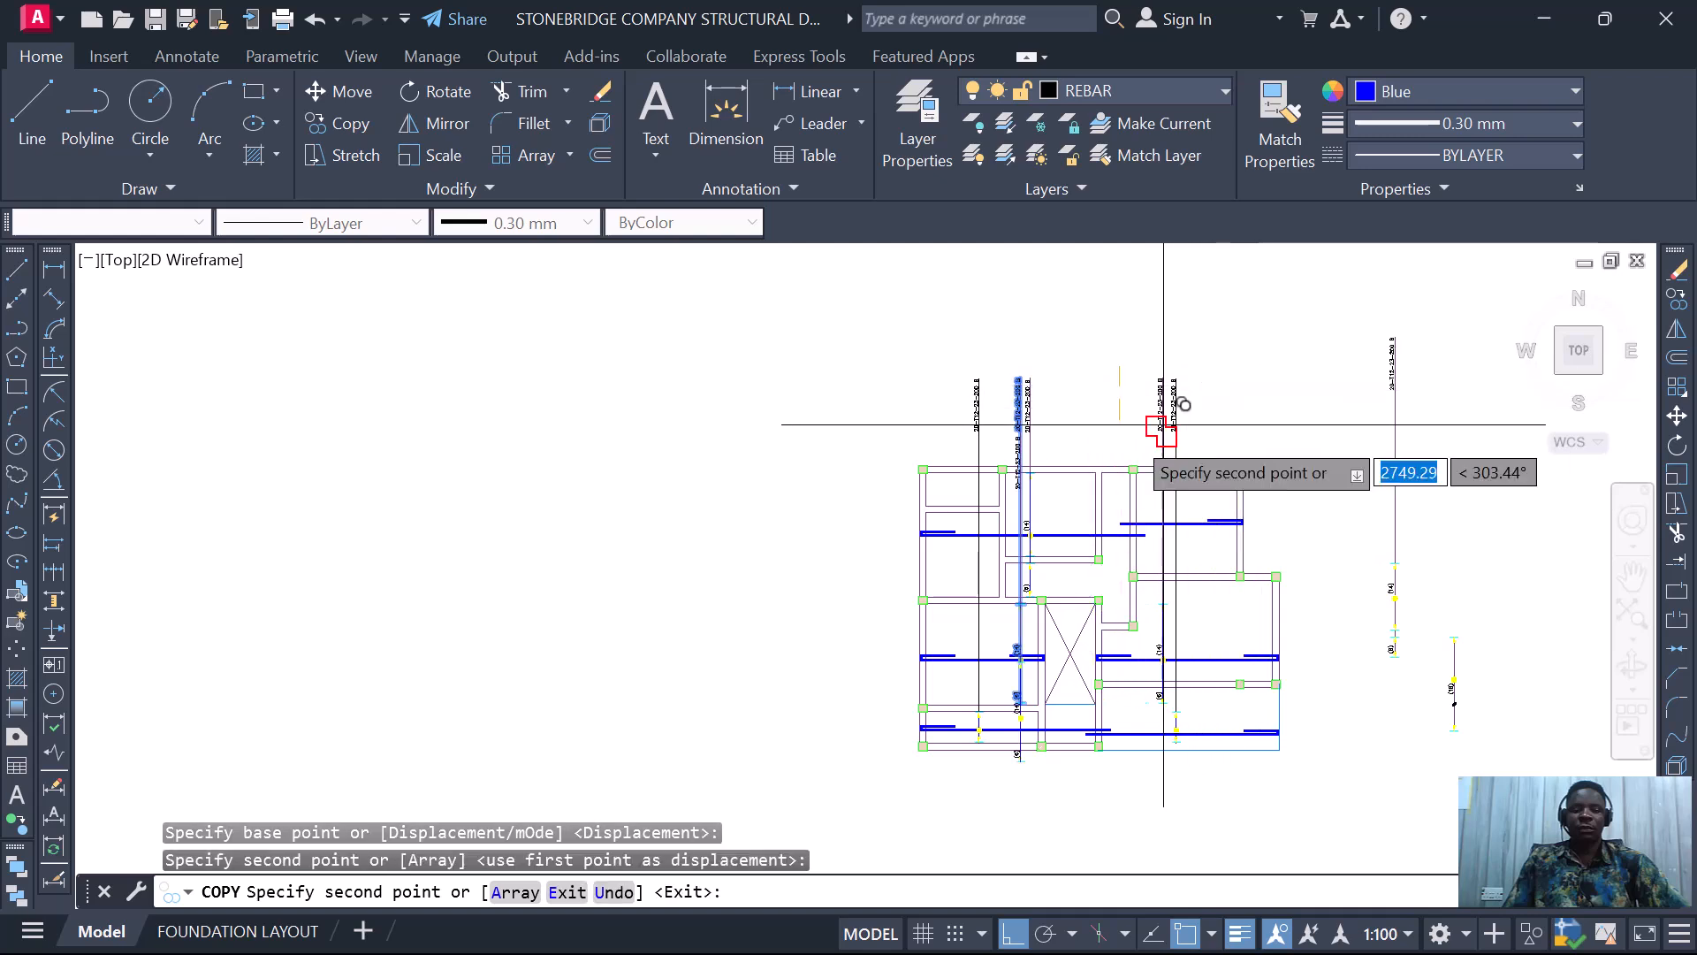
pyautogui.press('Escape')
# - Copy the upper bay's 20-T12-23-200 B call-out, with its (14) and (6) labels, distribution line, dot and arrowheads, horizontally to the upper-right bay
pyautogui.scroll(3, 1087, 502)
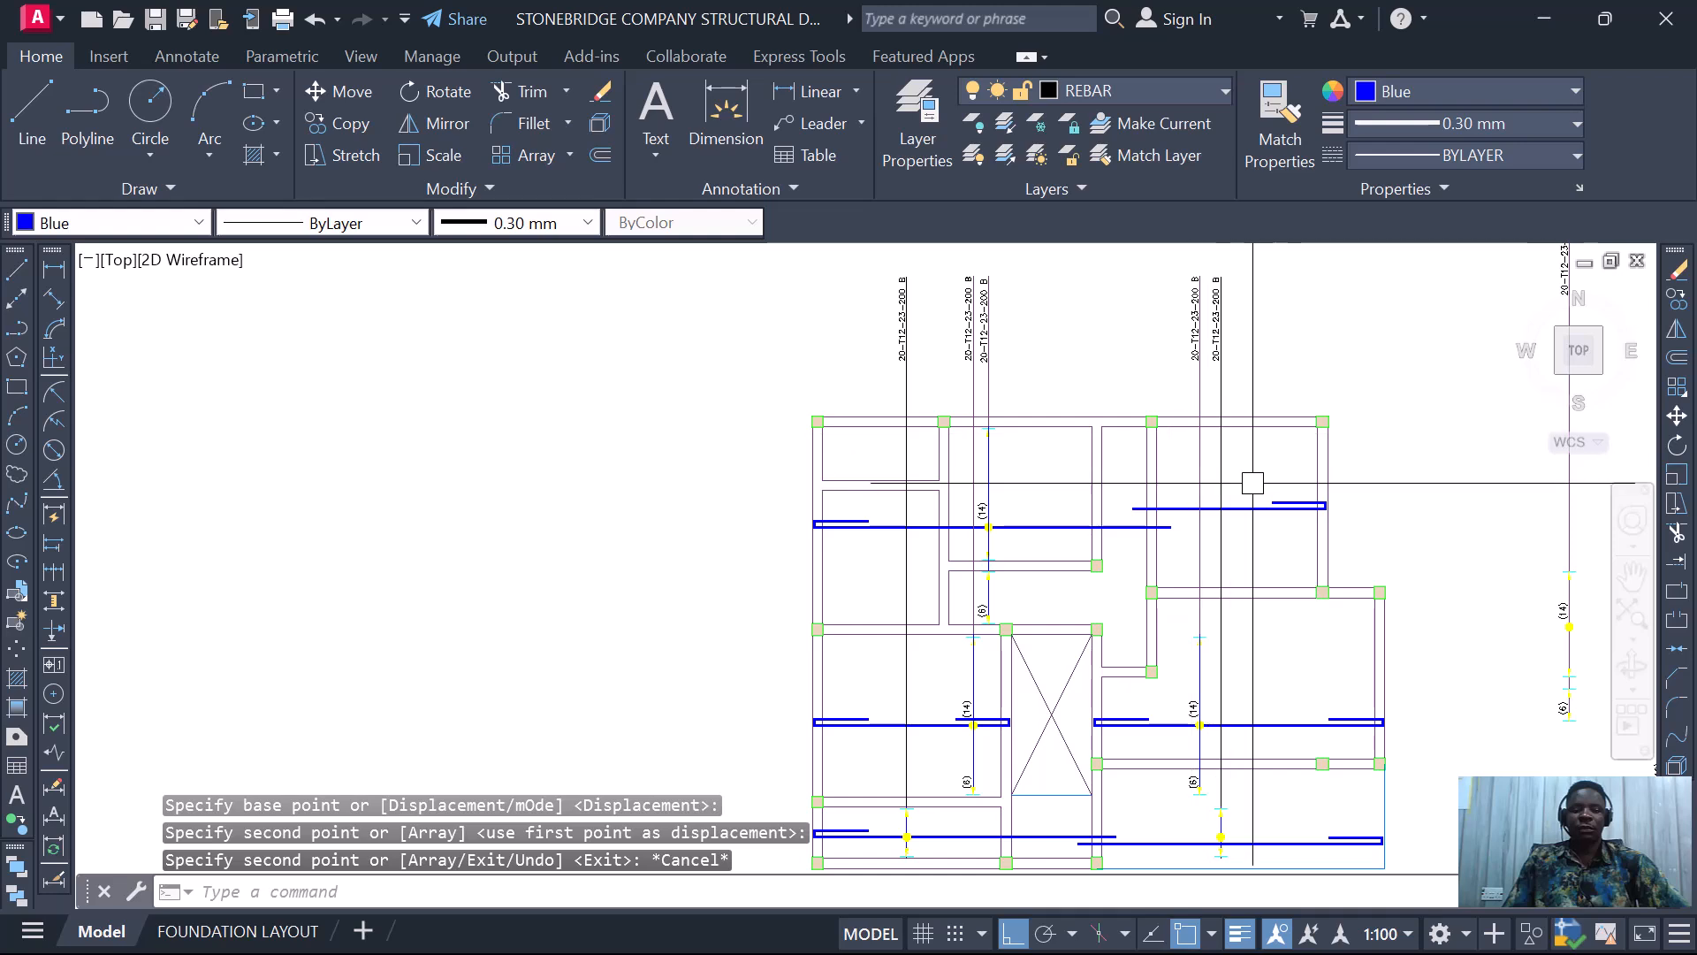
pyautogui.scroll(5, 1006, 556)
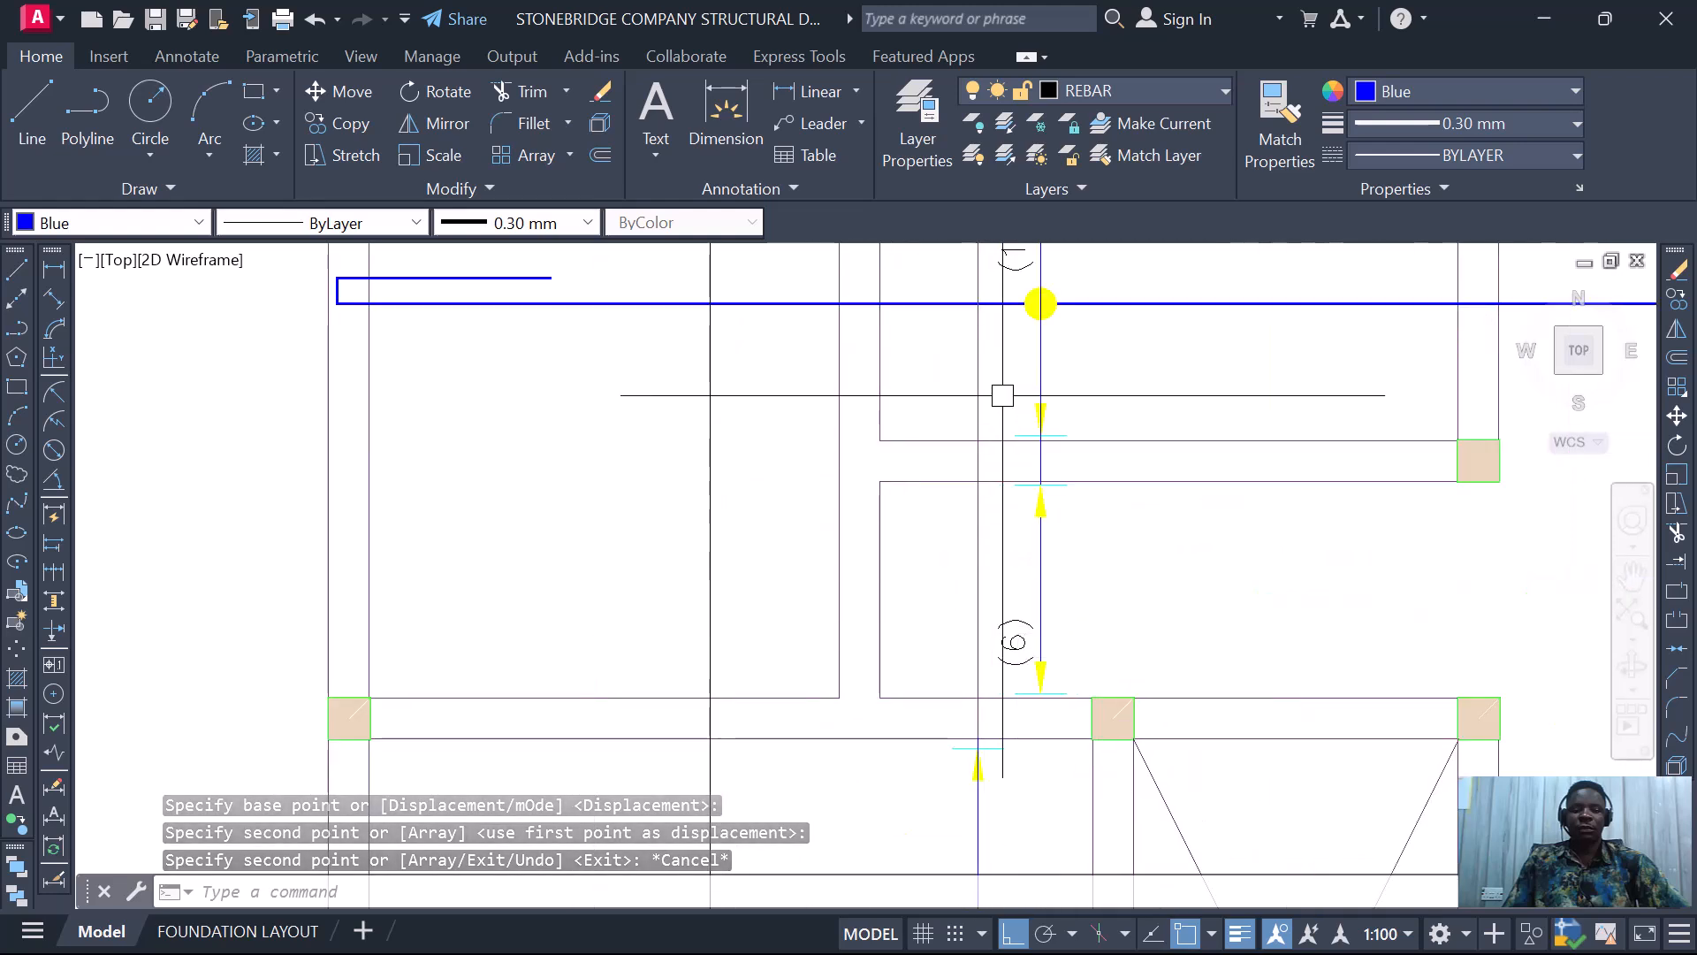
pyautogui.click(992, 369)
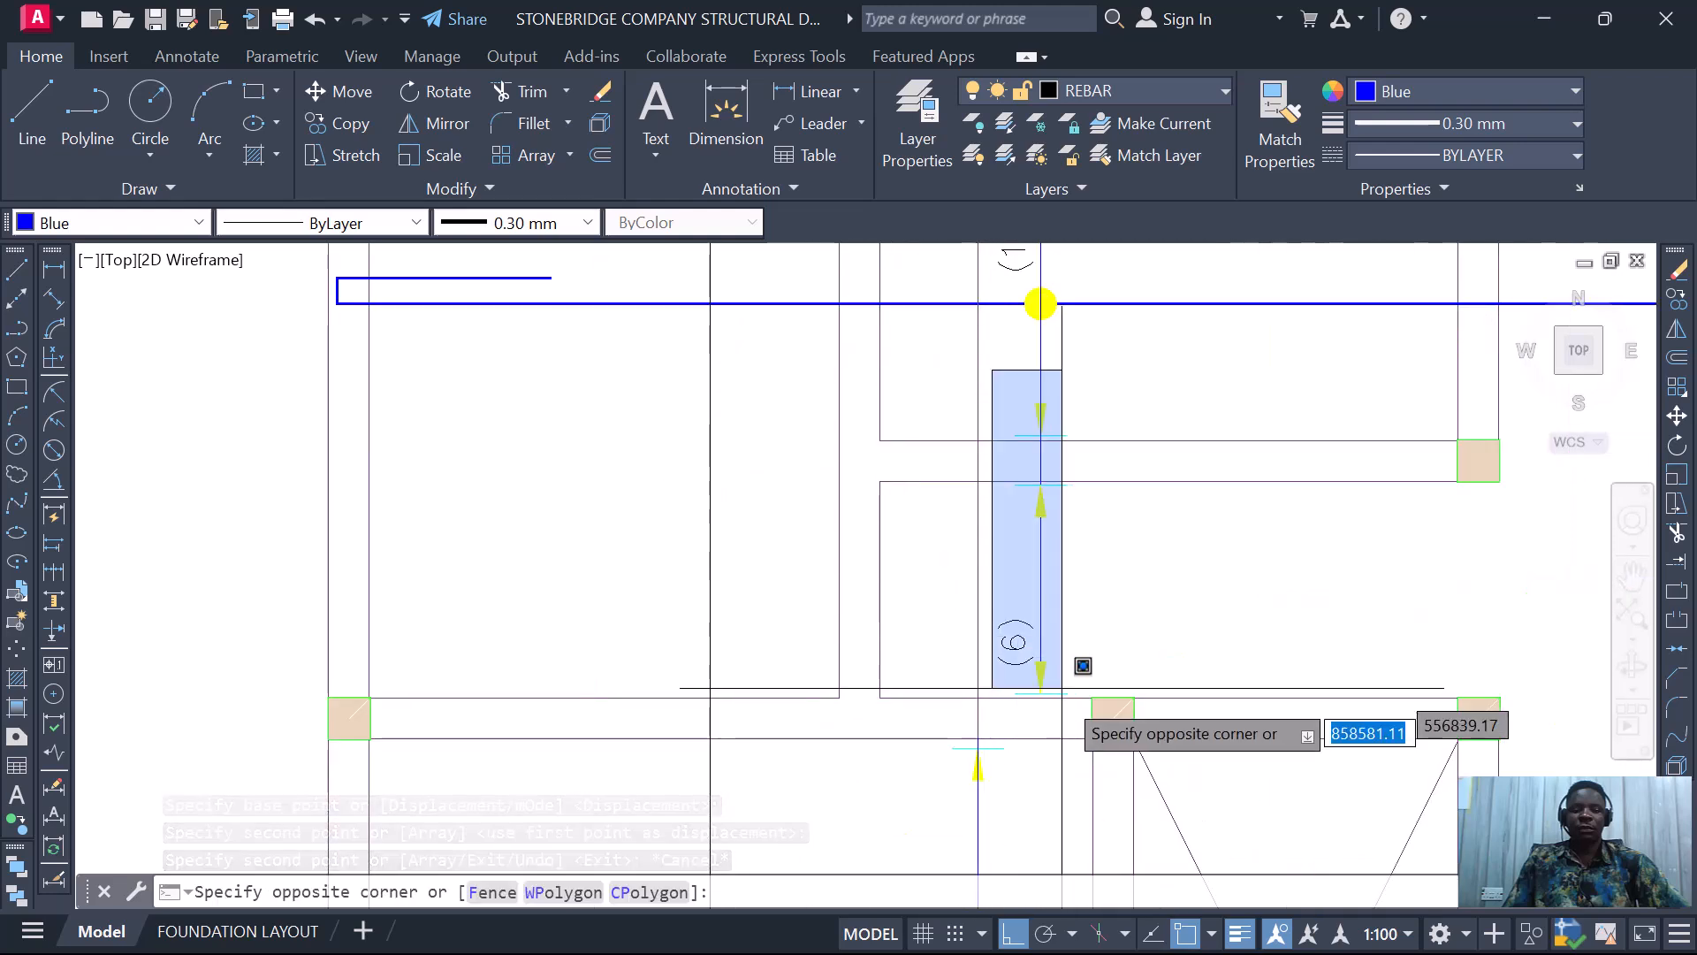
pyautogui.click(1098, 699)
pyautogui.scroll(-3, 1065, 722)
pyautogui.scroll(3, 1069, 514)
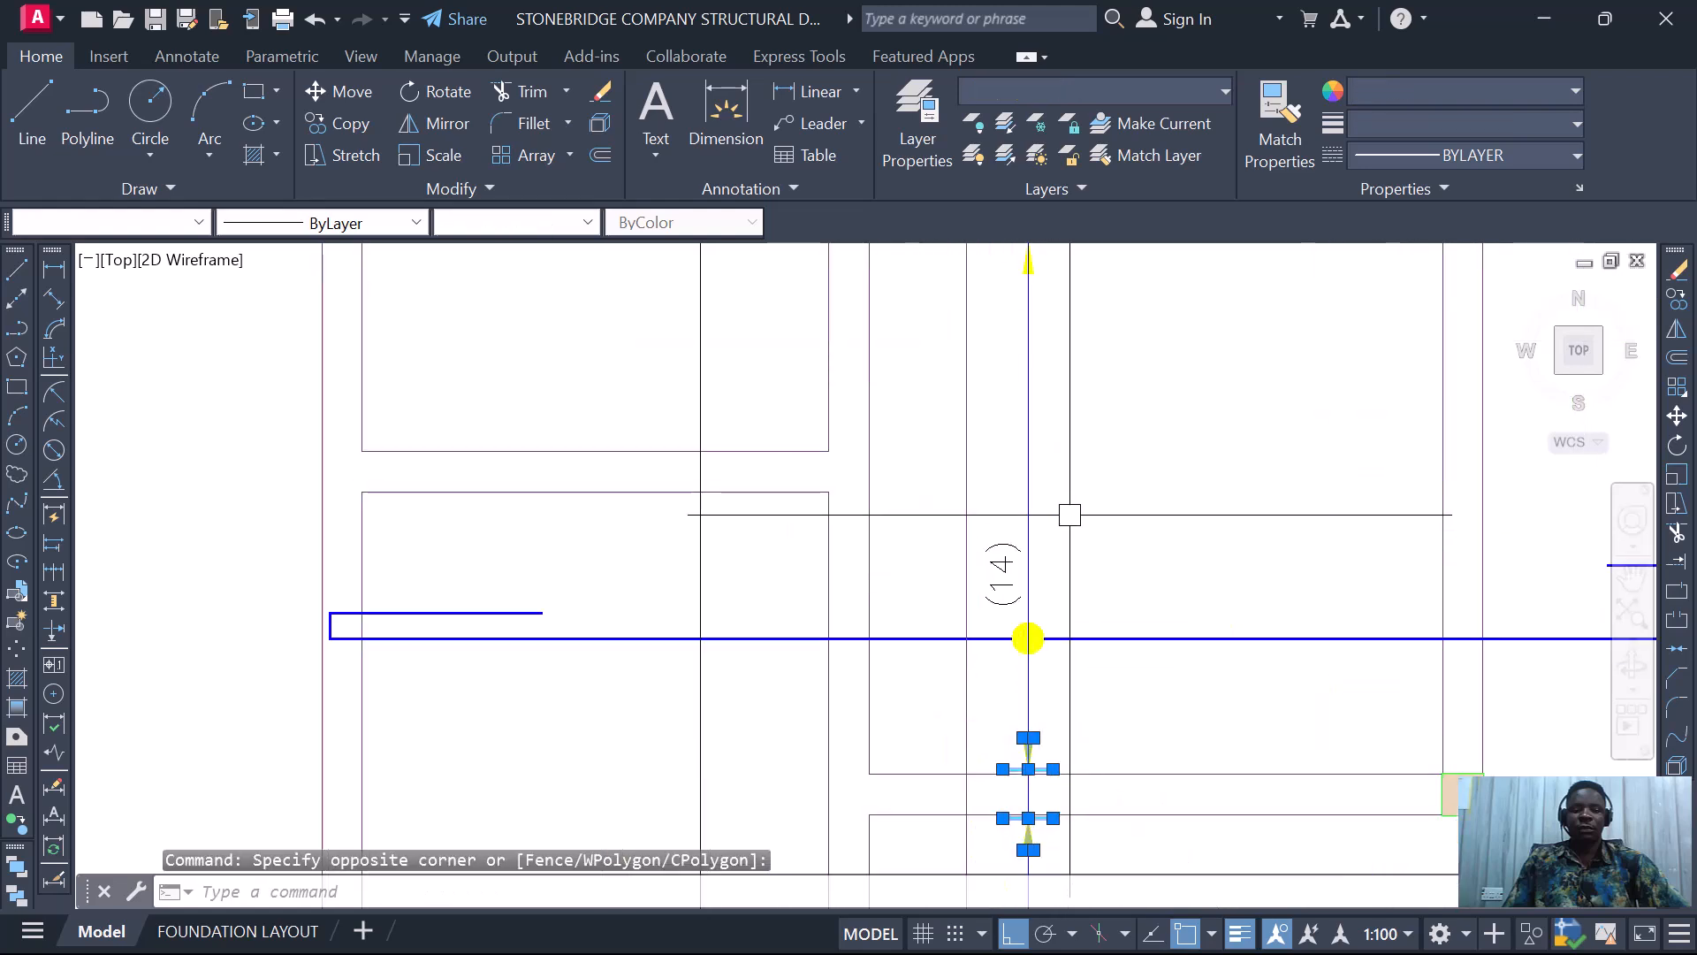
pyautogui.click(913, 475)
pyautogui.click(1129, 739)
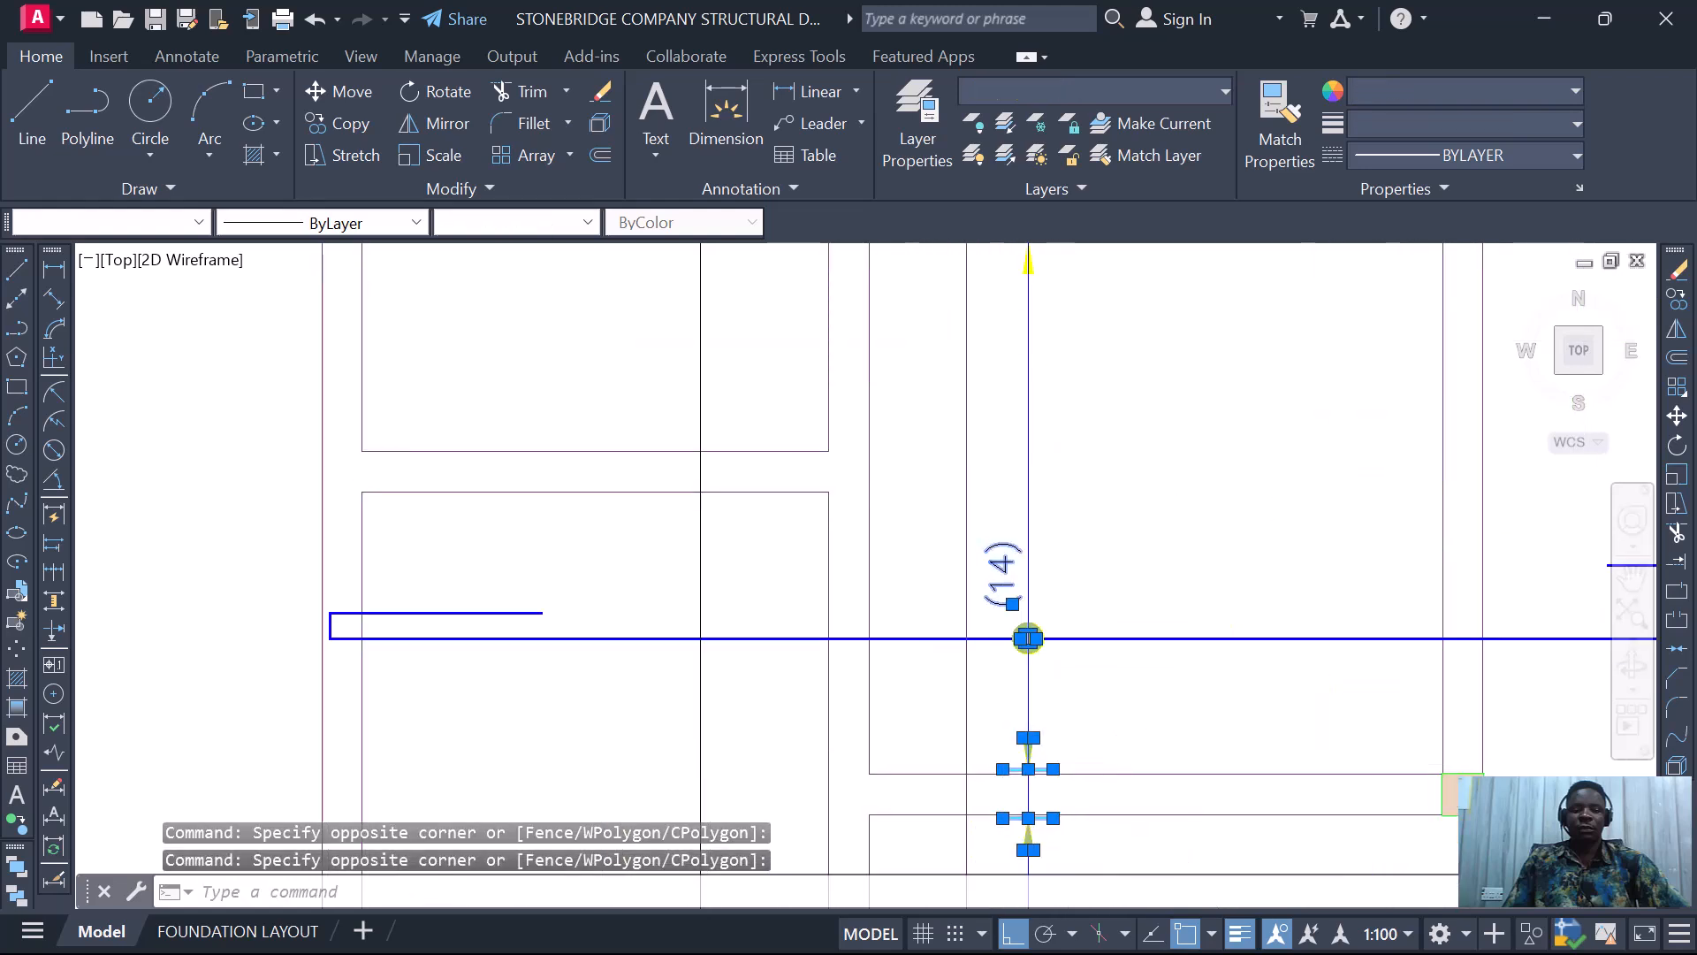
pyautogui.scroll(-4, 1105, 756)
pyautogui.scroll(4, 1094, 539)
pyautogui.click(1028, 476)
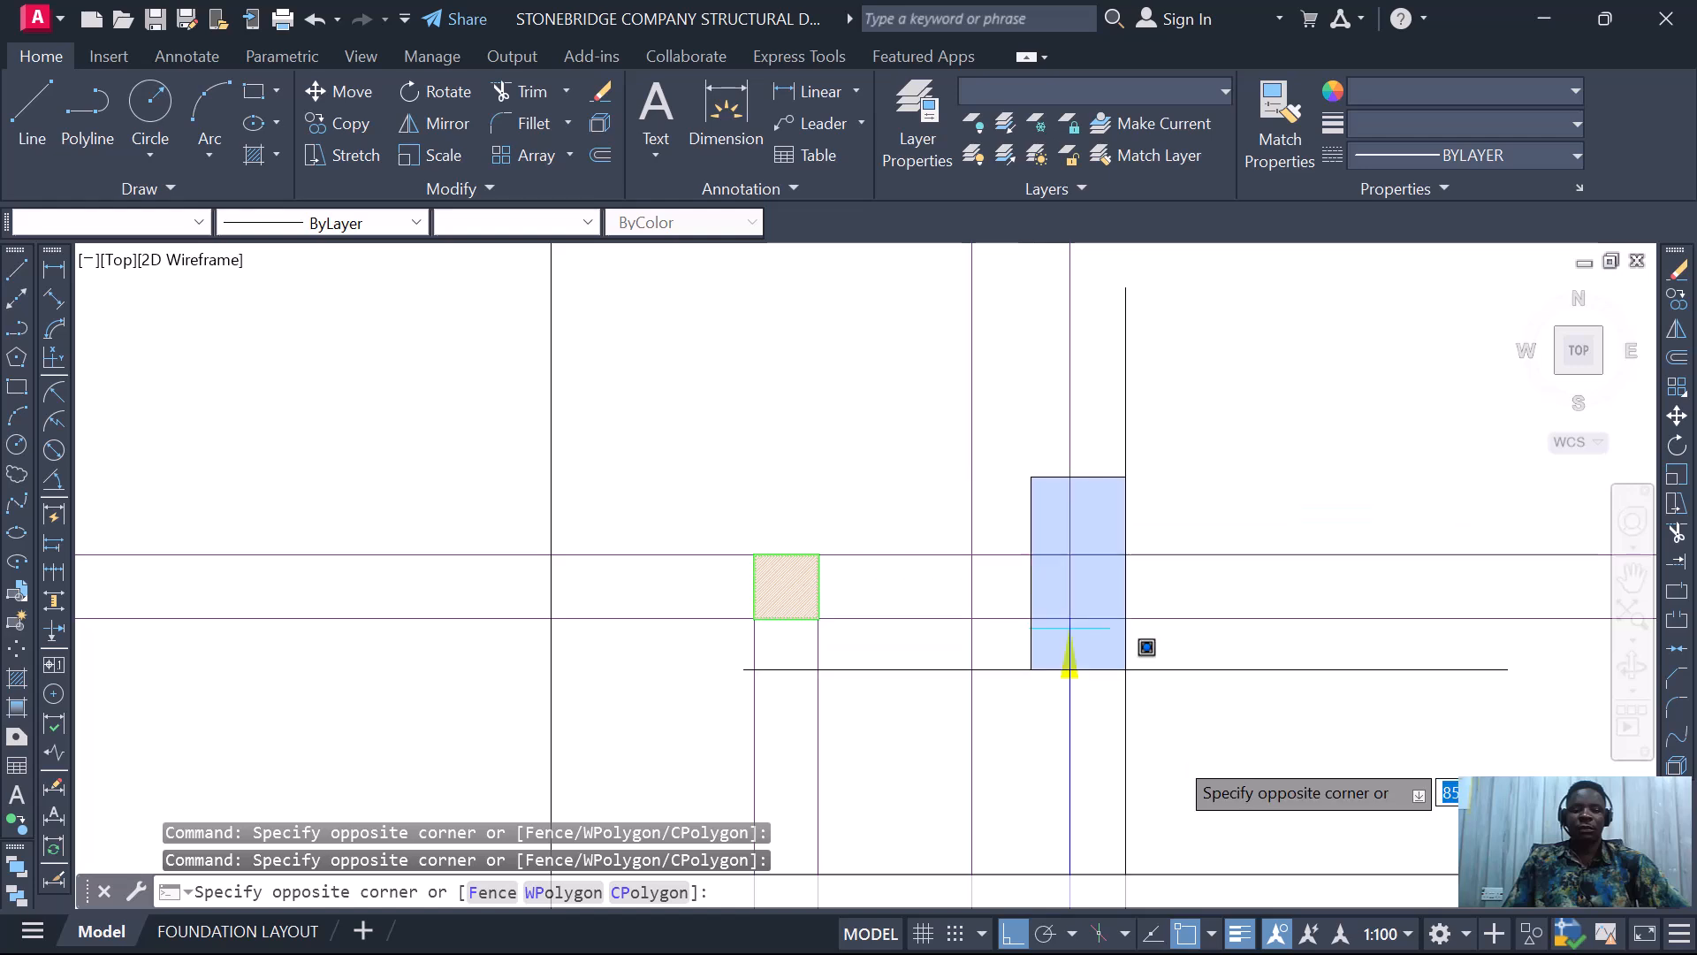
pyautogui.click(1172, 763)
pyautogui.click(1134, 764)
pyautogui.click(1056, 733)
pyautogui.click(1147, 482)
pyautogui.click(1037, 418)
pyautogui.scroll(-3, 1061, 531)
pyautogui.scroll(3, 1074, 553)
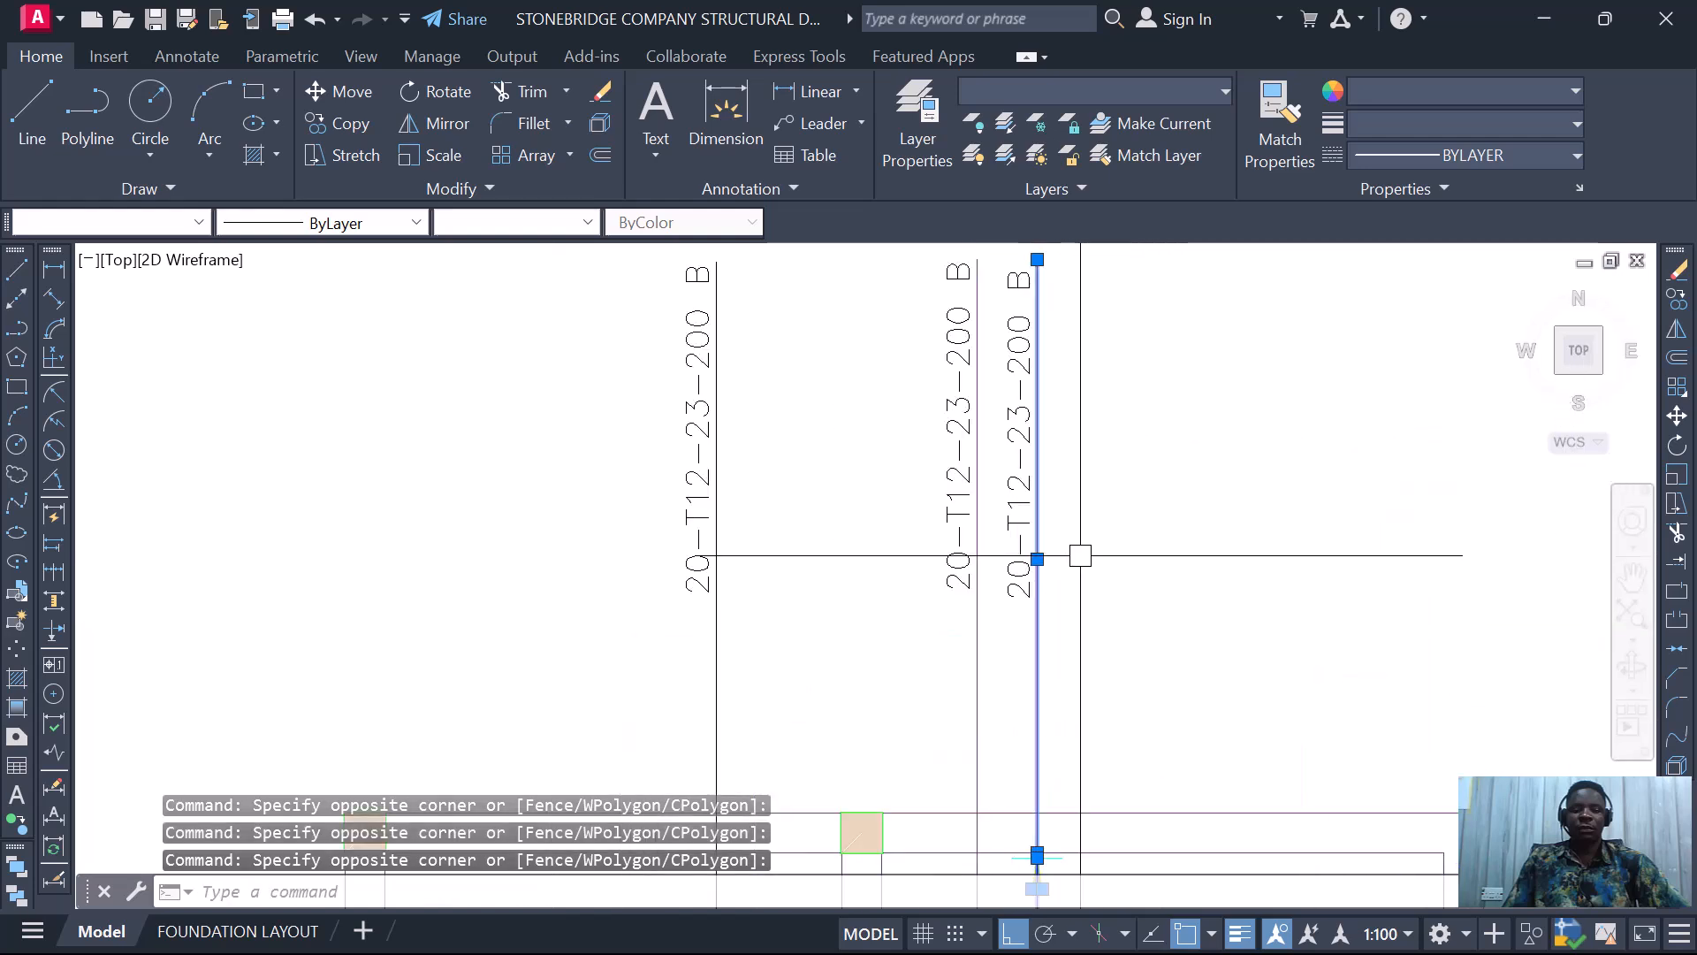
pyautogui.click(1078, 555)
pyautogui.click(1041, 439)
pyautogui.scroll(-3, 1048, 451)
pyautogui.scroll(2, 1043, 530)
pyautogui.scroll(-2, 984, 566)
pyautogui.rightClick(882, 566)
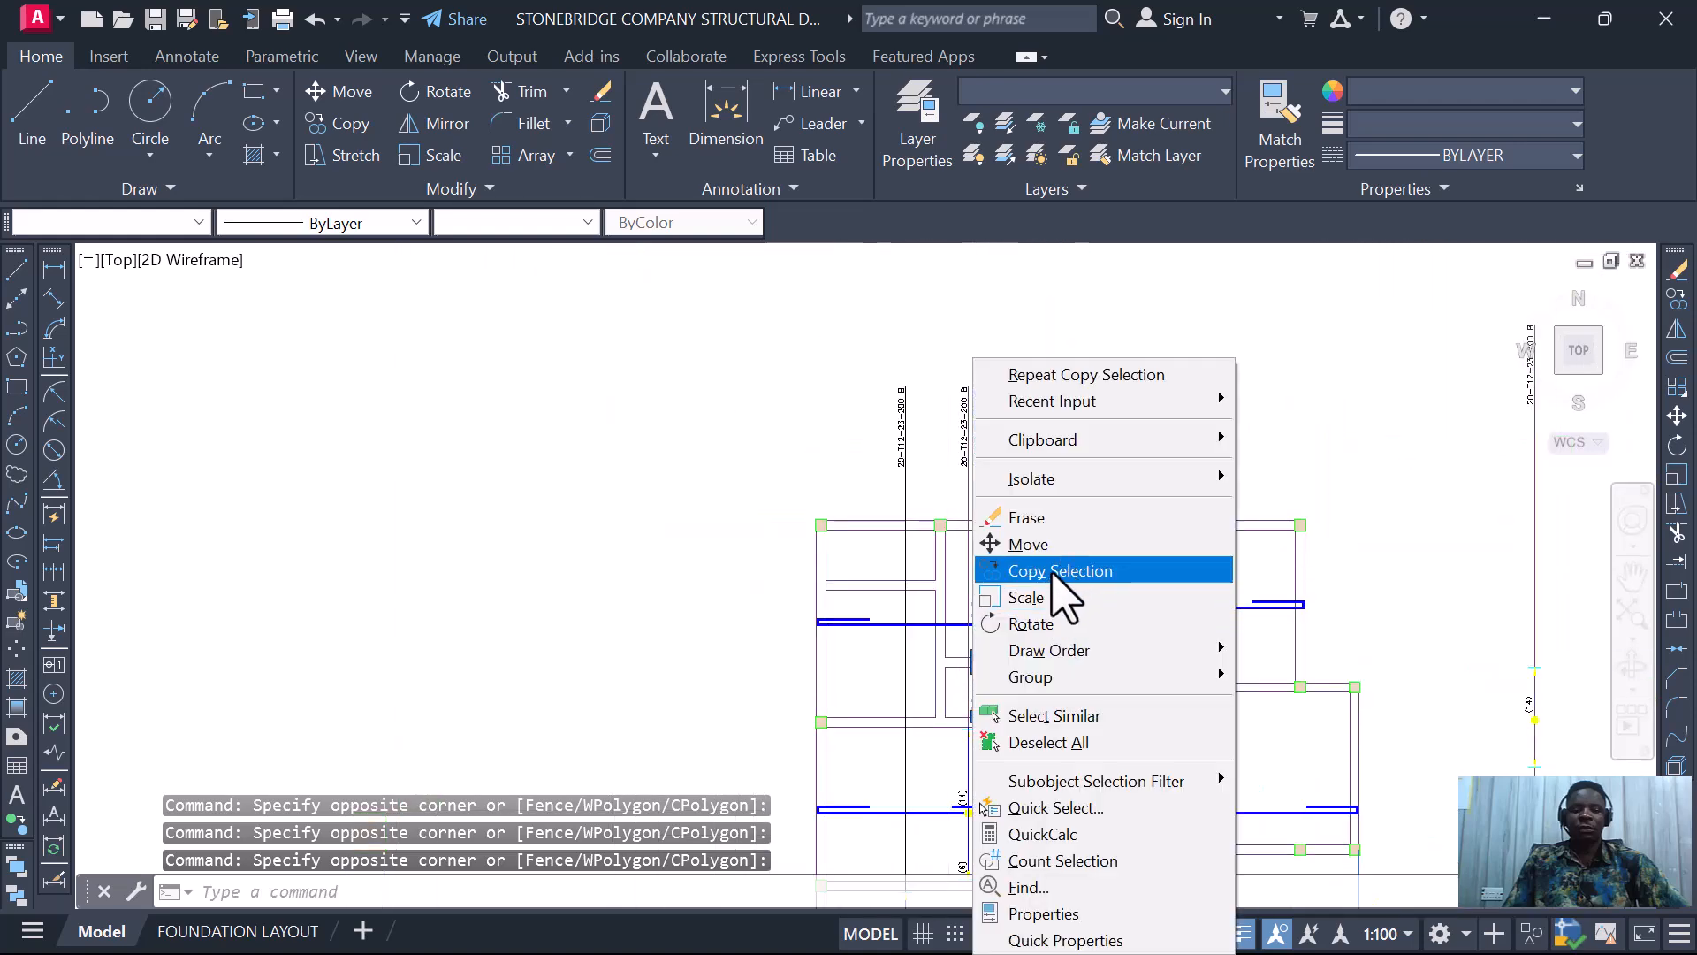
pyautogui.click(1072, 568)
pyautogui.click(1046, 424)
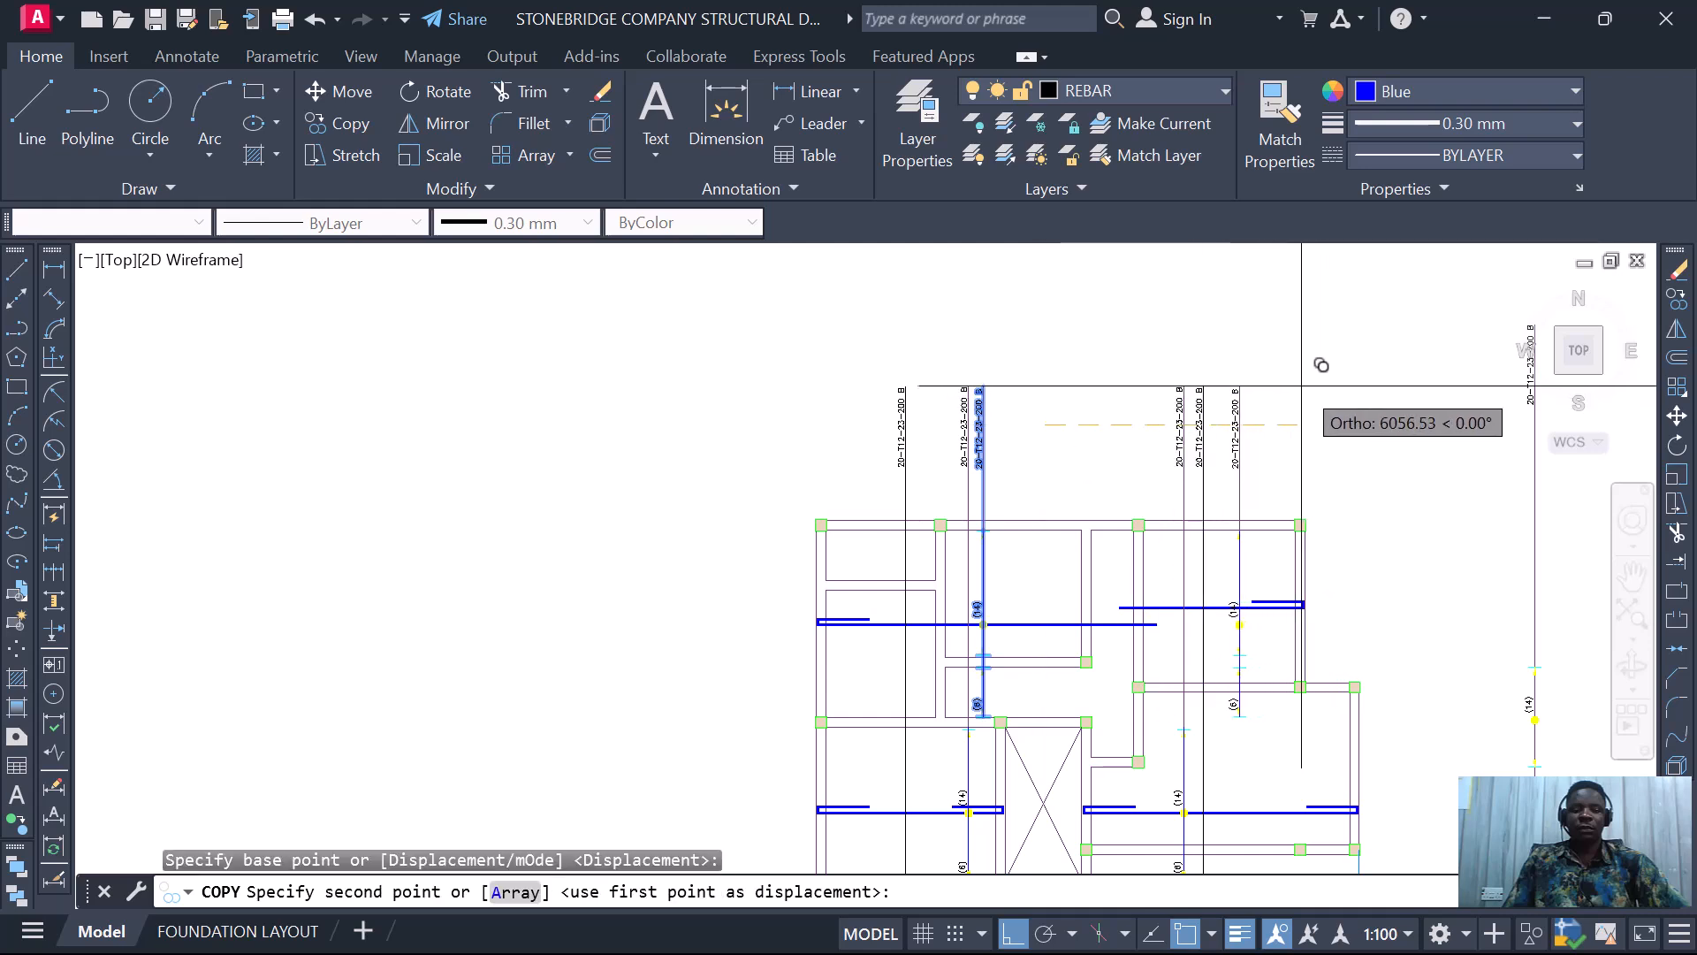
pyautogui.click(1322, 388)
pyautogui.press('Escape')
# - Move the upper-right bay's yellow dot and (14) label straight up so the dot sits on that bay's blue main bar
pyautogui.scroll(6, 1221, 631)
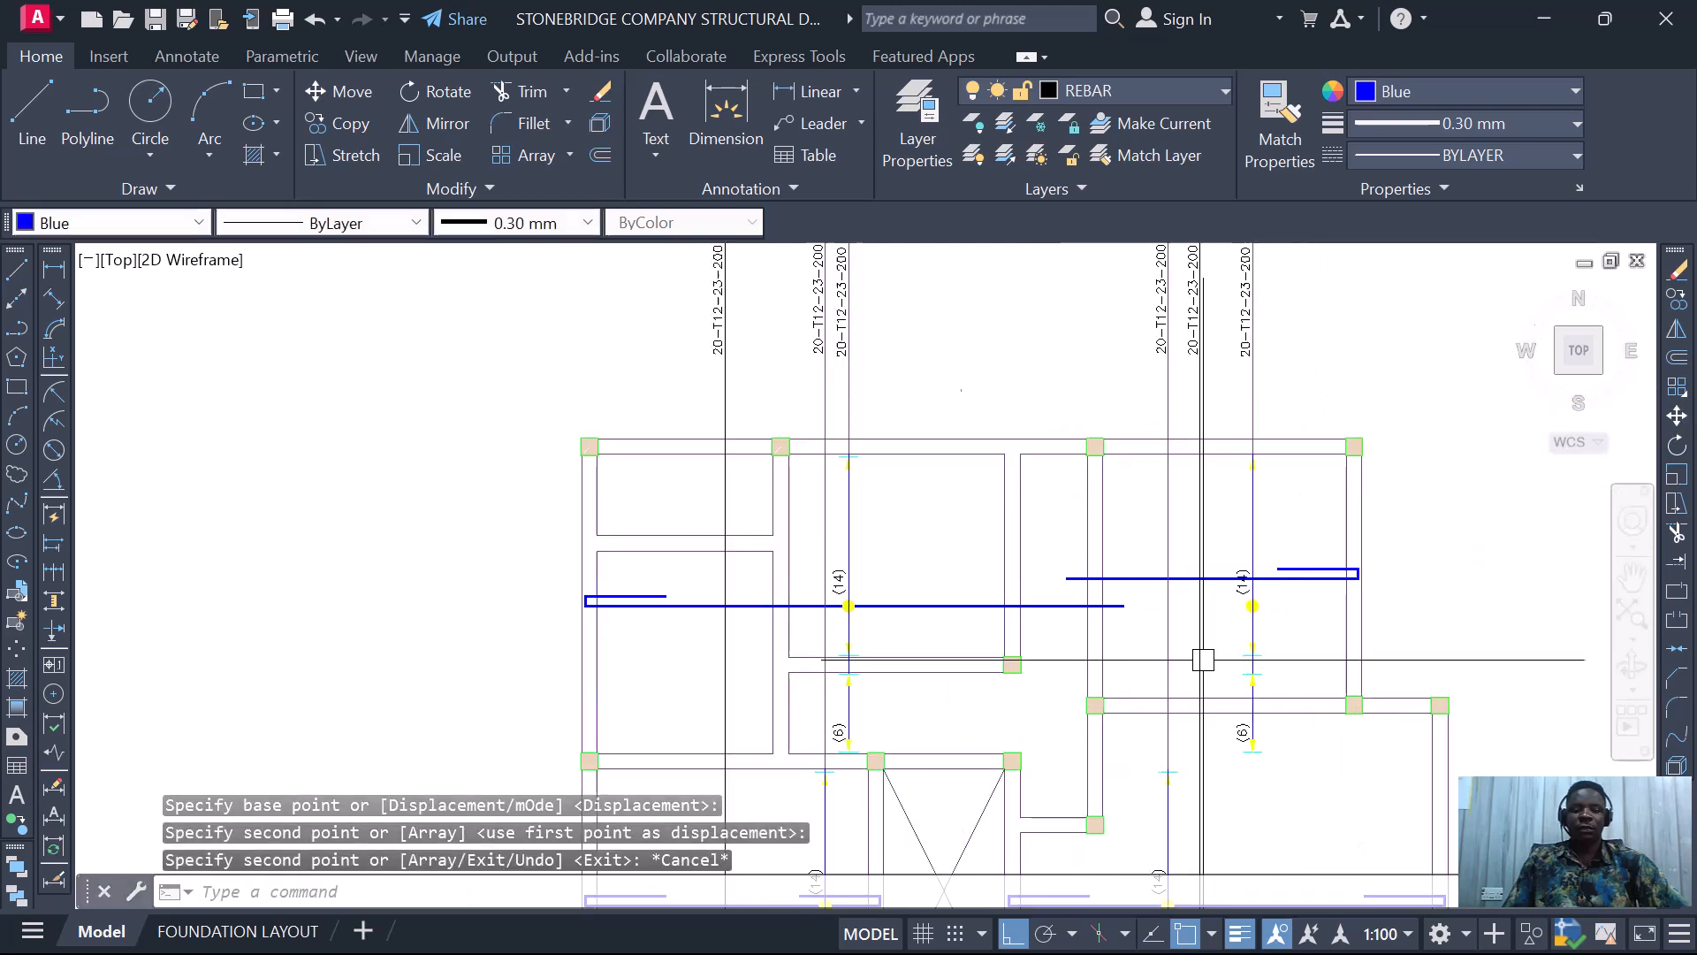
pyautogui.click(1218, 448)
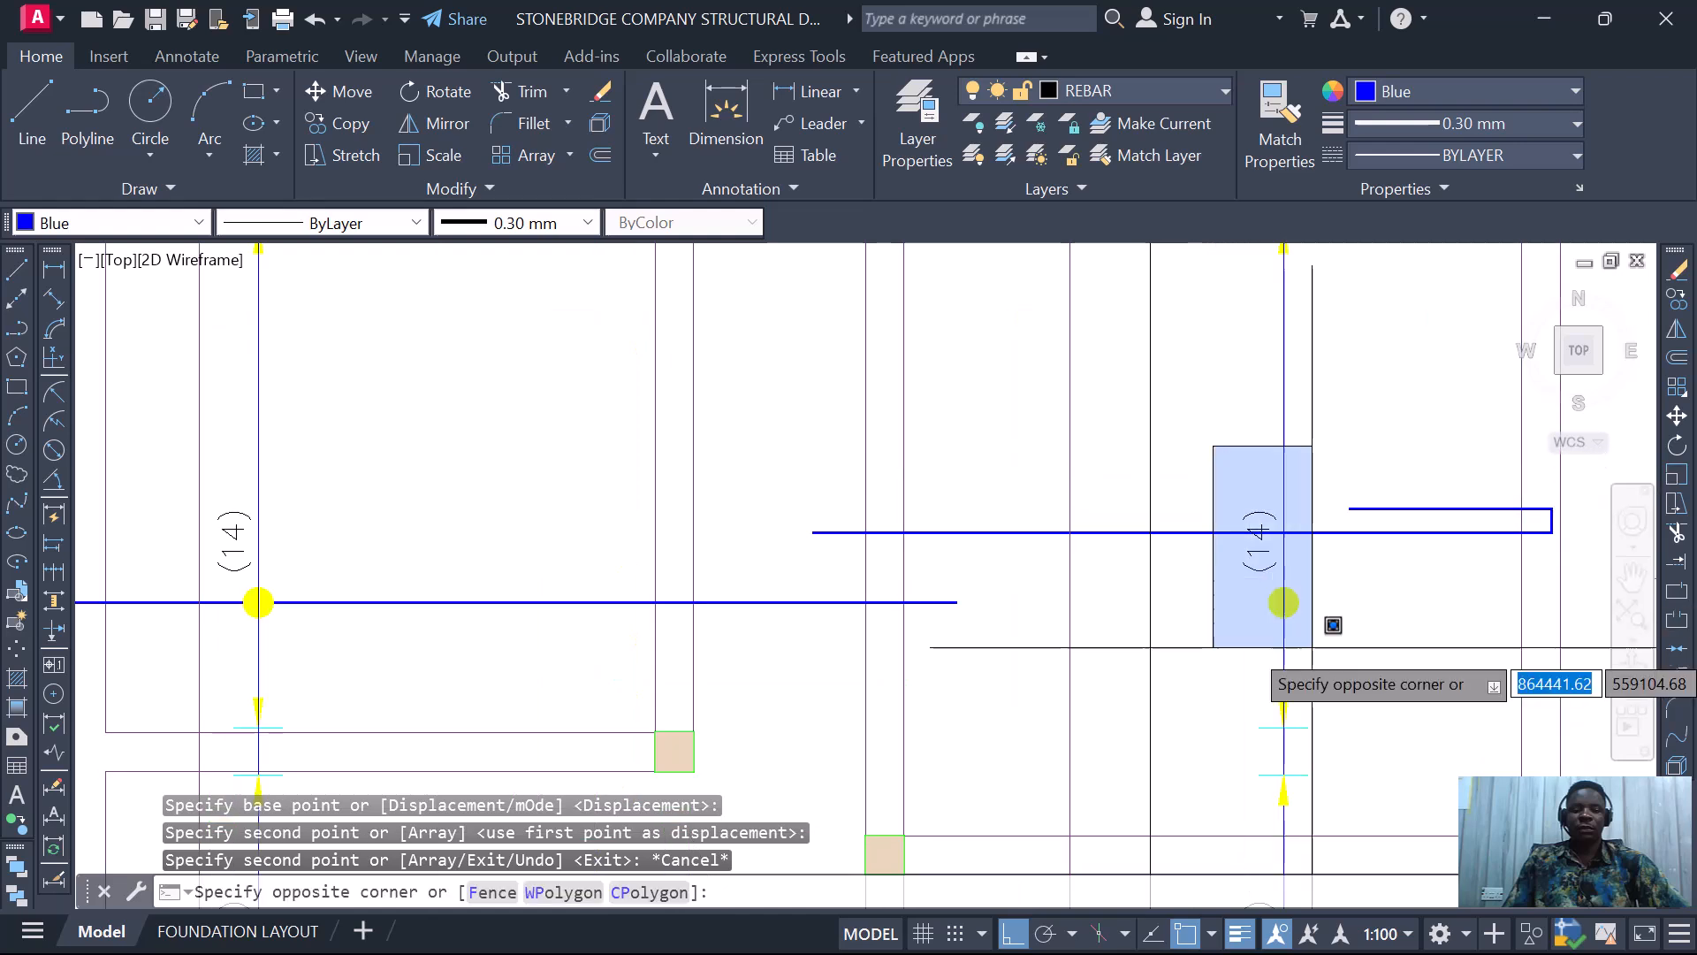
pyautogui.click(1298, 605)
pyautogui.rightClick(1299, 607)
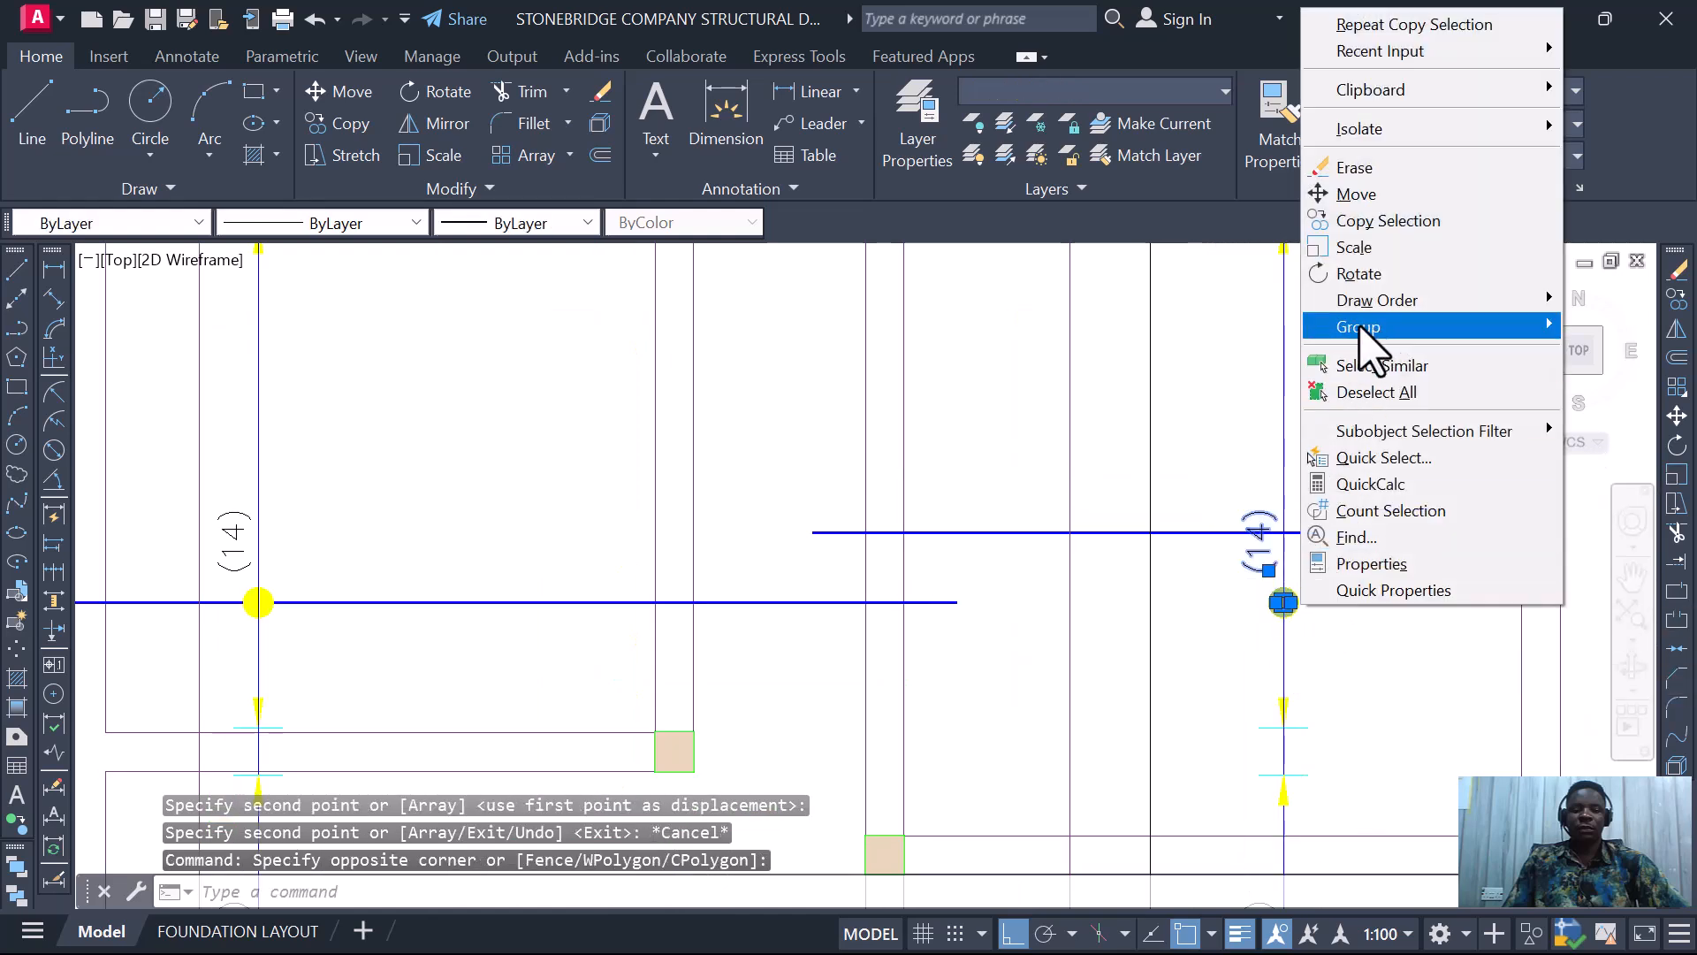
pyautogui.click(1202, 636)
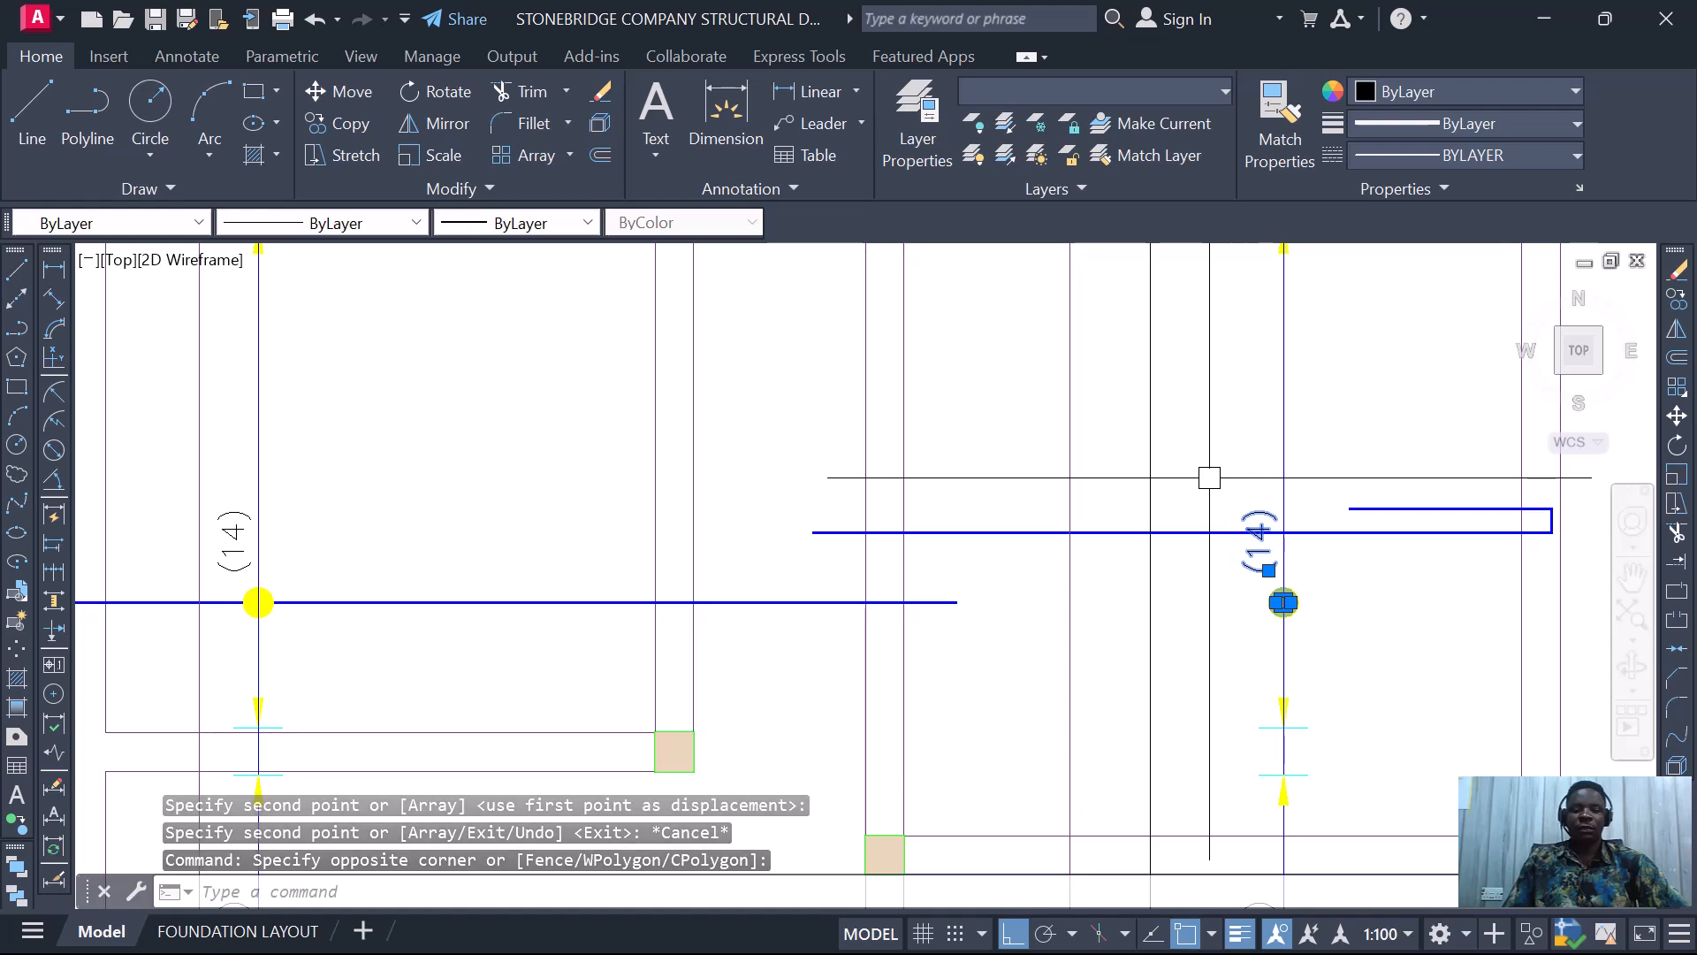
pyautogui.write('m')
pyautogui.press('Return')
pyautogui.scroll(1, 1289, 609)
pyautogui.scroll(2, 1294, 614)
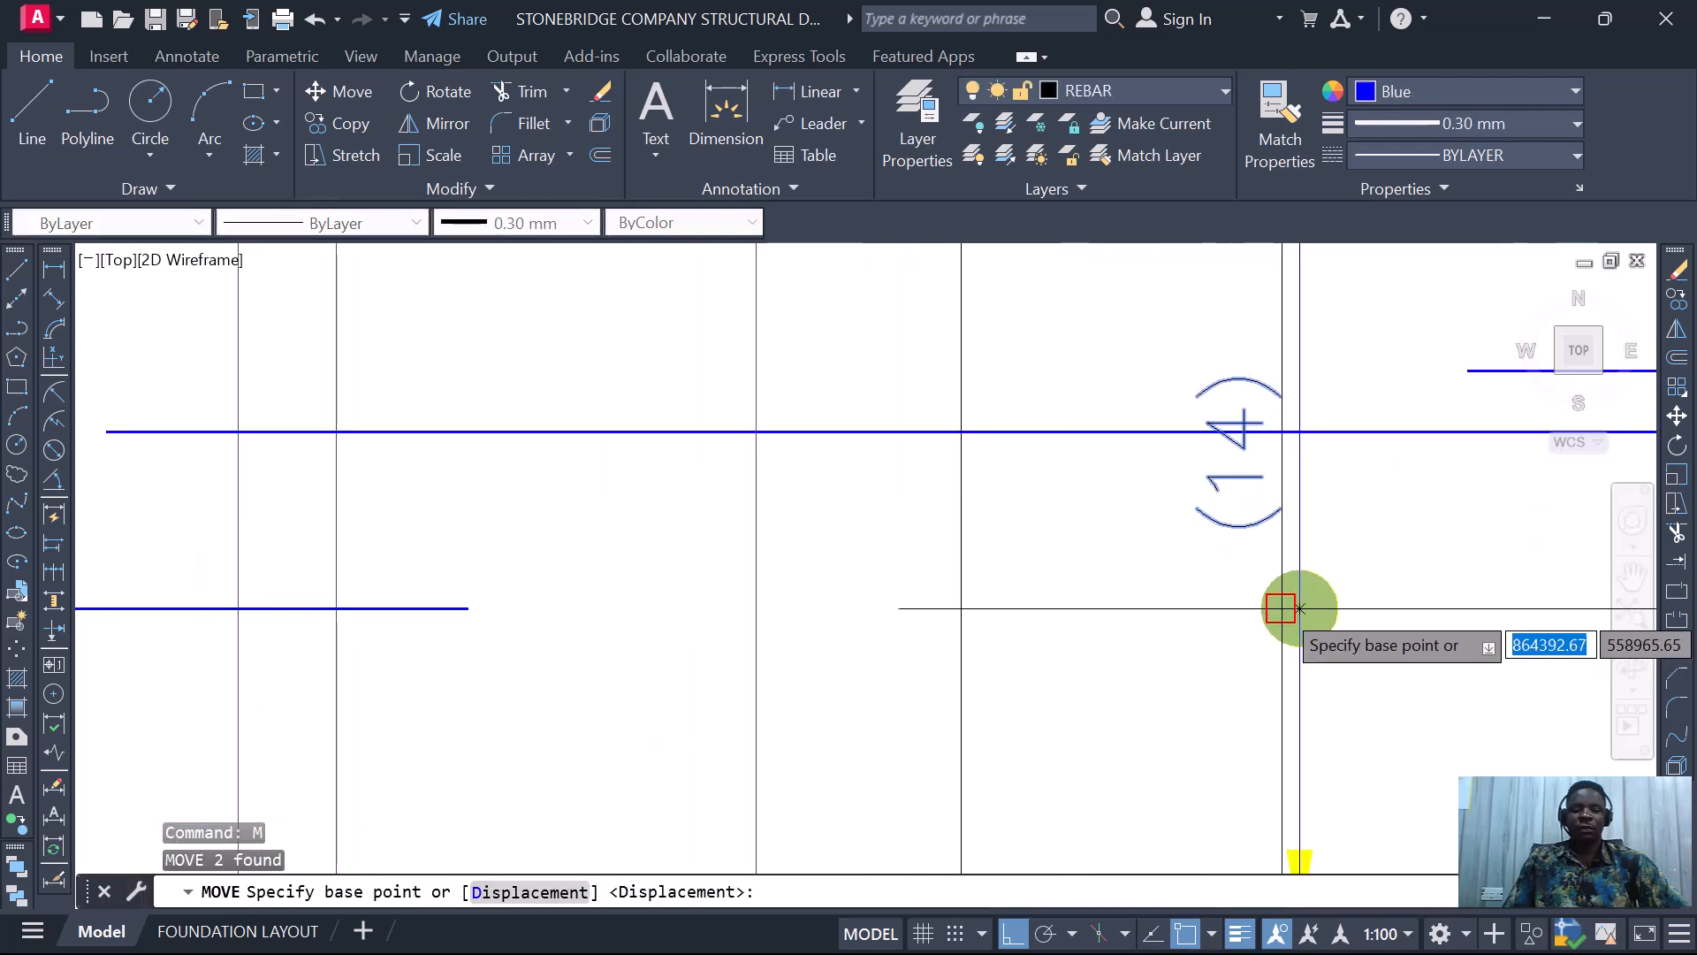
pyautogui.click(1299, 608)
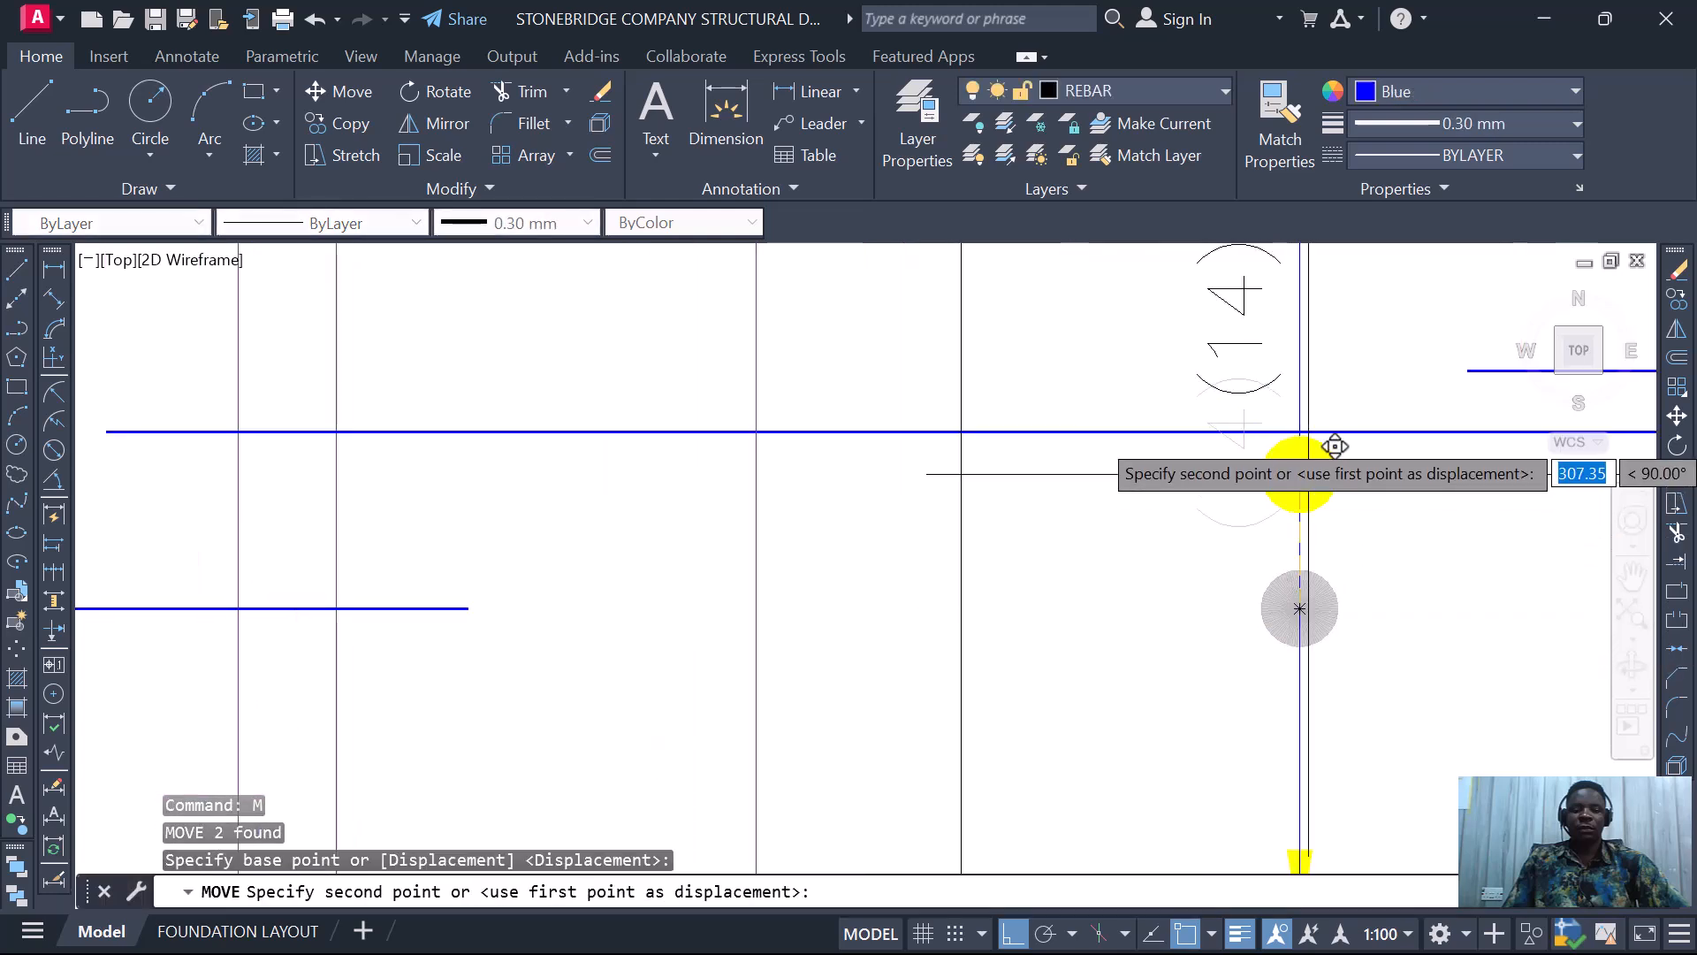
pyautogui.click(1297, 430)
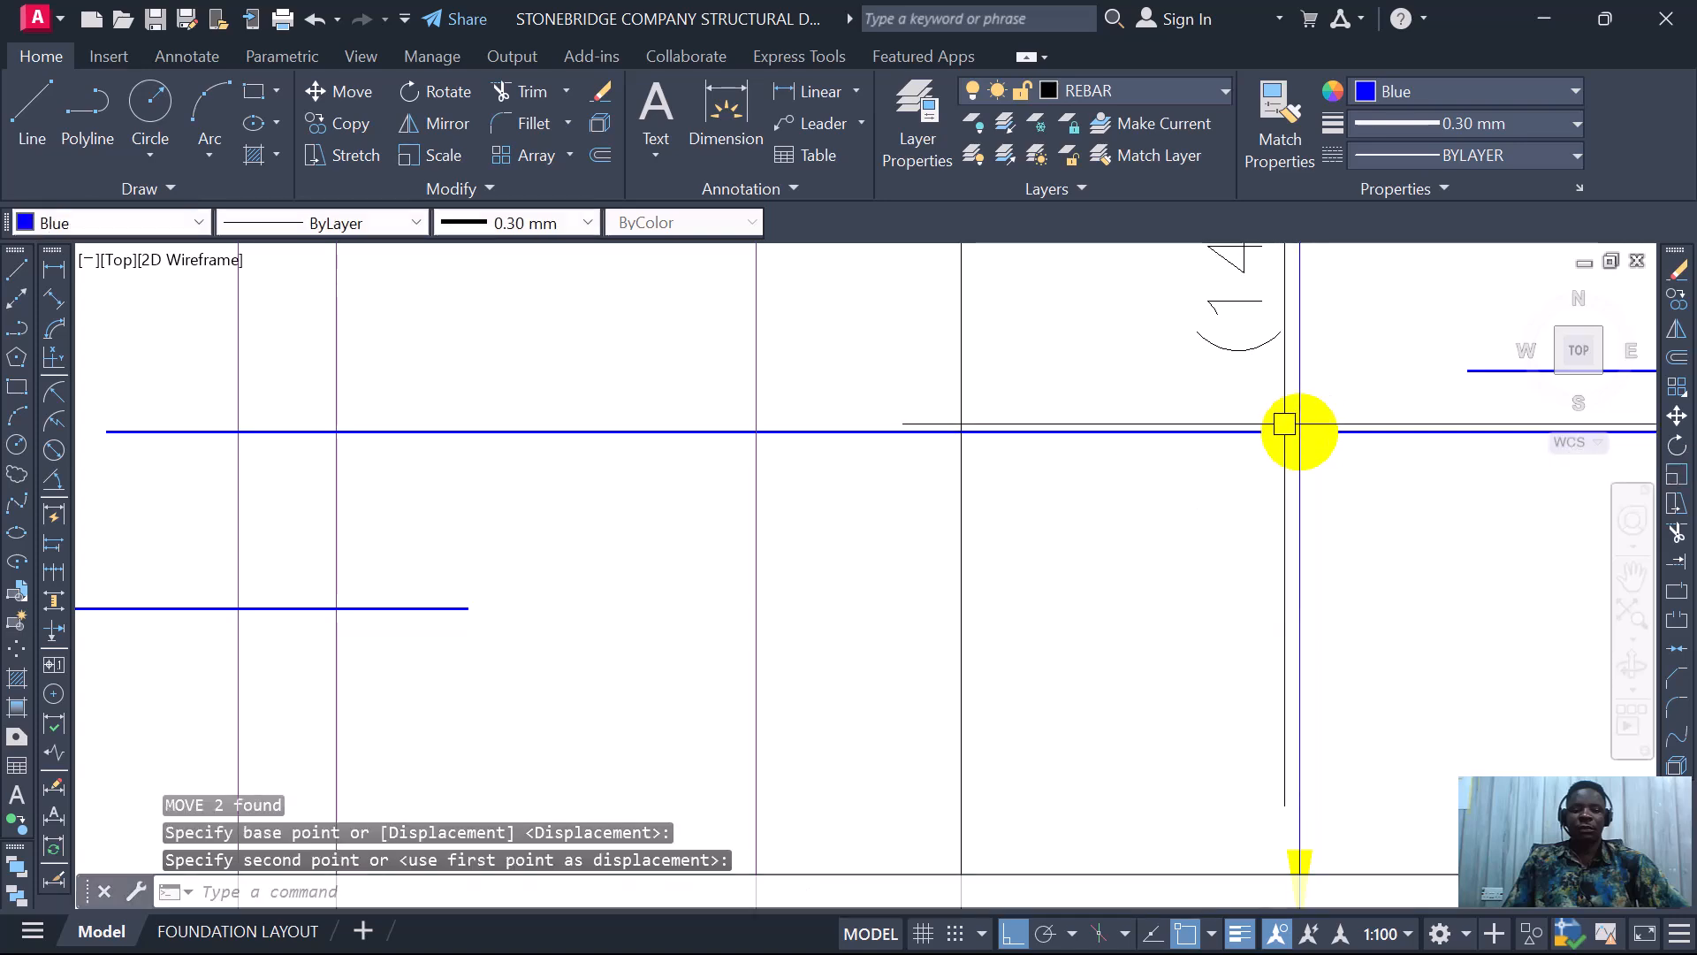
# - Examine the right-hand bays' distribution lines and compare their arrowheads and labels with those in the left-hand bays
pyautogui.scroll(-3, 1290, 492)
pyautogui.scroll(4, 1260, 581)
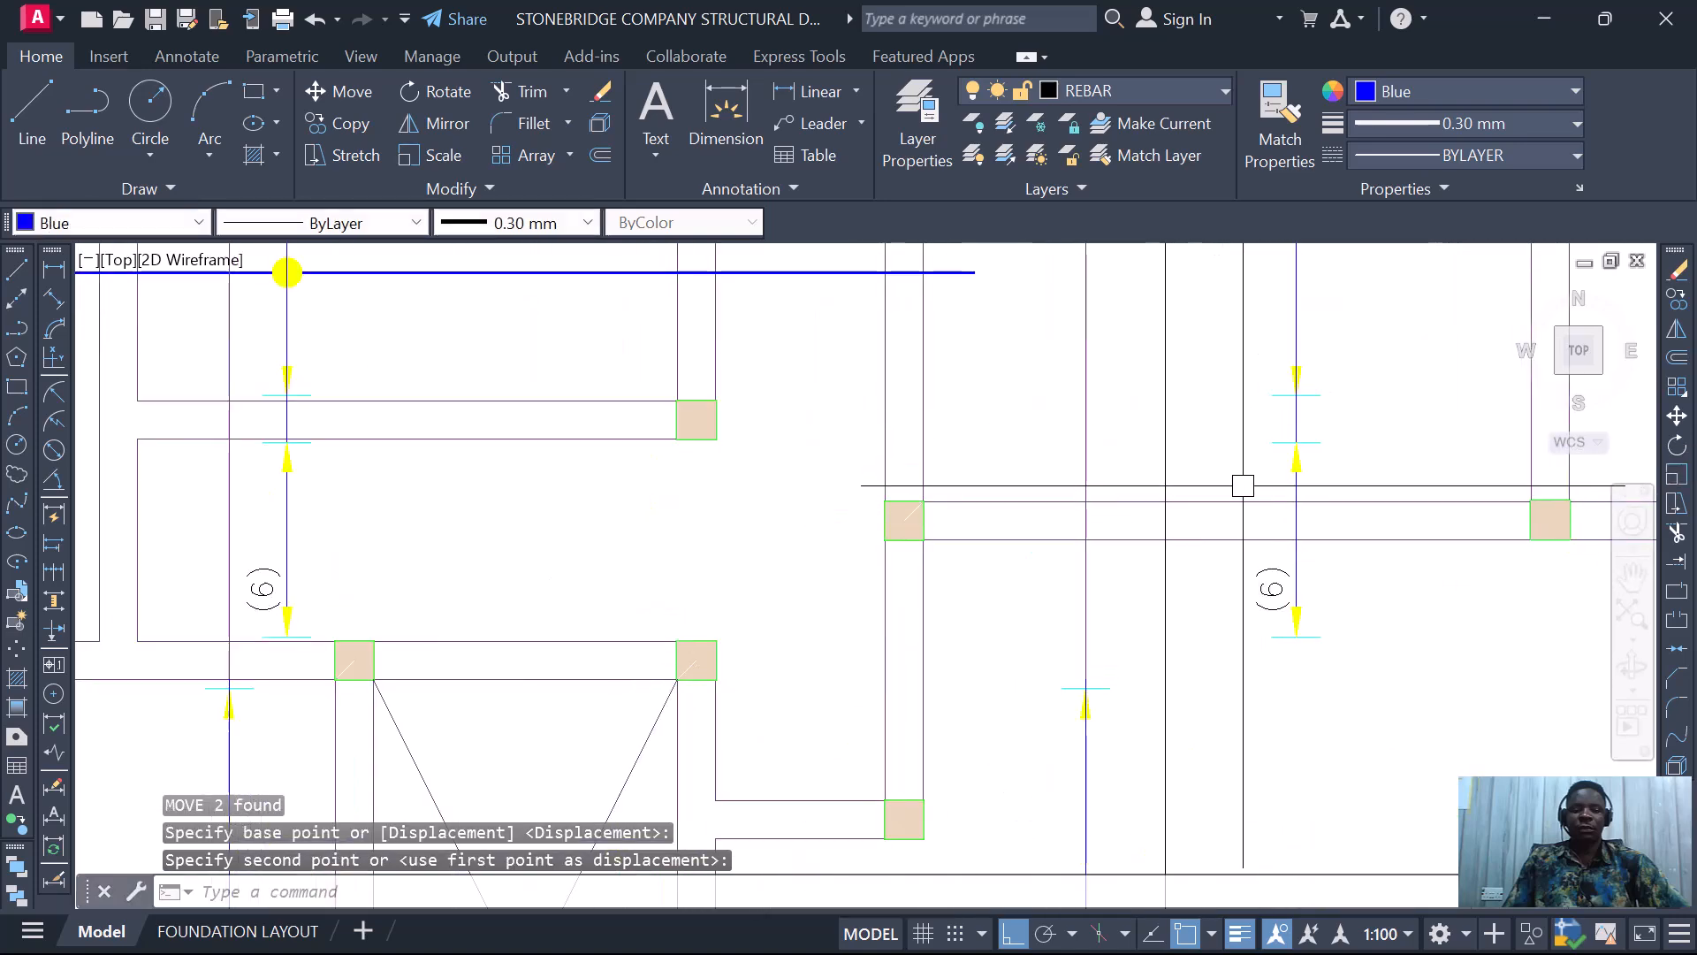
pyautogui.scroll(-3, 1242, 485)
pyautogui.scroll(-4, 1257, 555)
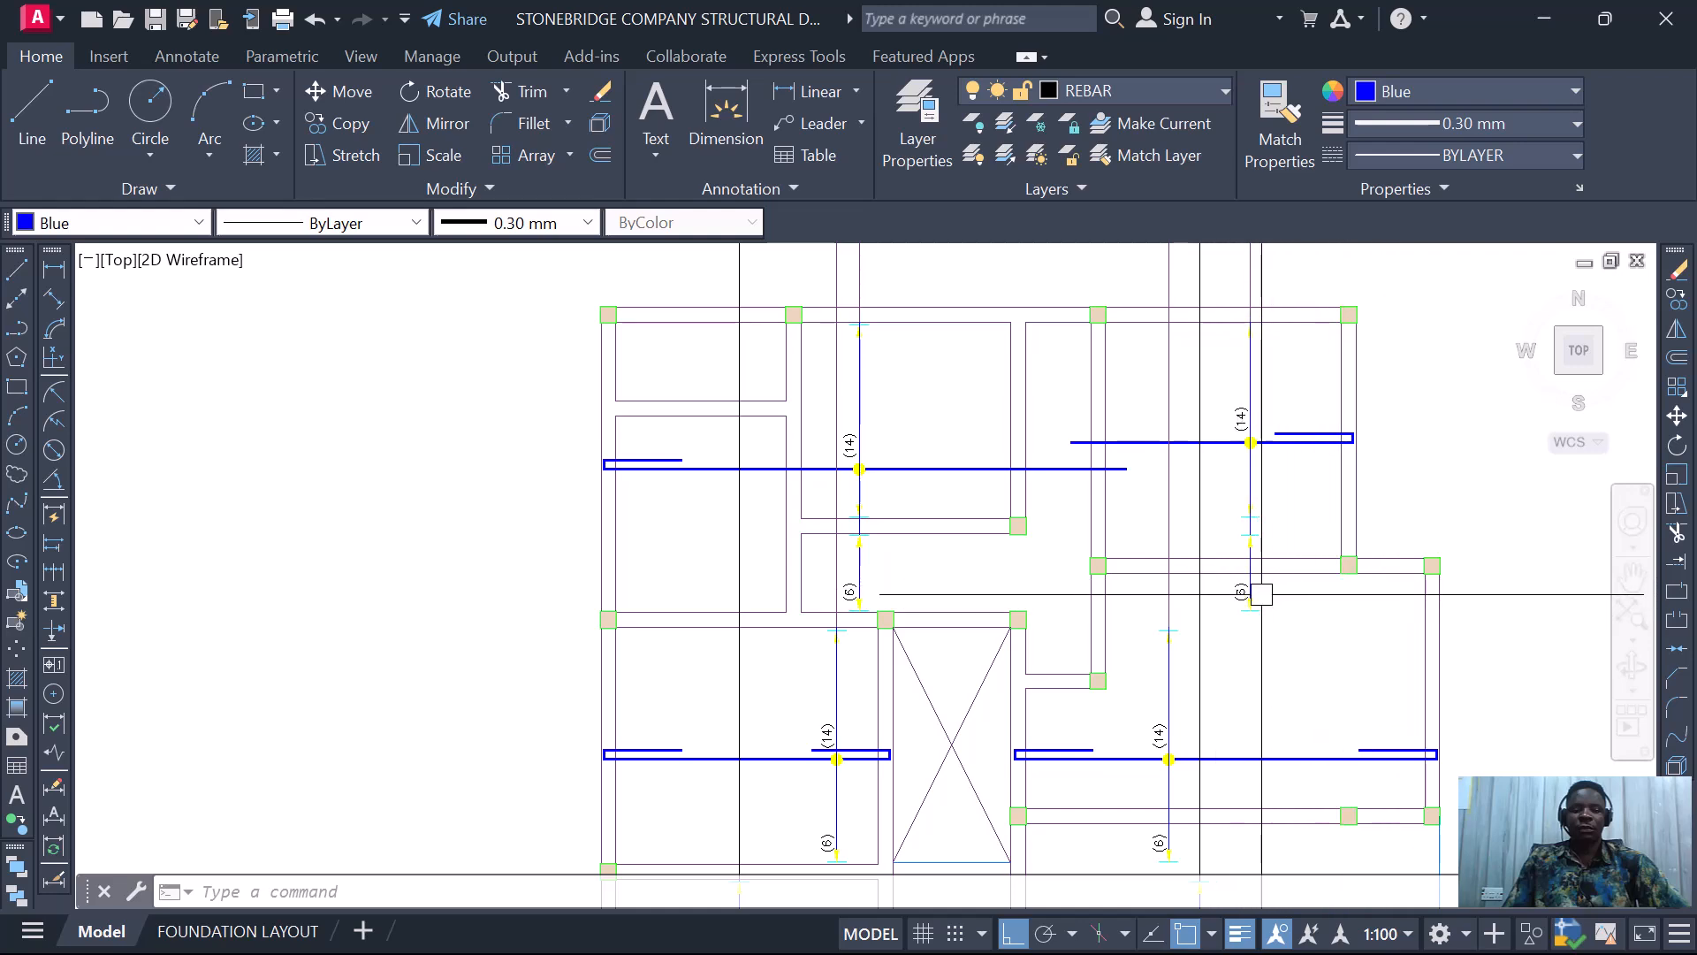
pyautogui.scroll(1, 1230, 629)
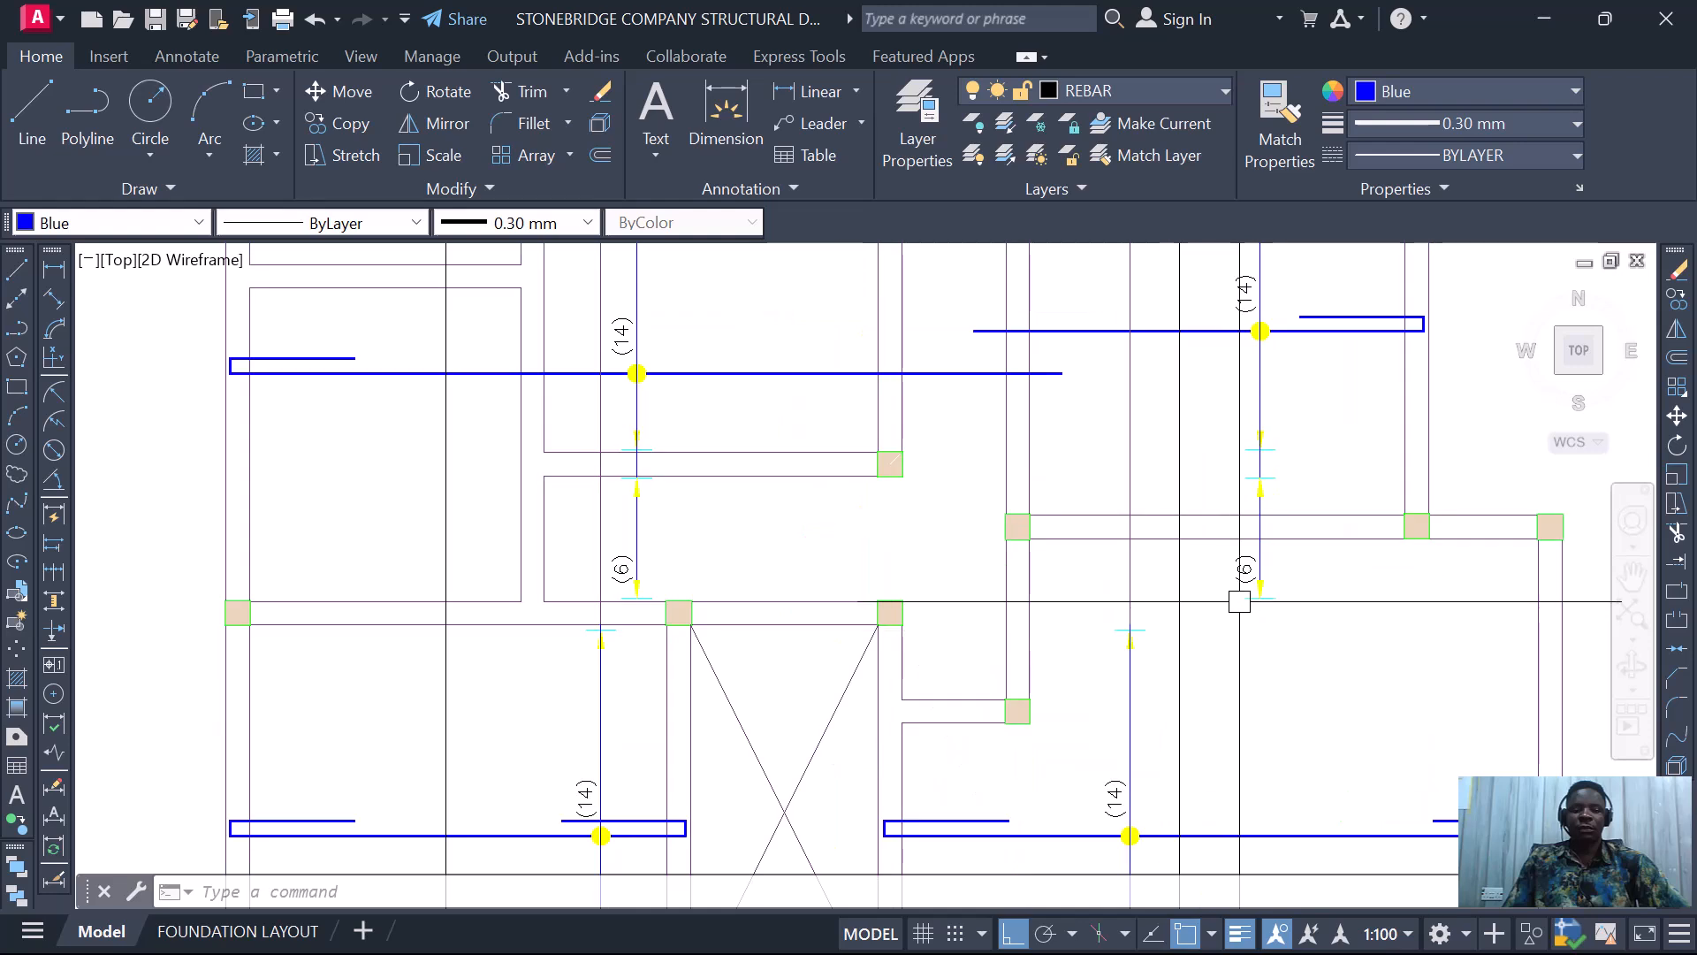
pyautogui.scroll(-4, 1185, 580)
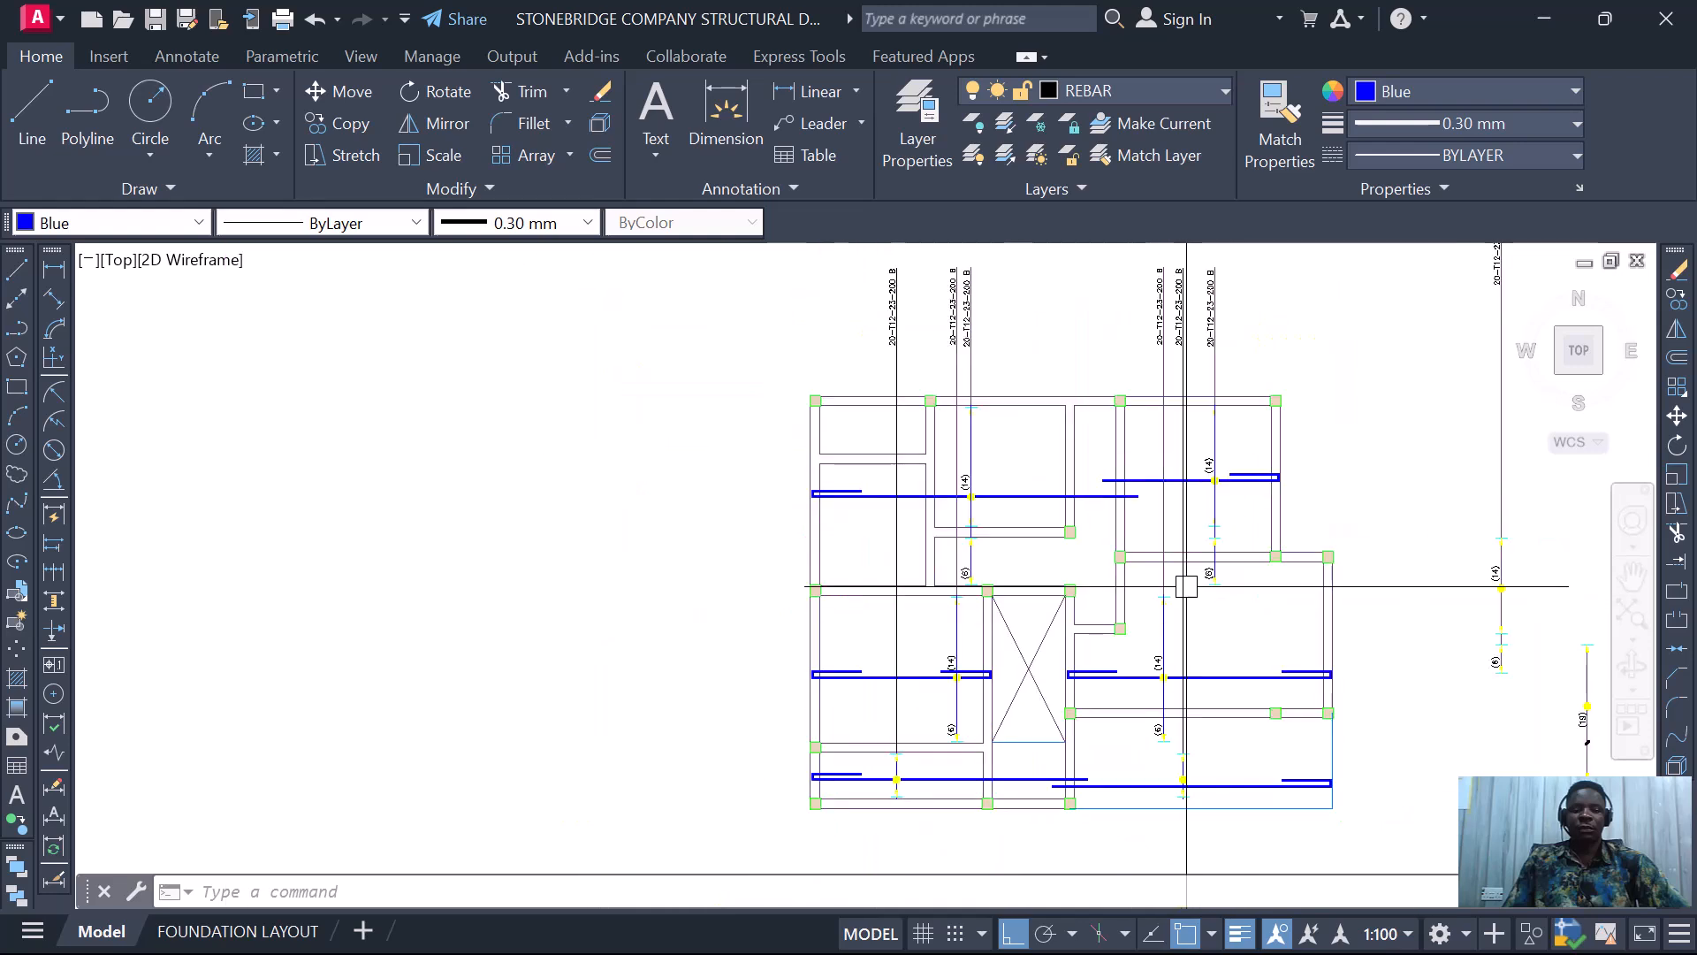
pyautogui.scroll(2, 1158, 779)
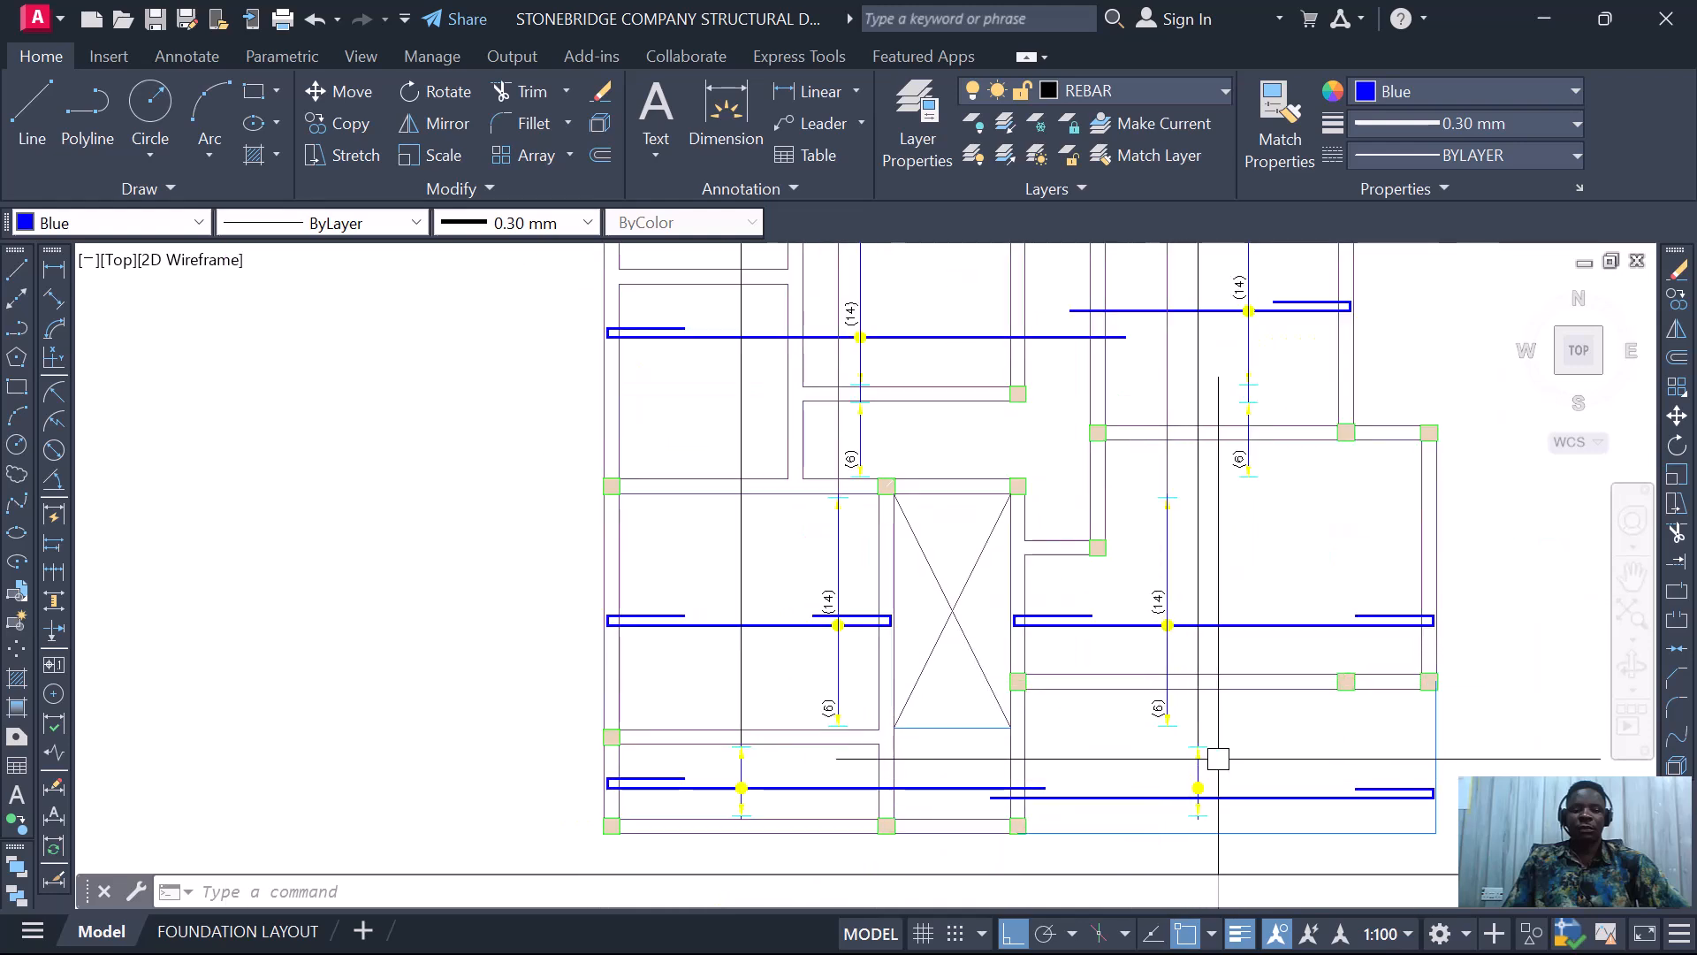
pyautogui.scroll(4, 1213, 372)
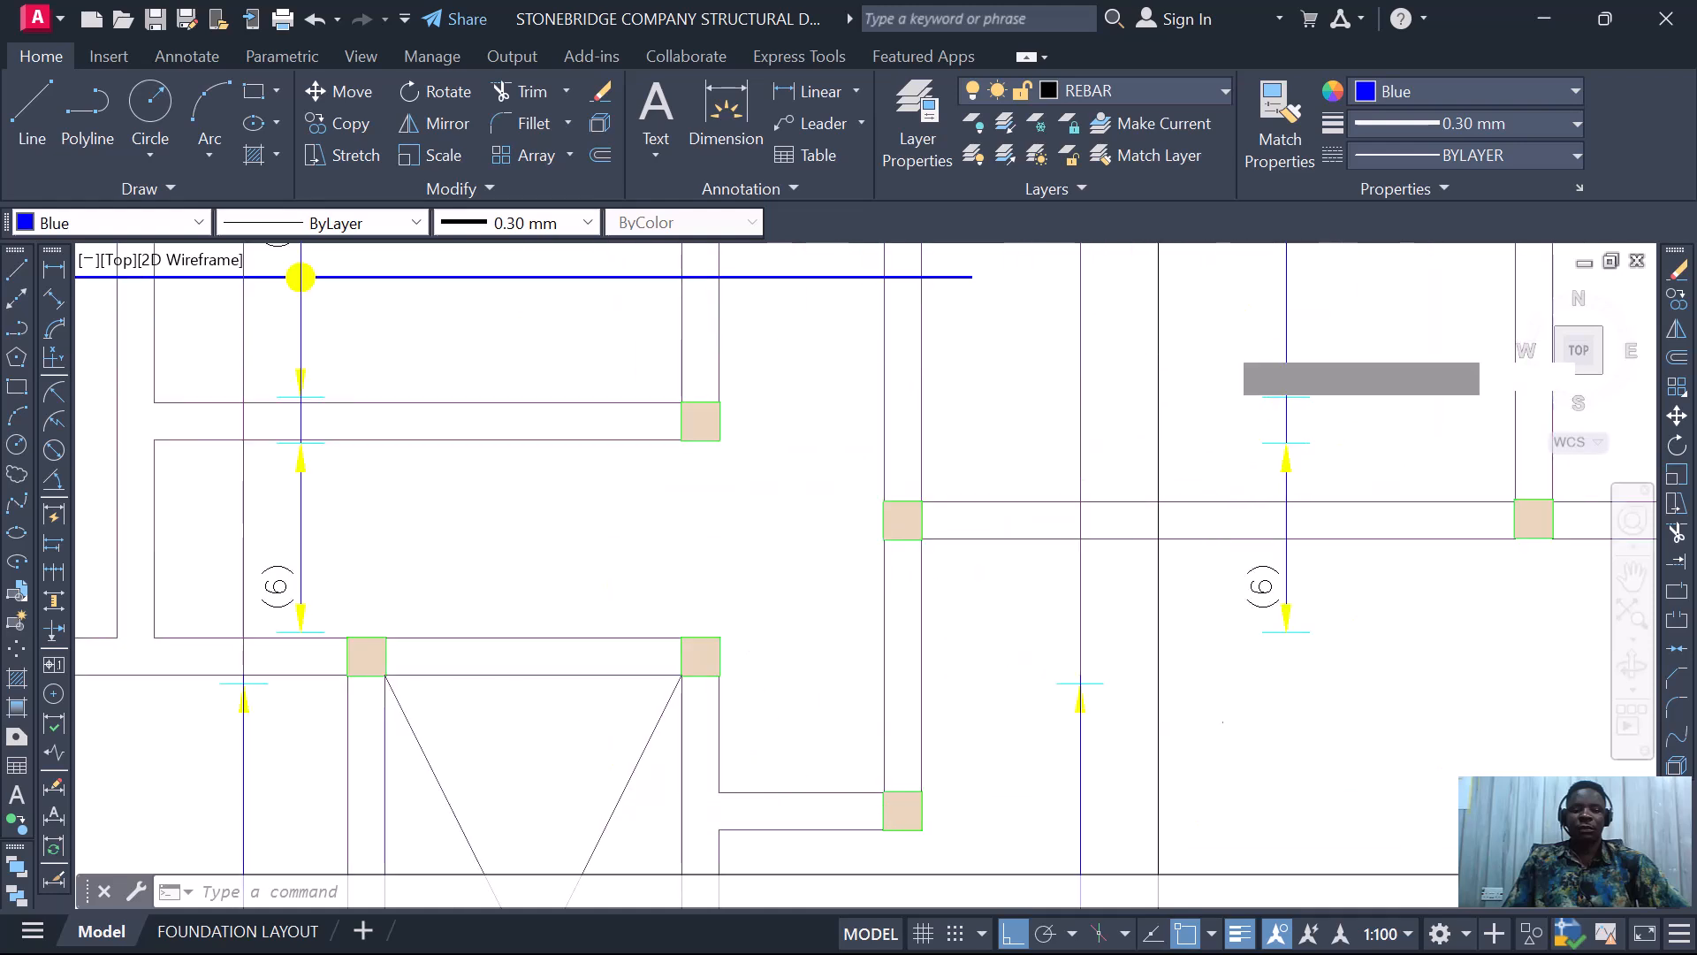
pyautogui.click(1278, 404)
pyautogui.press('Escape')
pyautogui.press('Escape')
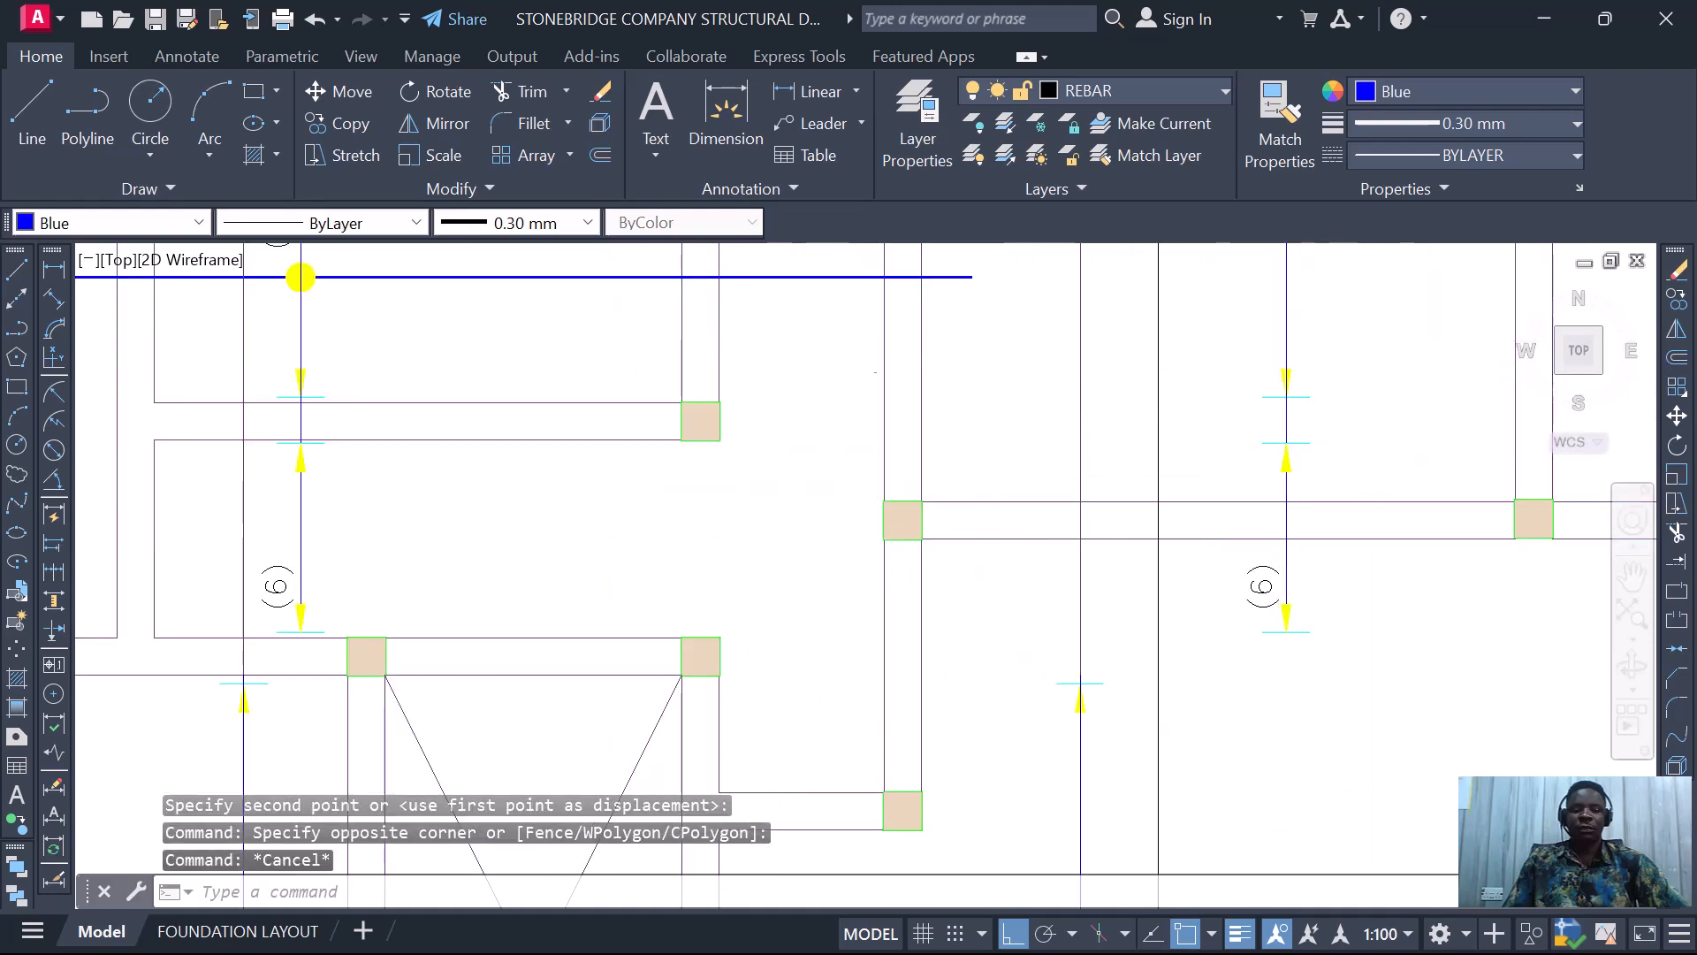
# - Move the upper-right bay's two inner arrowheads and cyan ticks off its distribution line onto the neighbouring call-out line, just below the beam
pyautogui.click(1247, 347)
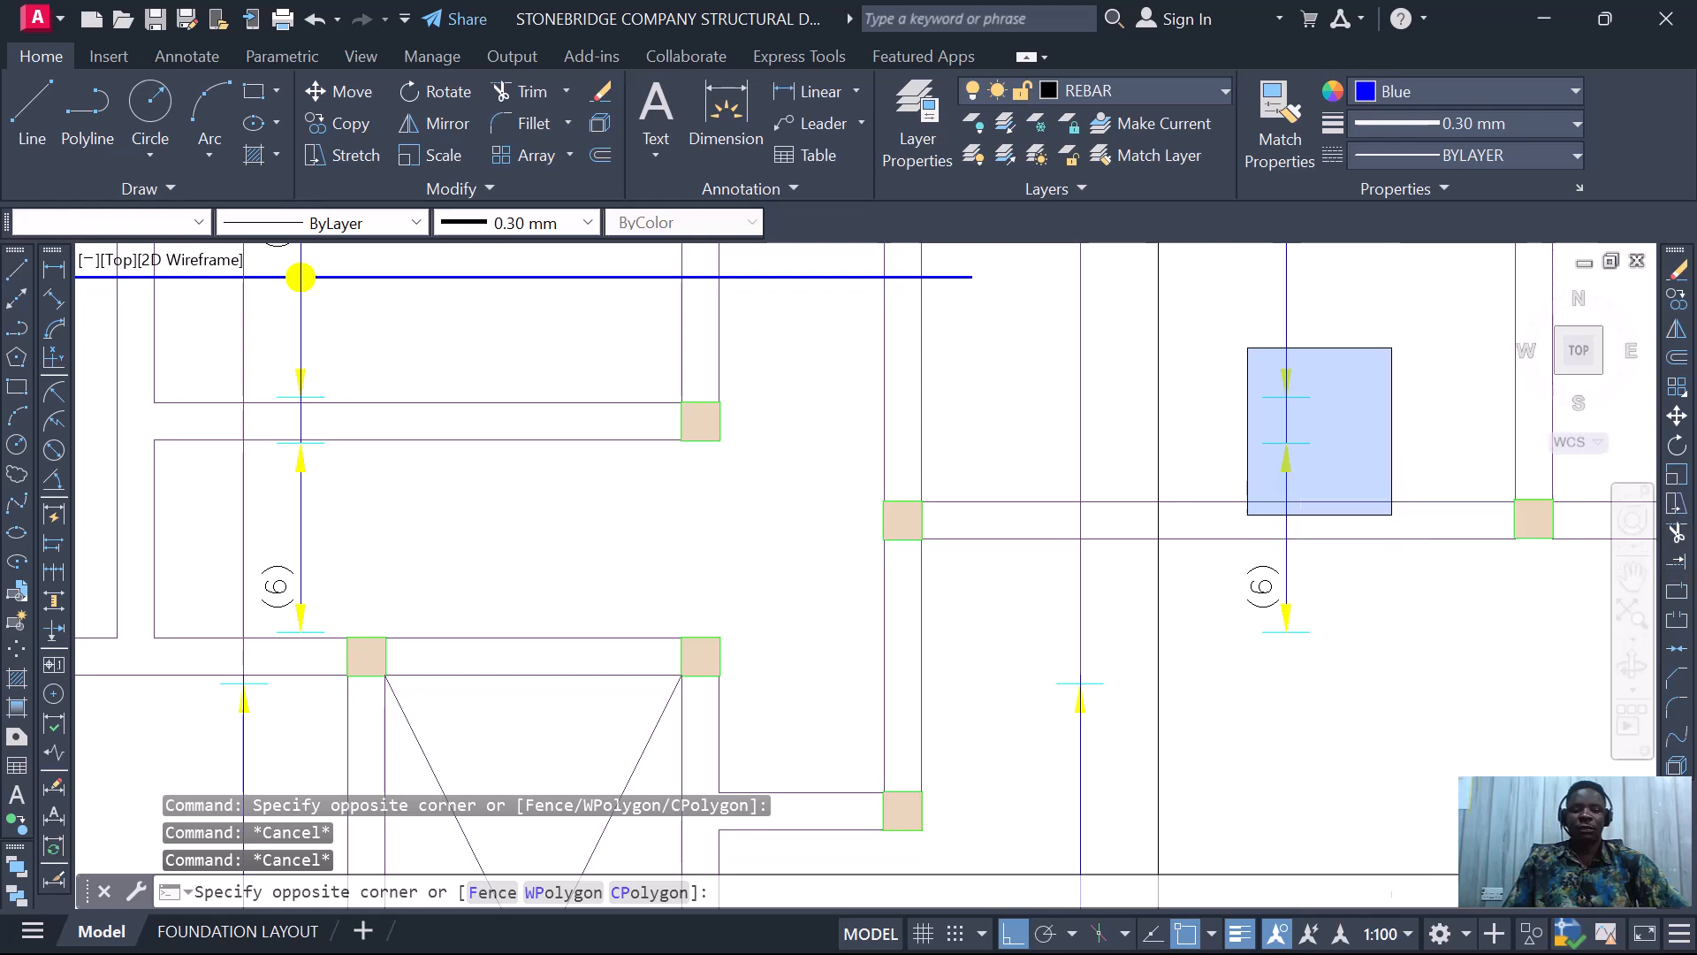
pyautogui.click(1414, 511)
pyautogui.rightClick(1292, 446)
pyautogui.click(1346, 543)
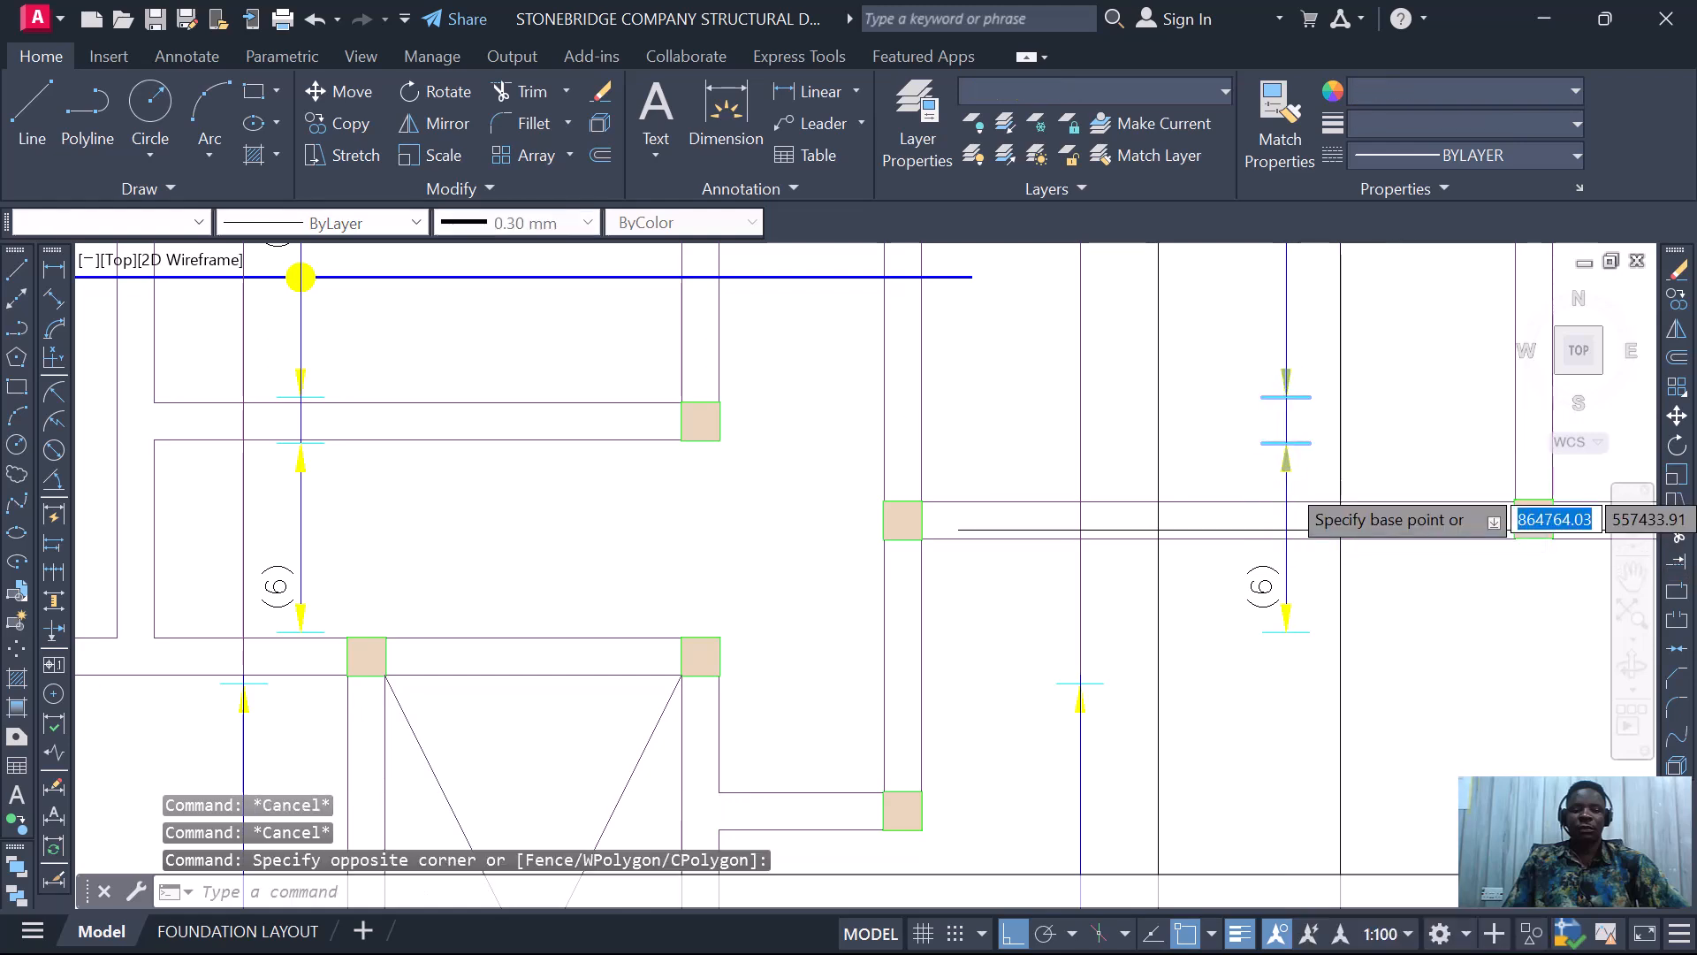
pyautogui.click(1287, 400)
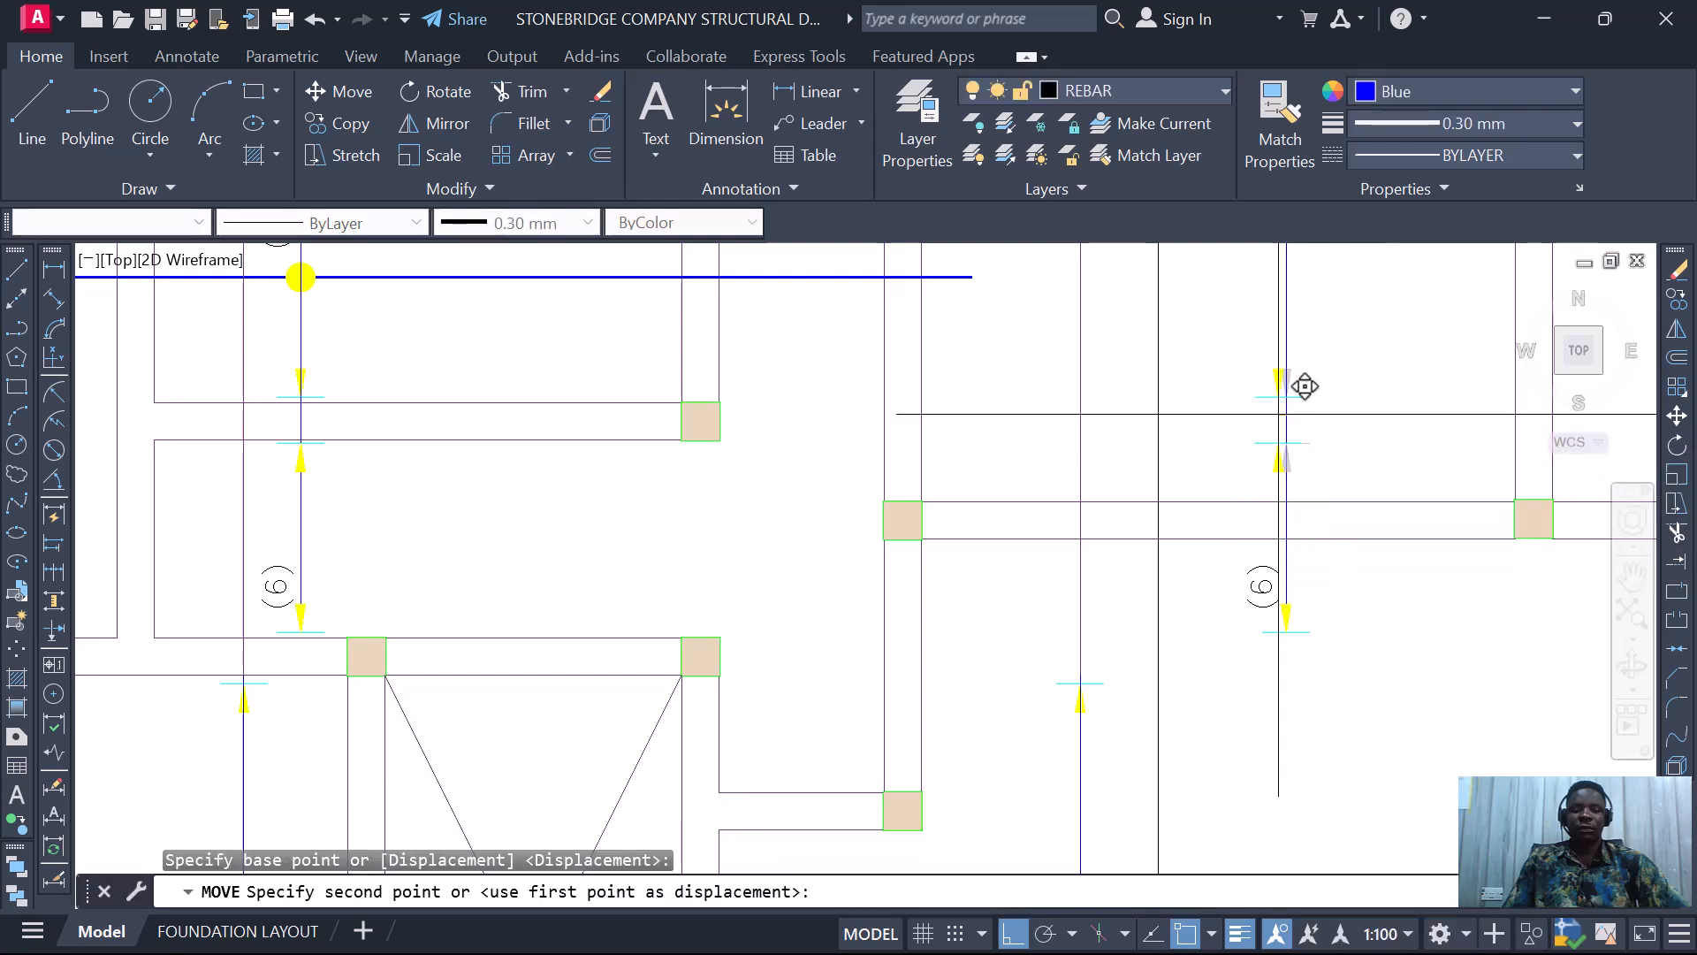
pyautogui.click(1158, 592)
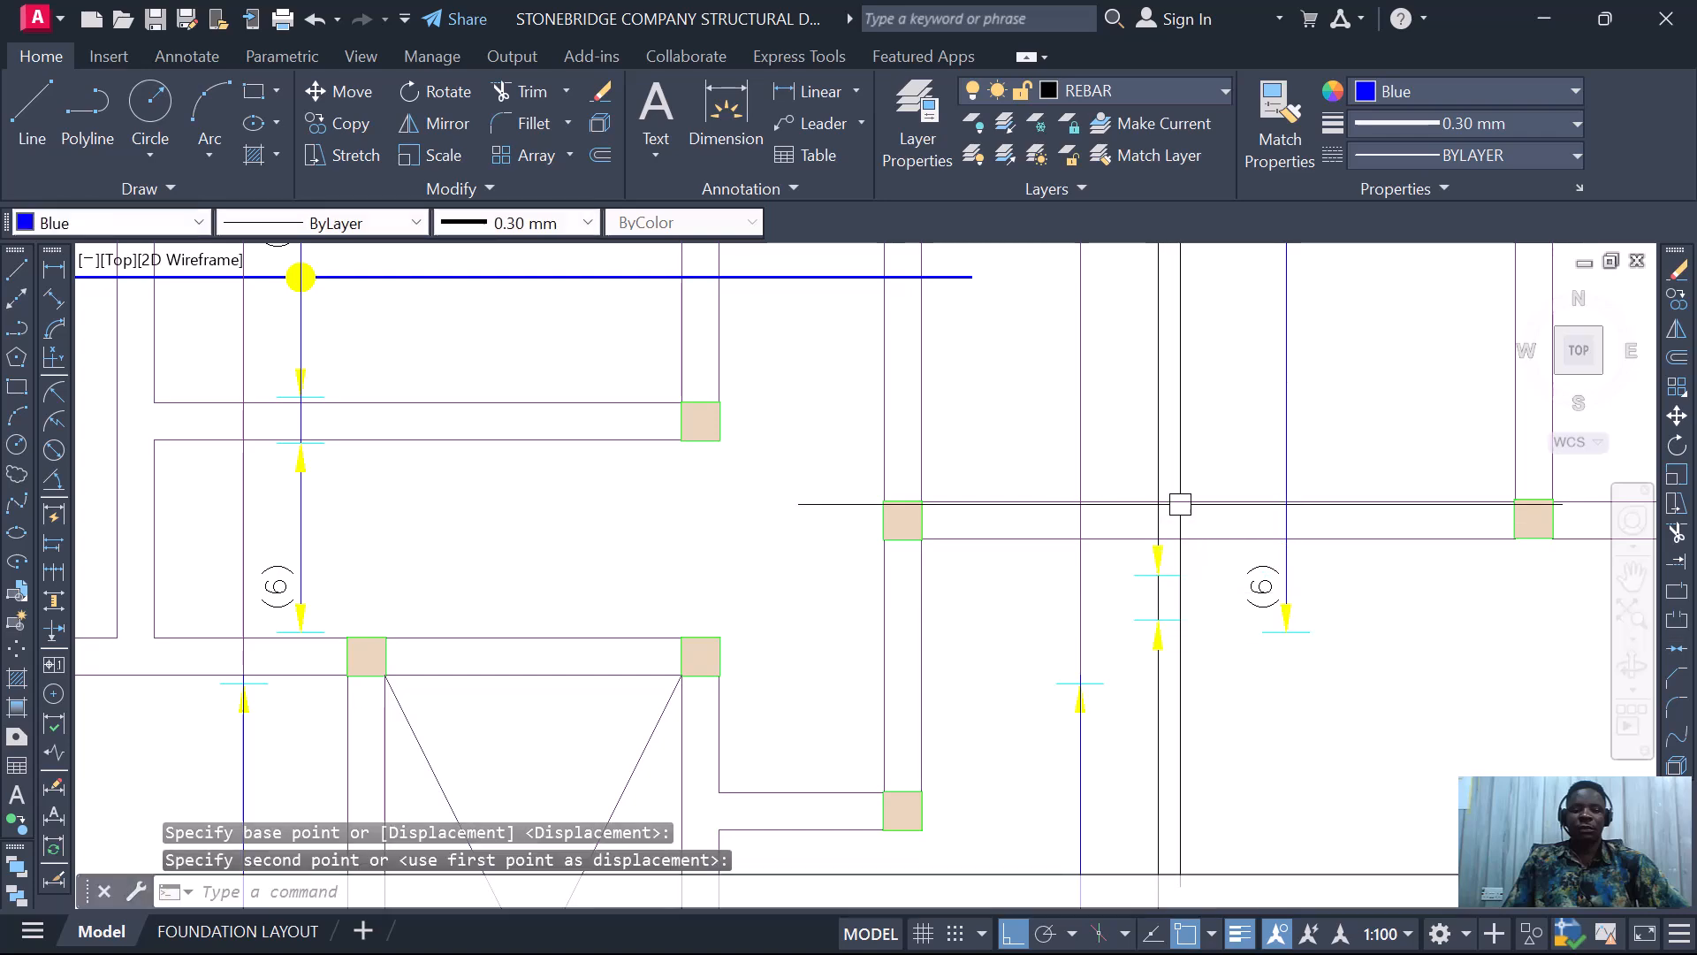
# - Move the upper-right bay's (6) label, lowest arrowhead and cyan tick straight up to just above the beam at the bay's lower edge
pyautogui.scroll(-5, 1215, 601)
pyautogui.scroll(6, 1223, 603)
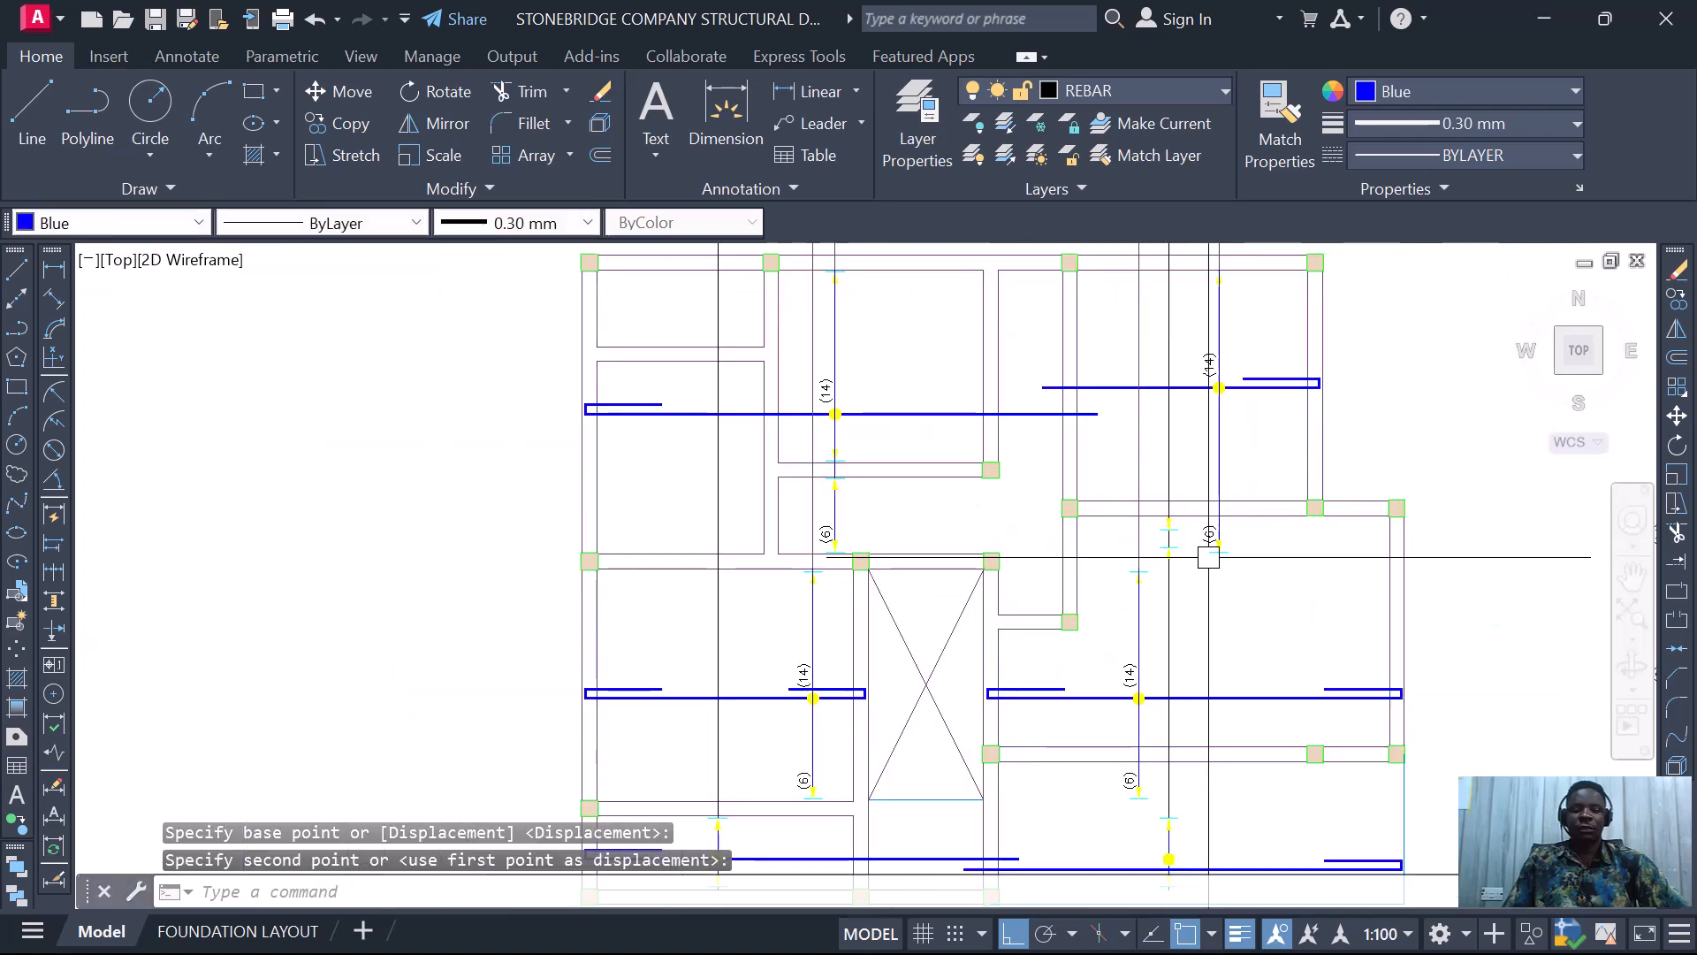
pyautogui.click(1115, 438)
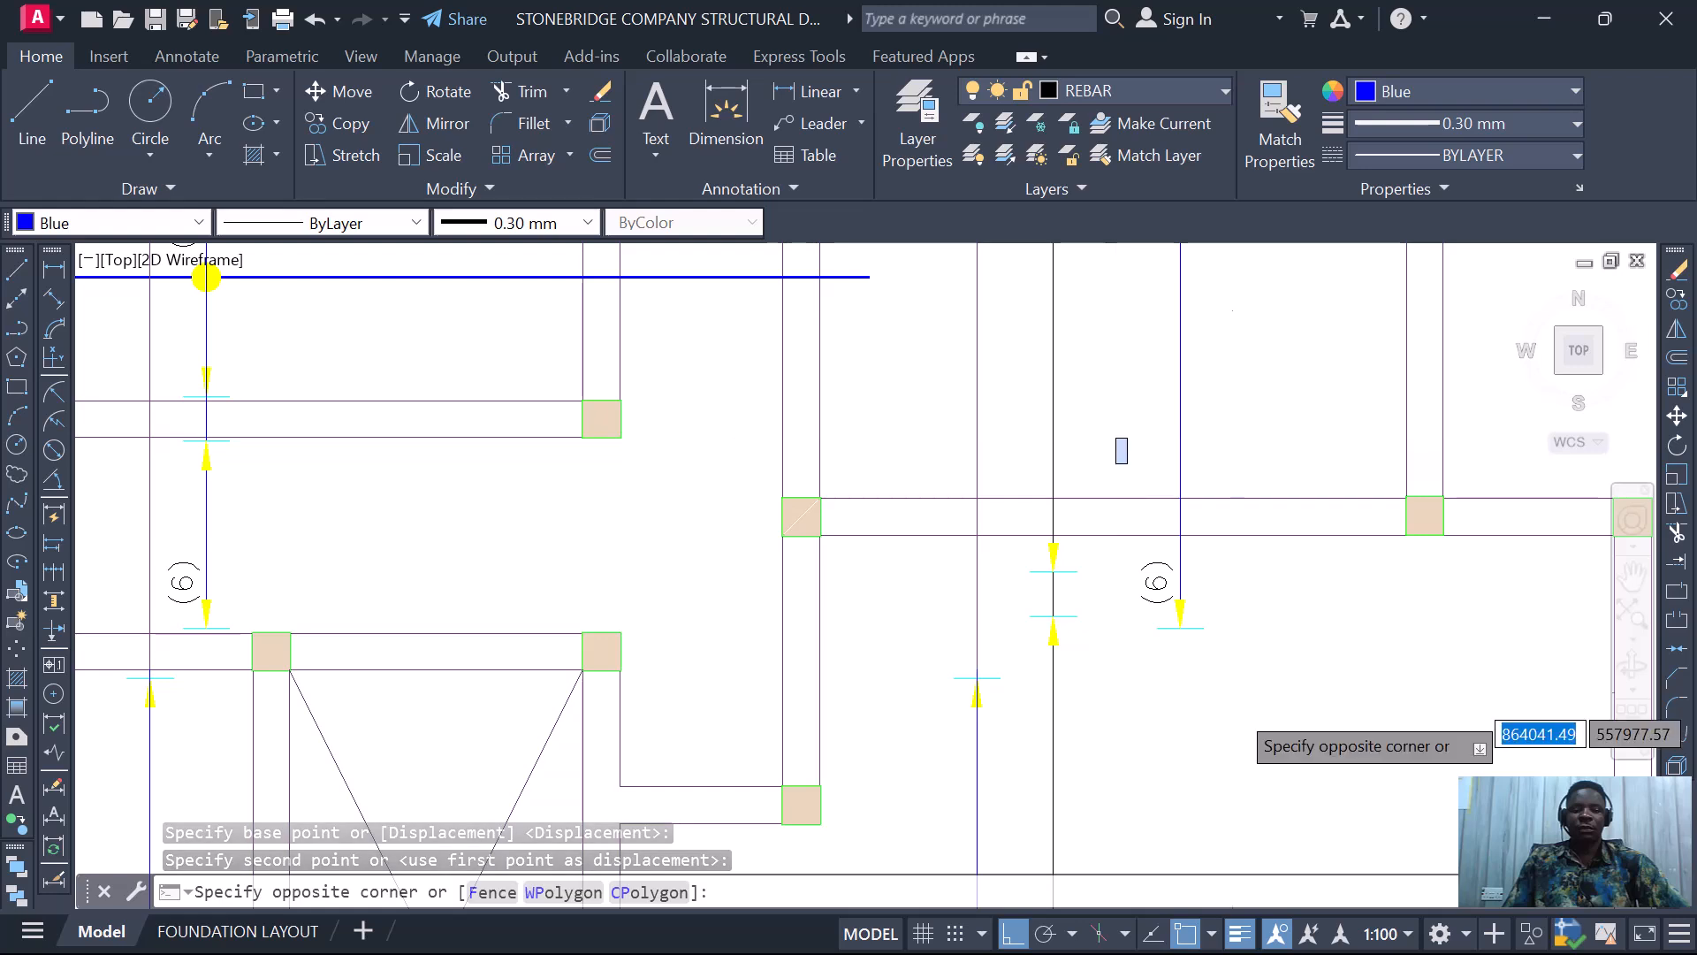
pyautogui.click(1254, 701)
pyautogui.write('m')
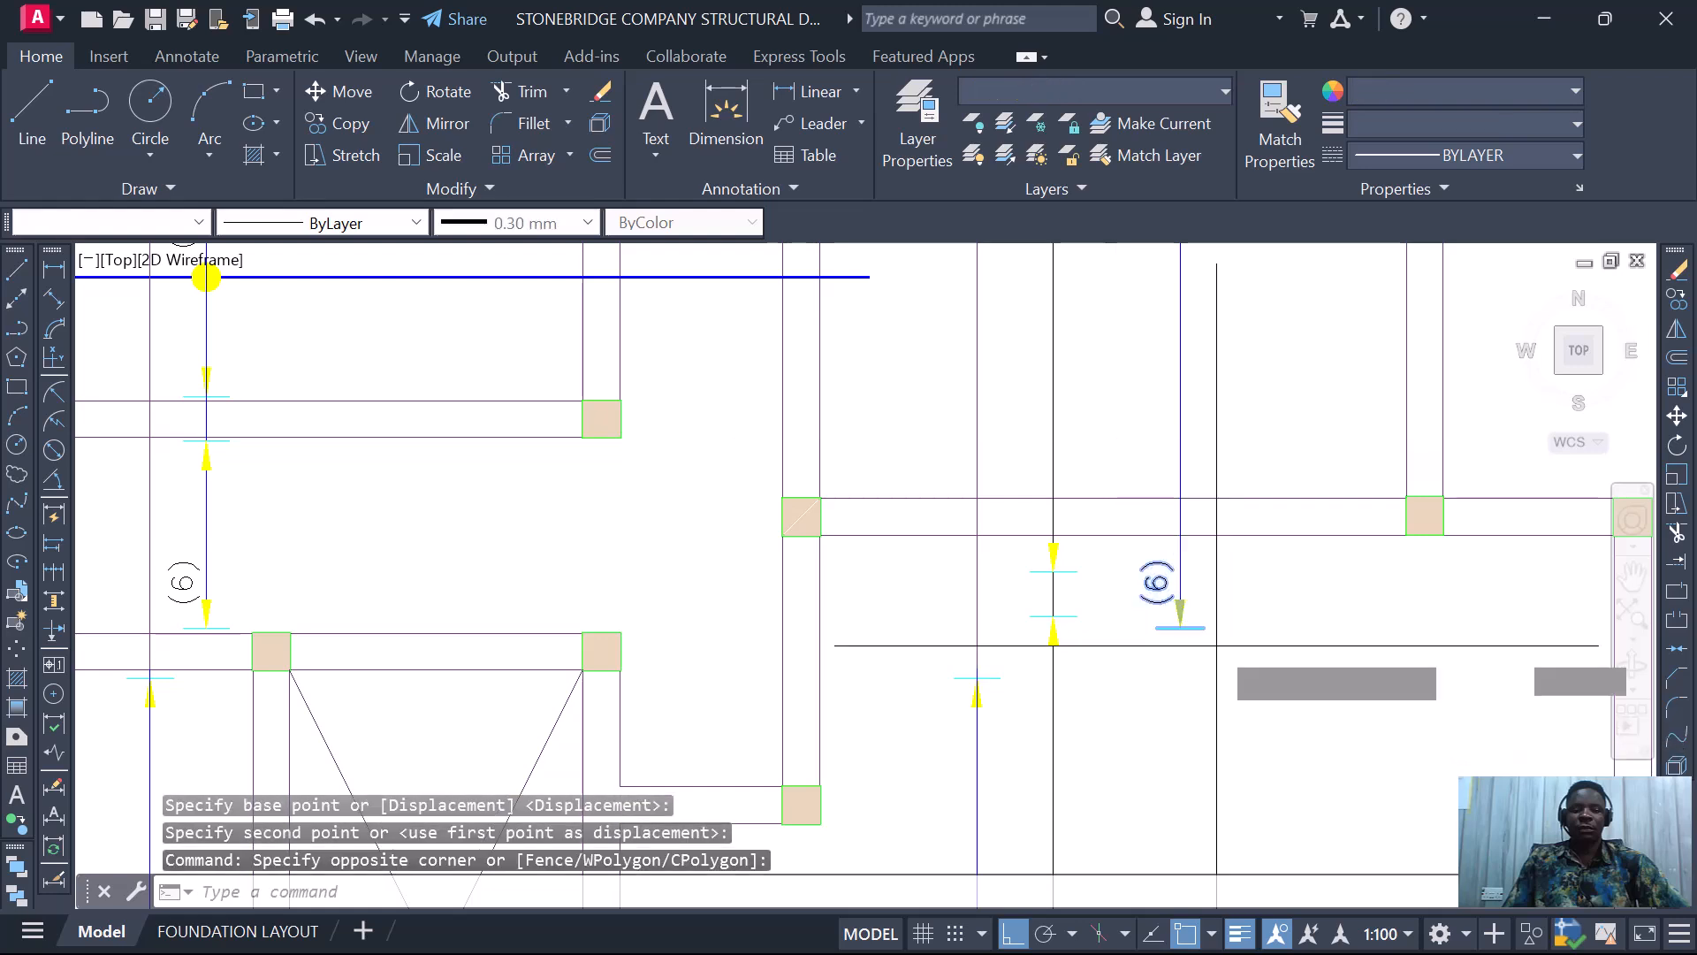
pyautogui.press('Return')
pyautogui.scroll(3, 1213, 655)
pyautogui.click(1158, 619)
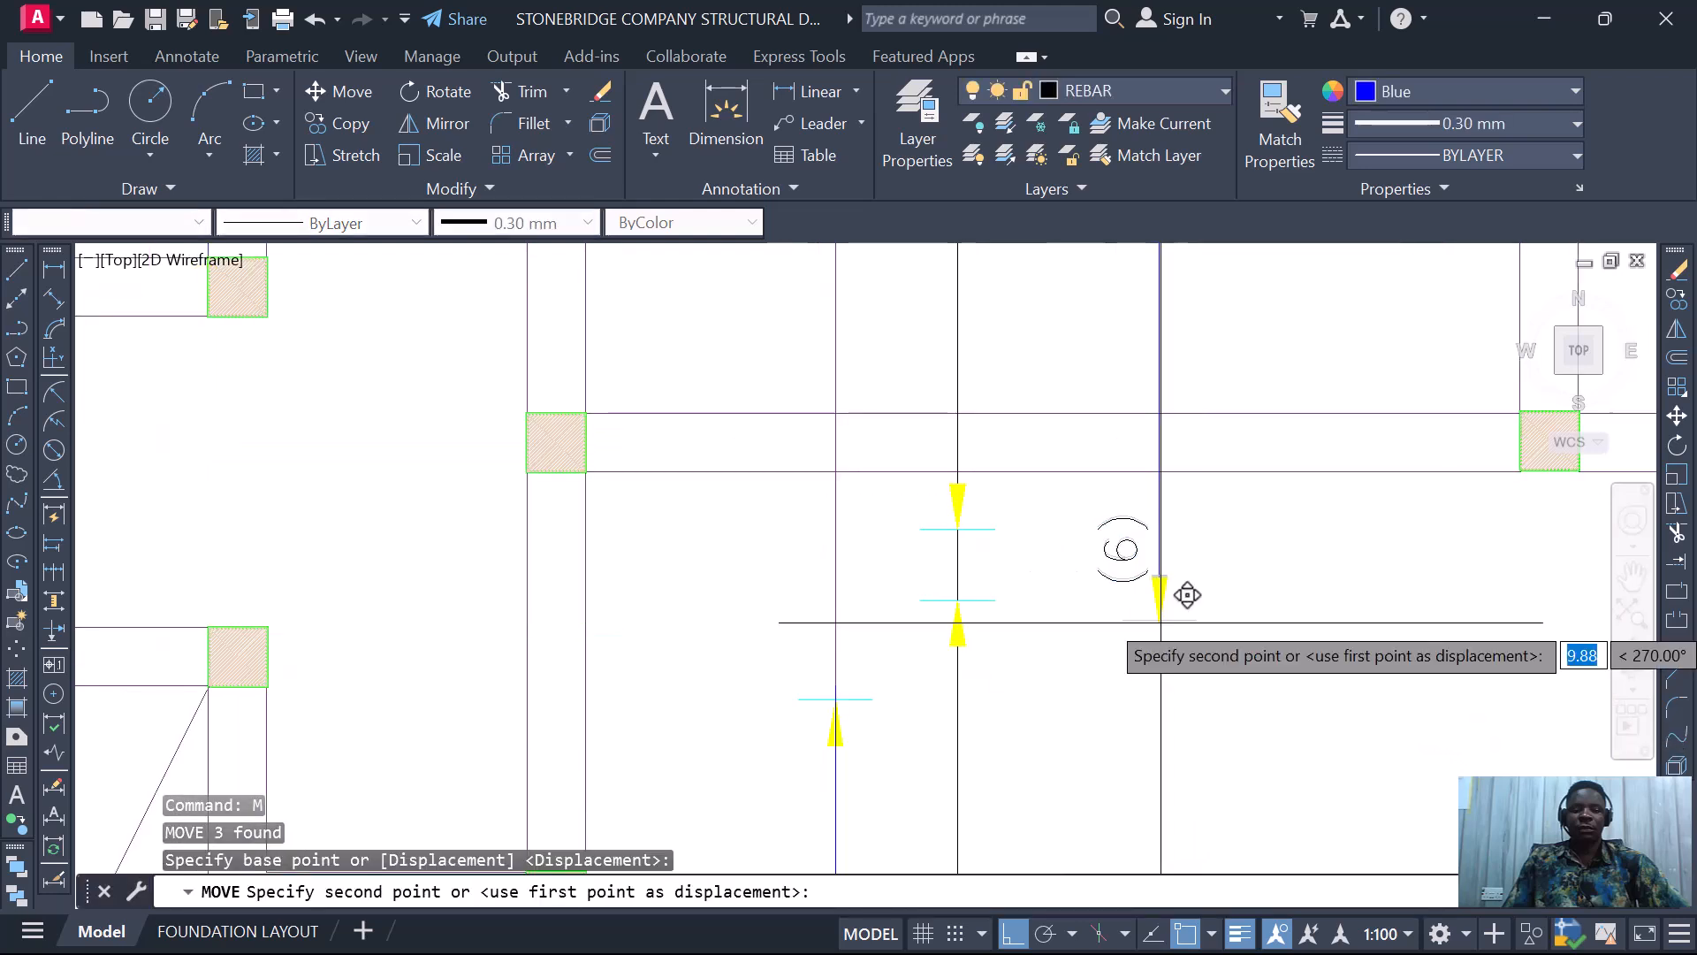
pyautogui.scroll(2, 1165, 426)
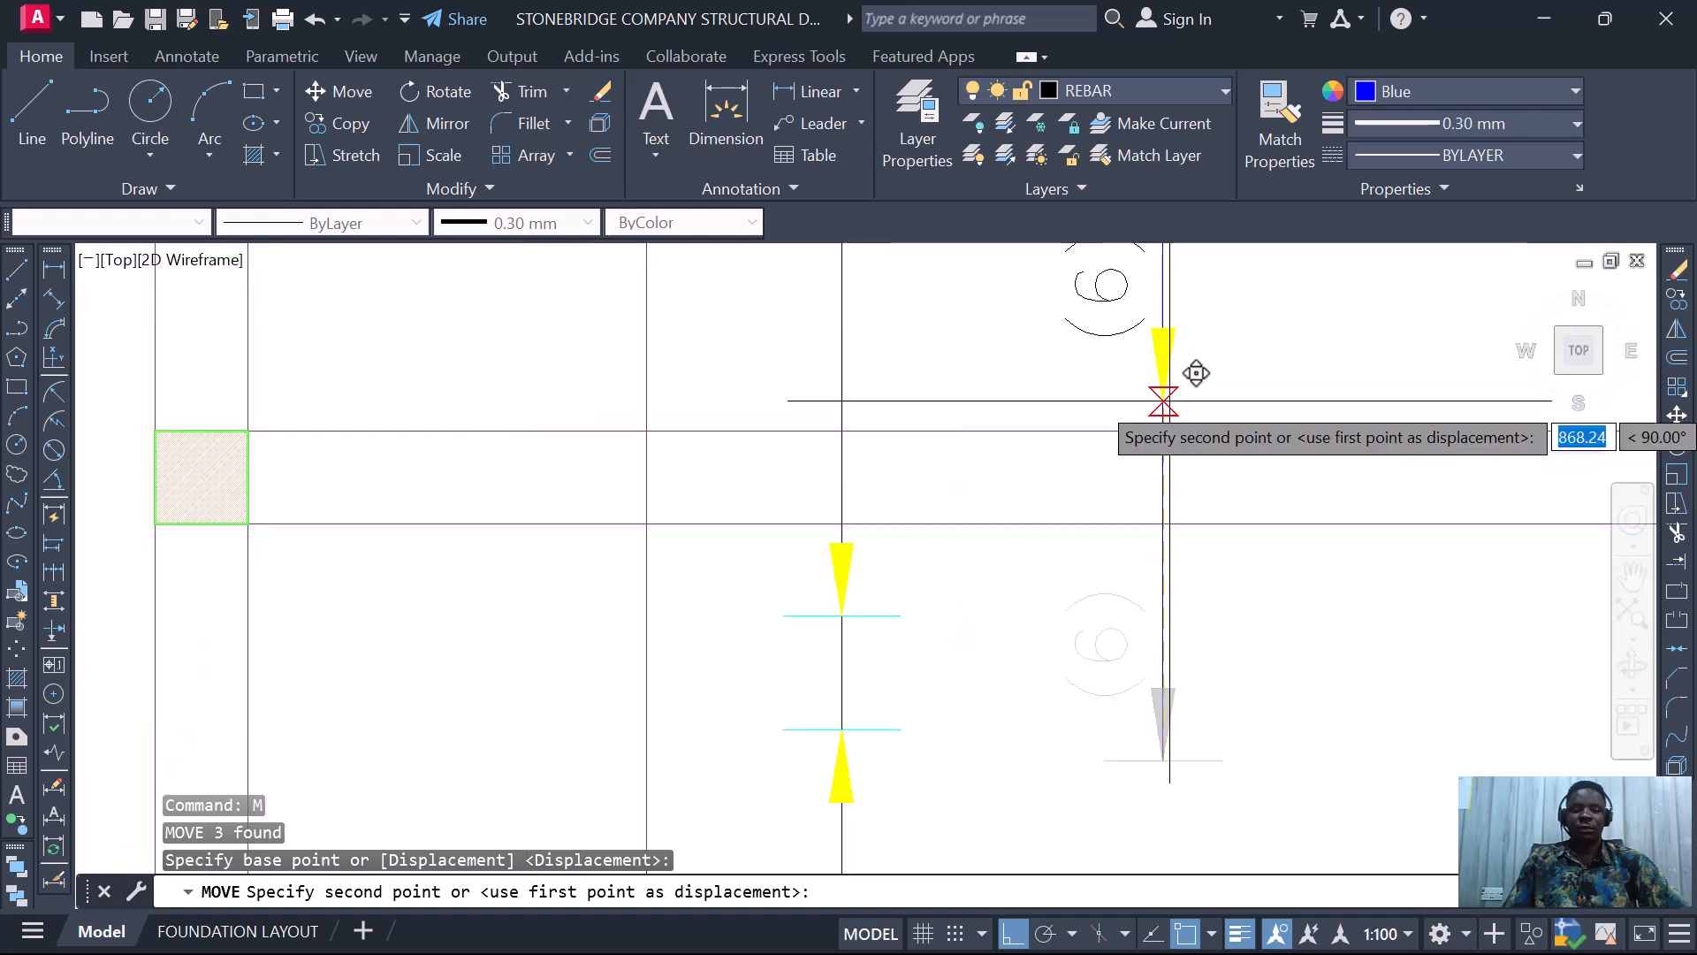
pyautogui.click(1163, 411)
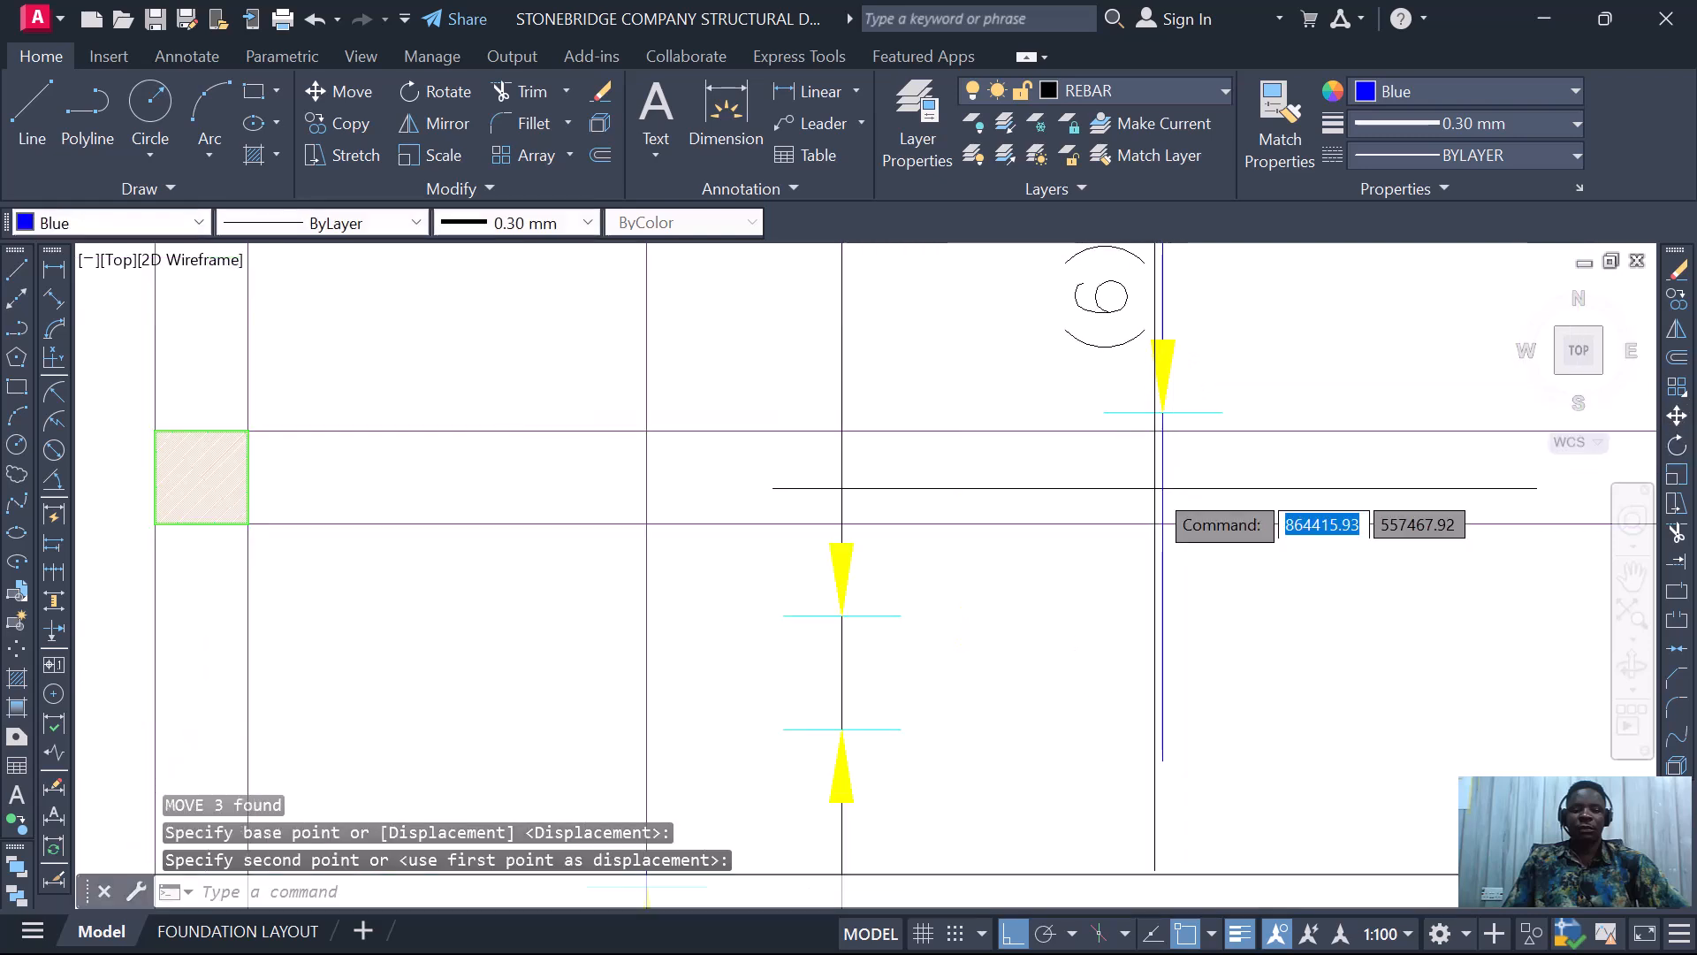
# - Shorten the upper-right bay's vertical distribution line so its lower end stops at the upper face of the beam
pyautogui.click(1162, 577)
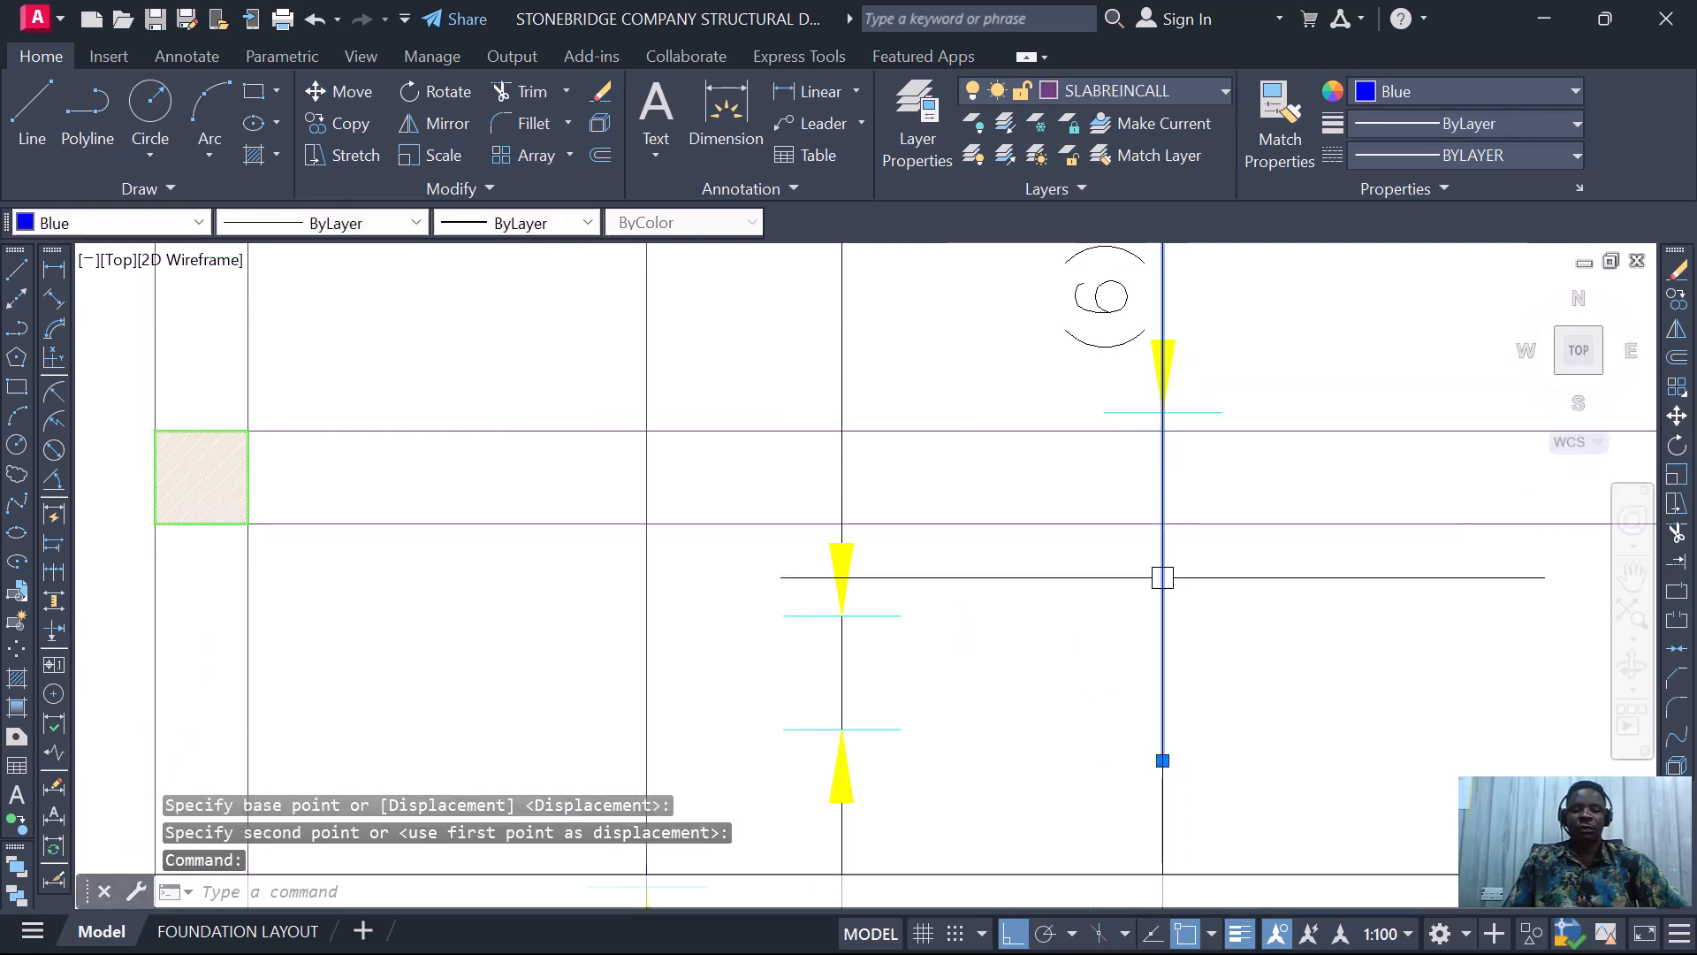
pyautogui.click(1162, 760)
pyautogui.click(1162, 760)
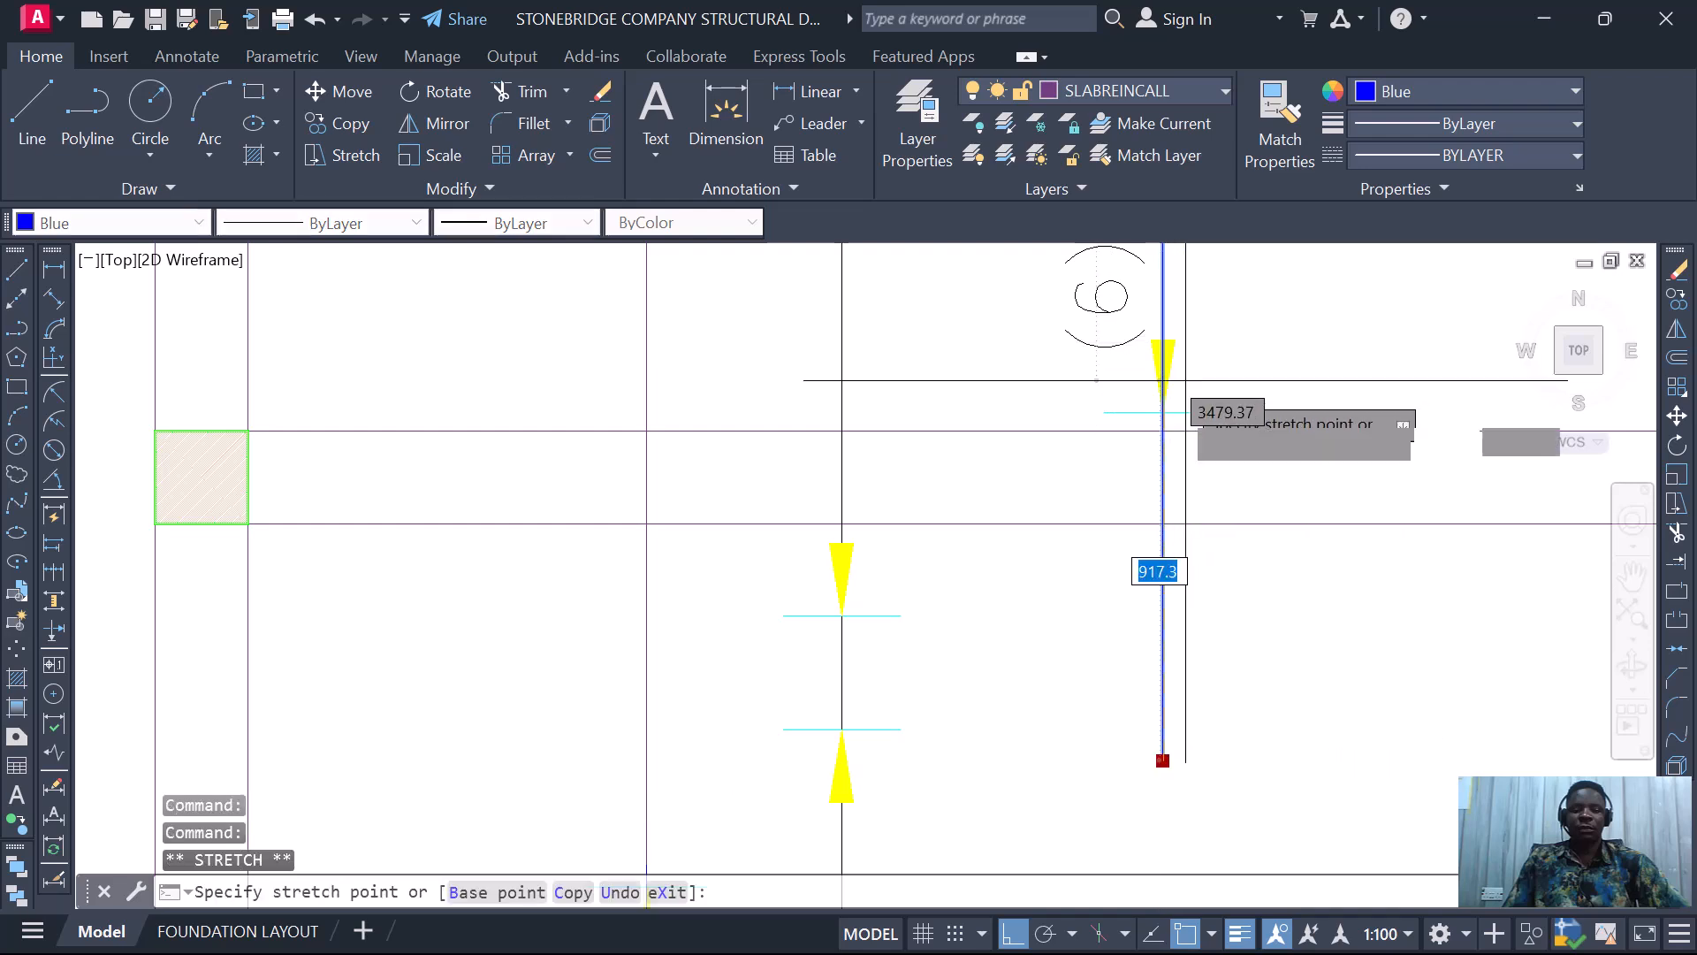
pyautogui.scroll(-6, 1162, 433)
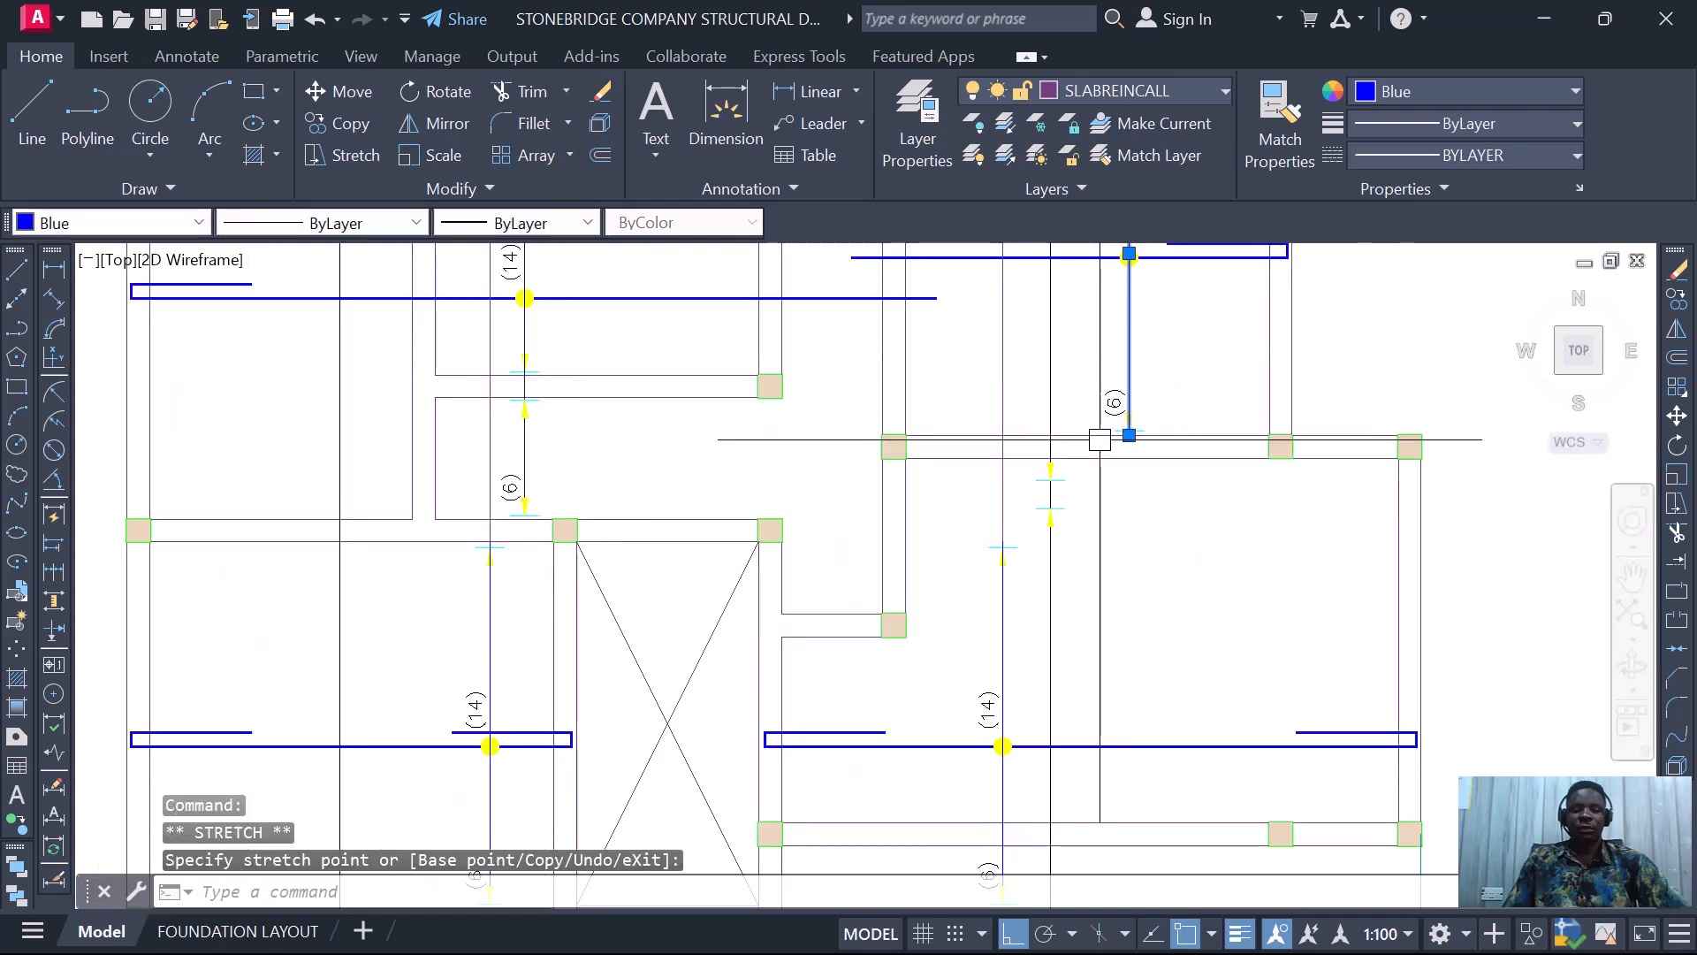
pyautogui.scroll(2, 1060, 486)
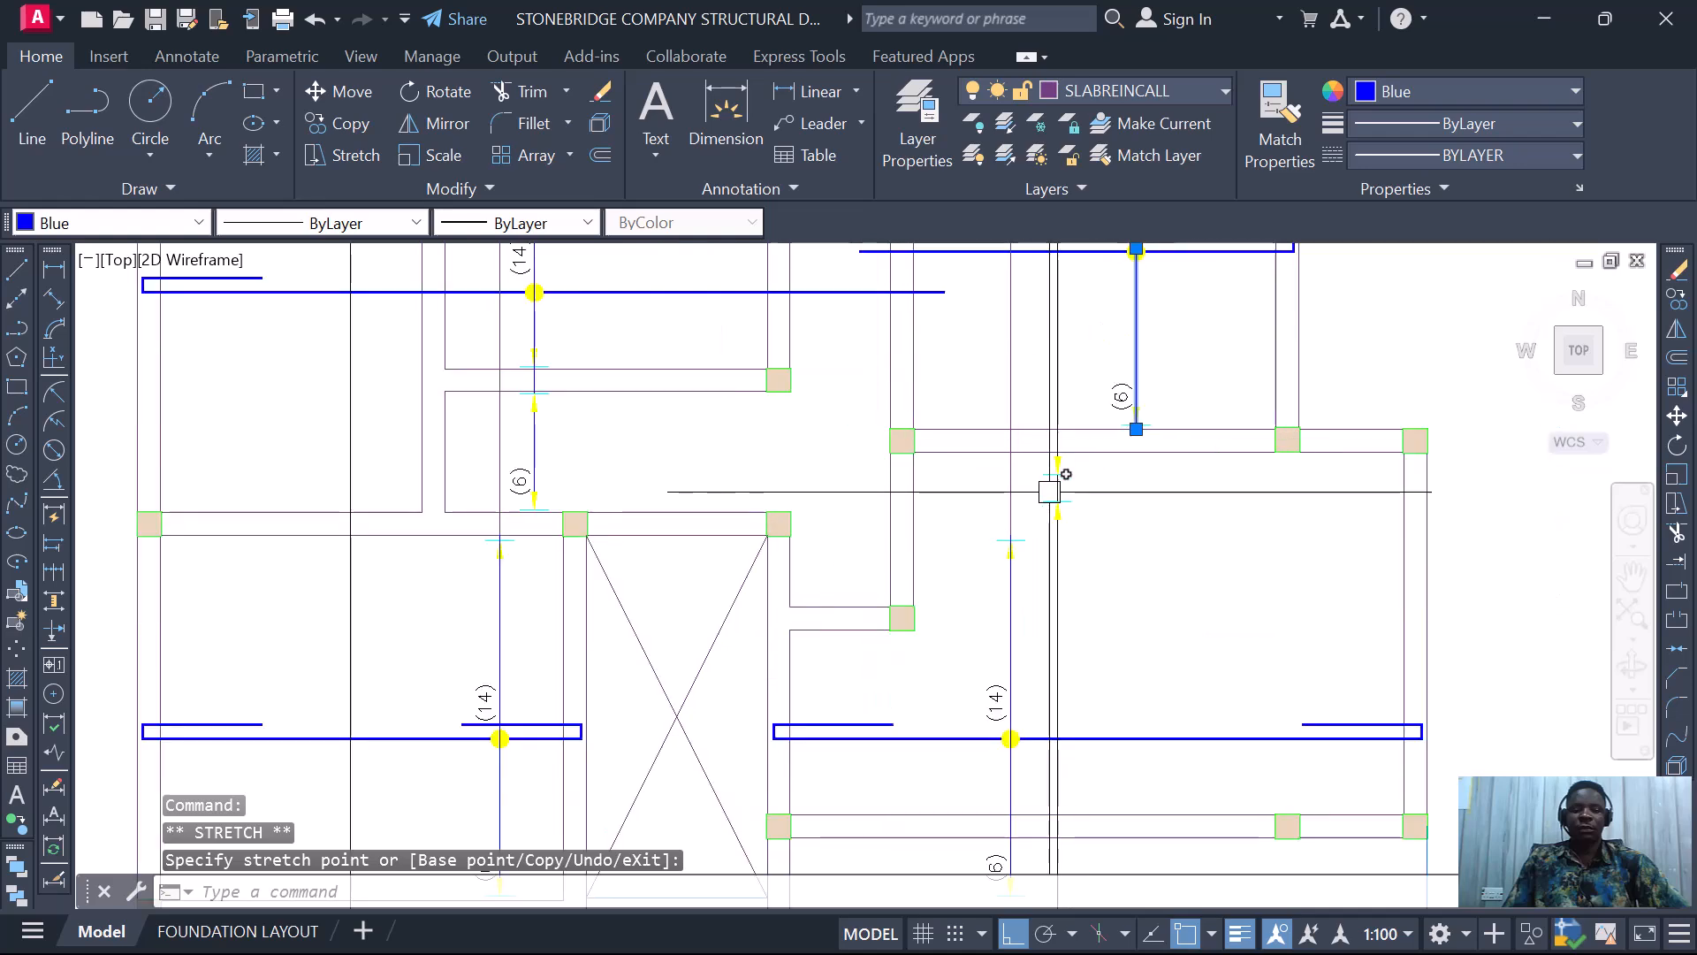
# - Review the call-outs, (14) and (6) labels, dots and distribution lines across all bays of the slab plan
pyautogui.scroll(-4, 1089, 483)
pyautogui.scroll(6, 1093, 346)
pyautogui.scroll(-2, 1140, 548)
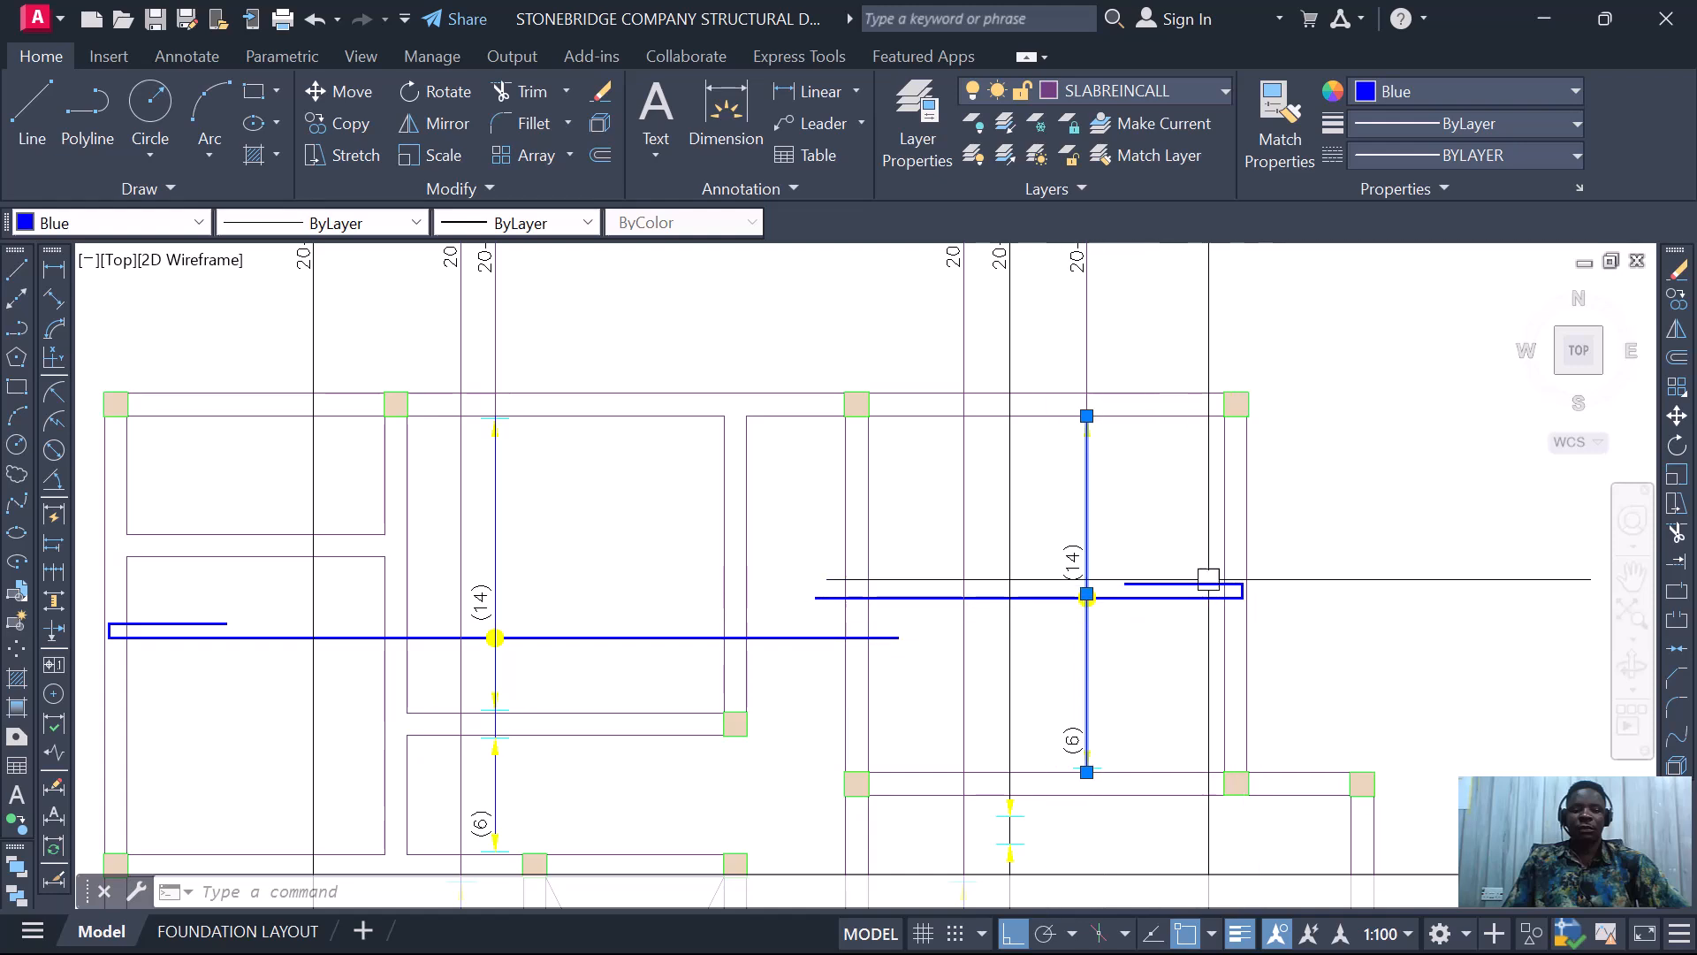
pyautogui.scroll(-4, 1105, 528)
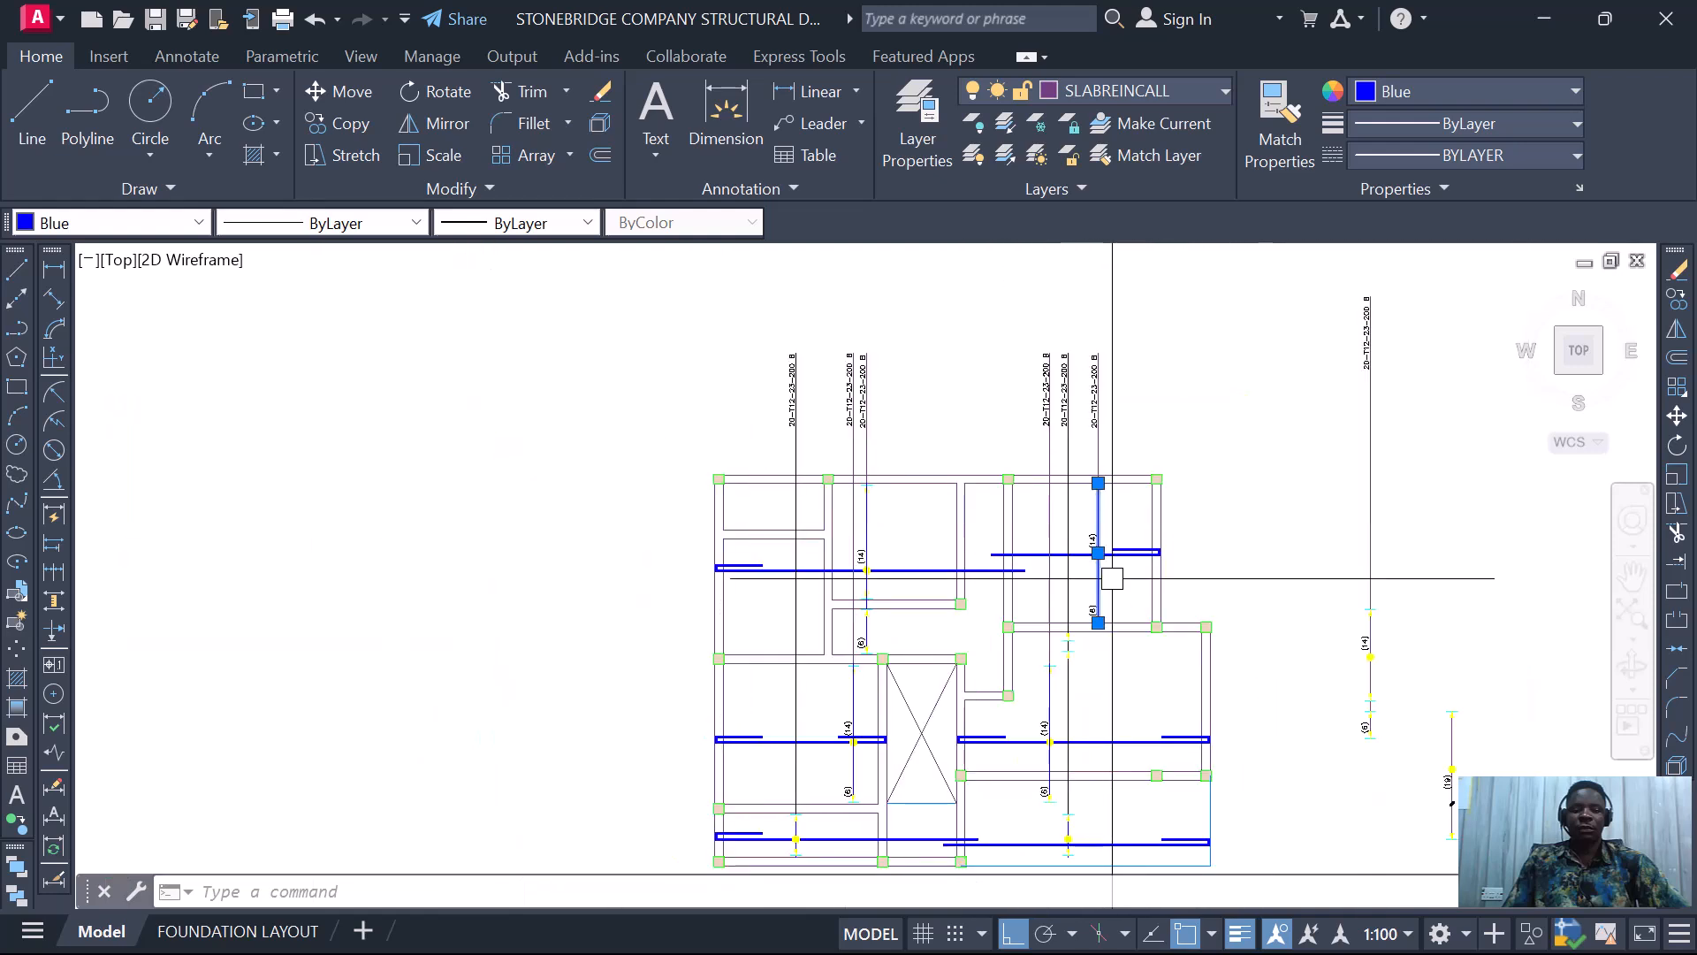
pyautogui.scroll(2, 1058, 760)
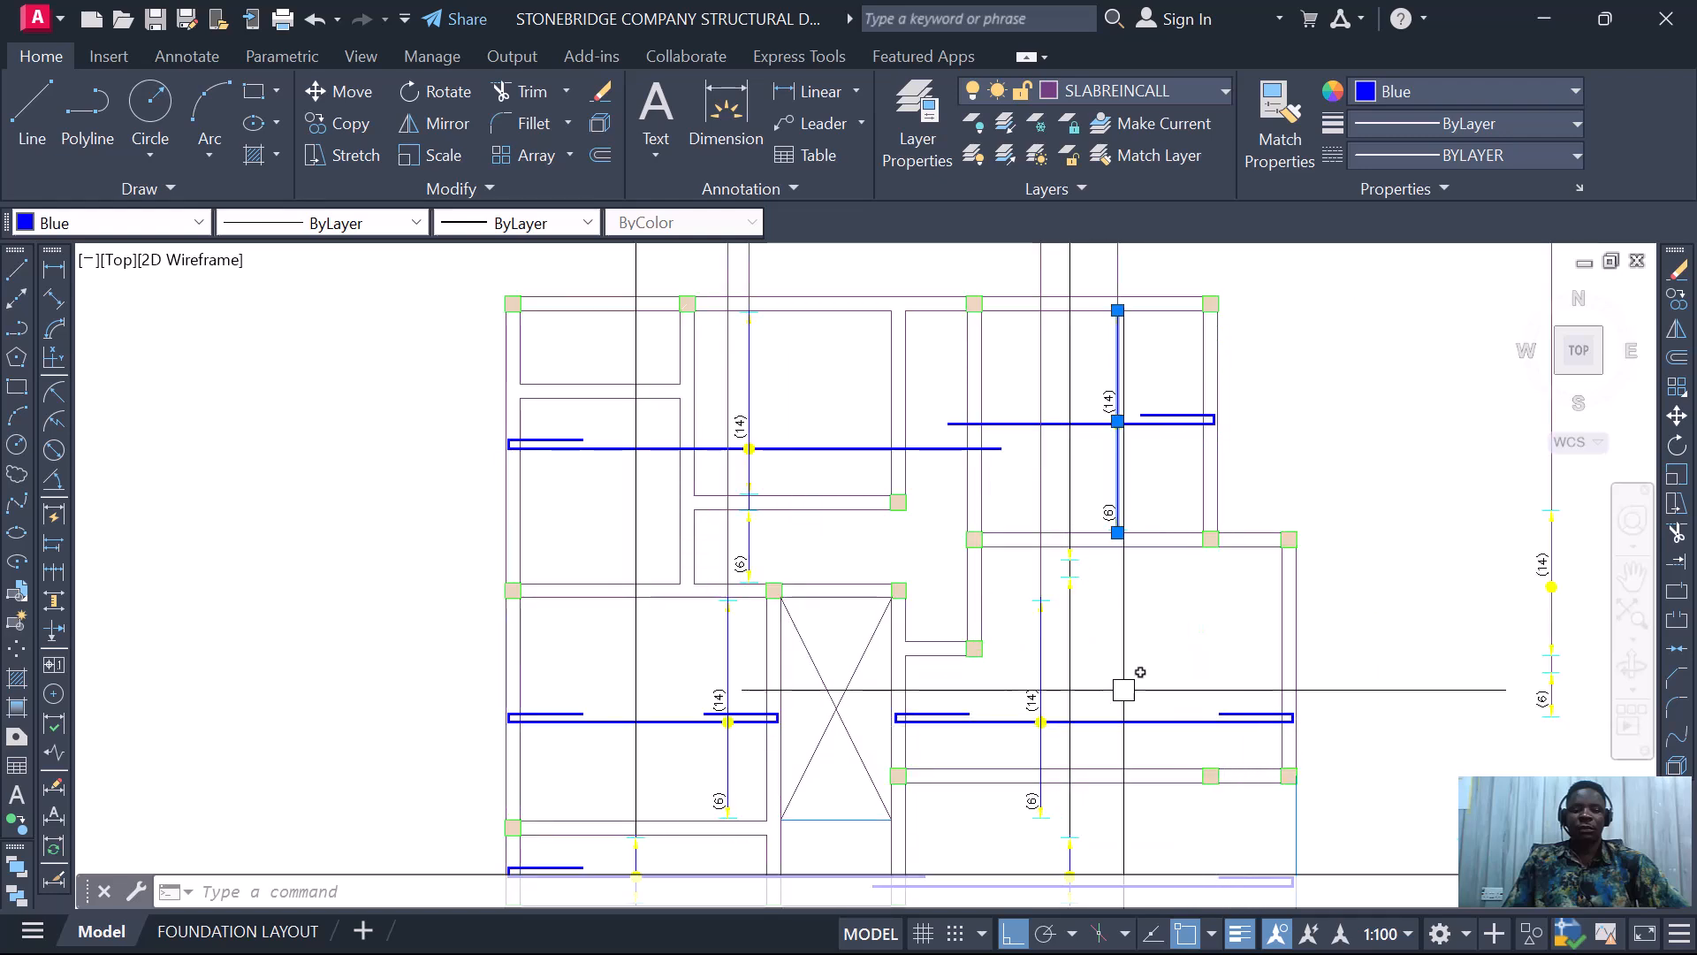
pyautogui.scroll(-2, 1122, 690)
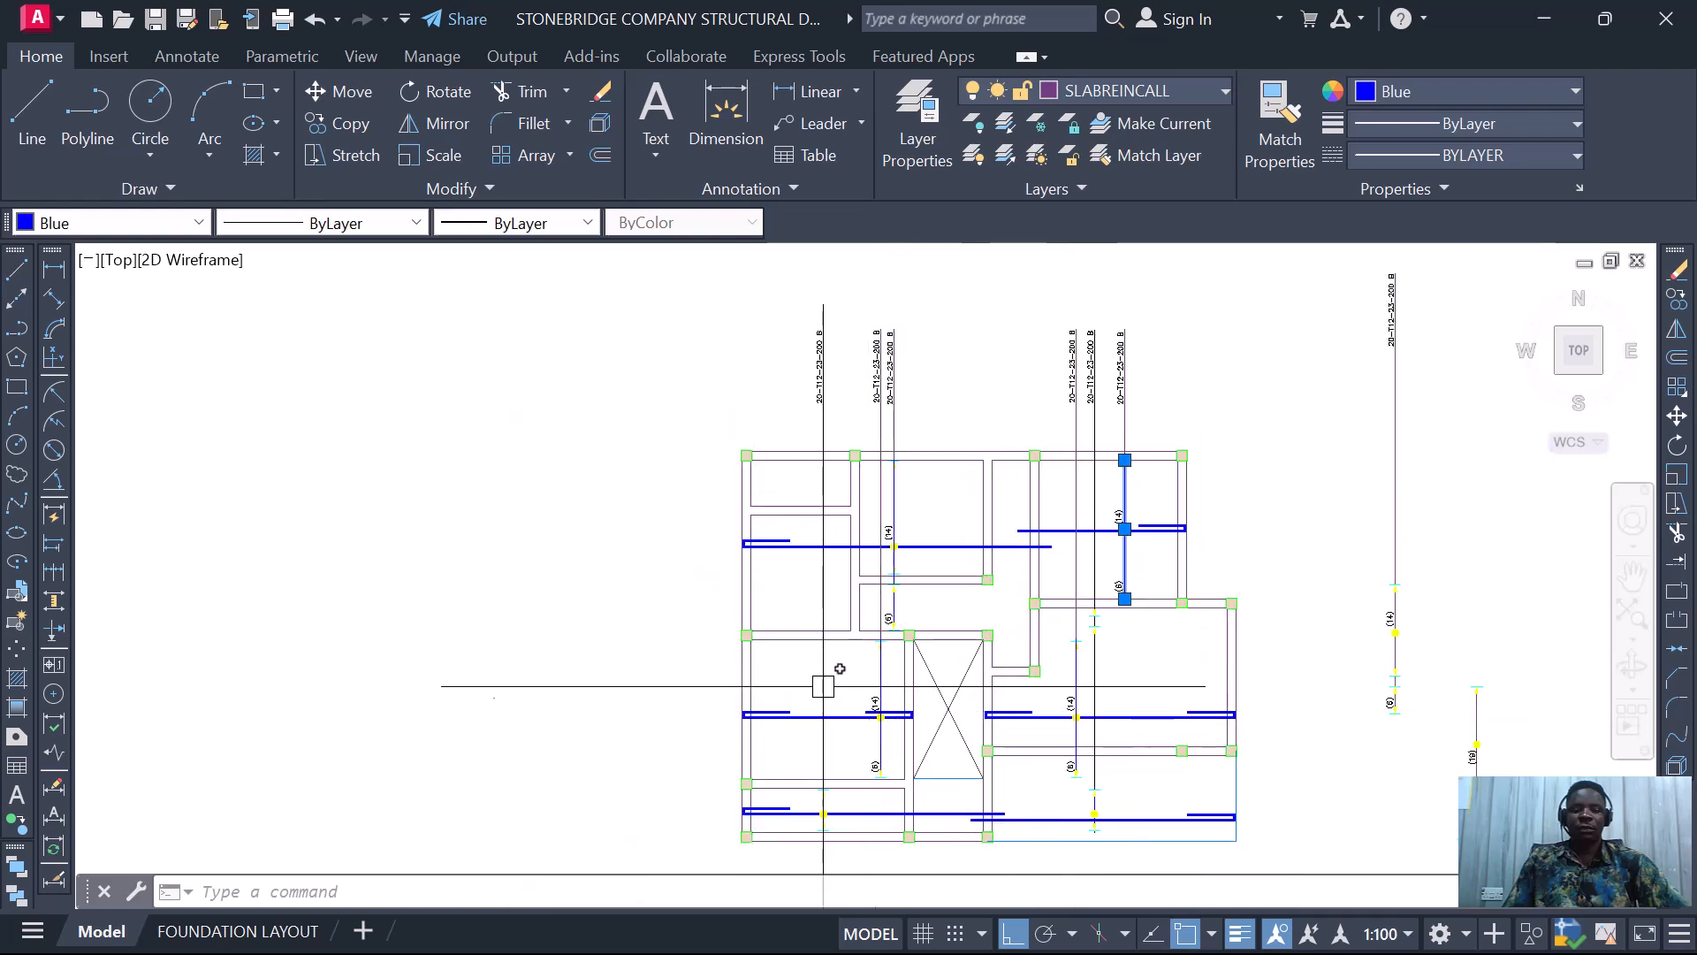
pyautogui.scroll(6, 884, 723)
pyautogui.scroll(-6, 835, 656)
pyautogui.scroll(6, 1160, 481)
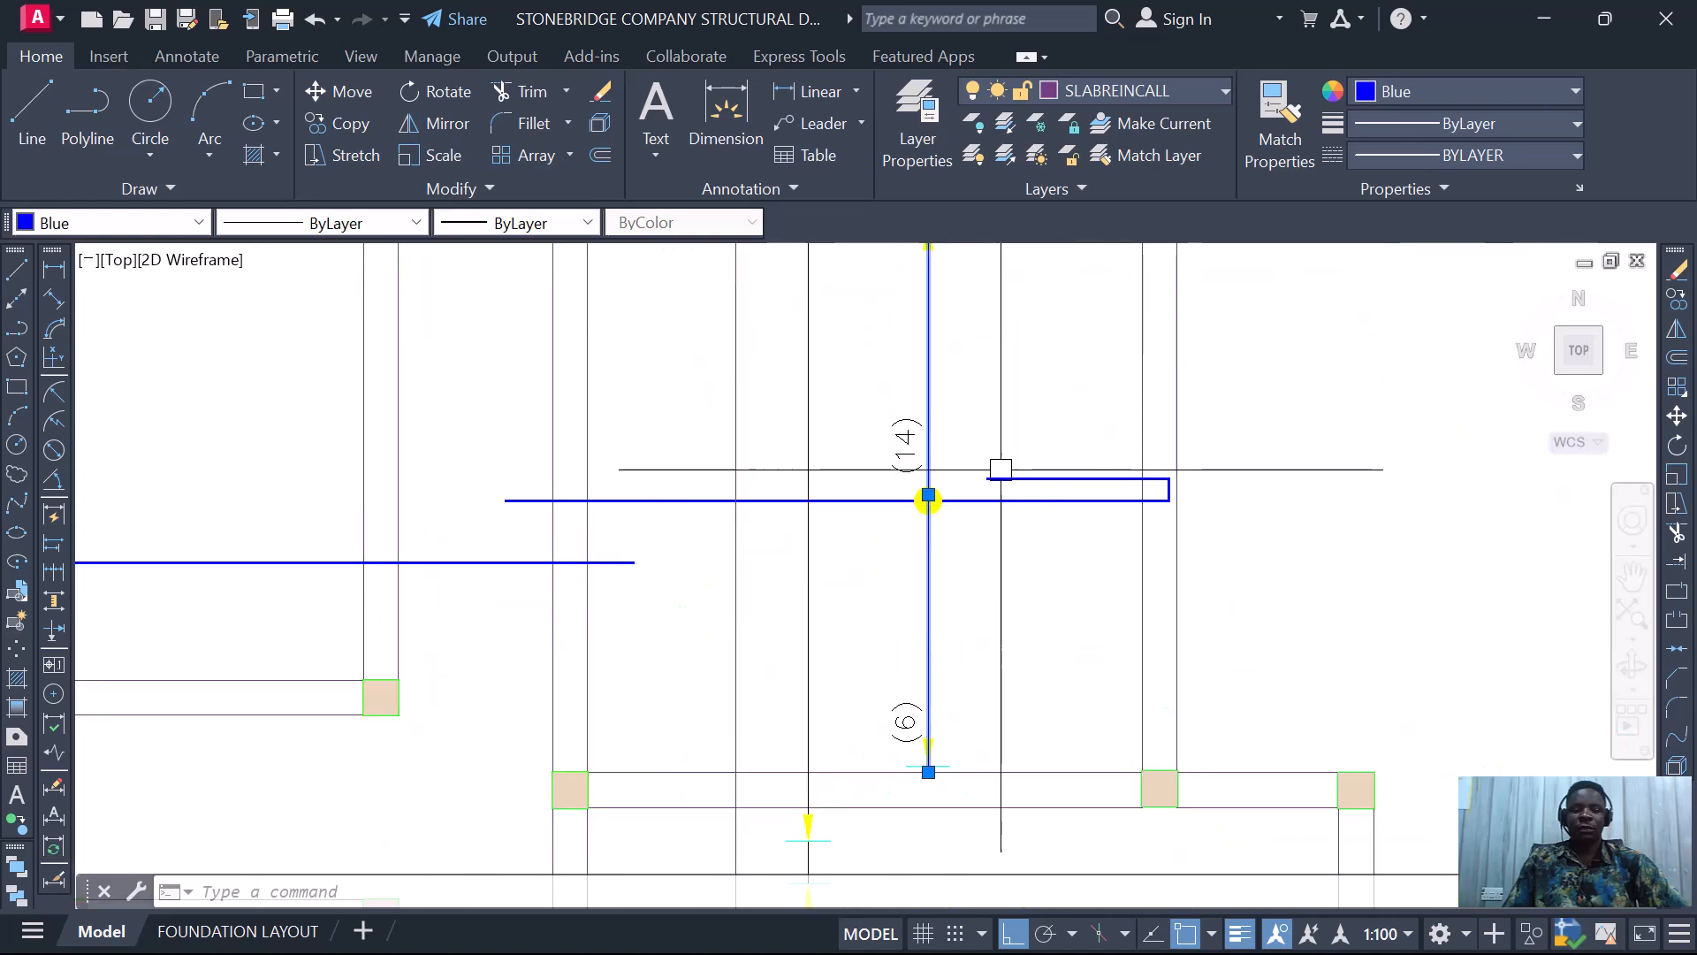
pyautogui.scroll(-4, 1075, 580)
pyautogui.scroll(2, 1026, 655)
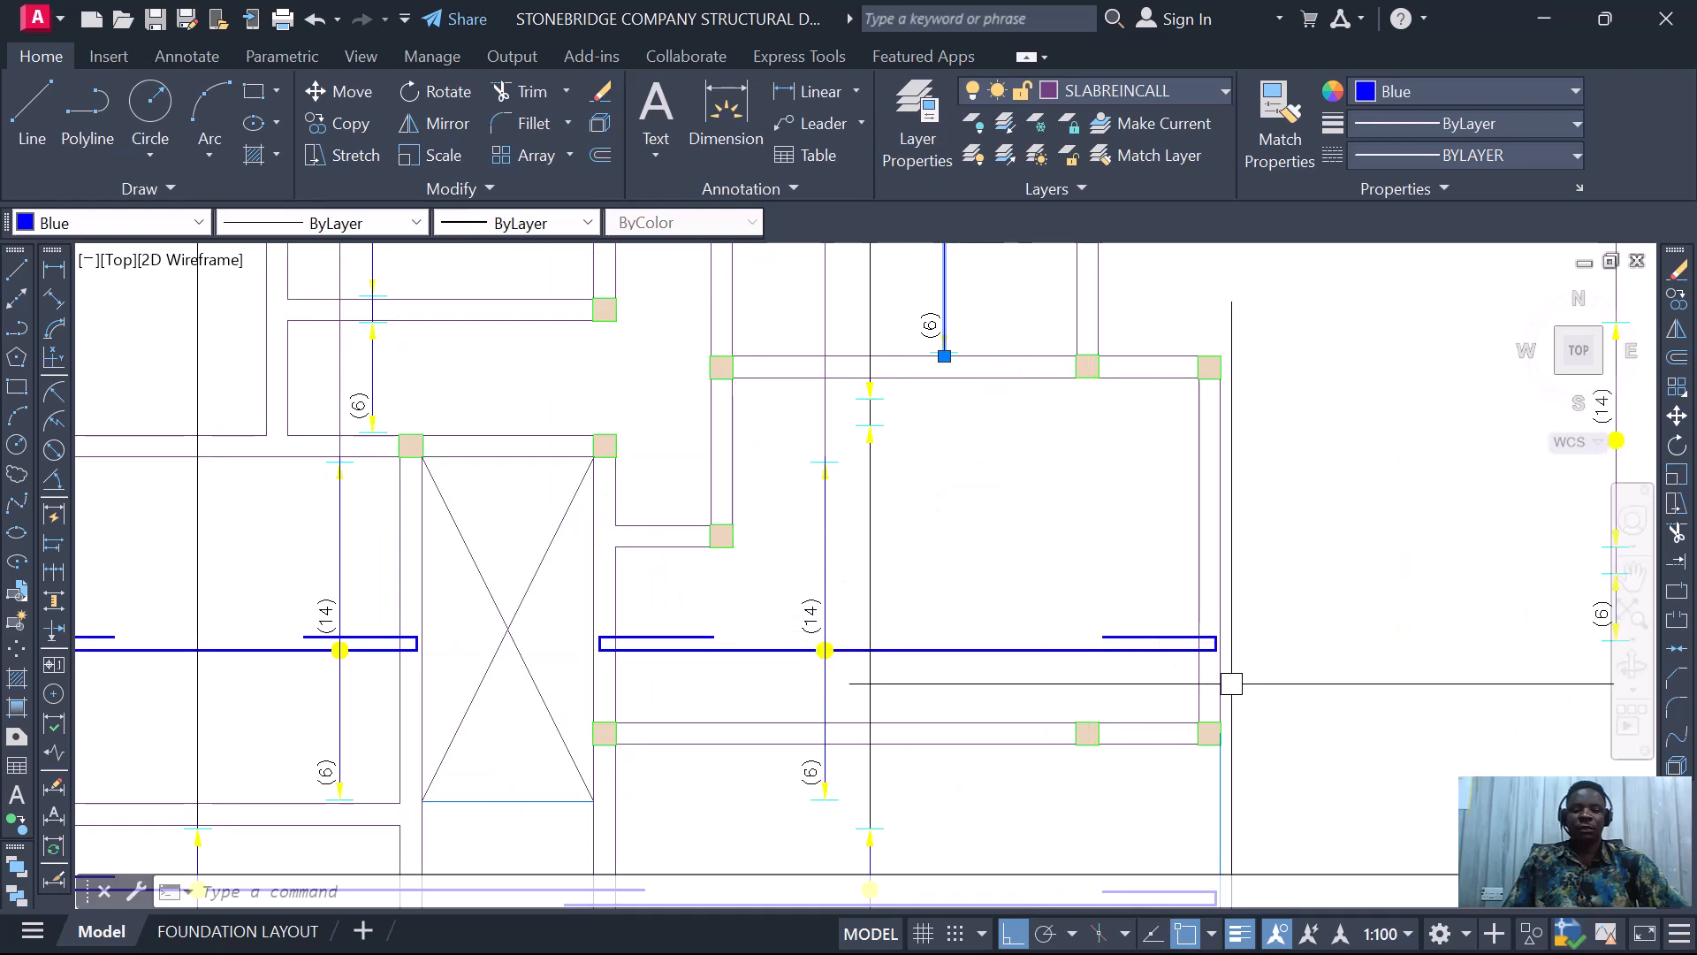
pyautogui.moveTo(1028, 640)
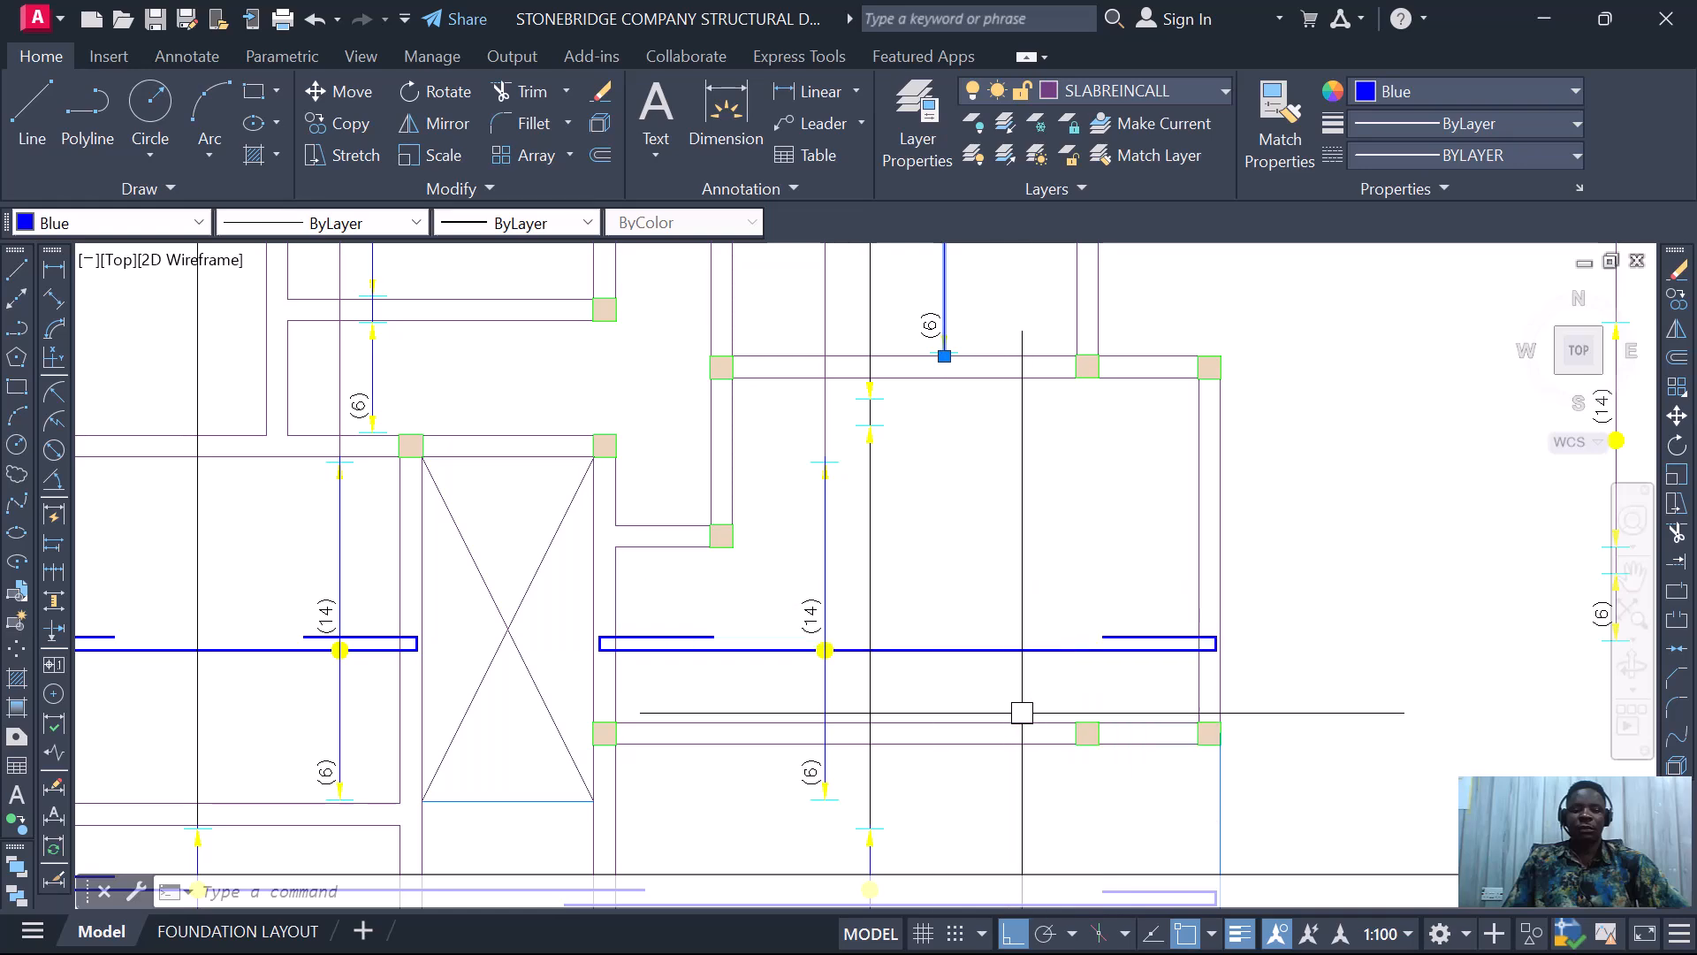
pyautogui.scroll(-2, 1022, 712)
pyautogui.scroll(-4, 1055, 709)
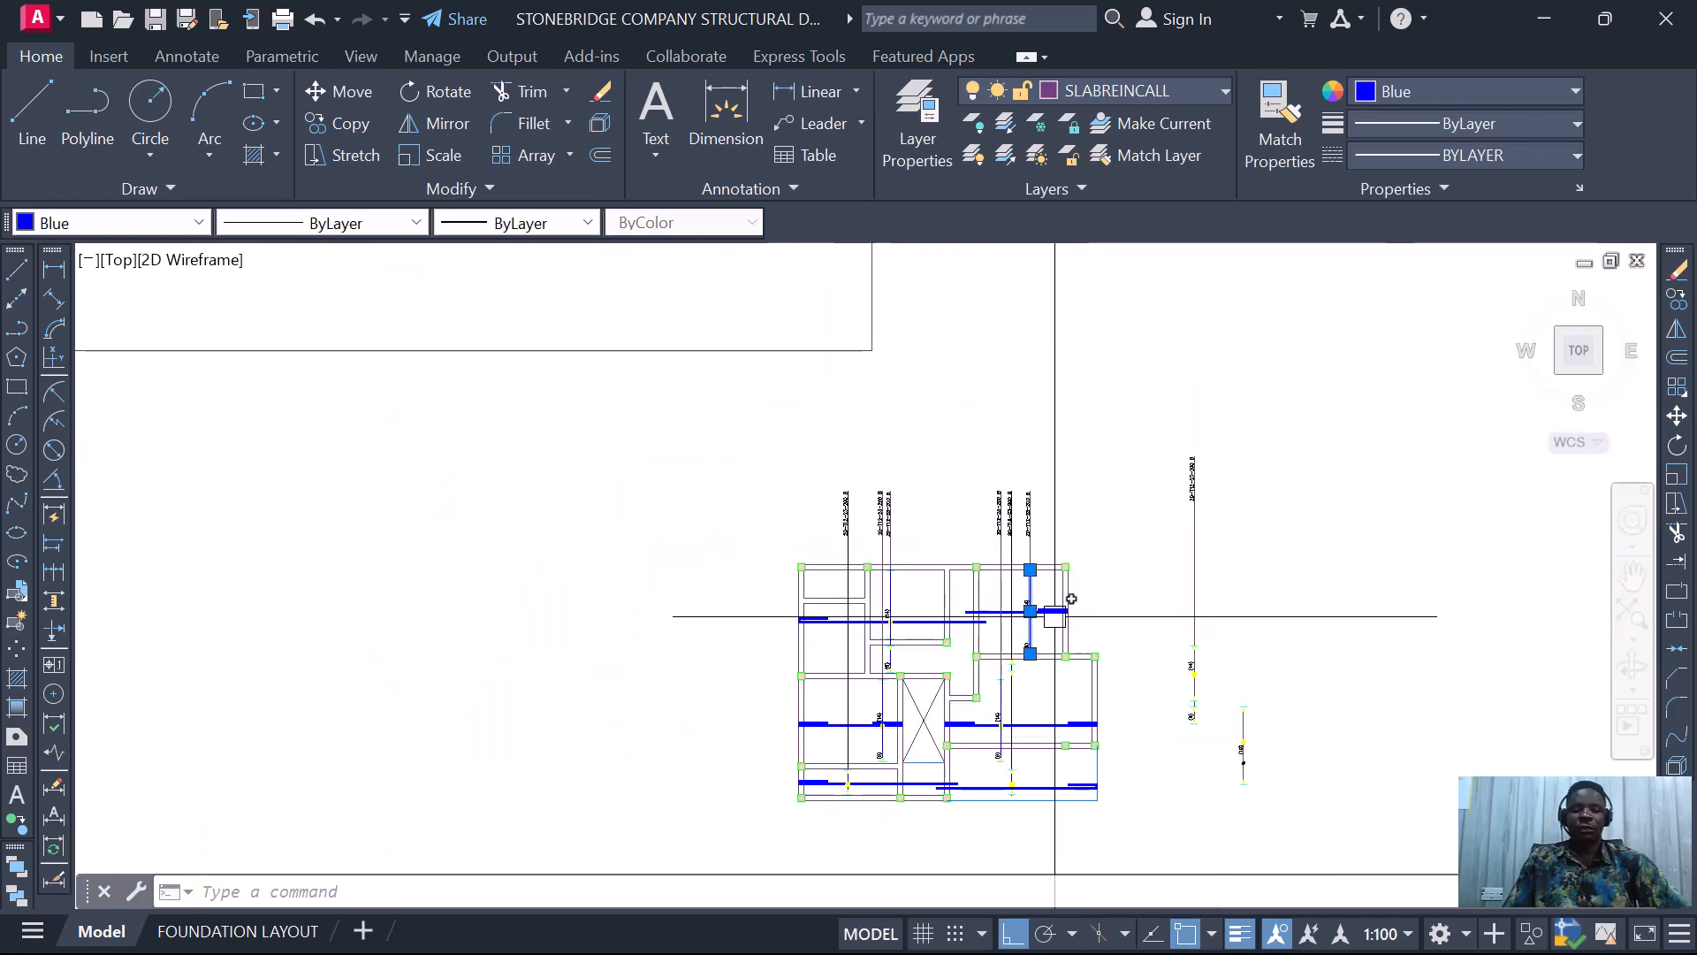
pyautogui.scroll(4, 1041, 619)
pyautogui.scroll(4, 1088, 658)
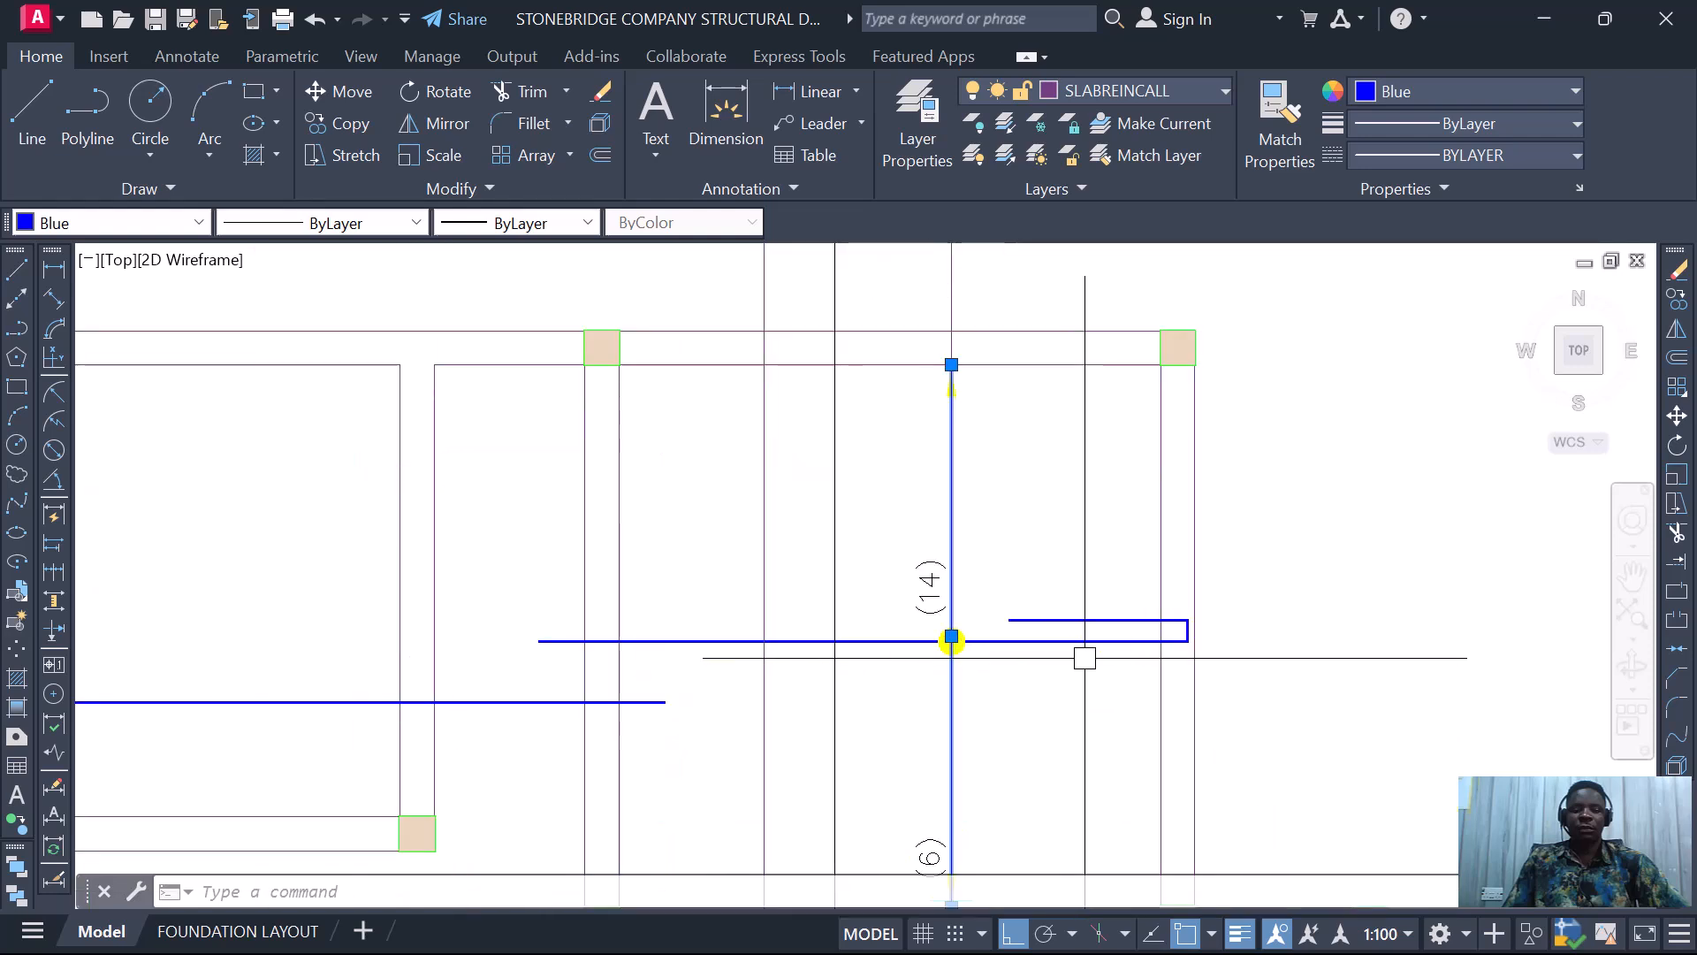
pyautogui.scroll(-4, 1079, 619)
pyautogui.scroll(2, 1025, 614)
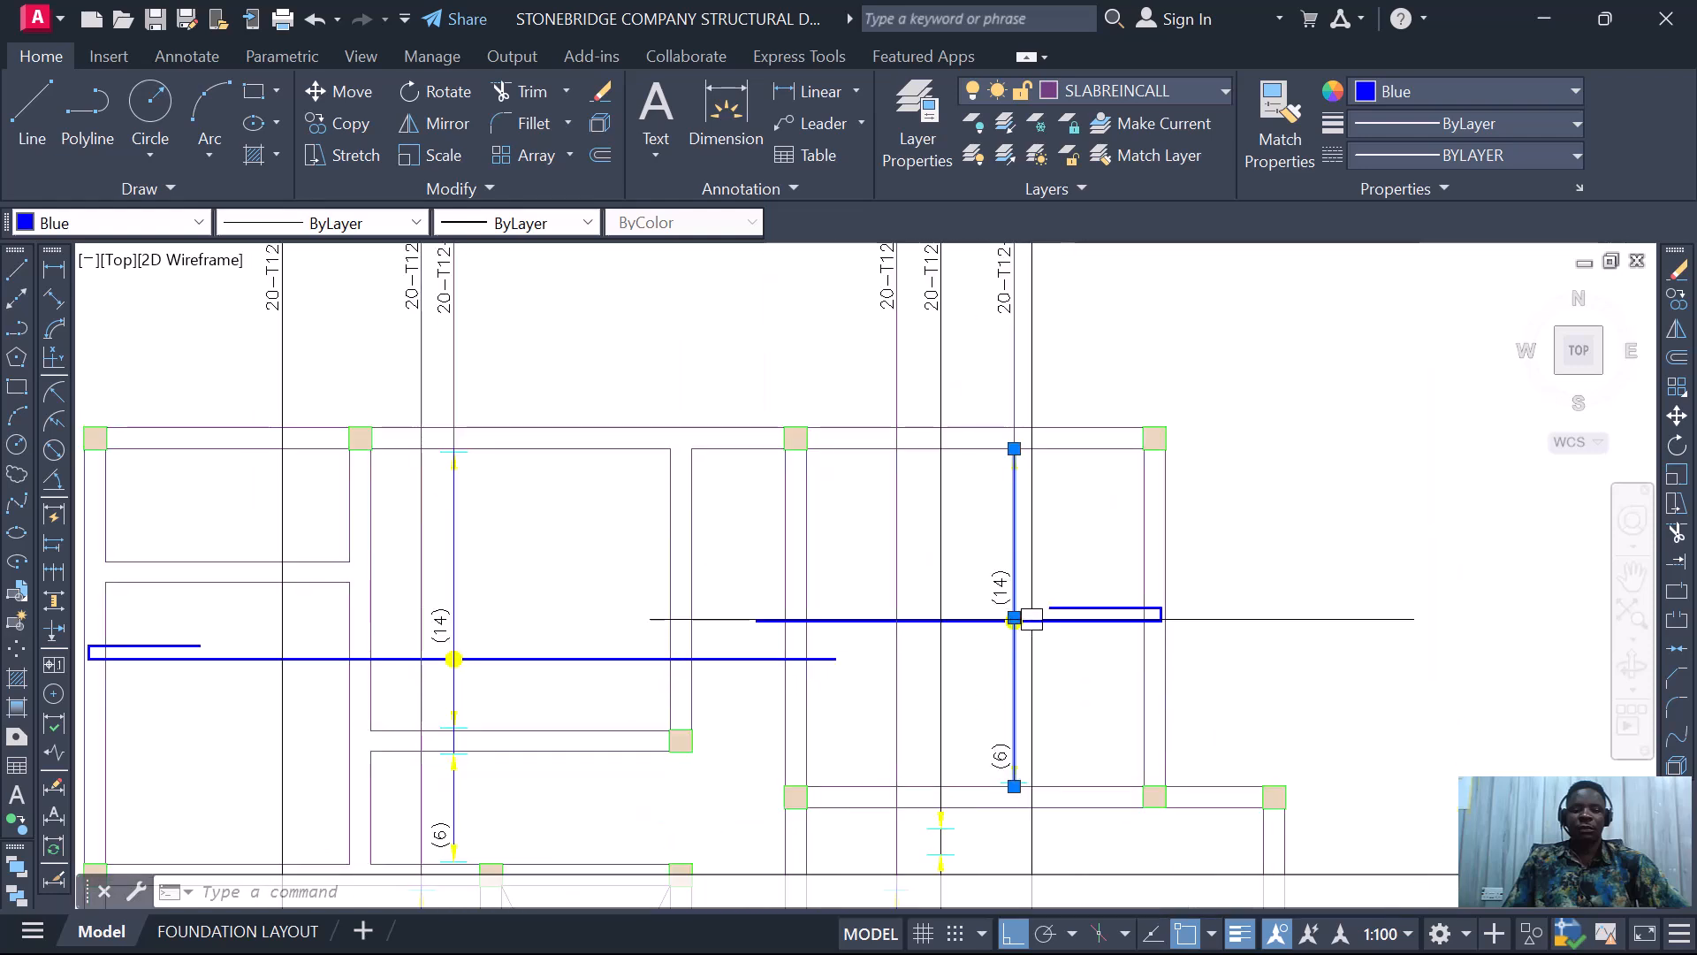
# - Erase the (6) label beside the lower end of the upper-right bay's distribution line
pyautogui.click(1014, 618)
pyautogui.press('Escape')
pyautogui.scroll(5, 981, 773)
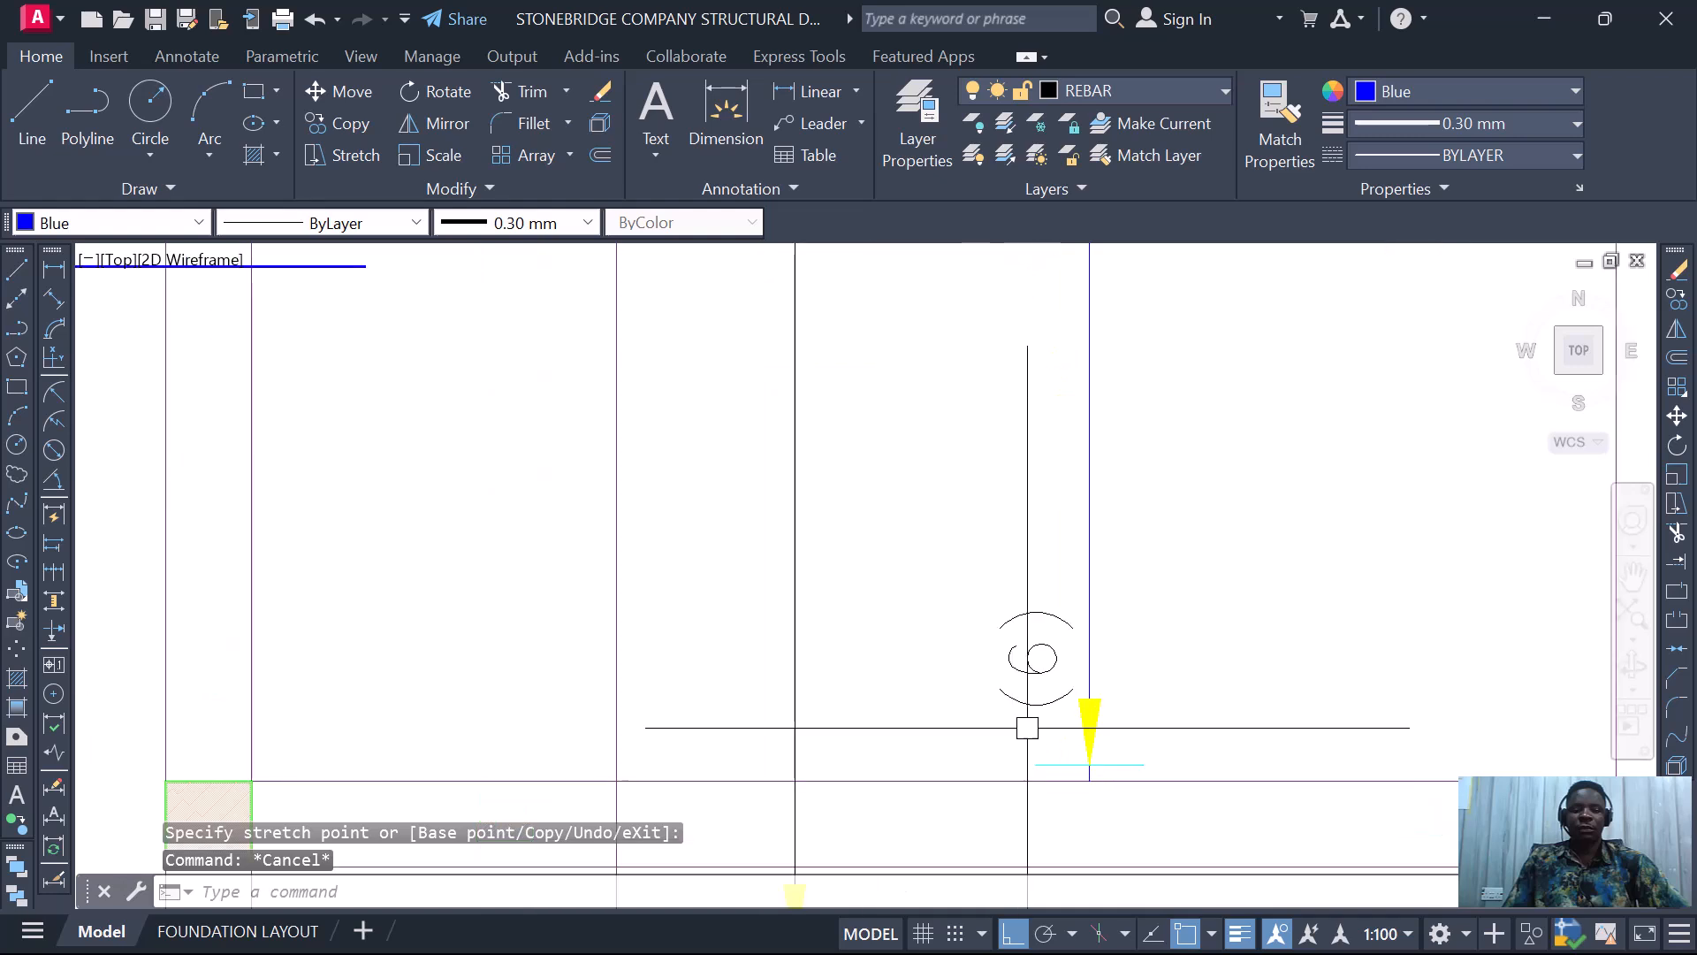
pyautogui.scroll(-5, 1029, 744)
pyautogui.scroll(3, 1037, 618)
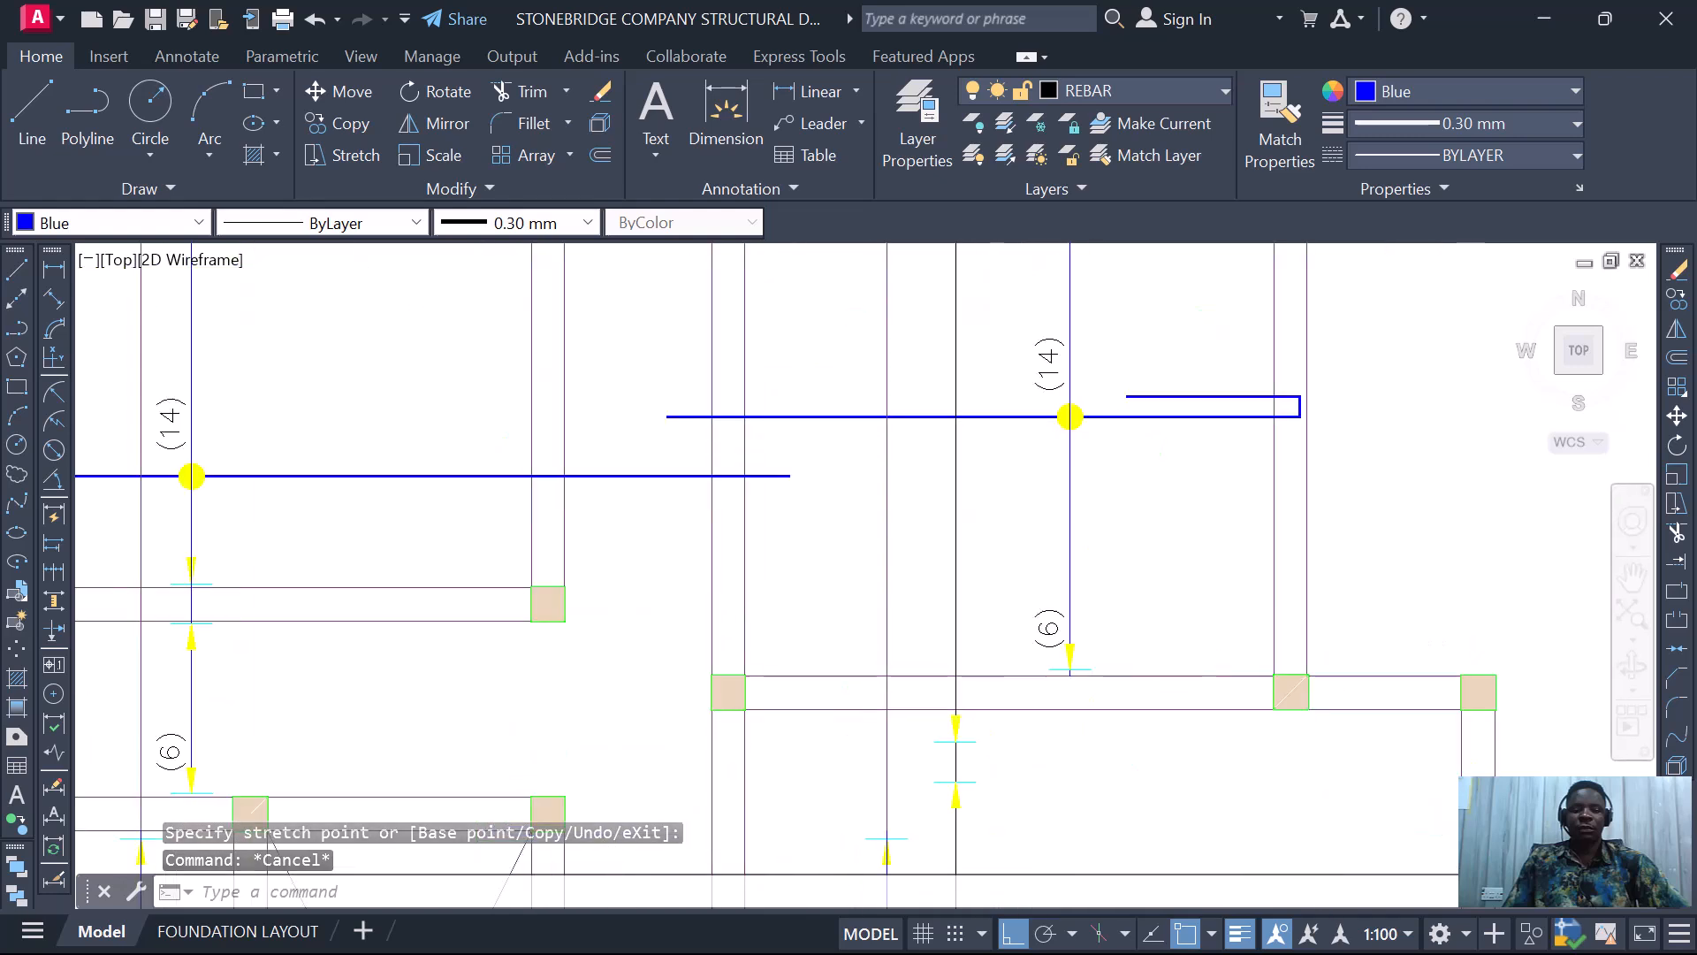
pyautogui.press('Escape')
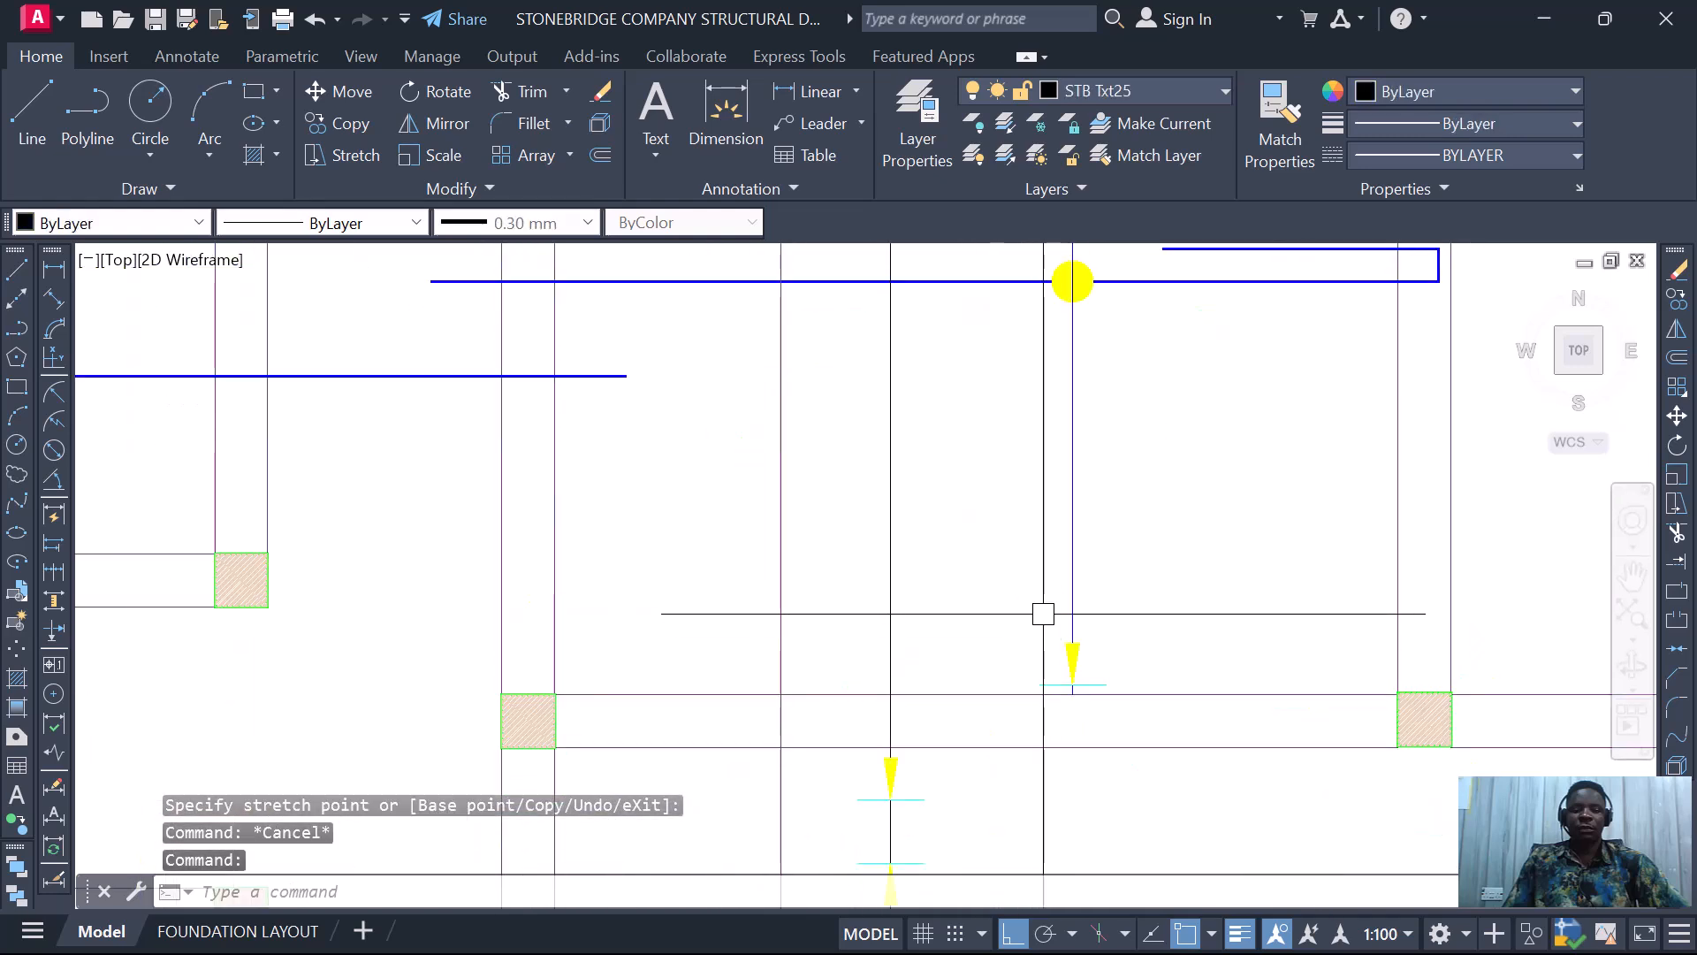
pyautogui.write('e')
pyautogui.press('Return')
pyautogui.scroll(-6, 1049, 609)
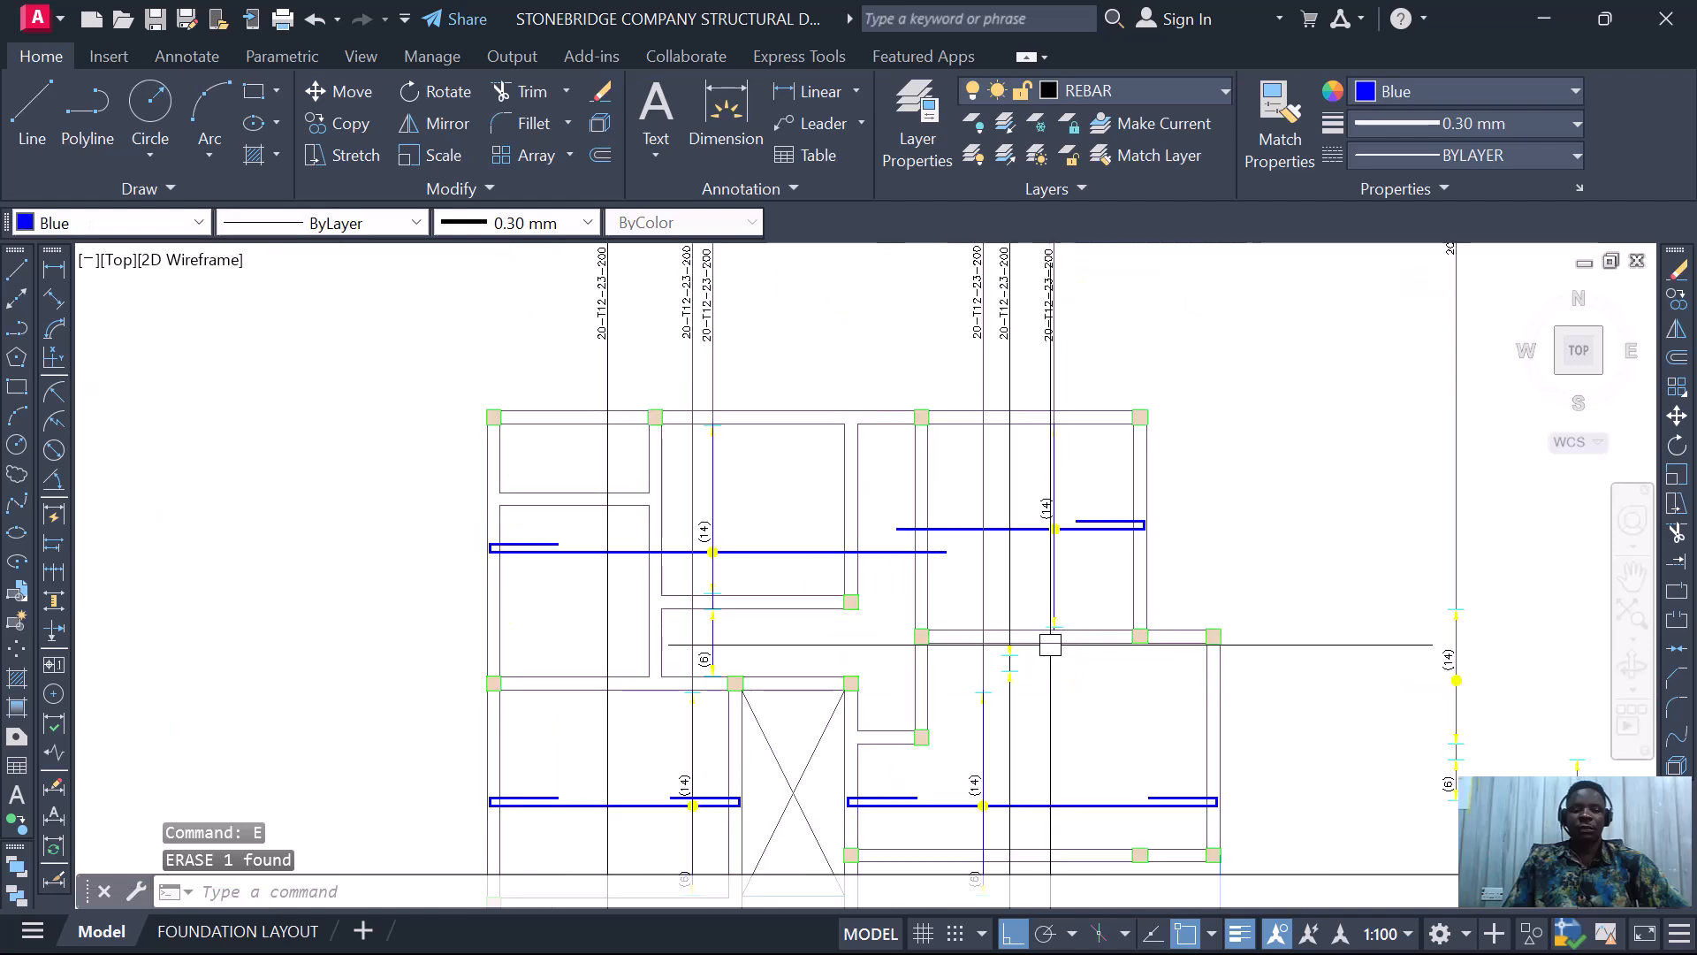
# - Undo the erasing of the (6) label beside the lower end of the upper-right bay's distribution line
pyautogui.scroll(6, 1049, 617)
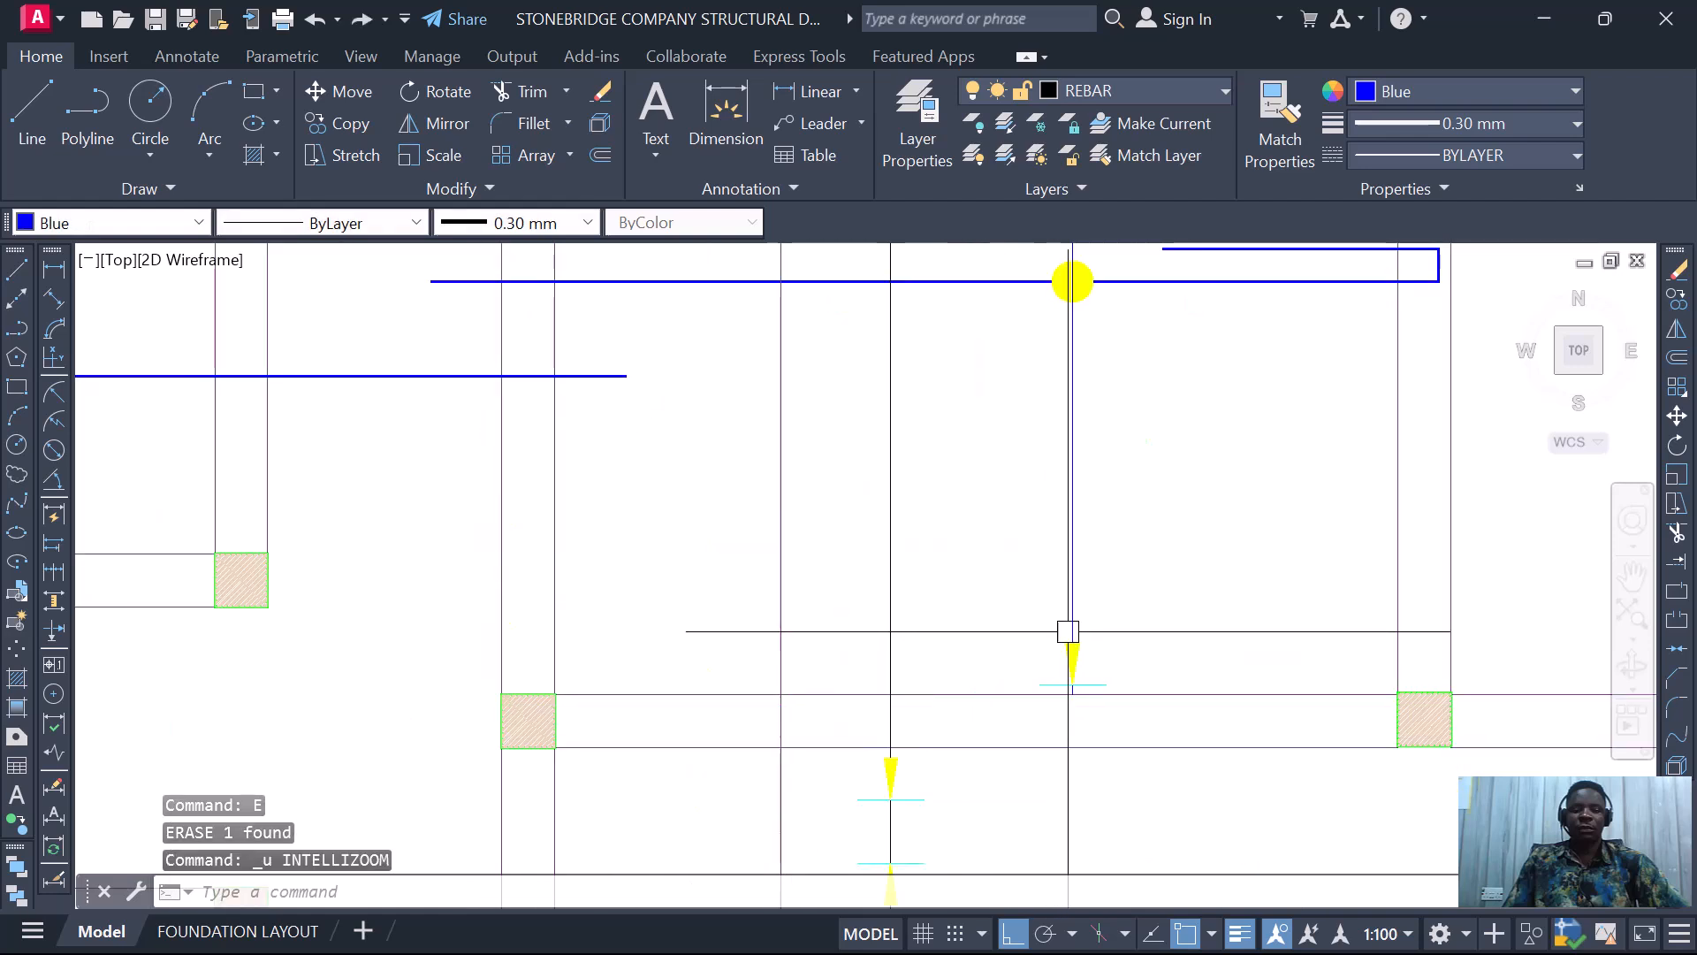
pyautogui.hotkey('ctrl', 'z')
pyautogui.scroll(2, 1049, 619)
# - Move the (6) label from the upper-right bay to beside the neighbouring vertical call-out line, just below the beam and between its two cyan ticks
pyautogui.click(1037, 659)
pyautogui.scroll(-4, 1030, 617)
pyautogui.scroll(-2, 1028, 616)
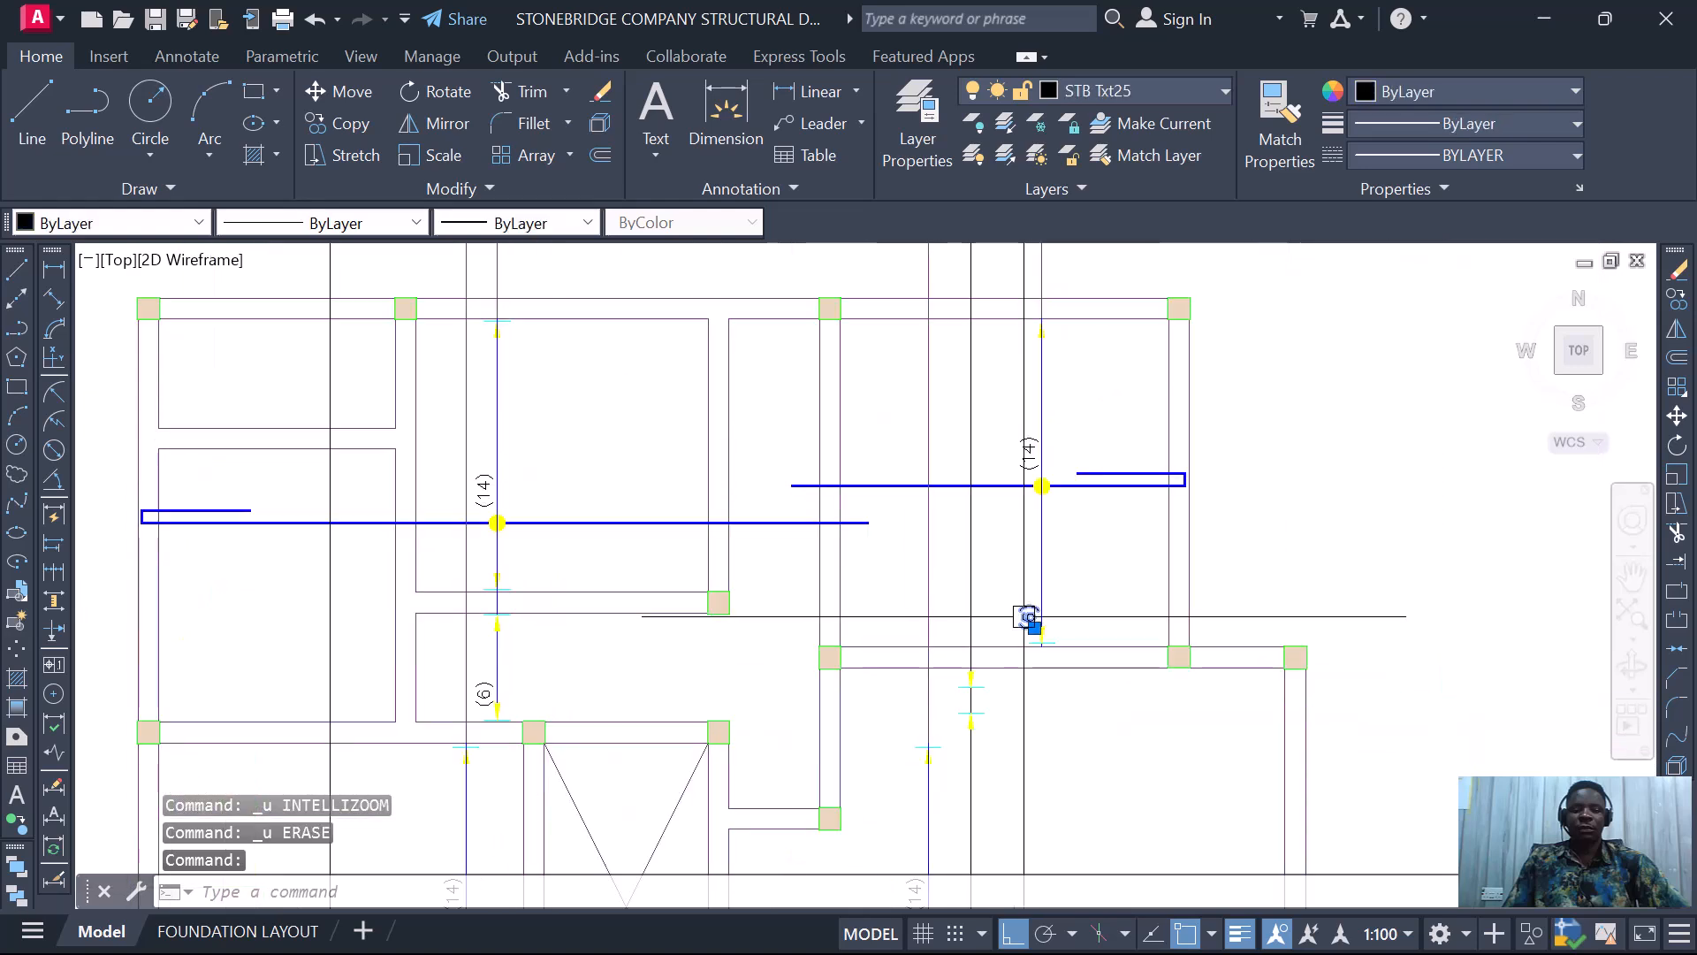
pyautogui.scroll(4, 951, 695)
pyautogui.rightClick(1092, 478)
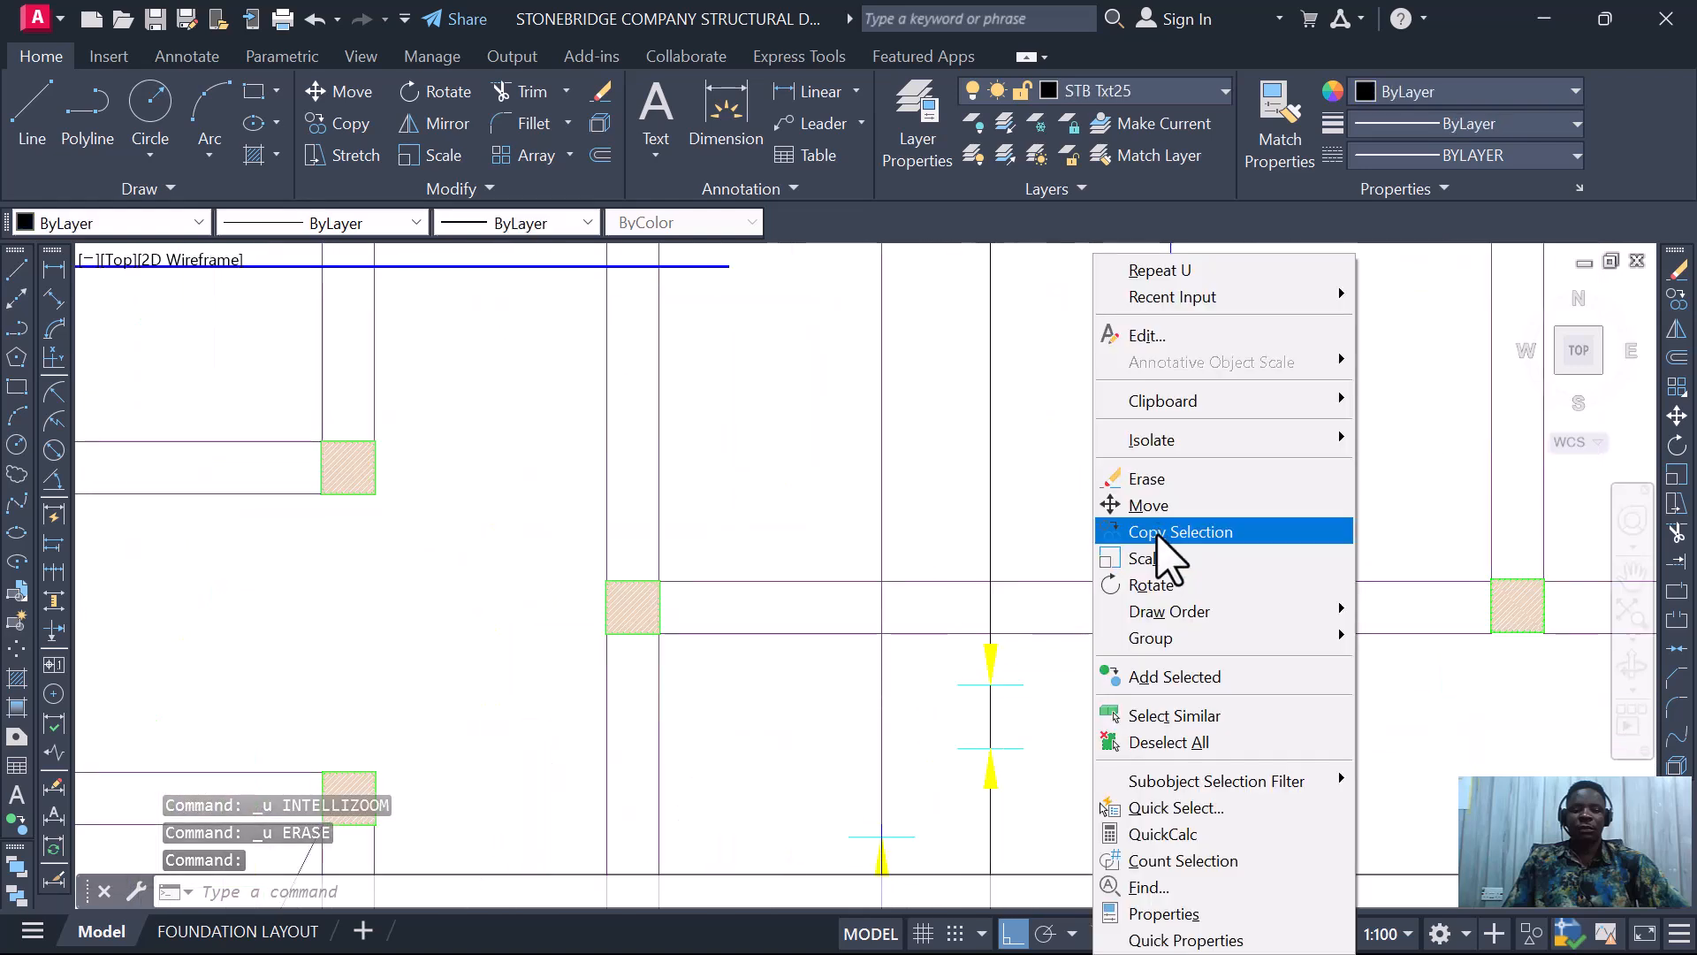
pyautogui.click(1149, 505)
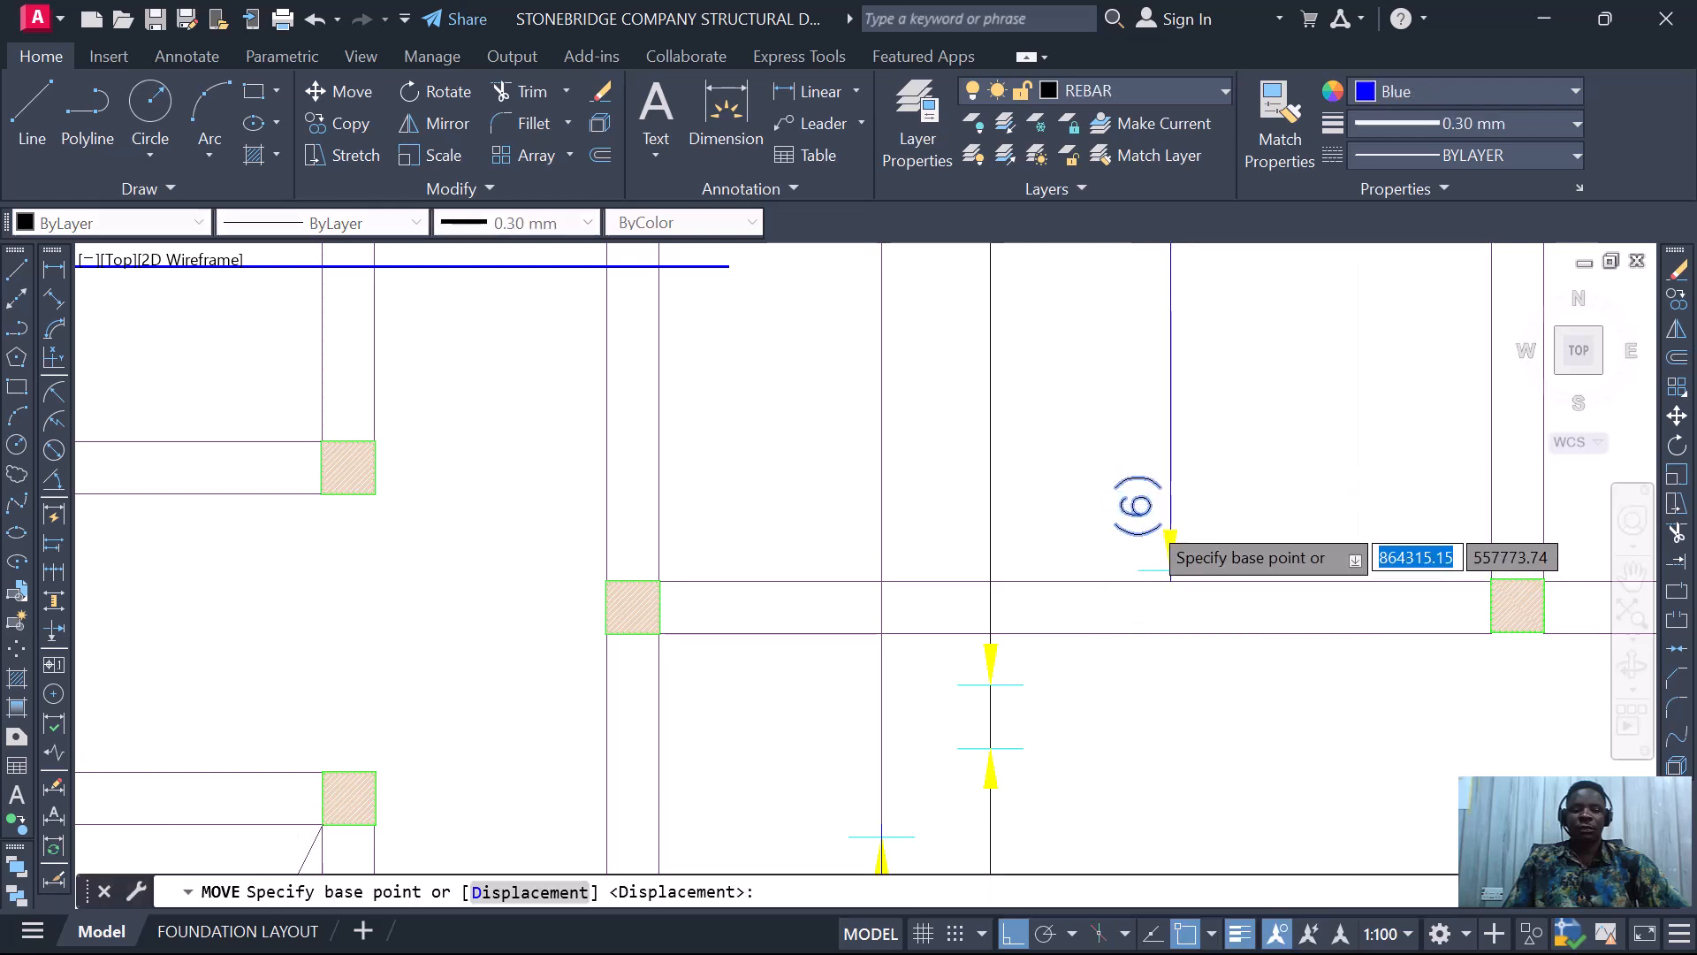
pyautogui.scroll(3, 1145, 499)
pyautogui.click(1205, 447)
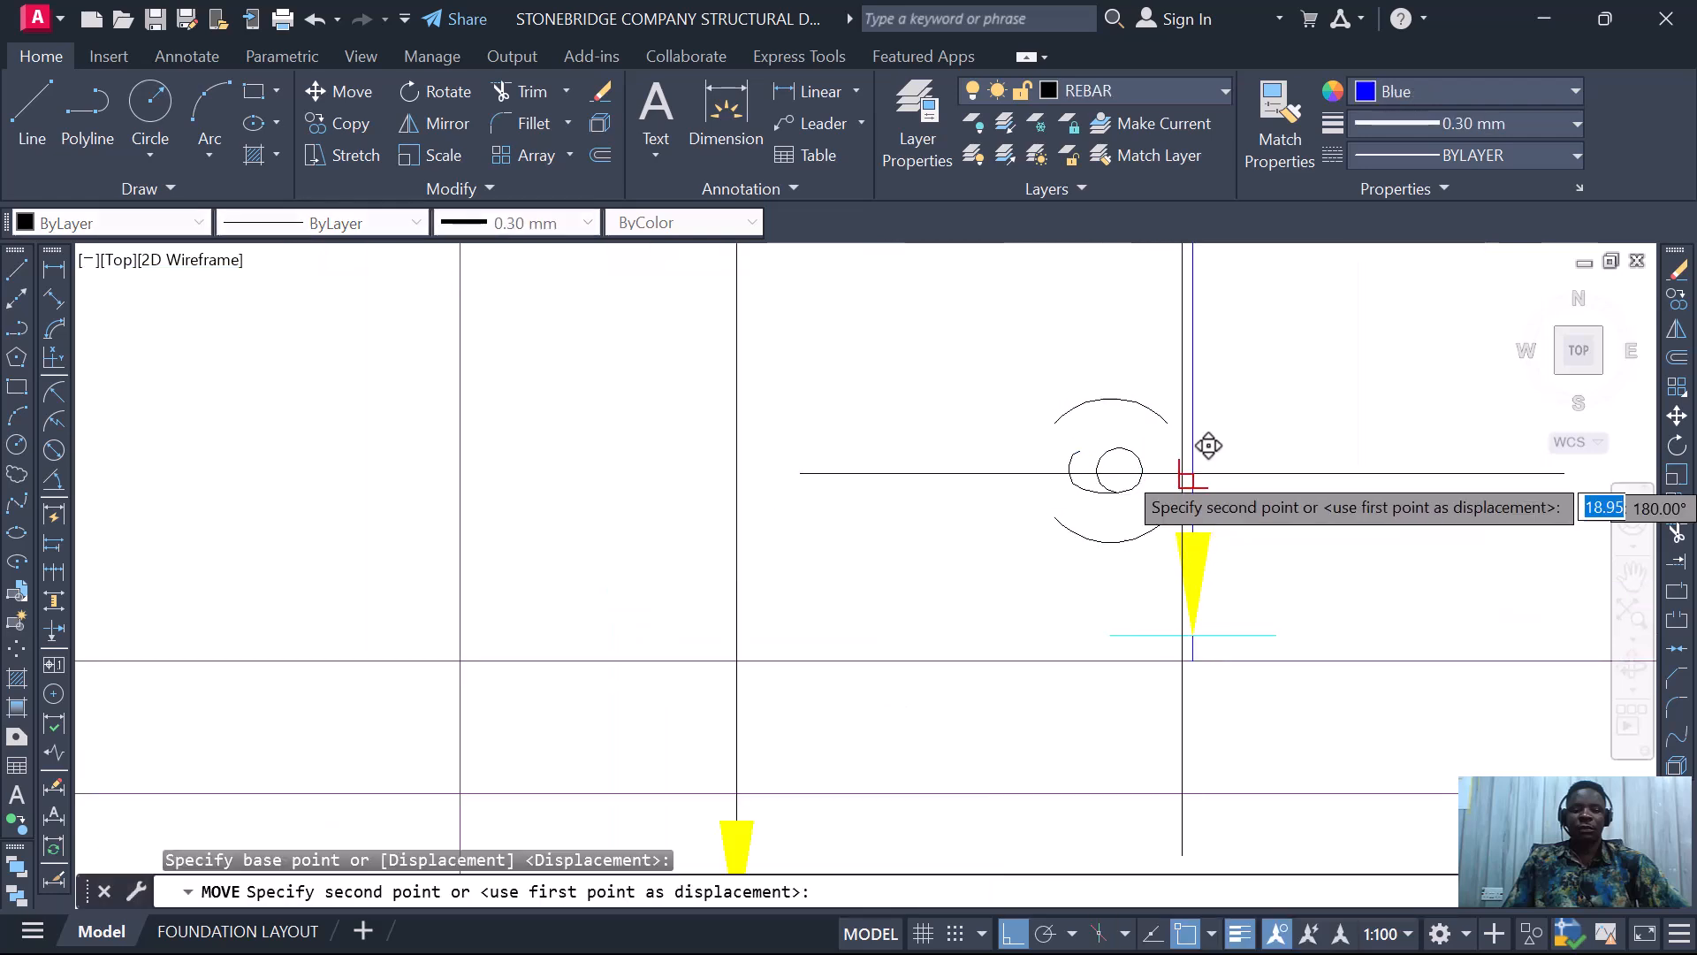
pyautogui.scroll(-7, 1125, 413)
pyautogui.scroll(4, 1016, 561)
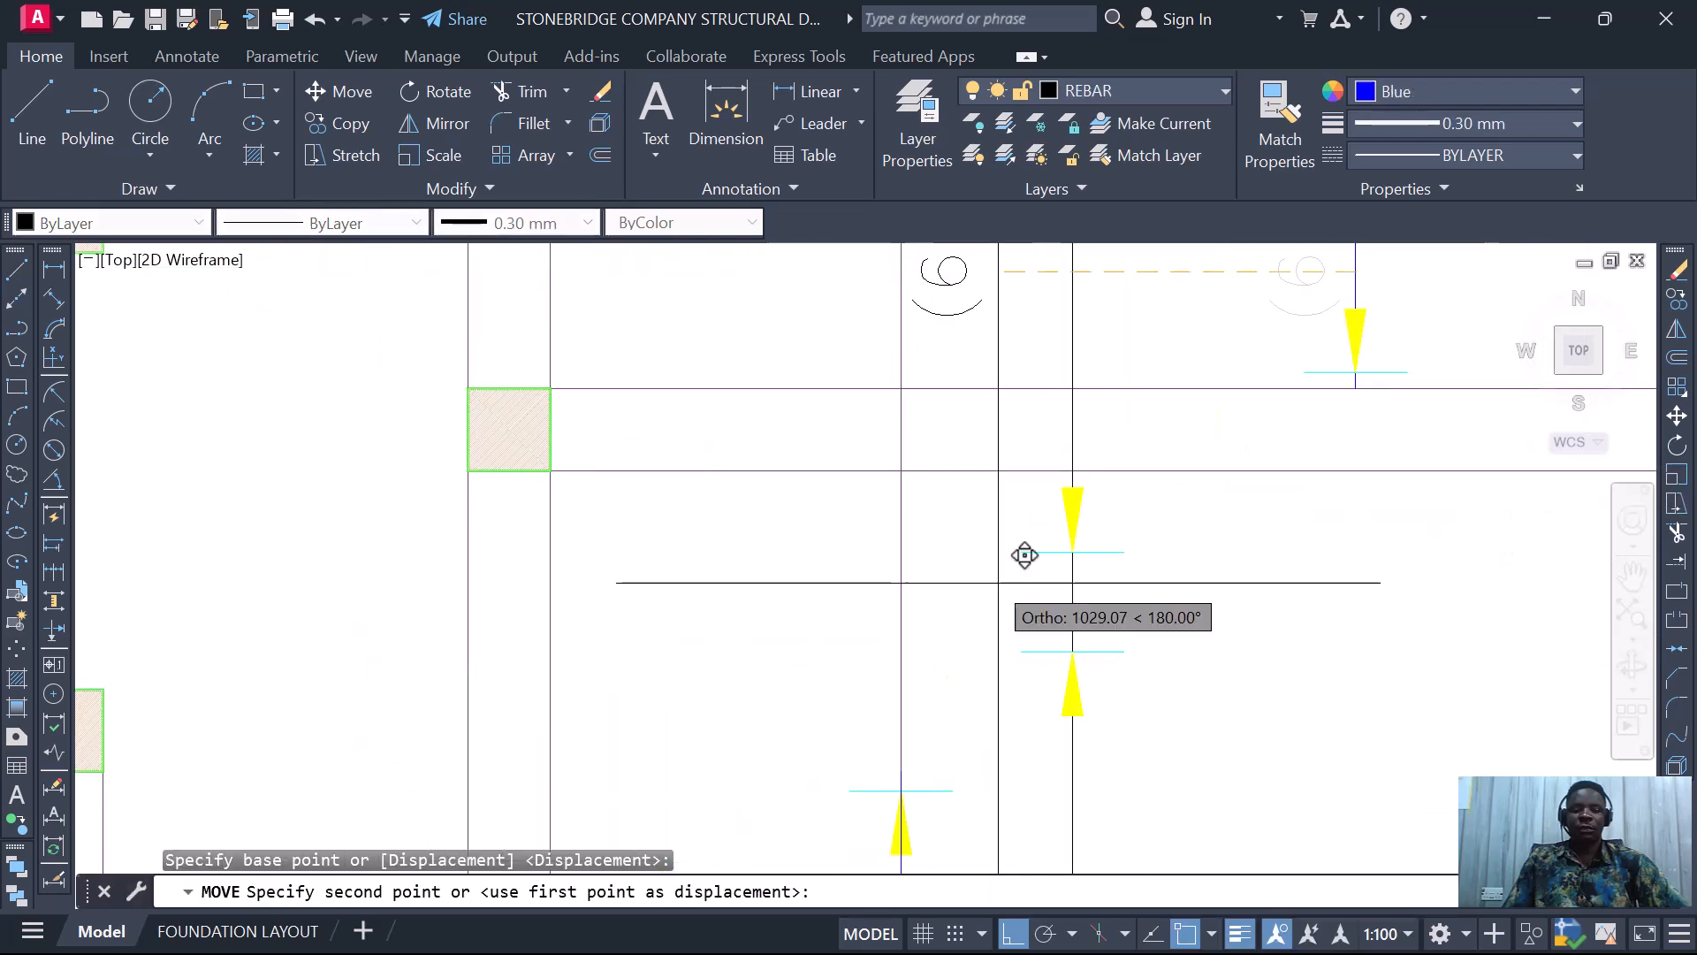
pyautogui.click(1073, 610)
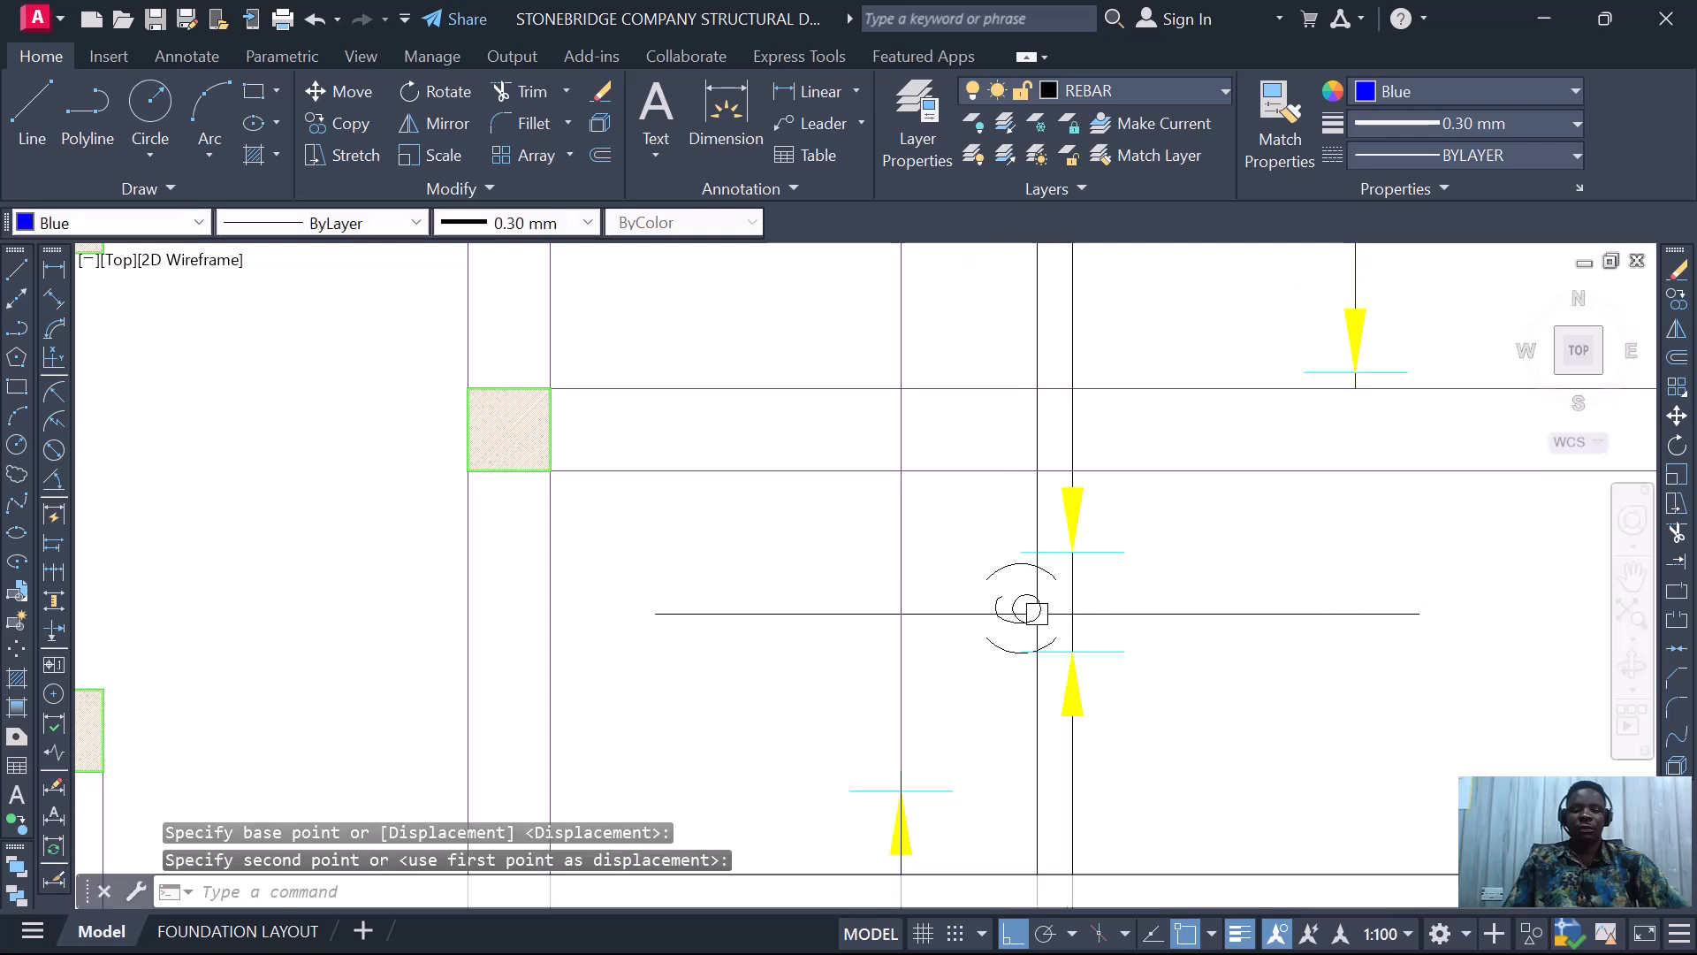
# - Move the upward arrowhead and its cyan tick beside the (6) label straight up to just below the beam's lower face
pyautogui.click(942, 610)
pyautogui.click(1165, 760)
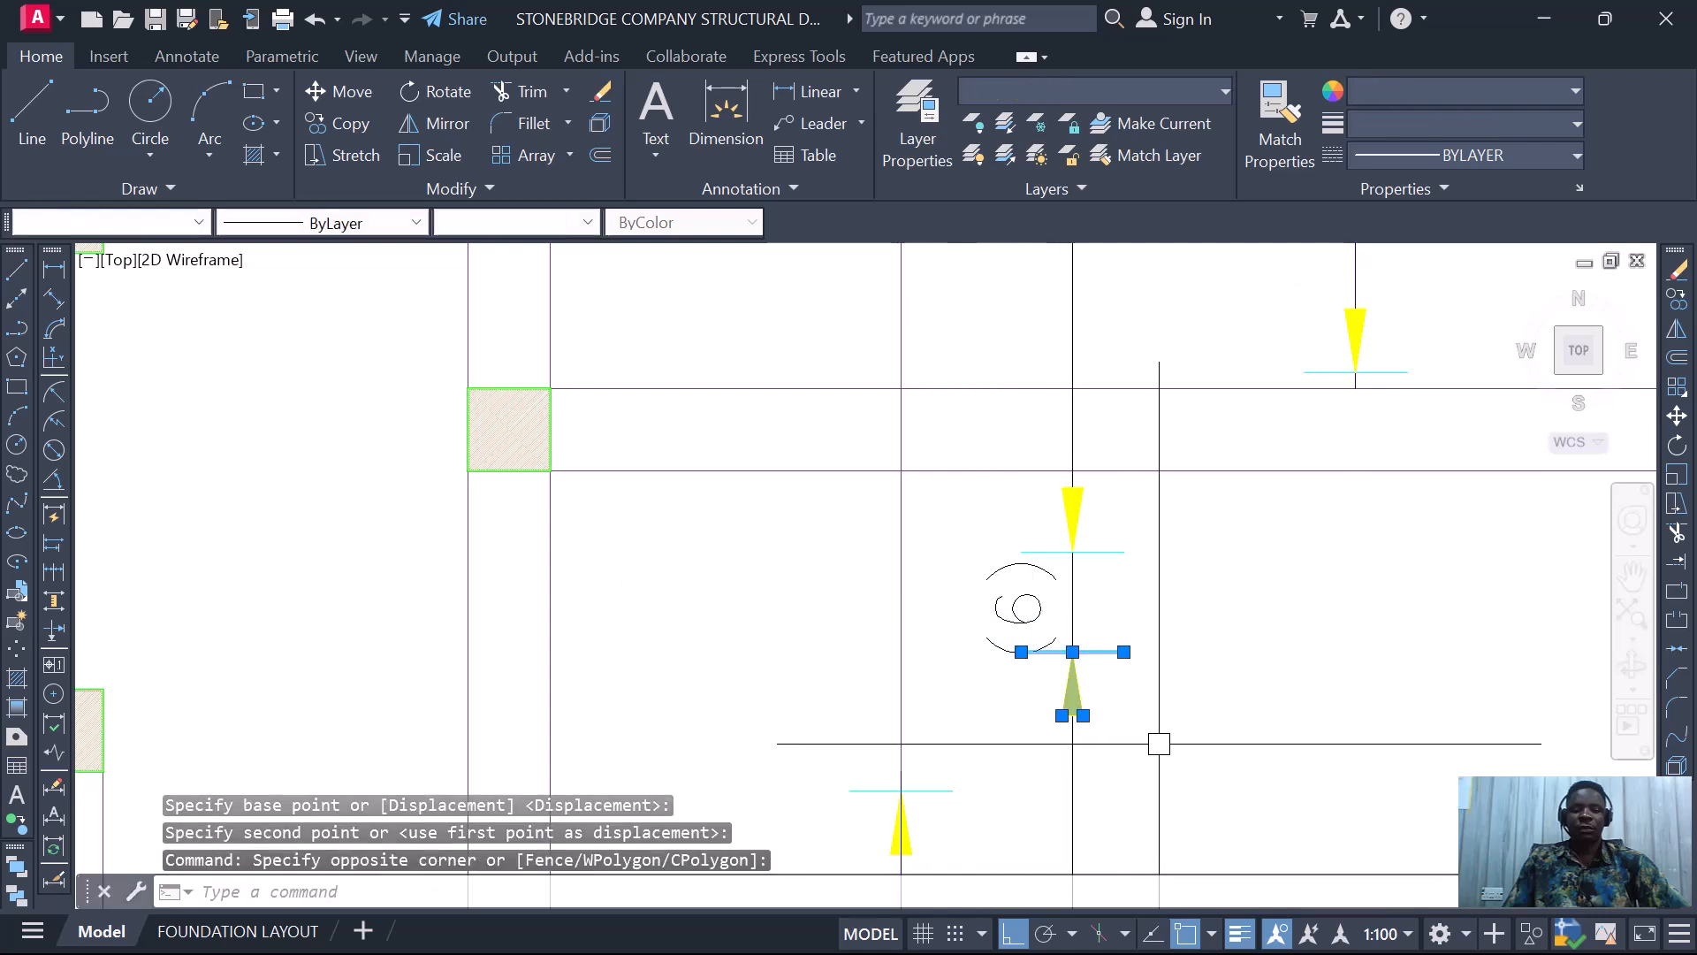
pyautogui.press('Return')
pyautogui.click(1188, 723)
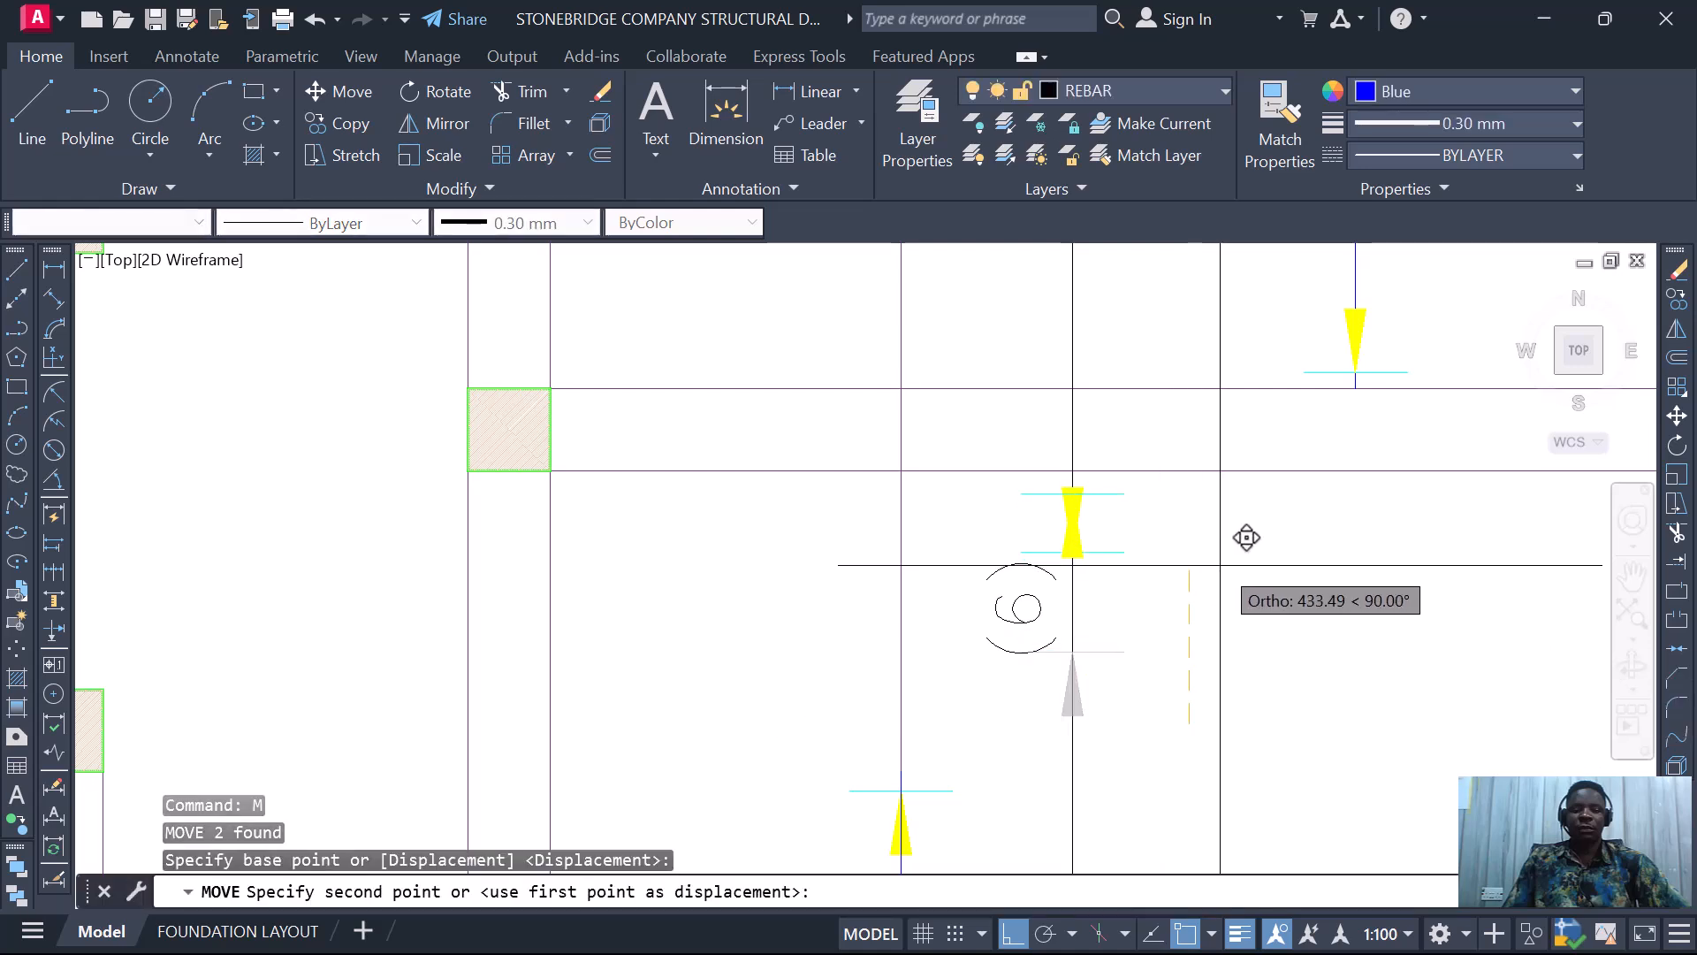
pyautogui.click(1221, 556)
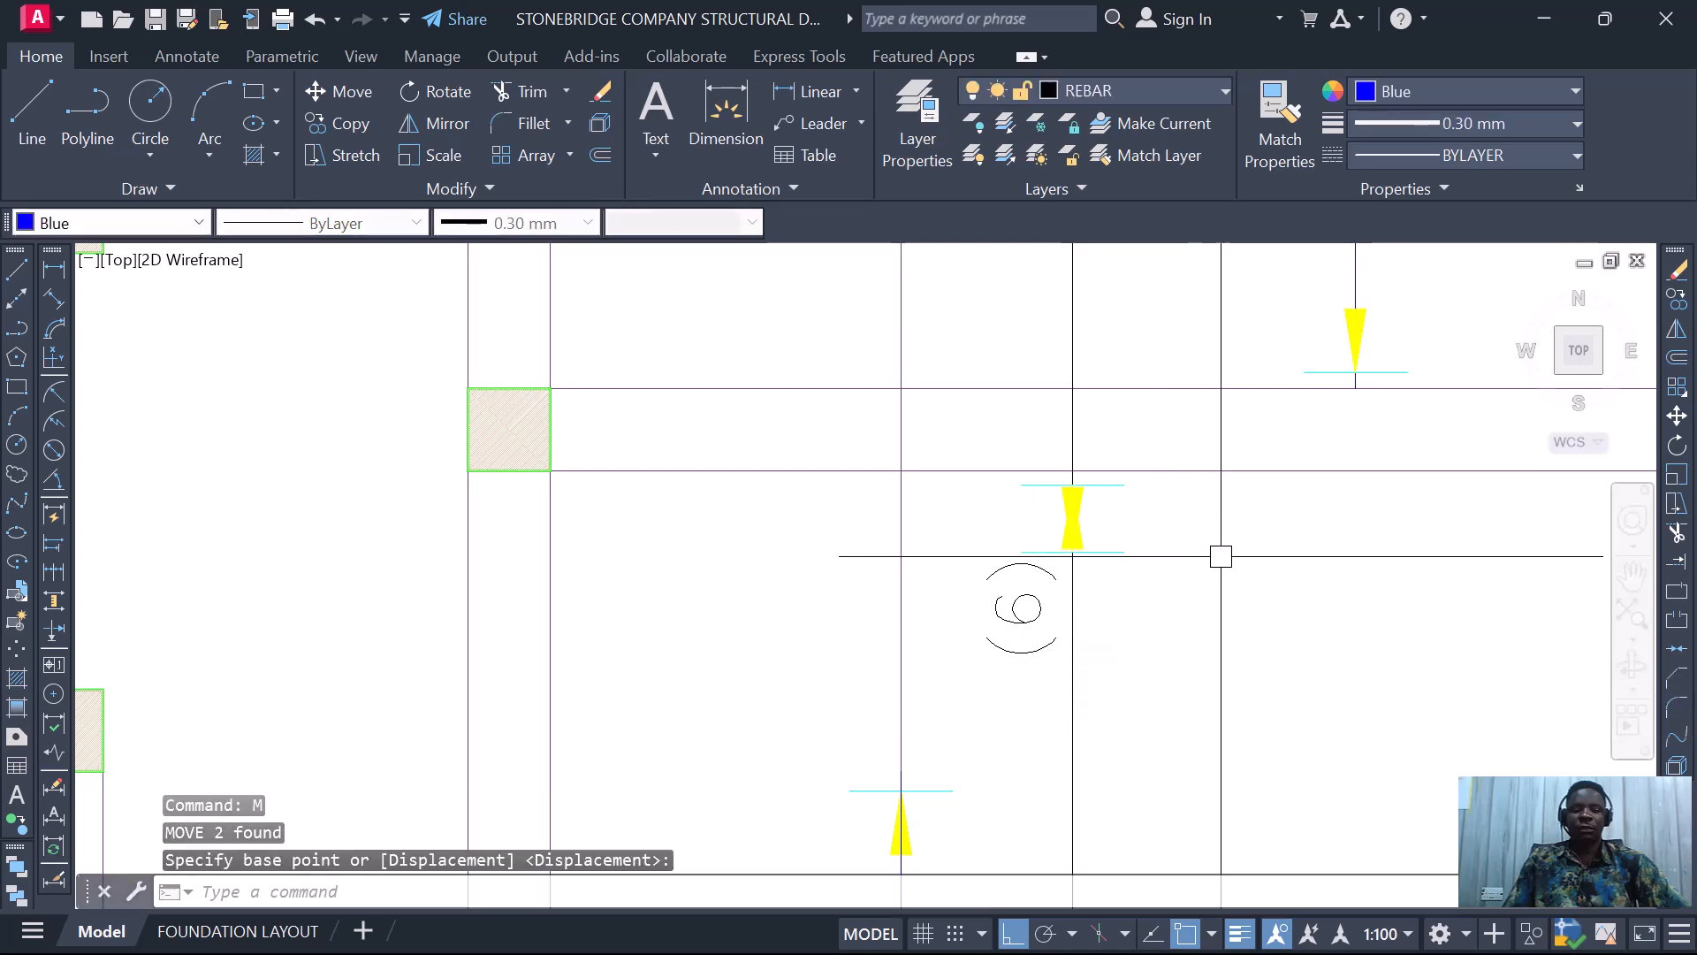
# - Move the downward arrowhead and its cyan tick straight down the call-out line to below the (6) label
pyautogui.scroll(2, 1105, 557)
pyautogui.click(1113, 555)
pyautogui.scroll(2, 1087, 482)
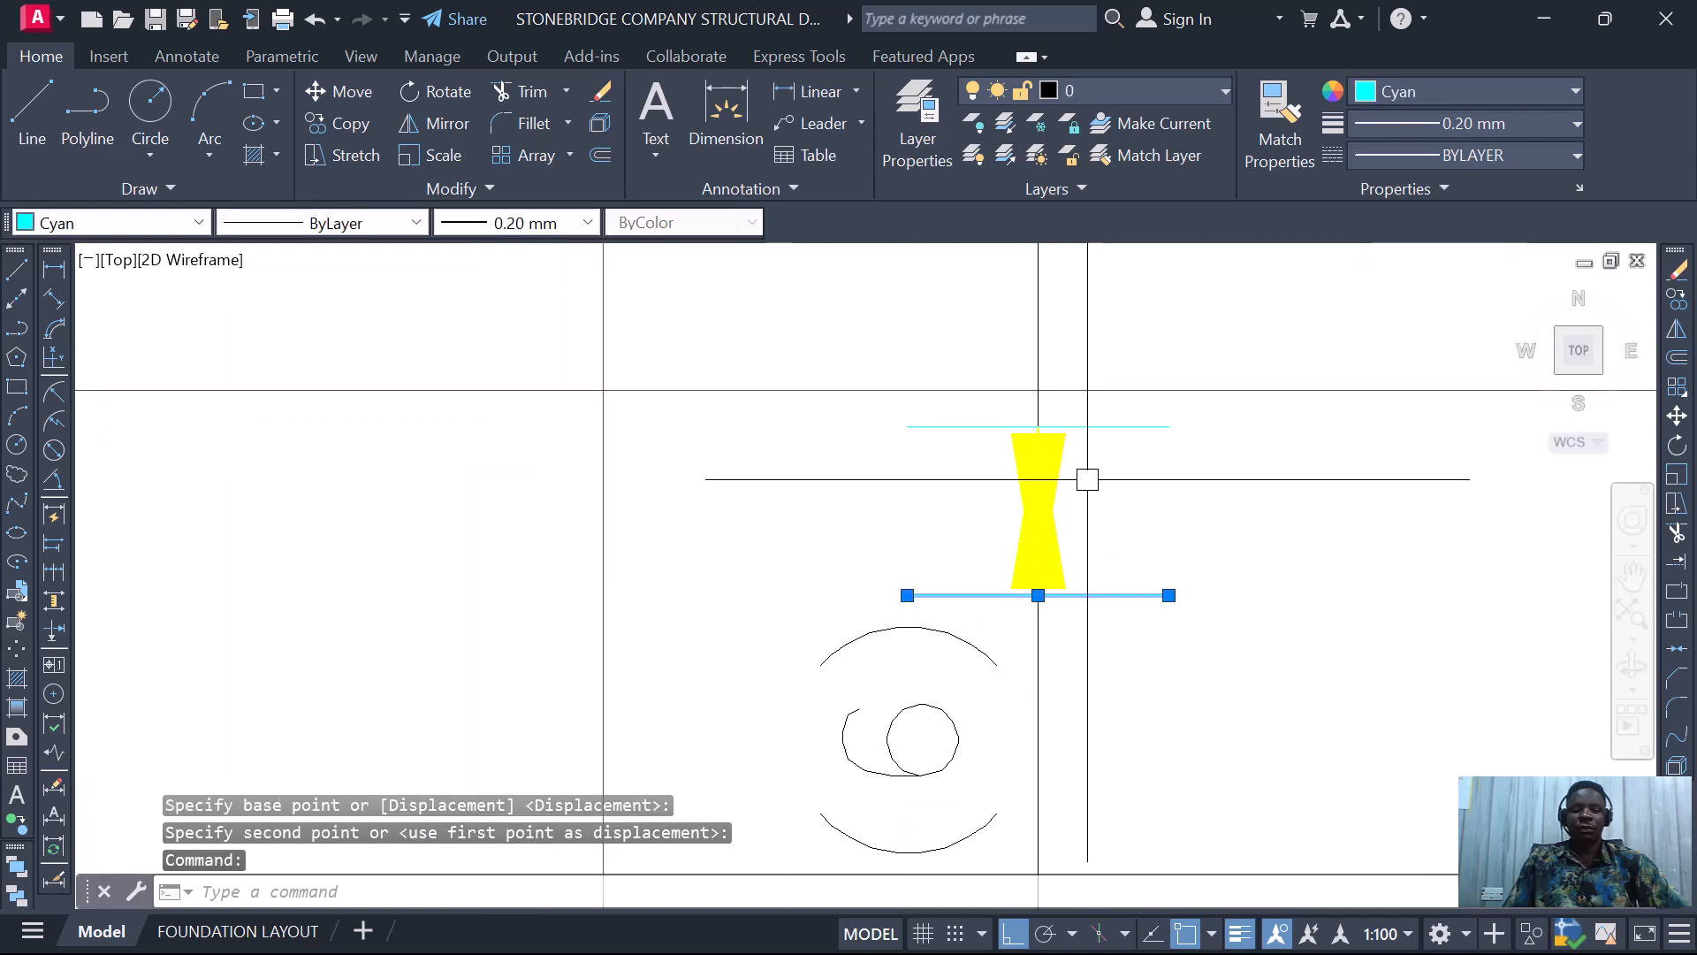
pyautogui.click(1065, 442)
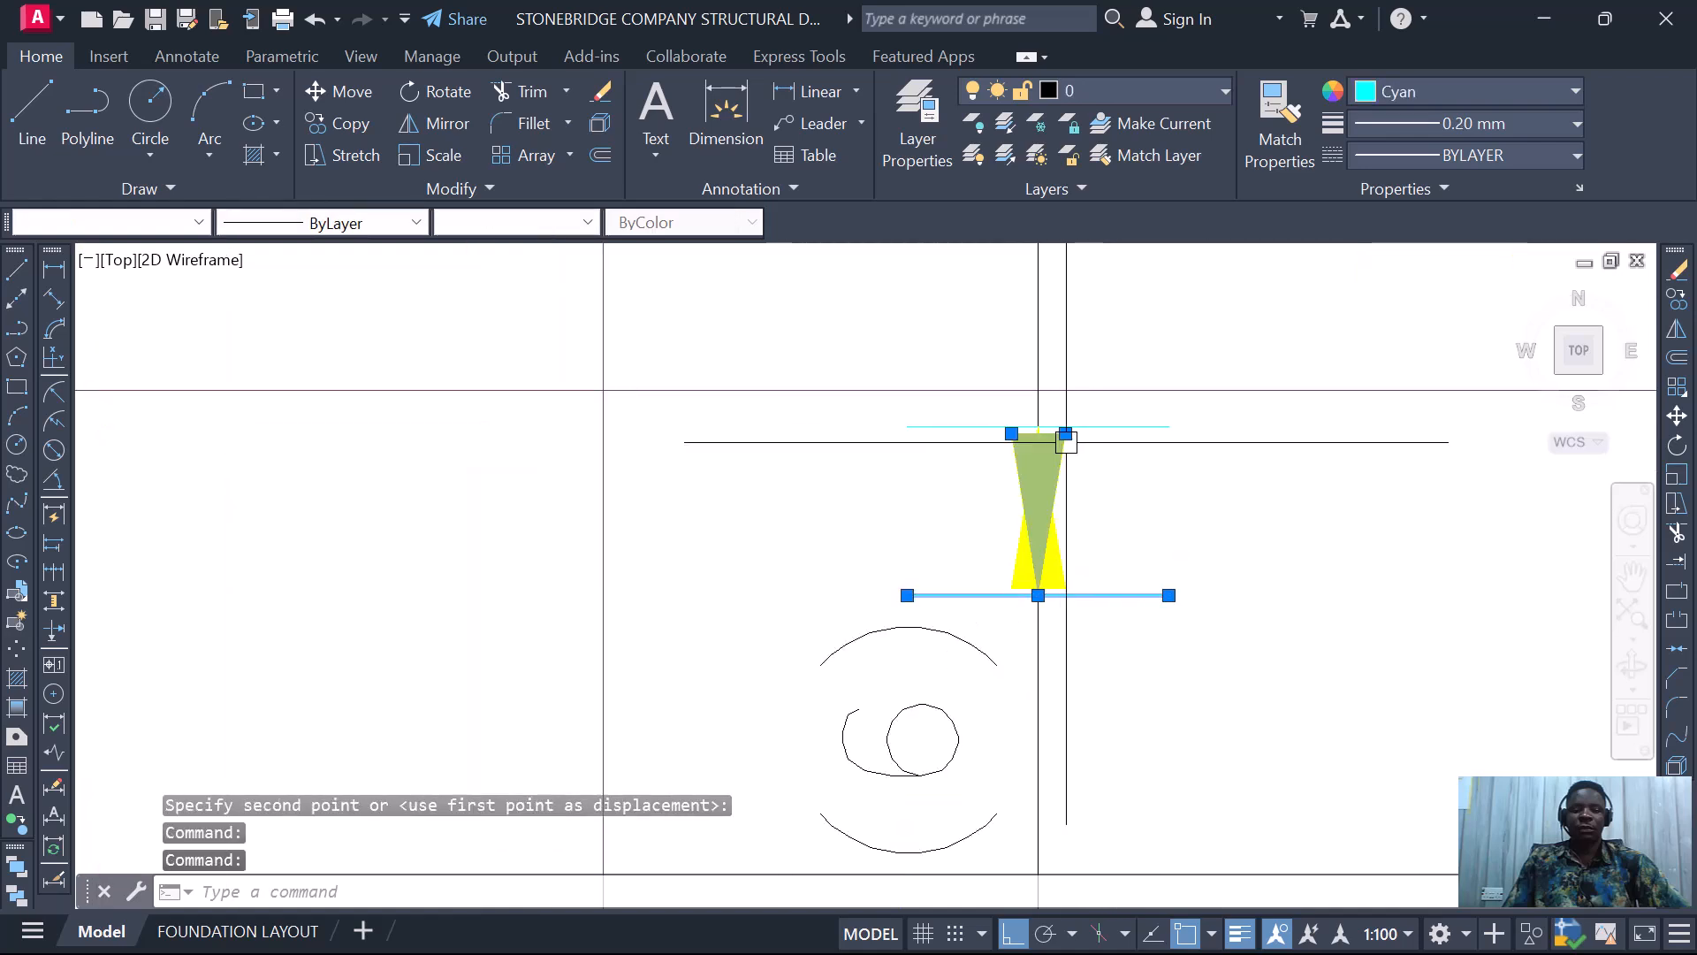
pyautogui.rightClick(1185, 512)
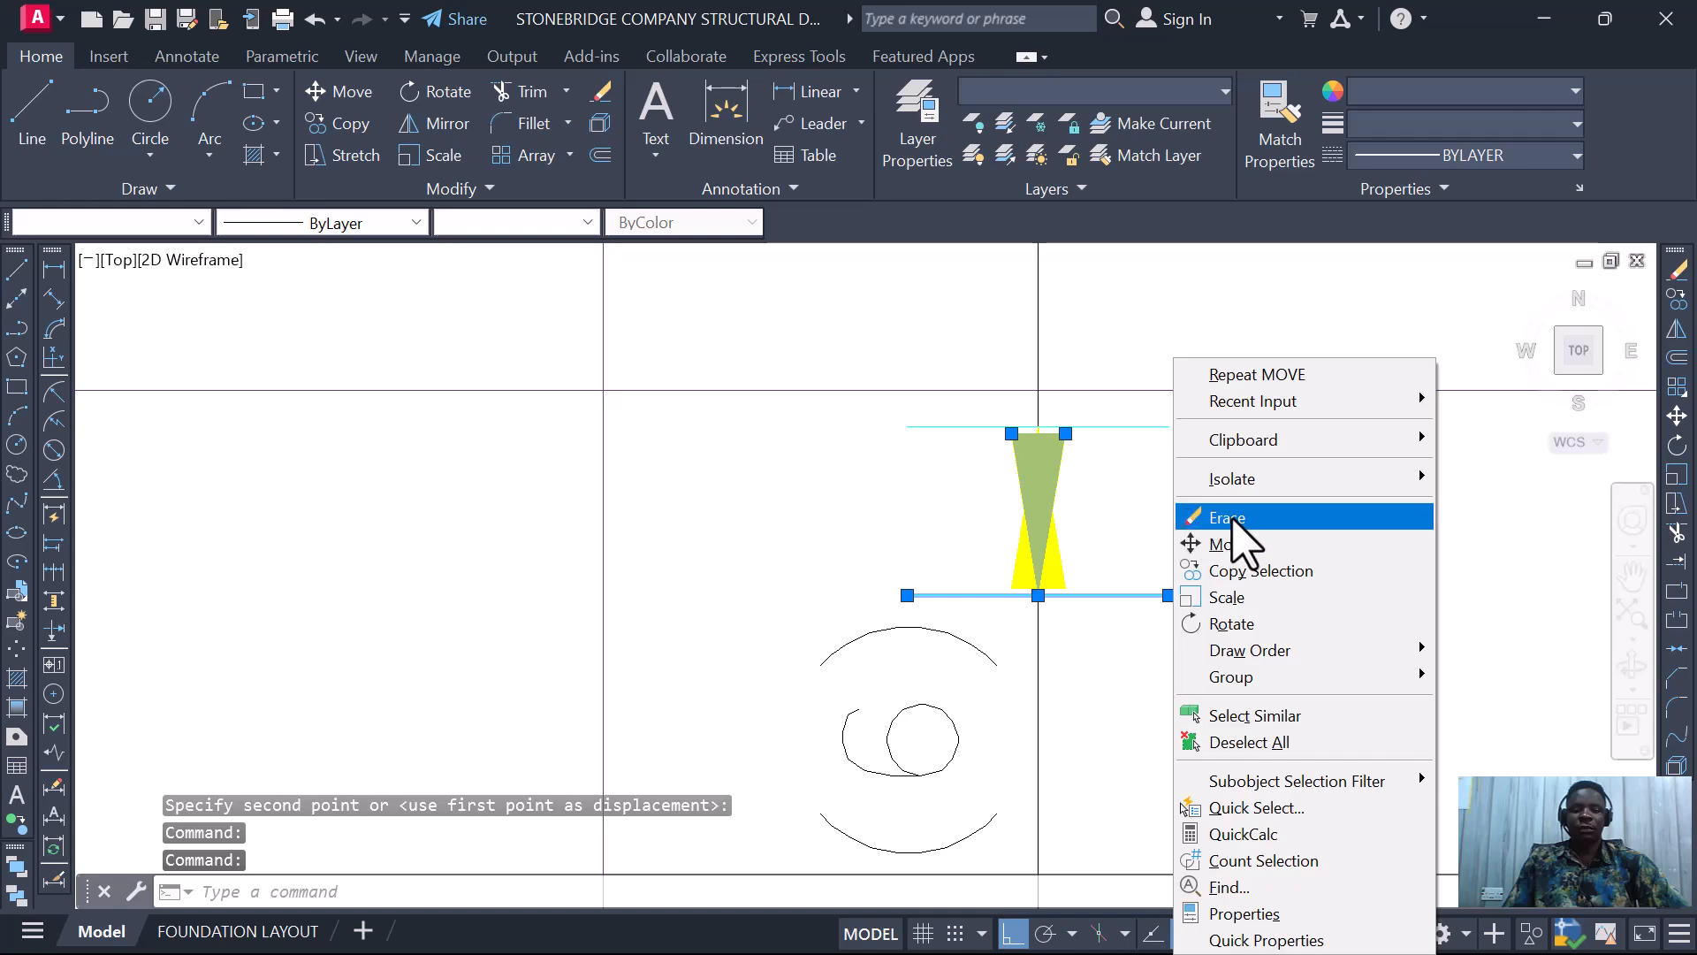
pyautogui.click(1256, 546)
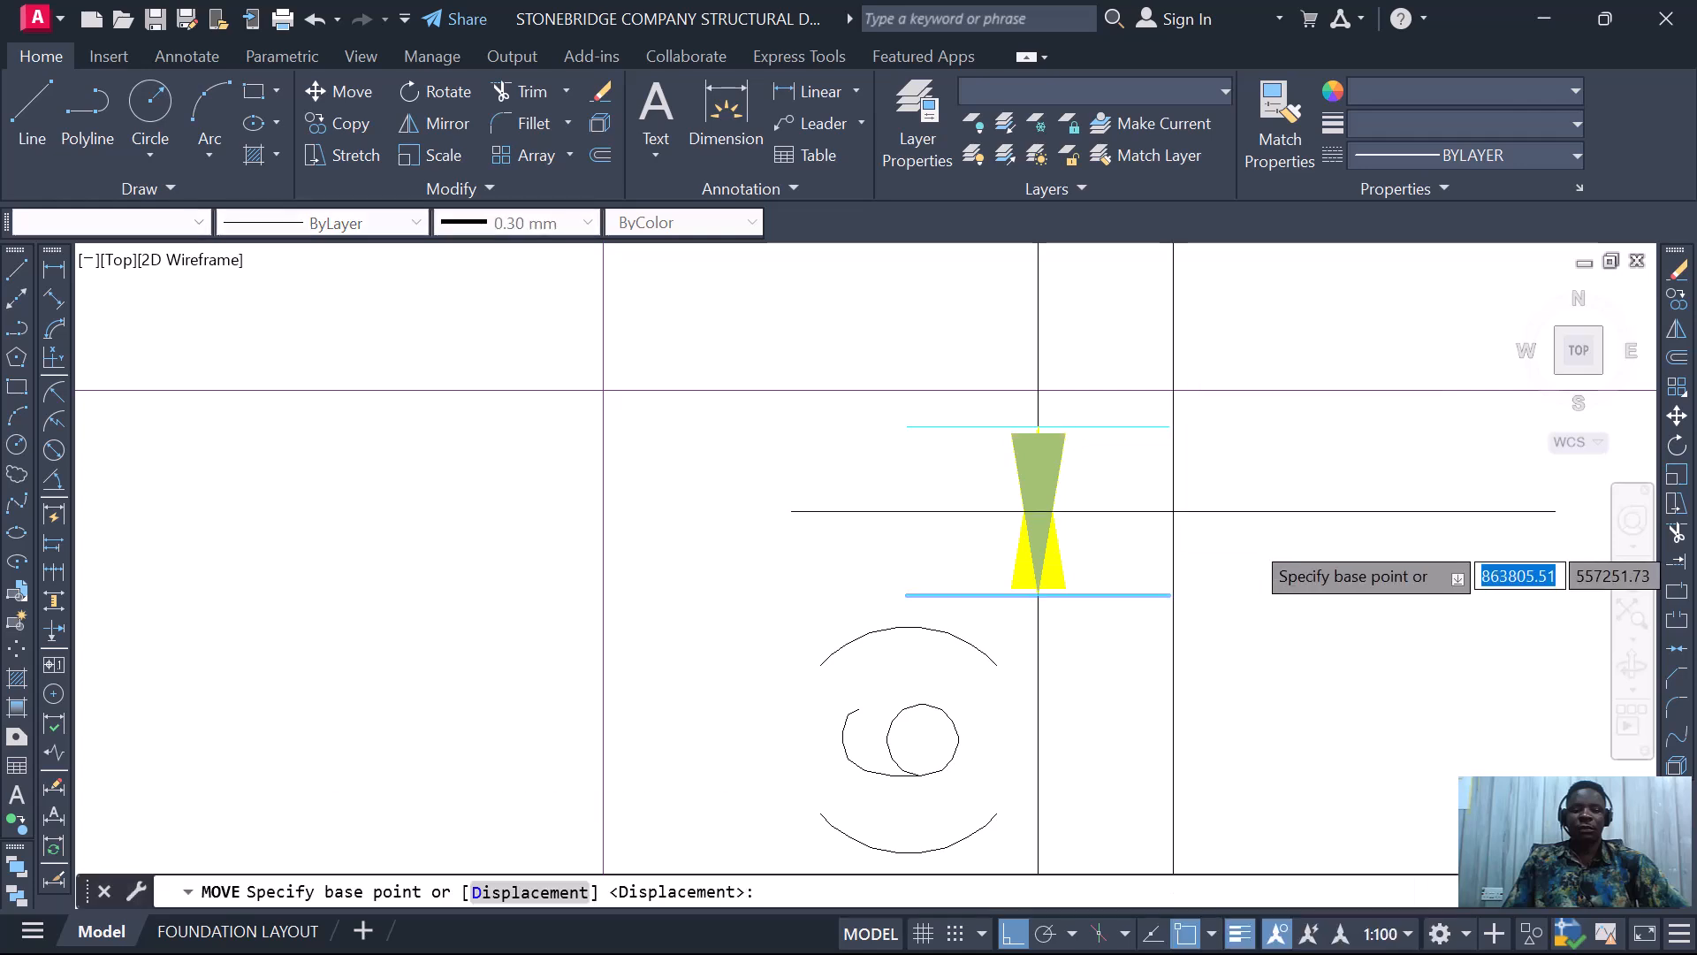
pyautogui.click(1249, 541)
pyautogui.scroll(-4, 1247, 585)
pyautogui.scroll(-3, 1220, 601)
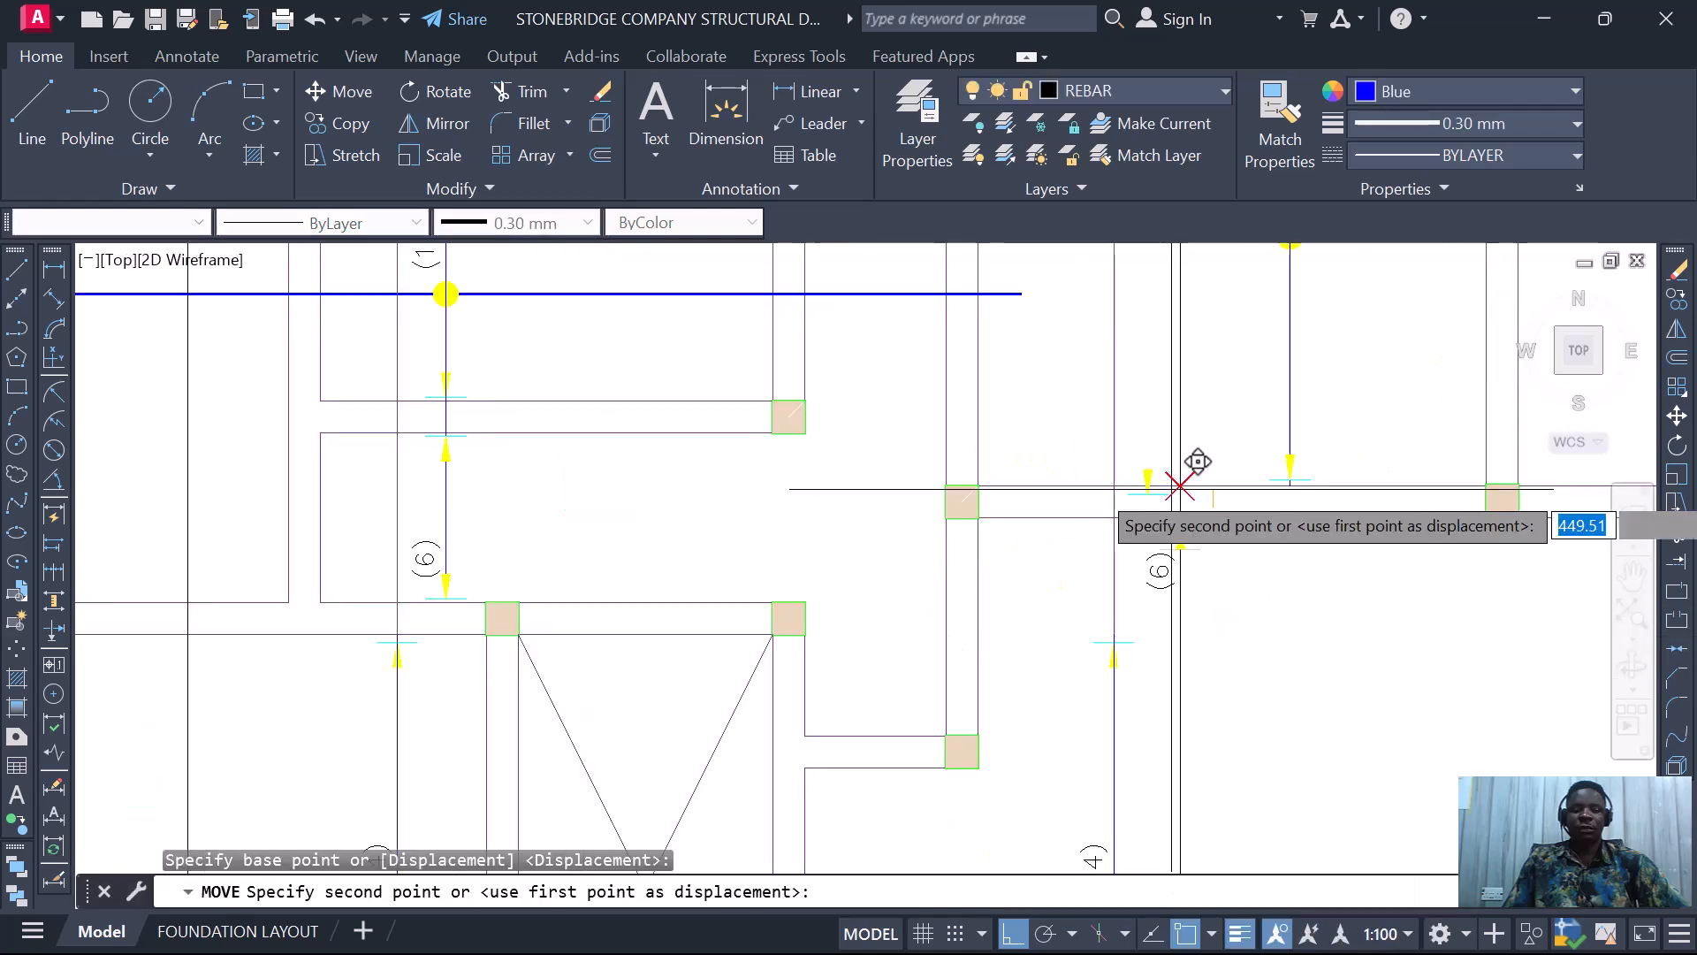
pyautogui.click(1249, 595)
pyautogui.scroll(3, 1185, 645)
pyautogui.scroll(-6, 1166, 592)
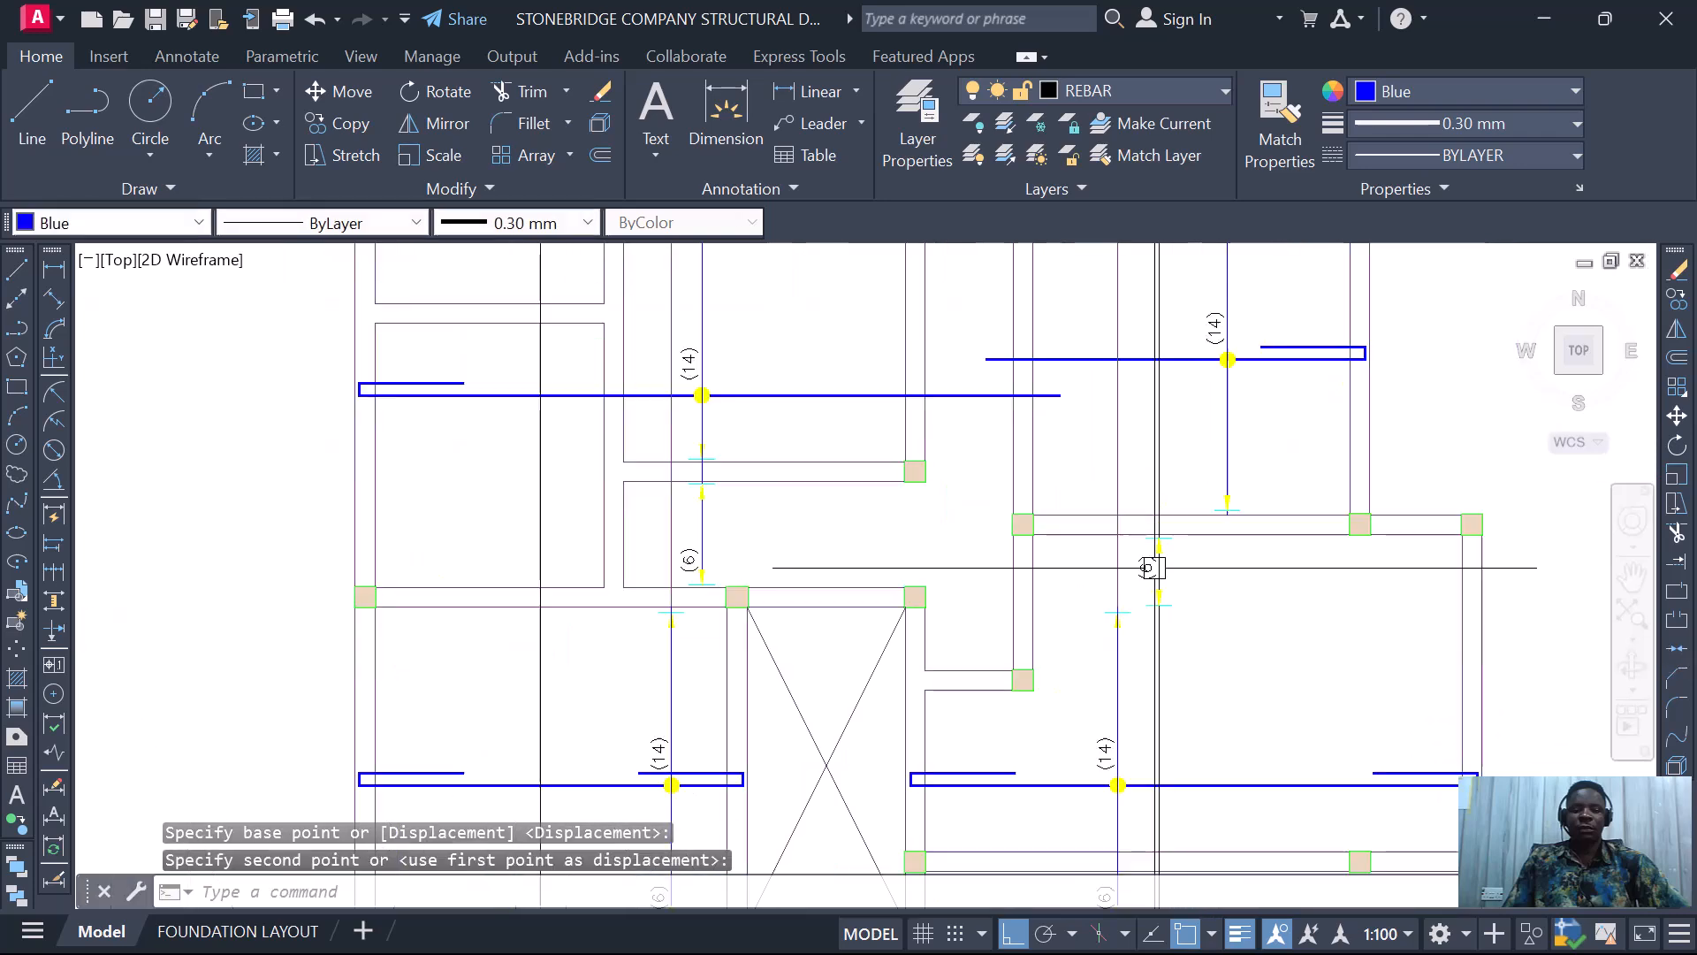
# - Examine the call-outs, (14) and (6) labels and distribution lines across the slab plan's bays, especially around the relocated (6) label
pyautogui.scroll(3, 1140, 672)
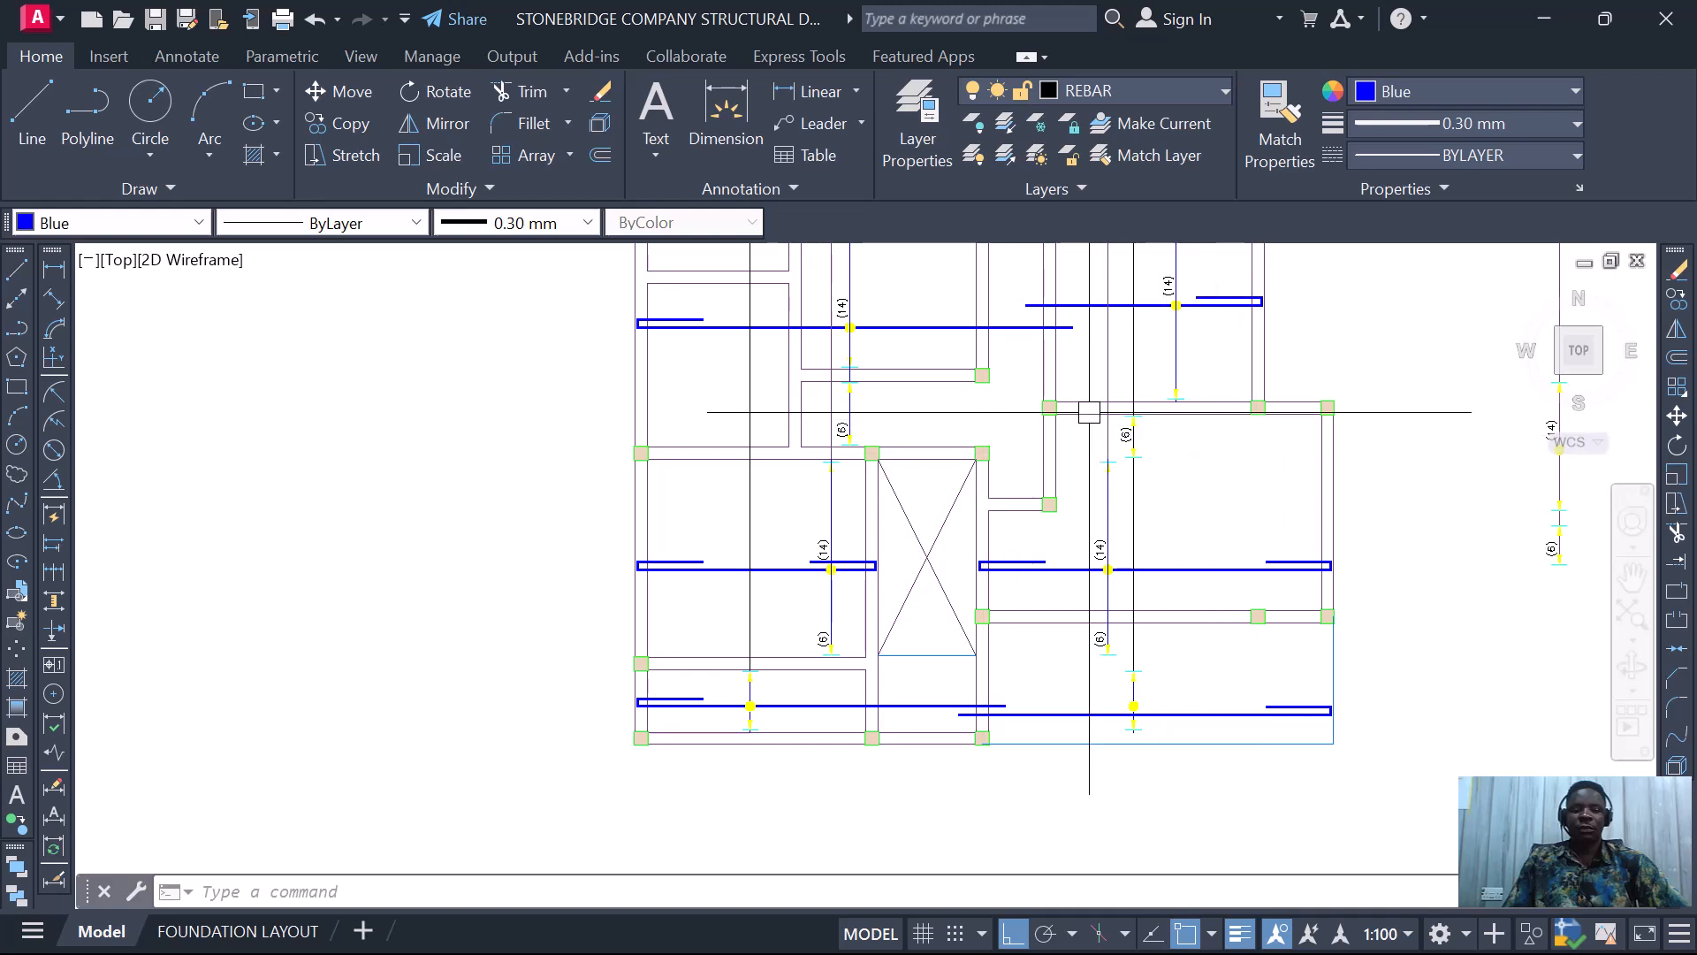
pyautogui.scroll(-2, 1069, 495)
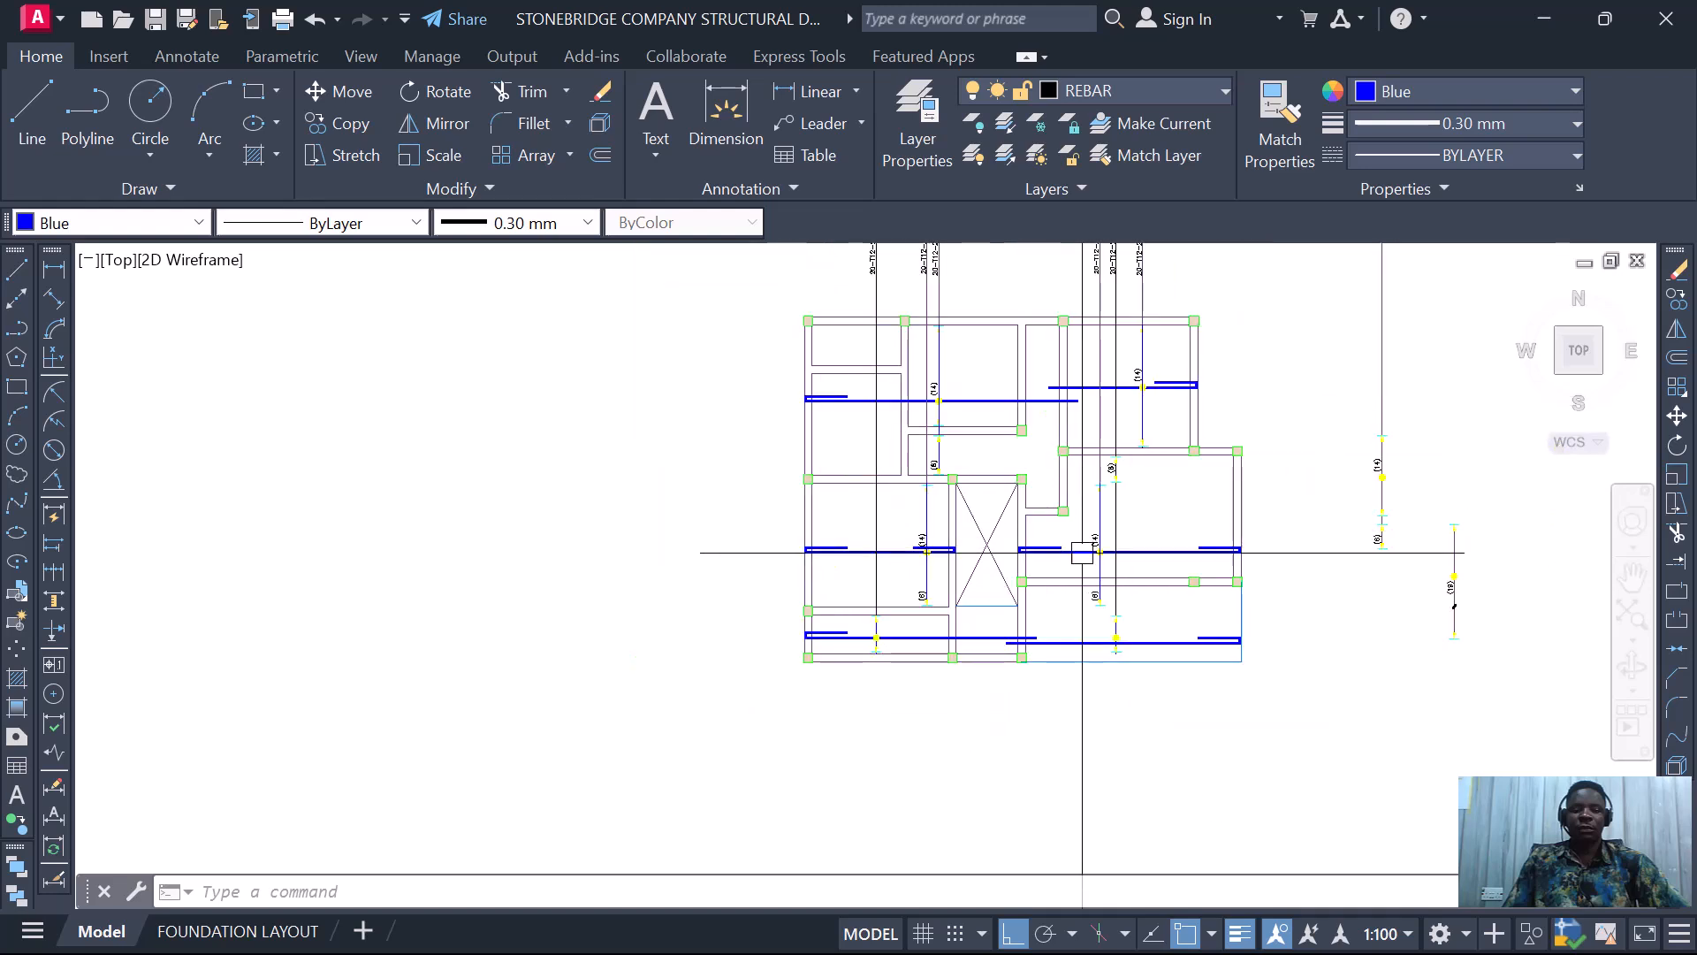
pyautogui.scroll(4, 1125, 459)
pyautogui.scroll(2, 1116, 460)
pyautogui.scroll(-5, 1096, 619)
pyautogui.scroll(1, 1052, 746)
pyautogui.scroll(-2, 1041, 541)
pyautogui.scroll(5, 1070, 612)
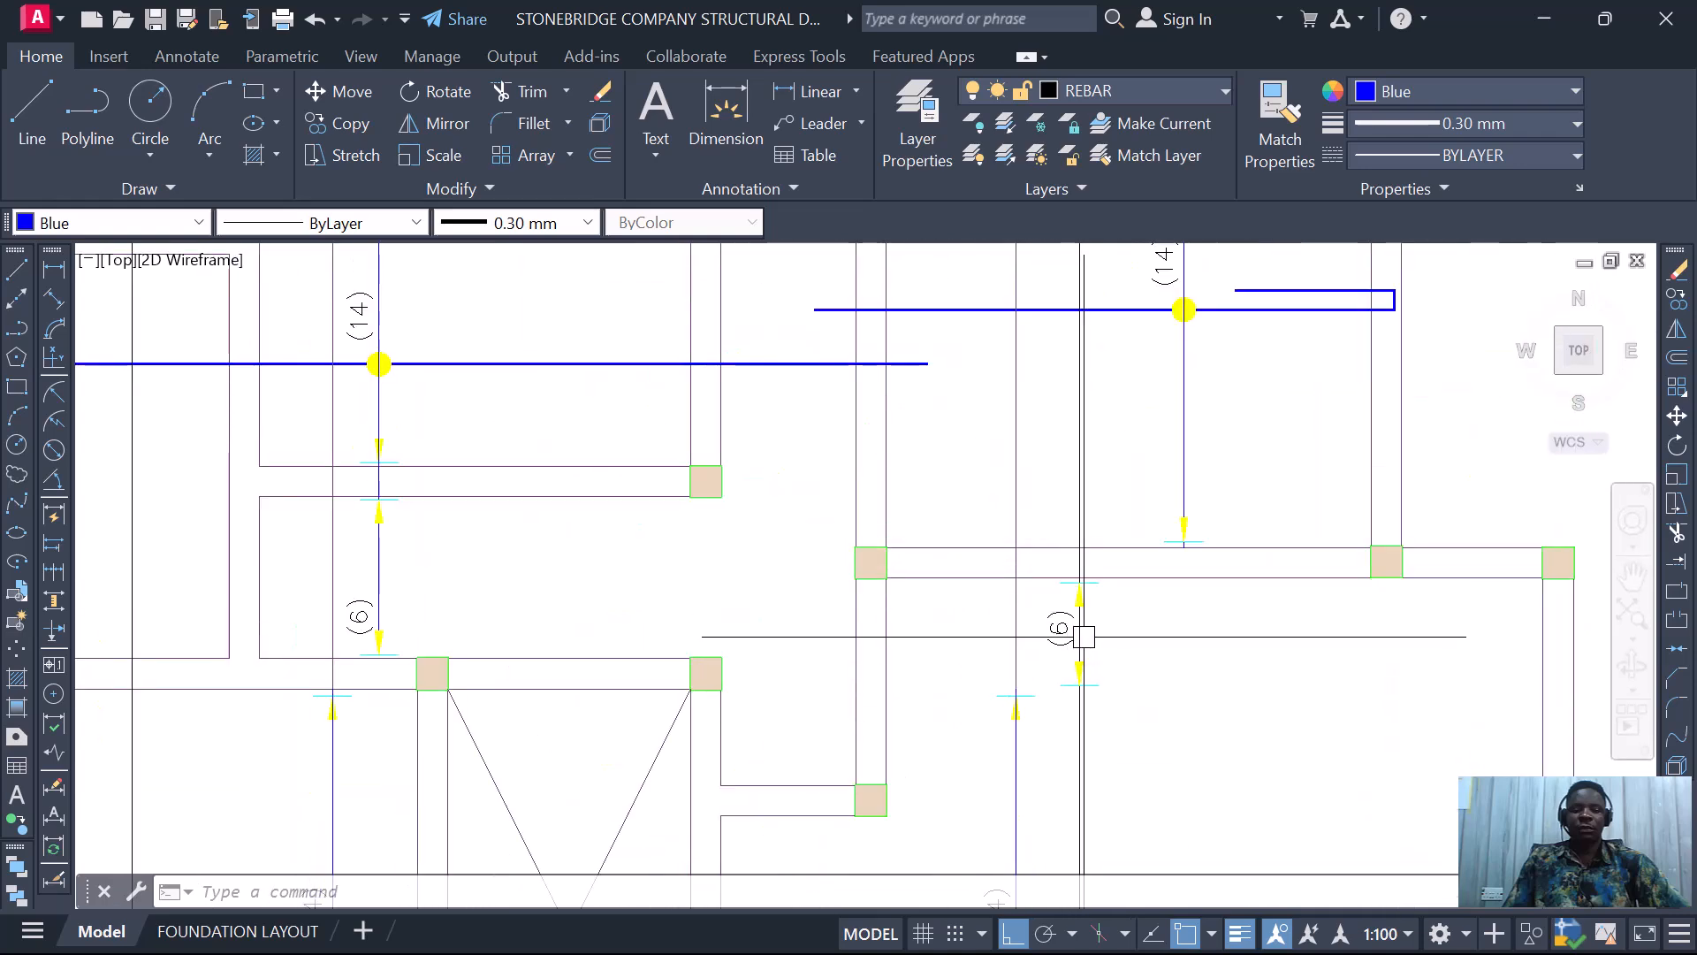
# - Break the vertical line beside the (6) label at the beam's lower face and at the lower cyan tick
pyautogui.scroll(4, 1079, 655)
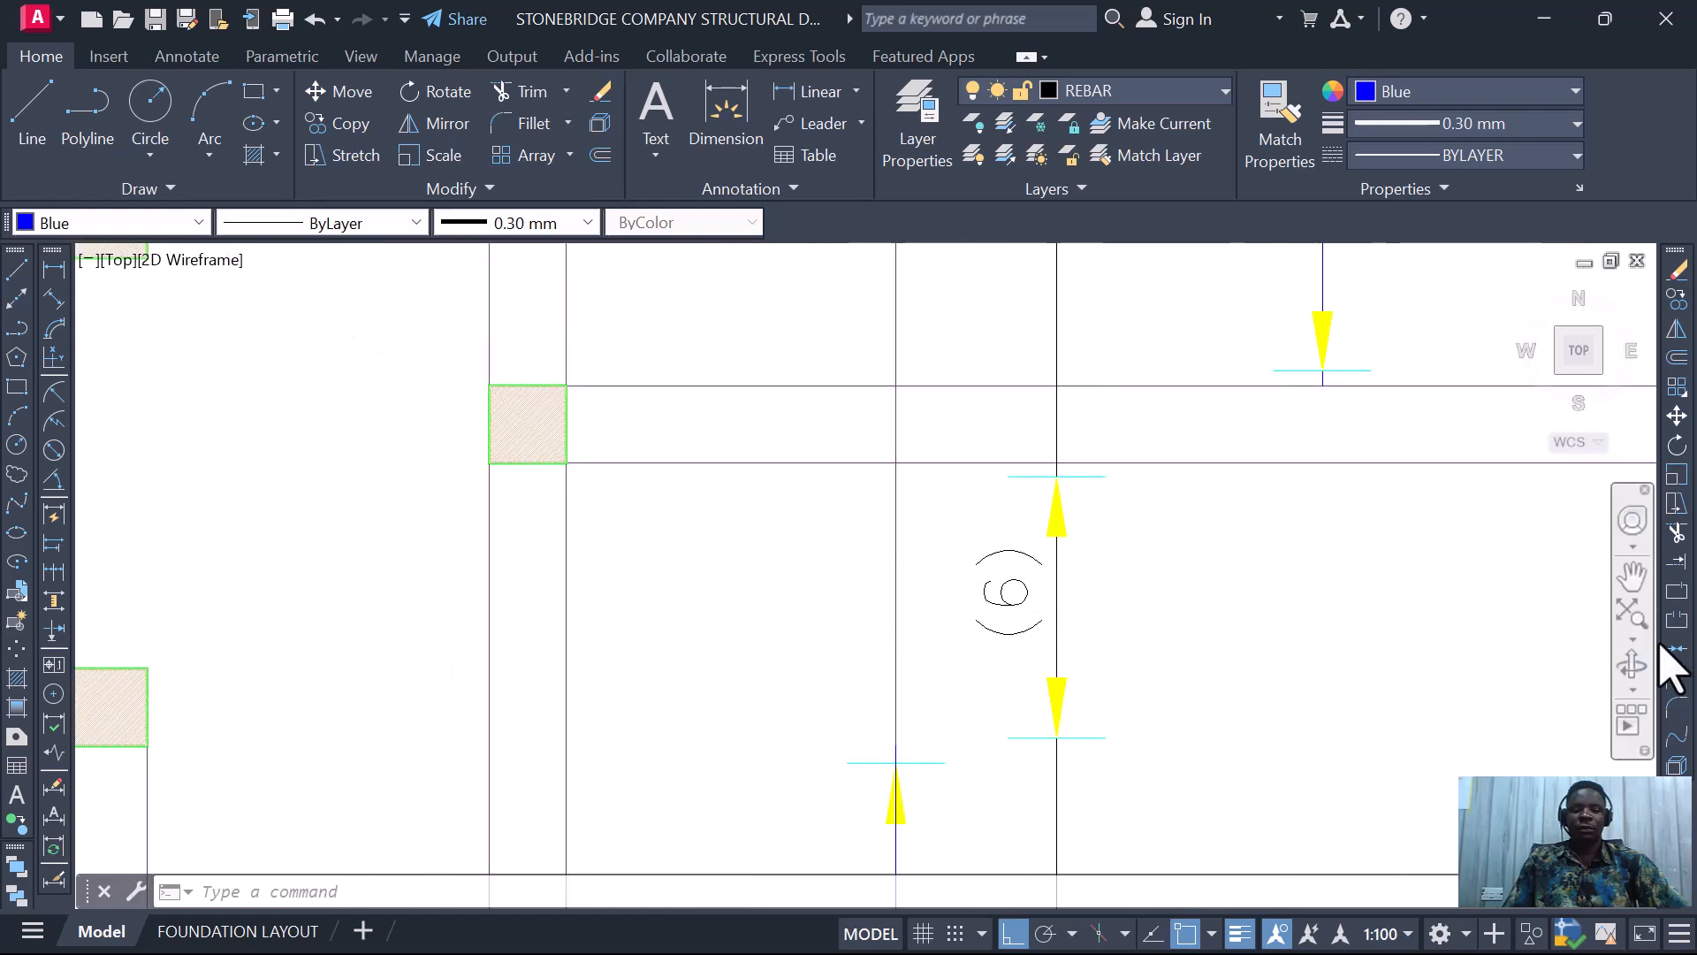
pyautogui.click(1675, 592)
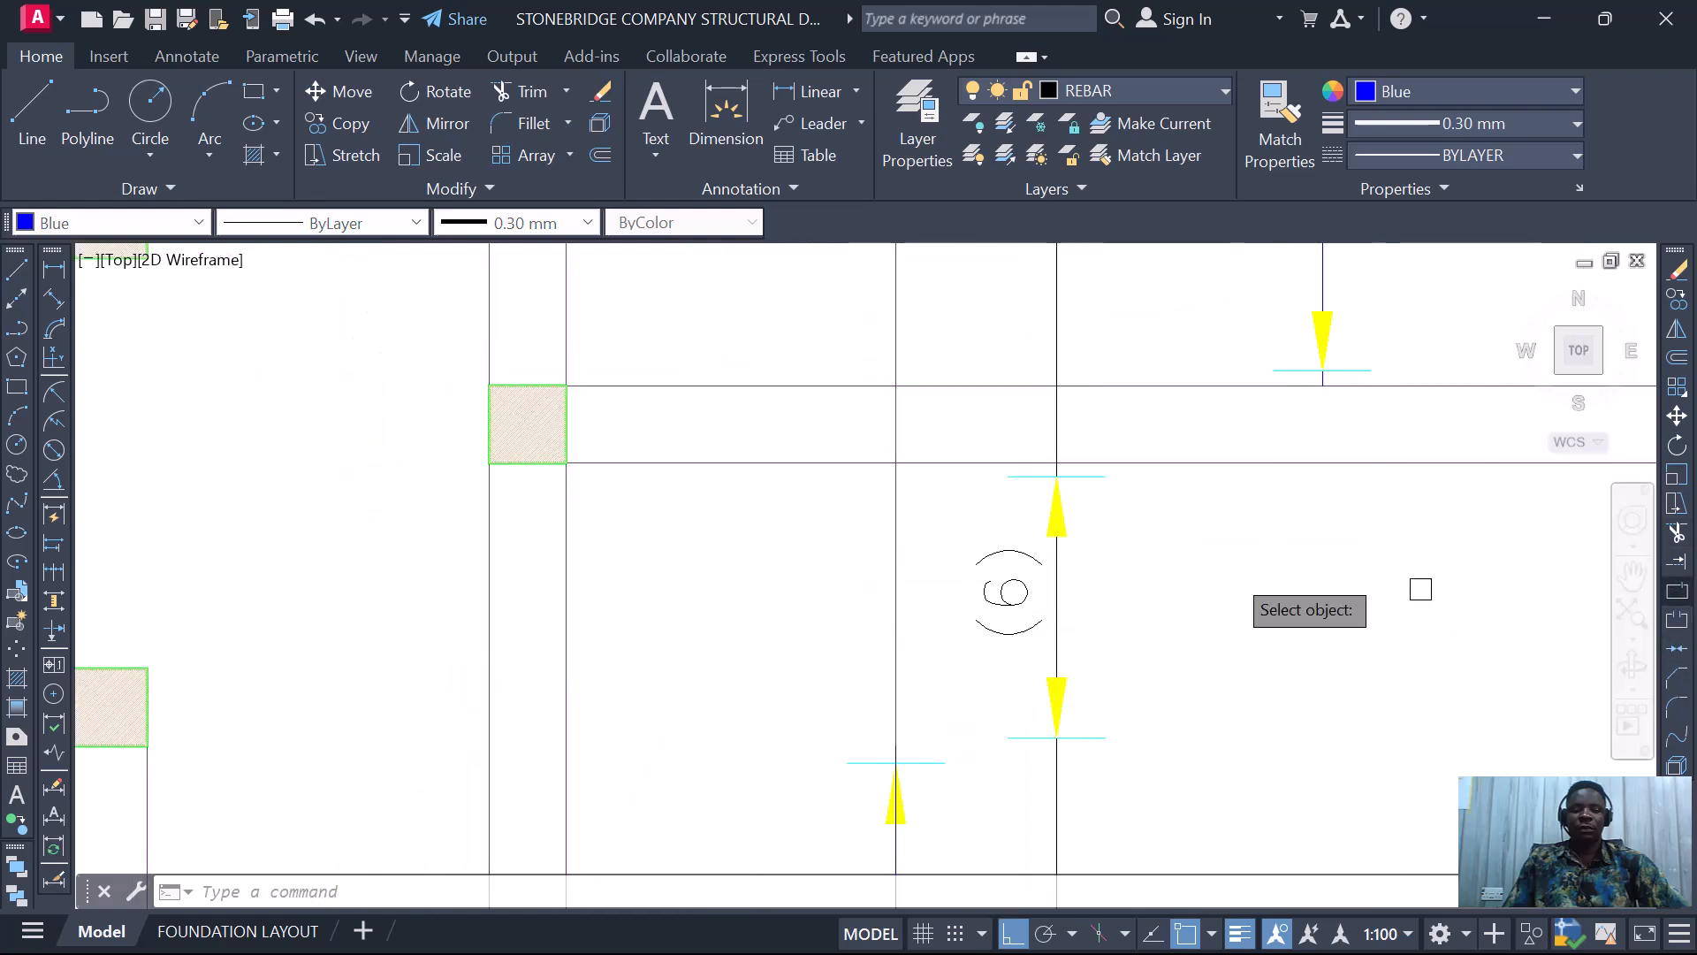
pyautogui.click(1058, 424)
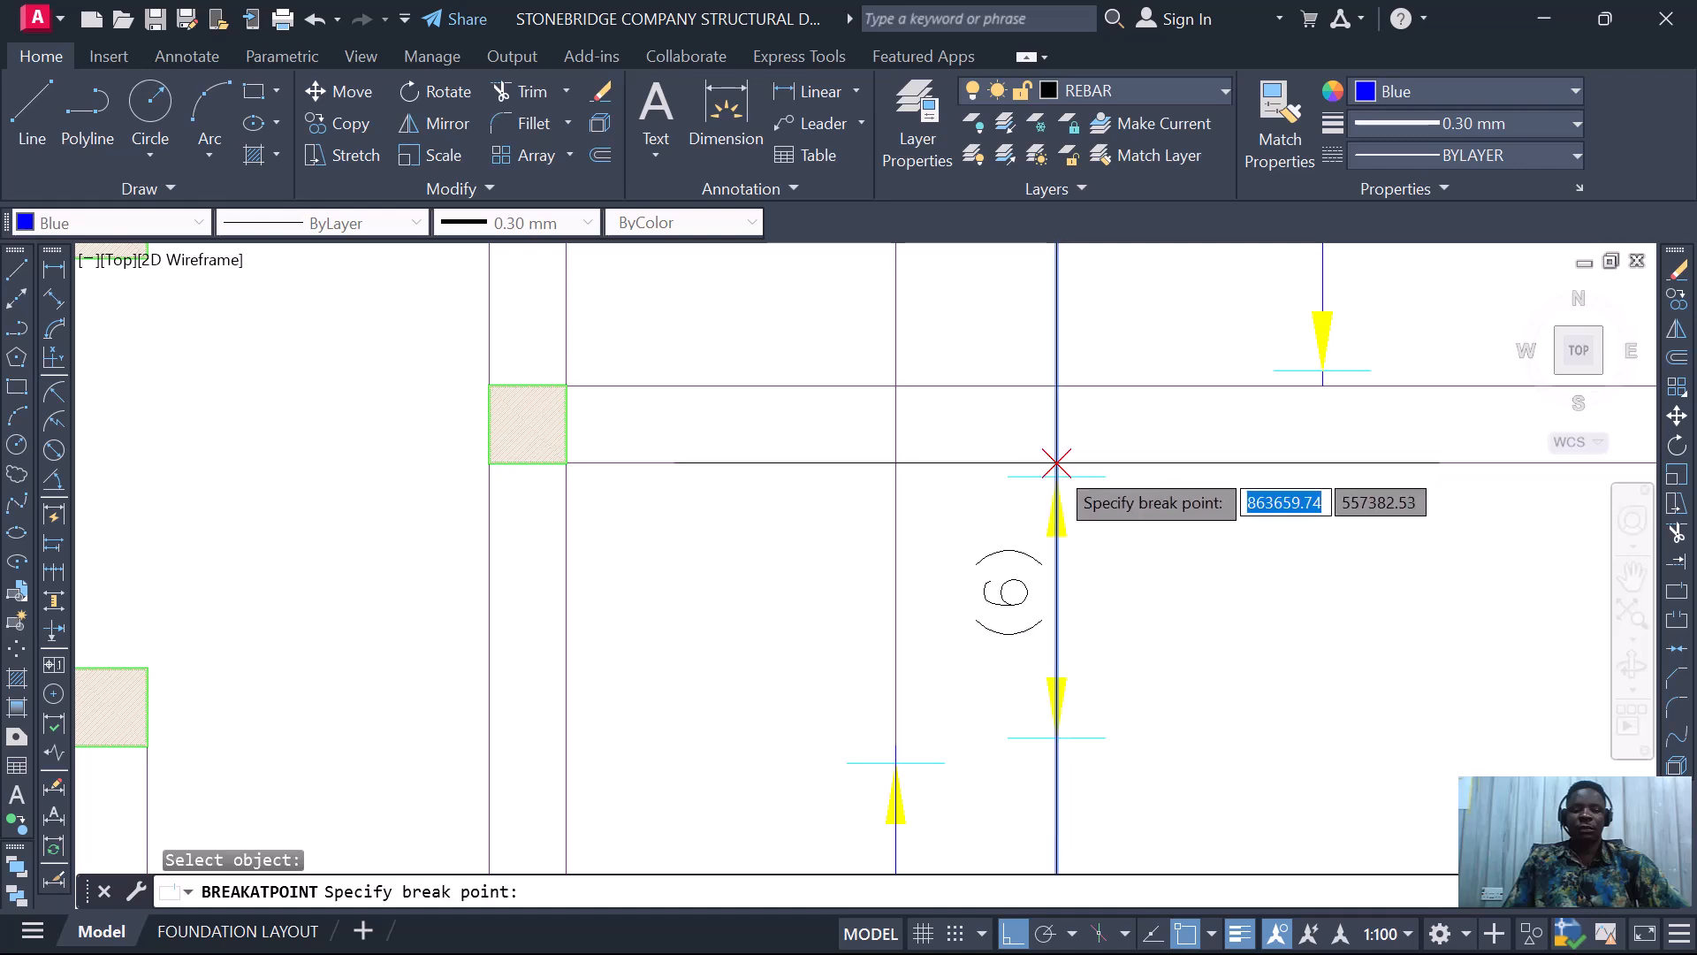
pyautogui.click(1057, 463)
pyautogui.press('Return')
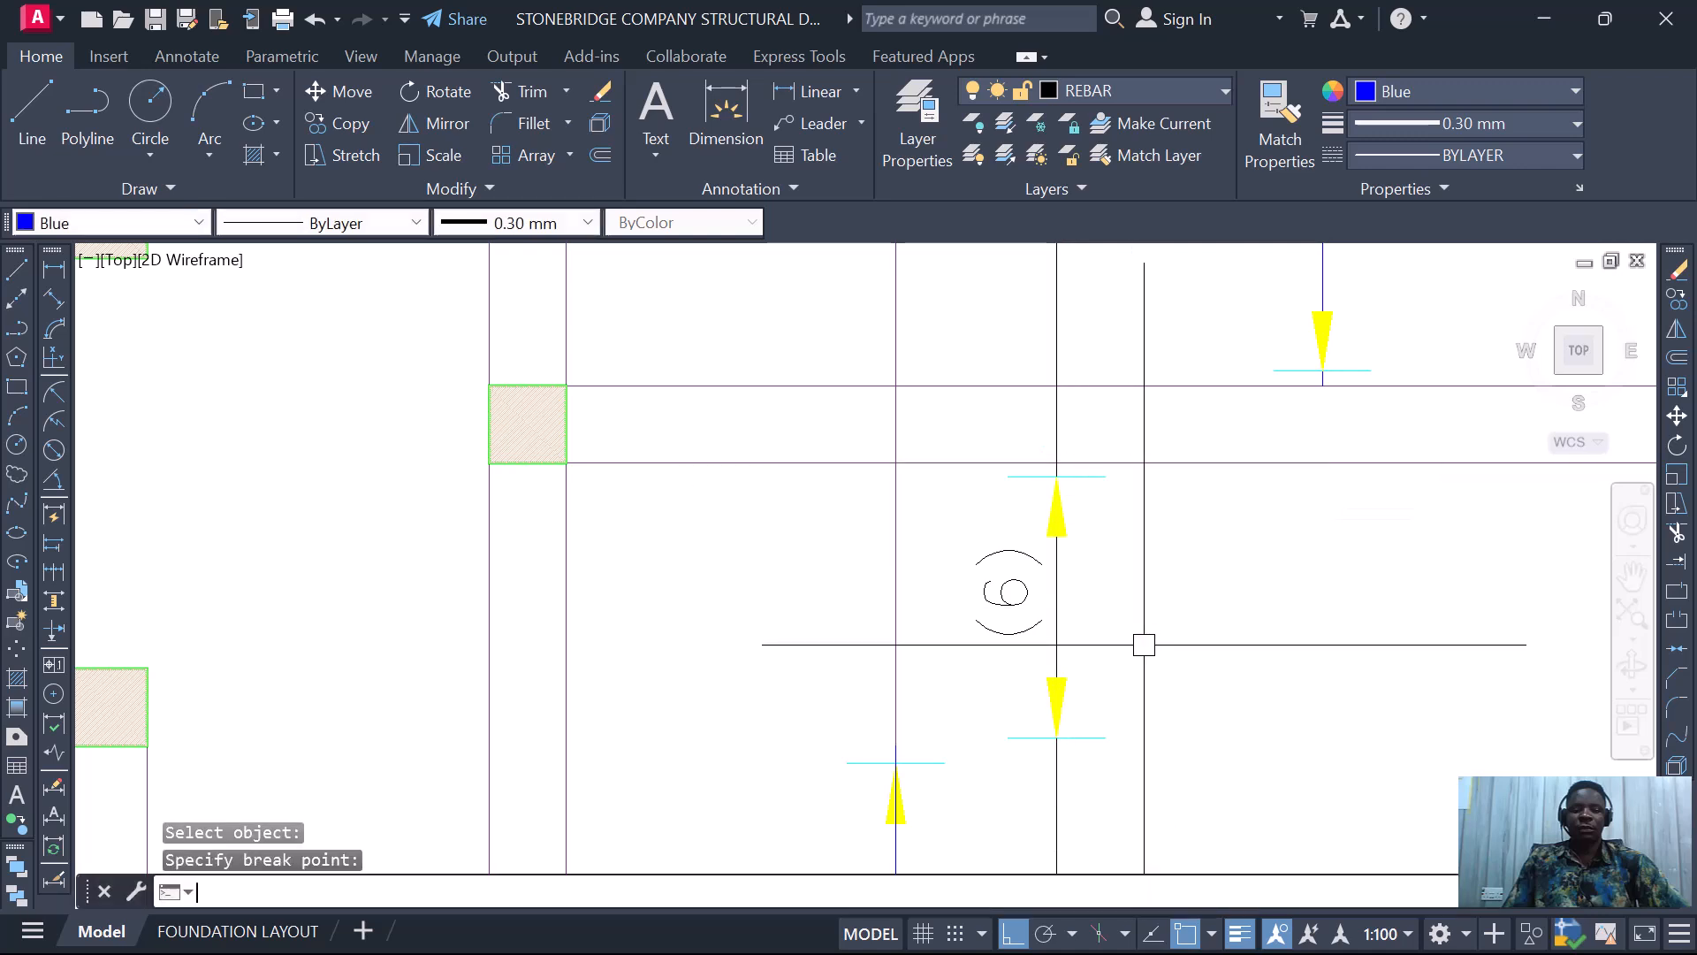
pyautogui.click(1057, 760)
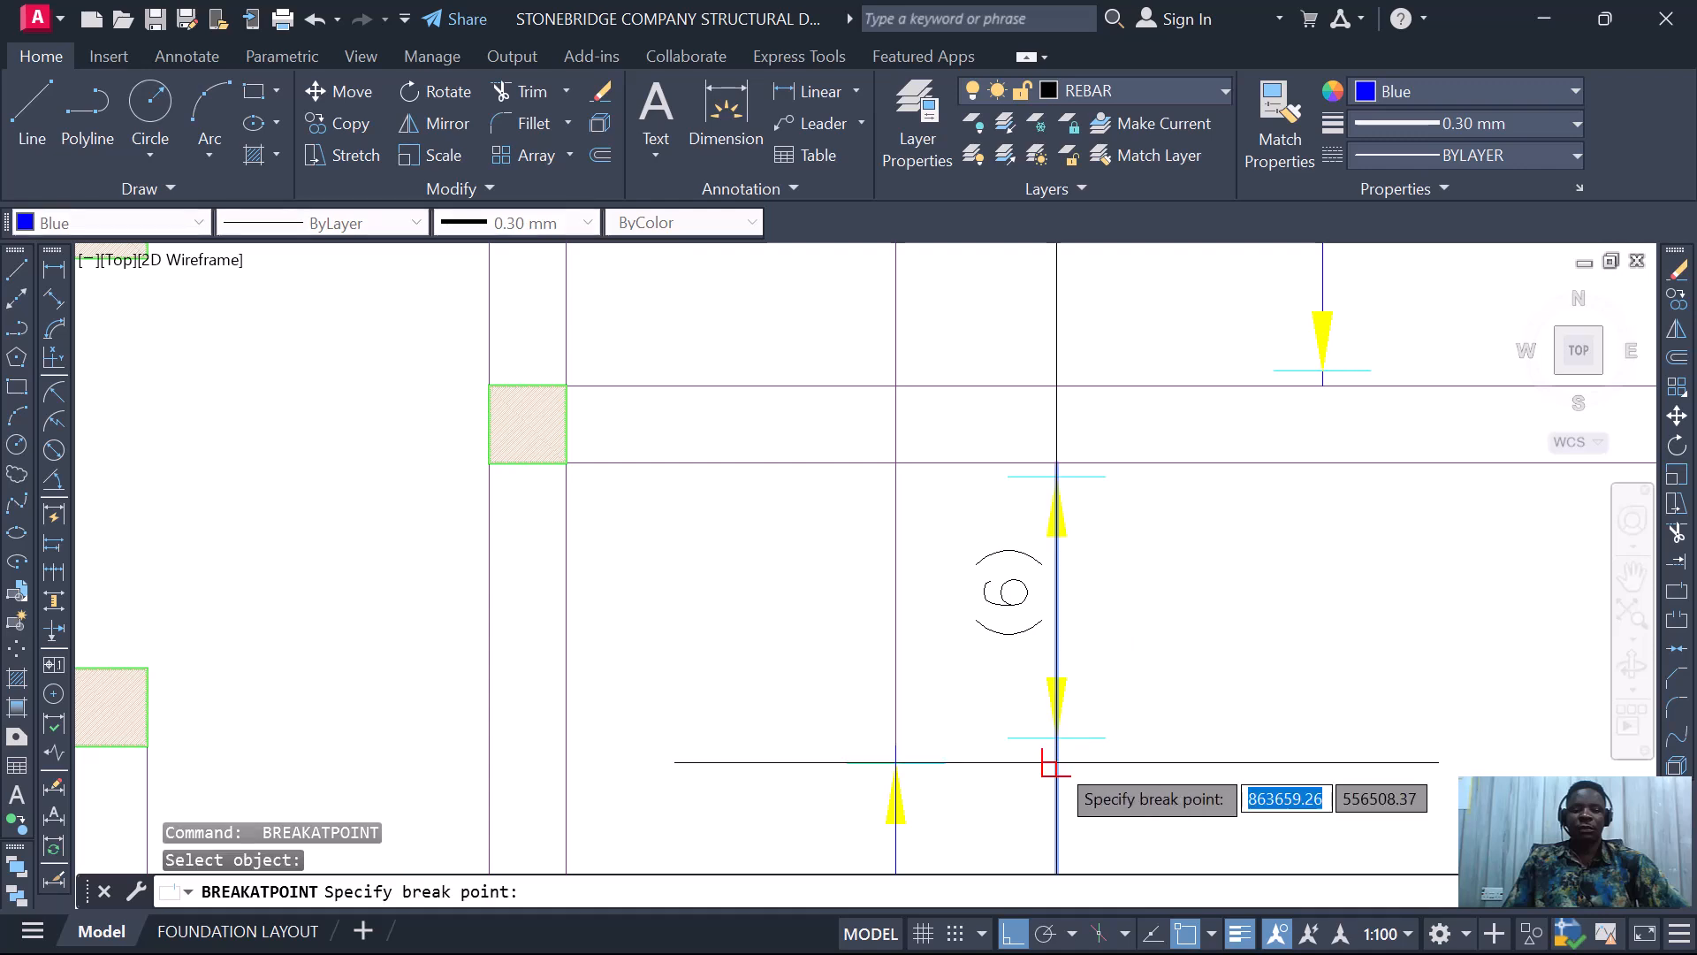
pyautogui.click(1057, 737)
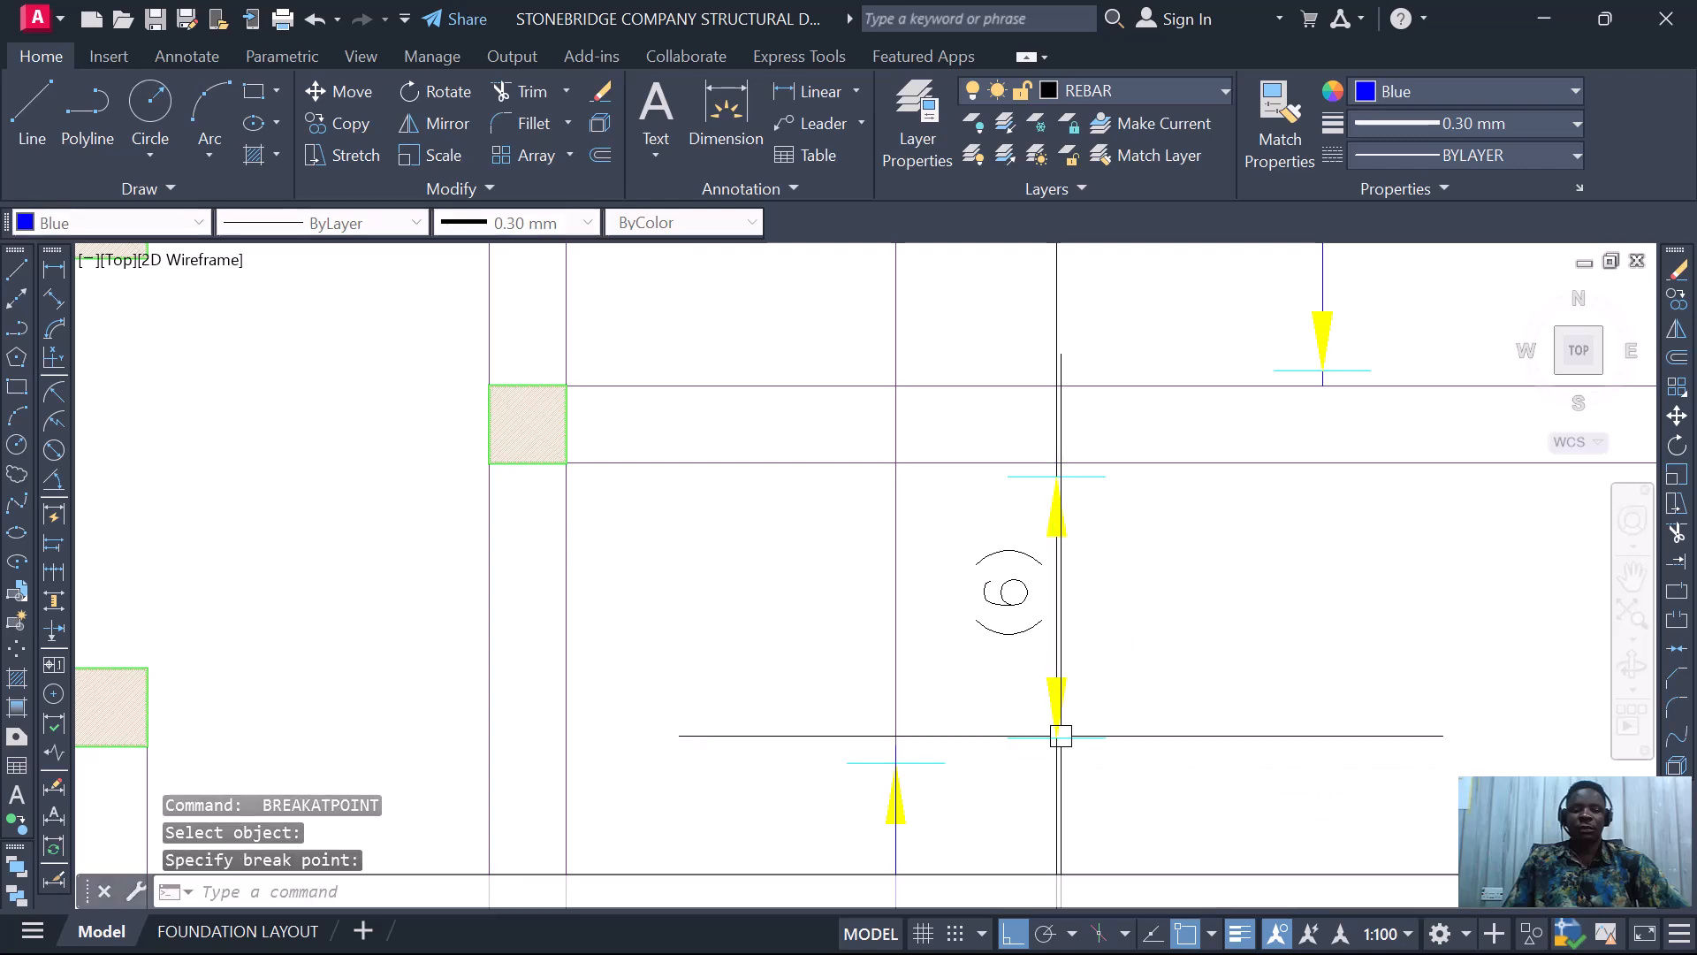
# - Match the line segment between the (6) label's arrowheads to the properties of the adjacent blue distribution line
pyautogui.click(900, 855)
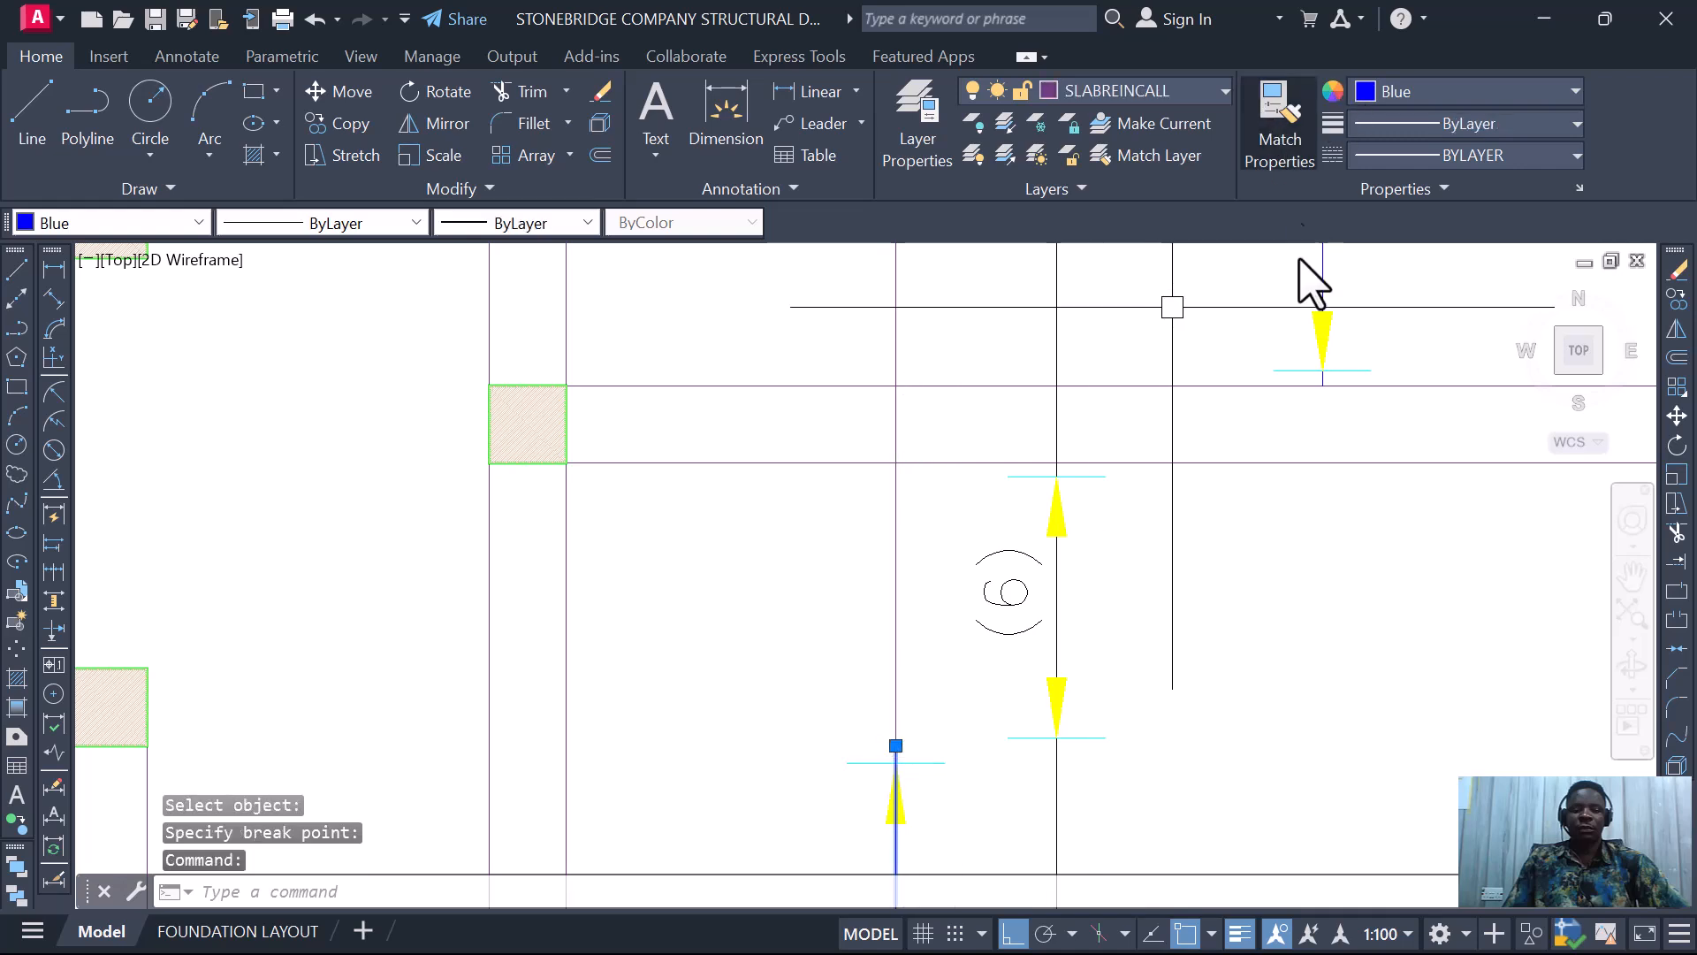
pyautogui.click(1280, 119)
pyautogui.click(1057, 707)
pyautogui.scroll(-2, 934, 619)
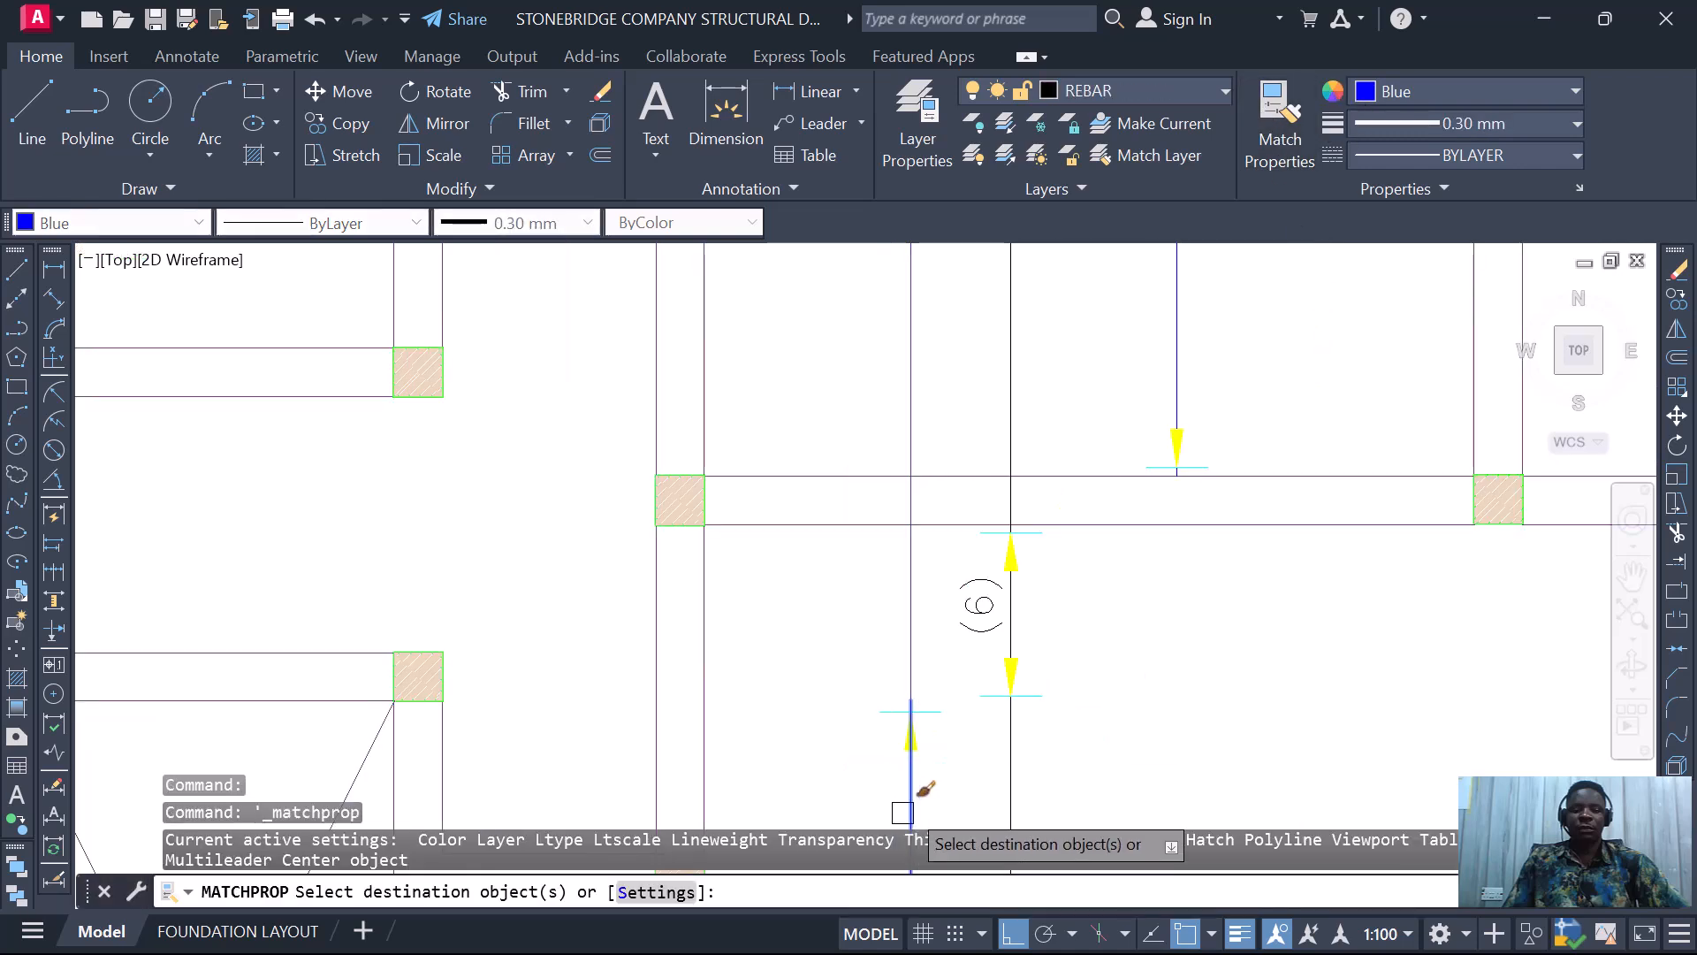
pyautogui.scroll(2, 1017, 632)
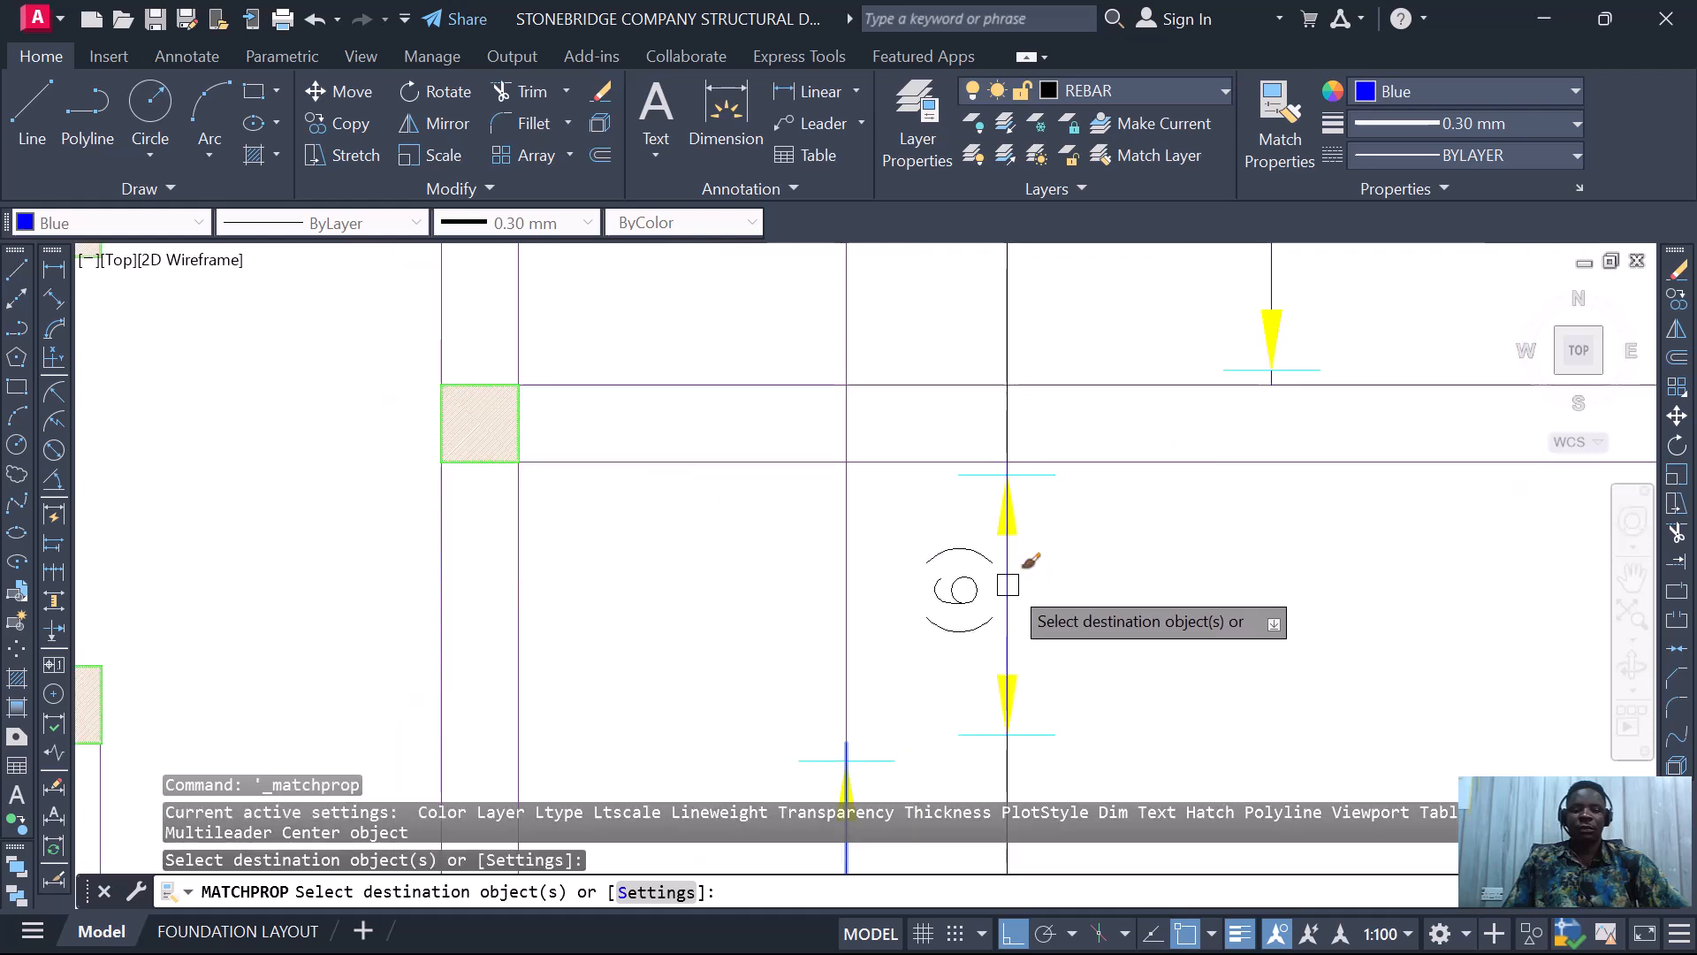
pyautogui.press('Escape')
pyautogui.scroll(-3, 1104, 610)
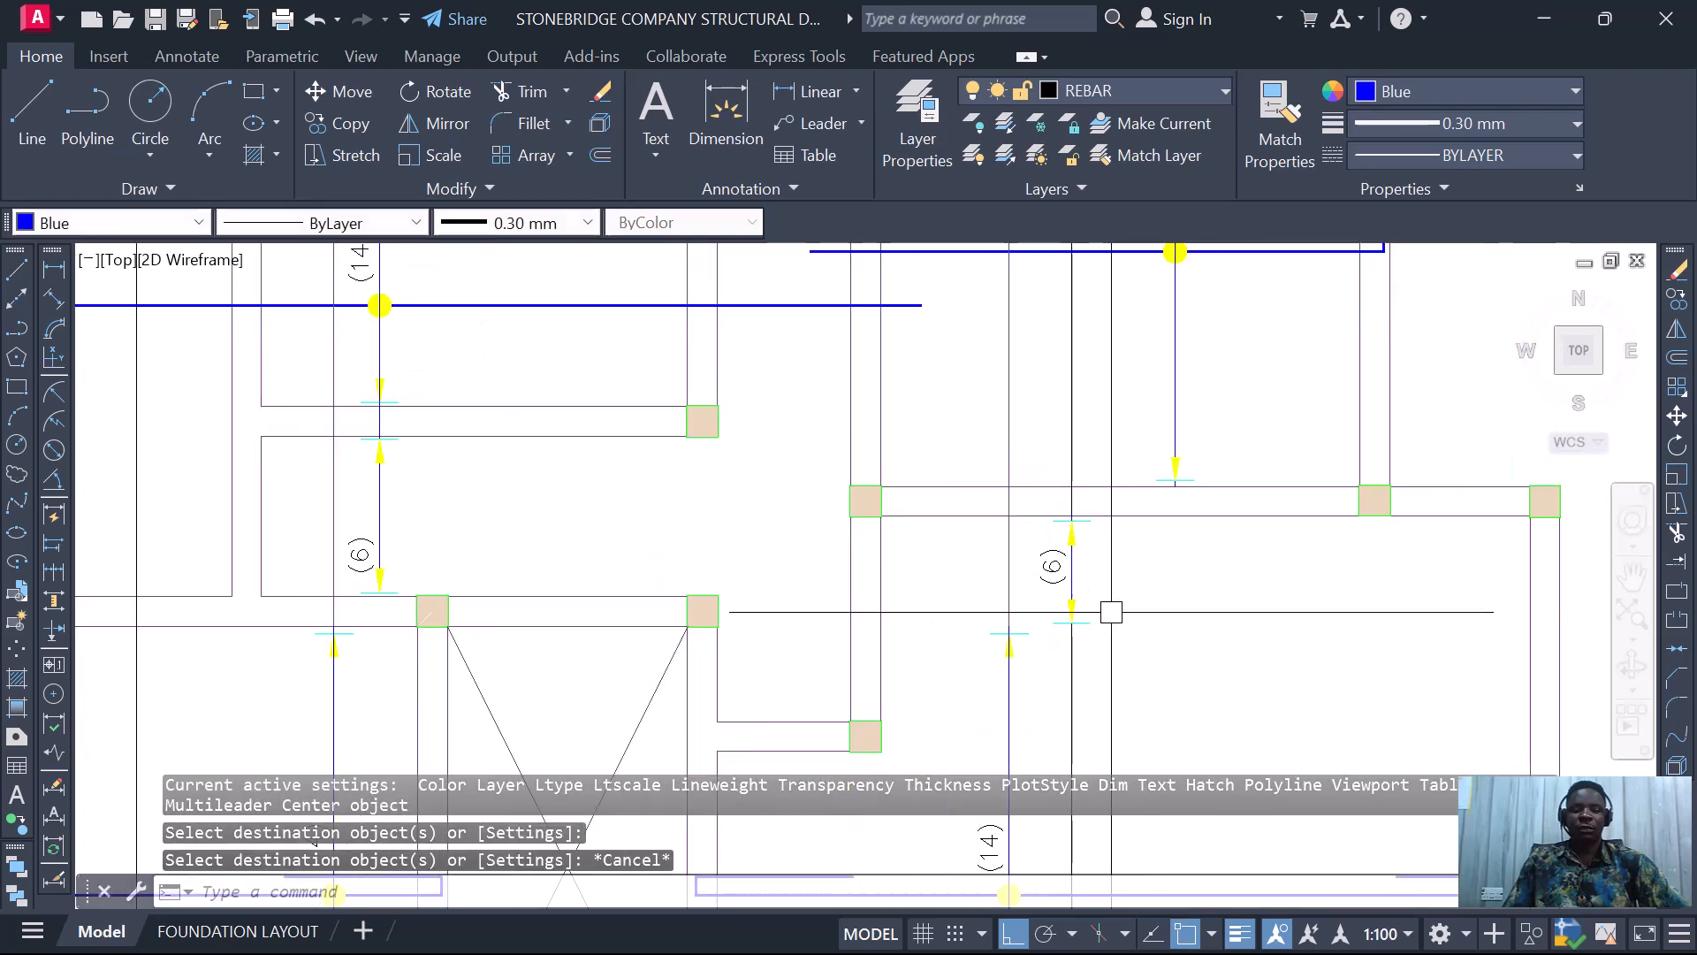
# - Review the recoloured (6) distribution segment and compare it with the call-outs and distribution lines in the other bays
pyautogui.scroll(3, 1079, 606)
pyautogui.scroll(-3, 1075, 598)
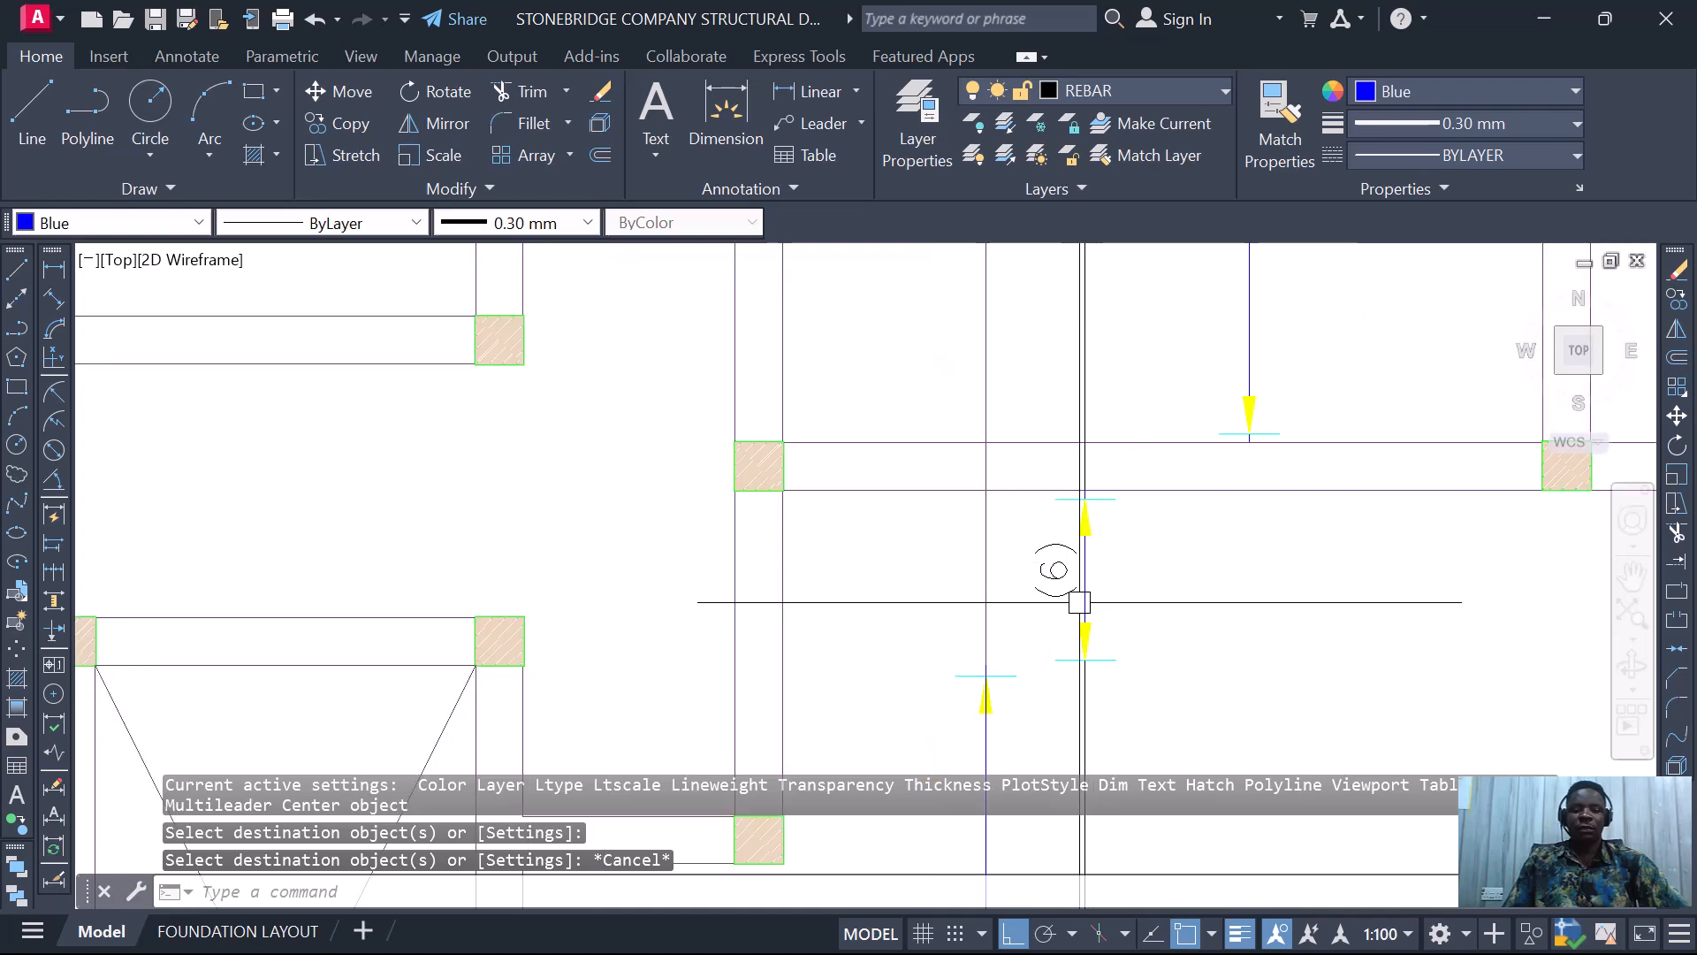
pyautogui.scroll(2, 1193, 391)
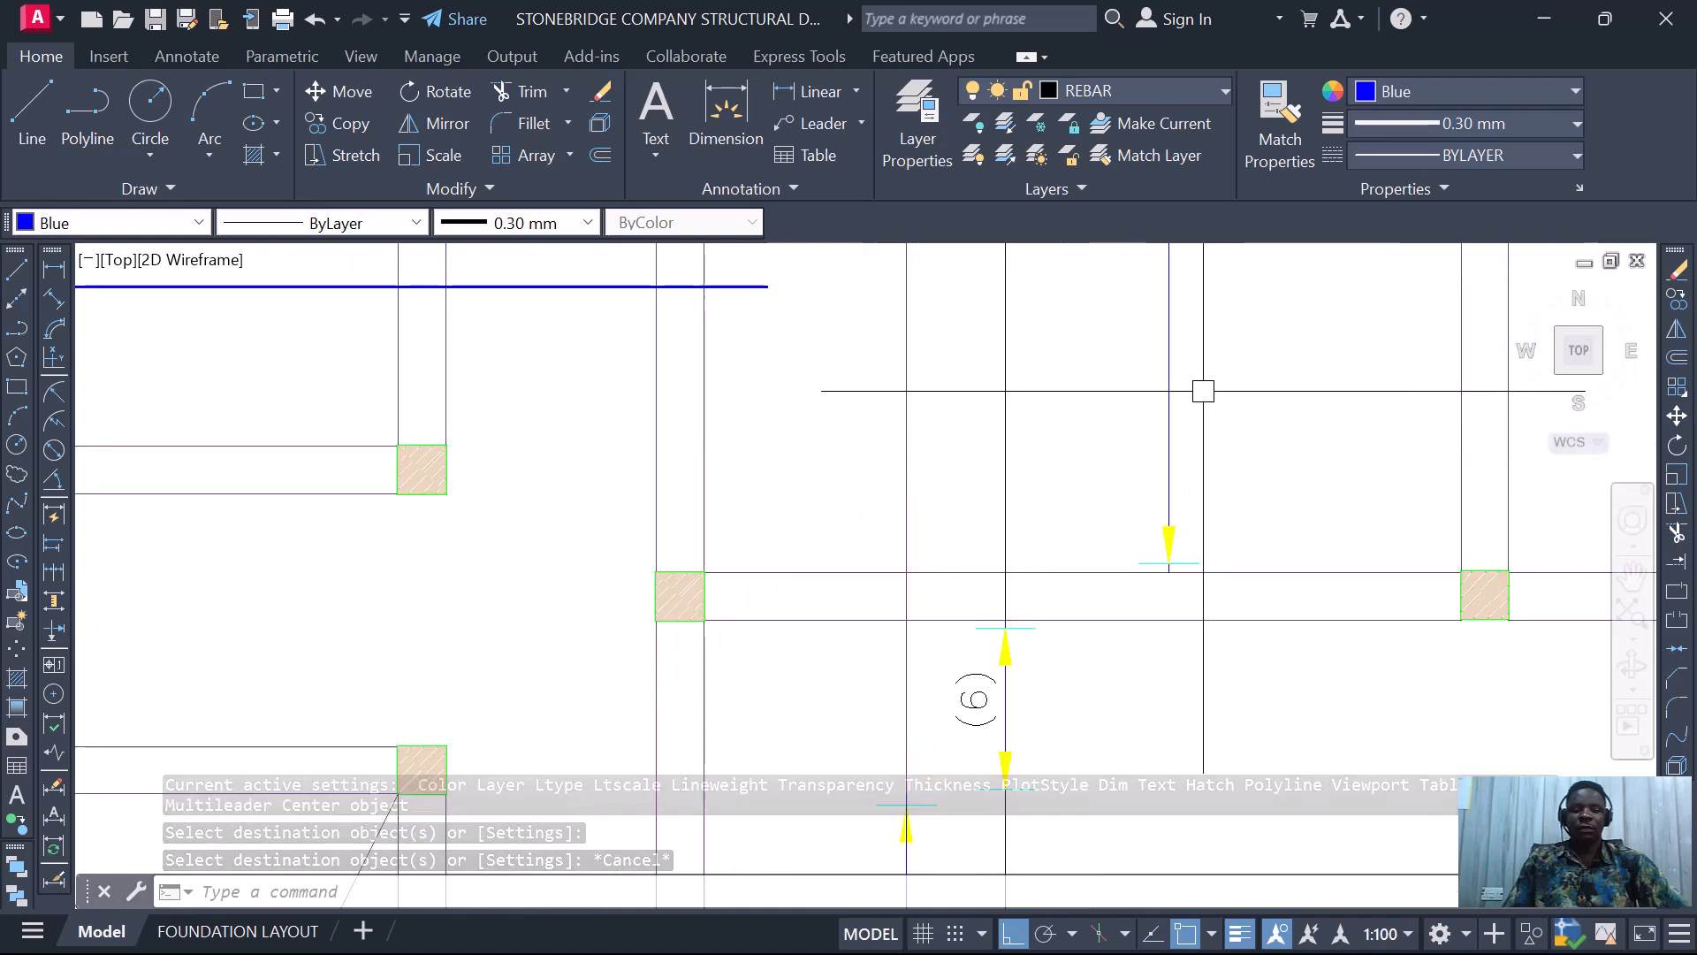
pyautogui.scroll(-5, 1007, 453)
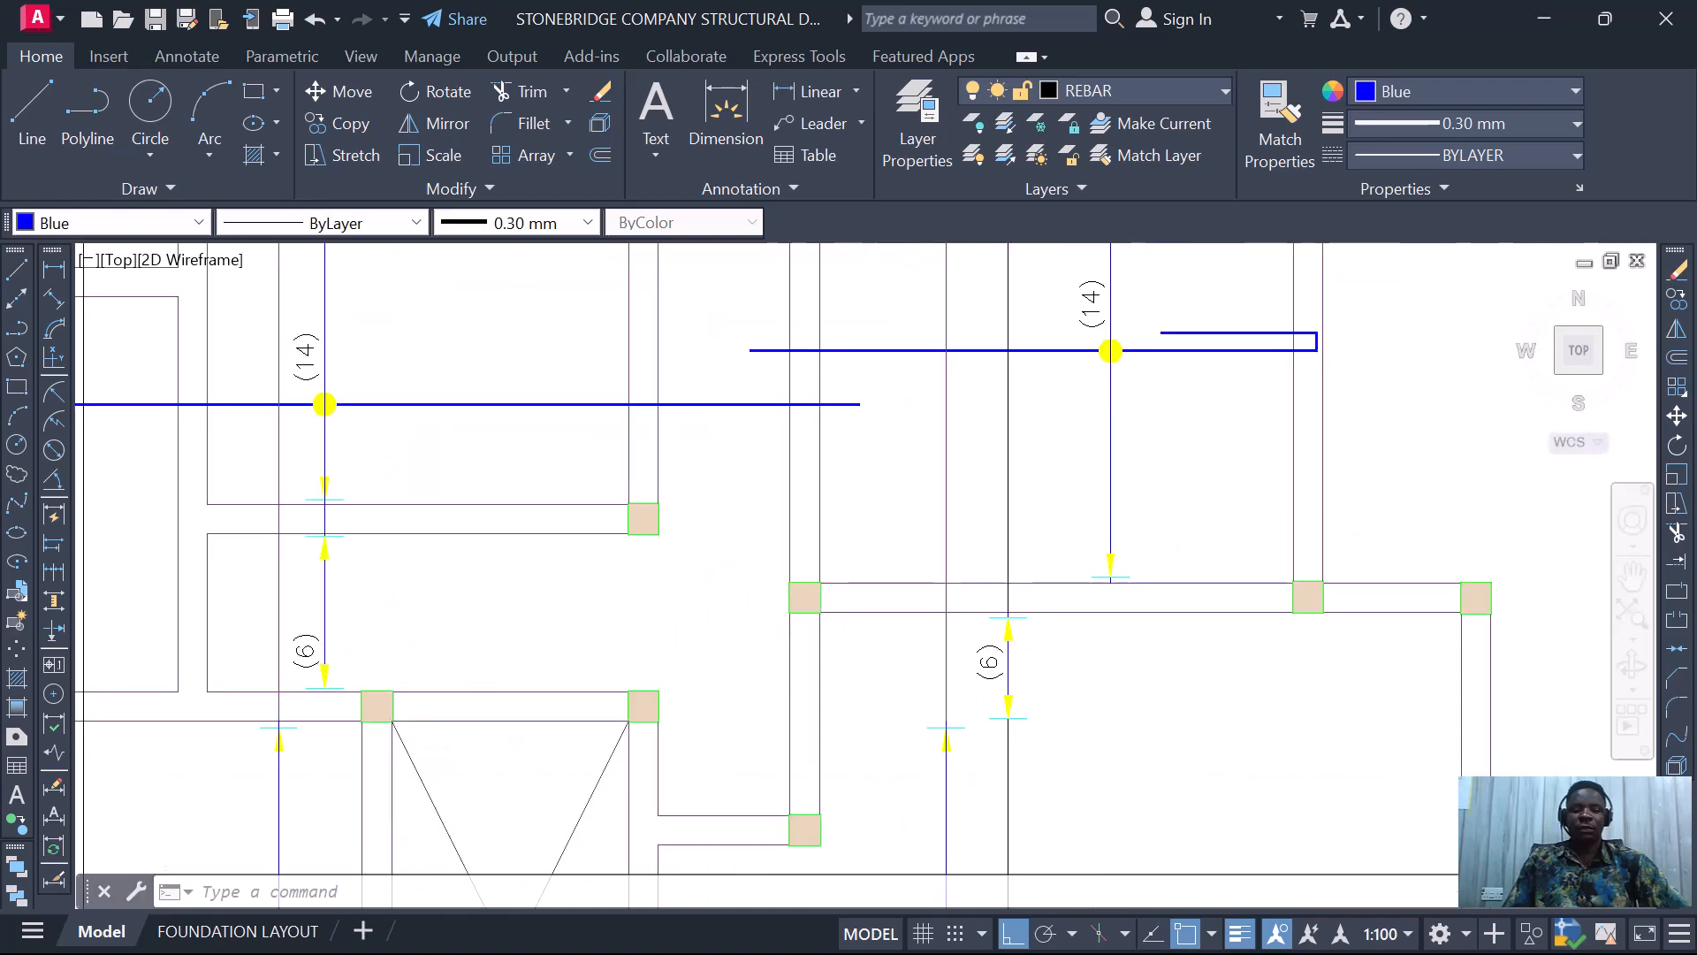
pyautogui.scroll(2, 1056, 420)
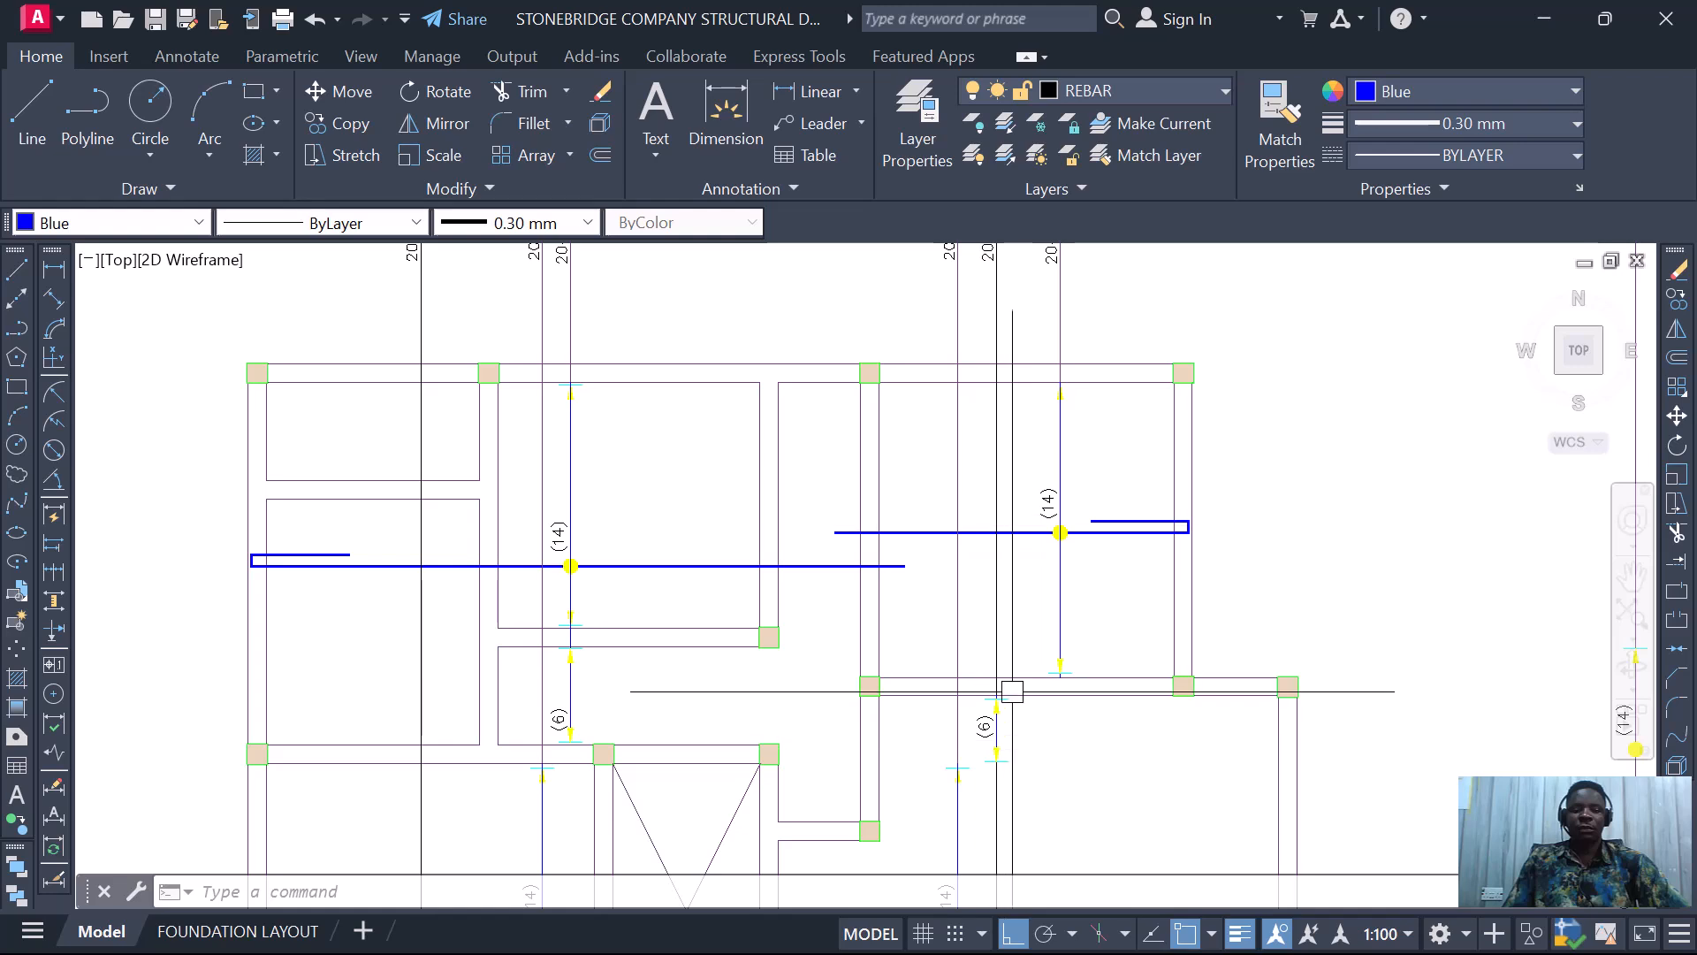
pyautogui.scroll(-2, 1043, 602)
pyautogui.scroll(2, 1056, 405)
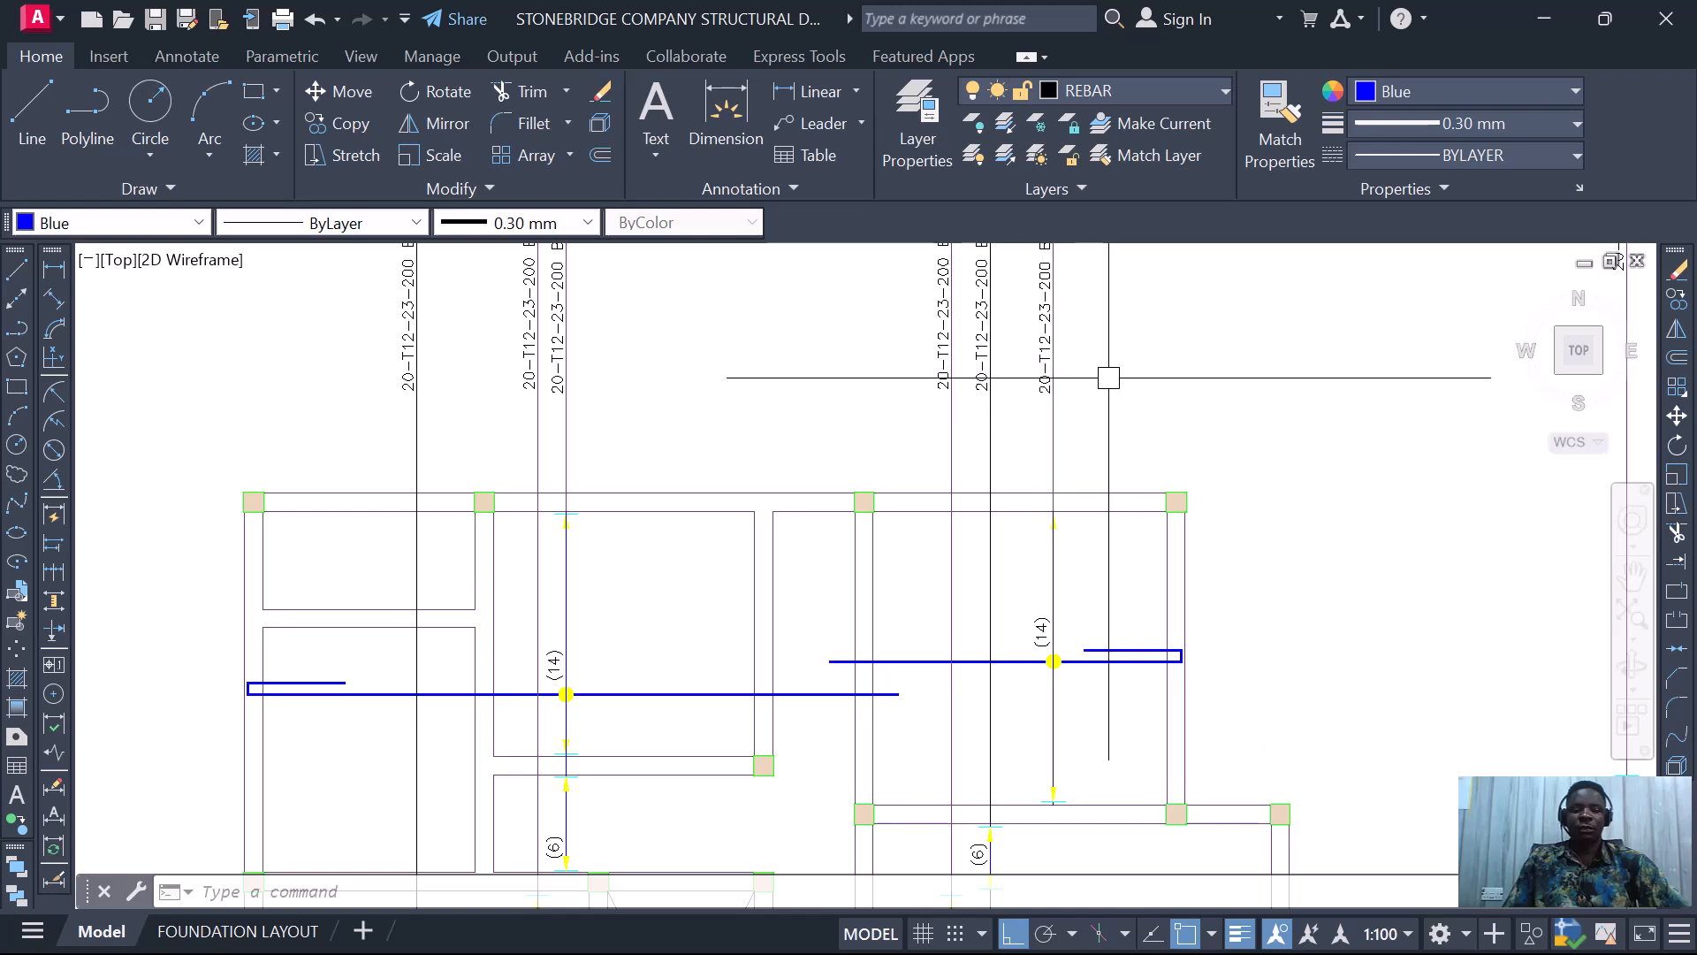
pyautogui.scroll(-4, 1131, 521)
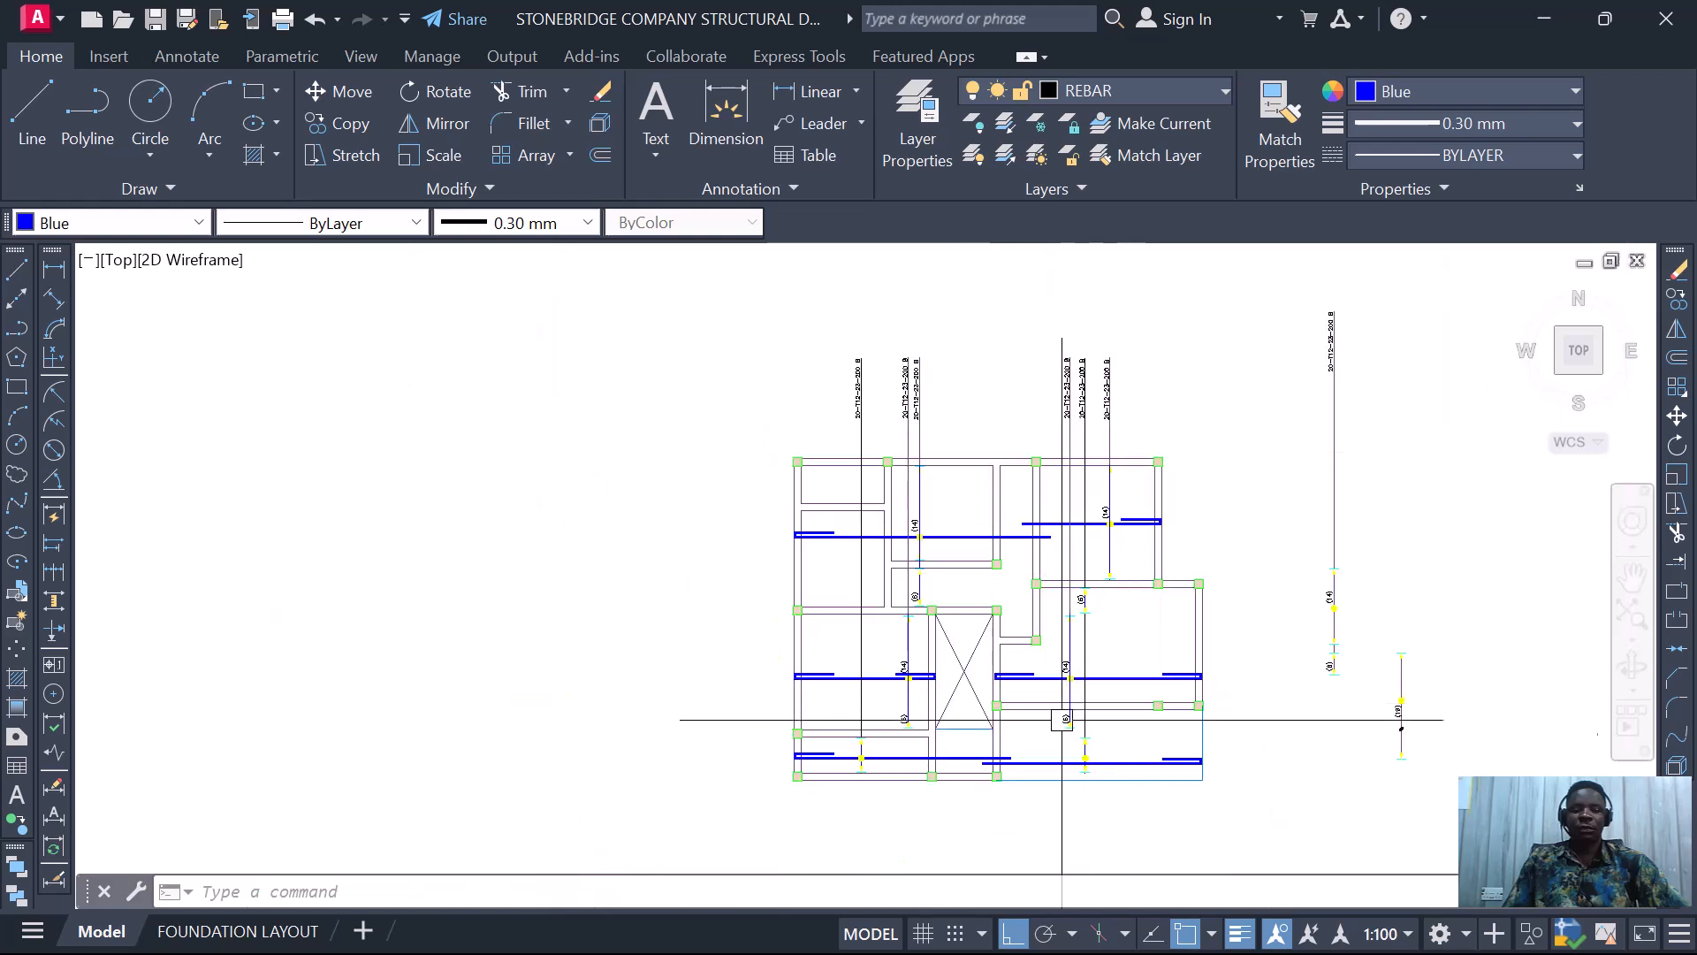
# - Move the yellow dot in the lower-right bay straight down onto the horizontal blue bar where it crosses the distribution line
pyautogui.scroll(2, 1061, 718)
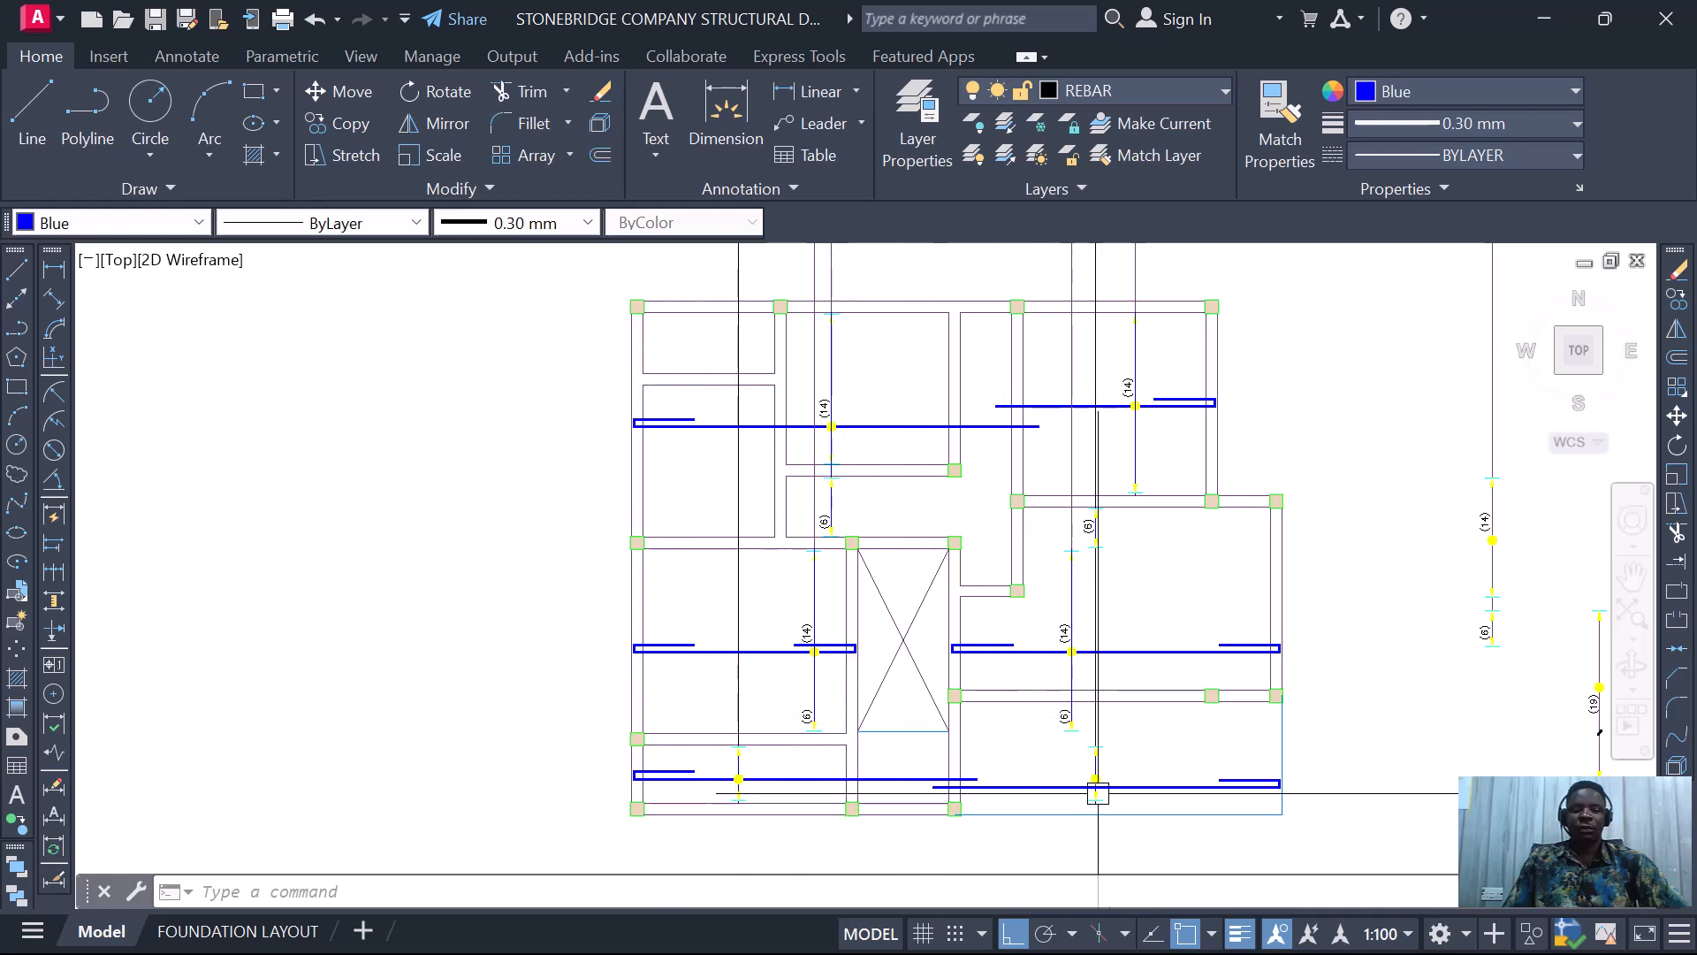
pyautogui.scroll(8, 1097, 792)
pyautogui.click(970, 651)
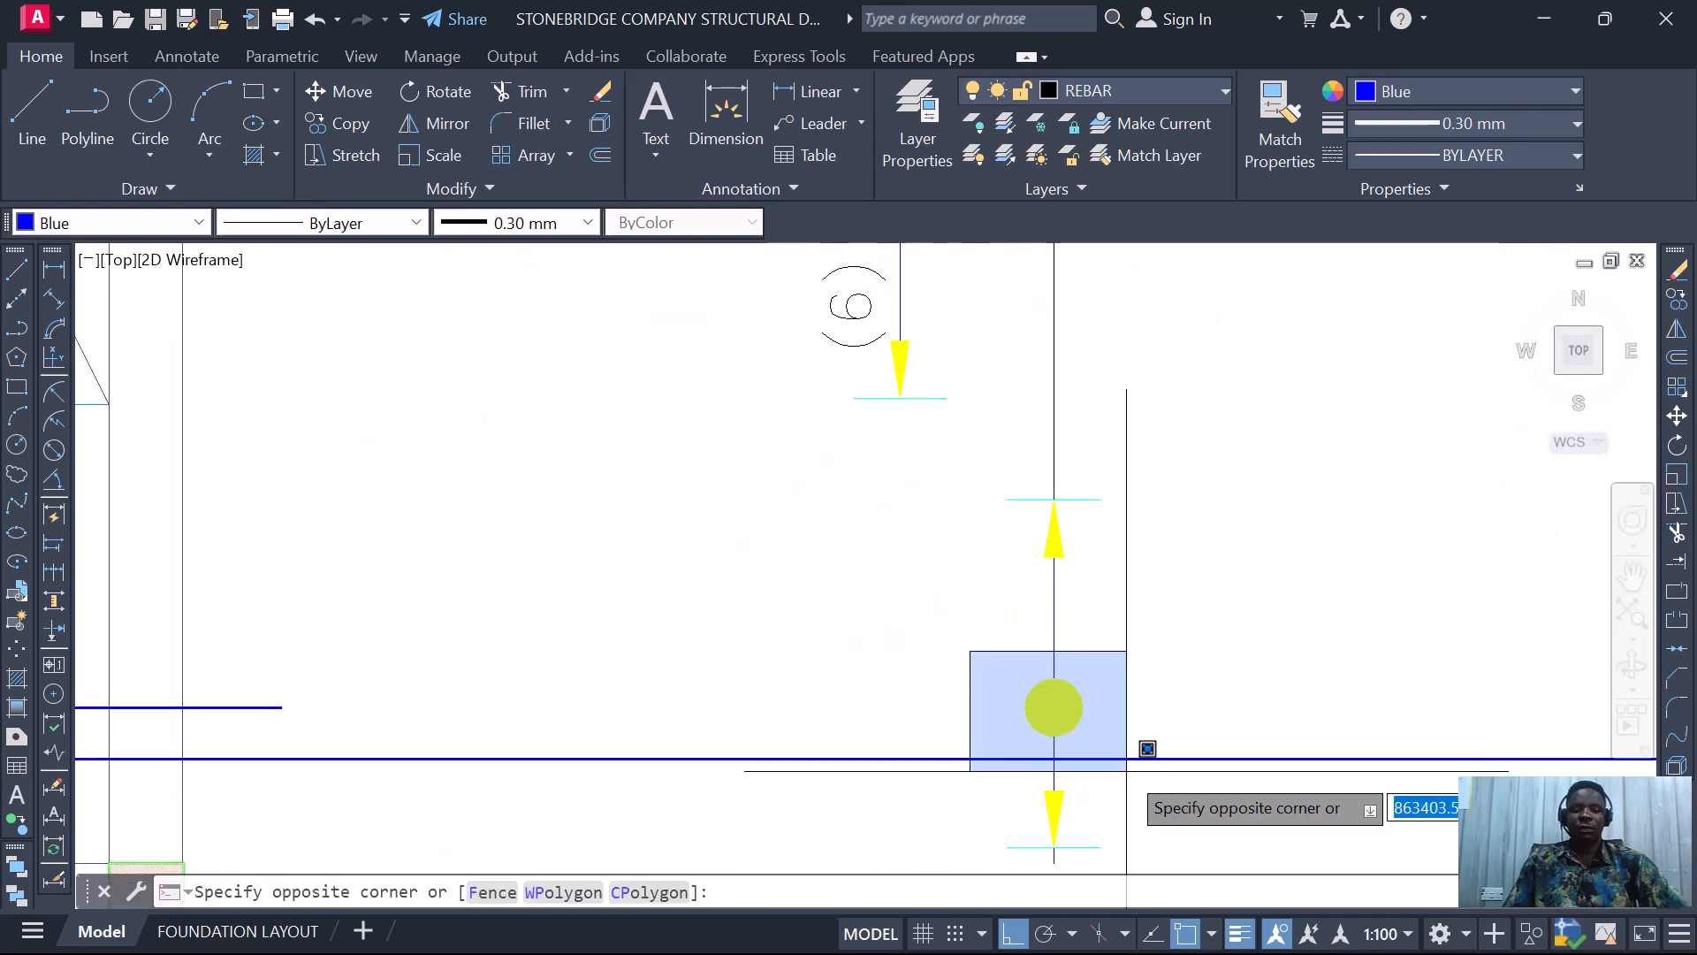
pyautogui.click(1131, 775)
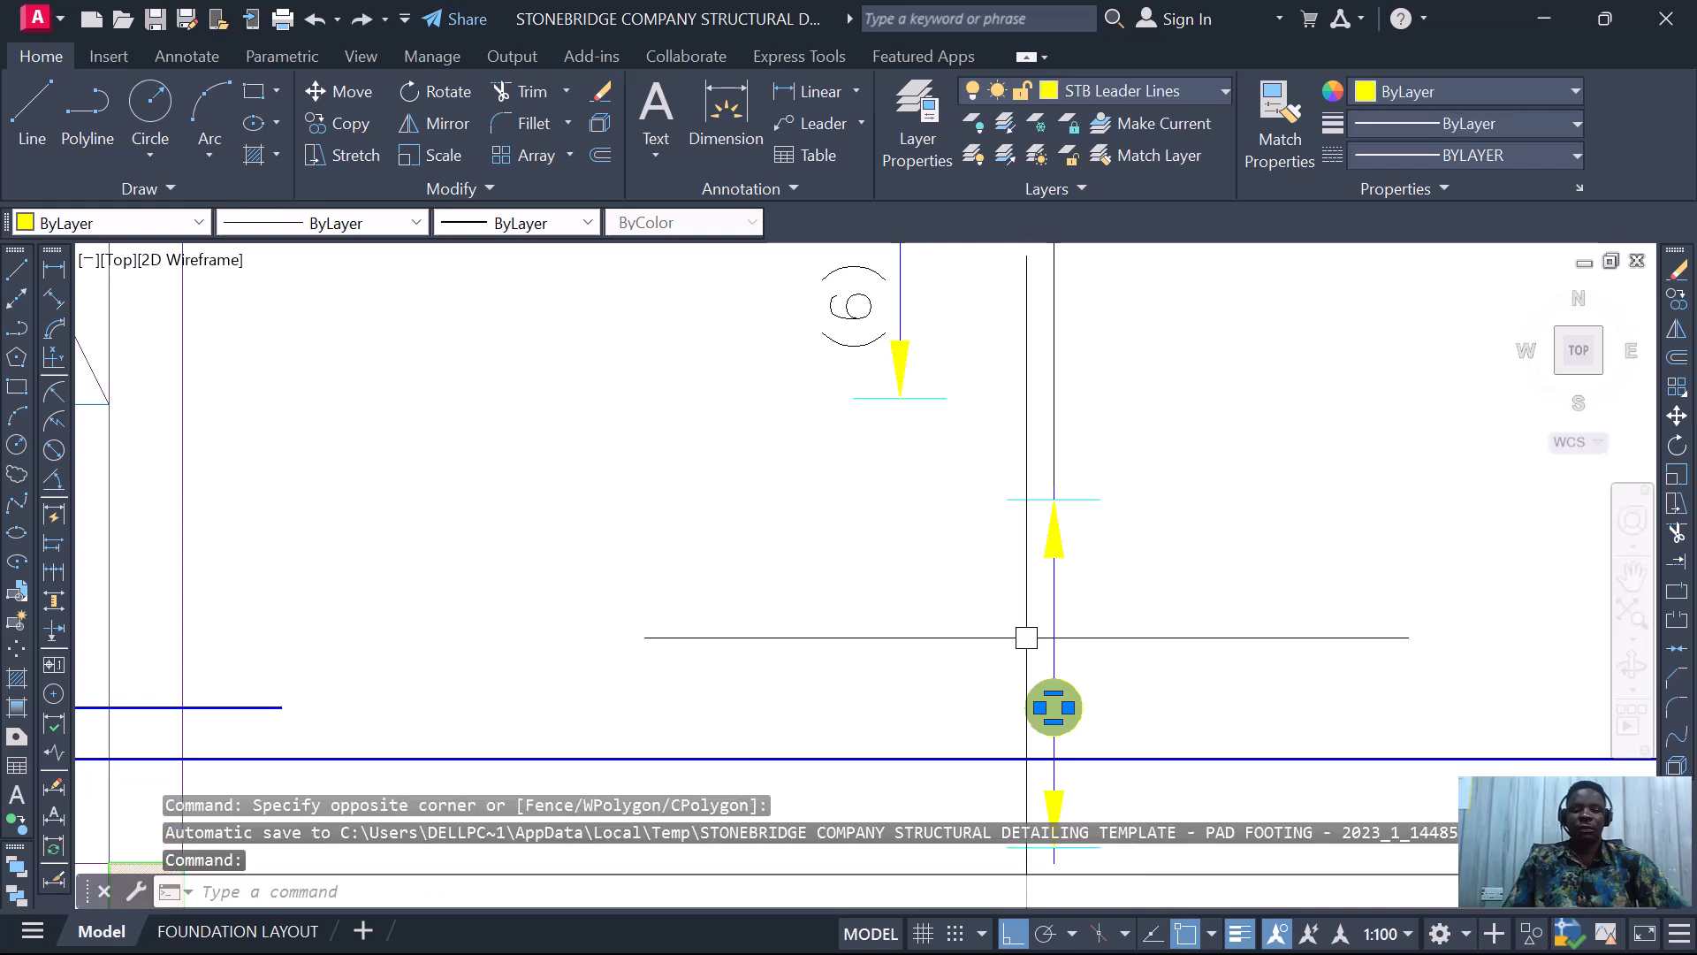
pyautogui.write('M')
pyautogui.press('Return')
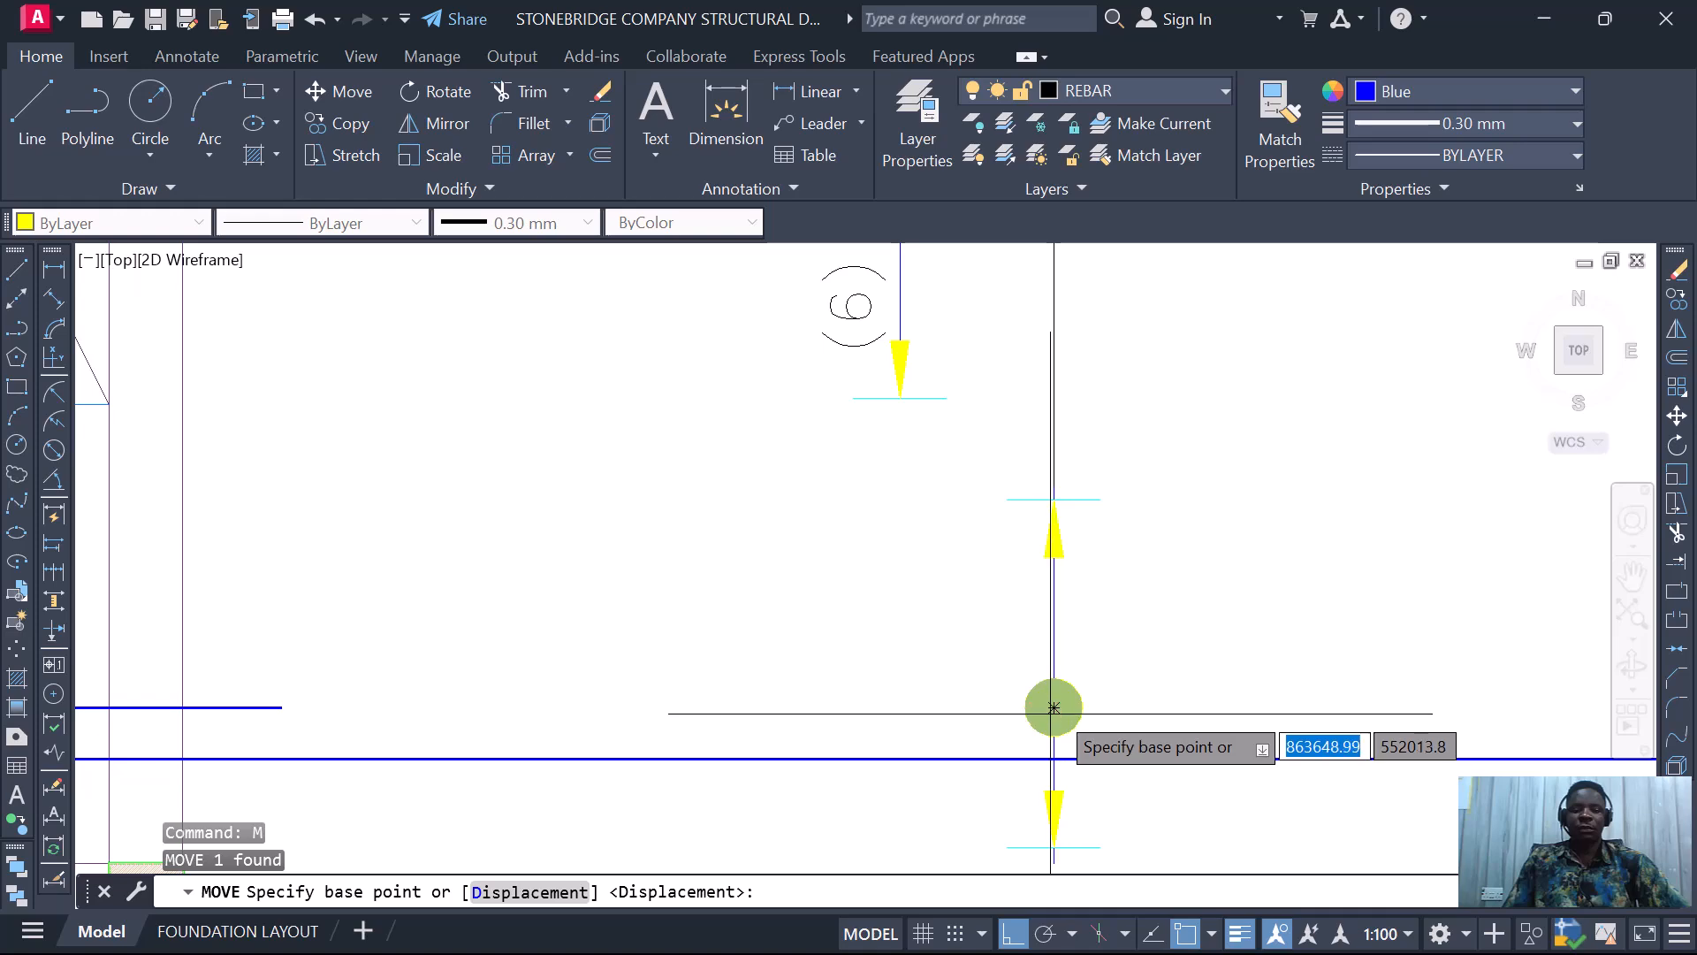
pyautogui.click(1053, 707)
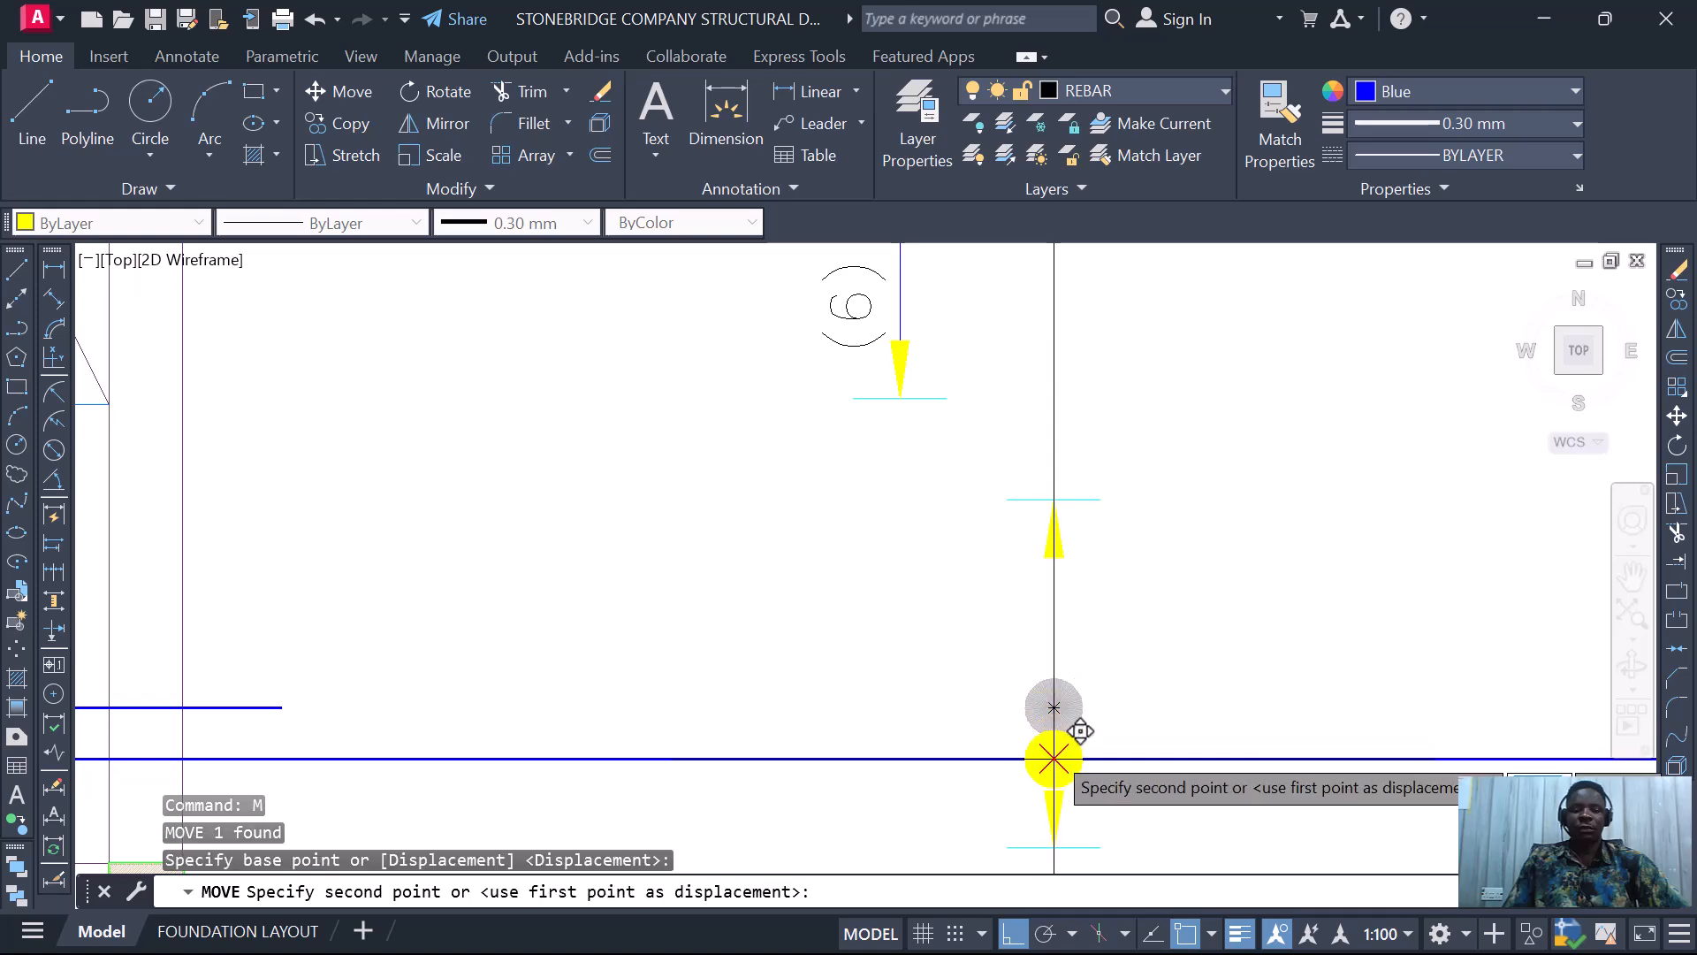
pyautogui.click(1054, 758)
# - Compare the dots, labels and distribution lines across the slab plan's bays
pyautogui.scroll(-5, 1043, 758)
pyautogui.scroll(5, 1017, 645)
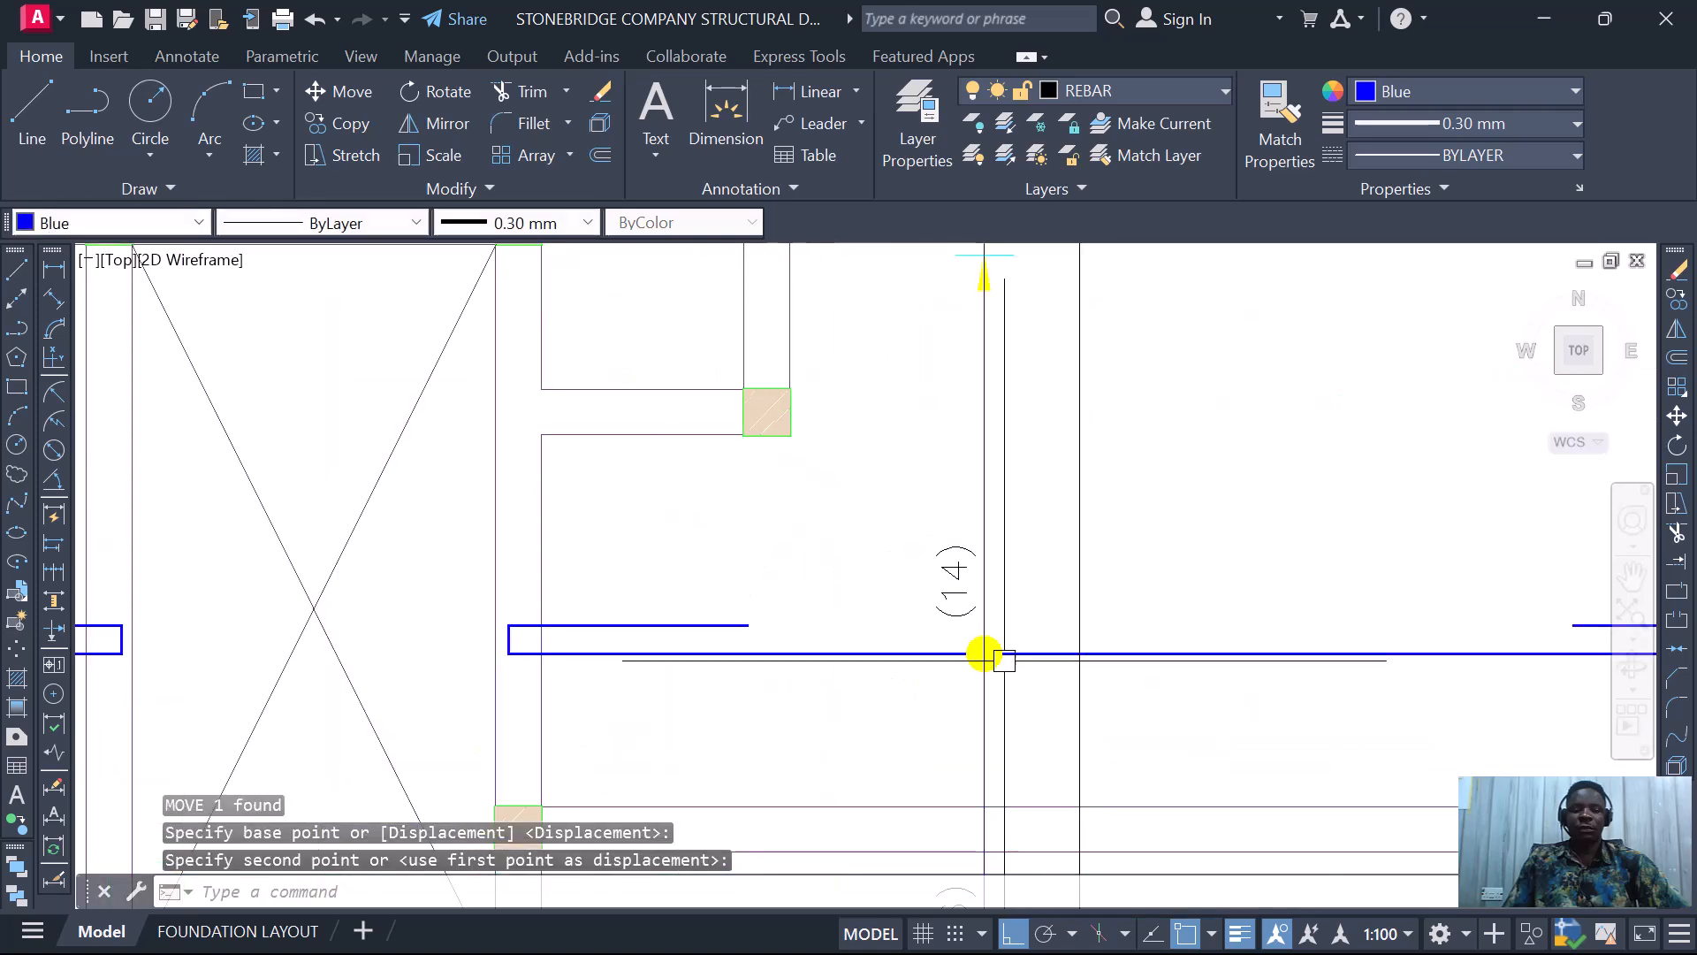
pyautogui.scroll(-5, 975, 643)
pyautogui.scroll(2, 984, 760)
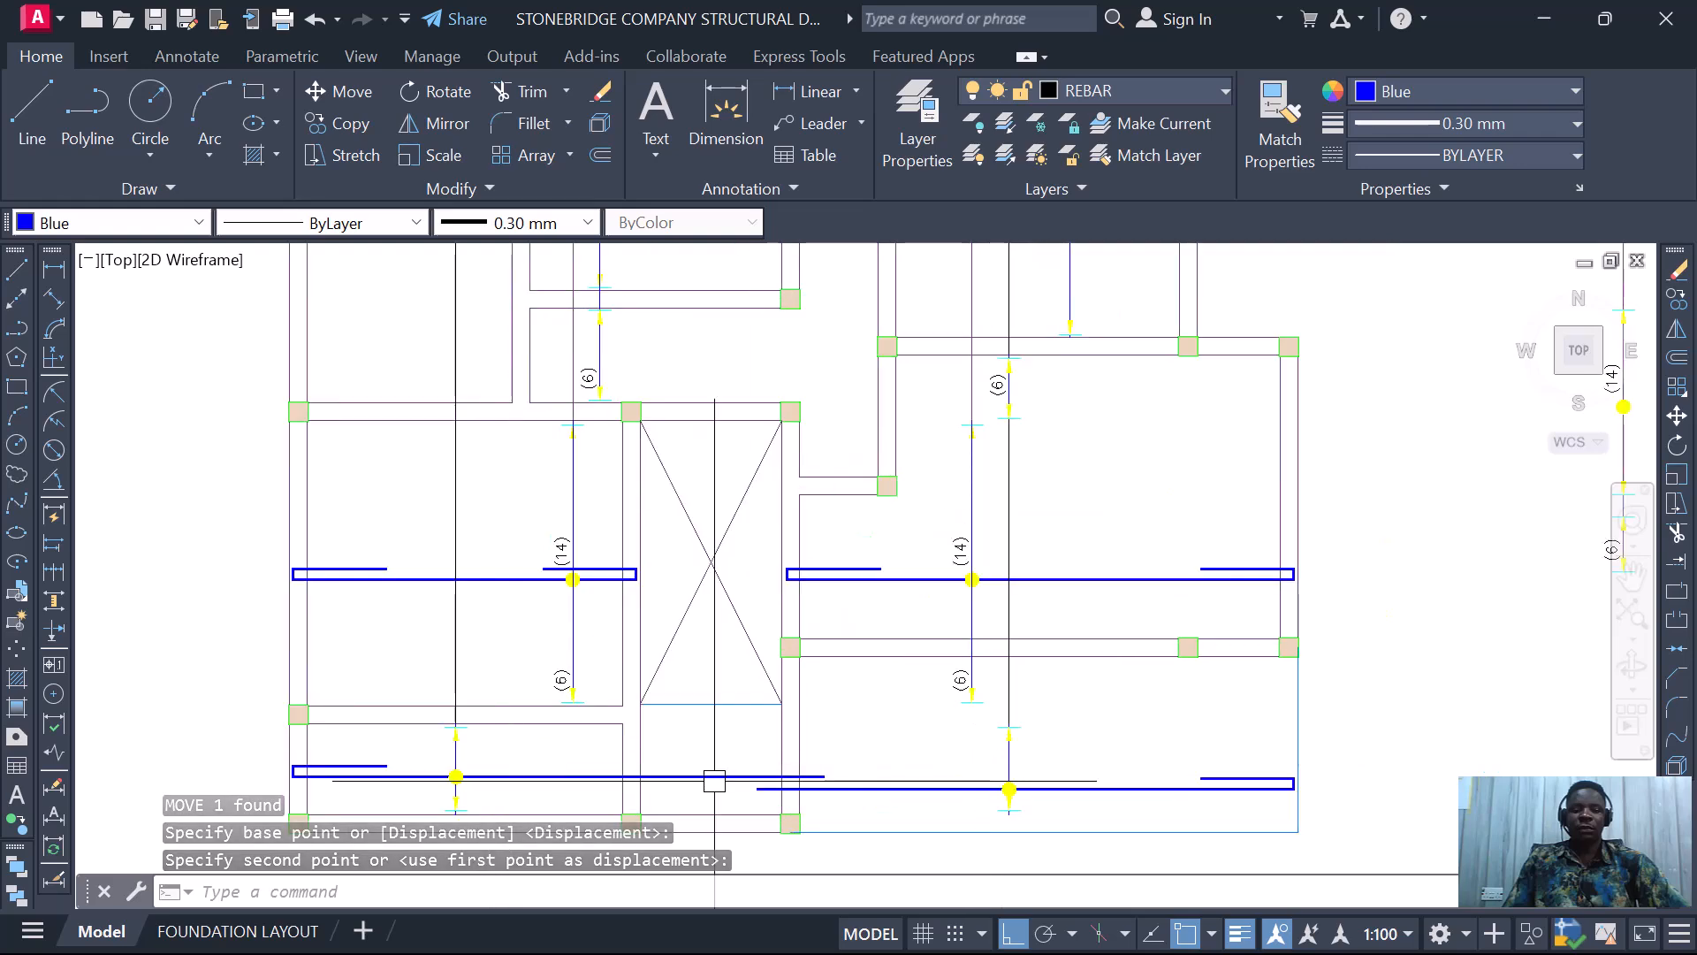
pyautogui.scroll(-4, 750, 674)
pyautogui.scroll(4, 851, 535)
pyautogui.scroll(3, 996, 576)
pyautogui.scroll(-5, 963, 618)
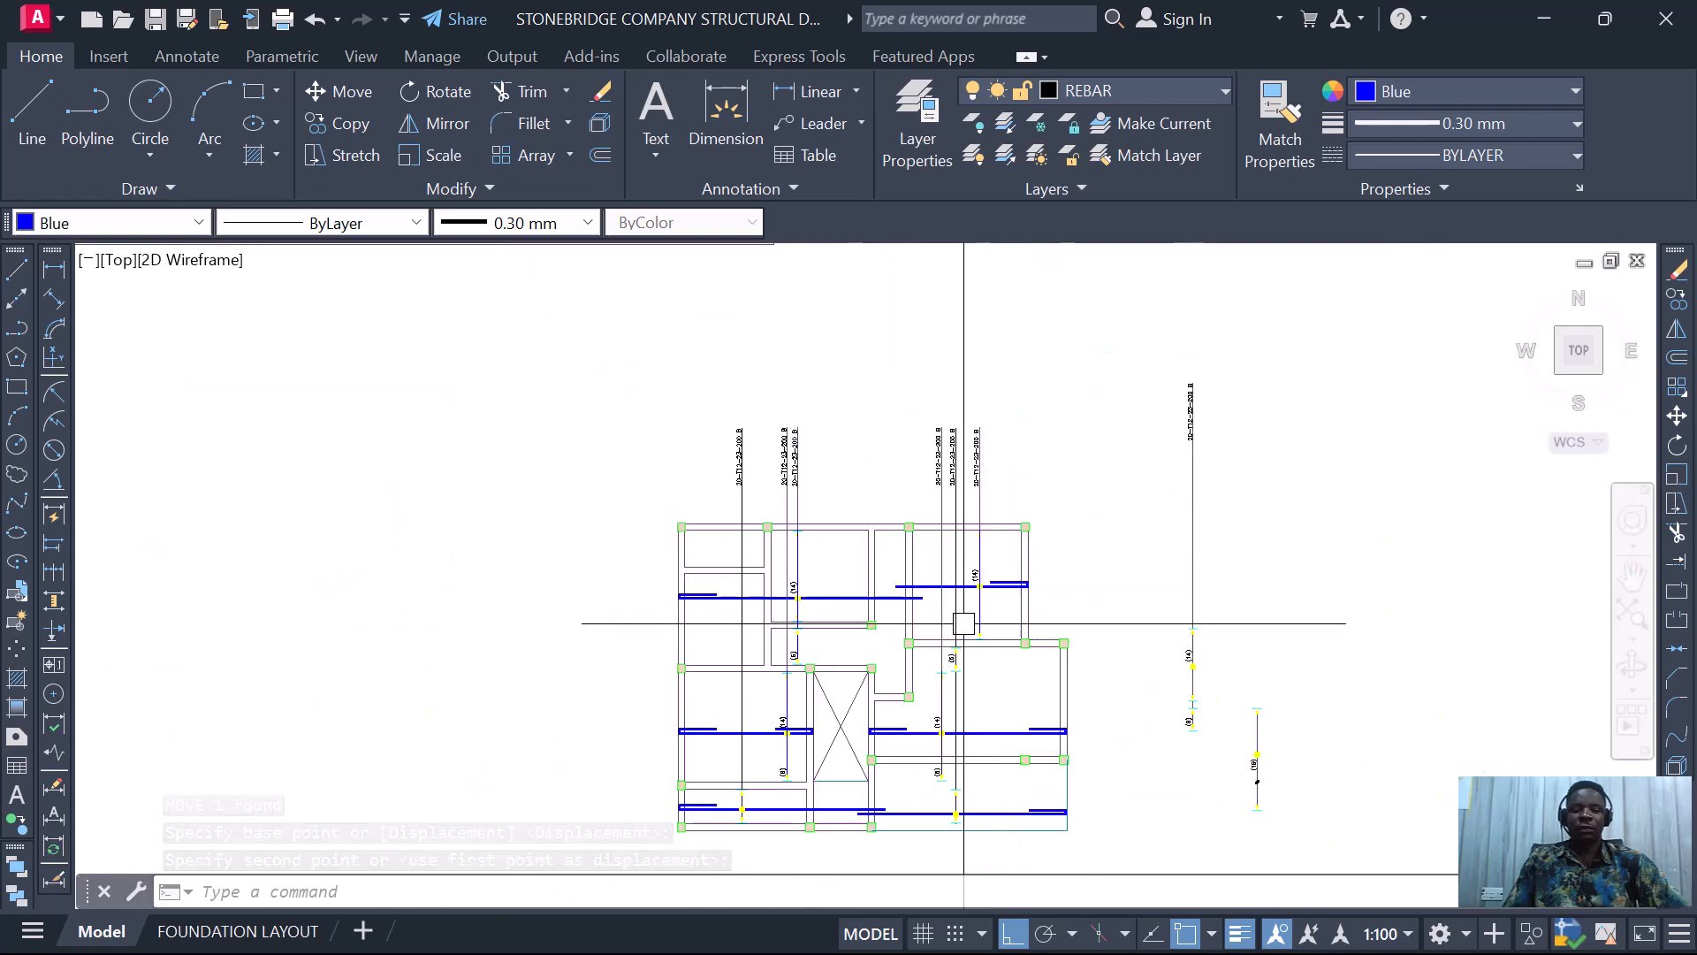
pyautogui.scroll(2, 965, 622)
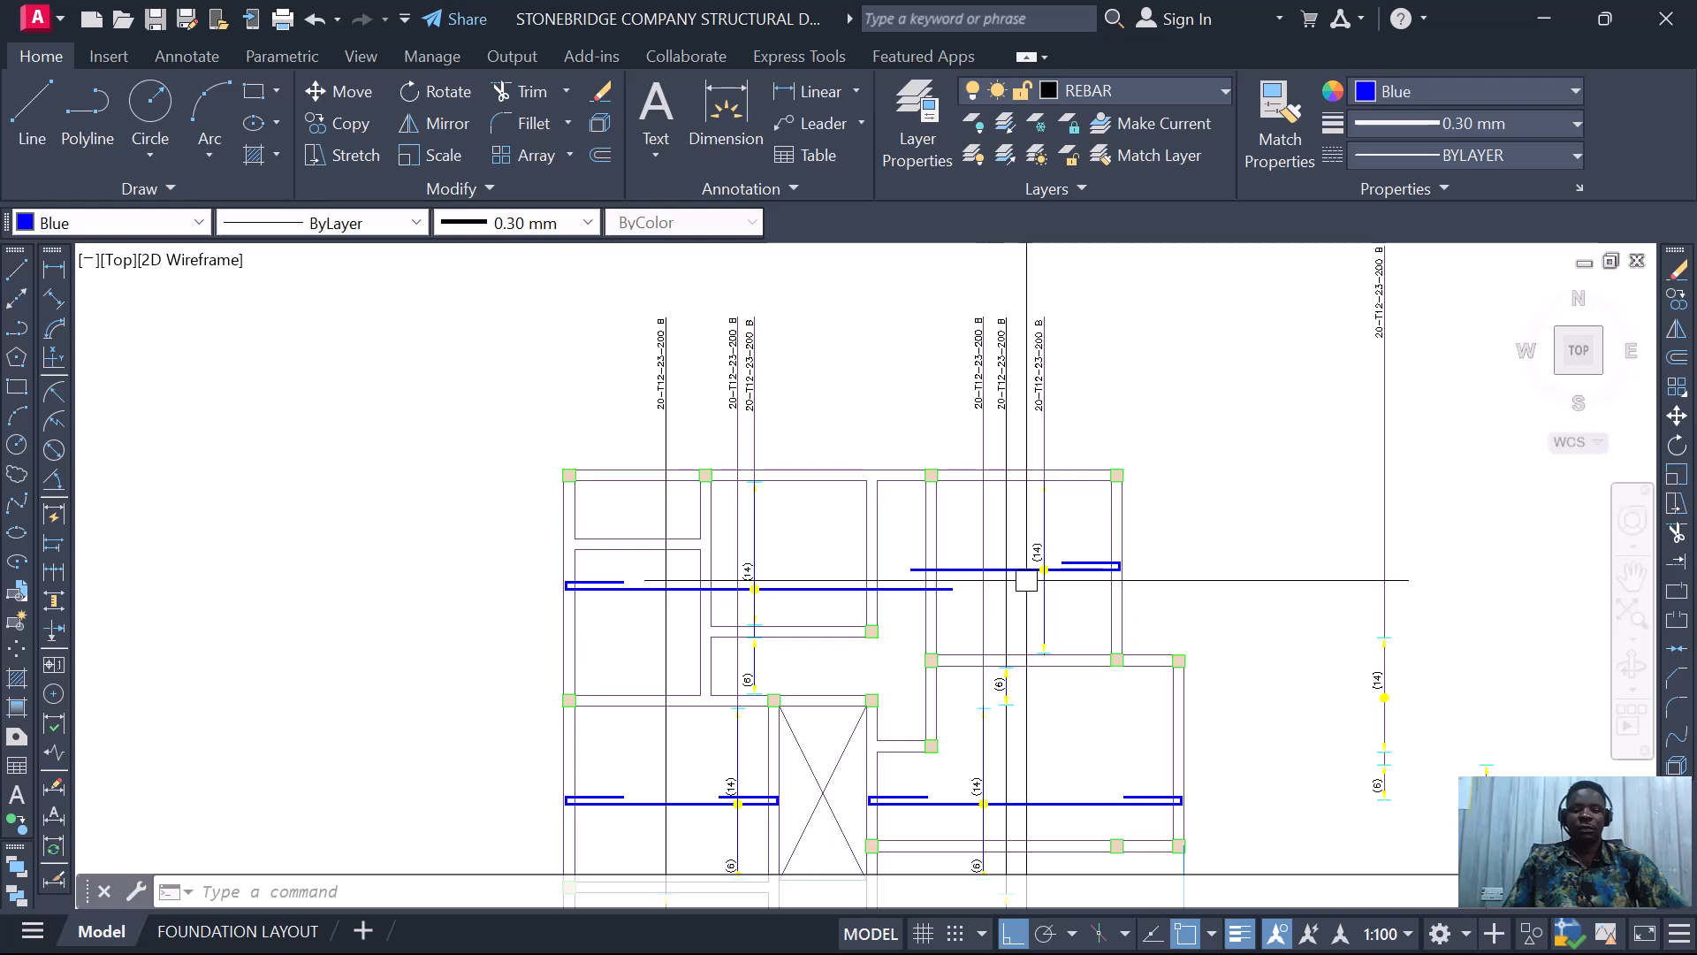
# - Erase the (14) label beside the distribution line in the upper-right bay
pyautogui.scroll(3, 1022, 582)
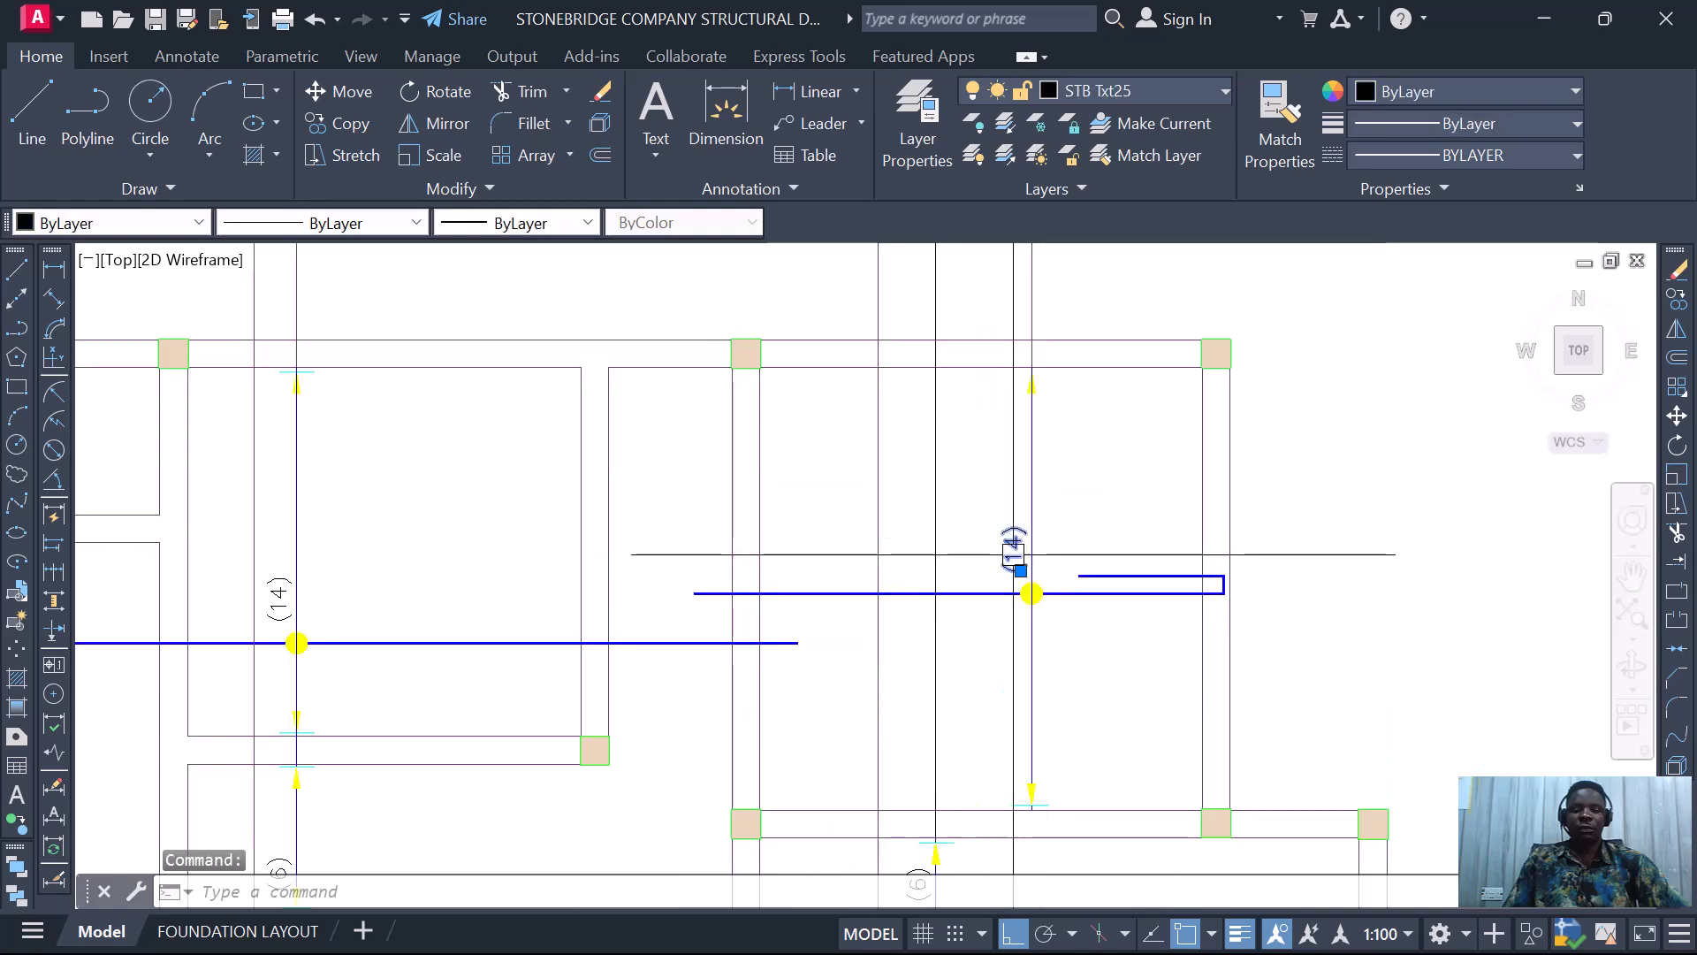
pyautogui.press('Escape')
pyautogui.press('Escape')
pyautogui.click(998, 558)
pyautogui.write('m')
pyautogui.press('BackSpace')
pyautogui.write('e')
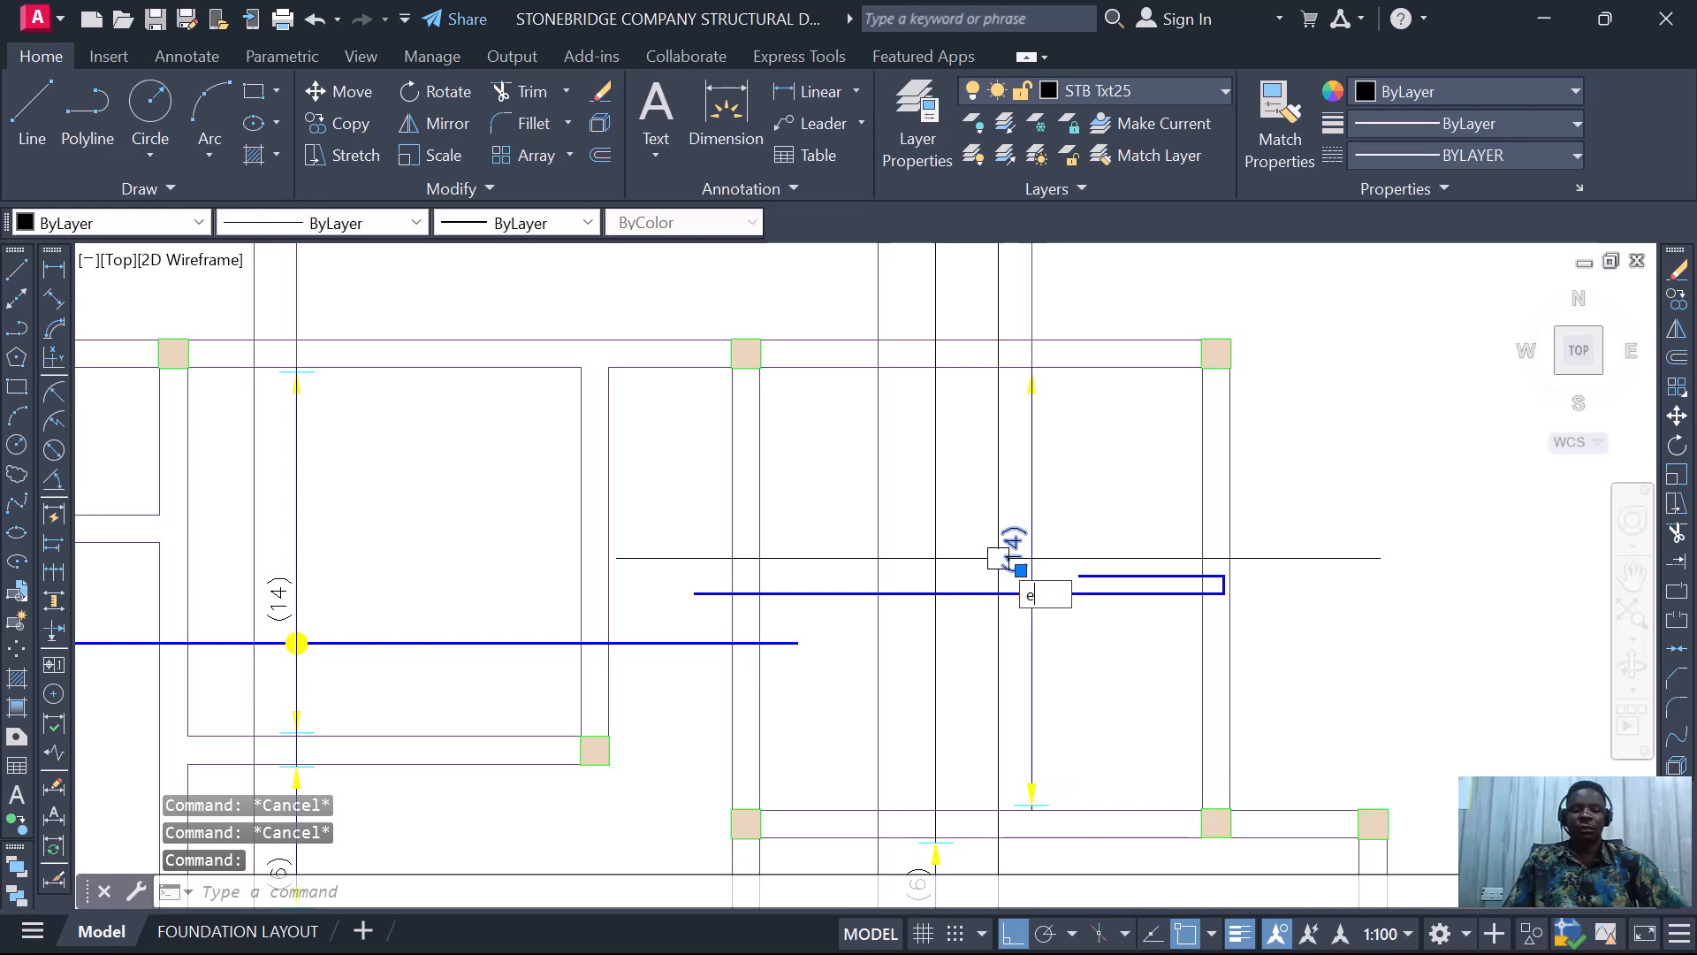
pyautogui.press('Return')
# - Inspect the arrowheads, ticks and labels where the distribution lines cross beams in the left and right bays
pyautogui.scroll(-3, 910, 550)
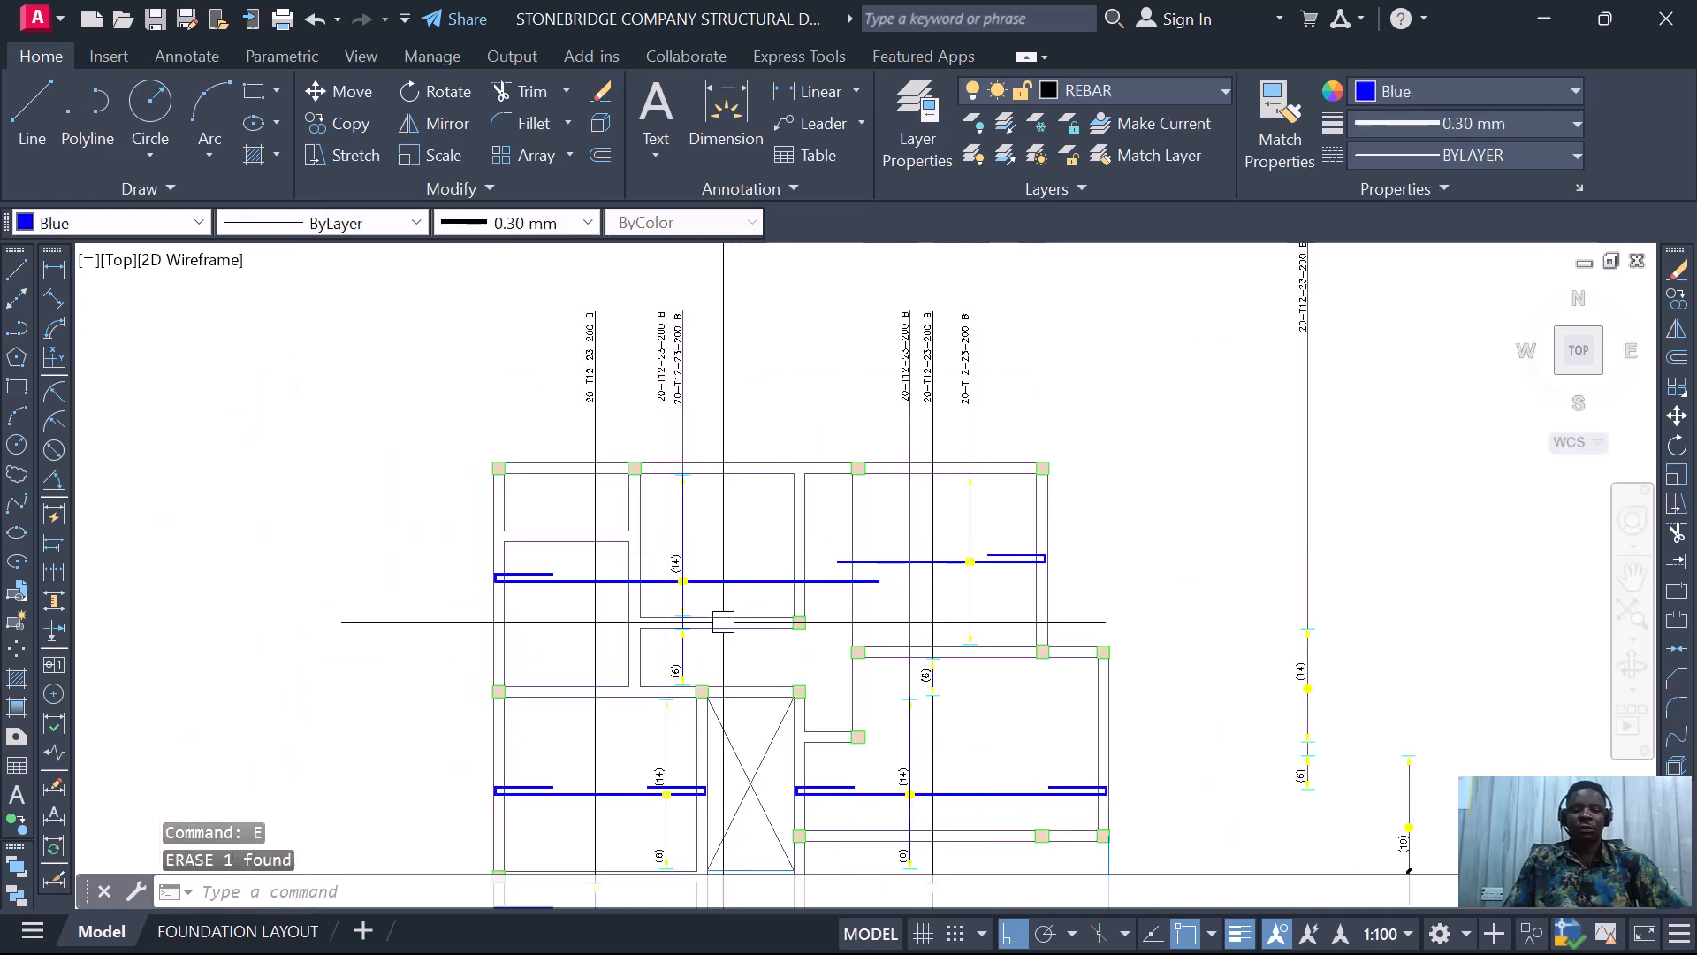
pyautogui.scroll(4, 707, 601)
pyautogui.scroll(-2, 665, 500)
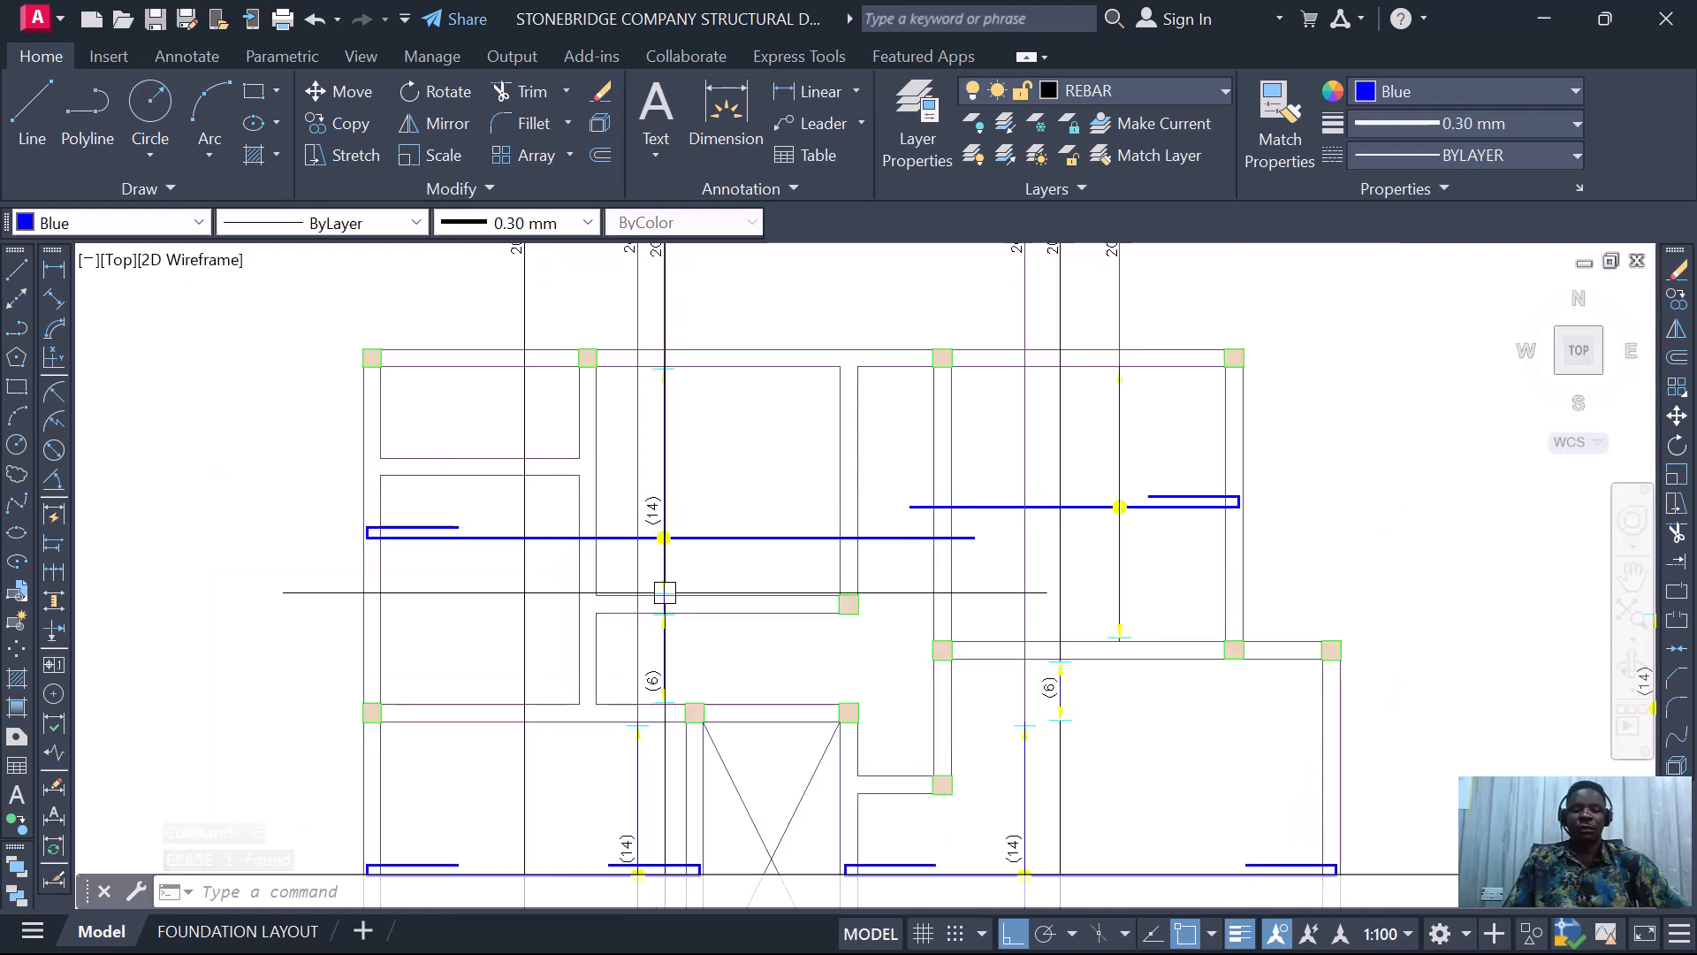
pyautogui.scroll(-2, 869, 536)
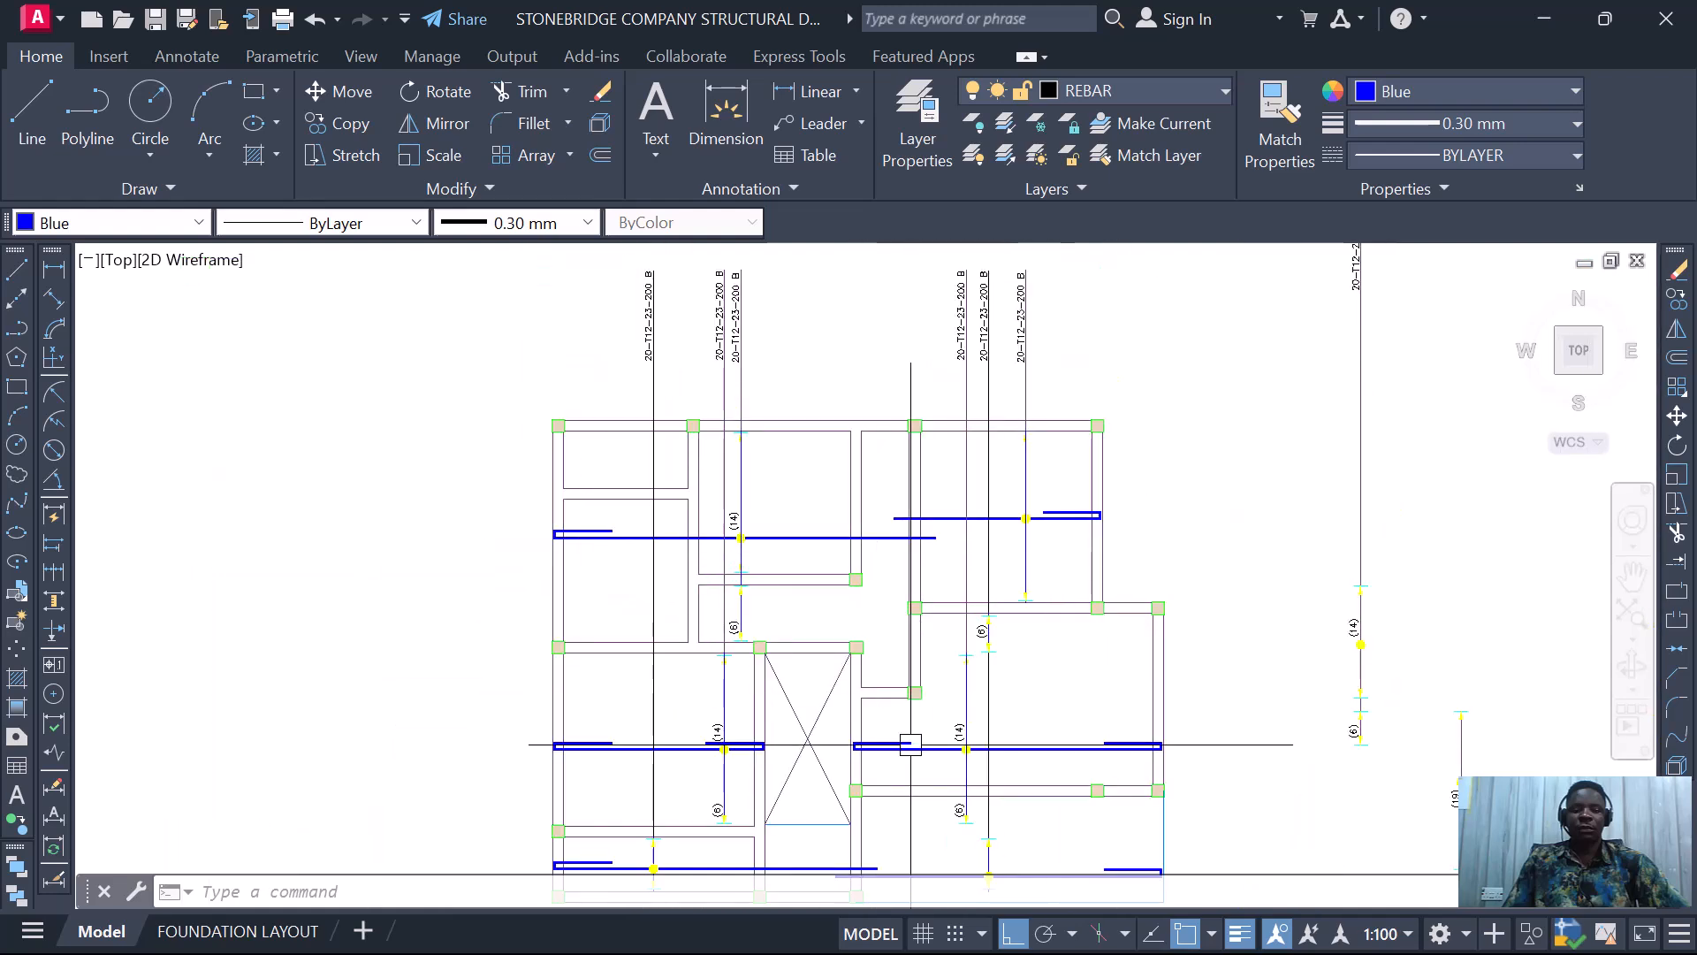
pyautogui.scroll(7, 979, 830)
pyautogui.scroll(-8, 962, 777)
pyautogui.scroll(3, 946, 610)
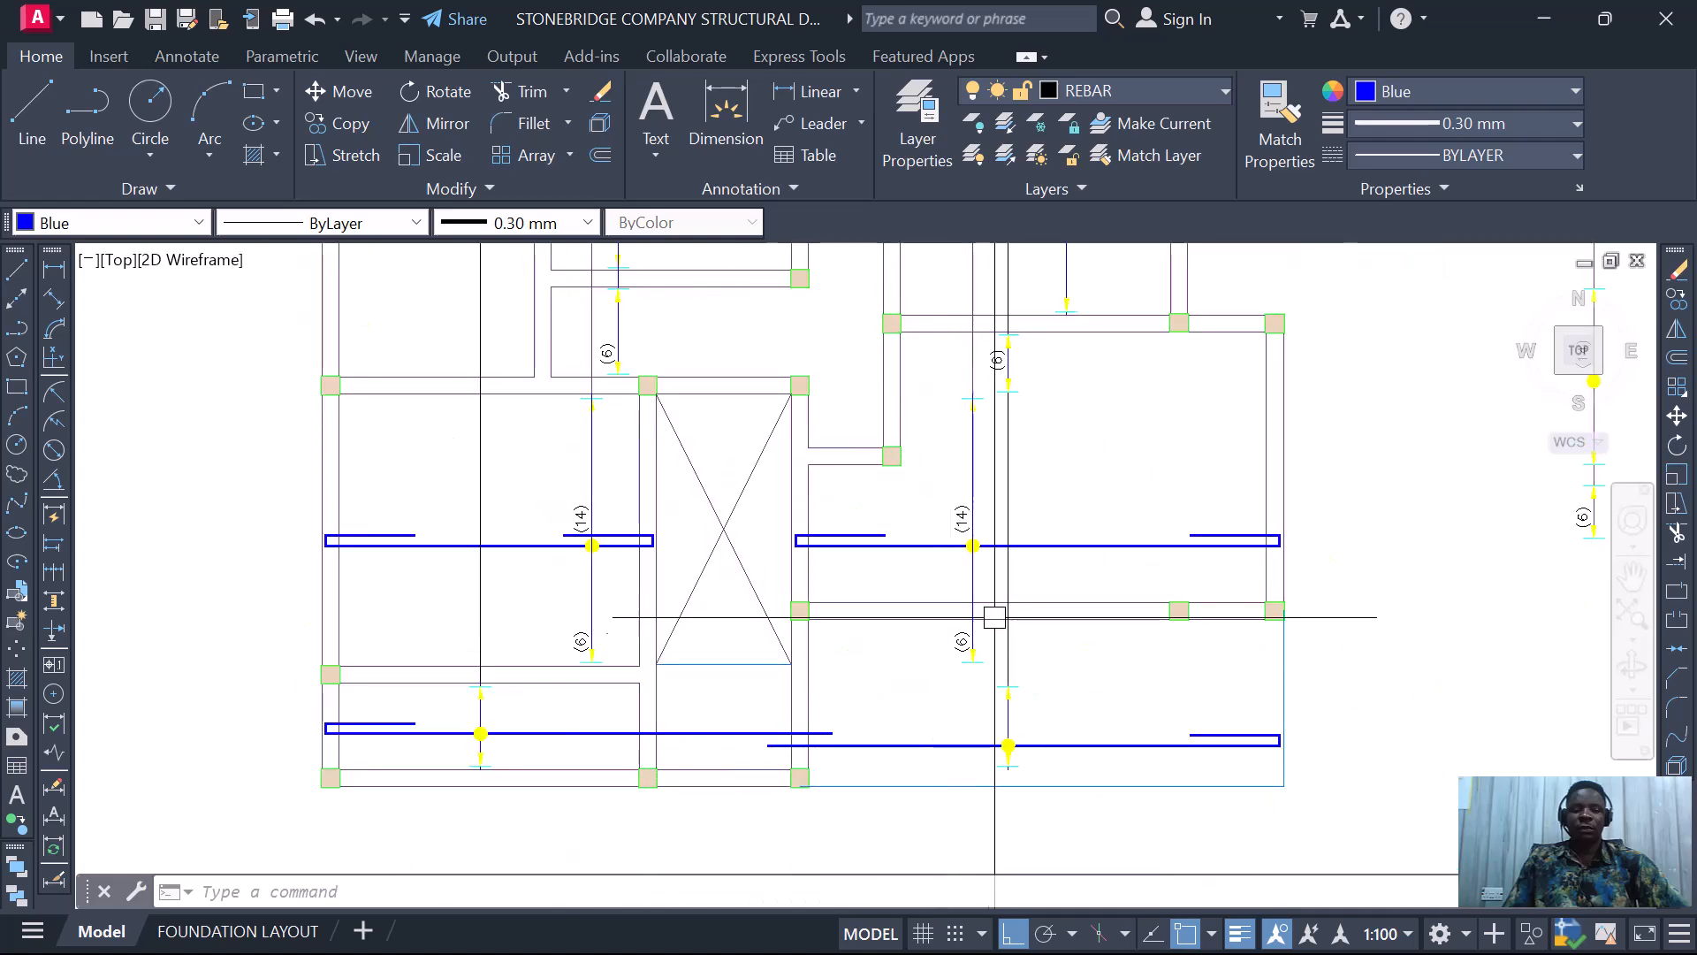
pyautogui.scroll(-2, 716, 375)
# - Copy the paired arrowheads and ticks from the upper-left bay's beam to the (14)/(6) distribution line at the right-hand bay's lower beam
pyautogui.scroll(6, 697, 443)
pyautogui.click(753, 450)
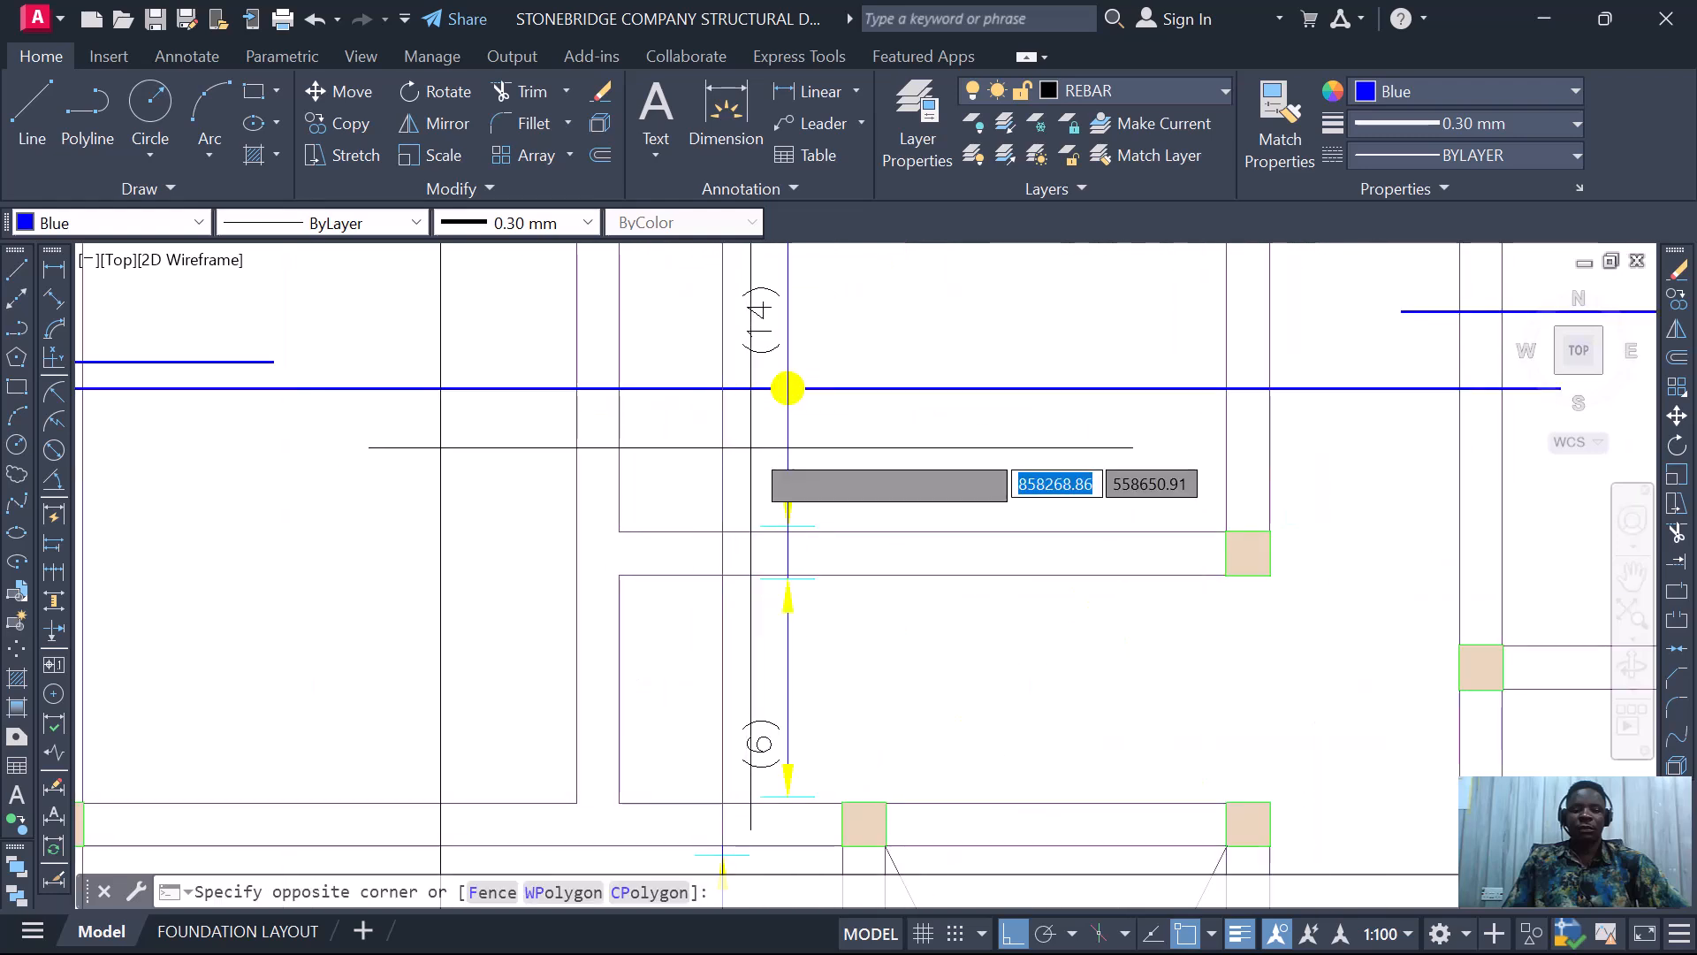
pyautogui.click(890, 655)
pyautogui.rightClick(827, 592)
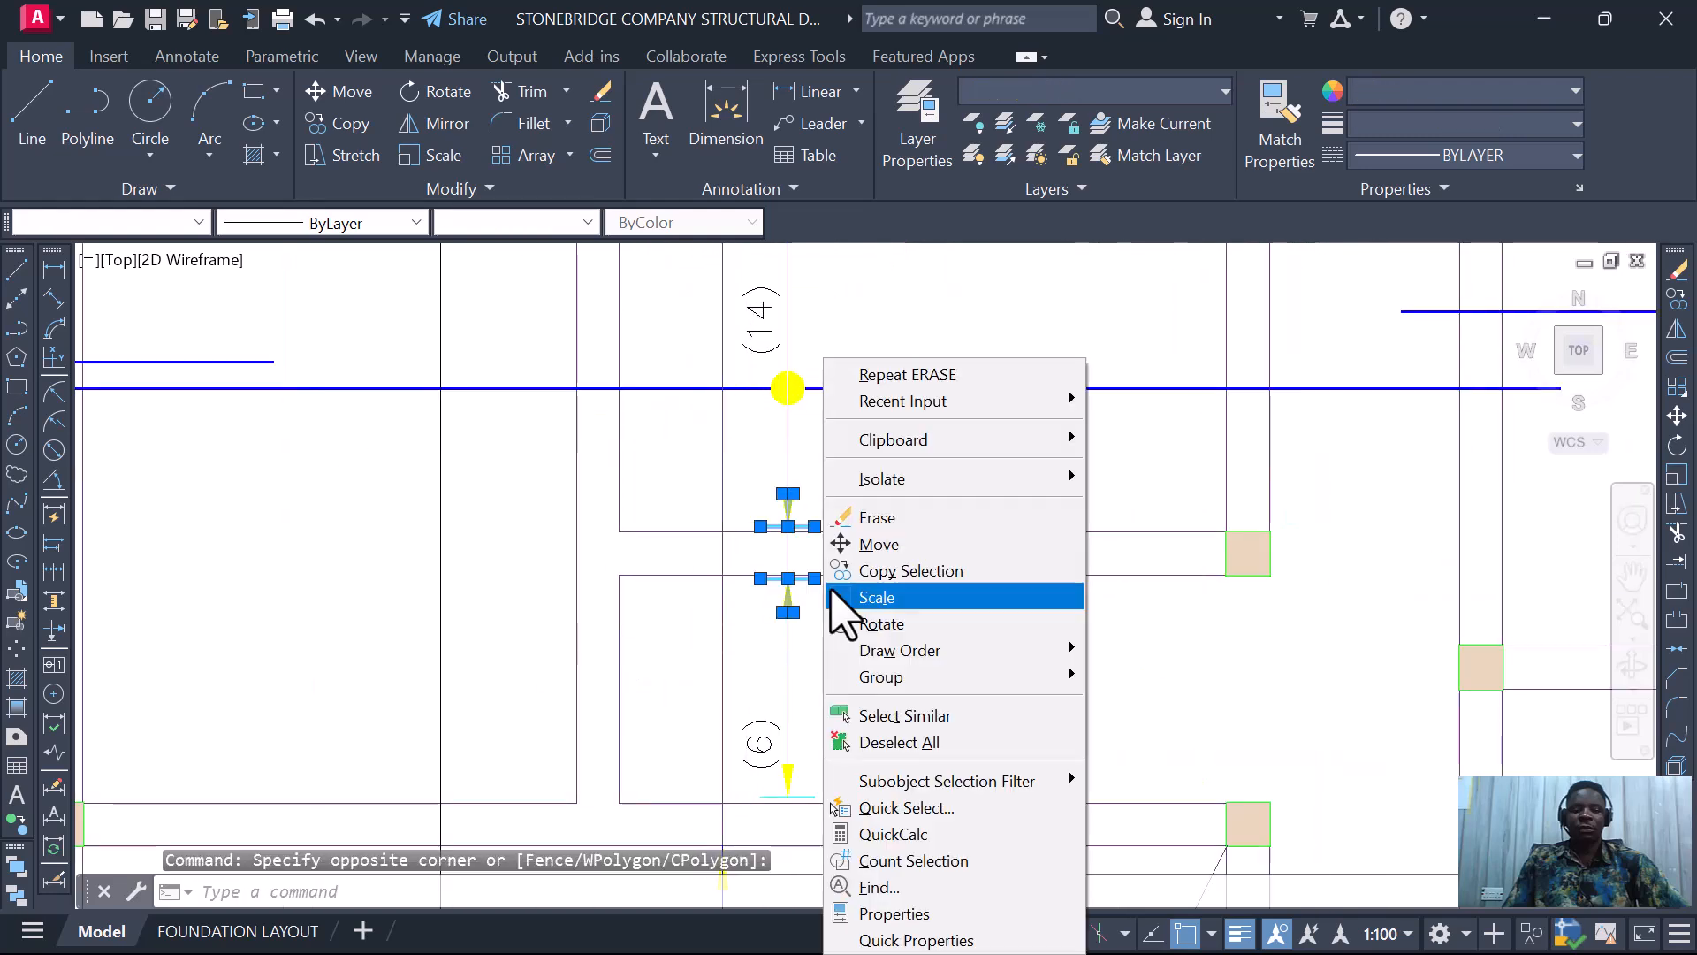
pyautogui.click(884, 571)
pyautogui.scroll(3, 791, 526)
pyautogui.click(791, 526)
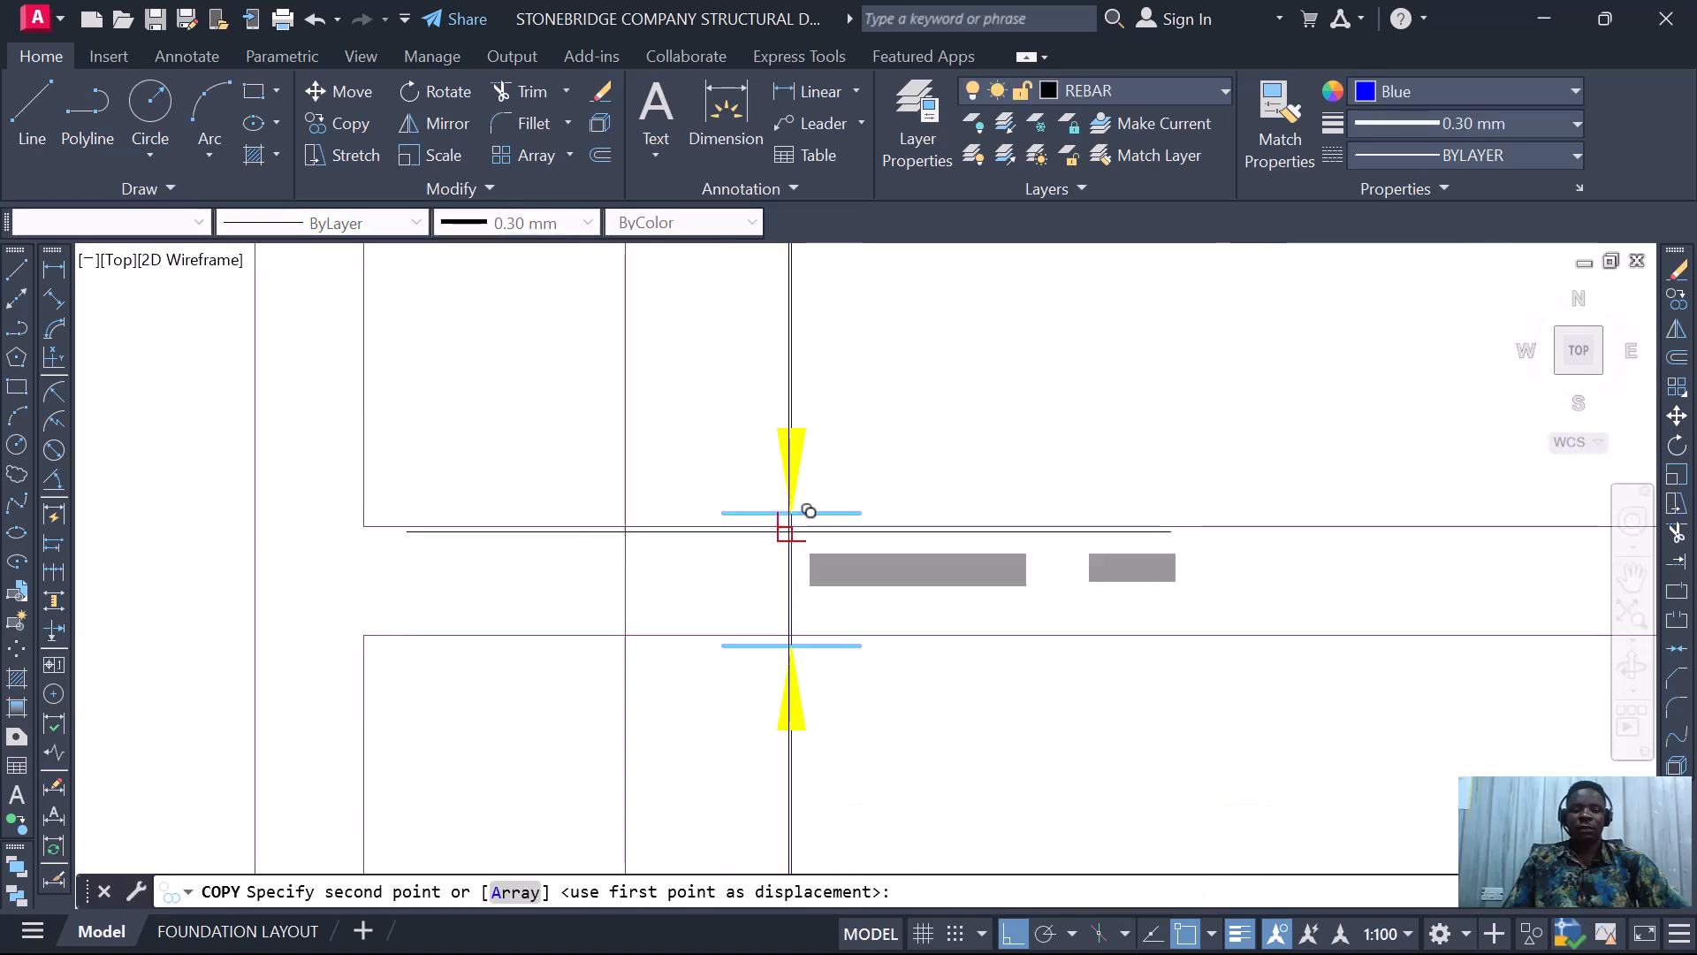
pyautogui.scroll(-5, 800, 477)
pyautogui.scroll(6, 1058, 635)
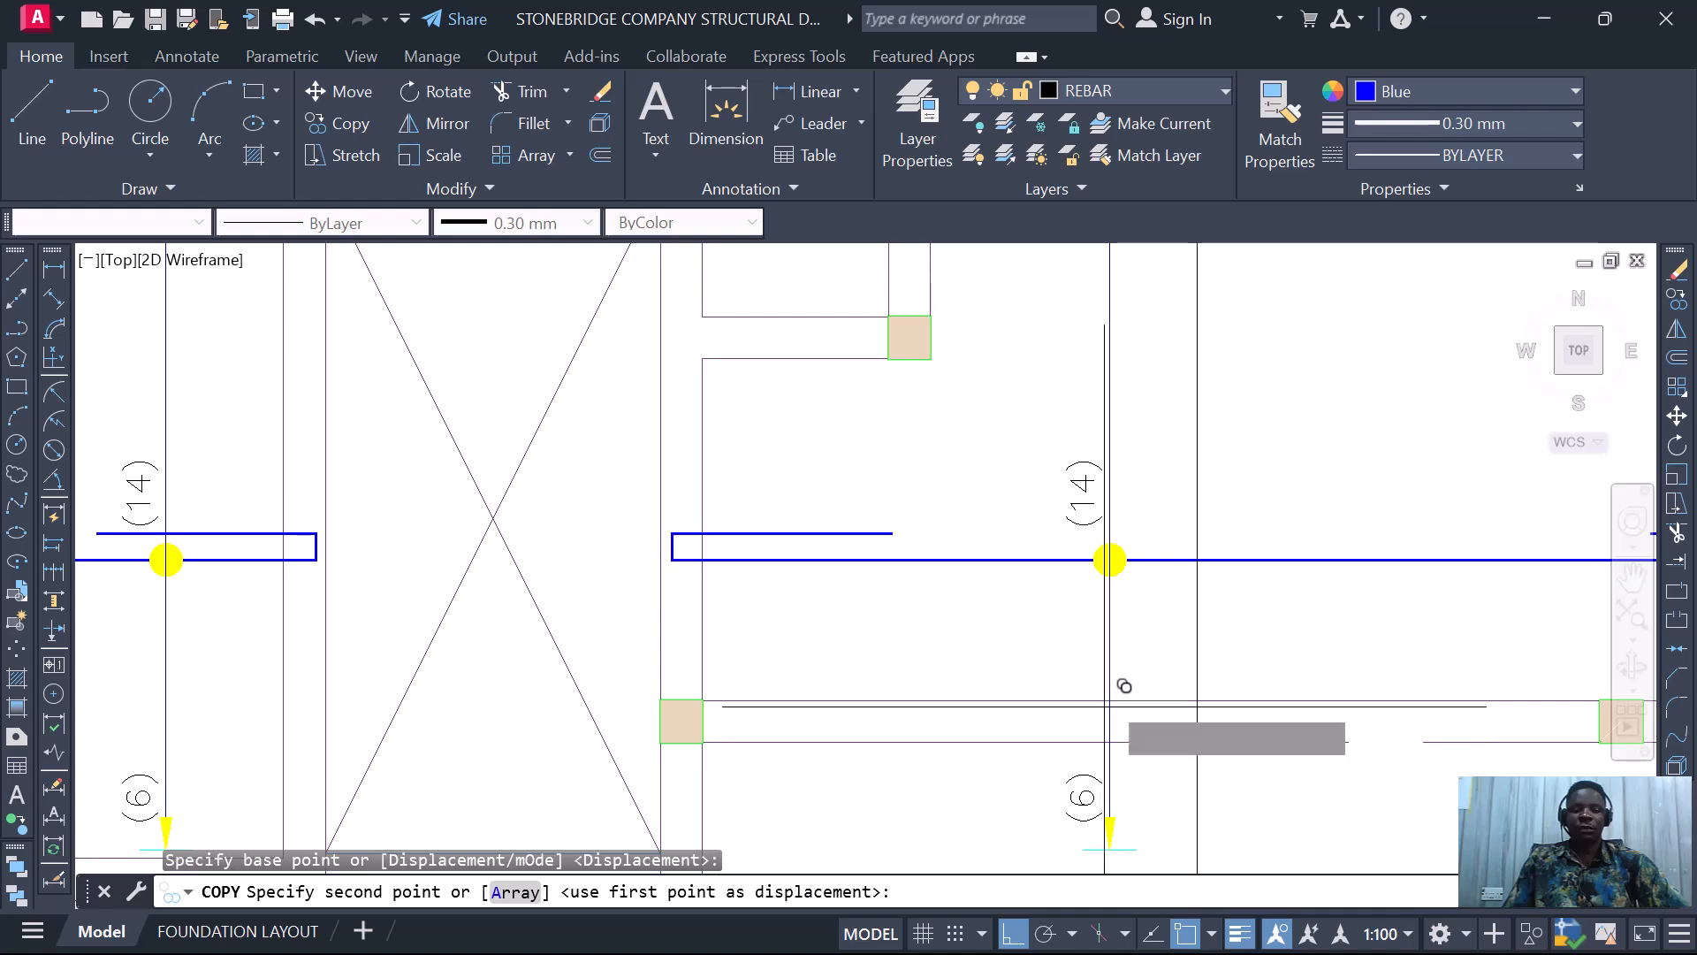
pyautogui.click(1110, 692)
pyautogui.scroll(-4, 904, 630)
pyautogui.press('Escape')
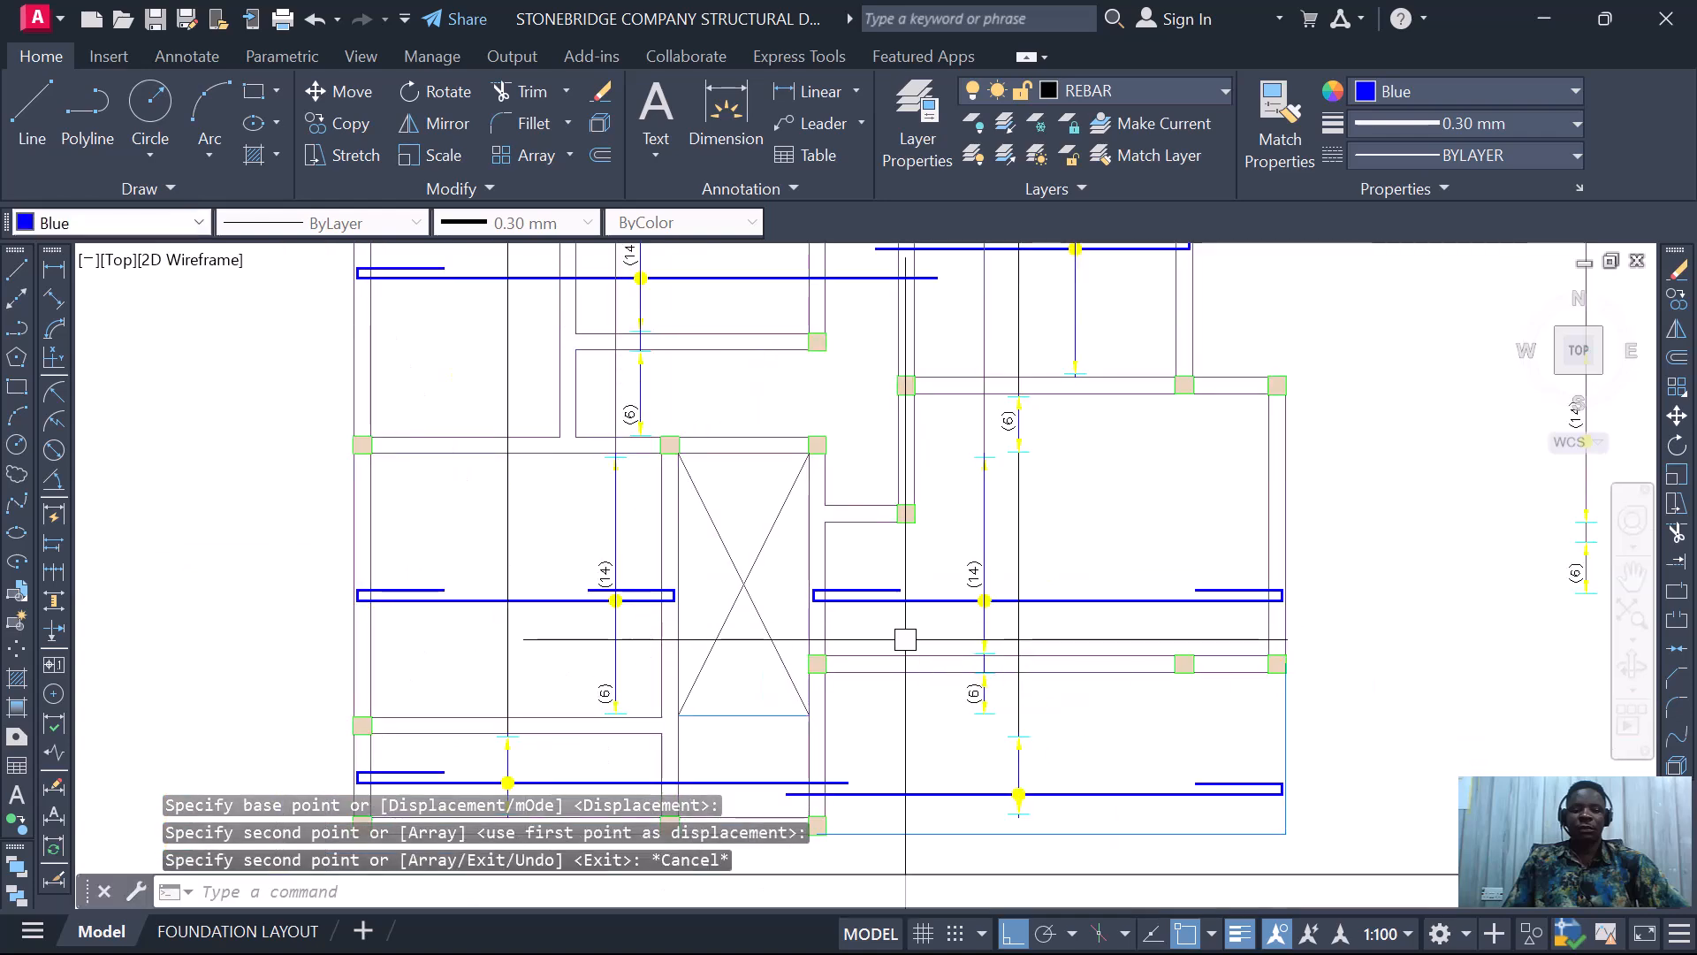
# - Review the copied arrowheads and the whole slab plan alongside the neighbouring drawings
pyautogui.scroll(3, 973, 703)
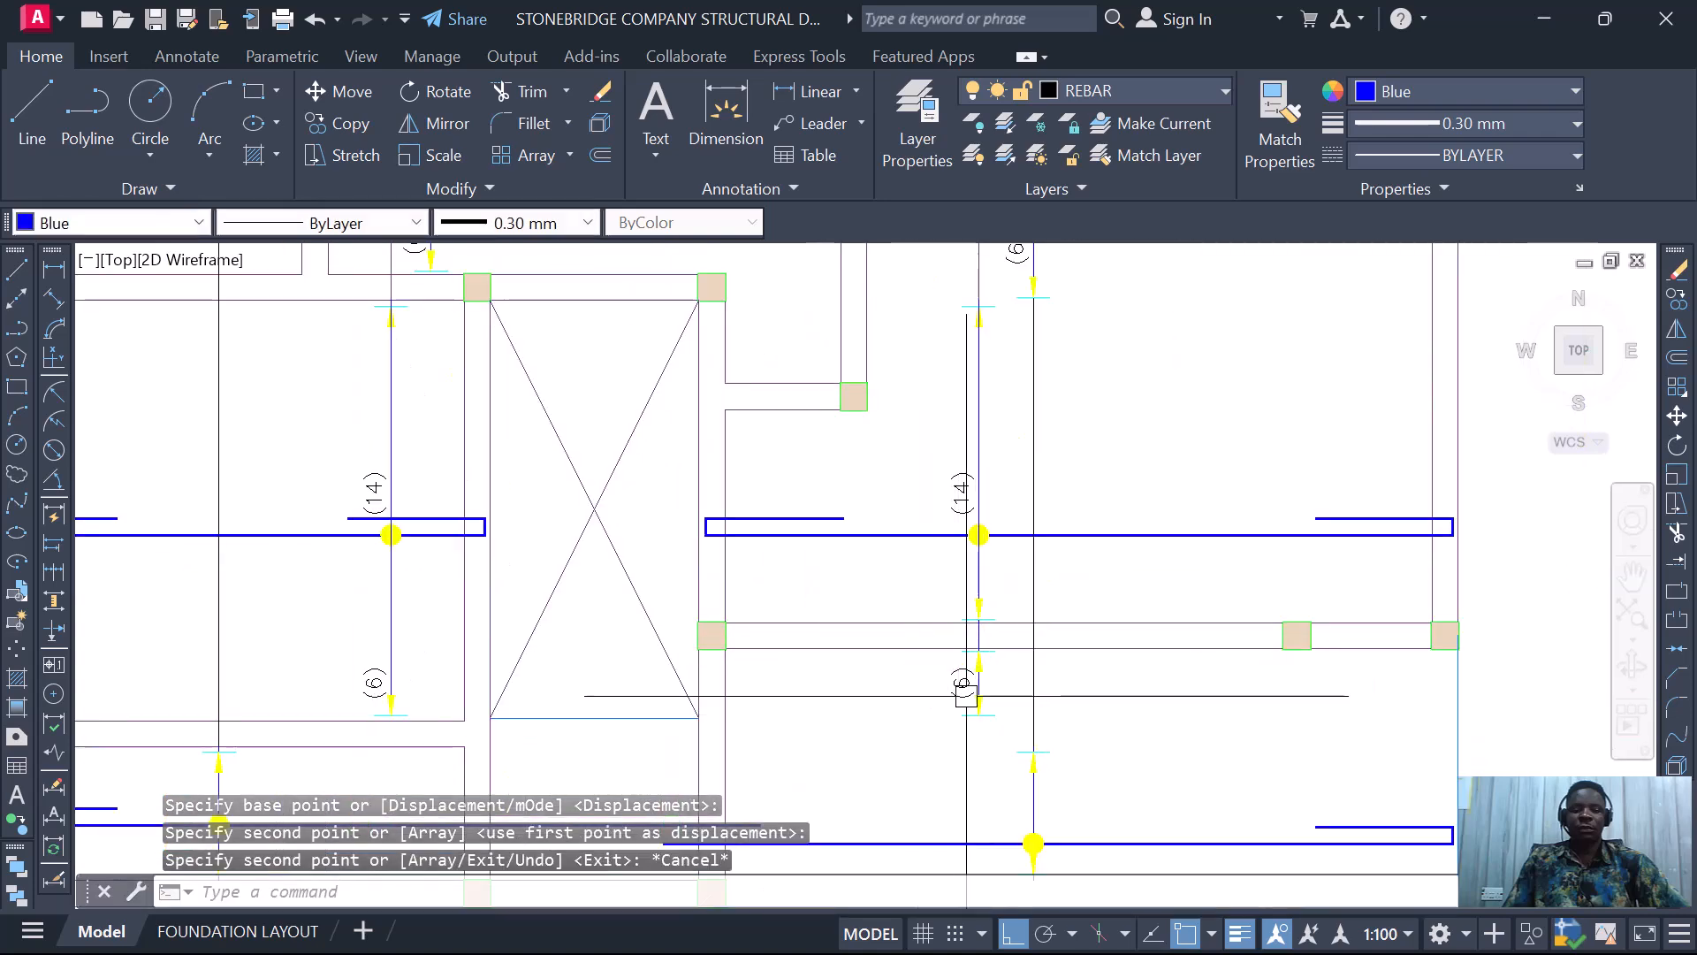
pyautogui.scroll(-4, 934, 453)
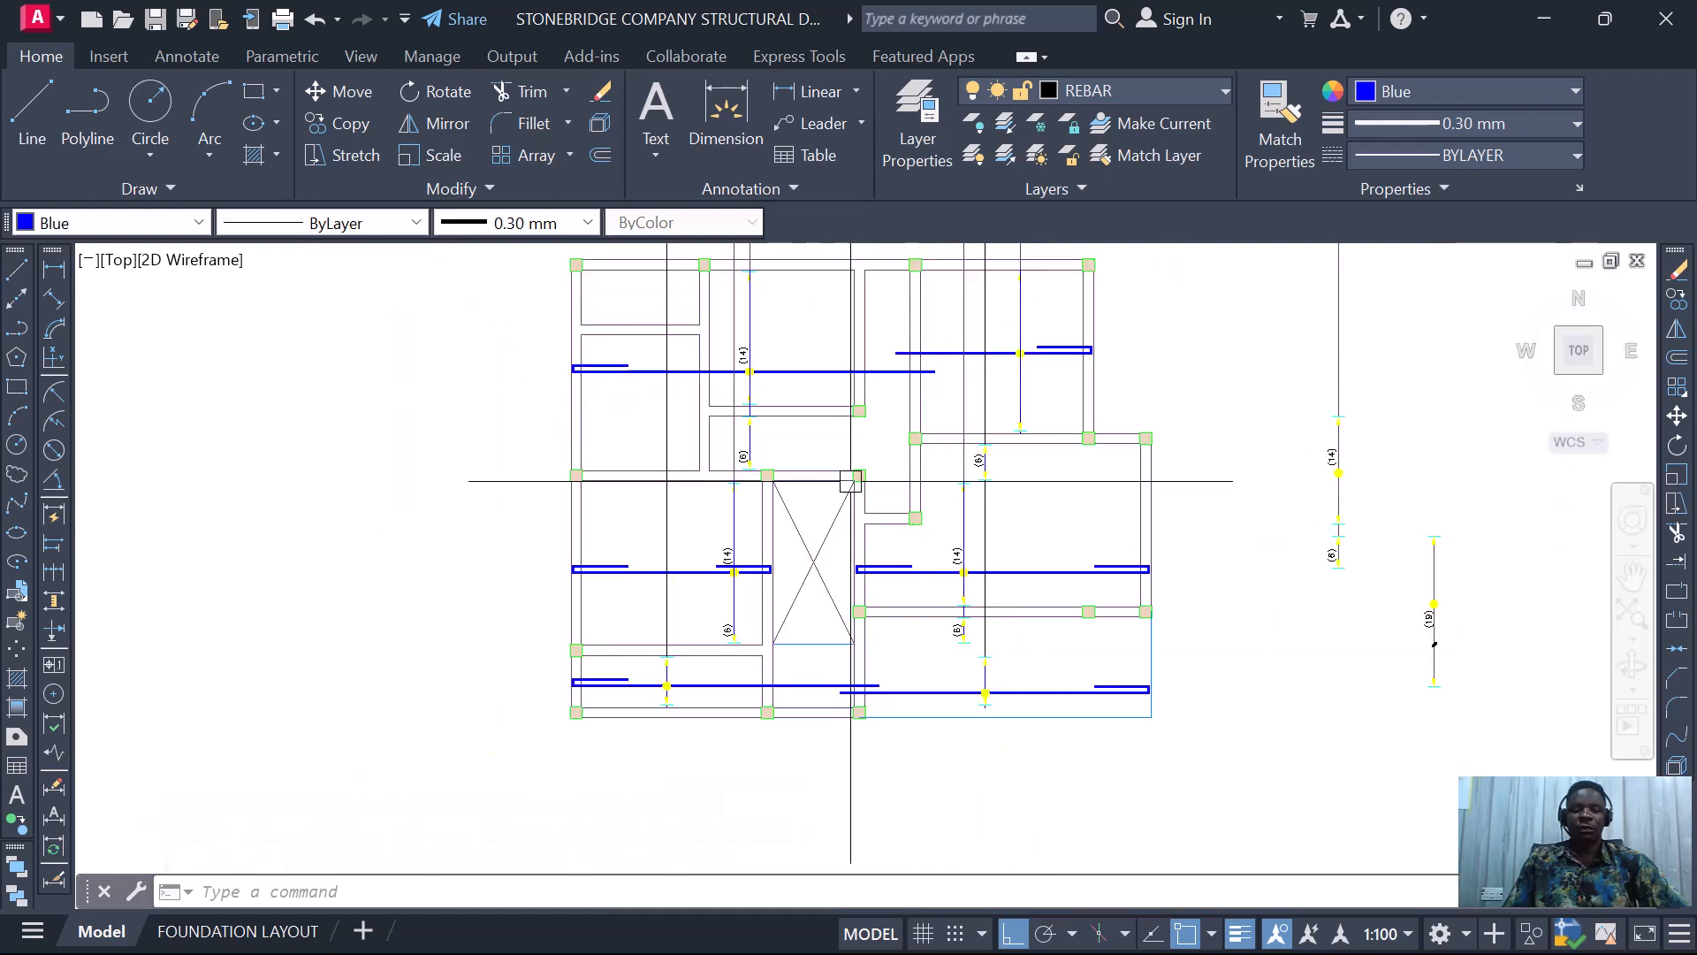
pyautogui.scroll(-3, 859, 624)
pyautogui.scroll(2, 835, 549)
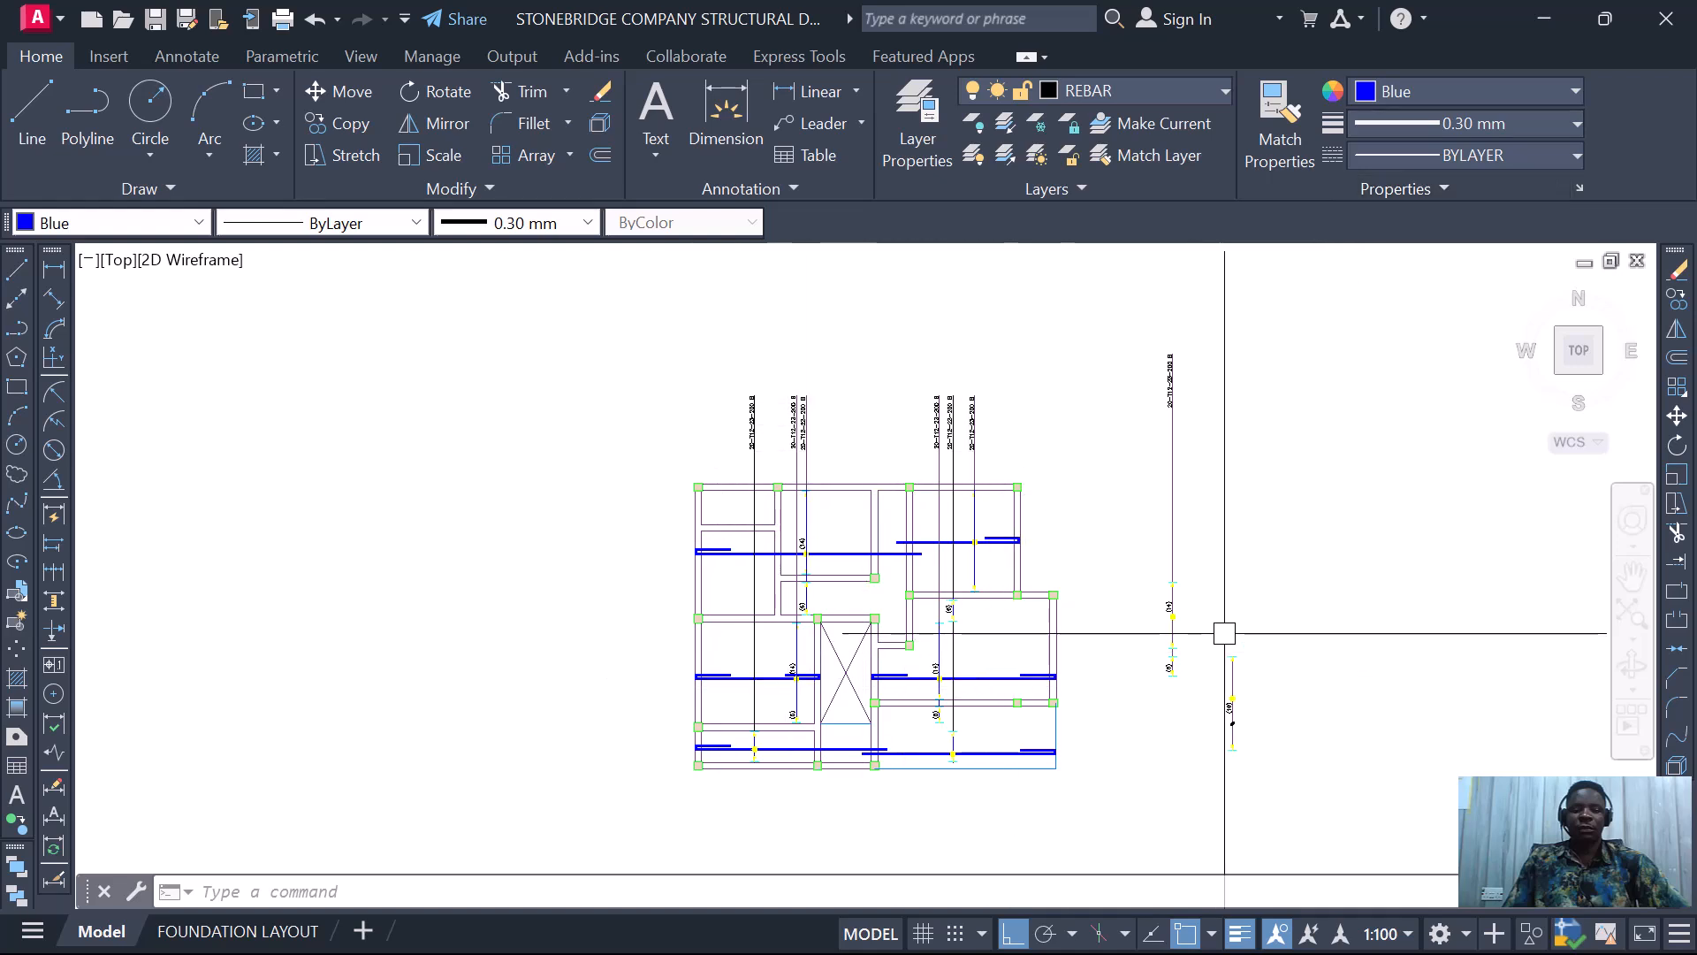
pyautogui.scroll(-6, 1113, 563)
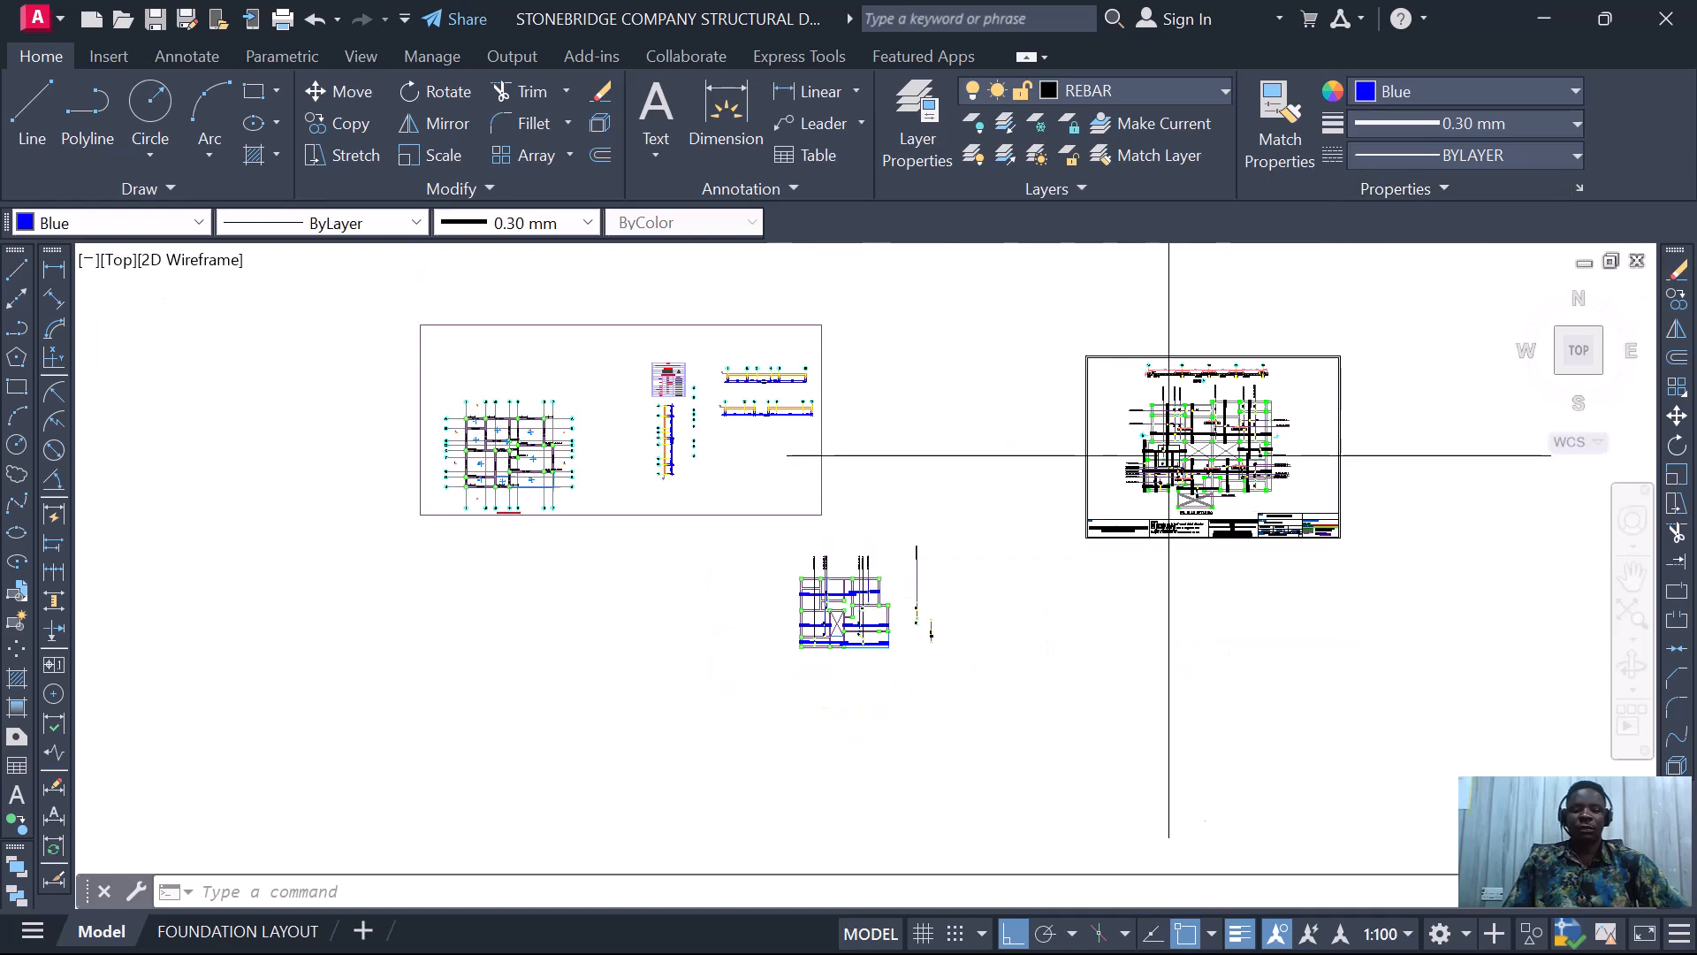
pyautogui.scroll(2, 1197, 425)
pyautogui.scroll(5, 538, 796)
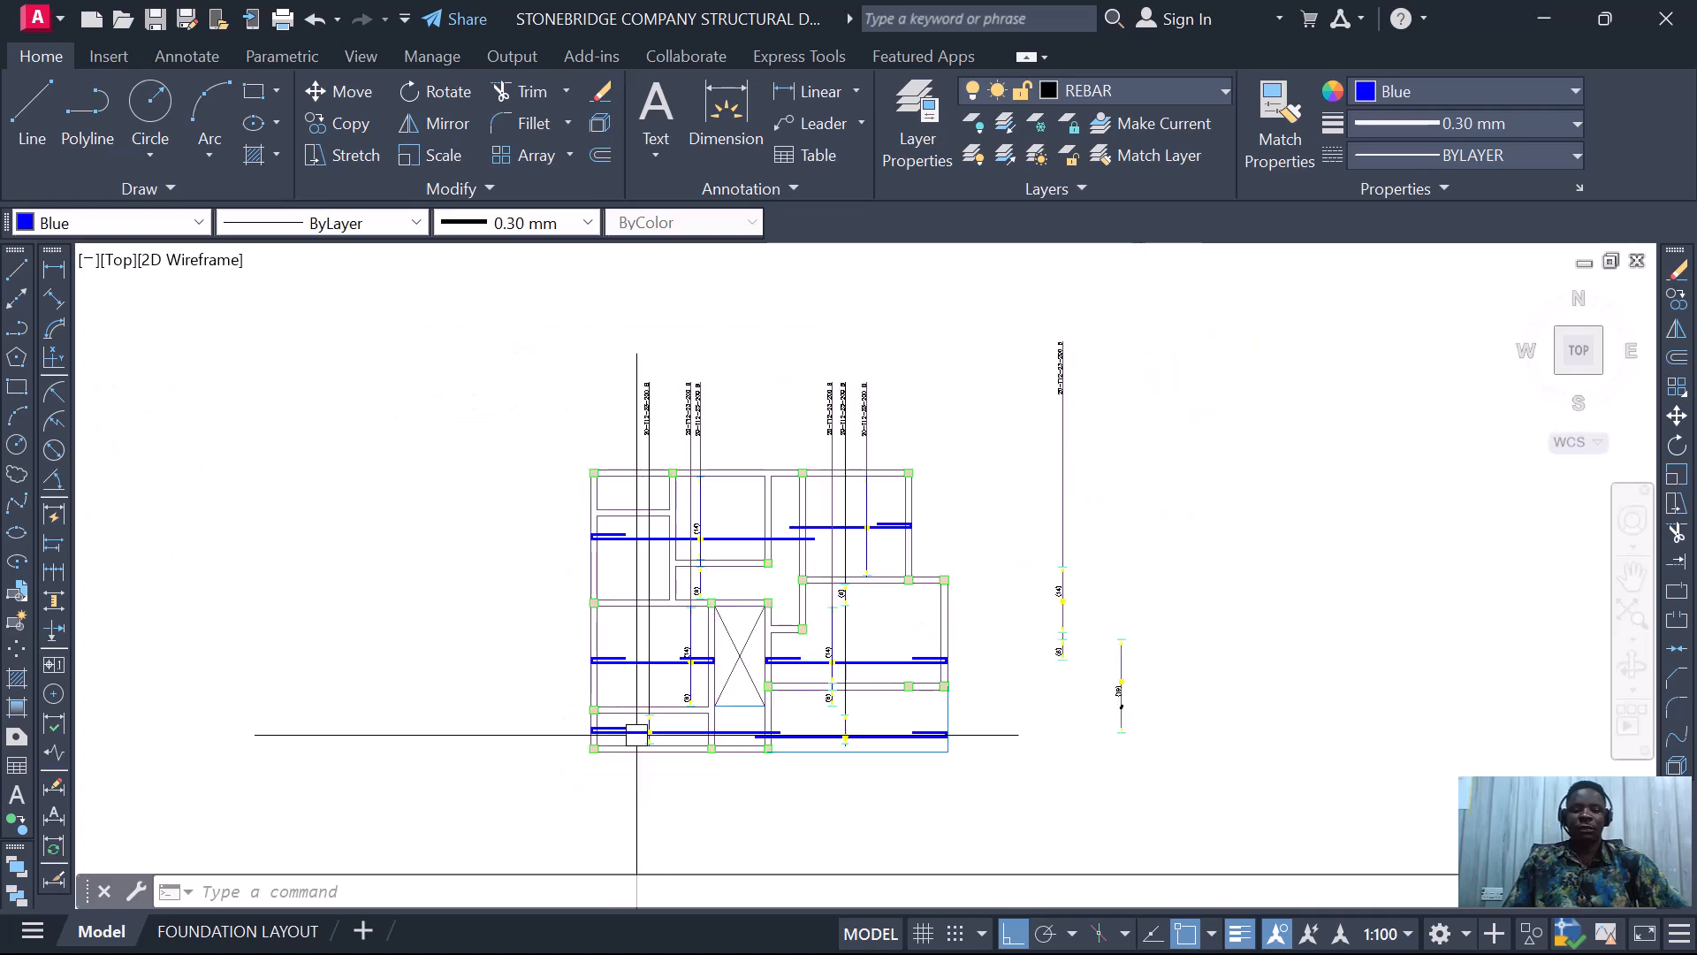
pyautogui.scroll(1, 707, 636)
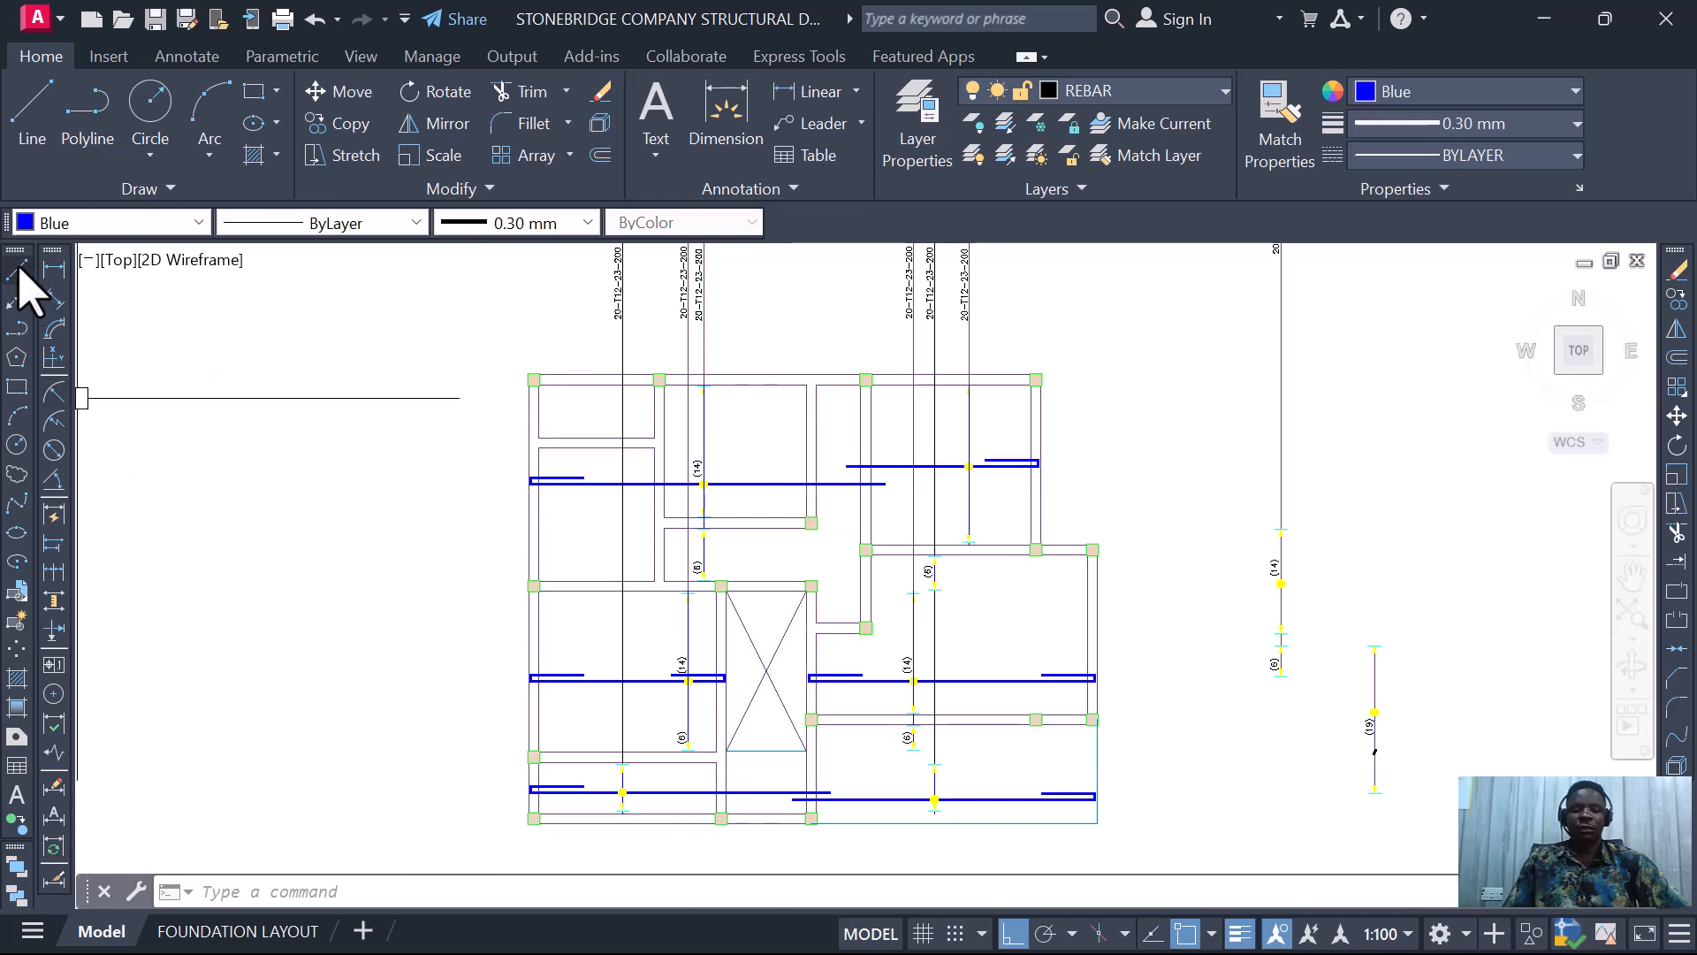
# - Draw a vertical blue bar line from inside the beam above the crossed opening up into the plan's top beam
pyautogui.press('l')
pyautogui.press('Return')
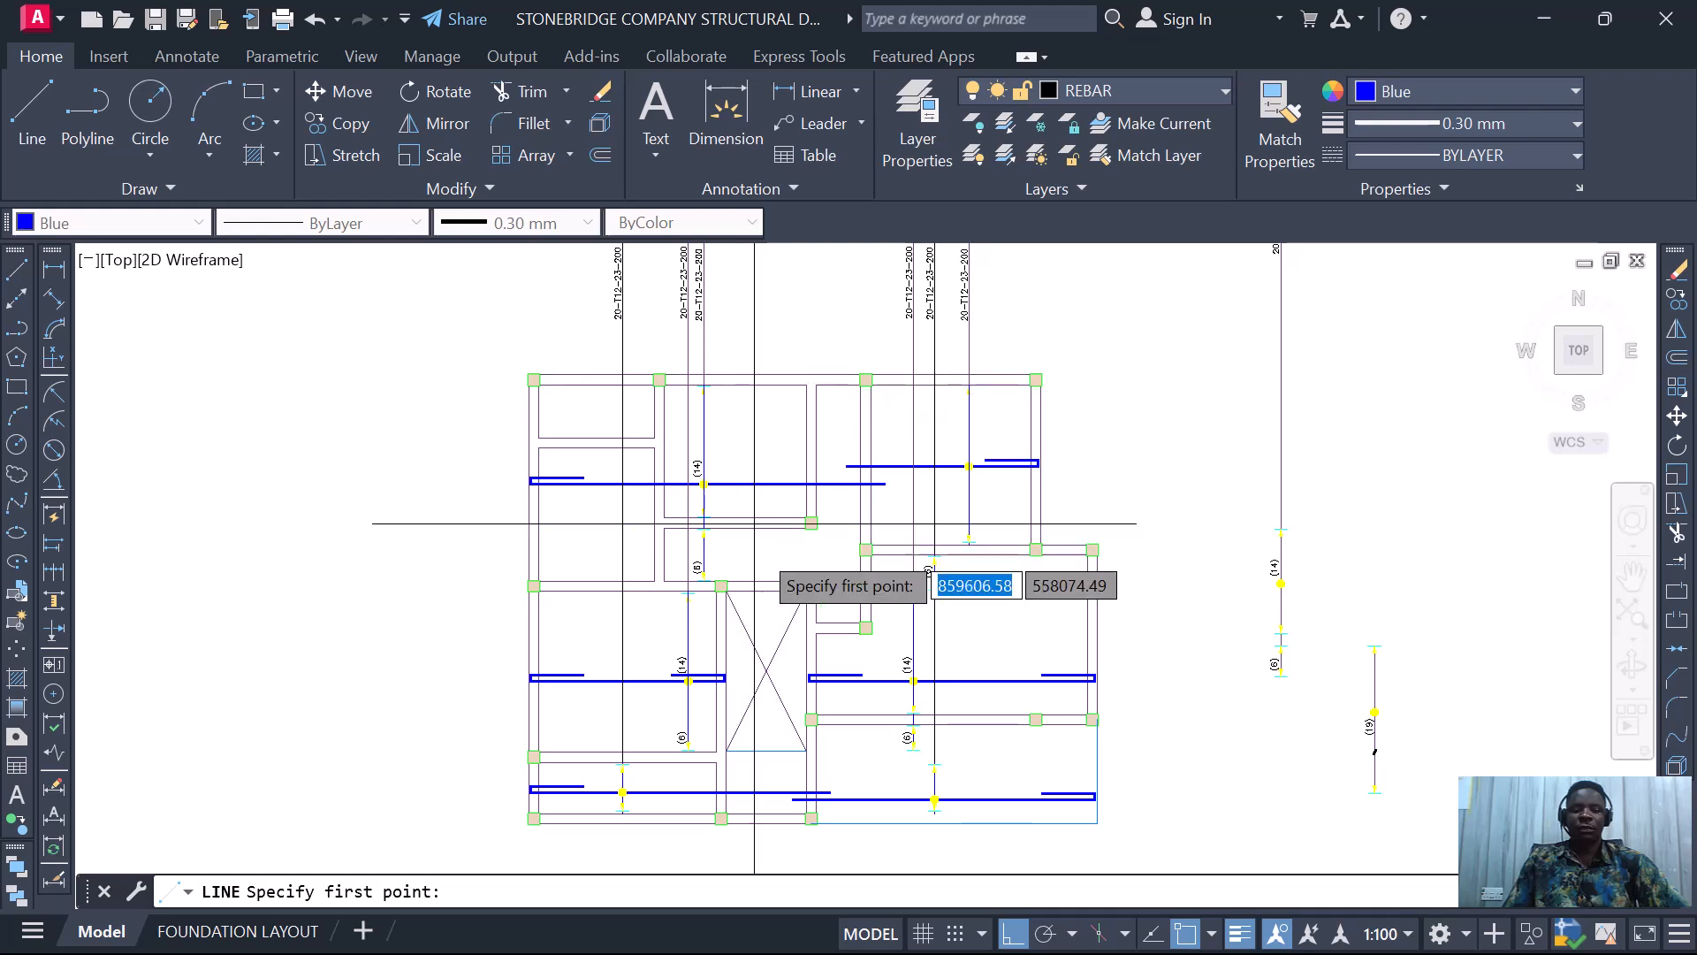
pyautogui.scroll(10, 758, 587)
pyautogui.scroll(2, 758, 588)
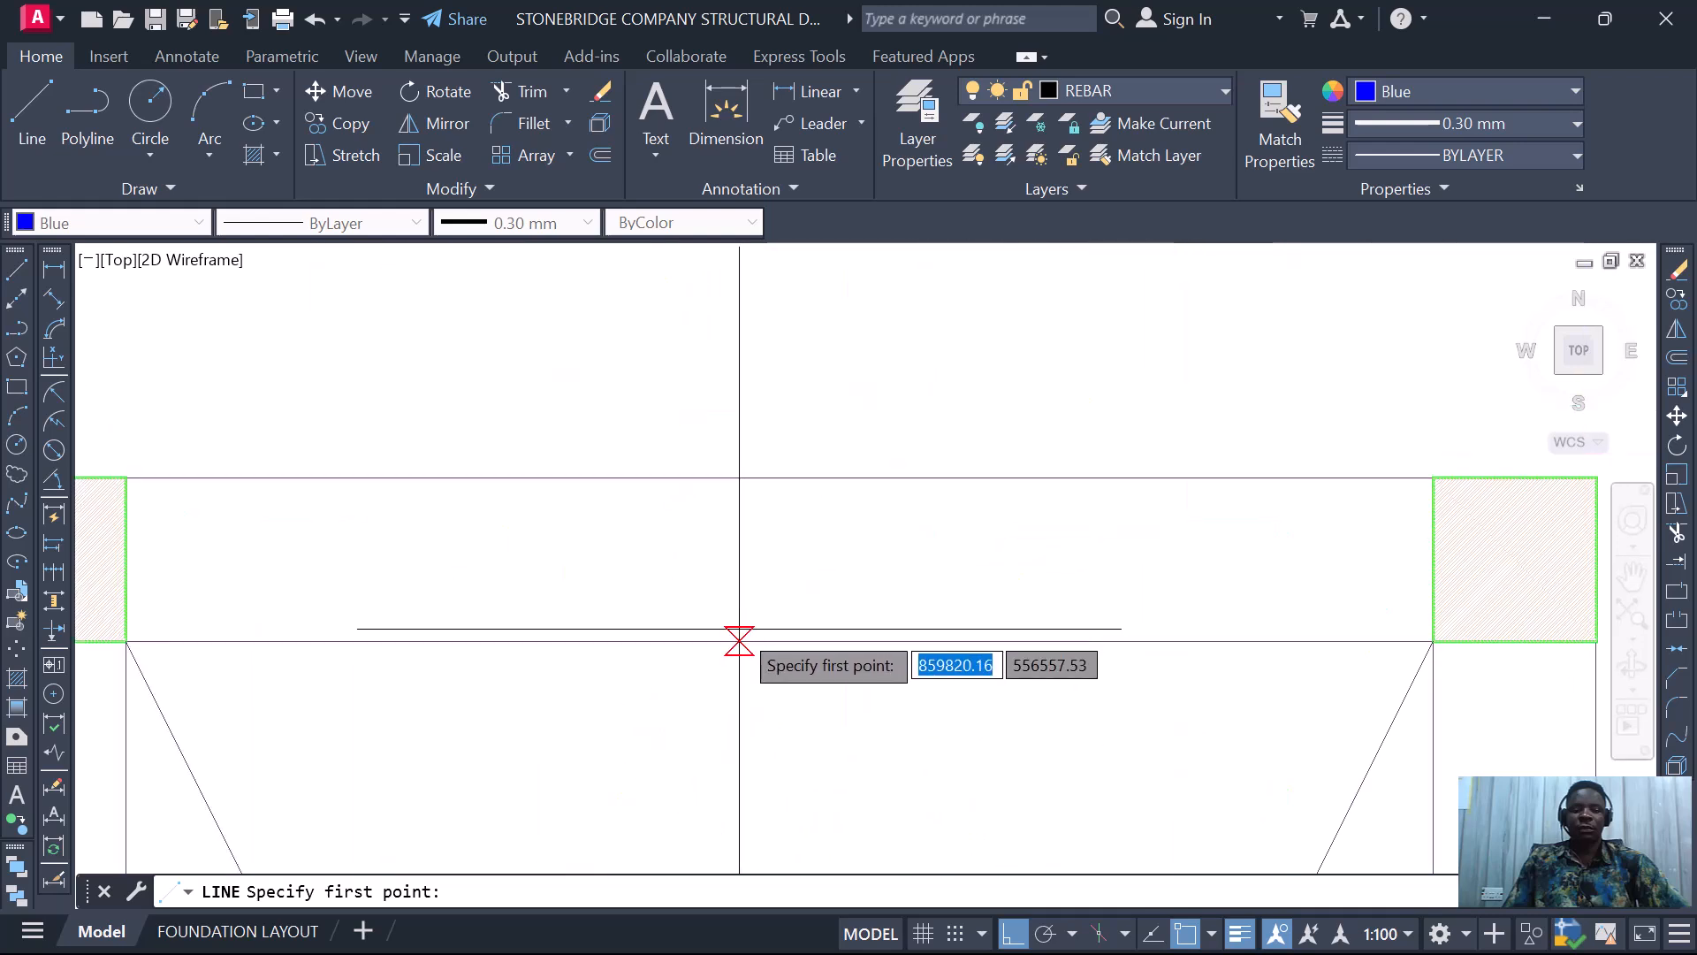
pyautogui.click(747, 608)
pyautogui.scroll(-10, 747, 619)
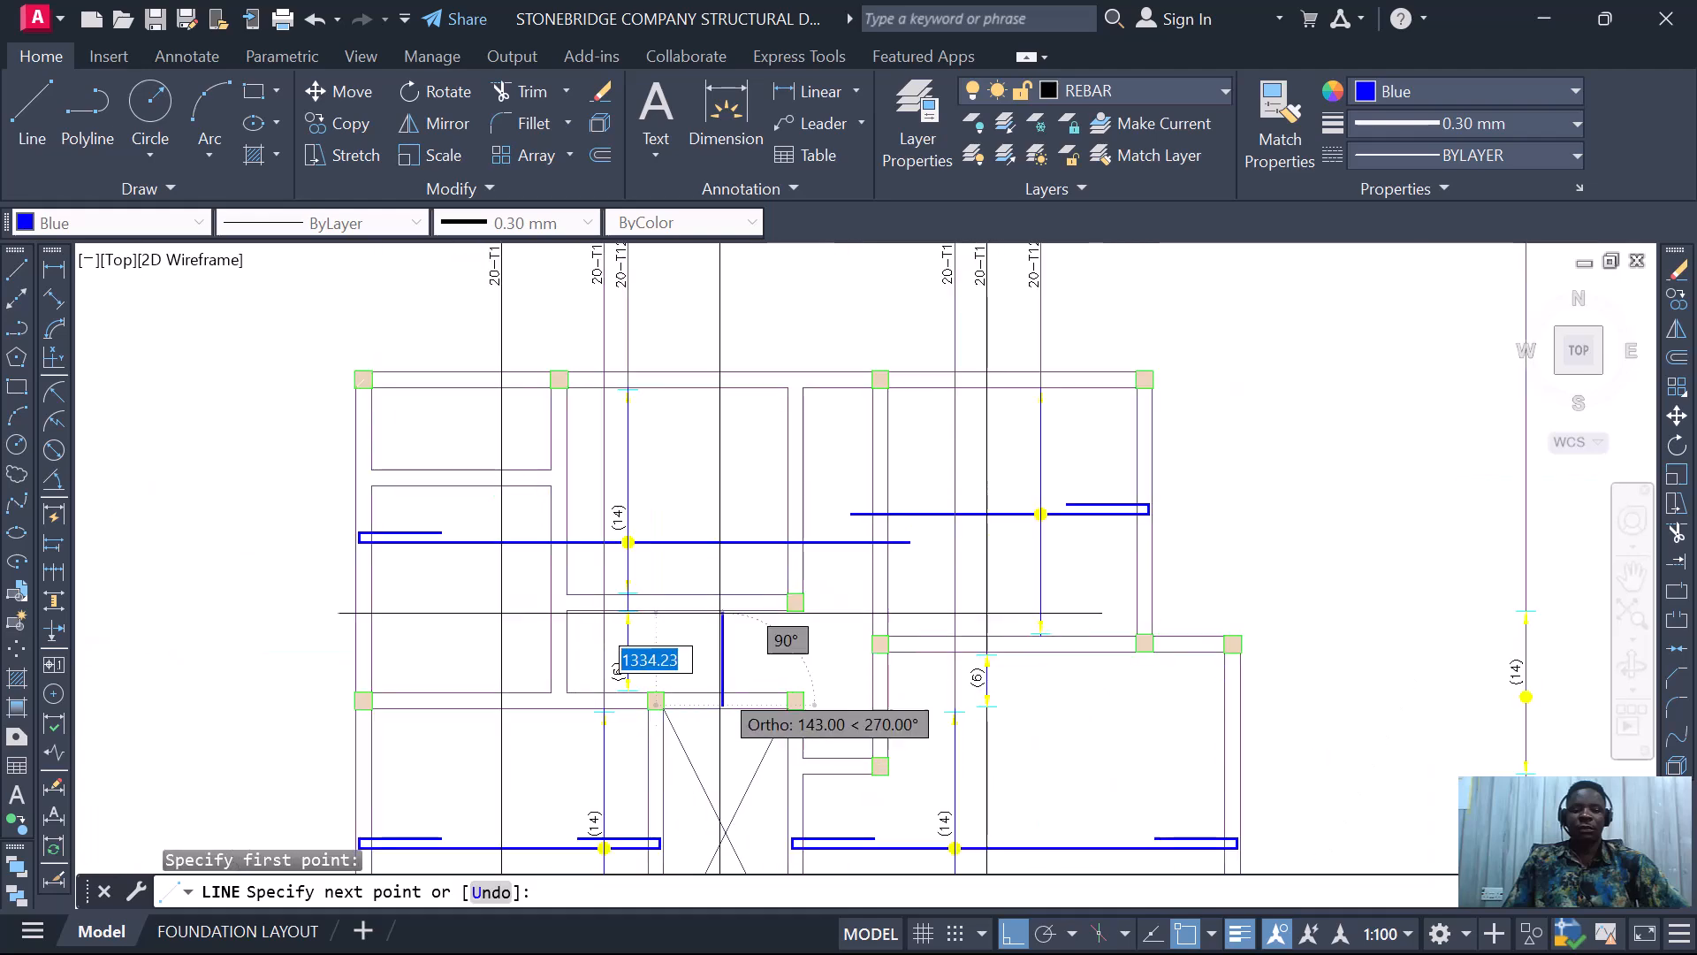
pyautogui.scroll(2, 717, 380)
pyautogui.scroll(3, 714, 375)
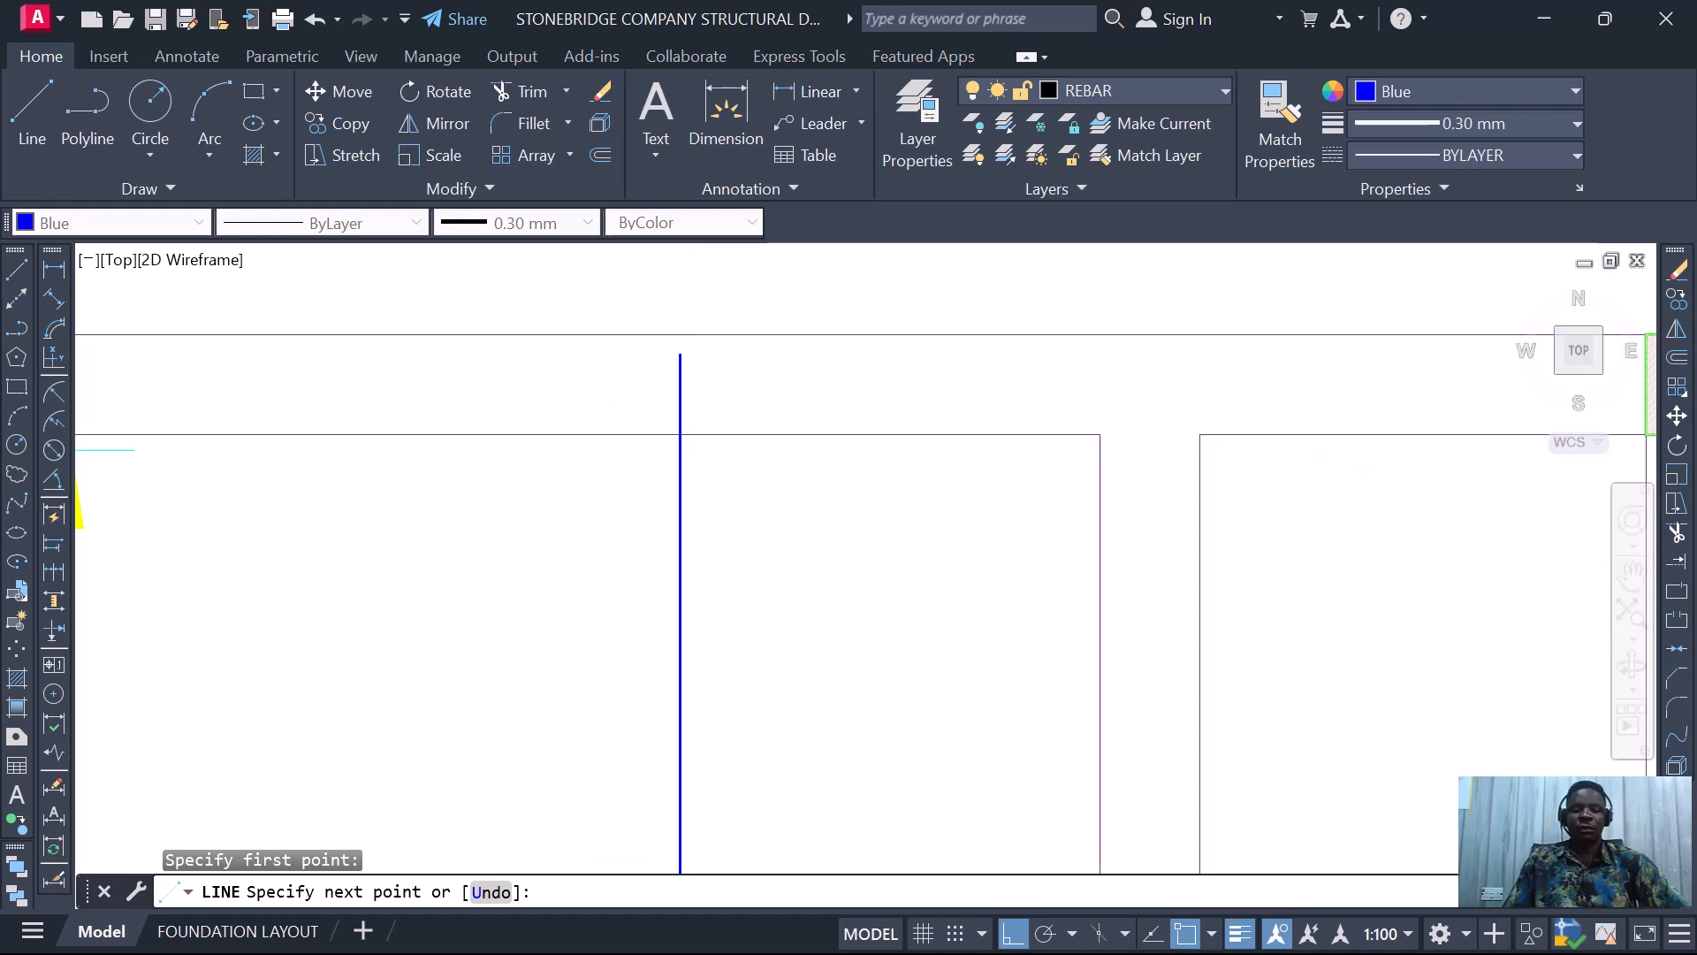
pyautogui.click(680, 353)
# - Add the vertical bar's upper hook with a 140 segment to the right and a short leg down to the beam's lower face
pyautogui.scroll(-3, 689, 378)
pyautogui.scroll(4, 742, 371)
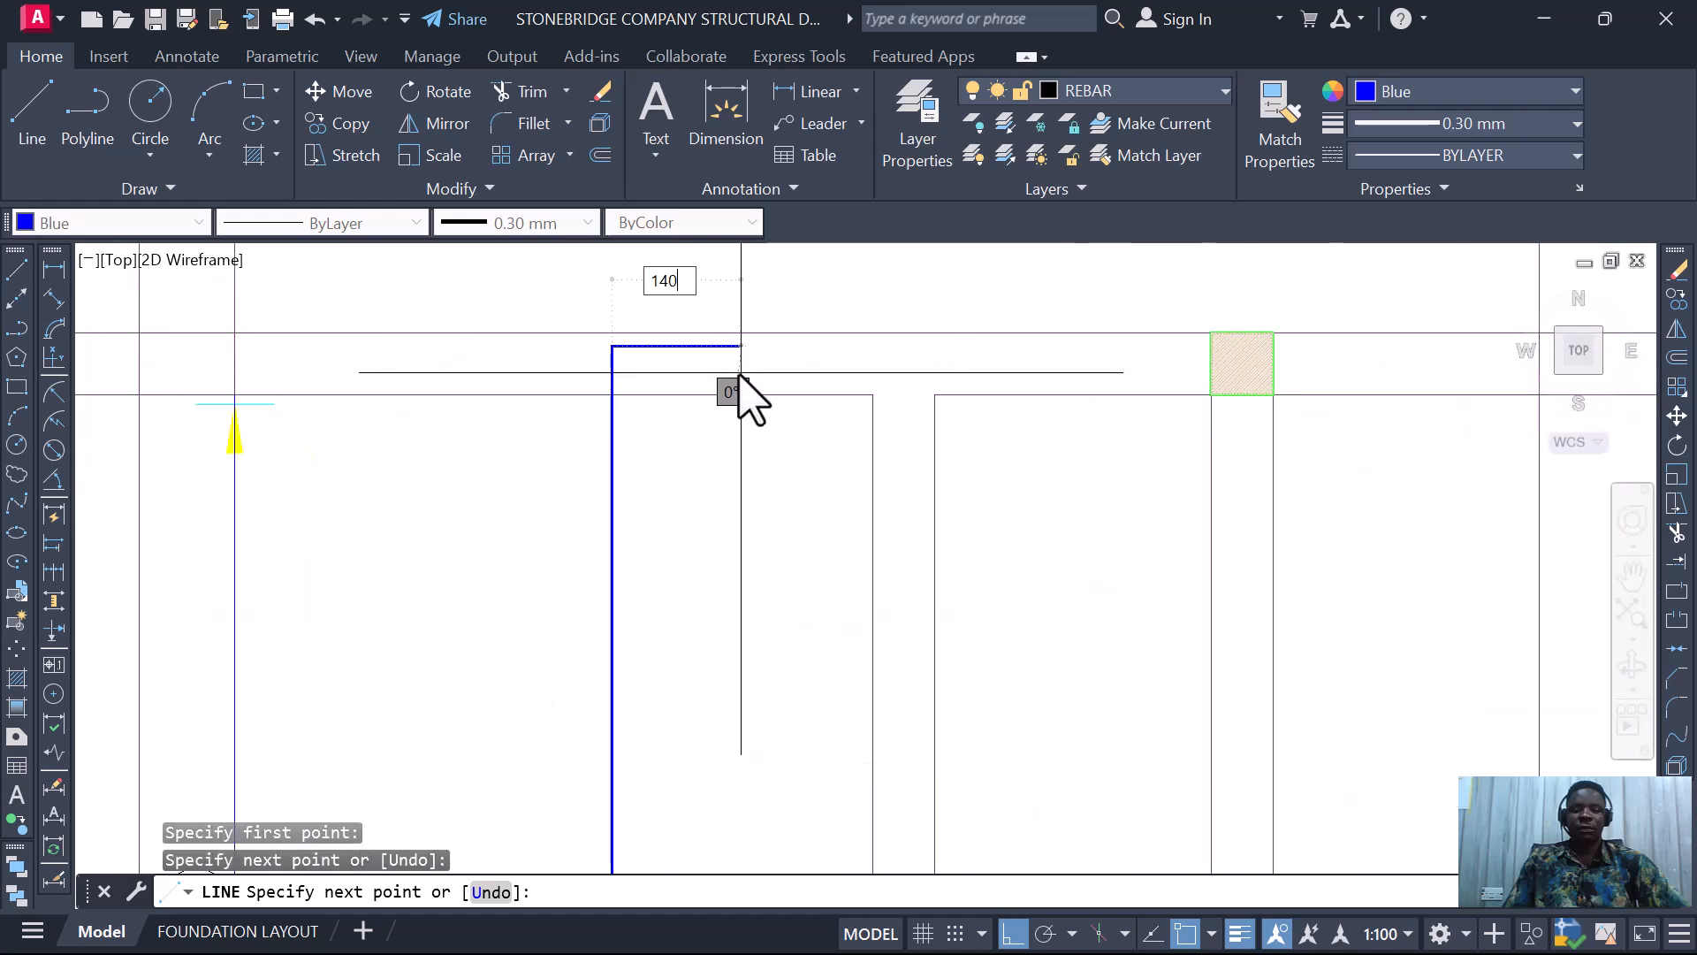
pyautogui.write('140')
pyautogui.press('Return')
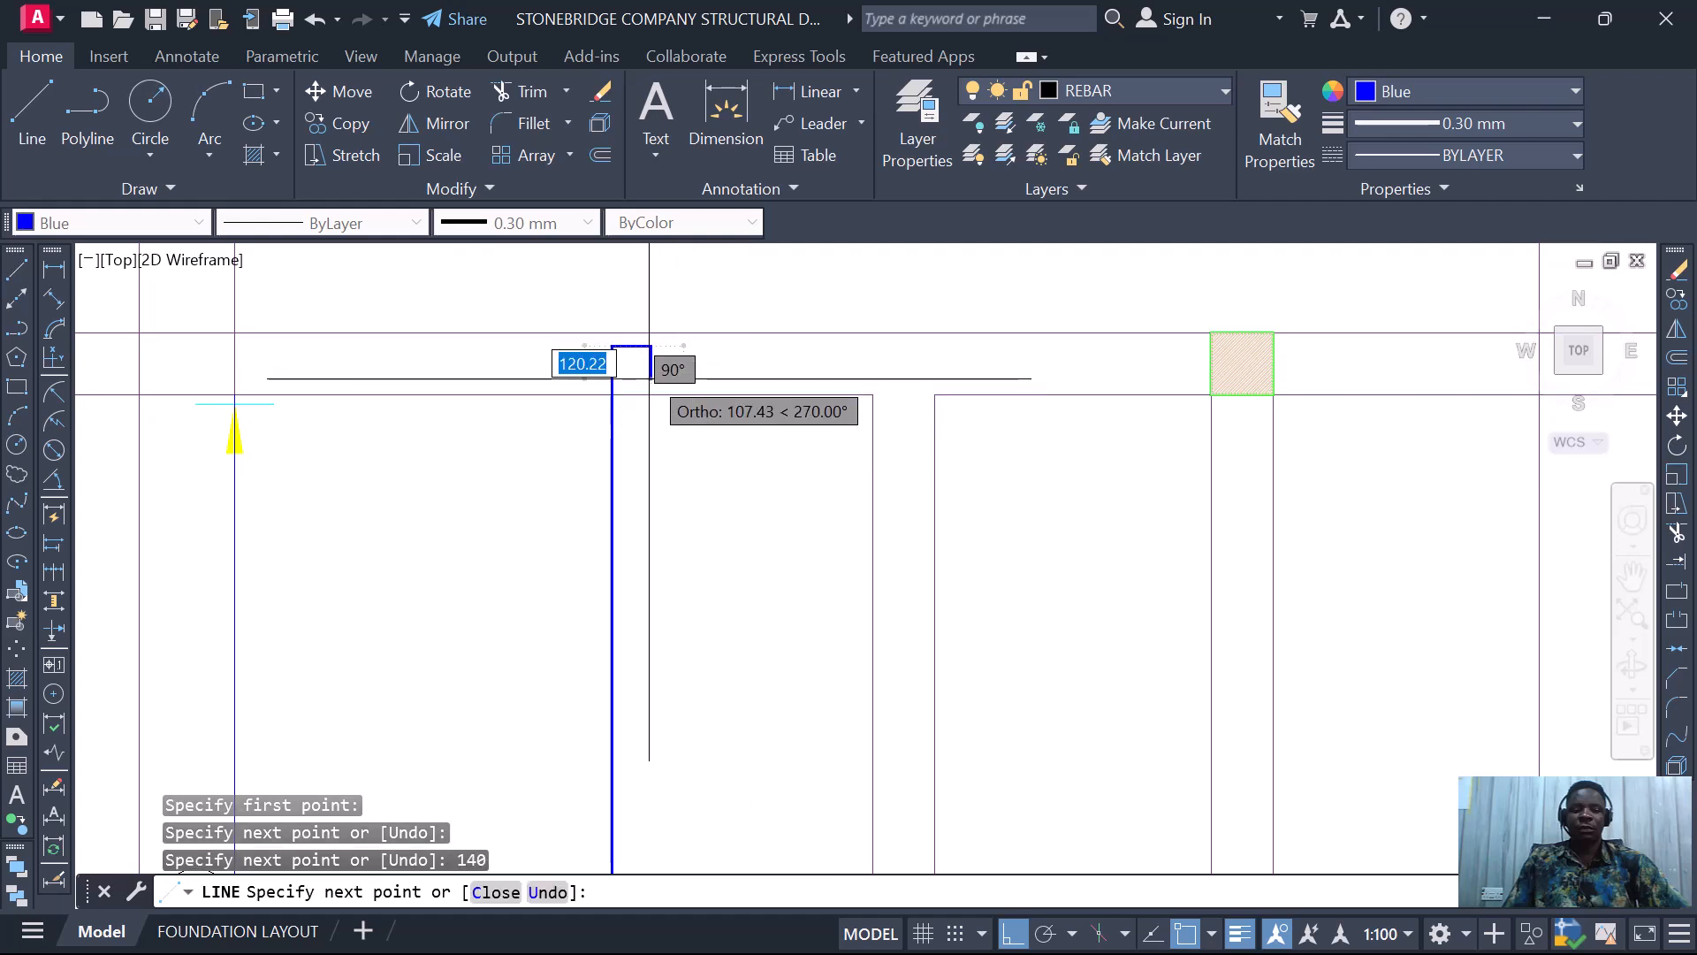
pyautogui.scroll(4, 655, 380)
pyautogui.click(645, 418)
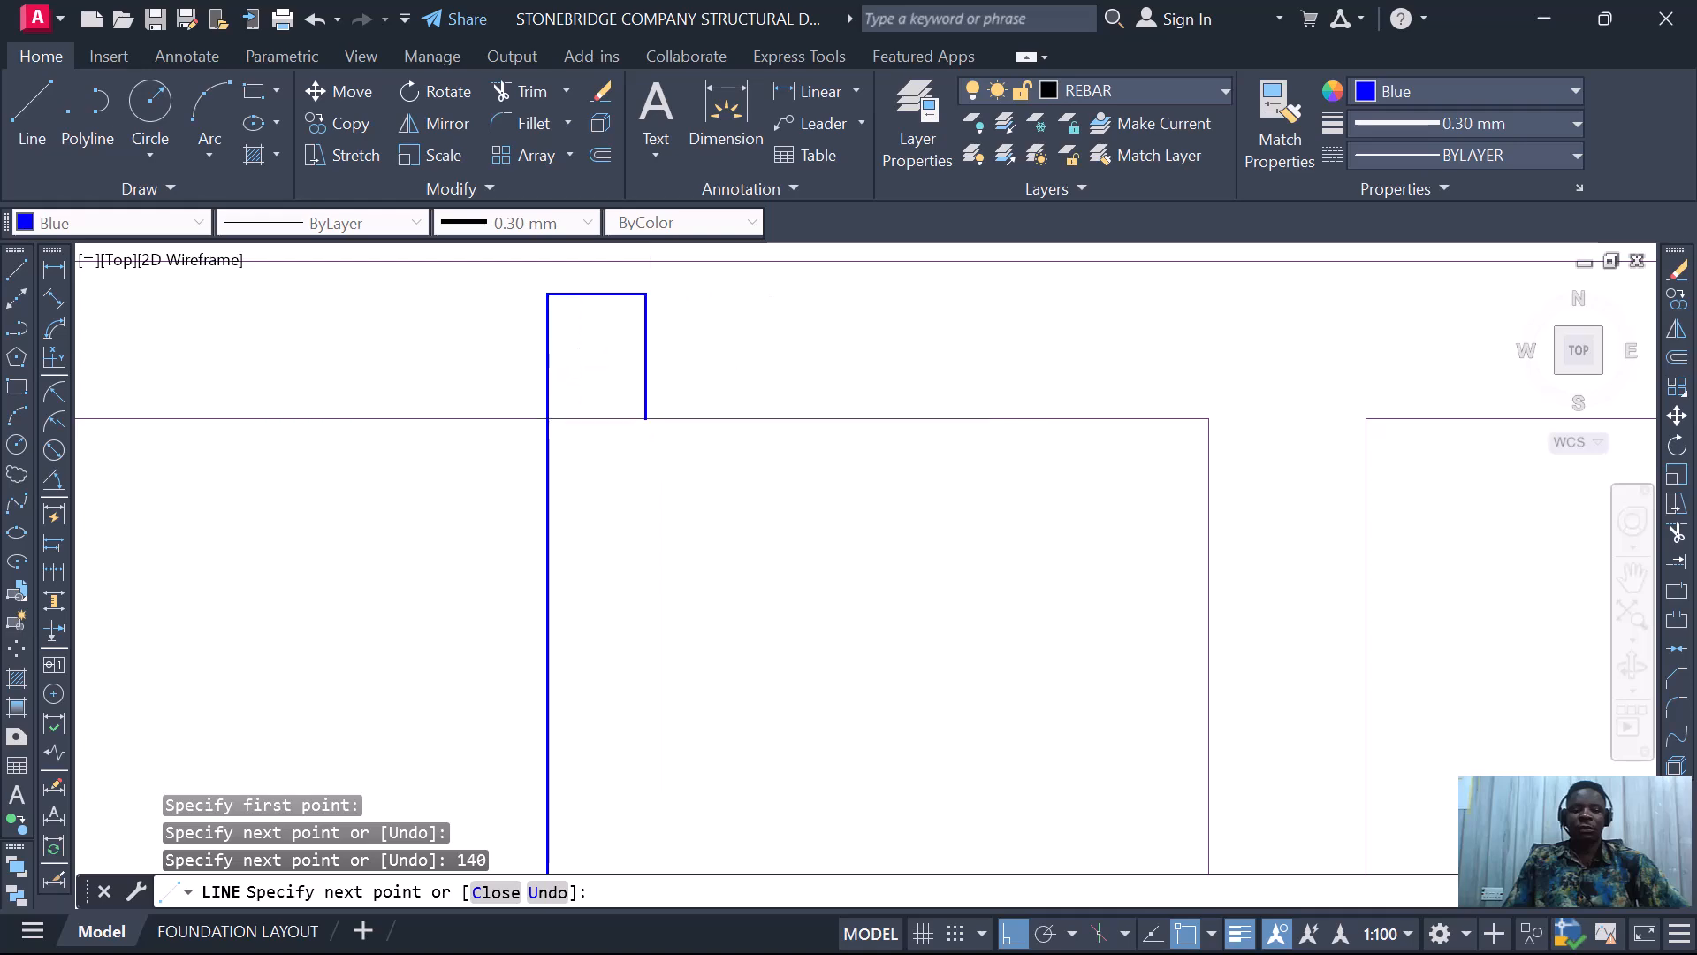
pyautogui.press('Escape')
# - Add the vertical bar's lower hook with a 140 segment to the right and a short leg up to the beam's upper face
pyautogui.scroll(-5, 776, 322)
pyautogui.scroll(5, 760, 531)
pyautogui.scroll(2, 755, 573)
pyautogui.write('l')
pyautogui.press('Return')
pyautogui.scroll(3, 707, 548)
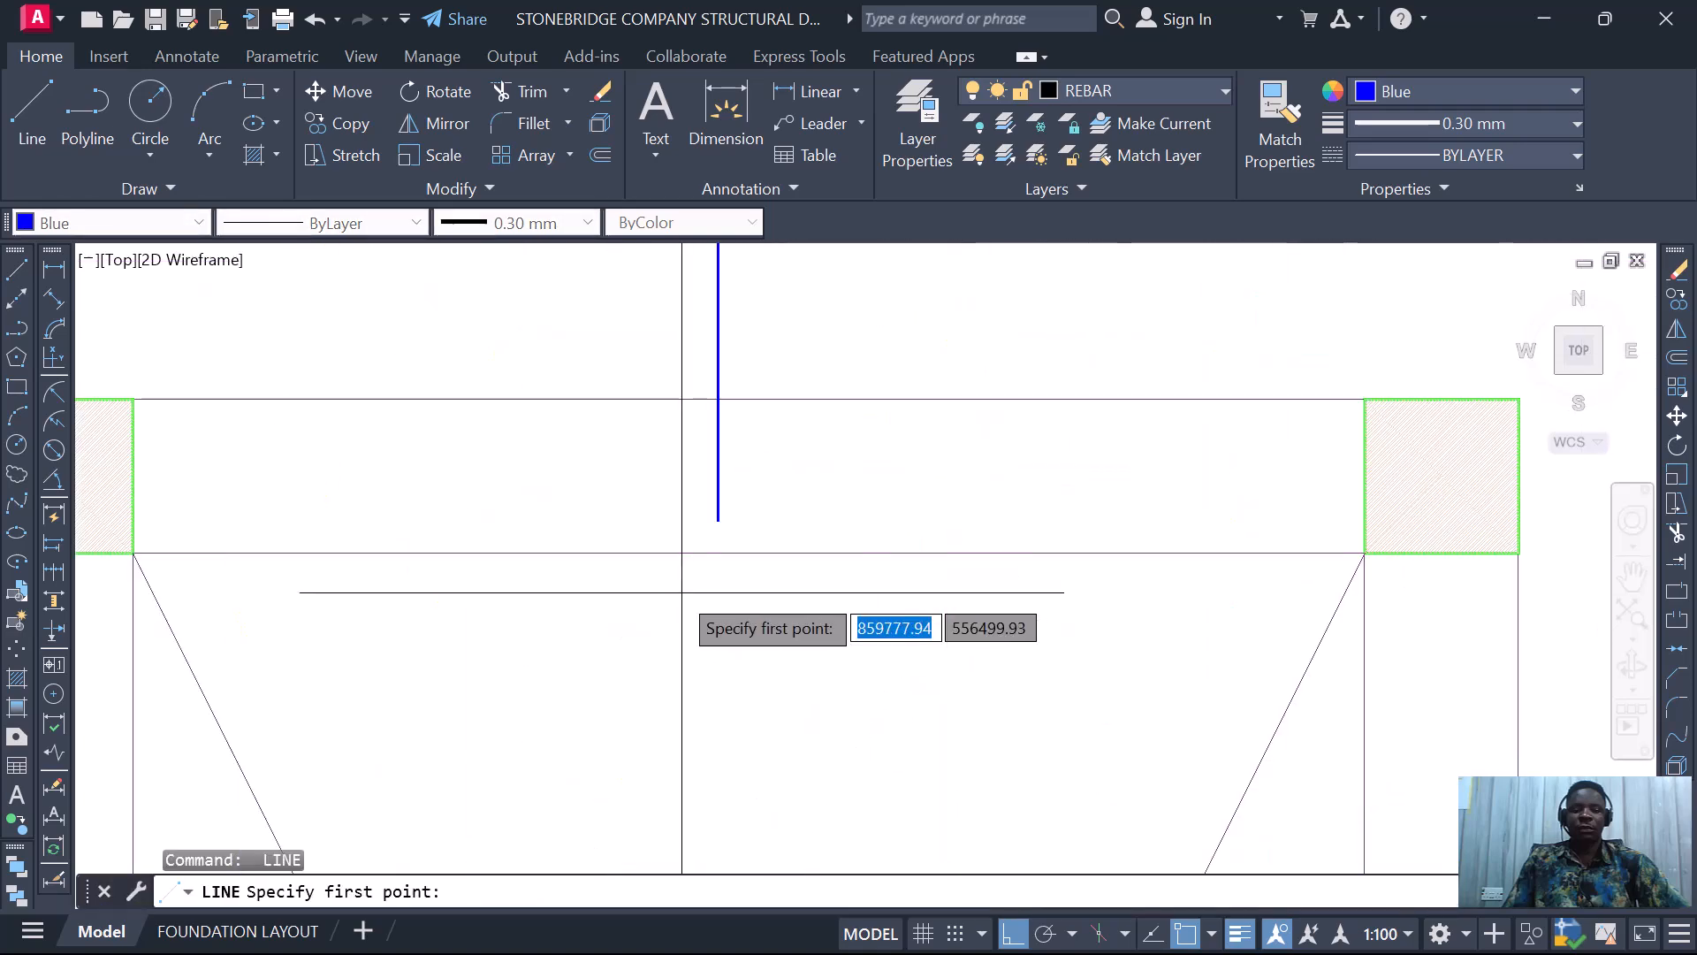
pyautogui.click(716, 519)
pyautogui.write('1')
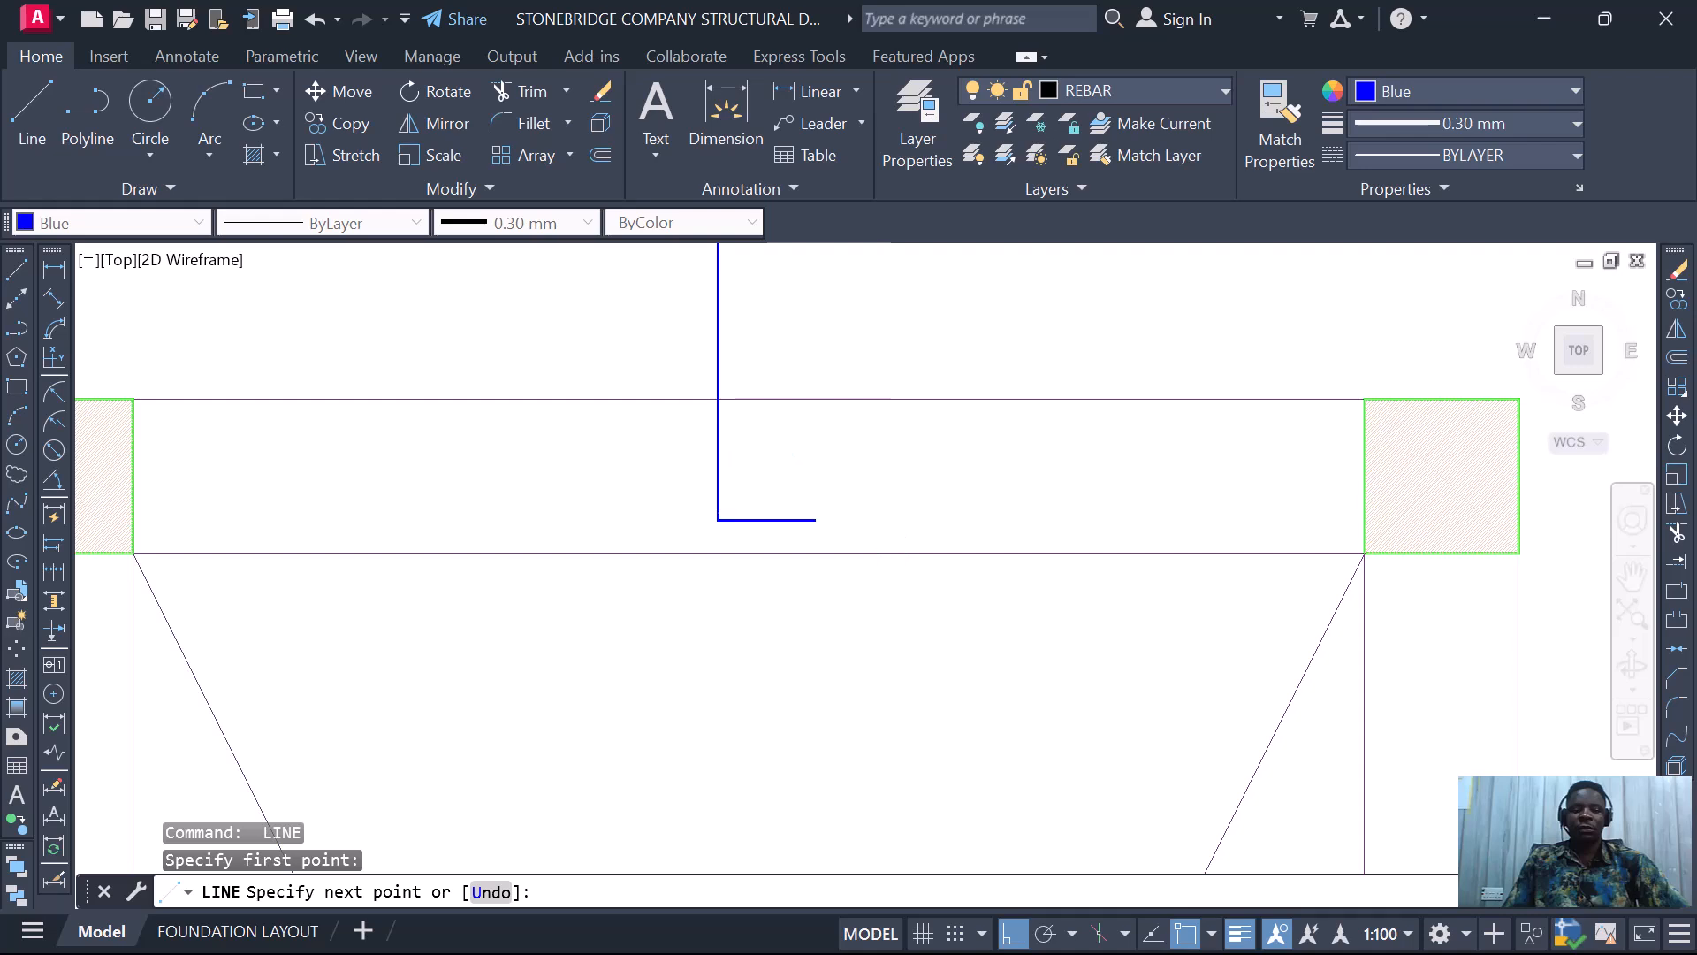
pyautogui.write('40')
pyautogui.press('Return')
pyautogui.scroll(-1, 856, 570)
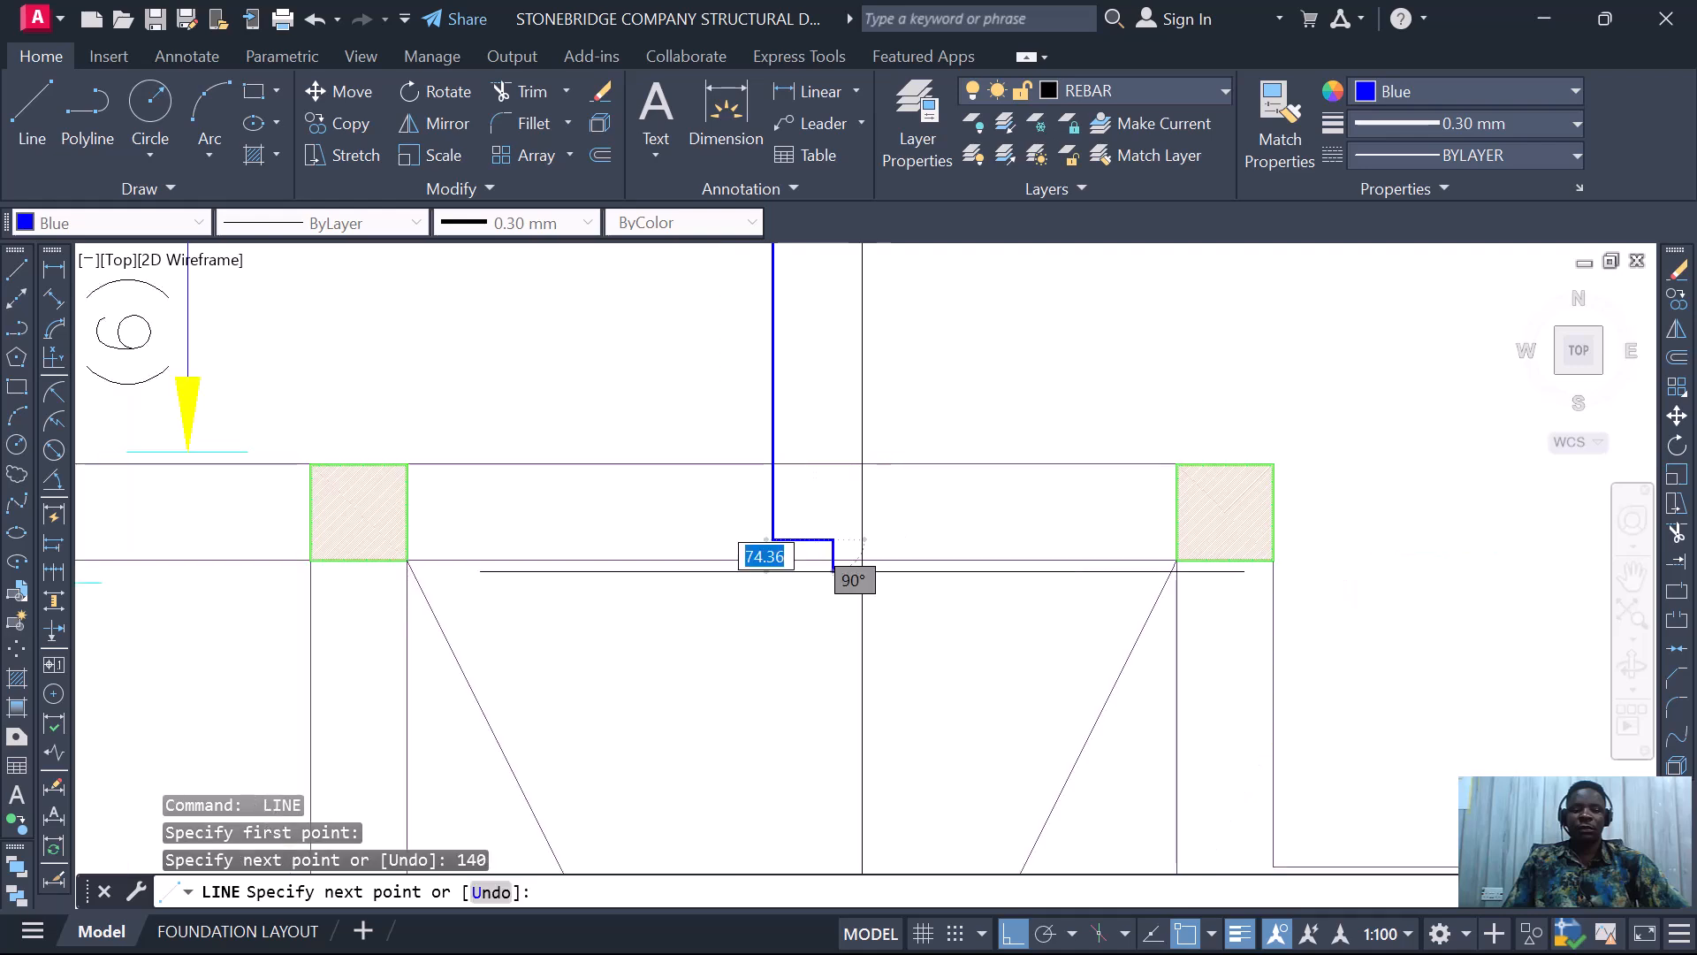
pyautogui.click(833, 463)
pyautogui.press('Escape')
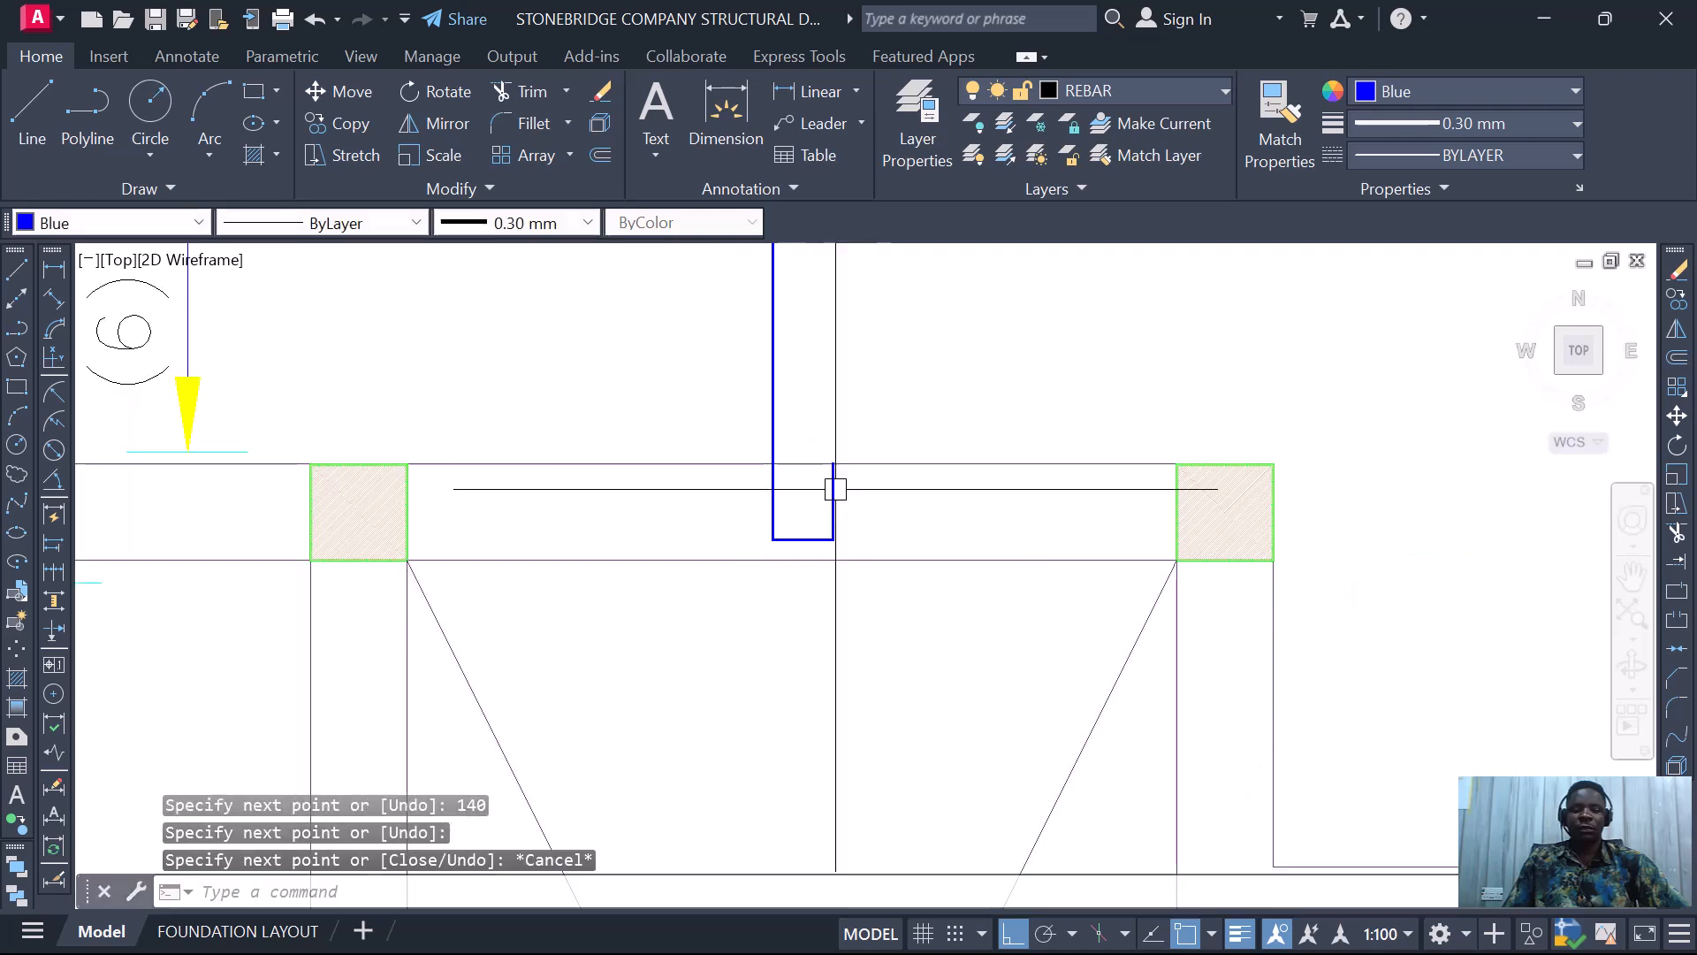
# - Stretch the upper end of the lower hook's leg 1000 upward from the beam's upper face
pyautogui.click(837, 482)
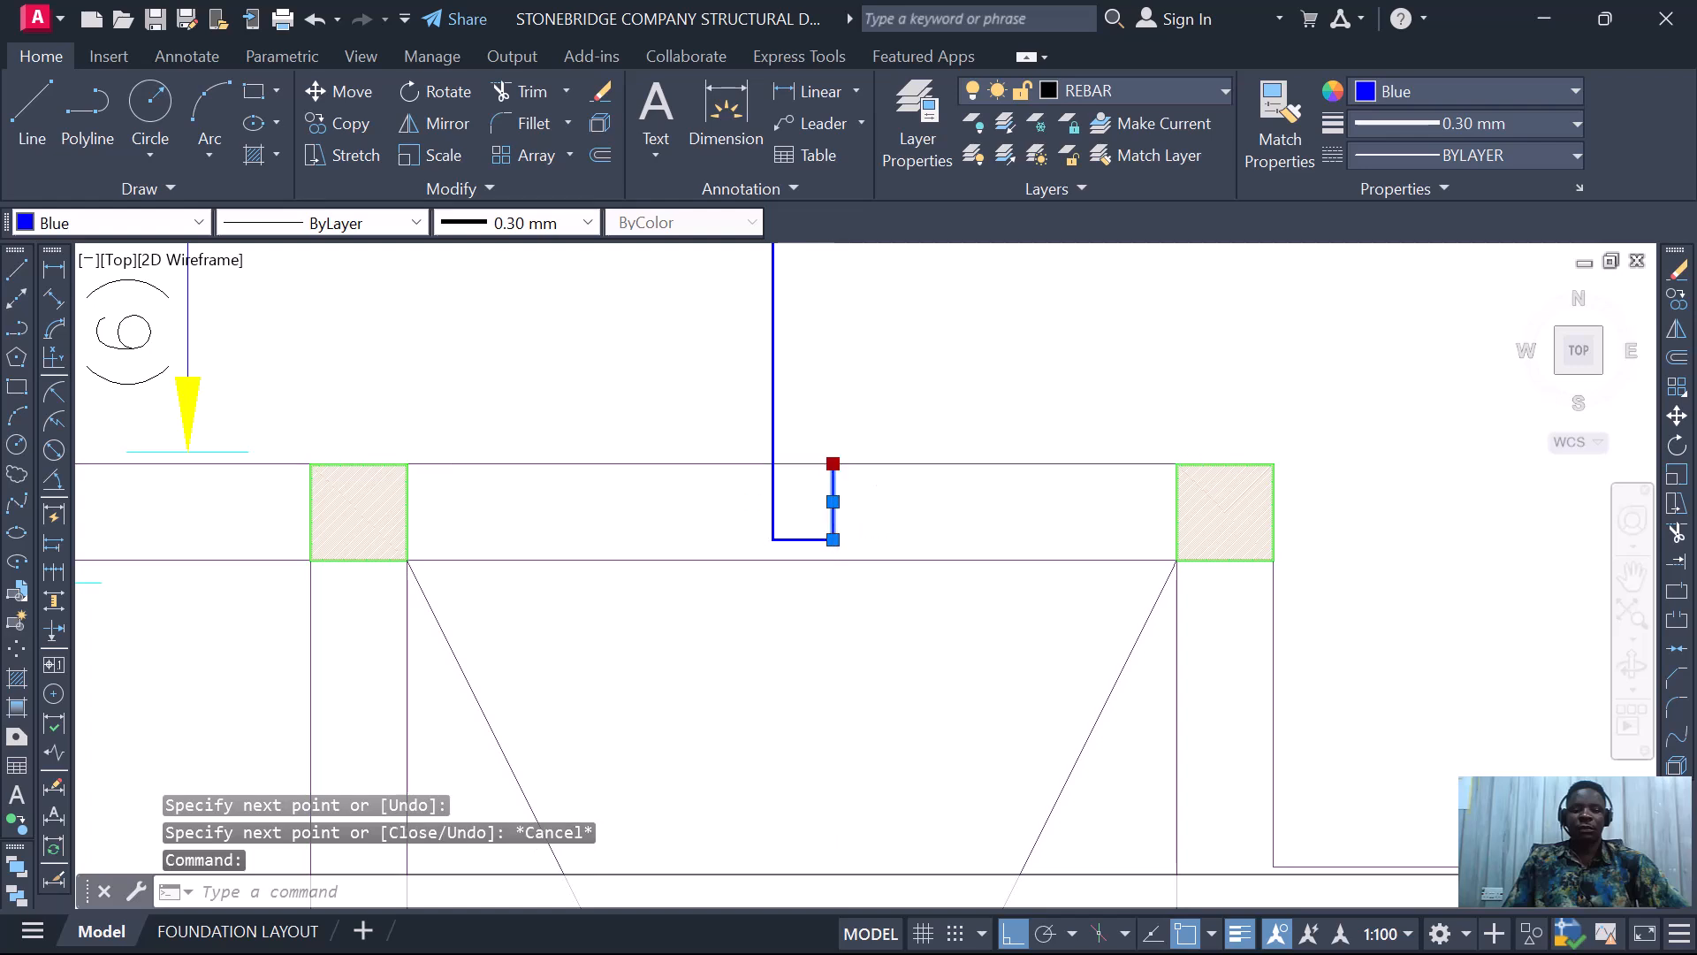
pyautogui.click(832, 463)
pyautogui.scroll(-4, 825, 495)
pyautogui.scroll(2, 817, 464)
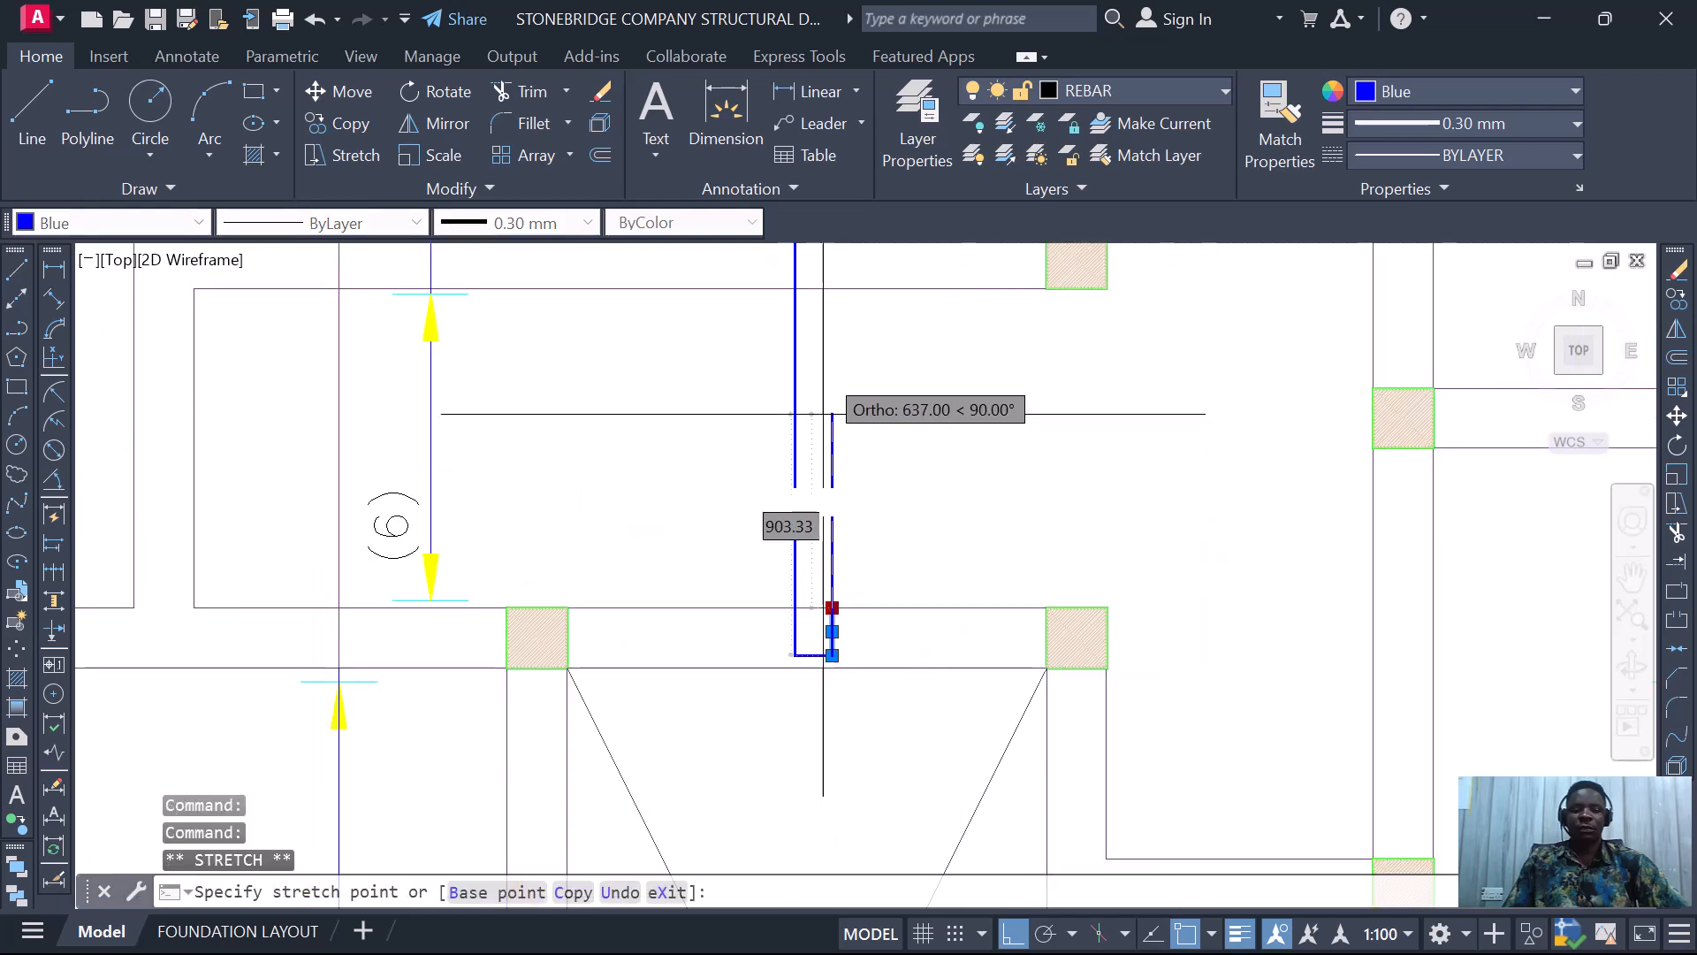
pyautogui.scroll(-2, 820, 525)
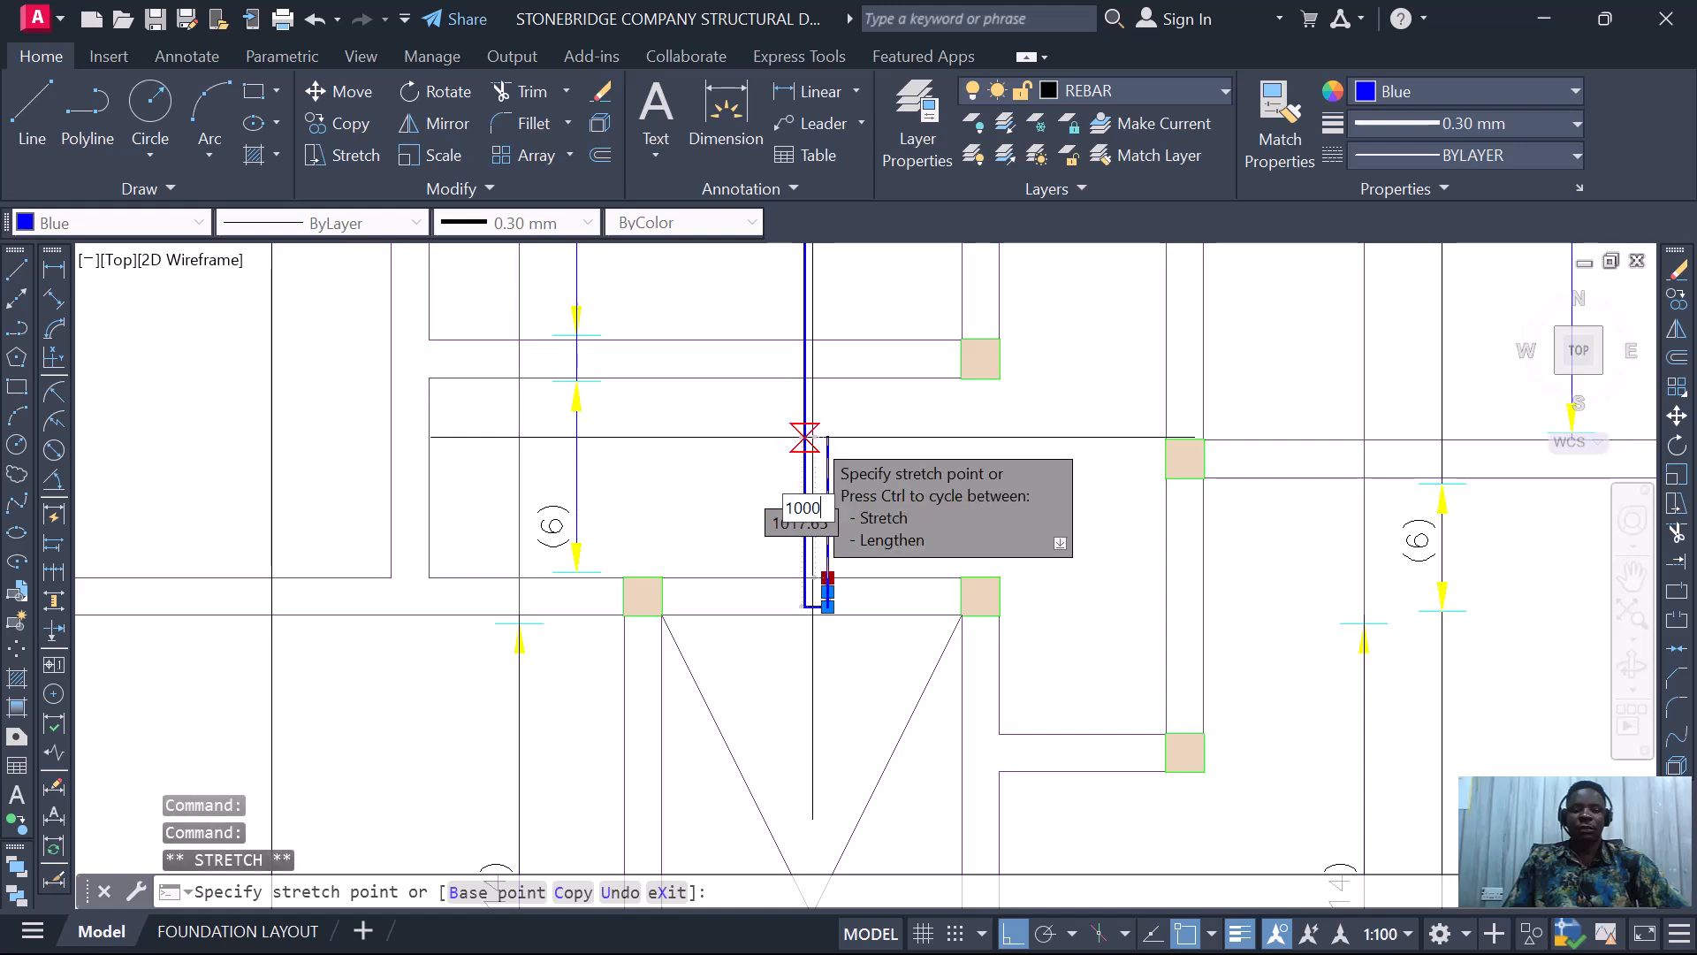
pyautogui.press('Return')
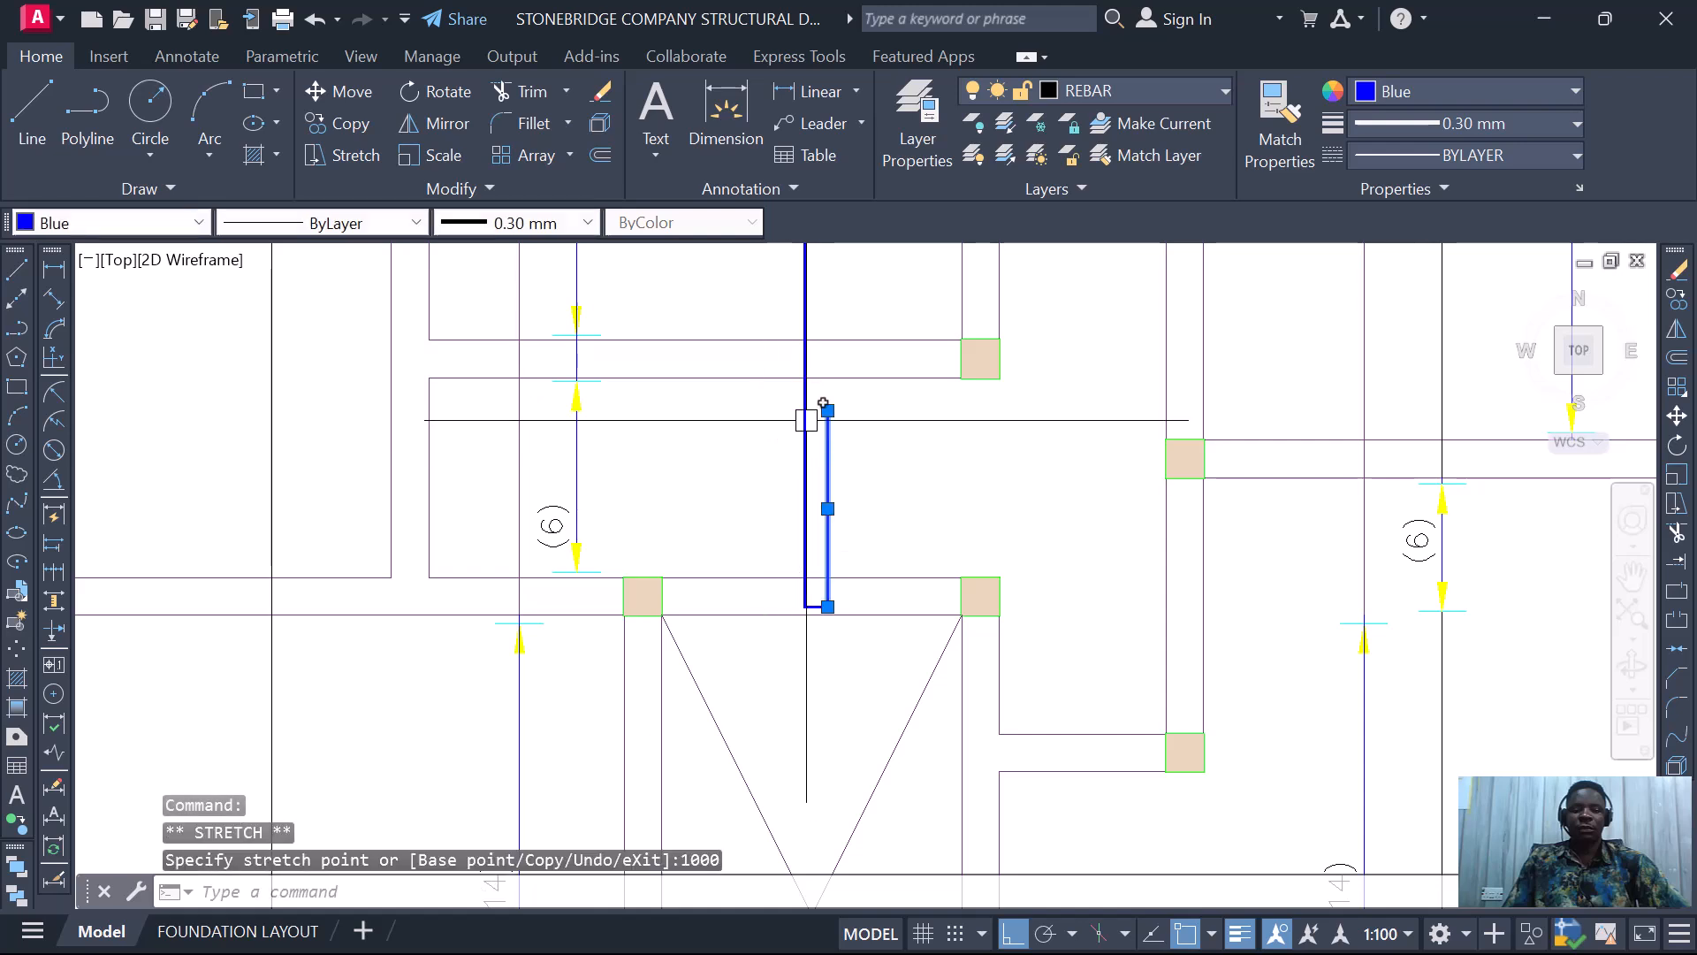
pyautogui.press('Escape')
pyautogui.scroll(-5, 806, 419)
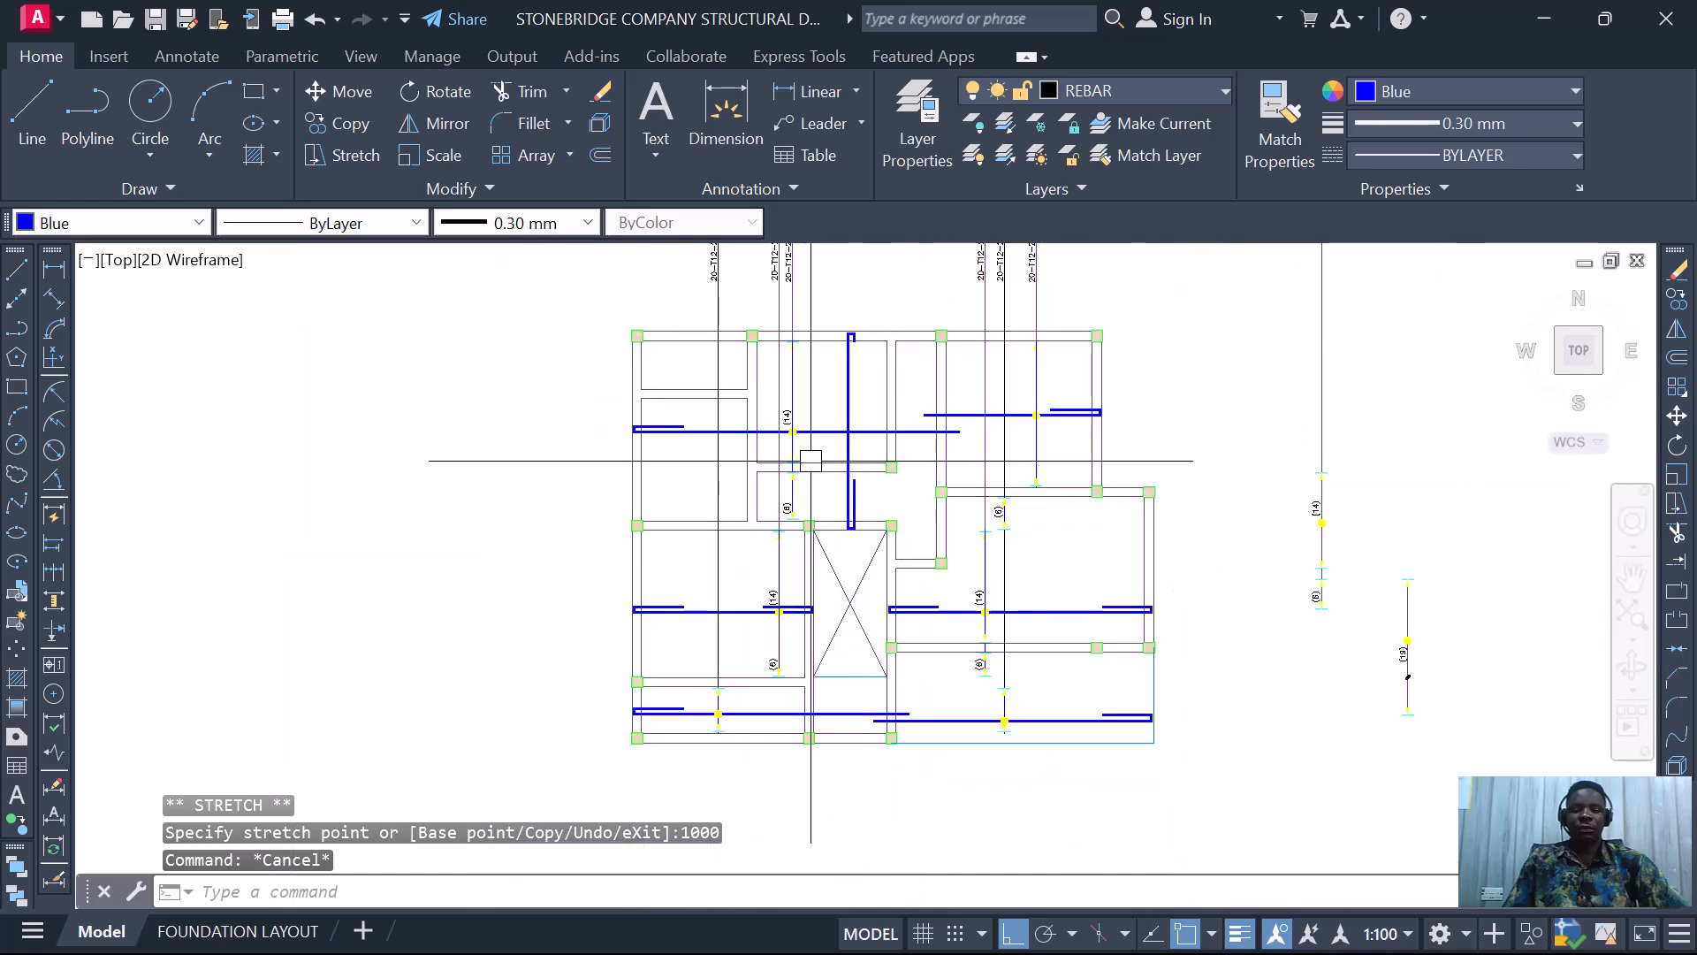
# - Stretch the lower hook's leg up to the intermediate beam's upper face and a further 1000 beyond it
pyautogui.scroll(2, 811, 461)
pyautogui.scroll(2, 866, 442)
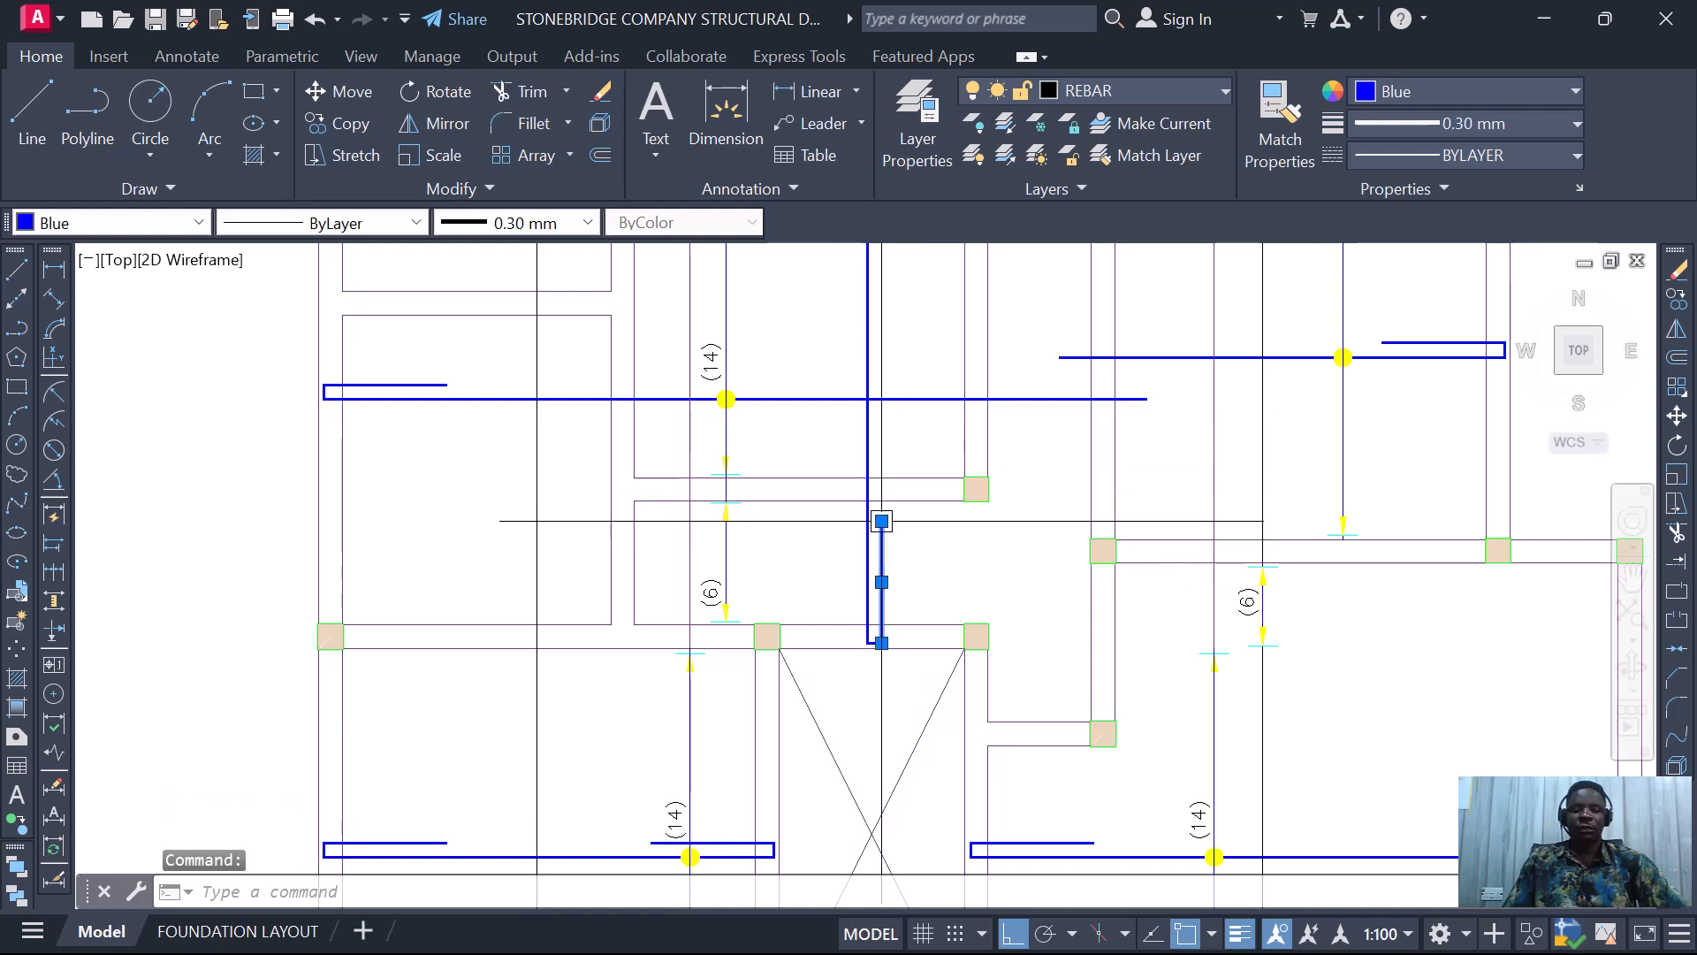
pyautogui.click(881, 521)
pyautogui.scroll(2, 875, 484)
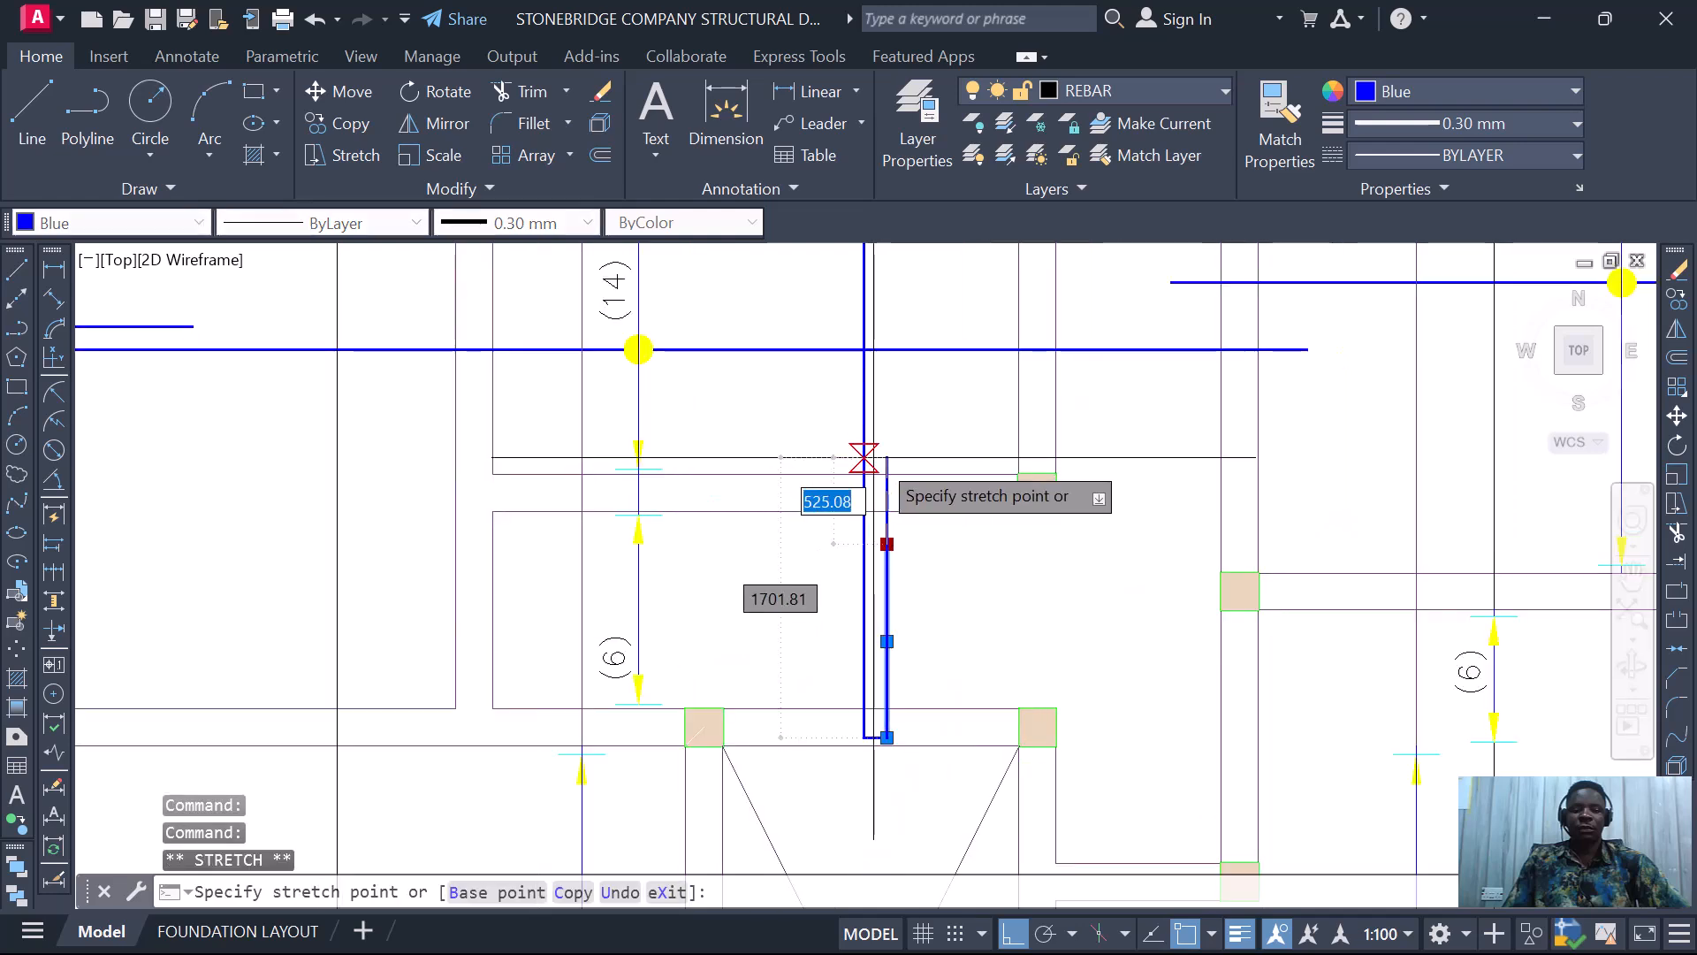
pyautogui.click(886, 475)
pyautogui.scroll(-2, 887, 474)
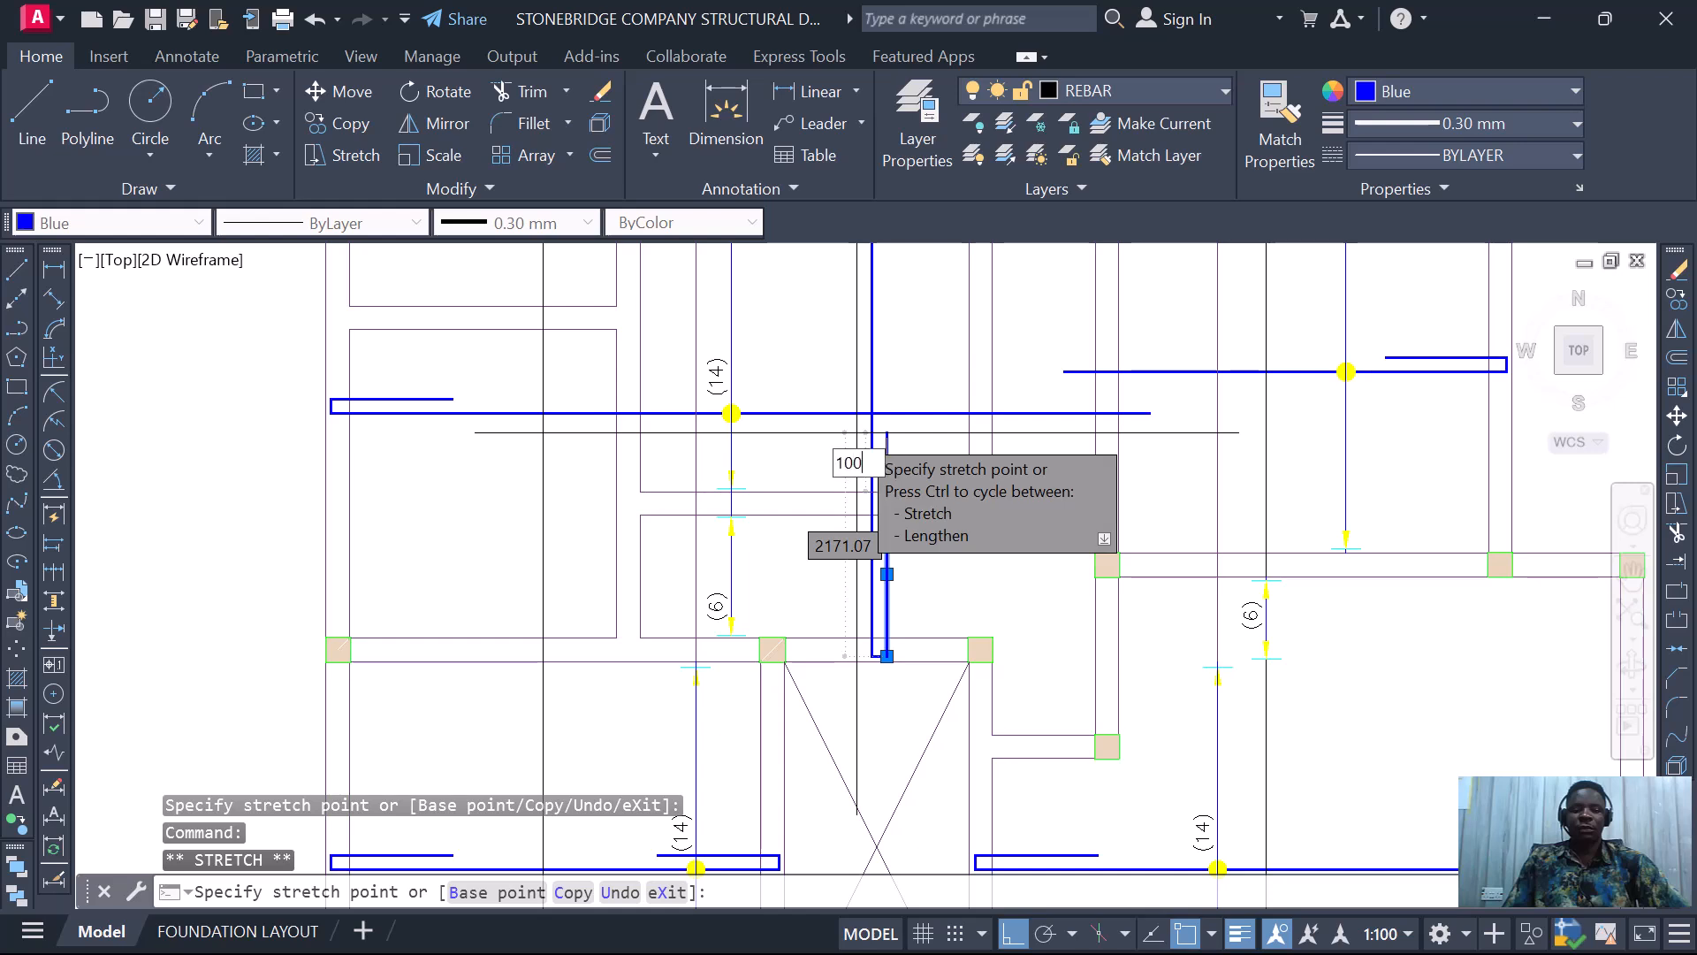
pyautogui.press('Return')
pyautogui.scroll(-3, 905, 519)
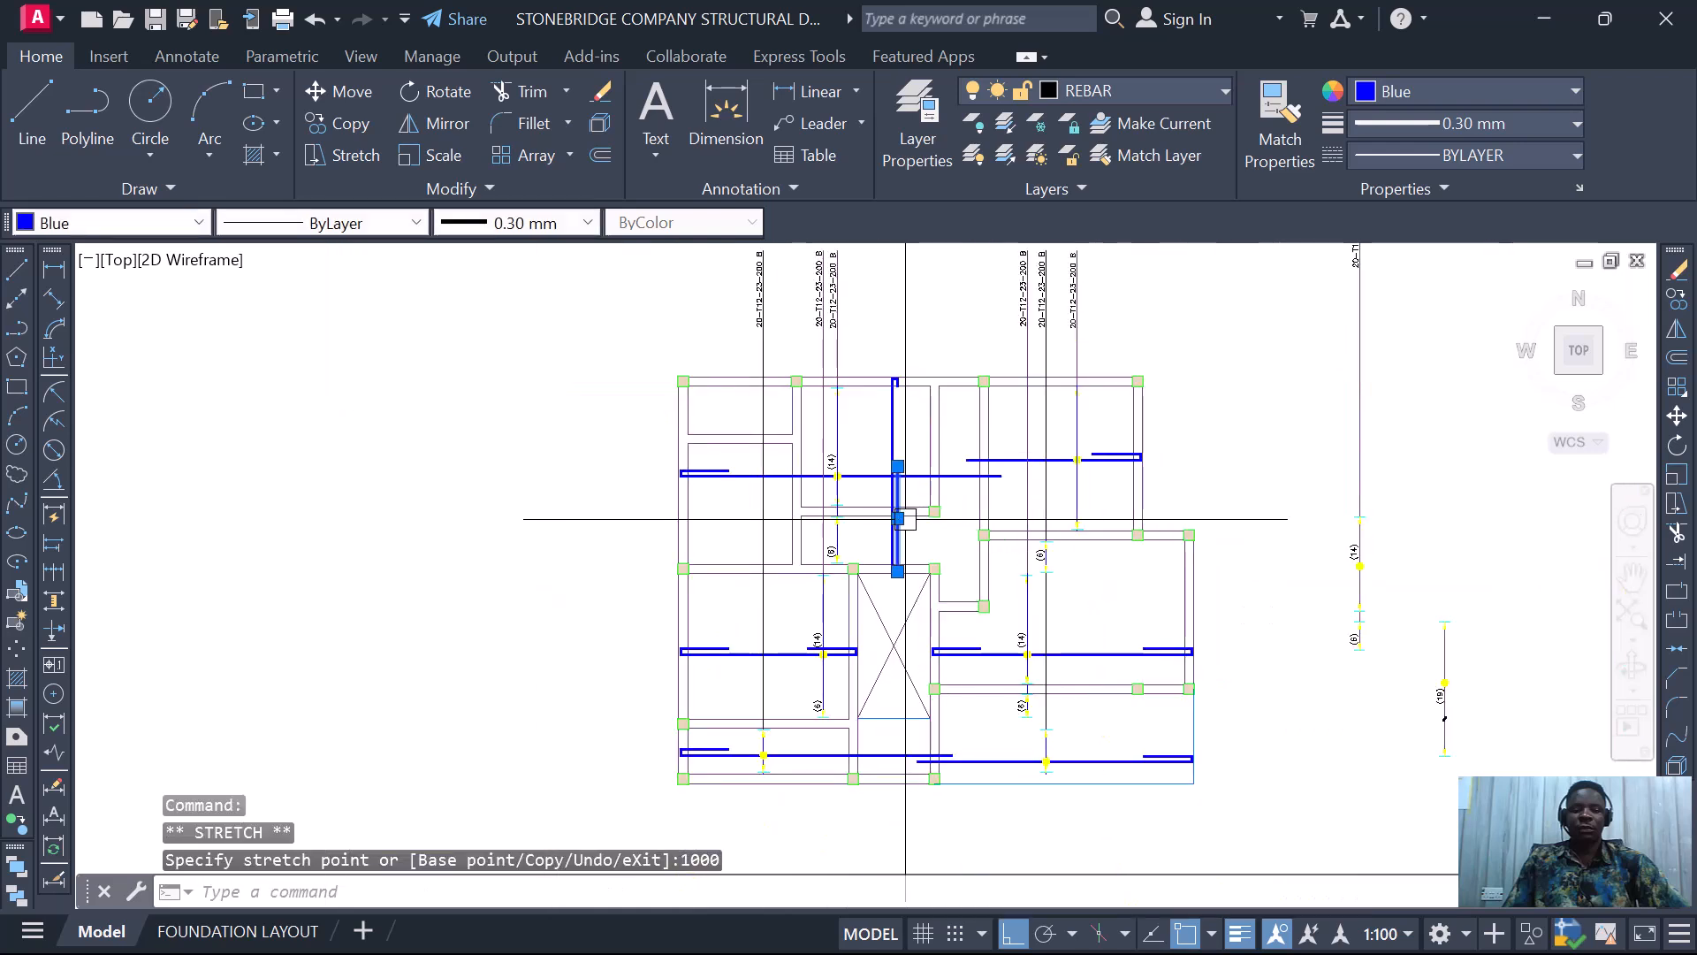
pyautogui.scroll(4, 920, 530)
pyautogui.press('Escape')
pyautogui.scroll(-2, 923, 558)
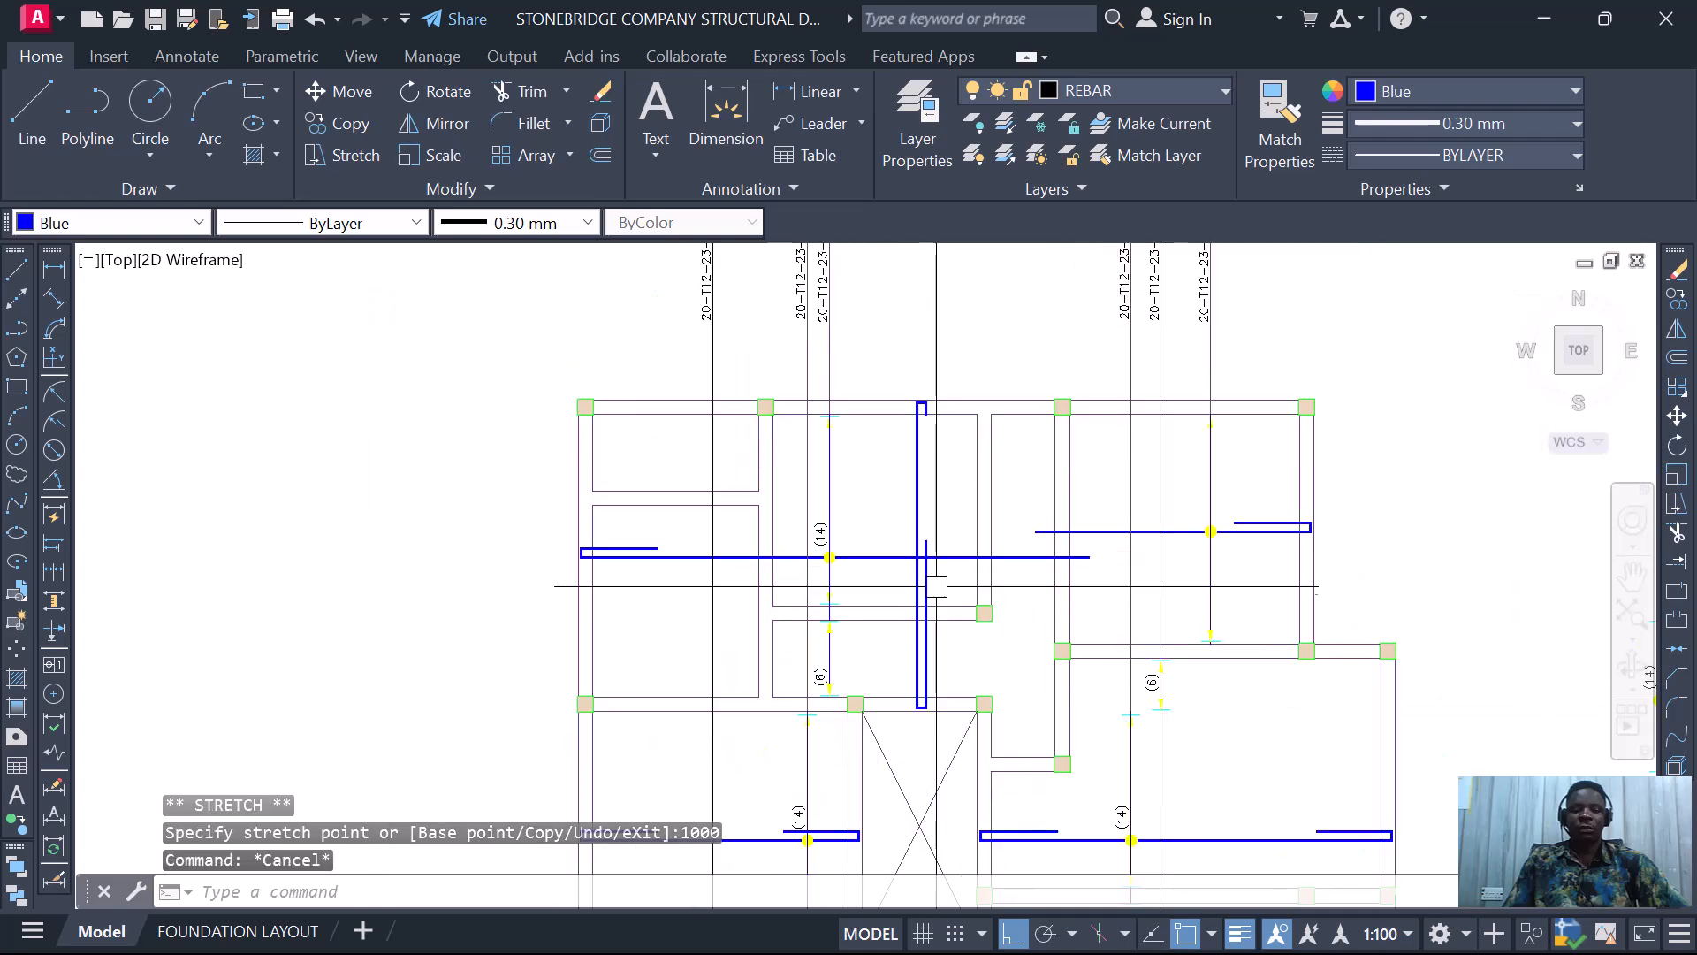
# - Add a vertical linear dimension beside the bar for the clear span between the top beam and the intermediate beam
pyautogui.scroll(2, 922, 557)
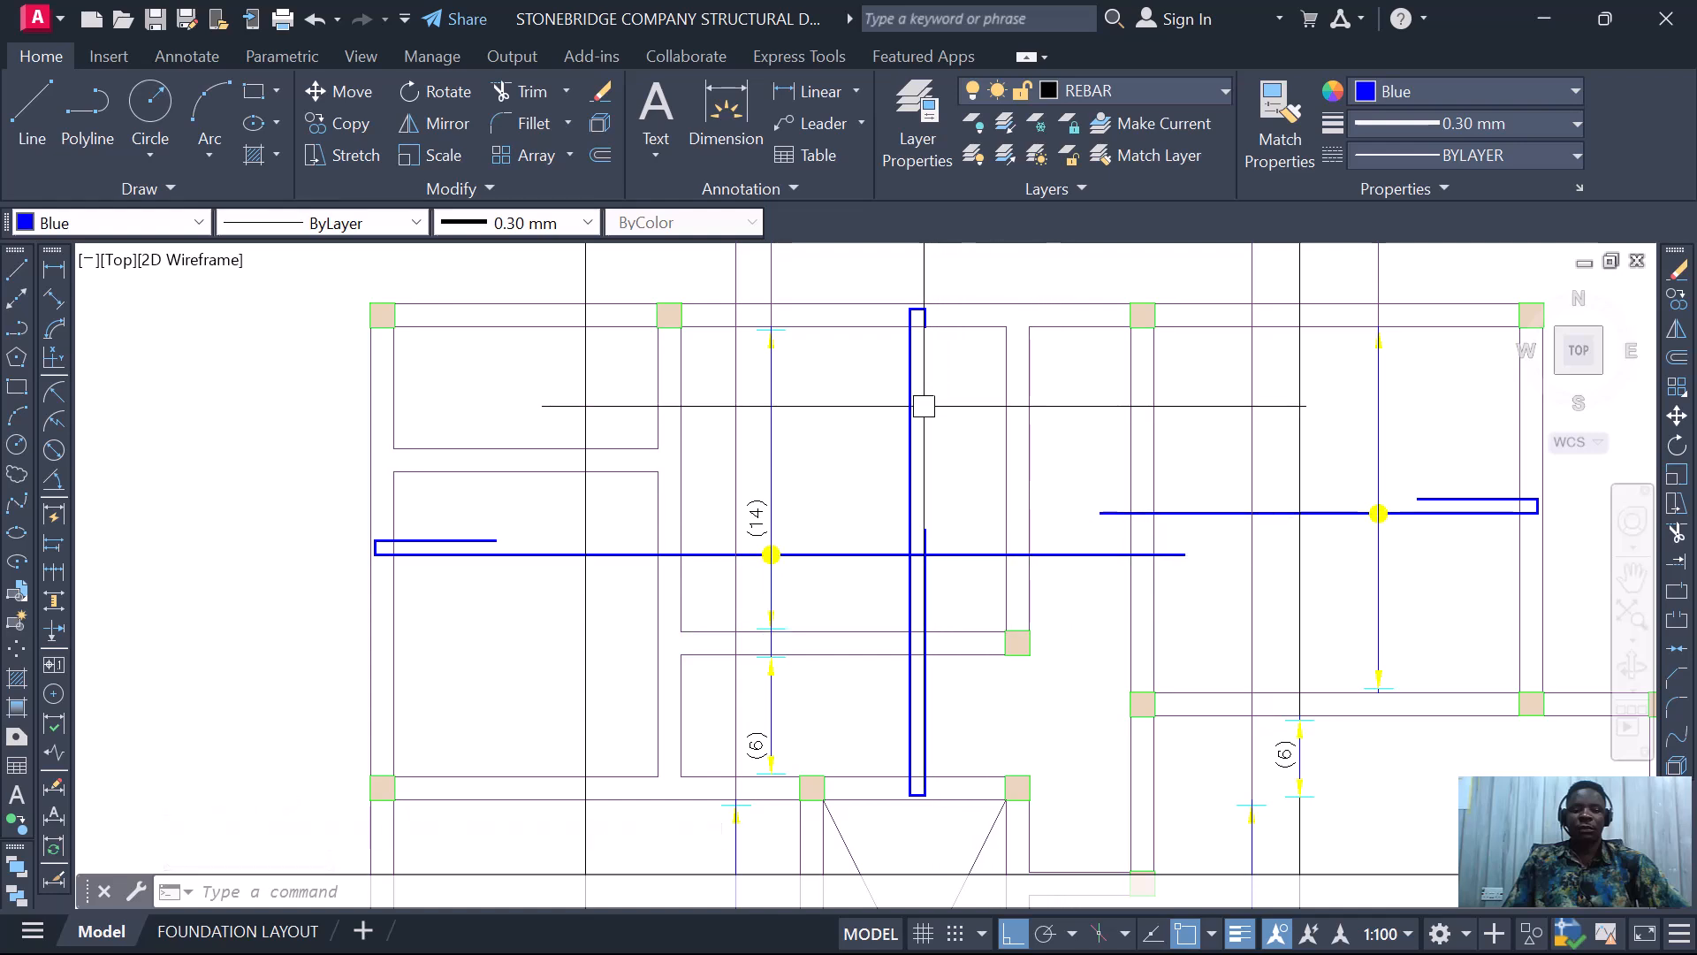
pyautogui.click(822, 91)
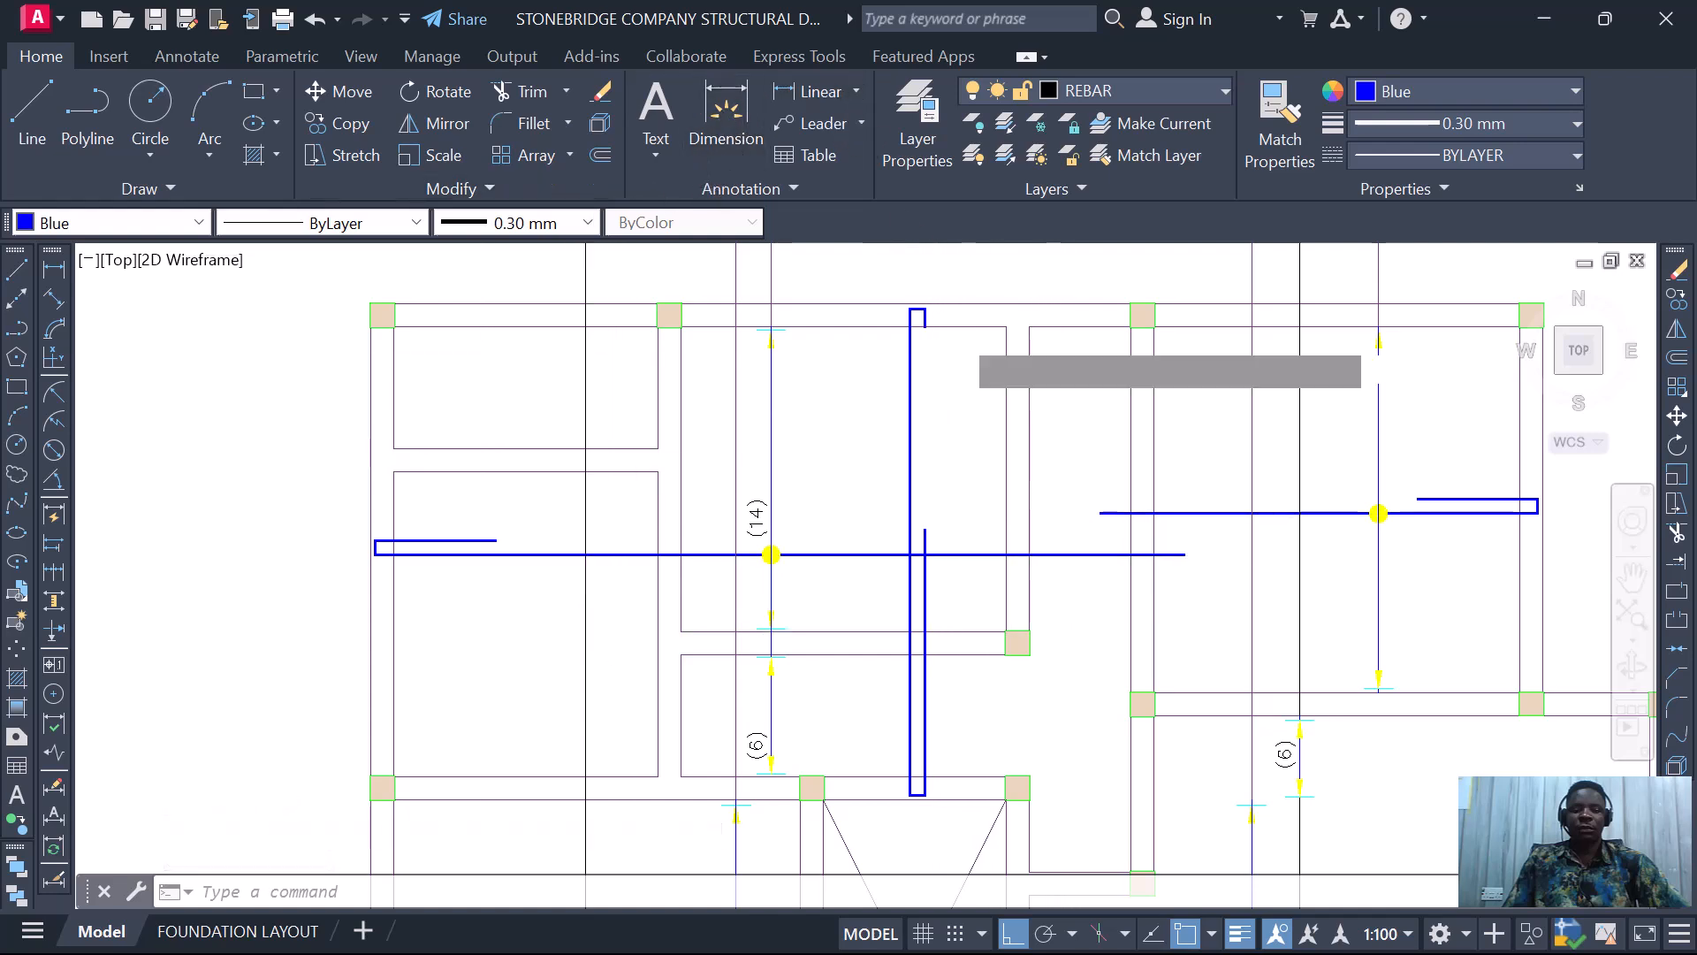
pyautogui.click(951, 328)
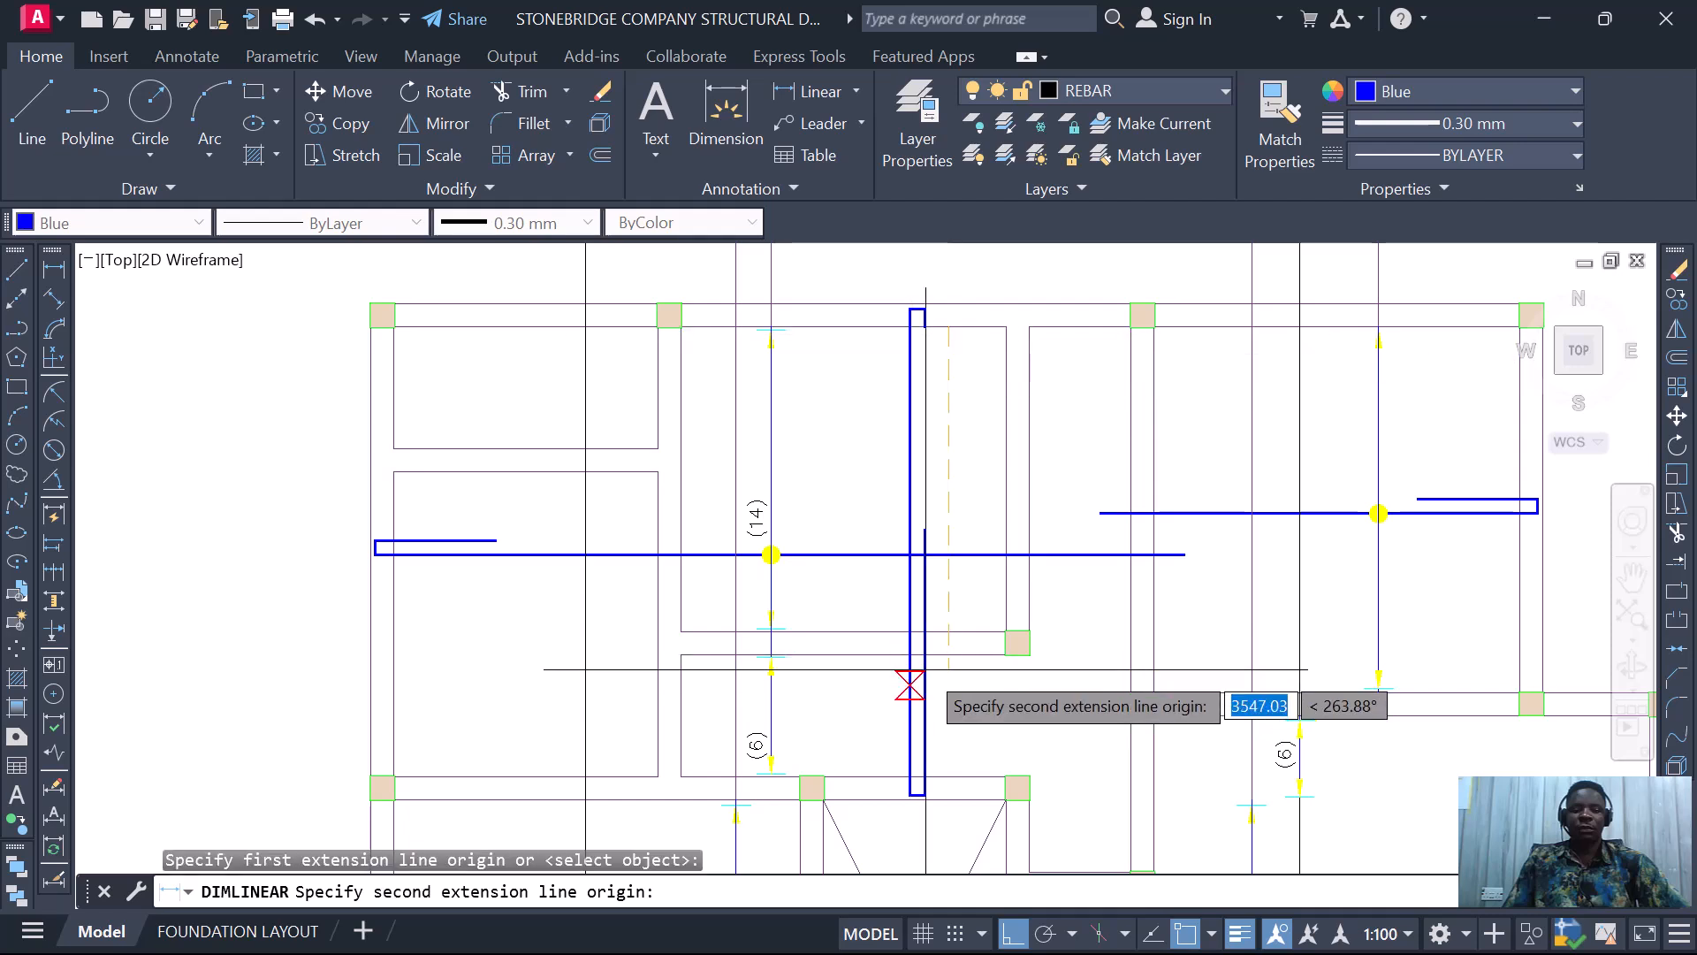
pyautogui.click(951, 631)
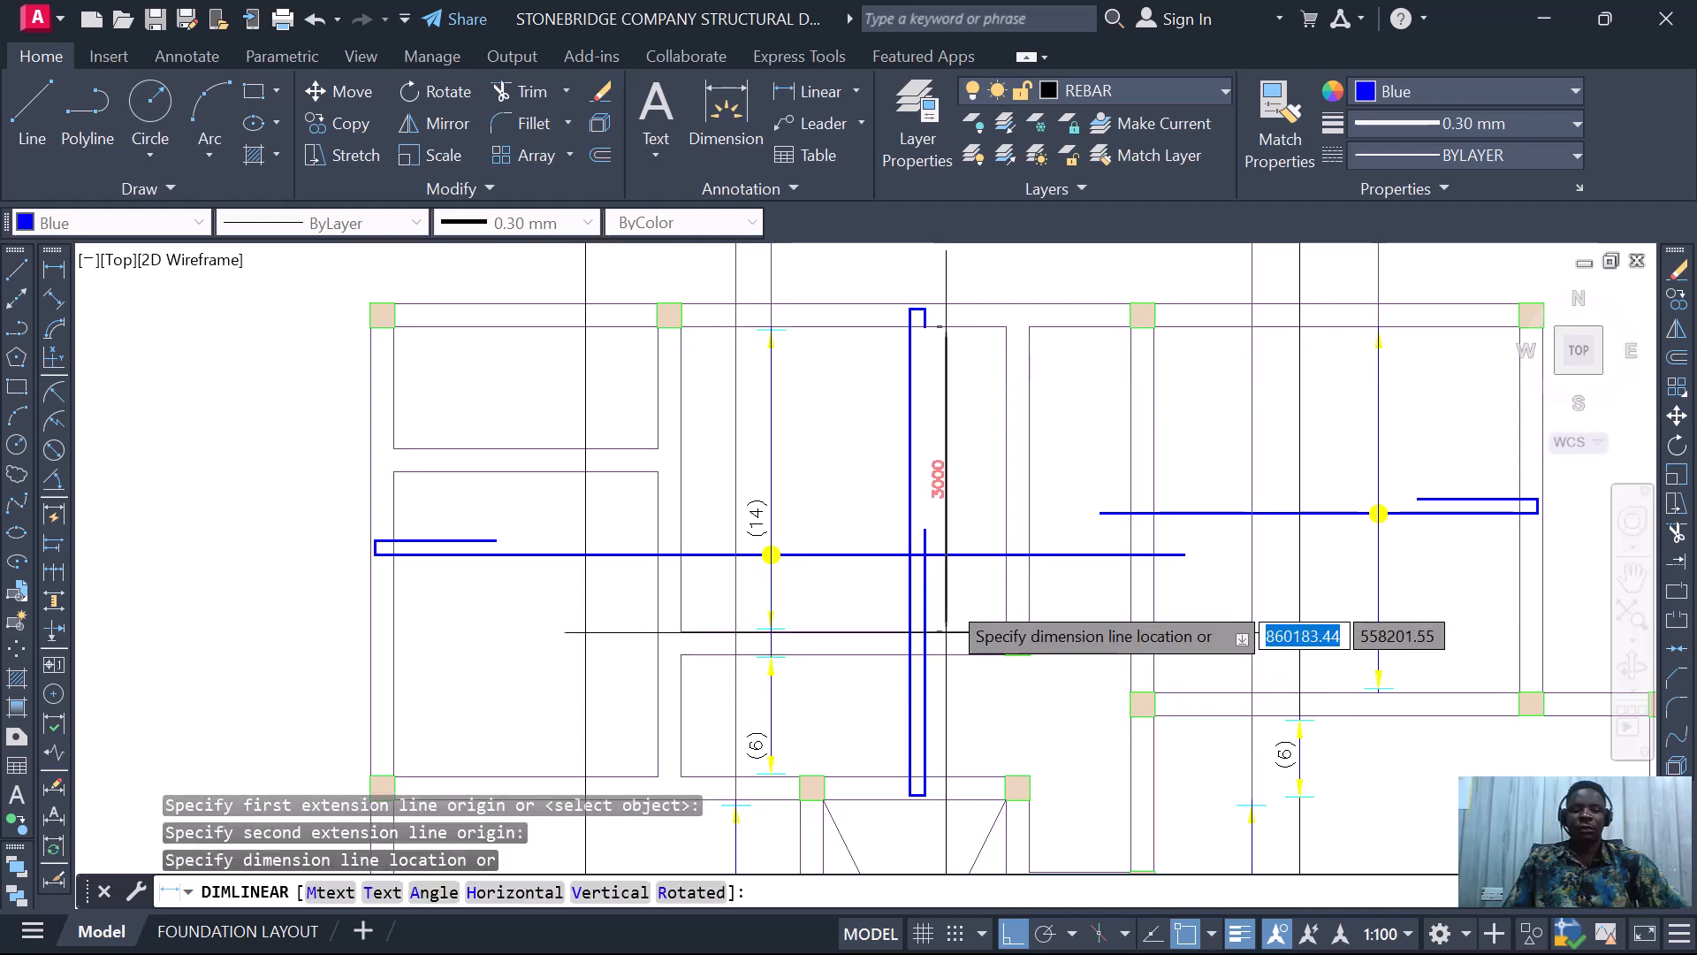
pyautogui.scroll(3, 954, 489)
pyautogui.click(971, 453)
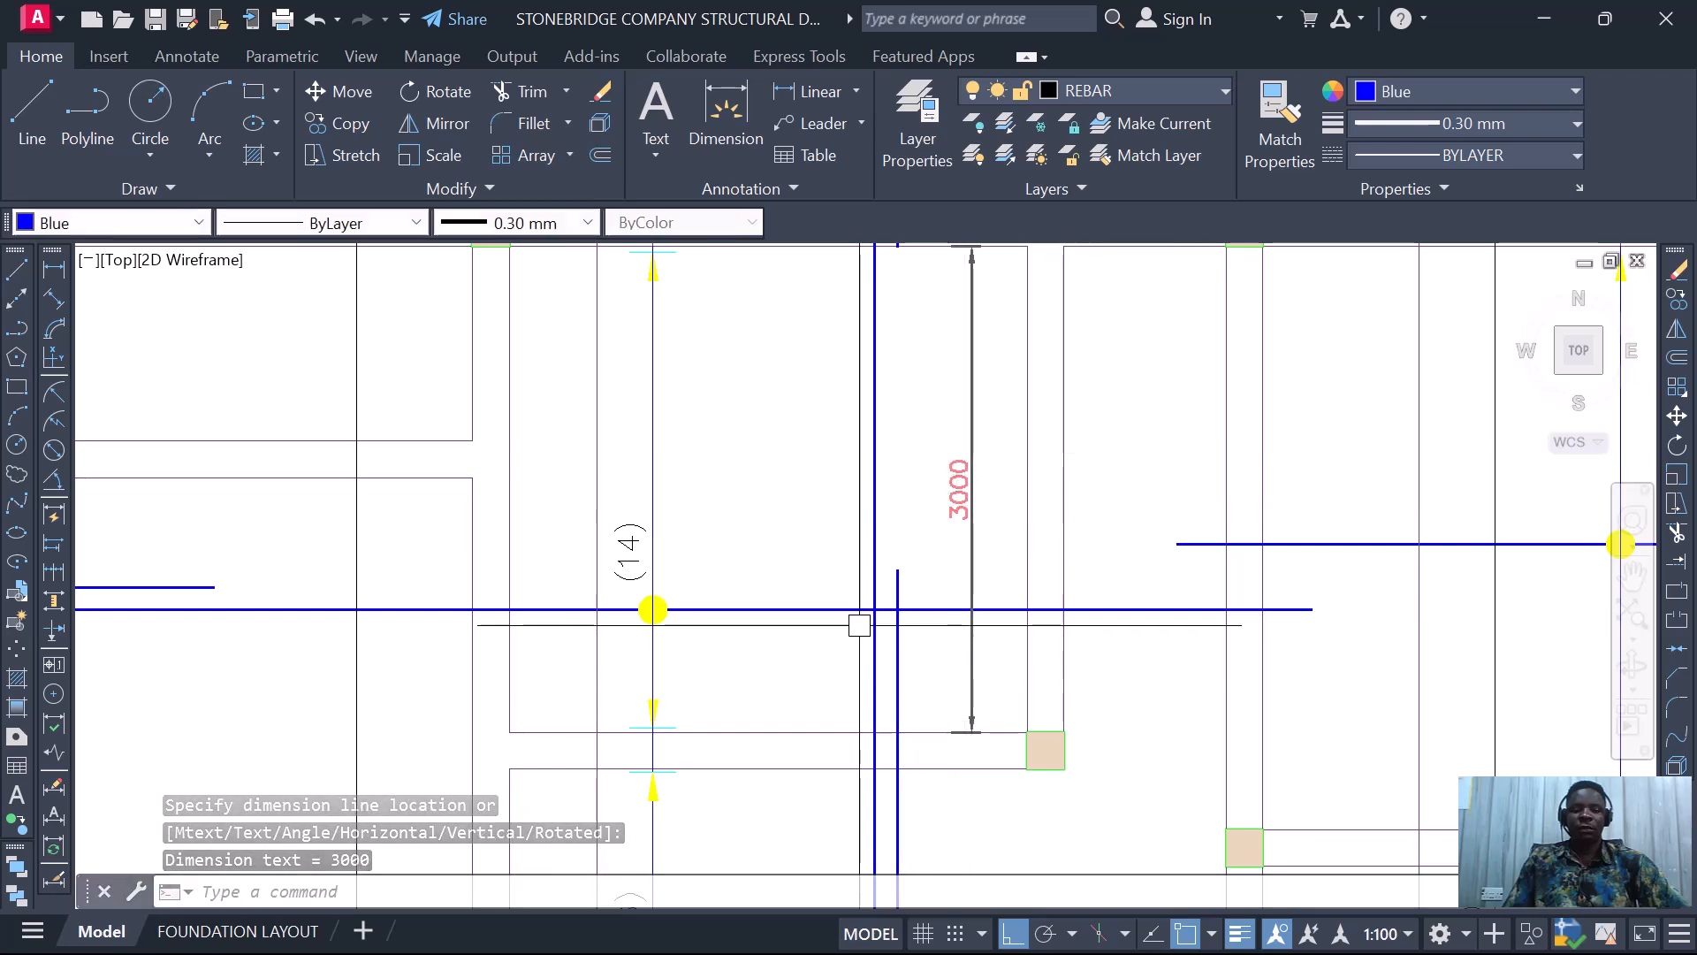
# - Calculate the leg extension as 3000*.25 in the quick calculator and close it
pyautogui.hotkey('ctrl', '8')
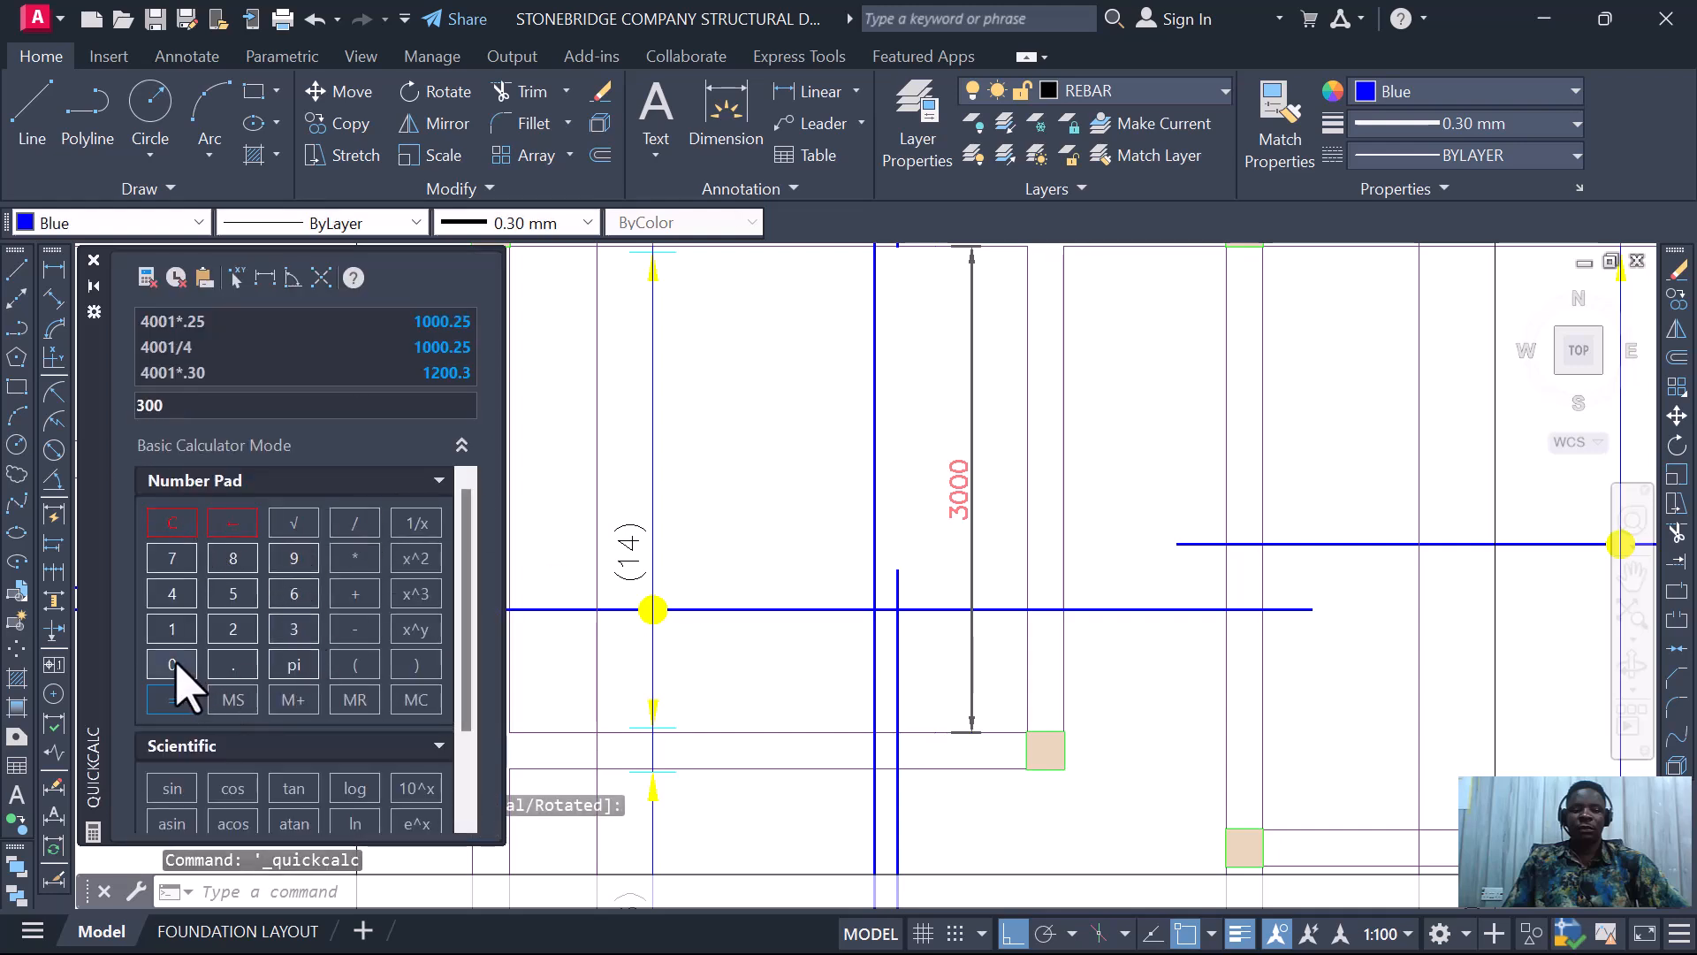
pyautogui.click(366, 563)
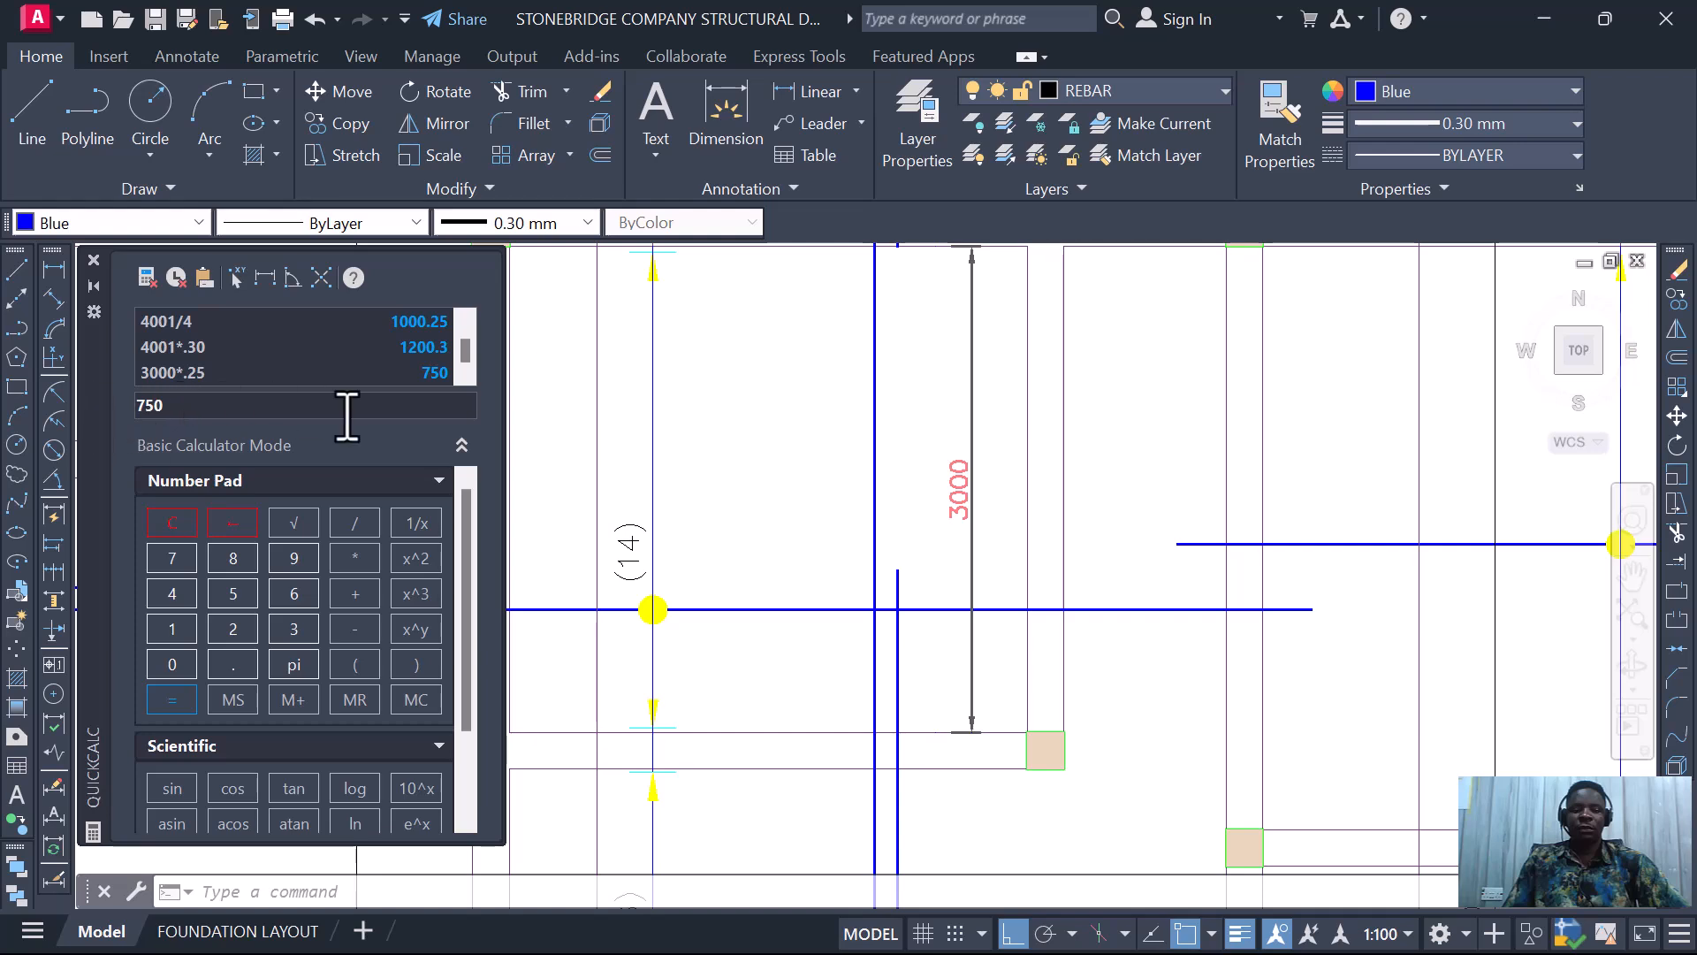
pyautogui.click(94, 260)
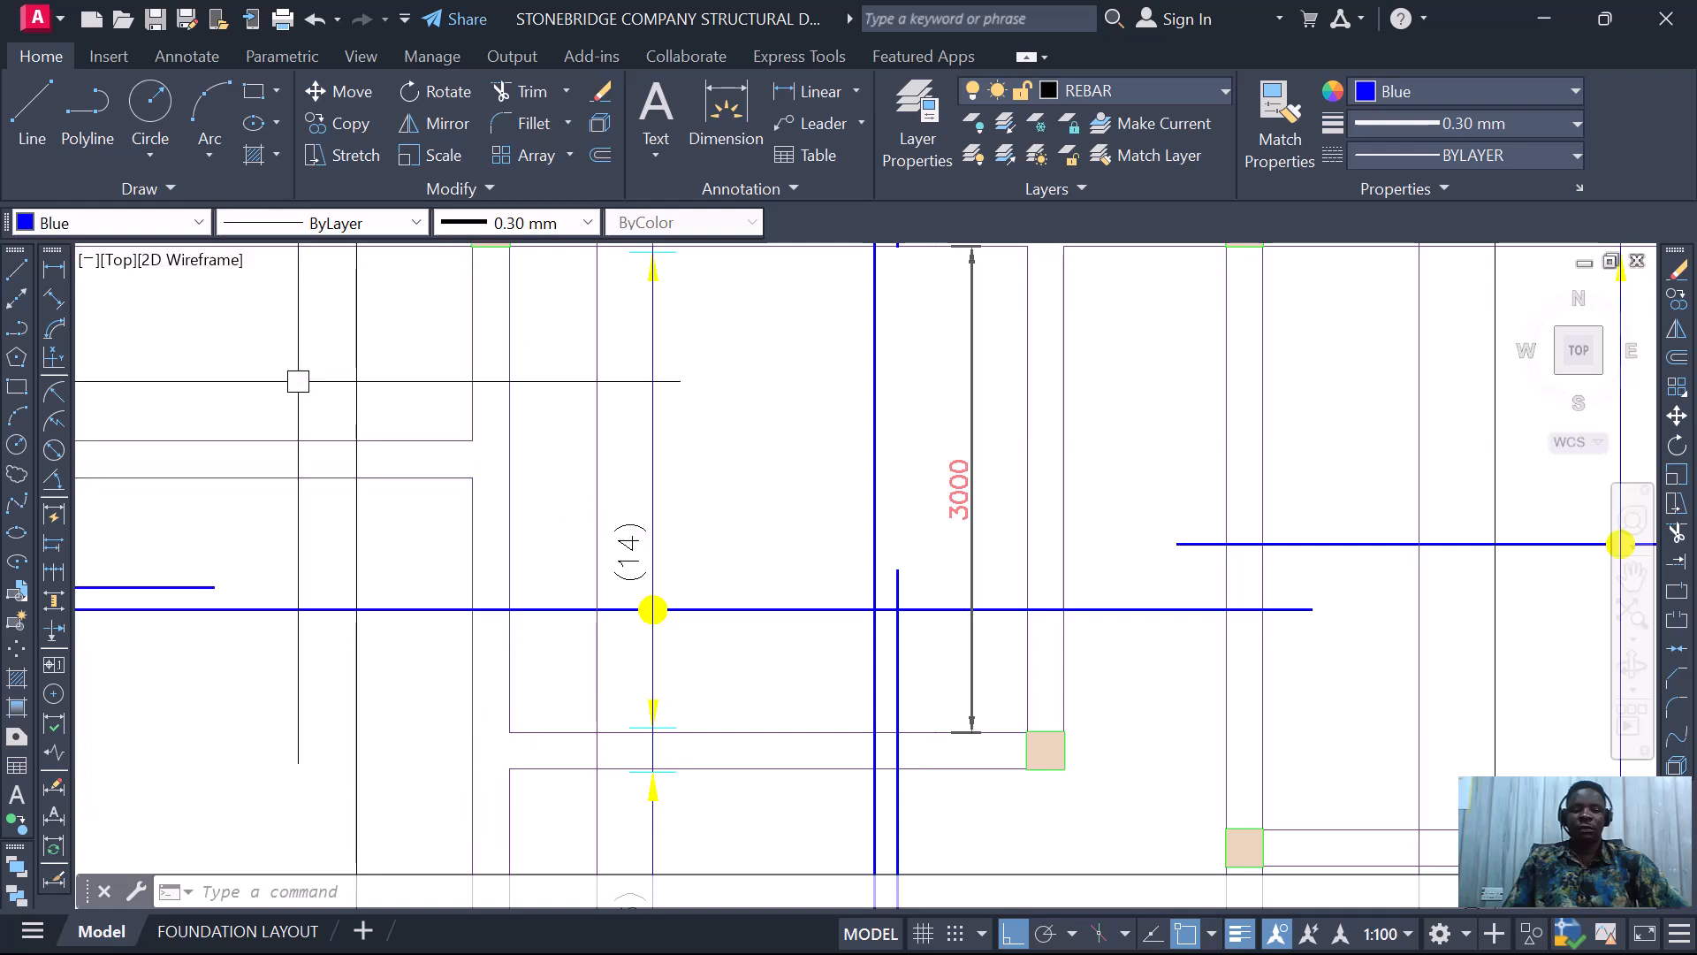
# - Pull the lower hook's leg back to the intermediate beam's upper face, and extend it 800 upward from there
pyautogui.scroll(-2, 798, 522)
pyautogui.scroll(4, 858, 564)
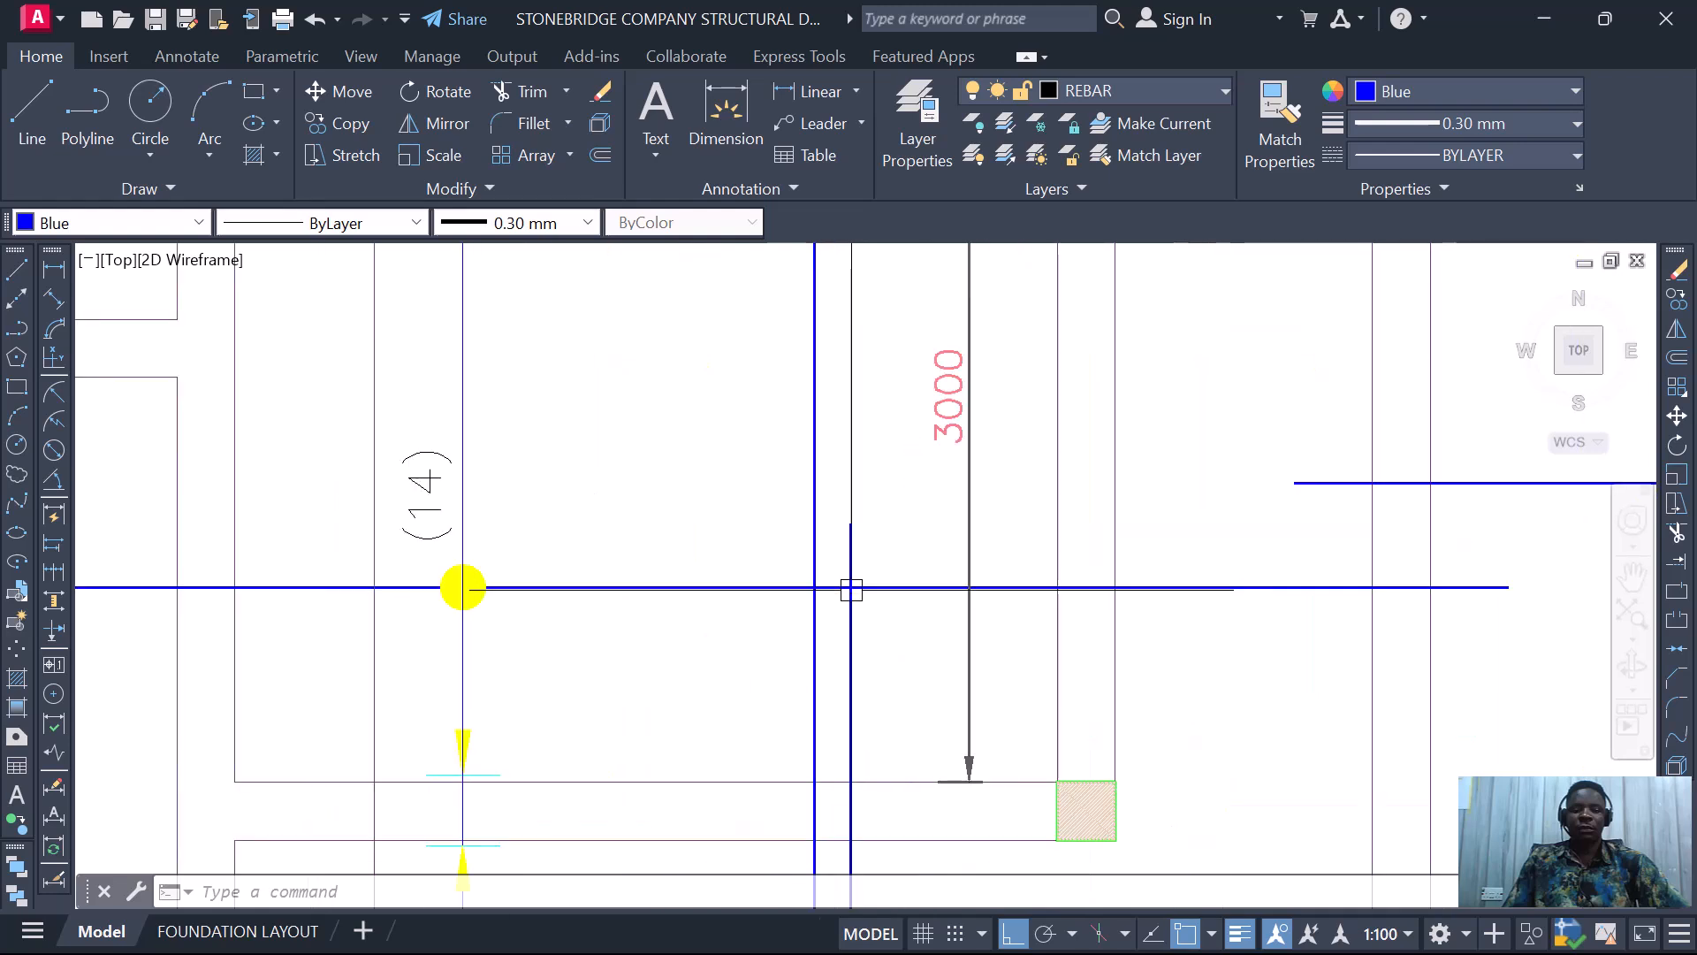
pyautogui.click(851, 574)
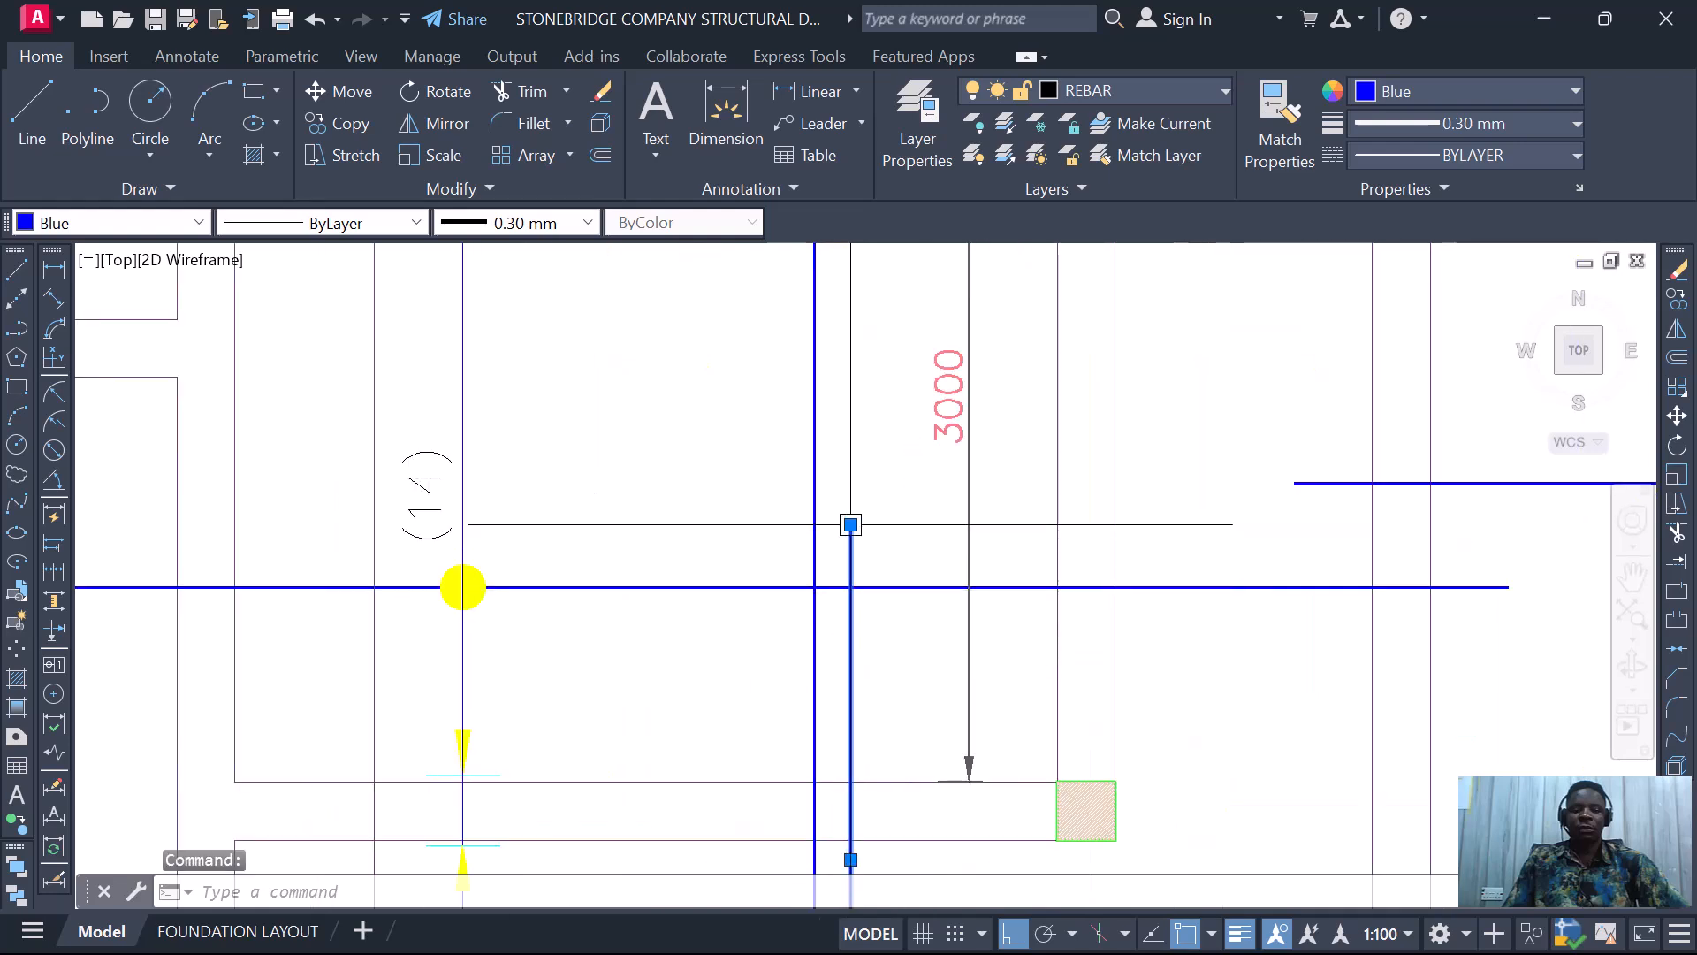
pyautogui.click(850, 524)
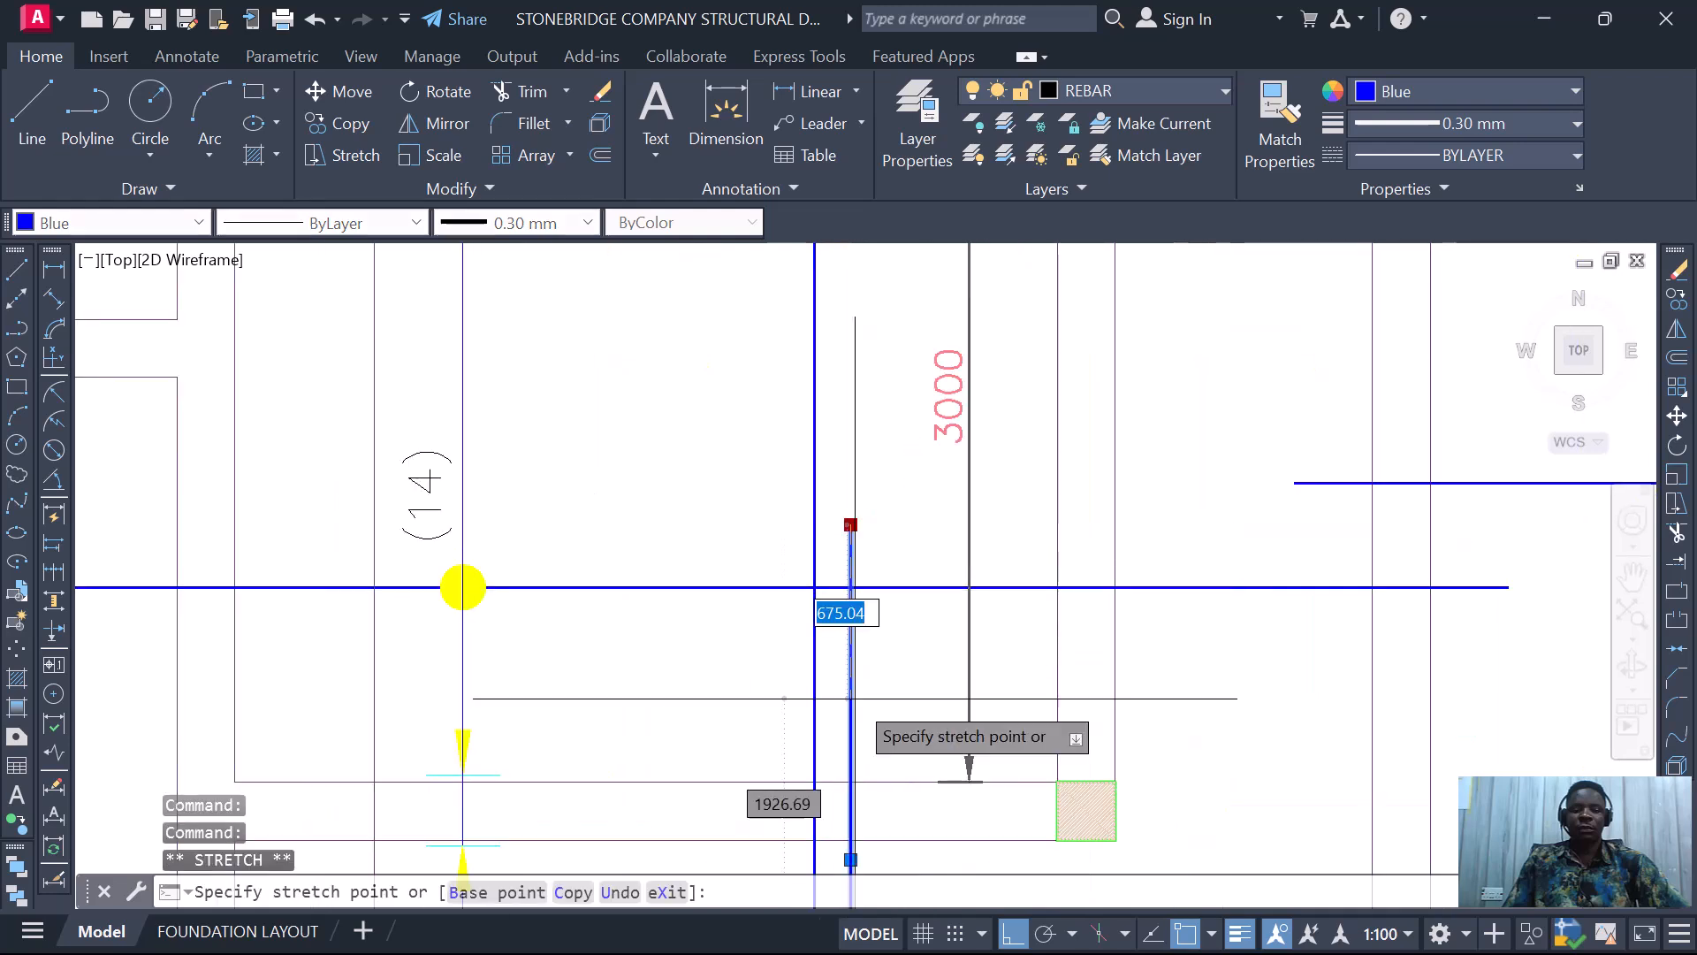
pyautogui.click(850, 781)
pyautogui.click(850, 782)
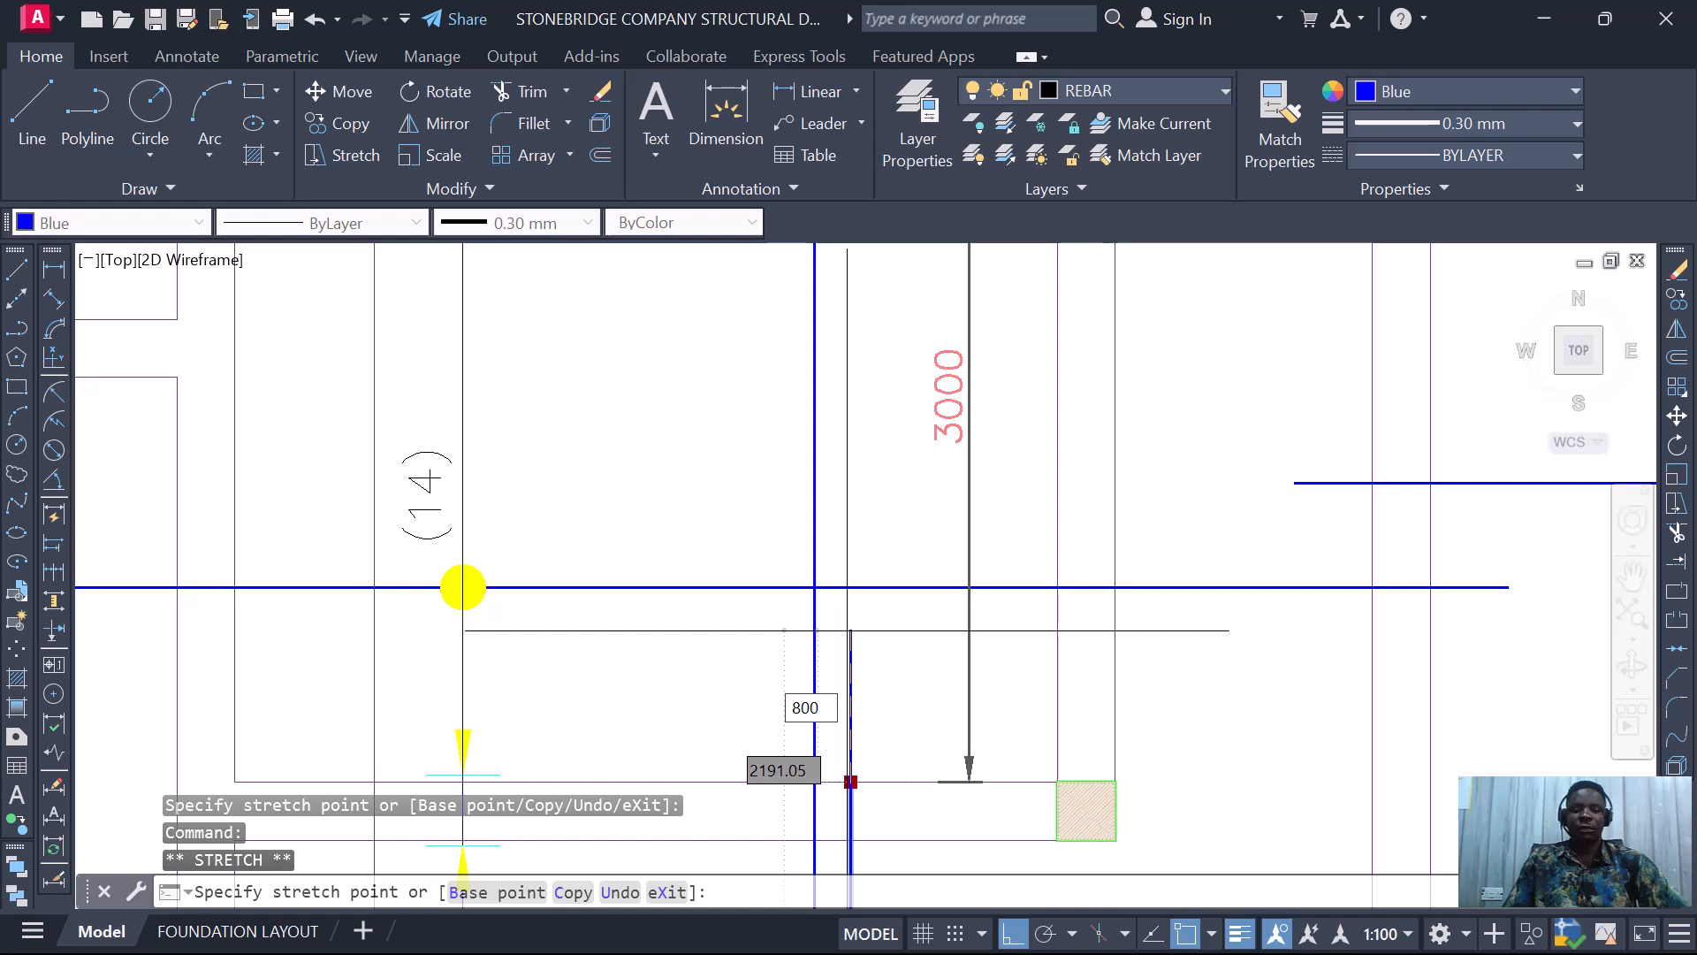
pyautogui.write('800')
pyautogui.press('Return')
pyautogui.scroll(-4, 849, 630)
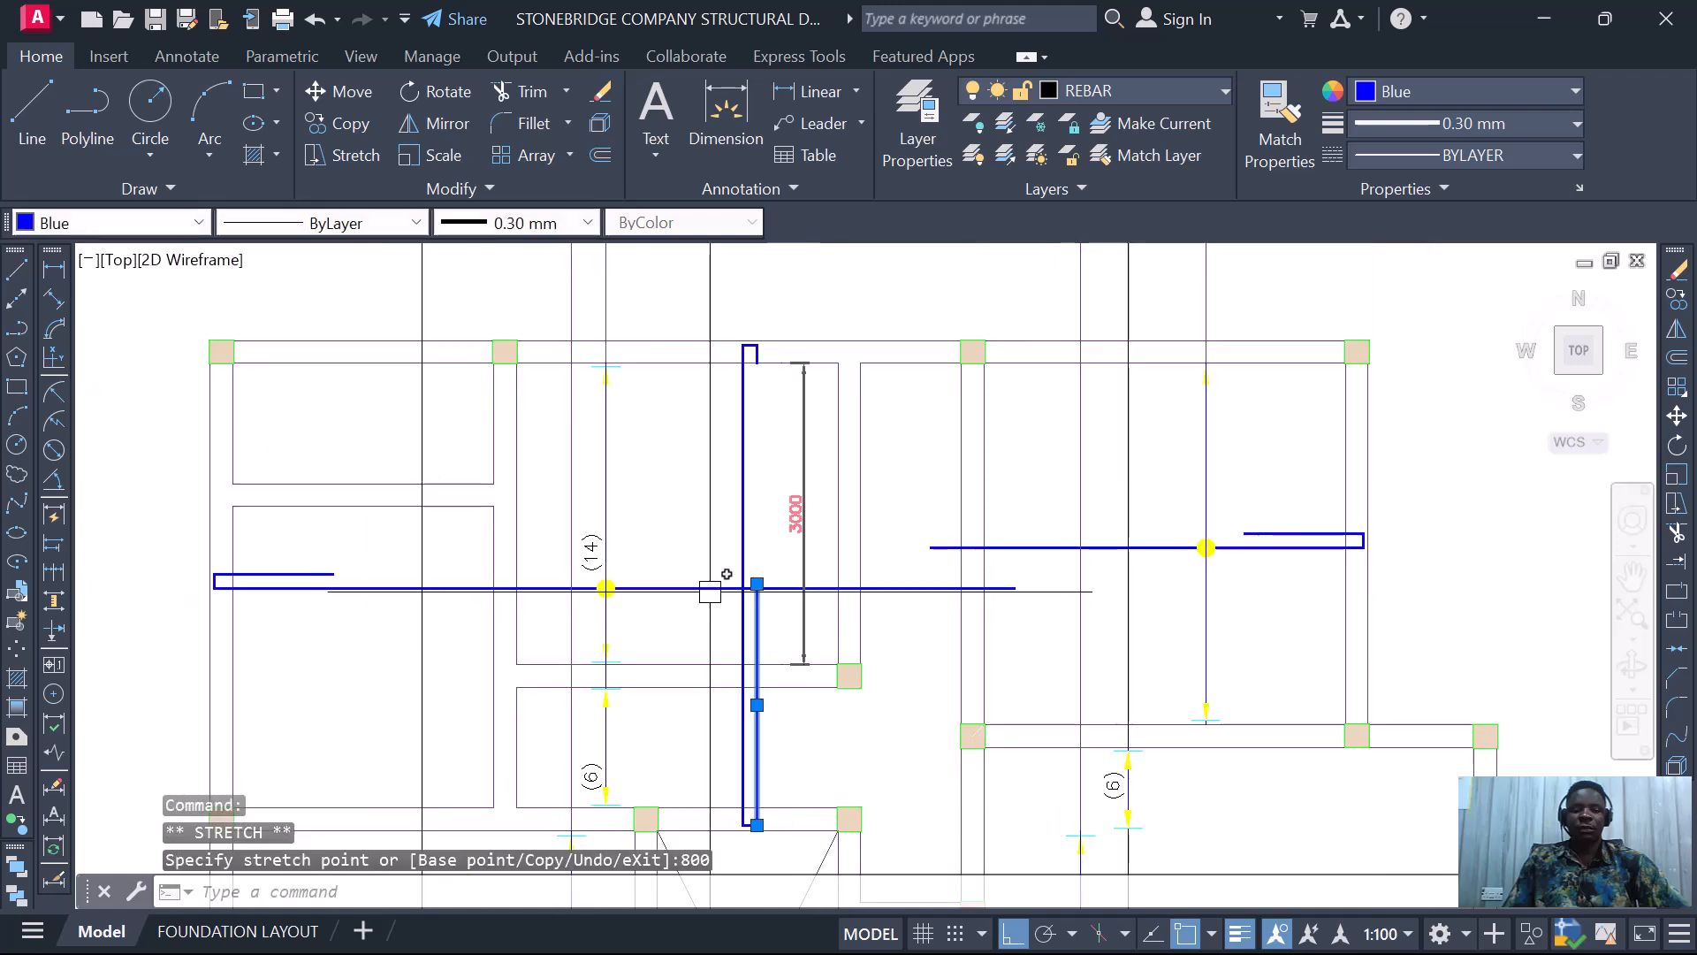
pyautogui.press('Escape')
# - Stretch the upper hook's leg 800 downward from the top beam's lower face
pyautogui.scroll(3, 746, 632)
pyautogui.scroll(-3, 791, 610)
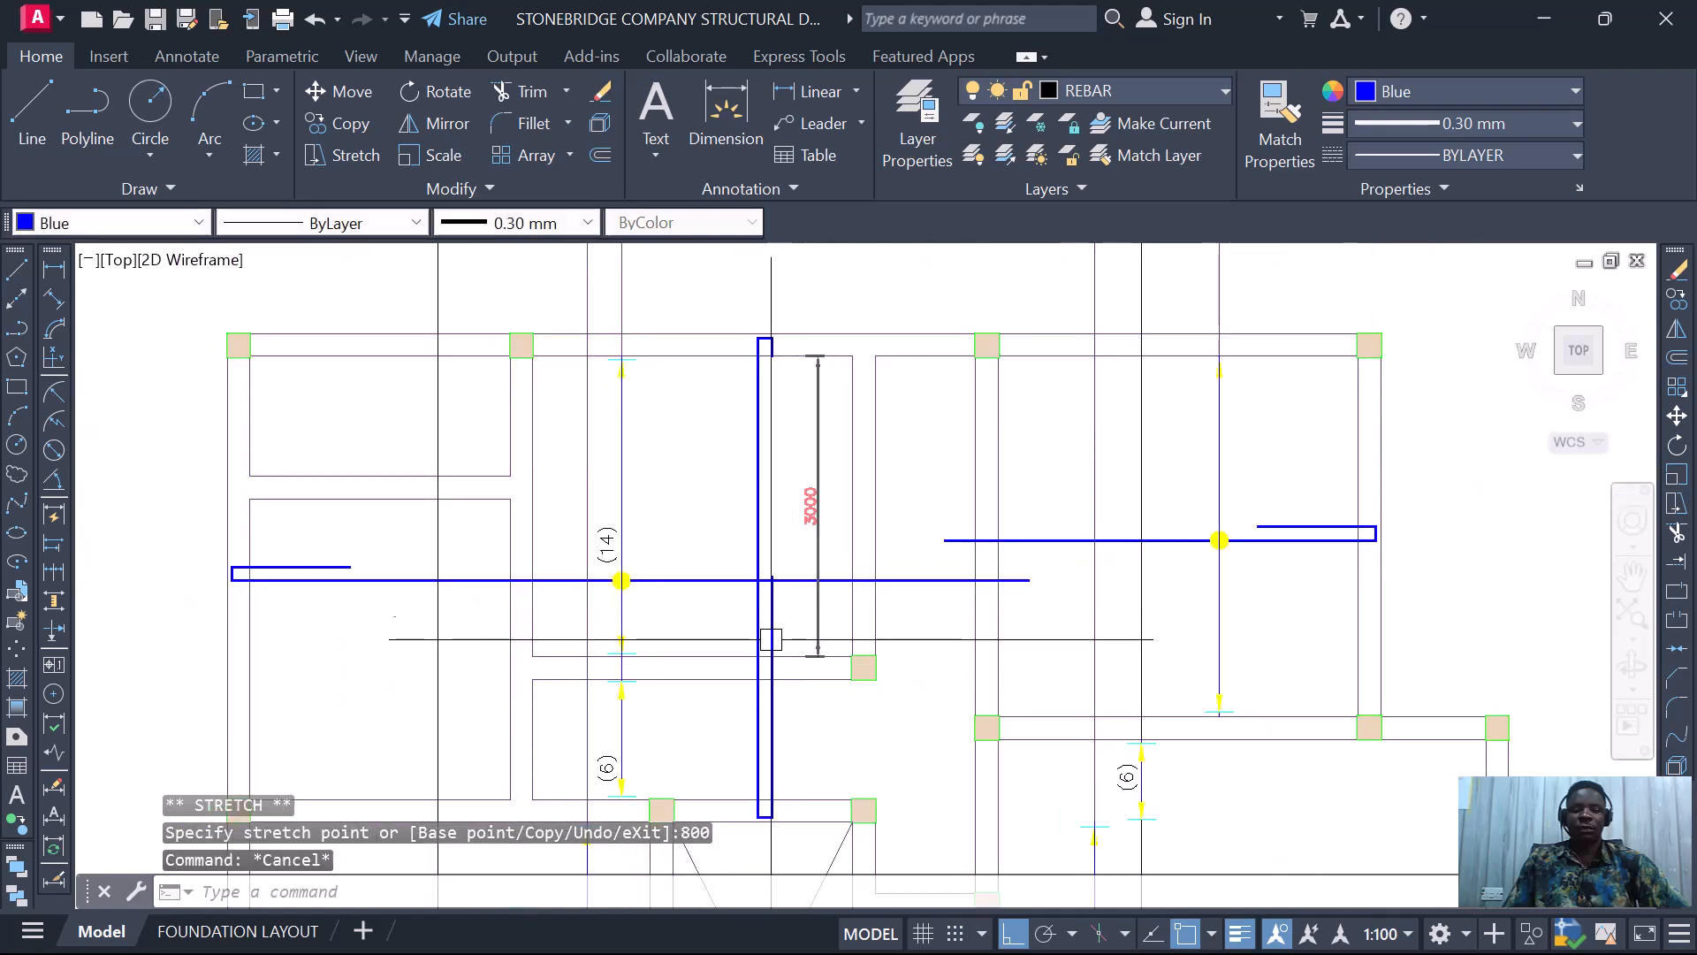
pyautogui.scroll(4, 769, 329)
pyautogui.click(778, 398)
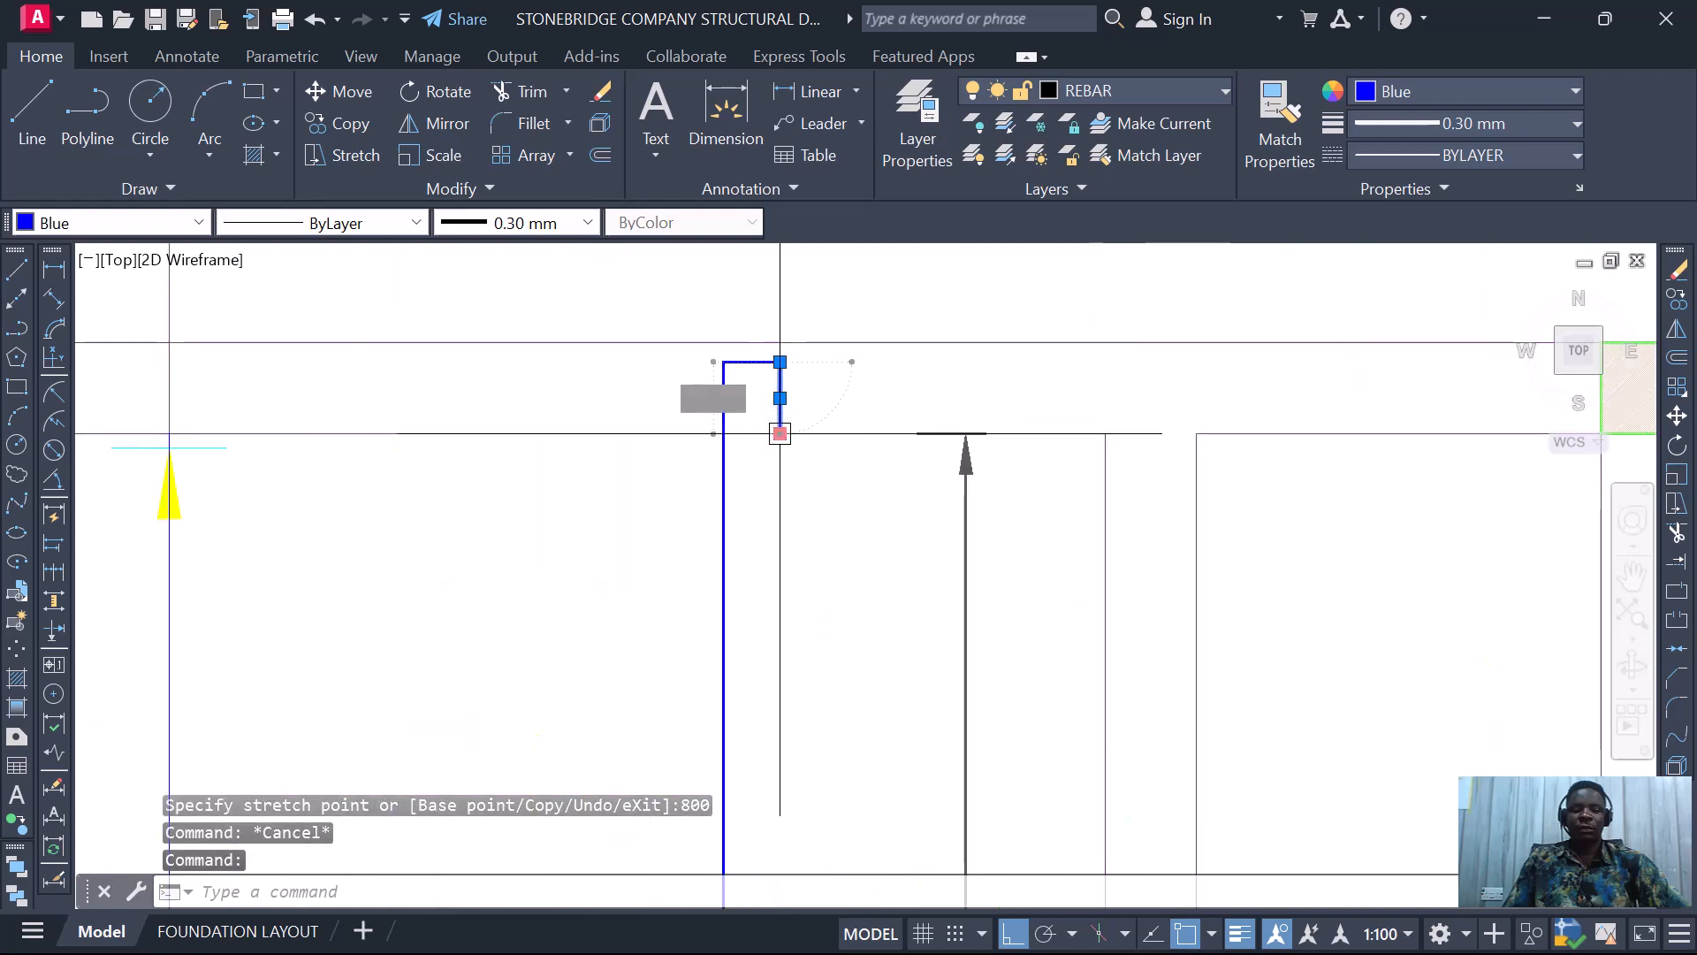
pyautogui.click(779, 433)
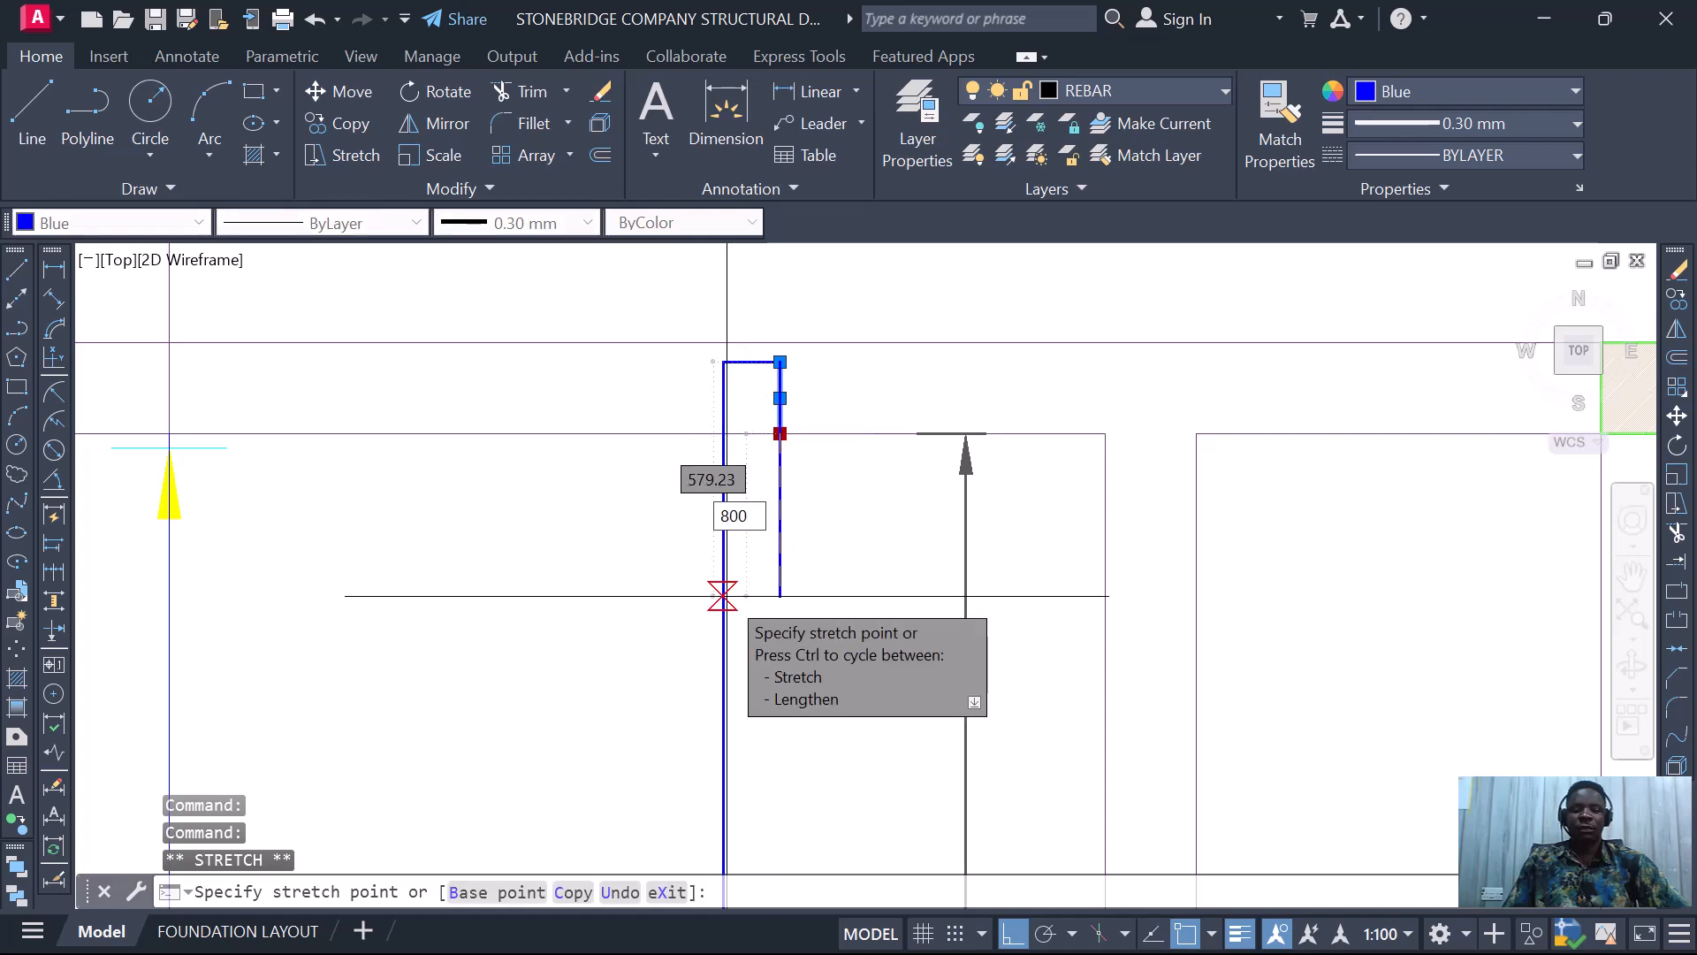
pyautogui.write('800')
pyautogui.press('Return')
pyautogui.scroll(-2, 844, 428)
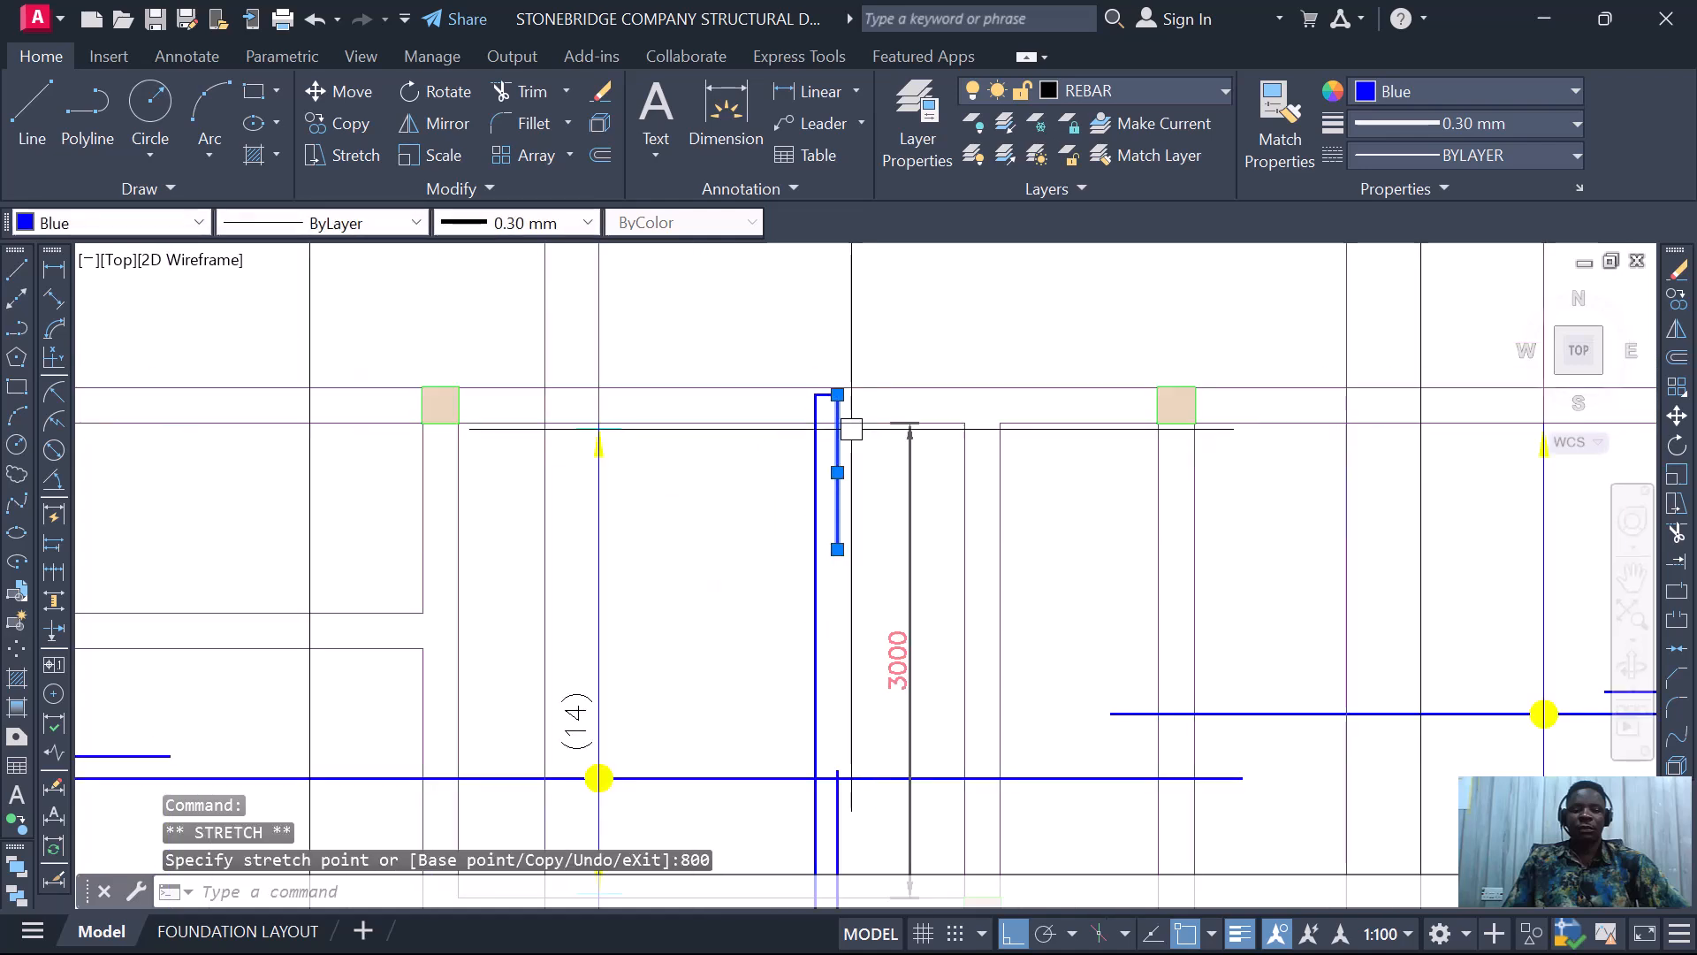
pyautogui.scroll(-2, 796, 524)
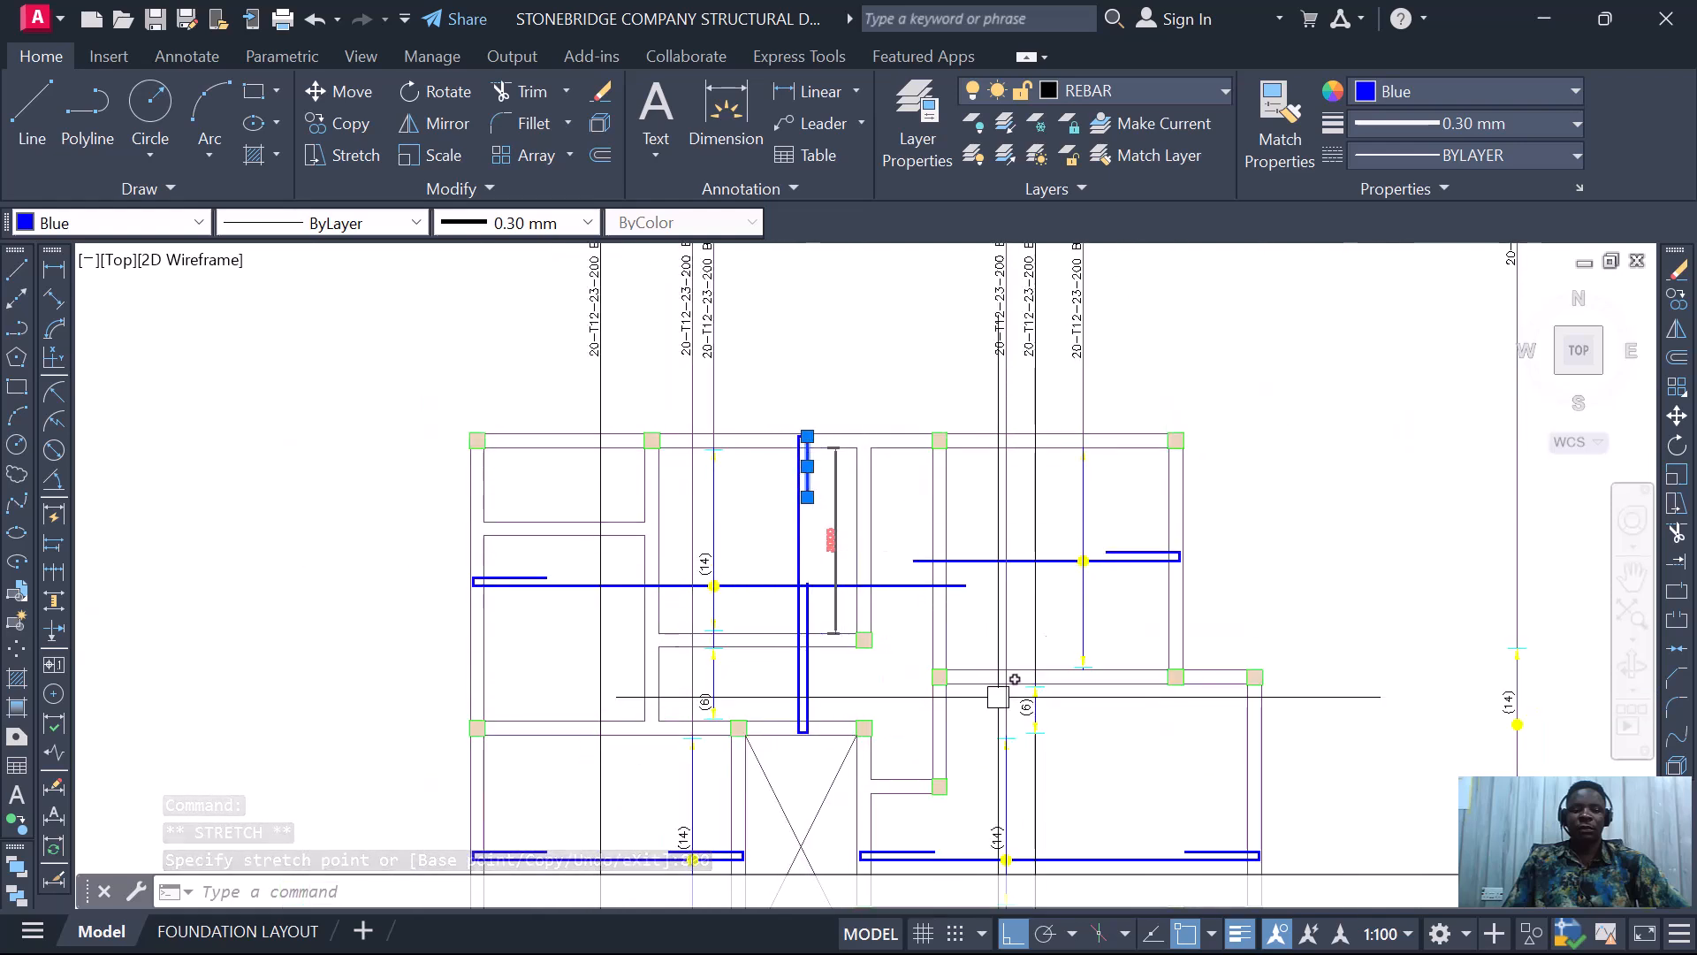
# - Copy the bar with its upper hook cap and leg from the middle bay about 3770 left into the top-left bay
pyautogui.scroll(4, 792, 435)
pyautogui.click(857, 471)
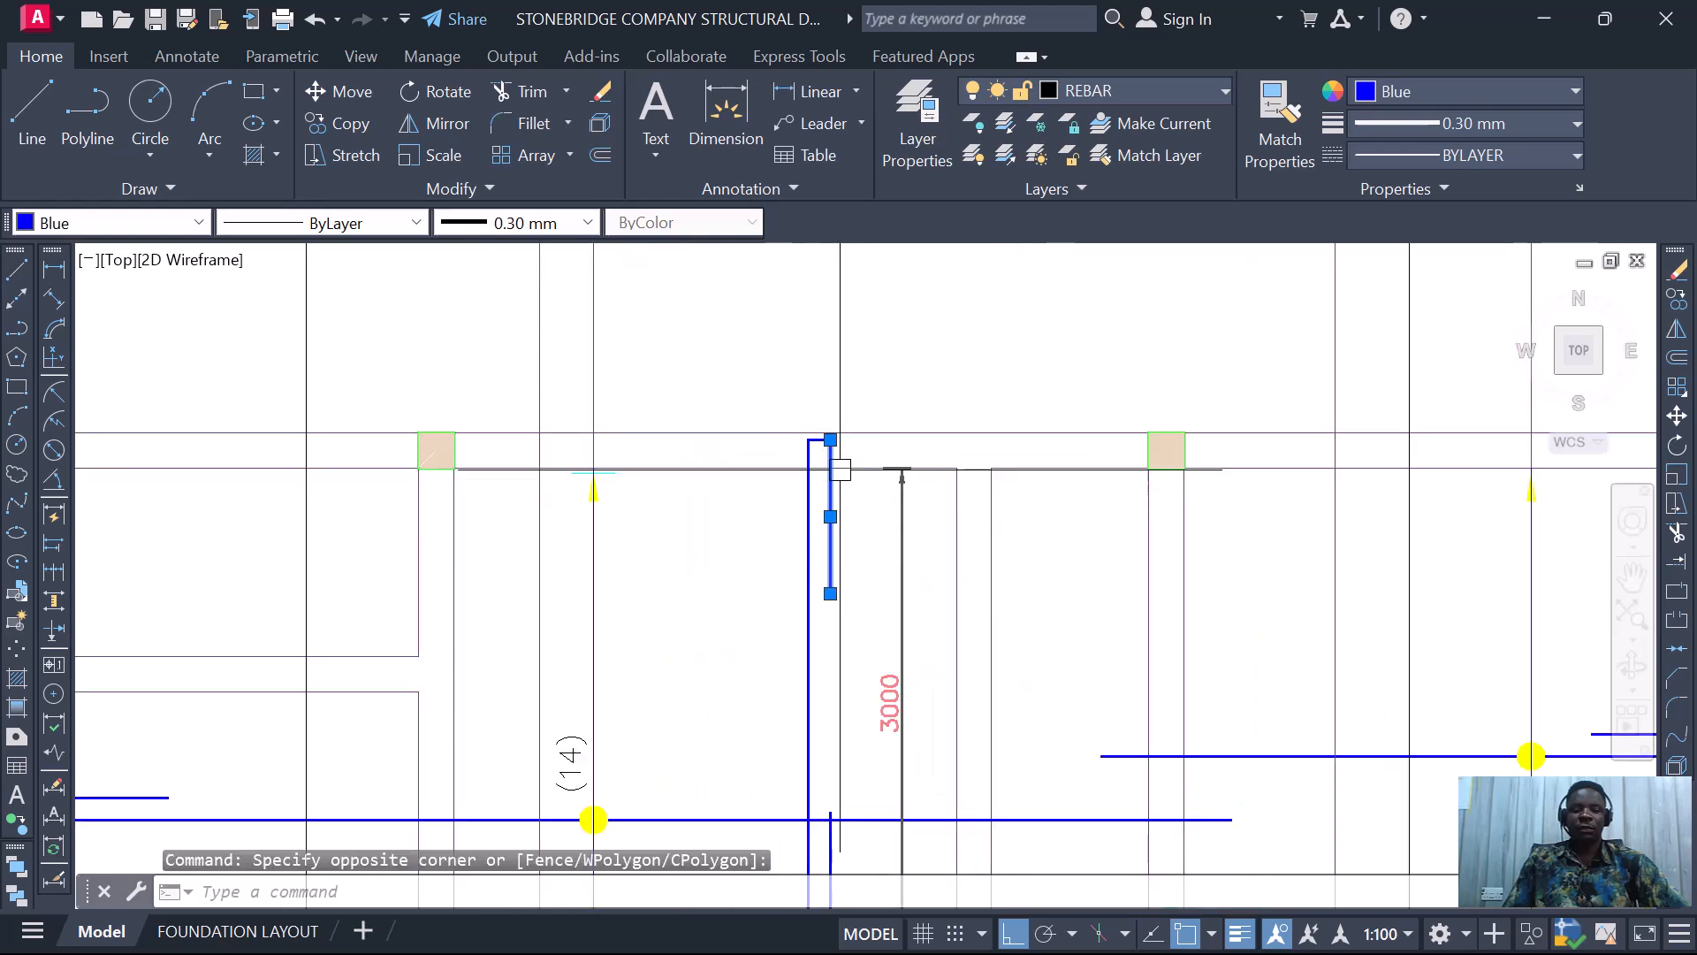
pyautogui.click(747, 365)
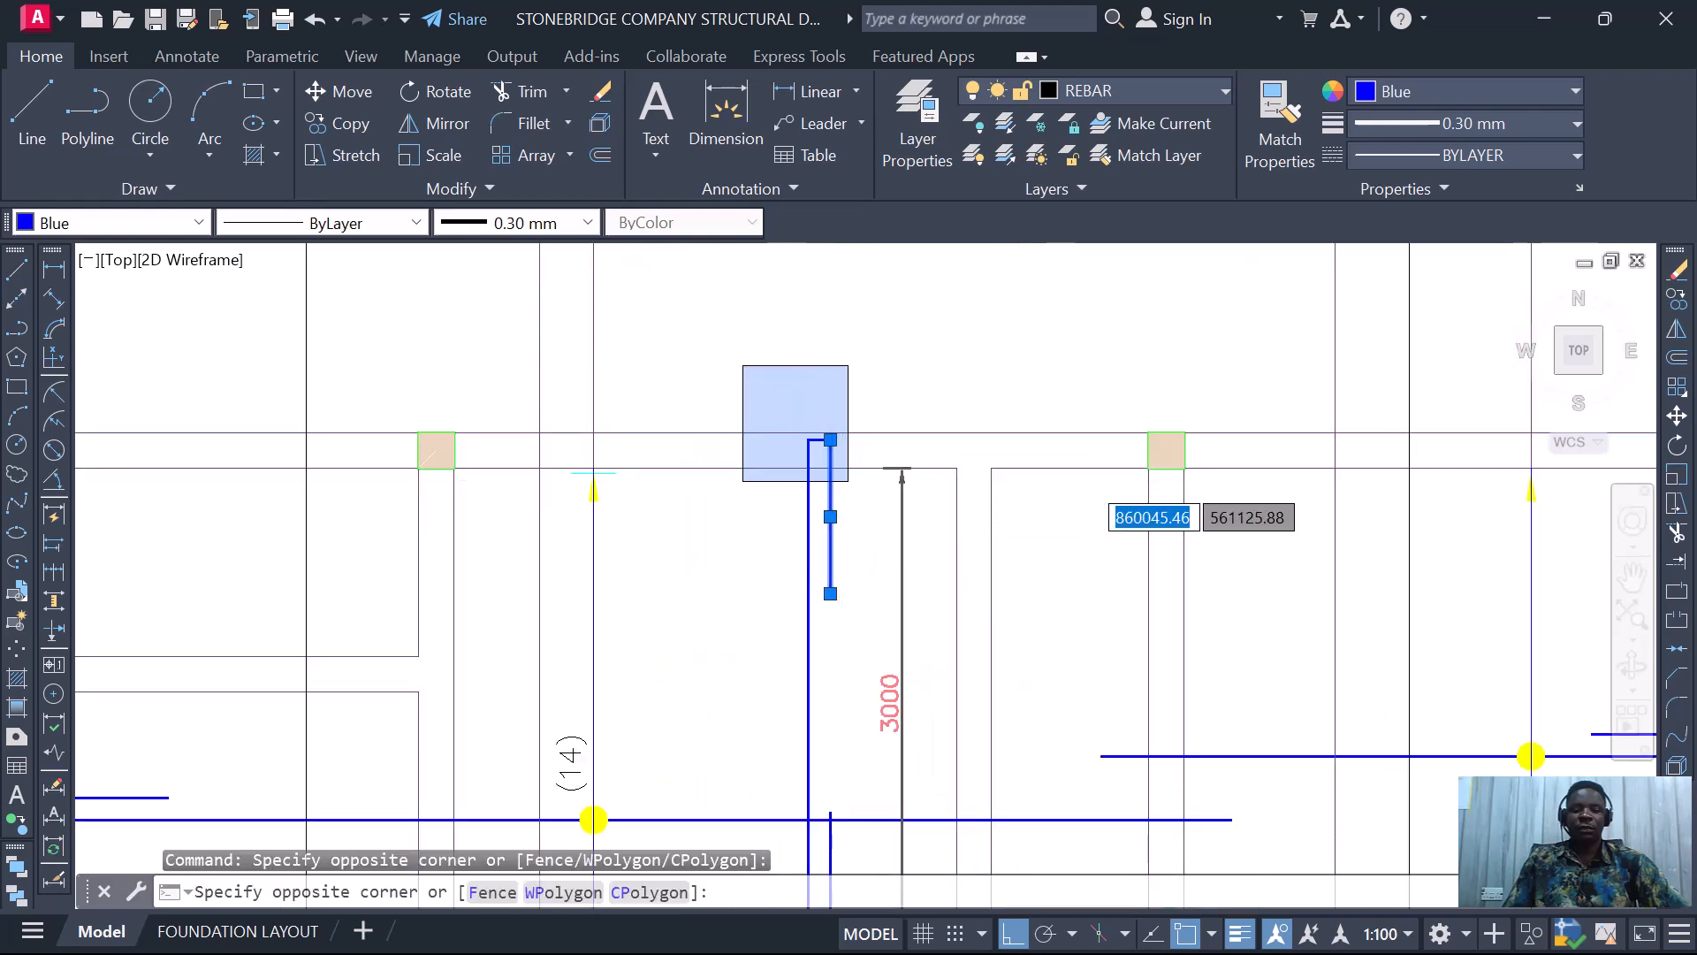
pyautogui.click(841, 477)
pyautogui.click(807, 523)
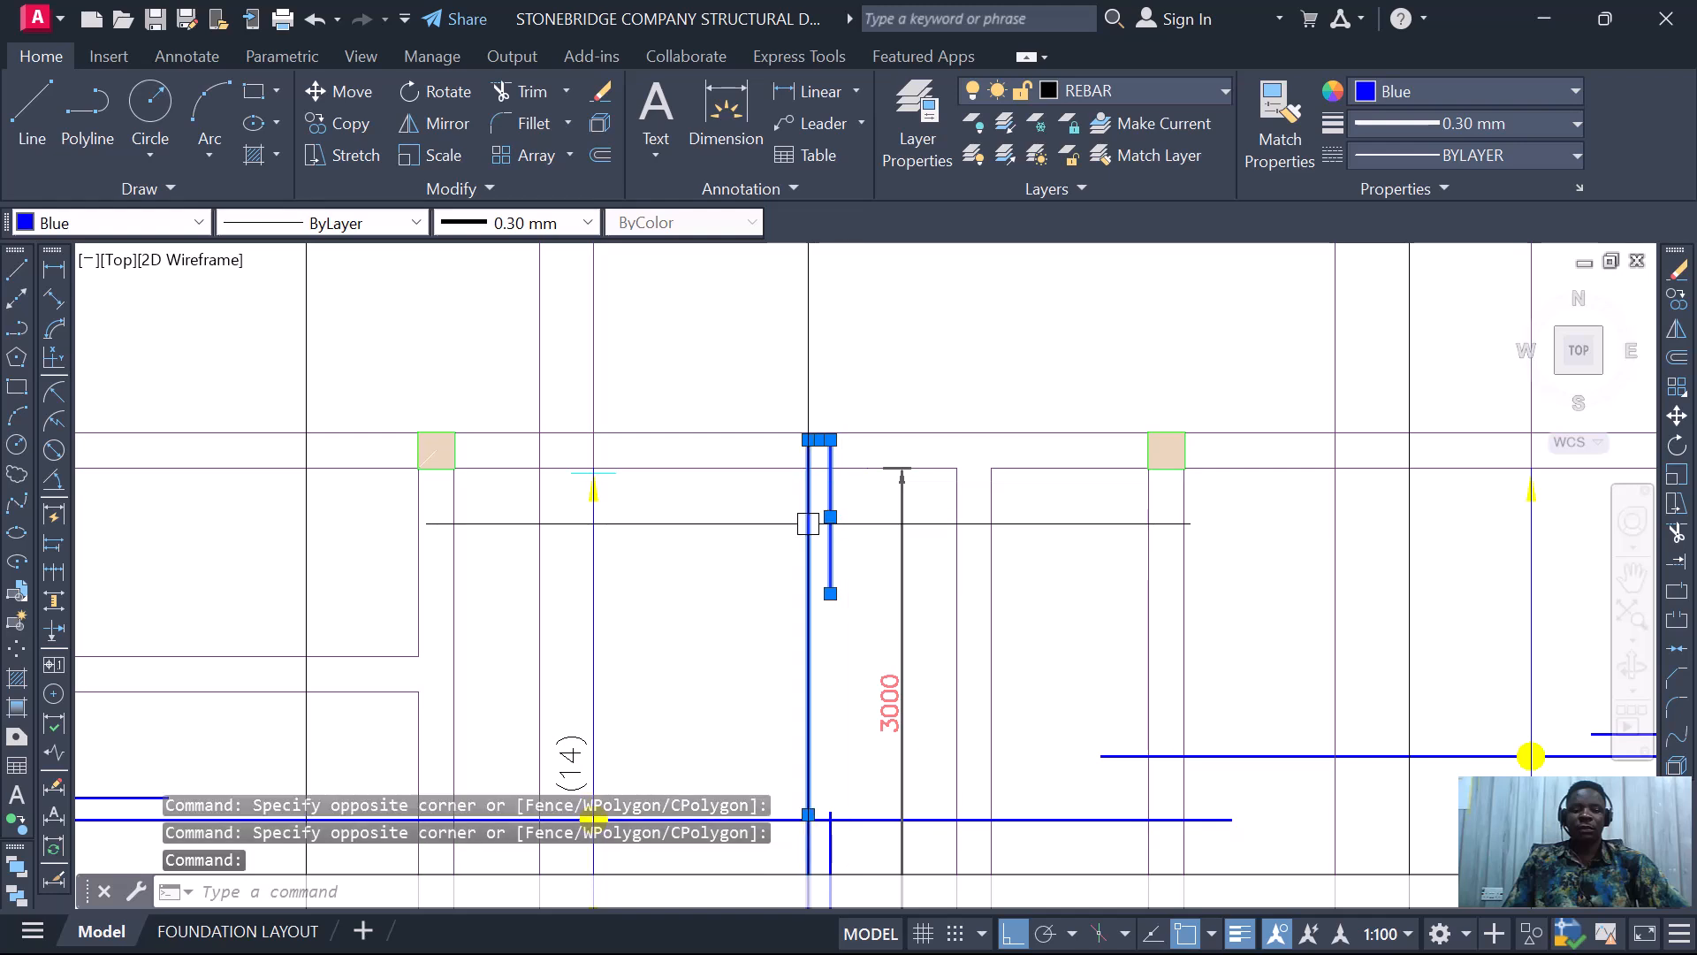
pyautogui.rightClick(854, 498)
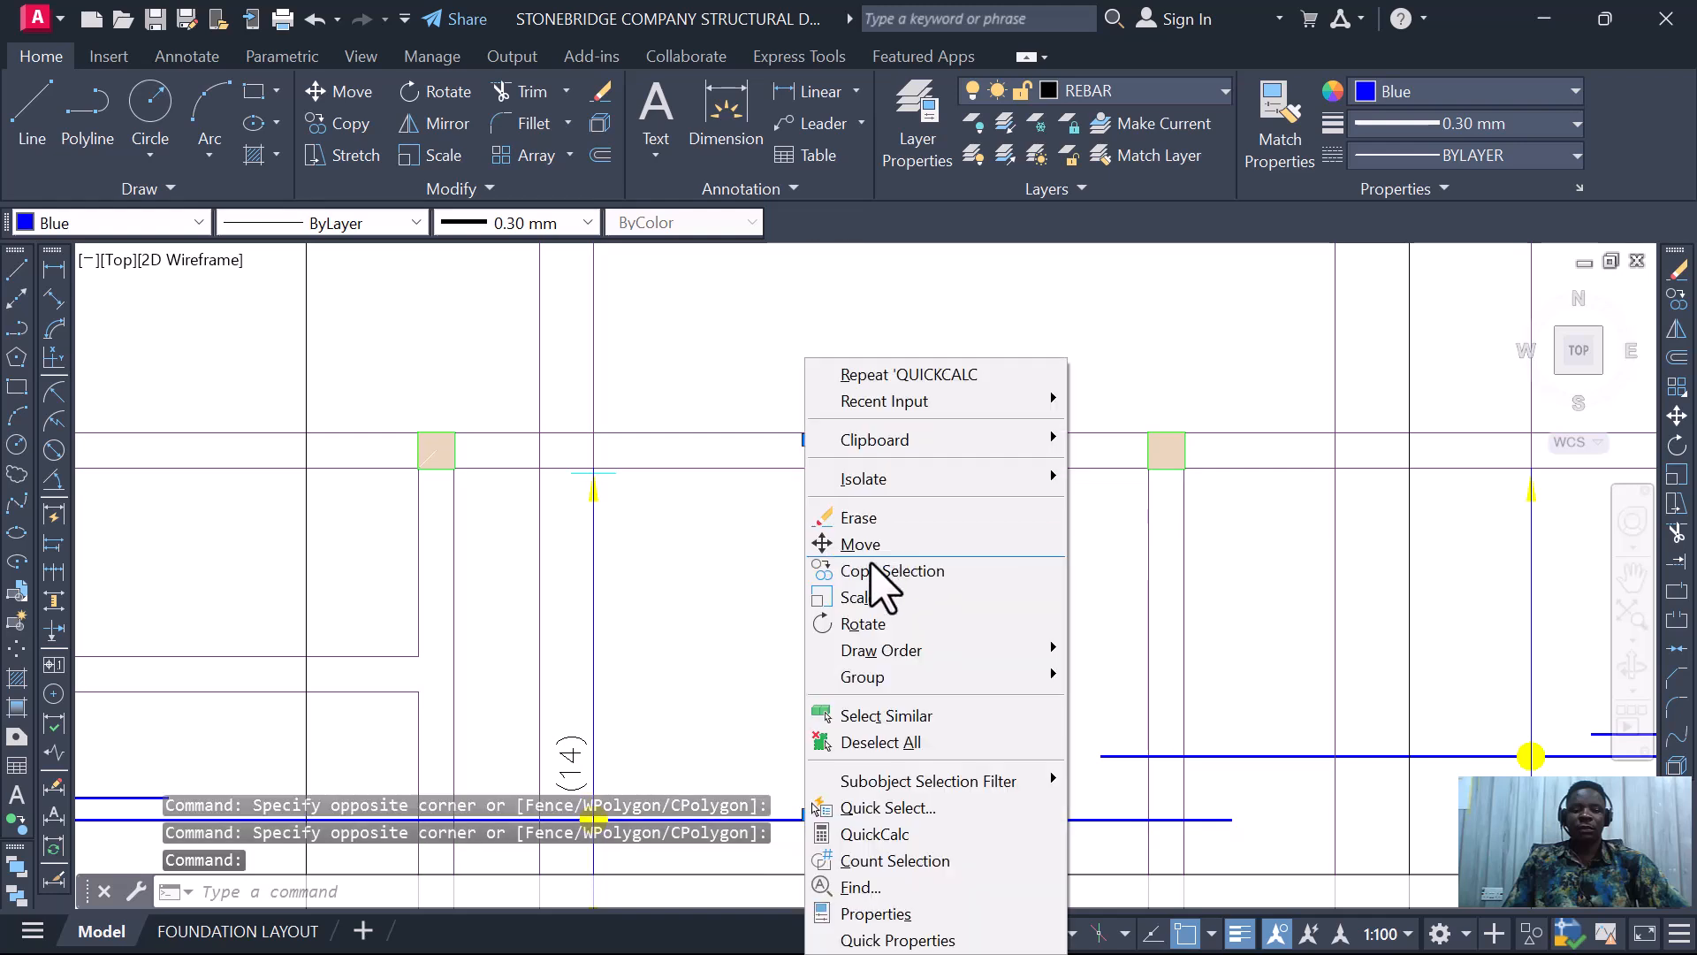
pyautogui.click(840, 566)
pyautogui.click(839, 541)
pyautogui.scroll(-4, 860, 532)
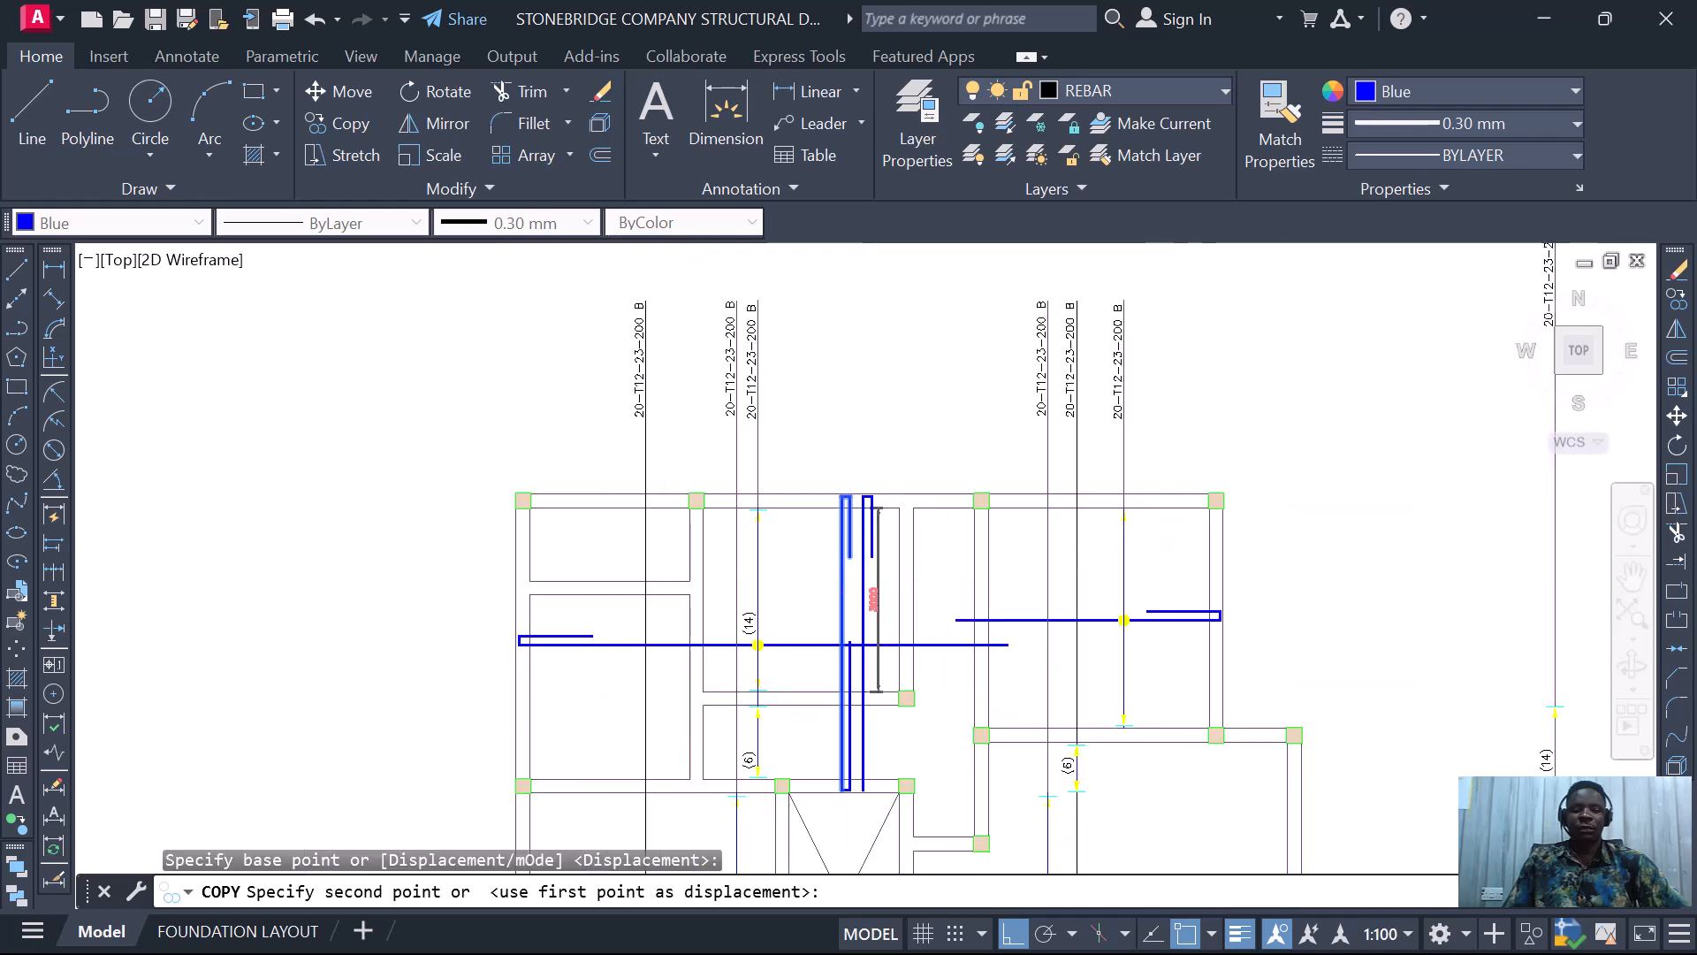
pyautogui.scroll(2, 579, 497)
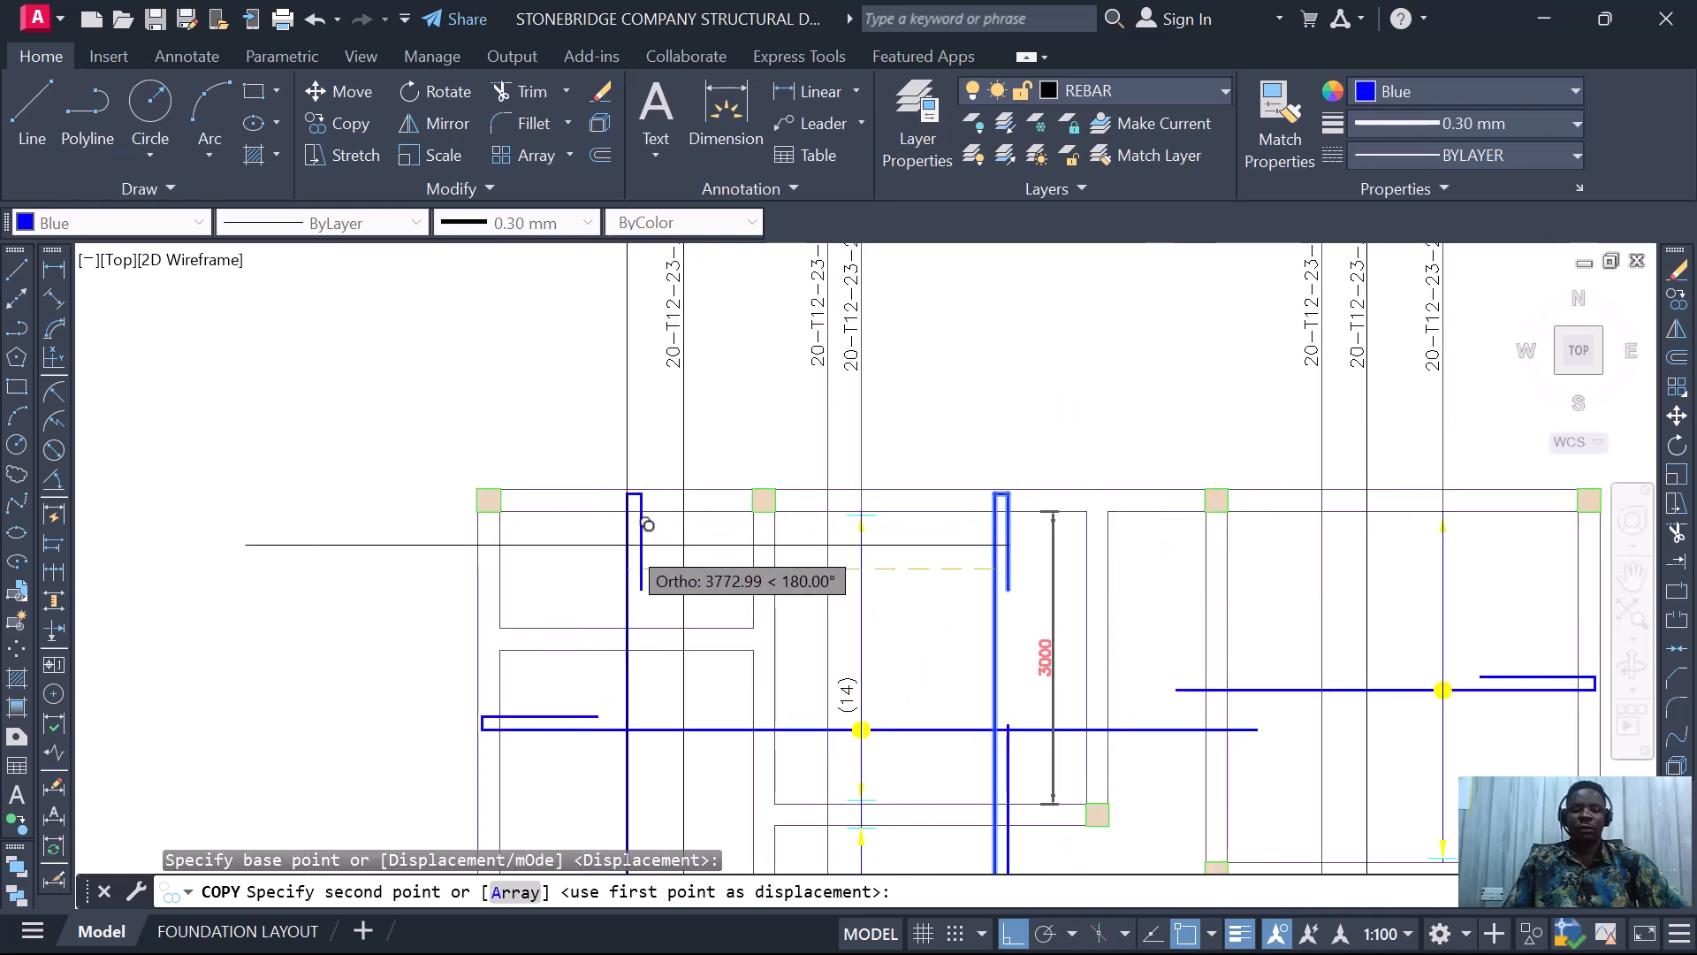
pyautogui.click(626, 544)
# - Place another copy of the upper-hooked bar in the top-right bay, about 5100 right of the original, and finish copying
pyautogui.scroll(-4, 626, 527)
pyautogui.scroll(4, 943, 570)
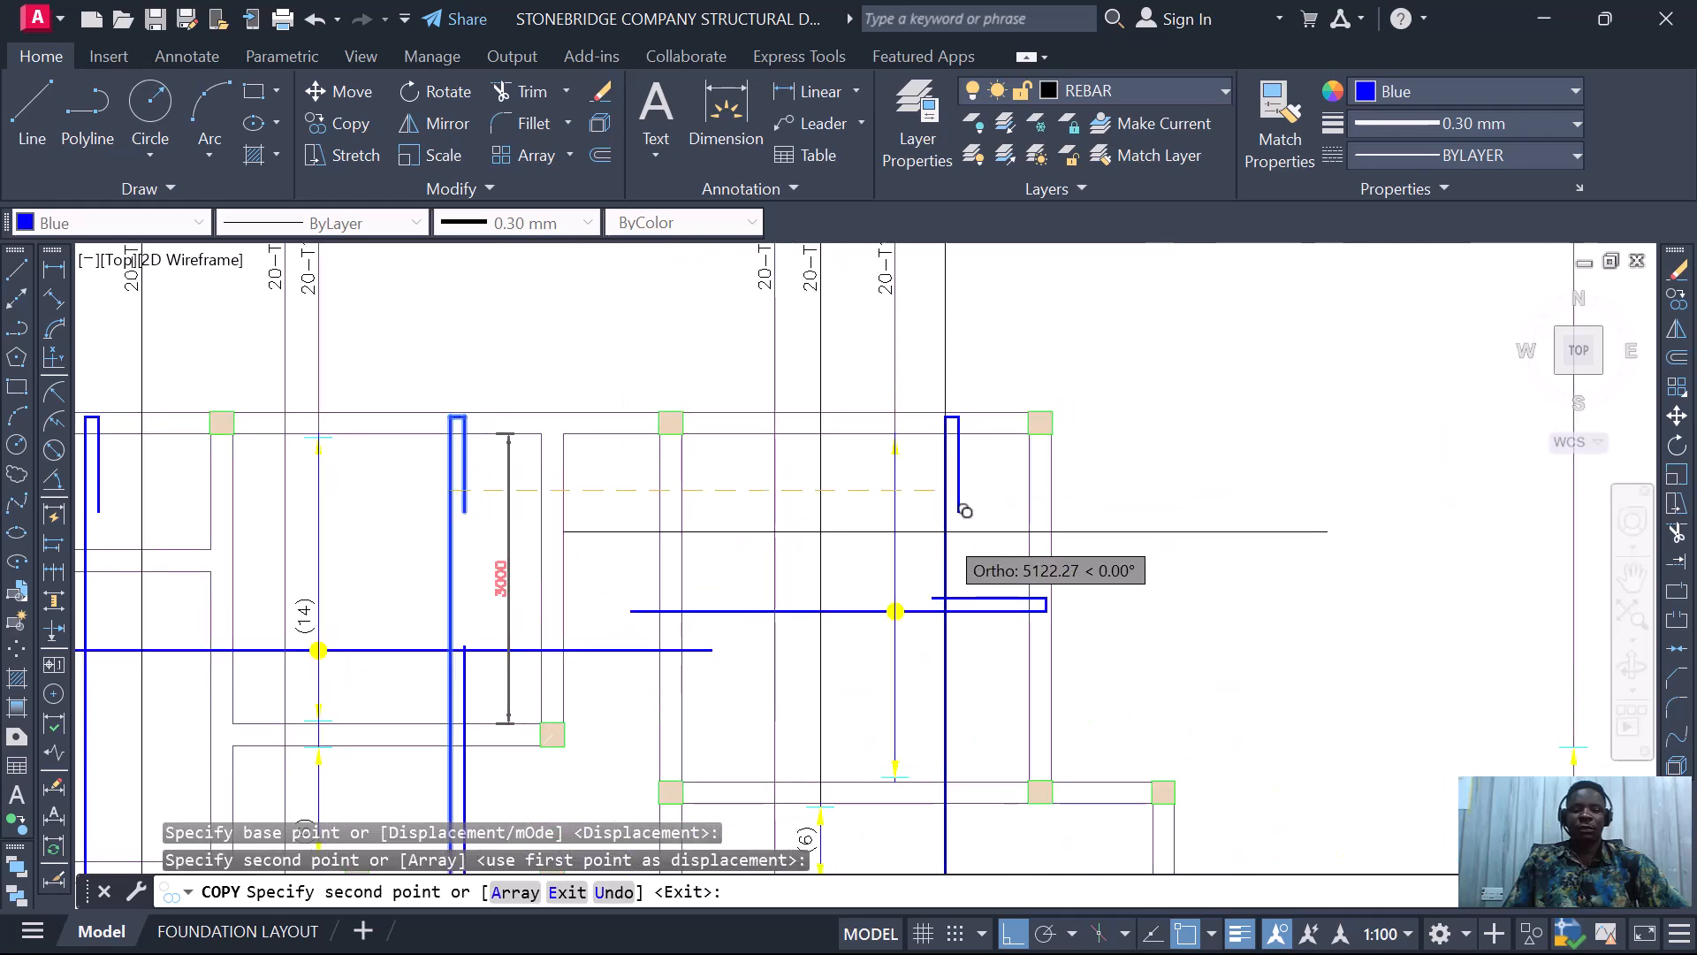
pyautogui.click(961, 495)
pyautogui.scroll(-4, 954, 499)
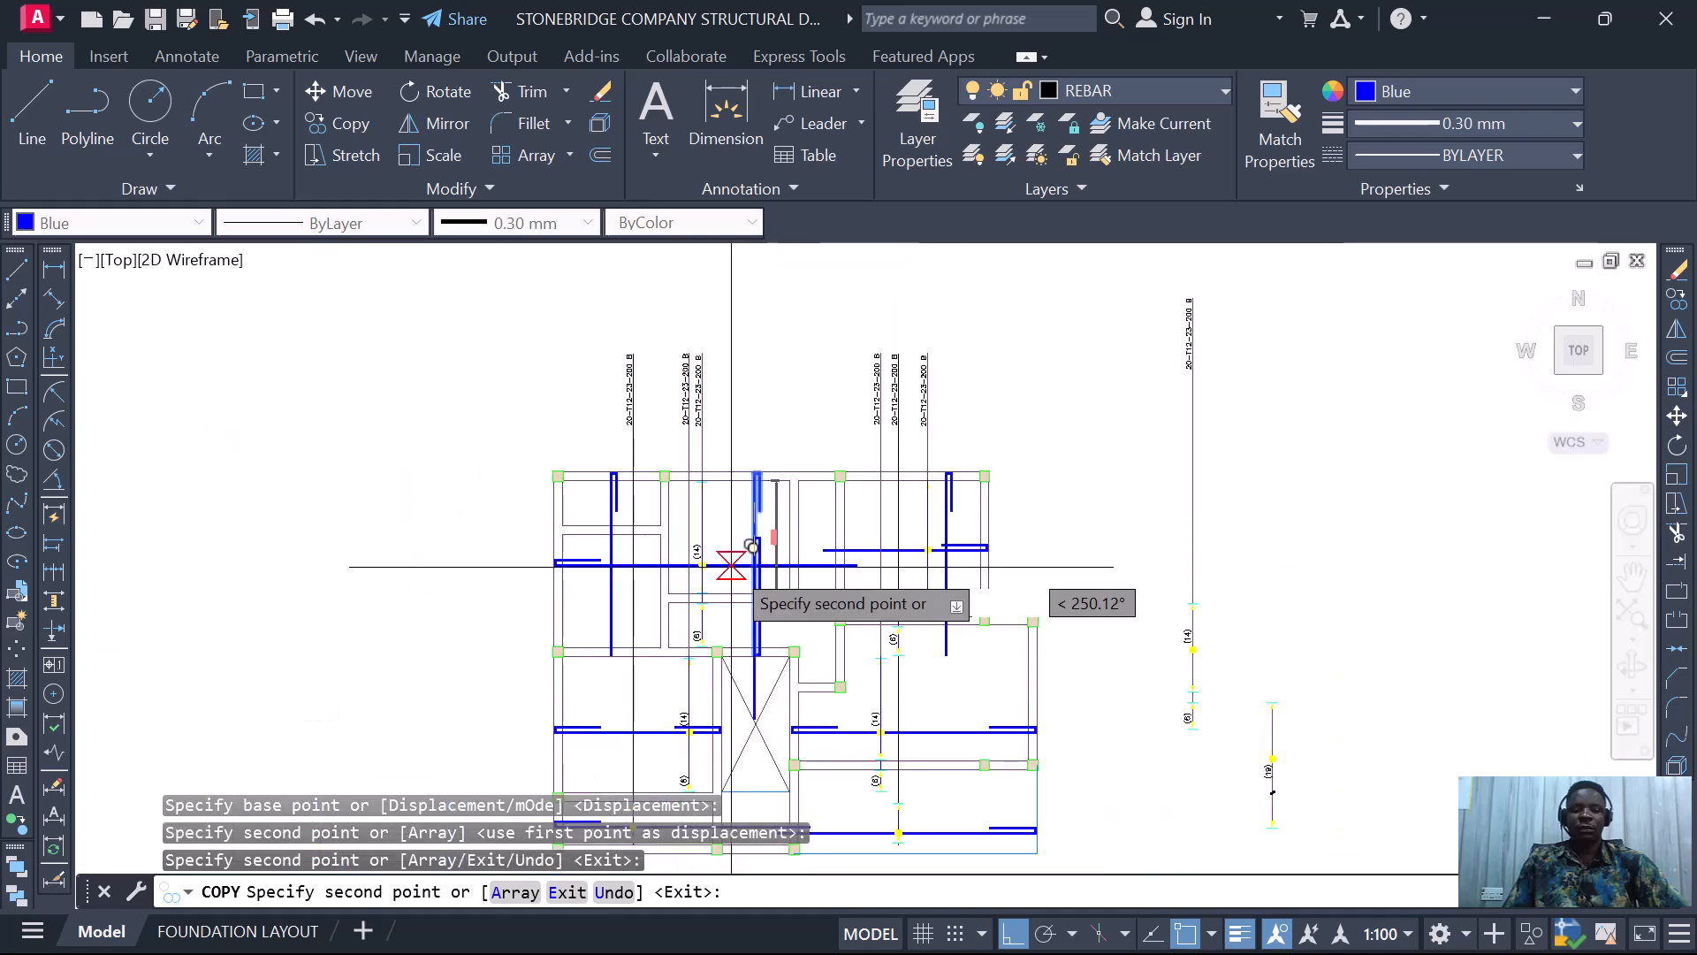
pyautogui.press('Escape')
# - Copy the bar with its lower hook cap and leg into the bottom-left bay, with the hook inside the bottom beam
pyautogui.scroll(-3, 721, 534)
pyautogui.scroll(5, 769, 583)
pyautogui.scroll(-1, 782, 590)
pyautogui.scroll(-3, 777, 610)
pyautogui.scroll(7, 776, 568)
pyautogui.click(870, 428)
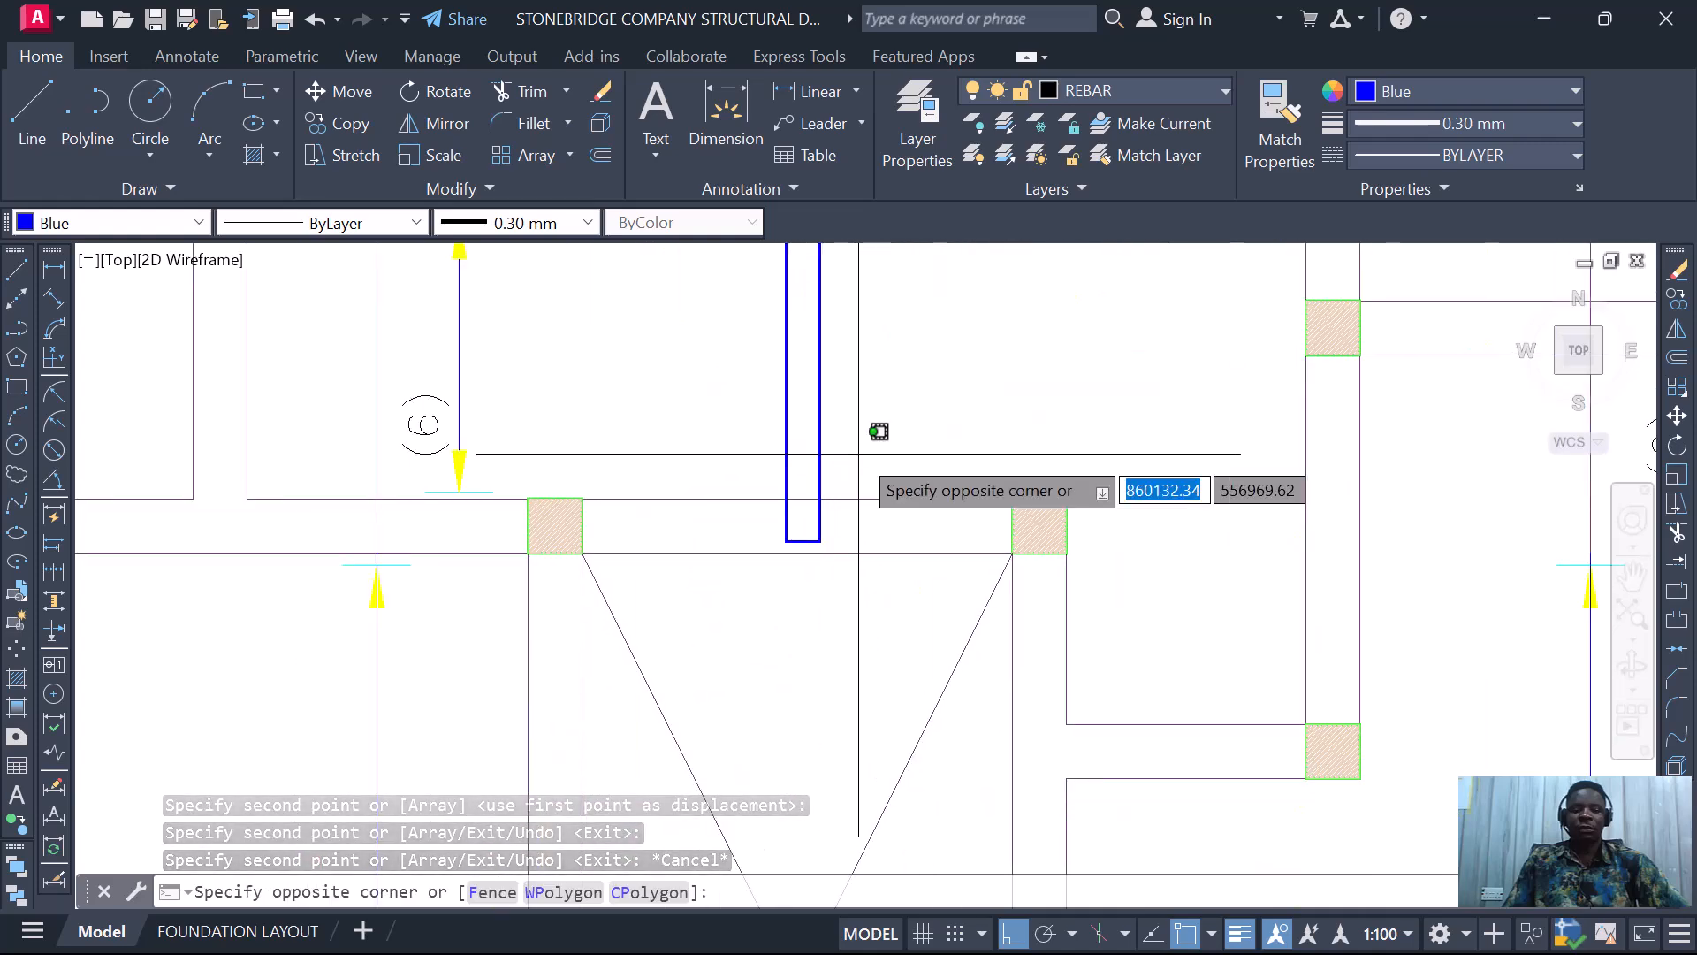
pyautogui.click(754, 400)
pyautogui.click(727, 380)
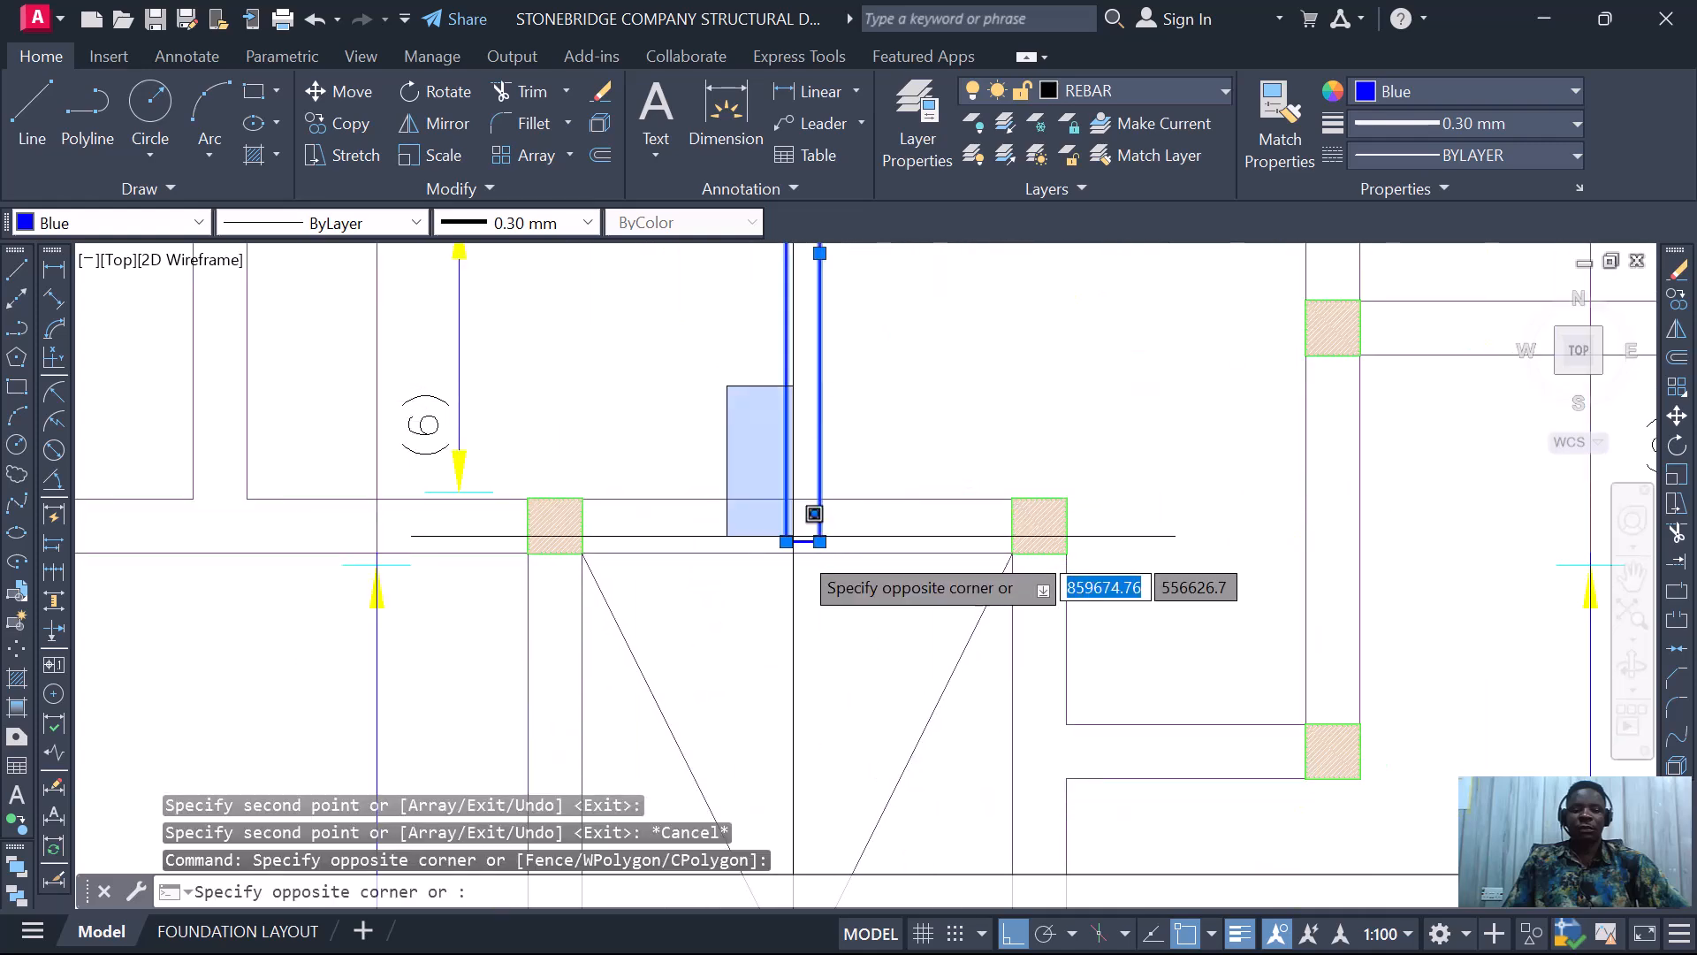
pyautogui.click(840, 576)
pyautogui.rightClick(695, 528)
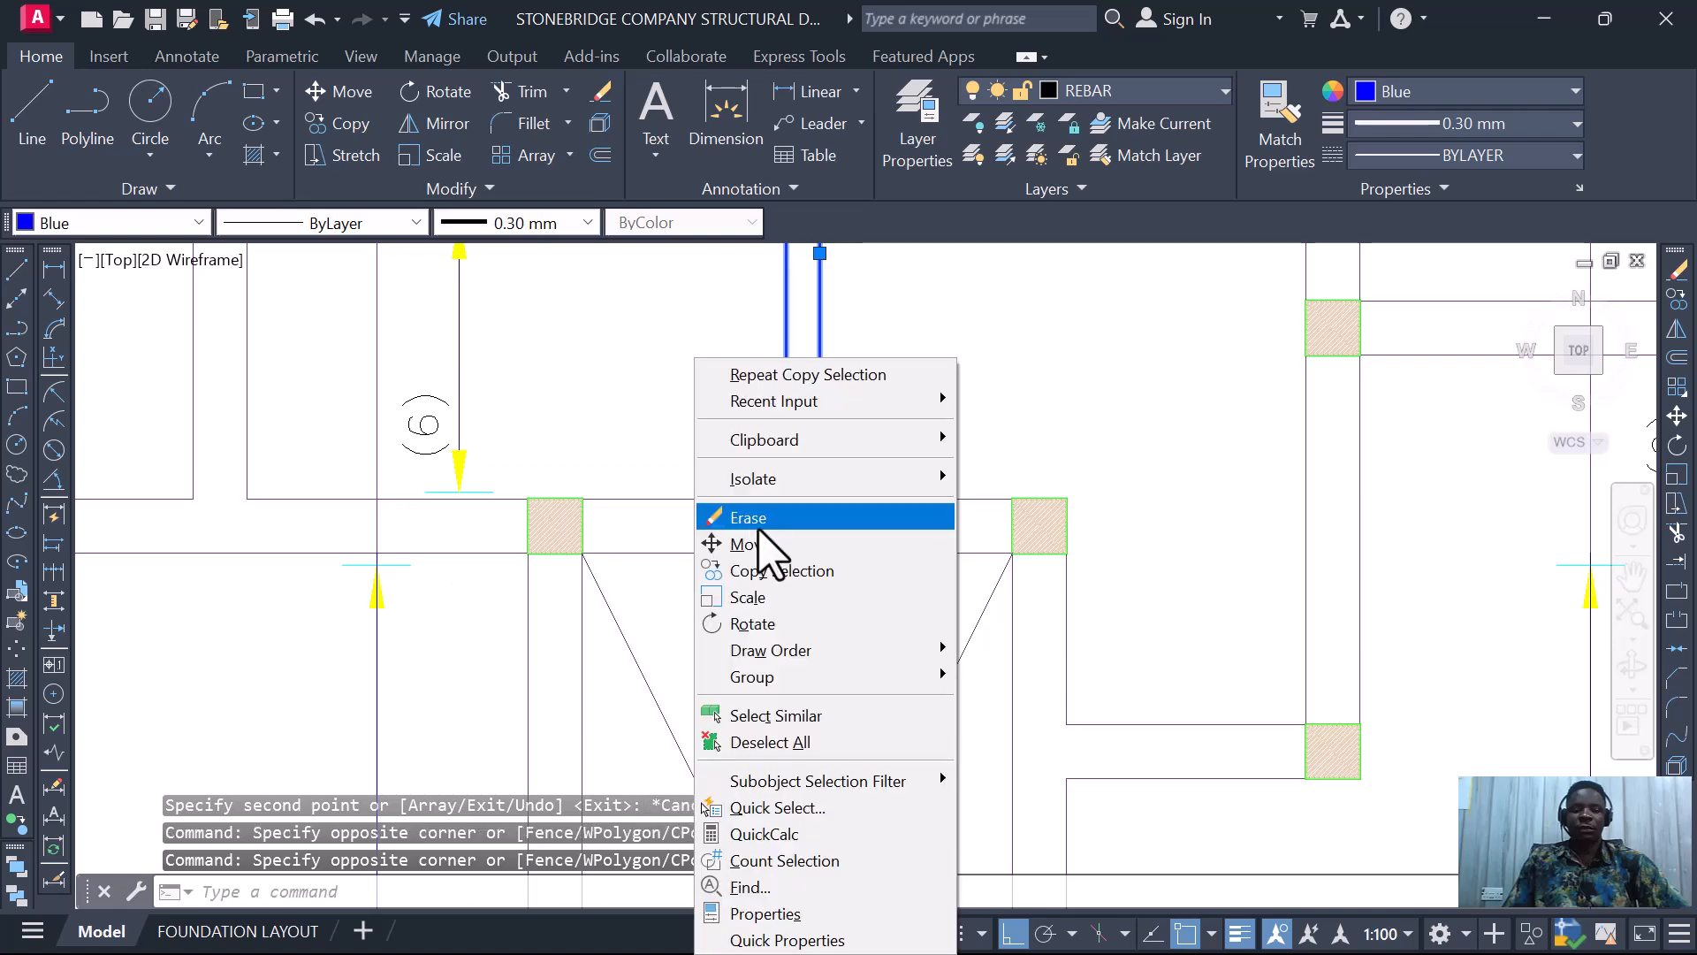
pyautogui.click(771, 571)
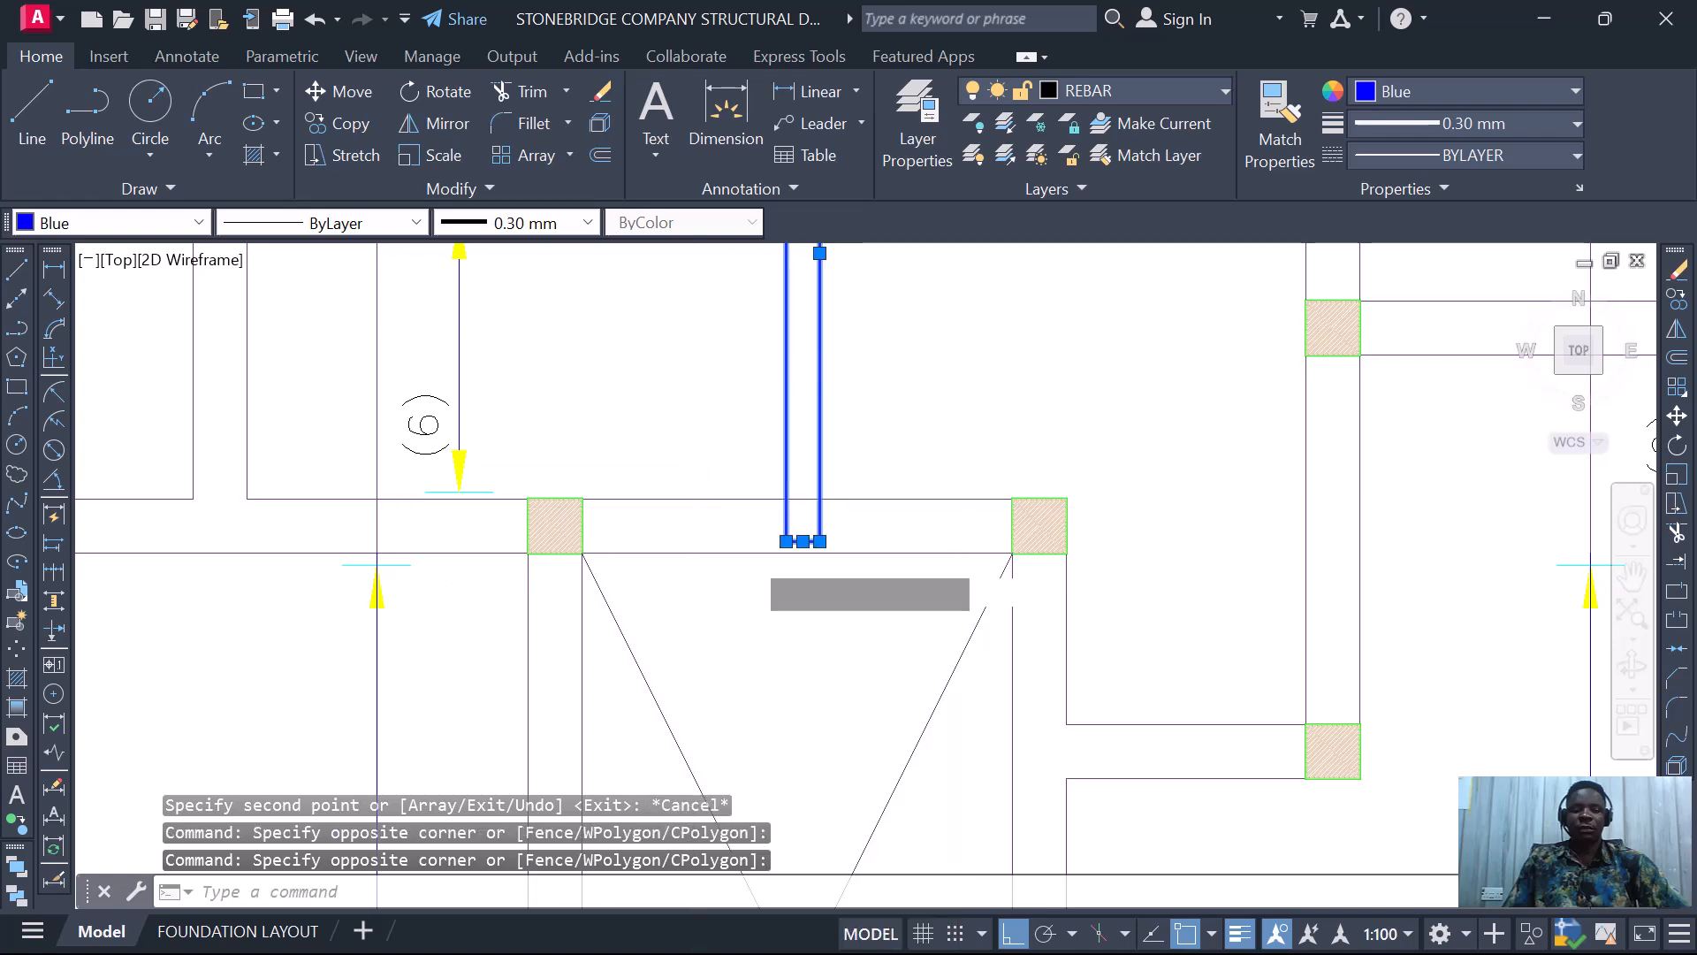
pyautogui.click(740, 554)
pyautogui.scroll(-3, 758, 531)
pyautogui.scroll(-3, 762, 522)
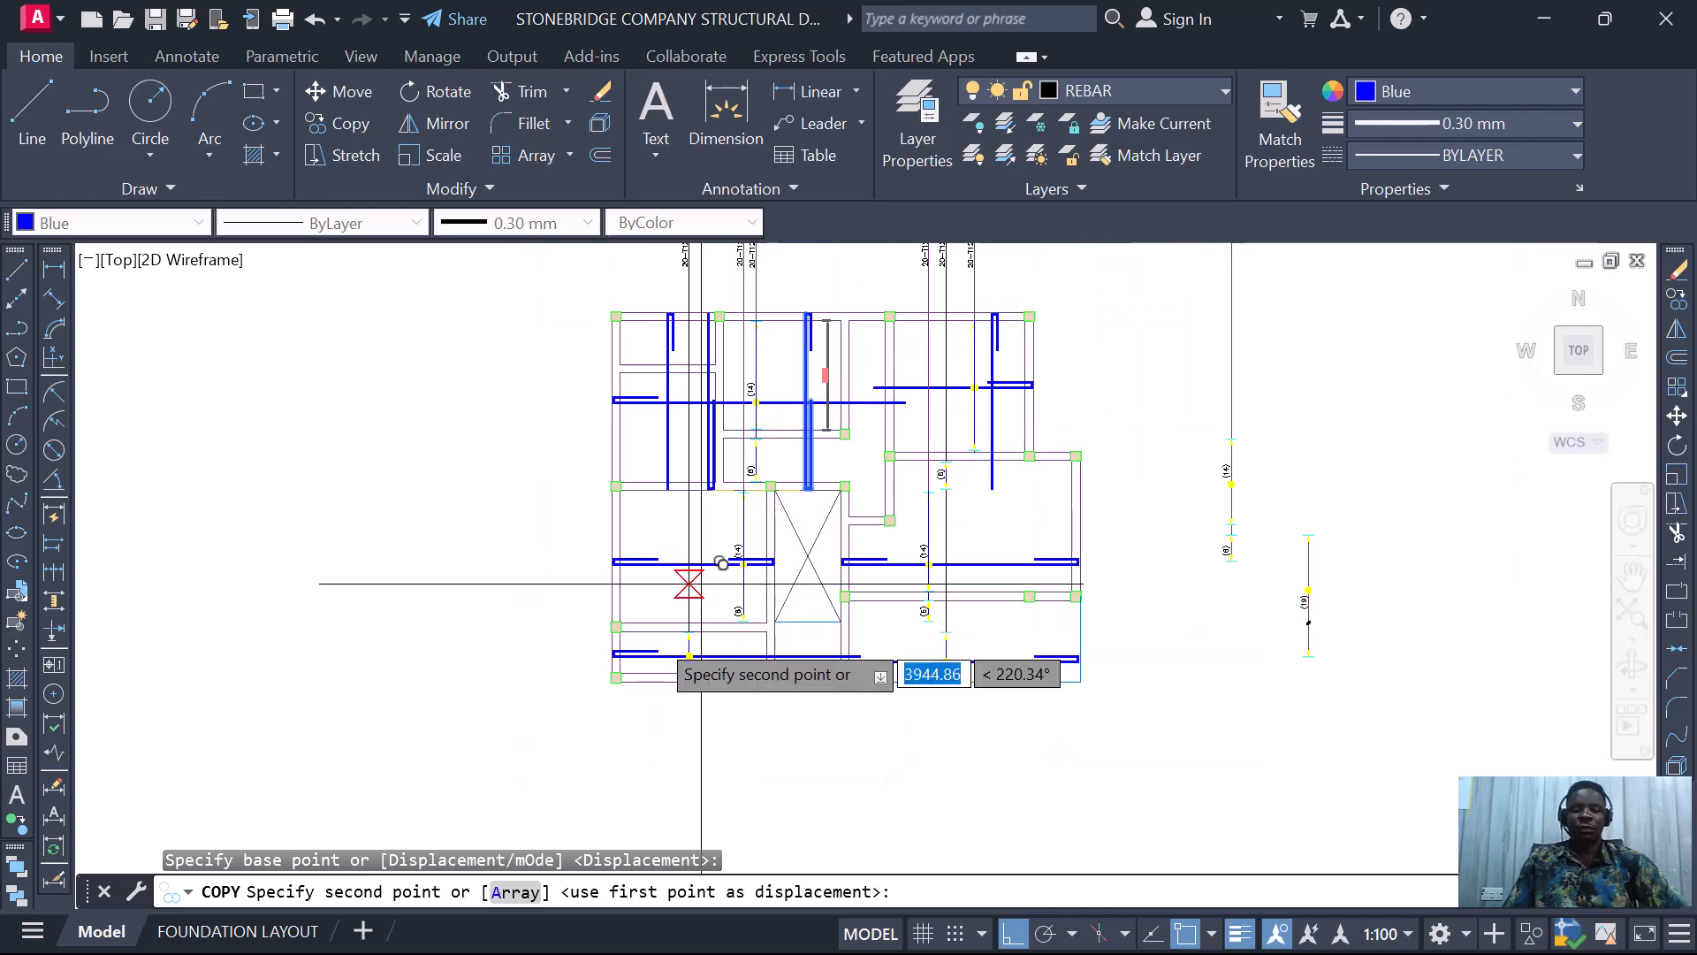
pyautogui.scroll(5, 712, 707)
pyautogui.scroll(2, 725, 650)
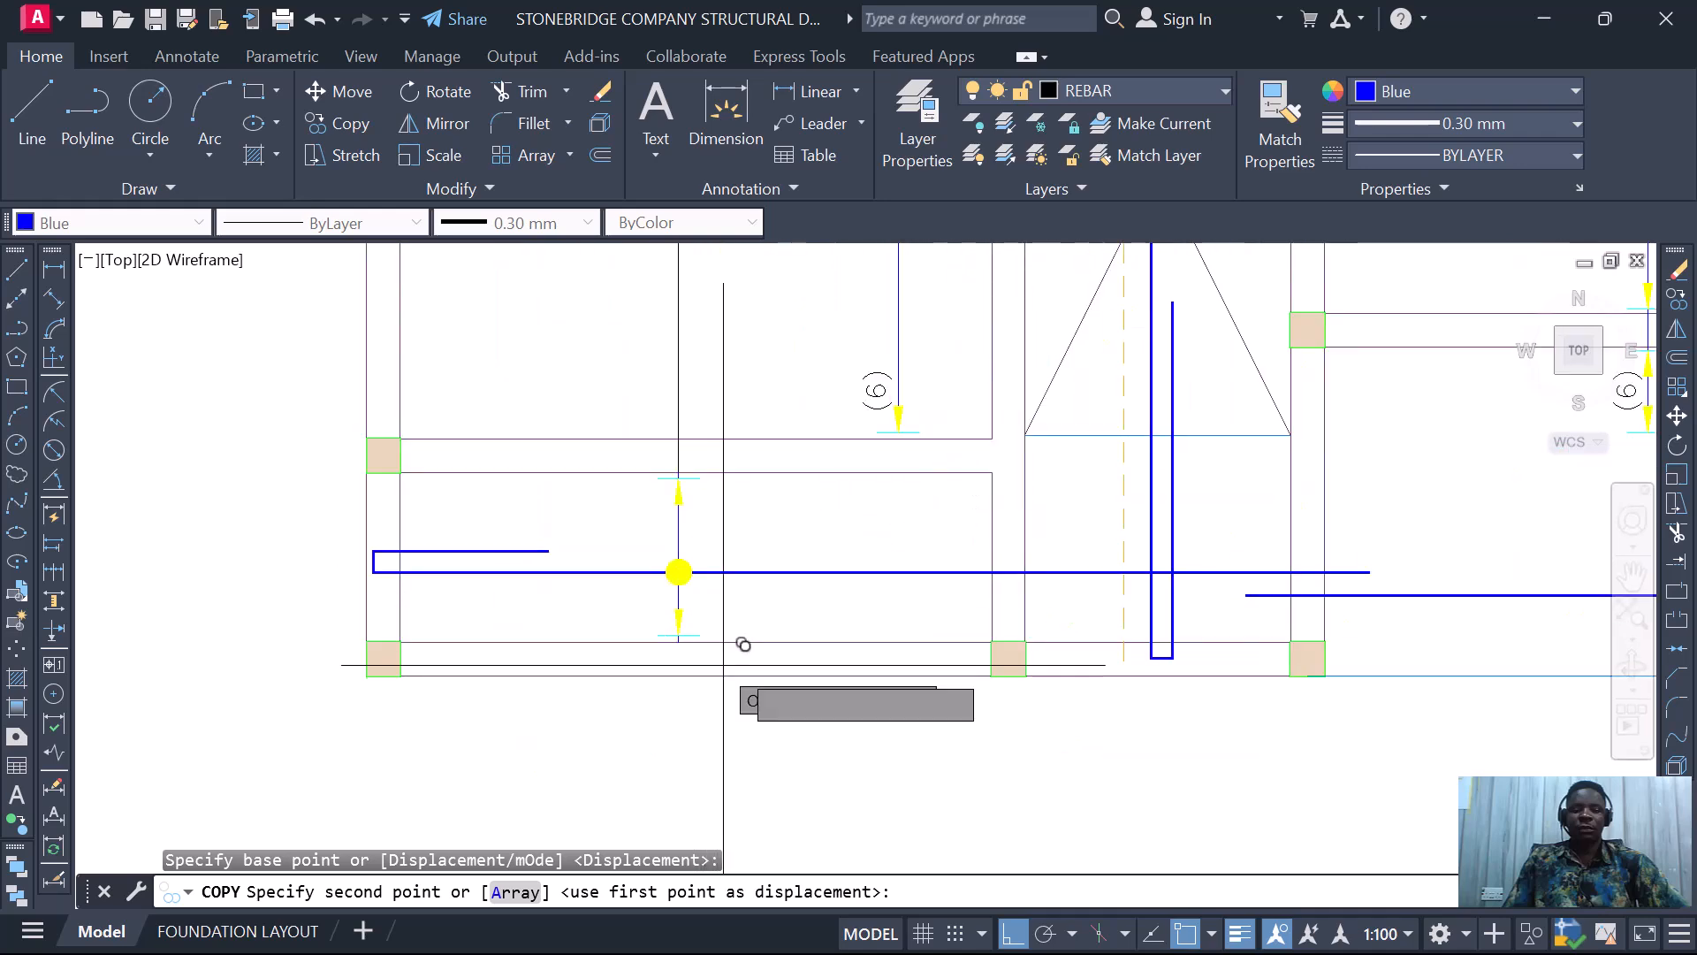
pyautogui.click(771, 650)
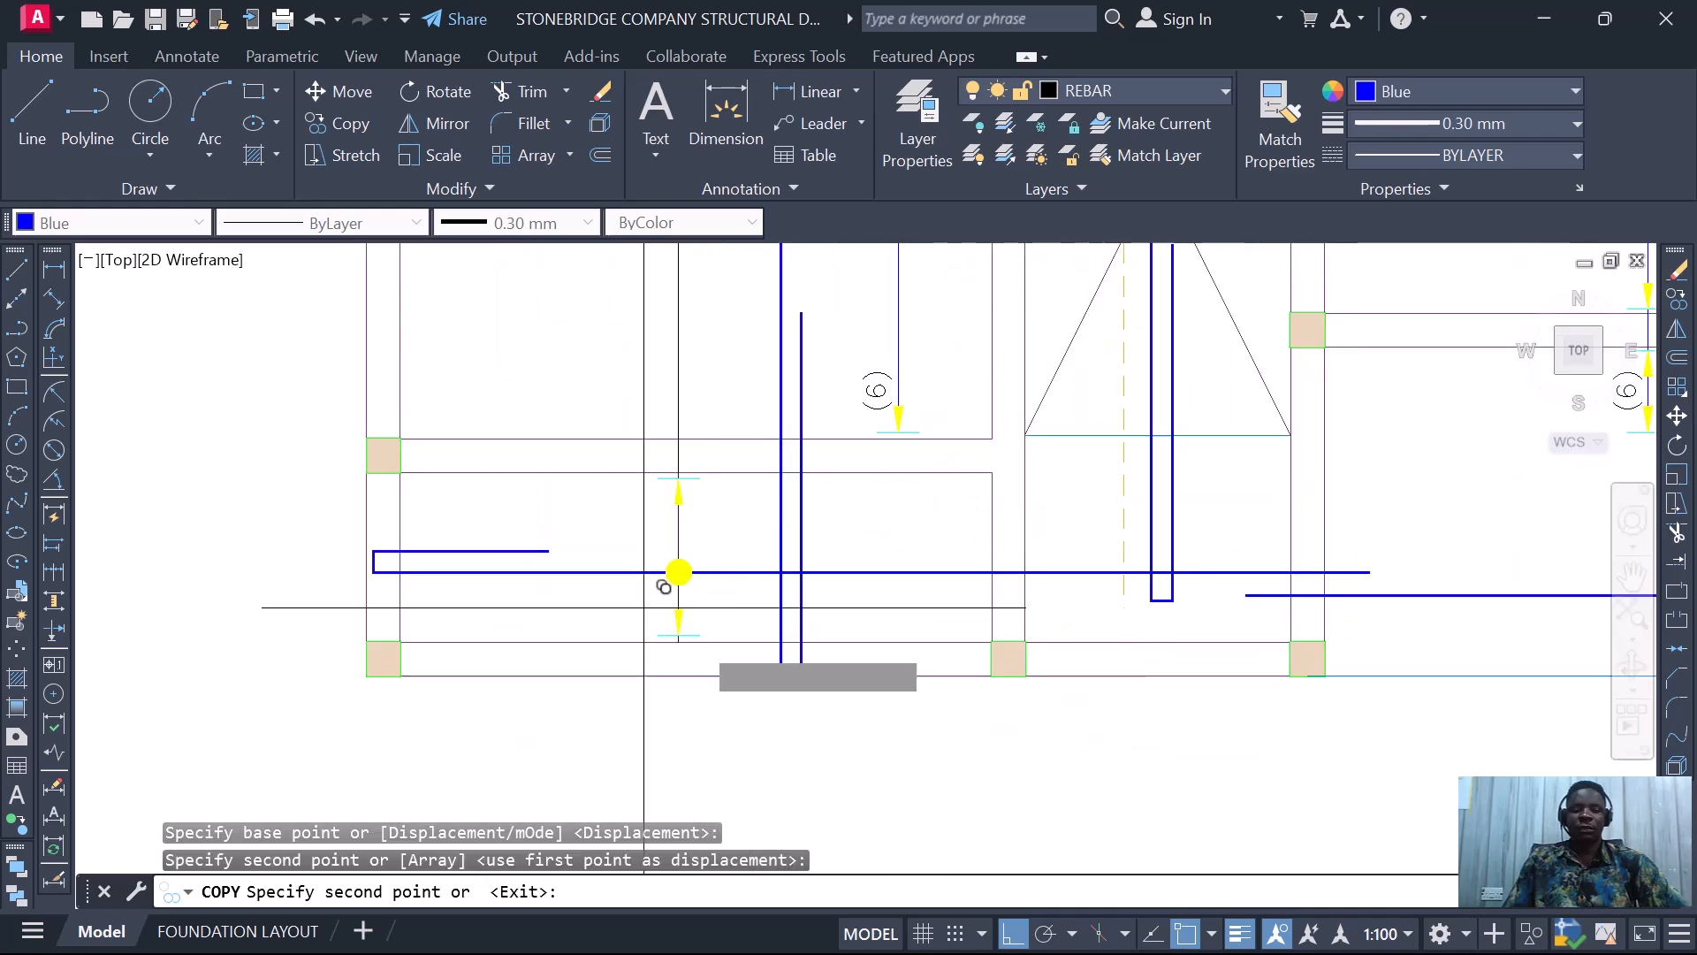
# - Place another copy of the lower-hooked bar in the bottom-right bay, with its hook at the slab's bottom edge
pyautogui.scroll(-3, 773, 647)
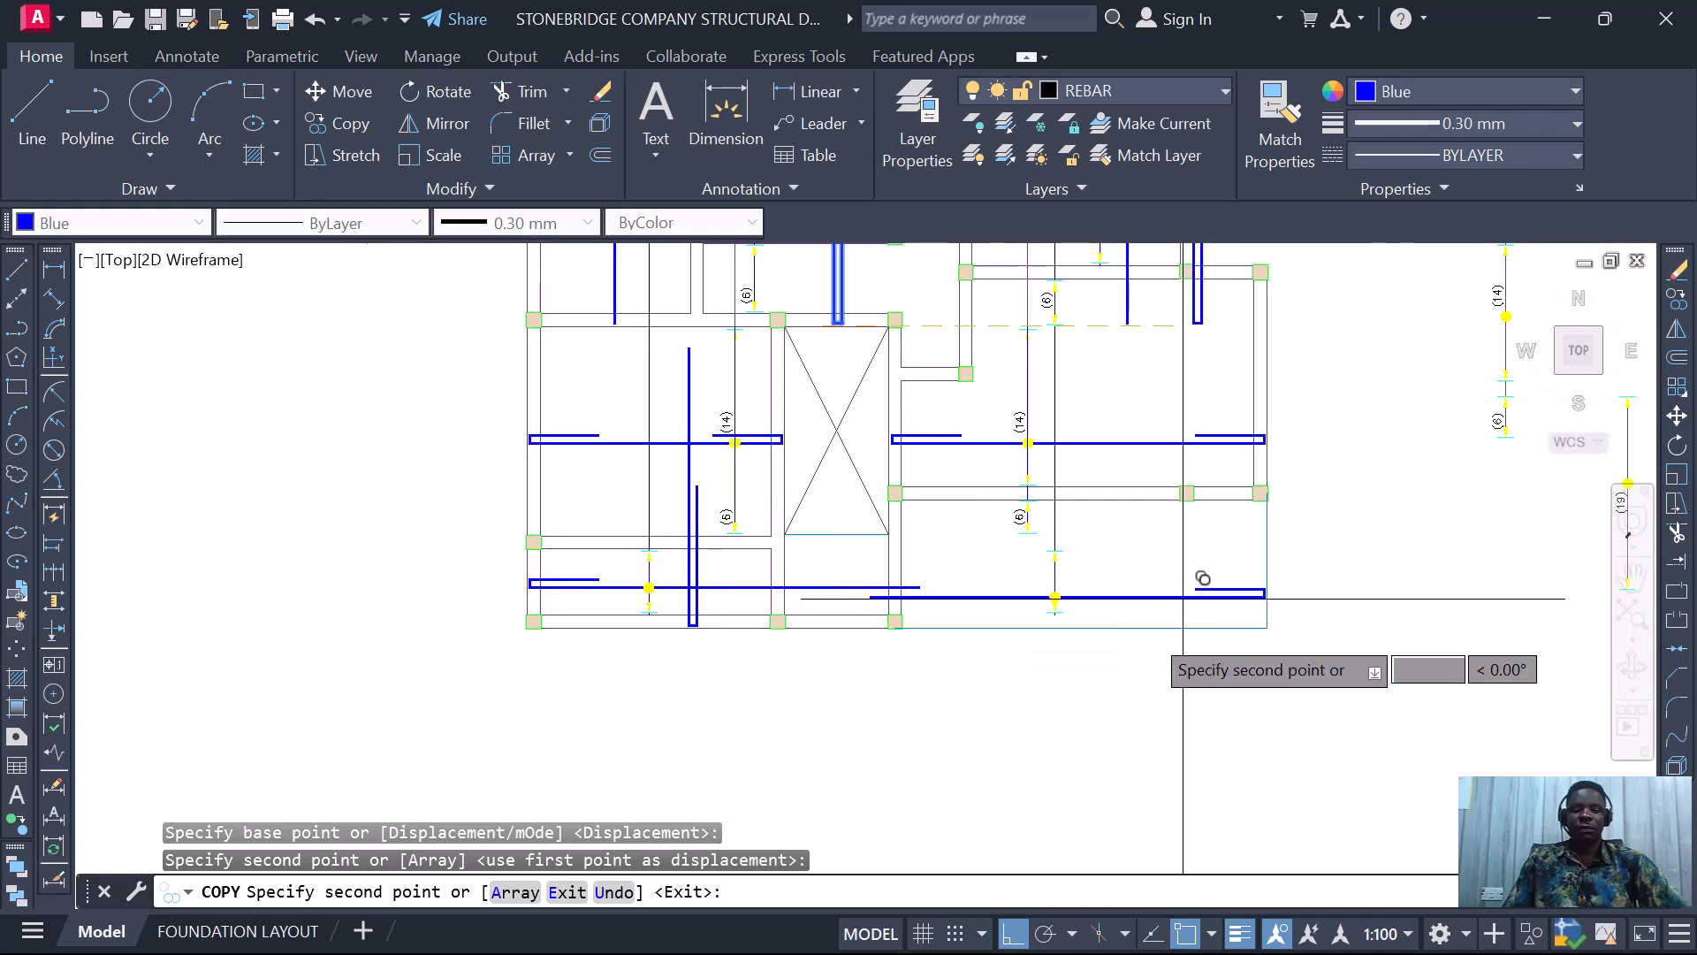
pyautogui.scroll(4, 1179, 597)
pyautogui.click(1029, 630)
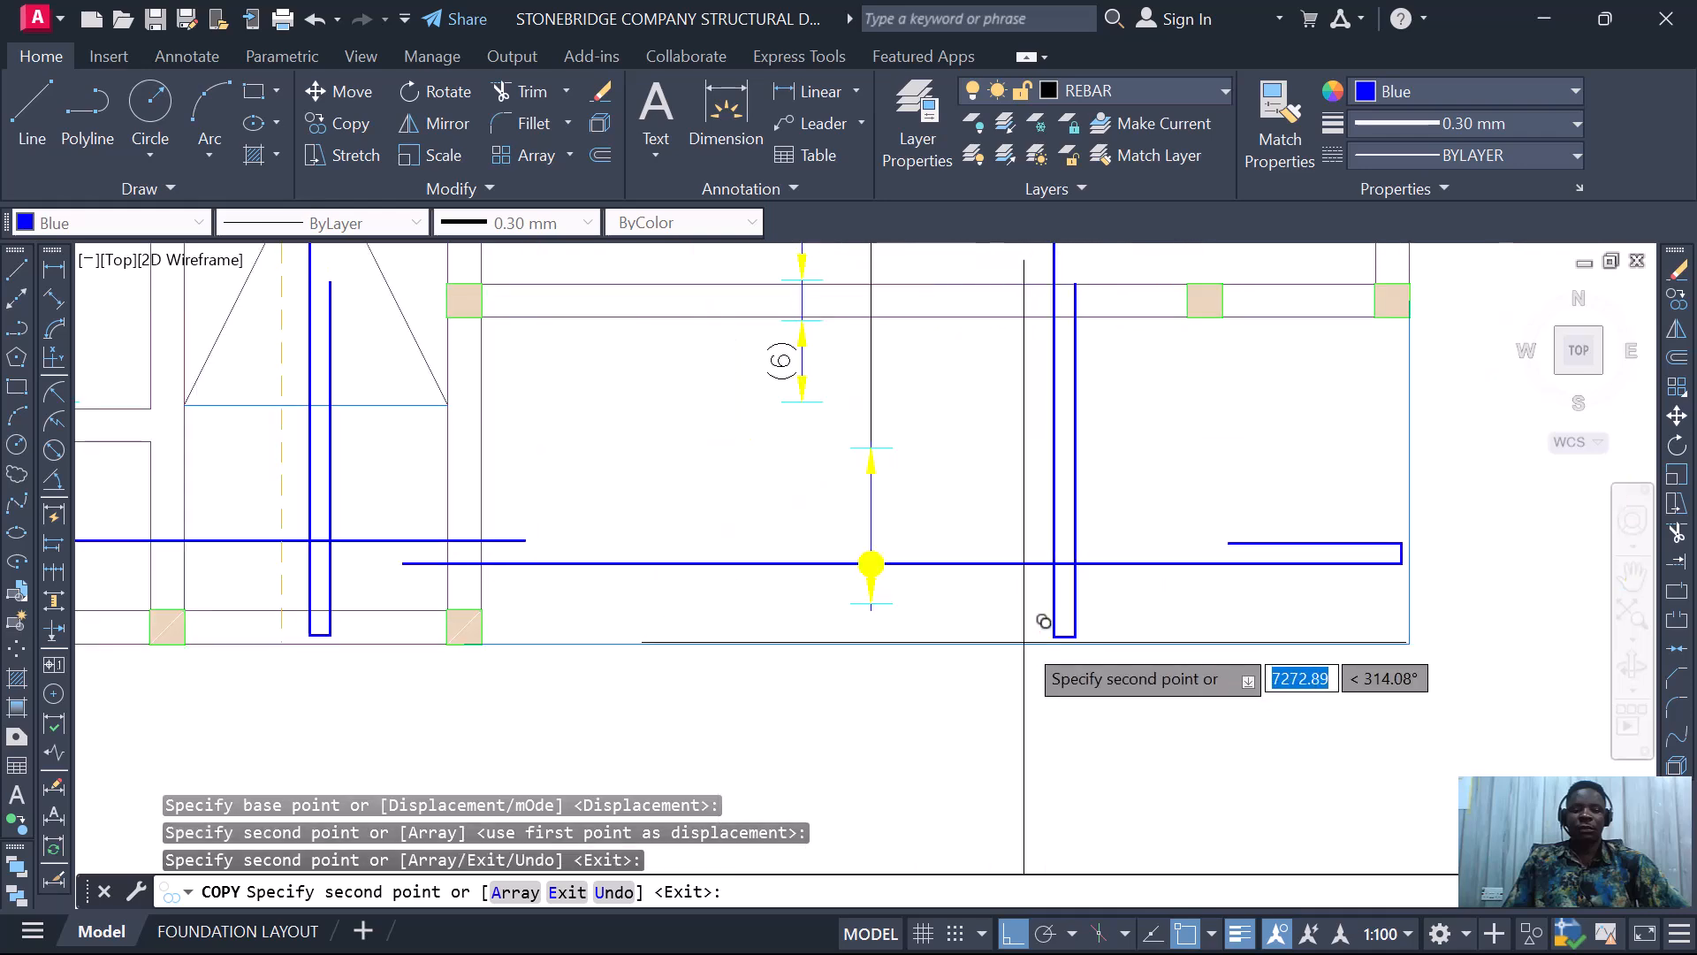
# - Place a third copy of the lower-hooked bar through the crossed opening, with its hook in the bottom beam, and finish copying
pyautogui.scroll(-4, 1029, 631)
pyautogui.scroll(2, 991, 563)
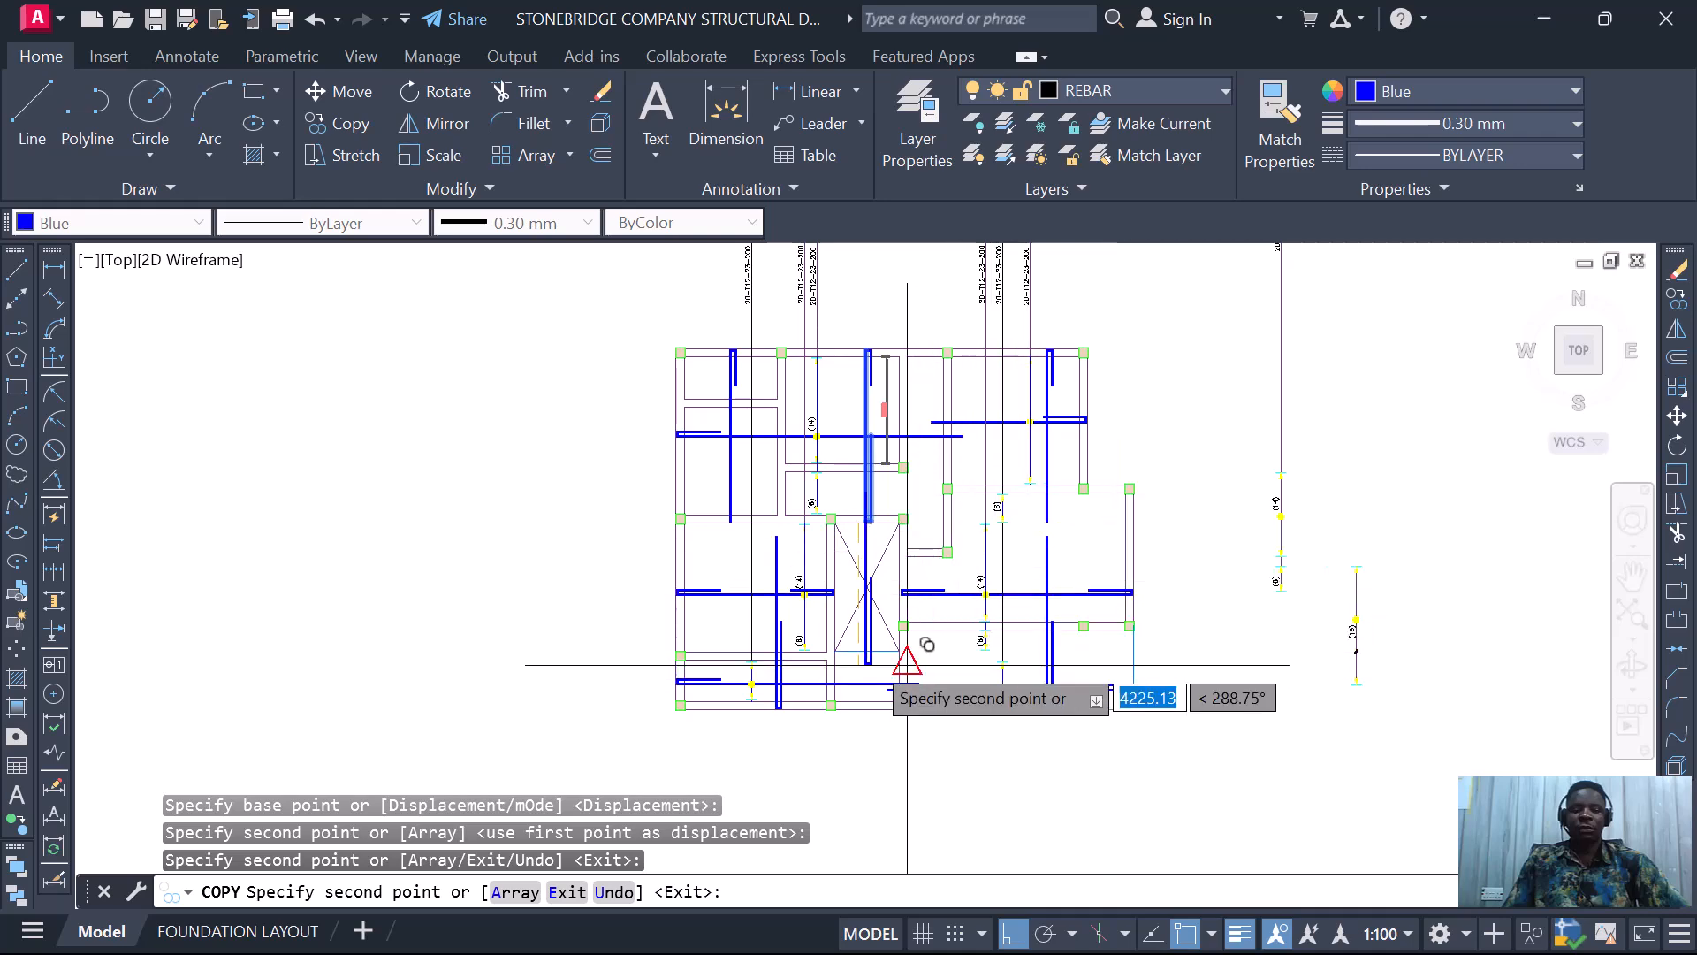
pyautogui.scroll(4, 896, 695)
pyautogui.scroll(4, 896, 695)
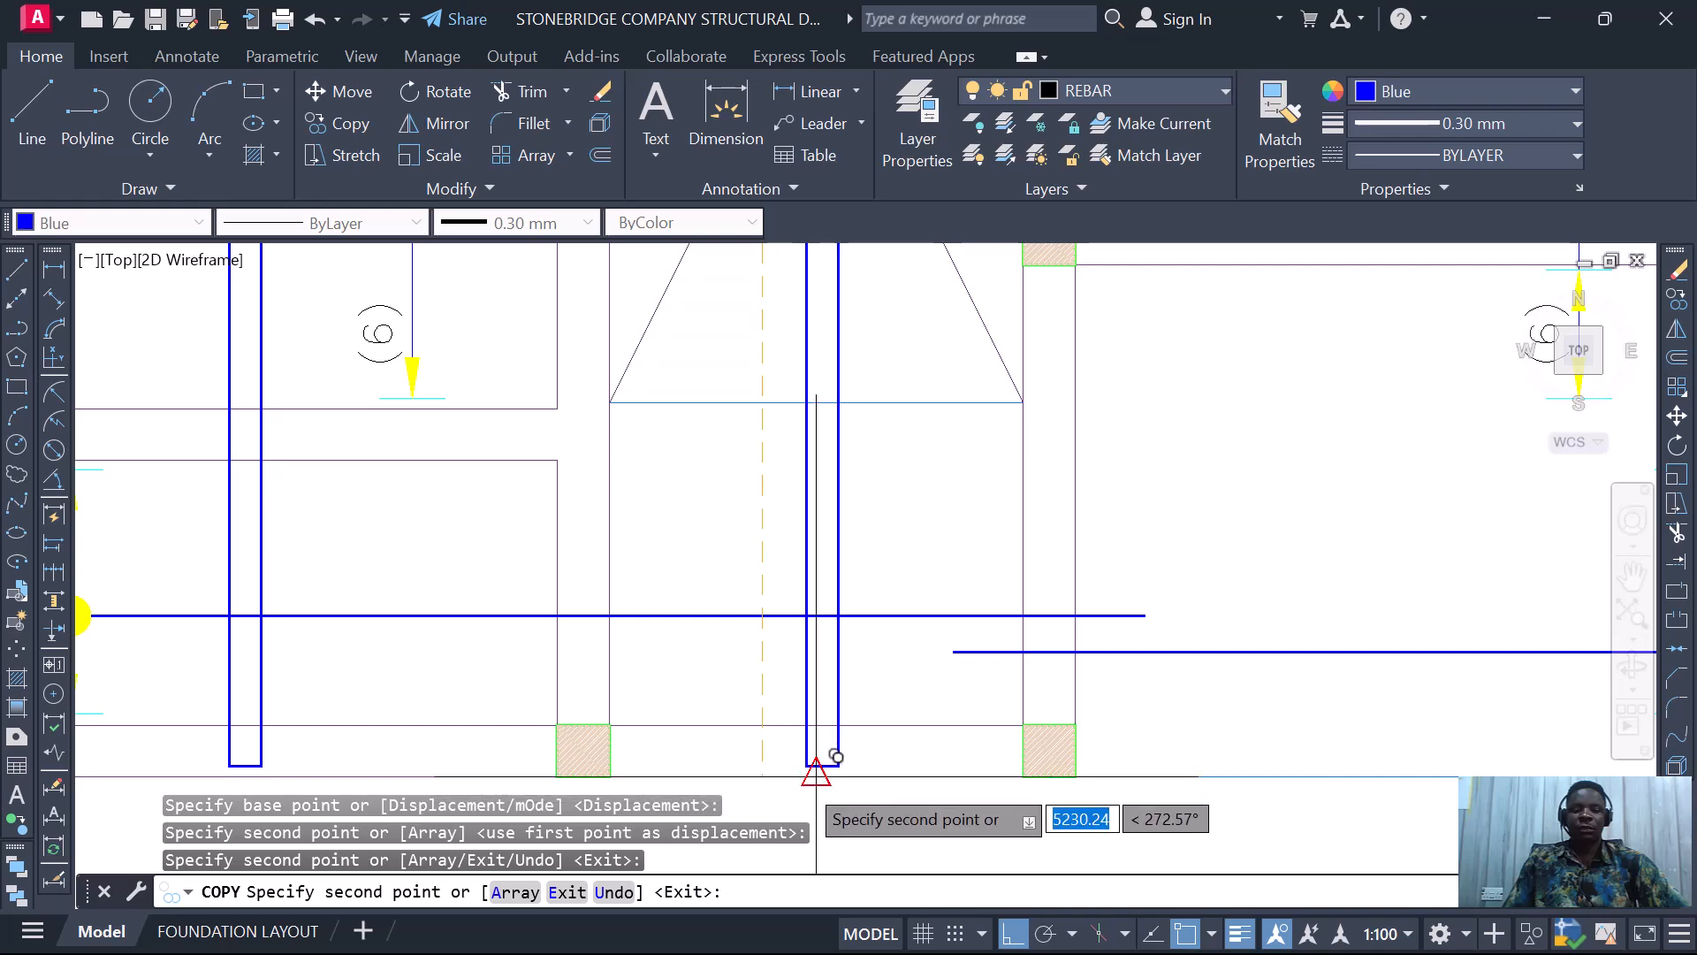
pyautogui.scroll(-5, 836, 757)
pyautogui.press('Escape')
# - Draw a short horizontal line between the central bar and its hook leg, just below the crossed opening's lower edge
pyautogui.scroll(3, 854, 587)
pyautogui.scroll(-3, 854, 587)
pyautogui.scroll(3, 858, 618)
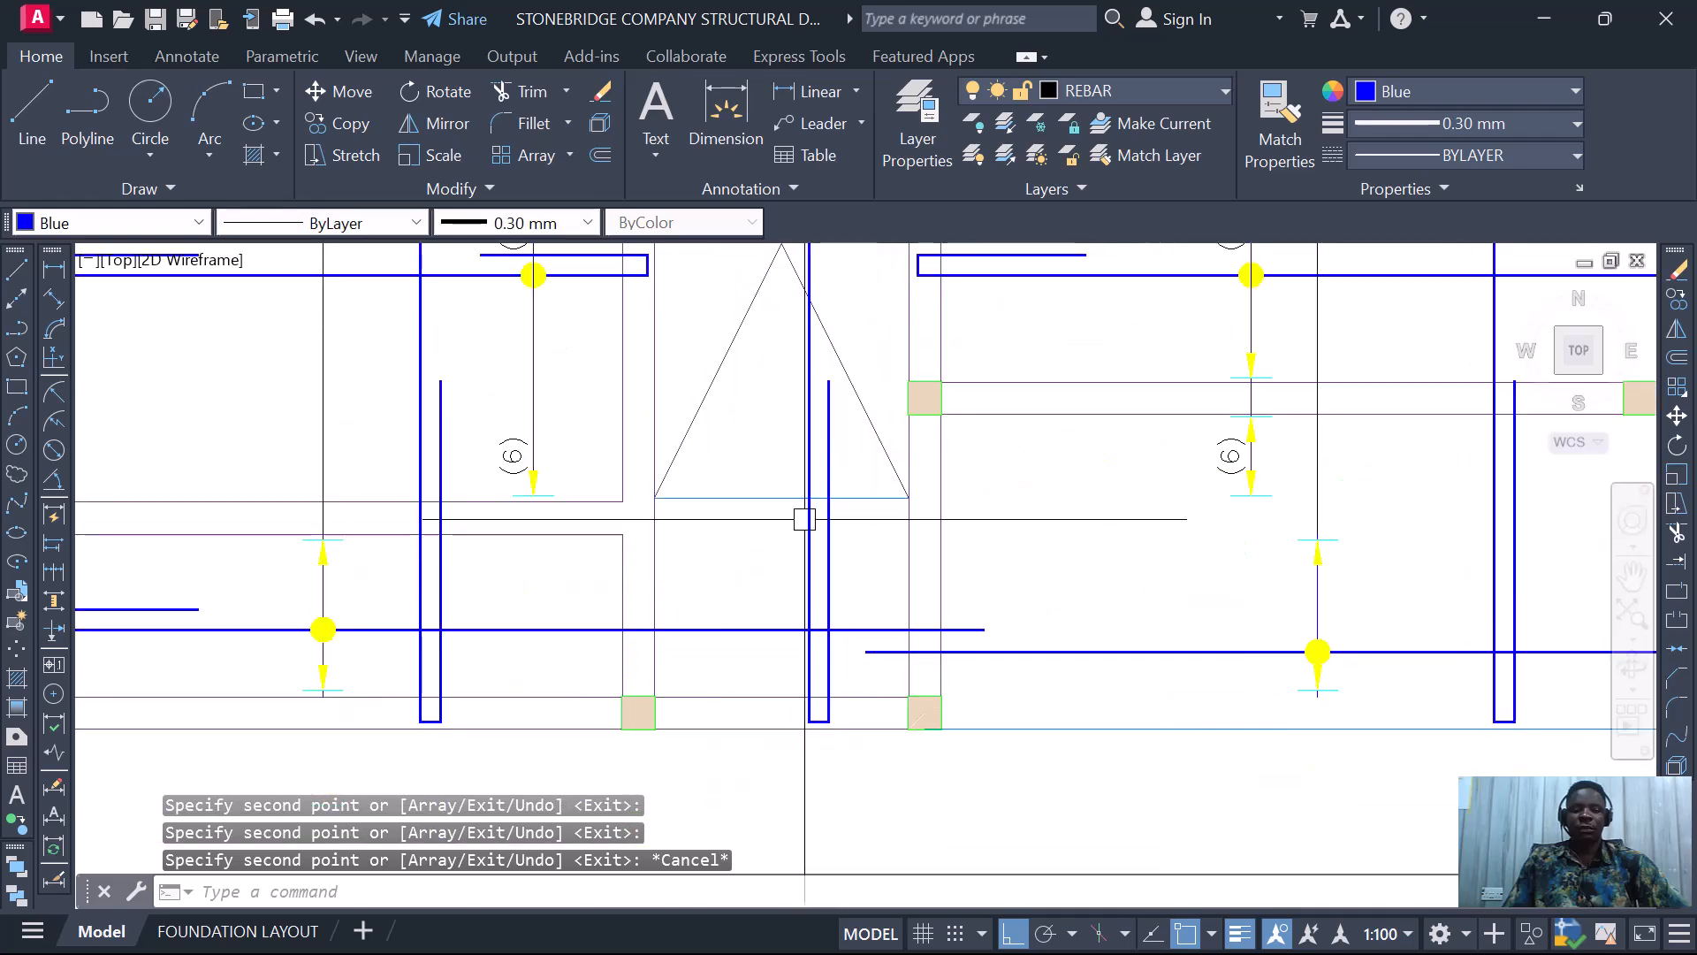
pyautogui.scroll(5, 804, 537)
pyautogui.scroll(-3, 822, 507)
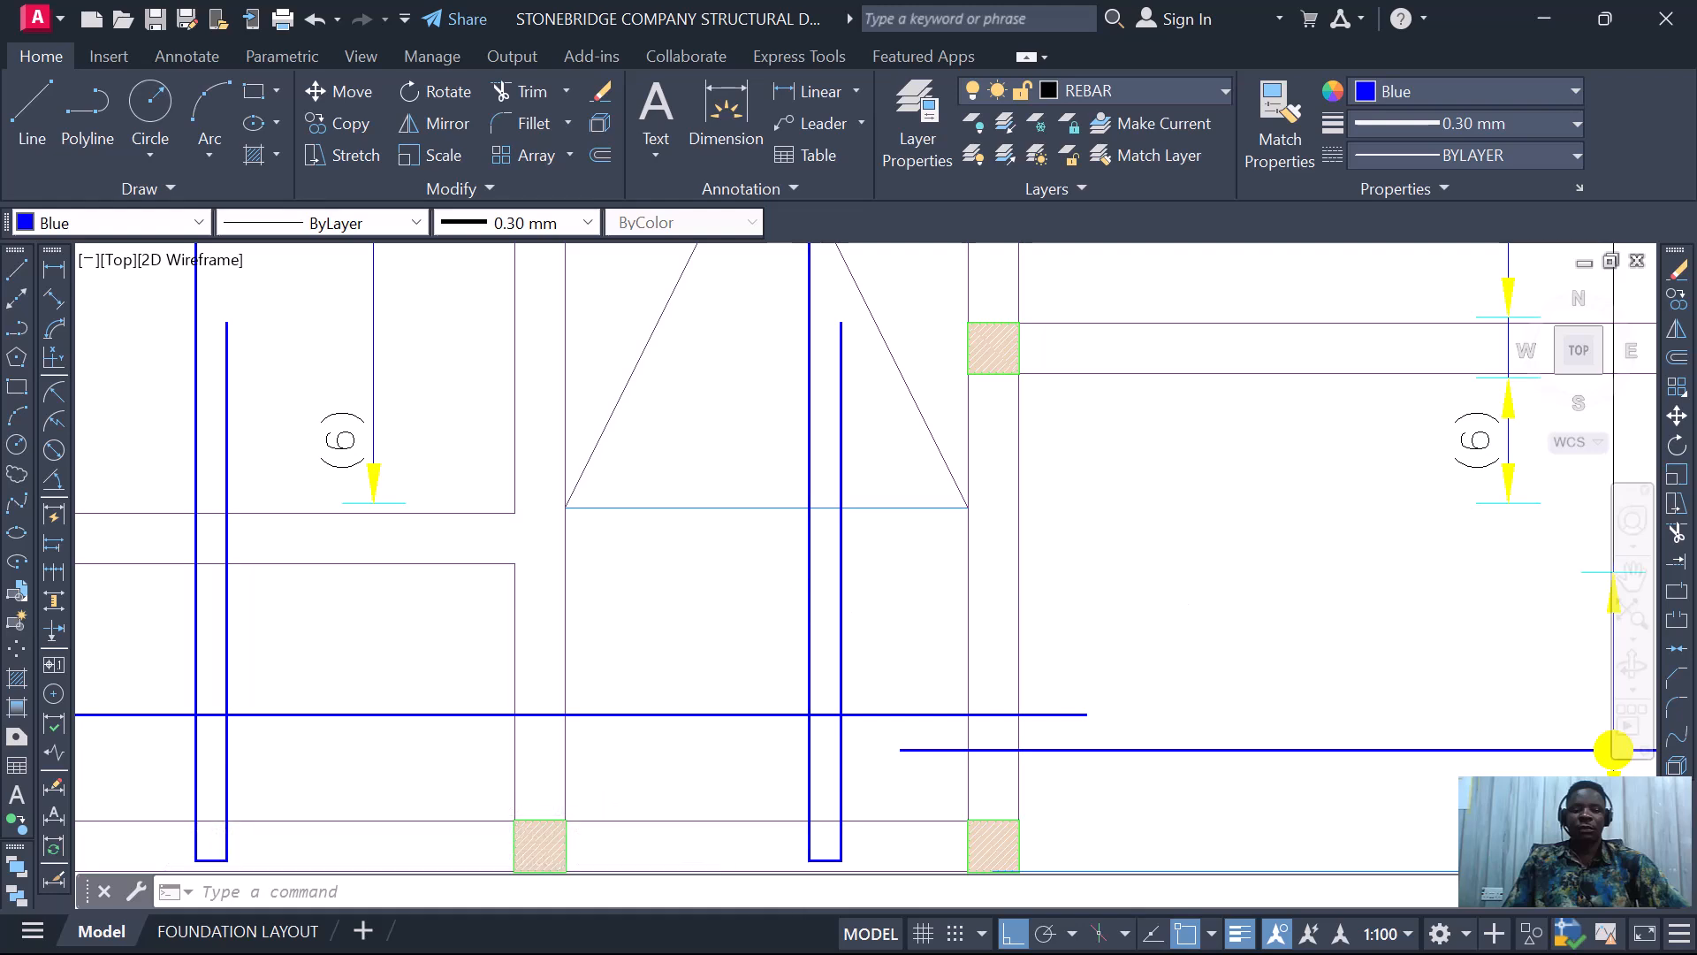
pyautogui.write('l')
pyautogui.press('space')
pyautogui.scroll(5, 875, 557)
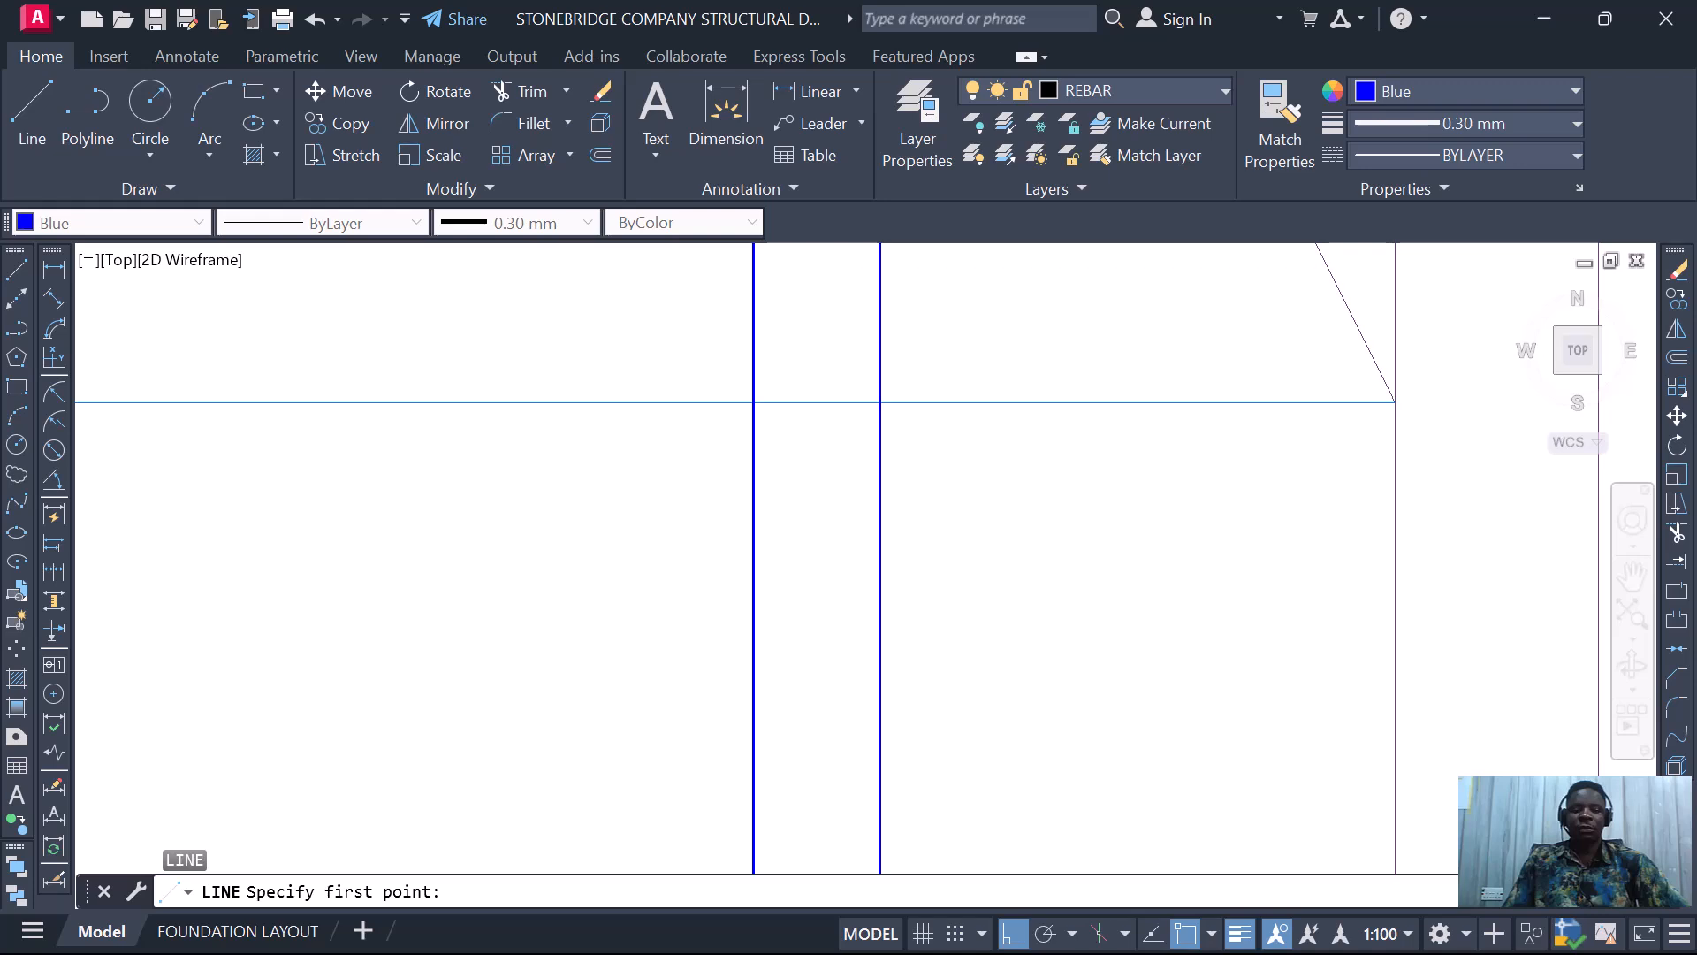
pyautogui.click(753, 434)
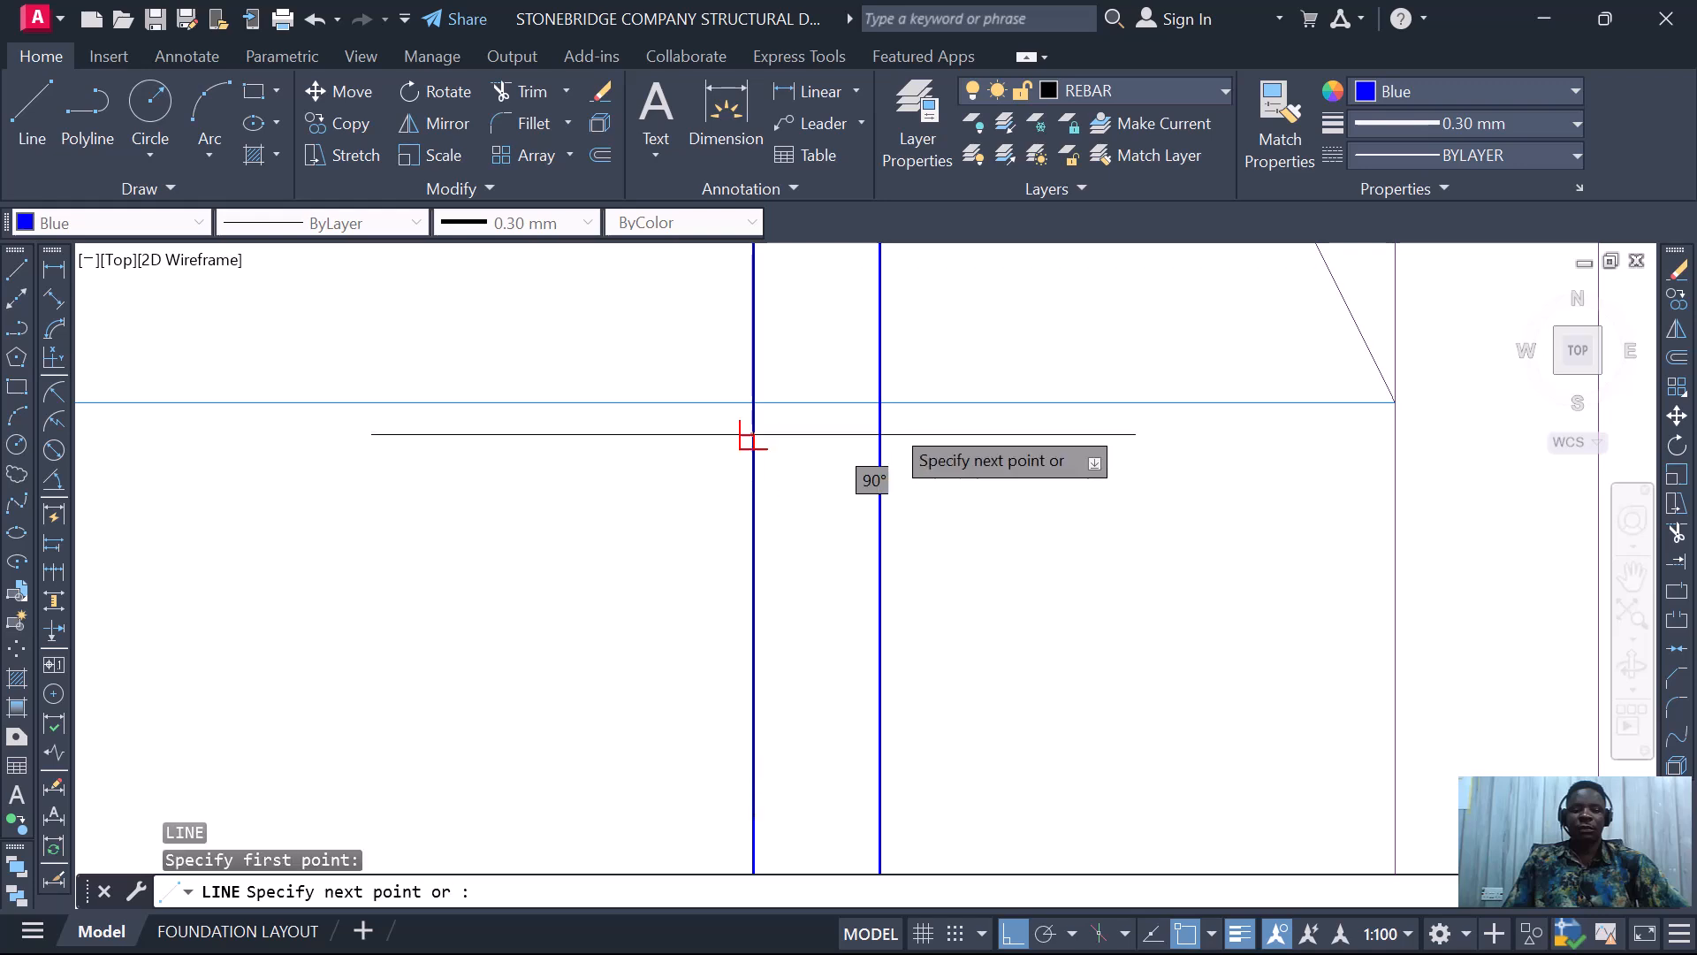
pyautogui.click(879, 434)
pyautogui.press('Escape')
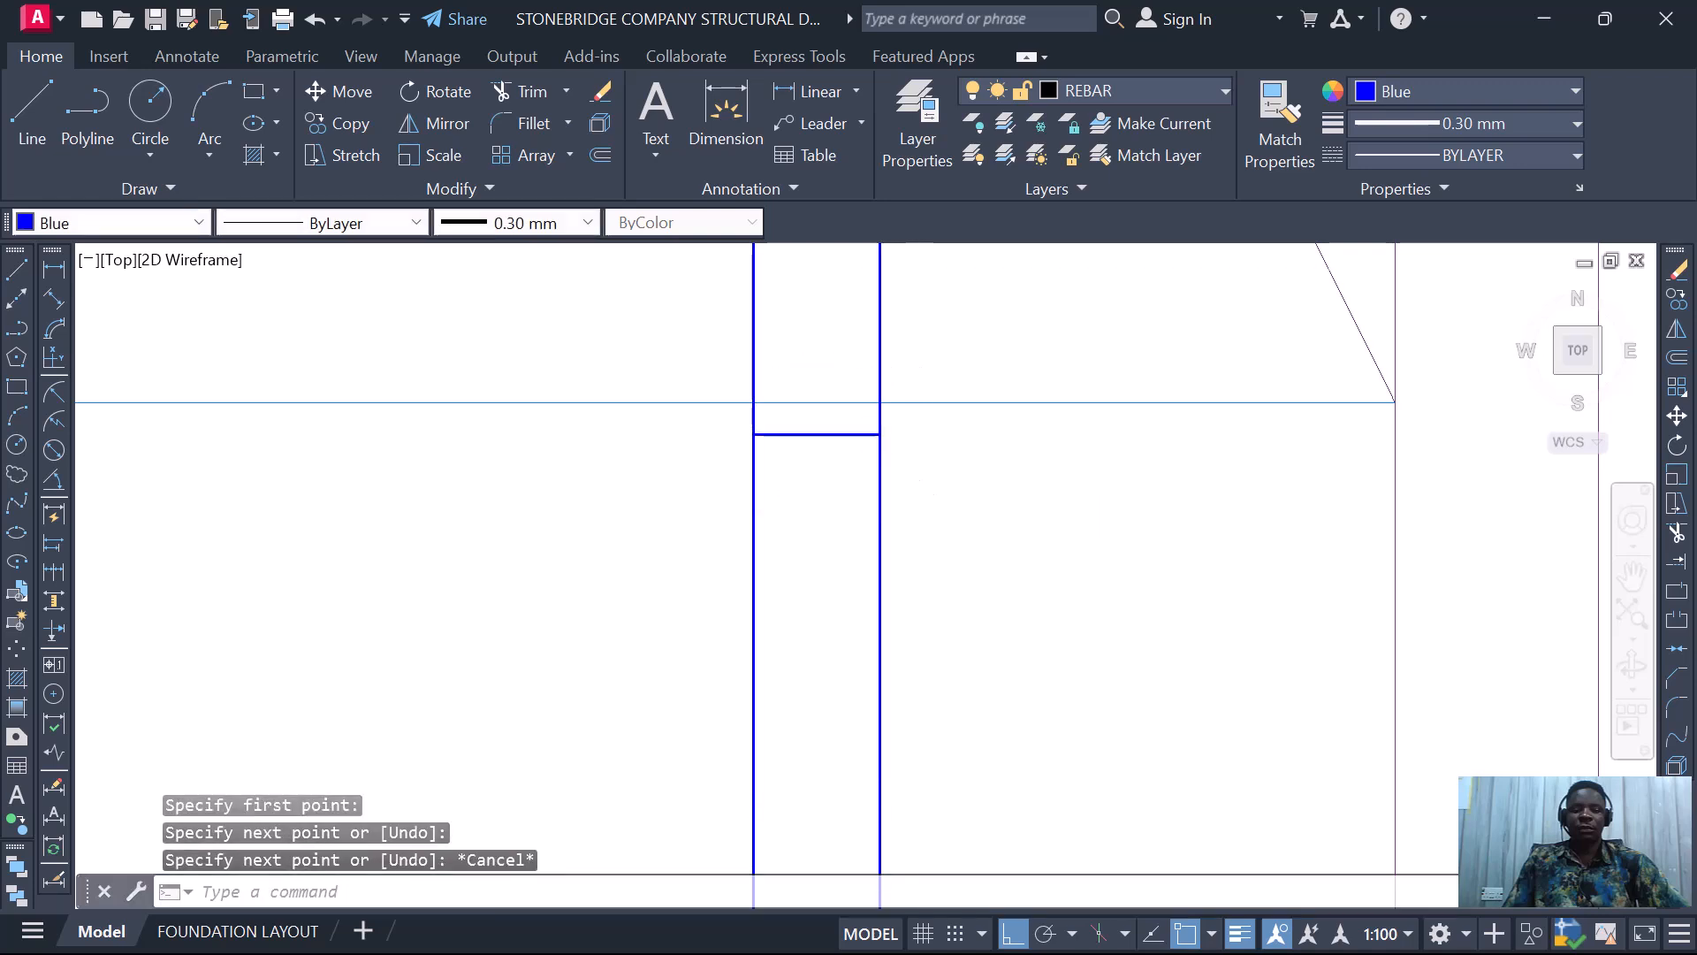
# - Erase the long hook leg on the right side of the central bar below the crossed opening
pyautogui.scroll(-5, 860, 486)
pyautogui.scroll(2, 836, 426)
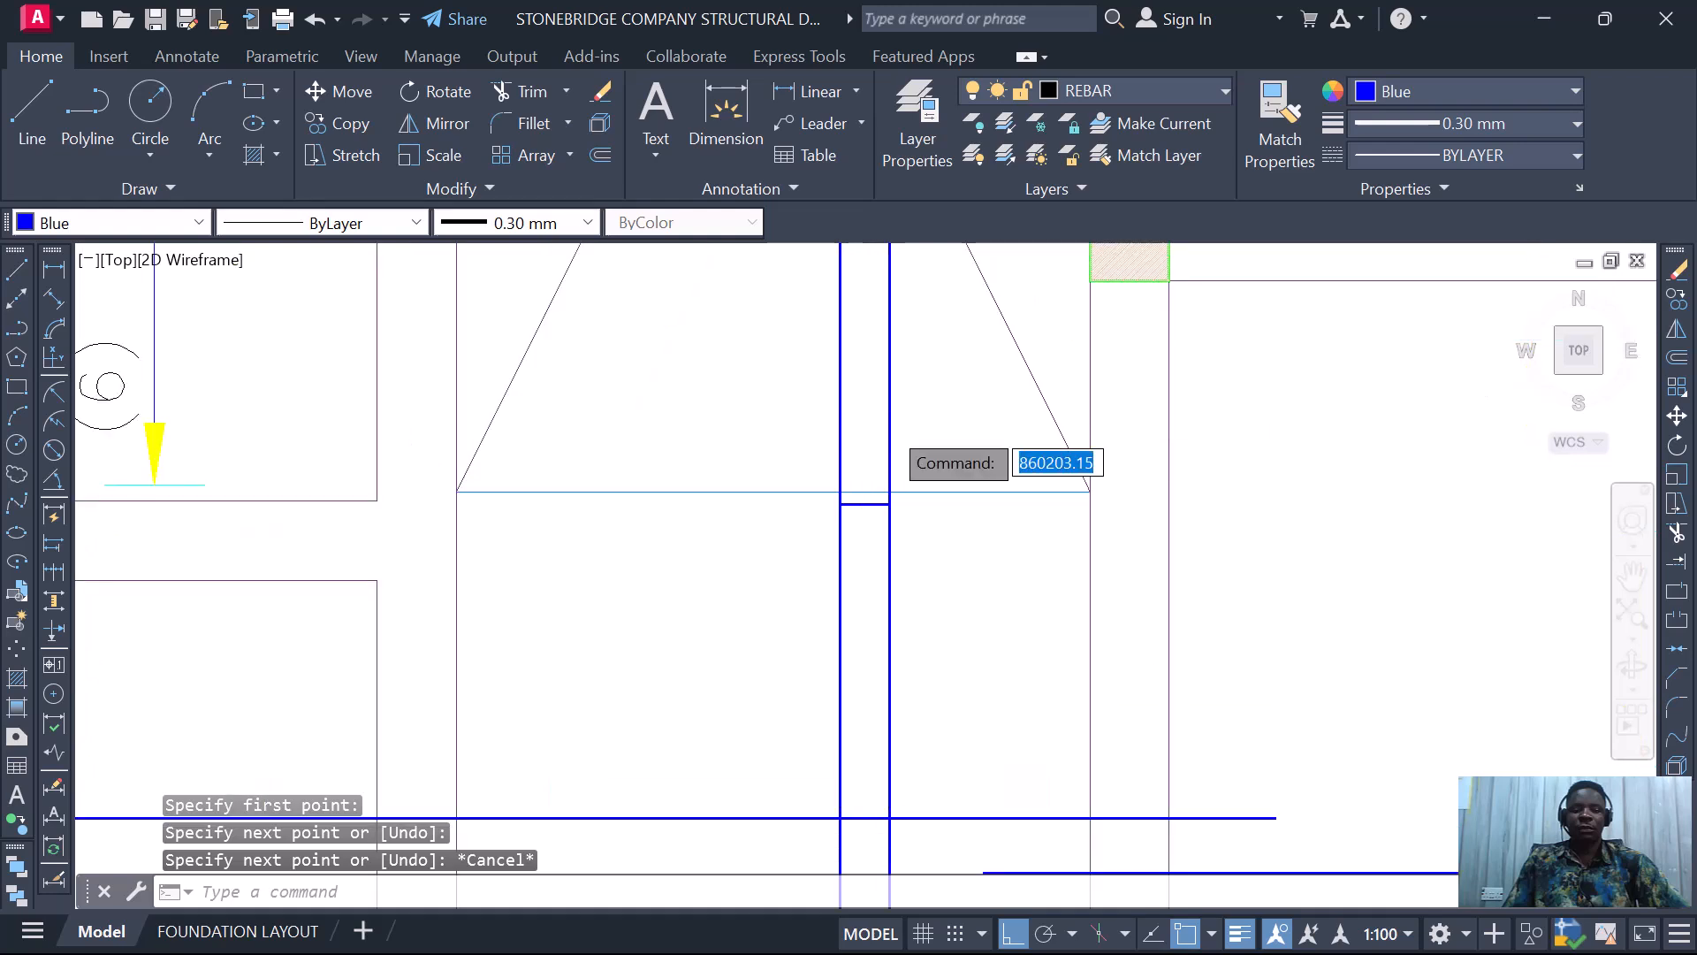
pyautogui.click(883, 449)
pyautogui.scroll(-4, 883, 454)
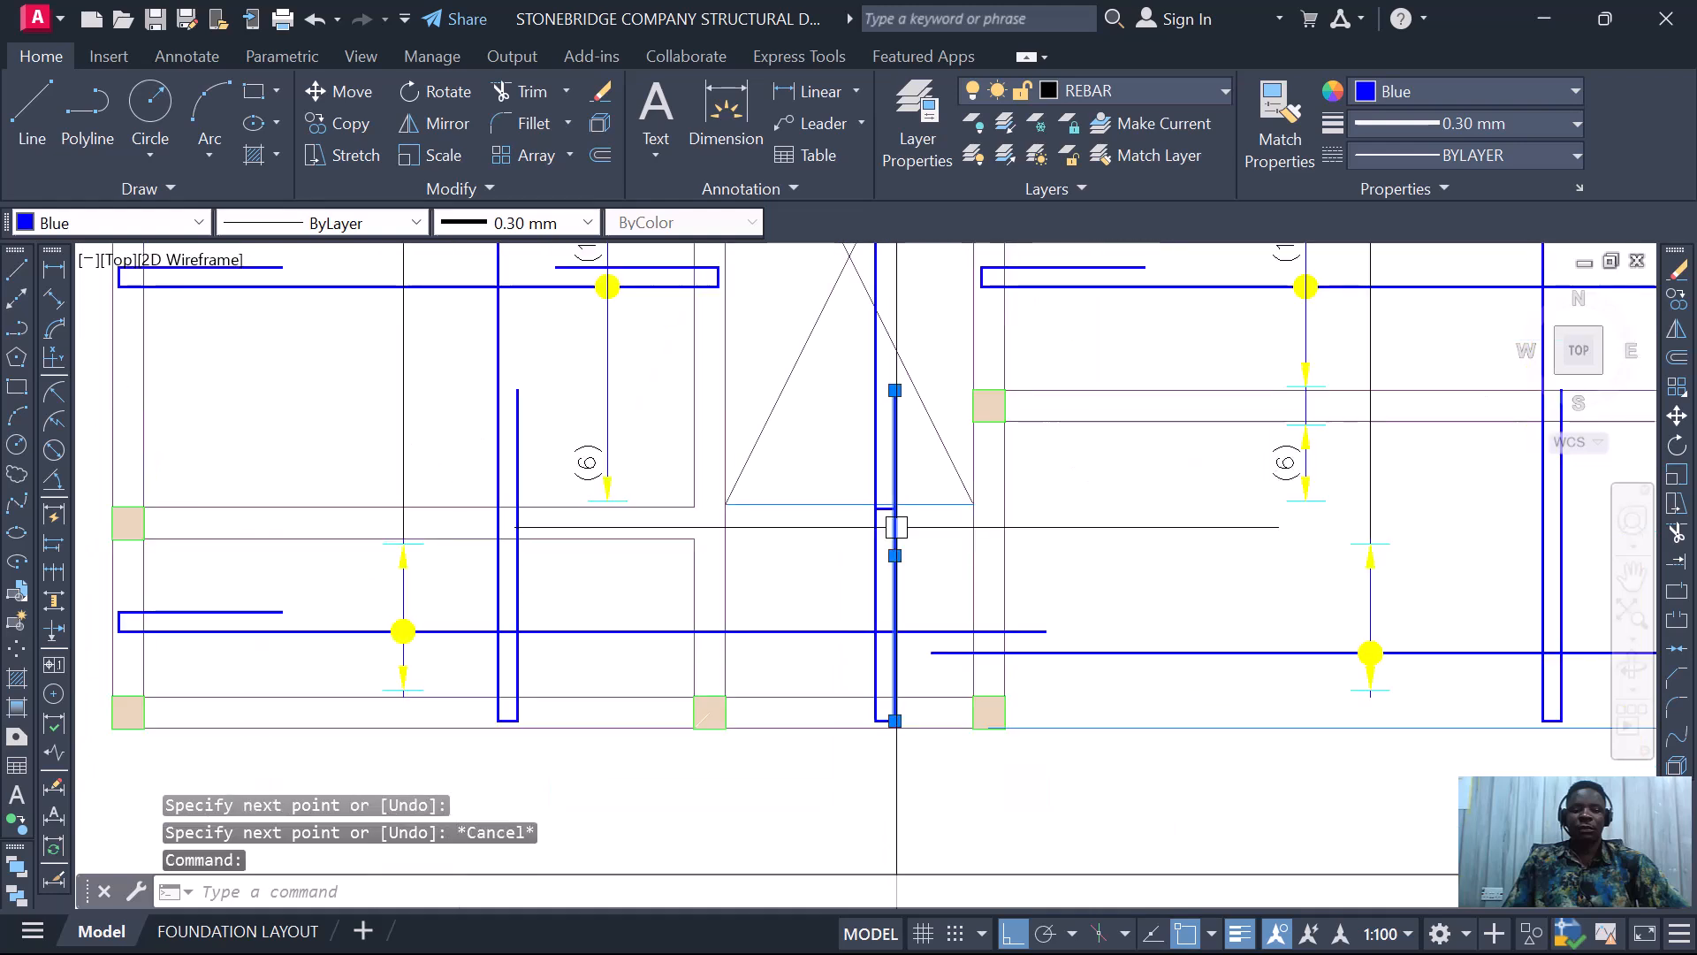
pyautogui.scroll(4, 886, 515)
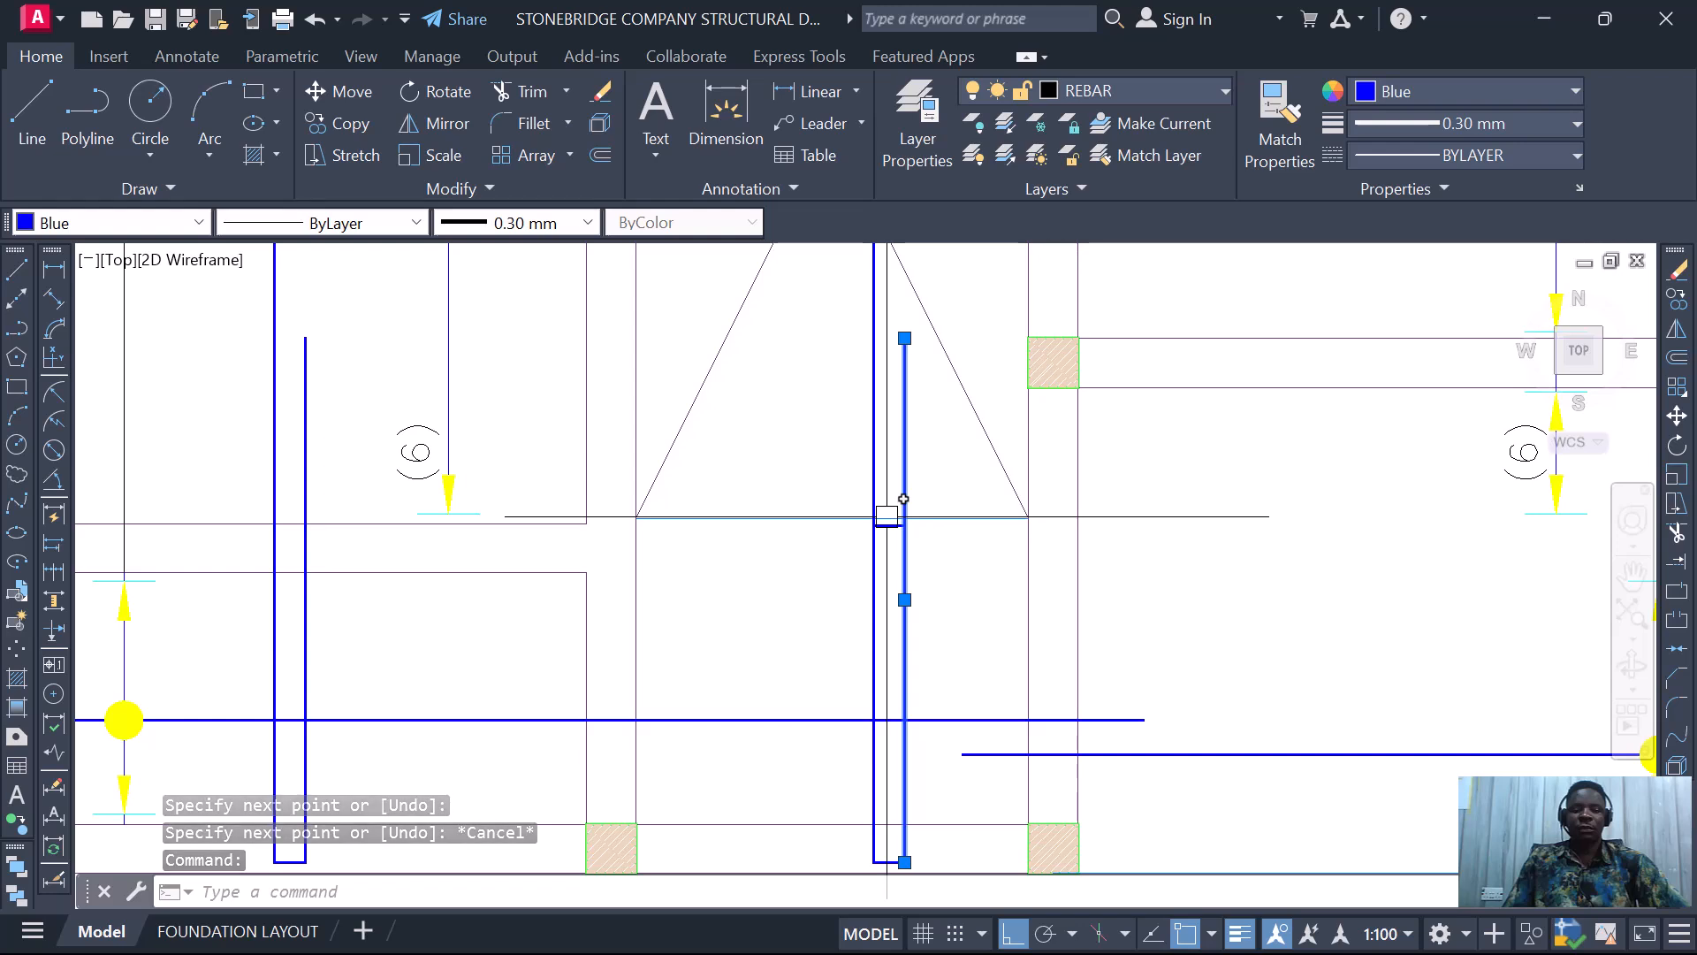
pyautogui.write('E')
pyautogui.press('Return')
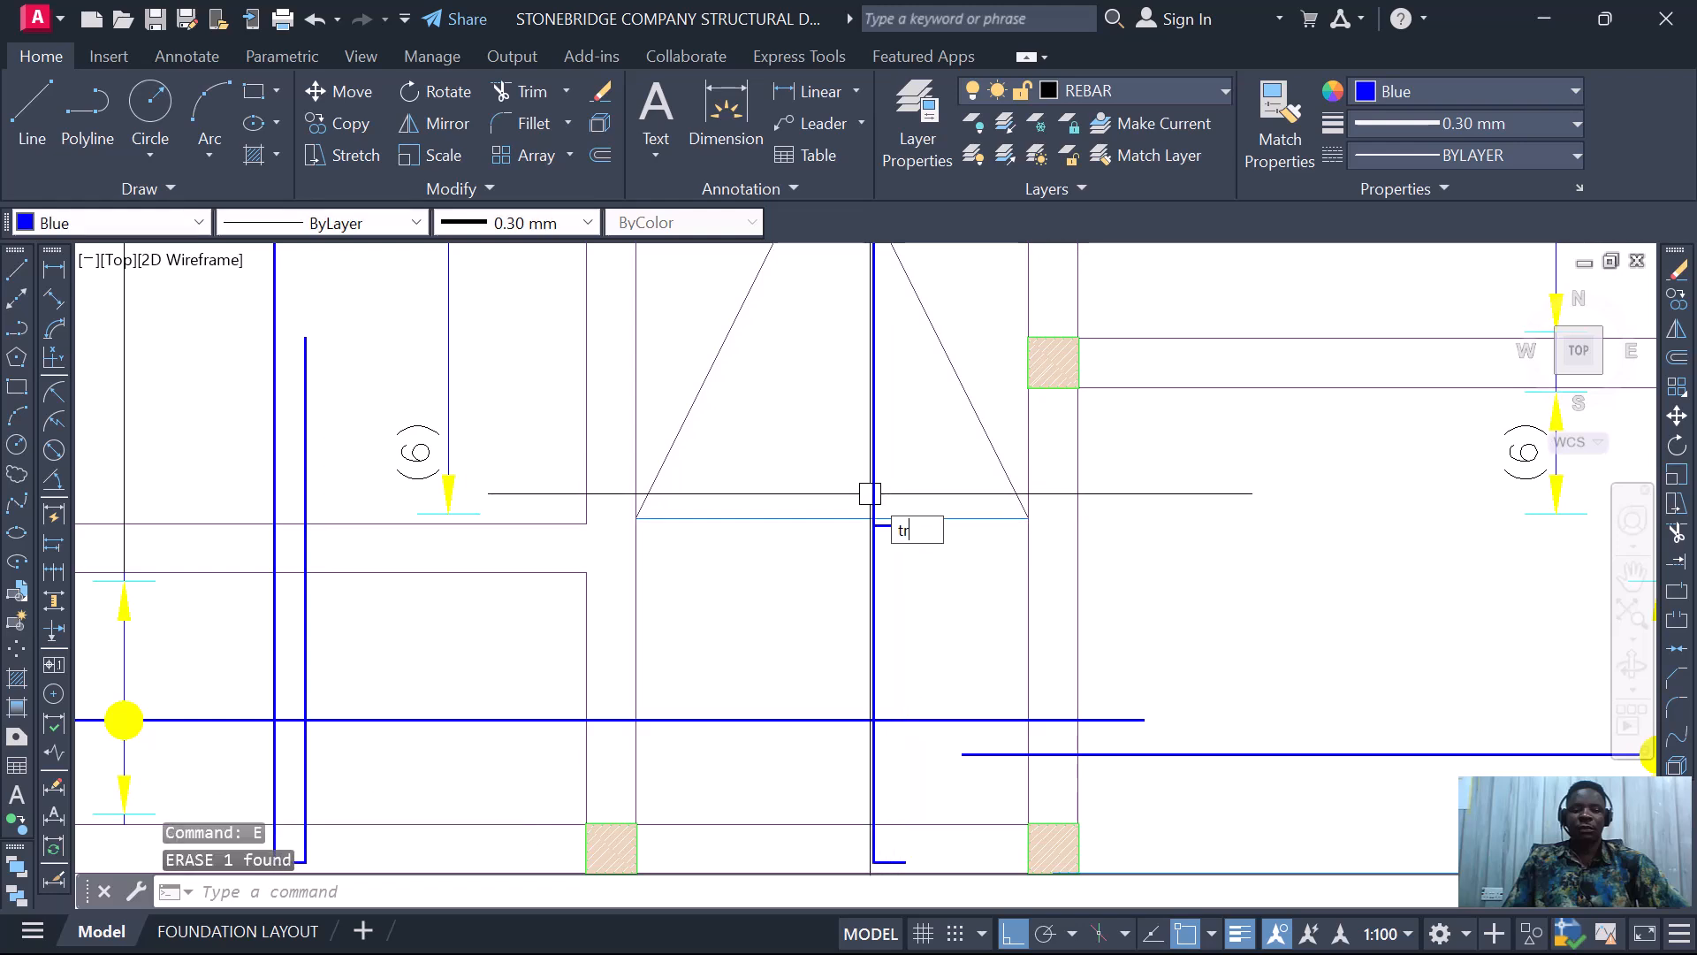
# - Trim away the part of the central bar above the short line so the bar ends below the crossed opening
pyautogui.write('tr')
pyautogui.press('Return')
pyautogui.scroll(4, 878, 461)
pyautogui.scroll(6, 878, 511)
pyautogui.scroll(-4, 797, 481)
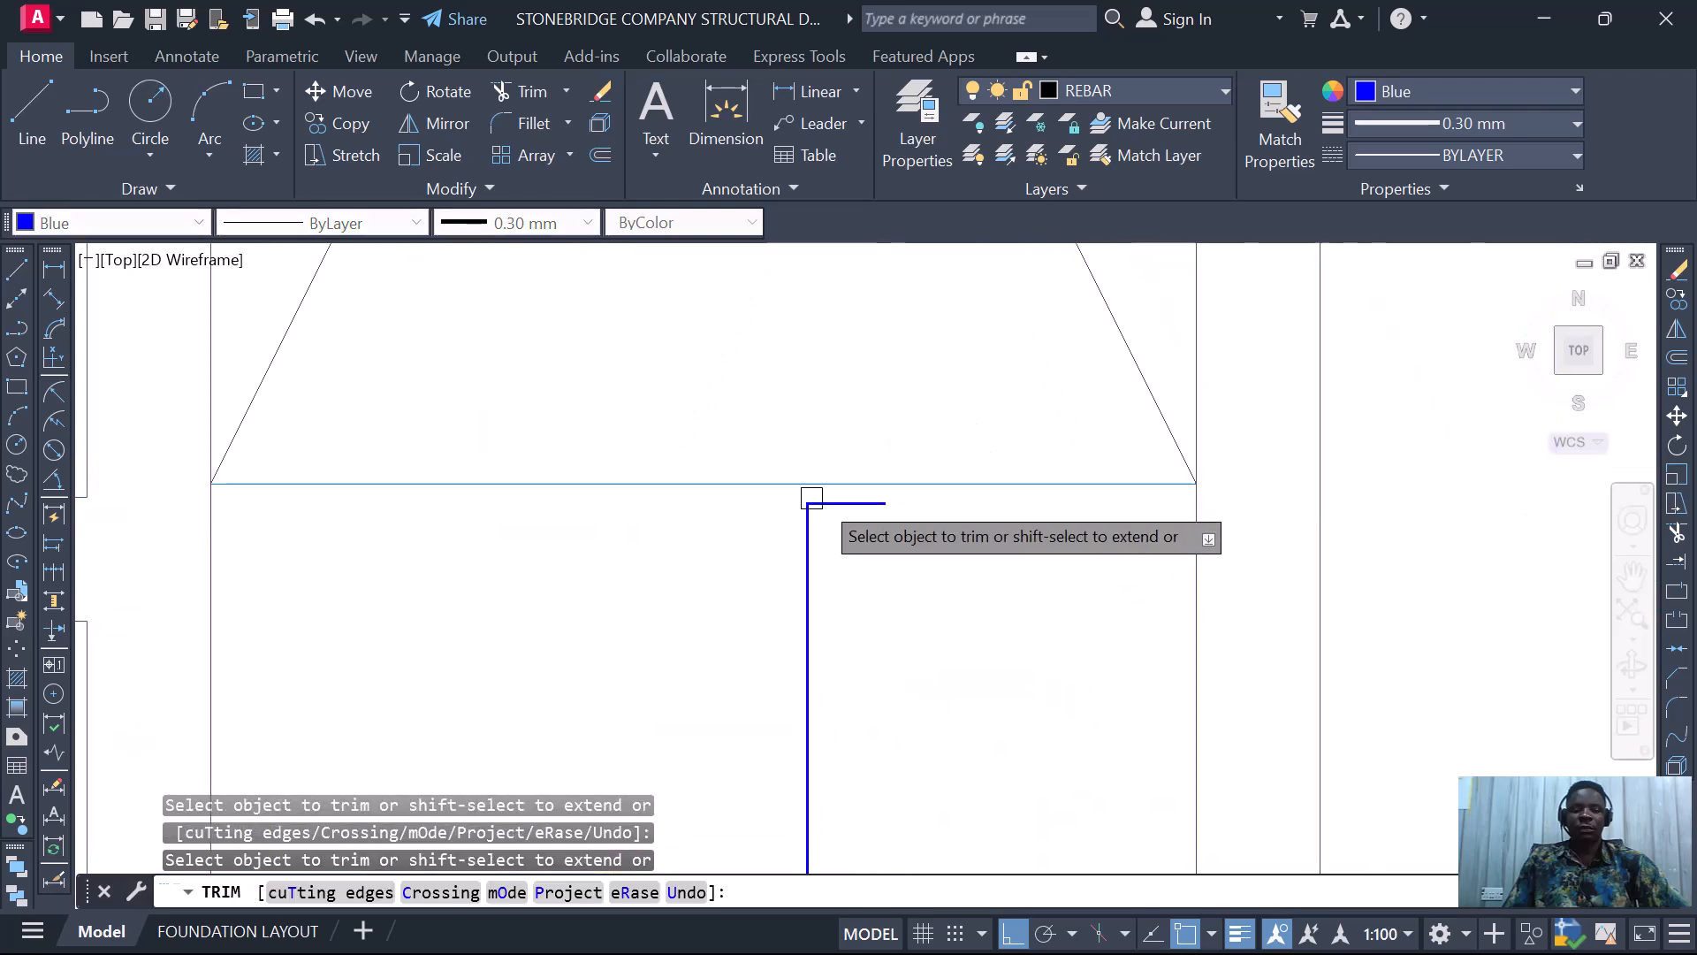
pyautogui.scroll(-3, 832, 496)
pyautogui.press('Escape')
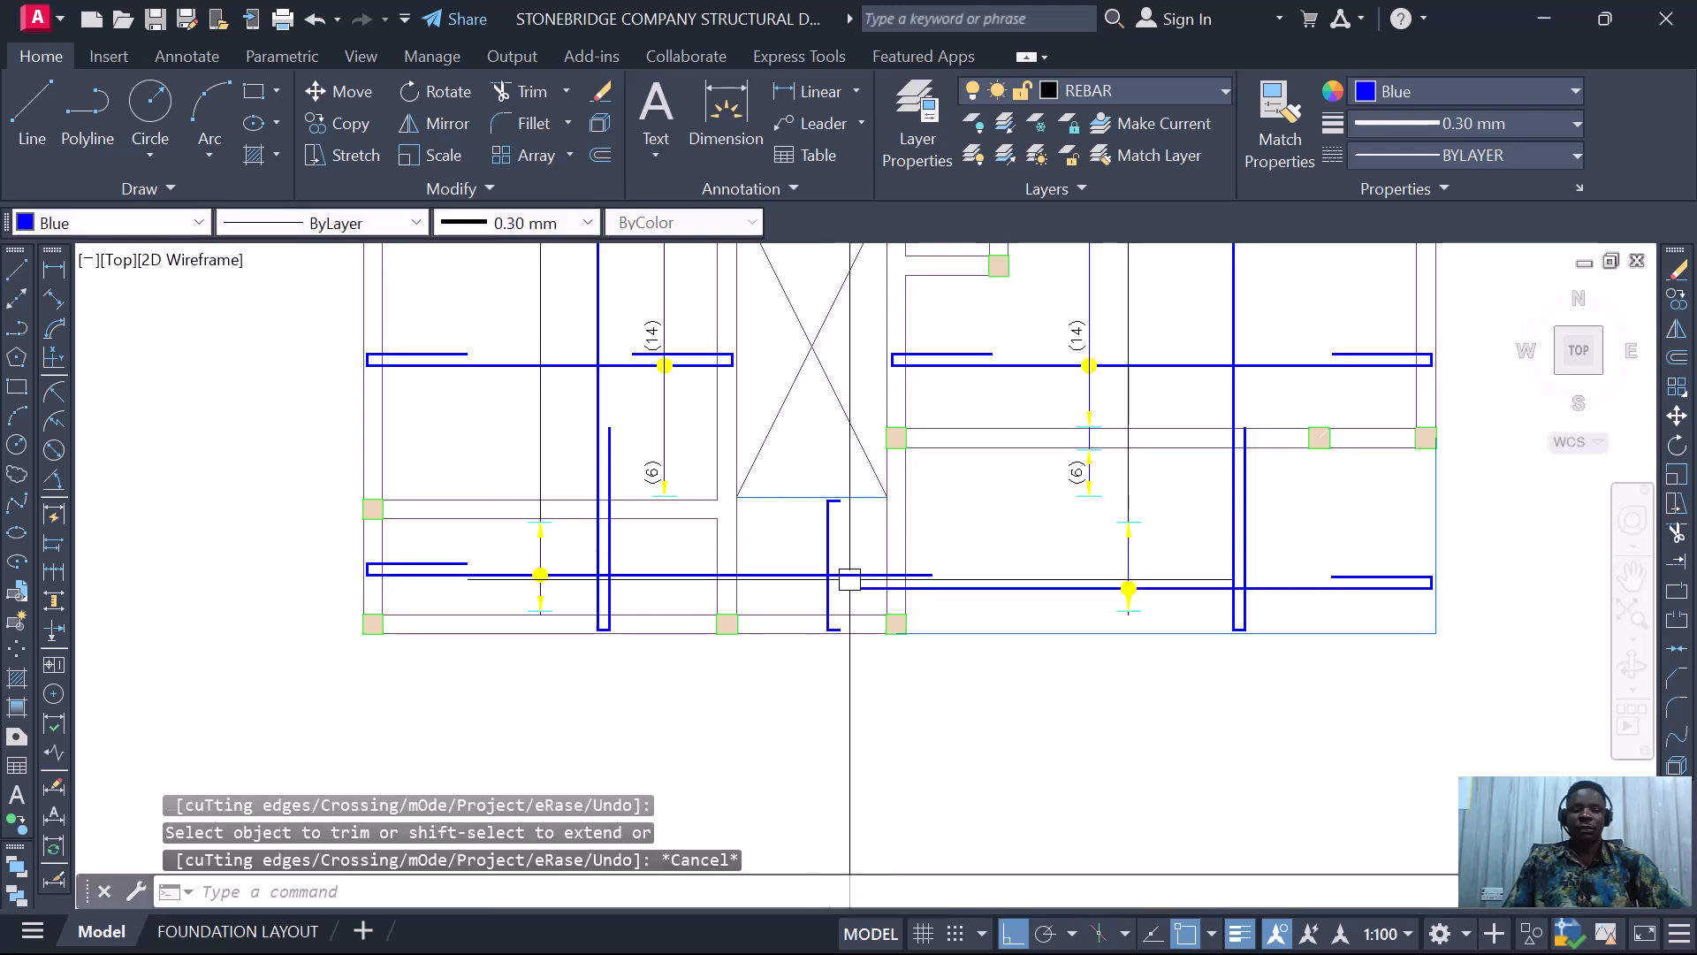
pyautogui.scroll(2, 823, 506)
pyautogui.scroll(-3, 798, 672)
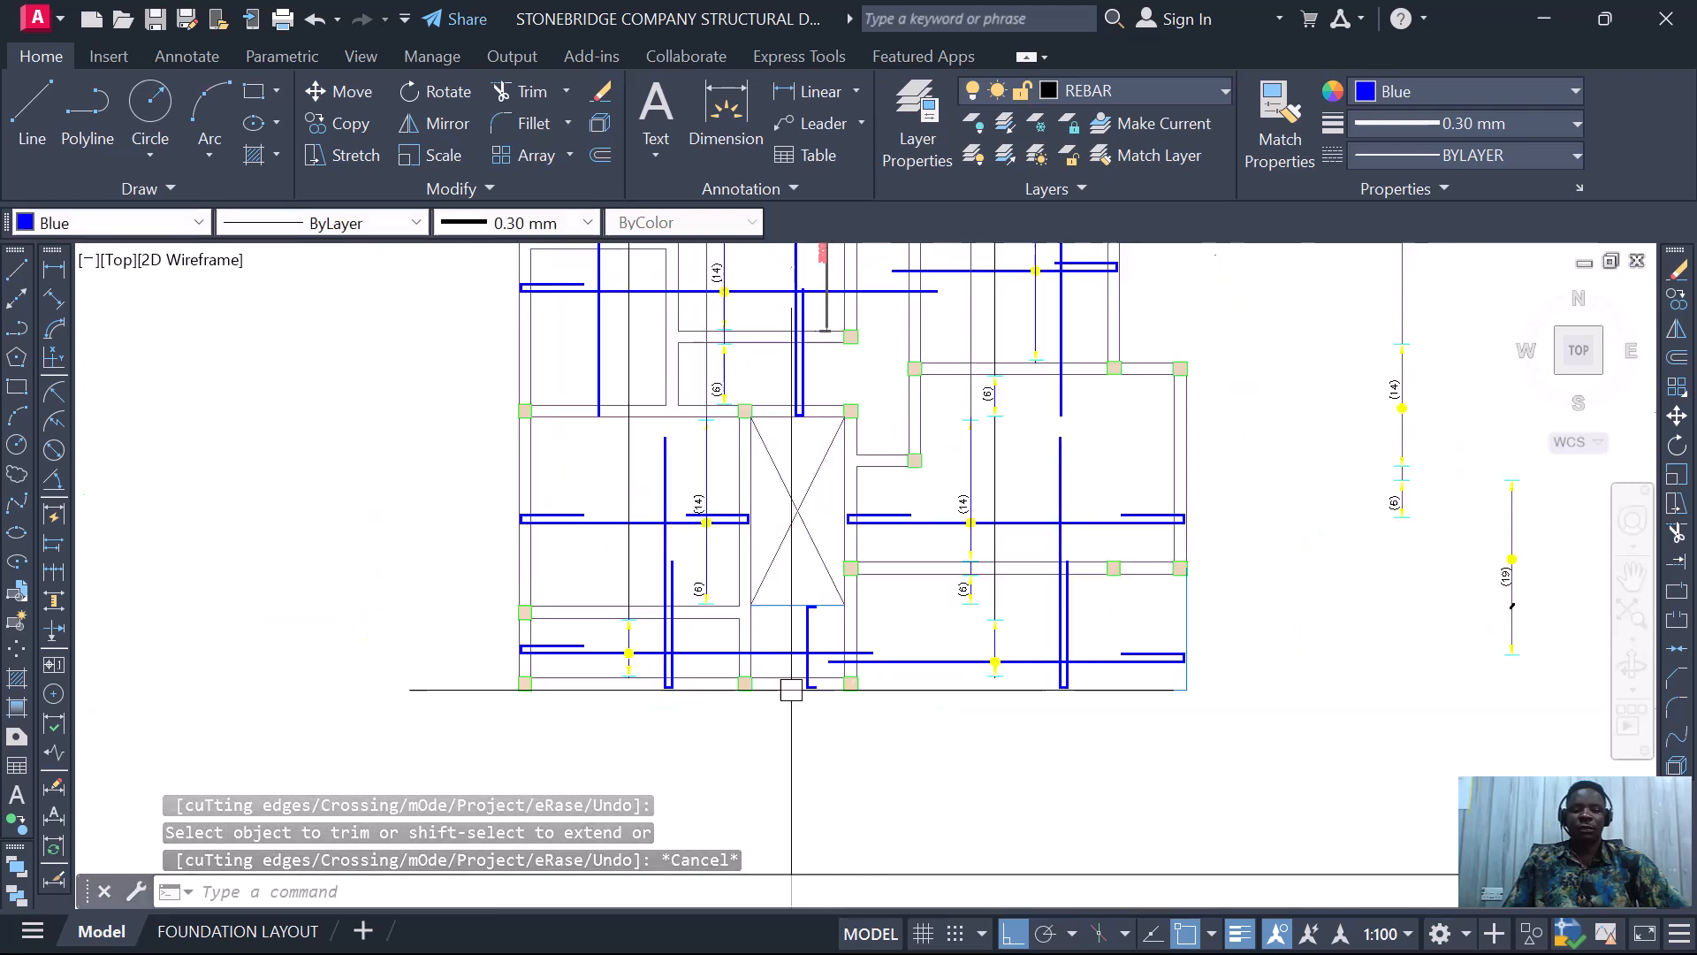
pyautogui.scroll(-2, 800, 672)
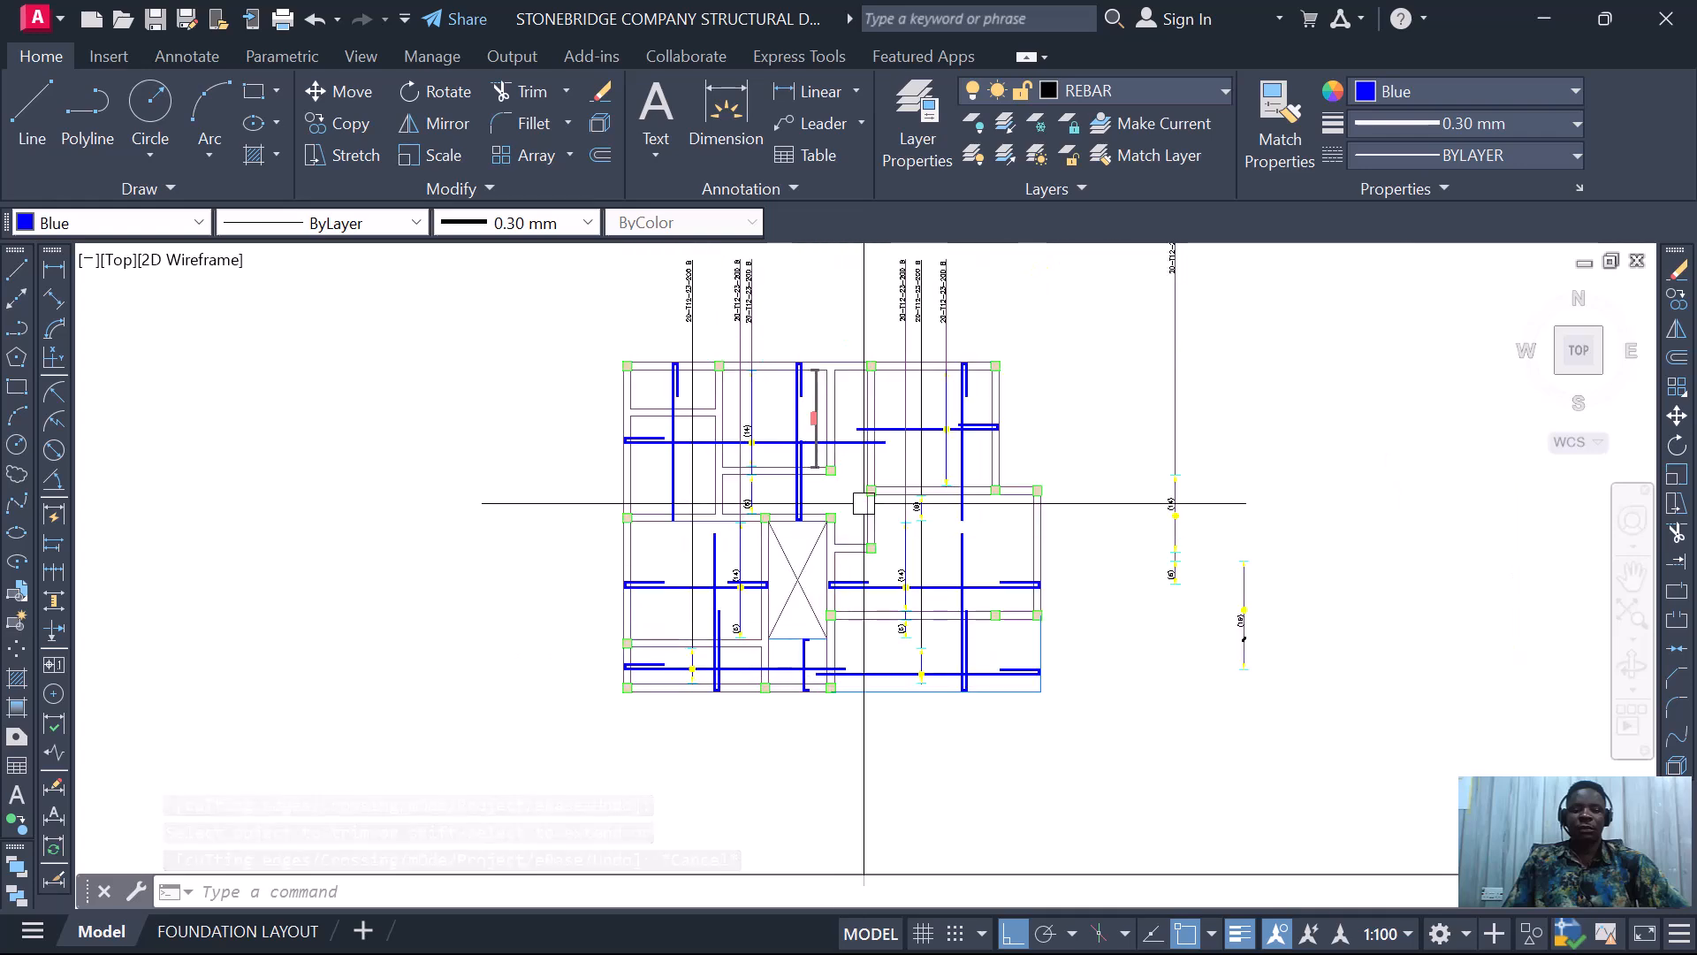
pyautogui.scroll(2, 863, 496)
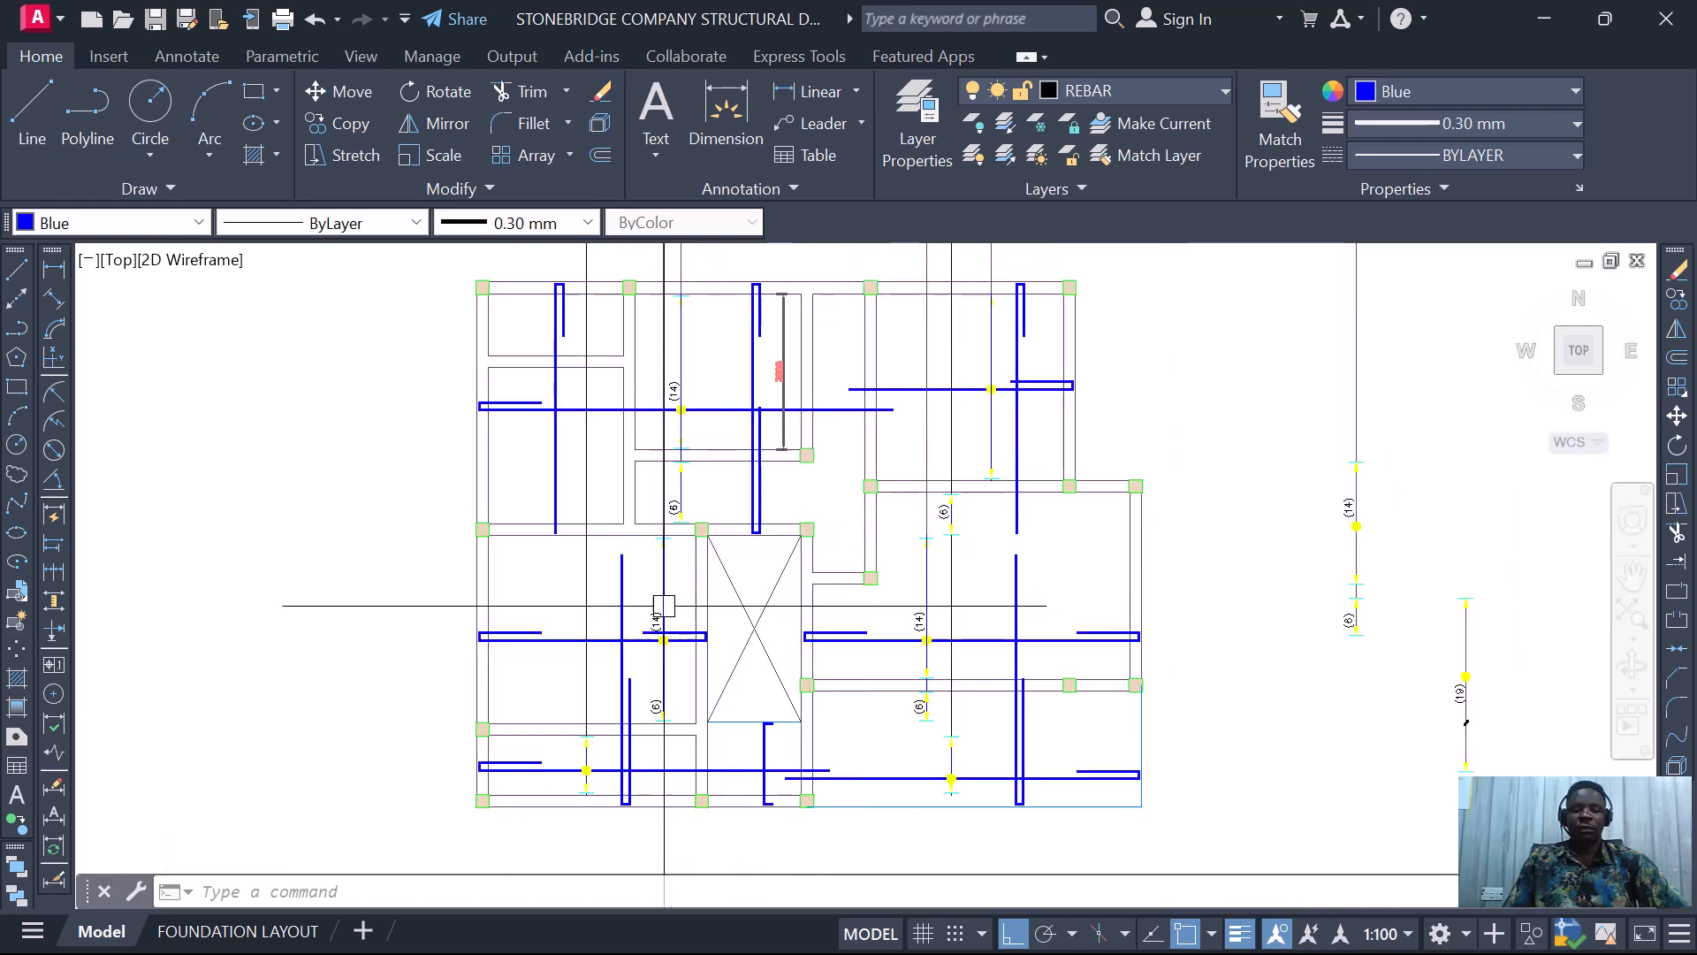
pyautogui.scroll(-2, 662, 619)
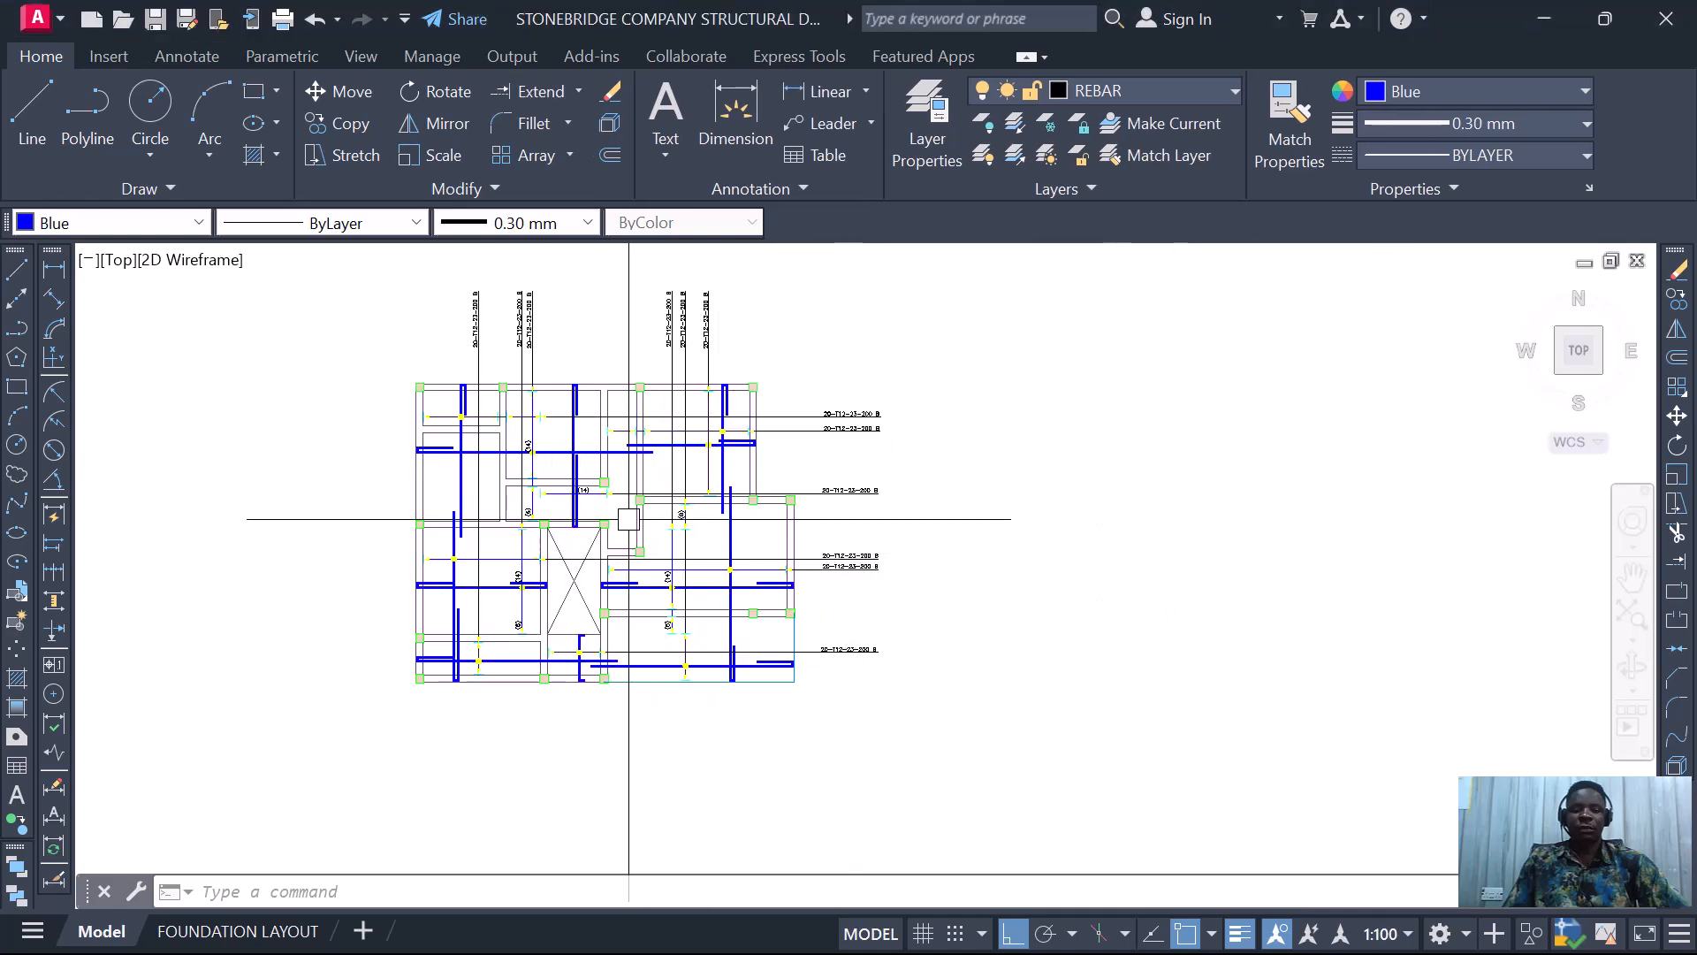
pyautogui.scroll(2, 502, 440)
pyautogui.scroll(-2, 710, 428)
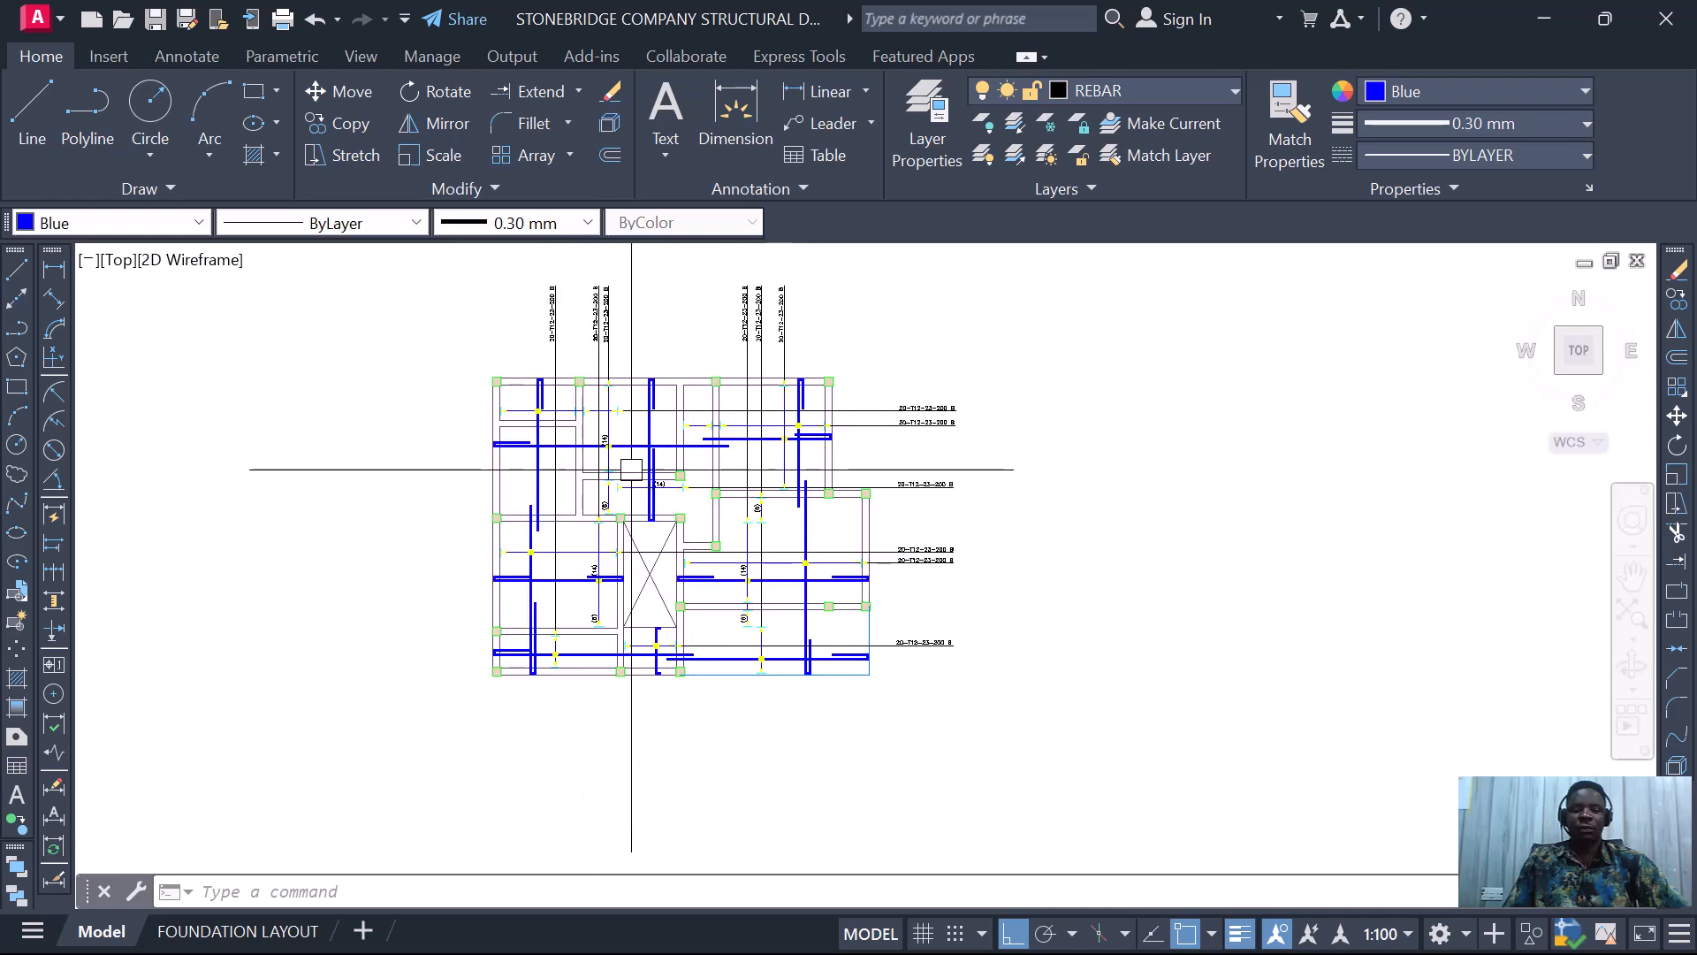
# - Review the hooked bars across the whole slab plan, picking out the long vertical bar in the upper-left bays
pyautogui.scroll(4, 534, 590)
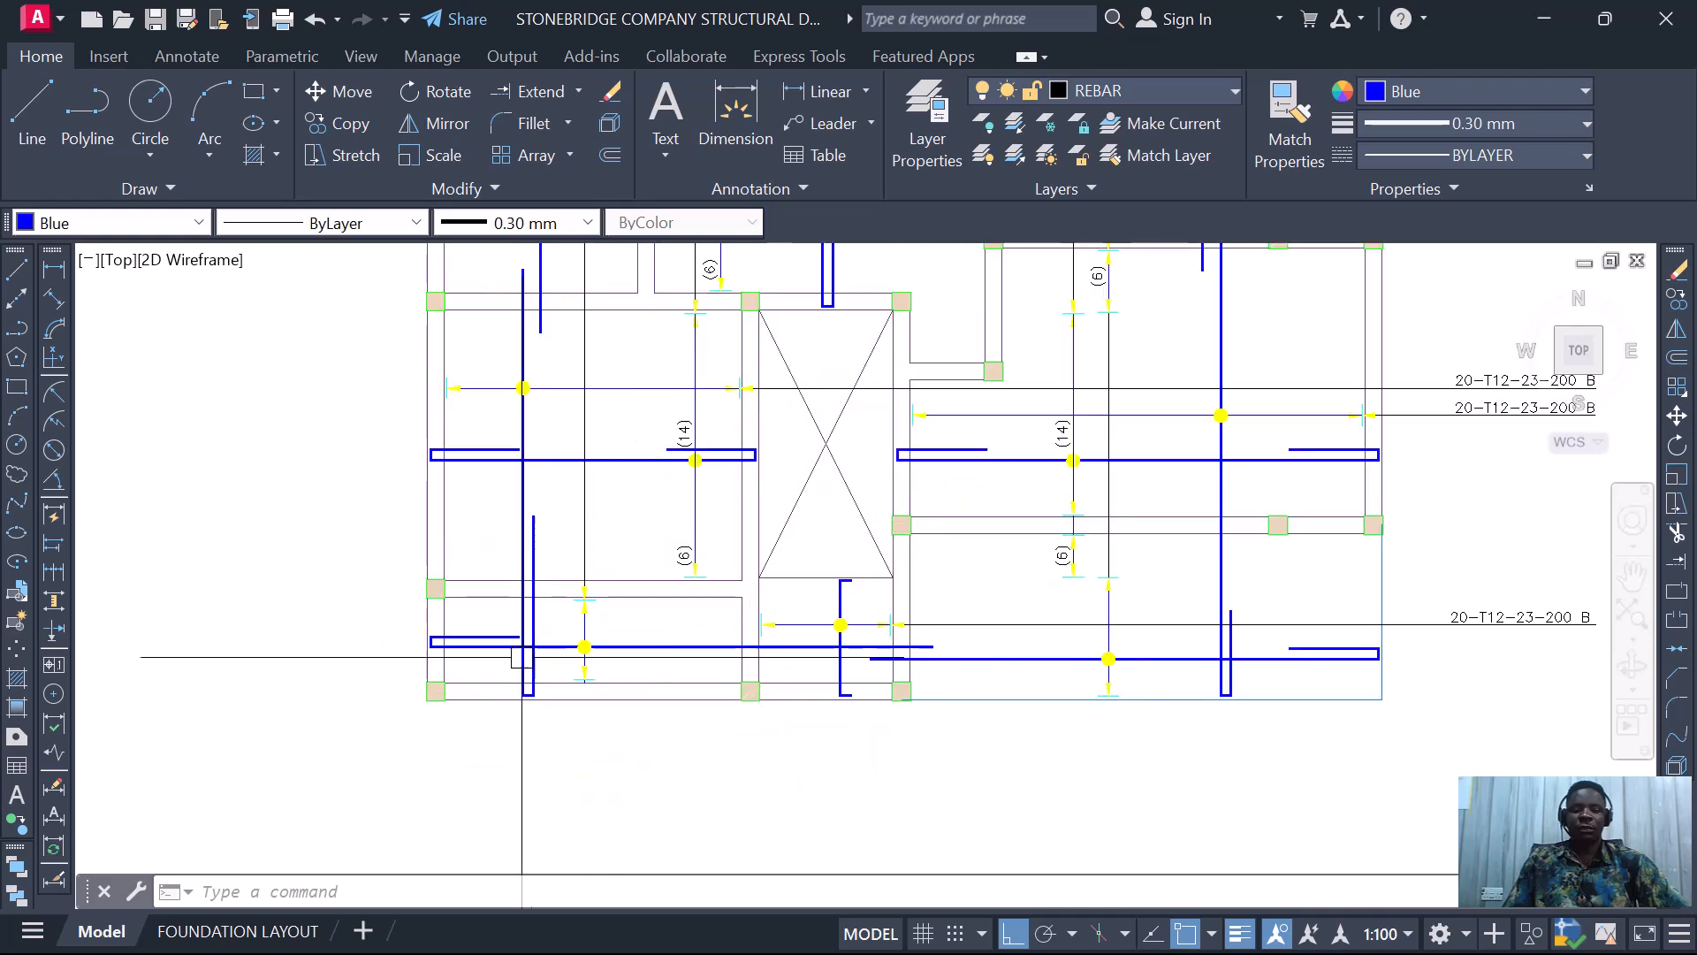
pyautogui.scroll(-2, 539, 707)
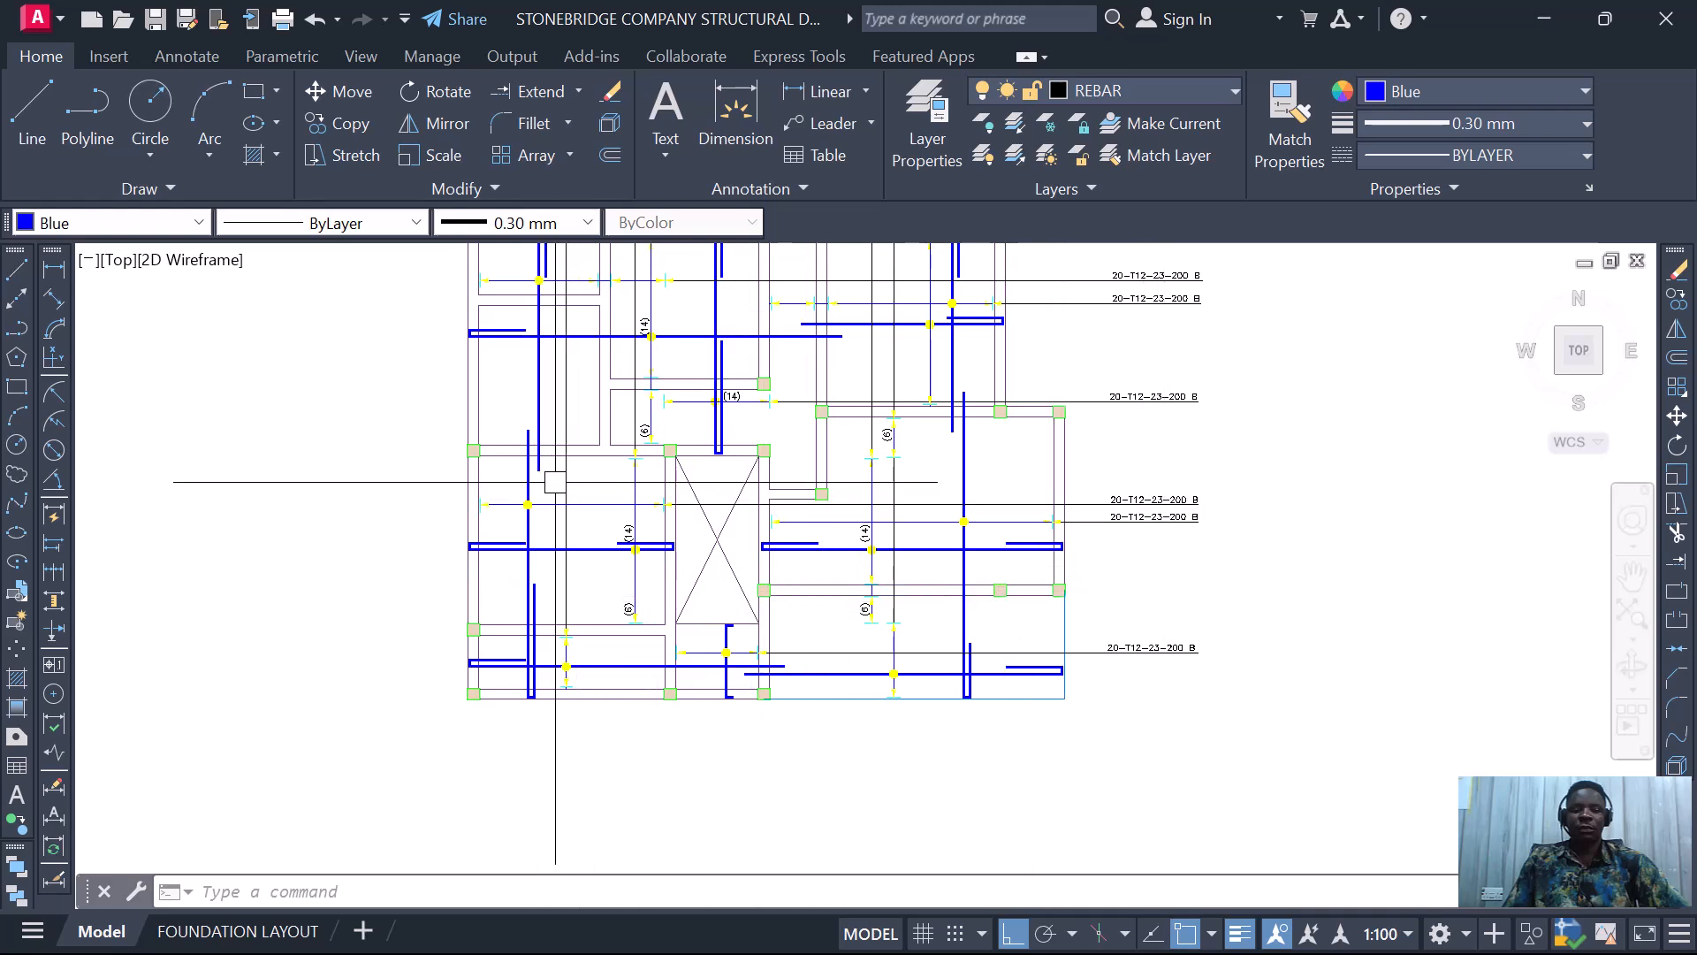
pyautogui.moveTo(615, 542); pyautogui.dragTo(613, 606, button='middle')
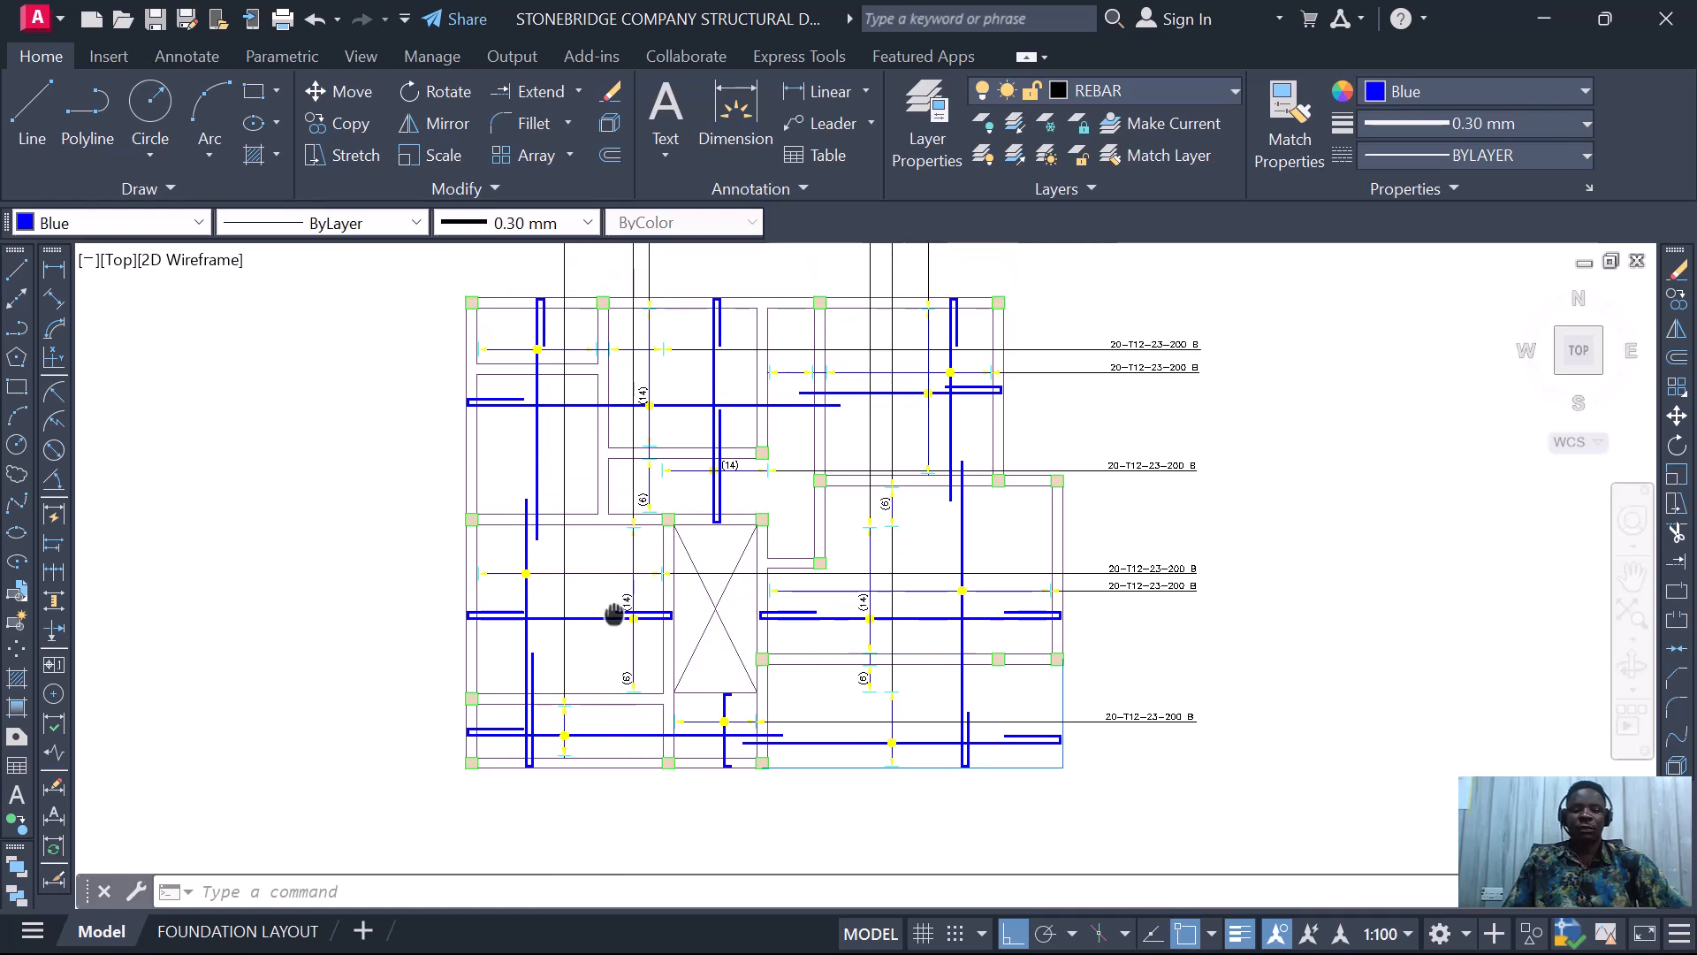
pyautogui.scroll(-2, 613, 606)
pyautogui.scroll(2, 580, 462)
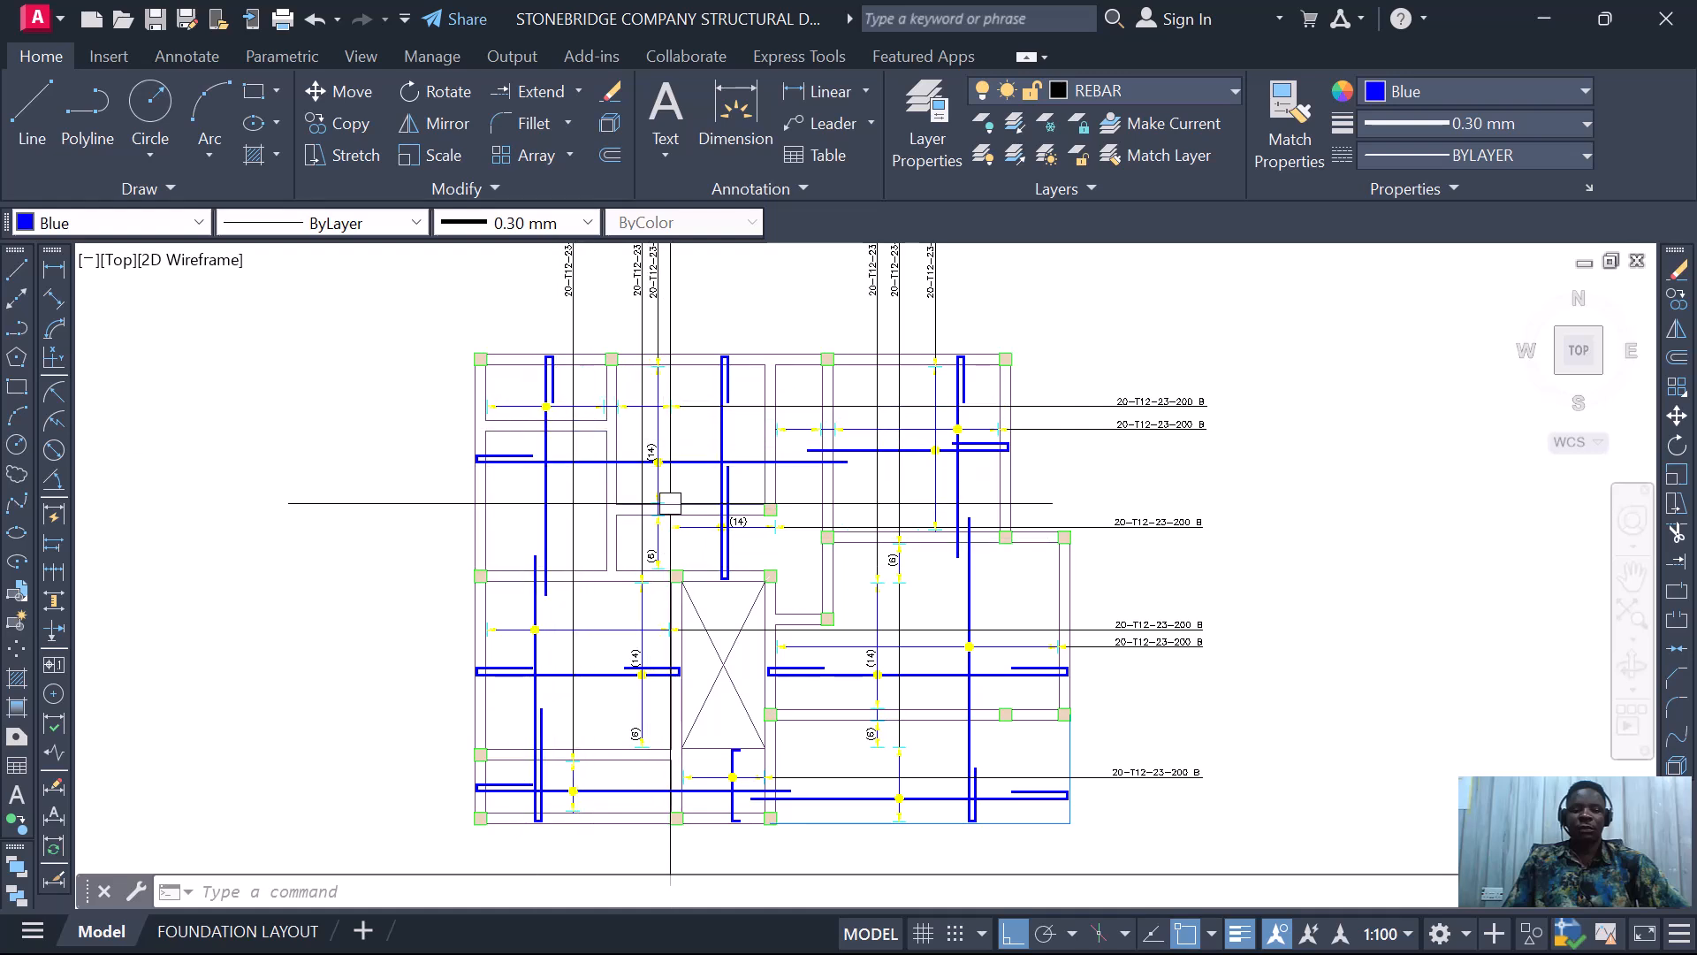
pyautogui.click(548, 495)
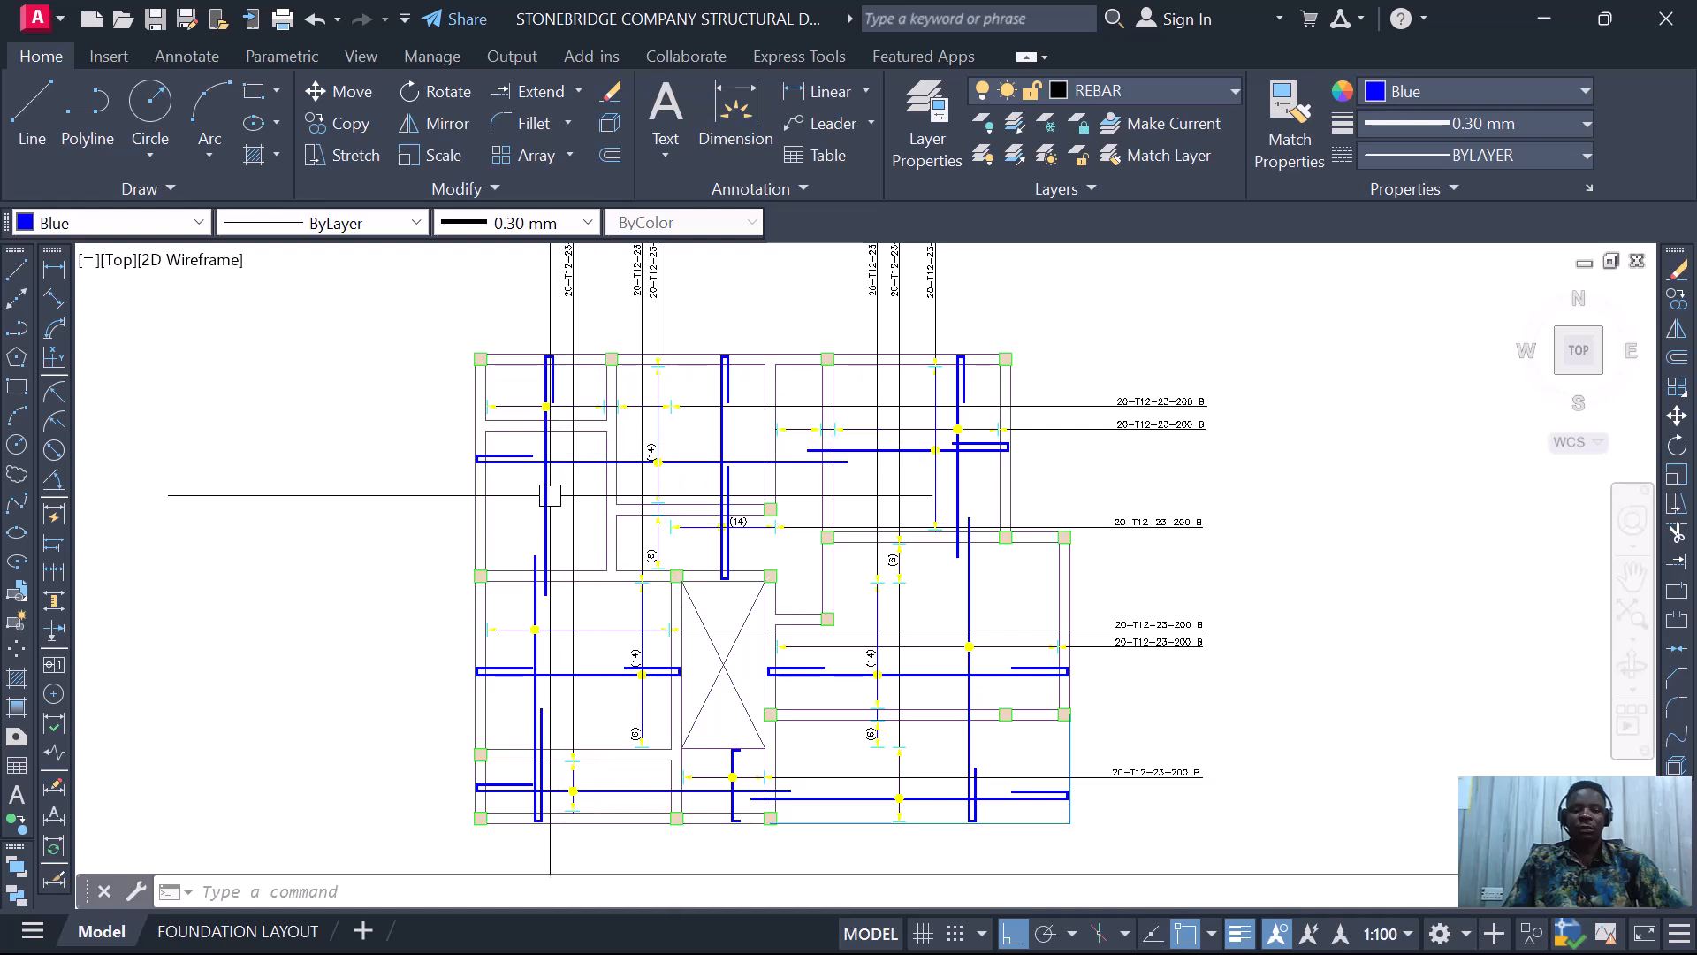
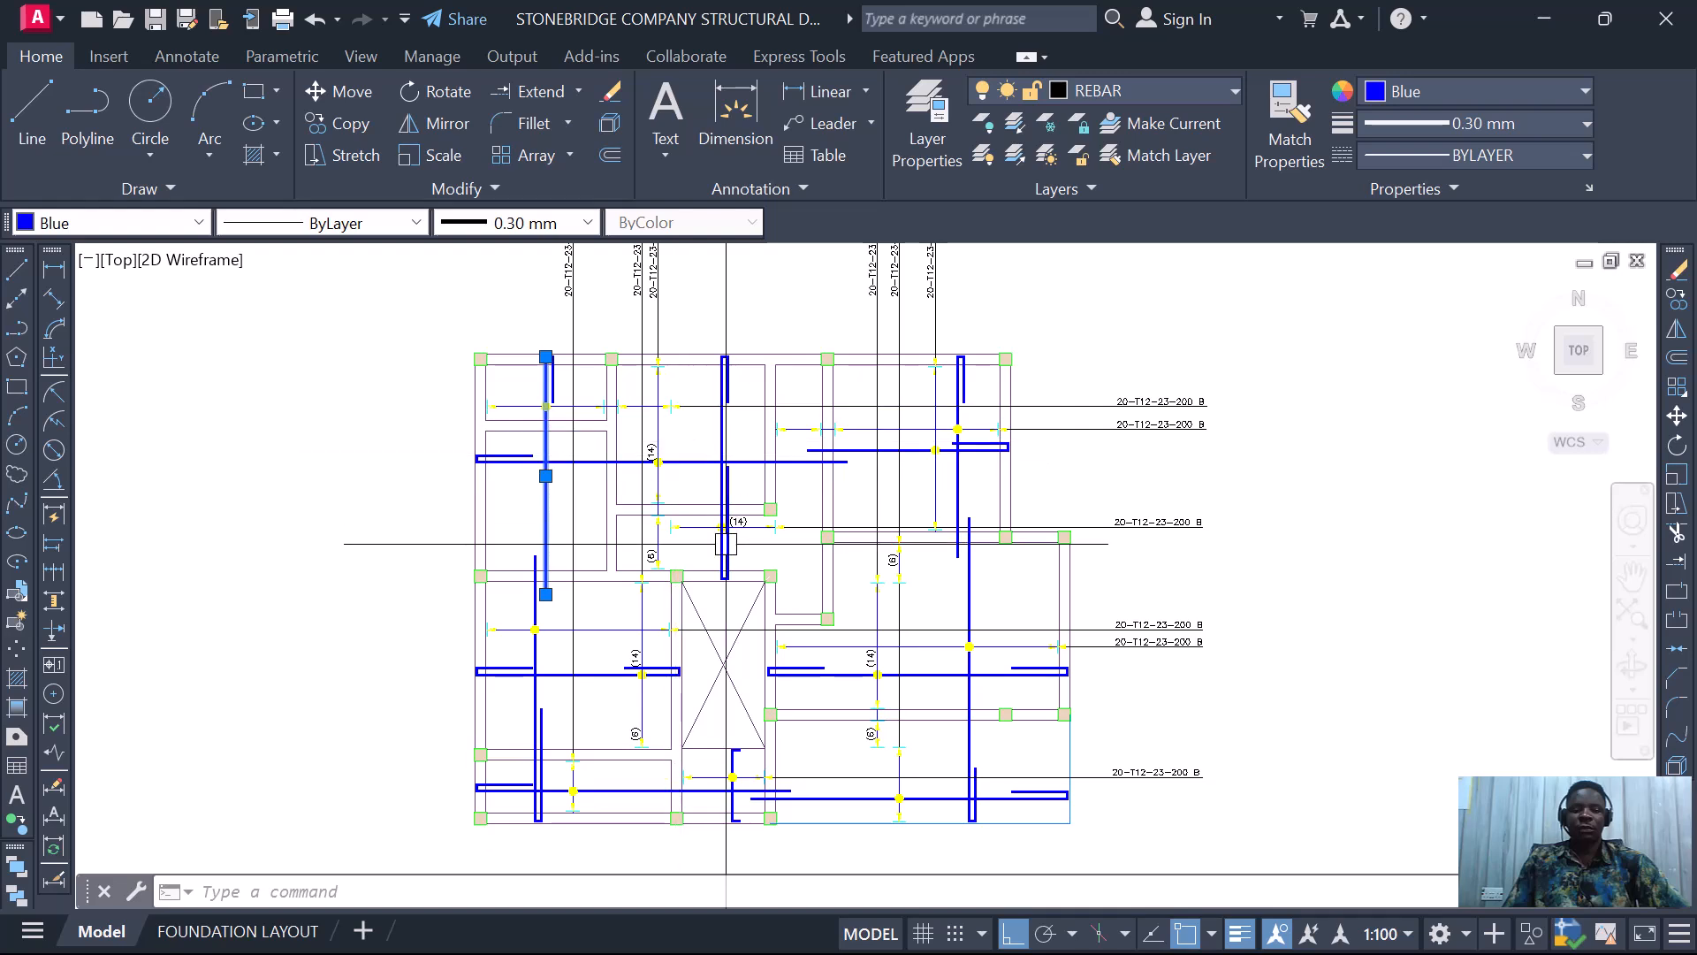
pyautogui.scroll(2, 679, 536)
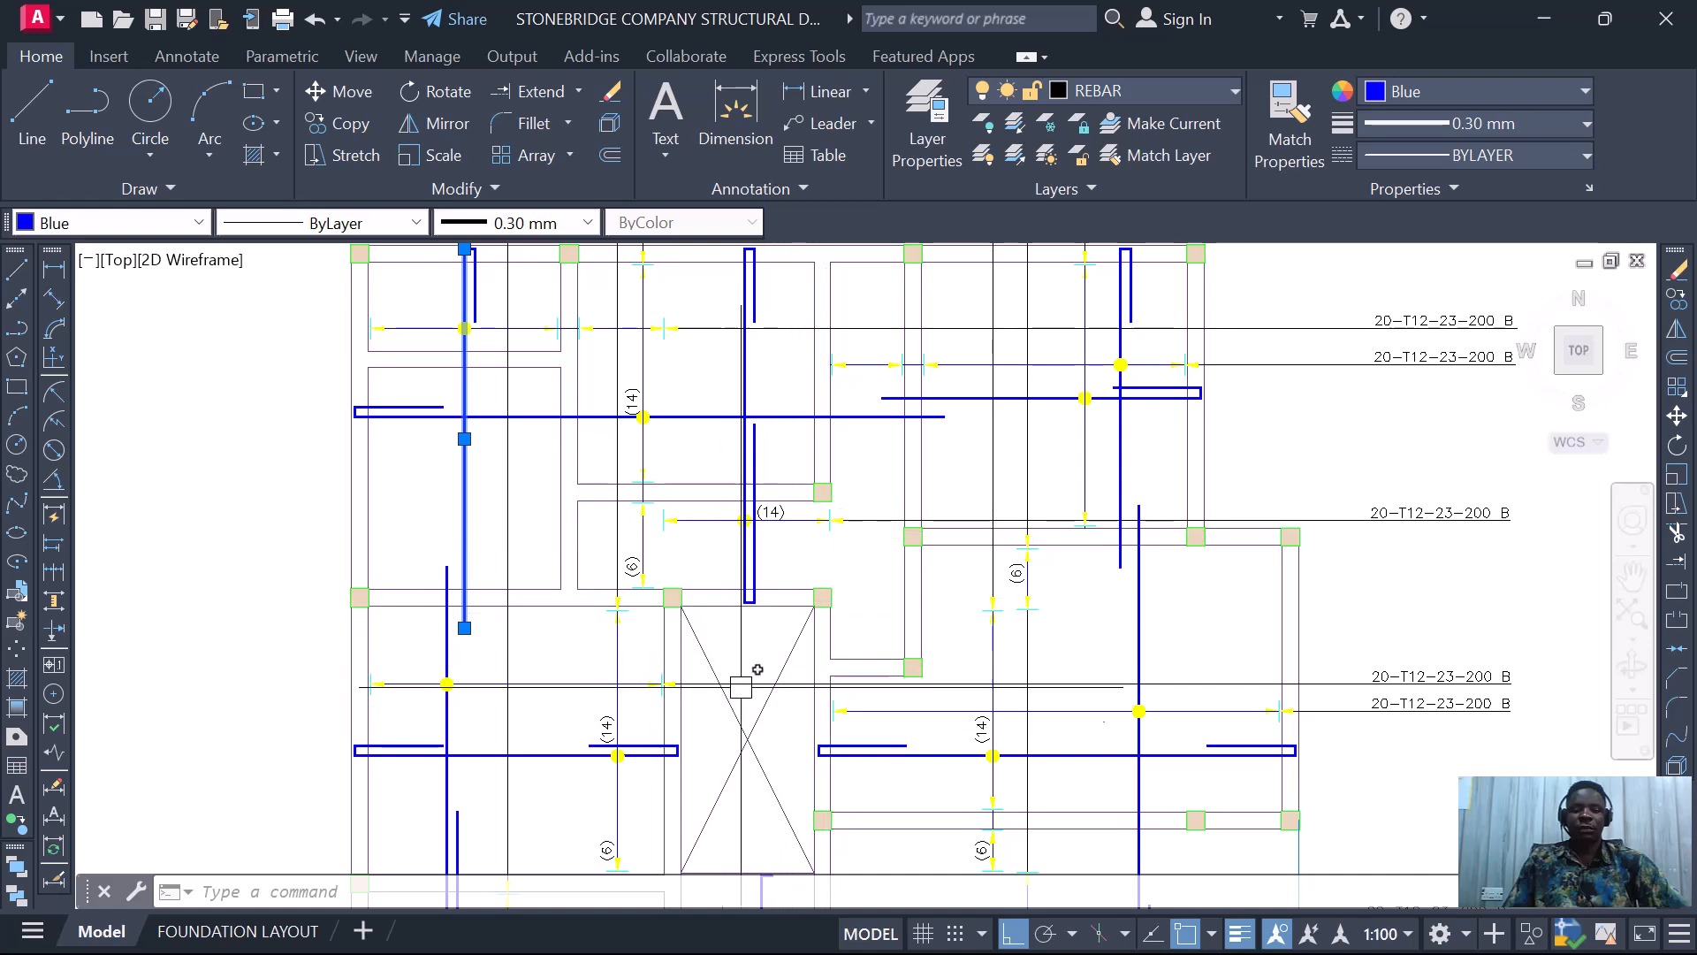
pyautogui.scroll(-2, 725, 702)
pyautogui.scroll(2, 574, 641)
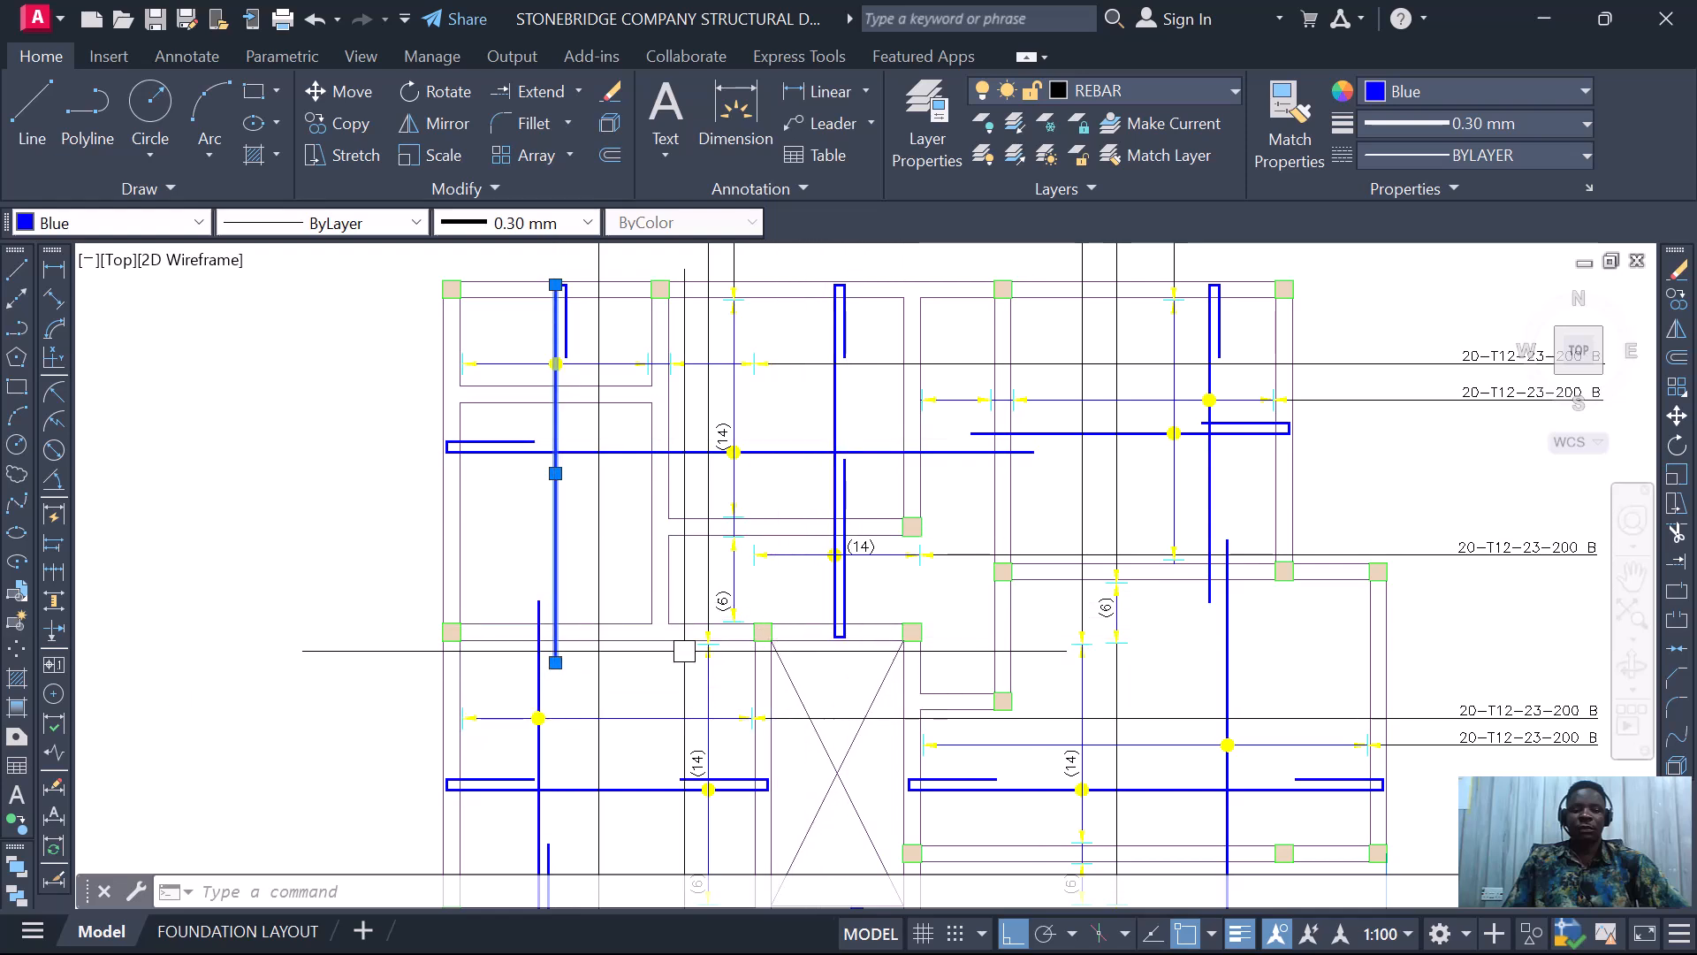
pyautogui.scroll(-2, 495, 619)
pyautogui.scroll(2, 919, 478)
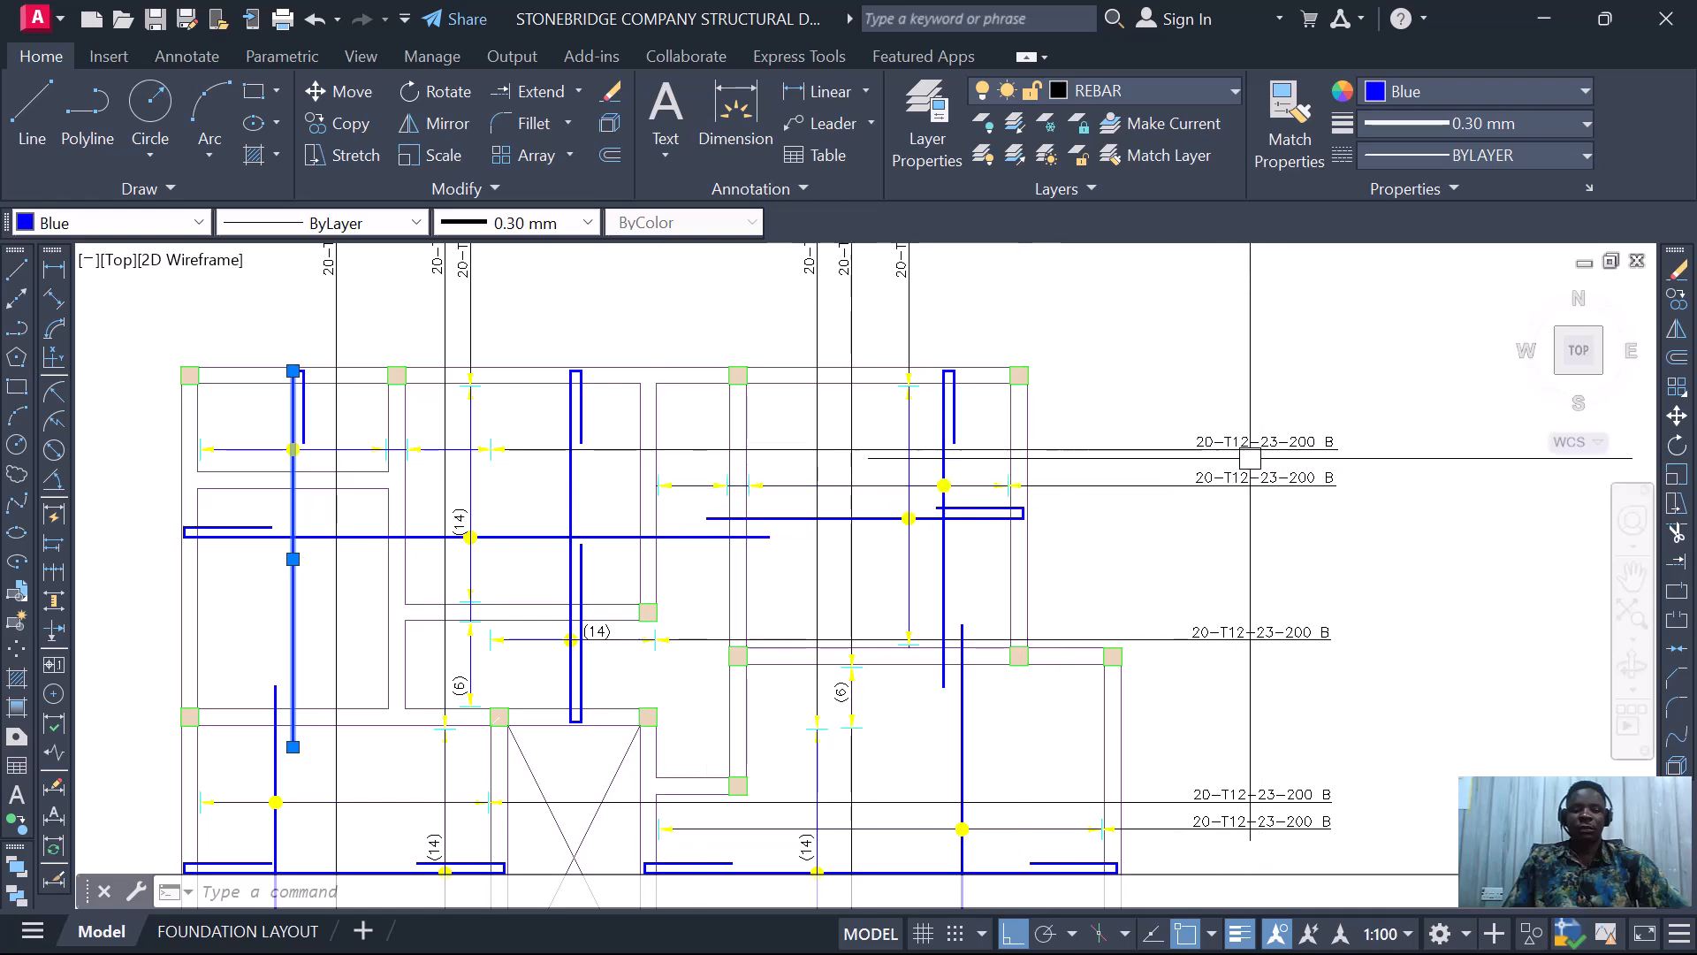
pyautogui.scroll(-2, 1173, 507)
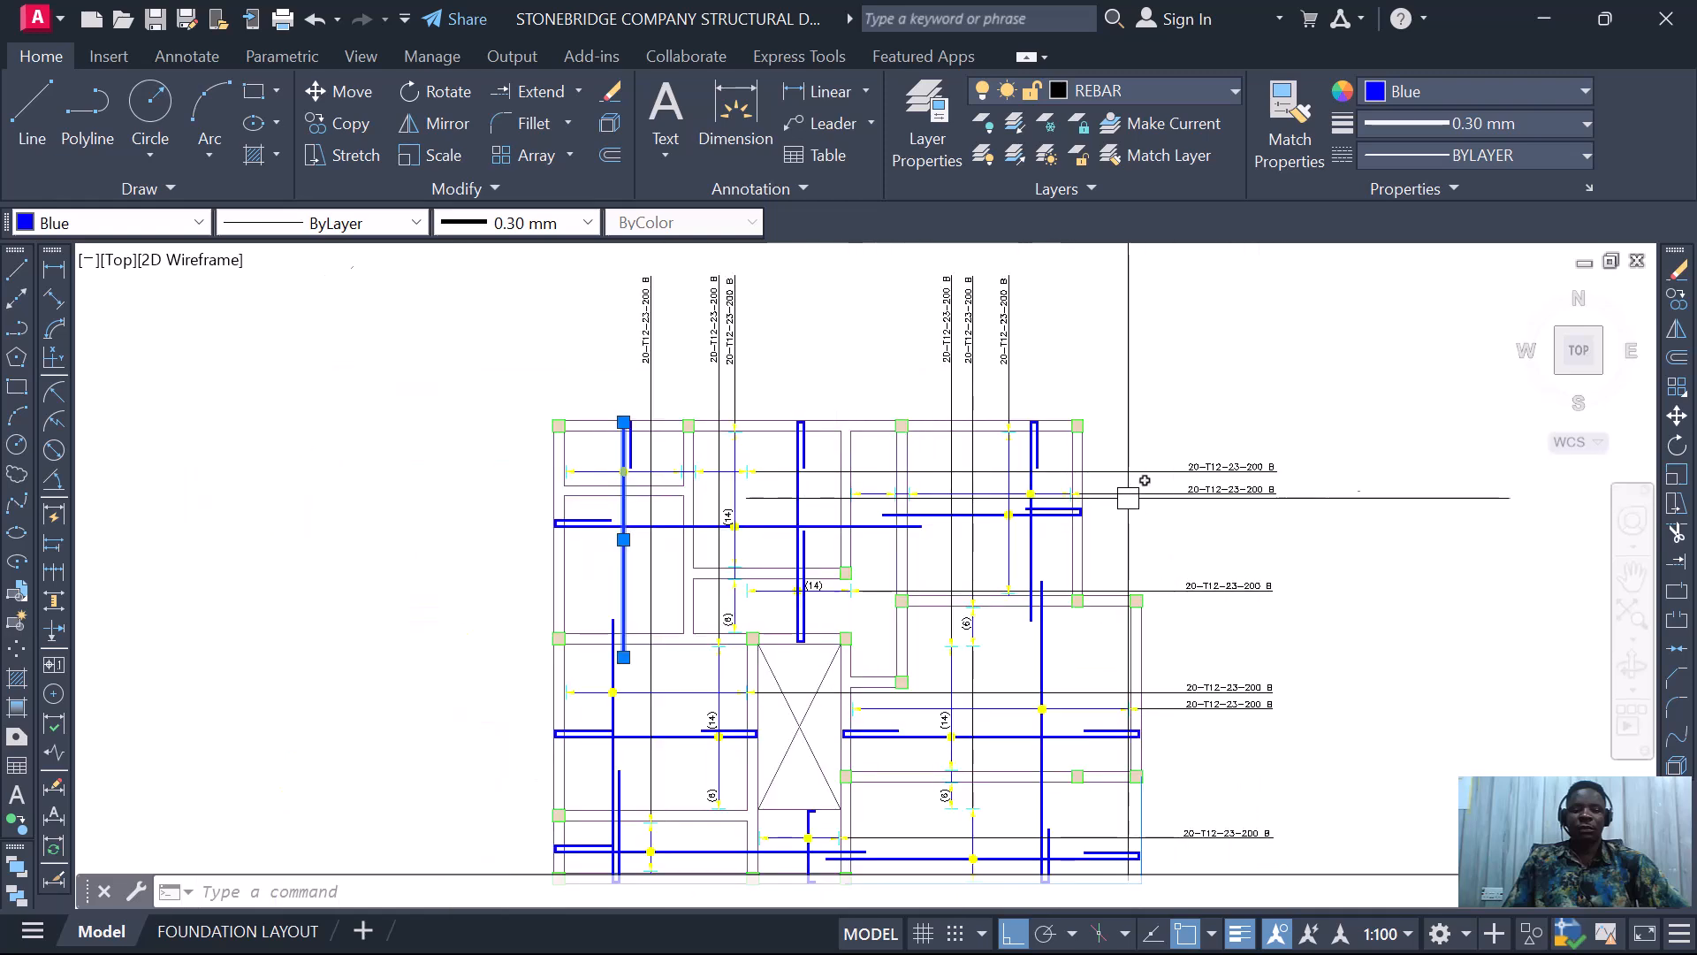
pyautogui.scroll(2, 1130, 501)
pyautogui.scroll(-2, 1025, 495)
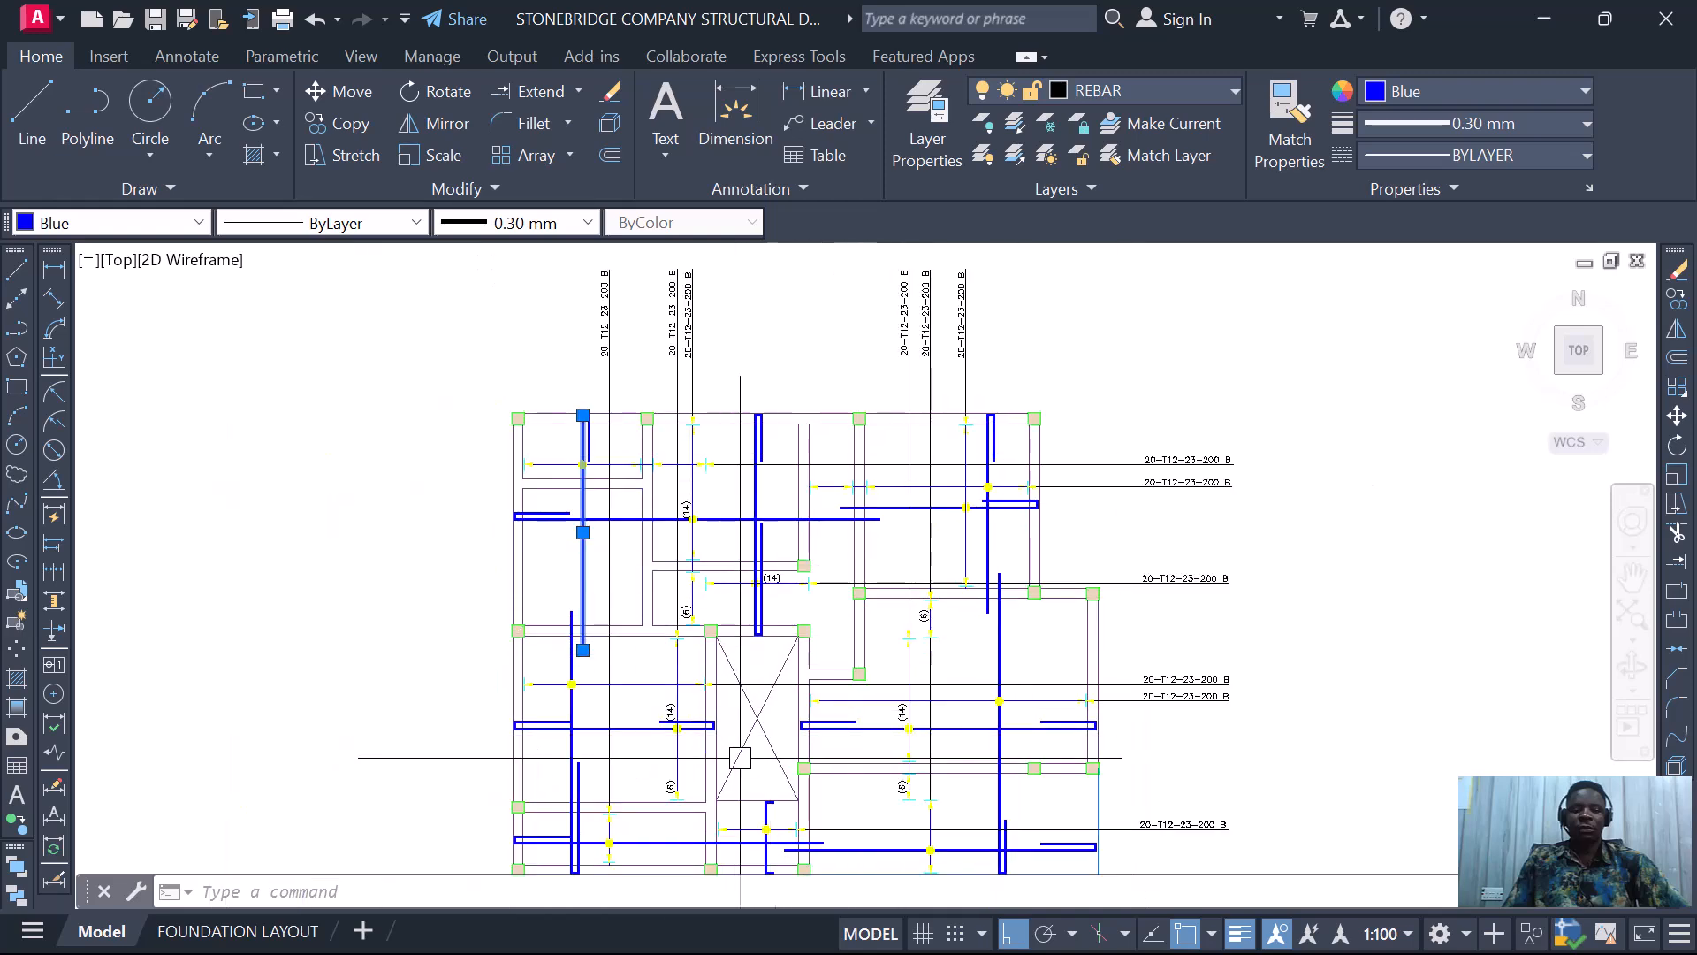
pyautogui.scroll(-2, 853, 511)
pyautogui.scroll(2, 786, 667)
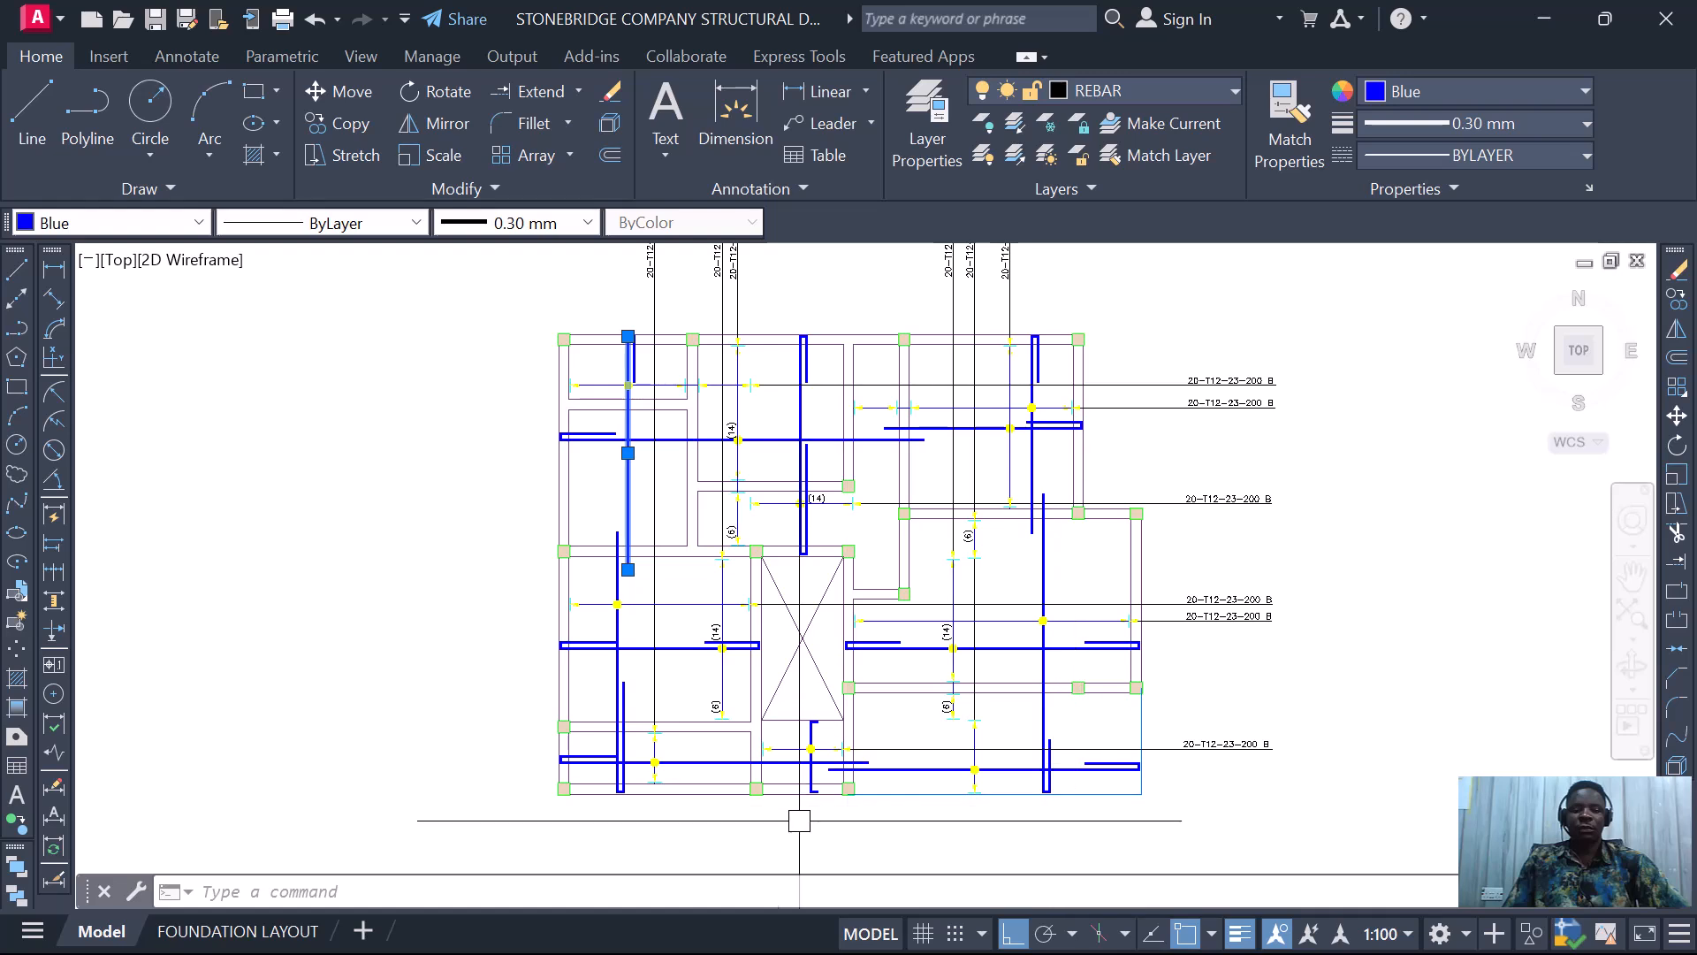
# - Examine the bars around the crossed opening and the vertical bar's hook in the lower-right cantilever bay
pyautogui.scroll(2, 790, 789)
pyautogui.scroll(2, 864, 696)
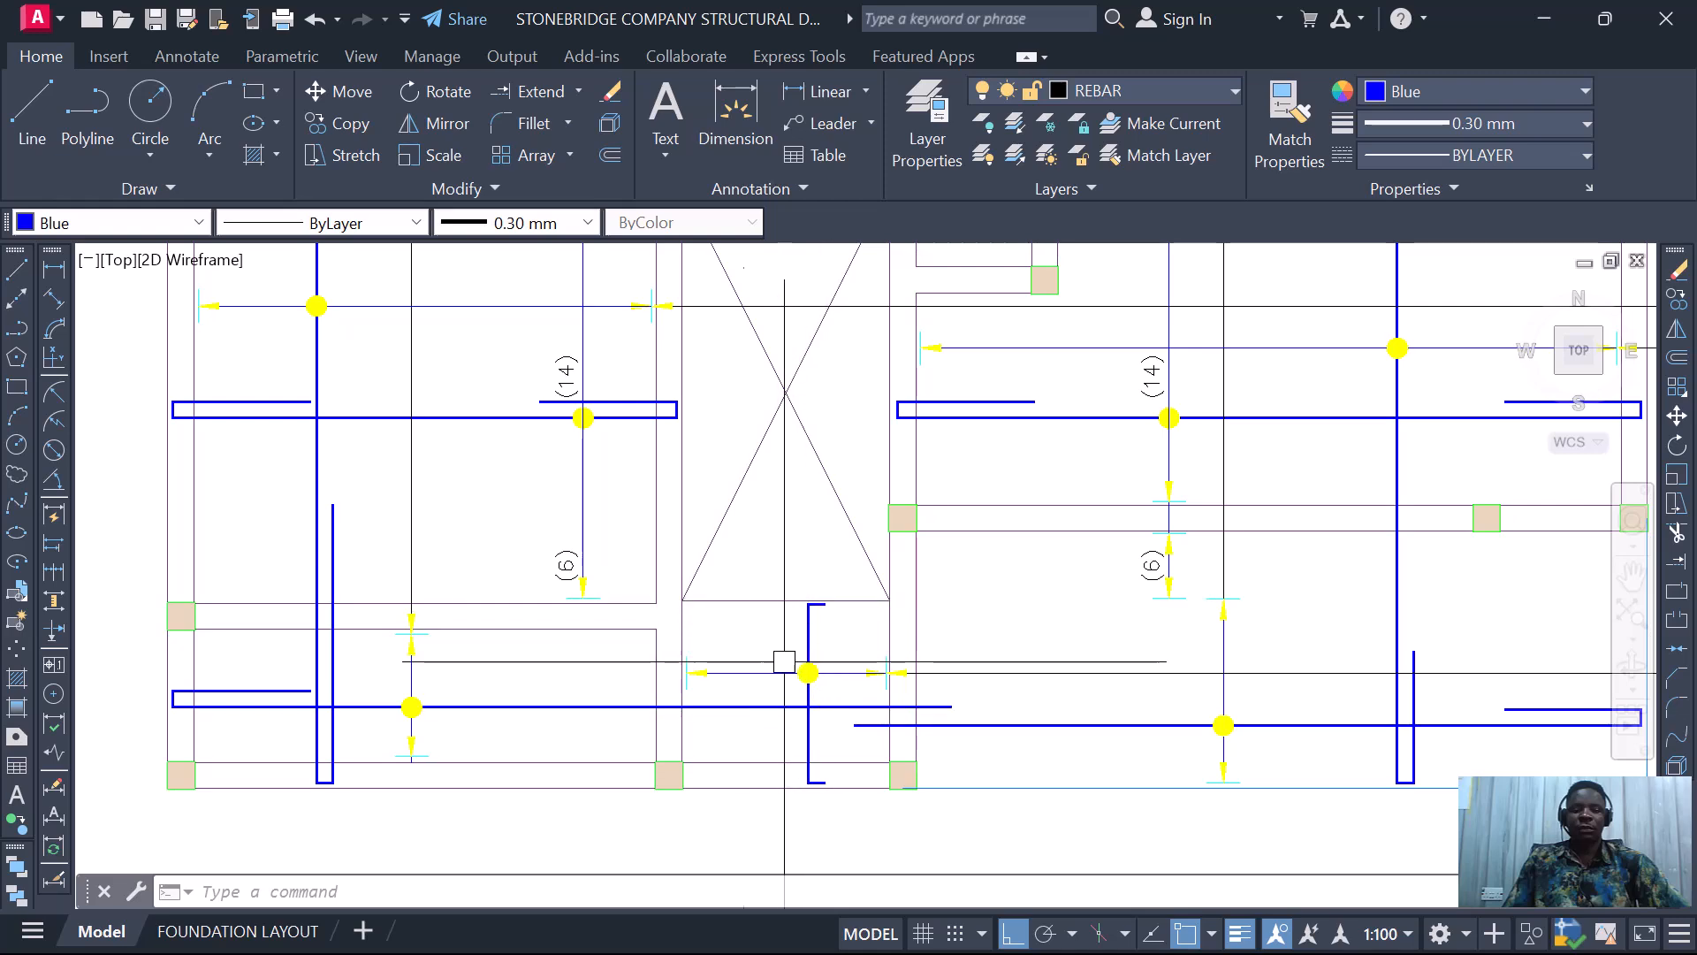
pyautogui.scroll(-4, 766, 679)
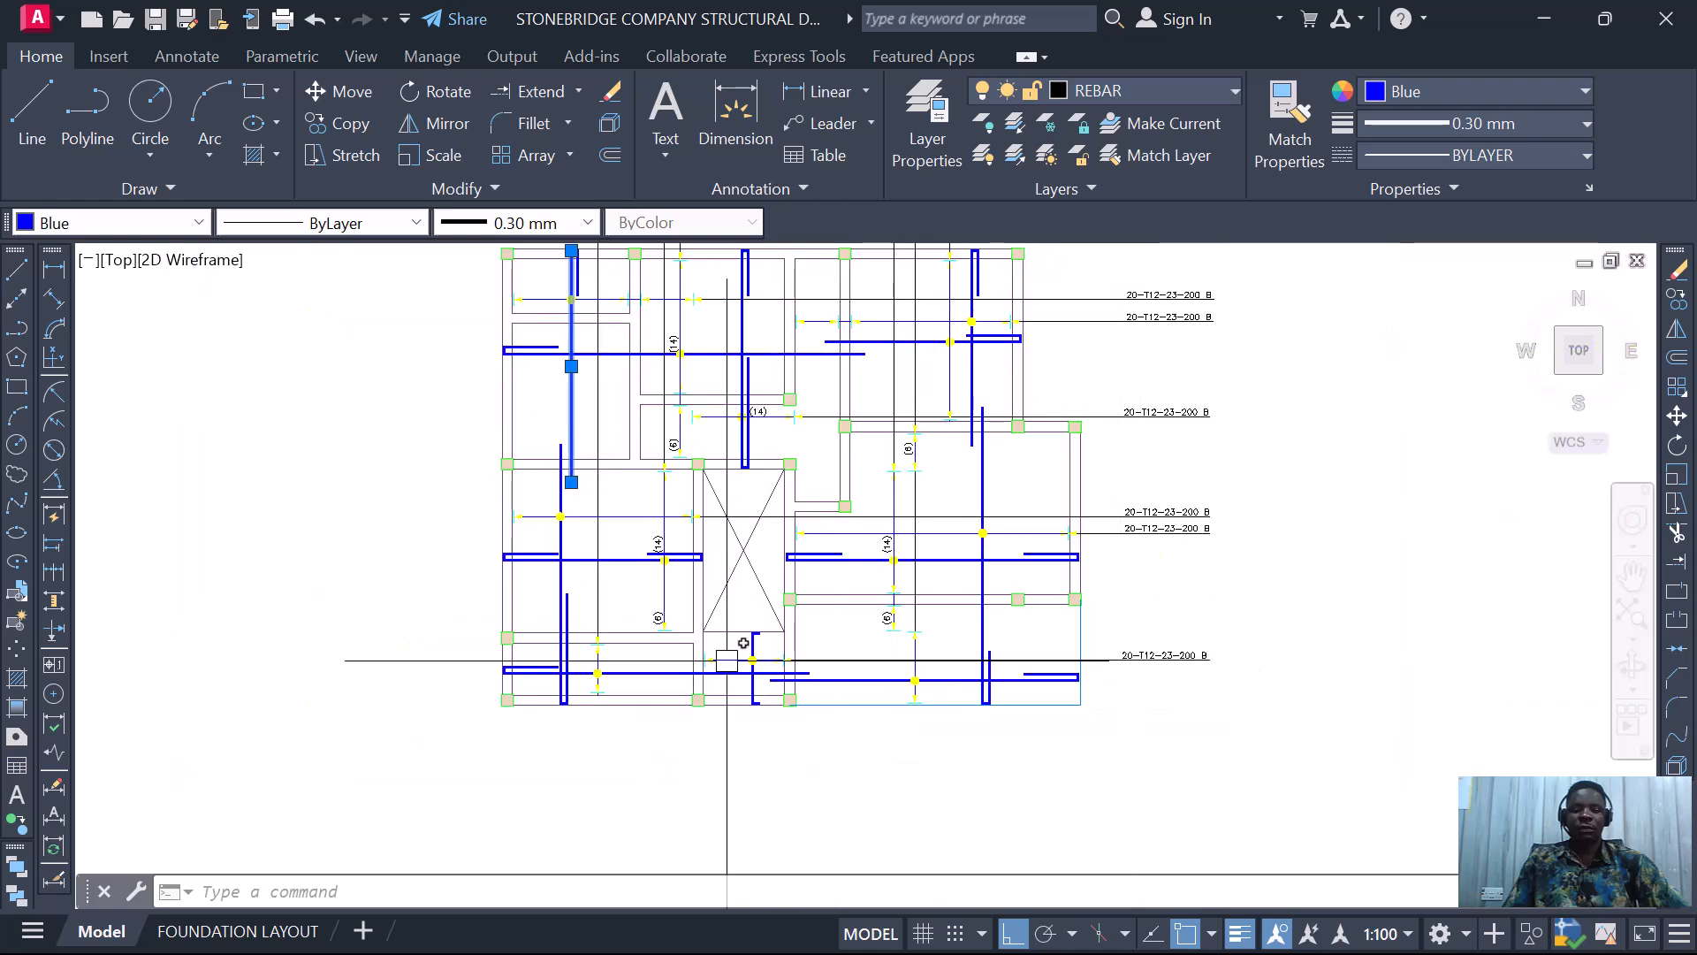
pyautogui.scroll(2, 716, 660)
pyautogui.scroll(-3, 716, 659)
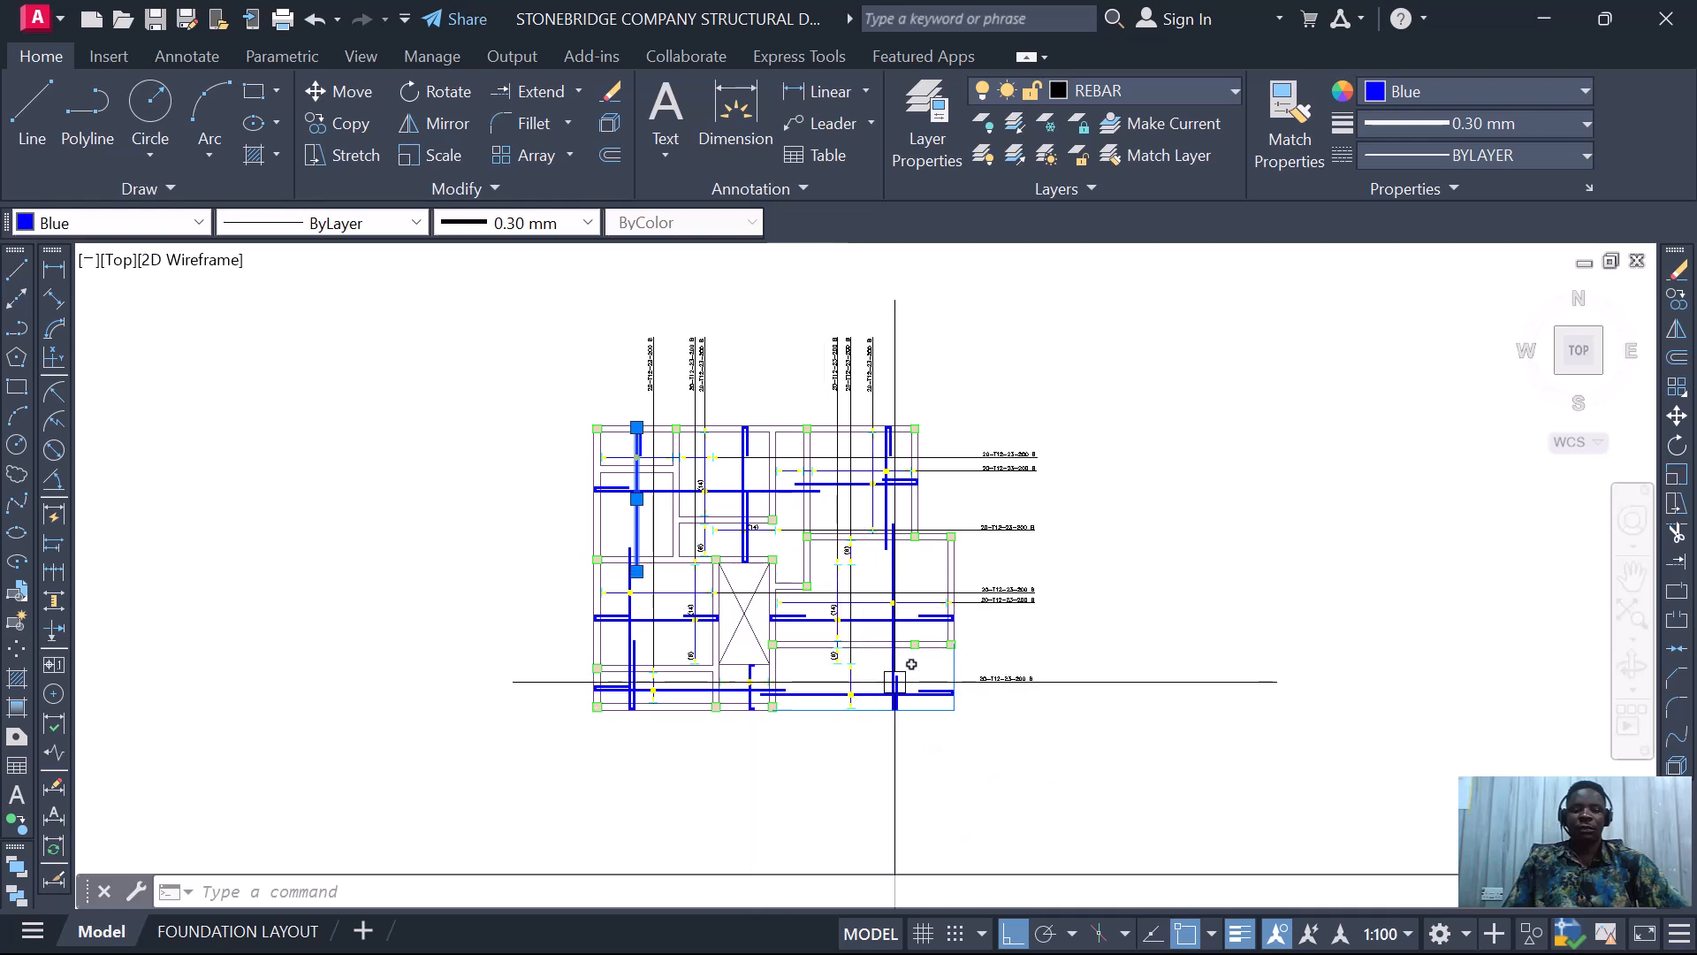
pyautogui.scroll(2, 895, 680)
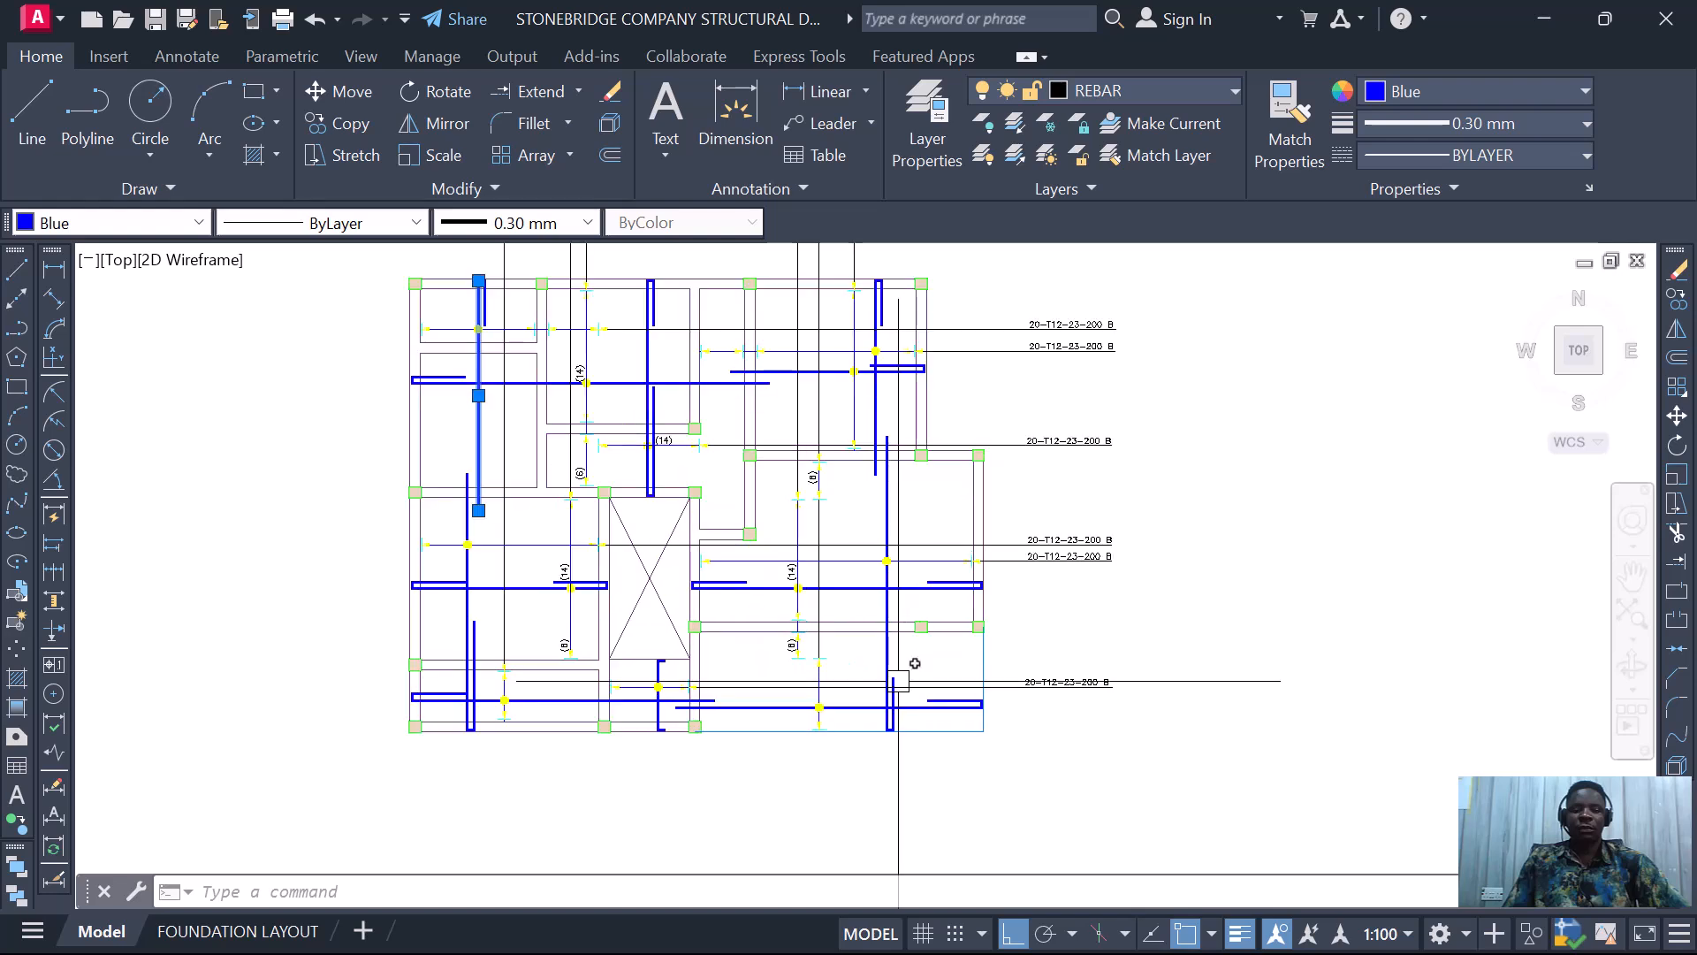
pyautogui.scroll(2, 894, 716)
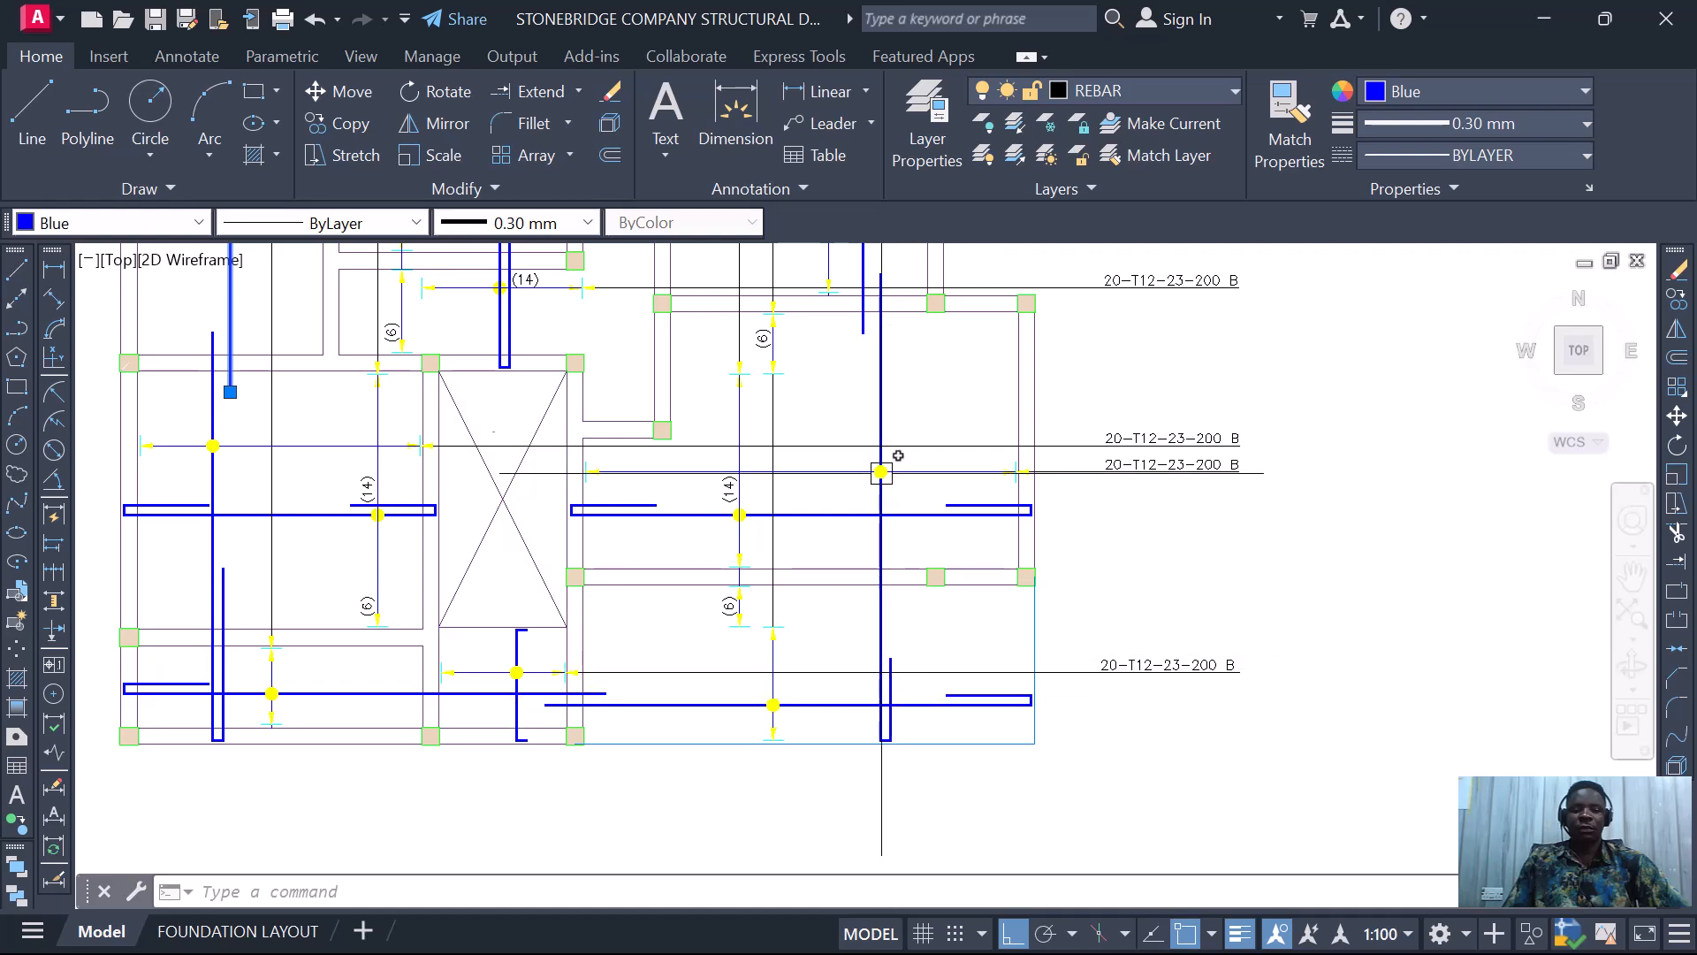
pyautogui.scroll(-2, 880, 470)
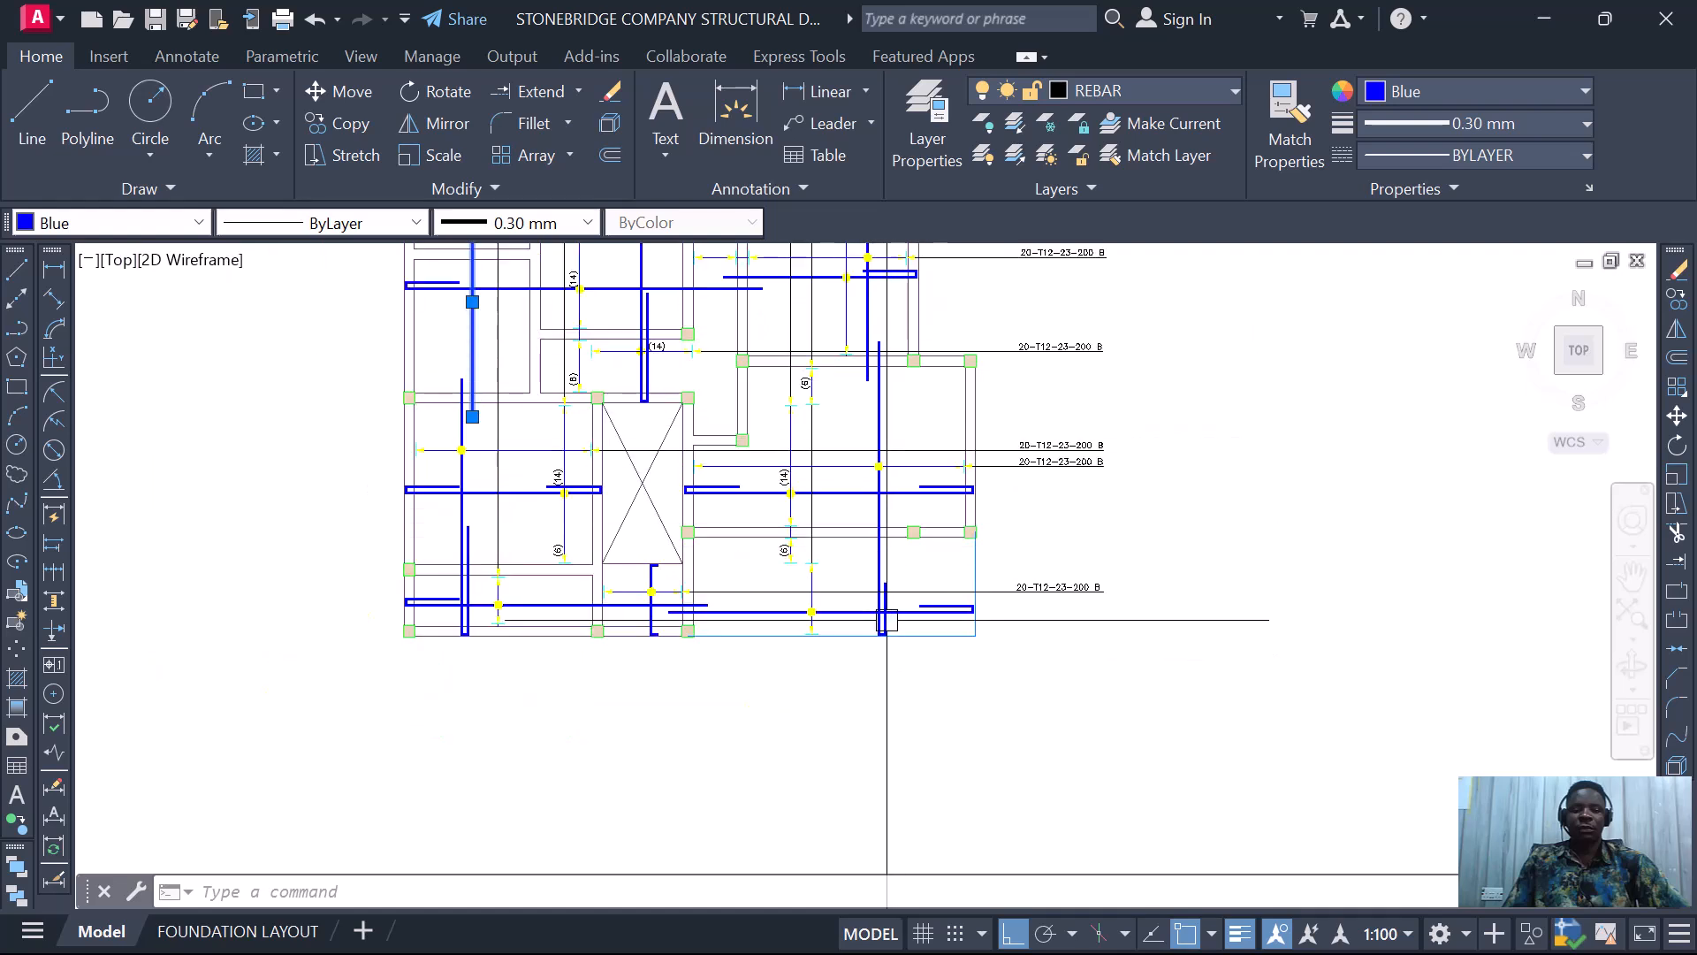
pyautogui.scroll(4, 882, 625)
pyautogui.scroll(-2, 891, 610)
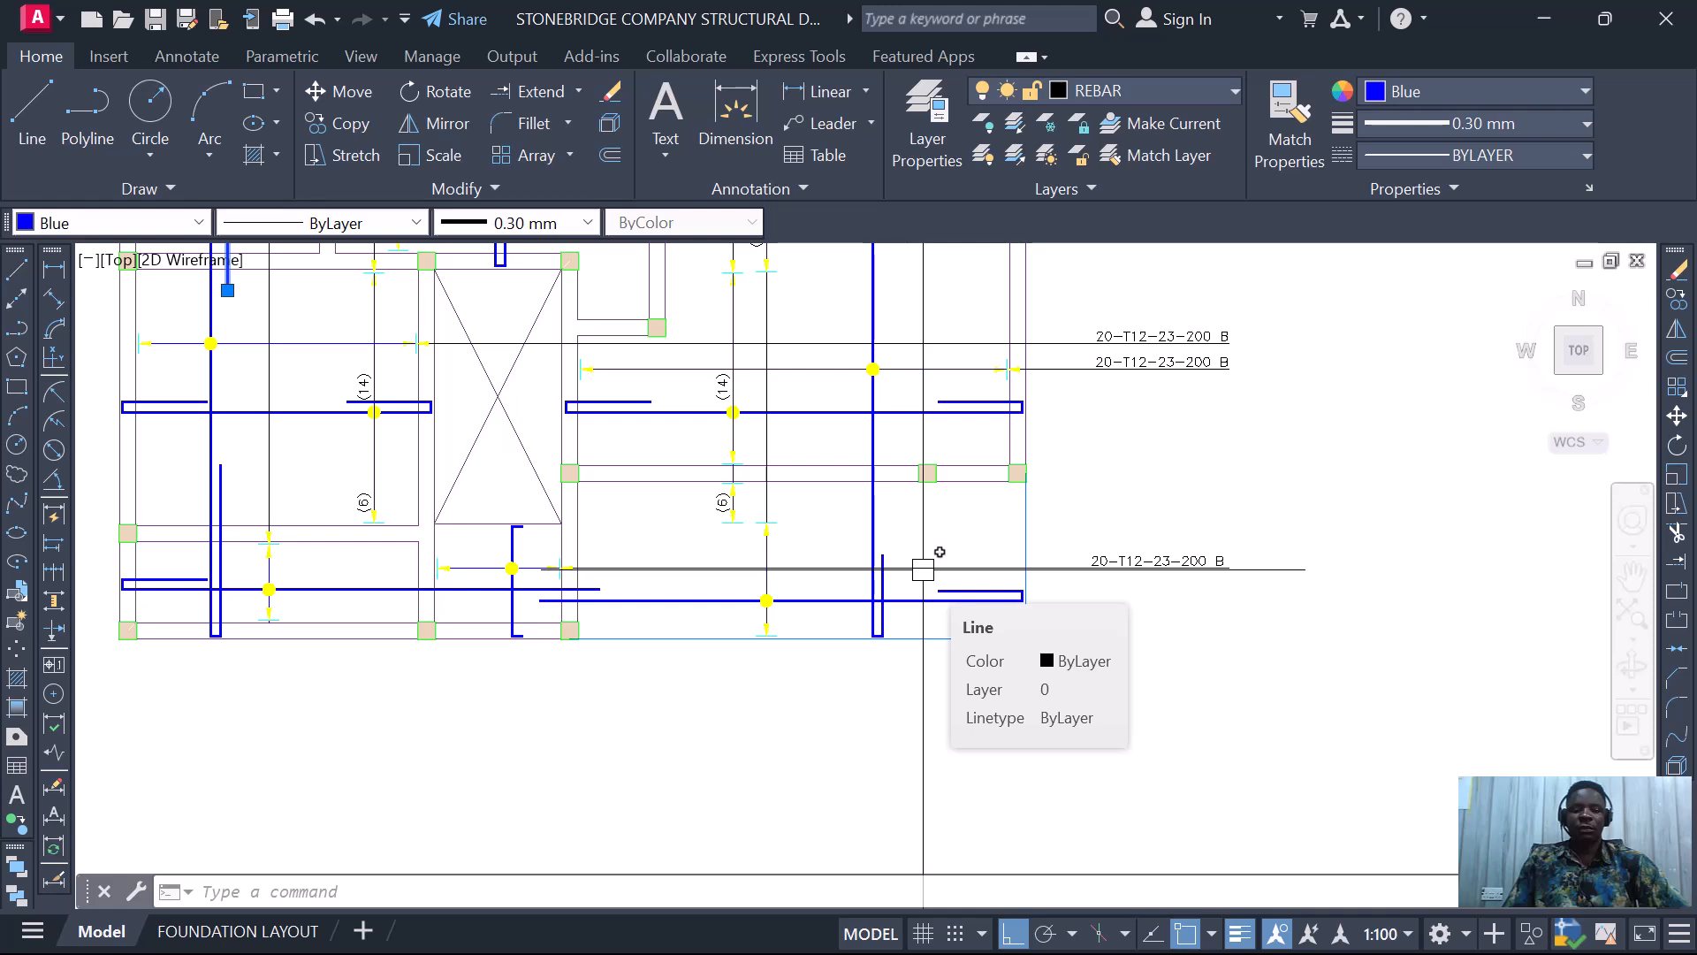
# - Stretch the hook leg of the lower-right vertical bar up to the upper edge of the beam above it
pyautogui.click(885, 565)
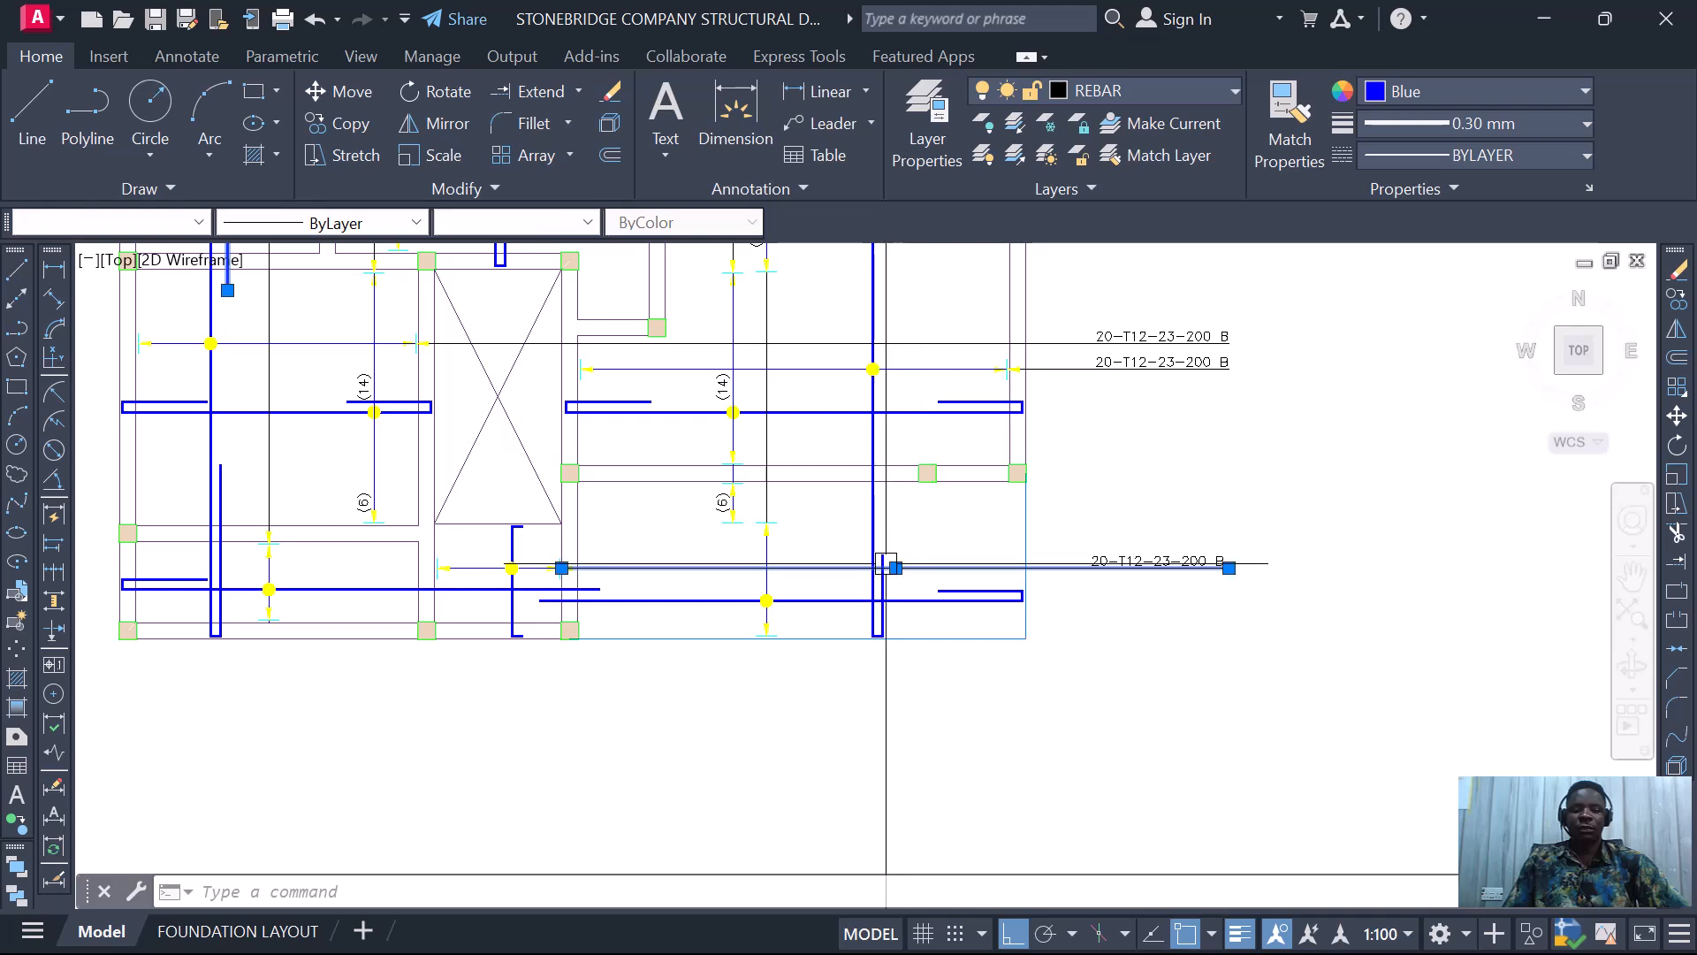
pyautogui.scroll(4, 886, 563)
pyautogui.press('Escape')
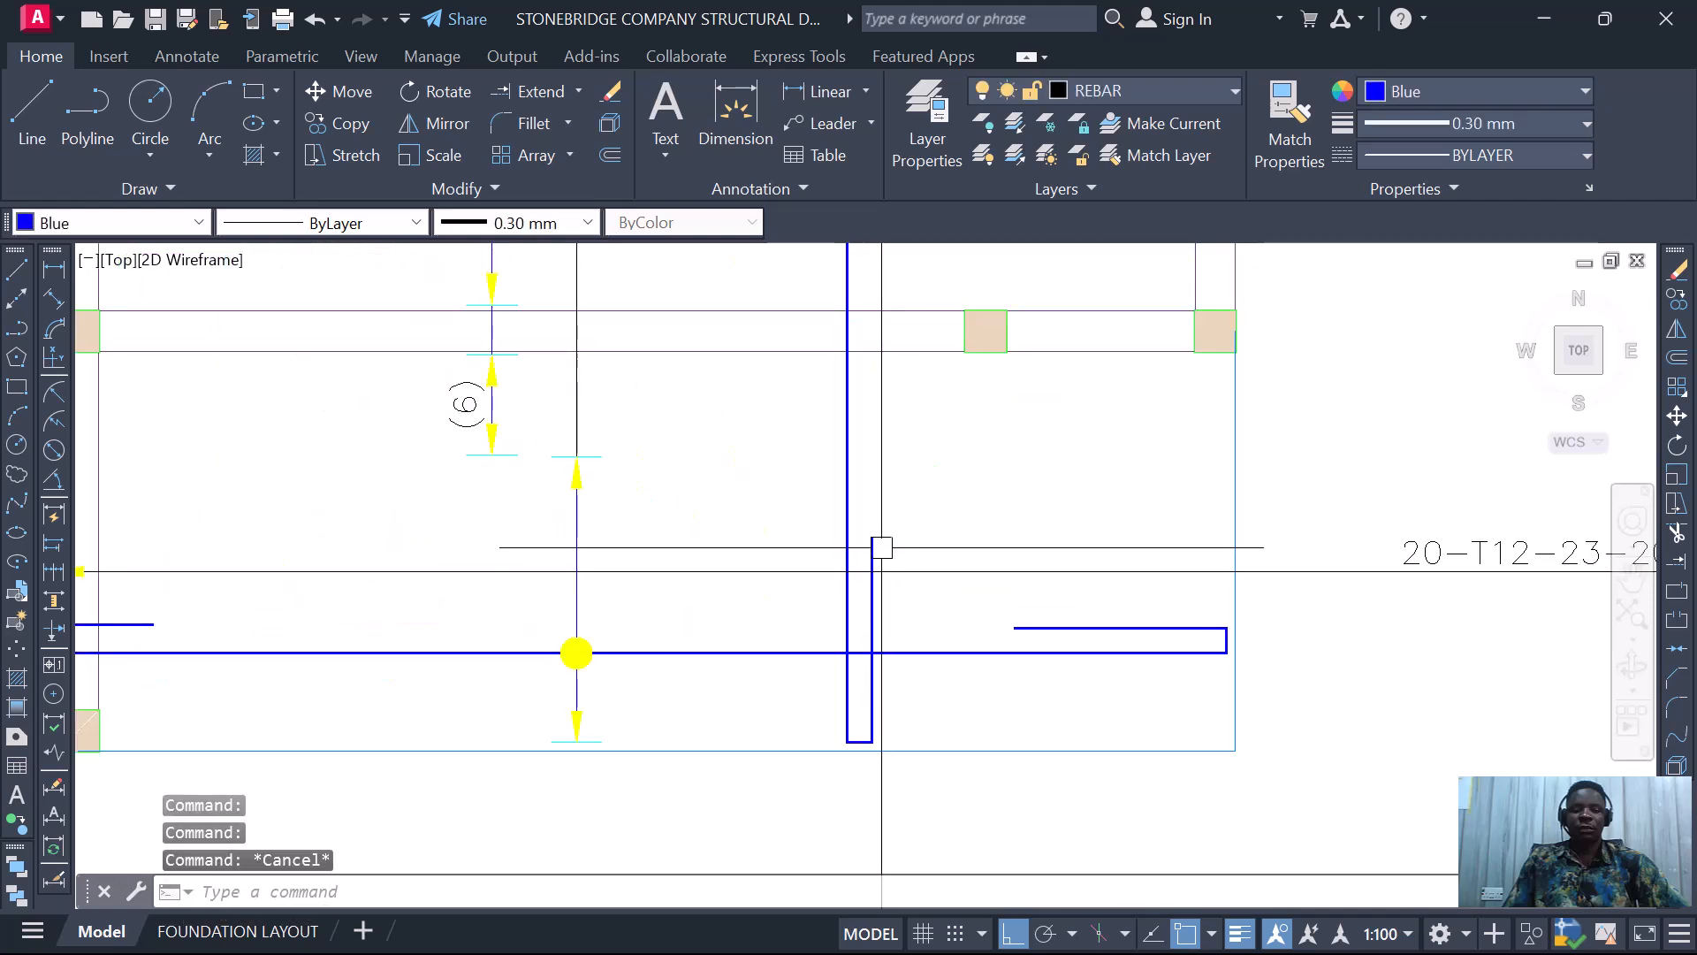
pyautogui.click(871, 538)
pyautogui.click(871, 537)
pyautogui.scroll(-3, 863, 492)
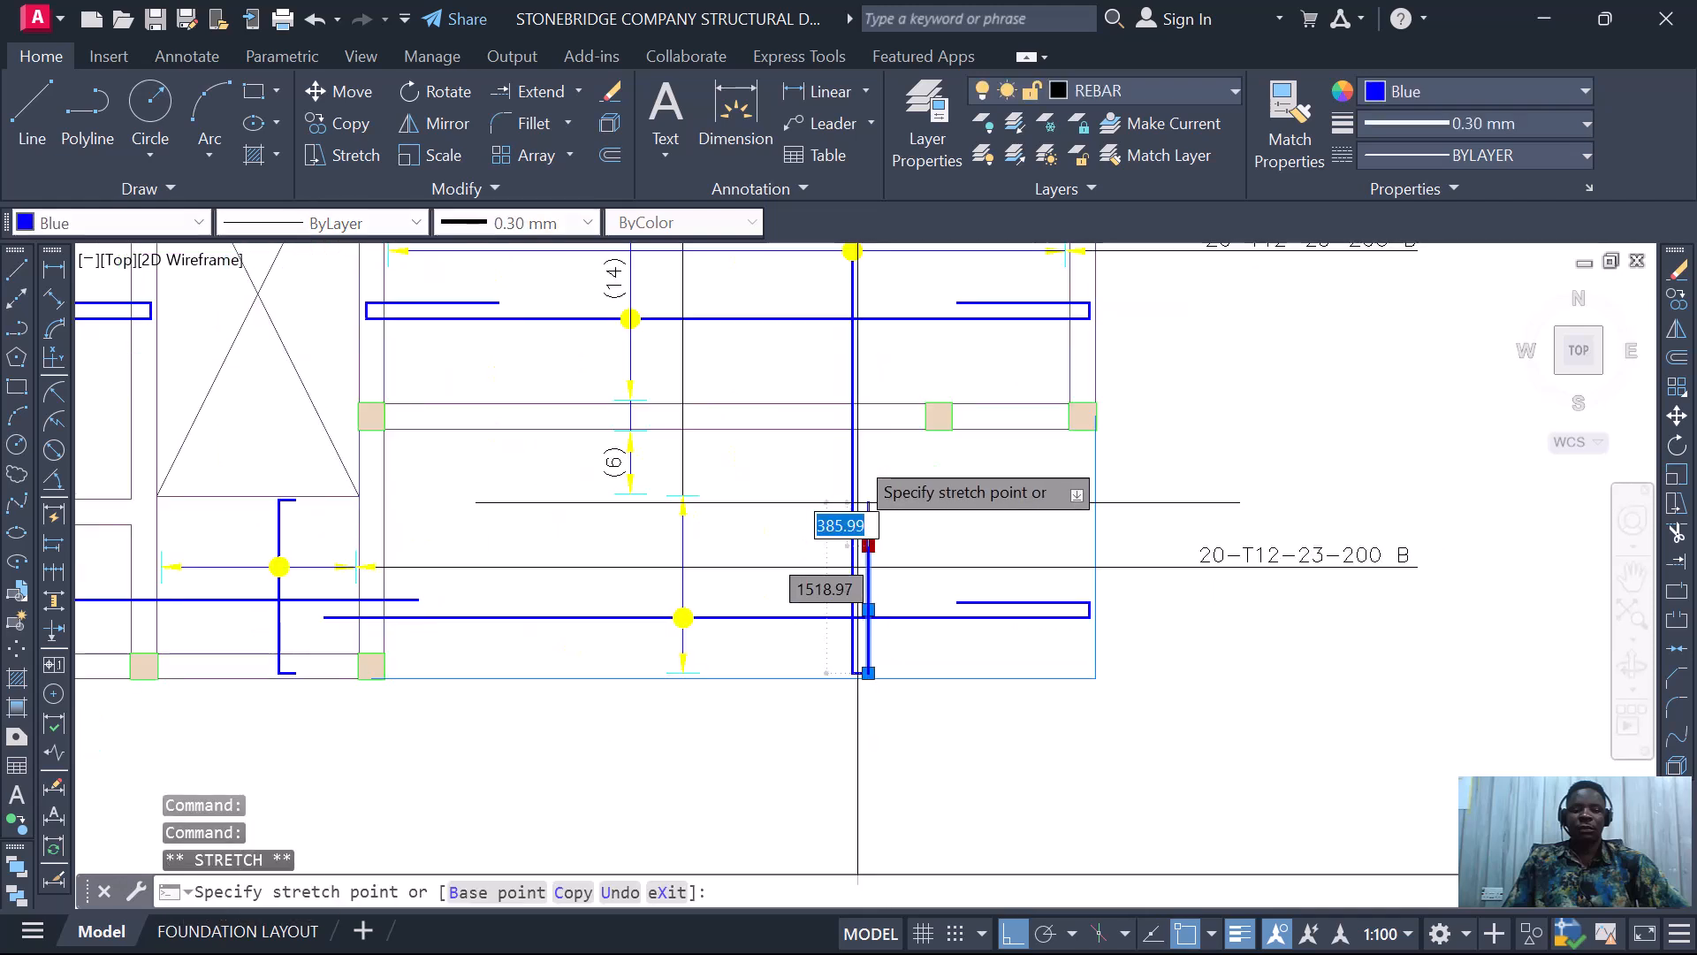
pyautogui.scroll(3, 871, 474)
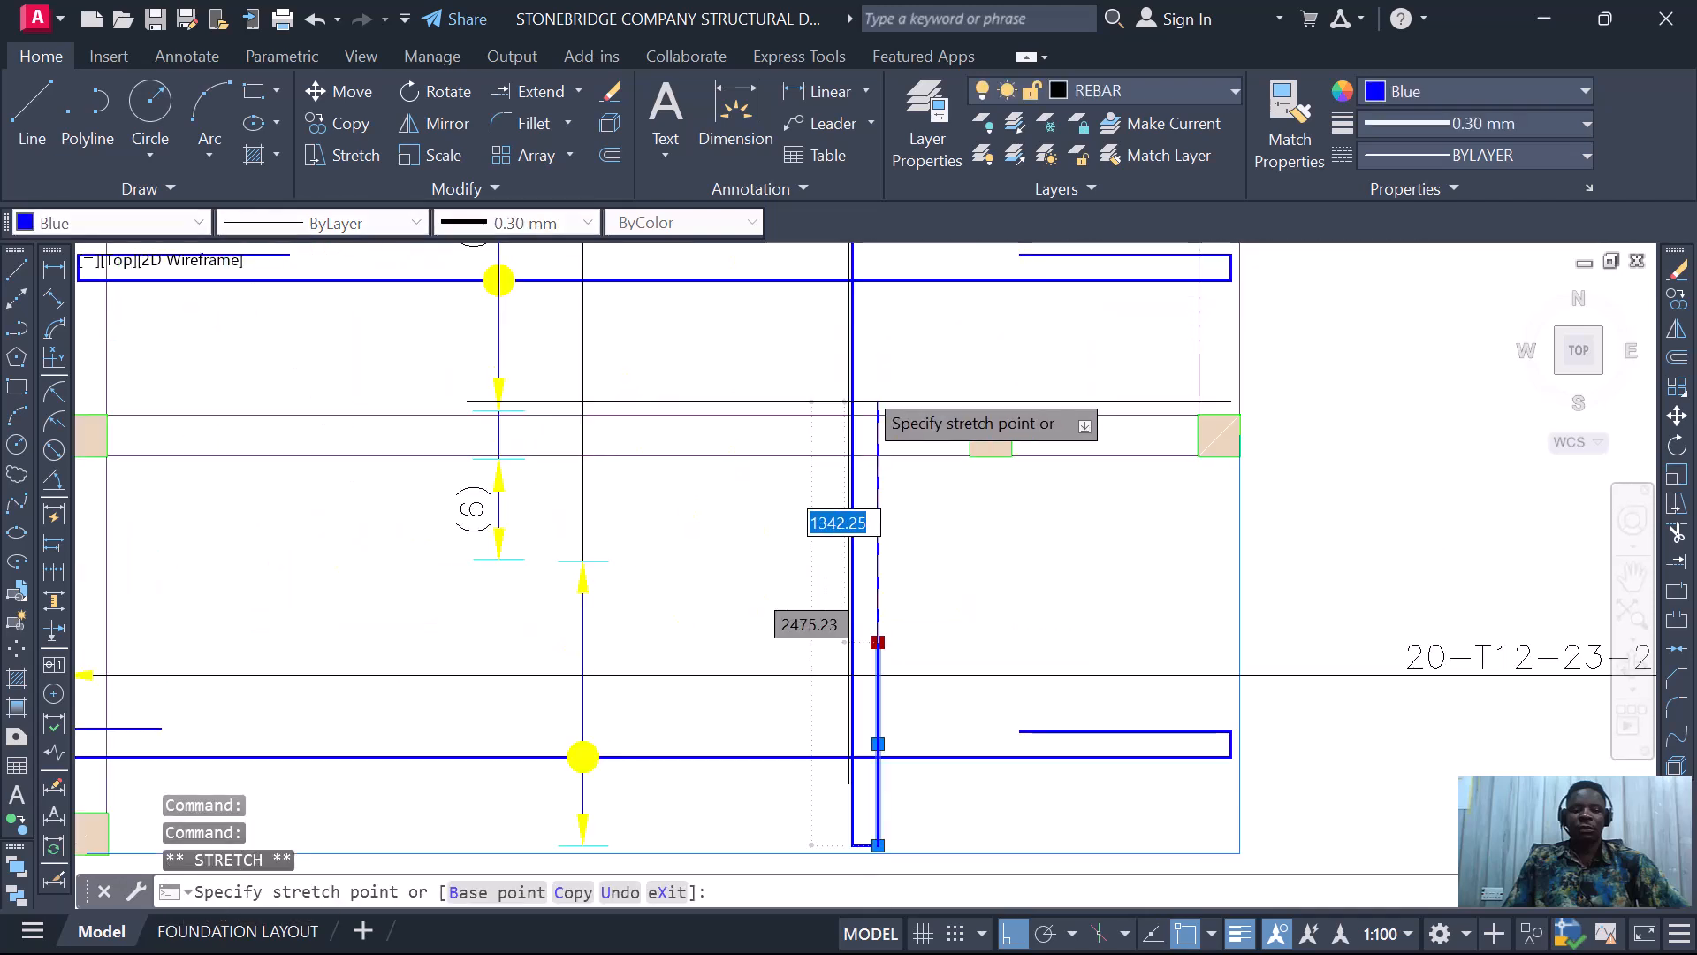
pyautogui.click(892, 443)
pyautogui.scroll(-3, 897, 489)
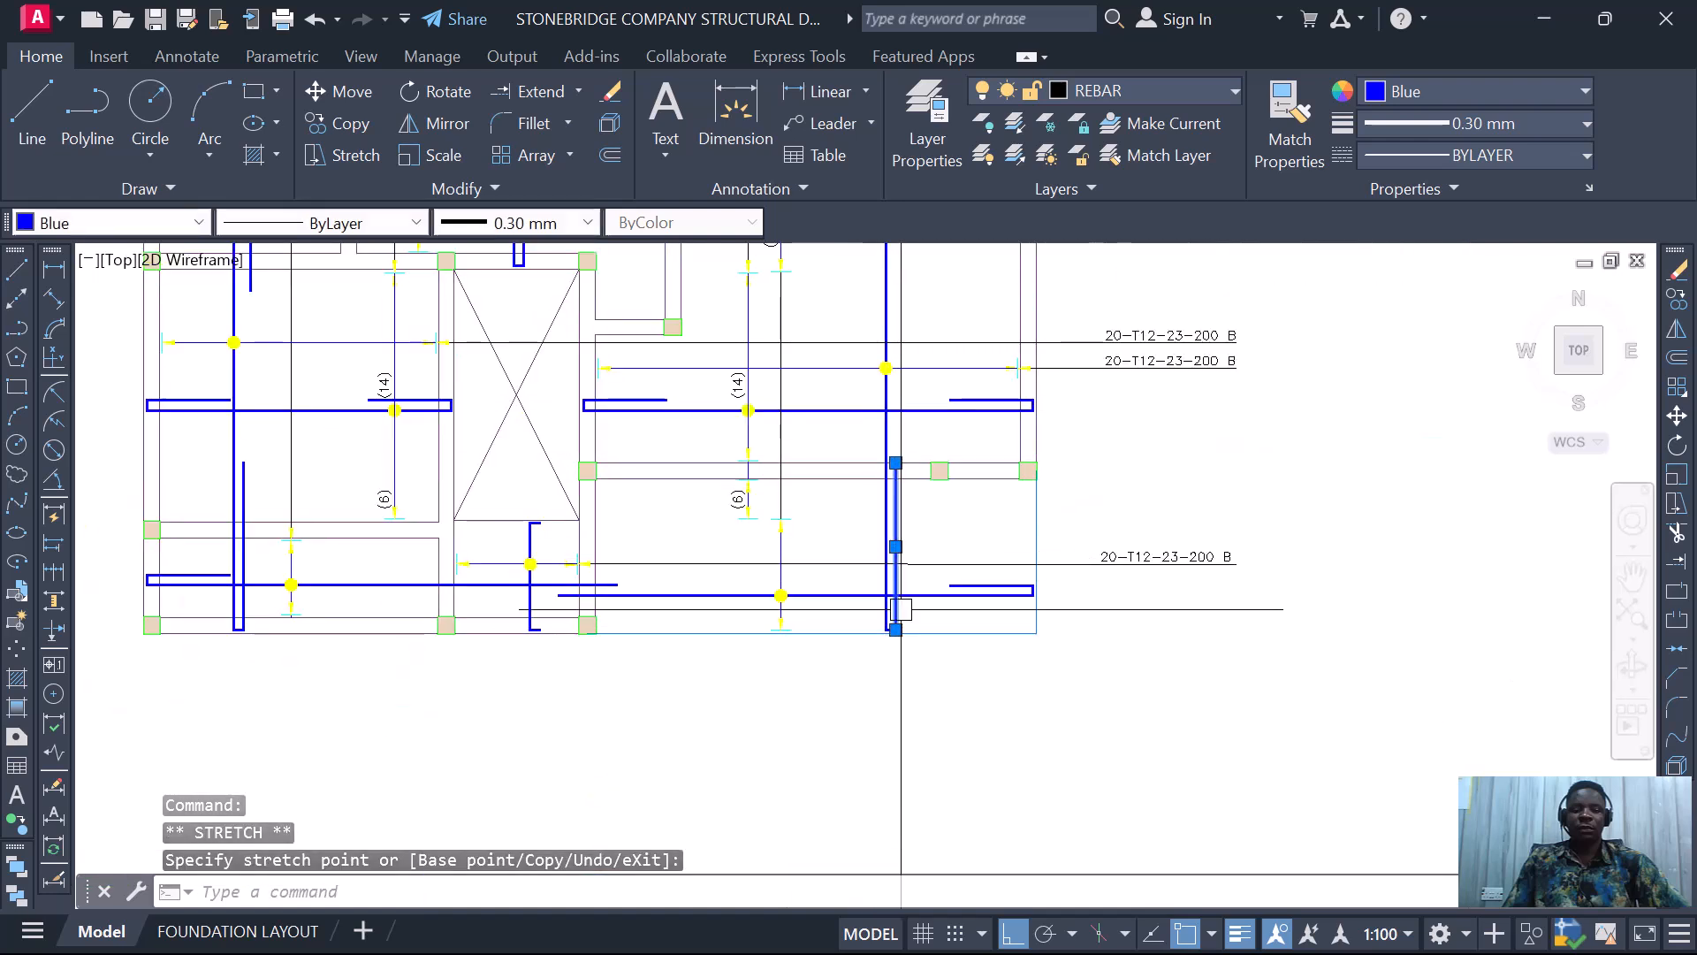
pyautogui.scroll(-2, 890, 541)
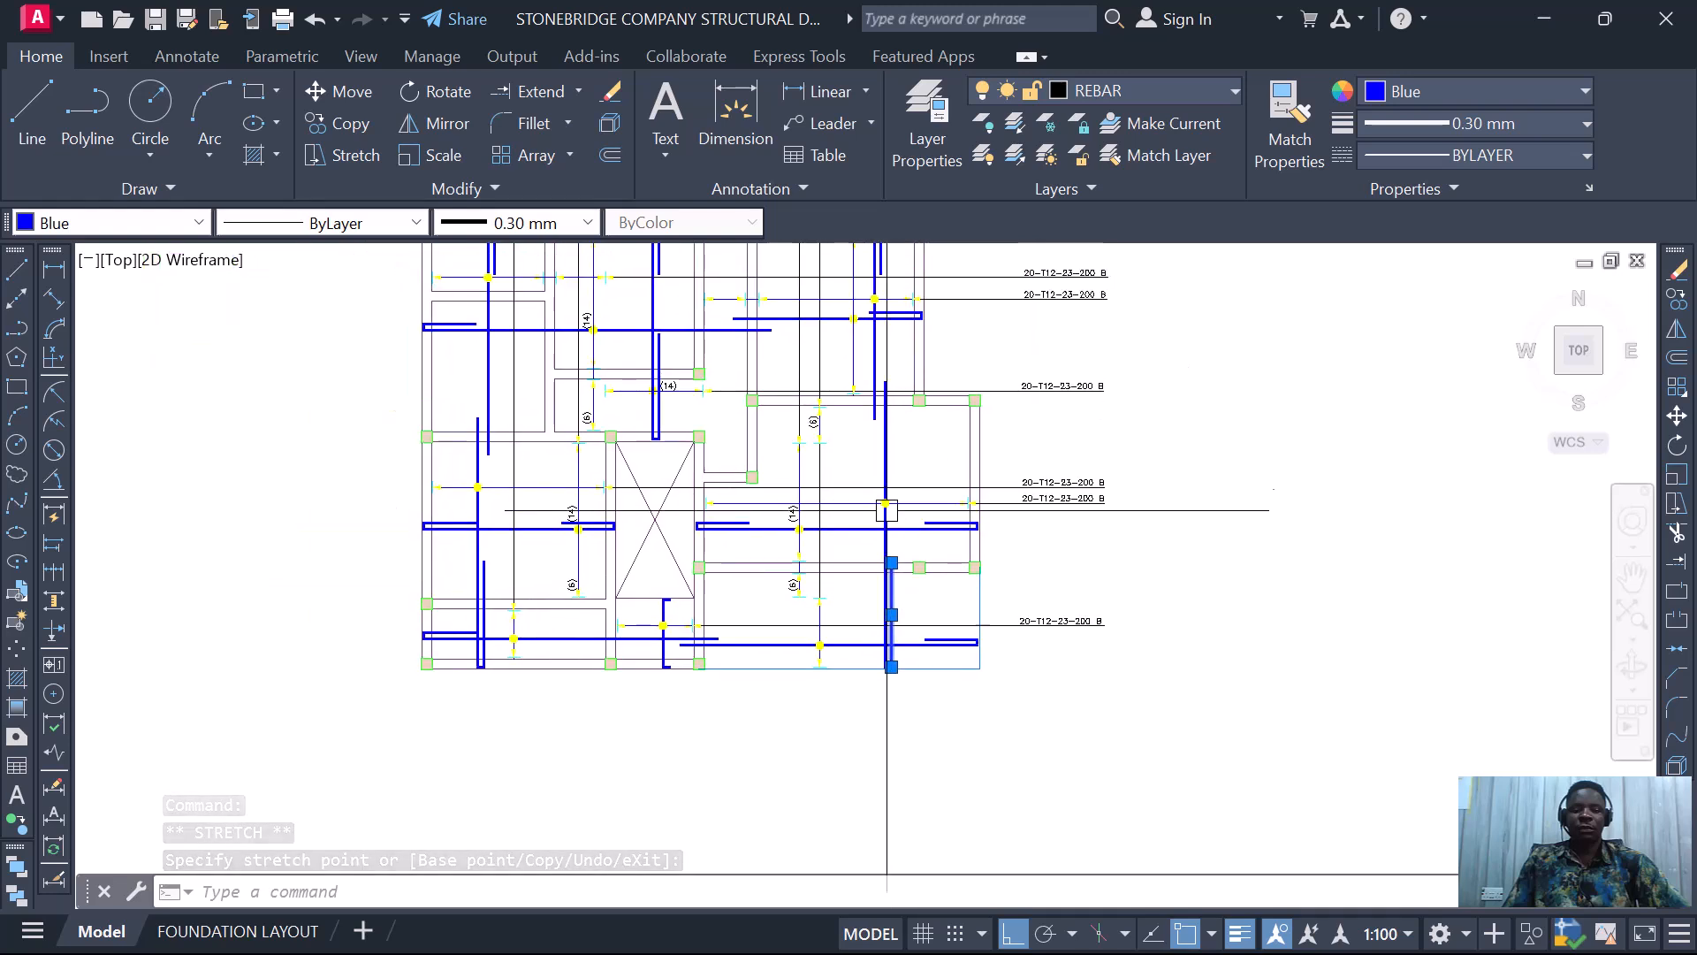
# - Lengthen the same hook leg a further 1000 upward beyond the beam and clear the selection
pyautogui.scroll(2, 892, 453)
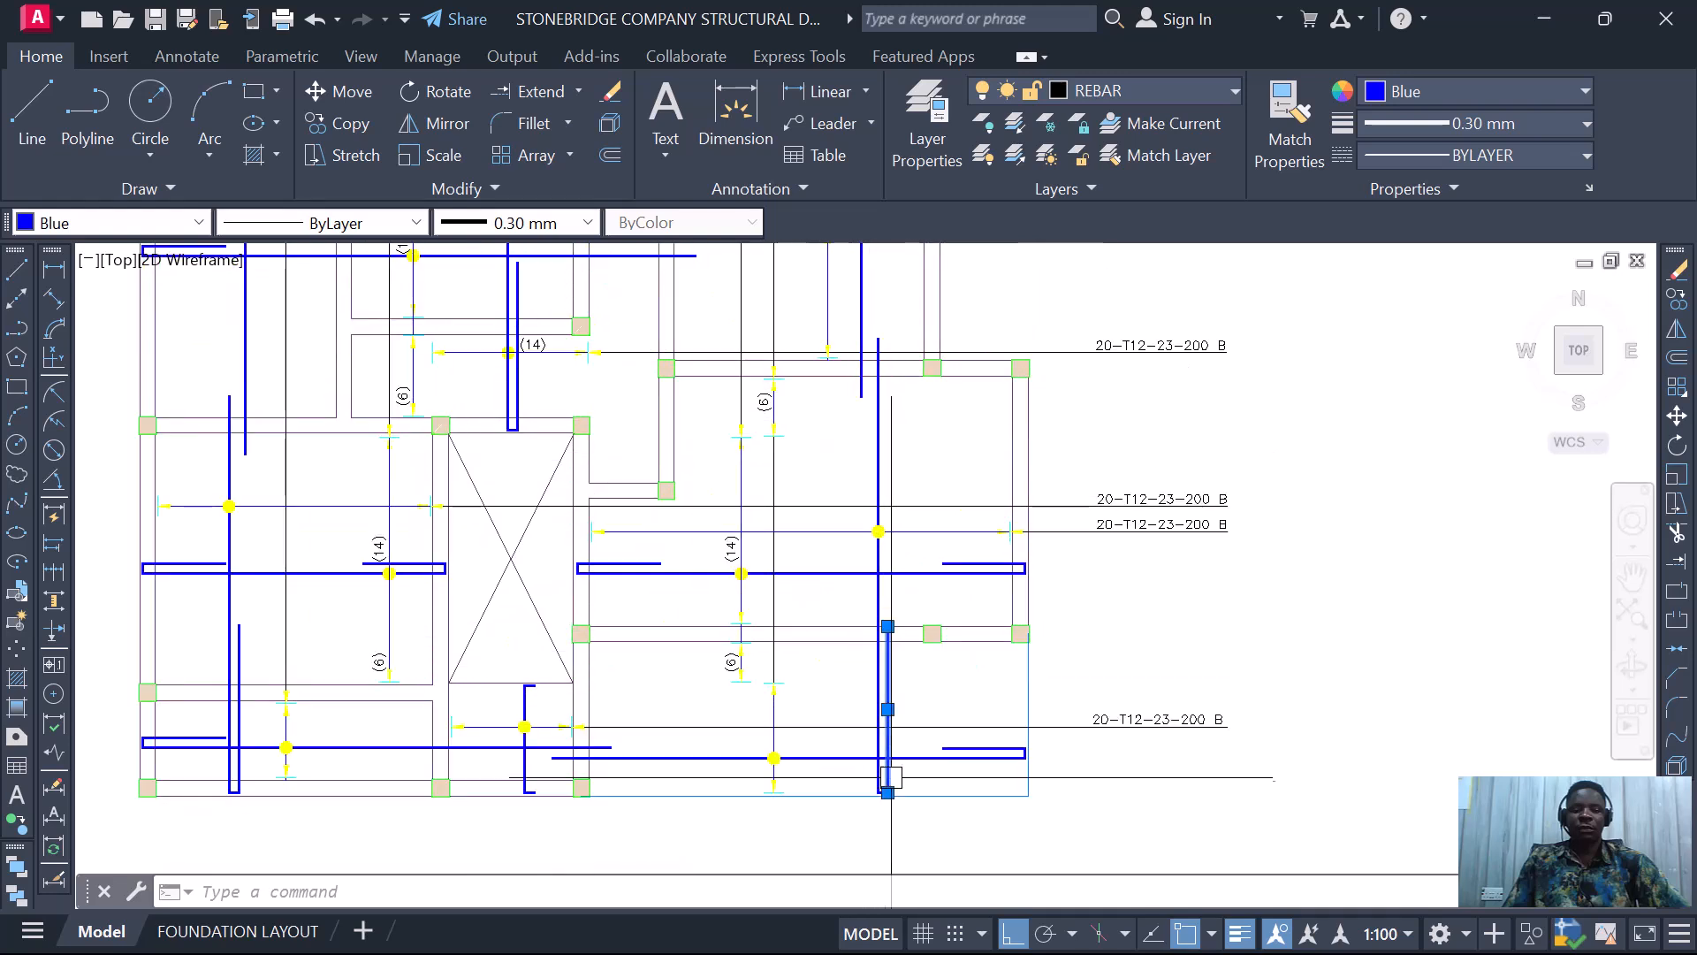
pyautogui.click(887, 625)
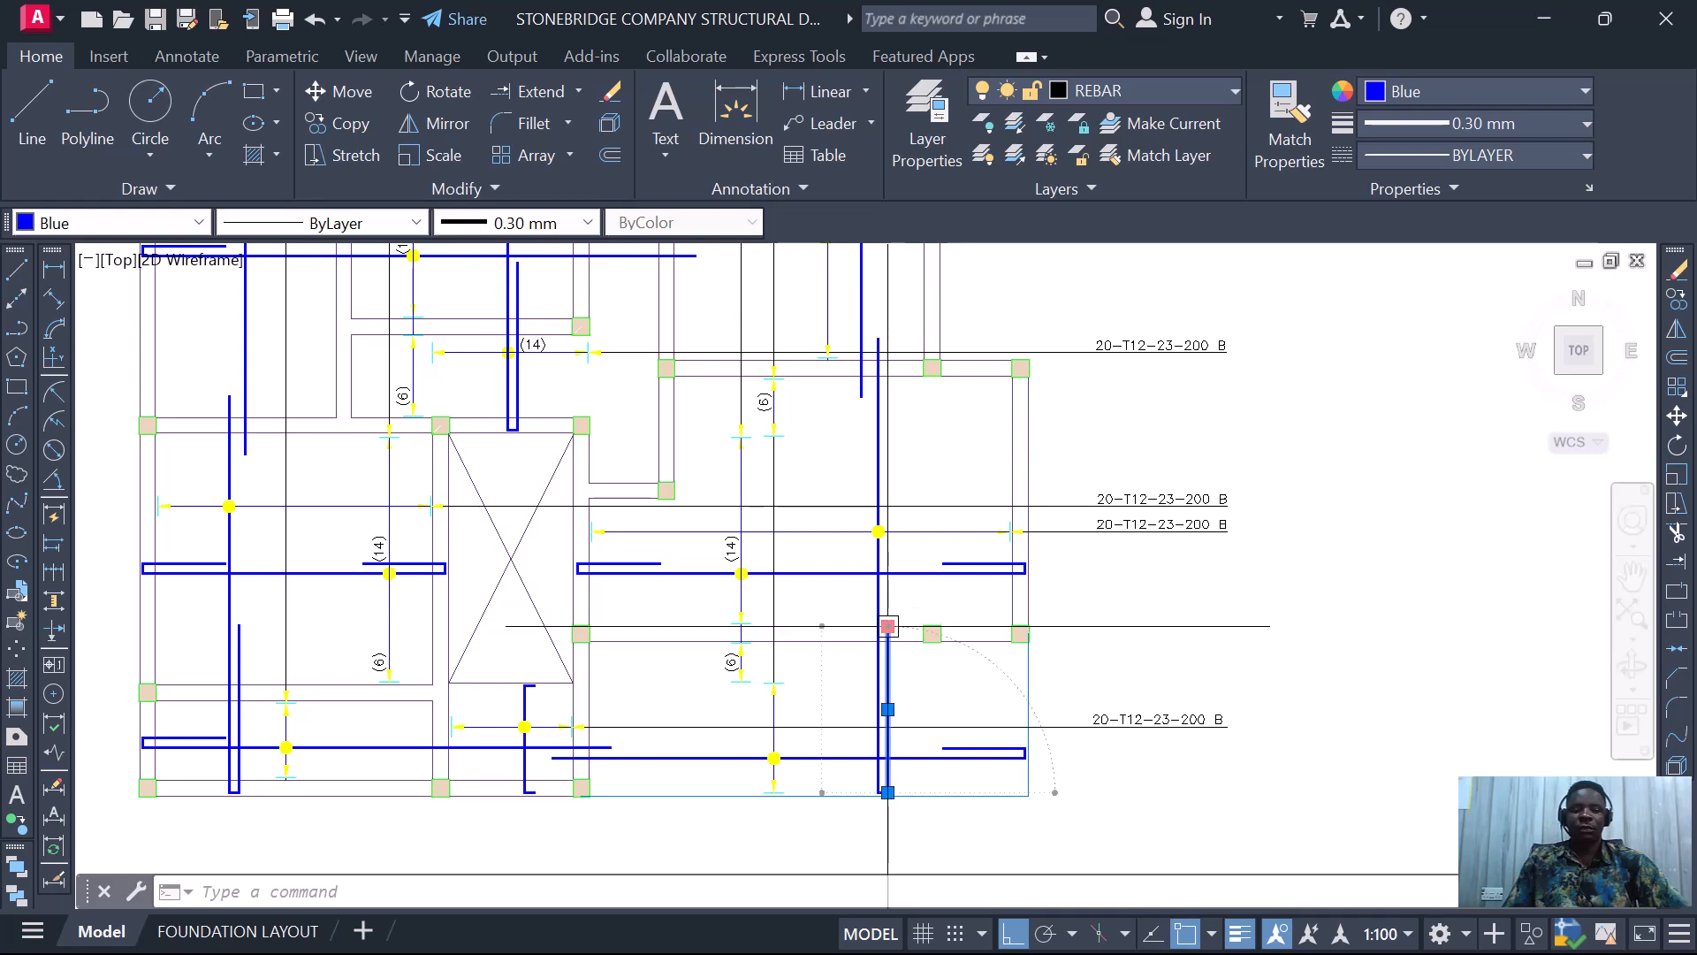
pyautogui.click(887, 626)
pyautogui.write('1')
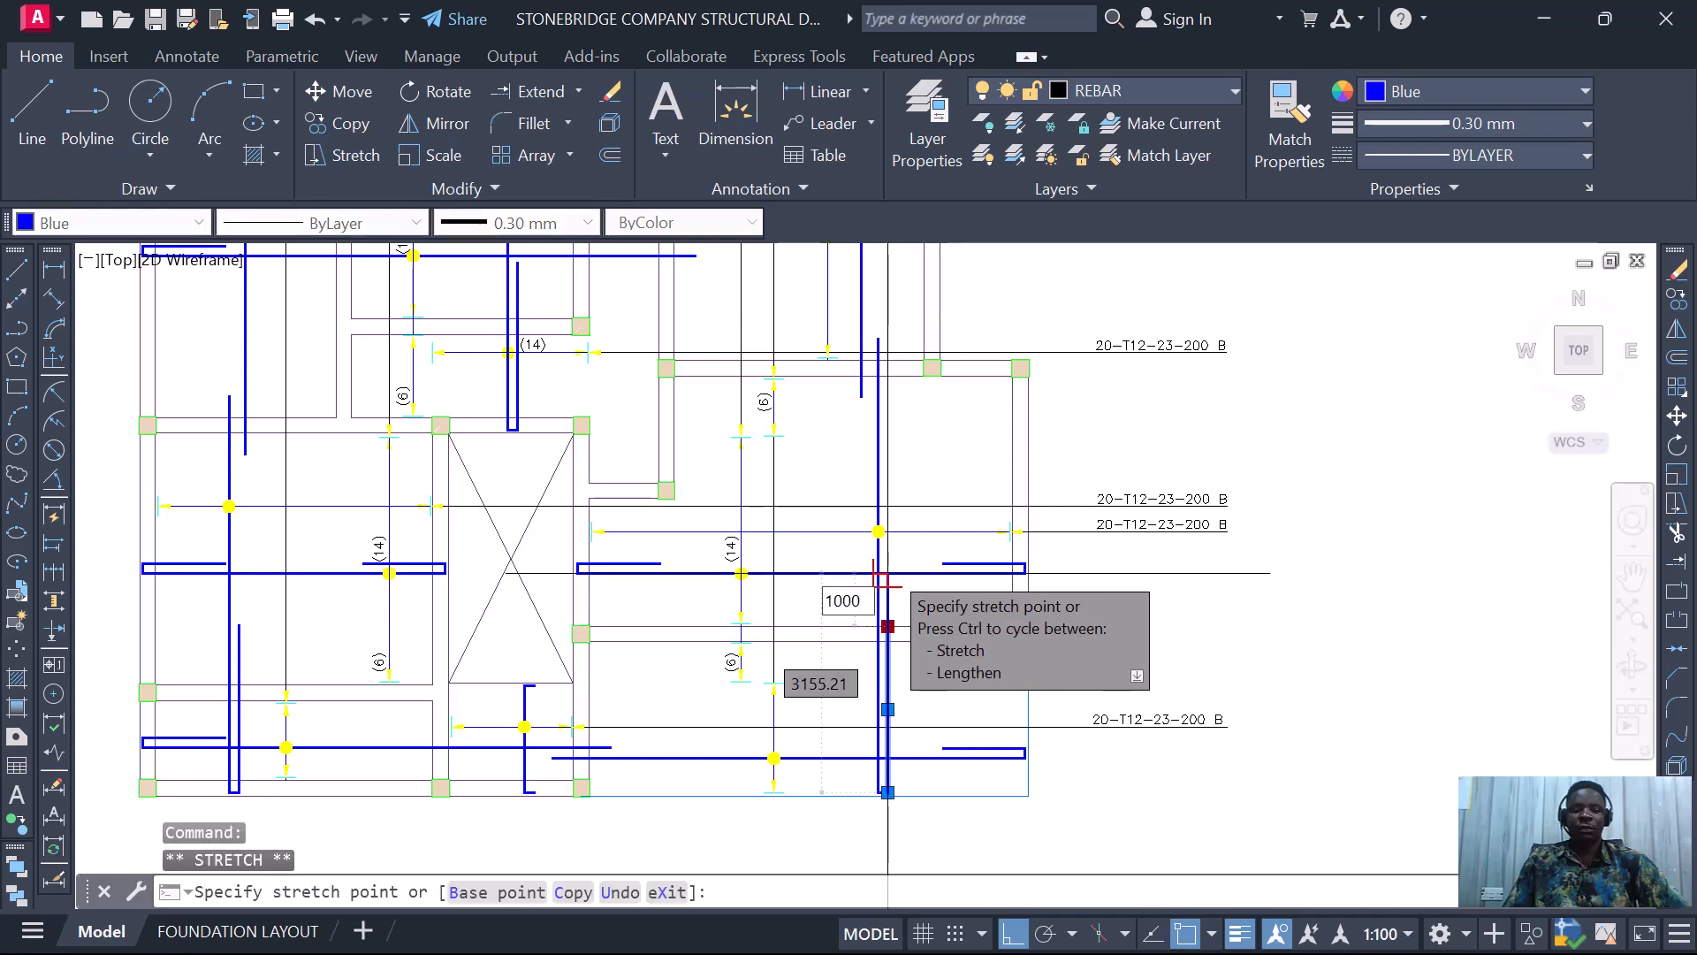
pyautogui.write('000')
pyautogui.press('Return')
pyautogui.press('Escape')
pyautogui.scroll(-2, 944, 616)
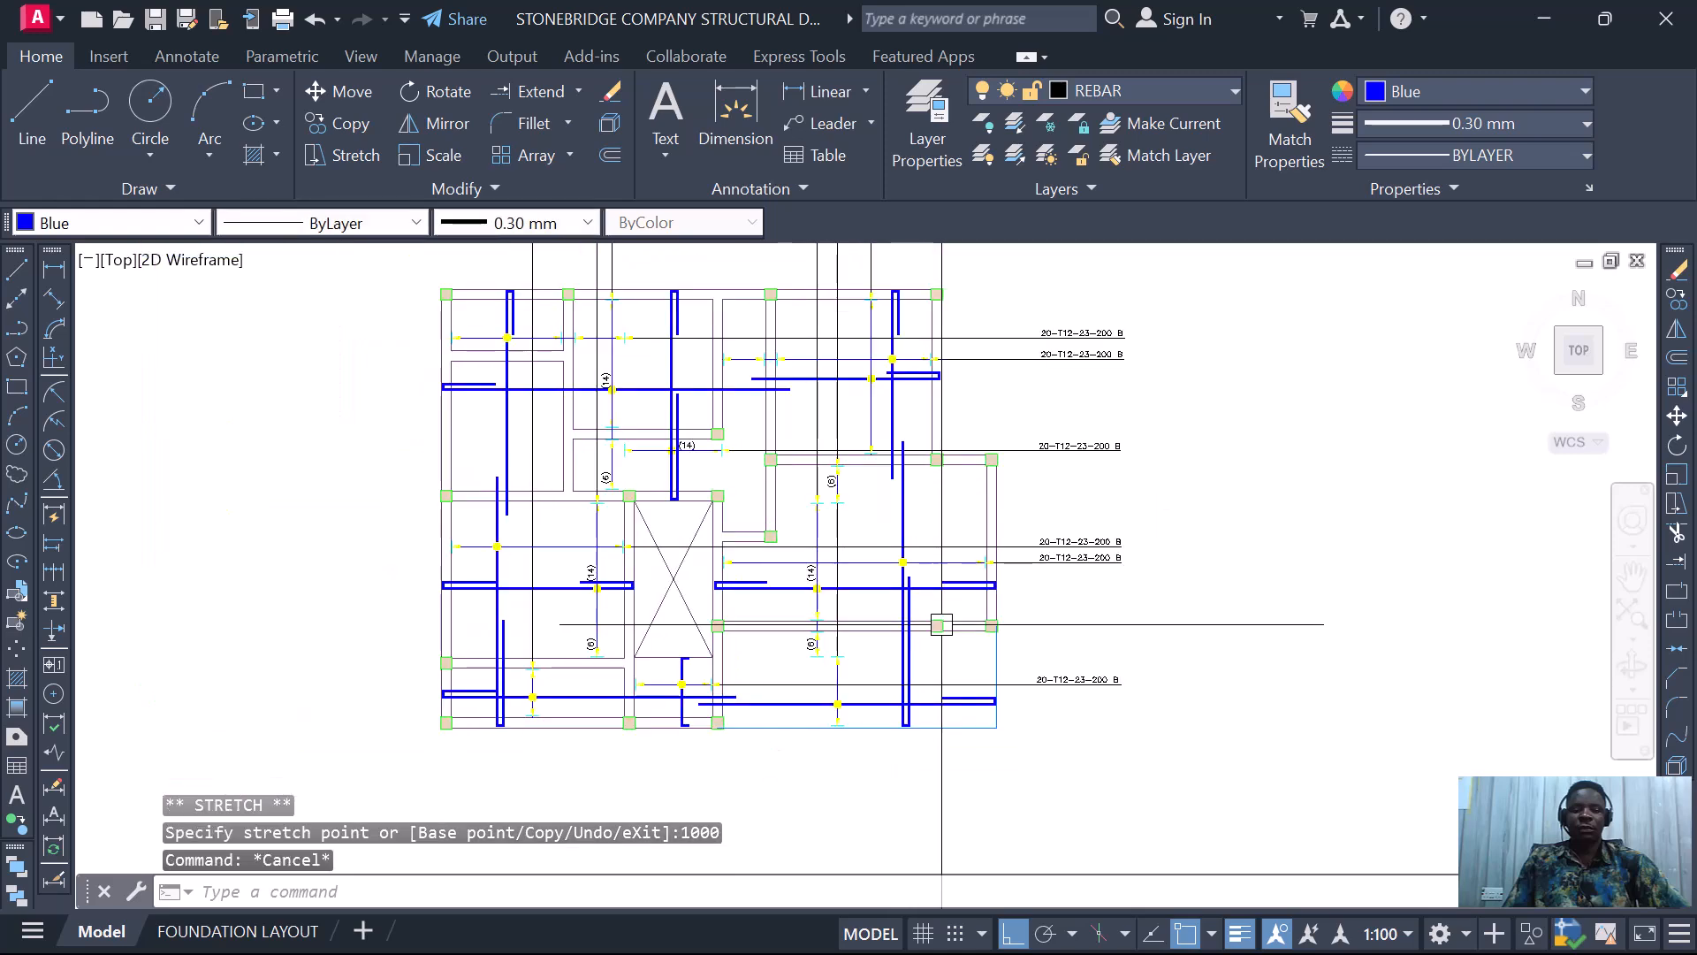
pyautogui.scroll(2, 901, 614)
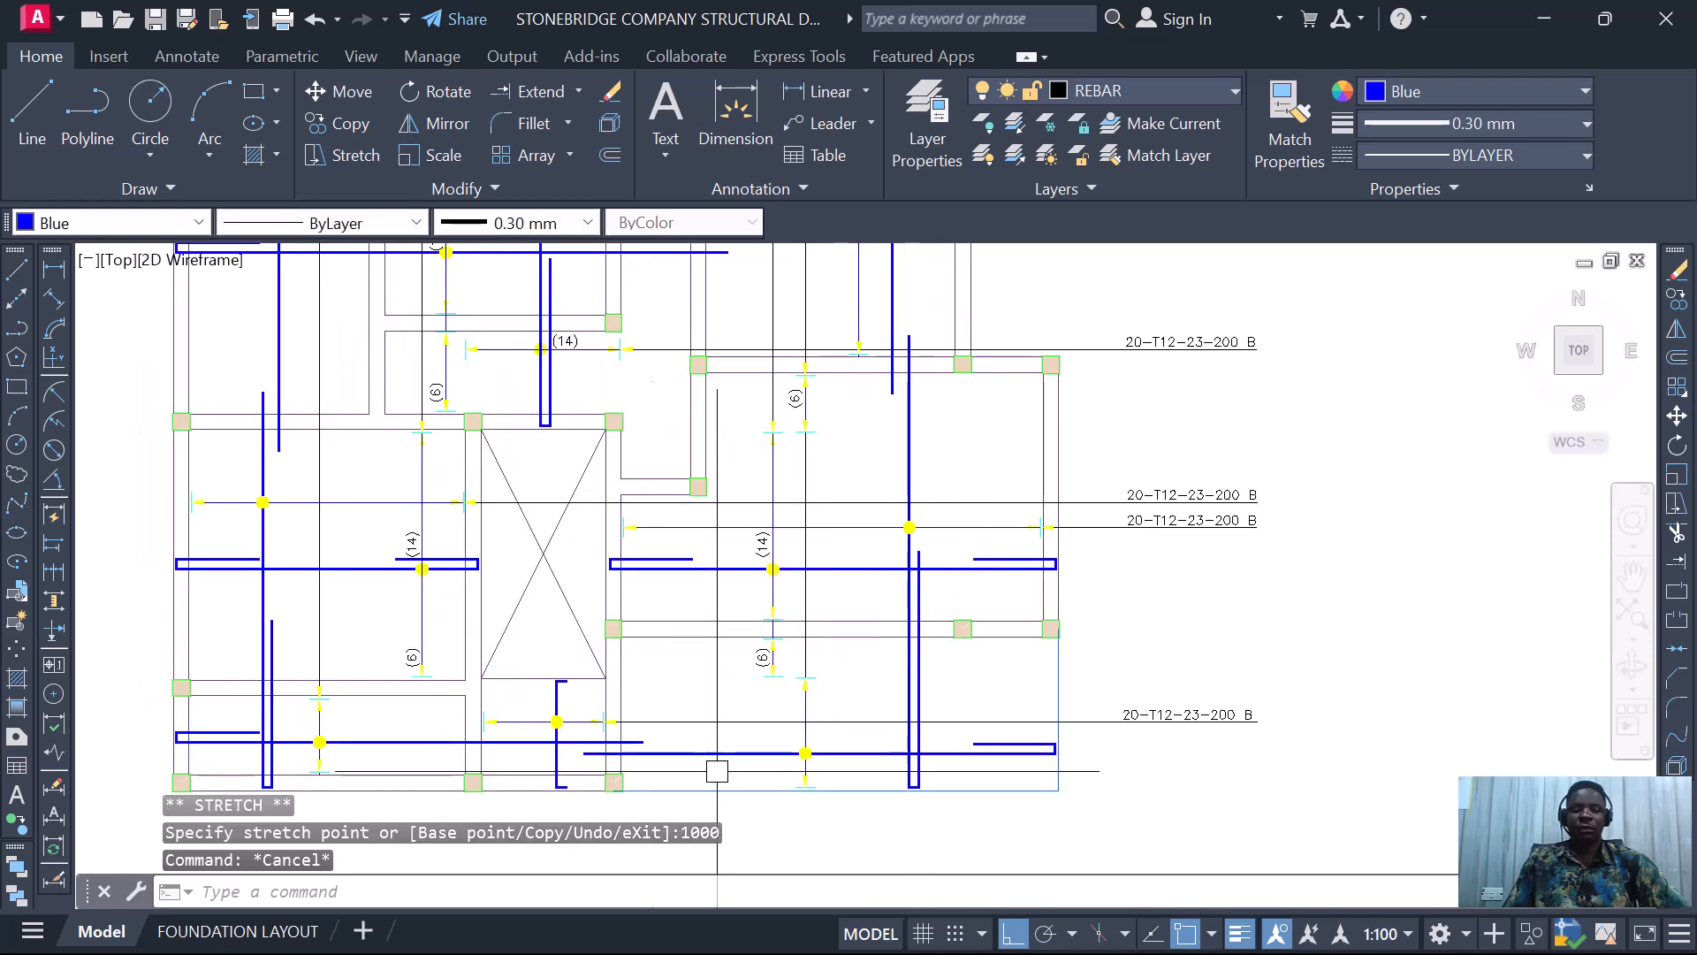
pyautogui.scroll(-2, 1049, 707)
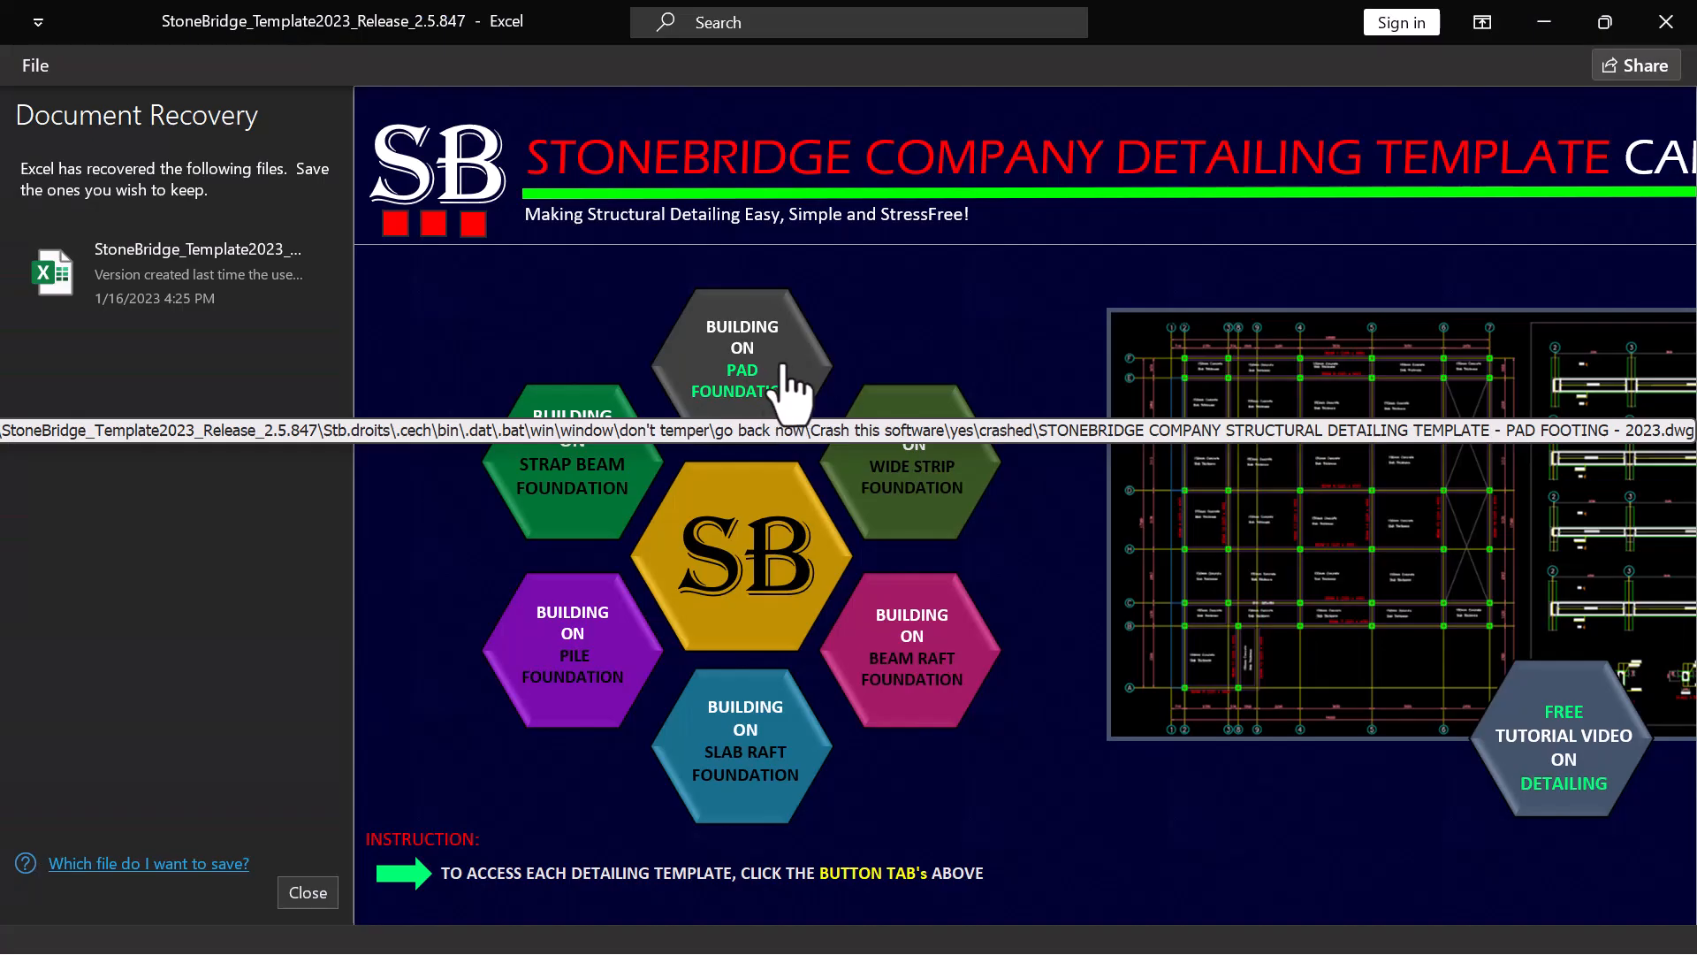
# - In the StoneBridge detailing template workbook in Excel, open the template for a building on pad foundation
pyautogui.click(775, 373)
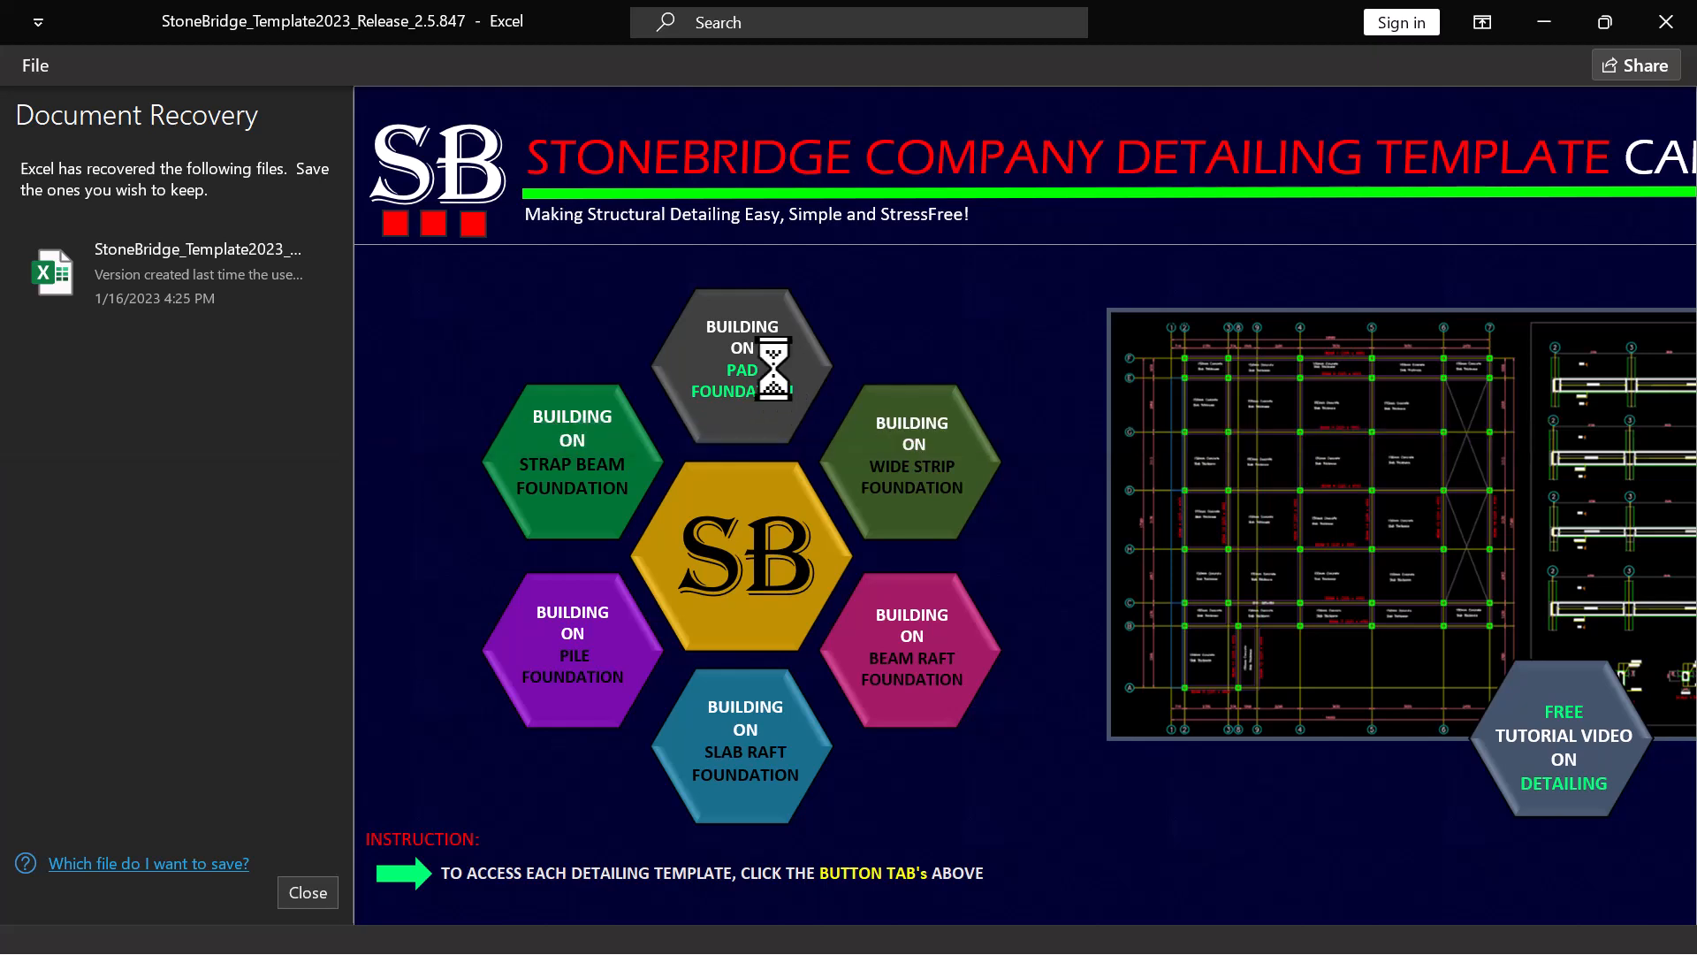